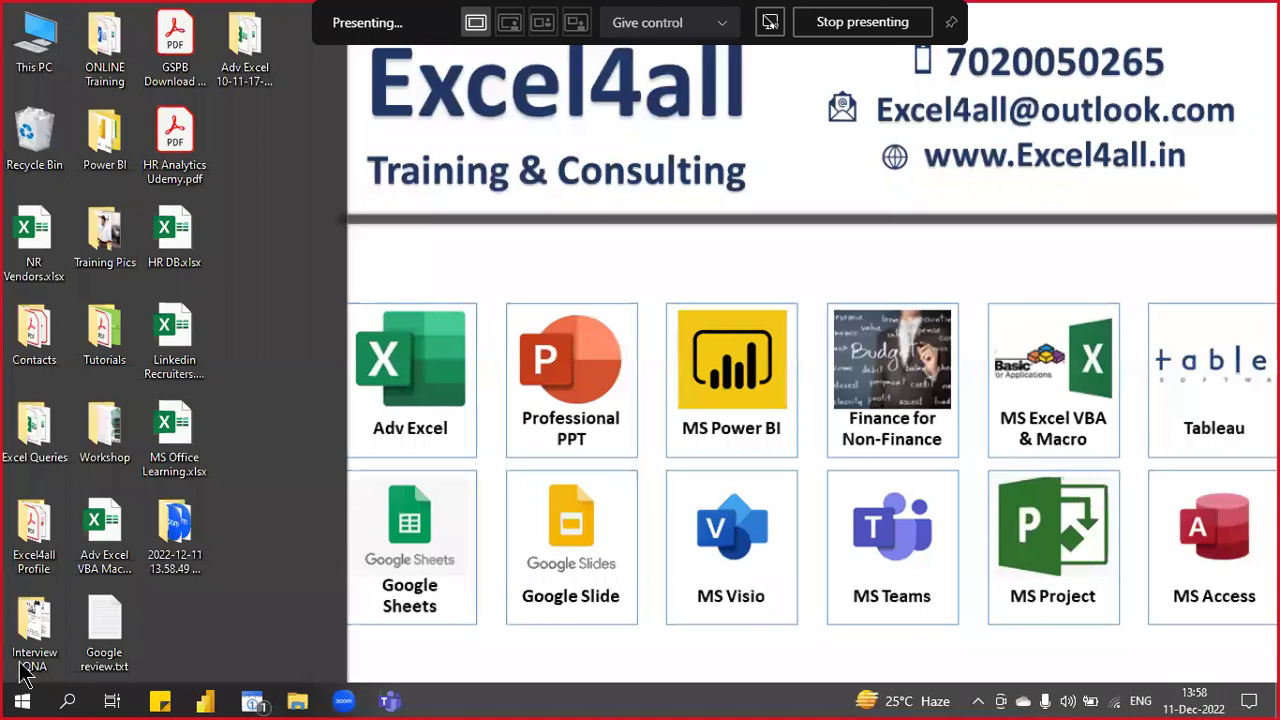
# - Move Zoom and Teams ahead of File Explorer on the taskbar and bring the Teams meeting window forward
pyautogui.moveTo(343, 701); pyautogui.dragTo(282, 700)
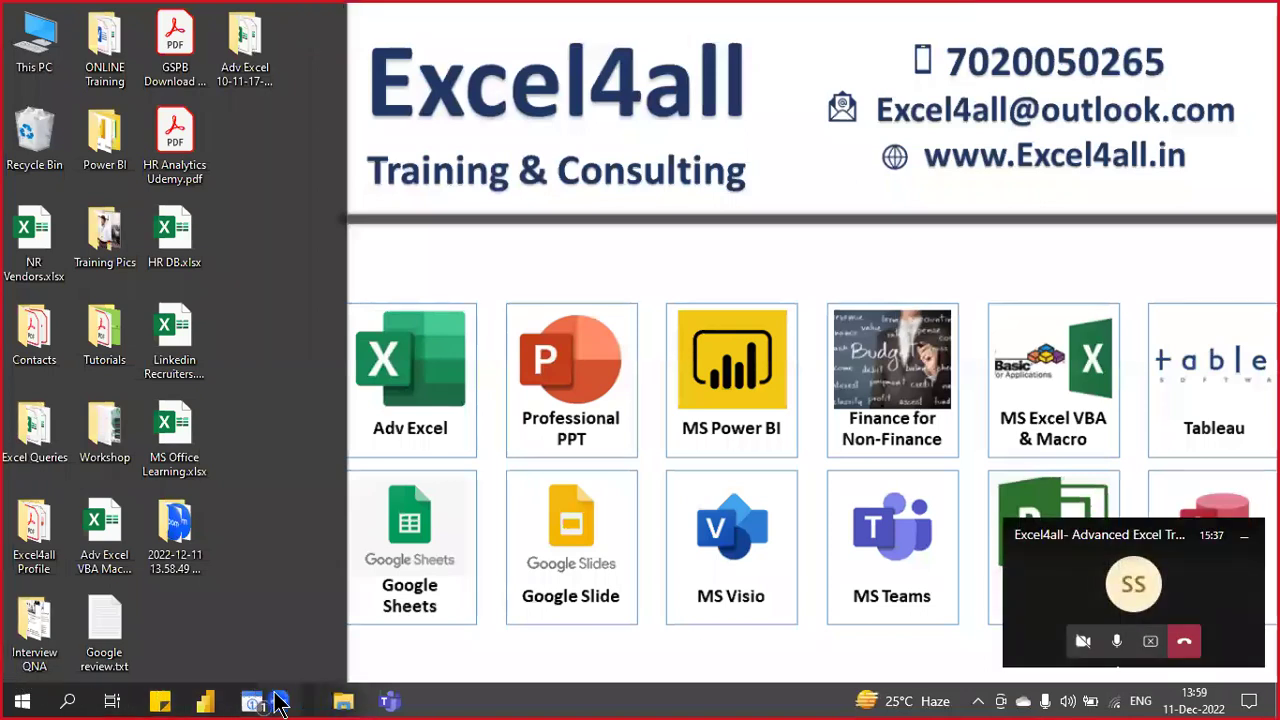
pyautogui.moveTo(388, 700); pyautogui.dragTo(337, 700)
pyautogui.click(388, 701)
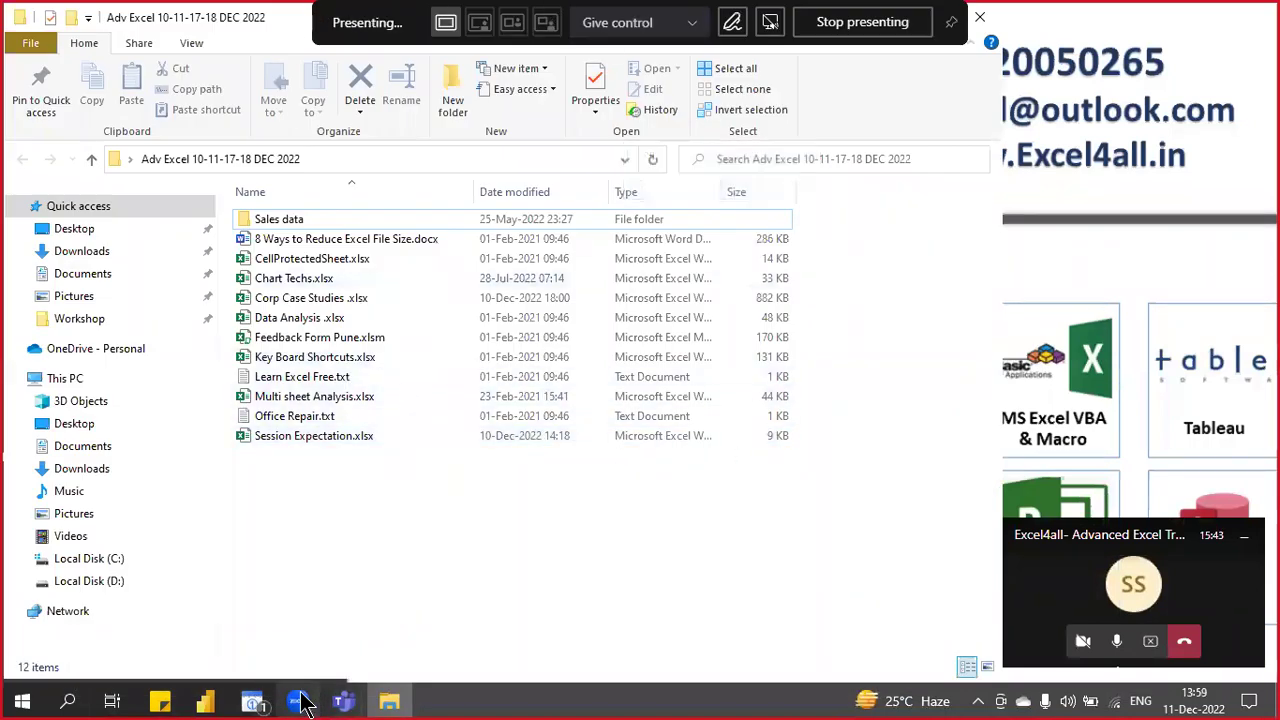
pyautogui.moveTo(350, 703)
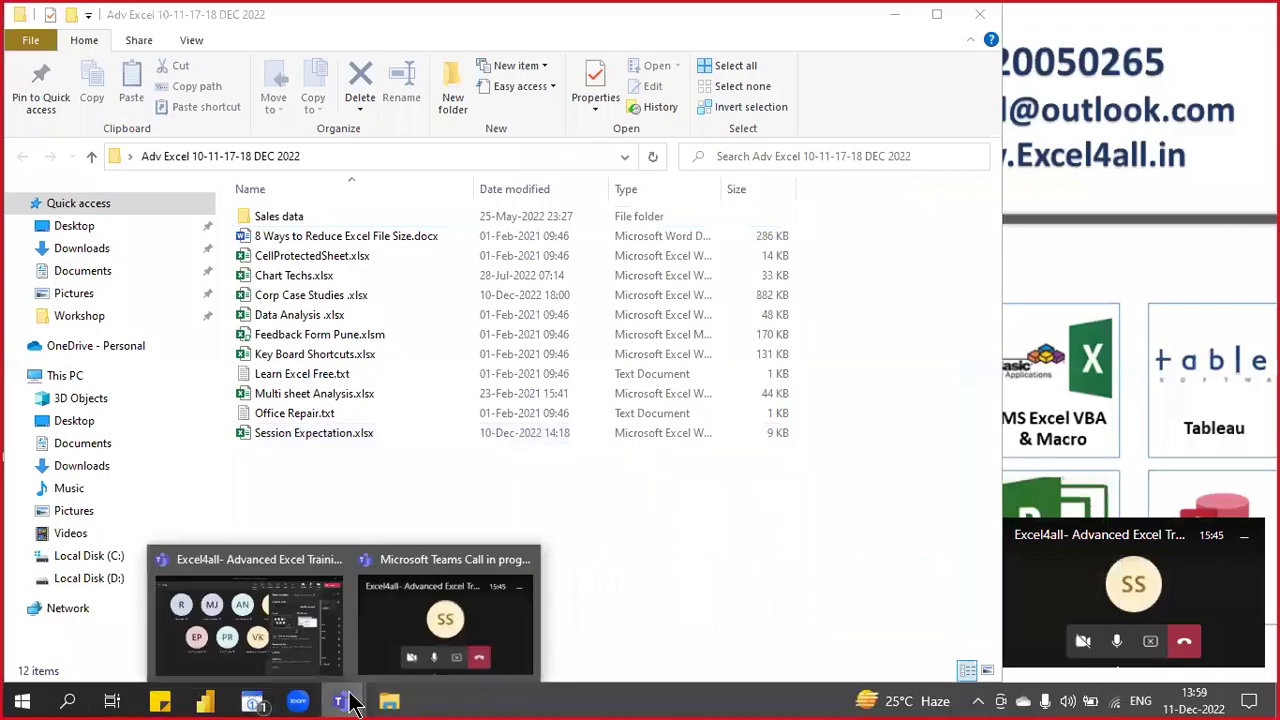
pyautogui.click(288, 650)
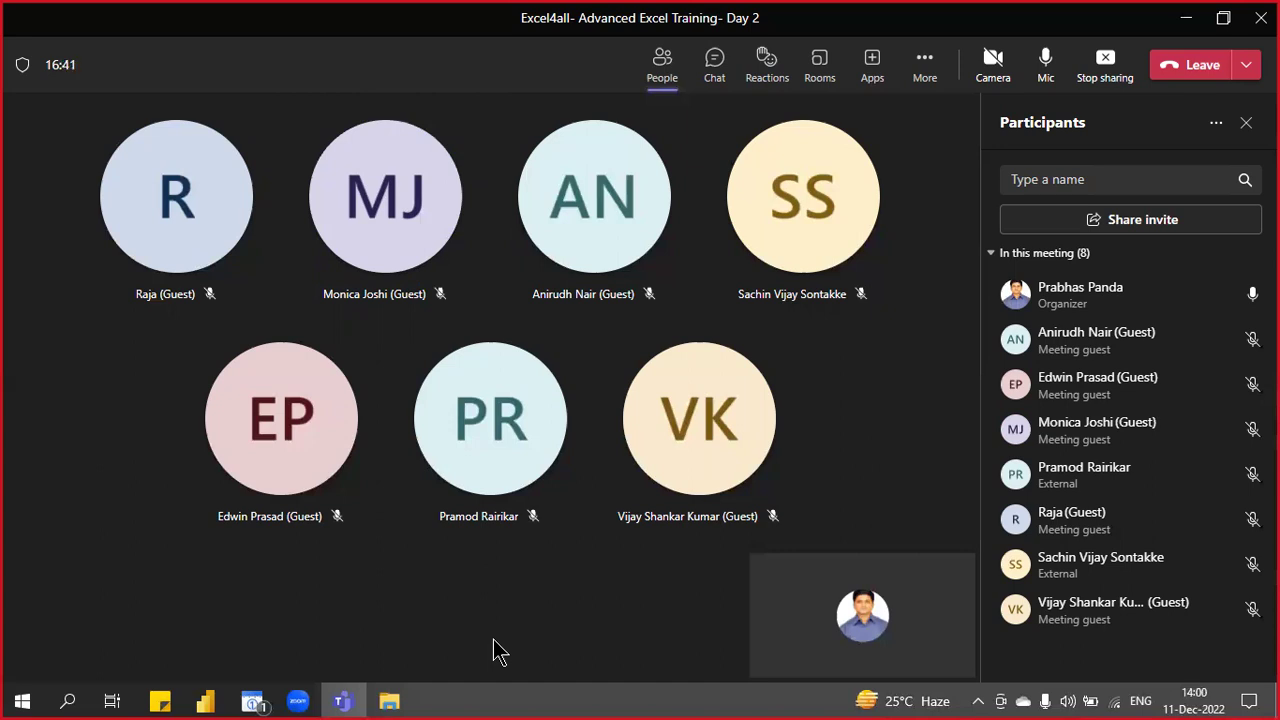
# - Switch to the Adv Excel 10-11-17-18 DEC 2022 folder and open the workbook Corp Case Studies .xlsx in Excel
pyautogui.click(392, 702)
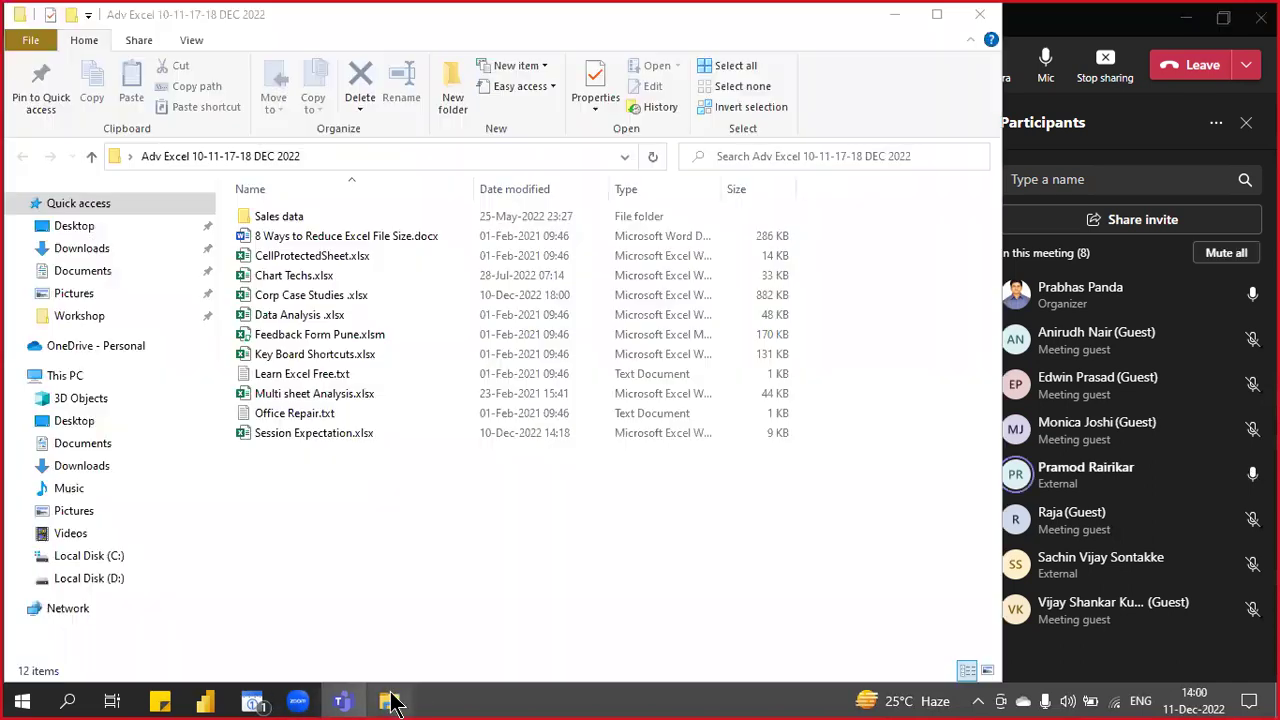
pyautogui.click(318, 300)
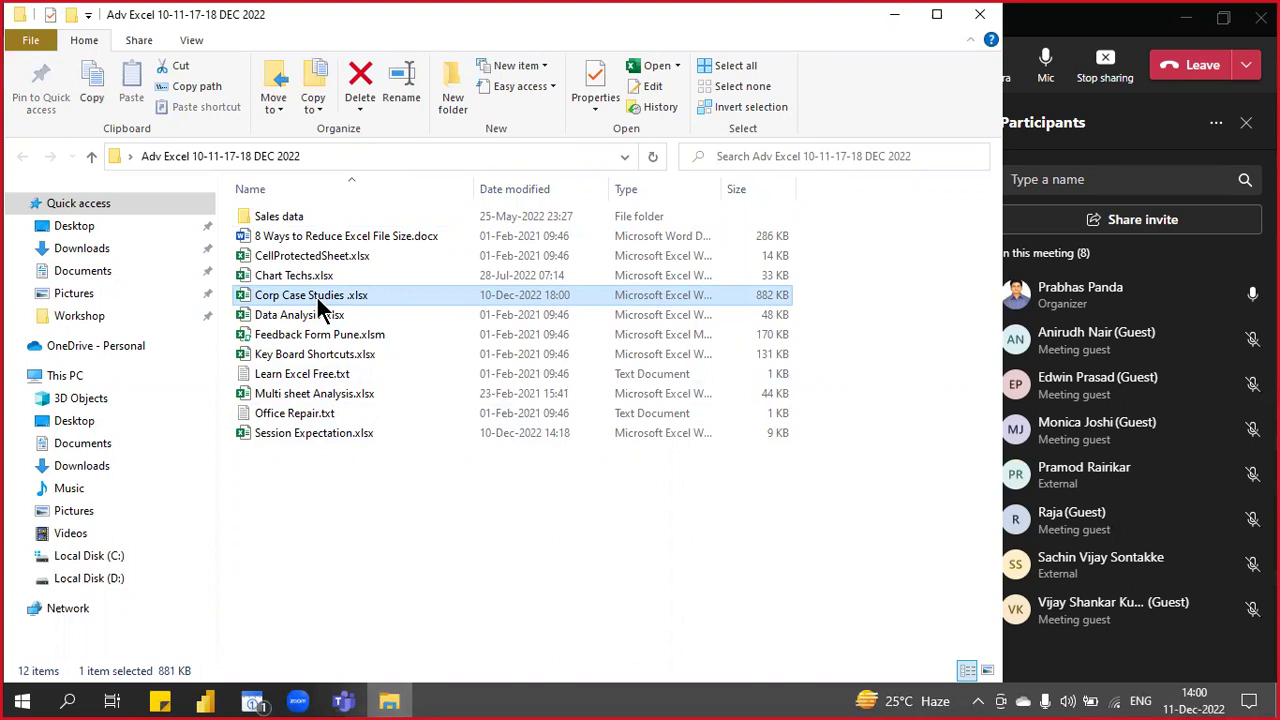
pyautogui.press('ctrl')
pyautogui.press('ctrl')
pyautogui.press('ctrl')
pyautogui.press('ctrl')
pyautogui.press('ctrl')
pyautogui.press('ctrl')
pyautogui.doubleClick(319, 298)
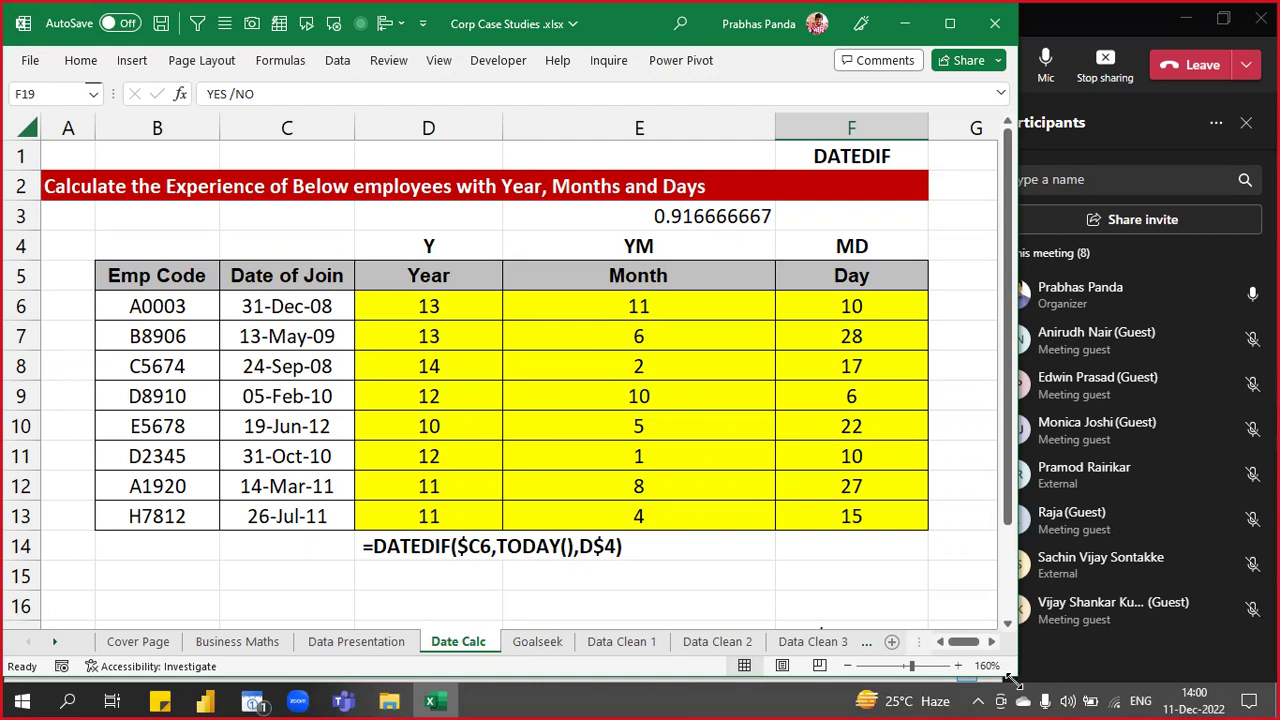
# - Show the meeting chat in Teams and return to the Excel workbook
pyautogui.click(1105, 22)
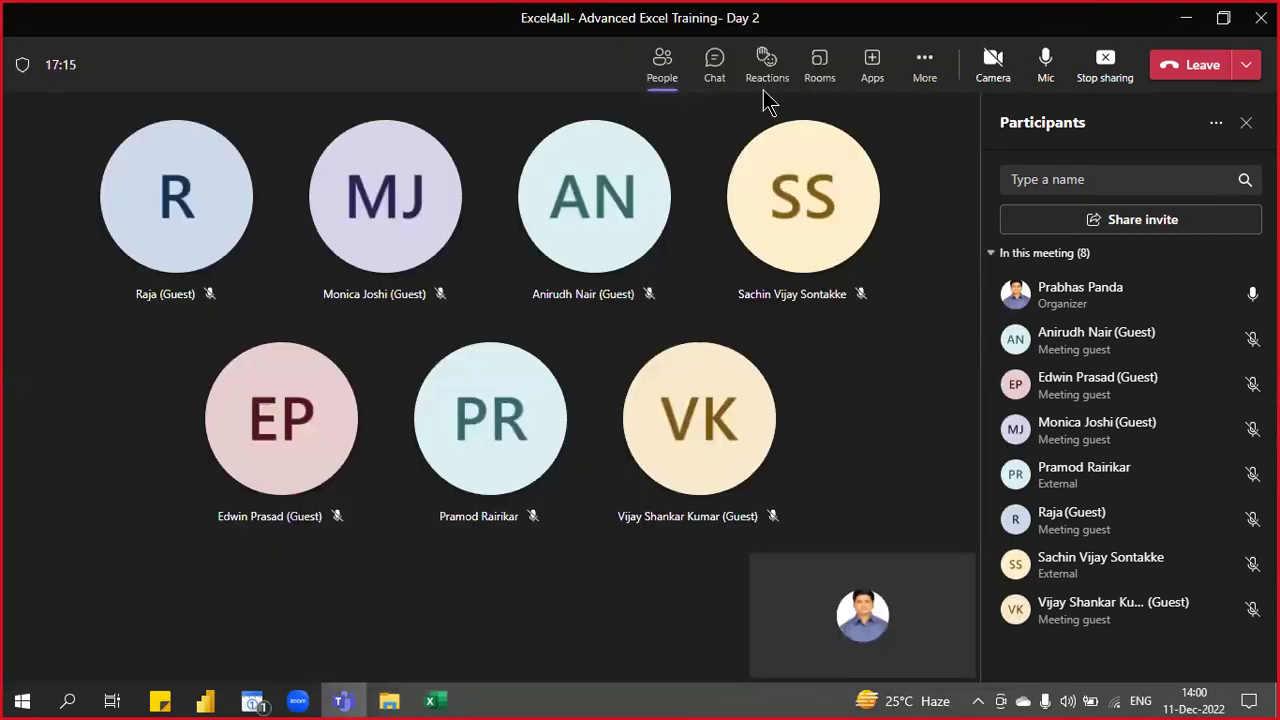
pyautogui.click(722, 66)
pyautogui.hotkey('alt', 'Tab')
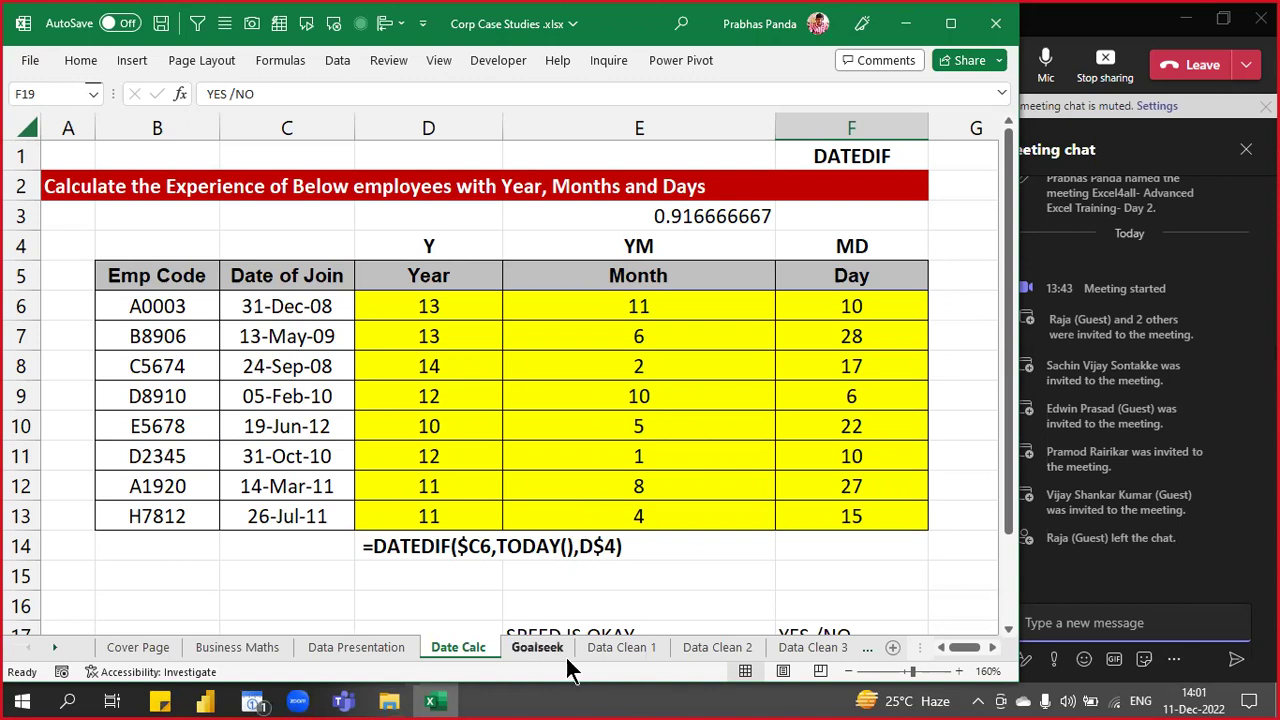
# - On the Goalseek sheet, examine how the DA, HRA, Med Allowance and Uniform Allowance amounts are derived
pyautogui.click(530, 650)
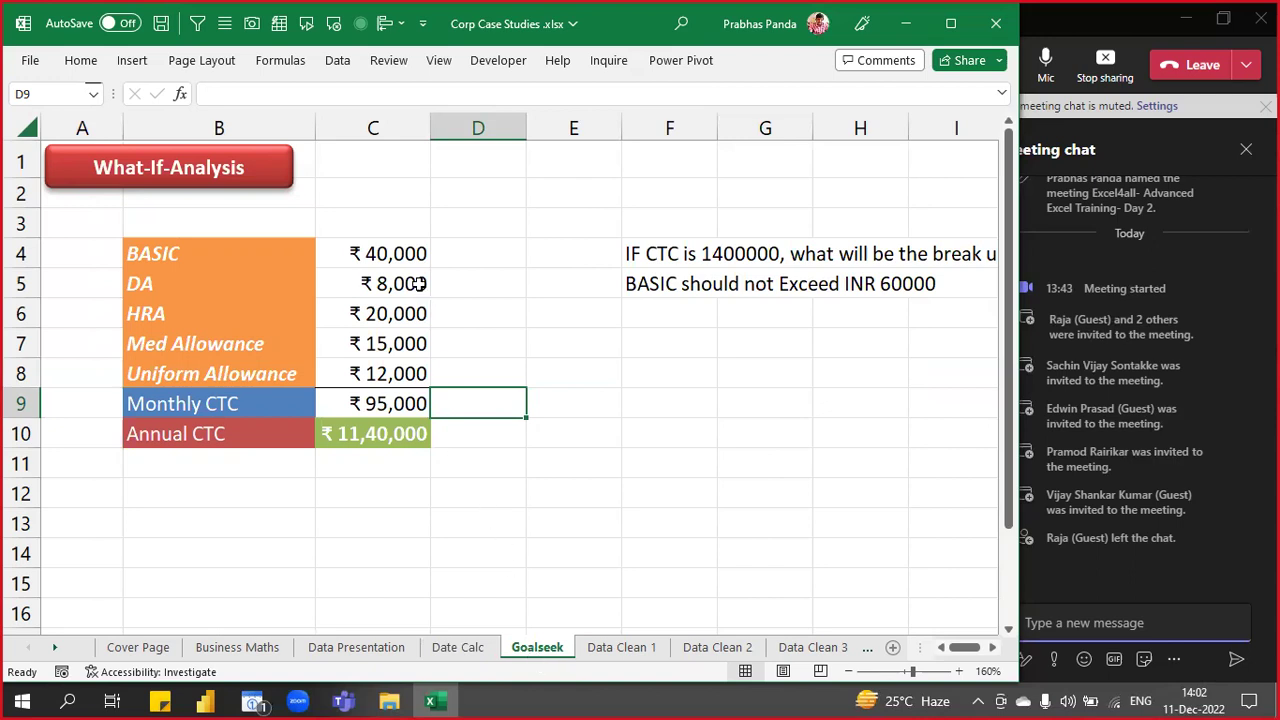
pyautogui.click(397, 254)
pyautogui.press('Down')
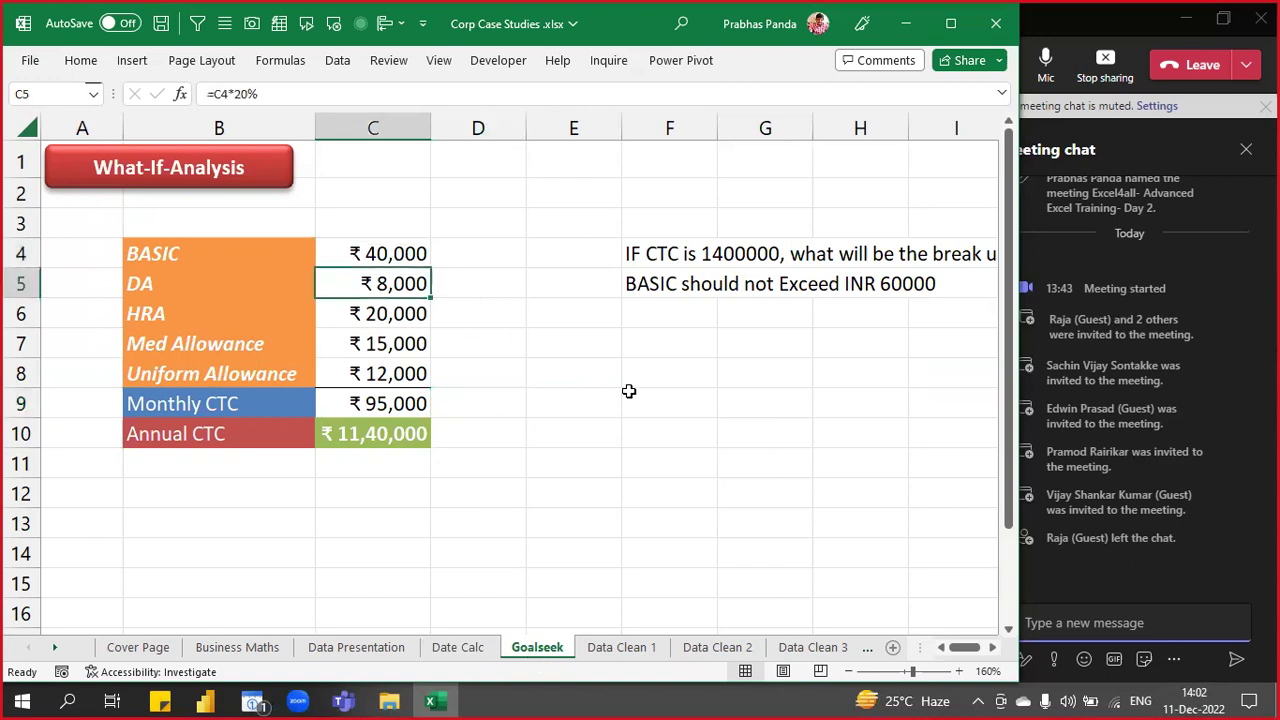
pyautogui.press('F2')
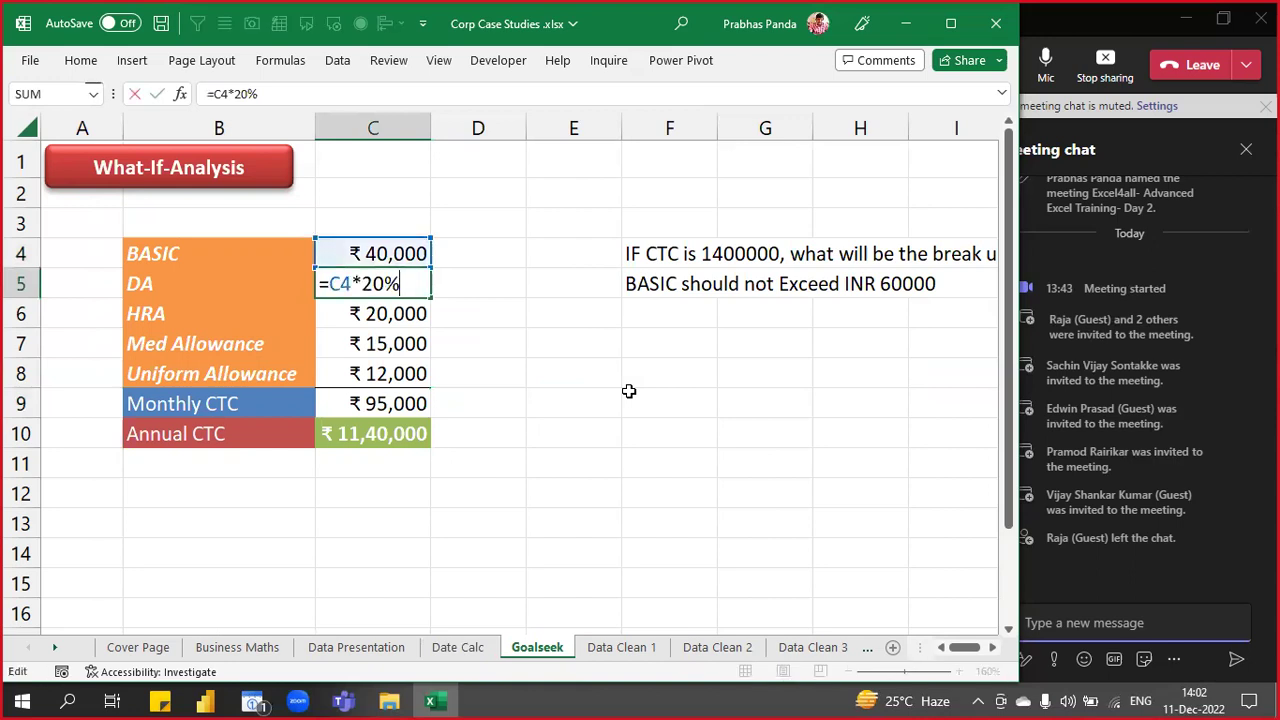
pyautogui.press('Return')
pyautogui.press('F2')
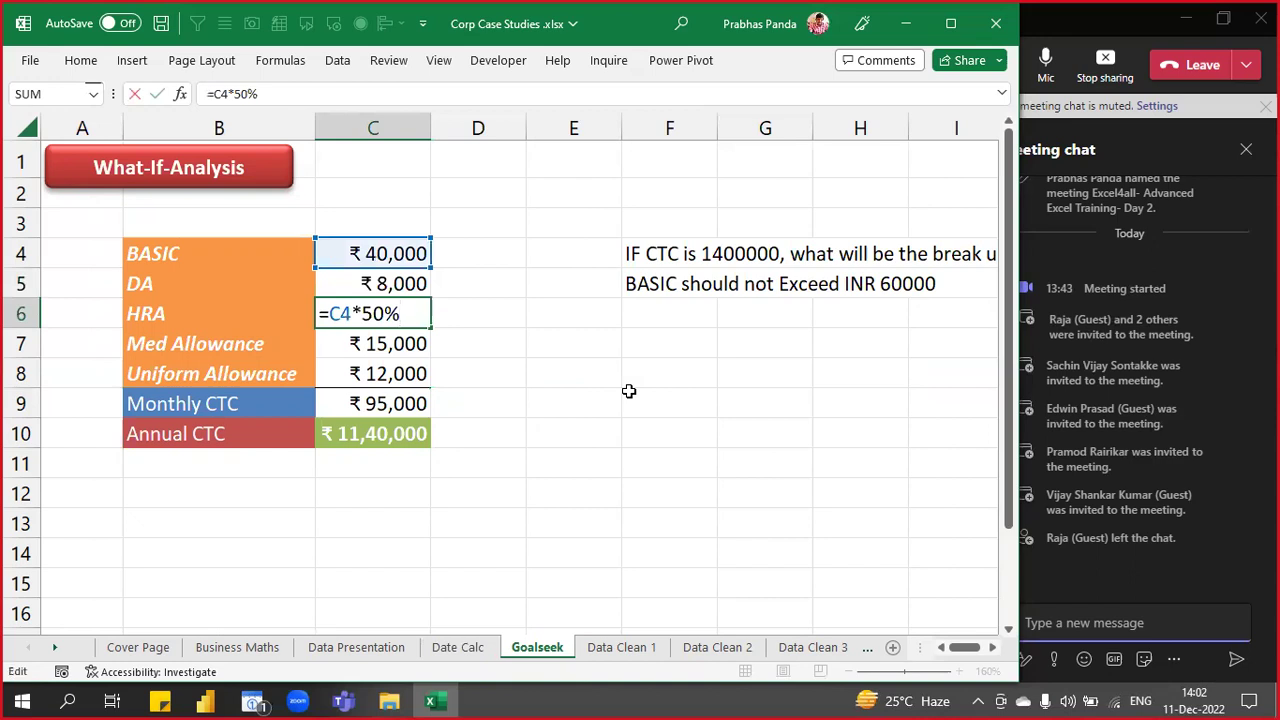
pyautogui.hotkey('ctrl', 'Return')
pyautogui.press('Down')
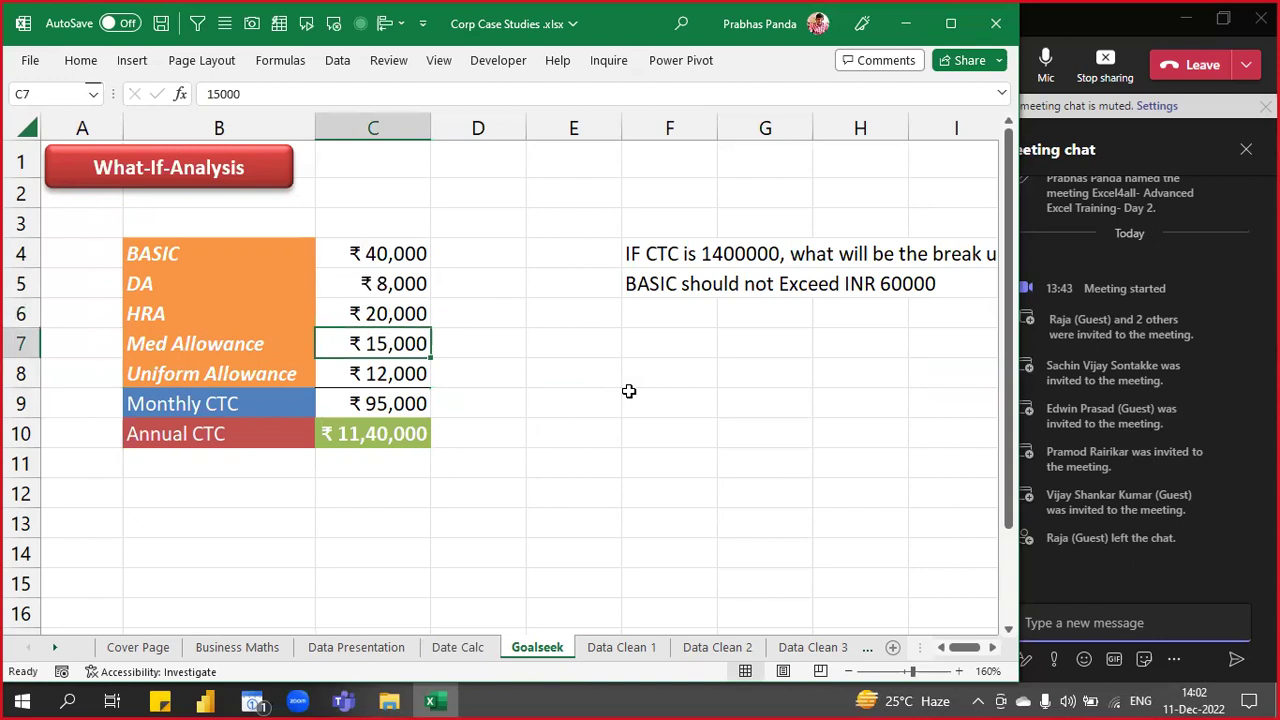
pyautogui.press('Down')
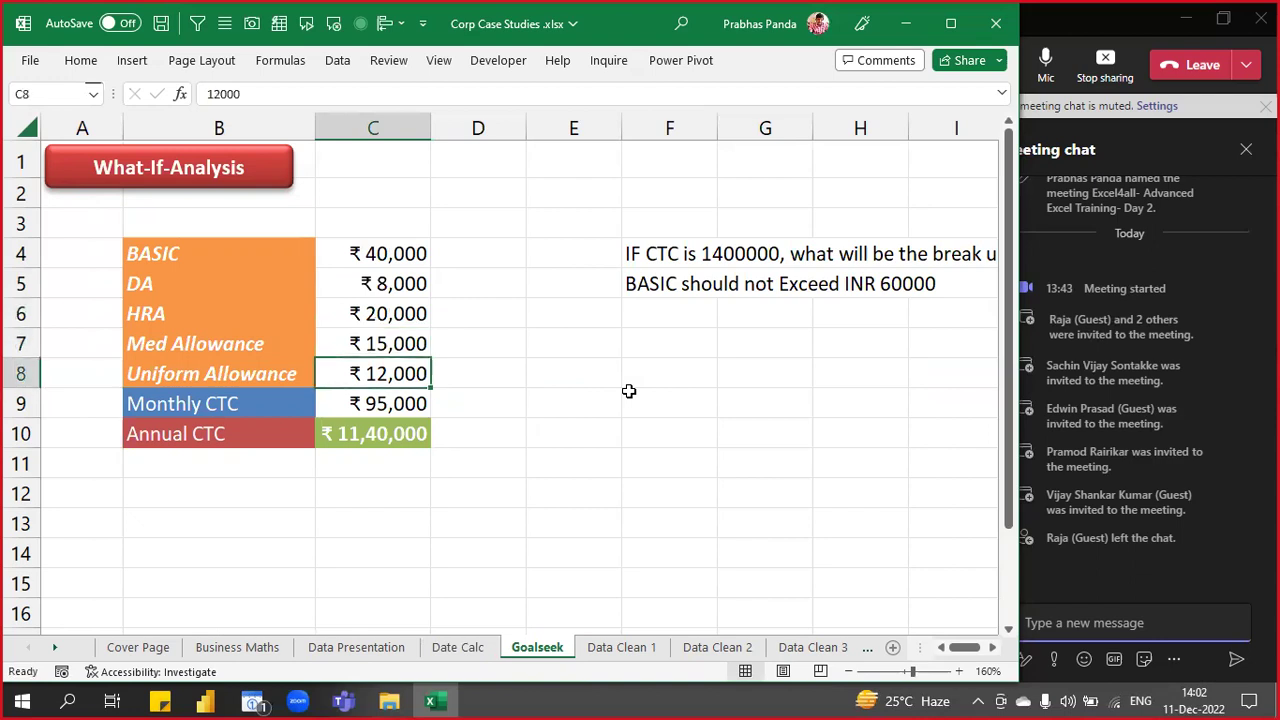
pyautogui.moveTo(420, 314); pyautogui.dragTo(419, 347)
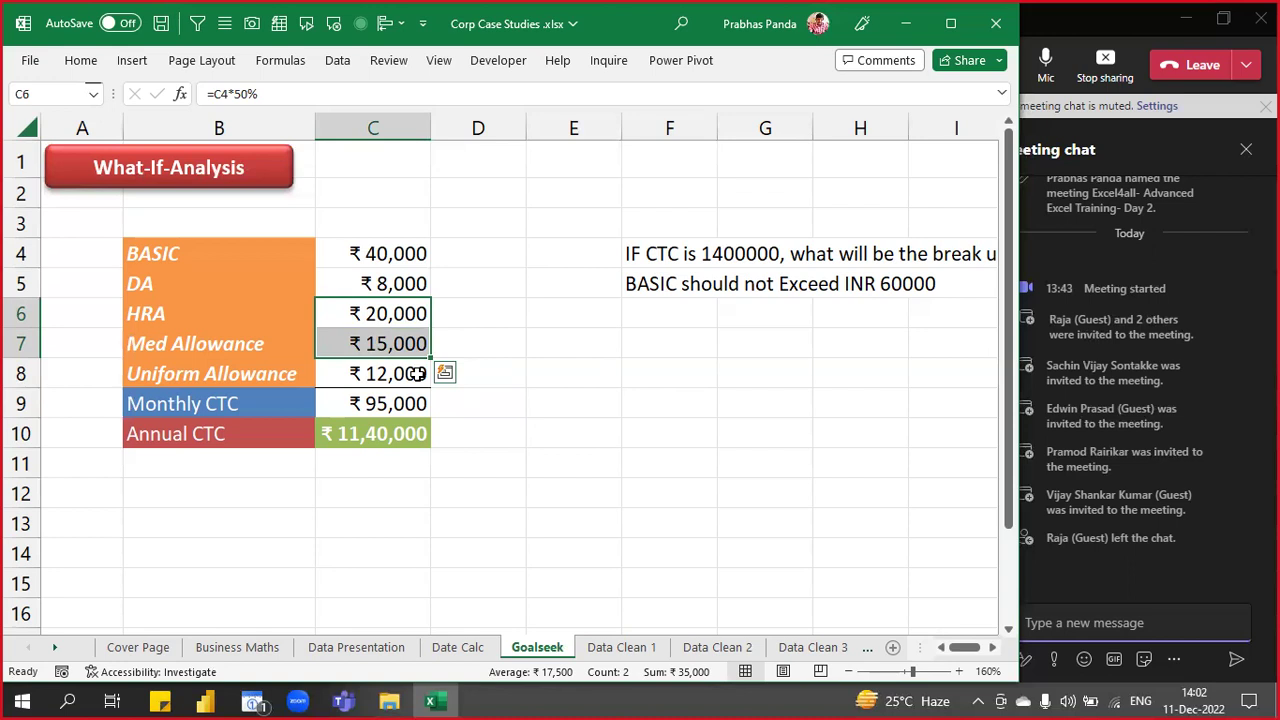
# - Examine the Monthly CTC and Annual CTC formulas, including with formula display temporarily turned on for the whole sheet
pyautogui.click(378, 404)
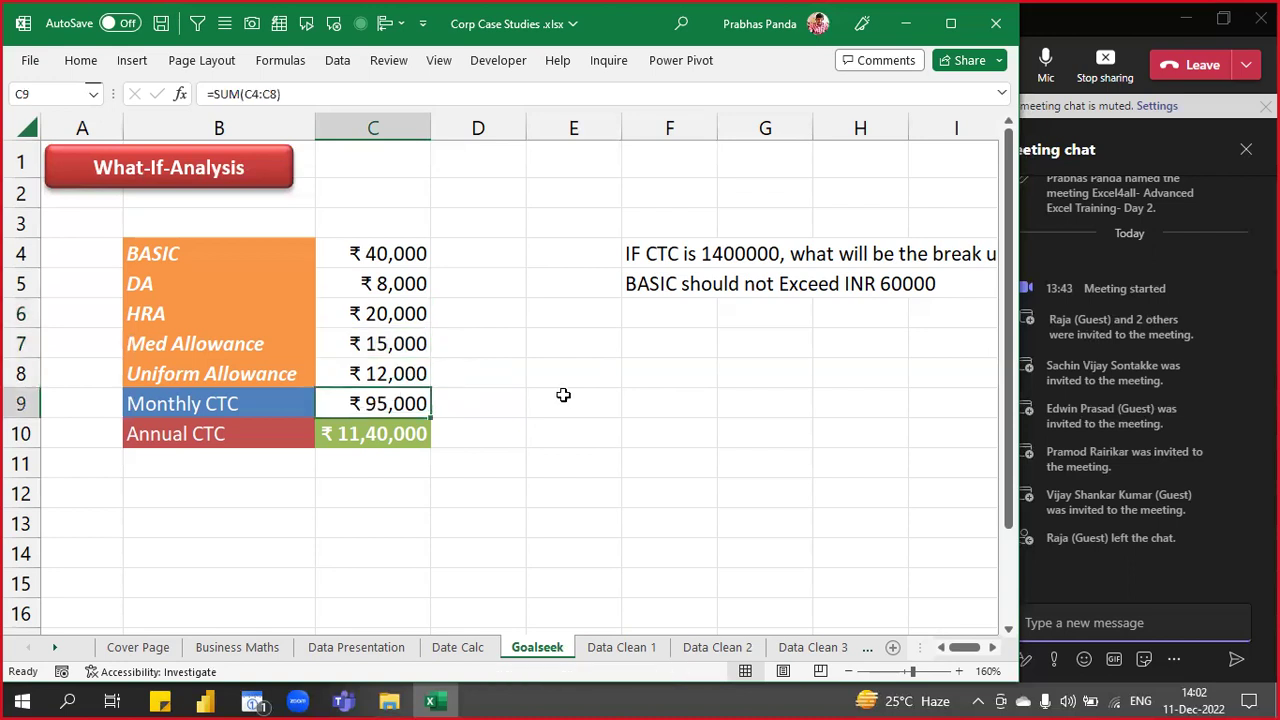
pyautogui.press('F2')
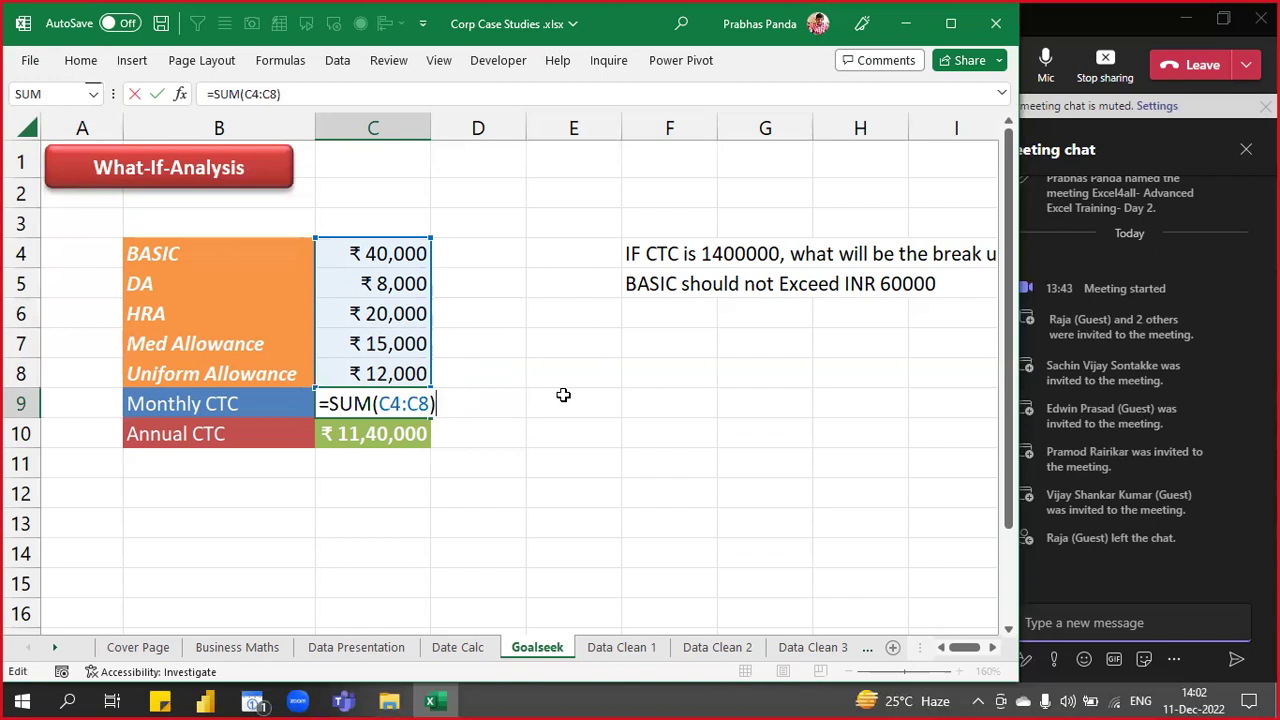
pyautogui.press('Escape')
pyautogui.click(416, 434)
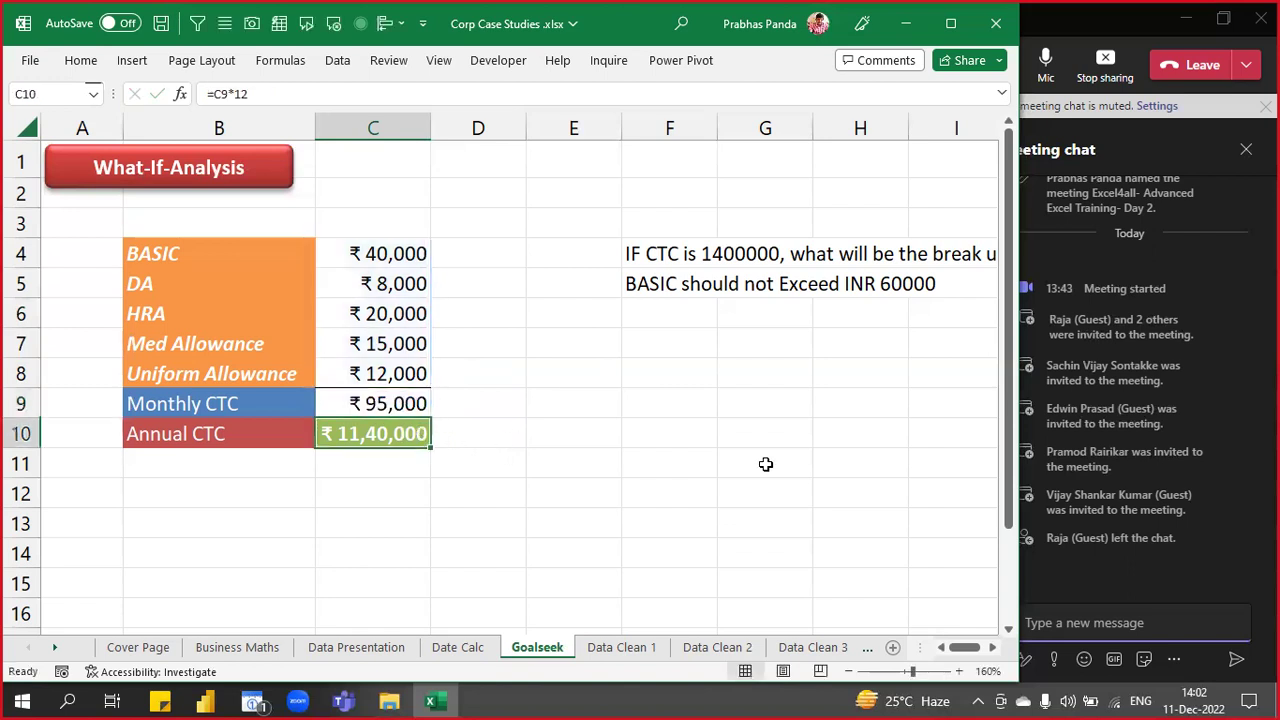
pyautogui.press('F2')
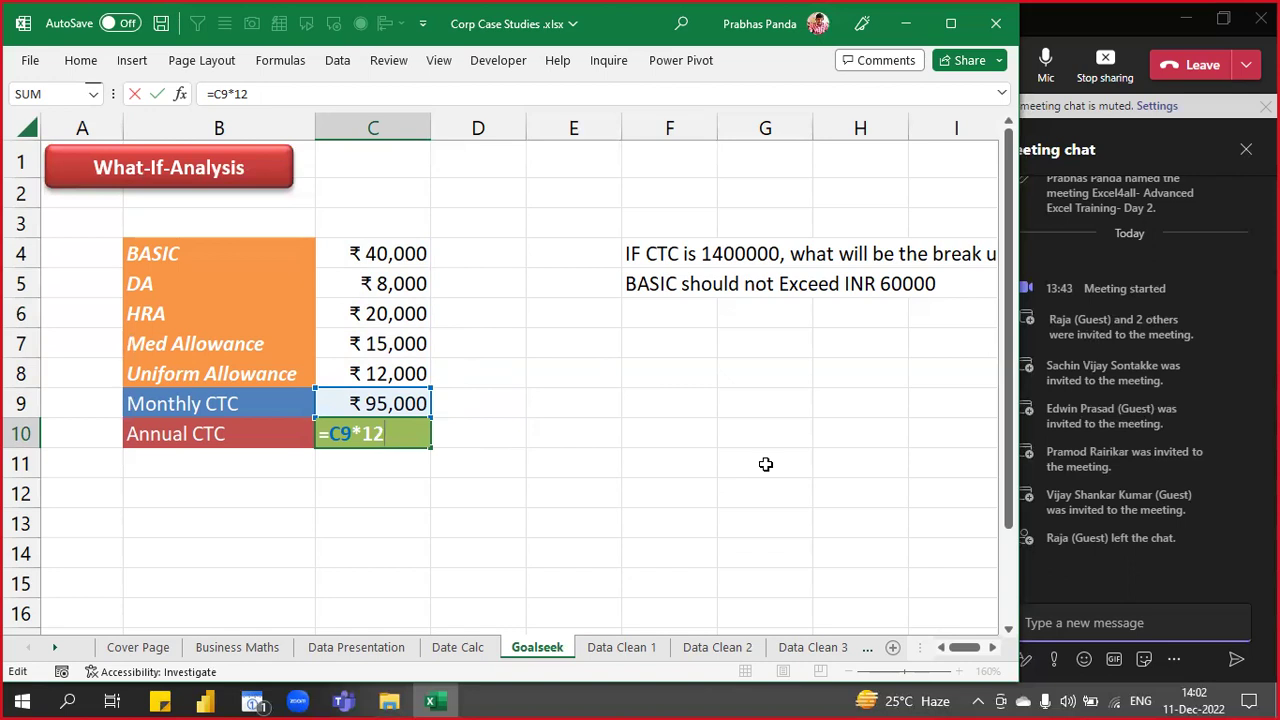
pyautogui.click(765, 464)
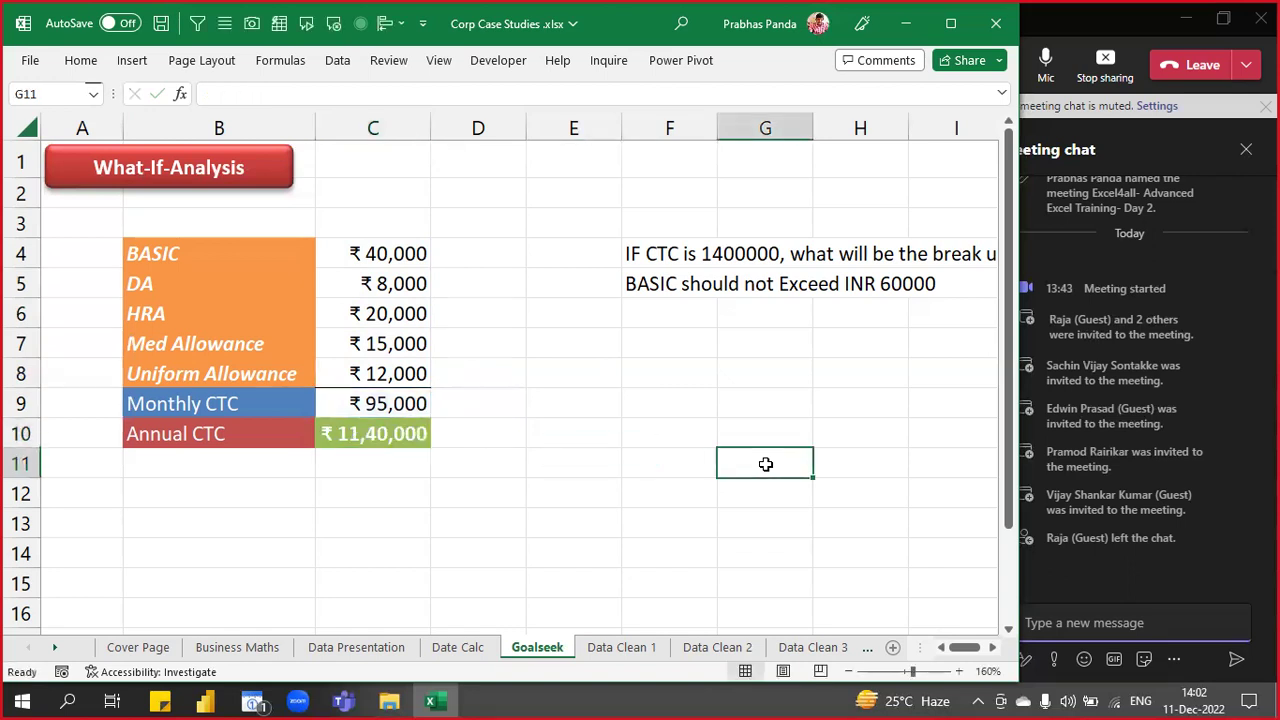
pyautogui.hotkey('ctrl', '`')
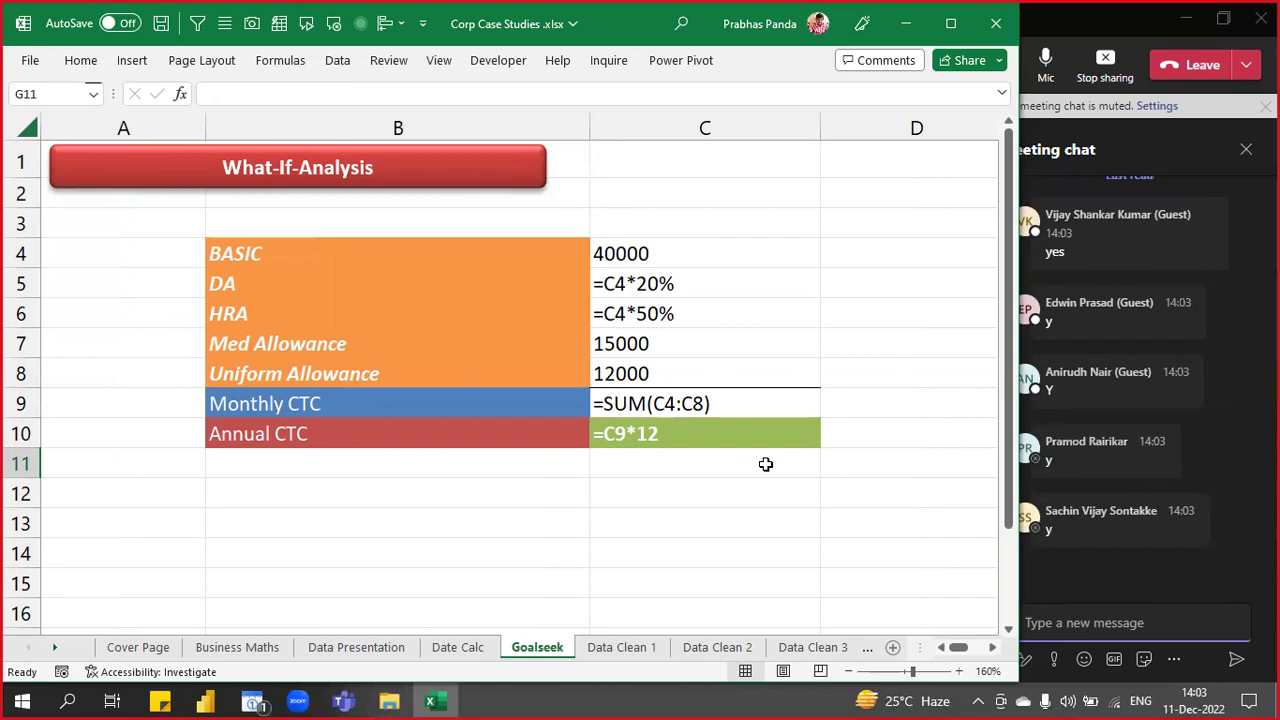
pyautogui.hotkey('ctrl', '`')
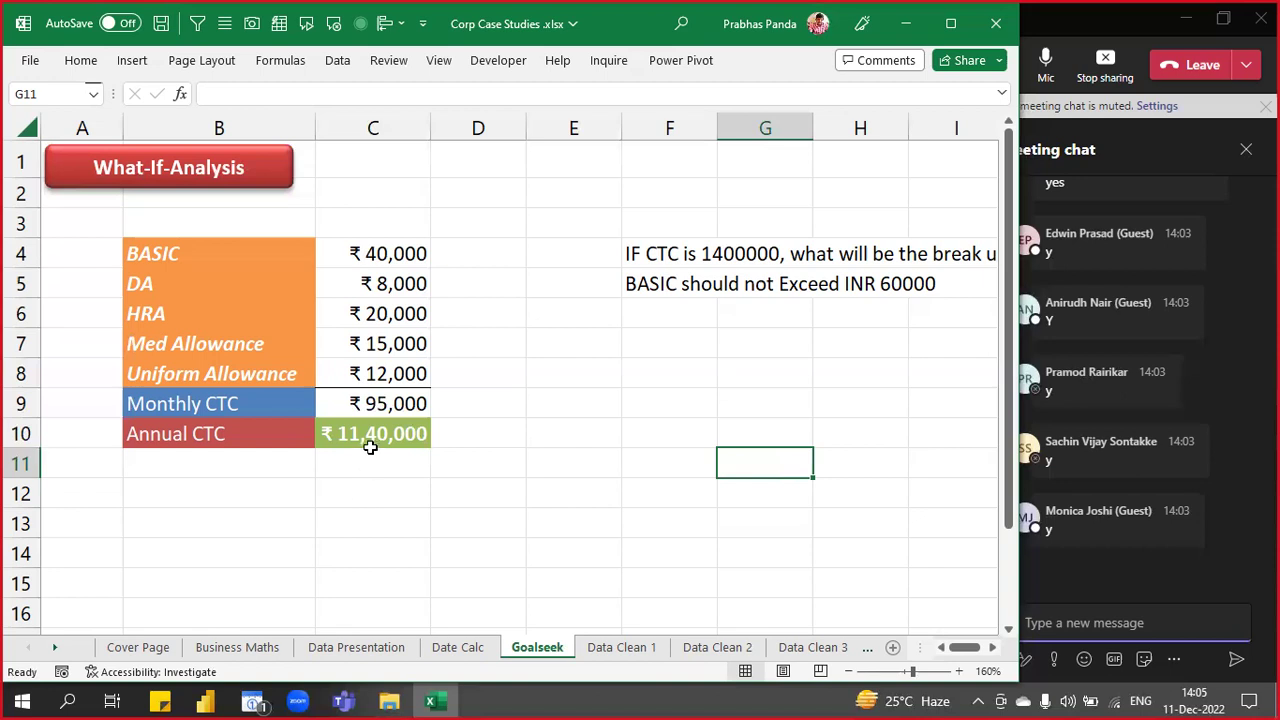
pyautogui.moveTo(383, 265); pyautogui.dragTo(350, 452)
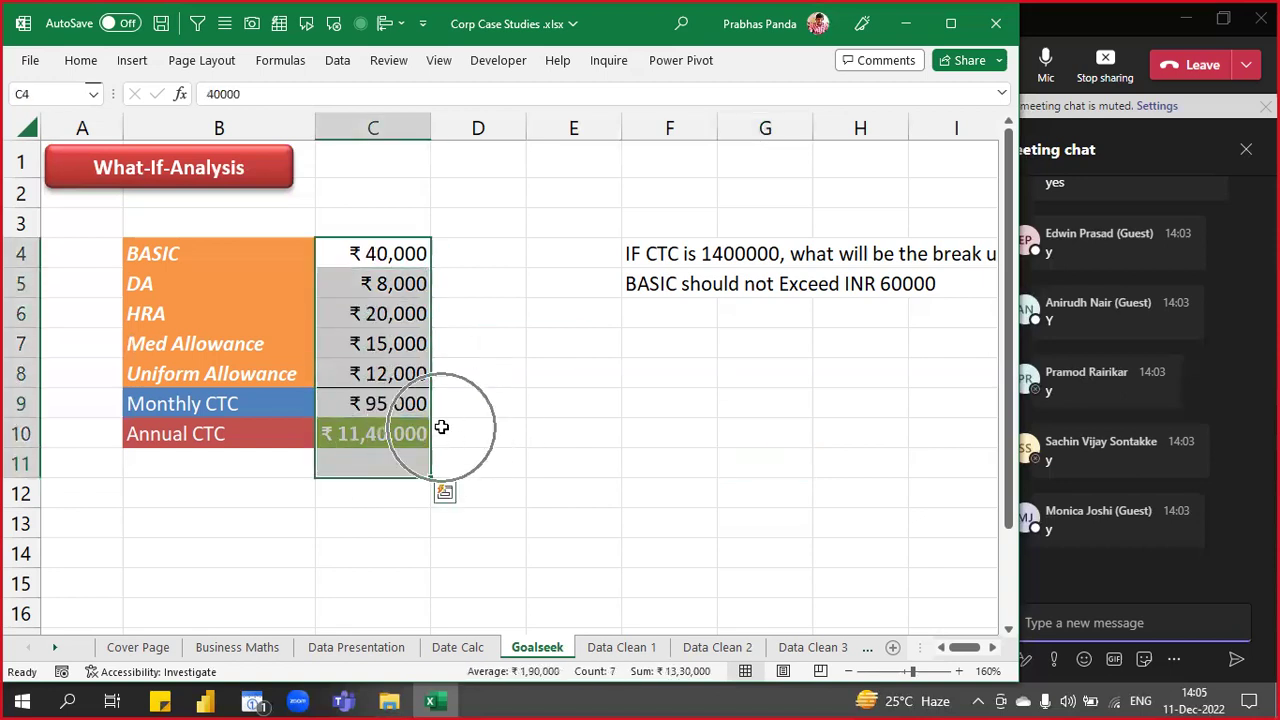
pyautogui.hotkey('ctrl', 'q')
pyautogui.press('ctrl')
pyautogui.press('ctrl')
pyautogui.press('ctrl')
pyautogui.press('ctrl')
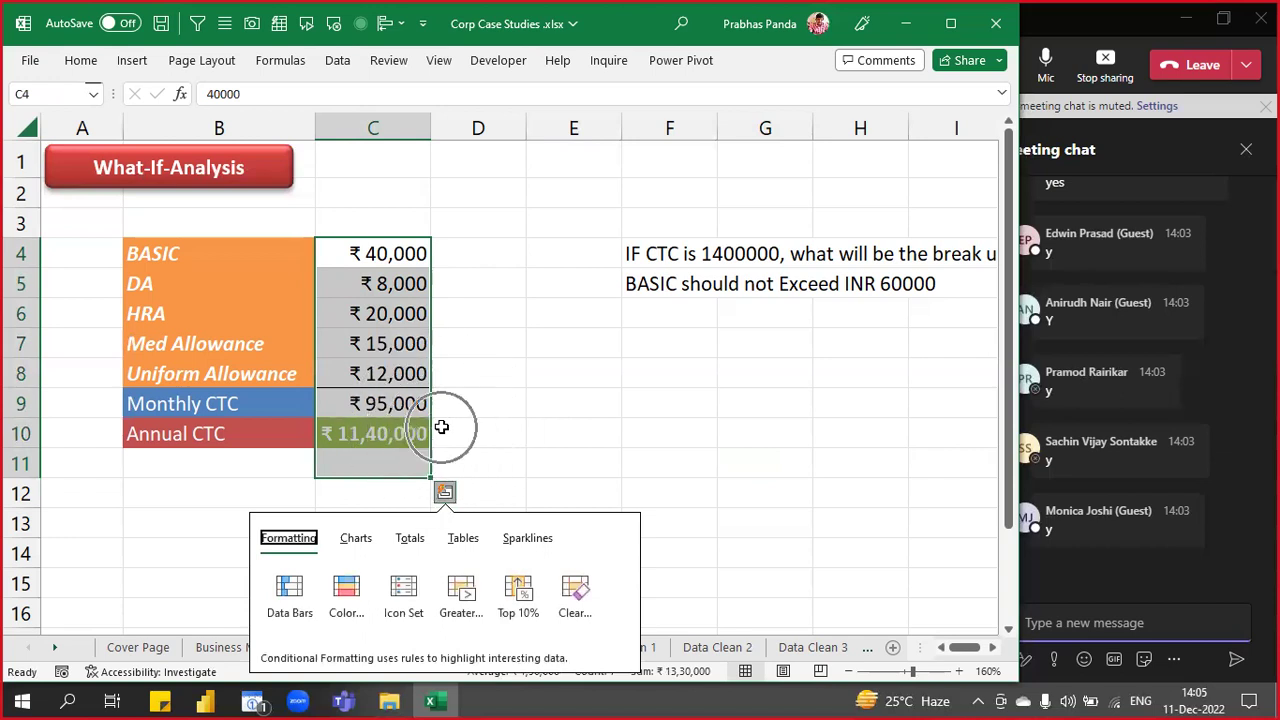
pyautogui.press('ctrl')
pyautogui.press('ctrl')
pyautogui.press('ctrl')
pyautogui.press('ctrl')
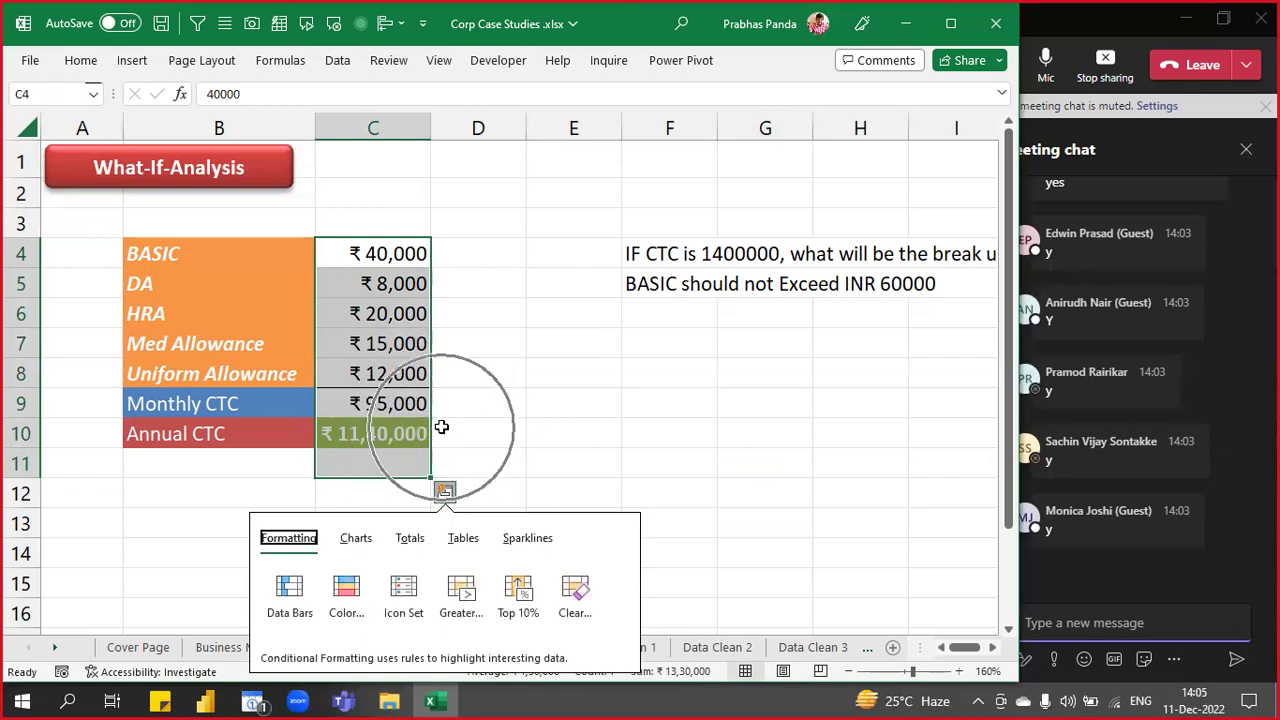
pyautogui.press('ctrl')
pyautogui.press('ctrl')
pyautogui.press('ctrl')
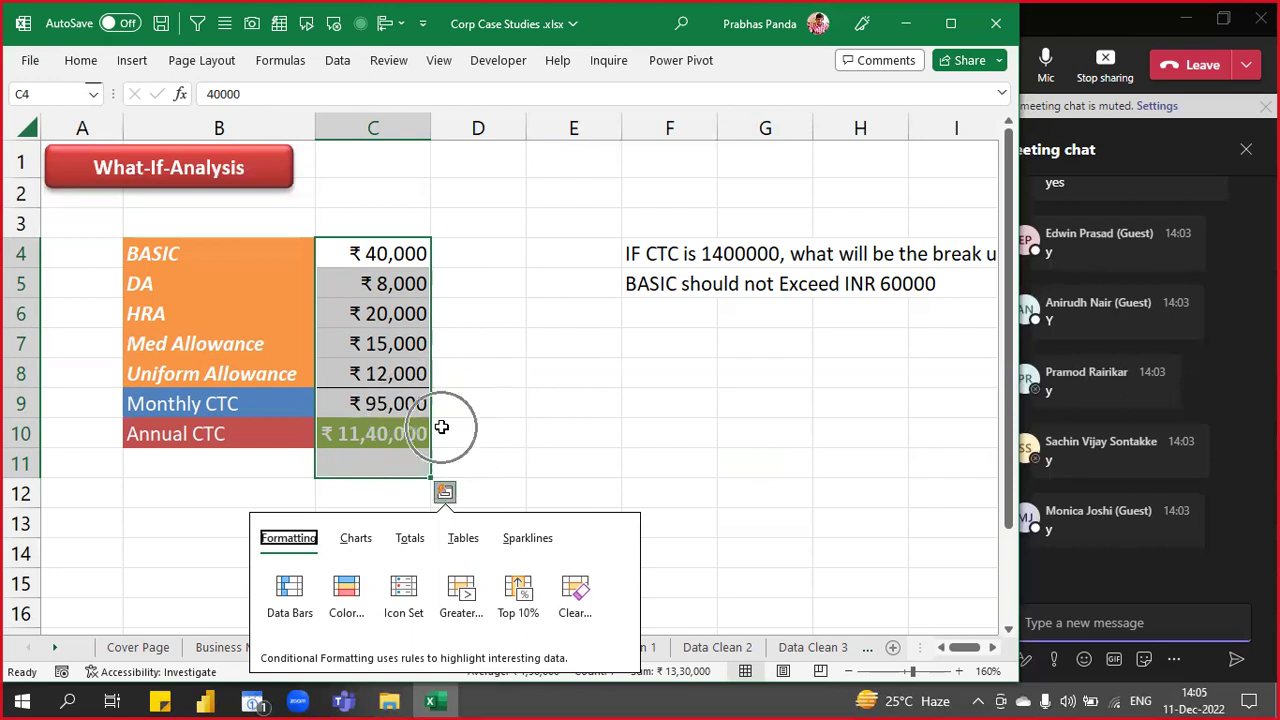
pyautogui.press('ctrl')
pyautogui.press('ctrl')
pyautogui.press('Escape')
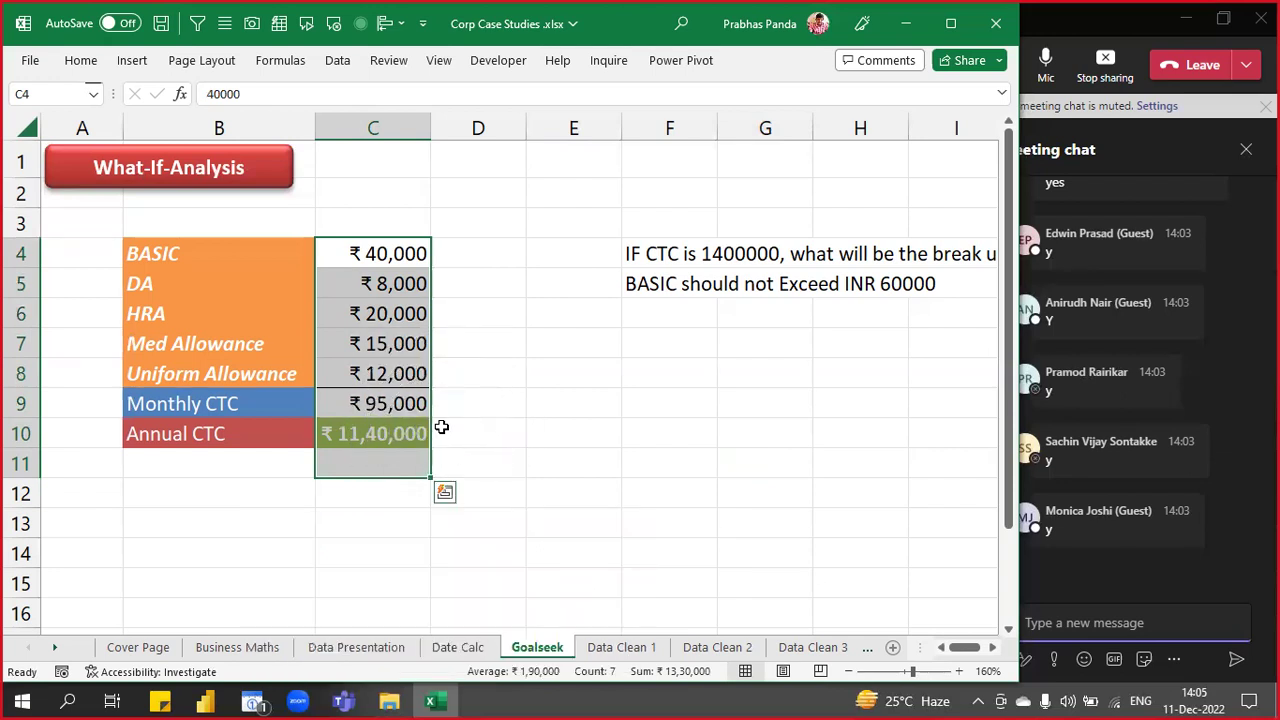
# - Review the salary break-up cells from BASIC down to Annual CTC alongside the target CTC question in F4
pyautogui.press('Down')
pyautogui.press('Down')
pyautogui.press('Down')
pyautogui.press('Down')
pyautogui.press('Down')
pyautogui.press('Down')
pyautogui.press('Down')
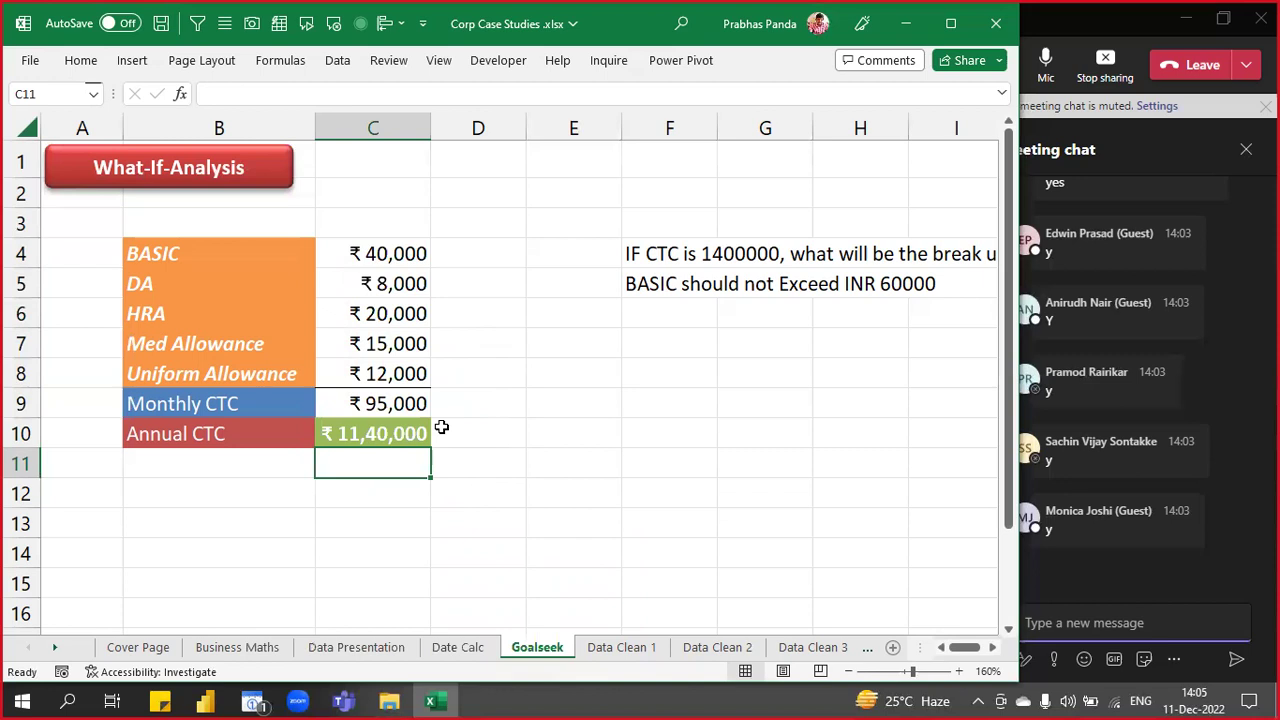
pyautogui.click(368, 457)
pyautogui.press('ctrl')
pyautogui.press('ctrl')
pyautogui.press('ctrl')
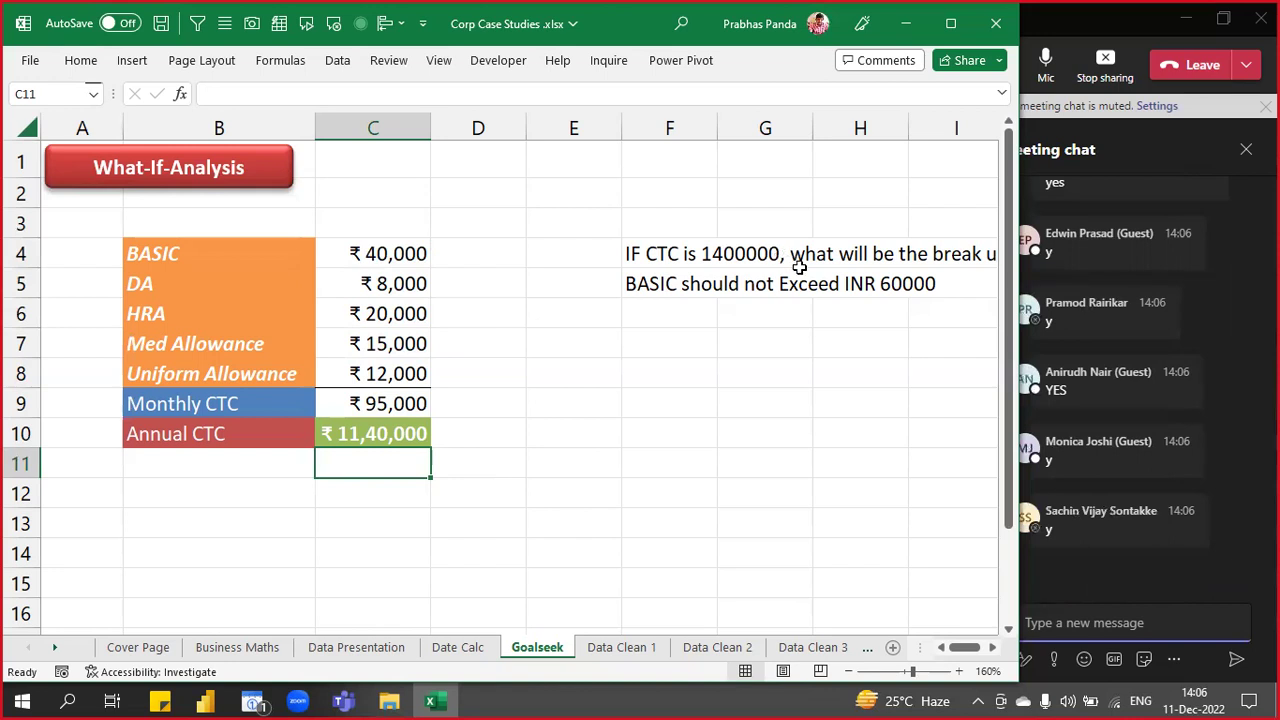
pyautogui.press('ctrl')
pyautogui.press('ctrl')
pyautogui.press('ctrl')
pyautogui.press('ctrl')
pyautogui.moveTo(386, 253); pyautogui.dragTo(370, 556)
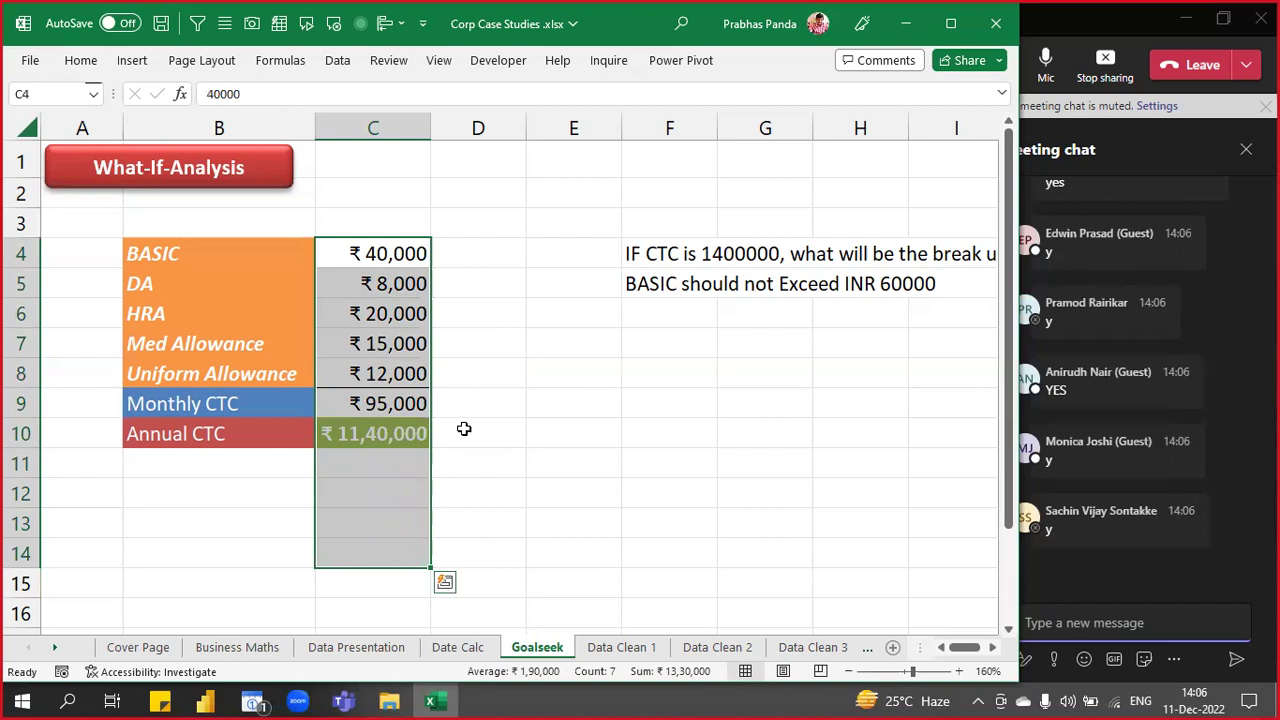
pyautogui.click(528, 401)
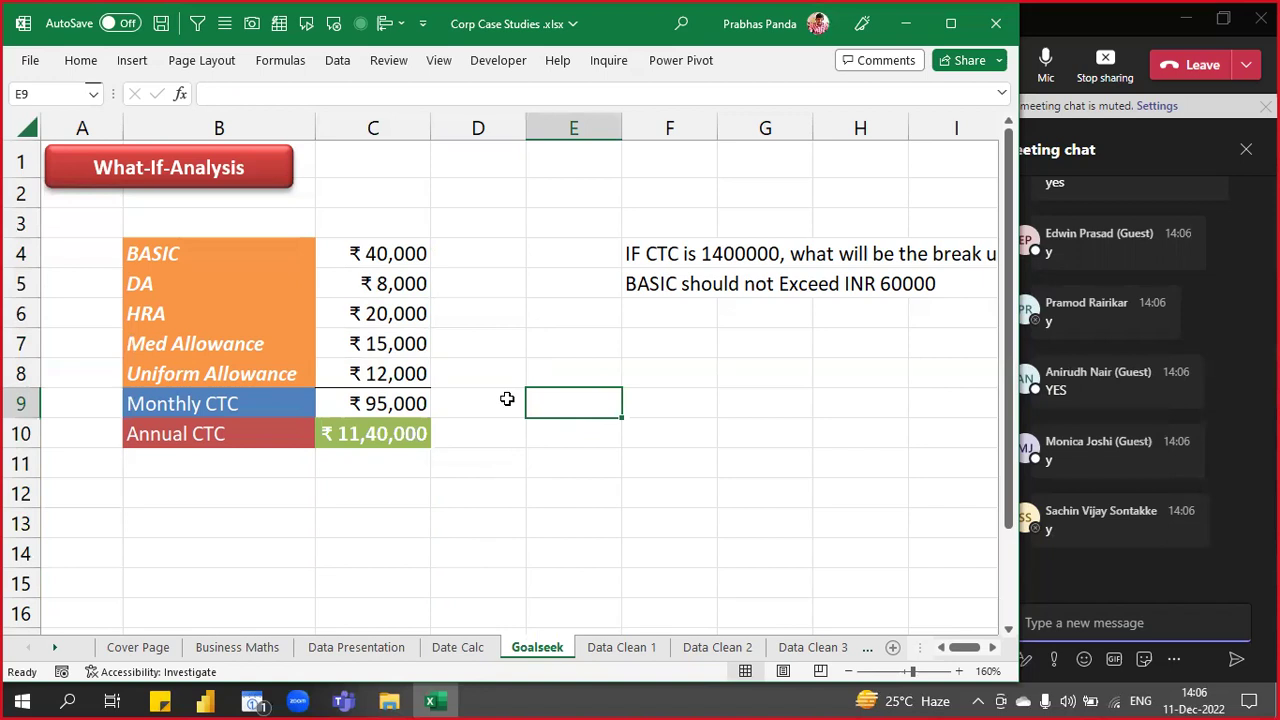
# - Fill F5:I5, which holds the note on the BASIC salary limit, with yellow
pyautogui.click(665, 283)
pyautogui.moveTo(777, 289); pyautogui.dragTo(925, 285)
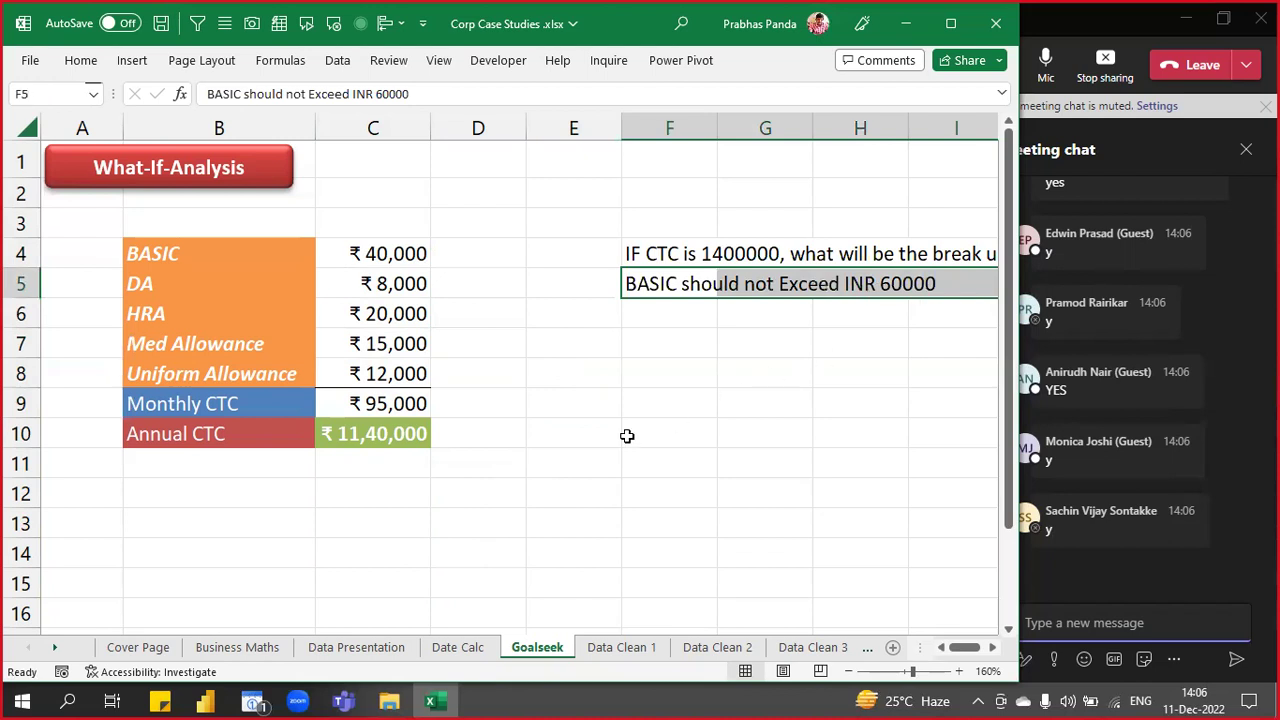
pyautogui.keyDown('ctrl'); pyautogui.scroll(-1, 627, 436); pyautogui.keyUp('ctrl')
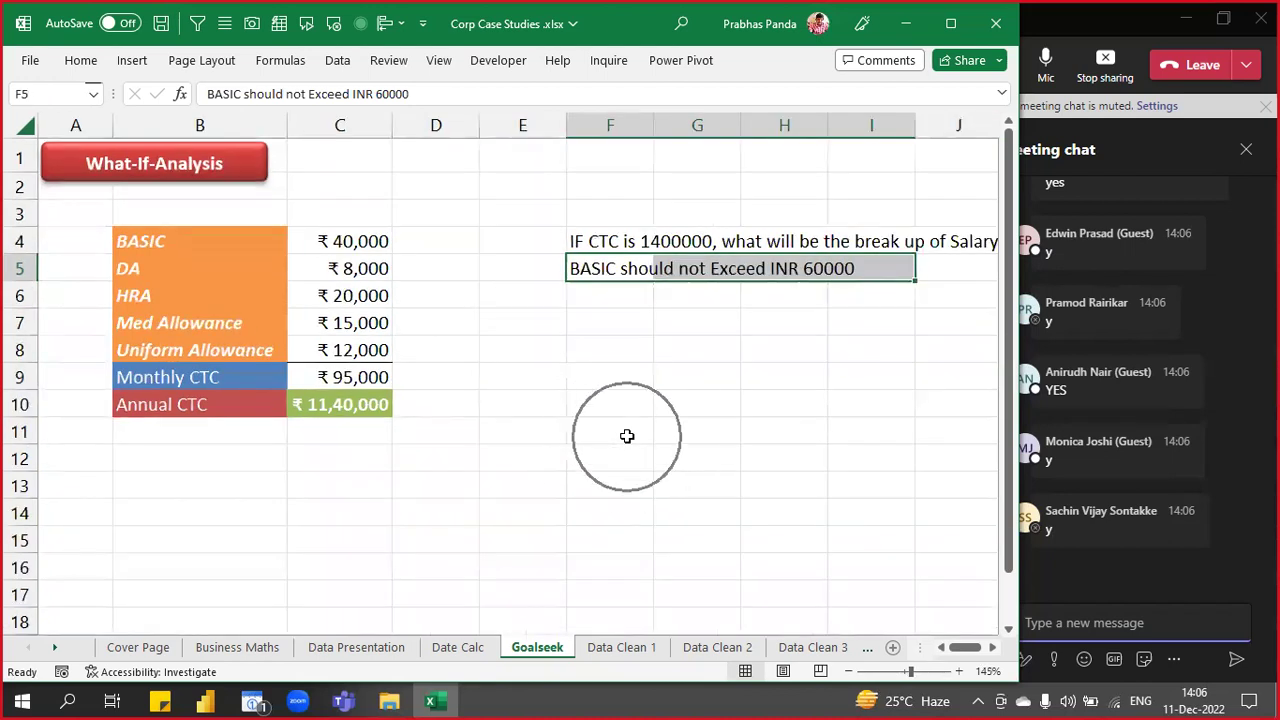
pyautogui.click(85, 62)
pyautogui.click(214, 138)
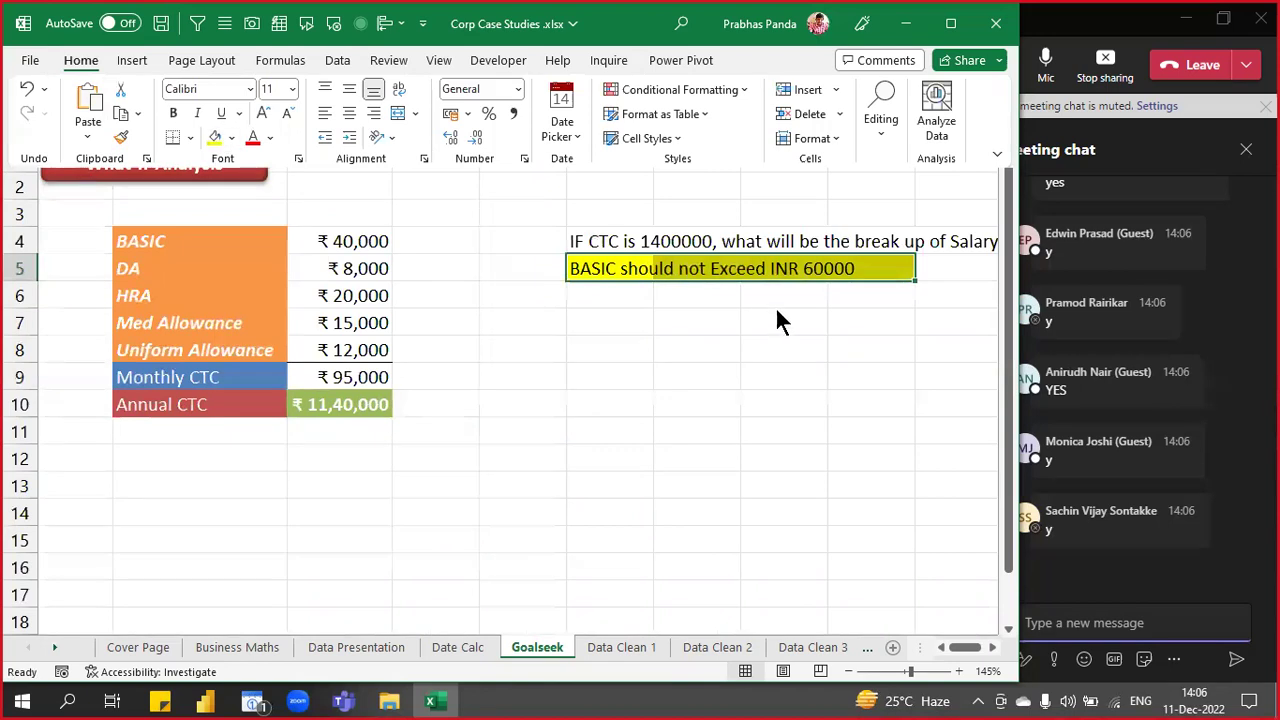
# - Review the salary break-up amounts in C4:C10 against the CTC question and BASIC limit, finishing on the Annual CTC cell C10
pyautogui.click(778, 319)
pyautogui.click(746, 317)
pyautogui.press('ctrl')
pyautogui.press('ctrl')
pyautogui.press('ctrl')
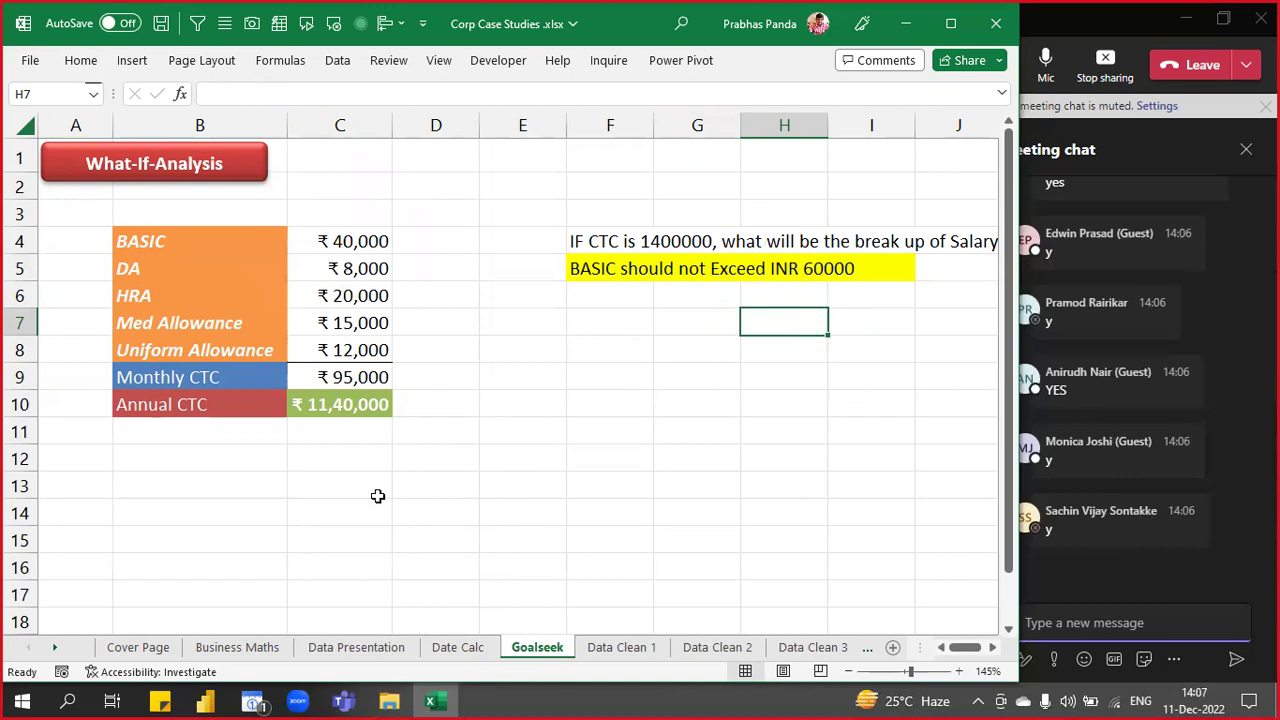
pyautogui.moveTo(355, 241); pyautogui.dragTo(331, 539)
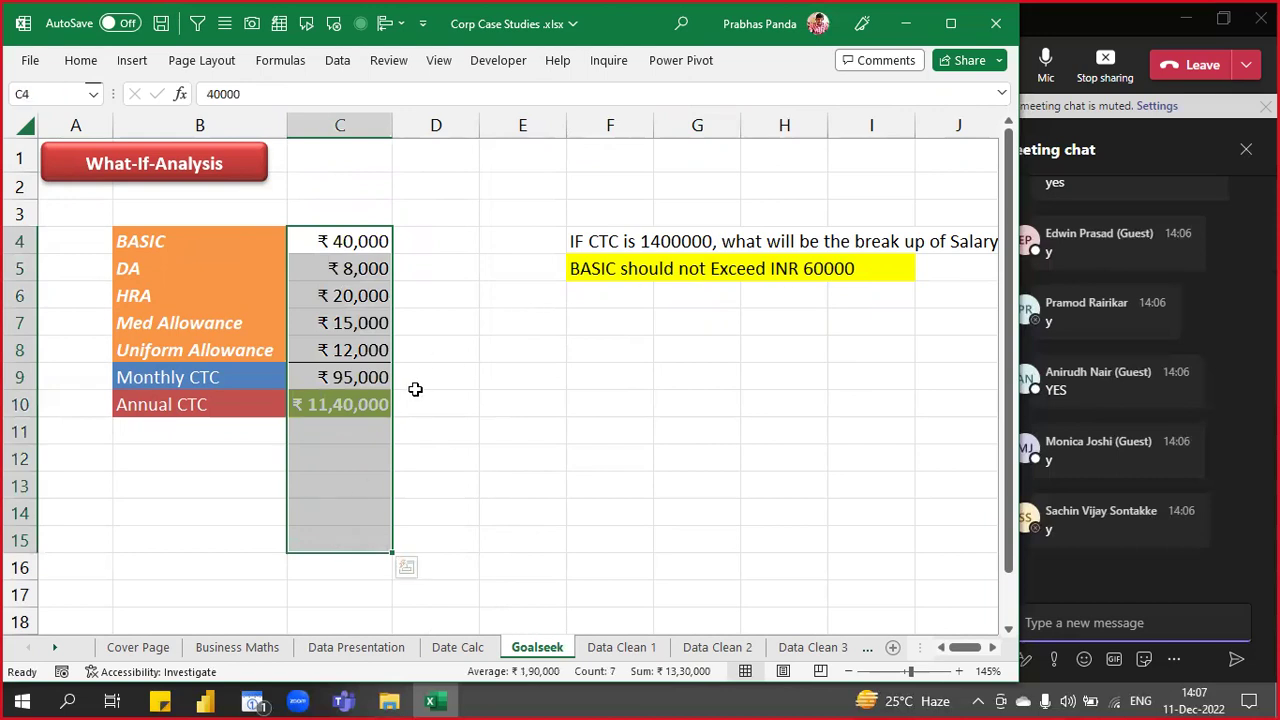
pyautogui.hotkey('ctrl', 'q')
pyautogui.press('Escape')
pyautogui.click(376, 409)
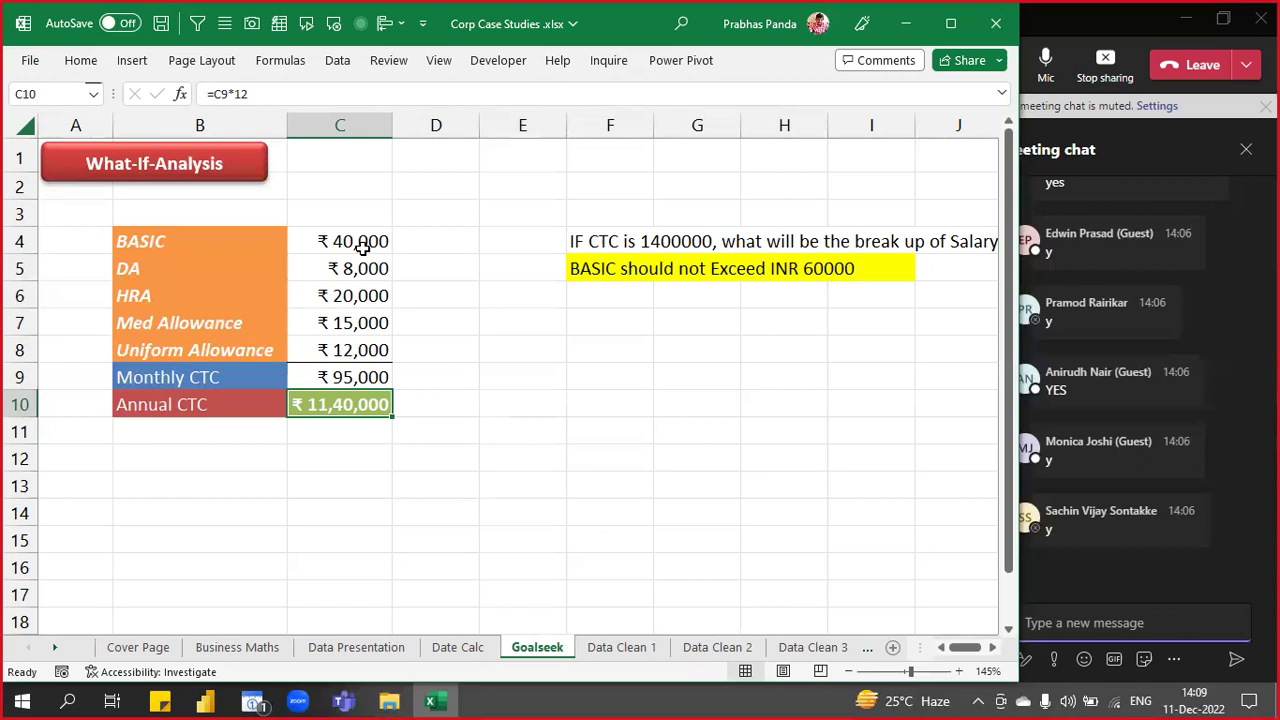
# - Switch to the Teams meeting, admit the guest waiting in the lobby, and return to the Excel workbook
pyautogui.click(1076, 26)
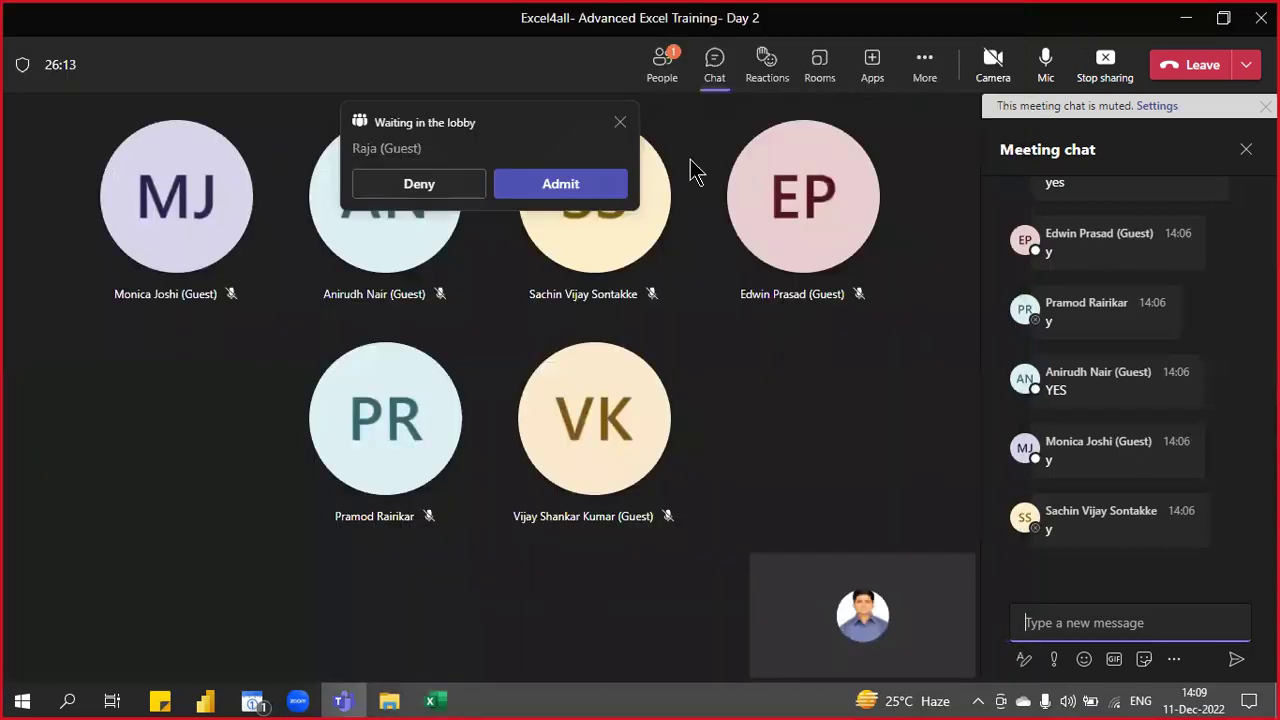
pyautogui.click(540, 190)
pyautogui.hotkey('alt', 'Tab')
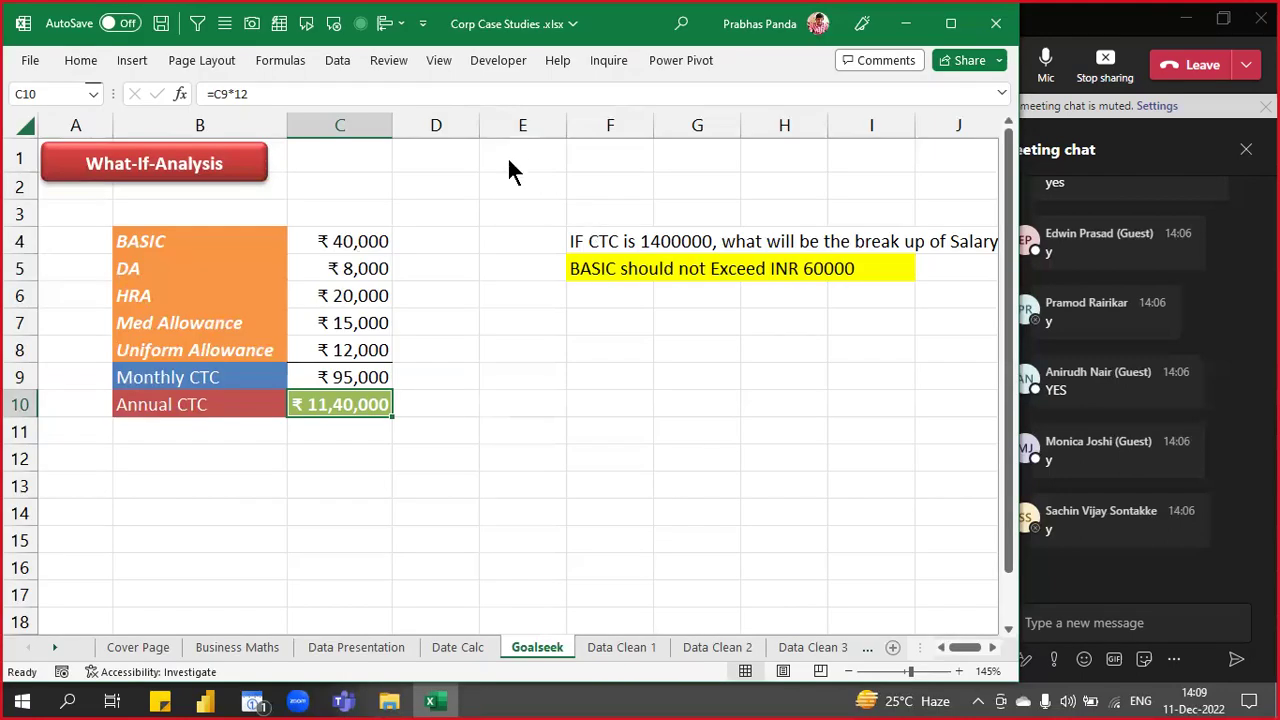
# - Examine the available What-If Analysis options, focusing on Goal Seek
pyautogui.click(338, 60)
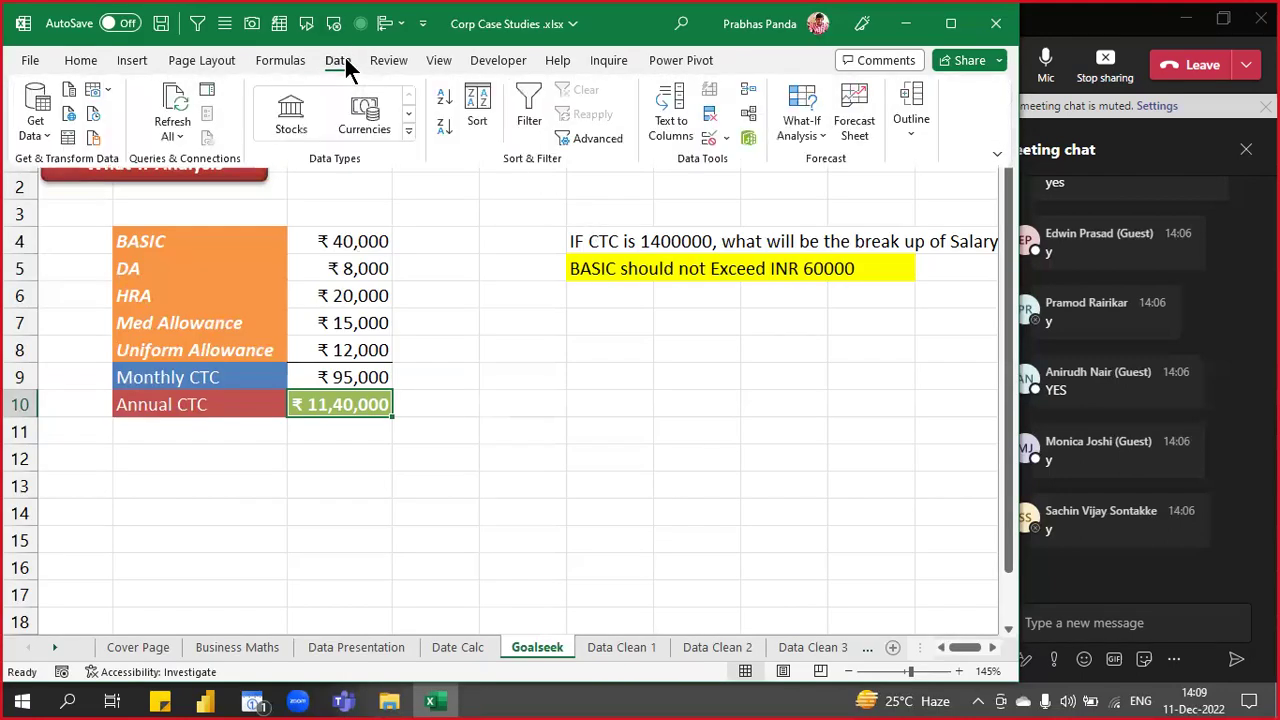
pyautogui.click(805, 145)
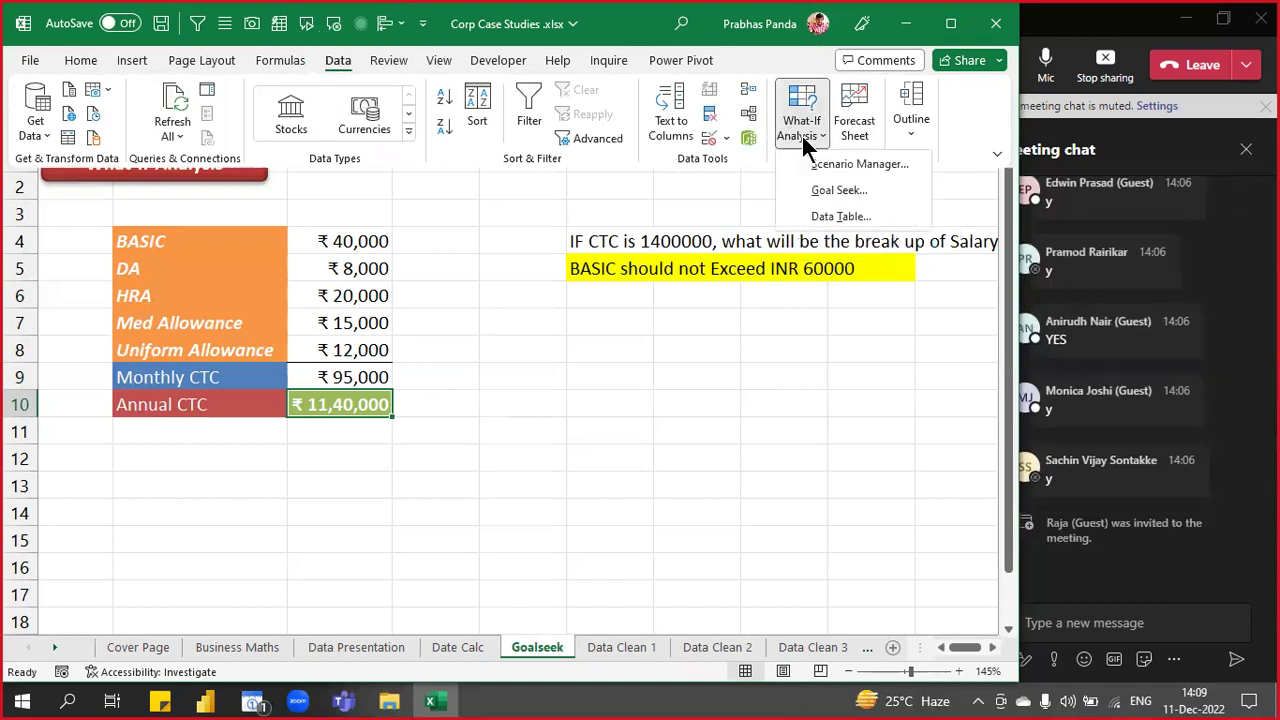
pyautogui.press('ctrl')
pyautogui.press('ctrl')
pyautogui.press('ctrl')
pyautogui.press('ctrl')
pyautogui.press('ctrl')
pyautogui.press('ctrl')
pyautogui.press('ctrl')
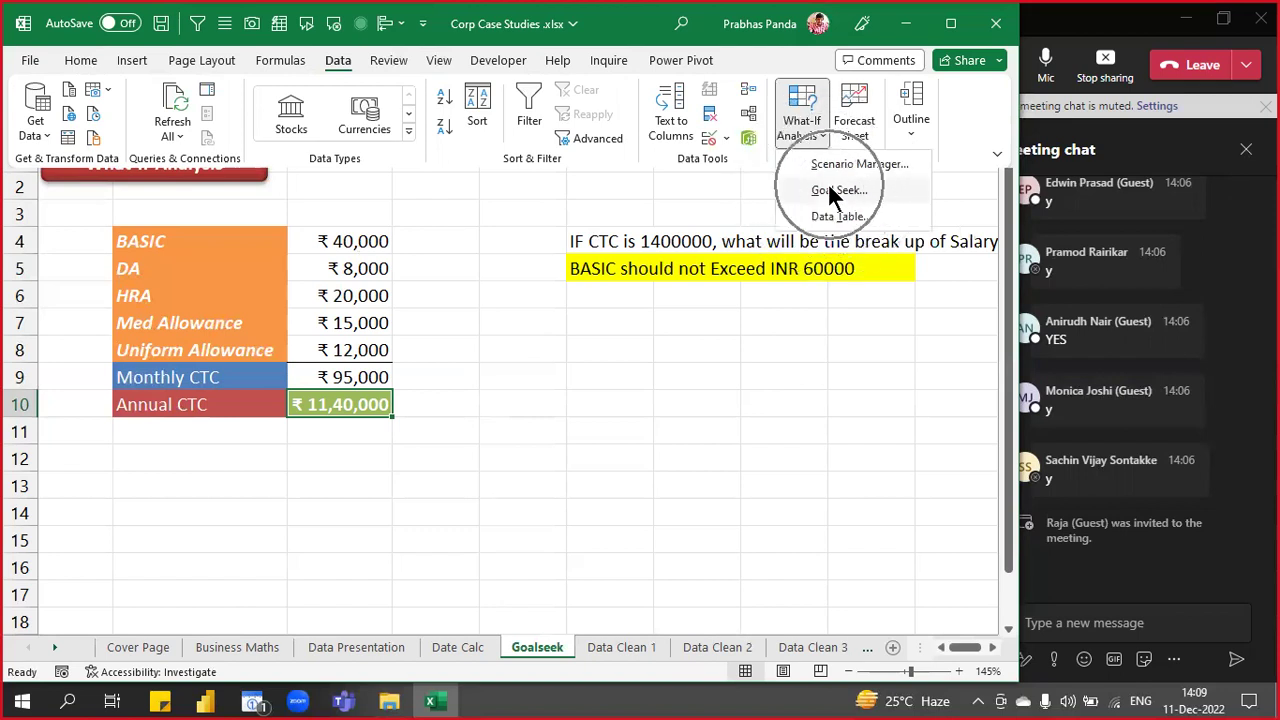
pyautogui.press('ctrl')
pyautogui.press('ctrl')
pyautogui.press('ctrl')
pyautogui.press('ctrl')
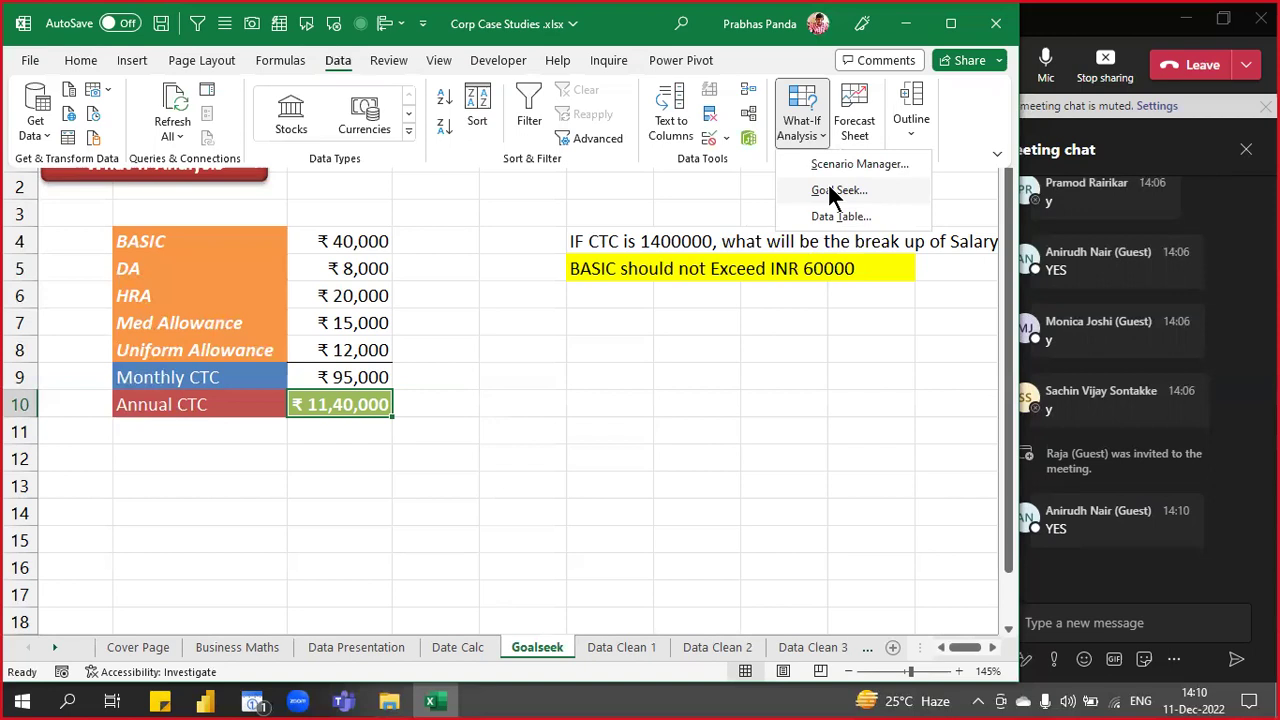
# - Examine the formulas in the whole salary table B4:C10 by temporarily turning on formula display
pyautogui.click(367, 232)
pyautogui.click(365, 234)
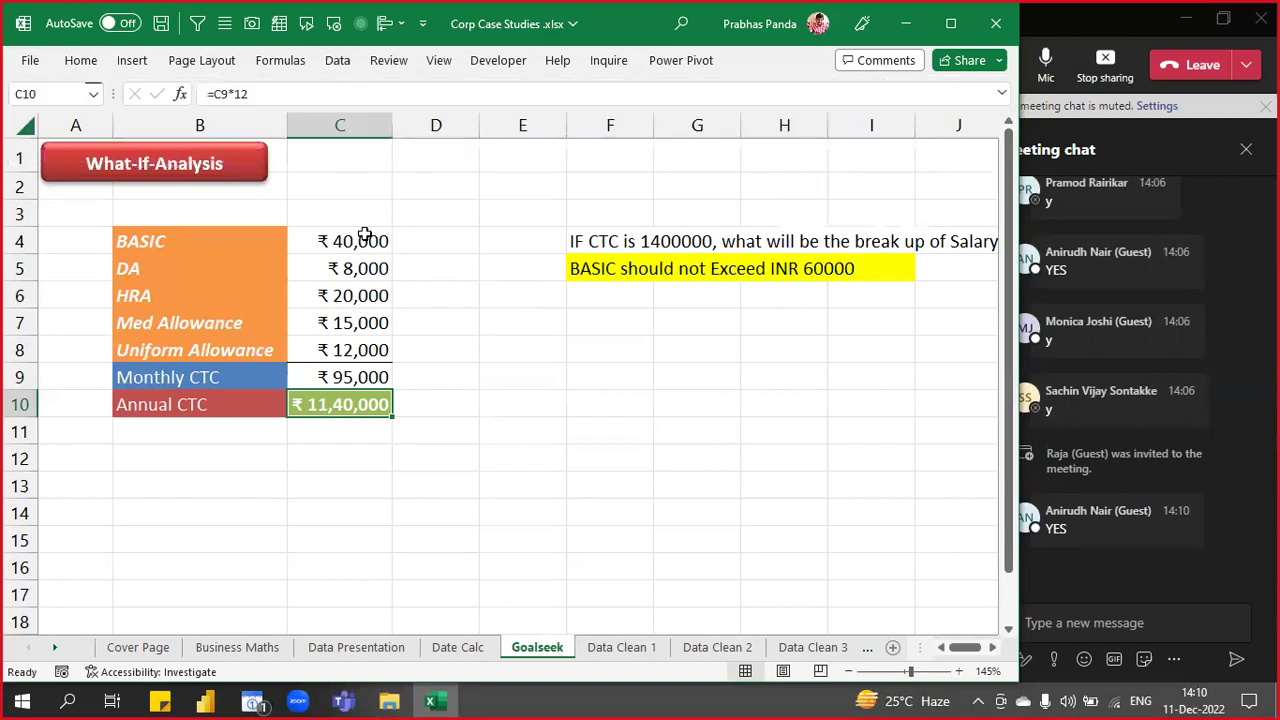
pyautogui.click(365, 234)
pyautogui.hotkey('ctrl', 'a')
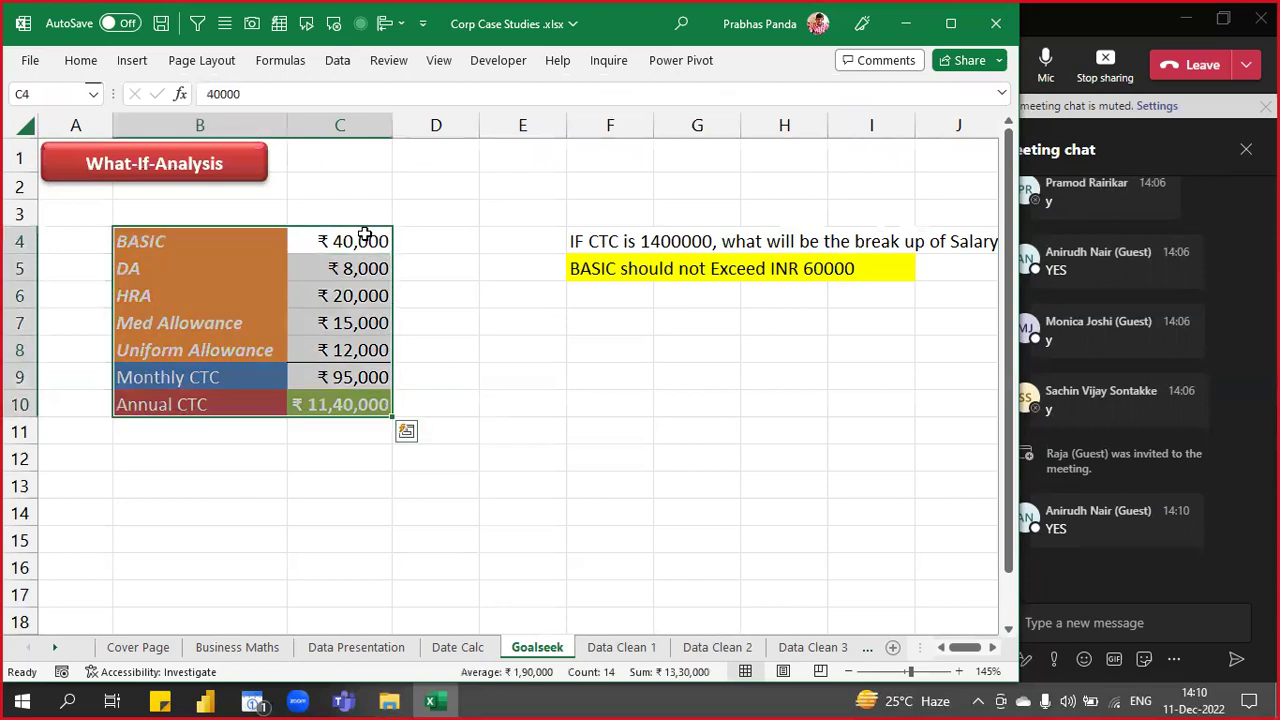
pyautogui.hotkey('ctrl', '`')
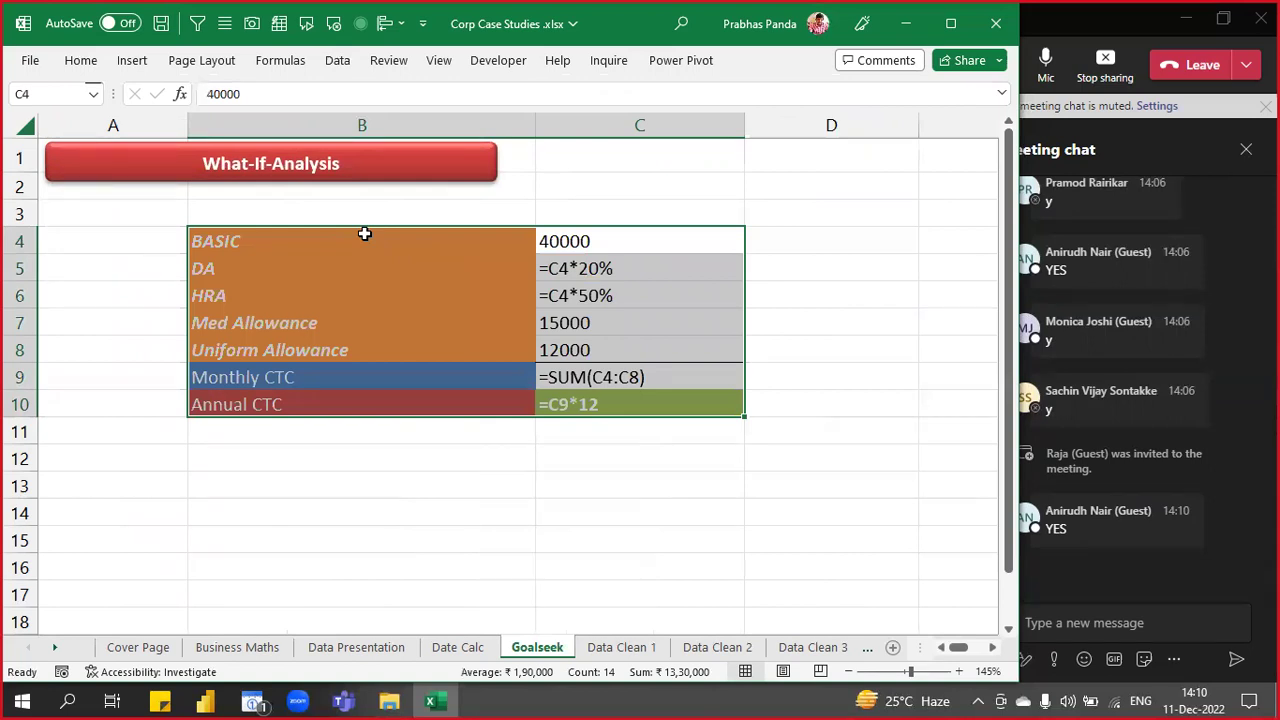
pyautogui.hotkey('ctrl', '`')
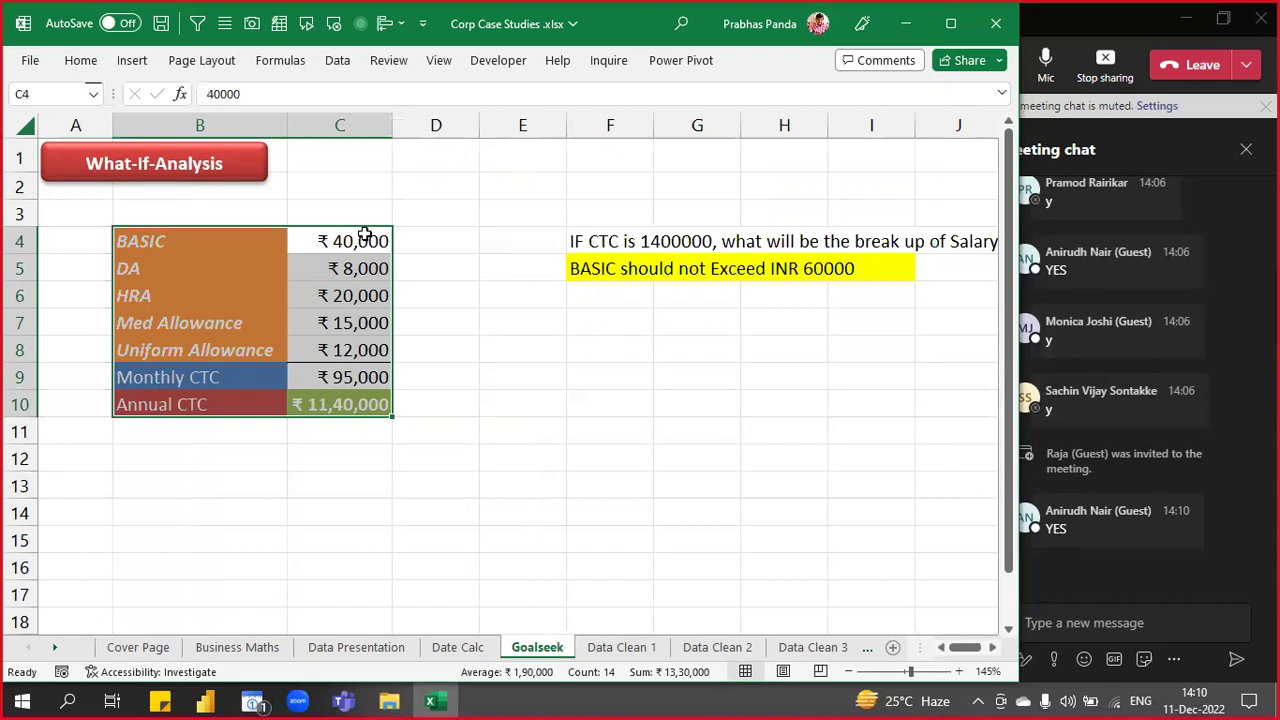
pyautogui.click(554, 496)
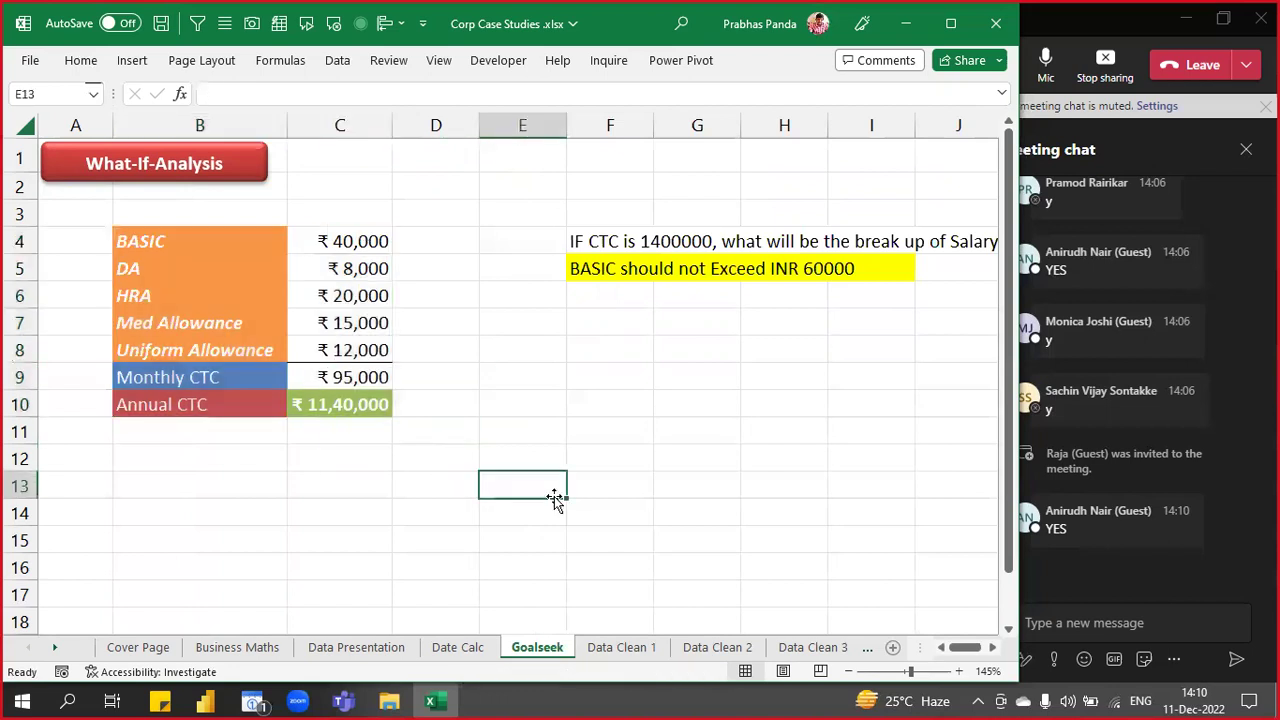
# - Start Goal Seek and choose the Annual CTC cell C10 as the cell to set
pyautogui.click(338, 64)
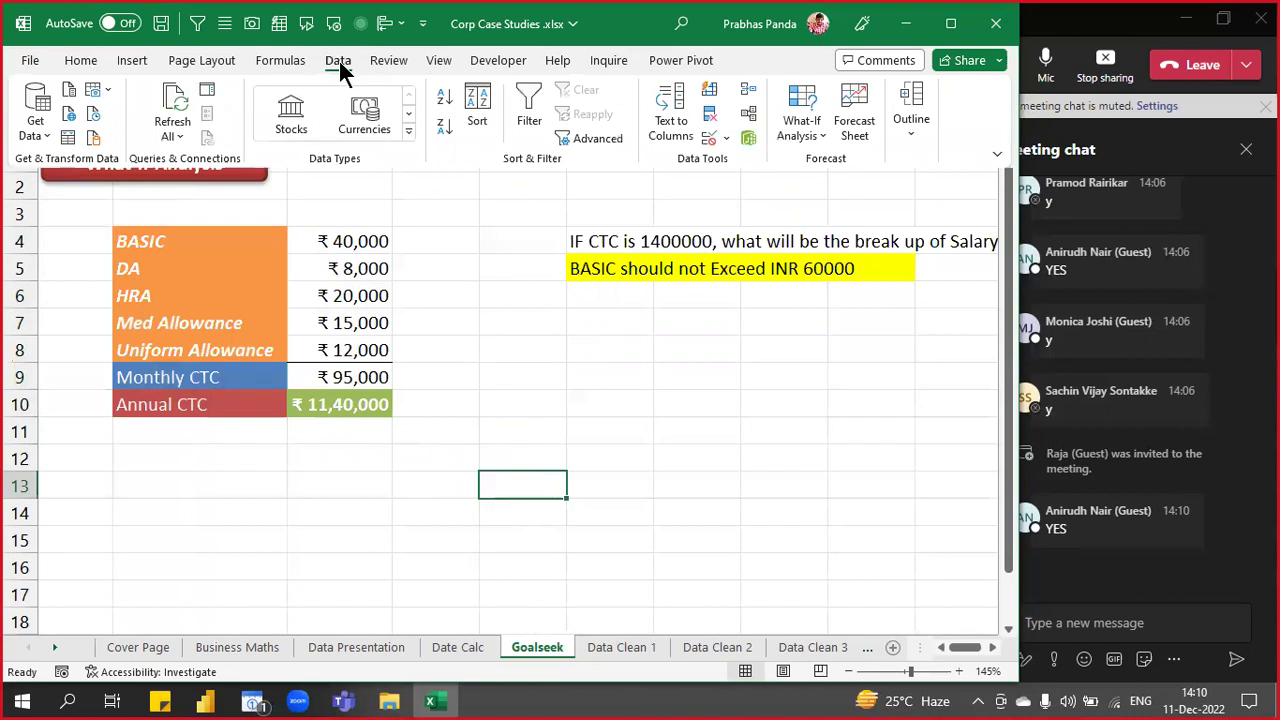
pyautogui.click(796, 134)
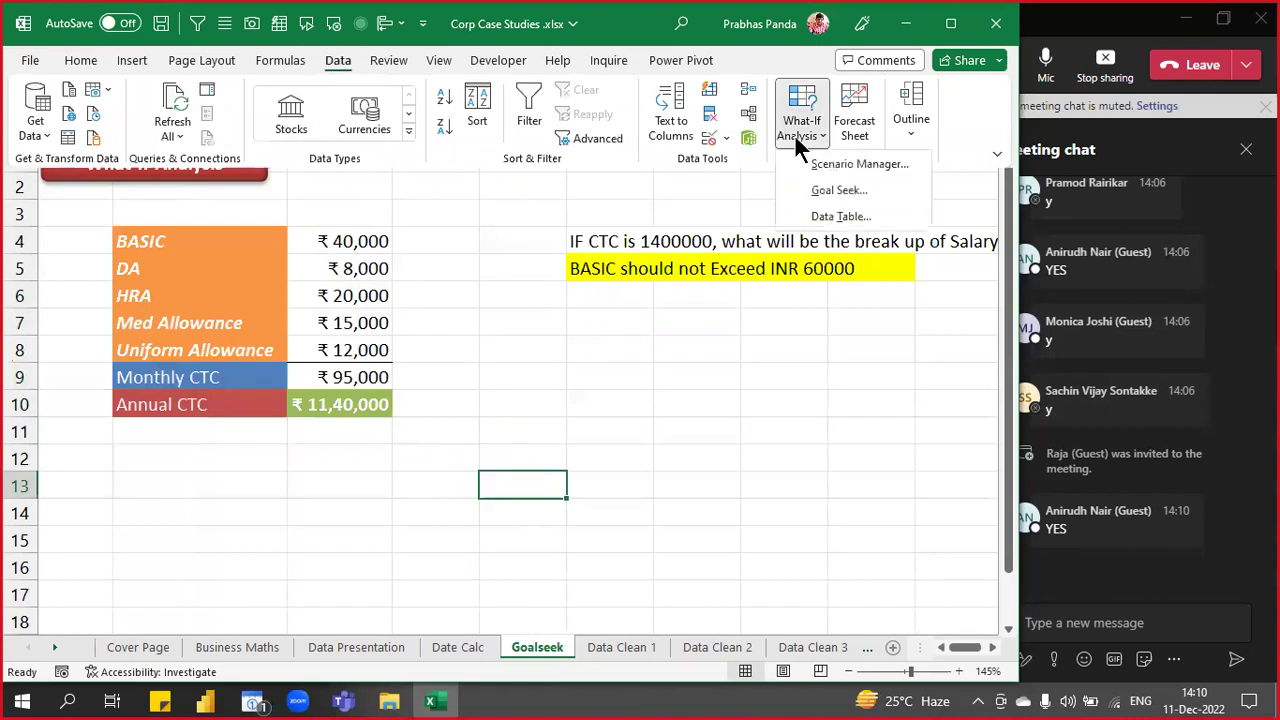
pyautogui.click(831, 196)
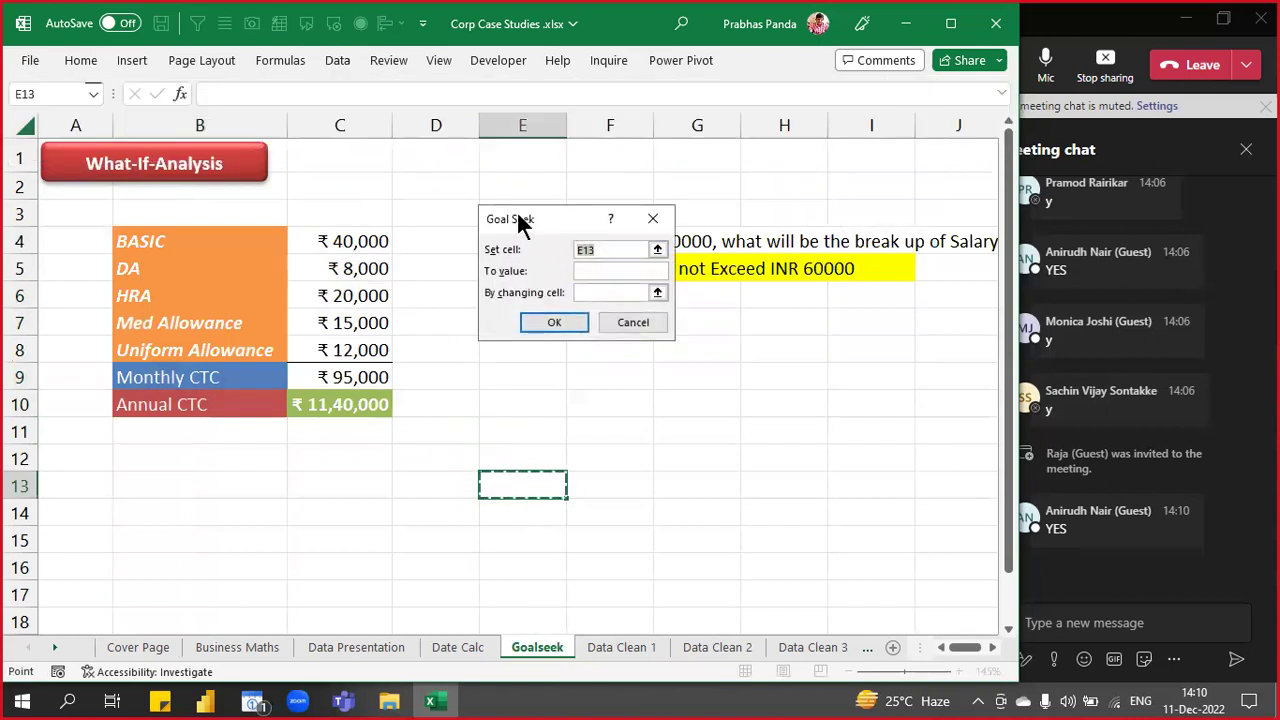
pyautogui.moveTo(522, 243); pyautogui.dragTo(501, 284)
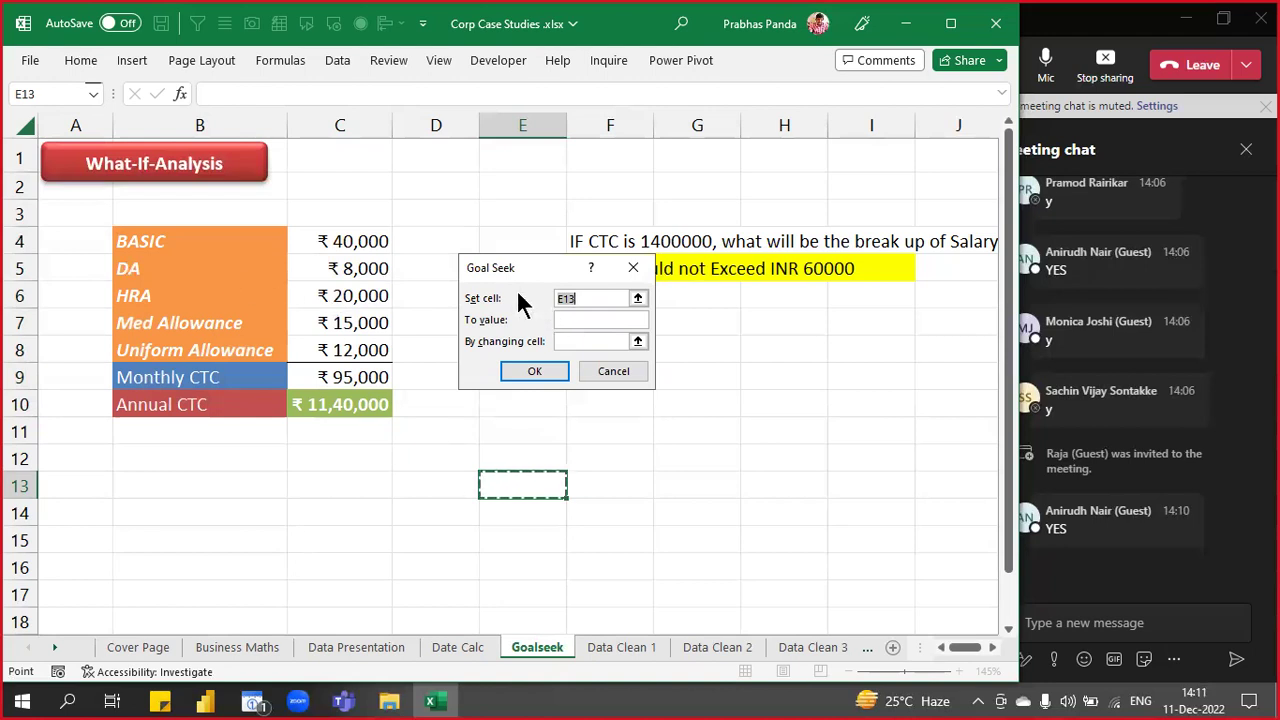
pyautogui.click(592, 303)
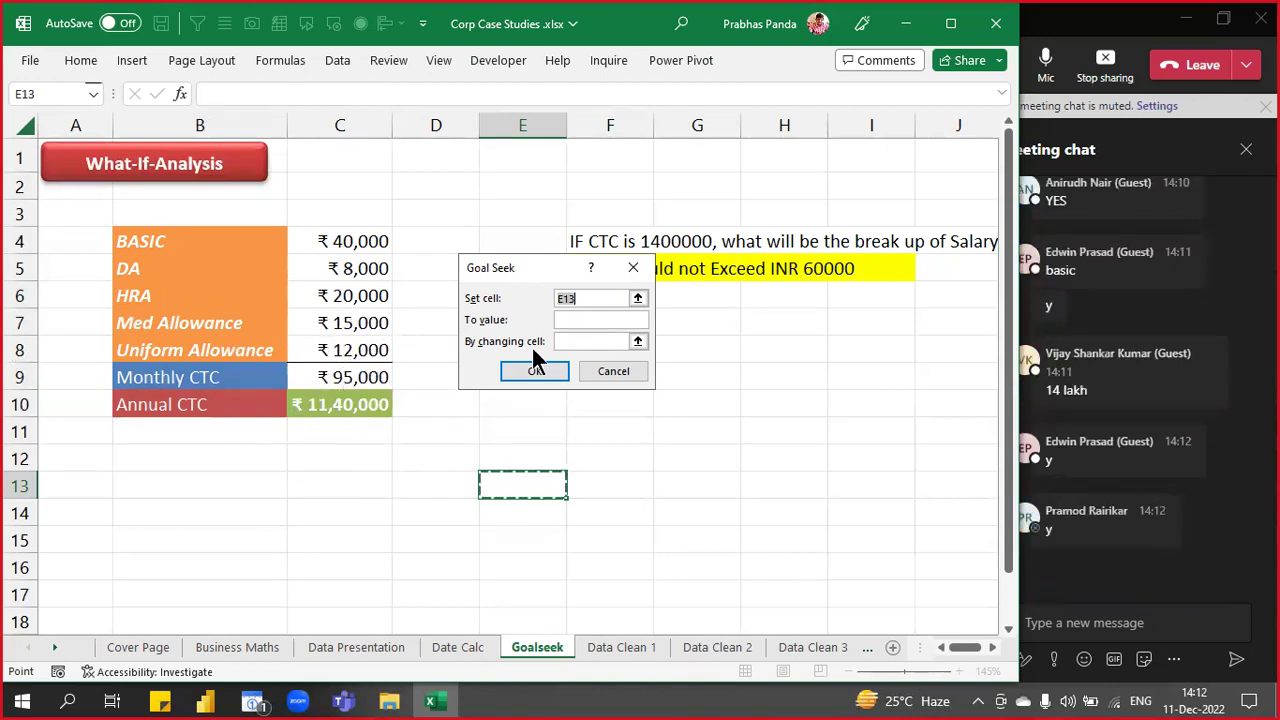
pyautogui.click(381, 405)
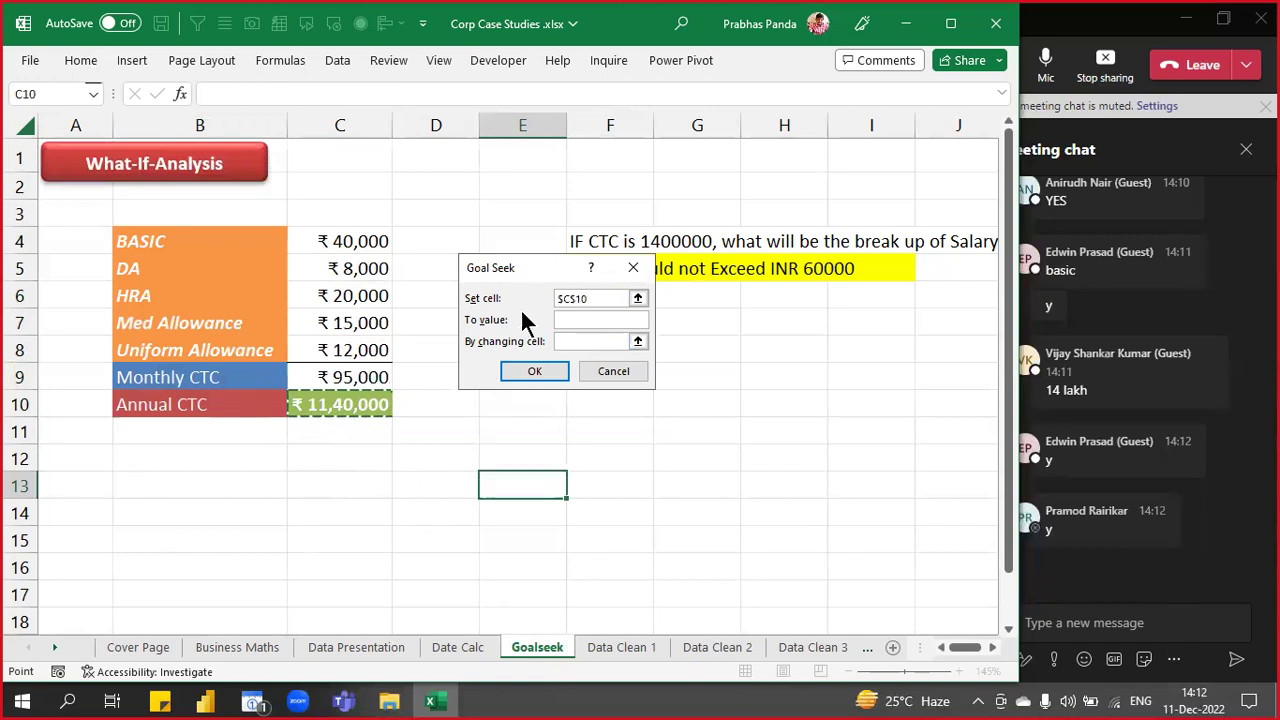
# - Set the Goal Seek target value to 1400000
pyautogui.press('ctrl')
pyautogui.click(579, 319)
pyautogui.press('ctrl')
pyautogui.press('ctrl')
pyautogui.press('ctrl')
pyautogui.press('ctrl')
pyautogui.press('ctrl')
pyautogui.press('ctrl')
pyautogui.press('ctrl')
pyautogui.press('ctrl')
pyautogui.press('ctrl')
pyautogui.write('1')
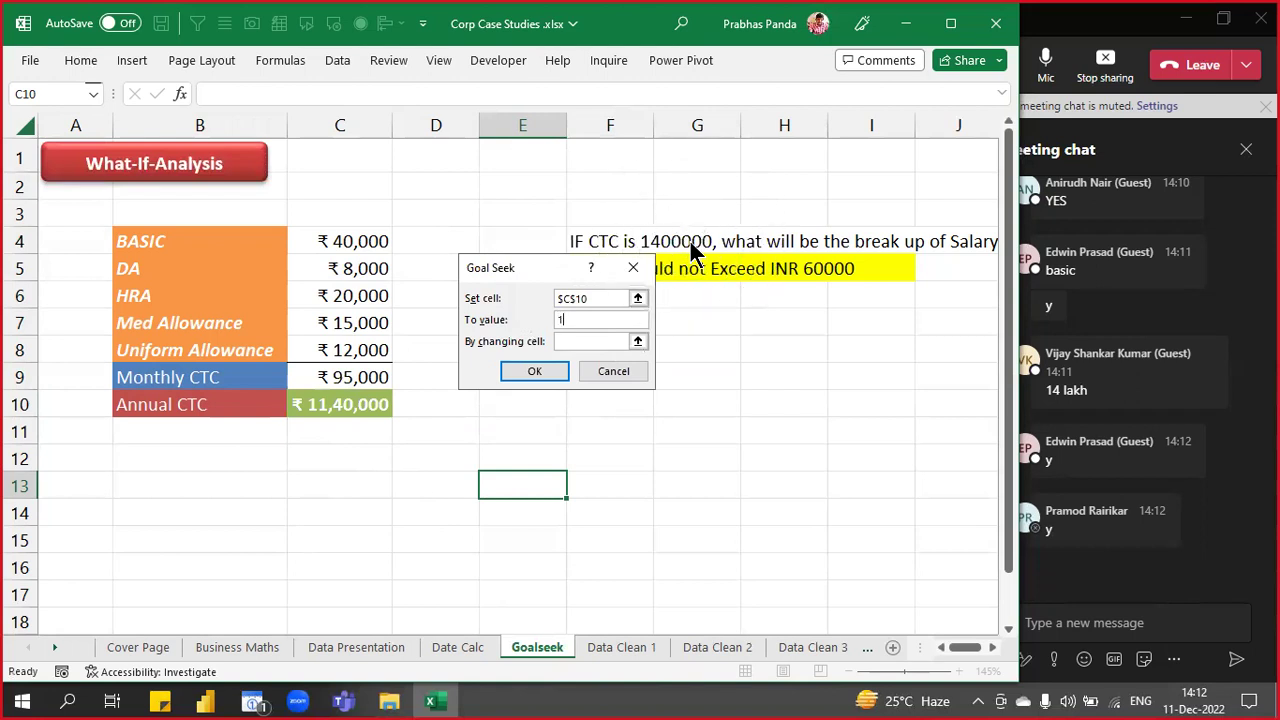
pyautogui.write('400000')
pyautogui.click(615, 325)
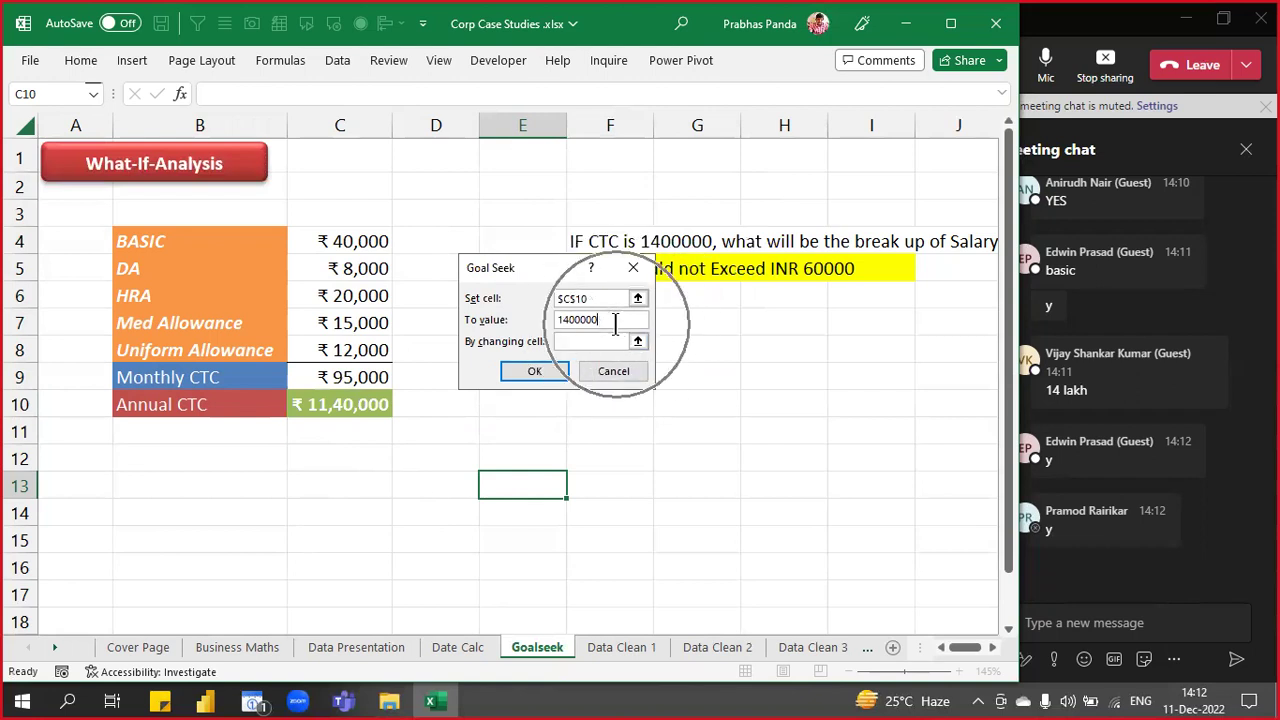
pyautogui.click(615, 325)
pyautogui.click(615, 325)
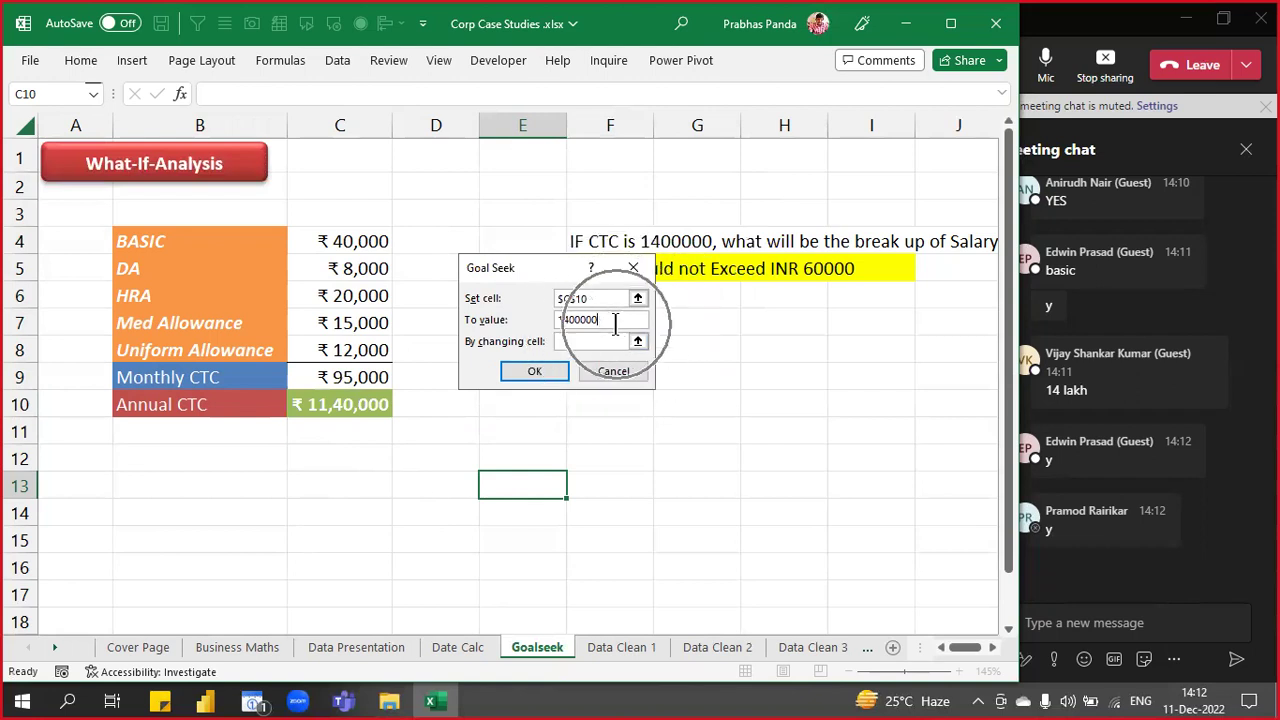
pyautogui.click(615, 322)
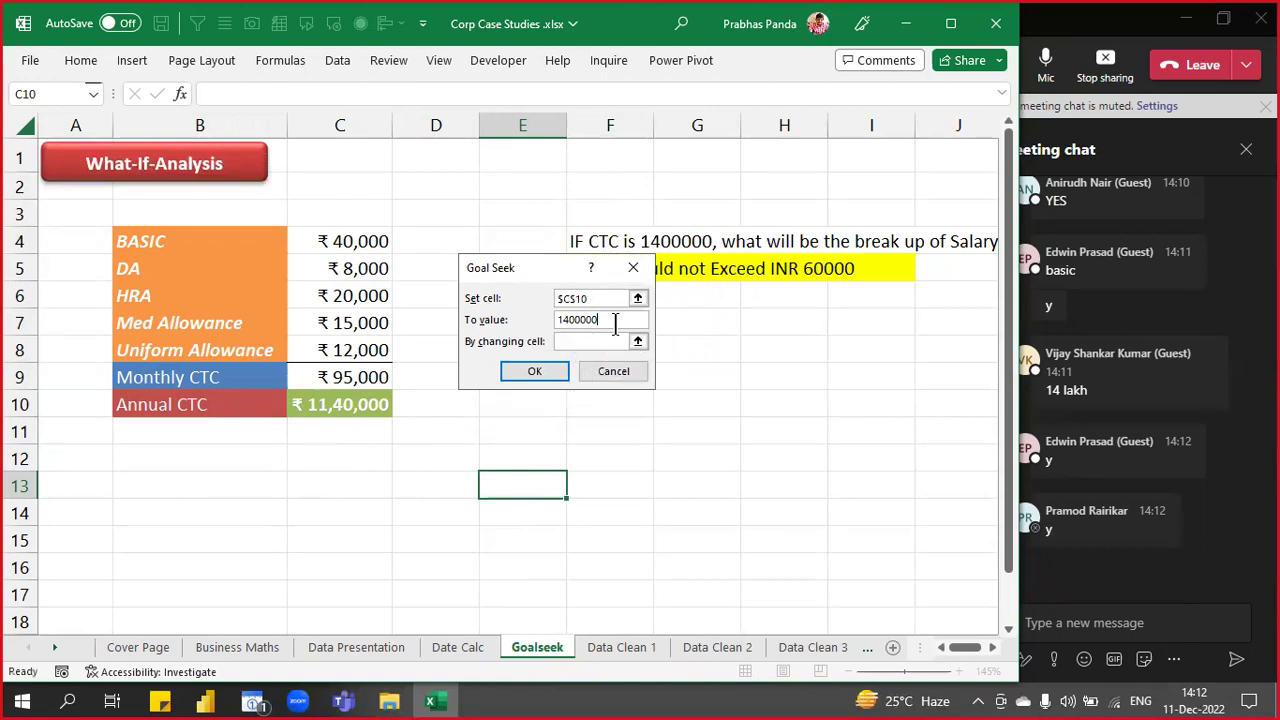
# - Choose the BASIC amount in C4 as the changing cell, run Goal Seek and accept its solution
pyautogui.click(584, 342)
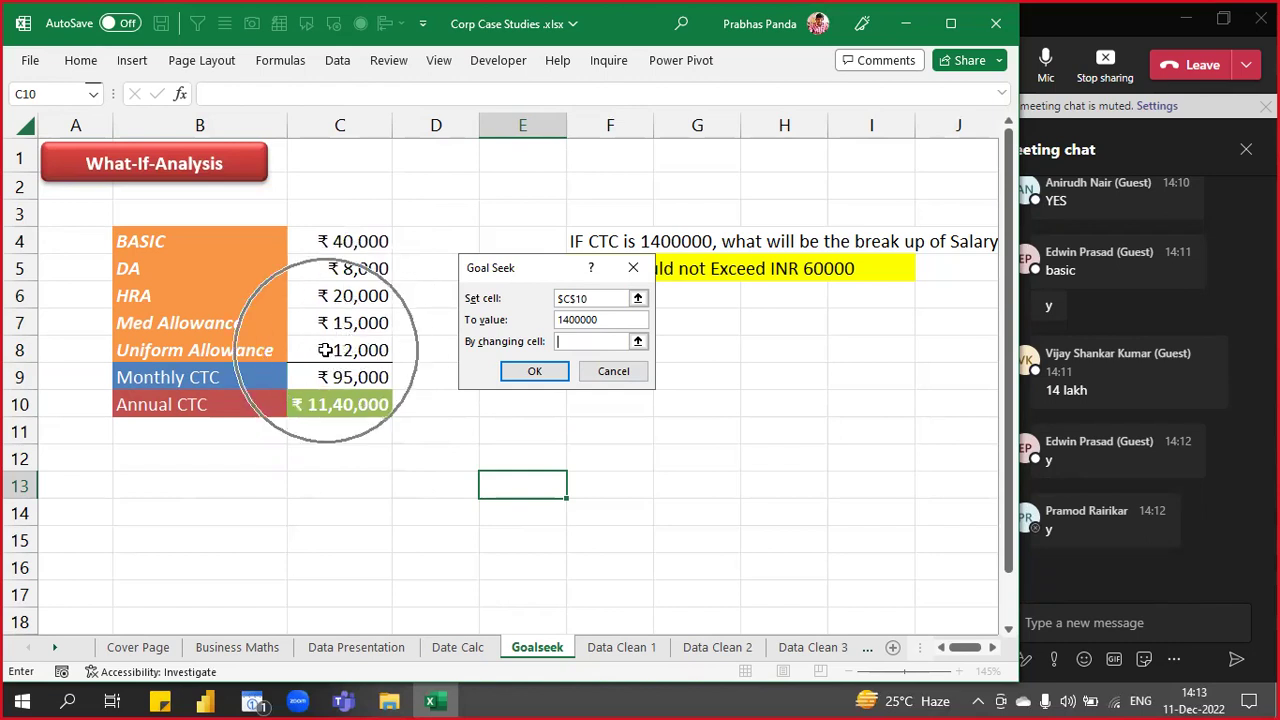
pyautogui.click(366, 240)
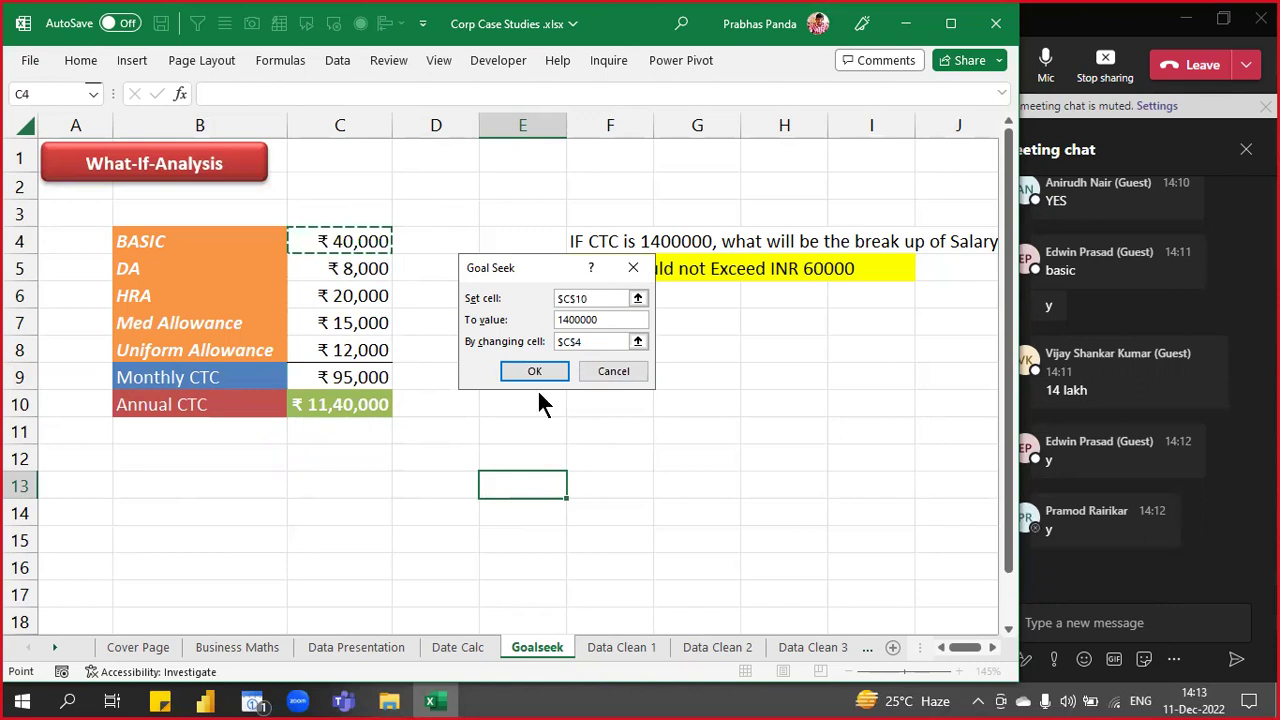
pyautogui.click(514, 371)
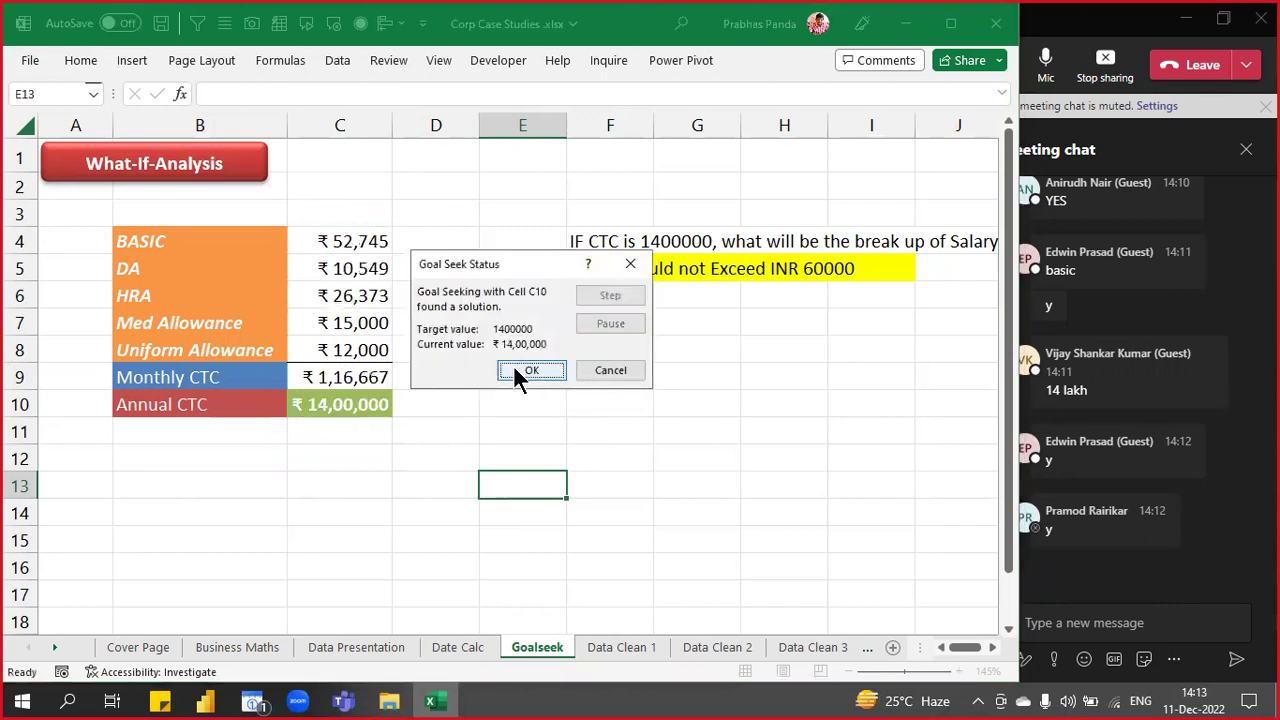
pyautogui.press('ctrl')
pyautogui.press('ctrl')
pyautogui.press('ctrl')
pyautogui.press('ctrl')
pyautogui.press('ctrl')
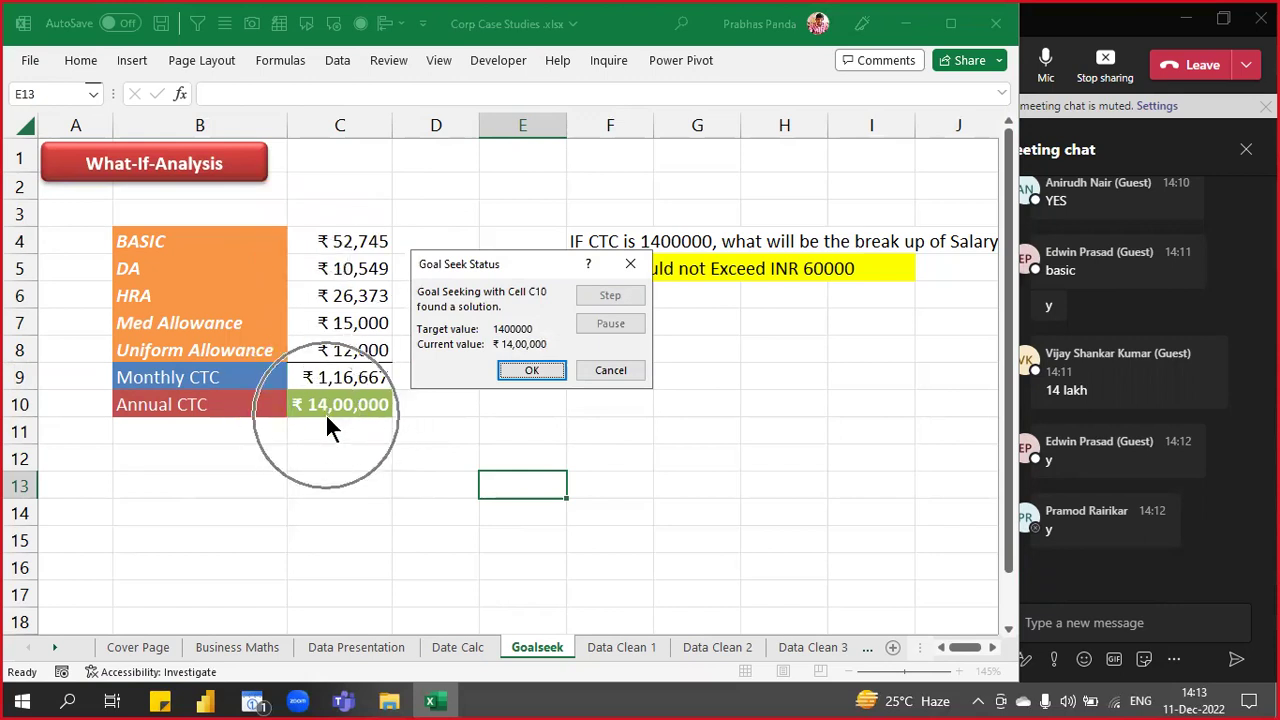
pyautogui.click(516, 368)
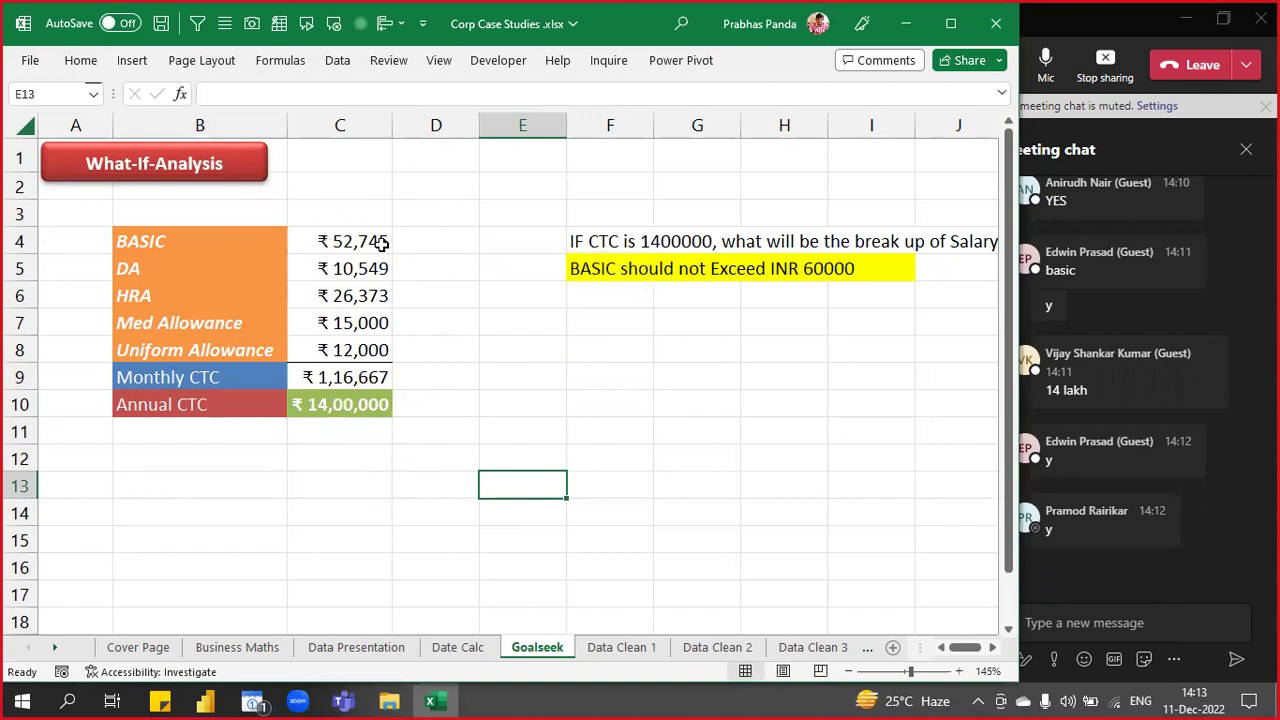
# - Set the BASIC amount in C4 back to 40000
pyautogui.press('ctrl')
pyautogui.press('ctrl')
pyautogui.press('ctrl')
pyautogui.press('ctrl')
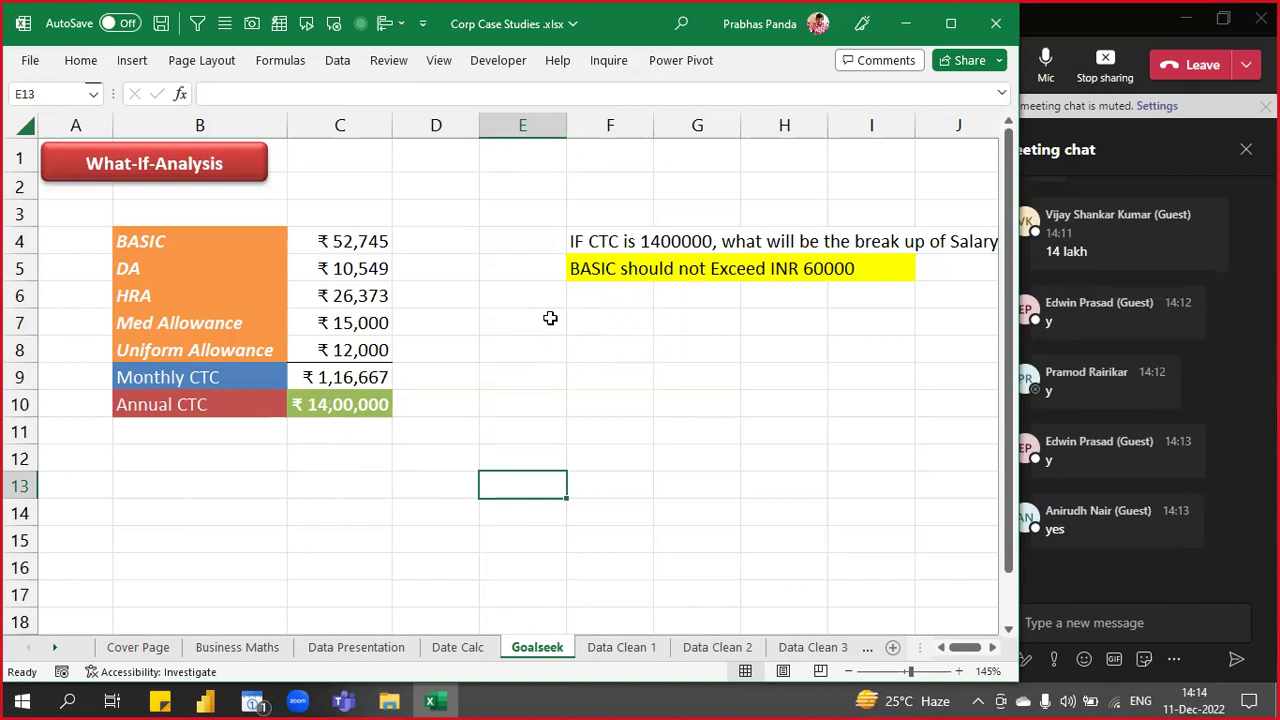
pyautogui.press('Up')
pyautogui.press('Up')
pyautogui.press('Up')
pyautogui.press('Up')
pyautogui.press('Up')
pyautogui.press('Up')
pyautogui.press('Up')
pyautogui.press('Up')
pyautogui.press('Up')
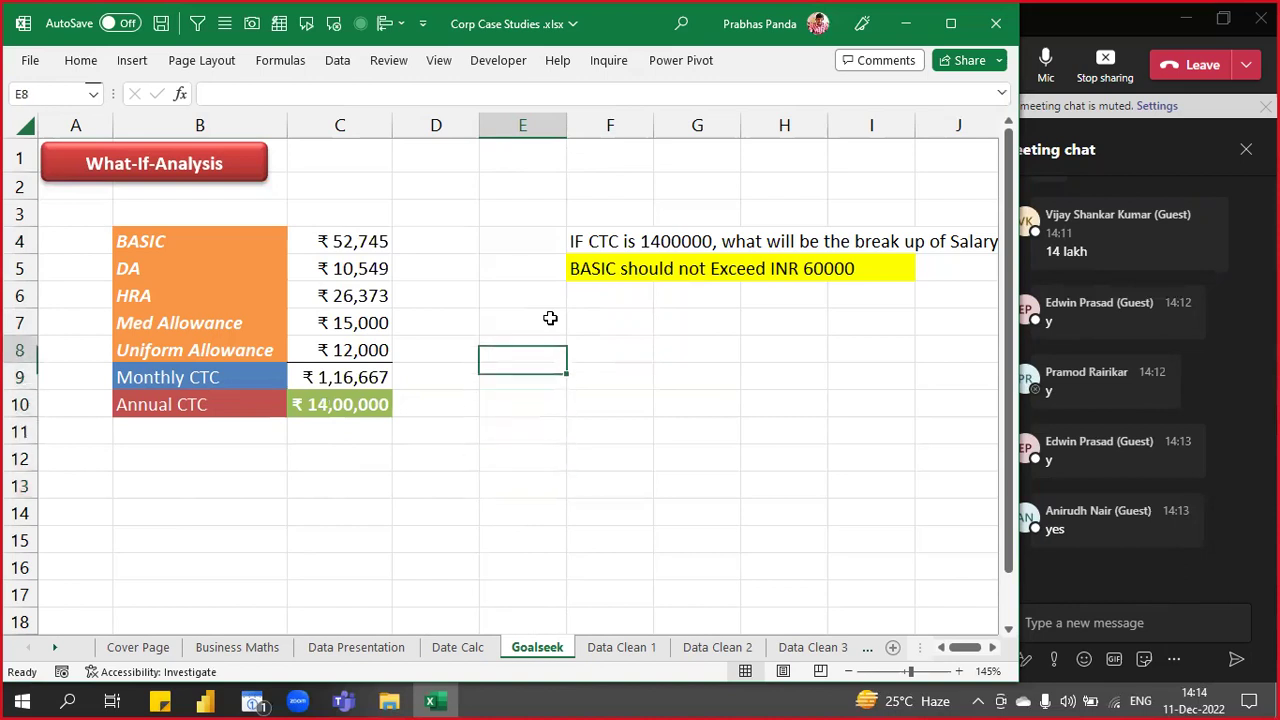
pyautogui.press('Left')
pyautogui.press('Left')
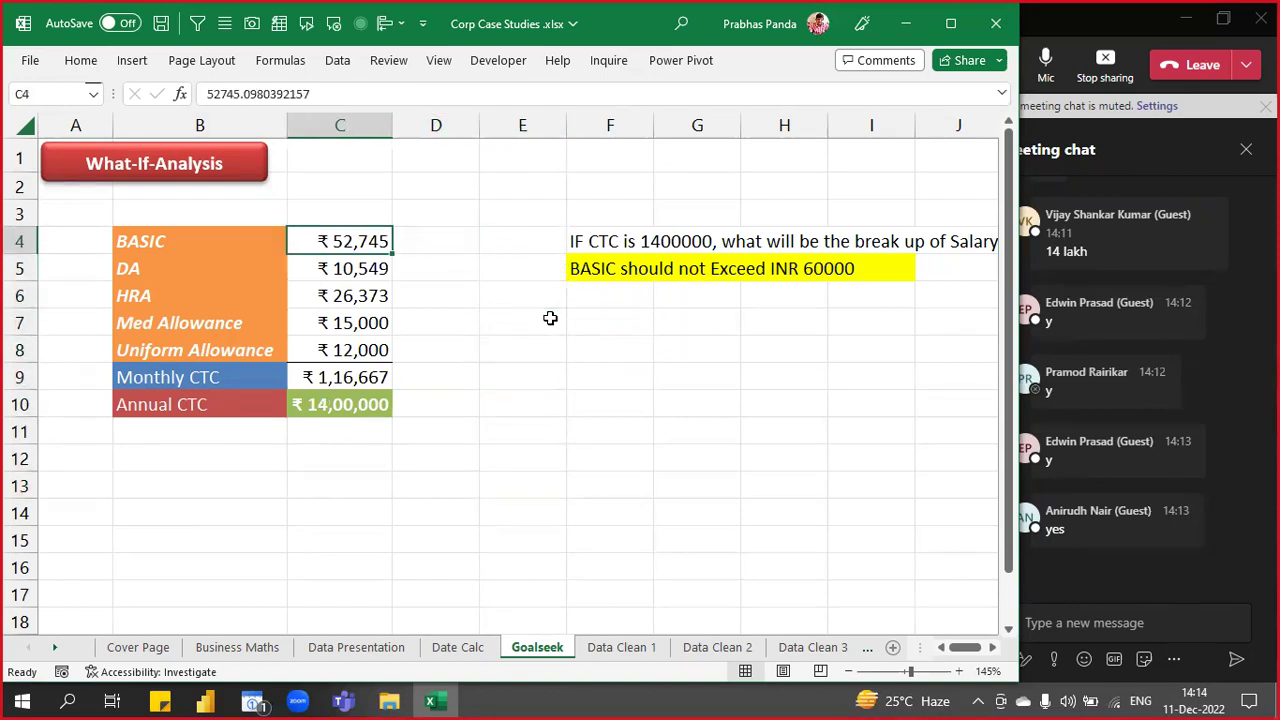
pyautogui.write('40000')
pyautogui.press('Return')
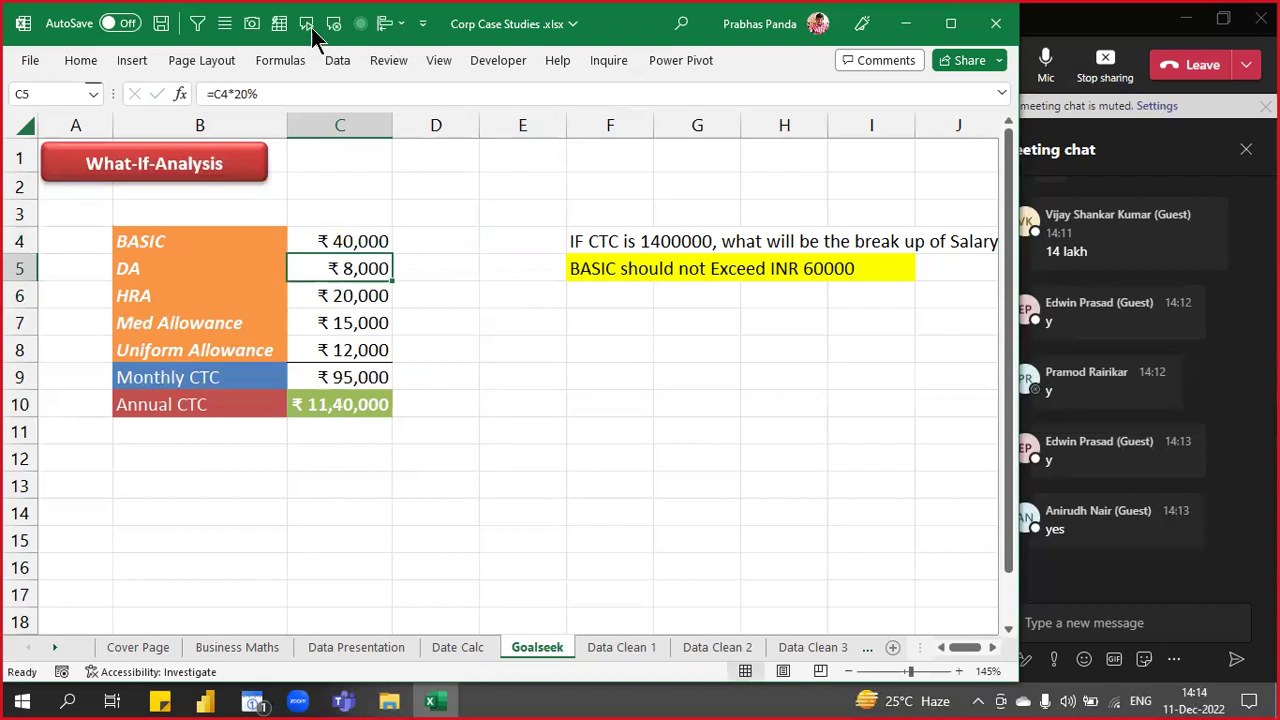
# - Start Goal Seek again and choose the Annual CTC in C10 as the cell to set
pyautogui.click(337, 60)
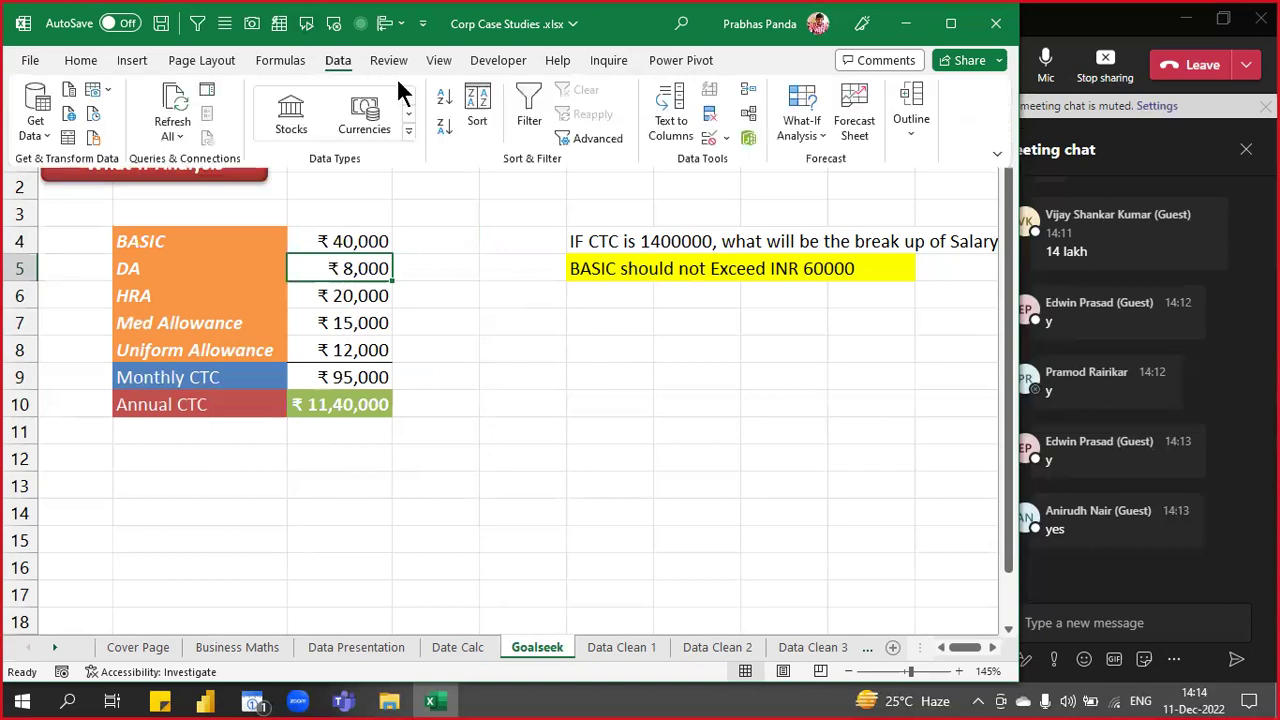
pyautogui.click(801, 120)
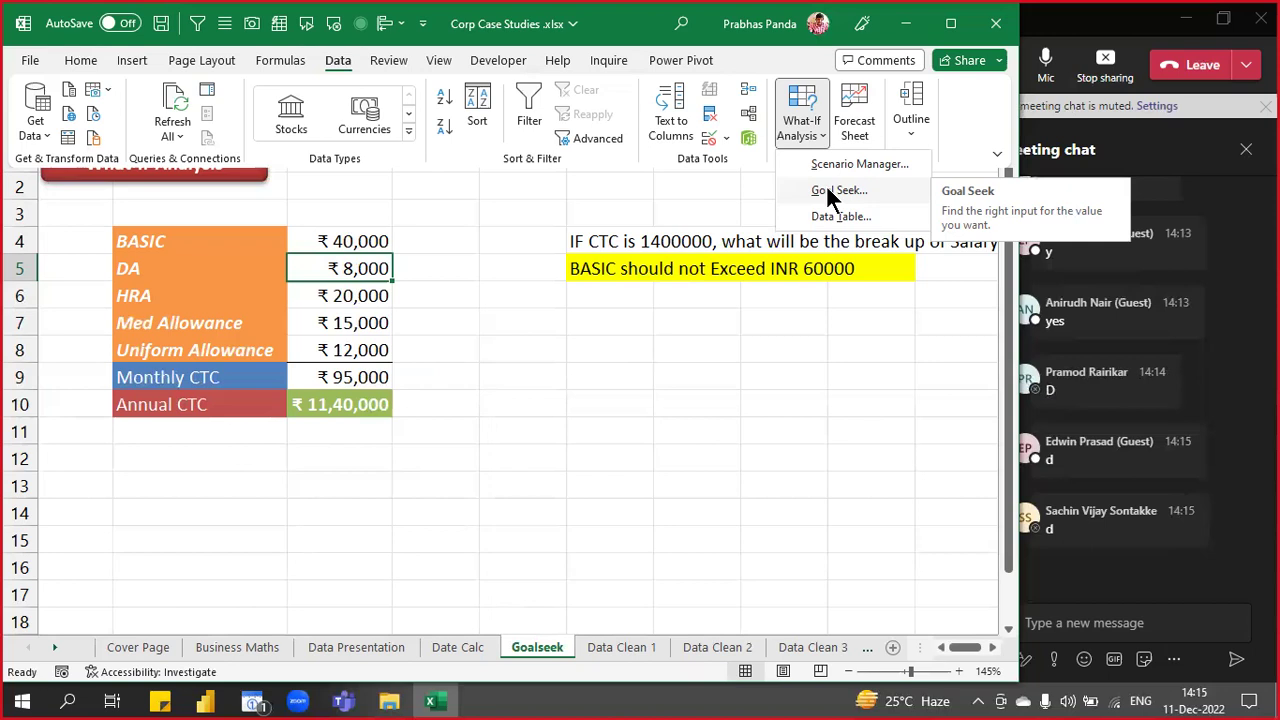
pyautogui.click(541, 343)
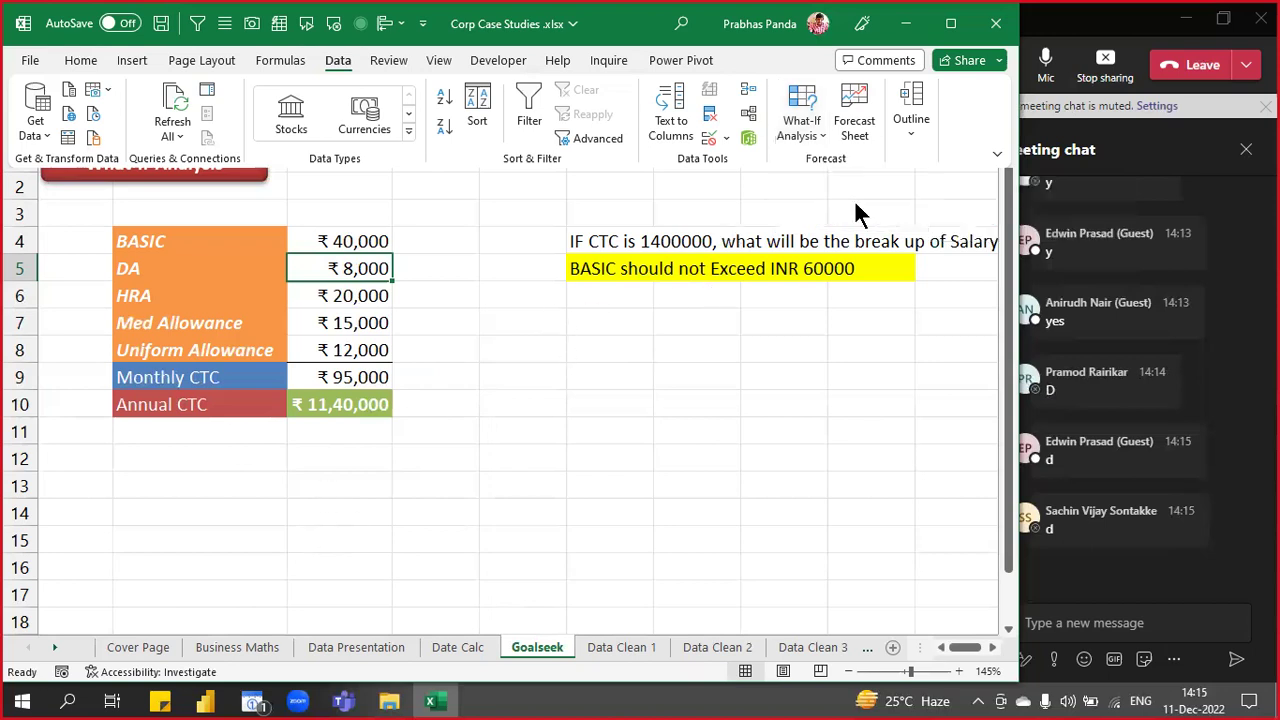
pyautogui.click(805, 128)
pyautogui.click(815, 191)
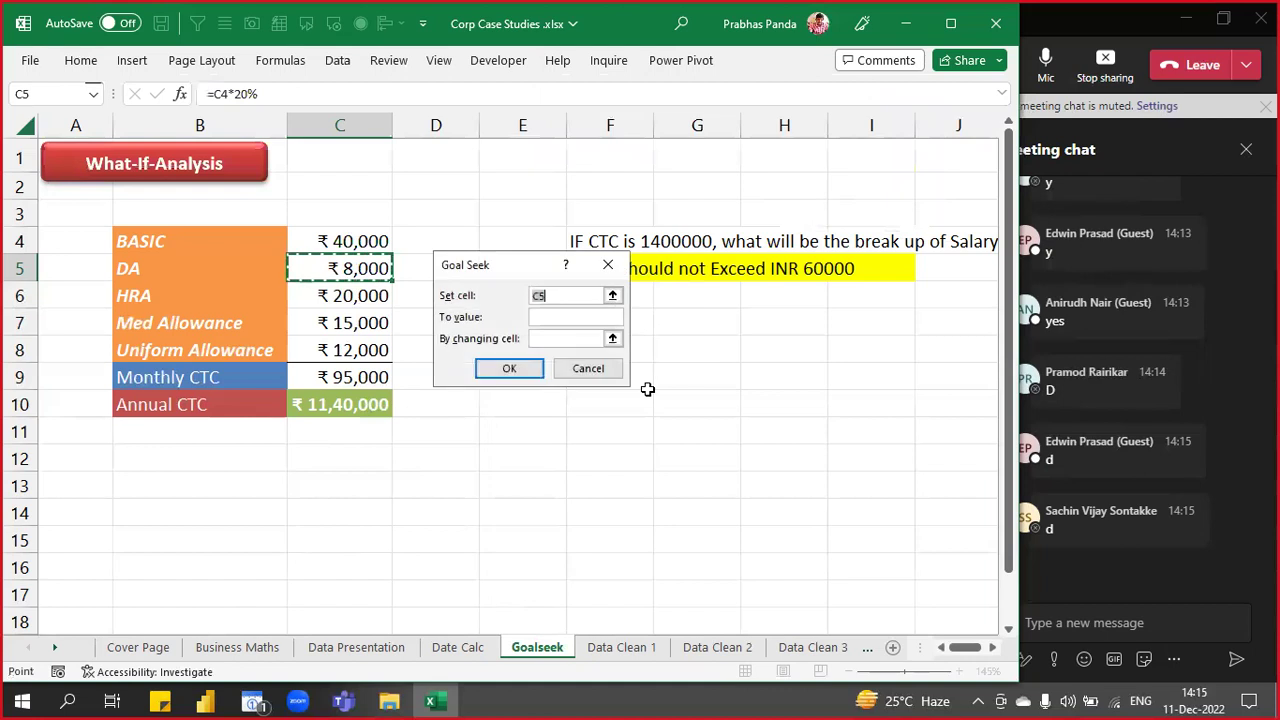
pyautogui.click(341, 405)
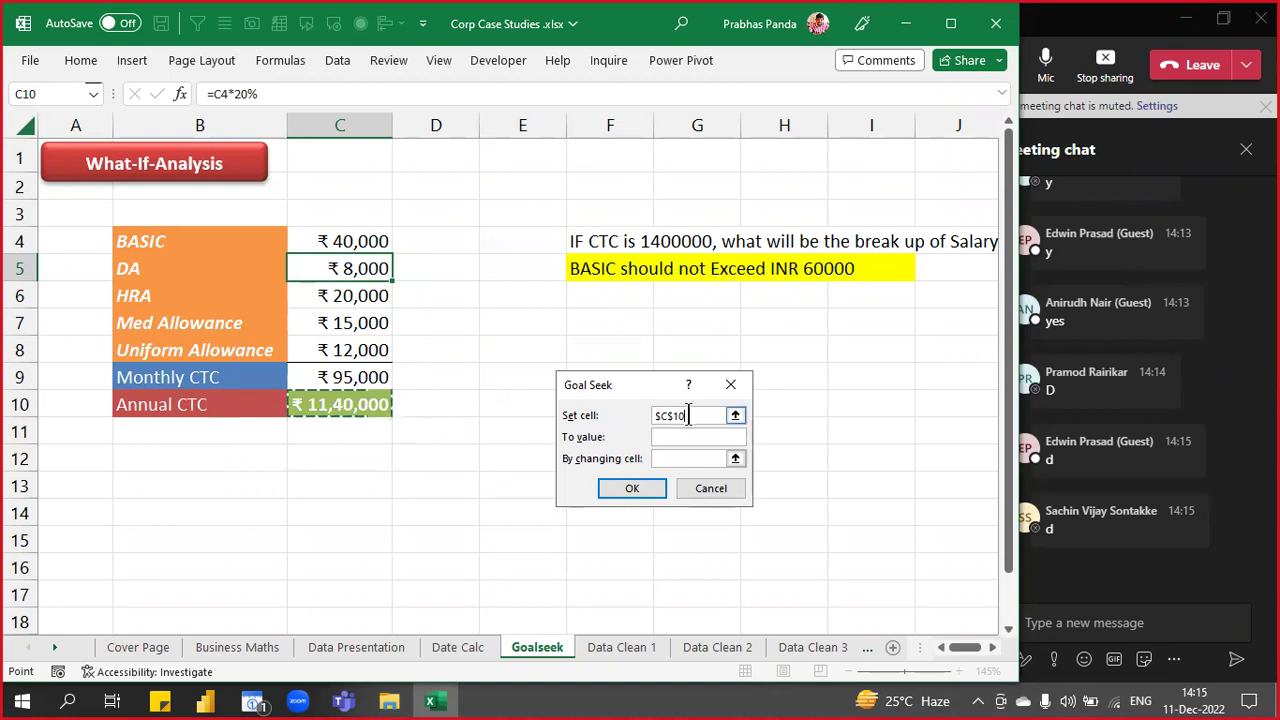
pyautogui.press('ctrl')
pyautogui.press('ctrl')
pyautogui.press('ctrl')
pyautogui.press('ctrl')
# - Set the Goal Seek target to 1400000 by changing the BASIC amount in C4, then run it and accept the solution
pyautogui.click(672, 440)
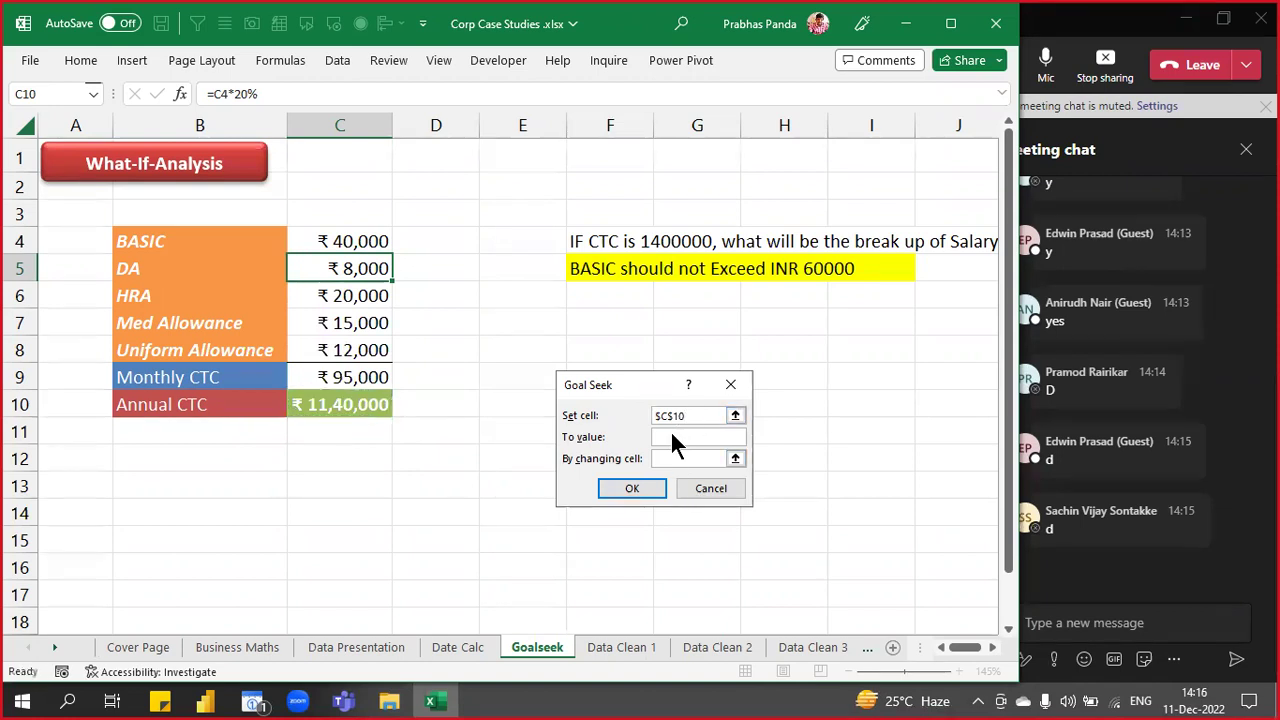
pyautogui.write('1400000')
pyautogui.click(686, 459)
pyautogui.click(333, 241)
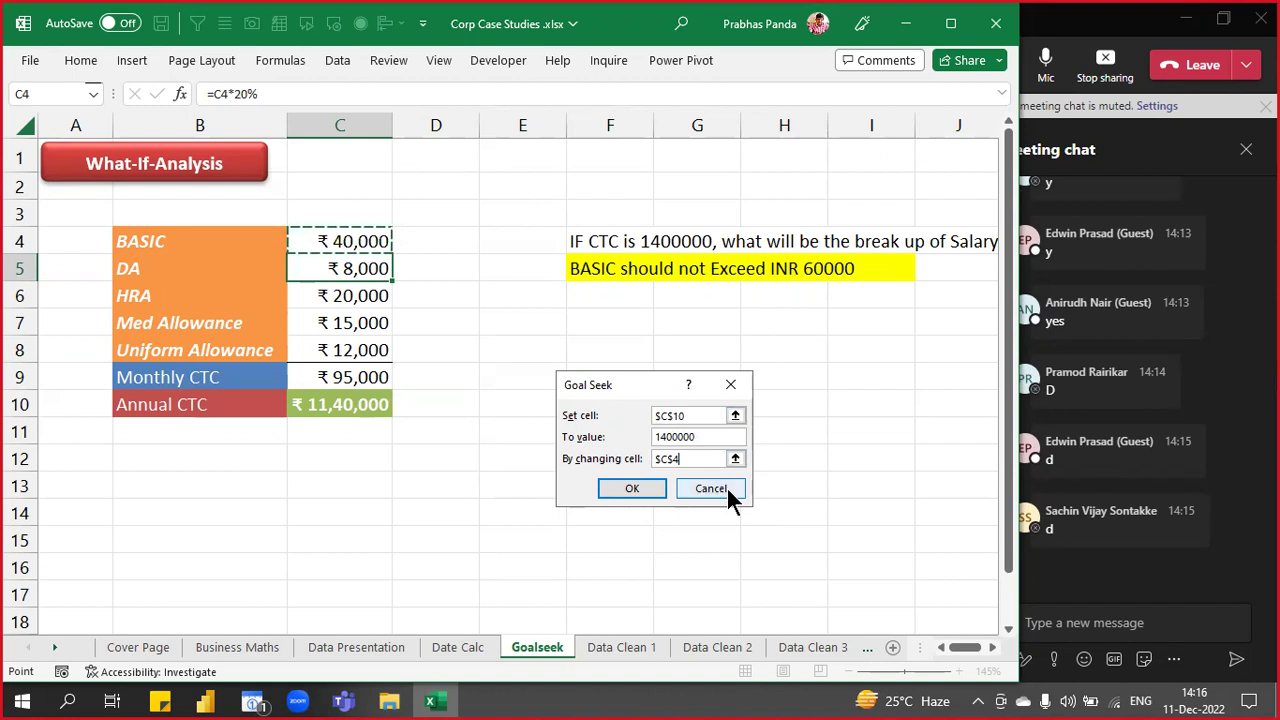
pyautogui.click(633, 488)
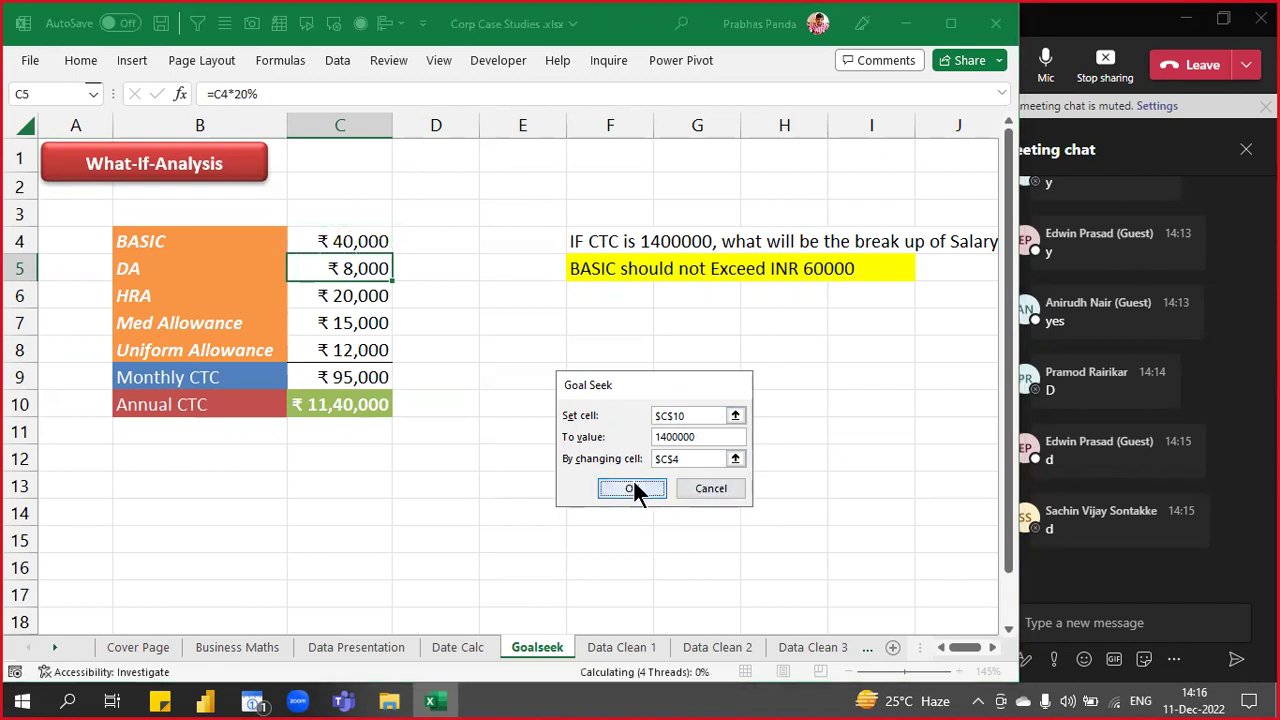
pyautogui.click(655, 488)
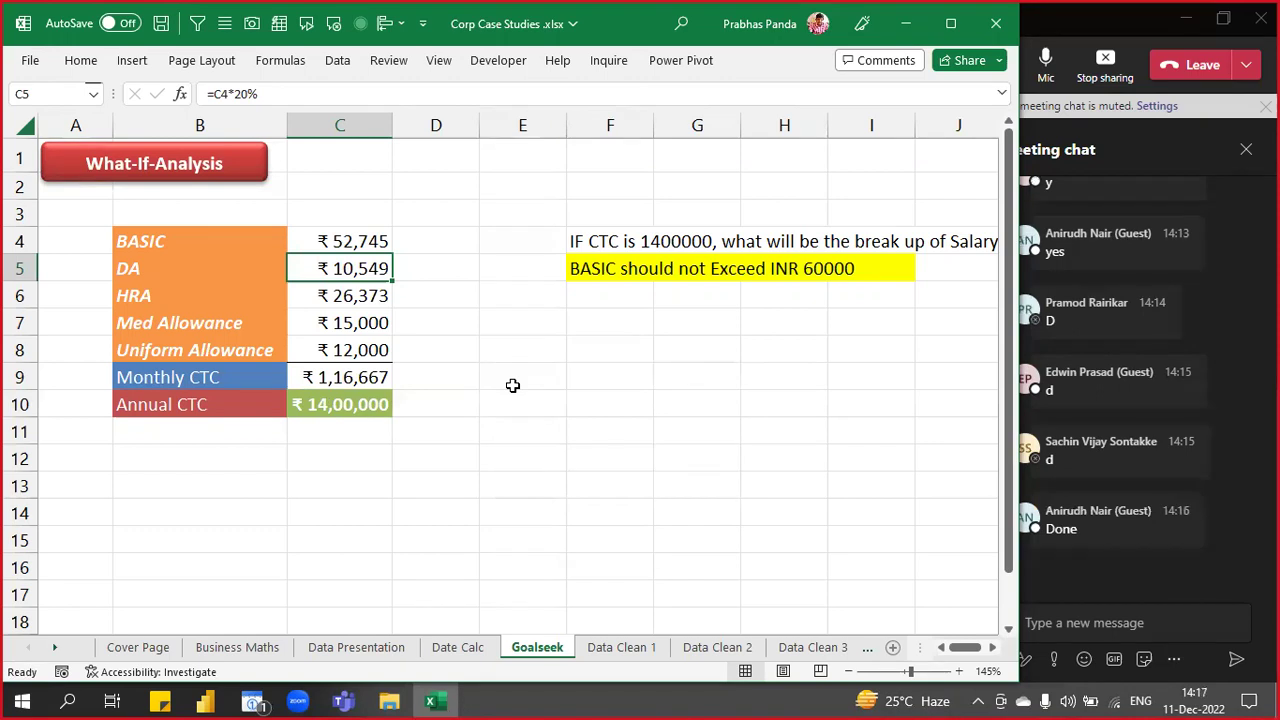
# - Switch to the Teams meeting, admit the guest waiting in the lobby, and return to the Excel workbook
pyautogui.click(1052, 40)
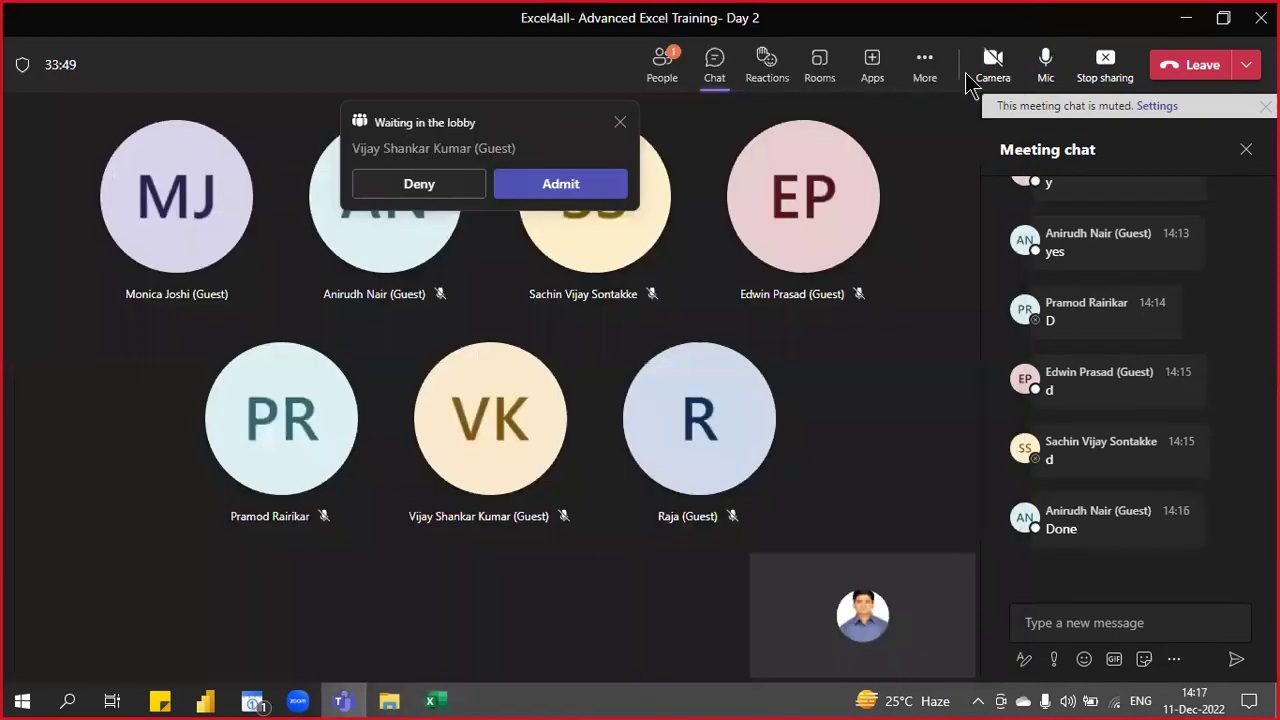
pyautogui.click(560, 184)
pyautogui.hotkey('alt', 'Tab')
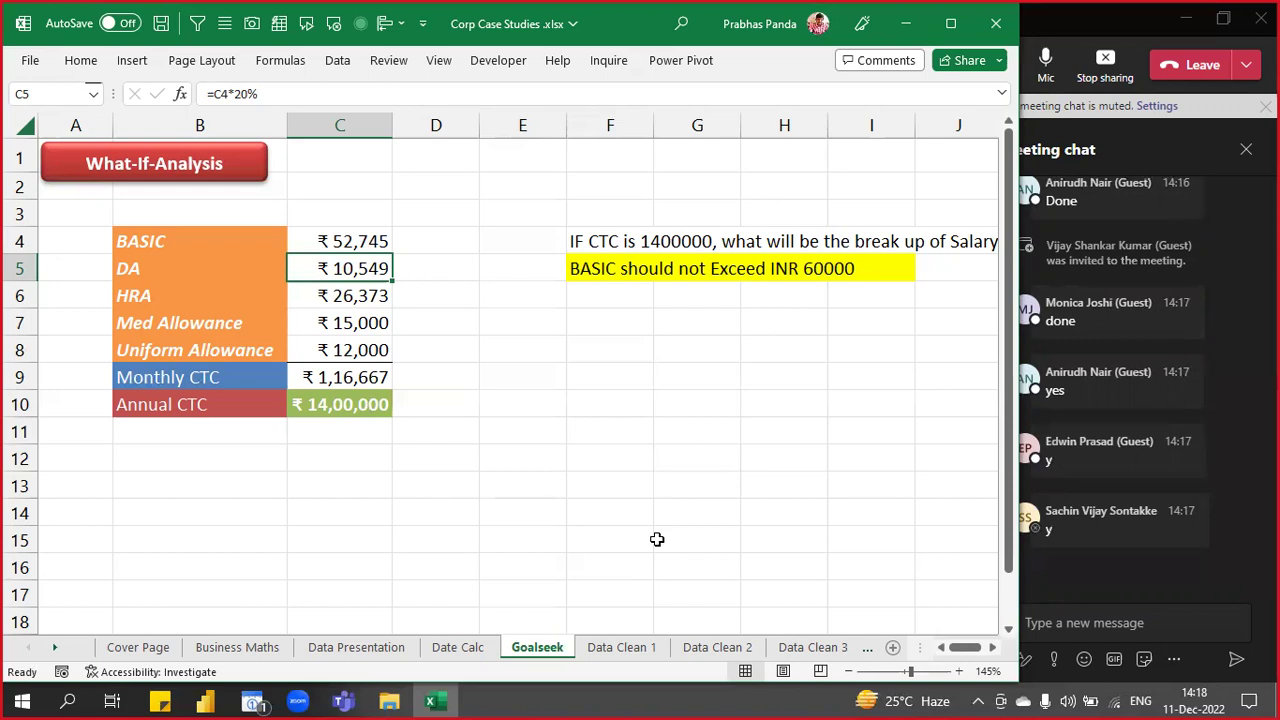
# - Select the yellow note in F5 to review the limit placed on BASIC
pyautogui.click(580, 268)
pyautogui.moveTo(580, 268); pyautogui.dragTo(851, 271)
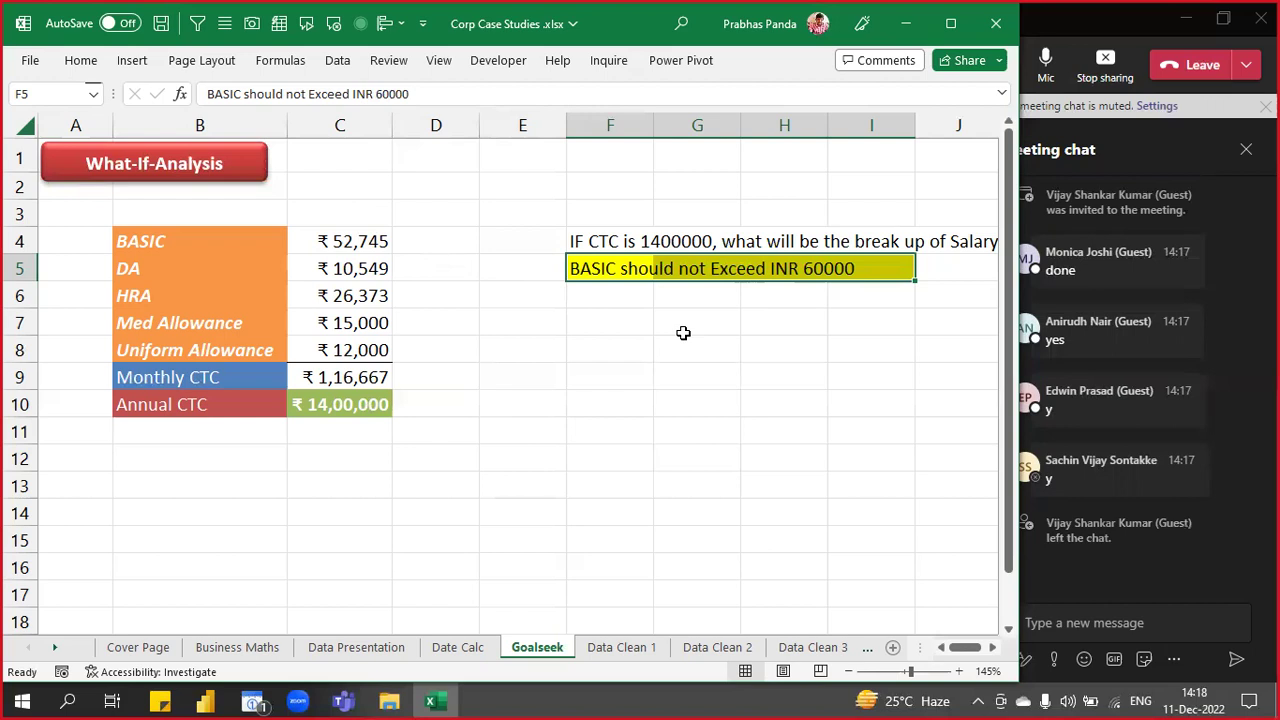
pyautogui.moveTo(598, 271); pyautogui.dragTo(861, 273)
pyautogui.moveTo(860, 273); pyautogui.dragTo(860, 273)
# - Go to the Data Clean 1 sheet and check the extent of its dealer table
pyautogui.click(510, 434)
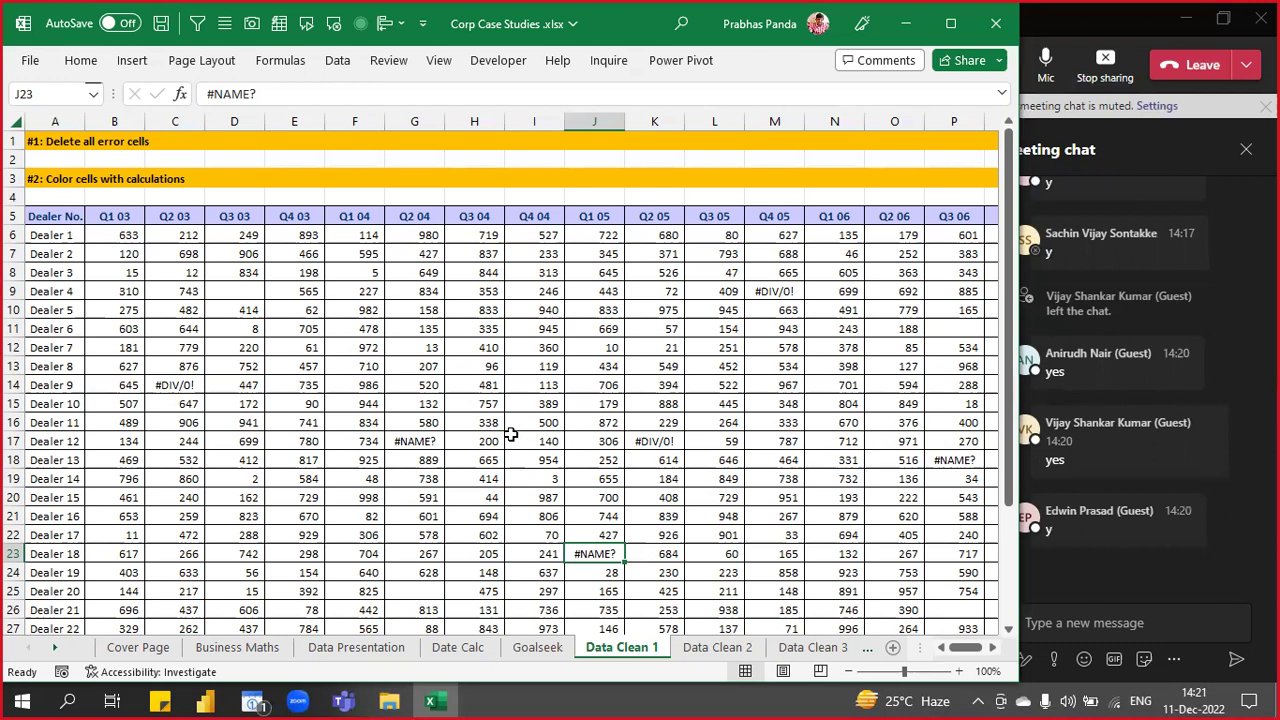
pyautogui.click(198, 232)
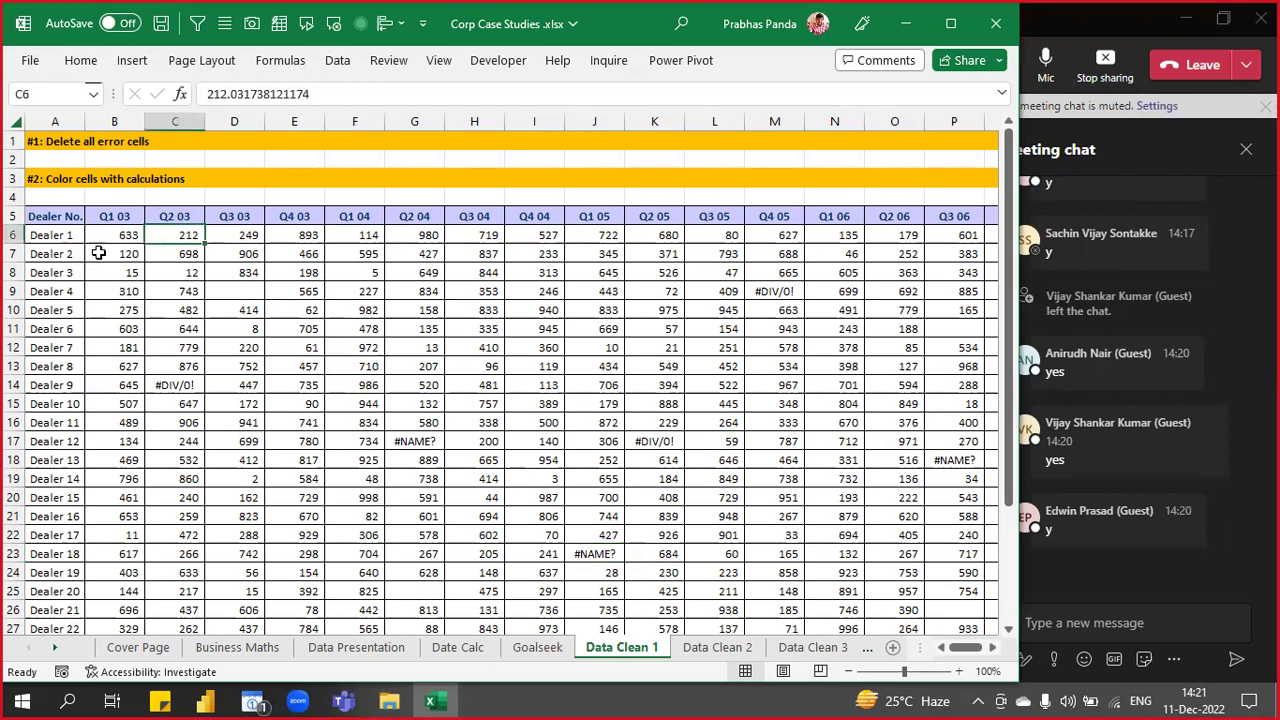
pyautogui.hotkey('ctrl', 'a')
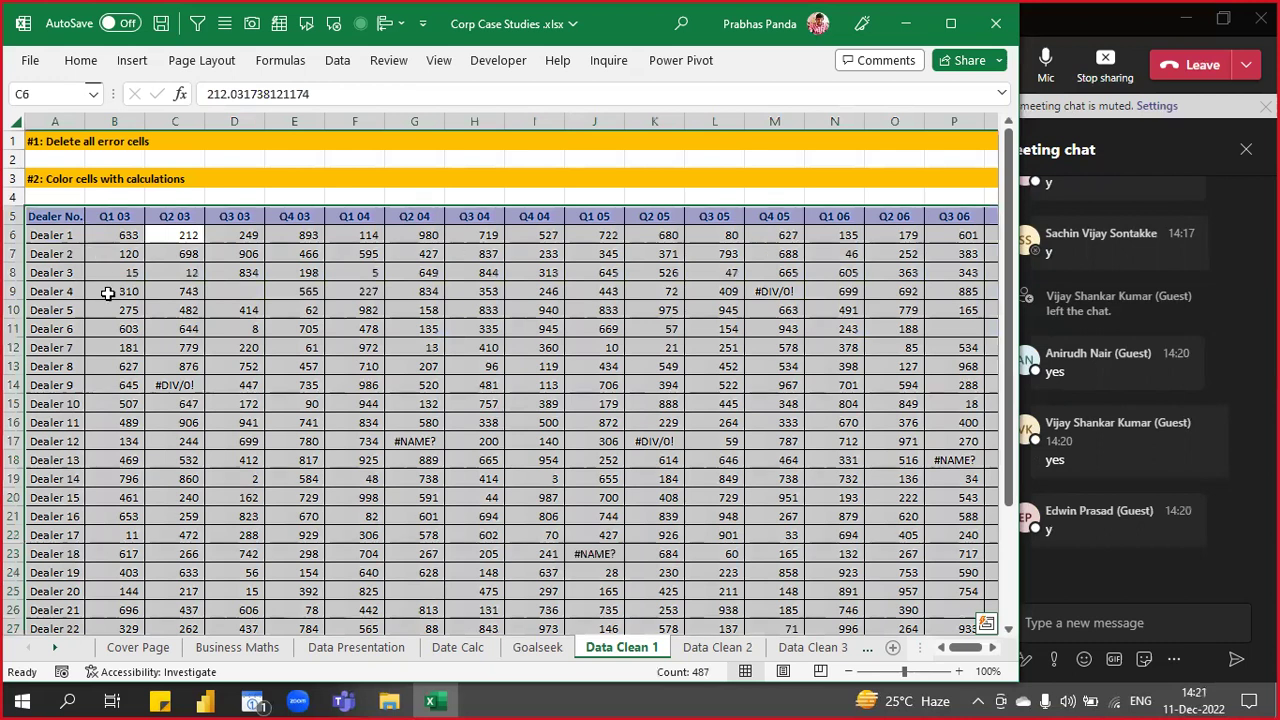
pyautogui.click(133, 316)
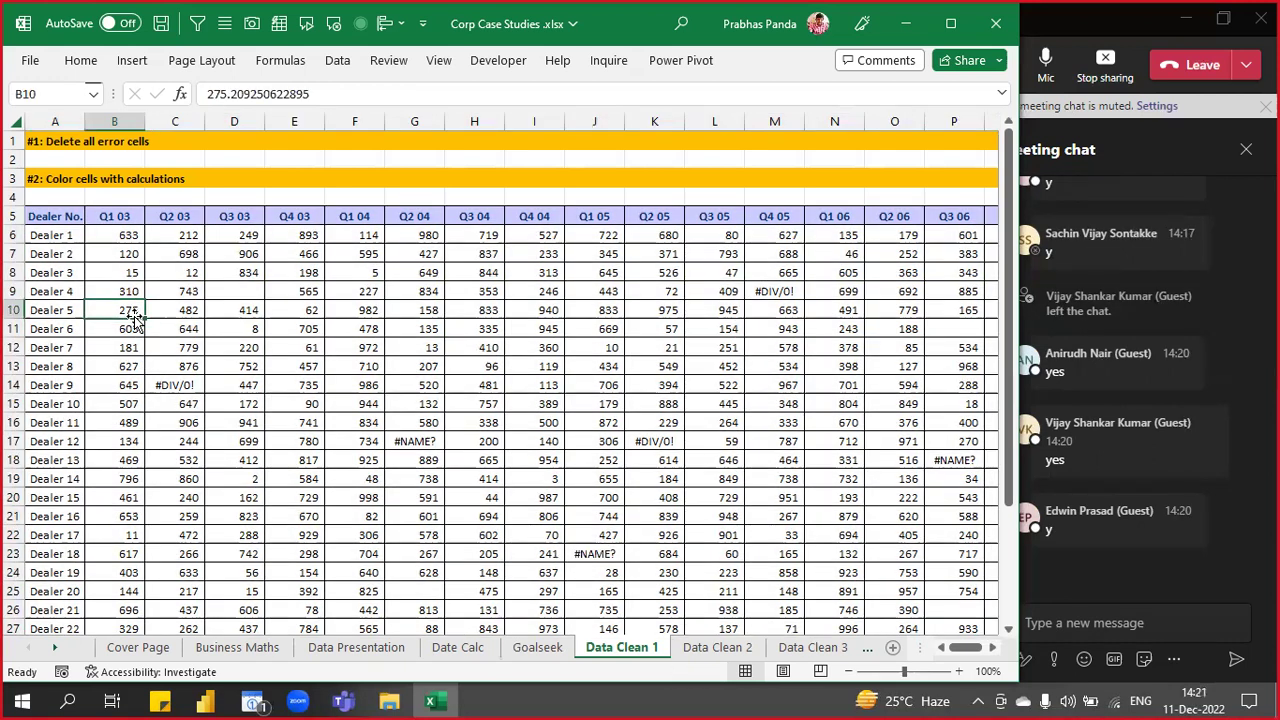
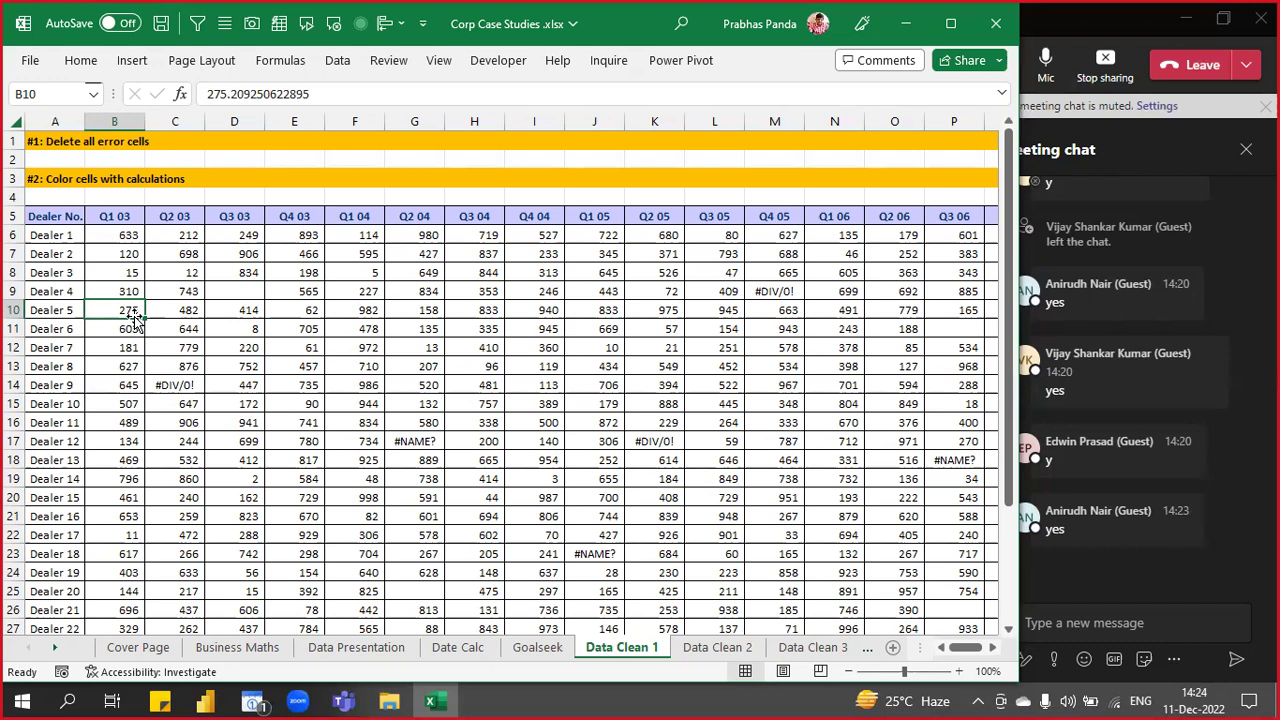
# - Select only the error constants in the whole dealer table with Go To Special, excluding numbers, text and logicals
pyautogui.hotkey('ctrl', 'a')
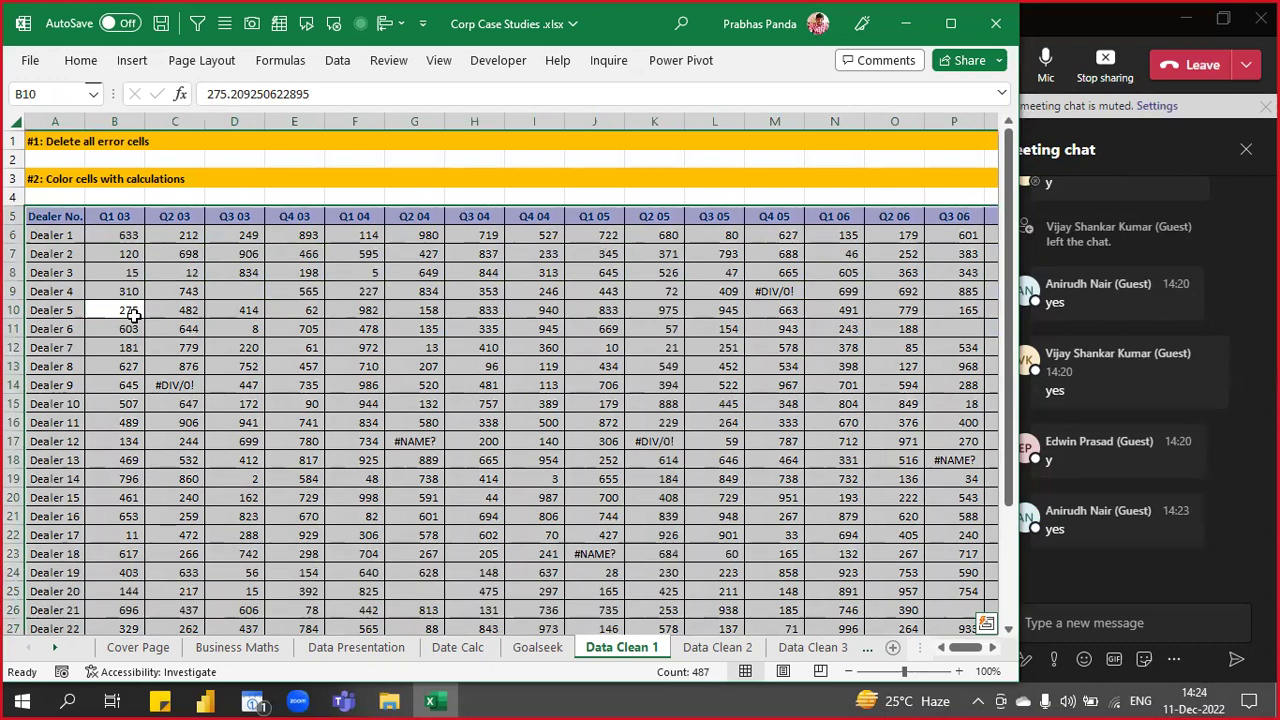
pyautogui.press('F5')
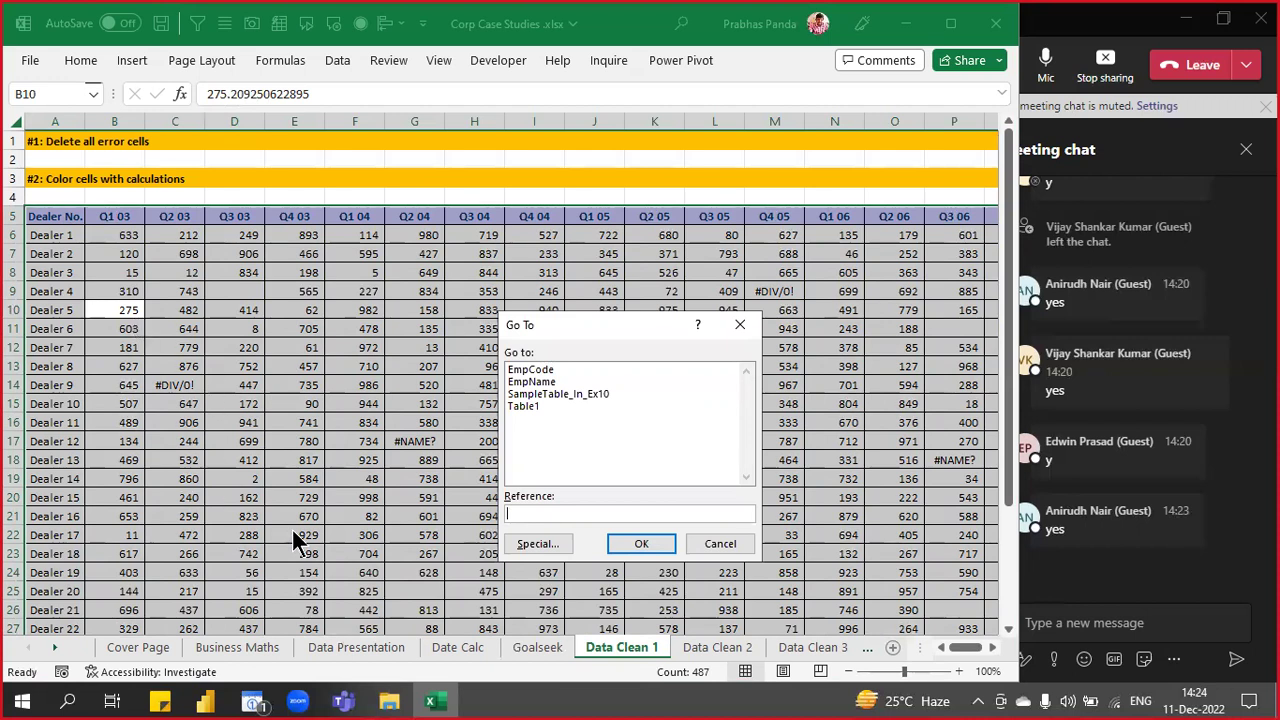
pyautogui.click(538, 546)
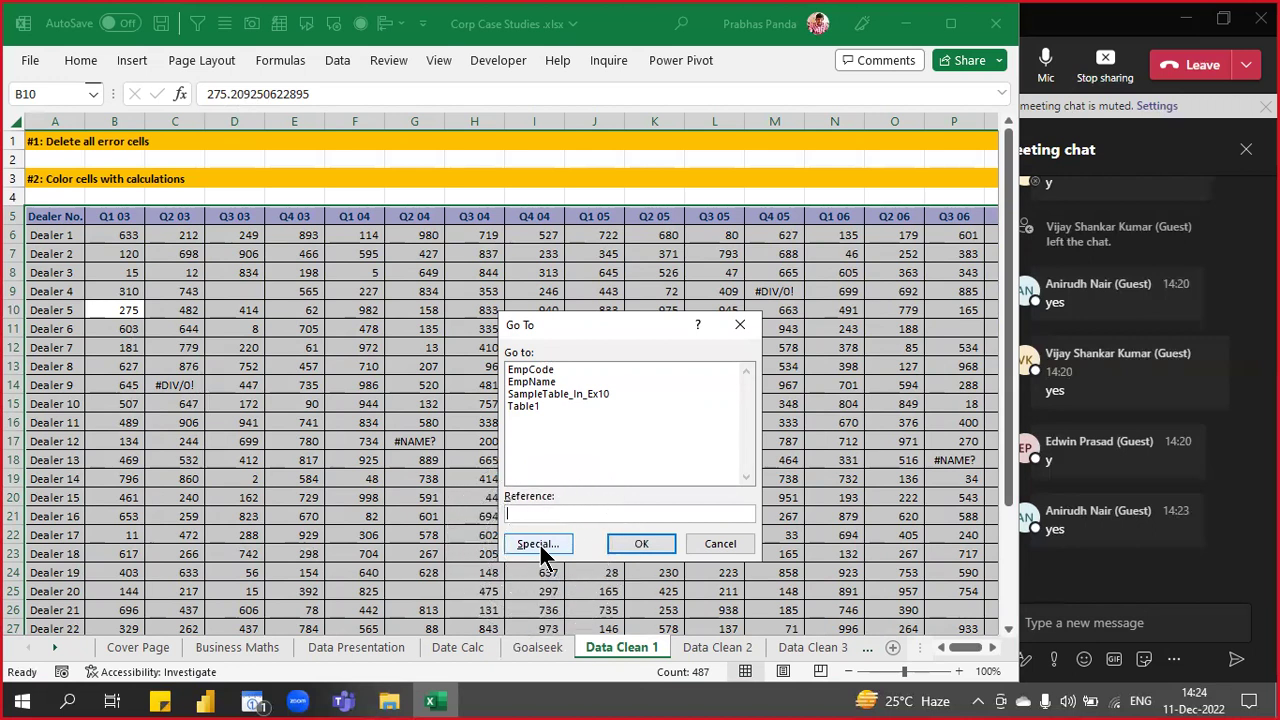
pyautogui.click(540, 546)
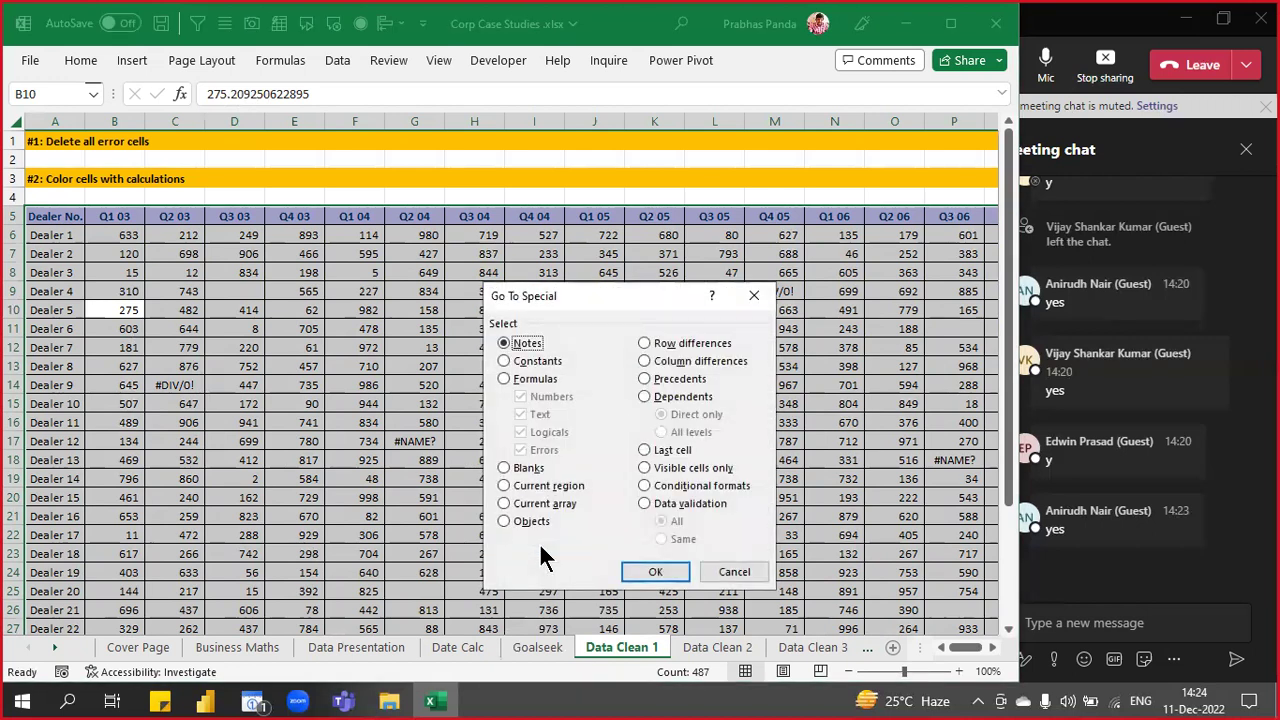
pyautogui.click(536, 362)
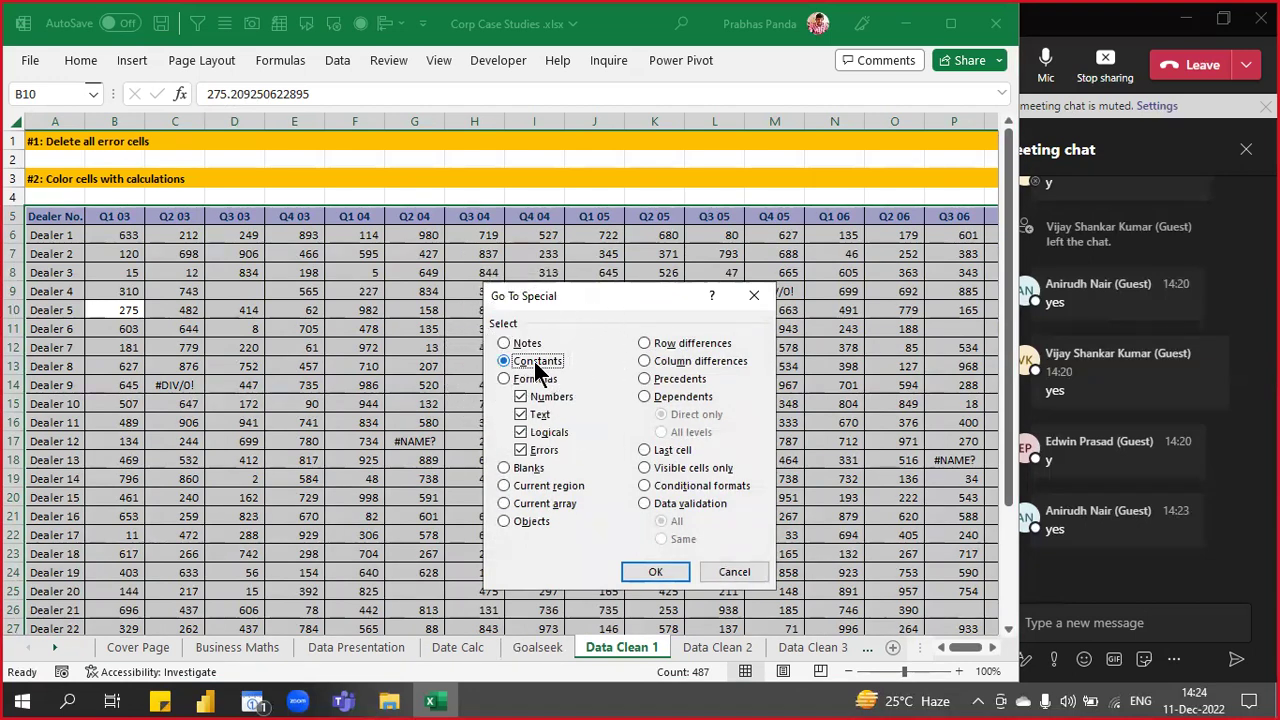
pyautogui.click(538, 400)
pyautogui.click(541, 418)
pyautogui.click(543, 433)
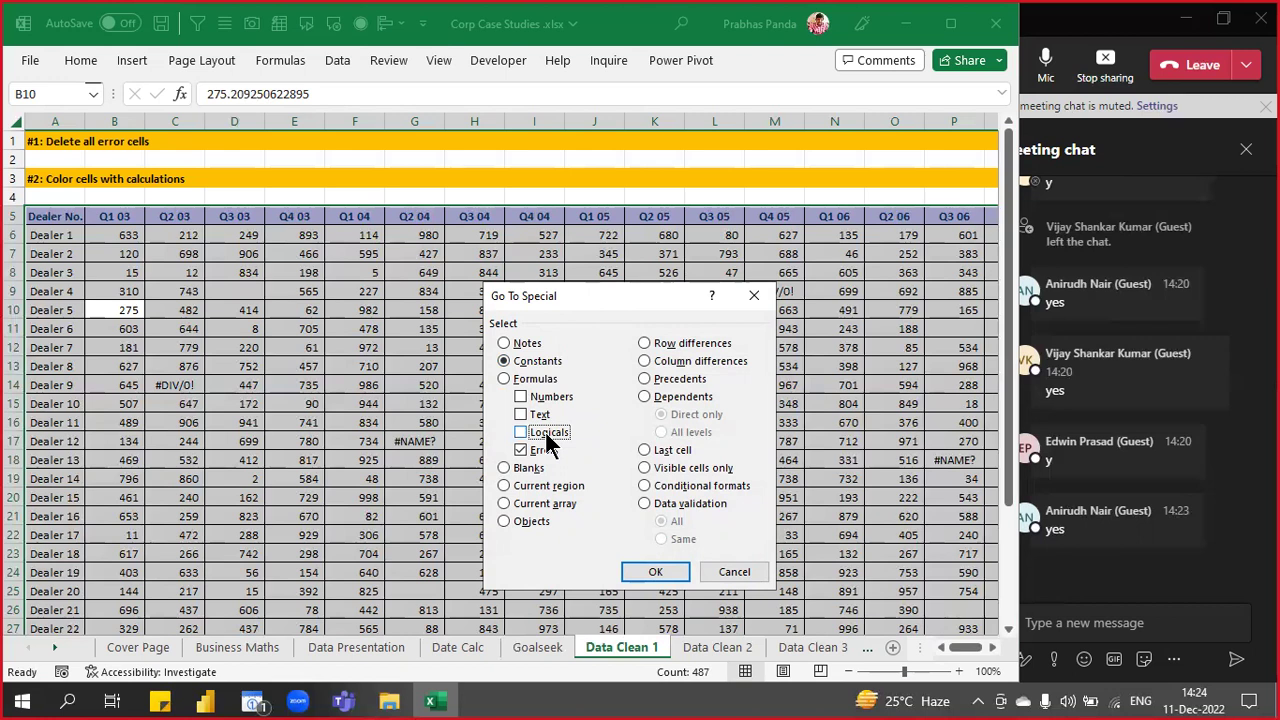
pyautogui.click(646, 576)
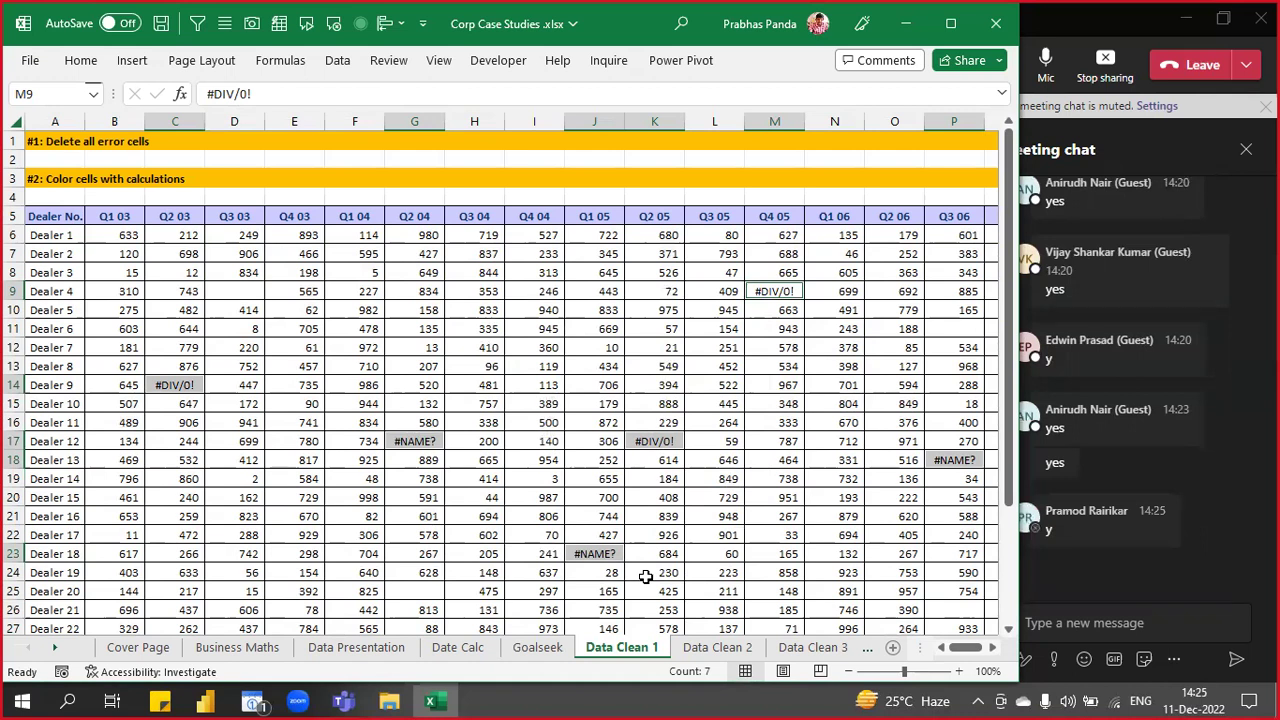
# - Replace all selected error cells with NA at once, fill them yellow, and check them down the dealer table
pyautogui.write('NA')
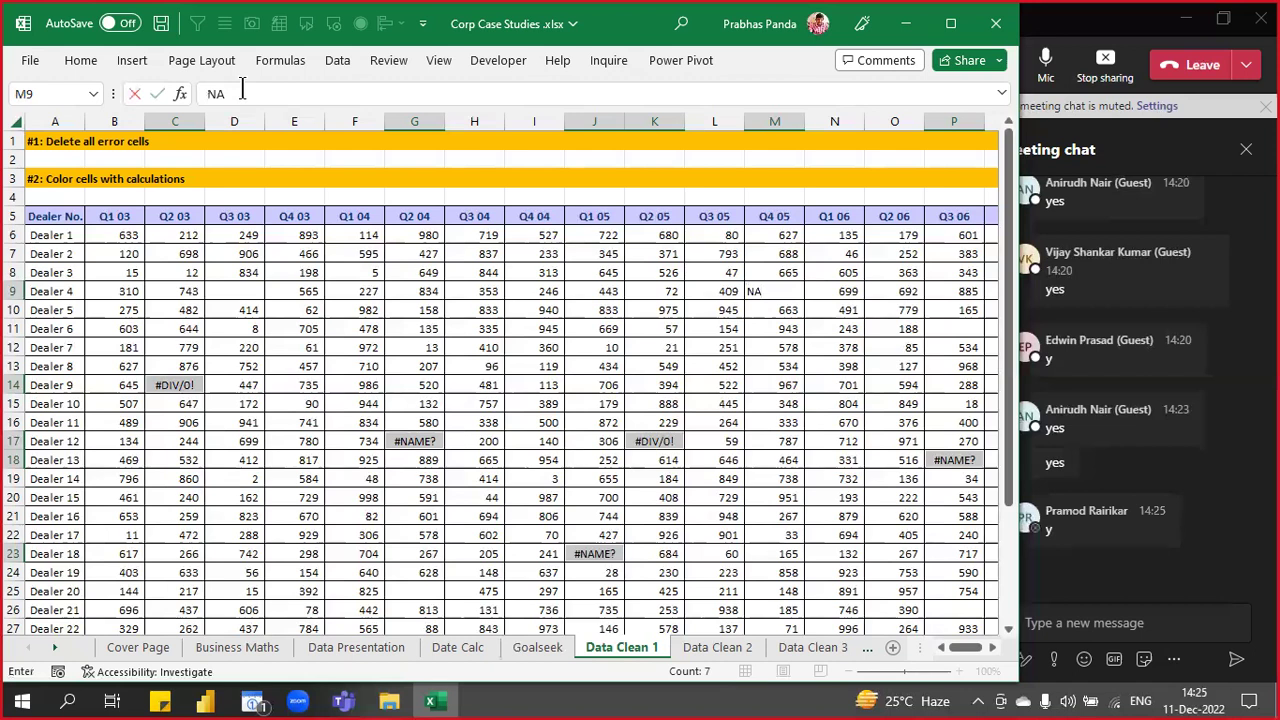
pyautogui.hotkey('ctrl', 'Return')
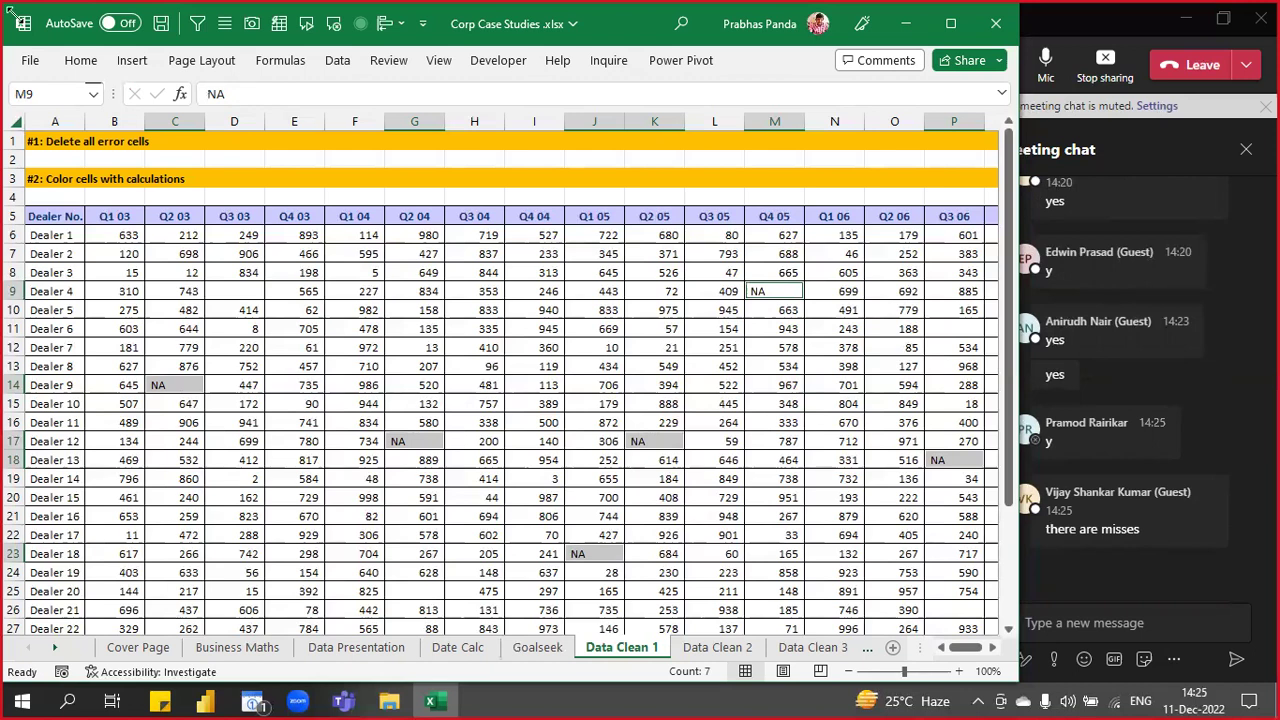
pyautogui.click(79, 61)
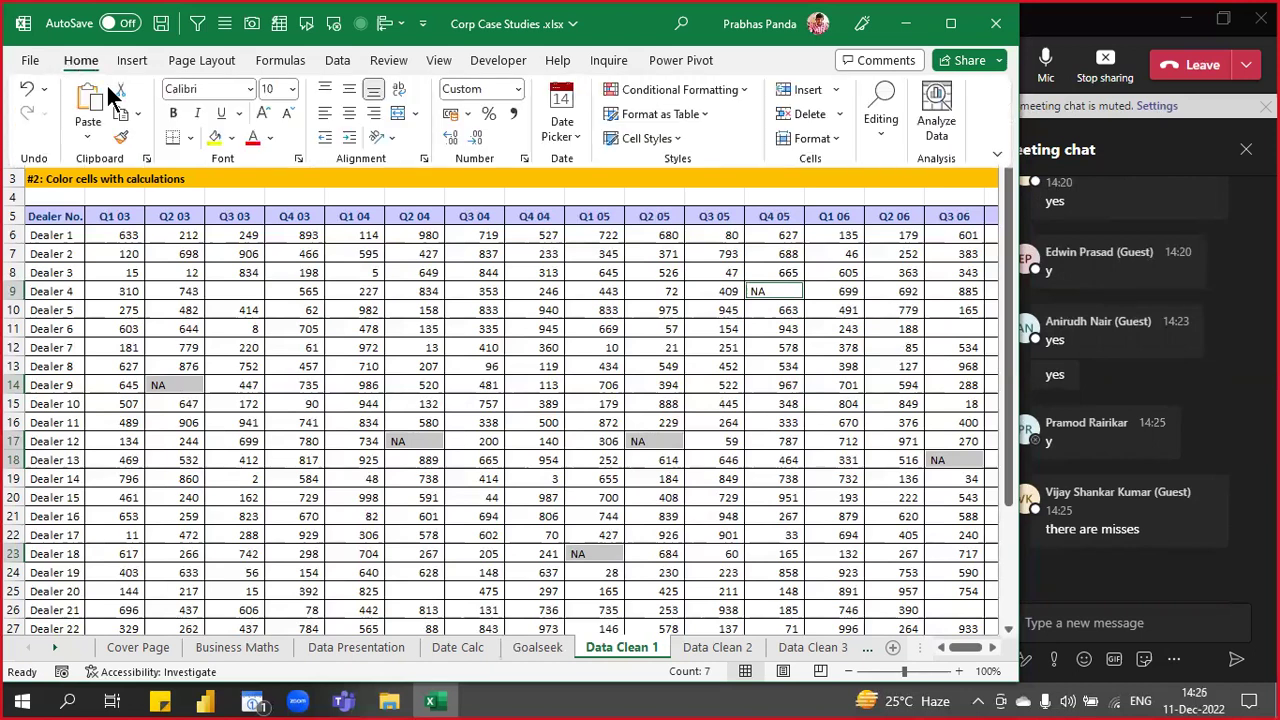
pyautogui.click(215, 140)
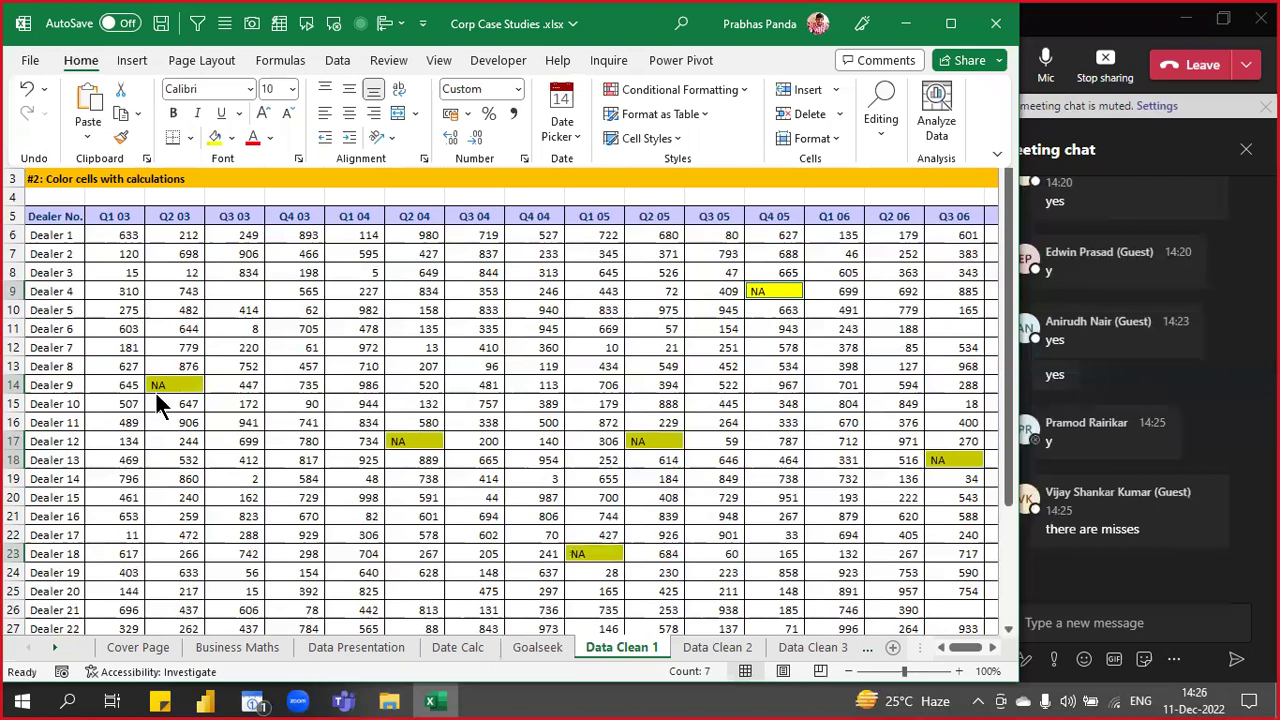
pyautogui.scroll(-4, 268, 500)
pyautogui.scroll(-1, 268, 500)
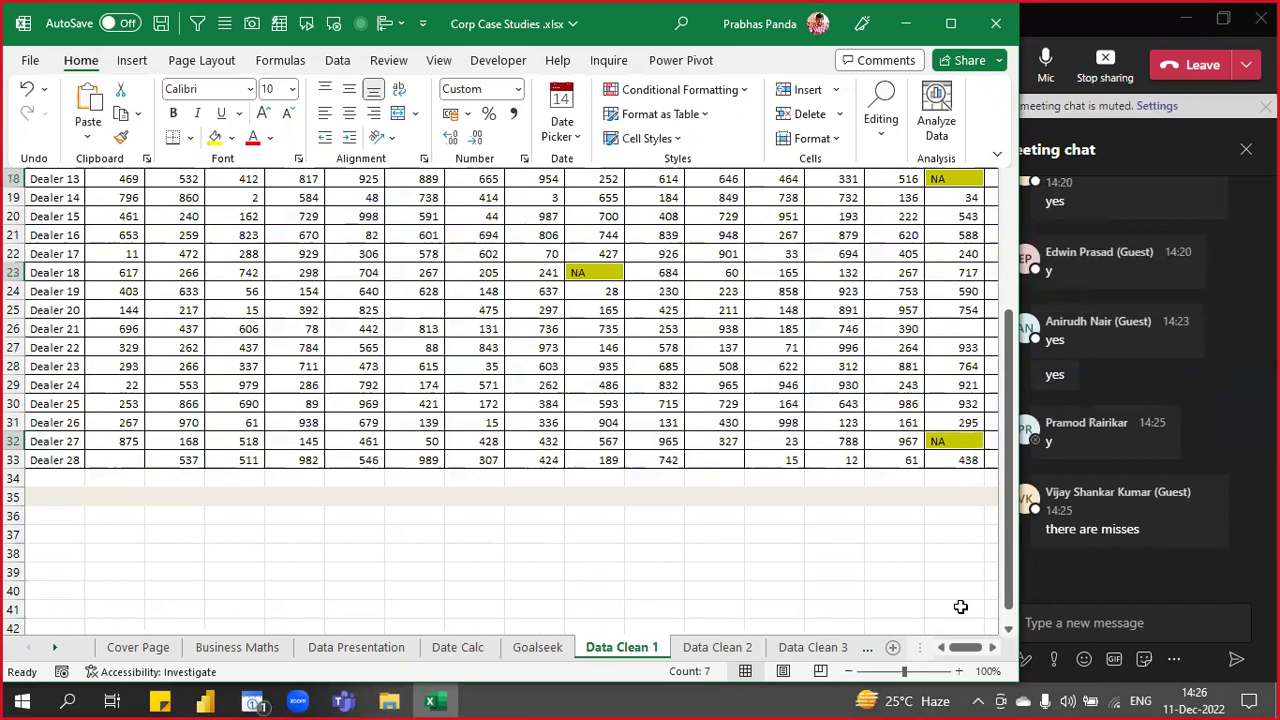
pyautogui.scroll(5, 594, 371)
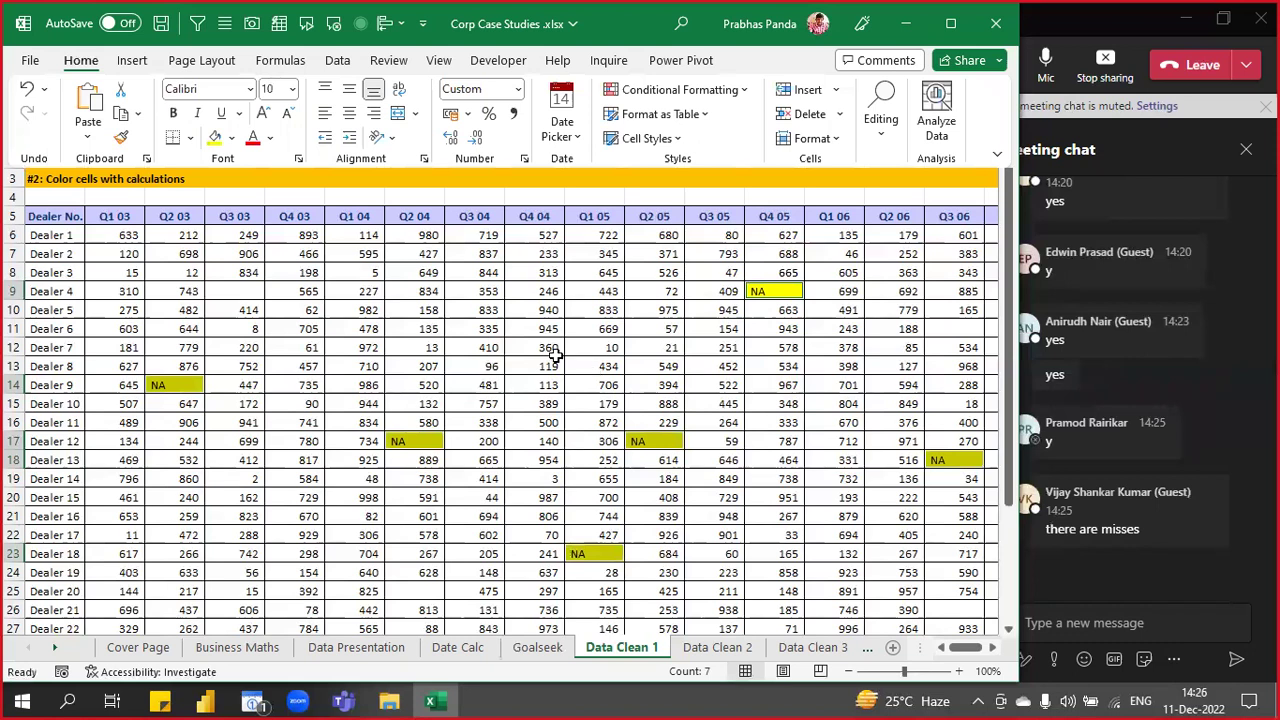
# - Undo the yellow fill and the NA entries in the error cells
pyautogui.click(535, 328)
pyautogui.hotkey('ctrl', 'z')
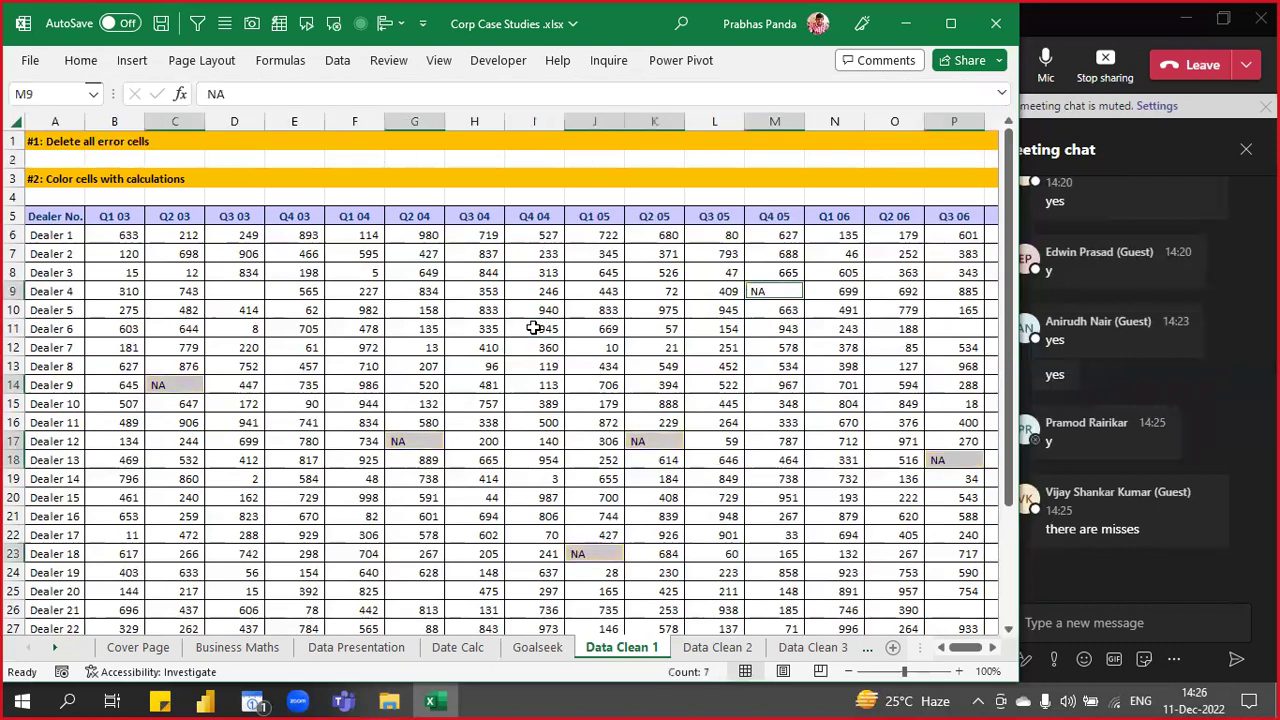
pyautogui.hotkey('ctrl', 'z')
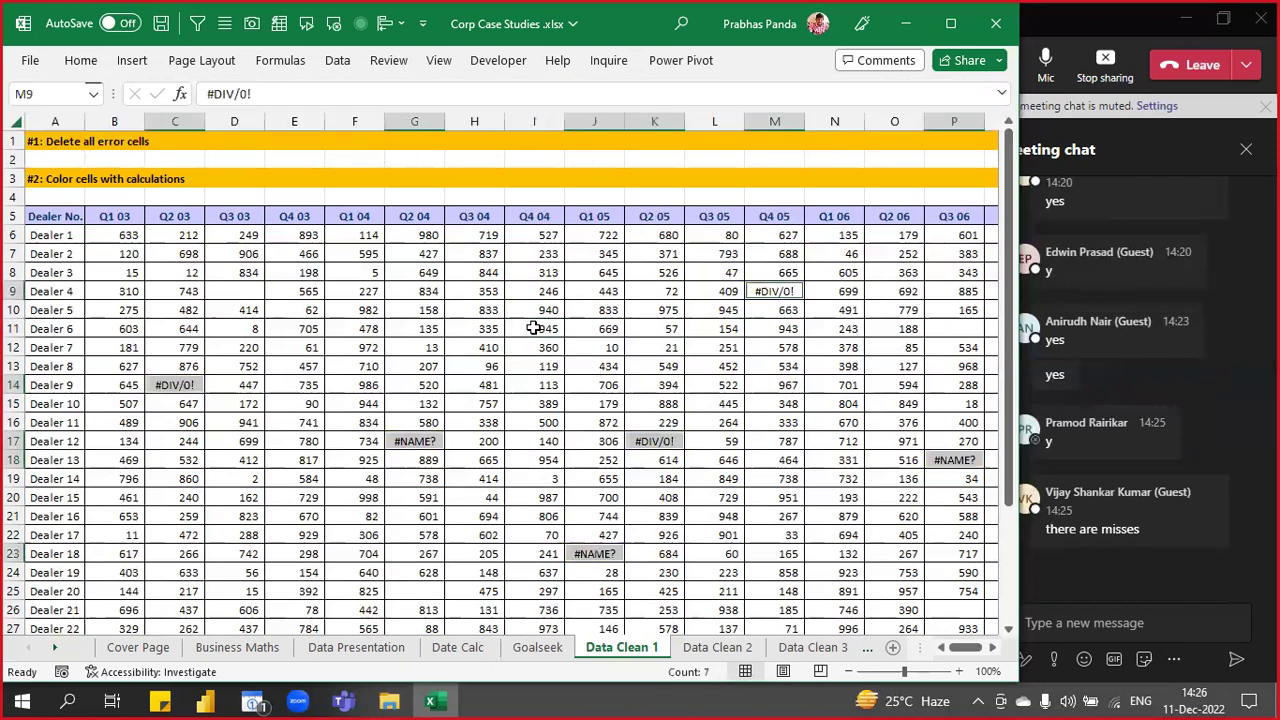
# - Select only the error constants in the whole dealer table using Go To Special, with numbers, text and logicals excluded
pyautogui.click(471, 305)
pyautogui.hotkey('ctrl', 'a')
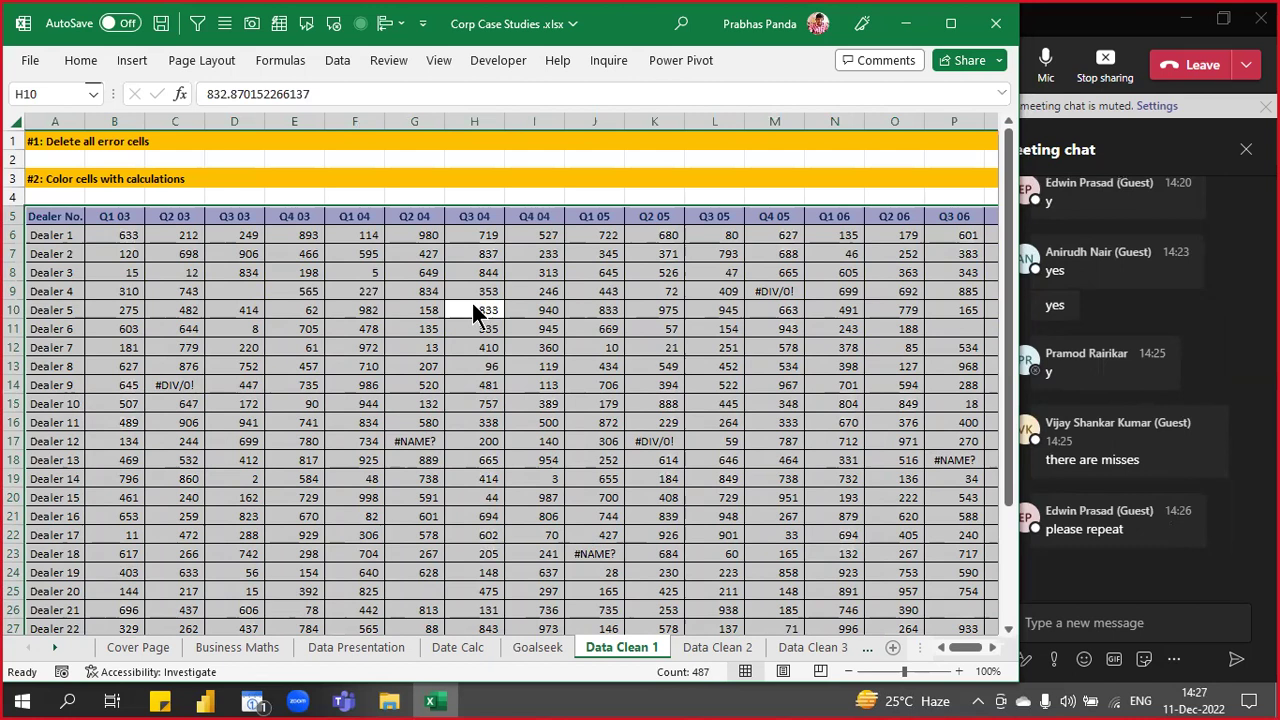
pyautogui.hotkey('ctrl', 'g')
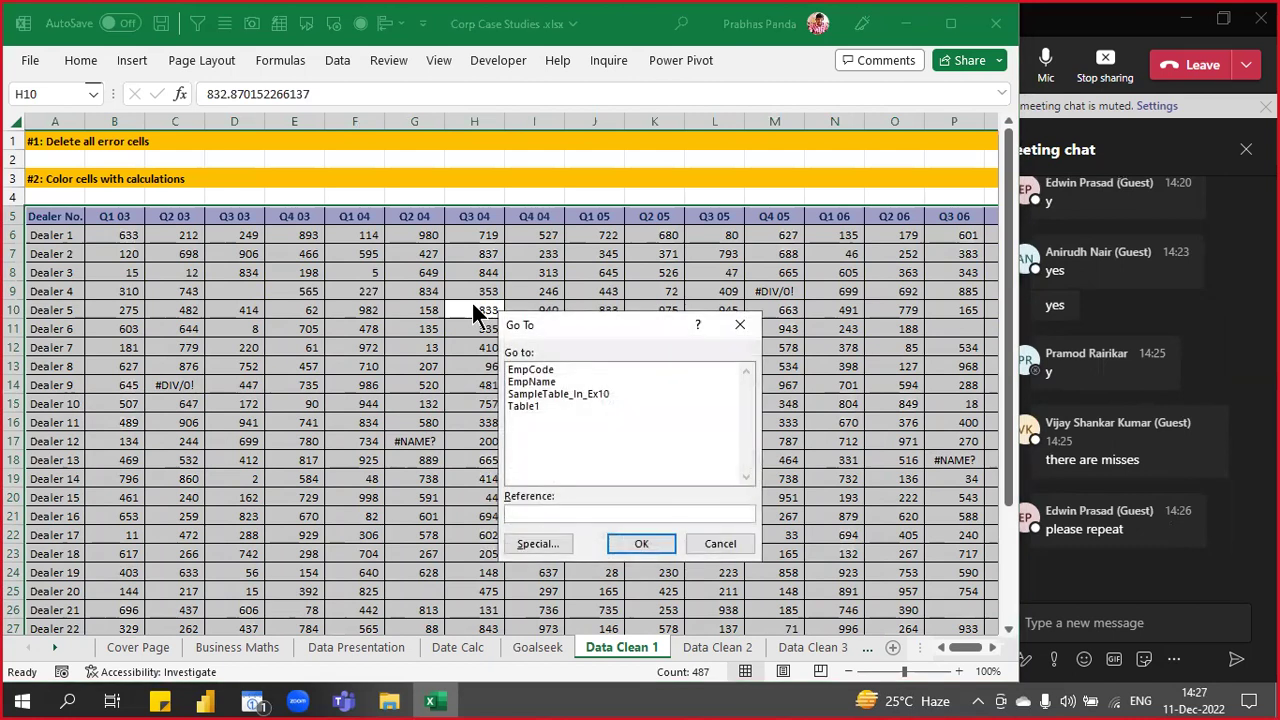
pyautogui.press('ctrl')
pyautogui.press('ctrl')
pyautogui.press('ctrl')
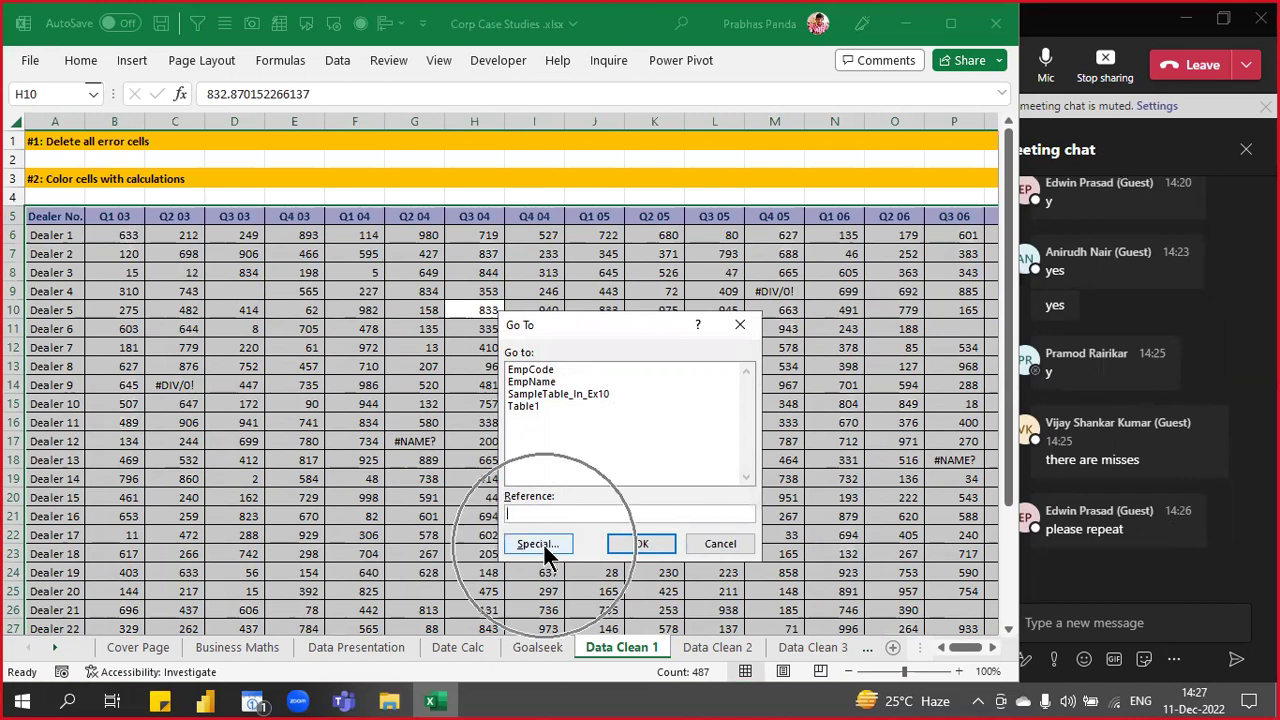
pyautogui.press('ctrl')
pyautogui.press('ctrl')
pyautogui.press('ctrl')
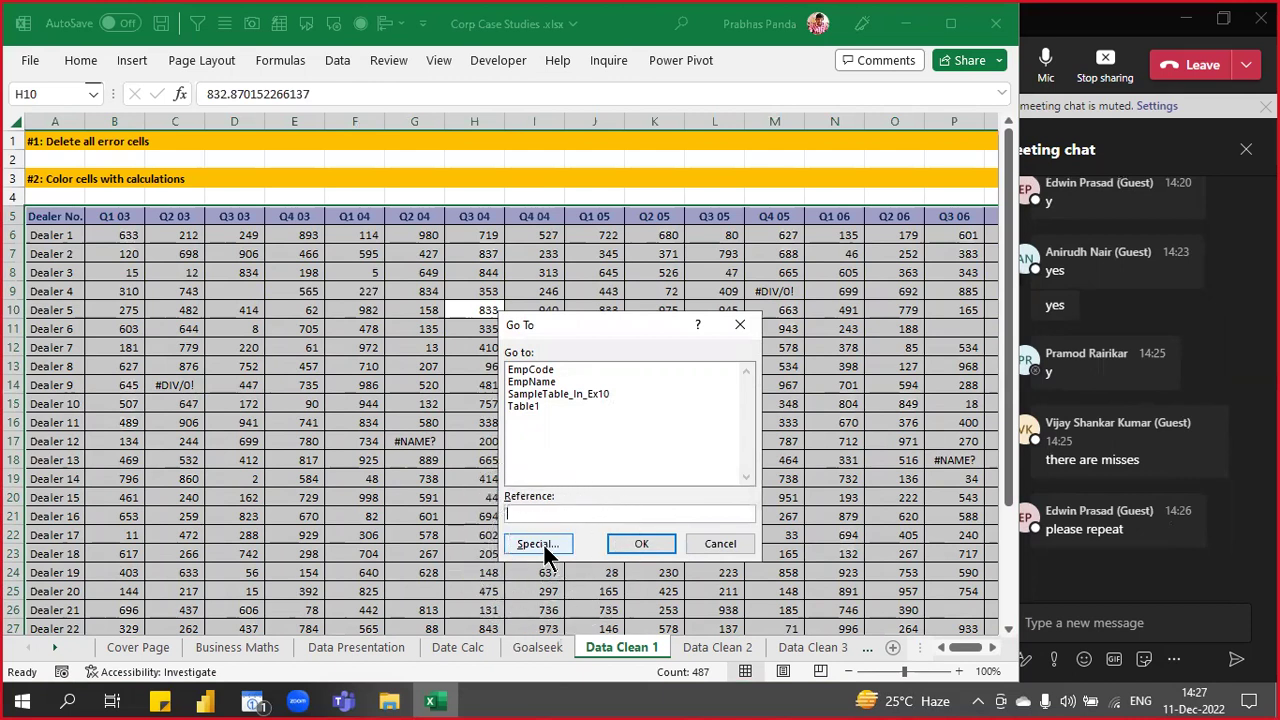
pyautogui.click(543, 545)
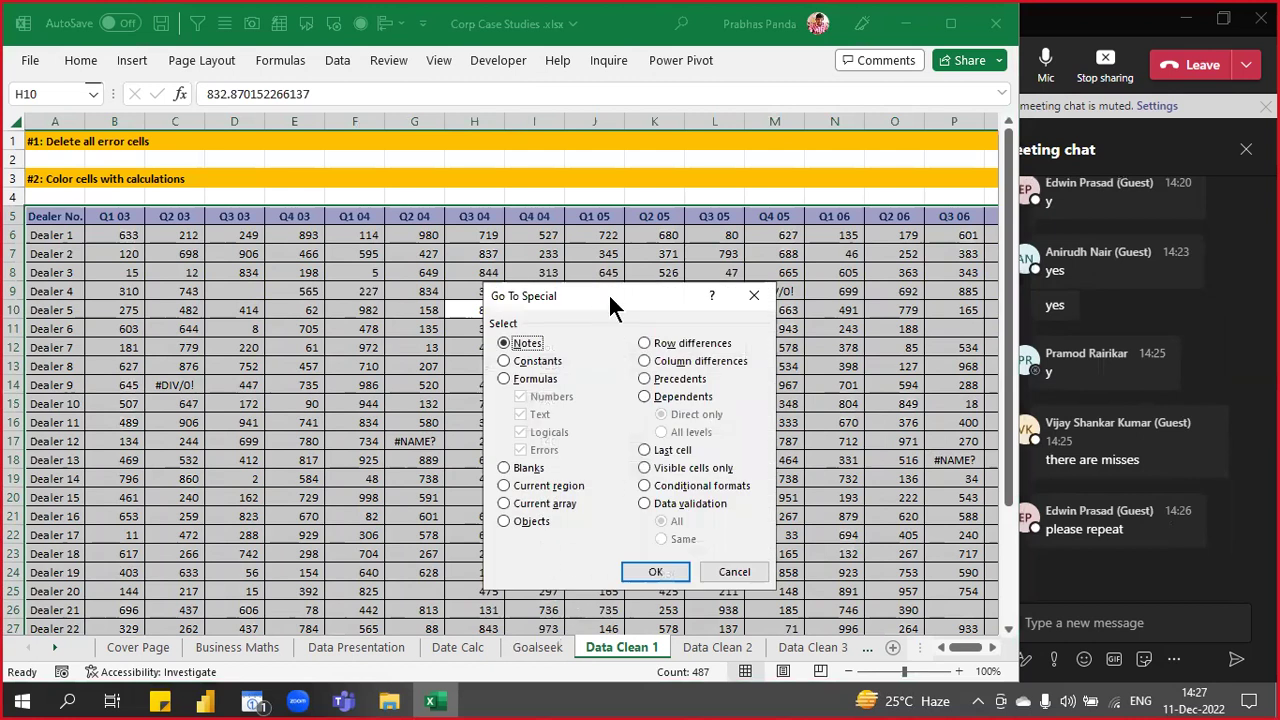
pyautogui.moveTo(608, 293); pyautogui.dragTo(684, 193)
pyautogui.click(618, 261)
pyautogui.press('ctrl')
pyautogui.press('ctrl')
pyautogui.press('ctrl')
pyautogui.press('ctrl')
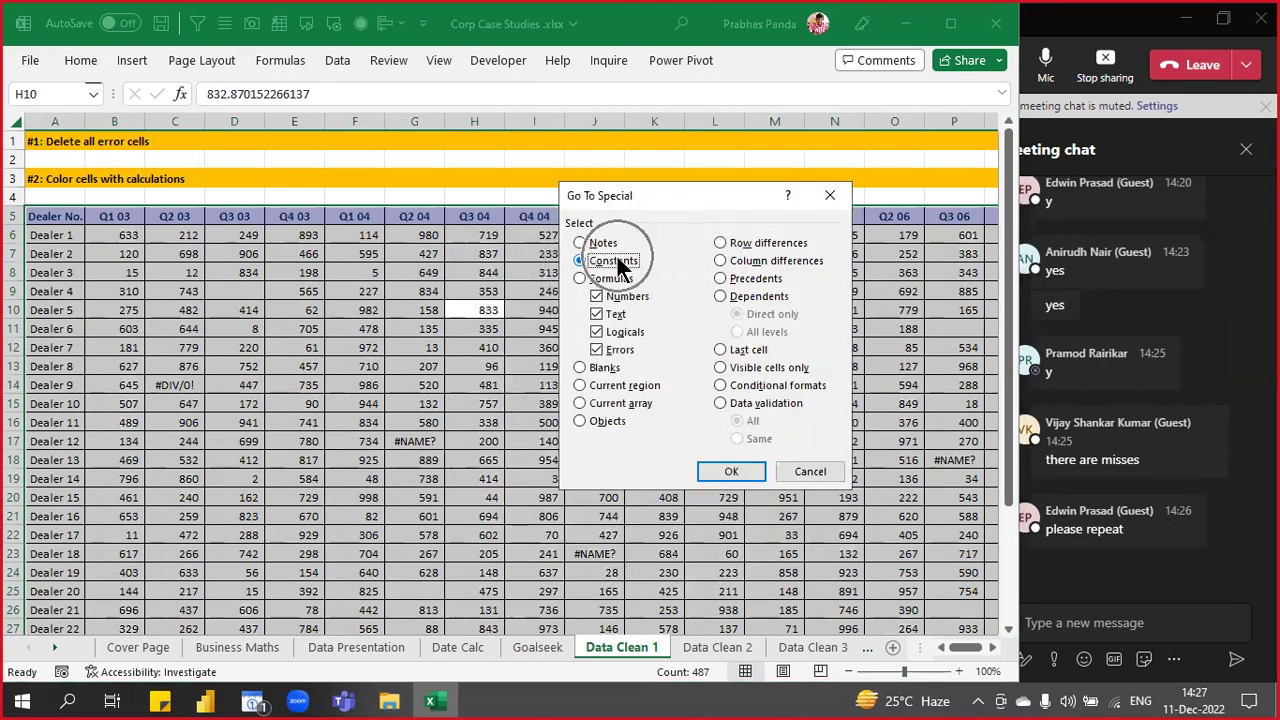
pyautogui.press('ctrl')
pyautogui.press('ctrl')
pyautogui.press('ctrl')
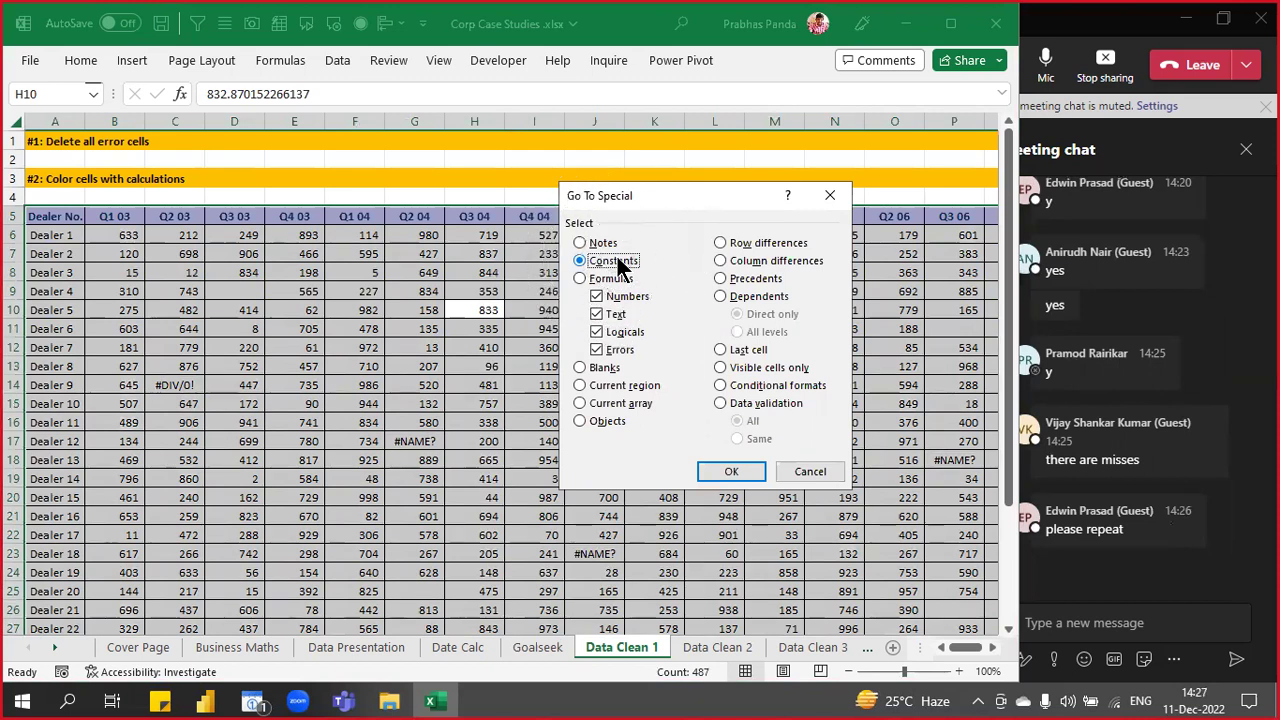
pyautogui.click(613, 300)
pyautogui.press('ctrl')
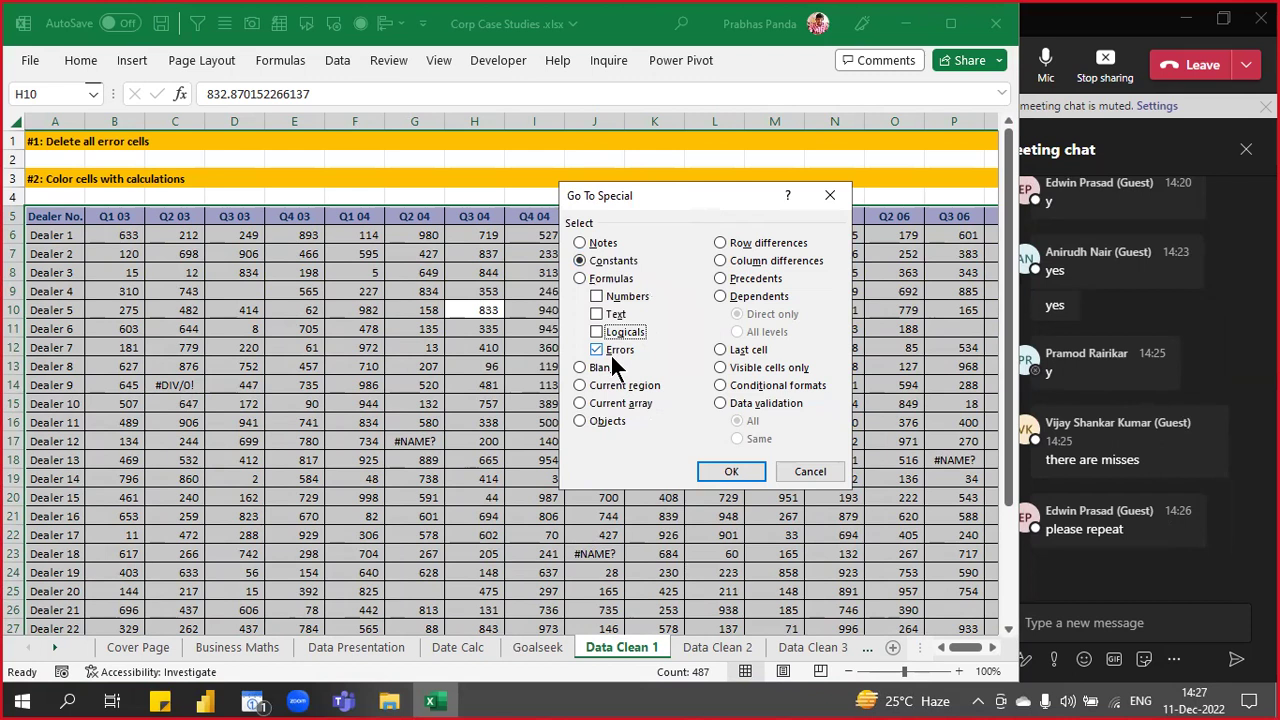
pyautogui.click(714, 468)
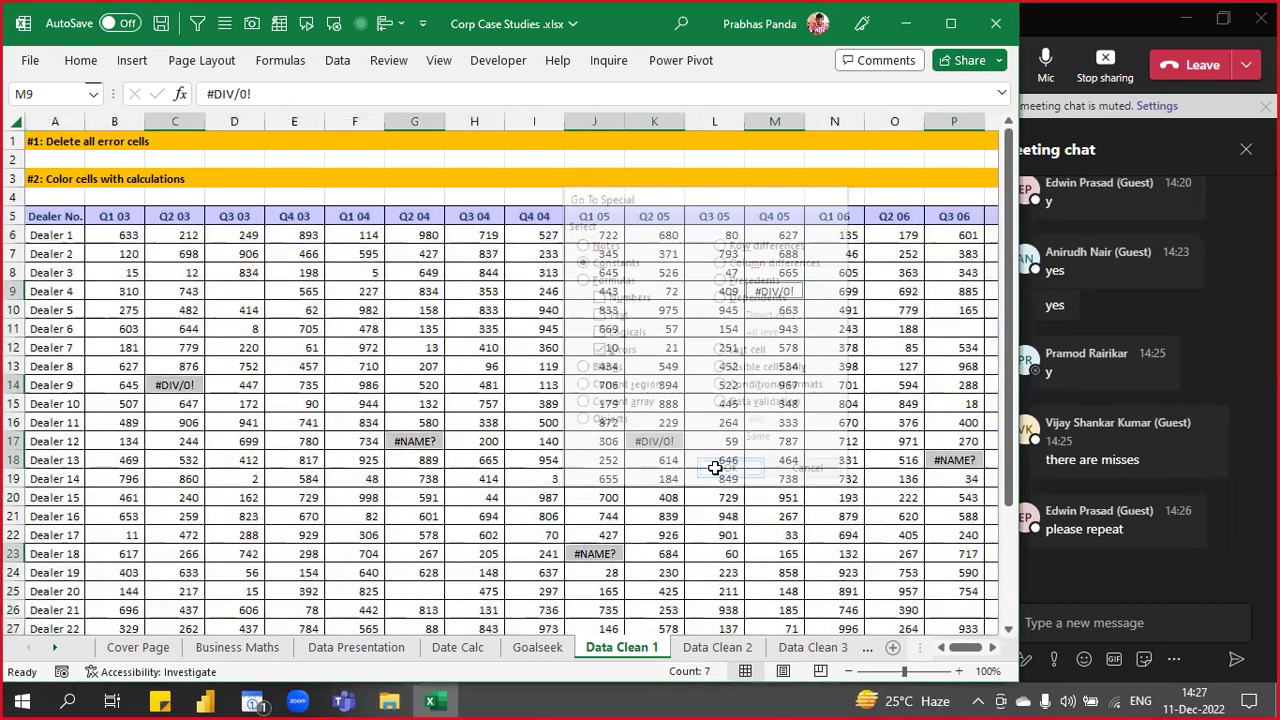
# - Enter NA in all the selected error cells at once and fill them yellow
pyautogui.write('NA')
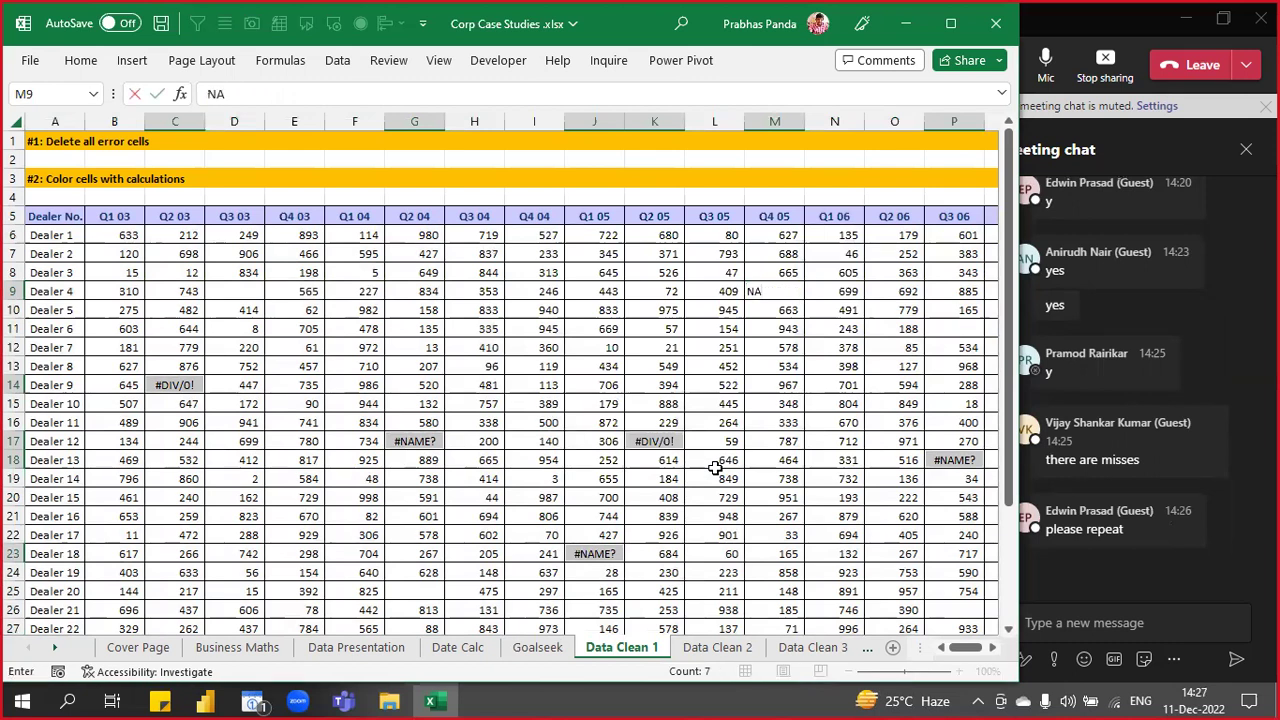
pyautogui.hotkey('ctrl', 'Return')
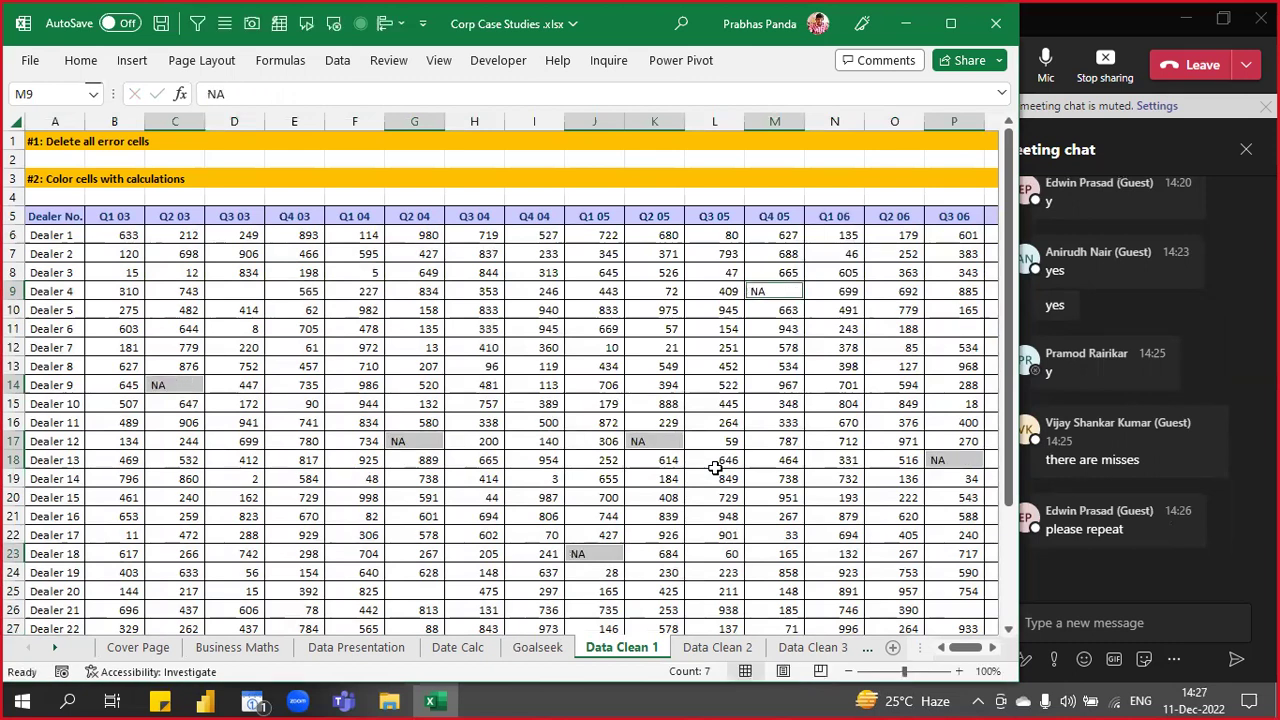
pyautogui.click(82, 61)
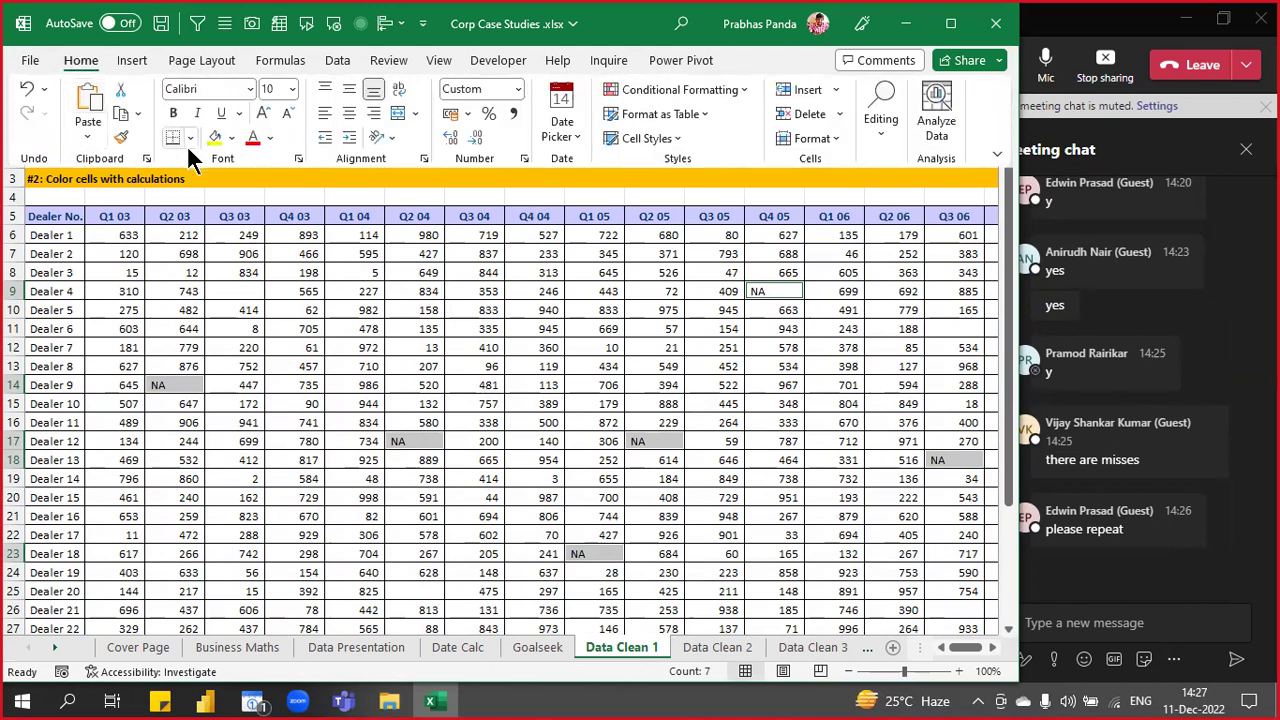
pyautogui.click(210, 137)
pyautogui.click(313, 322)
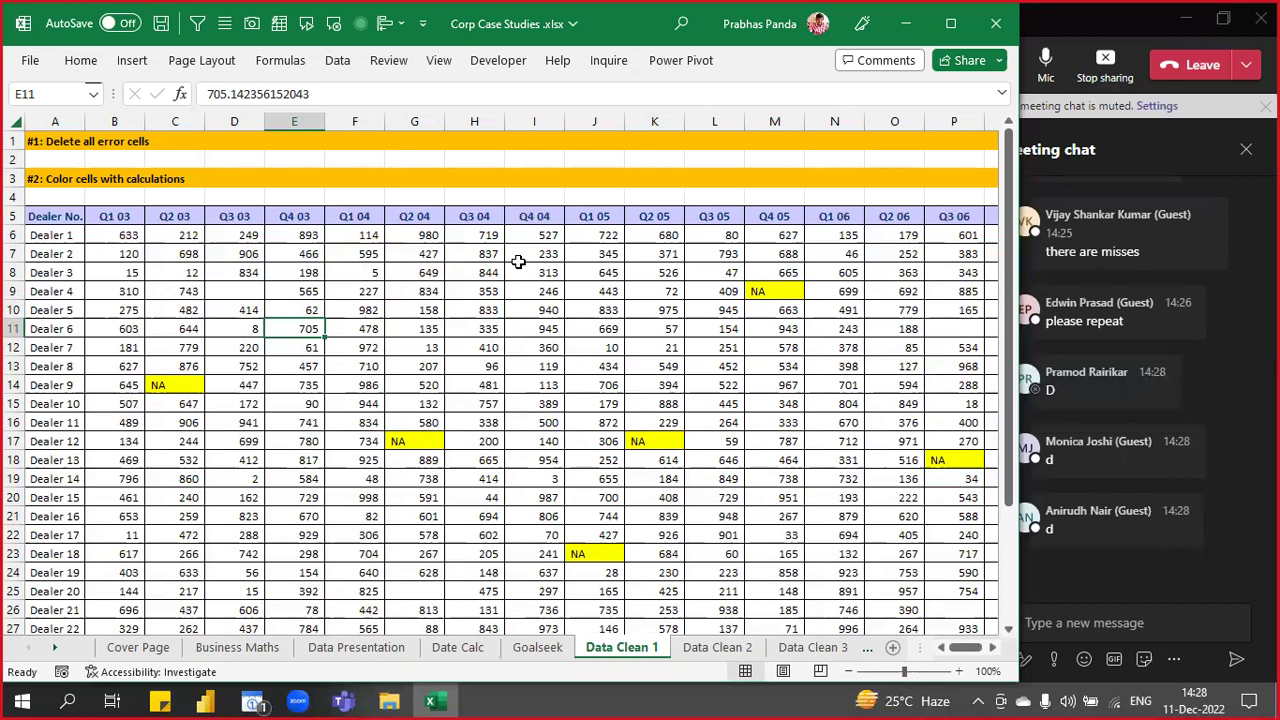
pyautogui.click(1110, 28)
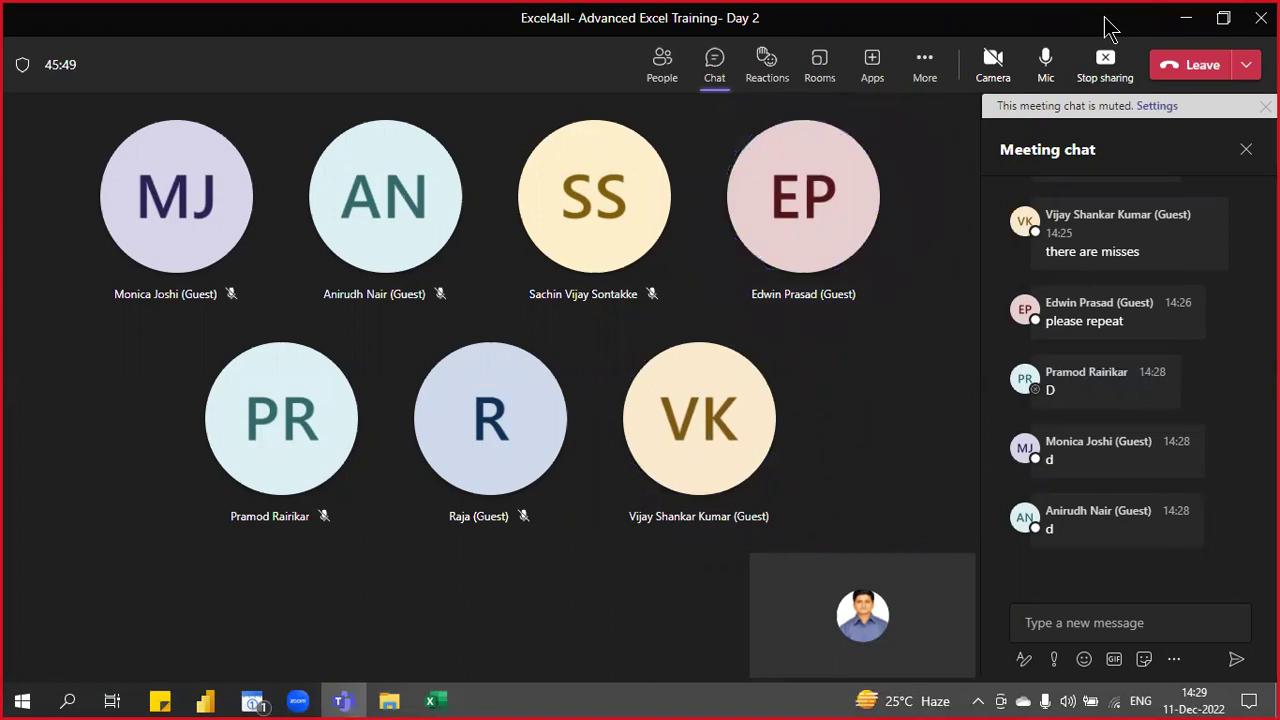
pyautogui.hotkey('alt', 'Tab')
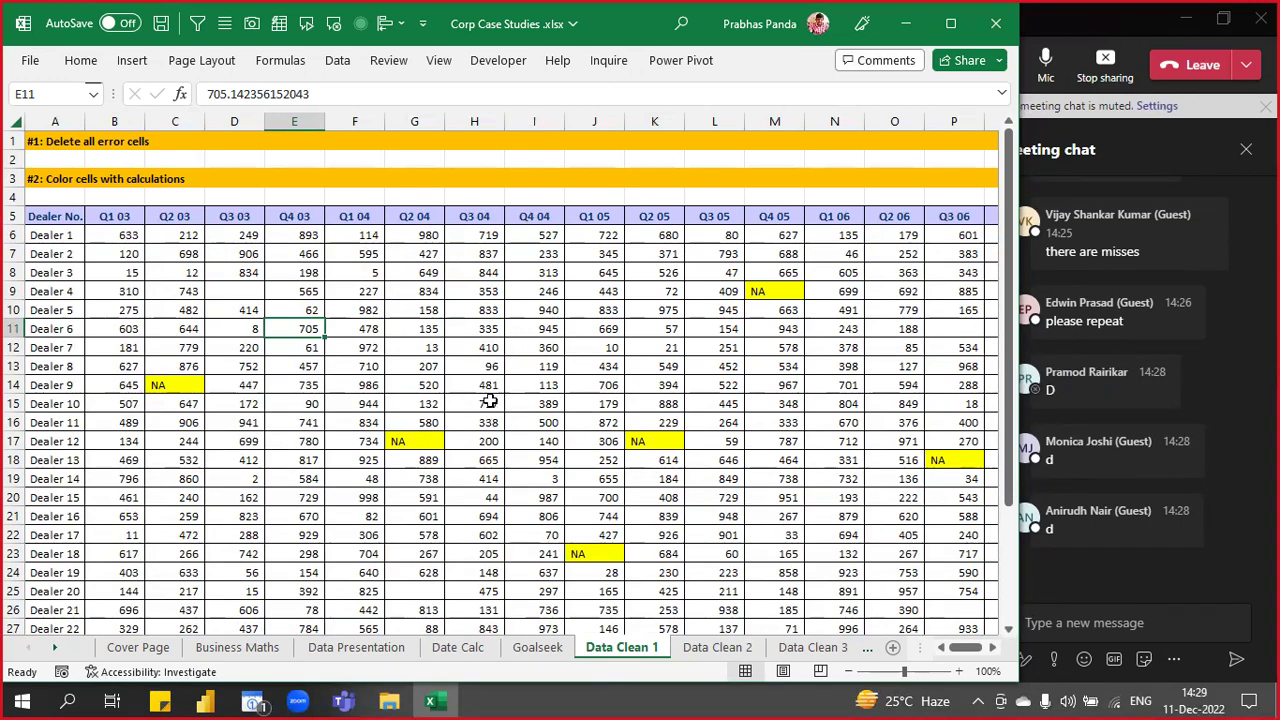
pyautogui.click(427, 403)
pyautogui.click(315, 366)
pyautogui.click(214, 339)
pyautogui.click(130, 292)
pyautogui.click(128, 320)
pyautogui.click(118, 441)
pyautogui.click(168, 512)
pyautogui.click(250, 460)
pyautogui.click(252, 346)
pyautogui.click(250, 278)
pyautogui.click(332, 292)
pyautogui.click(325, 355)
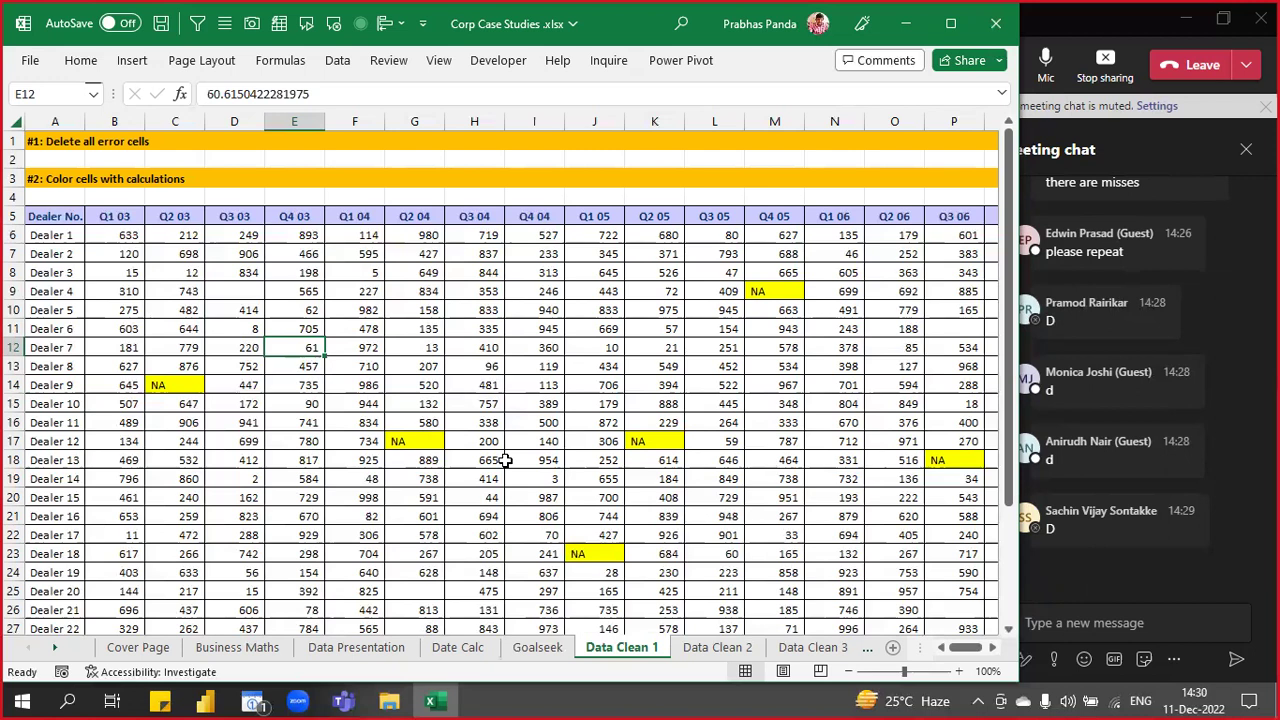
pyautogui.click(507, 370)
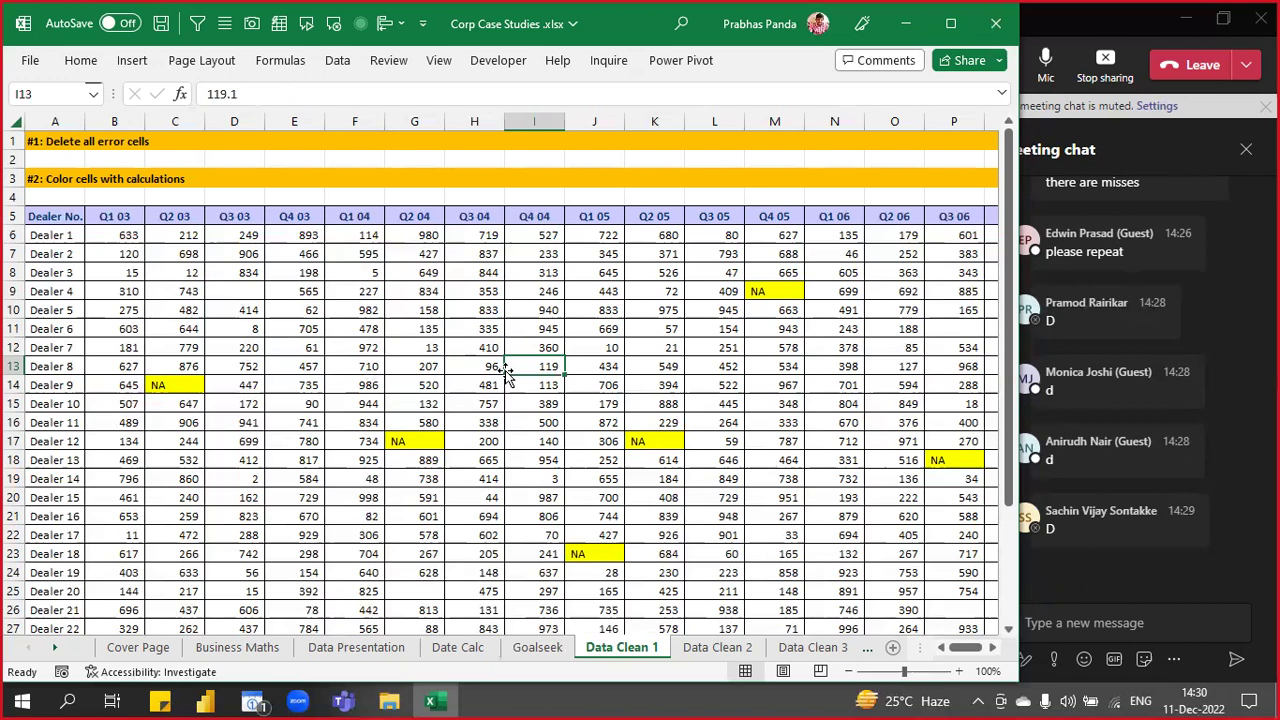
pyautogui.click(234, 297)
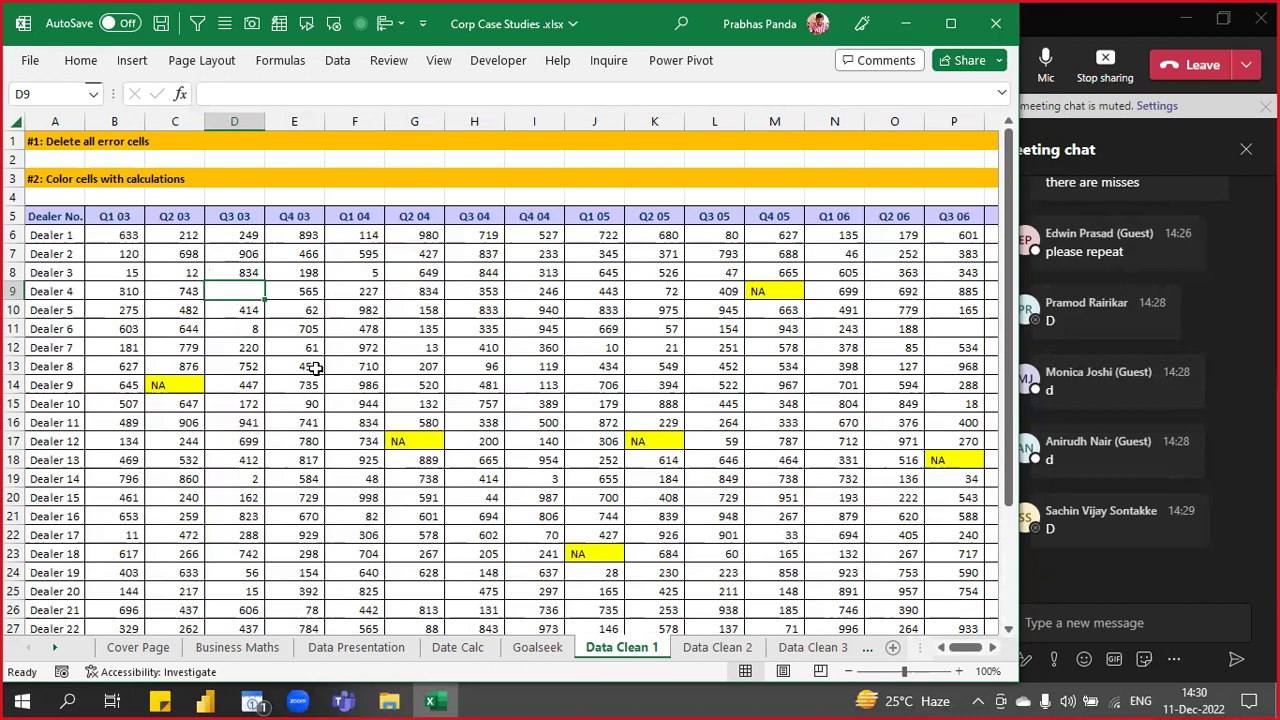
# - Select only the blank cells in the whole dealer table with Go To Special
pyautogui.click(314, 368)
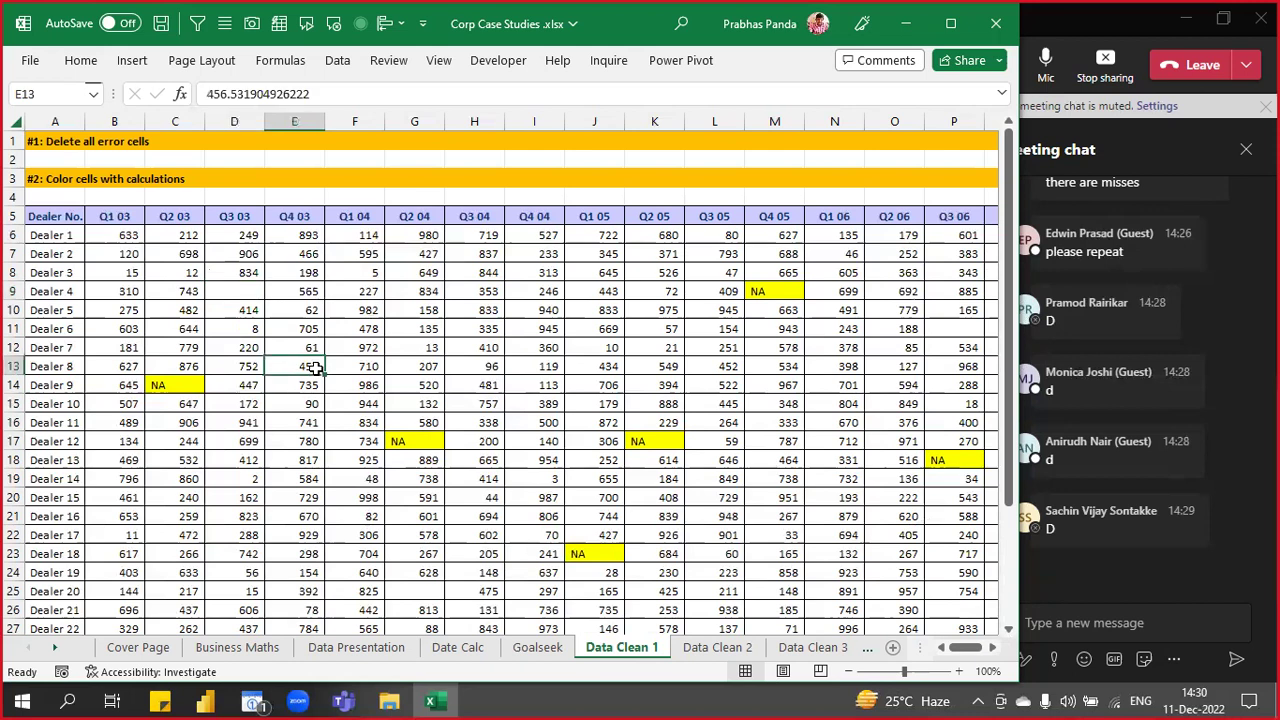
pyautogui.hotkey('ctrl', 'a')
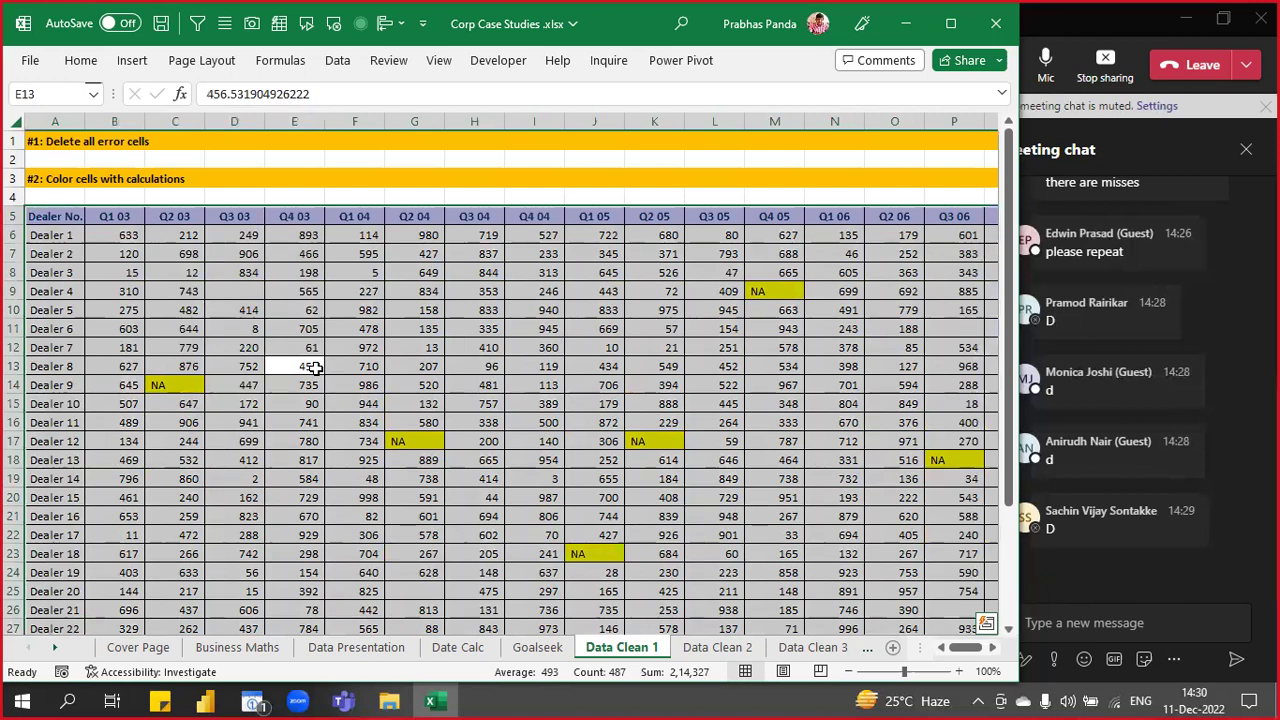
pyautogui.hotkey('ctrl', 'g')
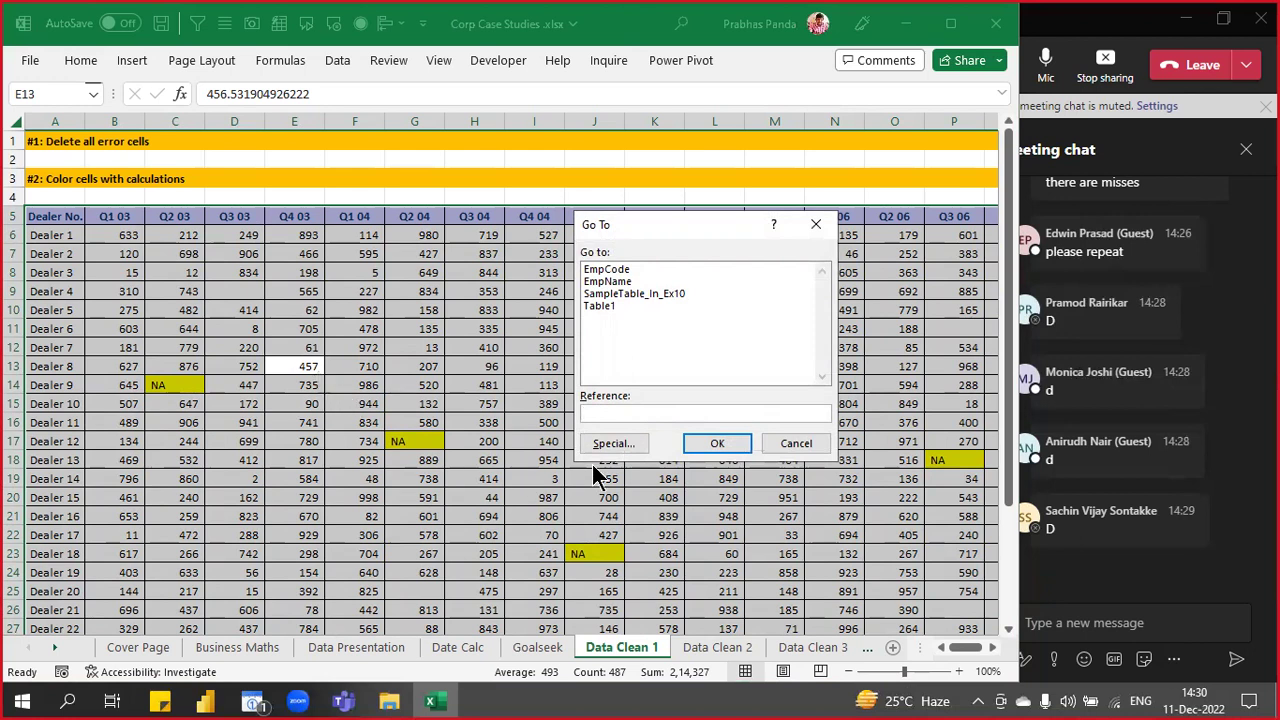
pyautogui.click(631, 446)
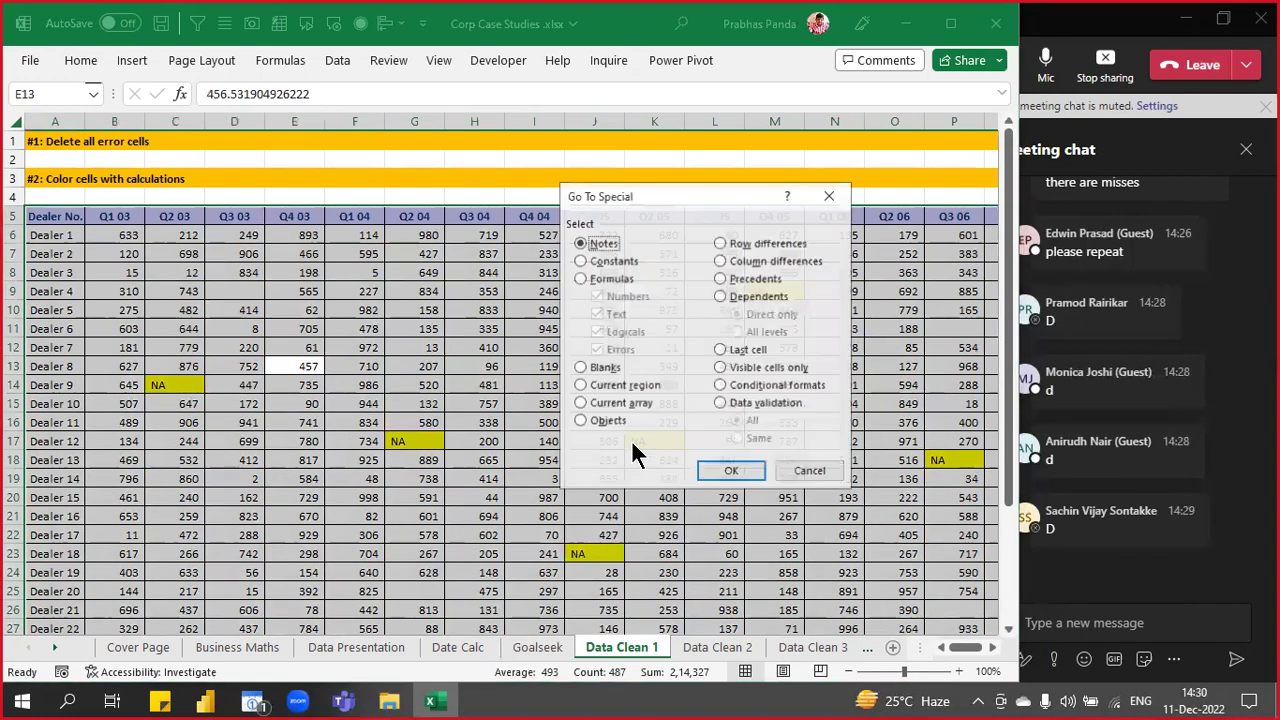
pyautogui.click(600, 368)
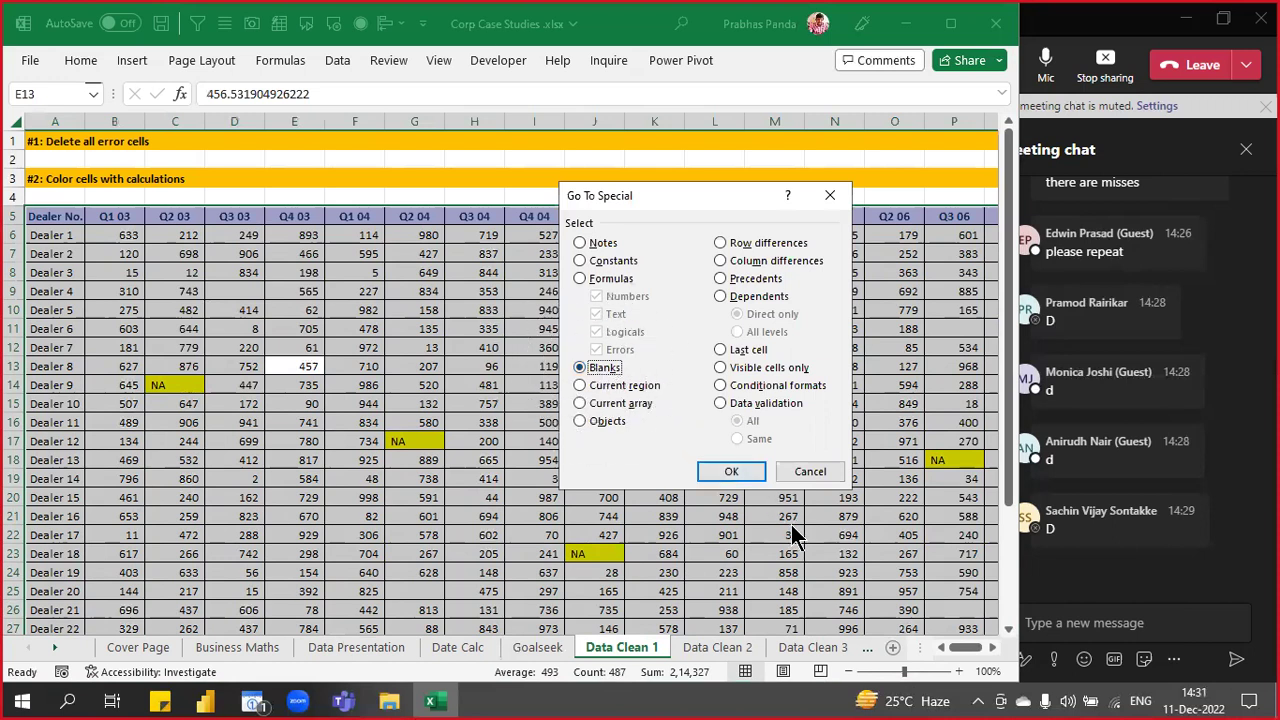
pyautogui.click(730, 474)
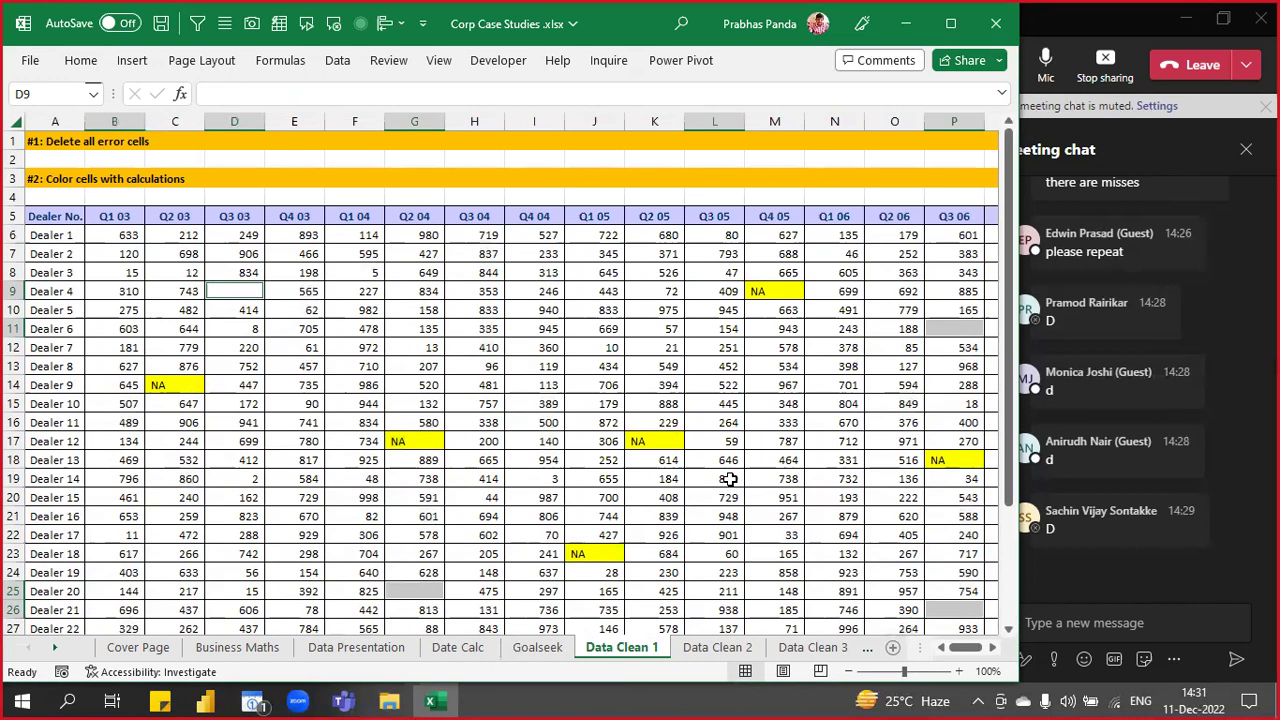
# - Enter NIL in all the selected blank cells at once, fill them light green, and check them down the table
pyautogui.write('NIL')
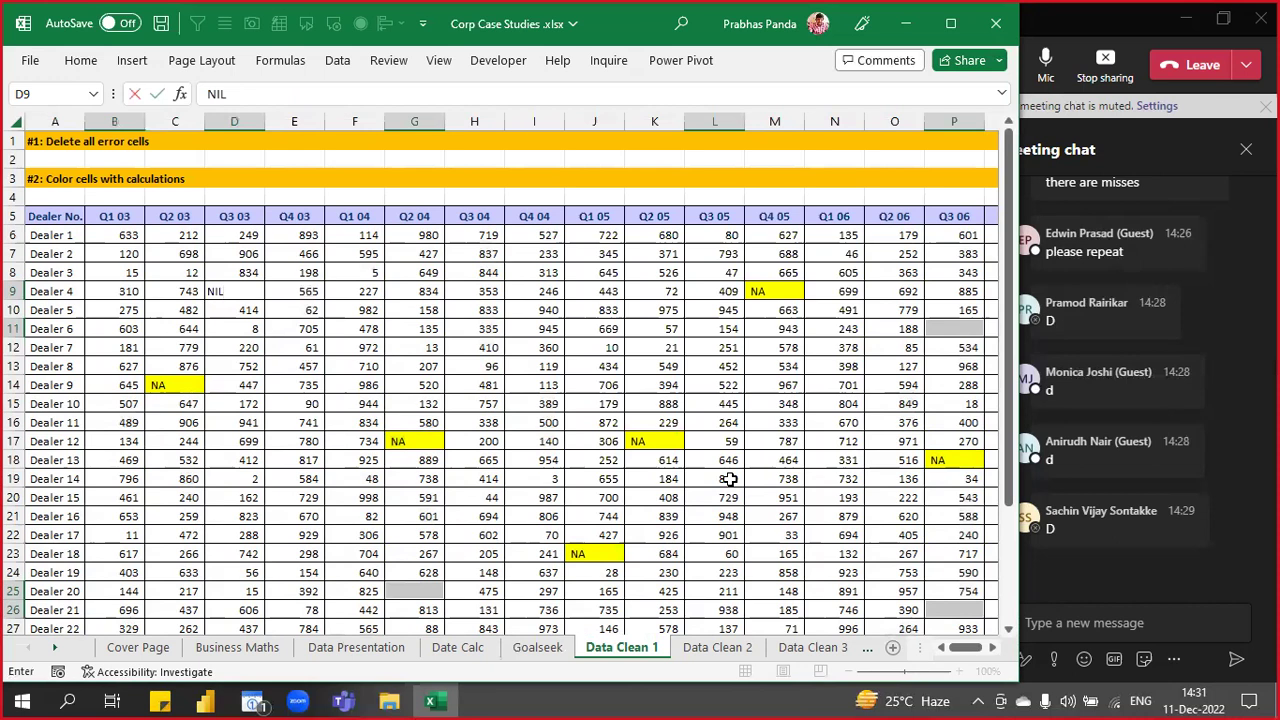
pyautogui.hotkey('ctrl', 'Return')
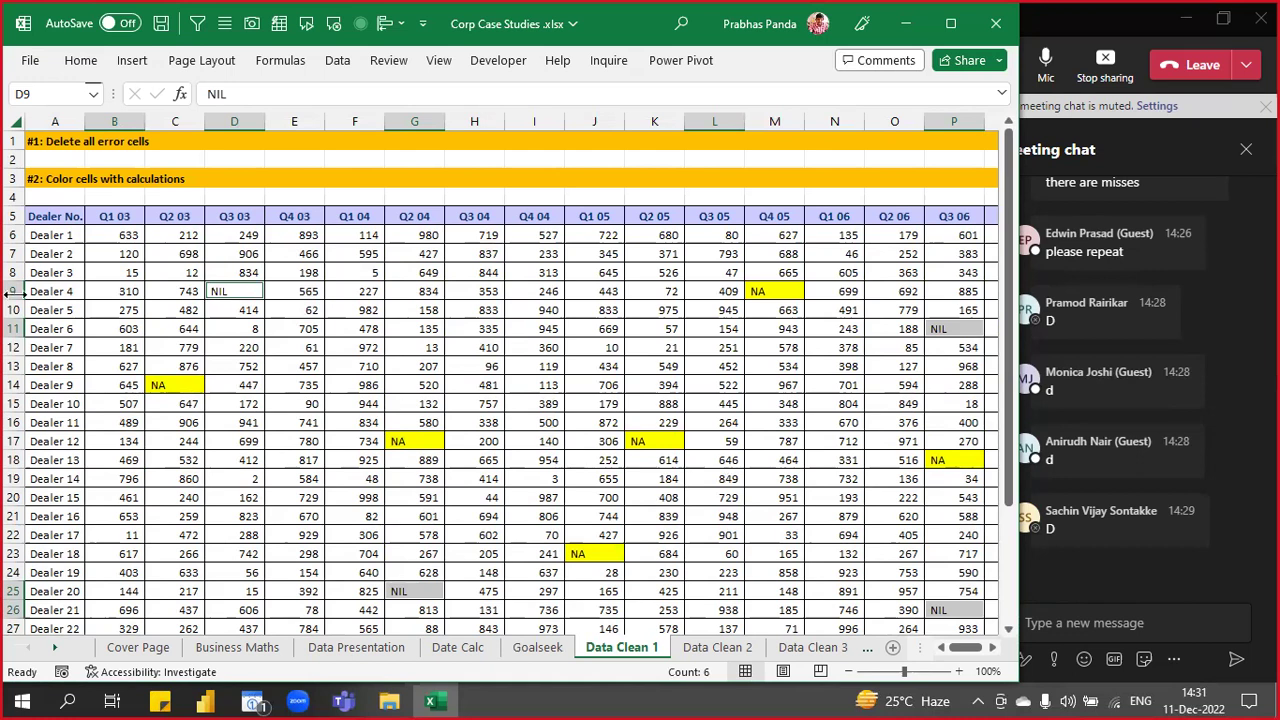
pyautogui.click(74, 59)
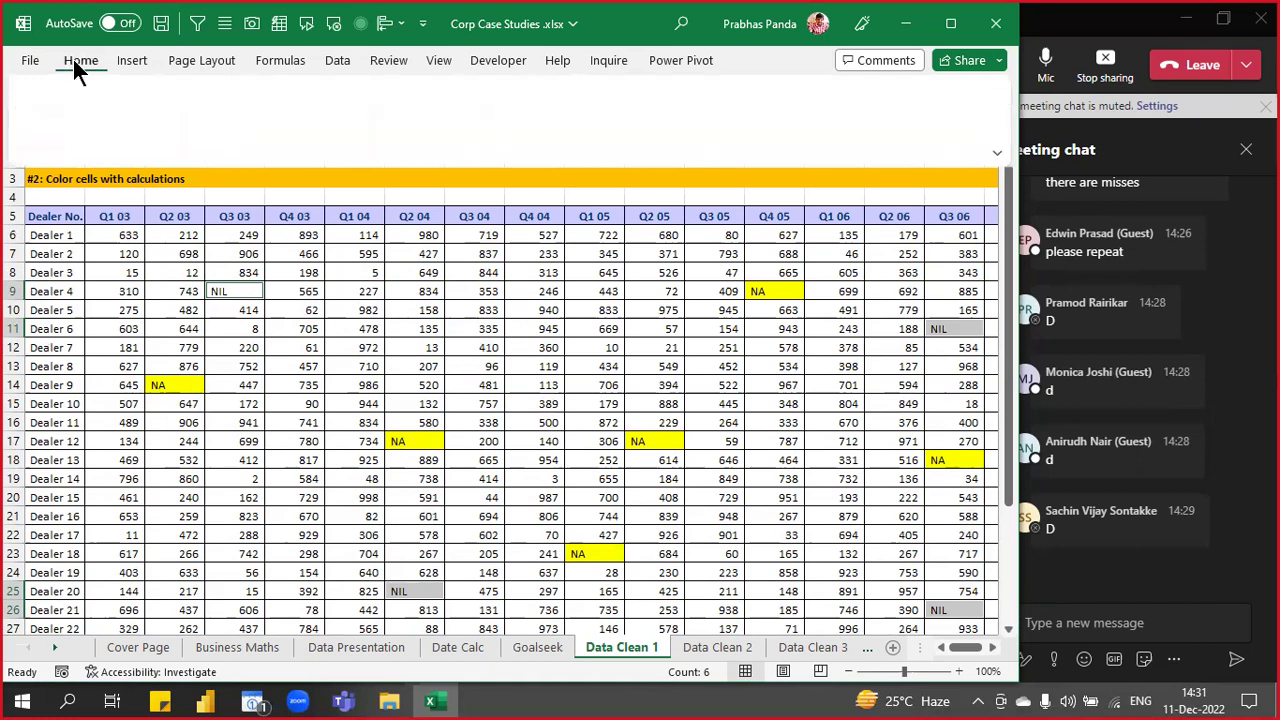
pyautogui.click(232, 134)
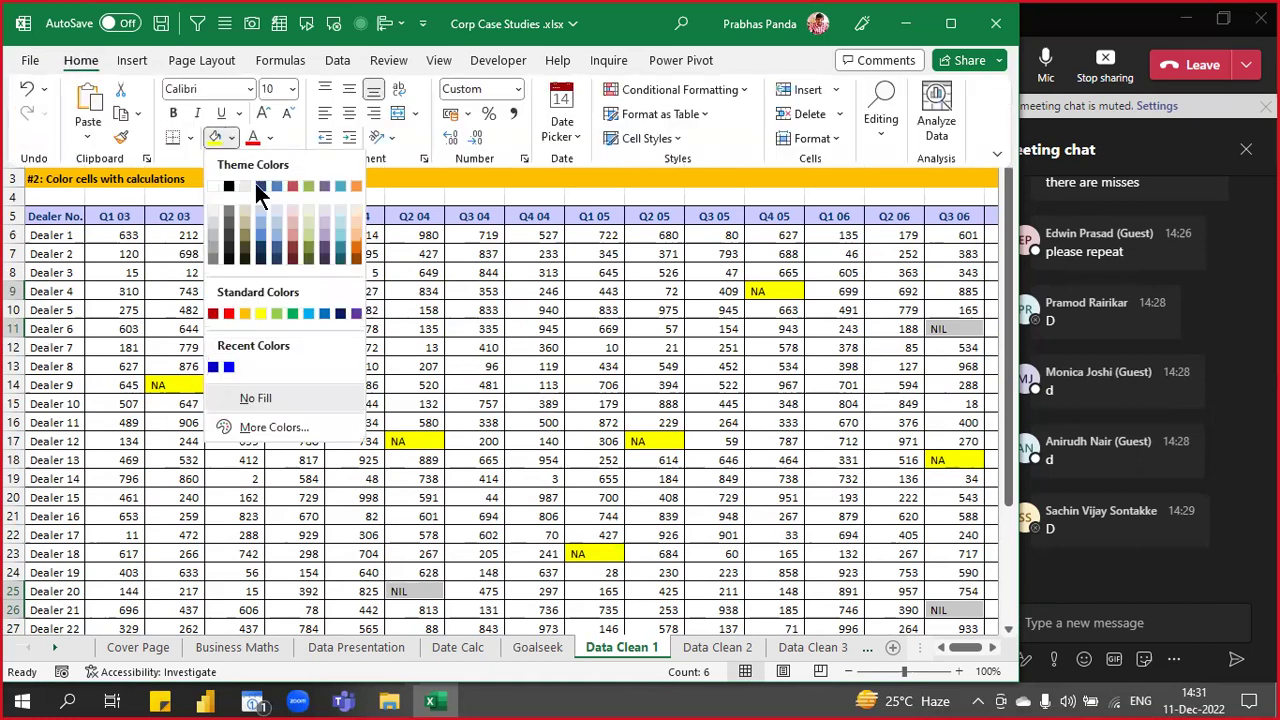
pyautogui.click(295, 312)
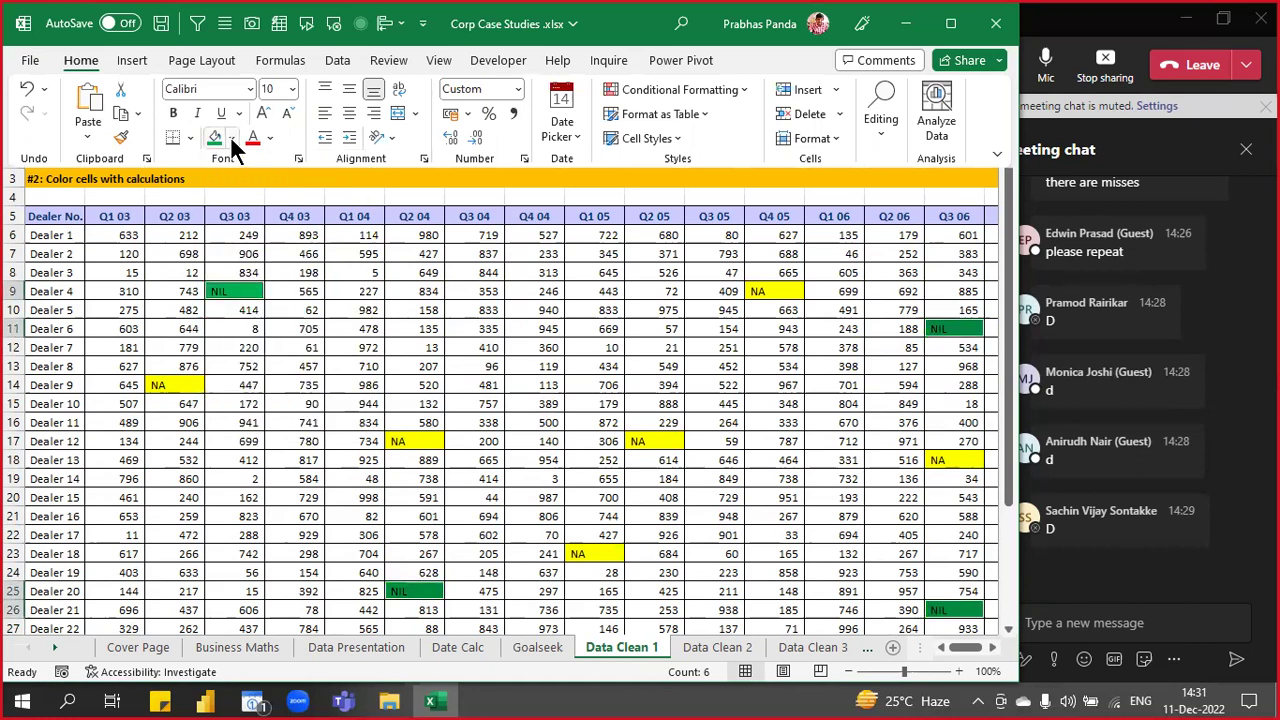
pyautogui.click(230, 136)
pyautogui.click(277, 308)
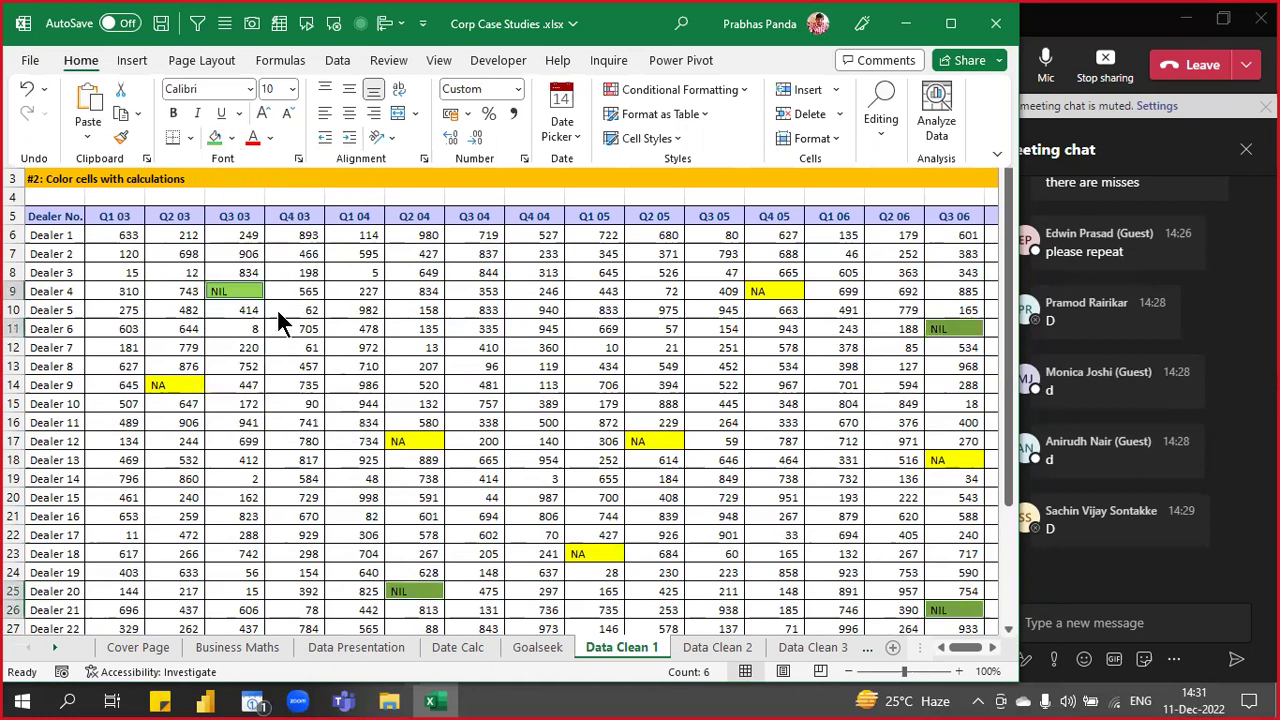
pyautogui.scroll(-9, 251, 530)
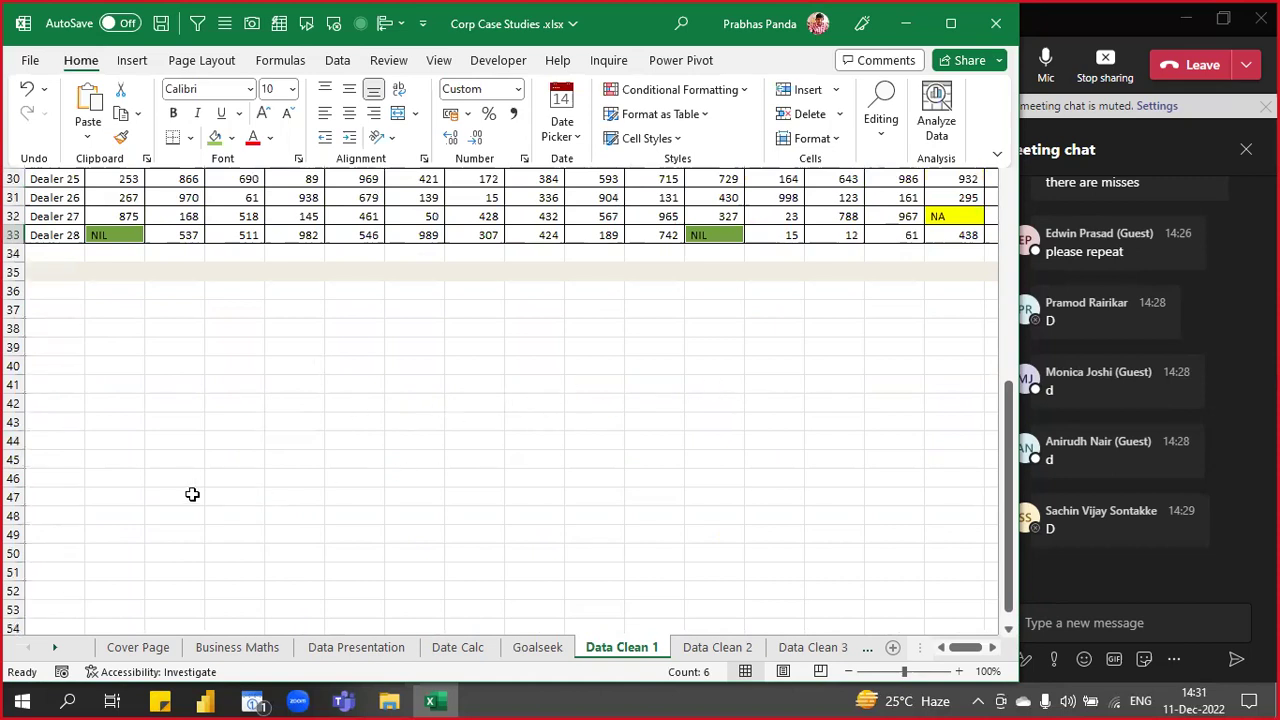
pyautogui.scroll(9, 192, 495)
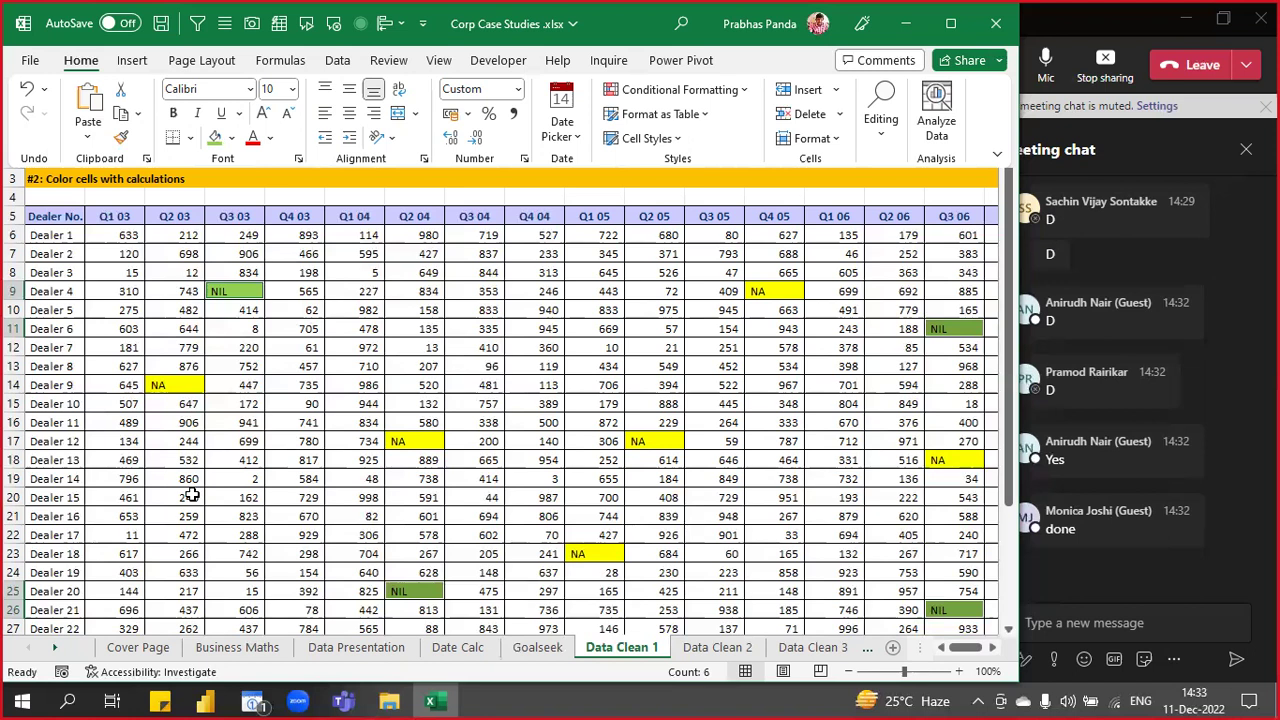
# - Take a brief look at the Data Clean 2 sheet and return to the dealer table on Data Clean 1
pyautogui.hotkey('ctrl', 'F1')
pyautogui.hotkey('ctrl', 'pagedown')
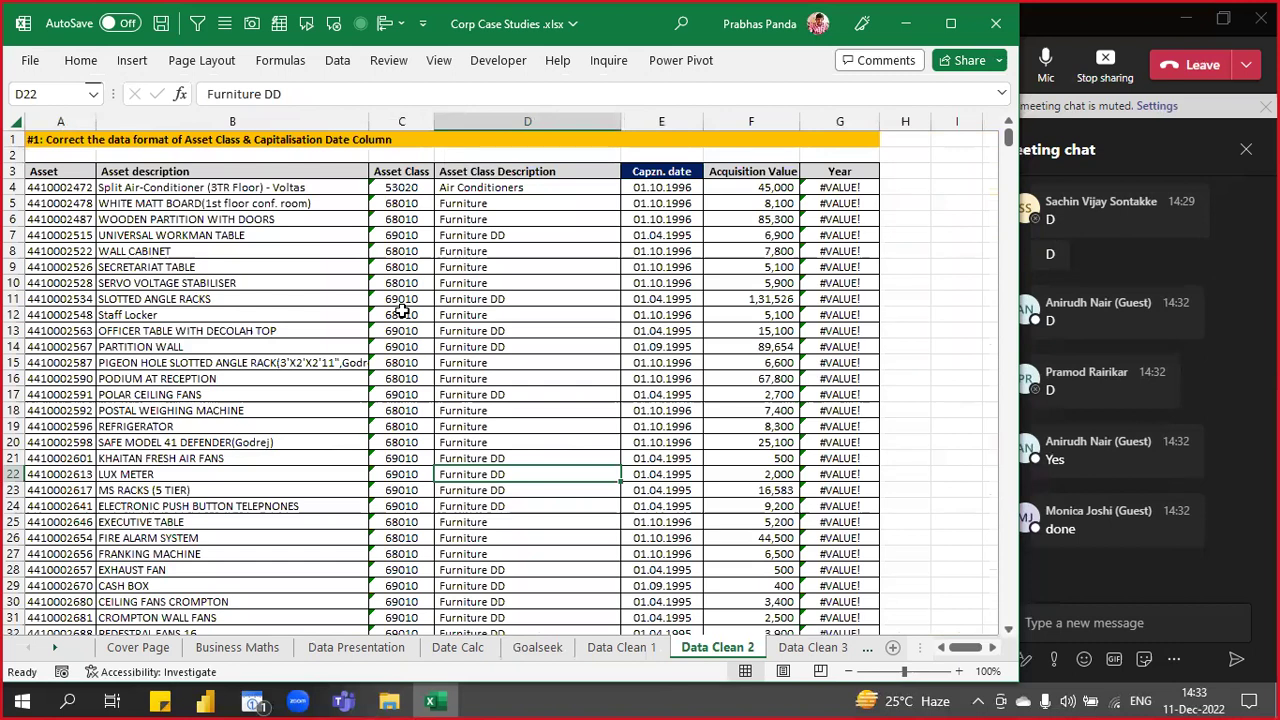
pyautogui.hotkey('ctrl', 'pageup')
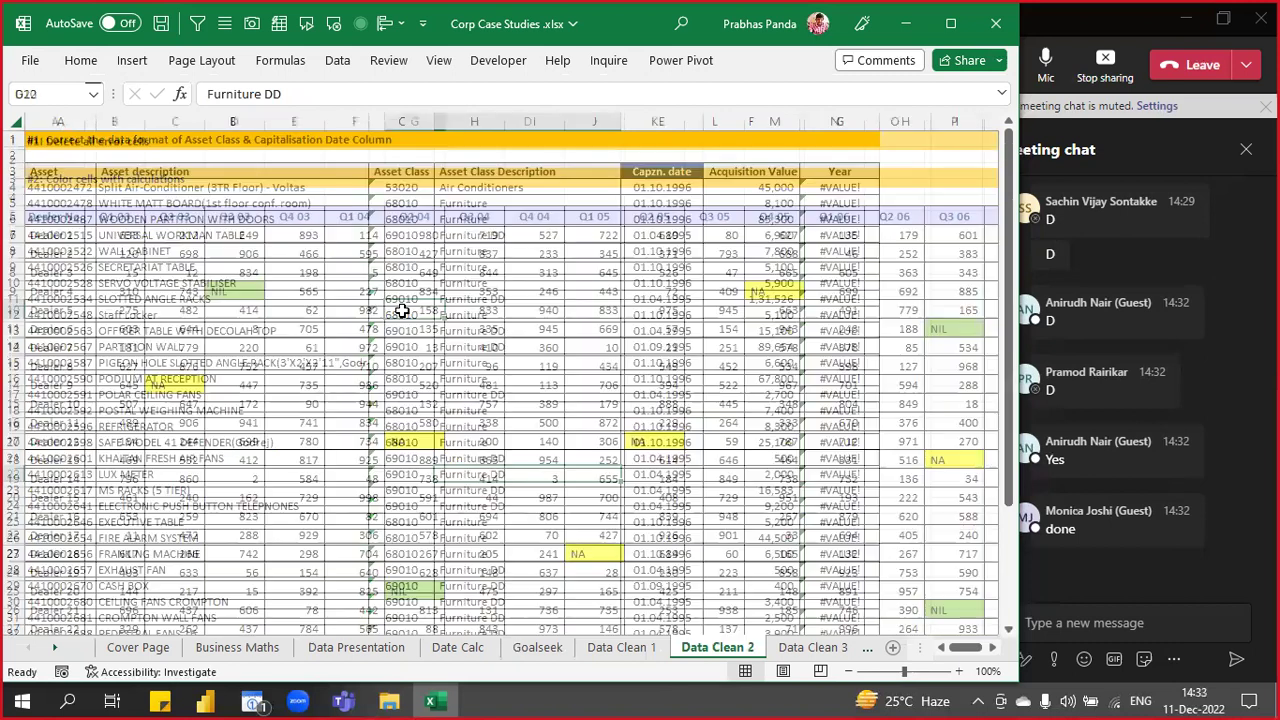
pyautogui.click(401, 311)
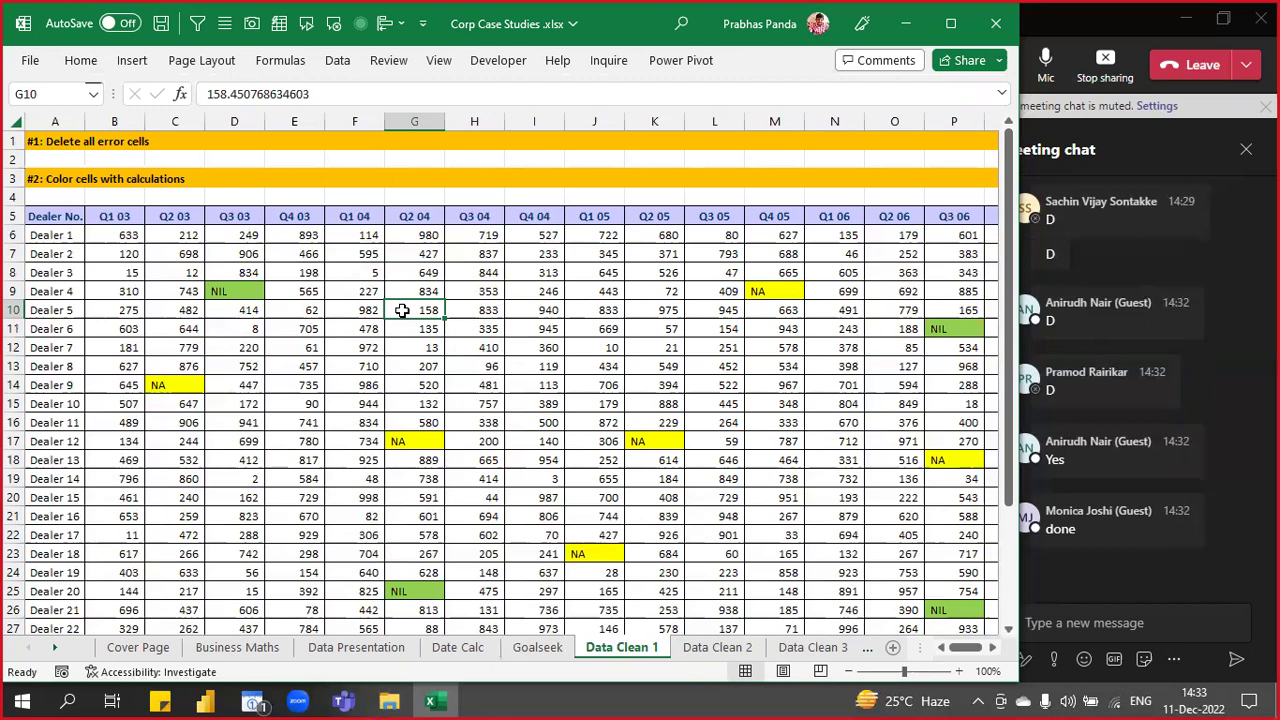
# - Go to the Data Clean 2 sheet and examine the Asset, Asset description and Asset Class columns
pyautogui.hotkey('ctrl', 'pagedown')
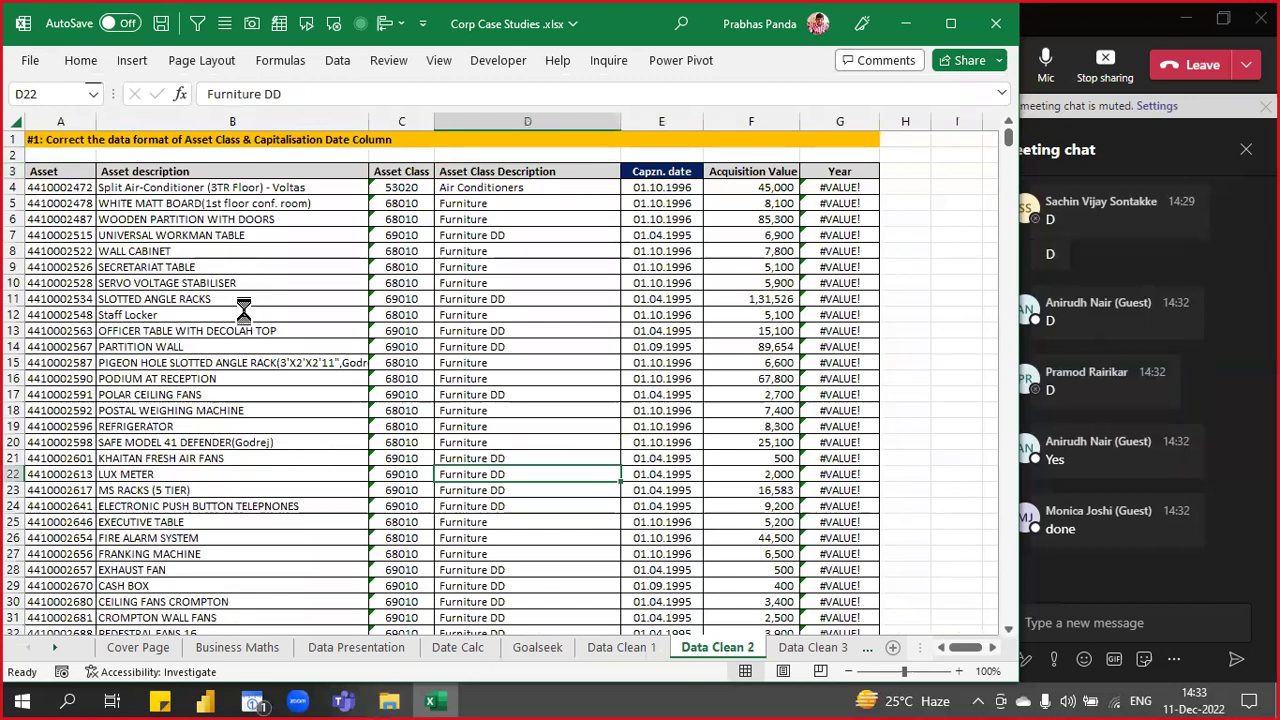
pyautogui.keyDown('ctrl'); pyautogui.scroll(1, 243, 310); pyautogui.keyUp('ctrl')
pyautogui.scroll(2, 243, 310)
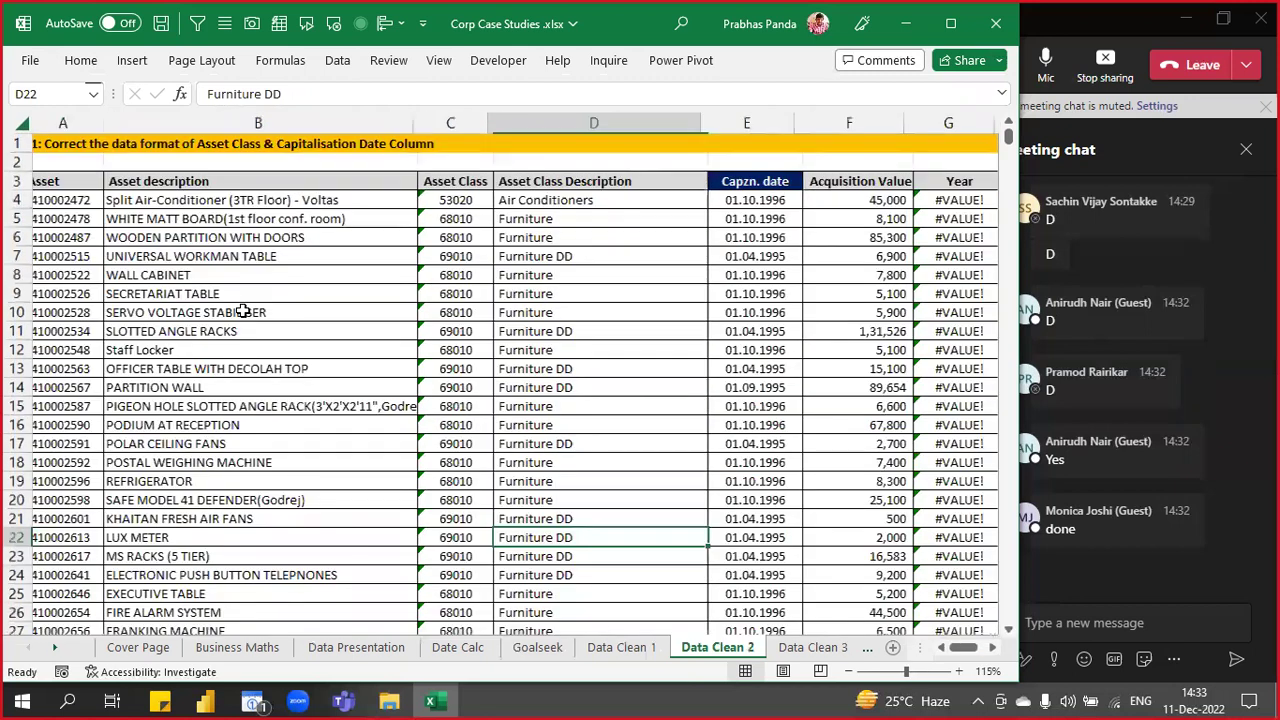
pyautogui.hscroll(-1, 243, 310)
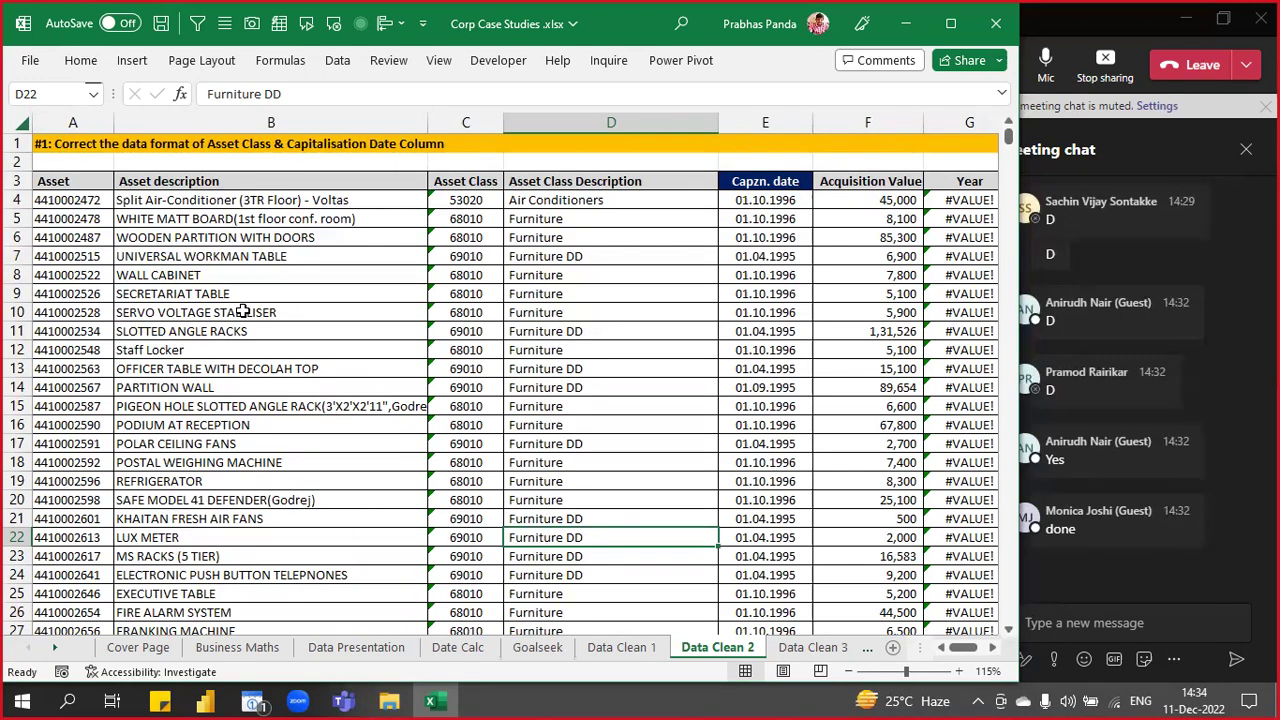
pyautogui.click(73, 121)
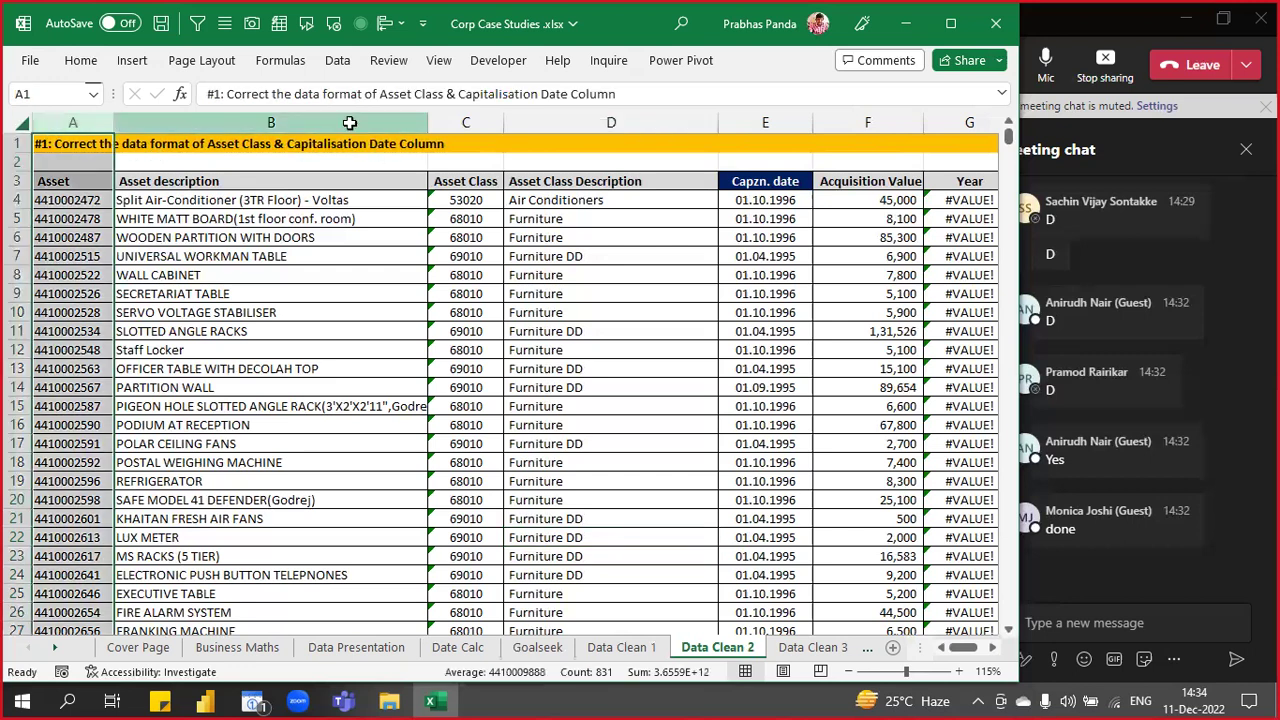
pyautogui.click(350, 120)
pyautogui.click(476, 120)
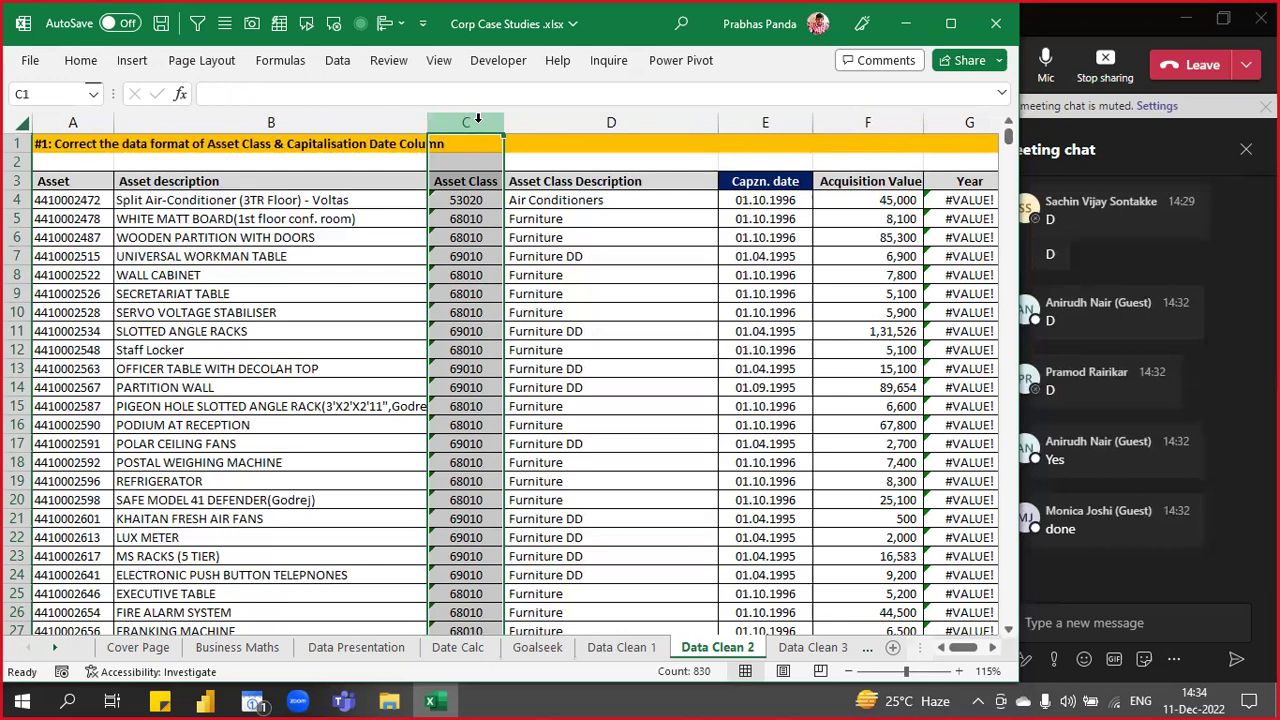
# - Try to convert the text-stored Asset Class codes in C4:C16 to numbers with the error-checking option
pyautogui.click(468, 200)
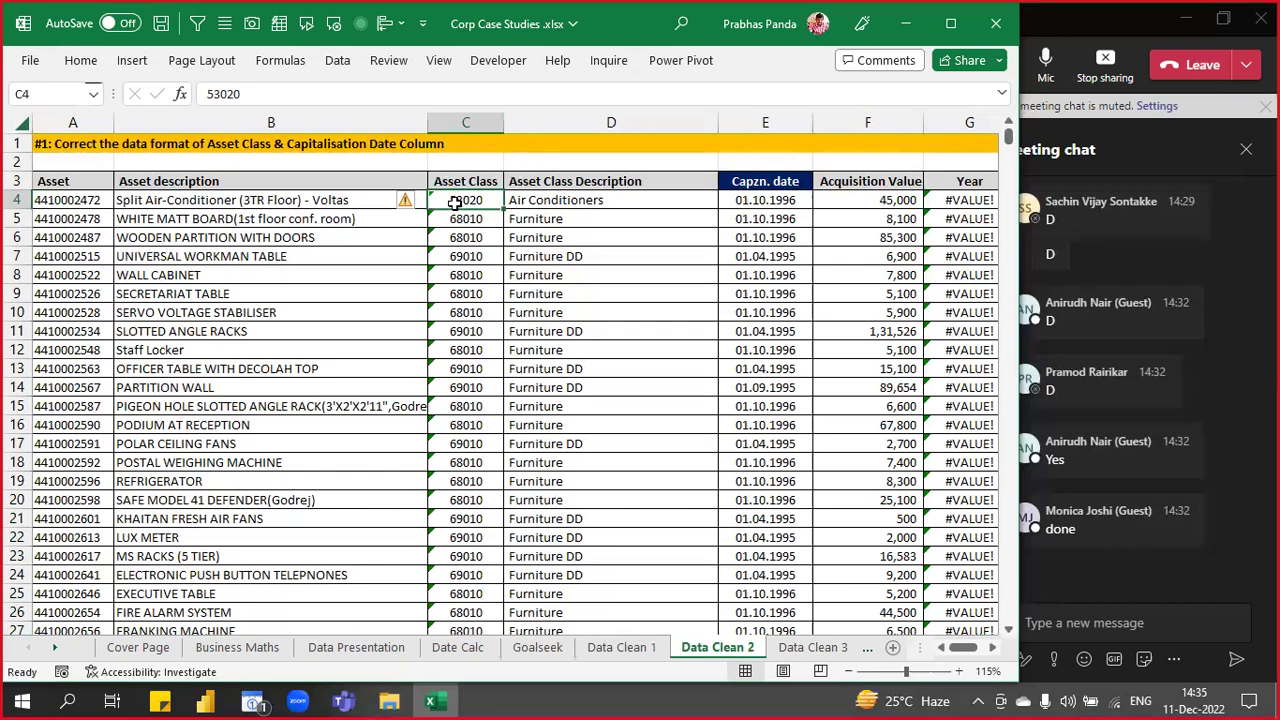
pyautogui.moveTo(454, 200); pyautogui.dragTo(441, 425)
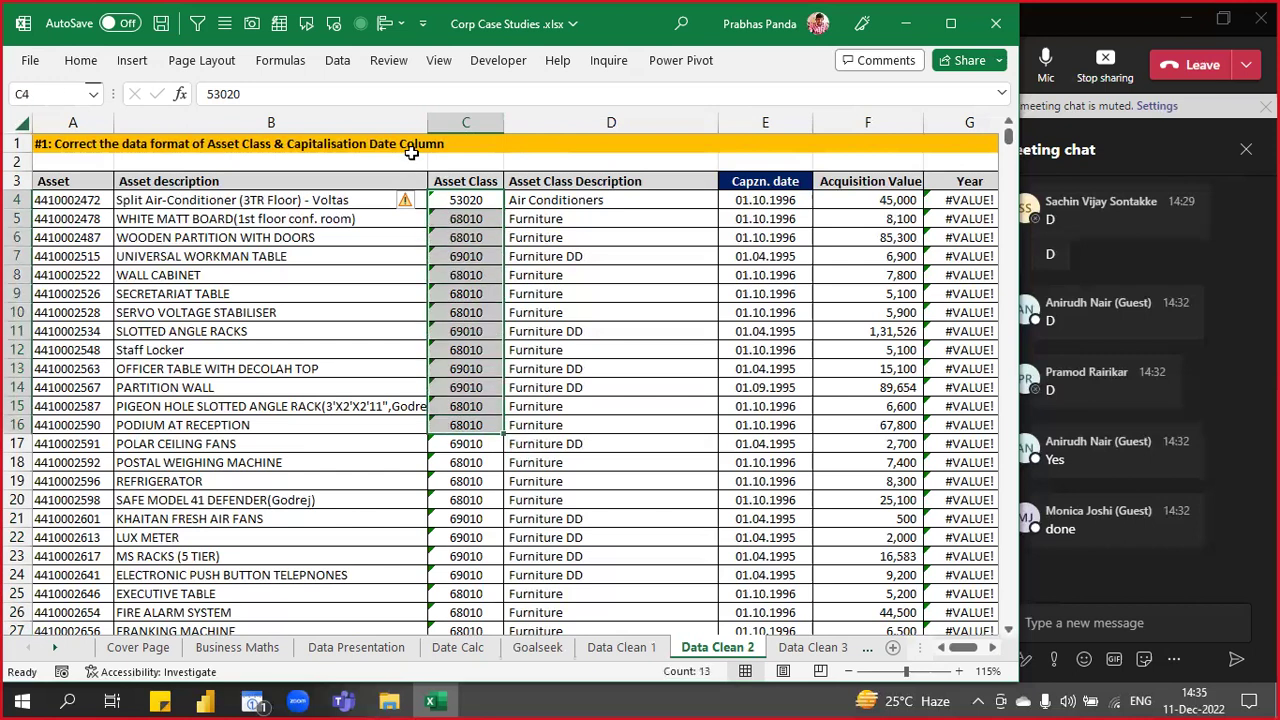
pyautogui.click(406, 200)
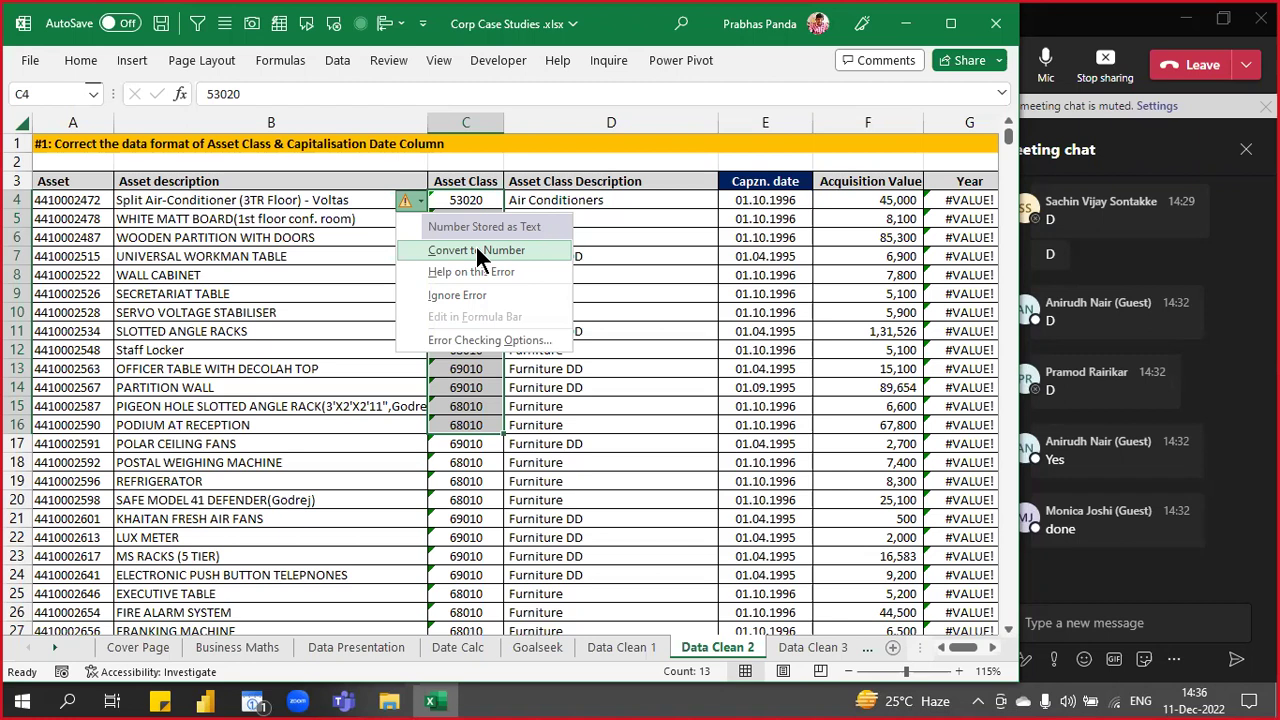
pyautogui.click(478, 252)
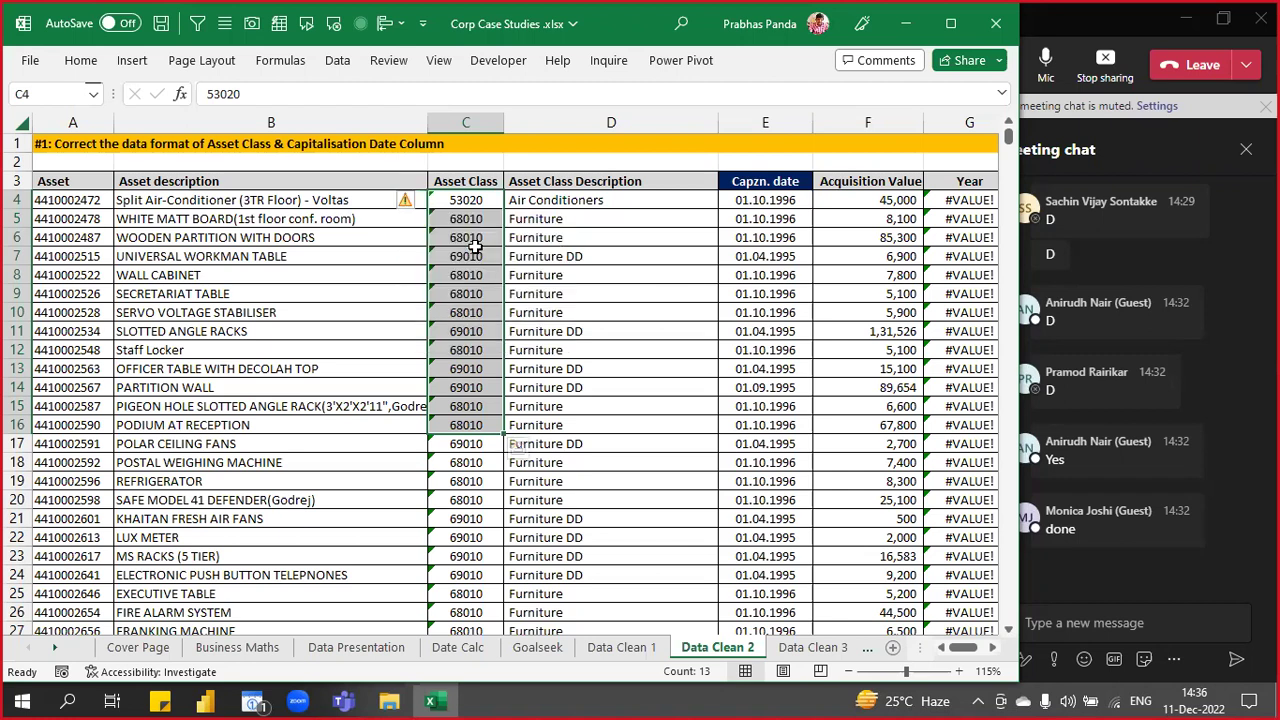
# - Convert all Asset Class codes from C4 to the last row to numbers with Text to Columns, keeping the Delimited default
pyautogui.press('Down')
pyautogui.press('Up')
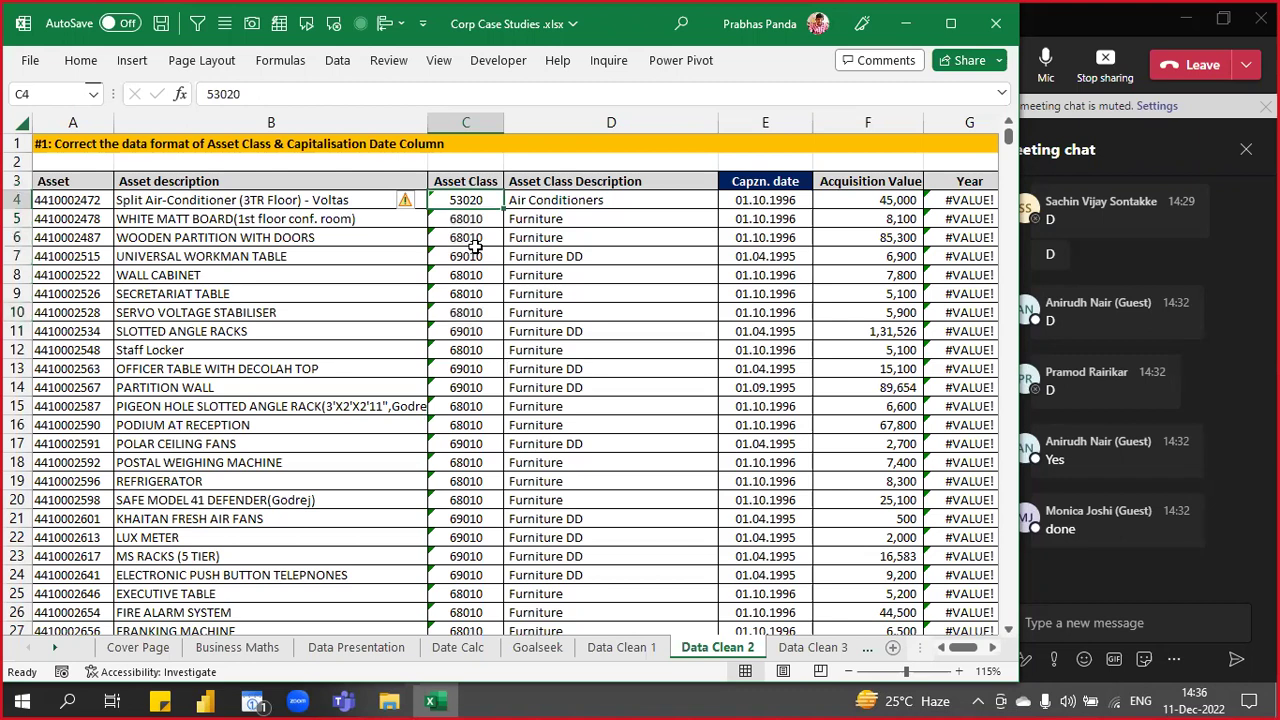
pyautogui.hotkey('ctrl', 'shift', 'Down')
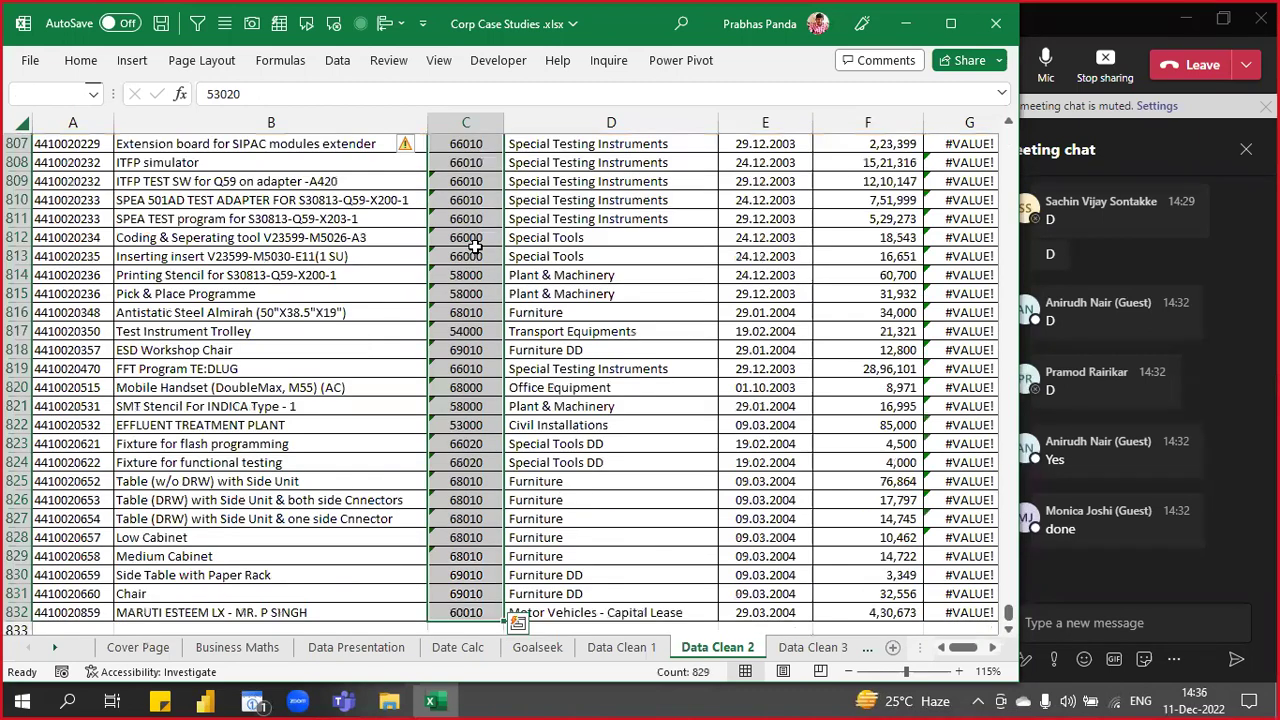
pyautogui.hotkey('ctrl', 'BackSpace')
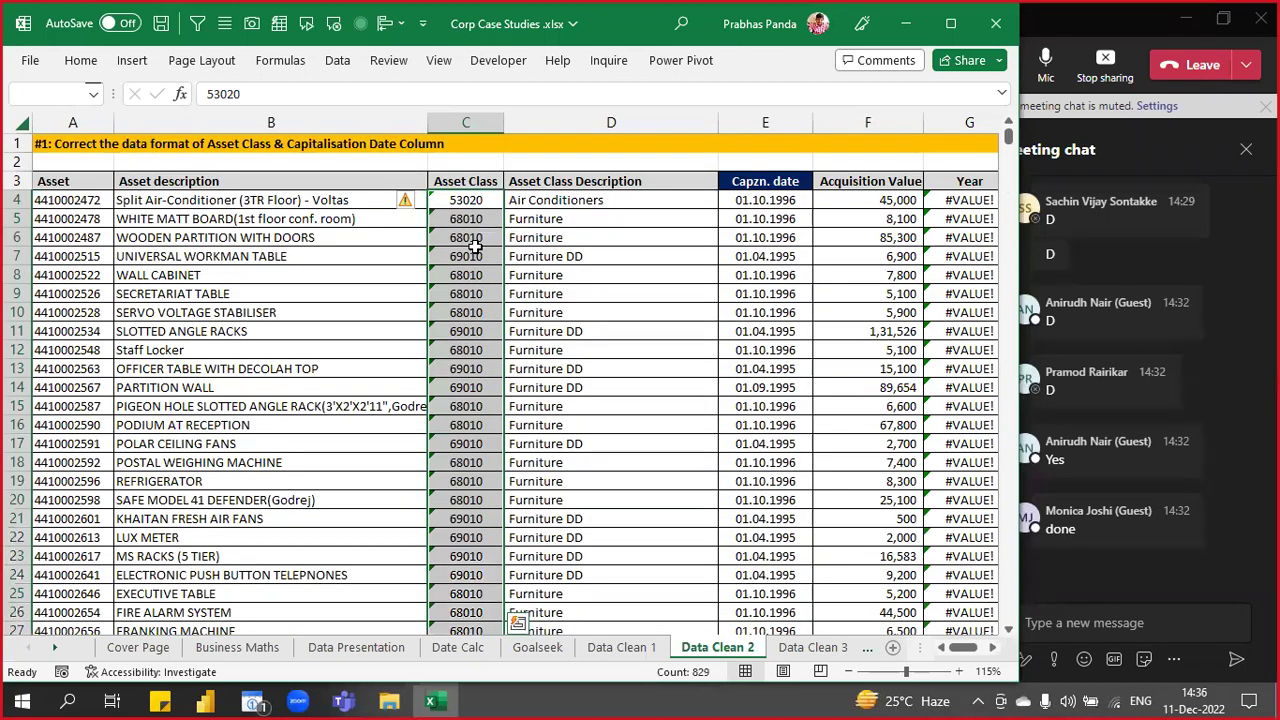
pyautogui.click(326, 62)
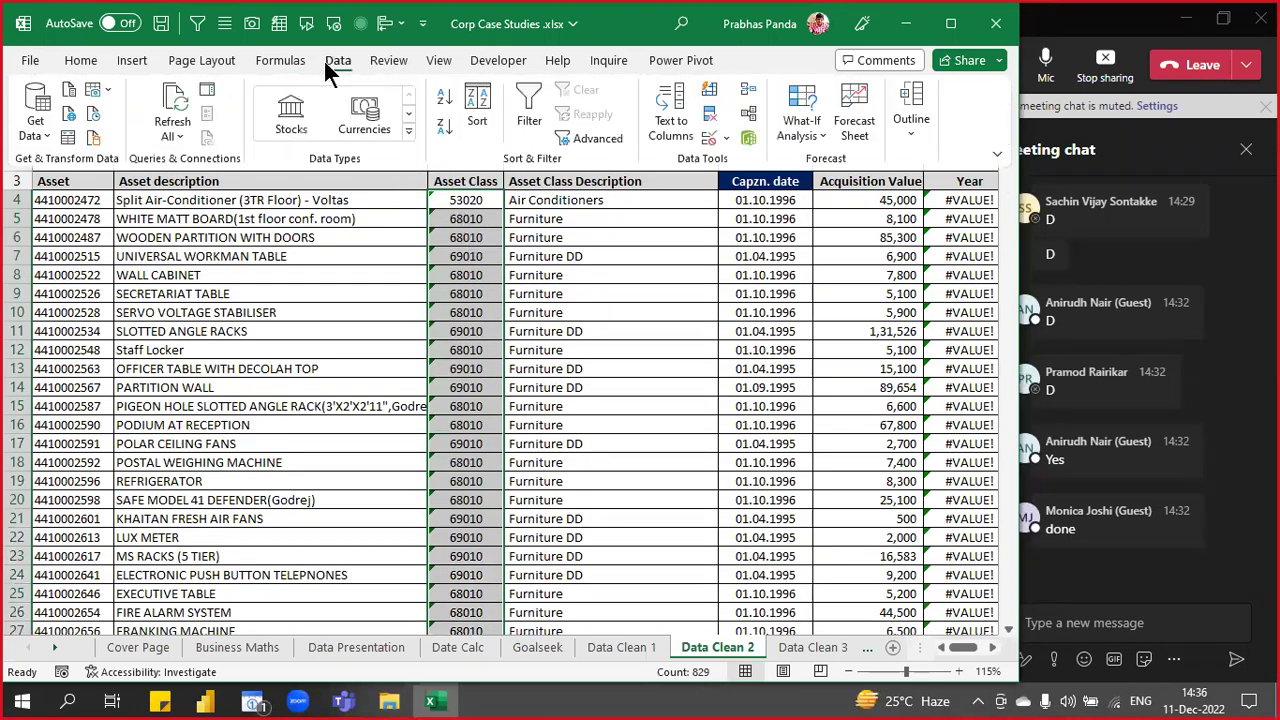
pyautogui.click(676, 133)
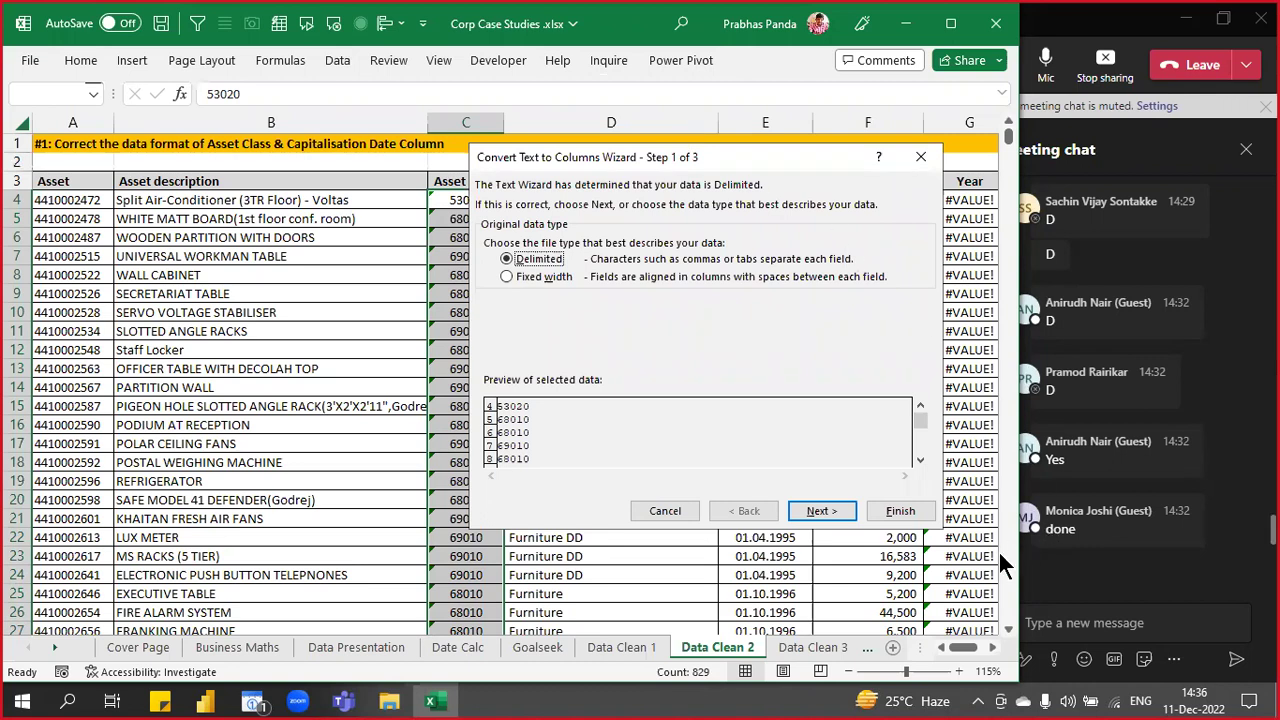
pyautogui.click(900, 511)
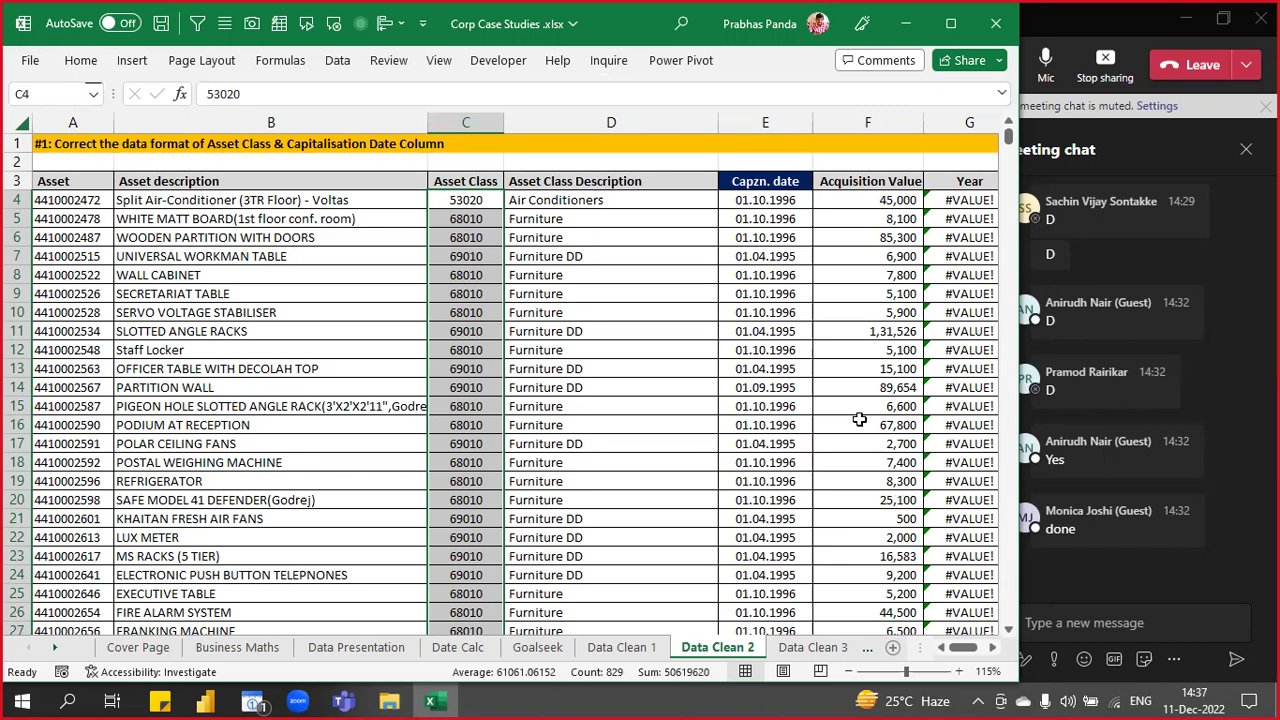
# - Examine the formulas in the Year column from G4 down, checking which cell the G9 formula refers to
pyautogui.click(338, 62)
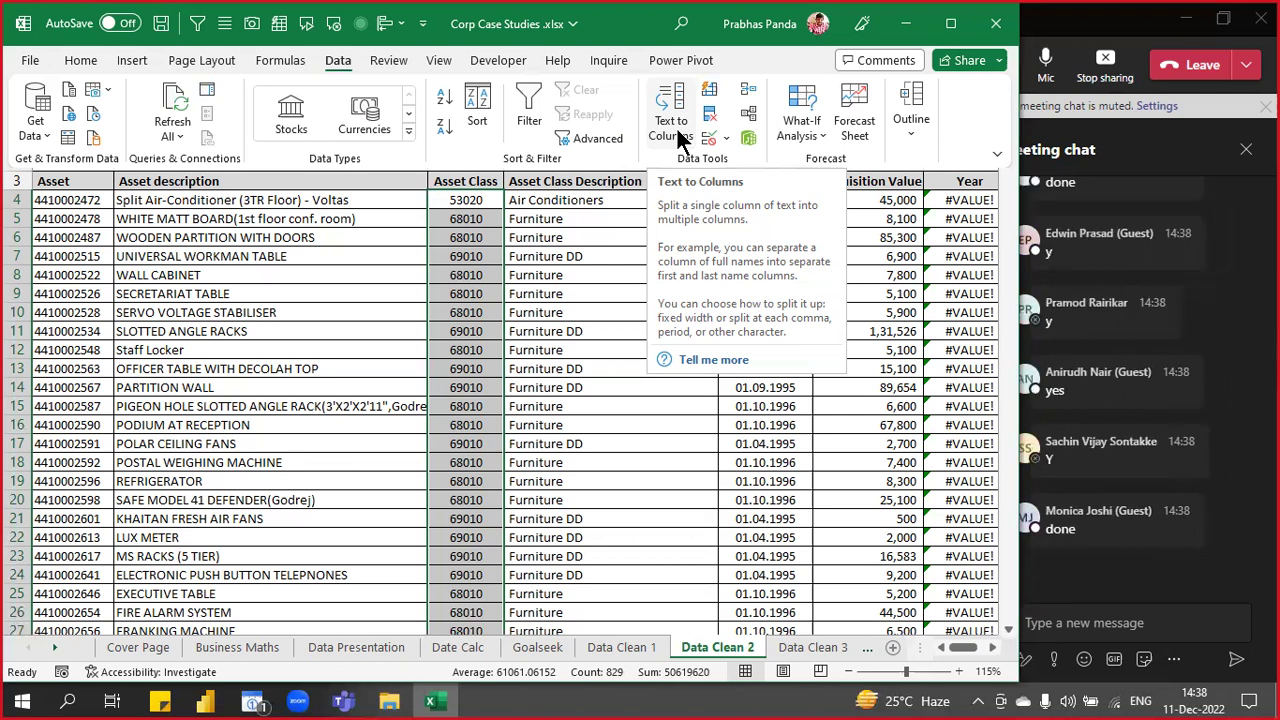
pyautogui.press('Escape')
pyautogui.hotkey('ctrl', 'z')
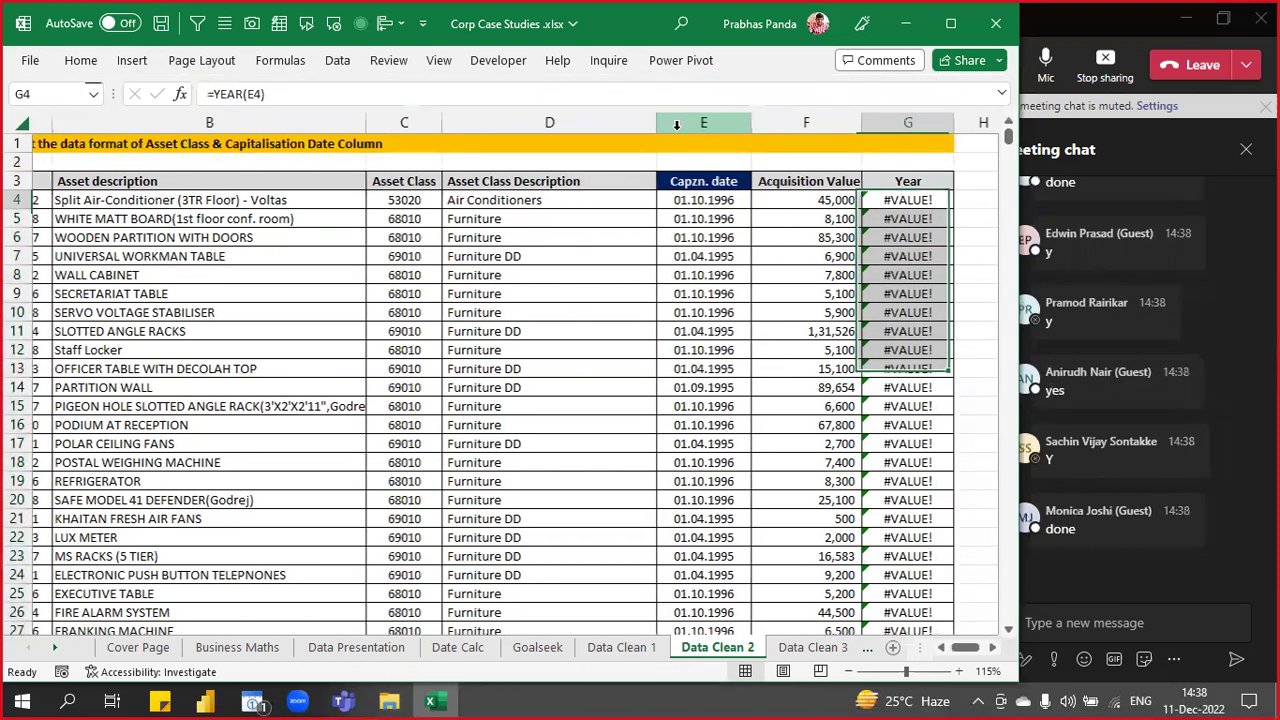
pyautogui.hotkey('ctrl', 'z')
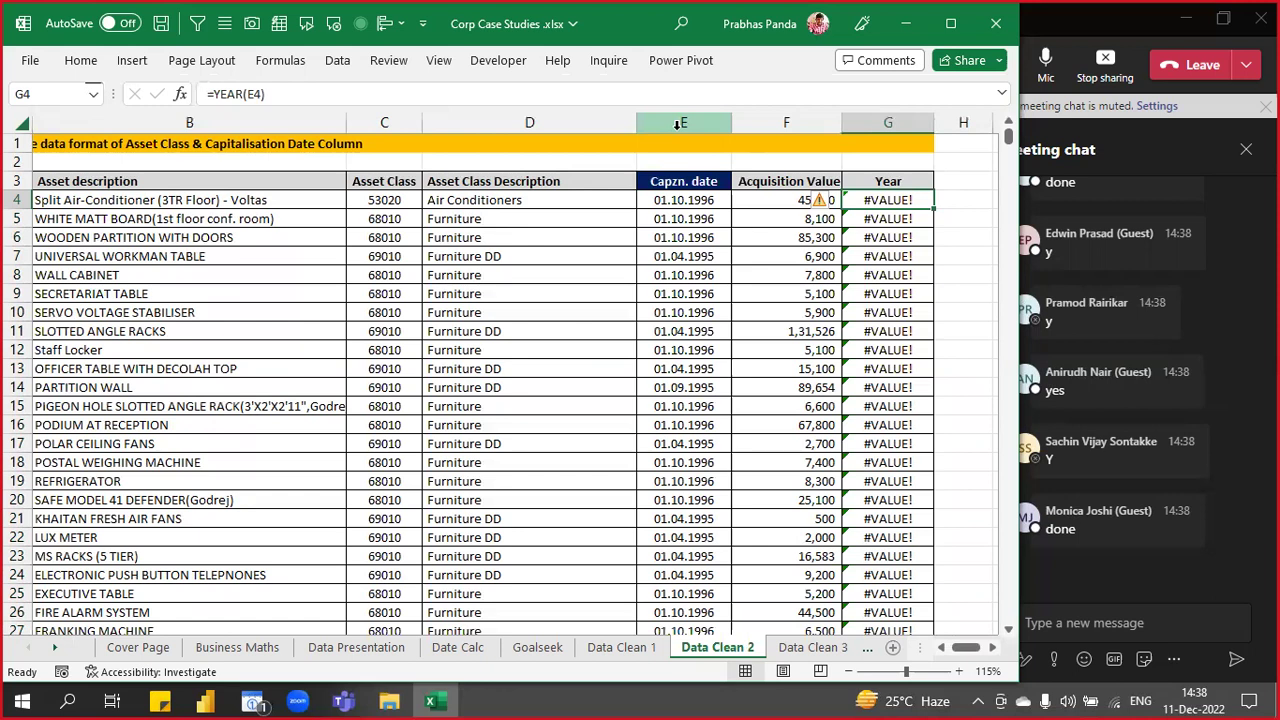
pyautogui.press('Down')
pyautogui.press('Down')
pyautogui.press('Down')
pyautogui.press('Down')
pyautogui.press('Down')
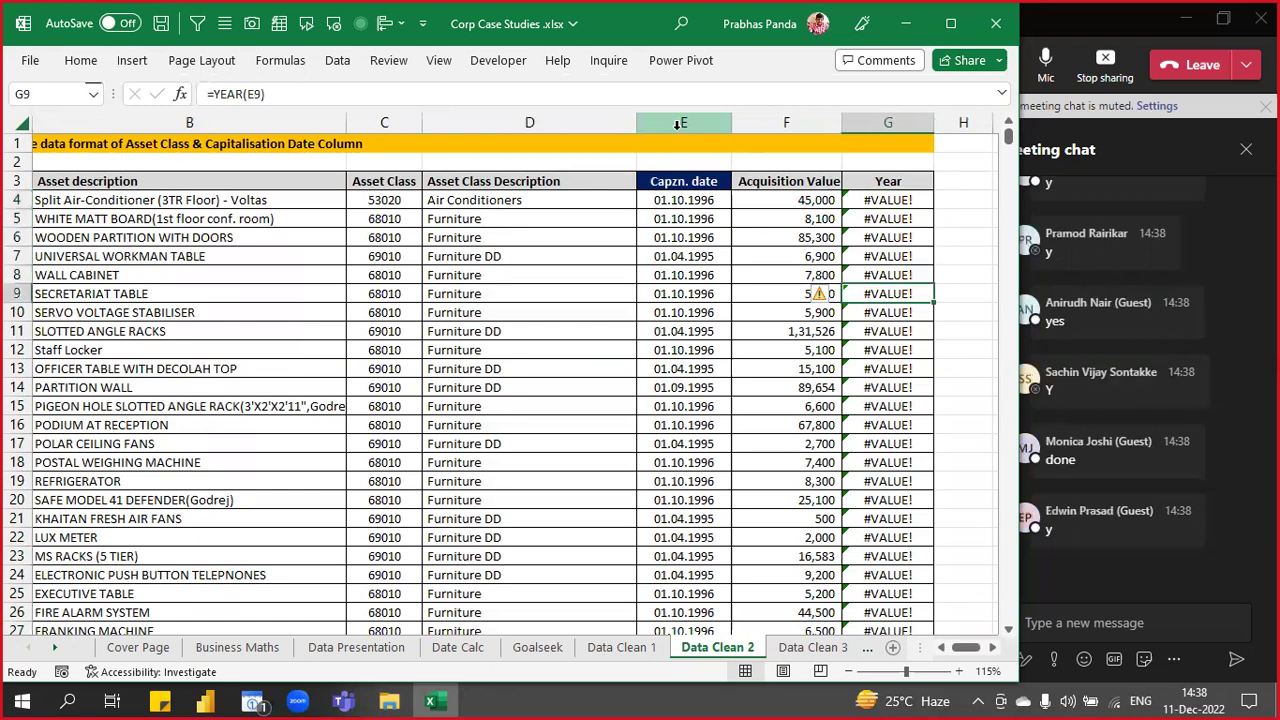
pyautogui.press('F2')
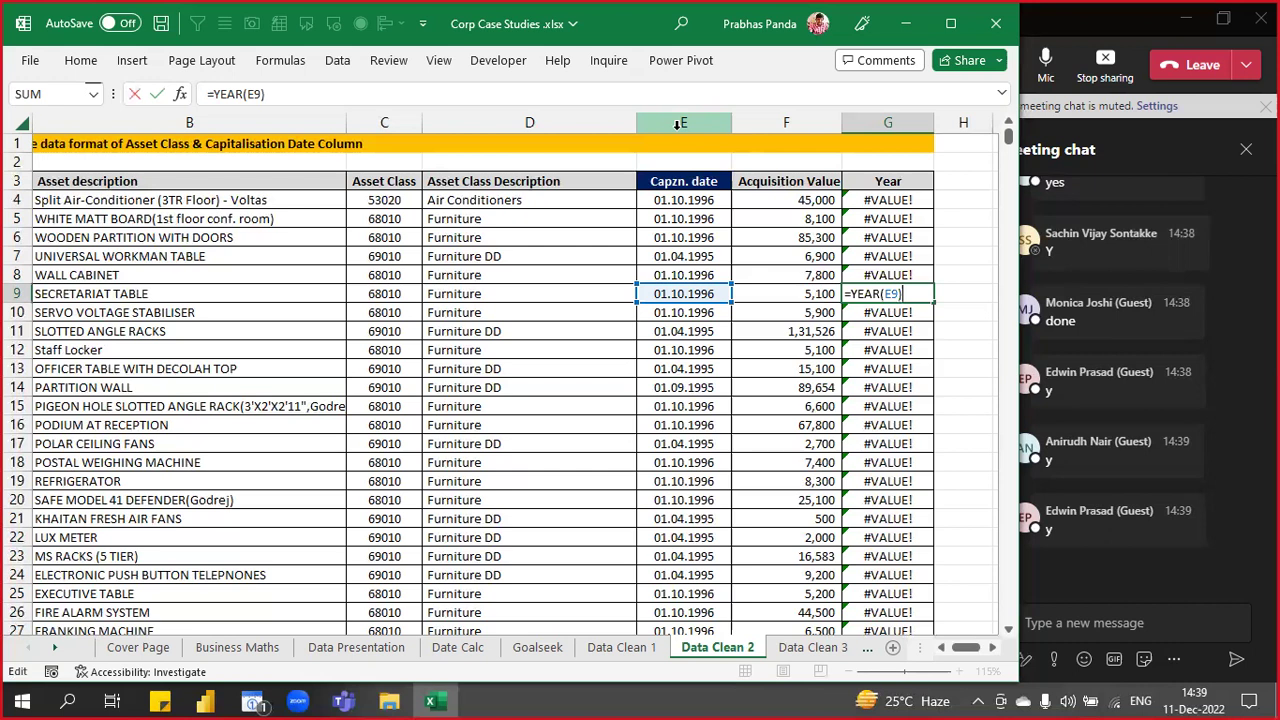
pyautogui.press('Escape')
# - Select all the Capzn. date values from E4 down to the last row
pyautogui.press('Left')
pyautogui.press('Left')
pyautogui.press('Left')
pyautogui.press('Up')
pyautogui.press('Up')
pyautogui.press('Up')
pyautogui.press('Up')
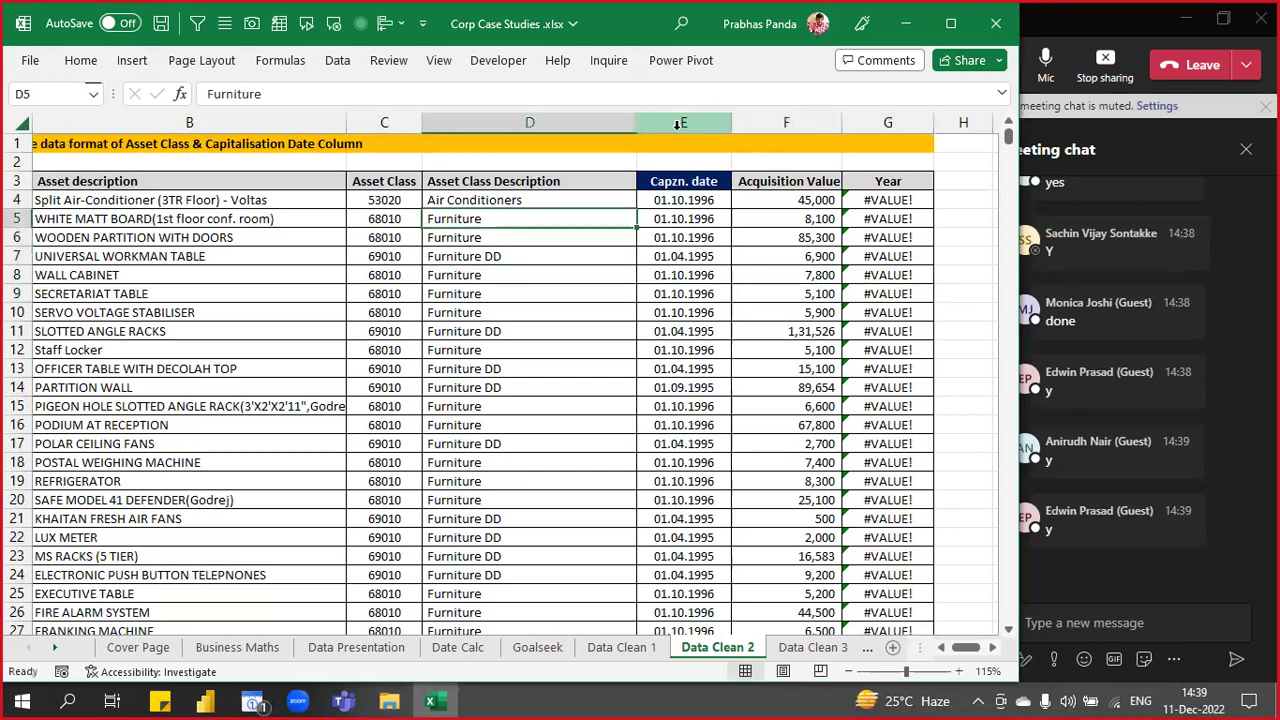
pyautogui.press('Up')
pyautogui.press('Right')
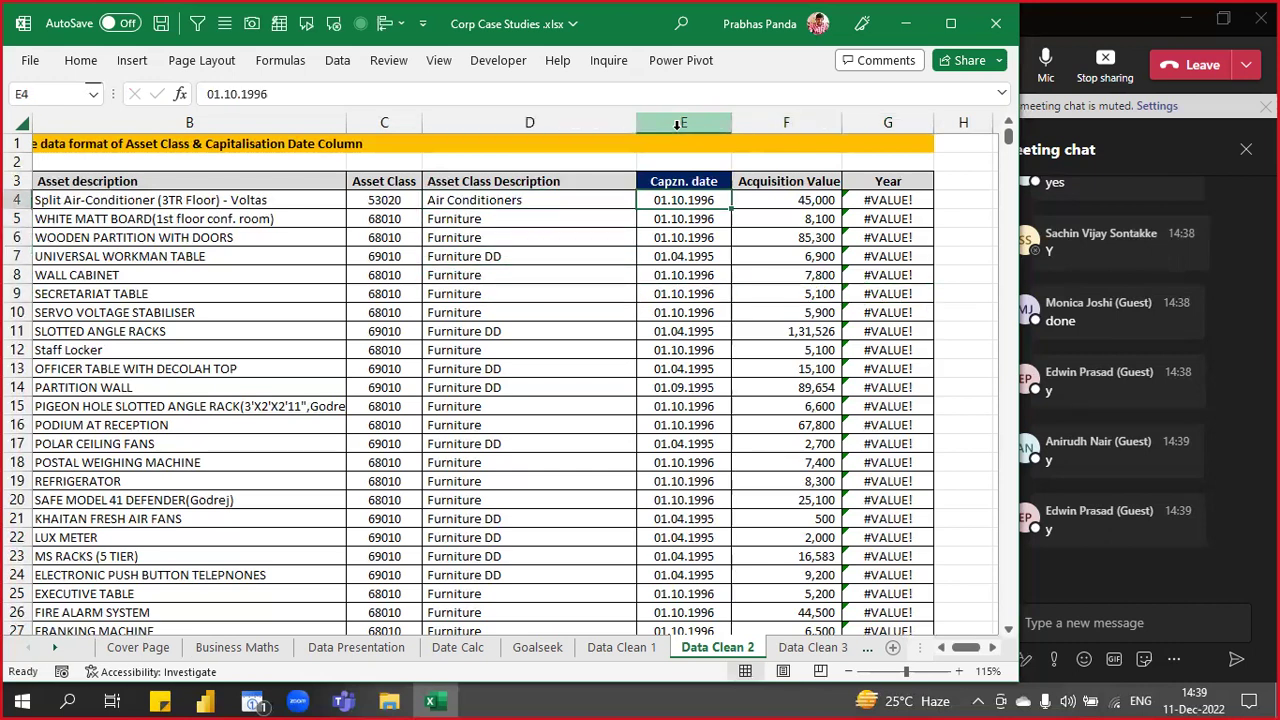
pyautogui.hotkey('ctrl', 'shift', 'Down')
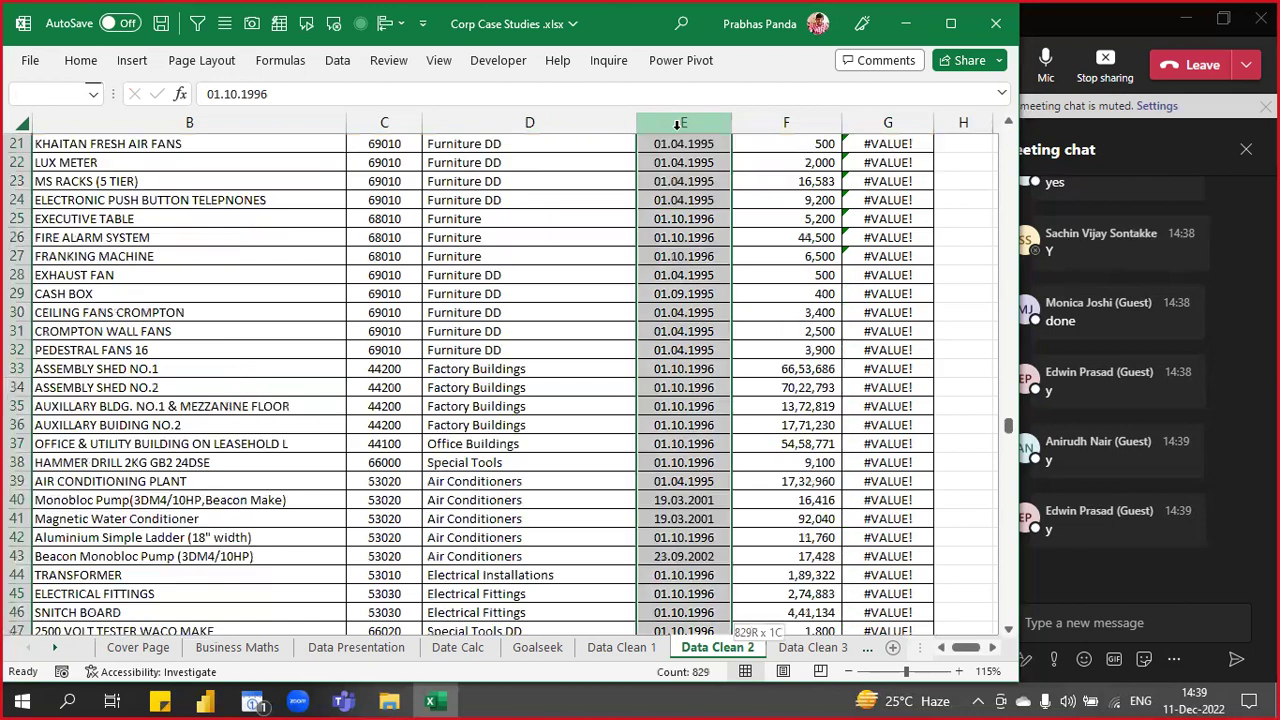
pyautogui.hotkey('ctrl', 'BackSpace')
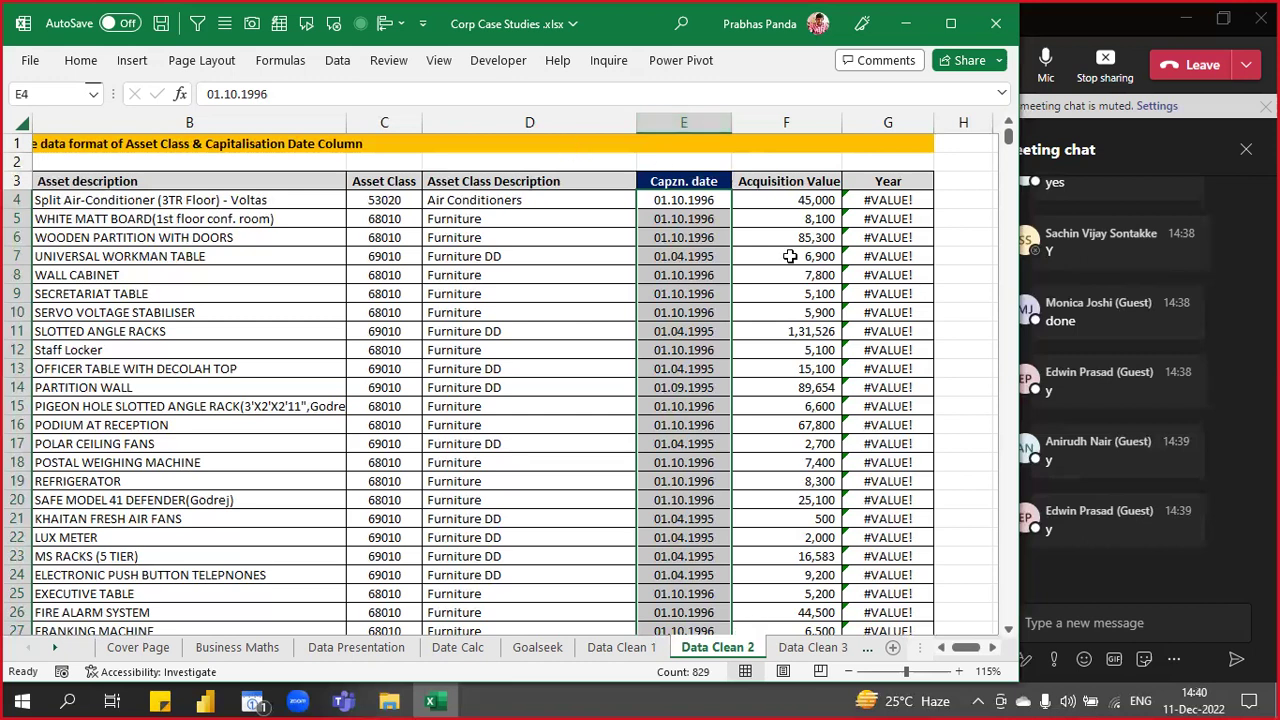
# - Start Text to Columns on the selected dates as Delimited with the Tab delimiter and continue to the column data format
pyautogui.click(340, 59)
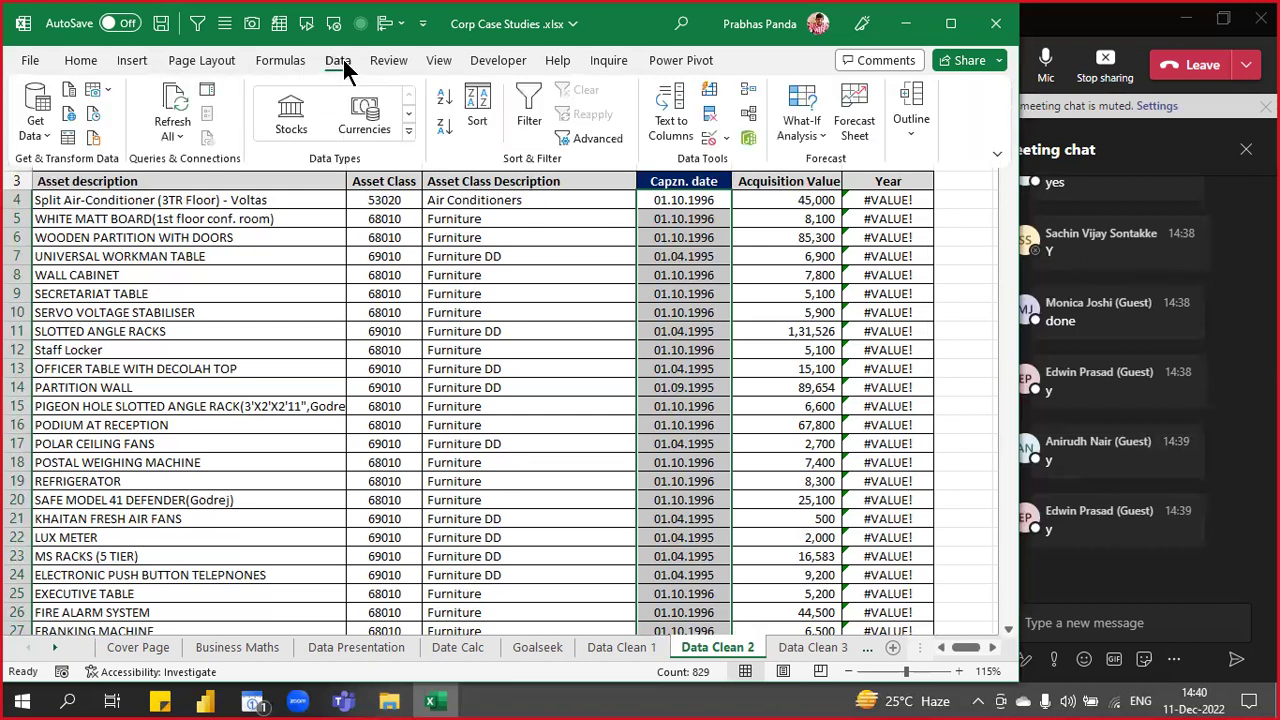
pyautogui.press('ctrl')
pyautogui.press('ctrl')
pyautogui.press('ctrl')
pyautogui.press('ctrl')
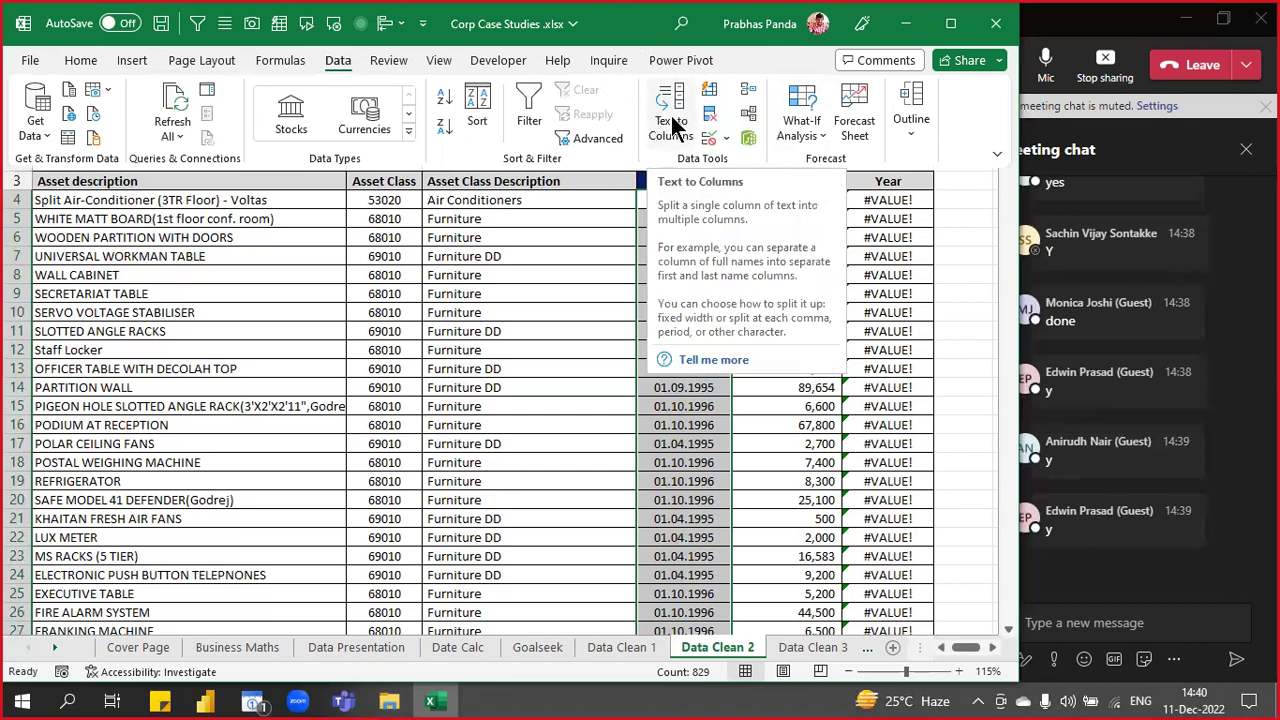
pyautogui.press('ctrl')
pyautogui.press('ctrl')
pyautogui.press('ctrl')
pyautogui.press('ctrl')
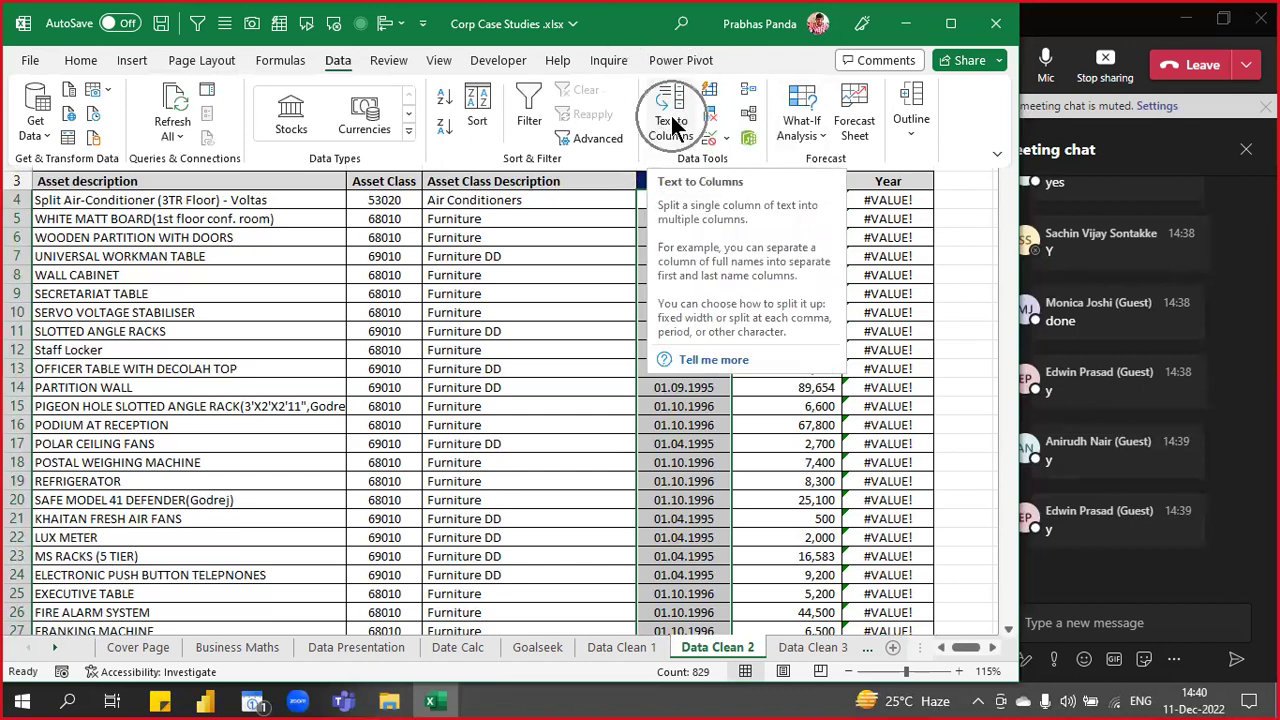
pyautogui.press('ctrl')
pyautogui.press('ctrl')
pyautogui.press('ctrl')
pyautogui.press('ctrl')
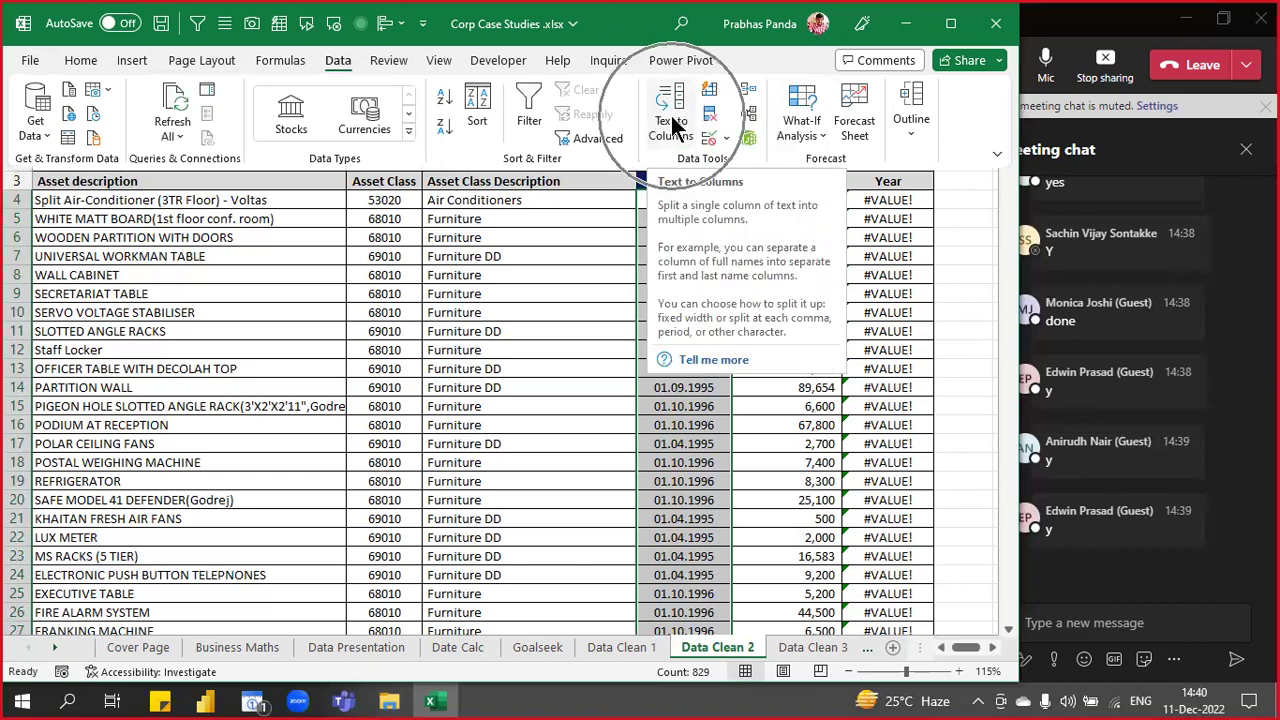
pyautogui.click(672, 120)
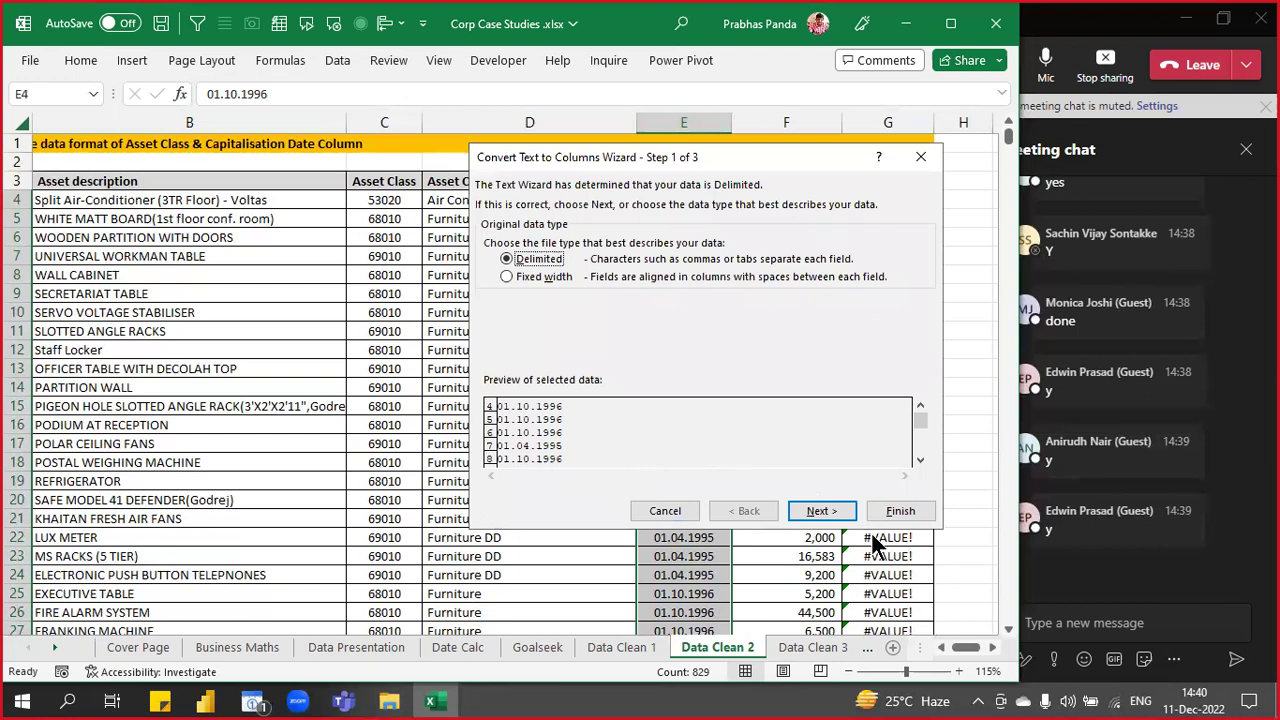
pyautogui.click(820, 511)
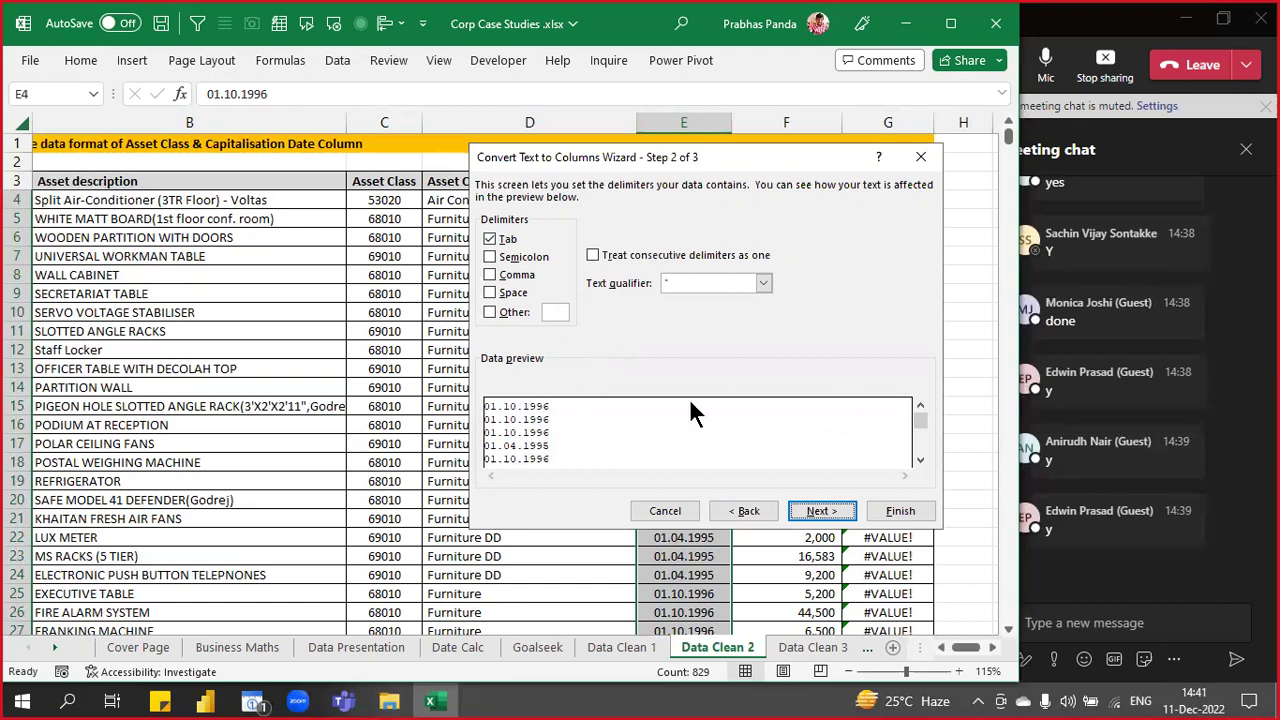
pyautogui.click(818, 510)
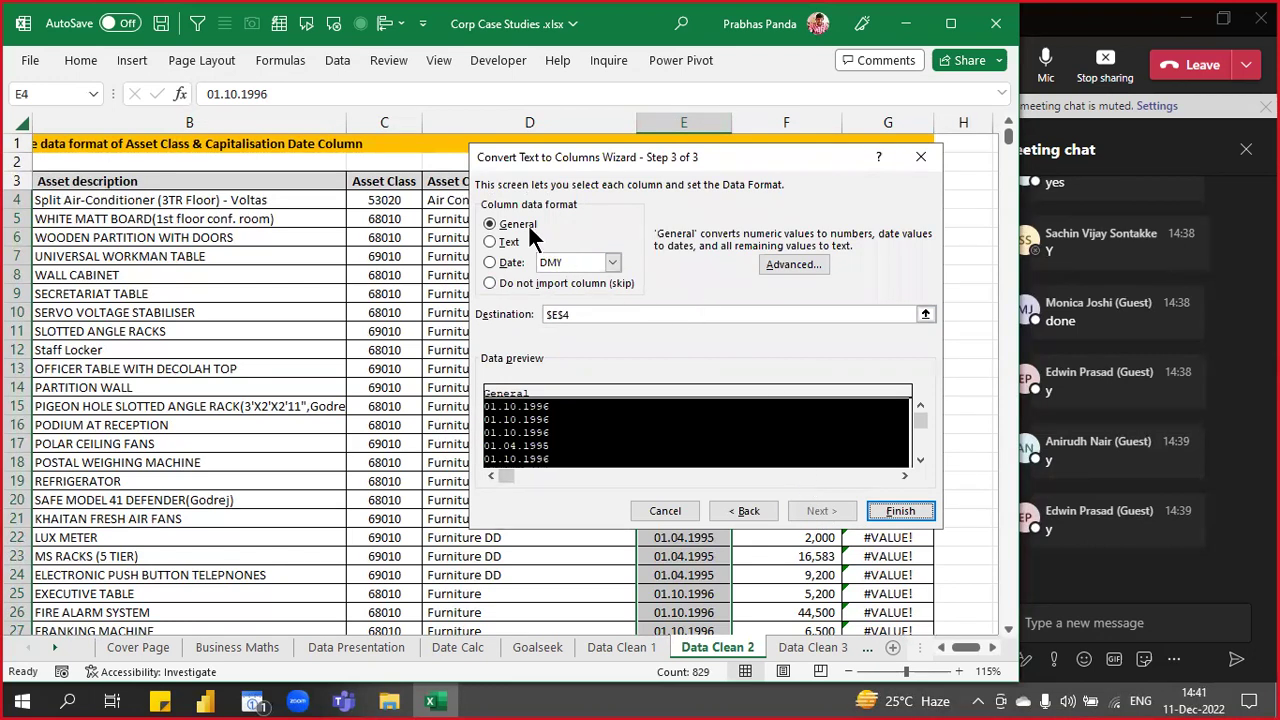
# - Set the column data format of the Capzn. dates to Date in DMY order
pyautogui.press('ctrl')
pyautogui.press('ctrl')
pyautogui.press('ctrl')
pyautogui.press('ctrl')
pyautogui.press('ctrl')
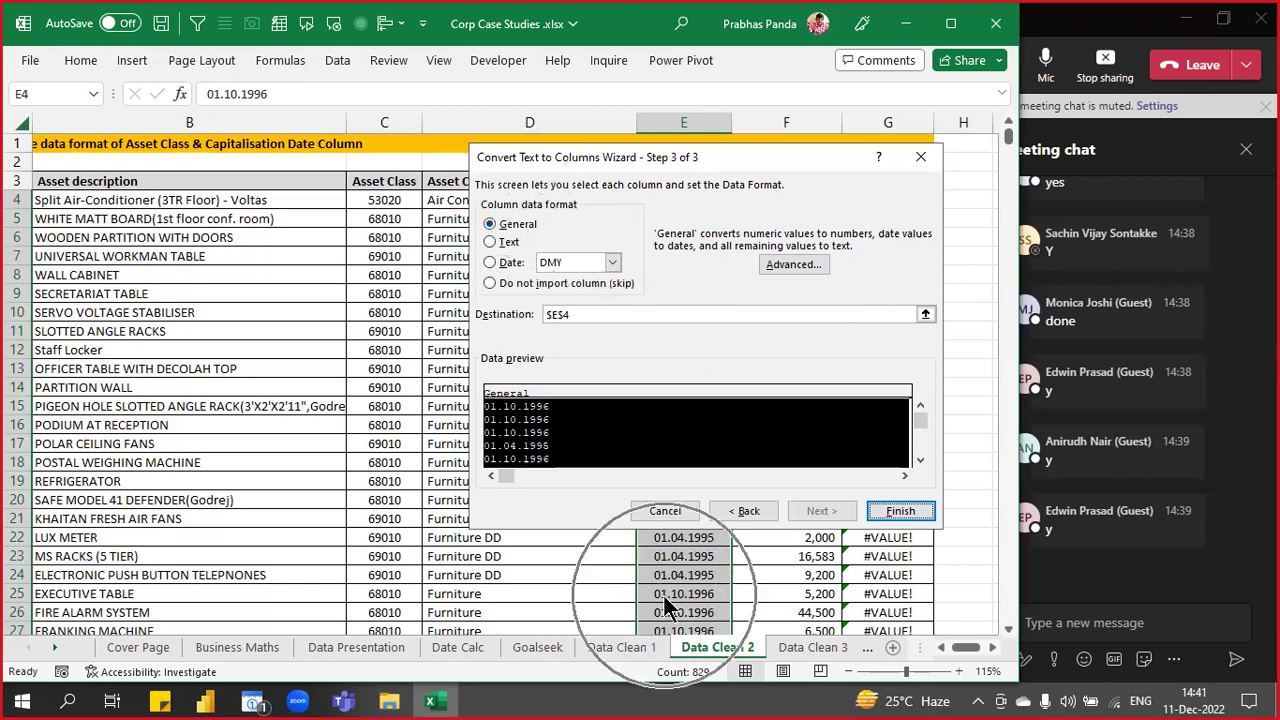
pyautogui.click(508, 254)
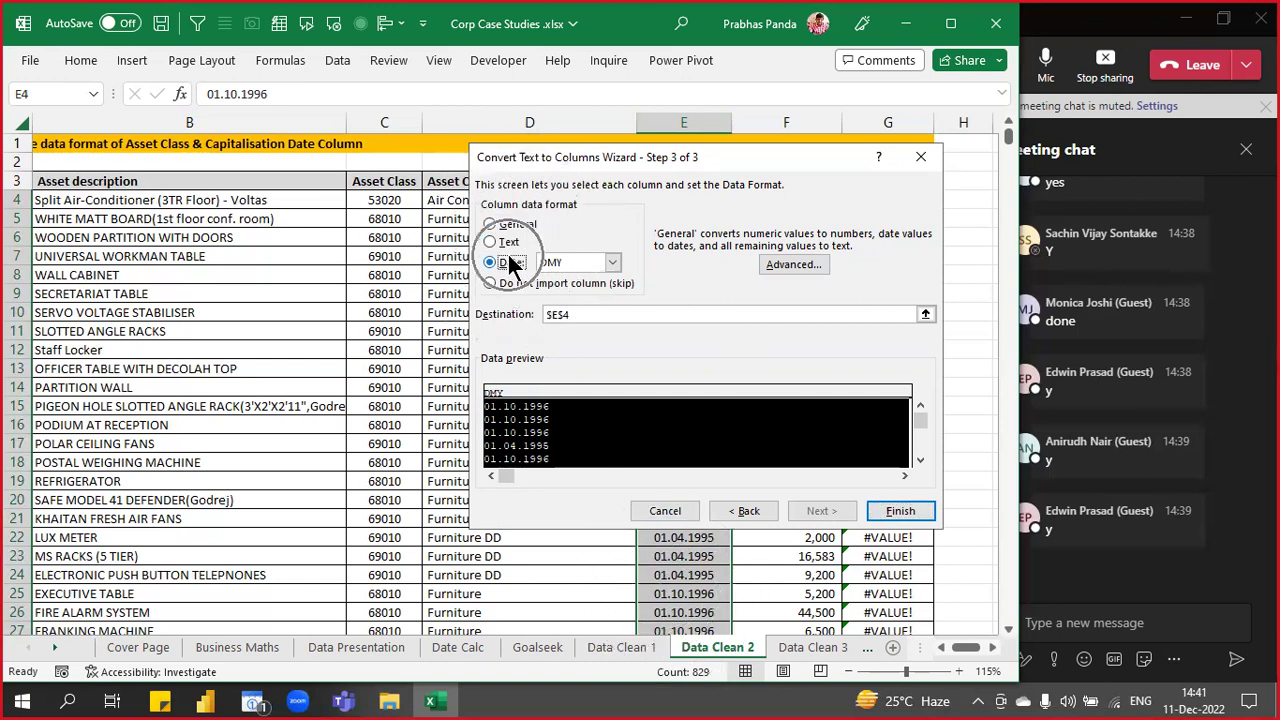
pyautogui.press('ctrl')
pyautogui.press('ctrl')
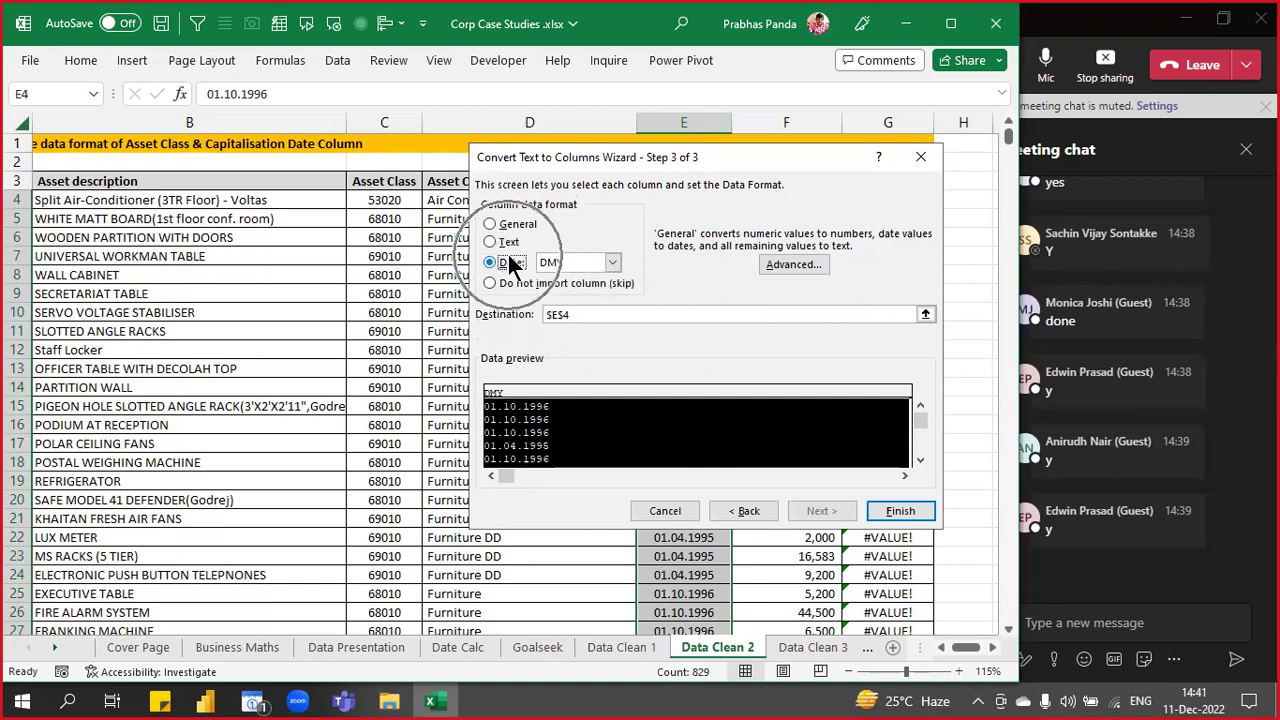
pyautogui.press('ctrl')
pyautogui.press('ctrl')
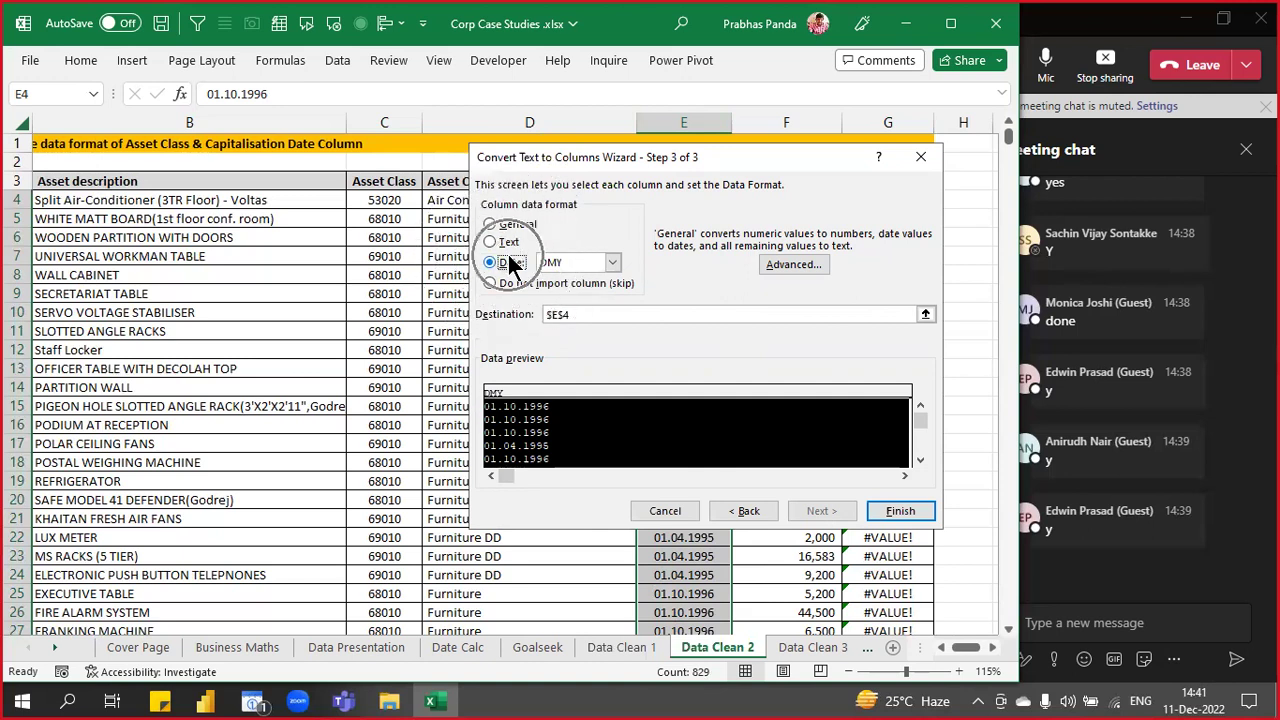
pyautogui.press('ctrl')
pyautogui.press('ctrl')
pyautogui.press('ctrl')
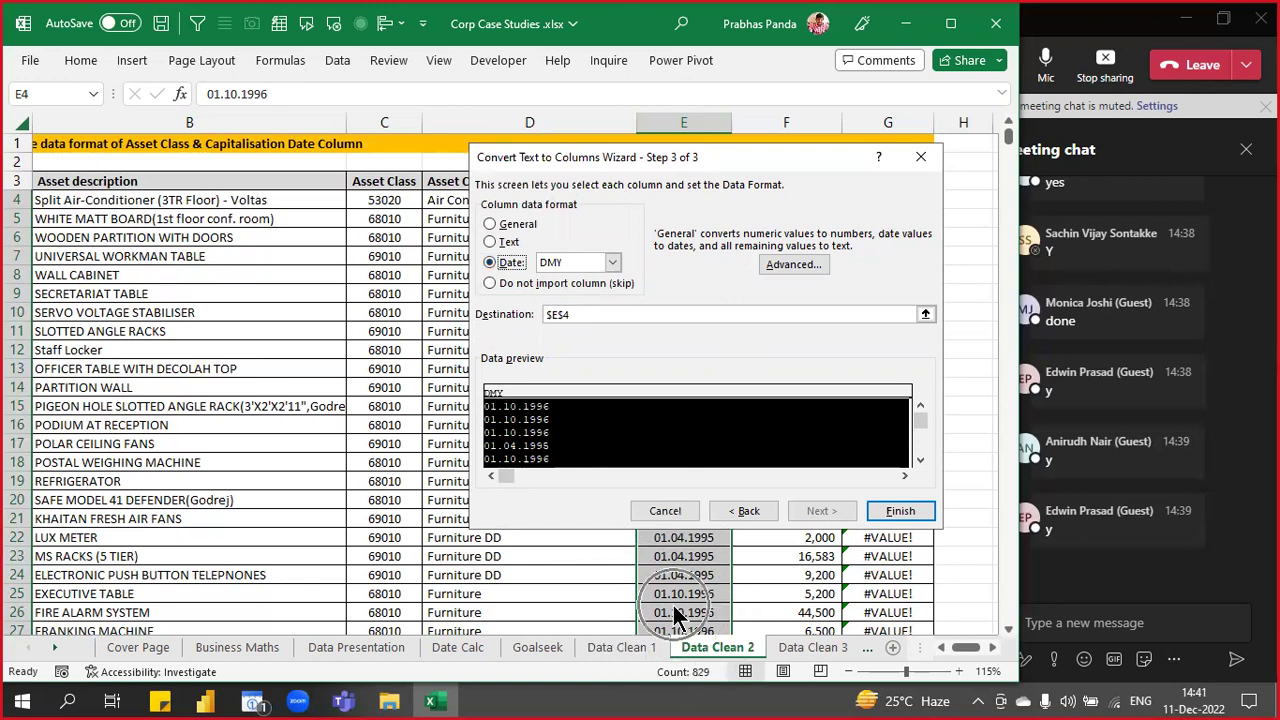
pyautogui.press('ctrl')
pyautogui.press('ctrl')
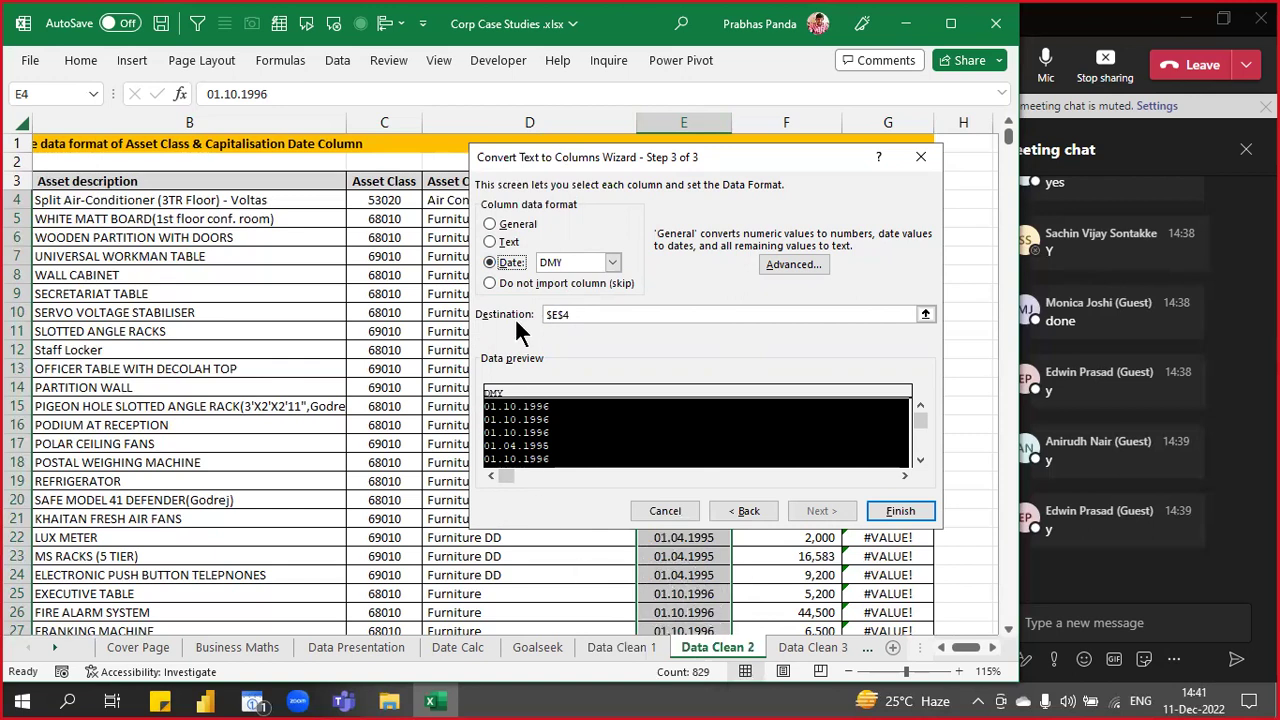
pyautogui.press('ctrl')
pyautogui.press('ctrl')
pyautogui.press('ctrl')
# - Finish the Text to Columns conversion of the Capzn. dates with the DMY date order
pyautogui.click(574, 257)
pyautogui.click(574, 257)
pyautogui.click(574, 257)
pyautogui.click(574, 257)
pyautogui.click(574, 262)
pyautogui.click(574, 262)
pyautogui.click(574, 262)
pyautogui.click(574, 262)
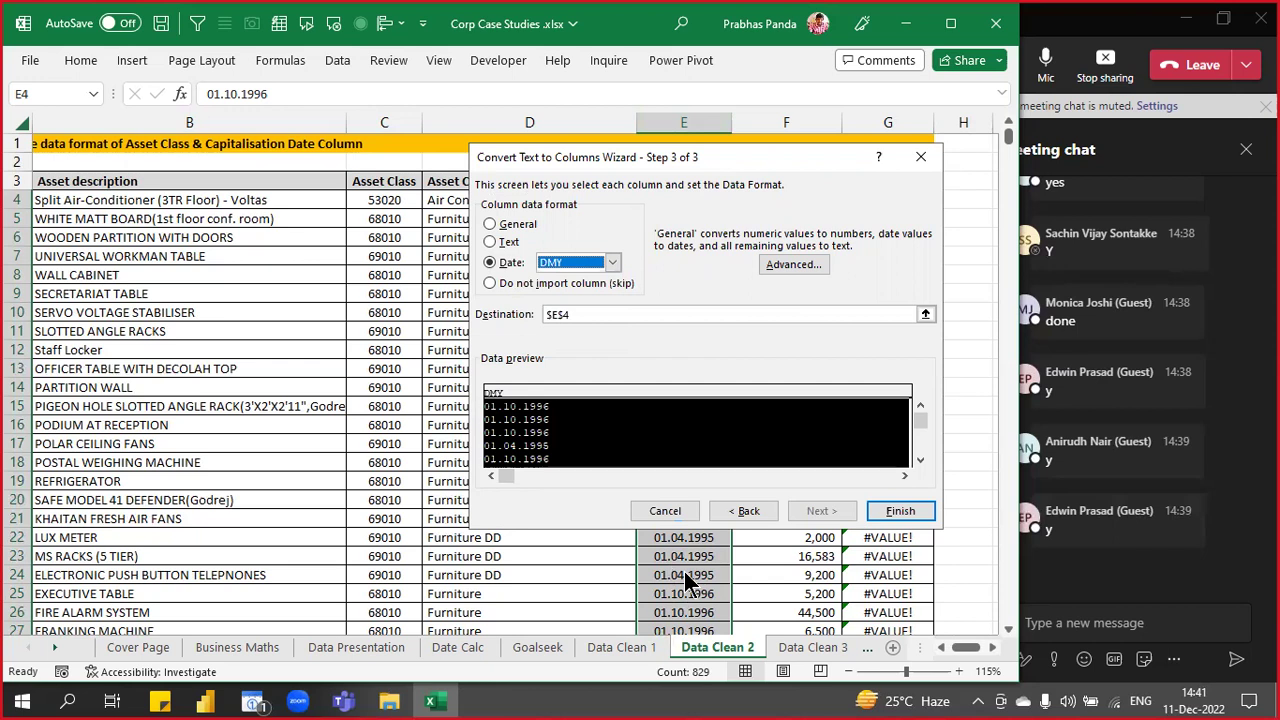
pyautogui.click(899, 512)
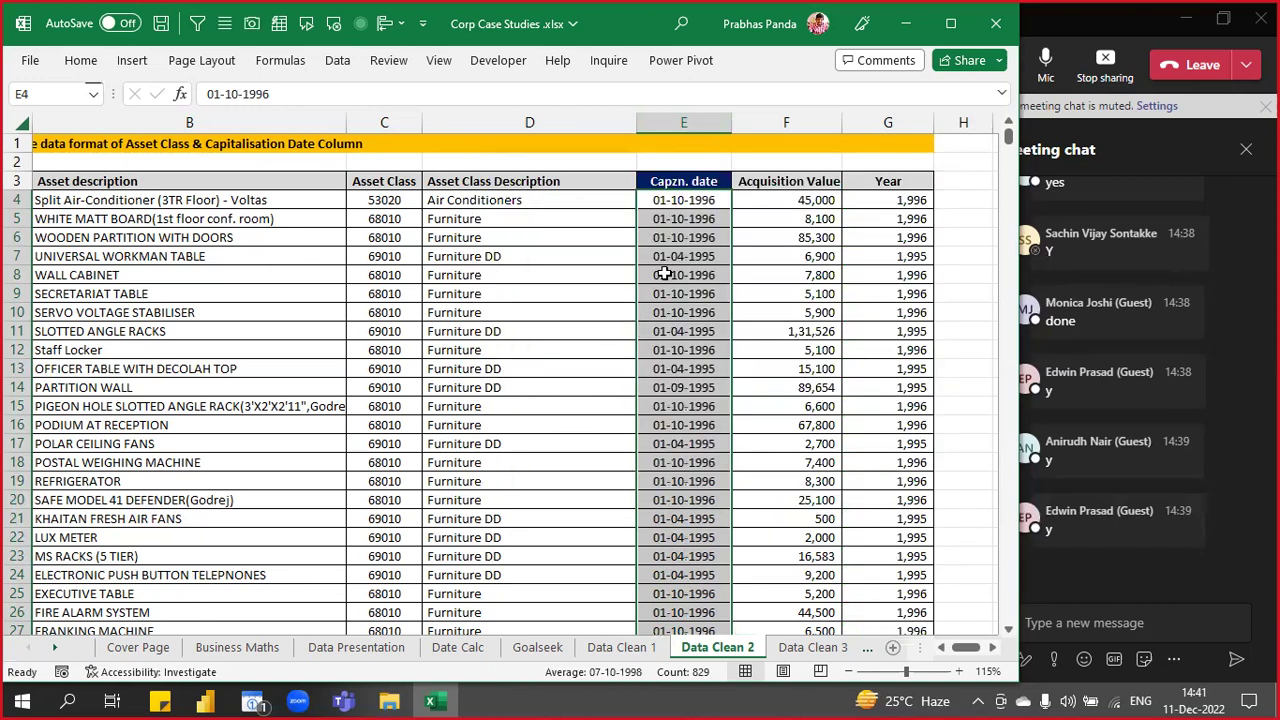
# - Review the converted Capzn. dates and the Year values further down the sheet and return to A1
pyautogui.hotkey('ctrl', 'q')
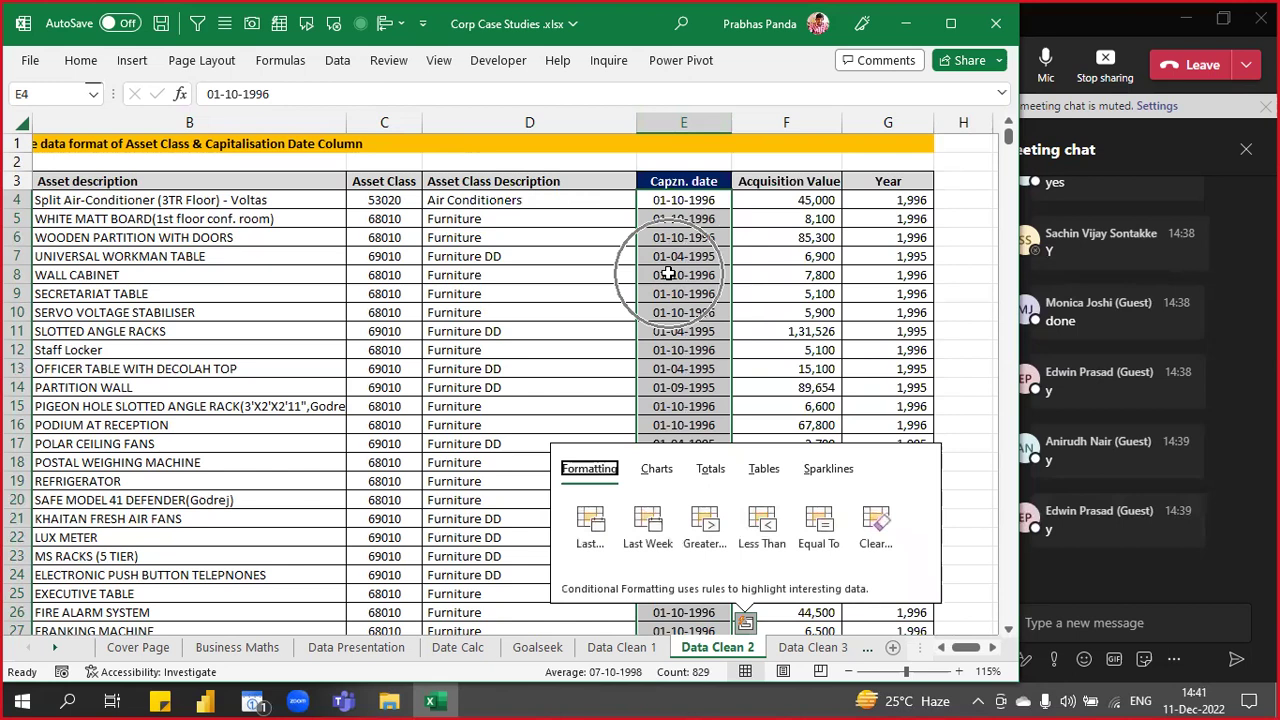
pyautogui.press('Escape')
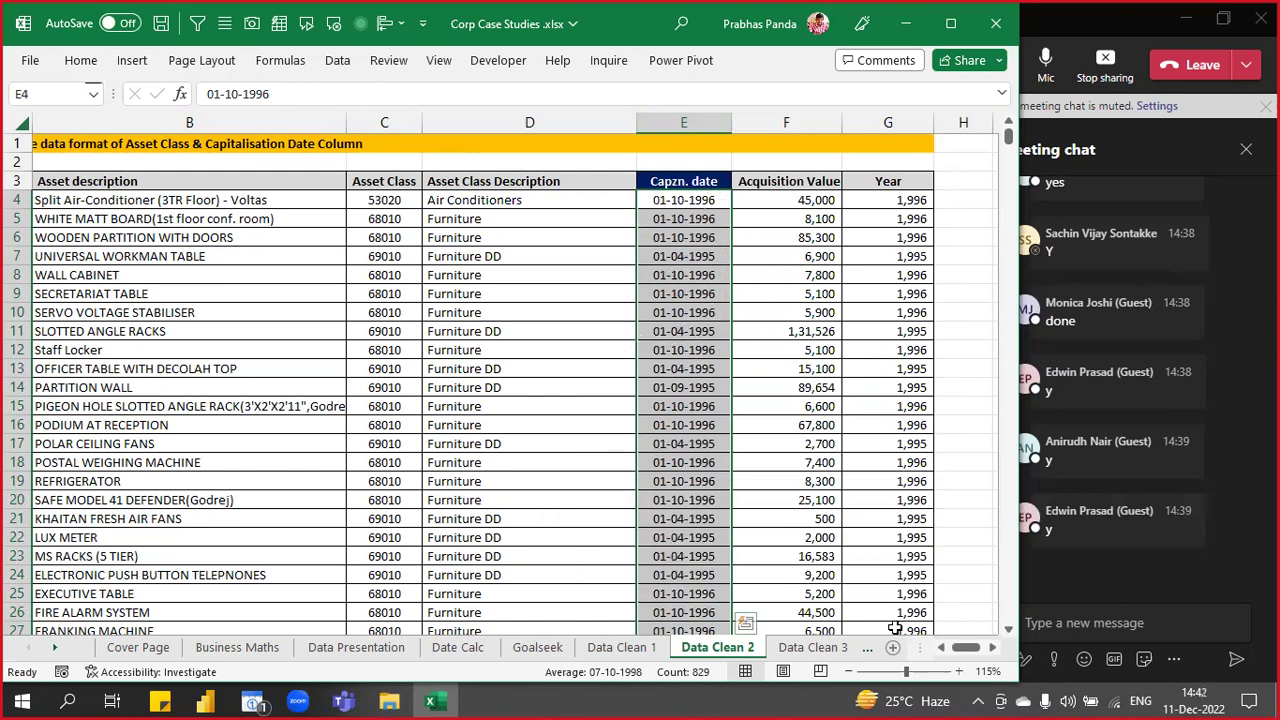
pyautogui.scroll(-12, 889, 480)
pyautogui.scroll(-7, 889, 480)
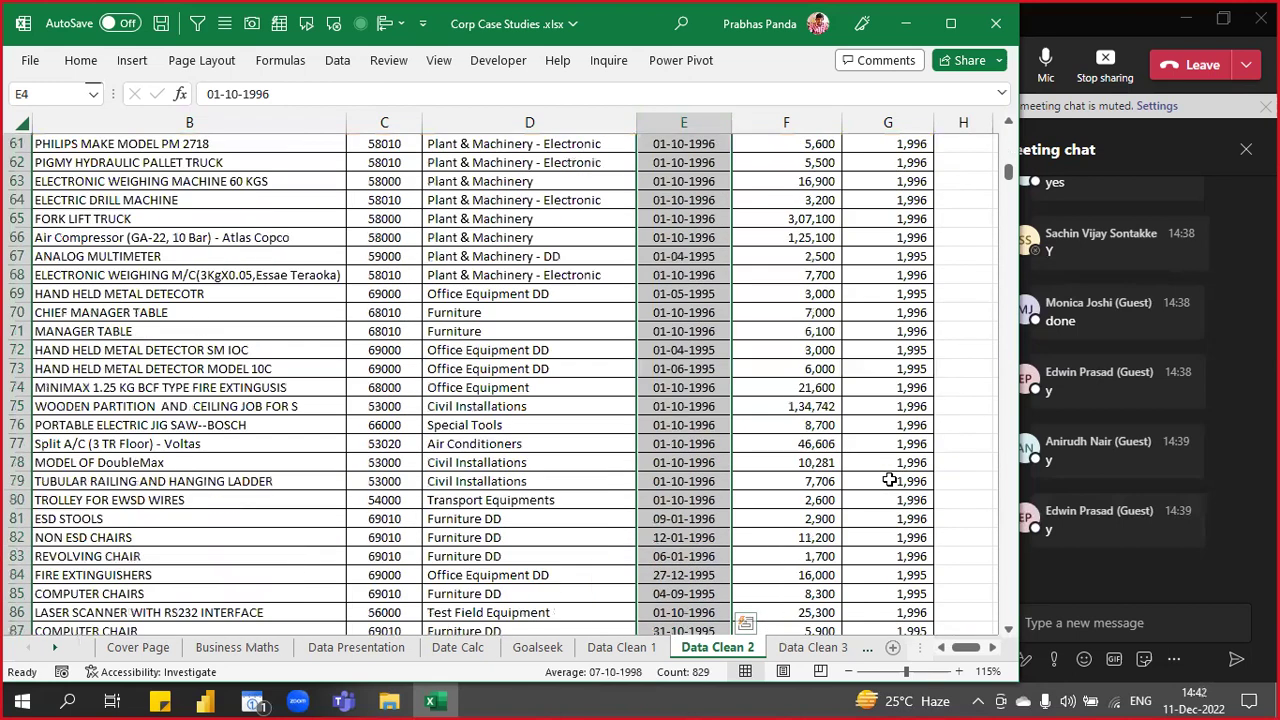
pyautogui.scroll(-20, 889, 480)
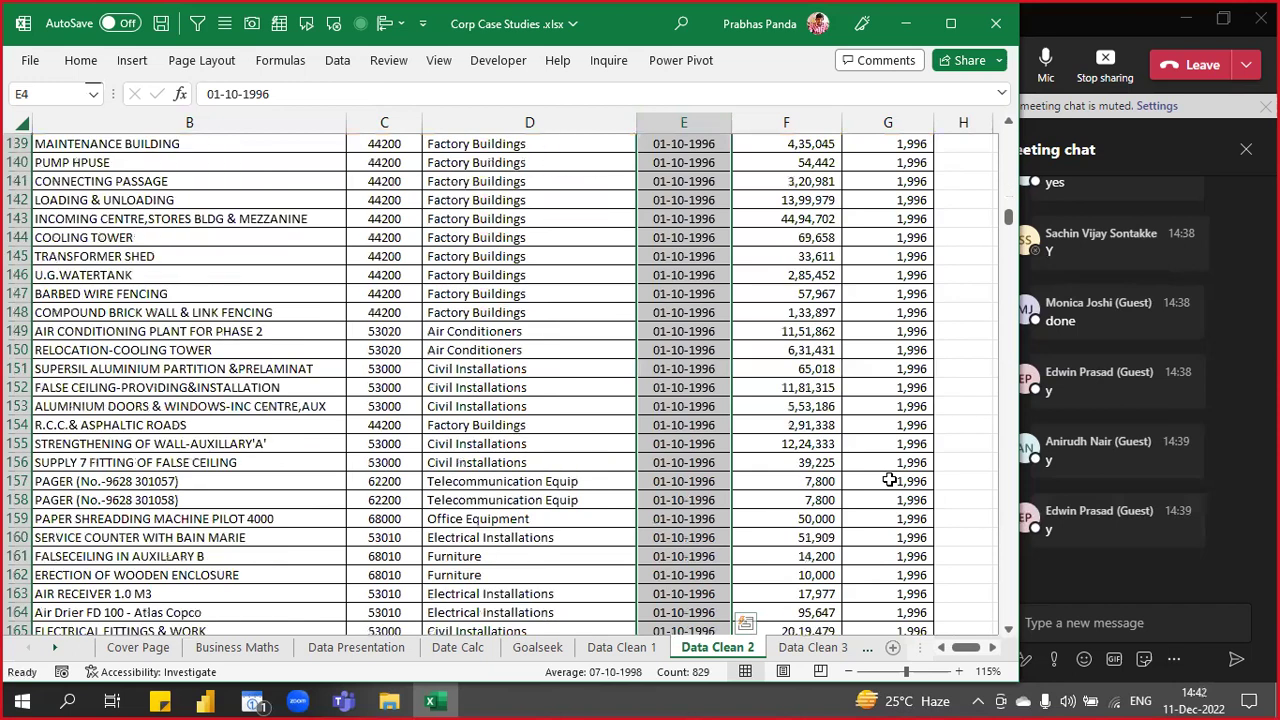
pyautogui.hotkey('ctrl', 'Home')
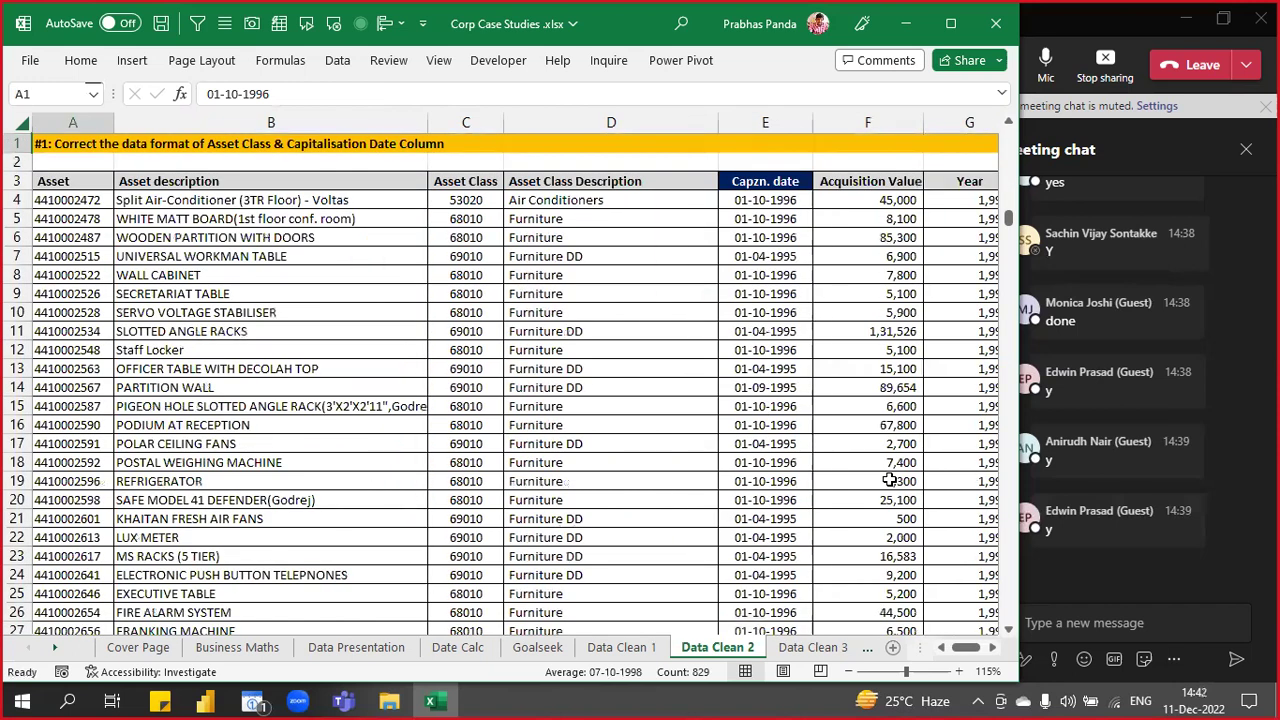
pyautogui.press('Right')
pyautogui.press('Right')
pyautogui.press('Right')
pyautogui.press('Right')
pyautogui.press('Right')
pyautogui.press('Right')
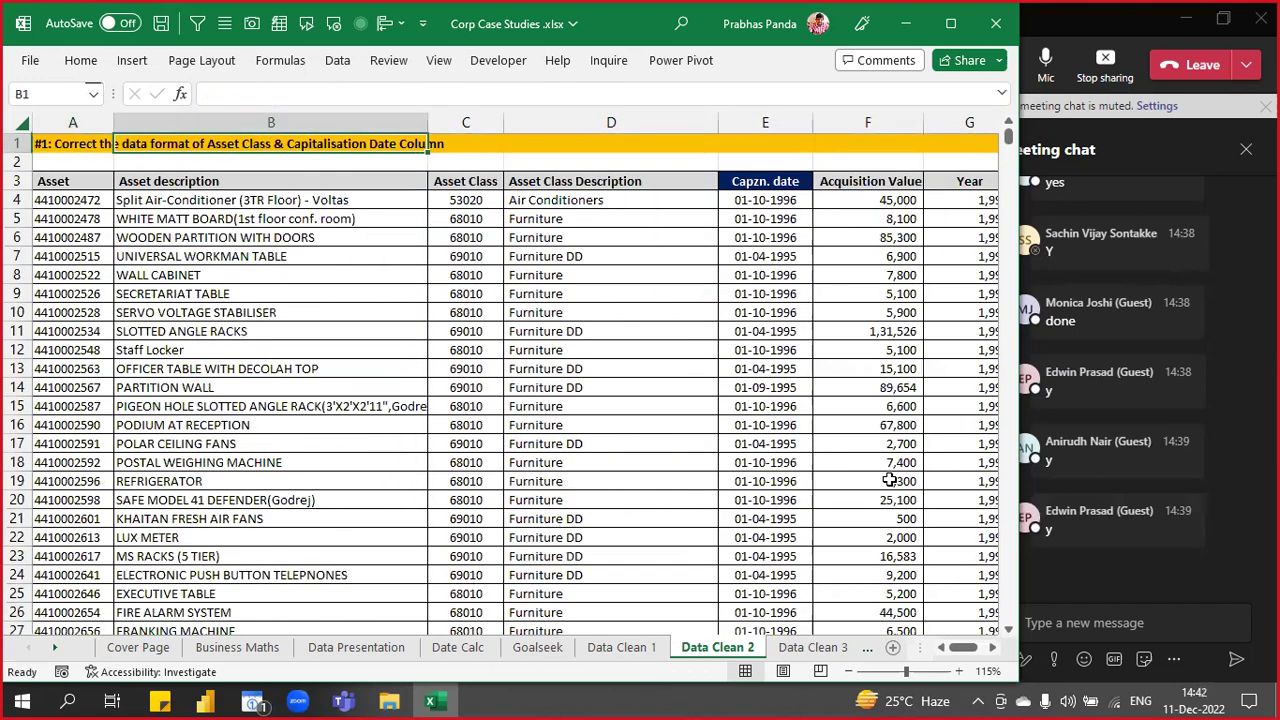
pyautogui.press('Right')
pyautogui.press('Right')
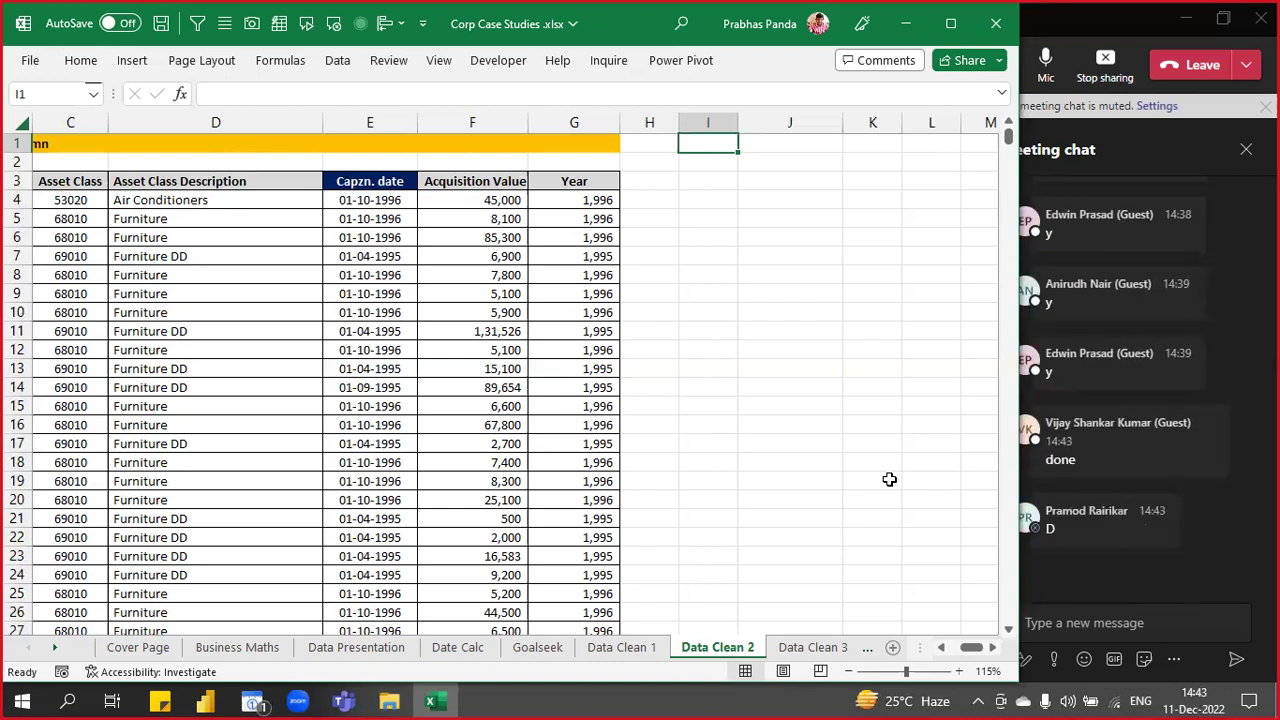
# - Select all the Year values from G4 down to the last row
pyautogui.press('Left')
pyautogui.press('Left')
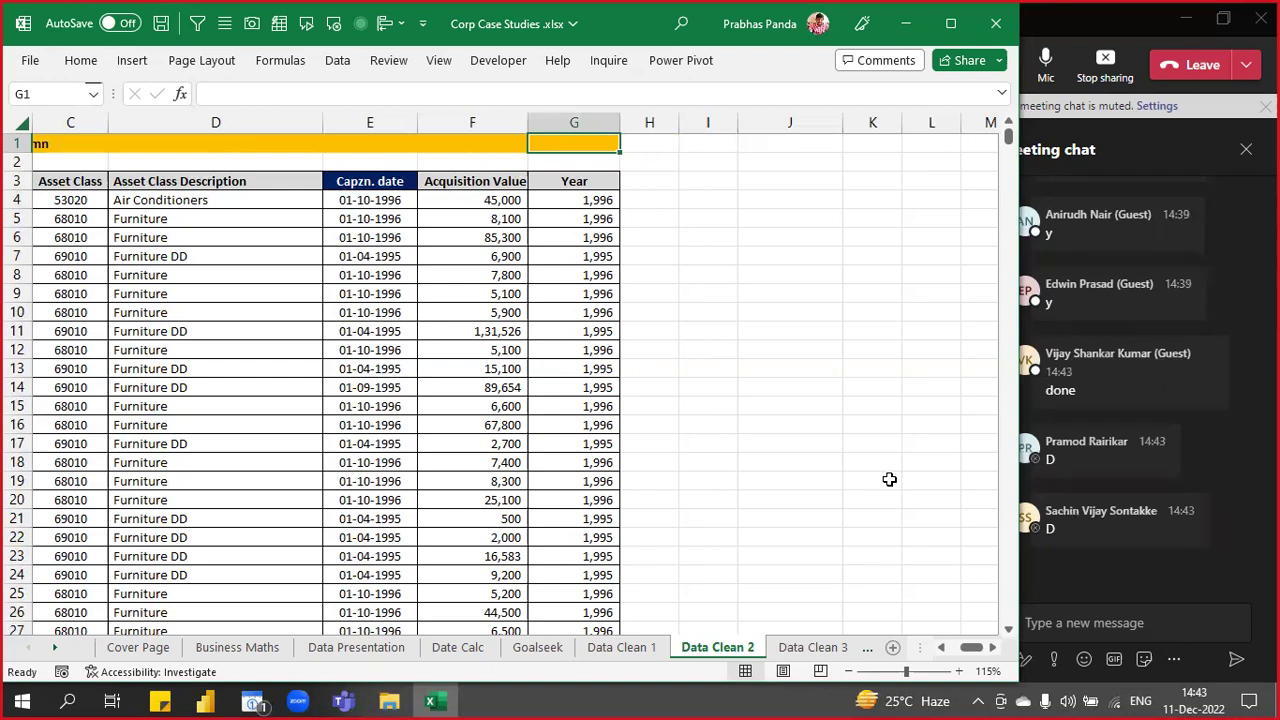
pyautogui.press('Down')
pyautogui.press('Down')
pyautogui.press('Down')
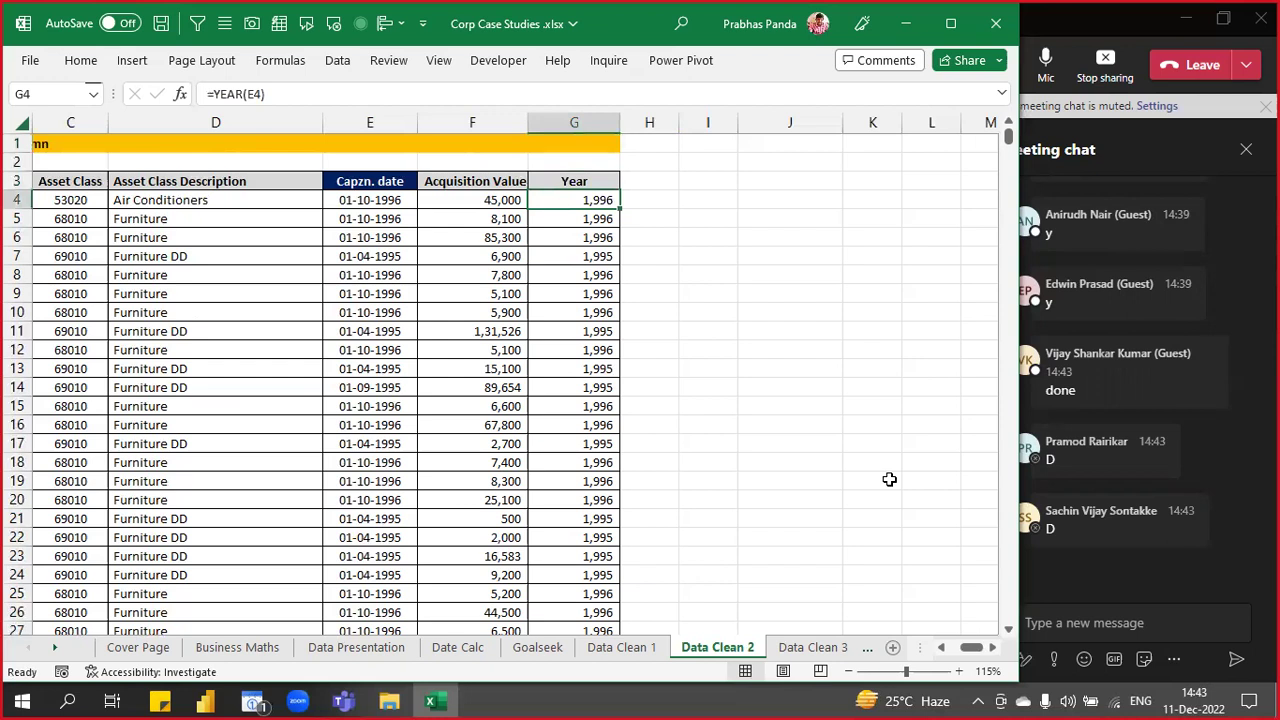
pyautogui.hotkey('ctrl', 'shift', 'Down')
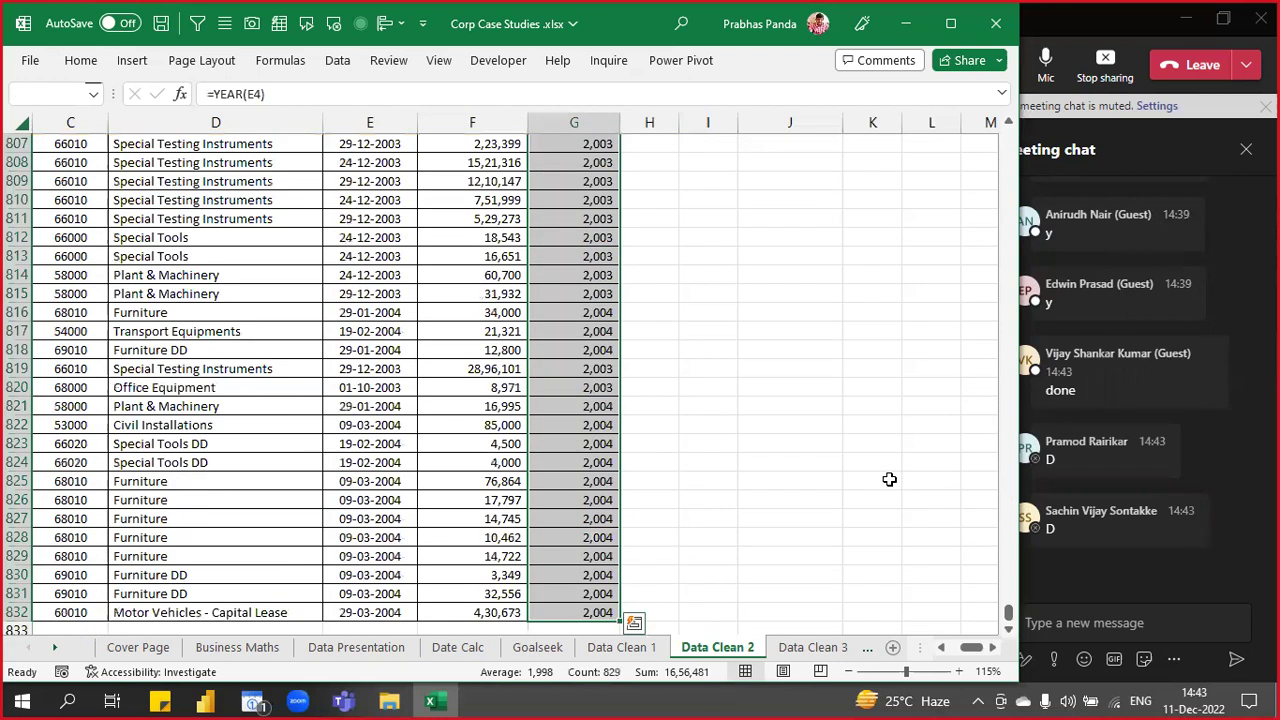
pyautogui.hotkey('ctrl', 'BackSpace')
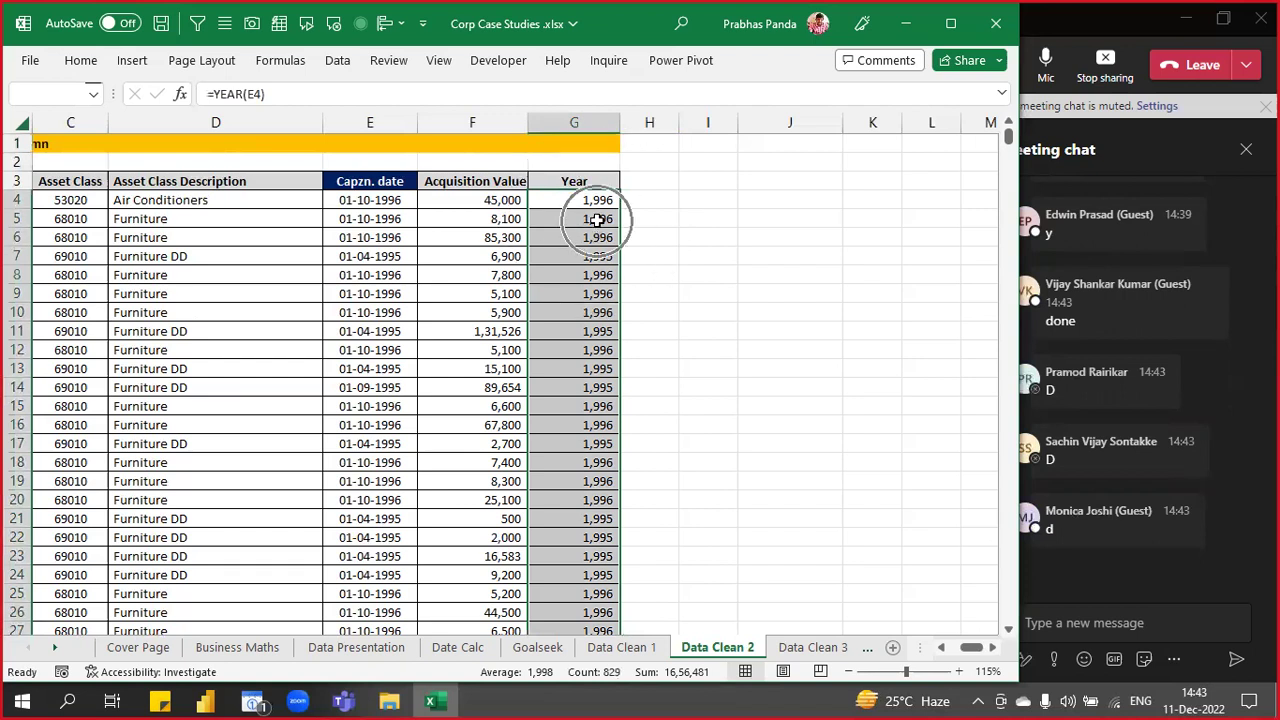
pyautogui.hotkey('ctrl', 'q')
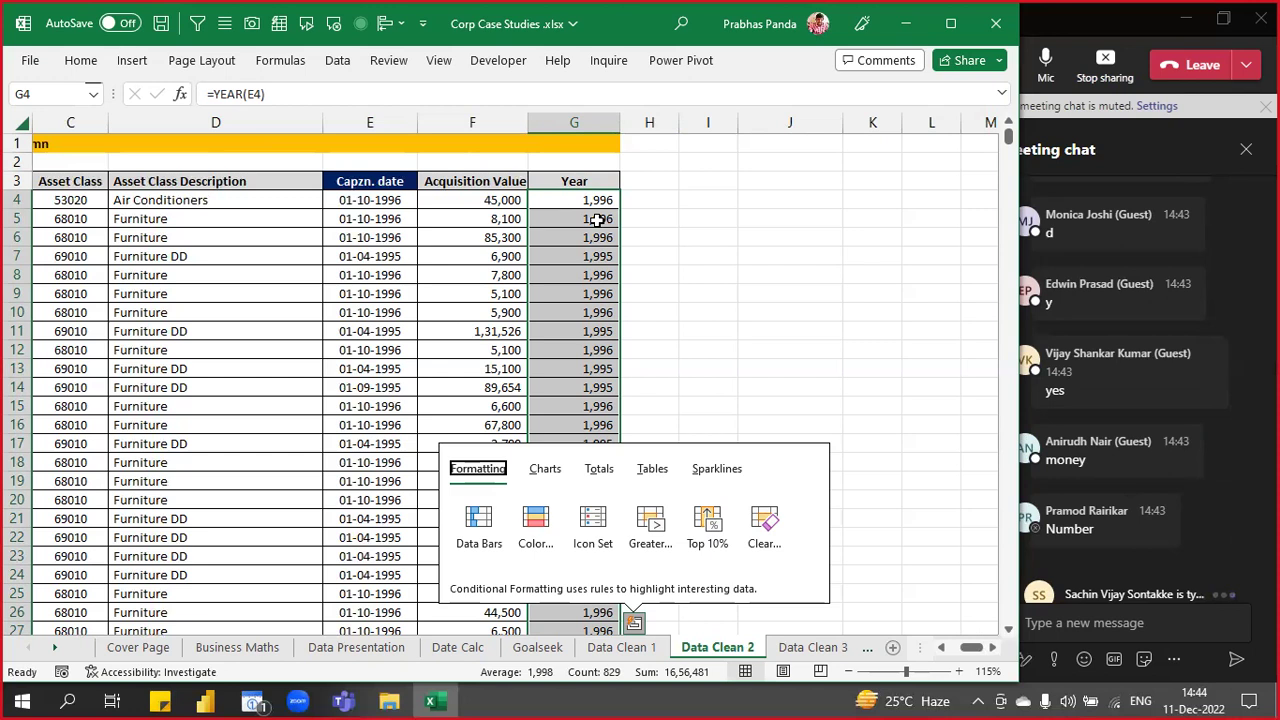
pyautogui.press('Escape')
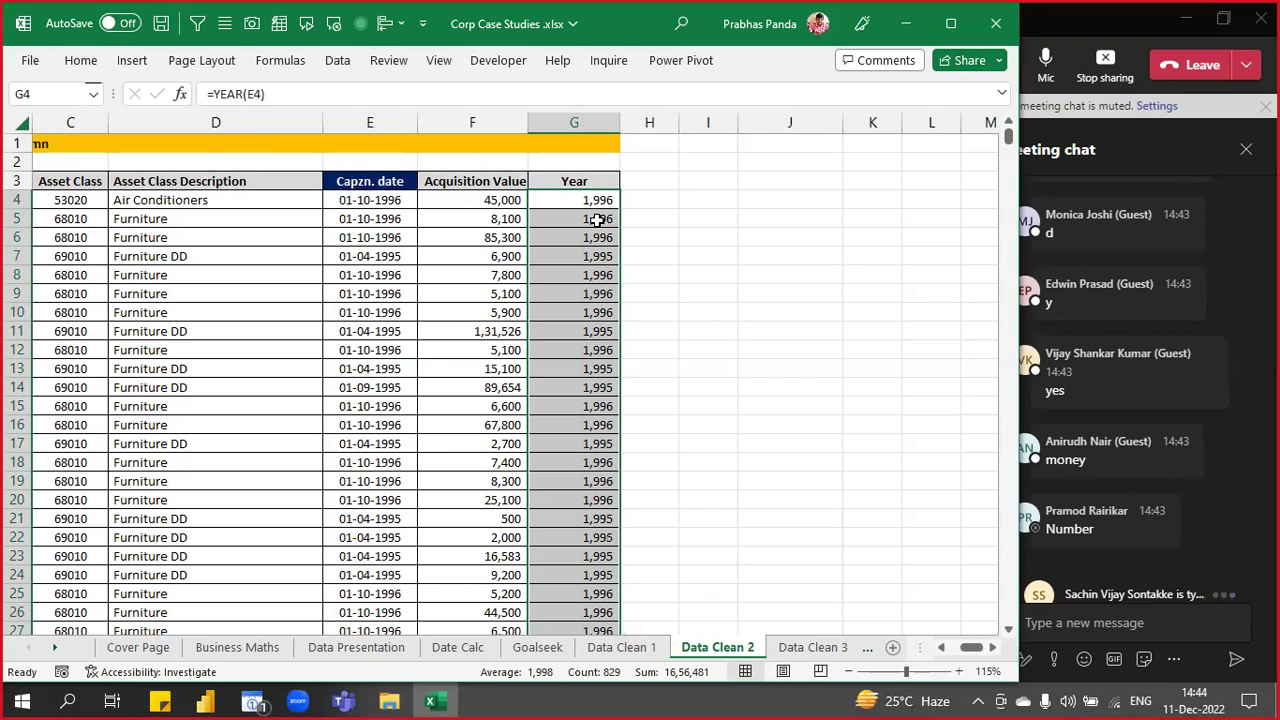
pyautogui.press('Up')
pyautogui.press('Down')
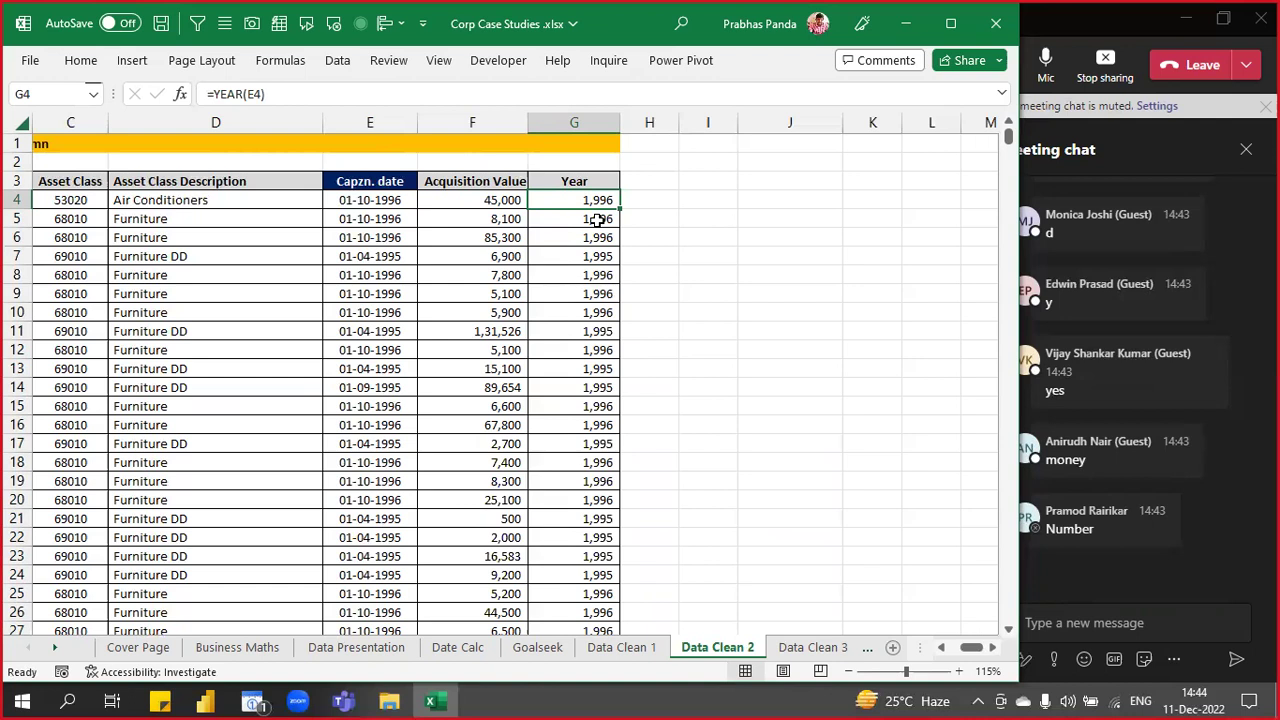
# - Open the Windows On-Screen Keyboard, look at its number-row symbols for the format shortcuts, and minimise it
pyautogui.press('super')
pyautogui.write('ON SCRE')
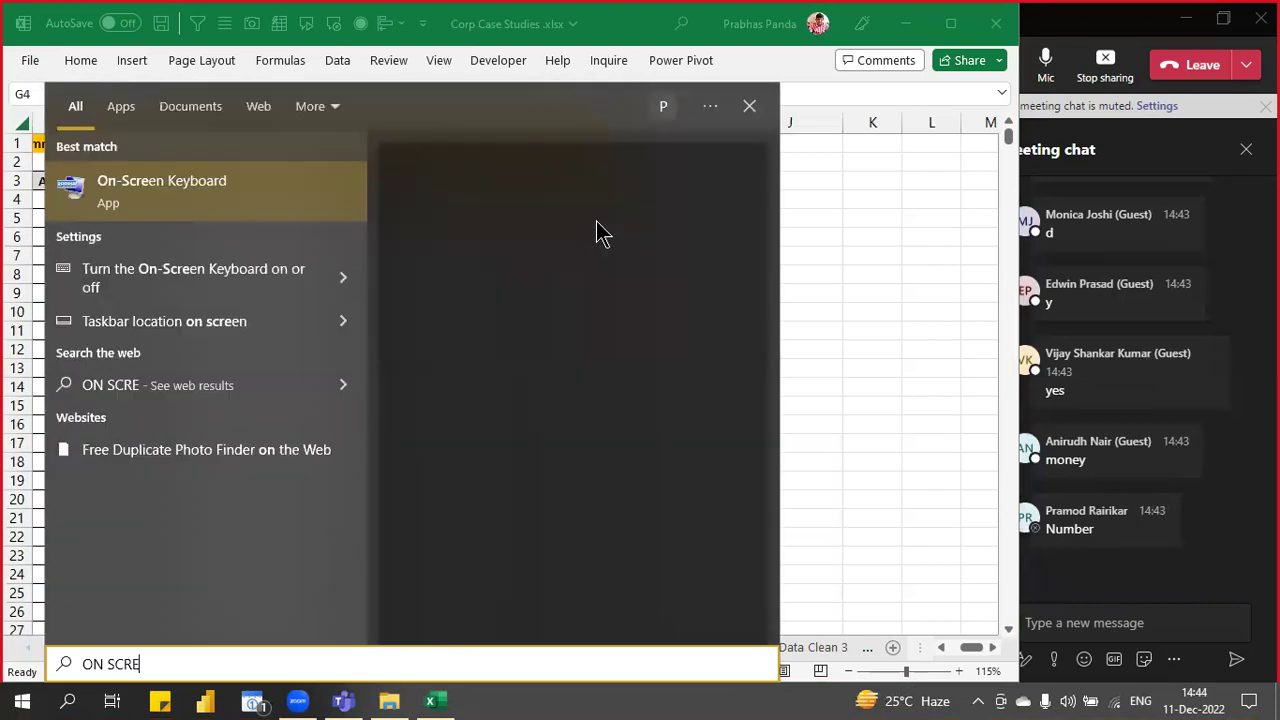
pyautogui.press('Escape')
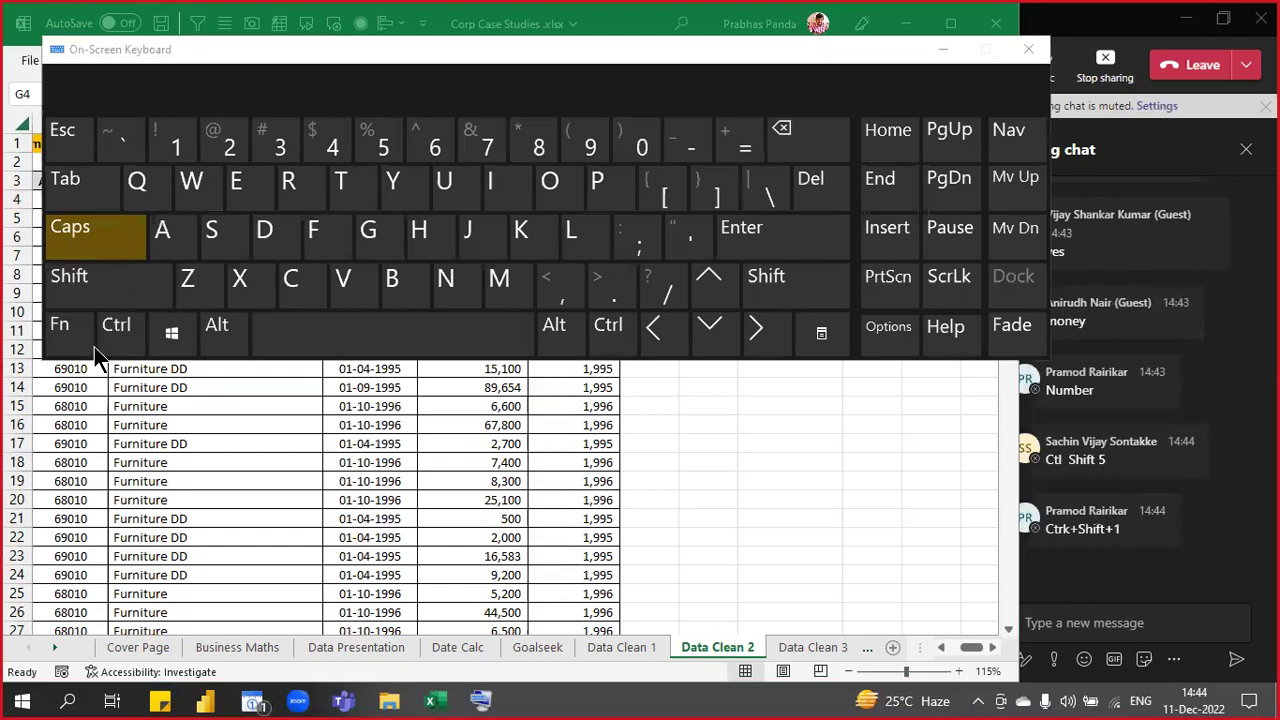
pyautogui.keyDown('ctrl'); pyautogui.click(281, 150); pyautogui.keyUp('ctrl')
pyautogui.click(345, 146)
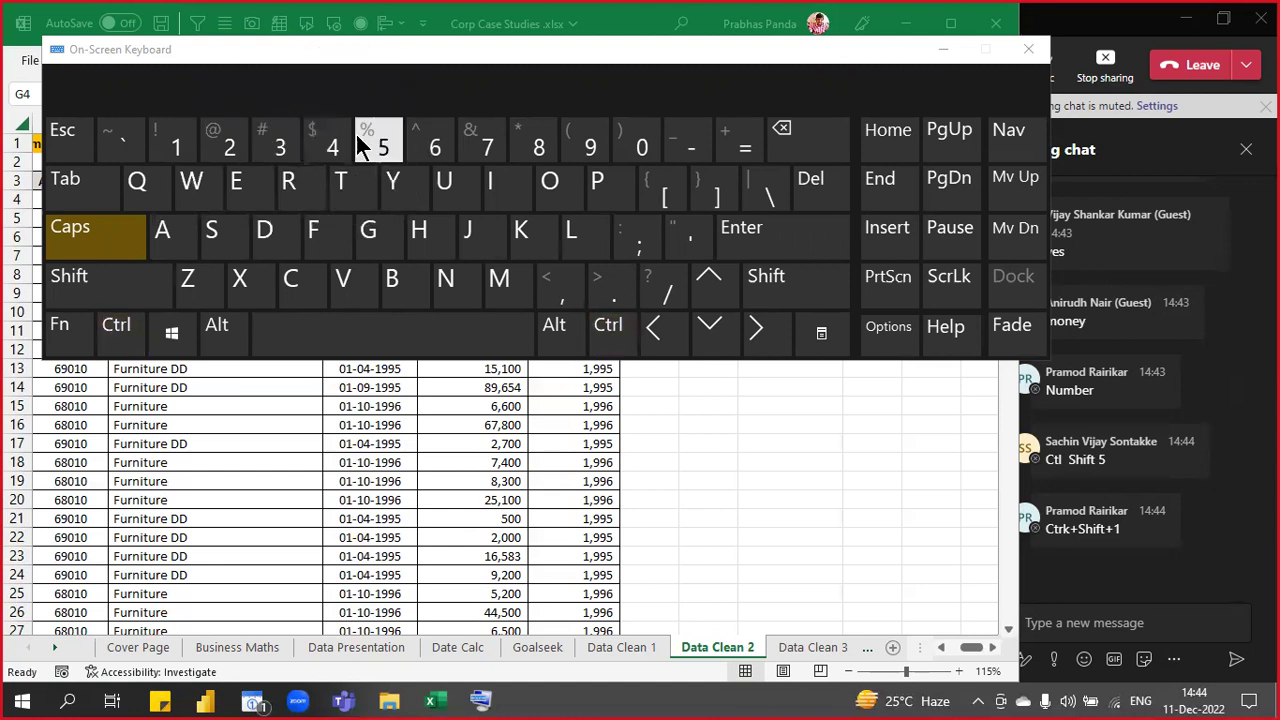
pyautogui.keyDown('ctrl'); pyautogui.click(367, 140); pyautogui.keyUp('ctrl')
pyautogui.click(367, 140)
pyautogui.click(941, 47)
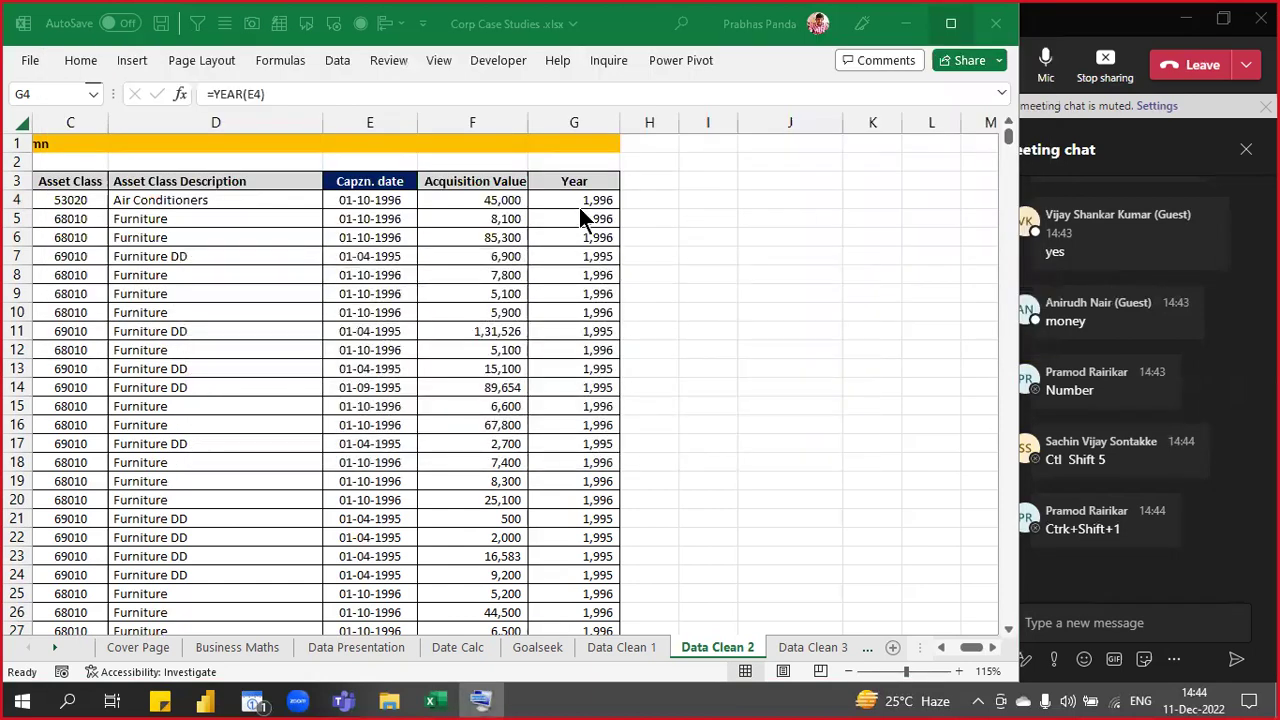
# - Select the Year values again from G4 to the last row, keeping the start of the range in view
pyautogui.click(577, 200)
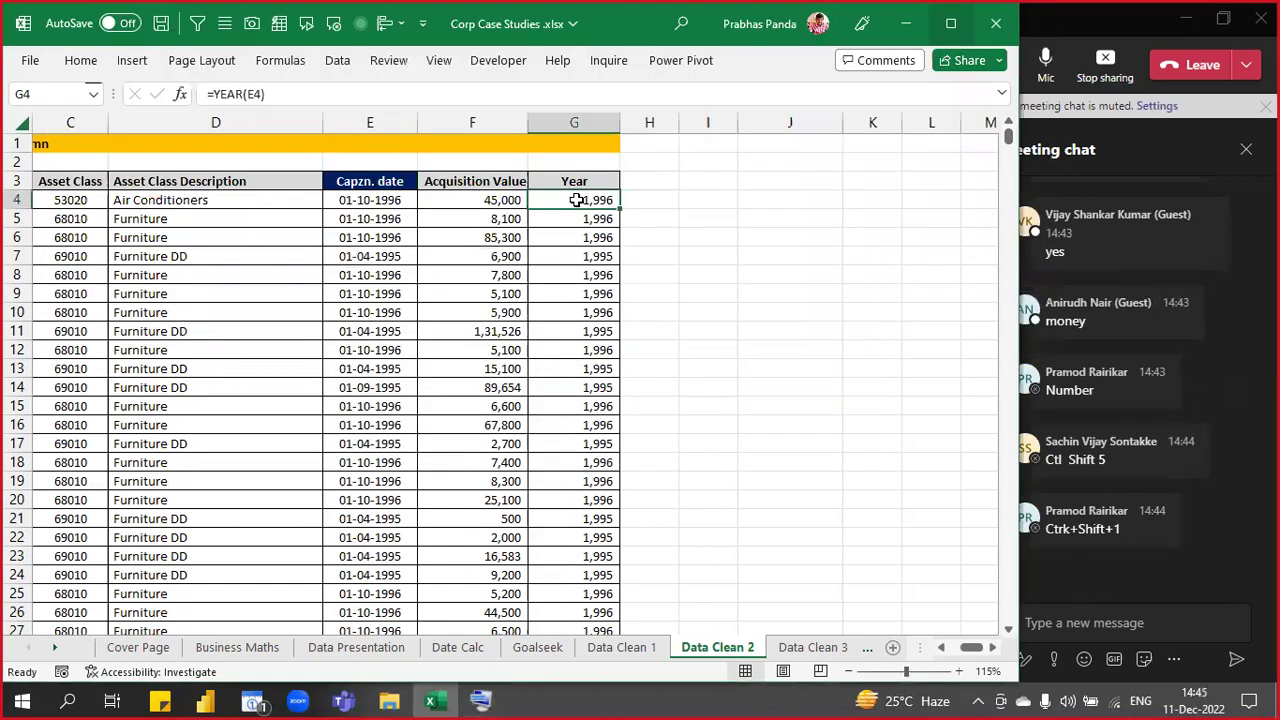
pyautogui.hotkey('ctrl', 'shift', 'Down')
pyautogui.hotkey('ctrl', 'BackSpace')
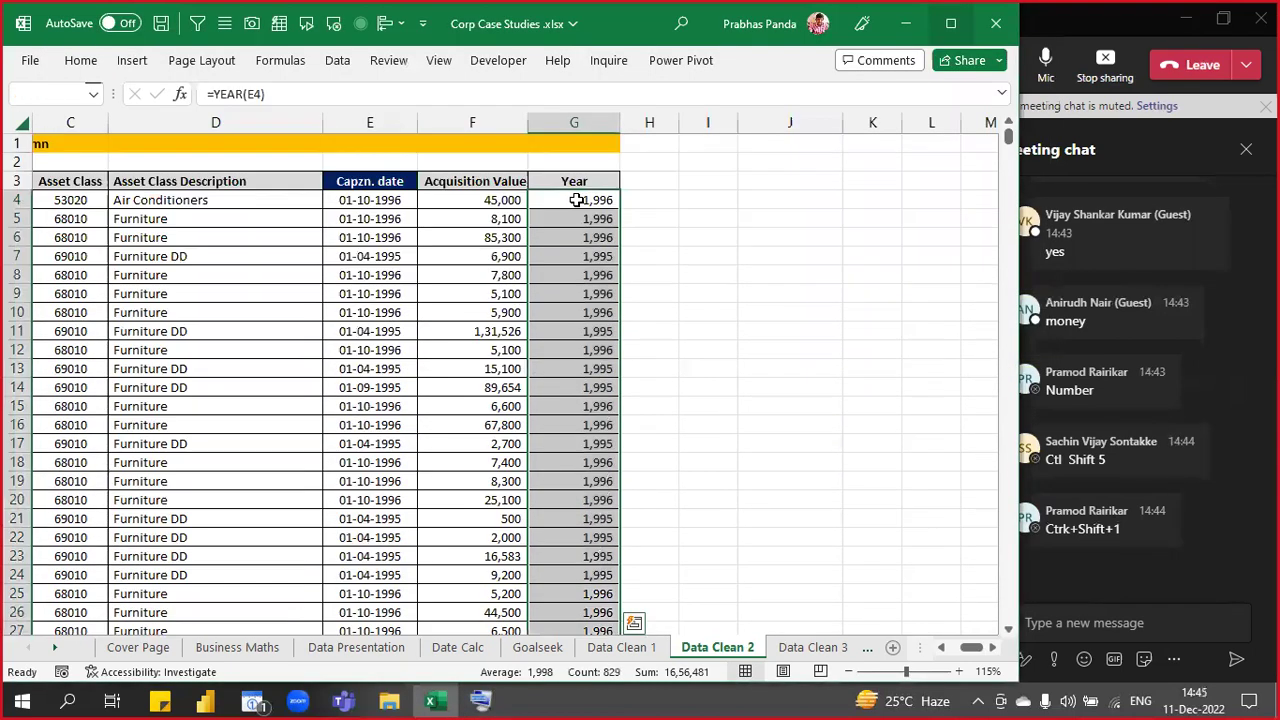
# - Bring back the On-Screen Keyboard to look at the modifier and tilde keys, and minimise it again
pyautogui.click(478, 702)
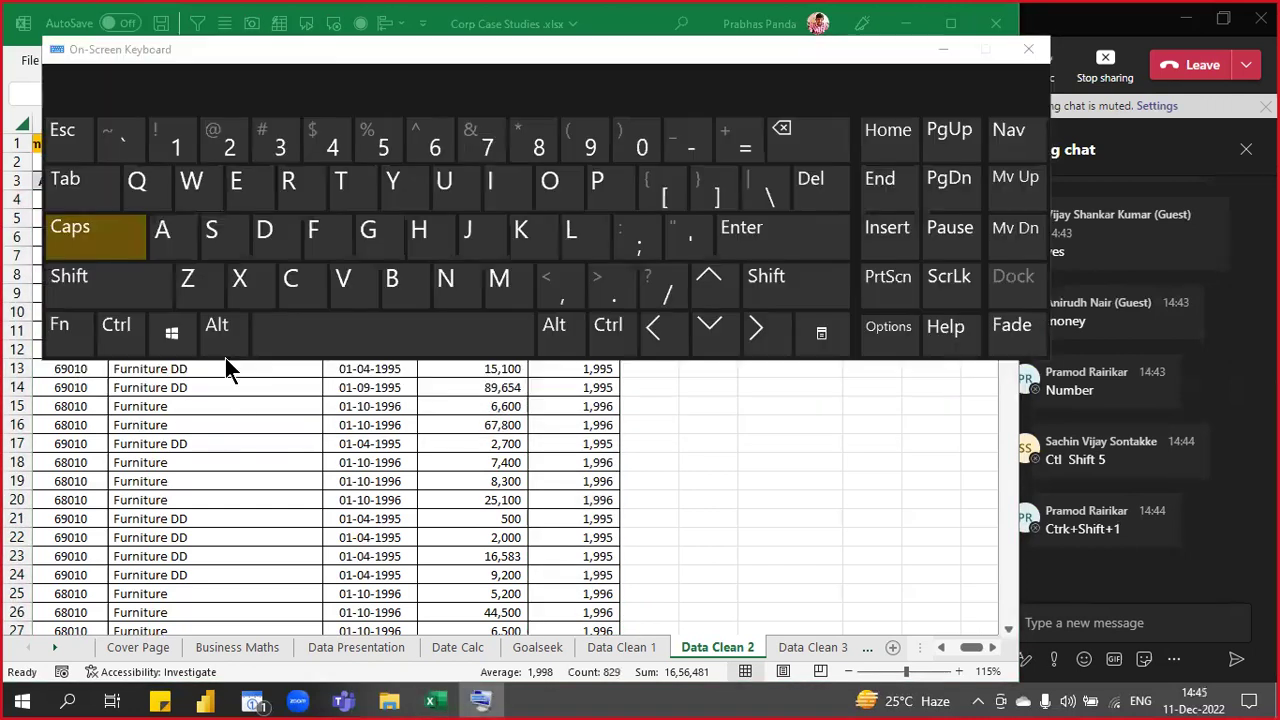
pyautogui.press('ctrl')
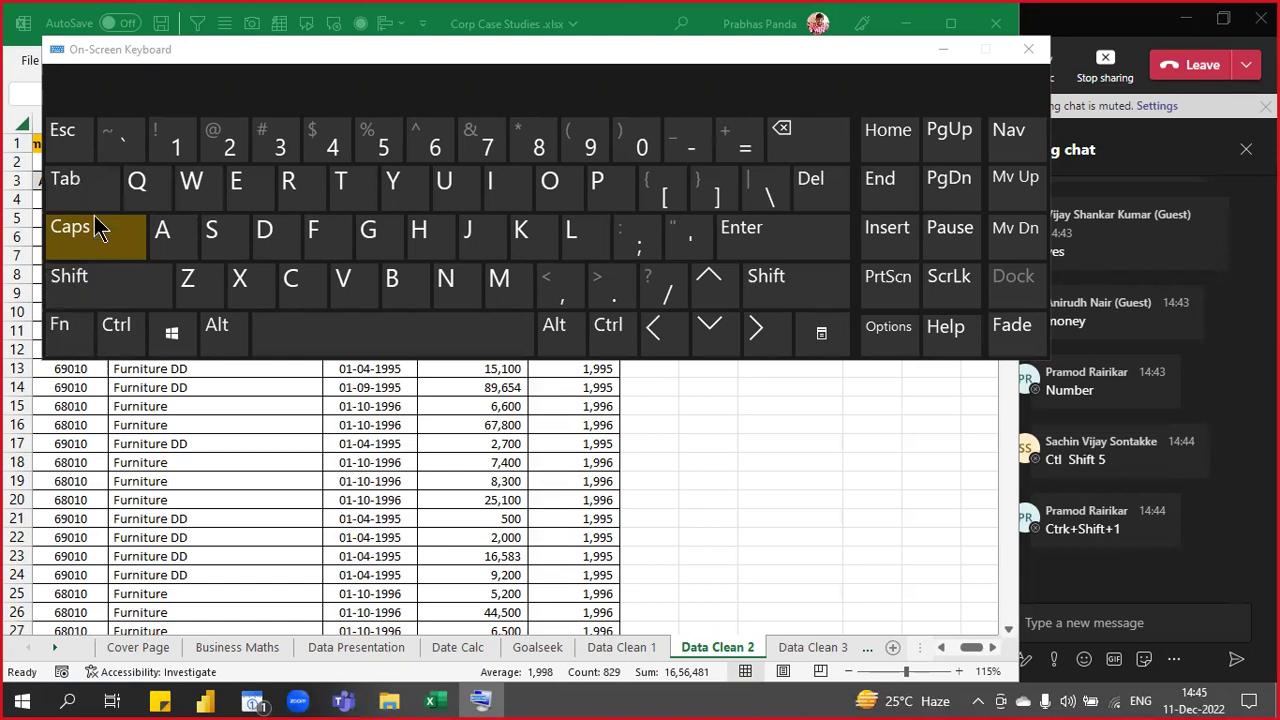
pyautogui.click(942, 53)
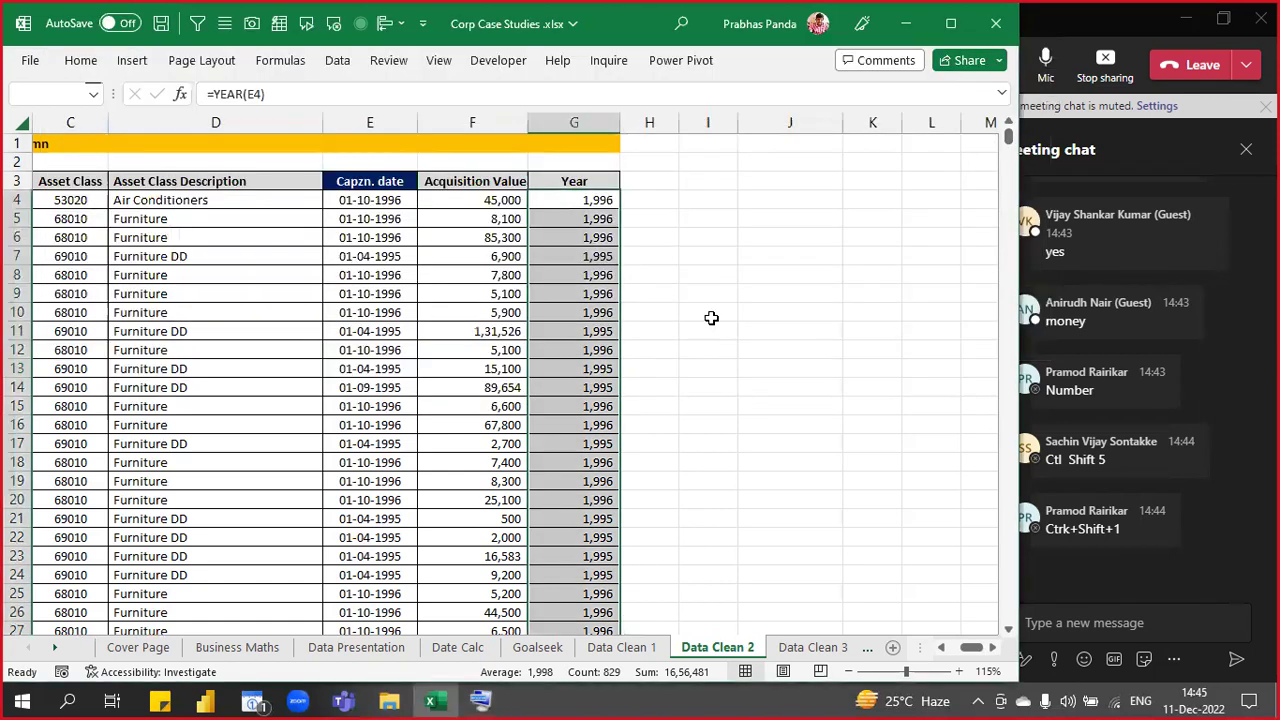
# - Apply the General number format to the selected Year values and release the selection
pyautogui.hotkey('ctrl', 'shift', '`')
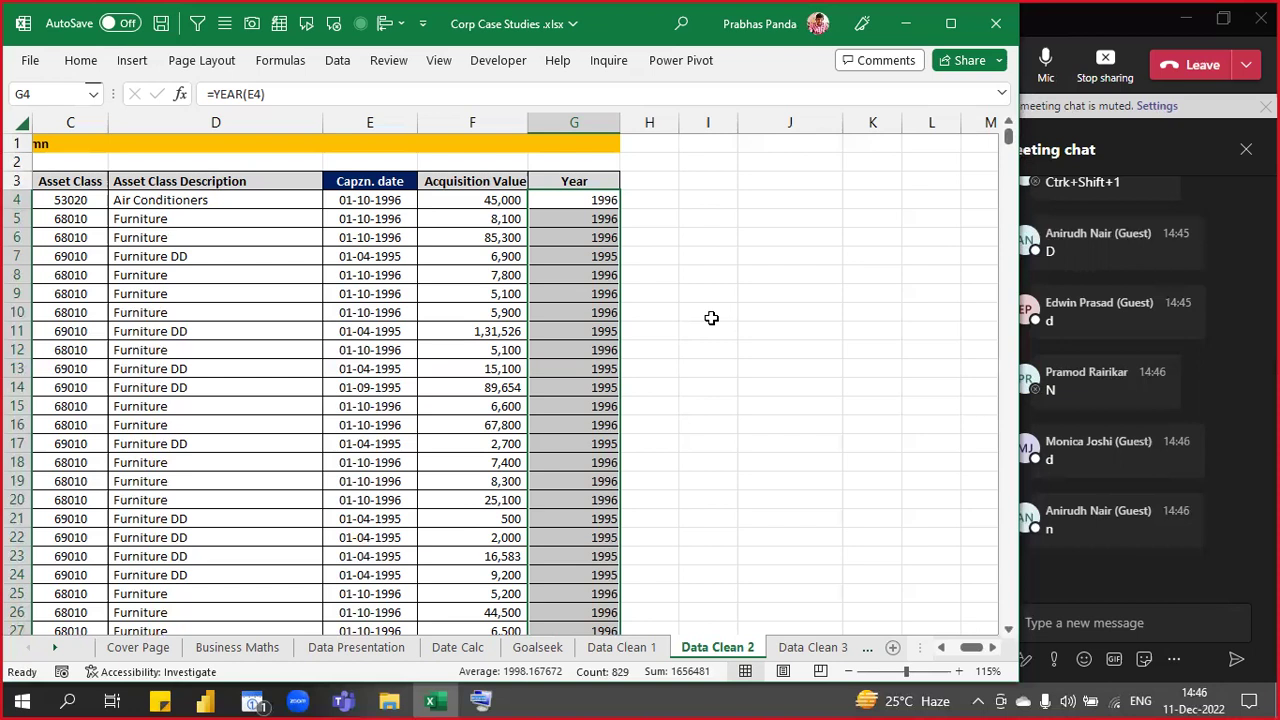
pyautogui.press('Up')
pyautogui.press('Up')
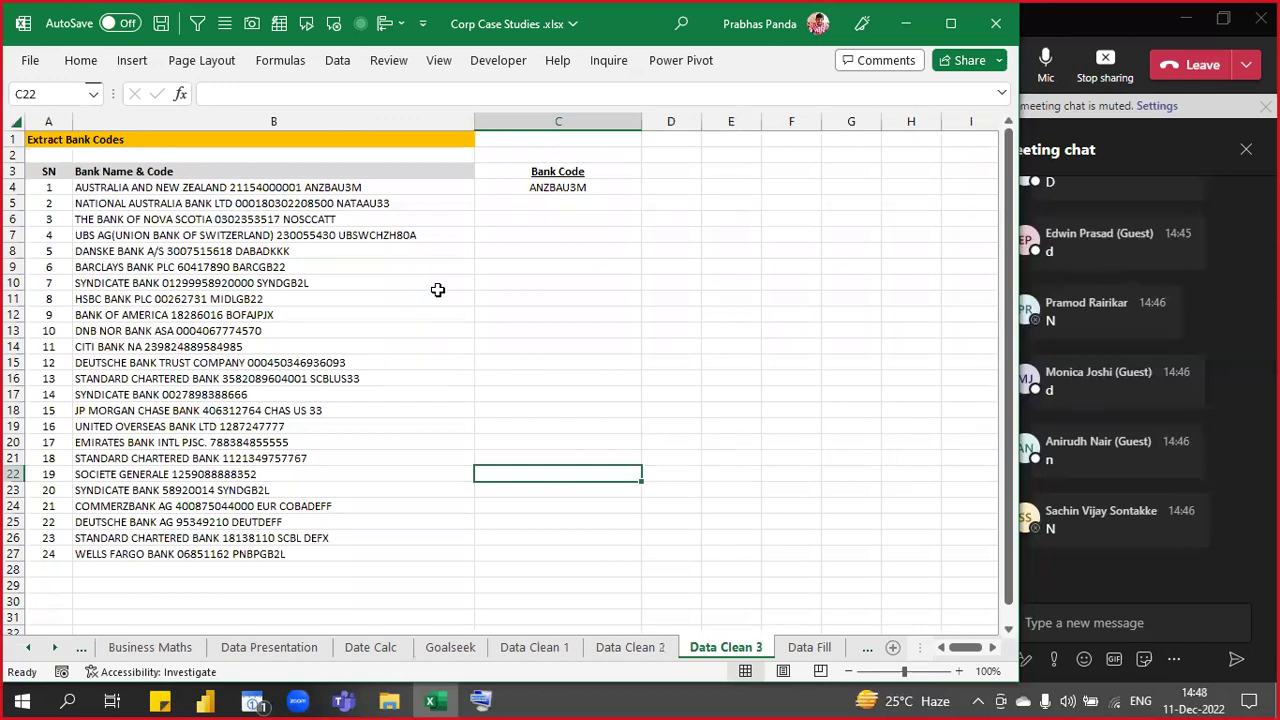
# - Examine the Bank Name & Code entries on the Data Clean 3 sheet against the sample Bank Code in C4, zoomed to 130%
pyautogui.scroll(1, 437, 288)
pyautogui.scroll(1, 437, 288)
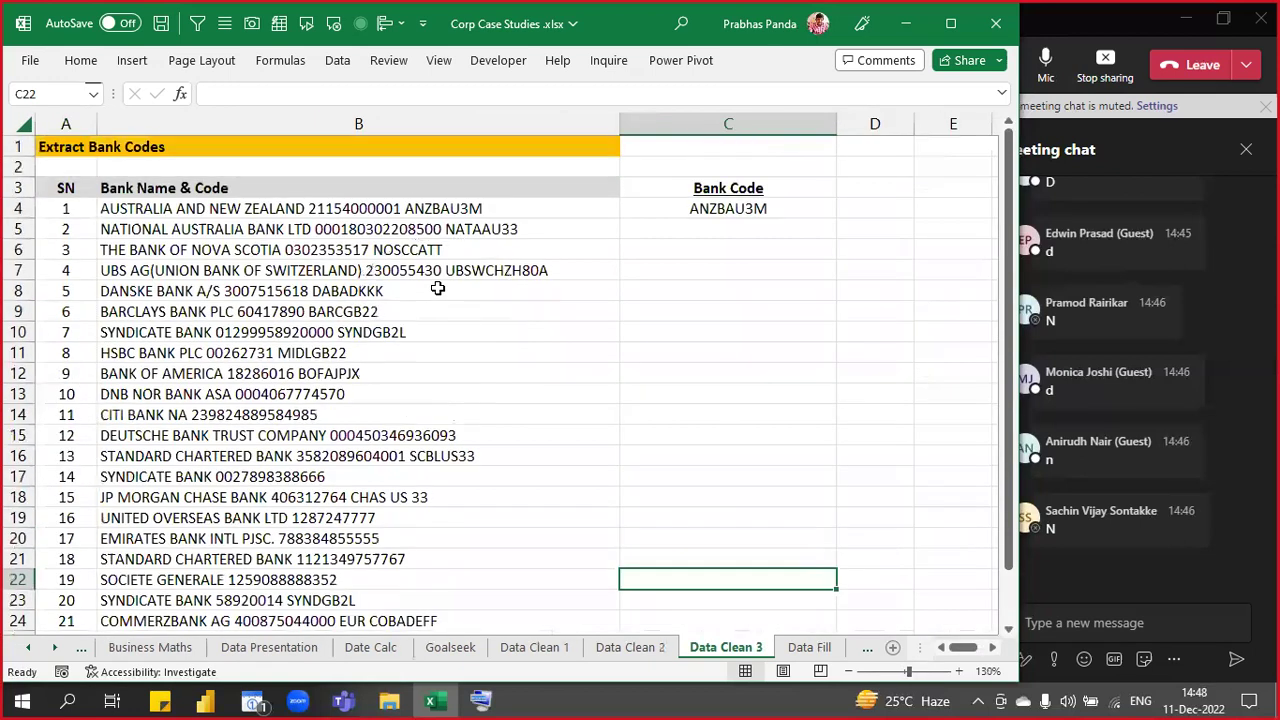
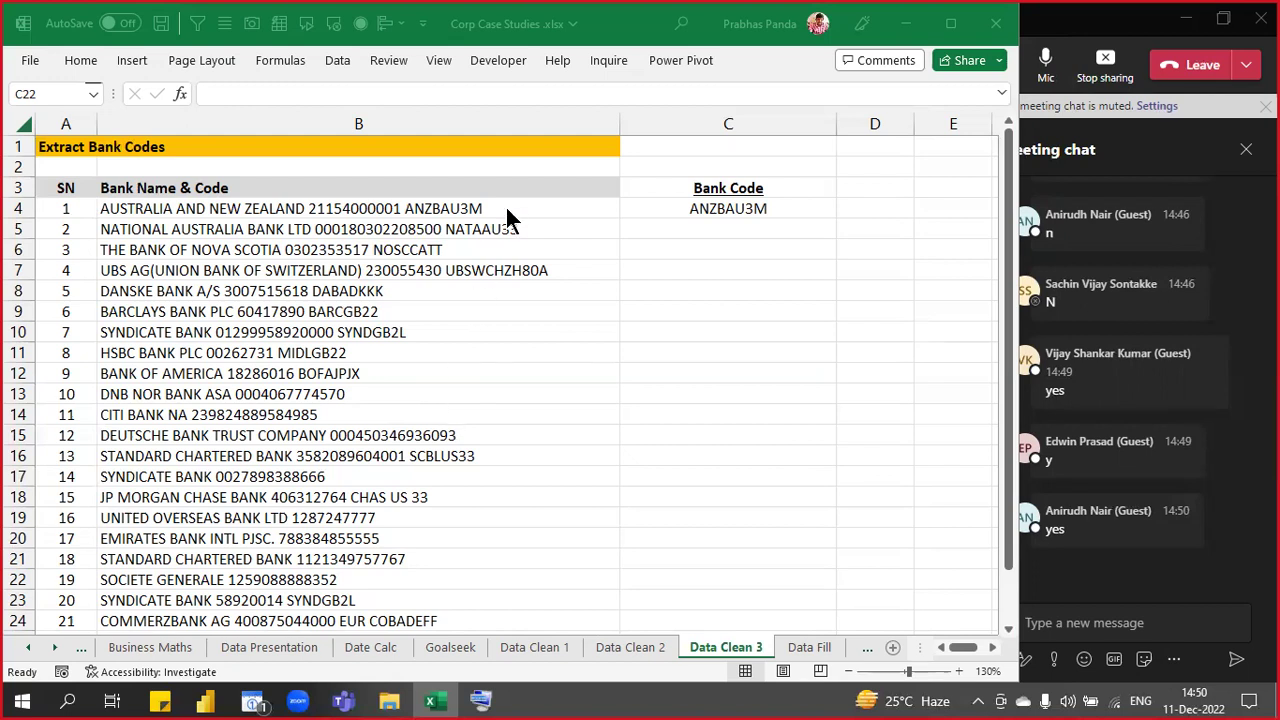
pyautogui.moveTo(500, 209); pyautogui.dragTo(451, 624)
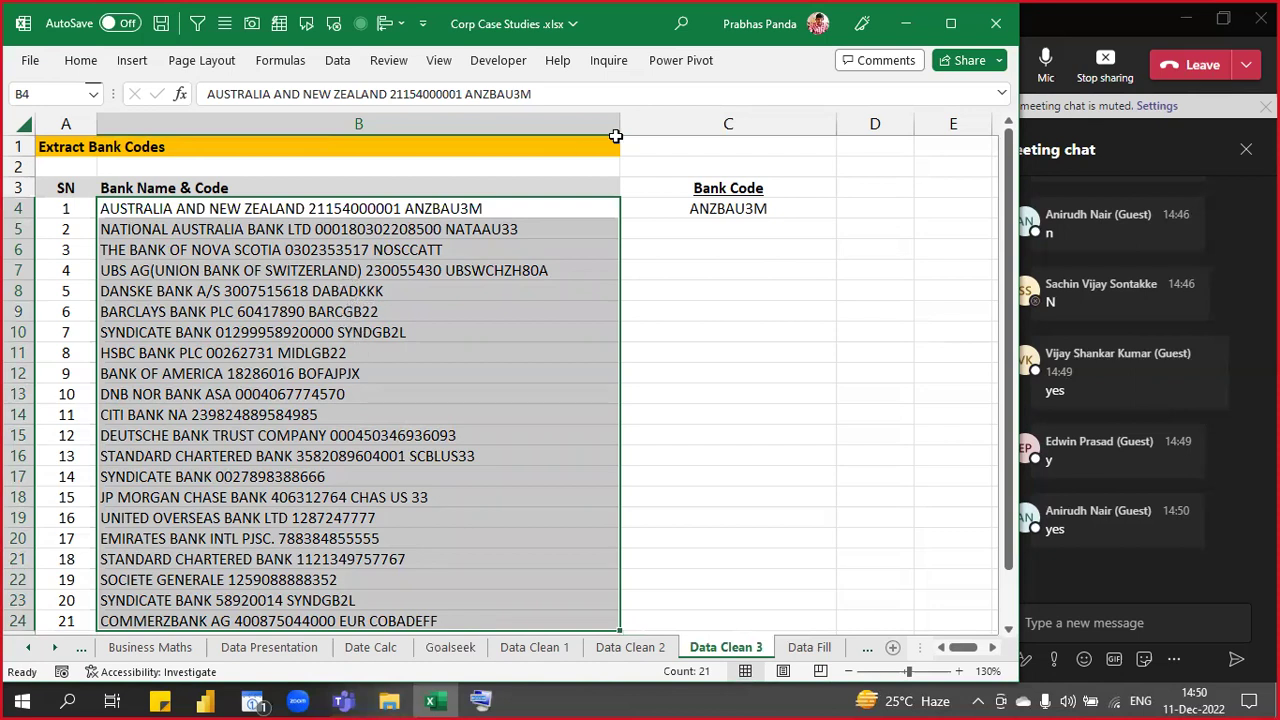
pyautogui.click(700, 212)
pyautogui.click(700, 212)
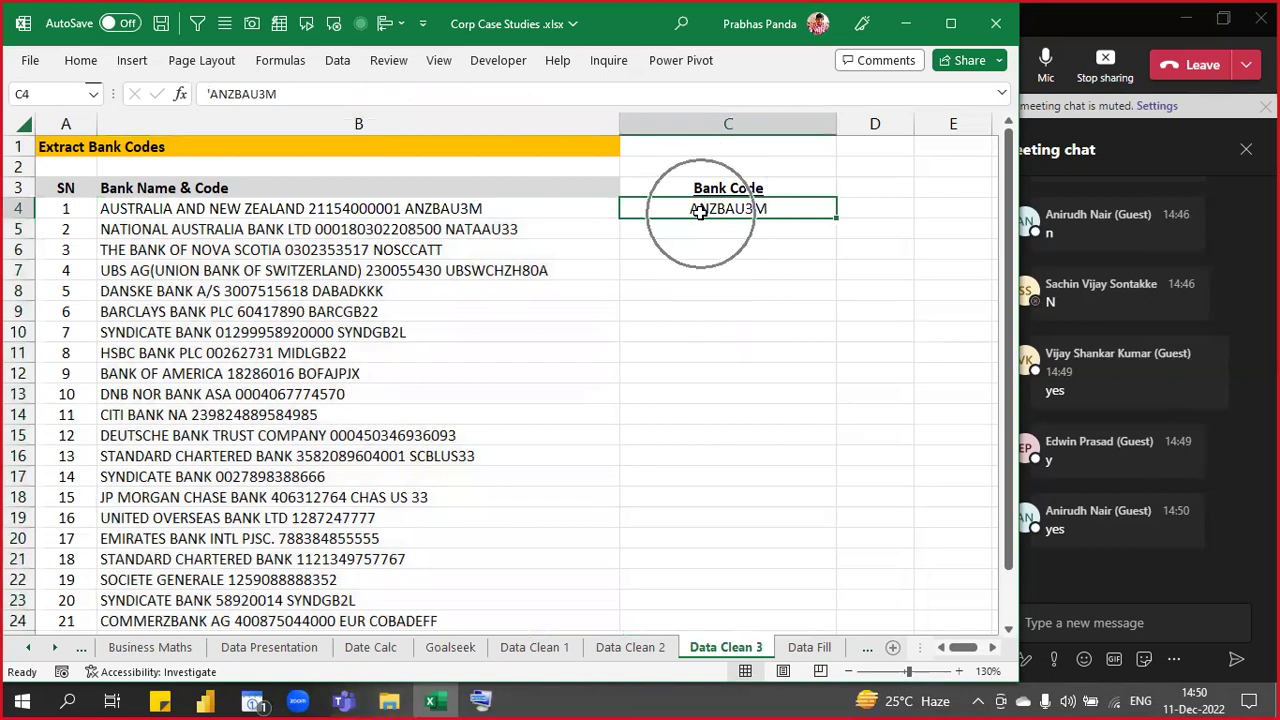
pyautogui.click(700, 212)
pyautogui.click(700, 212)
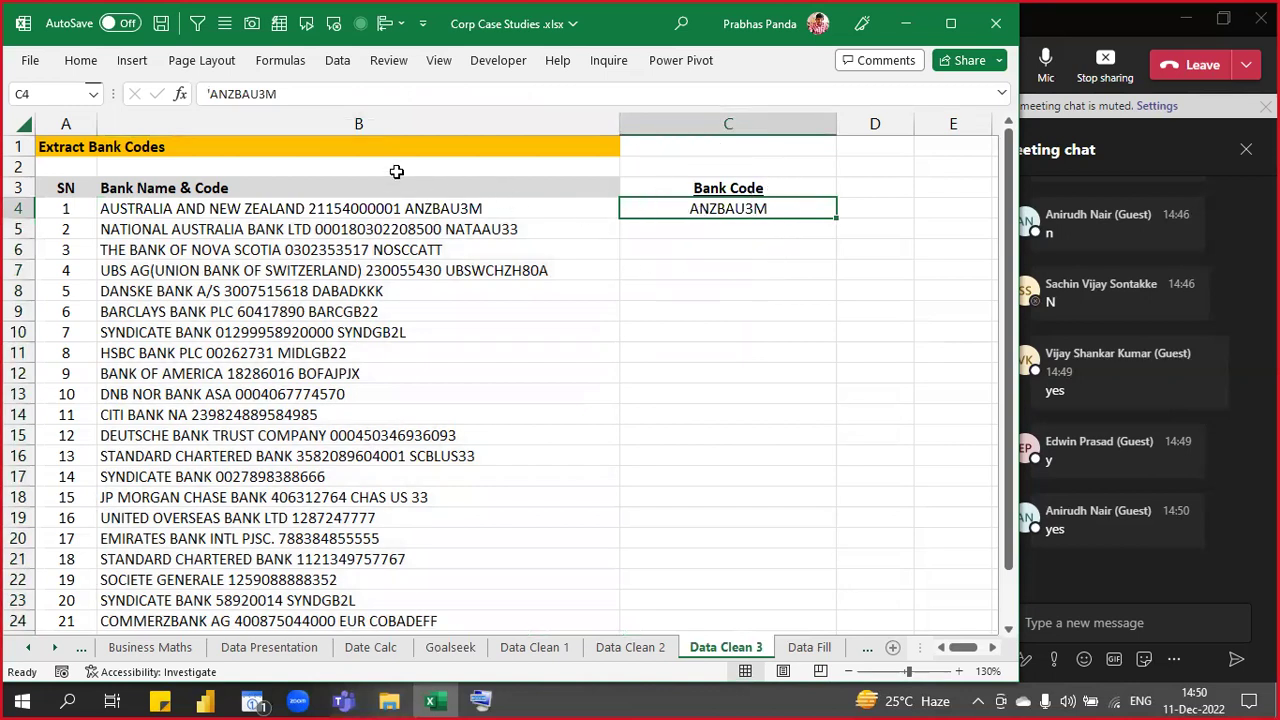
pyautogui.moveTo(390, 208); pyautogui.dragTo(363, 572)
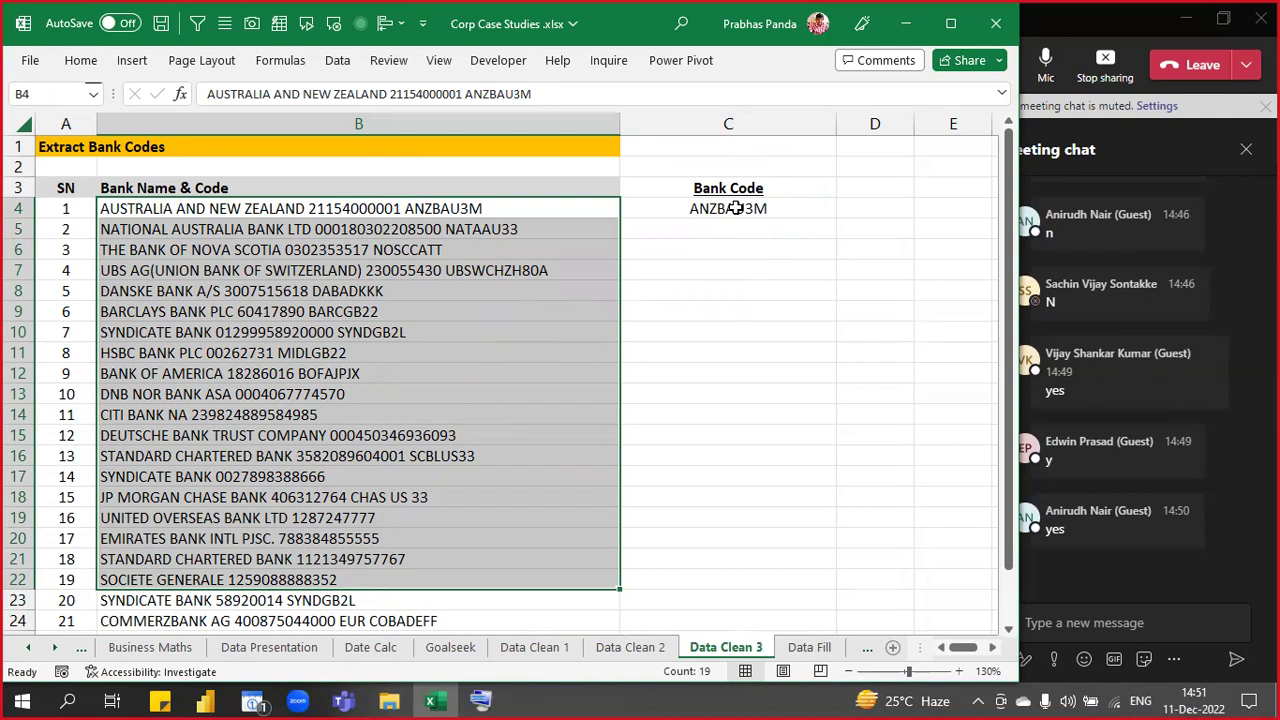
# - Delete column C with the sample Bank Code and go to the first bank entry in B4
pyautogui.click(730, 123)
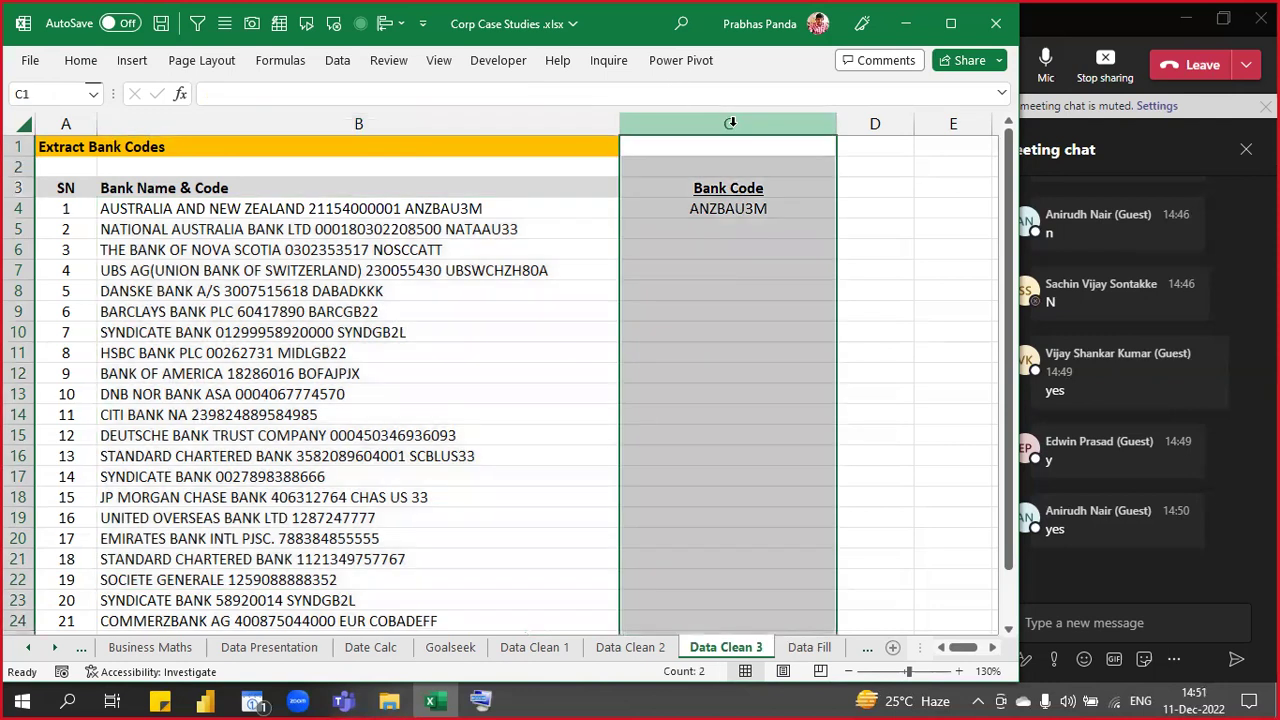
pyautogui.hotkey('ctrl', '-')
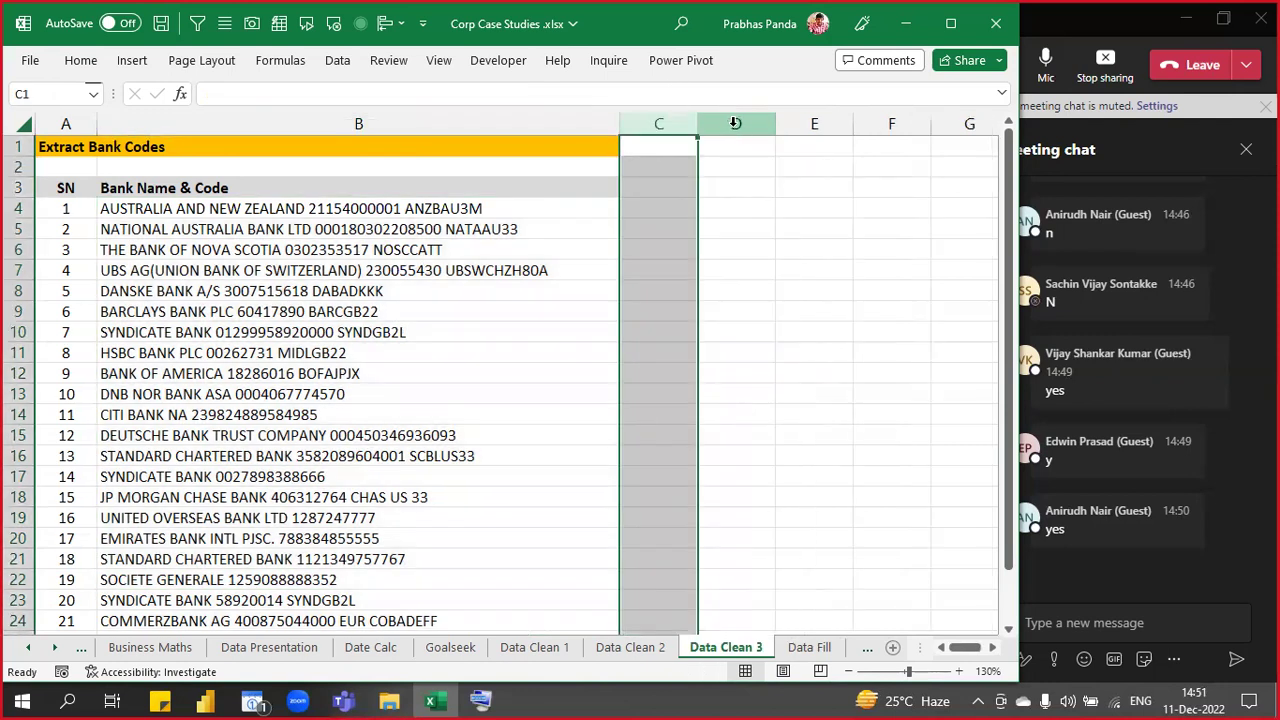
pyautogui.press('Left')
pyautogui.press('Down')
pyautogui.press('Down')
pyautogui.press('Down')
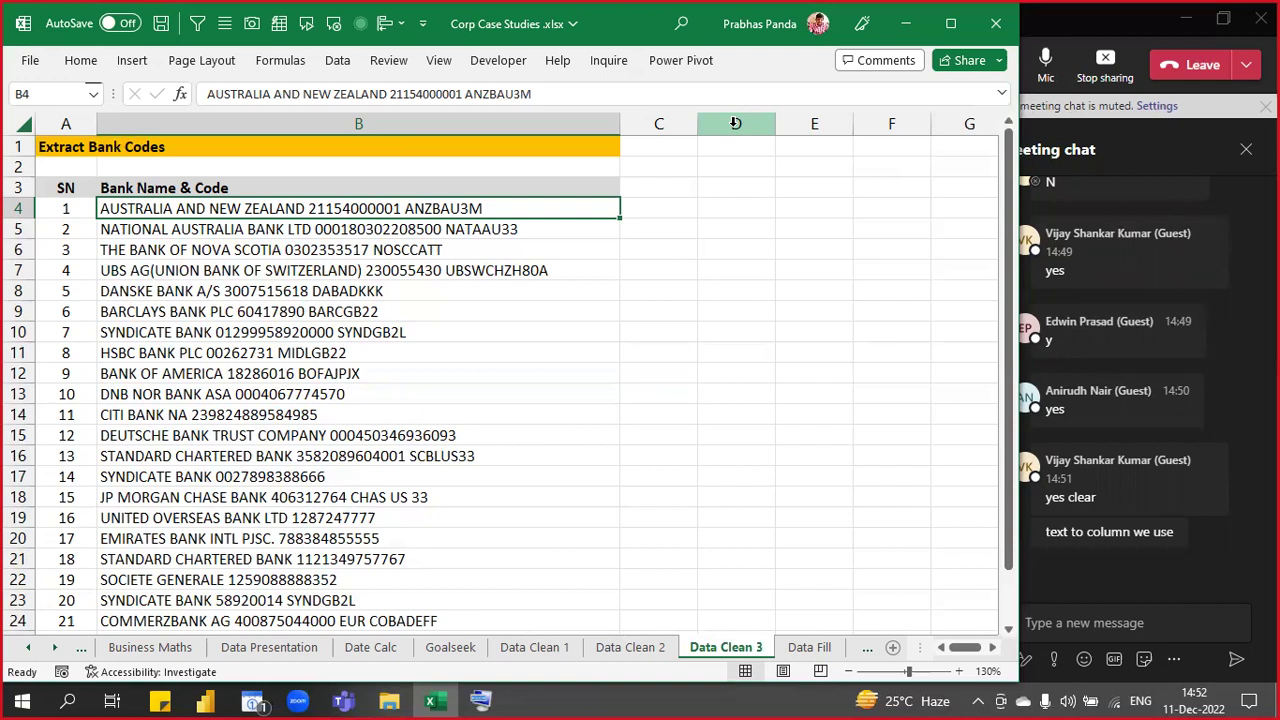
# - Try to split all the Bank Name & Code entries from B4 down with Text to Columns, delimited by spaces only
pyautogui.hotkey('ctrl', 'shift', 'Down')
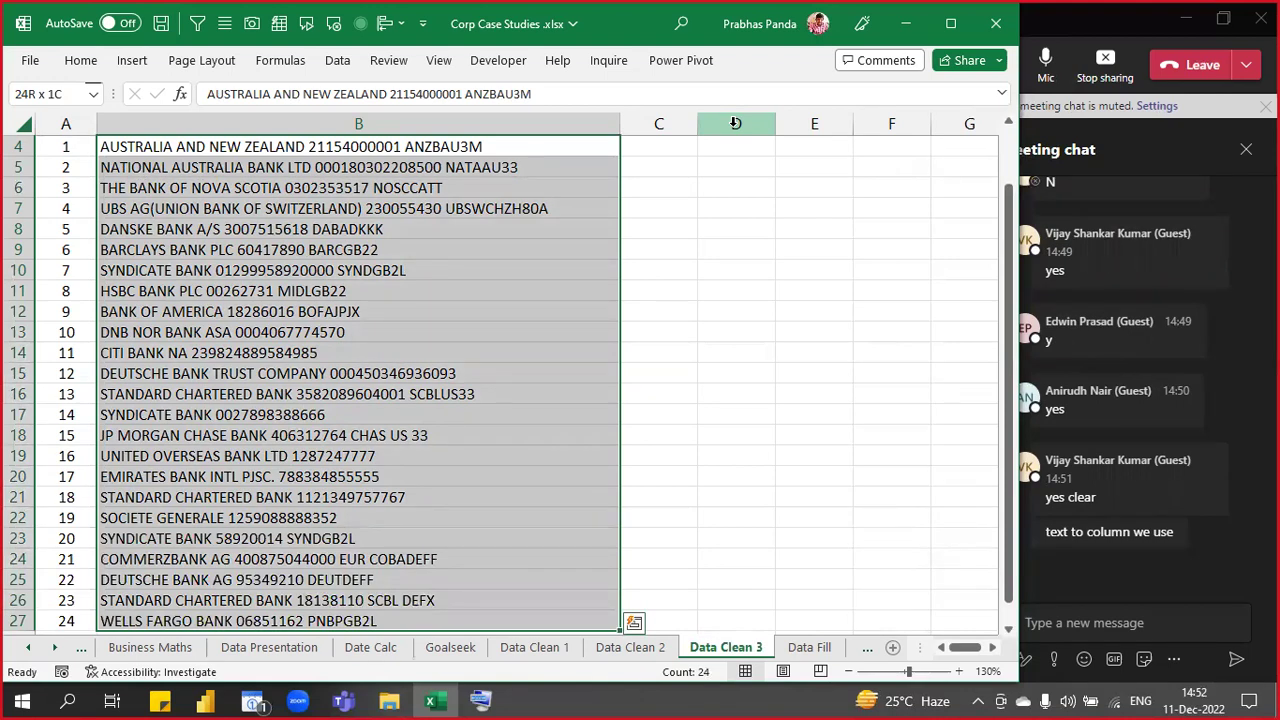
pyautogui.scroll(1, 735, 122)
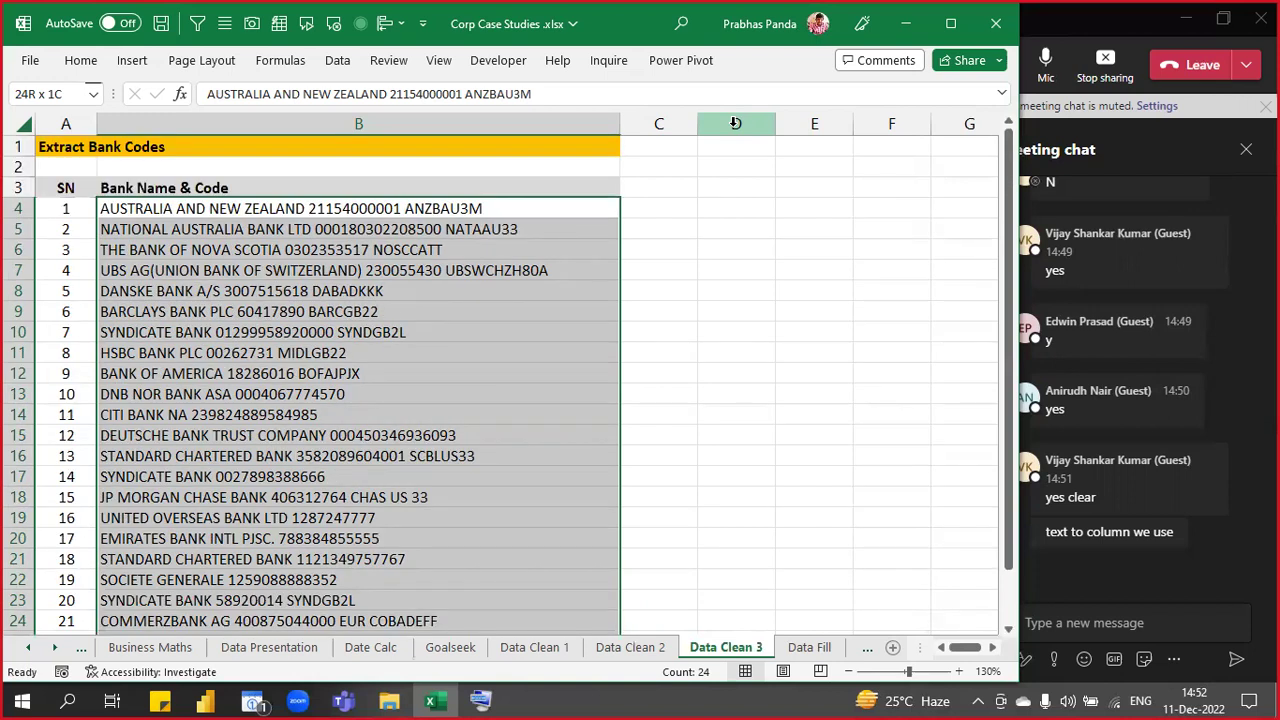
pyautogui.click(340, 55)
pyautogui.click(669, 131)
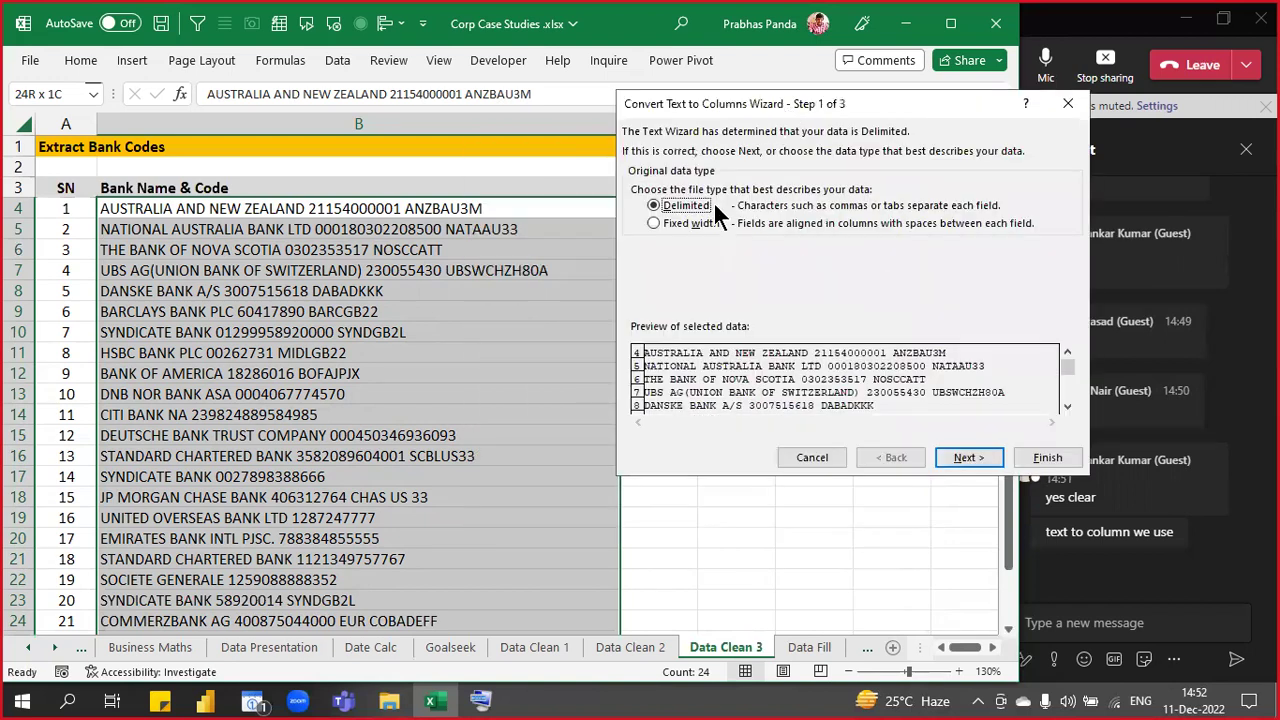
pyautogui.click(401, 208)
pyautogui.click(692, 206)
pyautogui.click(987, 457)
pyautogui.click(648, 184)
pyautogui.click(654, 241)
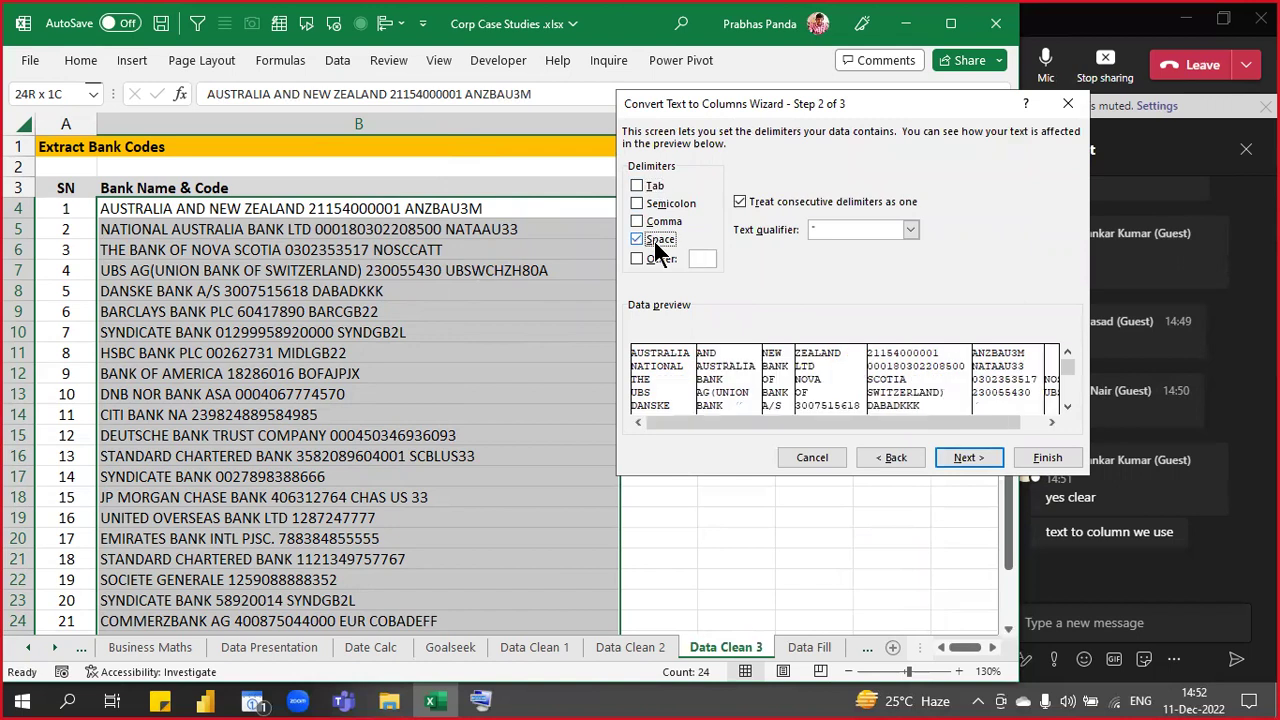
pyautogui.click(1045, 457)
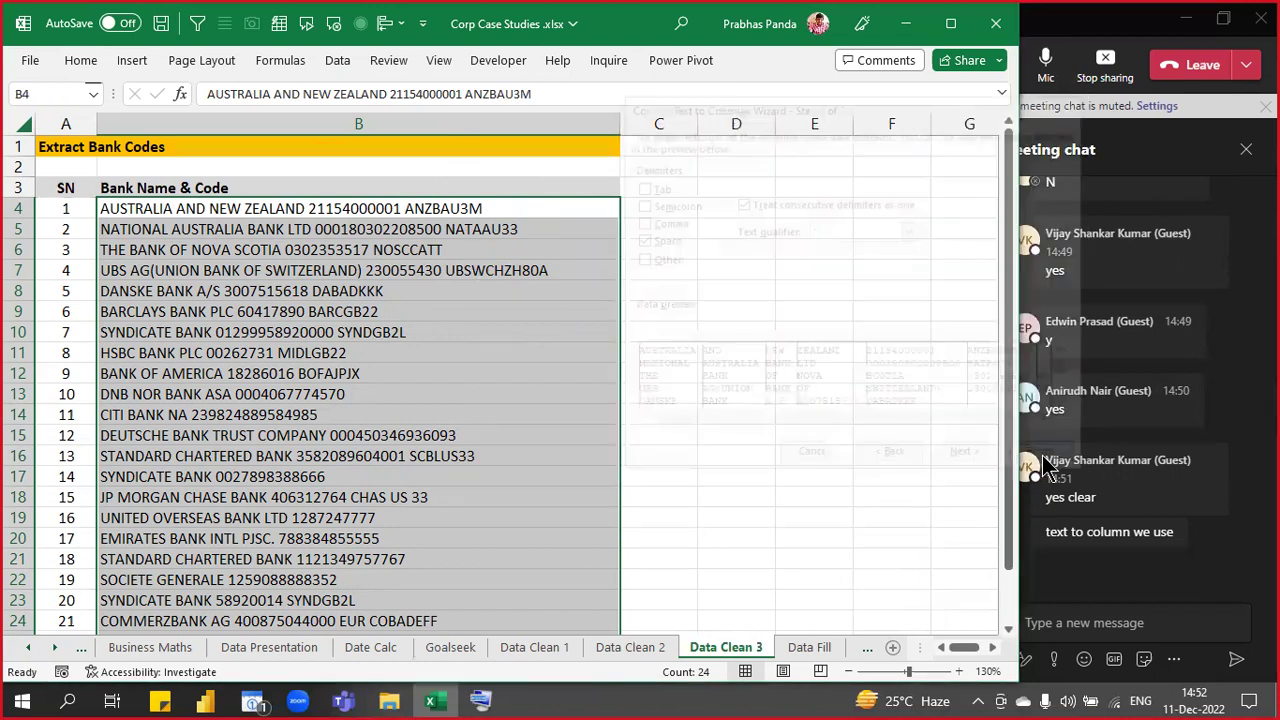
# - Examine in which of the split columns G, H and I the bank codes landed
pyautogui.click(677, 264)
pyautogui.press('Right')
pyautogui.press('Right')
pyautogui.press('Right')
pyautogui.press('Right')
pyautogui.press('Right')
pyautogui.press('Right')
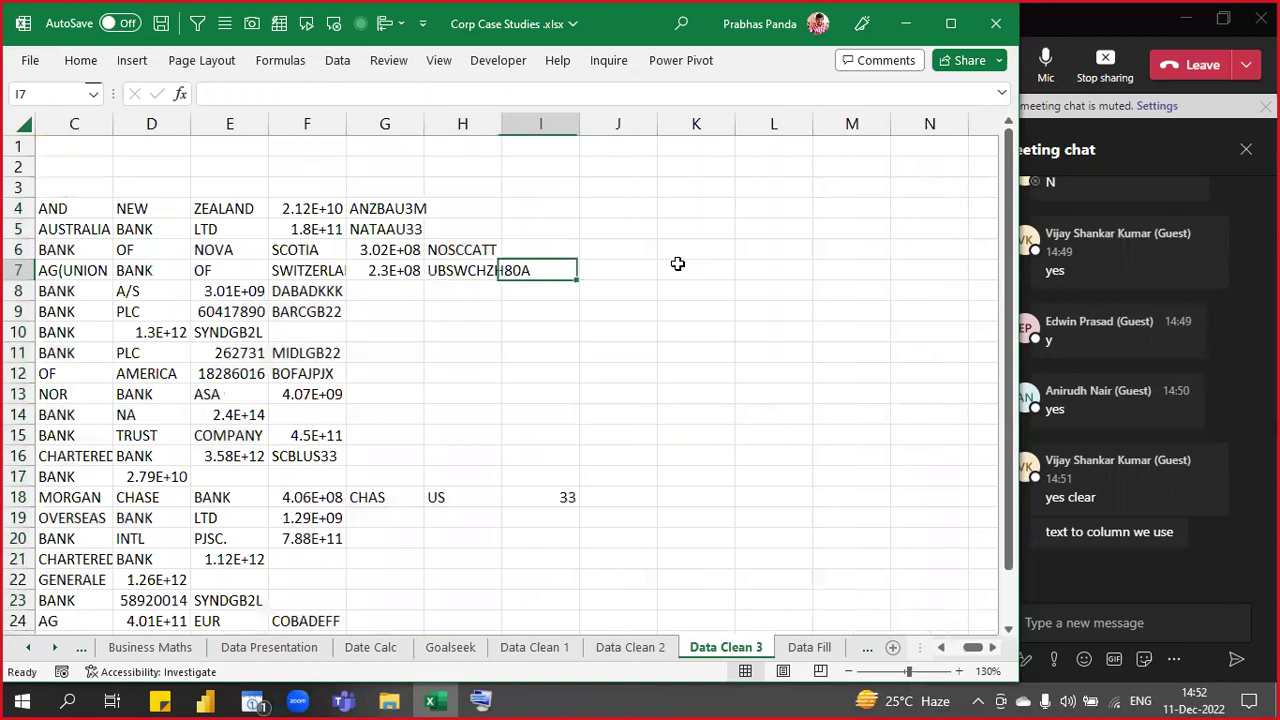
pyautogui.click(564, 121)
pyautogui.click(466, 121)
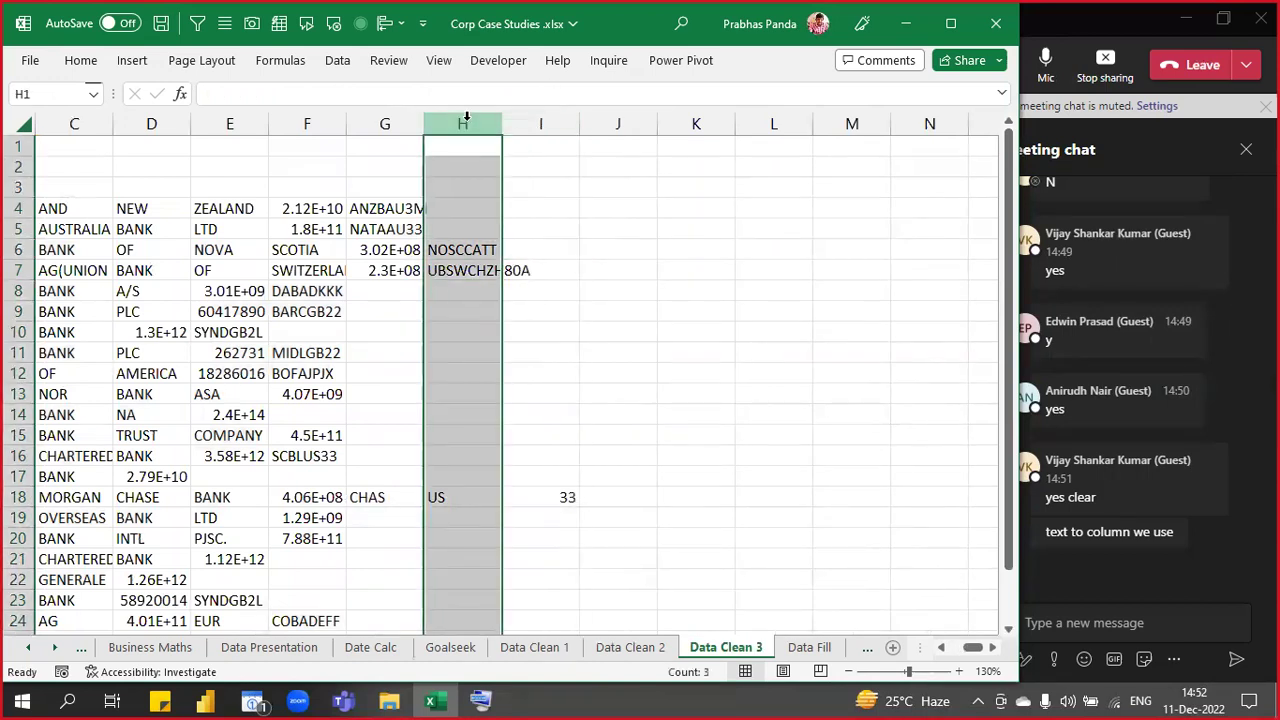
pyautogui.click(394, 121)
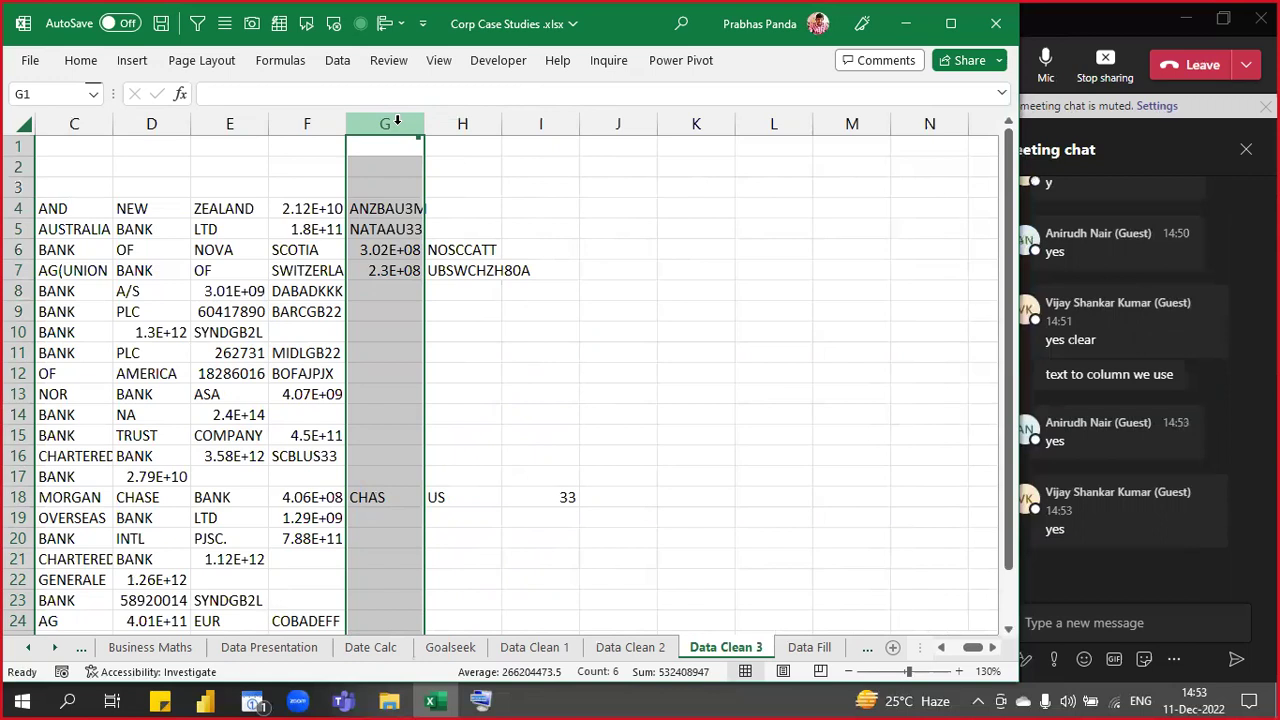
# - Undo the Text to Columns split and select only the entry in B4
pyautogui.hotkey('ctrl', 'Home')
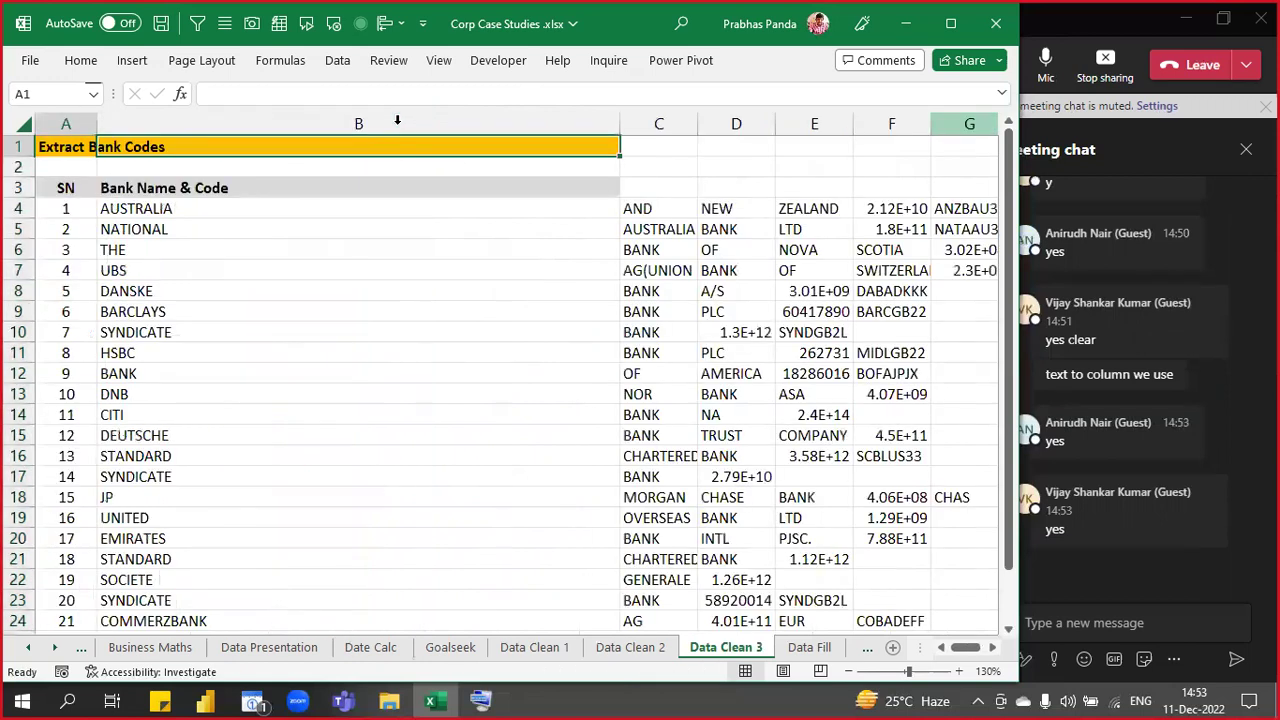
pyautogui.hotkey('ctrl', 'z')
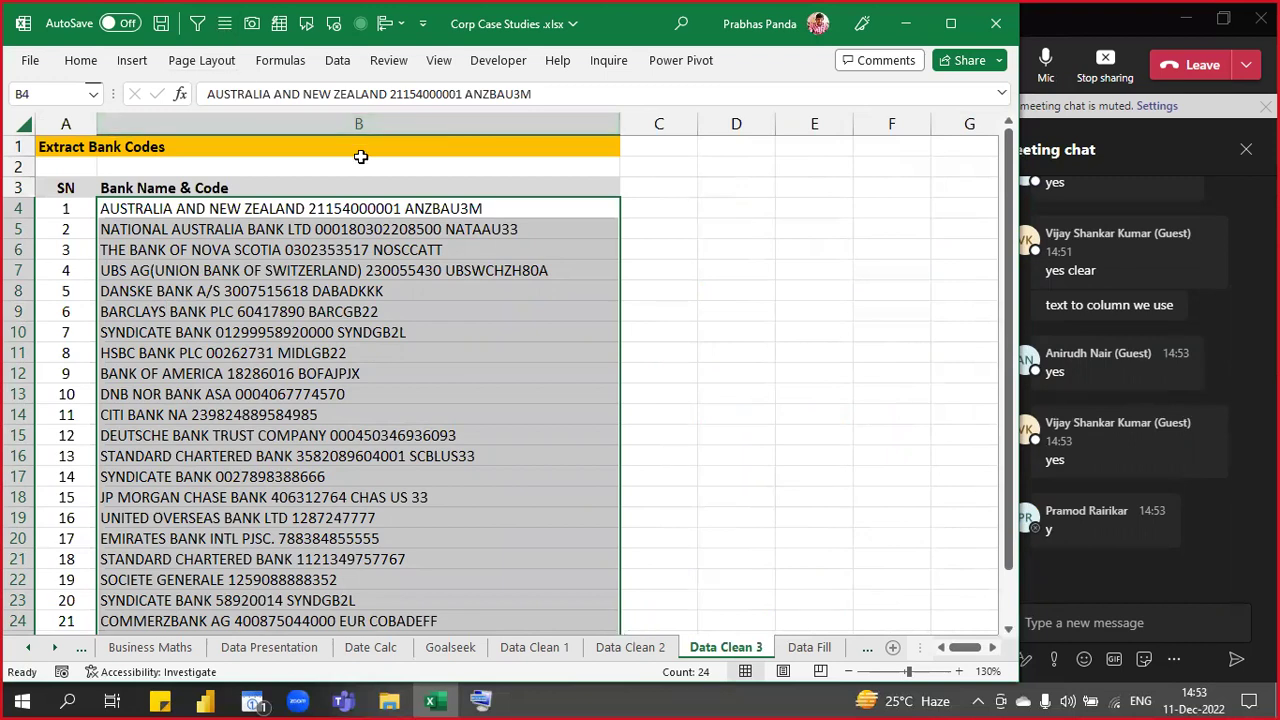
pyautogui.click(518, 208)
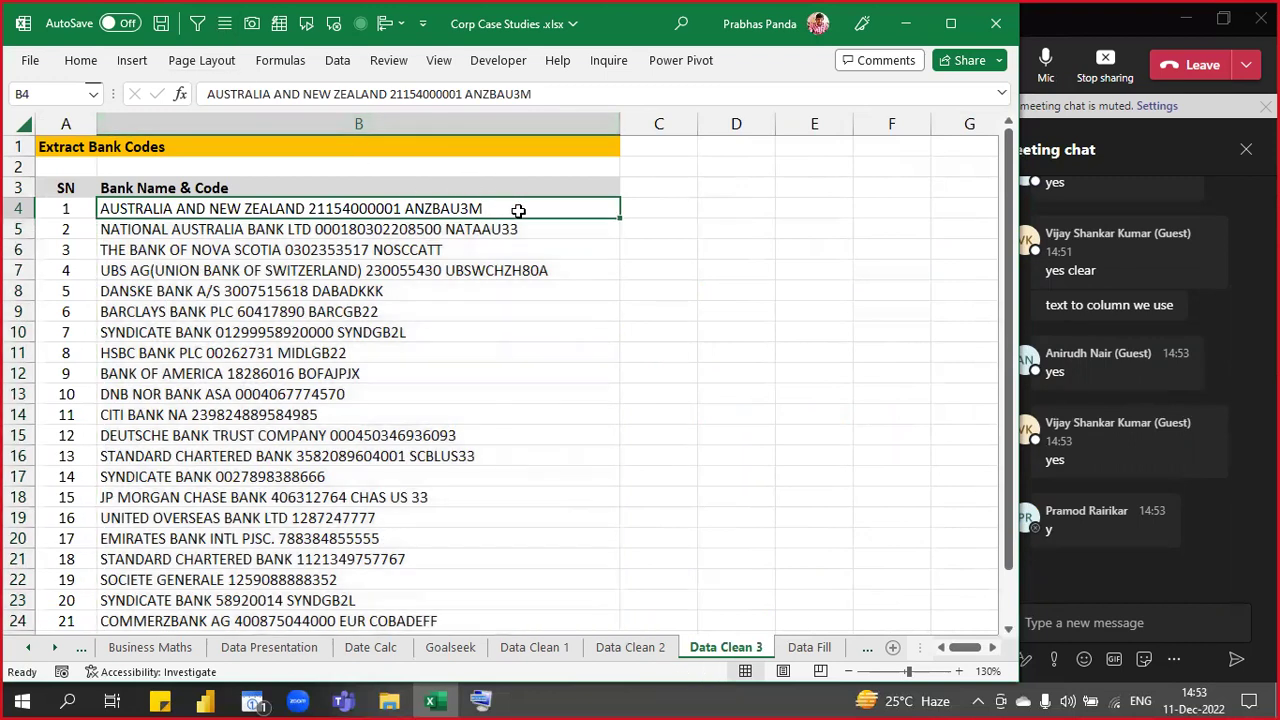
# - Enter the formula =RIGHT(B4,8) in C4 to extract the last eight characters of the first bank entry
pyautogui.click(671, 207)
pyautogui.write('=RIGHT')
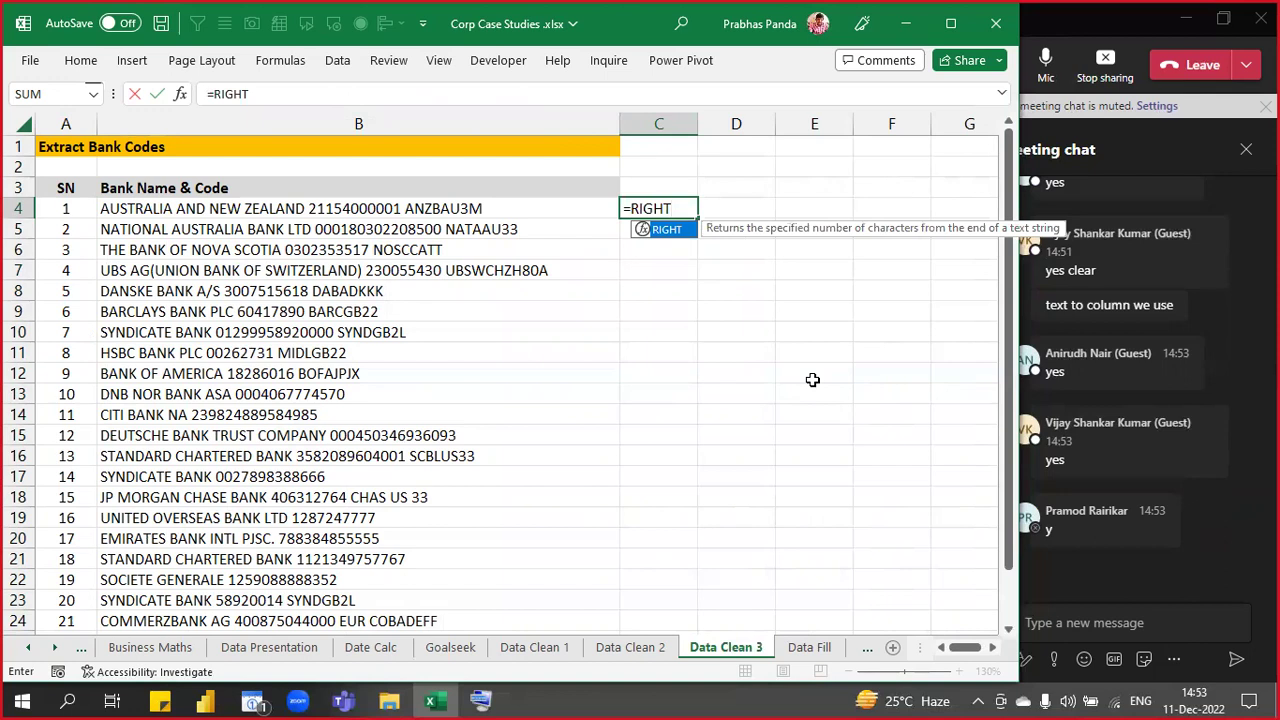
pyautogui.write('(')
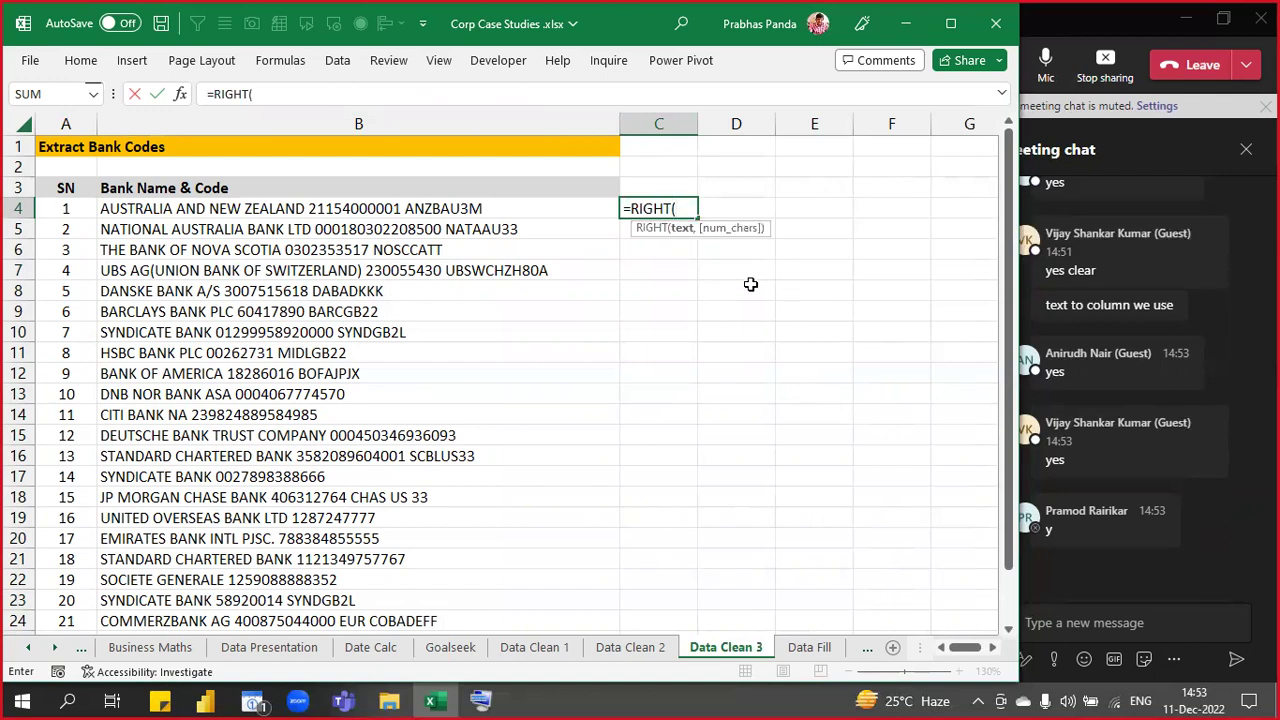
pyautogui.click(518, 217)
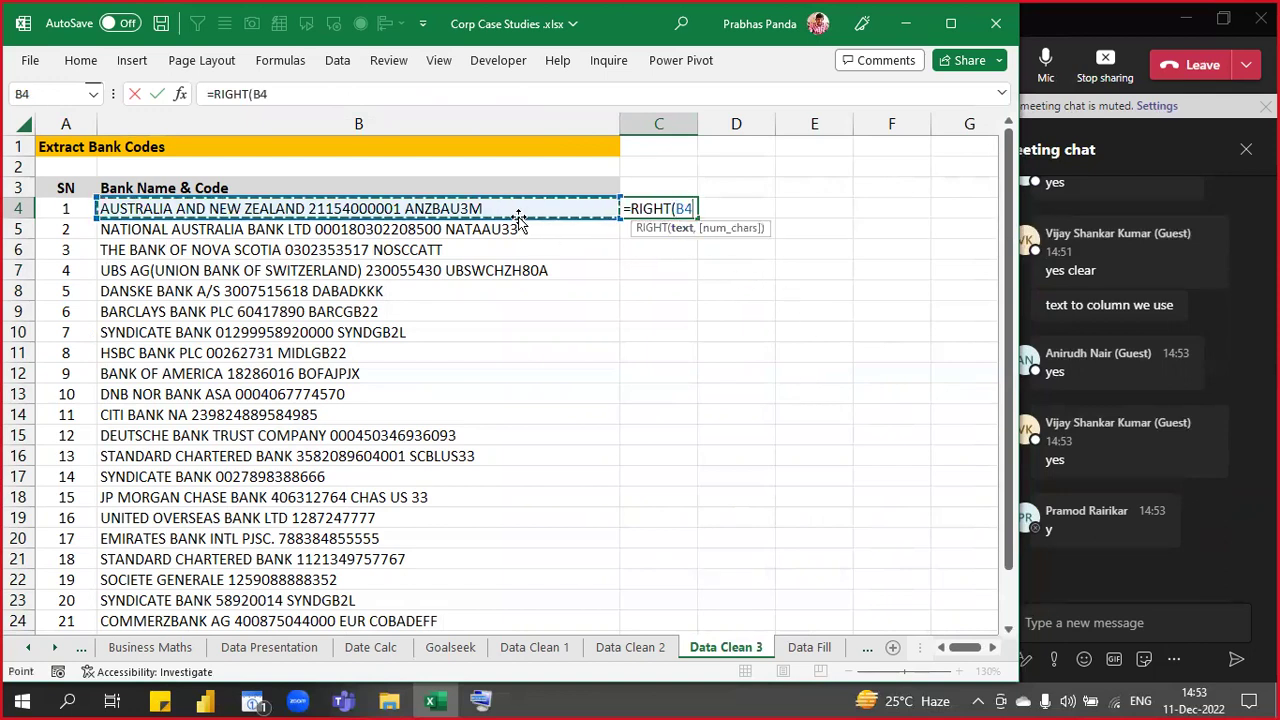
pyautogui.write(',')
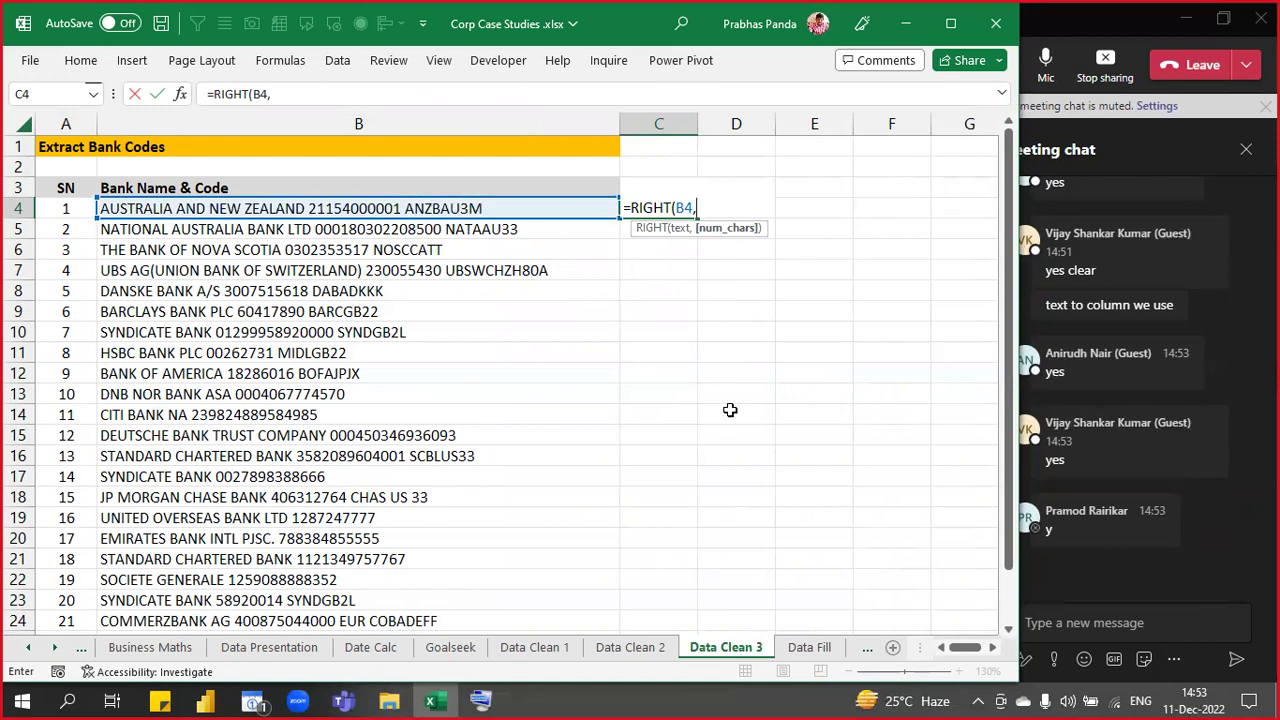
pyautogui.write('8)')
pyautogui.press('Return')
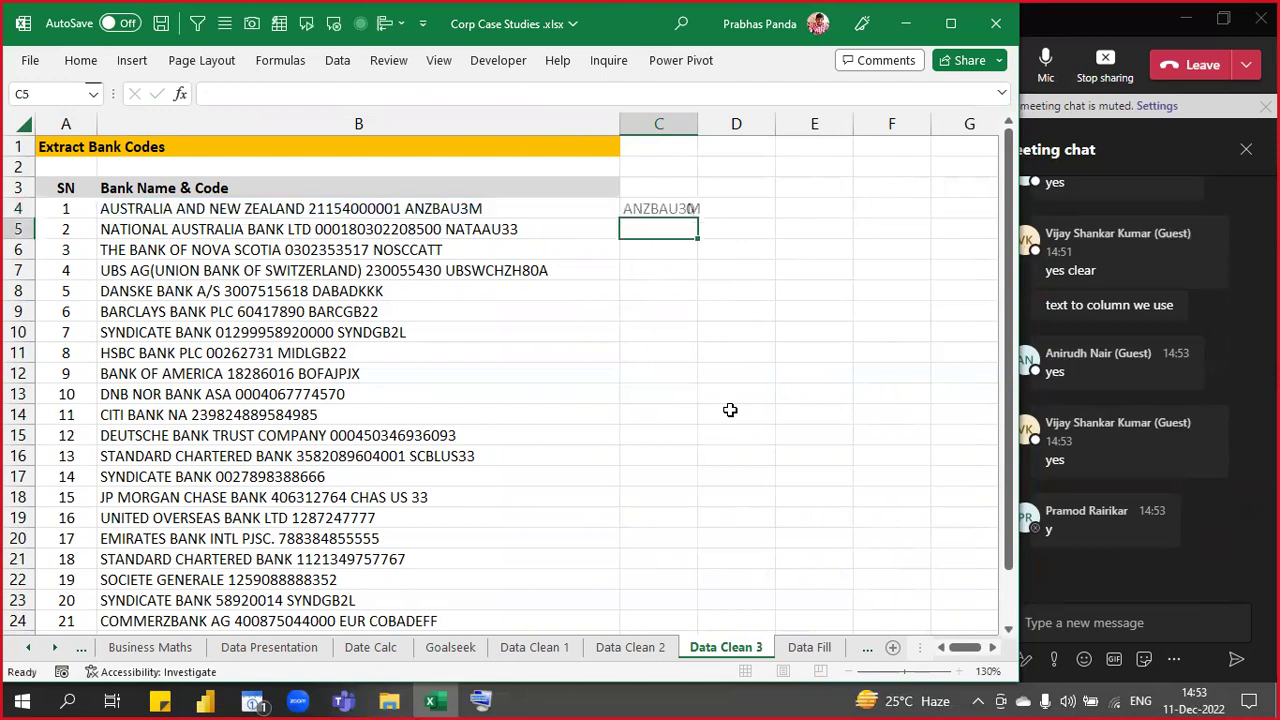
# - AutoFit column C to the extracted code and fill the RIGHT formula down to the last bank entry
pyautogui.press('Up')
pyautogui.hotkey('alt', 'h')
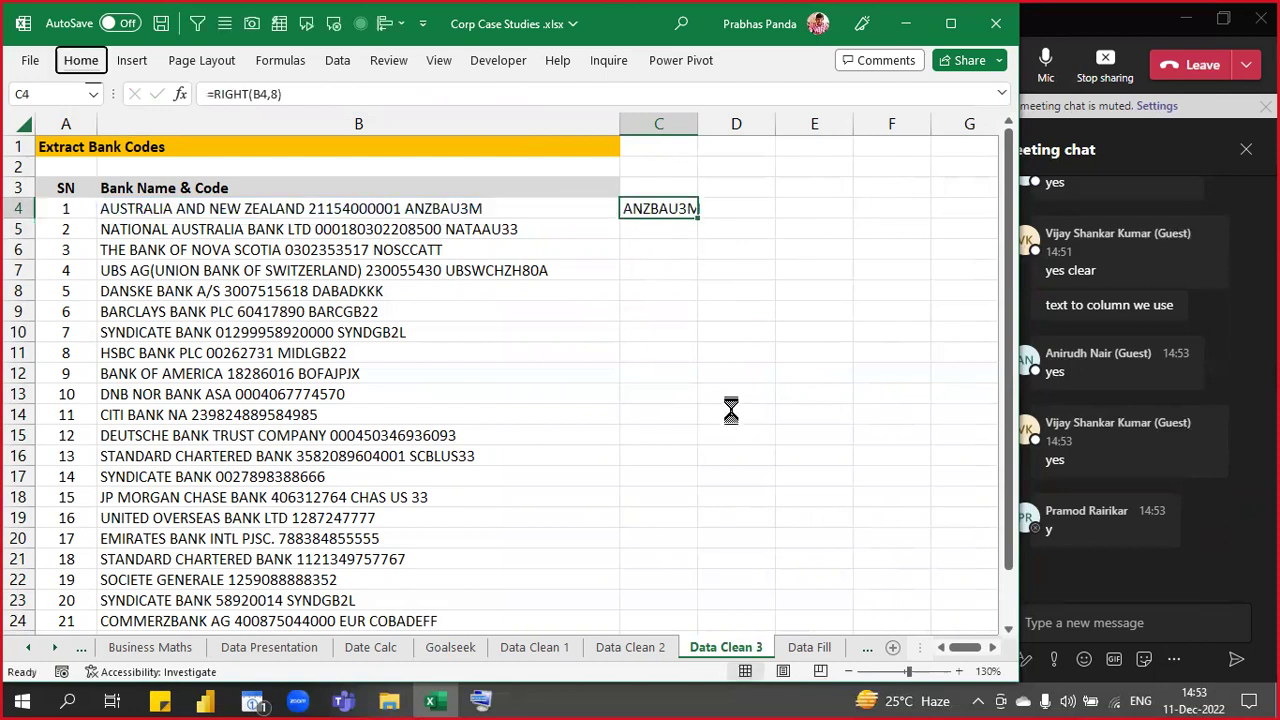
pyautogui.press('o')
pyautogui.press('i')
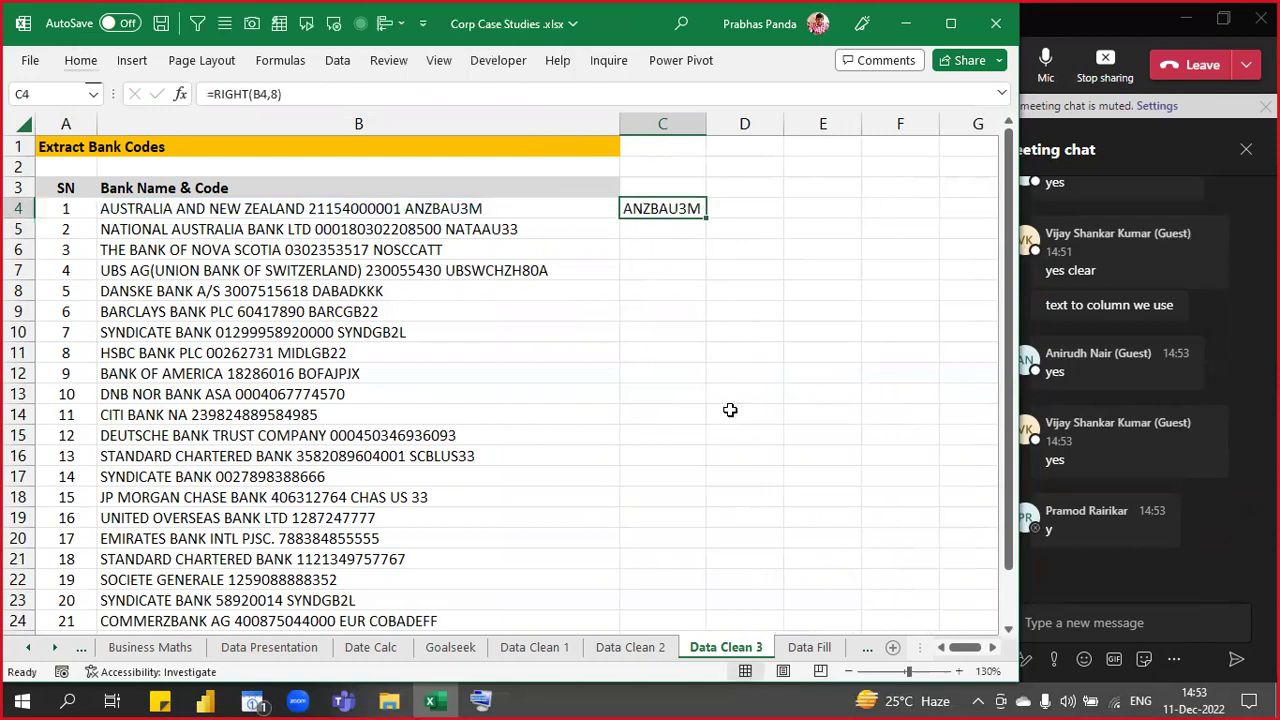
pyautogui.doubleClick(706, 218)
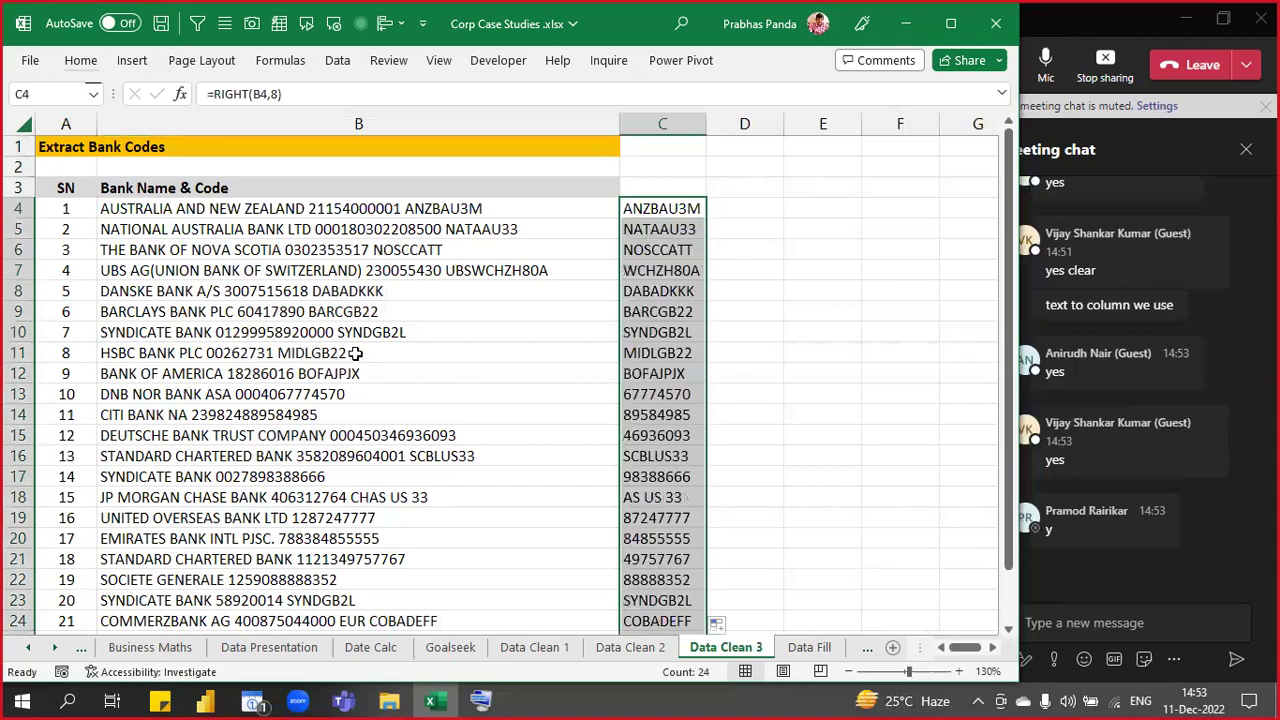
# - Check the UBS row's extracted code, undo the changes in column C, and AutoFit column B to its entries
pyautogui.click(15, 270)
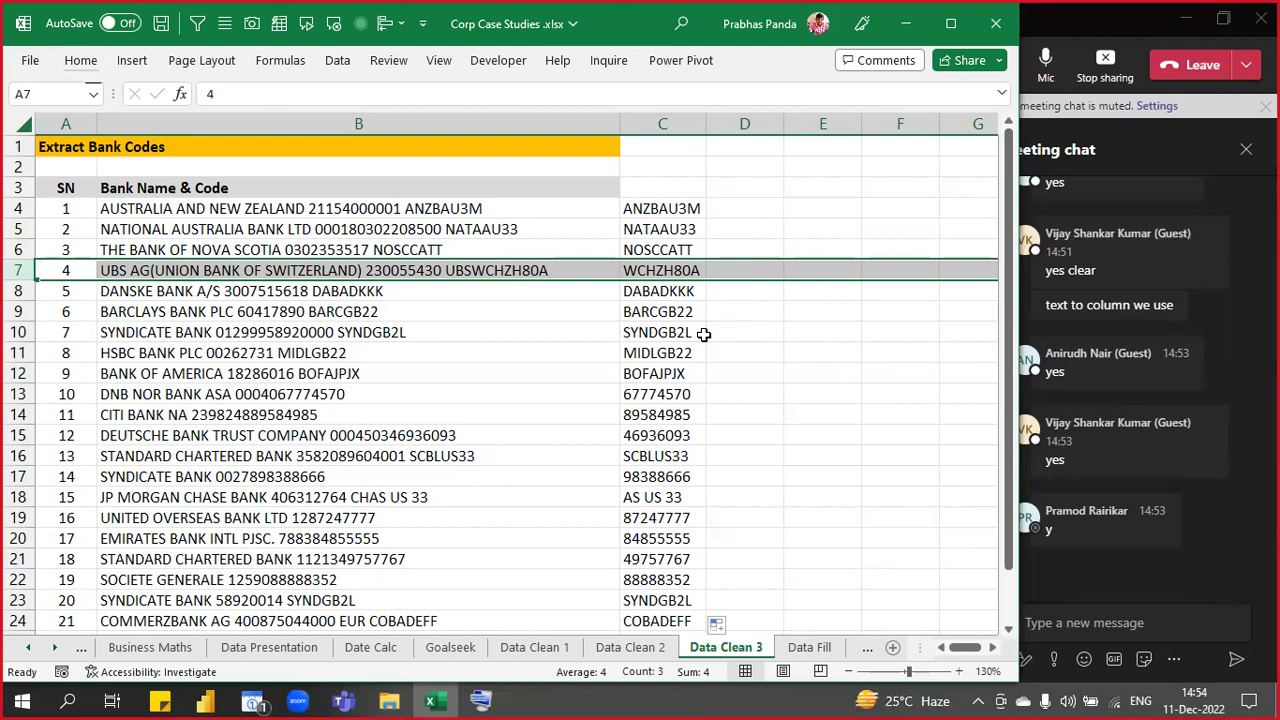
pyautogui.click(686, 122)
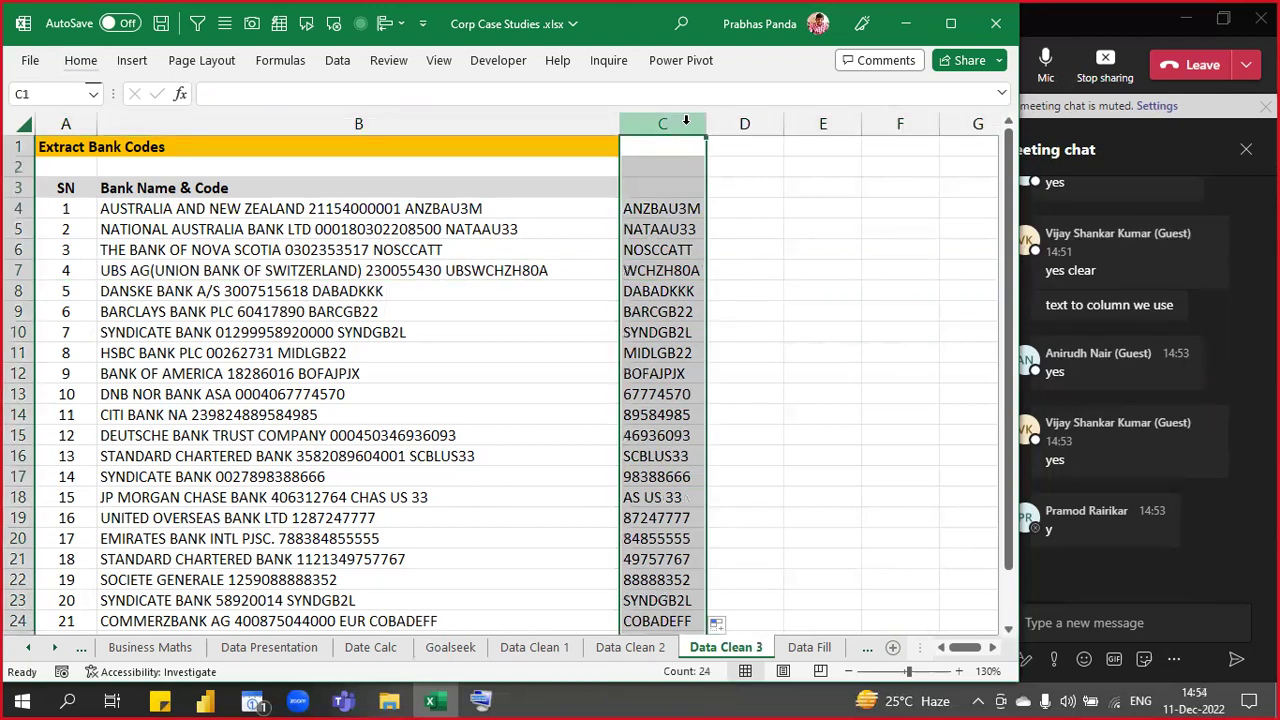
pyautogui.hotkey('ctrl', 'z')
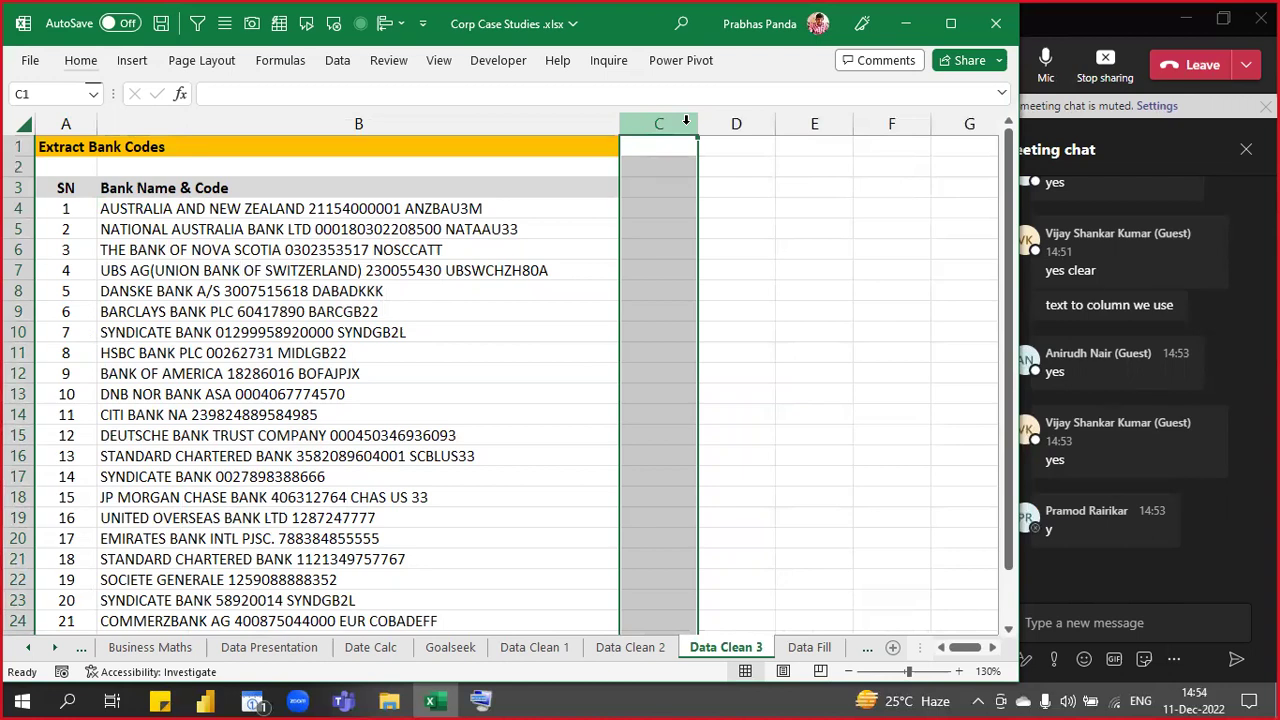
pyautogui.doubleClick(620, 121)
# - Examine the Bank Name & Code entries row by row from B4 to B11 for differences in their structure
pyautogui.moveTo(378, 212); pyautogui.dragTo(357, 520)
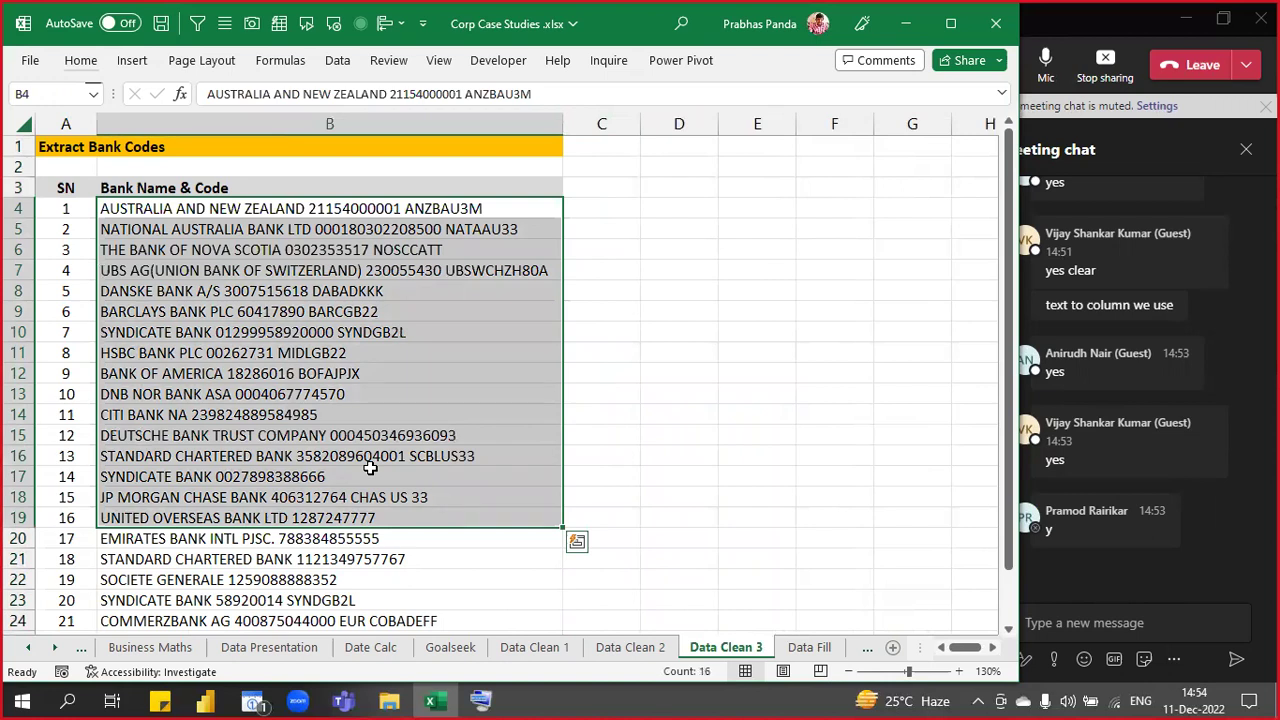
pyautogui.press('Down')
pyautogui.press('Down')
pyautogui.press('Down')
pyautogui.press('Down')
pyautogui.press('Down')
pyautogui.press('Down')
pyautogui.press('Down')
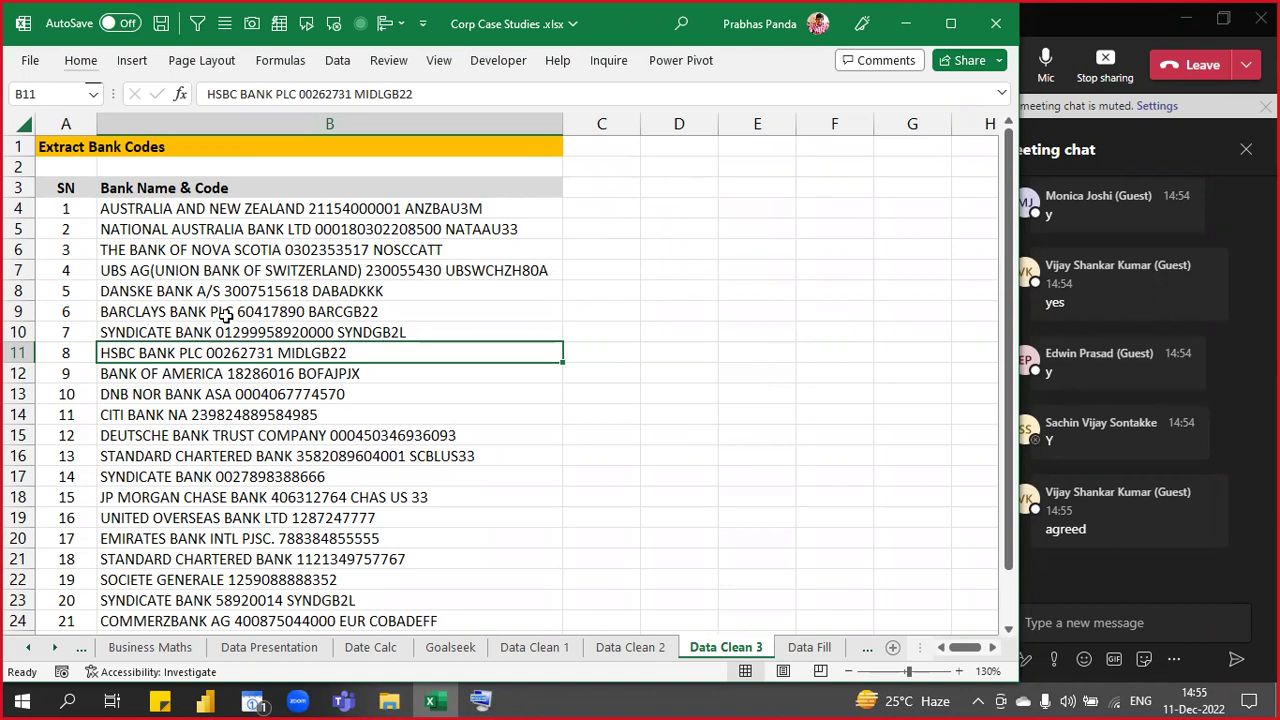
# - Draft a list of the functions IF, LEN, MID, FIND, IFERROR and SEARCH in C4 and discard it
pyautogui.keyDown('ctrl'); pyautogui.scroll(-1, 226, 314); pyautogui.keyUp('ctrl')
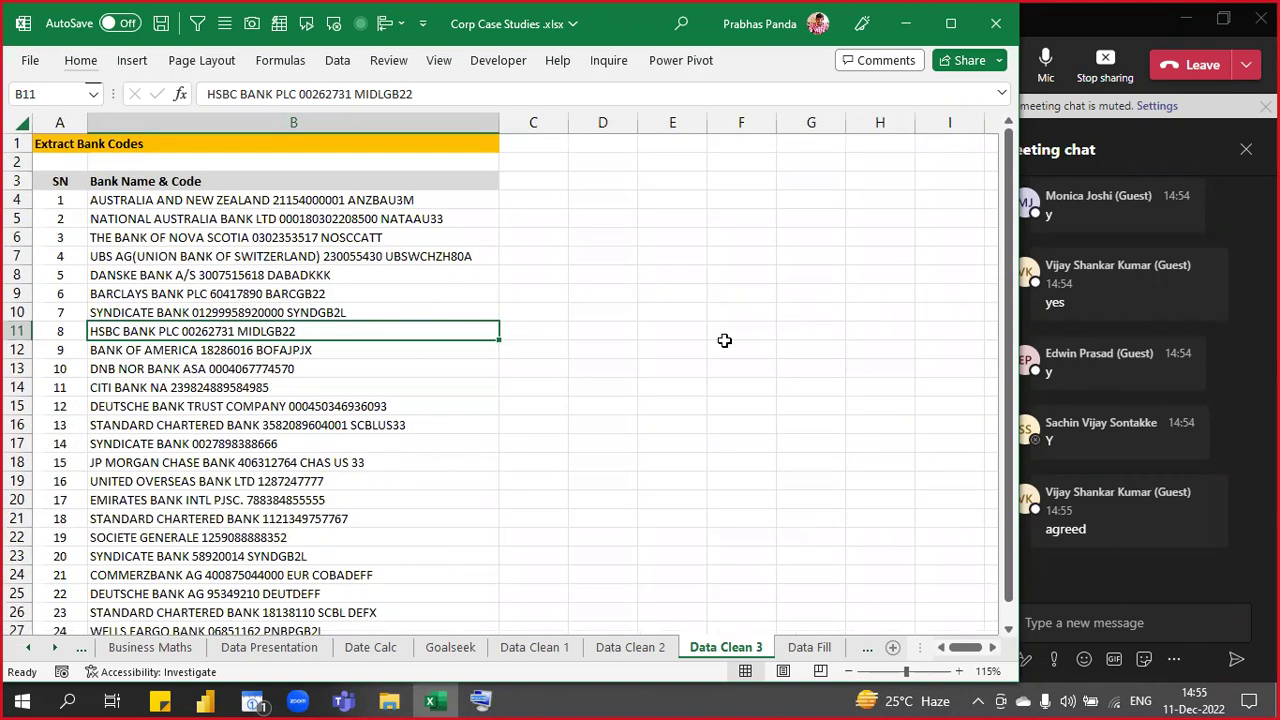
pyautogui.click(548, 203)
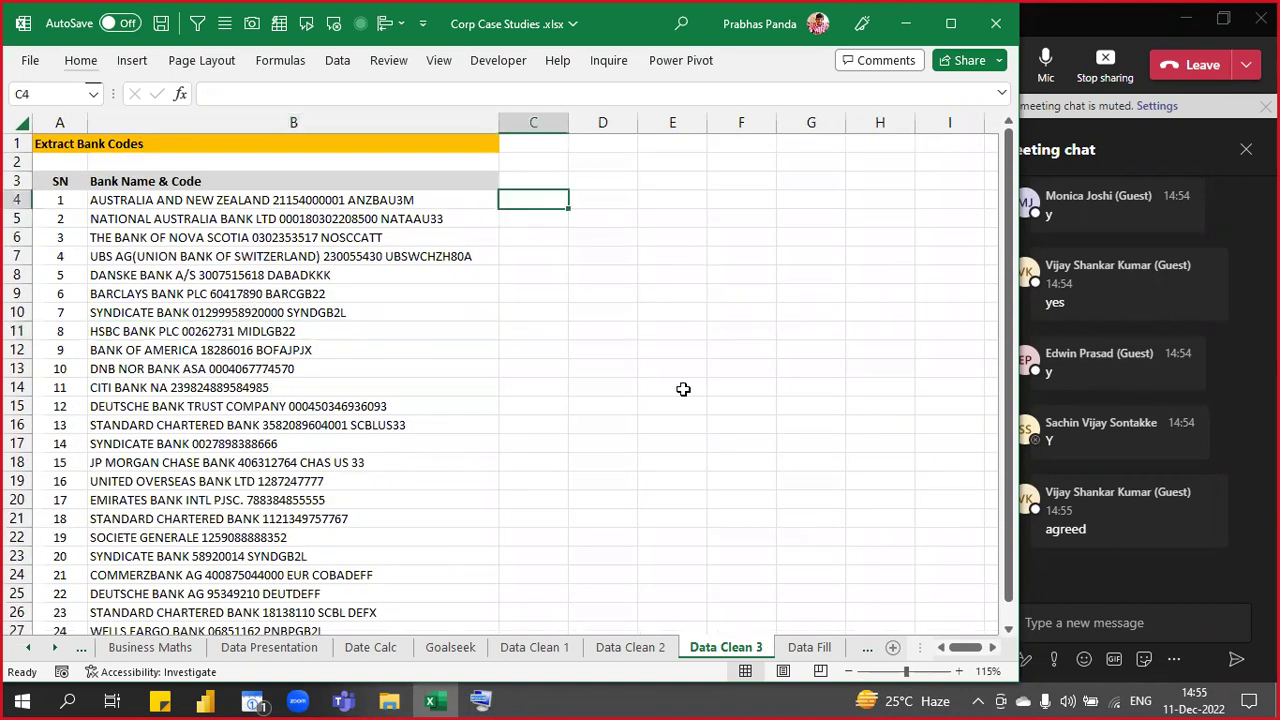
pyautogui.write('IF,')
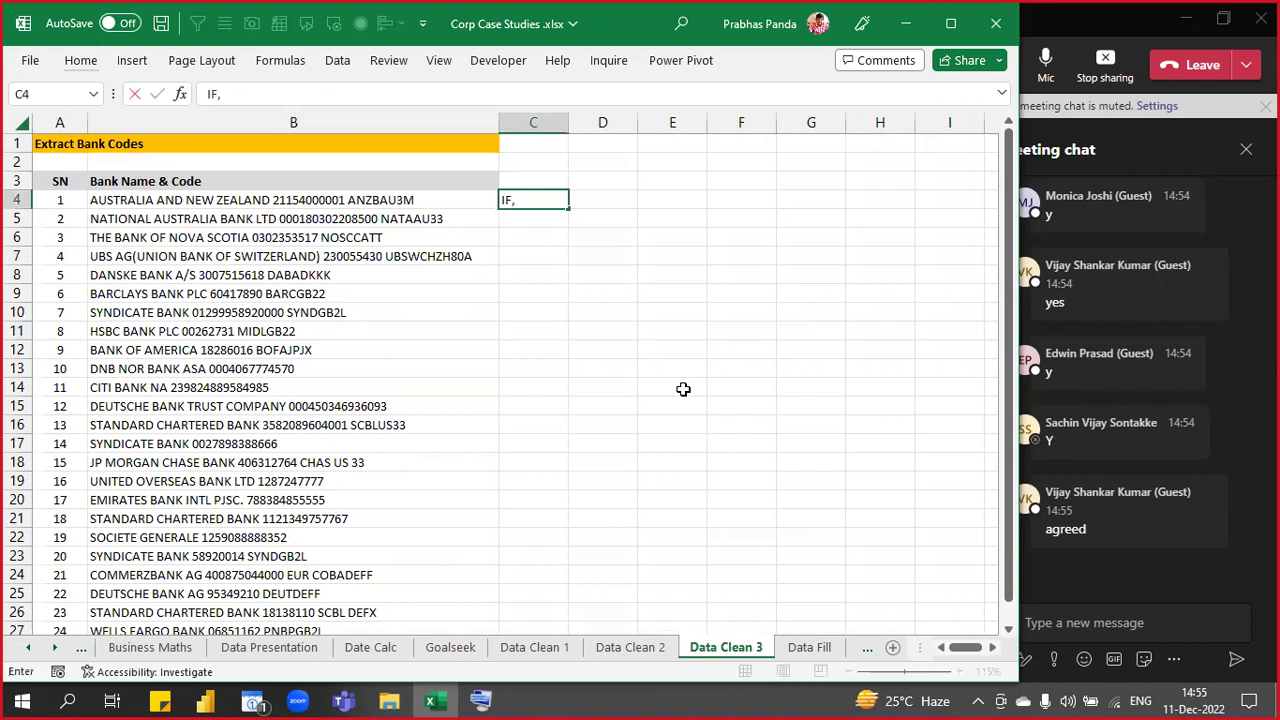
pyautogui.write('LEN,MID,FIND,')
pyautogui.write('IFERROR')
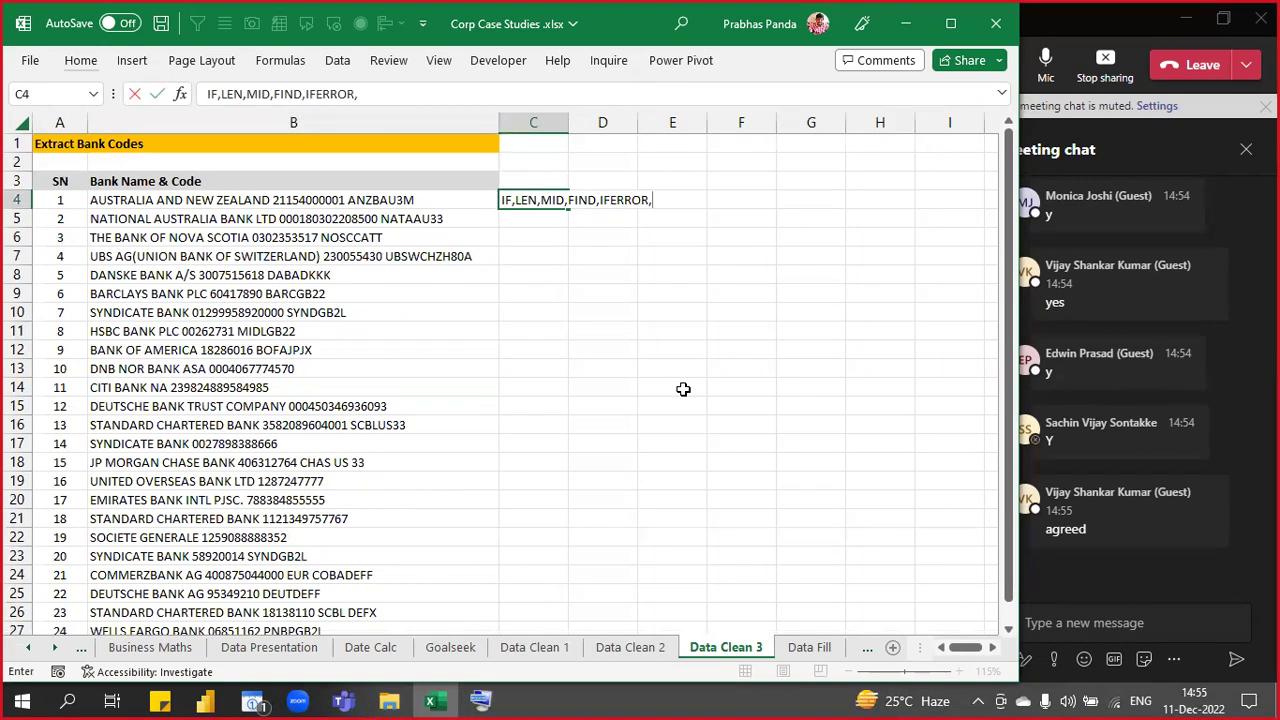
pyautogui.write(',SEARCH')
pyautogui.press('BackSpace')
pyautogui.write('}')
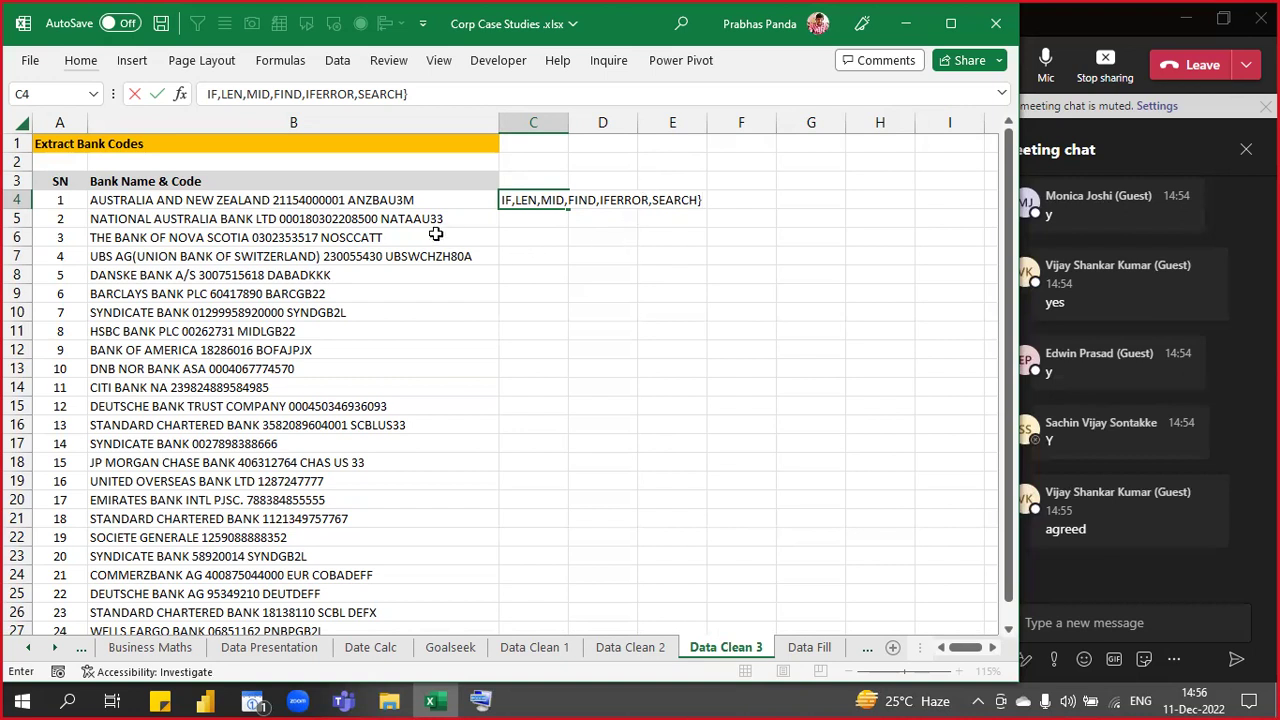
pyautogui.press('Escape')
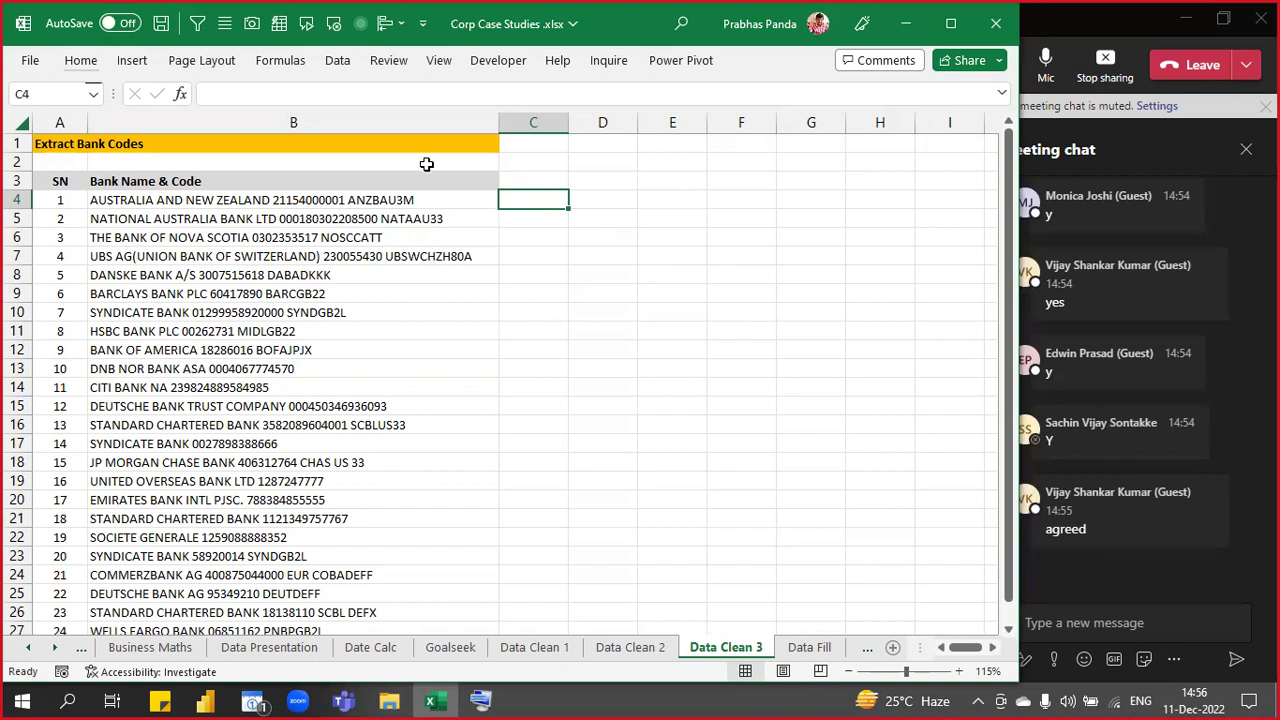
# - Highlight the bank entries in B4:B18 and narrow the selection to the range B4:C5
pyautogui.moveTo(430, 201); pyautogui.dragTo(390, 473)
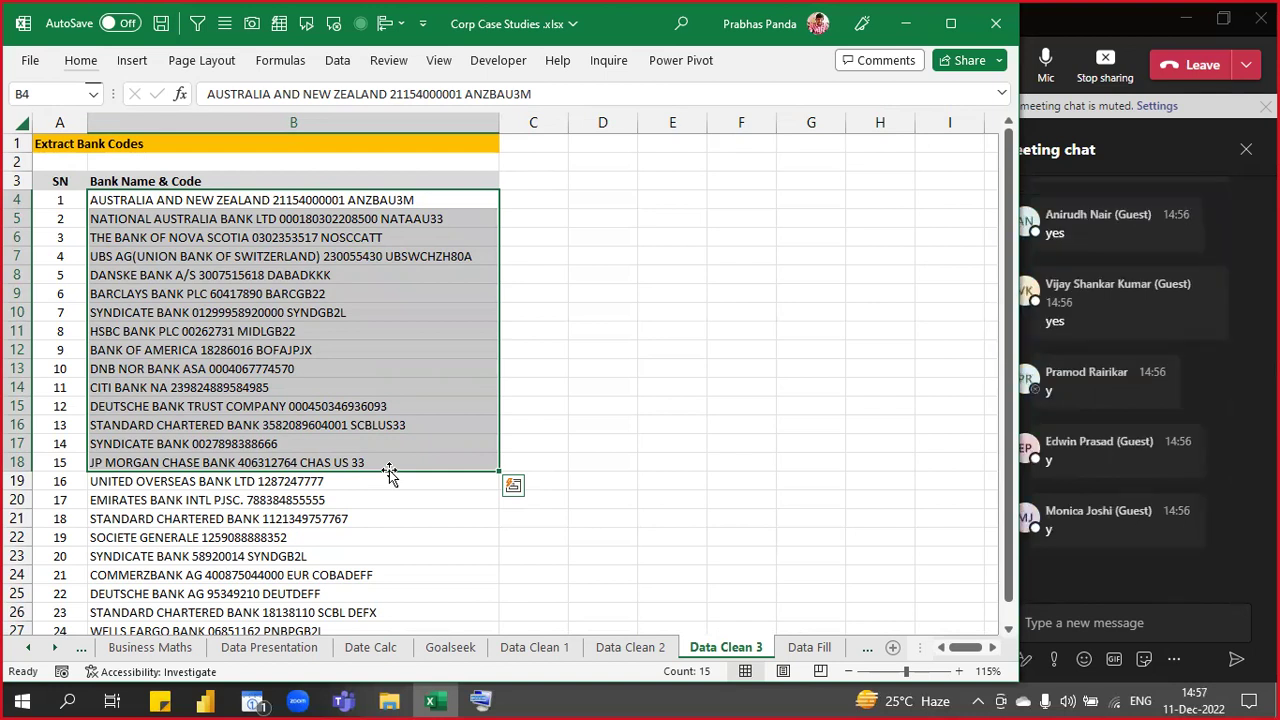
pyautogui.press('Up')
pyautogui.press('Down')
pyautogui.hotkey('shift', 'Right')
pyautogui.hotkey('shift', 'Down')
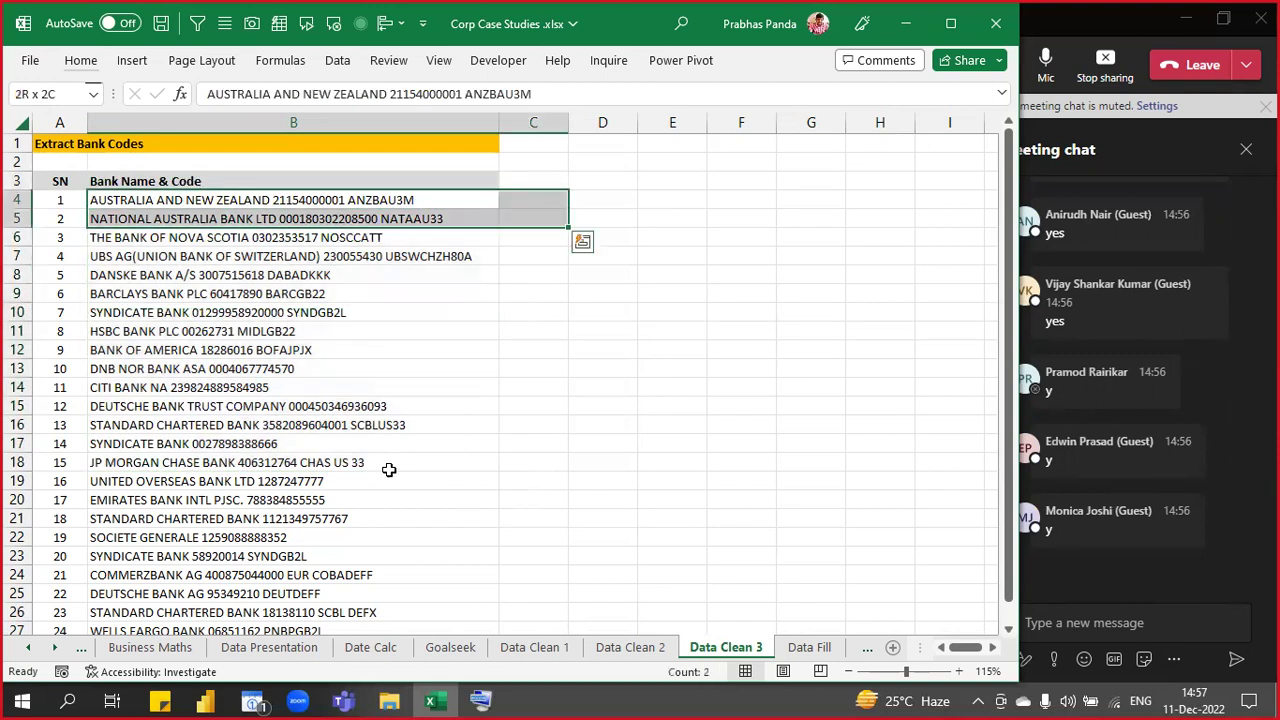
# - Highlight B4:C7 and the whole list of bank entries in B4:B27 for review, and return to B4
pyautogui.hotkey('shift', 'Down')
pyautogui.hotkey('shift', 'Down')
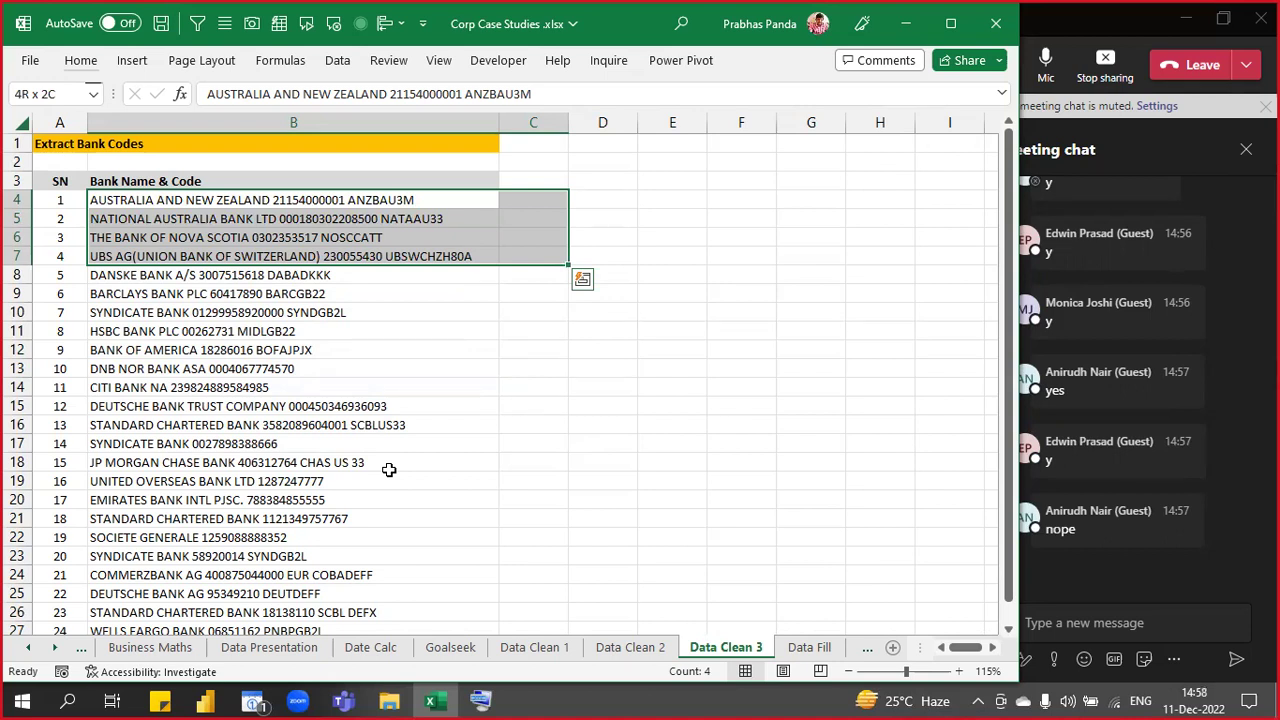
pyautogui.hotkey('ctrl', 'z')
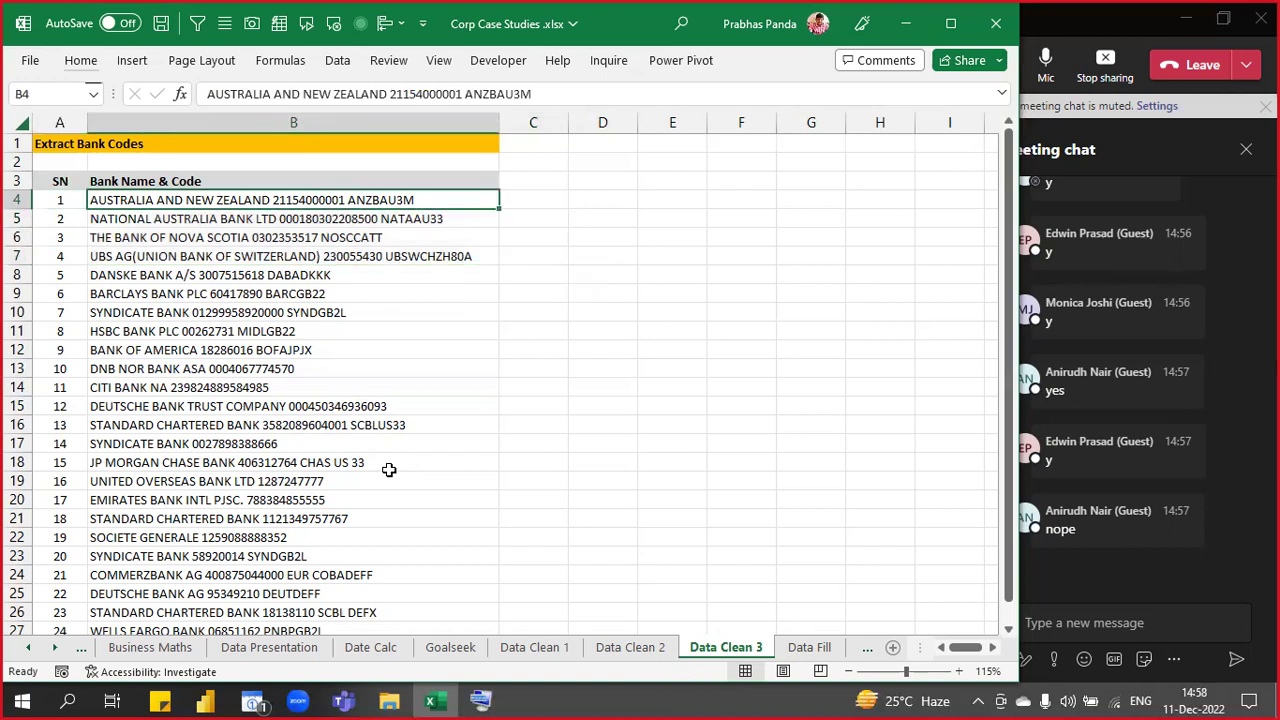
pyautogui.hotkey('ctrl', 'shift', 'Down')
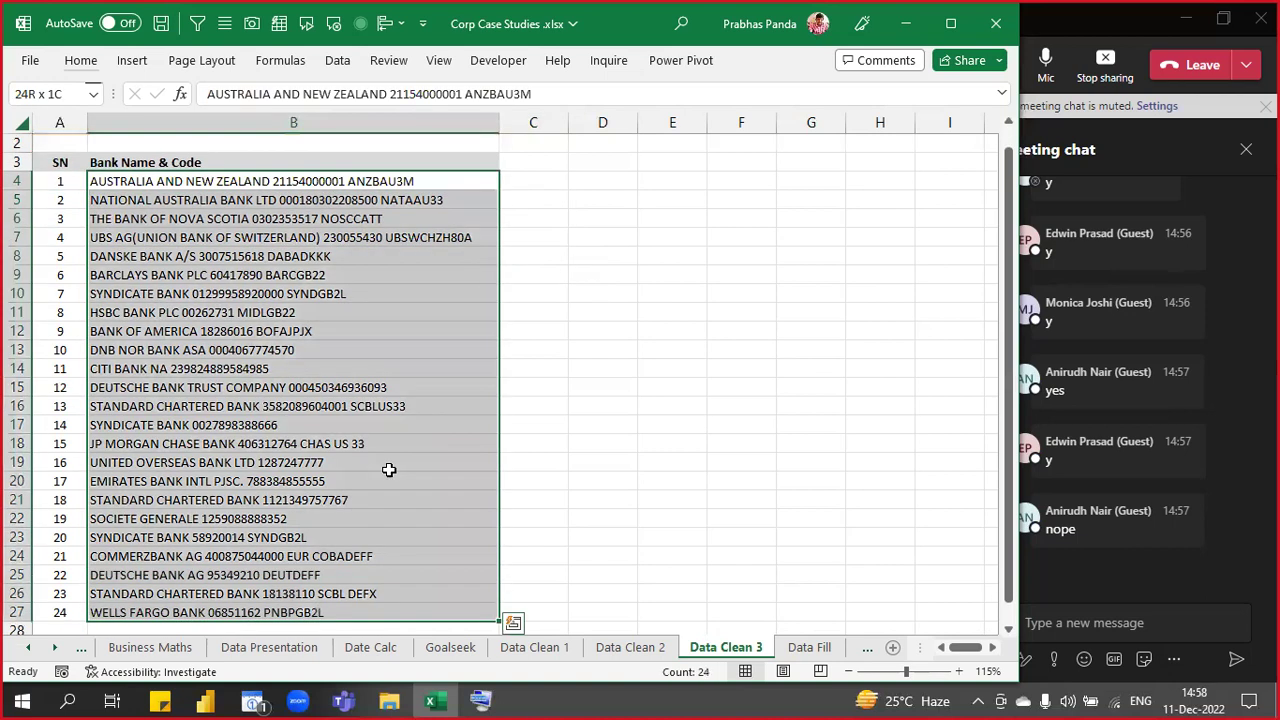
pyautogui.hotkey('ctrl', 'Up')
pyautogui.hotkey('ctrl', 'Up')
pyautogui.press('Down')
pyautogui.press('Down')
pyautogui.press('Down')
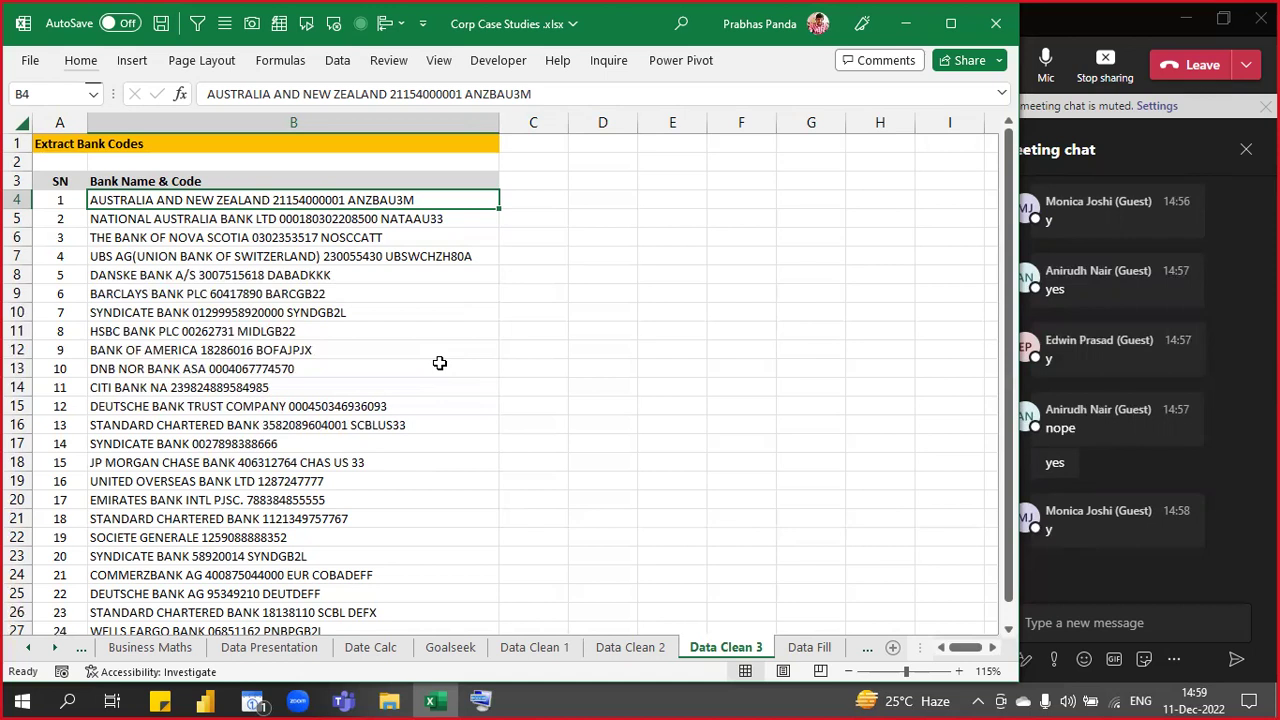
# - Copy the bank code ANZBAU3M from the end of the first bank entry in B4
pyautogui.scroll(2, 439, 362)
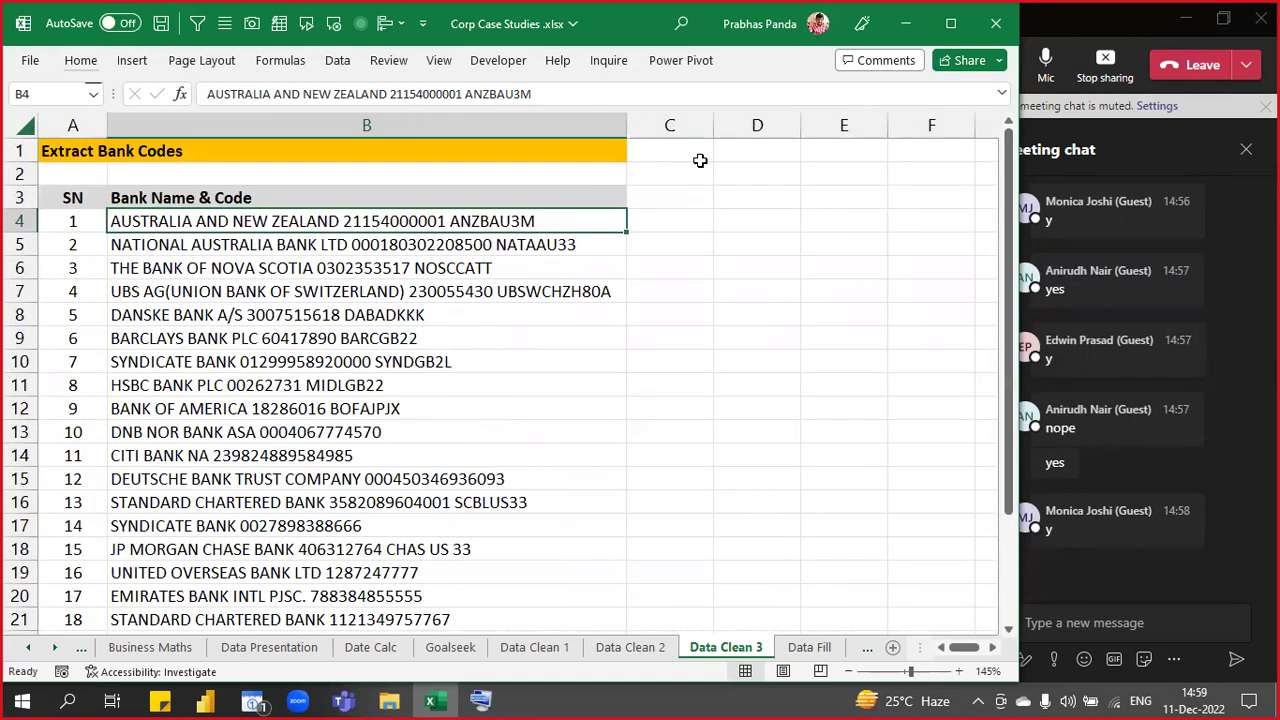
pyautogui.click(684, 125)
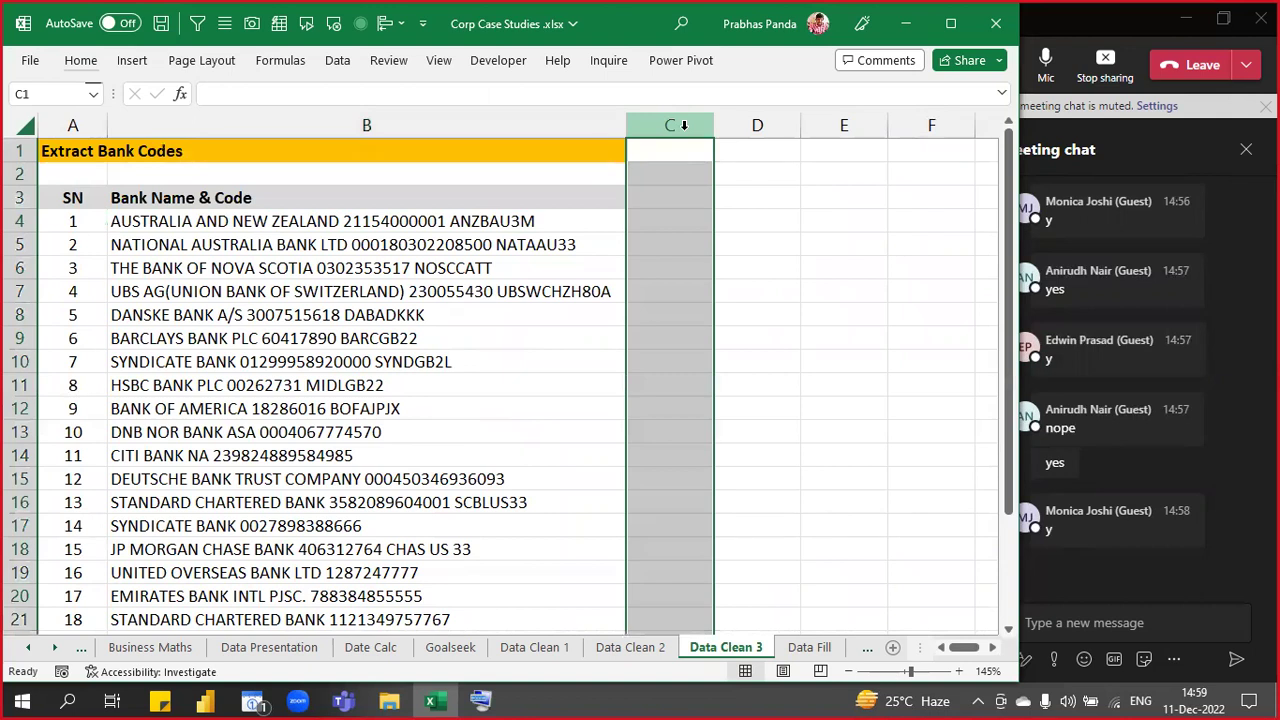
pyautogui.click(557, 222)
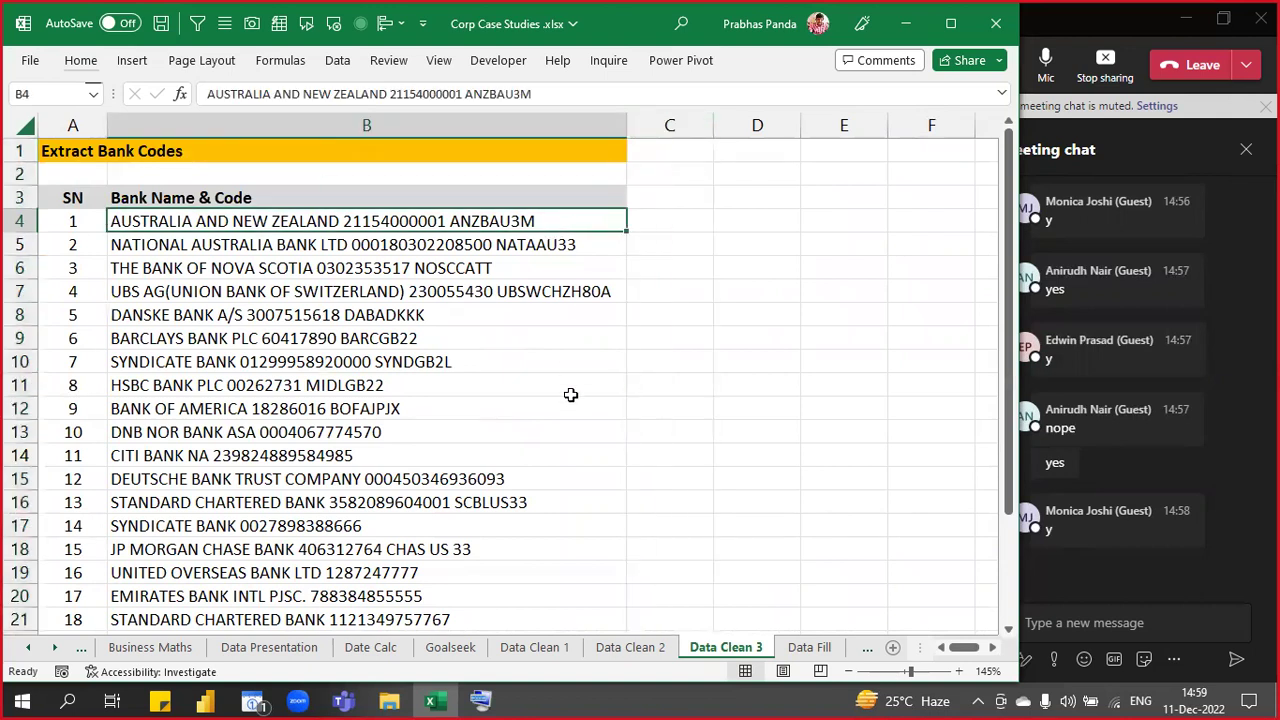
pyautogui.press('F2')
pyautogui.hotkey('shift', 'Left')
pyautogui.hotkey('shift', 'Left')
pyautogui.hotkey('shift', 'Left')
pyautogui.hotkey('shift', 'Left')
pyautogui.hotkey('shift', 'Left')
pyautogui.hotkey('shift', 'Left')
pyautogui.hotkey('shift', 'Left')
pyautogui.hotkey('shift', 'Left')
pyautogui.hotkey('ctrl', 'c')
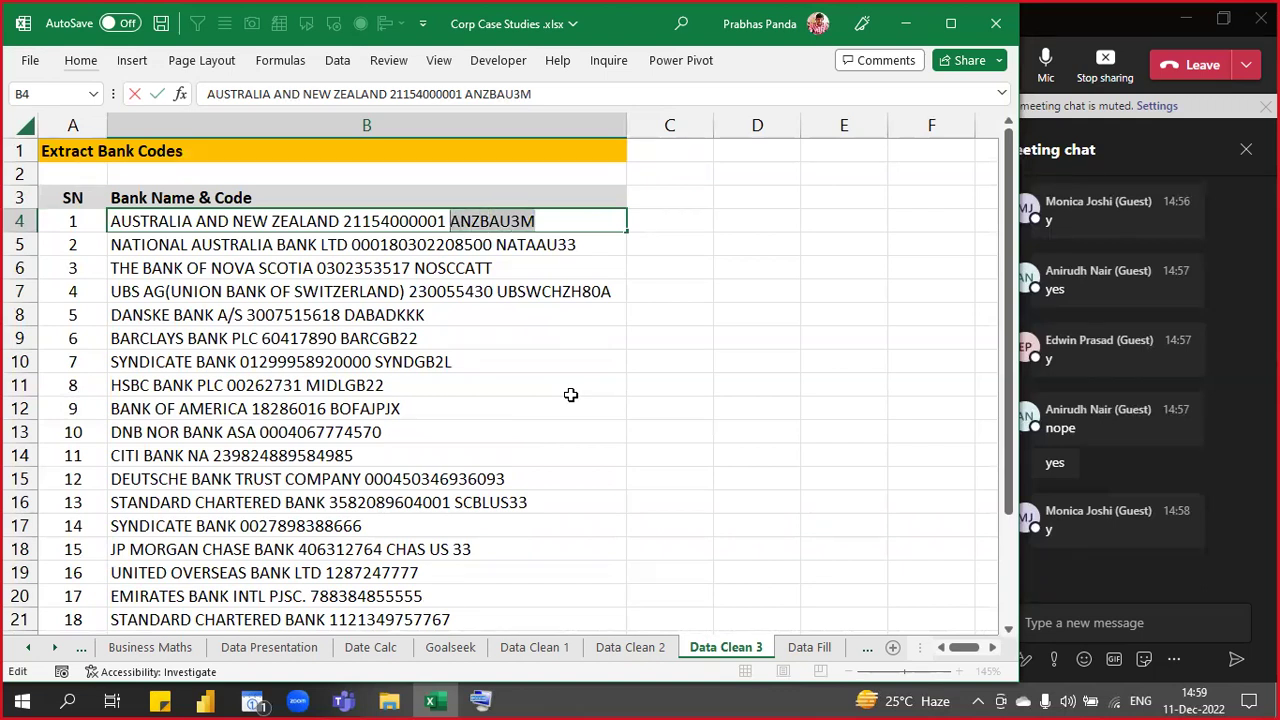
# - Paste the copied bank code into C4 and AutoFit the width of column C
pyautogui.press('Tab')
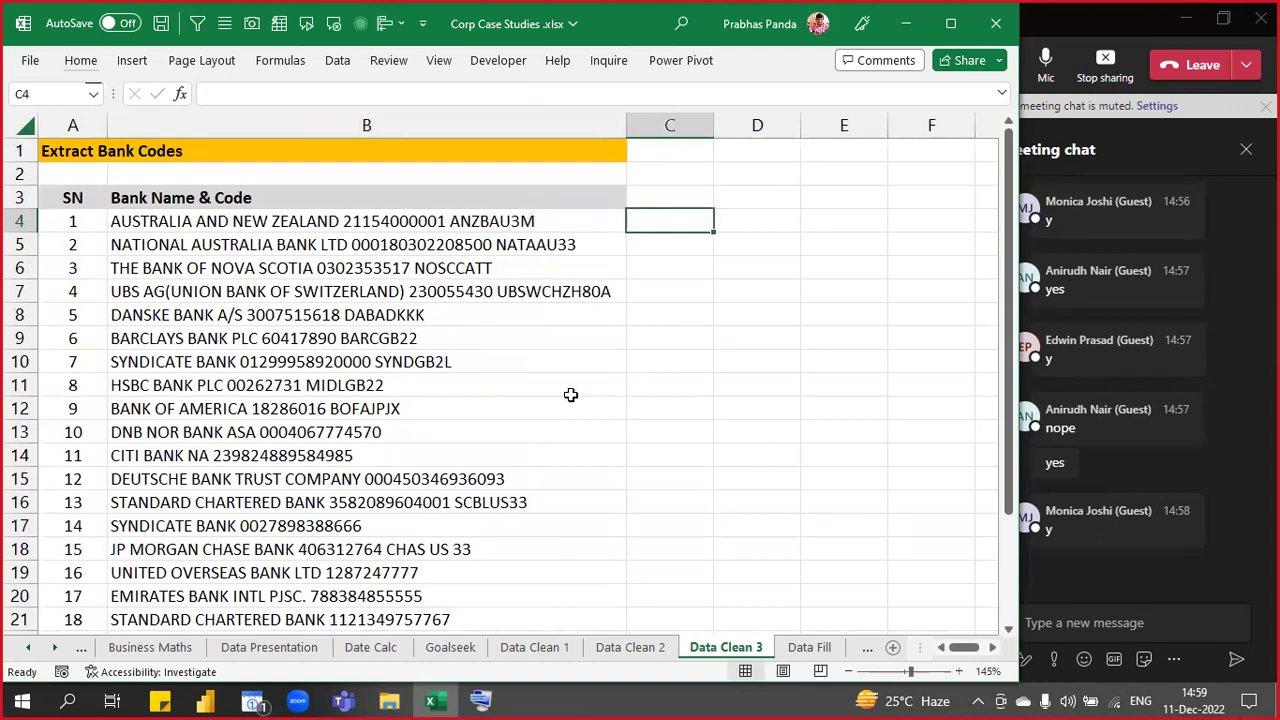
pyautogui.hotkey('ctrl', 'v')
pyautogui.hotkey('alt', 'h')
pyautogui.press('o')
pyautogui.press('i')
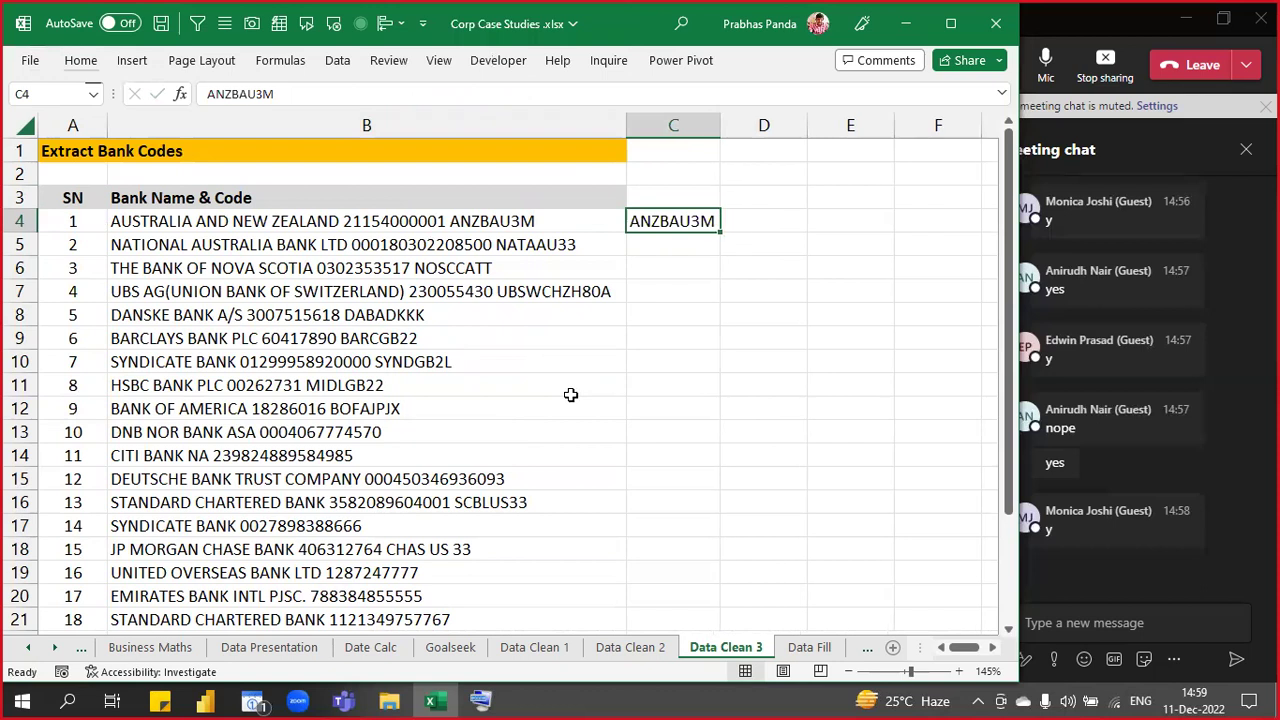
# - Flash Fill the codes down column C from the example in C4 and AutoFit the column to the results
pyautogui.hotkey('ctrl', 'e')
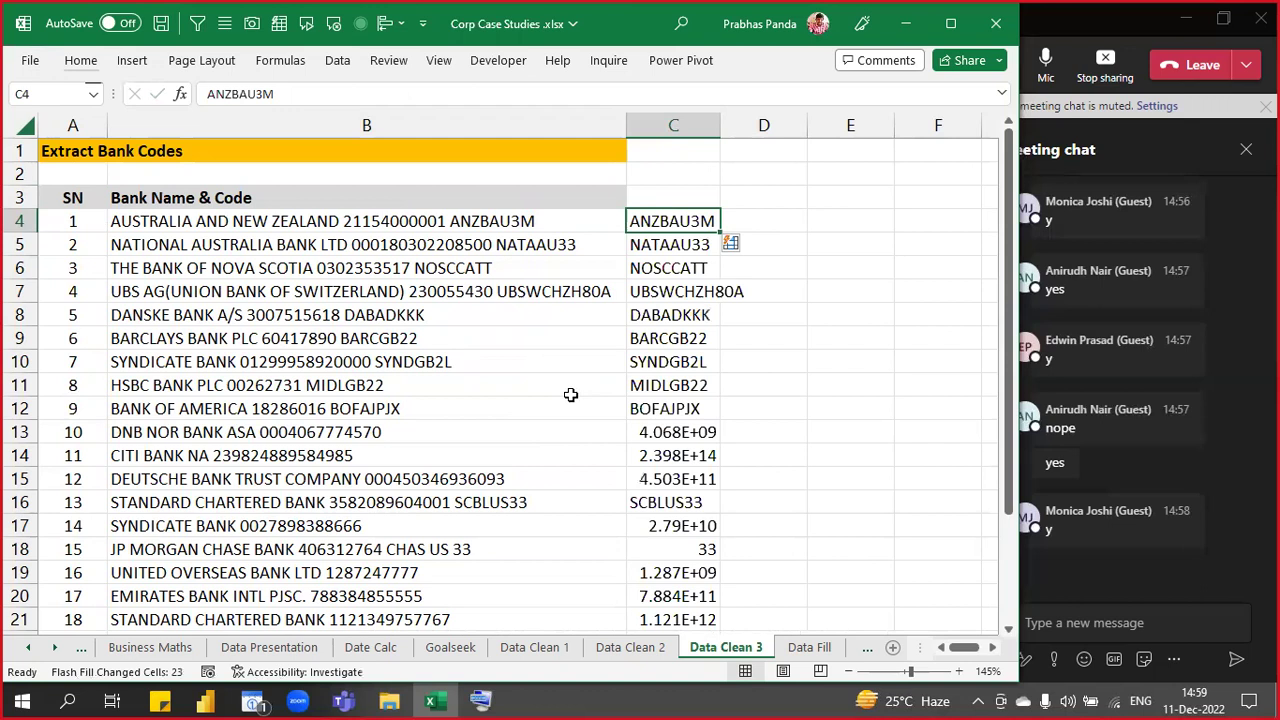
pyautogui.hotkey('ctrl', 'shift', 'Down')
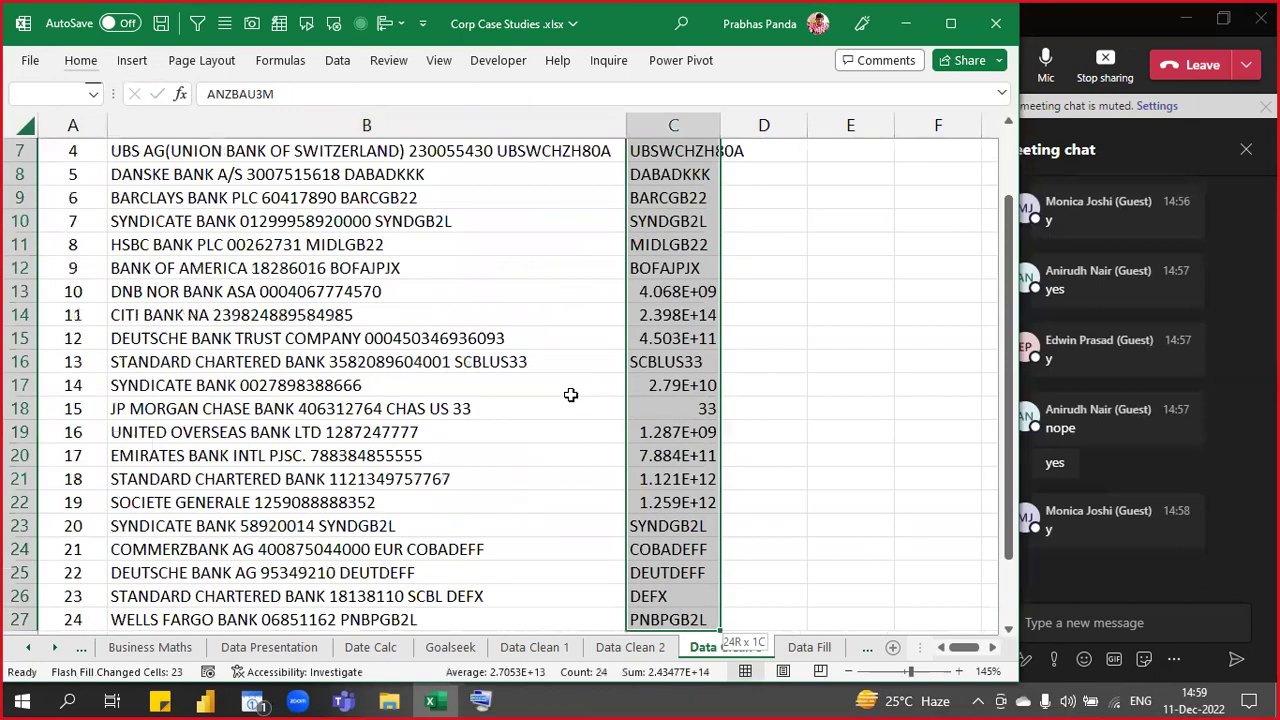
pyautogui.hotkey('alt', 'h')
pyautogui.press('o')
pyautogui.press('i')
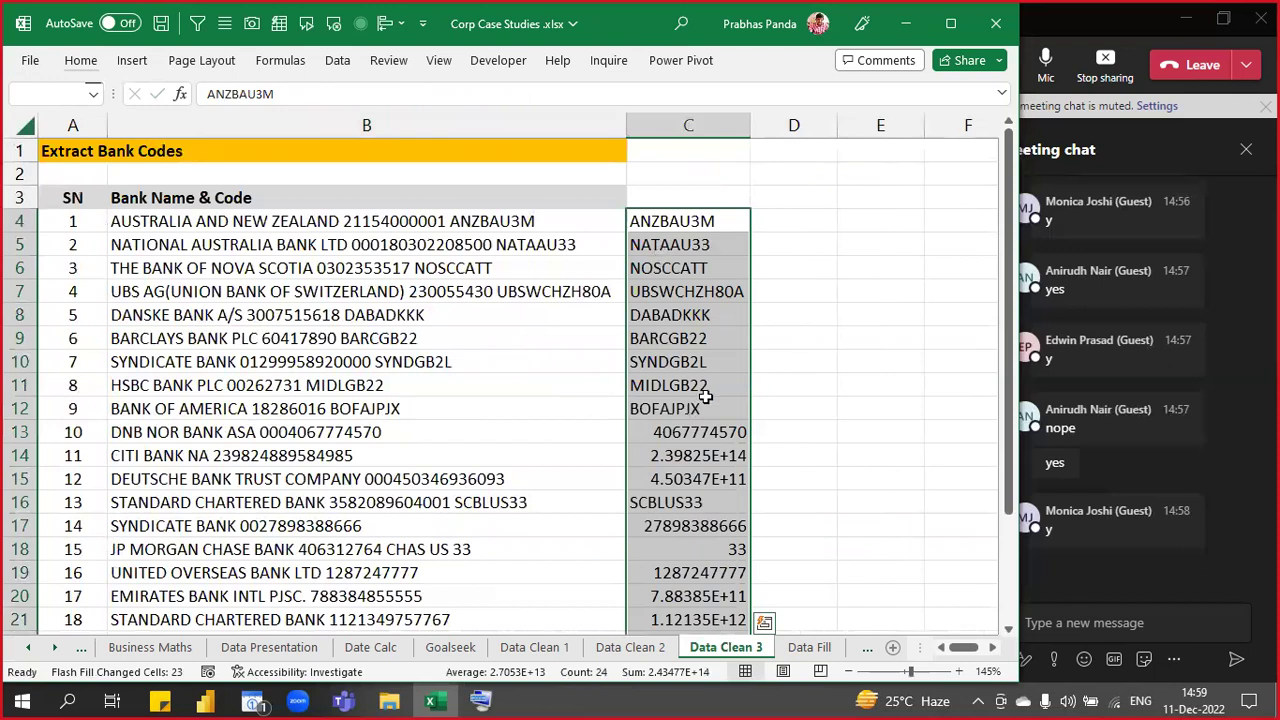
pyautogui.scroll(-5, 705, 397)
pyautogui.scroll(5, 700, 400)
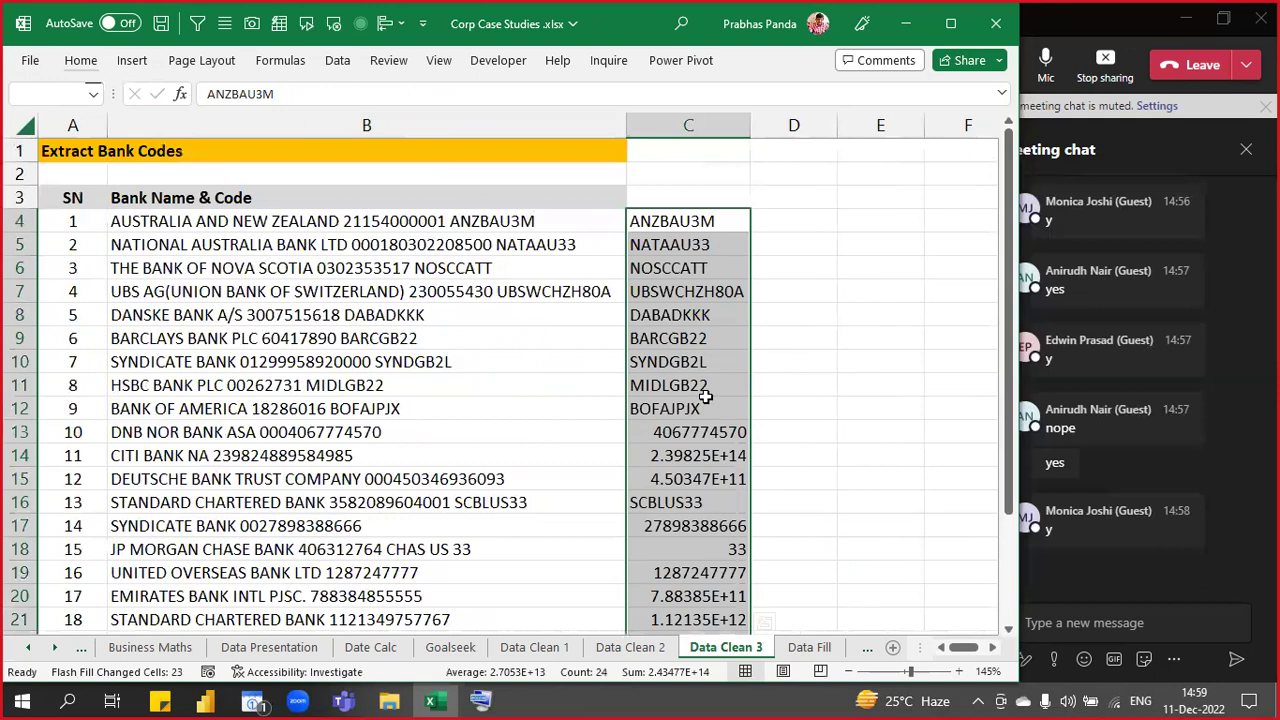
# - Add the note "CTRL+E : FLASH FILL" in C1 and AutoFit column C to it
pyautogui.click(671, 152)
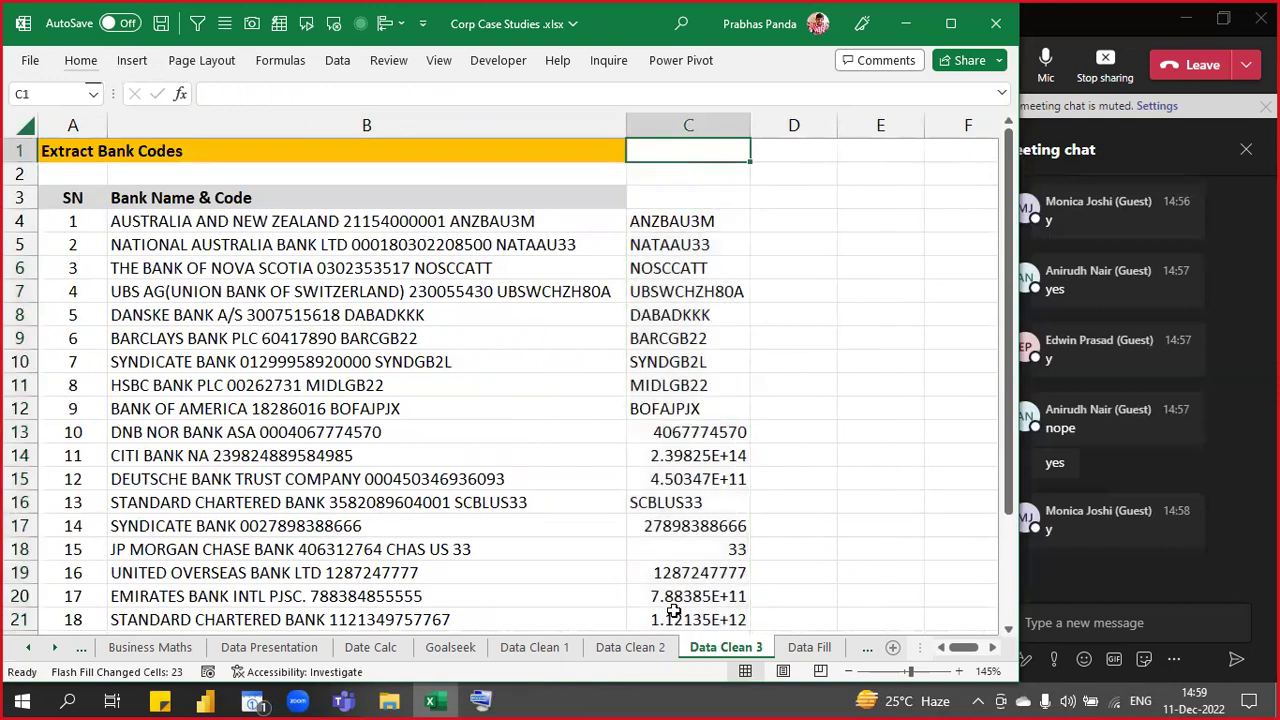
pyautogui.write('CTRL+E :')
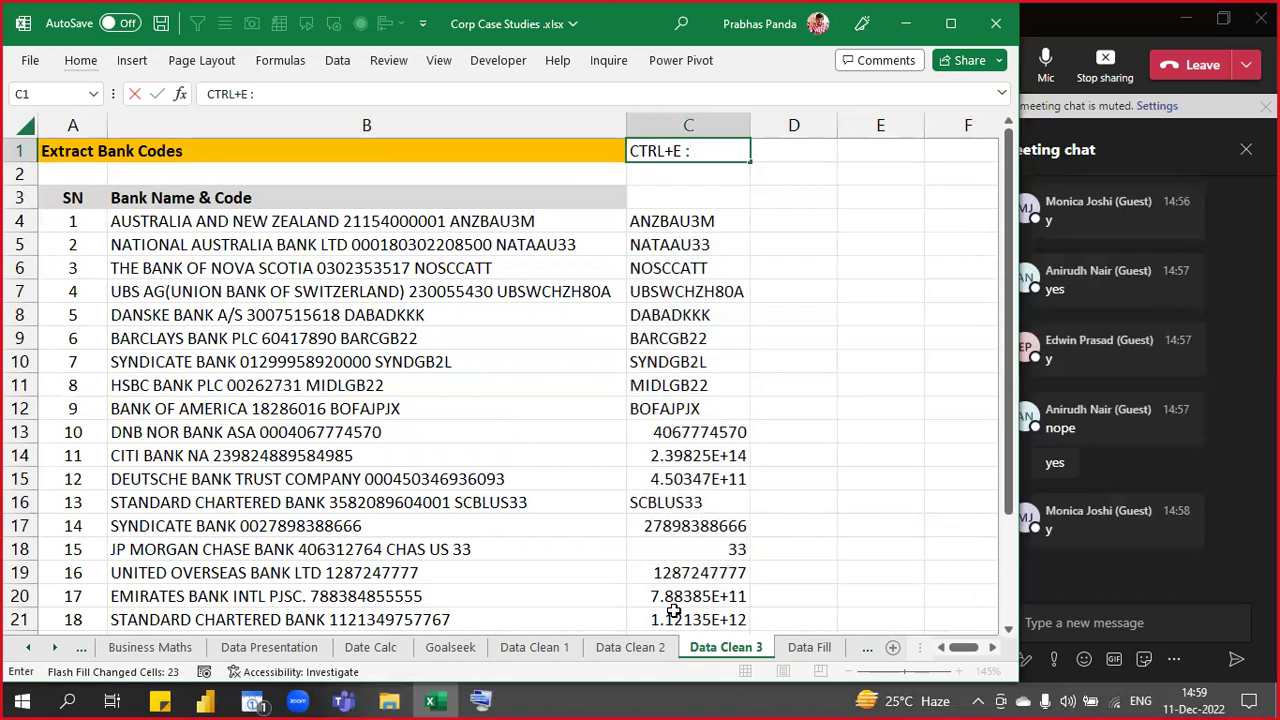
pyautogui.write(' FLASH FILL')
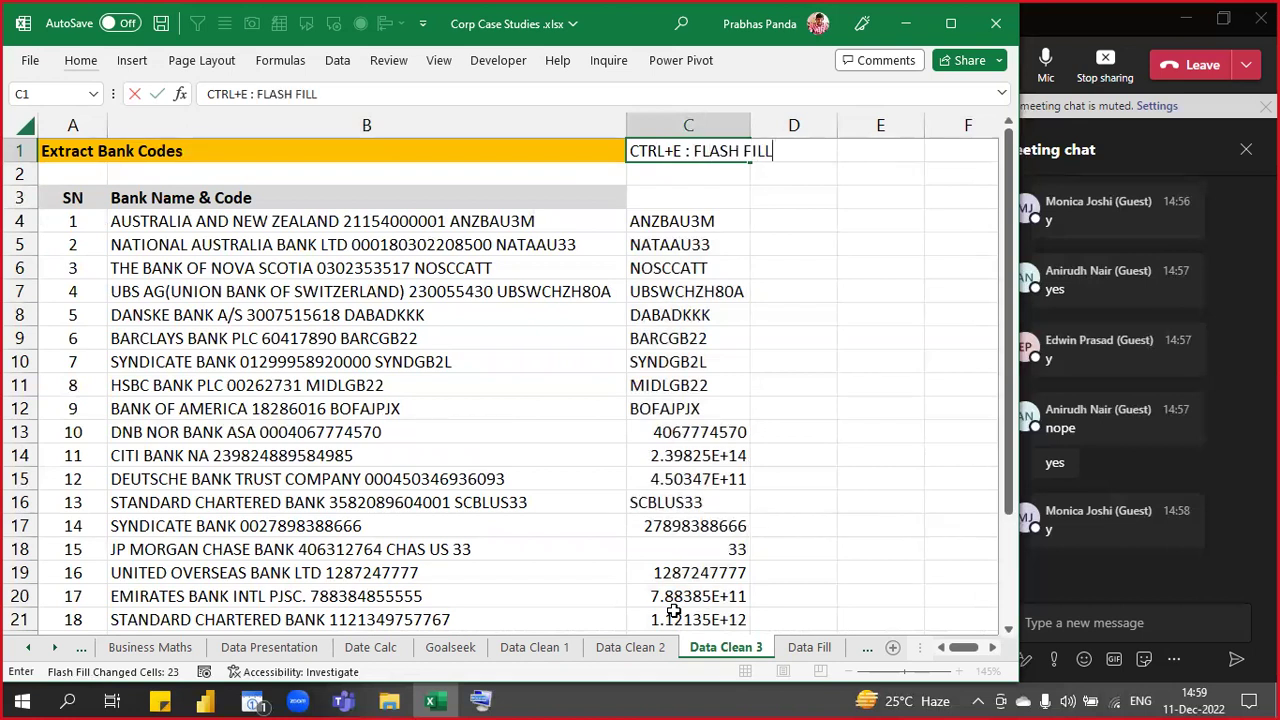
pyautogui.press('Tab')
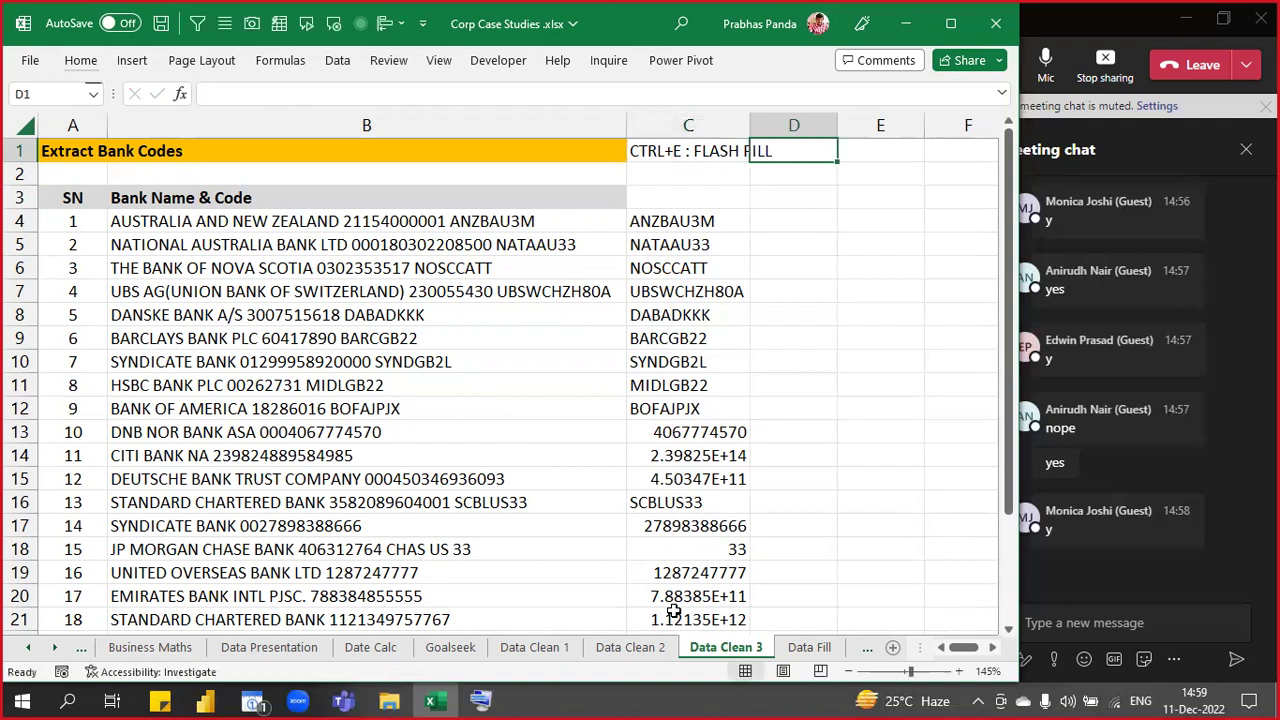
pyautogui.press('Left')
pyautogui.hotkey('alt', 'h')
pyautogui.press('o')
pyautogui.press('i')
pyautogui.press('Right')
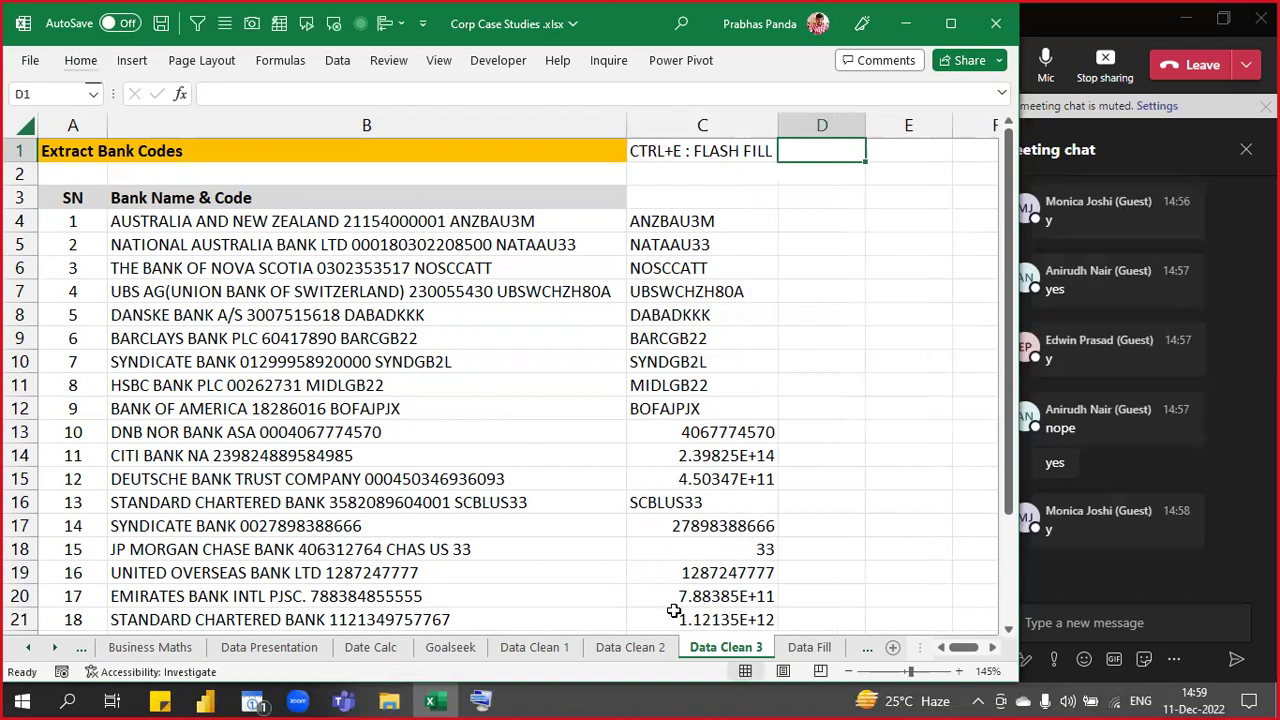
# - Enter the version note "2013 & Above" in D1 and make the note in C1 bold
pyautogui.write('2013')
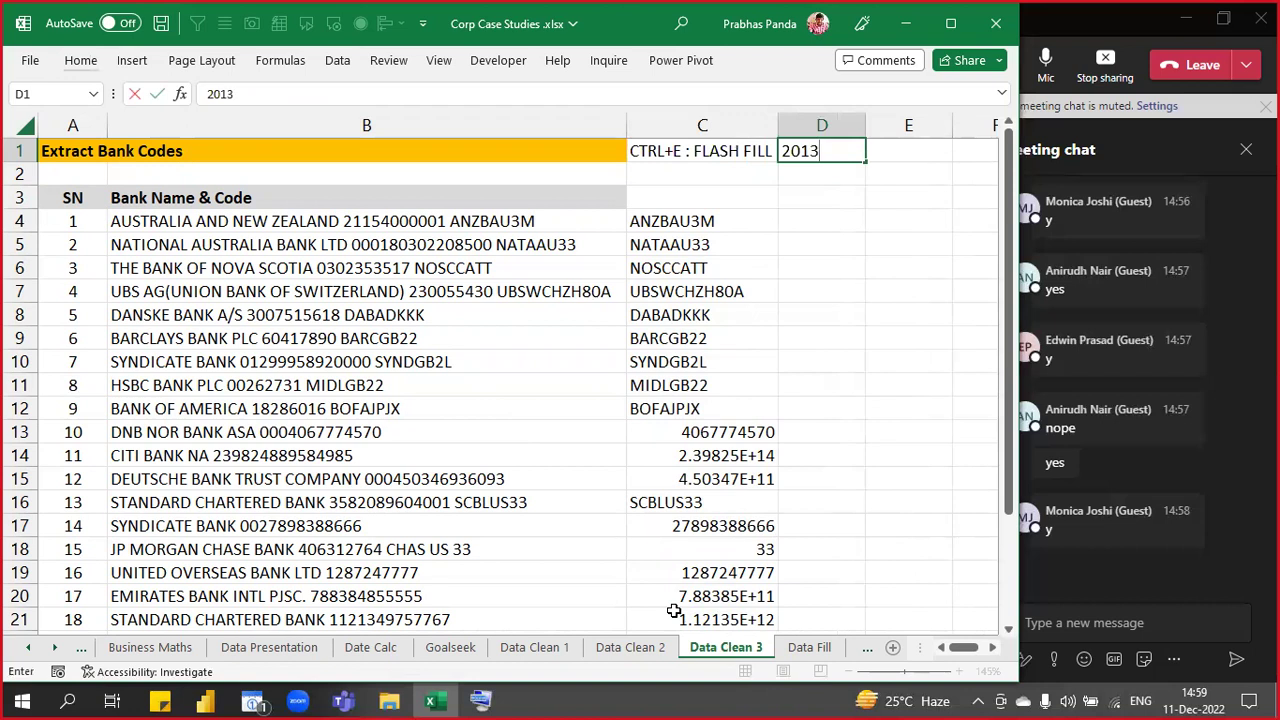
pyautogui.write(' & Above')
pyautogui.press('Return')
pyautogui.press('Up')
pyautogui.press('Left')
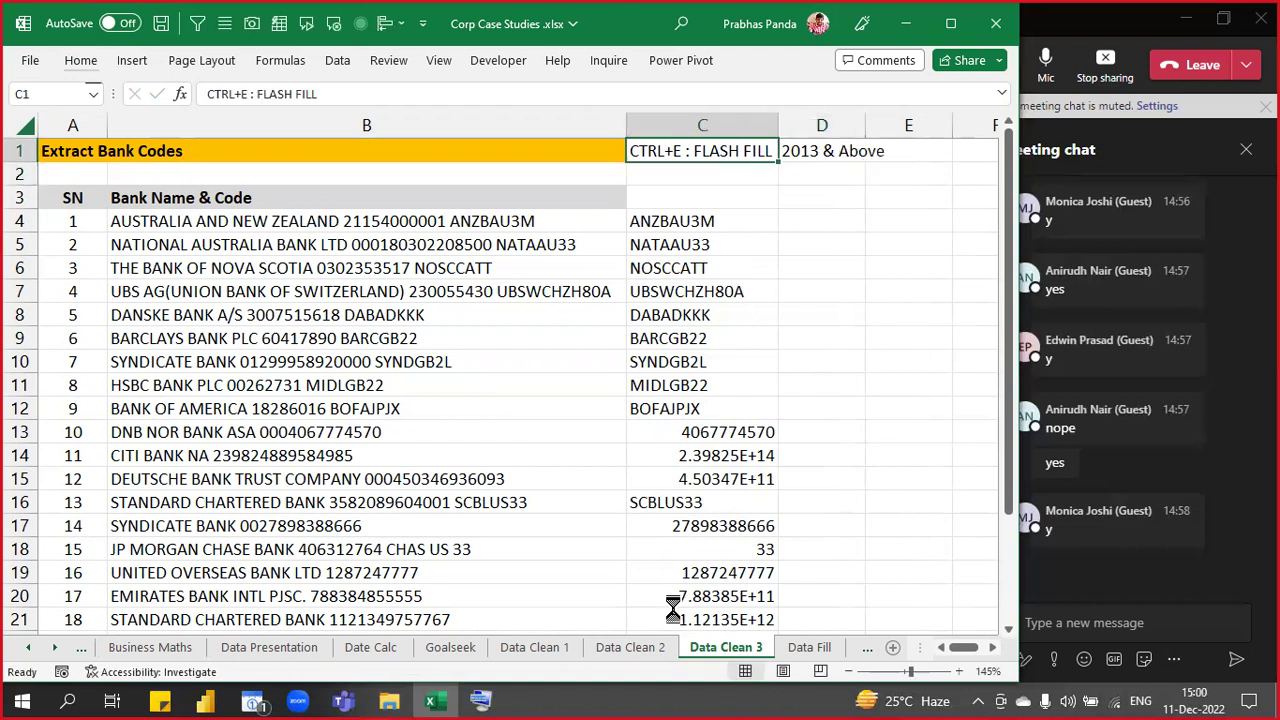
pyautogui.hotkey('ctrl', 'b')
pyautogui.press('Down')
pyautogui.press('Down')
pyautogui.press('Down')
pyautogui.press('Down')
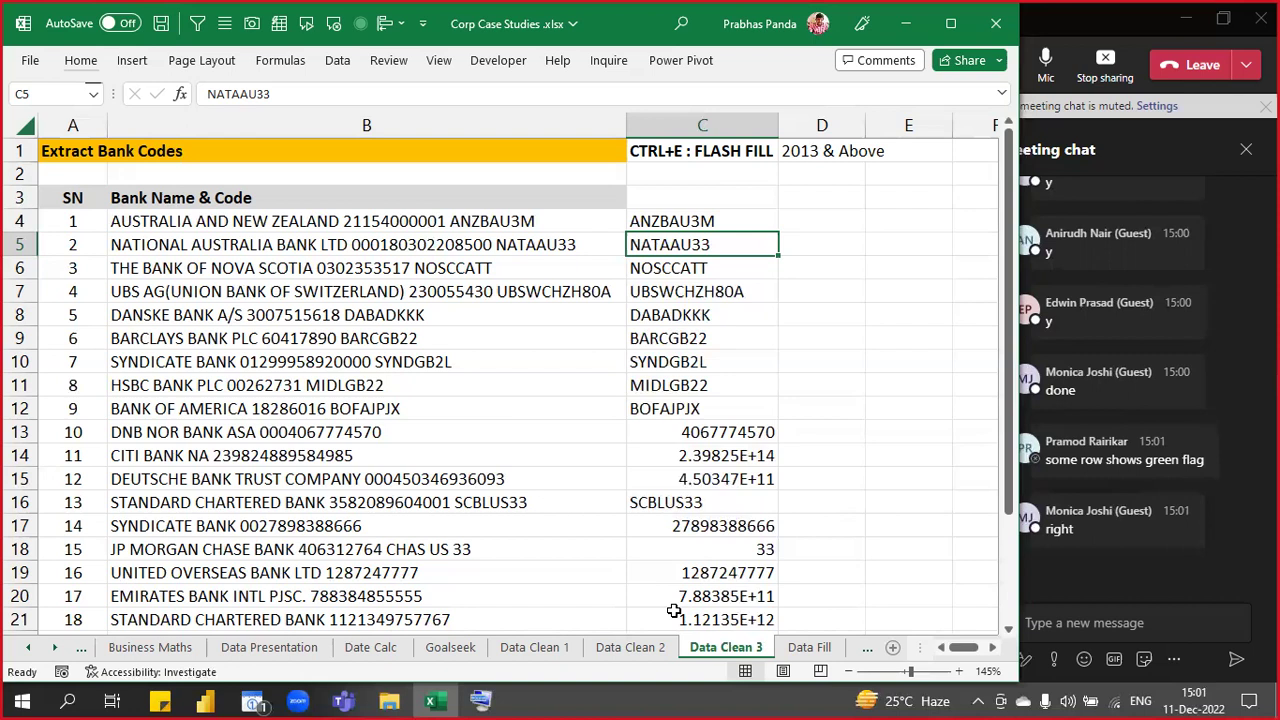
# - Undo the notes in row 1, the Flash Fill and the pasted code in column C
pyautogui.hotkey('ctrl', 'z')
pyautogui.hotkey('ctrl', 'z')
pyautogui.hotkey('ctrl', 'z')
pyautogui.hotkey('ctrl', 'z')
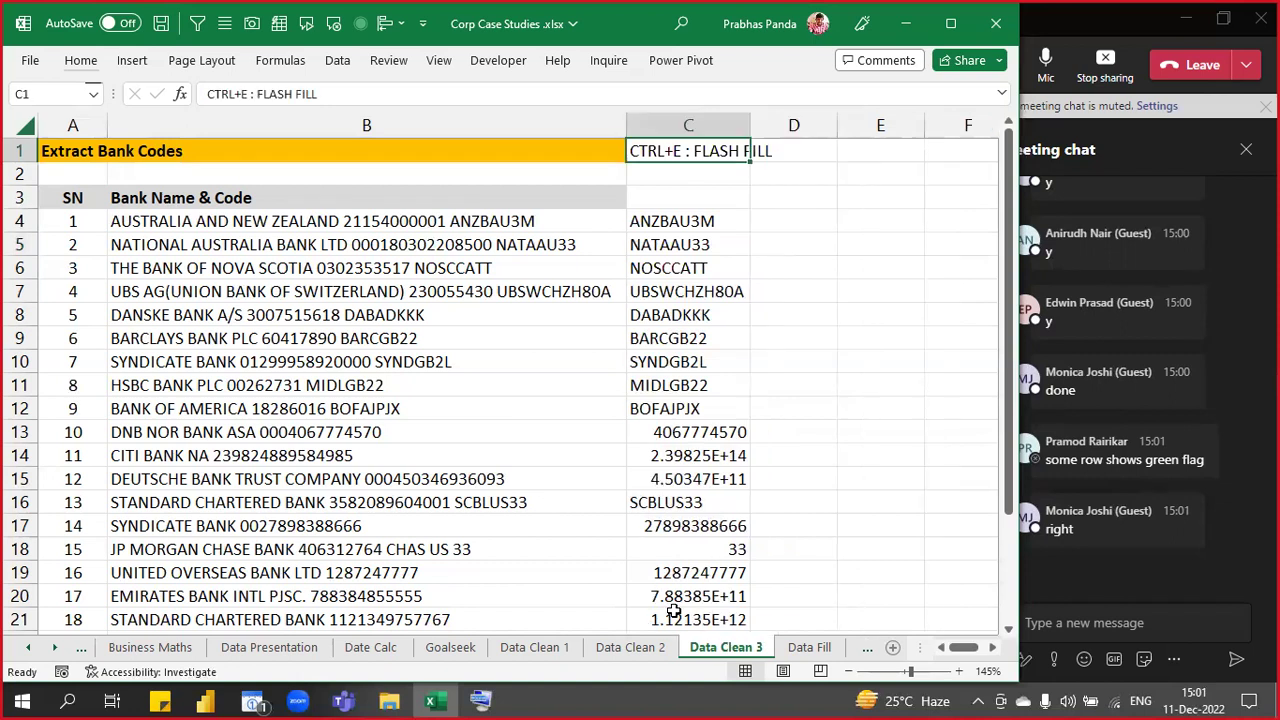
pyautogui.hotkey('ctrl', 'z')
pyautogui.hotkey('ctrl', 'z')
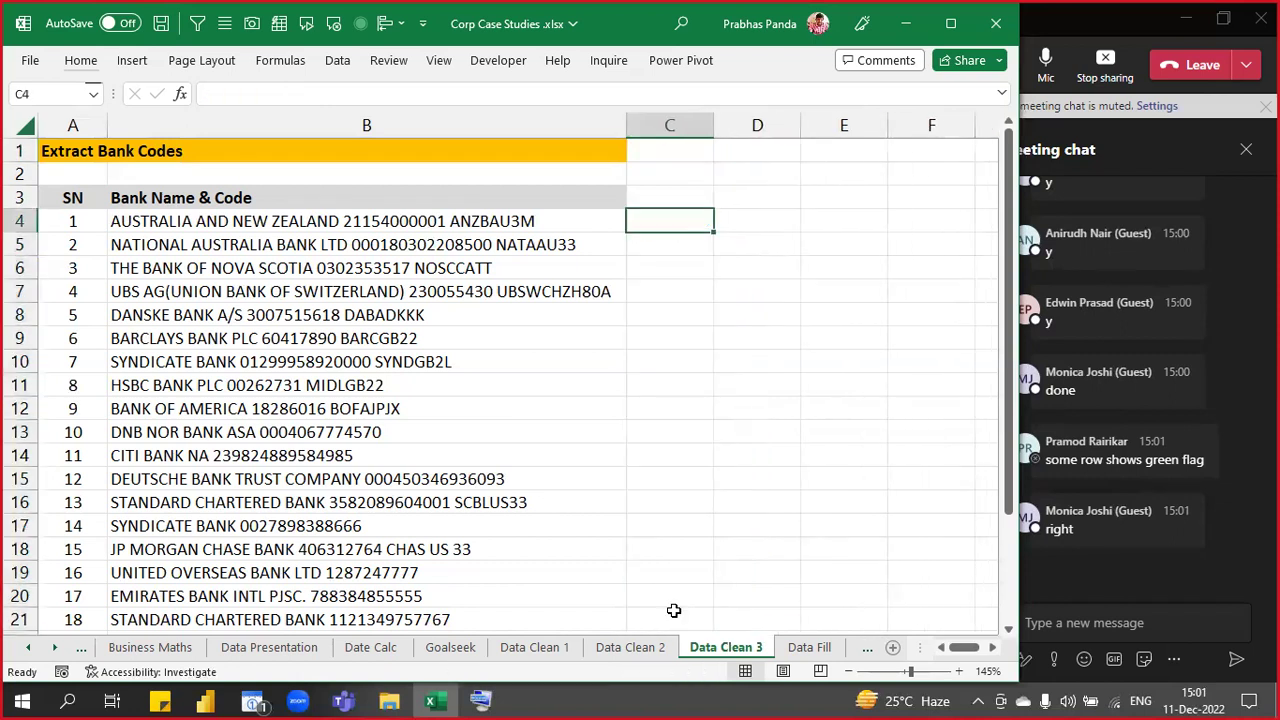
# - Undo the earlier extraction and width changes made to column C, back to its wide text-formatted layout
pyautogui.scroll(-1, 674, 610)
pyautogui.scroll(-1, 674, 610)
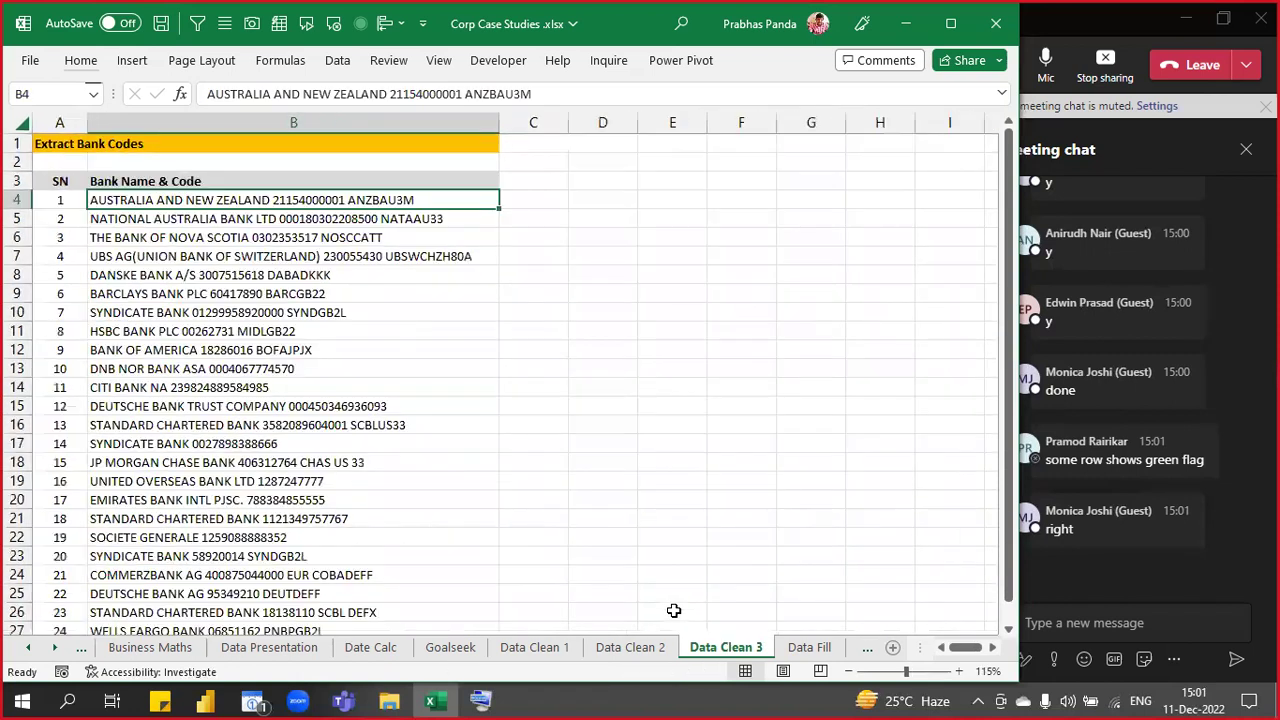
pyautogui.scroll(1, 674, 610)
pyautogui.hotkey('ctrl', 'z')
pyautogui.hotkey('ctrl', 'z')
pyautogui.hotkey('ctrl', 'y')
pyautogui.hotkey('ctrl', 'y')
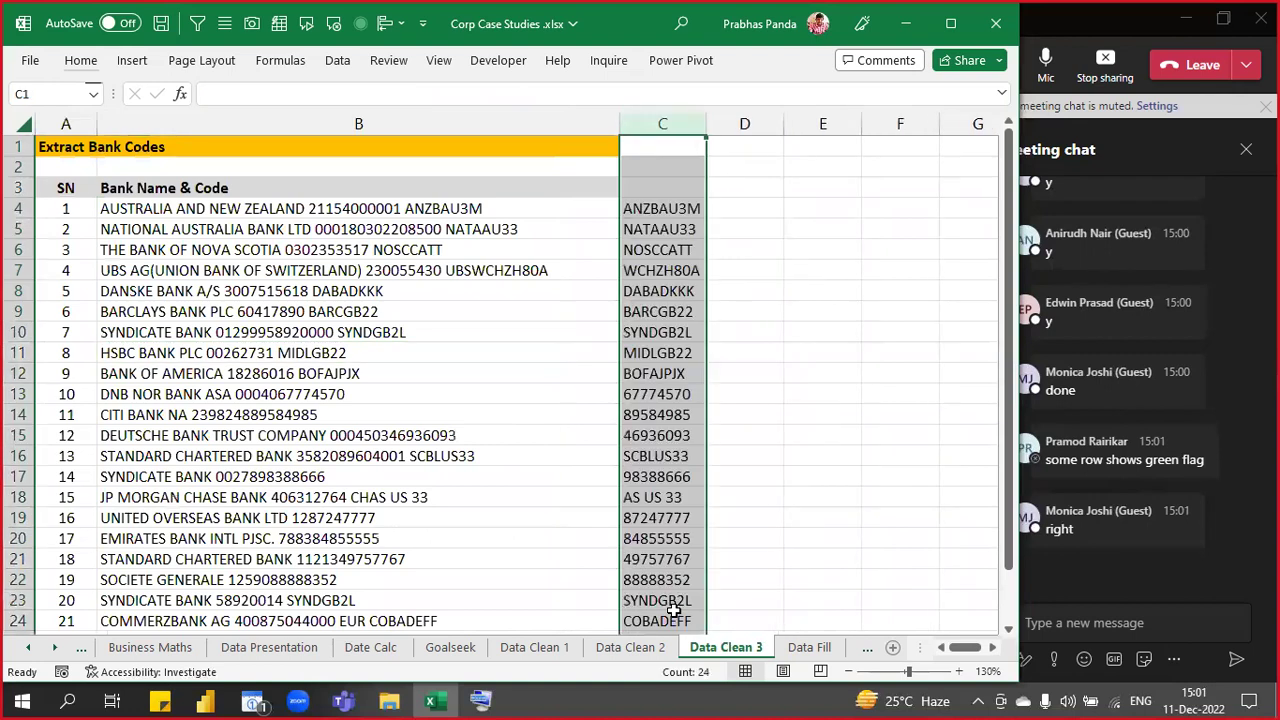
pyautogui.hotkey('ctrl', 'z')
pyautogui.hotkey('ctrl', 'z')
pyautogui.hotkey('ctrl', 'z')
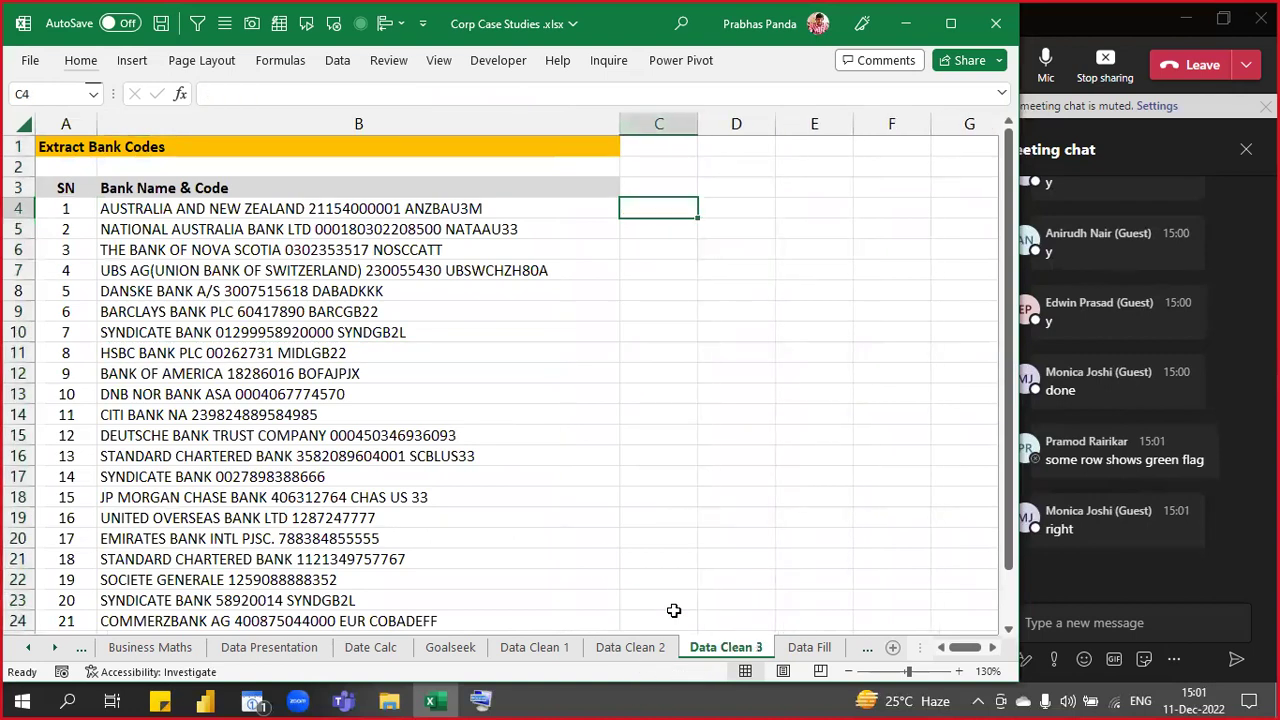
pyautogui.hotkey('ctrl', 'z')
pyautogui.hotkey('ctrl', 'z')
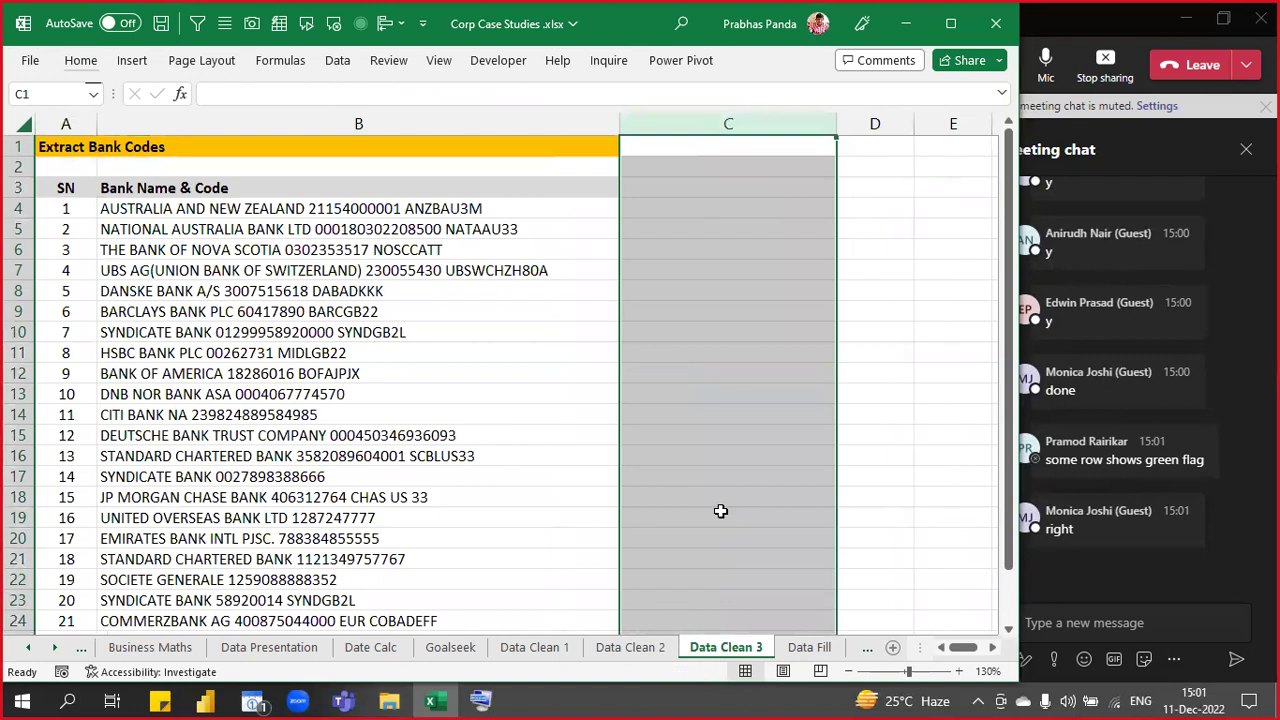
# - Copy the eight-character code ANZBAU3M from the end of the B4 entry
pyautogui.press('Left')
pyautogui.press('Down')
pyautogui.press('Down')
pyautogui.press('Down')
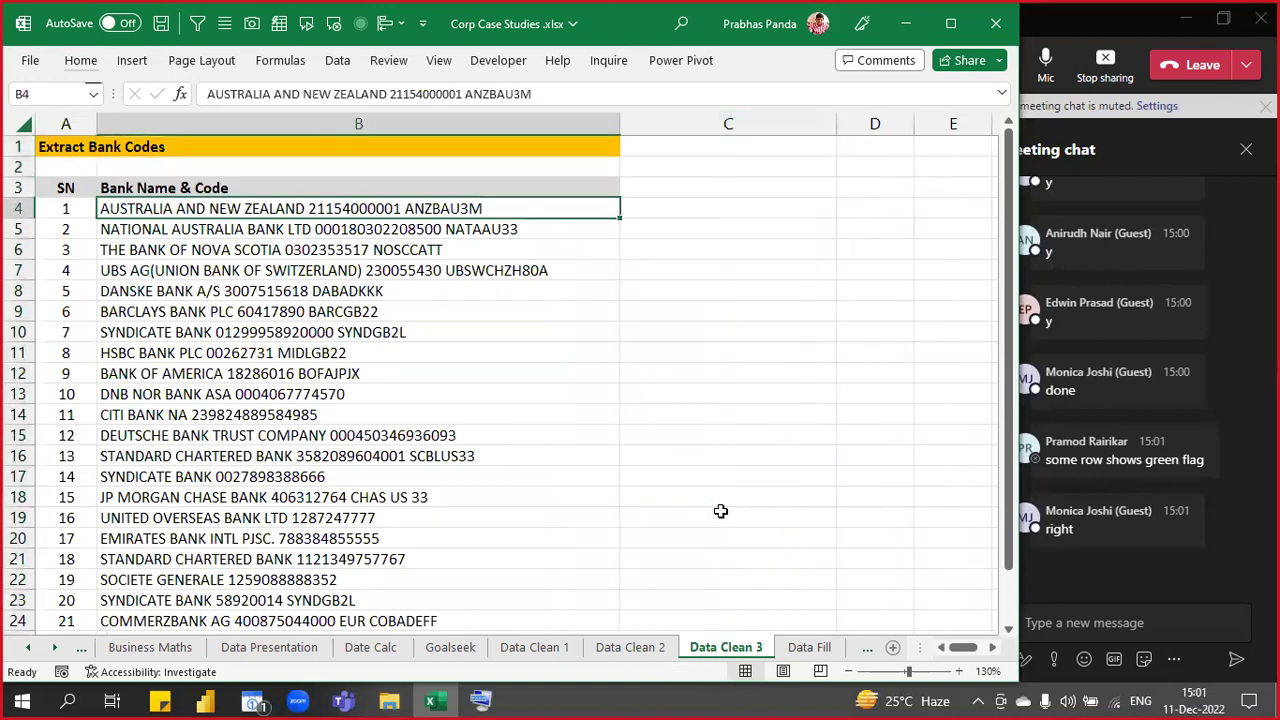
pyautogui.press('F2')
pyautogui.hotkey('shift', 'Left')
pyautogui.hotkey('shift', 'Left')
pyautogui.hotkey('shift', 'Left')
pyautogui.hotkey('shift', 'Left')
pyautogui.hotkey('shift', 'Left')
pyautogui.hotkey('shift', 'Left')
pyautogui.hotkey('shift', 'Left')
pyautogui.hotkey('shift', 'Left')
pyautogui.hotkey('ctrl', 'c')
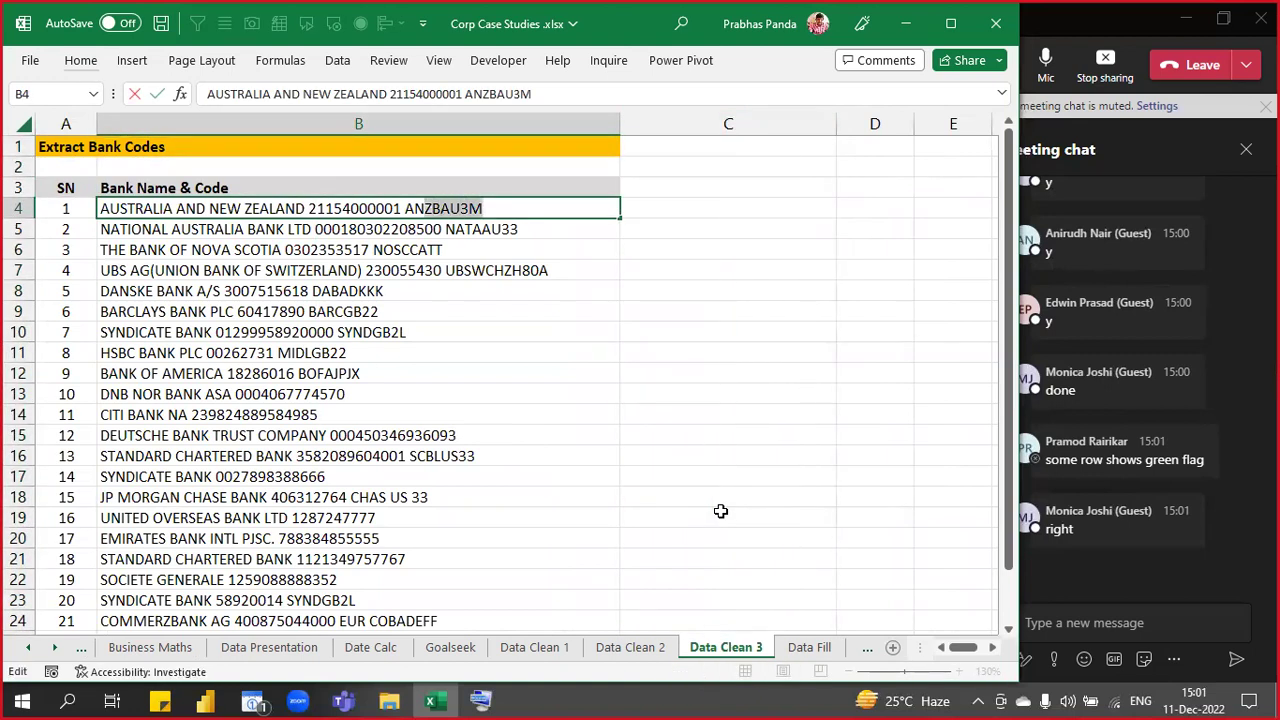
# - Paste the copied code into C4 and Flash Fill the codes for the other bank entries down column C
pyautogui.press('Tab')
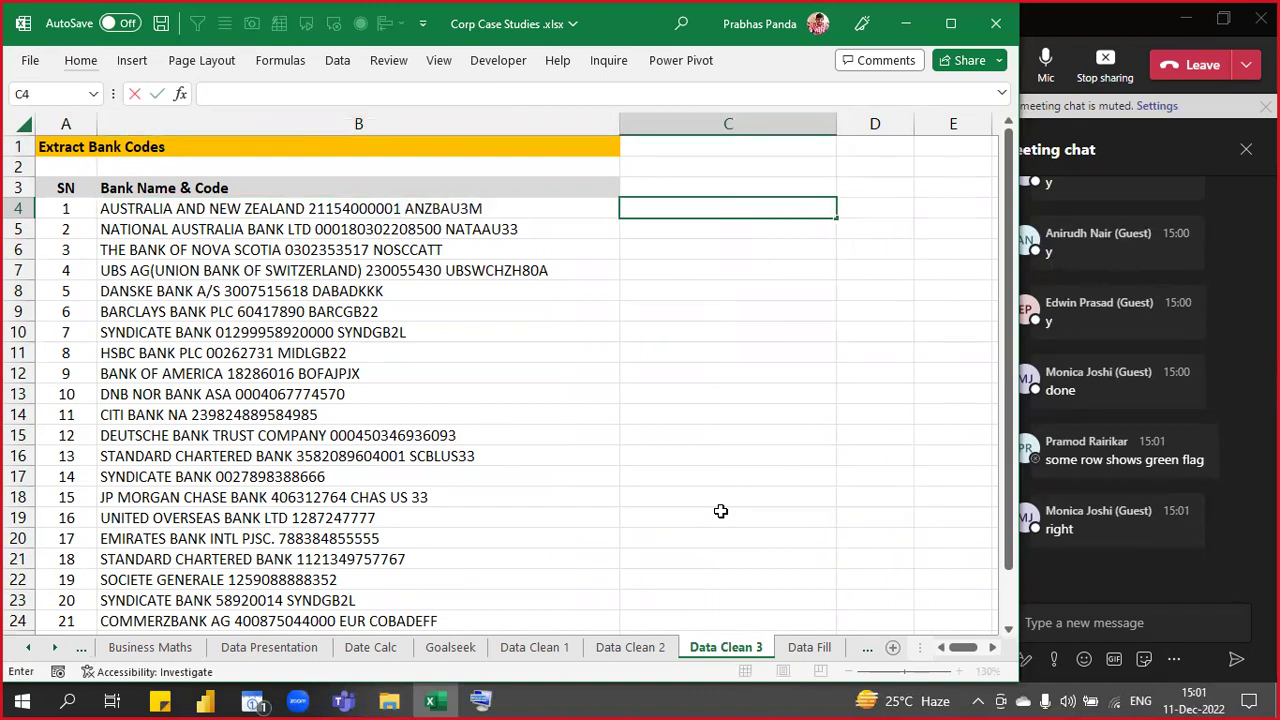
pyautogui.hotkey('ctrl', 'v')
pyautogui.press('Return')
pyautogui.press('Up')
pyautogui.press('Right')
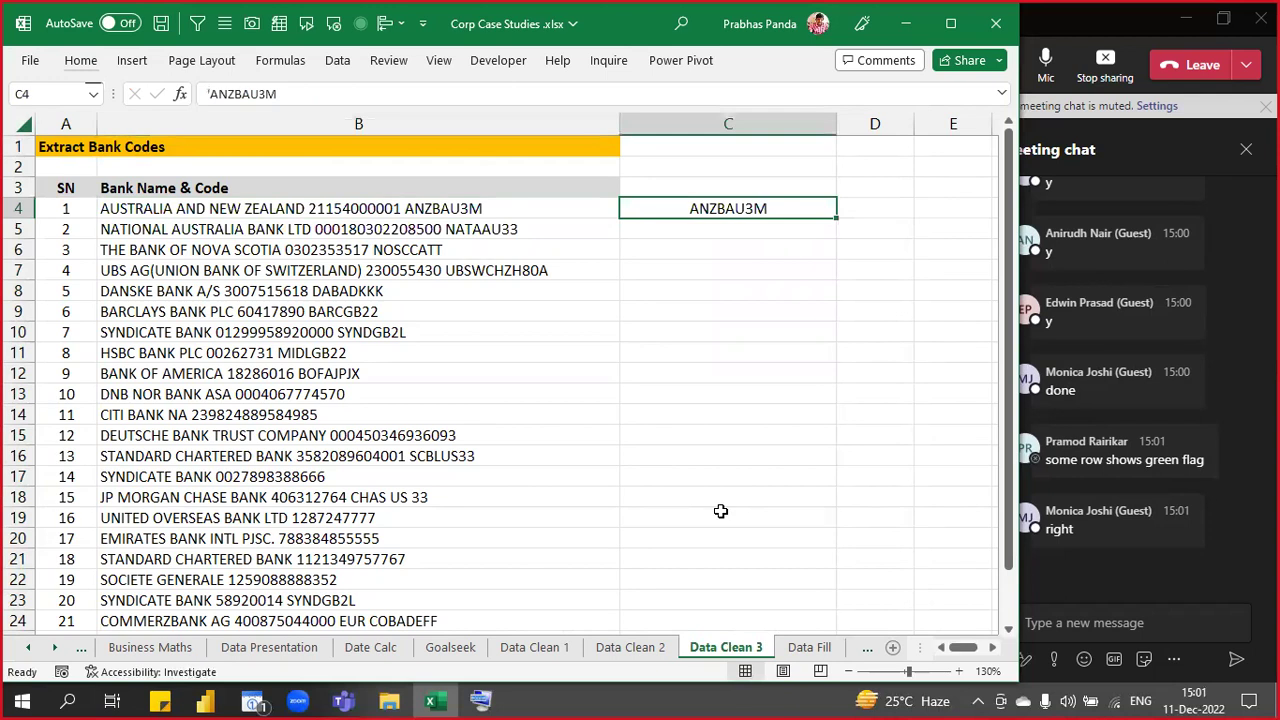
pyautogui.hotkey('ctrl', 'e')
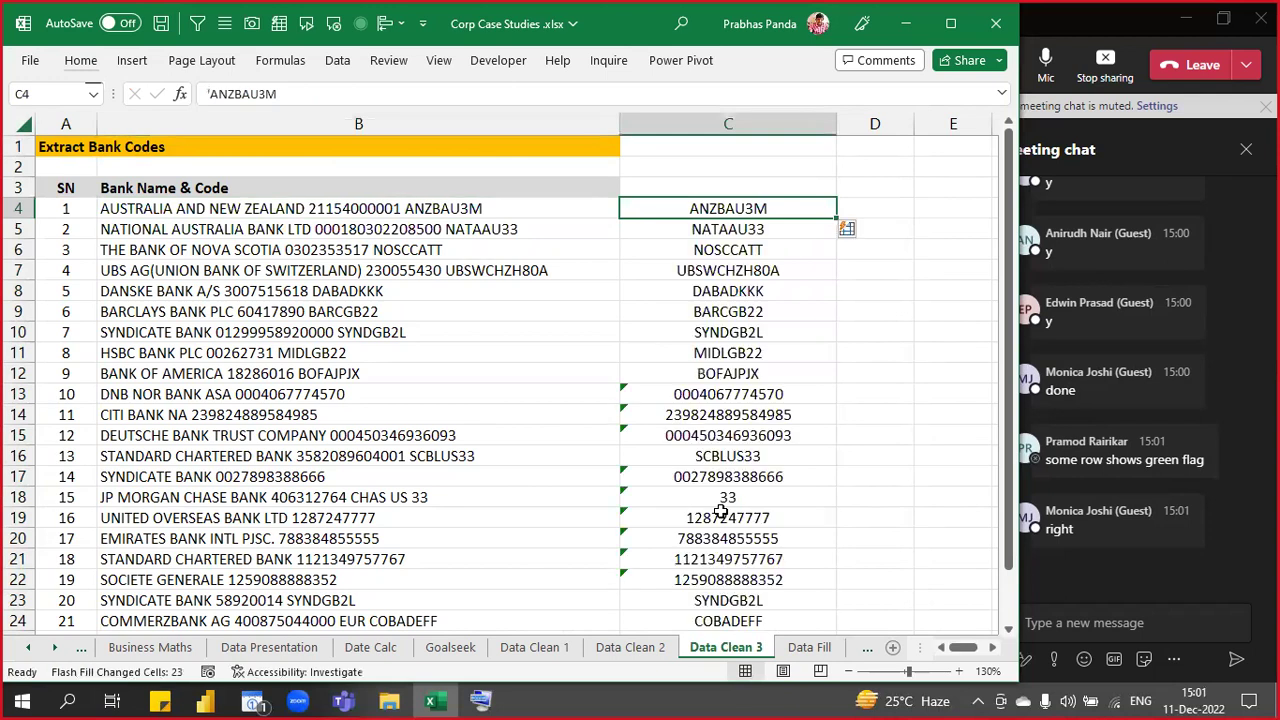
# - Examine the Flash Fill results down column C and highlight C14:C21 to check the flagged numeric entries
pyautogui.press('Down')
pyautogui.press('Down')
pyautogui.press('Down')
pyautogui.press('Down')
pyautogui.press('Down')
pyautogui.press('Down')
pyautogui.press('Down')
pyautogui.press('Down')
pyautogui.press('Down')
pyautogui.press('Down')
pyautogui.hotkey('shift', 'Down')
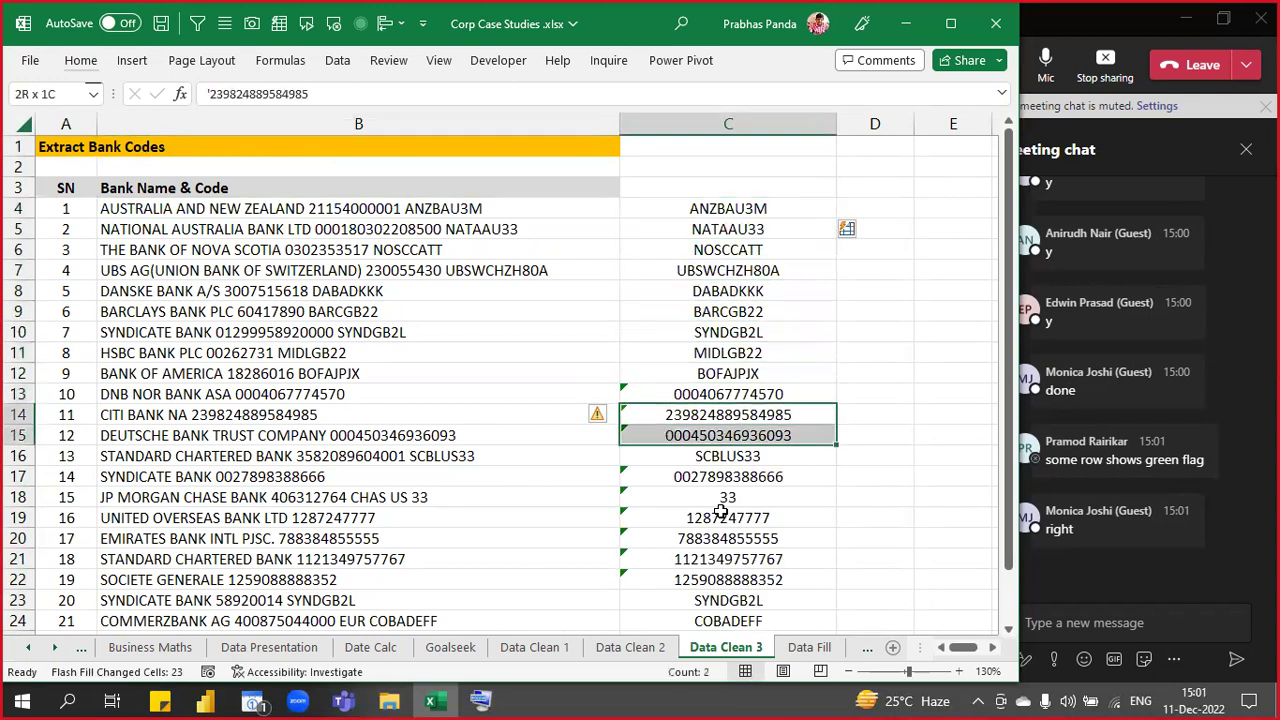
pyautogui.hotkey('shift', 'Down')
pyautogui.hotkey('shift', 'Down')
pyautogui.hotkey('shift', 'Down')
pyautogui.hotkey('shift', 'Down')
pyautogui.hotkey('shift', 'Down')
pyautogui.hotkey('shift', 'Down')
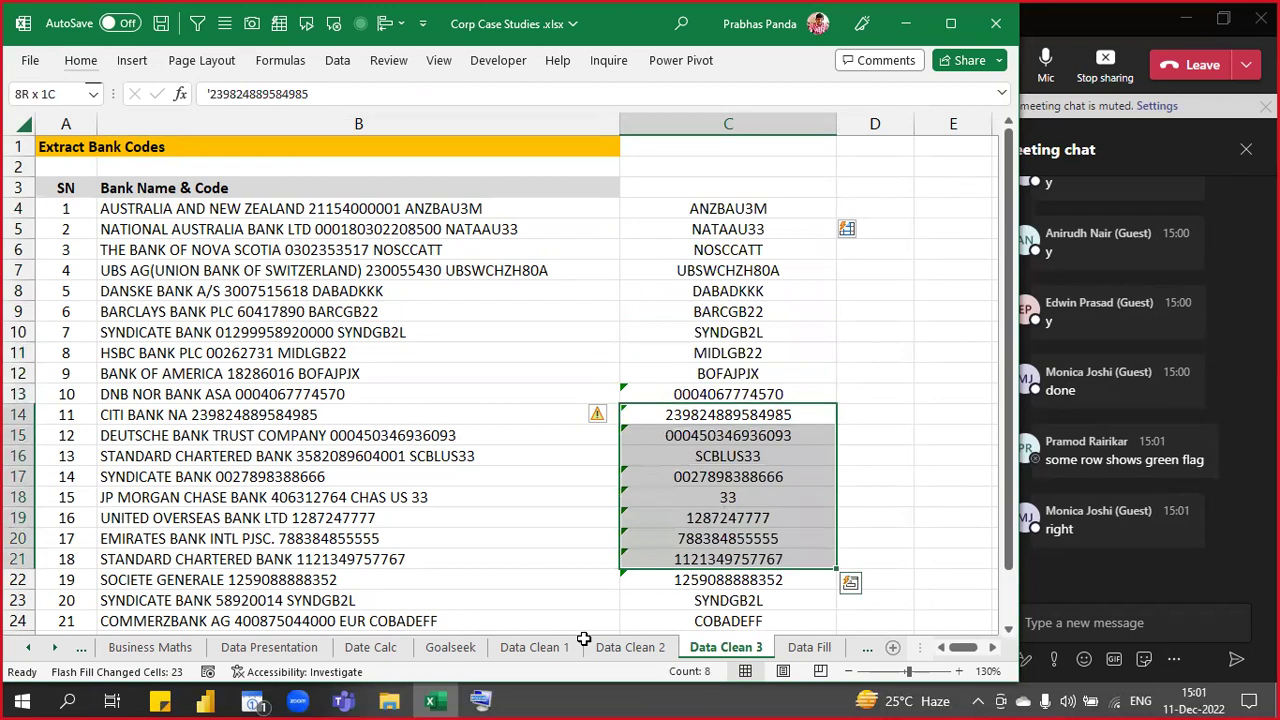
# - Revisit the Data Clean 1 and Data Clean 2 sheets, highlight the Asset Class column, and return to Data Clean 3
pyautogui.click(526, 647)
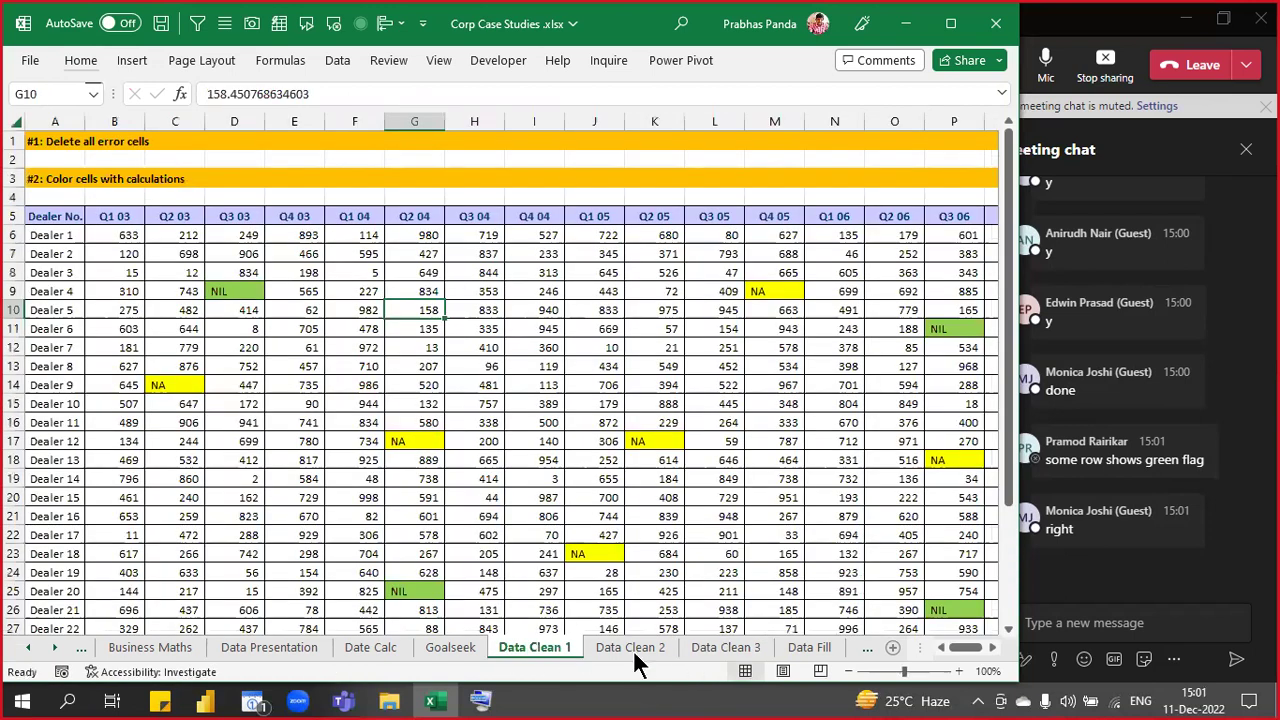
pyautogui.click(630, 647)
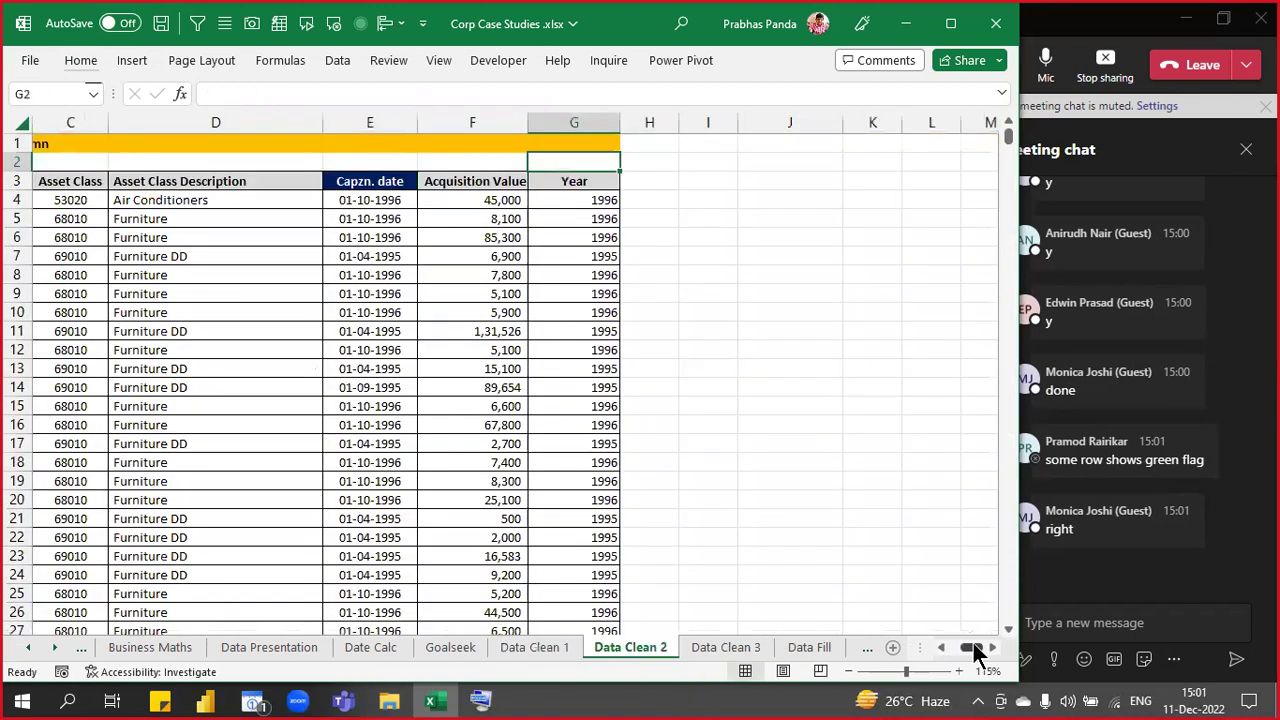
pyautogui.moveTo(975, 652); pyautogui.dragTo(951, 654)
pyautogui.click(469, 124)
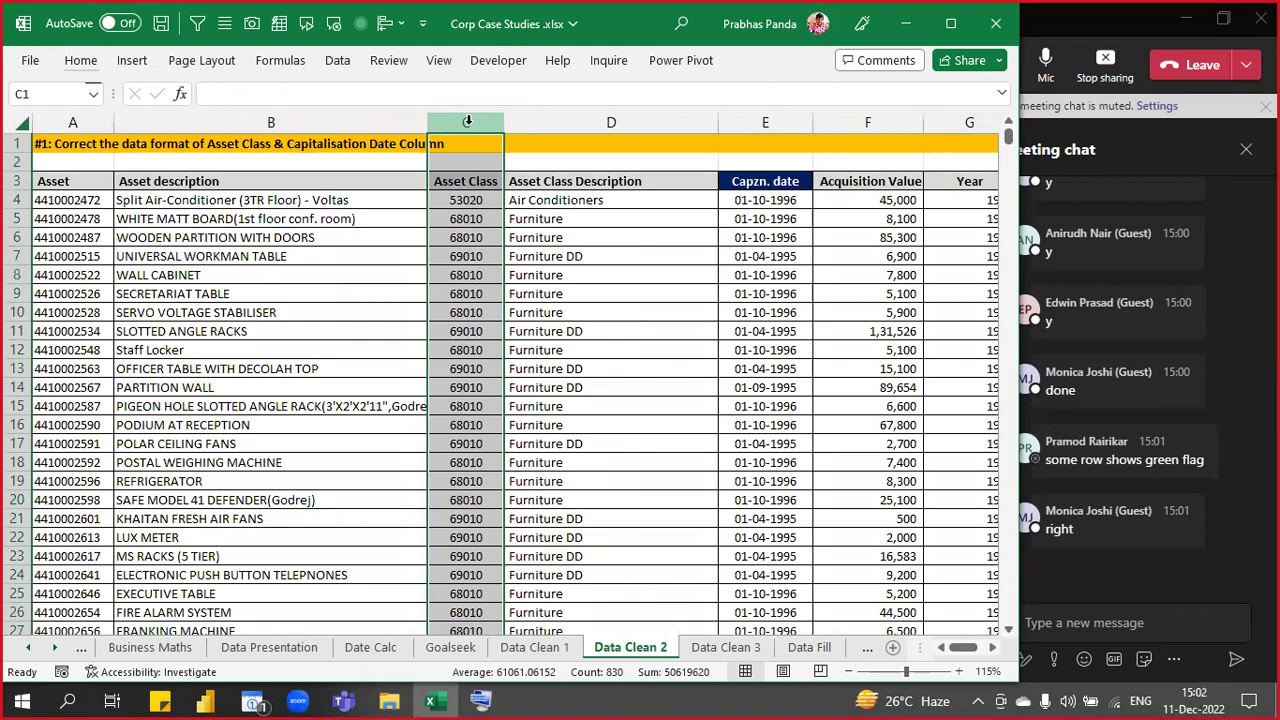
pyautogui.hotkey('ctrl', 'pagedown')
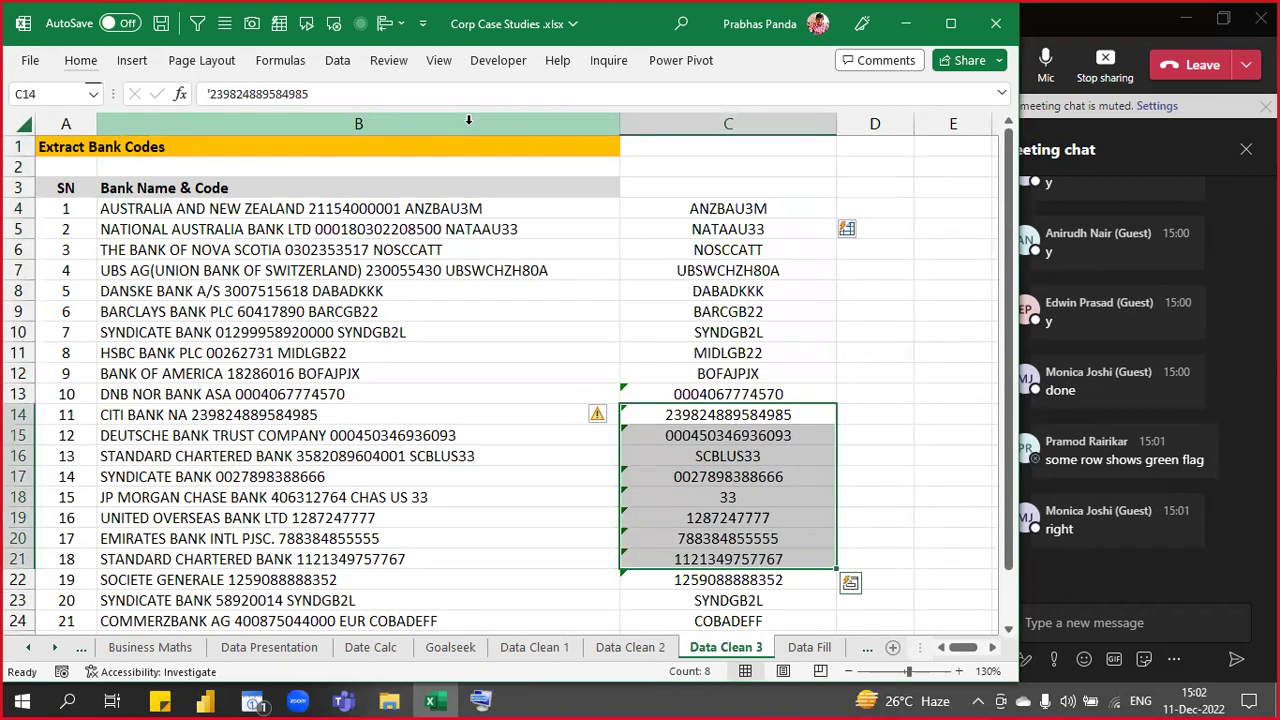
# - Compare the numeric Flash Fill results in C13:C22 with their source entries in column B and with the B4 and C4 example
pyautogui.moveTo(654, 397); pyautogui.dragTo(657, 577)
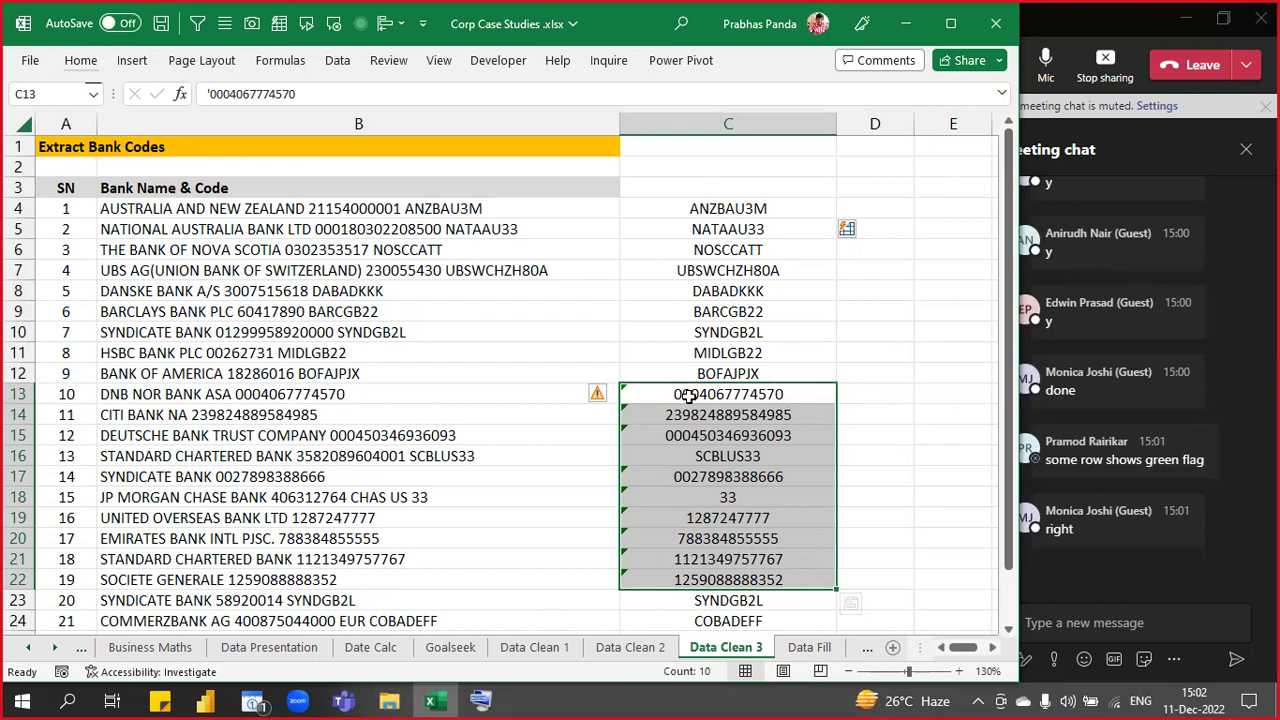
pyautogui.click(435, 394)
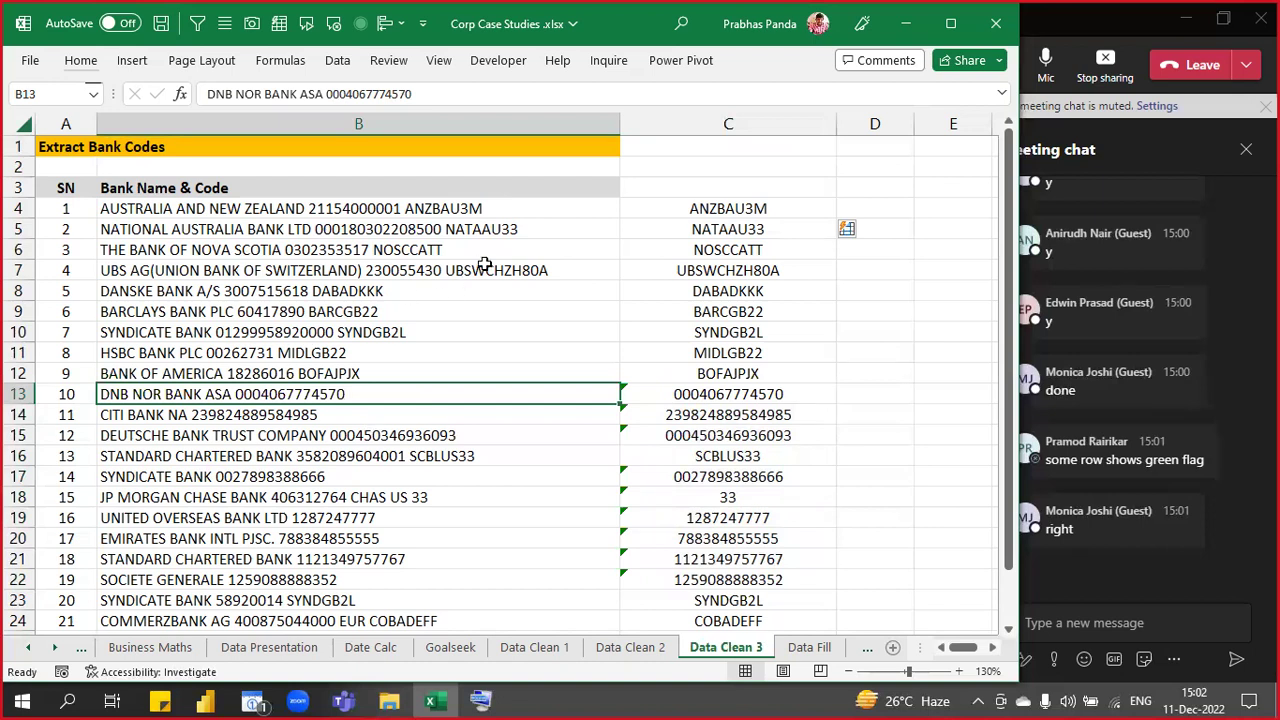
pyautogui.click(517, 210)
pyautogui.click(698, 207)
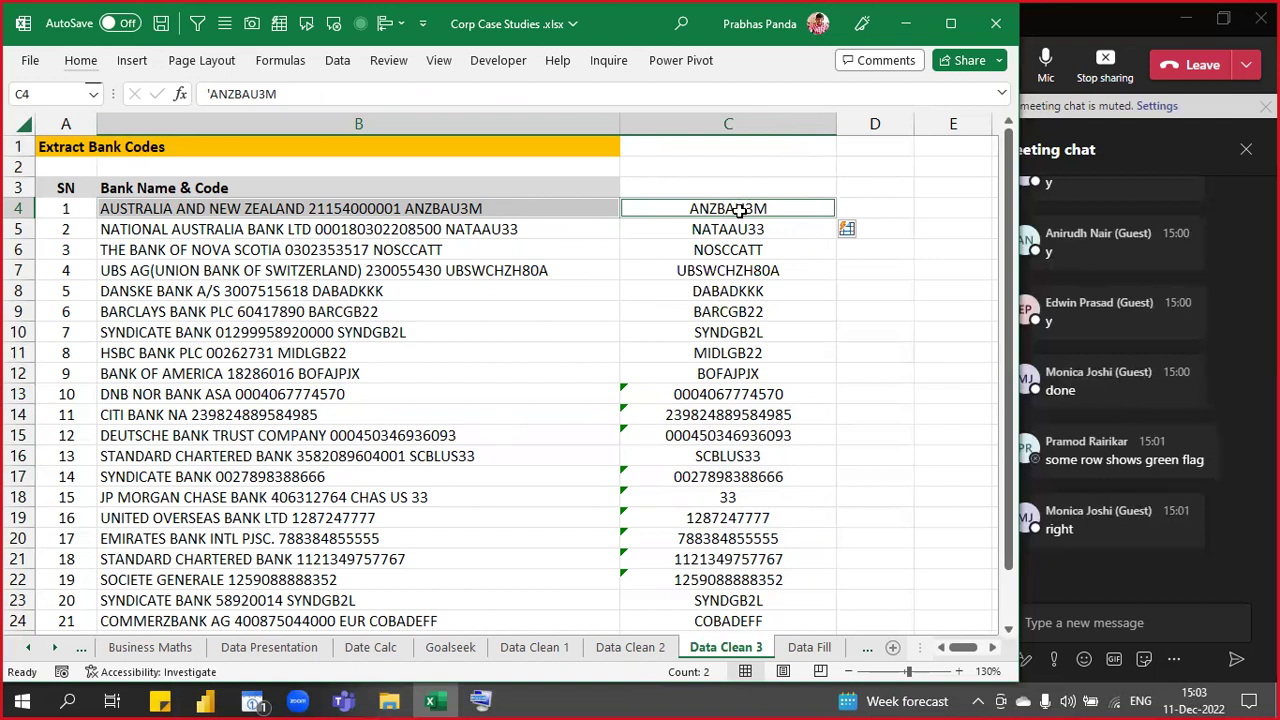
pyautogui.moveTo(738, 208); pyautogui.dragTo(738, 597)
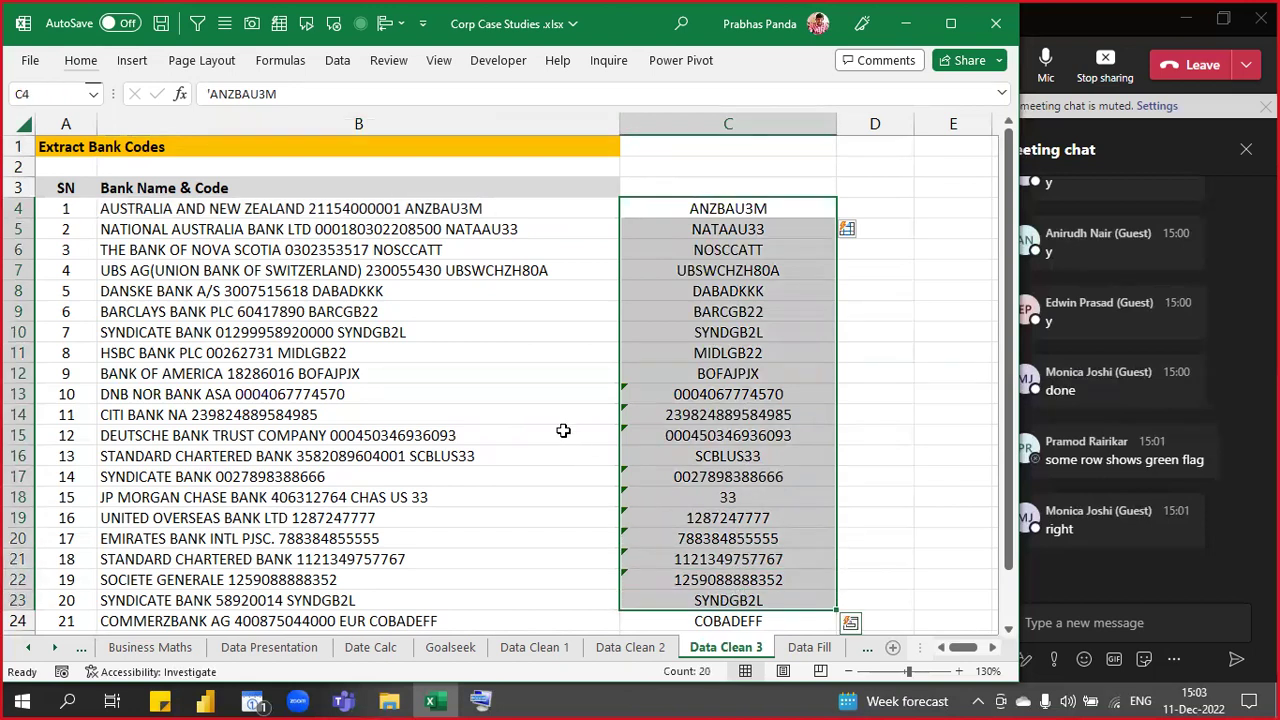
pyautogui.click(536, 404)
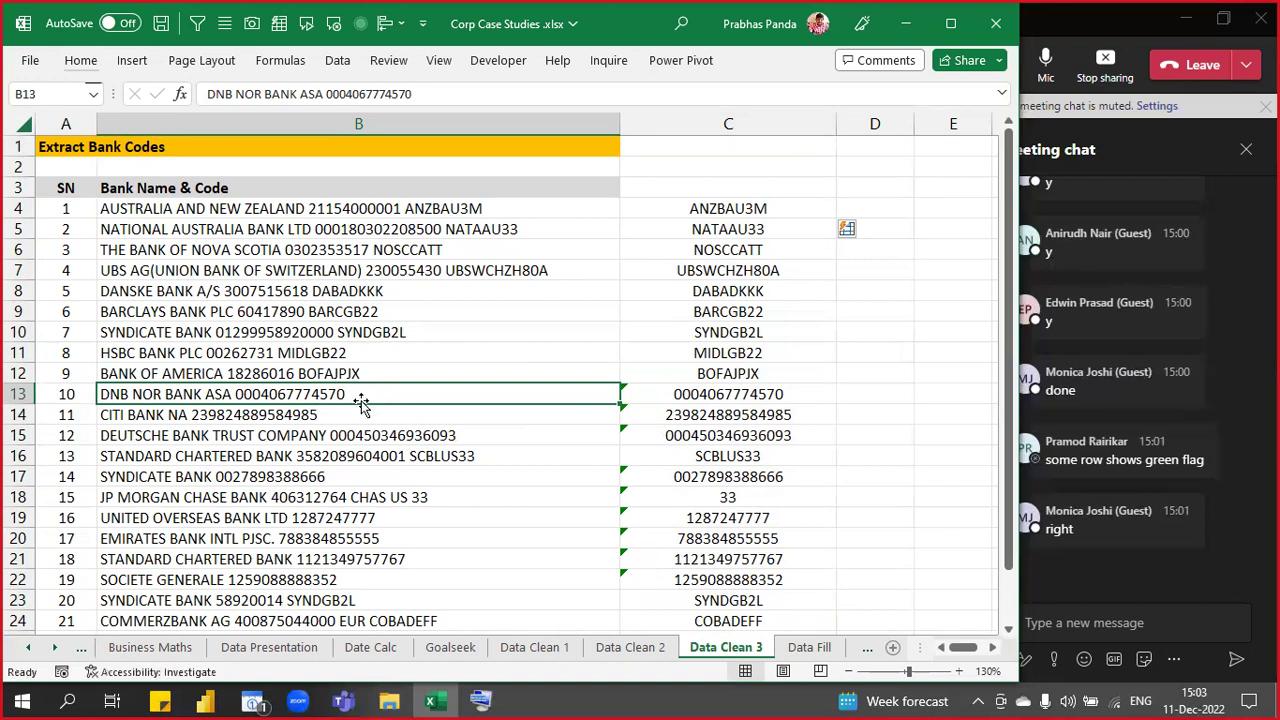
pyautogui.moveTo(752, 400); pyautogui.dragTo(749, 437)
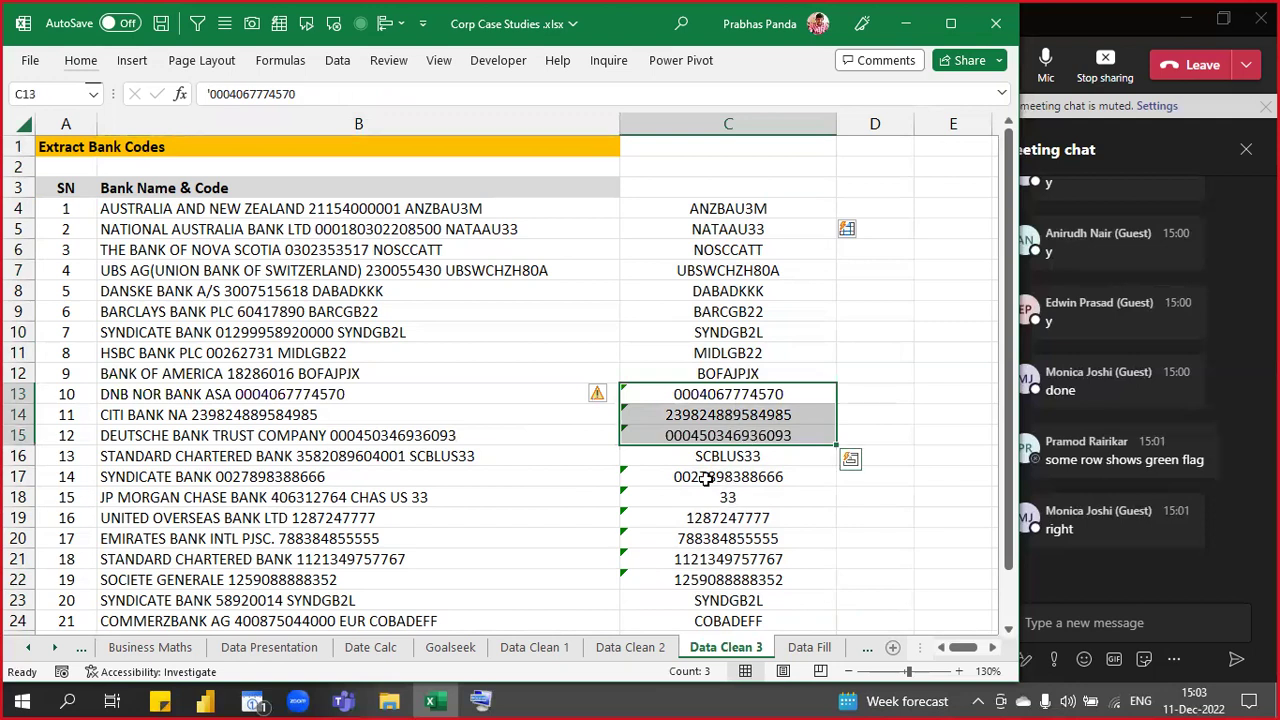
# - Enter the note "CTRL+E : FLASH FILL" in C1 and "2013 & ABOVE" in D1
pyautogui.click(795, 331)
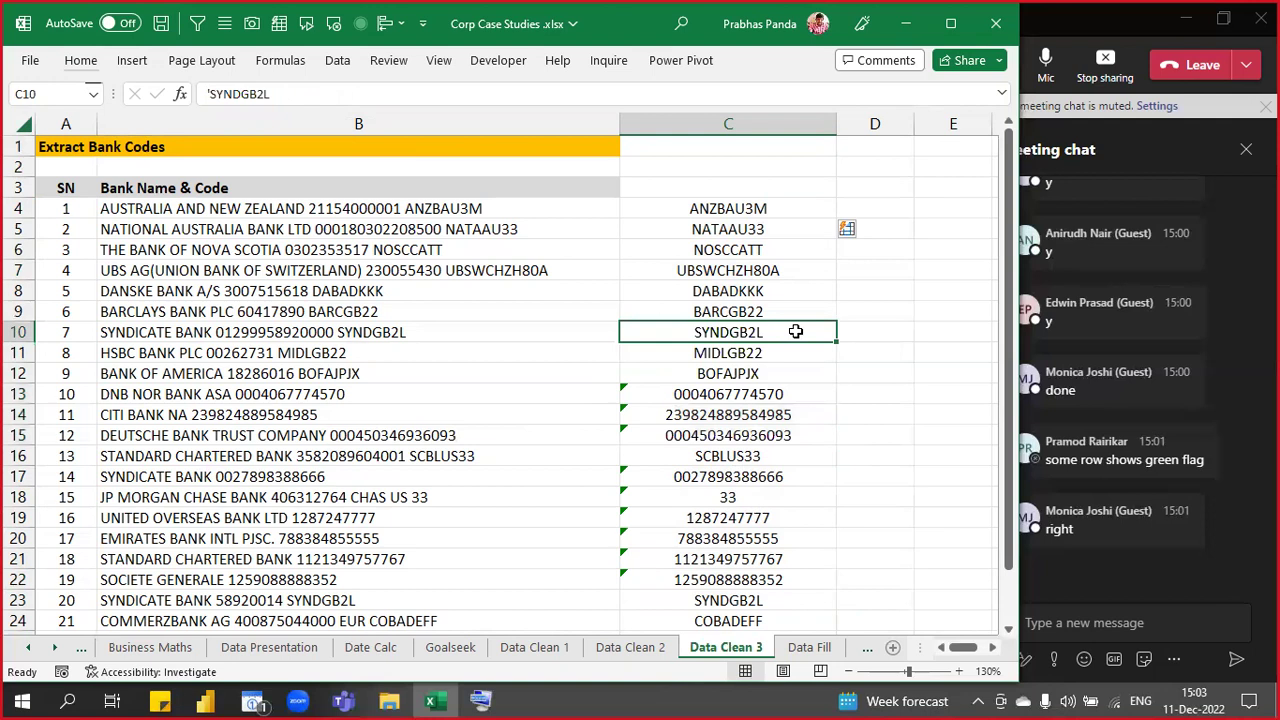
pyautogui.press('Up')
pyautogui.press('Up')
pyautogui.press('Up')
pyautogui.press('Up')
pyautogui.press('Up')
pyautogui.press('Up')
pyautogui.press('Up')
pyautogui.press('Up')
pyautogui.press('Up')
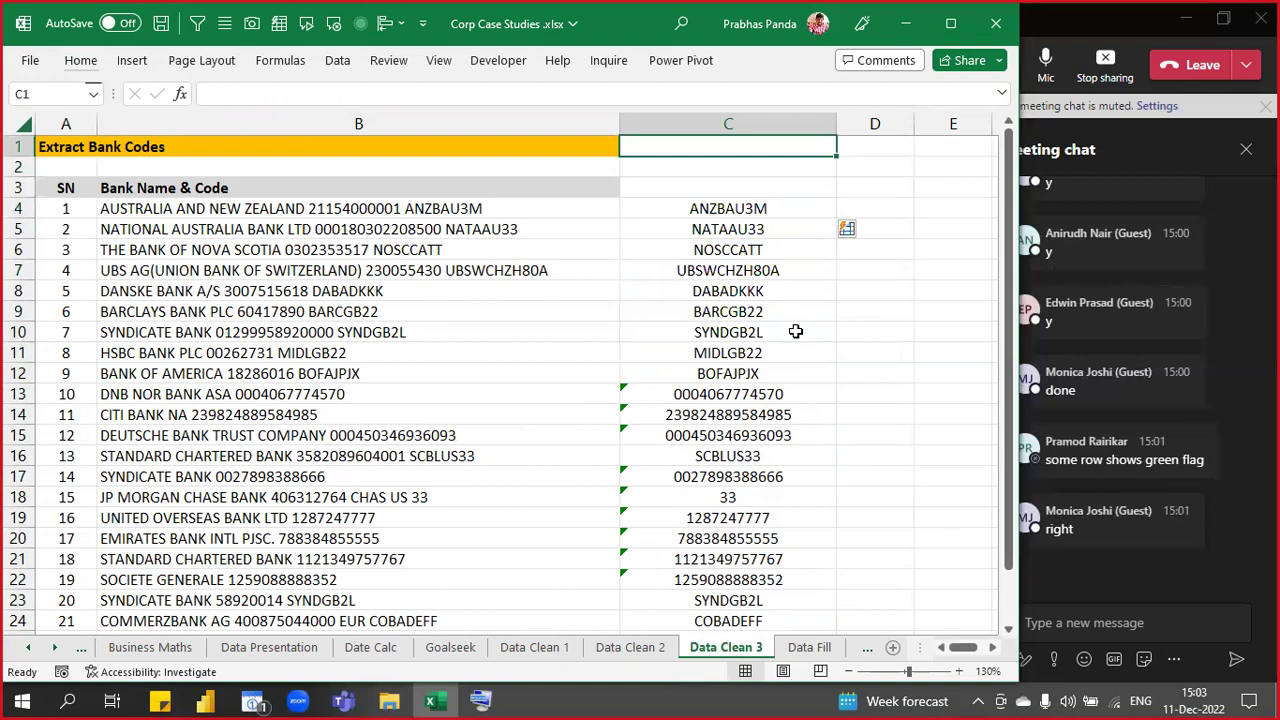
pyautogui.write('CTRL+E')
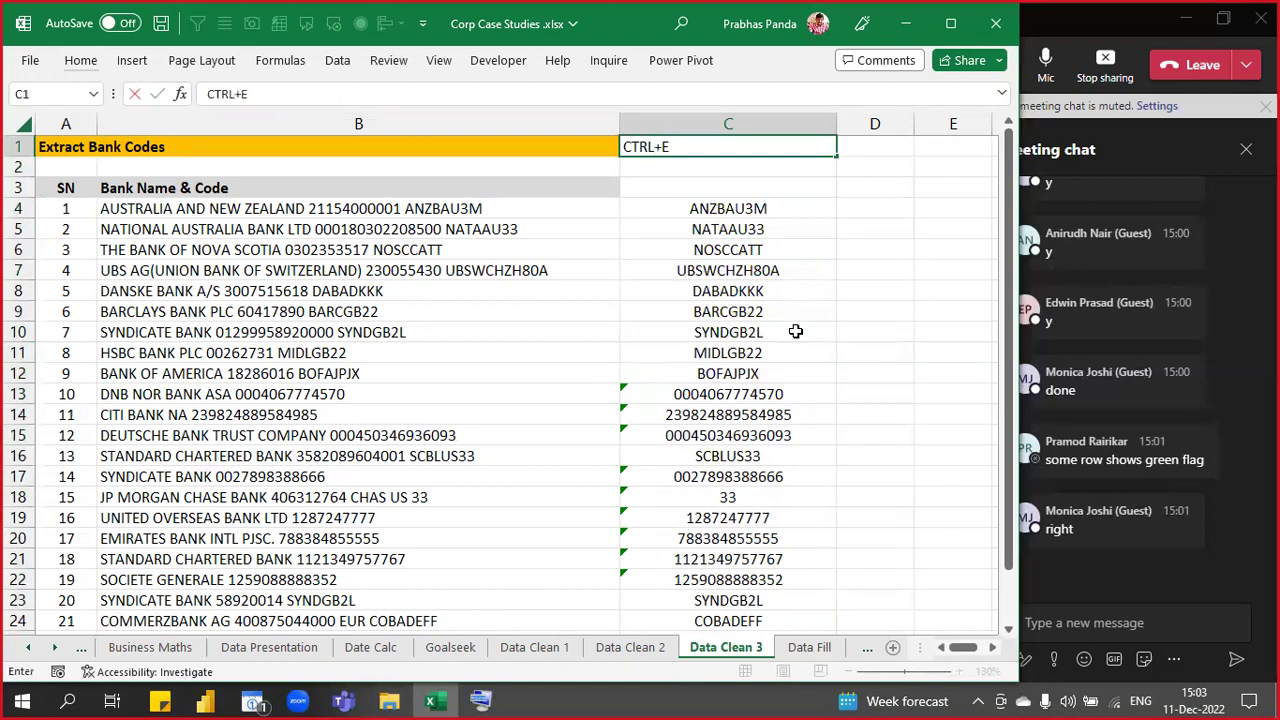
pyautogui.write(' : FLASH FILL')
pyautogui.press('Tab')
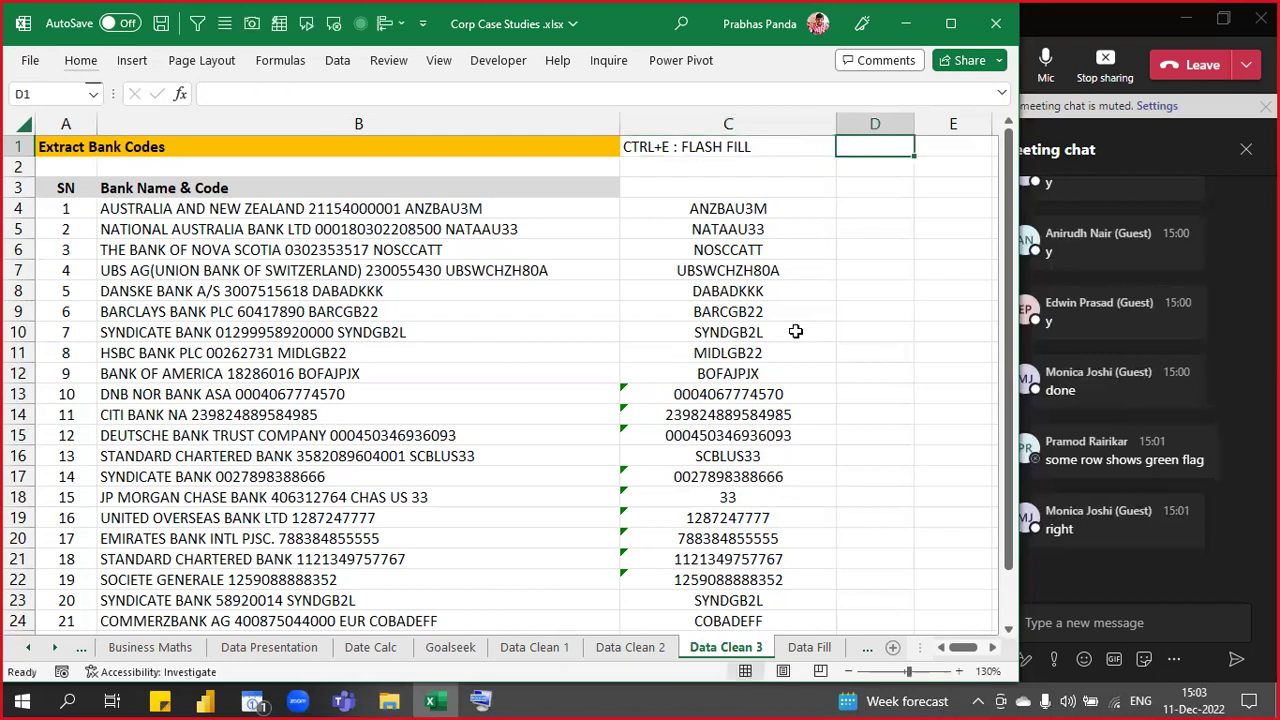
pyautogui.write('2013')
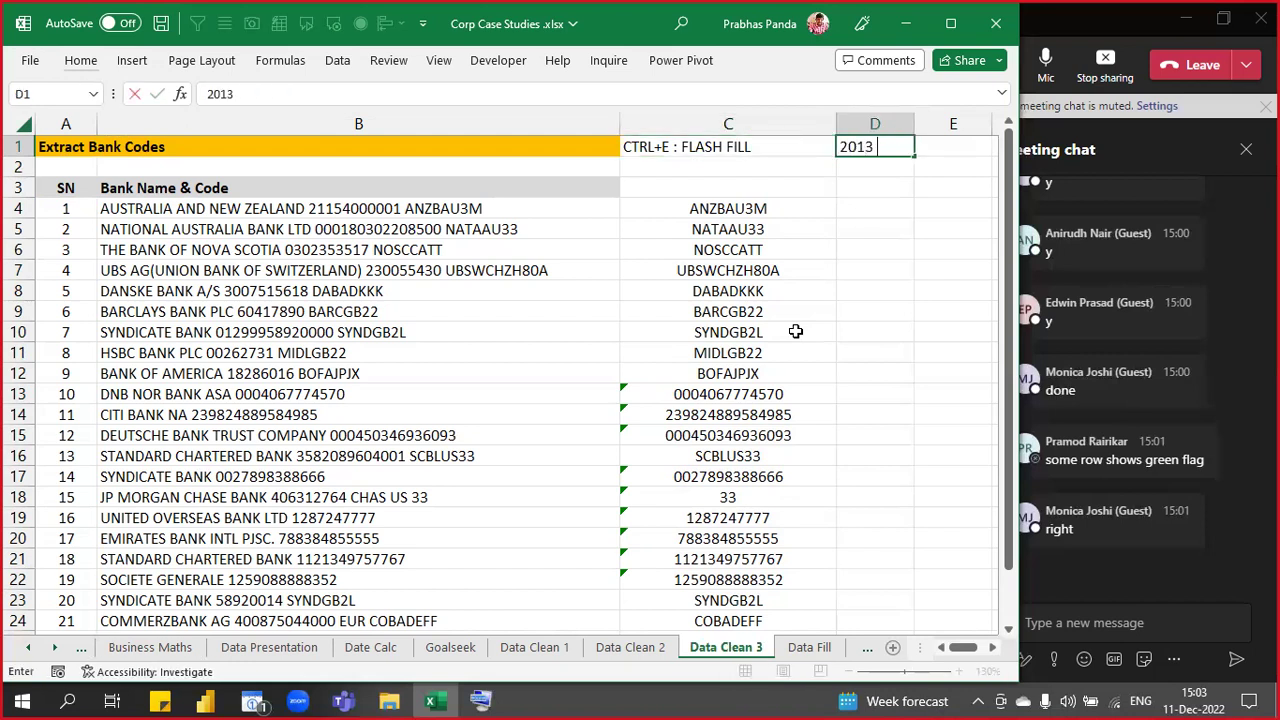
pyautogui.write(' & ABOVE')
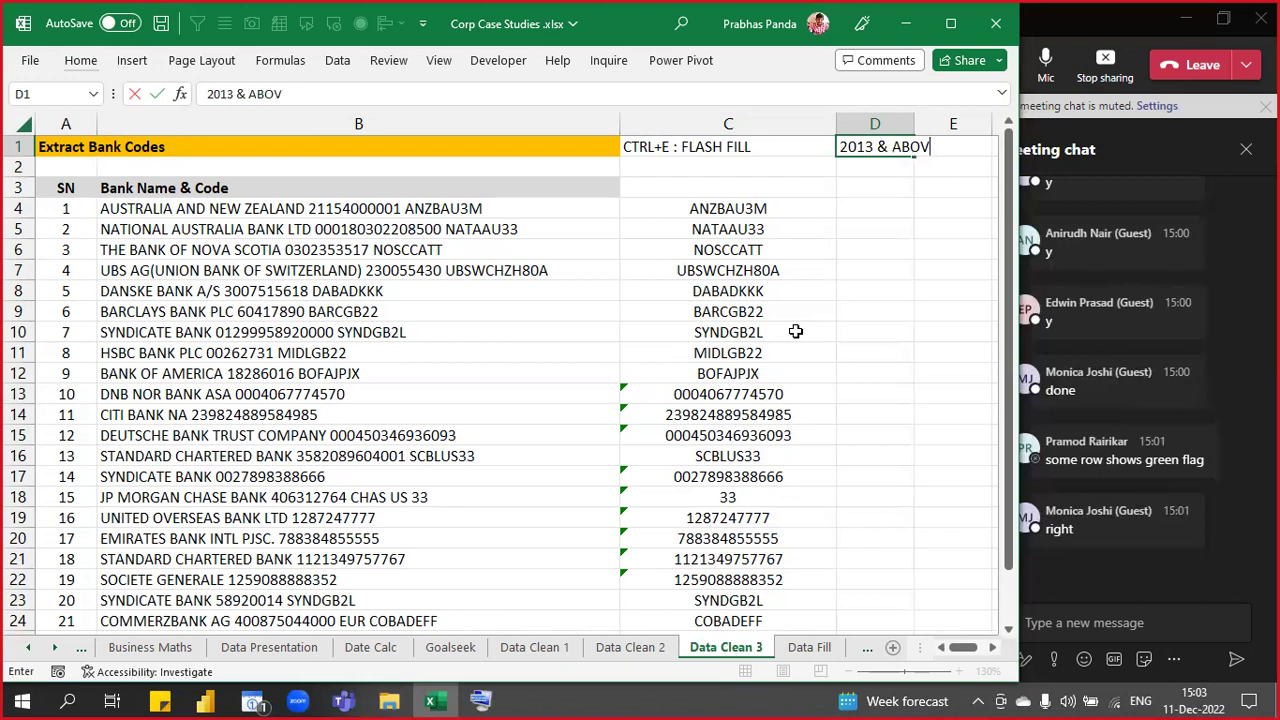
pyautogui.press('Return')
# - Narrow column C to fit its contents and make the Flash Fill notes in C1:D1 bold
pyautogui.press('Up')
pyautogui.hotkey('shift', 'Right')
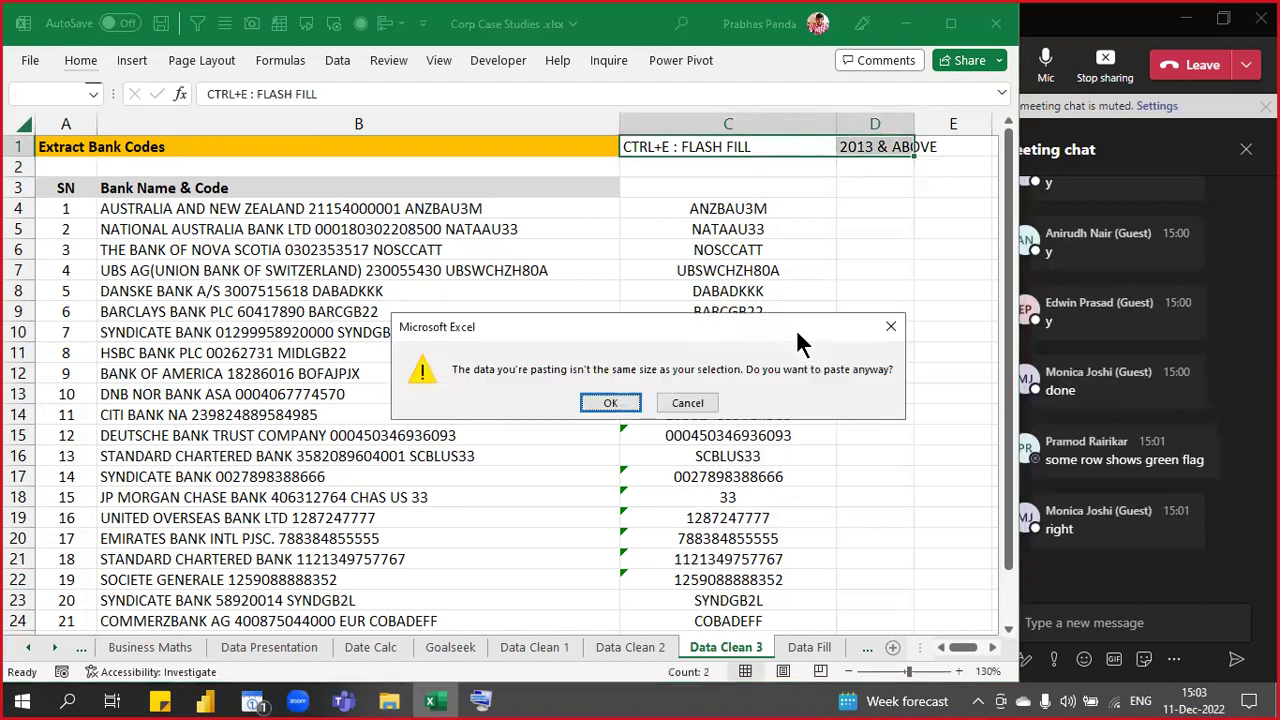
pyautogui.press('Escape')
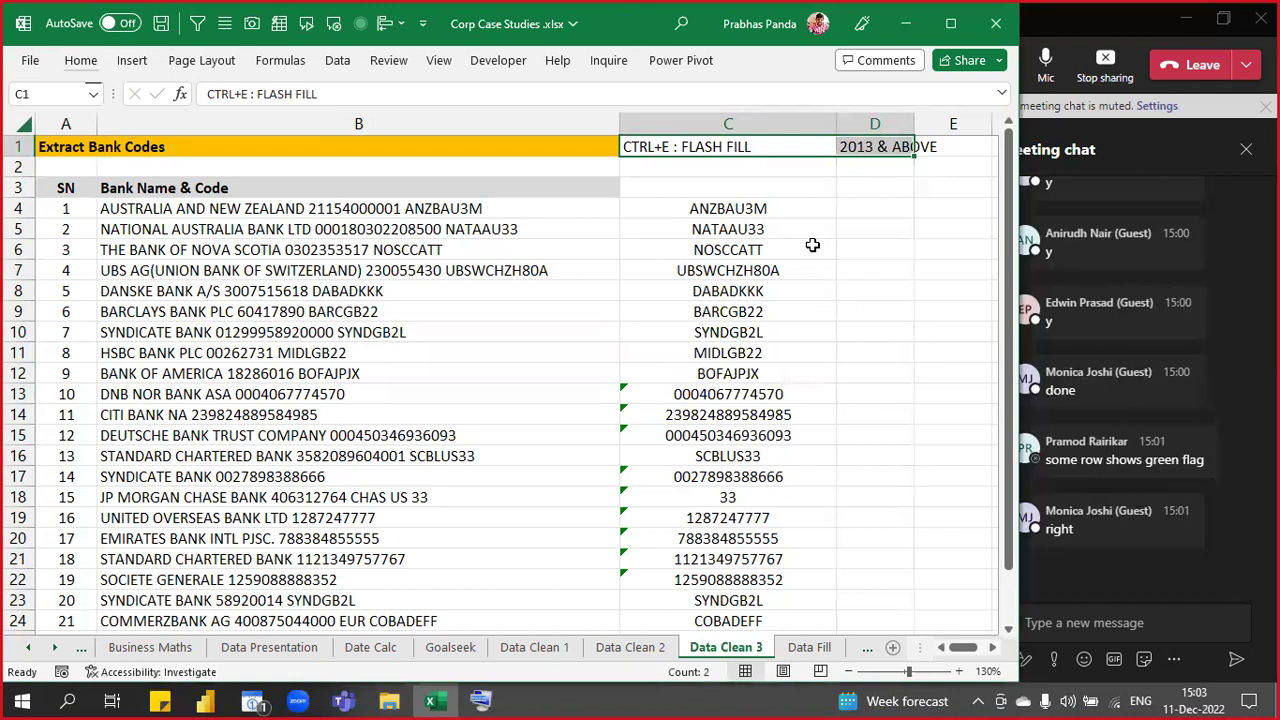
pyautogui.click(800, 168)
pyautogui.moveTo(842, 130); pyautogui.dragTo(758, 130)
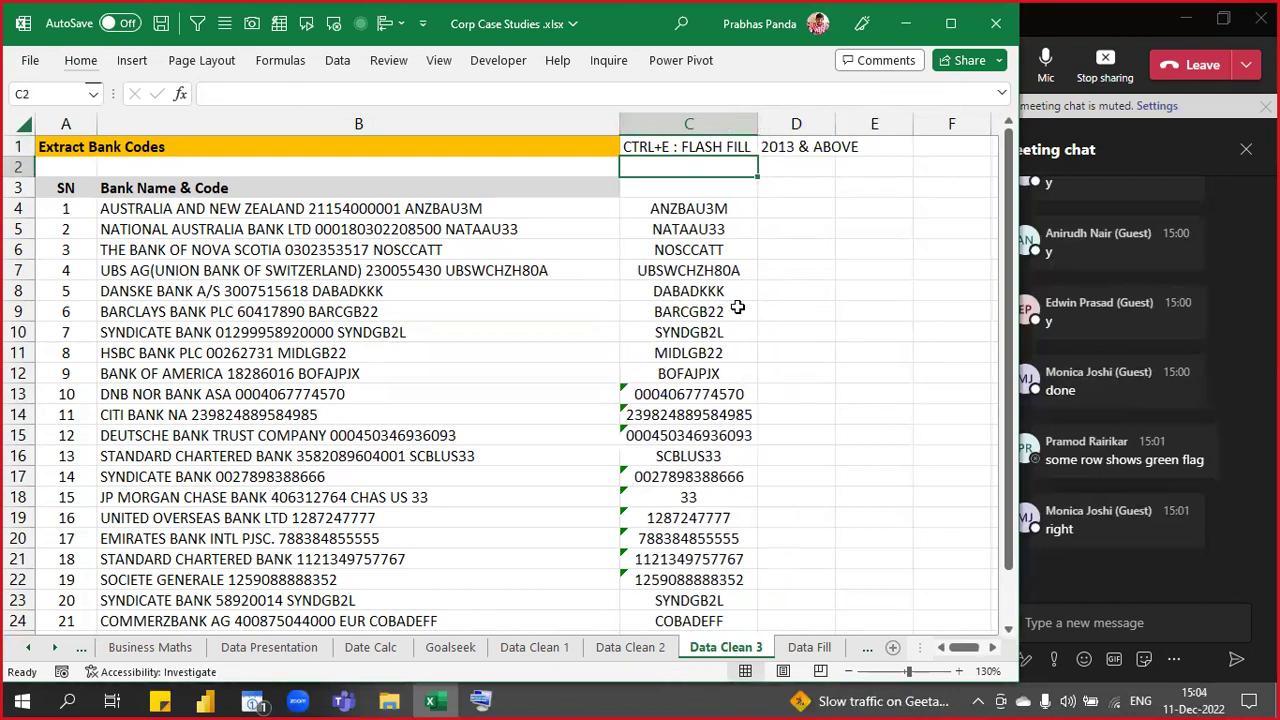
pyautogui.moveTo(683, 147); pyautogui.dragTo(805, 147)
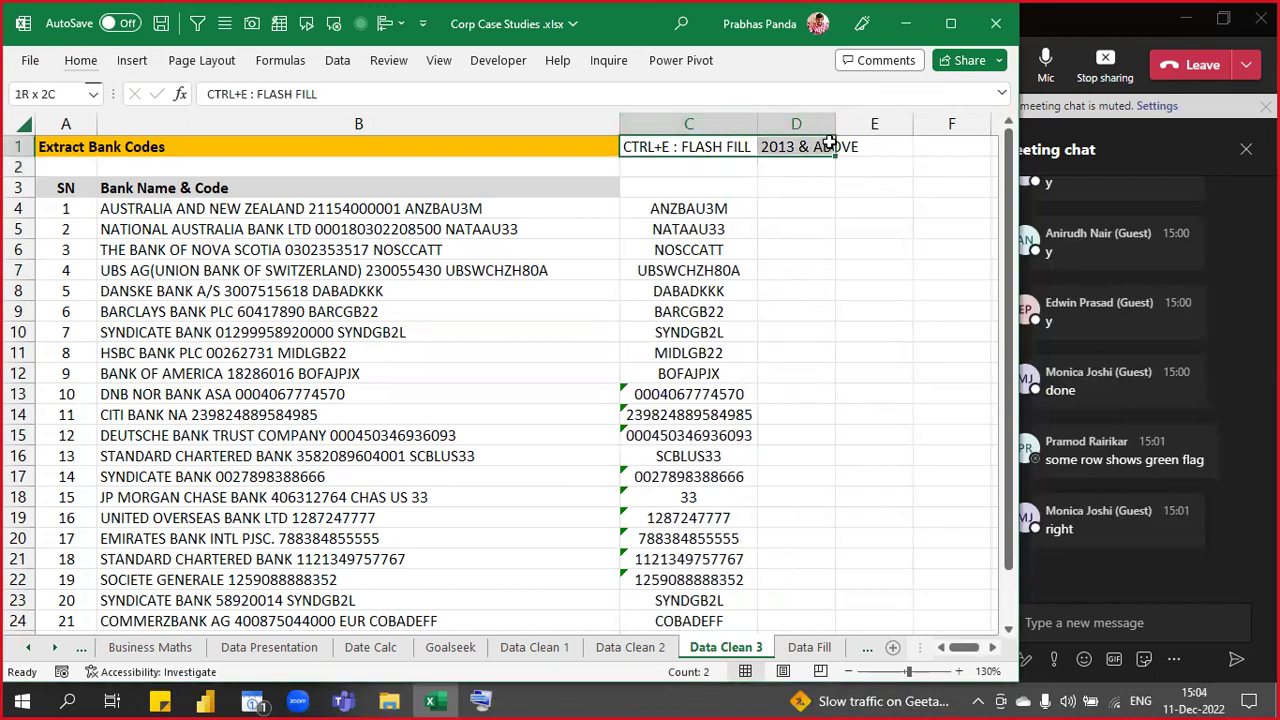
pyautogui.hotkey('ctrl', 'b')
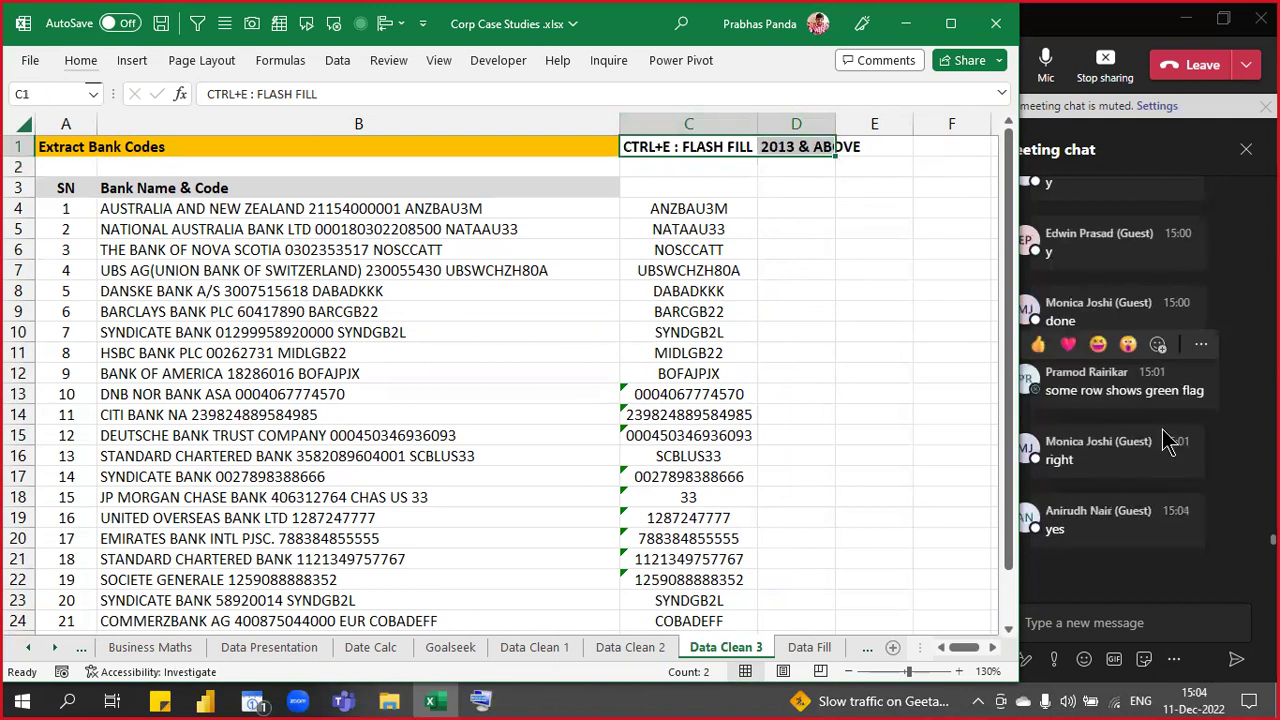
pyautogui.press('Down')
pyautogui.press('Down')
pyautogui.press('Down')
pyautogui.press('Down')
pyautogui.press('Right')
pyautogui.press('Right')
pyautogui.press('Up')
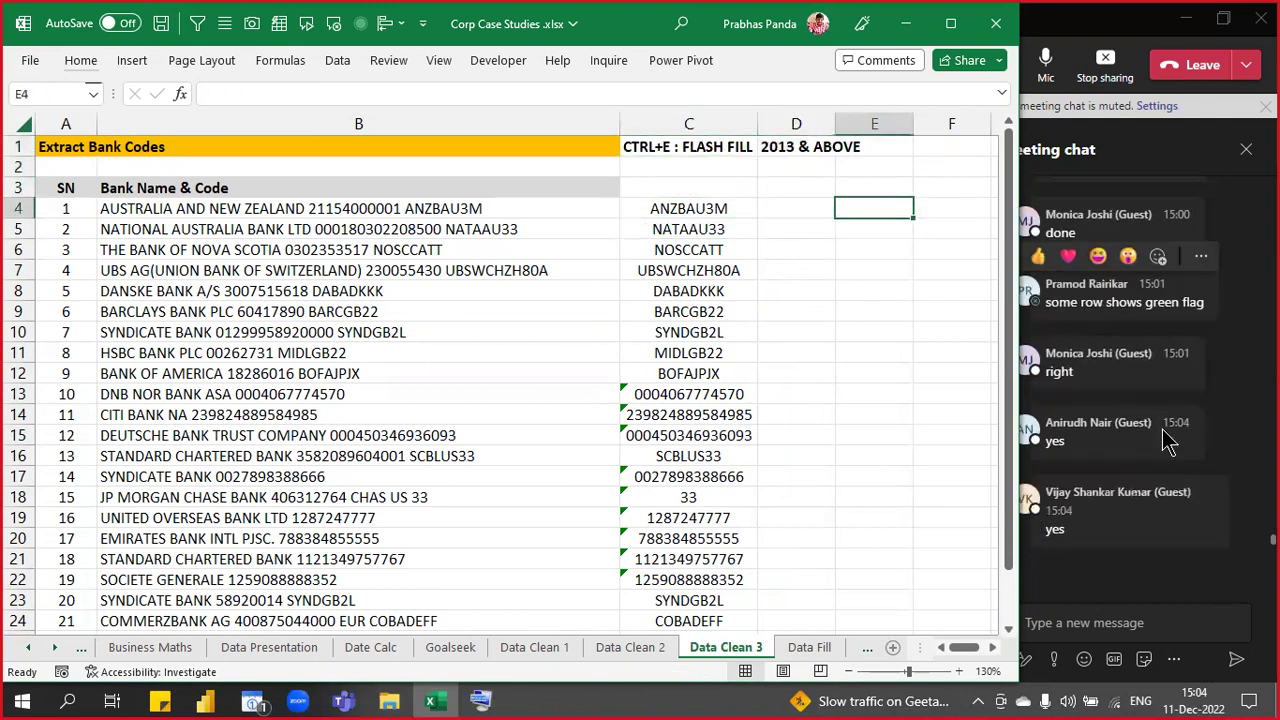
pyautogui.click(874, 332)
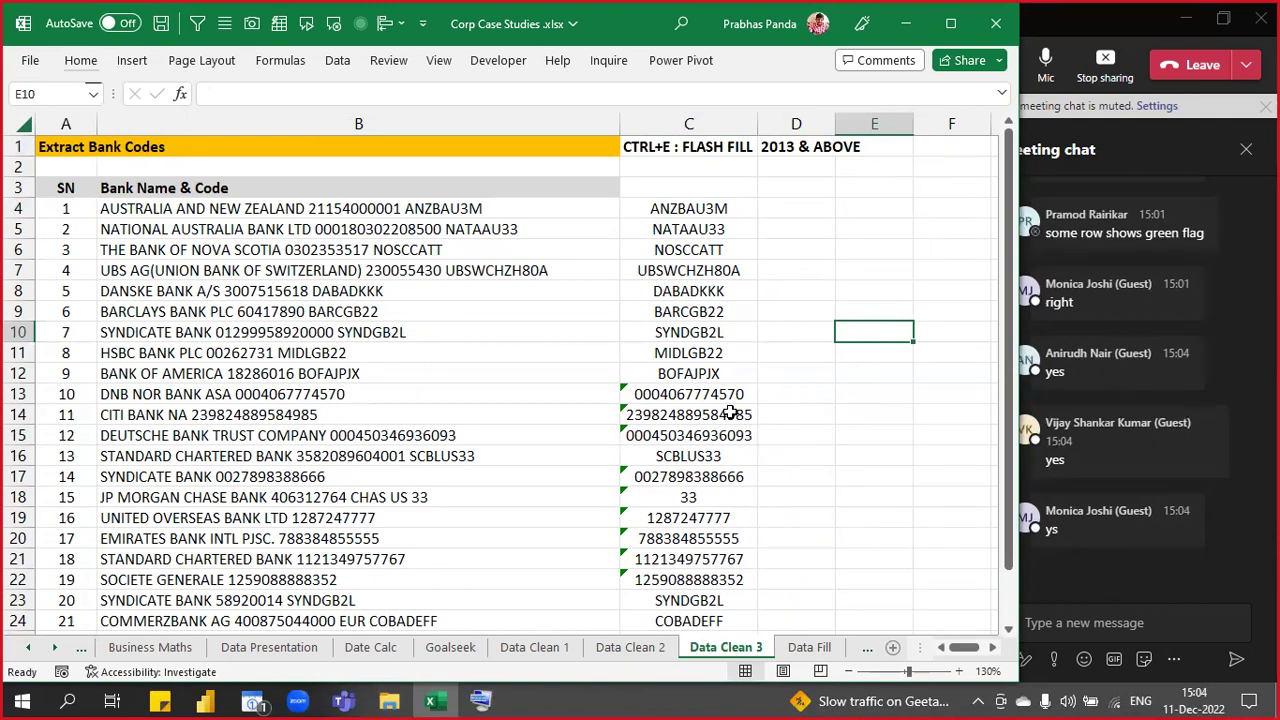
# - Try ignoring the number-stored-as-text errors flagged in C13:C22 and undo it
pyautogui.moveTo(700, 394); pyautogui.dragTo(694, 585)
pyautogui.click(600, 394)
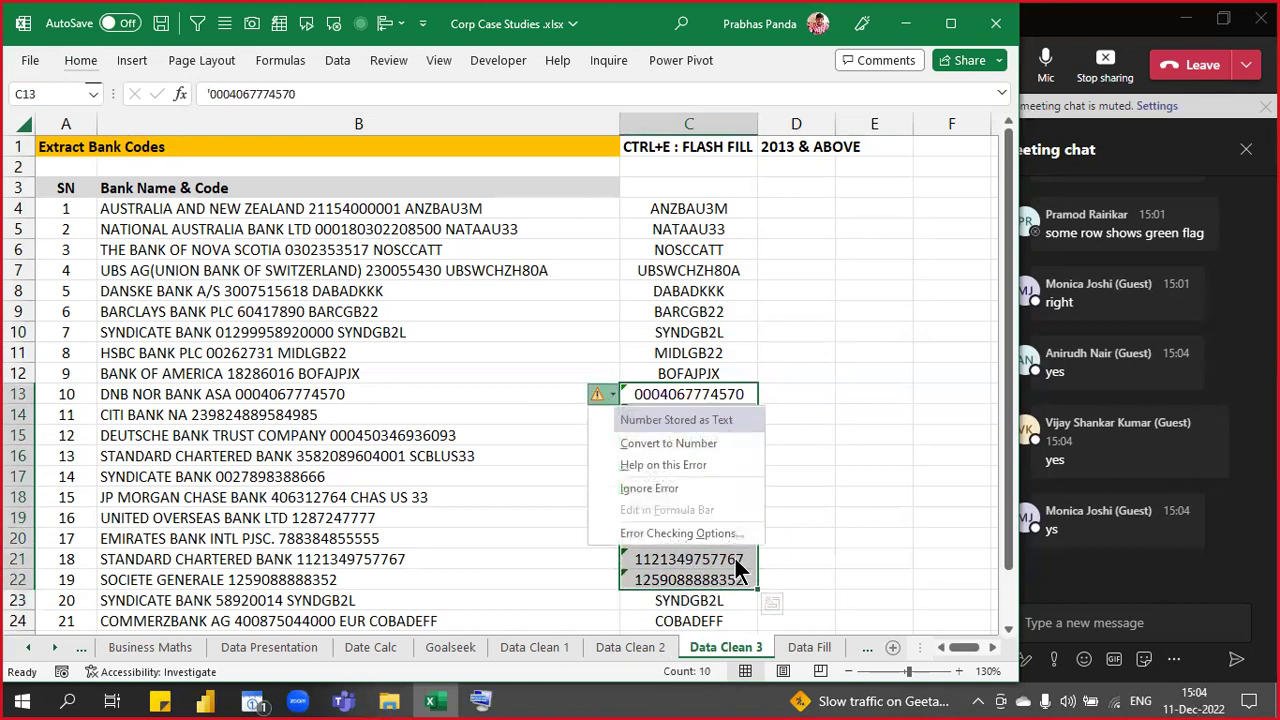
pyautogui.click(663, 488)
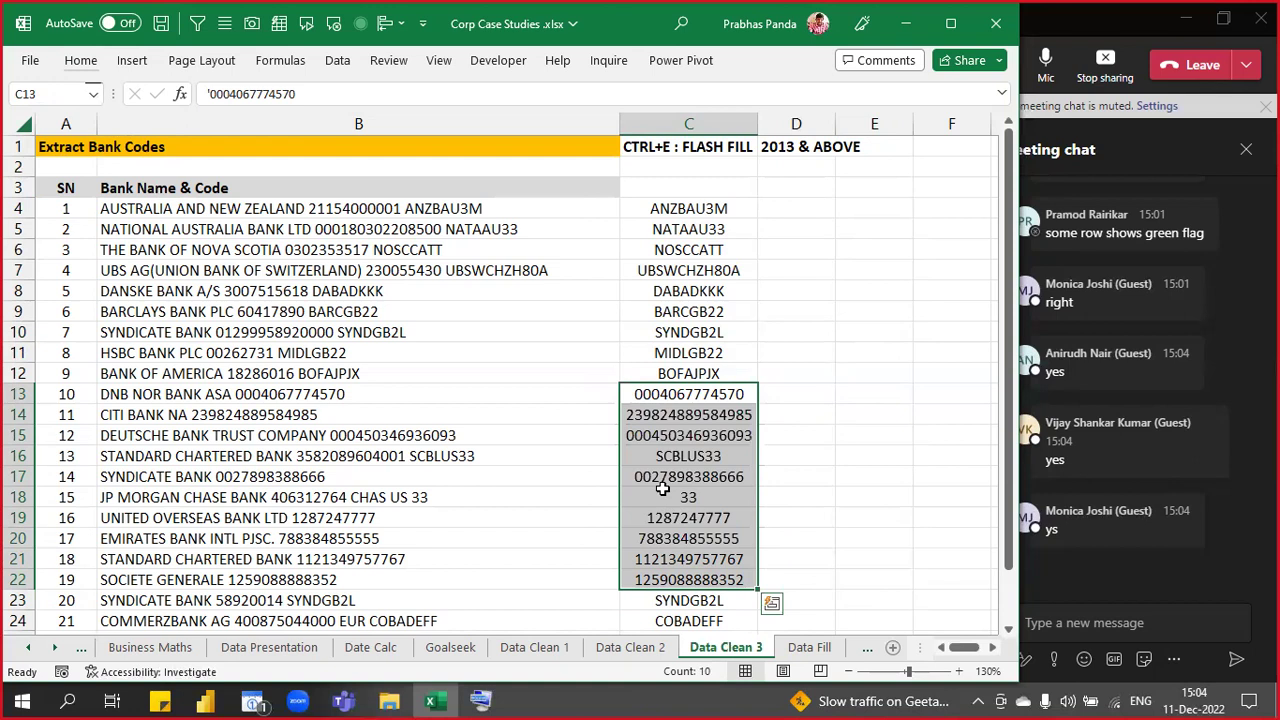
pyautogui.hotkey('ctrl', 'z')
pyautogui.click(832, 341)
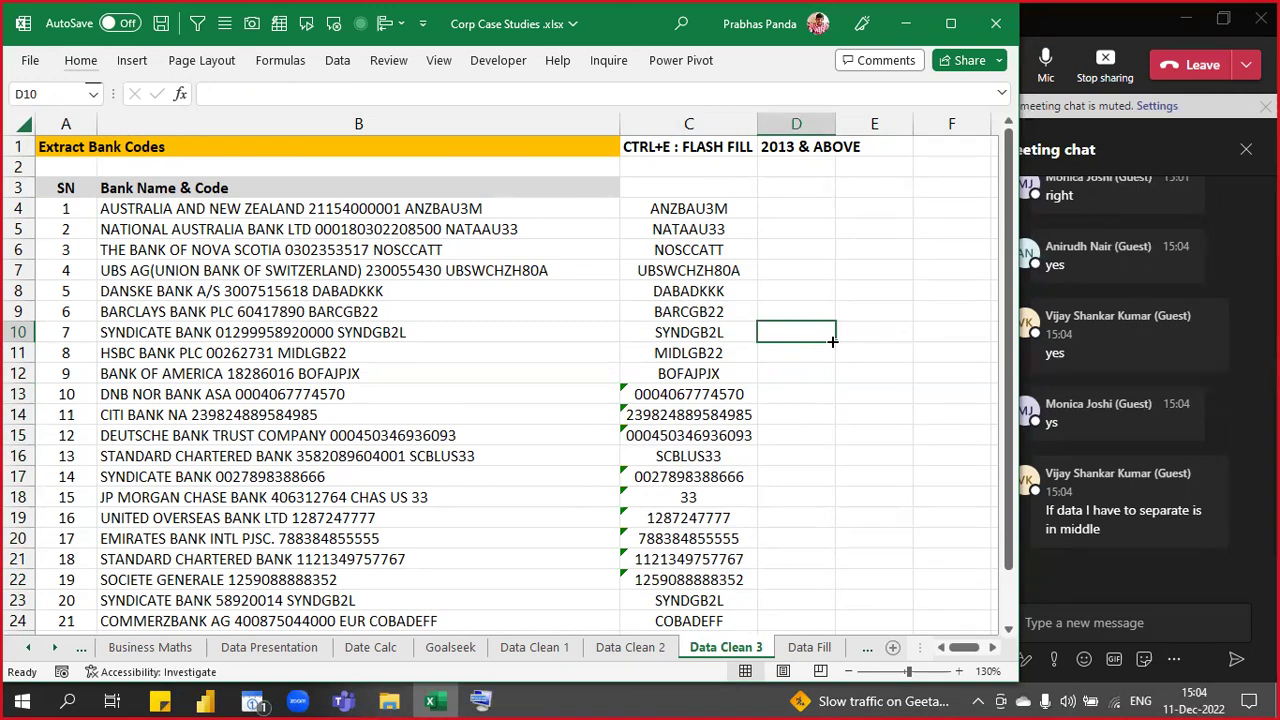
pyautogui.click(726, 210)
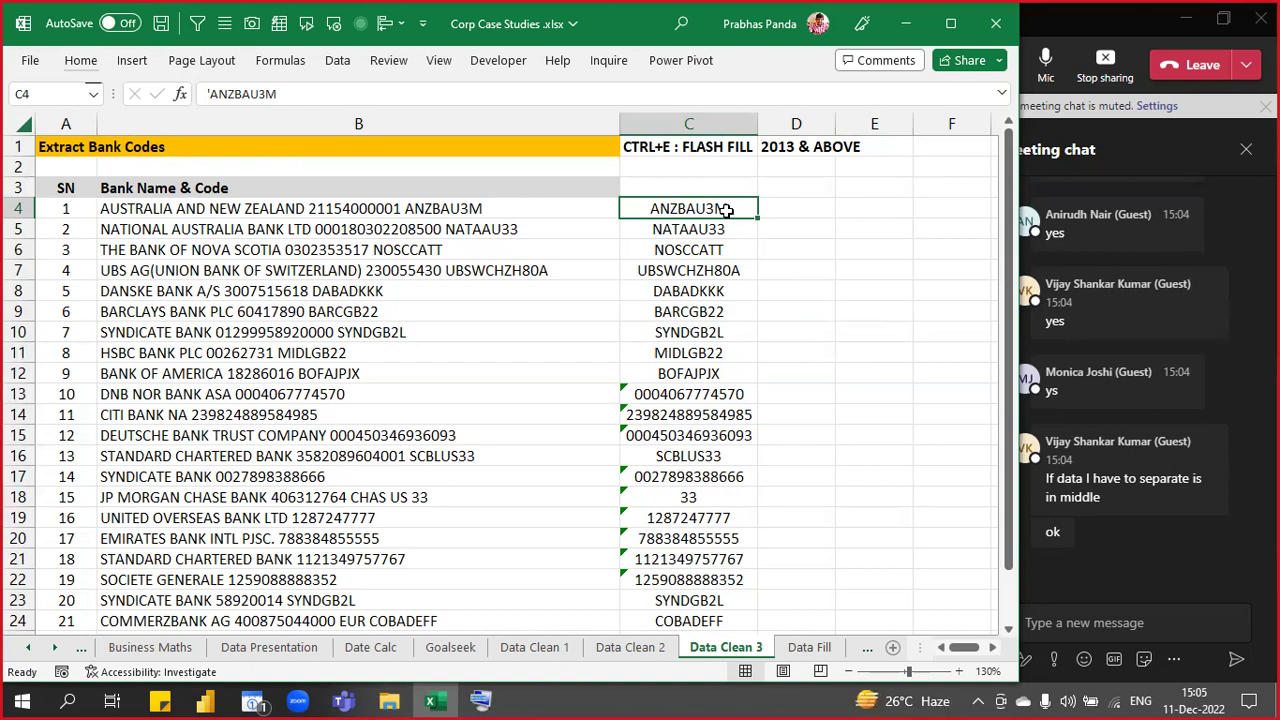
# - Narrow column B closer to its text and add the bold, underlined heading "FLASH FILL RULES:" in D3
pyautogui.click(802, 188)
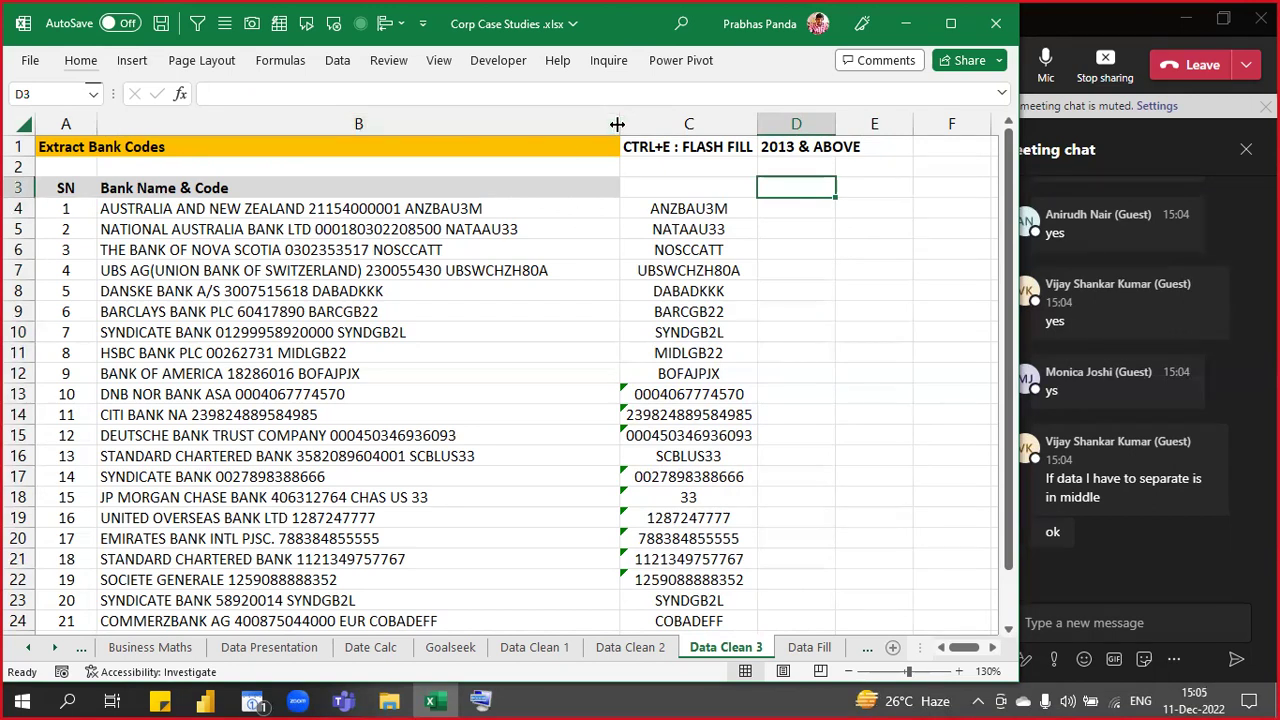
pyautogui.moveTo(620, 124); pyautogui.dragTo(563, 124)
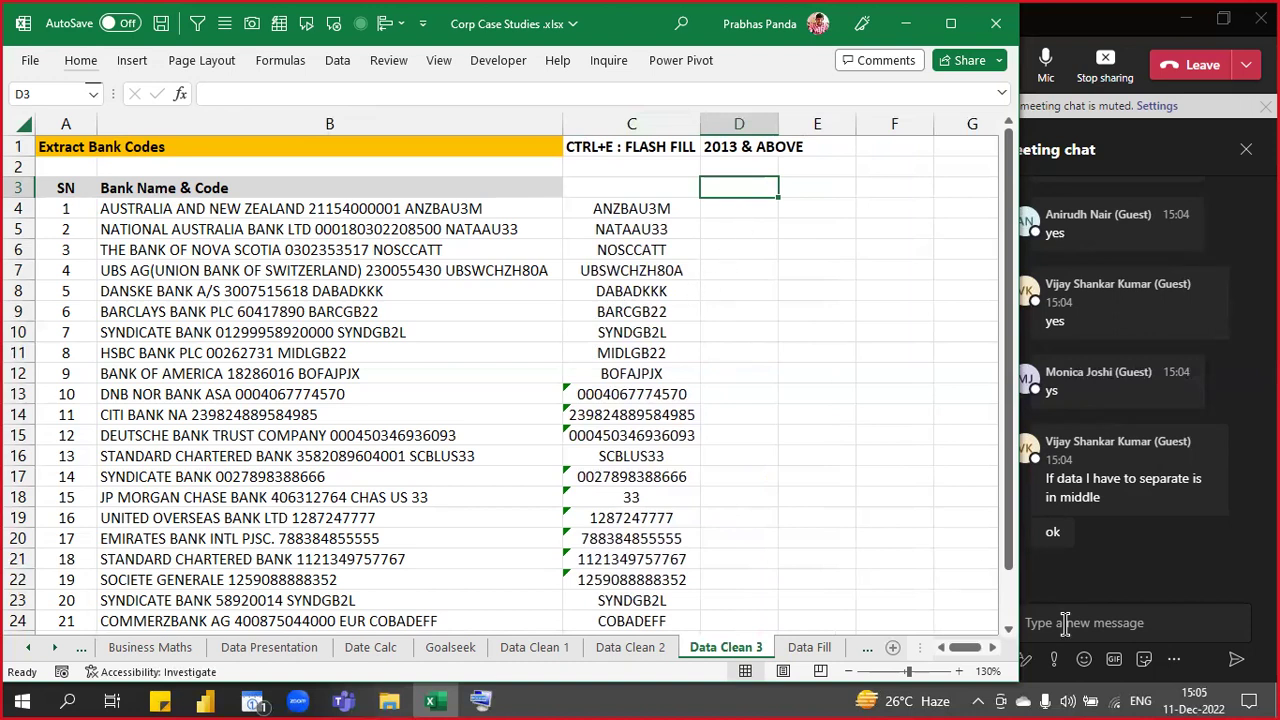
pyautogui.write('FLASH F')
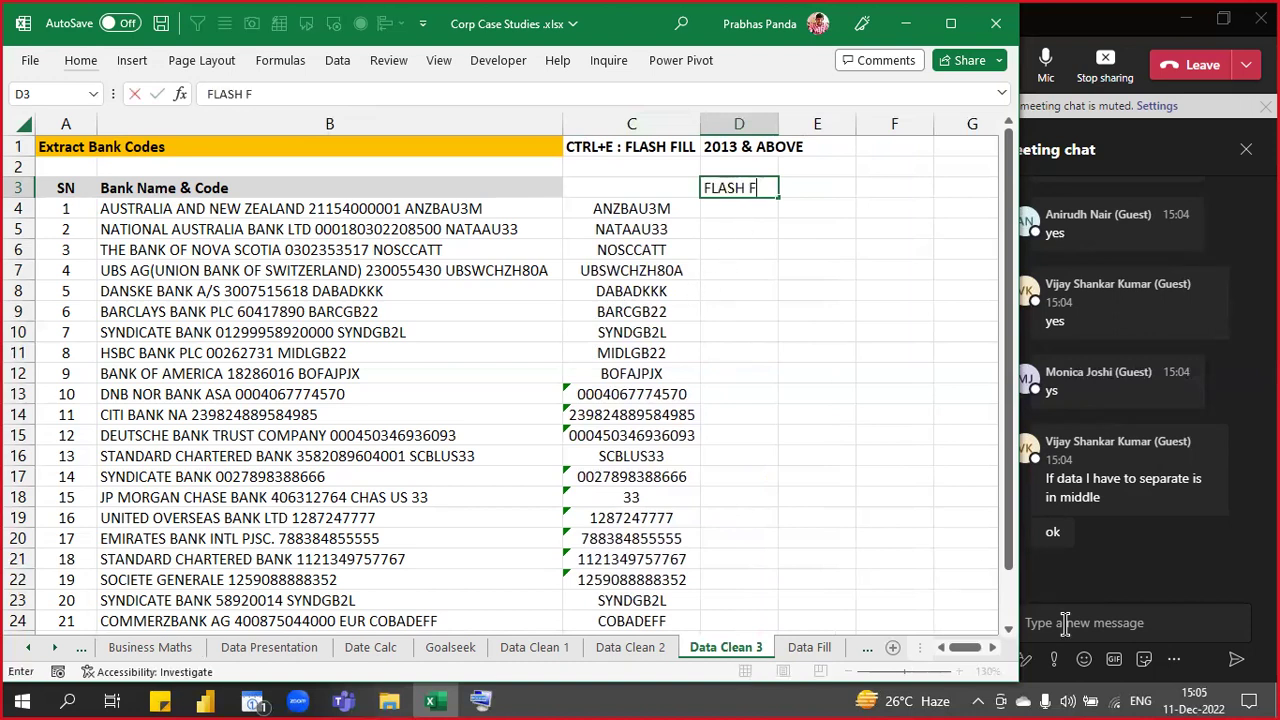
pyautogui.write('ILL RULE')
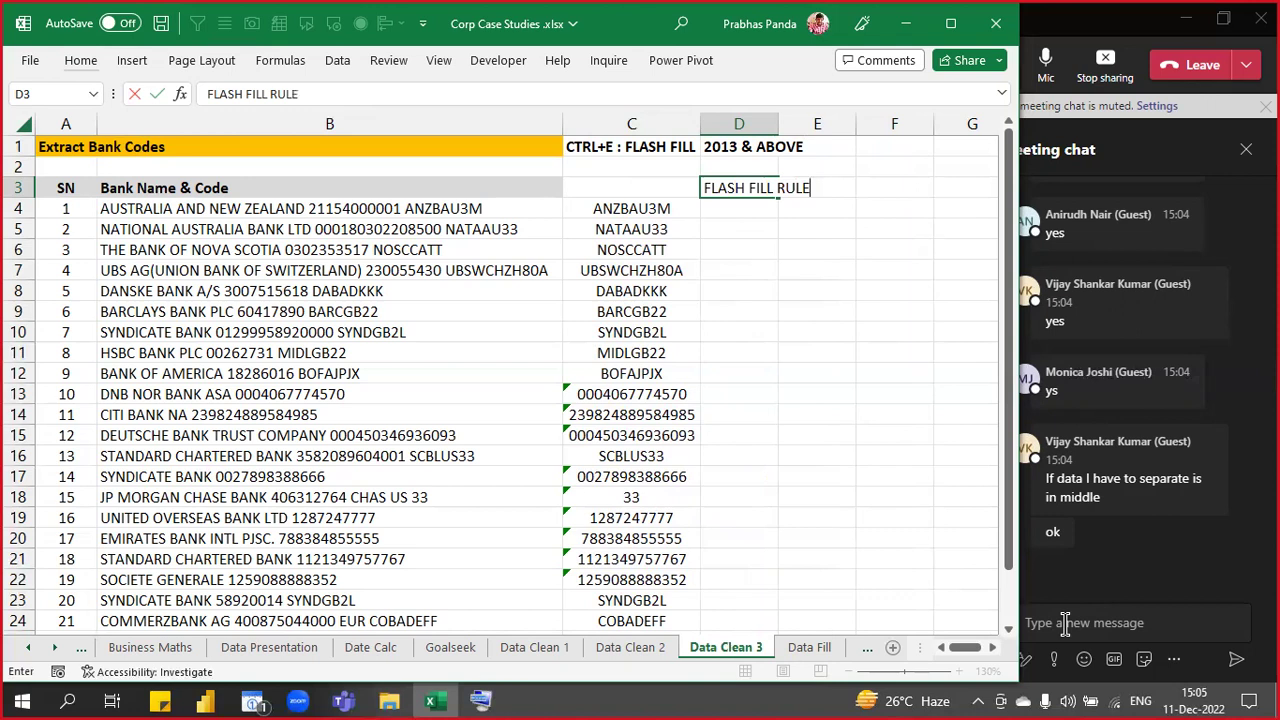
pyautogui.write('S:')
pyautogui.press('Return')
pyautogui.press('Up')
pyautogui.hotkey('ctrl', 'b')
pyautogui.hotkey('ctrl', 'u')
pyautogui.press('Return')
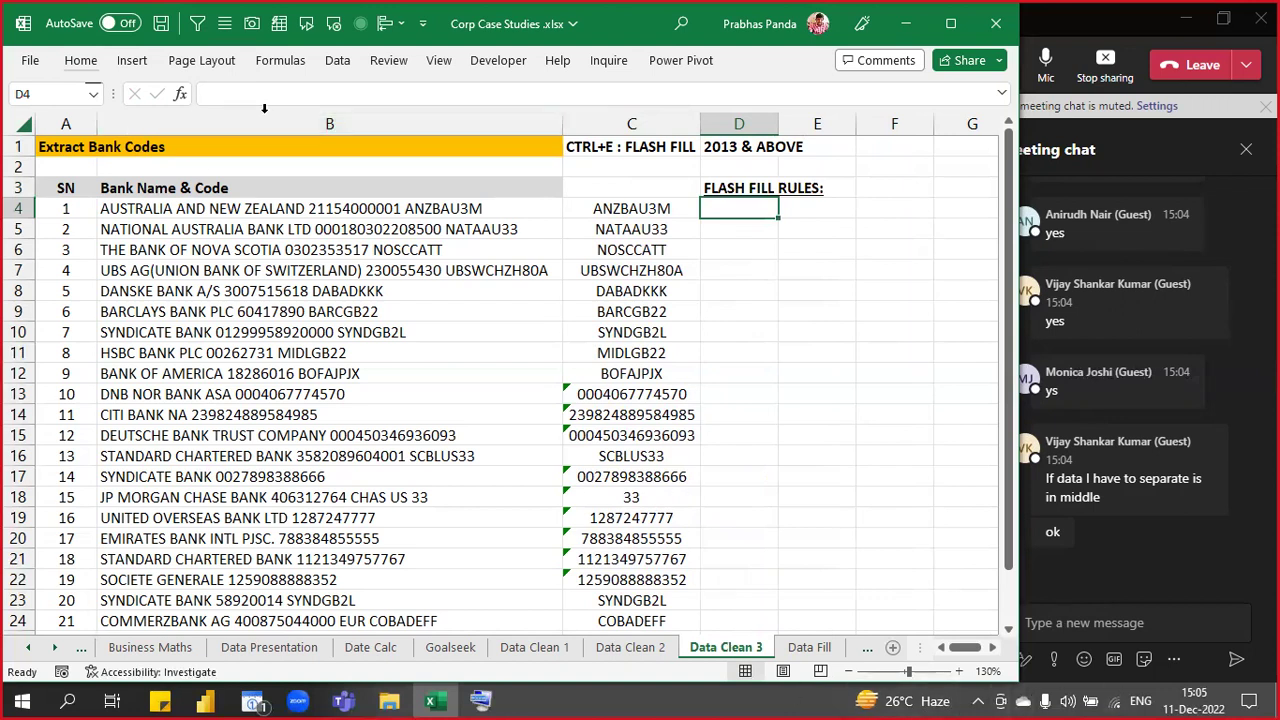
# - Highlight source column B and the adjacent Flash Fill column C, and return to D4 below the rules heading
pyautogui.click(330, 120)
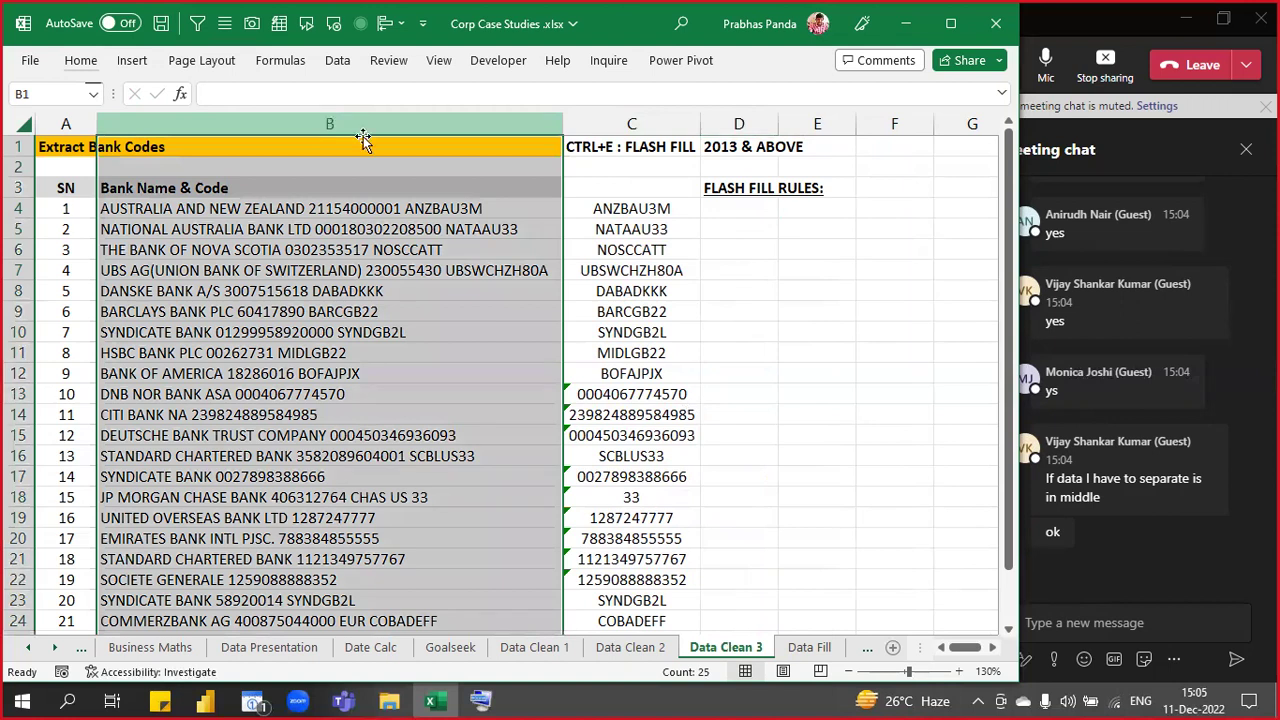
pyautogui.click(615, 124)
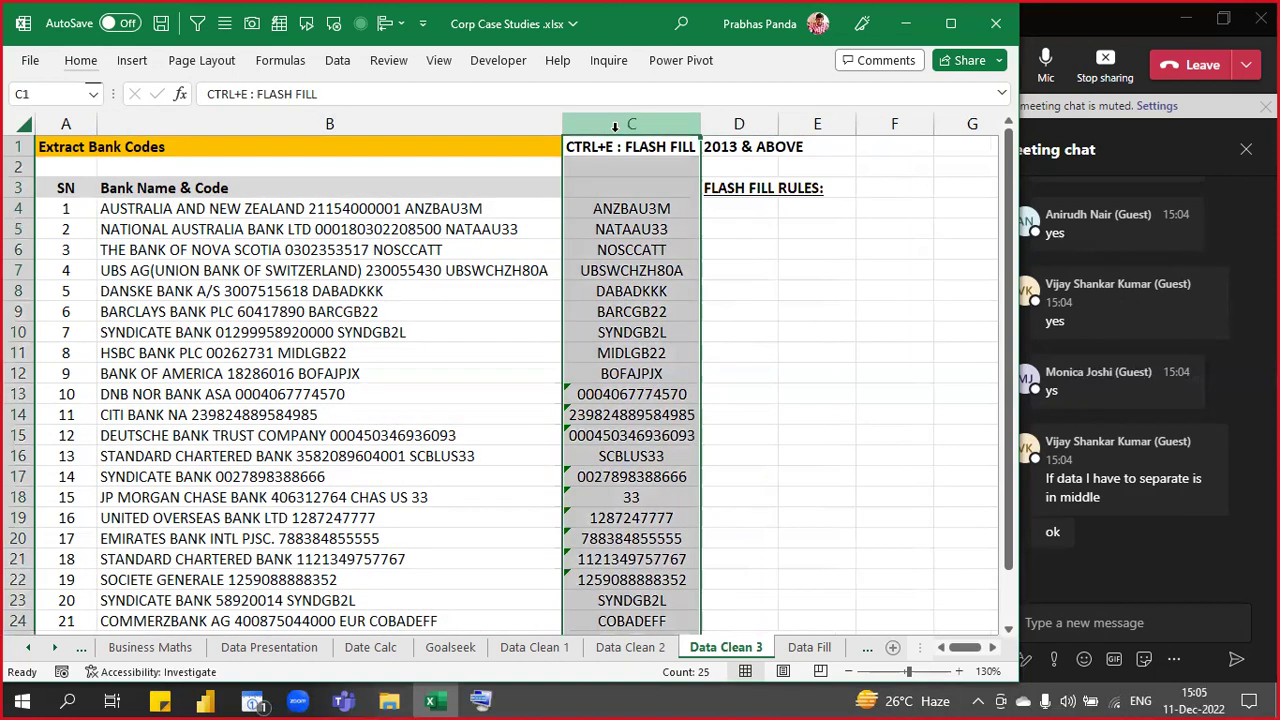
pyautogui.click(739, 209)
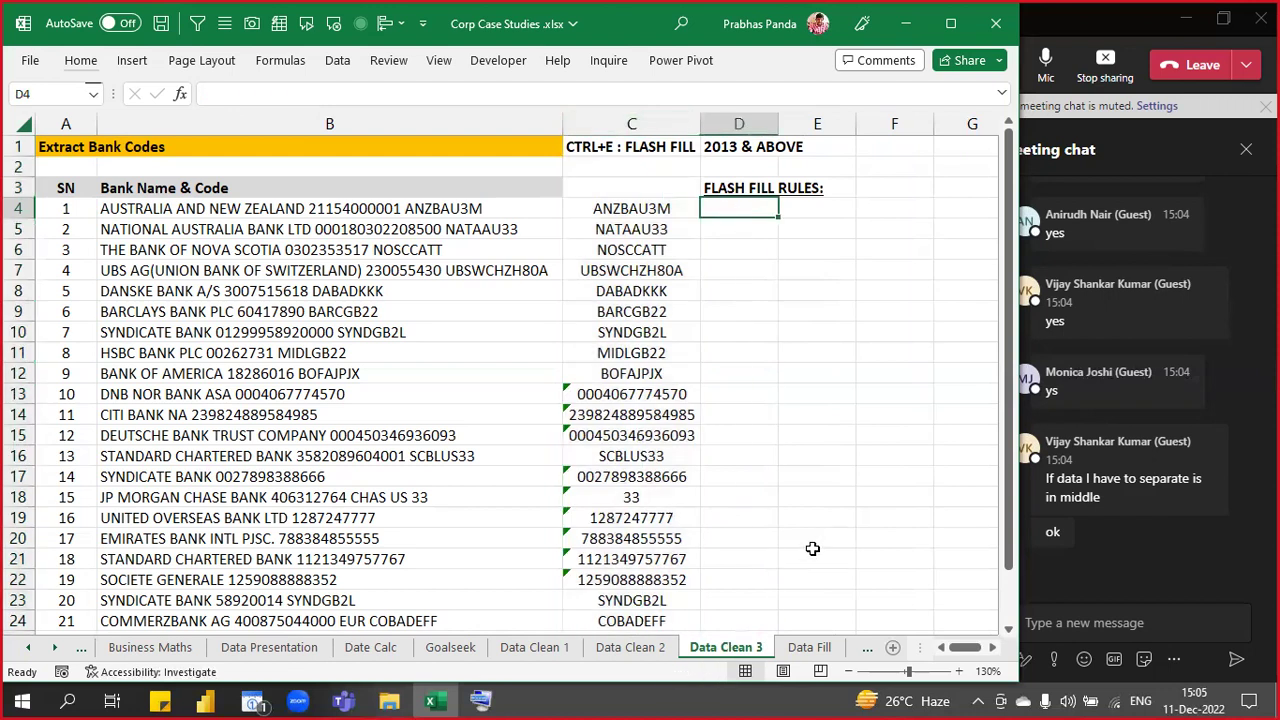
# - Enter the first Flash Fill rule in D4: "ENSURE THERE IS A BLABK COLUMN NEXT TO DATA COLUMN"
pyautogui.write('ENSURE TH')
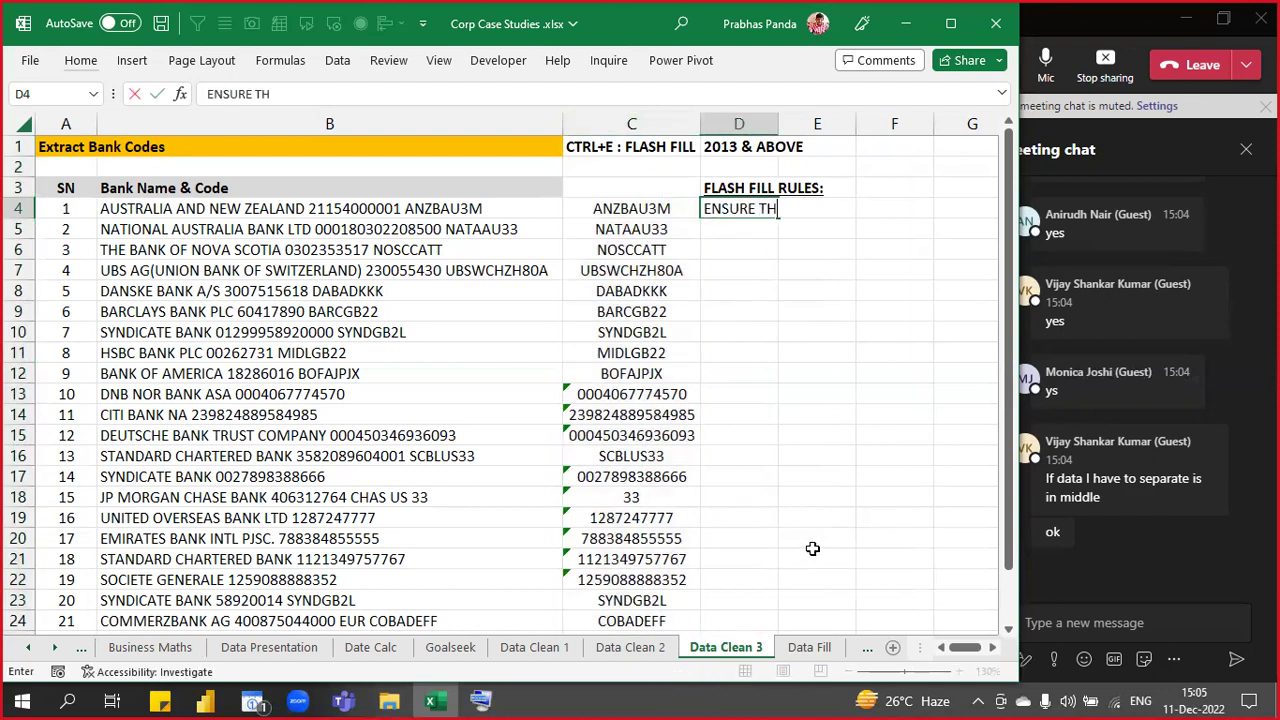
pyautogui.write('ER EIS')
pyautogui.press('BackSpace')
pyautogui.press('BackSpace')
pyautogui.press('BackSpace')
pyautogui.press('BackSpace')
pyautogui.press('BackSpace')
pyautogui.write('E IS A BLA')
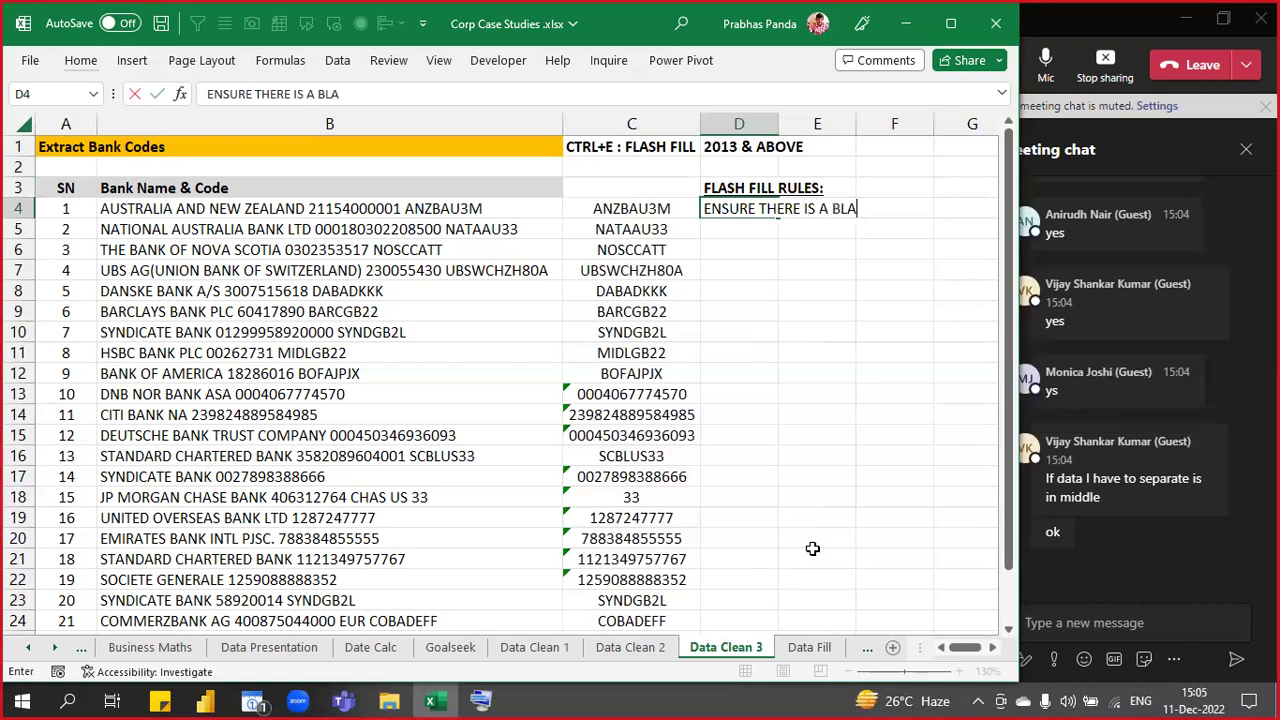
pyautogui.write('BK COLUMN NE')
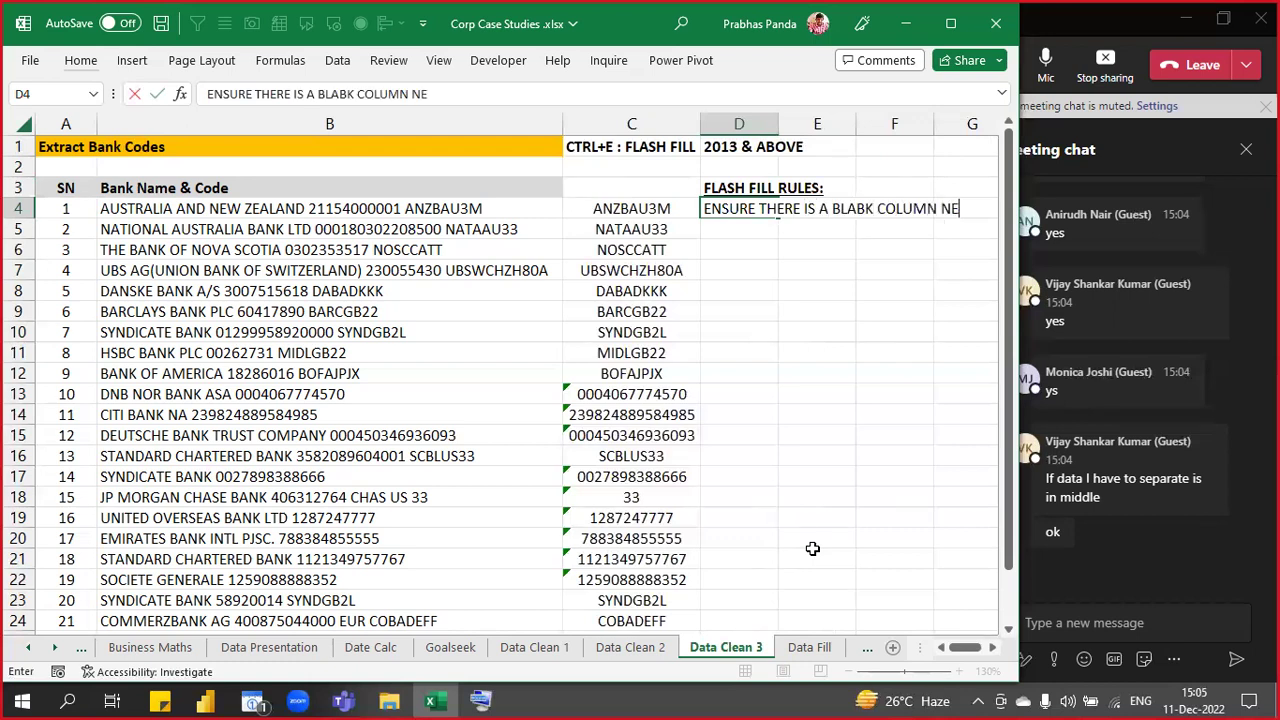
pyautogui.write('XT TO DATA ')
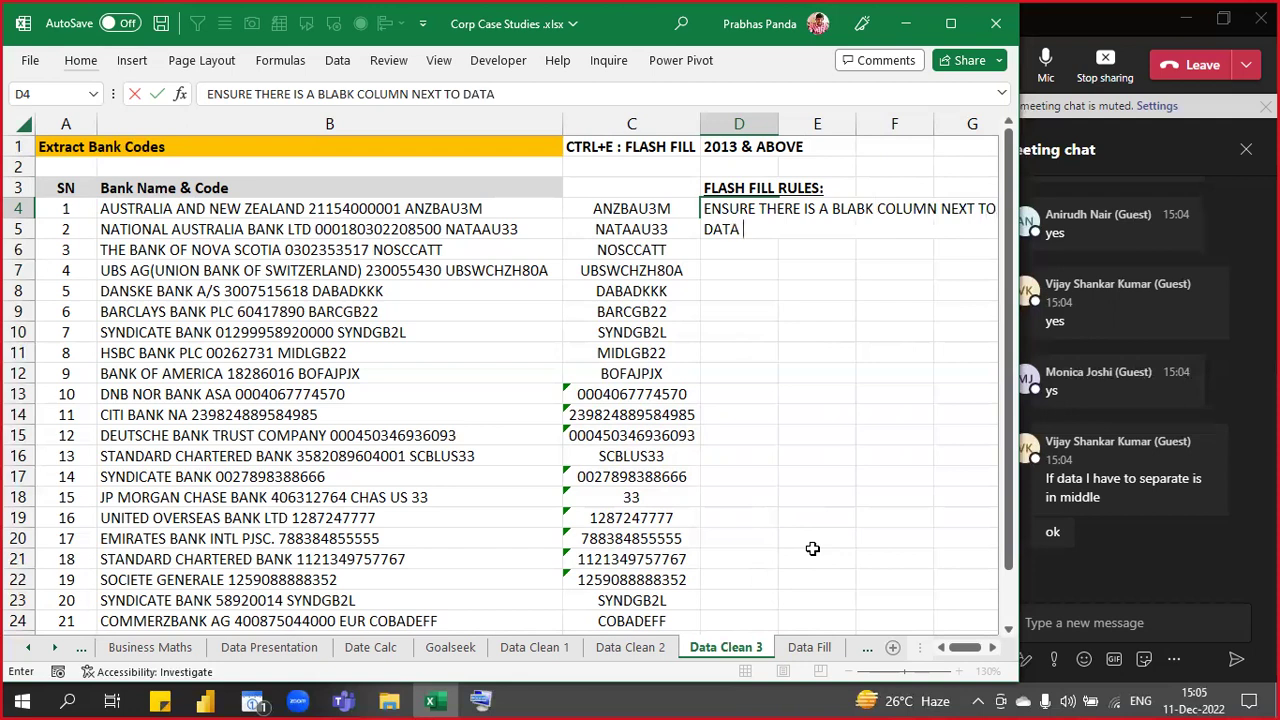
pyautogui.write('COLUMN')
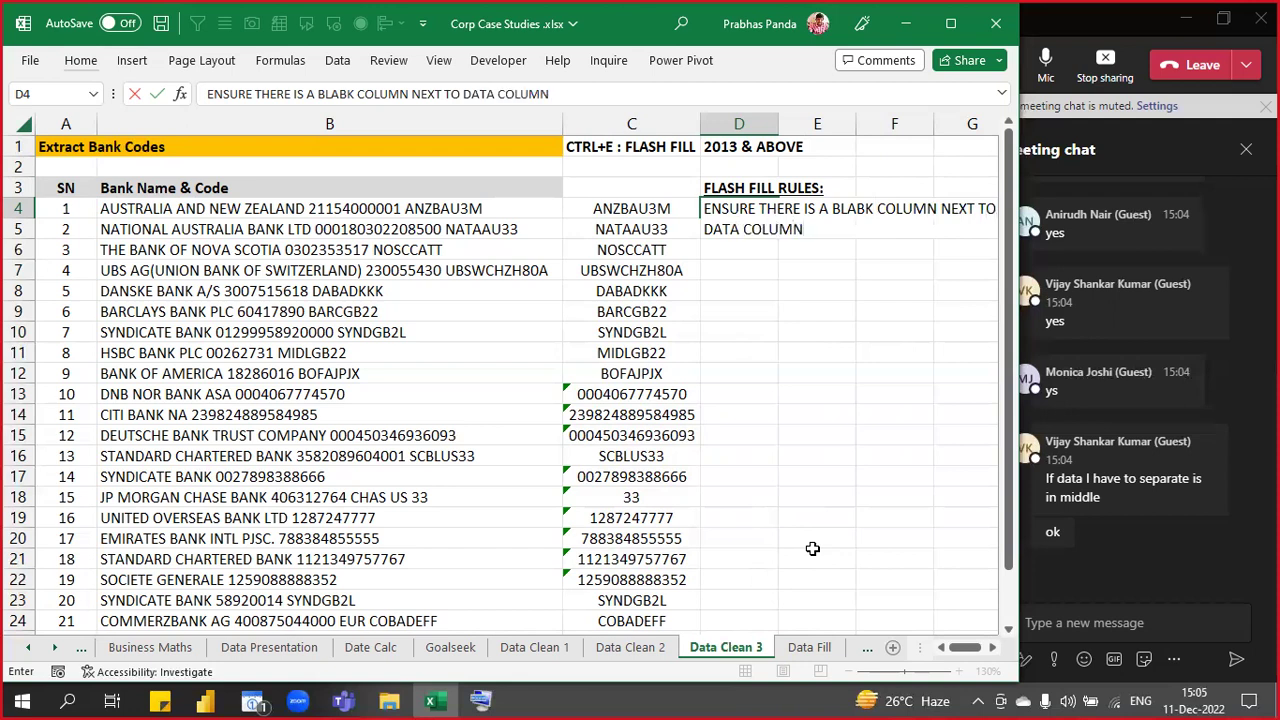
pyautogui.press('Return')
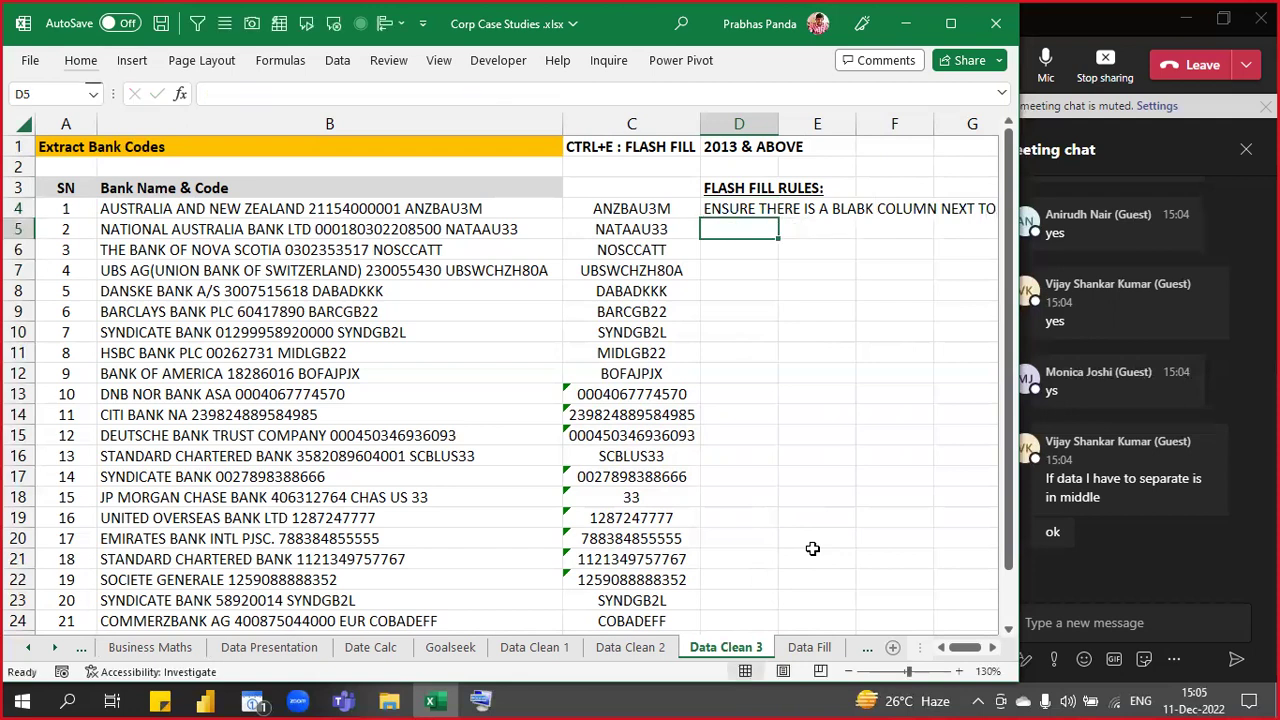
# - Highlight data column B and the neighbouring column C to illustrate the rule, and reselect the rule in D4
pyautogui.click(331, 121)
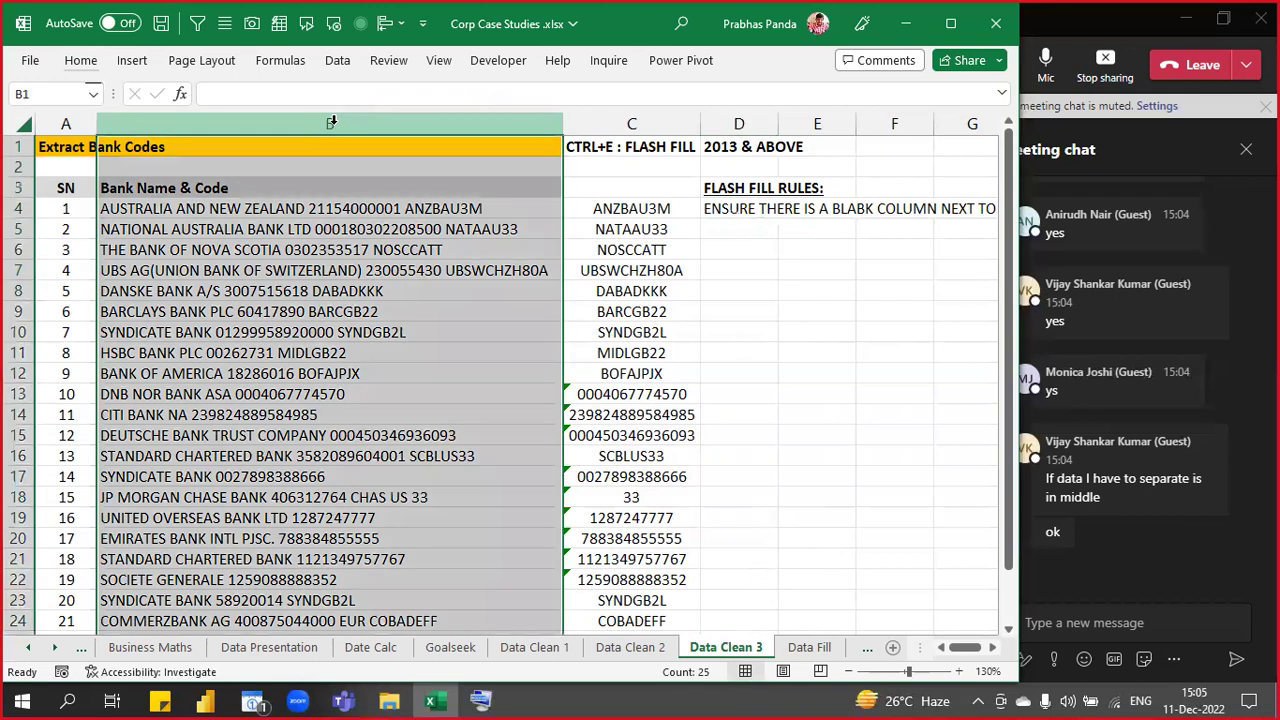
pyautogui.click(632, 122)
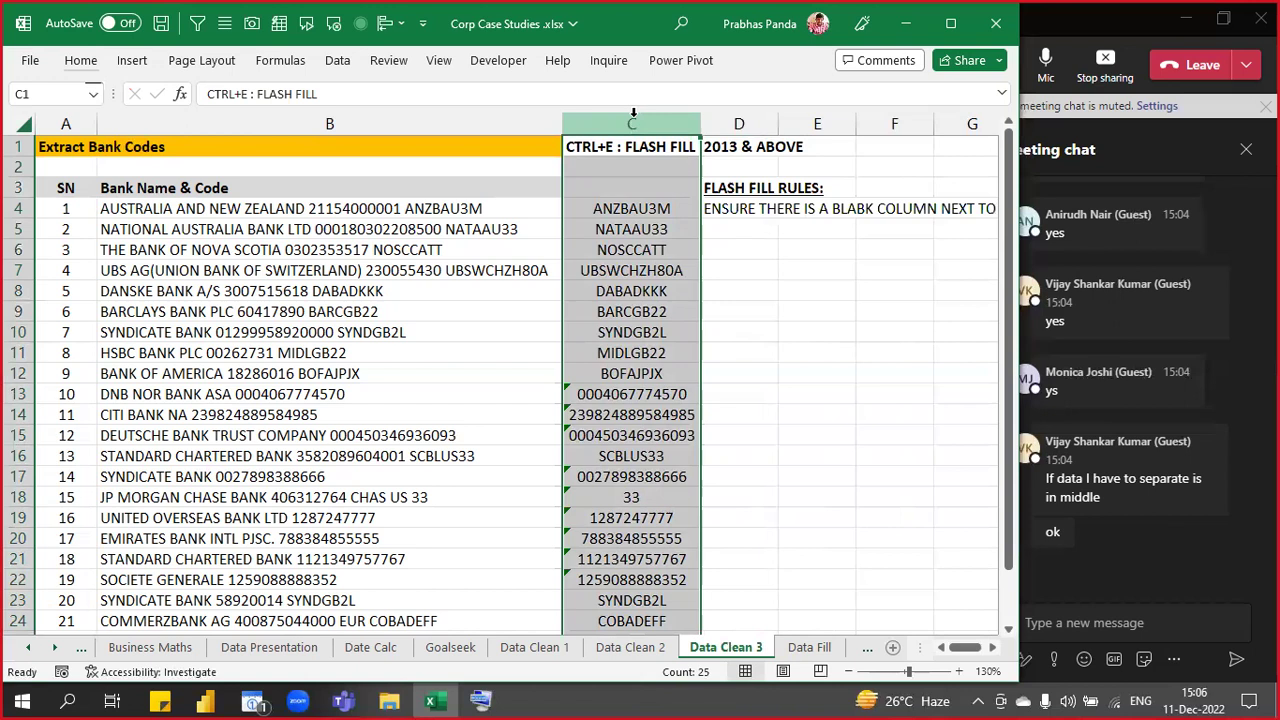
pyautogui.click(760, 205)
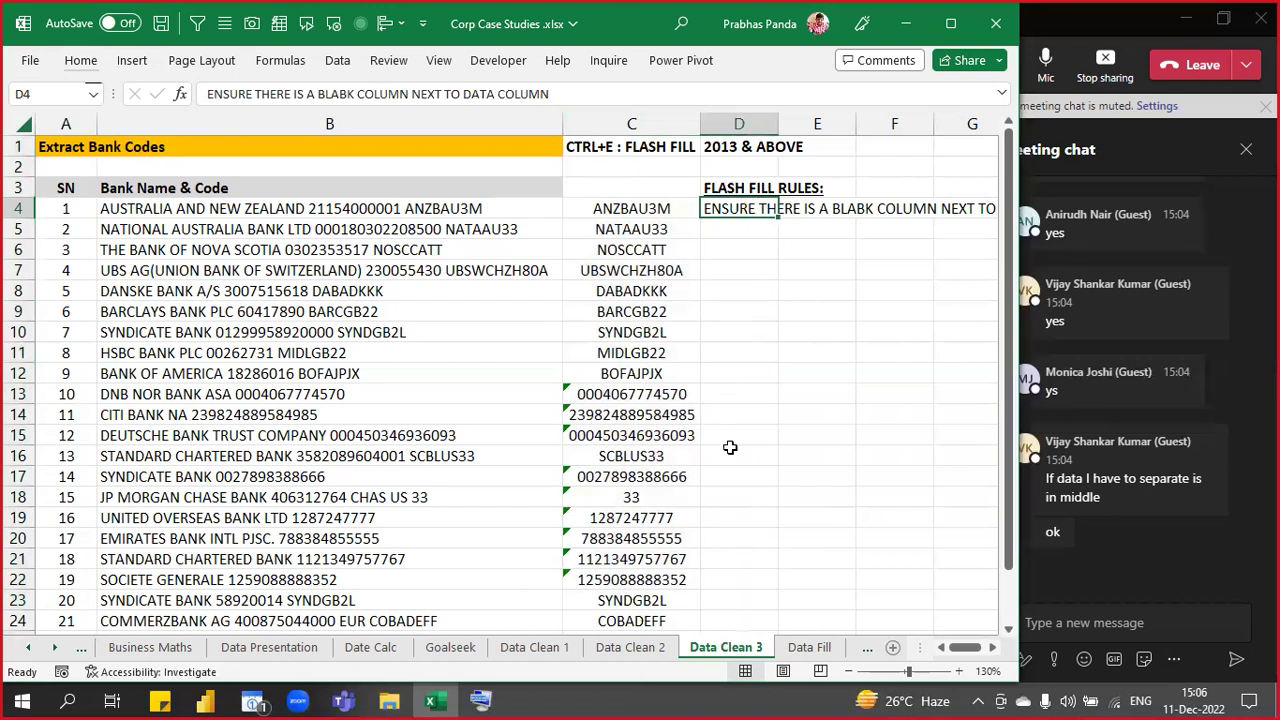
# - Enter the second Flash Fill rule in D5: "AFTER FLASH FILL MAKE PASTE SPECIAL VALUES."
pyautogui.press('F2')
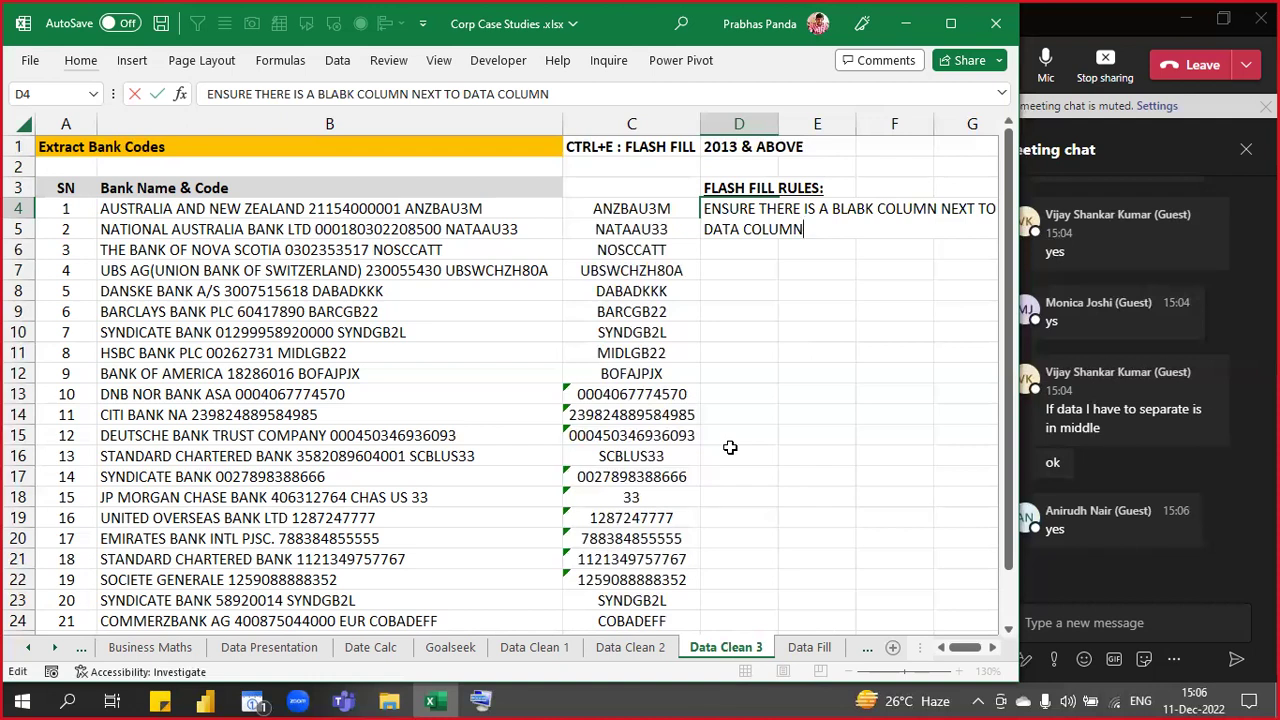
pyautogui.press('Return')
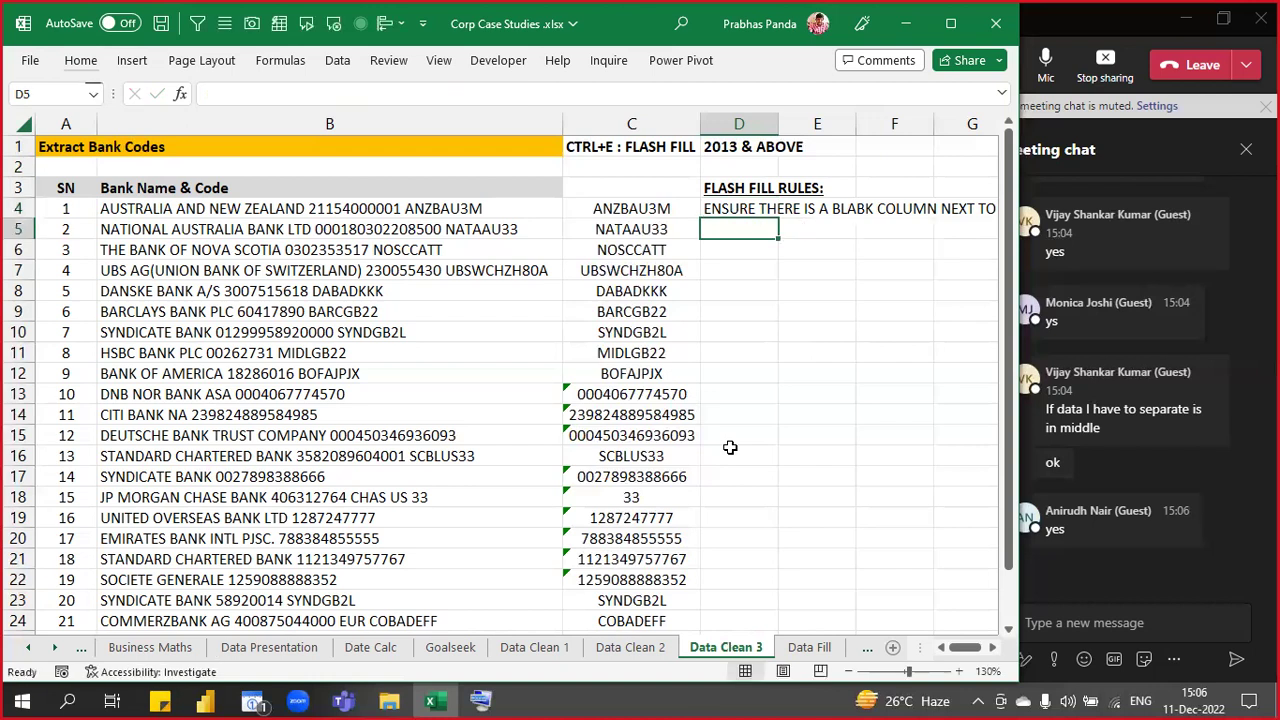
pyautogui.write('AFTER FLASH FILL MAKE PASTE SPECIAL VALUES.')
pyautogui.press('Return')
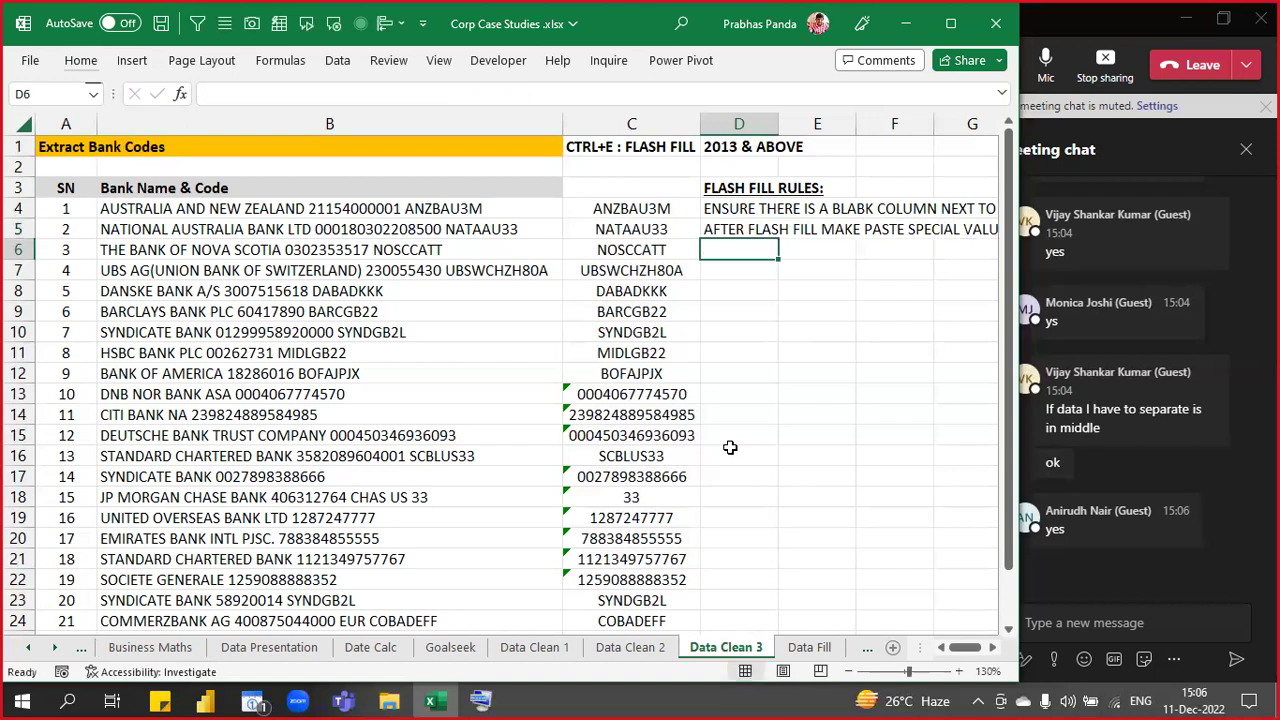
# - Copy the extracted bank codes in C4:C27 and paste them over themselves as values only with Paste Special
pyautogui.press('Left')
pyautogui.press('Left')
pyautogui.press('Up')
pyautogui.press('Right')
pyautogui.press('Up')
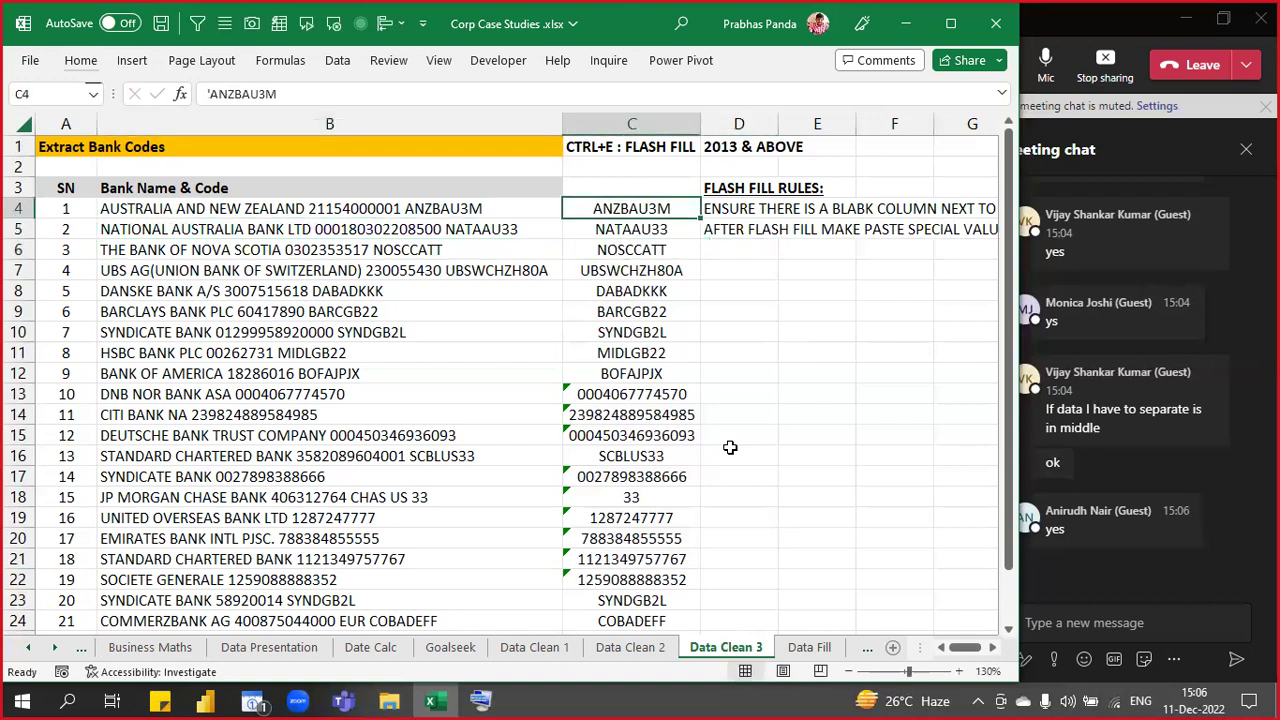
pyautogui.hotkey('ctrl', 'shift', 'Down')
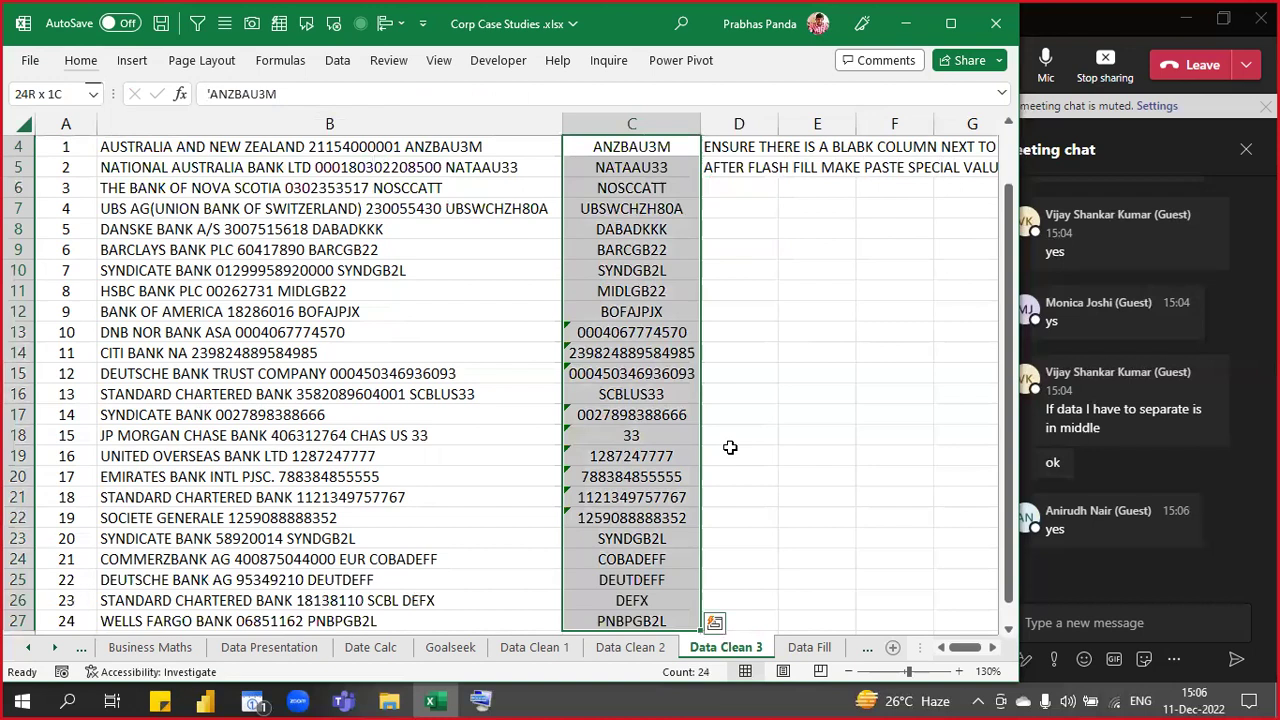
pyautogui.hotkey('ctrl', 'c')
pyautogui.rightClick(590, 222)
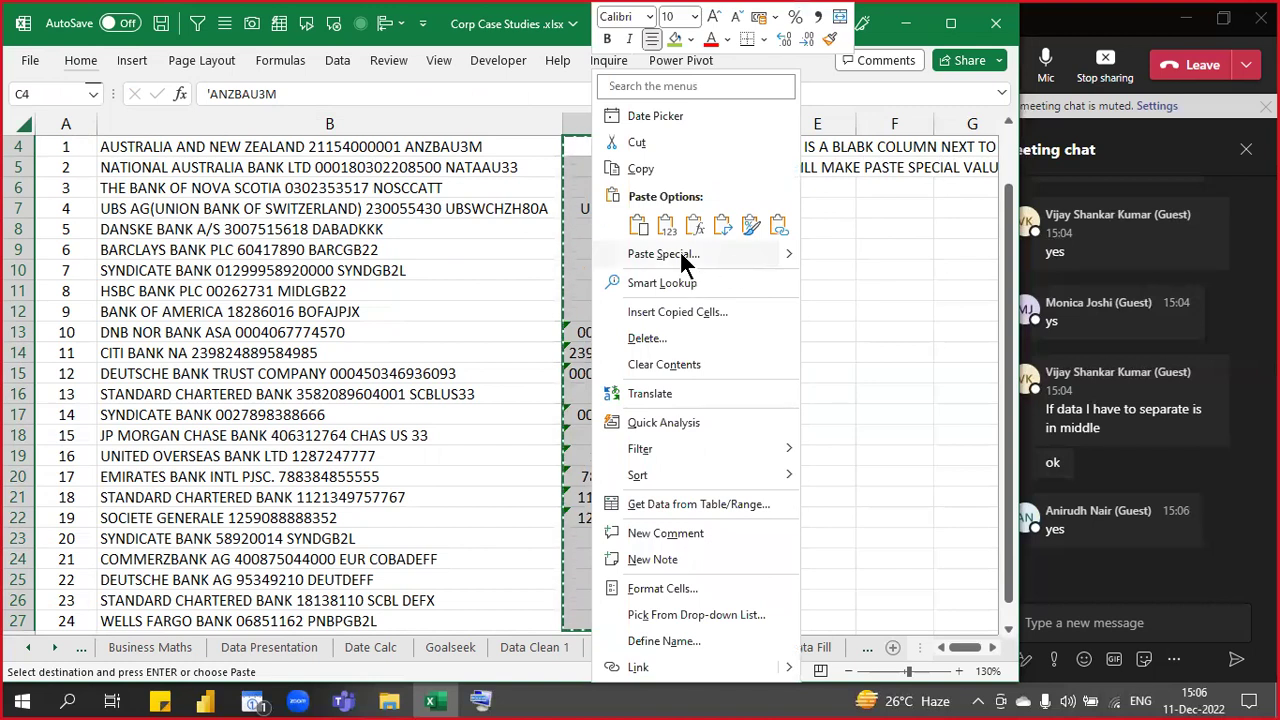
pyautogui.click(681, 256)
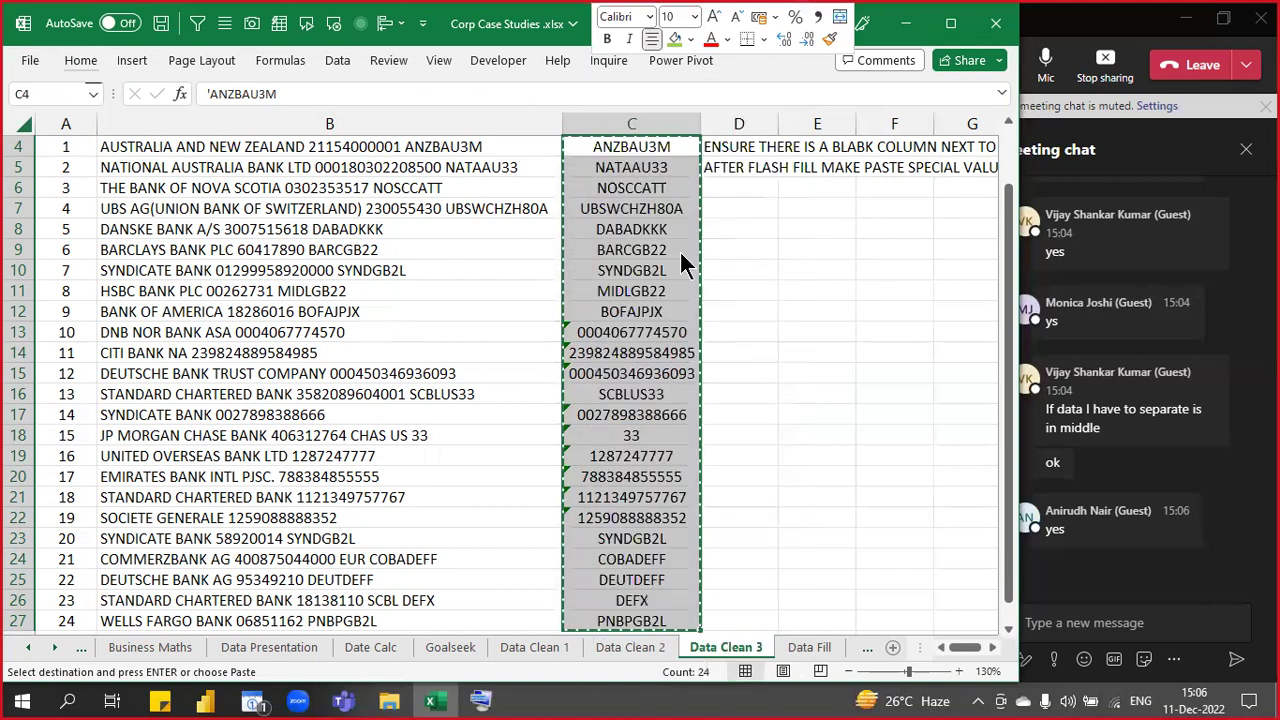
pyautogui.click(530, 226)
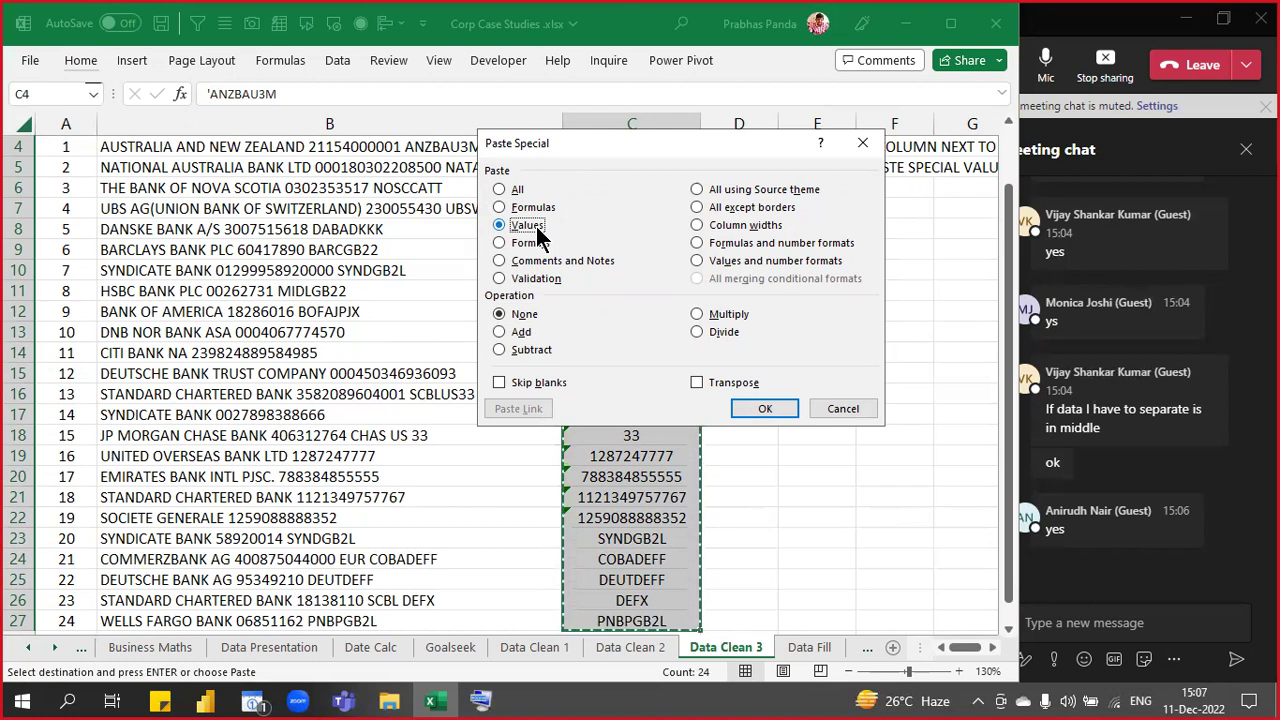
pyautogui.click(766, 407)
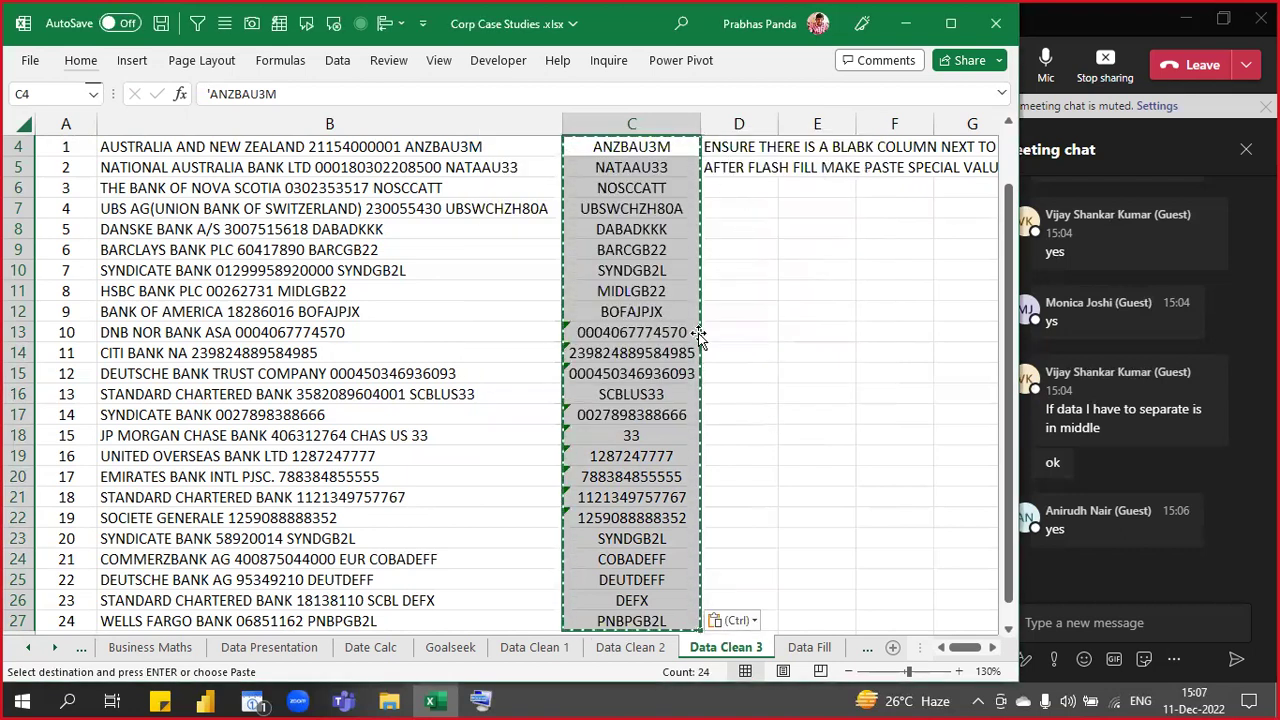
# - Enter the third Flash Fill rule in D6: "CREATE DATA HEADER ONLY AFTER STEP 2."
pyautogui.scroll(1, 700, 331)
pyautogui.click(724, 230)
pyautogui.press('F2')
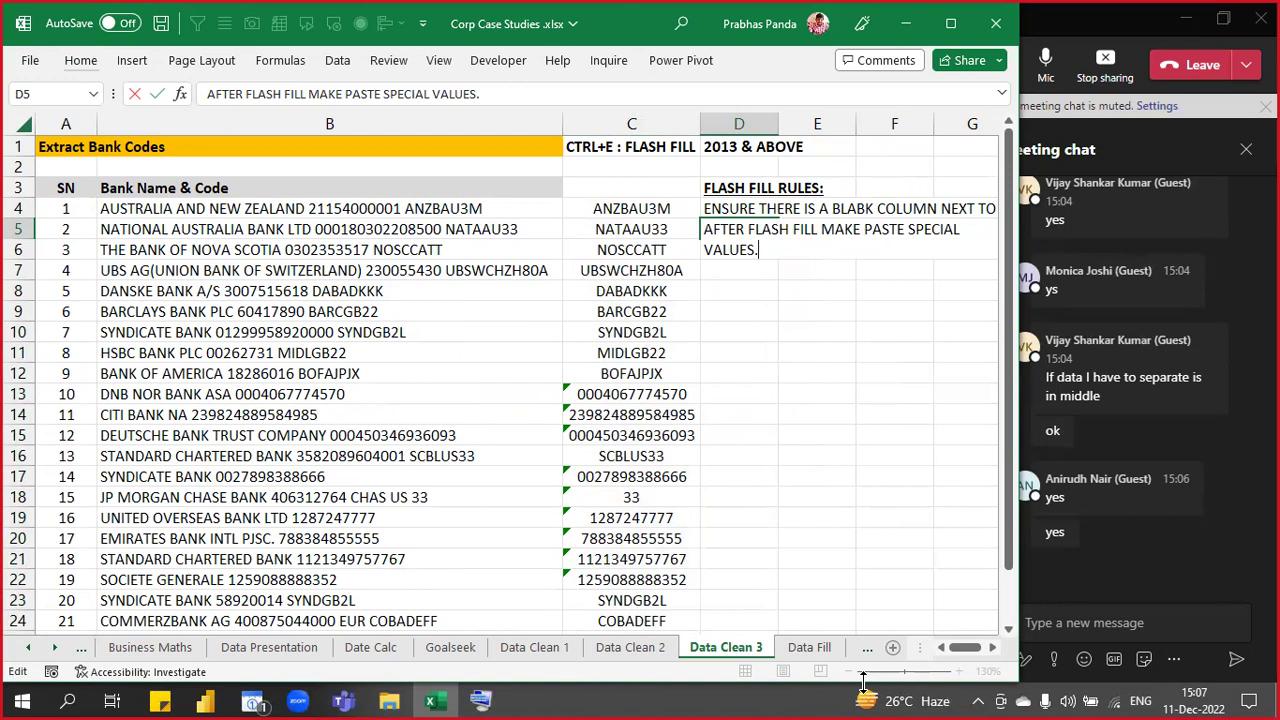
pyautogui.press('Return')
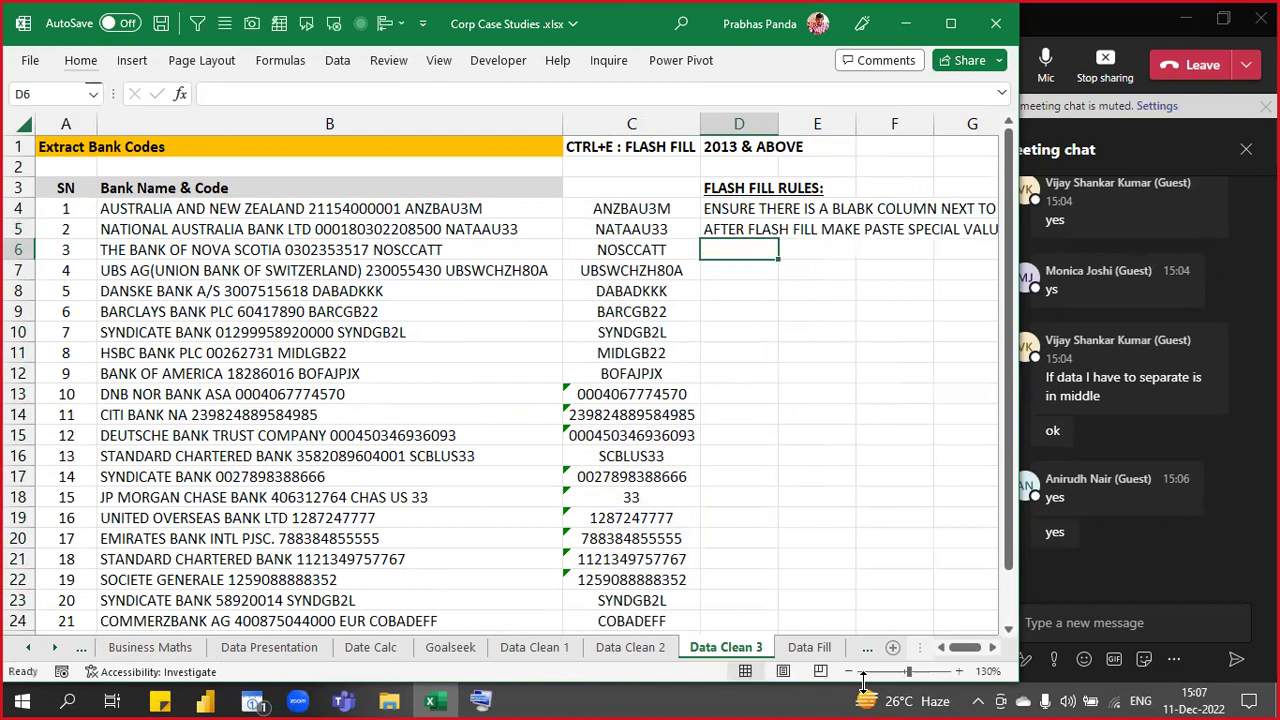
pyautogui.write('CREA')
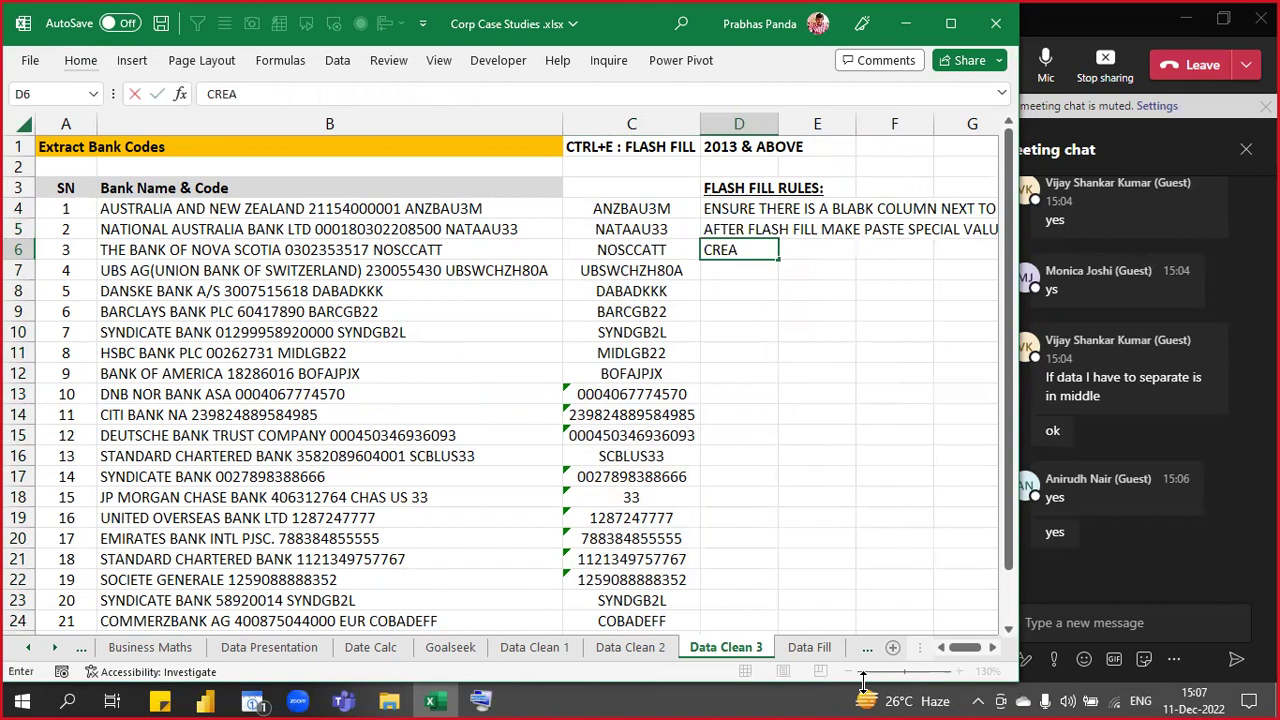
pyautogui.write('TE DATA HE')
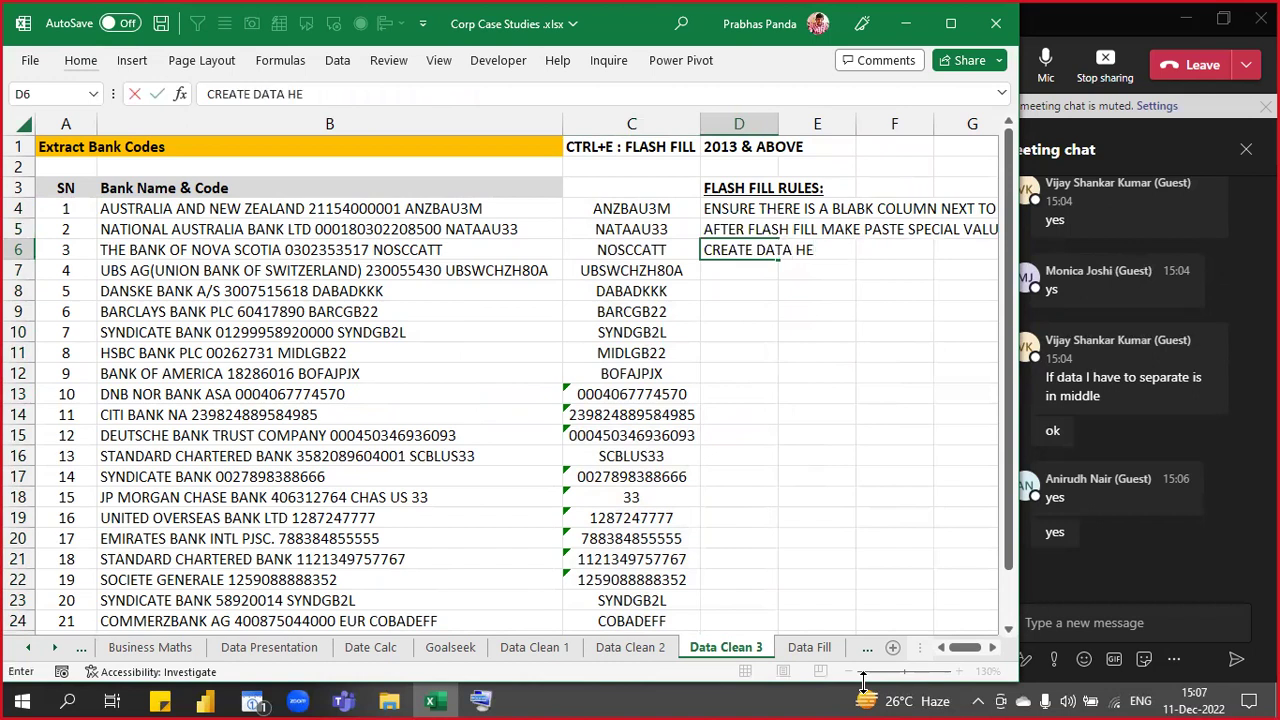
pyautogui.write('ADER ON')
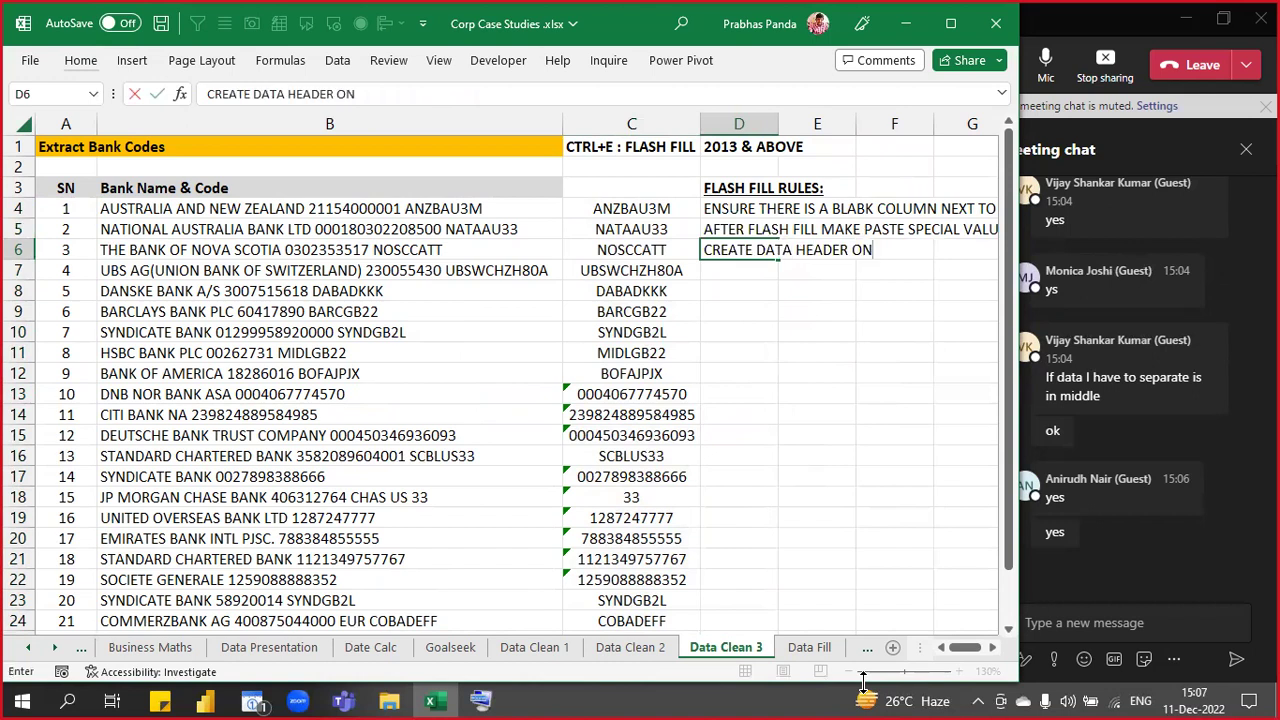
pyautogui.write('LY AFTER STEP 2')
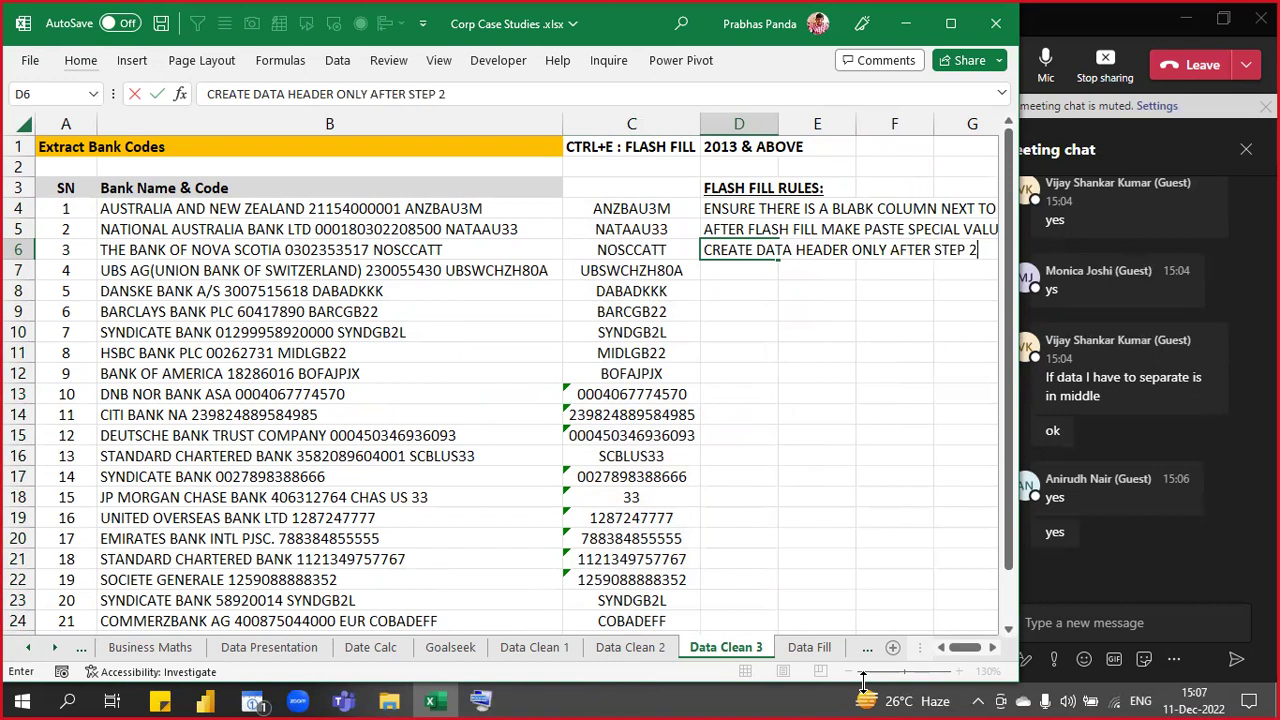
pyautogui.write('.')
pyautogui.press('Return')
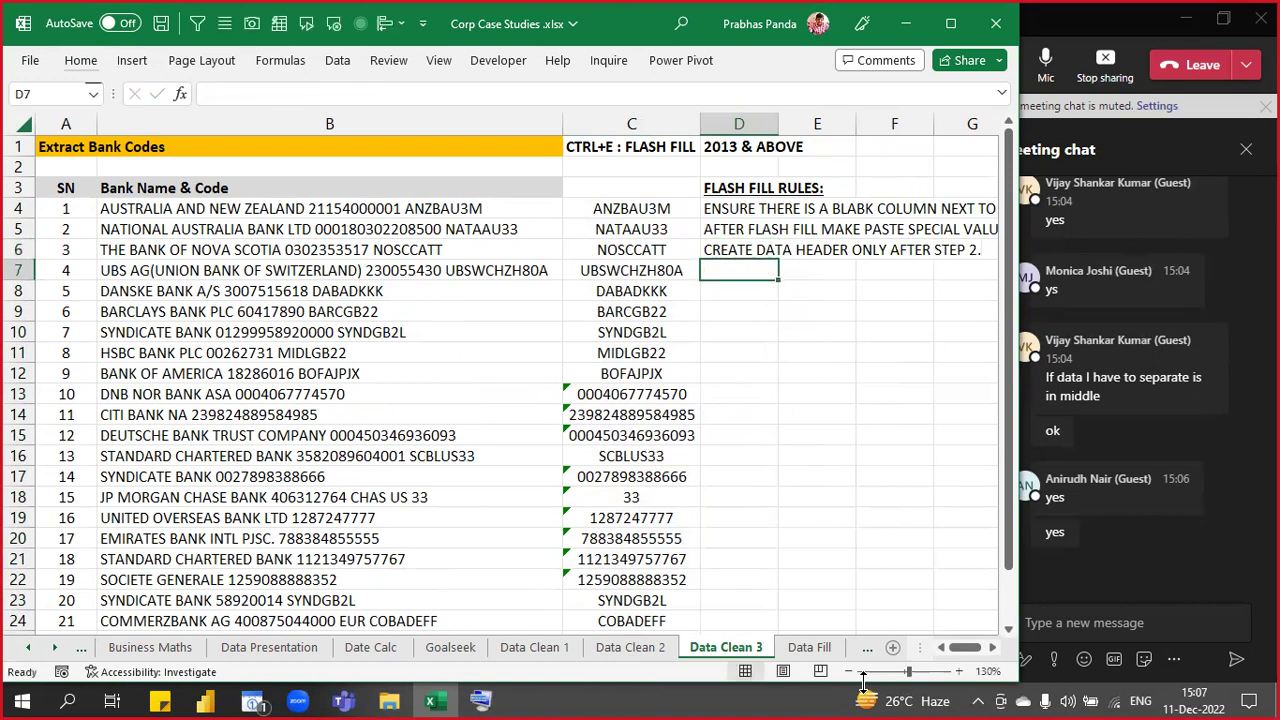
# - Clear all the extracted bank codes from C4:C27
pyautogui.press('Left')
pyautogui.press('Up')
pyautogui.press('Up')
pyautogui.press('Up')
pyautogui.hotkey('ctrl', 'shift', 'Down')
pyautogui.press('Delete')
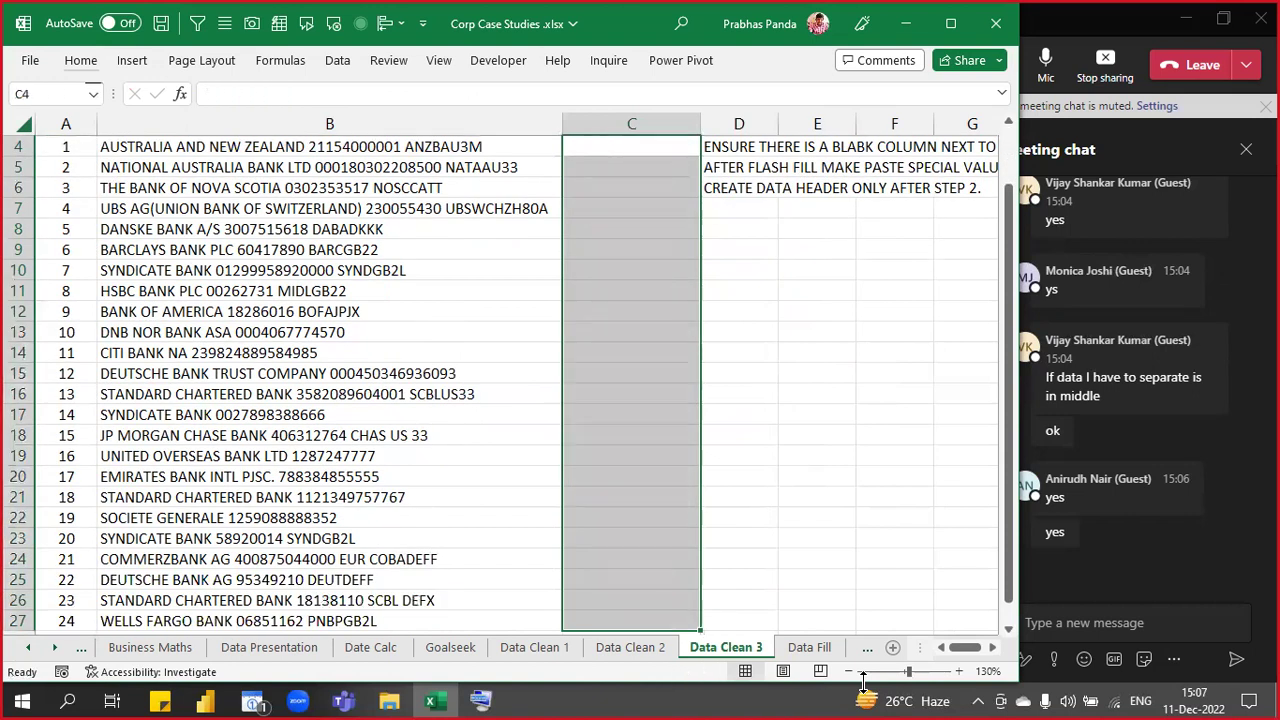
# - Enter the column header "BANK CODE" in C3
pyautogui.press('Up')
pyautogui.press('Up')
pyautogui.press('Up')
pyautogui.press('Down')
pyautogui.press('Down')
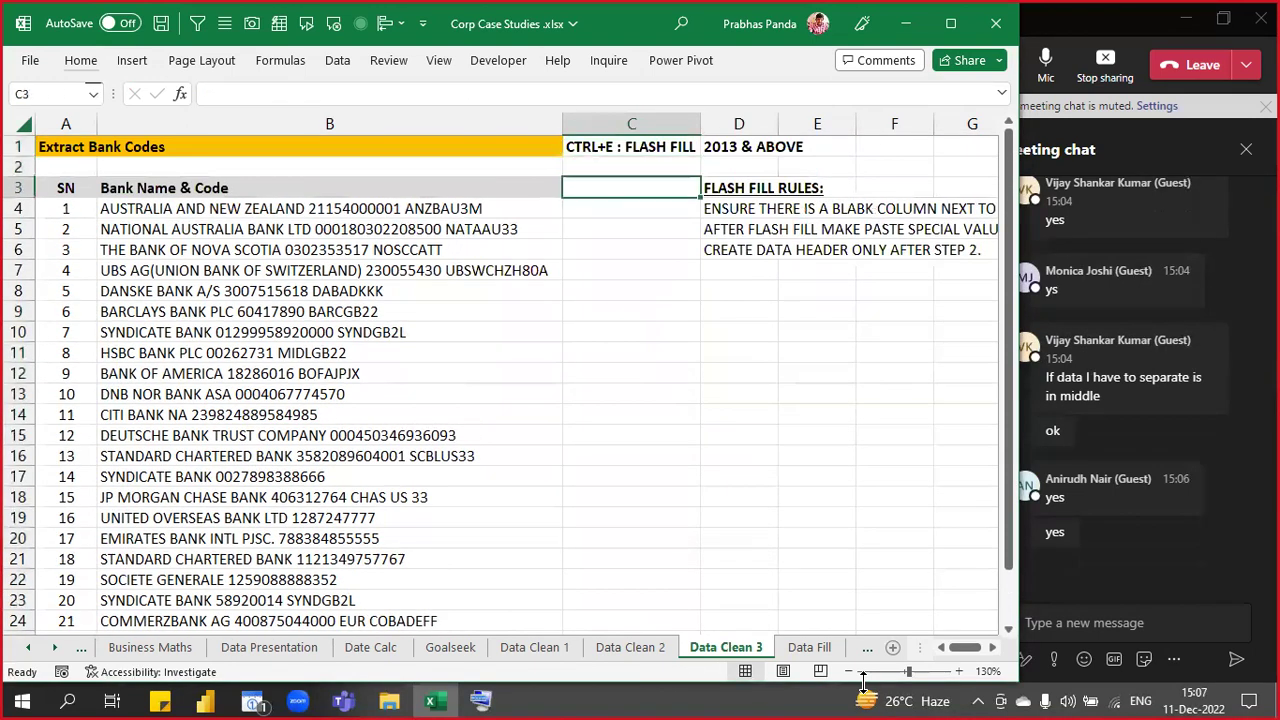
pyautogui.write('BANK CODE')
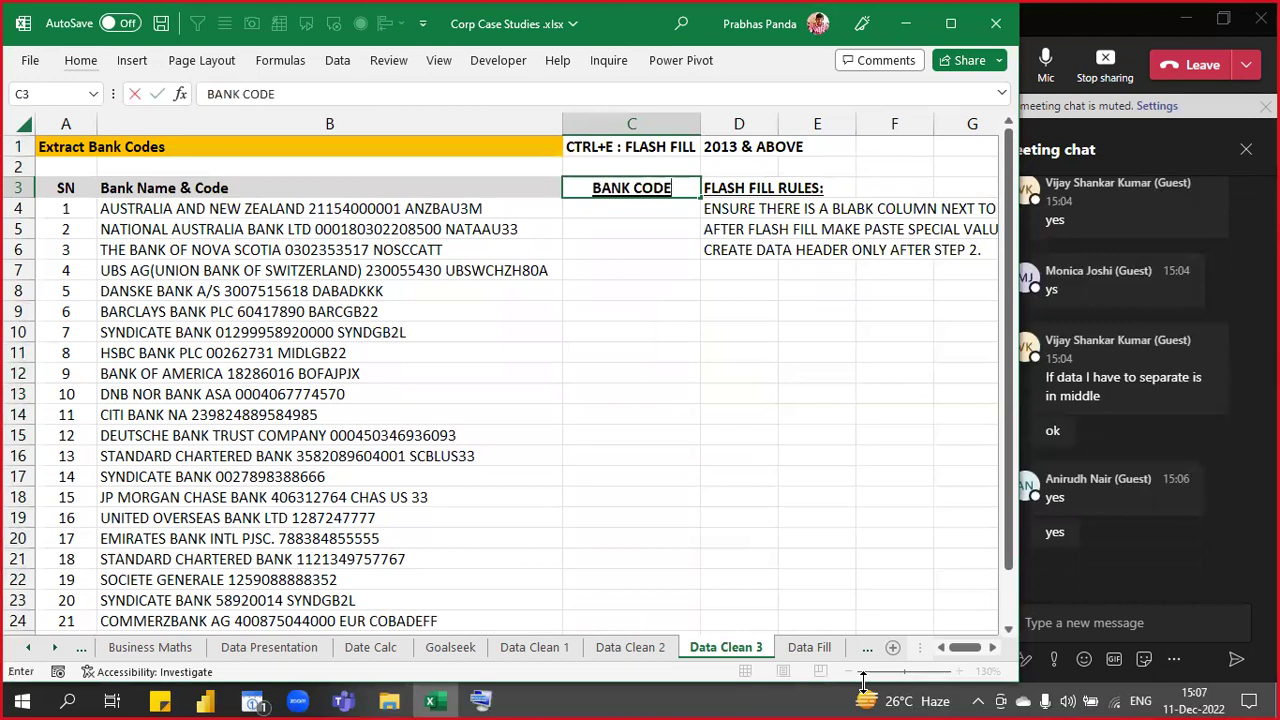
pyautogui.press('Return')
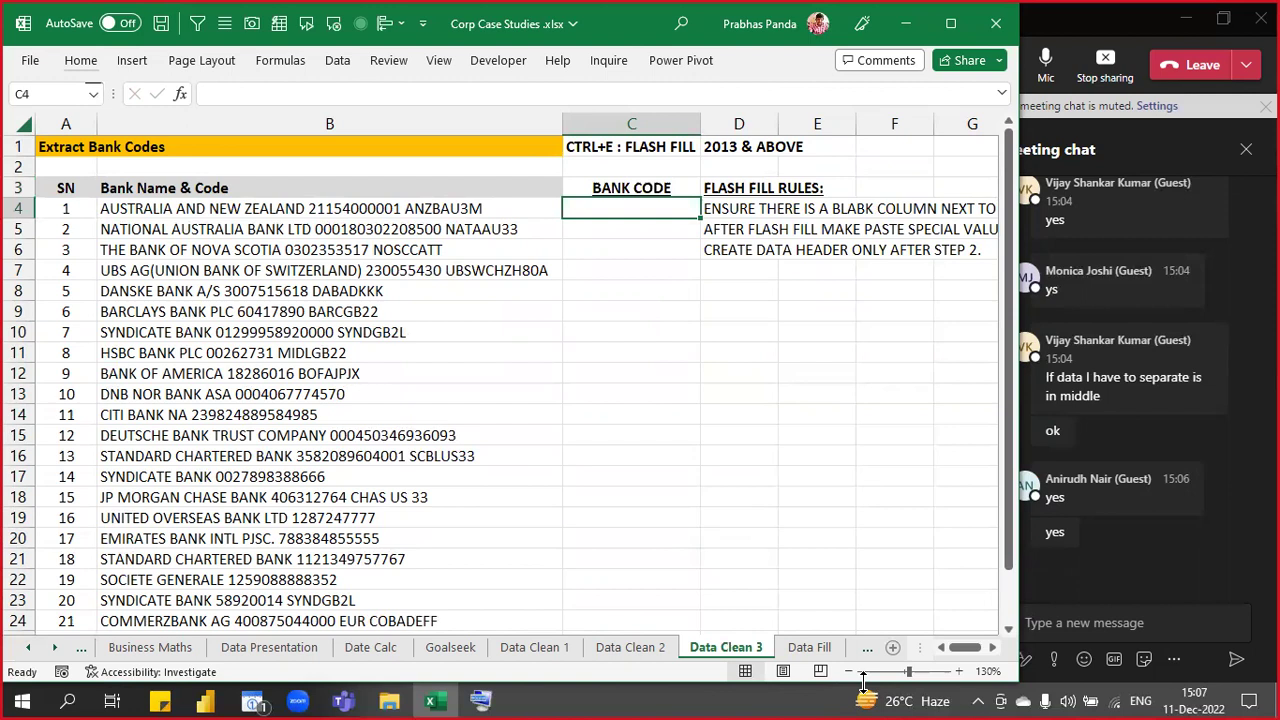
# - Undo the BANK CODE header entry in C3 and fill the bank codes down column C from C4 with Flash Fill
pyautogui.press('Up')
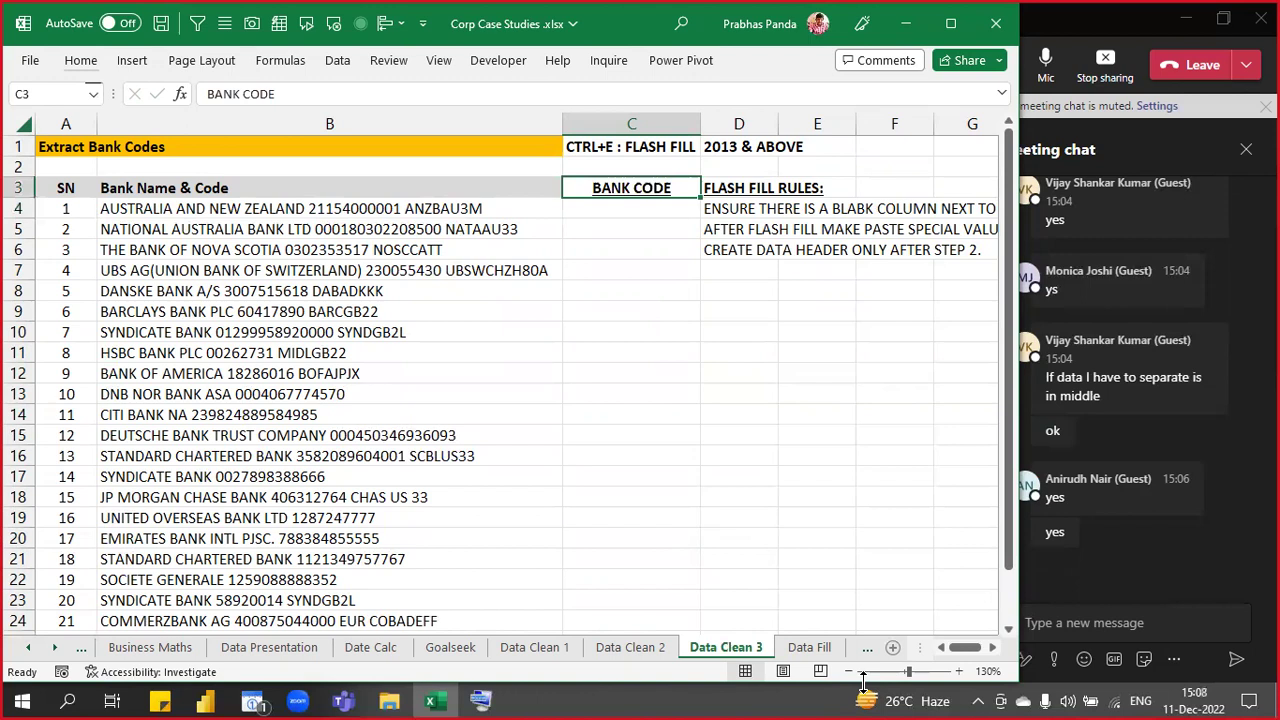
pyautogui.hotkey('shift', 'Down')
pyautogui.hotkey('shift', 'Down')
pyautogui.hotkey('shift', 'Down')
pyautogui.hotkey('shift', 'Down')
pyautogui.hotkey('shift', 'Down')
pyautogui.hotkey('shift', 'Down')
pyautogui.hotkey('shift', 'Down')
pyautogui.hotkey('shift', 'Down')
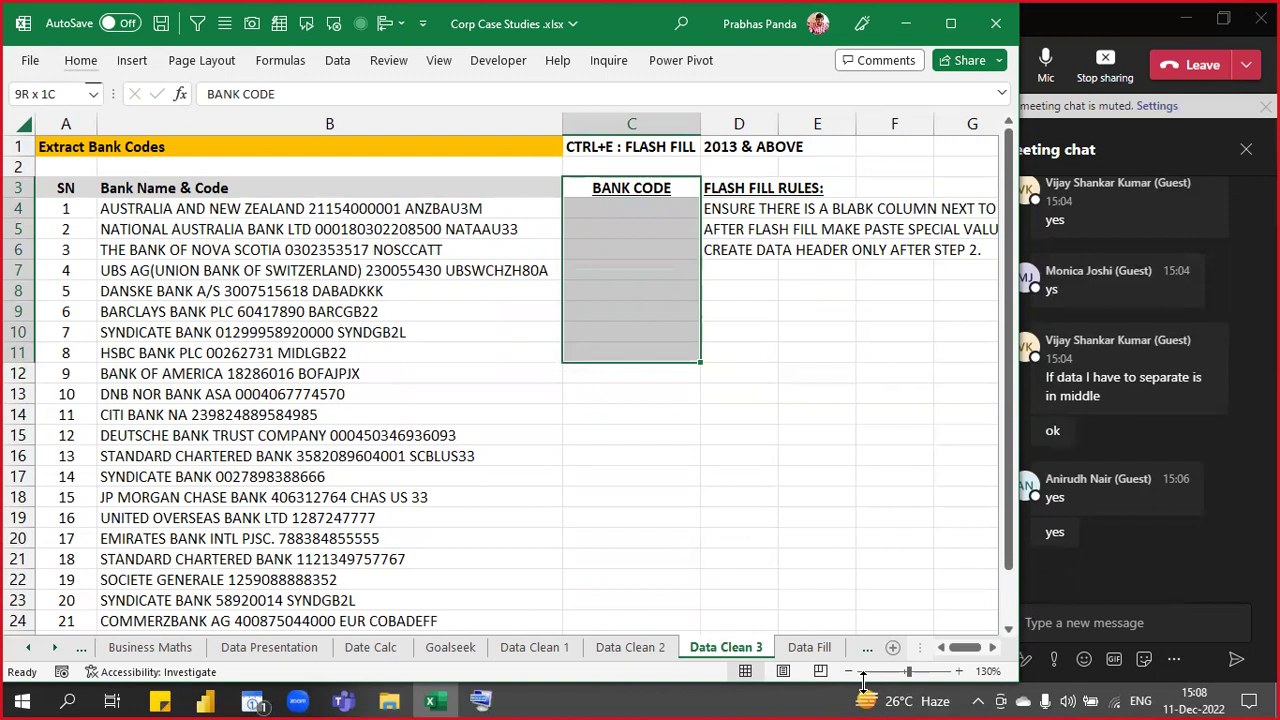
pyautogui.hotkey('ctrl', 'z')
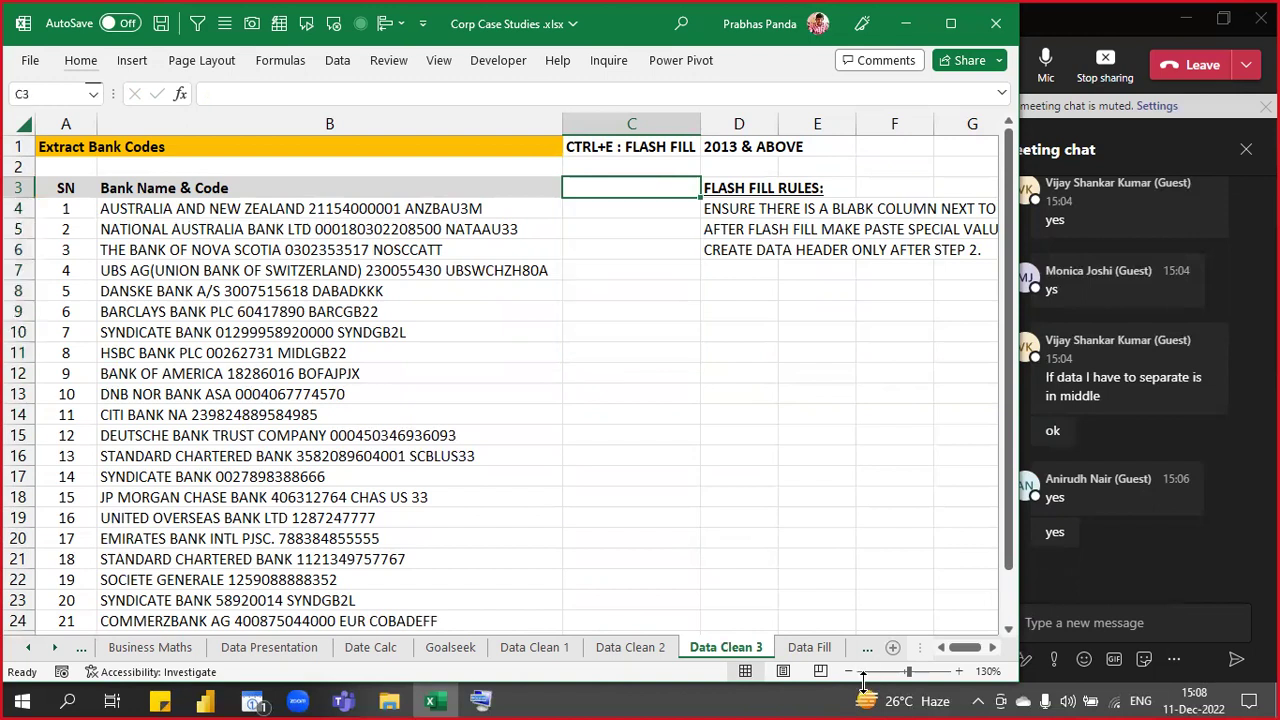
pyautogui.hotkey('ctrl', 'e')
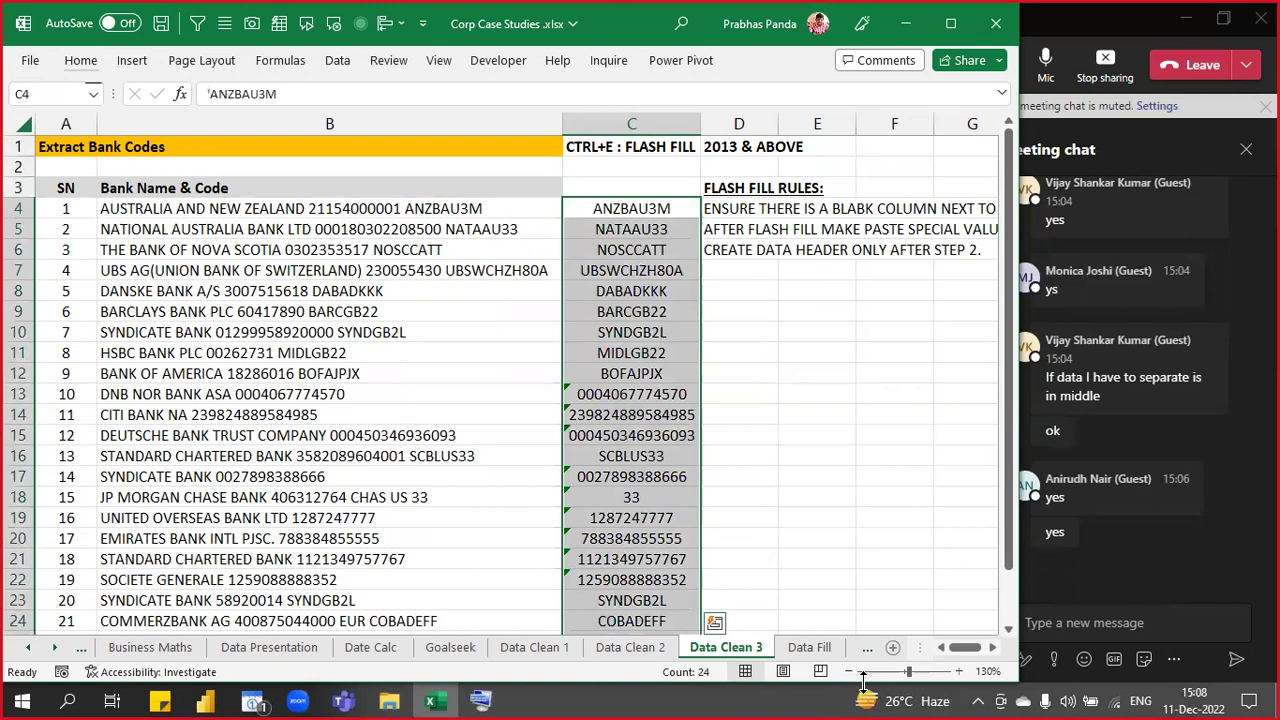
# - Enter the header BANK CODE in C3 above the extracted codes
pyautogui.press('Up')
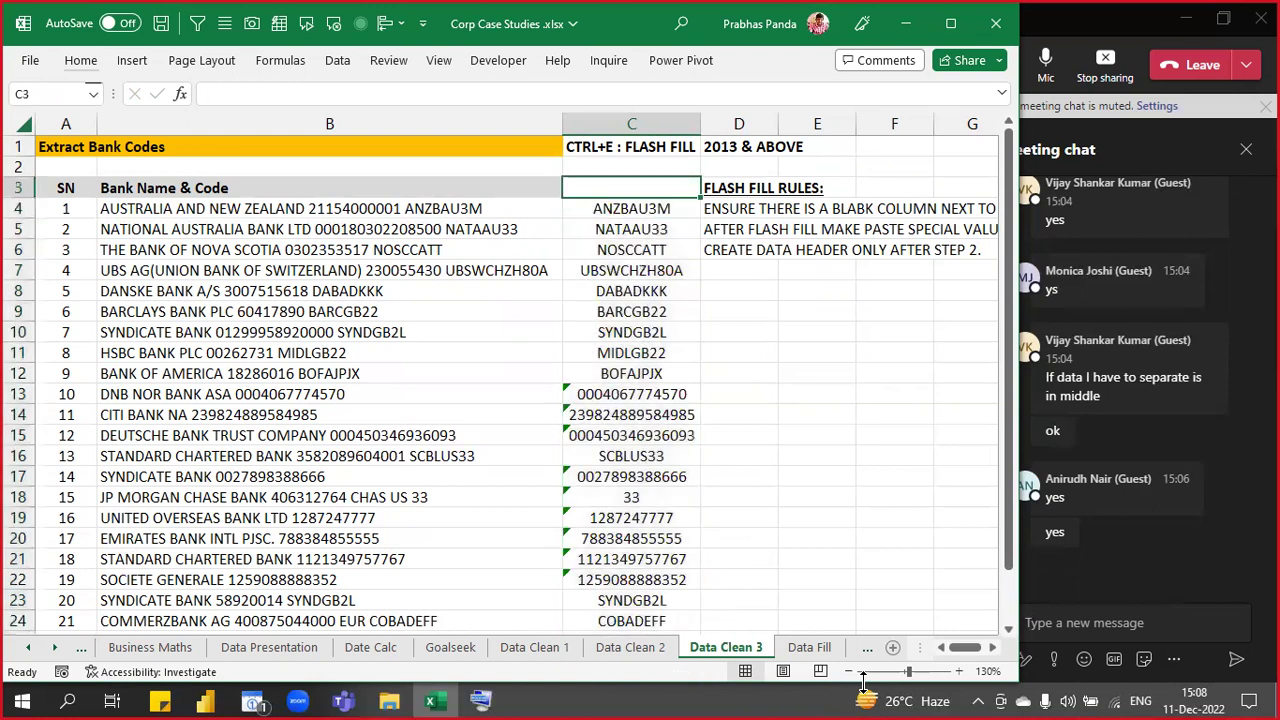
pyautogui.write('BANK CODE')
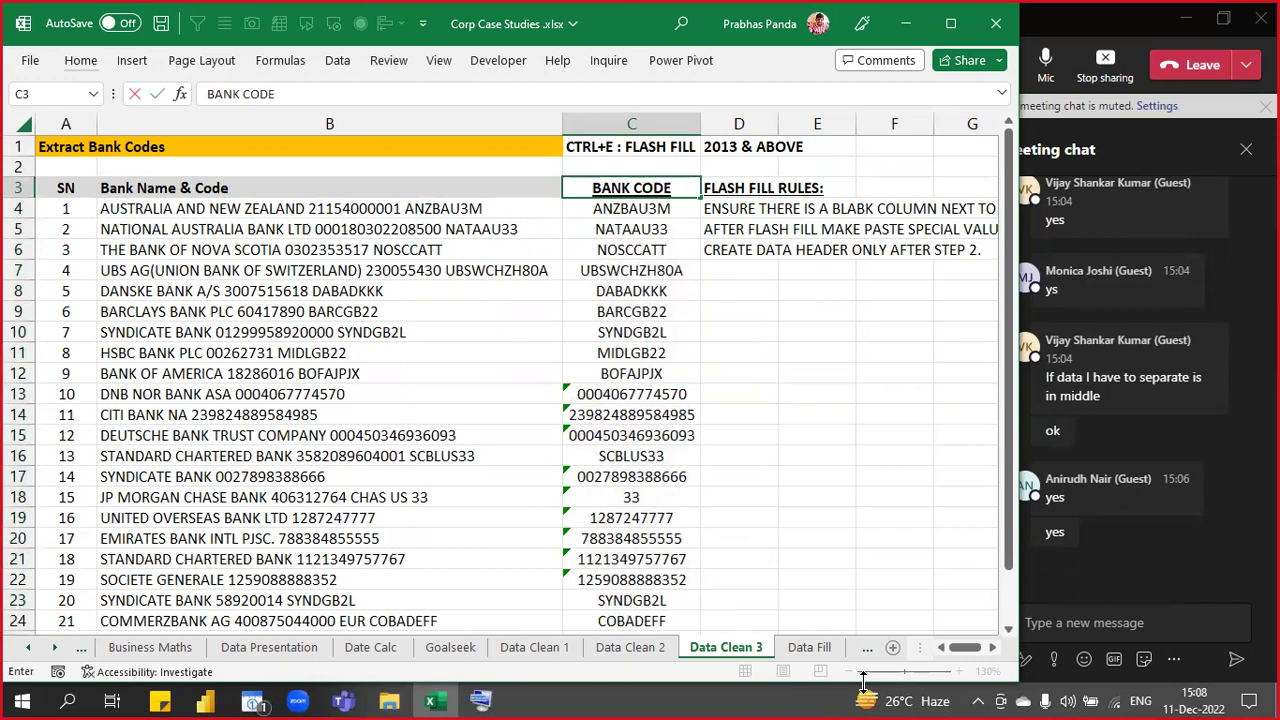
pyautogui.press('Return')
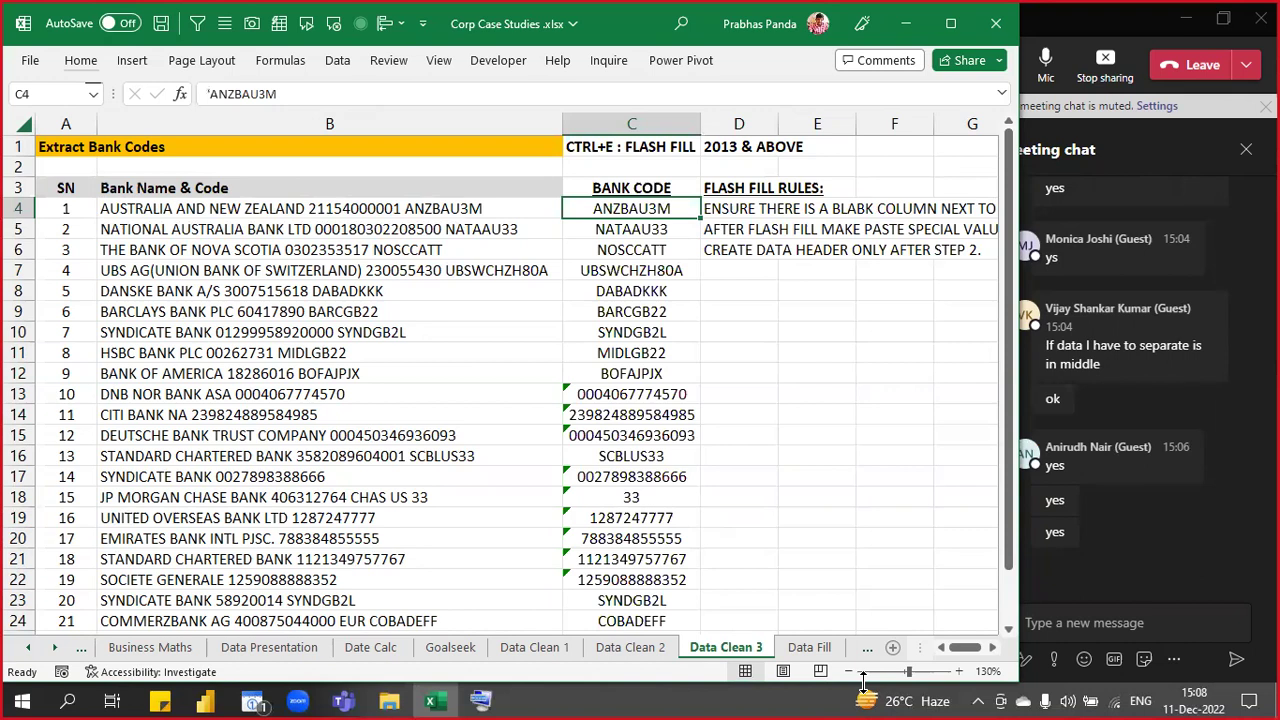
# - Add the rule "ENSURE THERE IS NO FORMULAE OVER DATA COLUMN." in D7 below the other Flash Fill rules
pyautogui.press('Down')
pyautogui.press('Down')
pyautogui.press('Down')
pyautogui.press('Down')
pyautogui.press('Right')
pyautogui.press('Up')
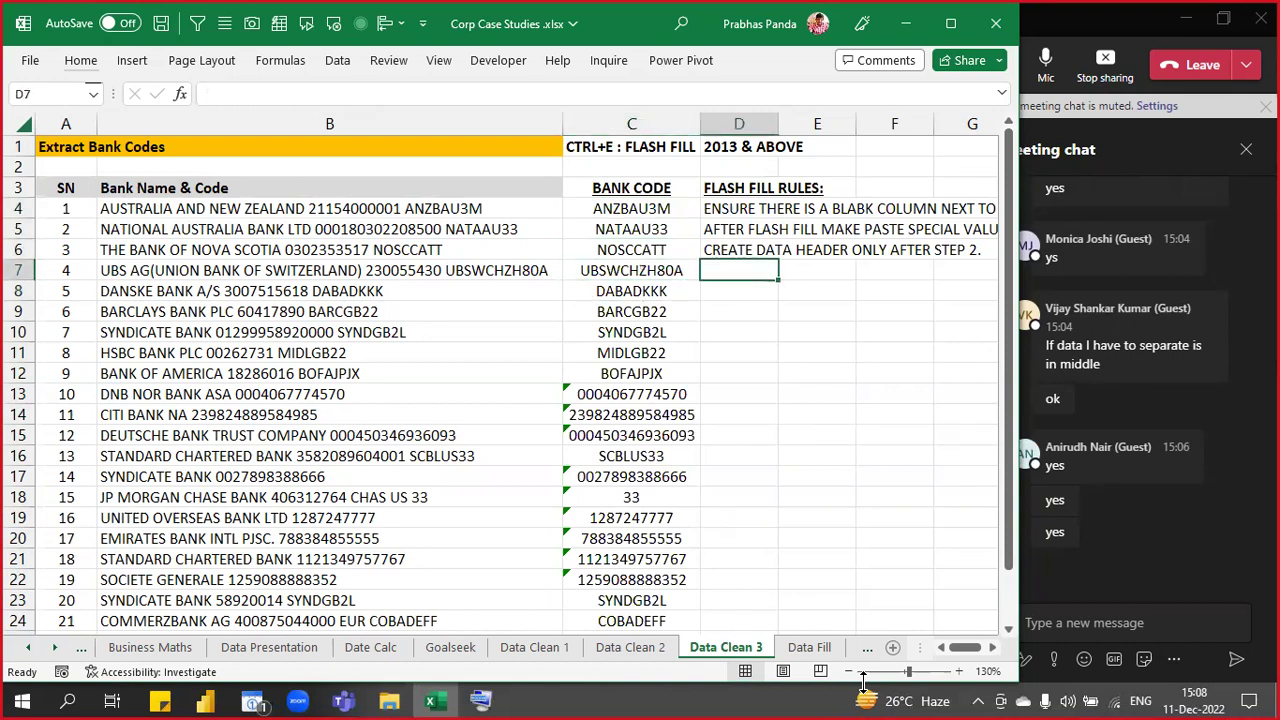
pyautogui.write('ENSUER')
pyautogui.press('BackSpace')
pyautogui.press('BackSpace')
pyautogui.write('RE THERE IS NO FORMULAE OVER DATA COLUMN')
pyautogui.press('Return')
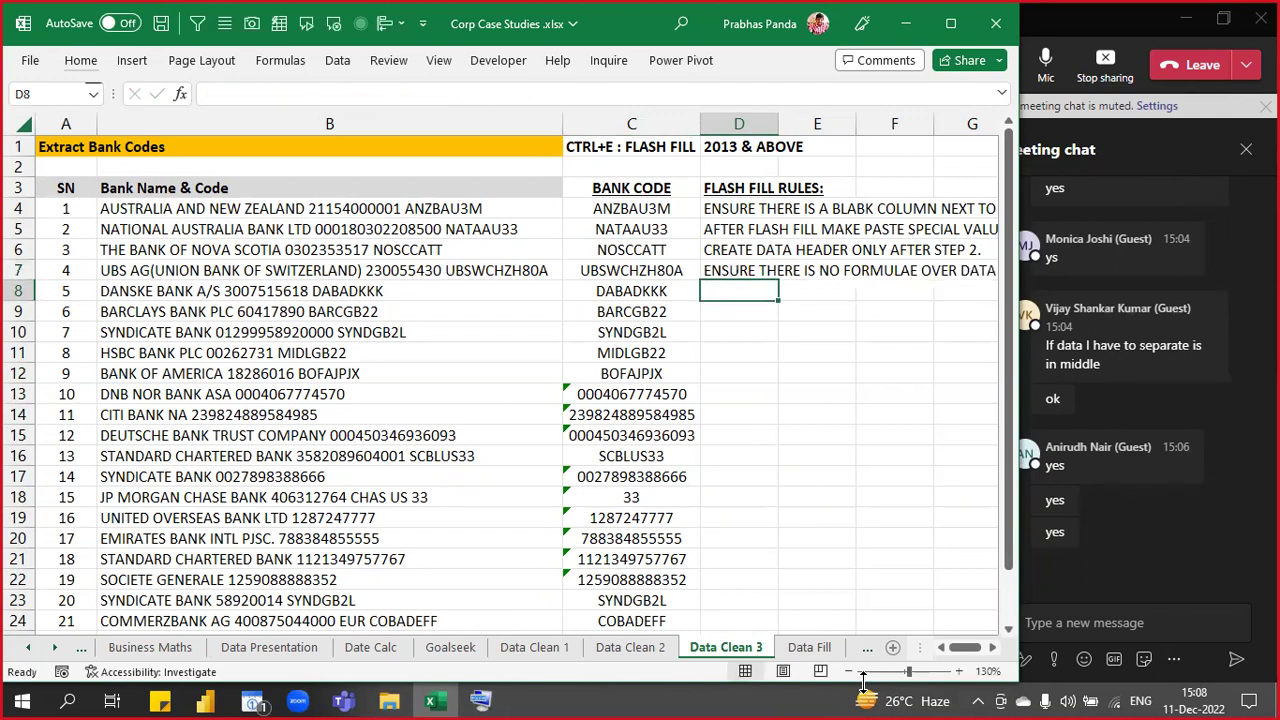
# - Highlight the Bank Name & Code data in column B, starting from its header in B3
pyautogui.click(358, 120)
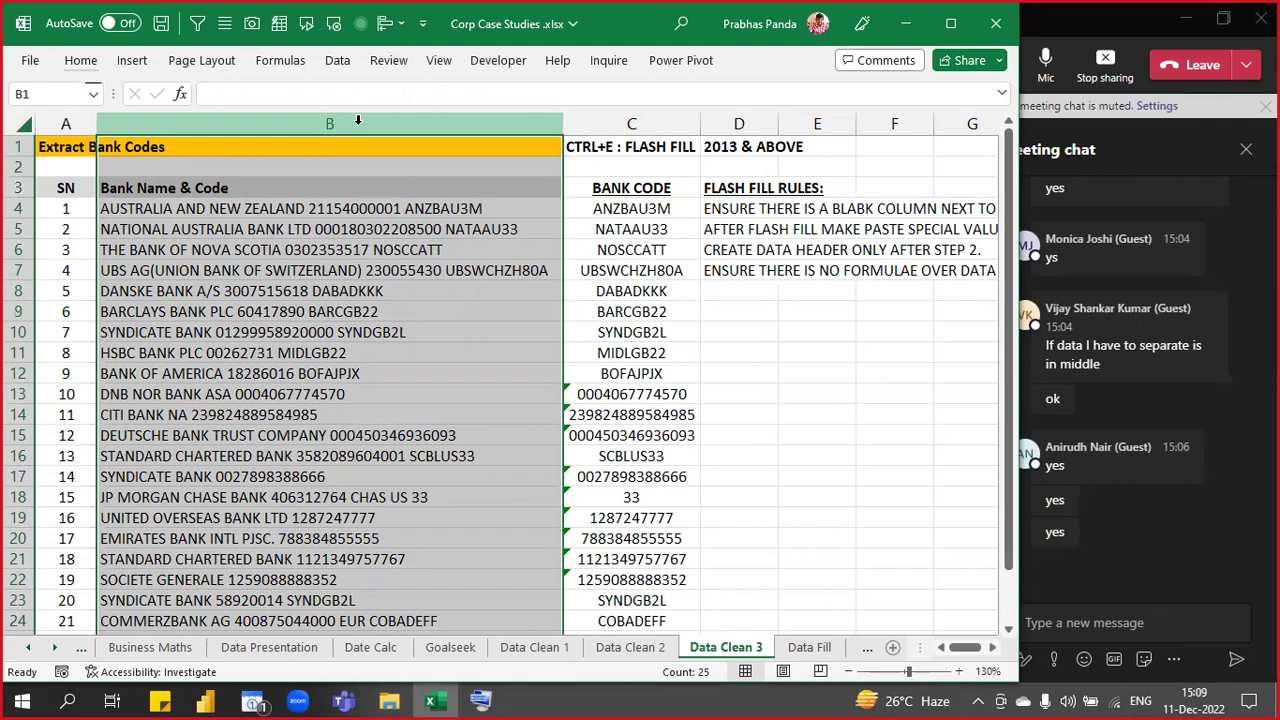
pyautogui.click(209, 195)
pyautogui.moveTo(209, 195); pyautogui.dragTo(222, 634)
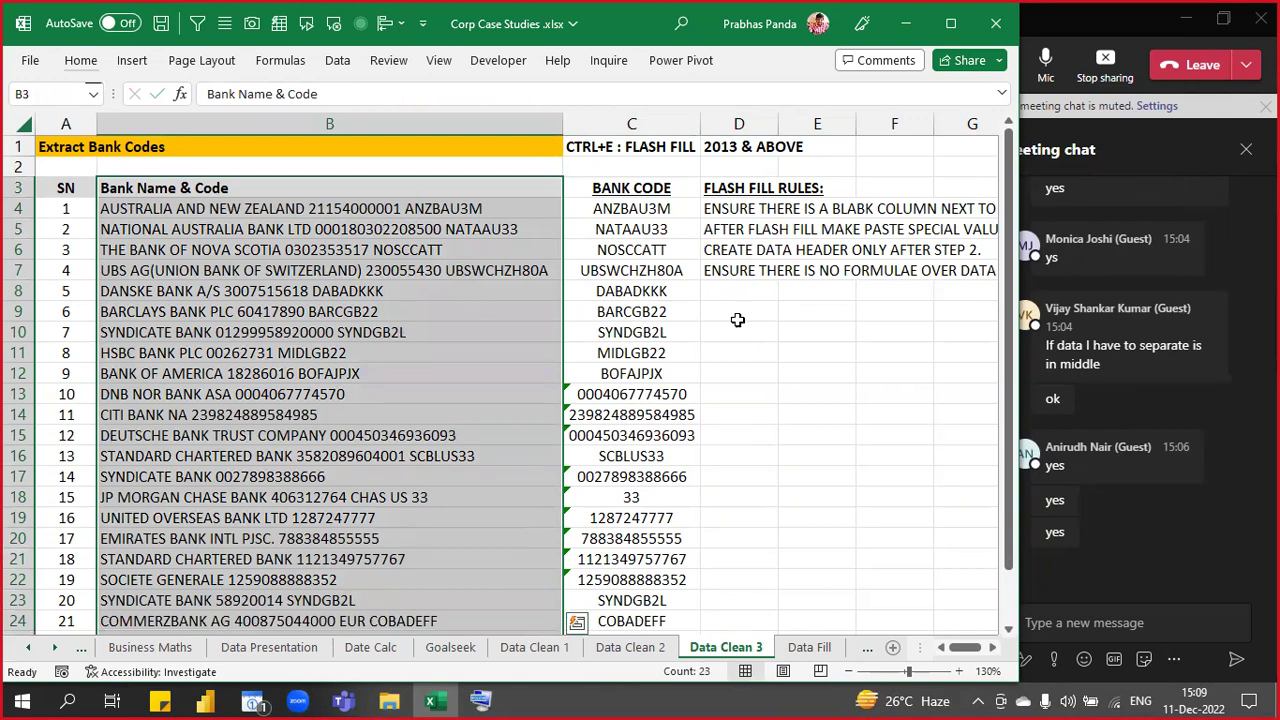
# - Copy the Flash Fill rules in D3:D7, send them in the Teams meeting chat, and return to the Excel workbook
pyautogui.moveTo(728, 187); pyautogui.dragTo(746, 271)
pyautogui.hotkey('ctrl', 'c')
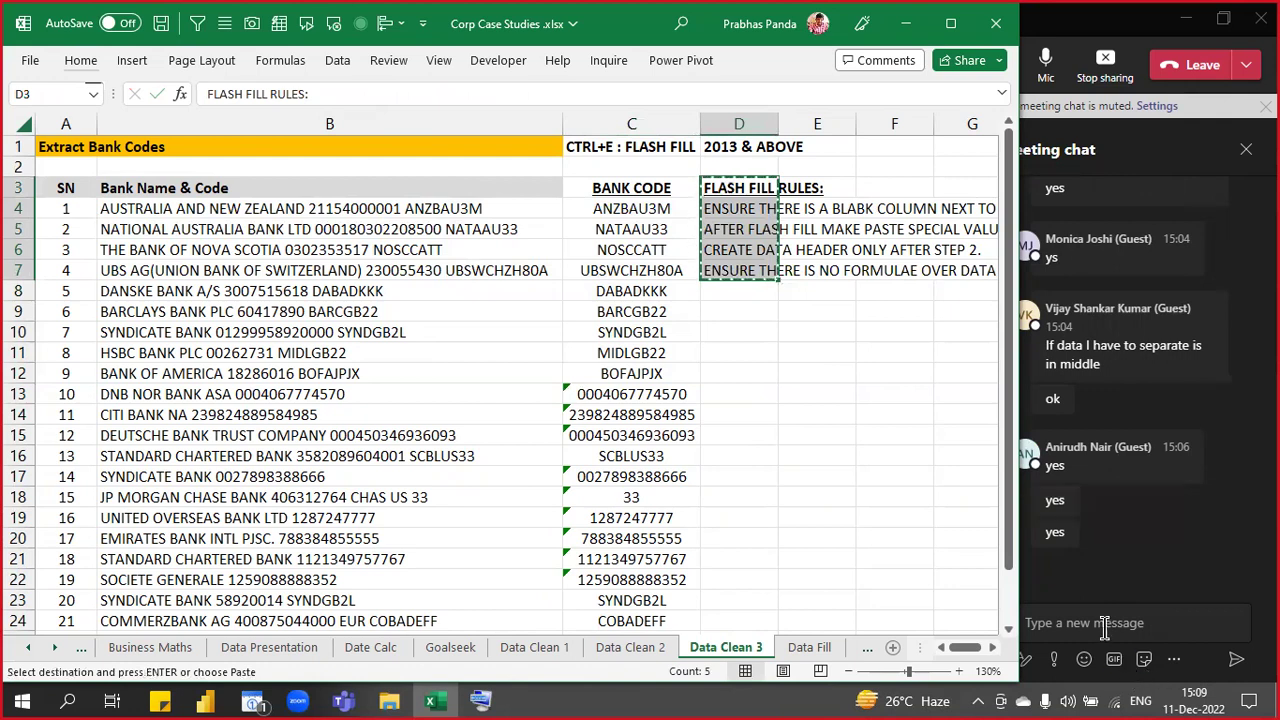
pyautogui.click(1105, 623)
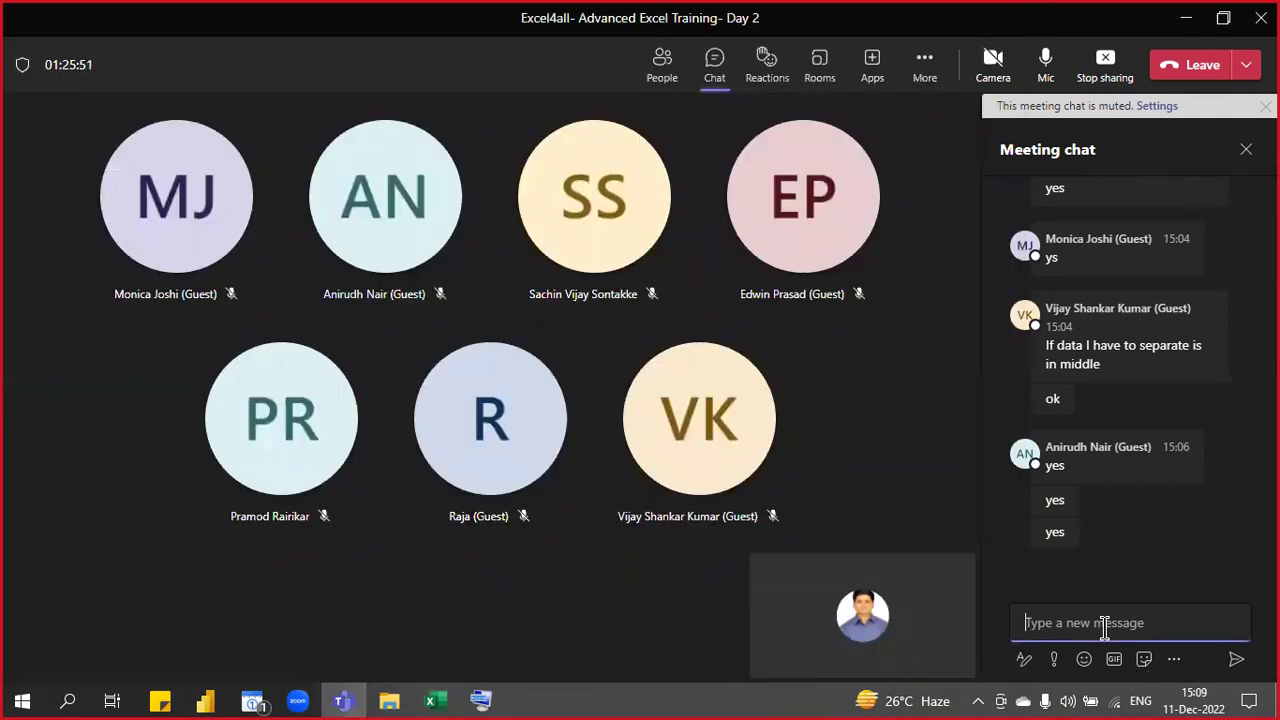
pyautogui.hotkey('ctrl', 'v')
pyautogui.press('Return')
pyautogui.hotkey('alt', 'Tab')
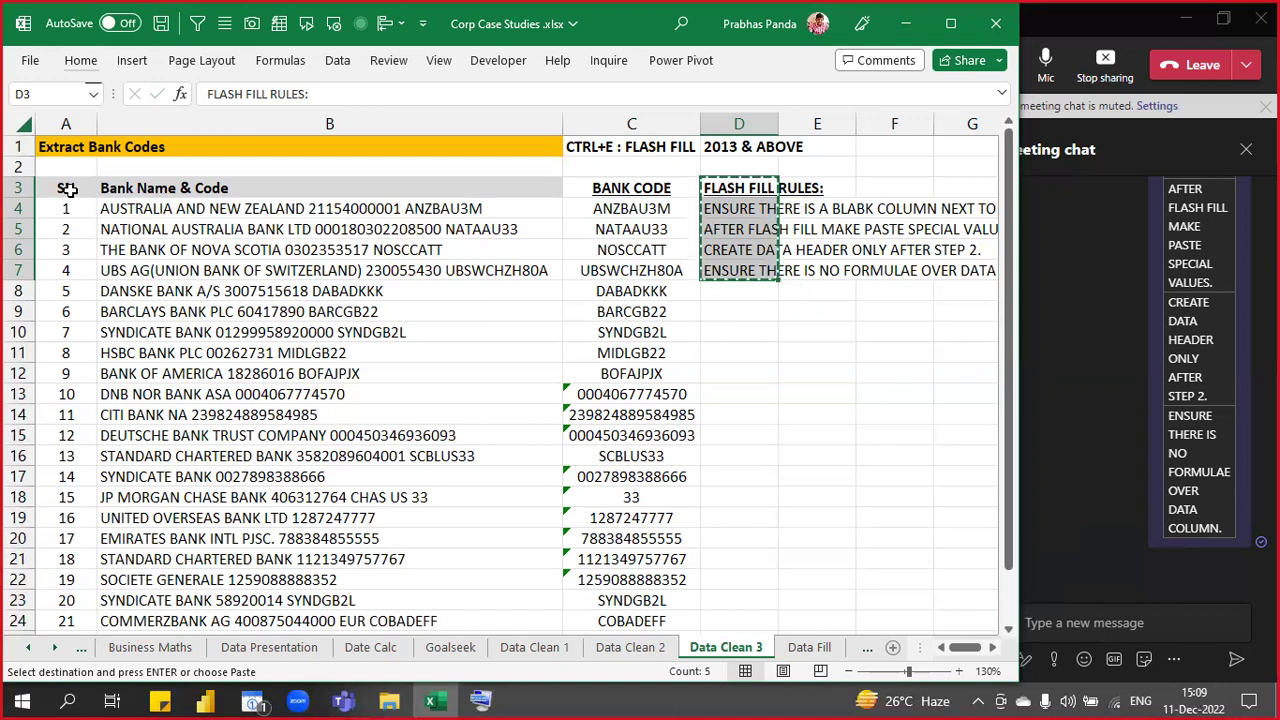
# - Narrow the SN column A, end the copy mode on the rules, and select cell D9
pyautogui.moveTo(89, 122); pyautogui.dragTo(72, 125)
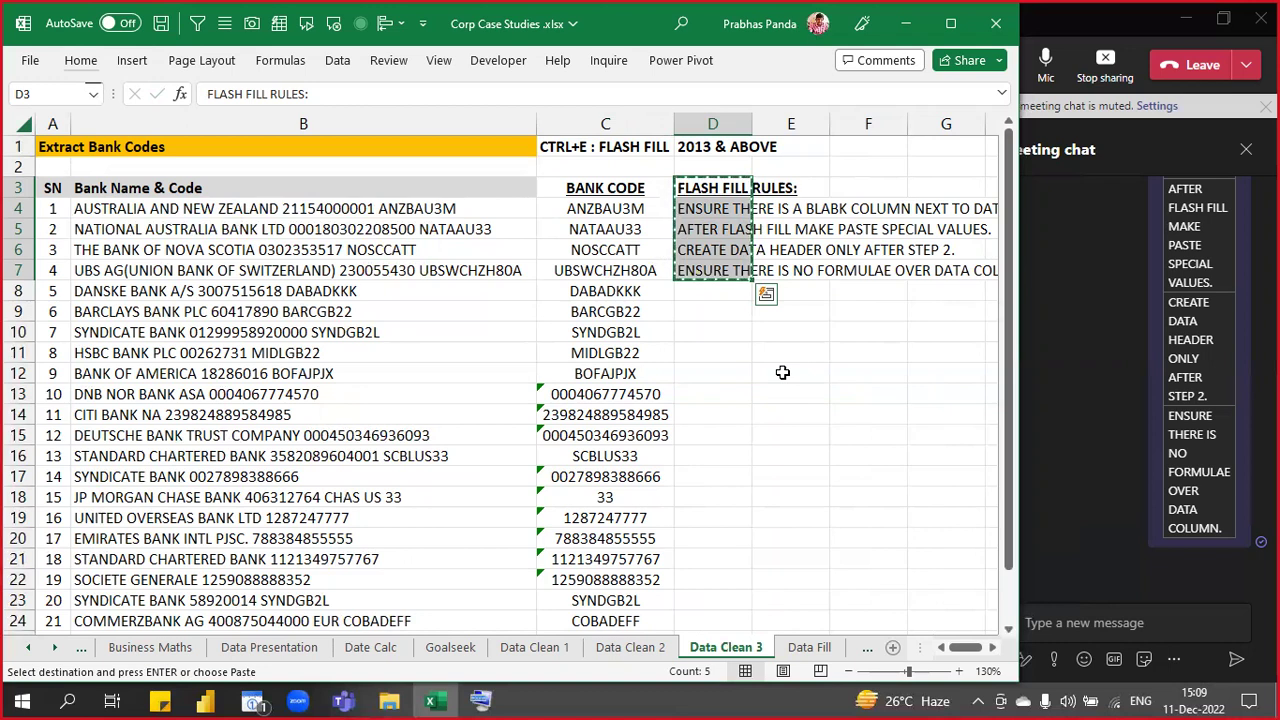
pyautogui.press('Escape')
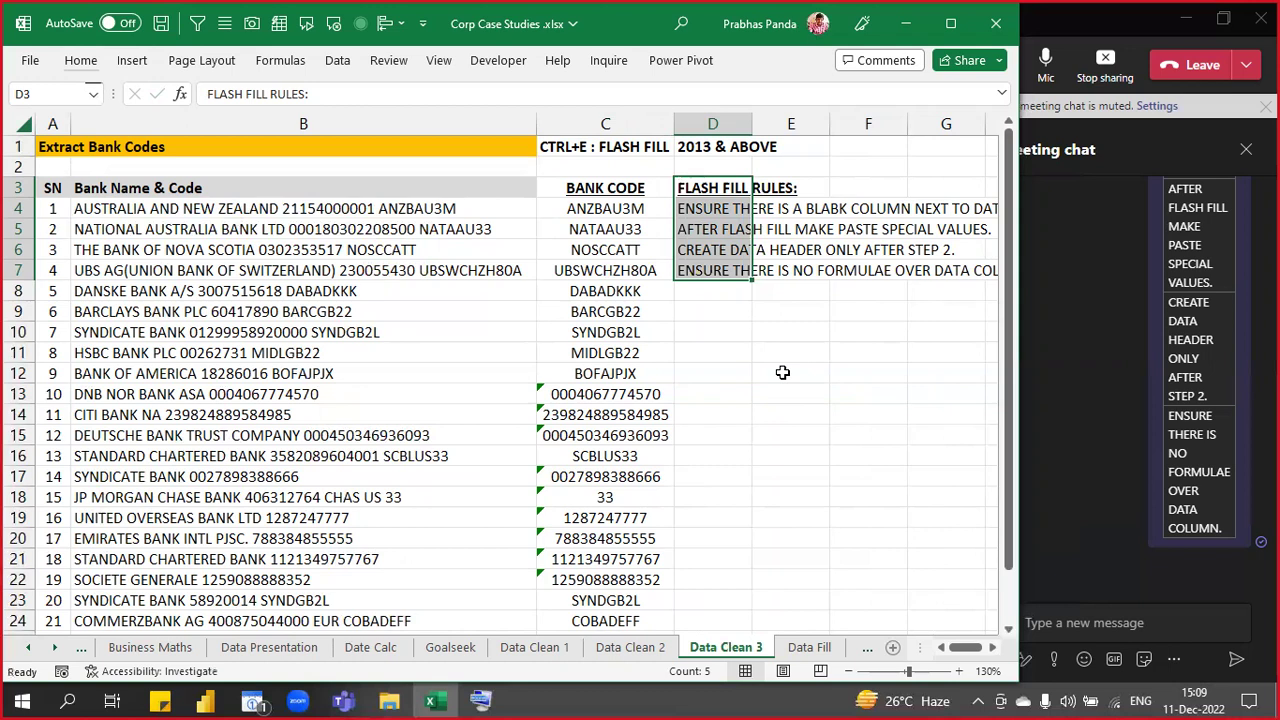
pyautogui.press('Down')
pyautogui.press('Down')
pyautogui.press('Down')
pyautogui.press('Down')
pyautogui.press('Down')
pyautogui.press('Down')
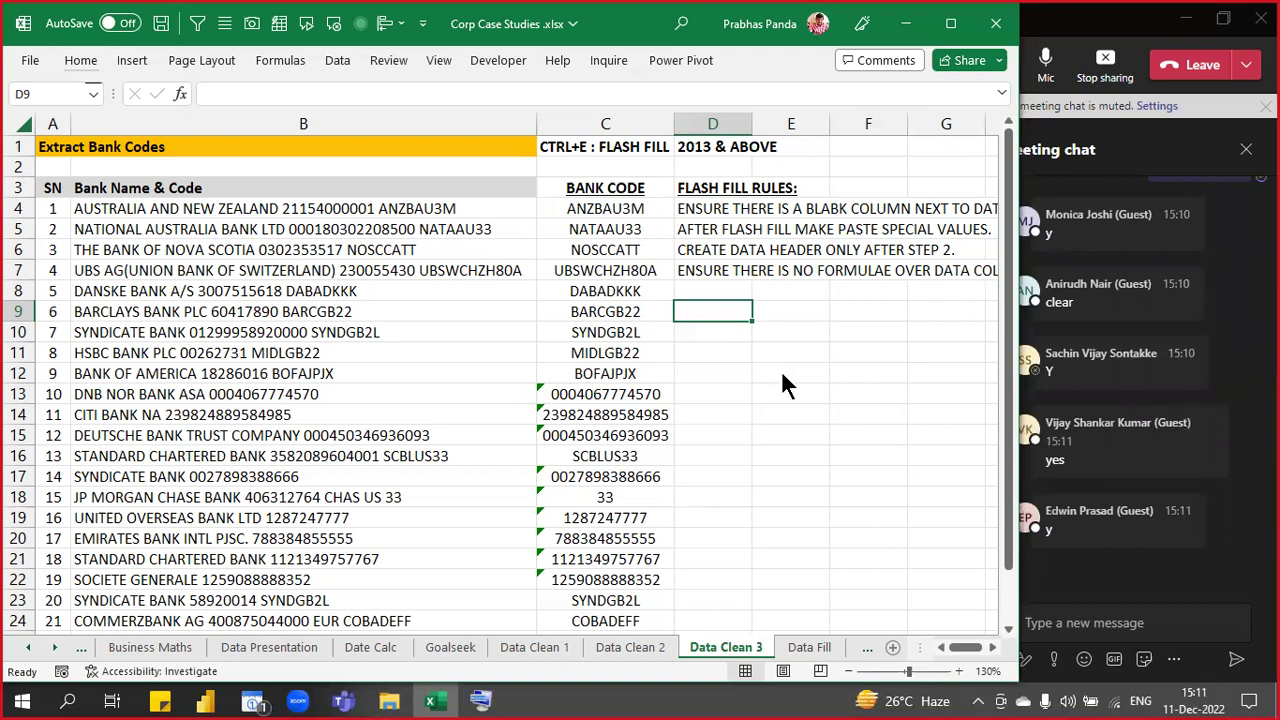
pyautogui.hotkey('alt', 'Tab')
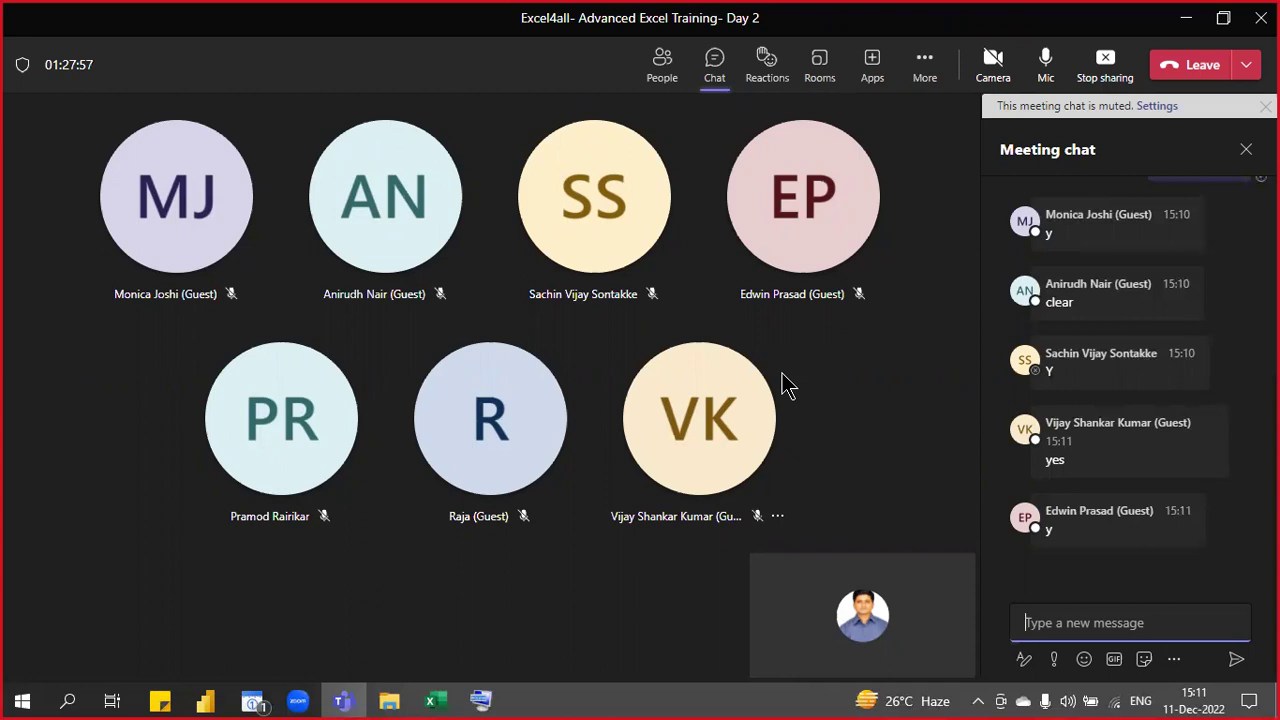
pyautogui.hotkey('alt', 'Tab')
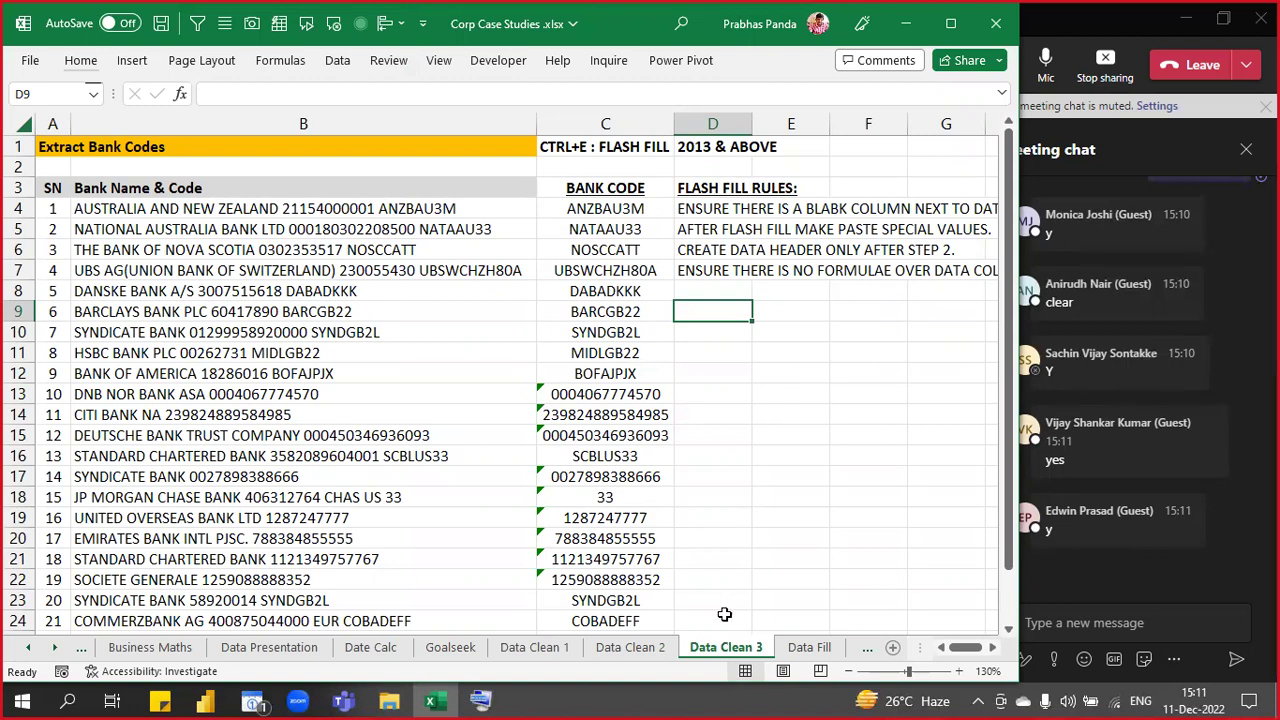
pyautogui.rightClick(706, 645)
pyautogui.click(745, 600)
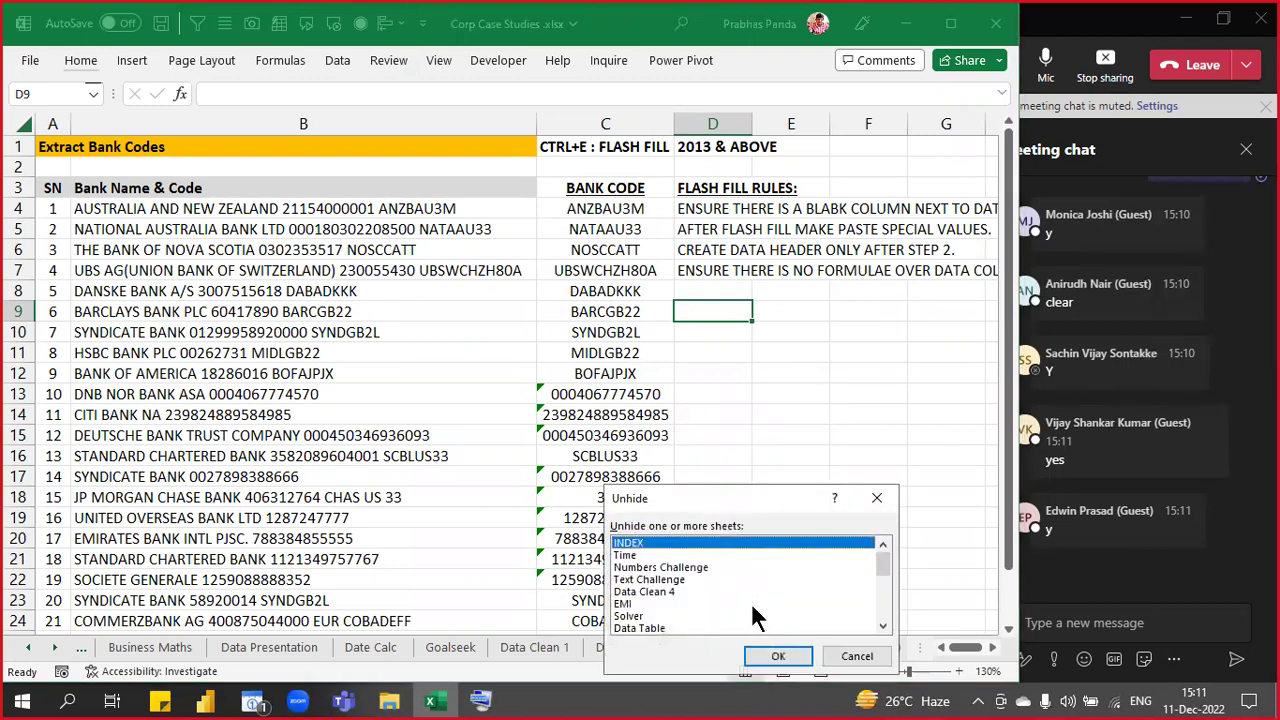
pyautogui.moveTo(713, 486); pyautogui.dragTo(648, 282)
pyautogui.click(790, 442)
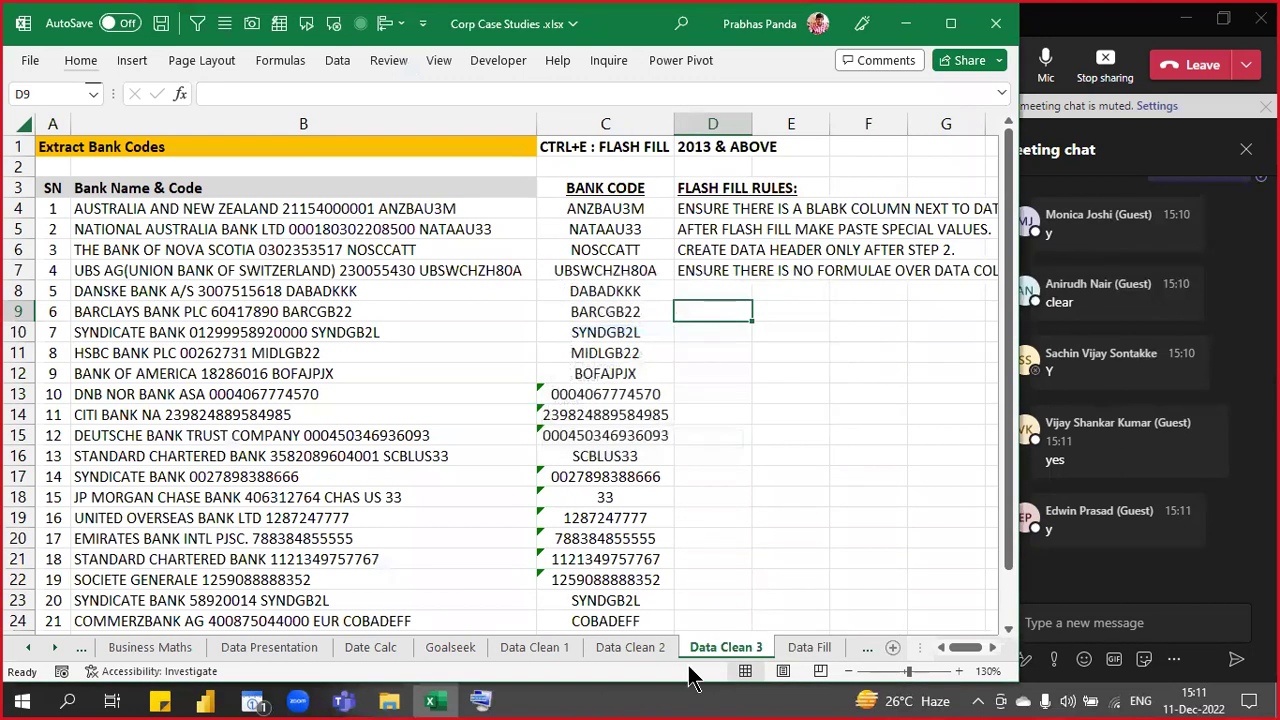
# - Unhide the Text Challenge sheet
pyautogui.rightClick(702, 647)
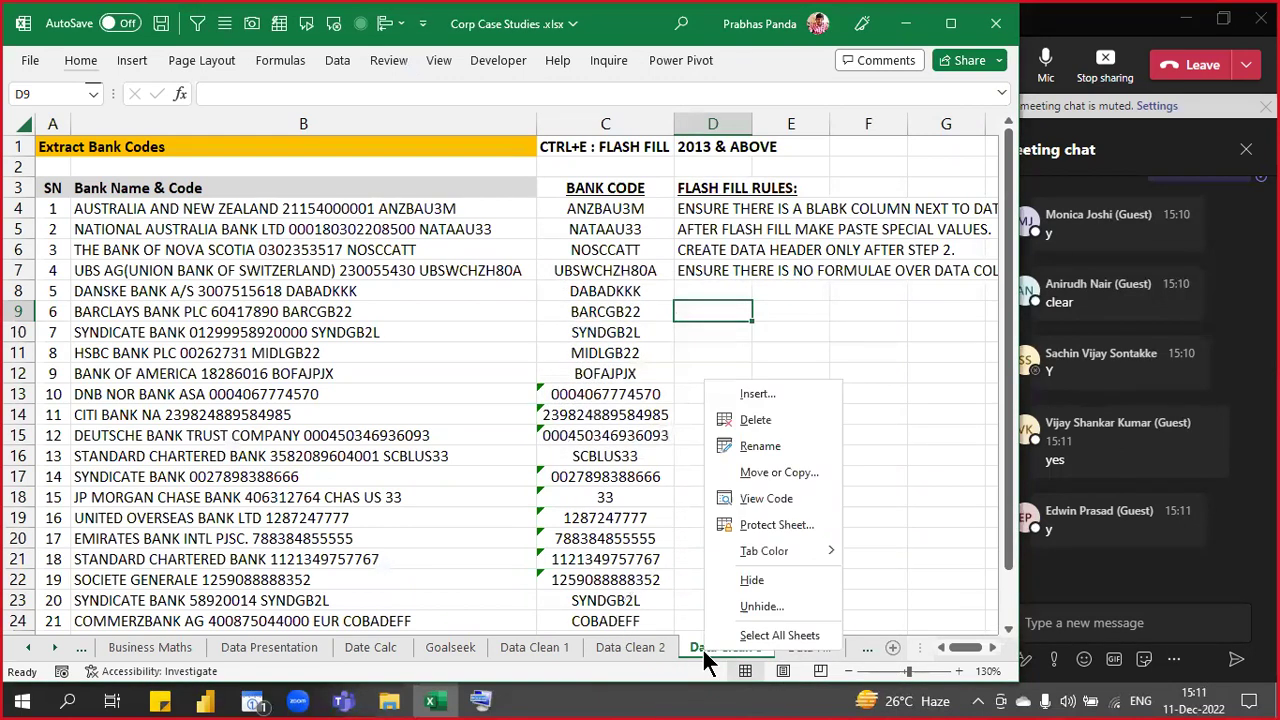
pyautogui.click(770, 607)
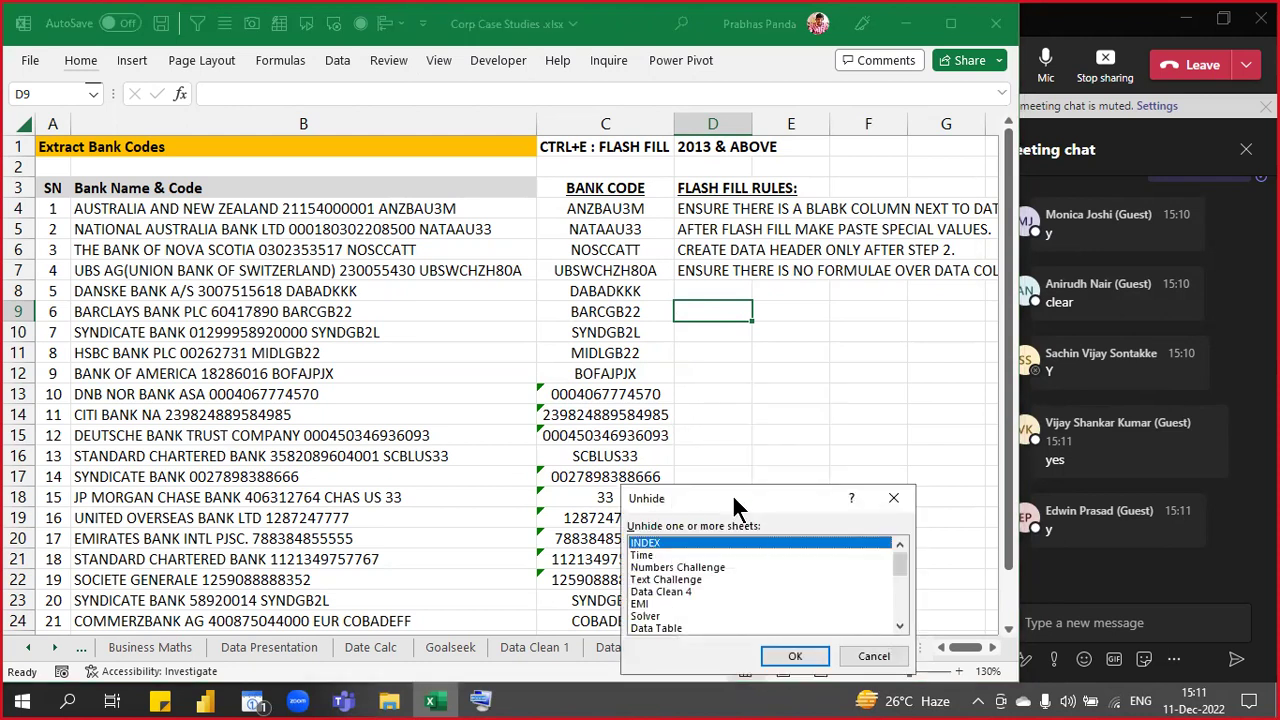
pyautogui.moveTo(731, 493); pyautogui.dragTo(678, 263)
pyautogui.click(628, 350)
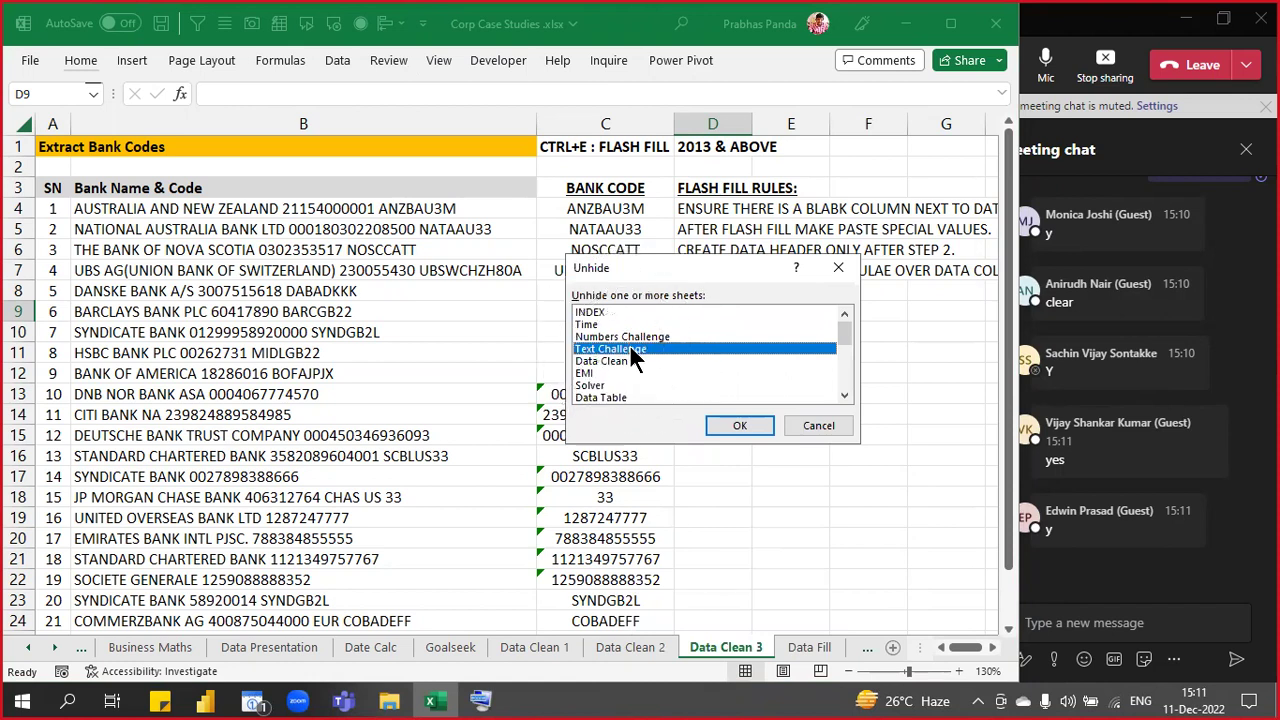
pyautogui.click(655, 352)
pyautogui.click(653, 352)
pyautogui.click(651, 347)
pyautogui.click(735, 425)
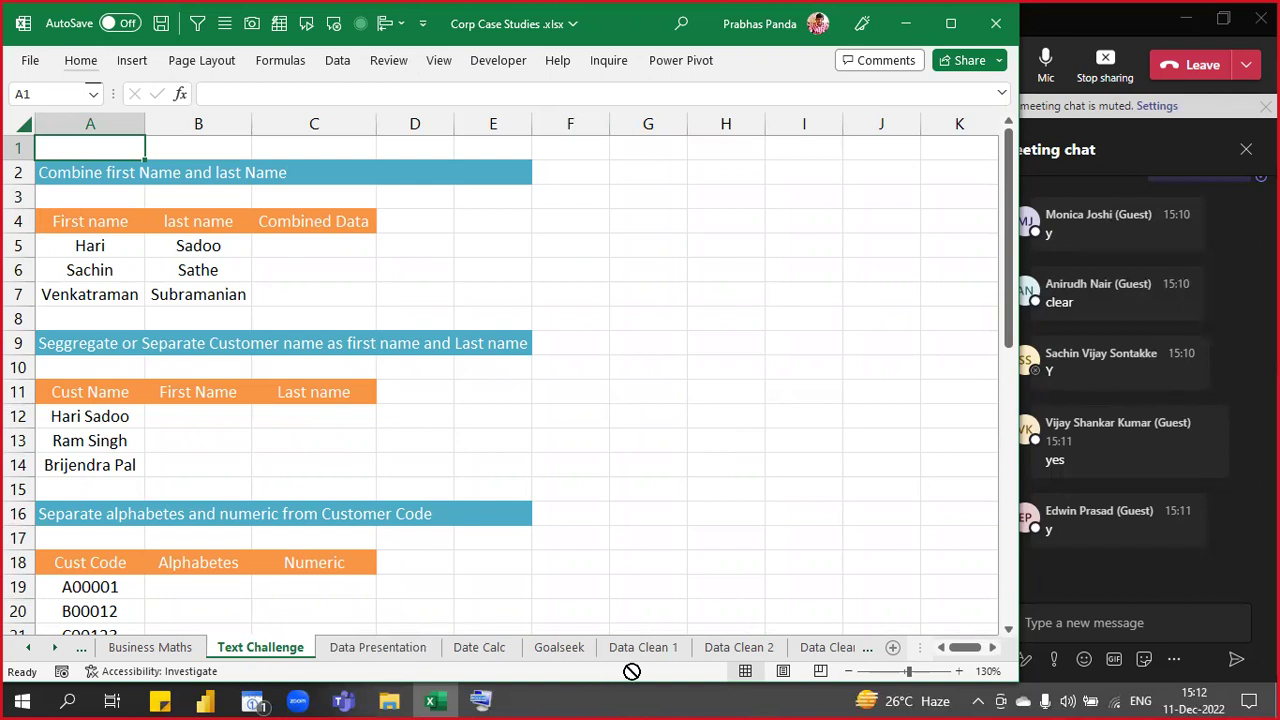
# - Move the Text Challenge sheet between Data Clean 2 and Data Clean 3, keeping Text Challenge as the active sheet
pyautogui.moveTo(790, 640); pyautogui.dragTo(791, 638)
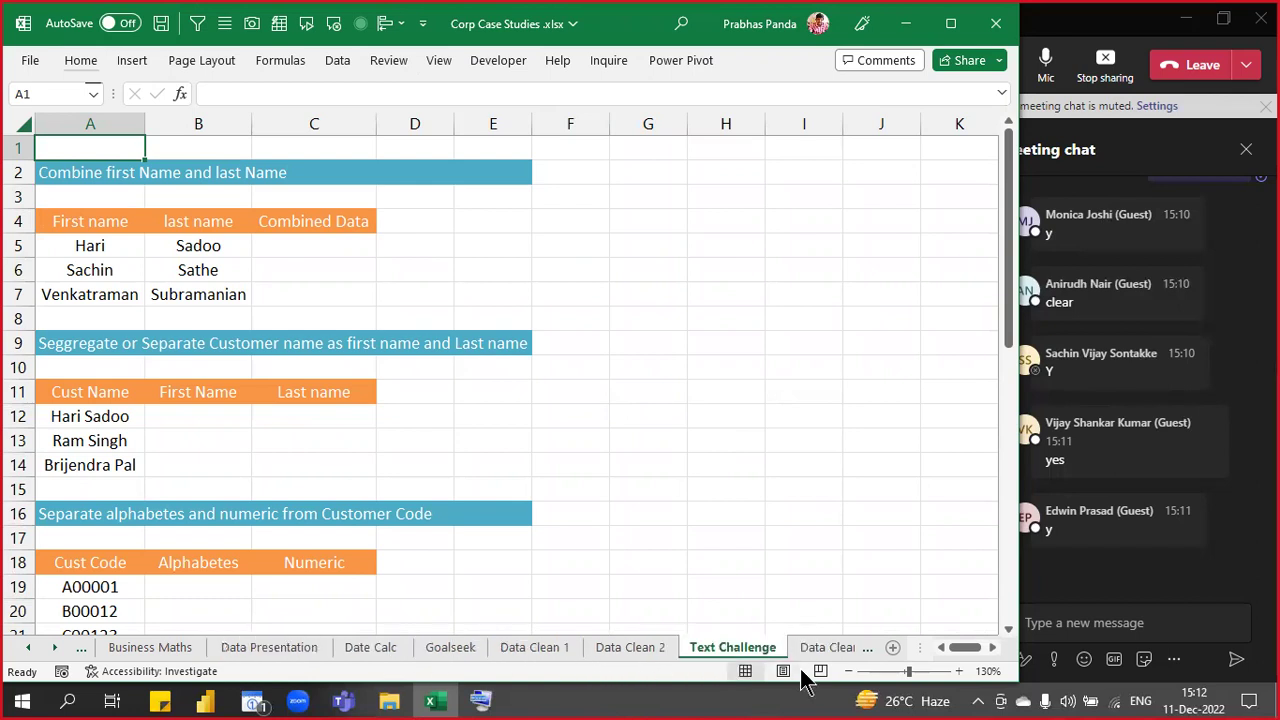
pyautogui.click(817, 646)
pyautogui.click(649, 647)
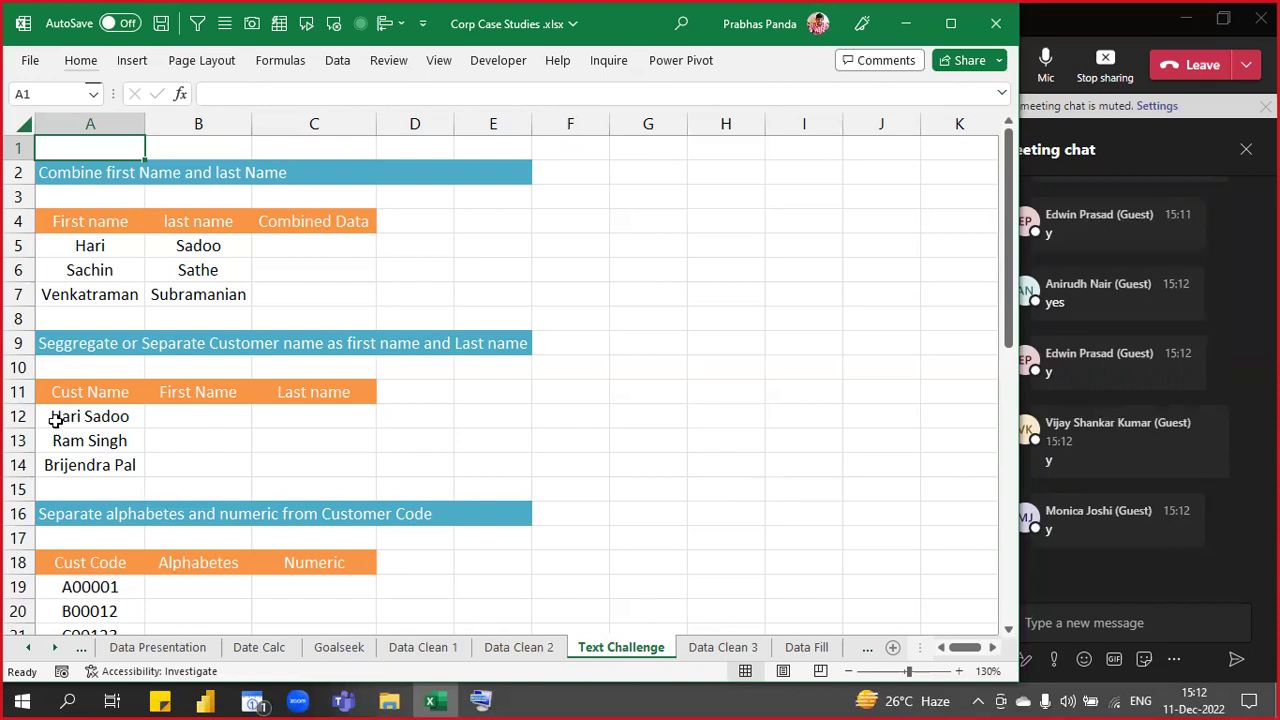
# - Examine the First name and last name columns of the first table and highlight the Combined Data cells C5:C7
pyautogui.keyDown('ctrl'); pyautogui.scroll(5, 191, 438); pyautogui.keyUp('ctrl')
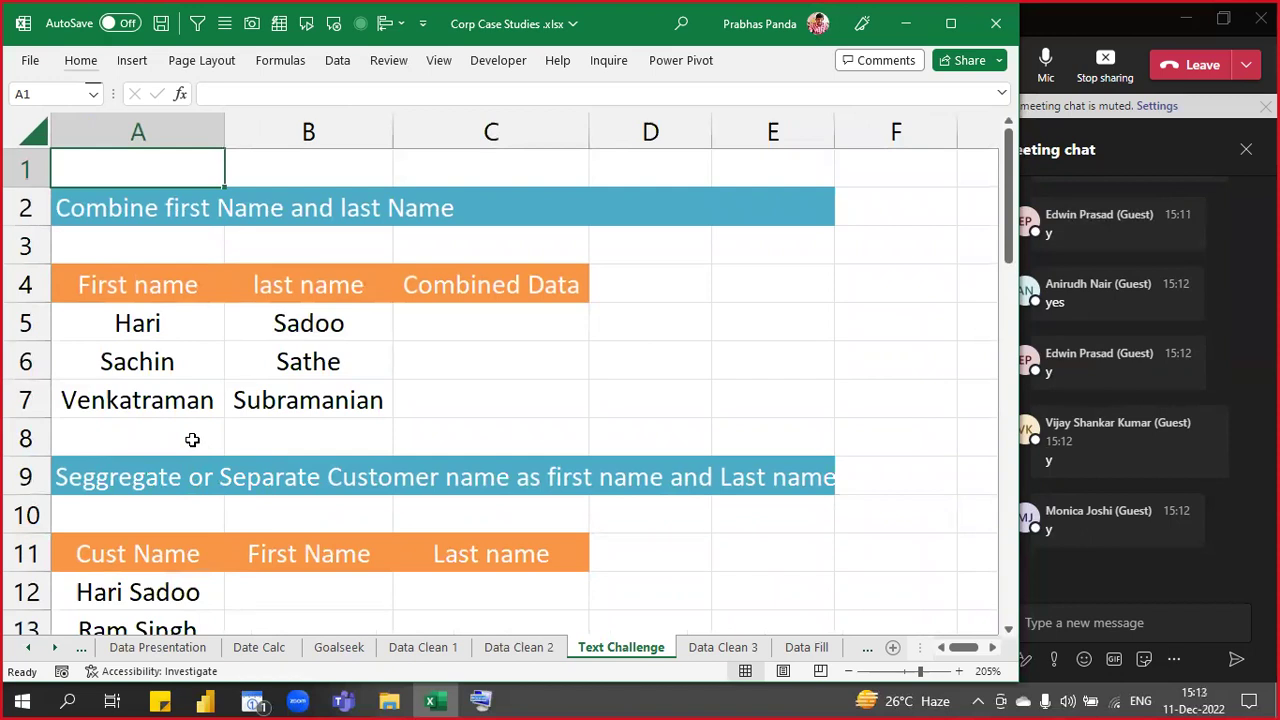
pyautogui.moveTo(143, 284); pyautogui.dragTo(160, 398)
pyautogui.moveTo(259, 287); pyautogui.dragTo(311, 406)
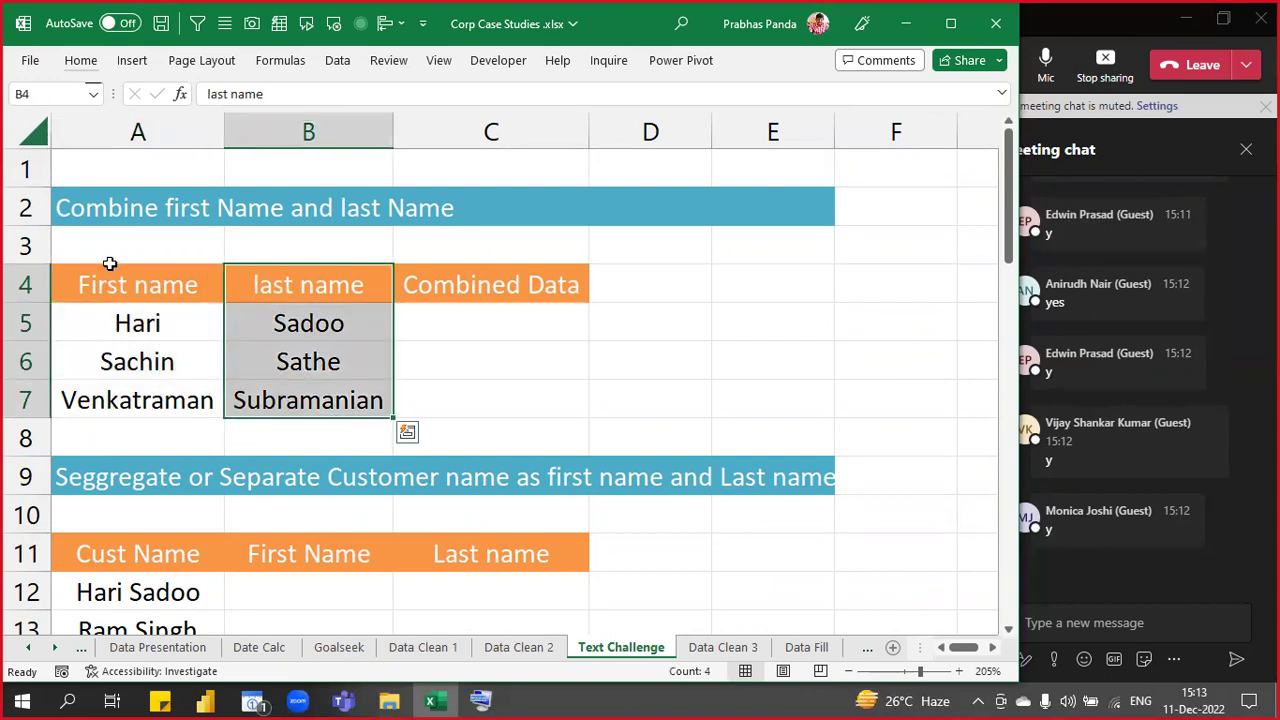
pyautogui.moveTo(111, 277); pyautogui.dragTo(143, 400)
pyautogui.moveTo(286, 294); pyautogui.dragTo(306, 403)
pyautogui.moveTo(506, 318); pyautogui.dragTo(510, 397)
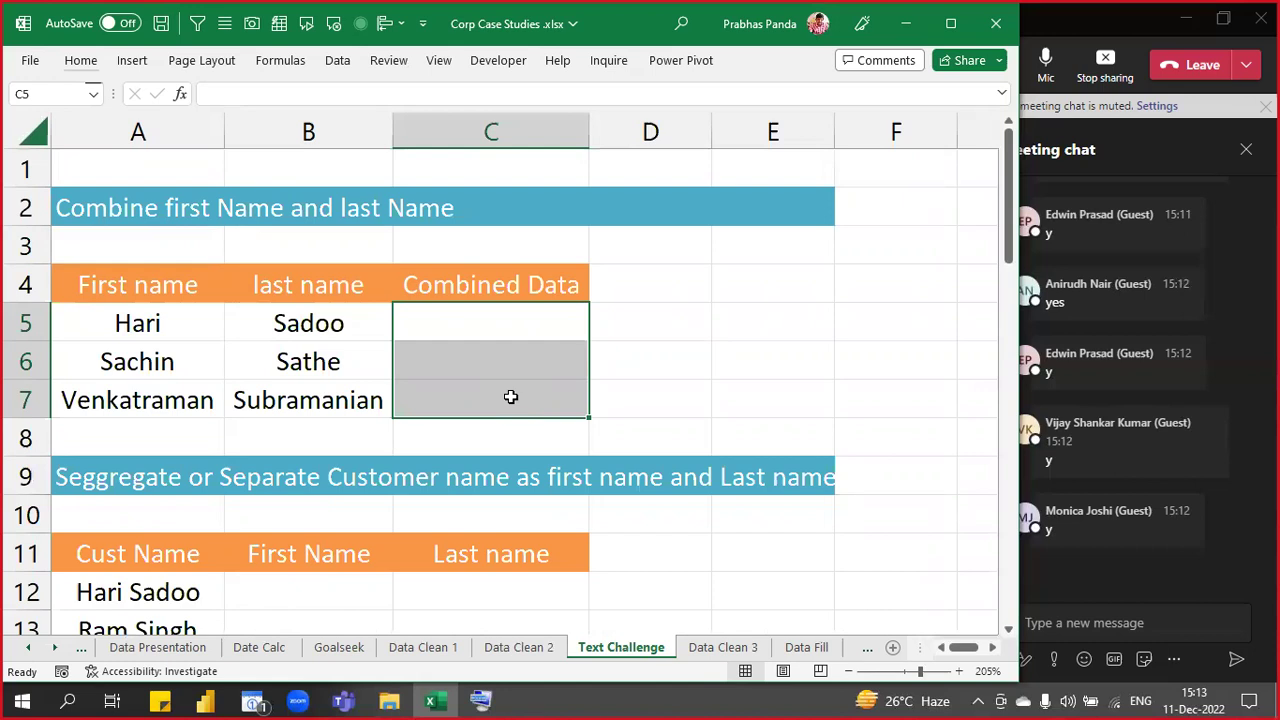
pyautogui.write('=CONCATENATE(')
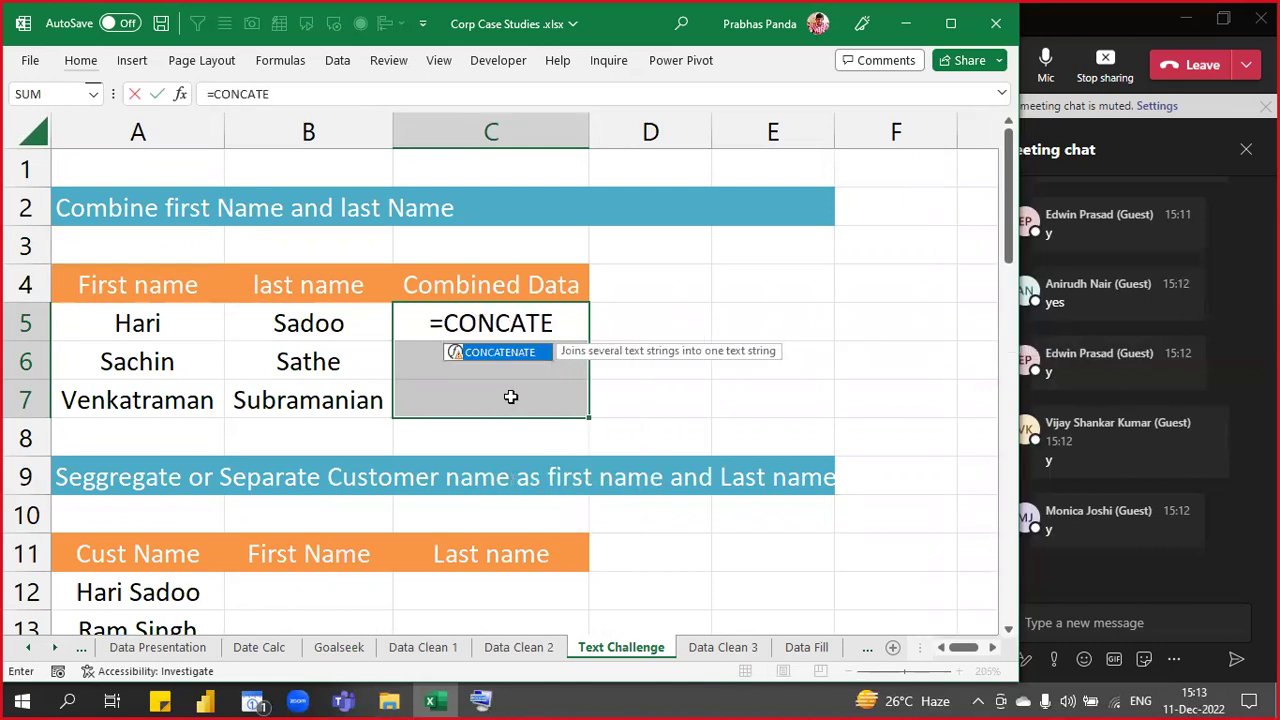
pyautogui.press('Tab')
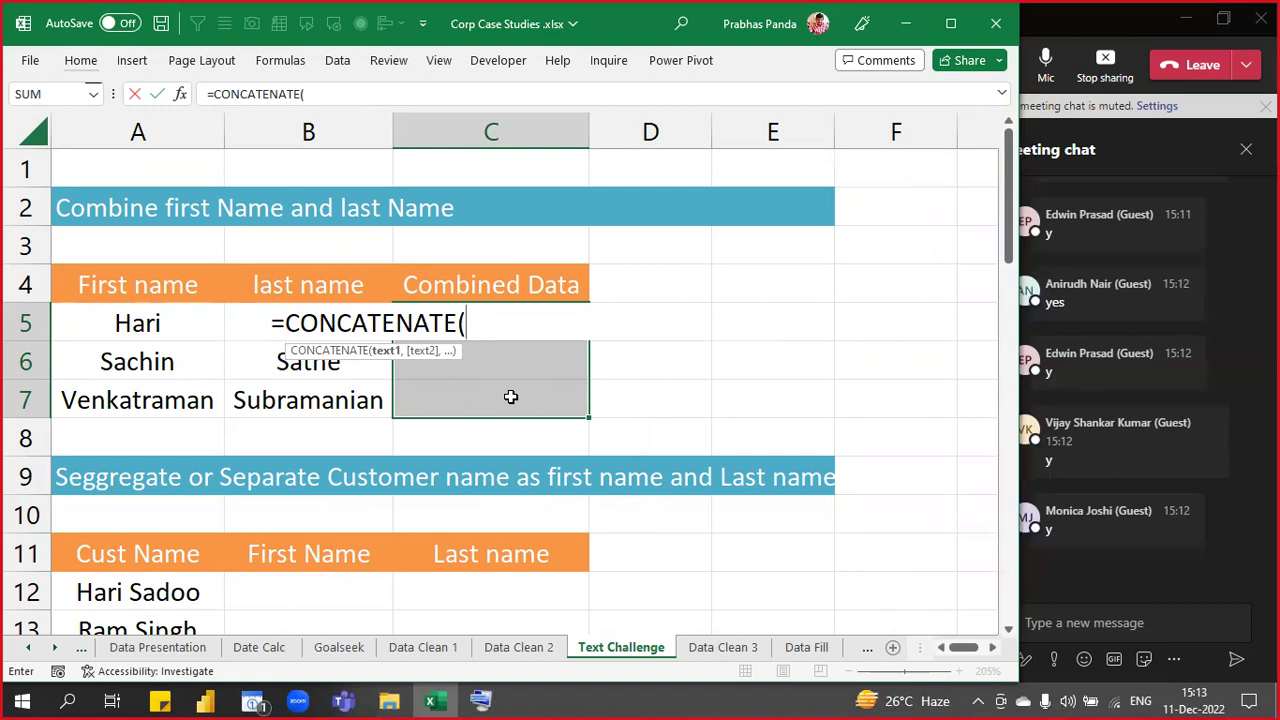
pyautogui.press('Escape')
# - Fill the Combined Data cells C5:C7 with the formula =A5&B5 to join the first and last names
pyautogui.write('=')
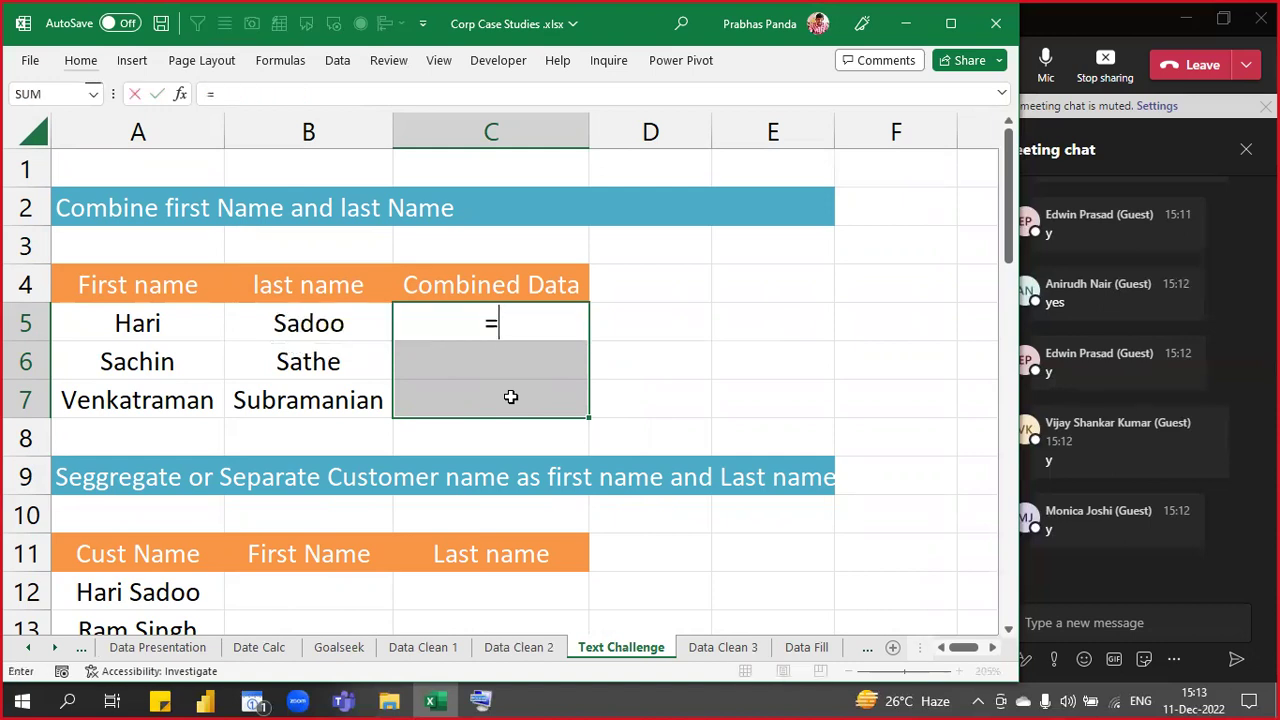
pyautogui.press('Left')
pyautogui.press('Left')
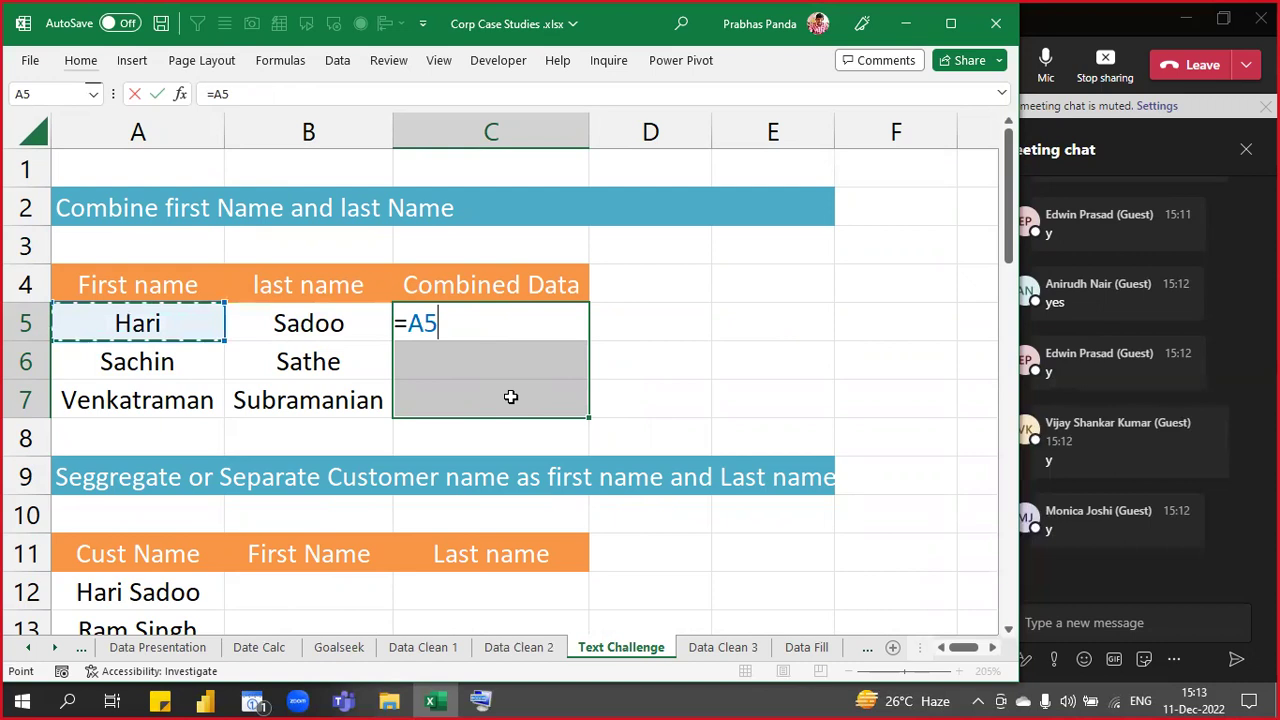
pyautogui.write('&')
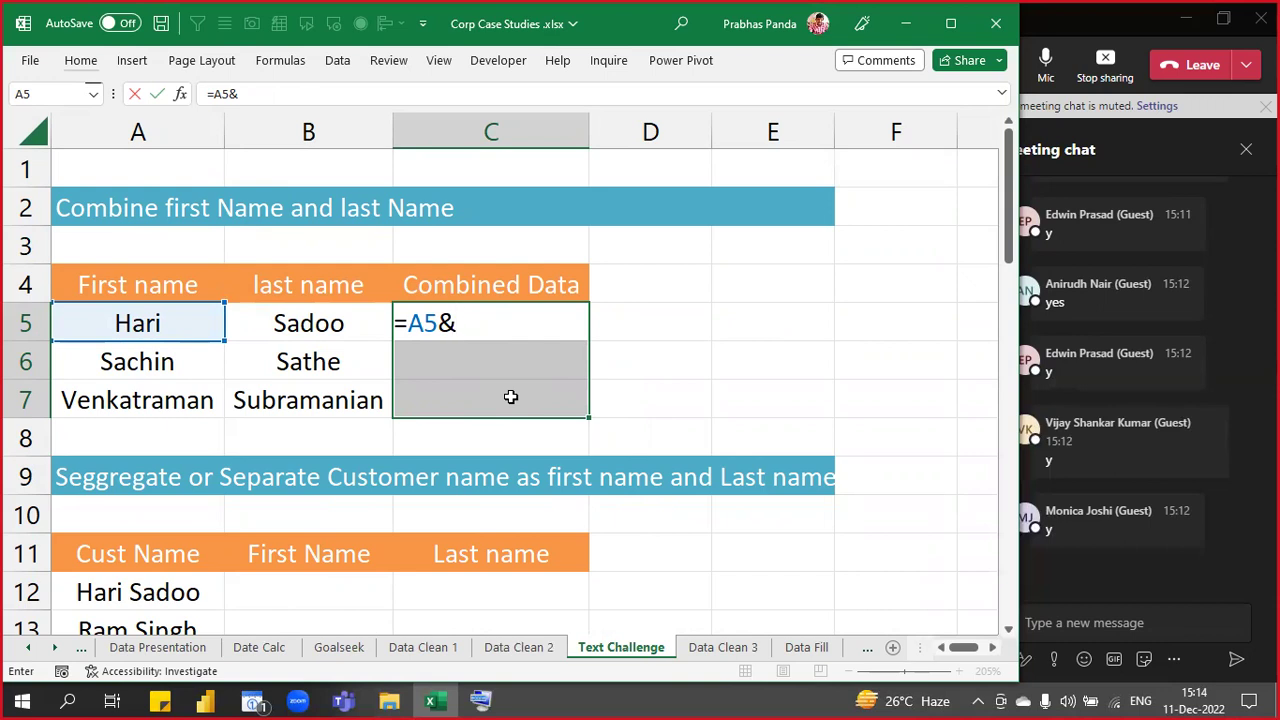
pyautogui.press('Left')
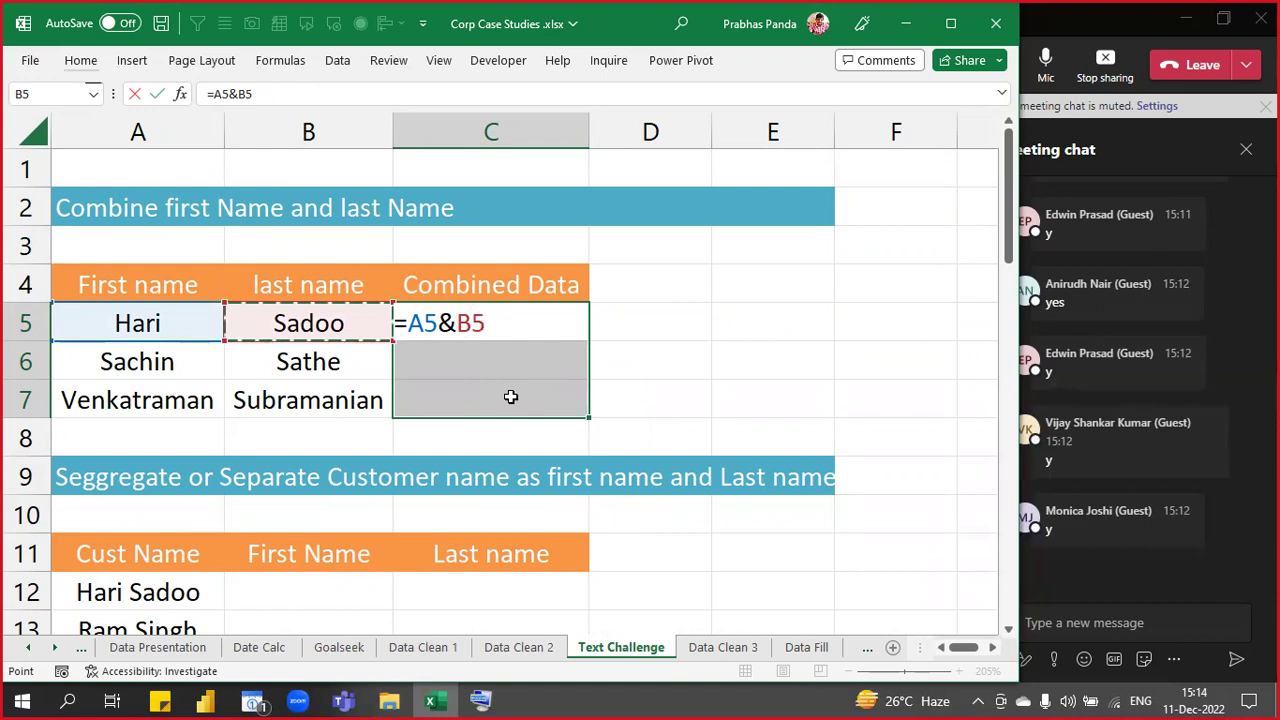
pyautogui.hotkey('ctrl', 'Return')
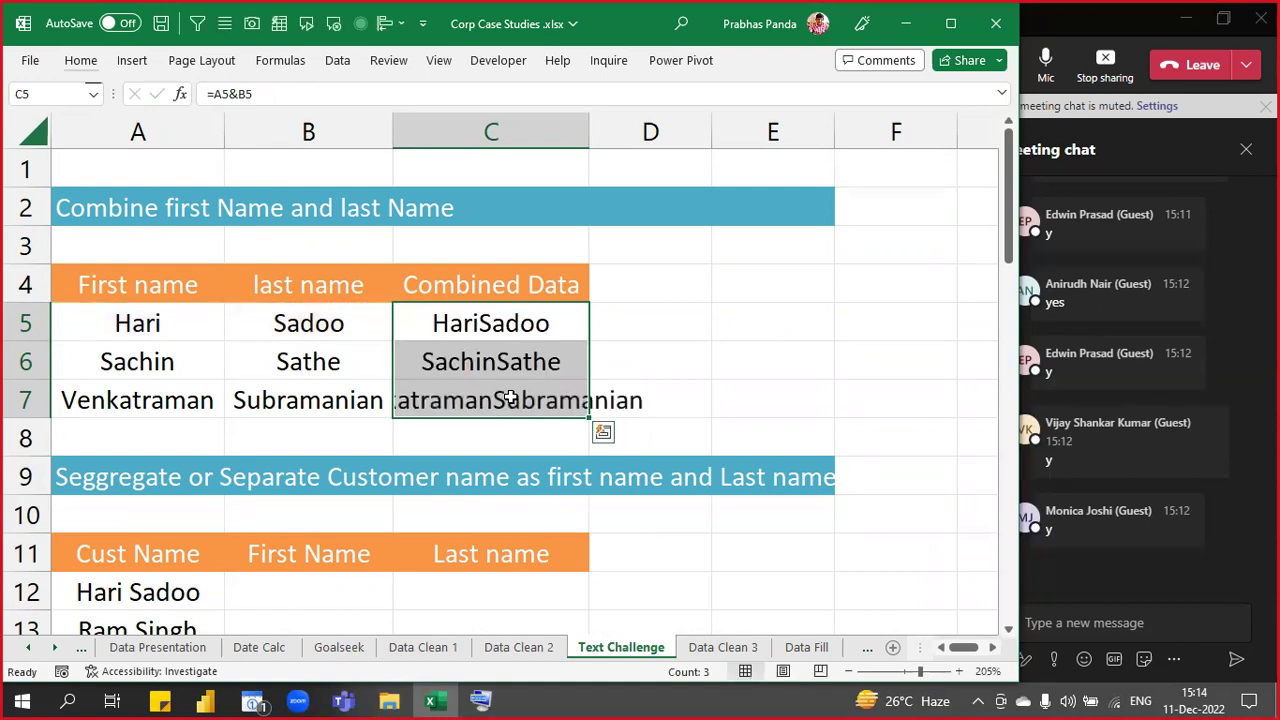
# - AutoFit the width of the Combined Data column C to its contents
pyautogui.hotkey('alt', 'h')
pyautogui.press('o')
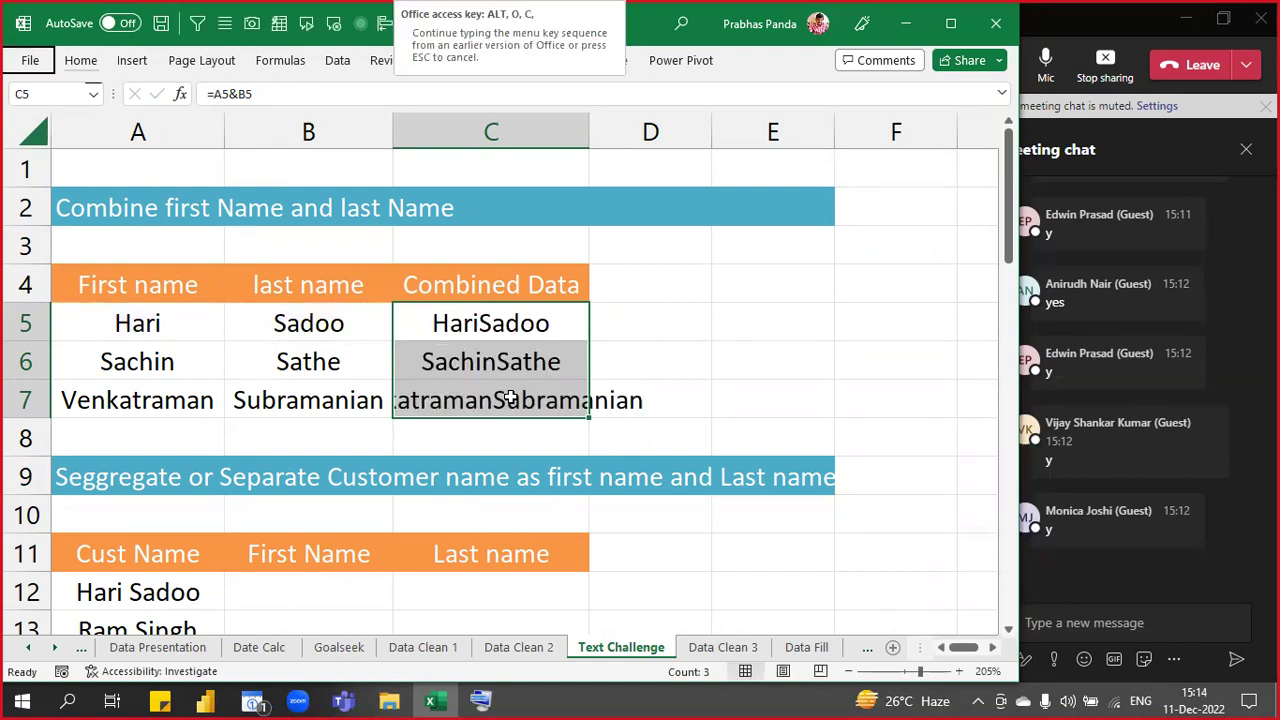
pyautogui.press('i')
pyautogui.press('Down')
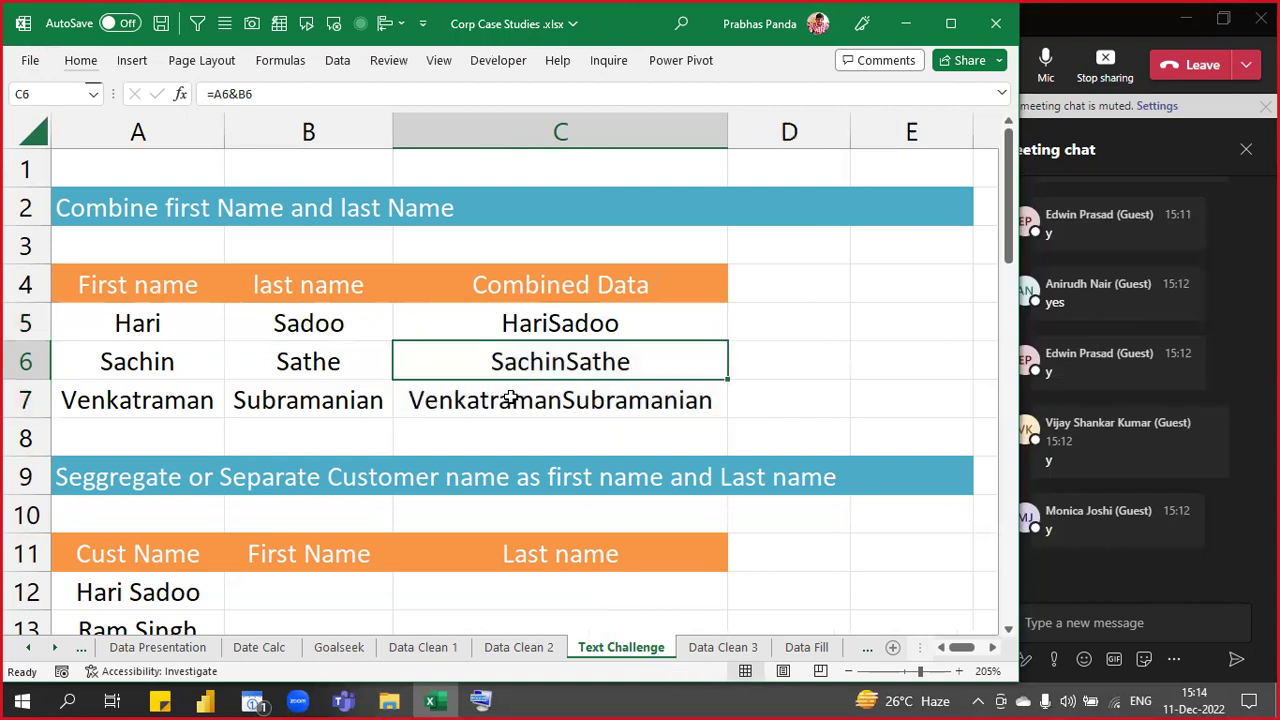
pyautogui.press('Up')
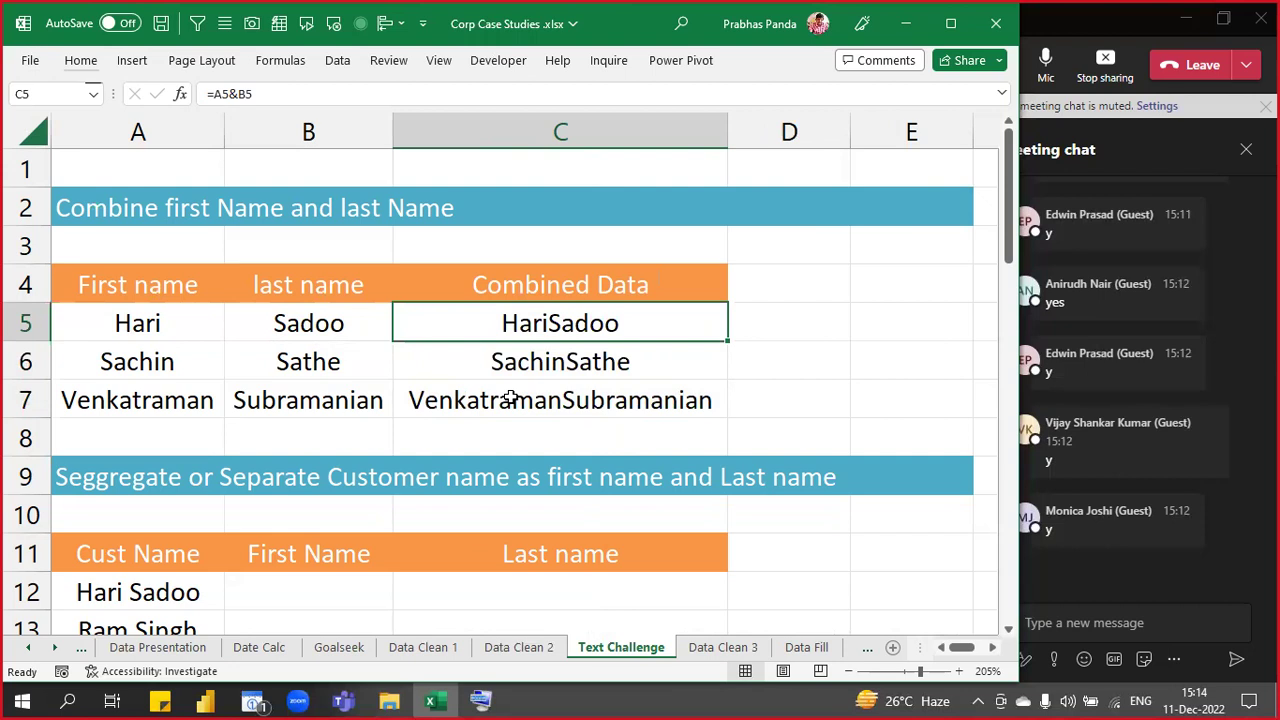
# - Clear the combined names from C5:C7, keeping the range selected
pyautogui.hotkey('shift', 'Down')
pyautogui.hotkey('shift', 'Down')
pyautogui.hotkey('shift', 'Down')
pyautogui.hotkey('shift', 'Down')
pyautogui.hotkey('shift', 'Down')
pyautogui.hotkey('shift', 'Down')
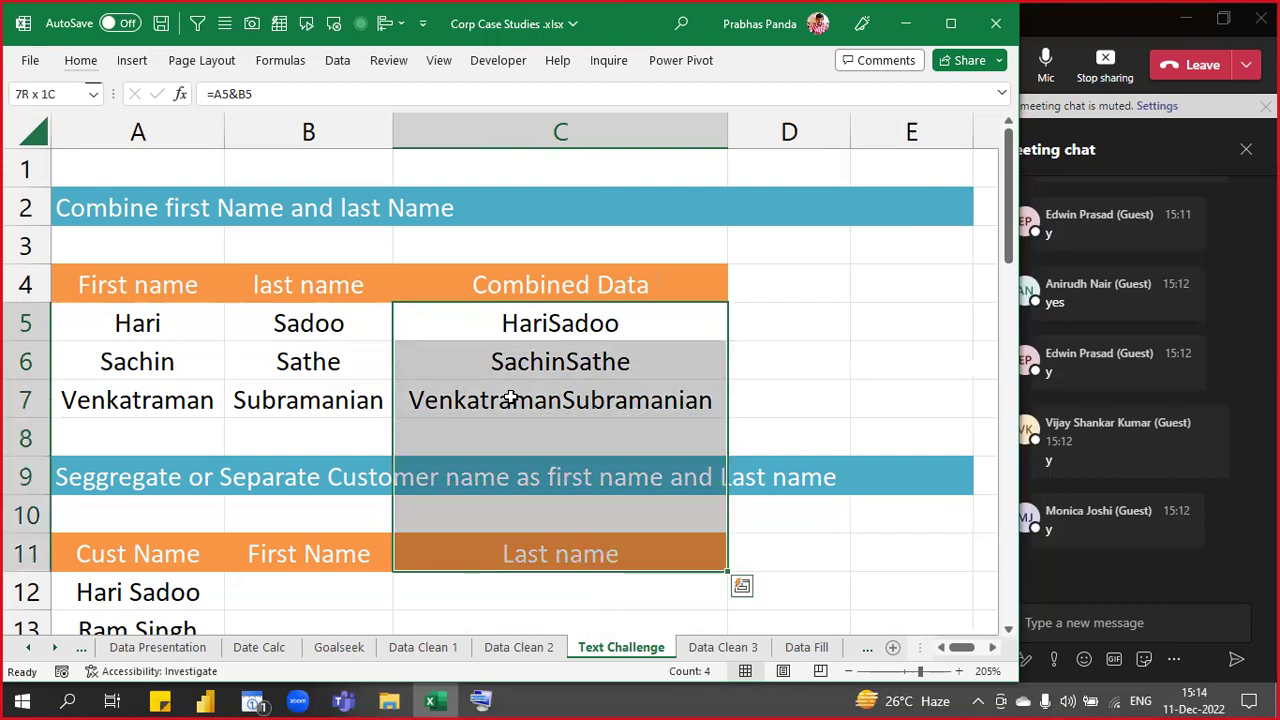
pyautogui.hotkey('shift', 'Up')
pyautogui.hotkey('shift', 'Up')
pyautogui.hotkey('shift', 'Up')
pyautogui.hotkey('shift', 'Up')
pyautogui.press('Delete')
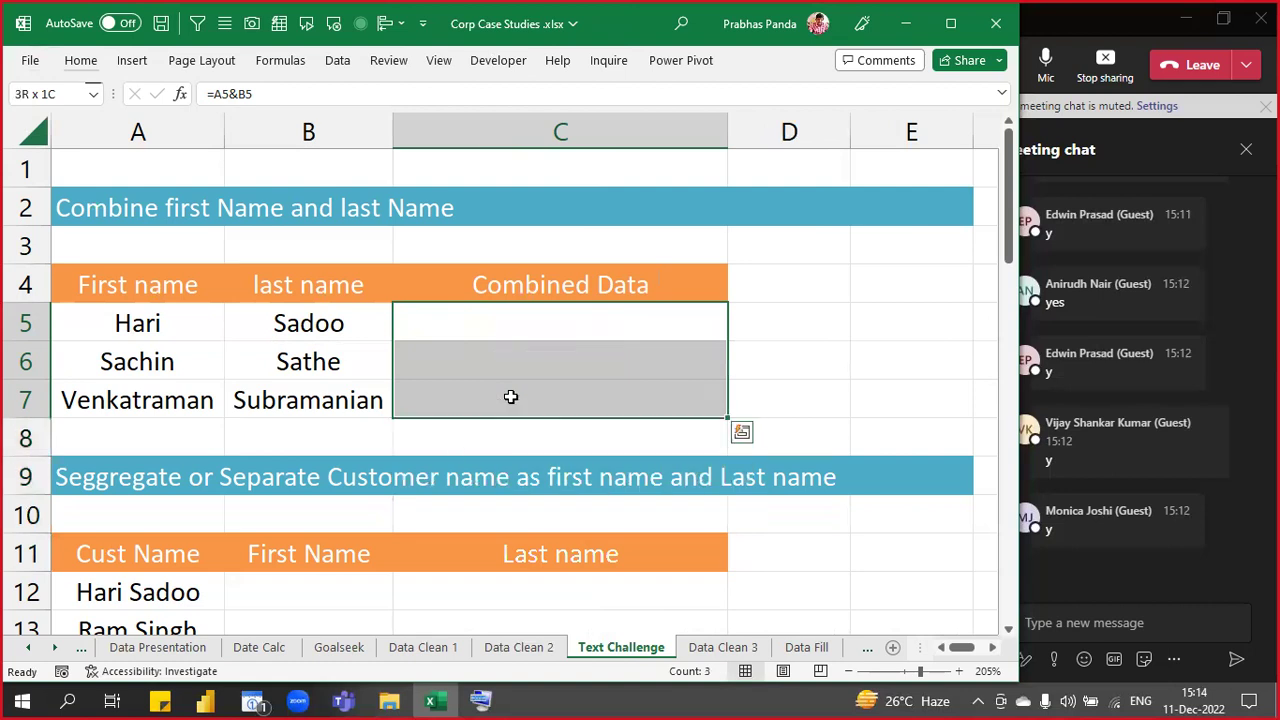
# - Fill C5:C7 with the formula =A5&" "&B5 to join the names with a space between them
pyautogui.write('=')
pyautogui.press('Left')
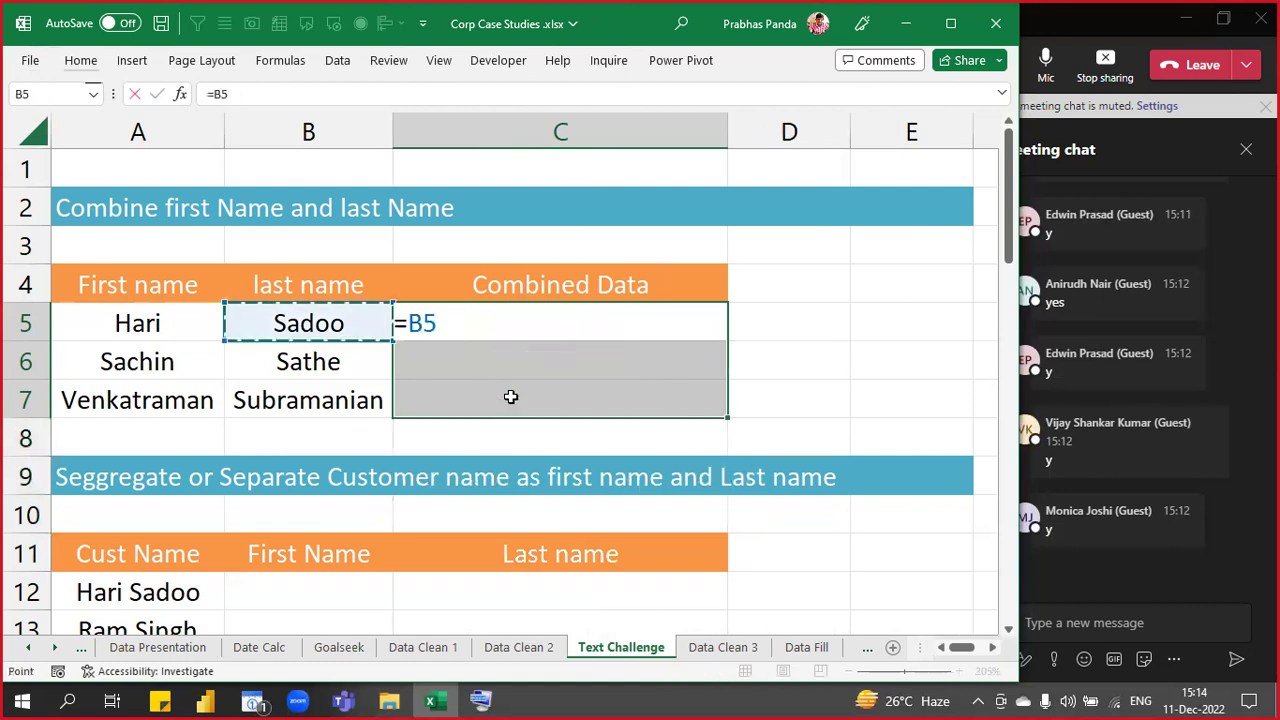
pyautogui.press('Left')
pyautogui.write('&')
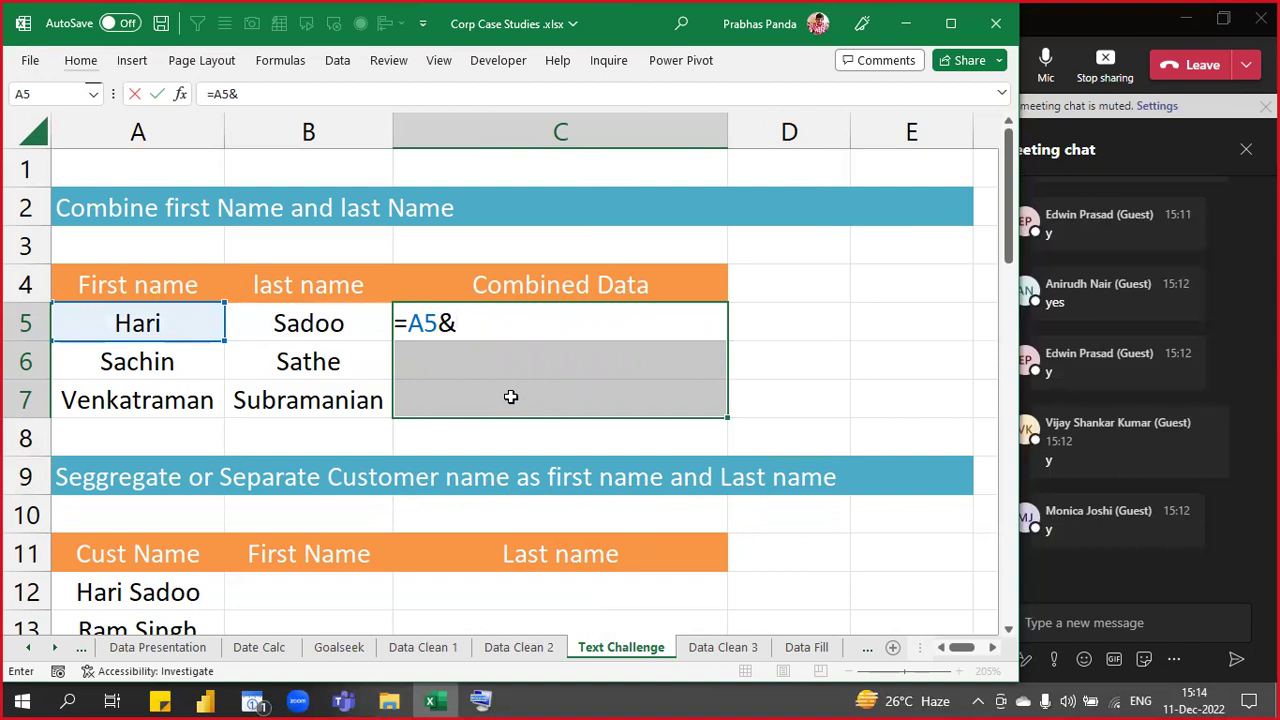
pyautogui.write('" "')
pyautogui.write('&')
pyautogui.press('Left')
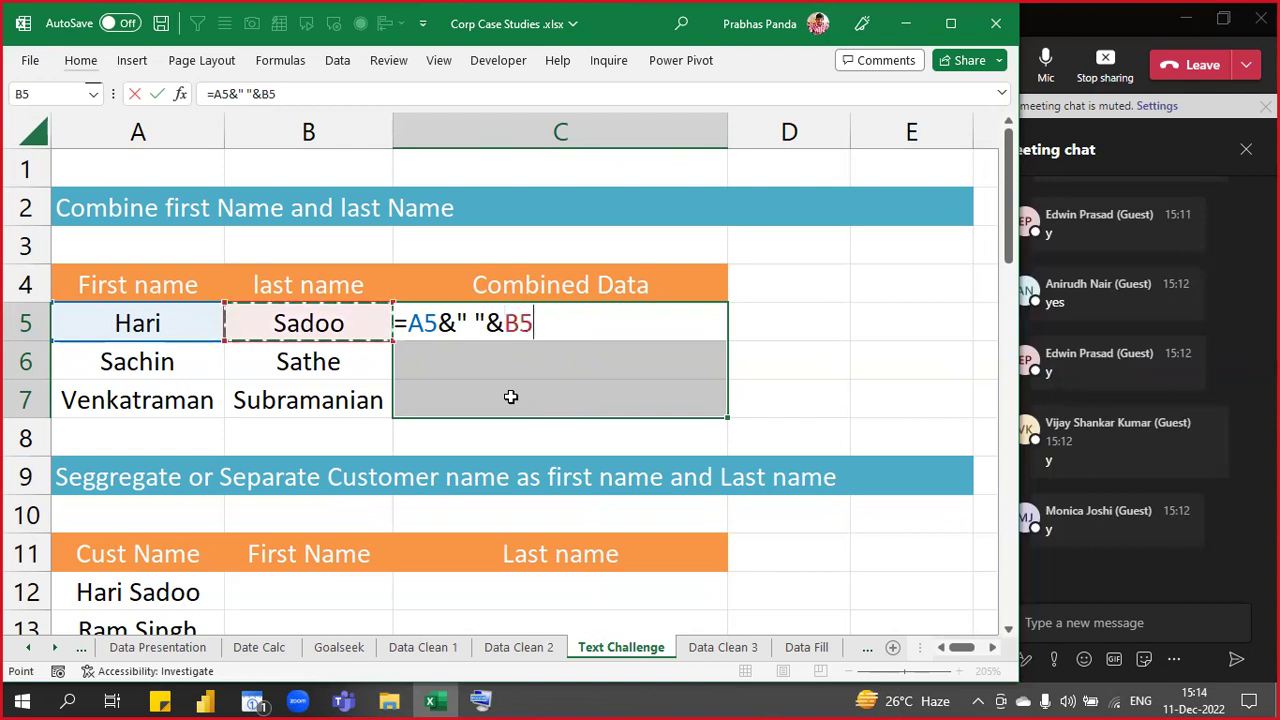
pyautogui.hotkey('ctrl', 'Return')
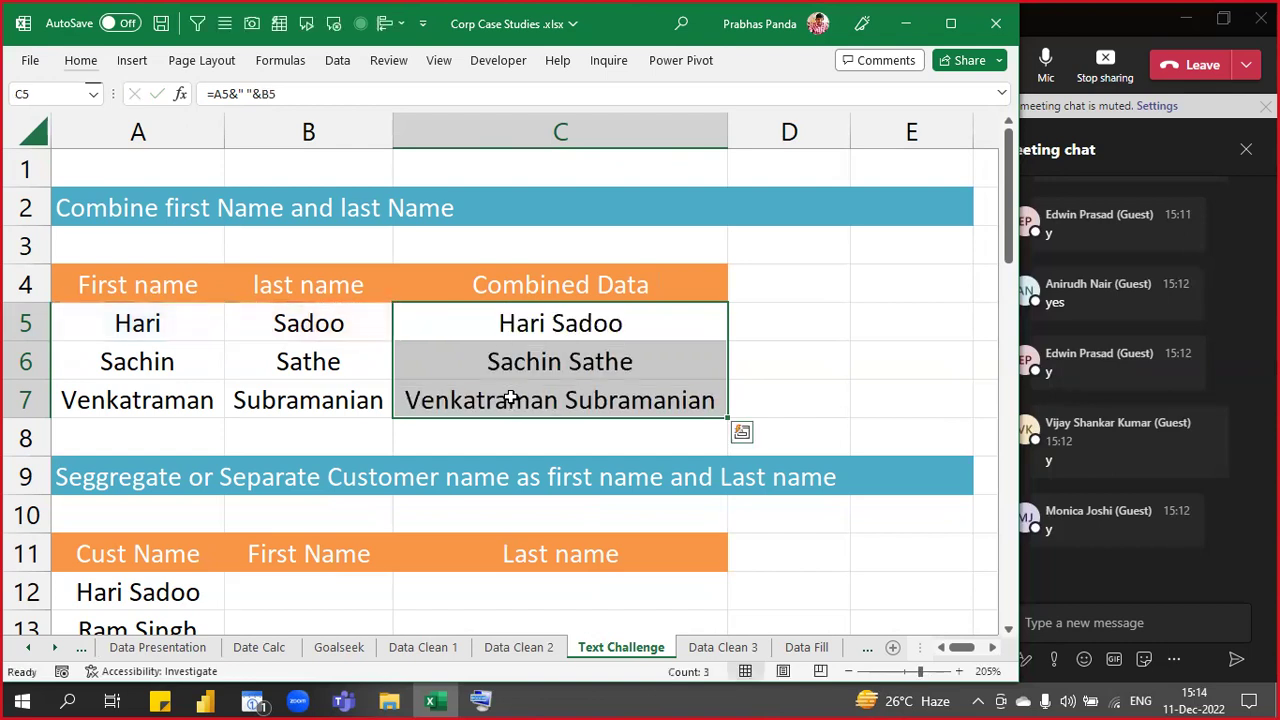
# - Copy the formula text =A5&" "&B5 from C5 and enter it as plain text in C3 above the Combined Data header
pyautogui.press('F2')
pyautogui.hotkey('shift', 'Home')
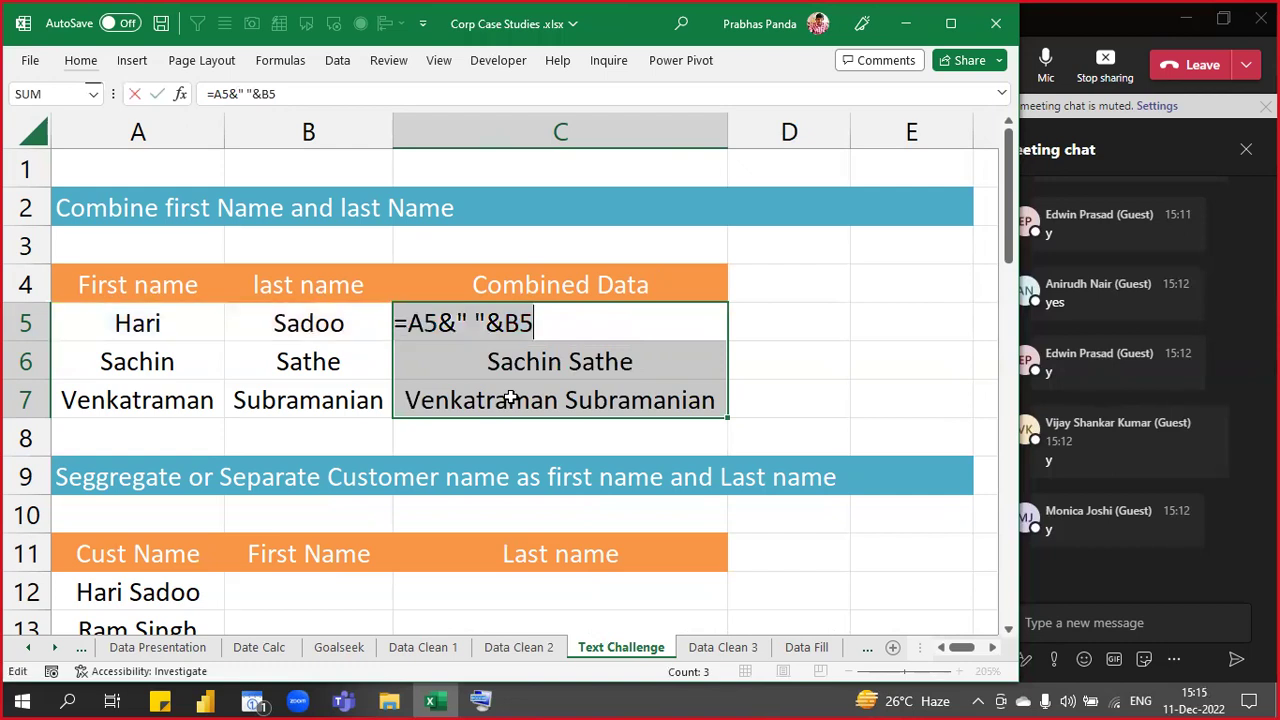
pyautogui.hotkey('ctrl', 'c')
pyautogui.press('Escape')
pyautogui.press('Up')
pyautogui.press('Up')
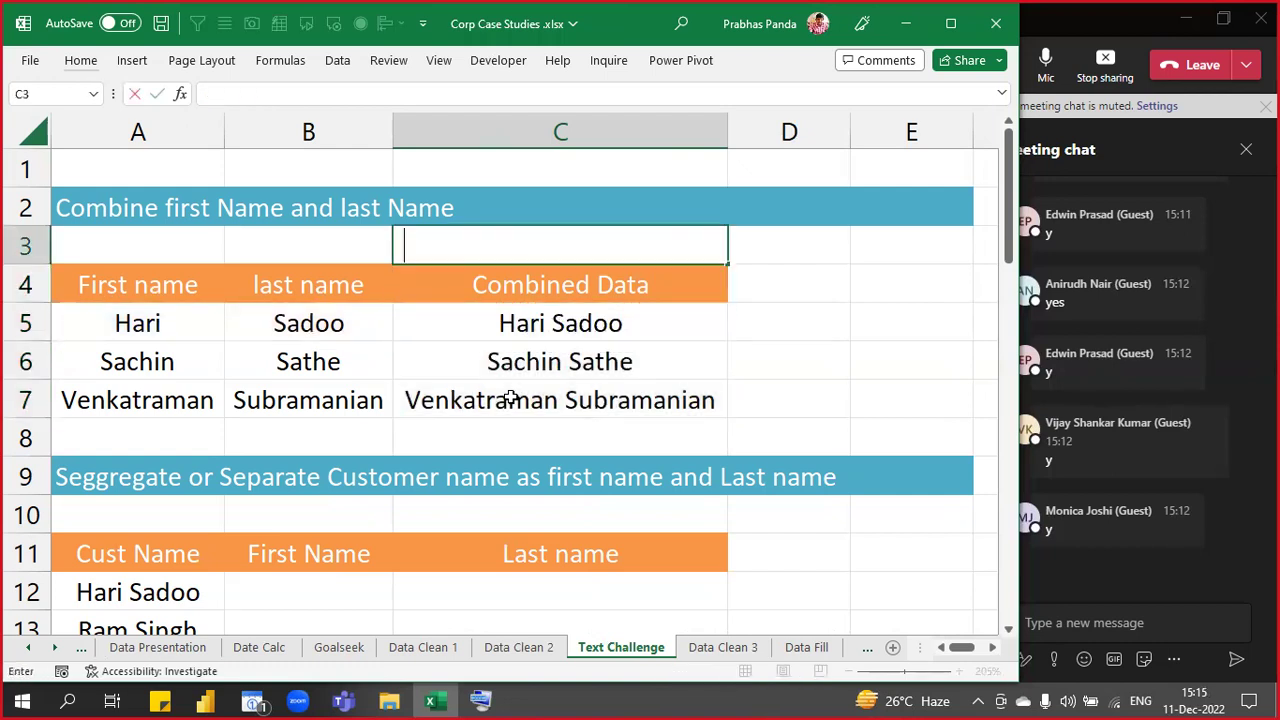
pyautogui.hotkey('ctrl', 'v')
pyautogui.press('Return')
pyautogui.press('Up')
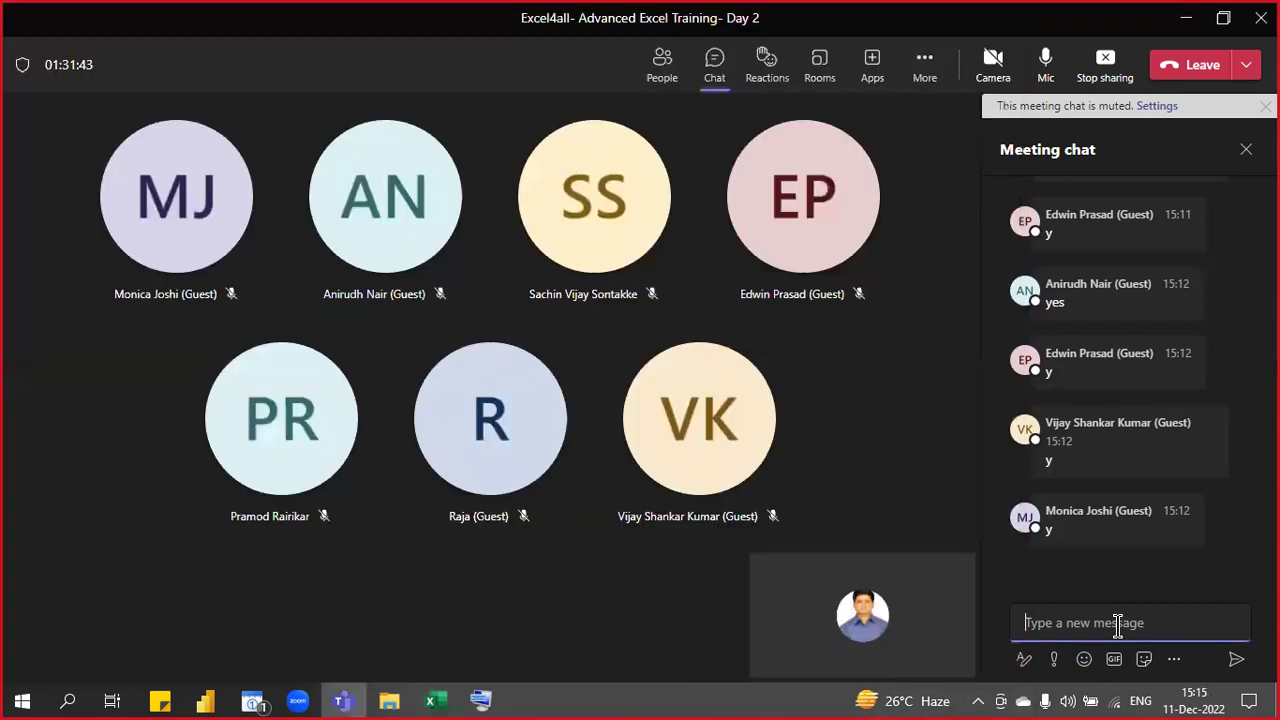
# - Post the copied formula =A5&" "&B5 in the Teams meeting chat, then return to Excel and narrow its window slightly
pyautogui.click(1118, 622)
pyautogui.hotkey('ctrl', 'v')
pyautogui.press('Return')
pyautogui.hotkey('alt', 'Tab')
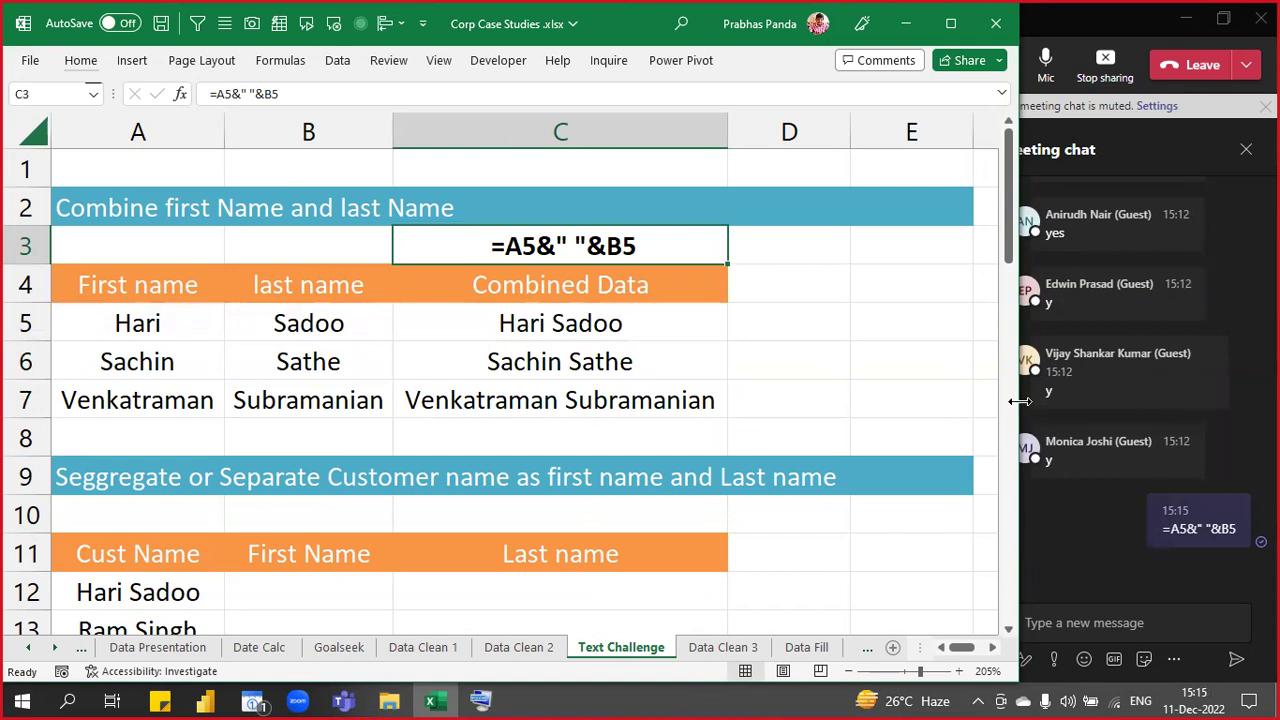
pyautogui.moveTo(1020, 401); pyautogui.dragTo(1002, 401)
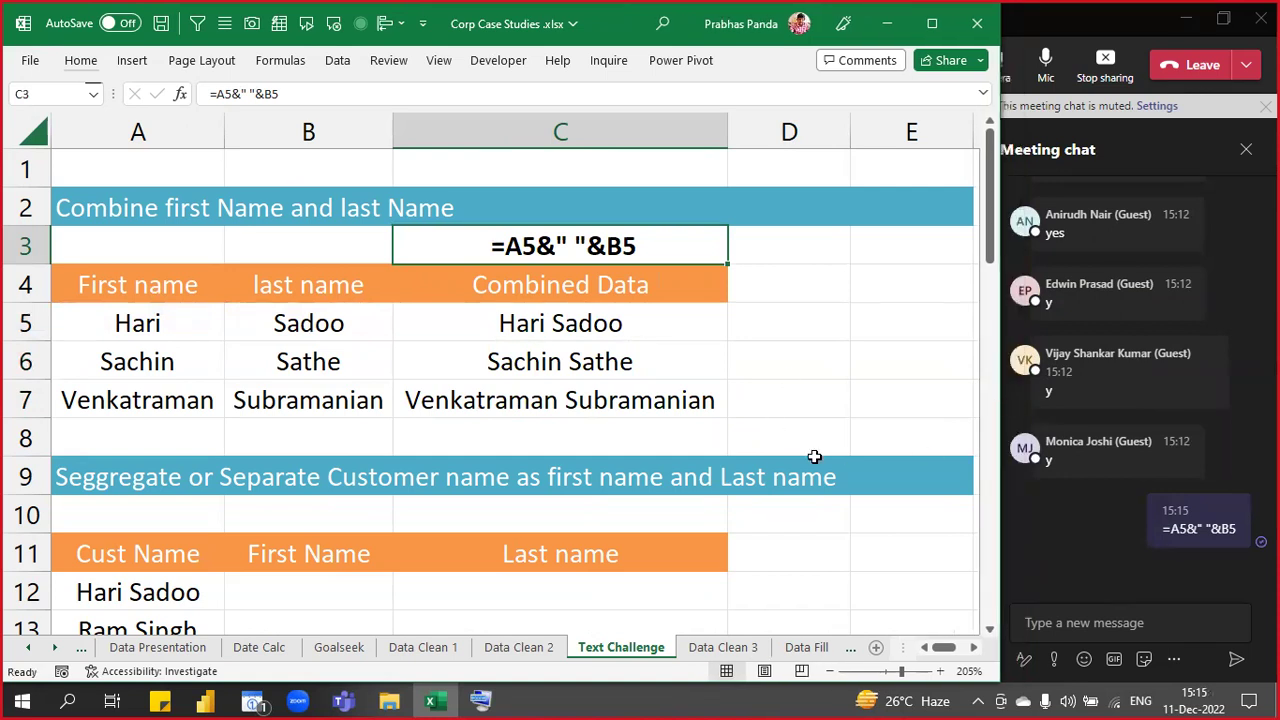
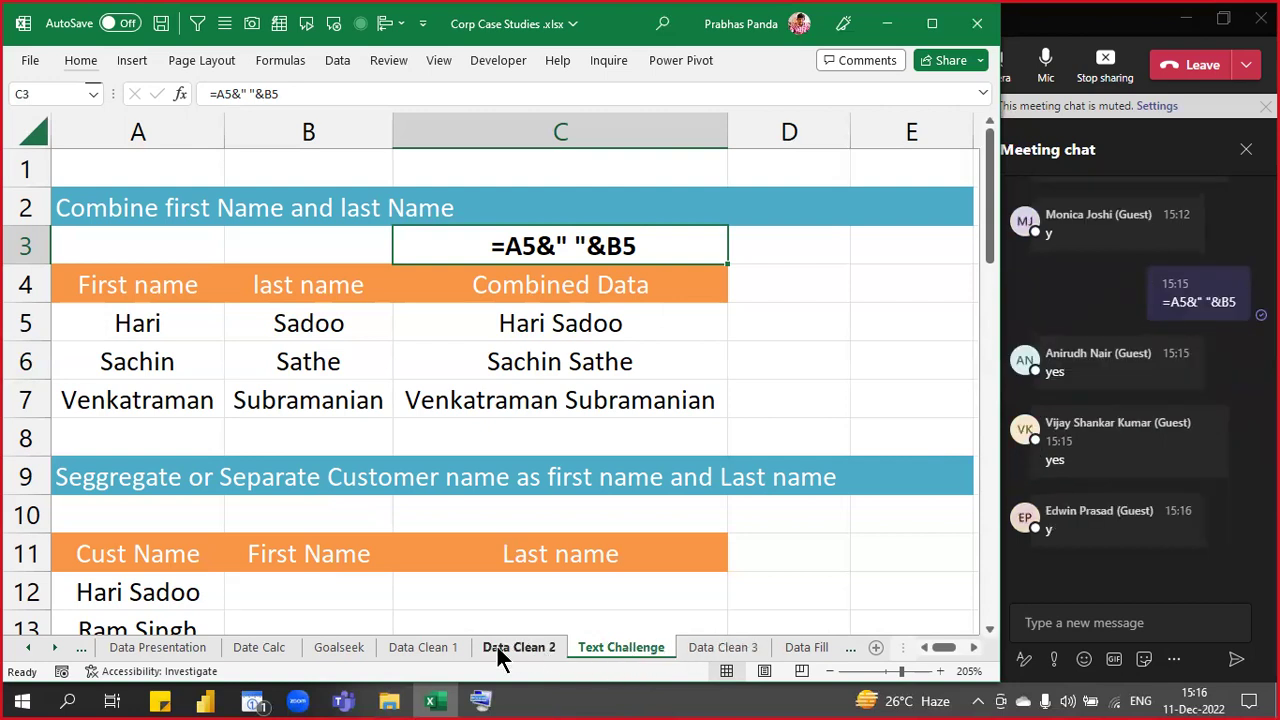
pyautogui.click(716, 647)
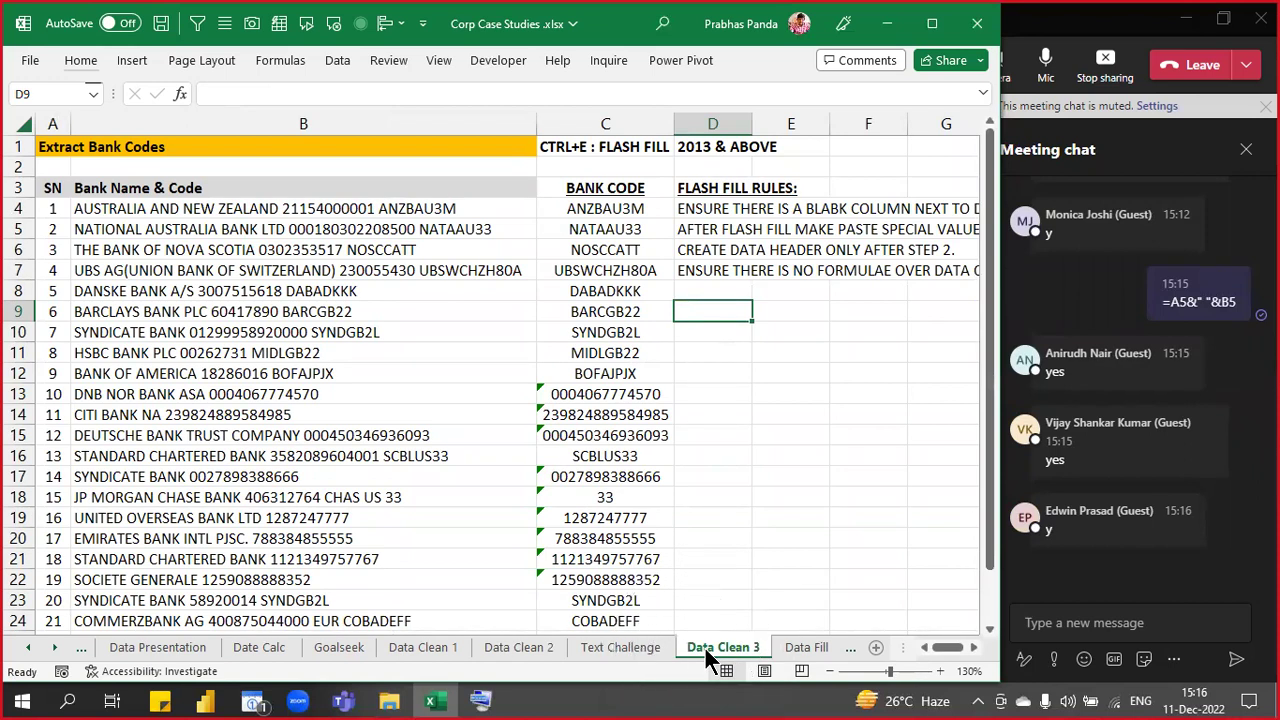
pyautogui.rightClick(704, 645)
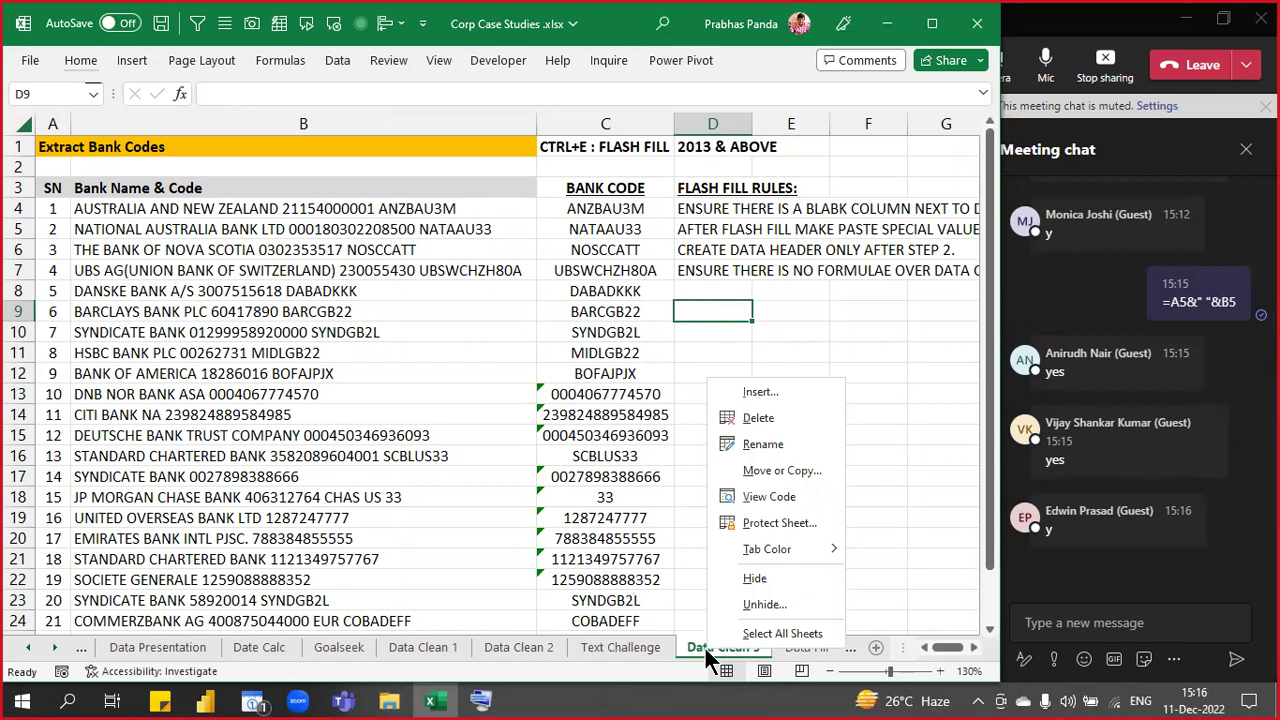
pyautogui.click(756, 606)
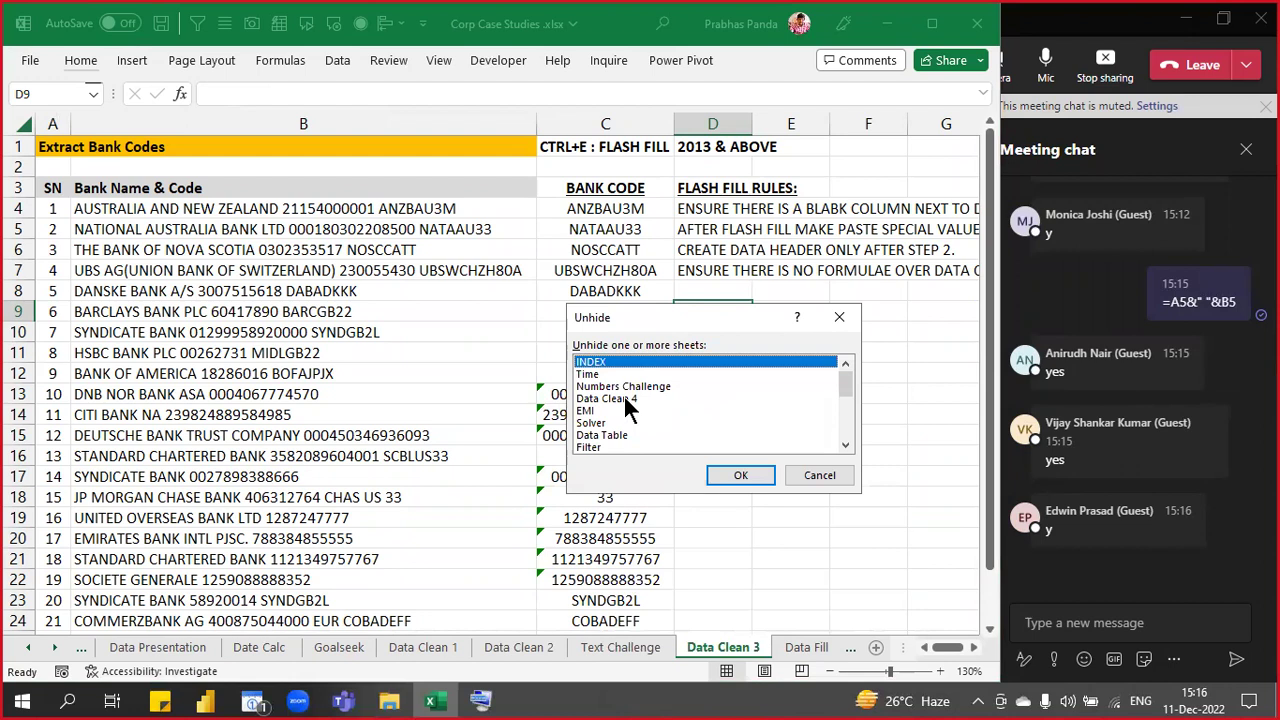
pyautogui.click(624, 397)
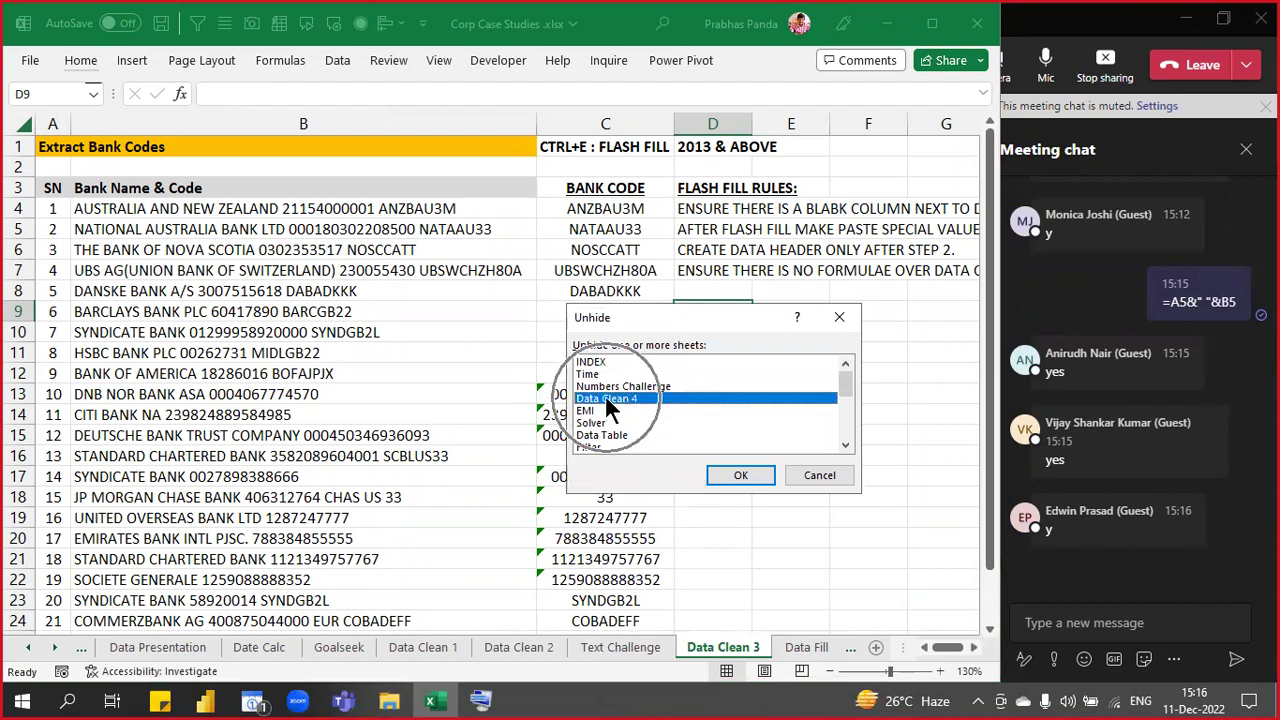
pyautogui.click(822, 476)
pyautogui.click(626, 646)
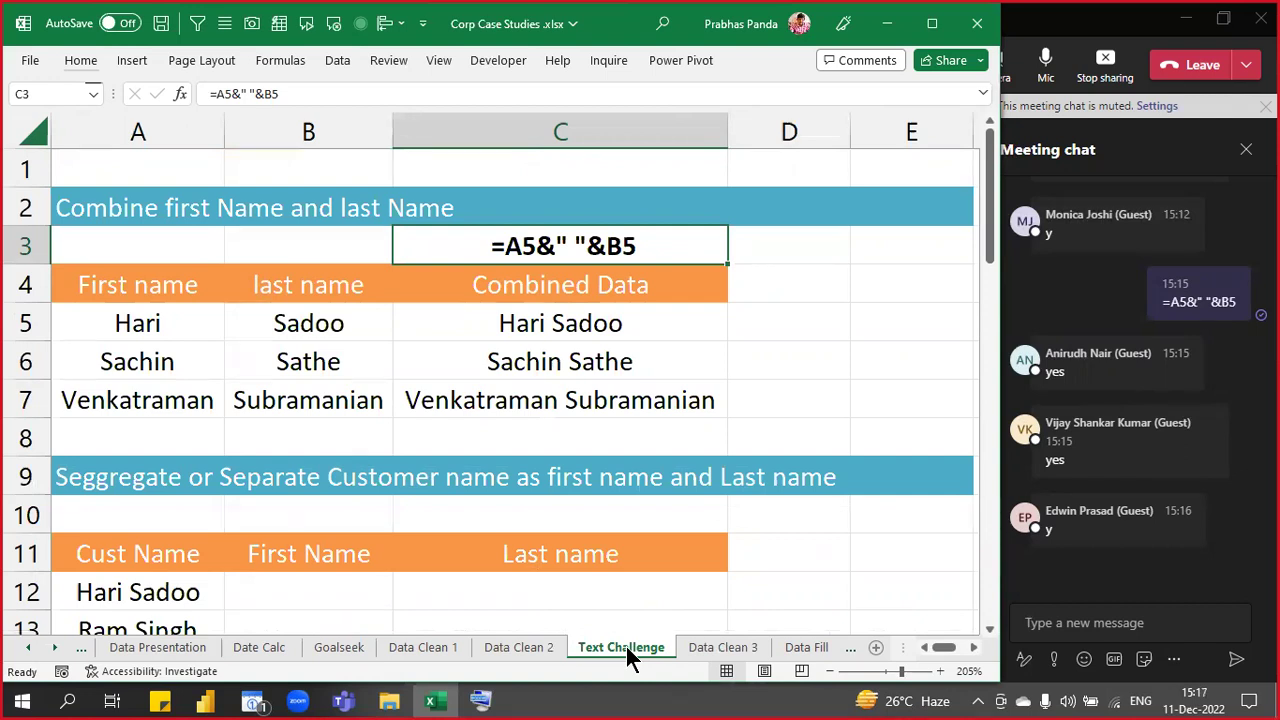
# - Review the combined names in C5:C7 and the formula note in C3
pyautogui.moveTo(614, 323); pyautogui.dragTo(634, 385)
pyautogui.click(716, 317)
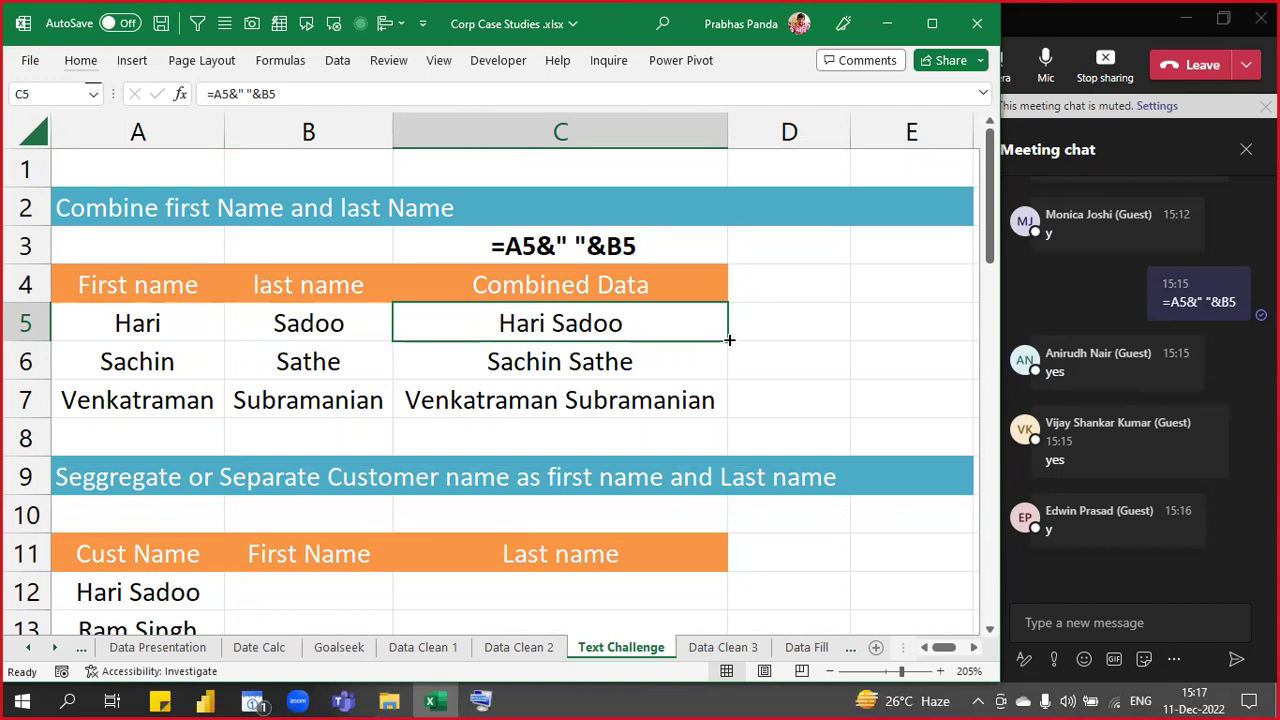
pyautogui.click(613, 252)
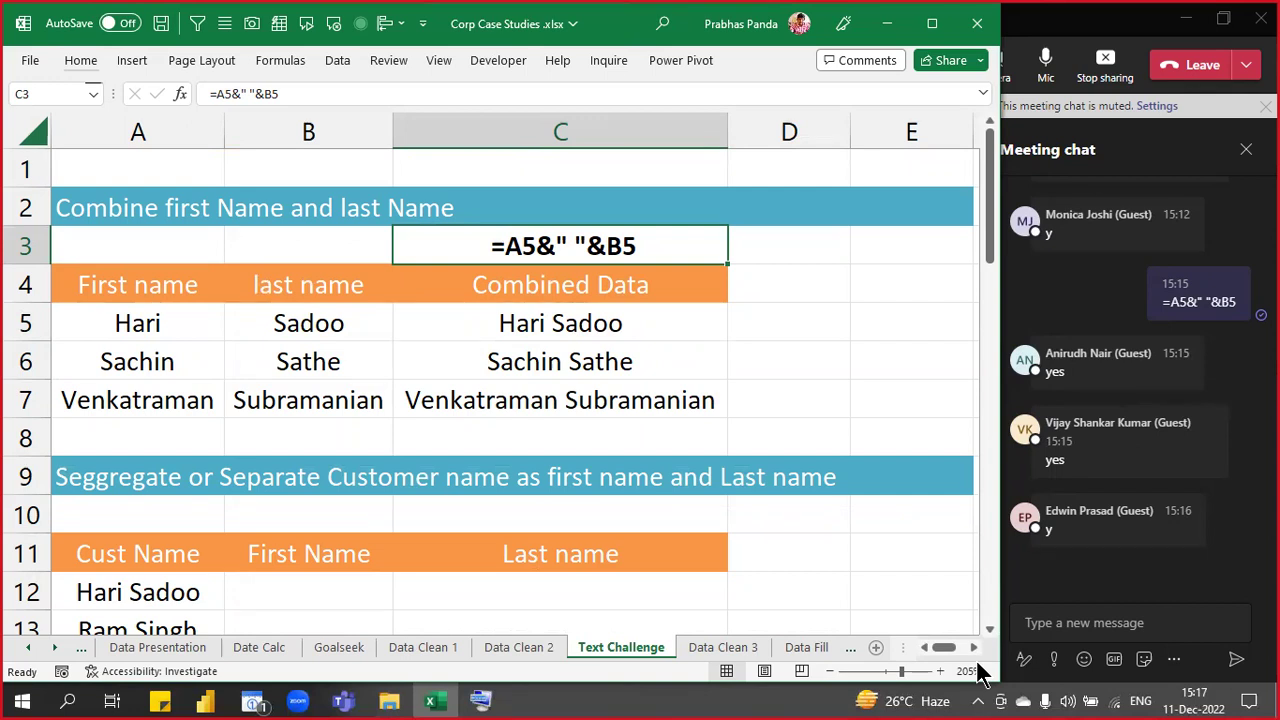
# - Copy the first and last names in A5:B7 and paste them into the empty area starting at F5
pyautogui.press('Down')
pyautogui.press('Left')
pyautogui.press('Left')
pyautogui.press('Down')
pyautogui.hotkey('shift', 'Right')
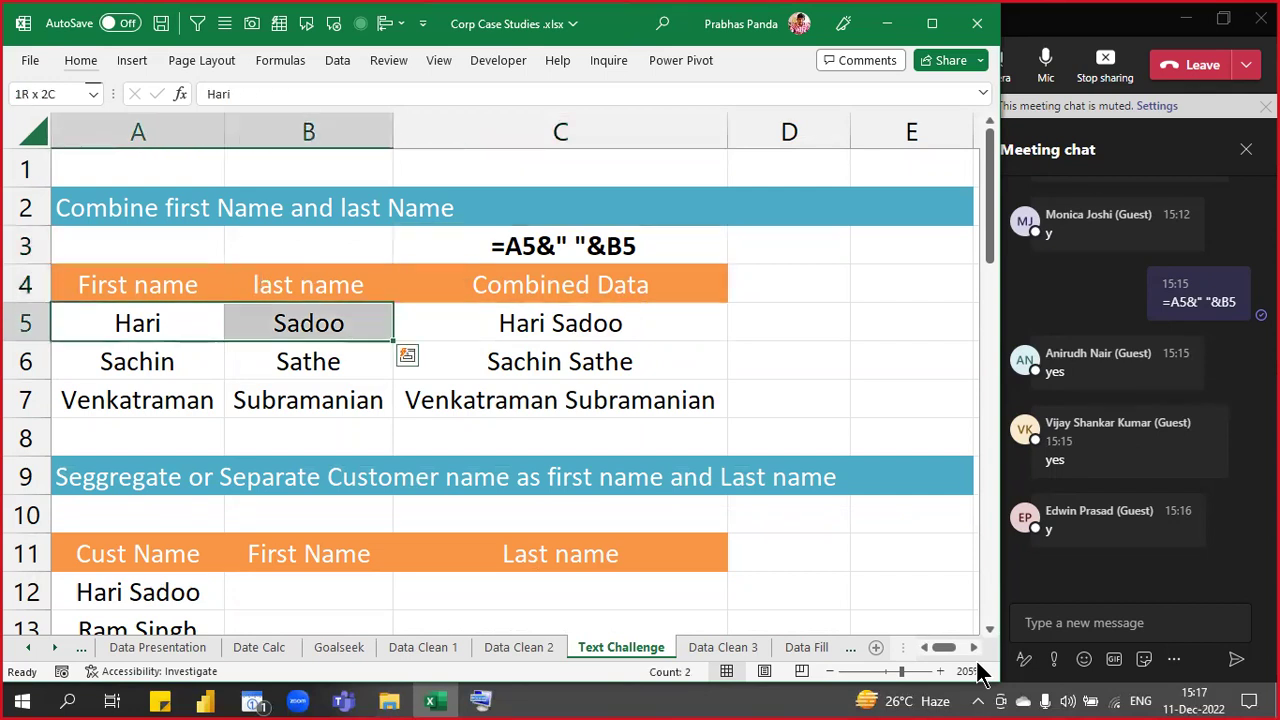
pyautogui.hotkey('shift', 'Down')
pyautogui.hotkey('shift', 'Down')
pyautogui.hotkey('ctrl', 'c')
pyautogui.press('Right')
pyautogui.press('Right')
pyautogui.press('Right')
pyautogui.press('Right')
pyautogui.press('Right')
pyautogui.press('Right')
pyautogui.press('Right')
pyautogui.press('Right')
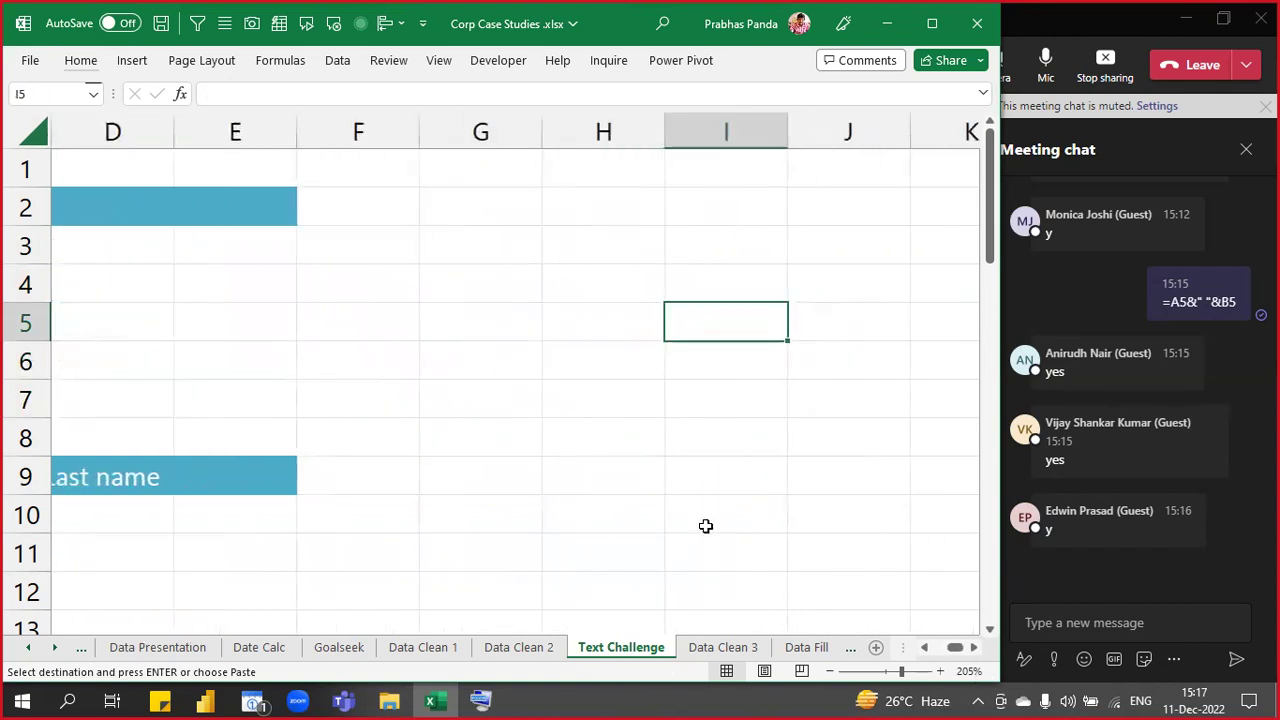
pyautogui.click(346, 317)
pyautogui.hotkey('ctrl', 'v')
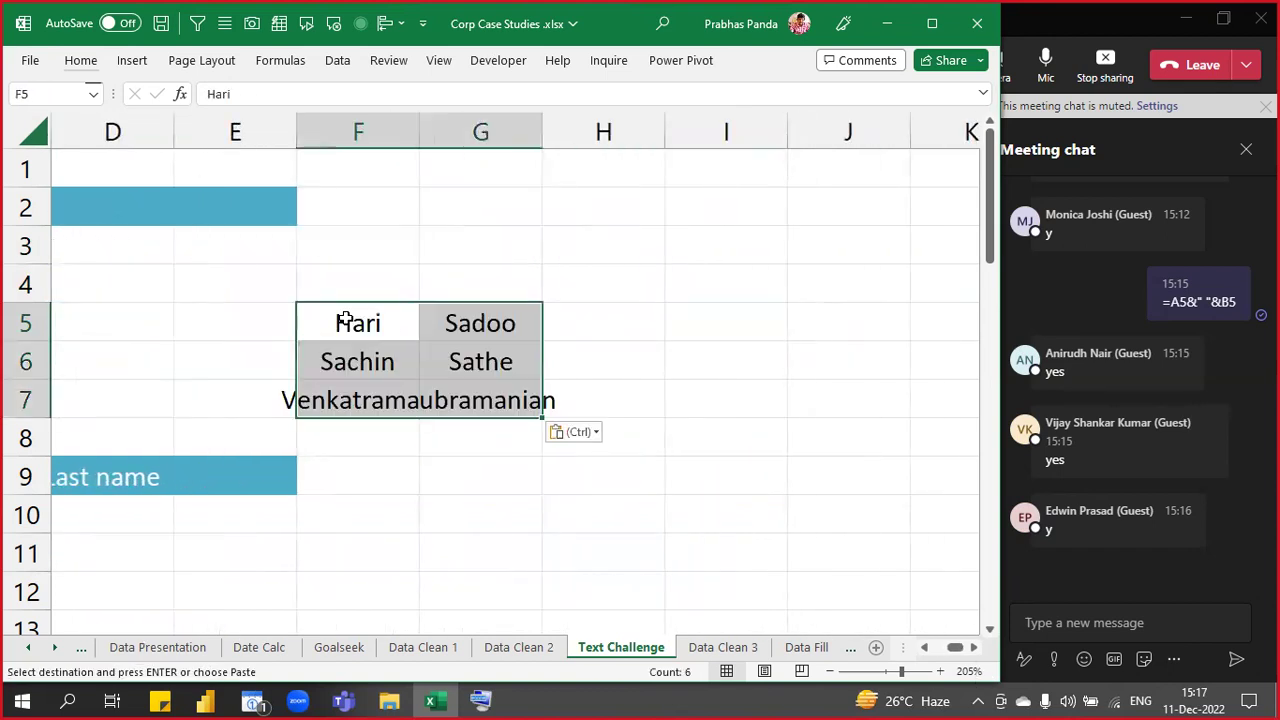
# - AutoFit the pasted name columns F and G, and select the empty cell H5 beside them
pyautogui.hotkey('alt', 'h')
pyautogui.press('o')
pyautogui.press('i')
pyautogui.press('Right')
pyautogui.press('Right')
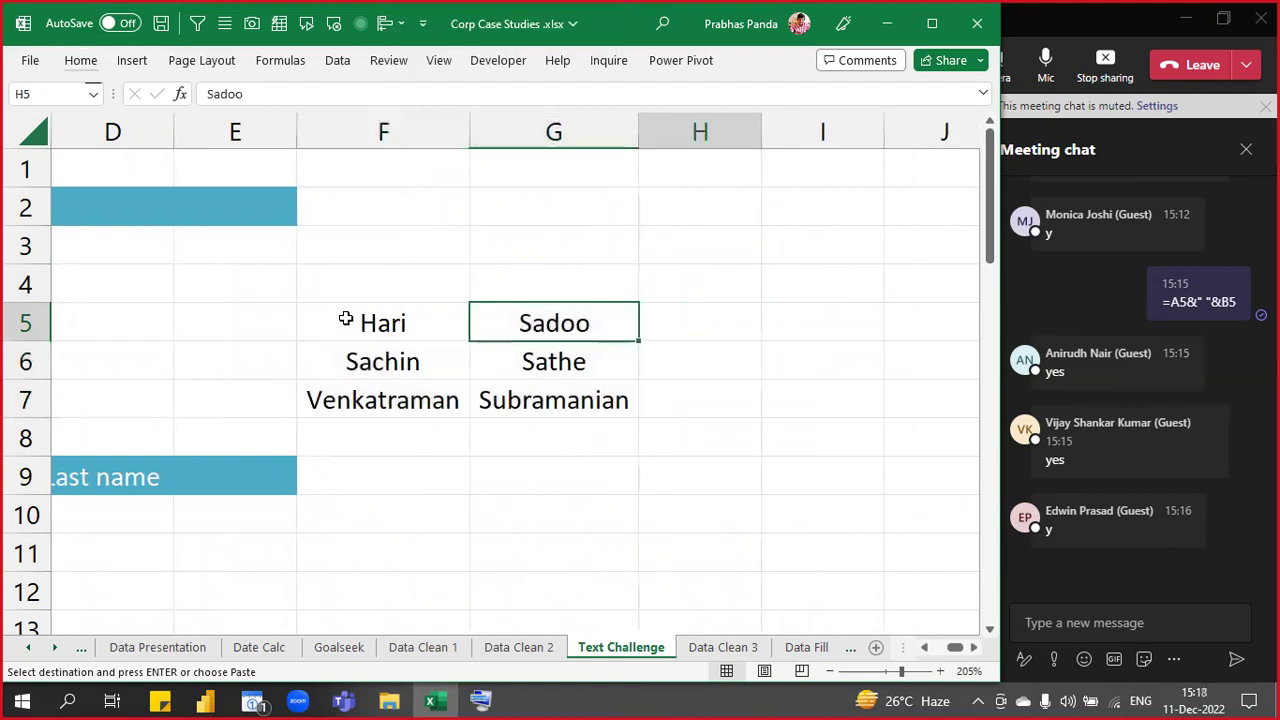
pyautogui.press('Right')
pyautogui.press('Right')
pyautogui.press('Right')
pyautogui.press('Left')
pyautogui.press('Left')
pyautogui.press('Left')
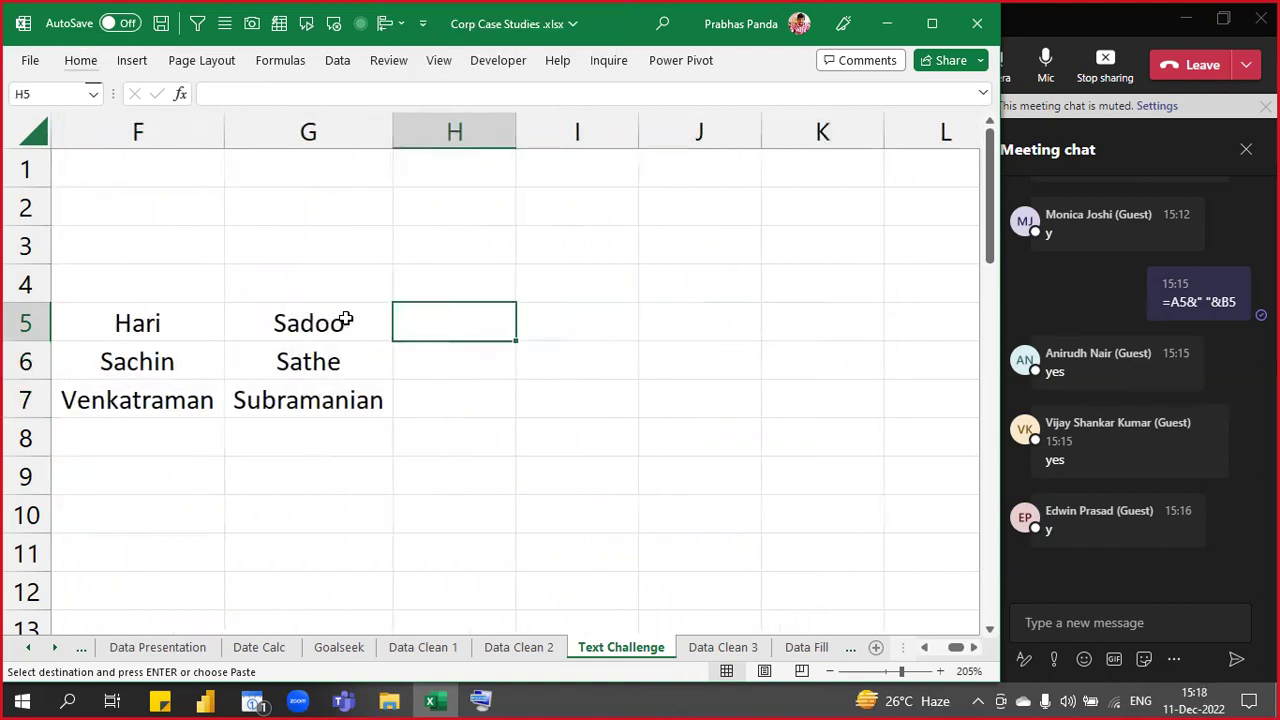
# - Enter the first row's full name in H5 as a sample, capitalised and with a space between first and last name
pyautogui.write('hari')
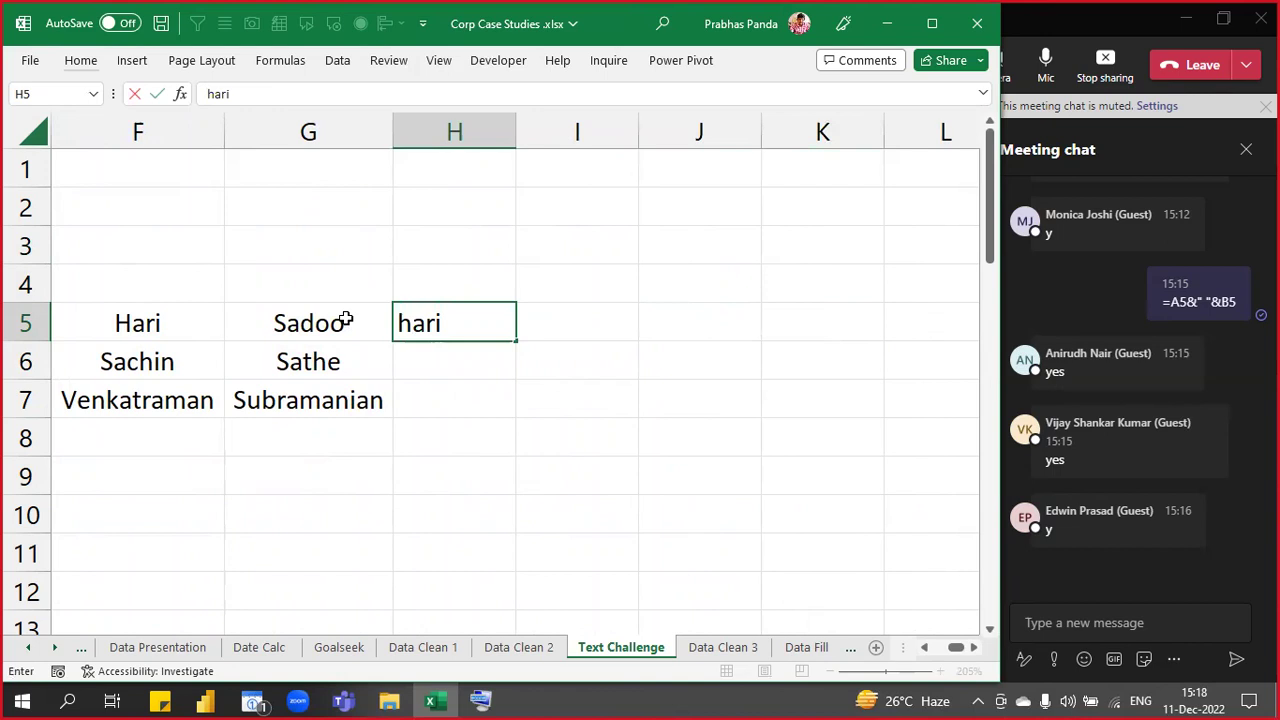
pyautogui.write(' Sadoo')
pyautogui.press('Return')
pyautogui.press('Up')
pyautogui.write('Hari Sadoo')
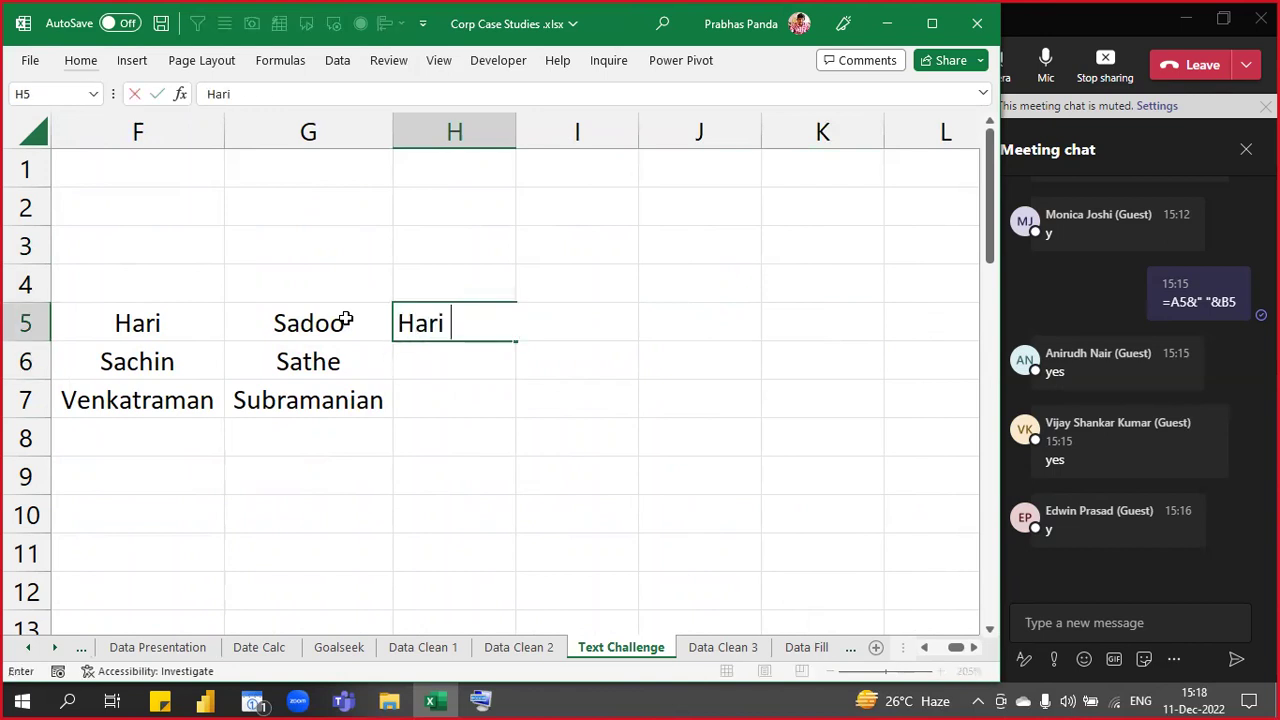
pyautogui.press('Return')
pyautogui.press('Up')
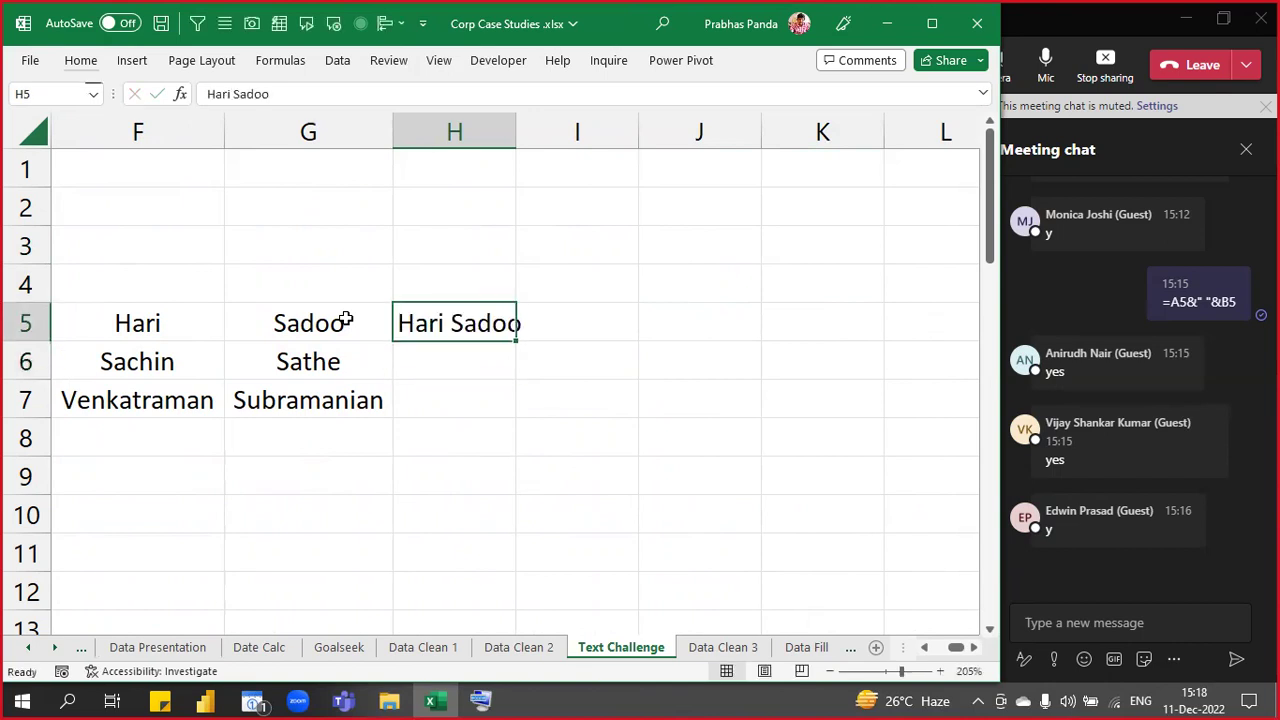
# - Flash Fill the full names from the H5 sample through H7 and AutoFit column H
pyautogui.hotkey('ctrl', 'e')
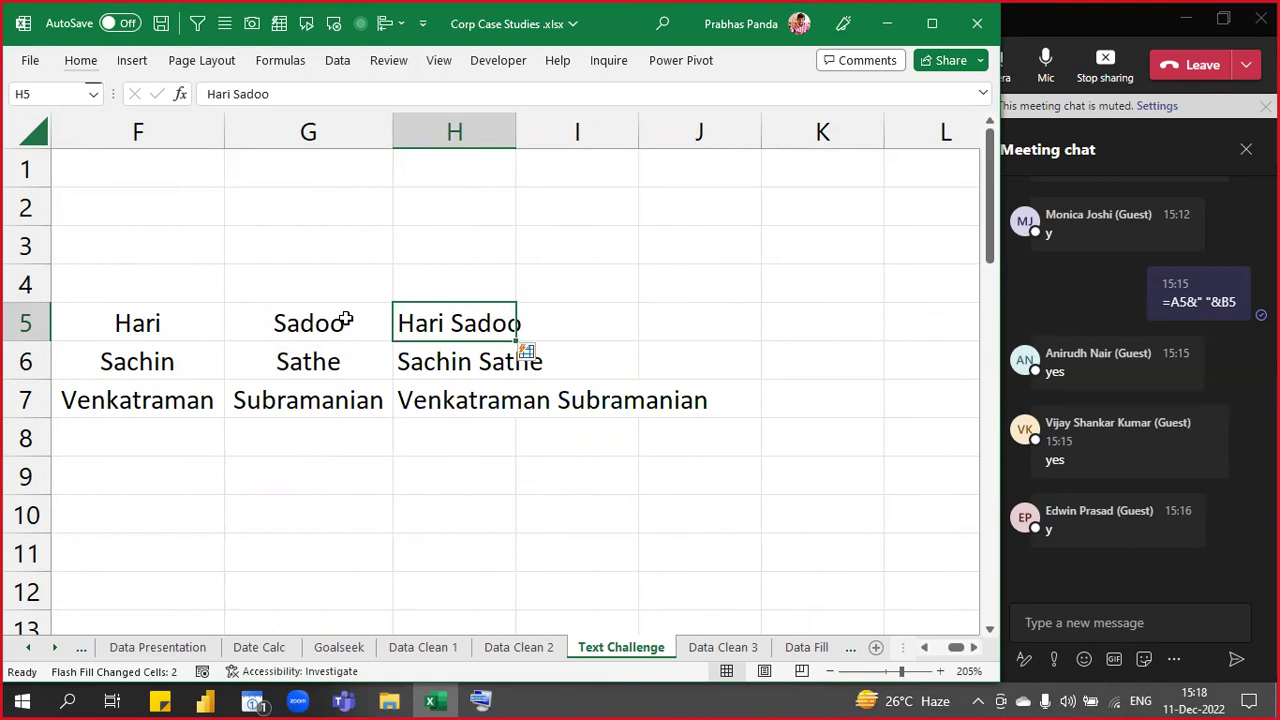
pyautogui.hotkey('shift', 'Down')
pyautogui.hotkey('shift', 'Down')
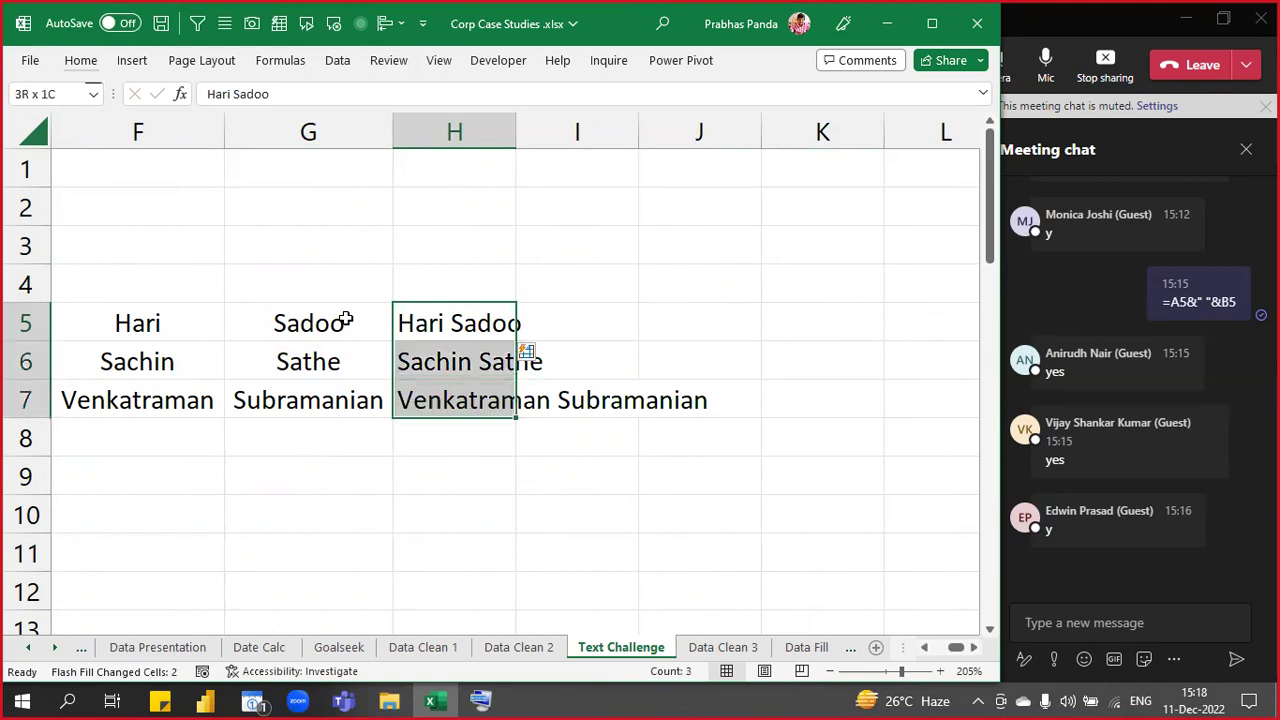
pyautogui.hotkey('alt', 'h')
pyautogui.press('o')
pyautogui.press('i')
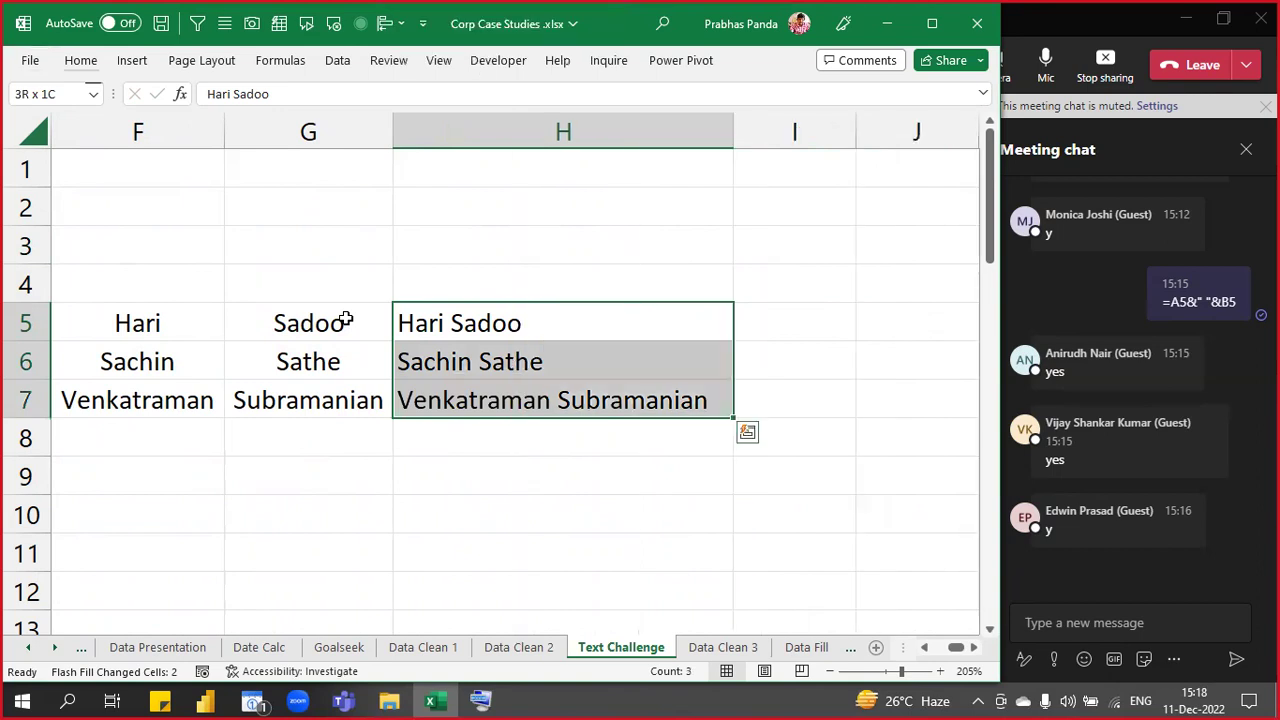
# - Centre the full names in H5:H7 horizontally
pyautogui.hotkey('alt', 'h')
pyautogui.press('a')
pyautogui.press('c')
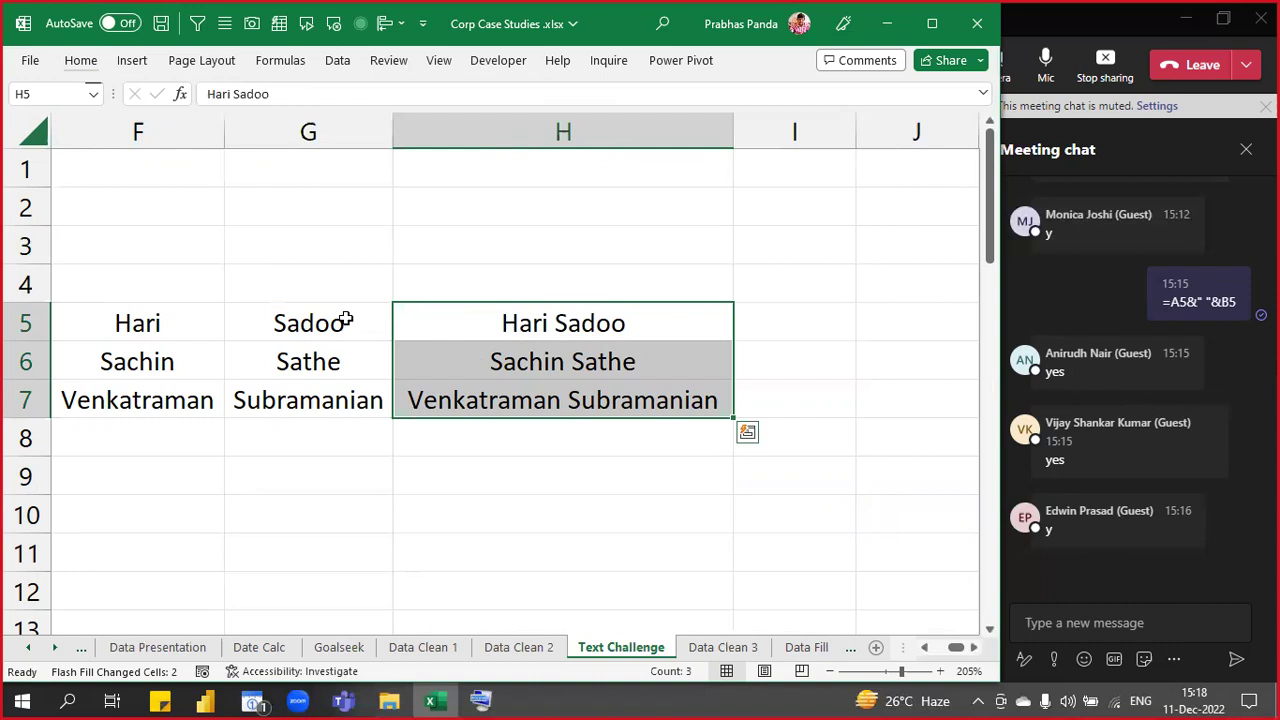
# - Compare the Flash Fill results in H5:H7 with the separate first and last names in columns F and G
pyautogui.press('Left')
pyautogui.press('Left')
pyautogui.press('Left')
pyautogui.press('Left')
pyautogui.press('Left')
pyautogui.press('Left')
pyautogui.press('Left')
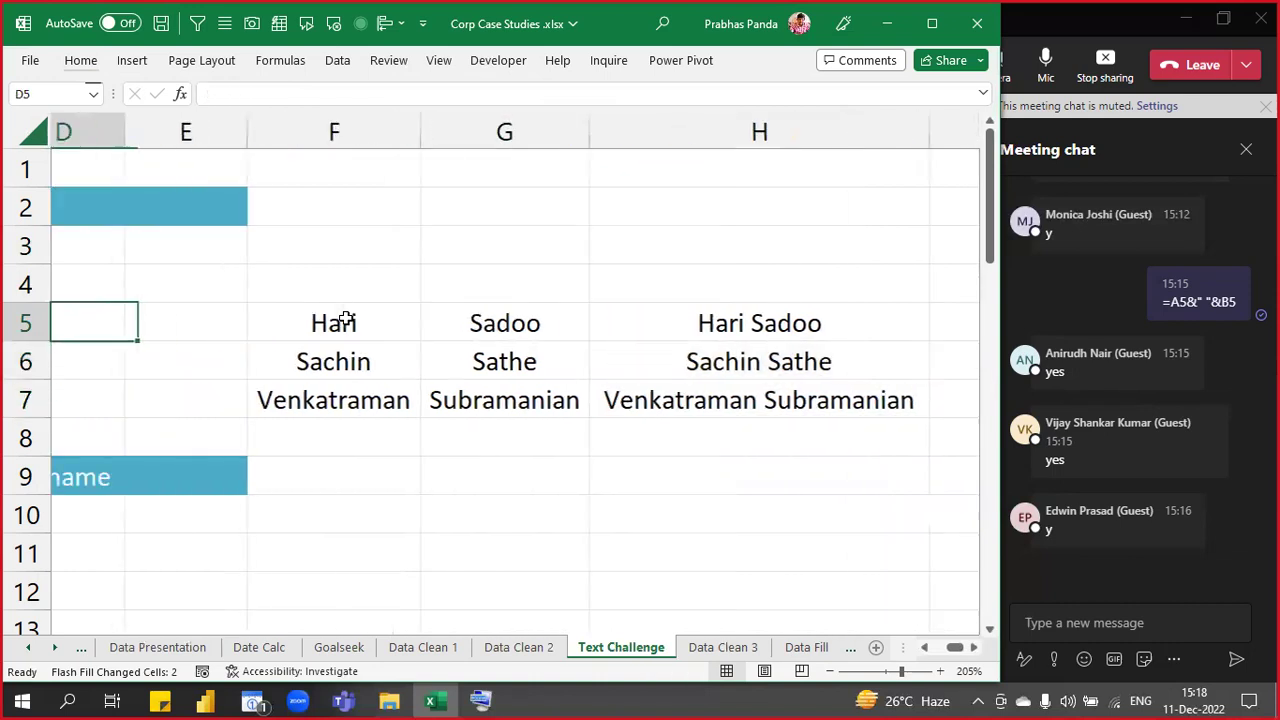
pyautogui.press('Right')
pyautogui.press('Left')
pyautogui.press('Right')
pyautogui.press('Right')
pyautogui.press('Right')
pyautogui.press('Right')
pyautogui.press('Right')
pyautogui.press('Right')
pyautogui.press('Right')
pyautogui.press('Right')
pyautogui.press('Right')
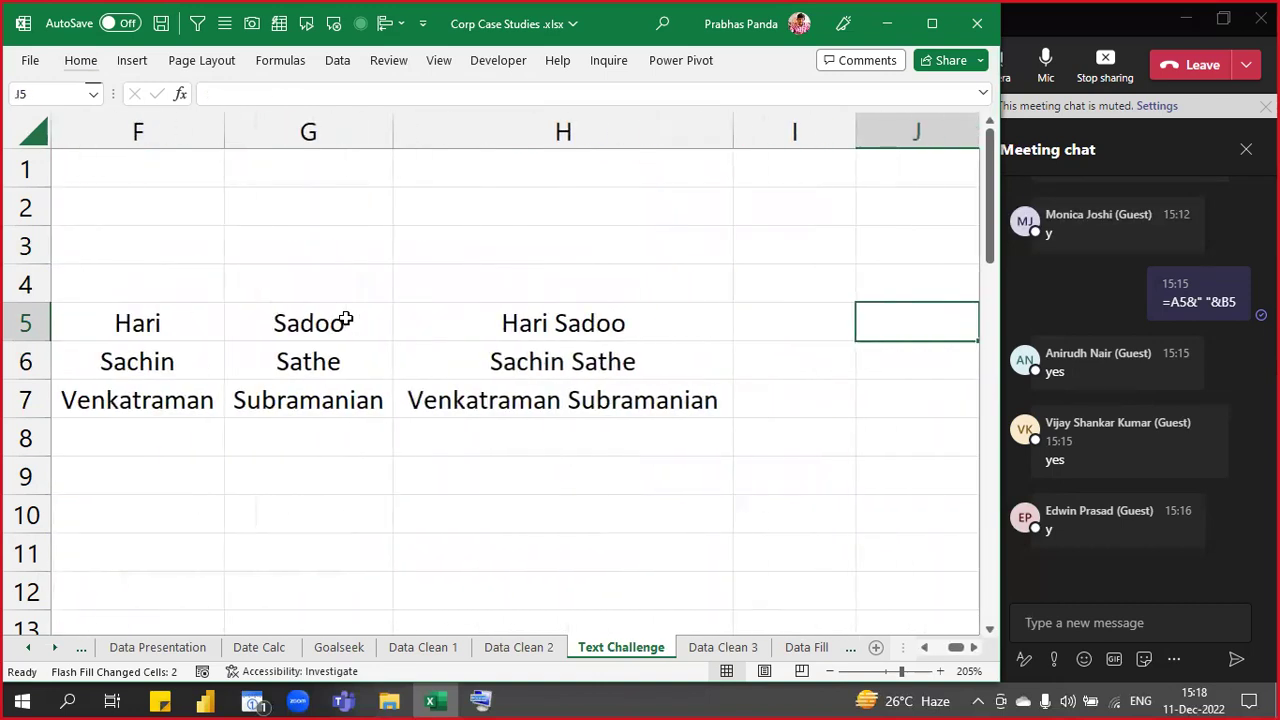
pyautogui.press('Left')
pyautogui.press('Left')
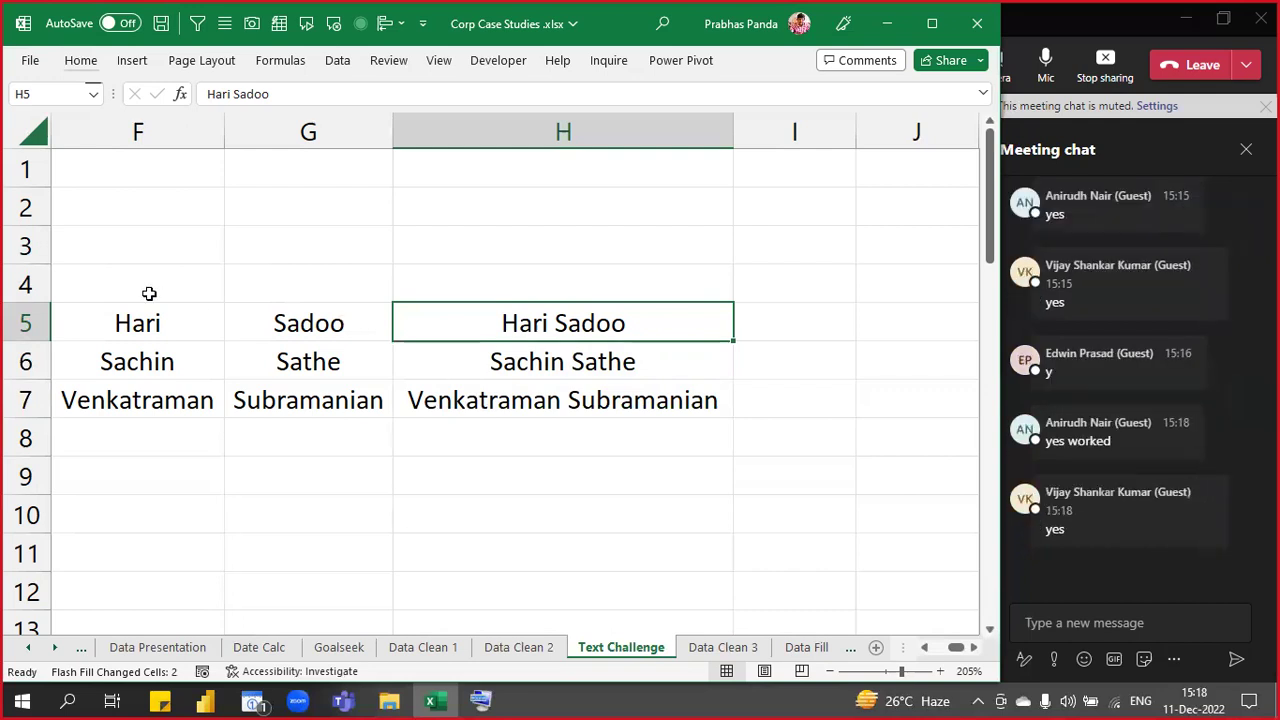
# - Start Text to Columns on the customer names in A12:A14, using delimited data with Space as the delimiter
pyautogui.press('Left')
pyautogui.press('Home')
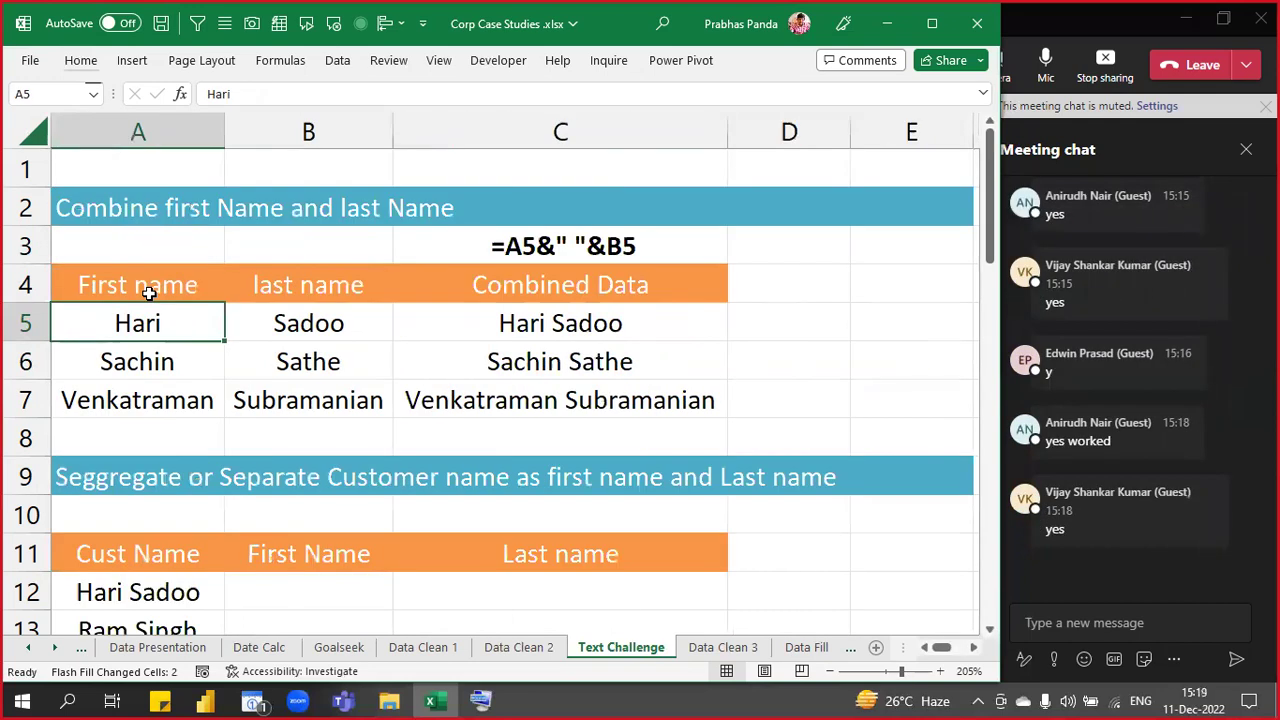
pyautogui.scroll(-4, 237, 306)
pyautogui.scroll(2, 151, 290)
pyautogui.moveTo(150, 350); pyautogui.dragTo(145, 432)
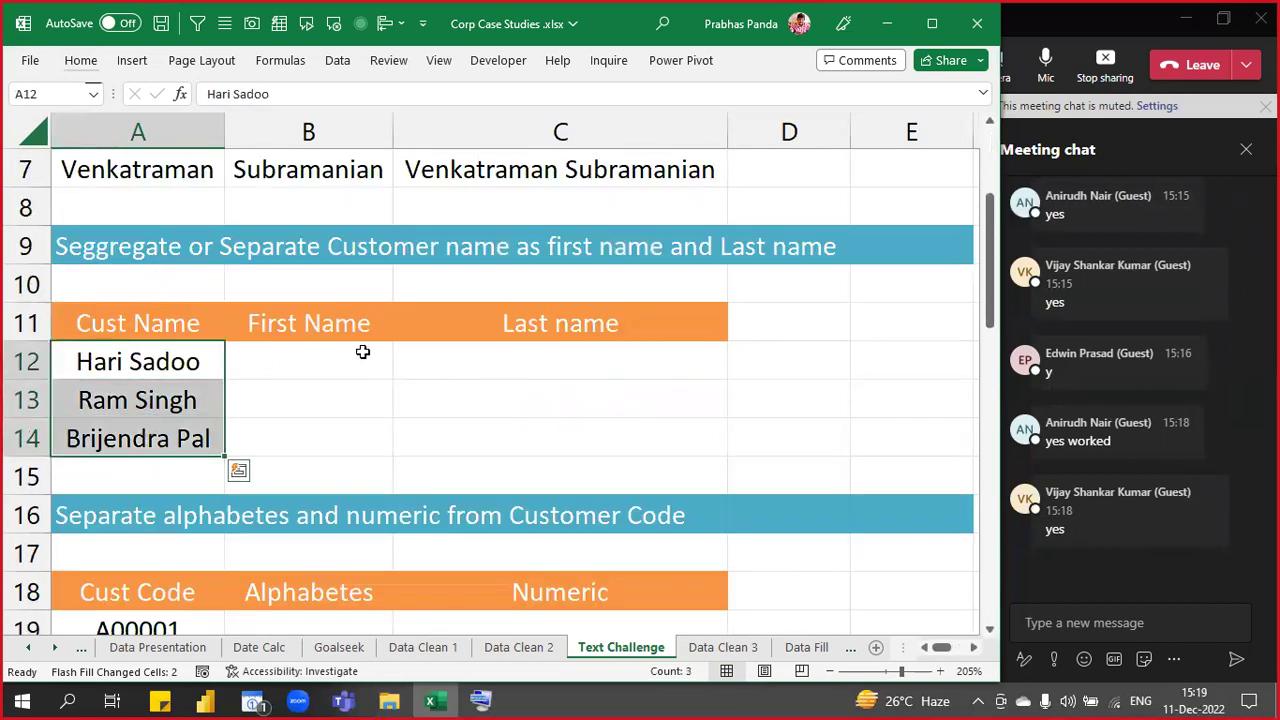
pyautogui.press('alt')
pyautogui.press('a')
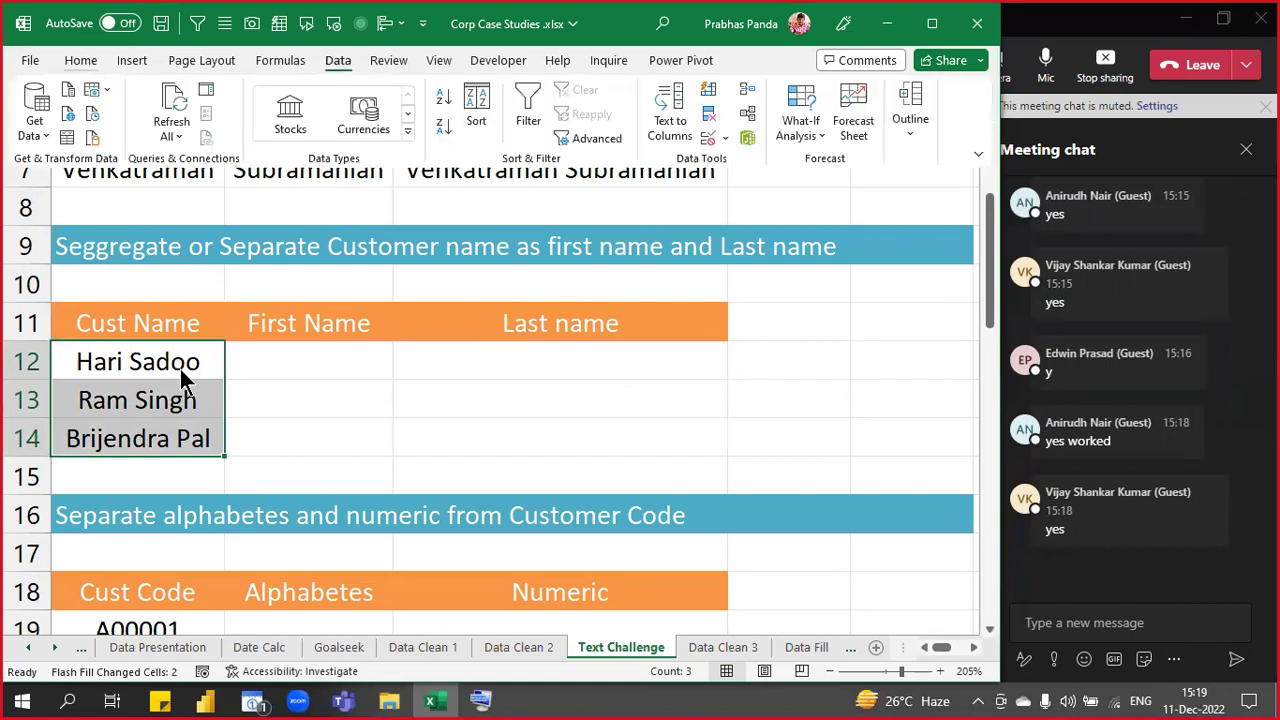
pyautogui.press('e')
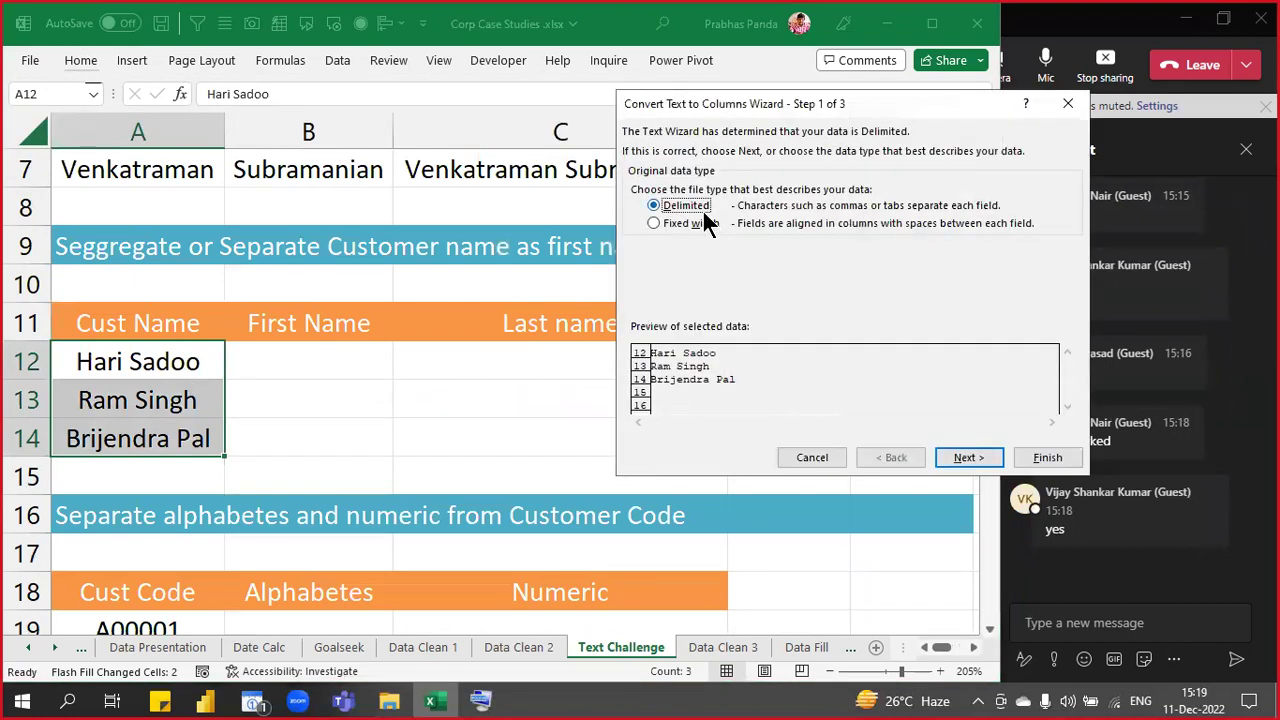
pyautogui.click(975, 462)
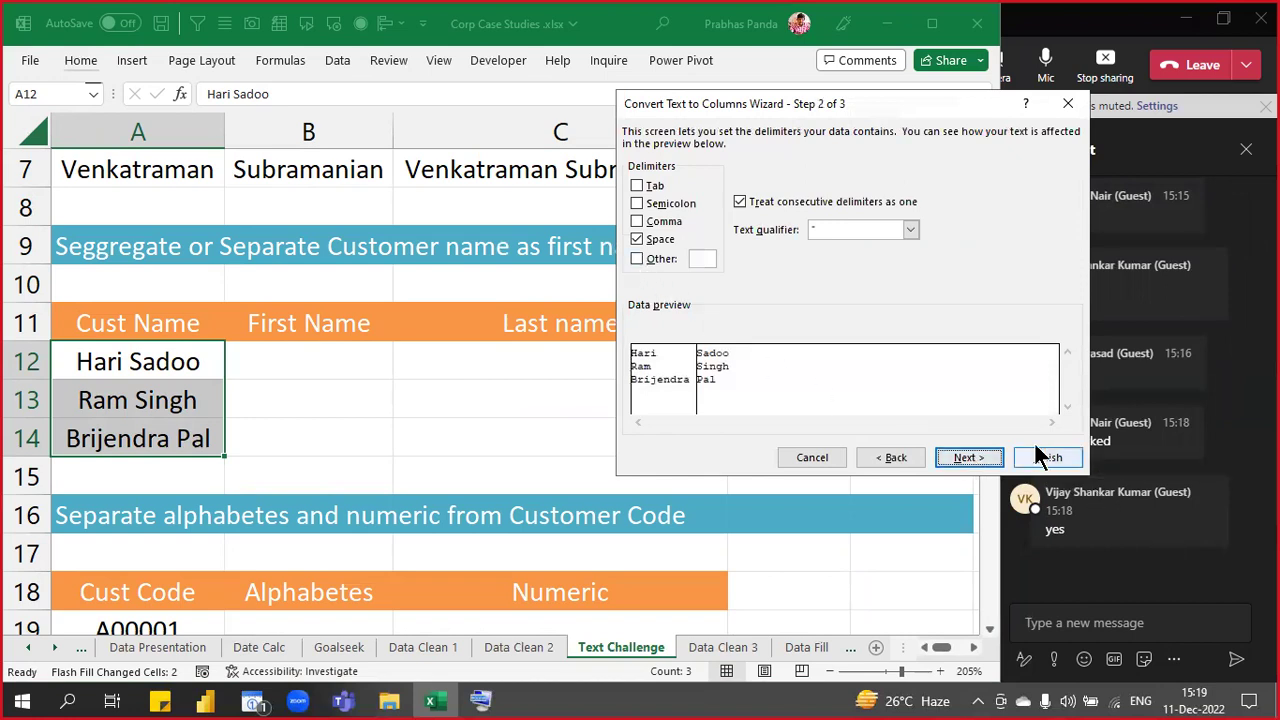
pyautogui.click(995, 457)
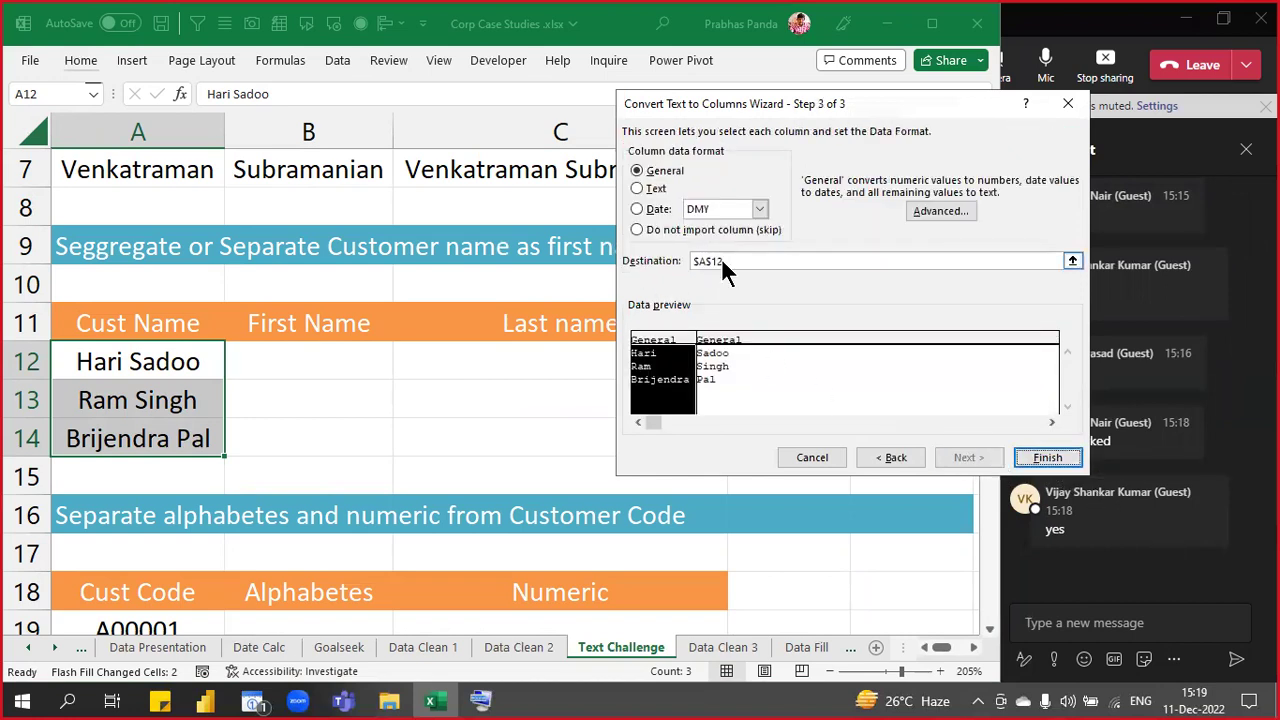
# - Set the Text to Columns destination to B12 and complete the split
pyautogui.moveTo(721, 258); pyautogui.dragTo(668, 259)
pyautogui.press('BackSpace')
pyautogui.click(290, 358)
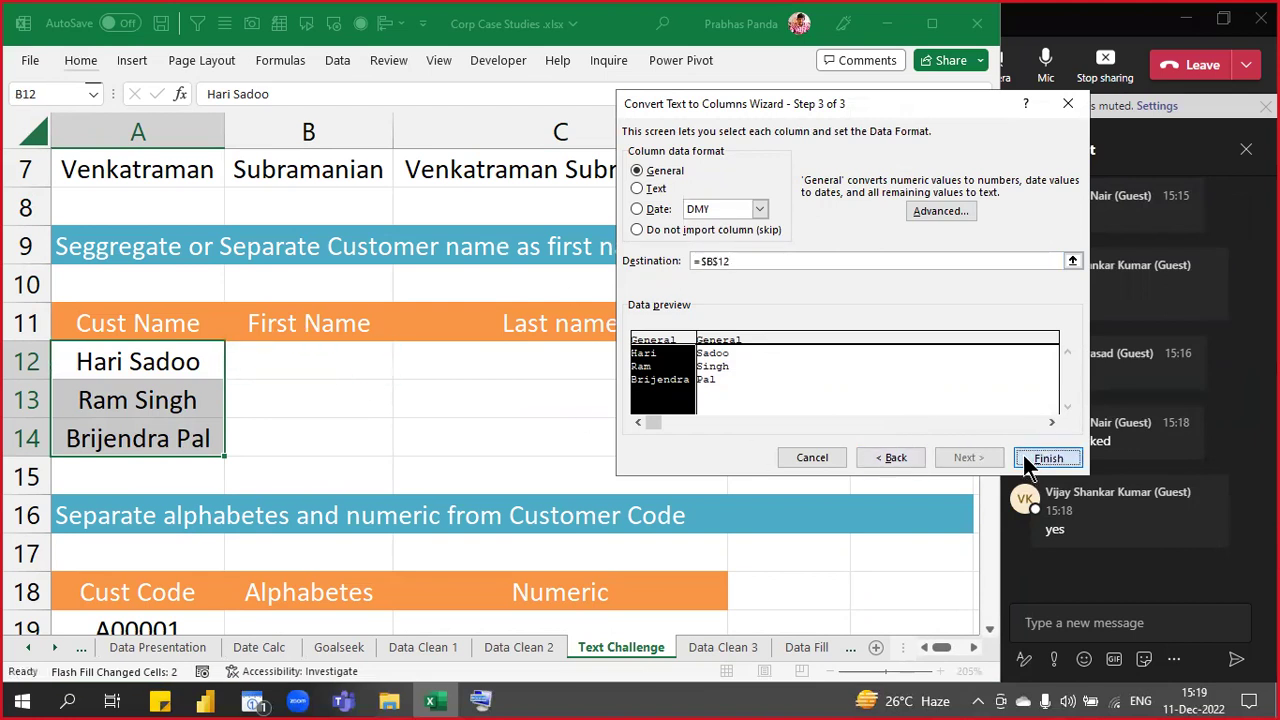
pyautogui.click(1030, 461)
# - Centre the separated first and last names in B12:C14
pyautogui.moveTo(300, 357); pyautogui.dragTo(445, 427)
pyautogui.hotkey('alt', 'h')
pyautogui.press('a')
pyautogui.press('c')
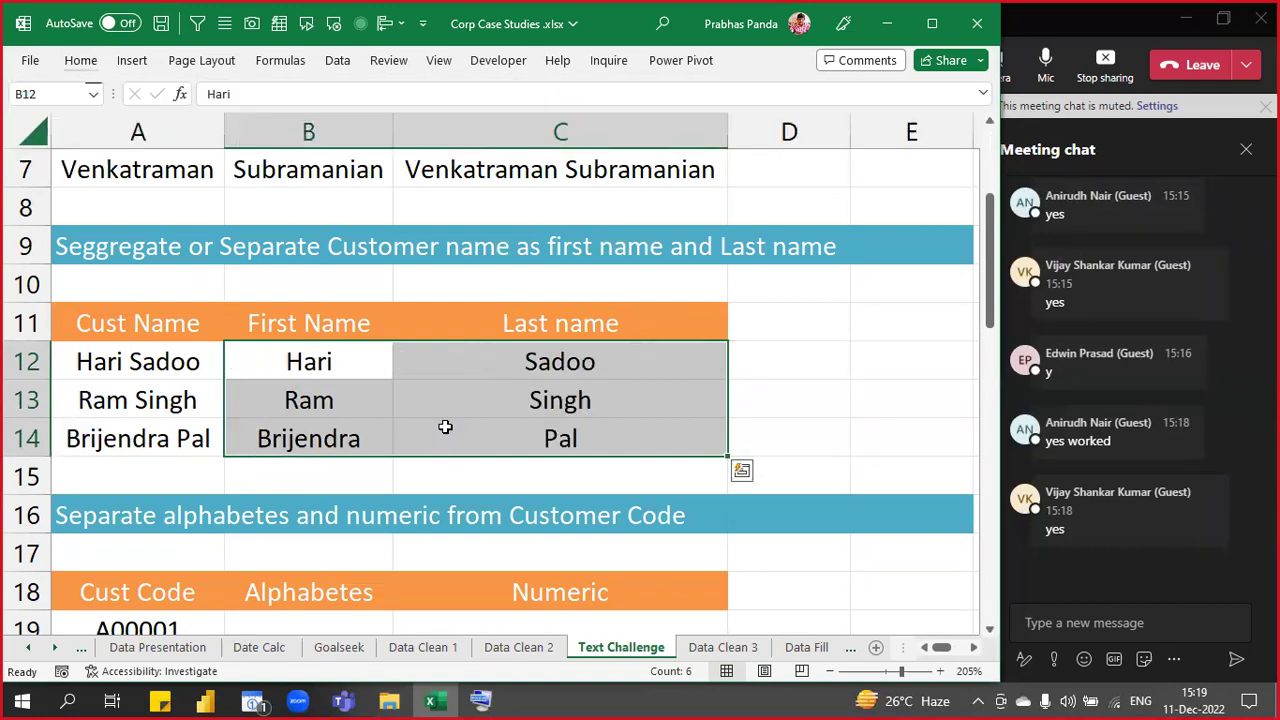
# - Return to the Flash Fill example and examine the combined names in H5:H7 as source data for splitting
pyautogui.press('Up')
pyautogui.press('Right')
pyautogui.press('Right')
pyautogui.press('Right')
pyautogui.press('Right')
pyautogui.press('Right')
pyautogui.press('Right')
pyautogui.press('Right')
pyautogui.press('Right')
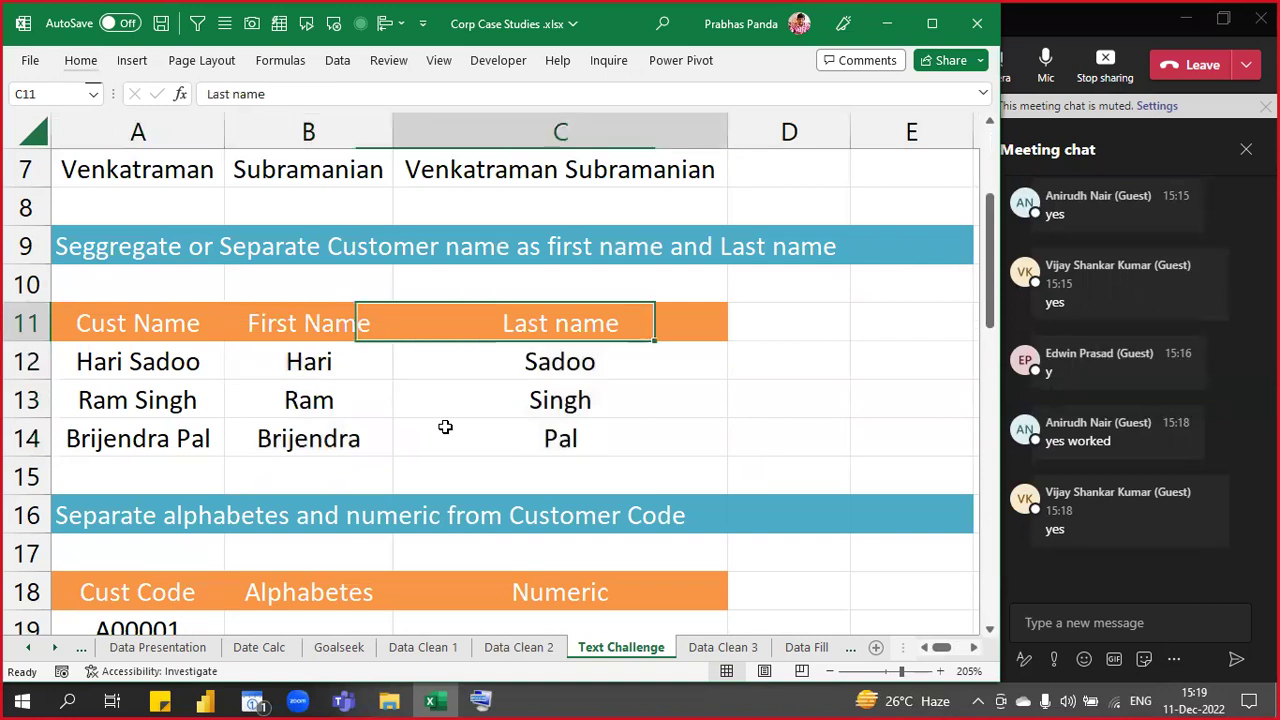
pyautogui.scroll(2, 445, 427)
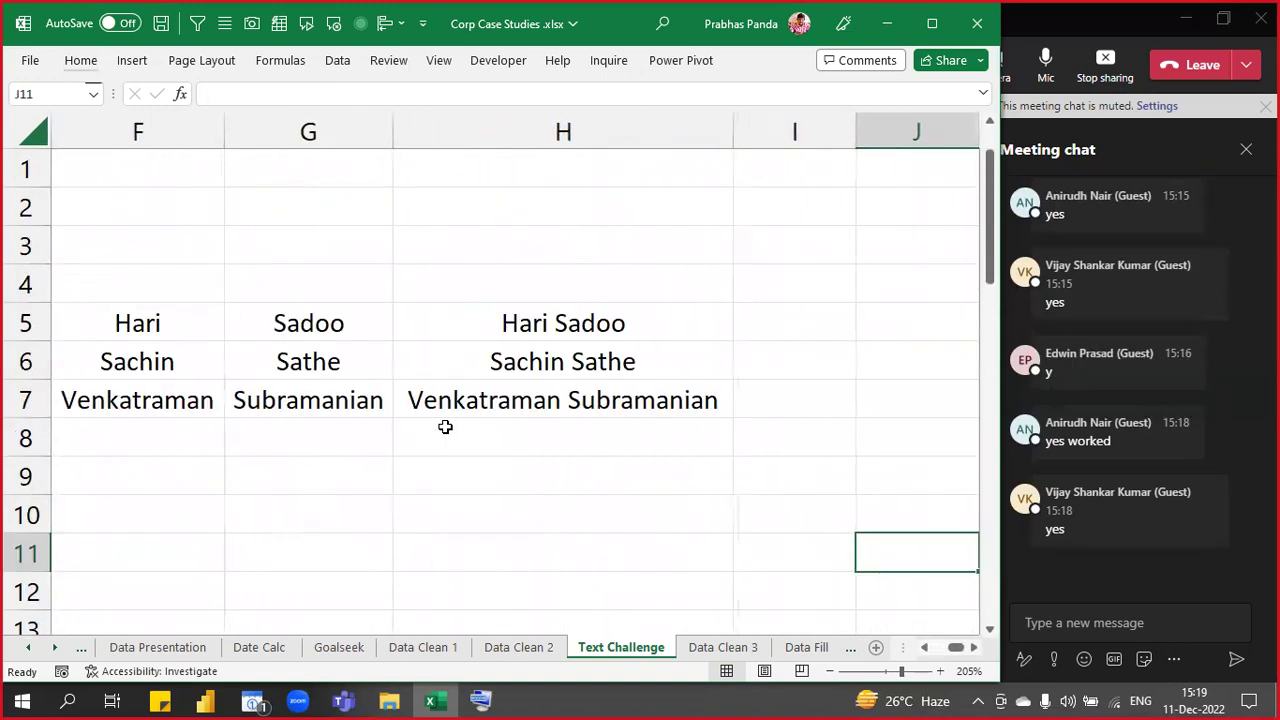
pyautogui.click(642, 329)
pyautogui.press('Right')
pyautogui.press('Right')
pyautogui.press('Right')
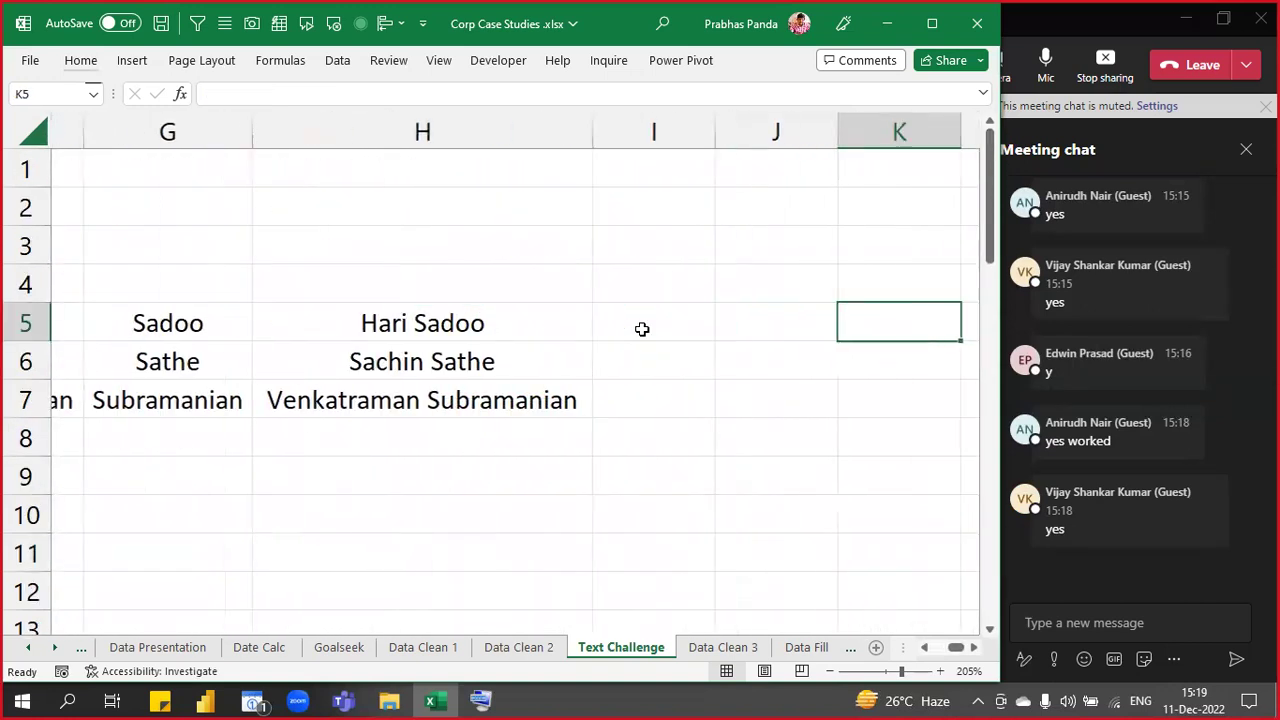
pyautogui.click(366, 318)
pyautogui.keyDown('shift'); pyautogui.click(390, 400); pyautogui.keyUp('shift')
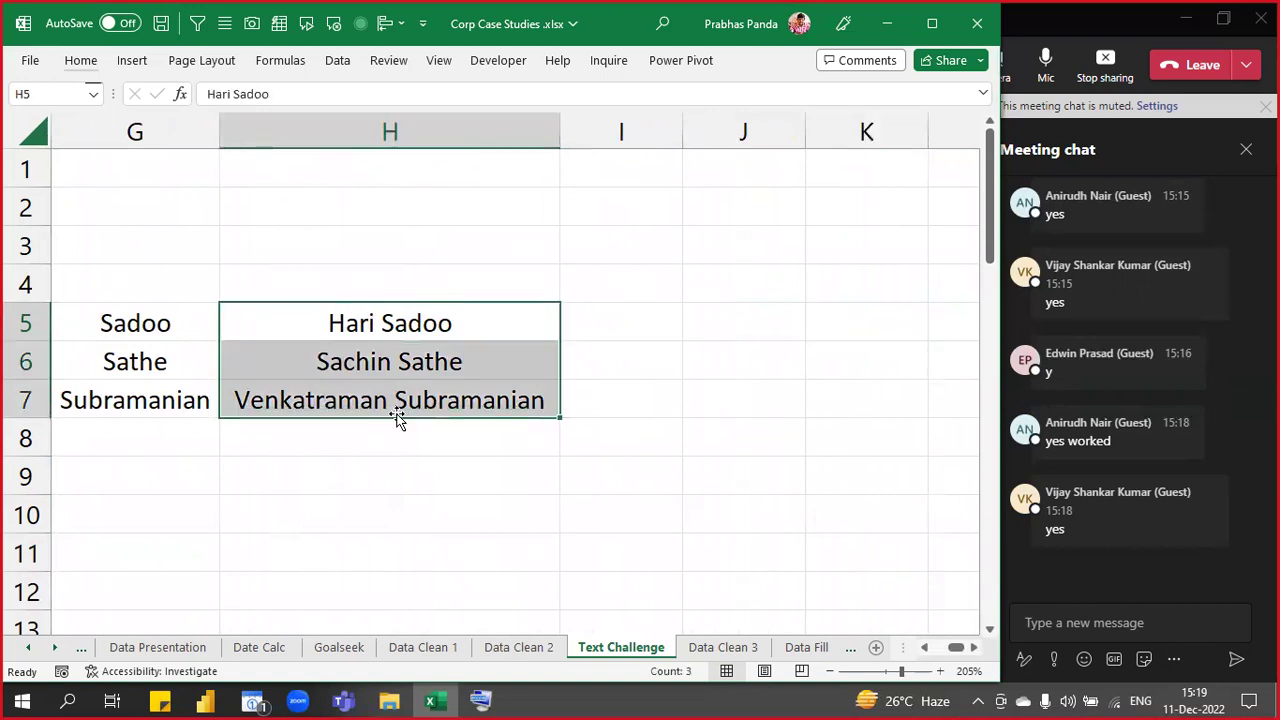
# - Enter the first row's first name in I5 and last name in J5 as split samples
pyautogui.click(620, 328)
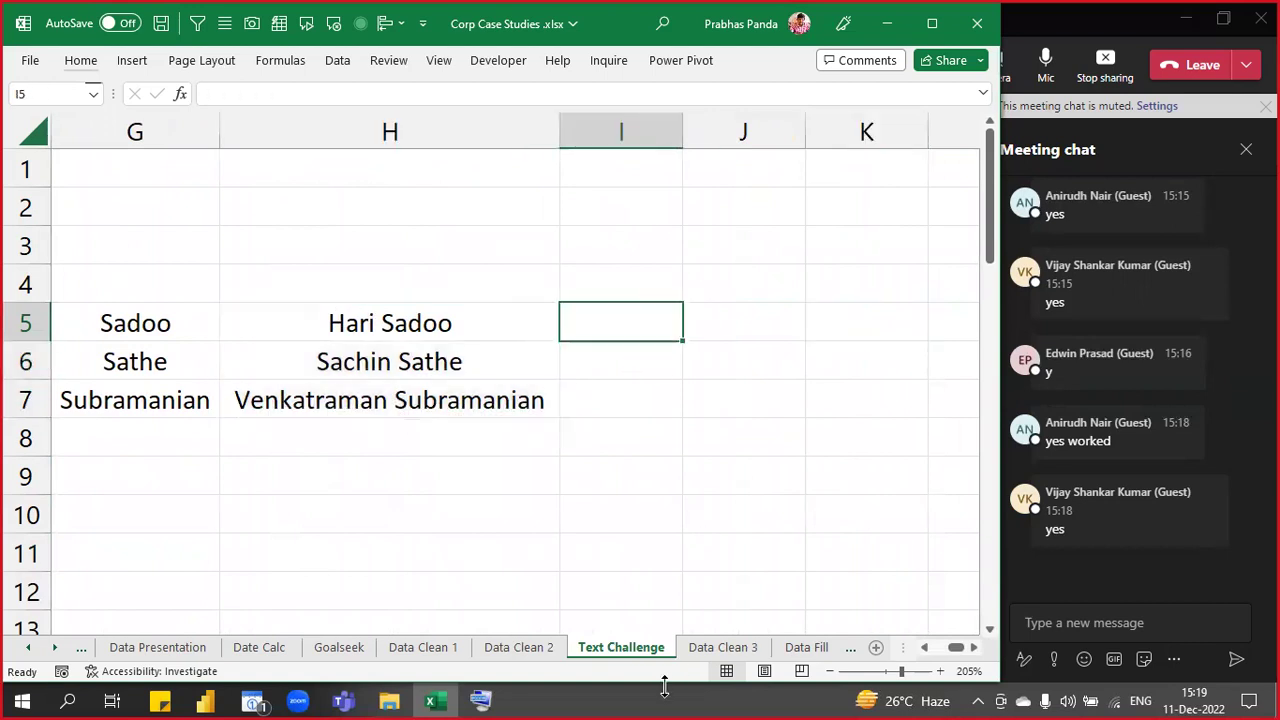
pyautogui.write('Hari')
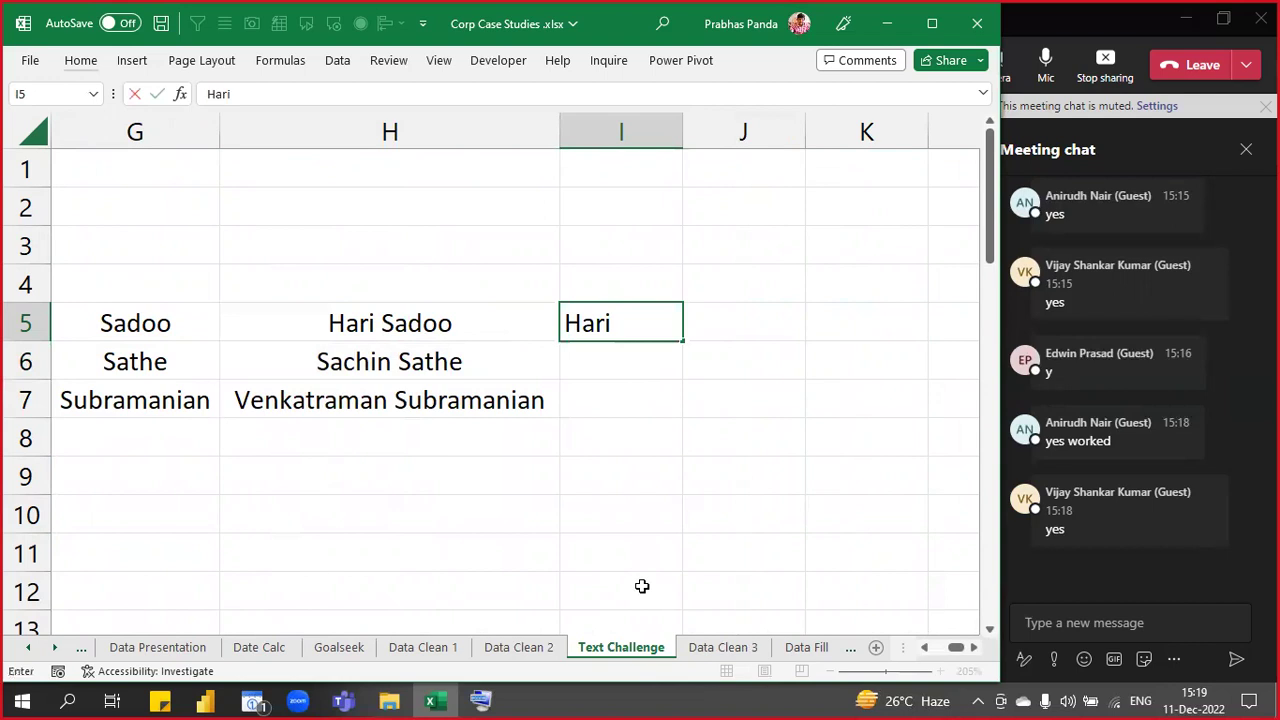
pyautogui.press('Tab')
pyautogui.write('Sadoo')
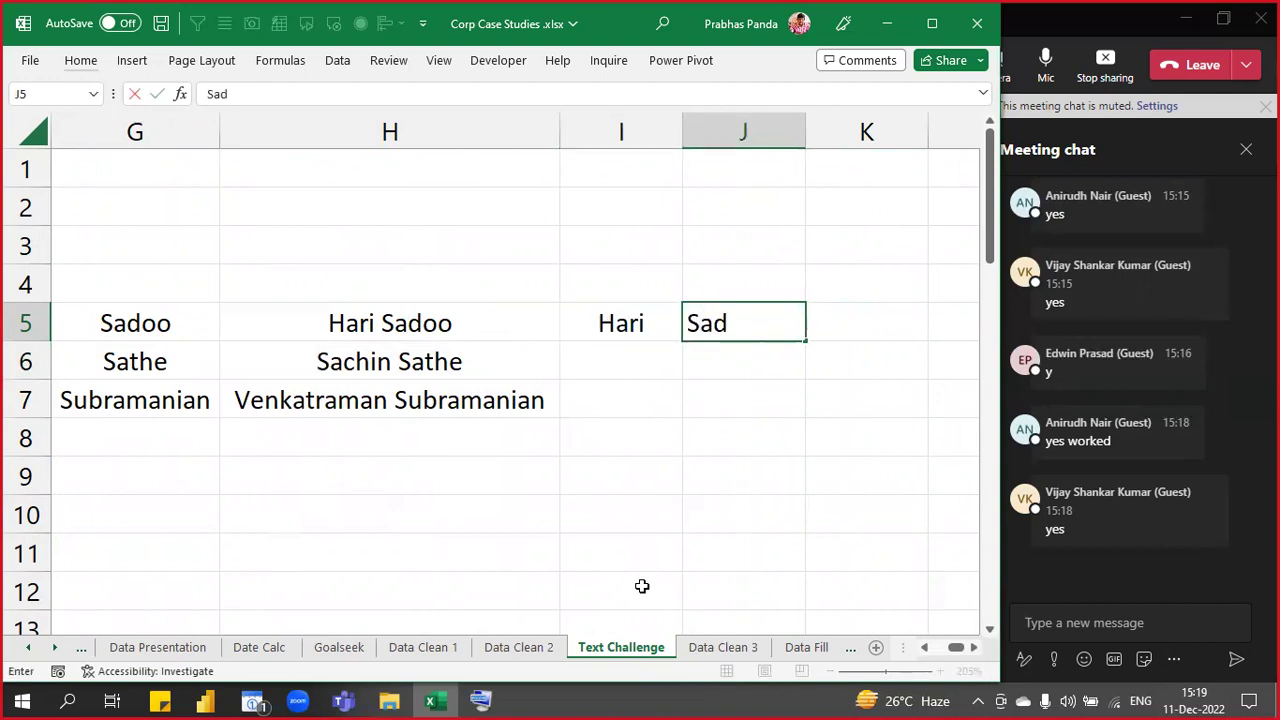
pyautogui.press('Return')
# - Flash Fill the first names in column I and the last names in column J through row 7
pyautogui.press('Up')
pyautogui.hotkey('ctrl', 'e')
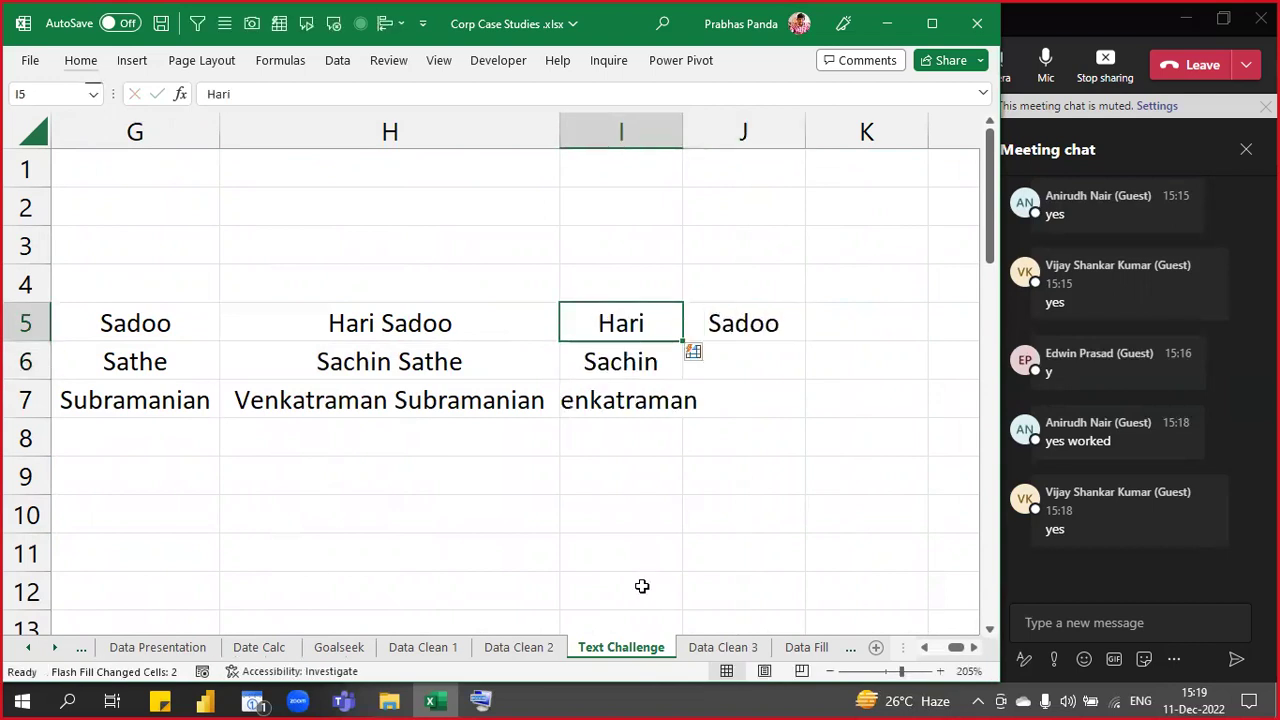
pyautogui.press('Right')
pyautogui.hotkey('ctrl', 'e')
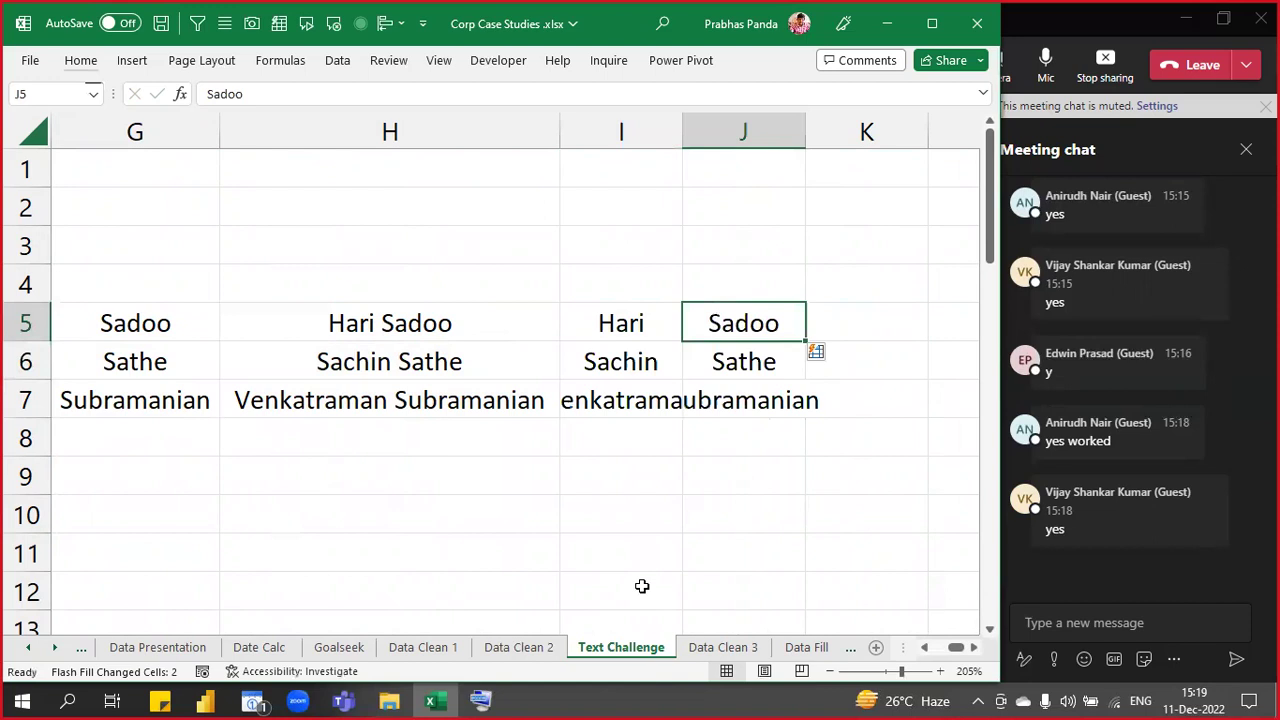
# - AutoFit columns I and J to the separated names in I5:J7
pyautogui.press('Left')
pyautogui.hotkey('shift', 'Right')
pyautogui.hotkey('shift', 'Down')
pyautogui.hotkey('shift', 'Down')
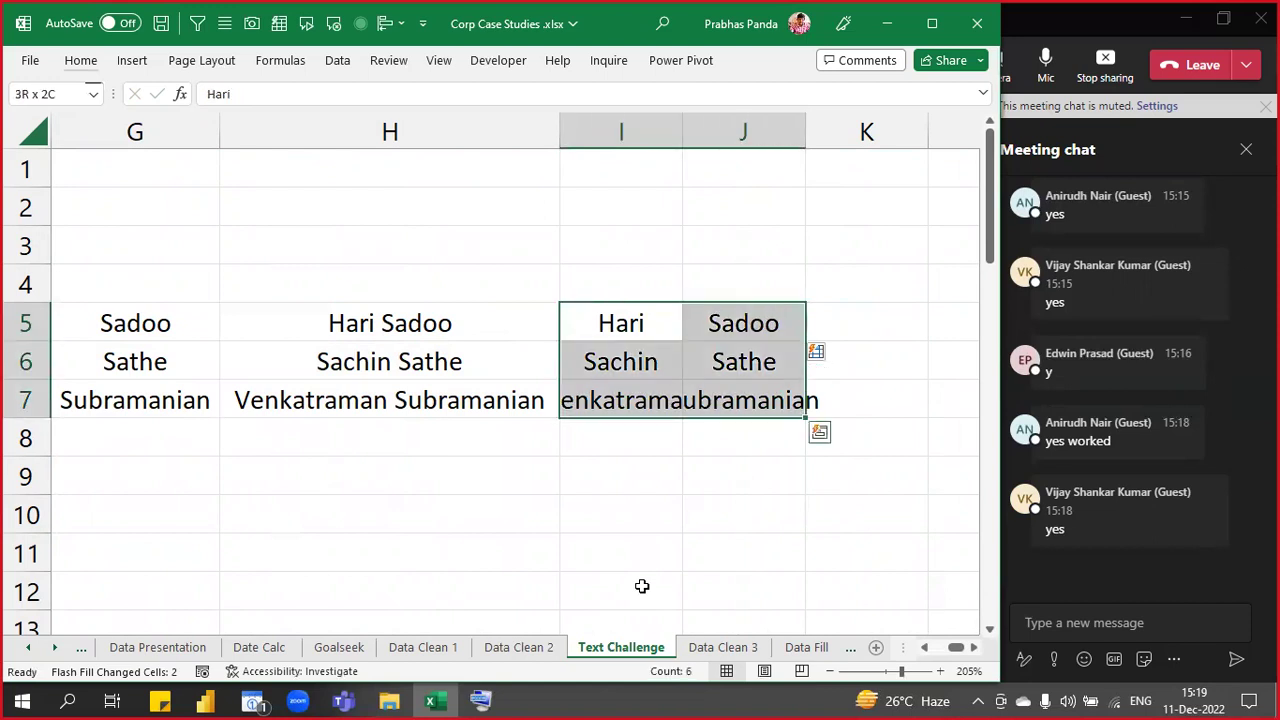
pyautogui.hotkey('alt', 'h')
pyautogui.press('o')
pyautogui.press('i')
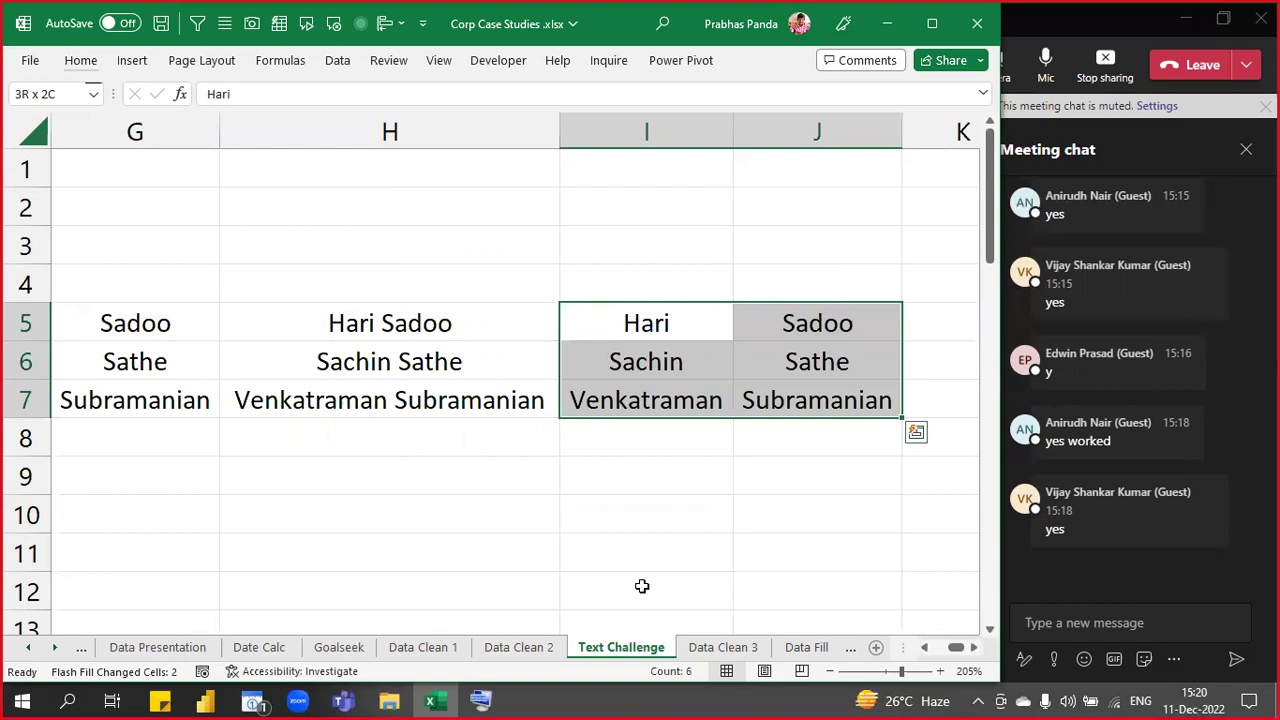
# - Clear the separated names from I5:J7 on the Text Challenge sheet
pyautogui.hotkey('ctrl', 'pagedown')
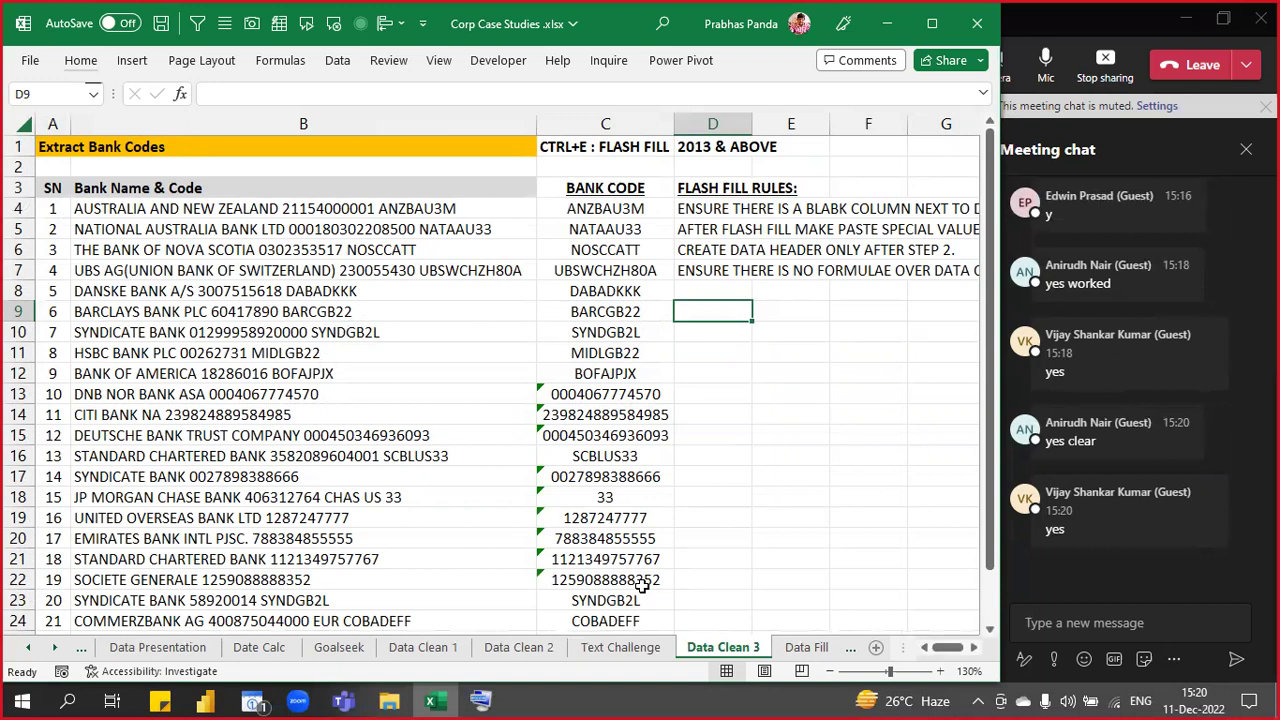
pyautogui.hotkey('ctrl', 'pageup')
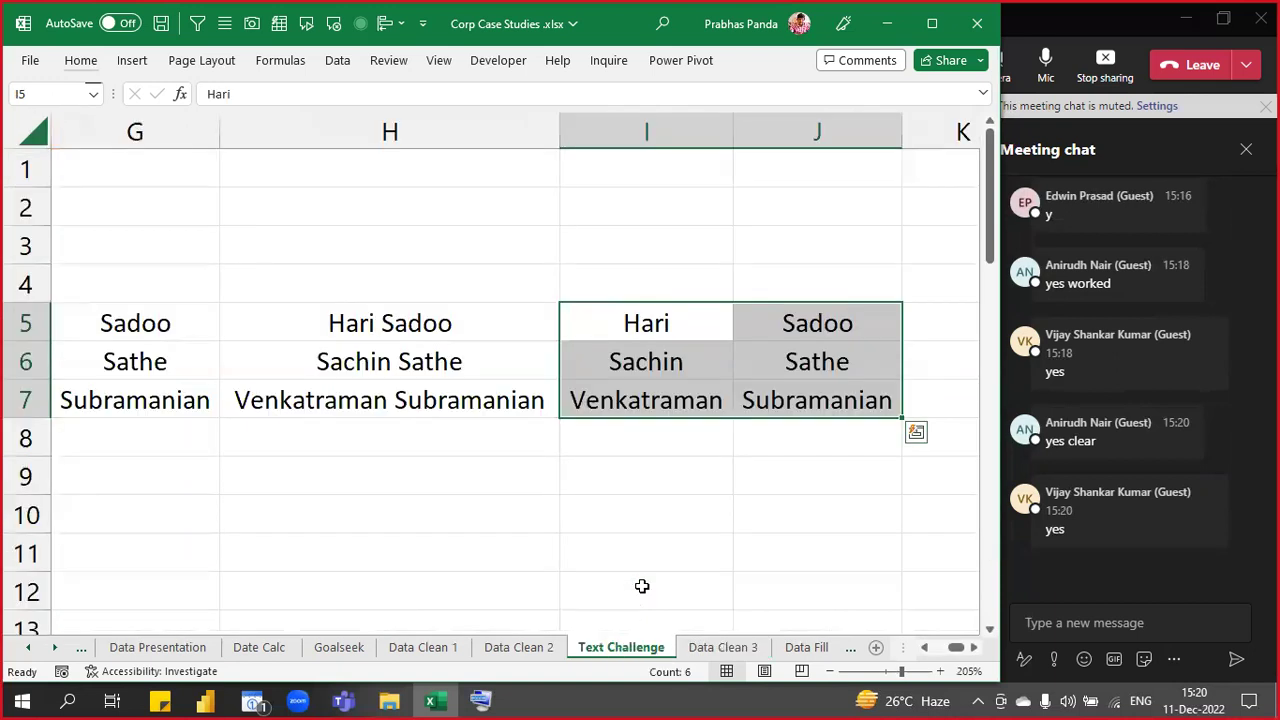
pyautogui.press('Delete')
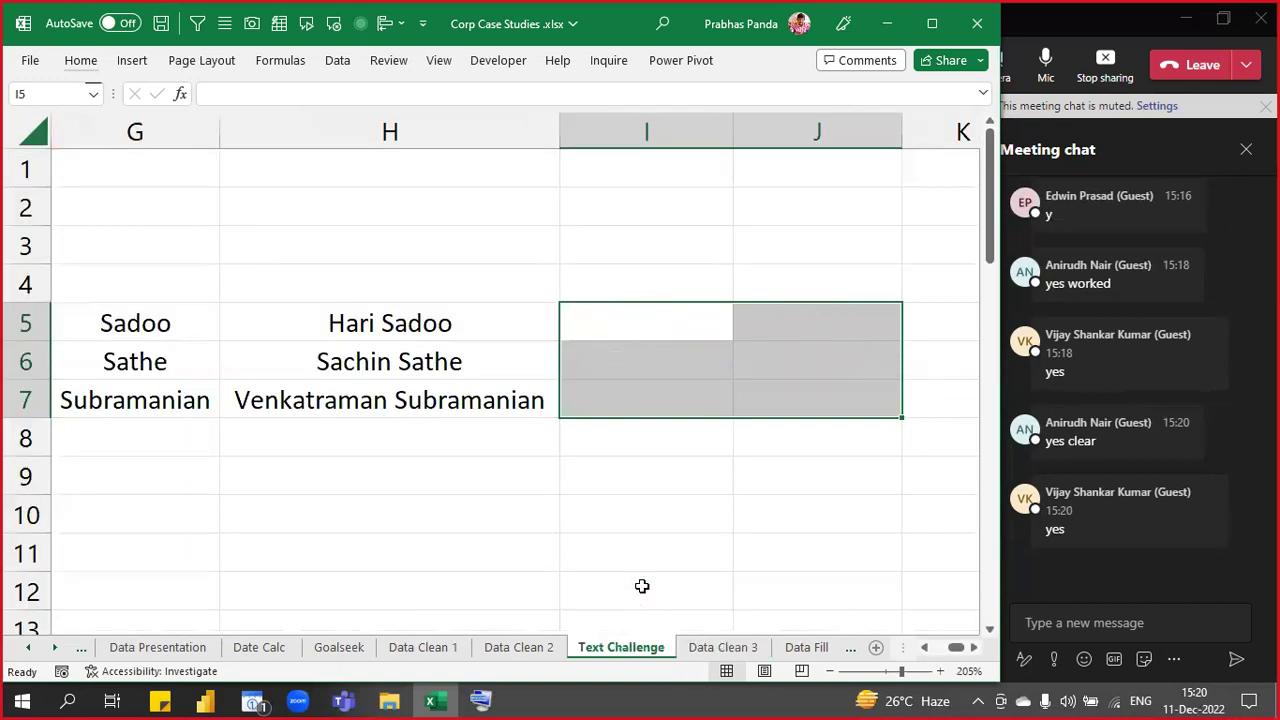
# - Re-enter the sample first name in I5 and last name in J5, based on the full name in H5
pyautogui.moveTo(417, 269); pyautogui.dragTo(434, 486)
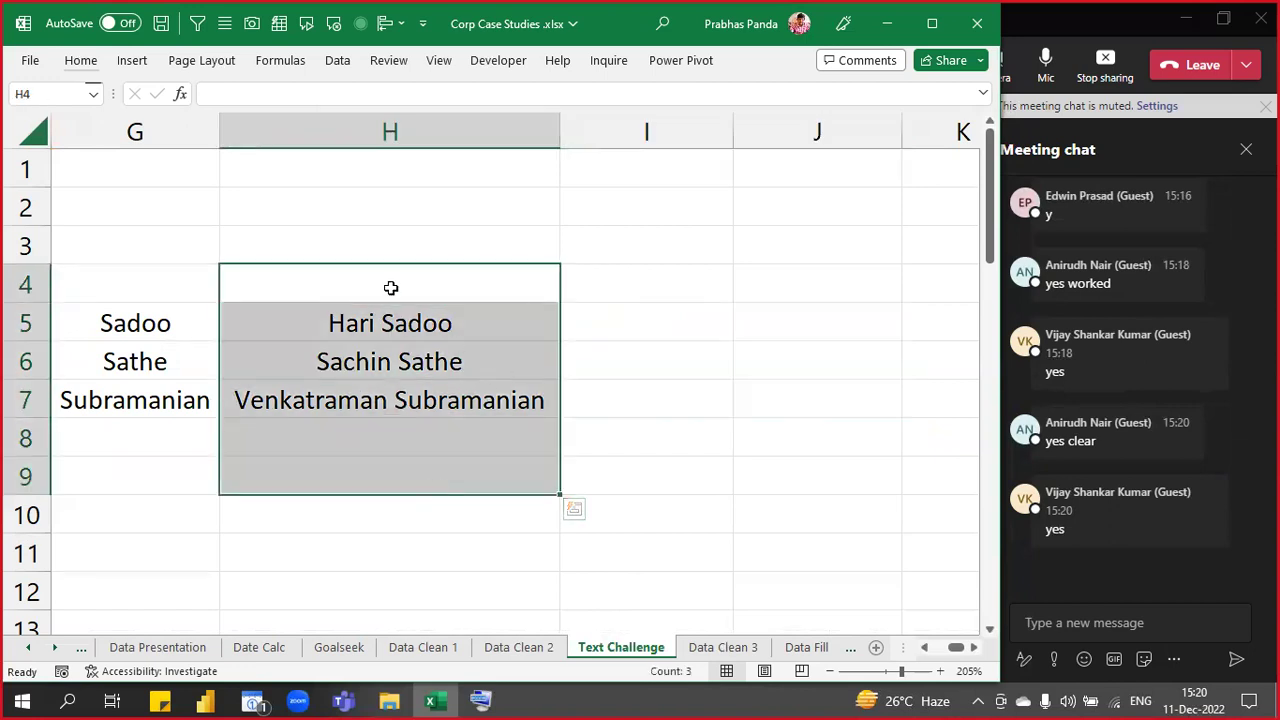
pyautogui.moveTo(400, 271); pyautogui.dragTo(403, 459)
pyautogui.click(677, 326)
pyautogui.write('Hari')
pyautogui.press('Tab')
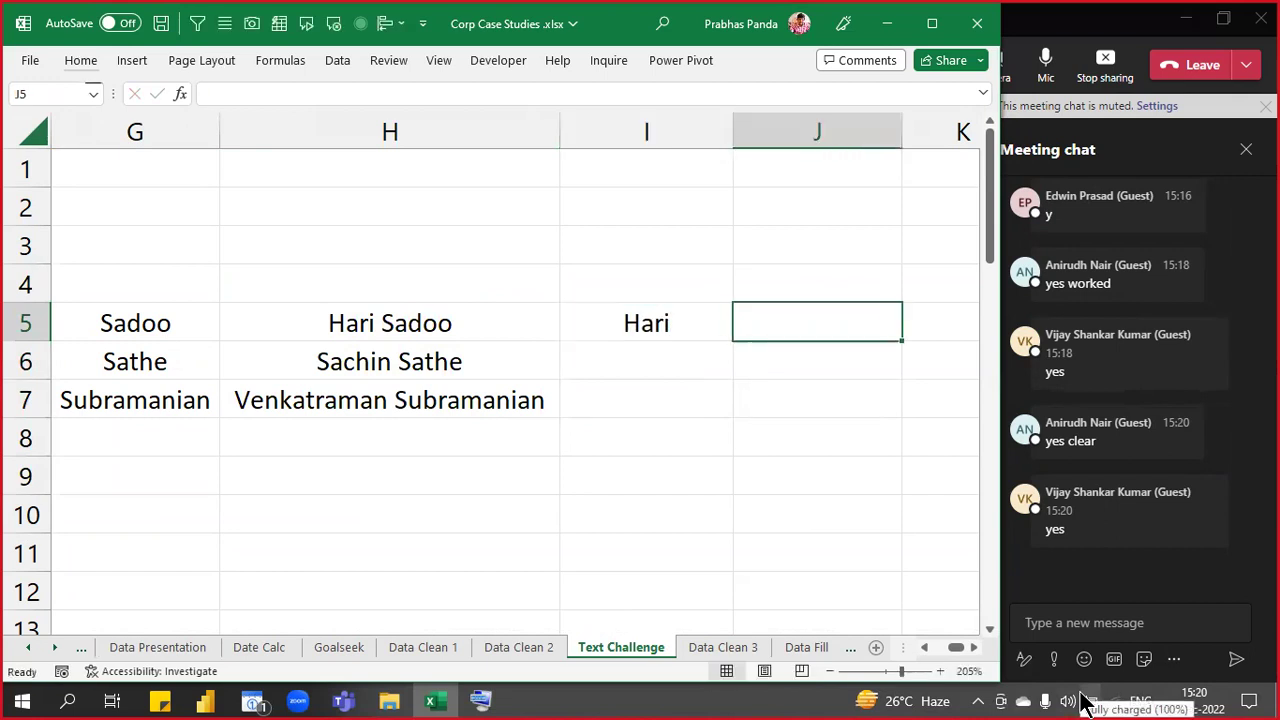
pyautogui.write('Sadoo')
pyautogui.press('Return')
# - Flash Fill I6:I7 with the remaining first names and J6:J7 with the remaining last names
pyautogui.press('Up')
pyautogui.hotkey('ctrl', 'e')
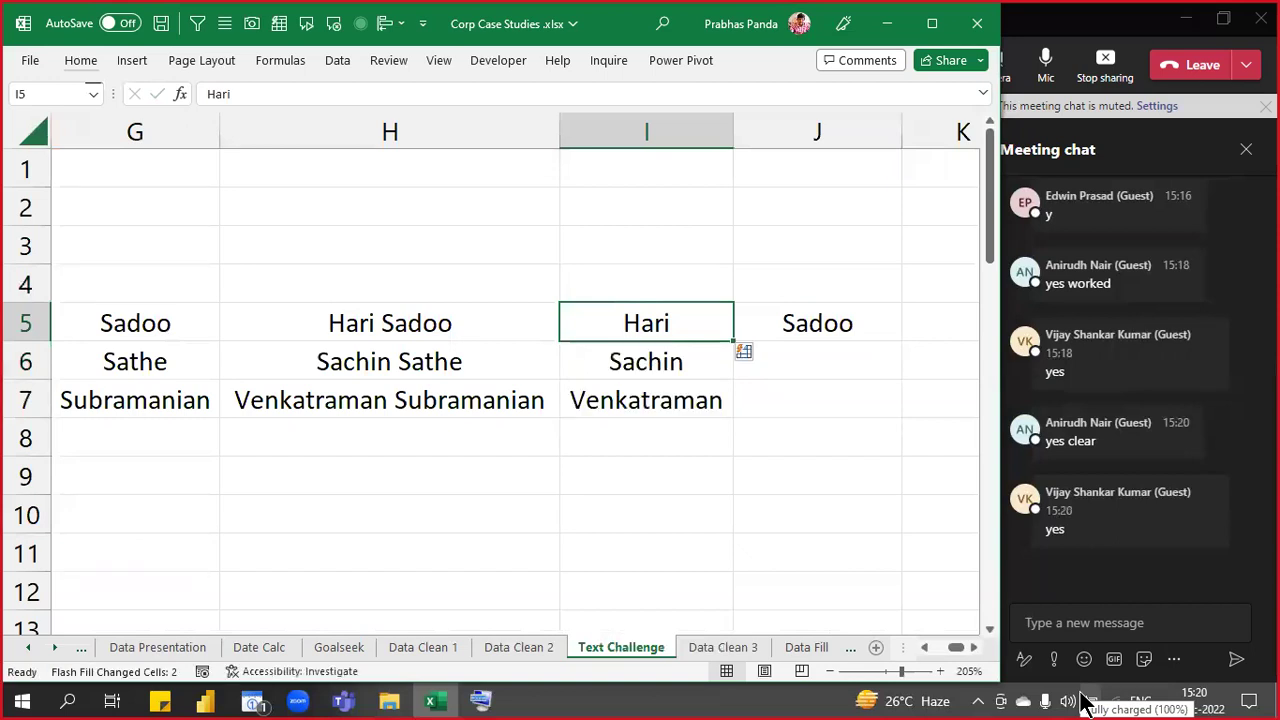
pyautogui.press('Right')
pyautogui.hotkey('ctrl', 'e')
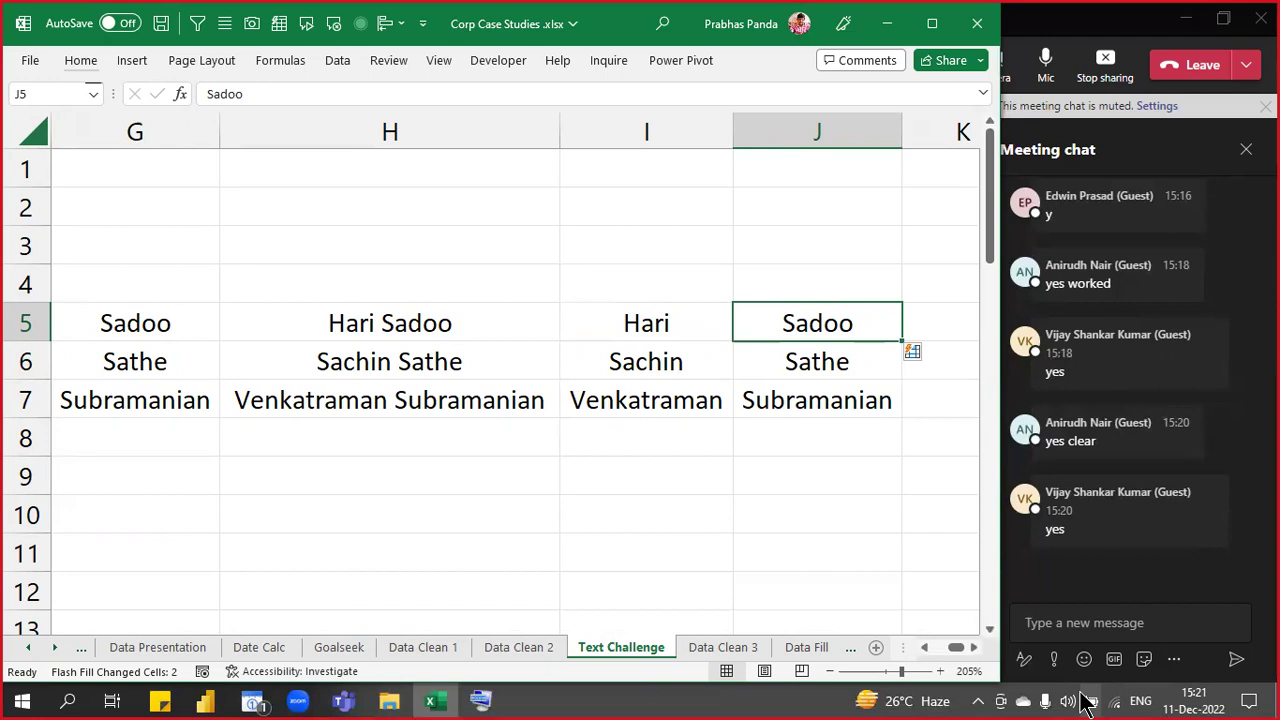
# - Go to the Data Clean 3 sheet and review the bank names in column B and the bank codes in column C
pyautogui.hotkey('ctrl', 'pagedown')
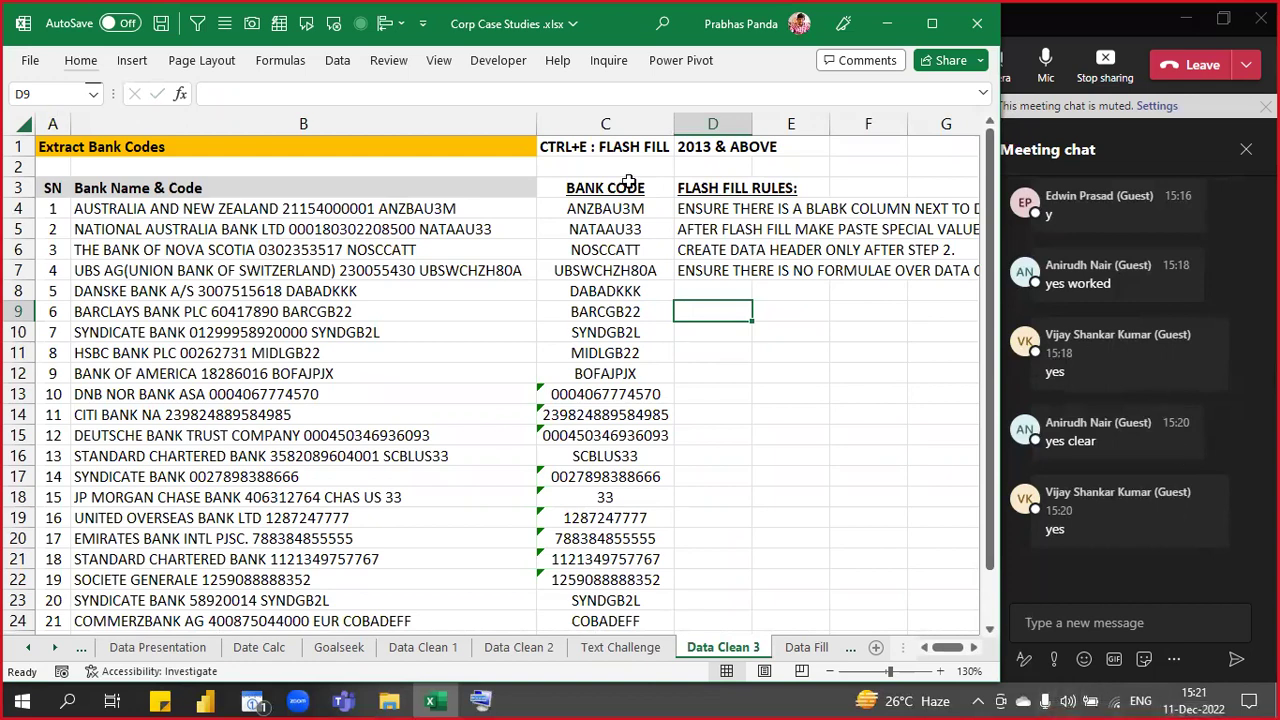
pyautogui.click(606, 121)
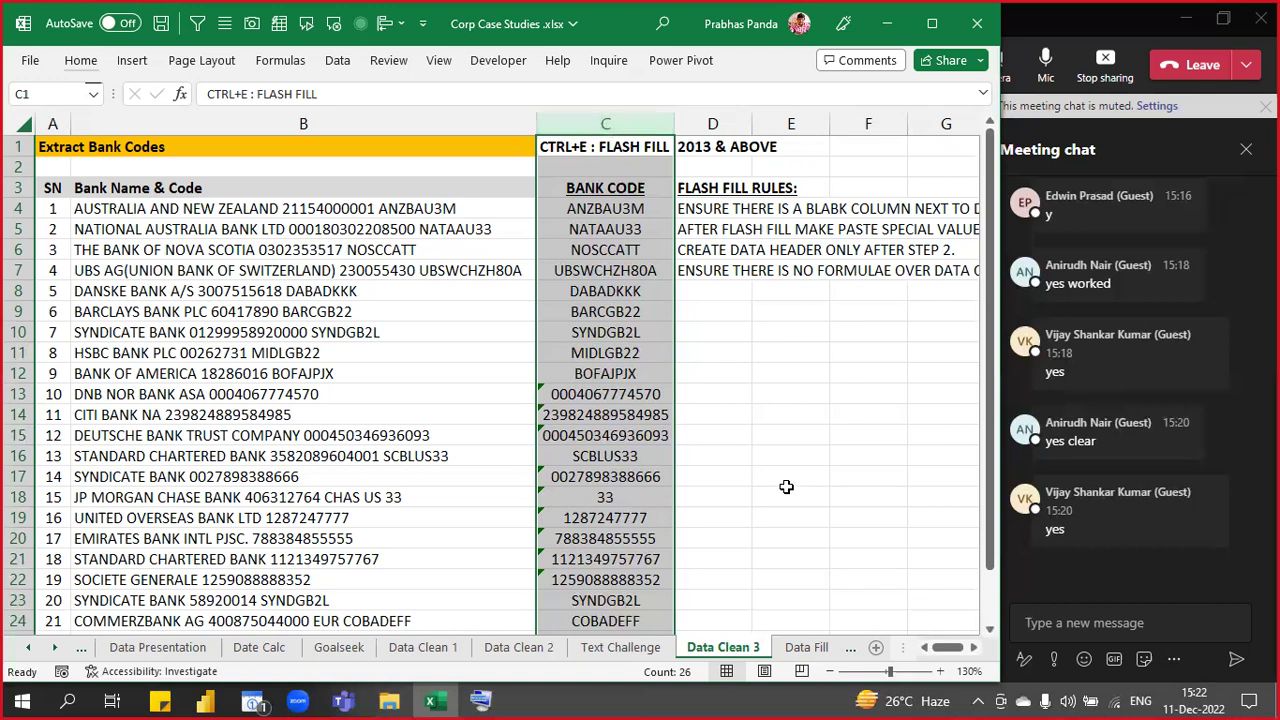
pyautogui.click(446, 125)
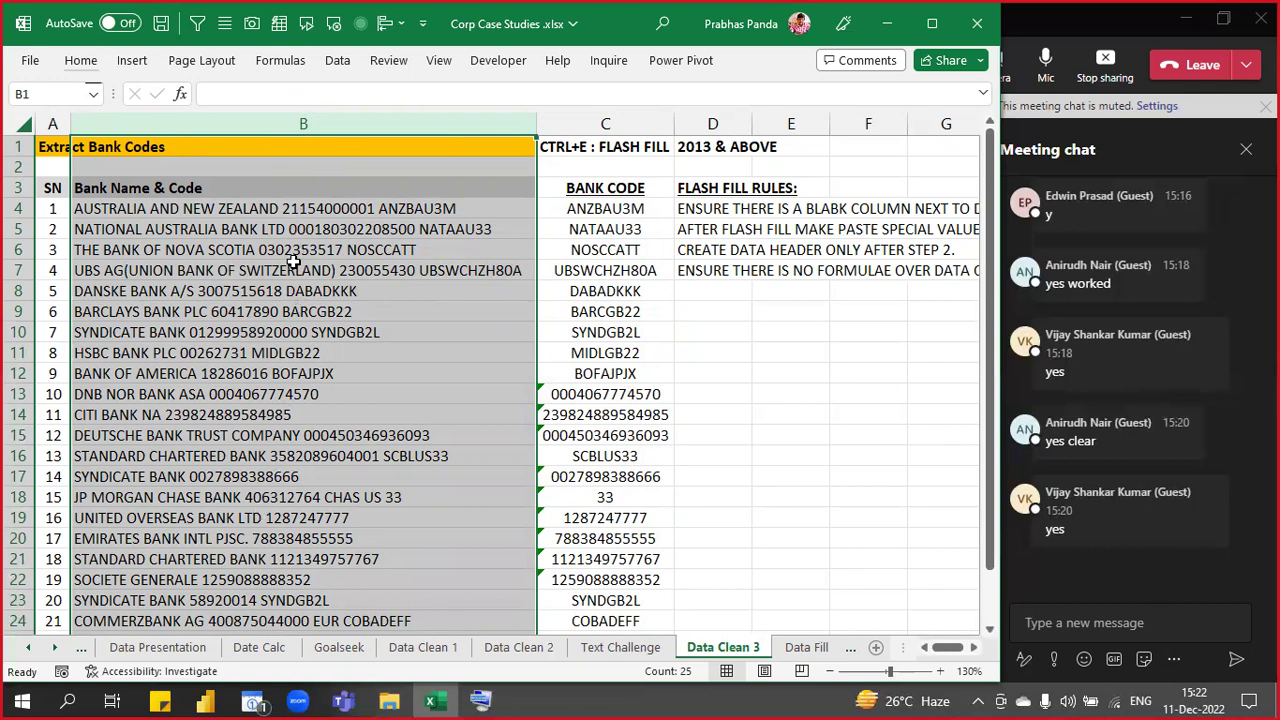
pyautogui.moveTo(322, 208); pyautogui.dragTo(365, 250)
pyautogui.moveTo(372, 428); pyautogui.dragTo(368, 520)
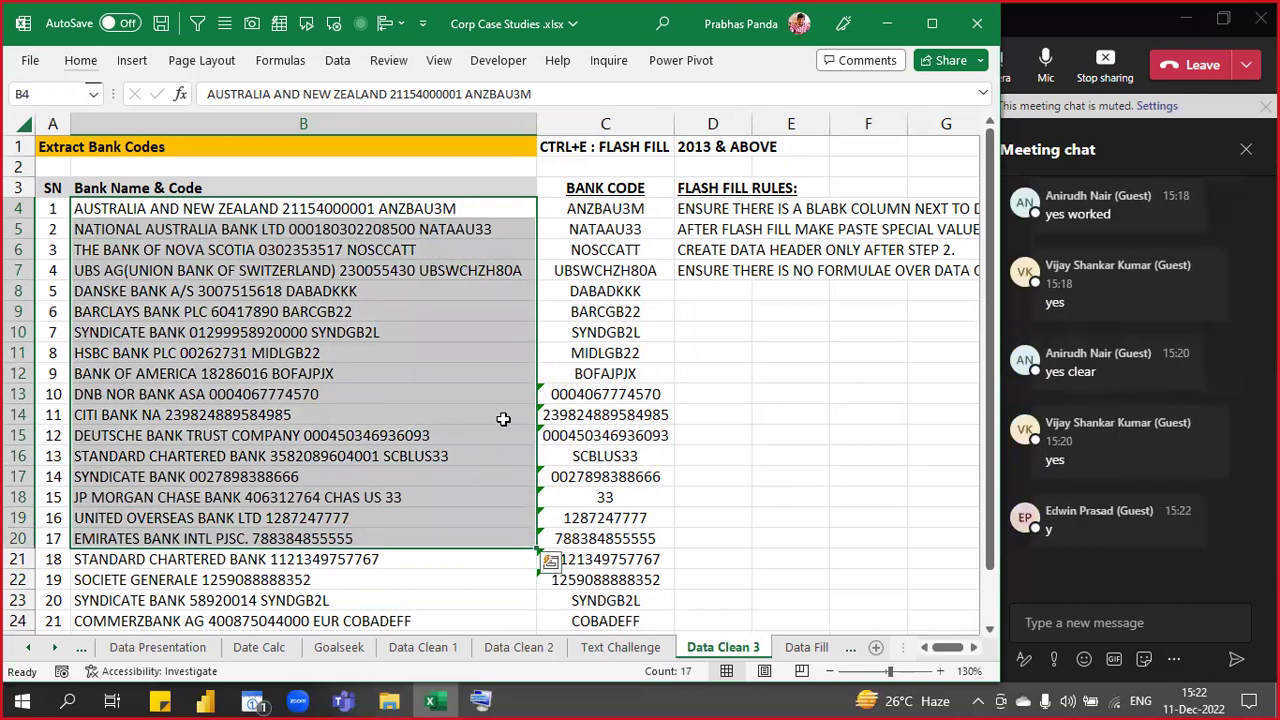
pyautogui.click(598, 305)
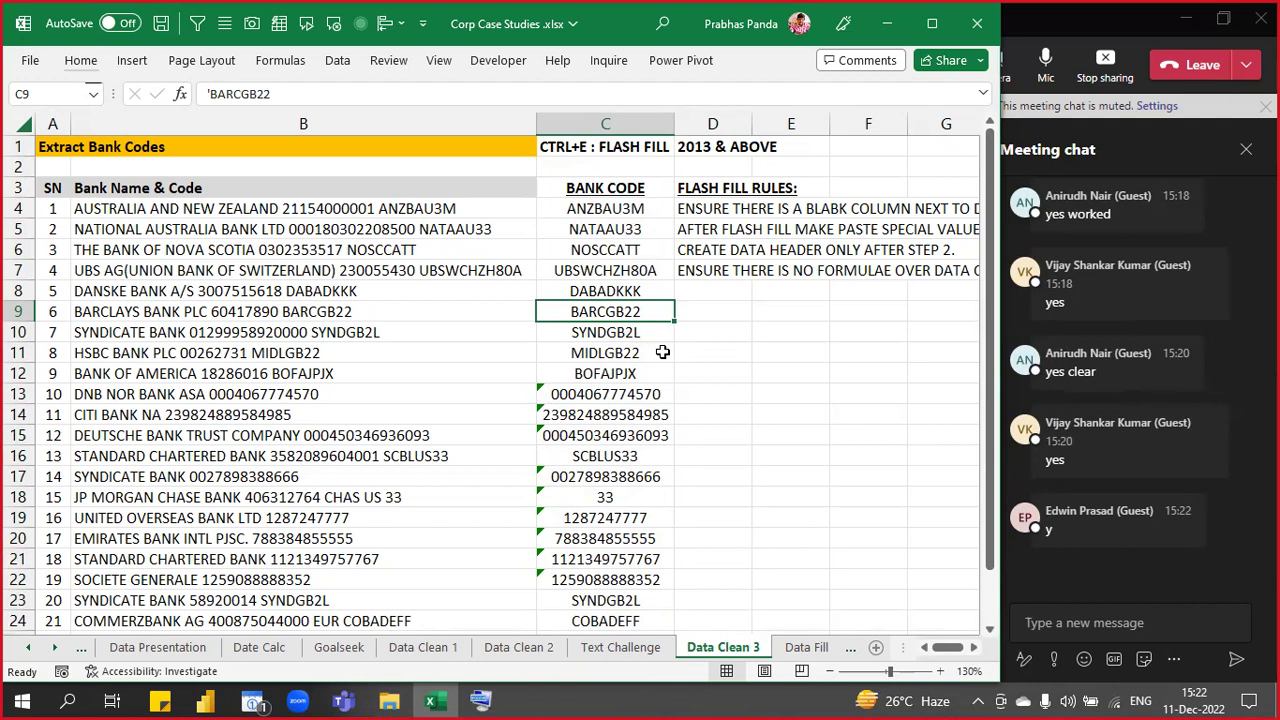
# - Insert a blank column C between the bank names and the bank codes, and narrow it
pyautogui.hotkey('ctrl', 'z')
pyautogui.hotkey('ctrl', 'z')
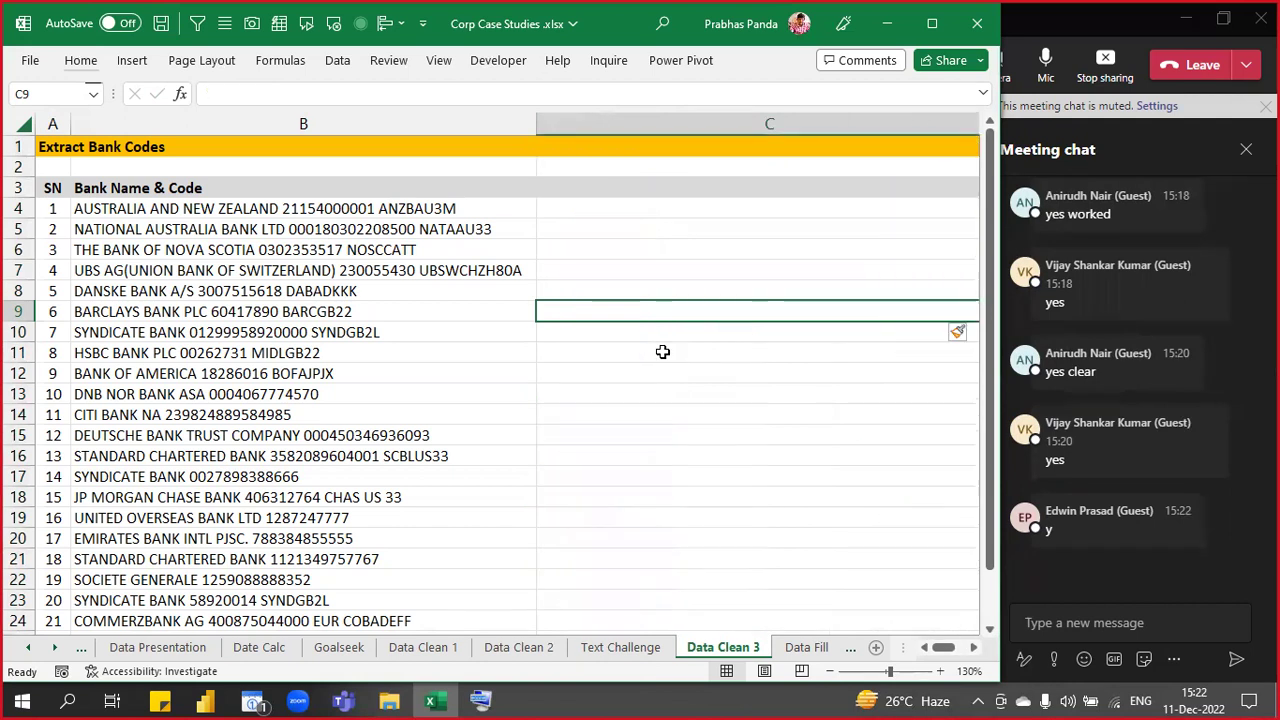
pyautogui.scroll(-1, 742, 276)
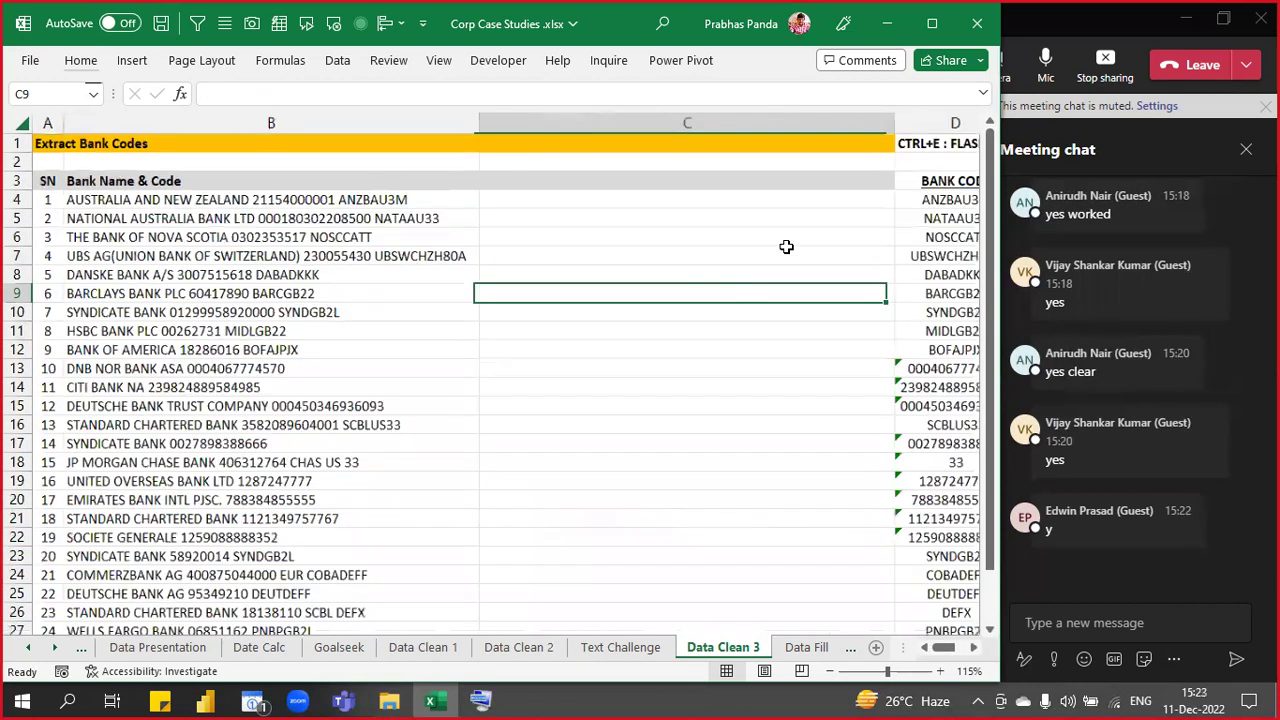
pyautogui.moveTo(892, 118); pyautogui.dragTo(622, 130)
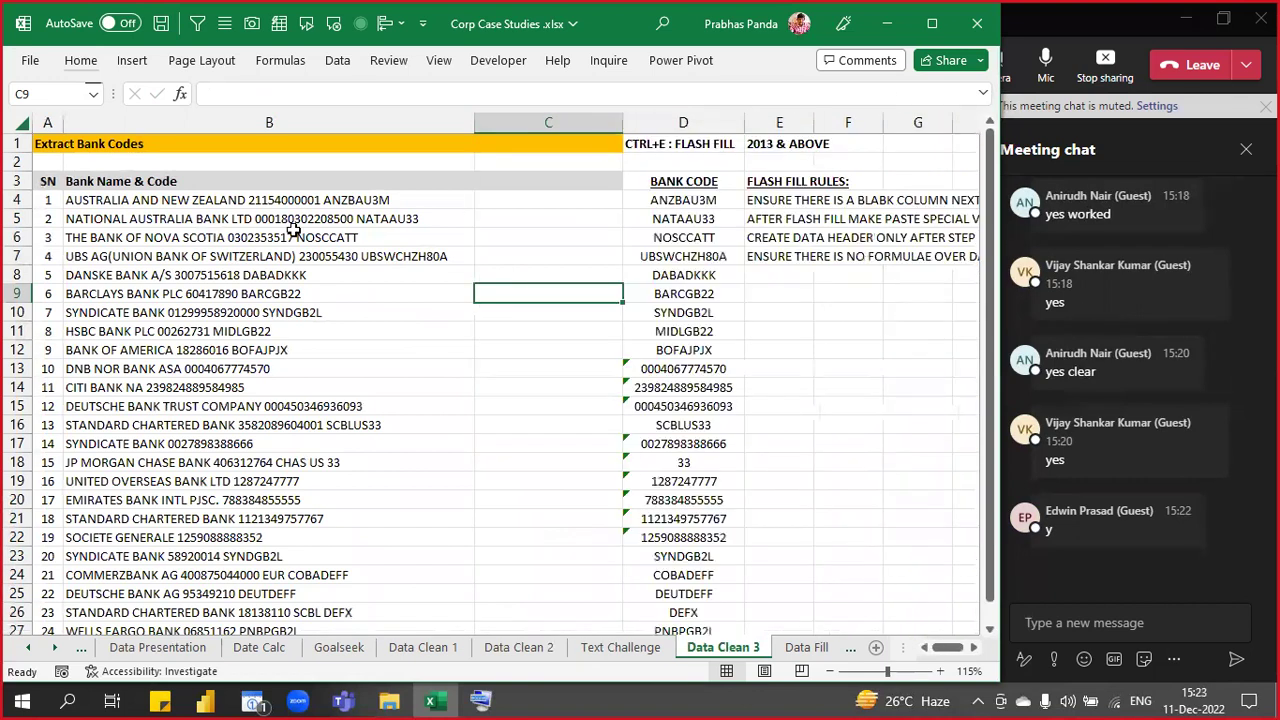
pyautogui.scroll(1, 233, 225)
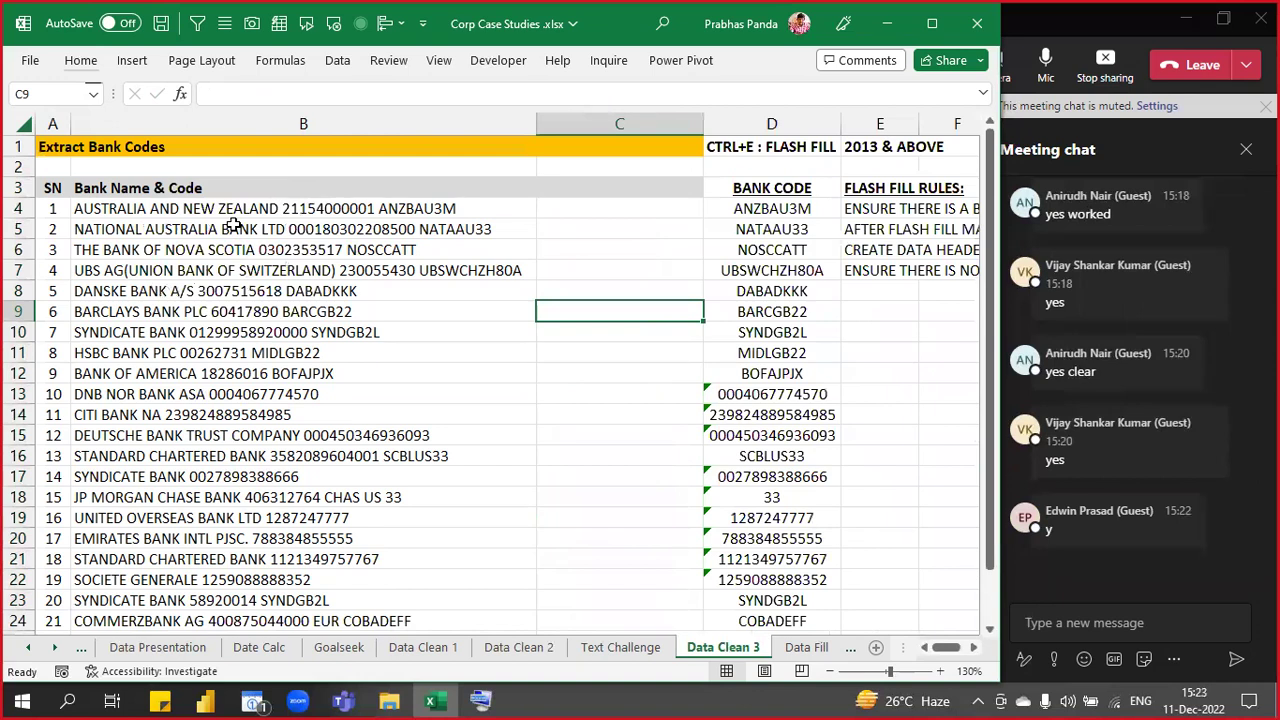
# - Switch to the Teams meeting chat and send "ALT+I+C : TO INSERT A COLUMN" and "ALI+I+R : TO INSERT A ROW" as separate messages
pyautogui.click(1048, 628)
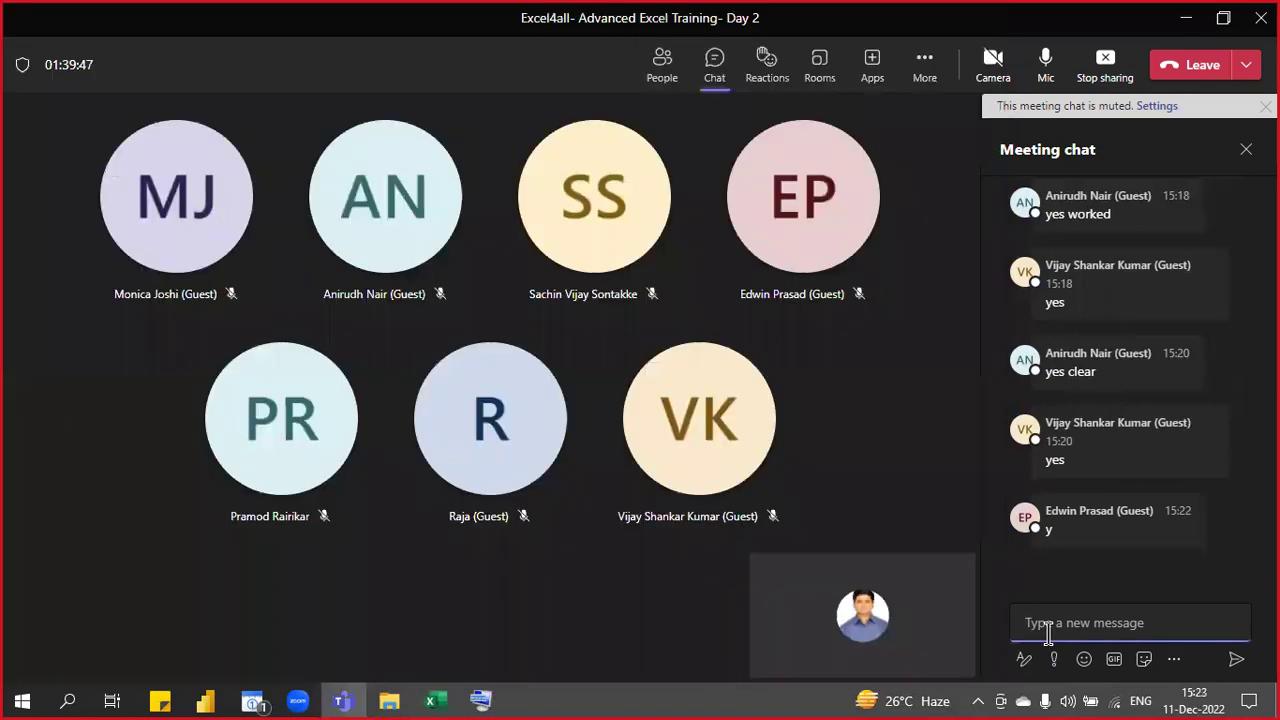
pyautogui.write('ALT+I+C : TO INSERT A COLUMN')
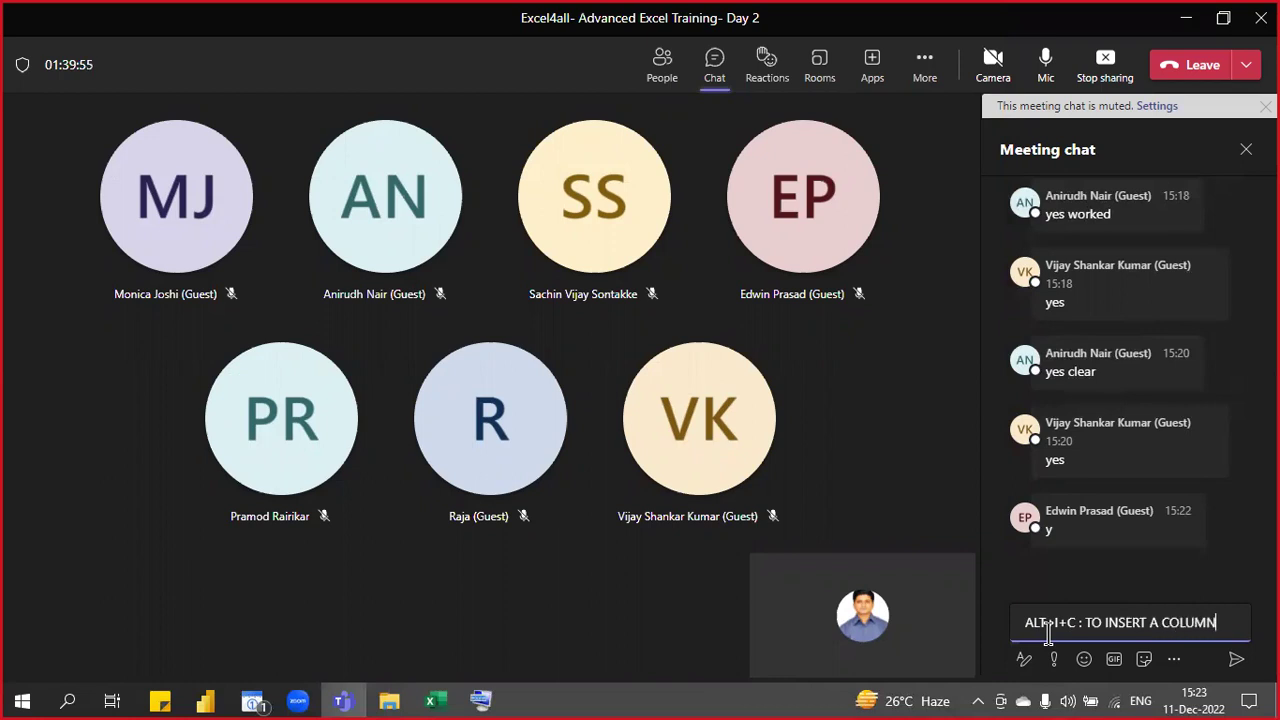
pyautogui.press('Return')
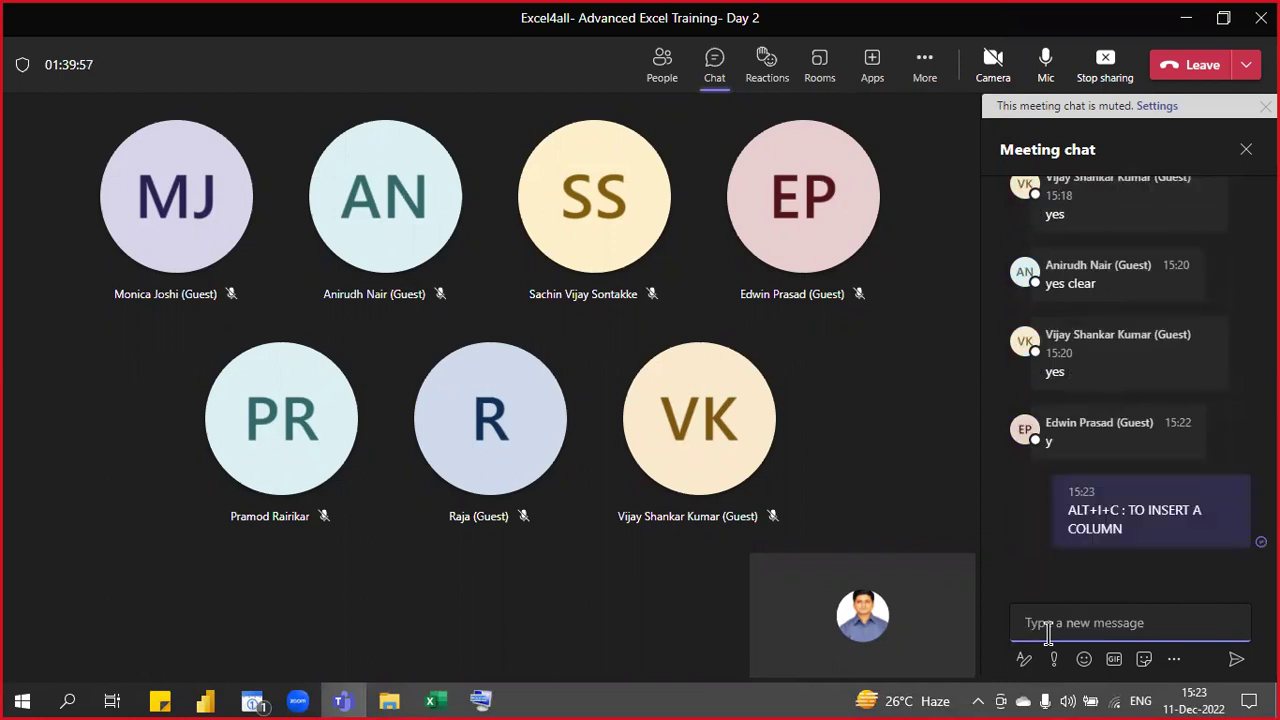
pyautogui.write('ALT+I+R : TO INSERT A ROW')
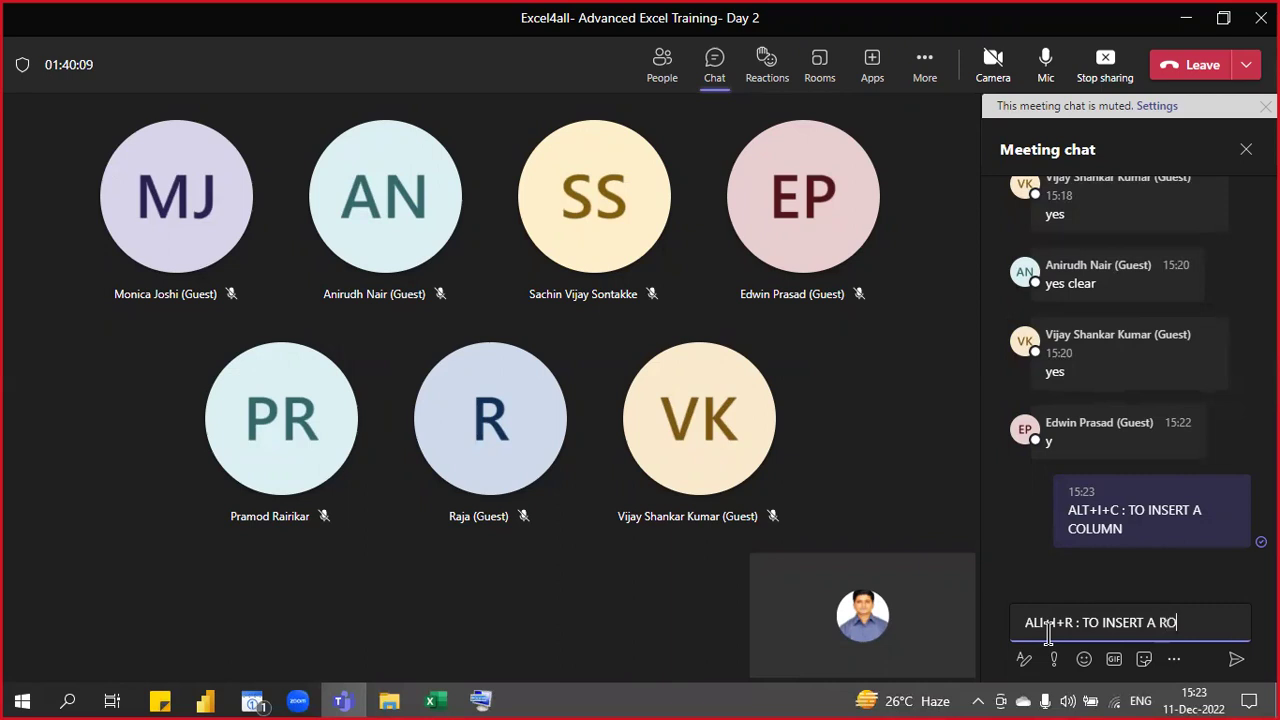
pyautogui.press('Return')
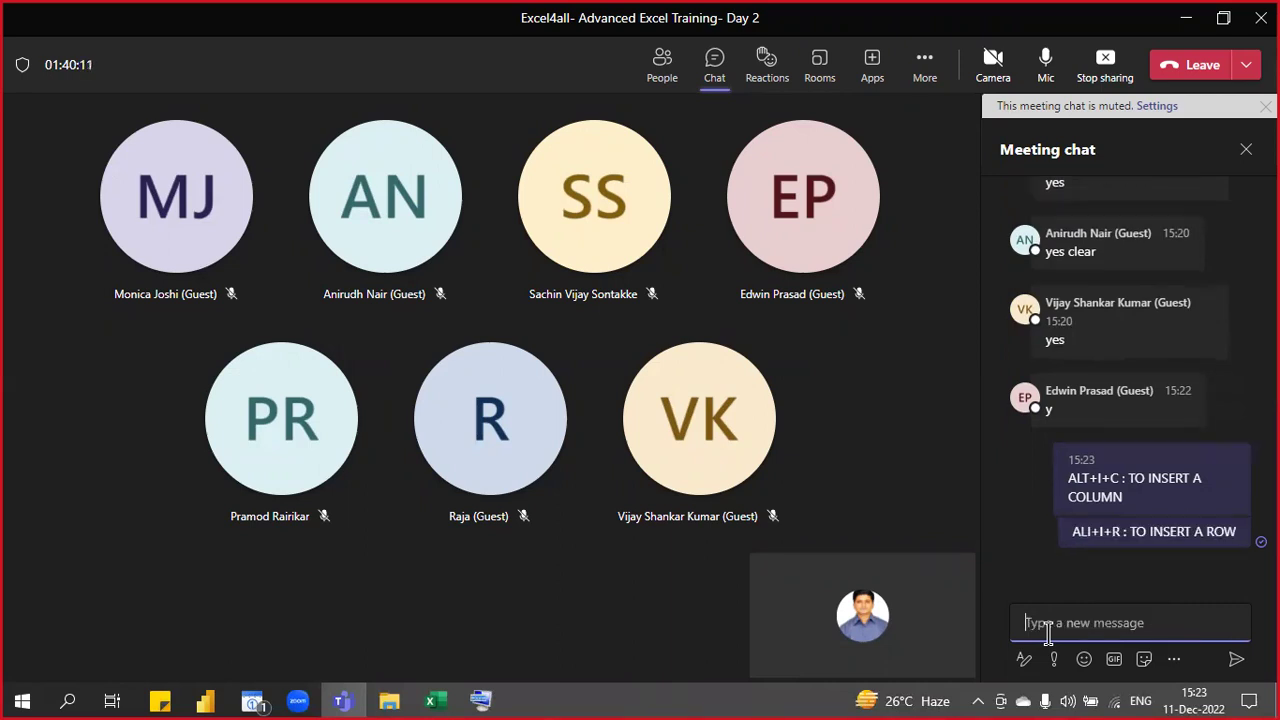
# - Send the chat message "ALT+I+W : TO INSRT A WORKSHEET" and return to the Excel workbook
pyautogui.write('ALT+I+W : TO INSRT A WO')
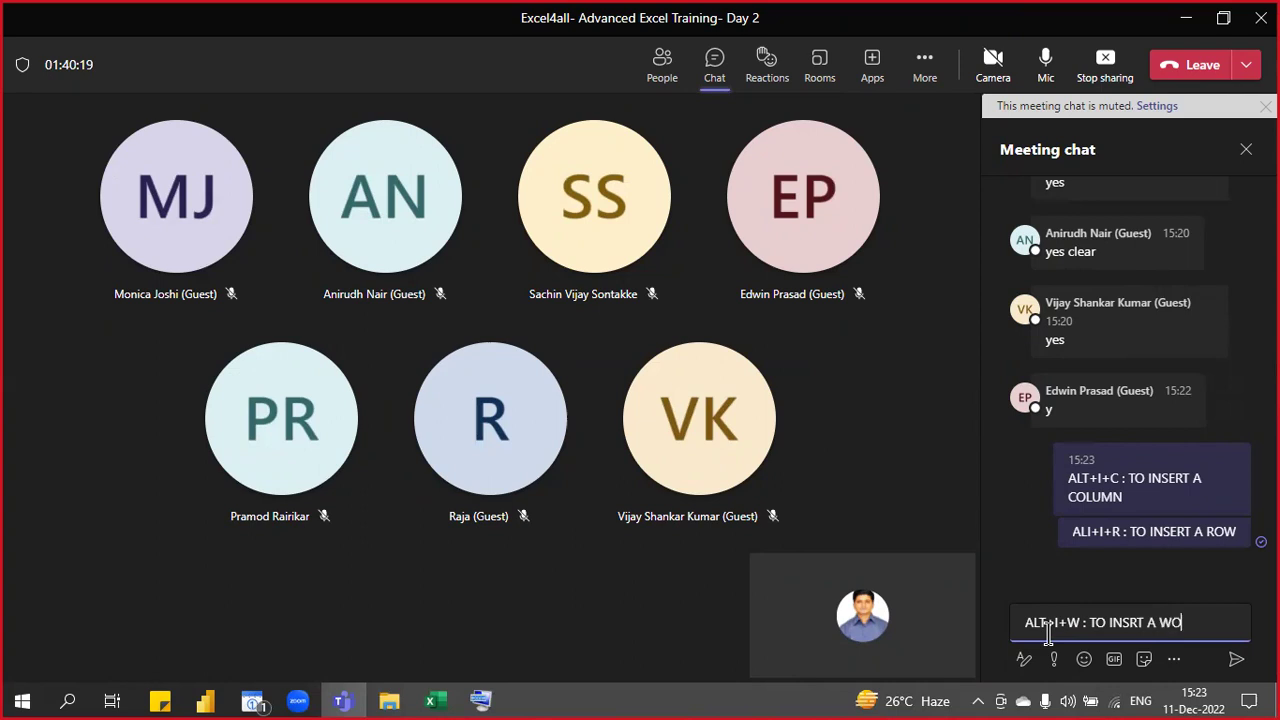
pyautogui.write('RKSHEET')
pyautogui.press('Return')
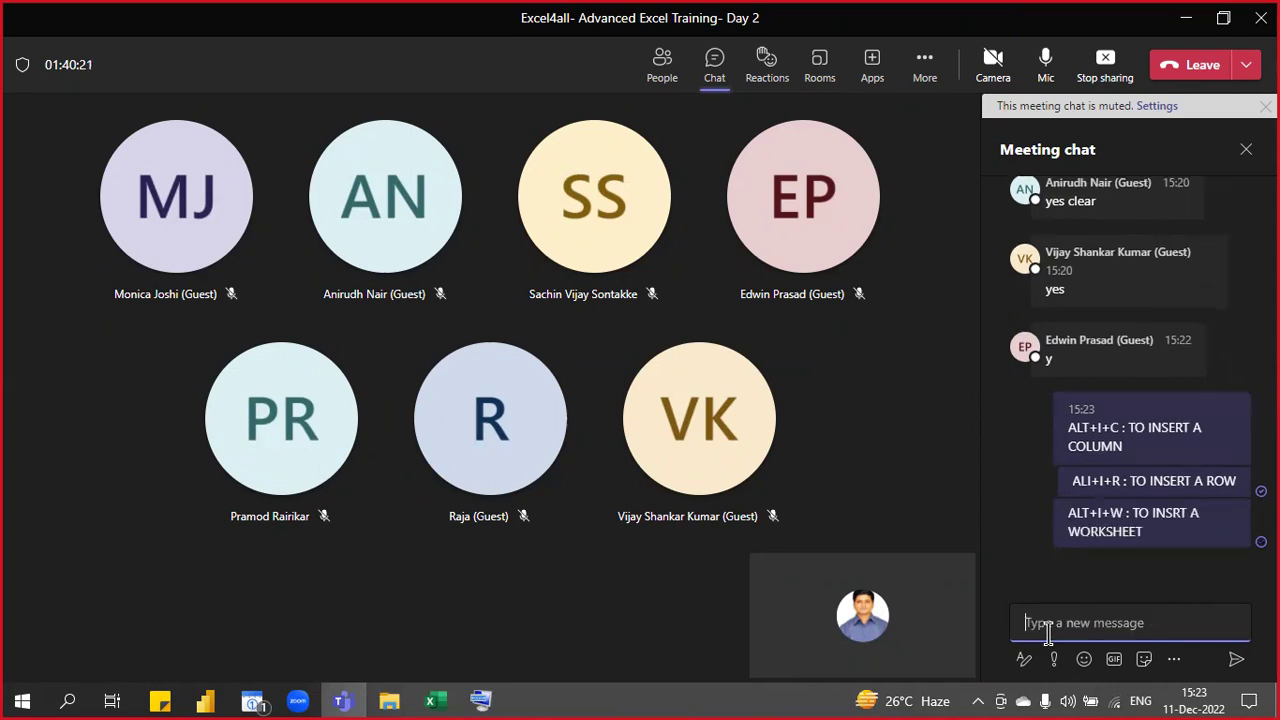
pyautogui.hotkey('alt', 'Tab')
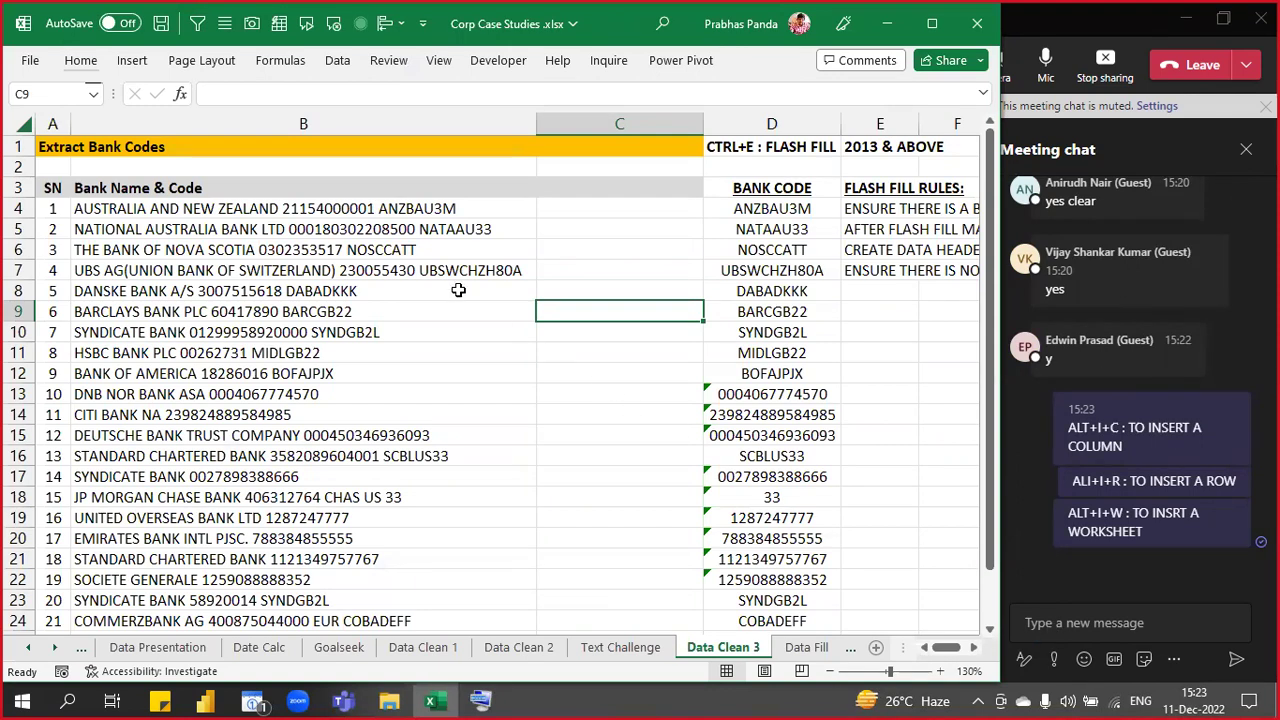
# - Copy only the numeric part of the bank text in B4 into C4 as a sample
pyautogui.click(388, 214)
pyautogui.doubleClick(388, 214)
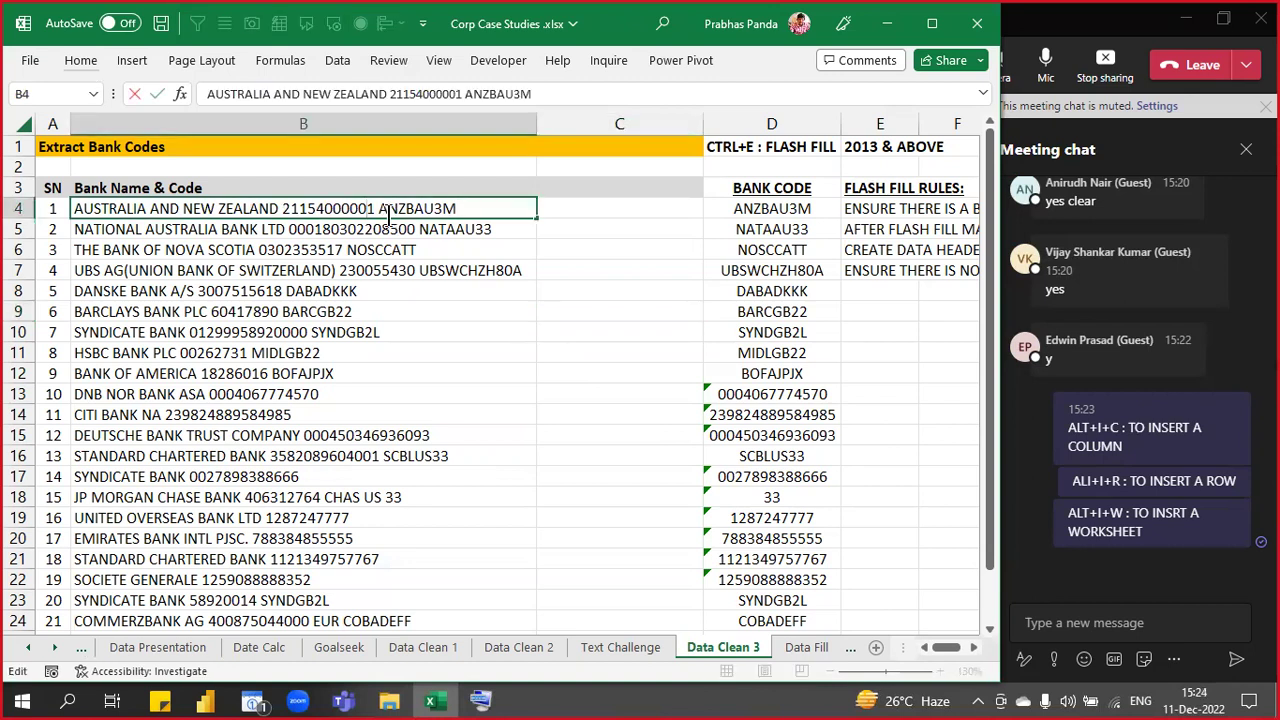
pyautogui.hotkey('shift', 'Left')
pyautogui.hotkey('shift', 'Left')
pyautogui.hotkey('shift', 'Left')
pyautogui.hotkey('shift', 'Left')
pyautogui.hotkey('shift', 'Left')
pyautogui.hotkey('shift', 'Left')
pyautogui.hotkey('shift', 'Left')
pyautogui.hotkey('shift', 'Left')
pyautogui.hotkey('shift', 'Left')
pyautogui.hotkey('shift', 'Left')
pyautogui.hotkey('shift', 'Left')
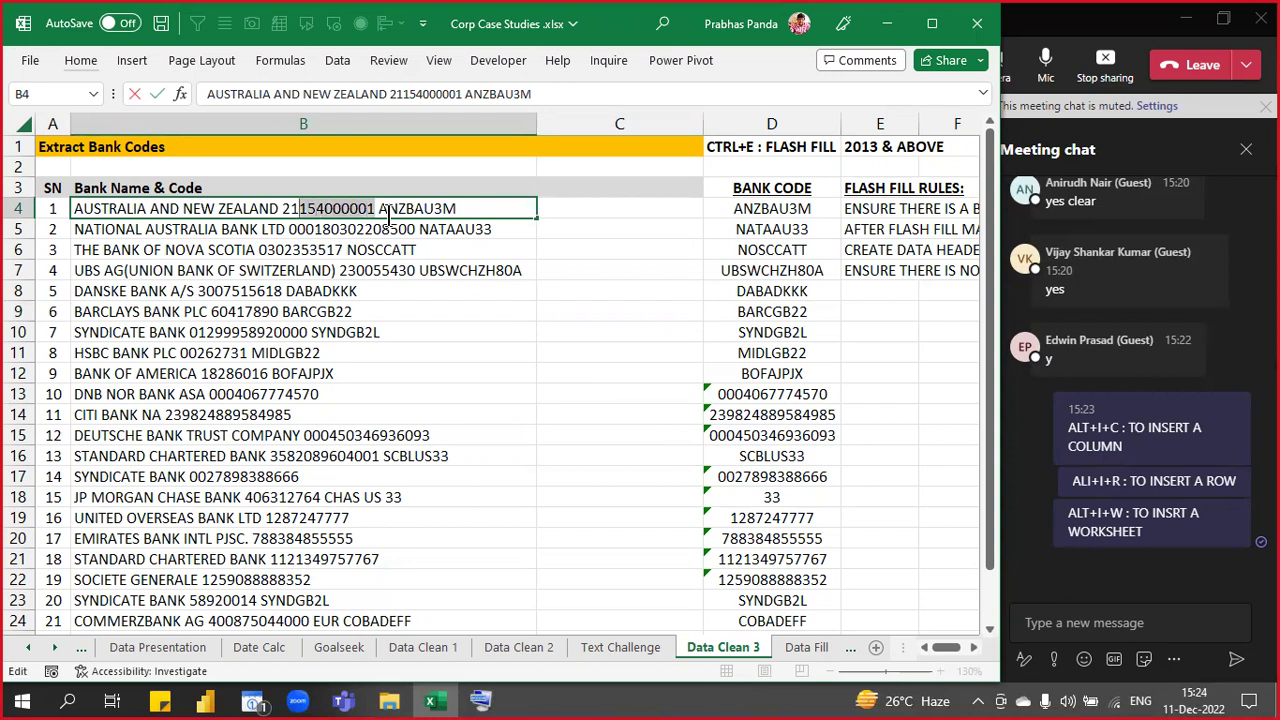
pyautogui.hotkey('shift', 'Left')
pyautogui.hotkey('ctrl', 'c')
pyautogui.press('Tab')
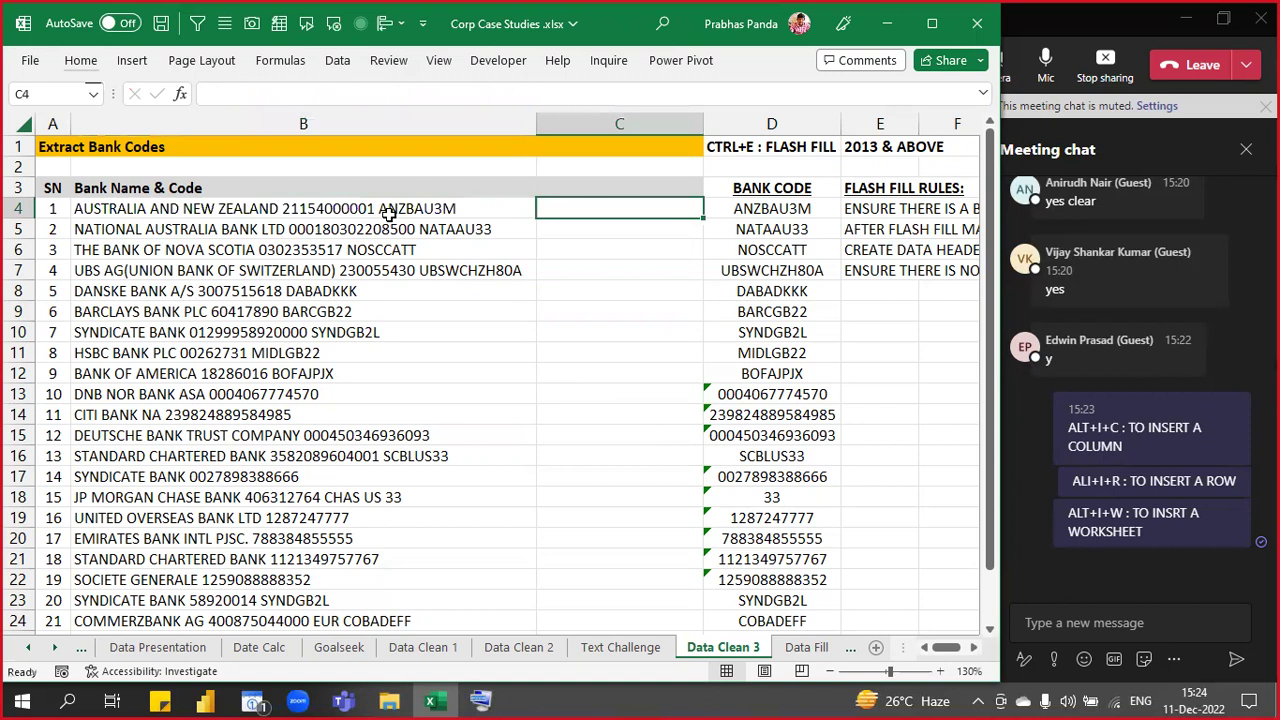
pyautogui.hotkey('ctrl', 'v')
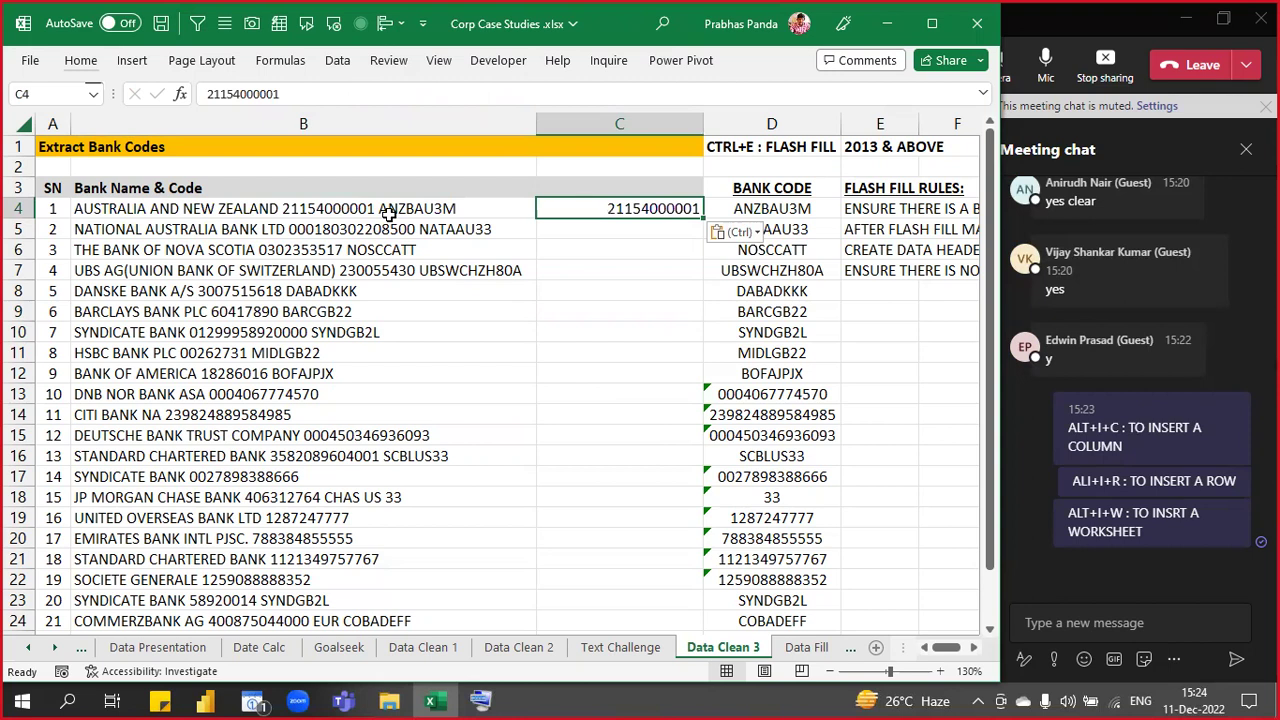
# - Flash Fill column C from the sample in C4, and undo both the fill and the pasted sample
pyautogui.hotkey('ctrl', 'e')
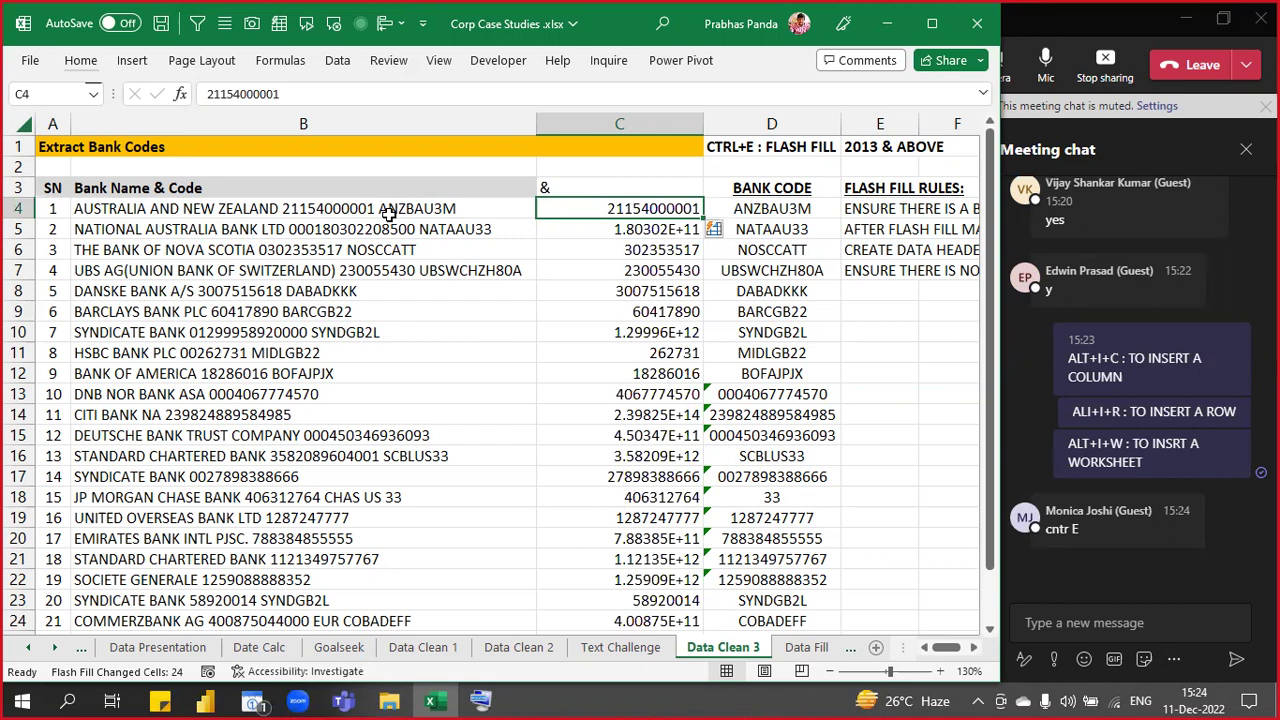
pyautogui.hotkey('ctrl', 'z')
pyautogui.hotkey('ctrl', 'z')
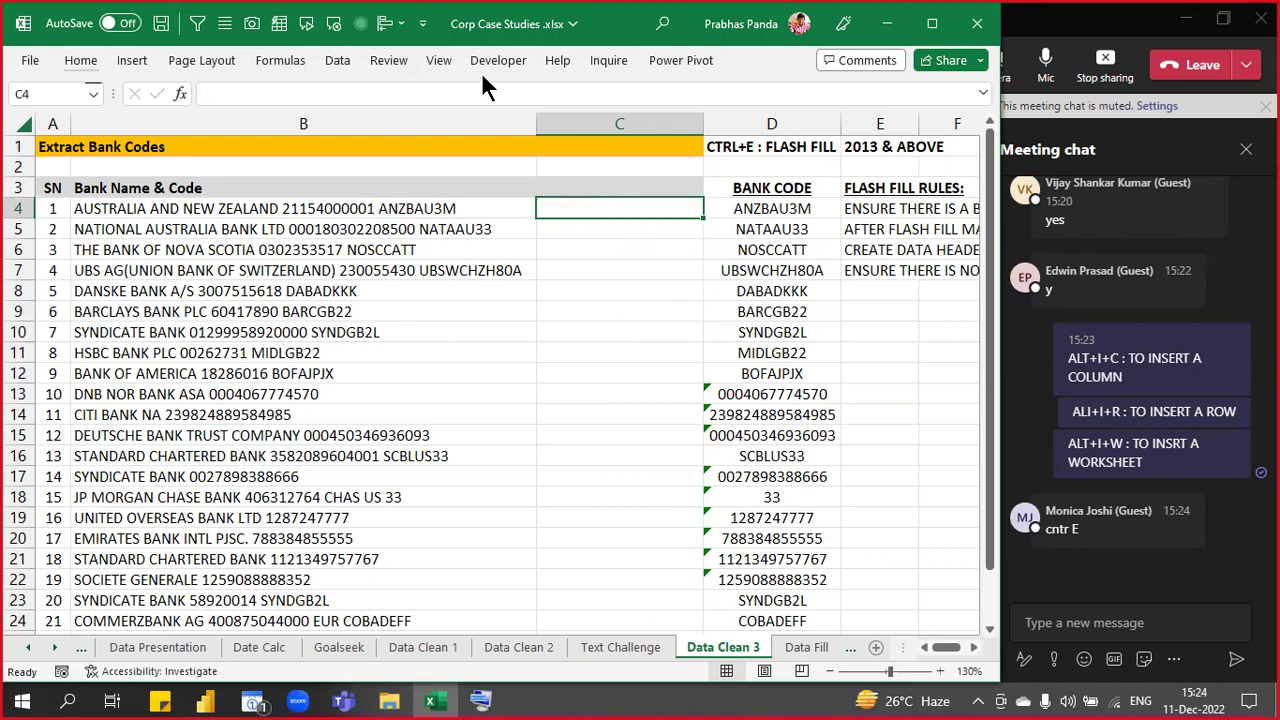
# - Copy the number between the bank name and the bank code in B4 into the blank cell C4 again
pyautogui.click(656, 120)
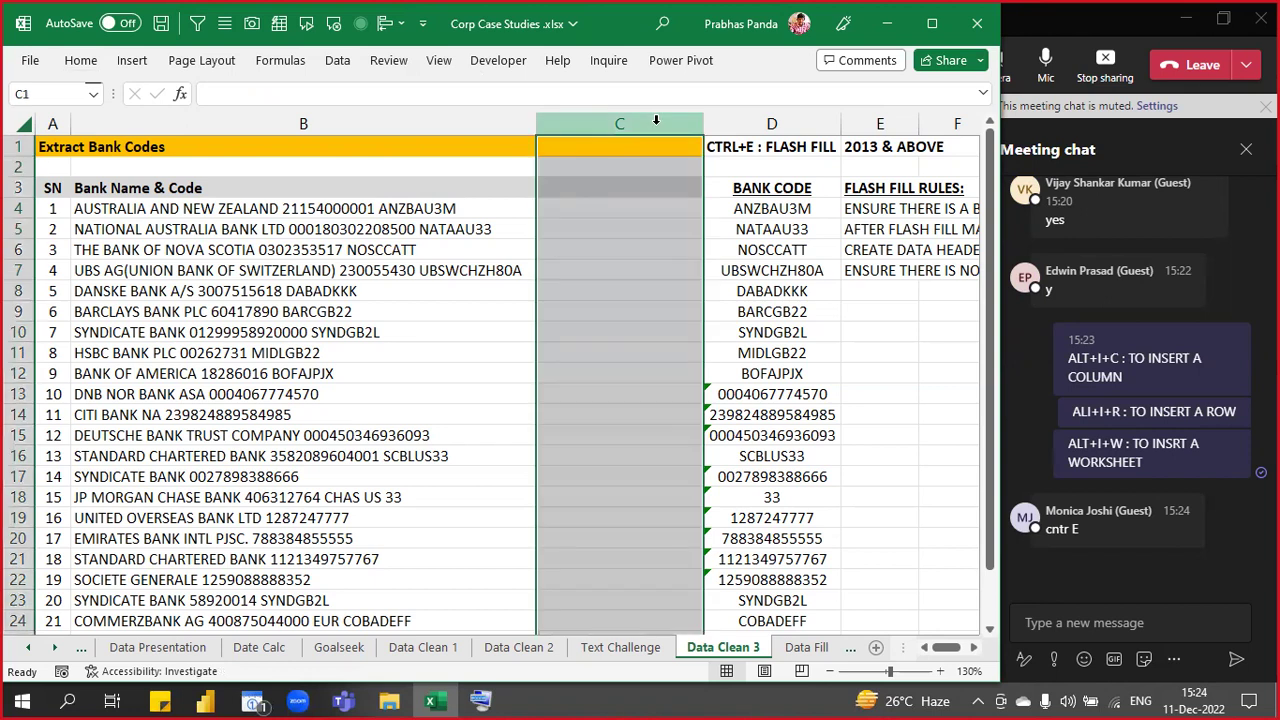
pyautogui.click(477, 210)
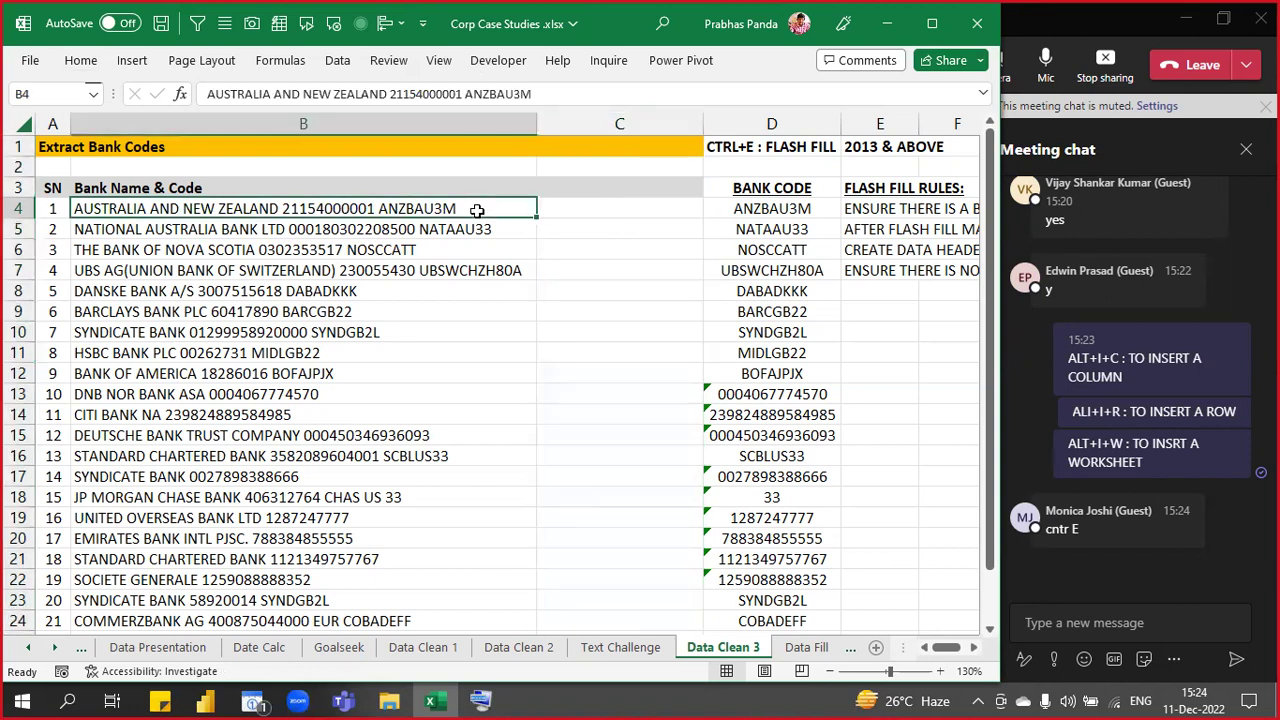
pyautogui.doubleClick(477, 210)
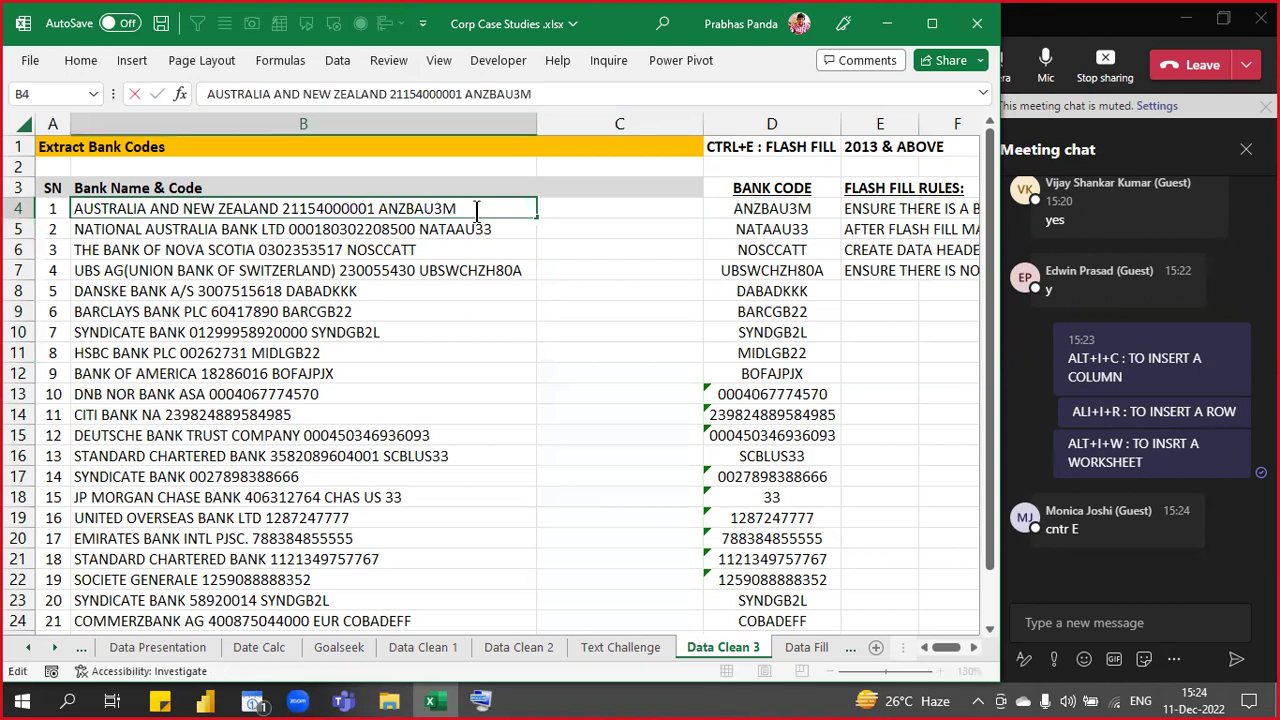
pyautogui.hotkey('shift', 'Left')
pyautogui.hotkey('shift', 'Left')
pyautogui.hotkey('shift', 'Left')
pyautogui.hotkey('shift', 'Left')
pyautogui.hotkey('shift', 'Left')
pyautogui.hotkey('shift', 'Left')
pyautogui.hotkey('shift', 'Left')
pyautogui.hotkey('shift', 'Left')
pyautogui.hotkey('shift', 'Left')
pyautogui.hotkey('shift', 'Left')
pyautogui.hotkey('shift', 'Left')
pyautogui.hotkey('ctrl', 'c')
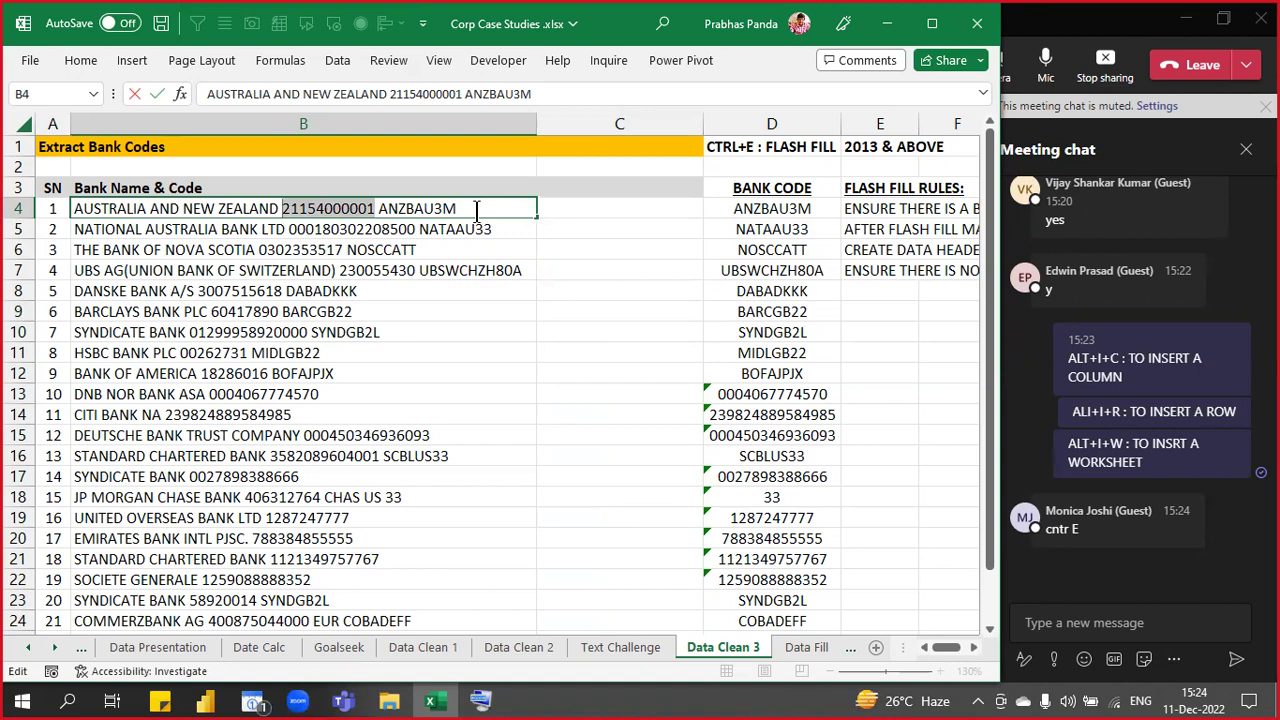
pyautogui.press('Tab')
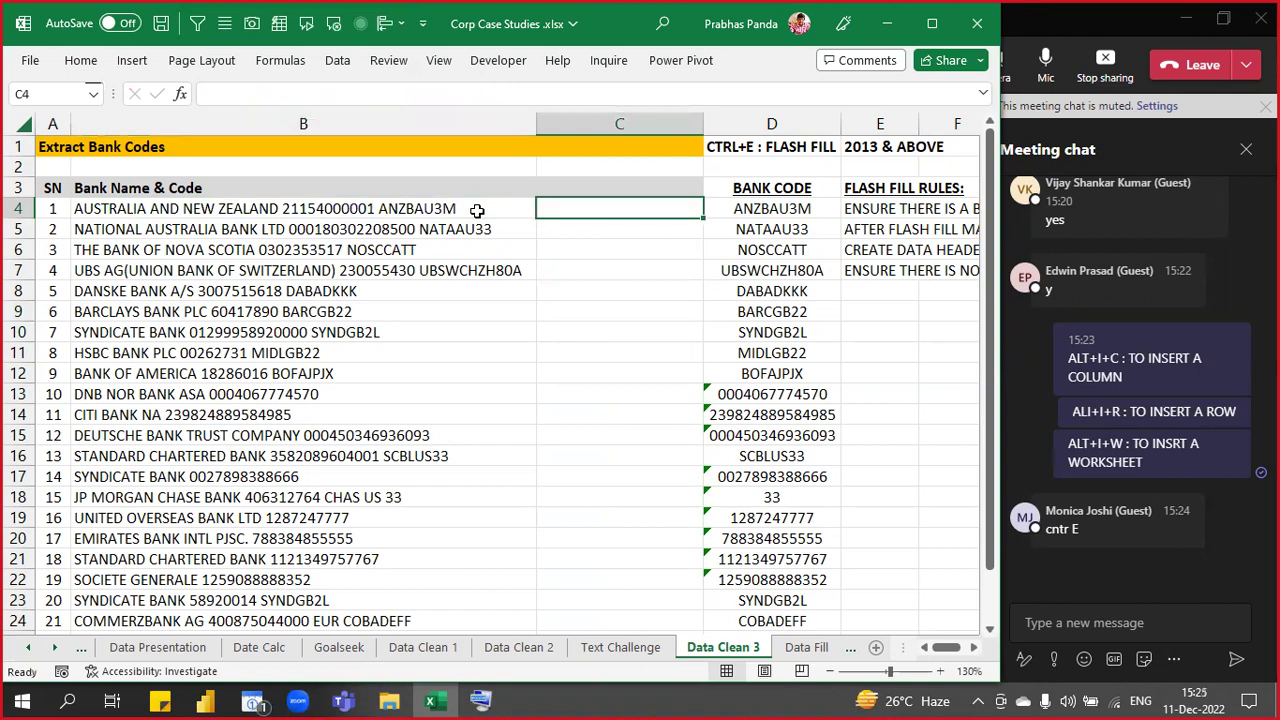
pyautogui.hotkey('ctrl', 'v')
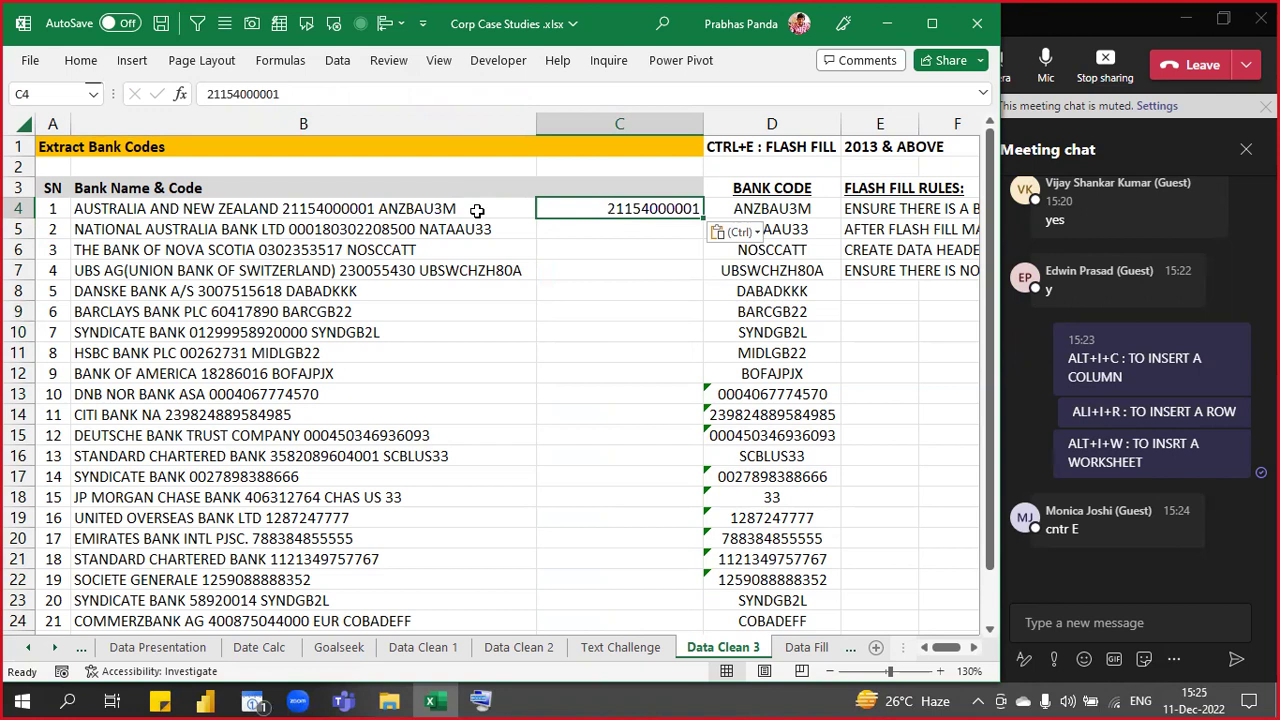
# - Flash Fill the rest of column C with the numbers from column B and compare the entry in row 5
pyautogui.hotkey('ctrl', 'e')
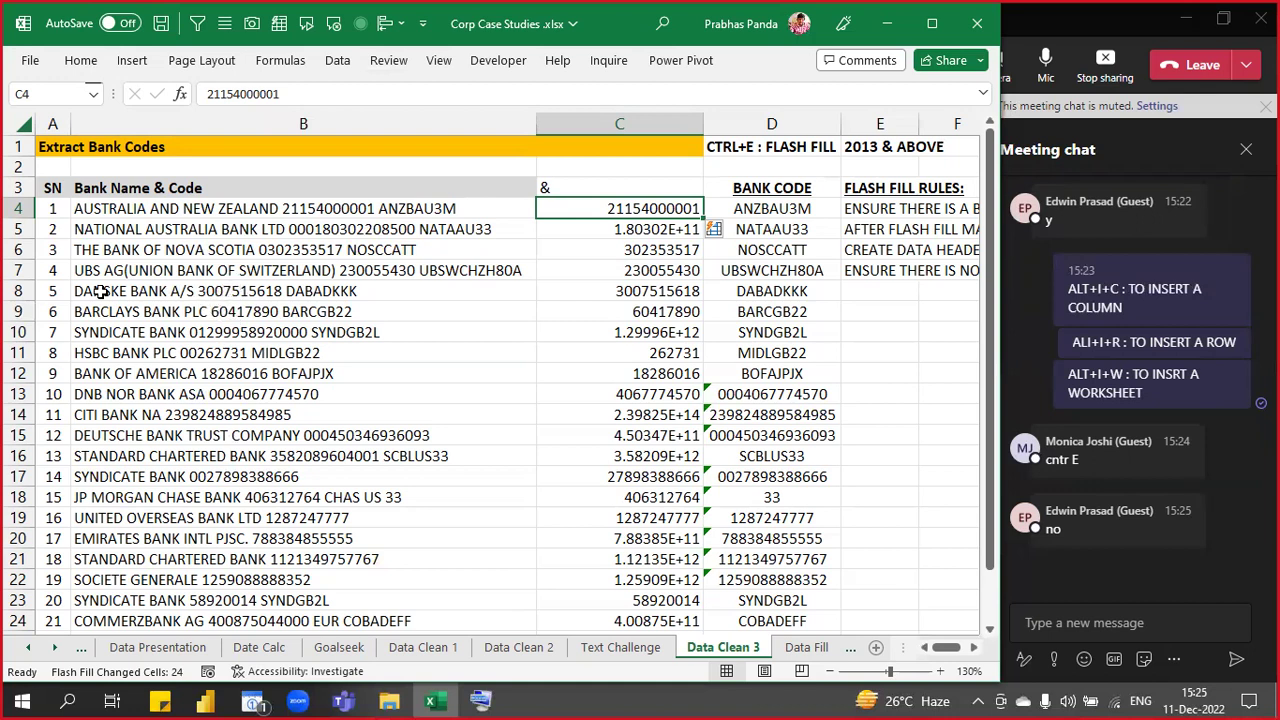
pyautogui.click(17, 229)
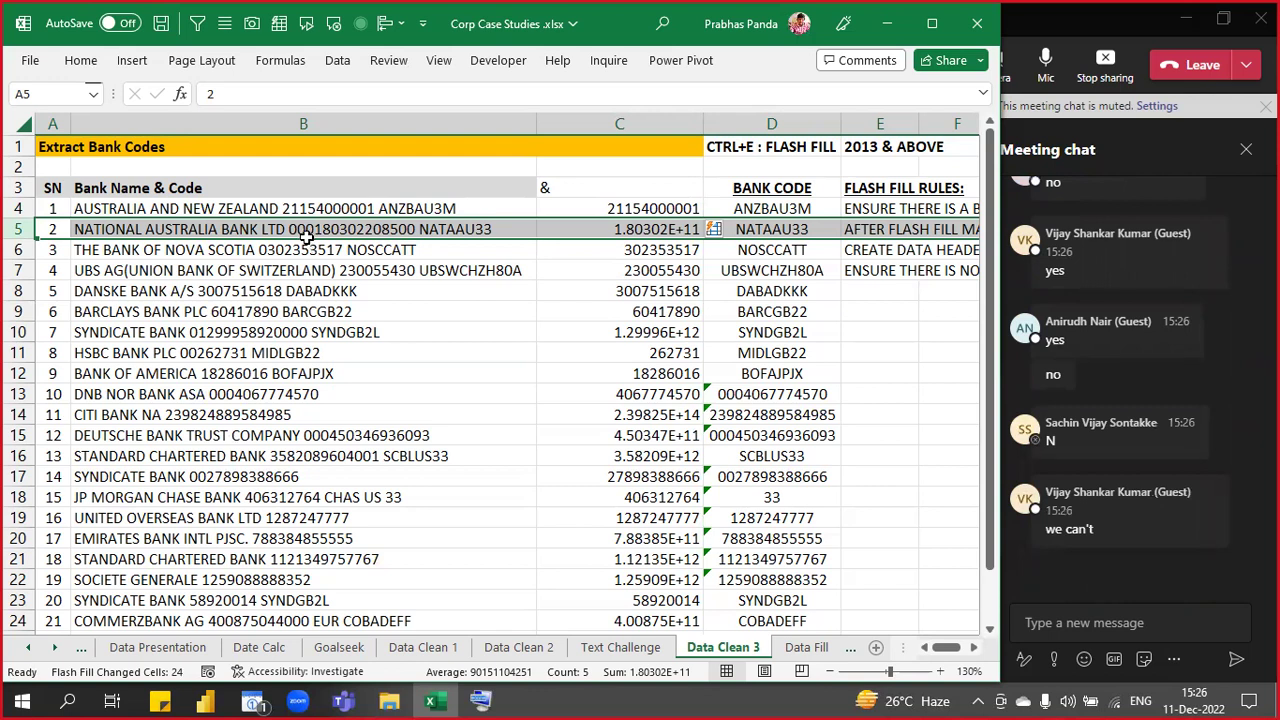
pyautogui.press('Down')
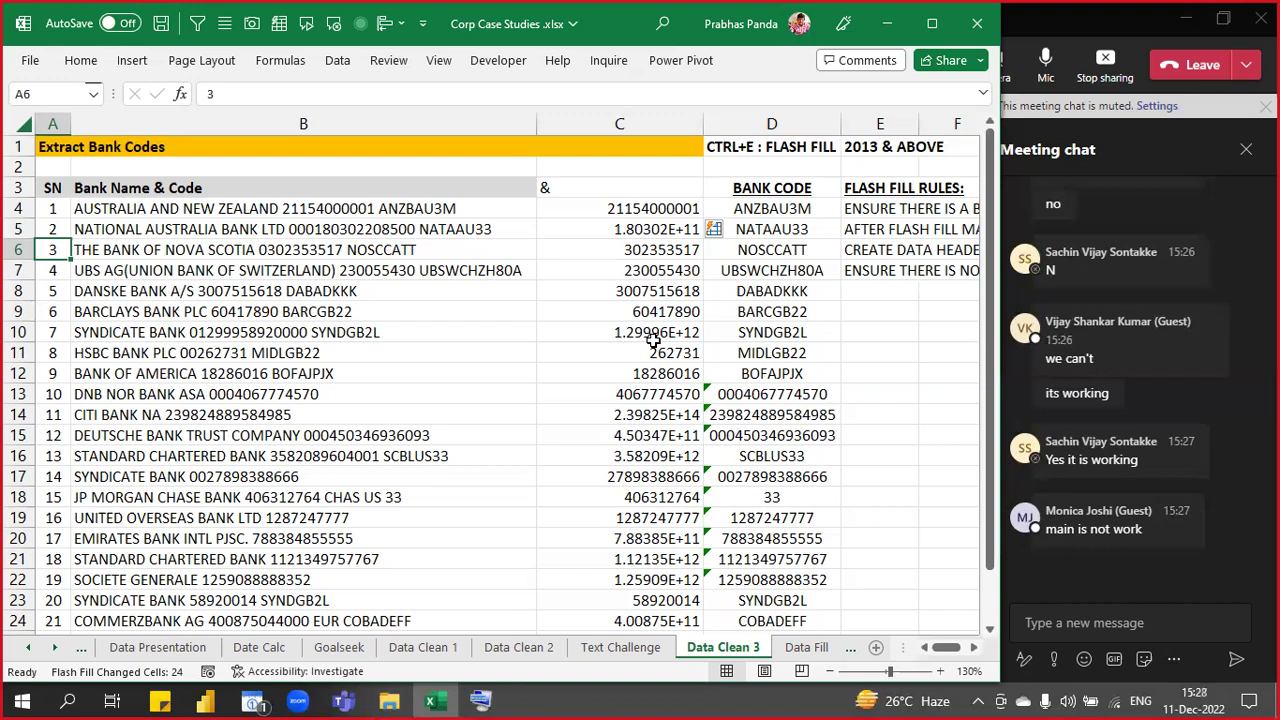
# - Review the extracted numbers in C4:C21 and the Flash Fill rules listed beside the bank codes
pyautogui.moveTo(682, 210); pyautogui.dragTo(619, 560)
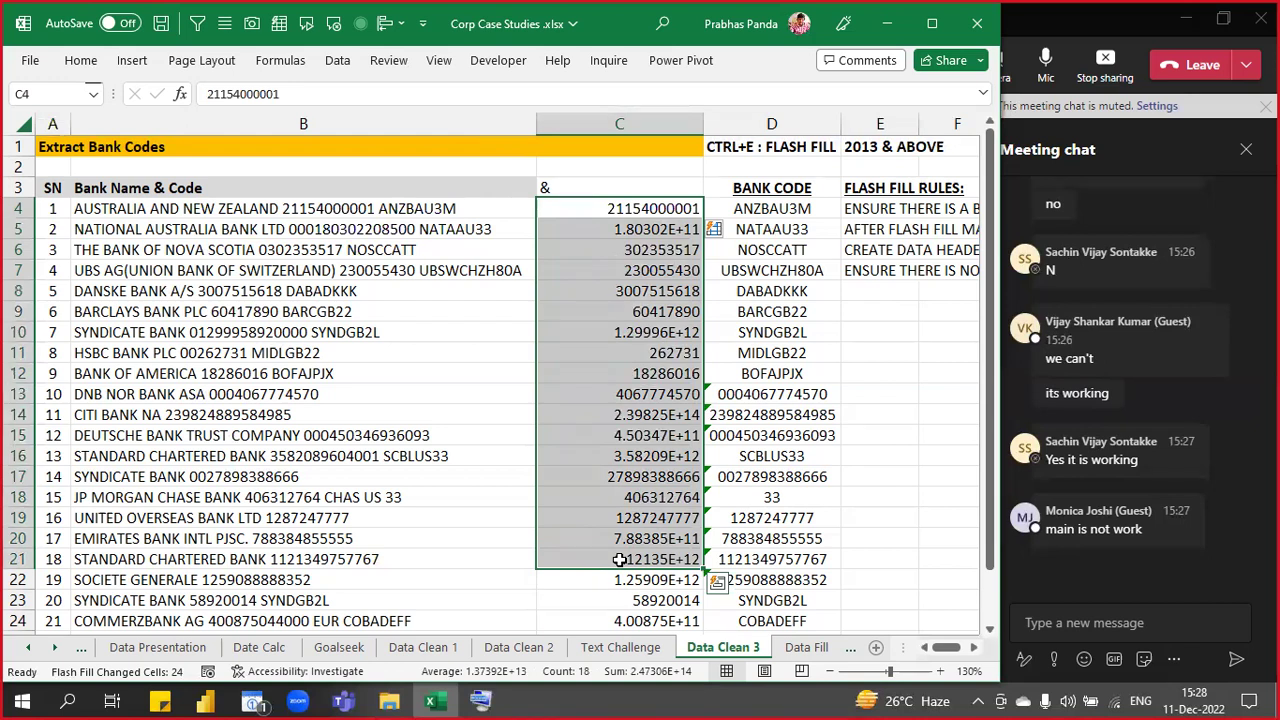
pyautogui.press('Right')
pyautogui.press('Right')
pyautogui.press('Right')
pyautogui.press('Right')
pyautogui.press('Right')
pyautogui.press('Right')
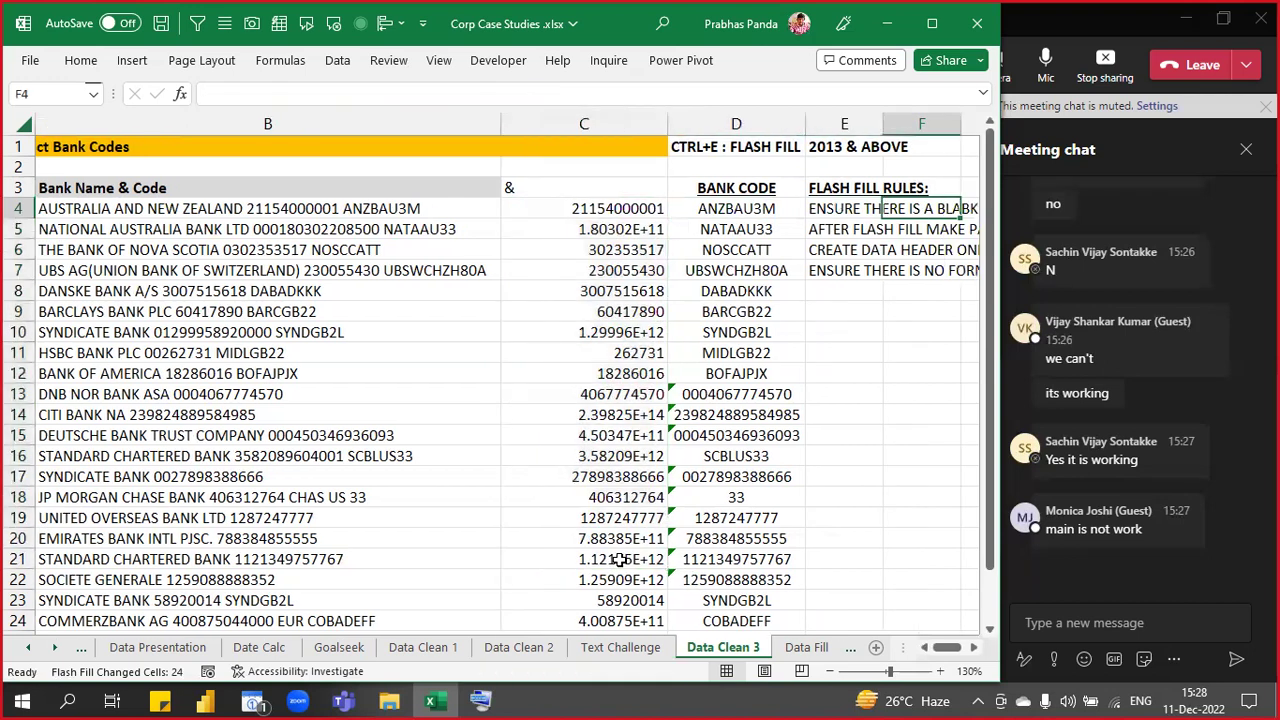
pyautogui.press('Right')
pyautogui.press('Right')
pyautogui.press('Right')
pyautogui.press('Right')
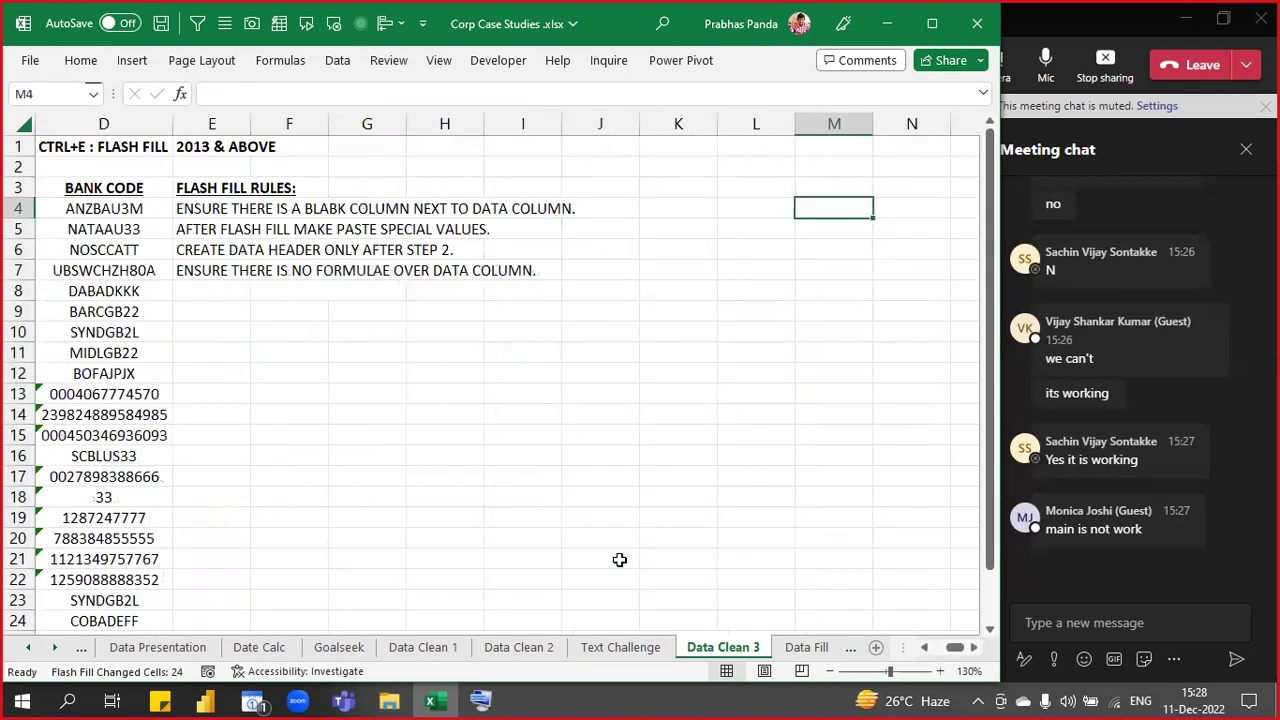
pyautogui.click(606, 312)
pyautogui.click(617, 330)
pyautogui.moveTo(634, 126); pyautogui.dragTo(725, 124)
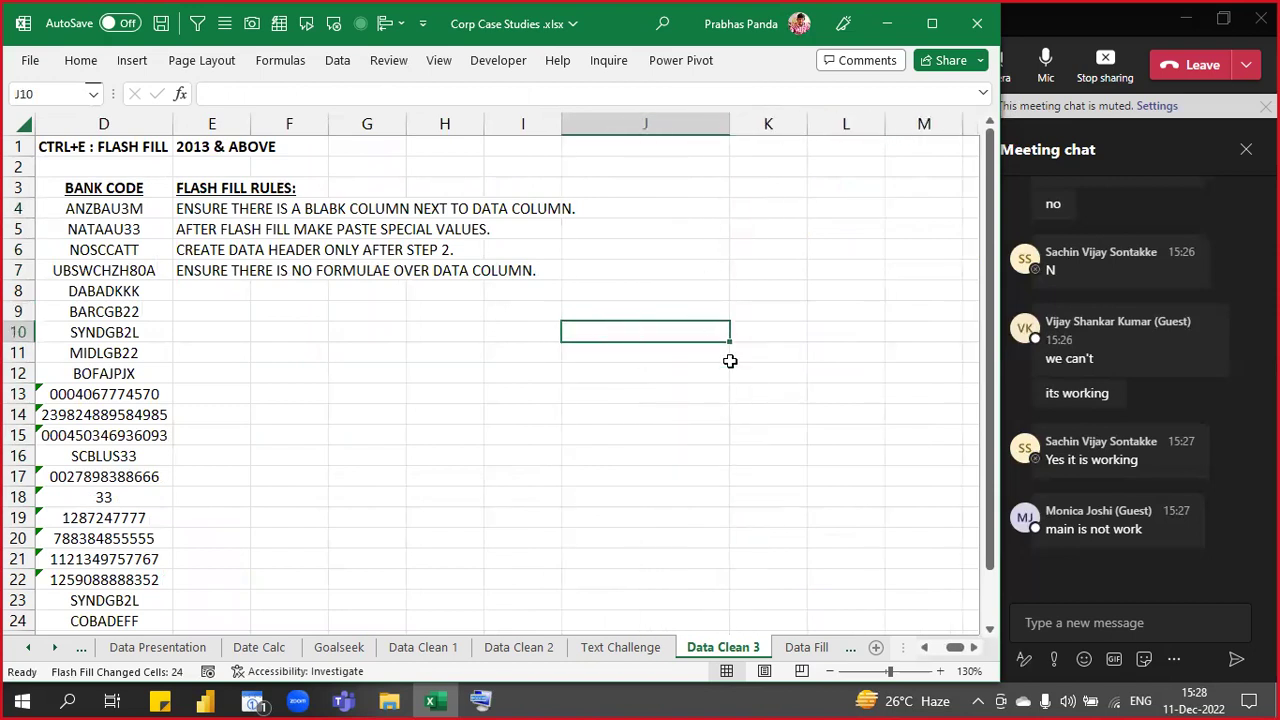
pyautogui.write('1234')
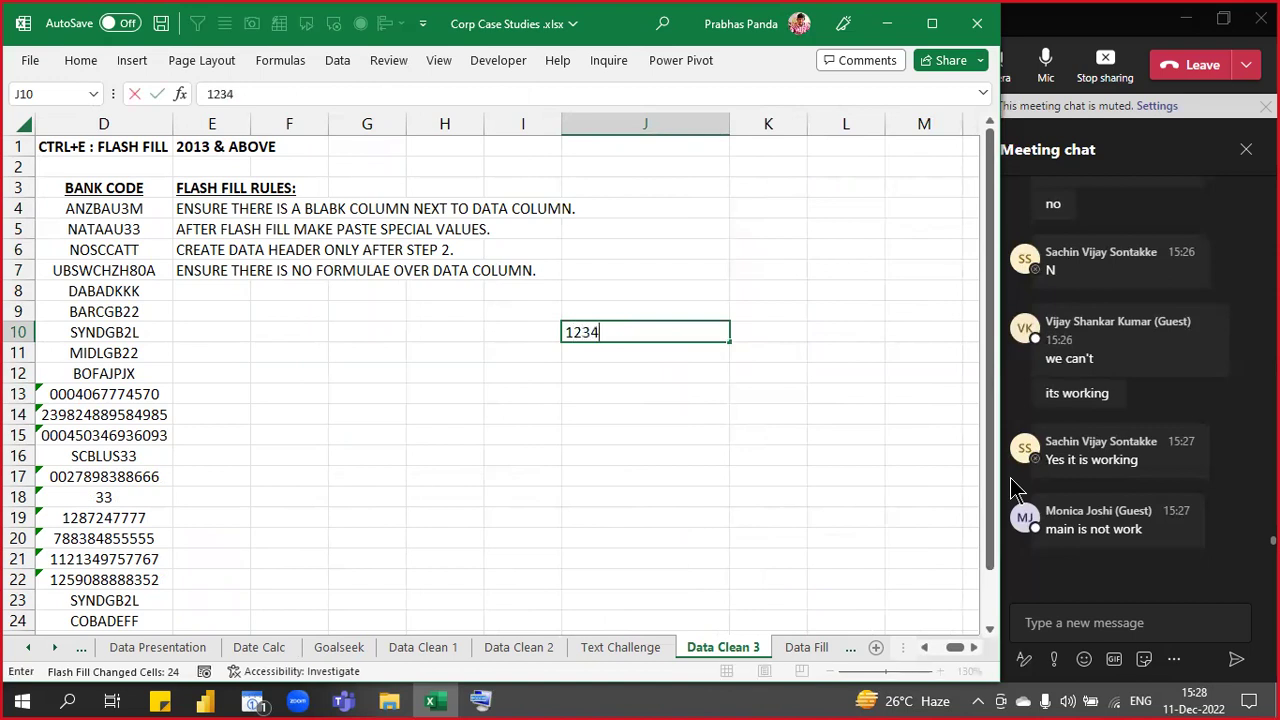
pyautogui.write('567890')
pyautogui.press('Tab')
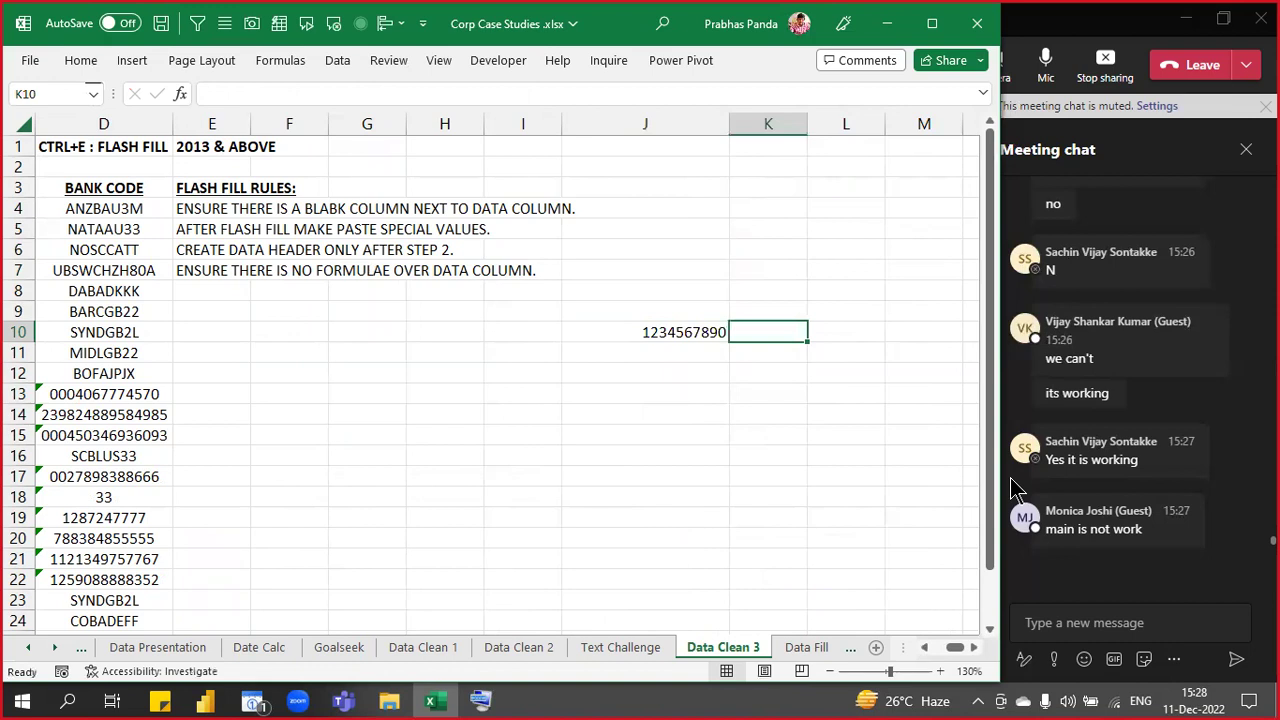
# - Count the characters of the number in J10 with the formula =LEN(J10) in K10
pyautogui.write('=LEN(')
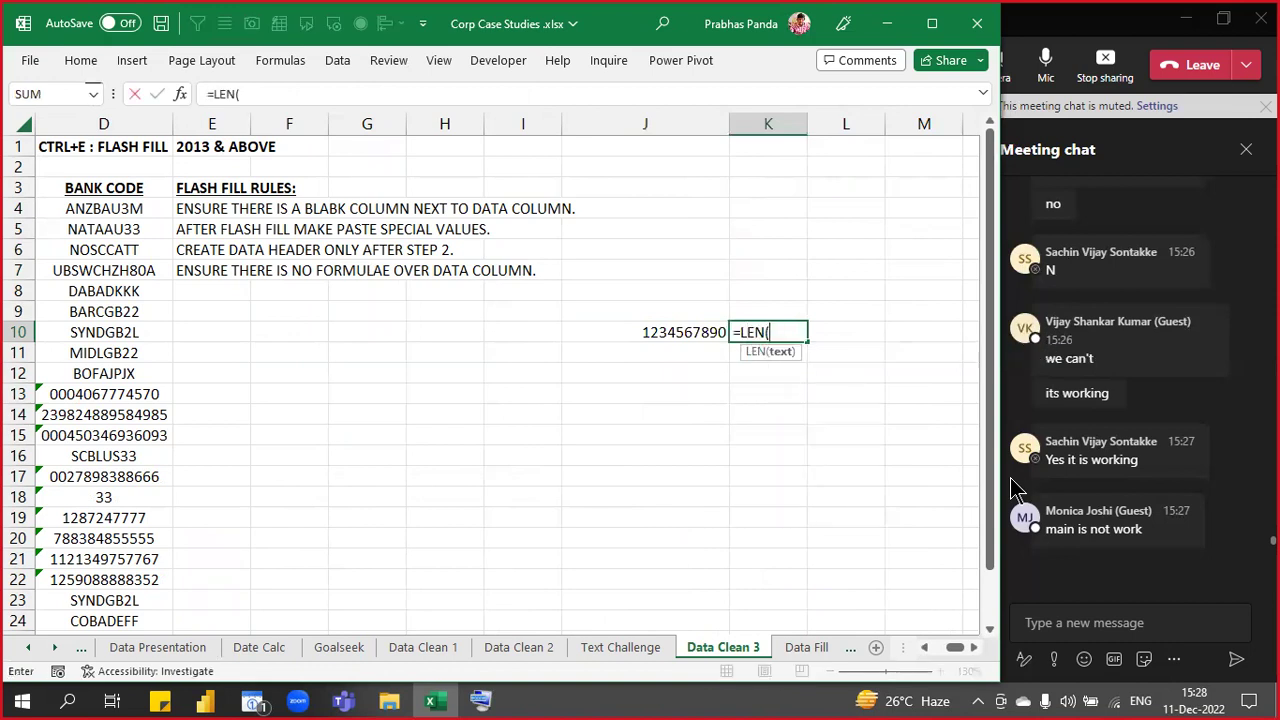
pyautogui.press('Left')
pyautogui.write(')')
pyautogui.press('Return')
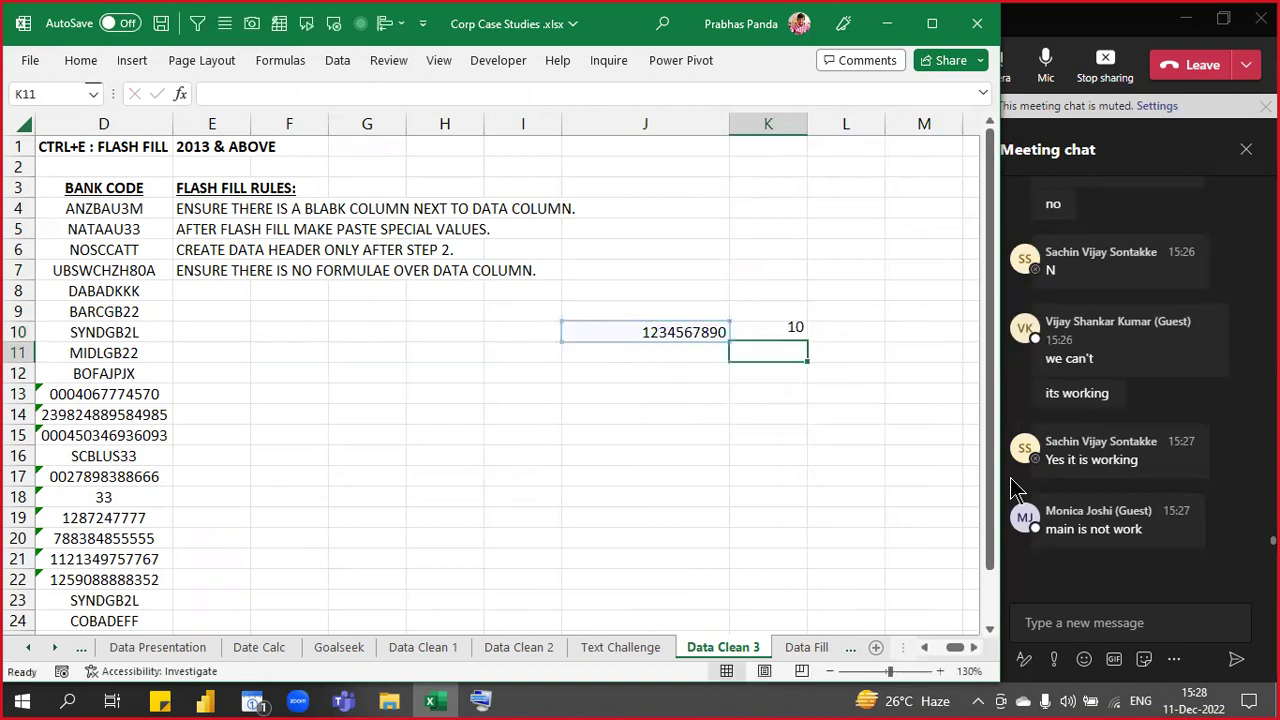
pyautogui.press('Up')
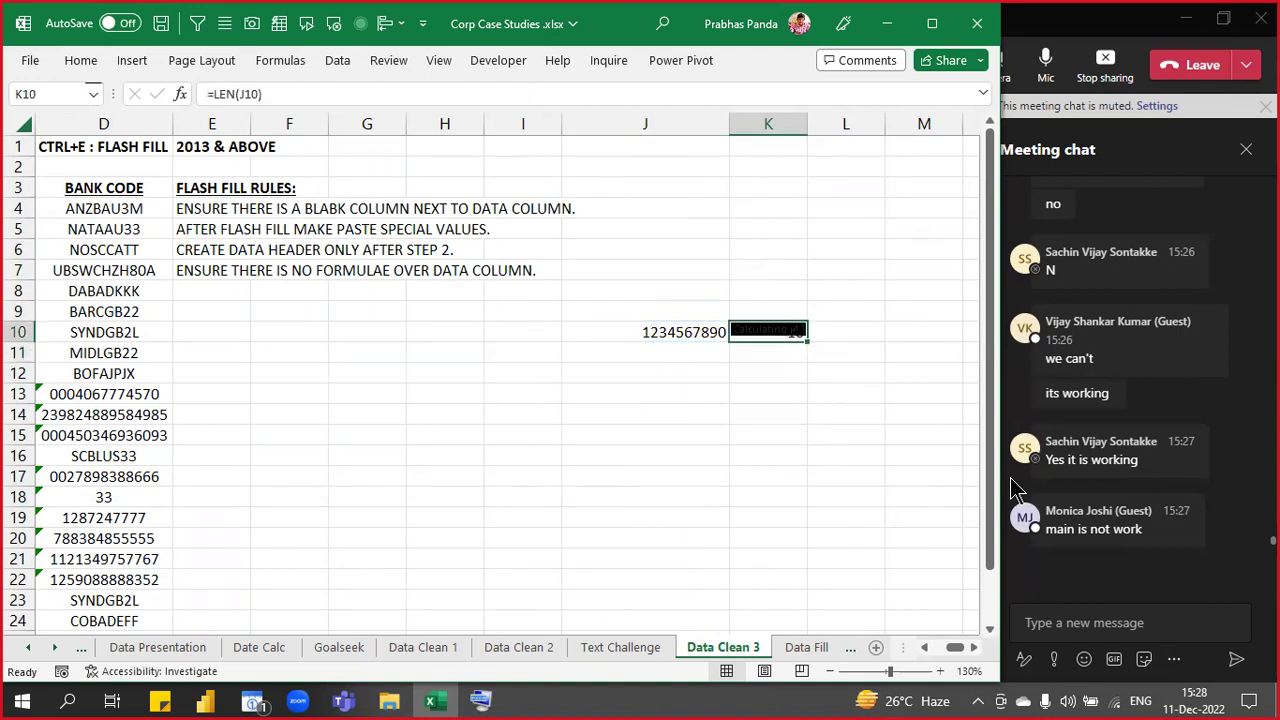
pyautogui.press('Down')
pyautogui.press('Down')
pyautogui.press('Down')
pyautogui.click(763, 353)
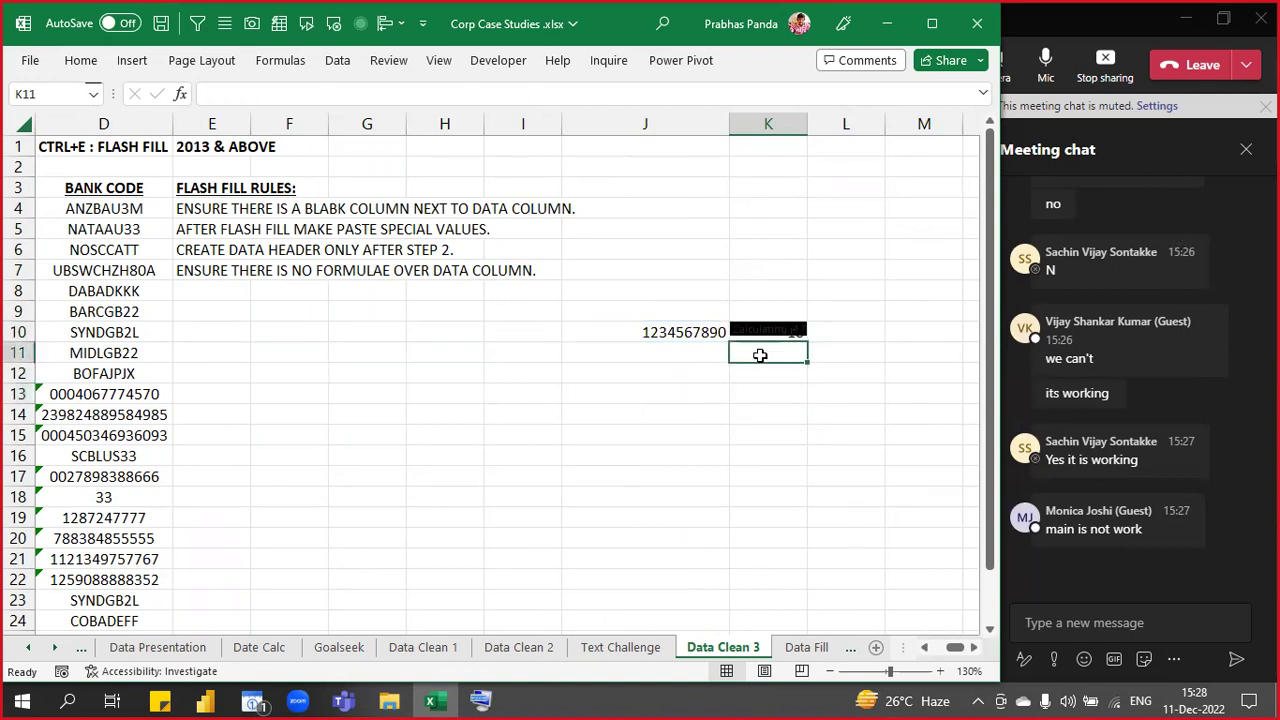
pyautogui.click(762, 318)
pyautogui.click(758, 345)
pyautogui.click(720, 332)
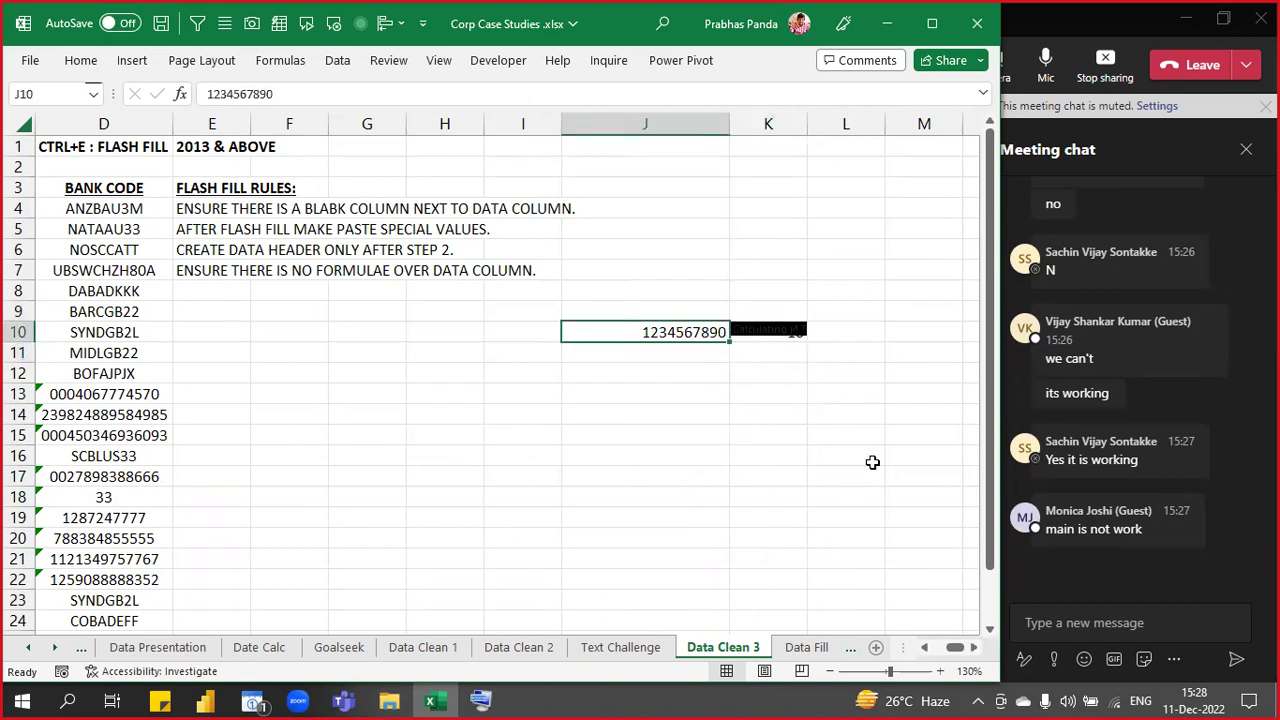
pyautogui.press('Right')
pyautogui.press('F2')
pyautogui.press('Left')
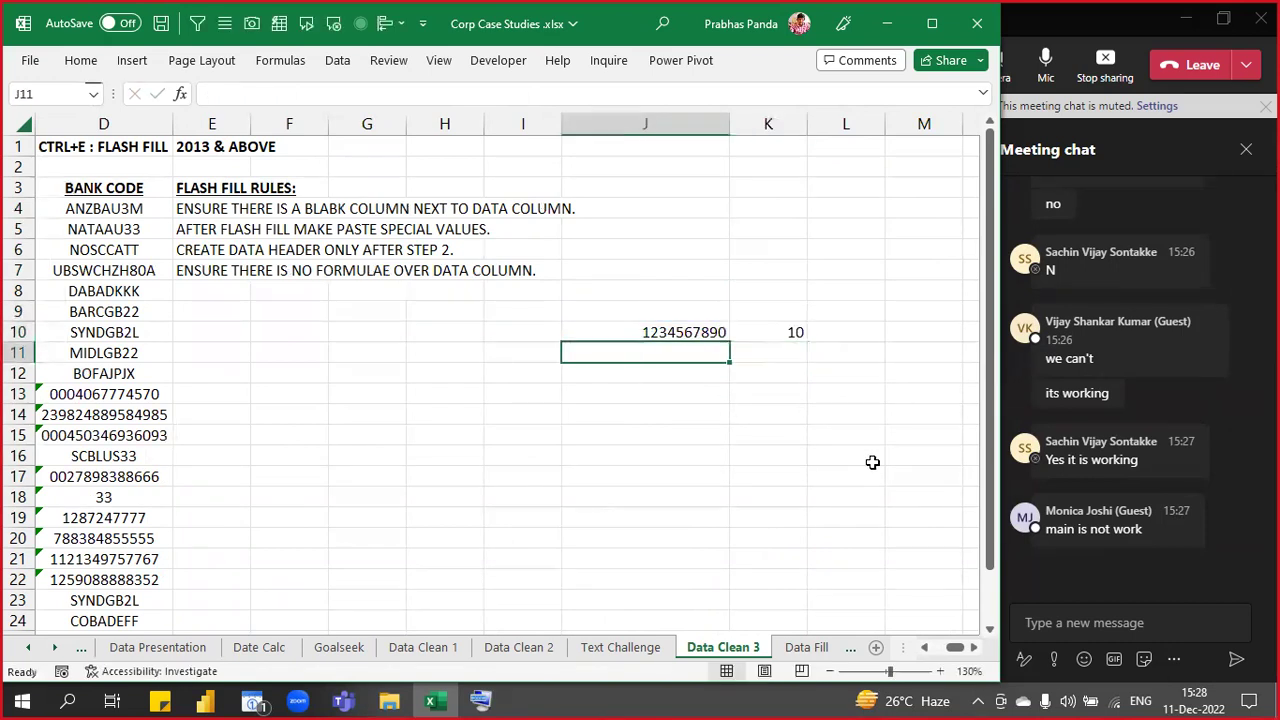
pyautogui.press('Up')
pyautogui.press('F2')
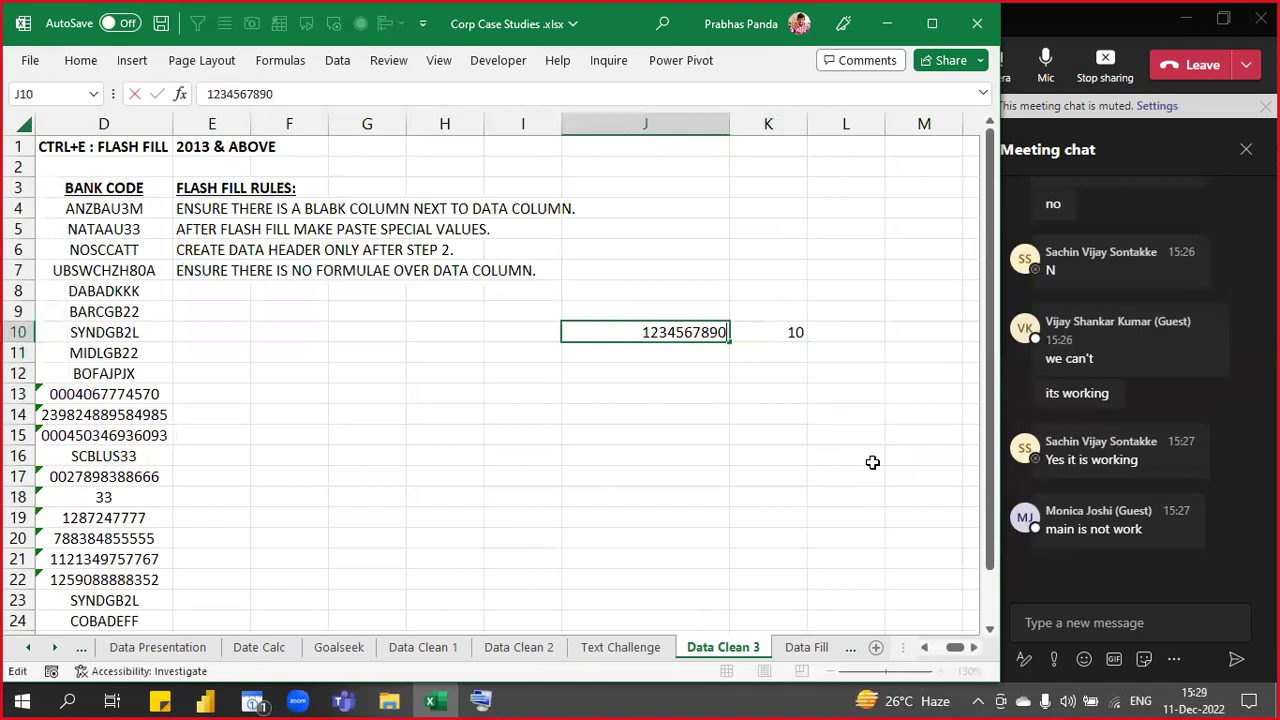
pyautogui.write('1')
pyautogui.press('Return')
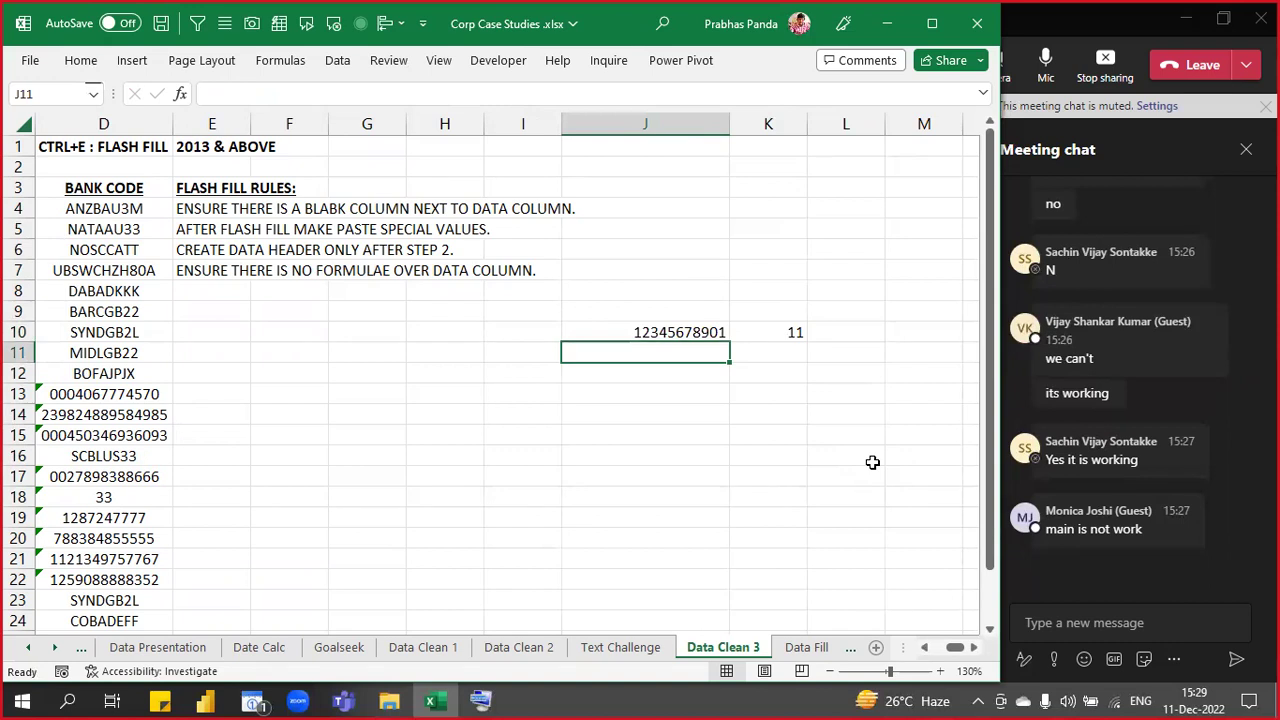
pyautogui.press('Up')
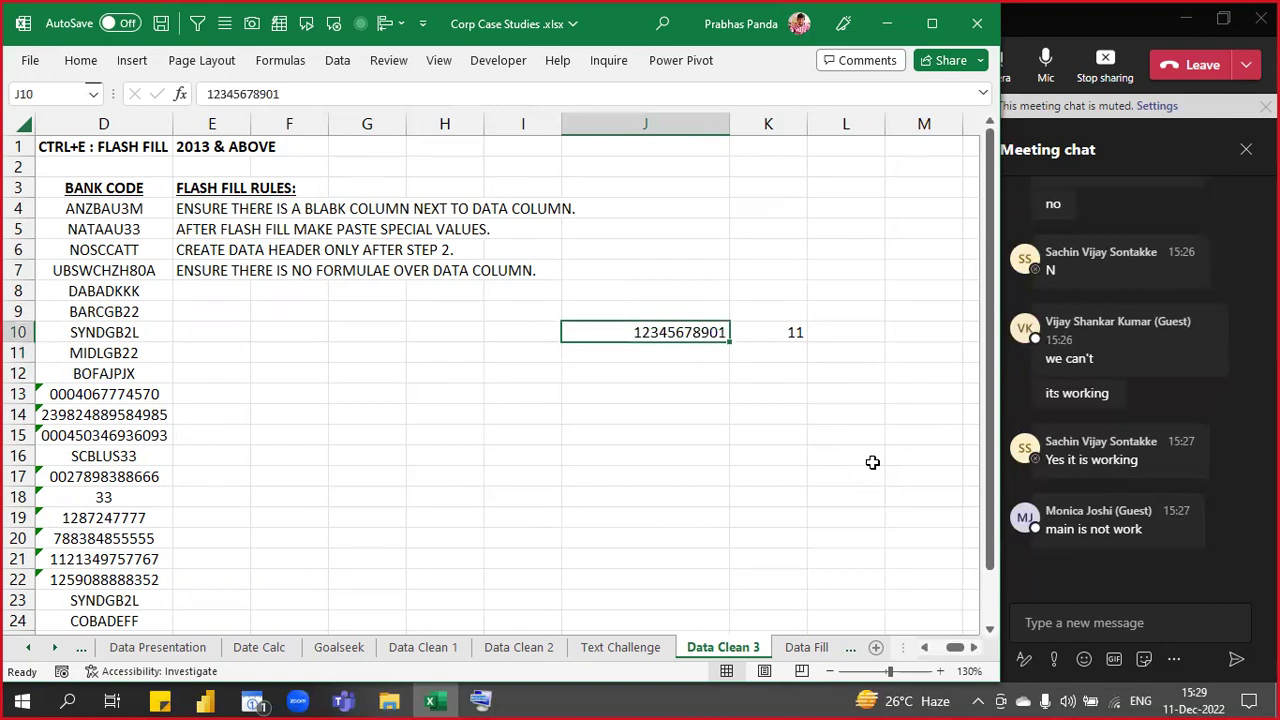
pyautogui.press('F2')
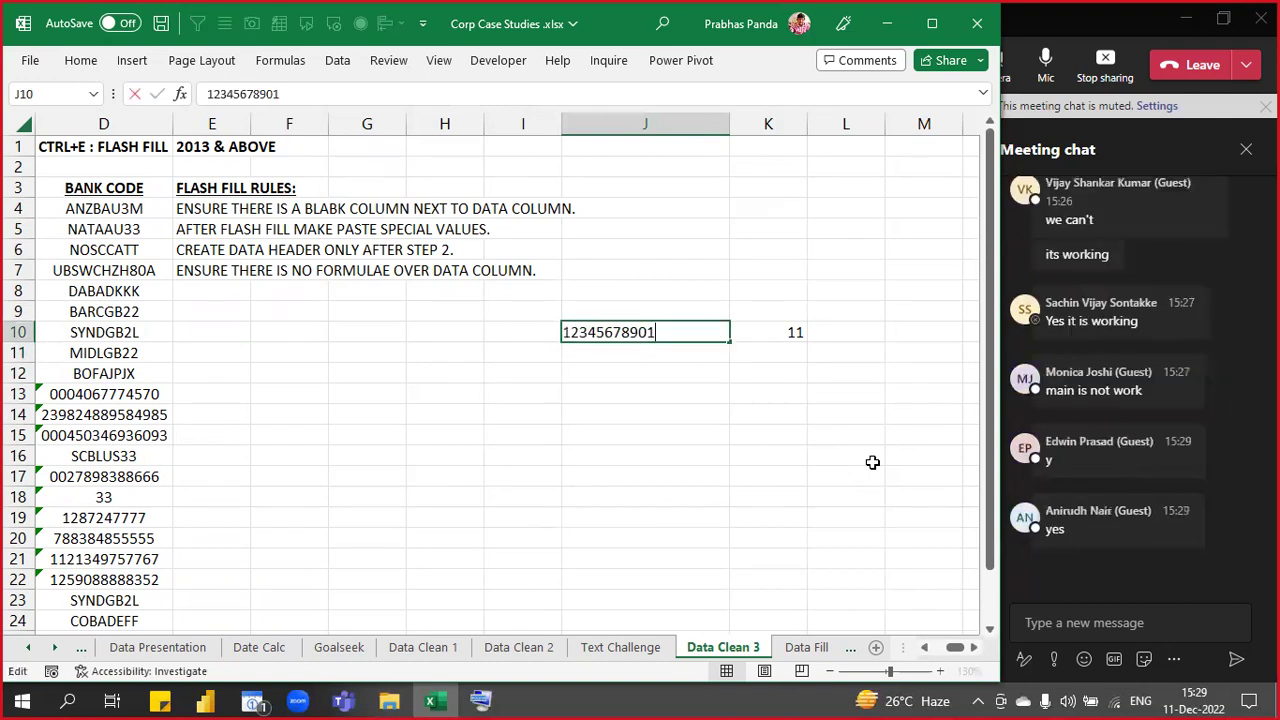
pyautogui.write('2')
pyautogui.press('Return')
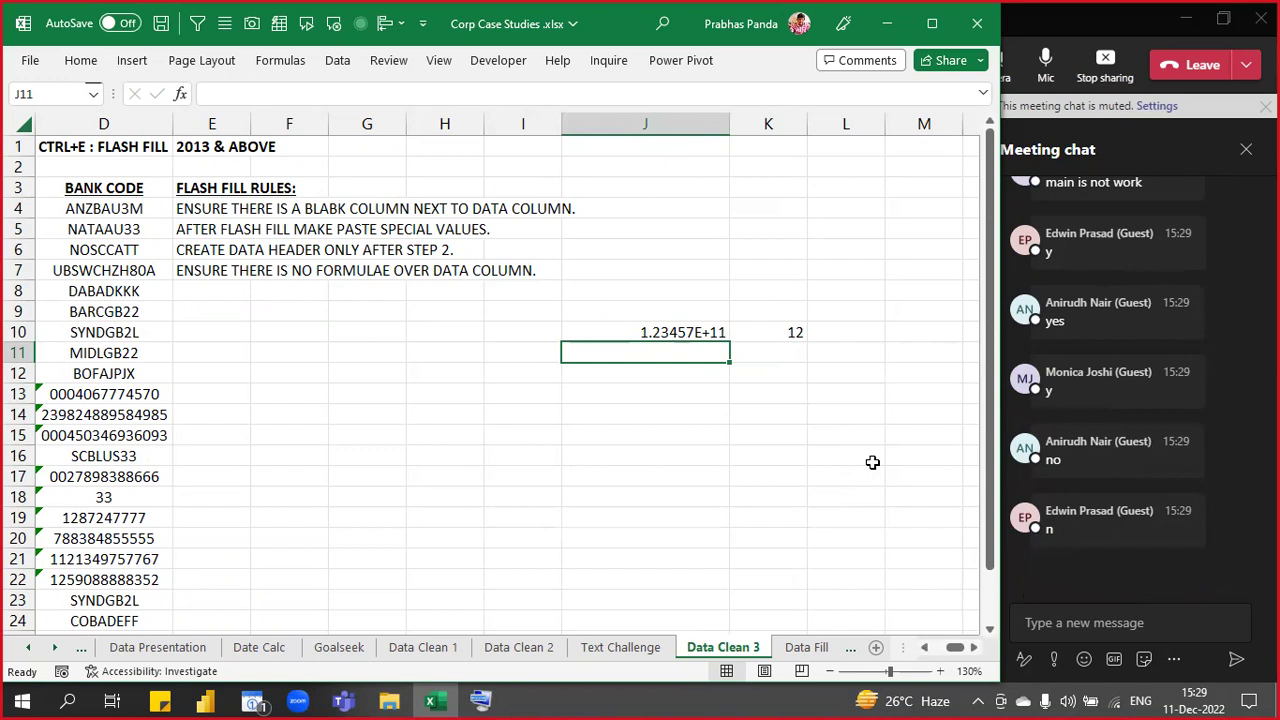
# - Fill the J10 number down into J11 and convert that copy to text with a leading apostrophe
pyautogui.hotkey('ctrl', 'd')
pyautogui.press('F2')
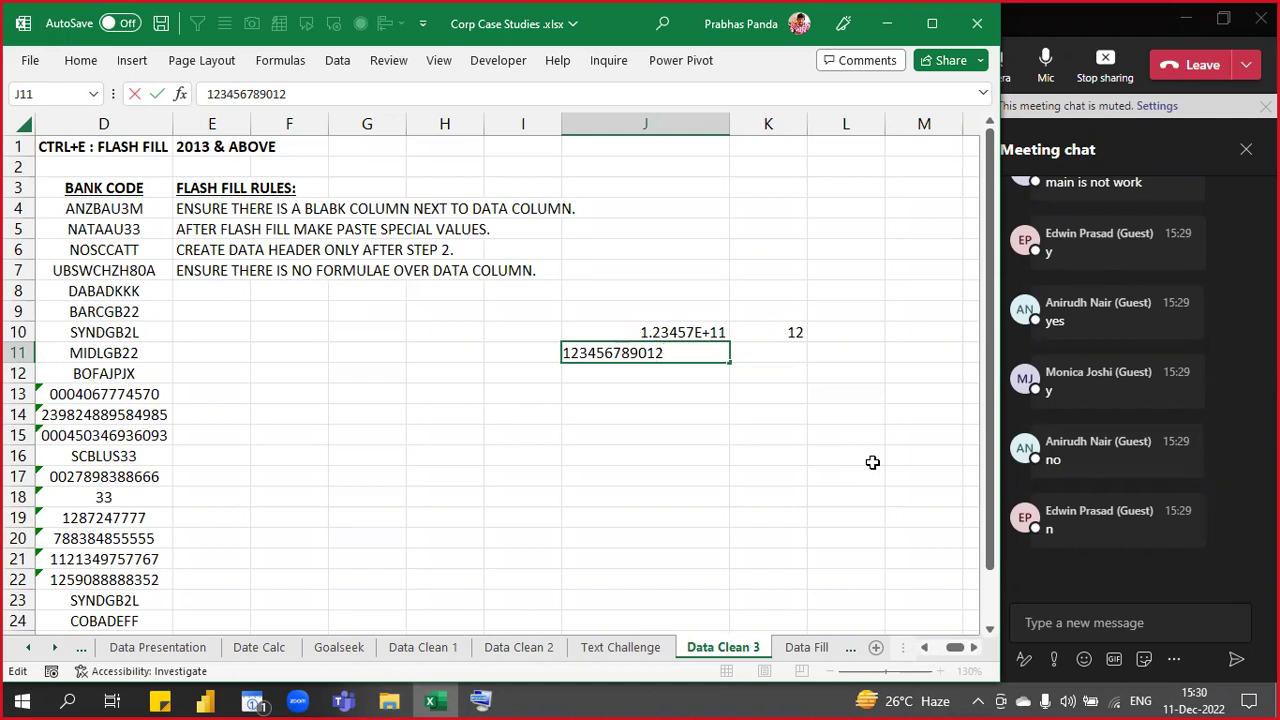
pyautogui.press('Home')
pyautogui.write("'")
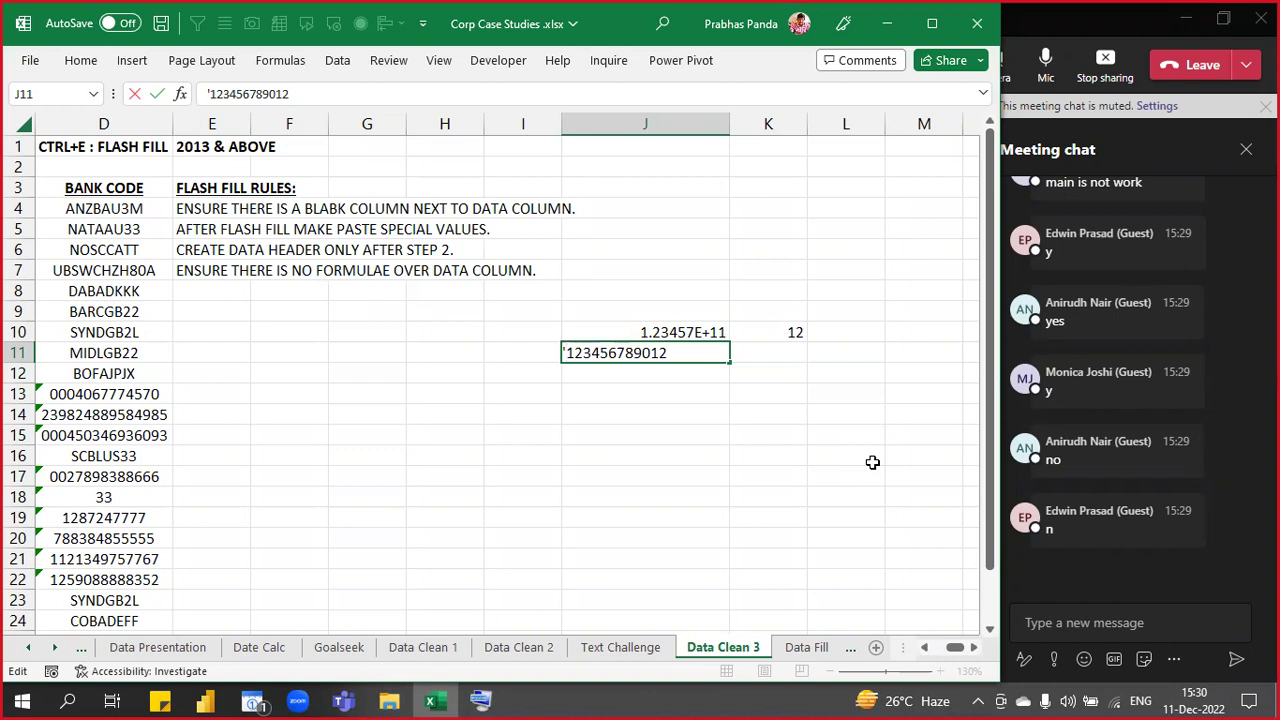
pyautogui.press('Return')
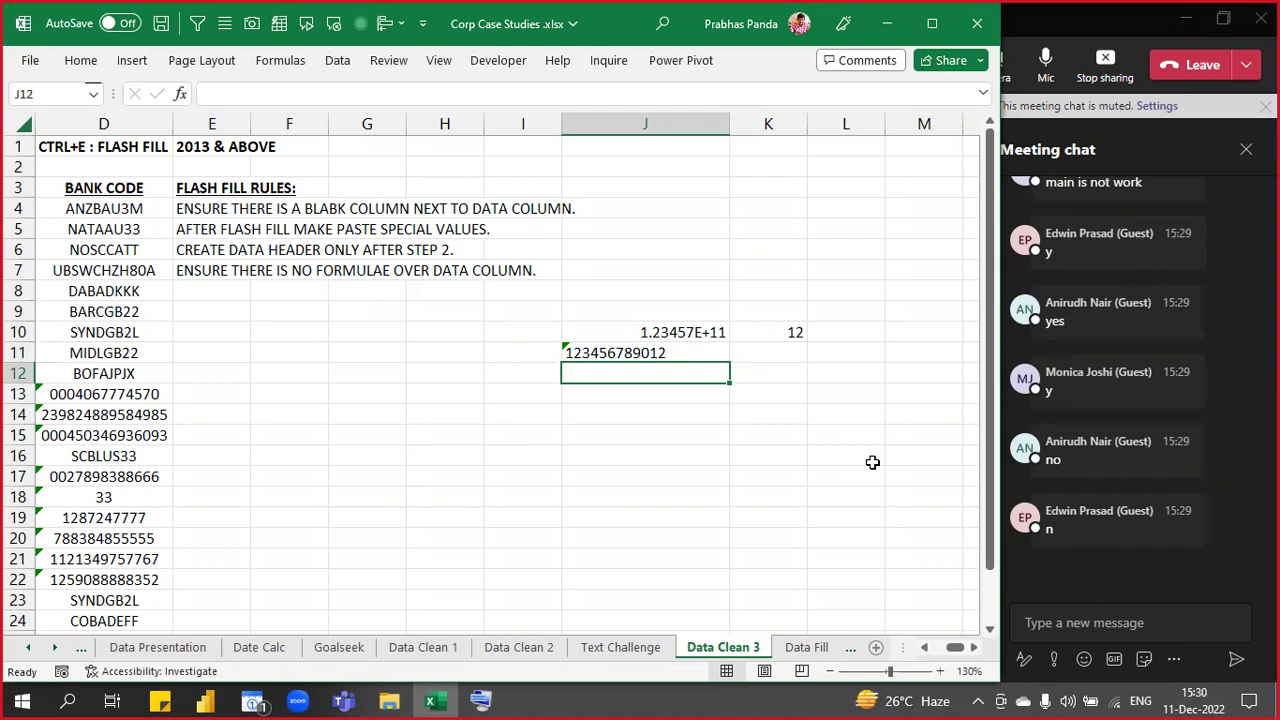
# - Fill the LEN formula from K10 down into K11 to count the text entry in J11
pyautogui.press('Up')
pyautogui.press('Right')
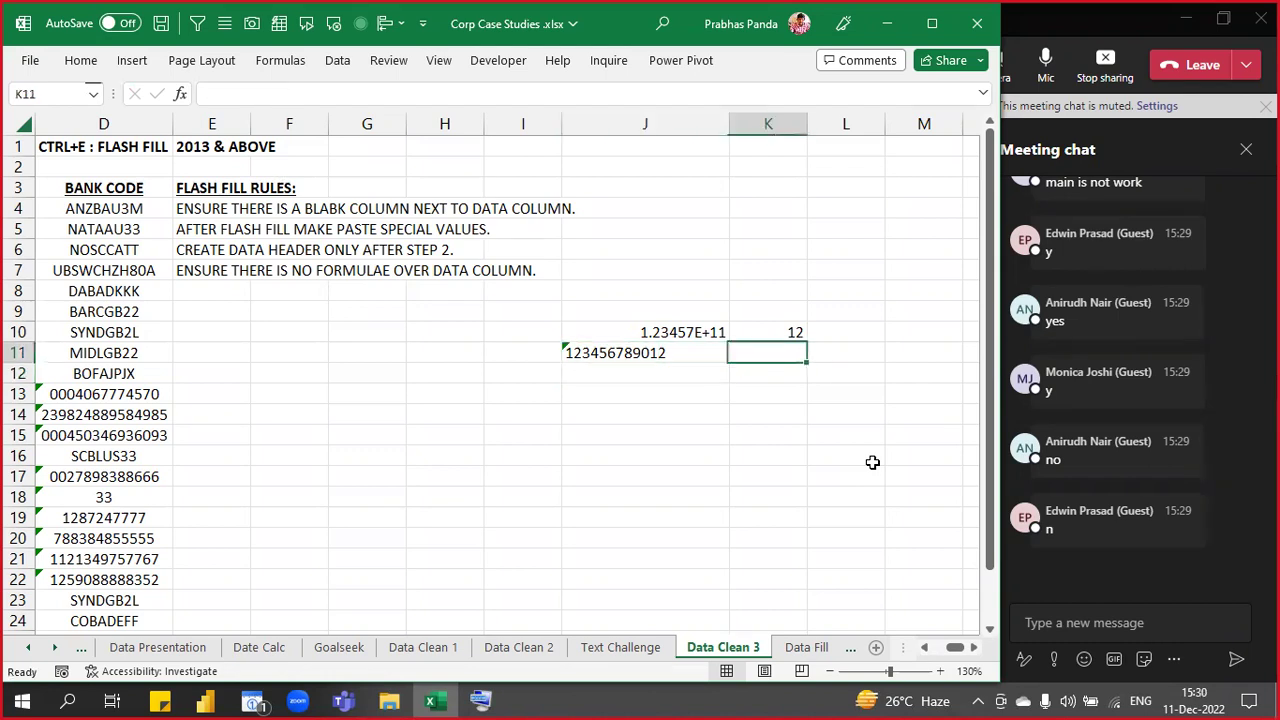
pyautogui.hotkey('ctrl', 'd')
# - Clear all Flash Fill entries in column C, from cell C3 down to the last filled row
pyautogui.press('Left')
pyautogui.press('Left')
pyautogui.press('Left')
pyautogui.press('Left')
pyautogui.press('Left')
pyautogui.press('Left')
pyautogui.press('Left')
pyautogui.press('Left')
pyautogui.press('Left')
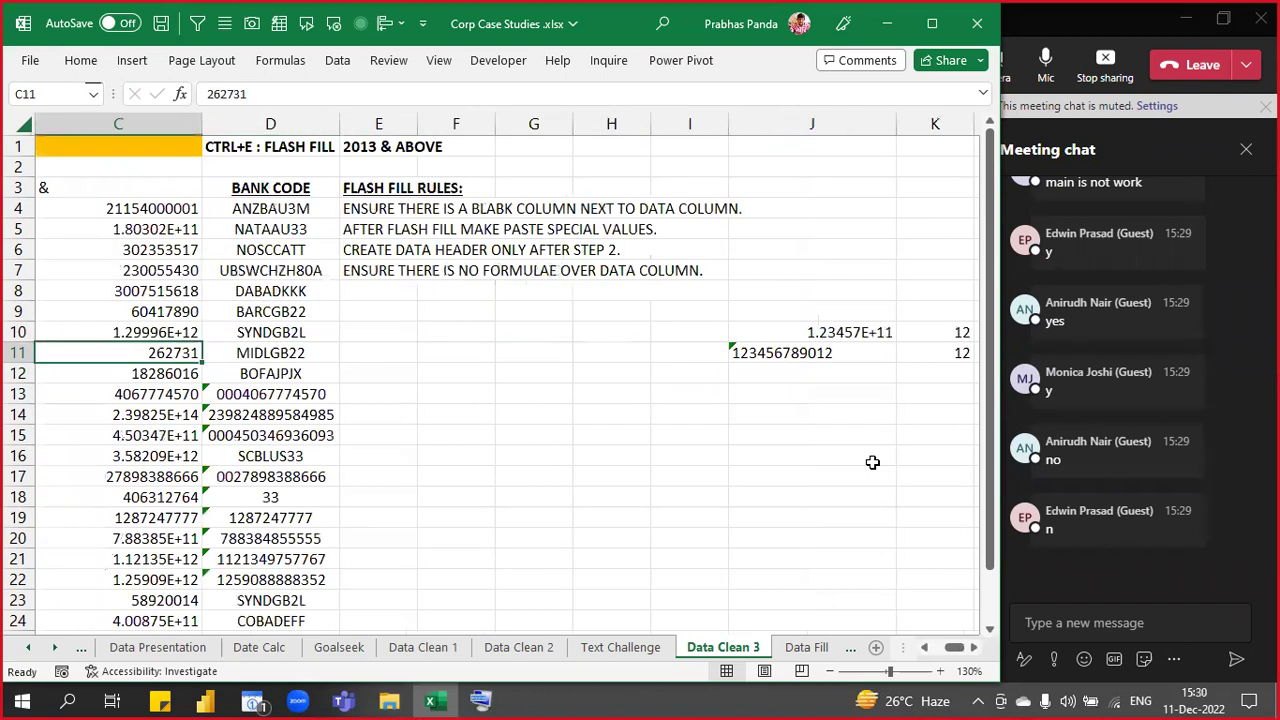
pyautogui.press('Left')
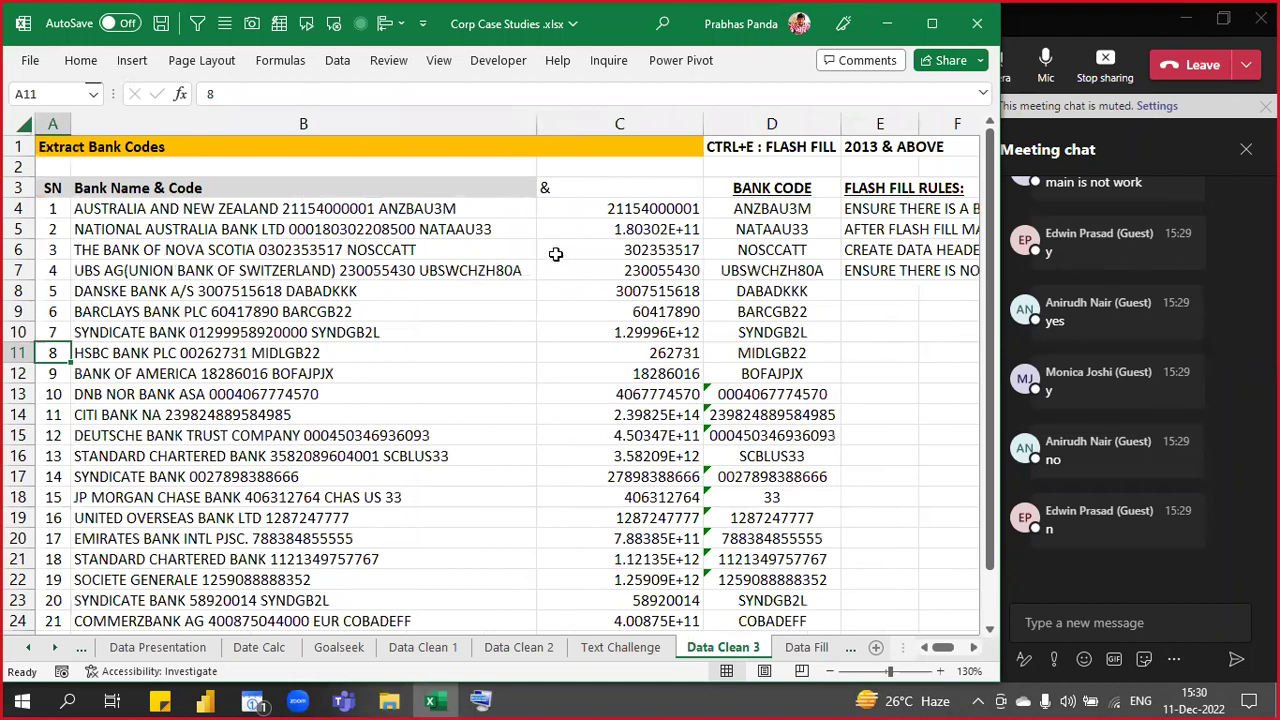
pyautogui.scroll(1, 556, 254)
pyautogui.scroll(1, 556, 254)
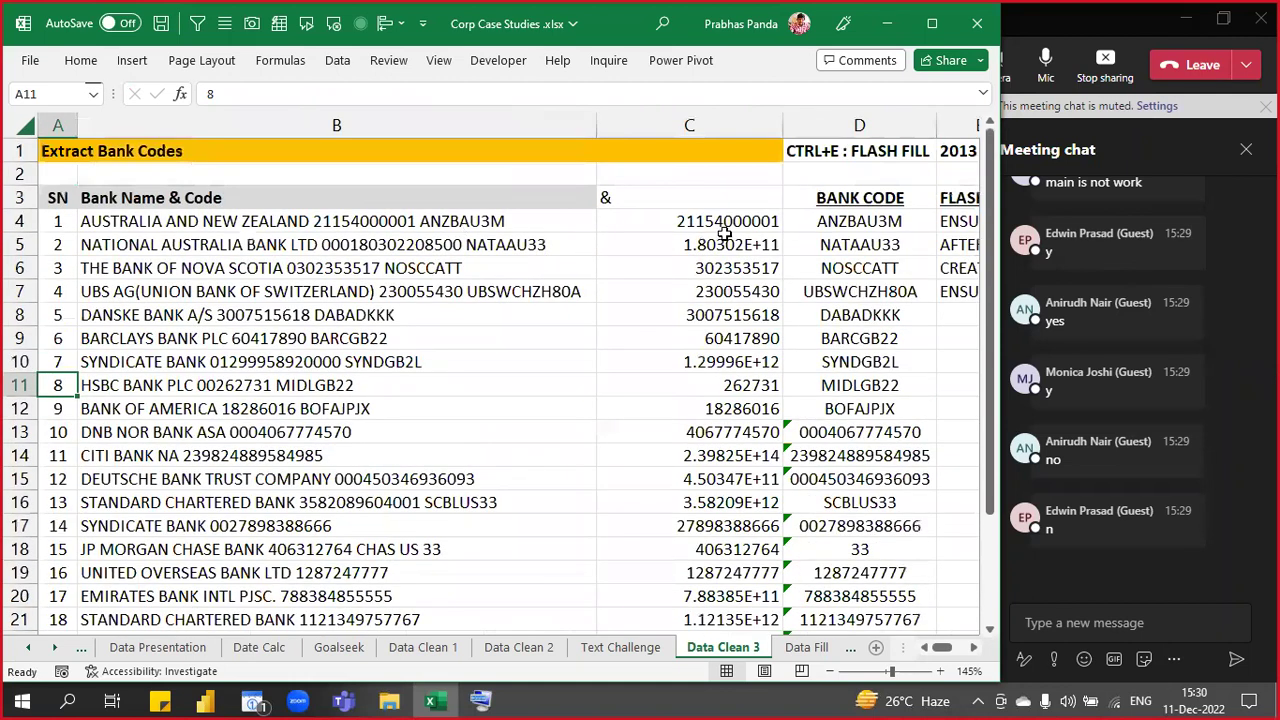
pyautogui.moveTo(721, 196); pyautogui.dragTo(697, 449)
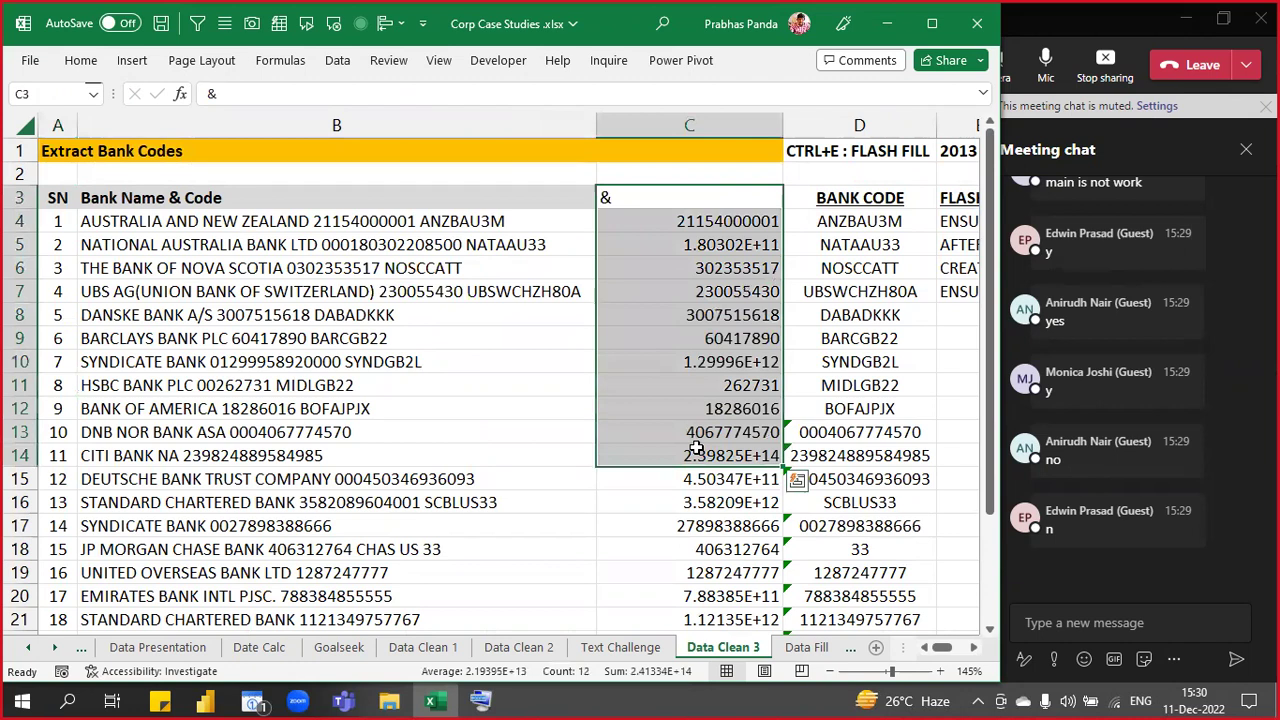
pyautogui.press('Up')
pyautogui.press('Down')
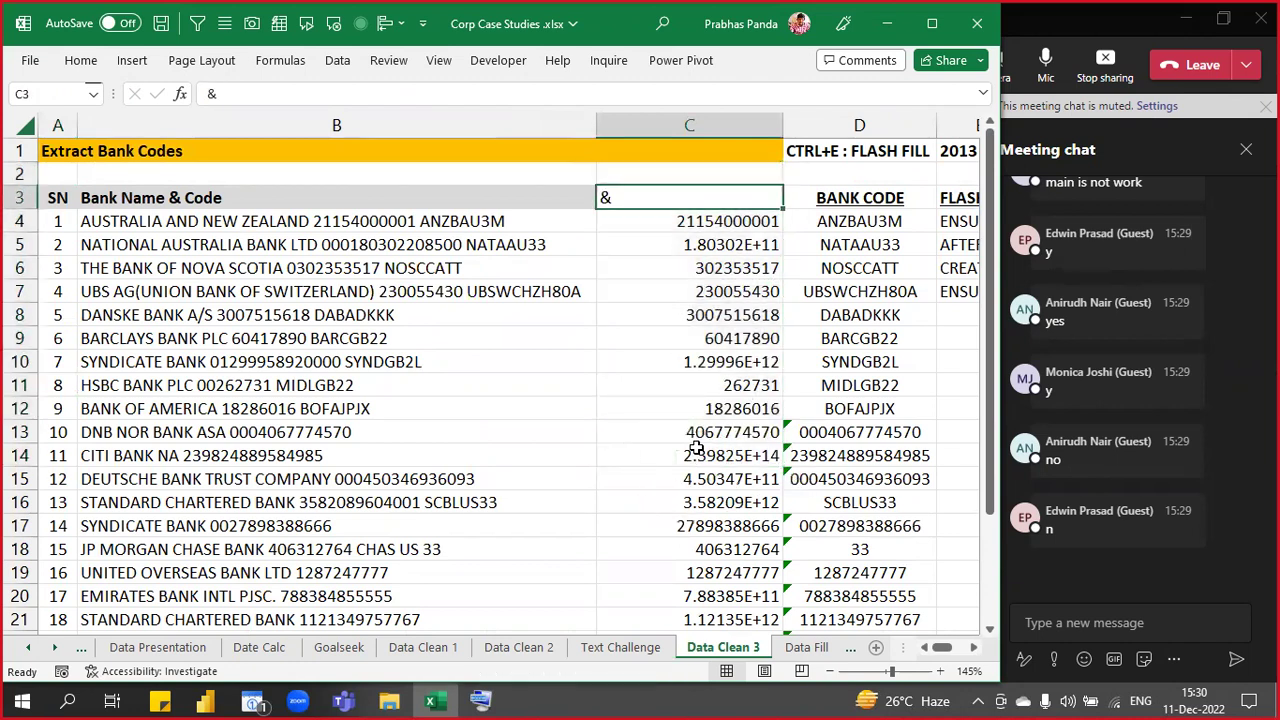
pyautogui.hotkey('ctrl', 'shift', 'Down')
pyautogui.press('Delete')
pyautogui.scroll(2, 696, 447)
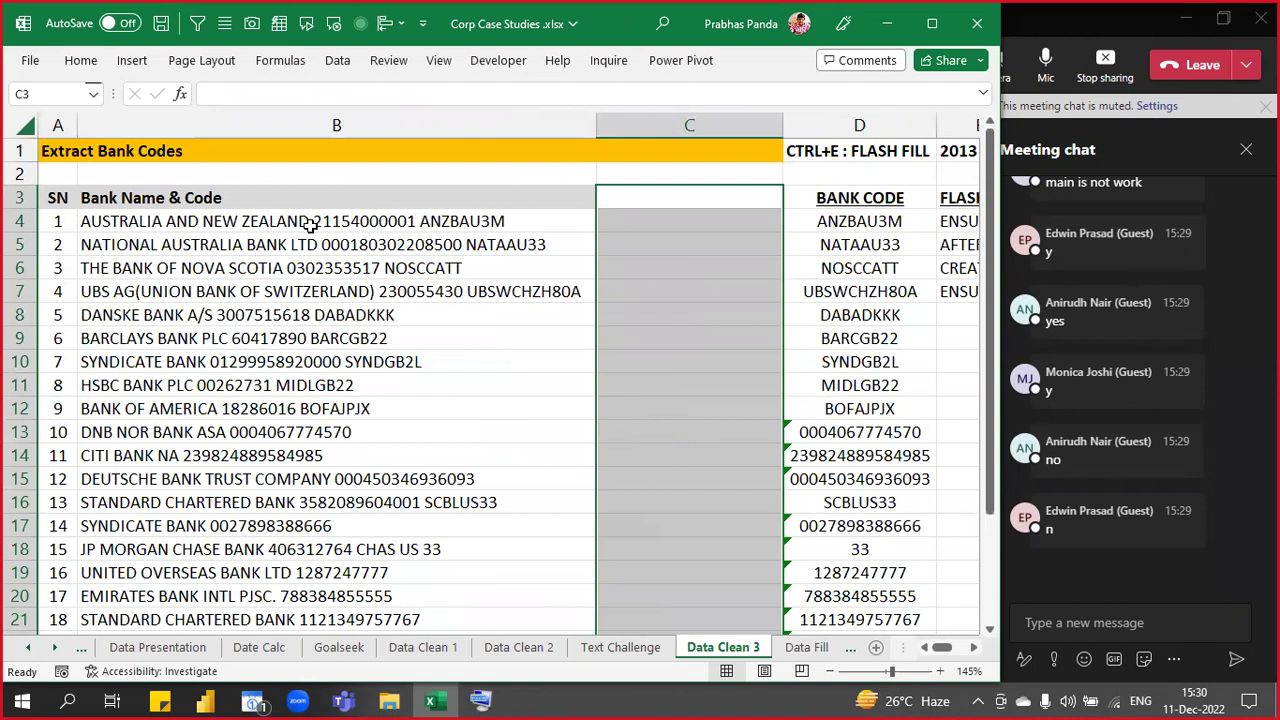
# - Copy only the number between the bank name and the bank code inside cell B4
pyautogui.click(309, 224)
pyautogui.press('F2')
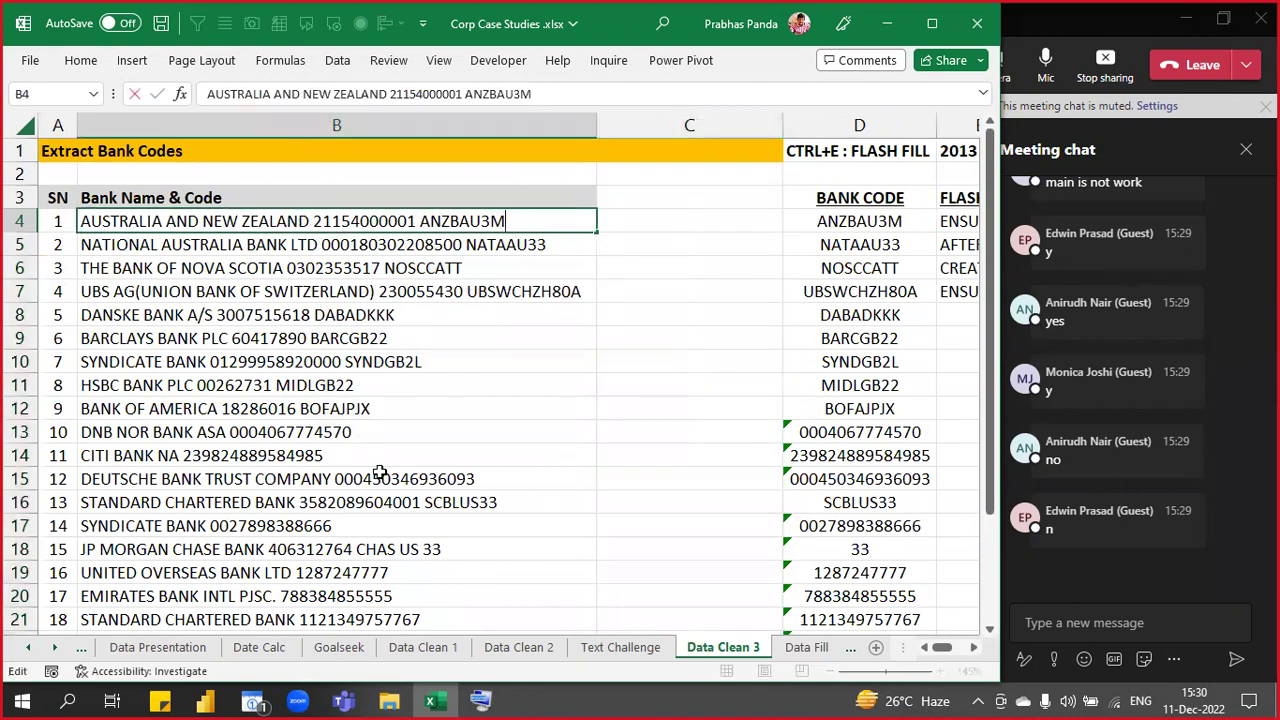
pyautogui.press('Left')
pyautogui.press('Left')
pyautogui.press('Left')
pyautogui.press('Left')
pyautogui.press('Left')
pyautogui.press('Left')
pyautogui.press('Left')
pyautogui.press('Left')
pyautogui.hotkey('shift', 'Left')
pyautogui.hotkey('shift', 'Left')
pyautogui.hotkey('shift', 'Left')
pyautogui.hotkey('shift', 'Left')
pyautogui.hotkey('shift', 'Left')
pyautogui.hotkey('shift', 'Left')
pyautogui.hotkey('shift', 'Left')
pyautogui.hotkey('shift', 'Left')
pyautogui.hotkey('shift', 'Left')
pyautogui.hotkey('shift', 'Left')
pyautogui.hotkey('shift', 'Left')
pyautogui.hotkey('ctrl', 'c')
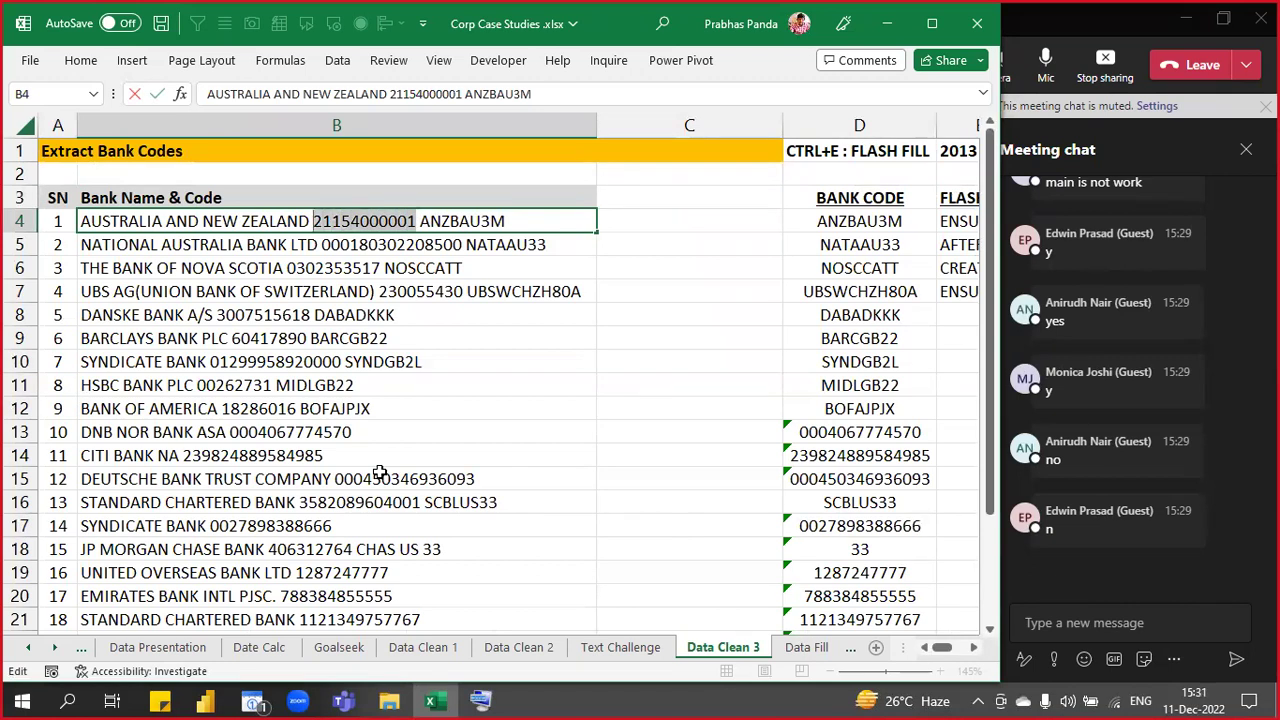
# - Enter the copied number in C4 as text with a leading apostrophe, and Flash Fill the rest of column C from it
pyautogui.press('Tab')
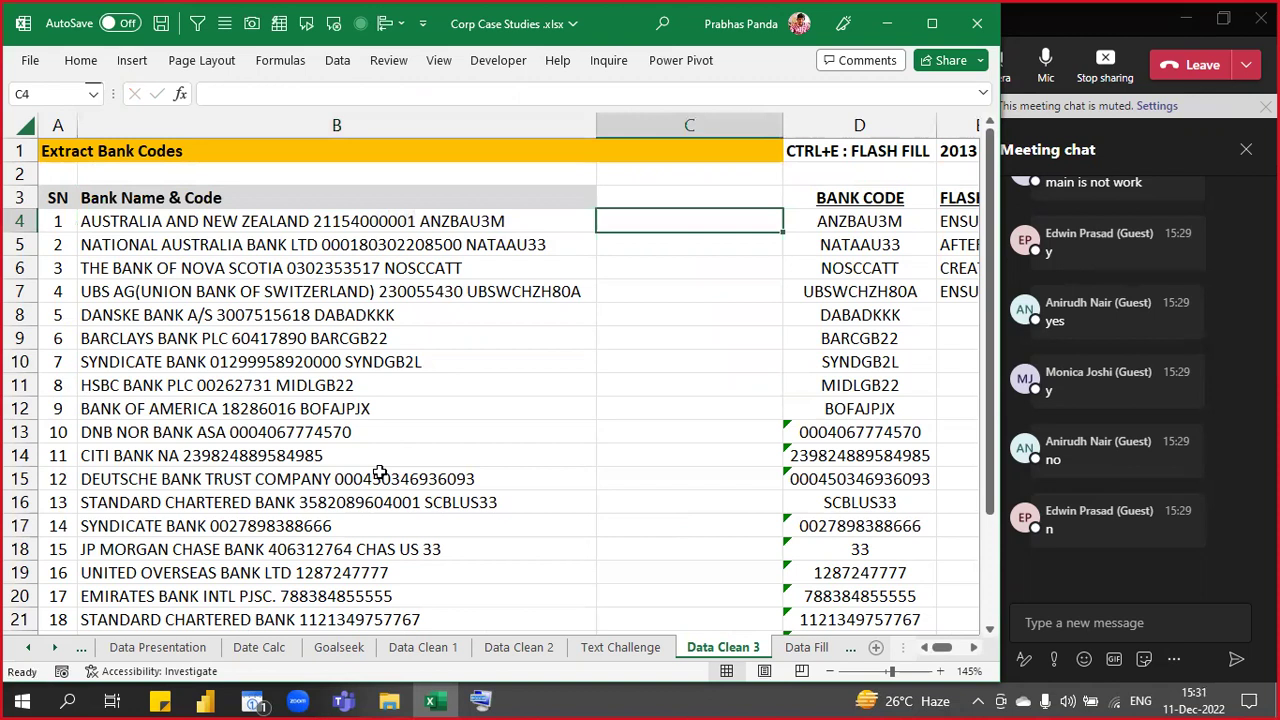
pyautogui.write("'")
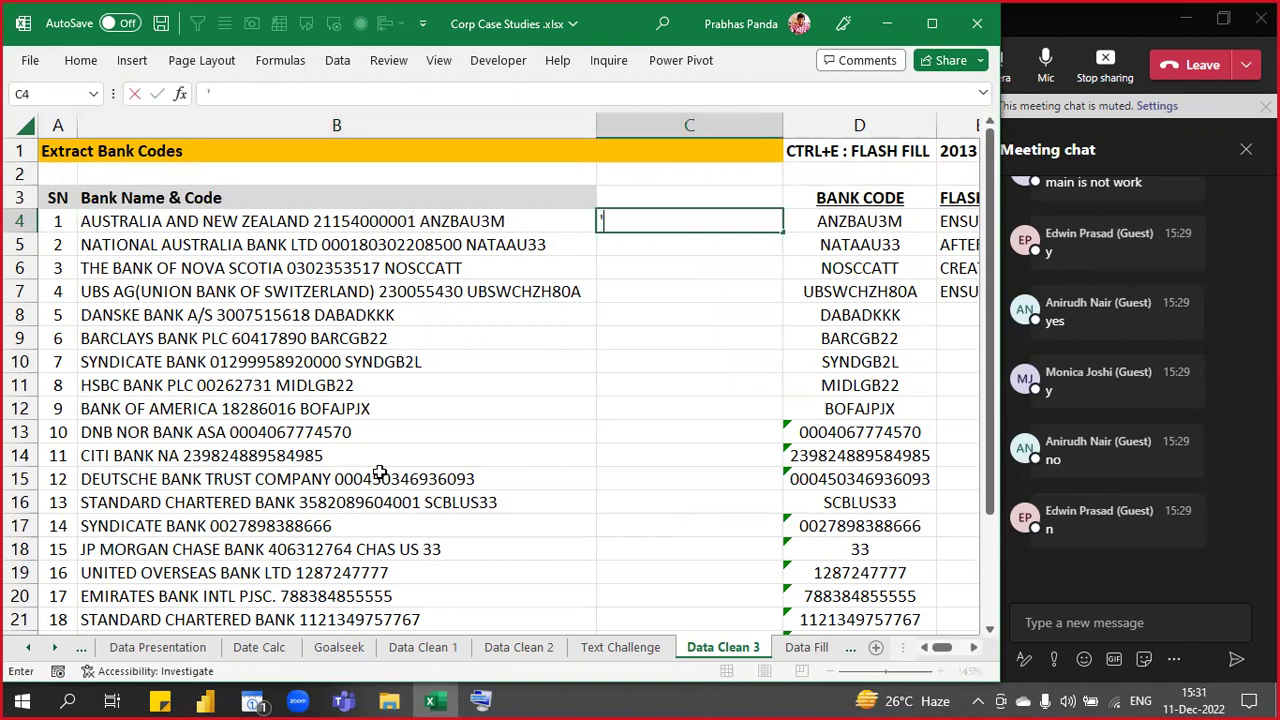
pyautogui.click(480, 703)
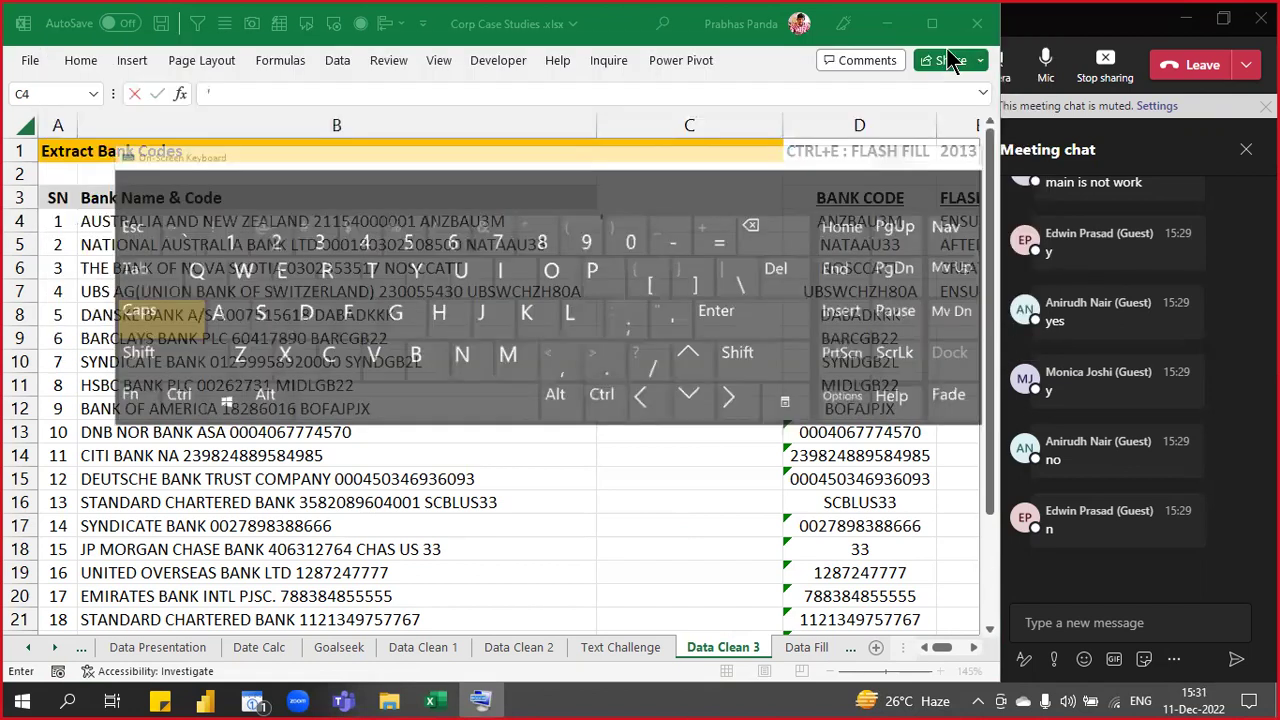
pyautogui.click(669, 218)
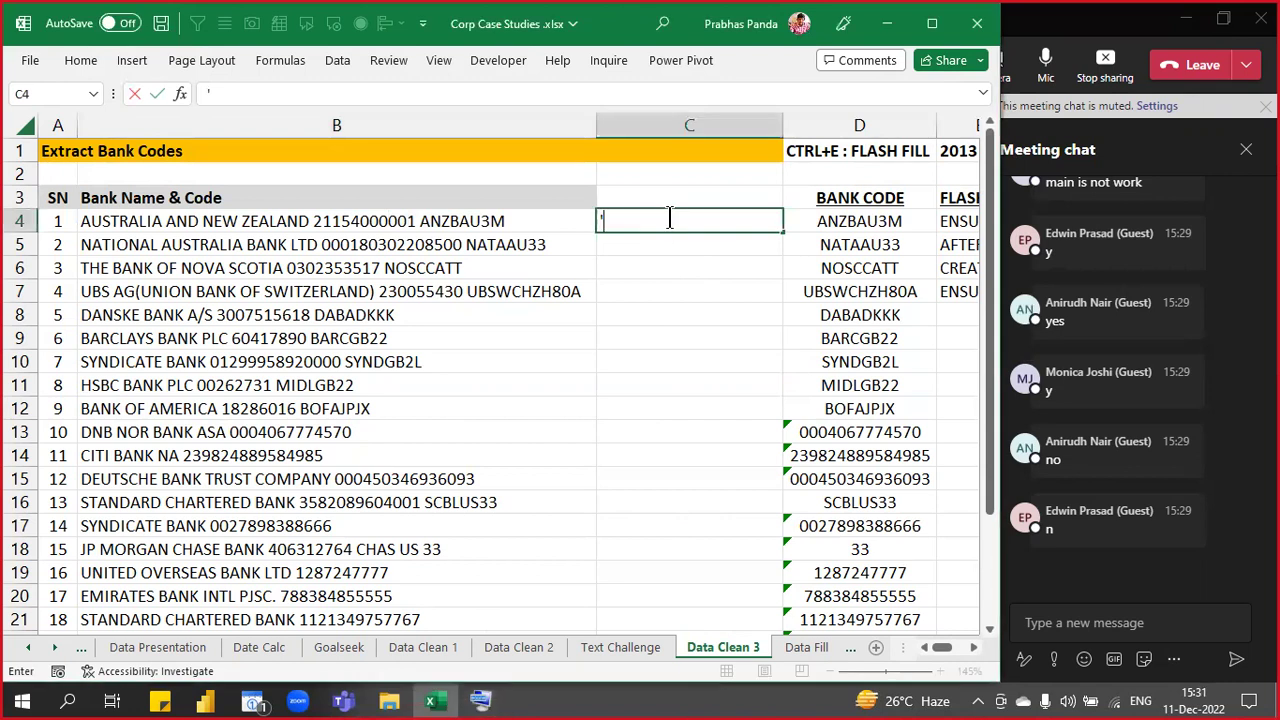
pyautogui.hotkey('ctrl', 'v')
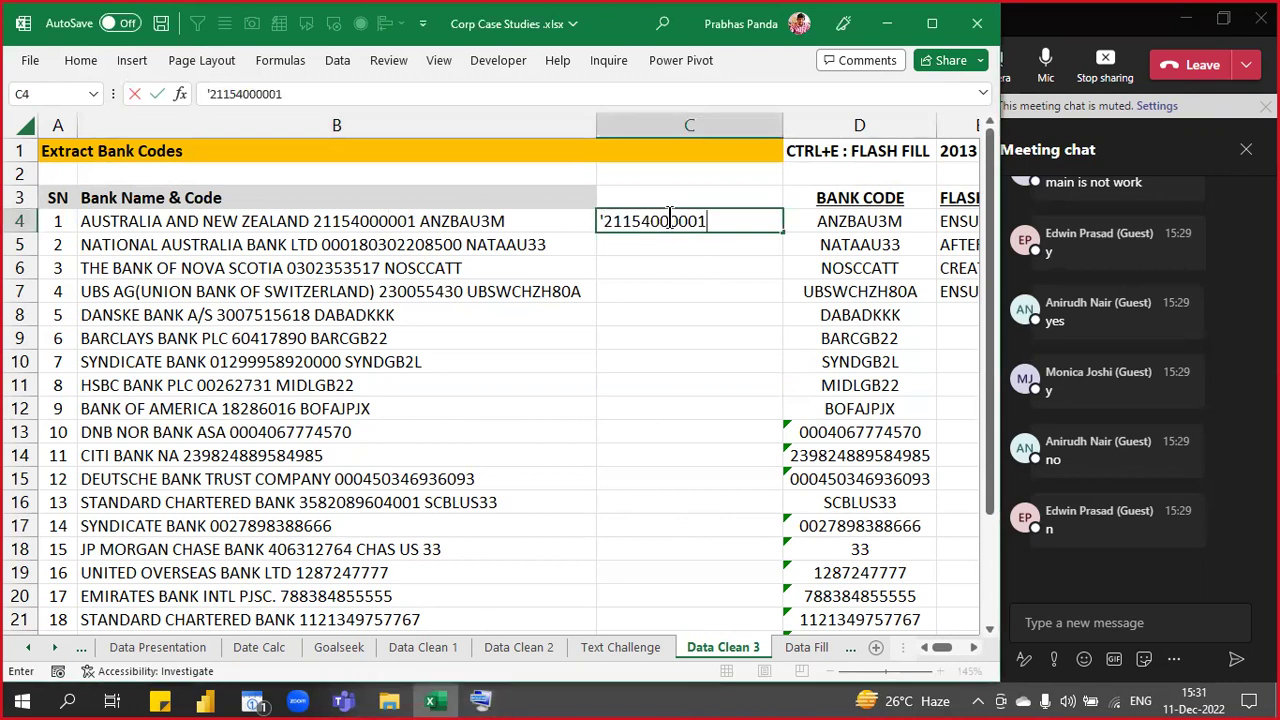
pyautogui.hotkey('ctrl', 'Return')
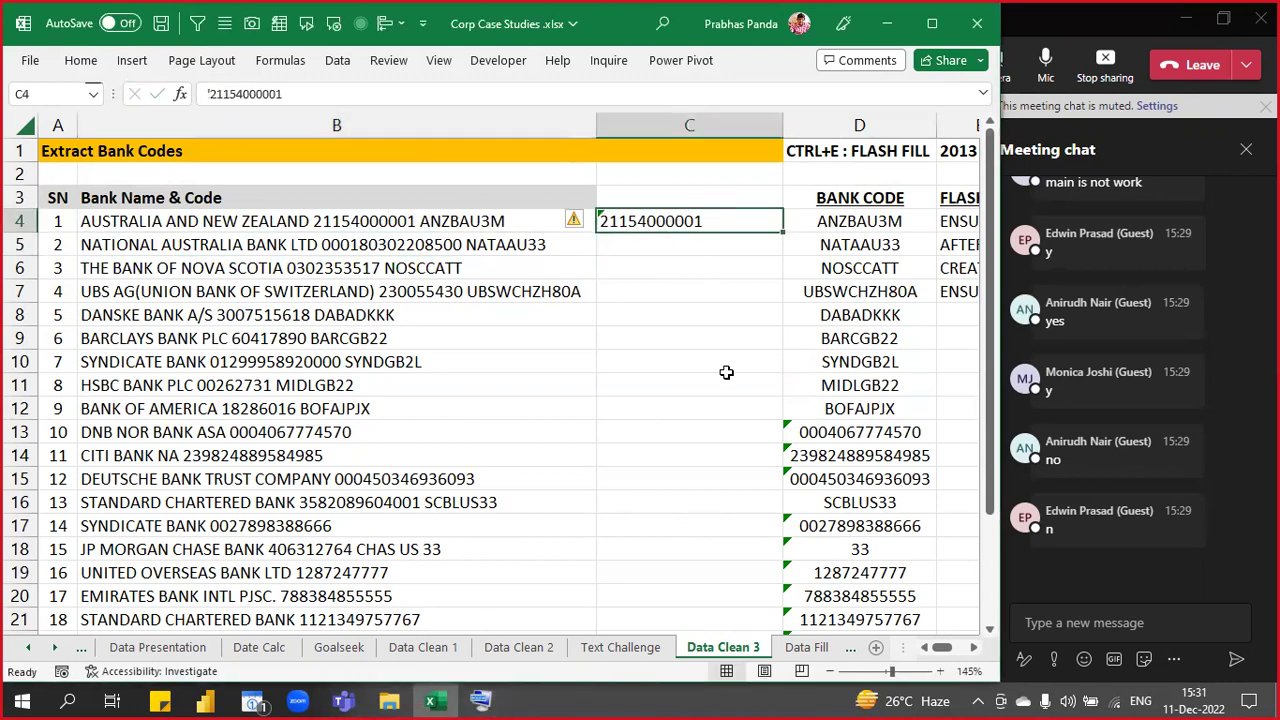
pyautogui.hotkey('ctrl', 'e')
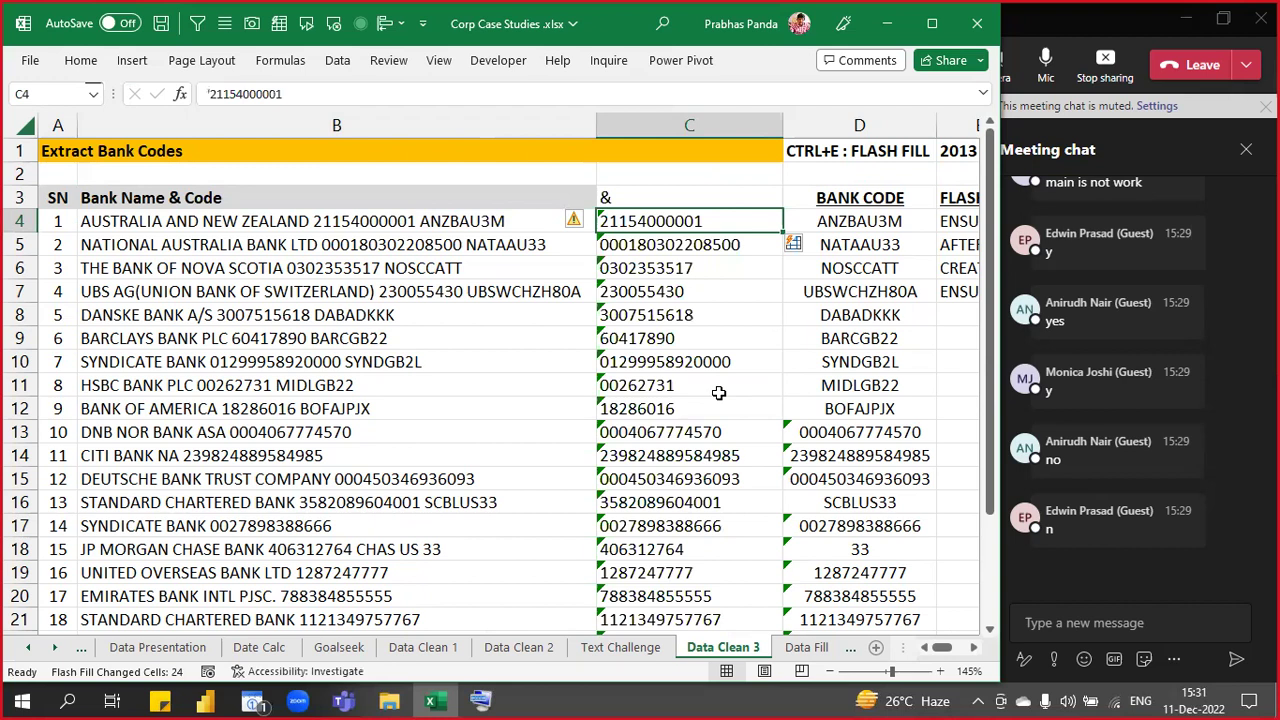
# - Copy column C from C3 down to the last filled row and paste it back in place as values only
pyautogui.press('Up')
pyautogui.hotkey('ctrl', 'shift', 'Down')
pyautogui.hotkey('ctrl', 'c')
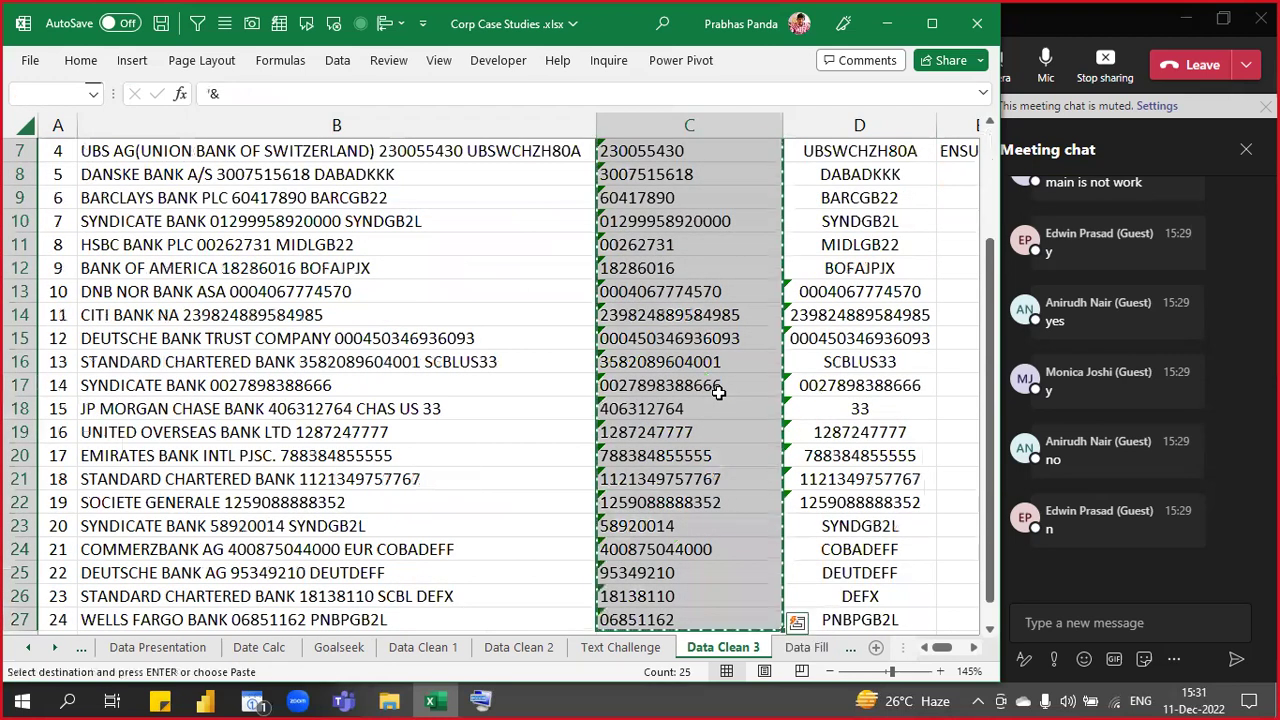
pyautogui.press('alt')
pyautogui.press('e')
pyautogui.press('s')
pyautogui.press('v')
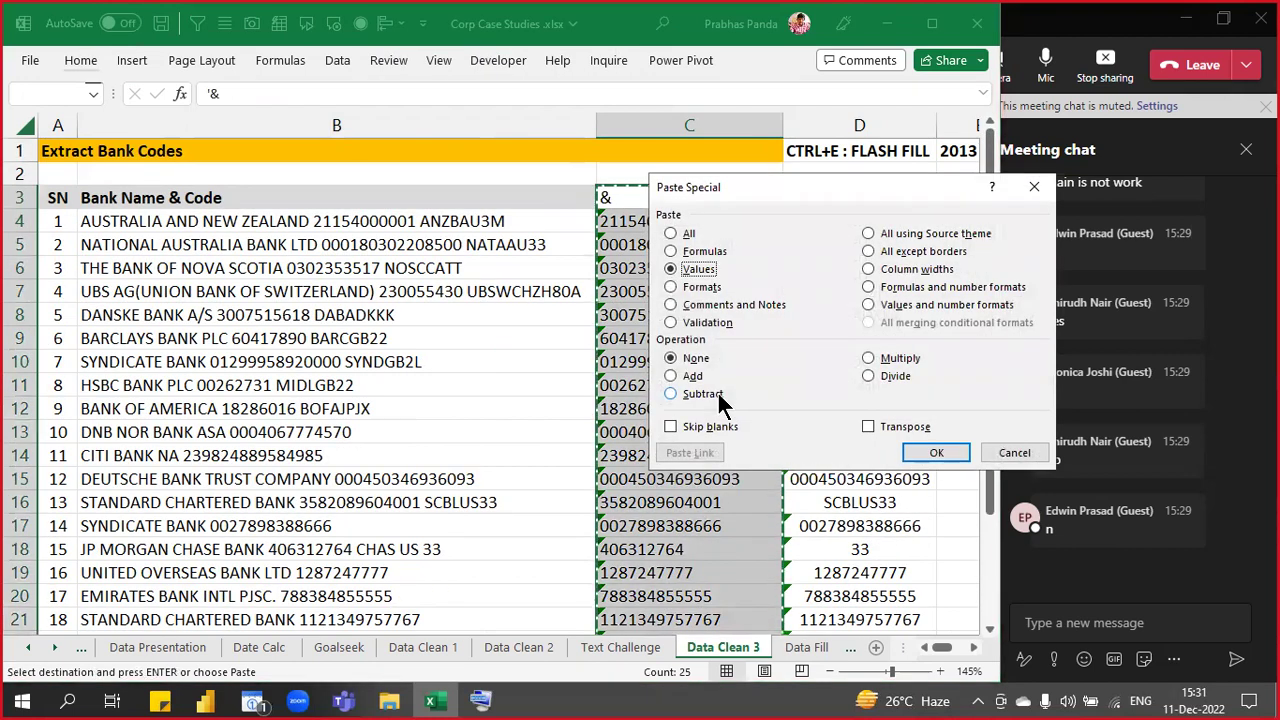
pyautogui.press('Return')
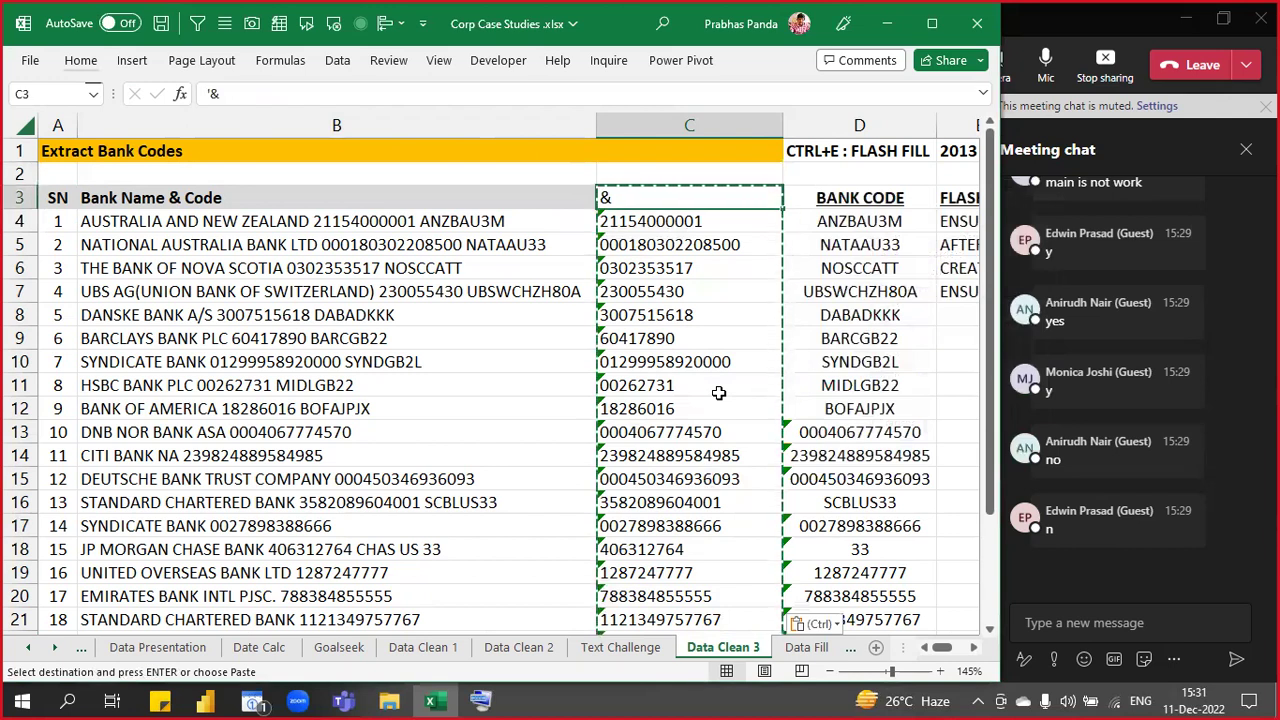
# - Enter the header BANK ACCT NO. in C3 and format it bold and underlined
pyautogui.write('BANK ACCT NO.')
pyautogui.press('Return')
pyautogui.press('Up')
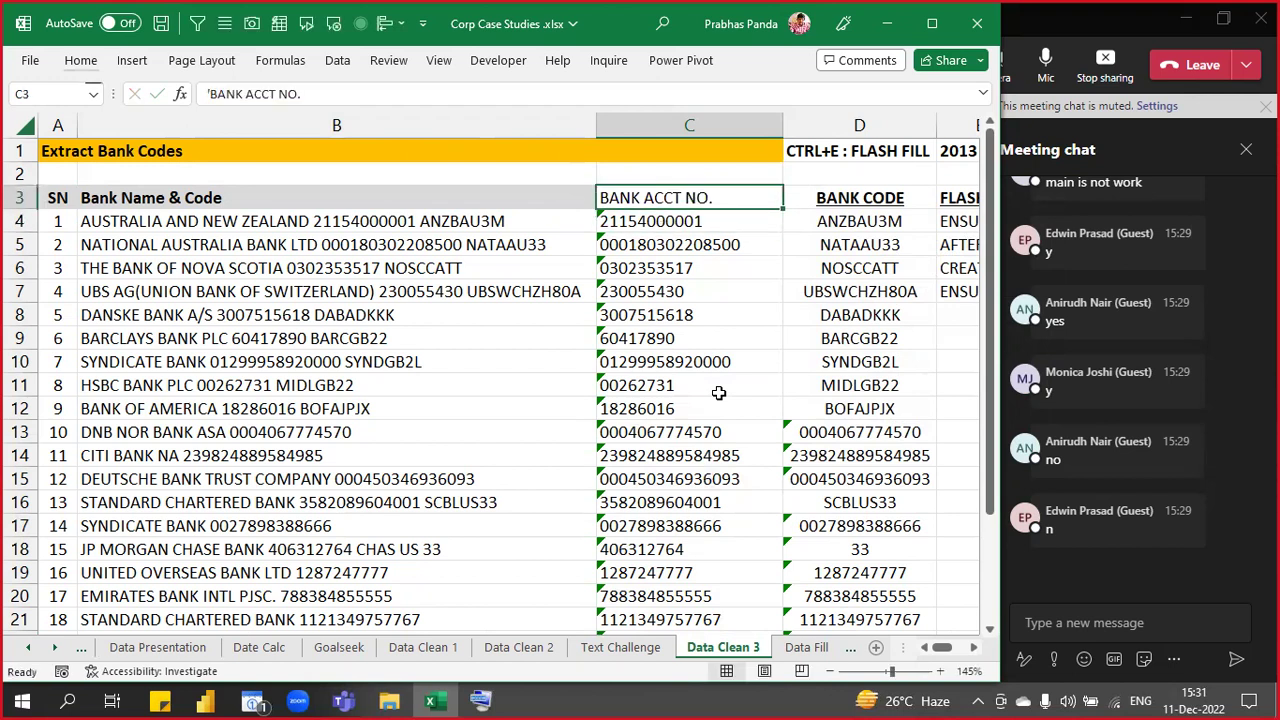
pyautogui.hotkey('ctrl', 'b')
pyautogui.hotkey('ctrl', 'u')
pyautogui.press('Down')
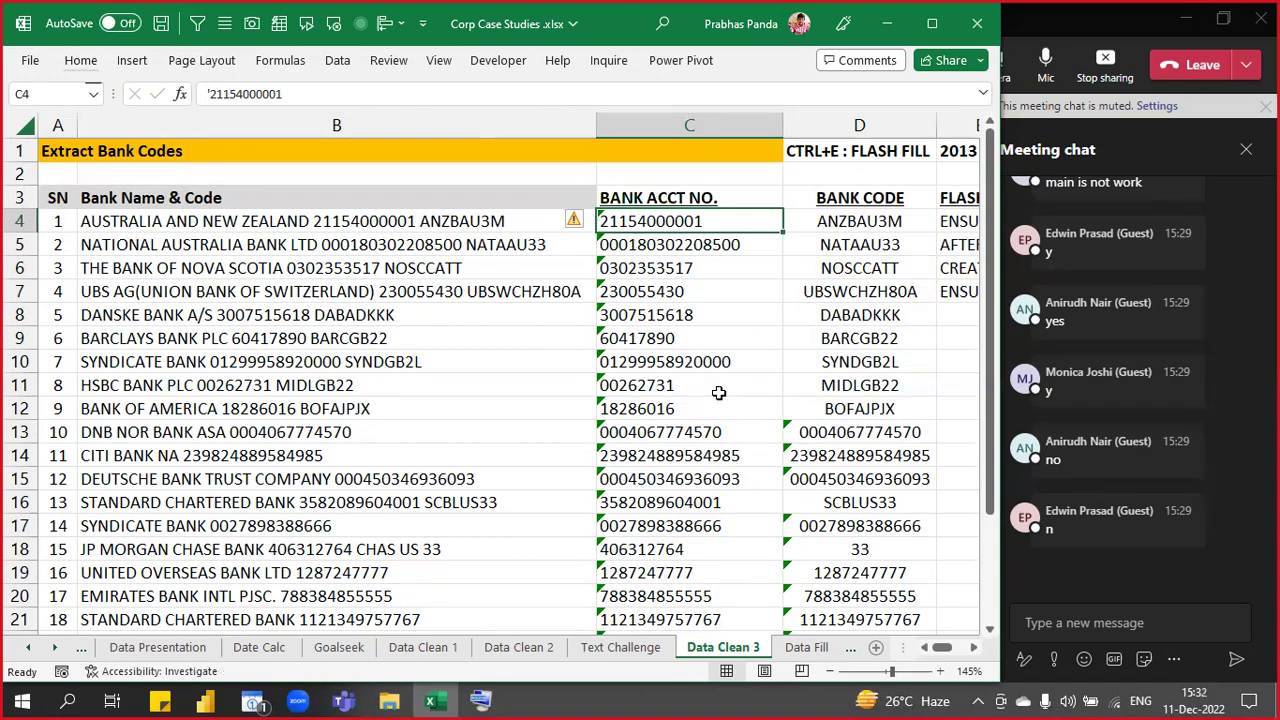
# - Ignore the number-stored-as-text errors for all the account numbers in column C, from C4 down
pyautogui.hotkey('ctrl', 'shift', 'Down')
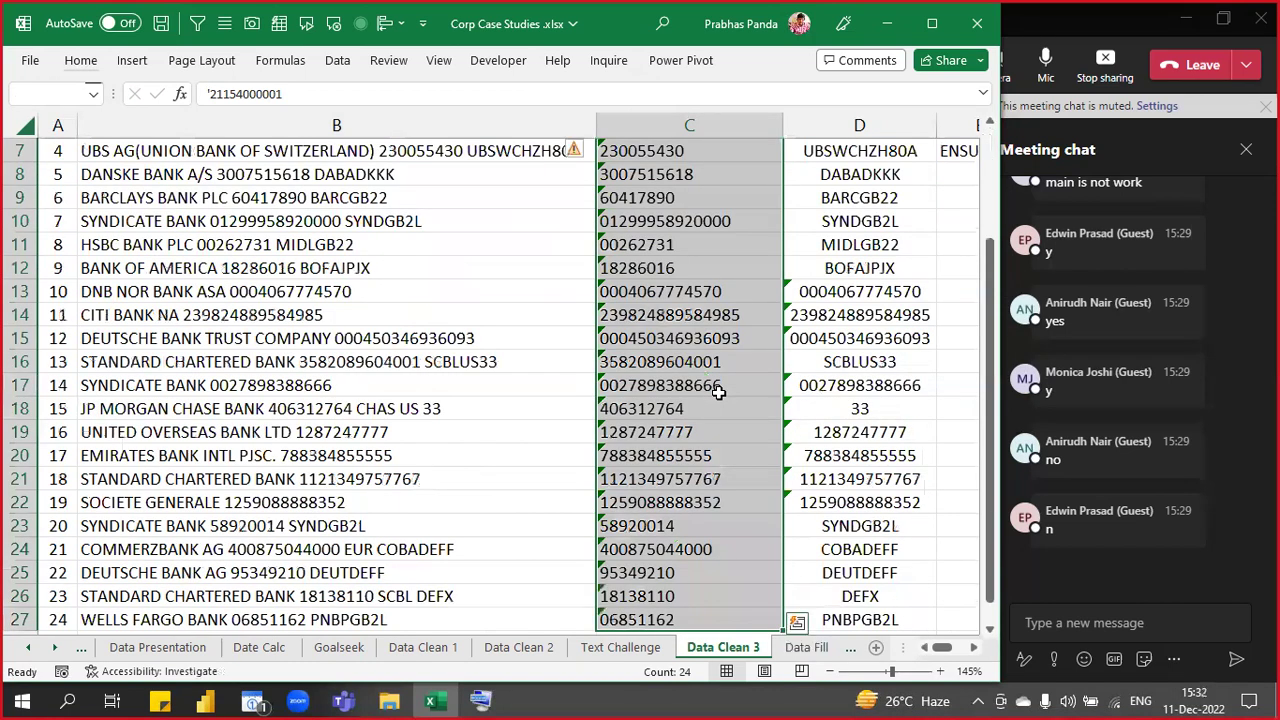
pyautogui.click(575, 149)
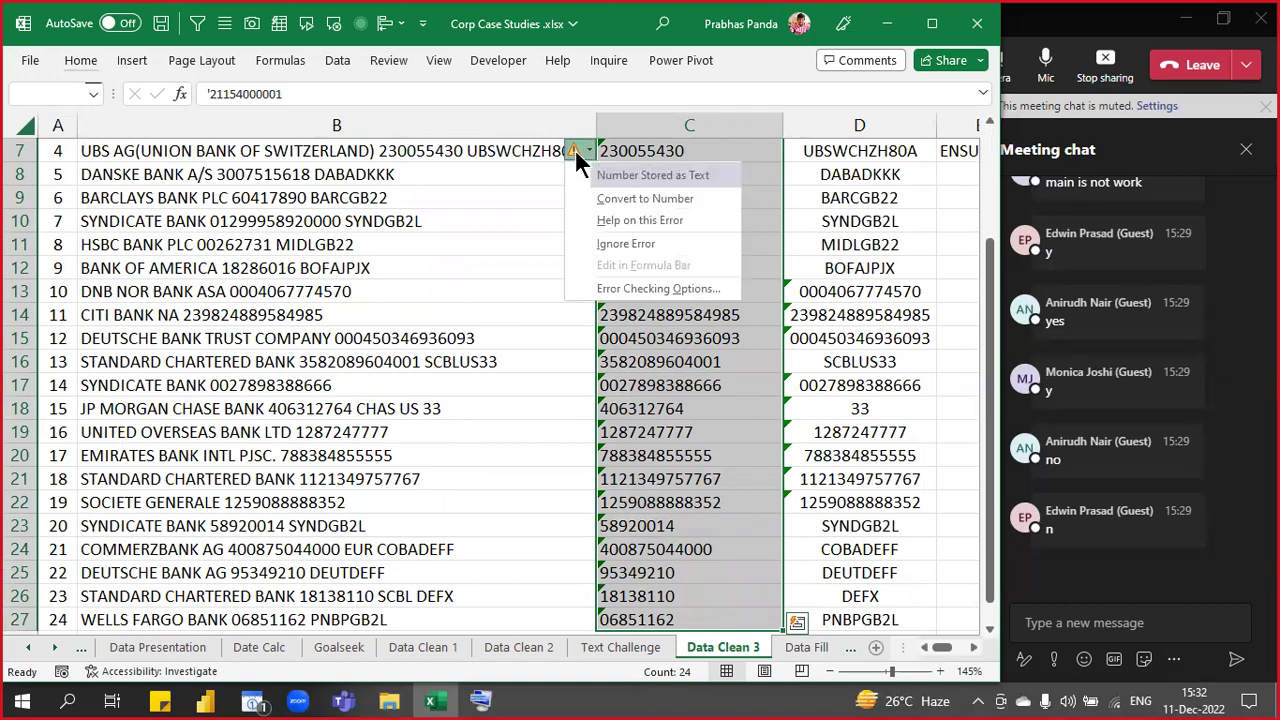
pyautogui.click(619, 242)
pyautogui.scroll(2, 645, 360)
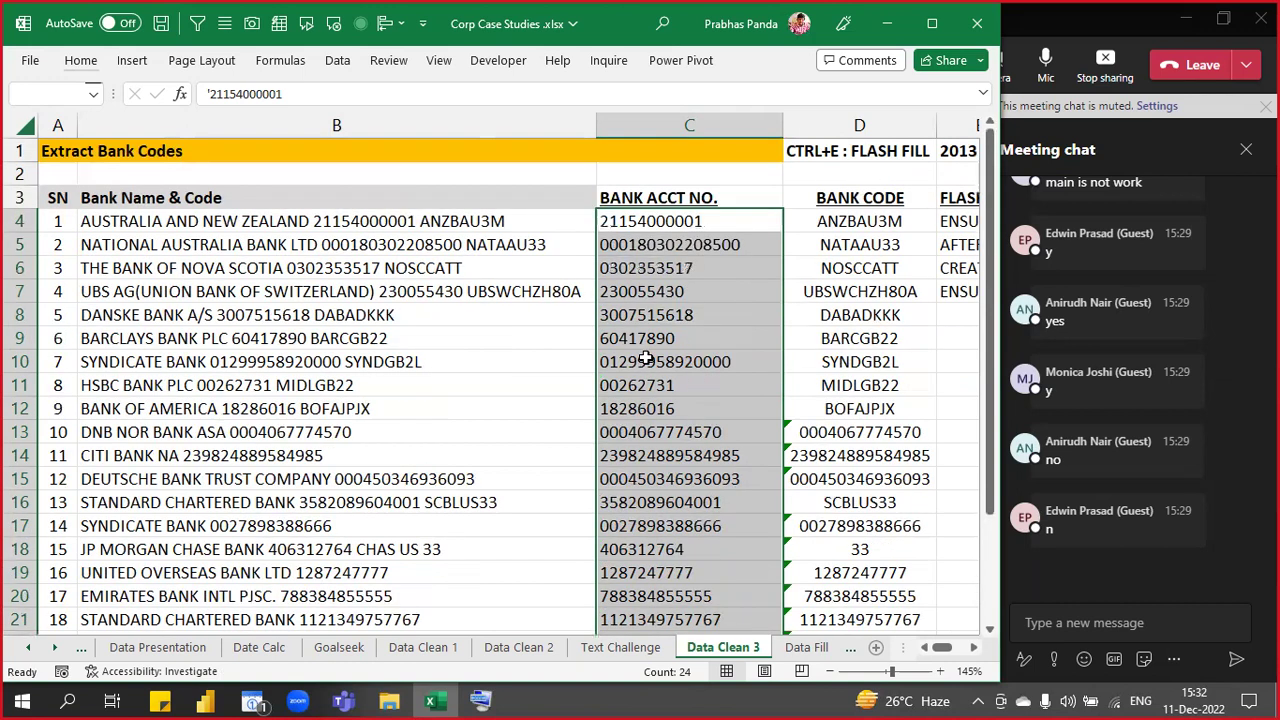
# - Centre the contents of the whole of column C and fit its width to the text
pyautogui.click(690, 125)
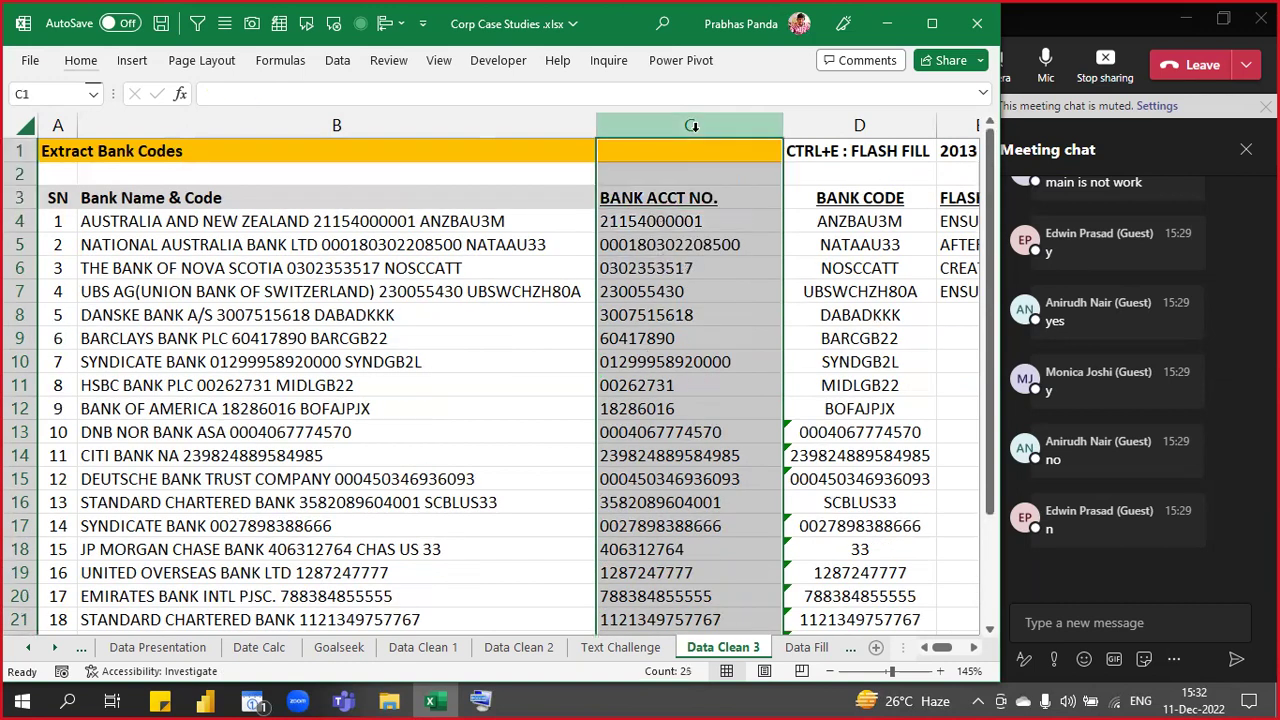
pyautogui.hotkey('alt', 'h')
pyautogui.press('a')
pyautogui.press('c')
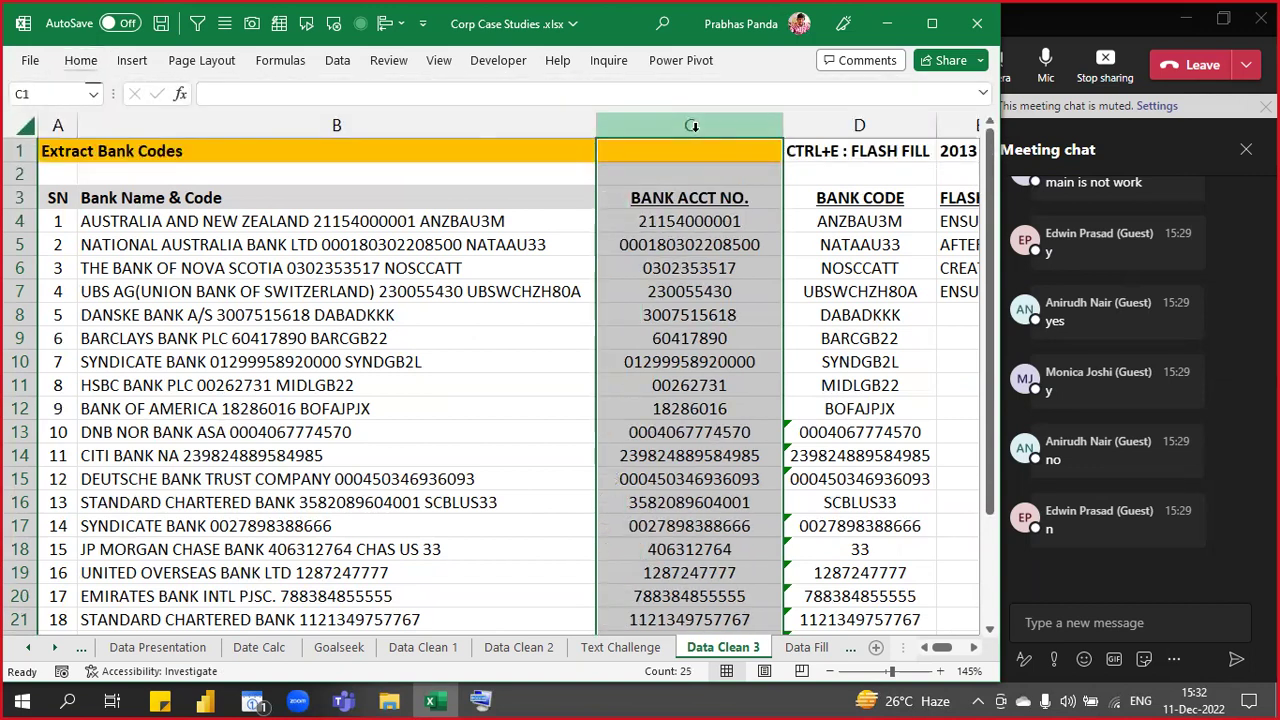
pyautogui.hotkey('alt', 'o')
pyautogui.press('c')
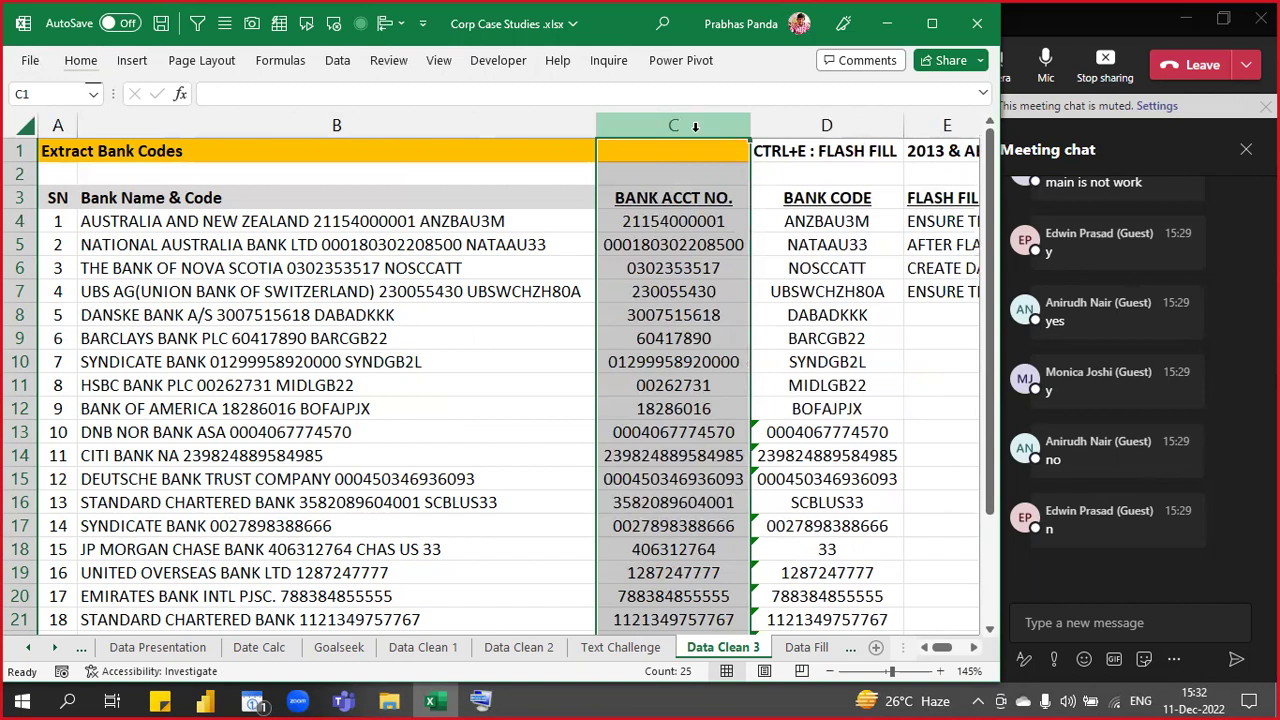
# - Examine the Flash Fill rules and the sample numbers with their LEN counts in J10:K11, and return to the bank list
pyautogui.press('Down')
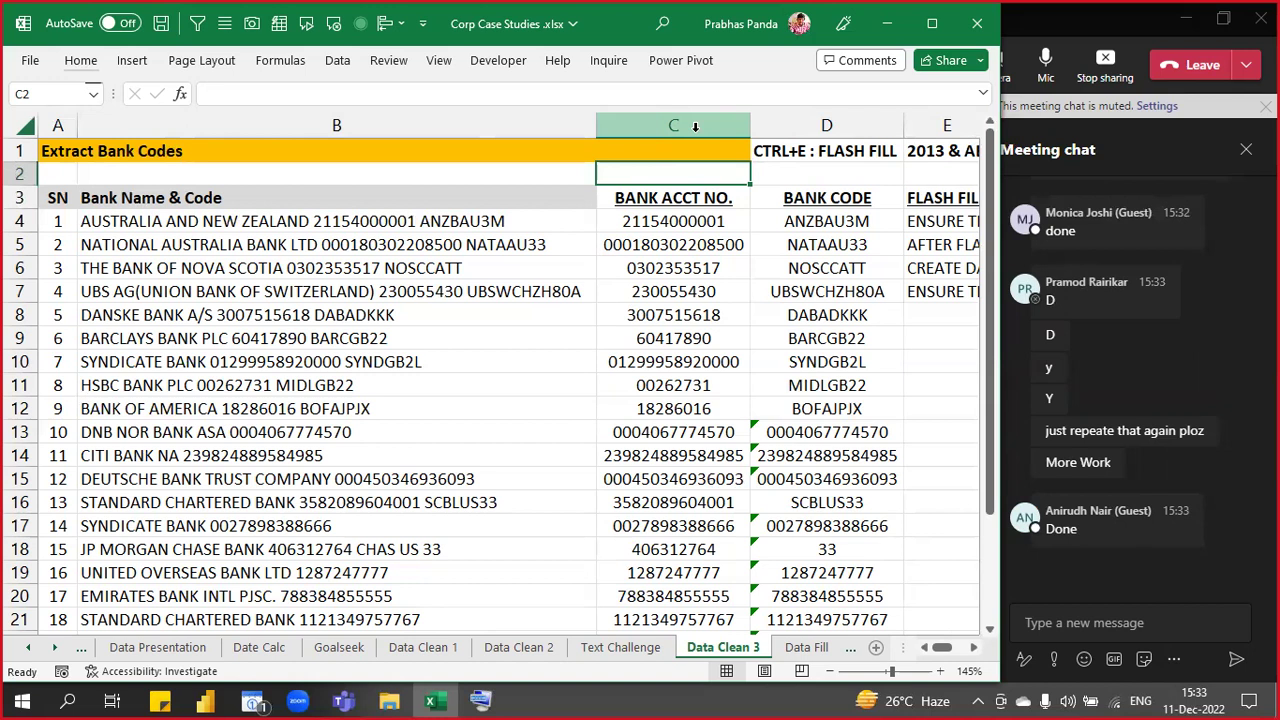
pyautogui.press('Down')
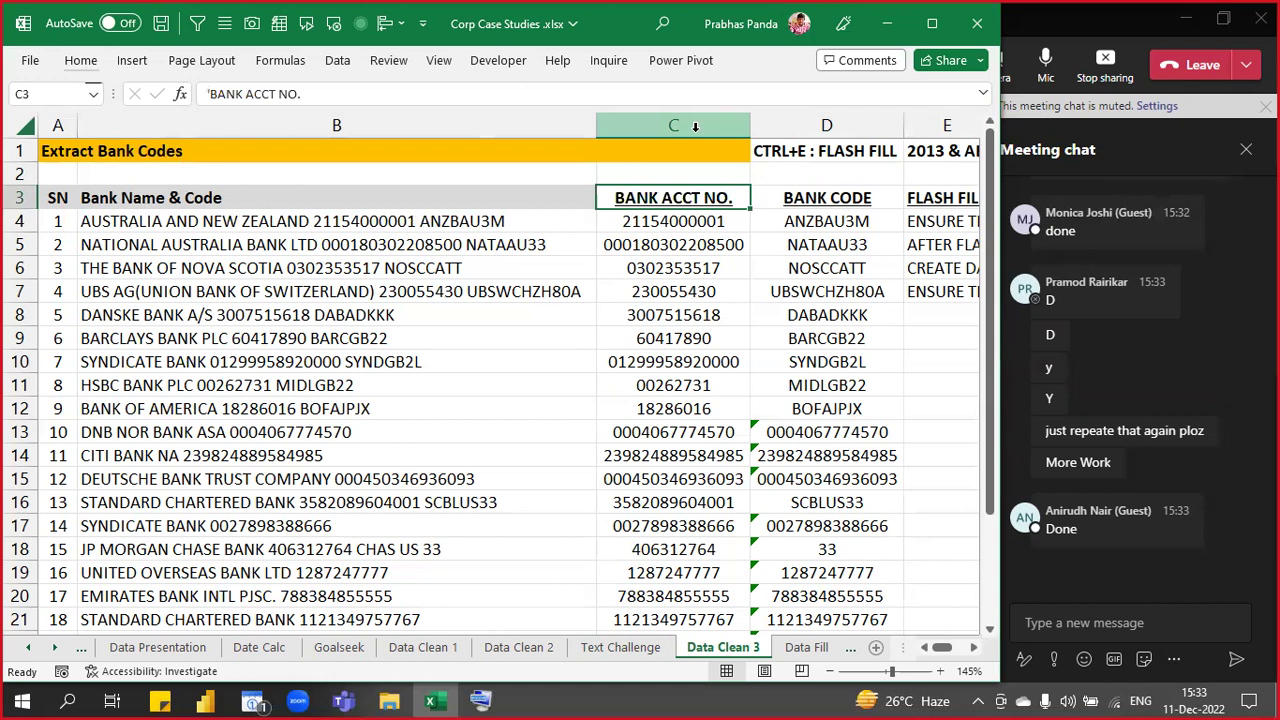
pyautogui.press('Right')
pyautogui.press('Right')
pyautogui.press('Right')
pyautogui.press('Right')
pyautogui.press('Right')
pyautogui.press('Right')
pyautogui.press('Right')
pyautogui.press('Right')
pyautogui.press('Right')
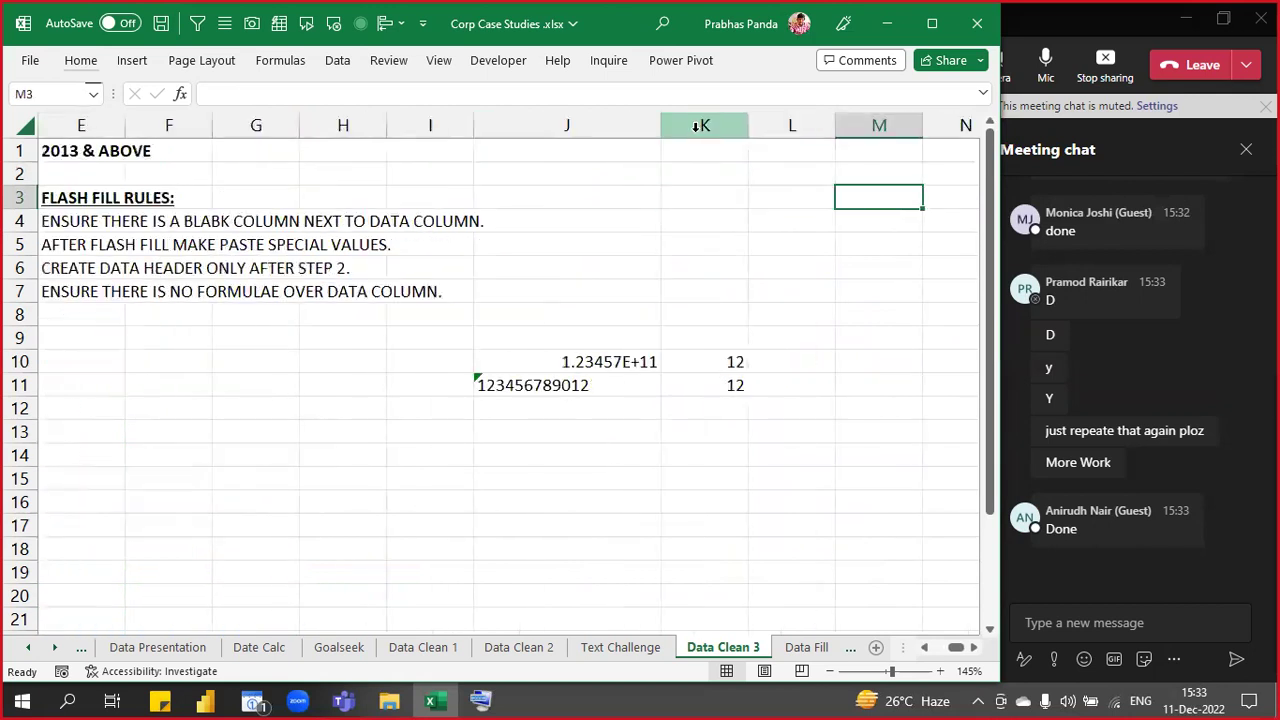
pyautogui.click(586, 362)
pyautogui.keyDown('shift'); pyautogui.click(746, 455); pyautogui.keyUp('shift')
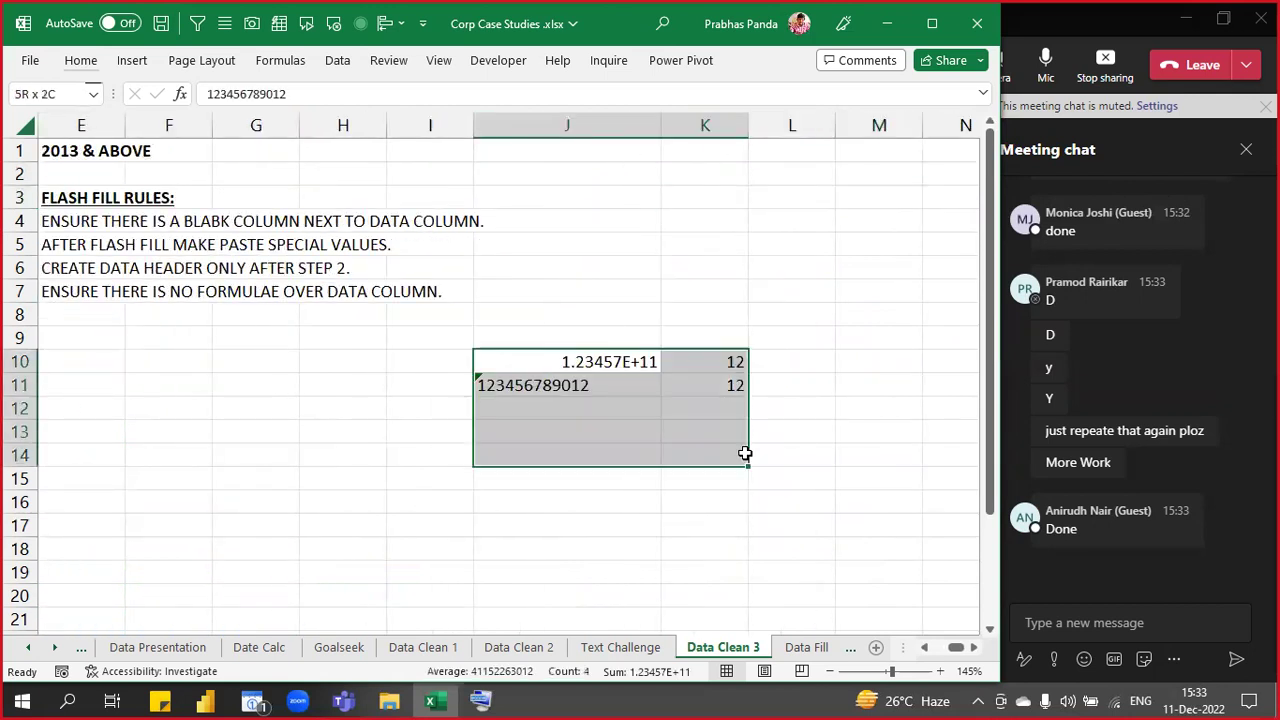
pyautogui.hotkey('ctrl', 'q')
pyautogui.click(604, 395)
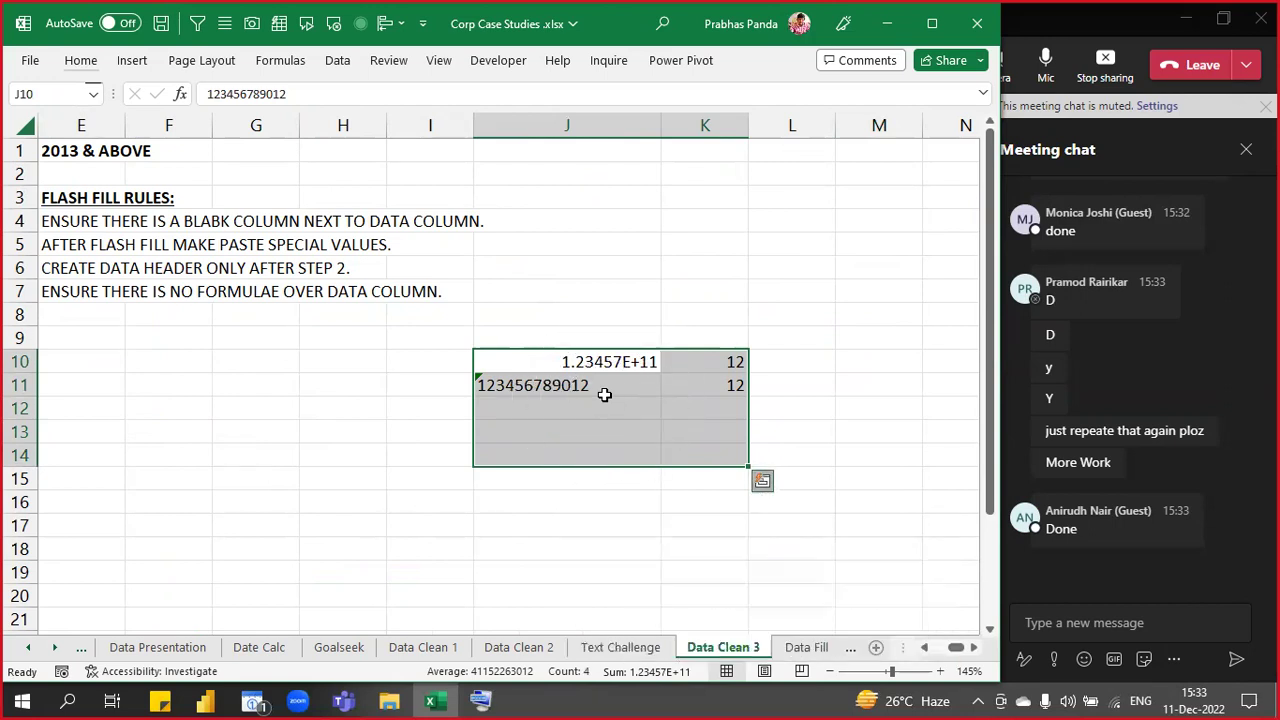
pyautogui.press('Left')
pyautogui.press('Left')
pyautogui.press('Left')
pyautogui.press('Left')
pyautogui.press('Left')
pyautogui.press('Left')
pyautogui.press('Left')
pyautogui.press('Left')
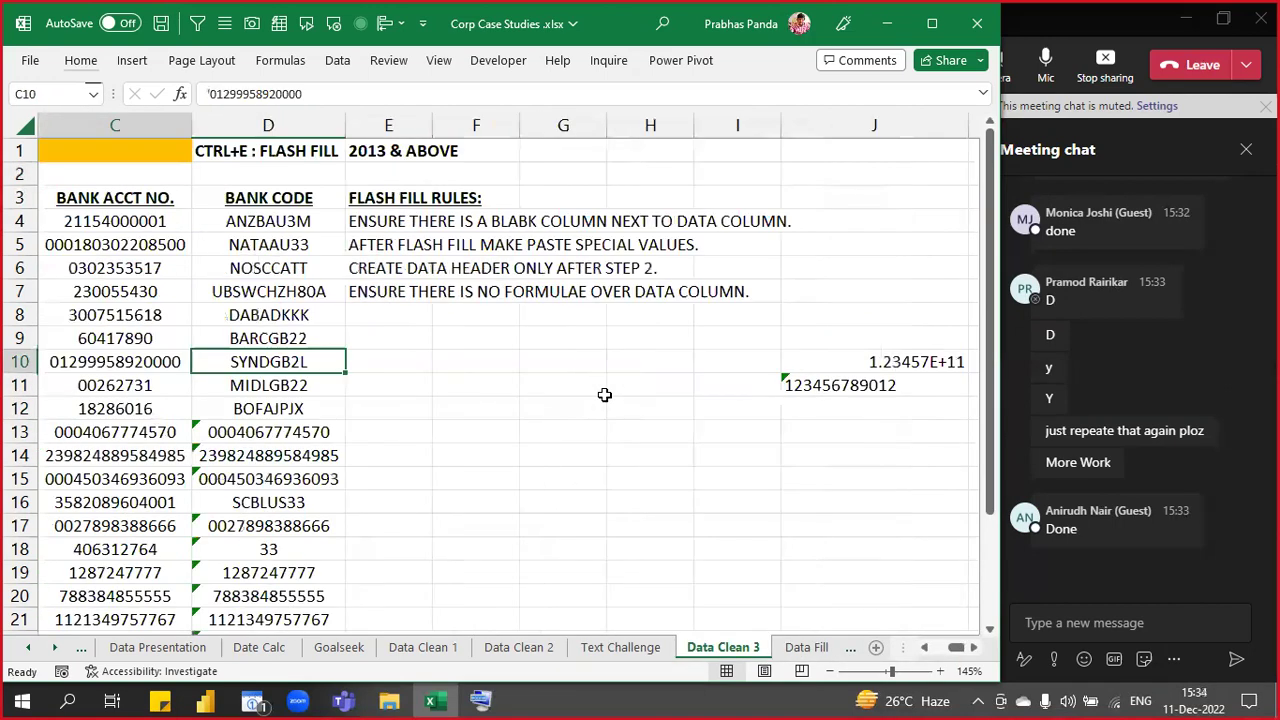
pyautogui.press('Left')
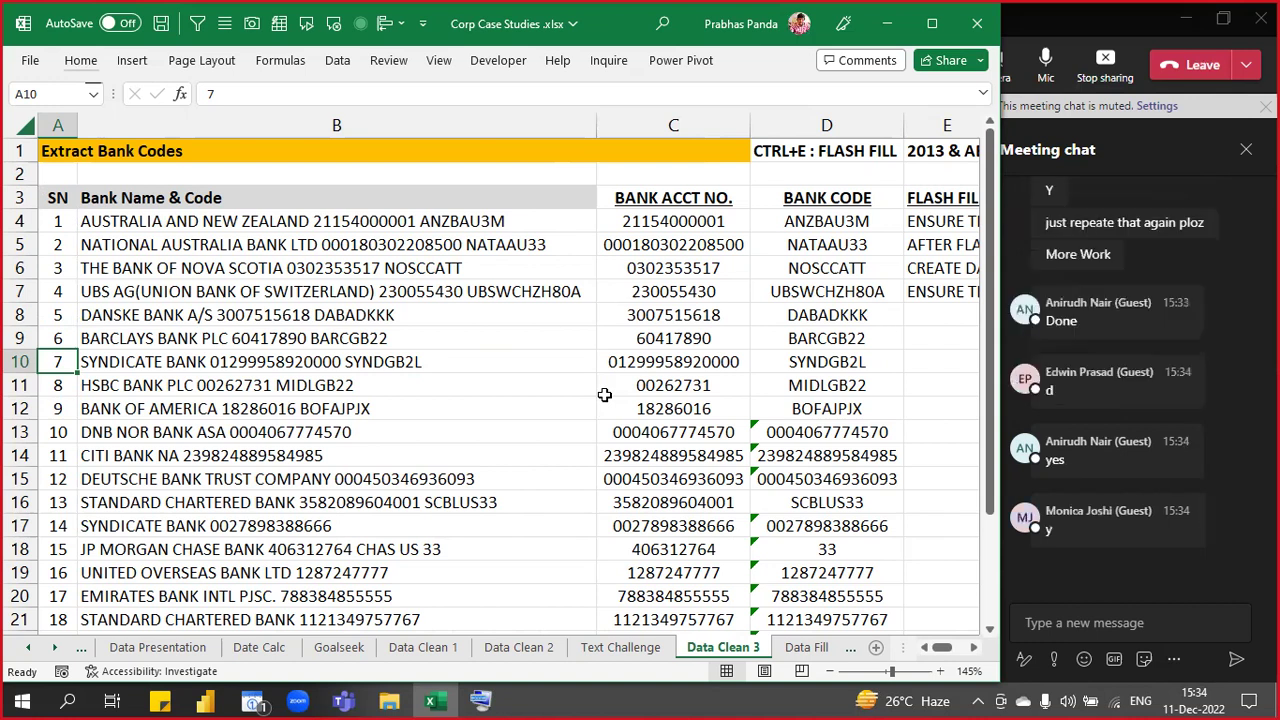
# - View the end of the bank list and the Data Fill sheet, and return to the list's header row in Data Clean 3
pyautogui.press('pagedown')
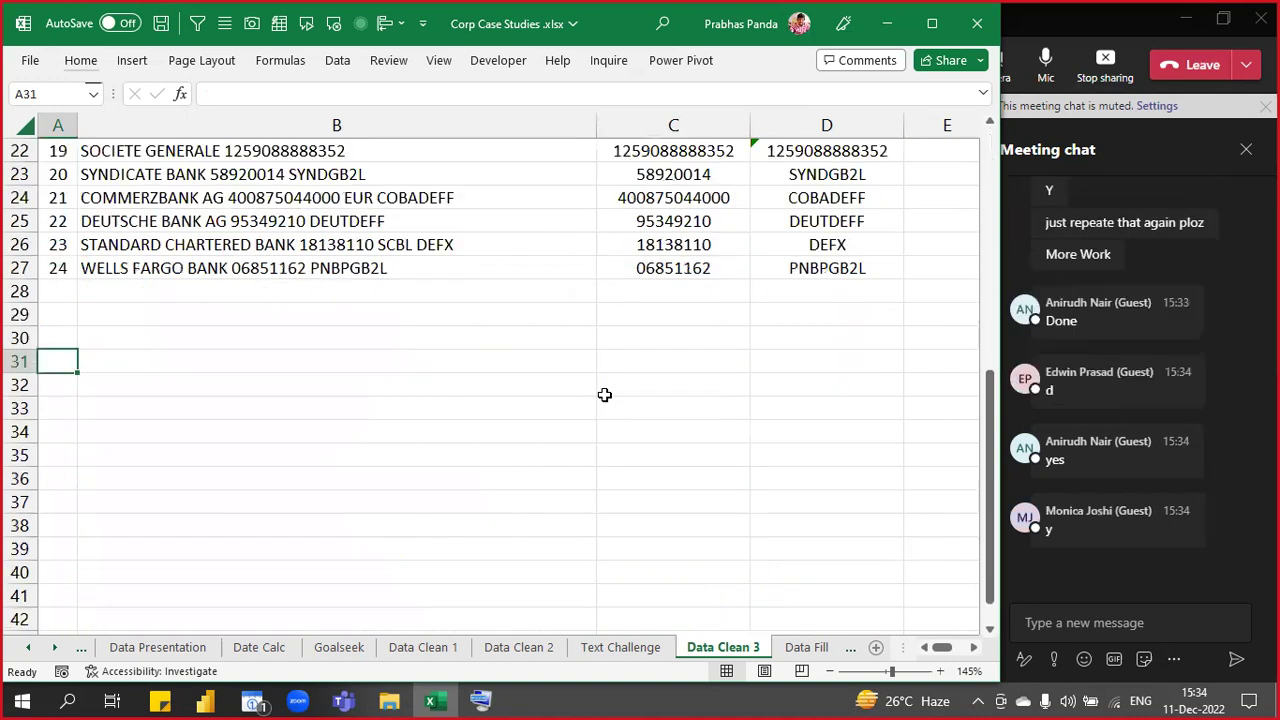
pyautogui.hotkey('ctrl', 'pagedown')
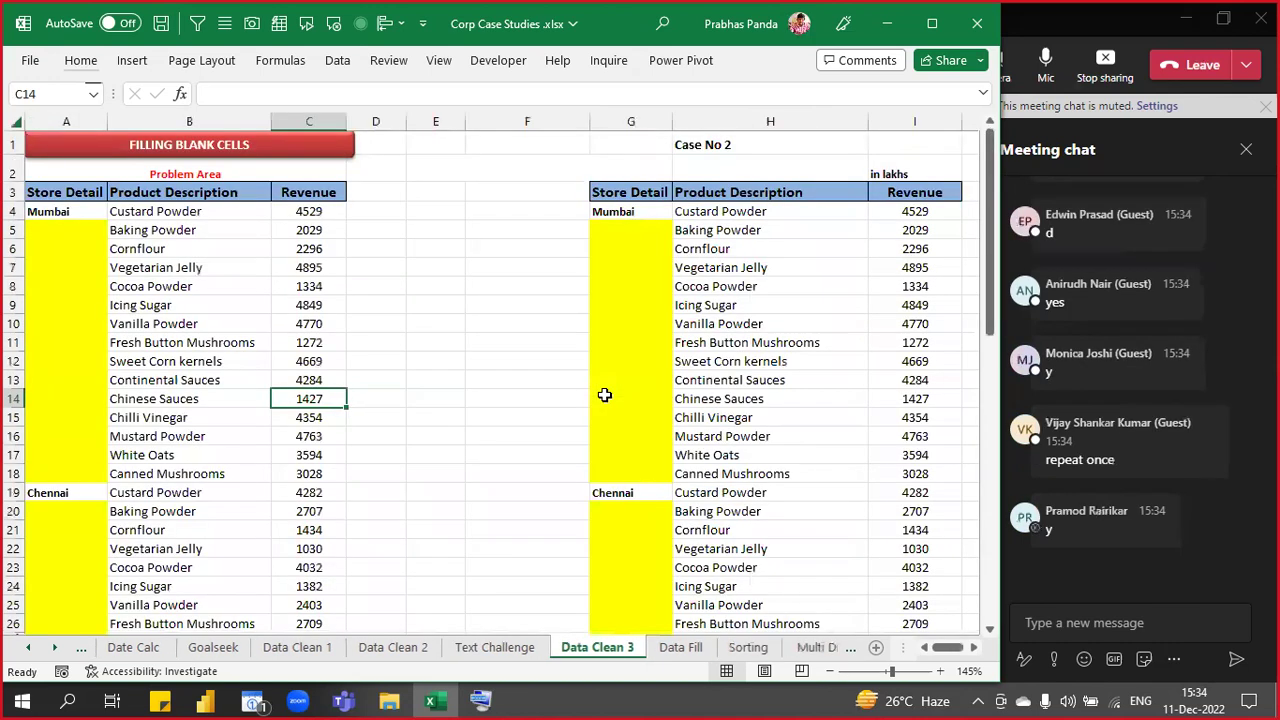
pyautogui.hotkey('ctrl', 'pagedown')
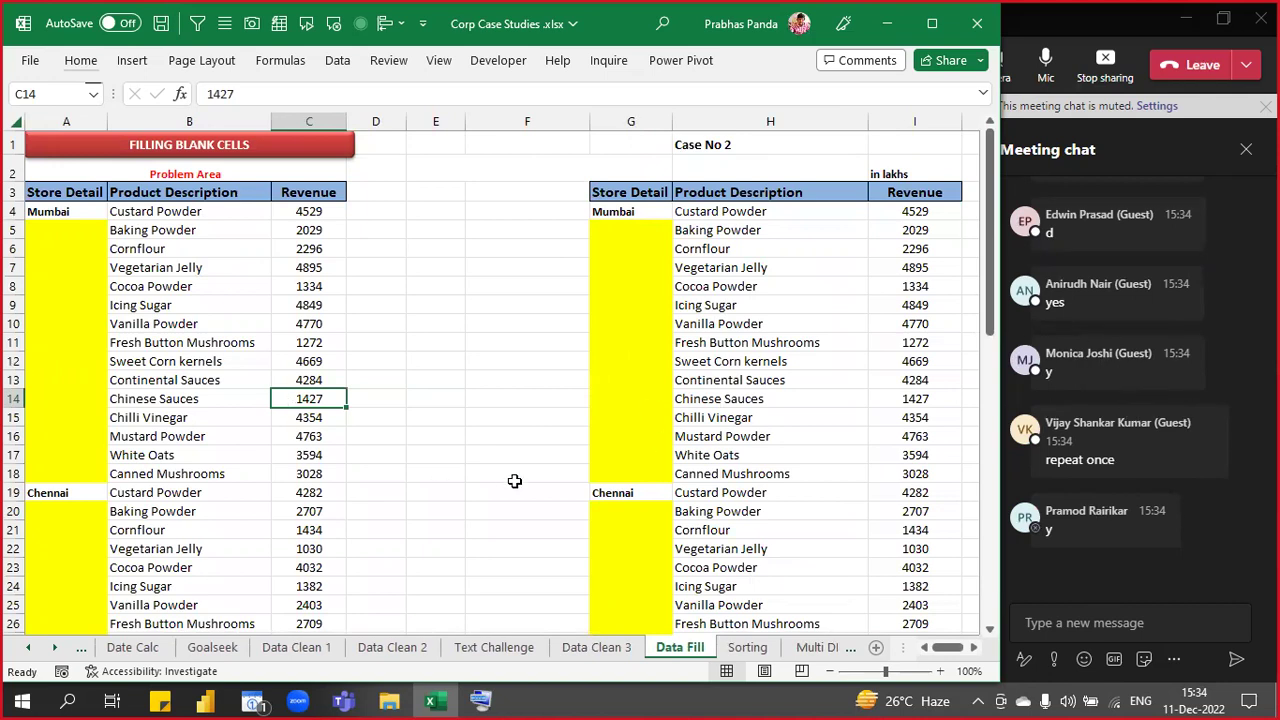
pyautogui.hotkey('ctrl', 'pageup')
pyautogui.press('Up')
pyautogui.press('Up')
pyautogui.press('Up')
pyautogui.press('Up')
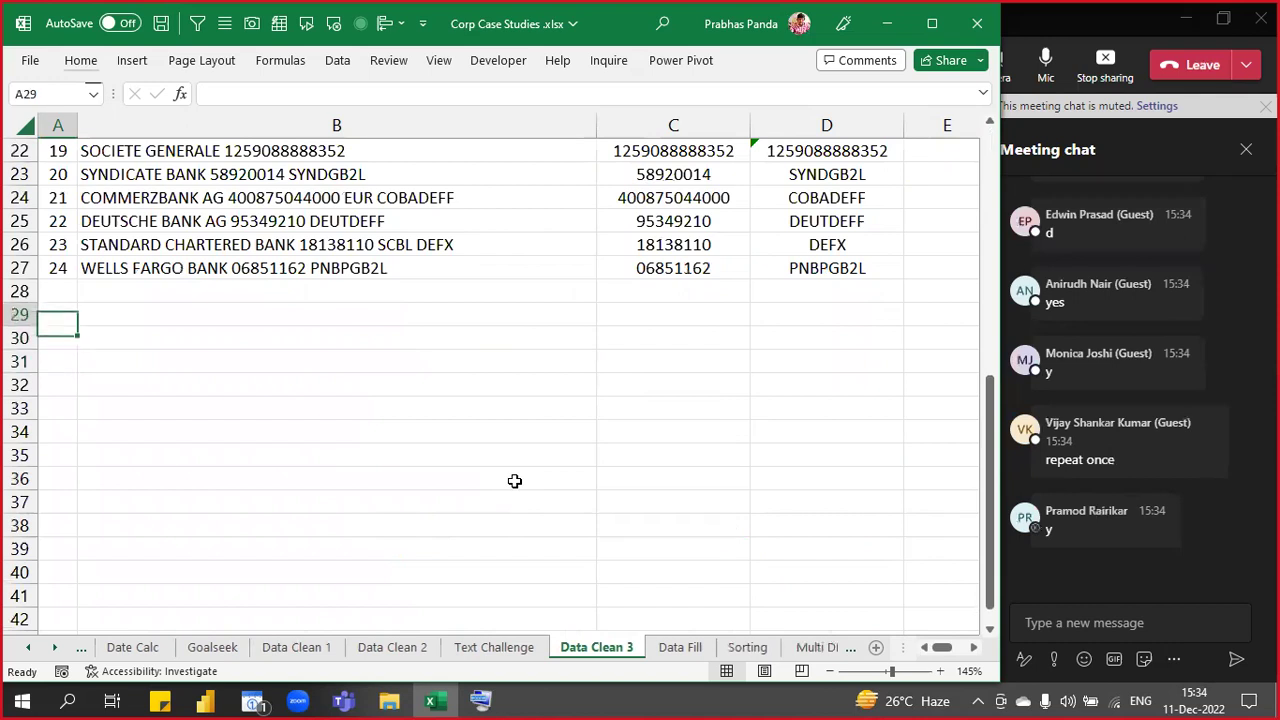
pyautogui.hotkey('ctrl', 'Up')
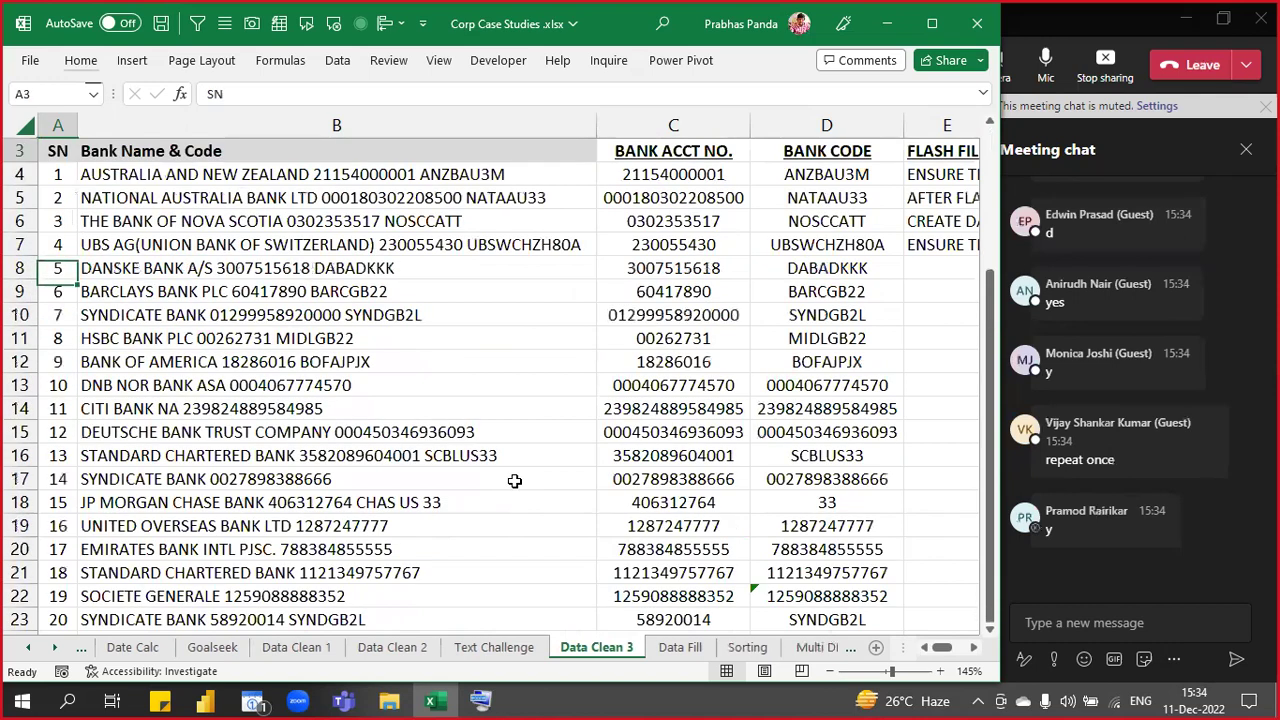
pyautogui.scroll(1, 514, 481)
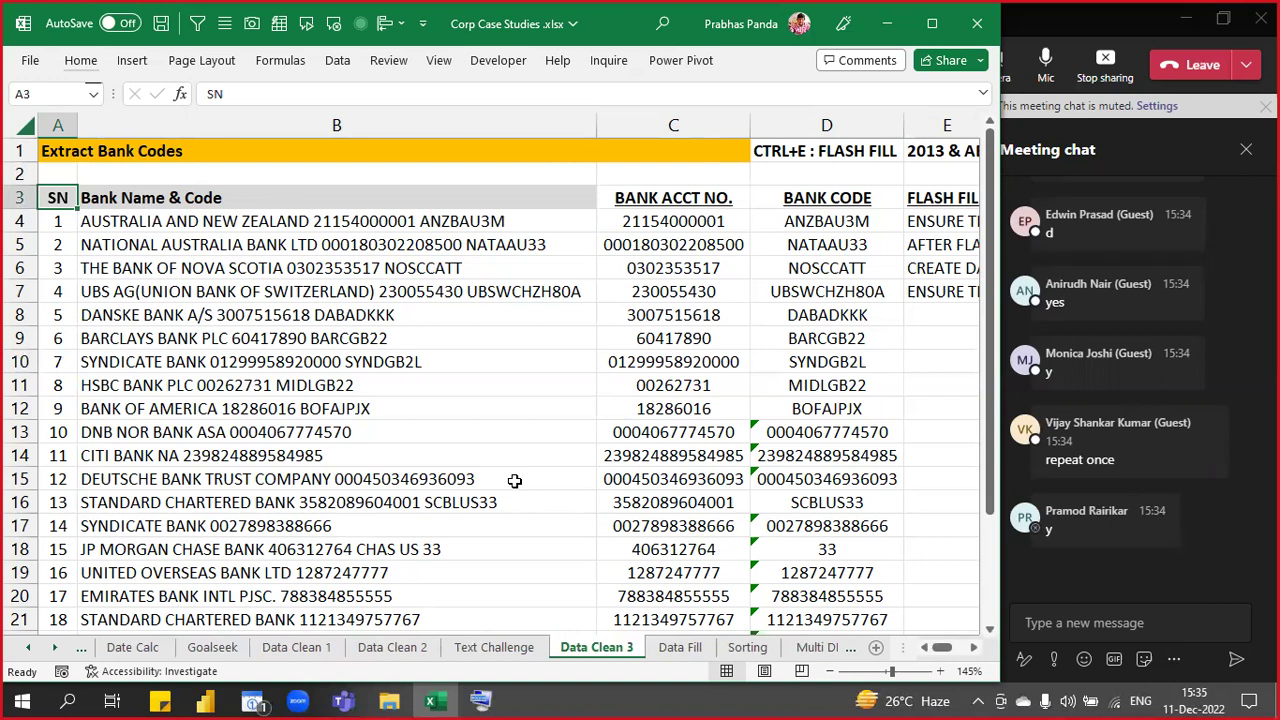
# - Clear column C from the header in C3 down to the last account number
pyautogui.click(710, 185)
pyautogui.click(703, 197)
pyautogui.hotkey('ctrl', 'shift', 'Down')
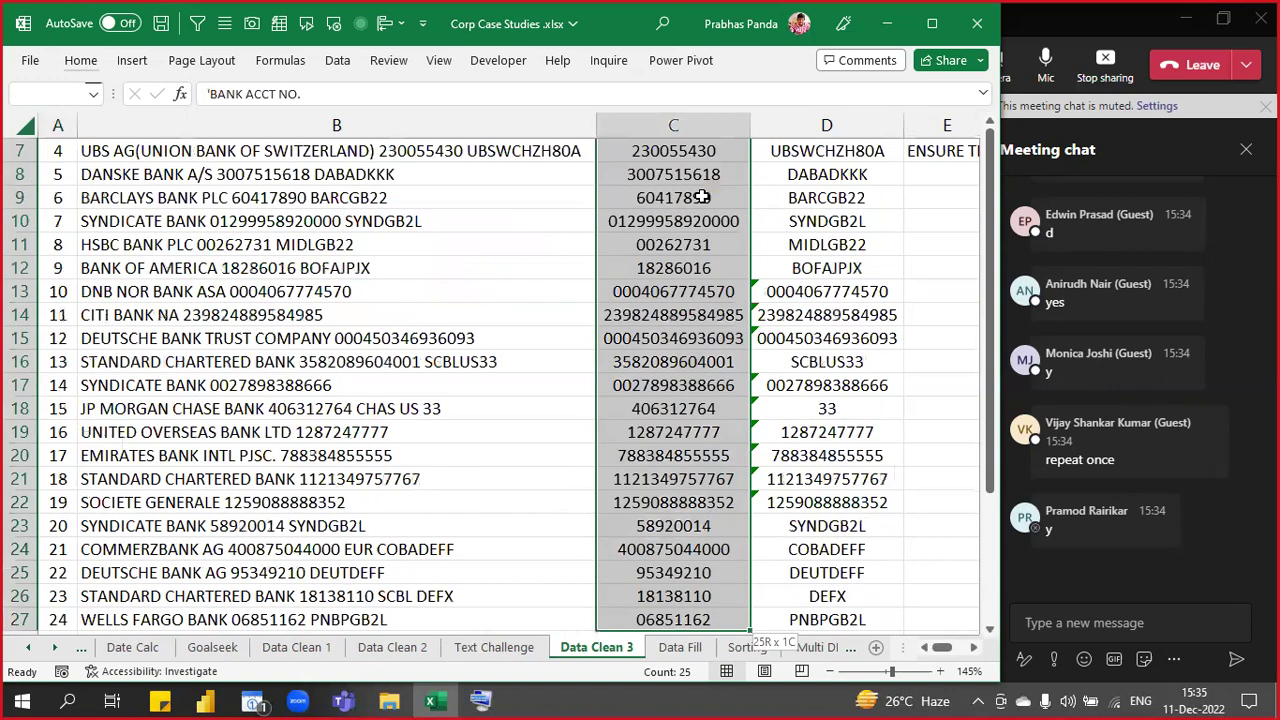
pyautogui.scroll(1, 703, 197)
pyautogui.press('Delete')
# - Copy only the account number between the bank name and the bank code within cell B4
pyautogui.doubleClick(358, 221)
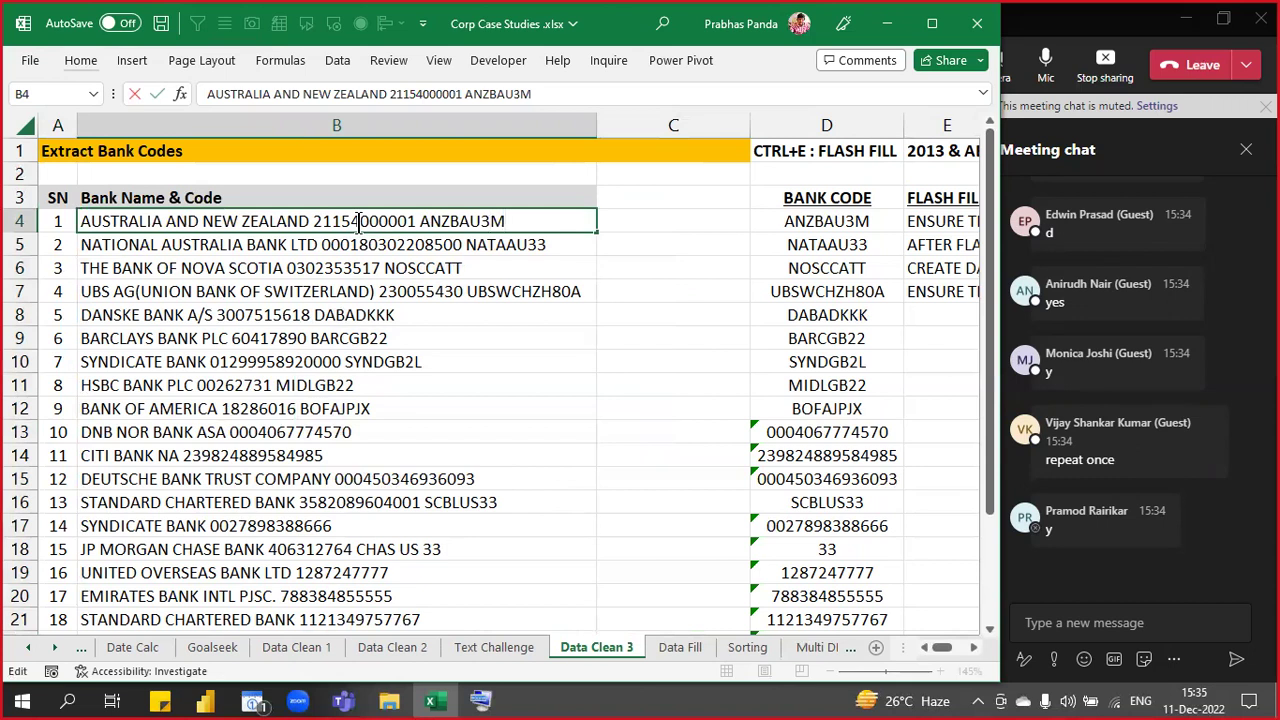
pyautogui.hotkey('shift', 'Left')
pyautogui.hotkey('shift', 'Left')
pyautogui.hotkey('shift', 'Left')
pyautogui.hotkey('shift', 'Left')
pyautogui.hotkey('shift', 'Left')
pyautogui.hotkey('shift', 'Left')
pyautogui.hotkey('shift', 'Left')
pyautogui.hotkey('shift', 'Left')
pyautogui.hotkey('shift', 'Left')
pyautogui.hotkey('shift', 'Left')
pyautogui.hotkey('shift', 'Left')
pyautogui.hotkey('ctrl', 'c')
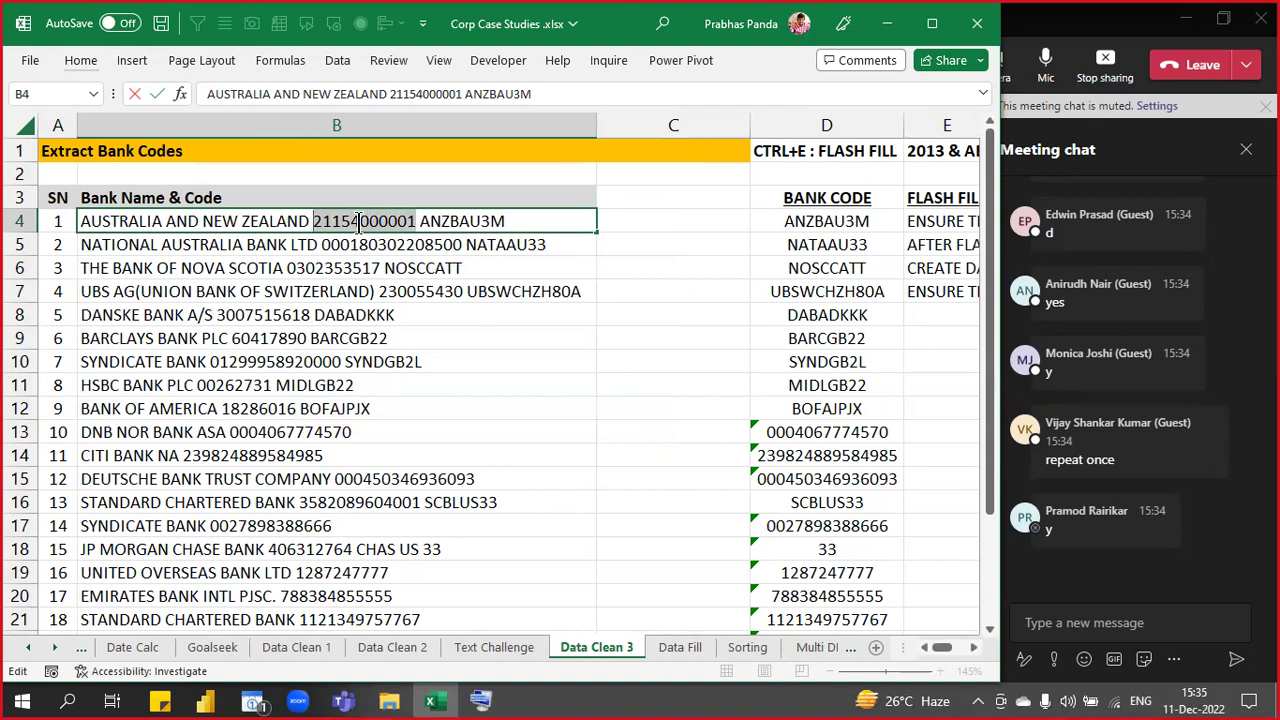
# - Start a text entry in C4 with an apostrophe, and point out where that character sits on the On-Screen Keyboard
pyautogui.press('Tab')
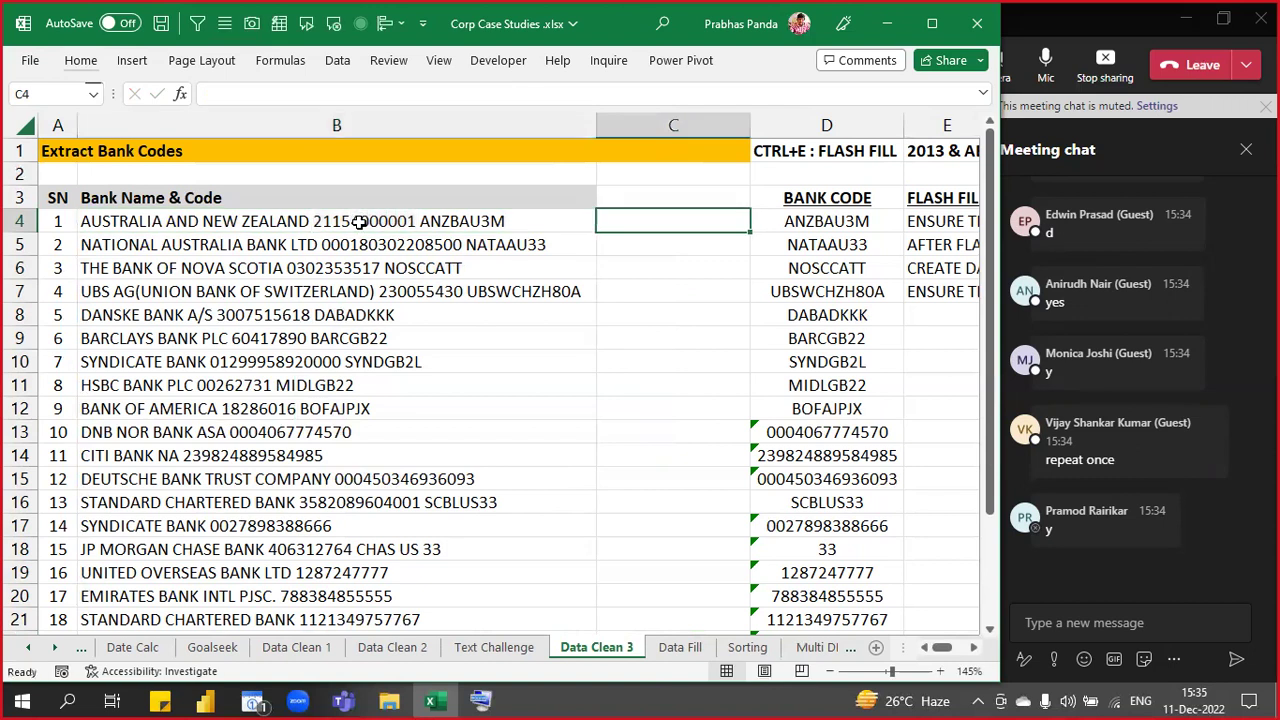
pyautogui.write("'")
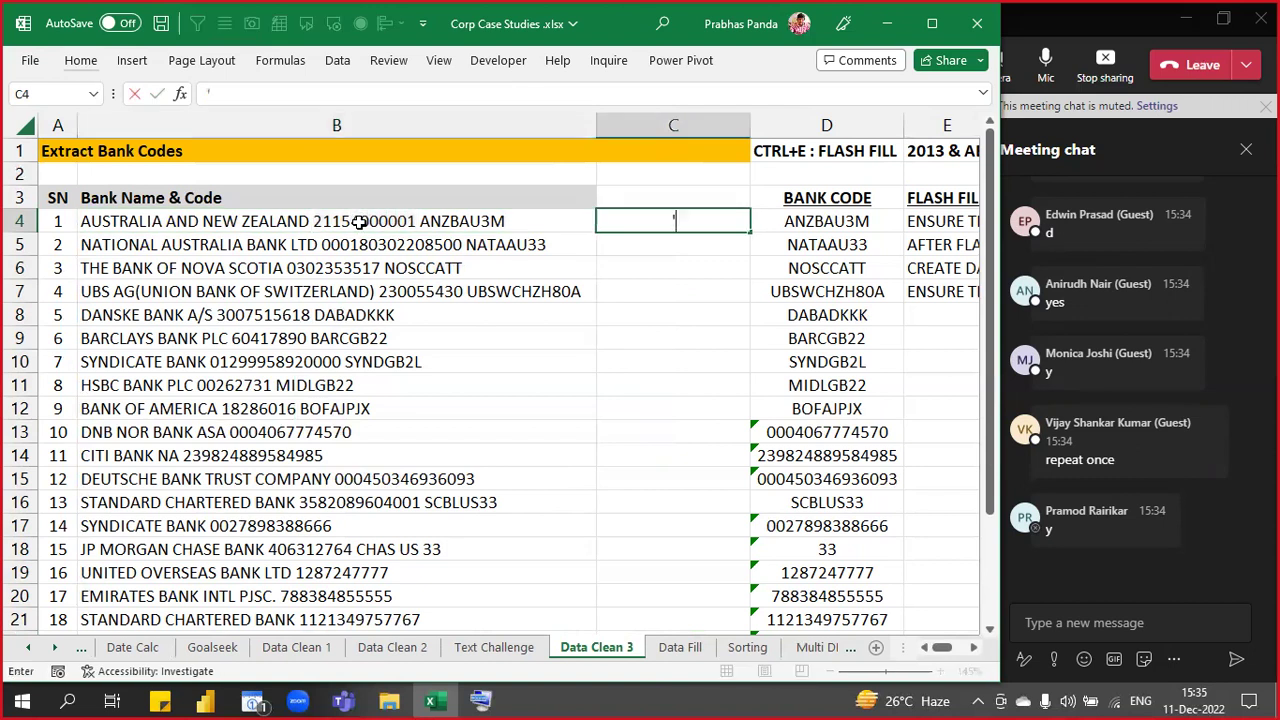
pyautogui.click(481, 701)
pyautogui.click(688, 240)
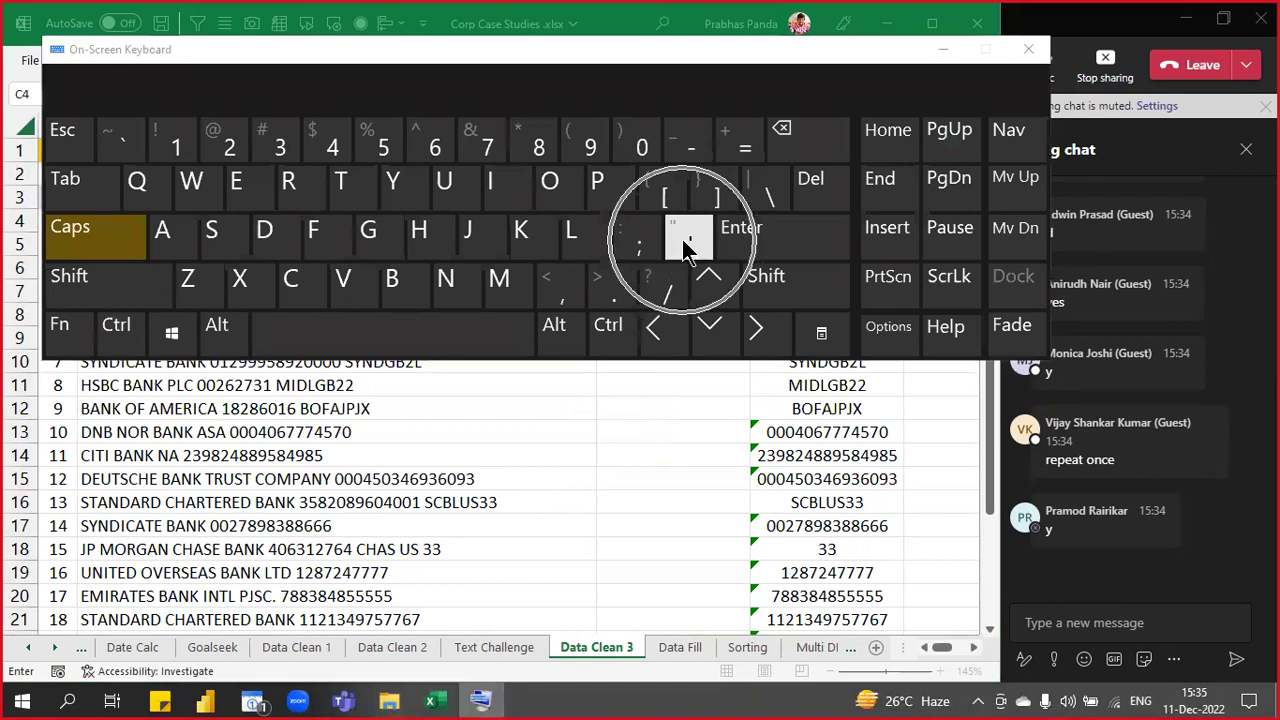
pyautogui.press('ctrl')
pyautogui.press('ctrl')
pyautogui.press('ctrl')
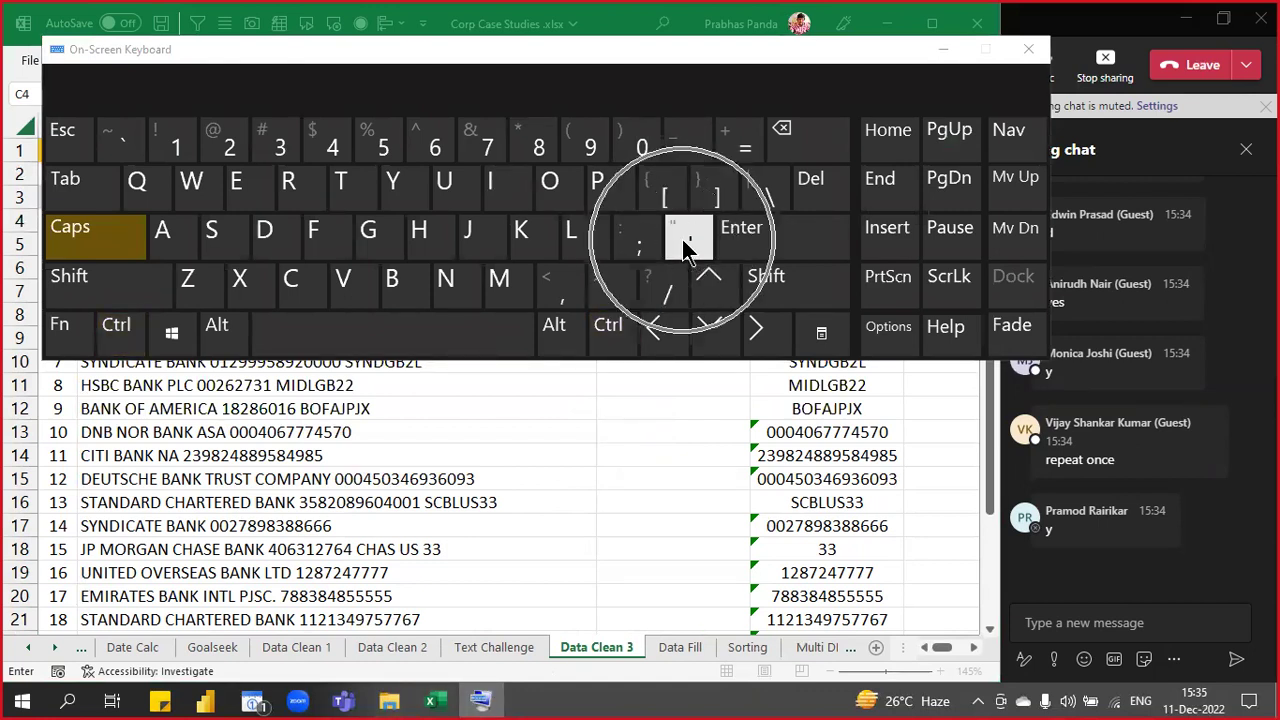
pyautogui.click(946, 50)
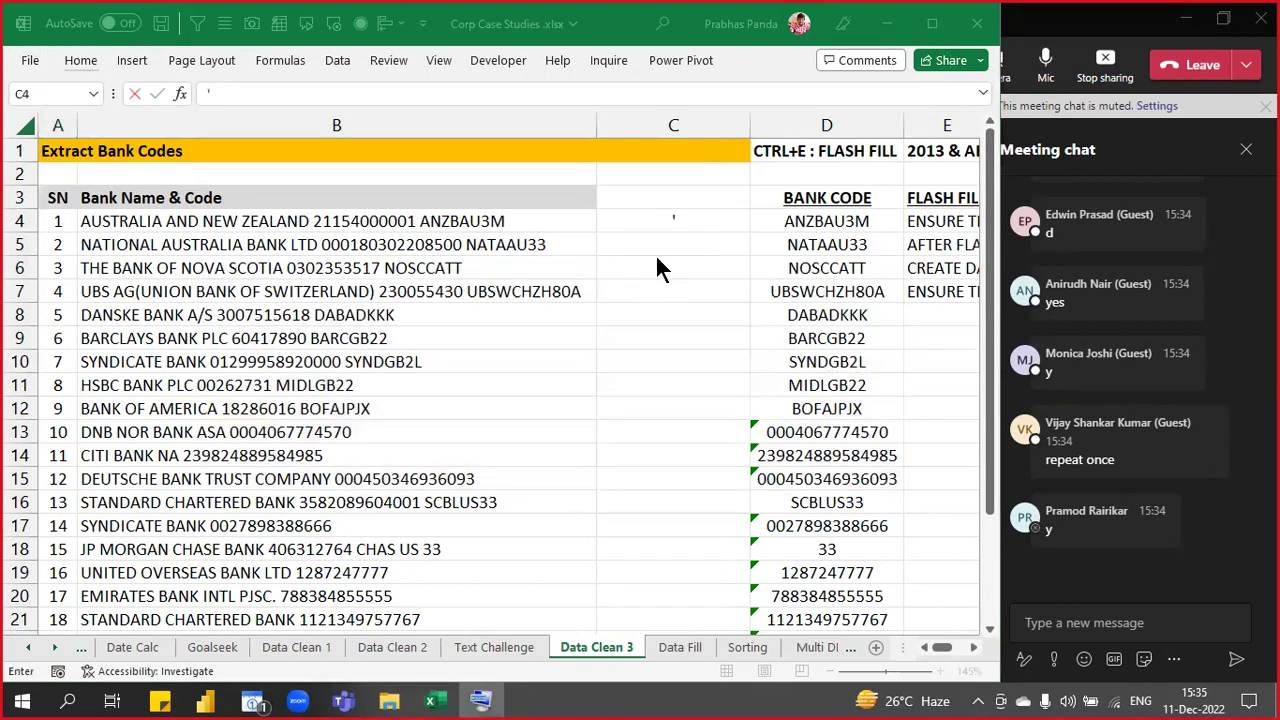
# - Paste the copied account number after the apostrophe in C4, and Flash Fill the rest of column C from it
pyautogui.hotkey('ctrl', 'v')
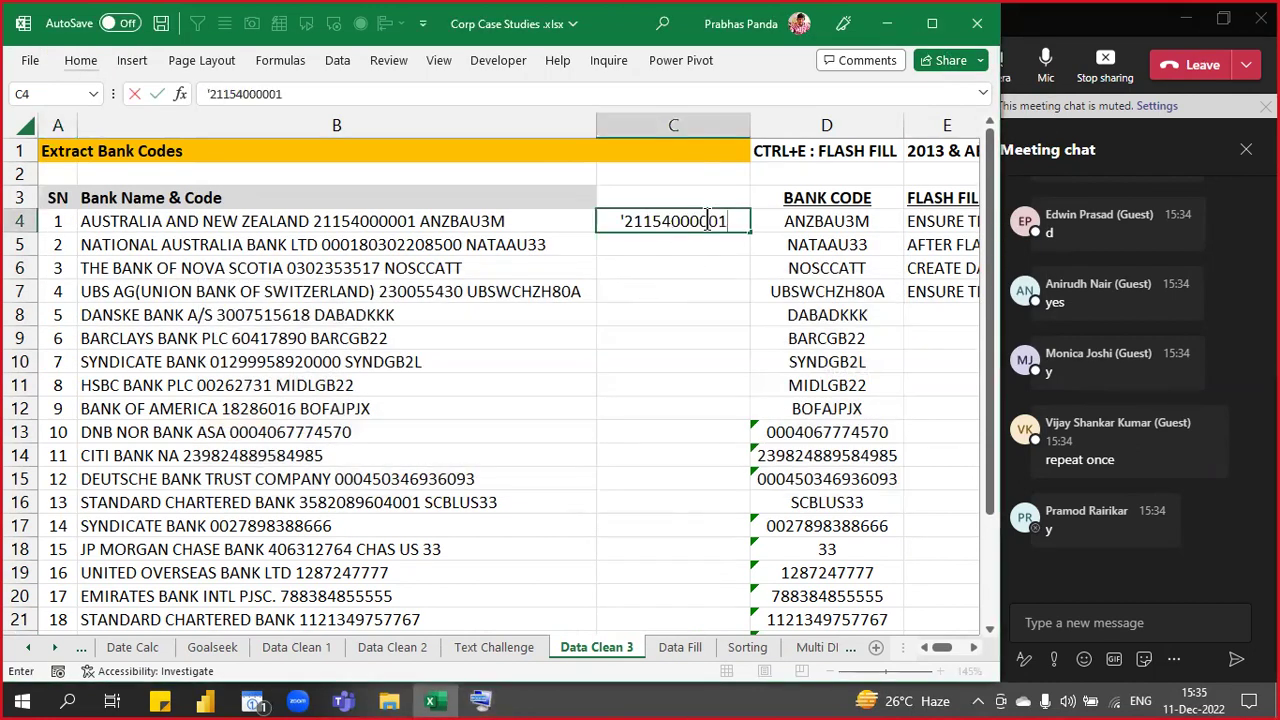
pyautogui.press('Return')
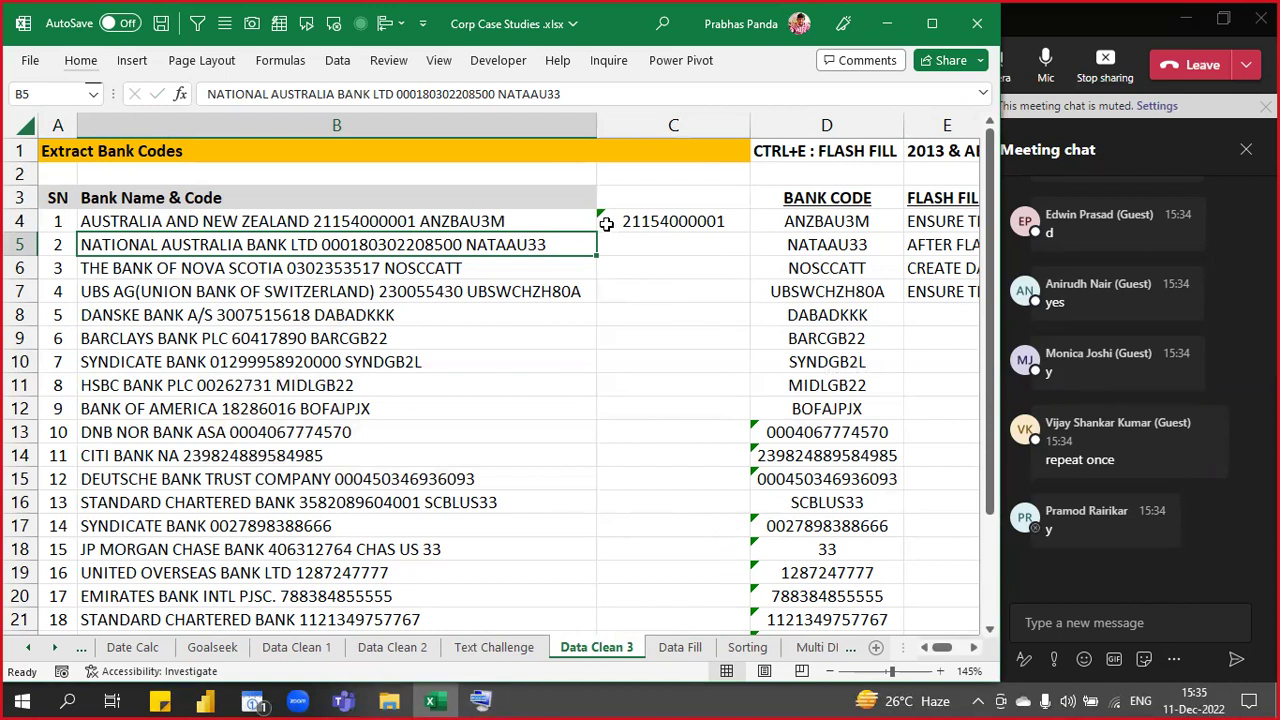
pyautogui.click(692, 229)
pyautogui.hotkey('ctrl', 'e')
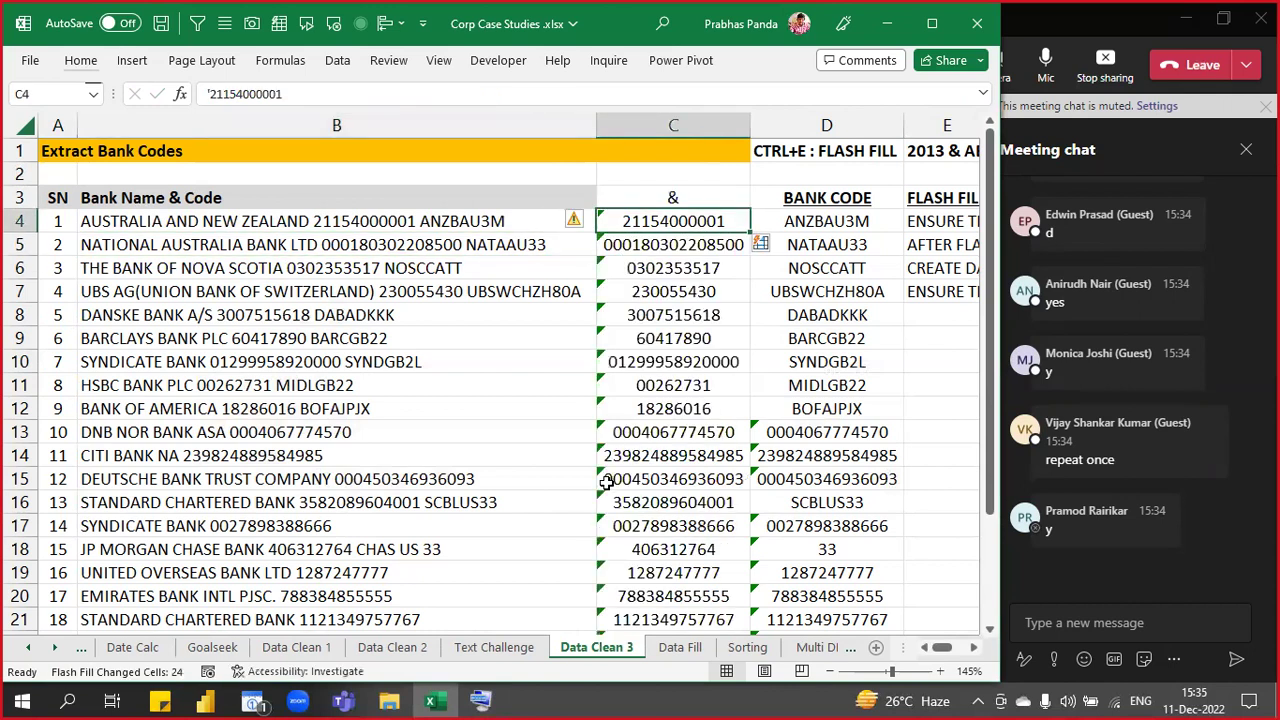
# - Copy the account numbers from C4 to C27 and paste them back in place as values only
pyautogui.hotkey('ctrl', 'shift', 'Down')
pyautogui.hotkey('ctrl', 'c')
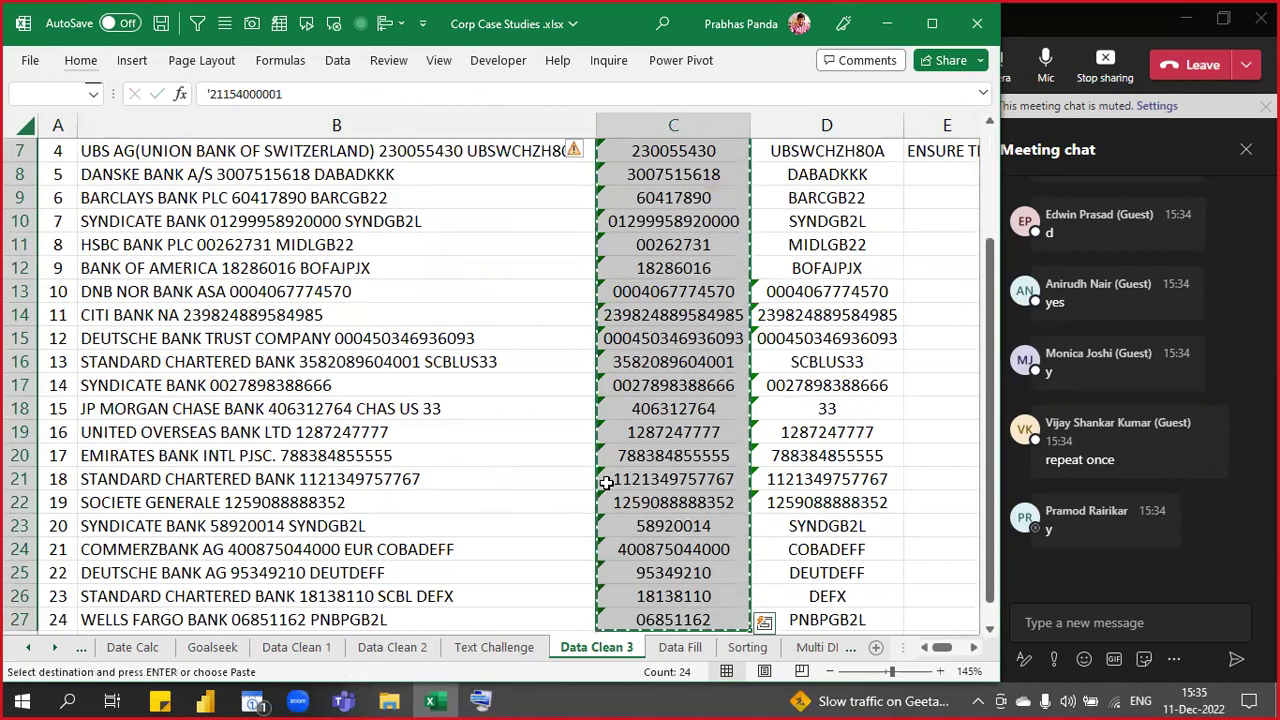
pyautogui.press('alt')
pyautogui.press('e')
pyautogui.press('s')
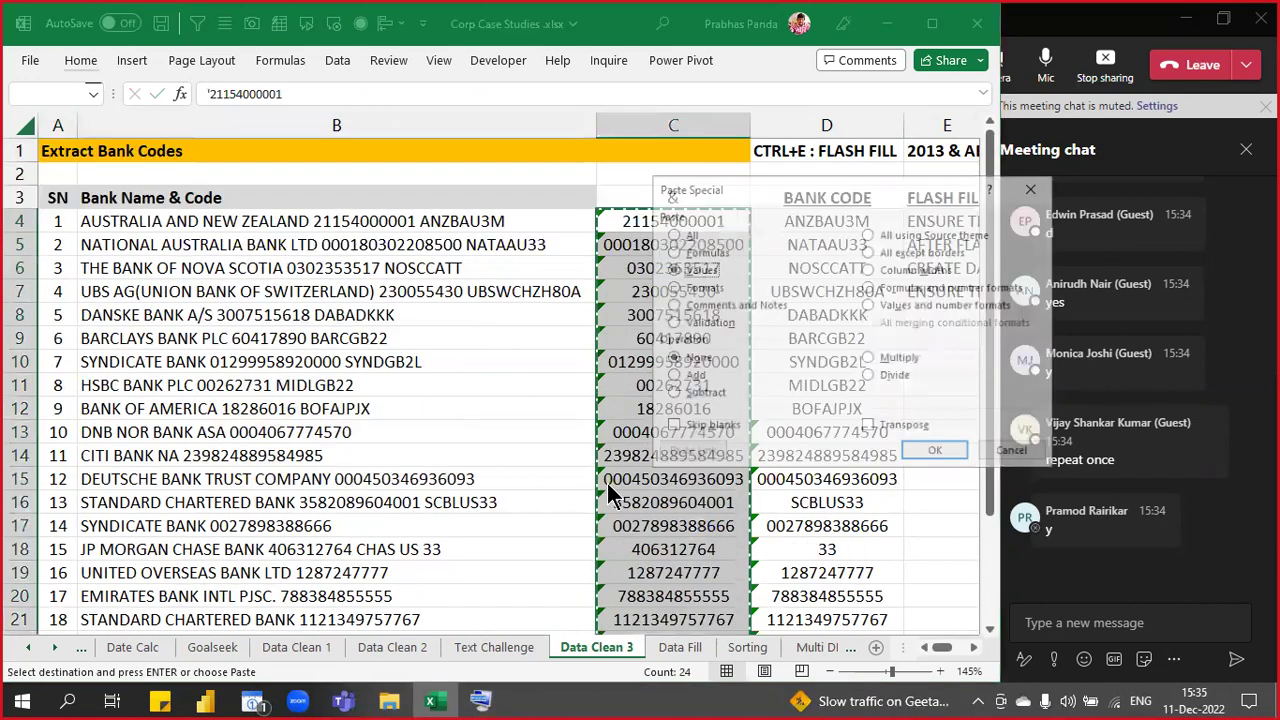
pyautogui.press('v')
pyautogui.press('Return')
# - Enter the heading "BANK ACCT. NO." in C3 and make it bold and underlined
pyautogui.press('Up')
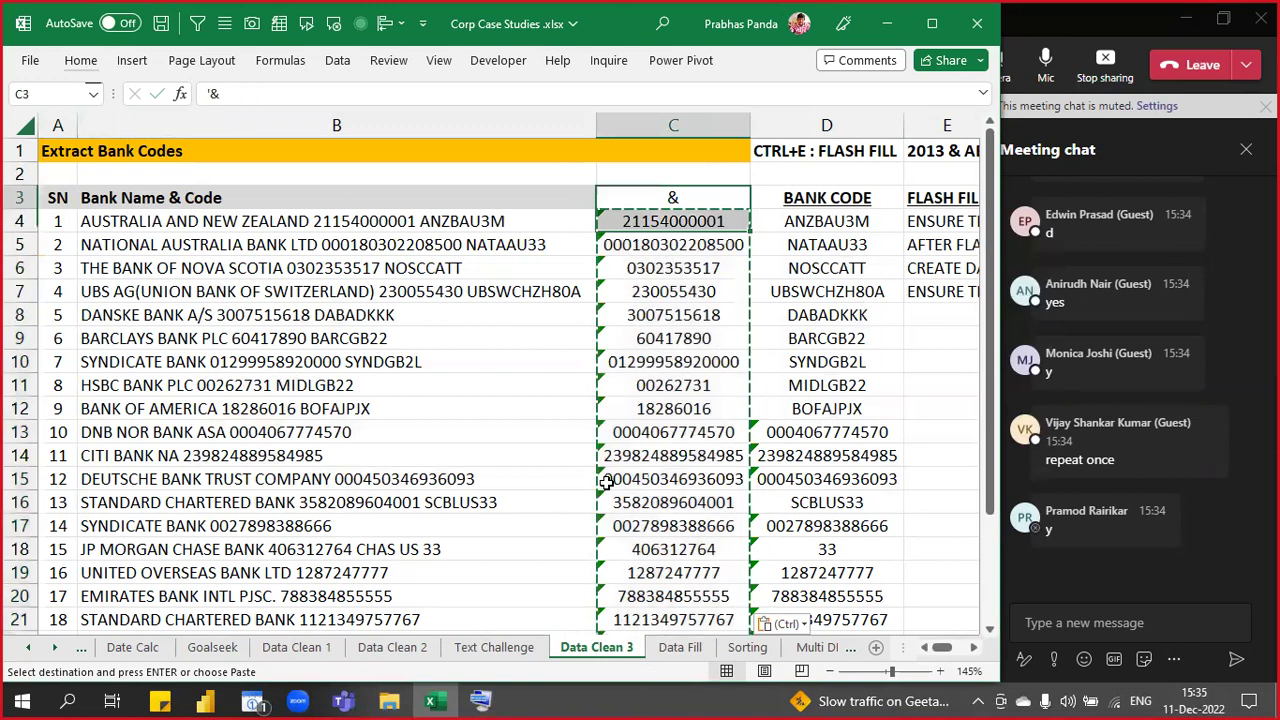
pyautogui.write('BANK ACCO')
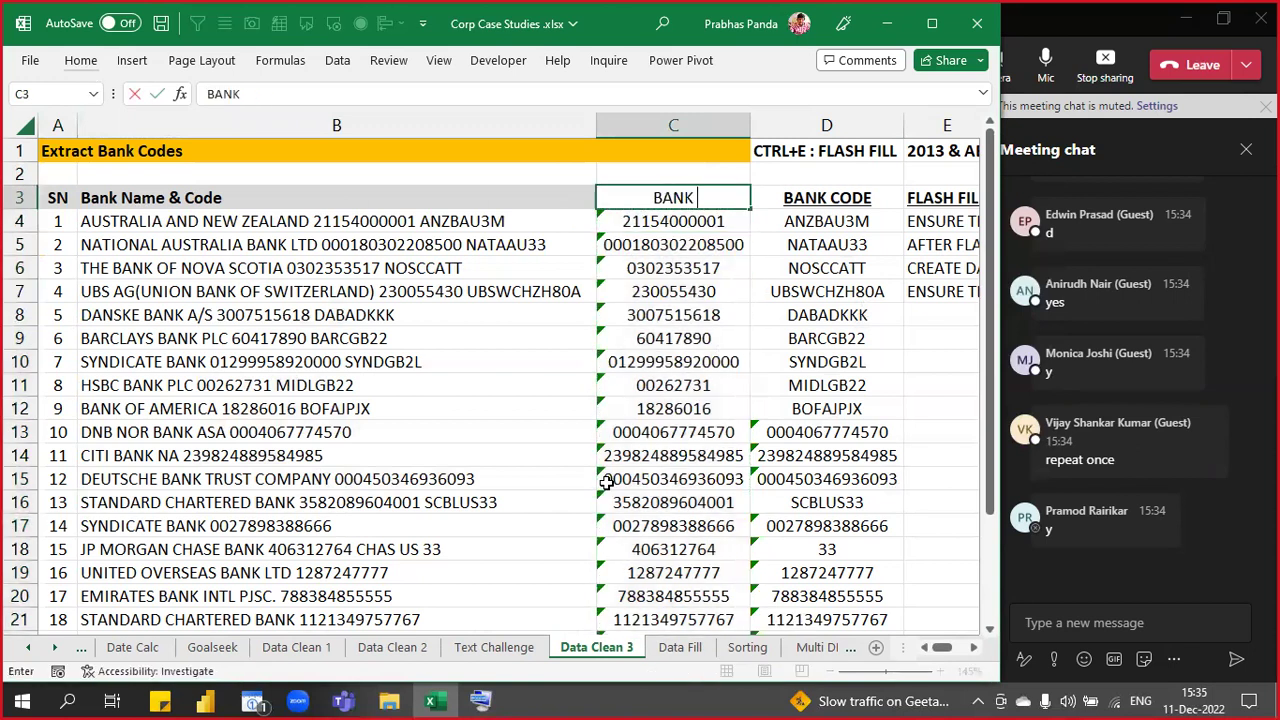
pyautogui.press('BackSpace')
pyautogui.write('T.')
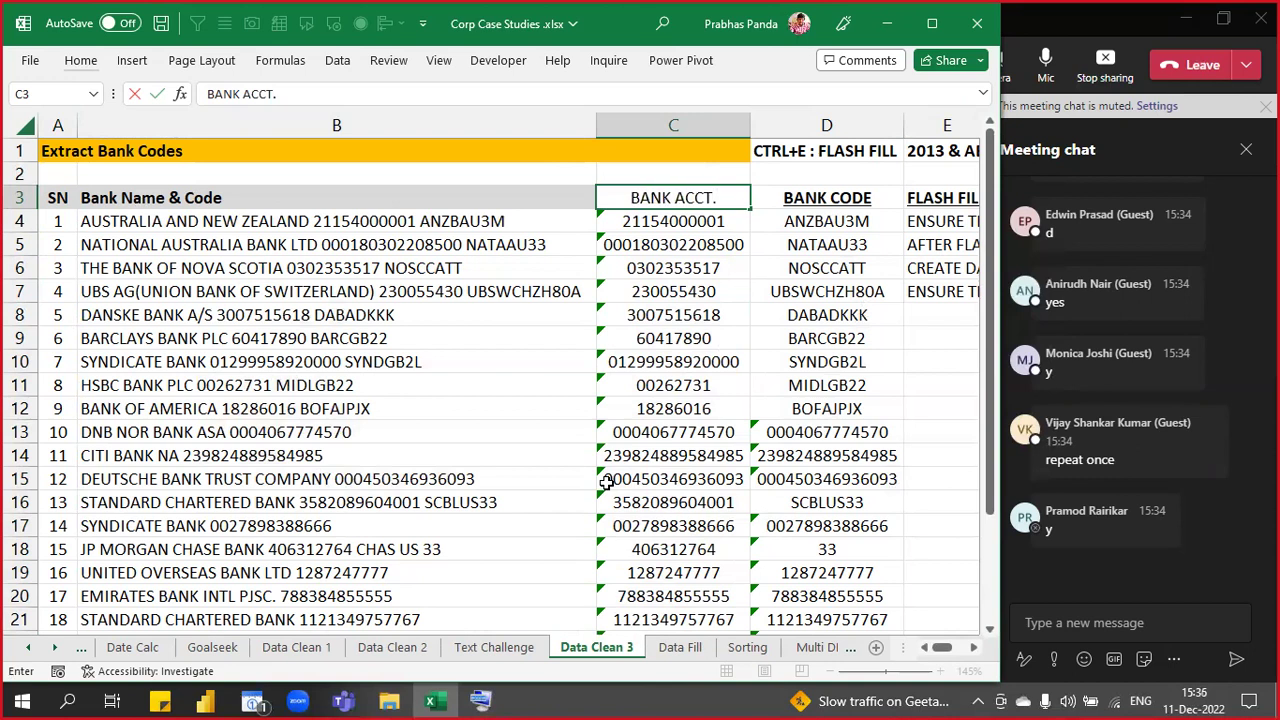
pyautogui.write(' NO.')
pyautogui.press('Return')
pyautogui.press('Up')
pyautogui.hotkey('ctrl', 'b')
pyautogui.hotkey('ctrl', 'u')
pyautogui.press('Down')
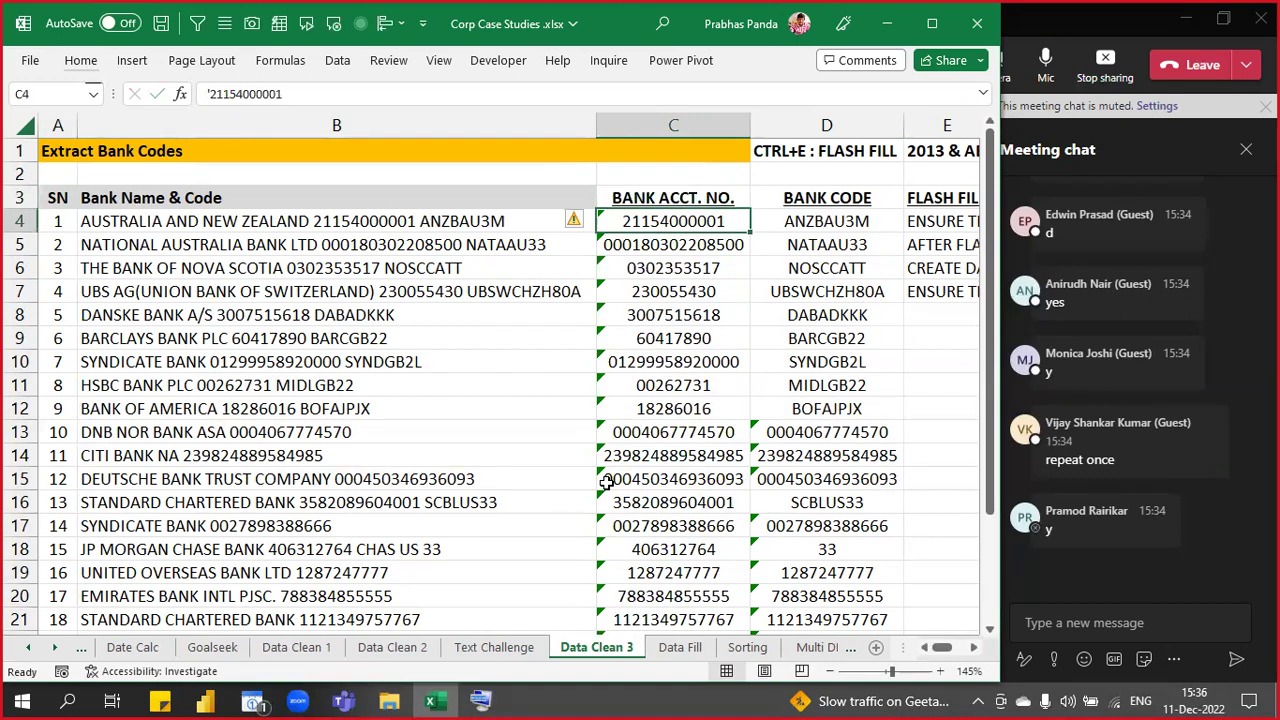
pyautogui.hotkey('ctrl', 'shift', 'Down')
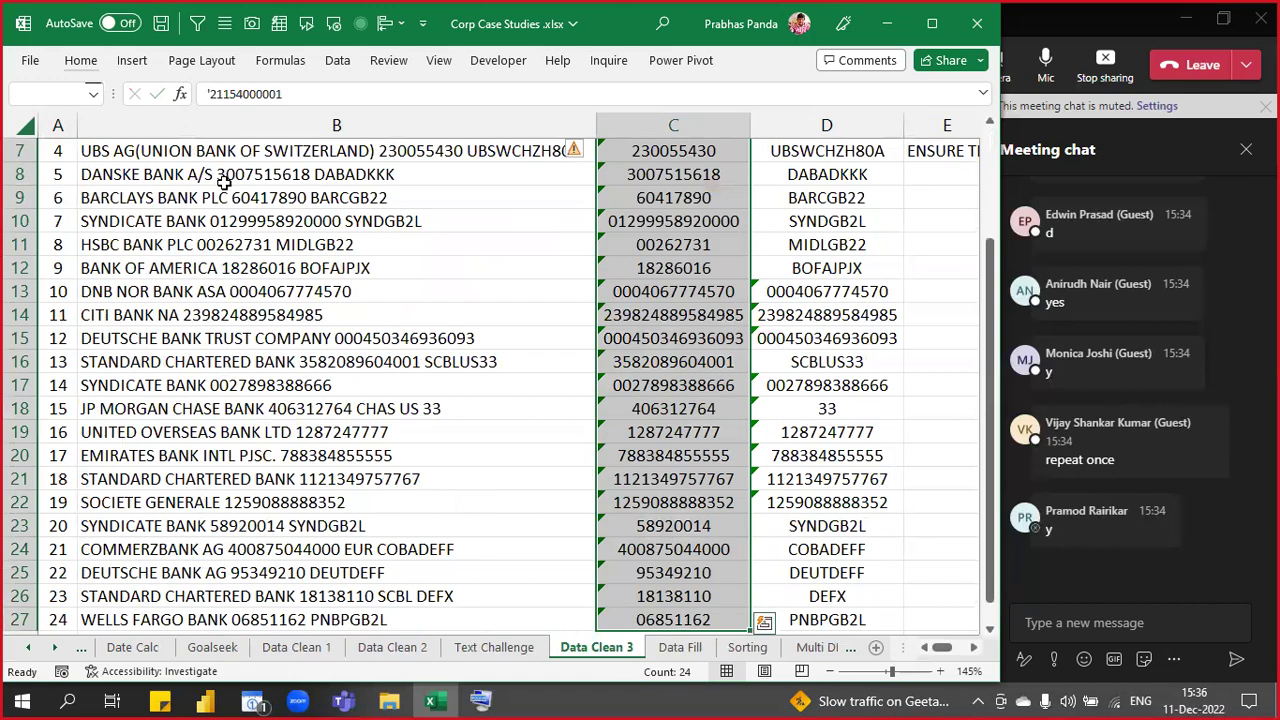
pyautogui.hotkey('ctrl', 'q')
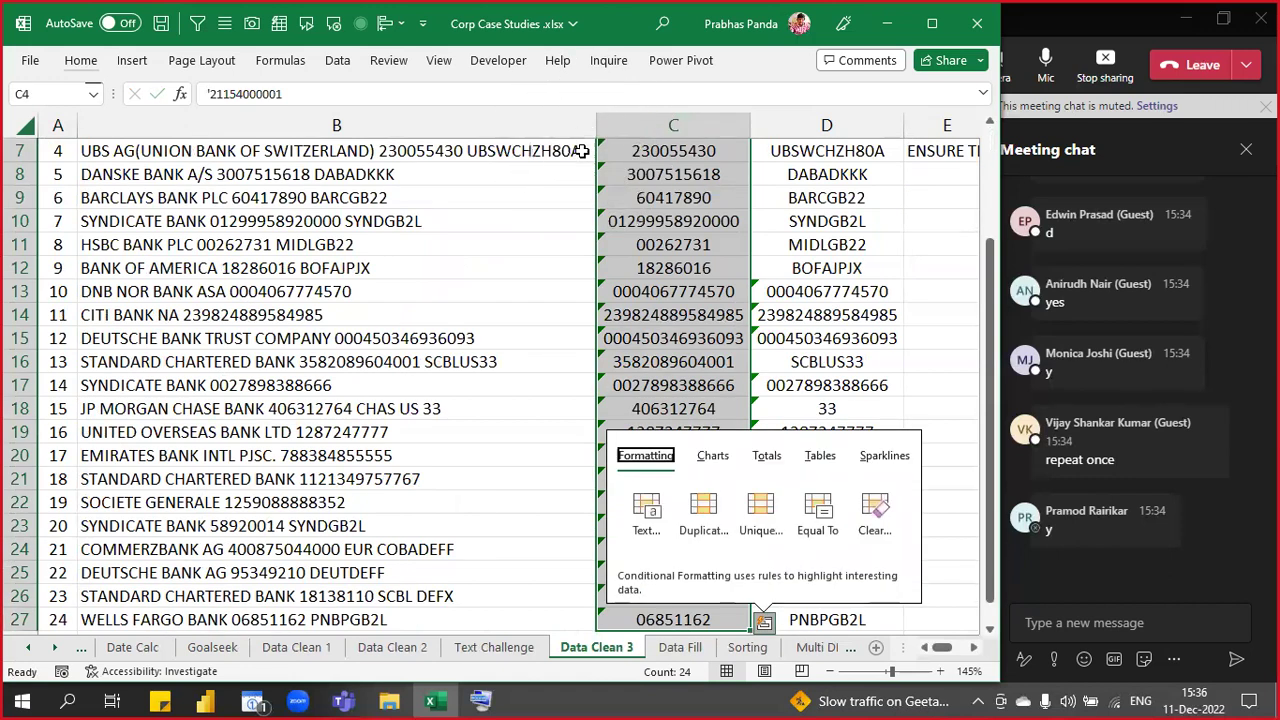
pyautogui.press('Escape')
pyautogui.click(582, 157)
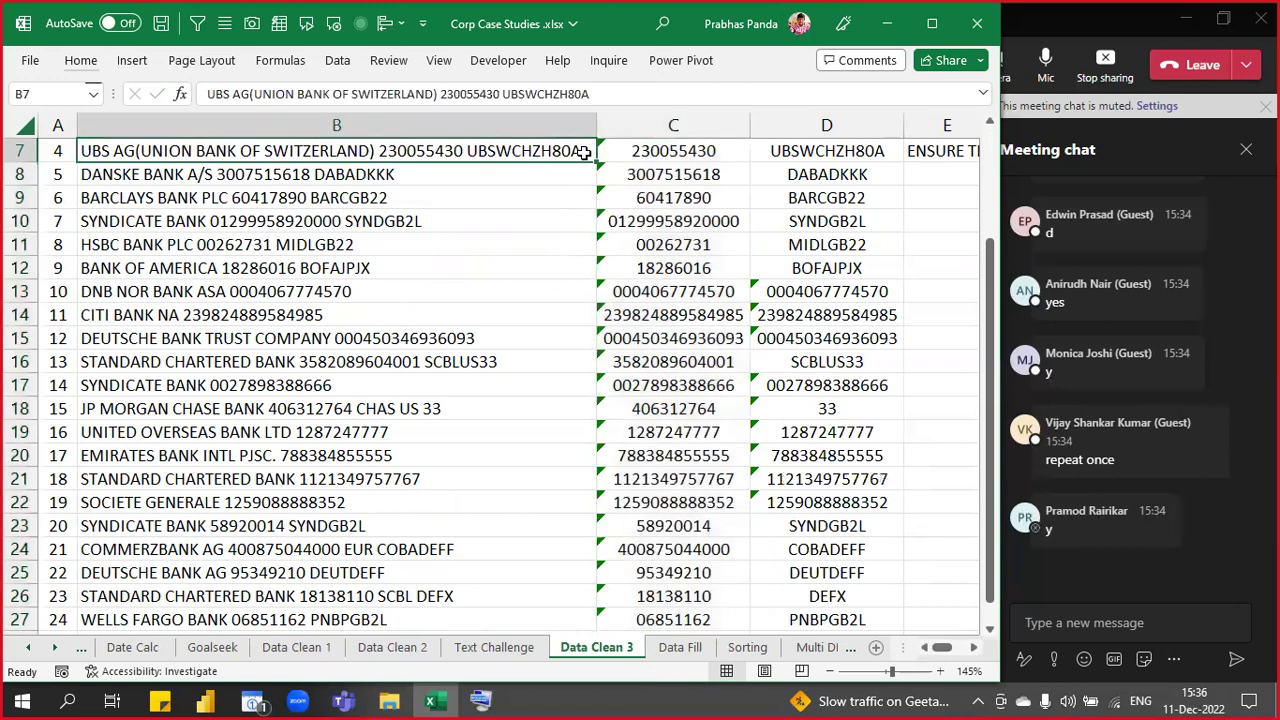
# - Ignore the number-stored-as-text errors for the account numbers in C7 through C27, and save the workbook
pyautogui.click(640, 163)
pyautogui.hotkey('ctrl', 'shift', 'Down')
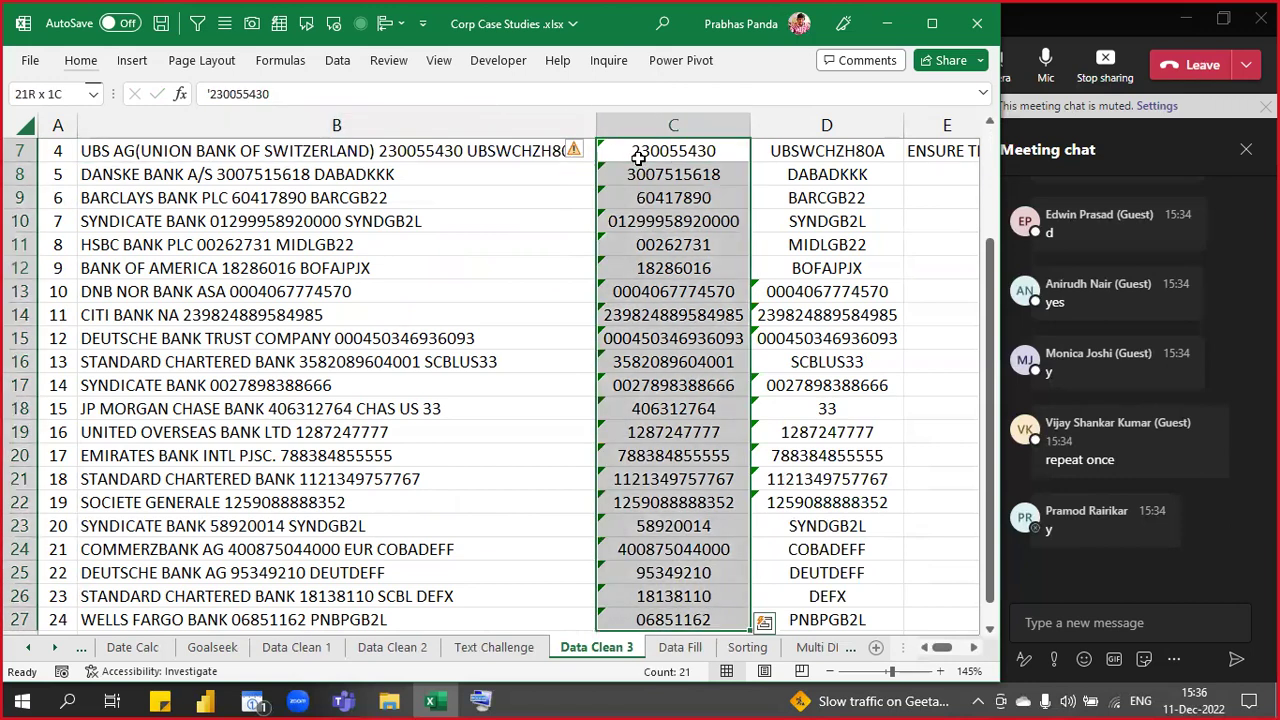
pyautogui.click(578, 150)
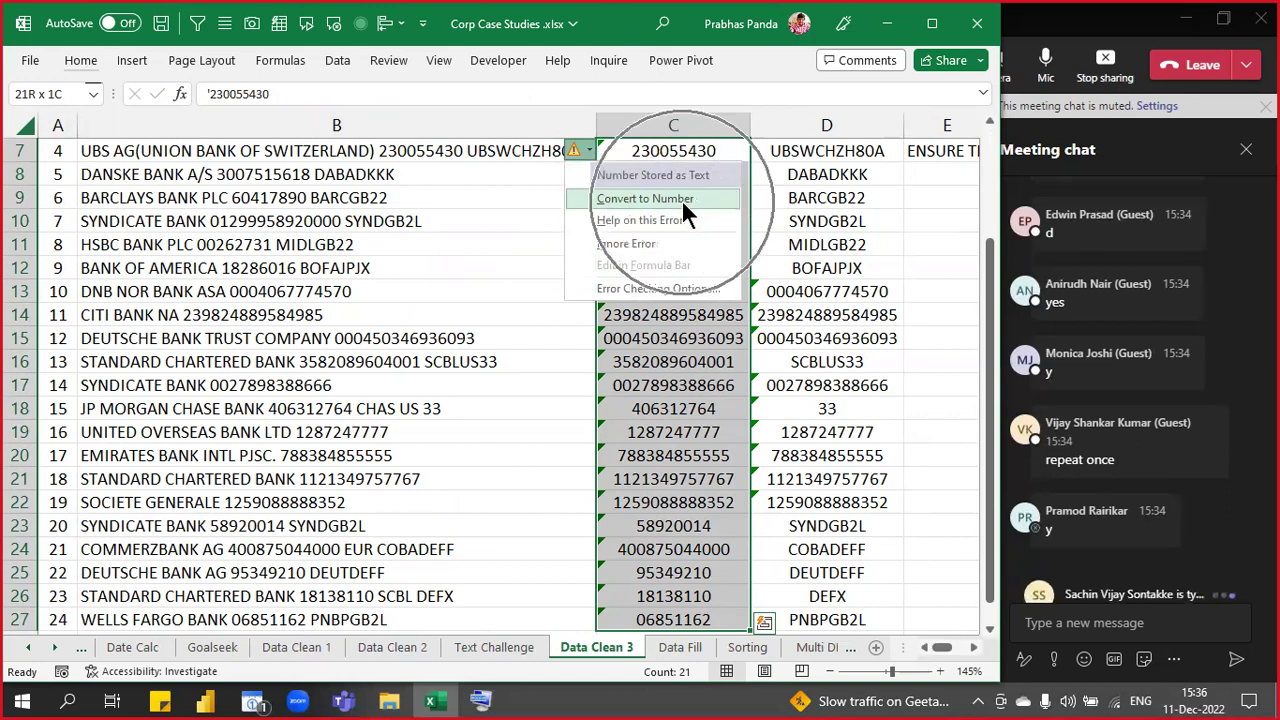
pyautogui.press('ctrl')
pyautogui.press('ctrl')
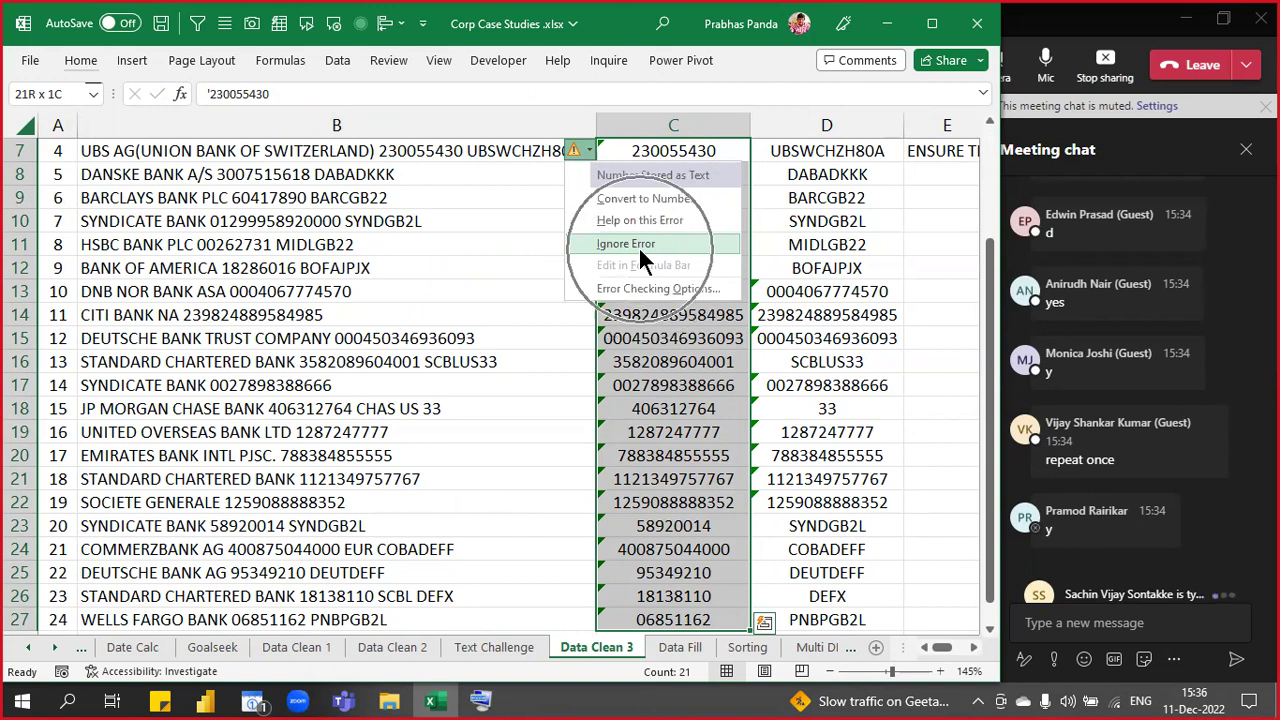
pyautogui.click(640, 246)
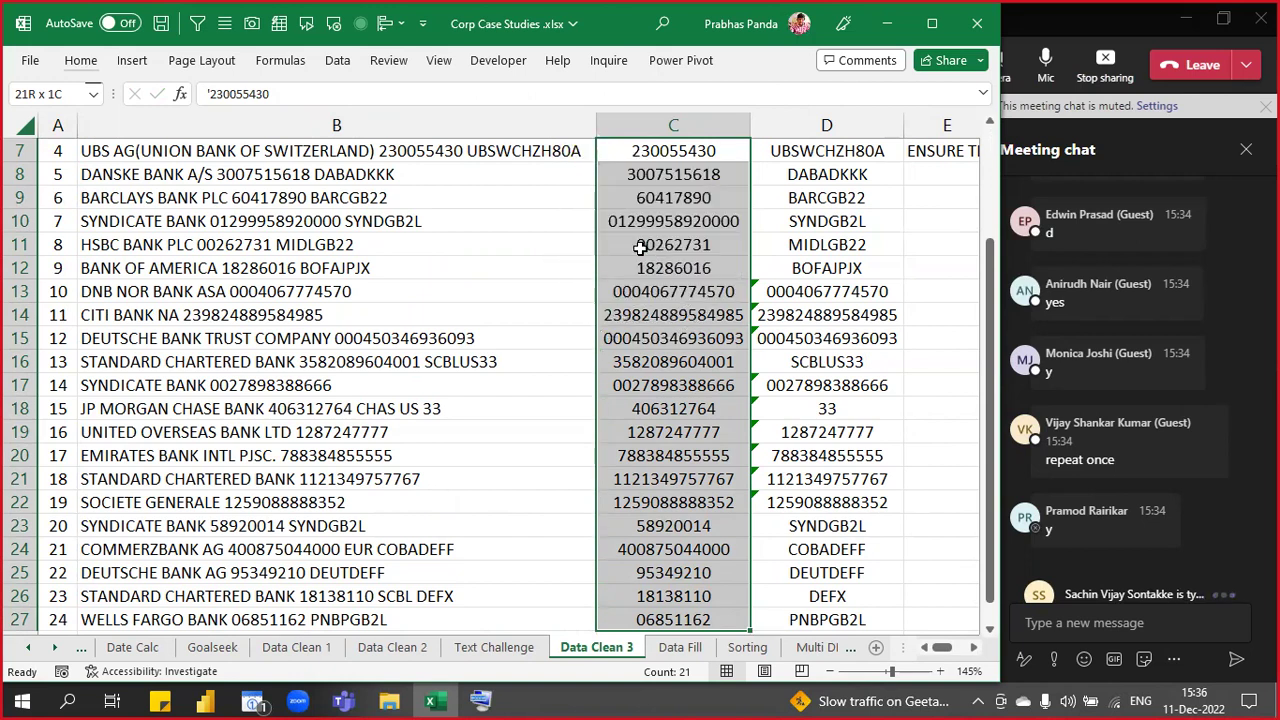
pyautogui.hotkey('ctrl', 's')
pyautogui.scroll(2, 640, 246)
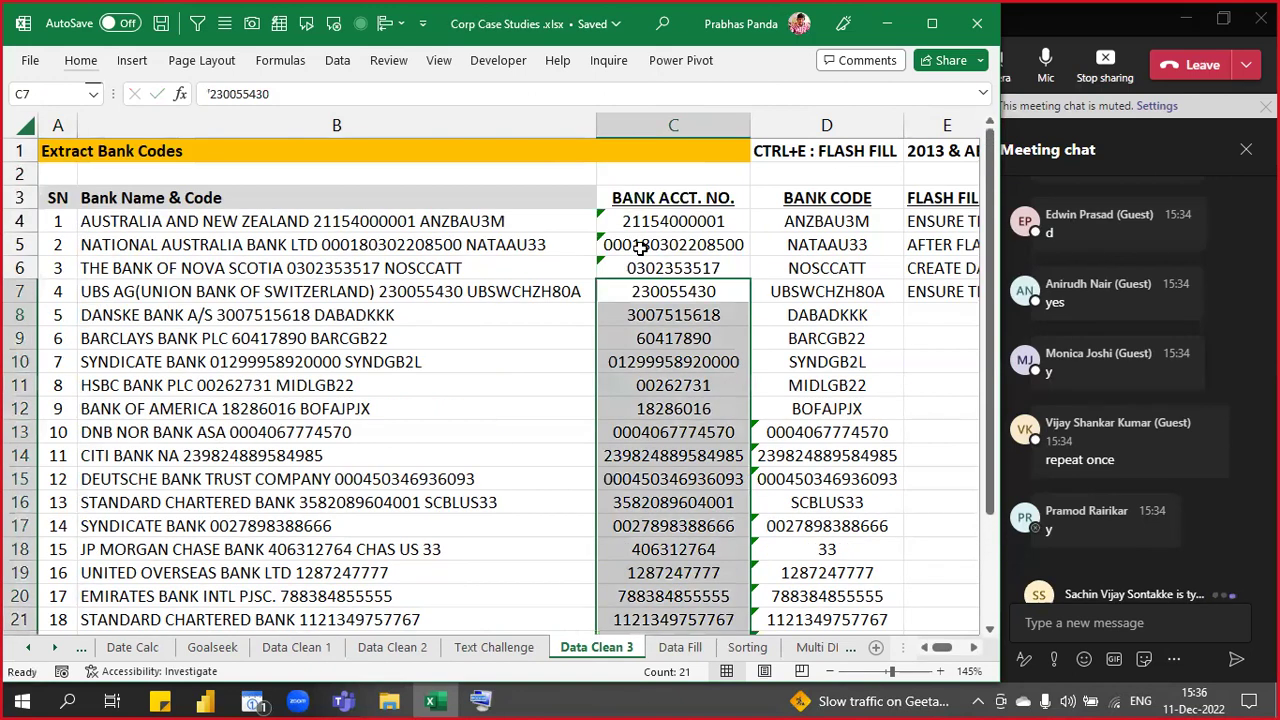
pyautogui.click(707, 240)
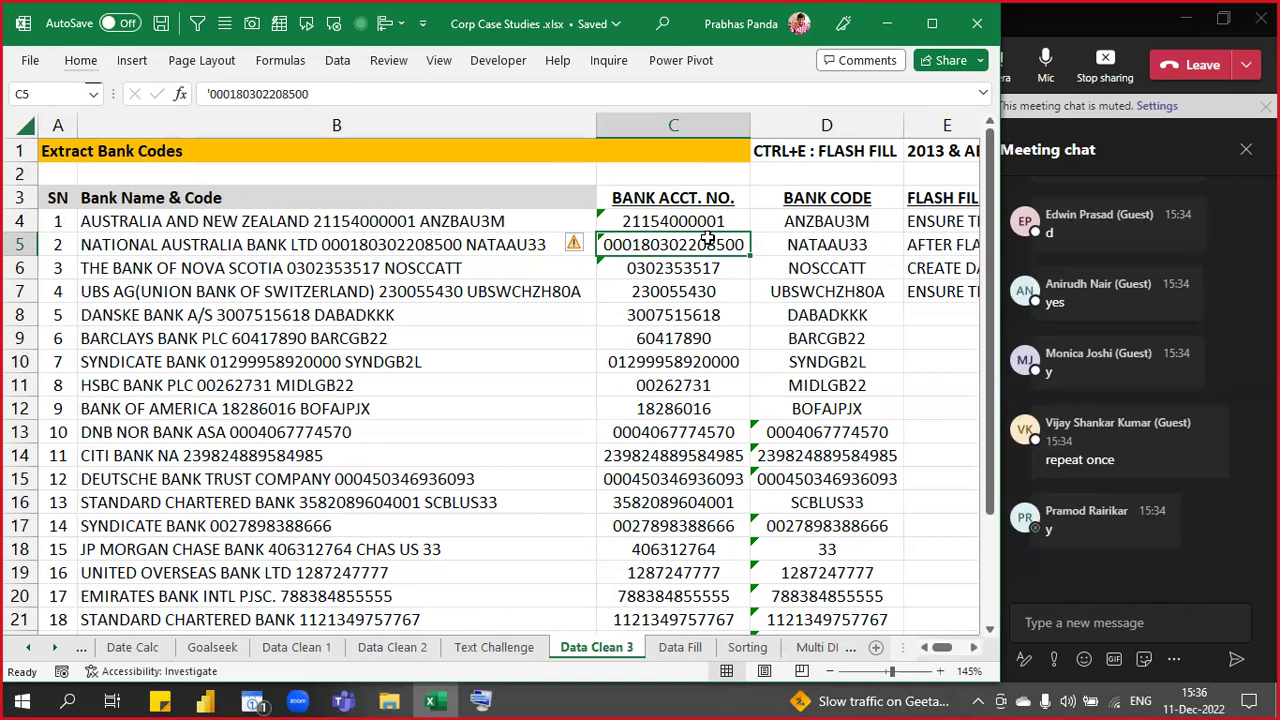
# - Switch to the Data Fill sheet and delete the "Problem Area" caption above the first table
pyautogui.hotkey('ctrl', 'pagedown')
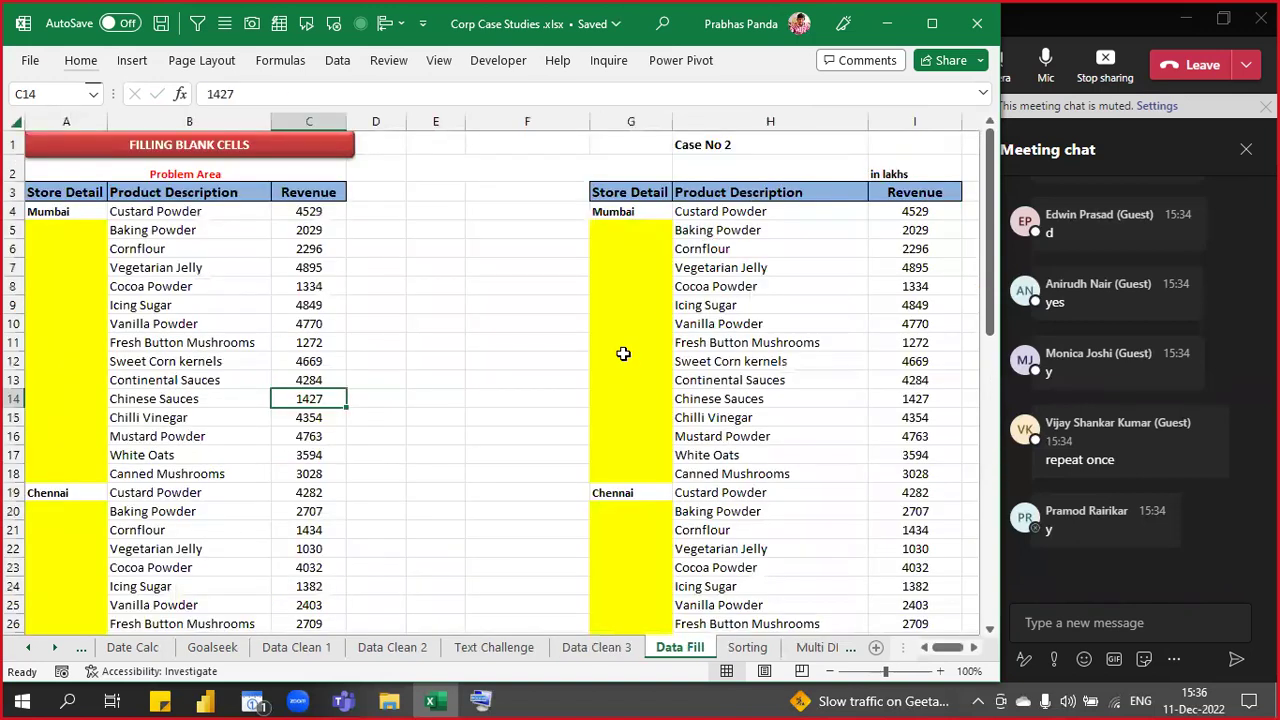
pyautogui.keyDown('ctrl'); pyautogui.scroll(2, 315, 345); pyautogui.keyUp('ctrl')
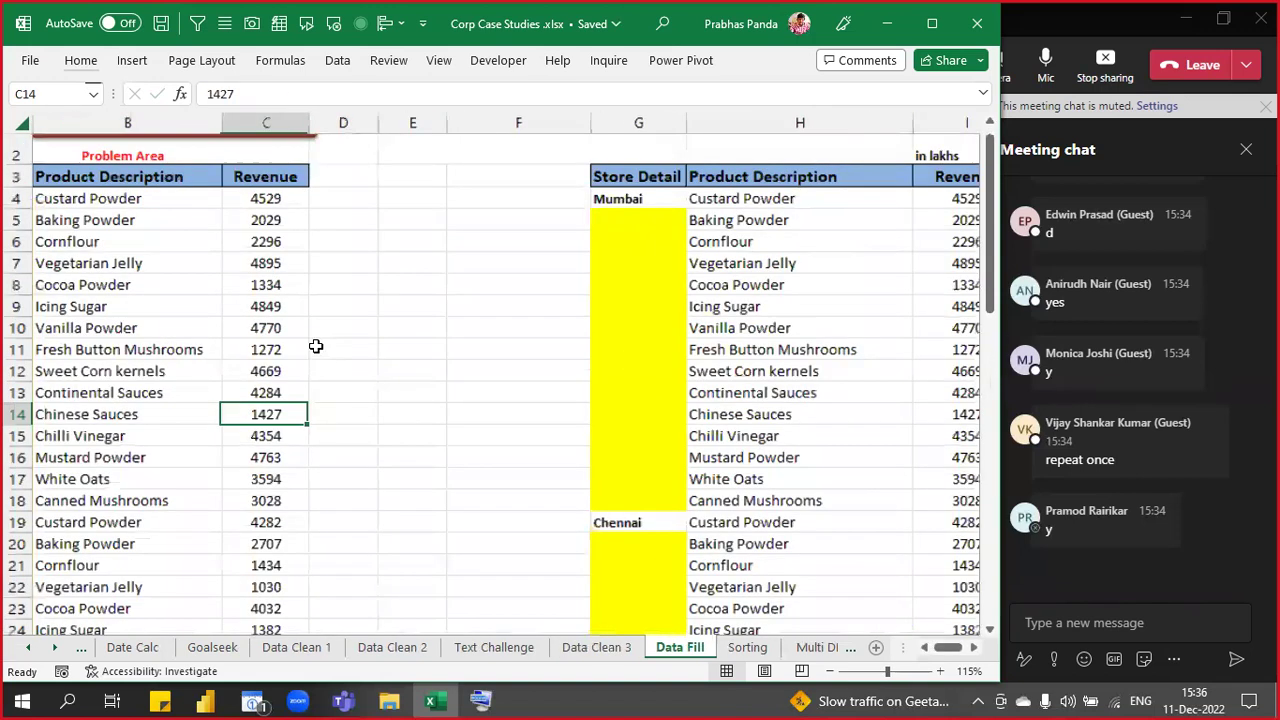
pyautogui.scroll(1, 315, 345)
pyautogui.press('Left')
pyautogui.press('Left')
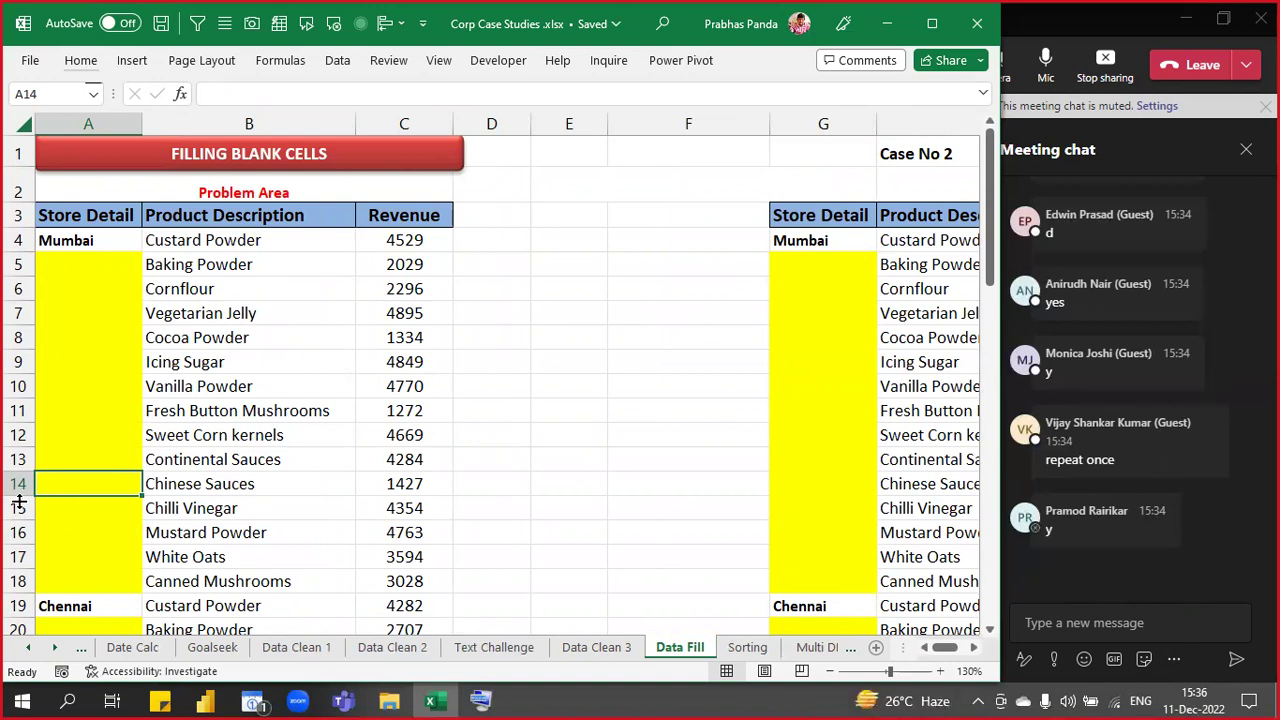
pyautogui.click(275, 194)
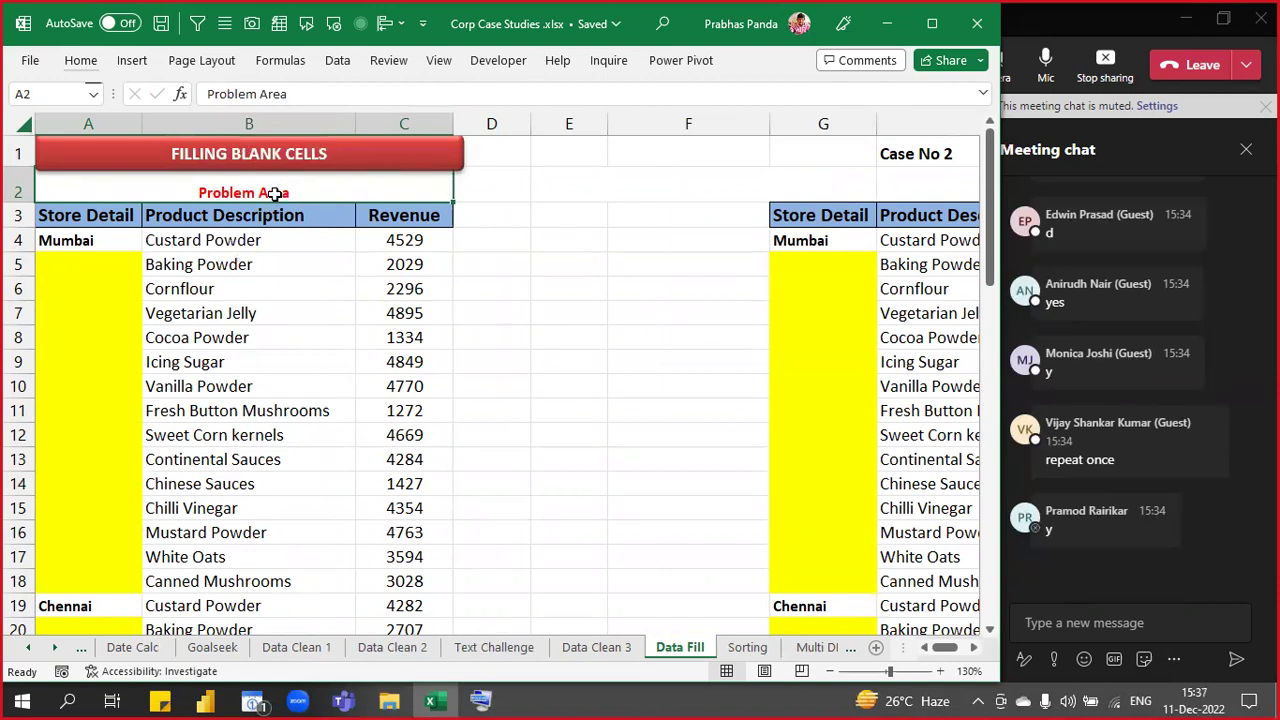
pyautogui.press('Delete')
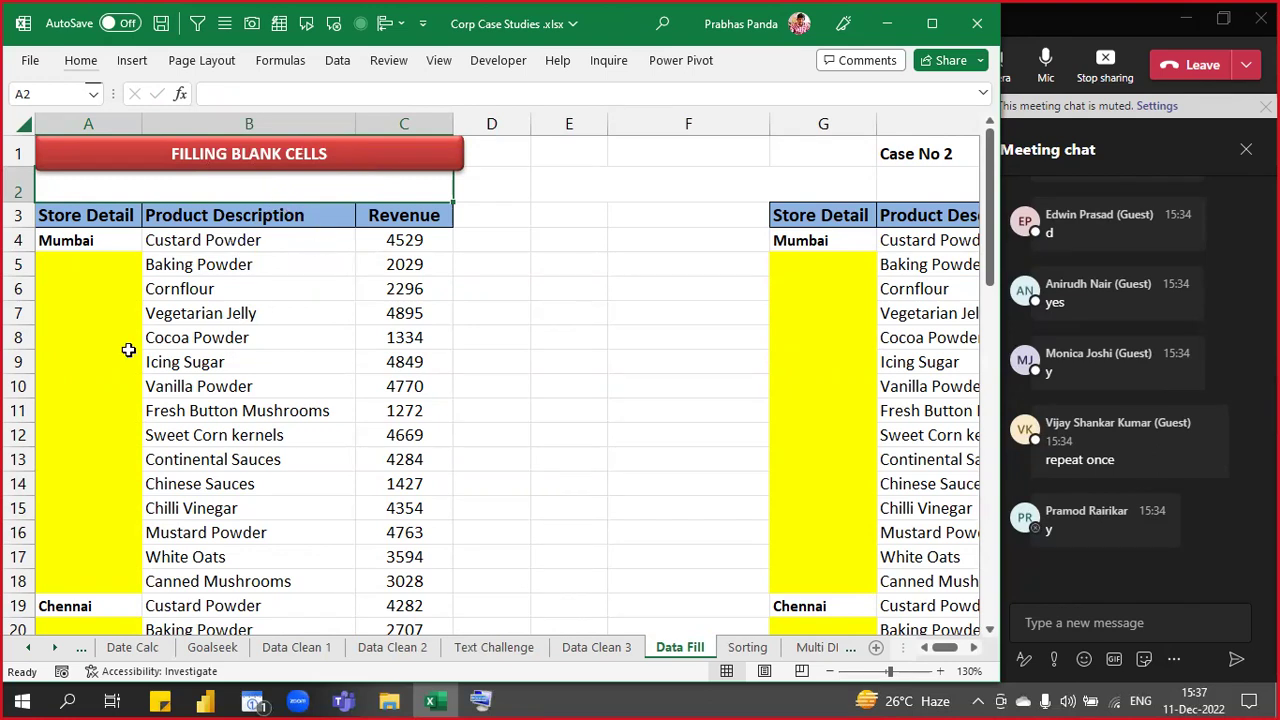
# - Examine the first table's Mumbai block: the blank Store Detail cells, the product descriptions and the revenue figures
pyautogui.moveTo(100, 241); pyautogui.dragTo(71, 509)
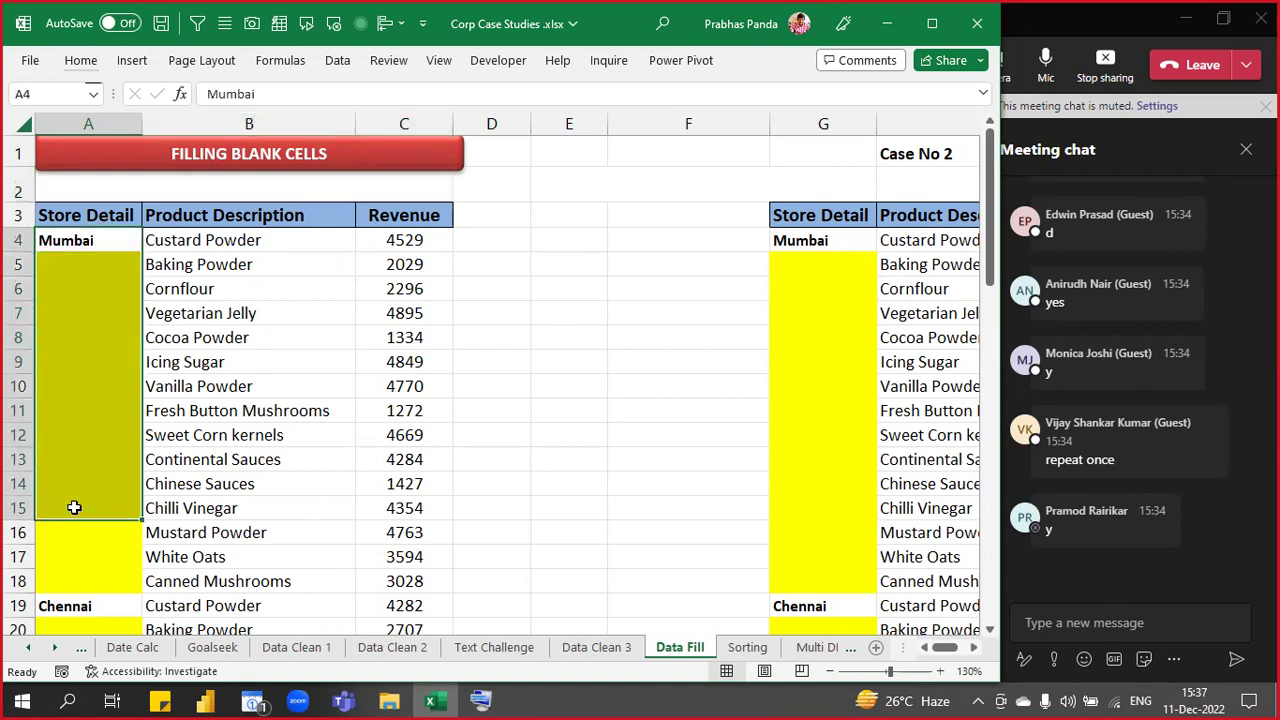
pyautogui.click(277, 240)
pyautogui.moveTo(261, 291); pyautogui.dragTo(185, 571)
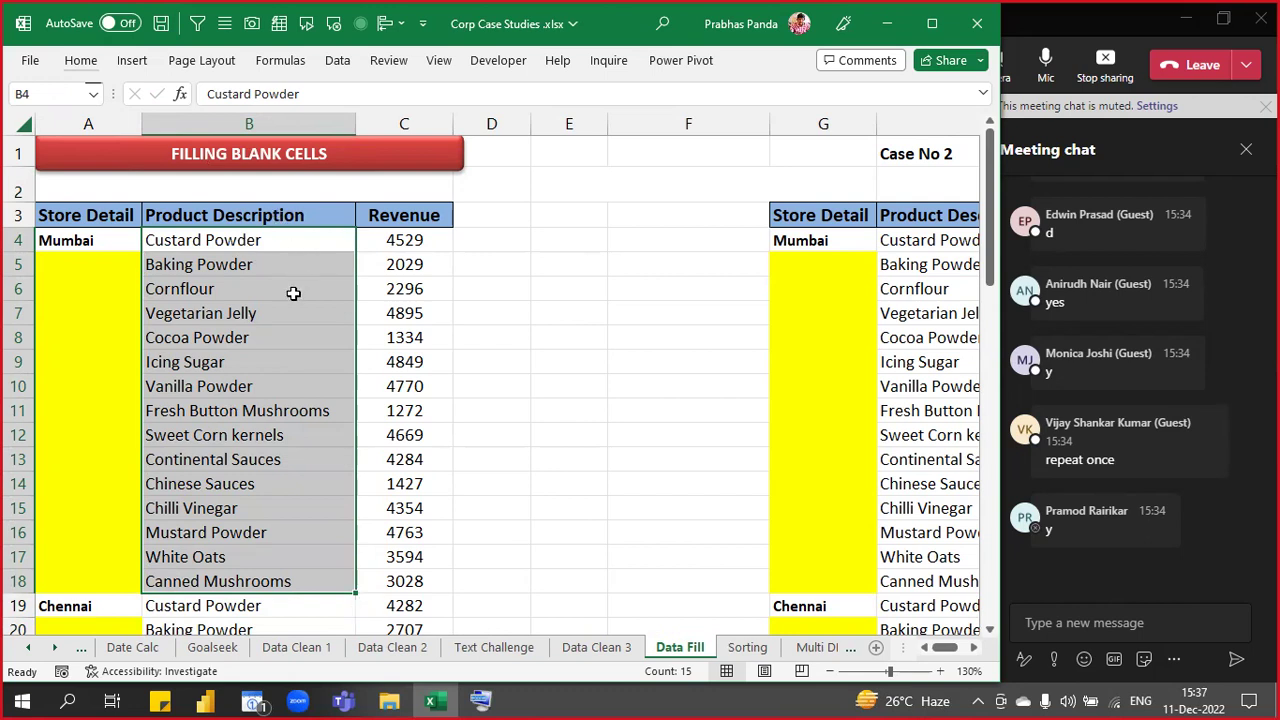
pyautogui.click(418, 244)
pyautogui.moveTo(418, 244); pyautogui.dragTo(380, 596)
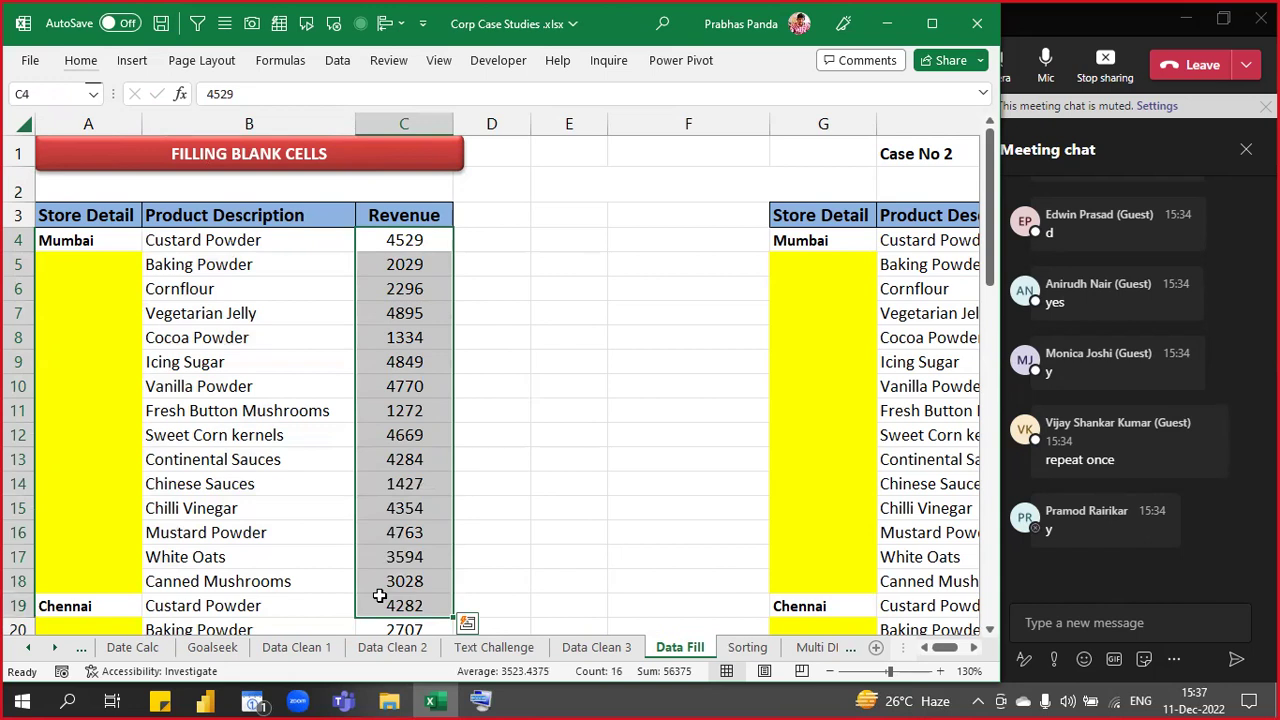
pyautogui.click(286, 286)
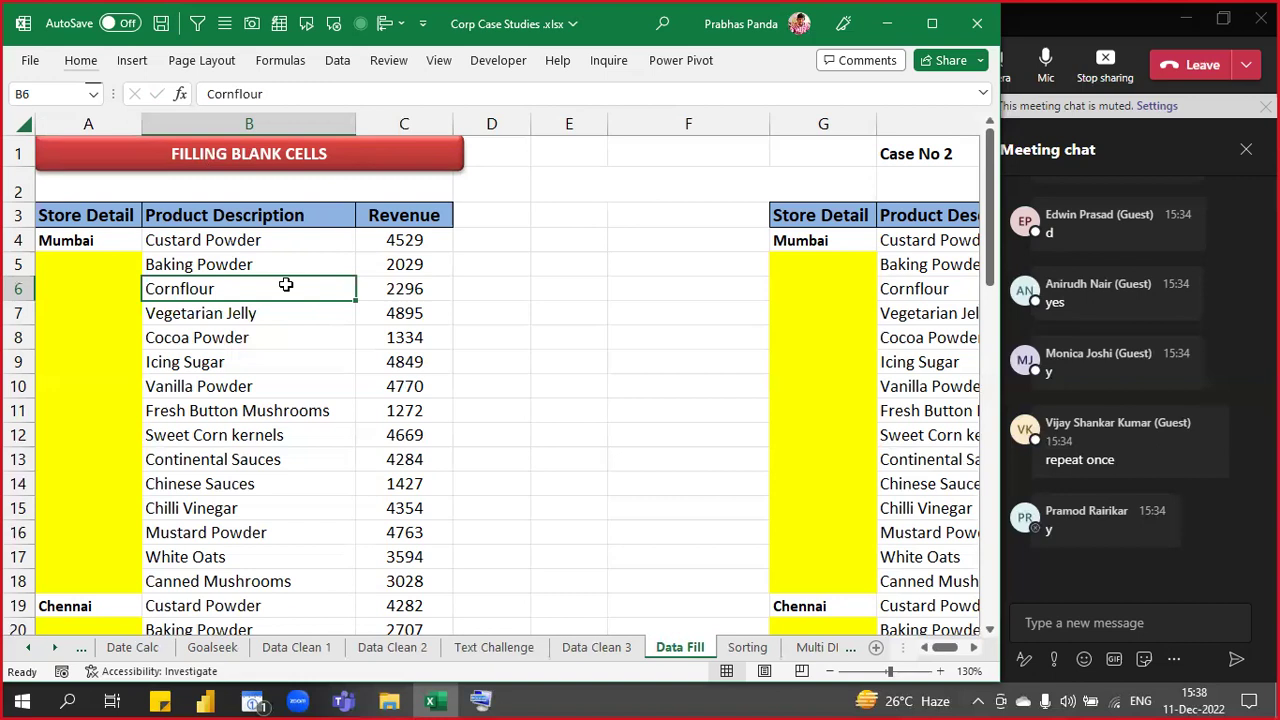
pyautogui.click(254, 385)
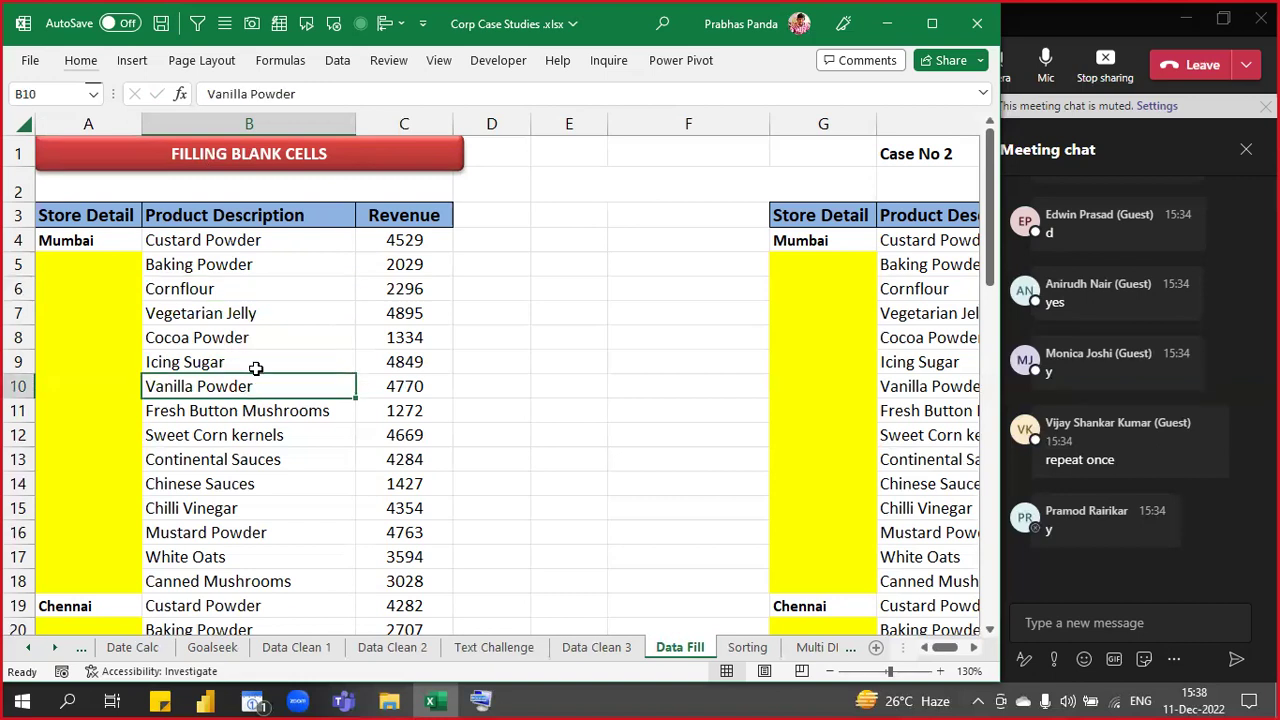
pyautogui.click(291, 257)
pyautogui.click(265, 339)
pyautogui.click(219, 440)
pyautogui.click(212, 506)
pyautogui.click(210, 579)
pyautogui.click(214, 528)
pyautogui.click(214, 510)
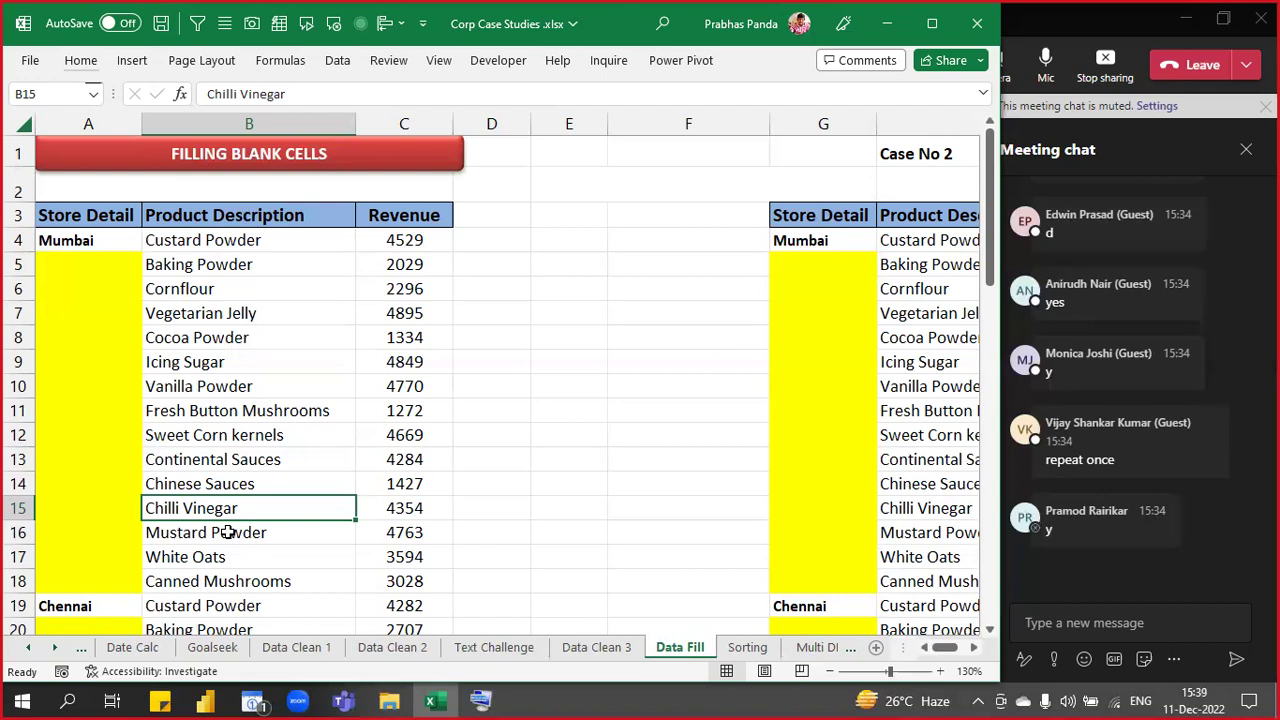
# - Add filters to the first table's header row, covering Store Detail, Product Description and Revenue in A3 to C3
pyautogui.press('Up')
pyautogui.press('Up')
pyautogui.press('Up')
pyautogui.press('Up')
pyautogui.press('Up')
pyautogui.press('Up')
pyautogui.press('Up')
pyautogui.press('Up')
pyautogui.press('Up')
pyautogui.press('Up')
pyautogui.press('Up')
pyautogui.press('Up')
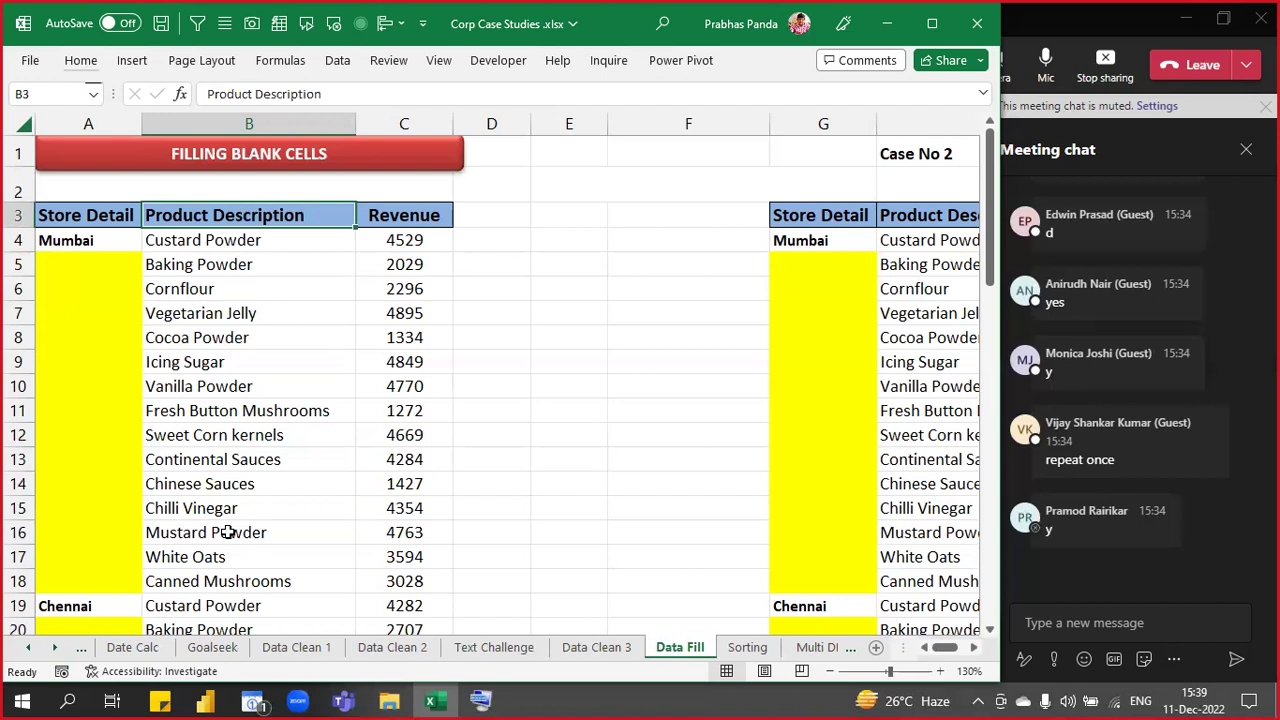
pyautogui.press('Left')
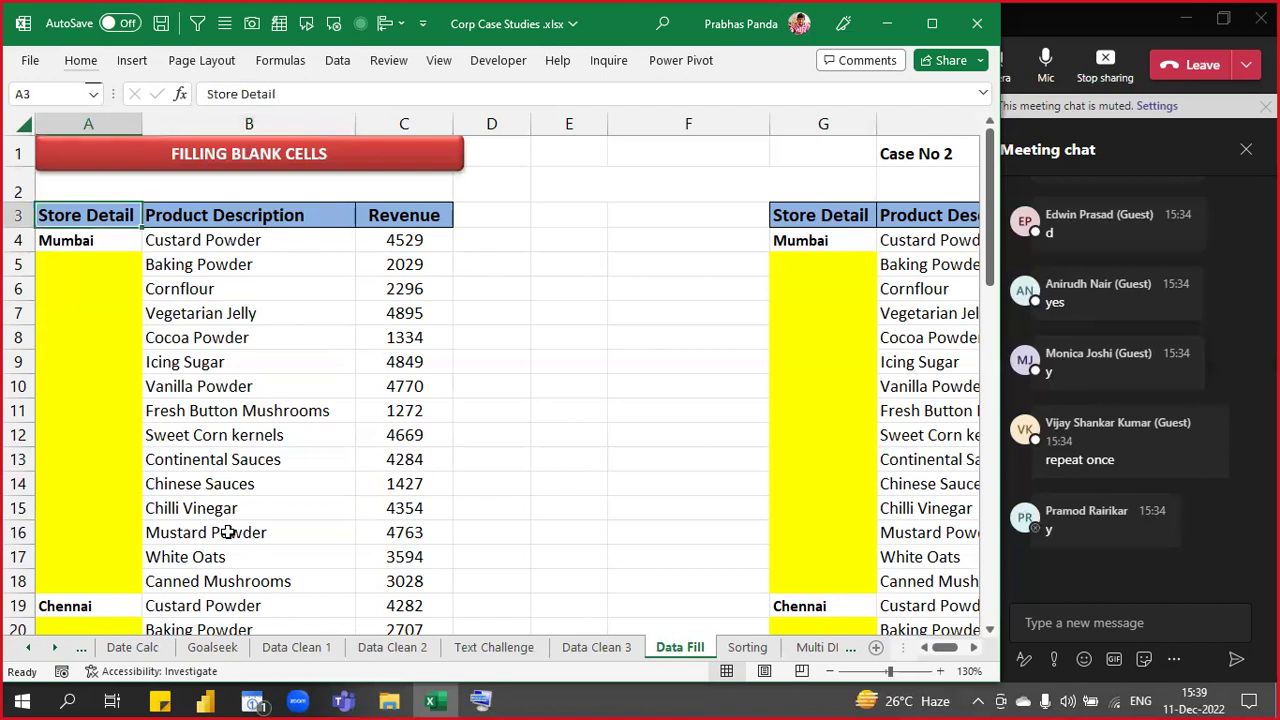
pyautogui.hotkey('shift', 'Right')
pyautogui.hotkey('shift', 'Right')
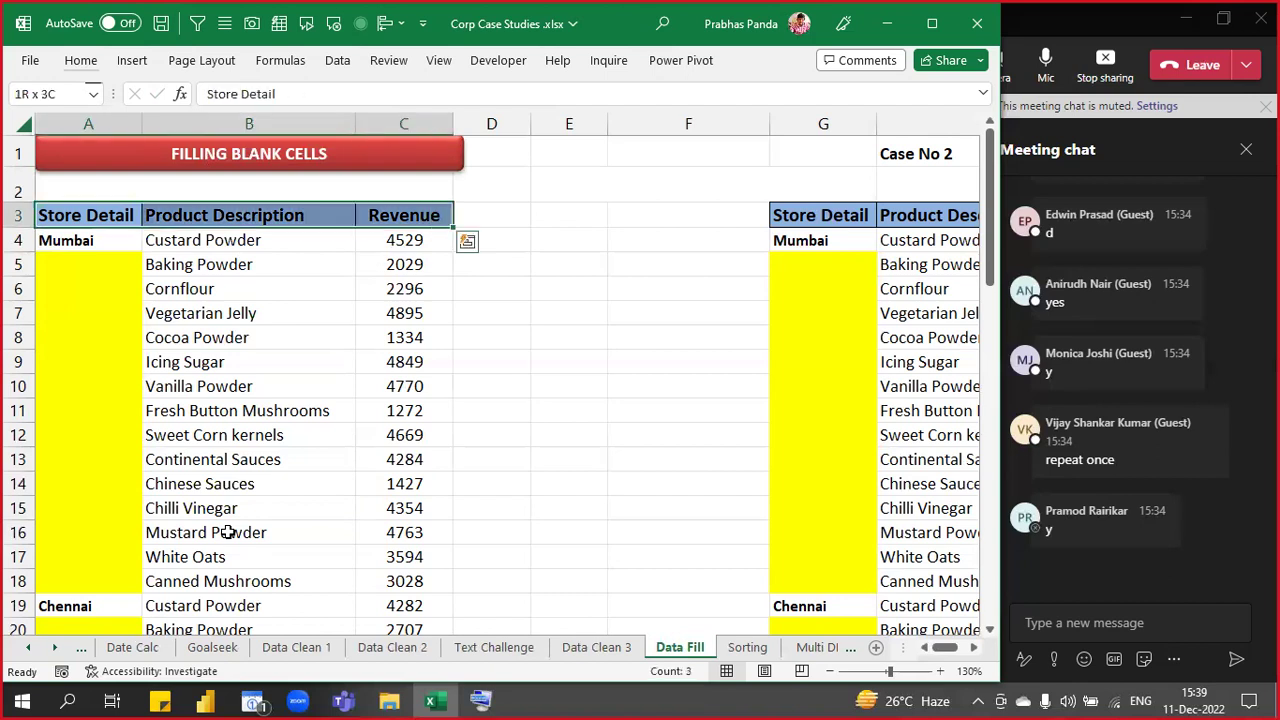
pyautogui.hotkey('ctrl', 'shift', 'l')
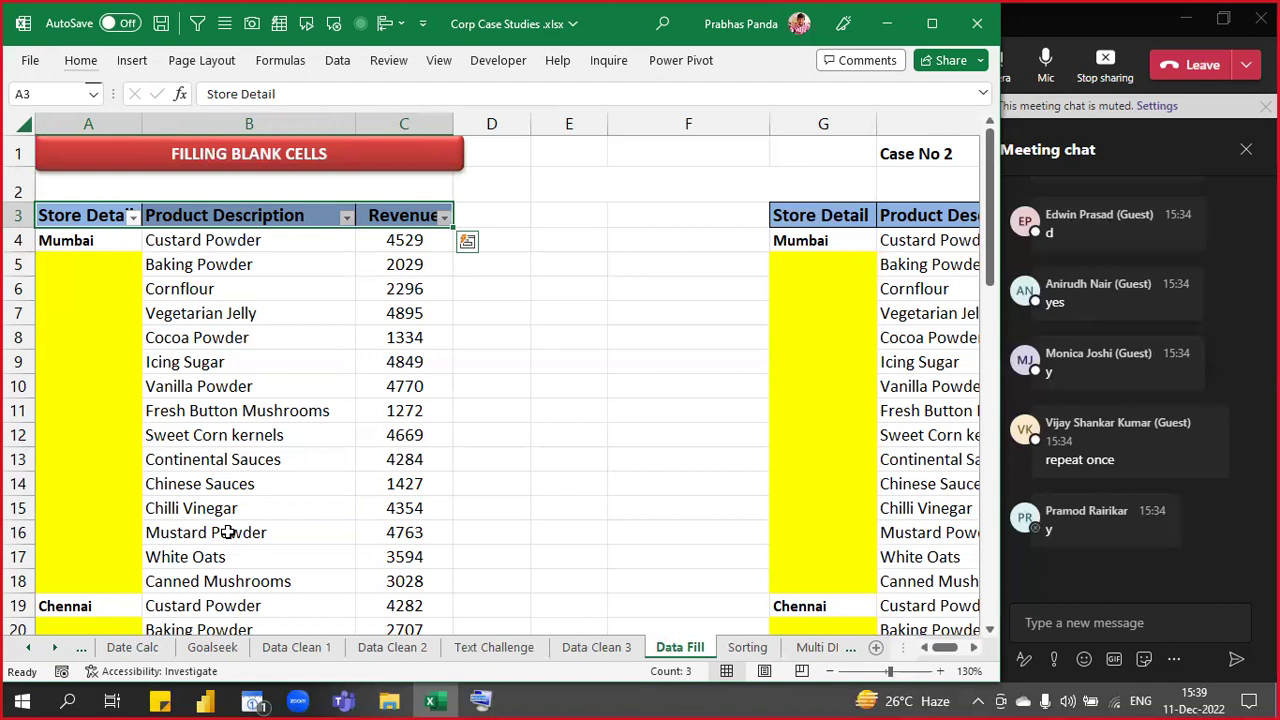
# - Filter the Product Description column to show only Vanilla Powder, and remove the filters from the first table
pyautogui.press('Right')
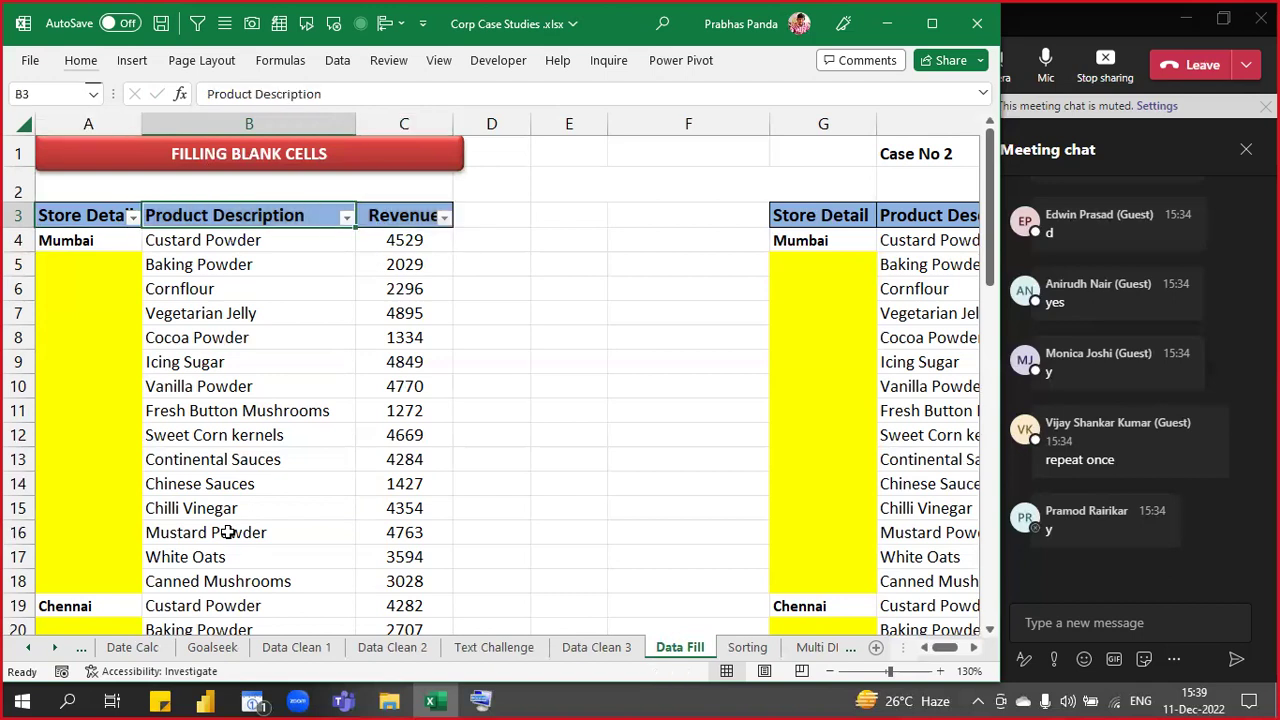
pyautogui.hotkey('alt', 'Down')
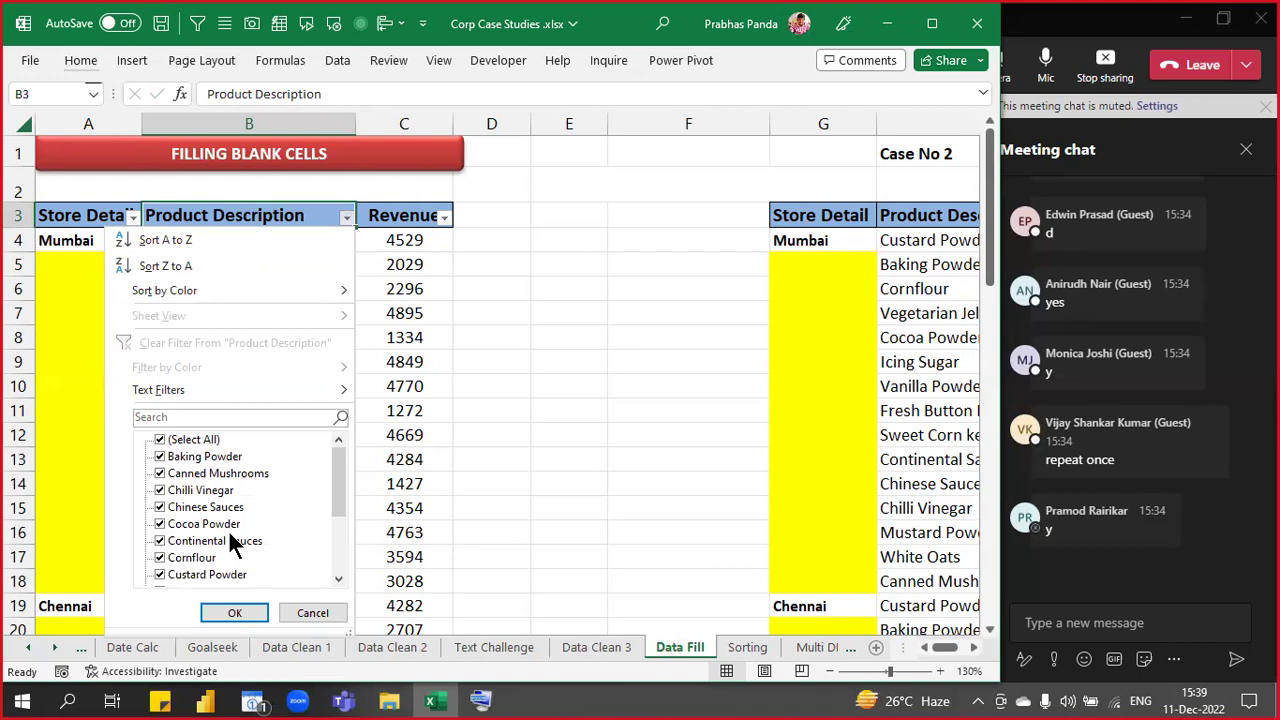
pyautogui.click(170, 418)
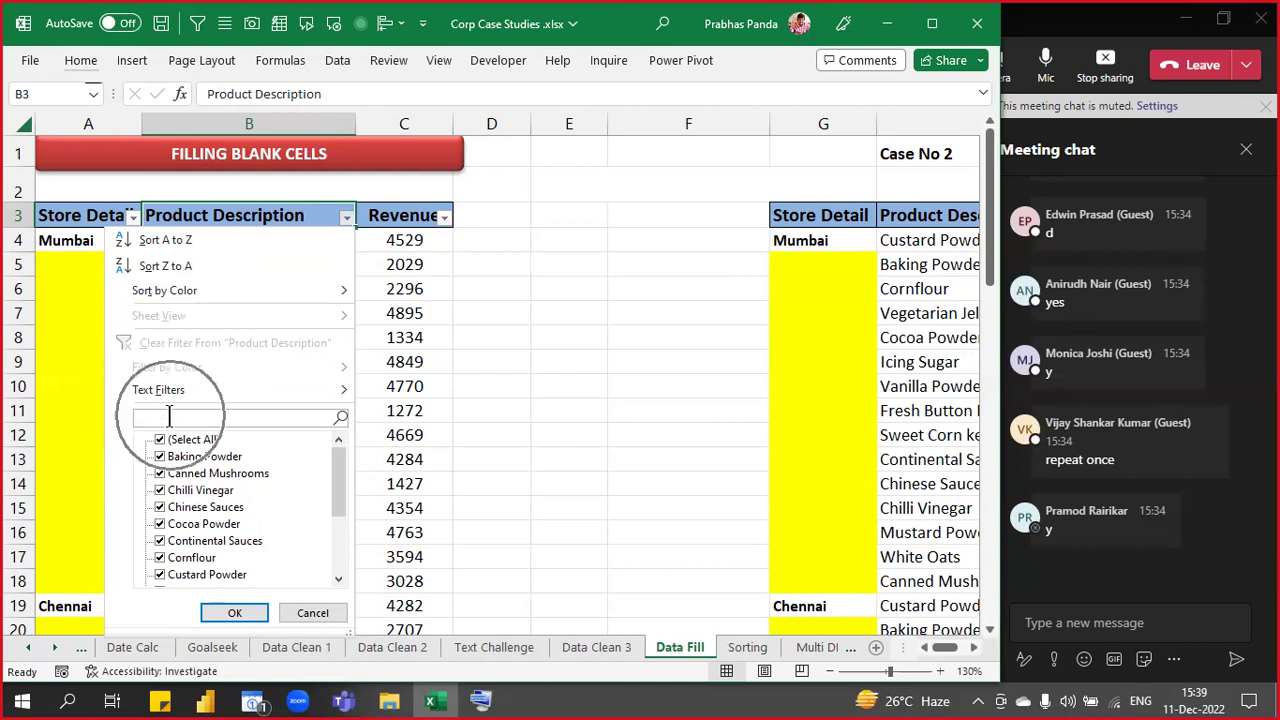
pyautogui.click(162, 440)
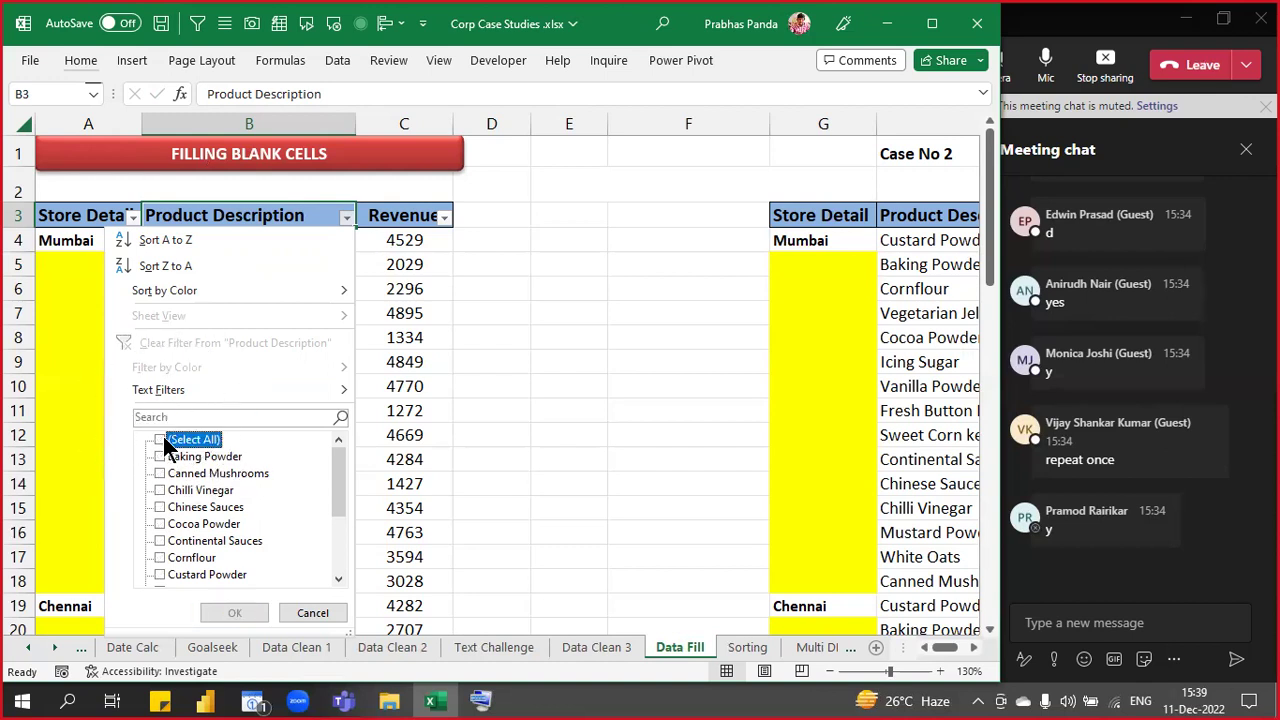
pyautogui.scroll(-3, 230, 540)
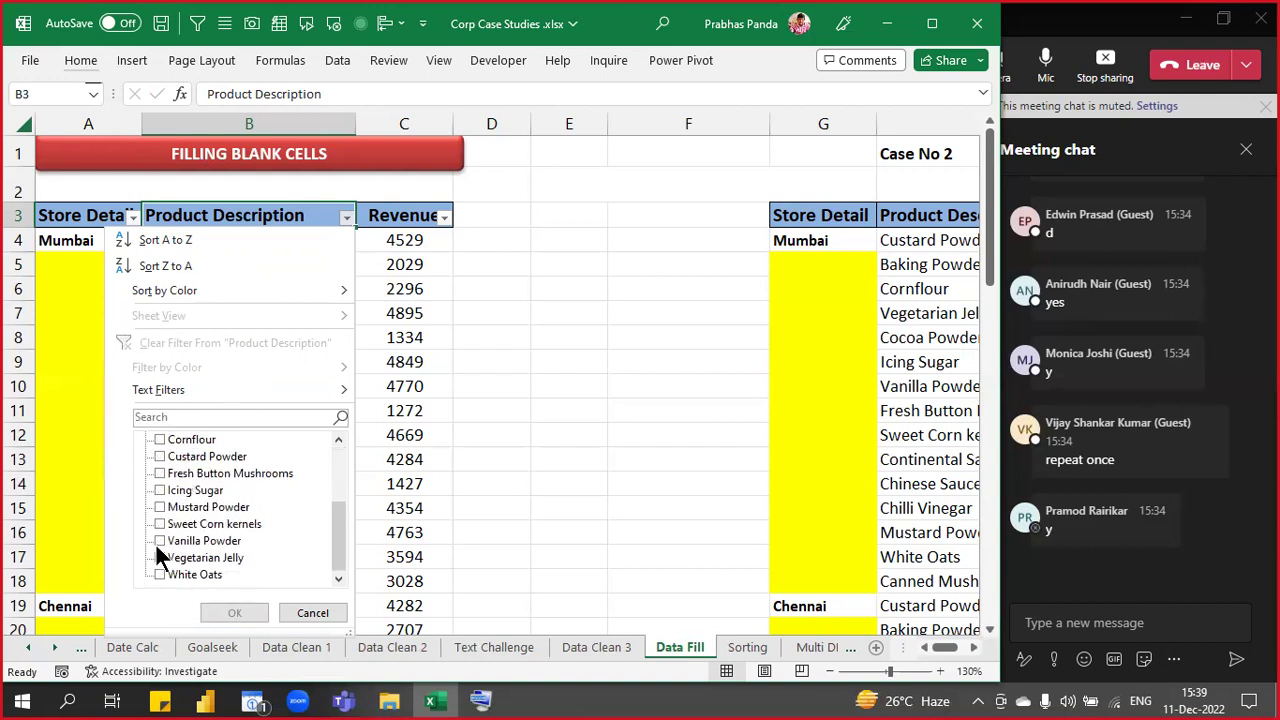
pyautogui.click(157, 543)
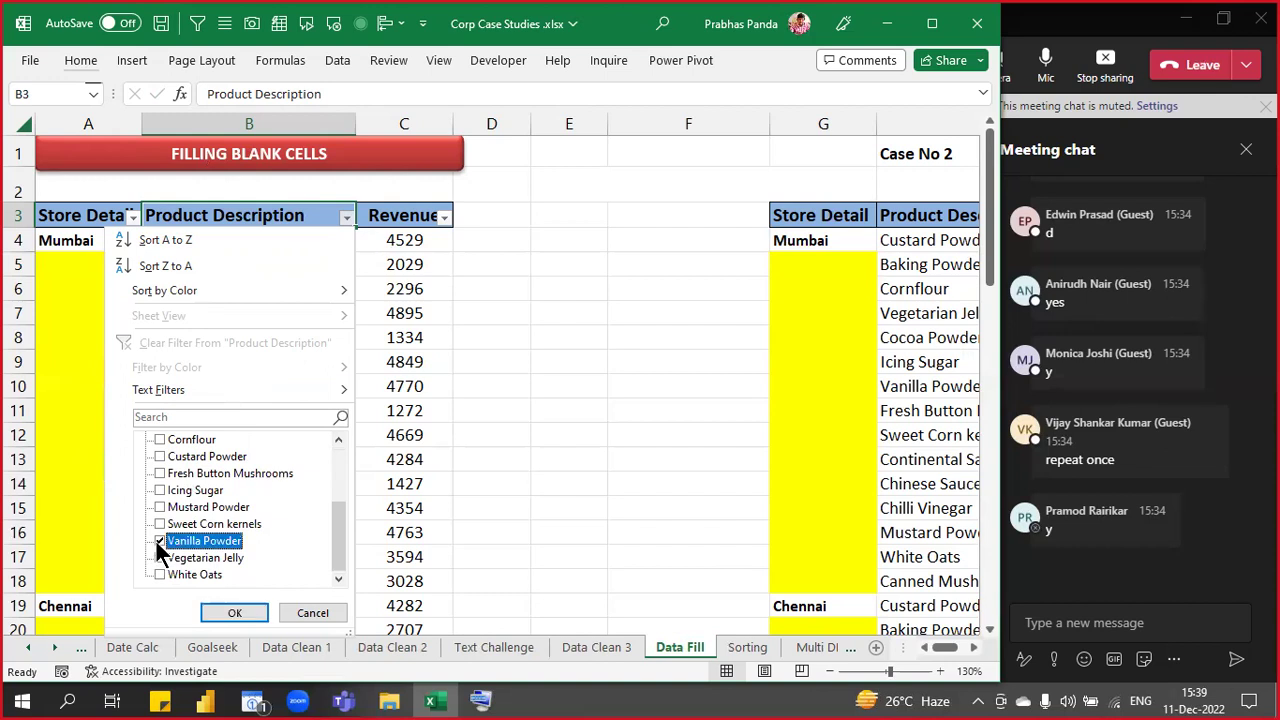
pyautogui.click(235, 611)
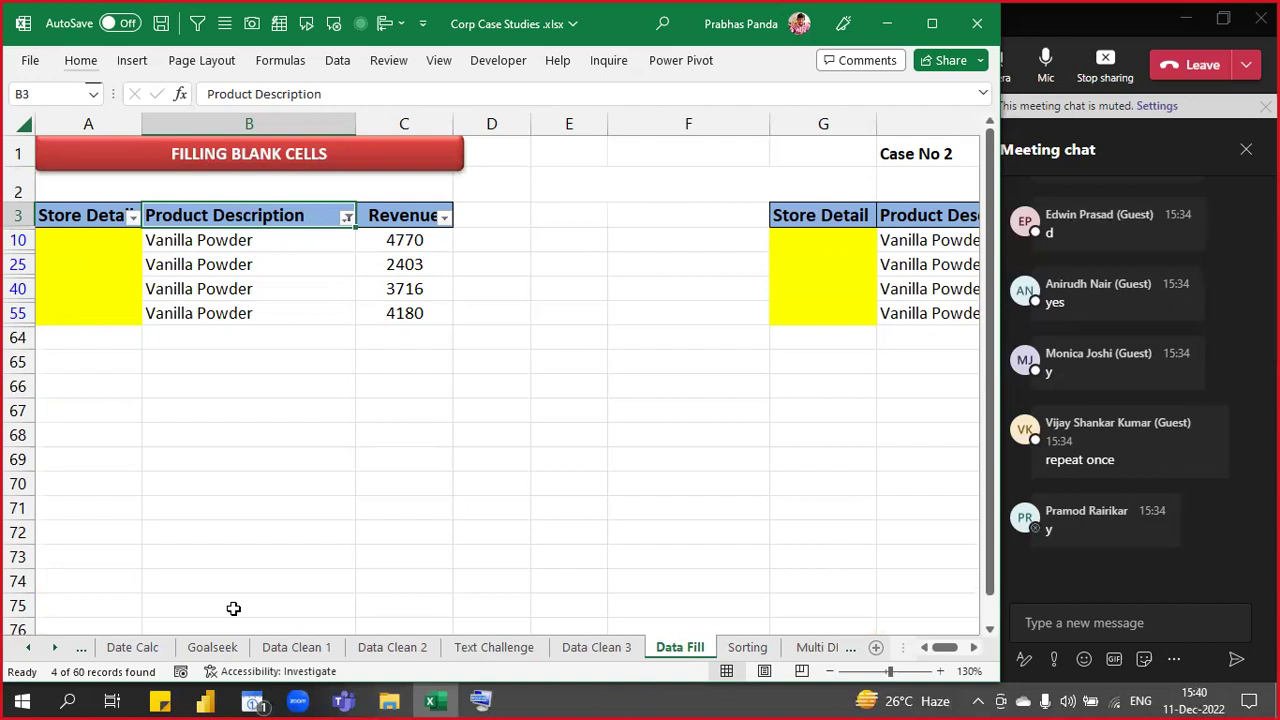
pyautogui.hotkey('ctrl', 'shift', 'l')
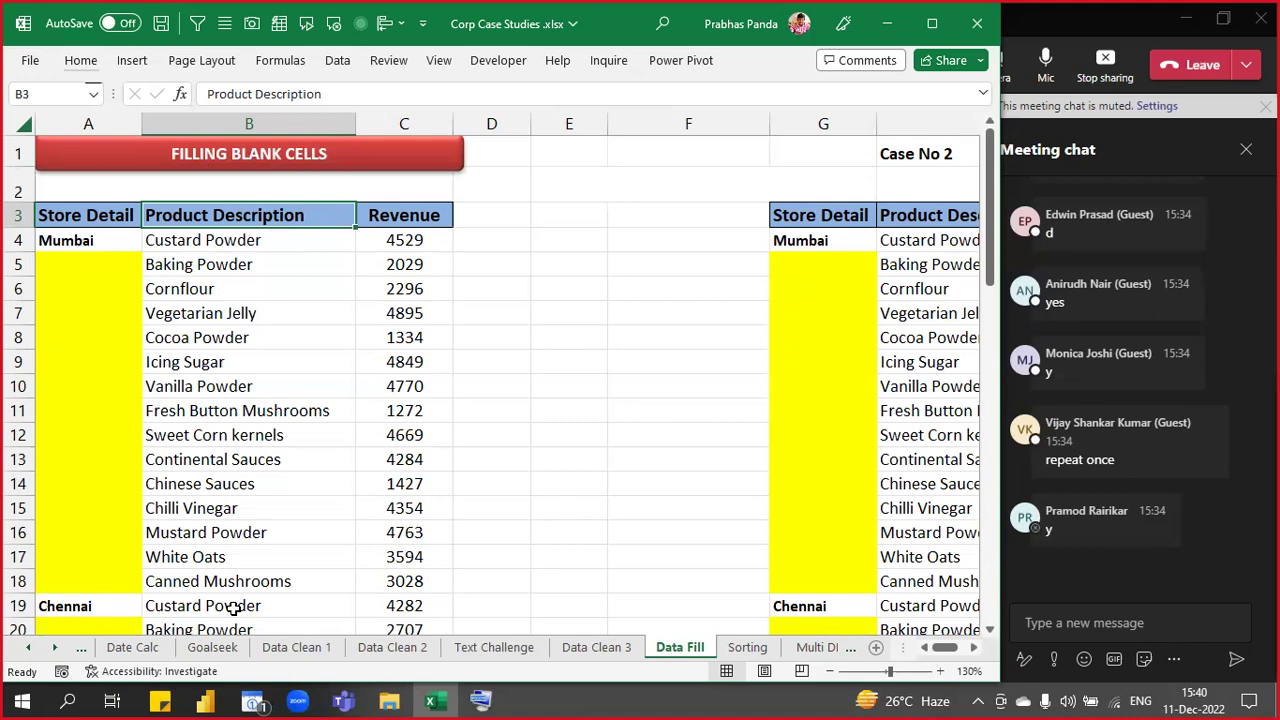
pyautogui.click(266, 330)
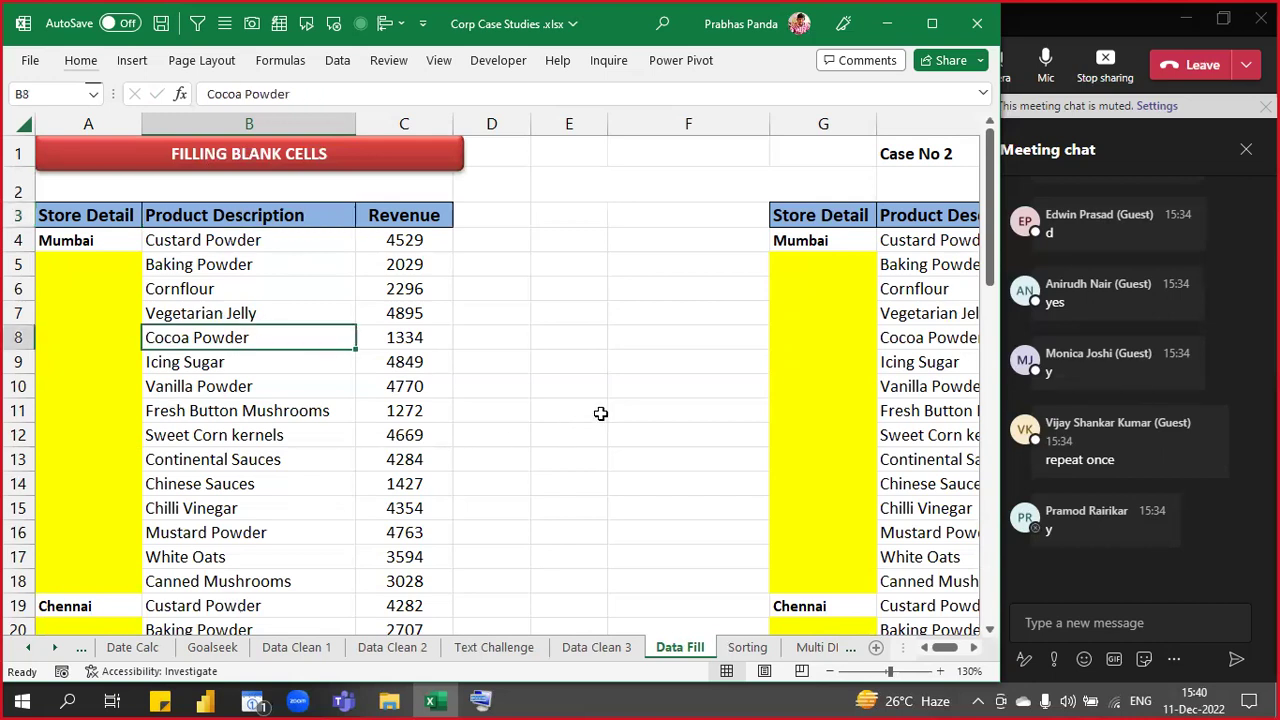
pyautogui.click(381, 443)
pyautogui.click(396, 281)
pyautogui.click(245, 283)
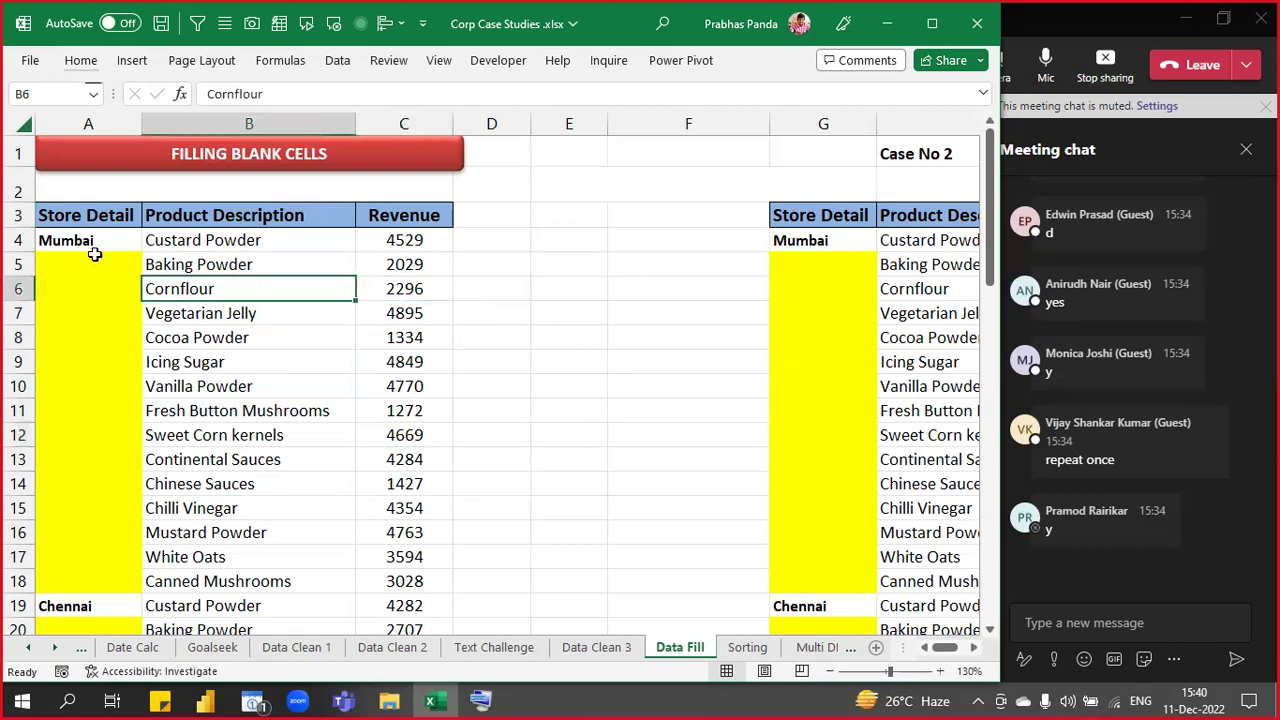
pyautogui.click(72, 222)
pyautogui.click(250, 556)
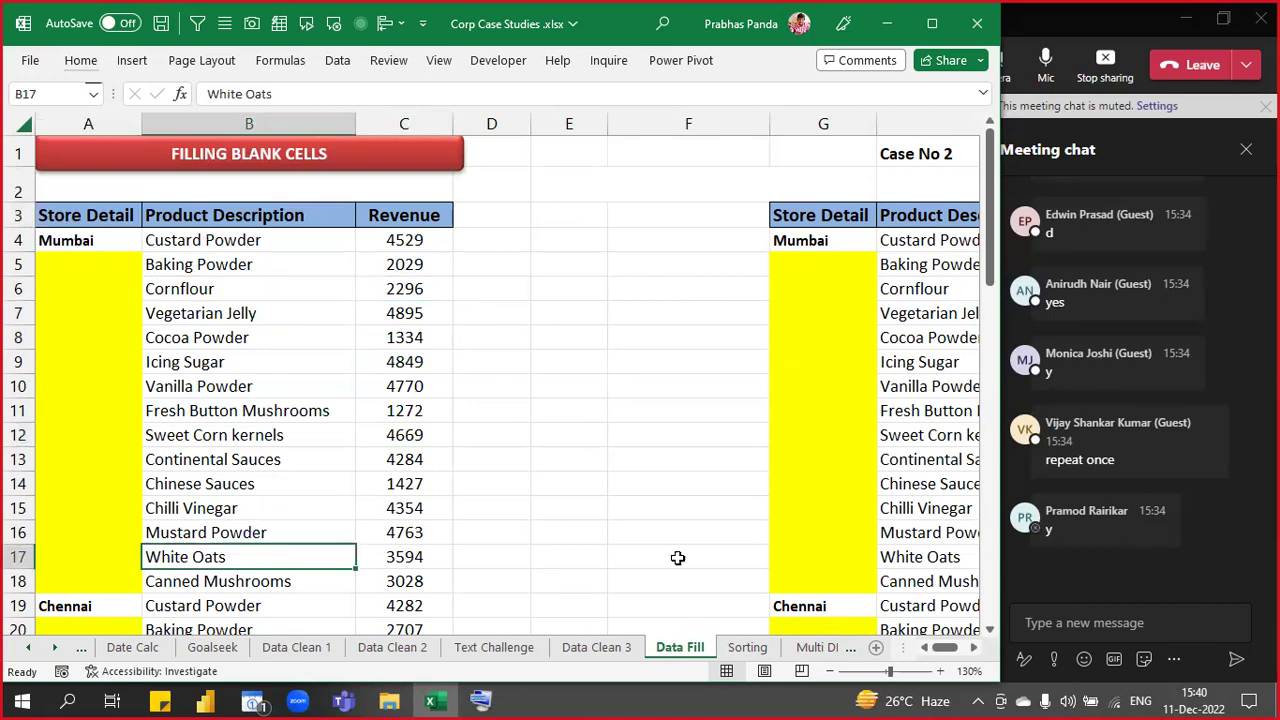
pyautogui.click(750, 413)
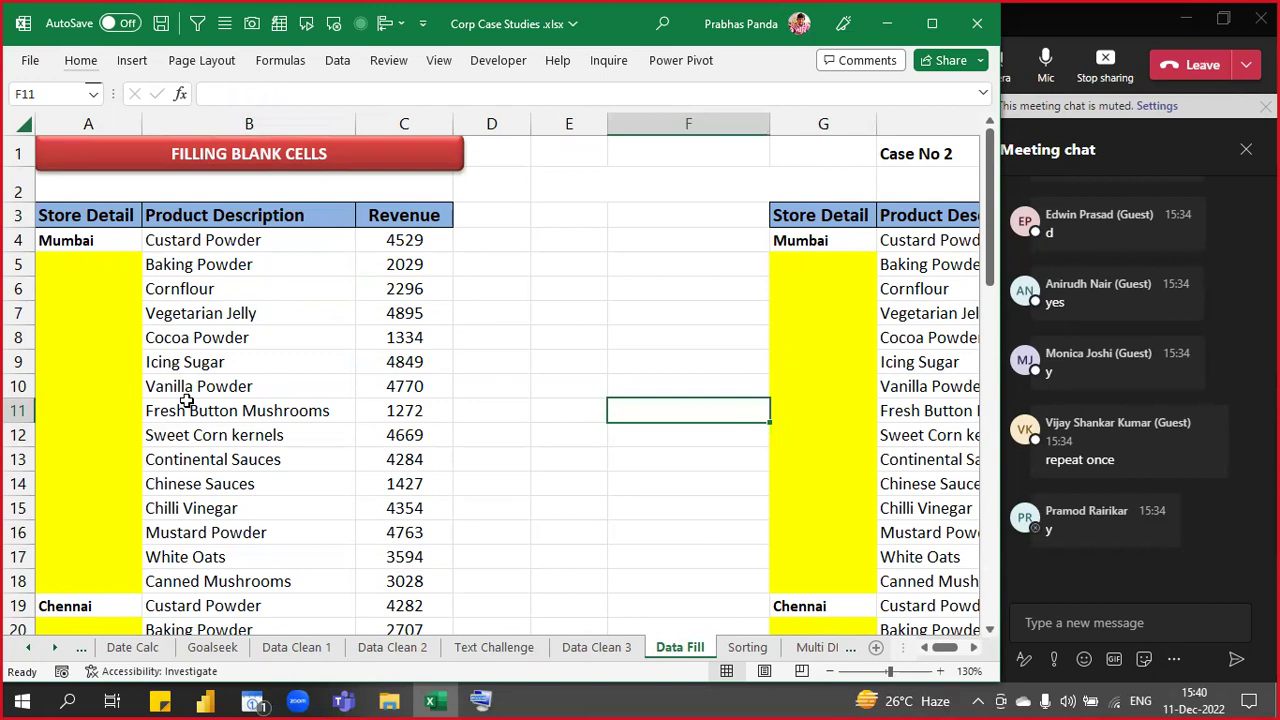
# - Filter the first table by the selected cell's value, Vanilla Powder in B10, and remove the filter
pyautogui.click(247, 385)
pyautogui.rightClick(247, 385)
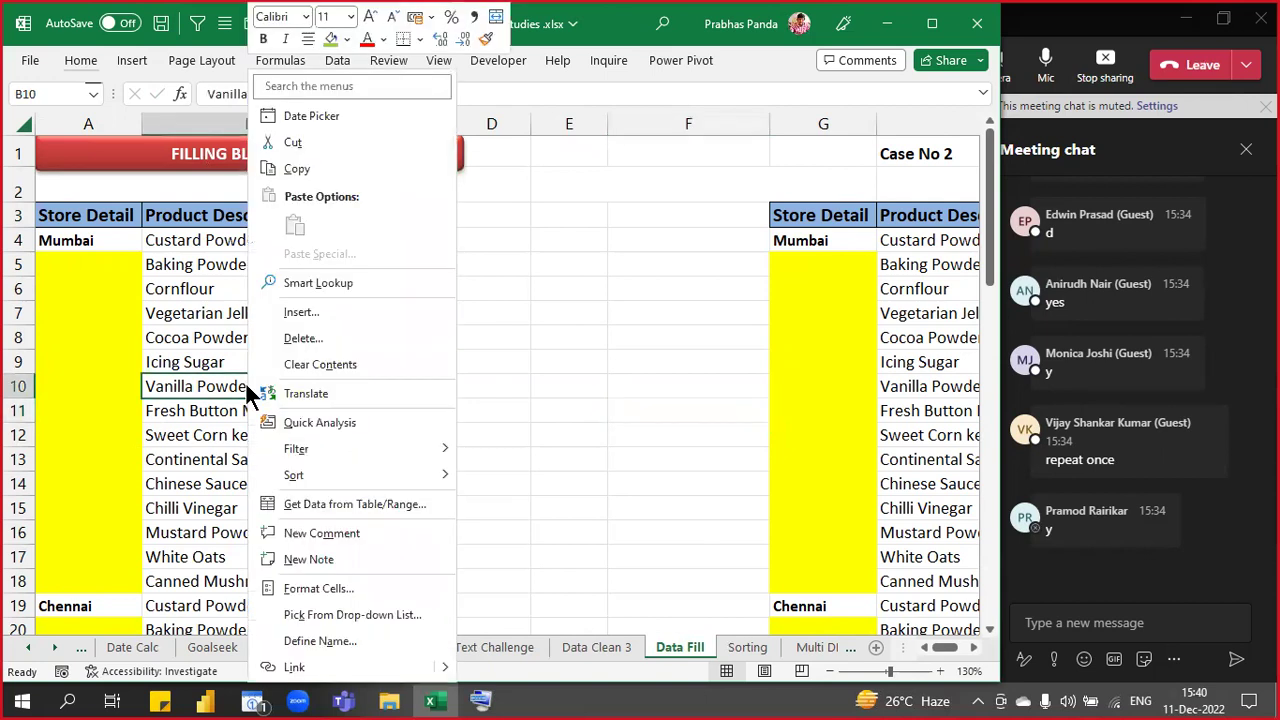
pyautogui.moveTo(391, 449)
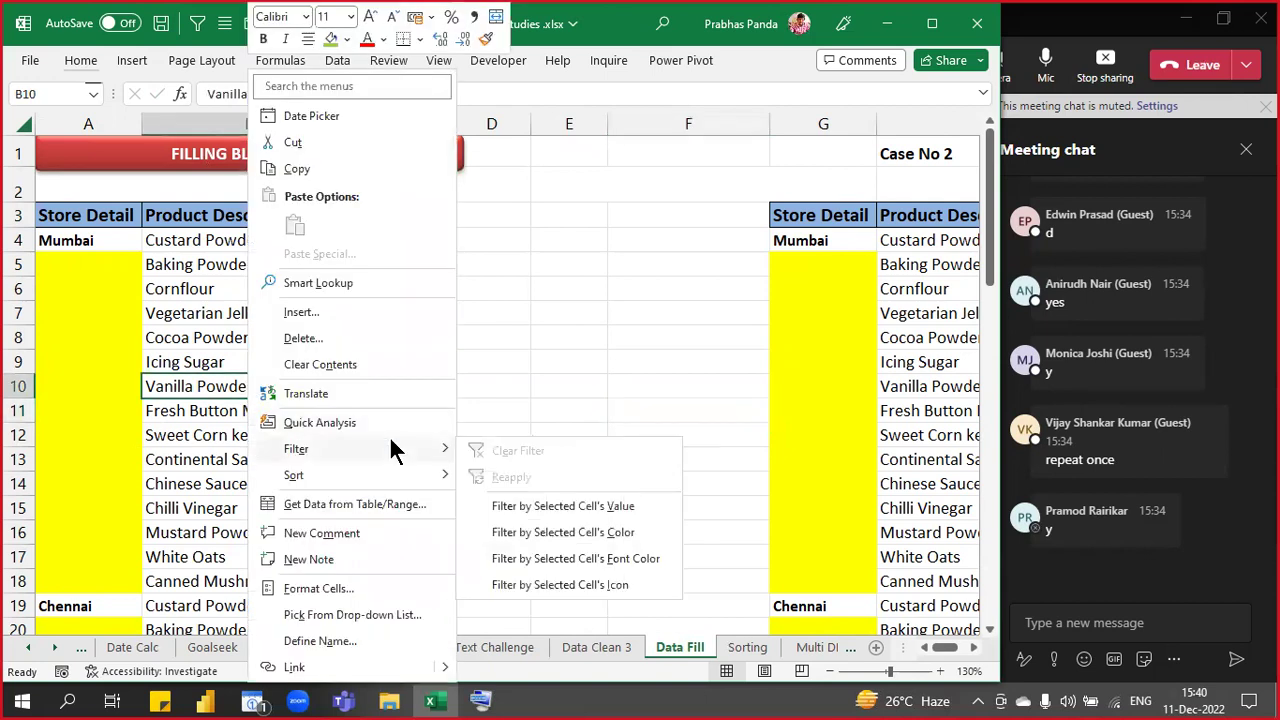
pyautogui.click(519, 506)
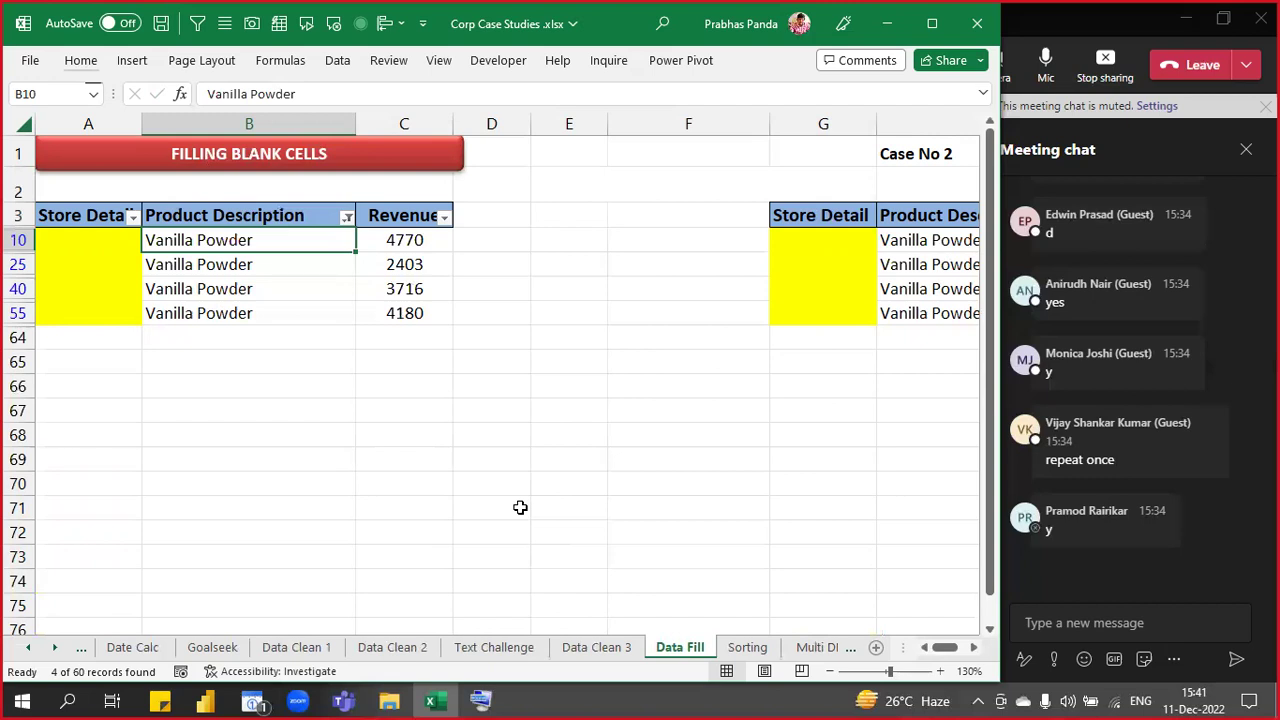
pyautogui.hotkey('ctrl', 'shift', 'l')
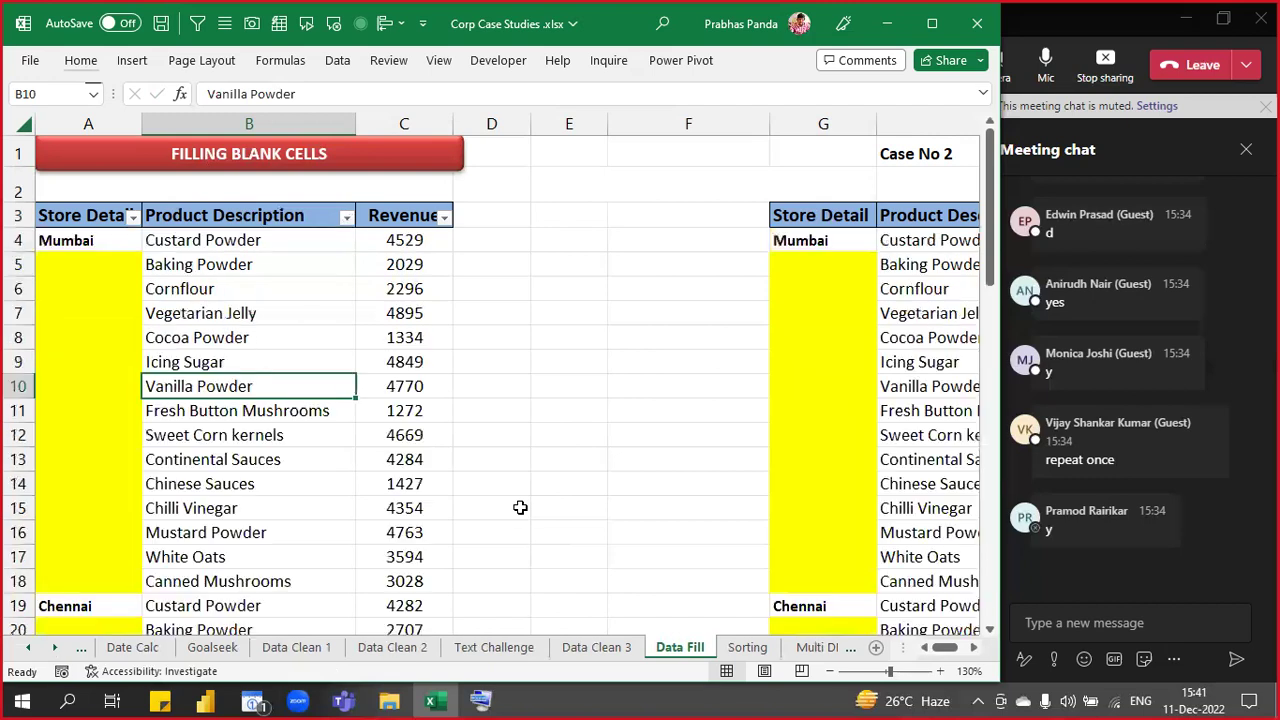
pyautogui.rightClick(291, 382)
pyautogui.moveTo(414, 452)
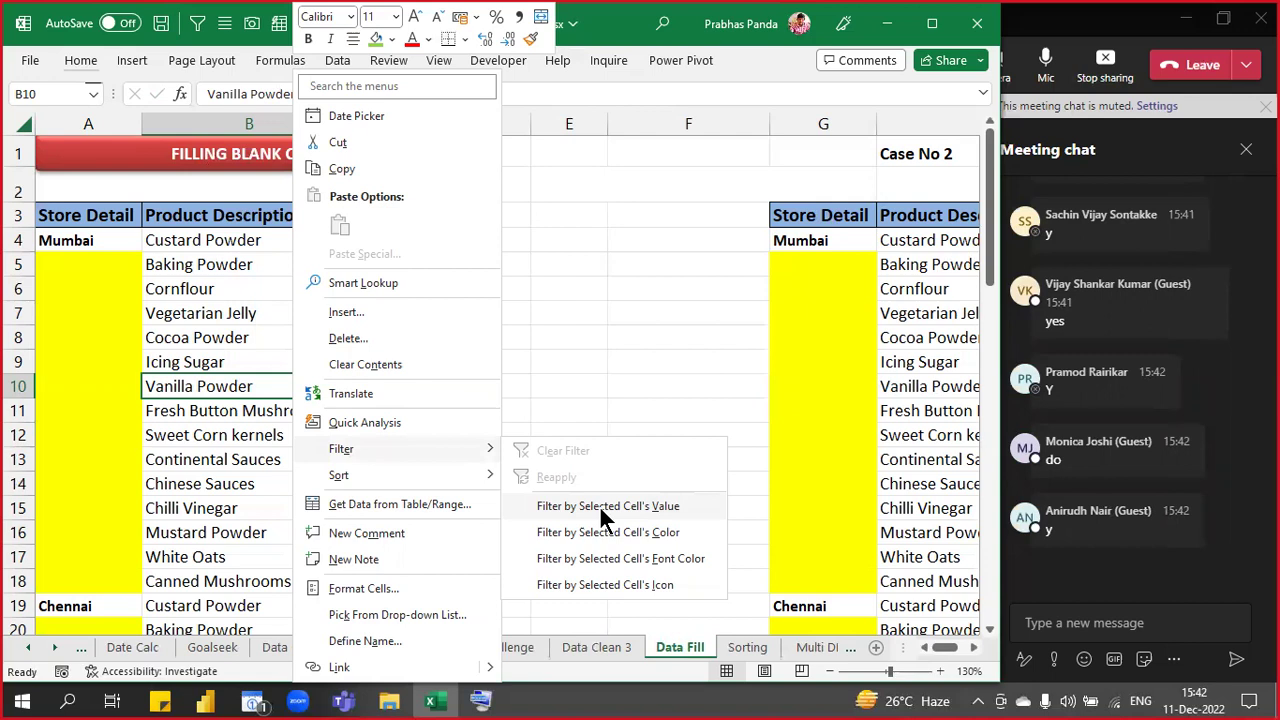
pyautogui.press('Escape')
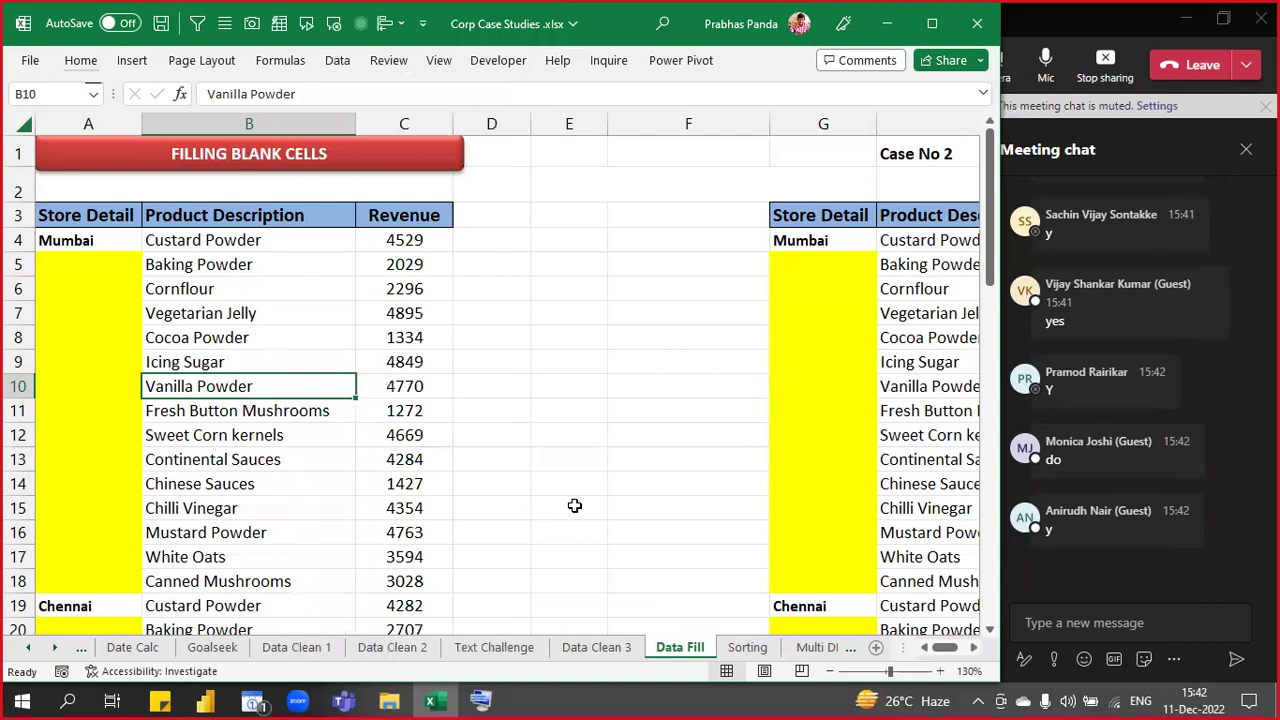
# - Filter the first table by the cell color of B10, and clear the filter from Product Description
pyautogui.rightClick(240, 386)
pyautogui.moveTo(355, 452)
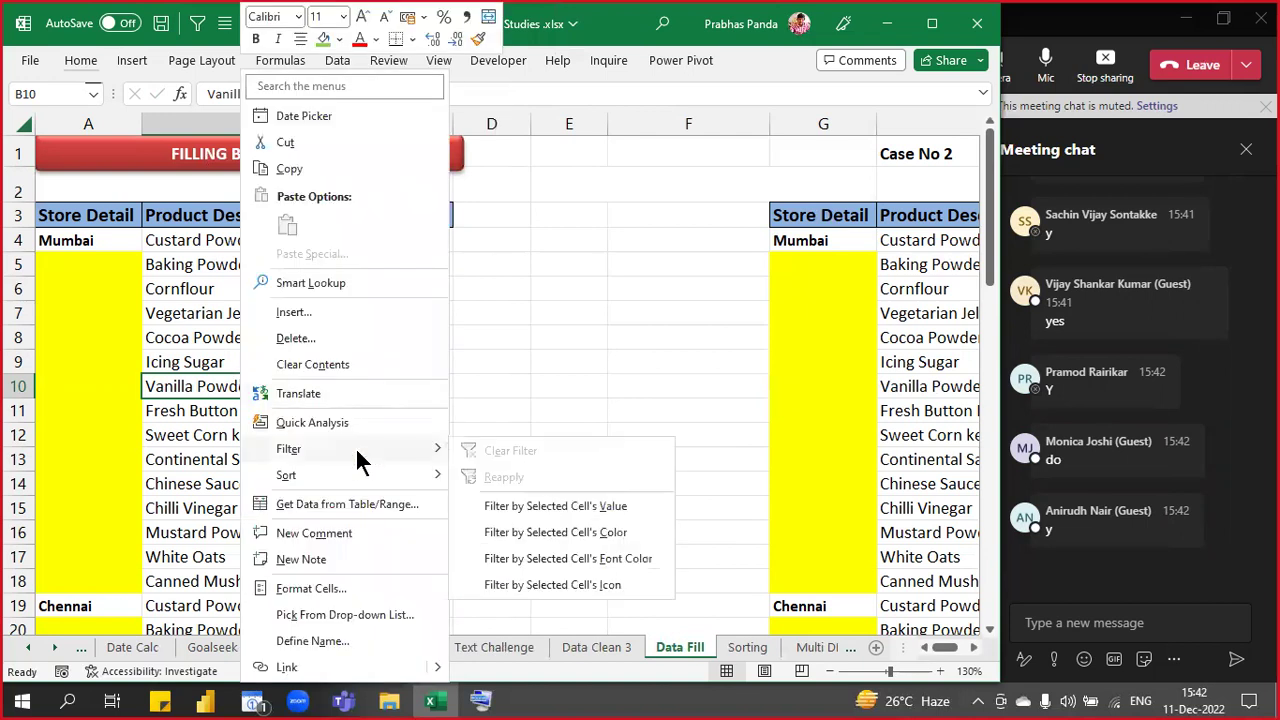
pyautogui.click(599, 532)
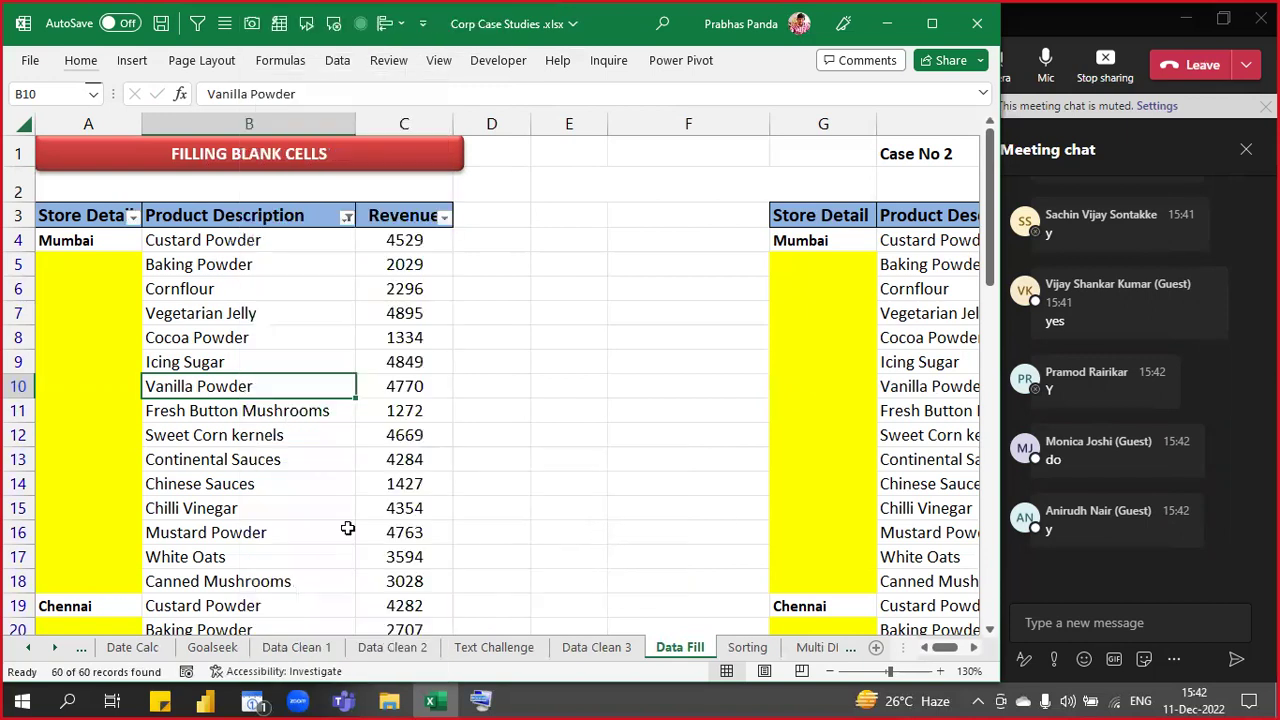
pyautogui.rightClick(265, 388)
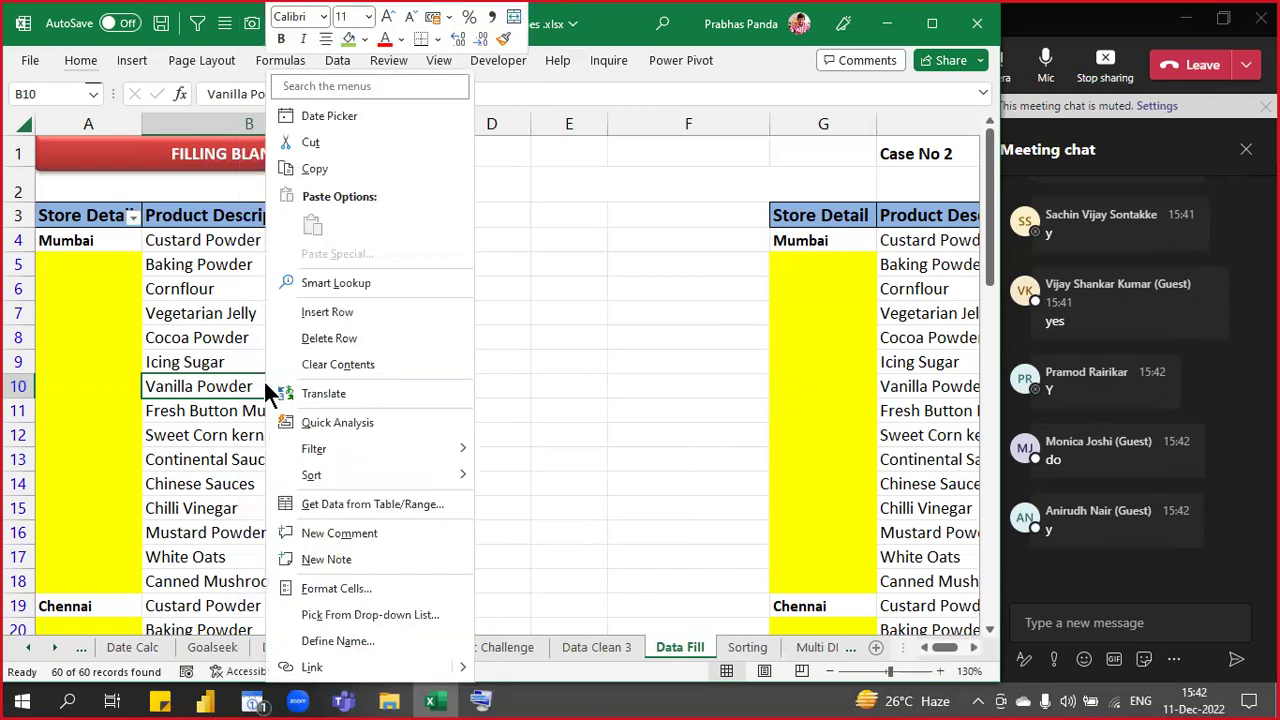
pyautogui.moveTo(429, 455)
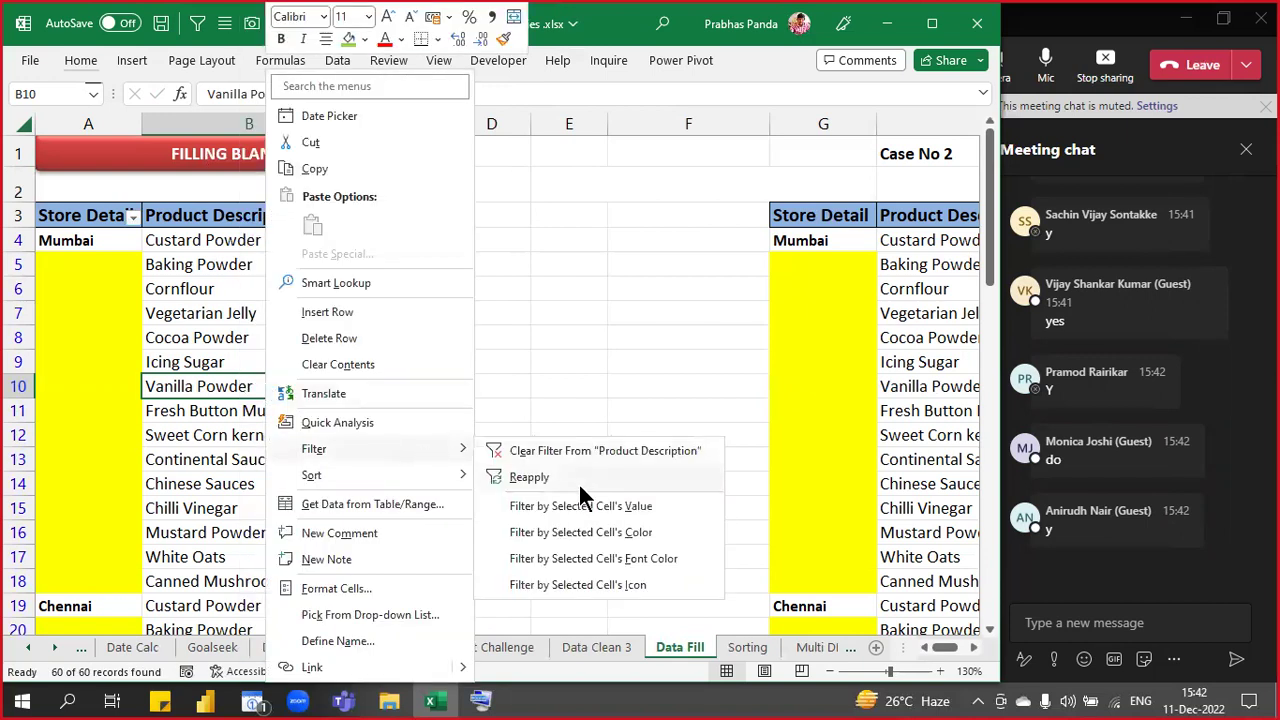
pyautogui.click(549, 464)
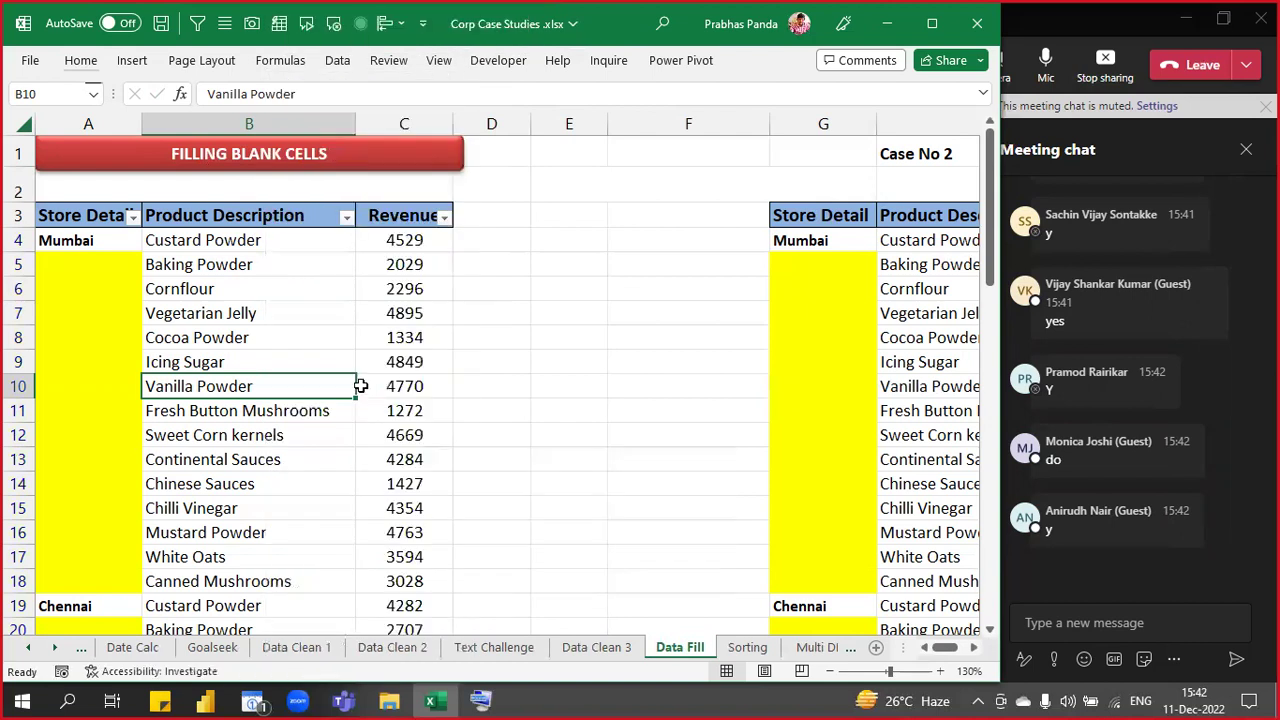
# - Reapply the Vanilla Powder cell-value filter from B10 to inspect the blank Store Detail cells, and remove the table's filters
pyautogui.rightClick(292, 389)
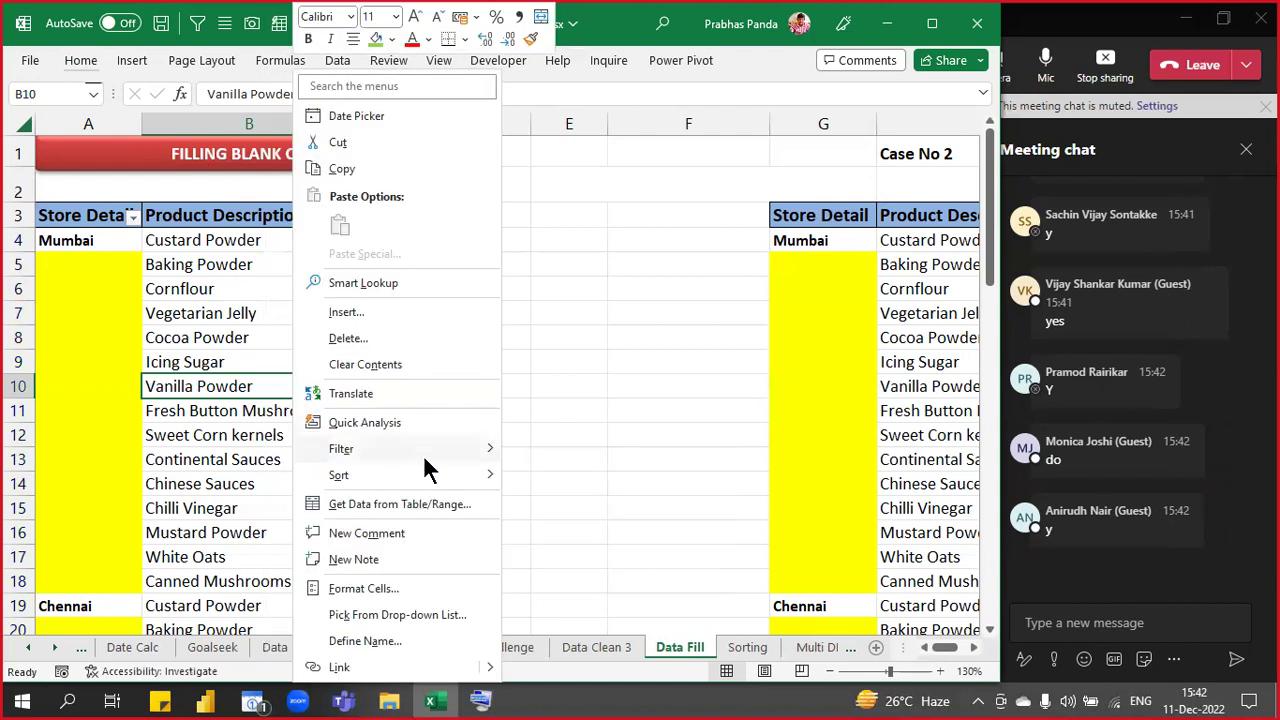
pyautogui.moveTo(423, 452)
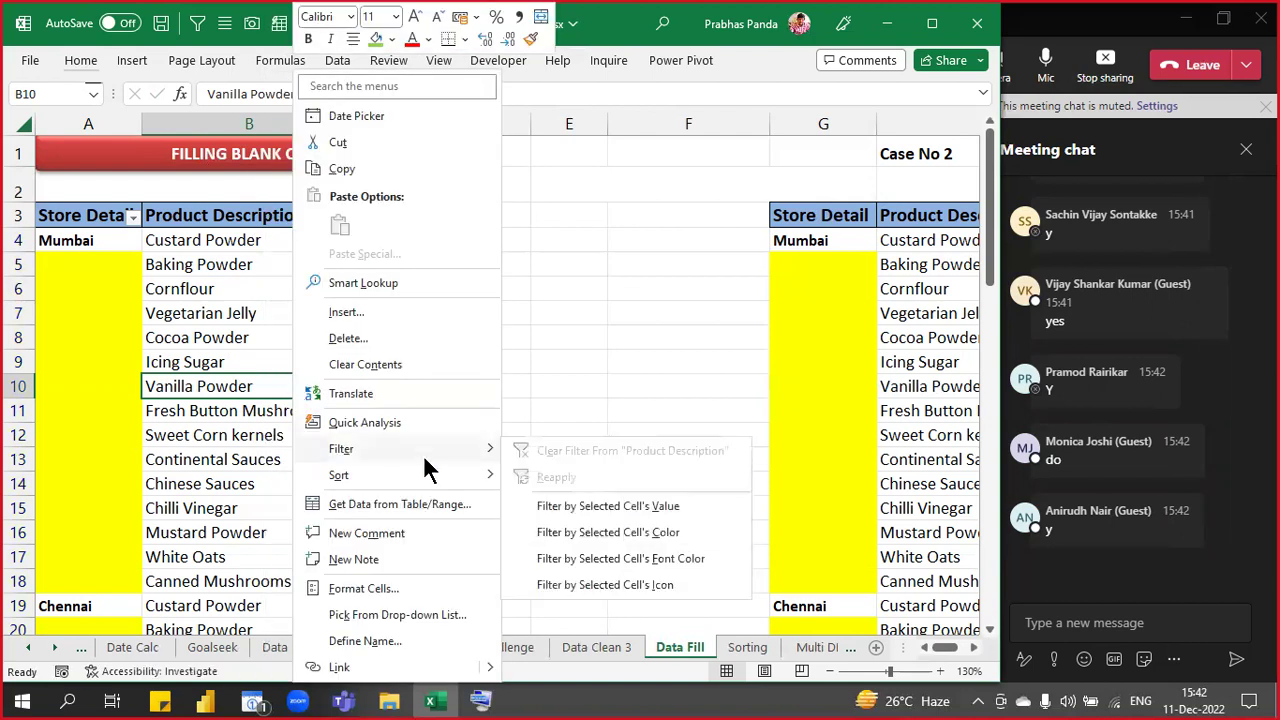
pyautogui.click(621, 509)
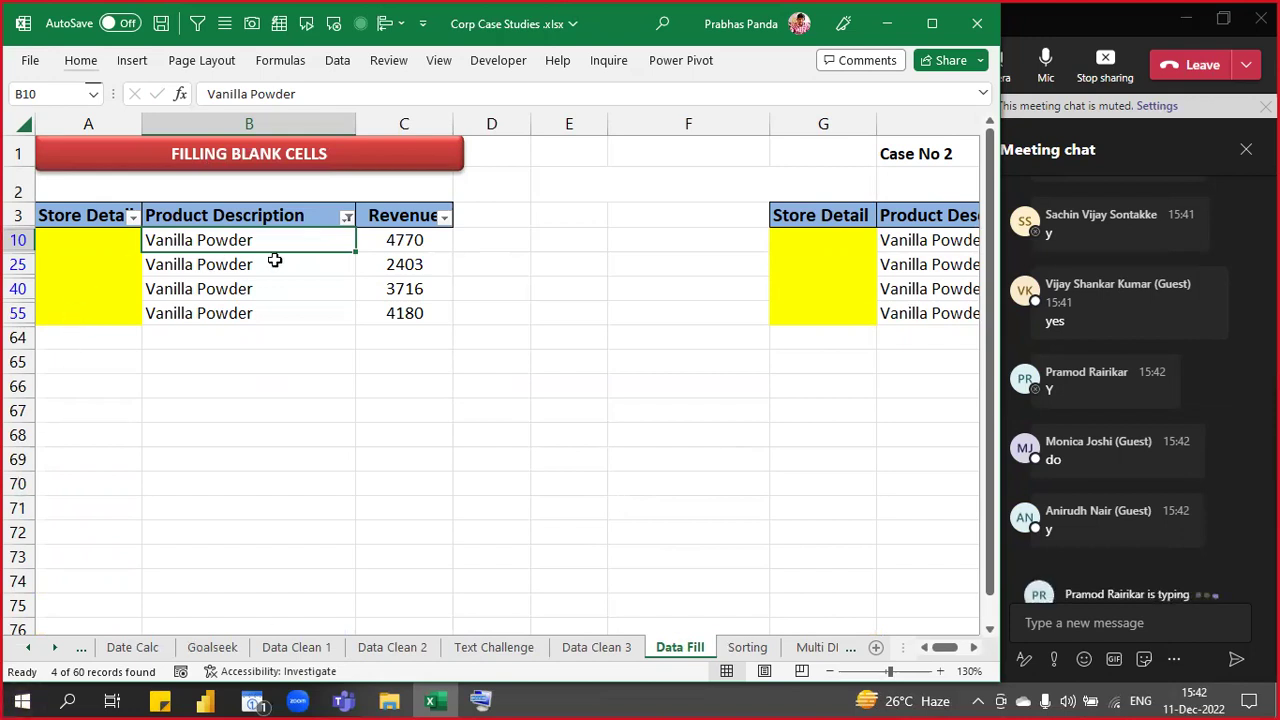
pyautogui.moveTo(86, 240); pyautogui.dragTo(31, 515)
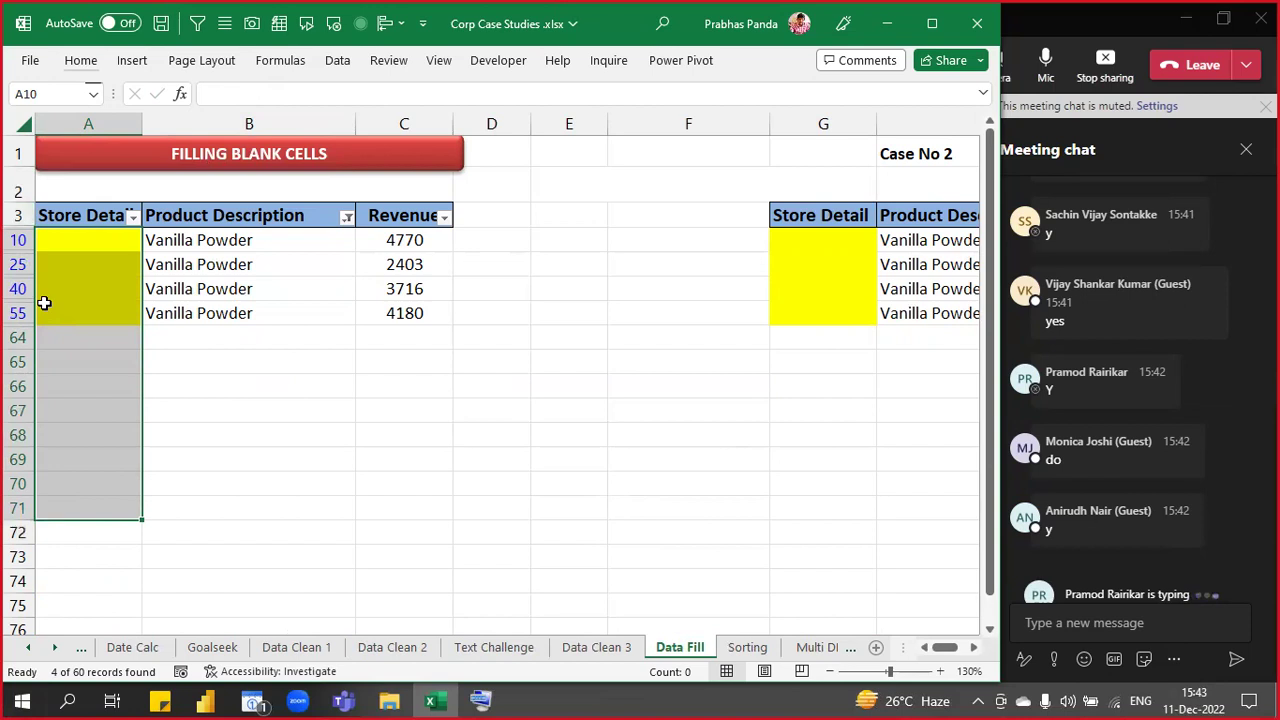
pyautogui.hotkey('ctrl', 'shift', 'l')
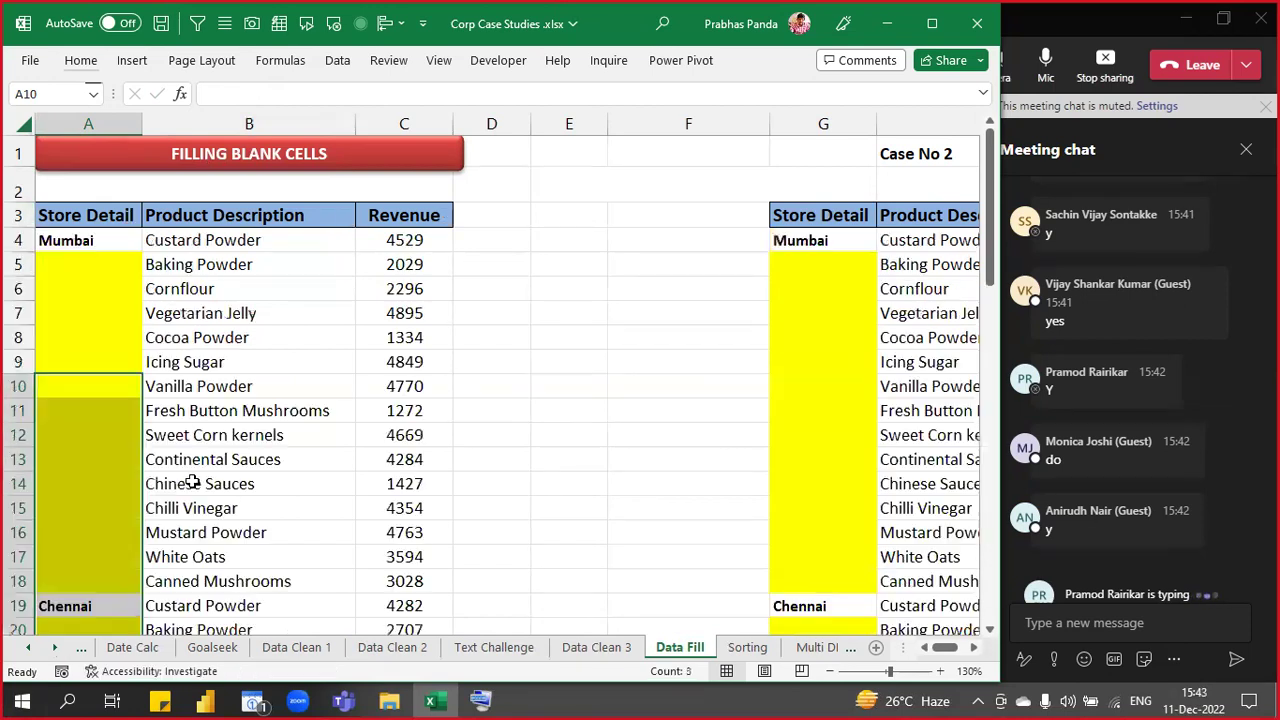
# - Examine the first table's Store Detail column from Mumbai in row 4 through the blank cells to Chennai in row 19
pyautogui.click(236, 365)
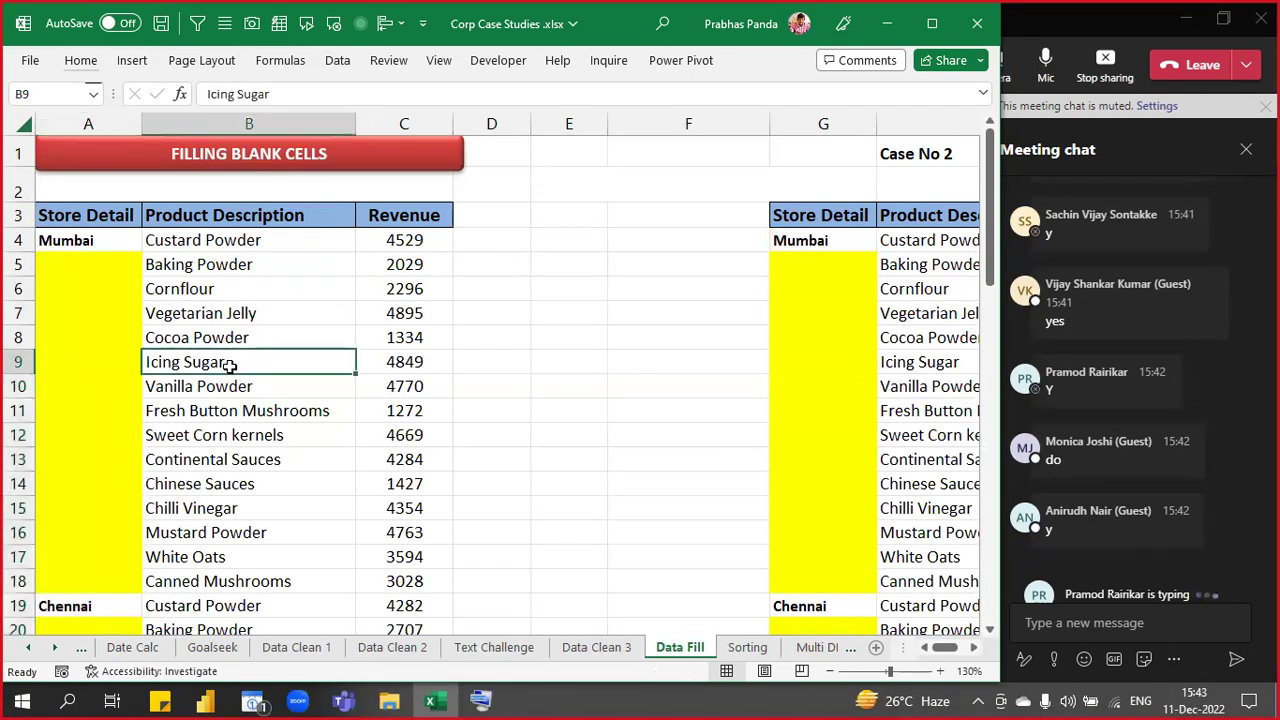
pyautogui.scroll(-1, 74, 293)
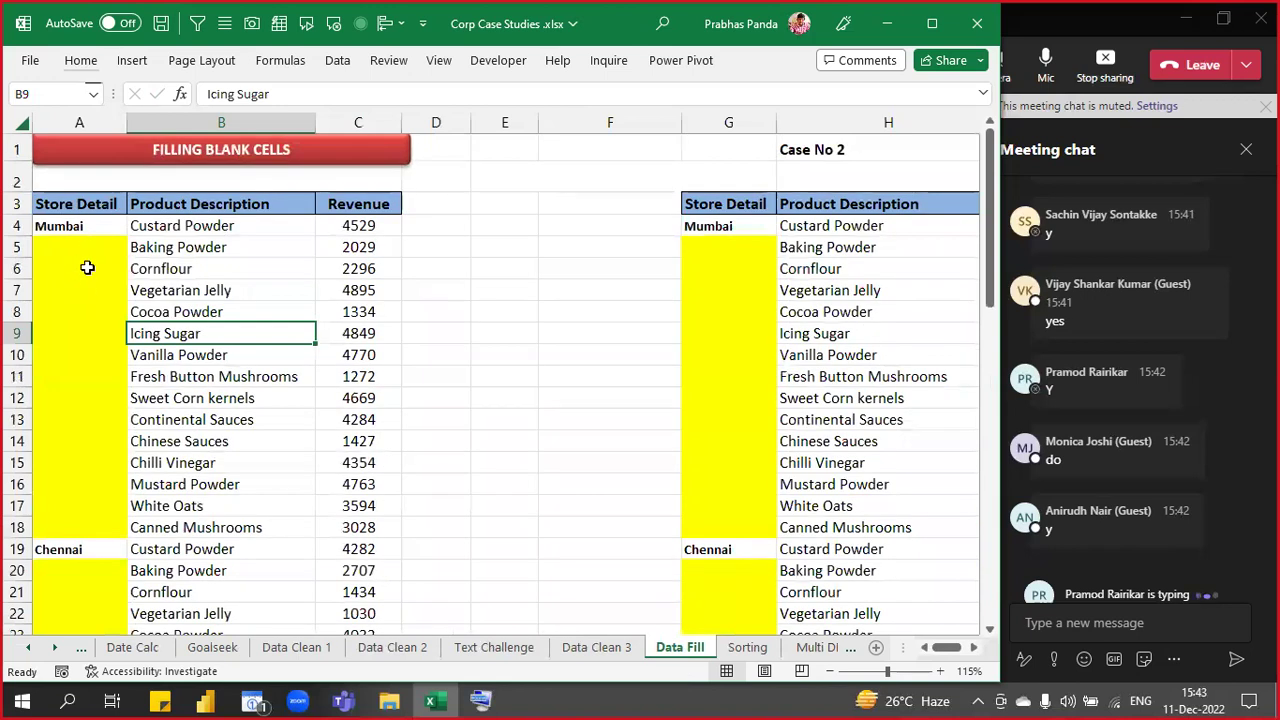
pyautogui.click(92, 220)
pyautogui.click(16, 225)
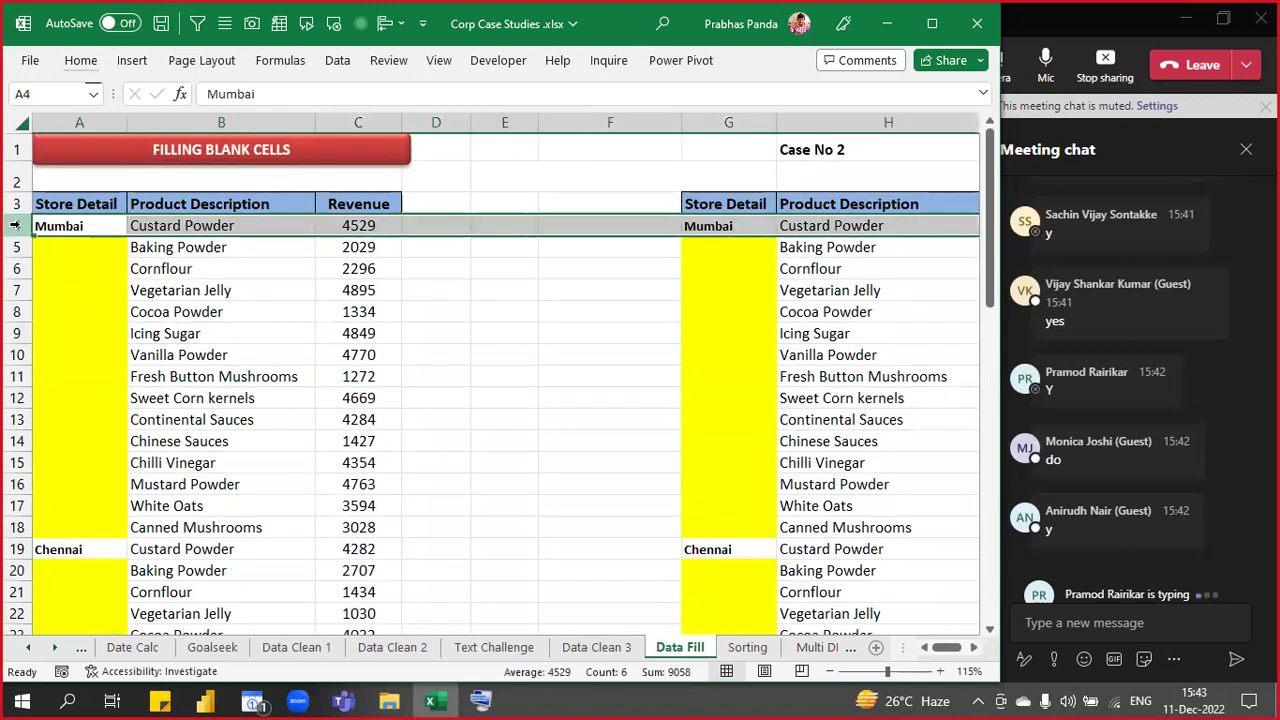
pyautogui.keyDown('ctrl'); pyautogui.click(16, 549); pyautogui.keyUp('ctrl')
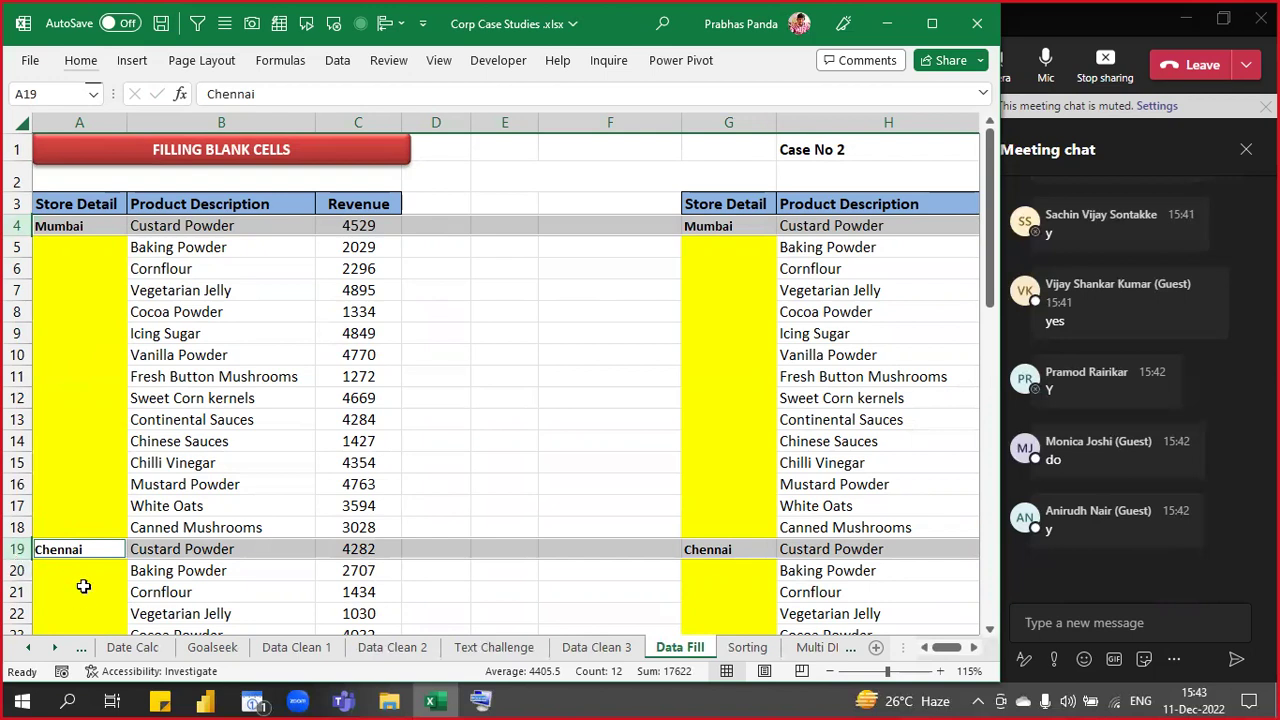
pyautogui.moveTo(74, 229); pyautogui.dragTo(50, 556)
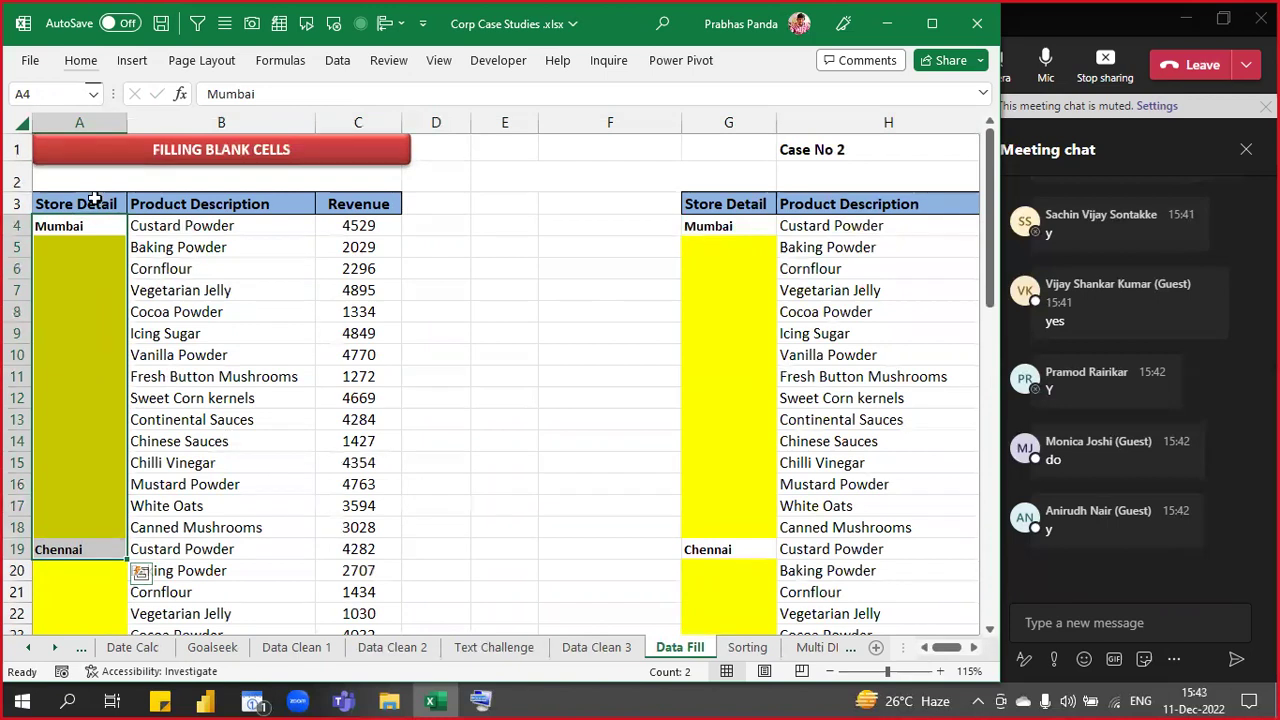
pyautogui.moveTo(106, 224); pyautogui.dragTo(53, 540)
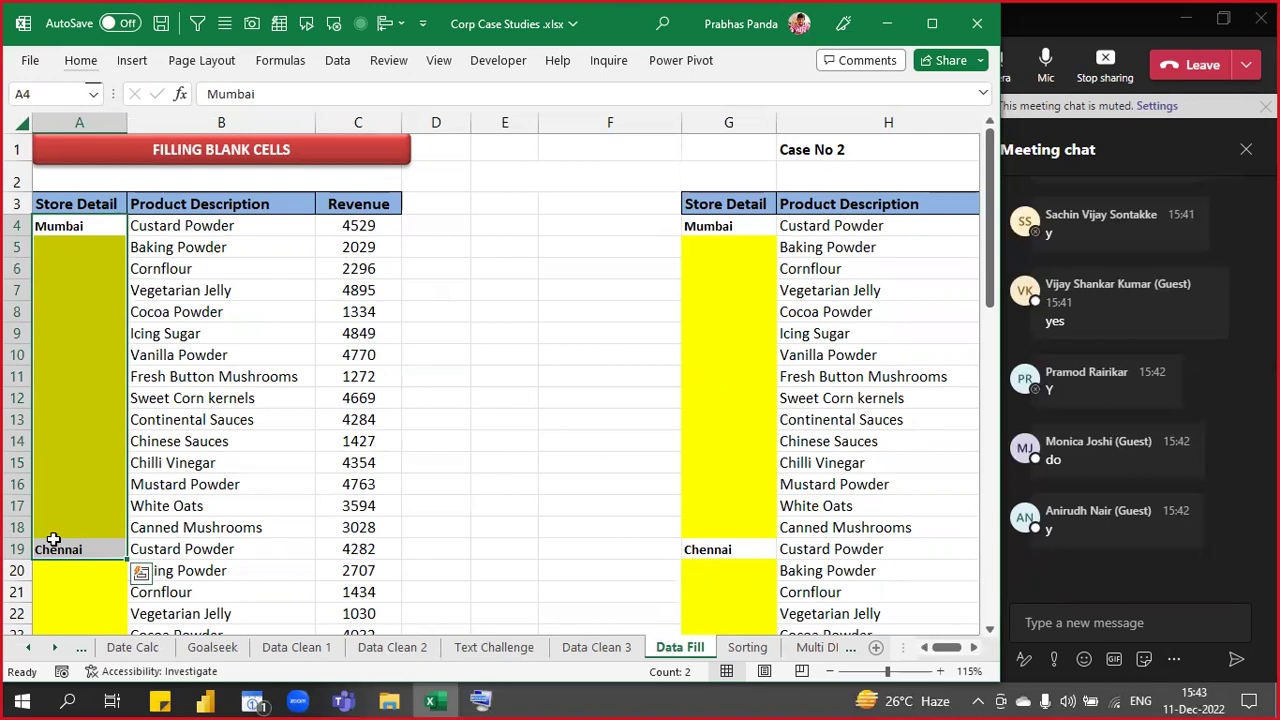
pyautogui.click(74, 199)
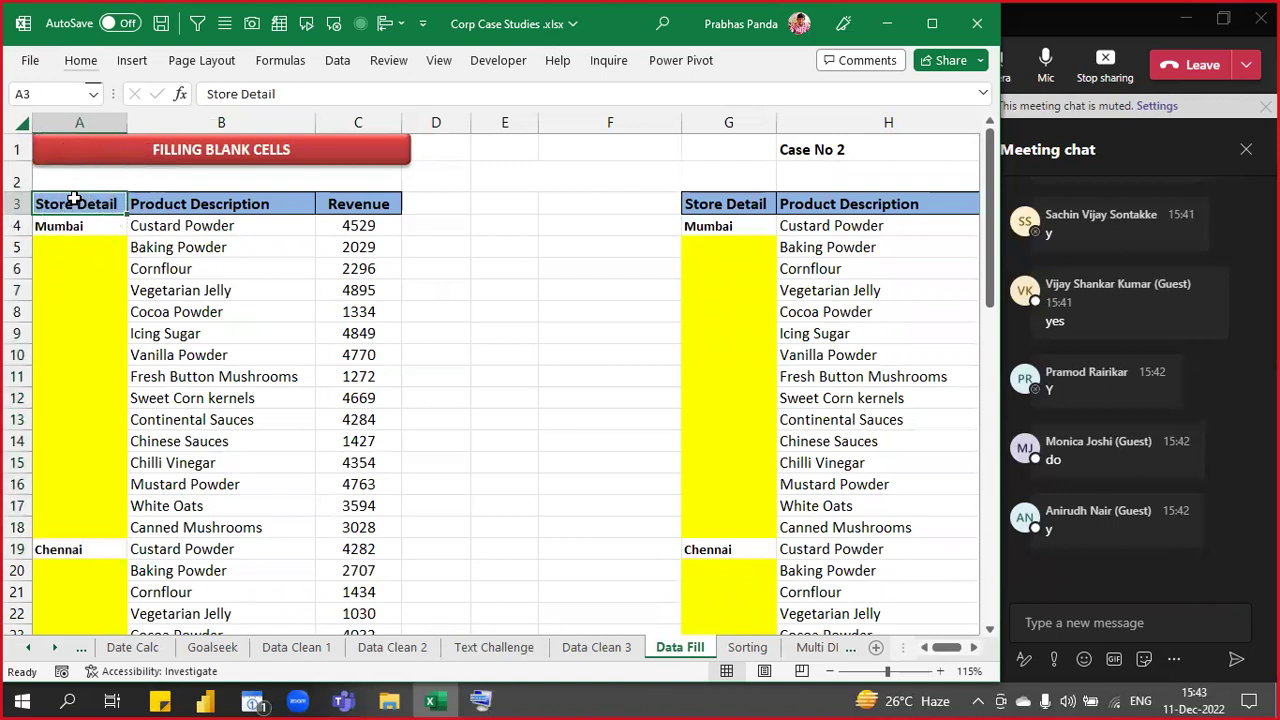
# - Select the first table's Store Detail column from its header in A3 down to A63
pyautogui.click(74, 199)
pyautogui.scroll(-10, 68, 412)
pyautogui.scroll(-8, 68, 413)
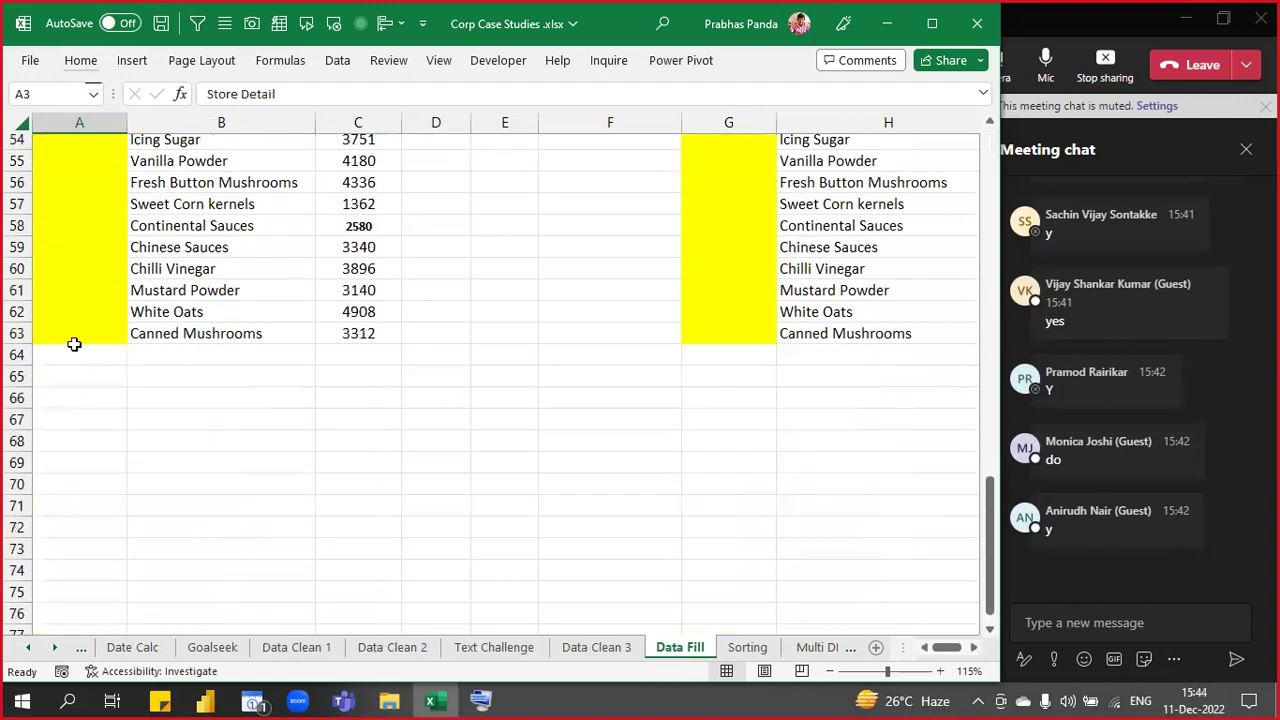
pyautogui.keyDown('shift'); pyautogui.click(76, 330); pyautogui.keyUp('shift')
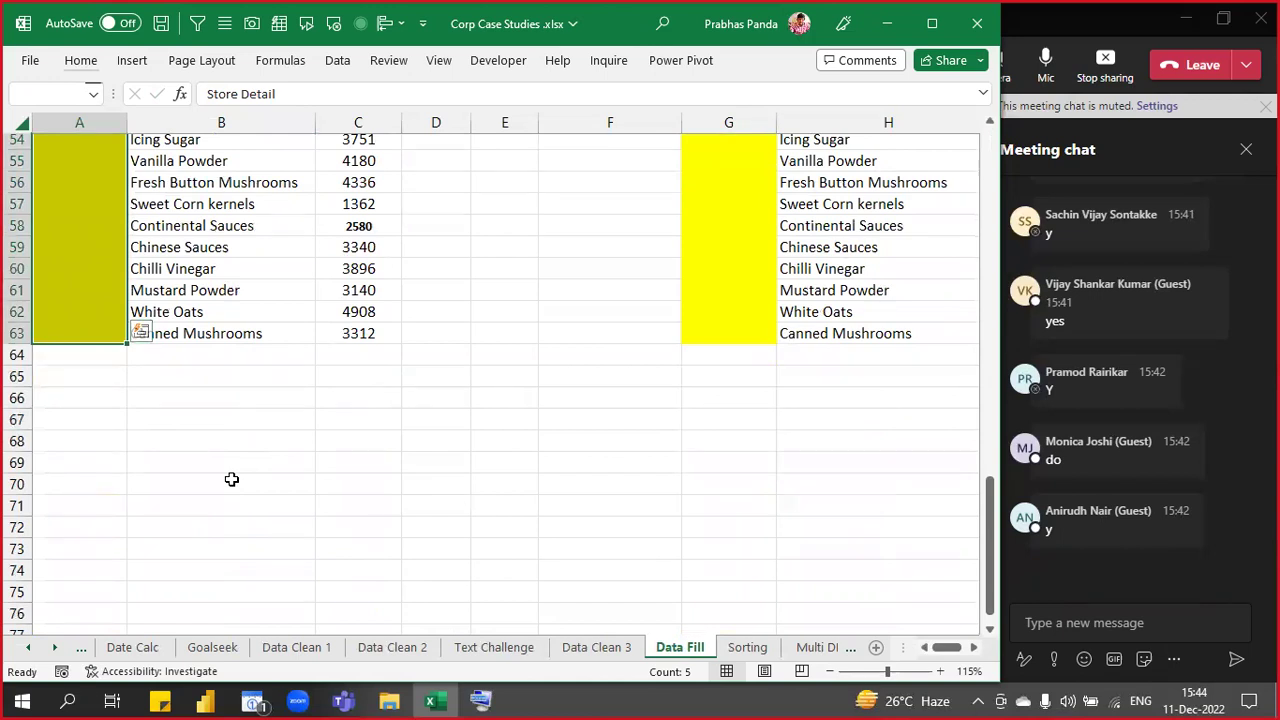
pyautogui.scroll(18, 231, 479)
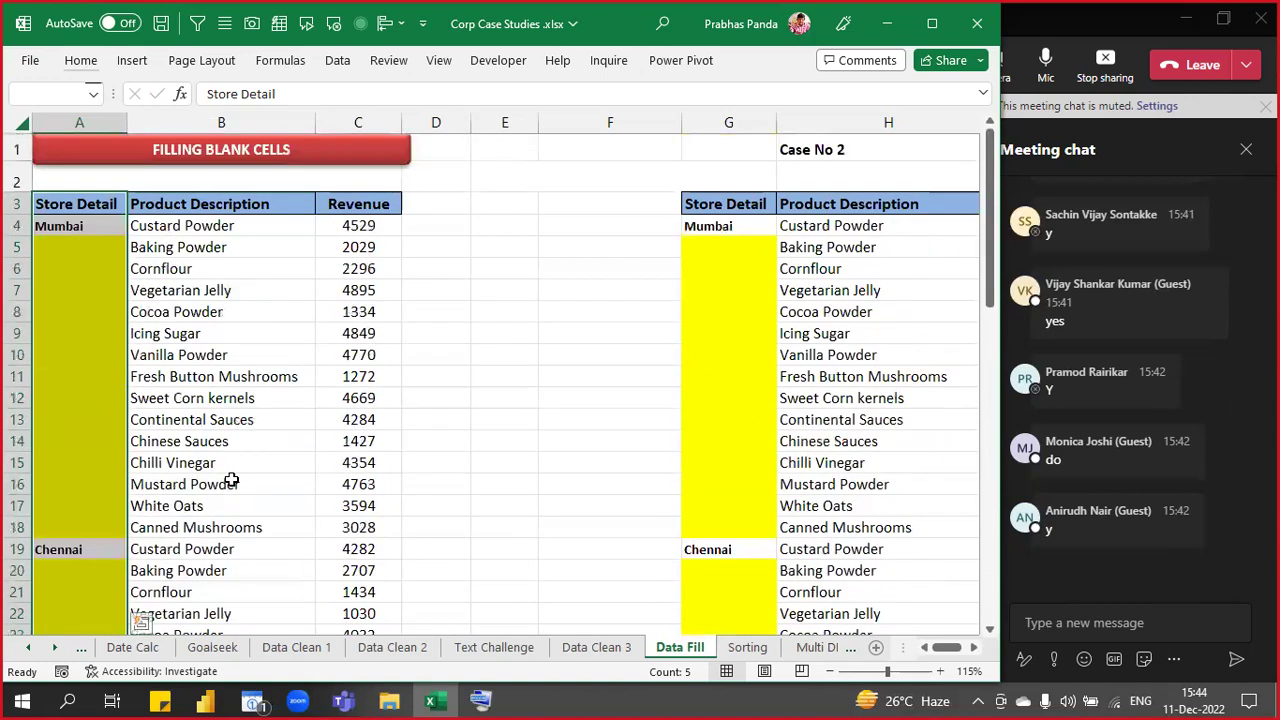
# - Use Go To Special with the Blanks option to select only the empty Store Detail cells in column A
pyautogui.hotkey('ctrl', 'g')
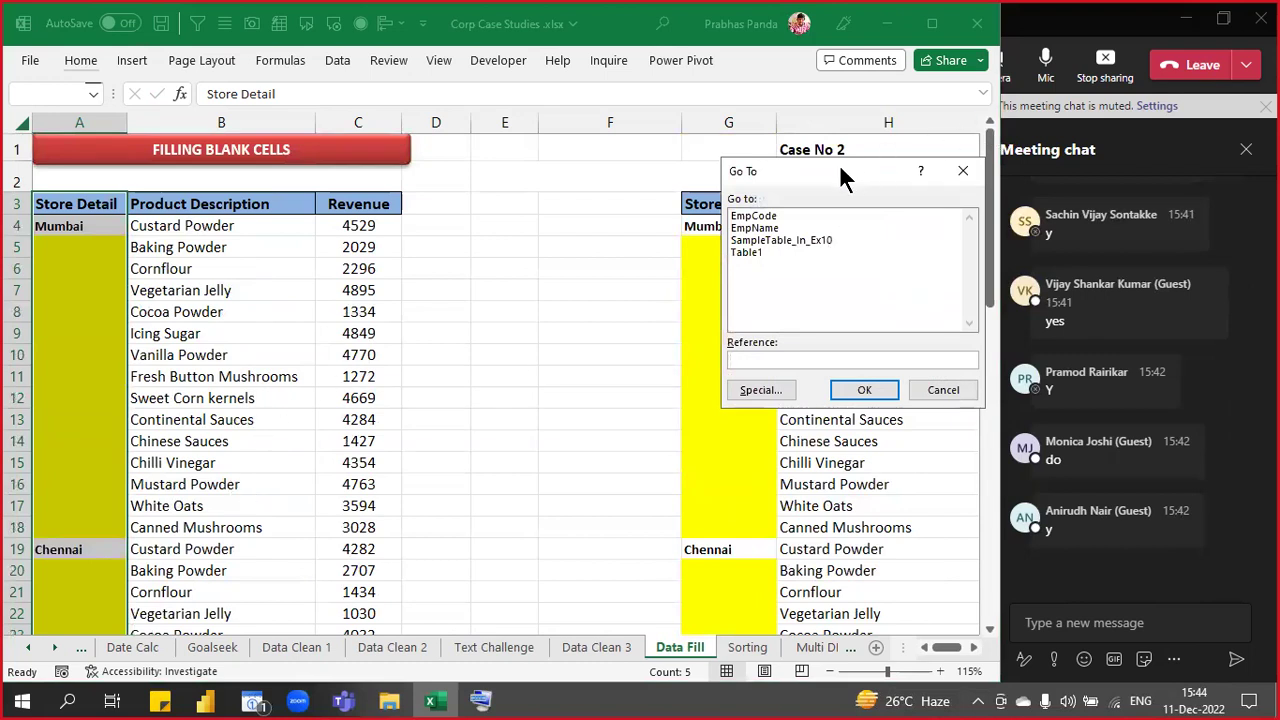
pyautogui.moveTo(840, 168); pyautogui.dragTo(543, 252)
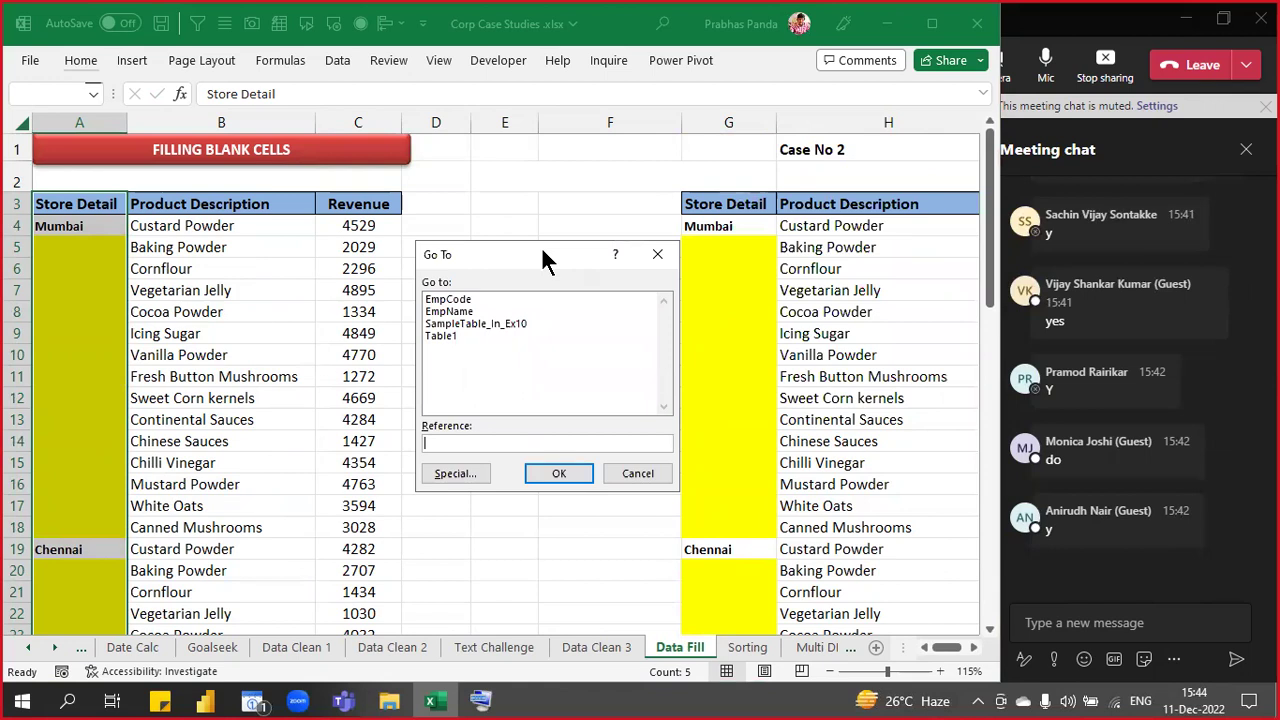
pyautogui.press('ctrl')
pyautogui.press('ctrl')
pyautogui.press('ctrl')
pyautogui.press('ctrl')
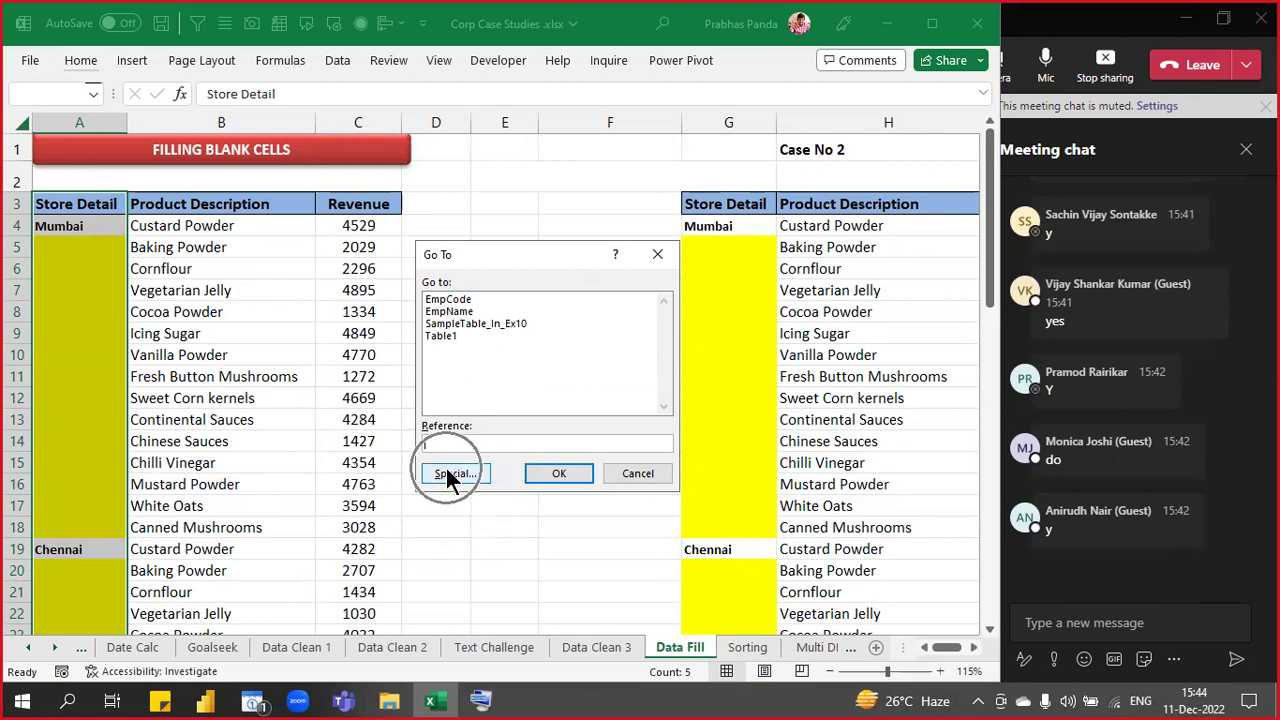
pyautogui.press('ctrl')
pyautogui.press('ctrl')
pyautogui.click(452, 473)
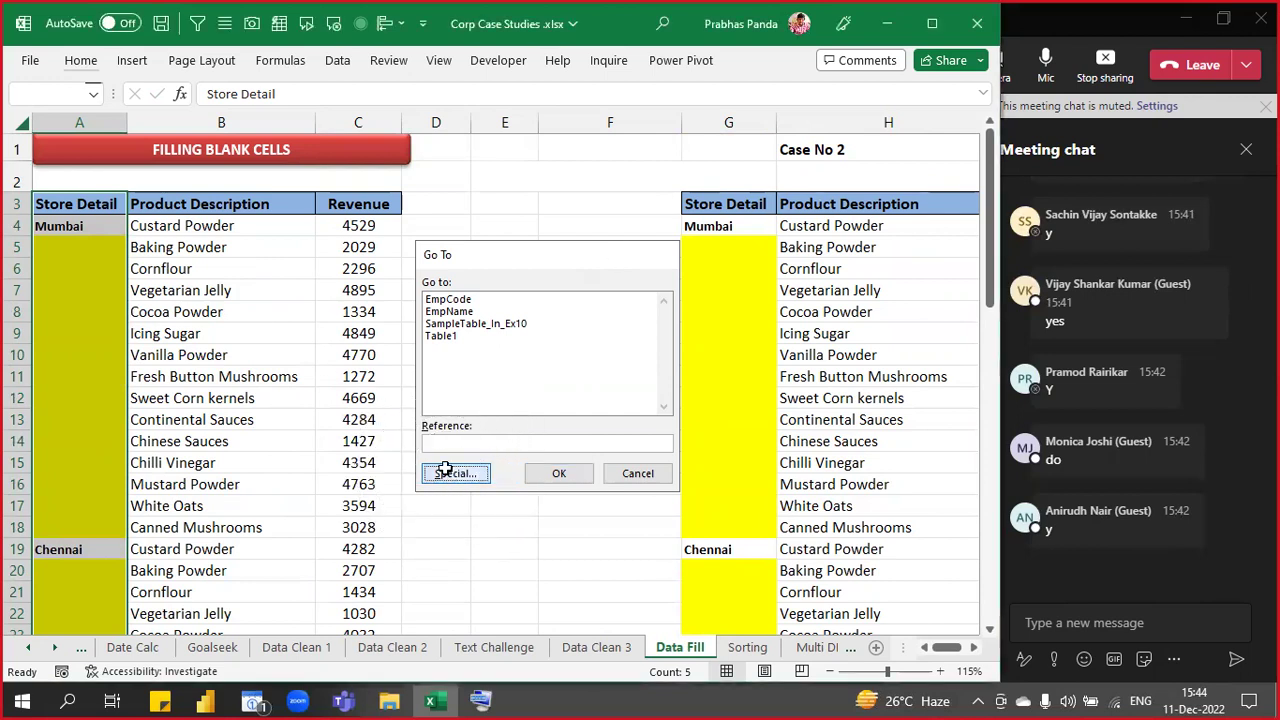
pyautogui.click(449, 399)
pyautogui.press('ctrl')
pyautogui.press('ctrl')
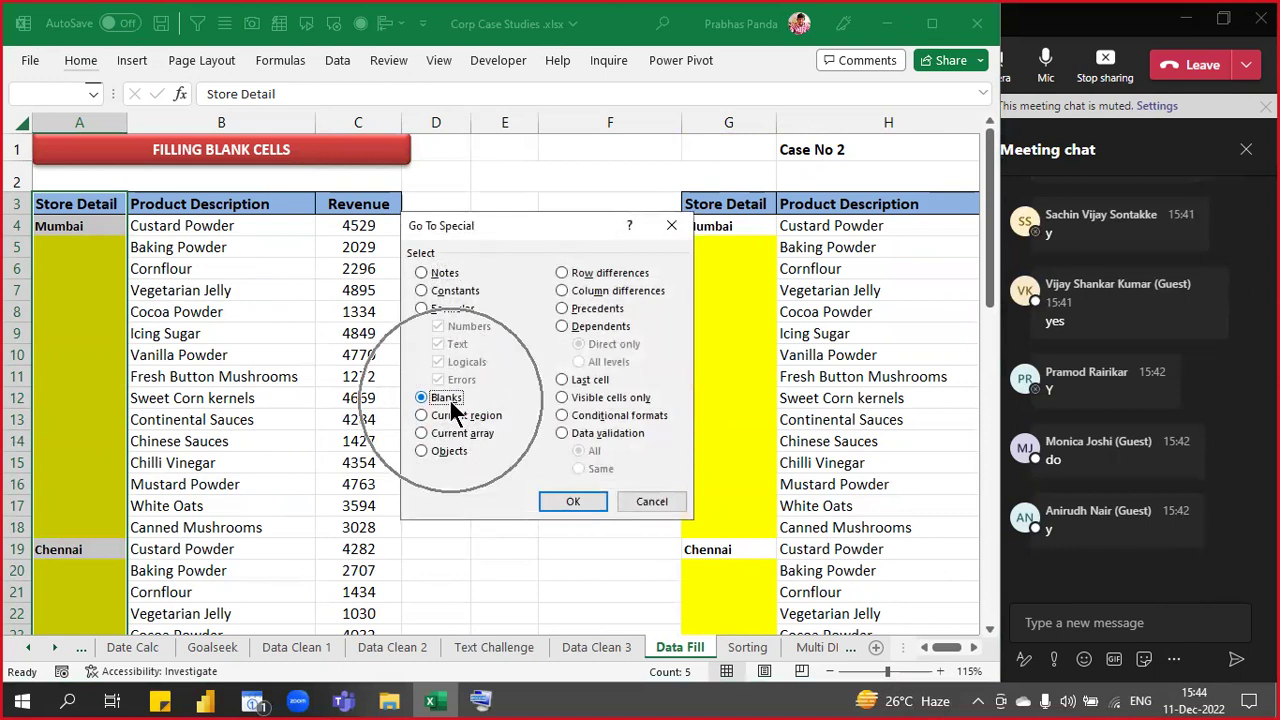
pyautogui.press('ctrl')
pyautogui.press('ctrl')
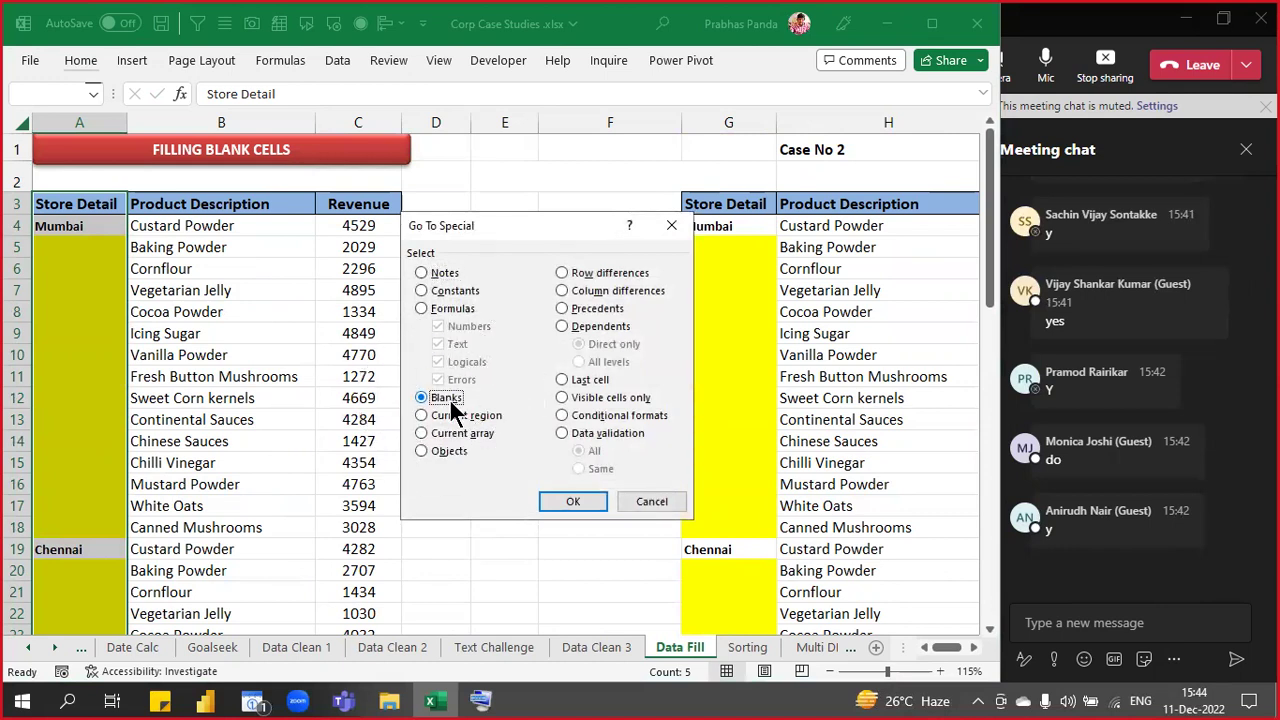
pyautogui.click(579, 494)
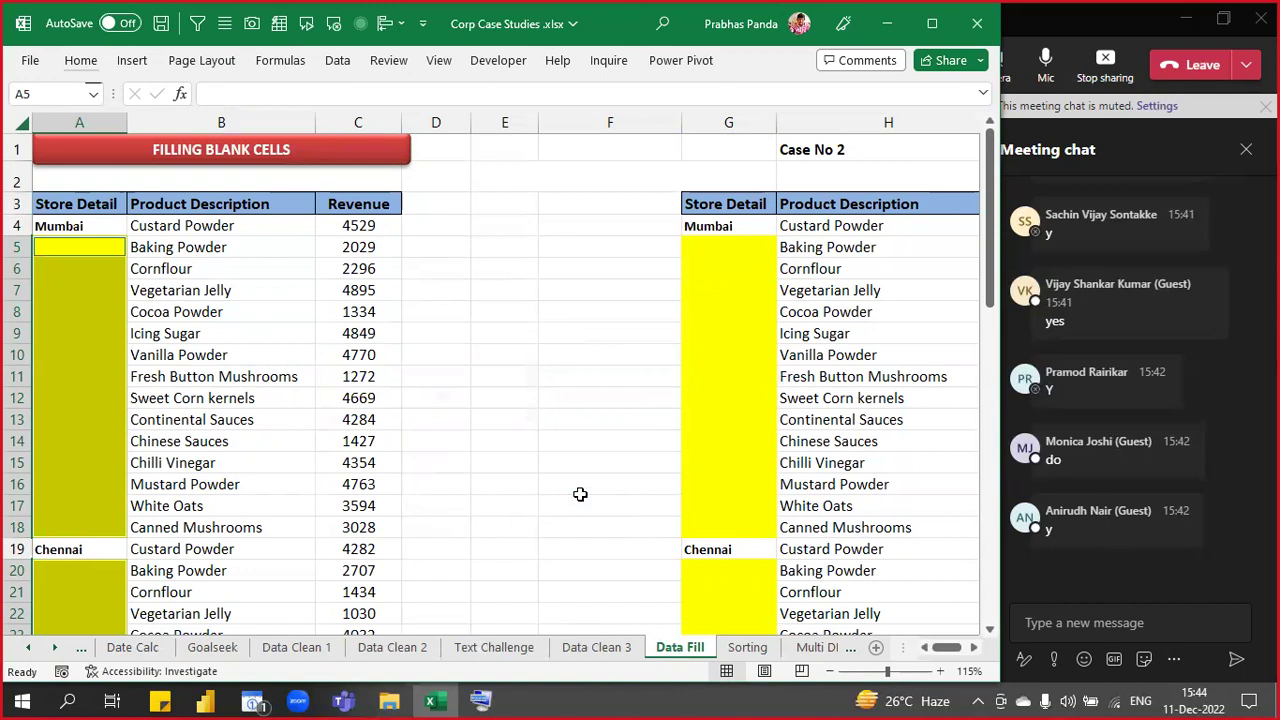
# - Fill all selected blank cells in column A at once with the relative formula =A4, and check the column down to its last row
pyautogui.write('=')
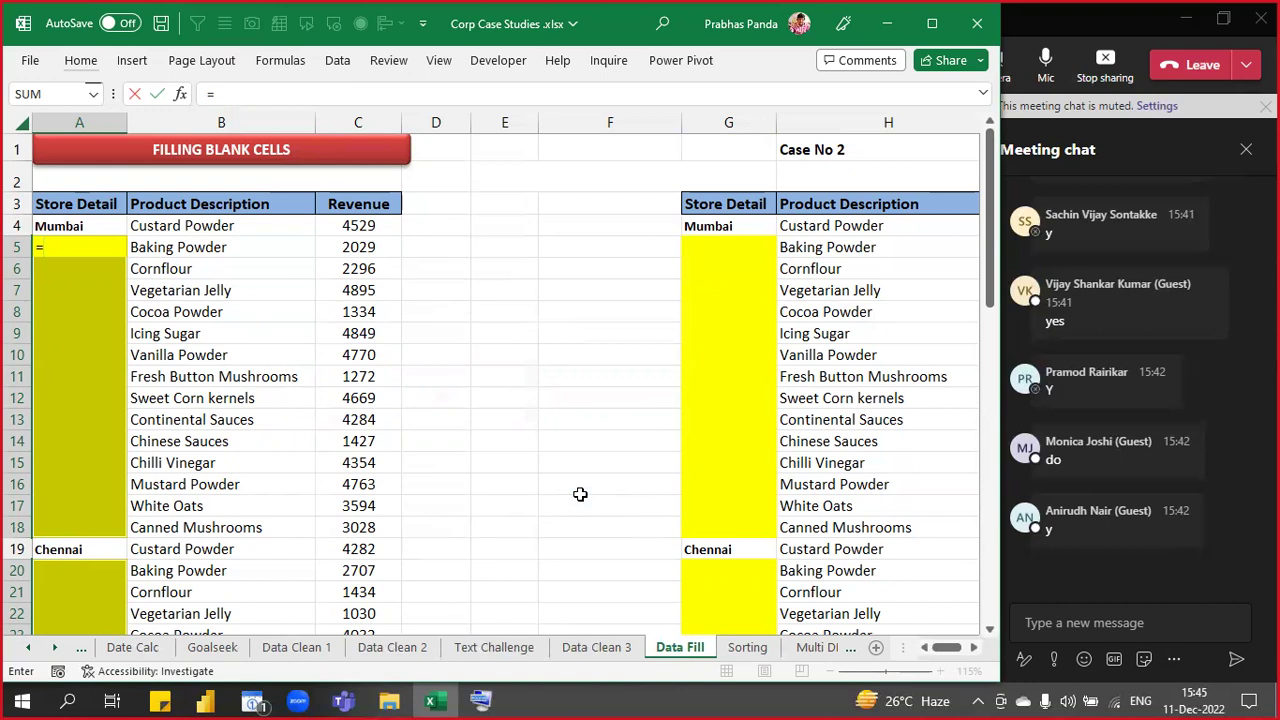
pyautogui.press('Up')
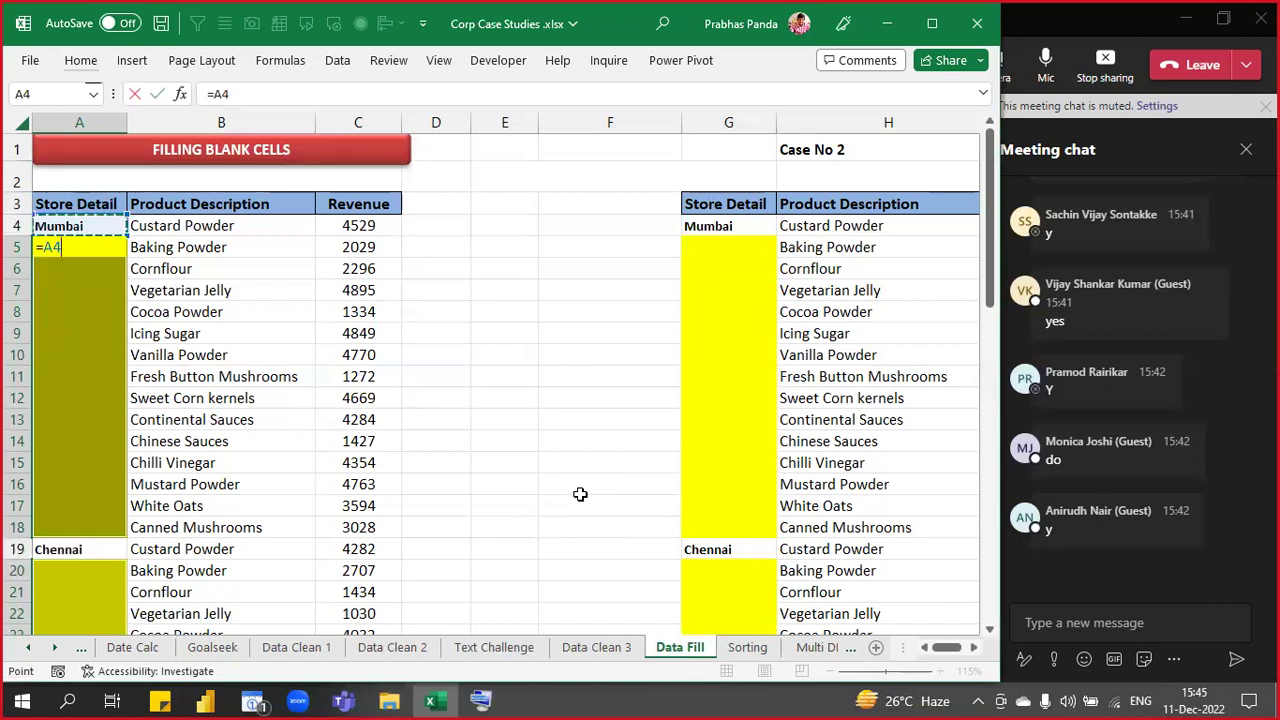
pyautogui.hotkey('ctrl', 'Return')
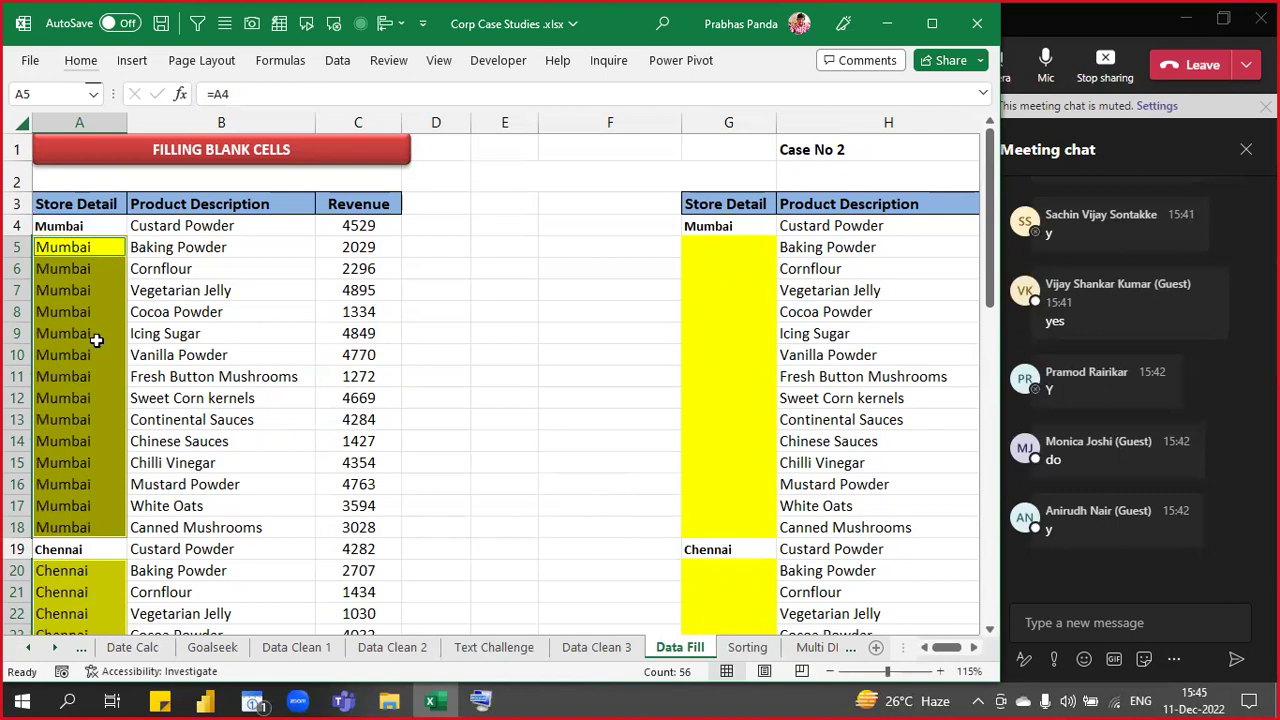
pyautogui.scroll(-3, 94, 340)
pyautogui.scroll(-14, 94, 340)
pyautogui.scroll(6, 94, 340)
pyautogui.scroll(11, 94, 340)
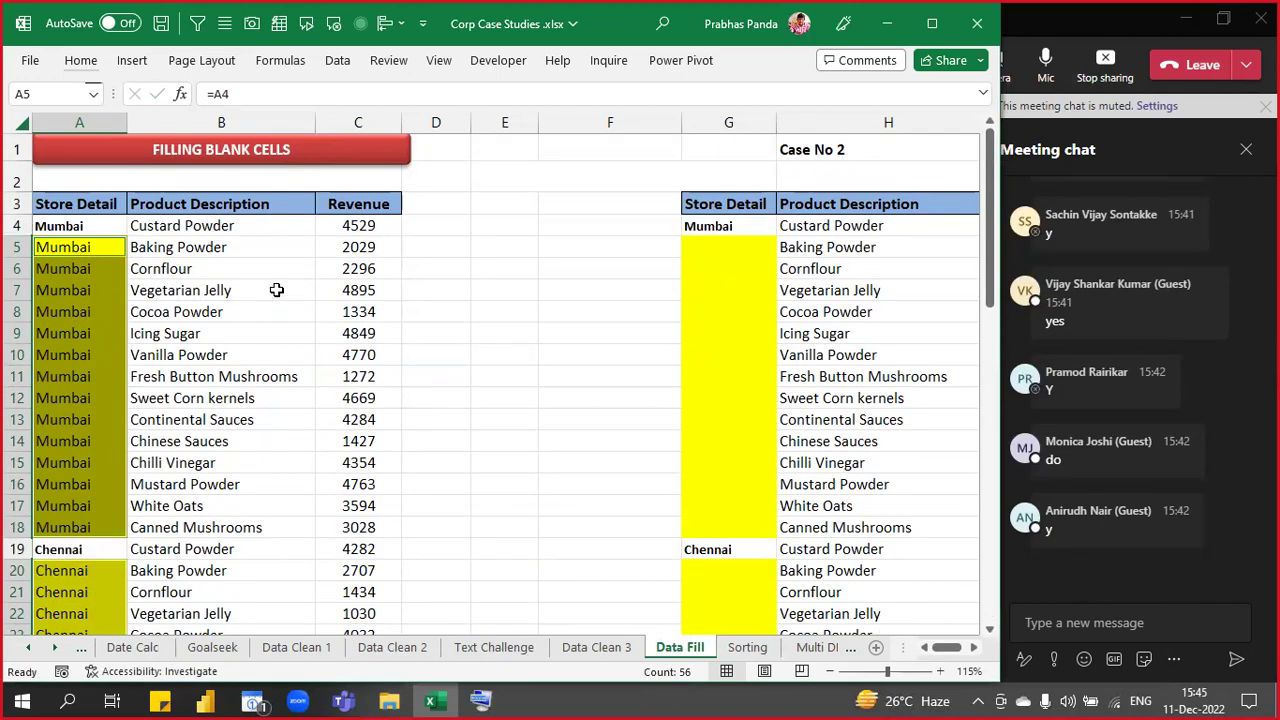
# - Filter the first table by the Vanilla Powder value in B10 to check the filled store names, and remove the filter
pyautogui.click(232, 354)
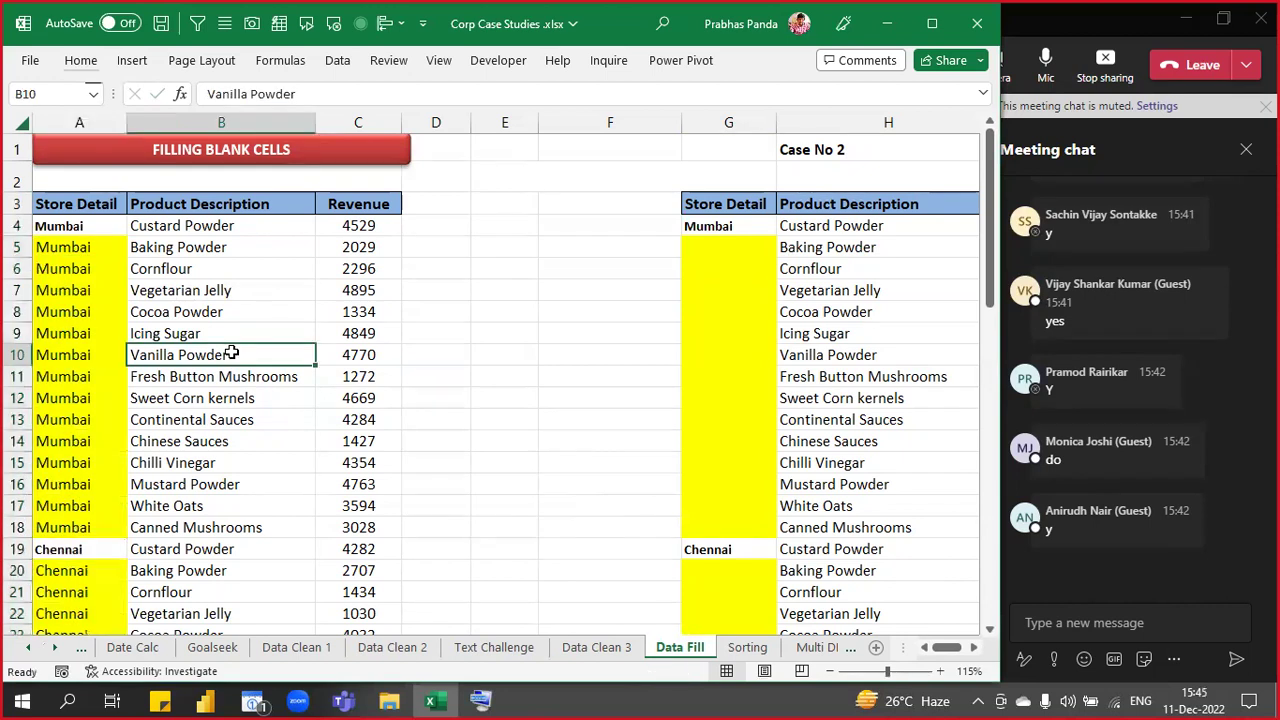
pyautogui.rightClick(232, 352)
pyautogui.moveTo(330, 447)
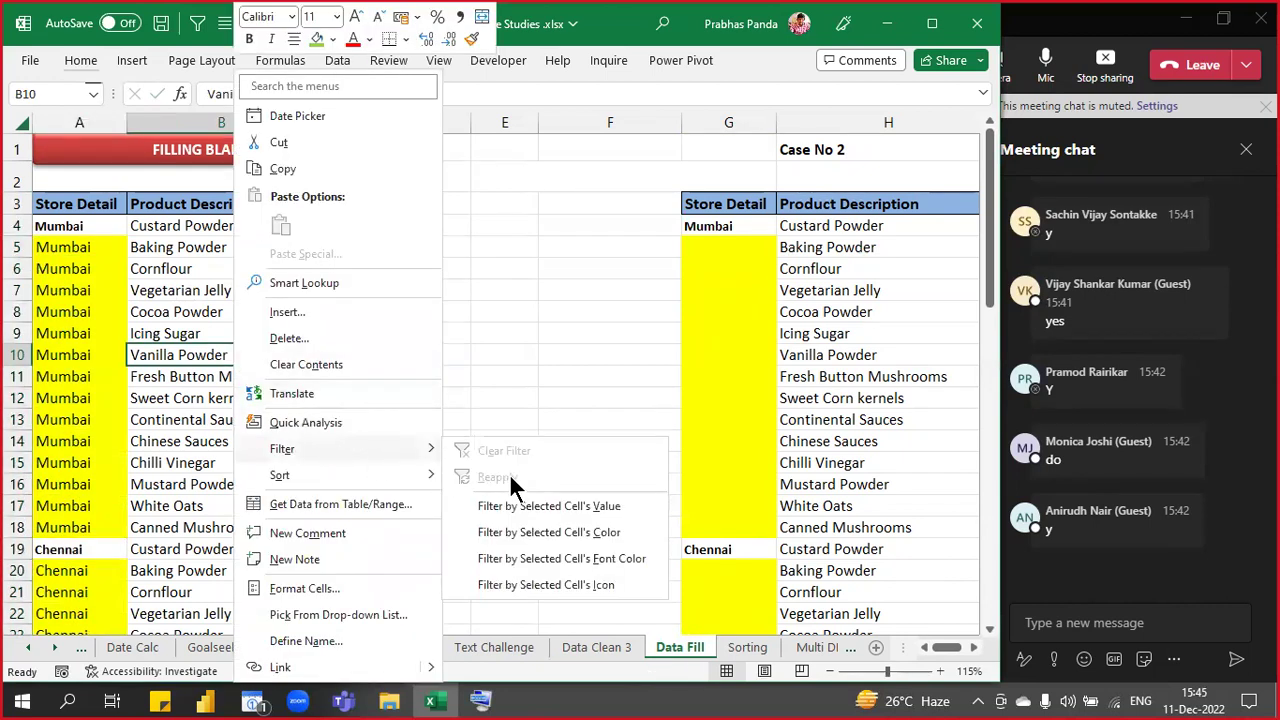
pyautogui.click(549, 506)
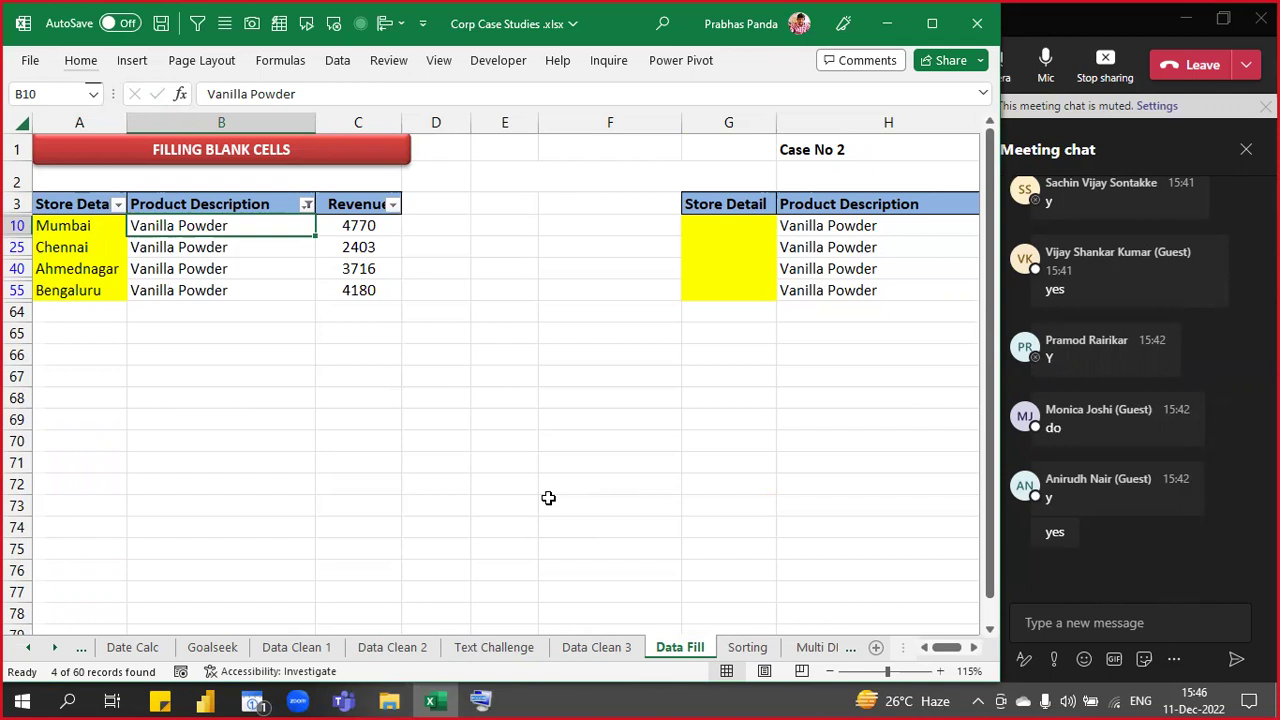
pyautogui.hotkey('ctrl', 'shift', 'l')
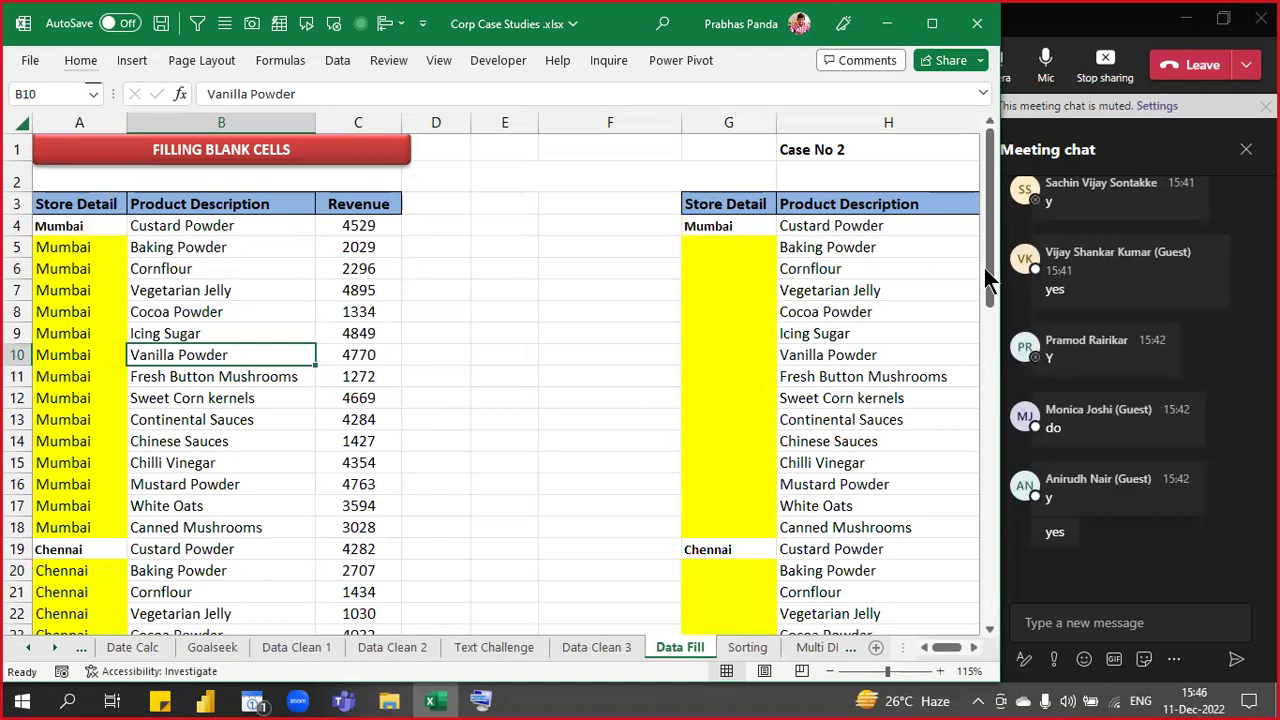
# - Select the Case No 2 table's Store Detail column from its header in G3 down to G63
pyautogui.click(736, 118)
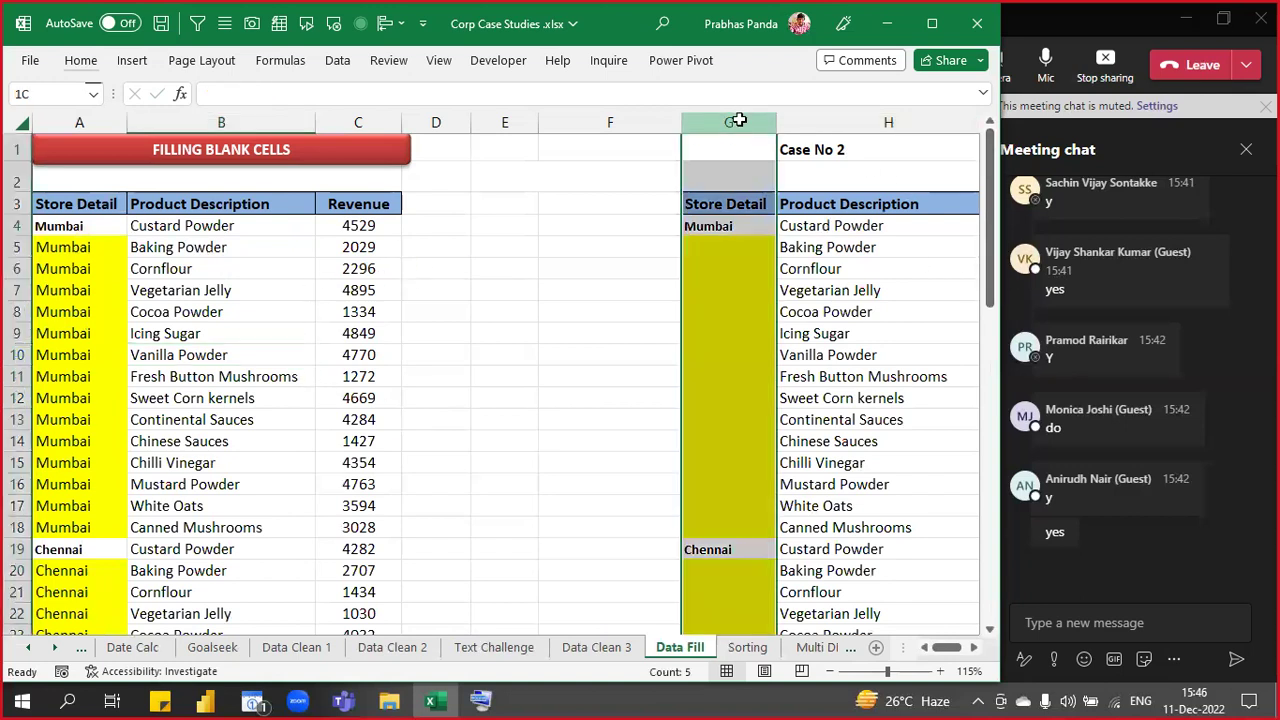
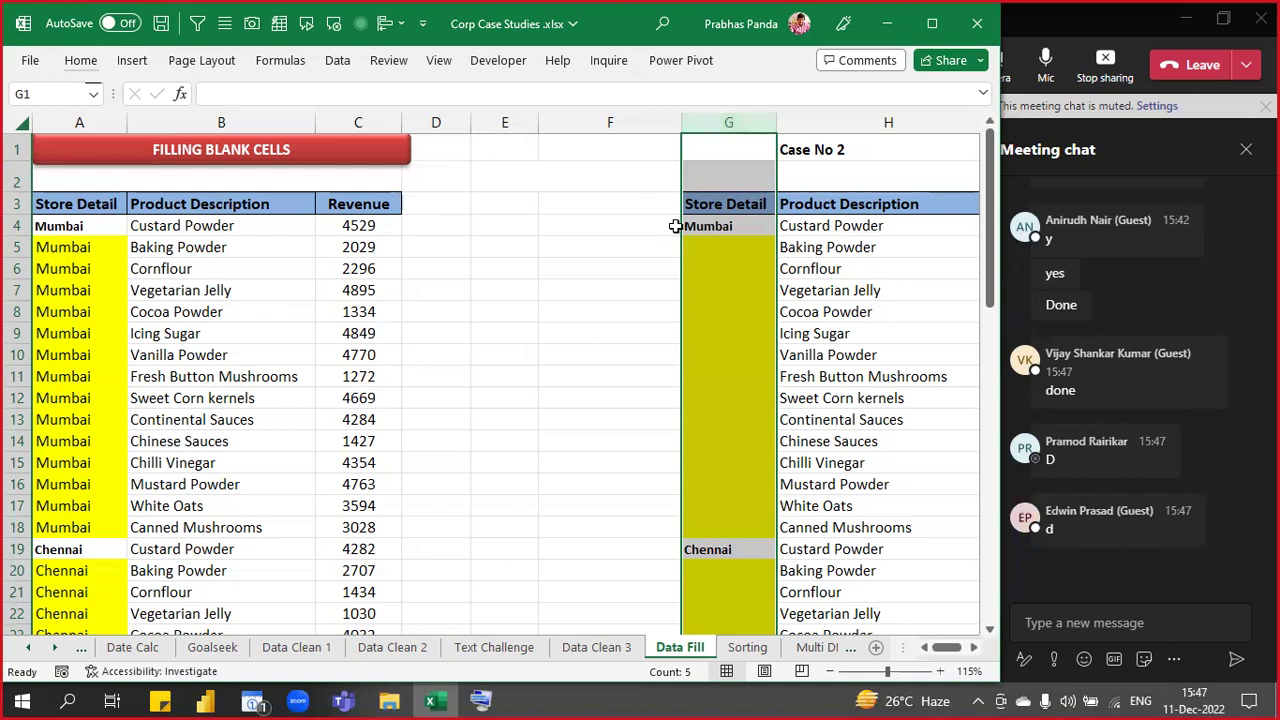
pyautogui.click(473, 282)
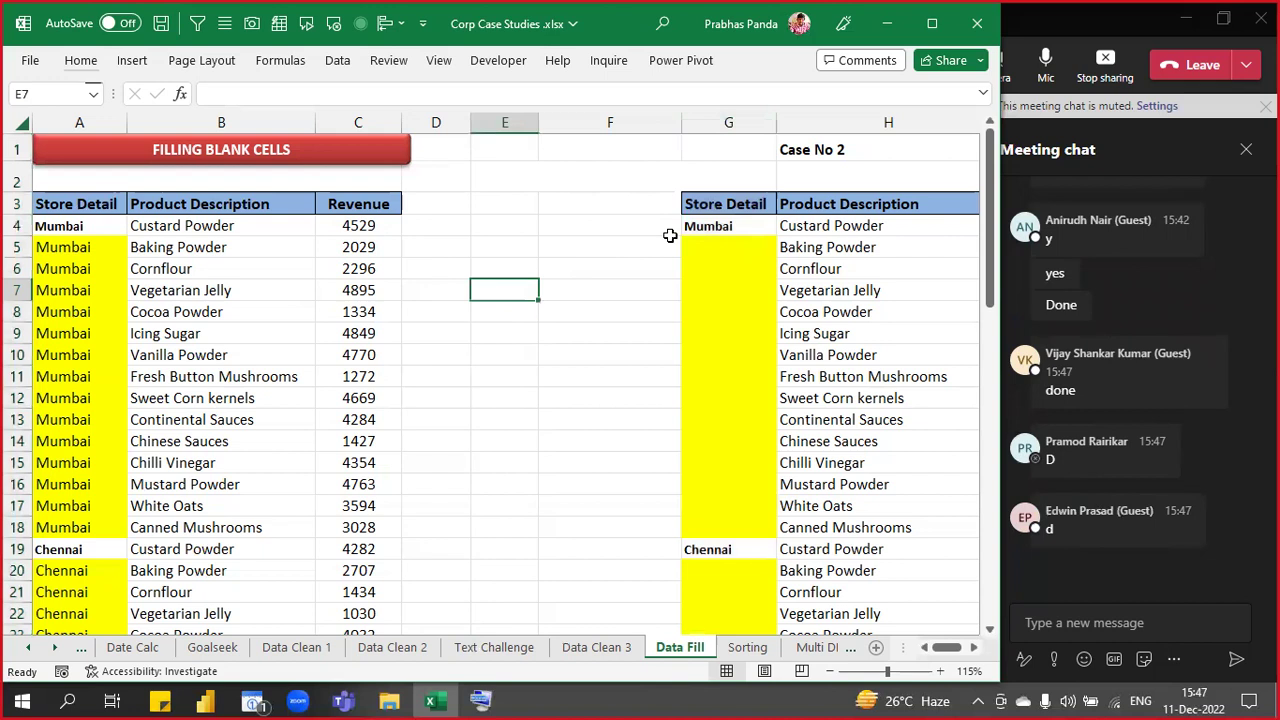
pyautogui.click(730, 206)
pyautogui.scroll(-15, 730, 206)
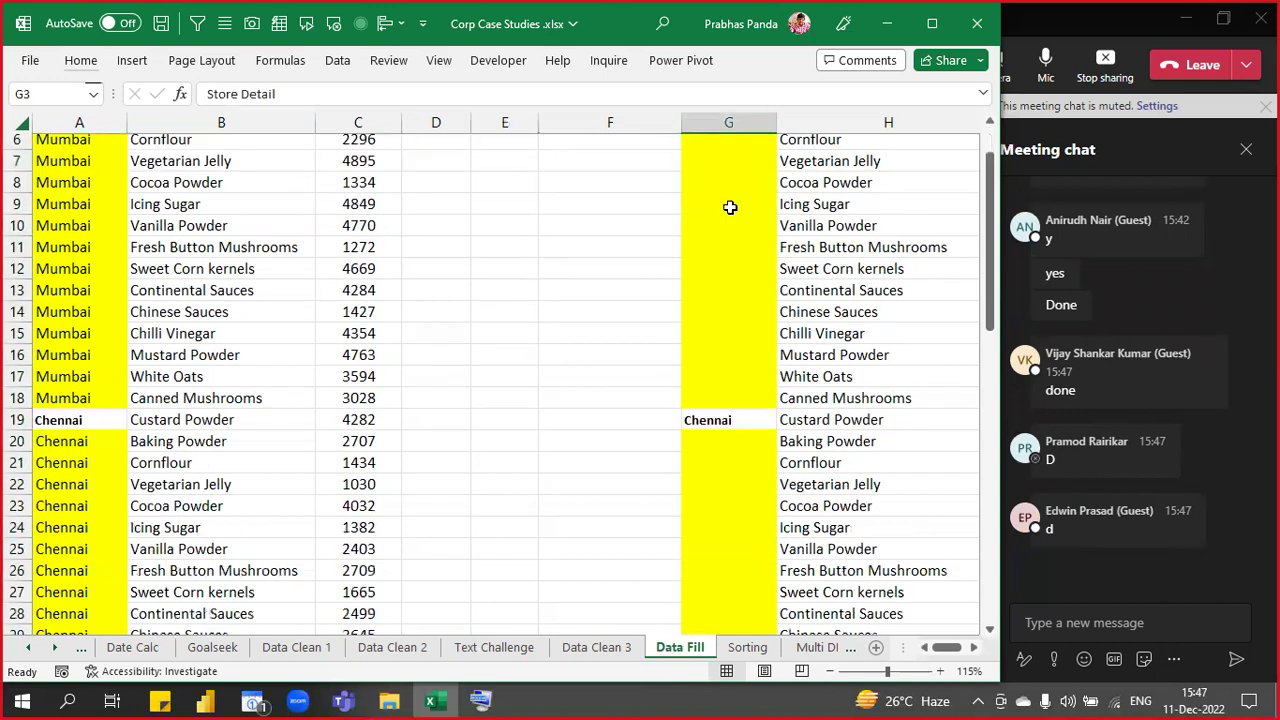
pyautogui.scroll(-3, 743, 330)
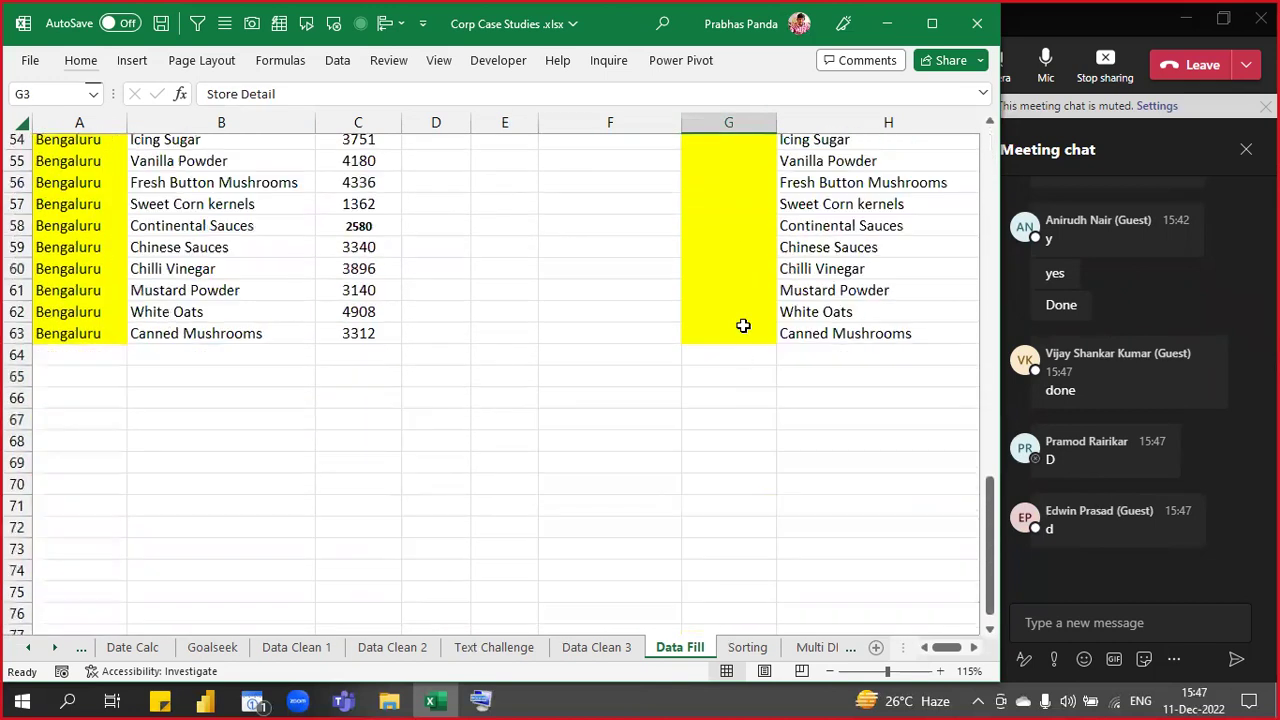
pyautogui.keyDown('shift'); pyautogui.click(739, 334); pyautogui.keyUp('shift')
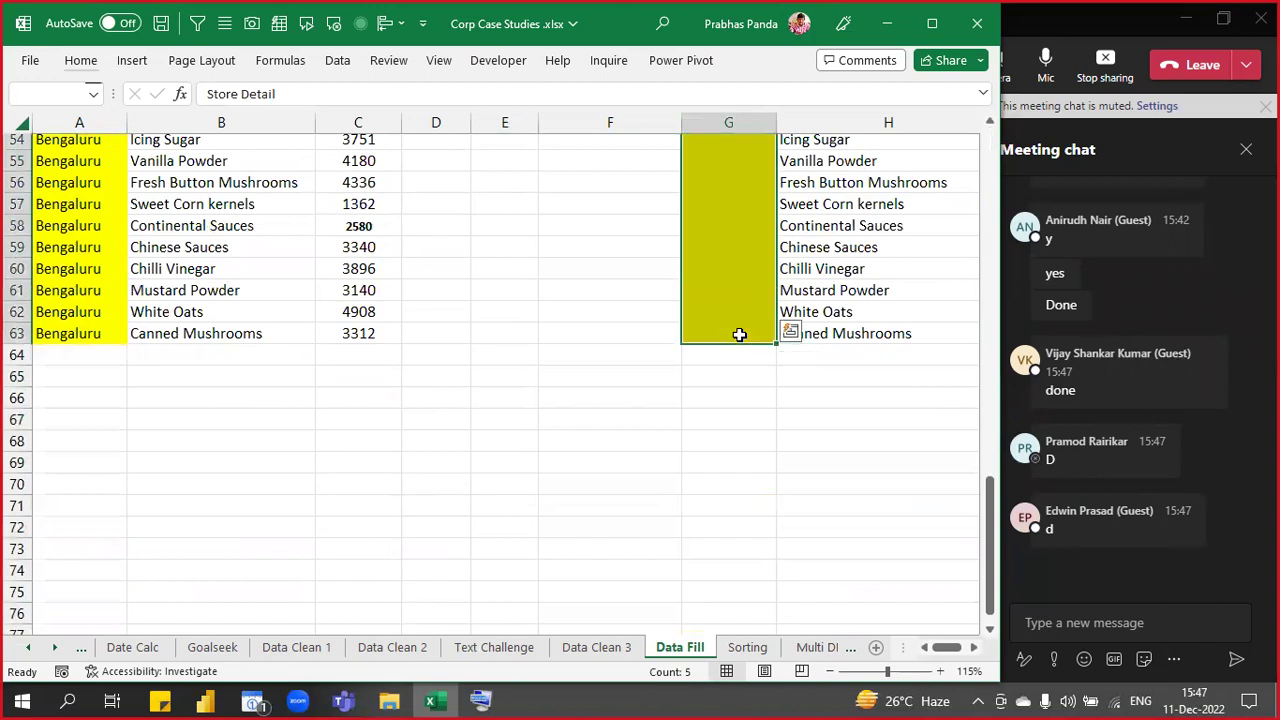
# - Use Go To Special with the Blanks option to select only the empty Store Detail cells in column G
pyautogui.hotkey('ctrl', 'g')
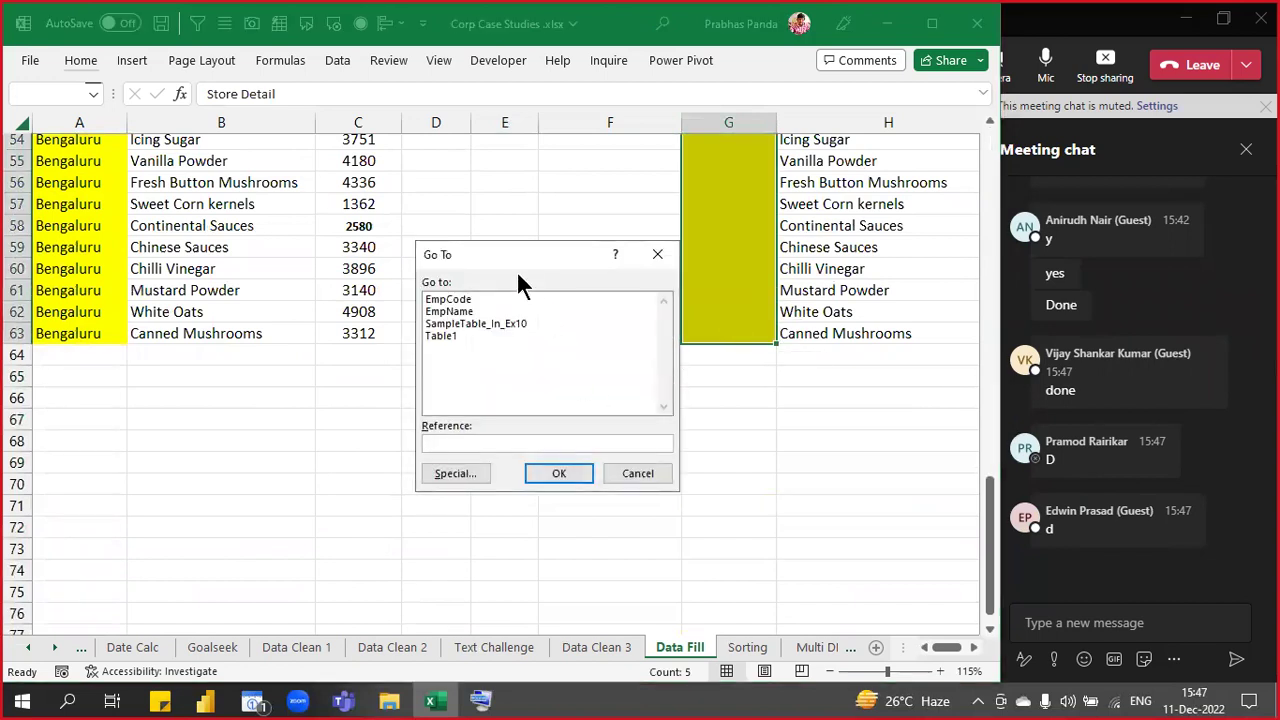
pyautogui.moveTo(518, 255); pyautogui.dragTo(621, 201)
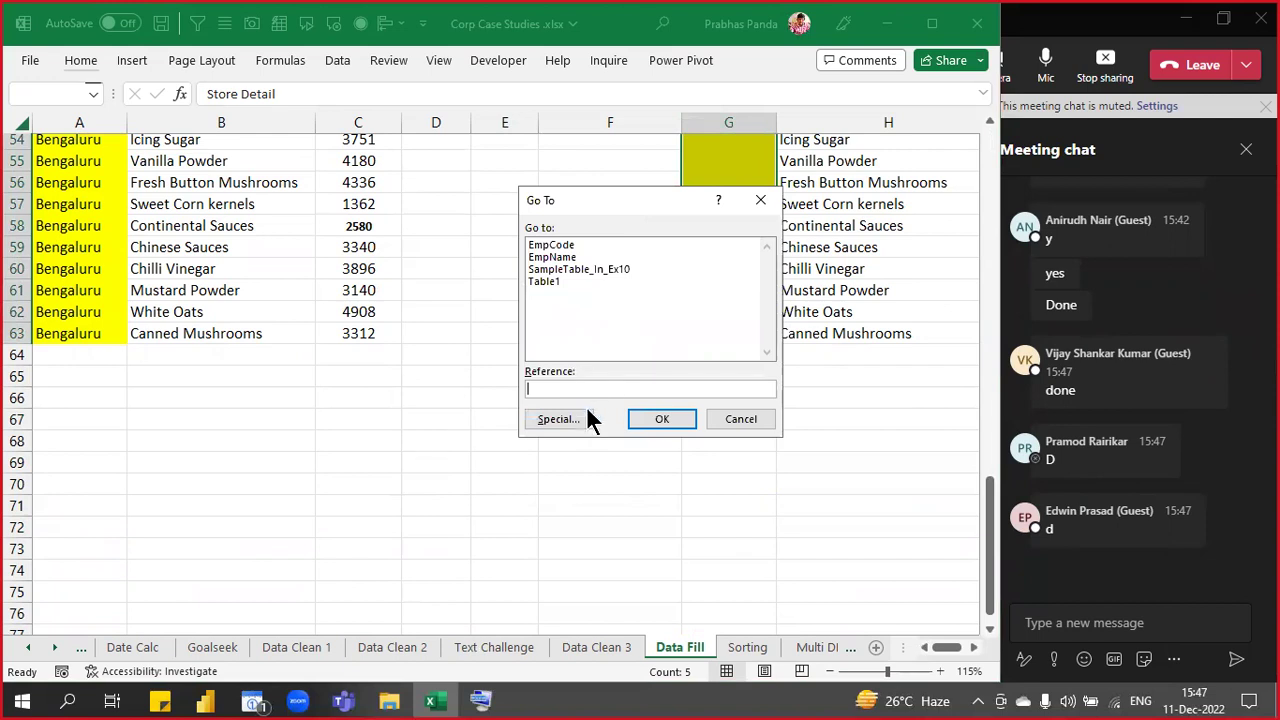
pyautogui.click(553, 419)
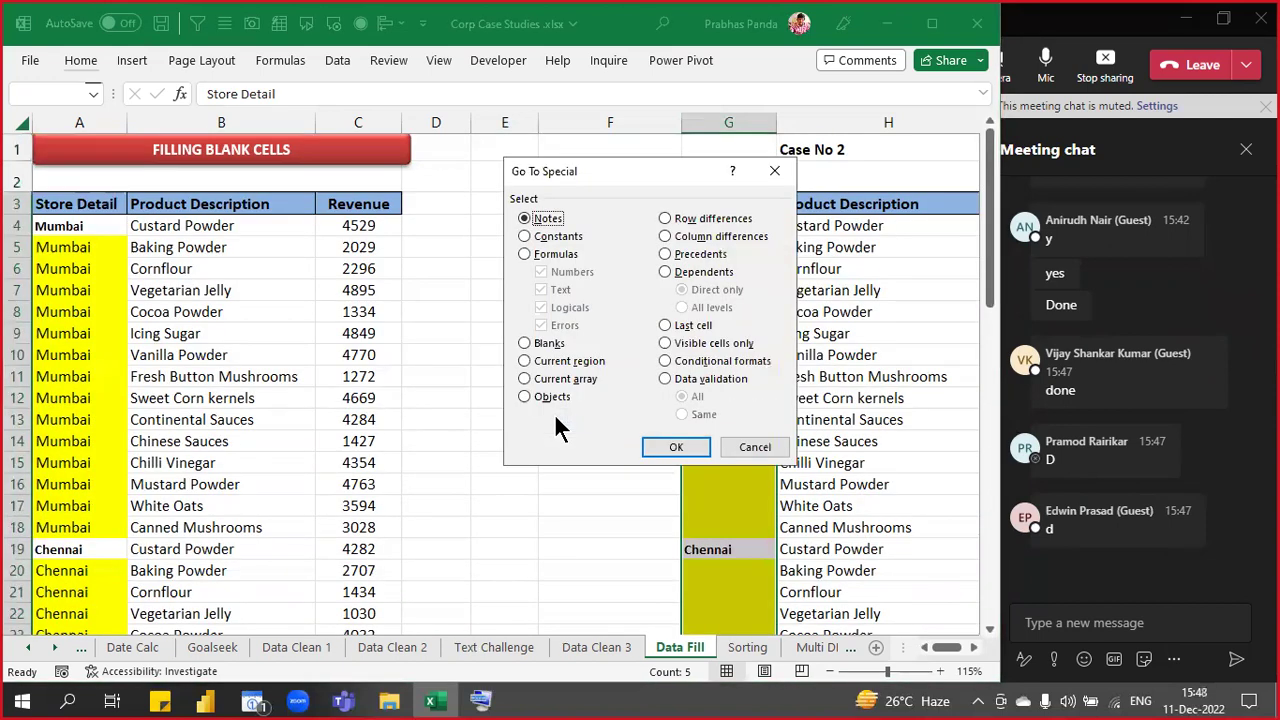
pyautogui.click(542, 343)
pyautogui.click(672, 450)
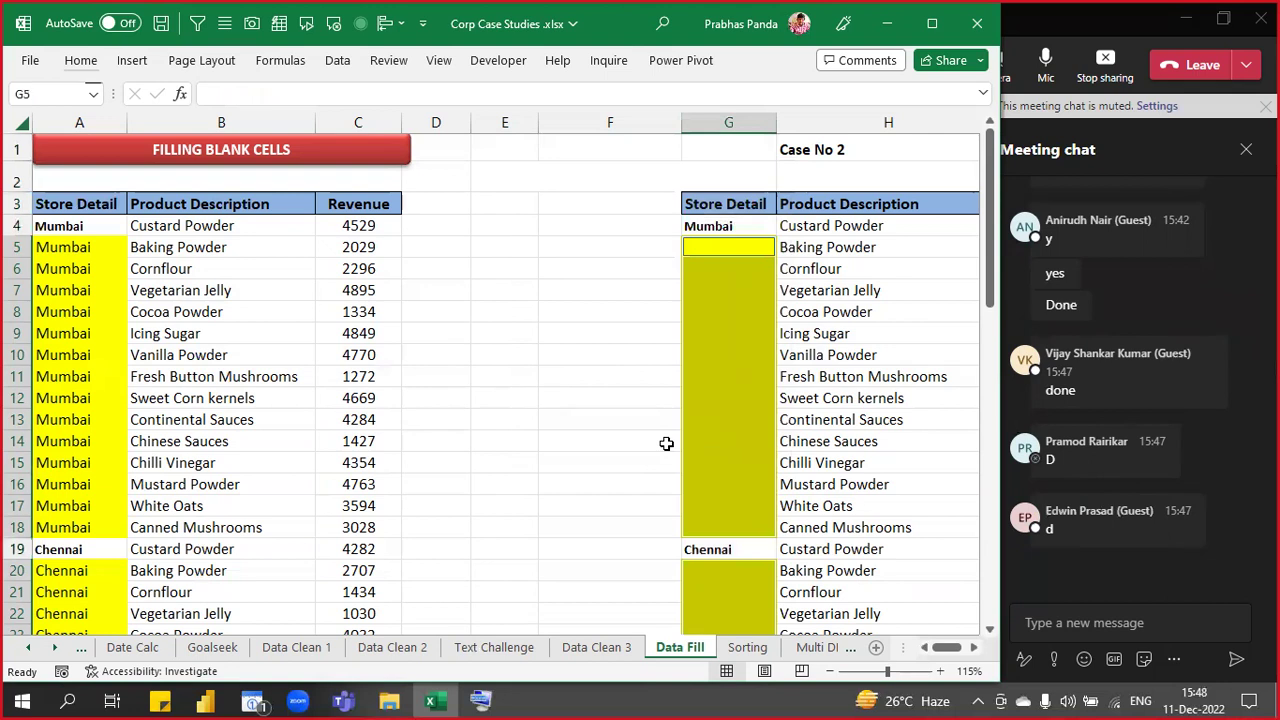
# - Fill all selected blank cells in column G at once with the relative formula =G4
pyautogui.write('=')
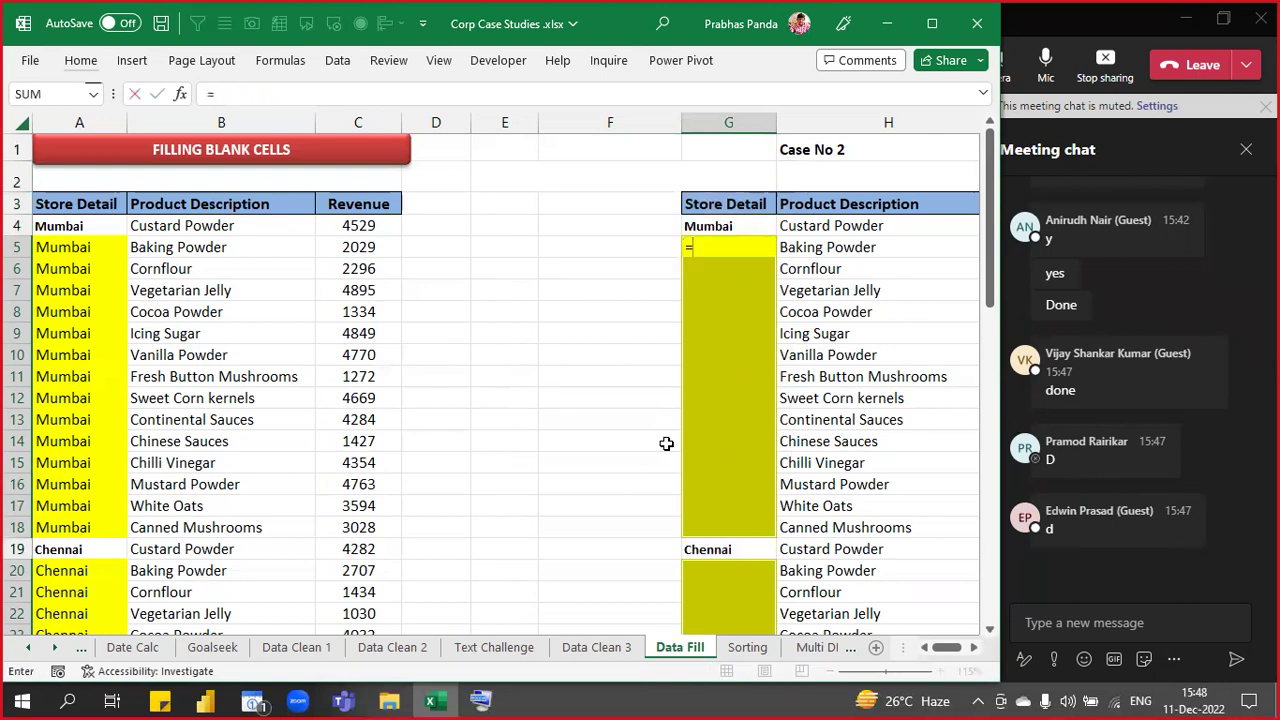
pyautogui.click(720, 247)
pyautogui.click(719, 247)
pyautogui.click(718, 247)
pyautogui.click(728, 220)
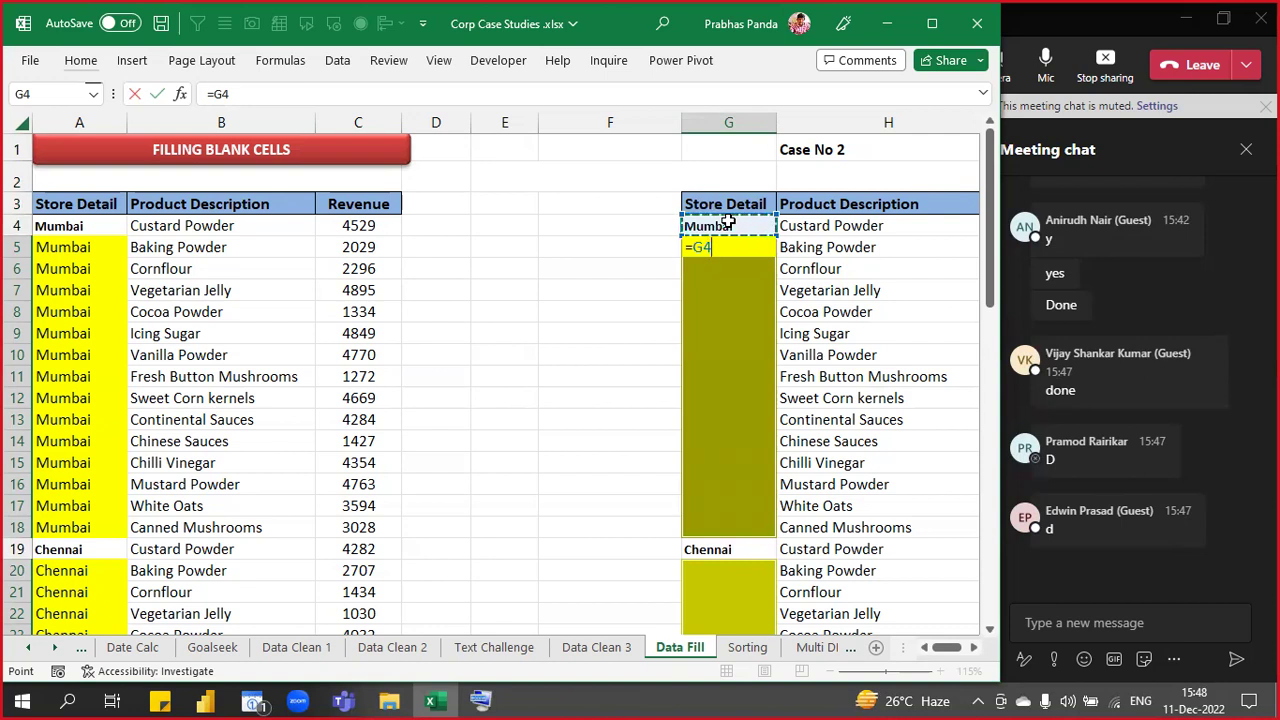
pyautogui.hotkey('ctrl', 'Return')
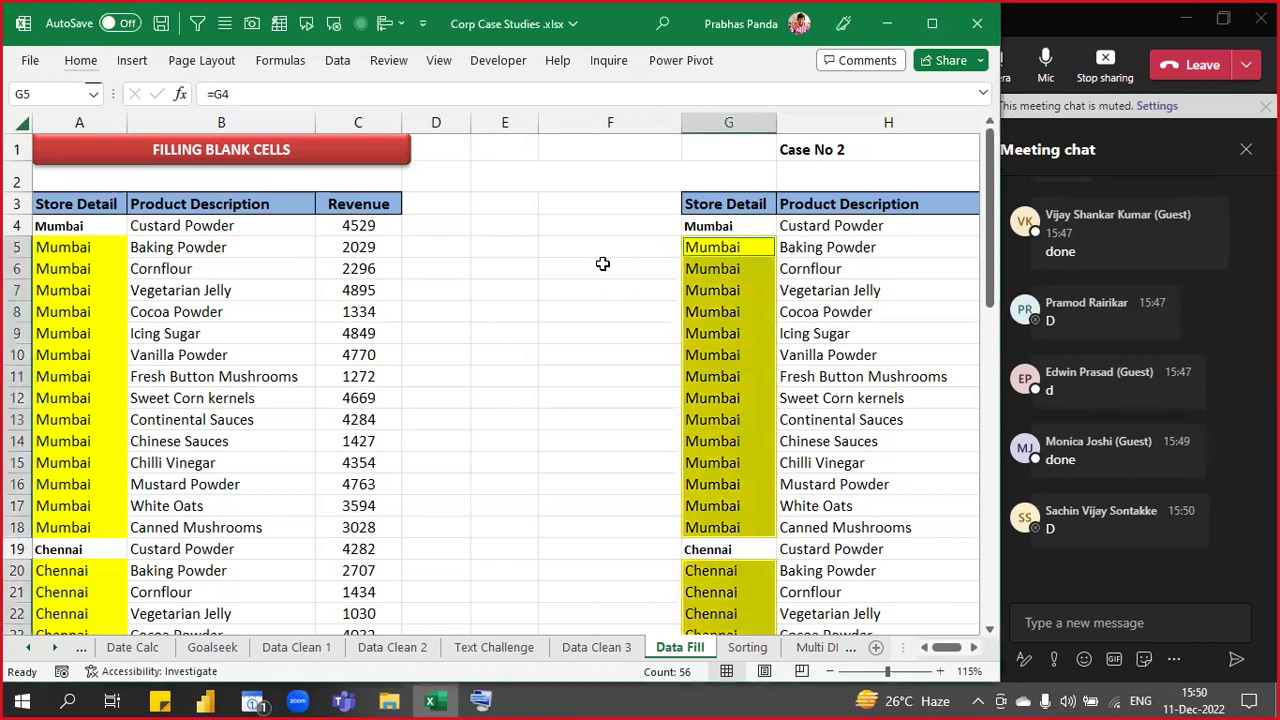
# - Switch to the Sorting sheet and show its first Data Arrangement table from the top at 160% zoom
pyautogui.hotkey('ctrl', 'pagedown')
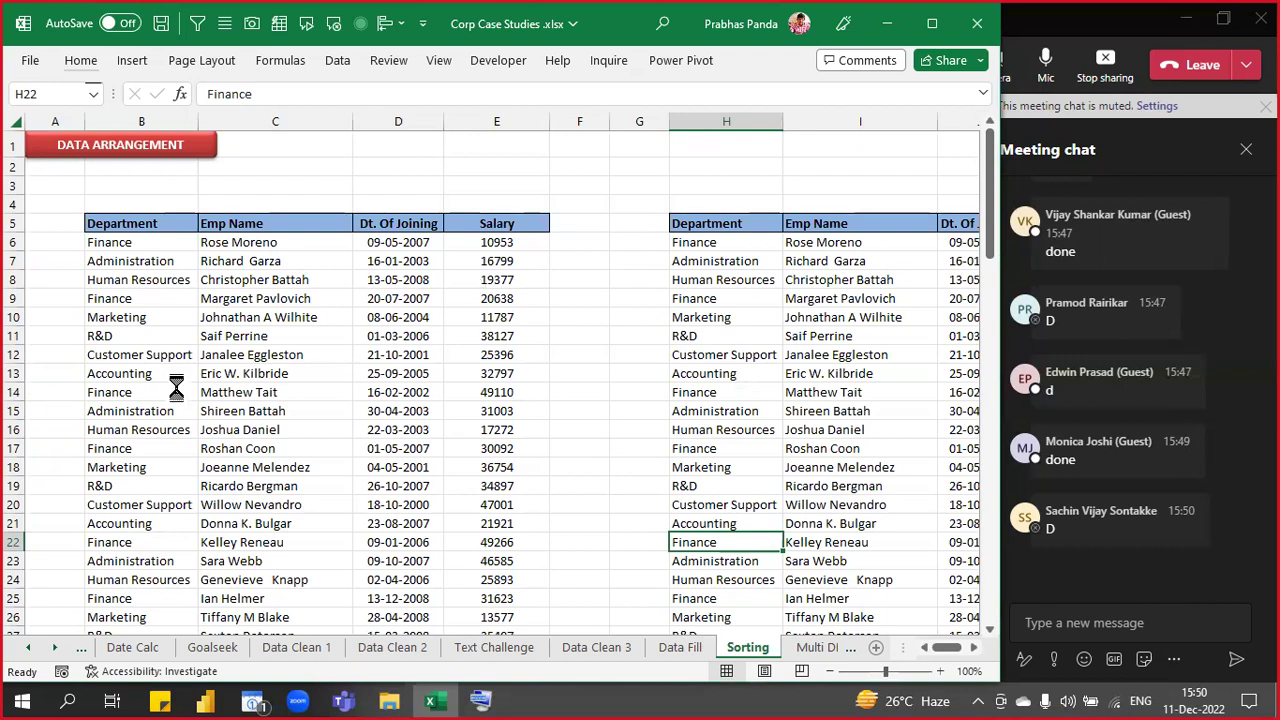
pyautogui.scroll(4, 175, 390)
pyautogui.press('Left')
pyautogui.press('Left')
pyautogui.press('Left')
pyautogui.press('Left')
pyautogui.press('Left')
pyautogui.press('Left')
pyautogui.press('Left')
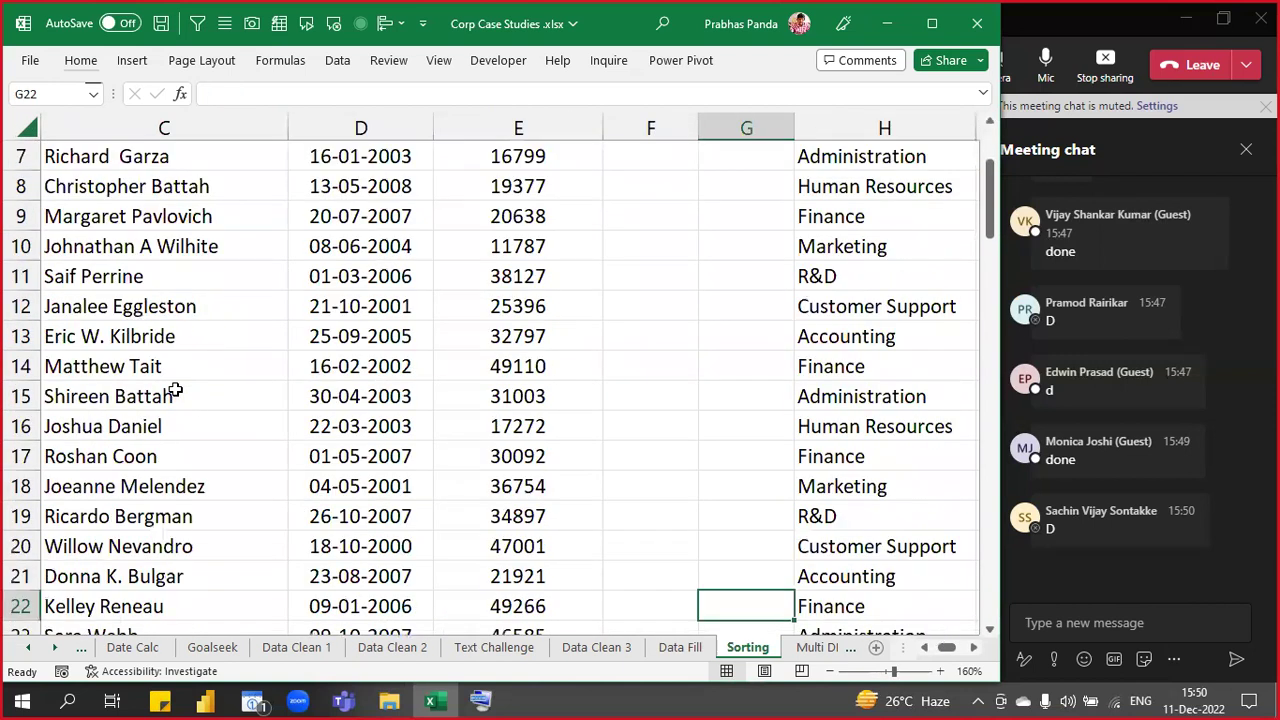
pyautogui.scroll(1, 175, 390)
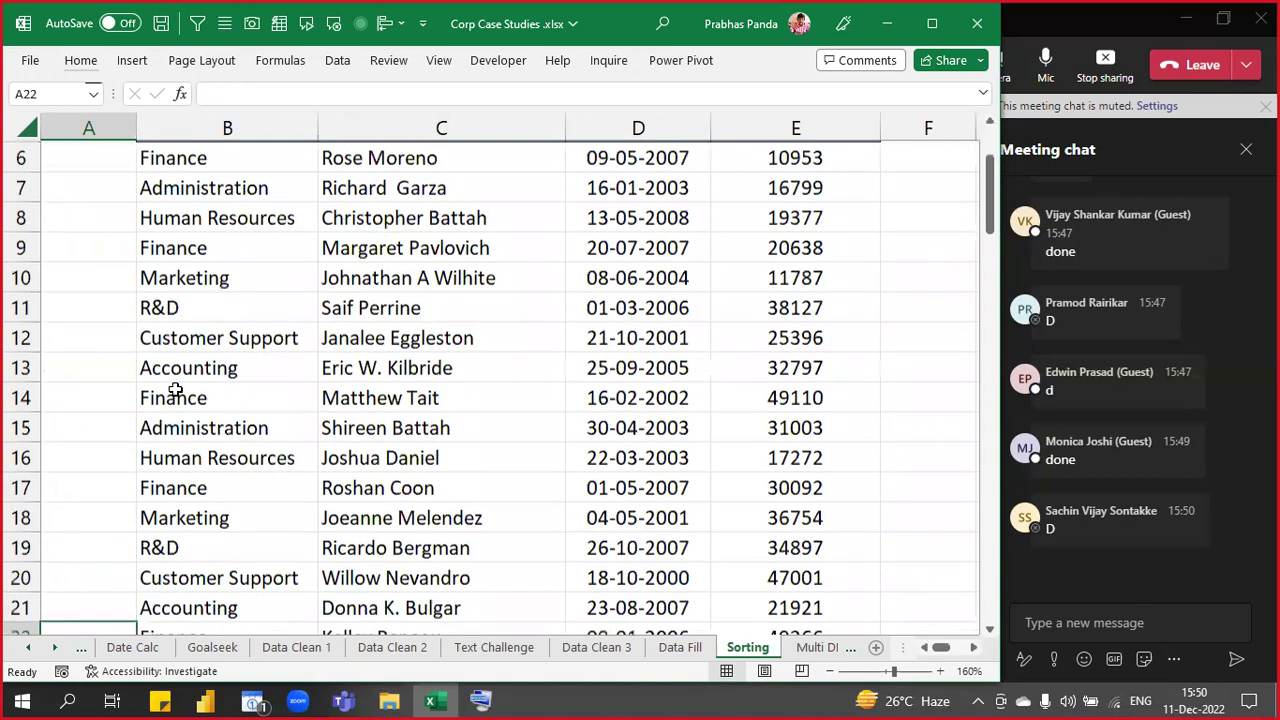
pyautogui.scroll(2, 175, 390)
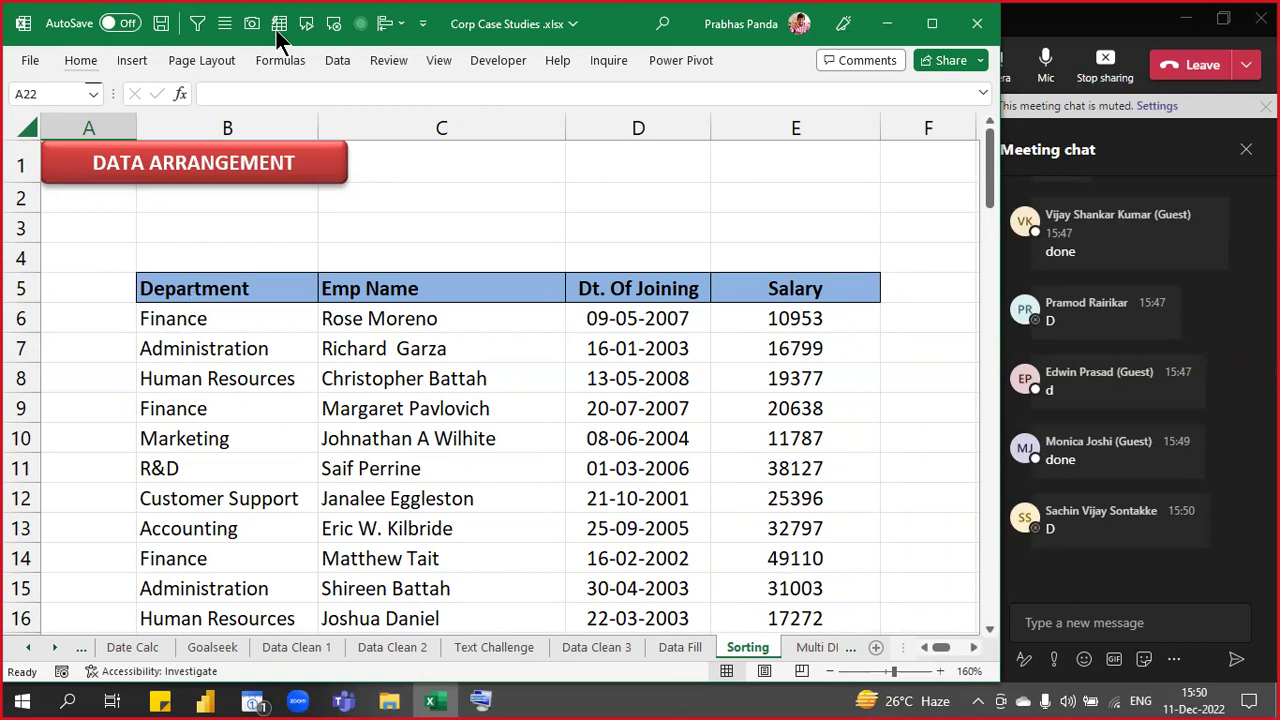
# - Examine the Department, Emp Name, Dt. Of Joining and Salary columns and the first department entries of the table
pyautogui.click(263, 127)
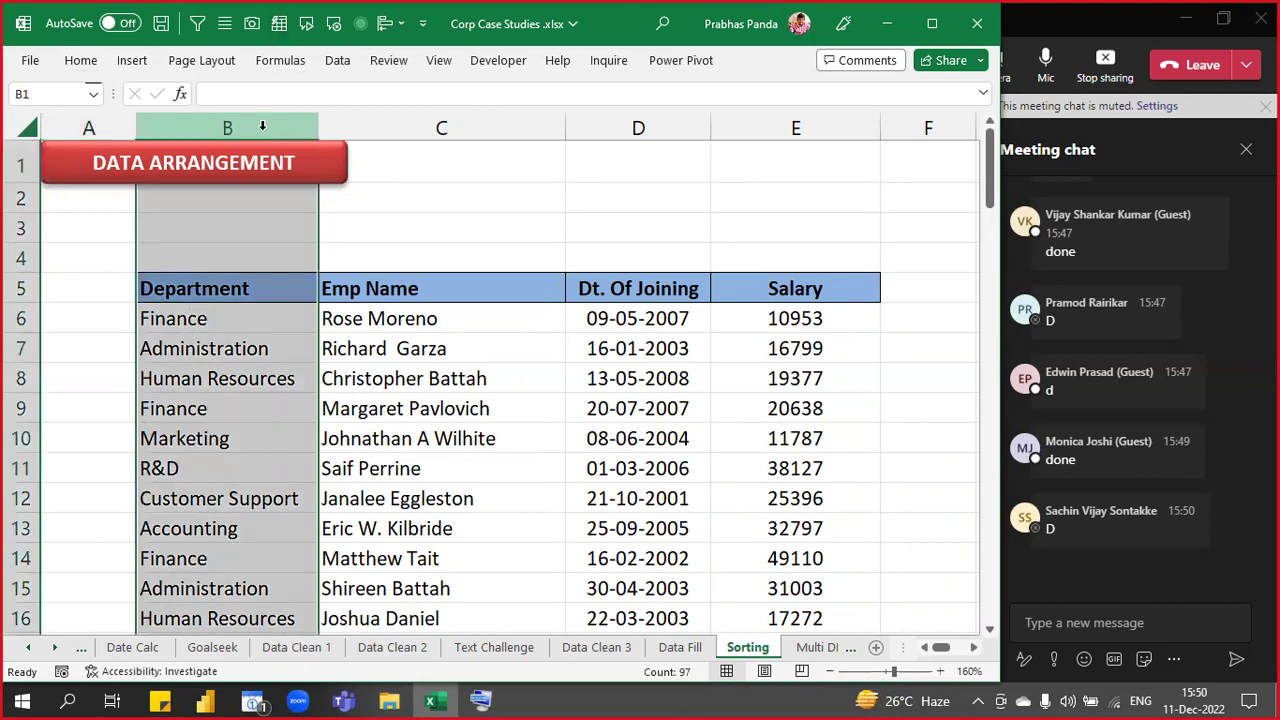
pyautogui.click(437, 125)
pyautogui.click(624, 127)
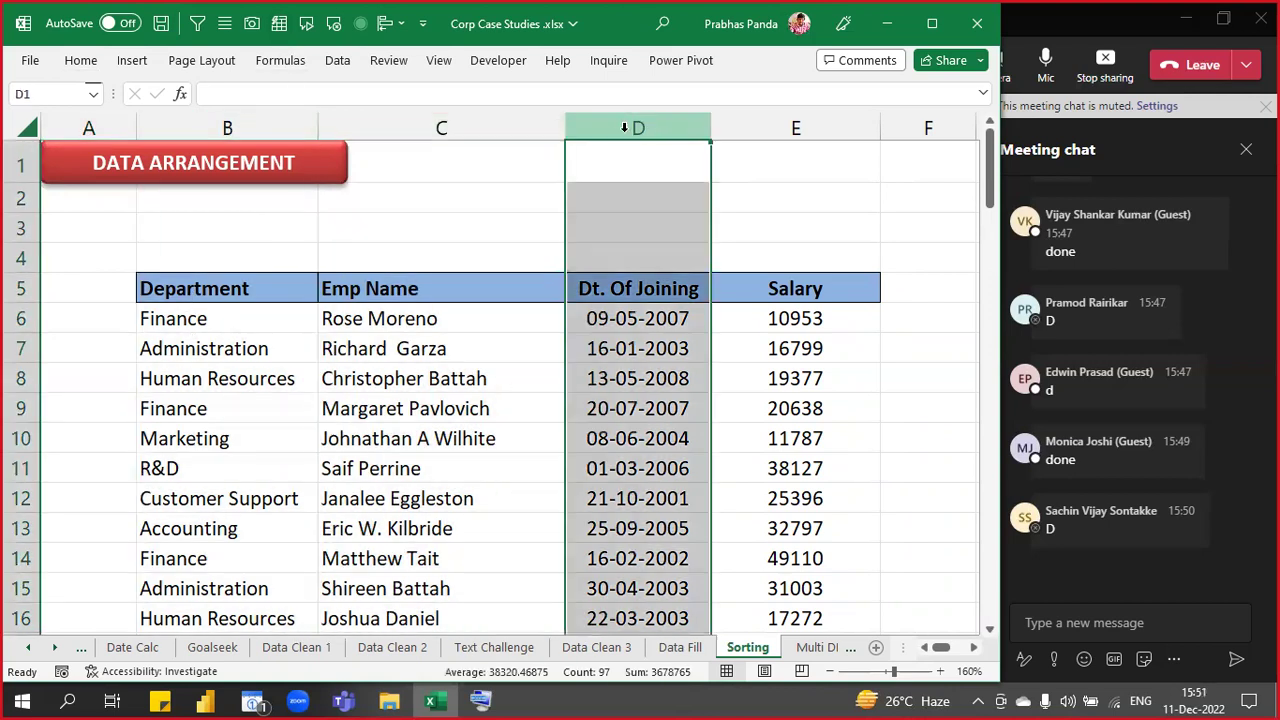
pyautogui.click(839, 126)
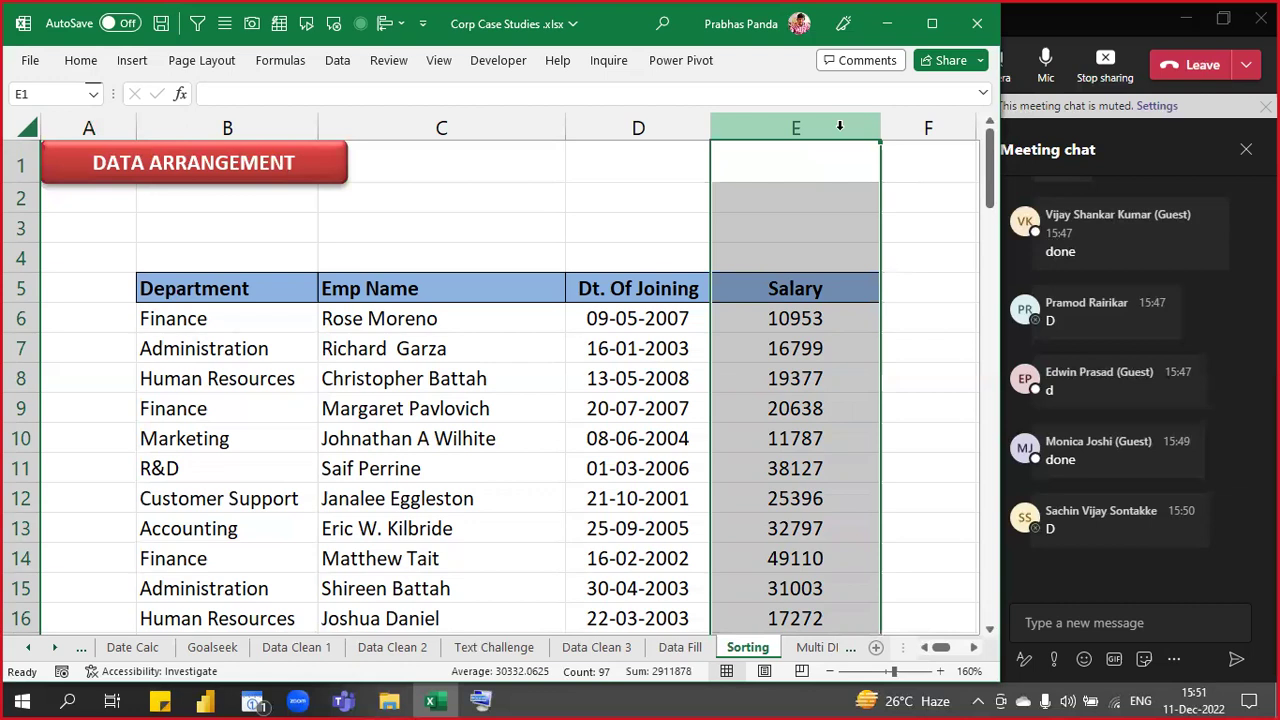
pyautogui.click(175, 318)
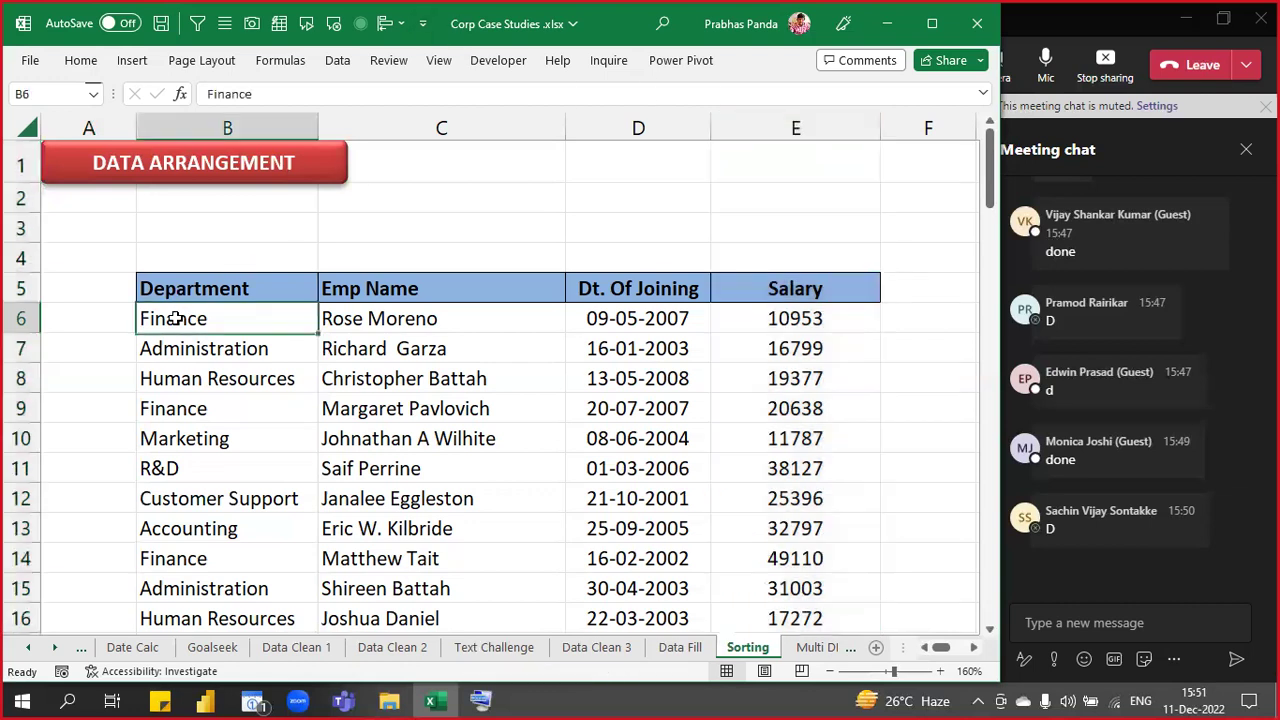
pyautogui.press('Down')
pyautogui.press('Down')
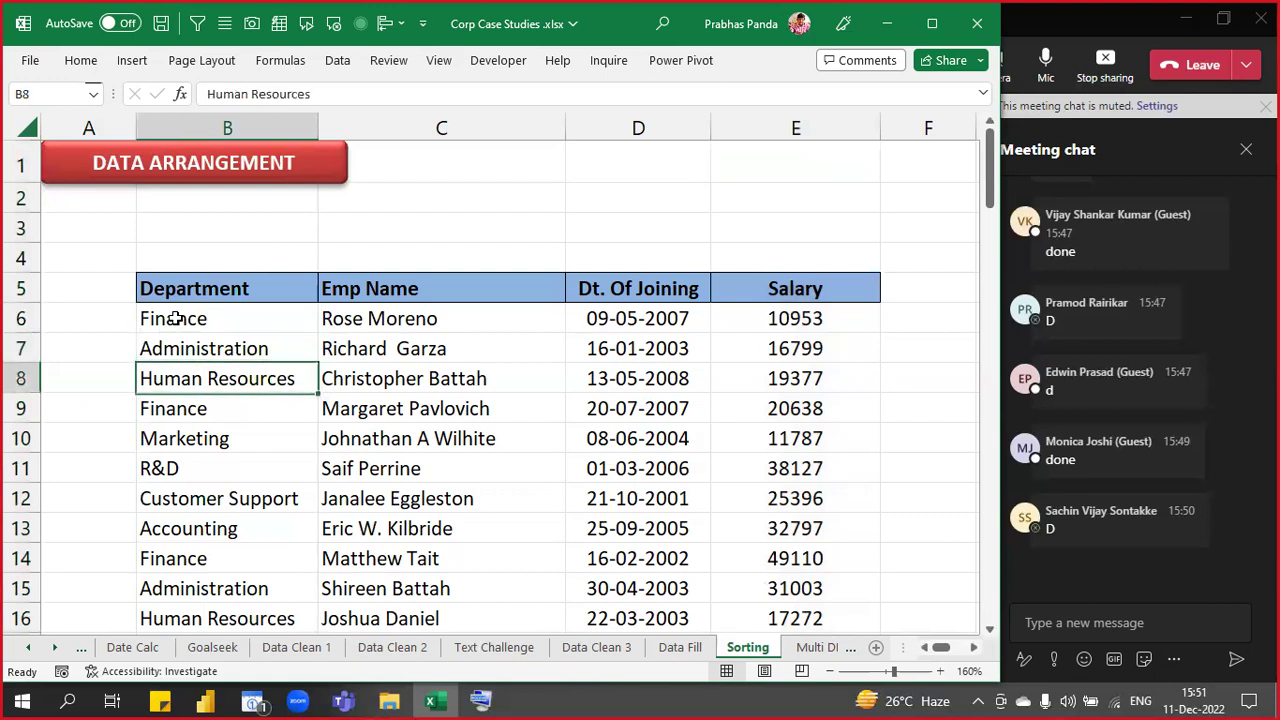
pyautogui.press('Down')
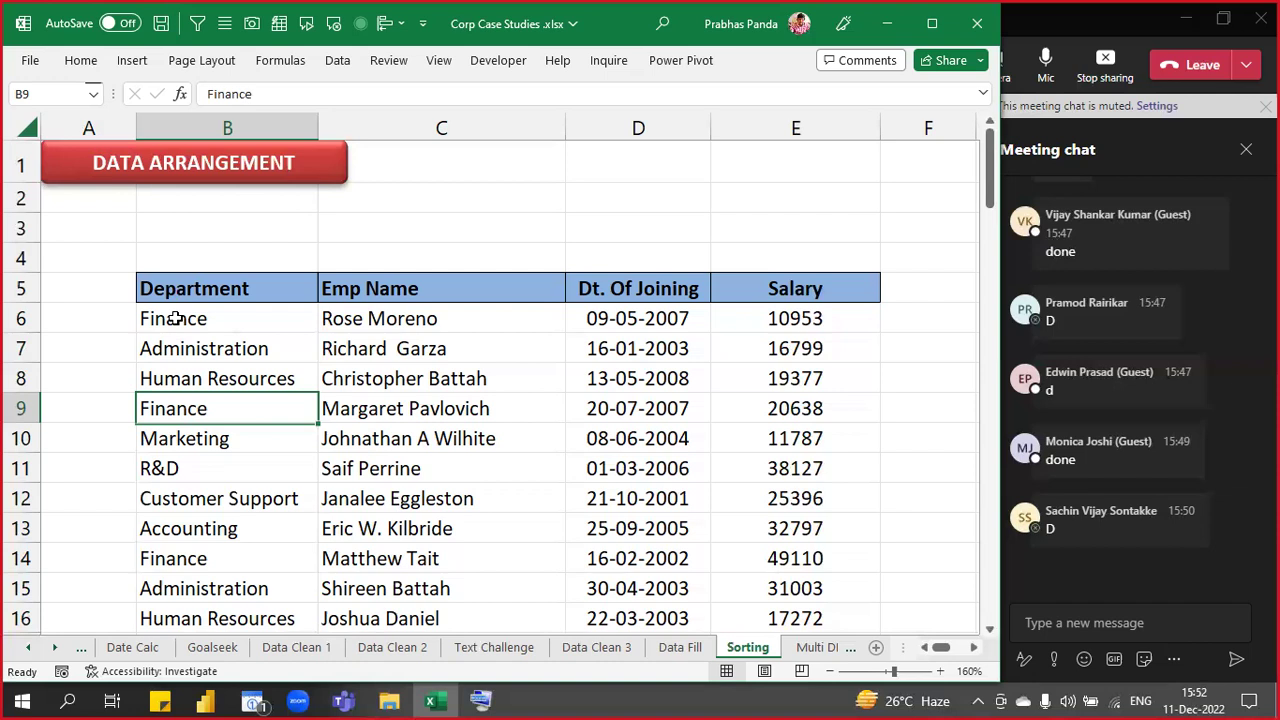
# - Look at the sorting commands offered among the general editing tools and among the data tools
pyautogui.click(95, 60)
pyautogui.click(842, 130)
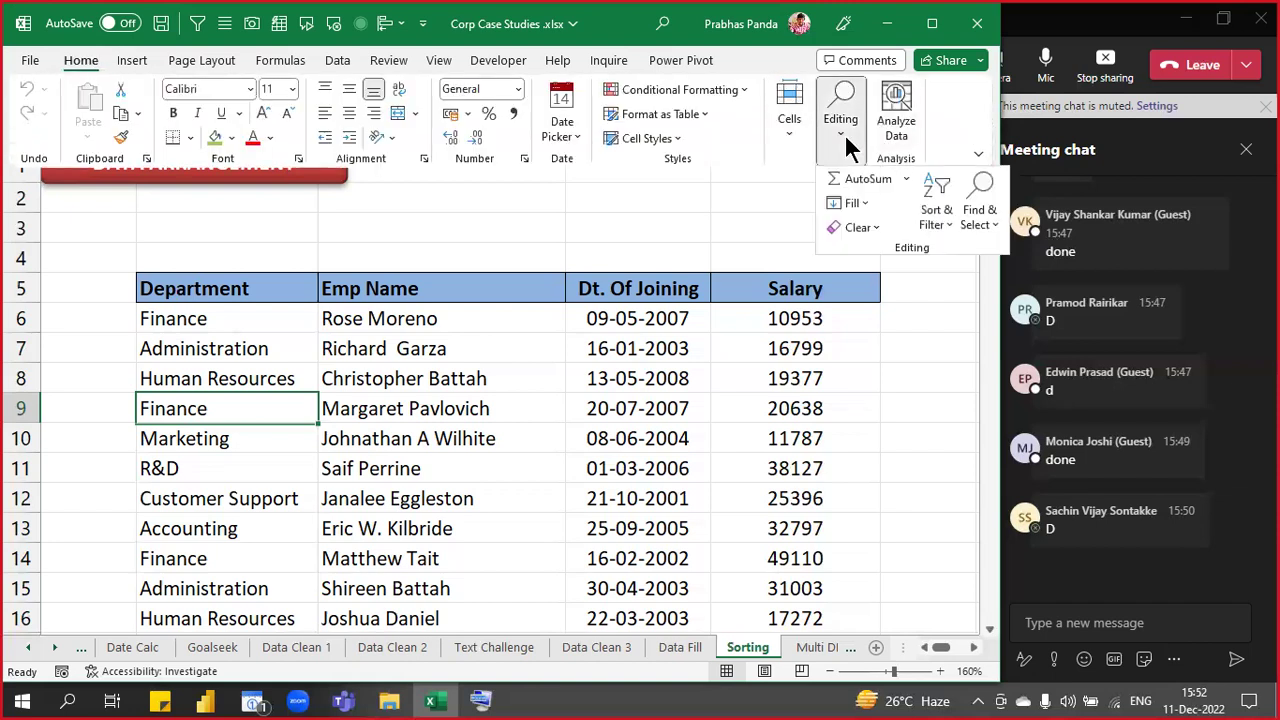
pyautogui.click(943, 222)
pyautogui.press('ctrl')
pyautogui.press('ctrl')
pyautogui.press('ctrl')
pyautogui.press('ctrl')
pyautogui.click(339, 60)
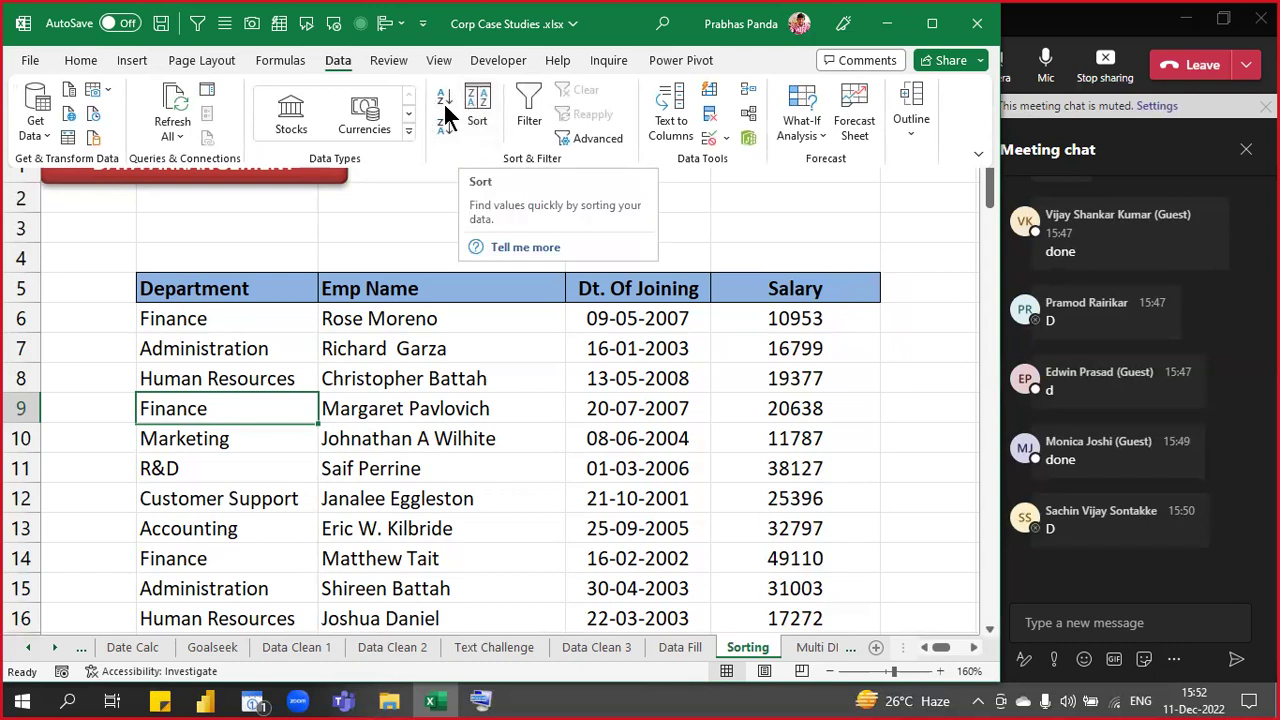
# - Look at the Sort choices offered for the Department header cell B5, including Custom Sort, without applying any
pyautogui.click(204, 293)
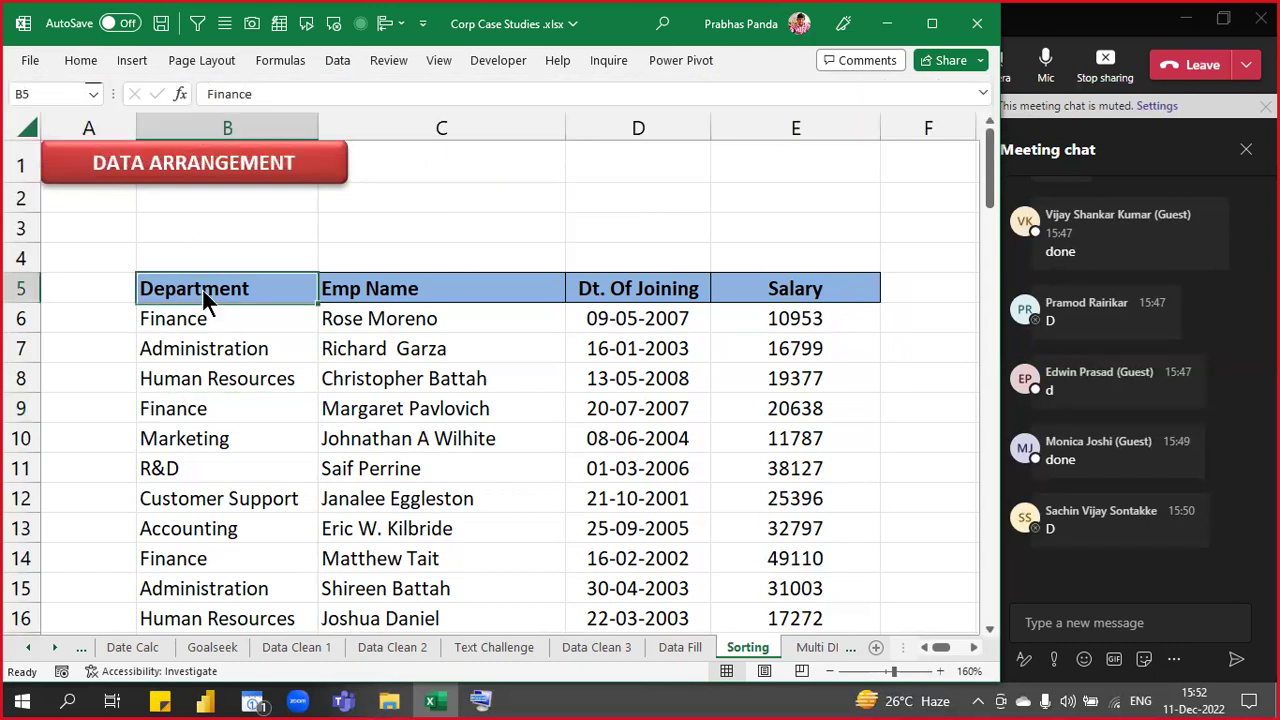
pyautogui.rightClick(202, 289)
pyautogui.moveTo(390, 480)
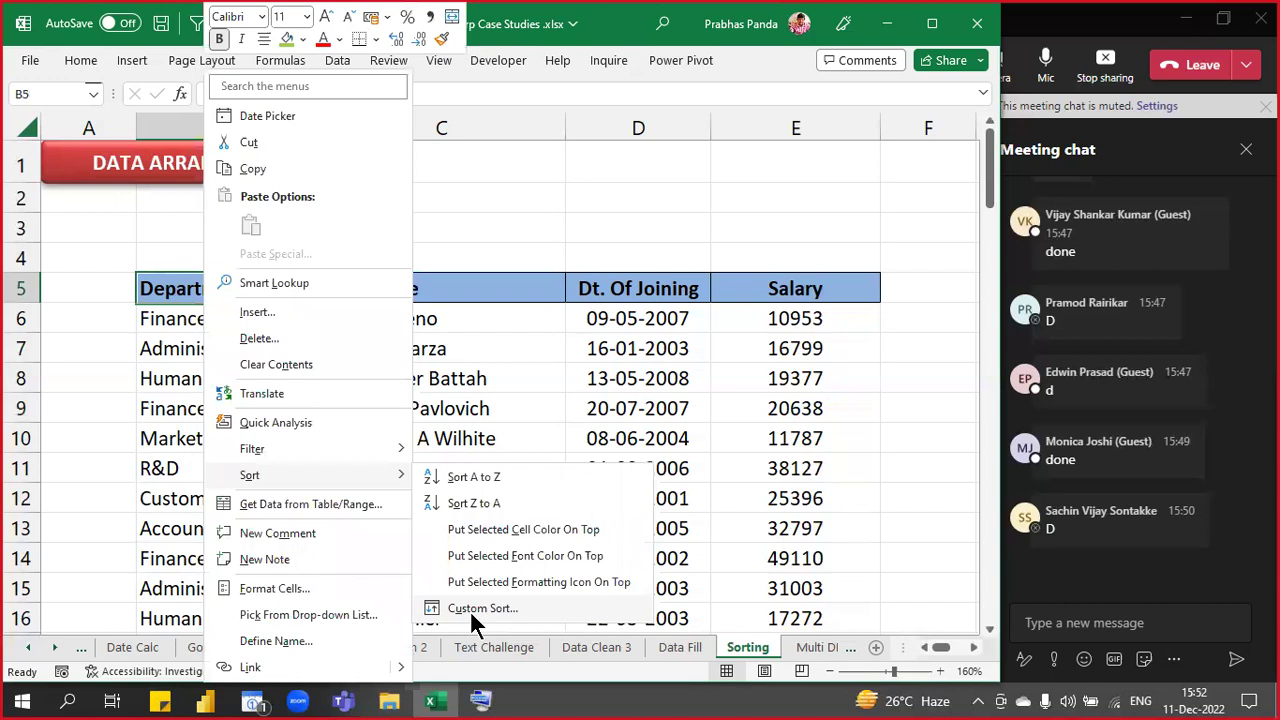
pyautogui.press('Escape')
pyautogui.press('Escape')
# - Enter the note "ALT+D+S" in cell D1 and "DATA--- SORTING" in cell E1
pyautogui.click(650, 165)
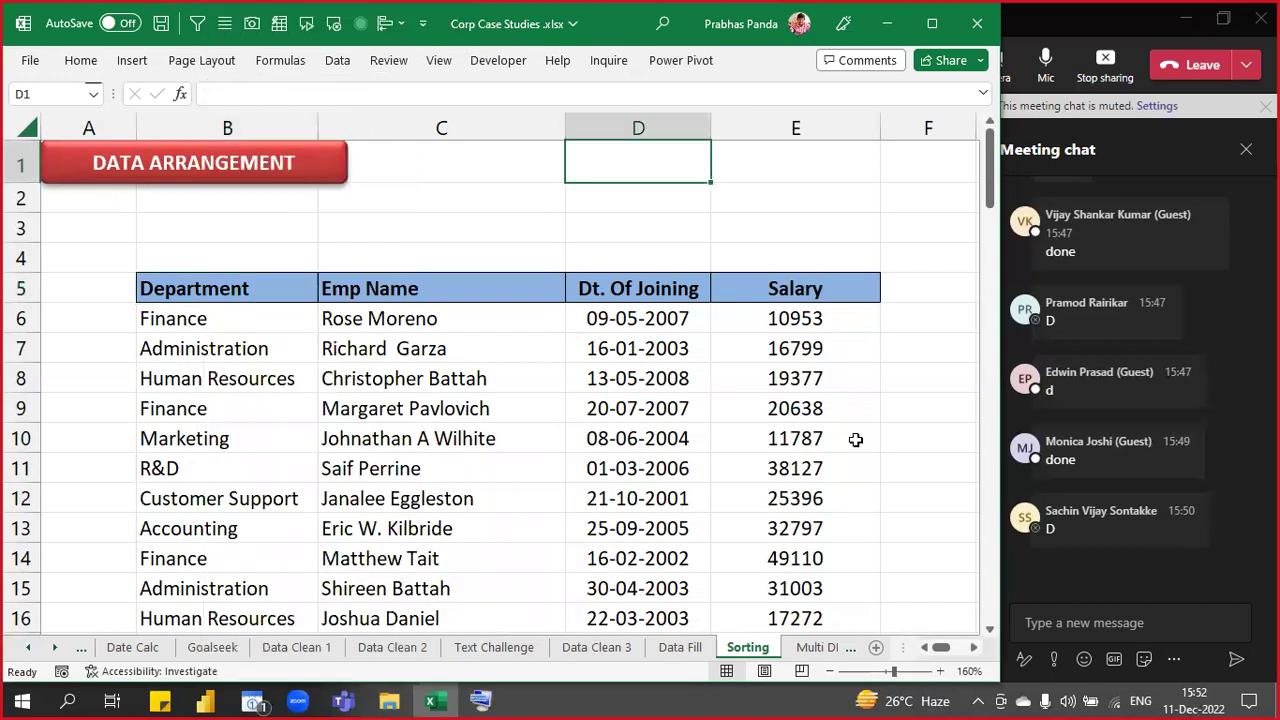
pyautogui.write('ALT')
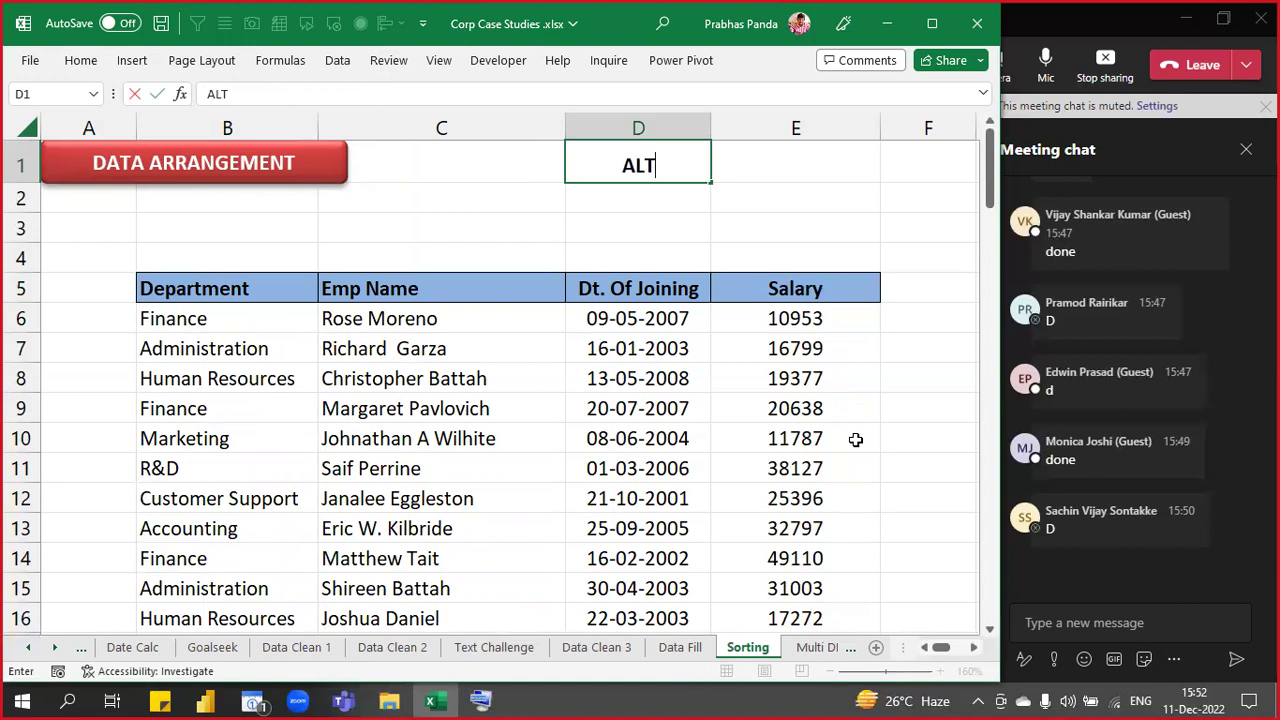
pyautogui.write('+D+S')
pyautogui.press('Tab')
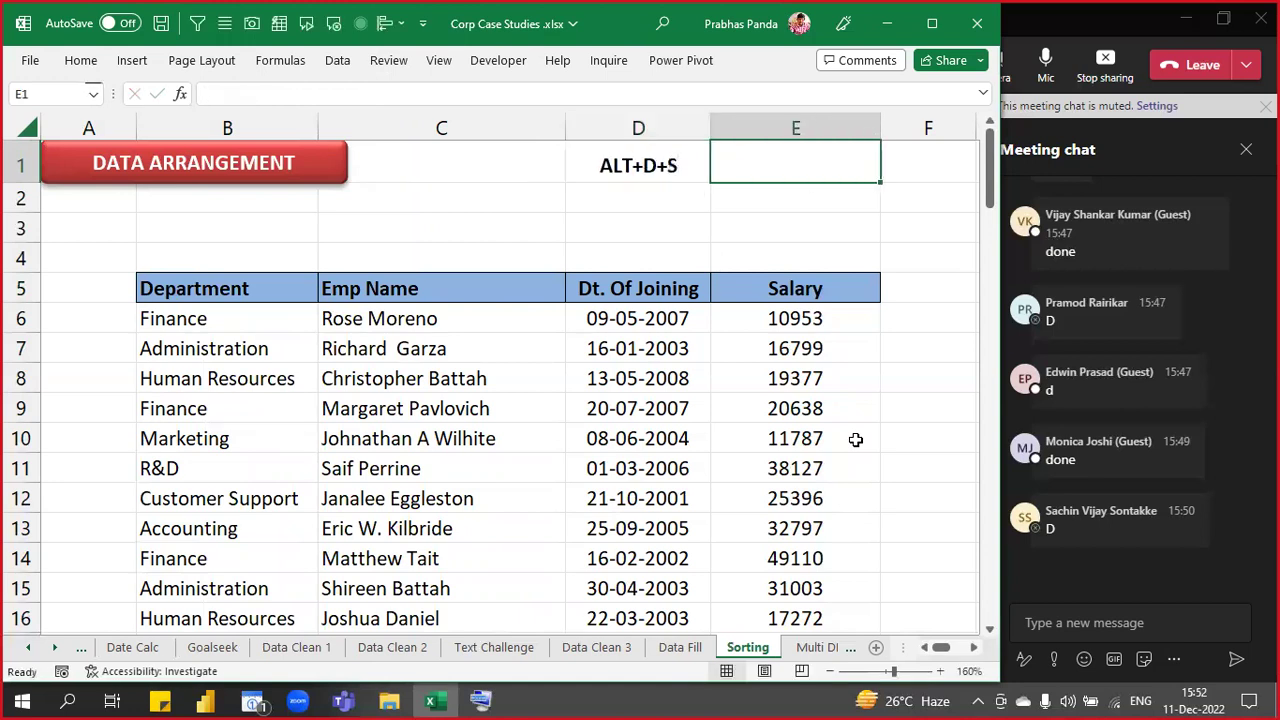
pyautogui.write('DATA-')
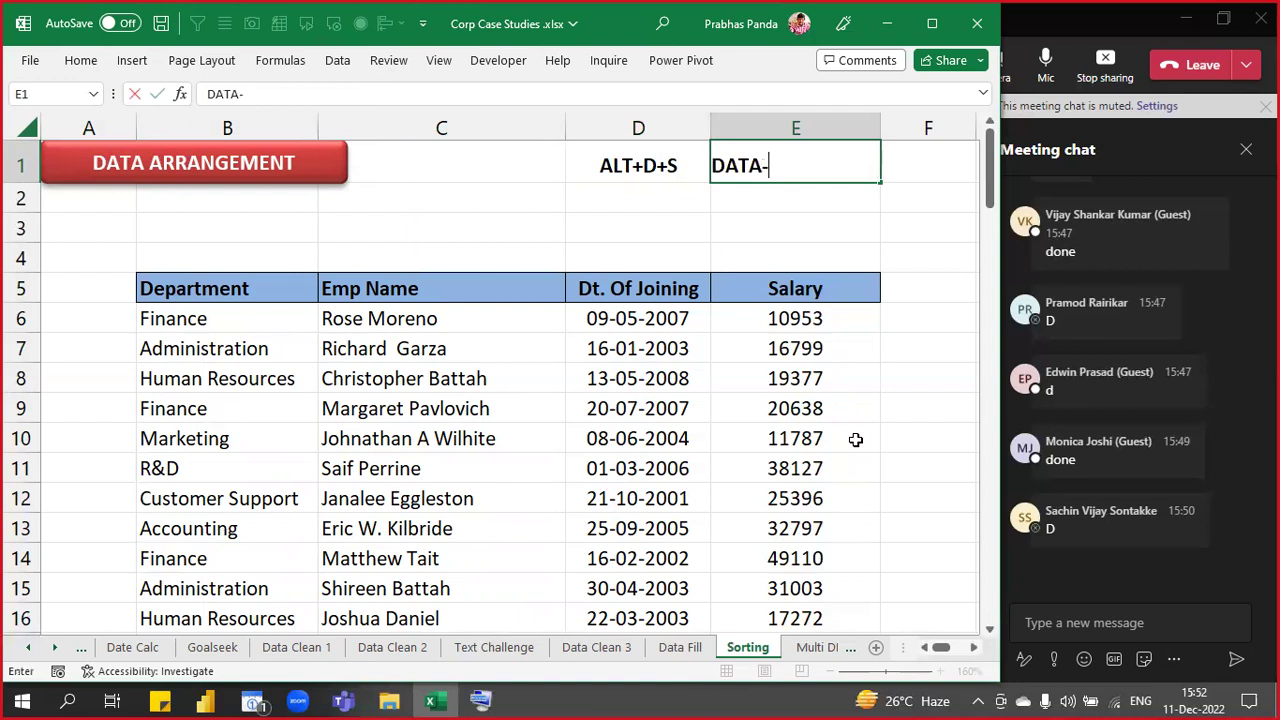
pyautogui.write('-- SORTING')
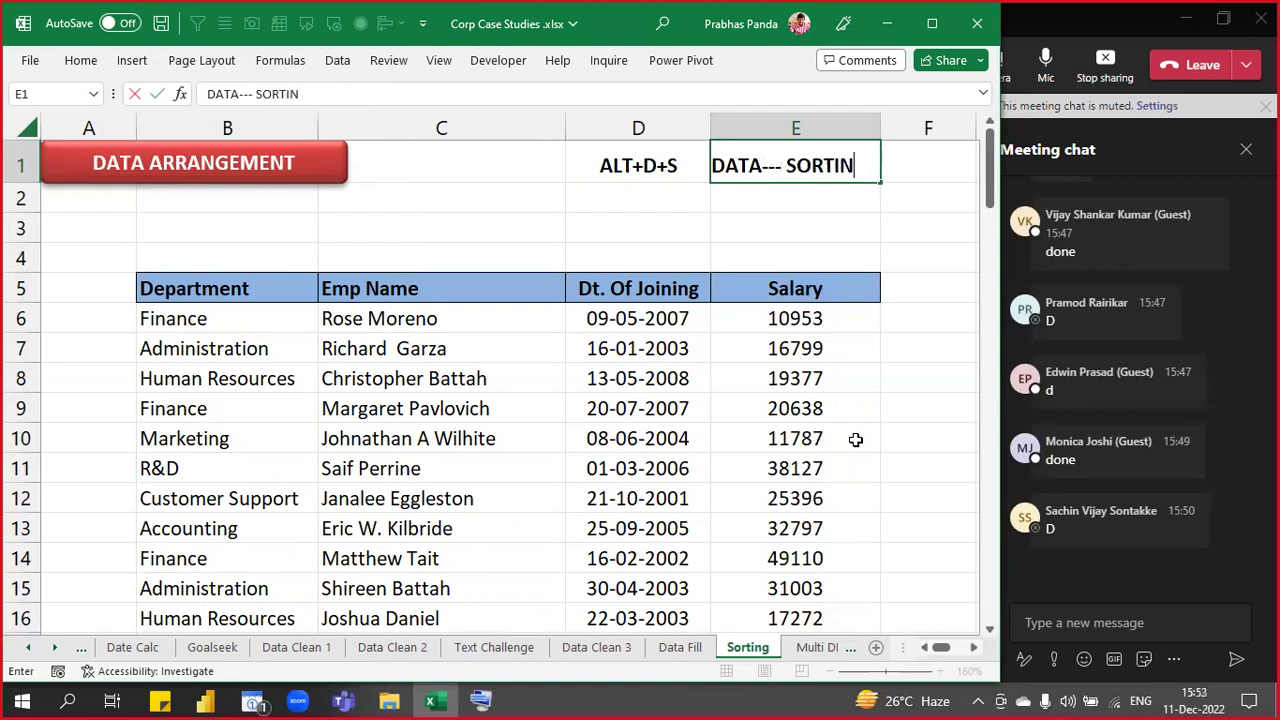
pyautogui.press('Return')
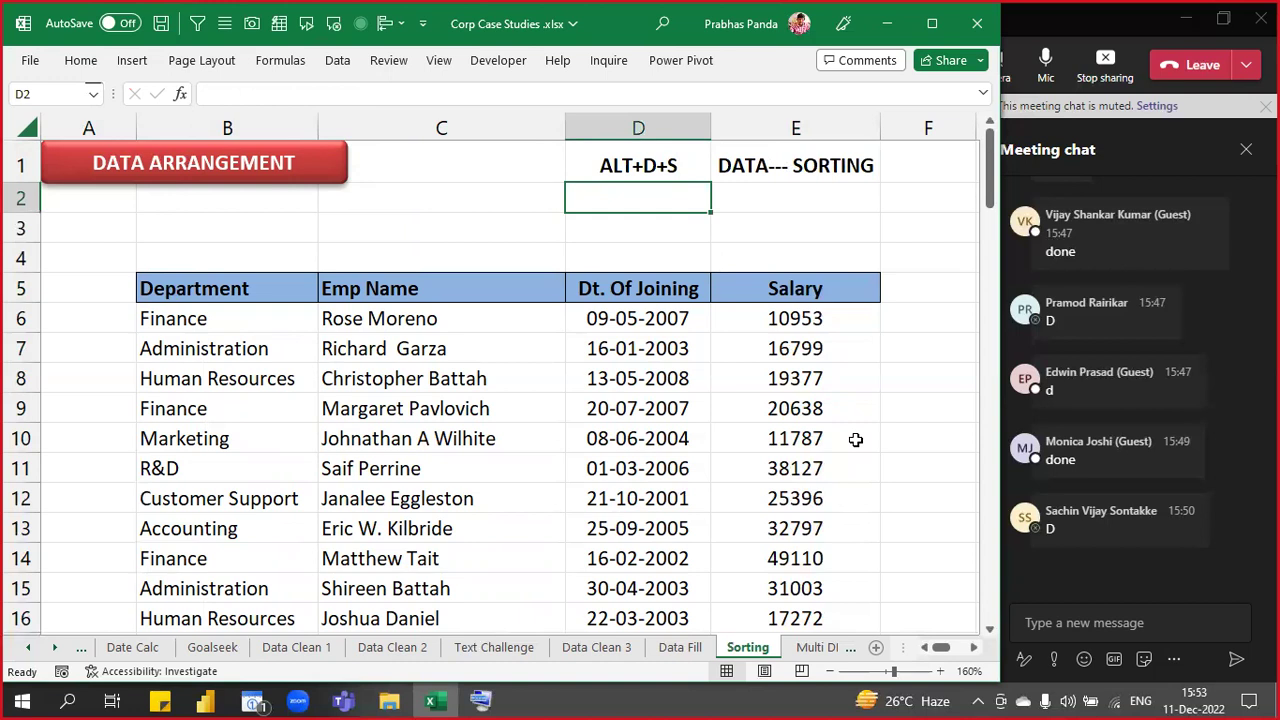
# - Sort the whole employee table by Department on cell values in A to Z order, treating row 5 as headers
pyautogui.click(353, 346)
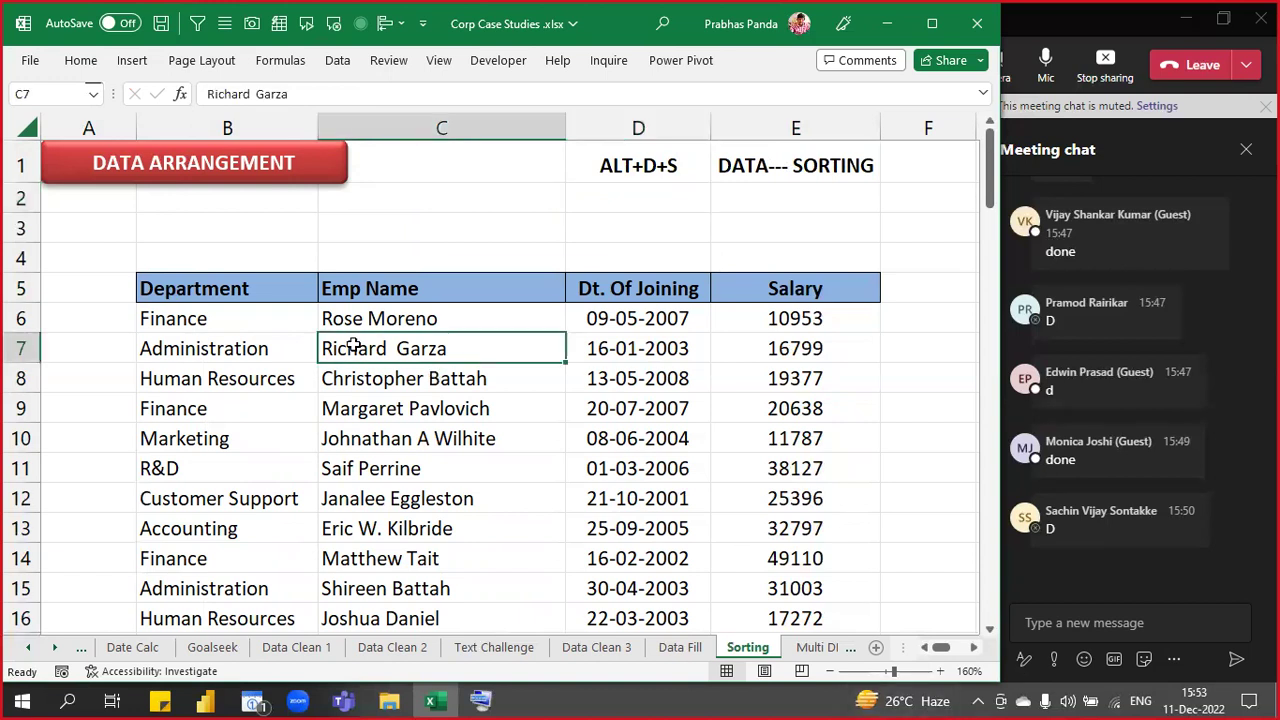
pyautogui.hotkey('ctrl', 'a')
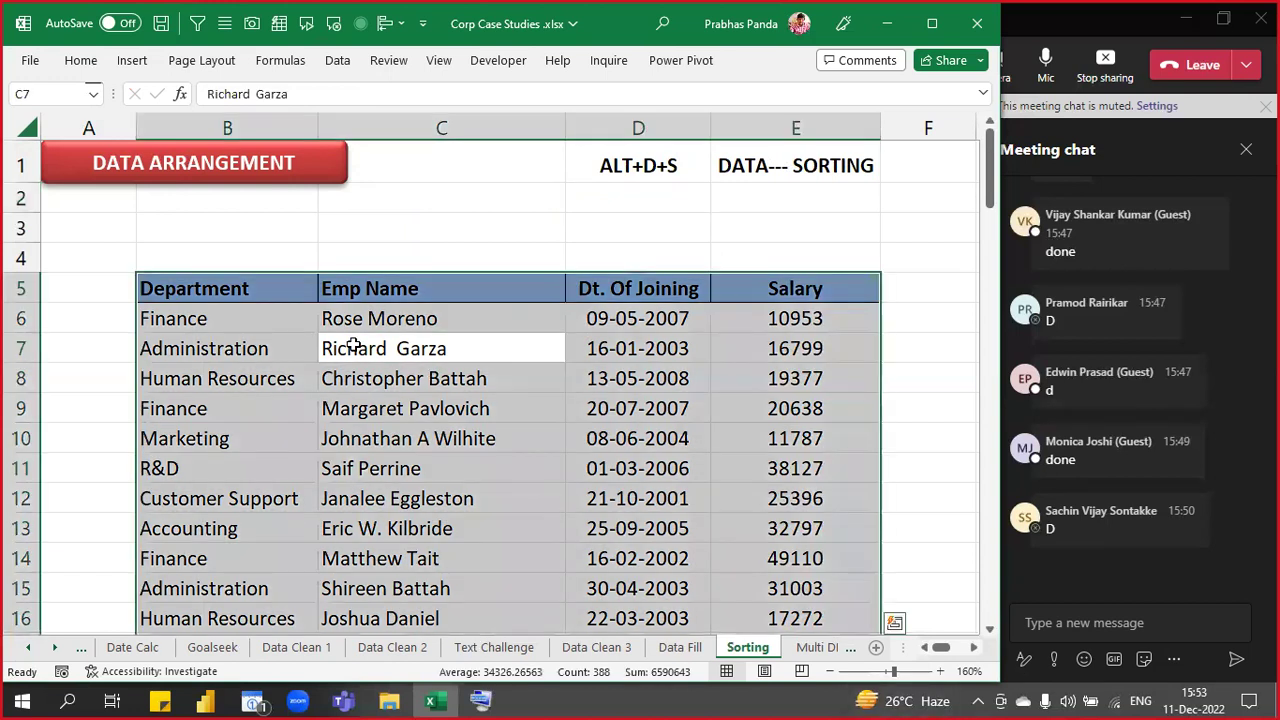
pyautogui.press('alt')
pyautogui.press('d')
pyautogui.press('s')
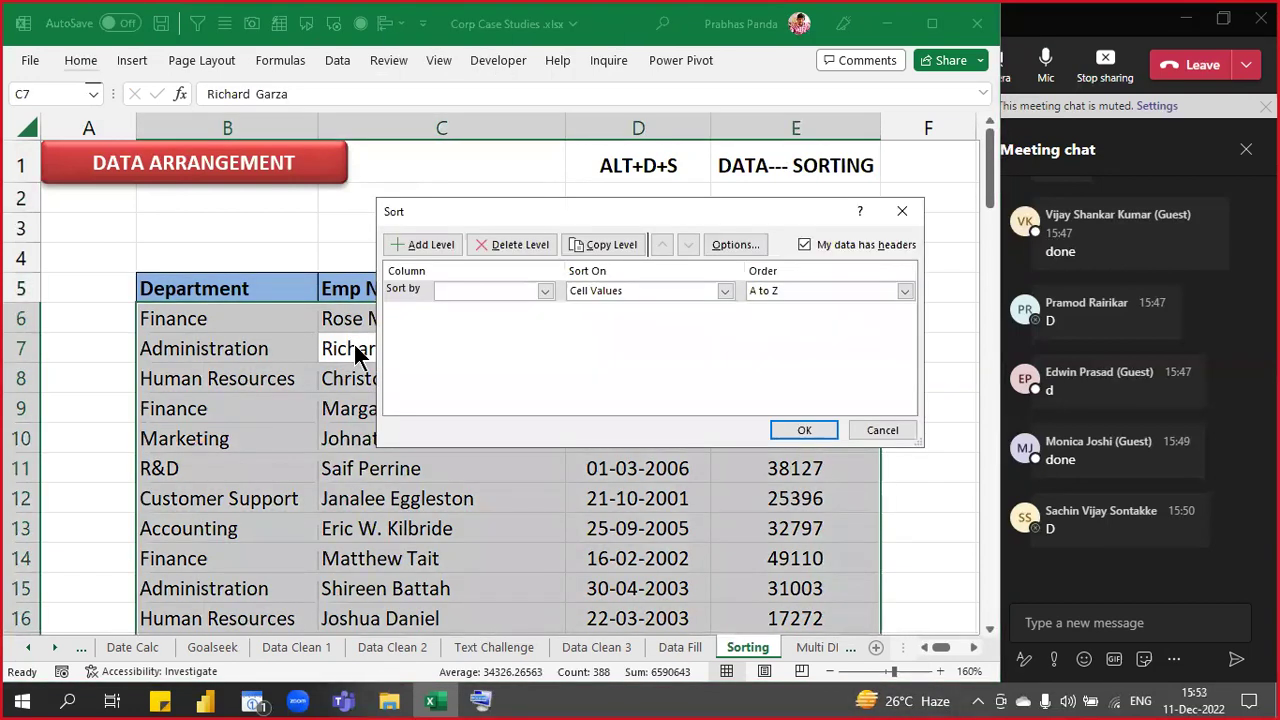
pyautogui.moveTo(552, 216); pyautogui.dragTo(521, 316)
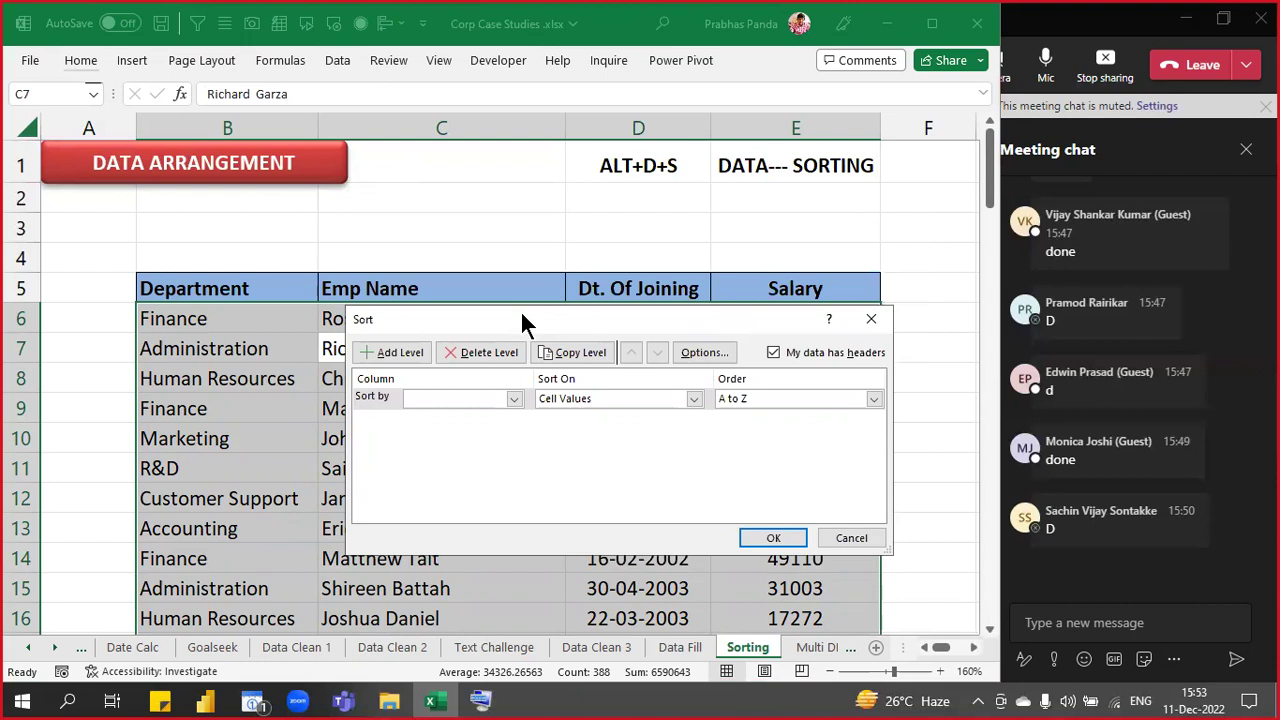
pyautogui.click(465, 398)
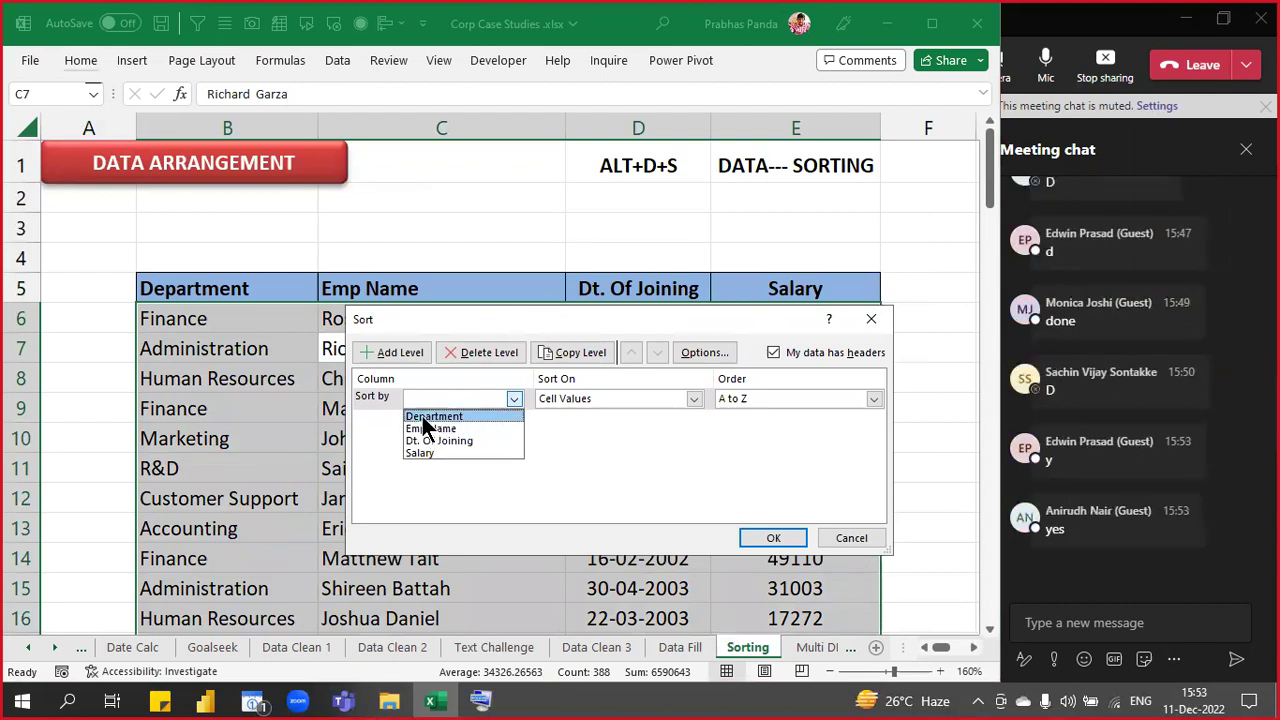
pyautogui.click(422, 418)
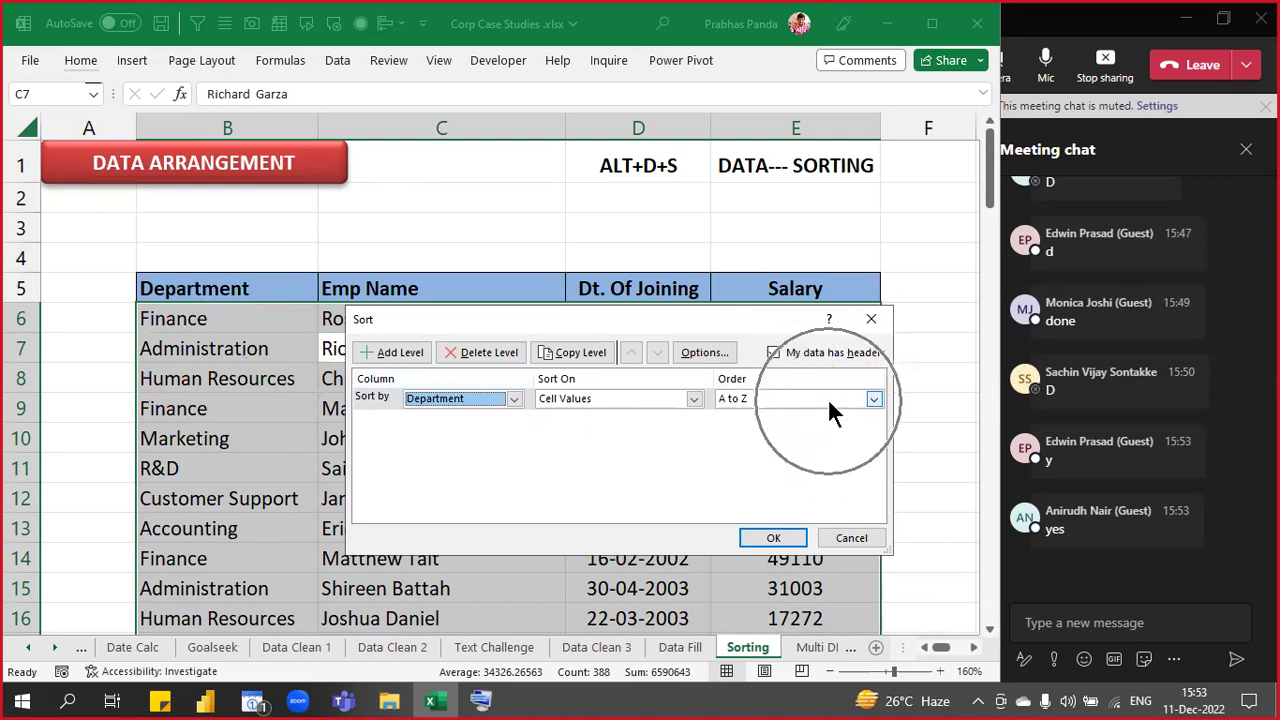
pyautogui.click(775, 537)
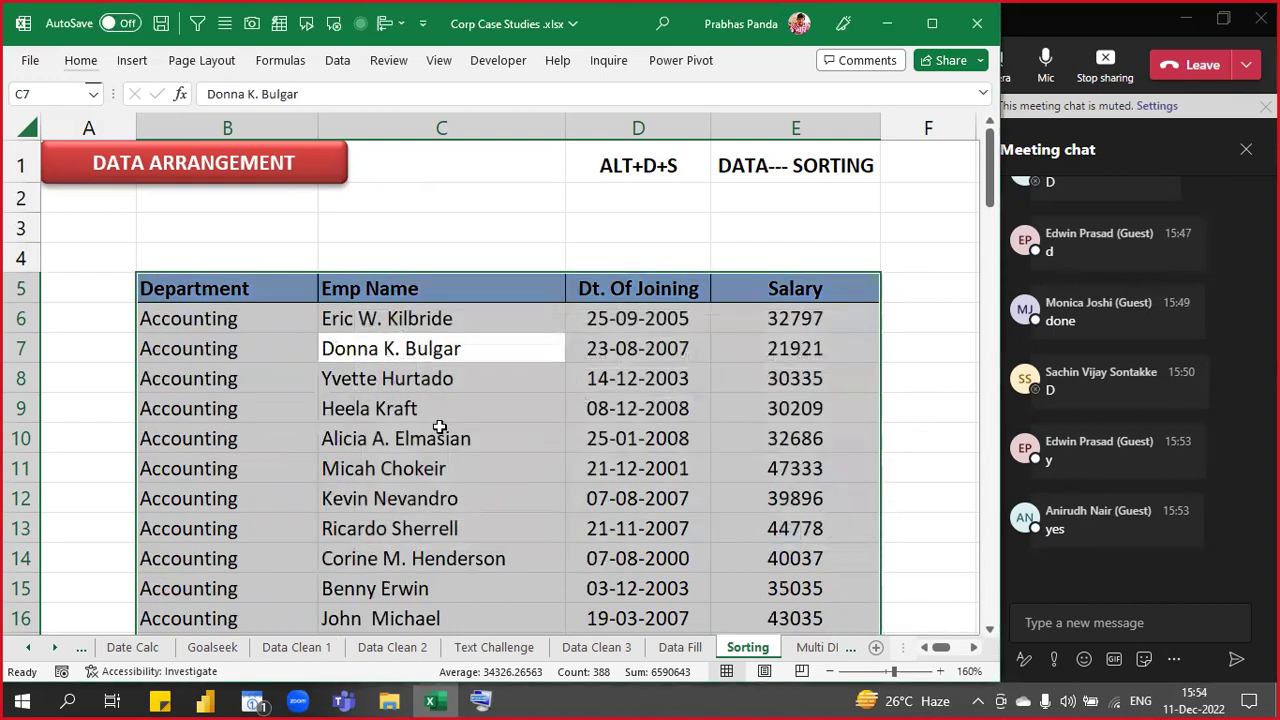
# - Examine the sorted Accounting rows B6:E17, and highlight the Department and Salary columns together
pyautogui.keyDown('ctrl'); pyautogui.scroll(-1, 439, 427); pyautogui.keyUp('ctrl')
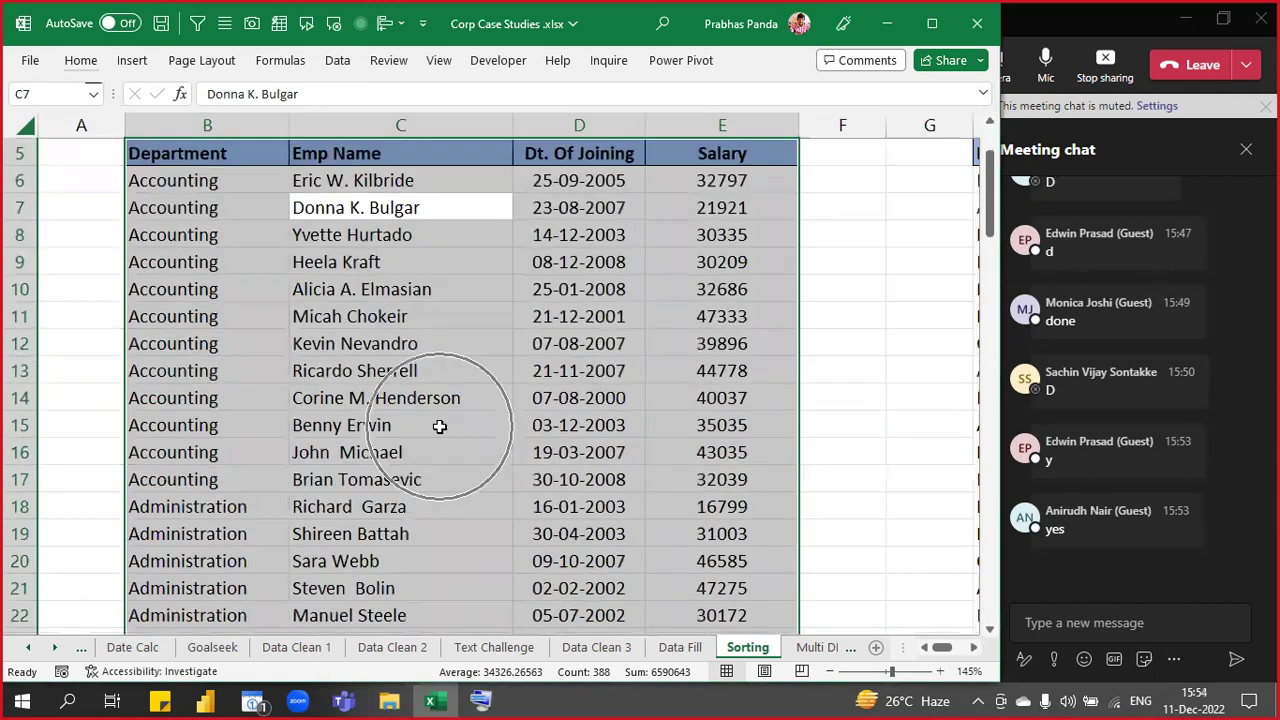
pyautogui.scroll(1, 439, 427)
pyautogui.moveTo(165, 262); pyautogui.dragTo(690, 560)
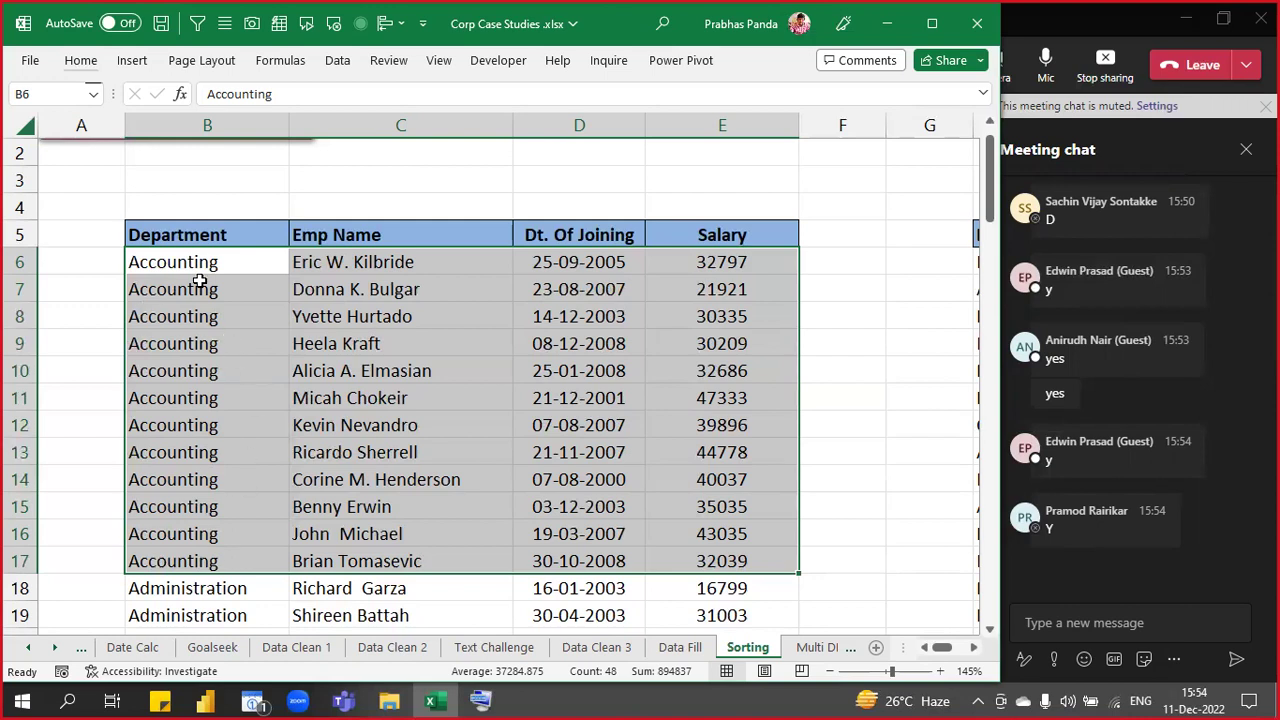
pyautogui.hotkey('ctrl', 'q')
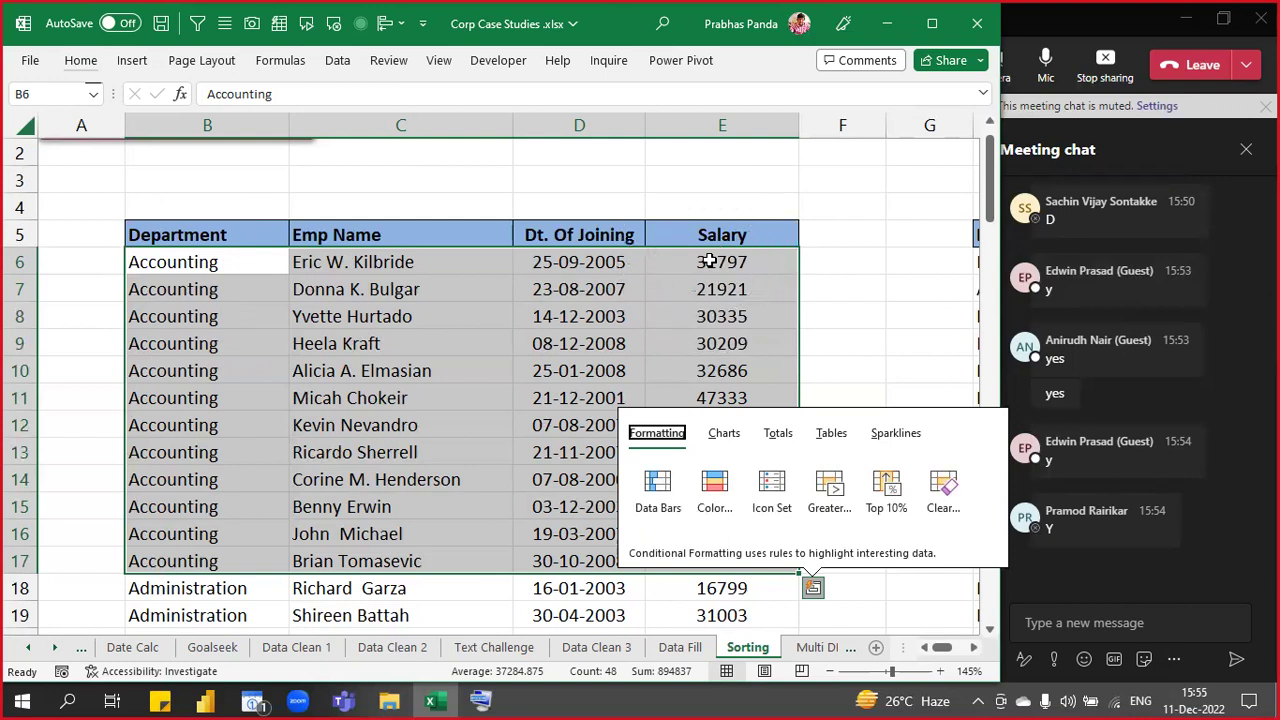
pyautogui.press('Escape')
pyautogui.hotkey('ctrl', 'q')
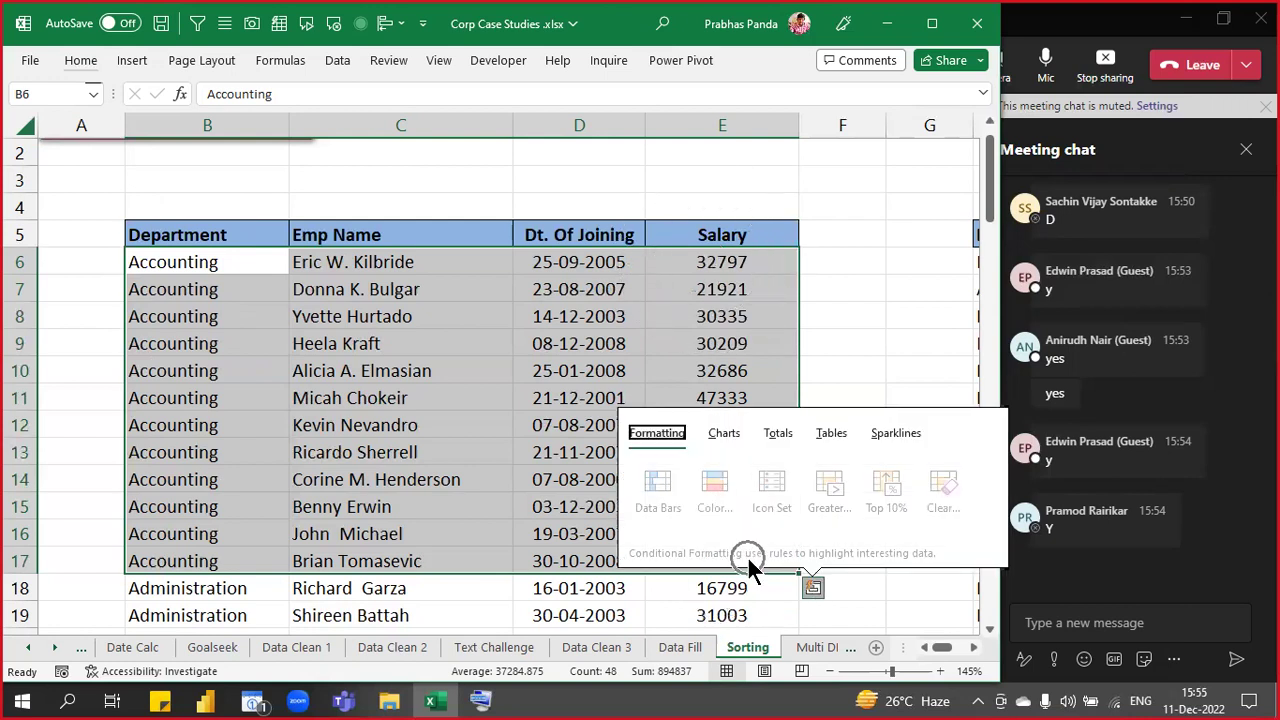
pyautogui.press('Escape')
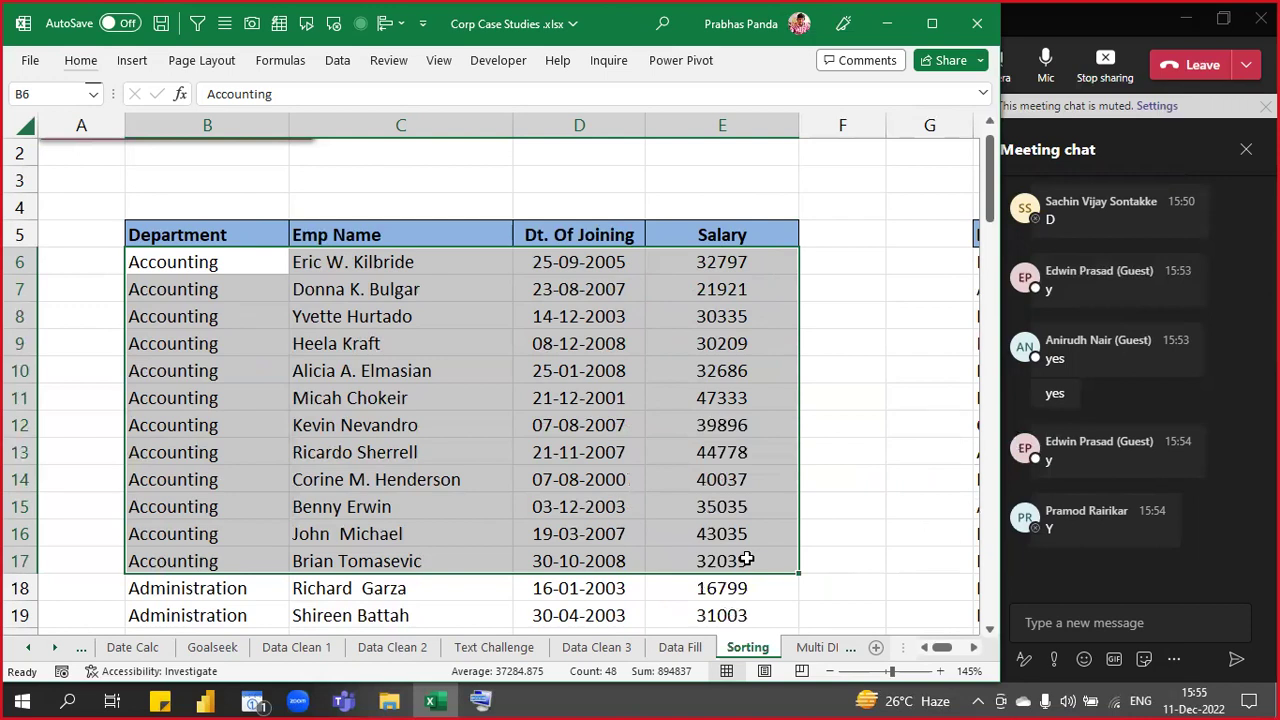
pyautogui.click(232, 120)
pyautogui.keyDown('ctrl'); pyautogui.click(736, 121); pyautogui.keyUp('ctrl')
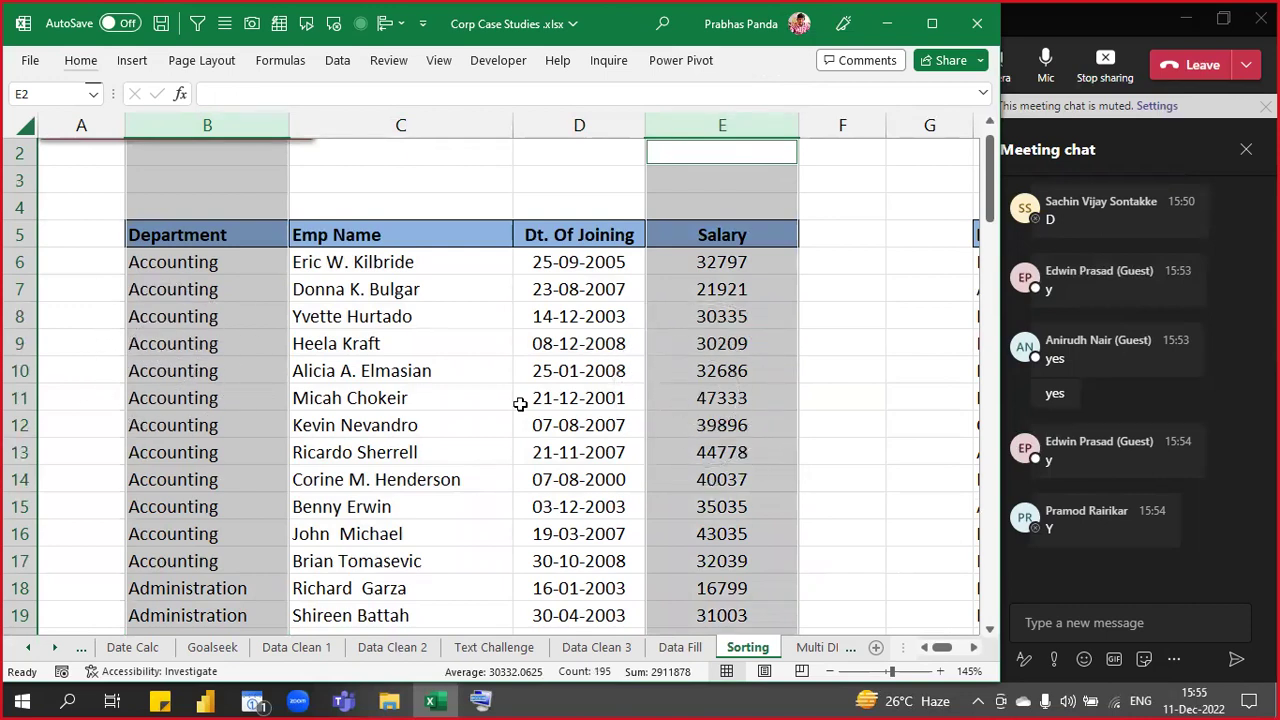
# - Reopen the Sort settings for the whole employee table and add a second sort level below Department
pyautogui.click(345, 373)
pyautogui.hotkey('ctrl', 'a')
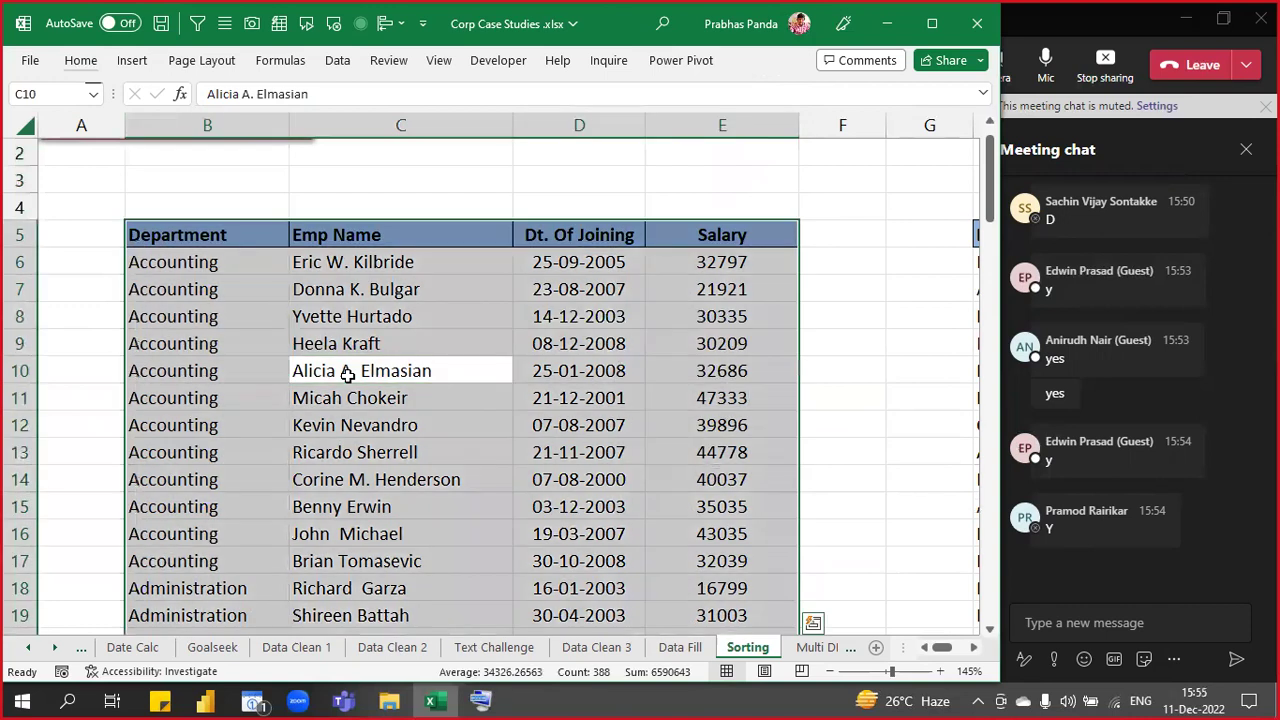
pyautogui.hotkey('alt', 'a')
pyautogui.press('s')
pyautogui.press('s')
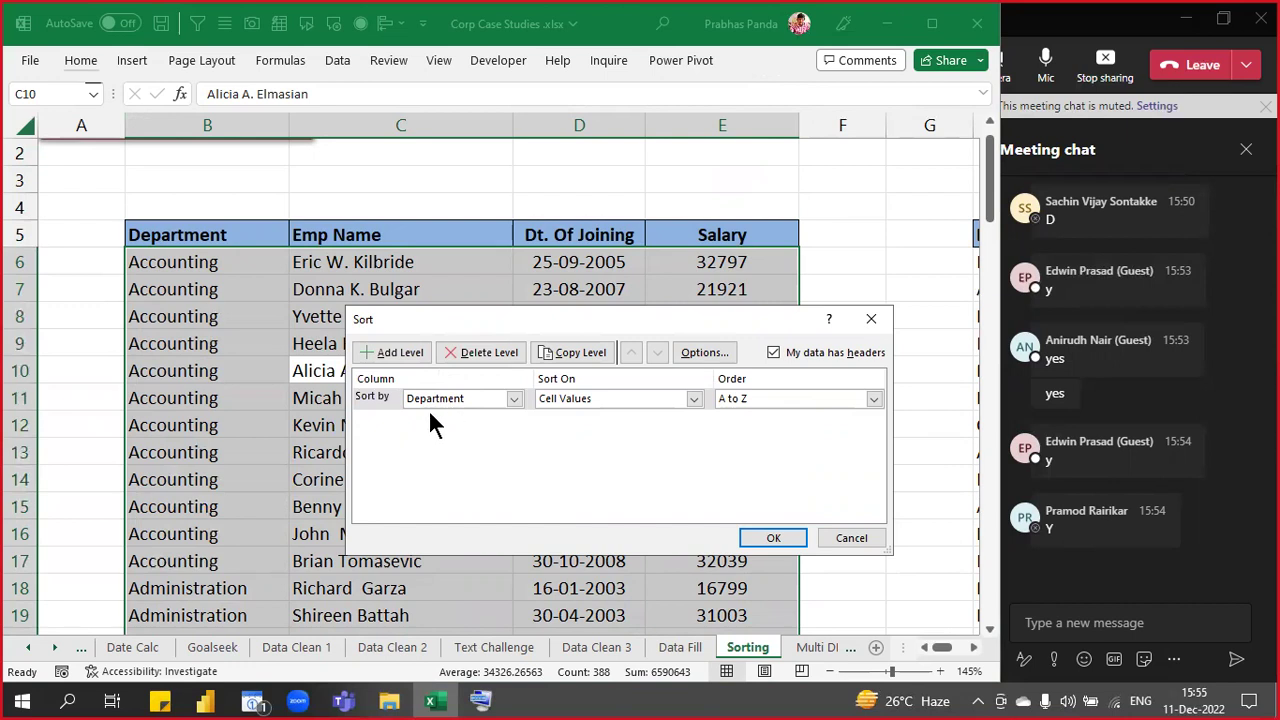
pyautogui.click(405, 355)
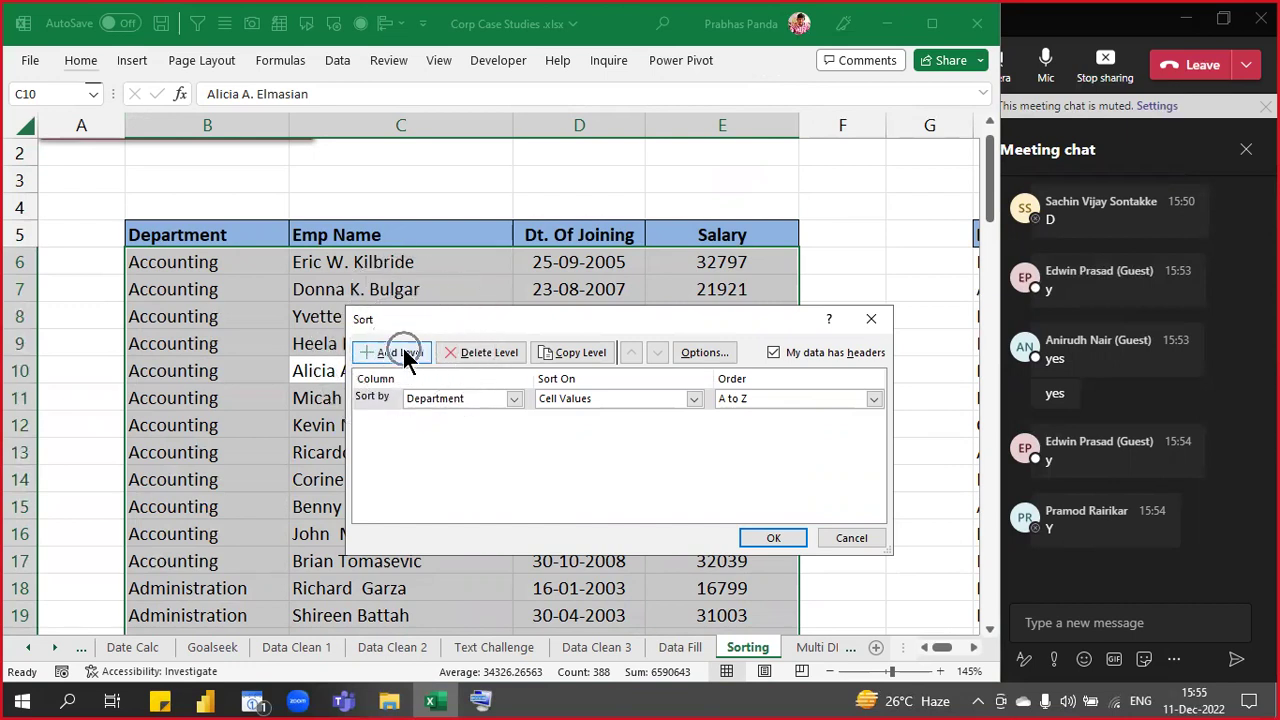
pyautogui.press('ctrl')
pyautogui.press('ctrl')
pyautogui.press('ctrl')
pyautogui.click(405, 355)
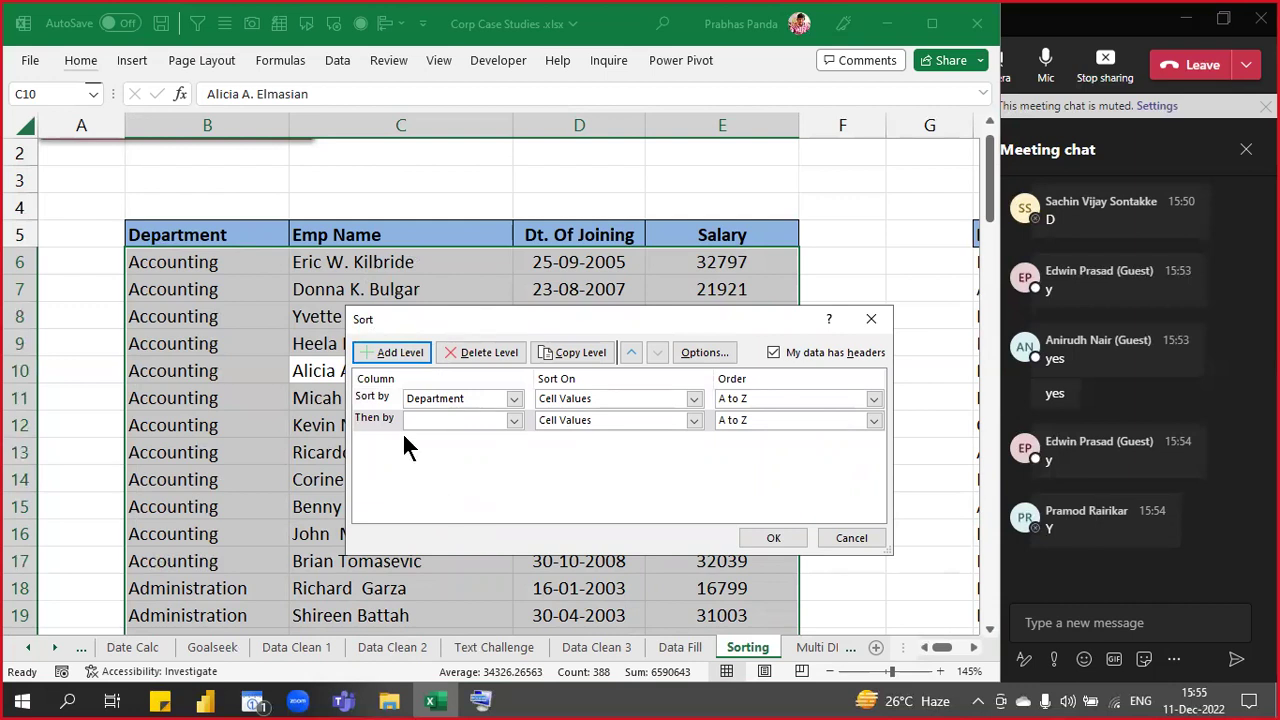
# - Choose Salary as the column for the second sort level
pyautogui.click(427, 419)
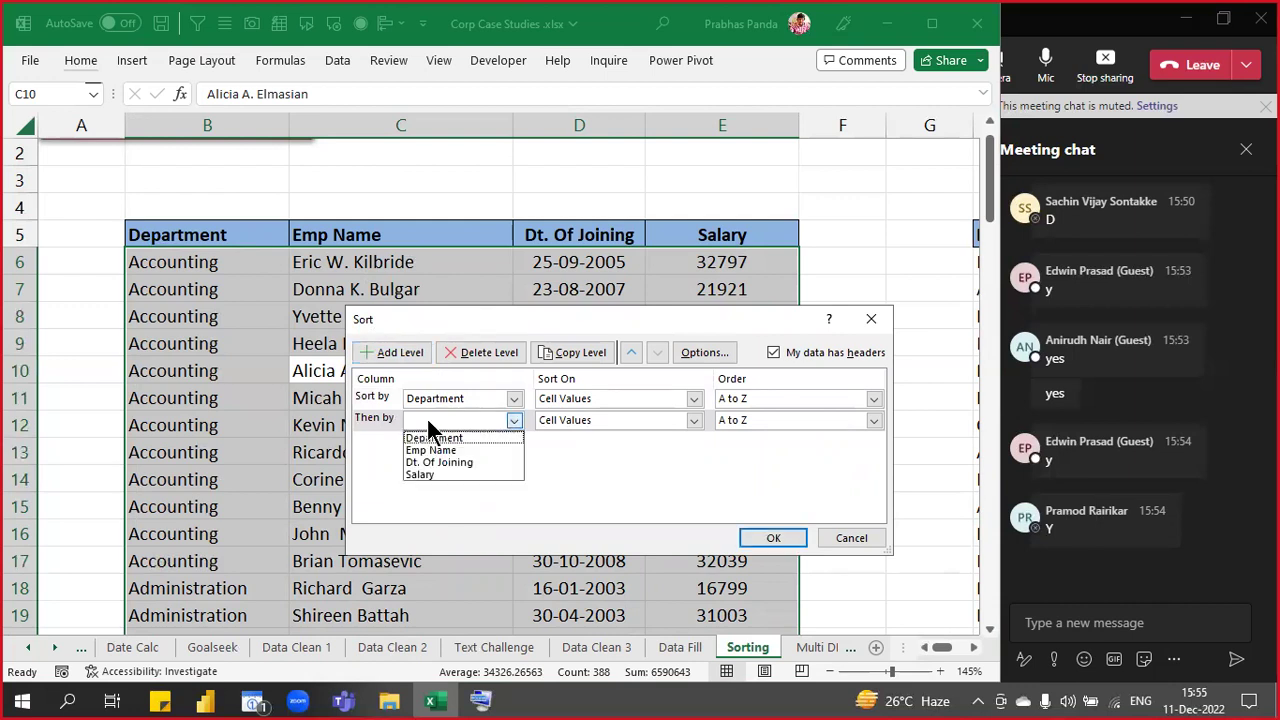
pyautogui.click(415, 482)
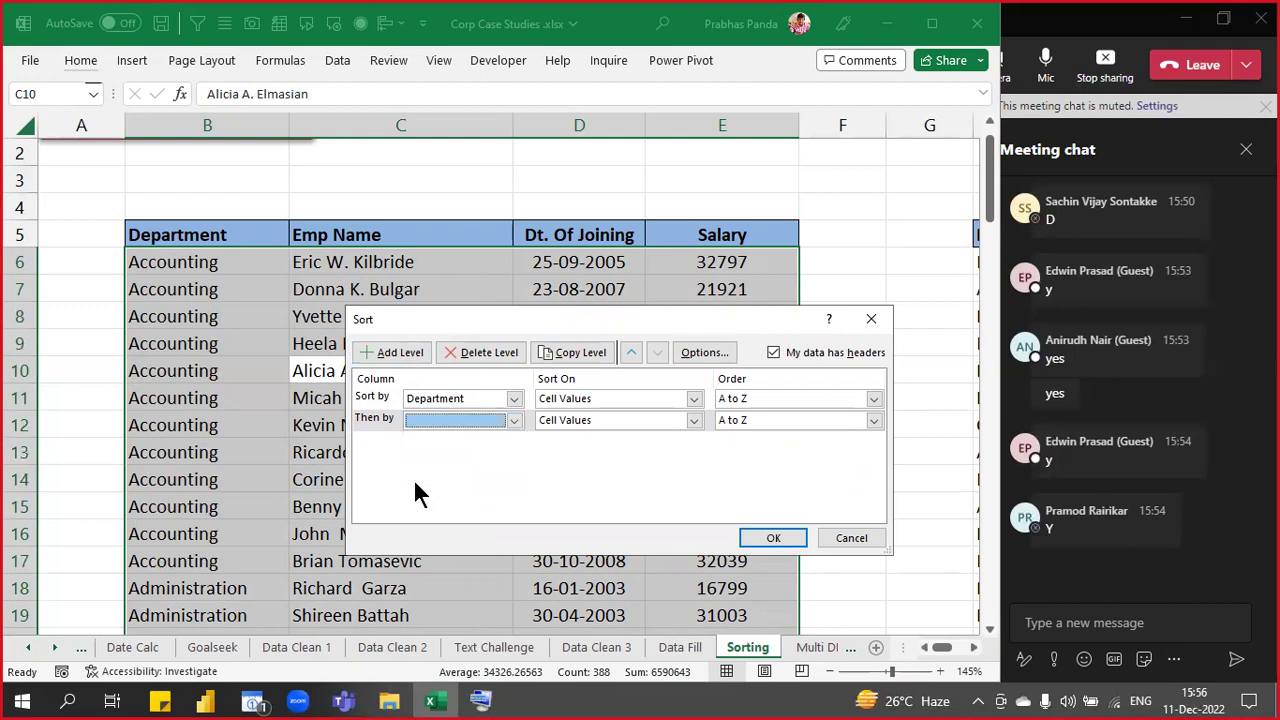
pyautogui.click(422, 420)
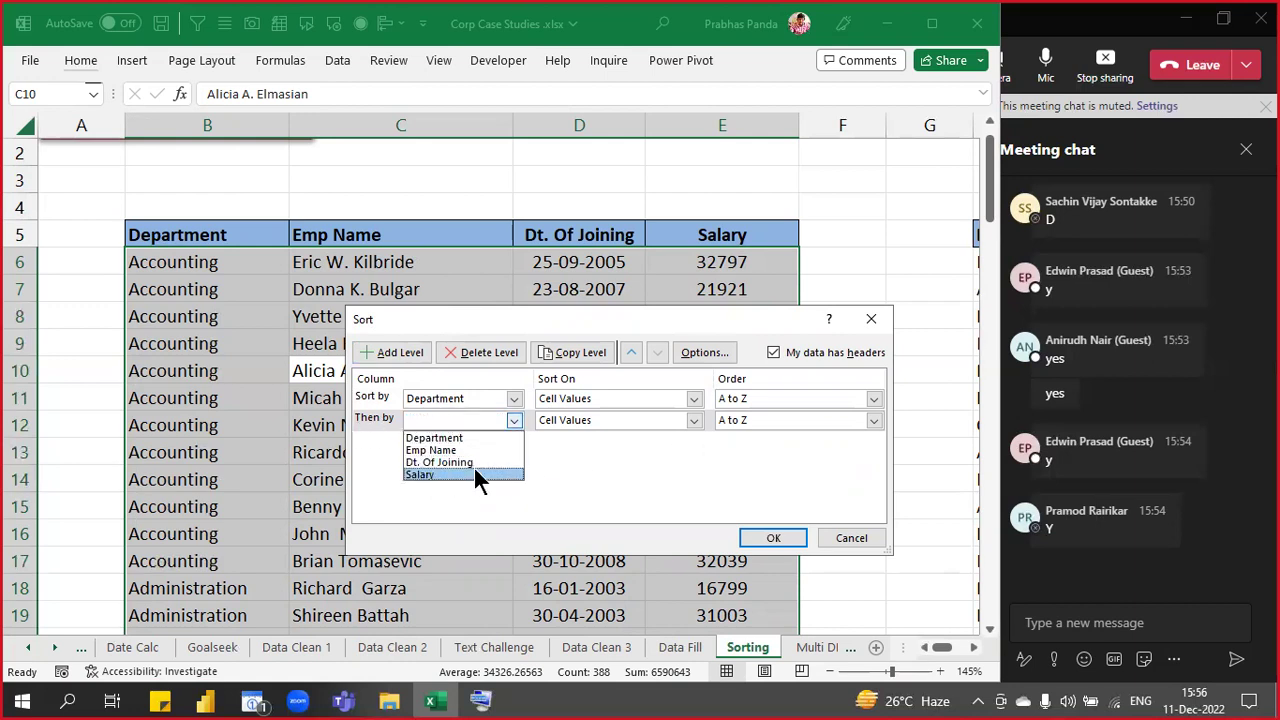
# - Add Salary, Largest to Smallest, as the second sort level below Department and apply the sort
pyautogui.click(441, 476)
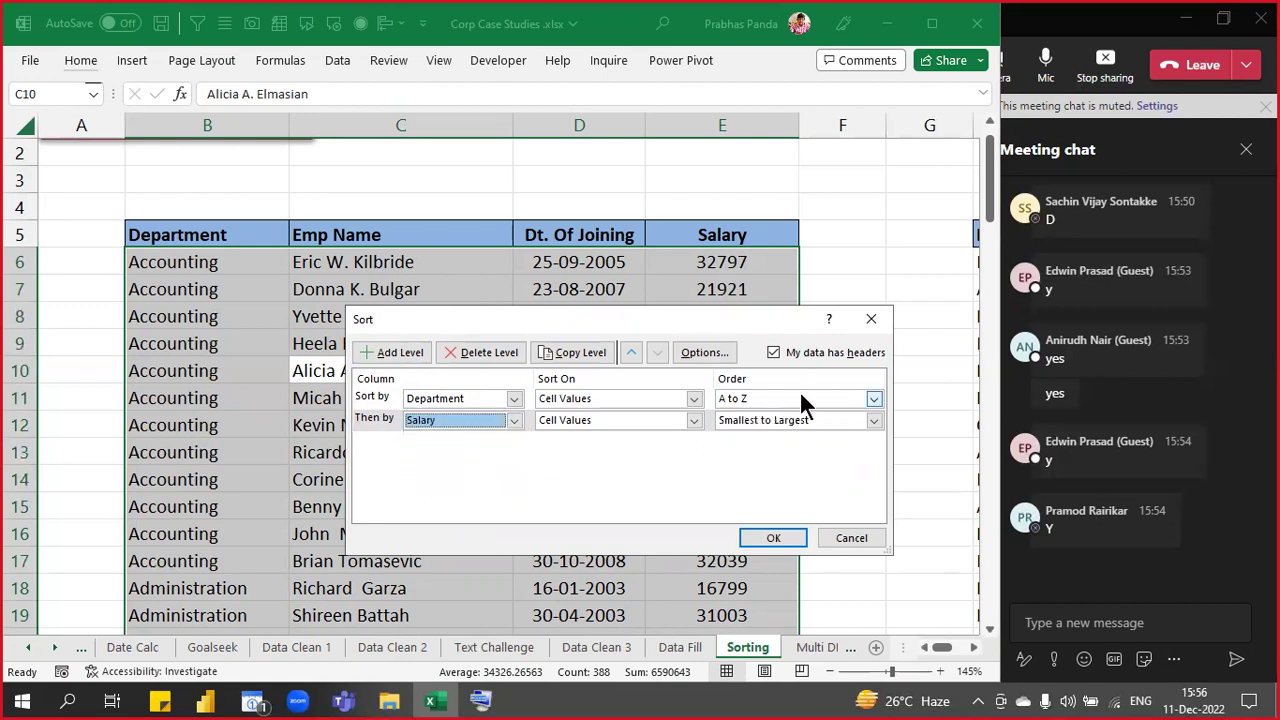
pyautogui.click(753, 421)
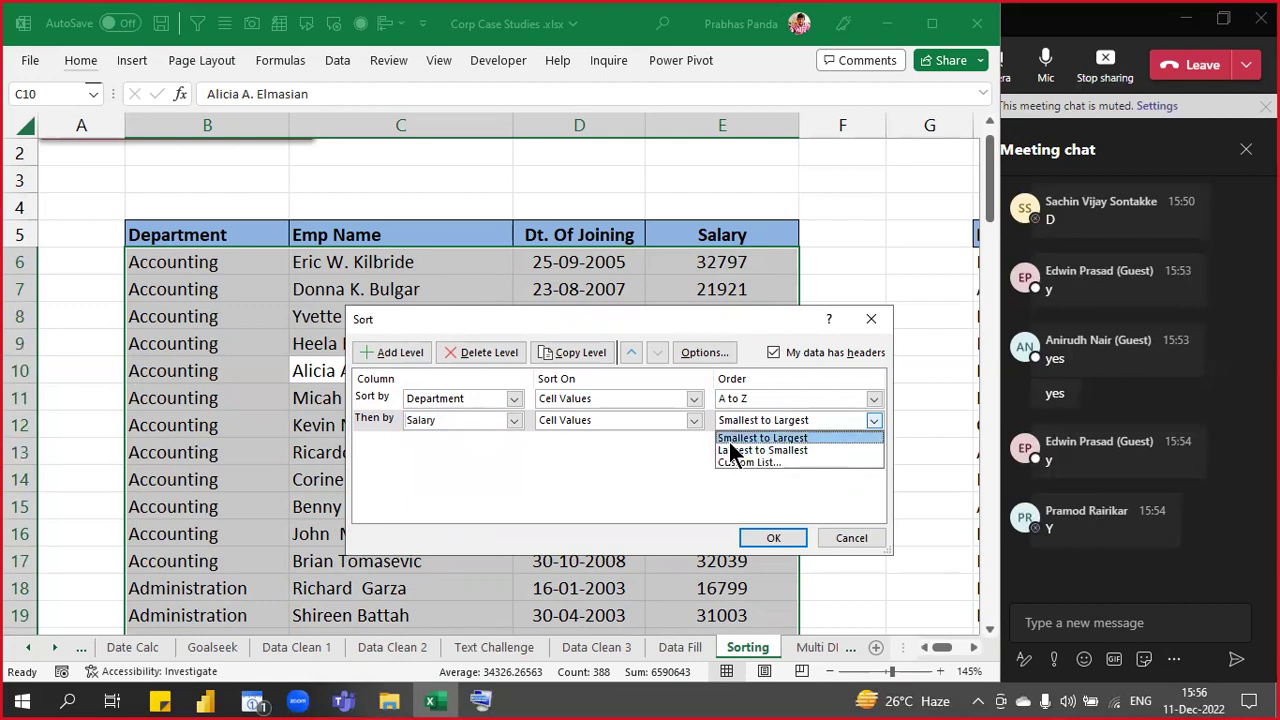
pyautogui.click(727, 450)
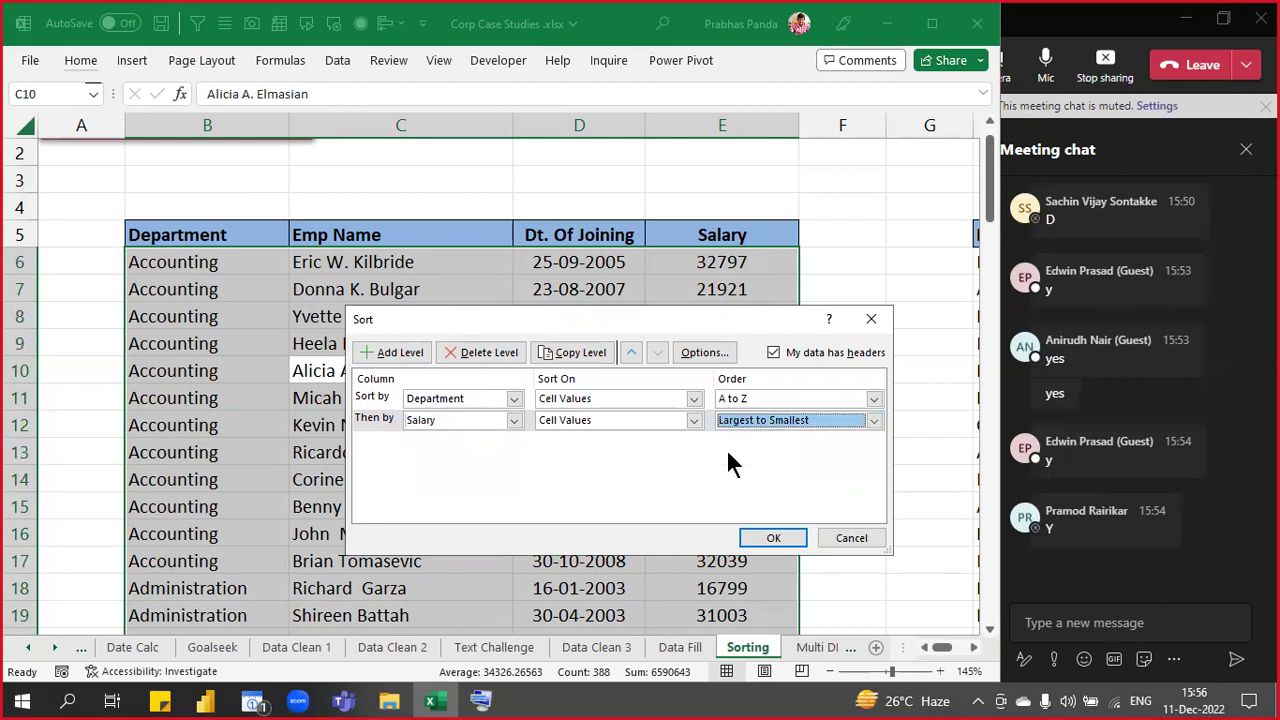
pyautogui.click(752, 538)
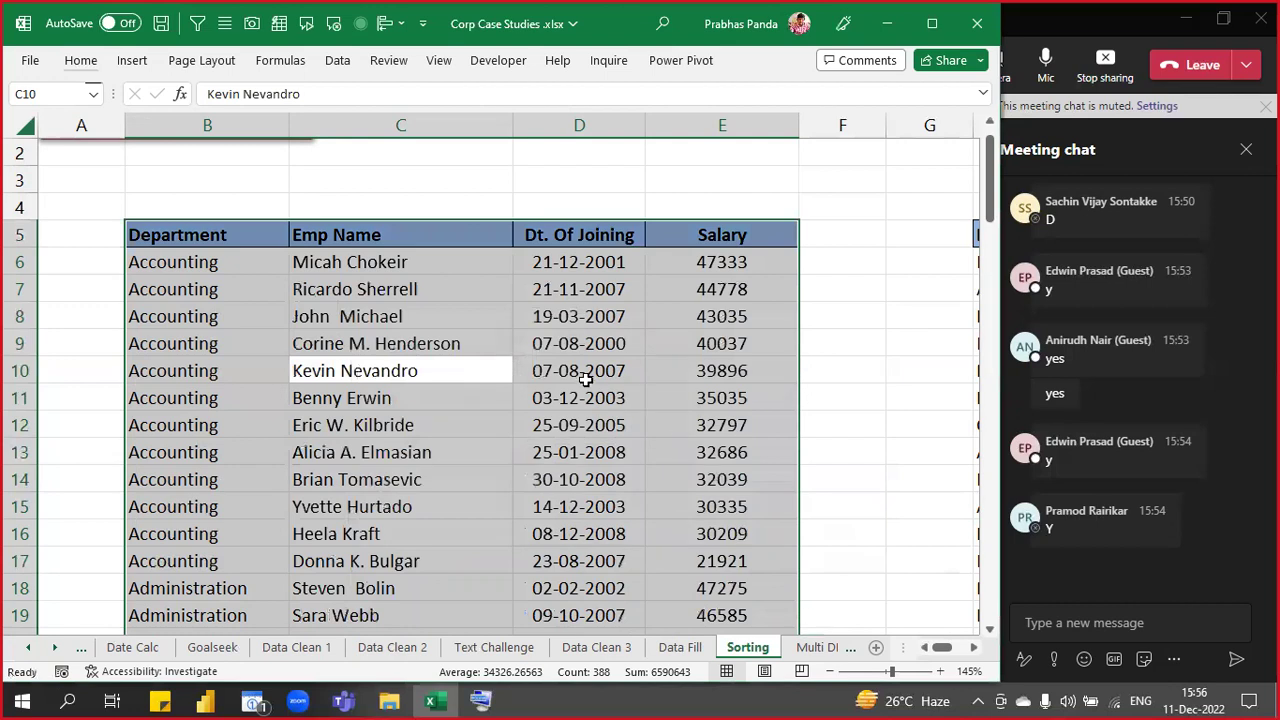
pyautogui.click(580, 371)
# - Try centre-aligning the Accounting rows of the first employee table in B6:E17
pyautogui.moveTo(206, 263); pyautogui.dragTo(685, 567)
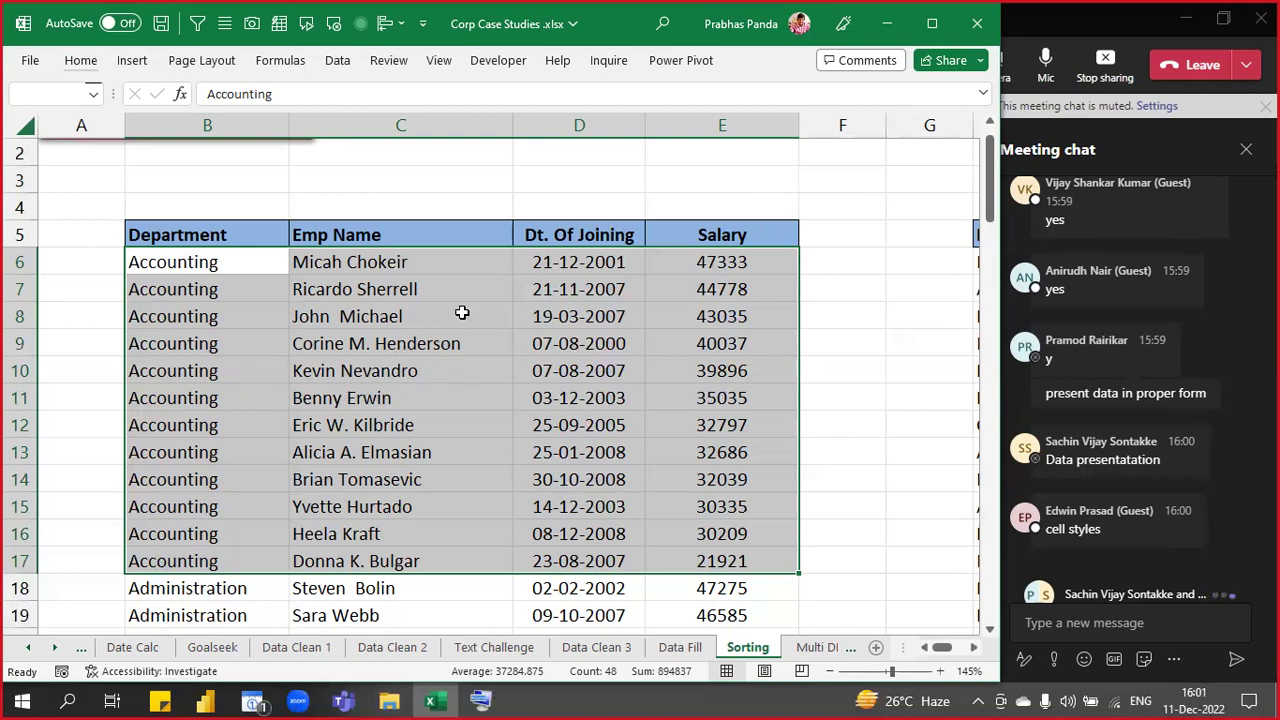
pyautogui.hotkey('alt', 'h')
pyautogui.press('a')
pyautogui.press('c')
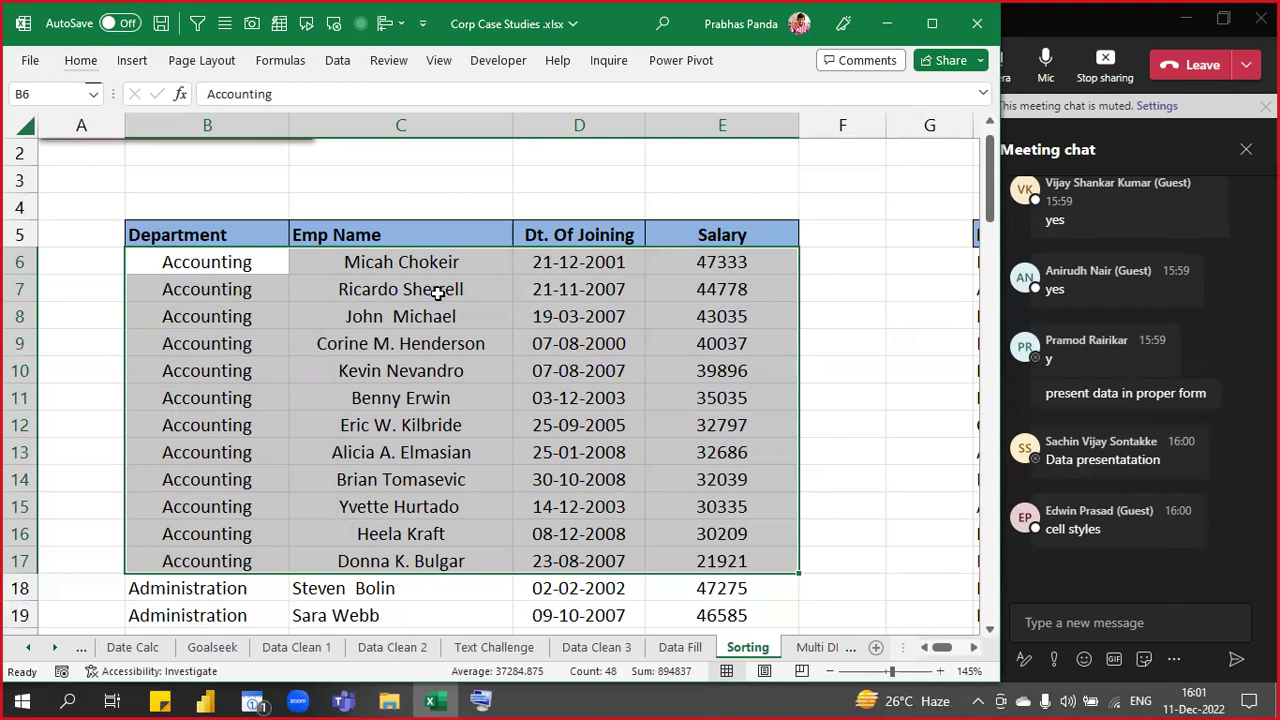
pyautogui.hotkey('ctrl', 'z')
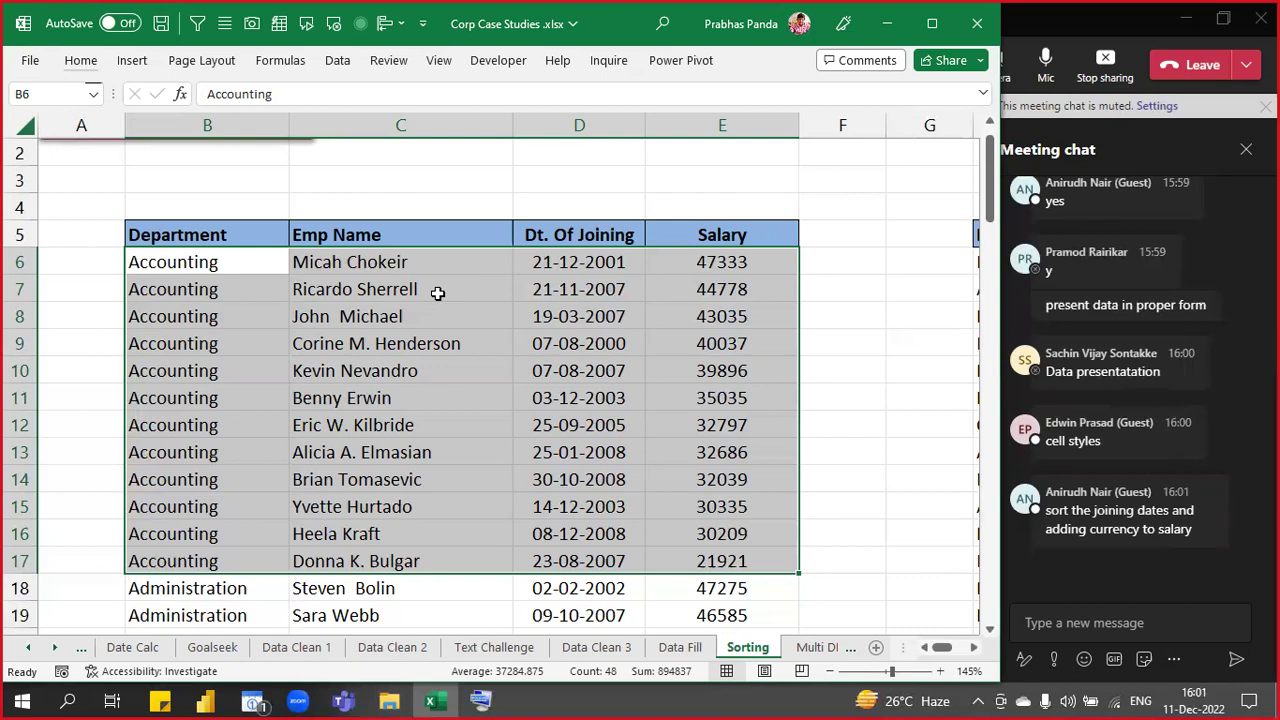
pyautogui.moveTo(757, 261); pyautogui.dragTo(730, 547)
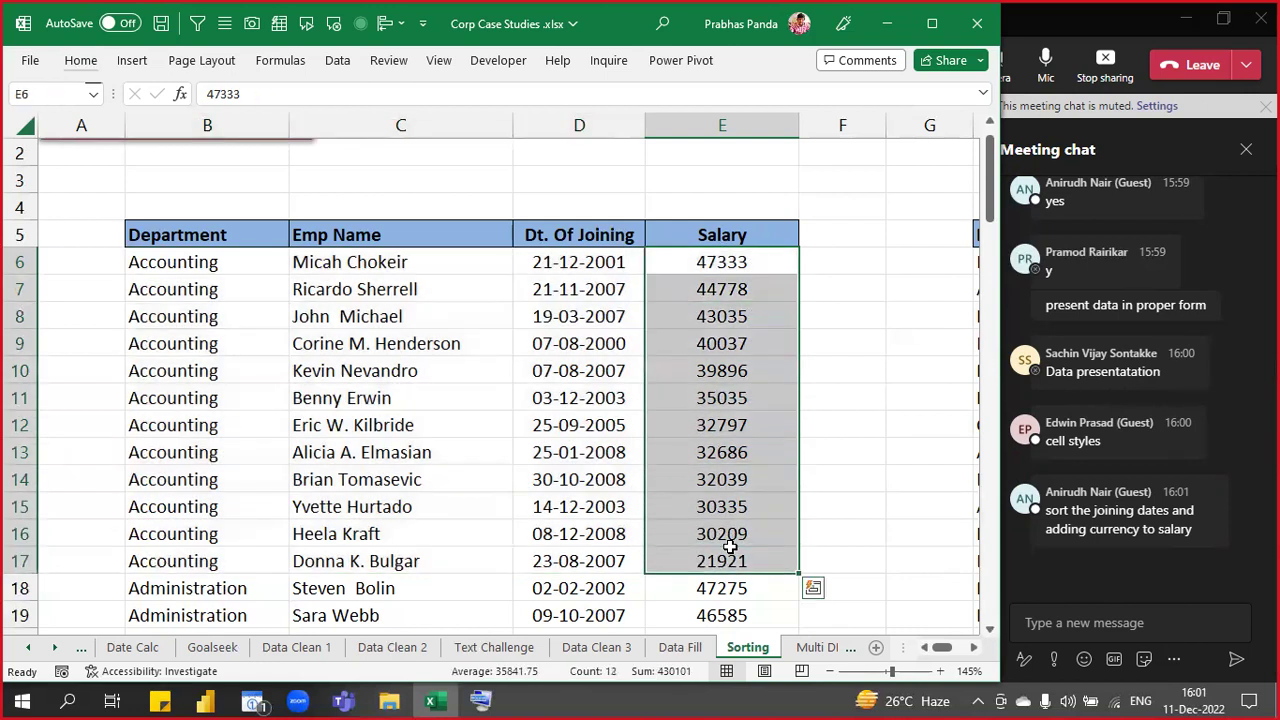
pyautogui.moveTo(548, 263); pyautogui.dragTo(531, 541)
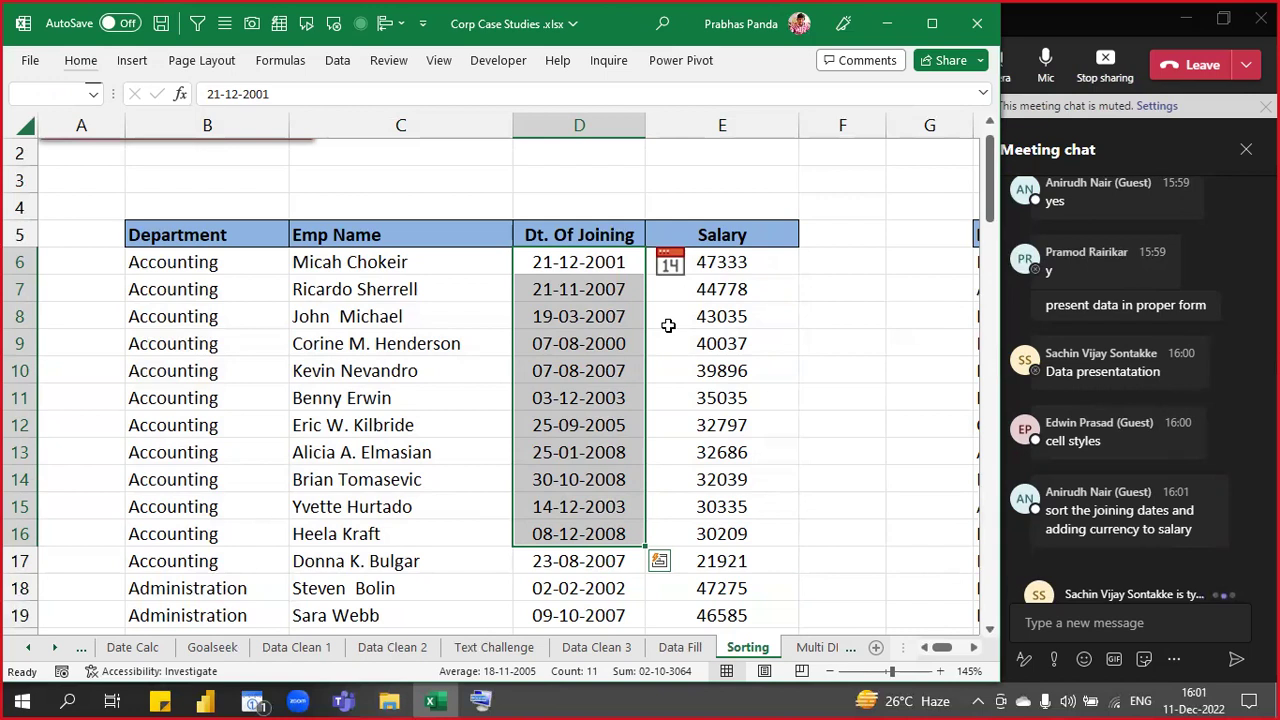
pyautogui.click(482, 355)
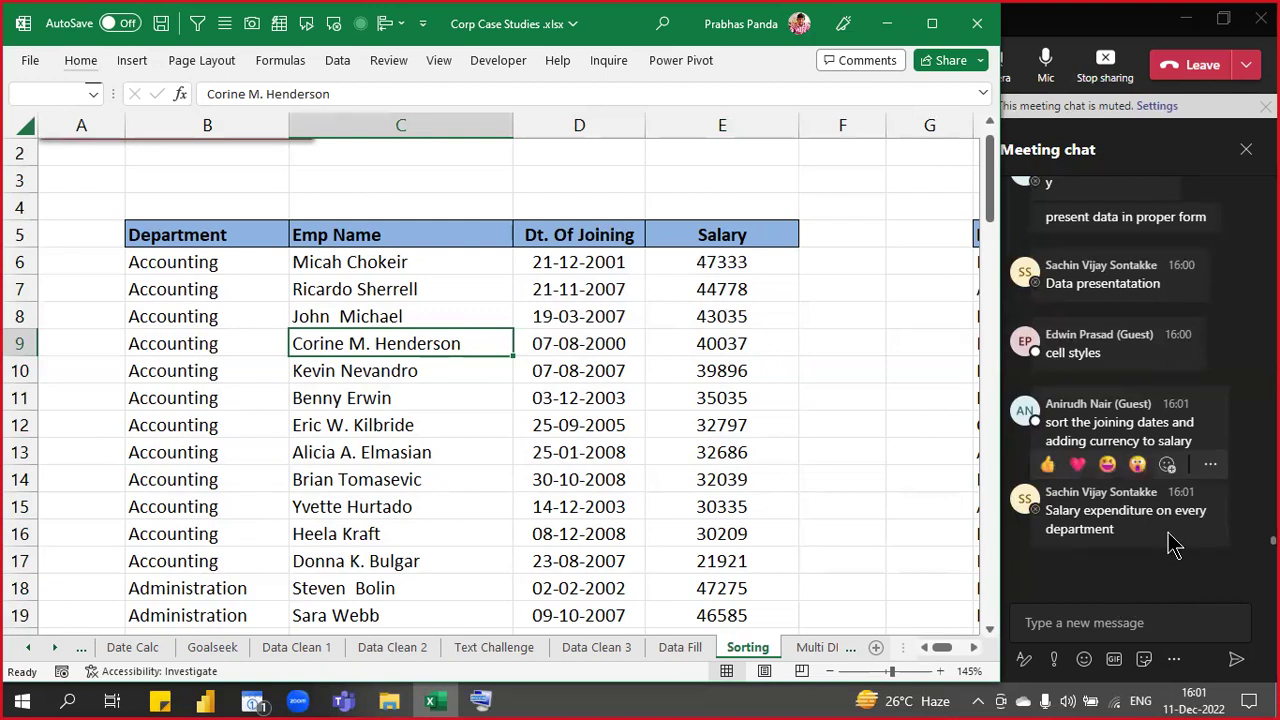
pyautogui.moveTo(210, 265); pyautogui.dragTo(845, 565)
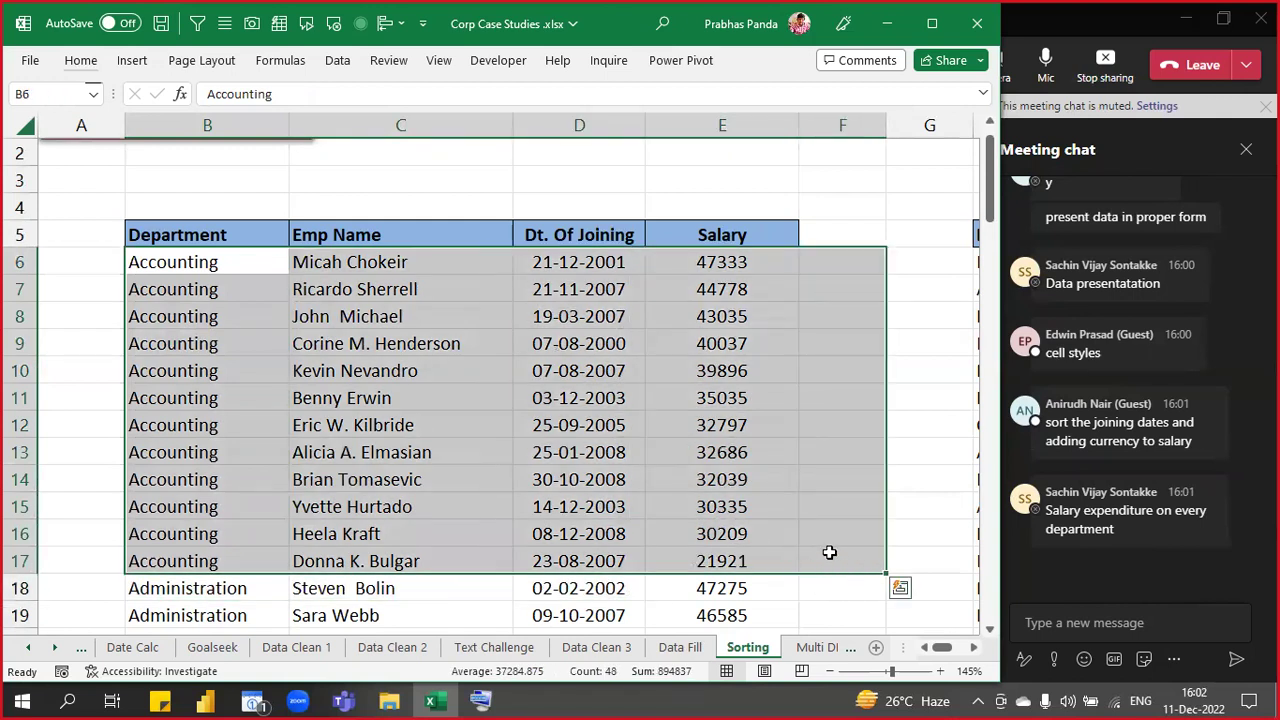
pyautogui.click(649, 318)
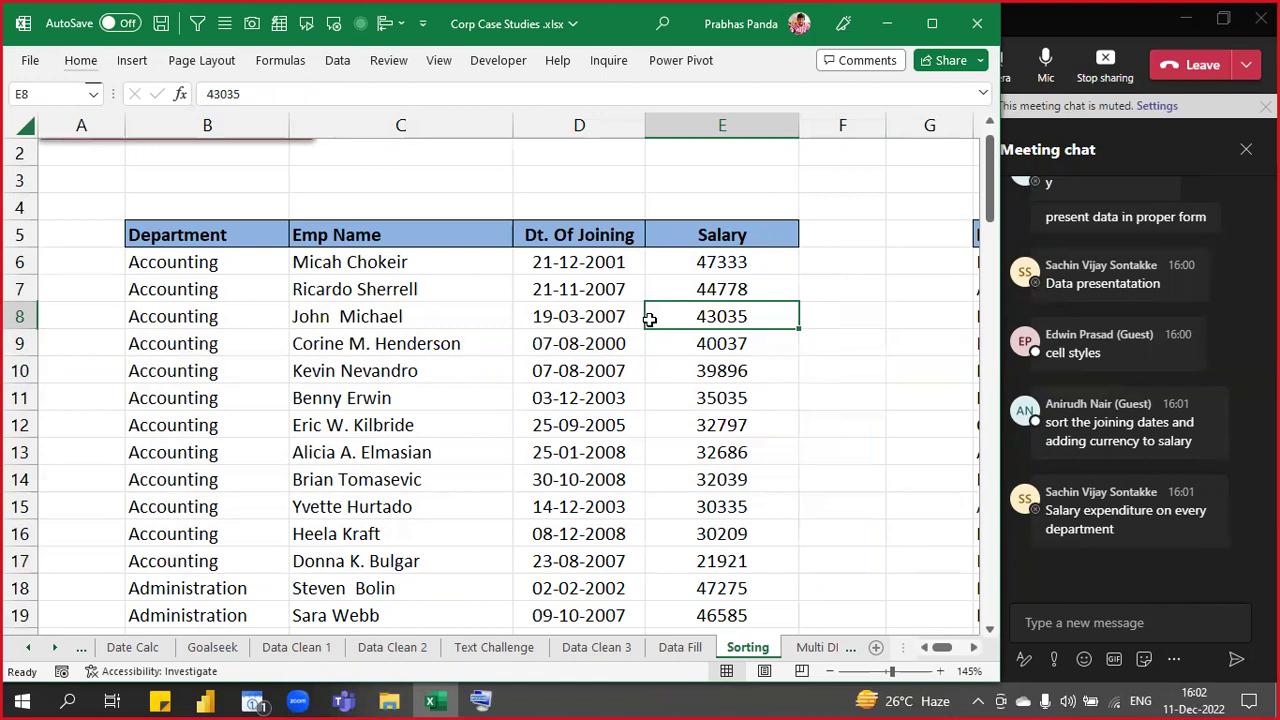
pyautogui.click(80, 60)
pyautogui.click(683, 113)
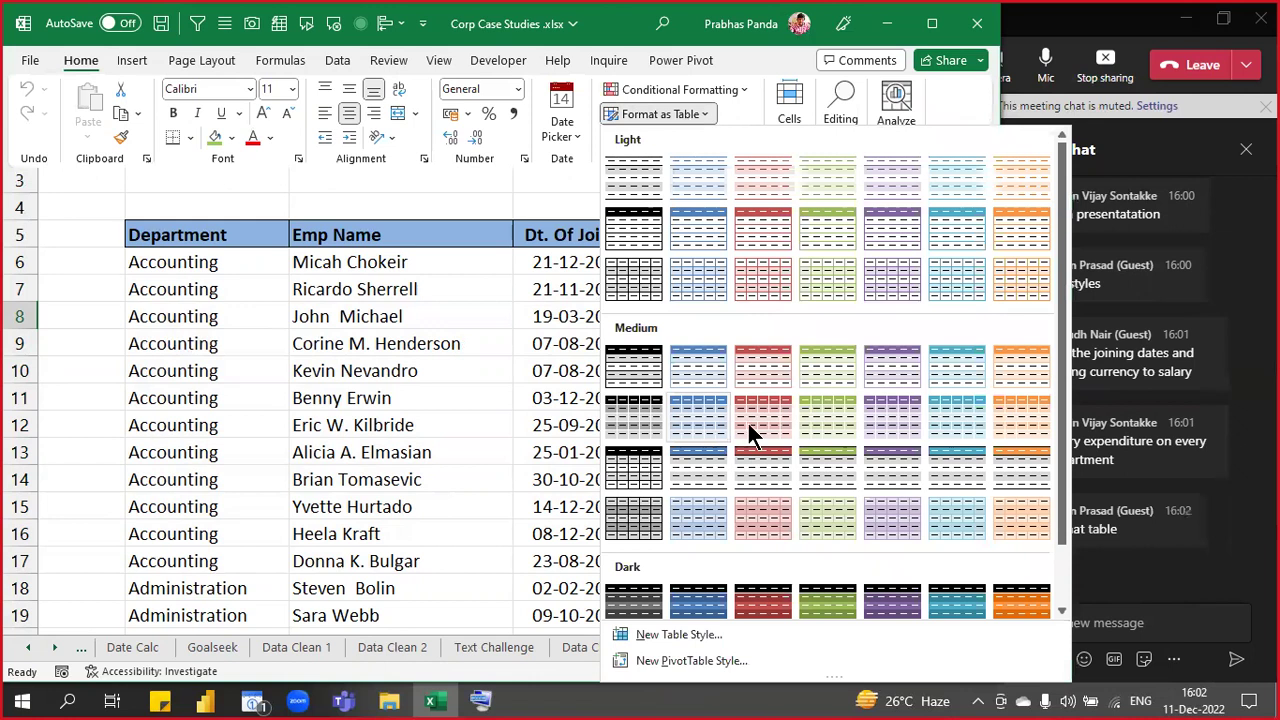
pyautogui.press('Escape')
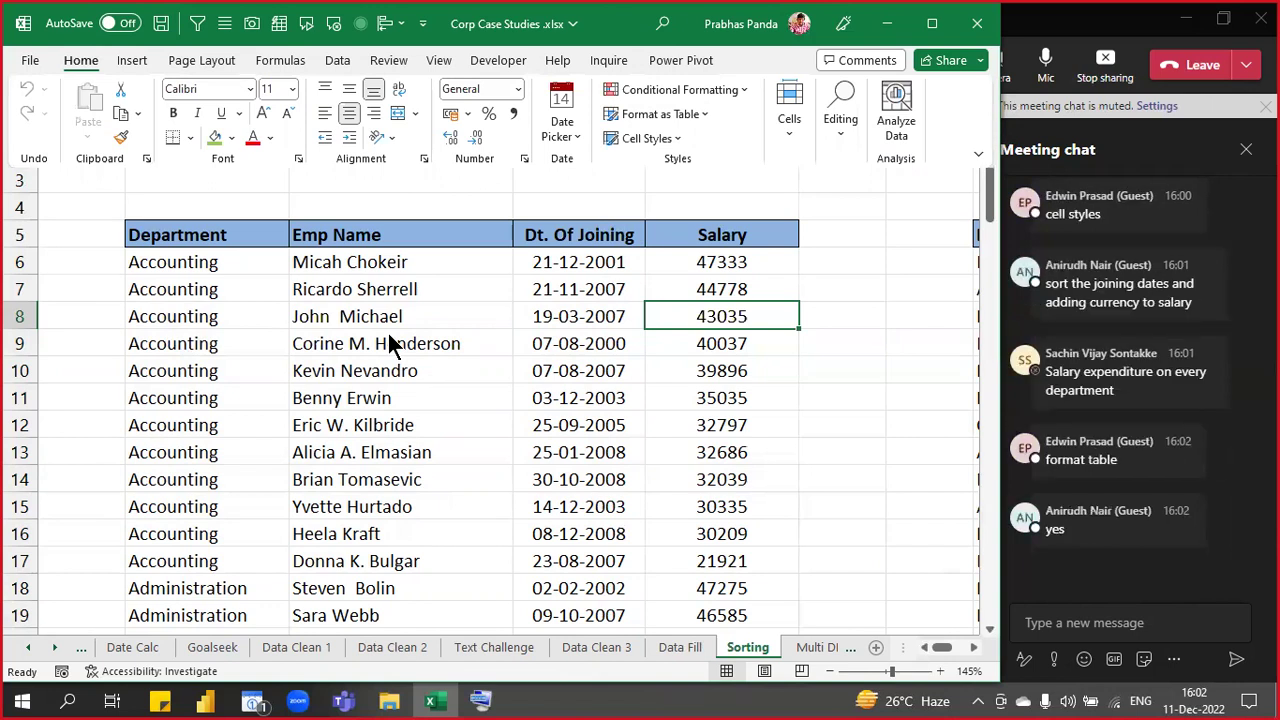
pyautogui.scroll(1, 610, 400)
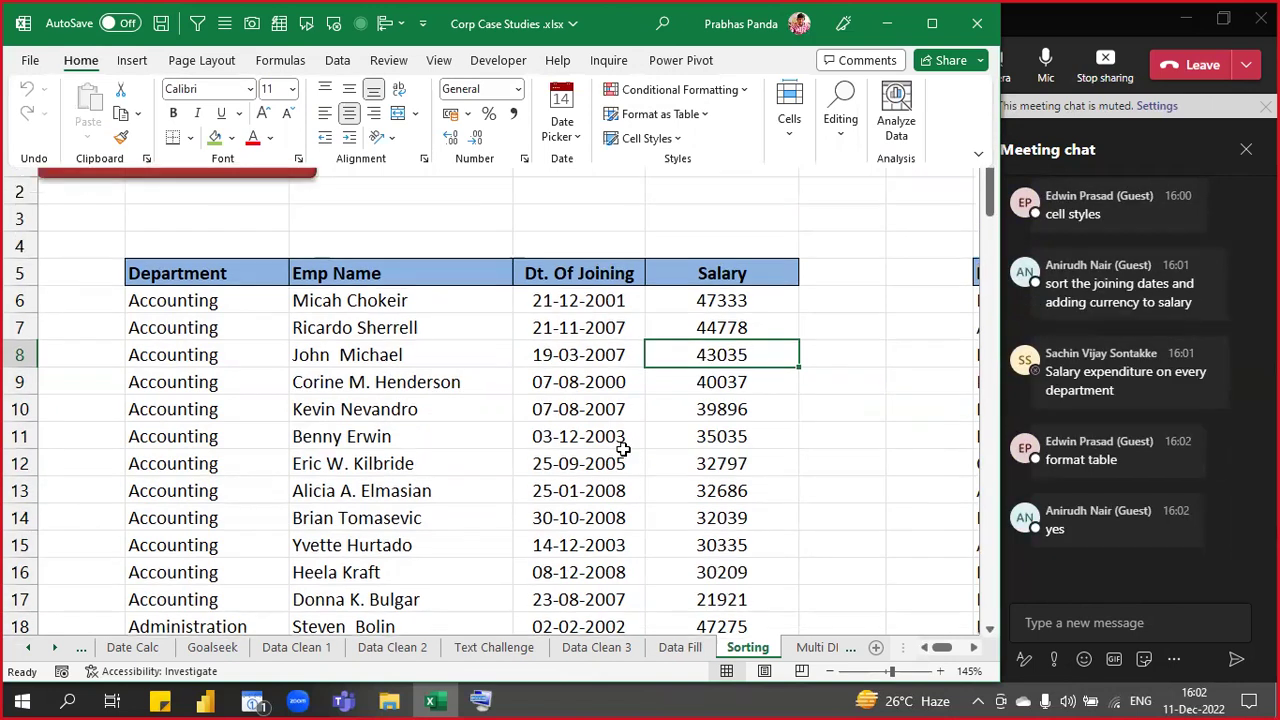
pyautogui.click(817, 289)
pyautogui.hotkey('ctrl', 'F1')
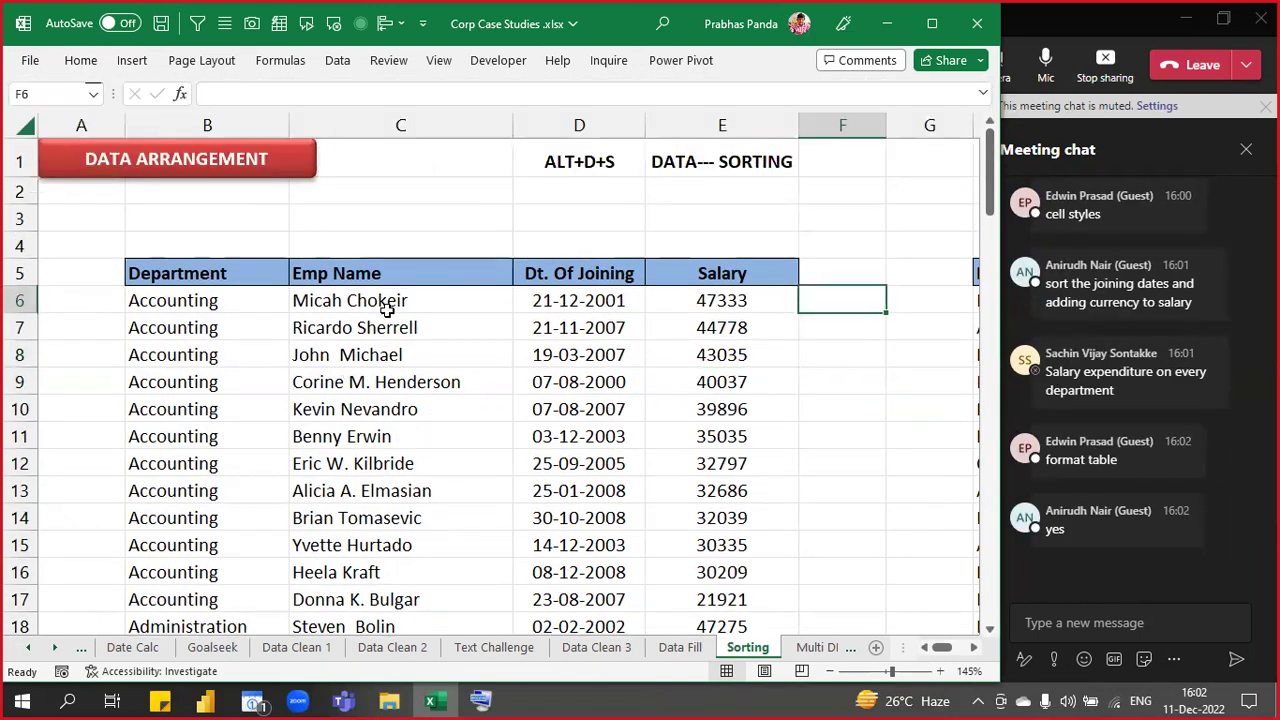
# - Review the employee experience calculation on the Date Calc sheet and return to the Sorting sheet
pyautogui.moveTo(851, 270); pyautogui.dragTo(874, 598)
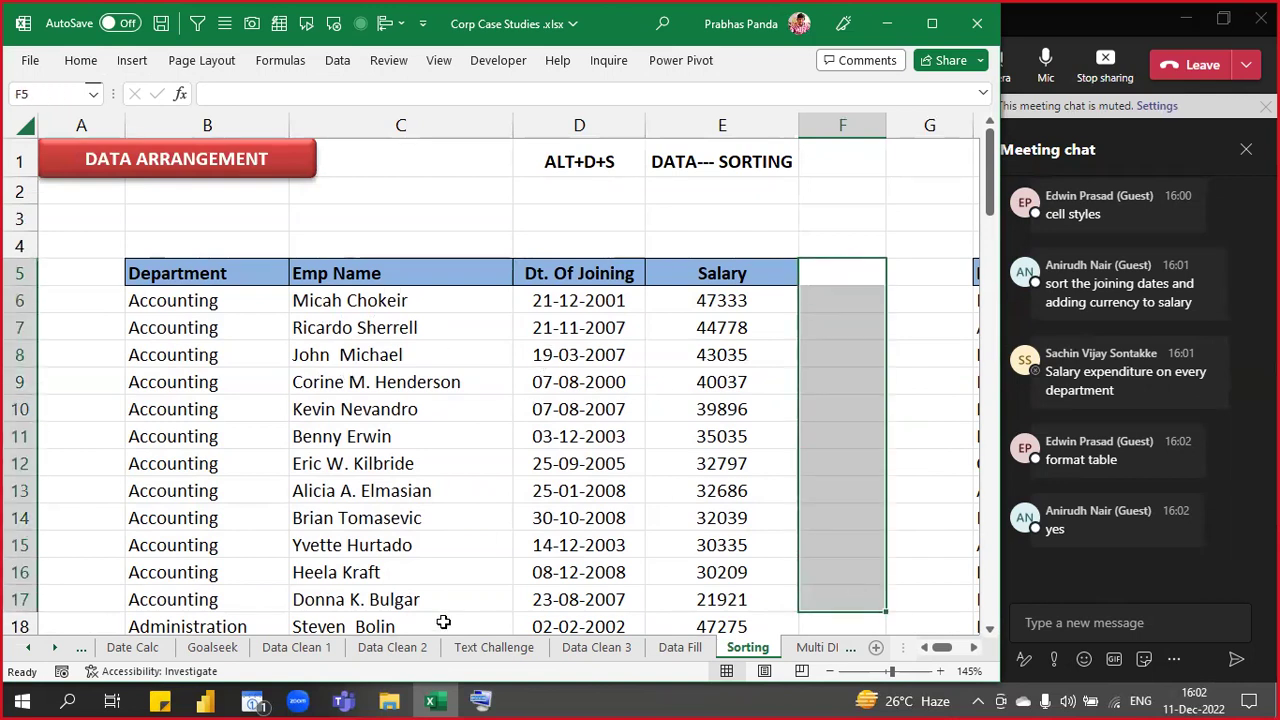
pyautogui.click(118, 645)
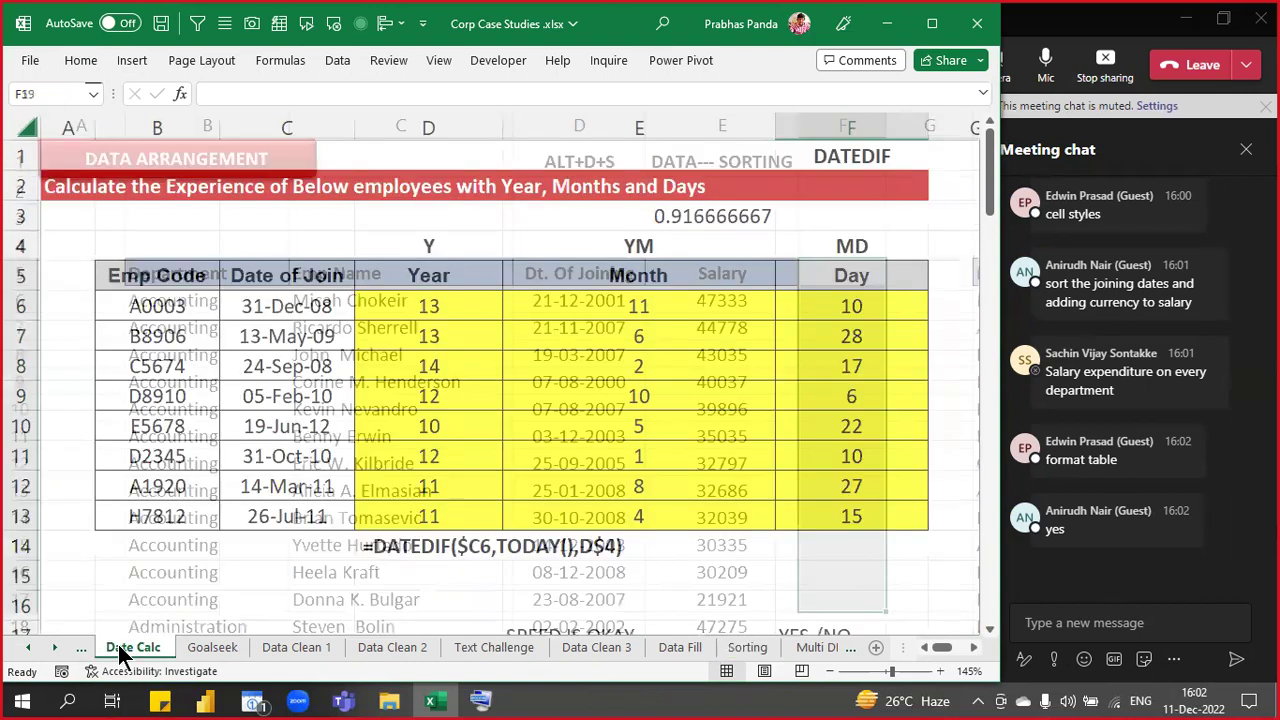
pyautogui.click(746, 645)
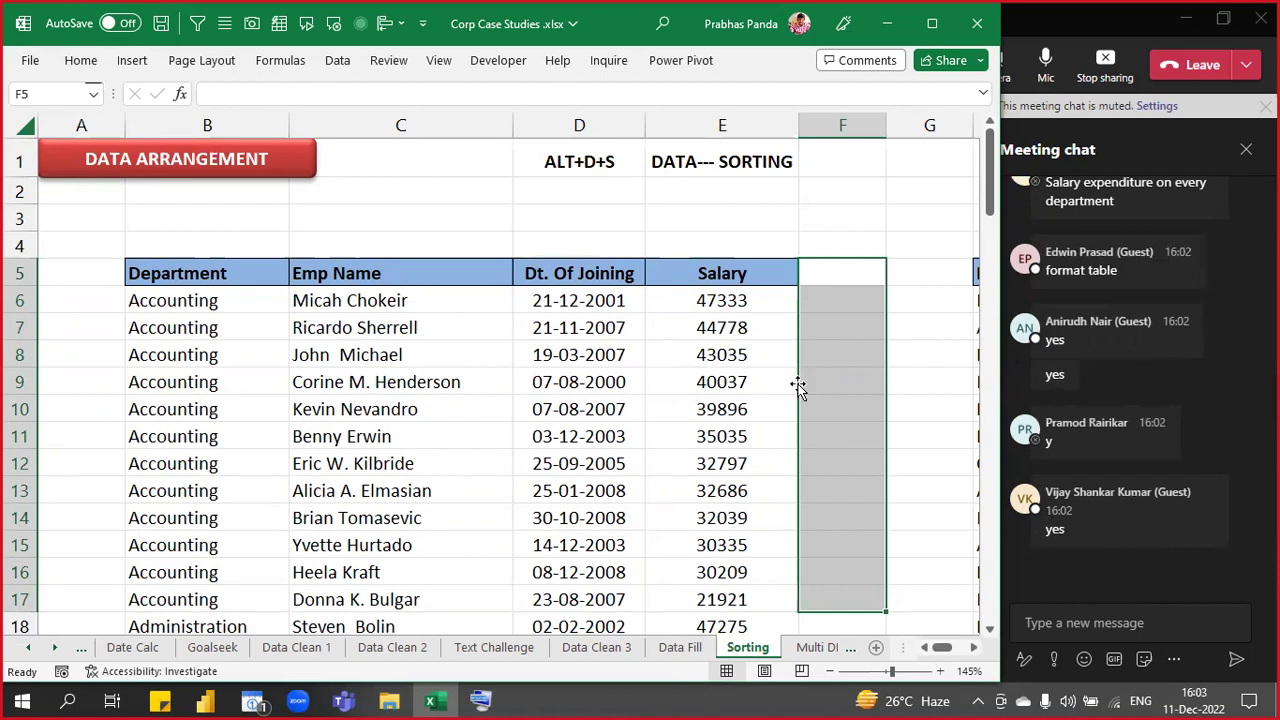
pyautogui.click(580, 381)
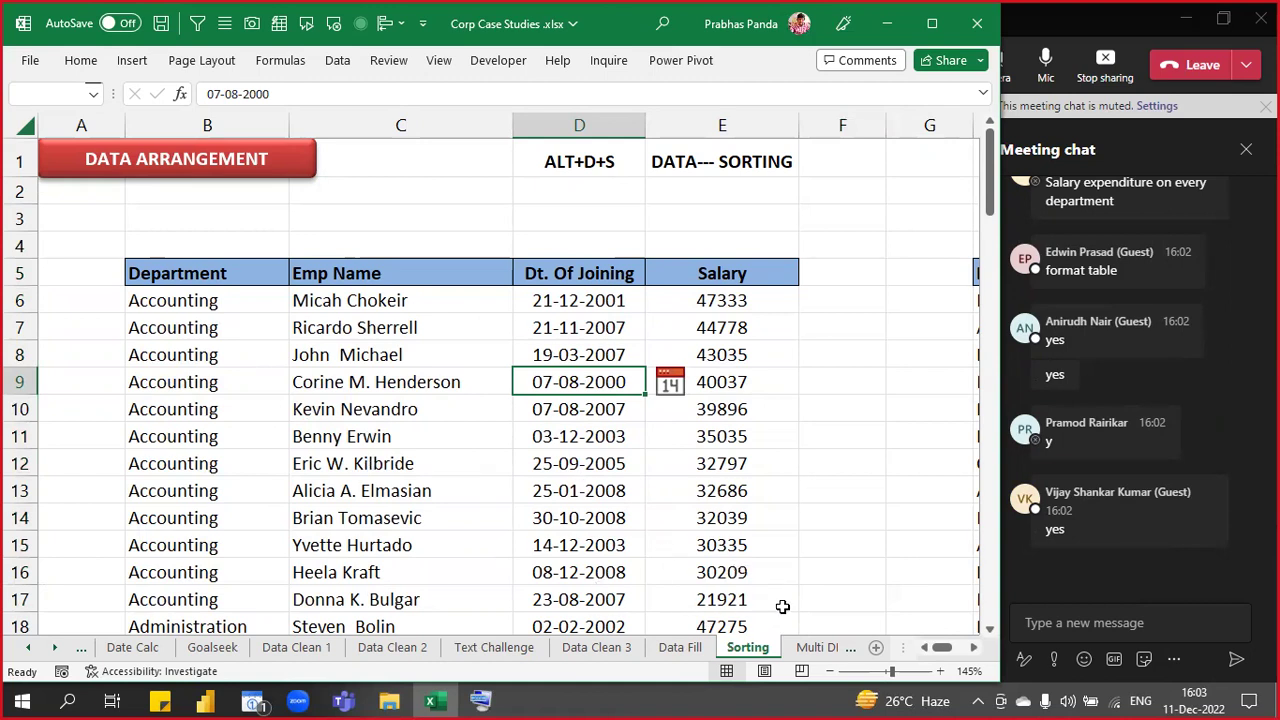
pyautogui.click(802, 644)
pyautogui.click(802, 644)
pyautogui.click(663, 647)
pyautogui.click(728, 324)
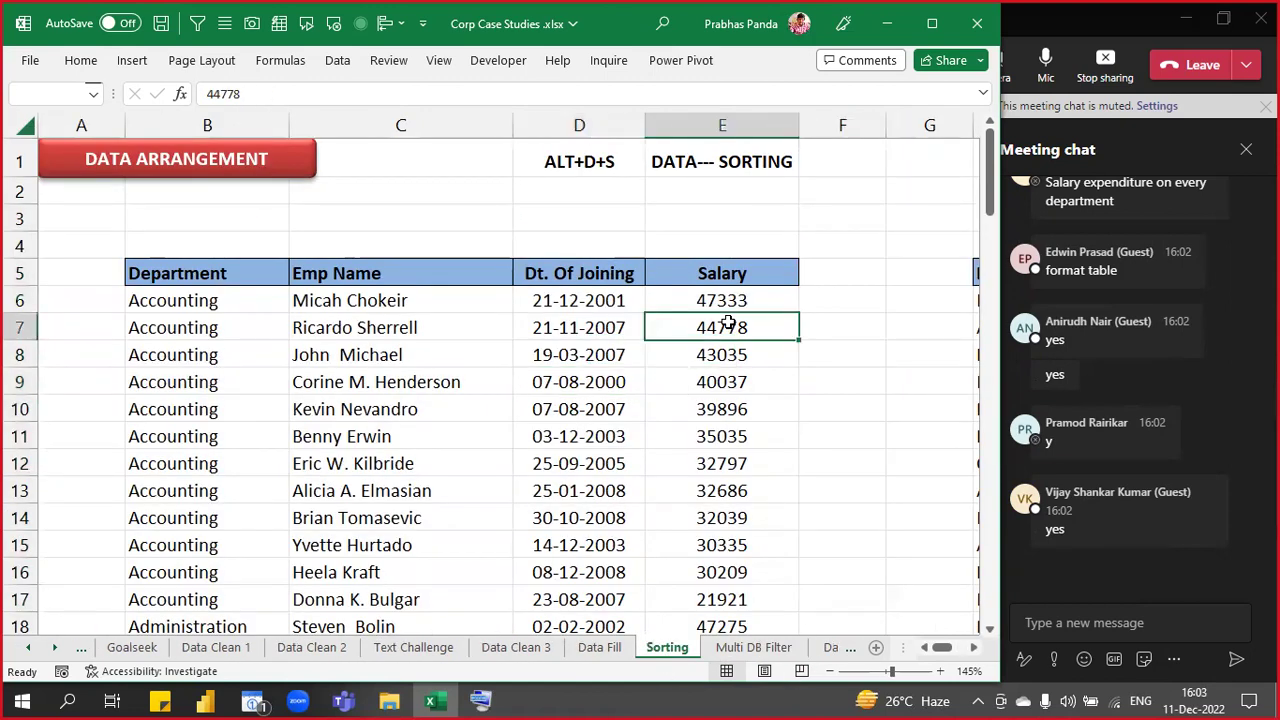
pyautogui.keyDown('ctrl'); pyautogui.scroll(-1, 728, 322); pyautogui.keyUp('ctrl')
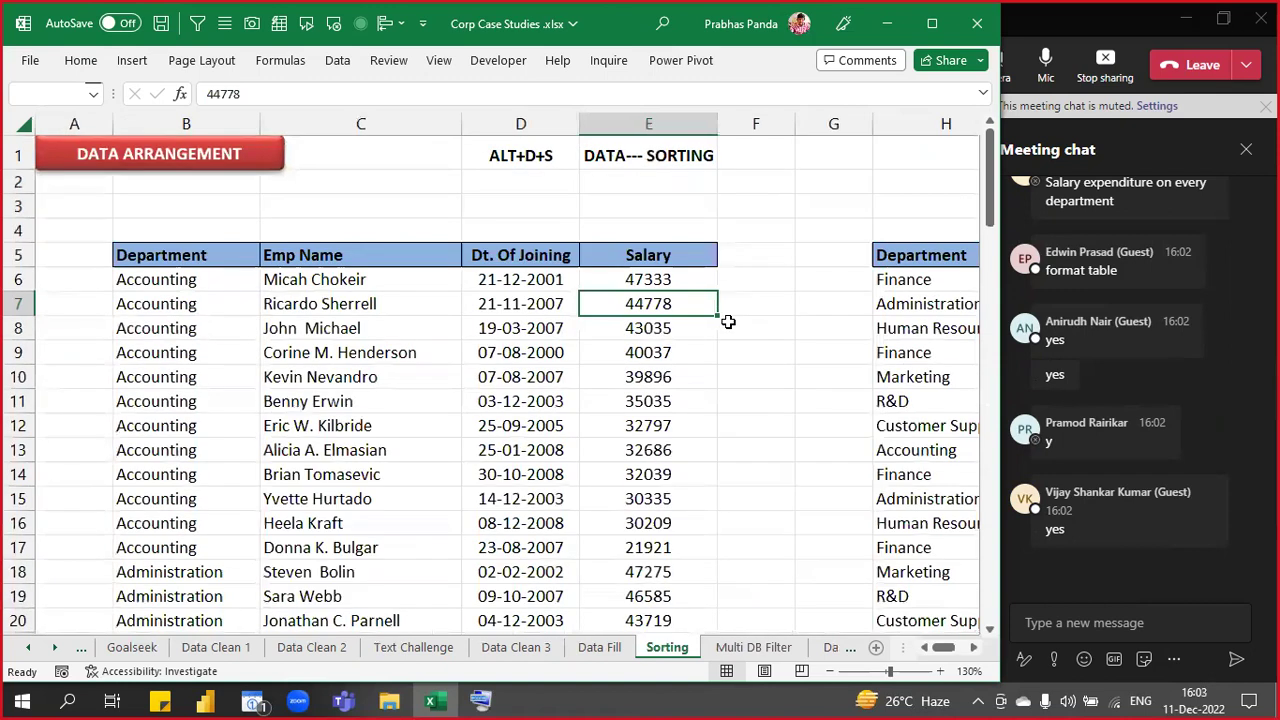
pyautogui.keyDown('ctrl'); pyautogui.scroll(-1, 728, 322); pyautogui.keyUp('ctrl')
pyautogui.scroll(-1, 337, 374)
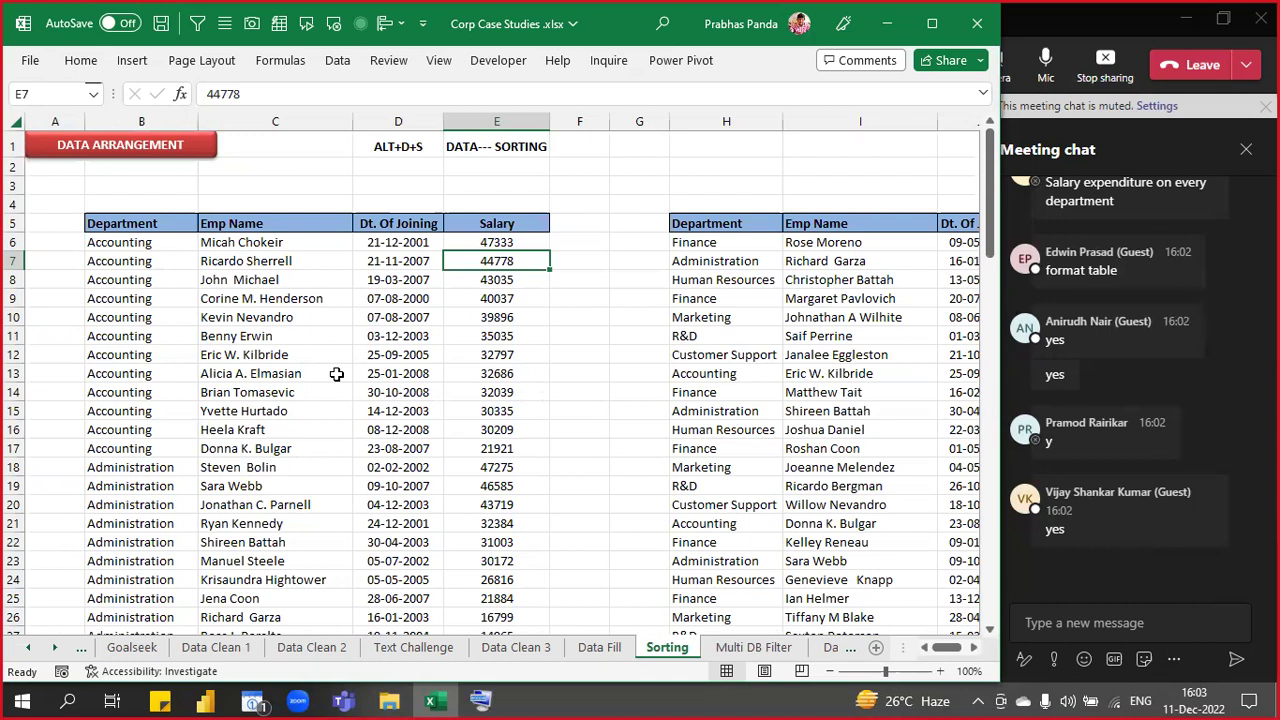
# - Sort the second employee table, with headers in H5:K5, by Salary from Largest to Smallest
pyautogui.press('Right')
pyautogui.press('Right')
pyautogui.press('Right')
pyautogui.press('Right')
pyautogui.press('Right')
pyautogui.press('Right')
pyautogui.press('Right')
pyautogui.press('Right')
pyautogui.press('Right')
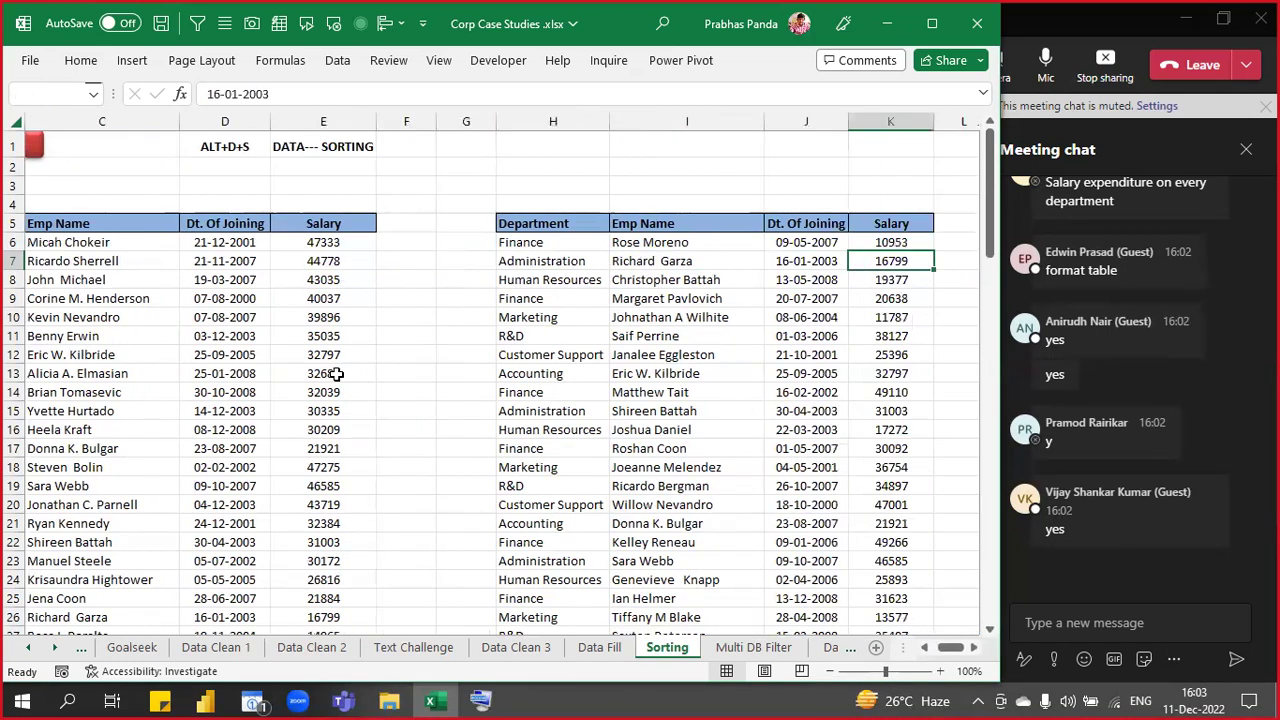
pyautogui.press('Right')
pyautogui.press('Right')
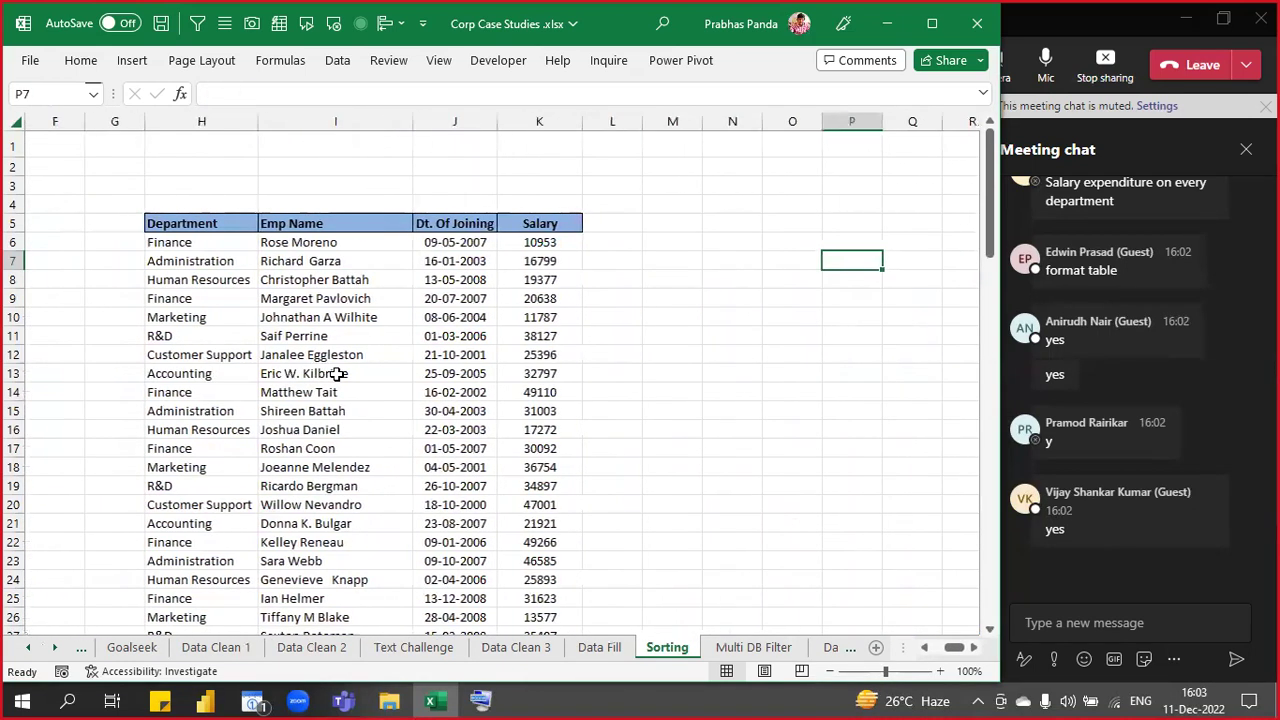
pyautogui.click(390, 369)
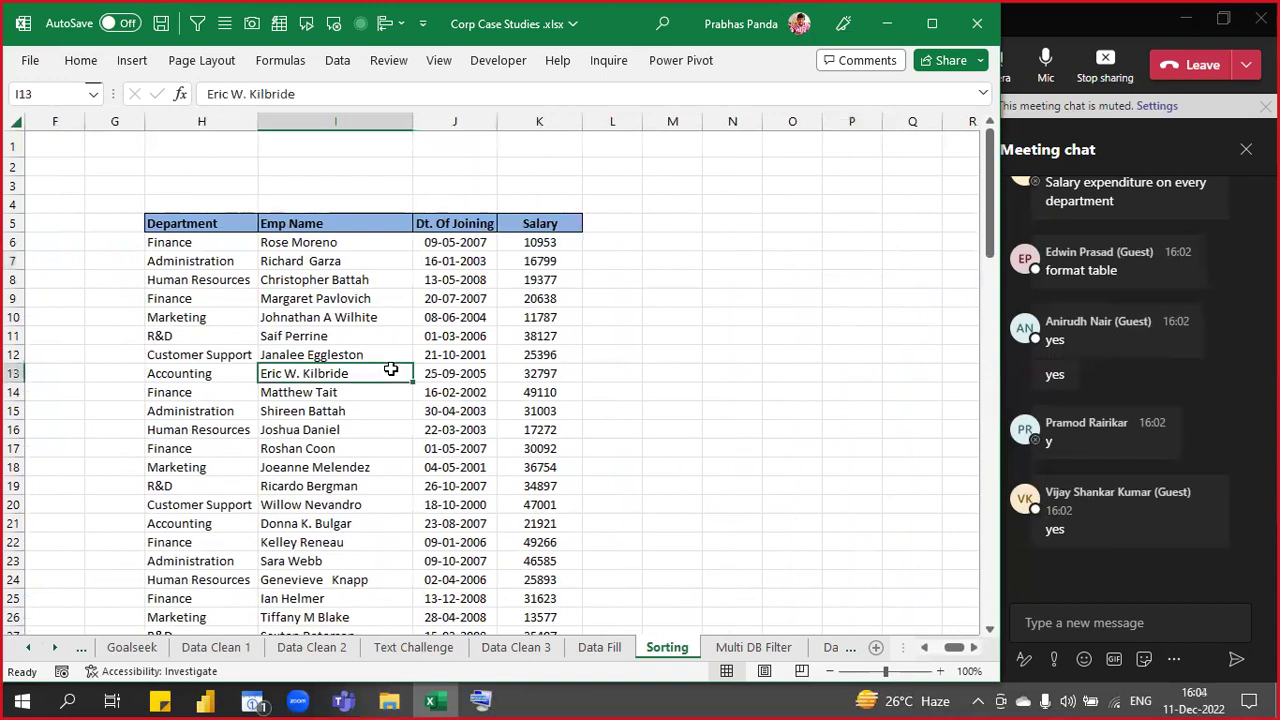
pyautogui.scroll(1, 390, 369)
pyautogui.scroll(1, 390, 369)
pyautogui.press('Right')
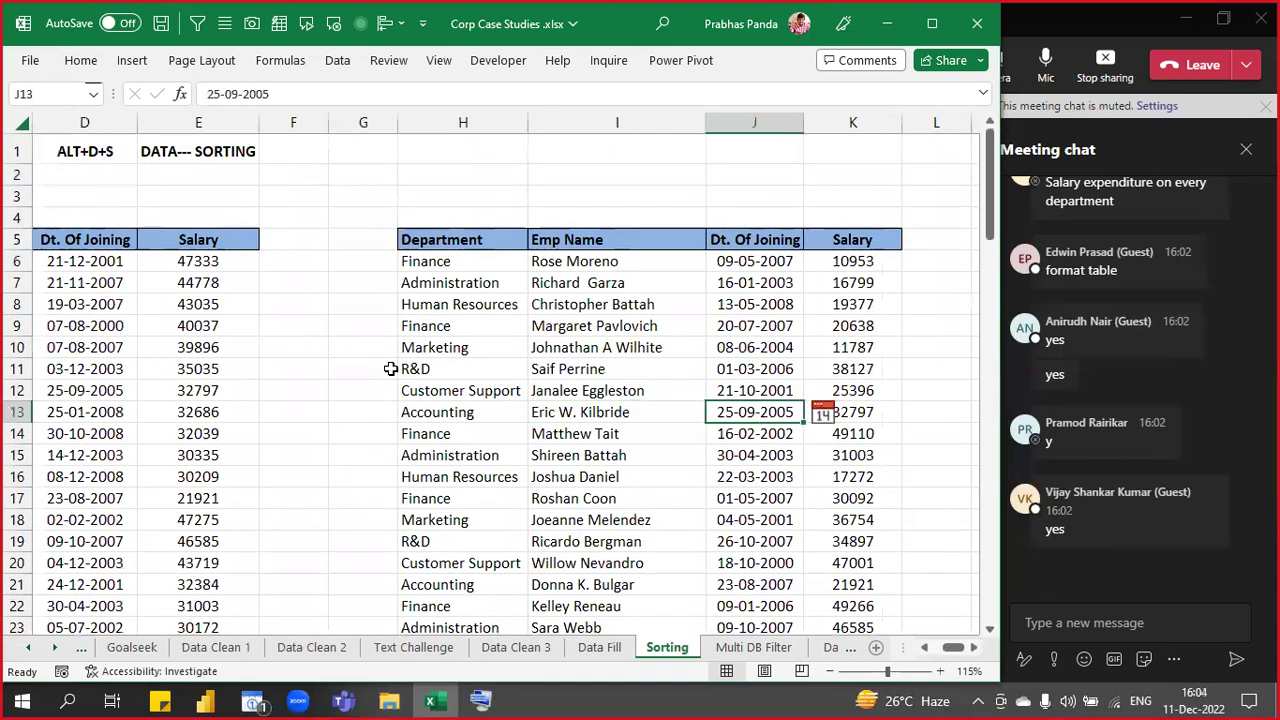
pyautogui.press('Right')
pyautogui.press('Right')
pyautogui.press('Right')
pyautogui.press('Right')
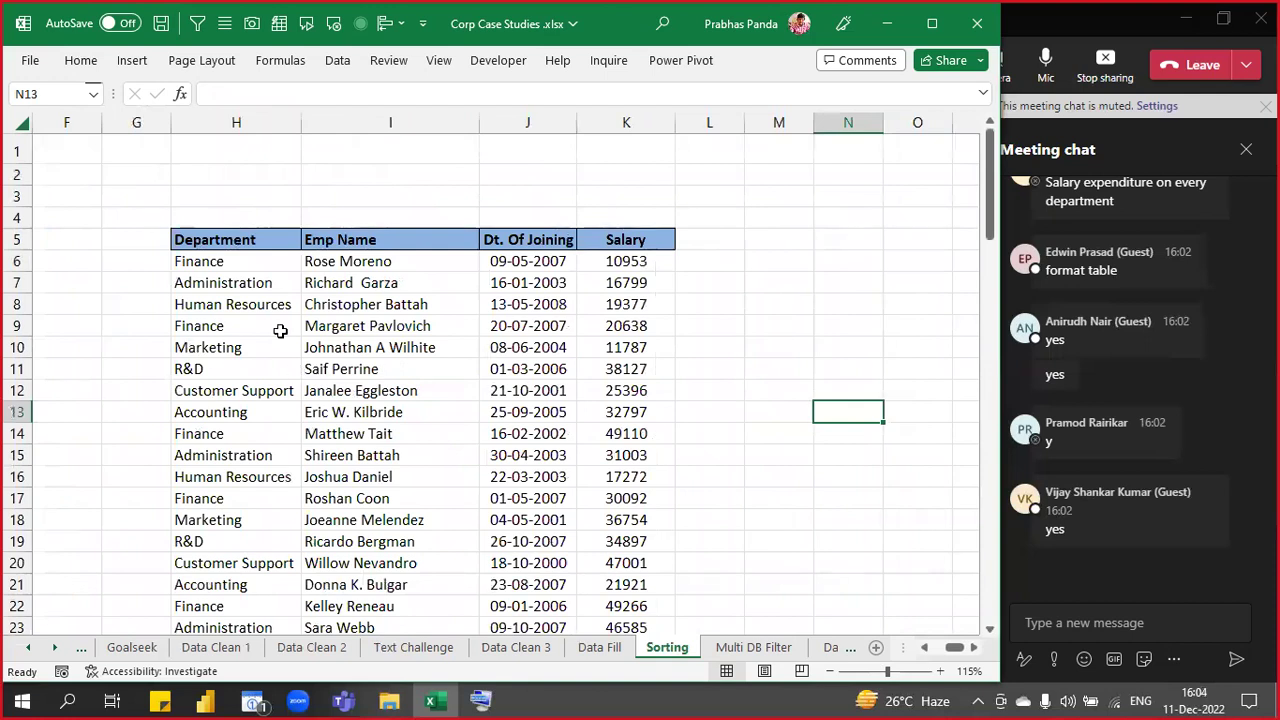
pyautogui.click(280, 329)
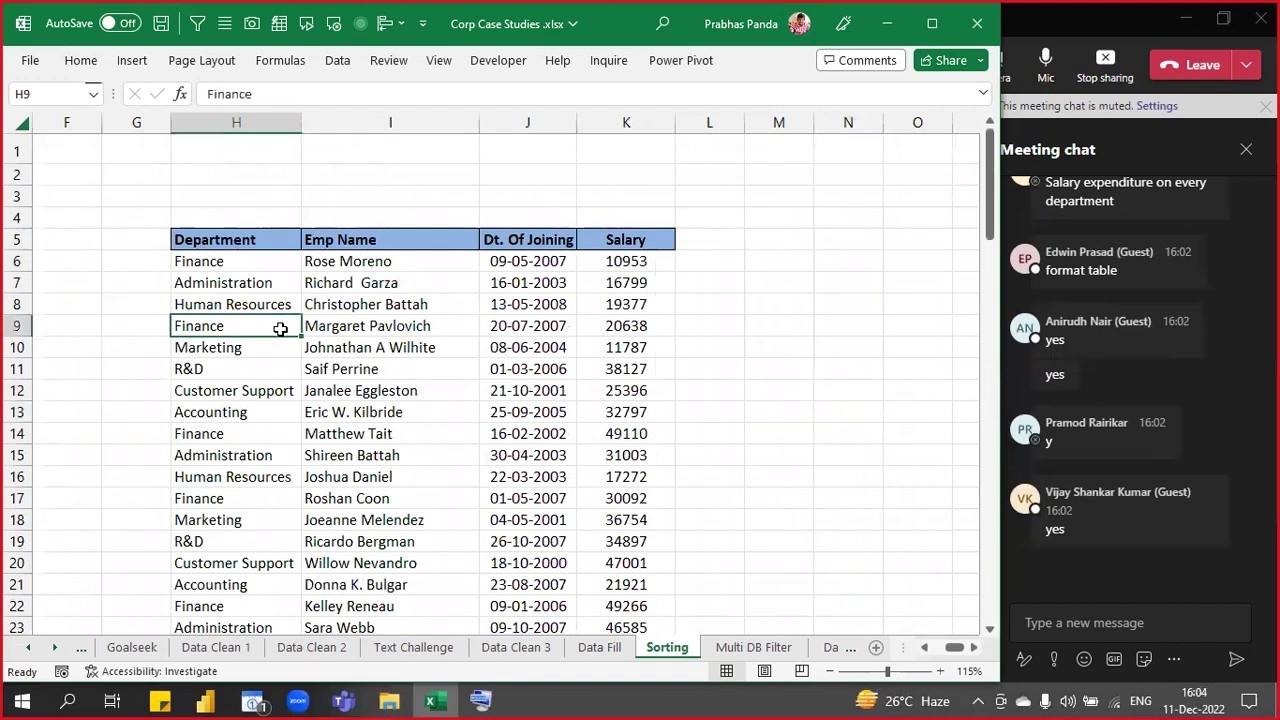
pyautogui.hotkey('ctrl', 'a')
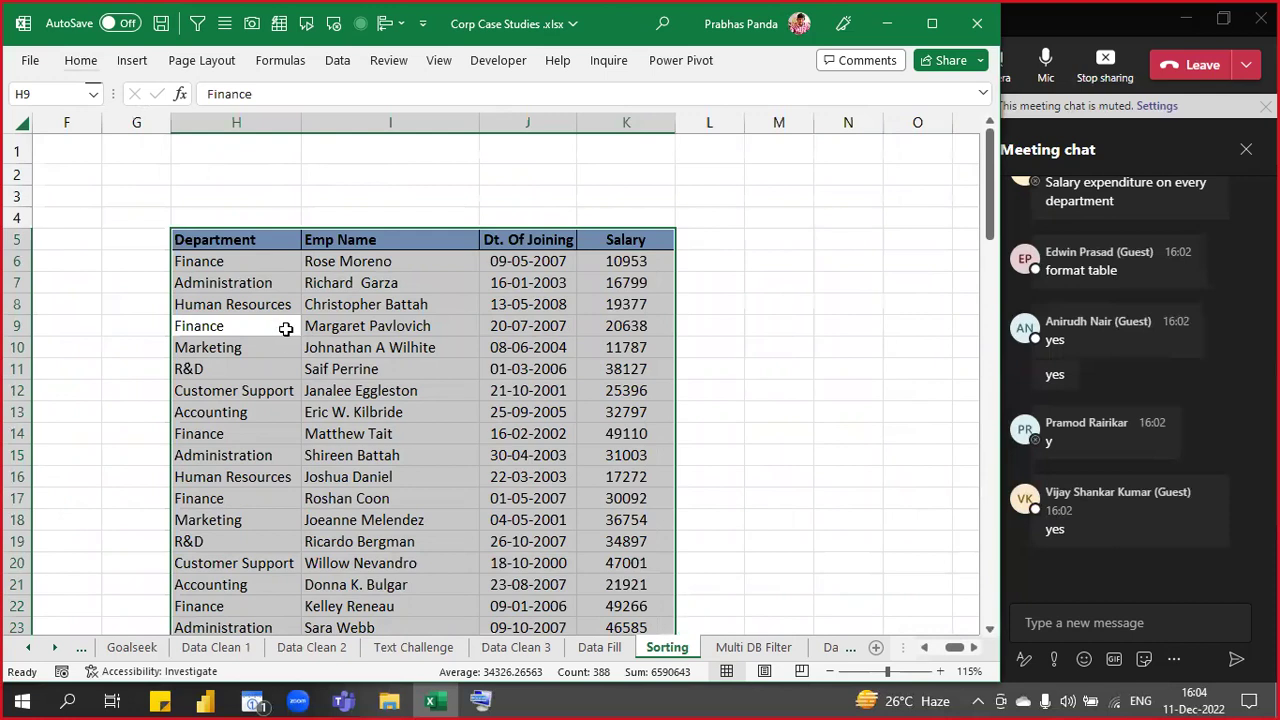
pyautogui.hotkey('alt', 'h')
pyautogui.press('s')
pyautogui.press('u')
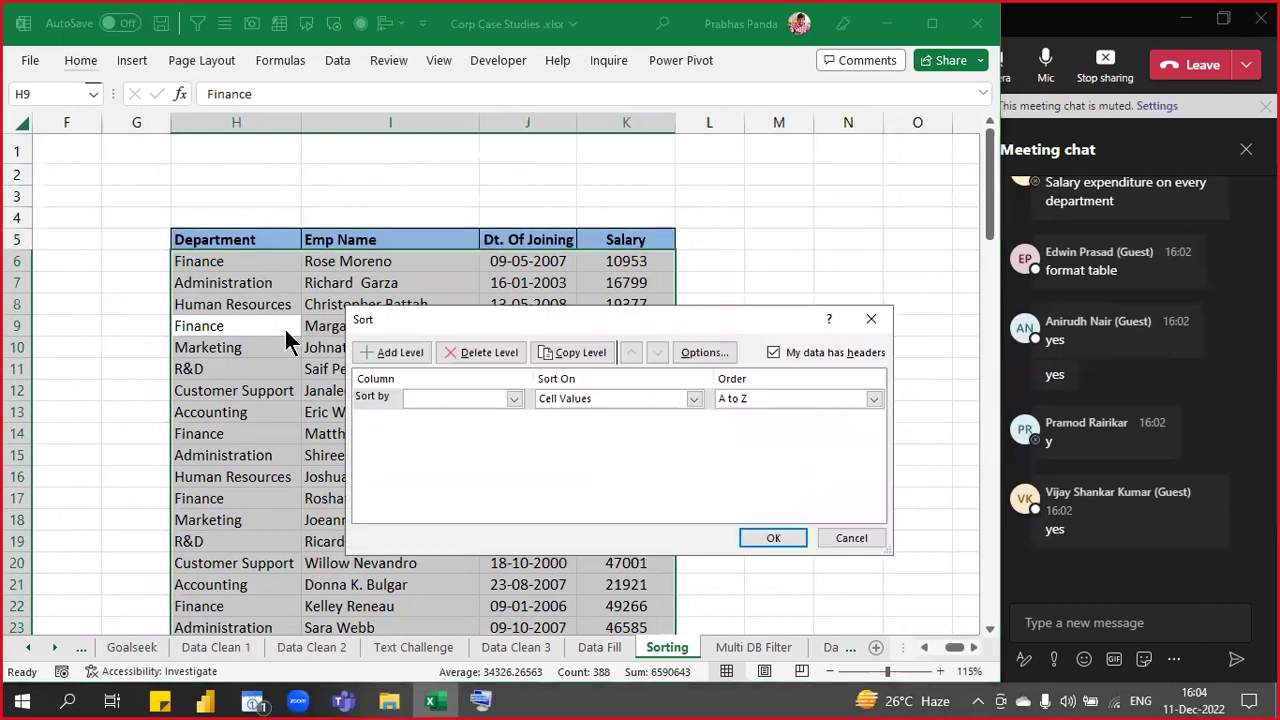
pyautogui.click(436, 397)
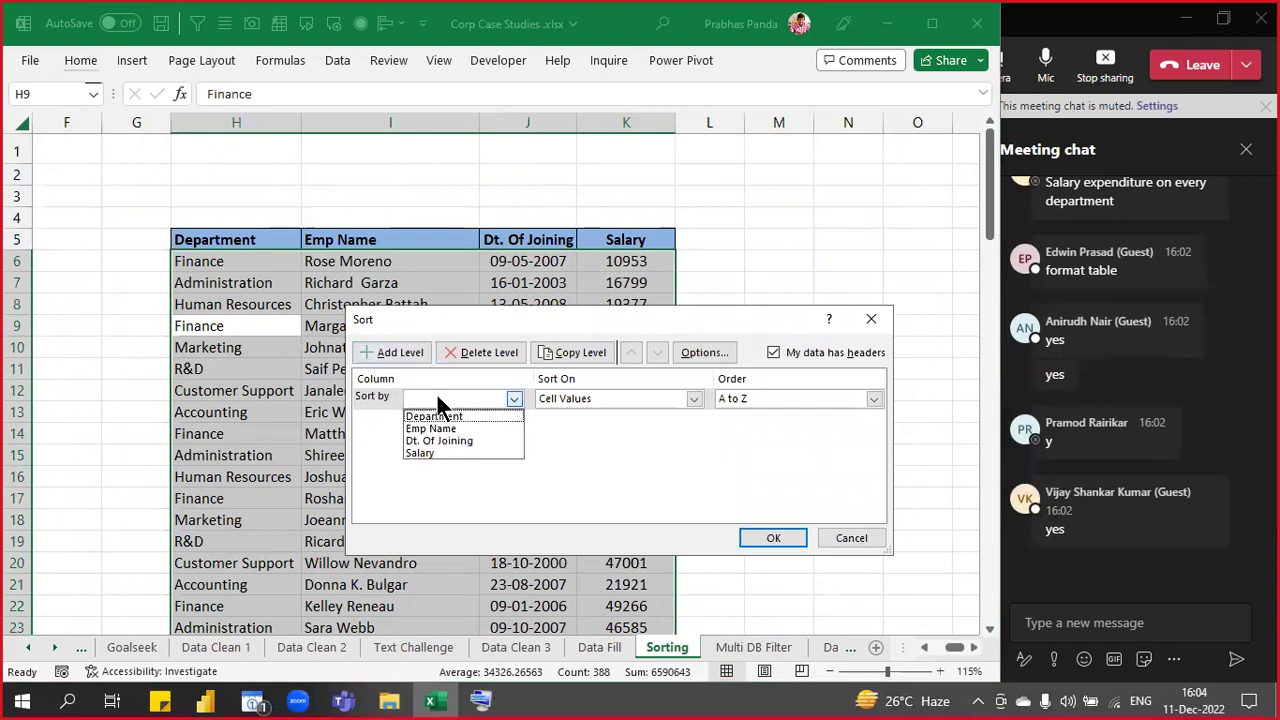
pyautogui.click(463, 454)
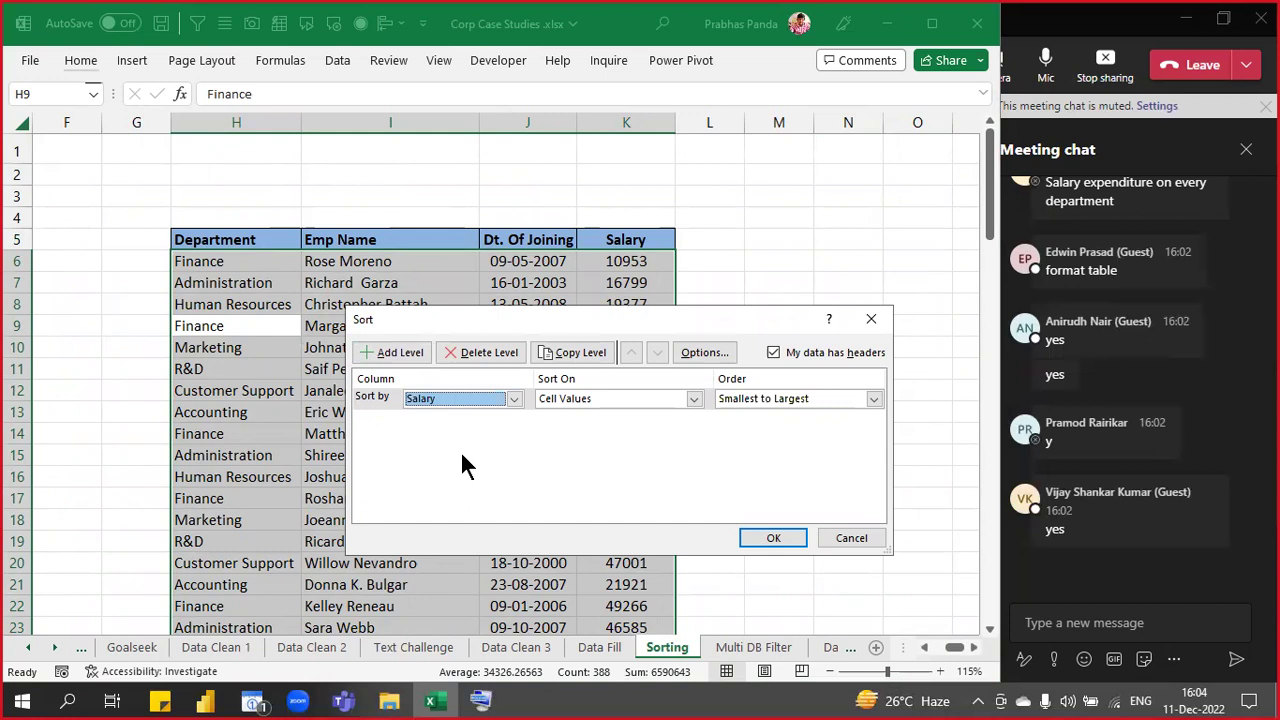
pyautogui.click(755, 398)
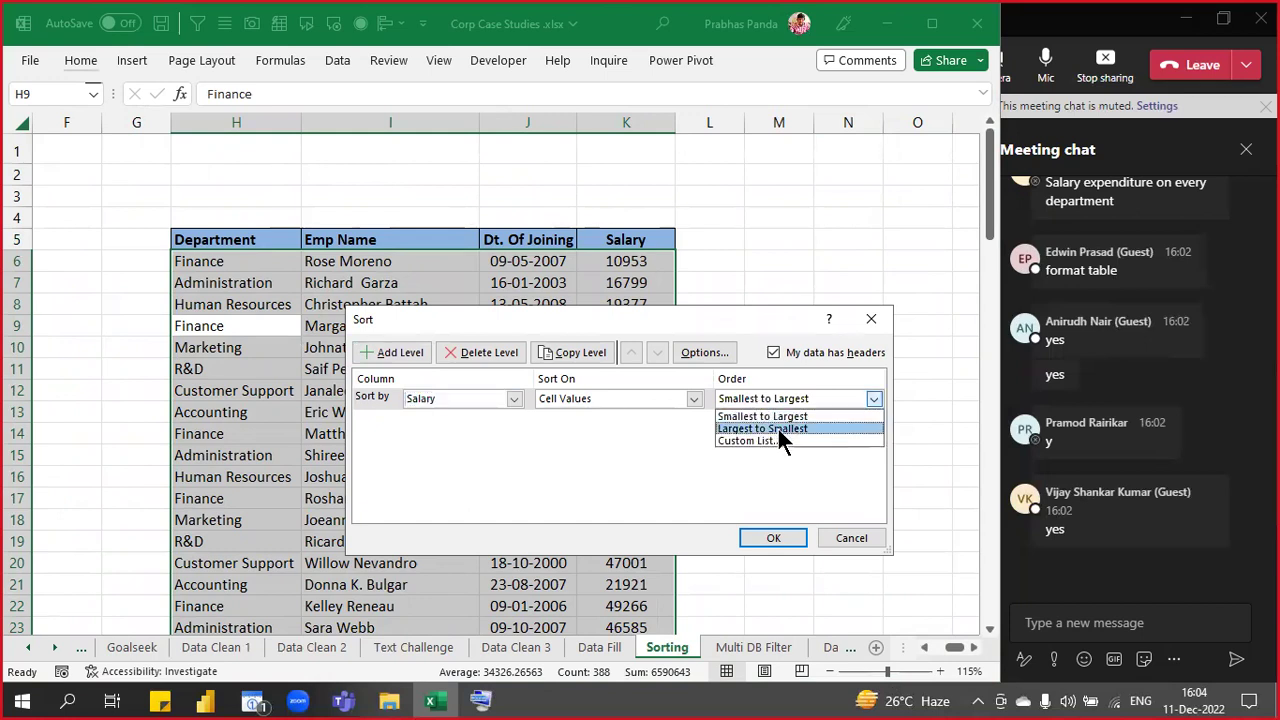
pyautogui.click(778, 429)
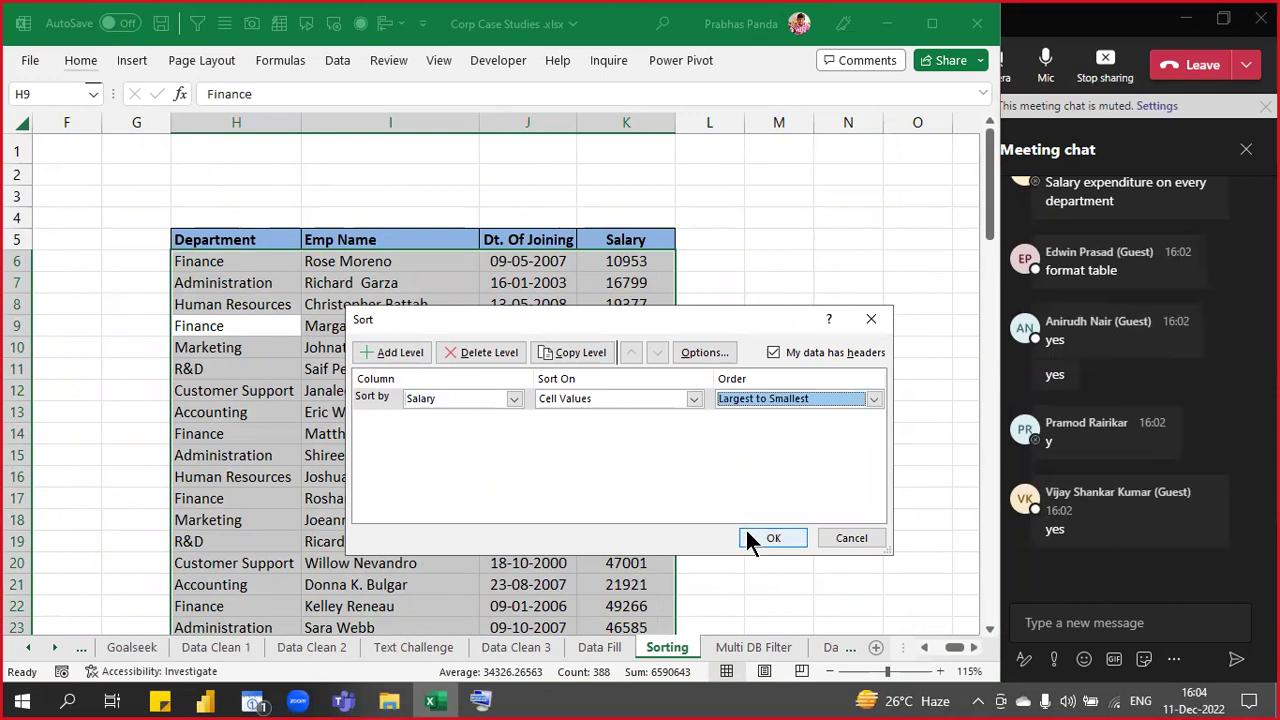
pyautogui.click(770, 539)
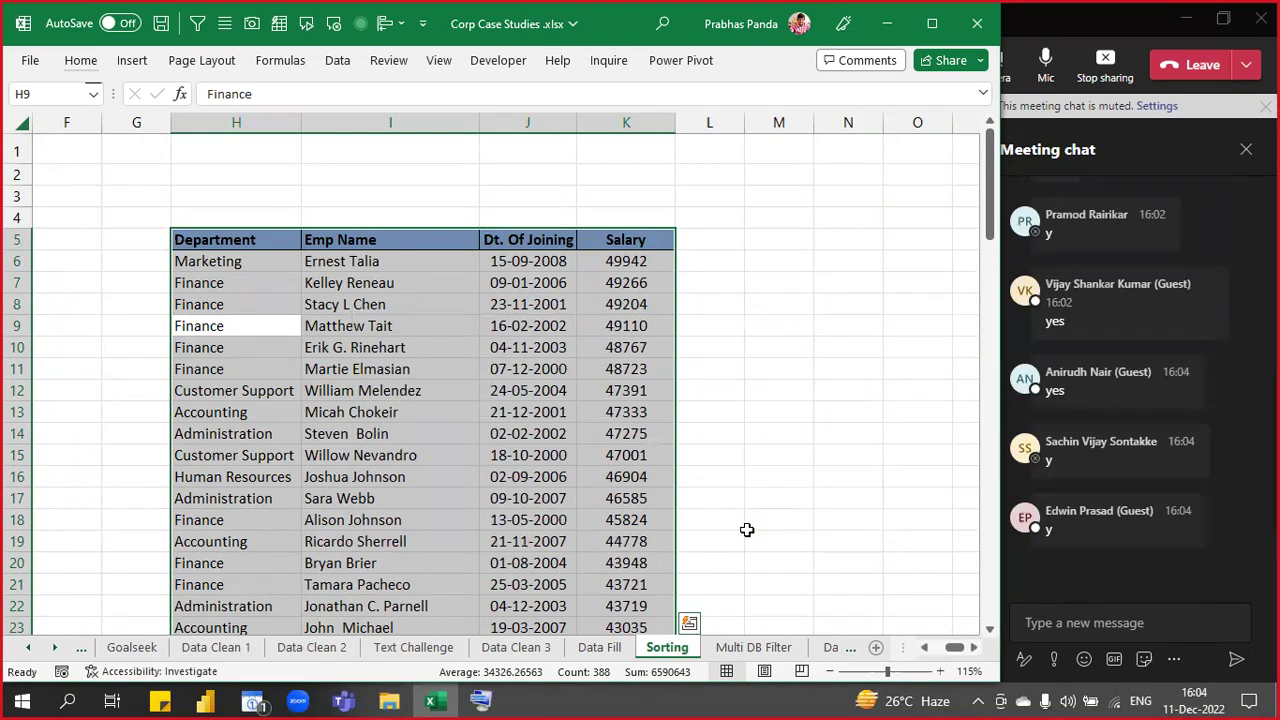
# - Format the sorted range H5:K101 as a table with headers, using a Medium style with a blue header and grey banded rows
pyautogui.click(81, 59)
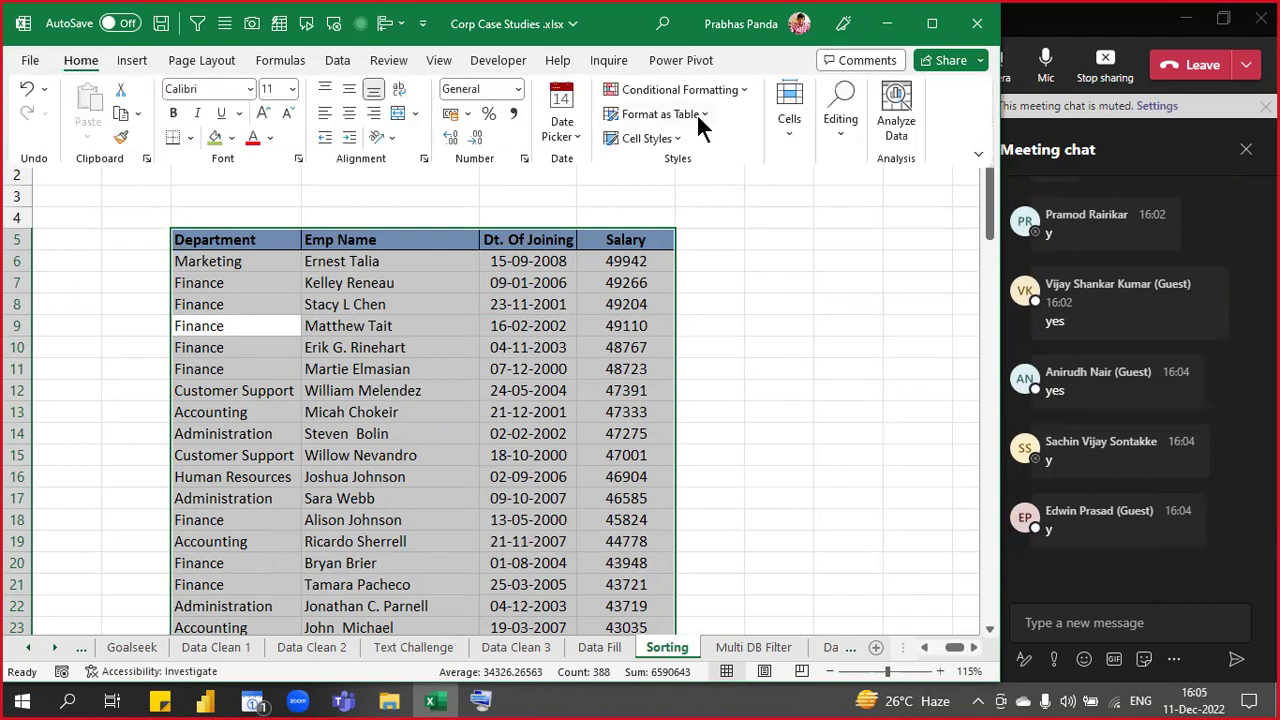
pyautogui.click(696, 114)
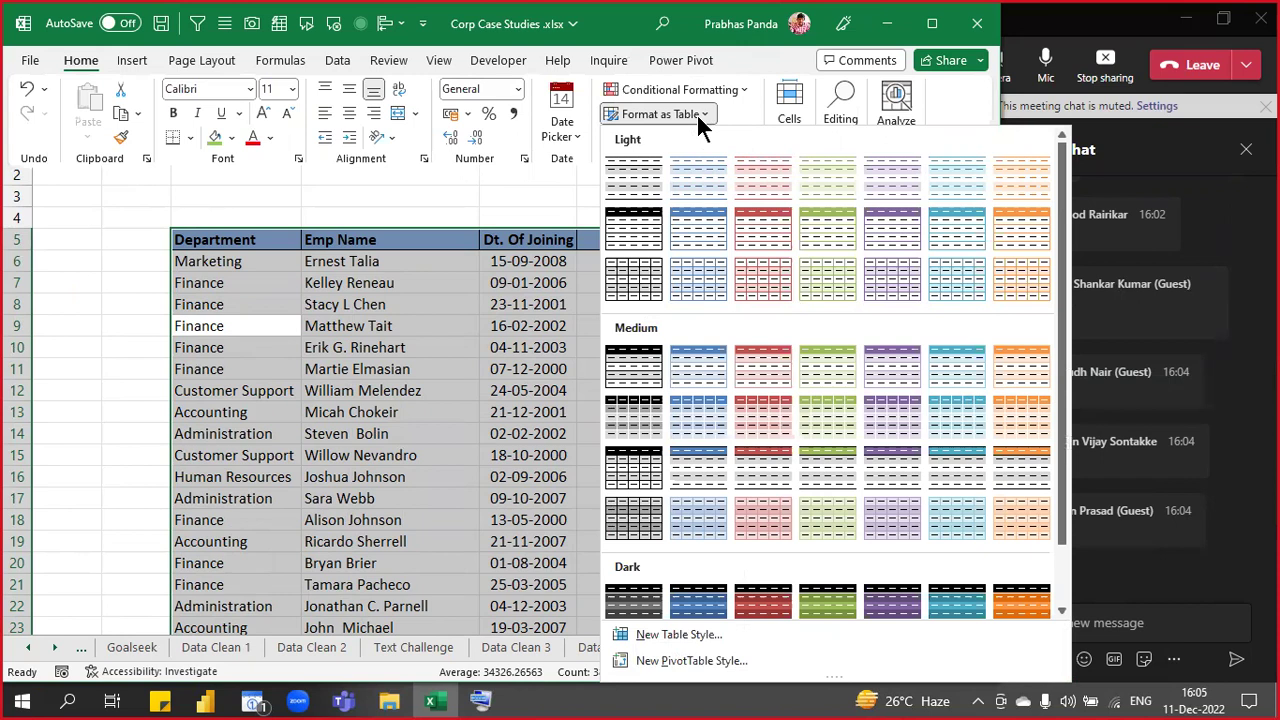
pyautogui.click(700, 462)
pyautogui.scroll(2, 449, 467)
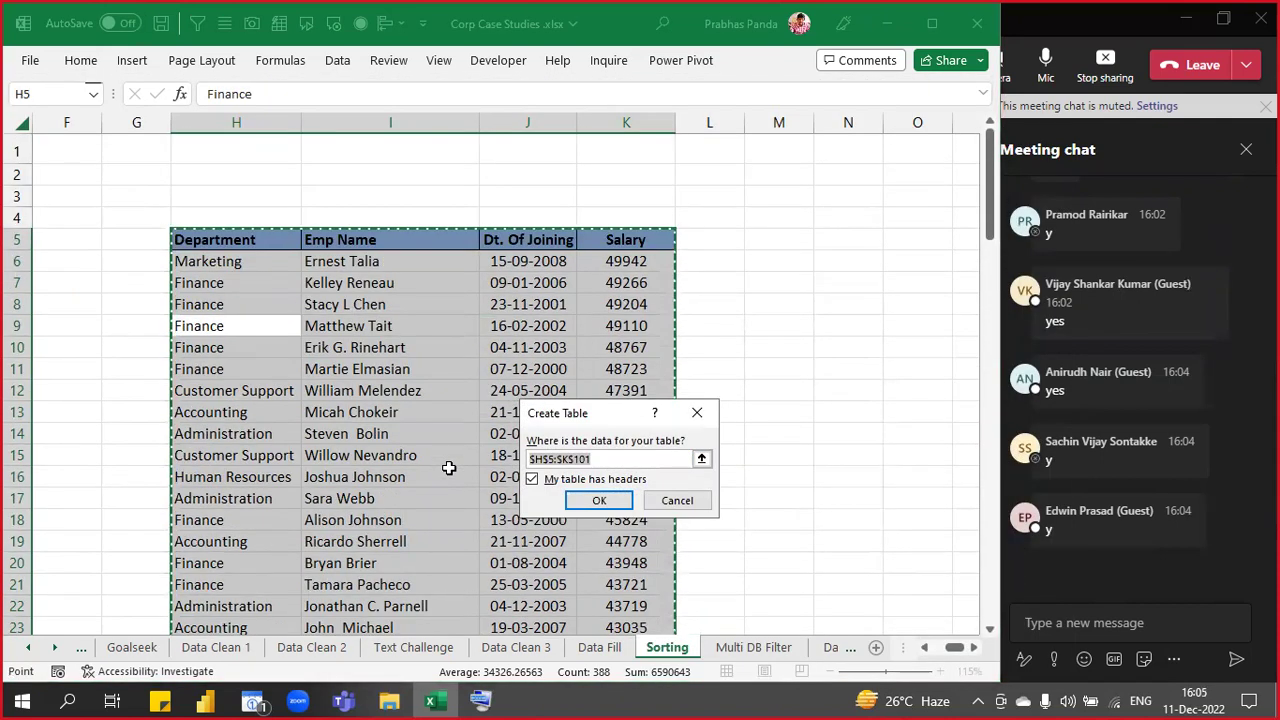
pyautogui.click(617, 501)
# - Select a cell in the newly formatted table and show its table design options
pyautogui.click(595, 267)
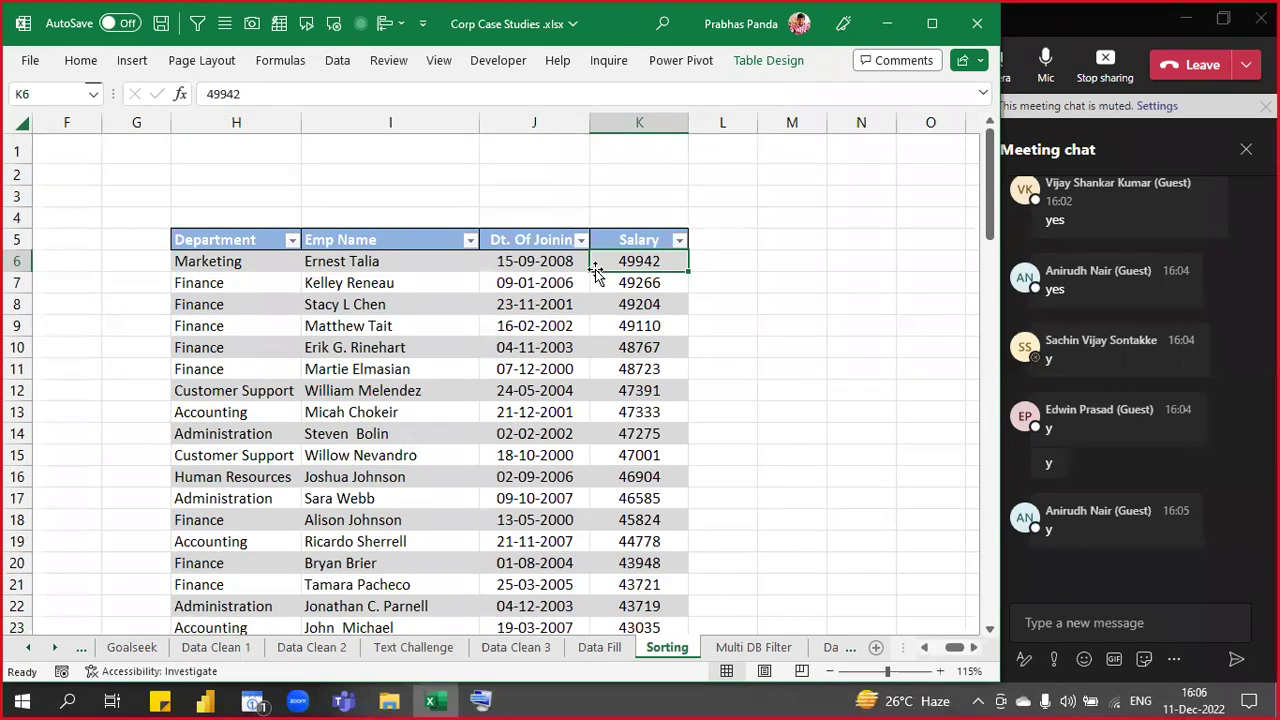
pyautogui.click(503, 268)
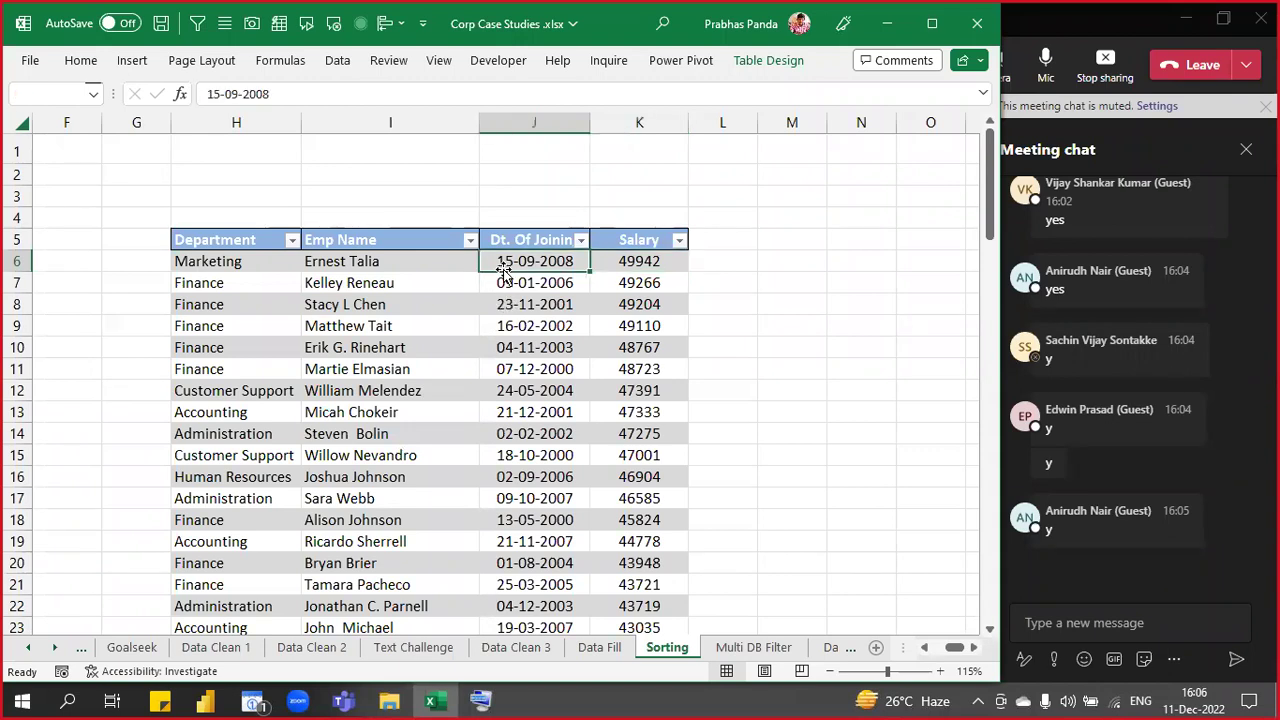
pyautogui.click(758, 62)
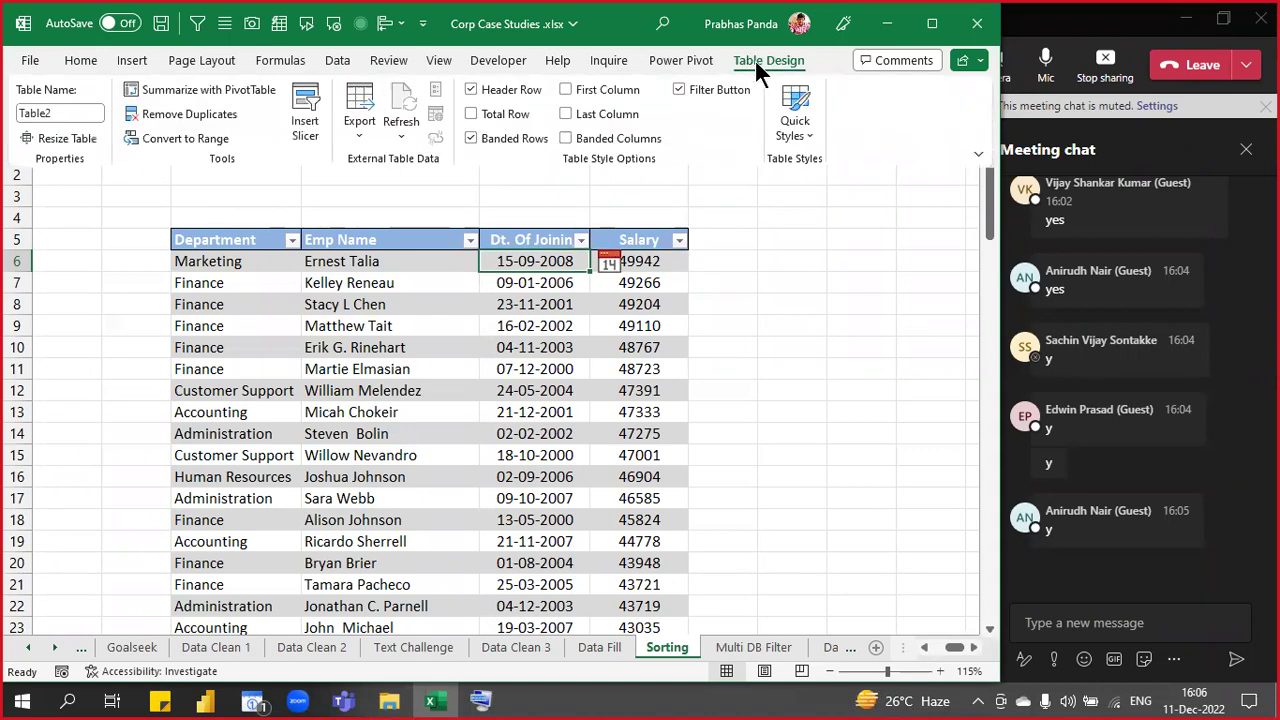
pyautogui.press('ctrl')
pyautogui.press('ctrl')
pyautogui.press('ctrl')
pyautogui.press('ctrl')
pyautogui.press('ctrl')
pyautogui.press('ctrl')
pyautogui.press('ctrl')
pyautogui.press('ctrl')
pyautogui.press('ctrl')
pyautogui.press('ctrl')
pyautogui.press('ctrl')
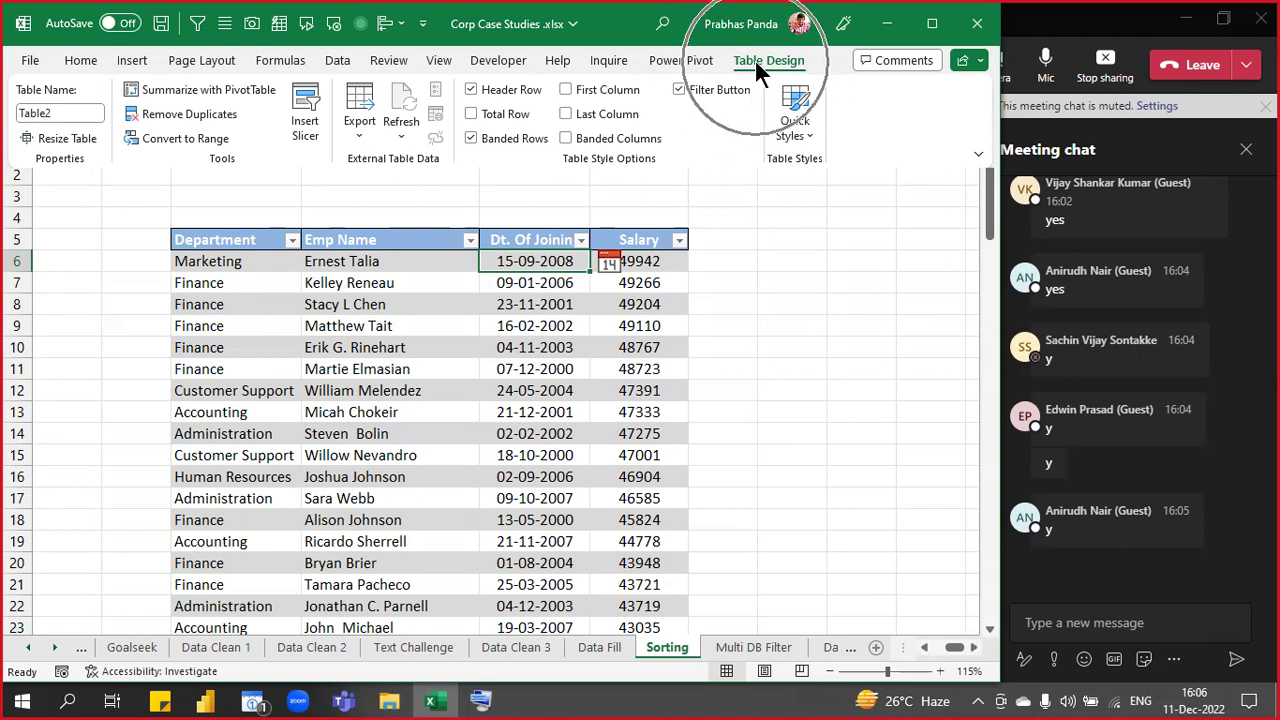
pyautogui.press('ctrl')
pyautogui.press('ctrl')
pyautogui.press('ctrl')
pyautogui.press('ctrl')
pyautogui.press('ctrl')
pyautogui.press('ctrl')
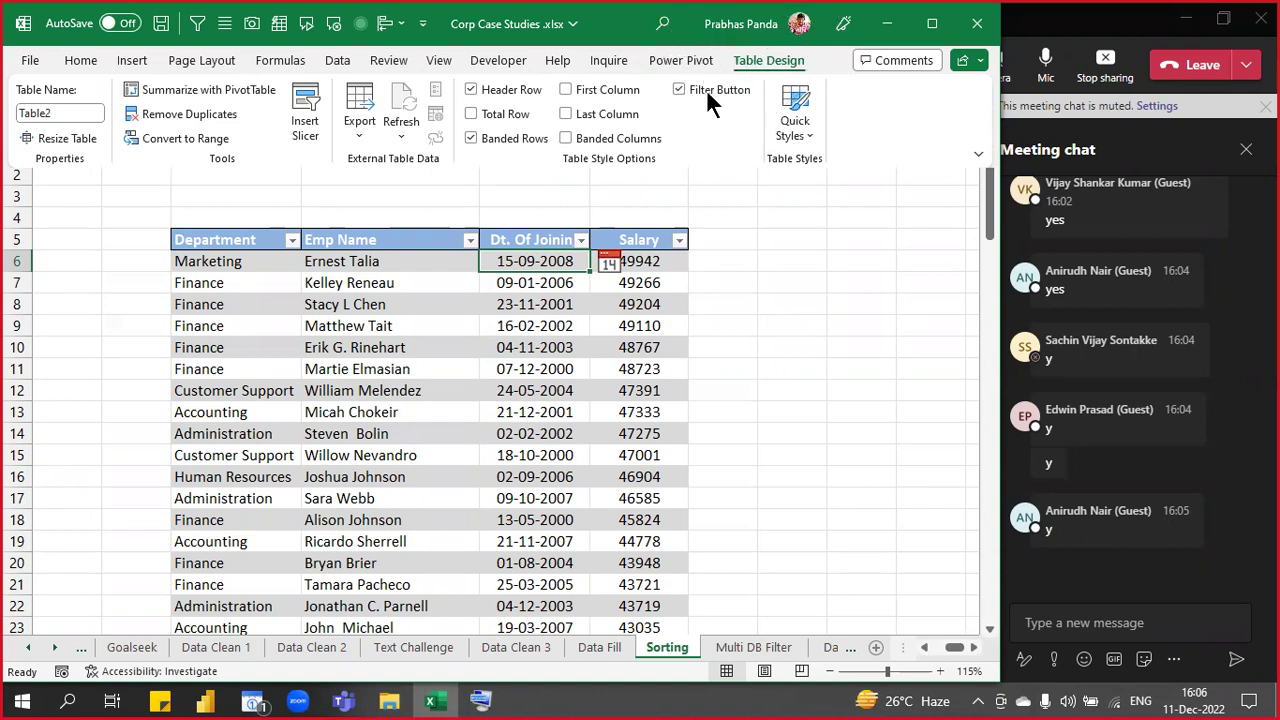
pyautogui.press('ctrl')
pyautogui.press('ctrl')
pyautogui.press('ctrl')
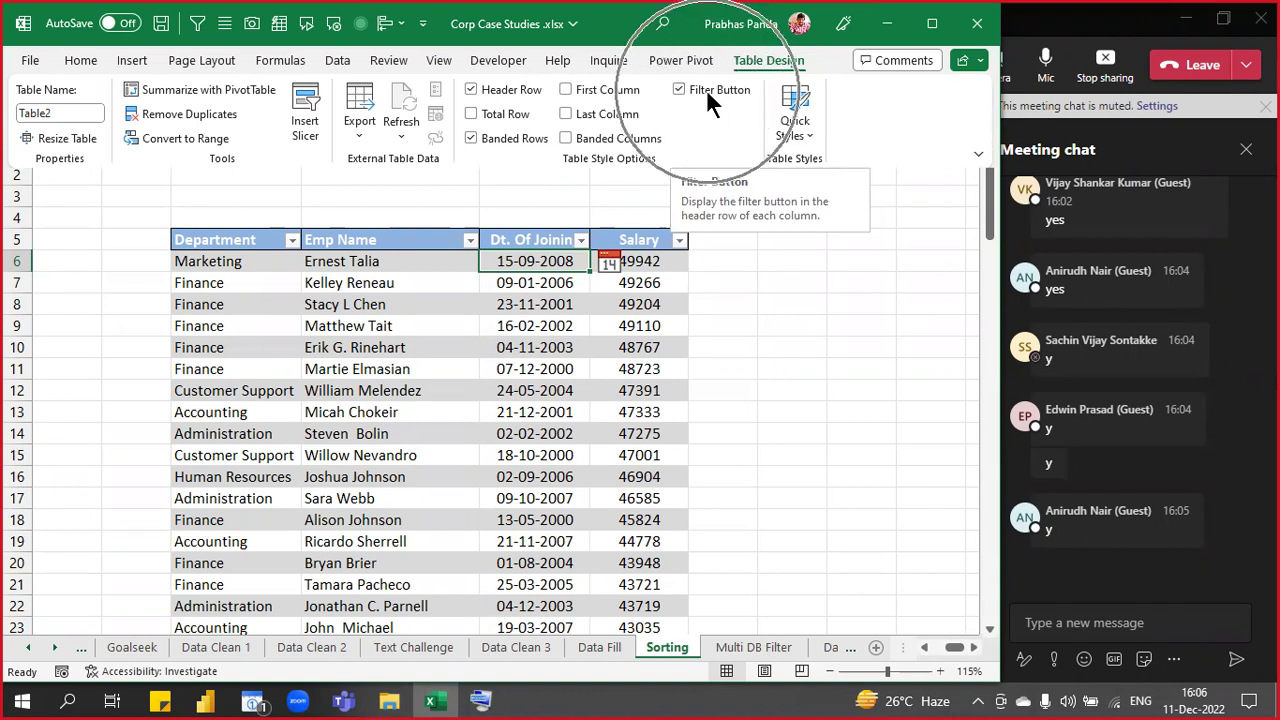
pyautogui.press('ctrl')
pyautogui.press('ctrl')
pyautogui.press('ctrl')
pyautogui.press('ctrl')
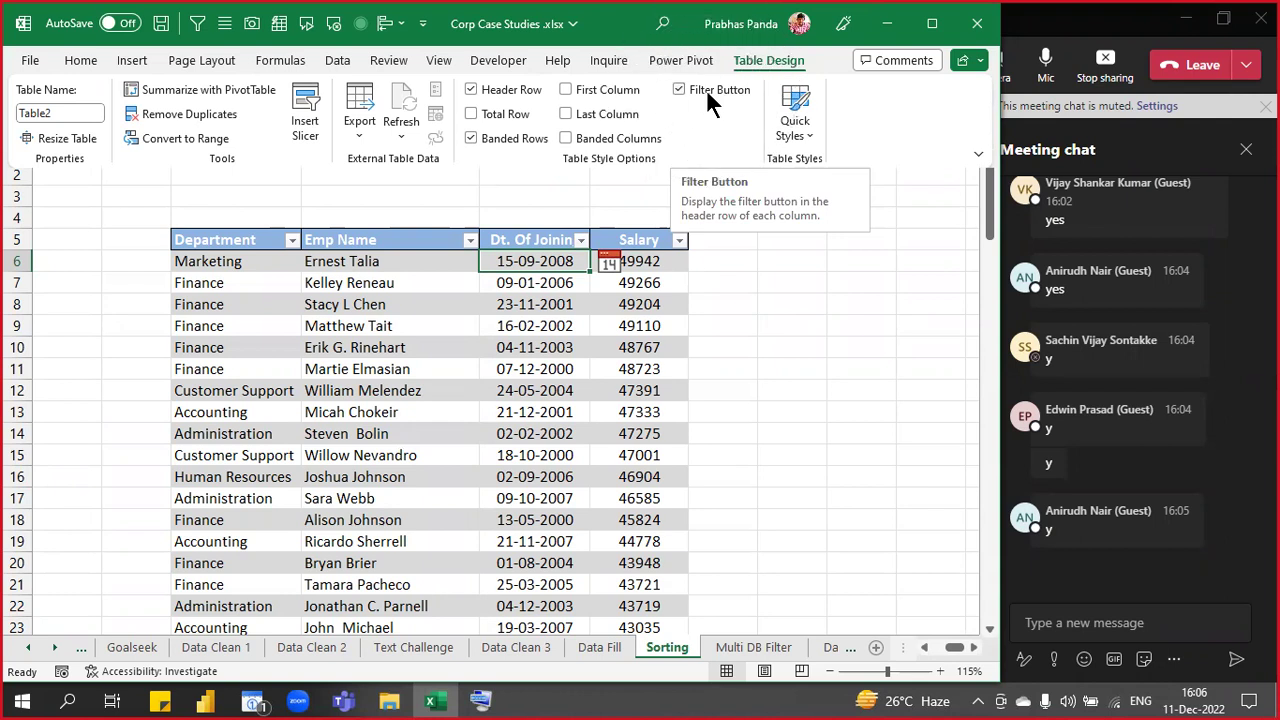
# - Turn off the filter buttons in the second table's header row and collapse the ribbon
pyautogui.click(706, 89)
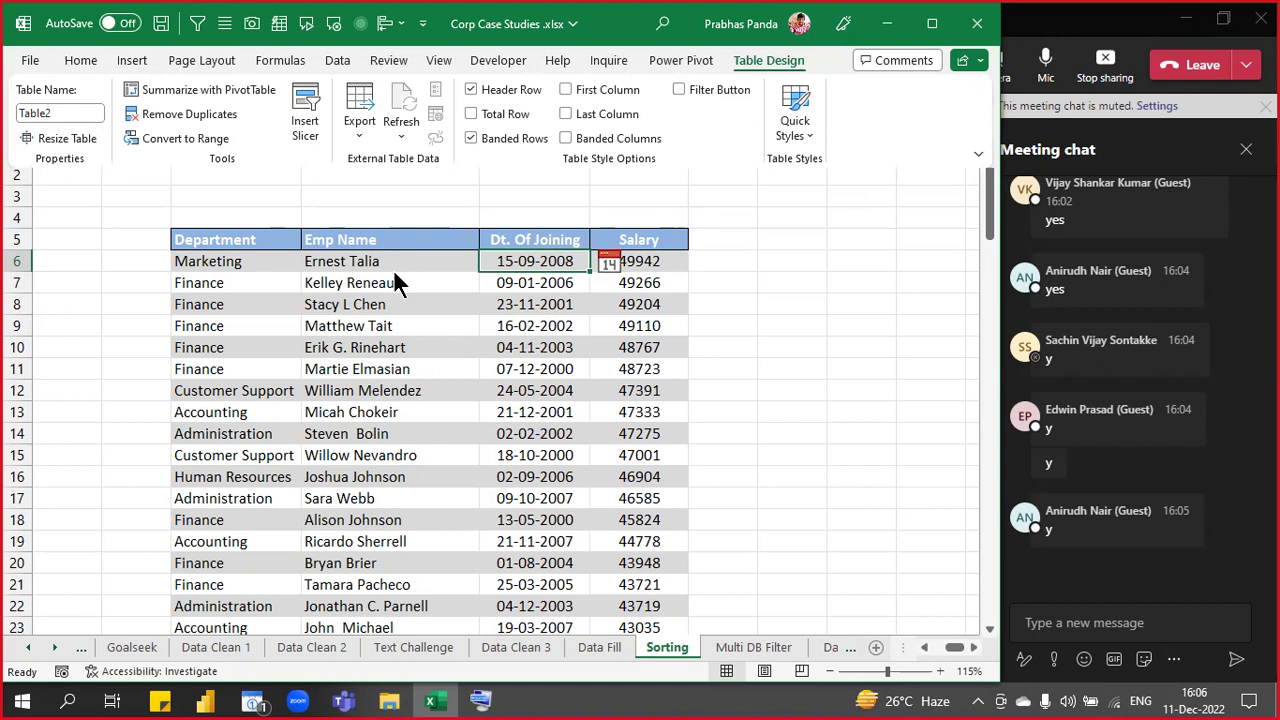
pyautogui.hotkey('ctrl', 'F1')
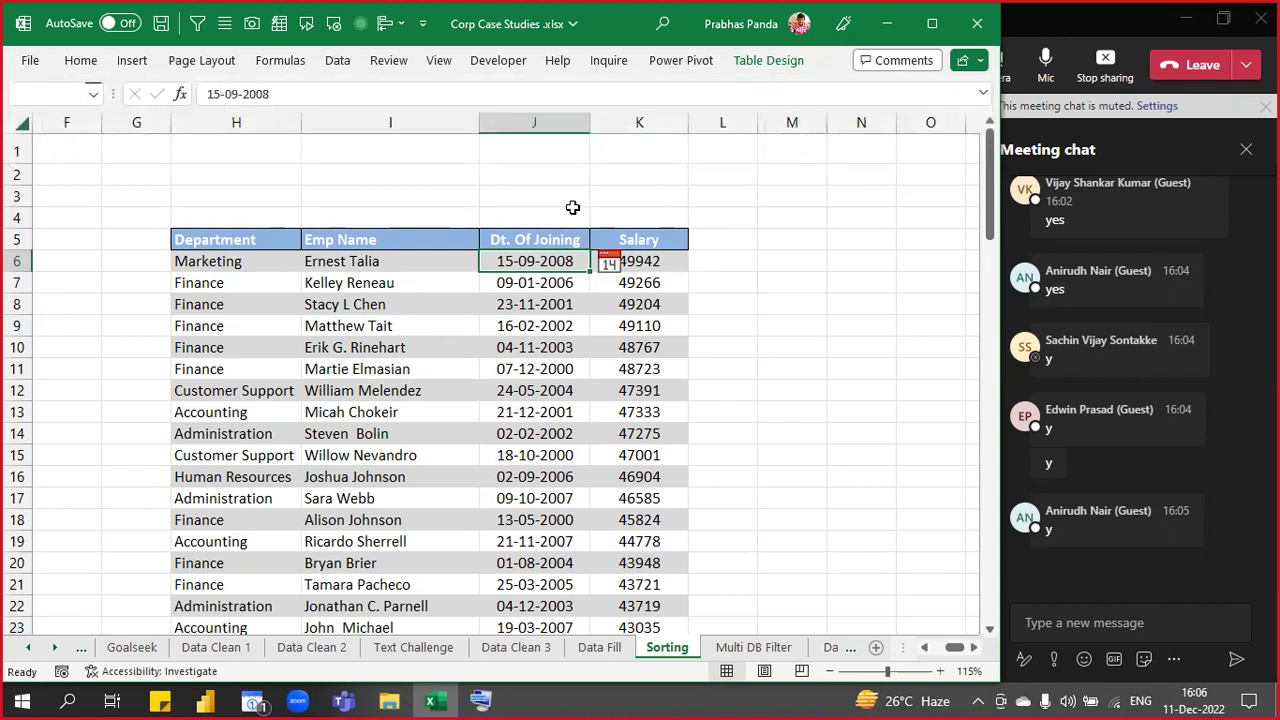
# - Enter the label TOTAL in J4, above the Dt. Of Joining header
pyautogui.click(540, 218)
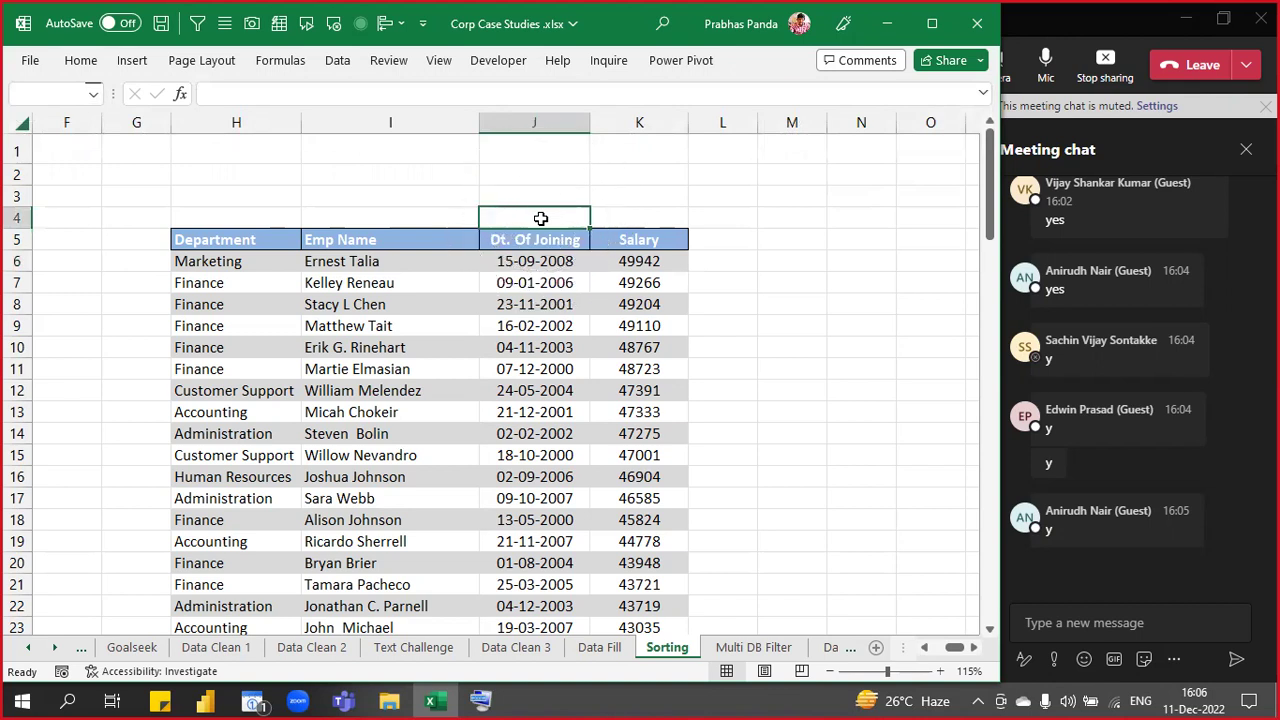
pyautogui.write('TOTAL')
pyautogui.press('Return')
# - Apply the Accent2 cell style to the TOTAL label in J4, centre it and make it bold
pyautogui.click(540, 218)
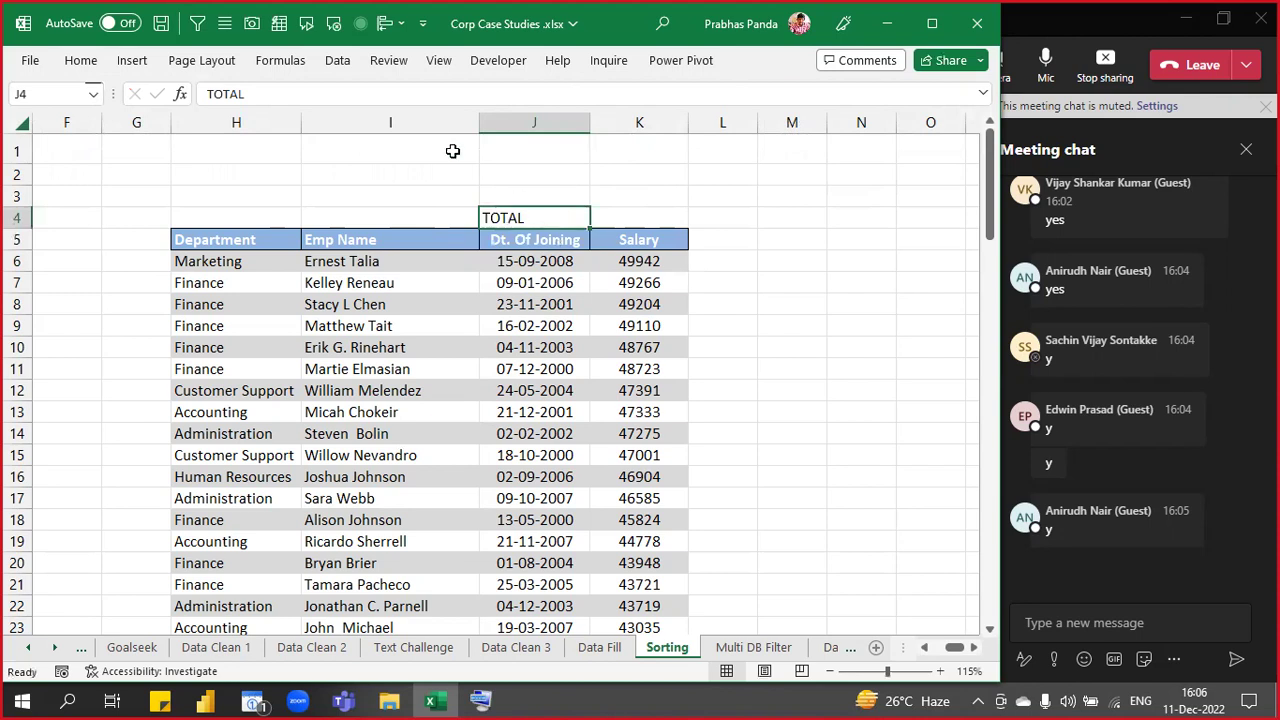
pyautogui.click(97, 62)
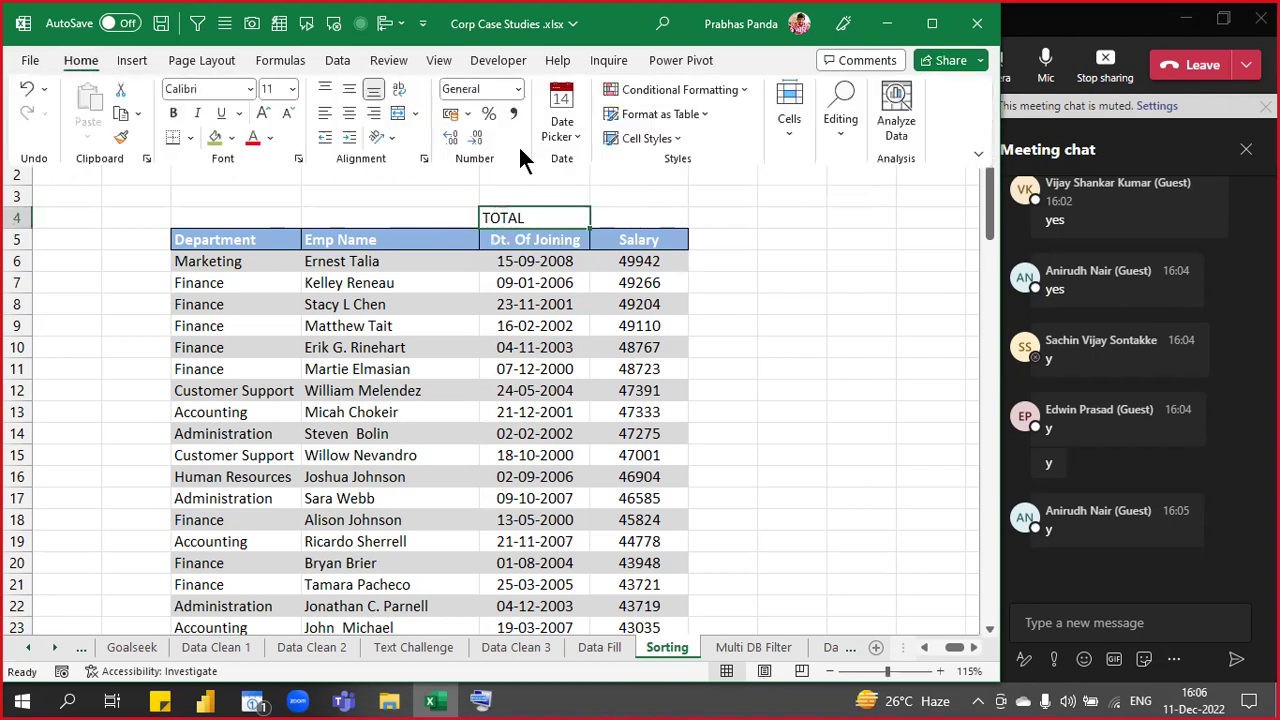
pyautogui.click(662, 137)
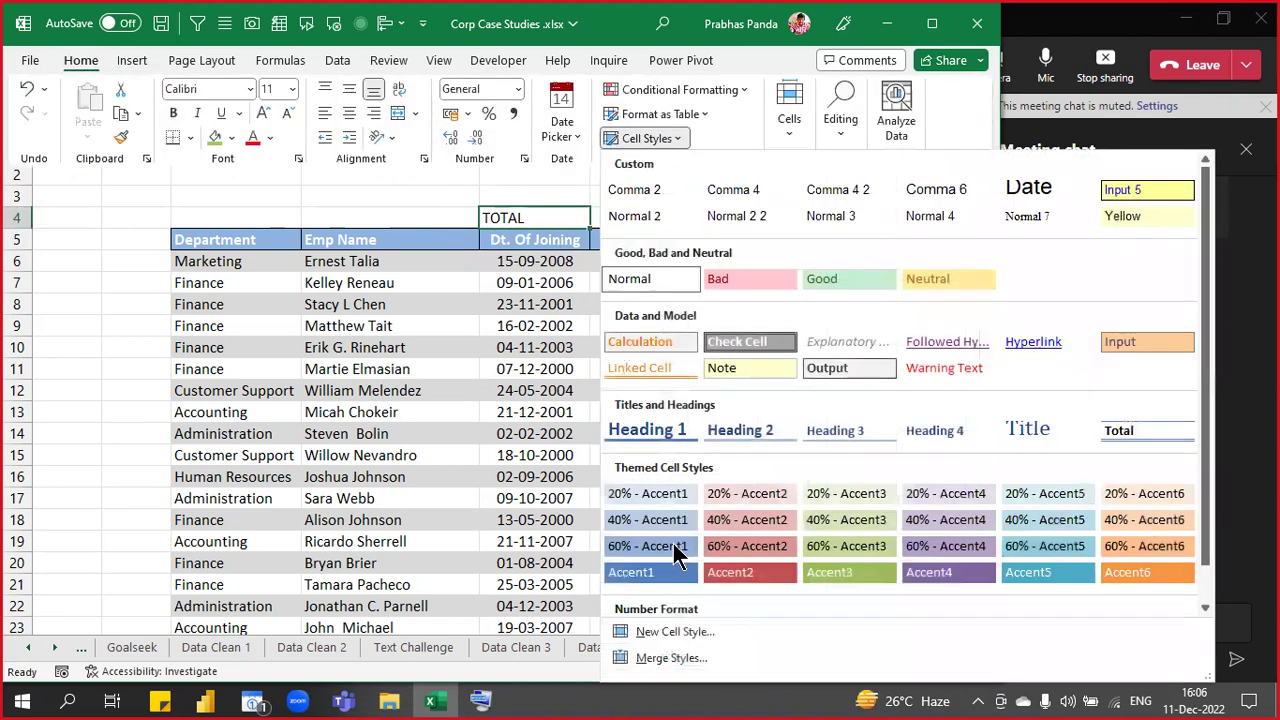
pyautogui.click(732, 574)
pyautogui.hotkey('alt', 'h')
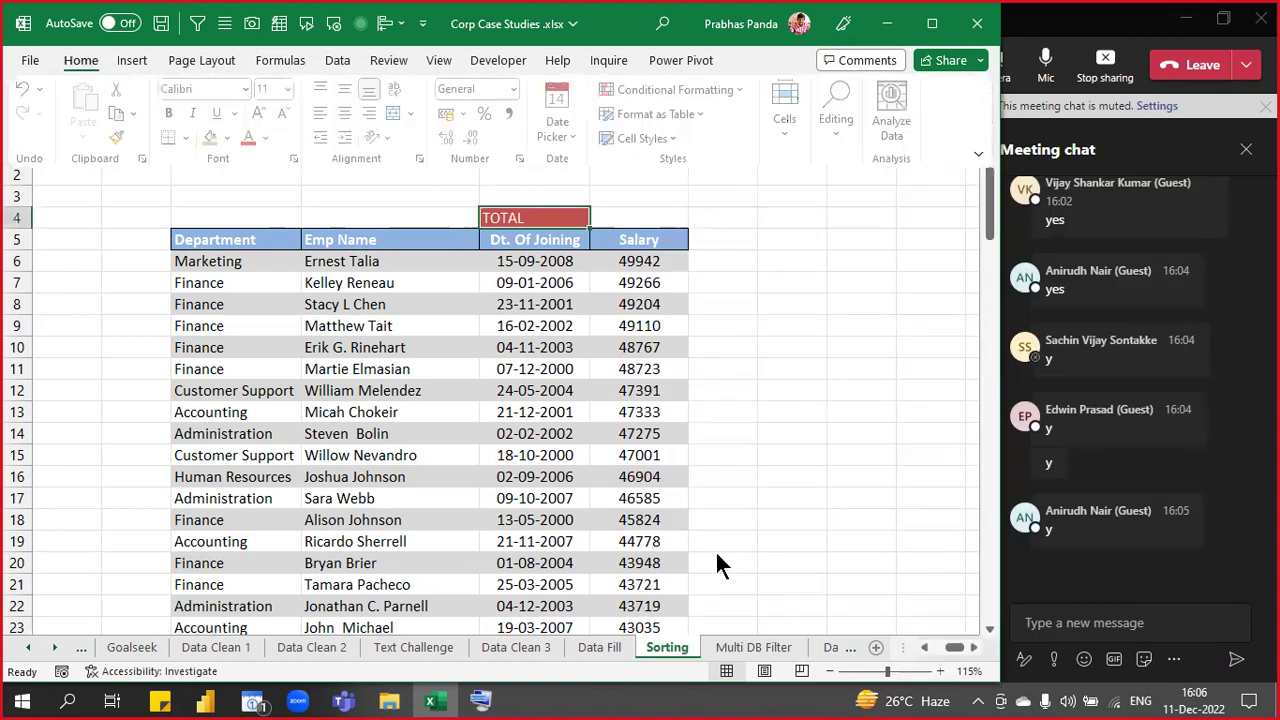
pyautogui.press('a')
pyautogui.press('c')
pyautogui.hotkey('ctrl', 'b')
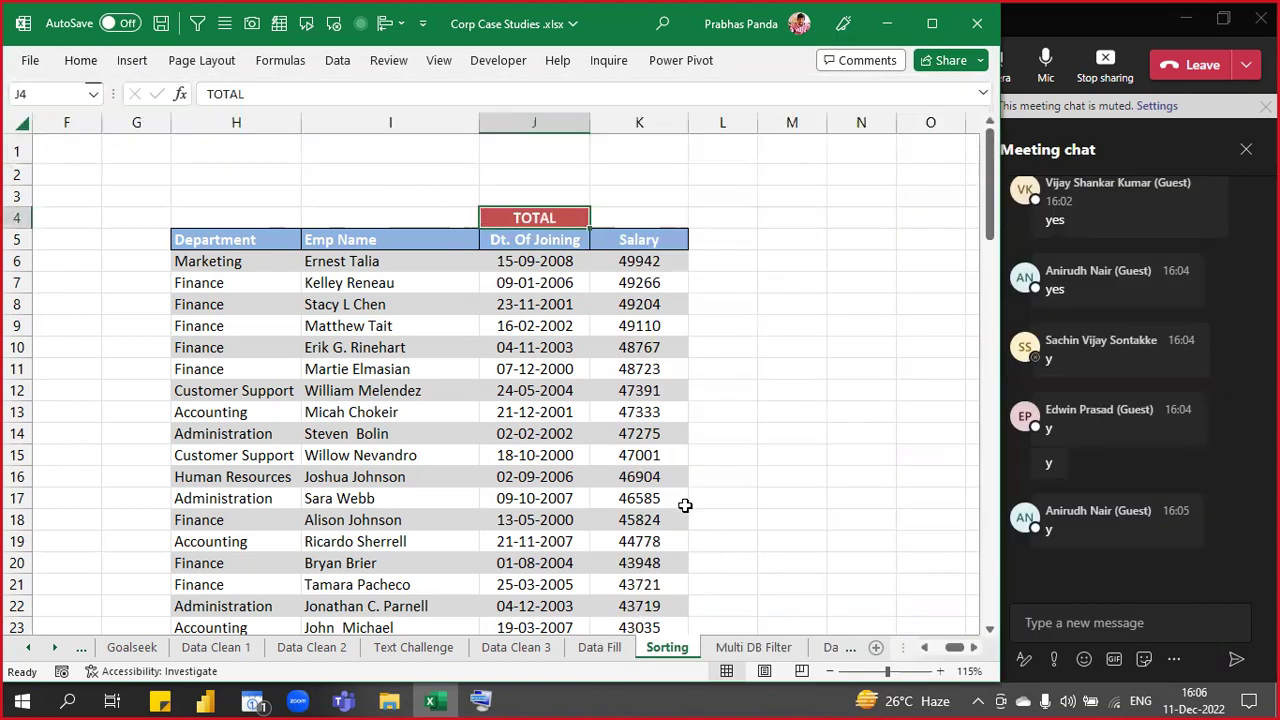
pyautogui.click(252, 241)
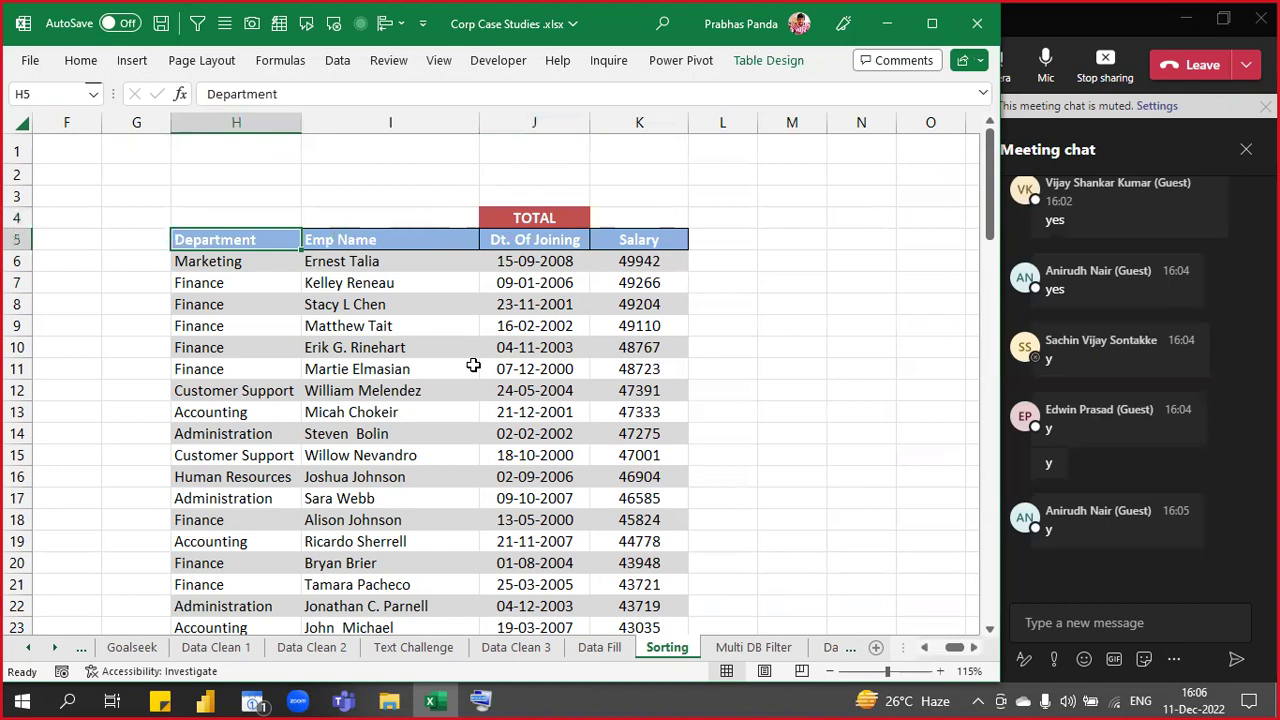
pyautogui.hotkey('shift', 'Right')
pyautogui.hotkey('ctrl', 'q')
pyautogui.press('Right')
pyautogui.press('Right')
pyautogui.press('Right')
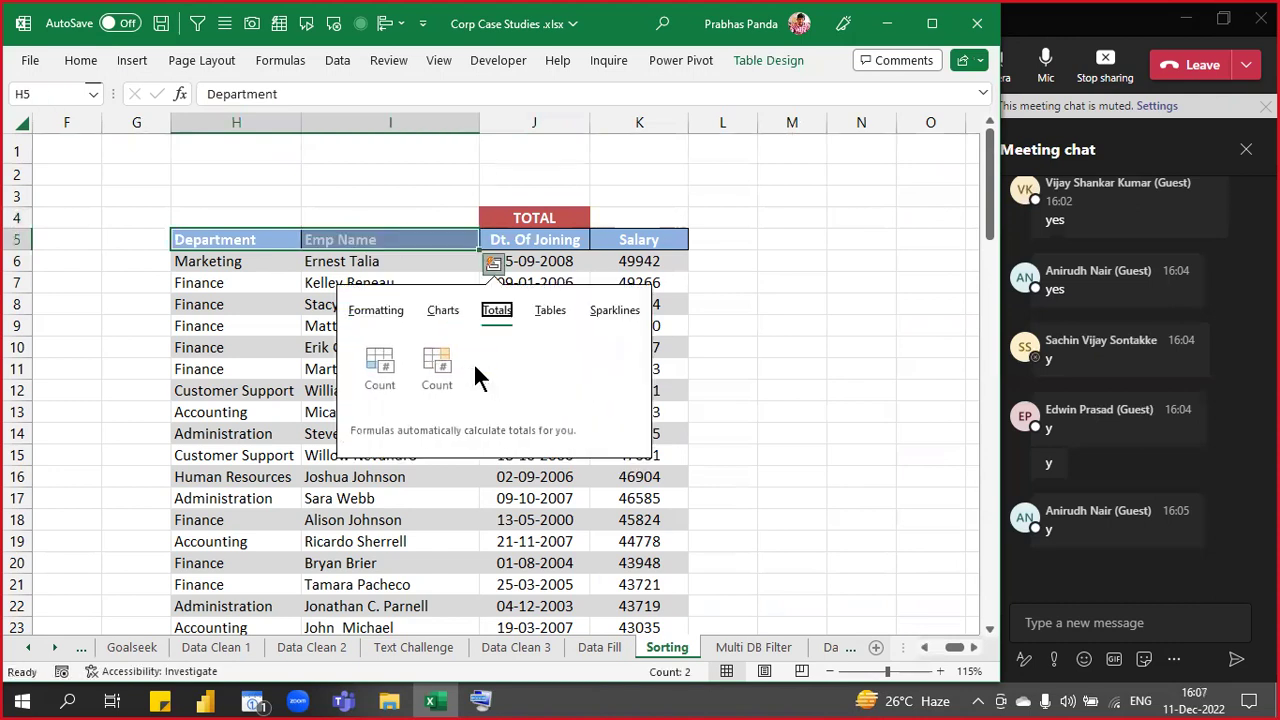
pyautogui.press('Escape')
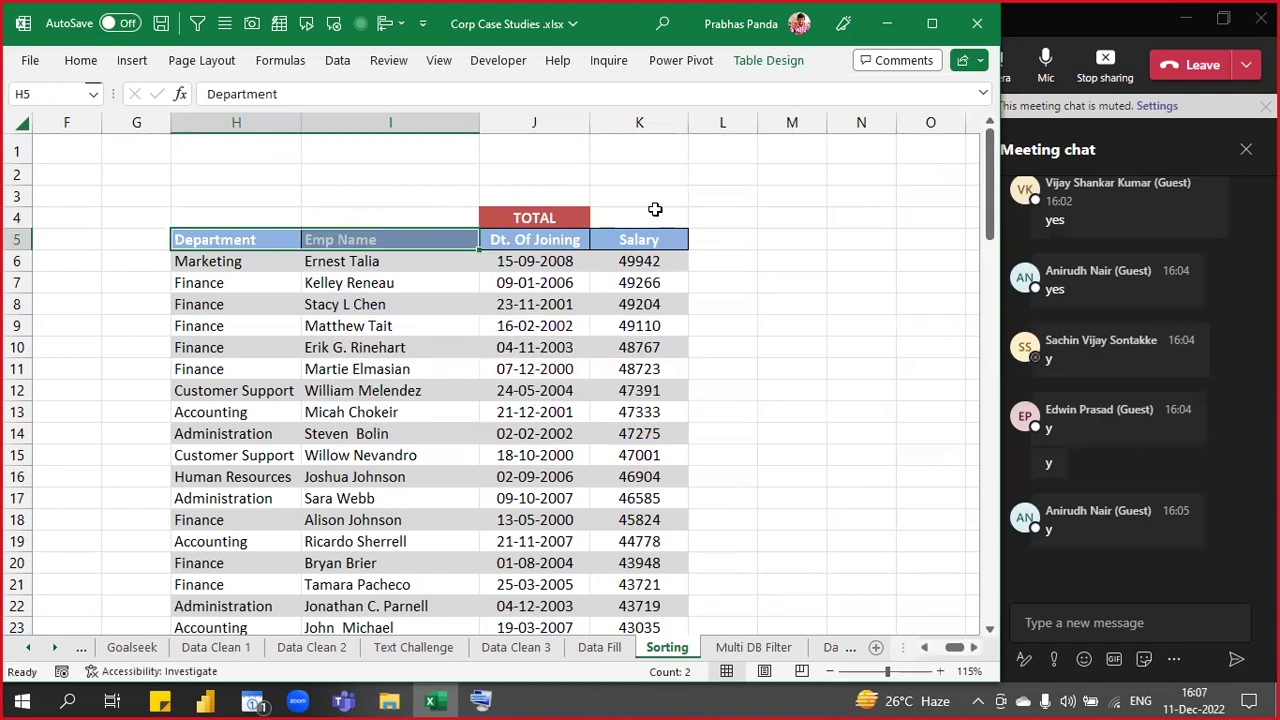
# - Begin a SUBTOTAL formula in K4, above the Salary header, using function 9 - SUM
pyautogui.click(655, 212)
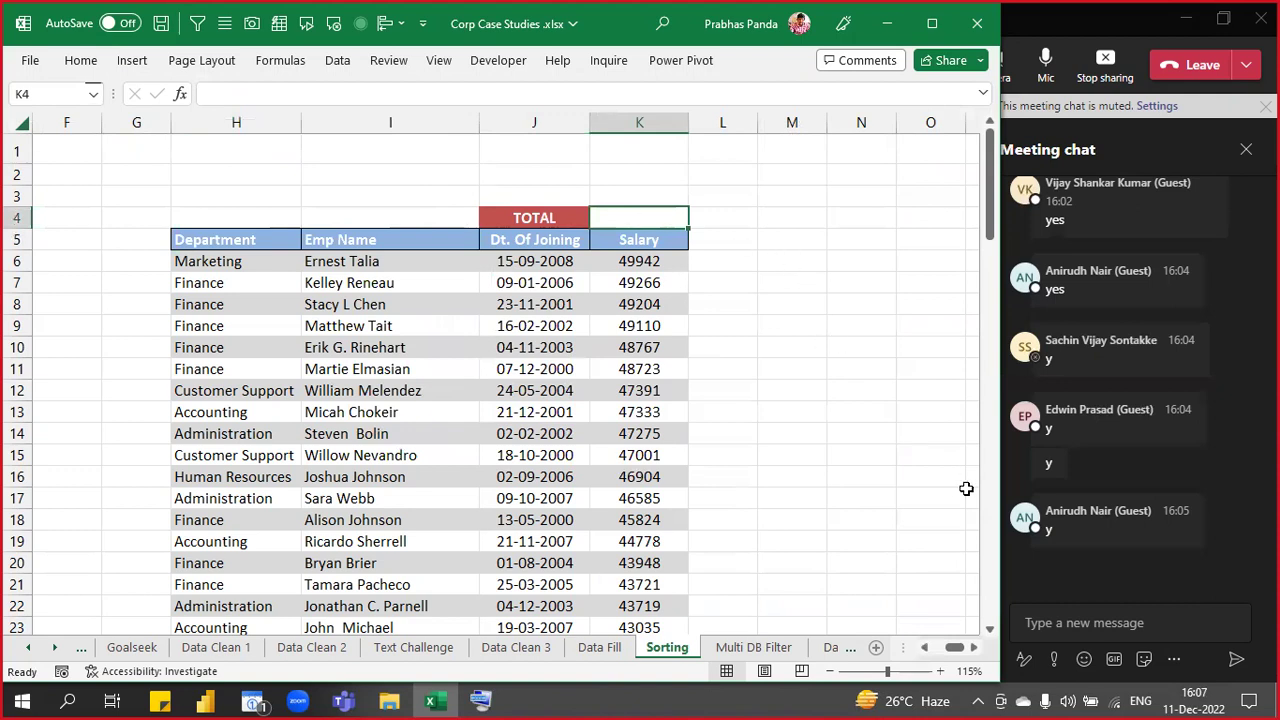
pyautogui.write('=')
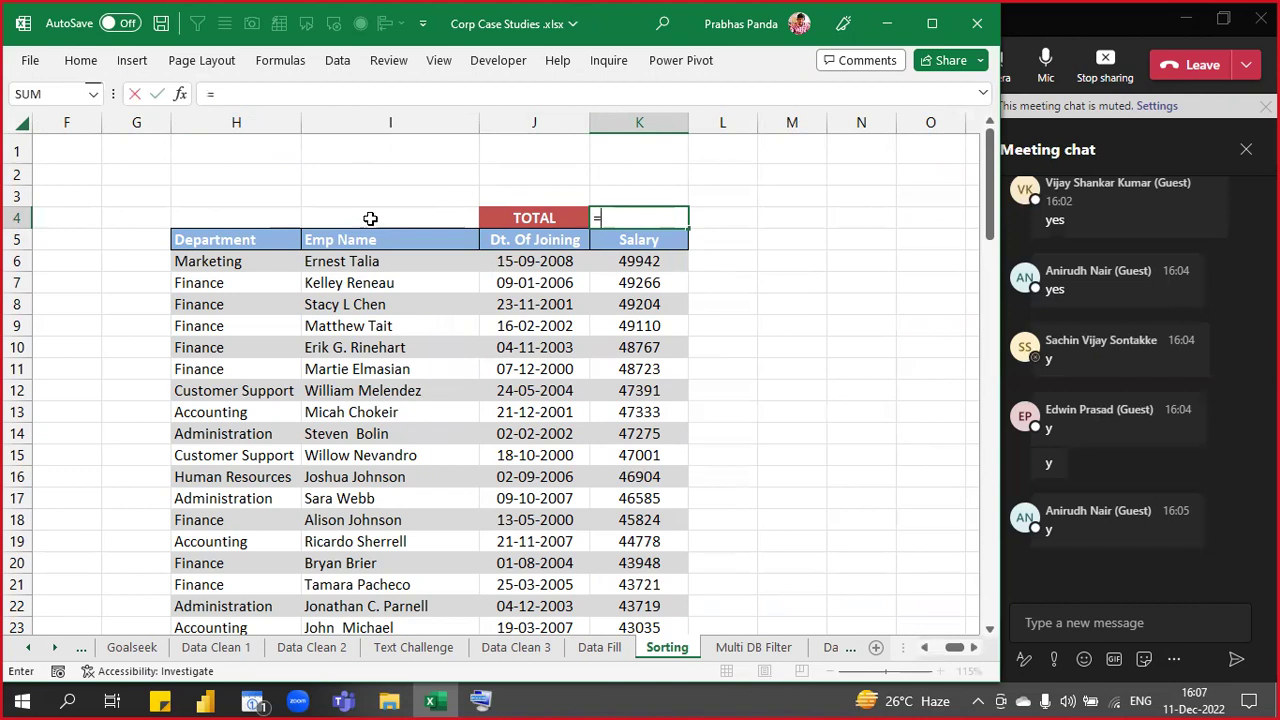
pyautogui.write('SUBTO')
pyautogui.press('Tab')
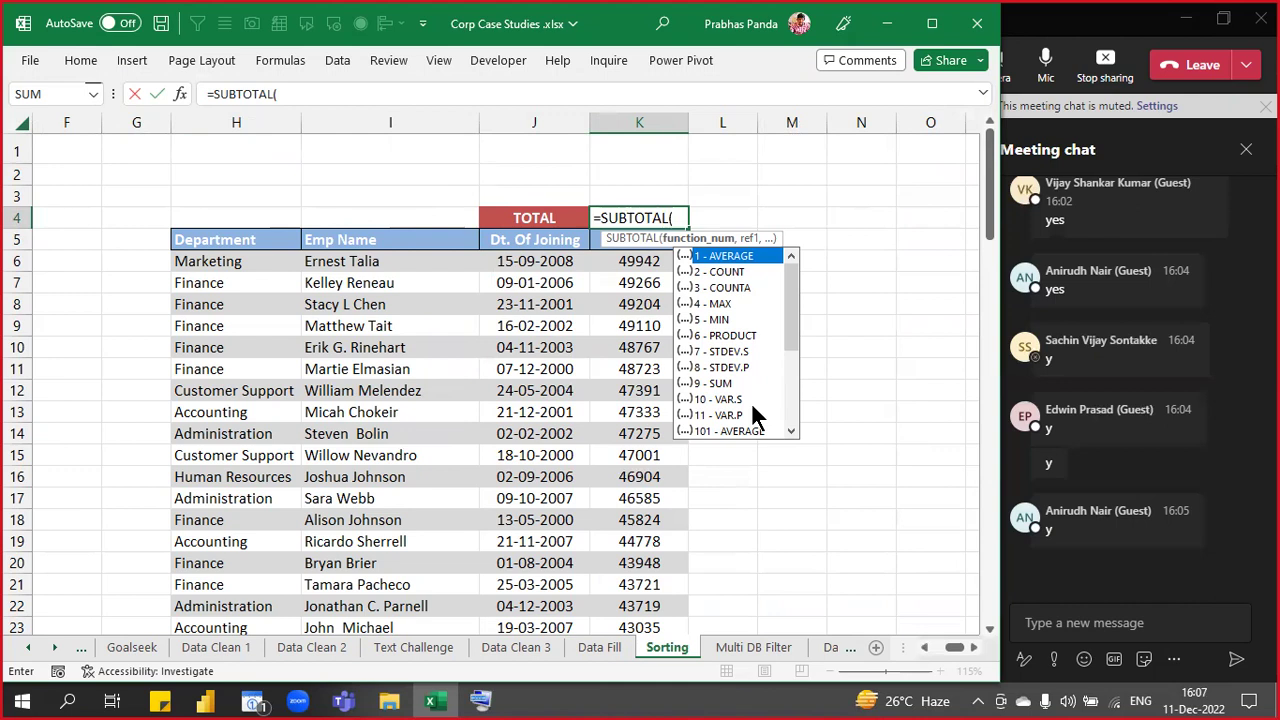
pyautogui.press('Down')
pyautogui.press('Down')
pyautogui.press('Down')
pyautogui.press('Down')
pyautogui.press('Down')
pyautogui.press('Down')
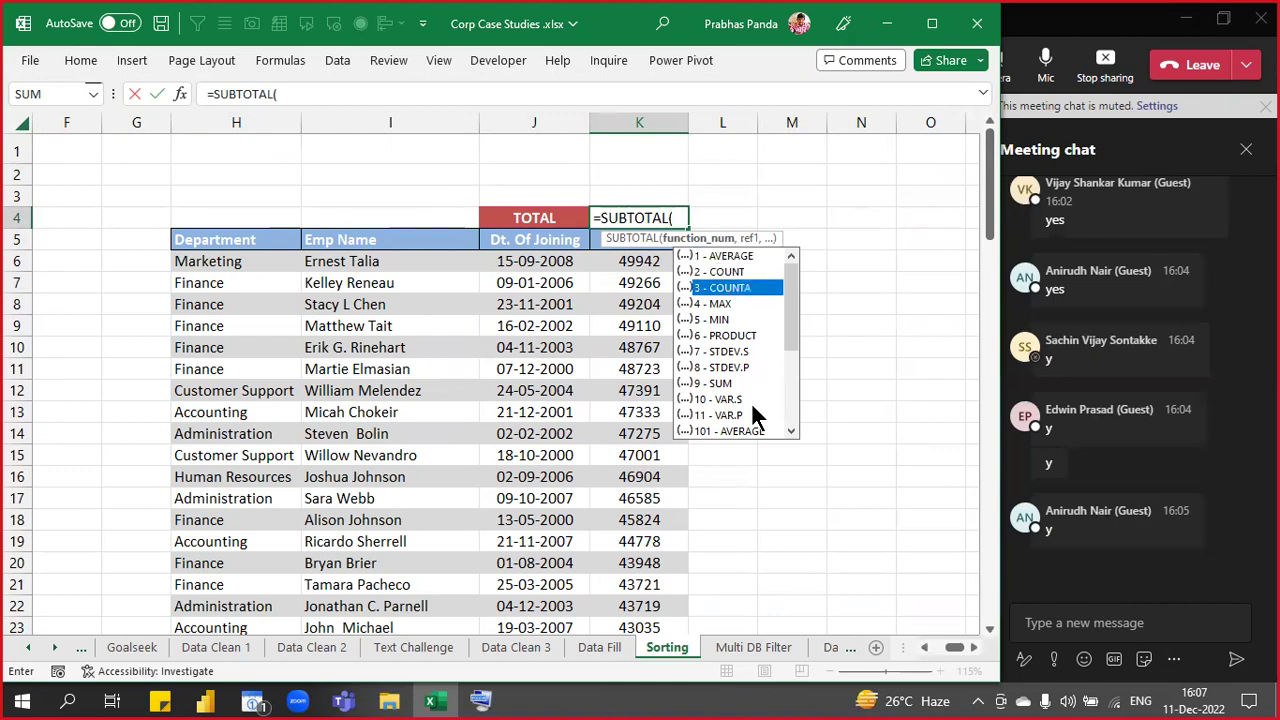
pyautogui.press('Down')
pyautogui.press('Down')
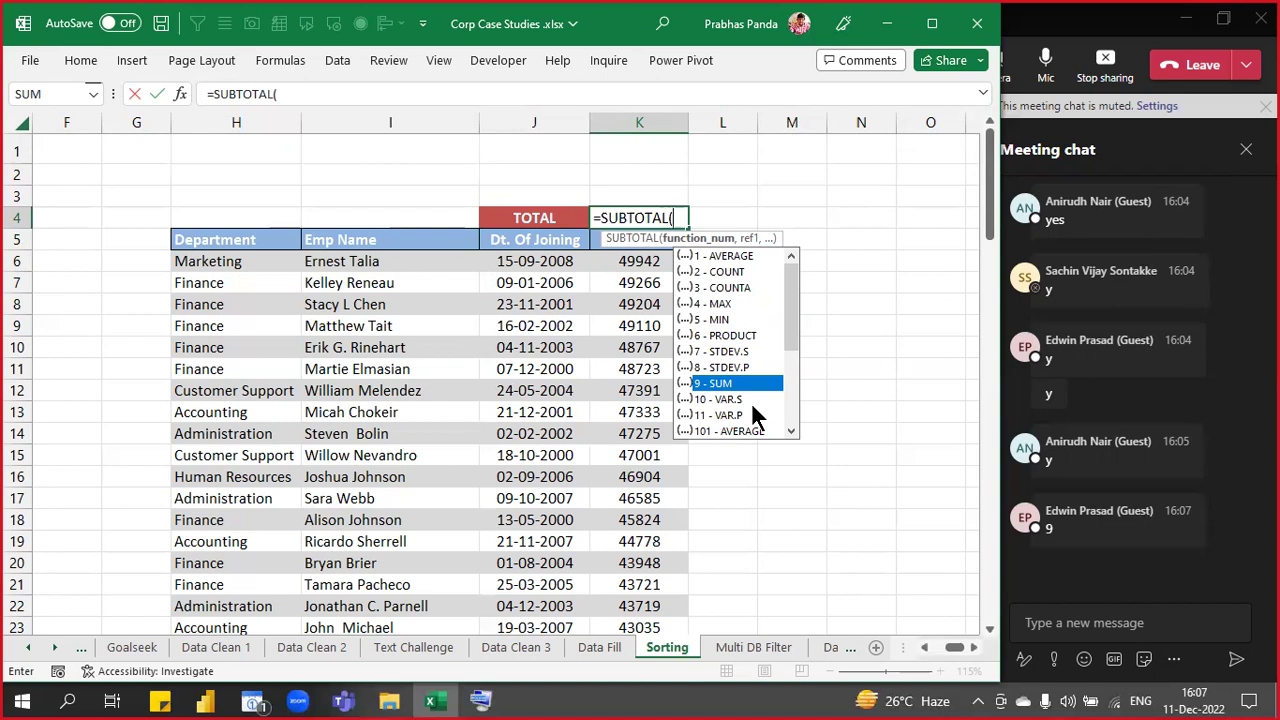
pyautogui.doubleClick(740, 386)
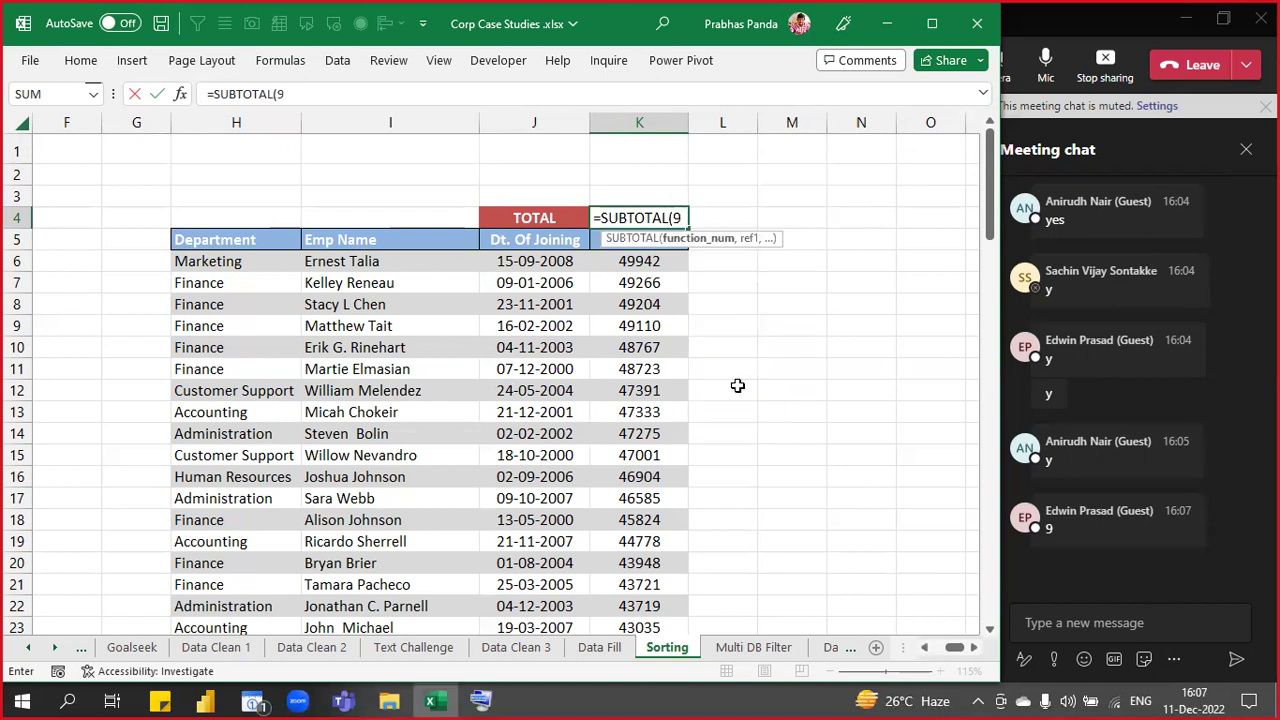
pyautogui.write(',')
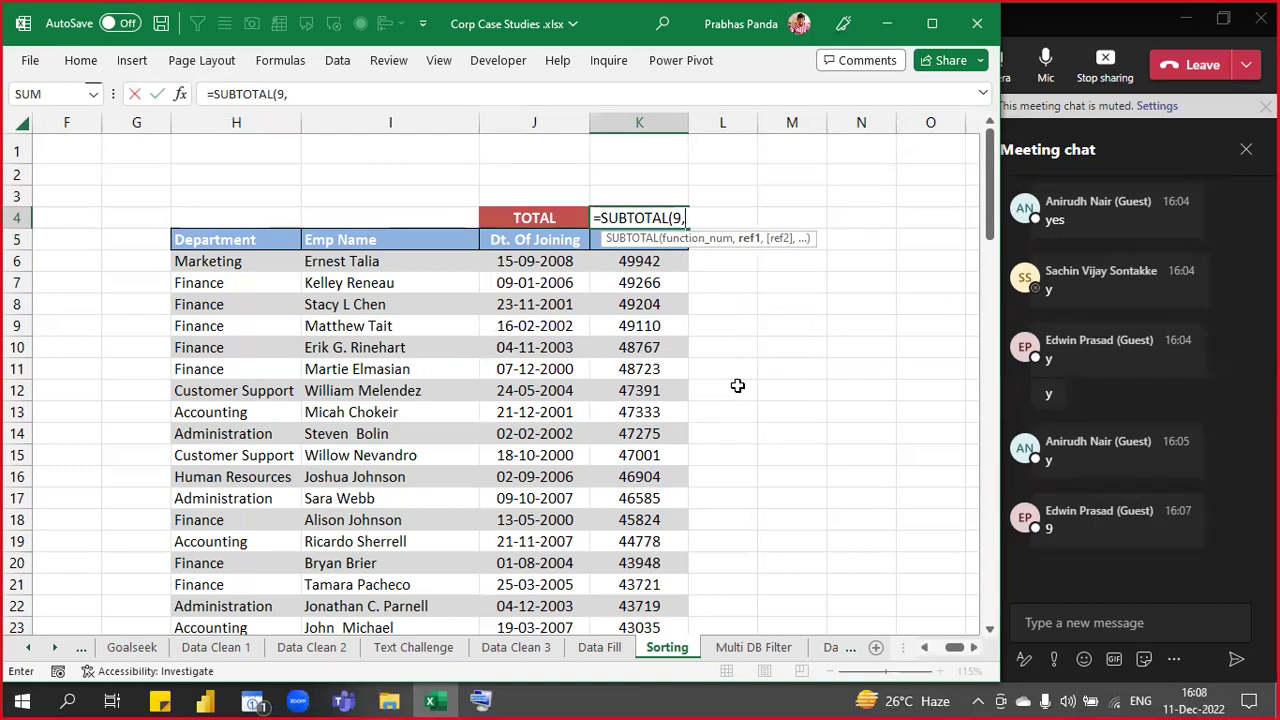
# - Reference the table's Salary data from K6 downward and complete the SUBTOTAL formula in K4
pyautogui.click(648, 262)
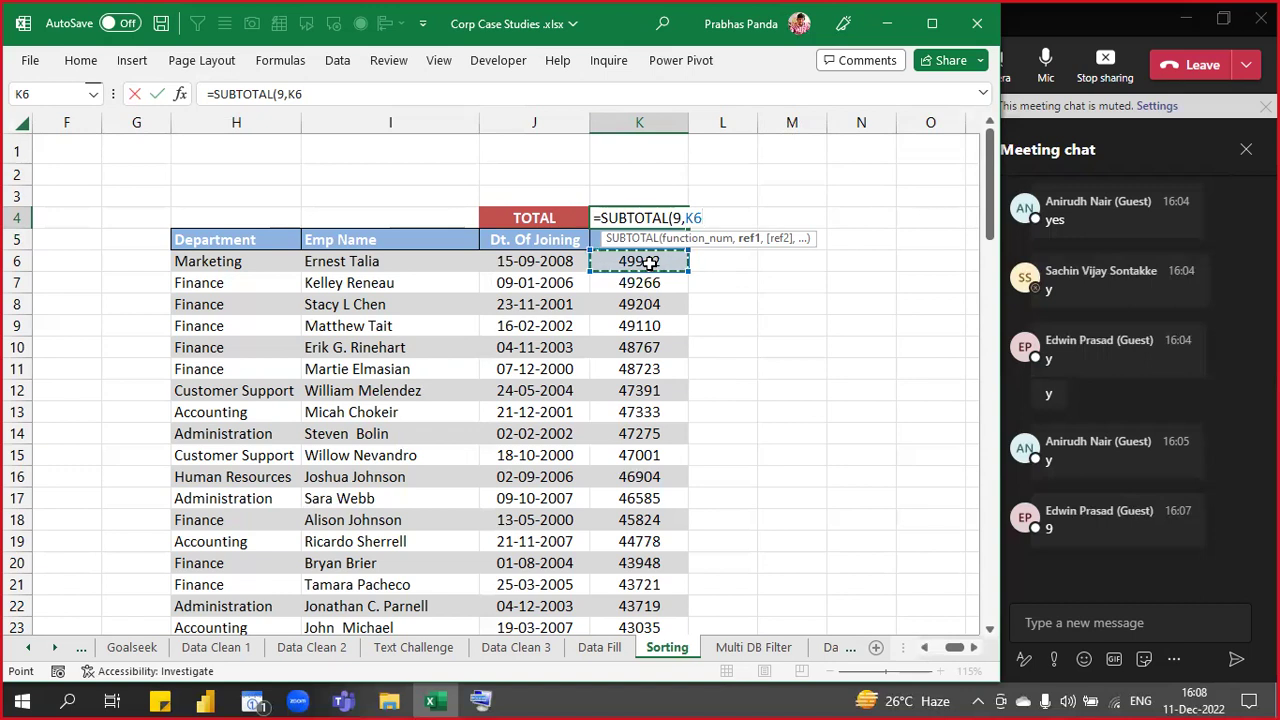
pyautogui.hotkey('ctrl', 'shift', 'Down')
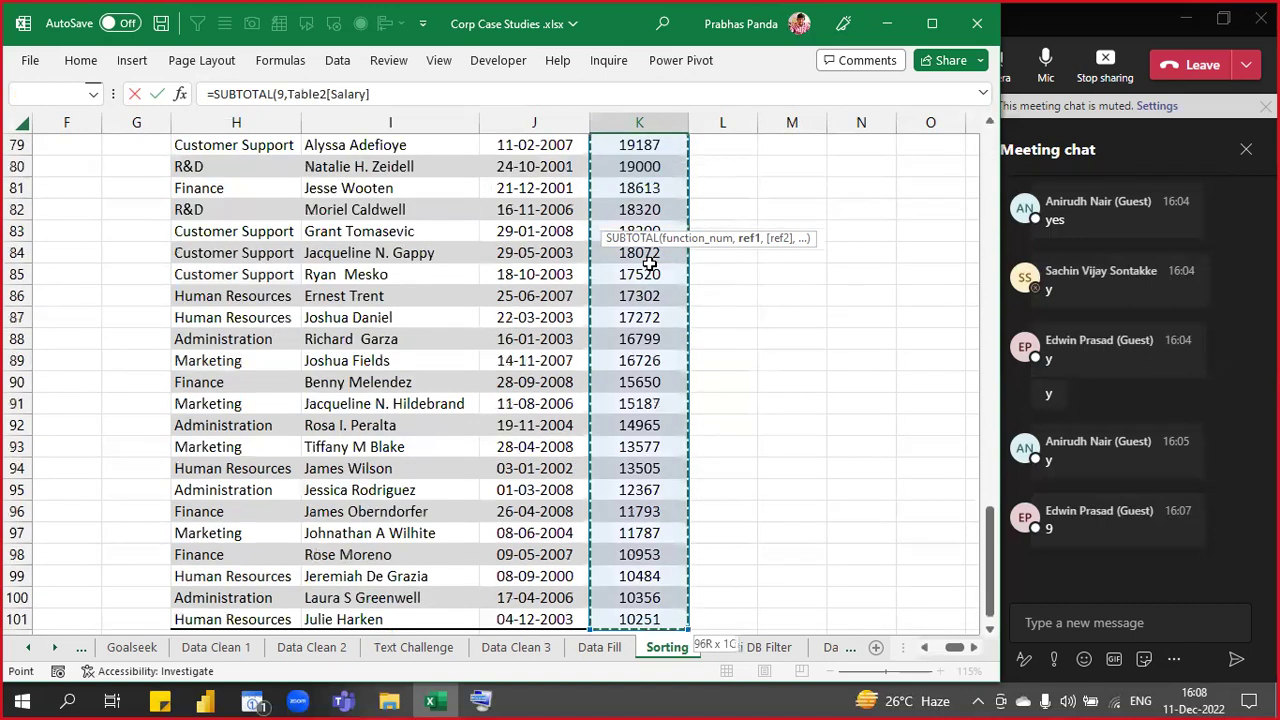
pyautogui.press('Escape')
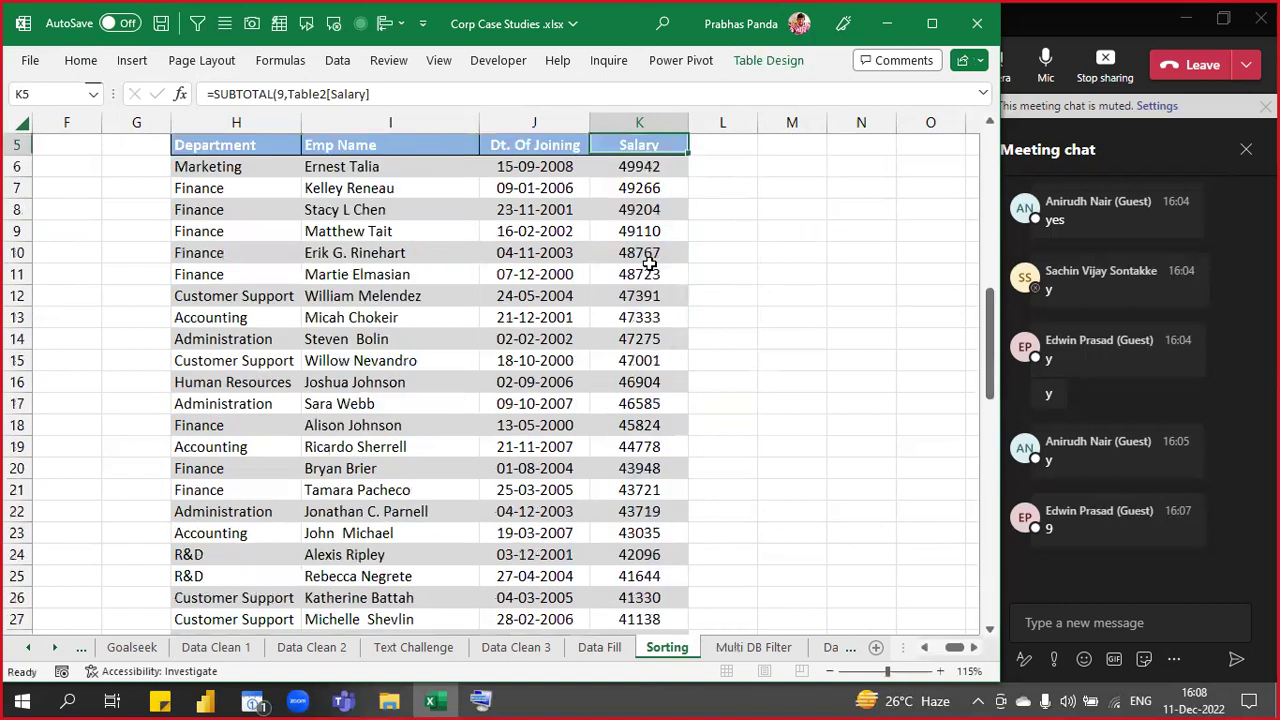
# - Make the salary total in K4 bold
pyautogui.scroll(2, 650, 263)
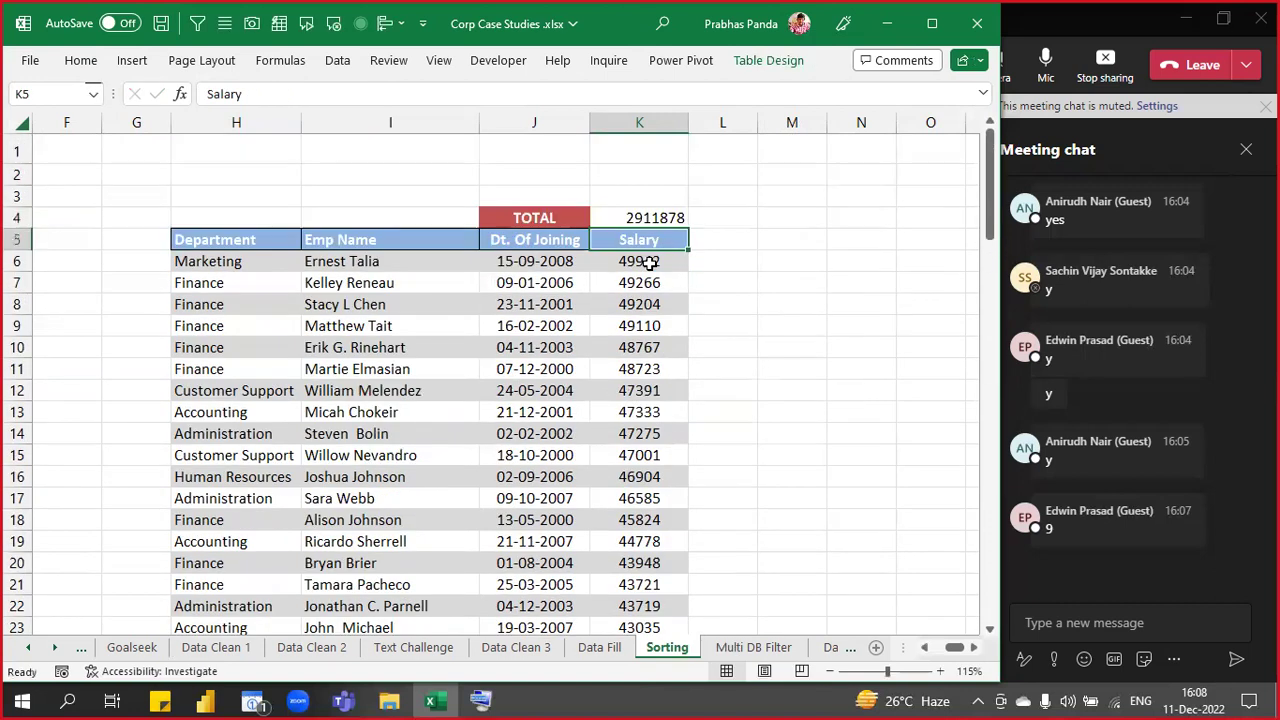
pyautogui.click(642, 217)
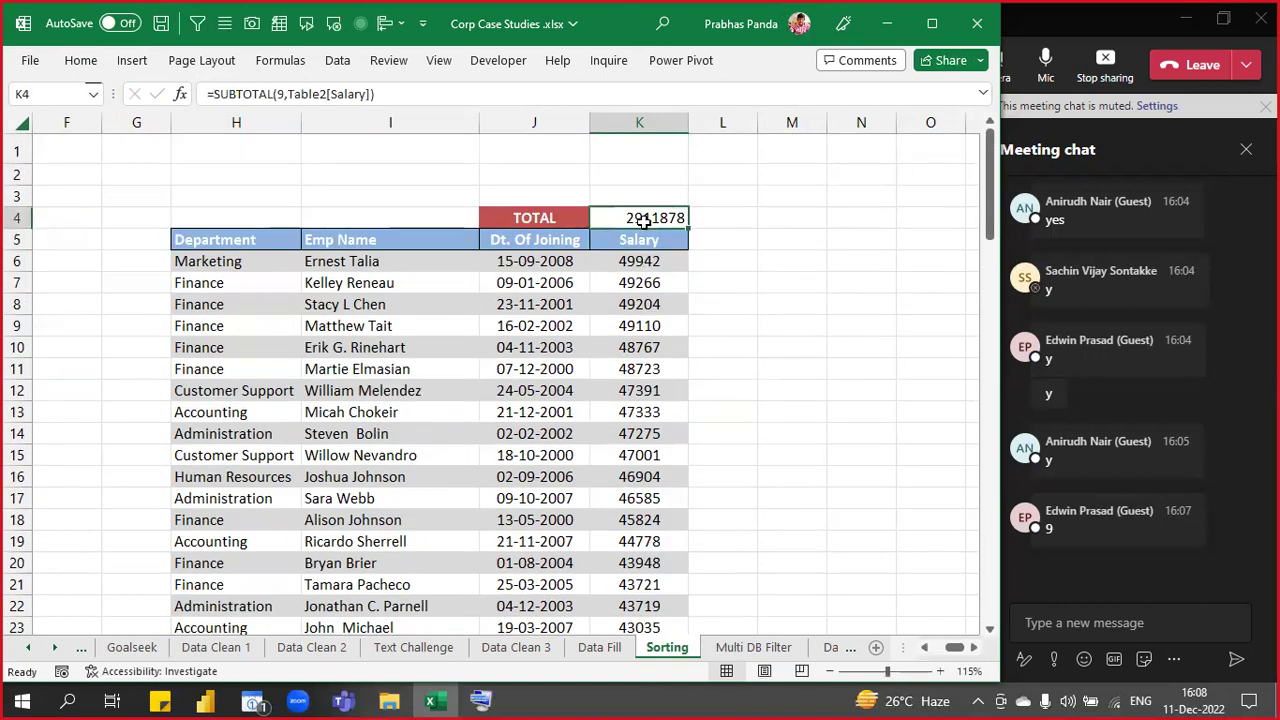
pyautogui.hotkey('ctrl', 'b')
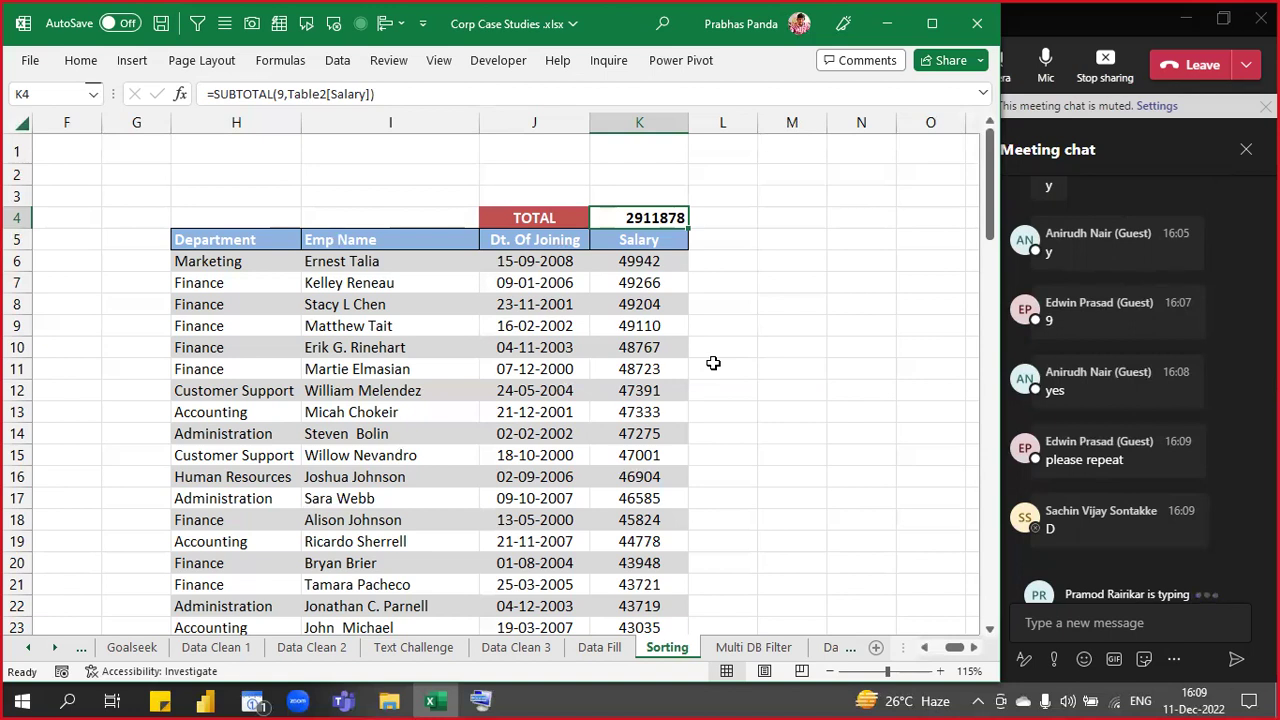
# - Clear the formula in K4 and begin it again as a SUBTOTAL with function 9 - SUM
pyautogui.press('Delete')
pyautogui.write('=S')
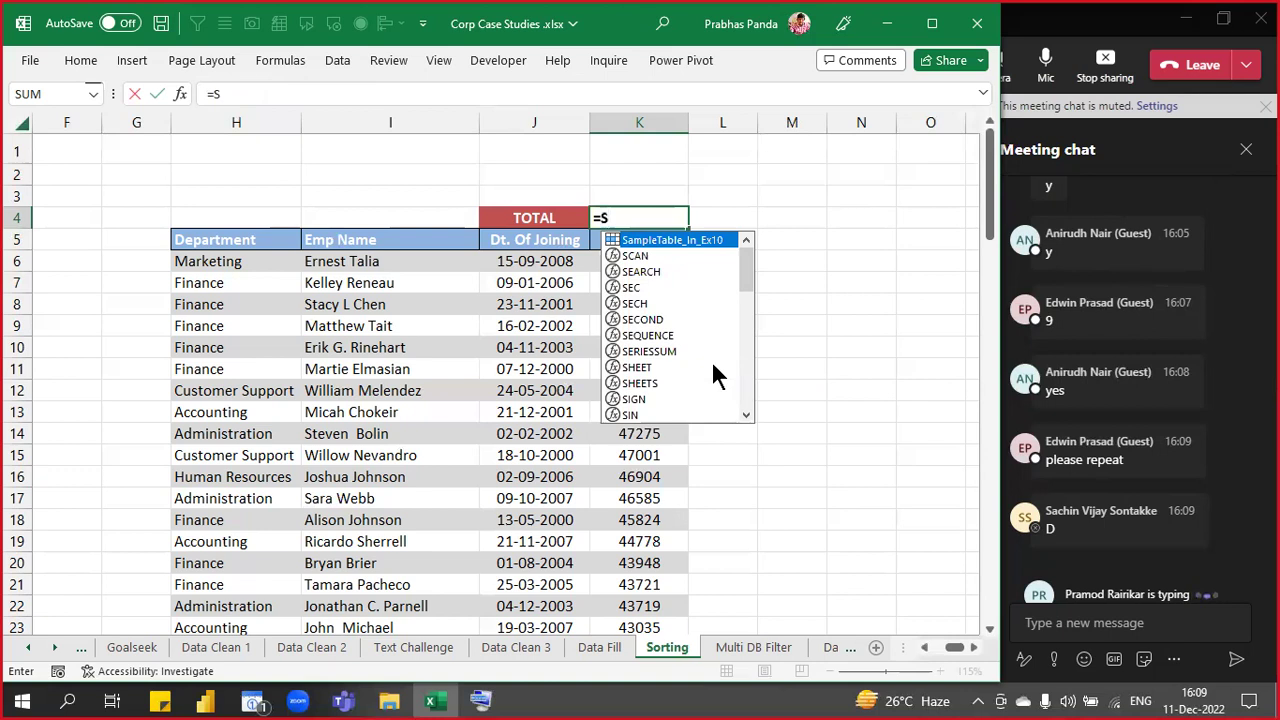
pyautogui.write('UBTOTAL')
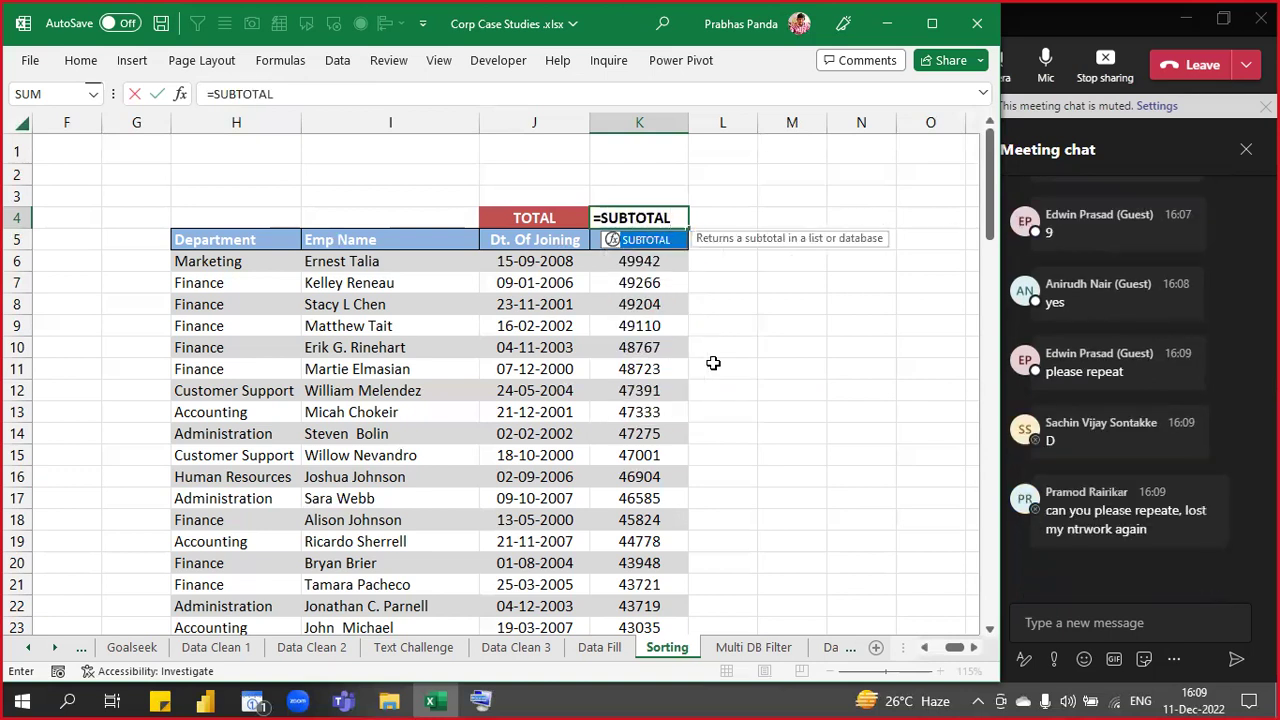
pyautogui.write('(')
pyautogui.press('Down')
pyautogui.press('Down')
pyautogui.press('Down')
pyautogui.press('Down')
pyautogui.press('Down')
pyautogui.press('Down')
pyautogui.press('Down')
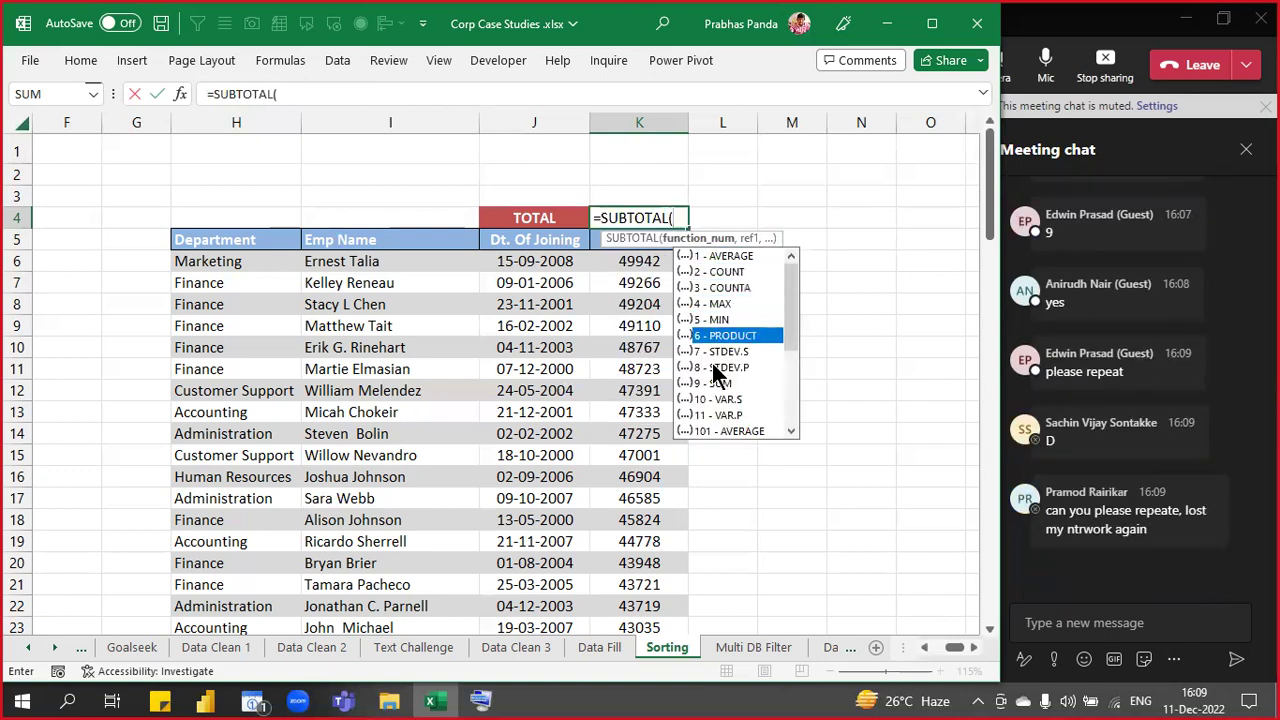
pyautogui.press('Down')
pyautogui.press('Tab')
pyautogui.write(',')
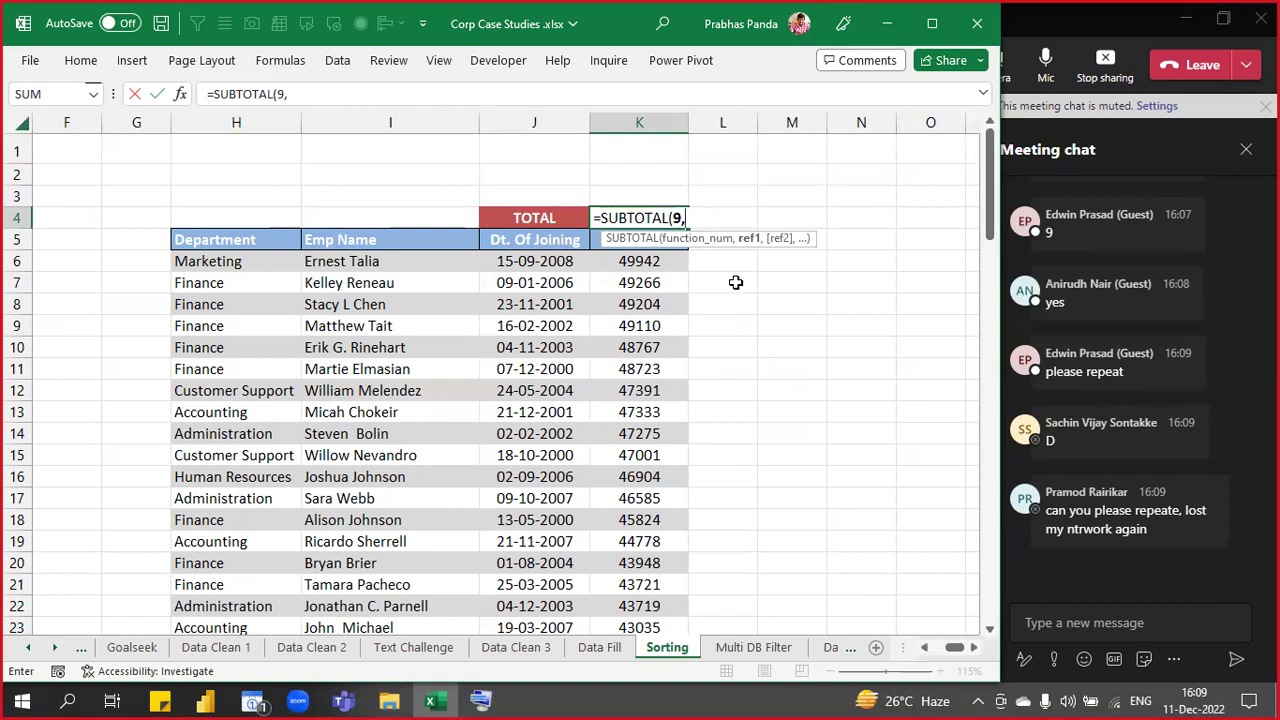
# - Use the Salary column's data from K6 down as the SUBTOTAL range and enter the formula in K4
pyautogui.click(648, 265)
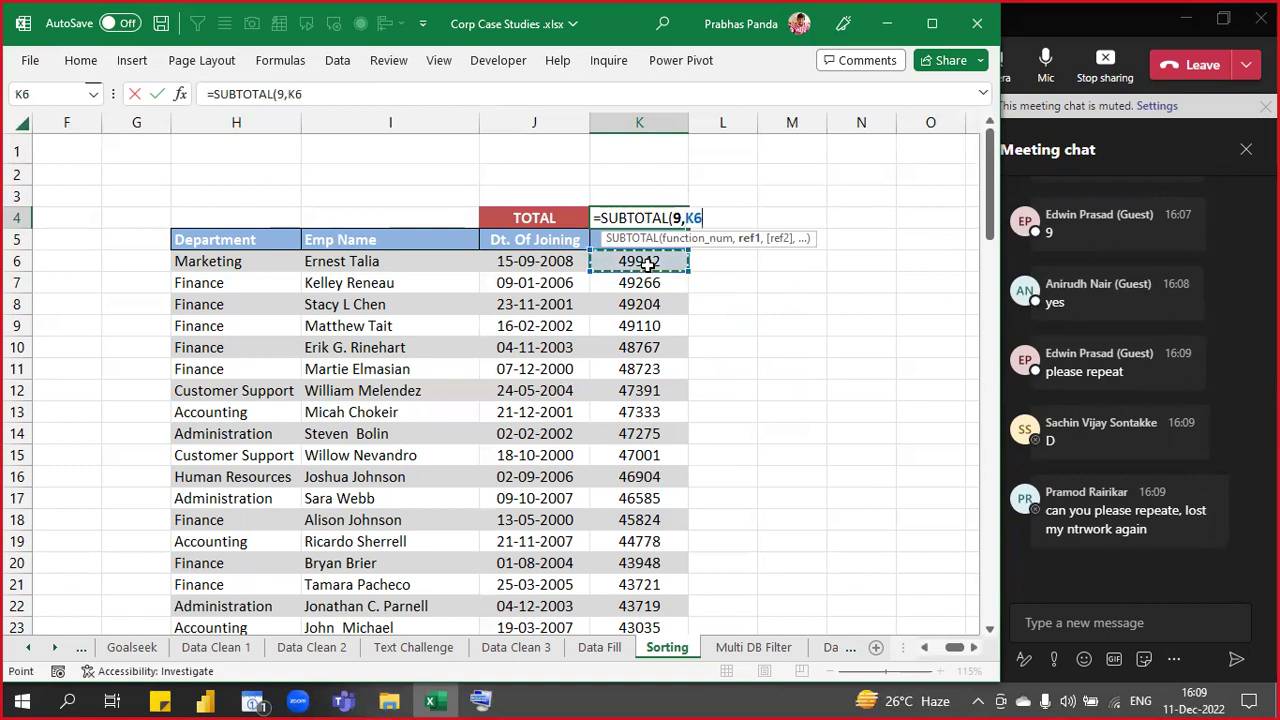
pyautogui.hotkey('ctrl', 'shift', 'Down')
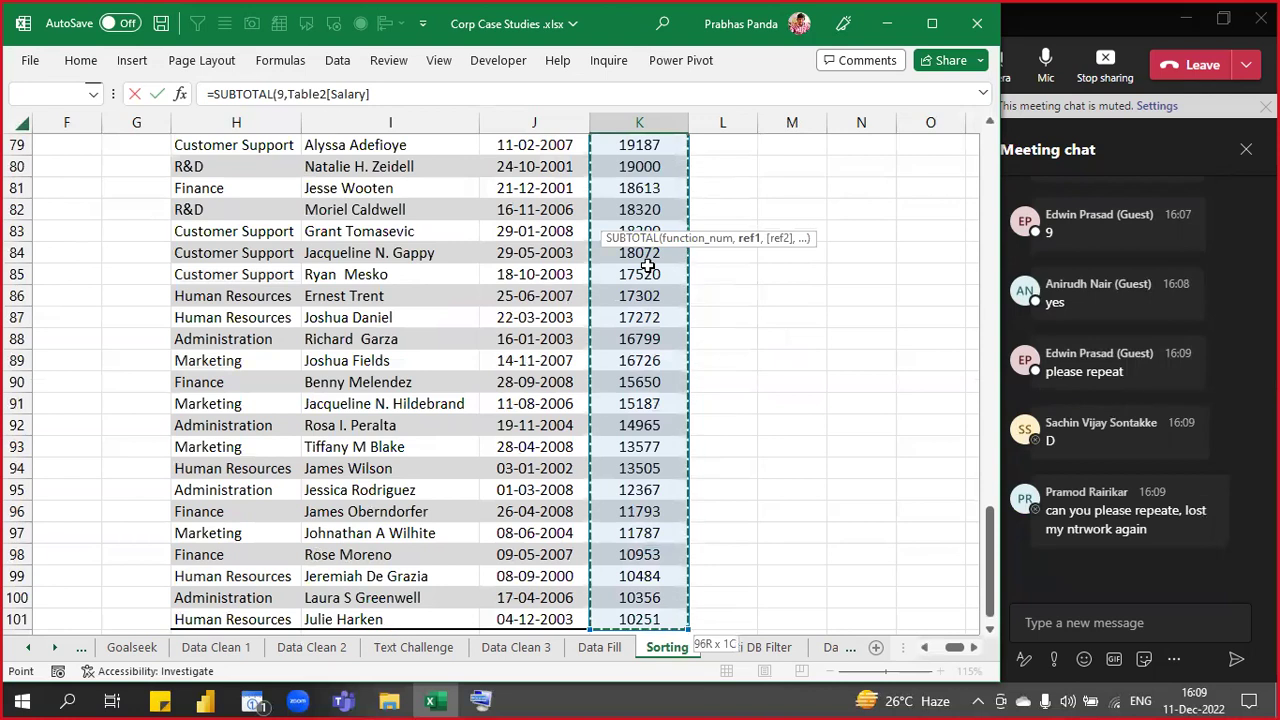
pyautogui.press('Return')
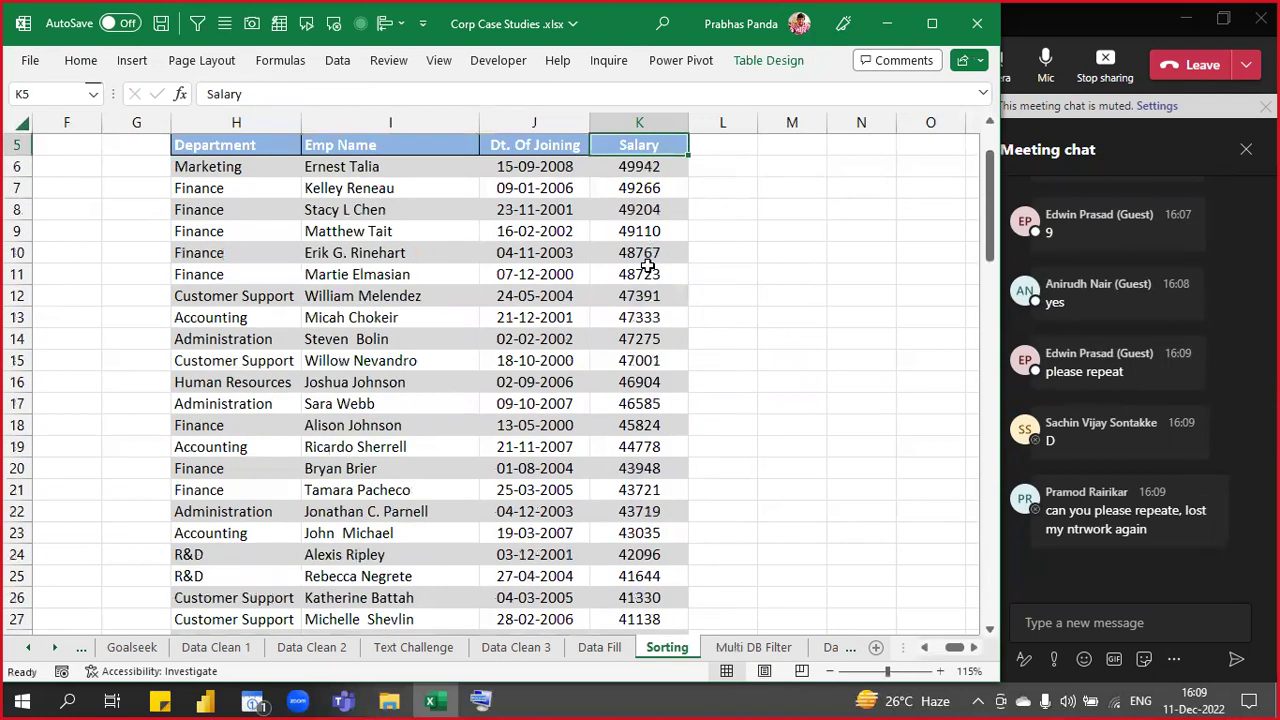
pyautogui.scroll(1, 651, 260)
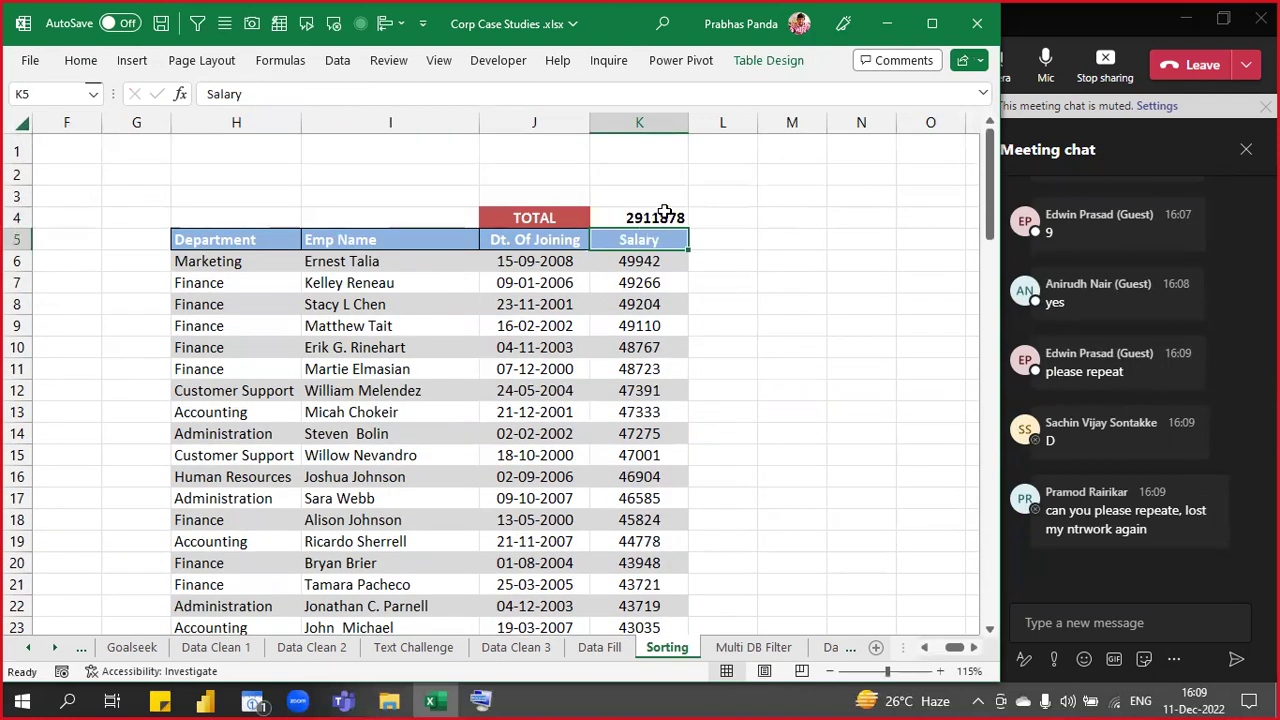
# - Inspect the SUBTOTAL formula in K4 and the range it references, keeping it as is
pyautogui.press('F2')
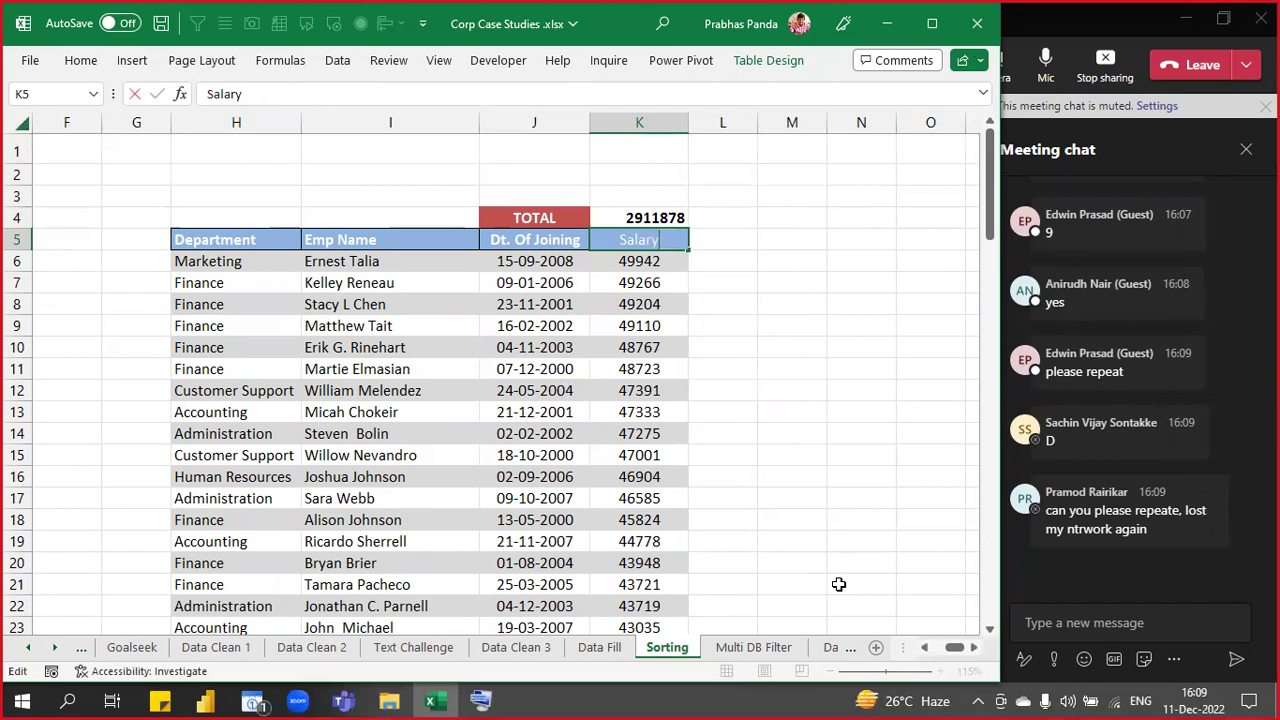
pyautogui.click(640, 216)
pyautogui.hotkey('ctrl', 'shift', 'Down')
pyautogui.press('F2')
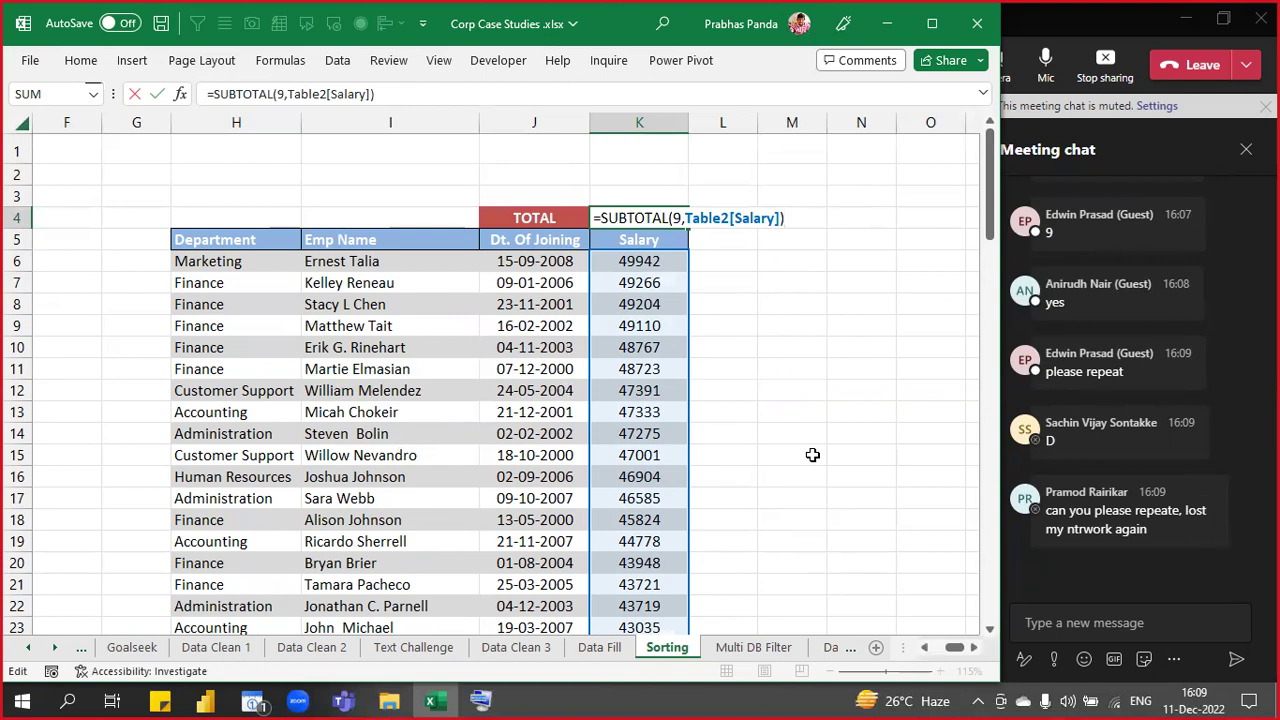
pyautogui.hotkey('ctrl', 'Return')
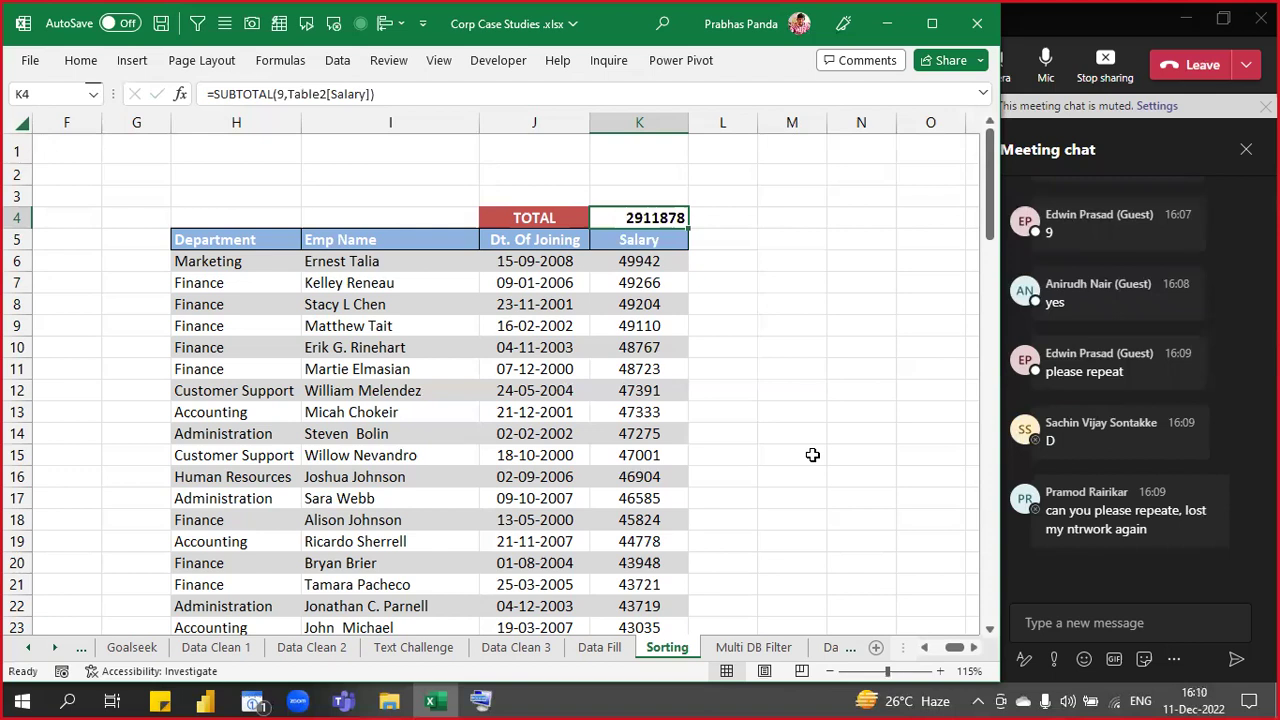
# - Switch to the Teams meeting window and close the meeting chat
pyautogui.click(1112, 26)
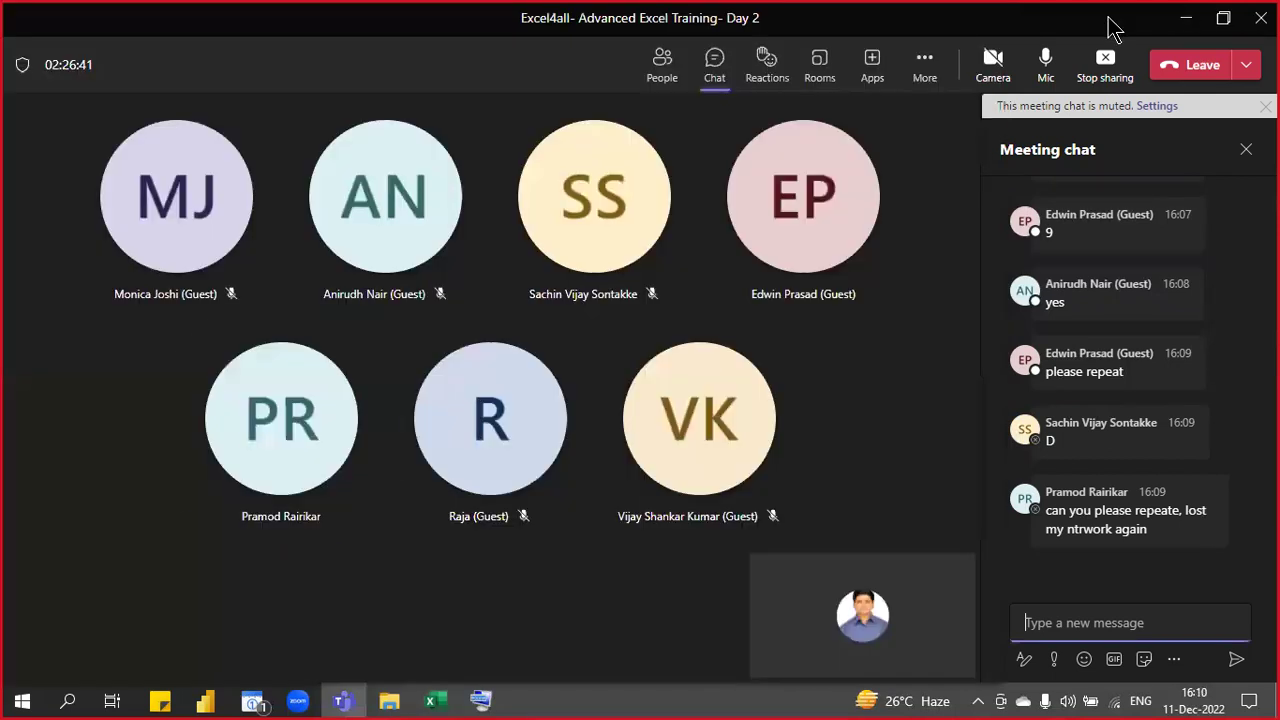
pyautogui.click(1248, 158)
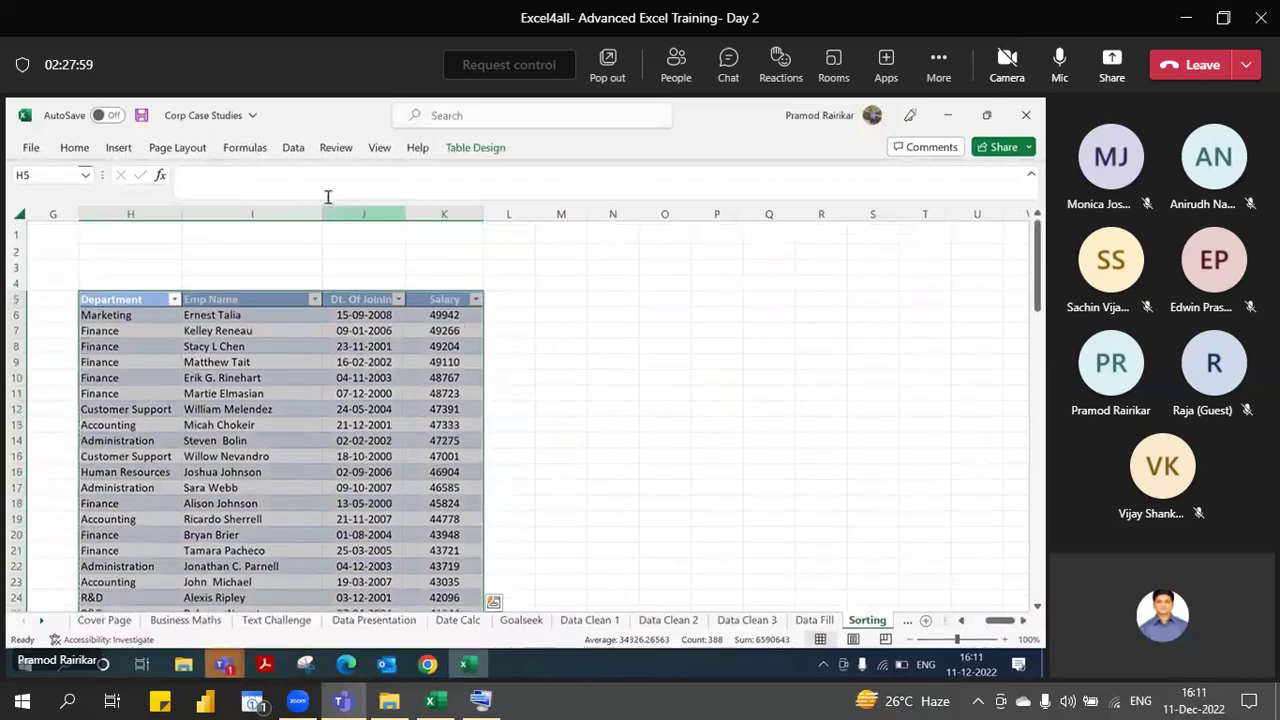
# - In the participant's shared workbook, turn off the table's filter buttons and enter the label Total in J4 above Dt. Of Joining
pyautogui.click(474, 149)
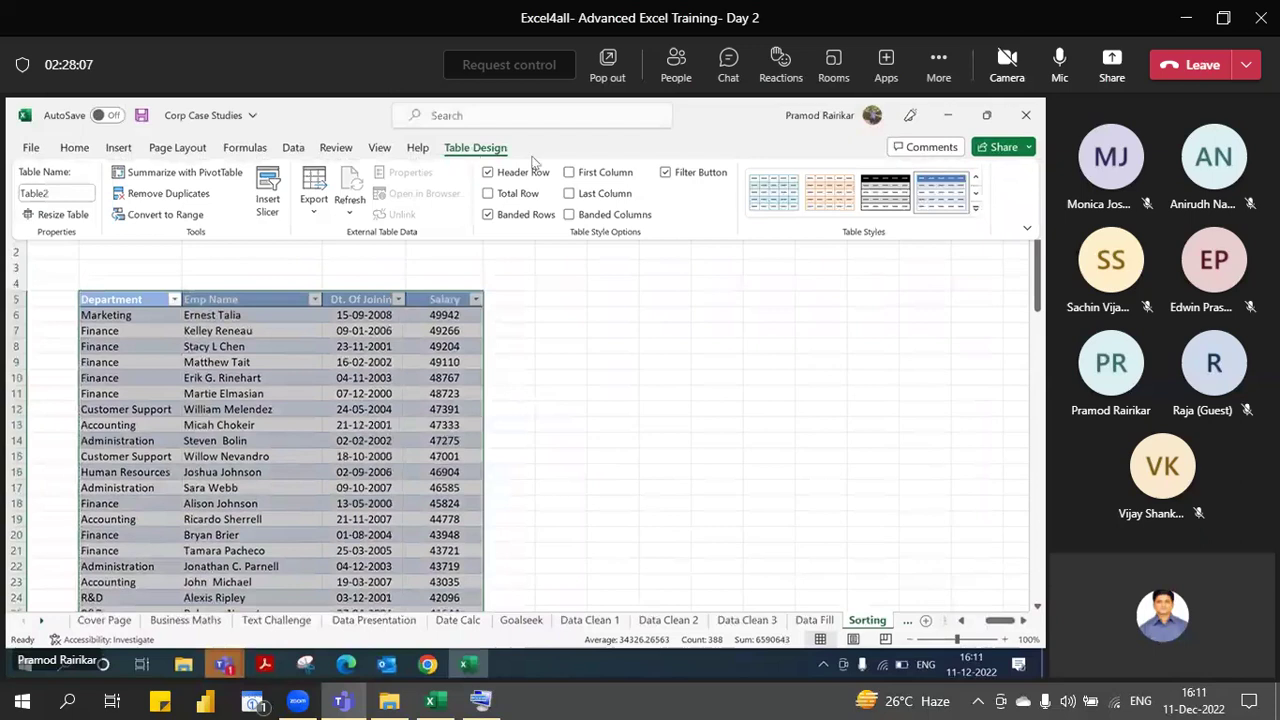
pyautogui.click(666, 174)
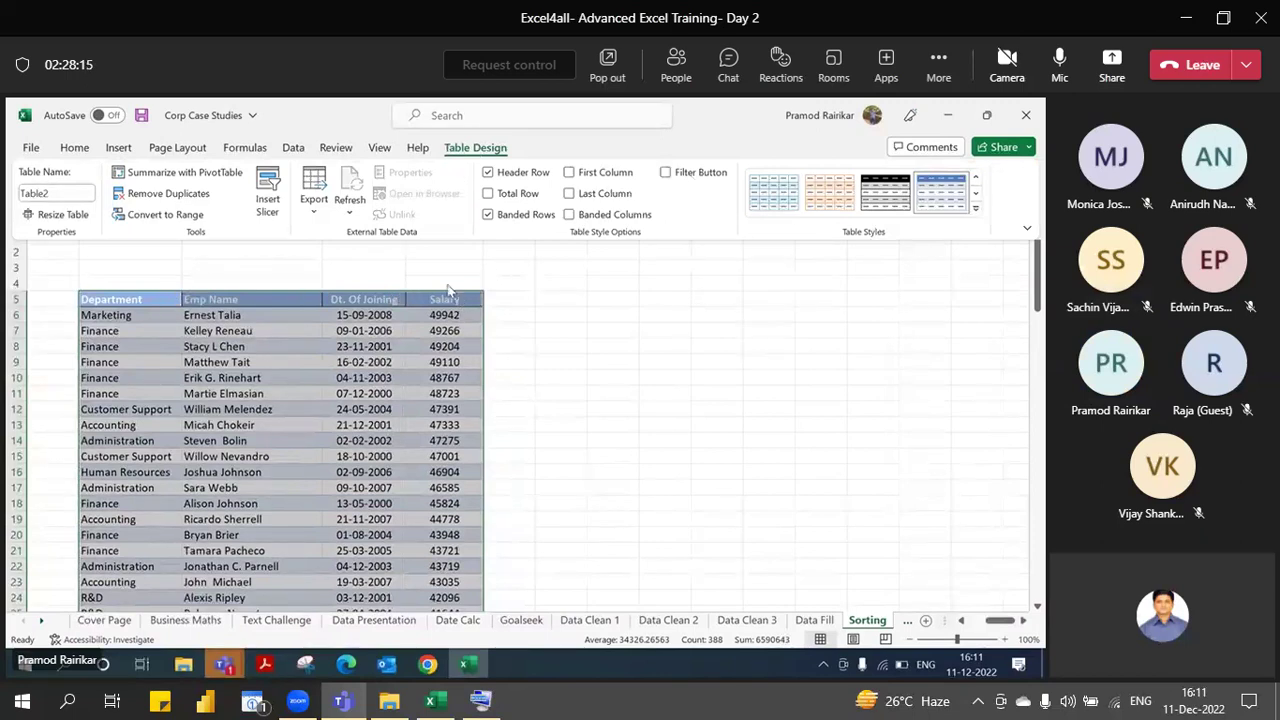
pyautogui.click(379, 285)
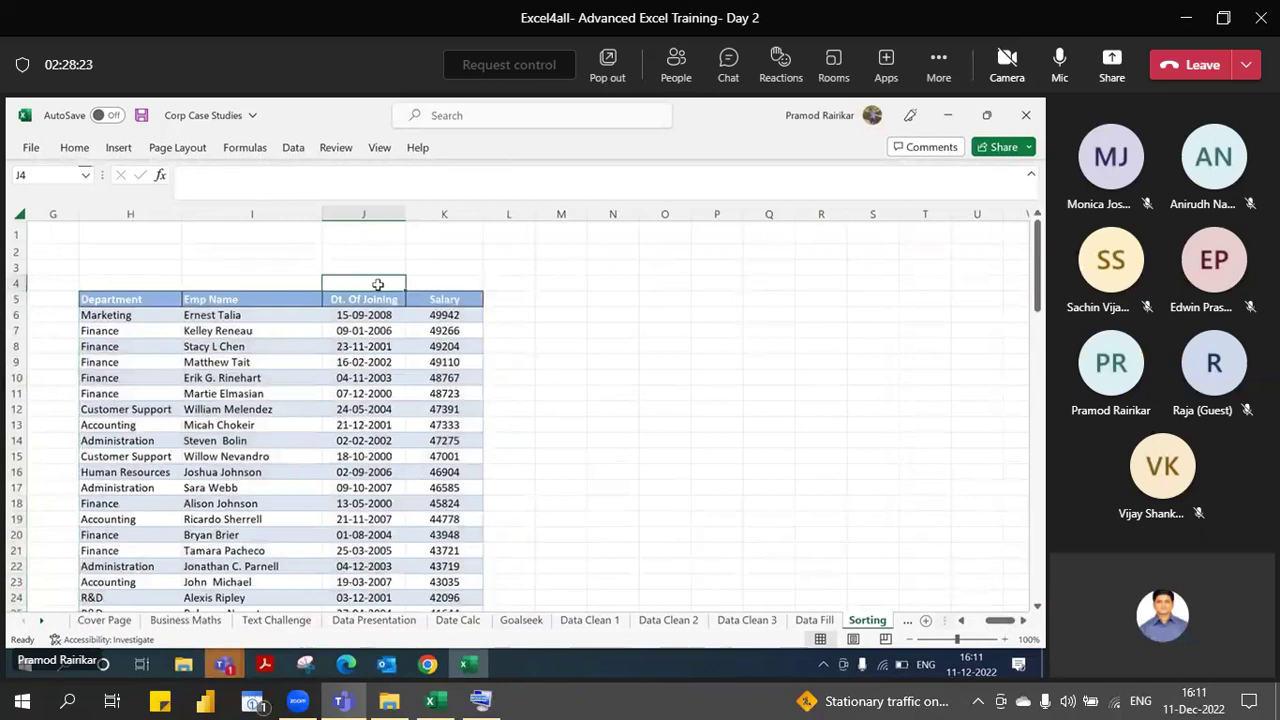
pyautogui.write('Total')
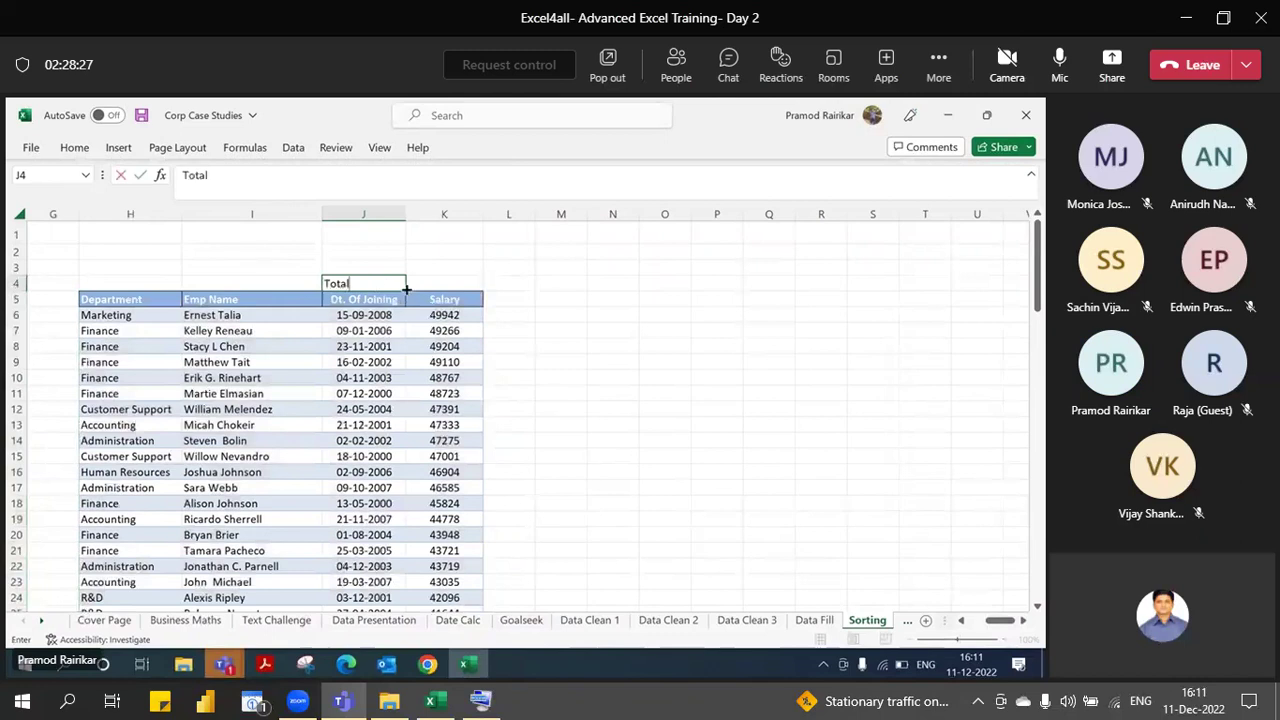
# - Begin a formula with =sub in K4, above the Salary header
pyautogui.click(423, 281)
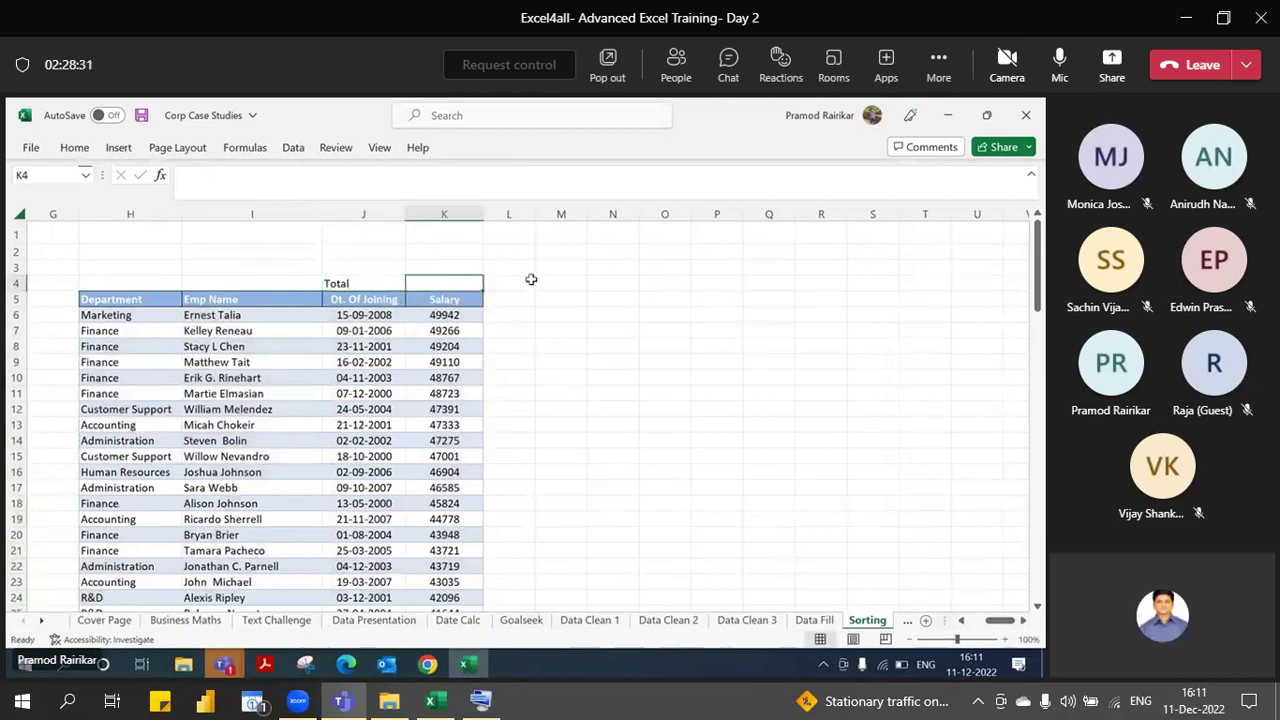
pyautogui.write('=')
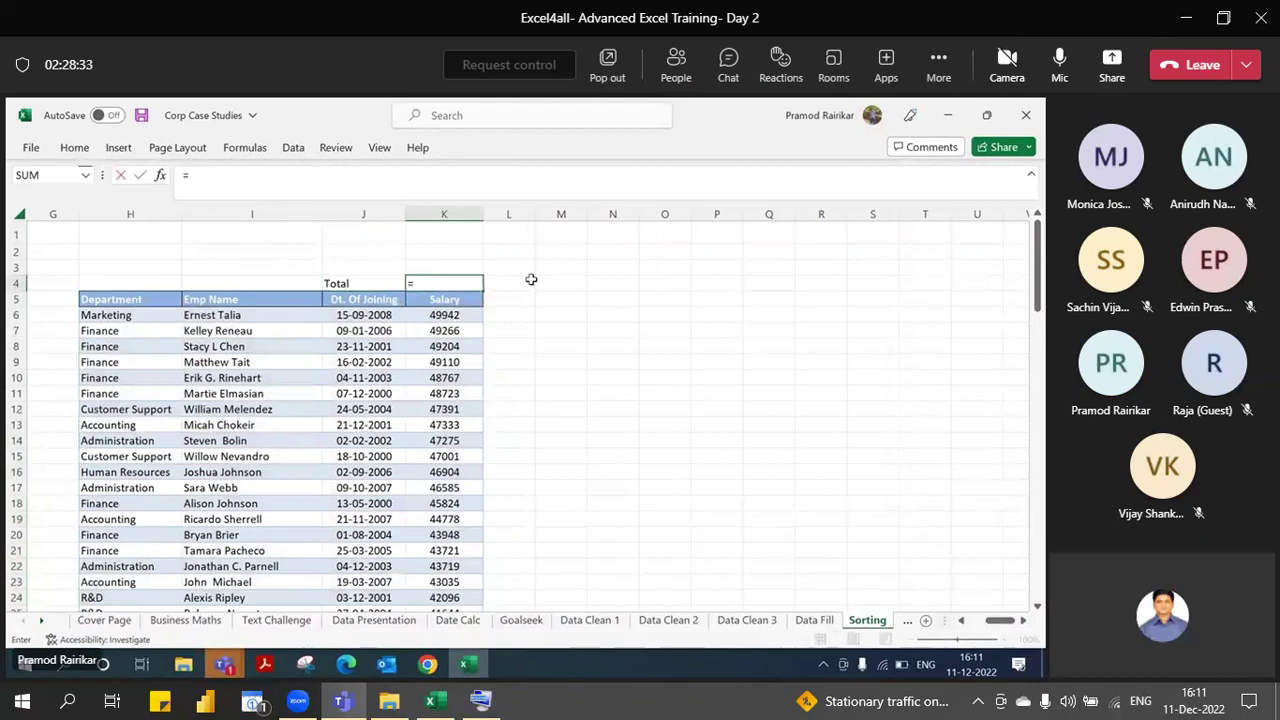
pyautogui.write('sub')
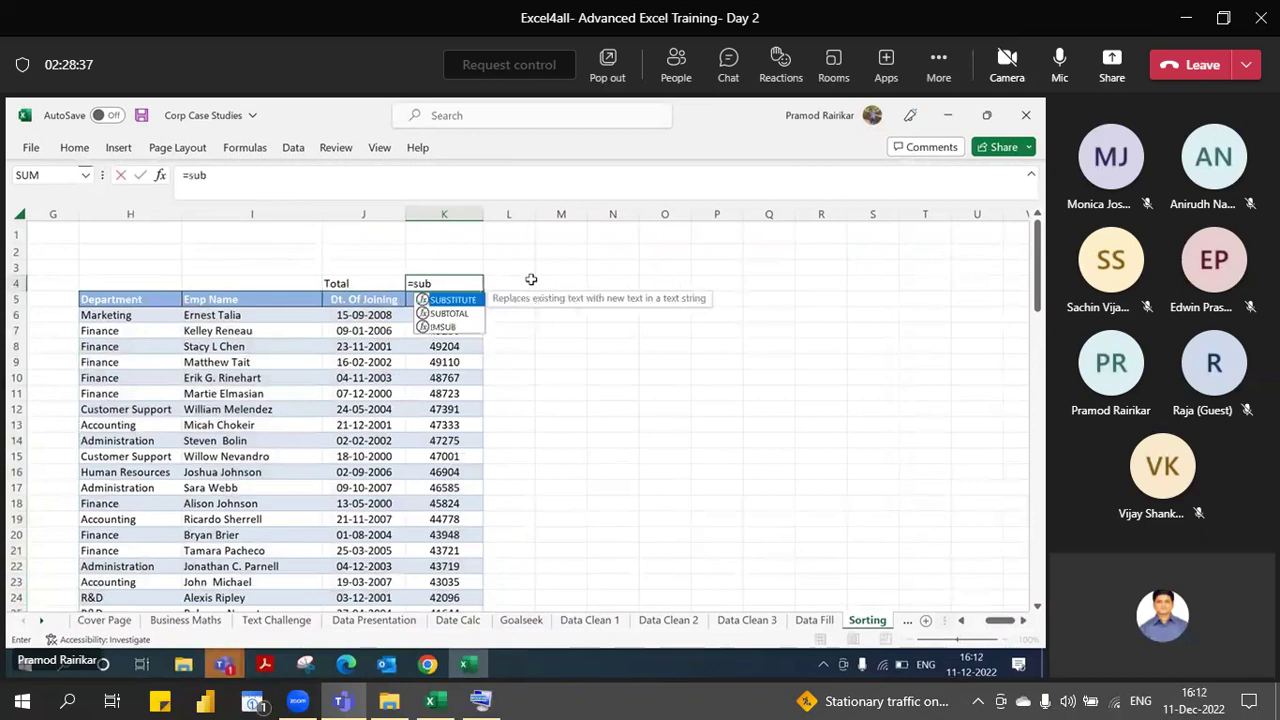
pyautogui.press('Tab')
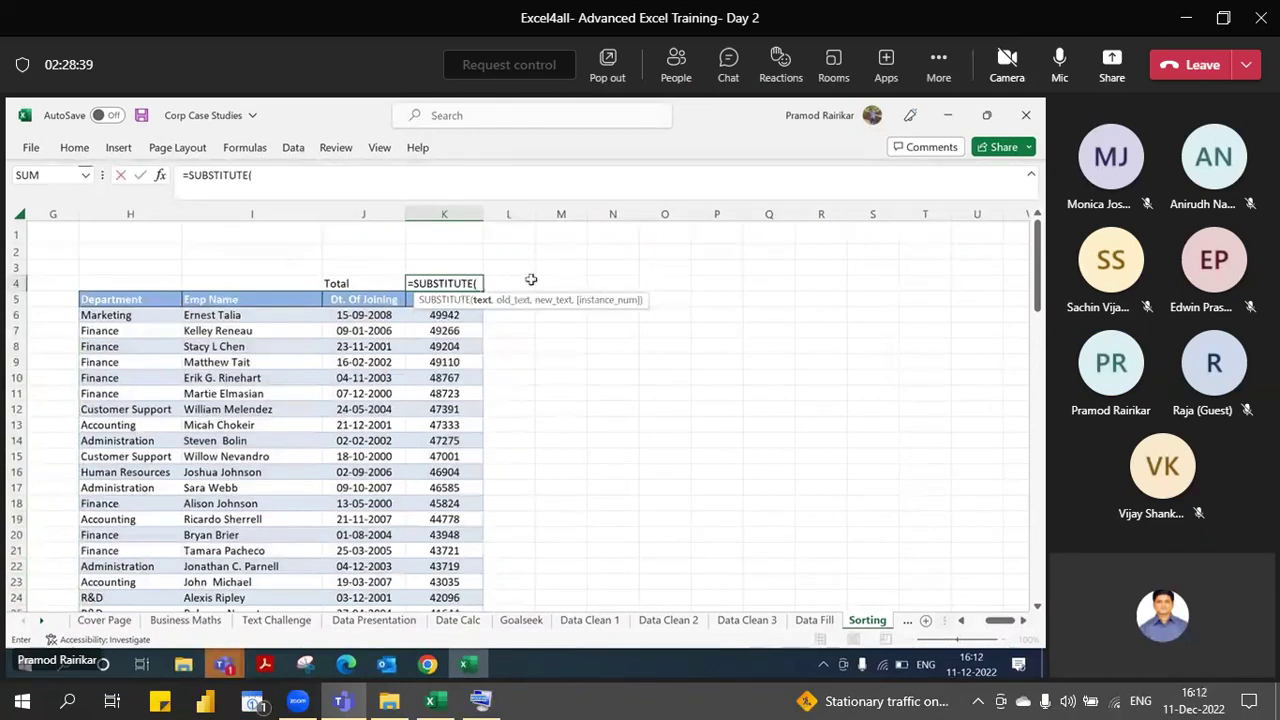
pyautogui.press('BackSpace')
pyautogui.press('BackSpace')
pyautogui.press('BackSpace')
pyautogui.press('BackSpace')
pyautogui.press('BackSpace')
pyautogui.press('BackSpace')
pyautogui.press('BackSpace')
pyautogui.press('BackSpace')
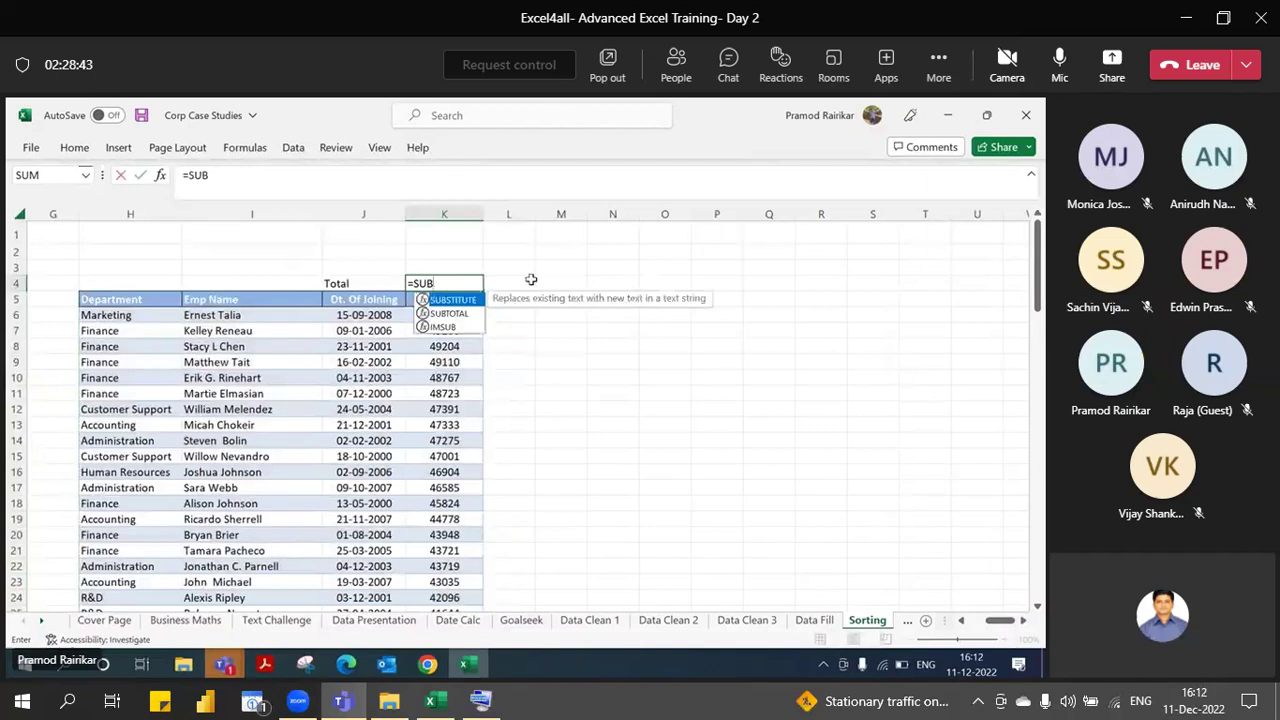
# - Complete the K4 formula in the participant's workbook as SUBTOTAL with function 9 - SUM over the table's Salary column and review it
pyautogui.click(462, 314)
pyautogui.doubleClick(462, 314)
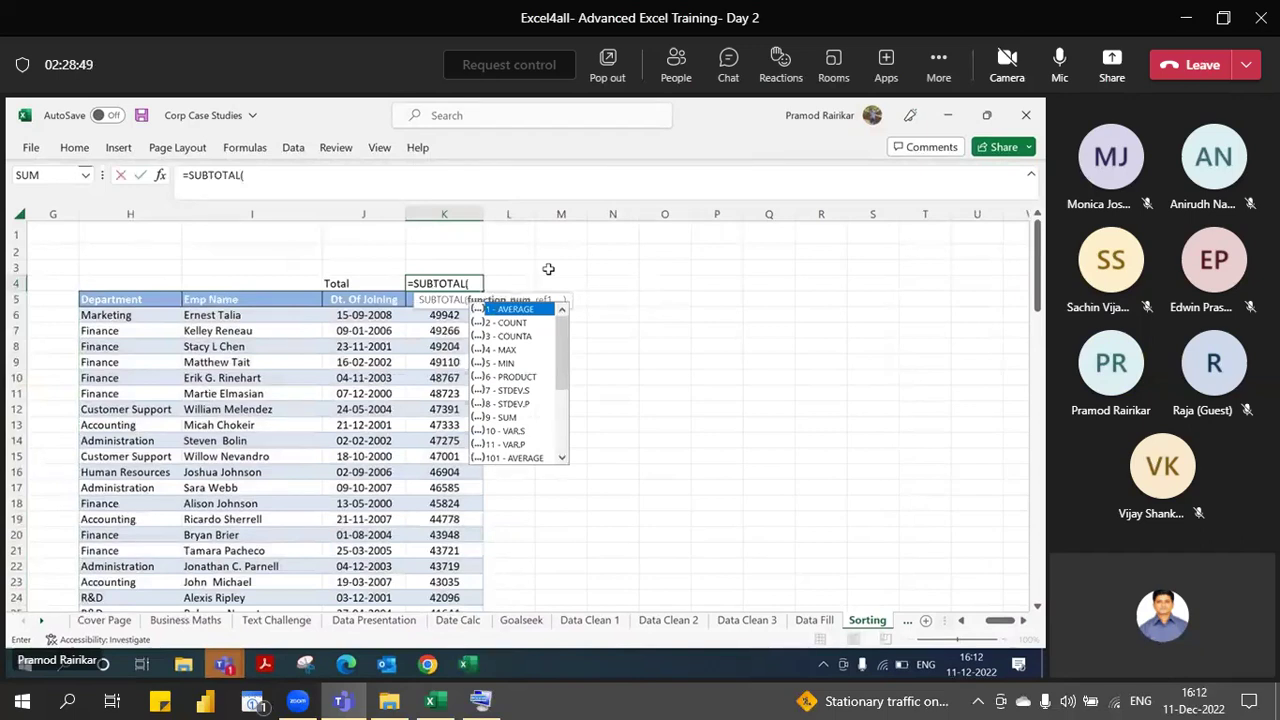
pyautogui.click(503, 418)
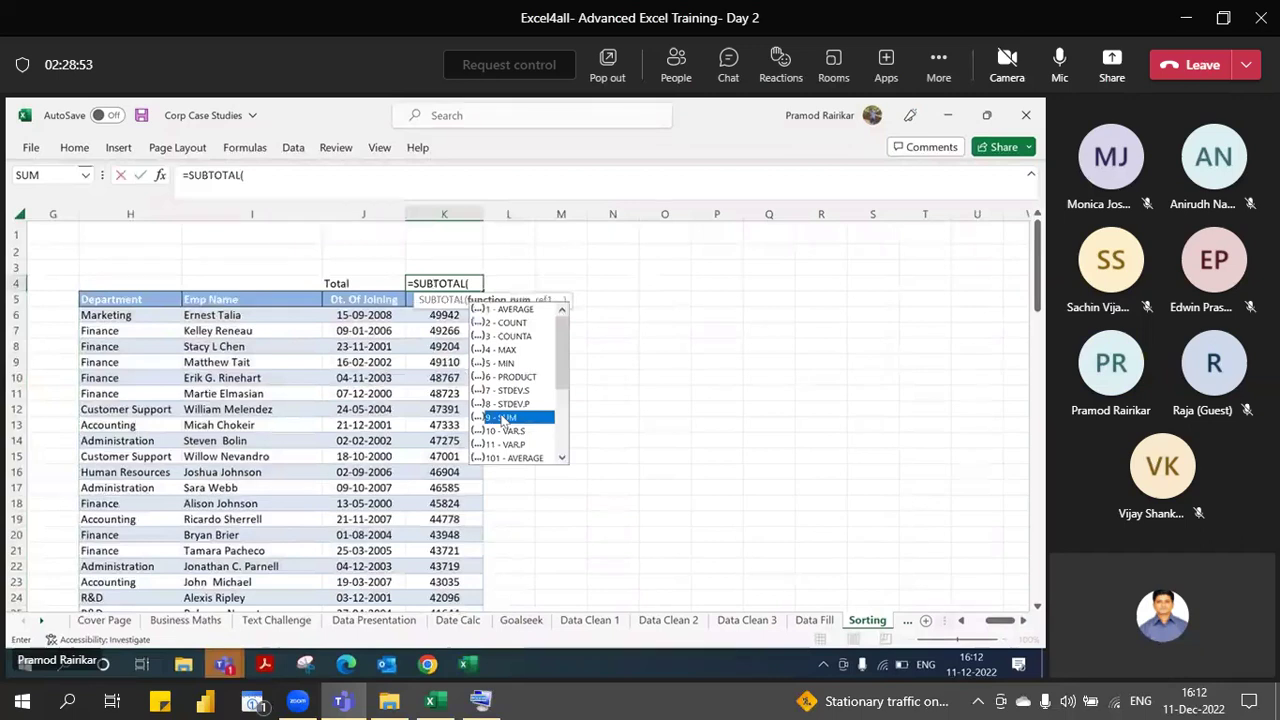
pyautogui.doubleClick(503, 418)
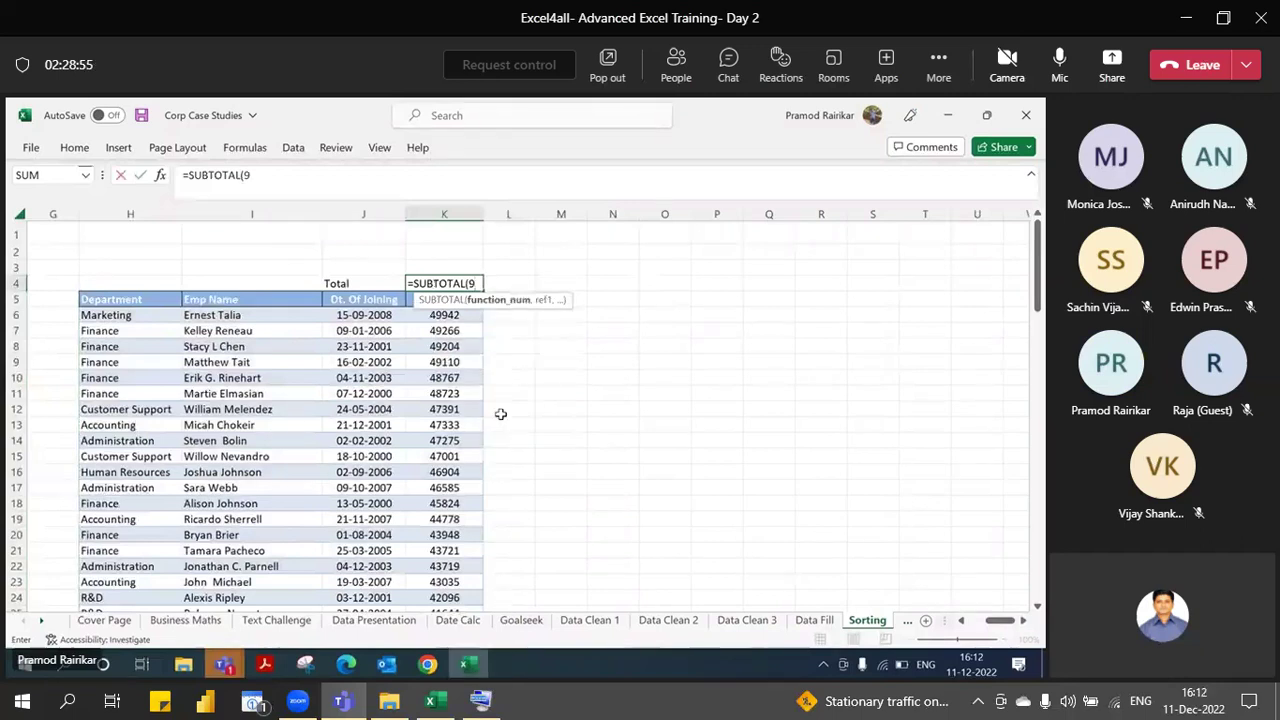
pyautogui.write(',')
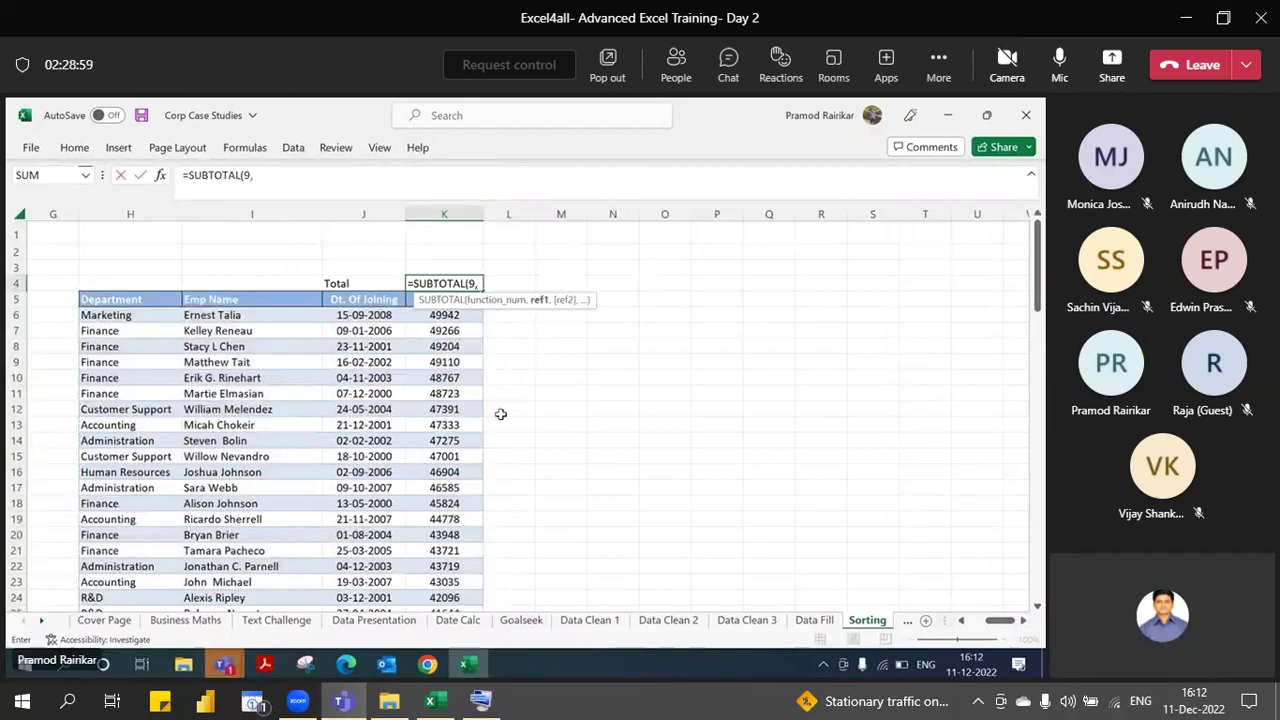
pyautogui.click(467, 315)
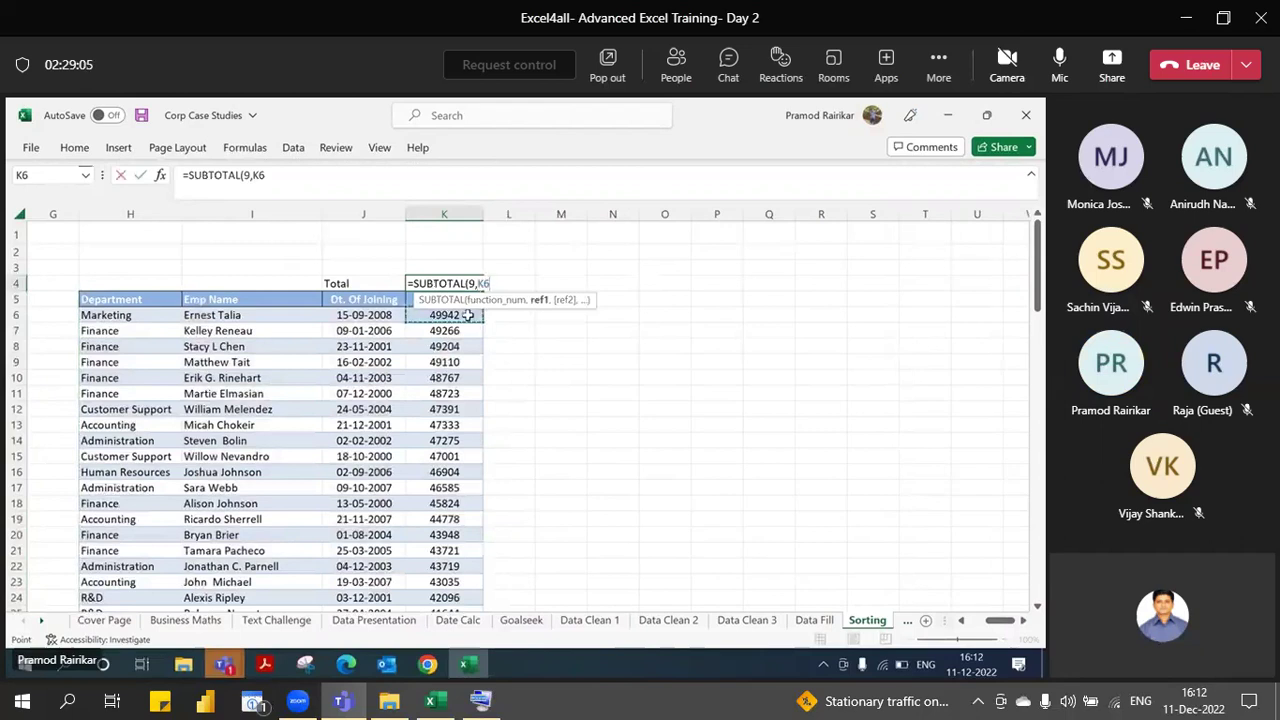
pyautogui.hotkey('ctrl', 'shift', 'Down')
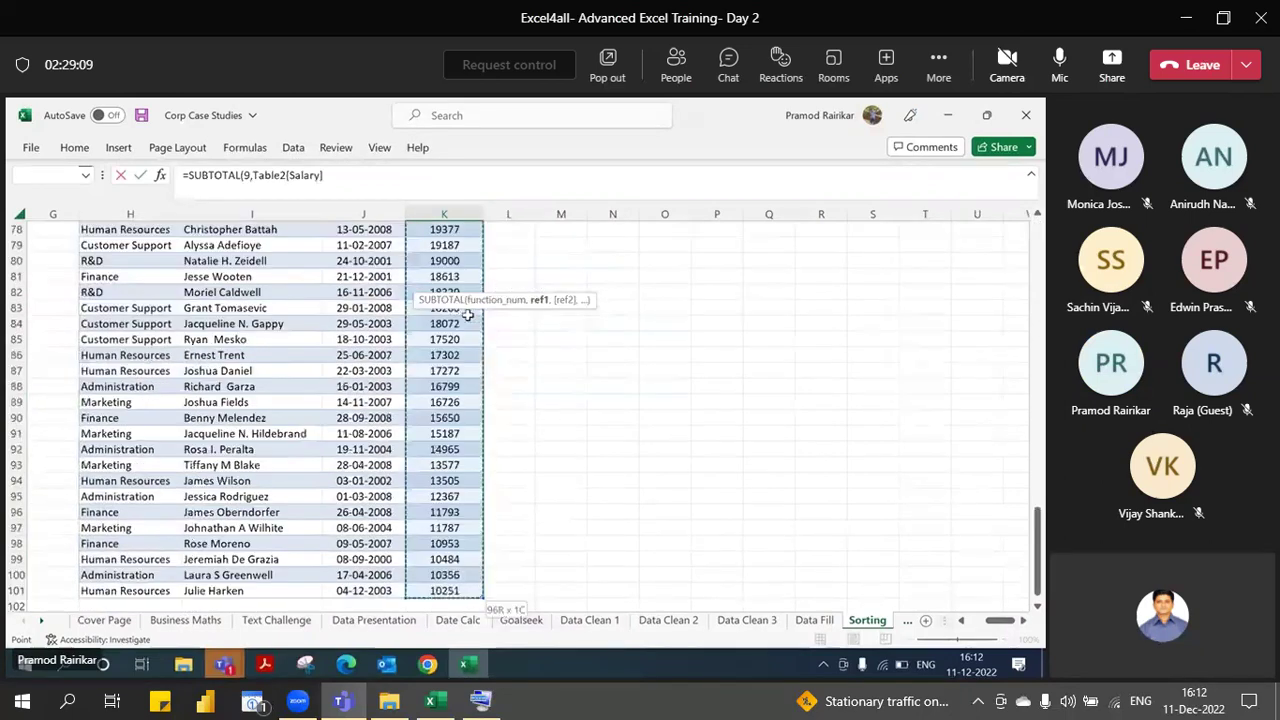
pyautogui.press('Return')
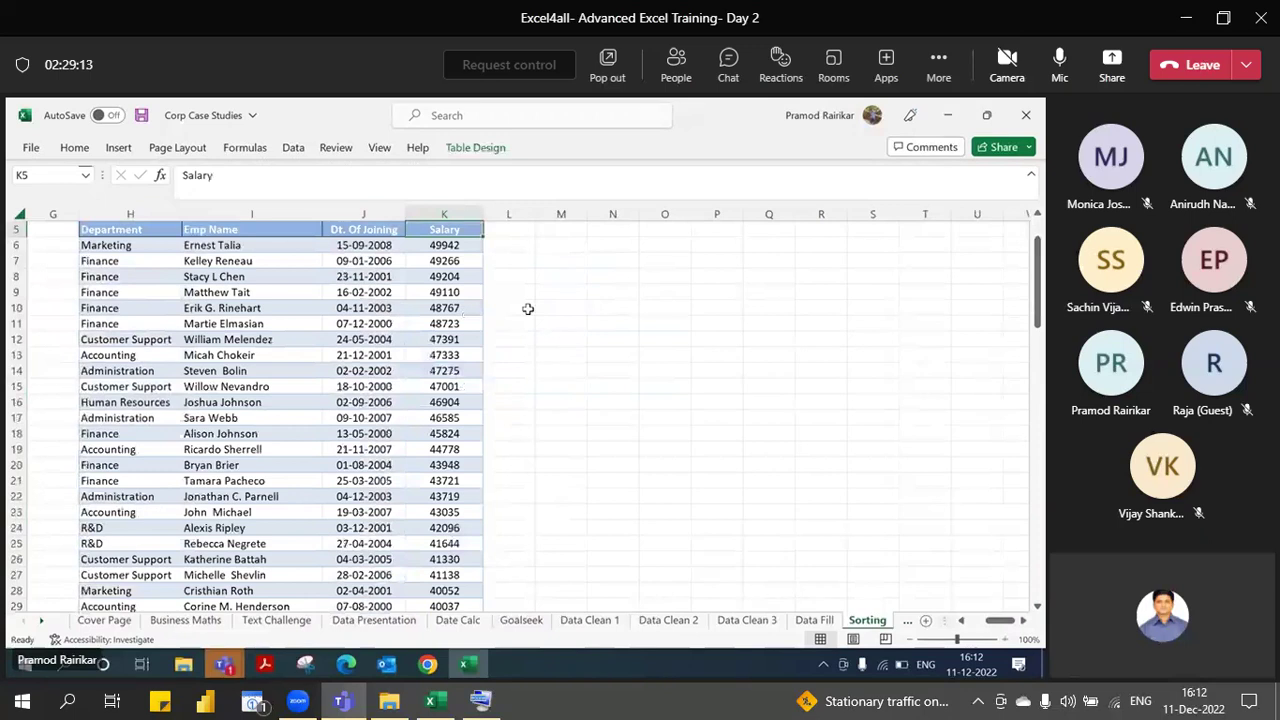
pyautogui.click(440, 244)
pyautogui.scroll(2, 518, 278)
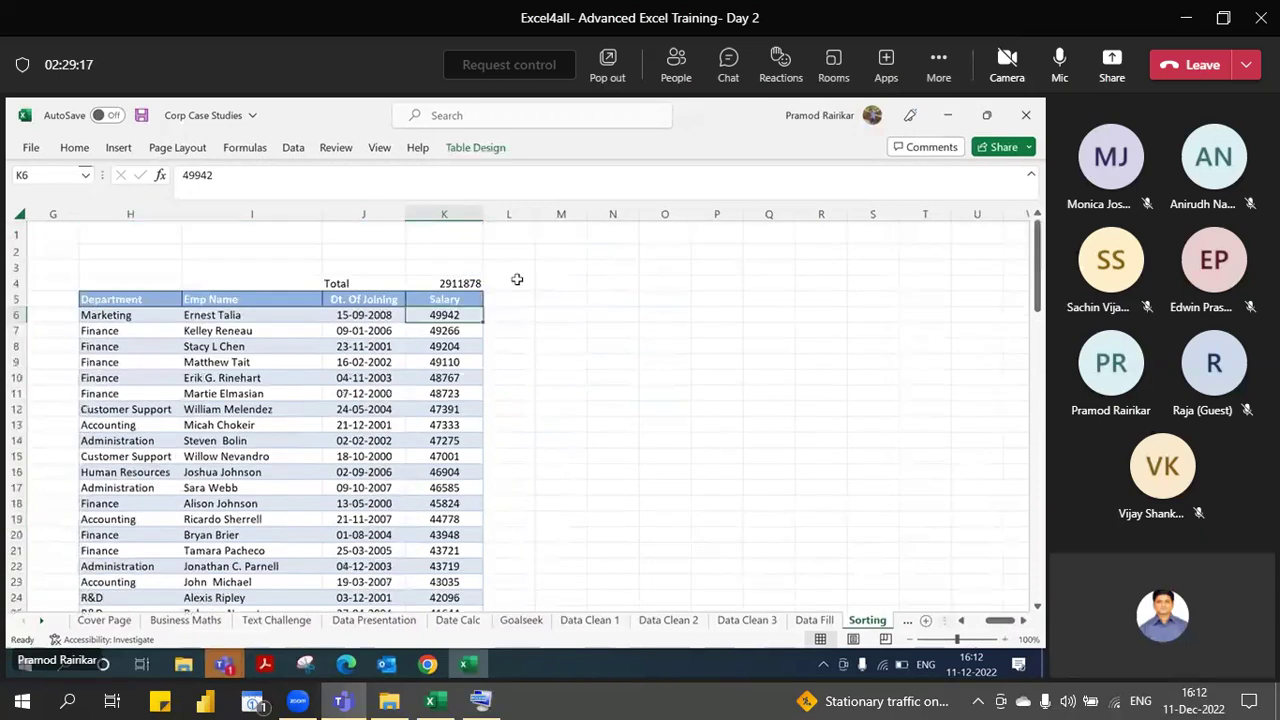
pyautogui.click(470, 283)
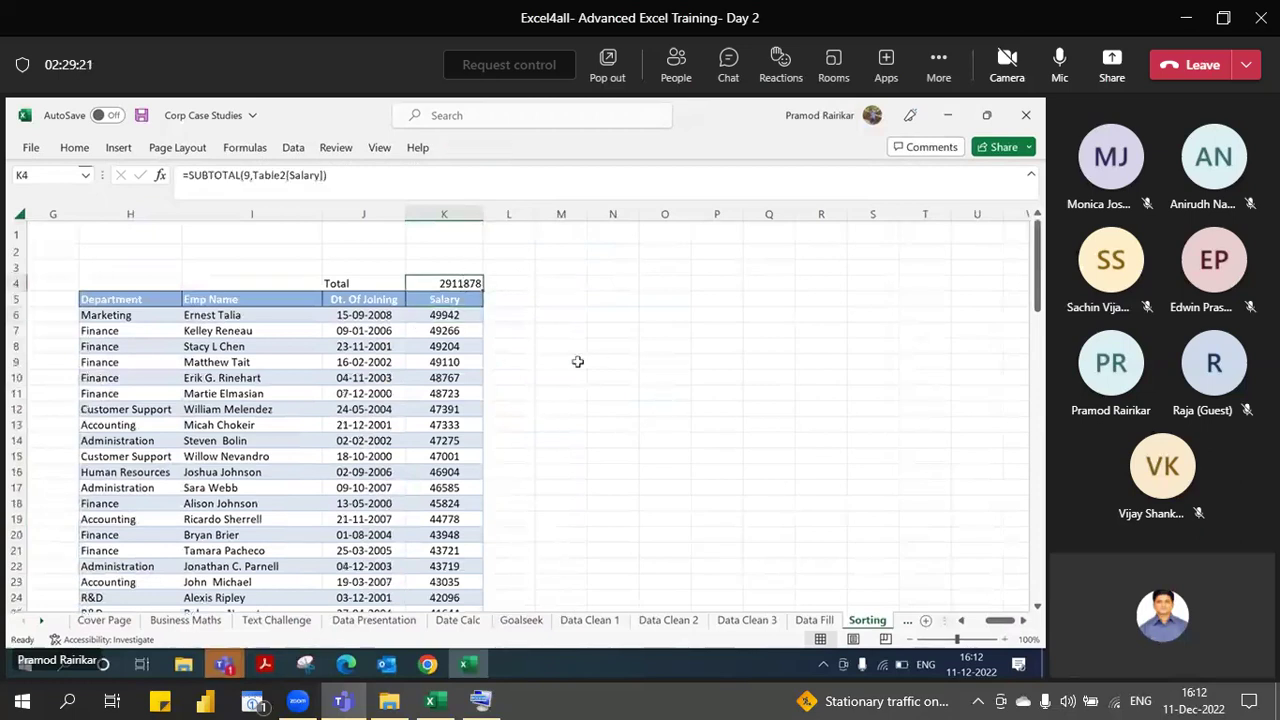
# - Present the entire screen in the Teams meeting and open the meeting chat, returning to the Corp Case Studies workbook in Excel
pyautogui.click(1115, 83)
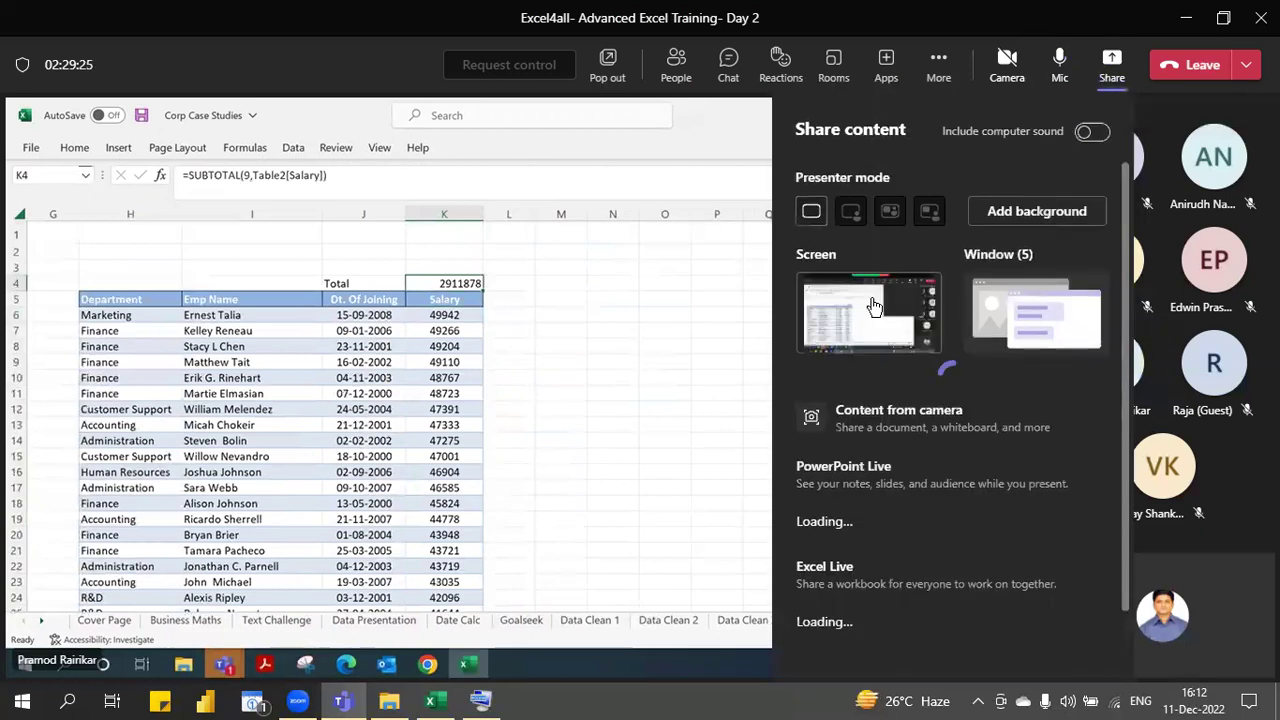
pyautogui.click(873, 305)
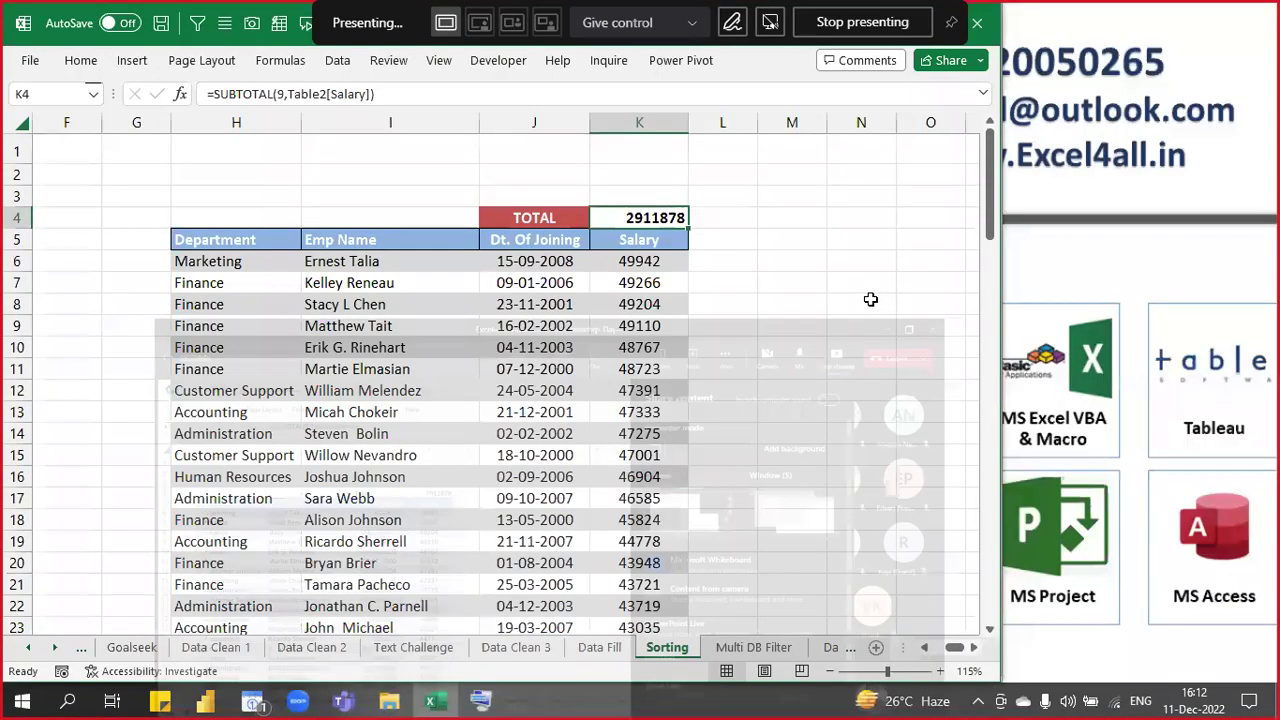
pyautogui.moveTo(343, 698)
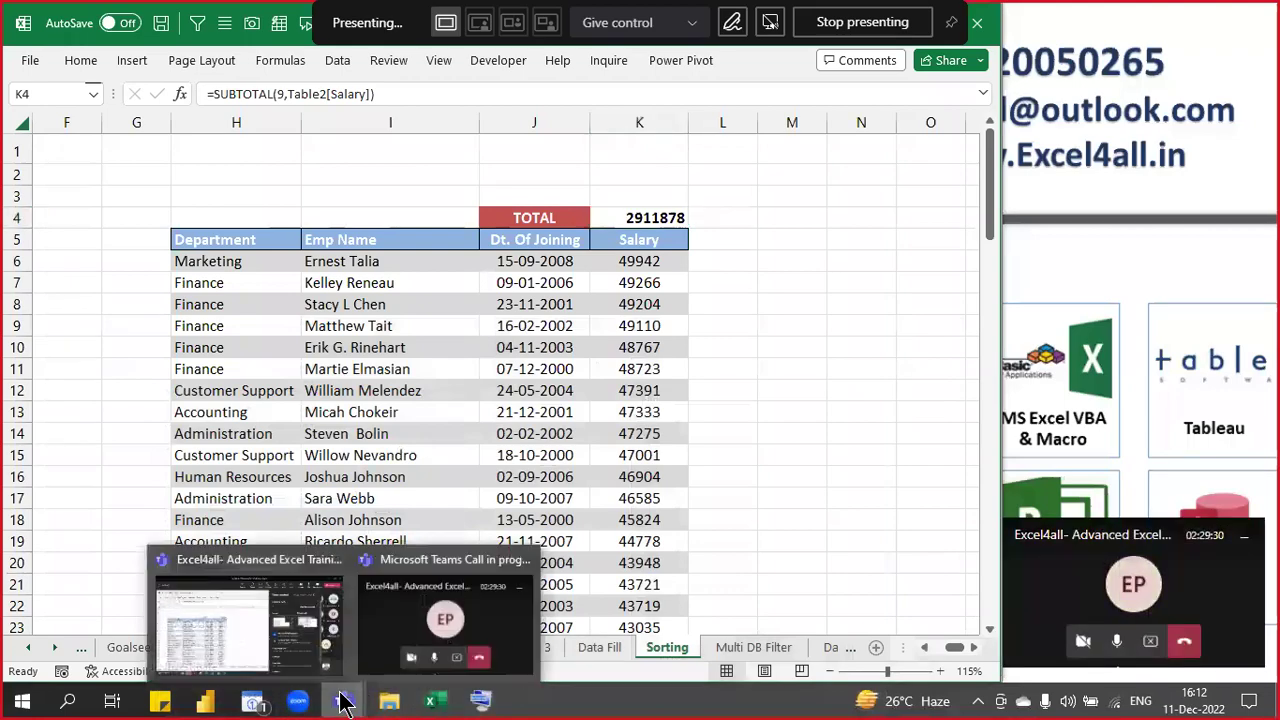
pyautogui.click(312, 655)
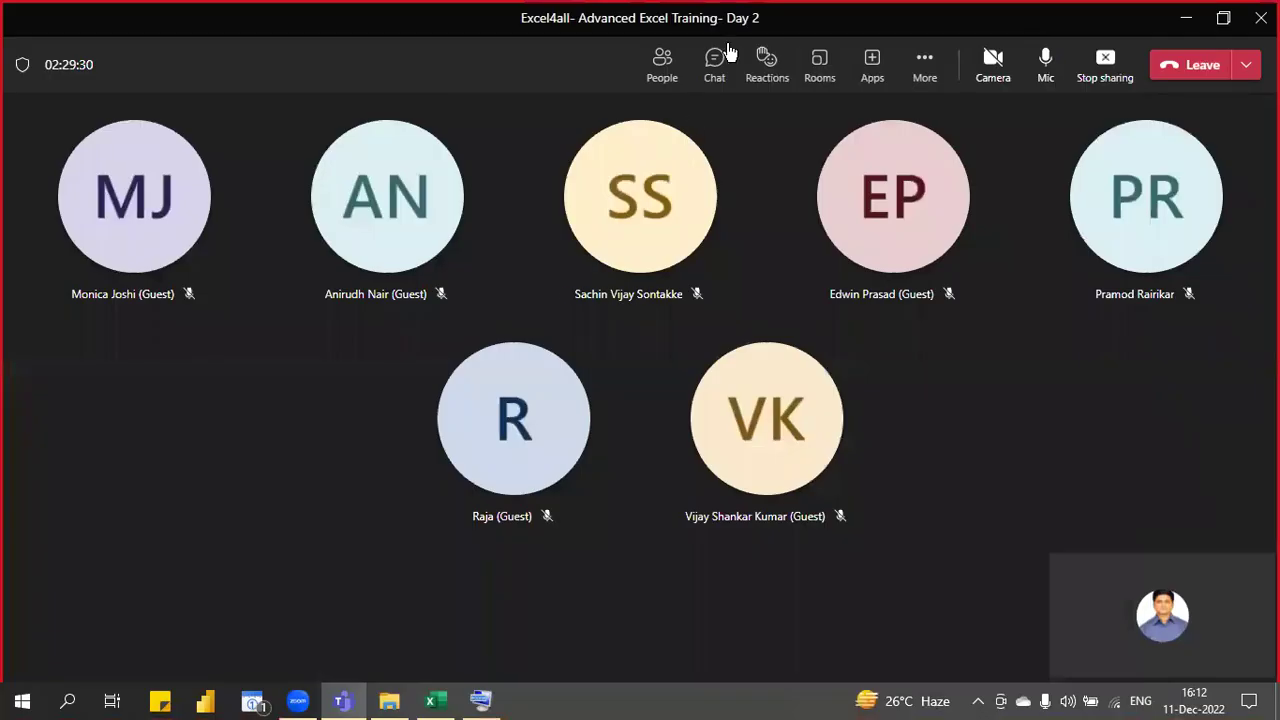
pyautogui.click(716, 62)
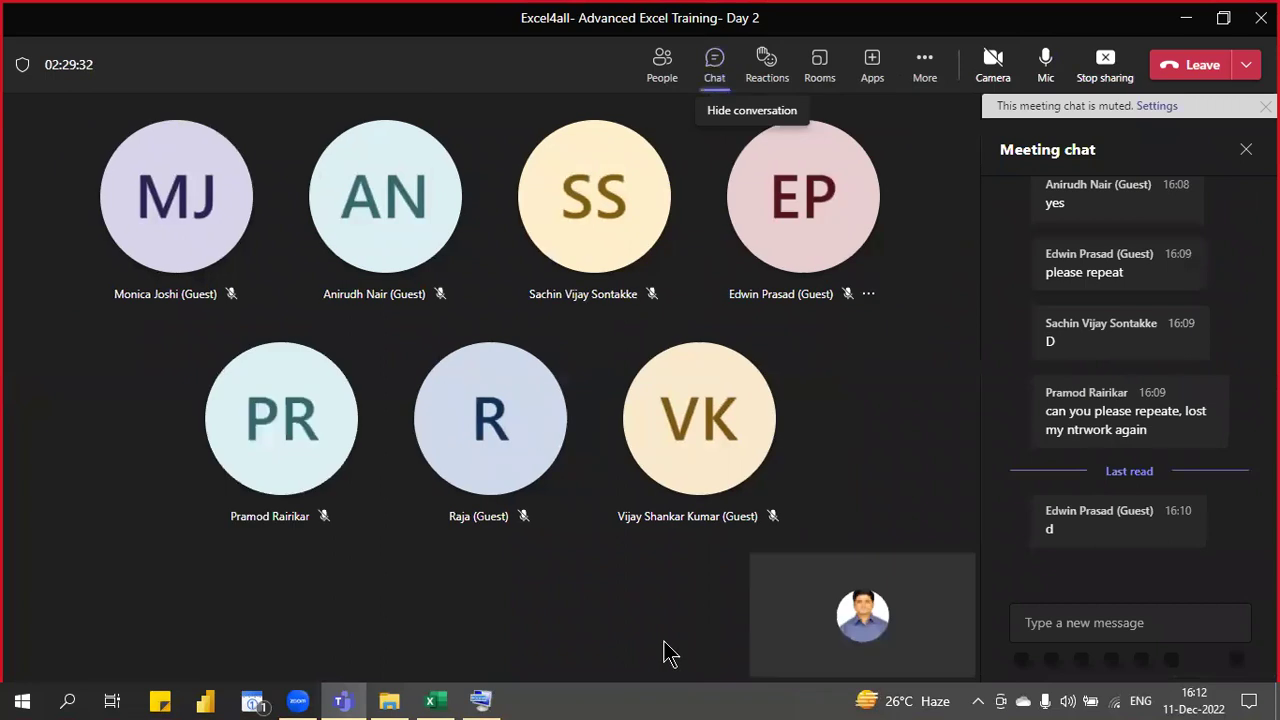
pyautogui.click(434, 700)
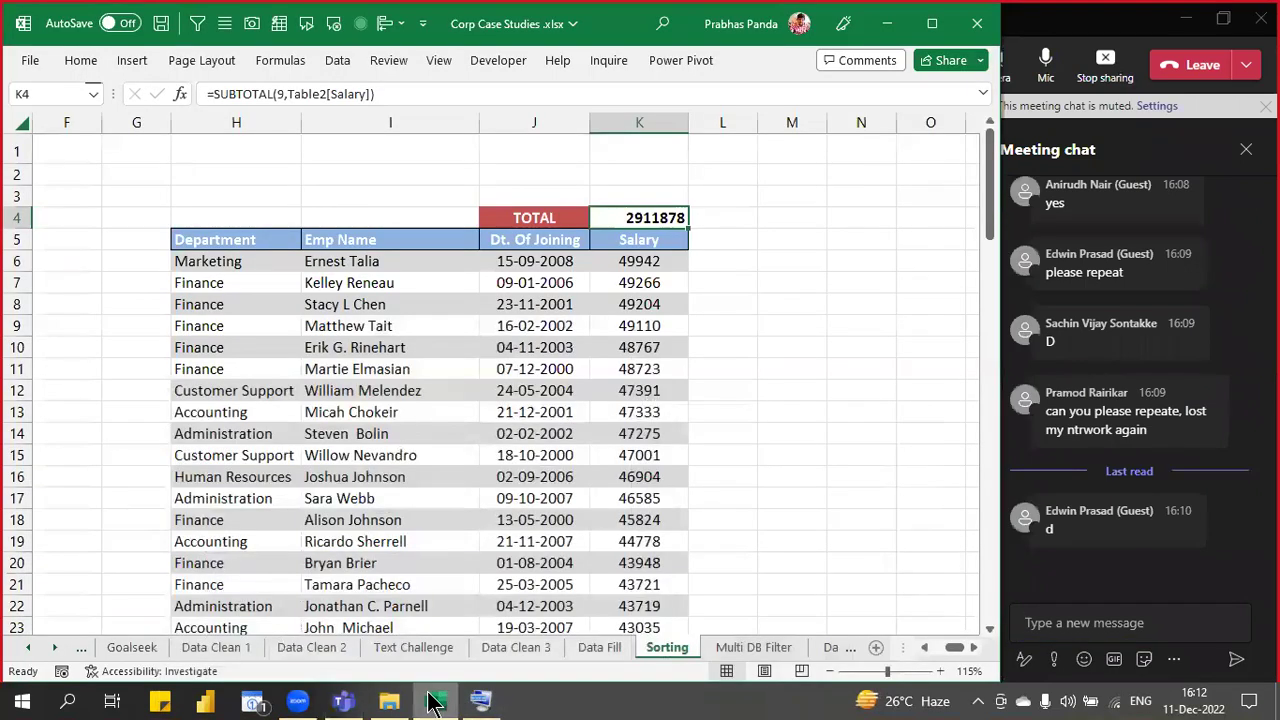
# - Insert a slicer on the Department field for the second table on the Sorting sheet
pyautogui.click(548, 396)
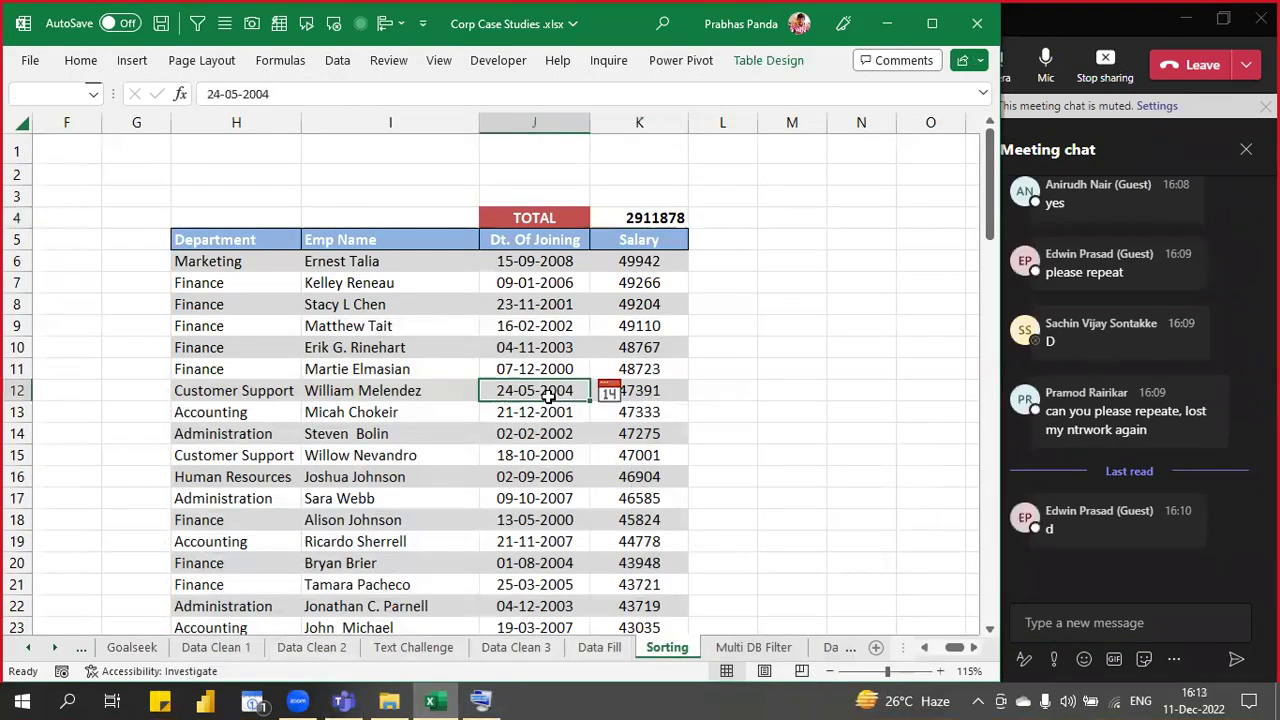
pyautogui.click(440, 305)
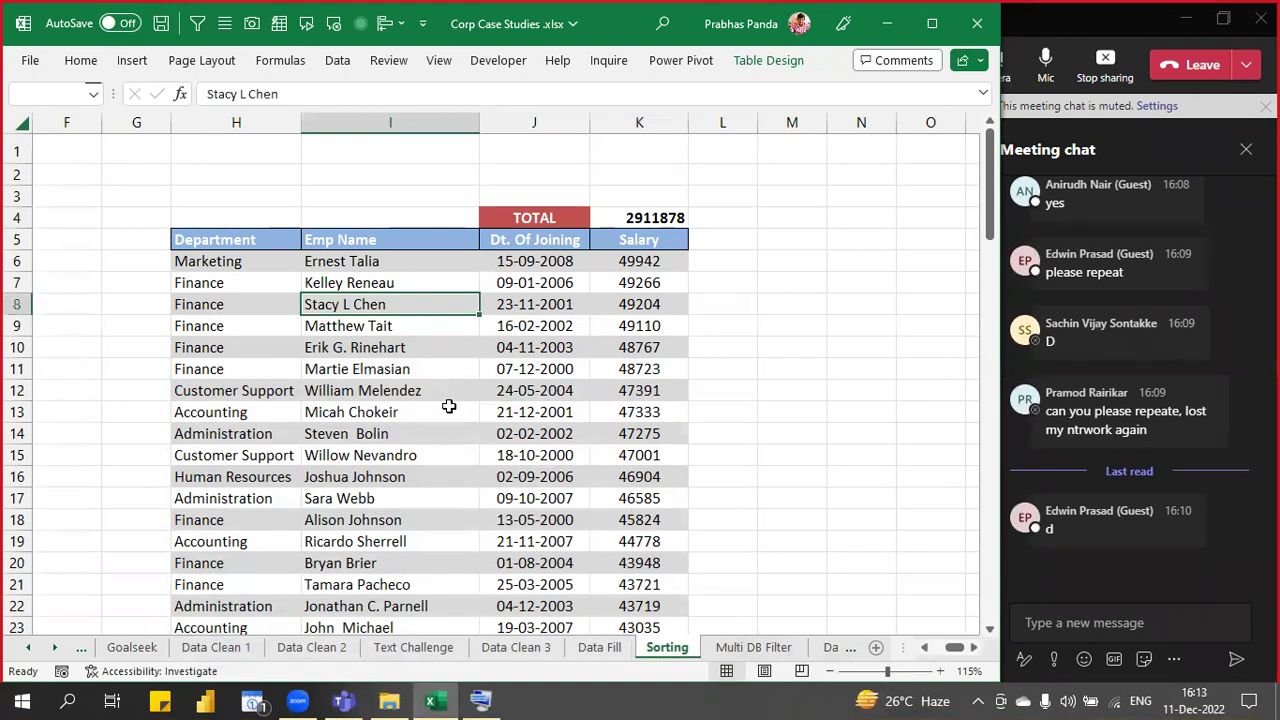
pyautogui.click(785, 66)
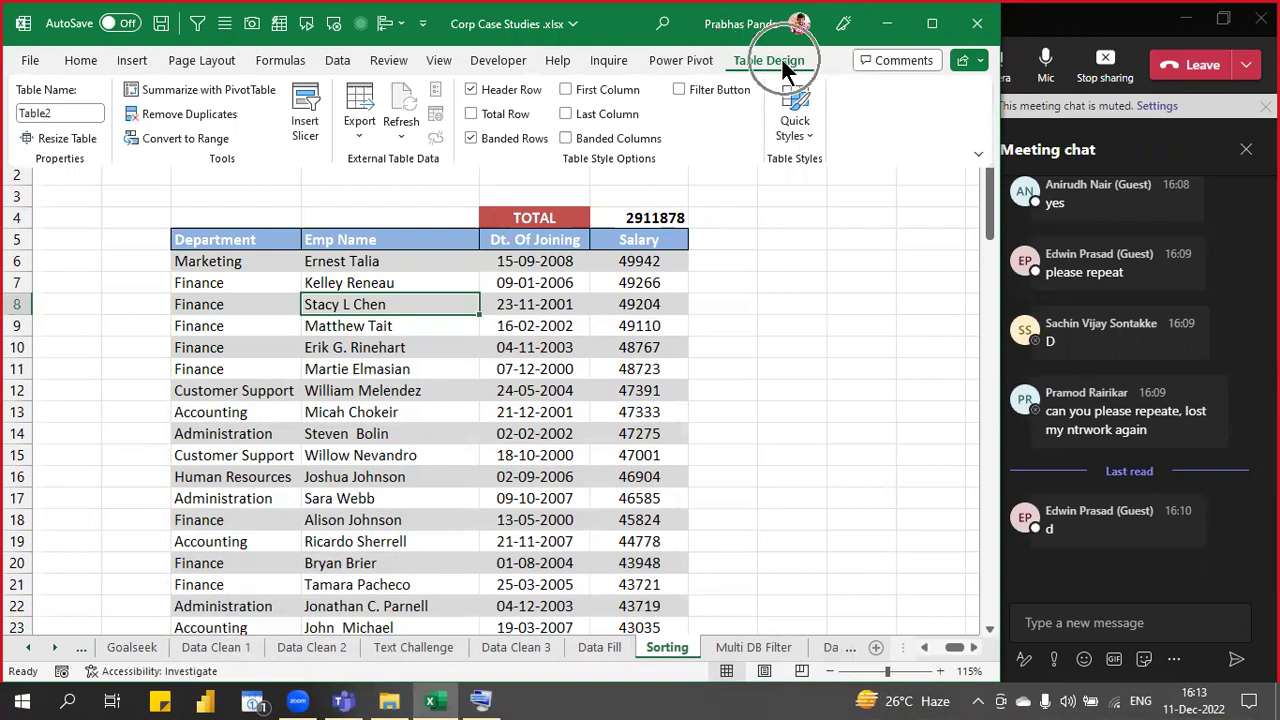
pyautogui.click(305, 113)
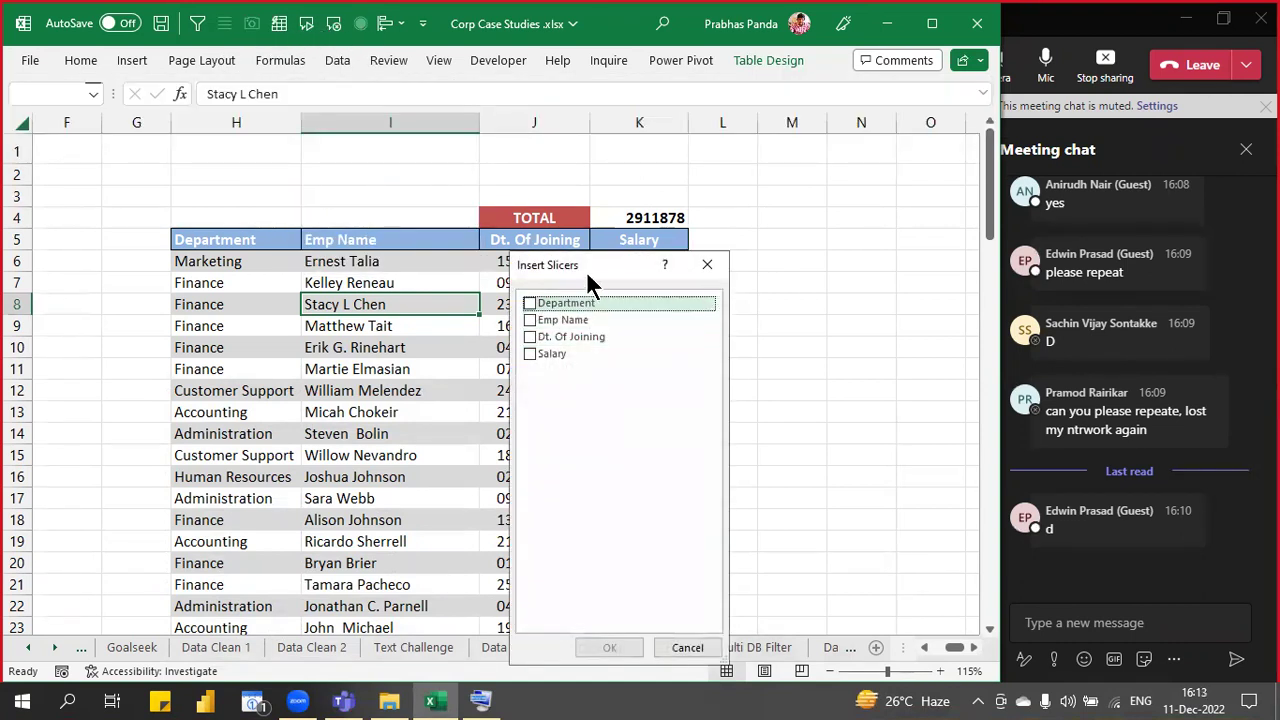
pyautogui.moveTo(580, 260); pyautogui.dragTo(562, 172)
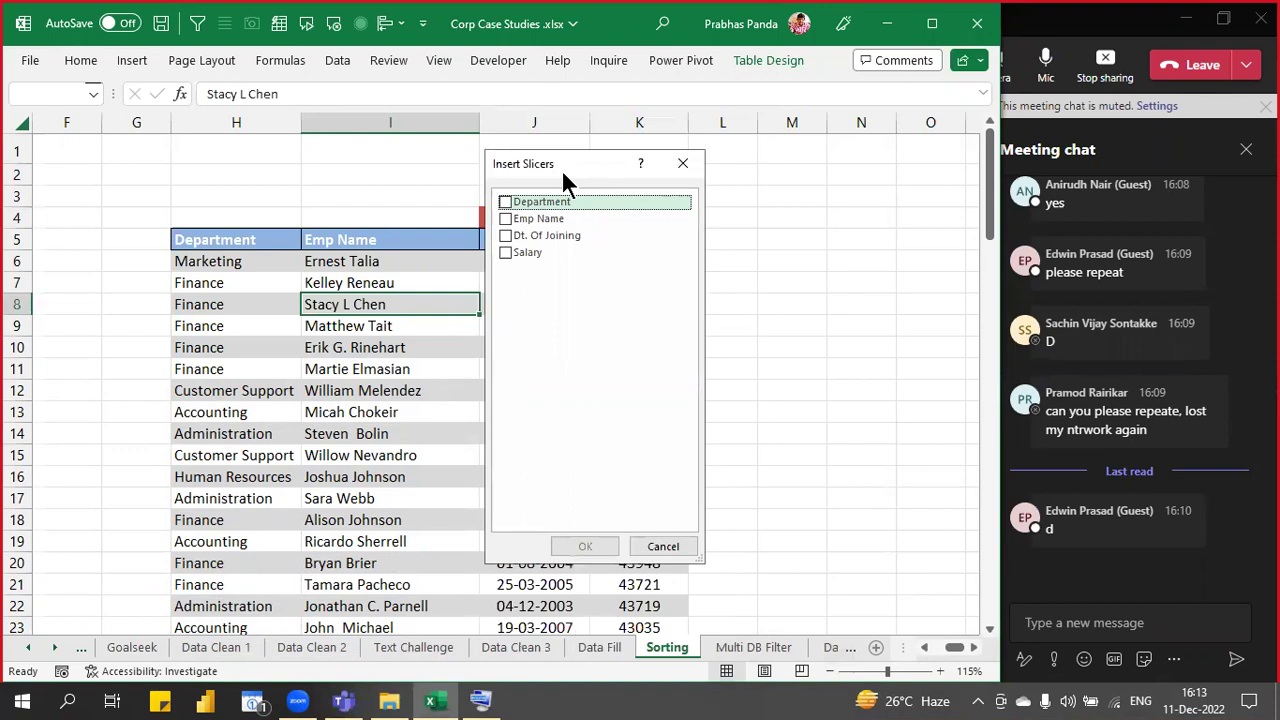
pyautogui.press('ctrl')
pyautogui.press('ctrl')
pyautogui.press('ctrl')
pyautogui.press('ctrl')
pyautogui.press('ctrl')
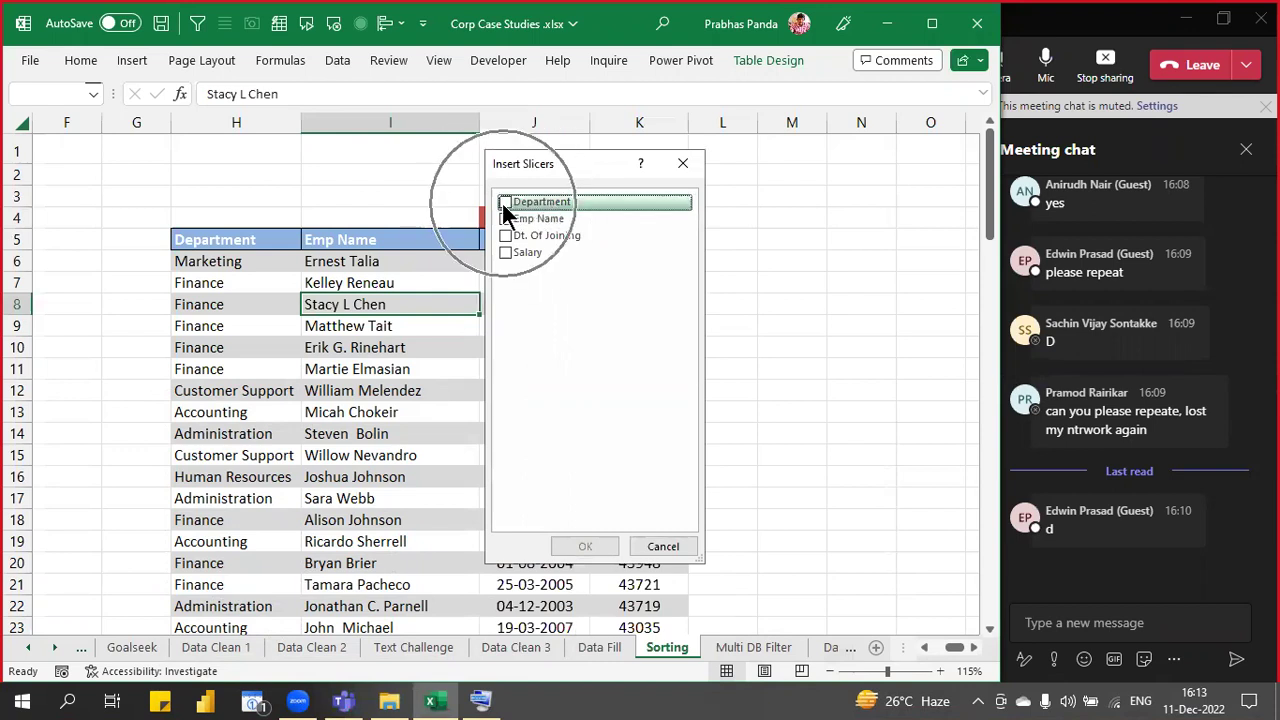
pyautogui.press('ctrl')
pyautogui.press('ctrl')
pyautogui.click(505, 203)
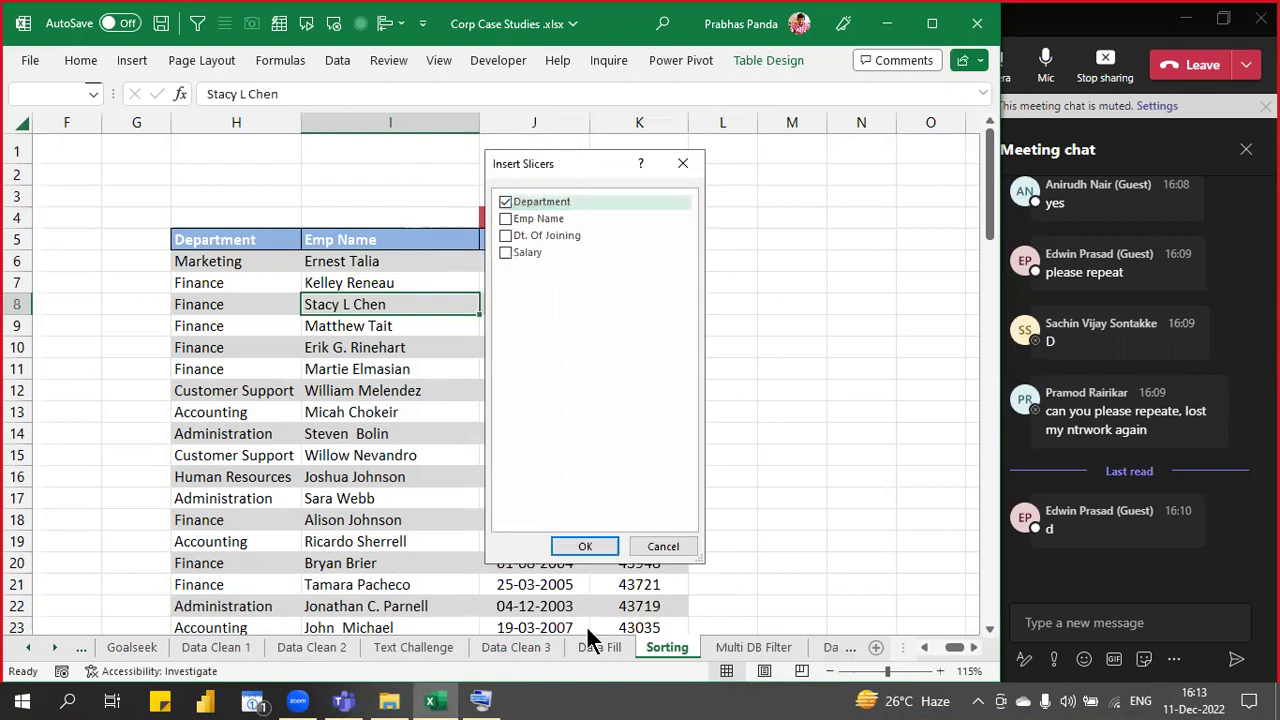
pyautogui.click(585, 548)
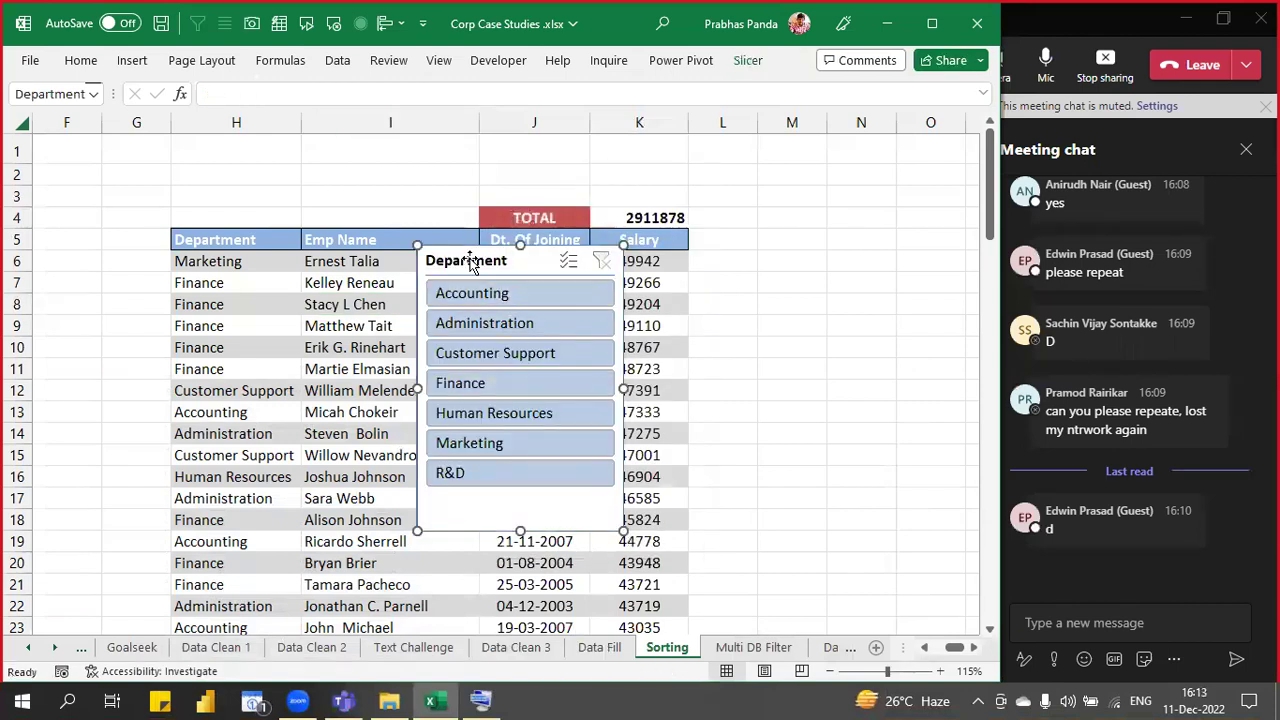
# - Move the Department slicer off the data and place it beside the table's Salary column
pyautogui.click(468, 262)
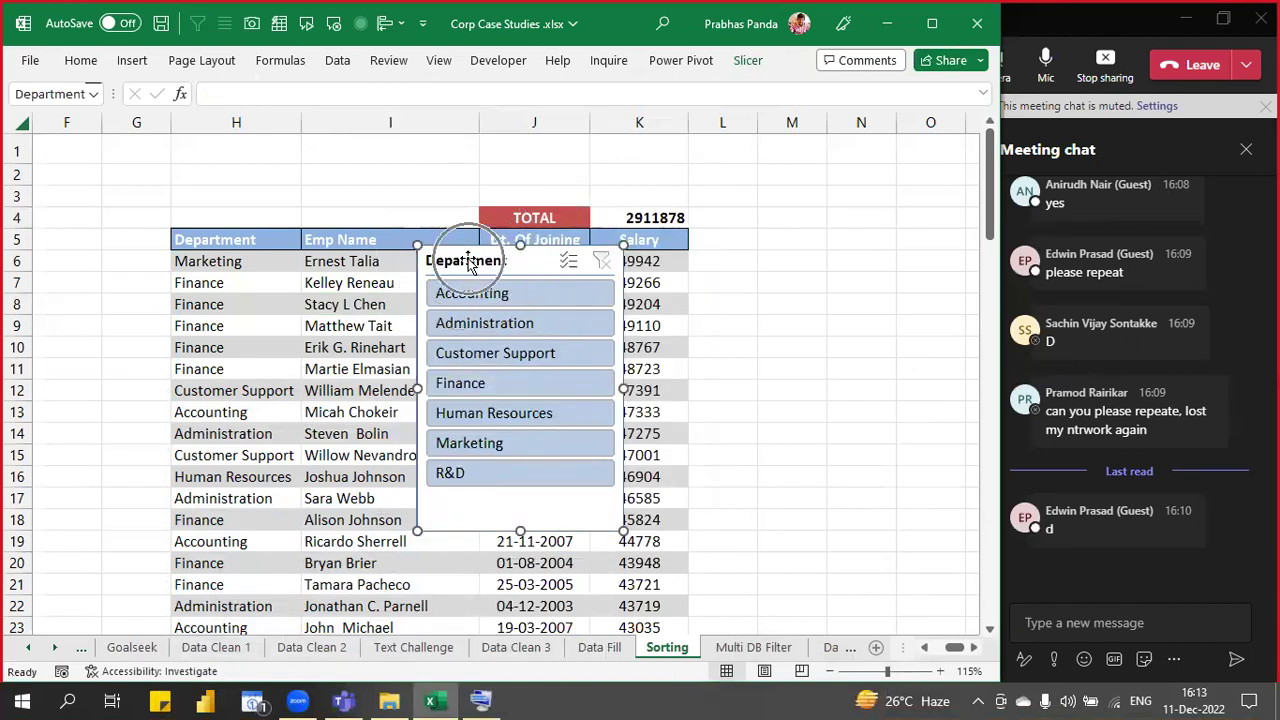
pyautogui.press('ctrl')
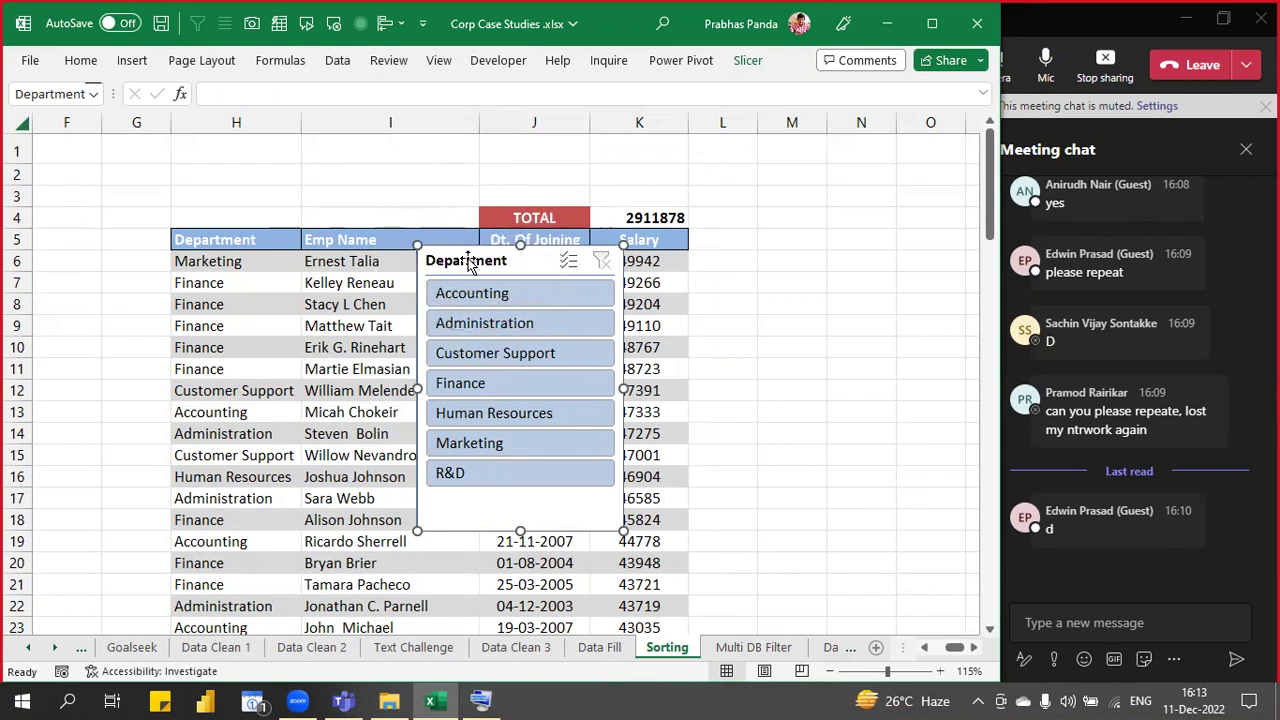
pyautogui.press('ctrl')
pyautogui.moveTo(452, 255); pyautogui.dragTo(729, 237)
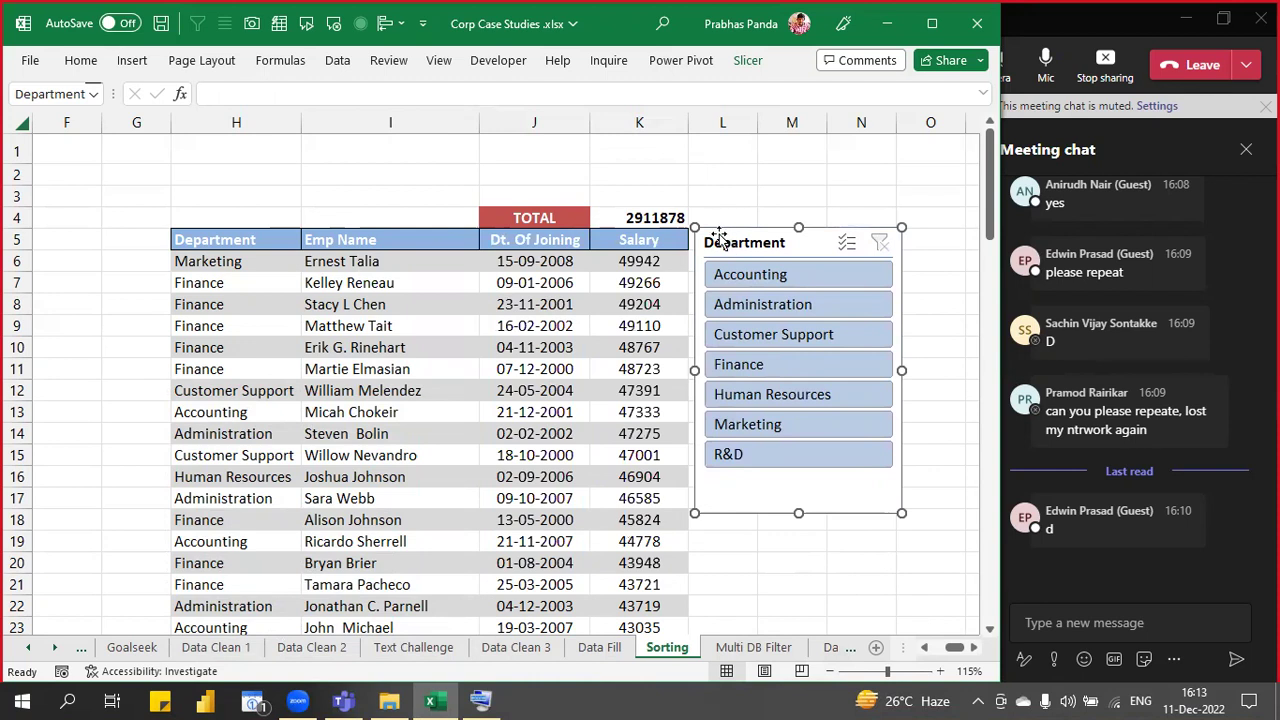
# - Filter the table through the slicer by Human Resources, Administration and Finance, one department at a time
pyautogui.click(815, 395)
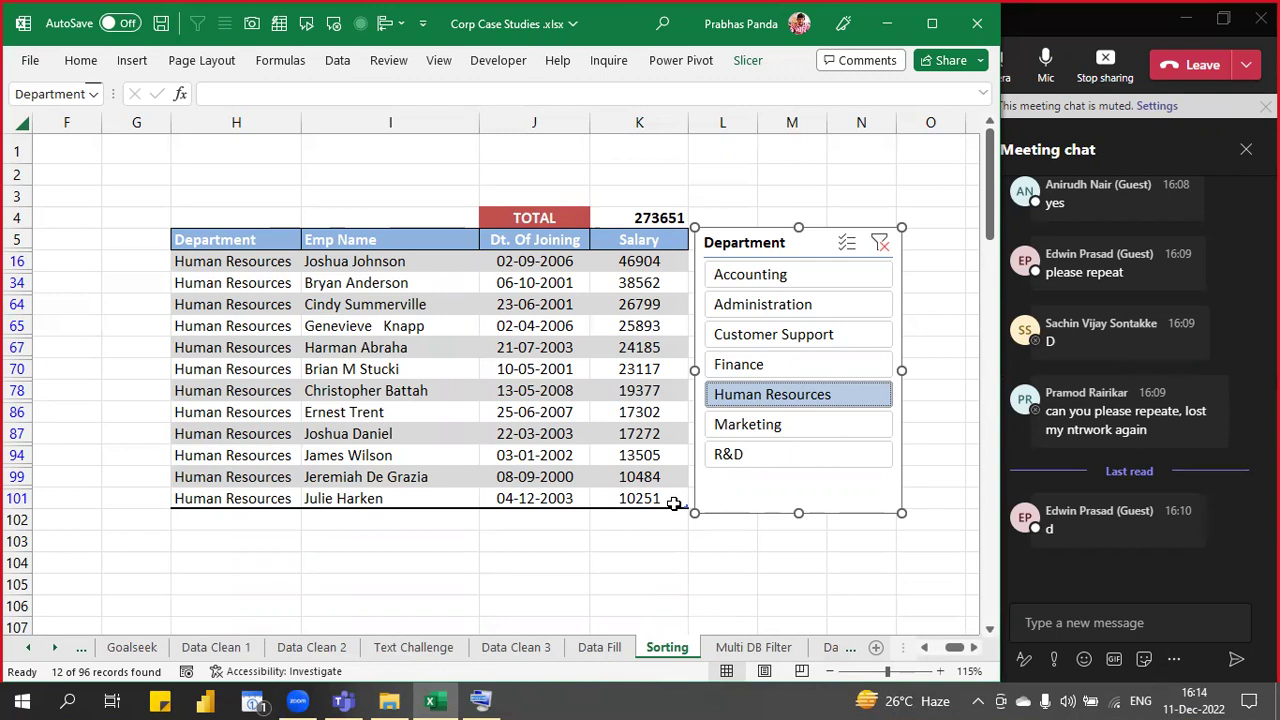
pyautogui.click(806, 306)
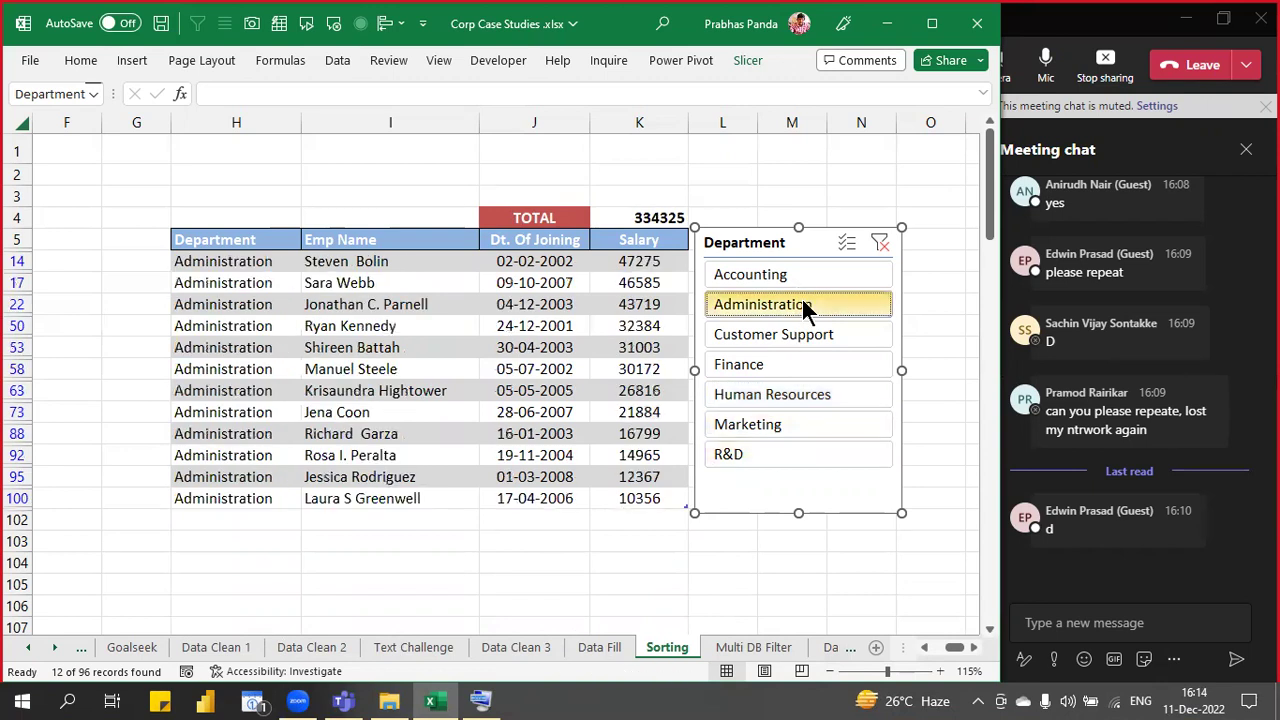
pyautogui.click(773, 362)
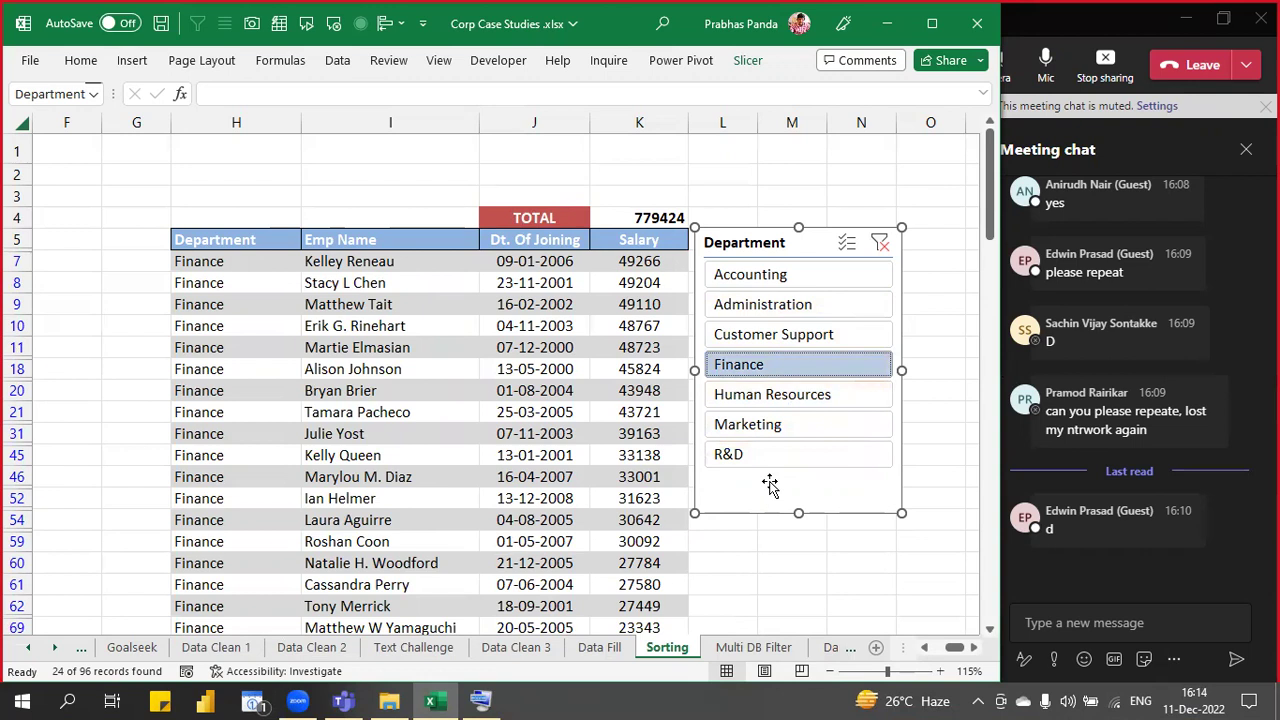
# - Filter the table through the slicer by Administration and Human Resources together, and clear the slicer's filter again
pyautogui.click(754, 306)
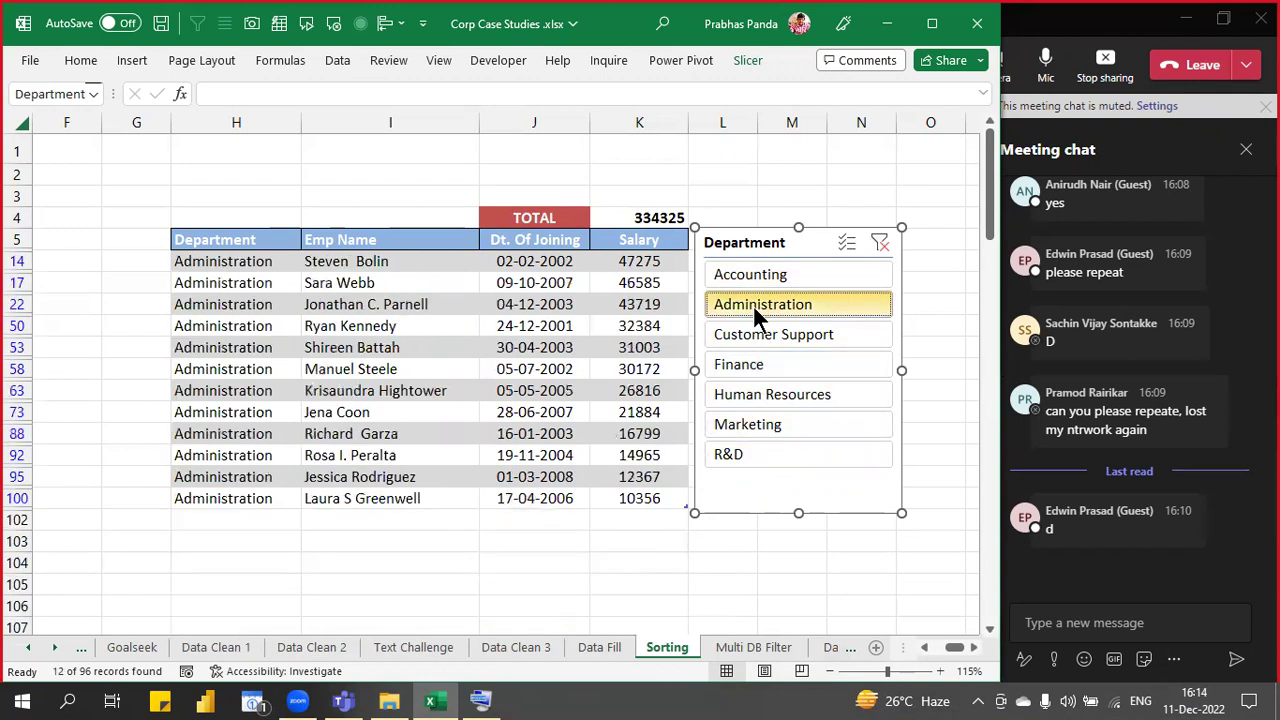
pyautogui.keyDown('ctrl'); pyautogui.click(790, 400); pyautogui.keyUp('ctrl')
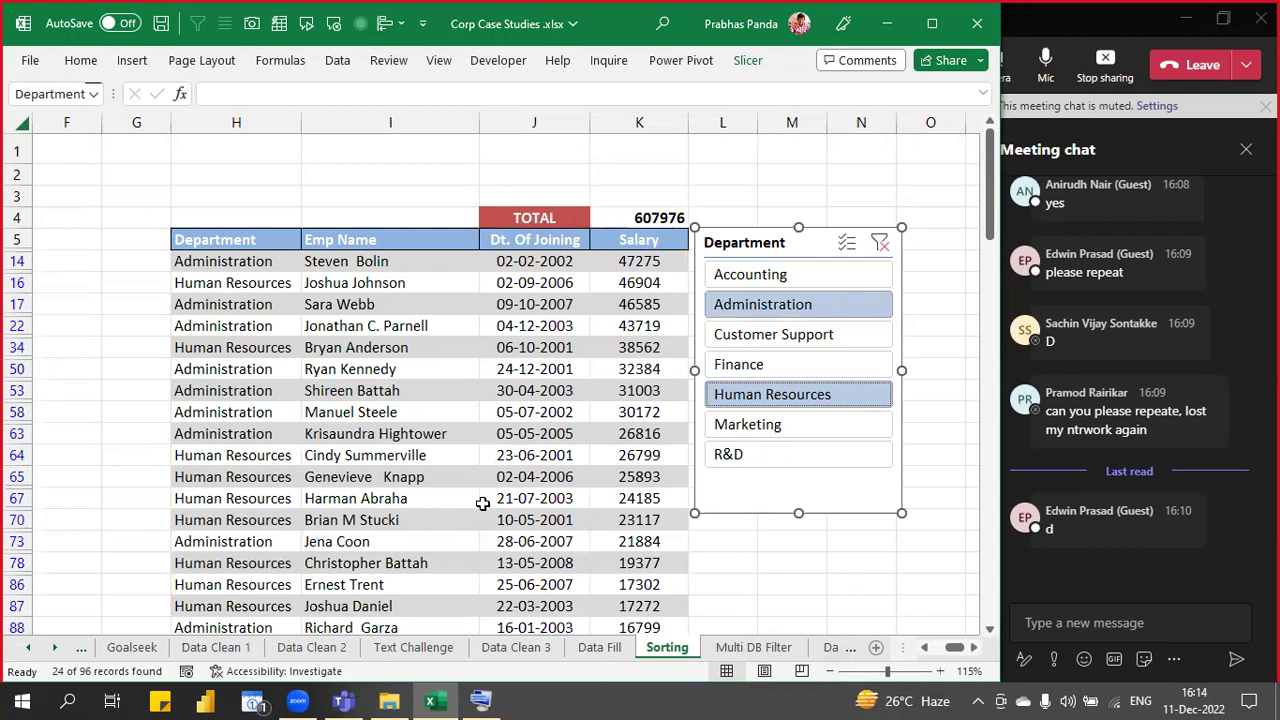
pyautogui.click(880, 244)
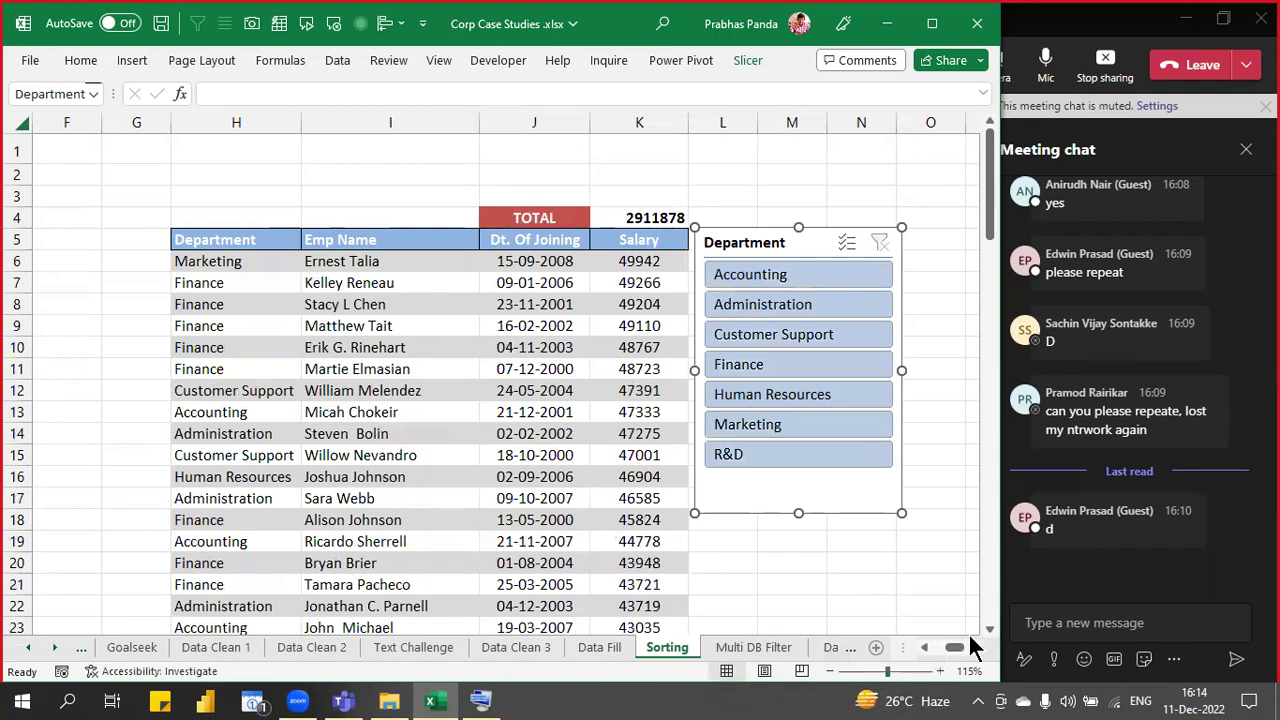
# - Compare the first data range with the second table by selecting cells in each alternately
pyautogui.click(925, 647)
pyautogui.click(925, 647)
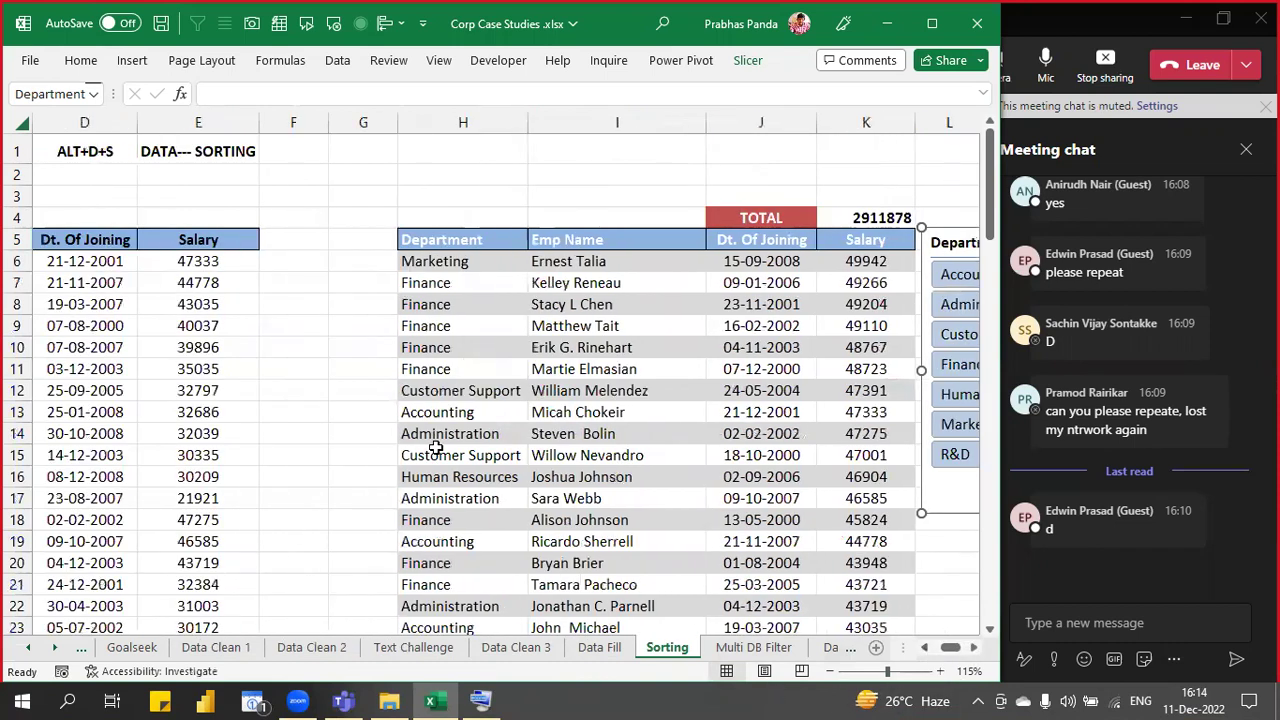
pyautogui.click(280, 370)
pyautogui.click(158, 368)
pyautogui.click(554, 370)
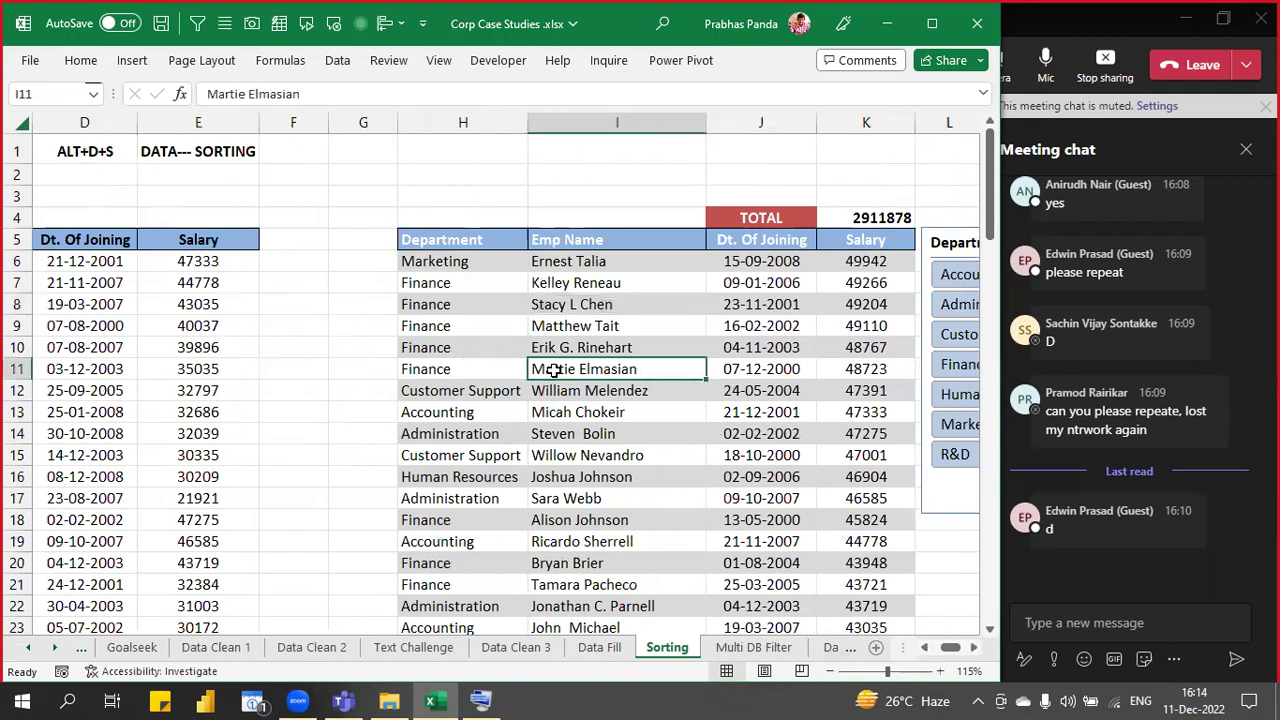
pyautogui.click(160, 408)
pyautogui.click(624, 386)
pyautogui.click(76, 442)
pyautogui.click(568, 408)
pyautogui.click(133, 390)
pyautogui.click(582, 385)
pyautogui.click(142, 370)
pyautogui.click(512, 404)
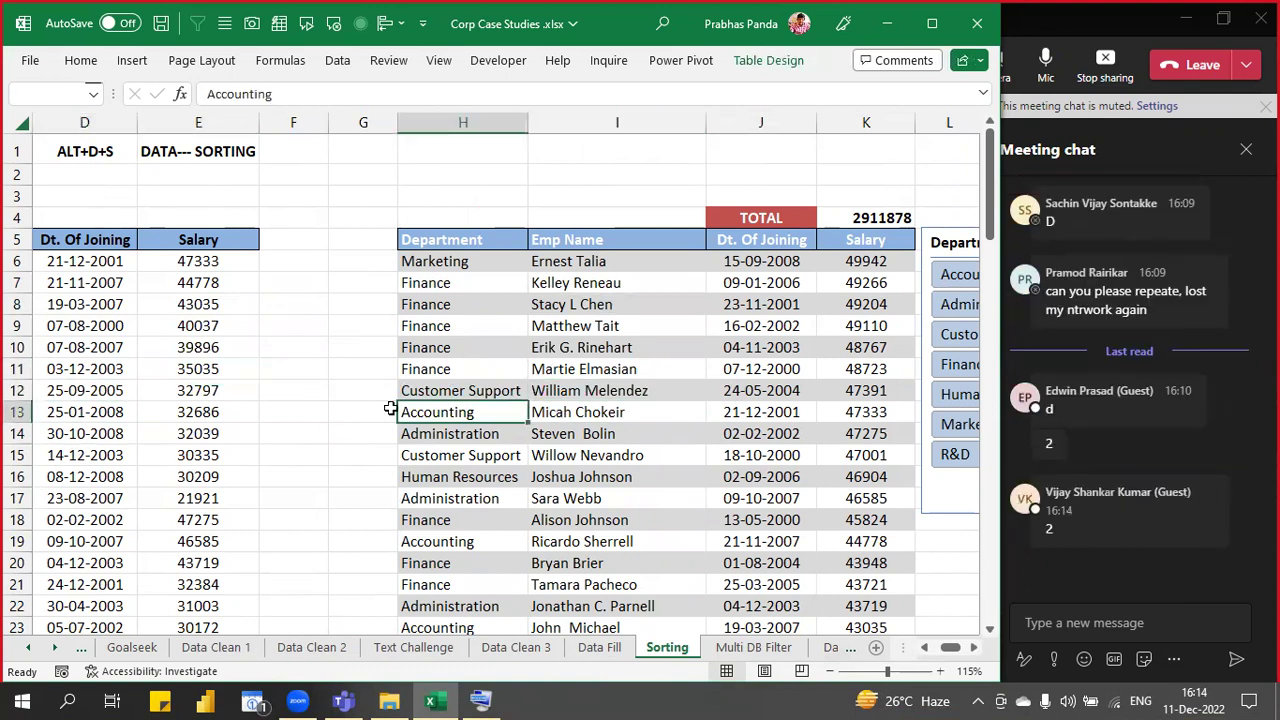
# - Examine the first data range, the second table with its Salary total, and the Department slicer beside it
pyautogui.click(325, 377)
pyautogui.scroll(-3, 325, 377)
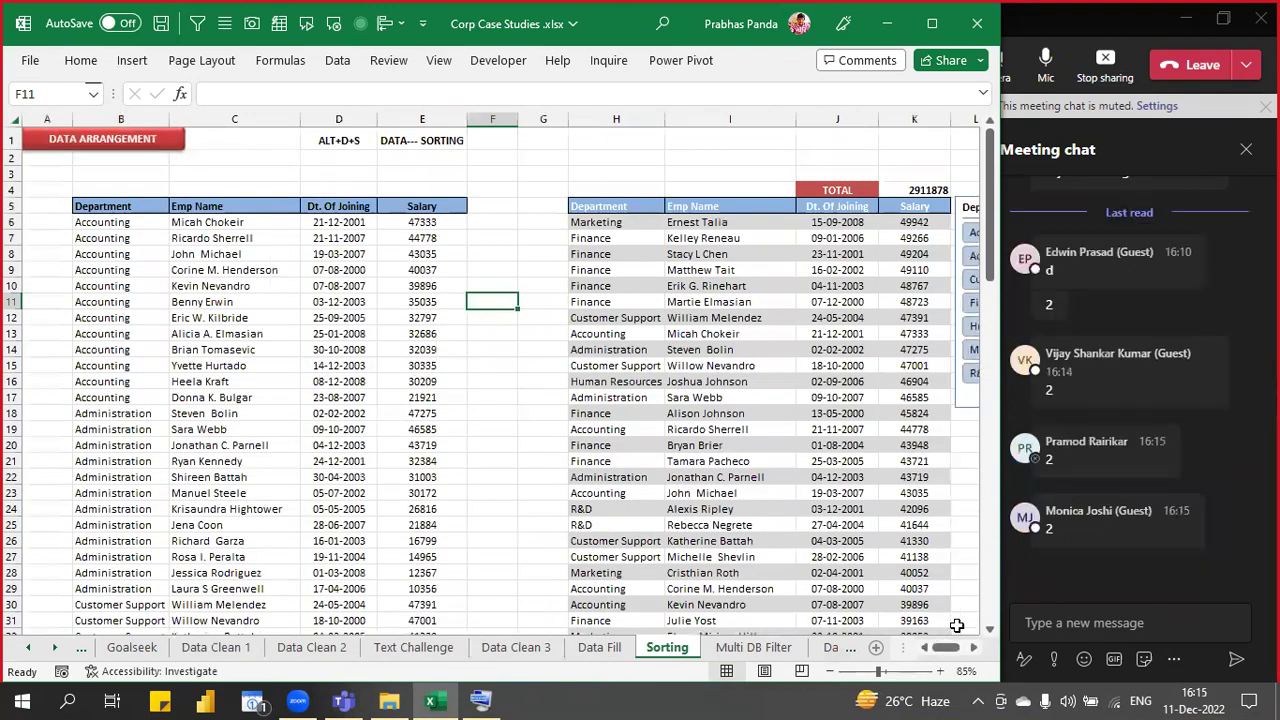
pyautogui.click(972, 647)
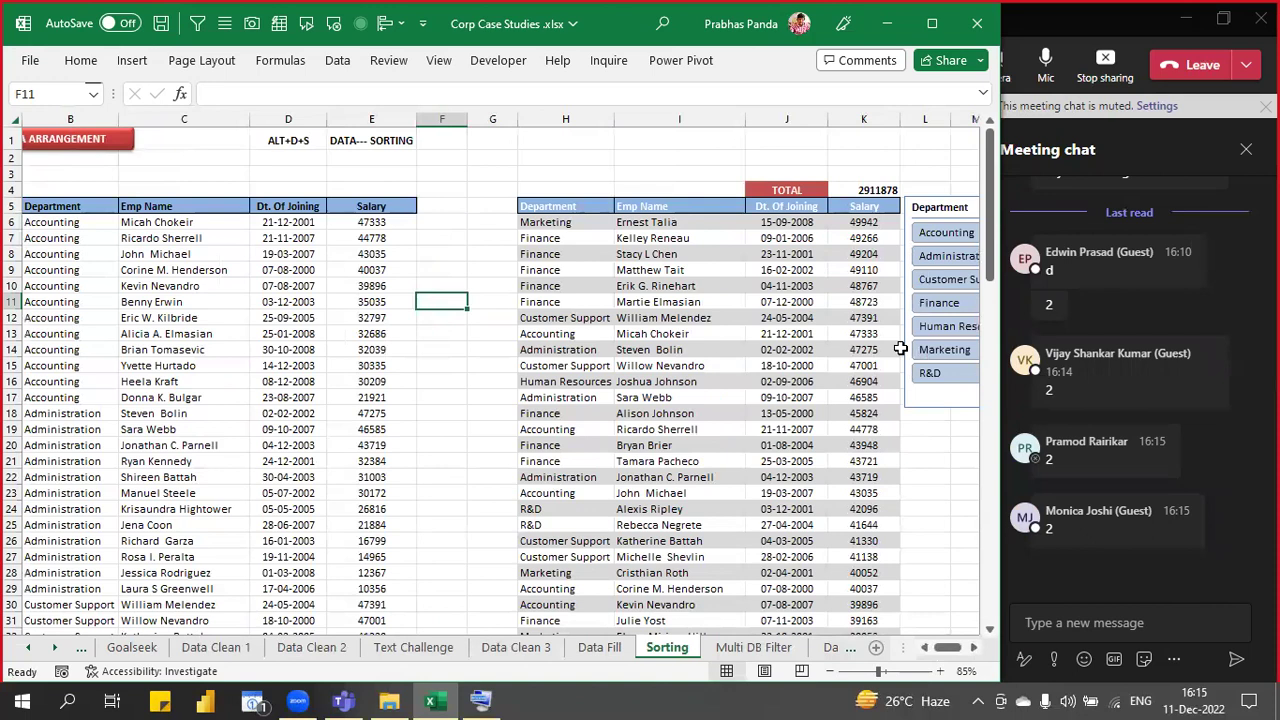
pyautogui.press('ctrl')
pyautogui.press('ctrl')
pyautogui.press('ctrl')
pyautogui.press('ctrl')
pyautogui.click(694, 204)
pyautogui.click(662, 186)
pyautogui.scroll(1, 684, 398)
pyautogui.scroll(3, 684, 398)
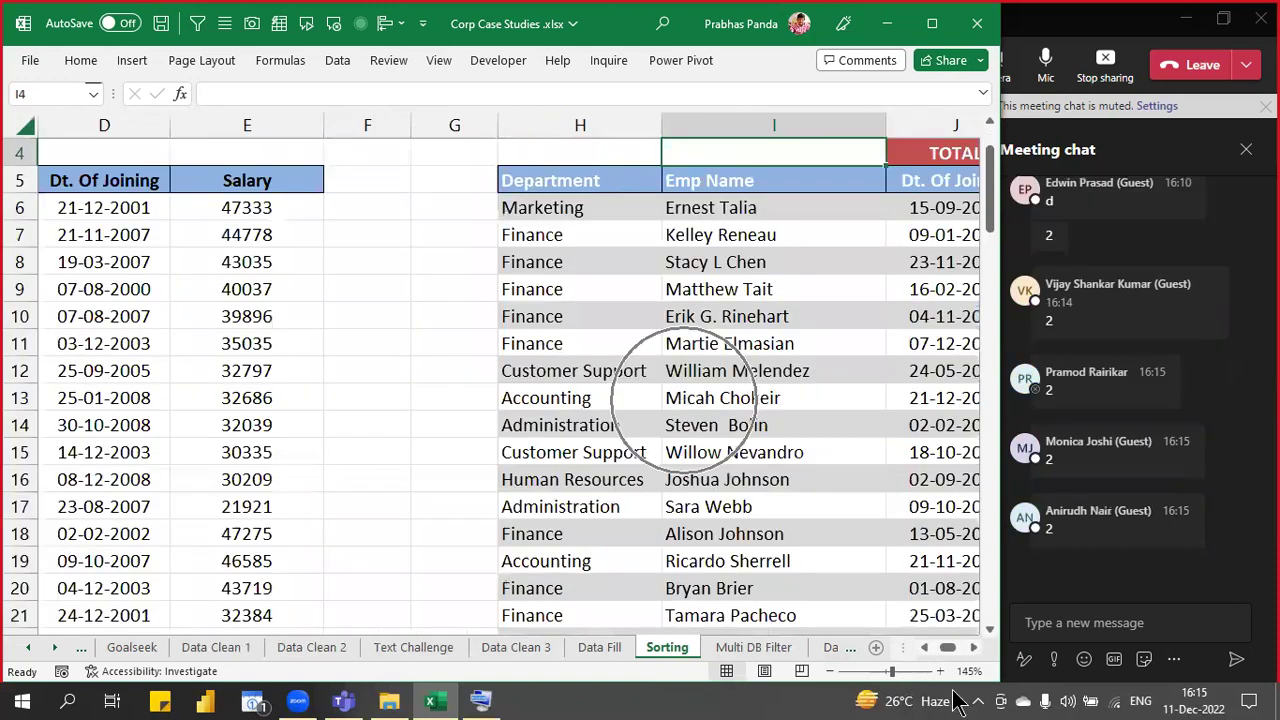
pyautogui.click(976, 647)
pyautogui.click(976, 647)
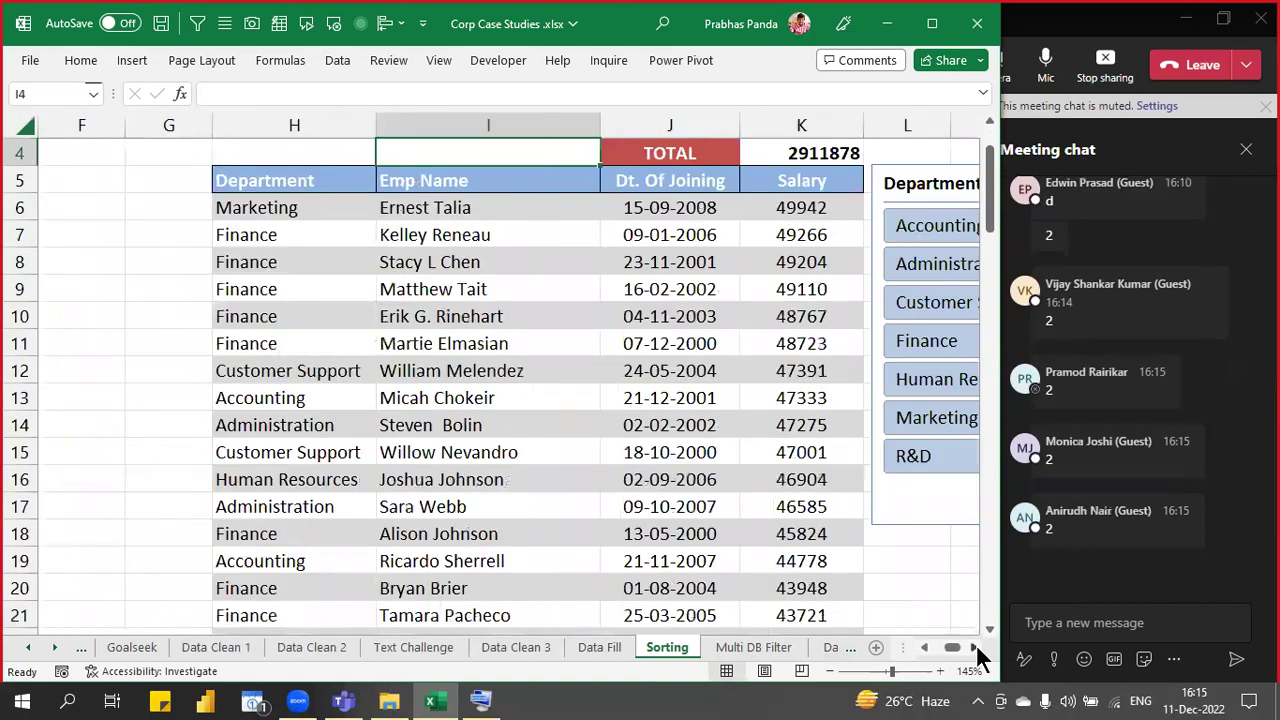
pyautogui.click(976, 647)
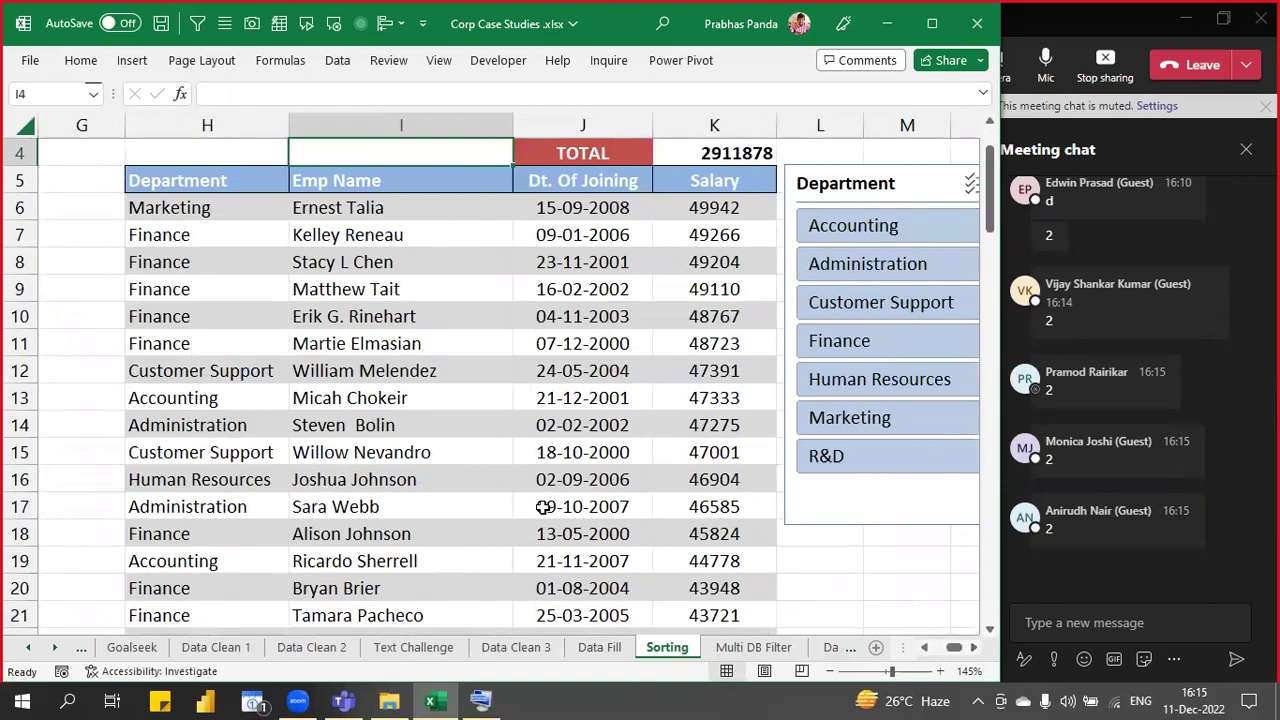
pyautogui.scroll(-1, 545, 520)
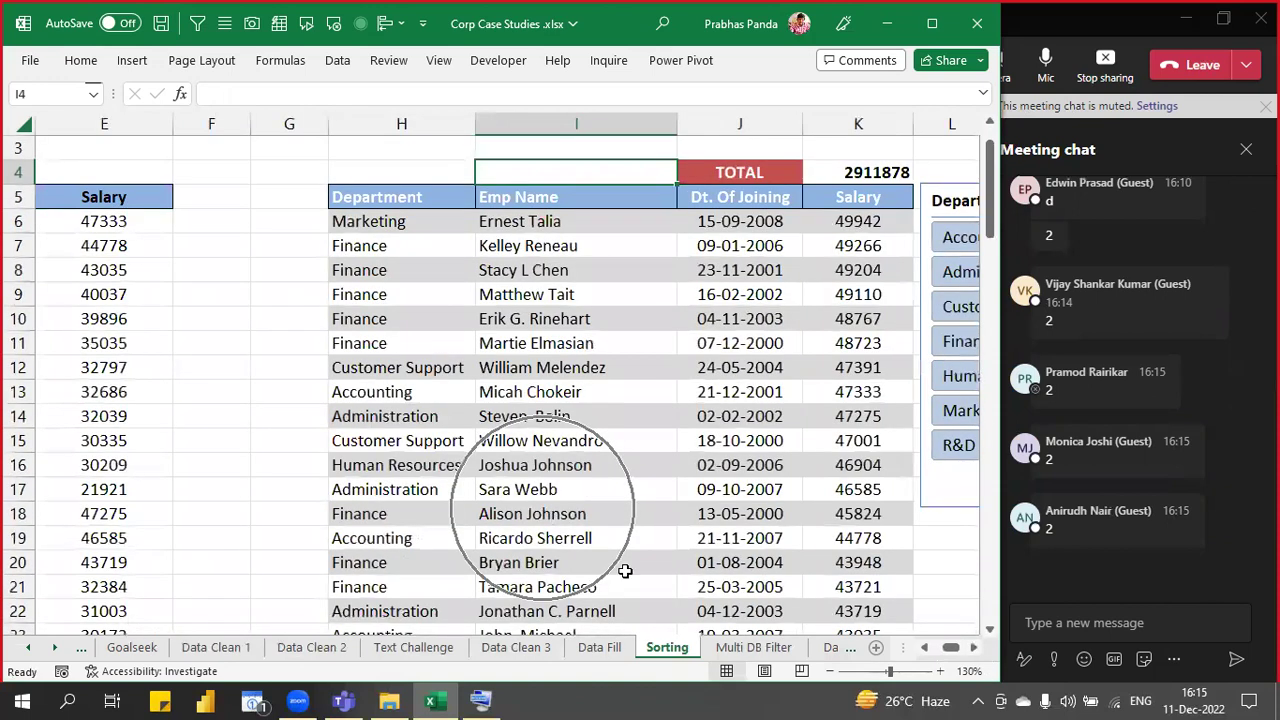
# - Save the workbook with the second table and its Department slicer in view
pyautogui.click(973, 648)
pyautogui.click(974, 648)
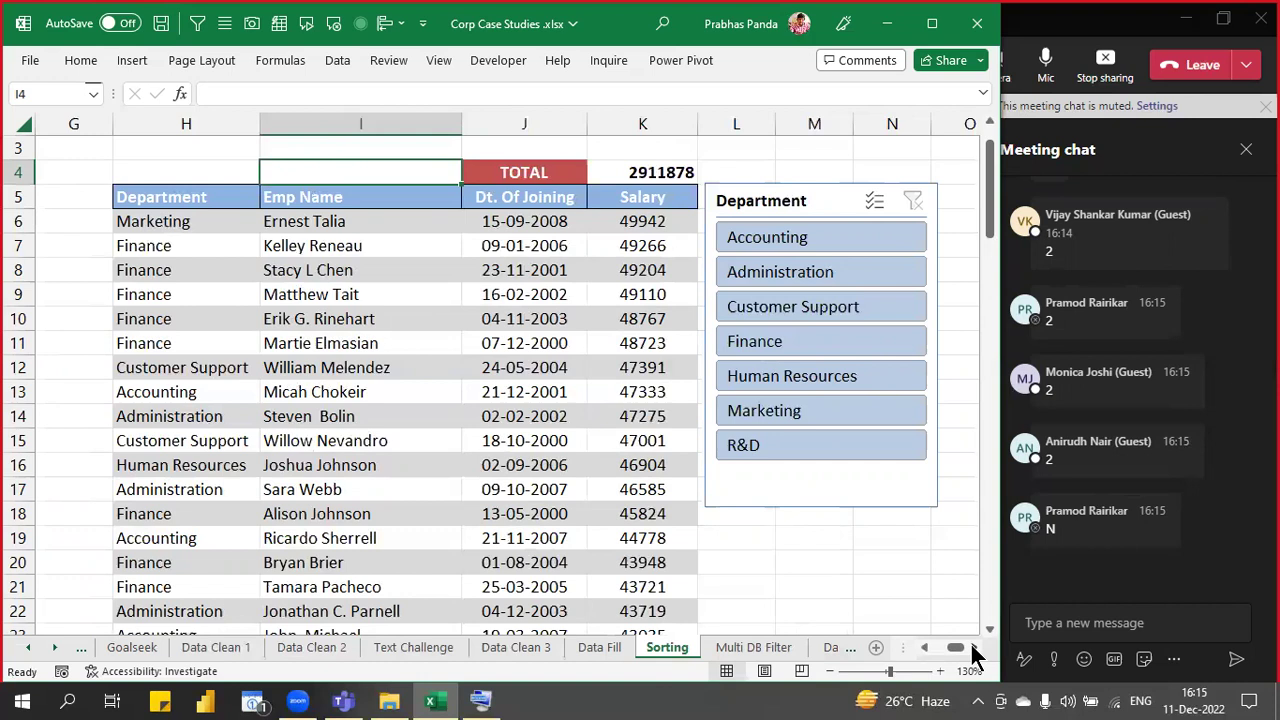
pyautogui.hotkey('ctrl', 's')
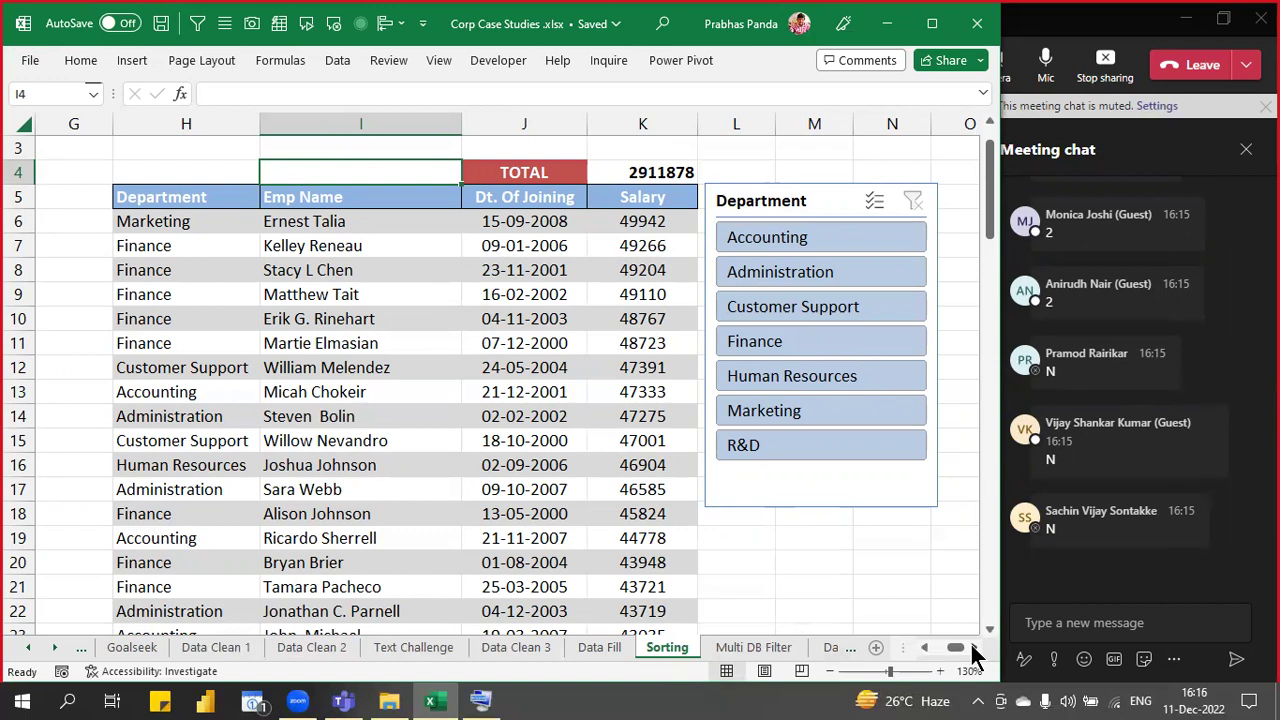
# - Switch to Teams and send the meeting chat message "04:30 PM WE WILL RESUME OUR SESSION. 15 MINS BREAK"
pyautogui.click(1151, 625)
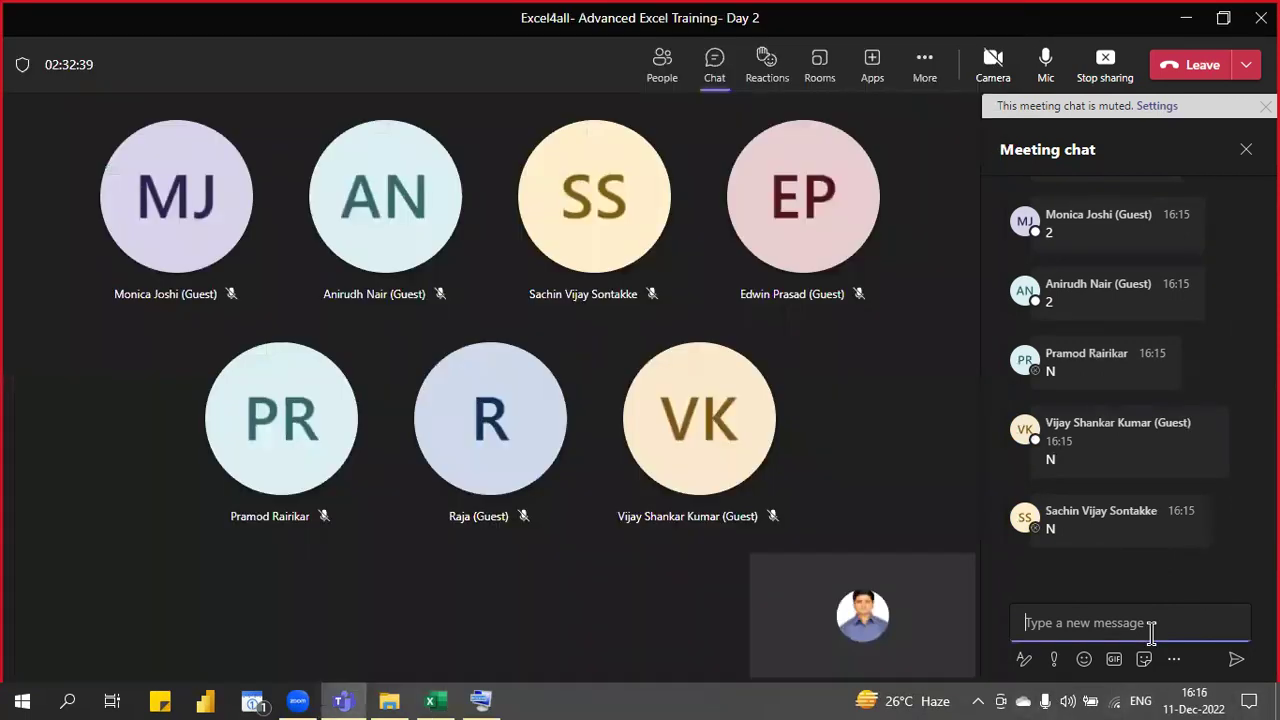
pyautogui.write('04:30 ')
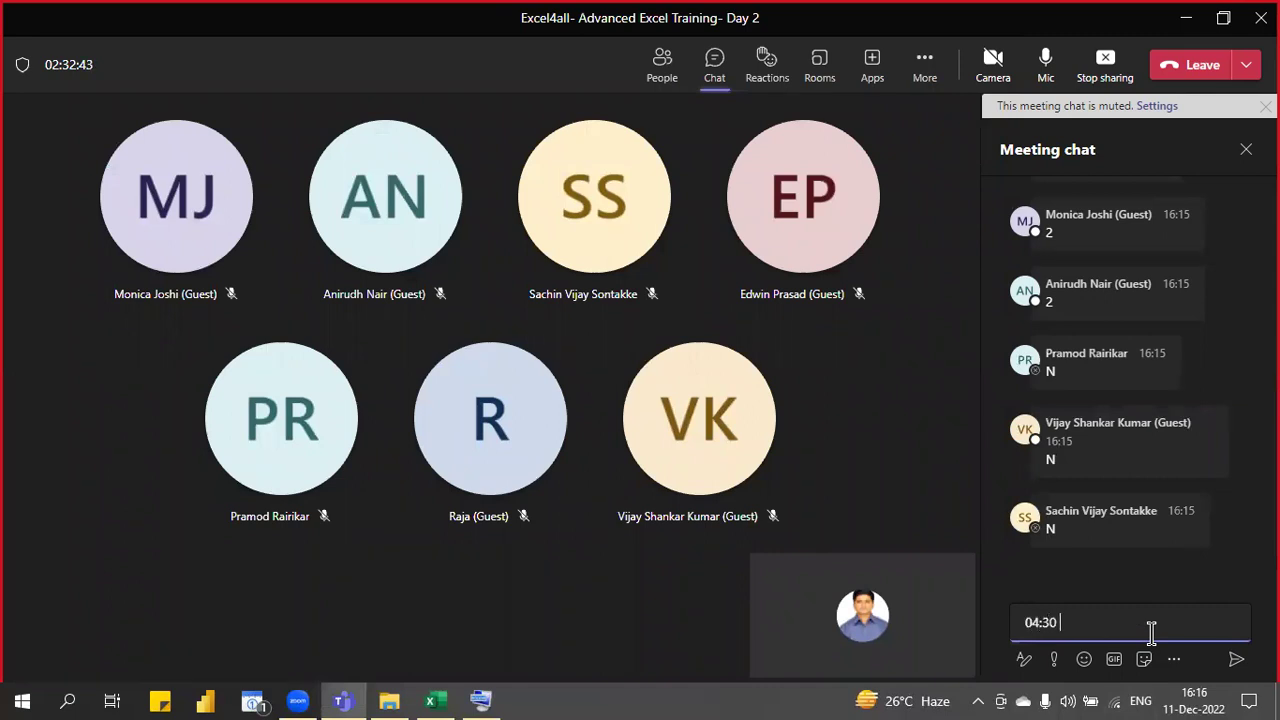
pyautogui.write('PM WE WILL RESUME OUR SESSION. 15 MINS BREAK')
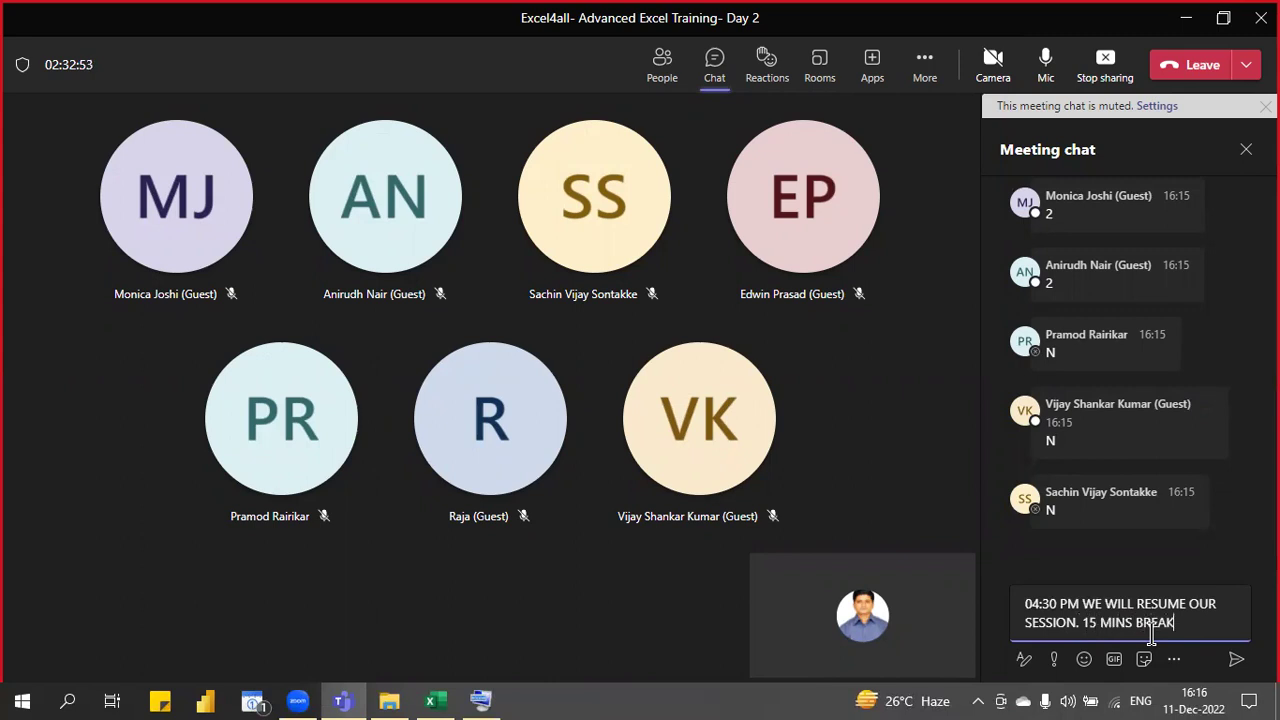
pyautogui.press('Return')
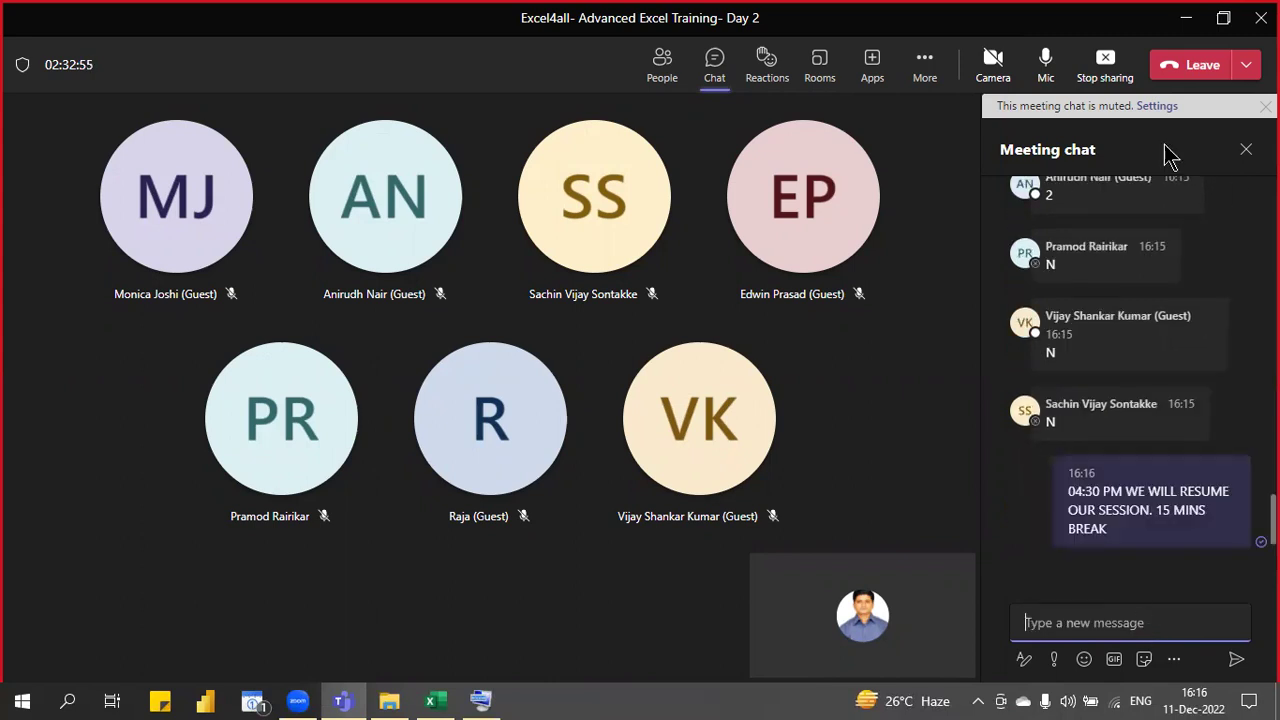
# - Mute the microphone and stop sharing the screen in the meeting
pyautogui.click(1046, 60)
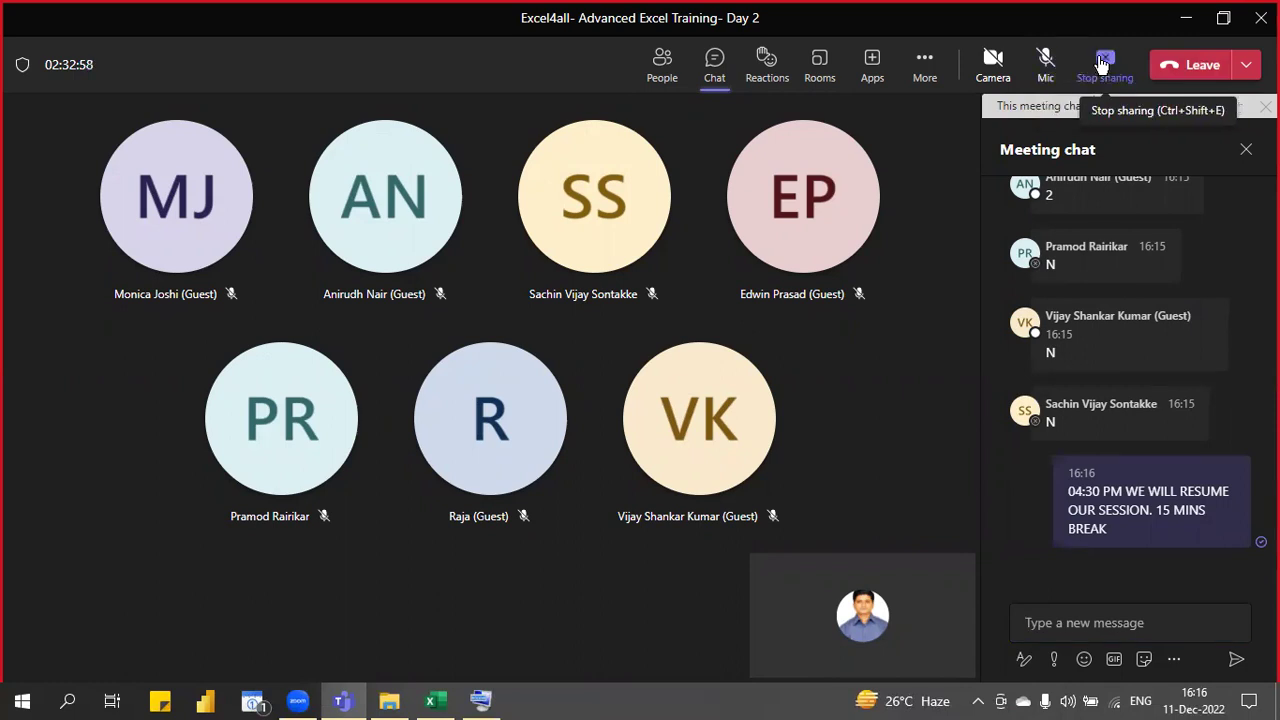
pyautogui.click(1103, 62)
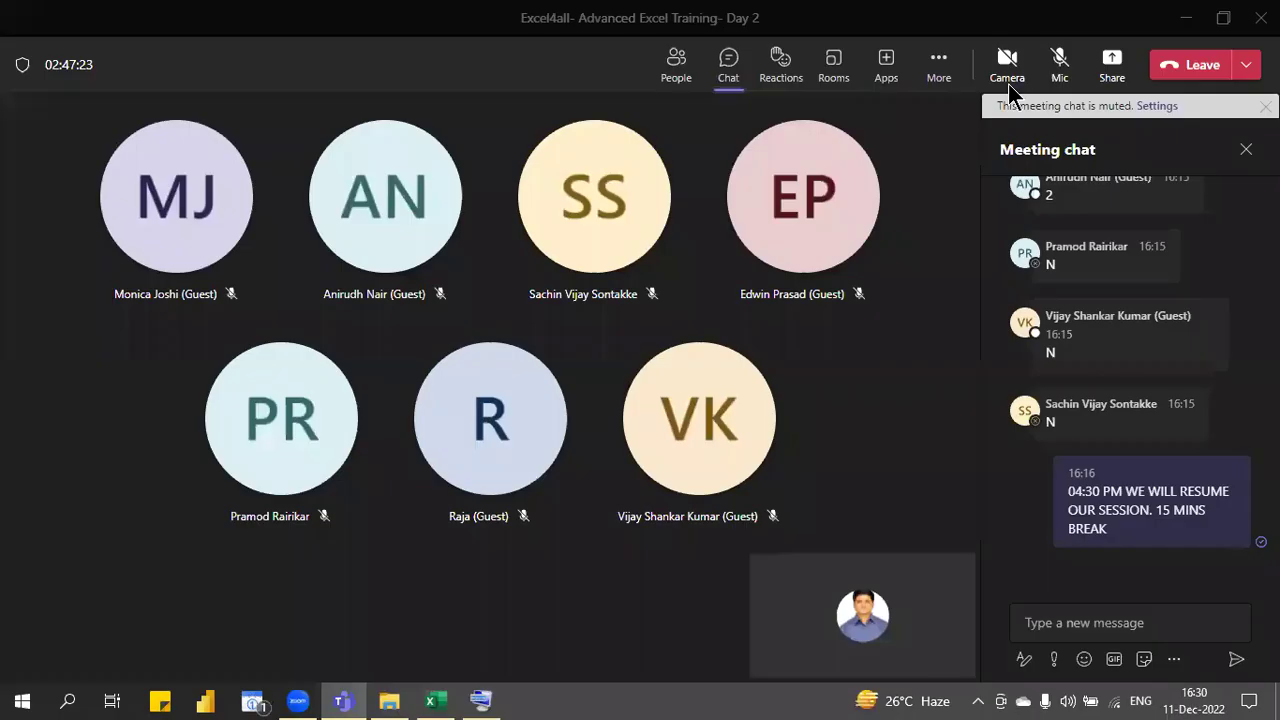
# - Unmute the microphone, share the screen with the meeting again, and return to the meeting window
pyautogui.click(1061, 70)
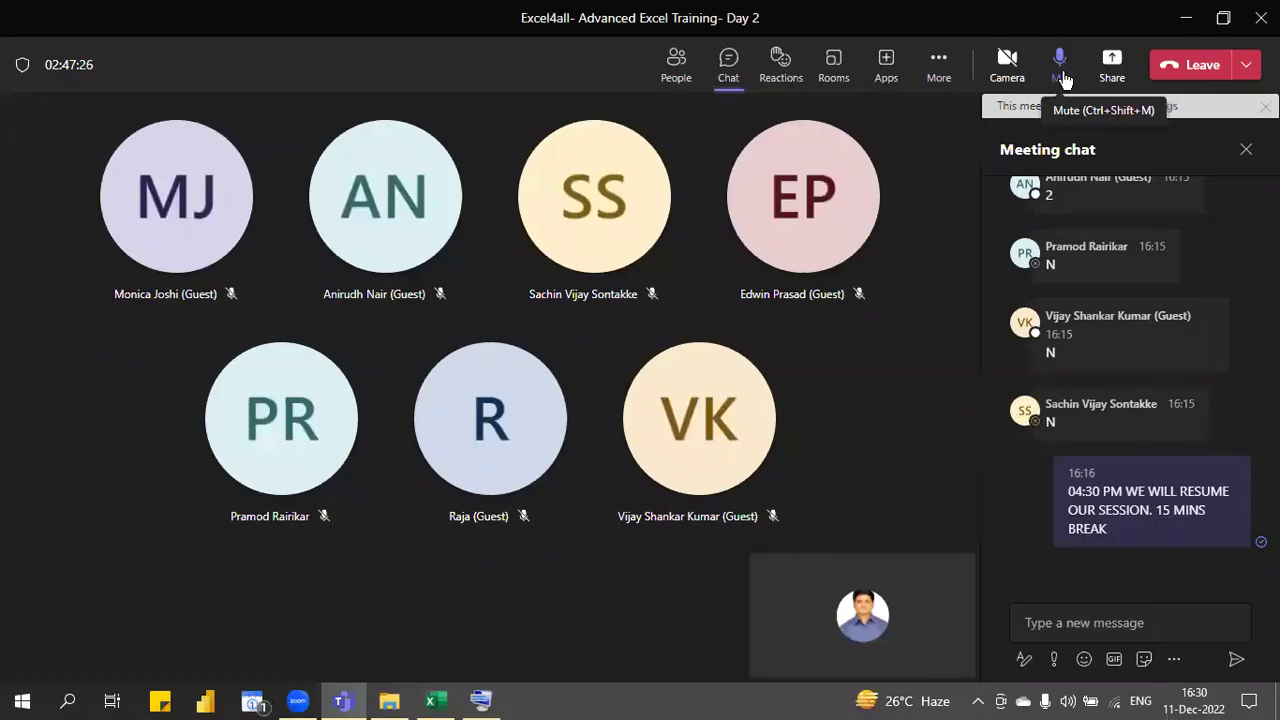
pyautogui.click(1108, 68)
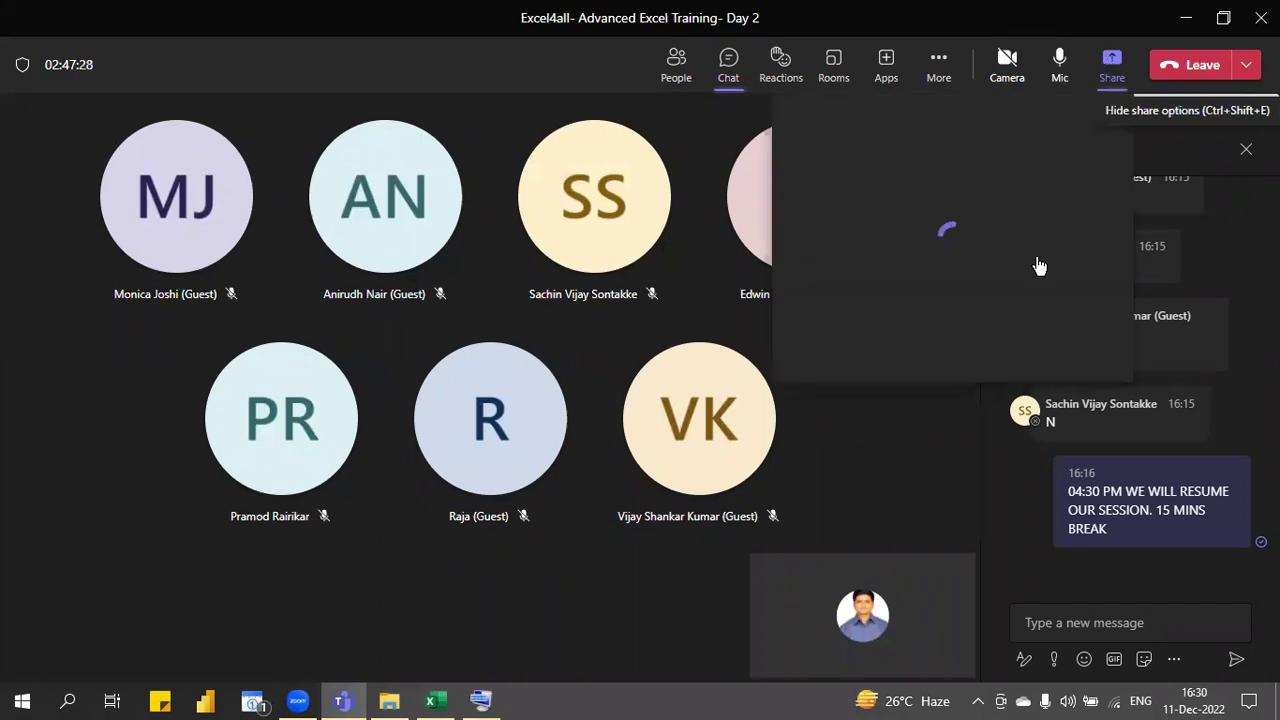
pyautogui.click(877, 315)
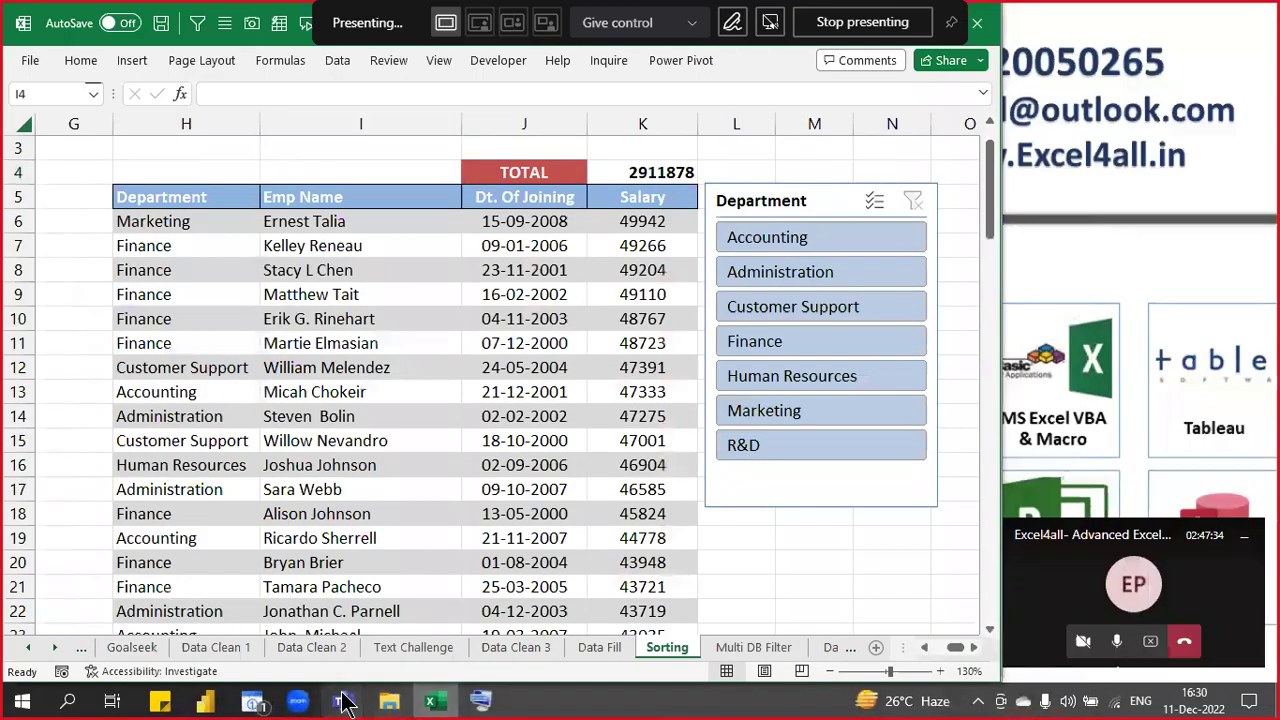
pyautogui.moveTo(345, 703)
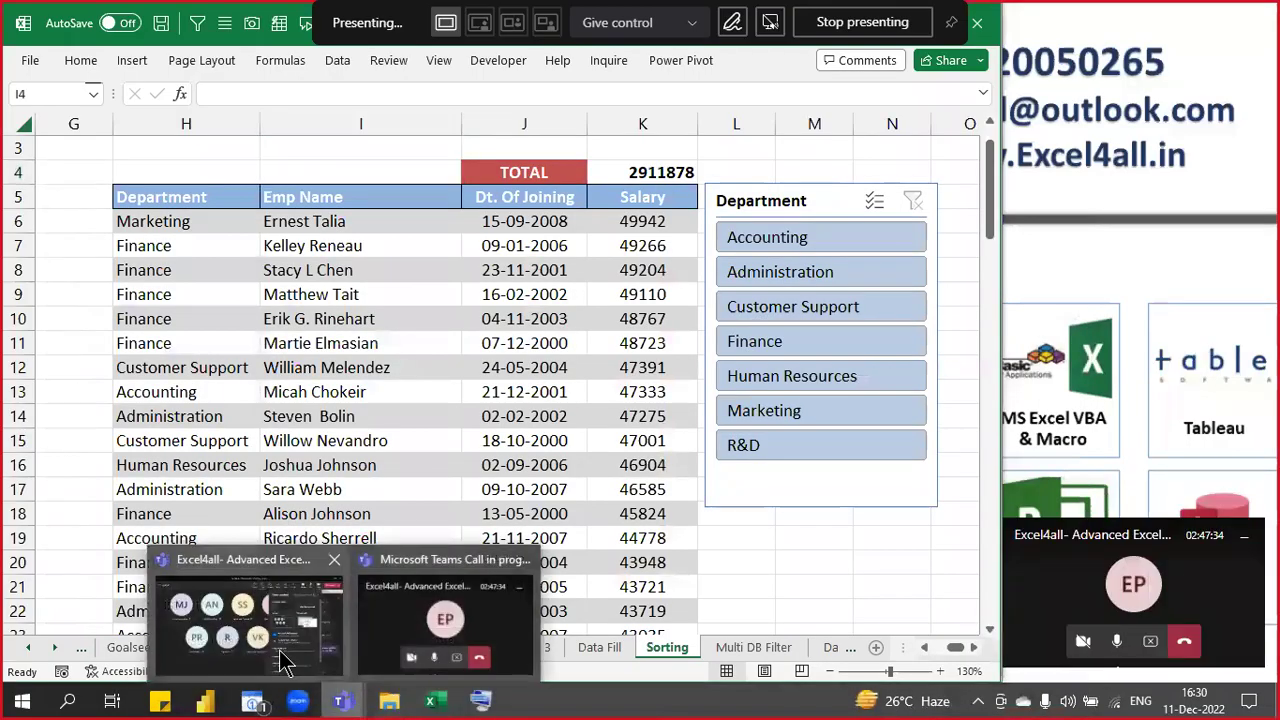
pyautogui.click(280, 655)
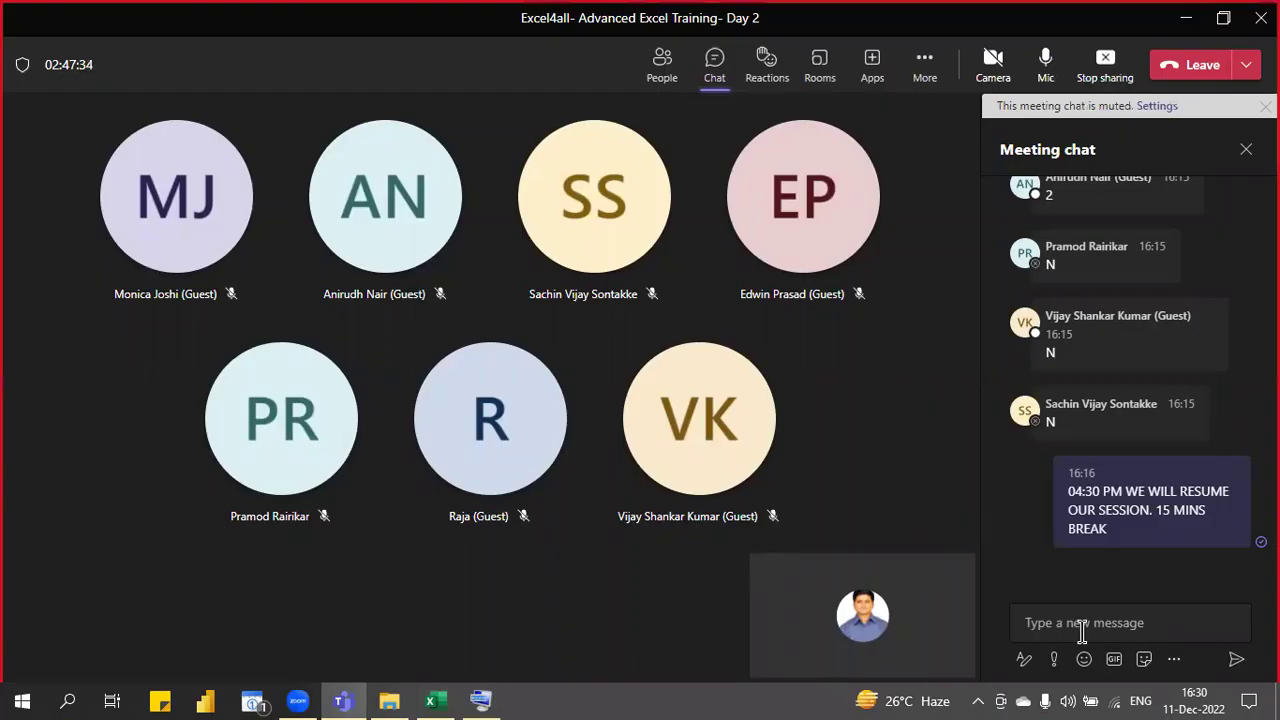
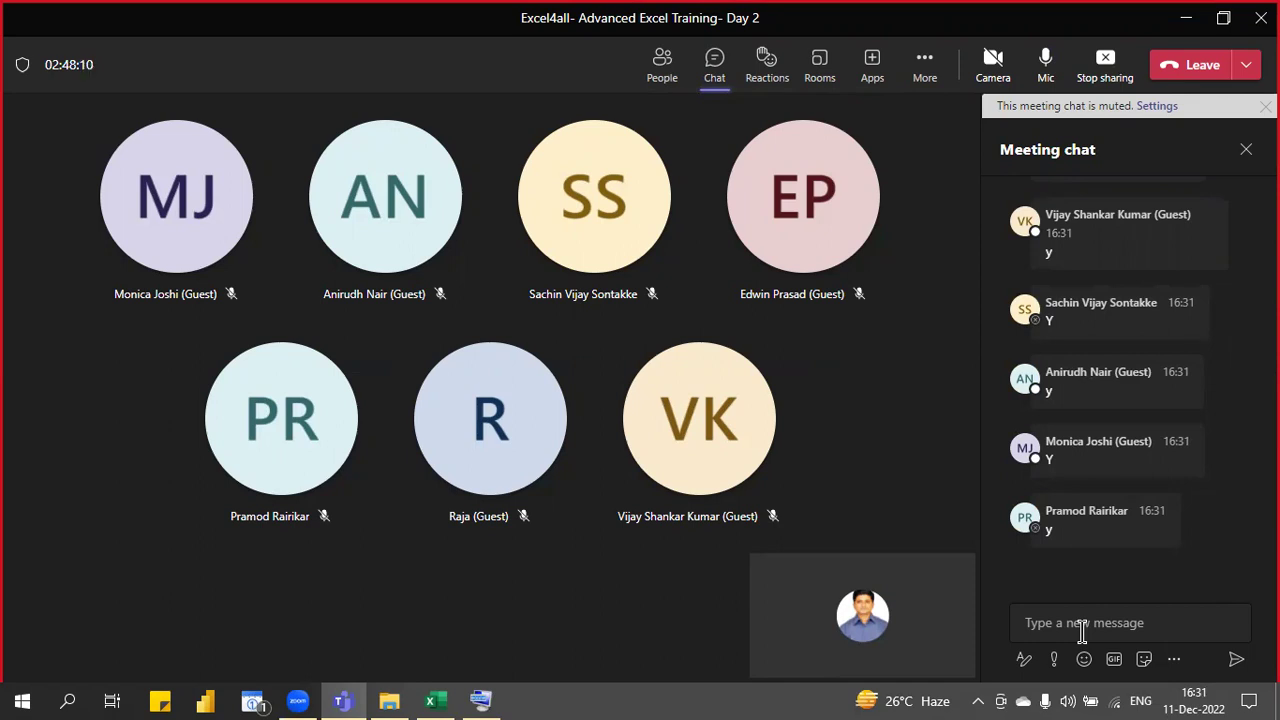
# - Switch to Excel and open the Multi DB Filter sheet
pyautogui.click(433, 700)
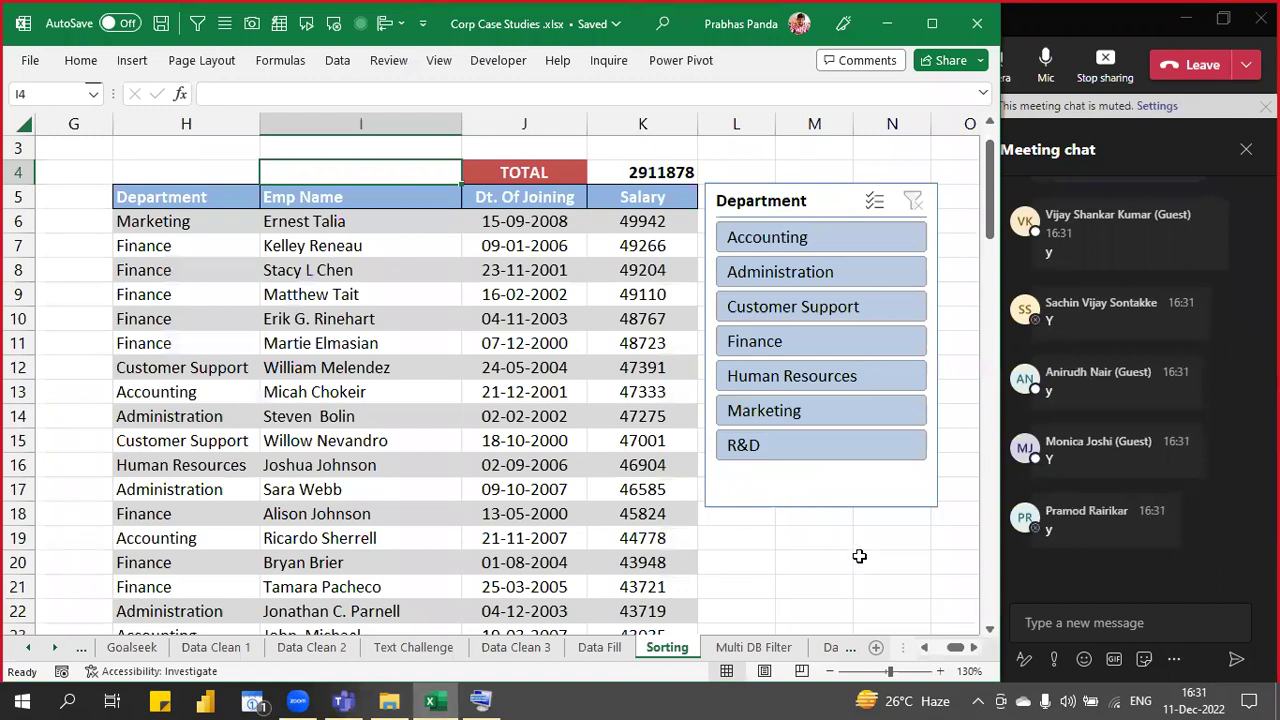
pyautogui.hotkey('ctrl', 'pagedown')
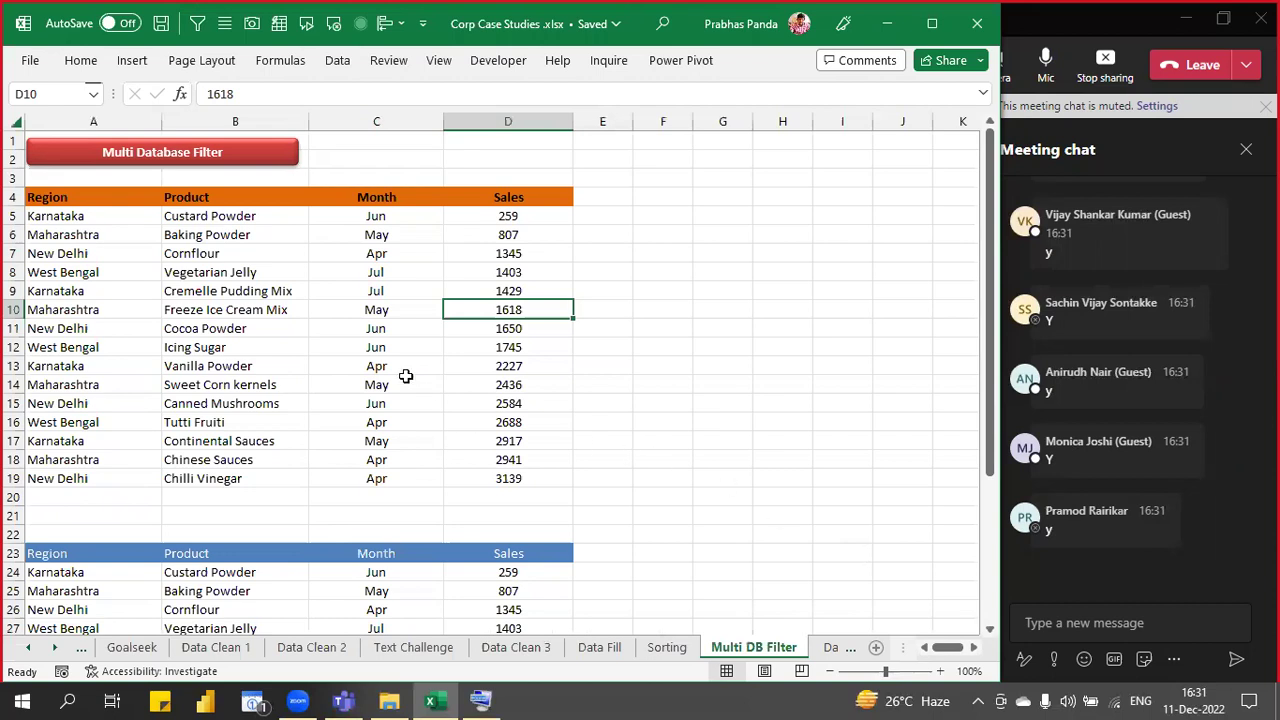
pyautogui.keyDown('ctrl'); pyautogui.scroll(1, 398, 370); pyautogui.keyUp('ctrl')
pyautogui.scroll(1, 623, 346)
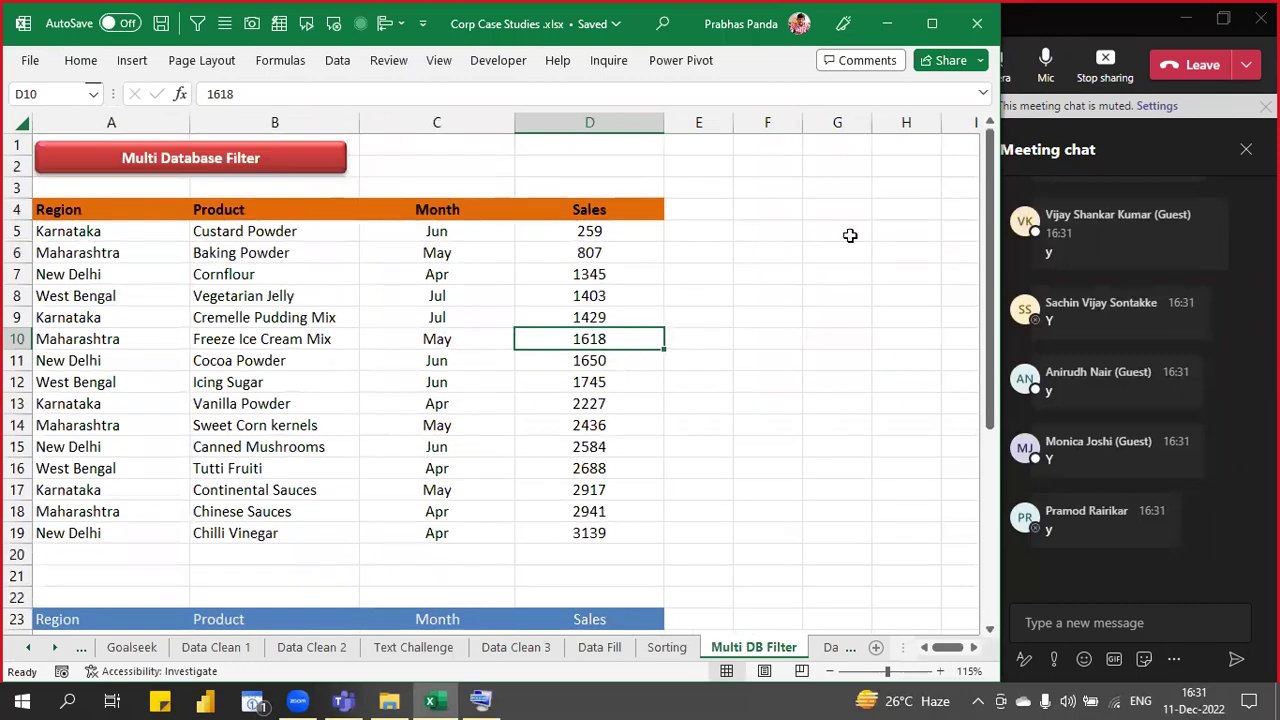
# - Label the two sales tables by entering PLANT1 in F4 and PLANT 2 in F23
pyautogui.click(775, 207)
pyautogui.write('PLAN')
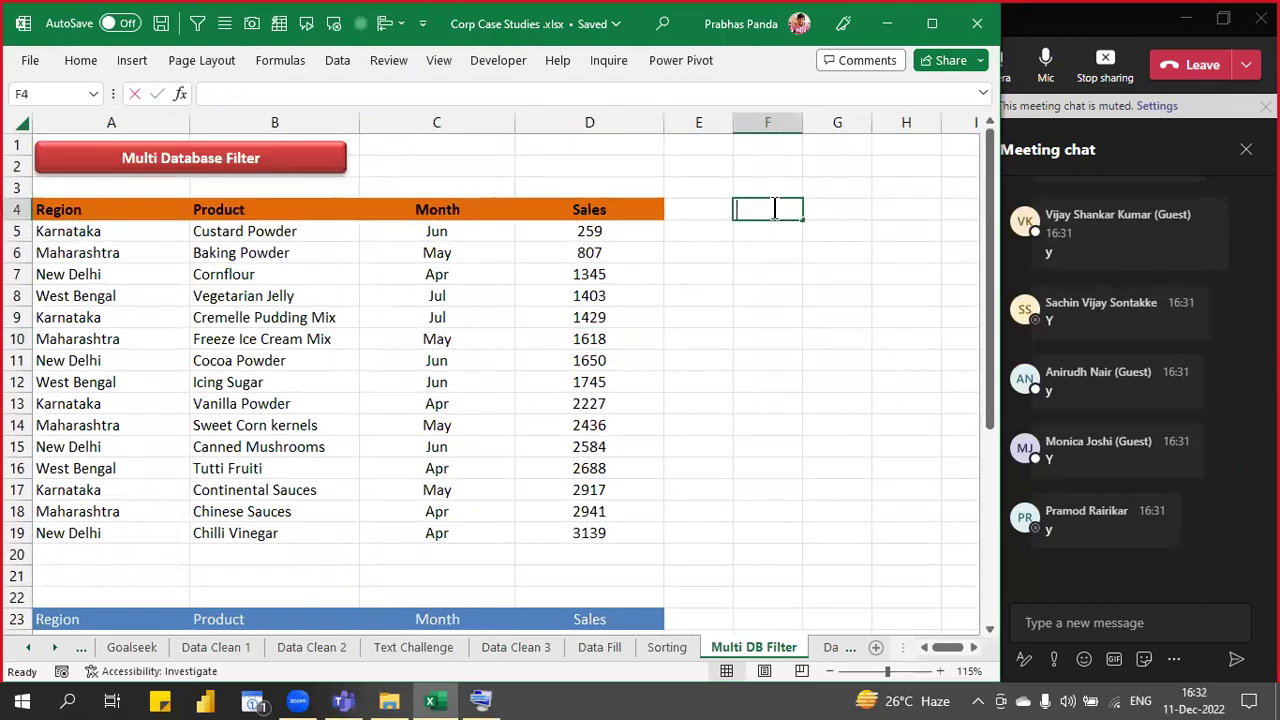
pyautogui.write('T1')
pyautogui.press('Return')
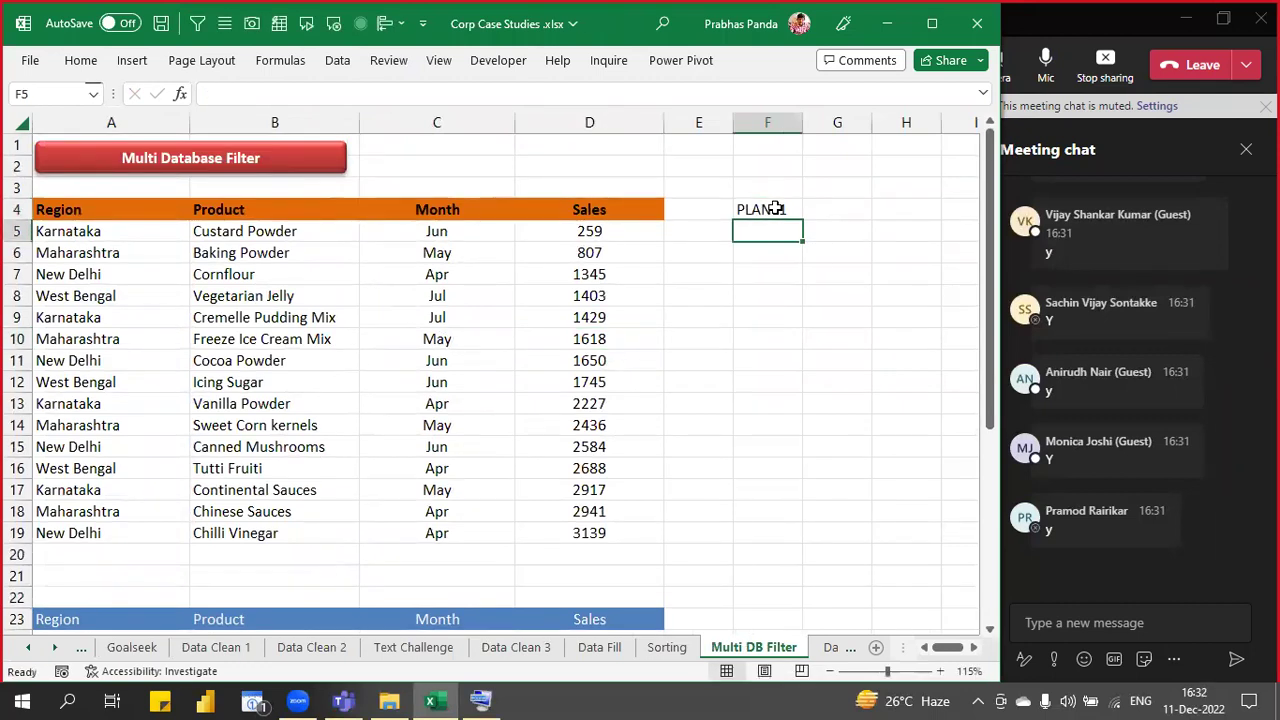
pyautogui.click(756, 615)
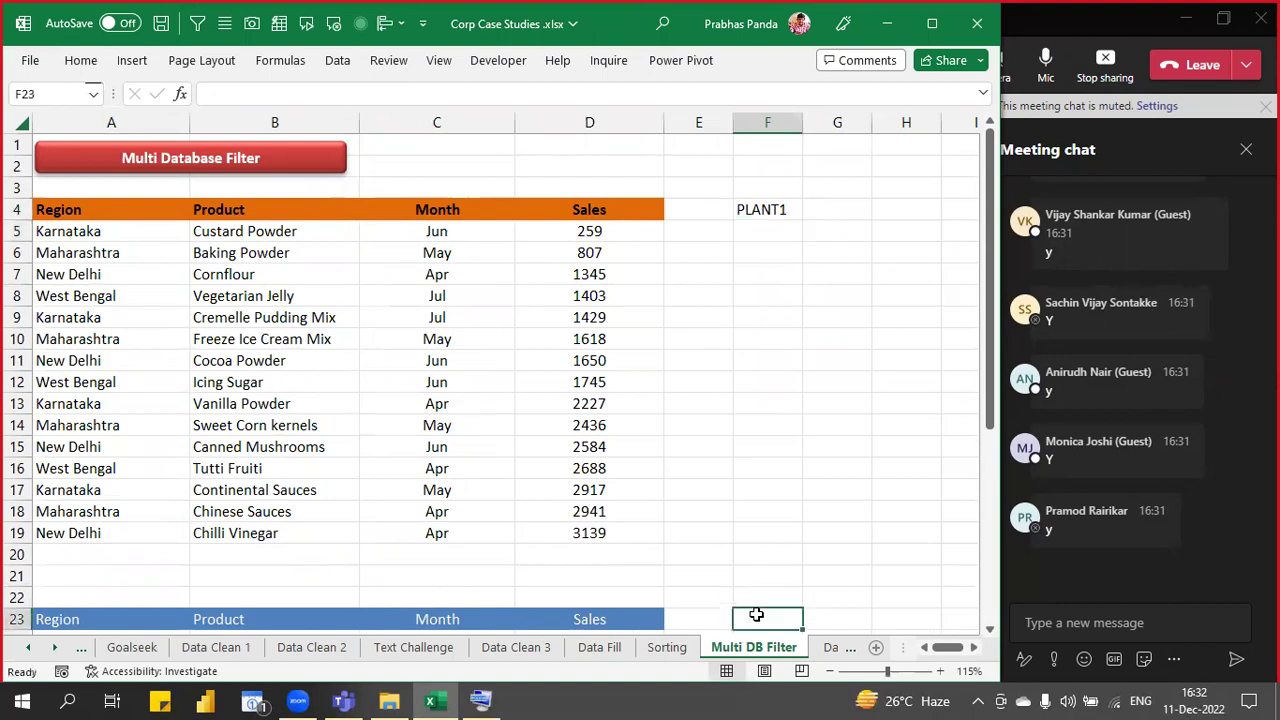
pyautogui.write('PLANT 2')
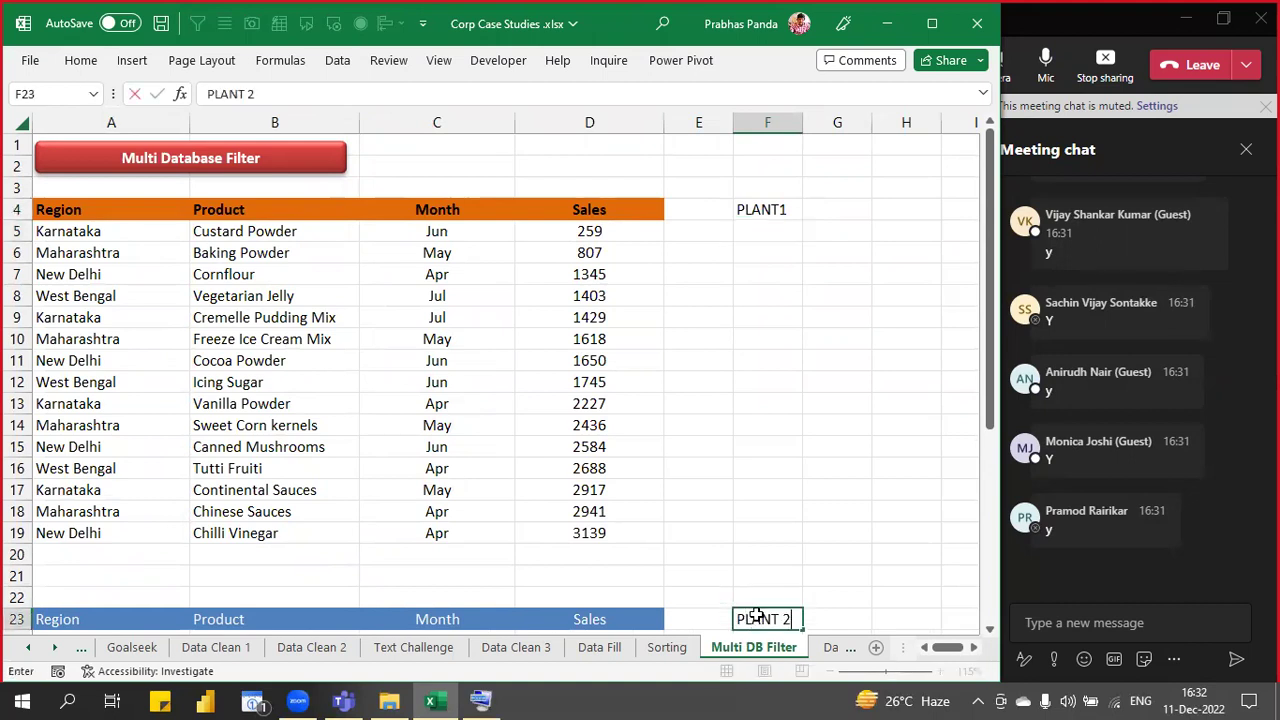
pyautogui.press('Return')
# - Review the first table's Region, Product, Month and Sales columns by selecting them one after another
pyautogui.scroll(1, 670, 366)
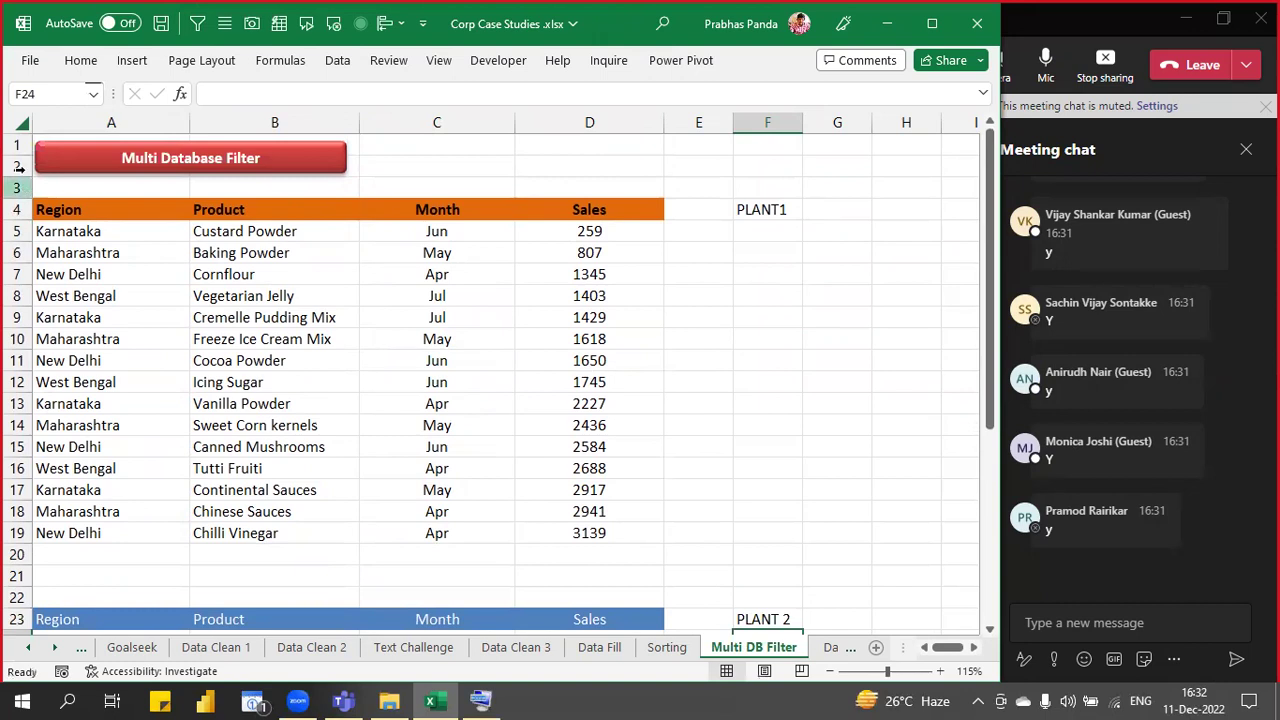
pyautogui.moveTo(58, 212); pyautogui.dragTo(185, 470)
pyautogui.moveTo(306, 214); pyautogui.dragTo(282, 430)
pyautogui.moveTo(464, 212); pyautogui.dragTo(468, 425)
pyautogui.moveTo(611, 209); pyautogui.dragTo(581, 509)
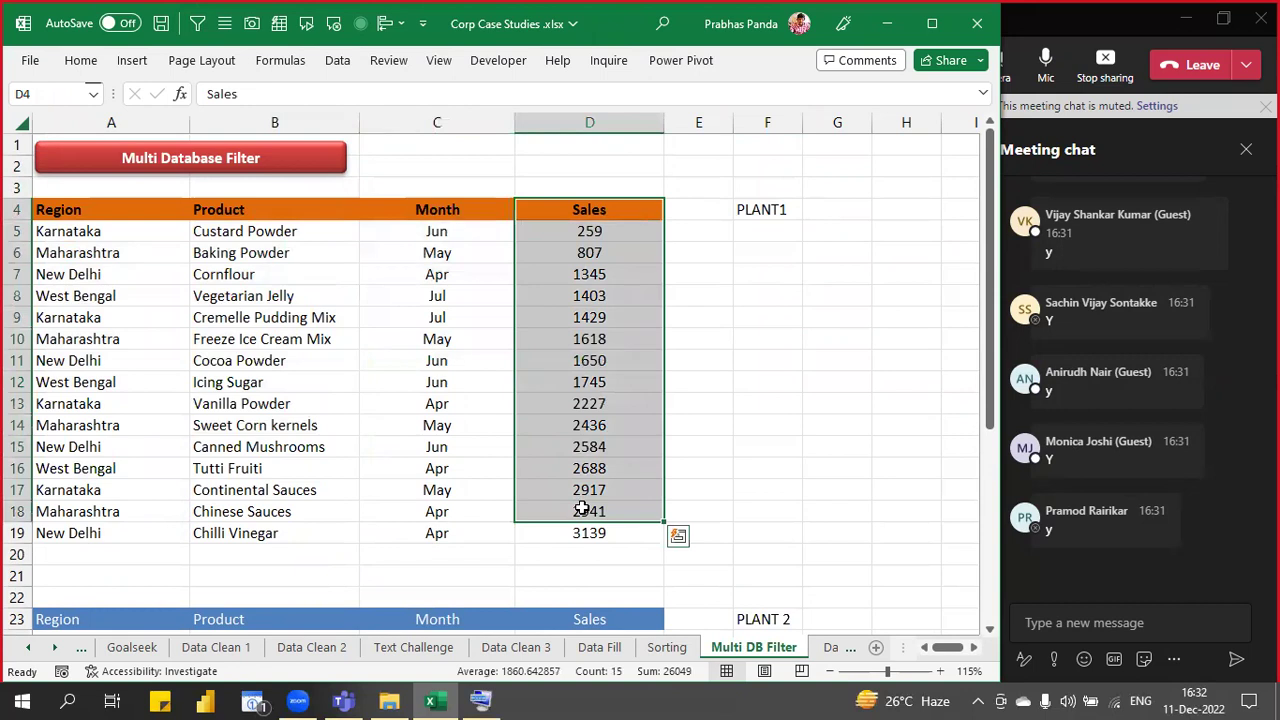
# - Make the PLANT1 label in F4 bold
pyautogui.scroll(-1, 581, 509)
pyautogui.click(665, 196)
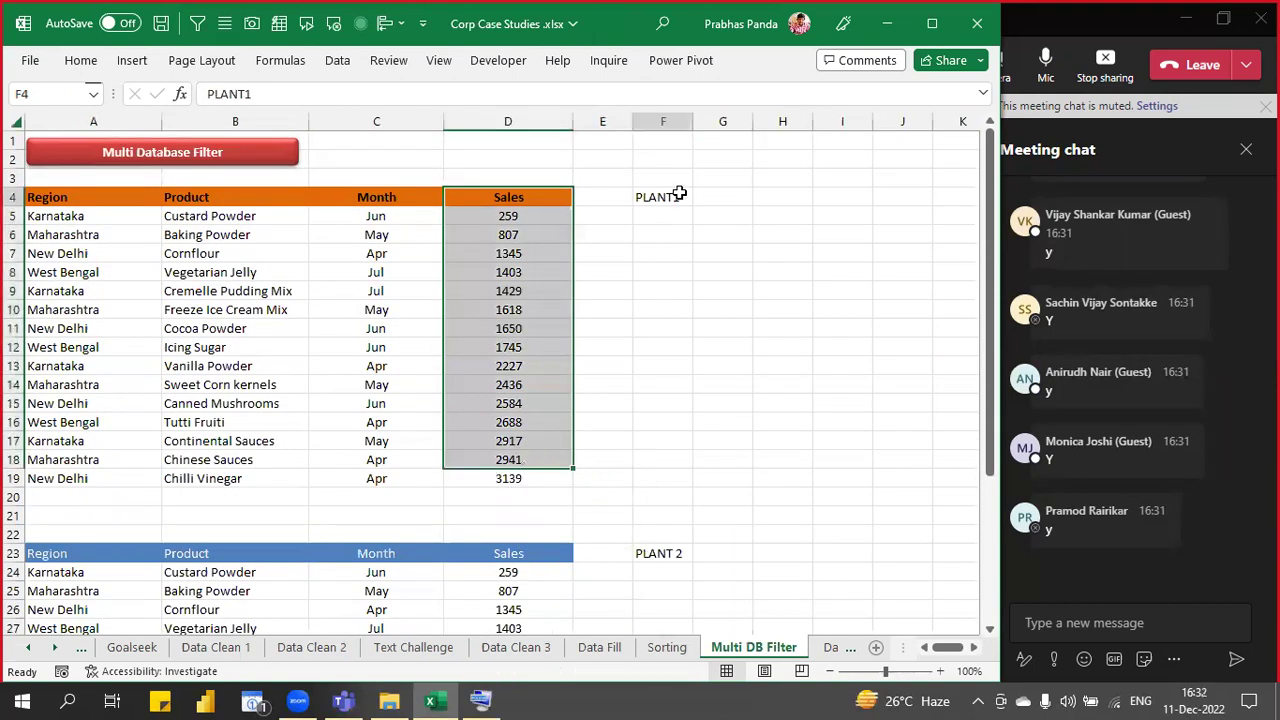
pyautogui.hotkey('ctrl', 'b')
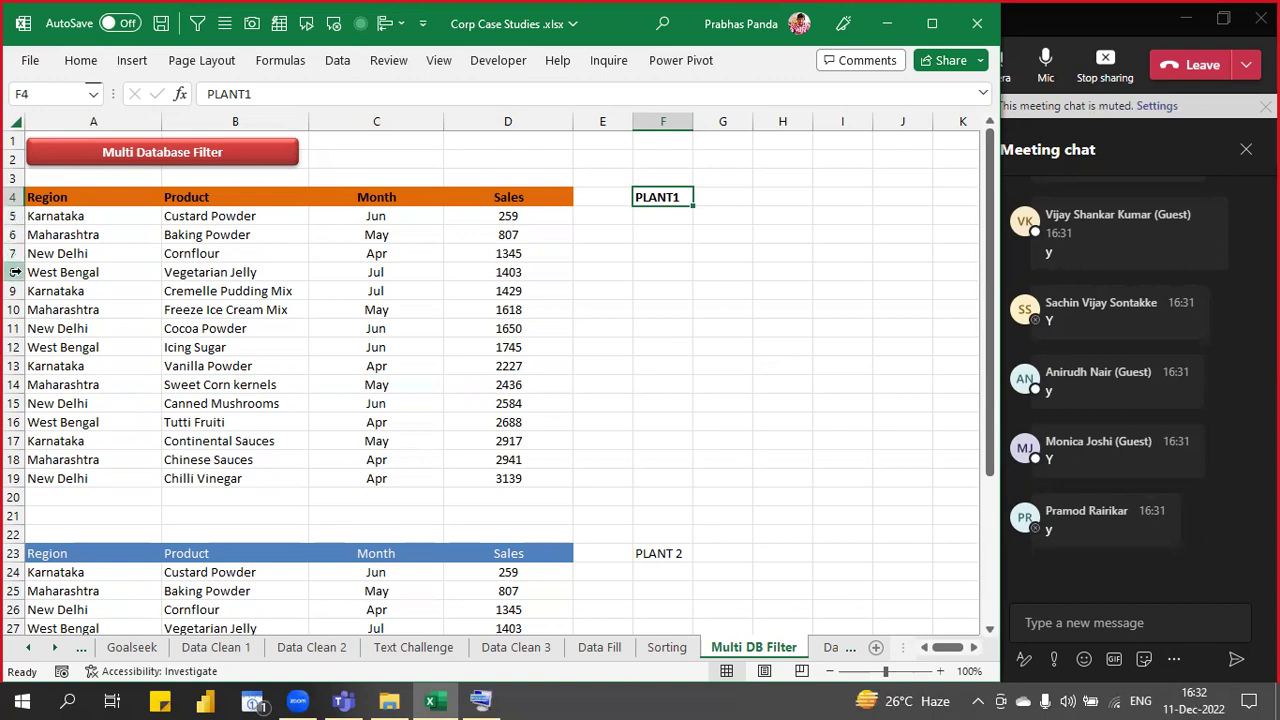
# - Compare the two sales tables by selecting A4:D19 and A23:D38 in turn
pyautogui.scroll(-2, 359, 487)
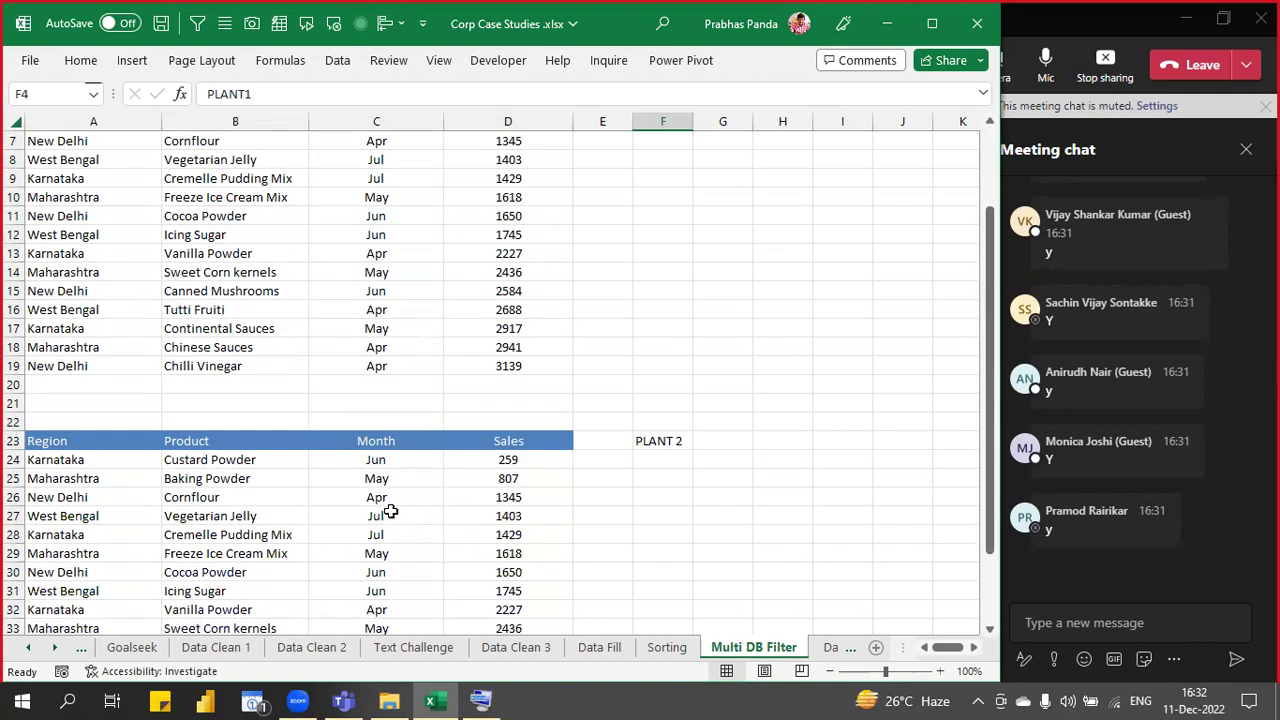
pyautogui.scroll(2, 390, 512)
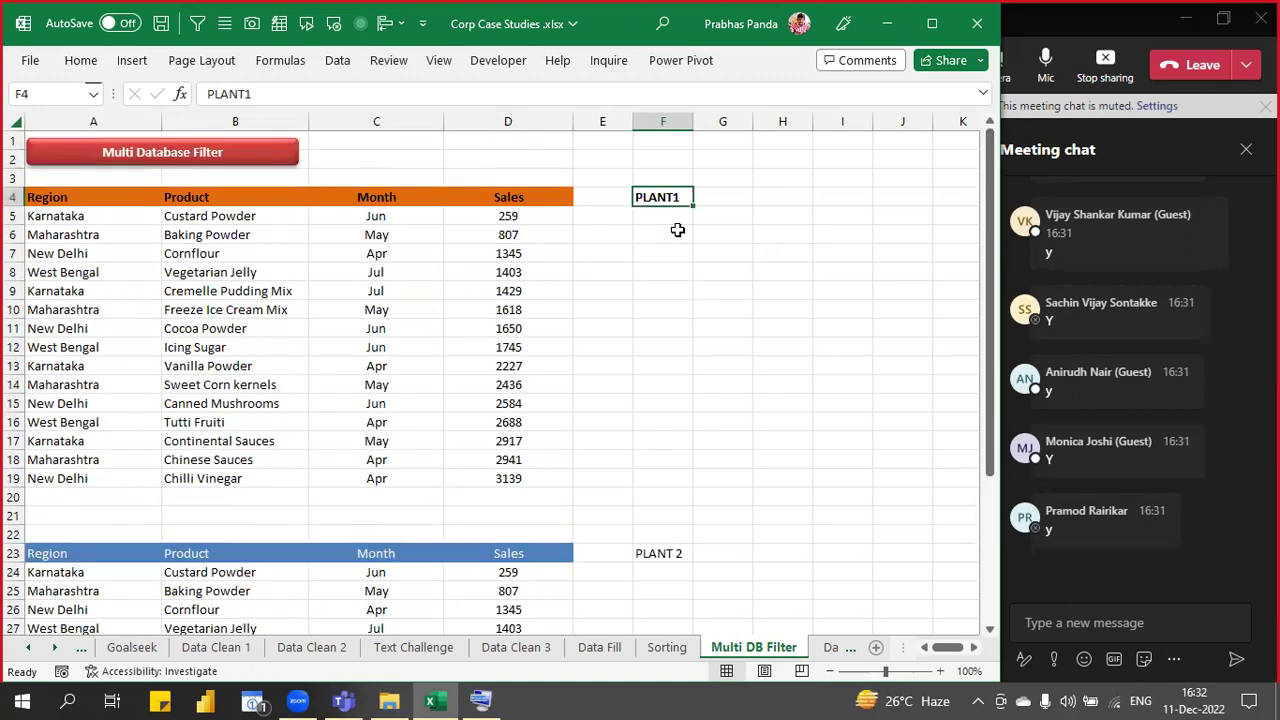
pyautogui.moveTo(51, 197); pyautogui.dragTo(518, 500)
pyautogui.scroll(-5, 490, 478)
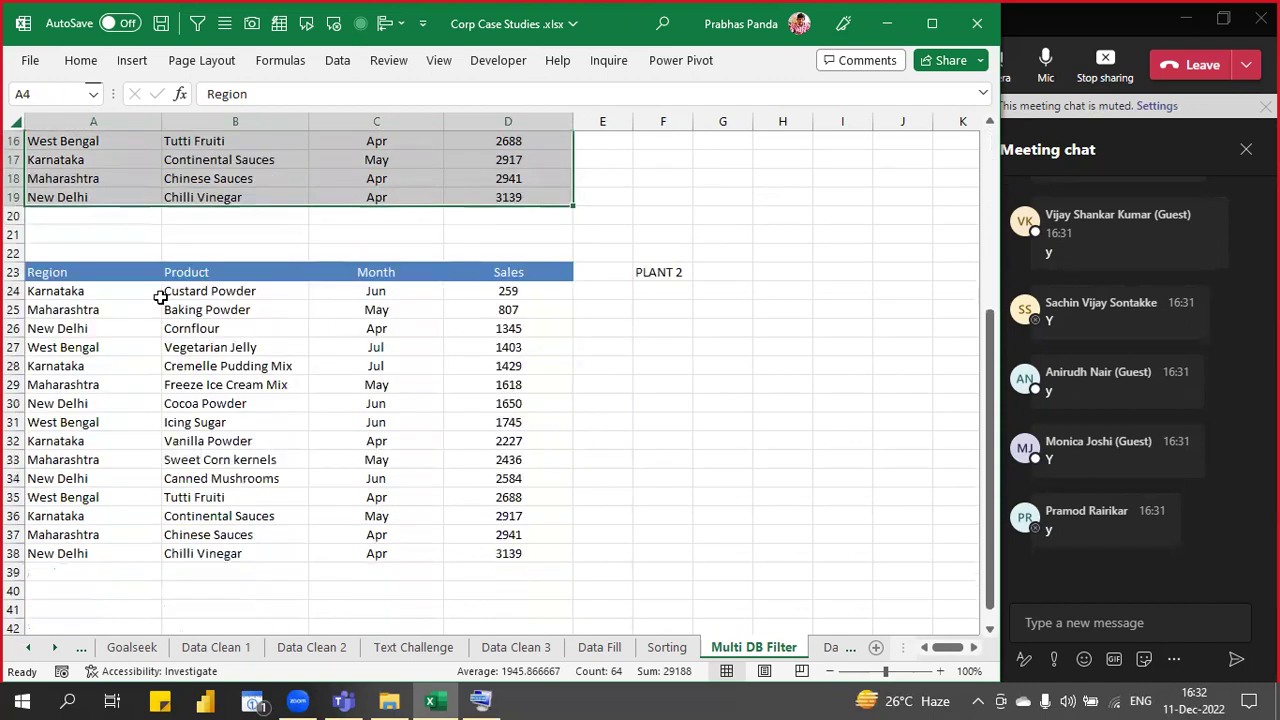
pyautogui.click(110, 272)
pyautogui.moveTo(216, 343); pyautogui.dragTo(514, 548)
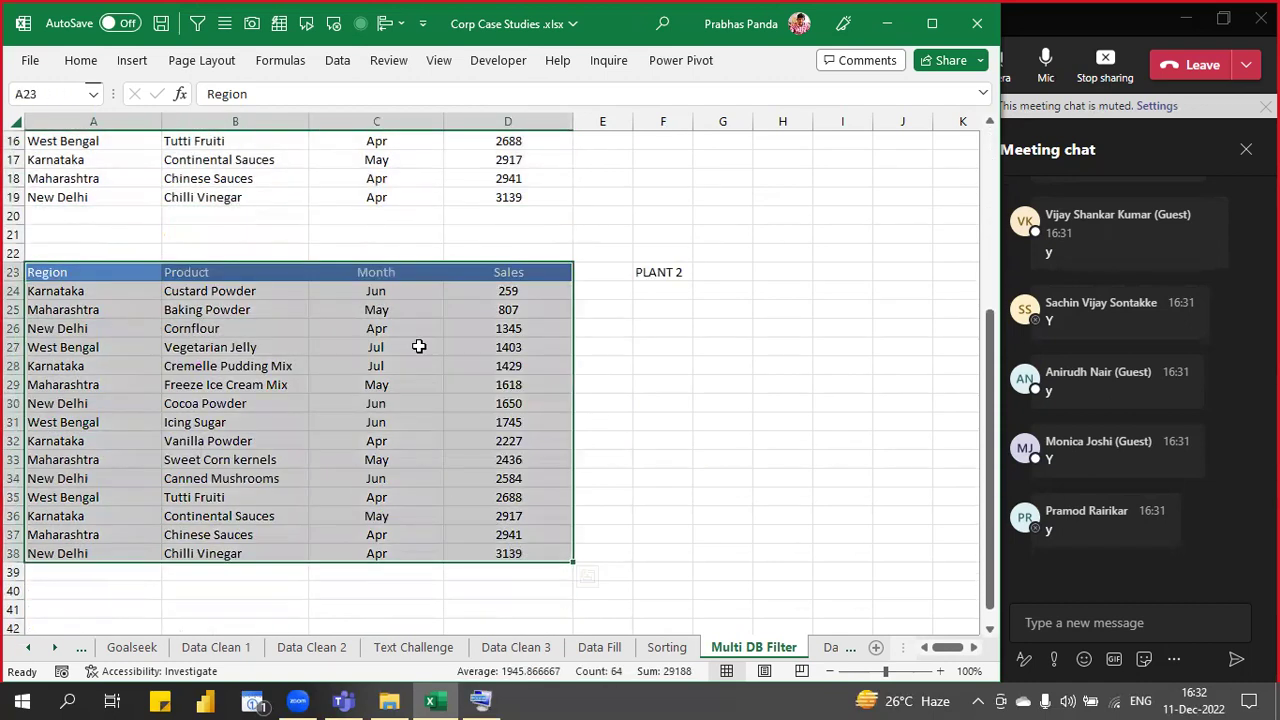
# - Narrow the Multi Database Filter banner above the first sales table so that it ends within column B
pyautogui.scroll(5, 408, 332)
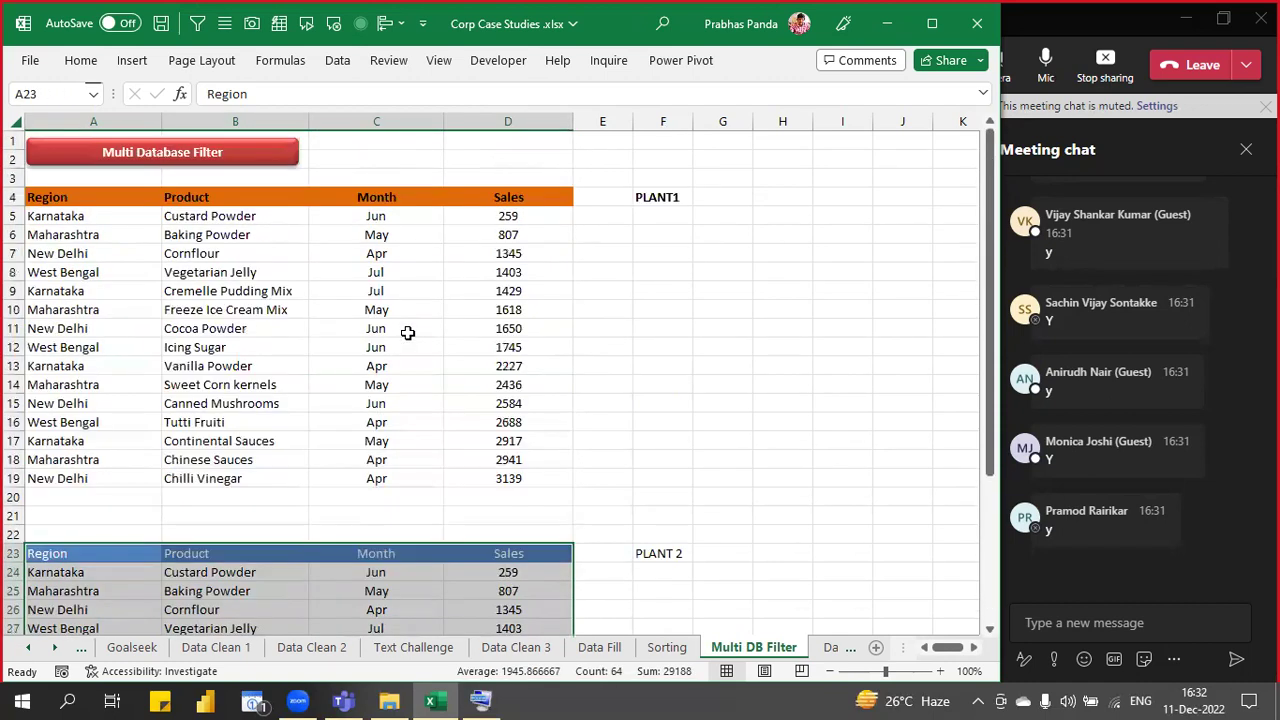
pyautogui.click(408, 332)
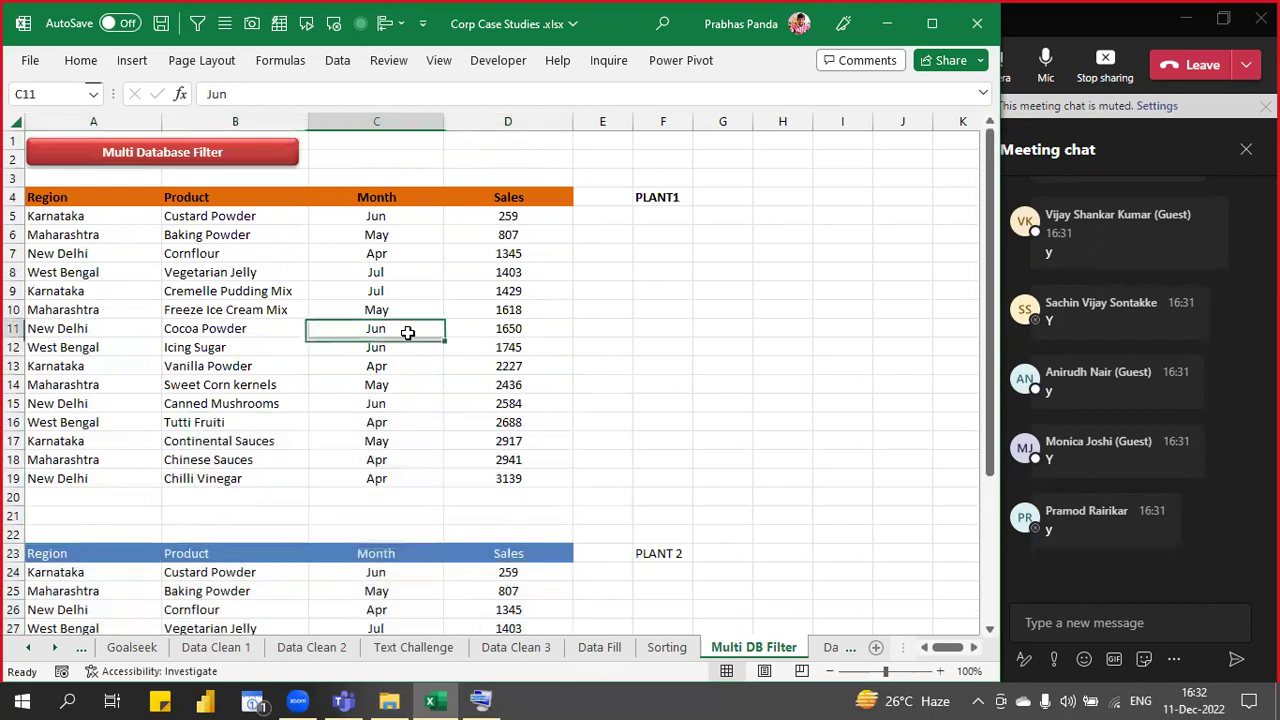
pyautogui.click(281, 157)
pyautogui.moveTo(298, 152); pyautogui.dragTo(232, 152)
pyautogui.click(363, 323)
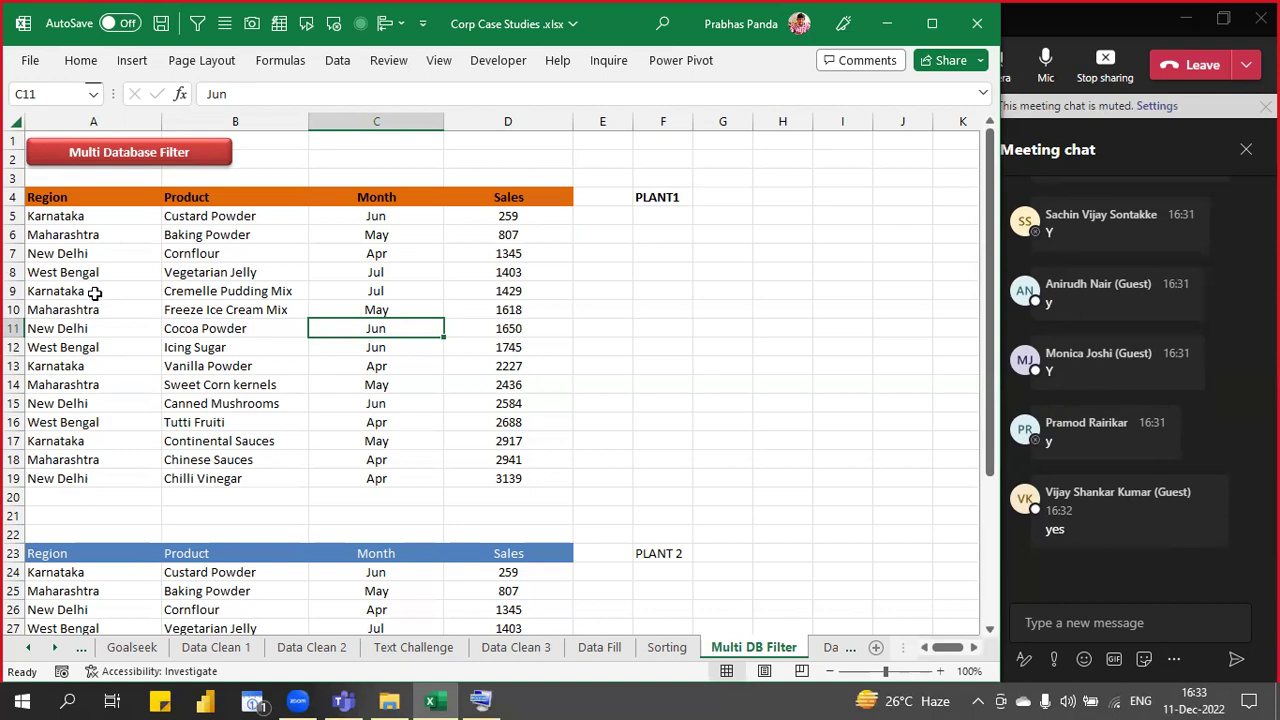
# - Filter the first sales table's Region column to Karnataka by the selected cell's value
pyautogui.click(91, 217)
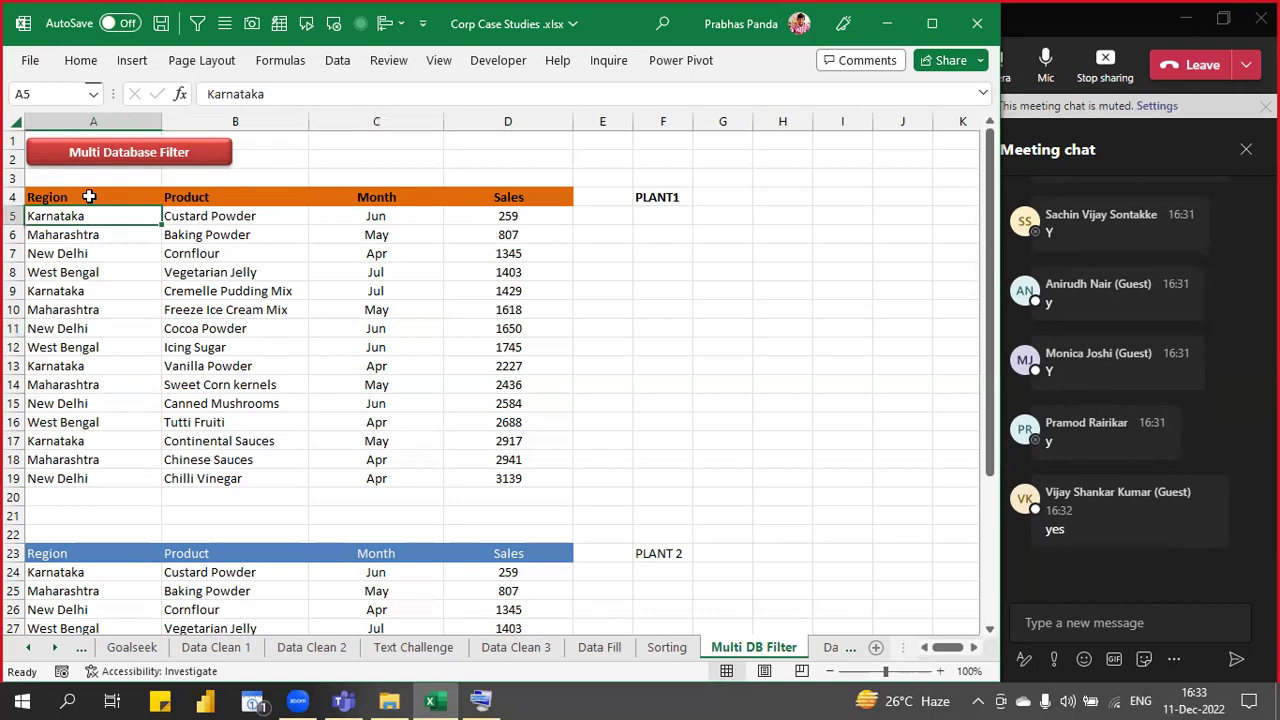
pyautogui.rightClick(86, 214)
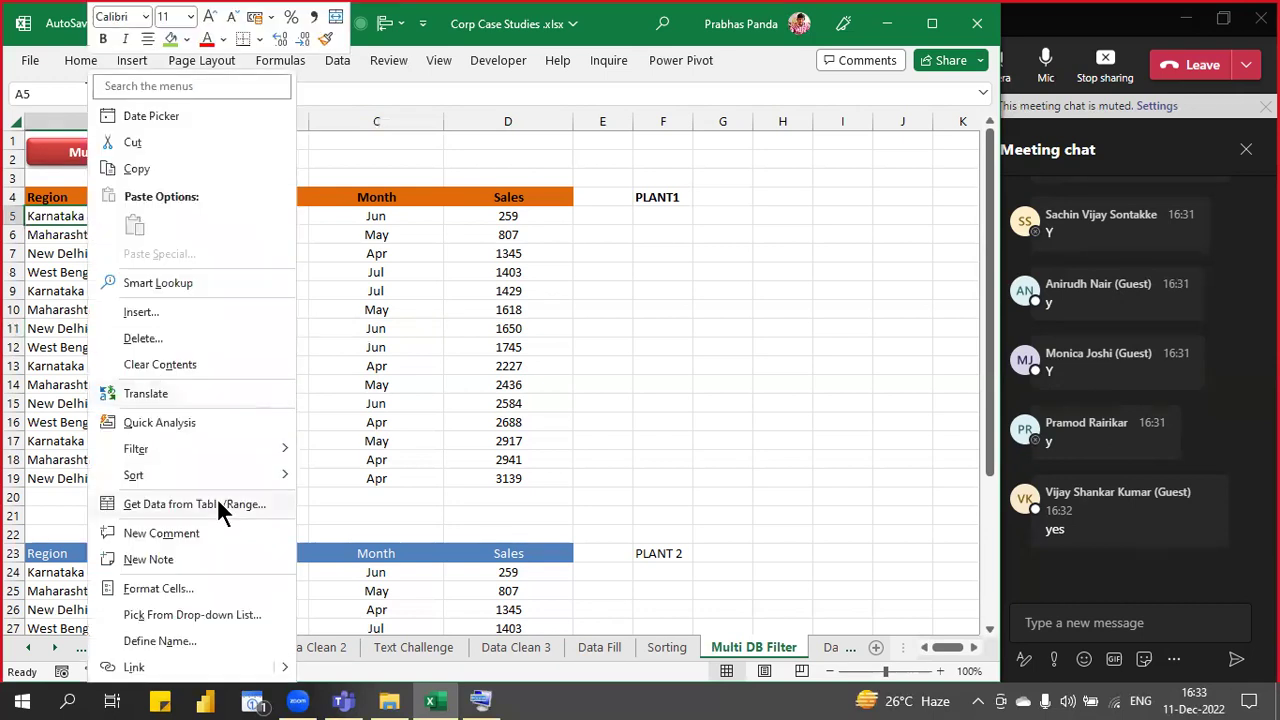
pyautogui.moveTo(263, 451)
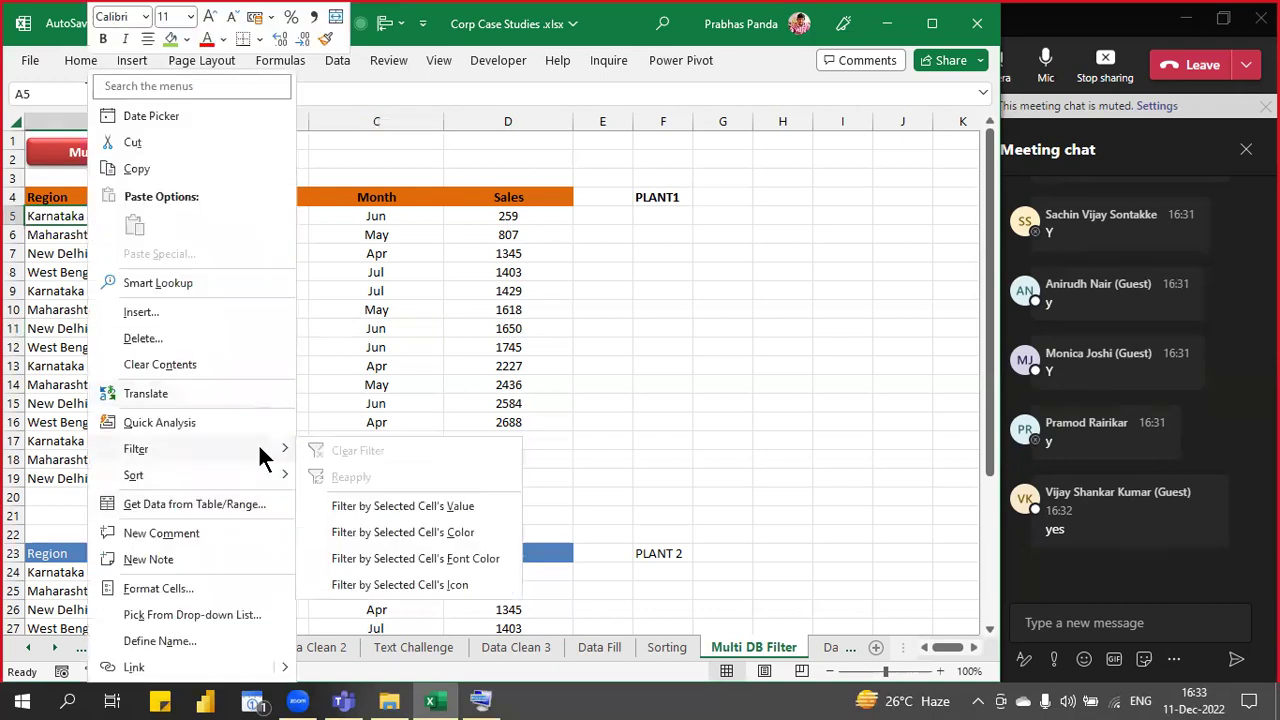
pyautogui.click(369, 504)
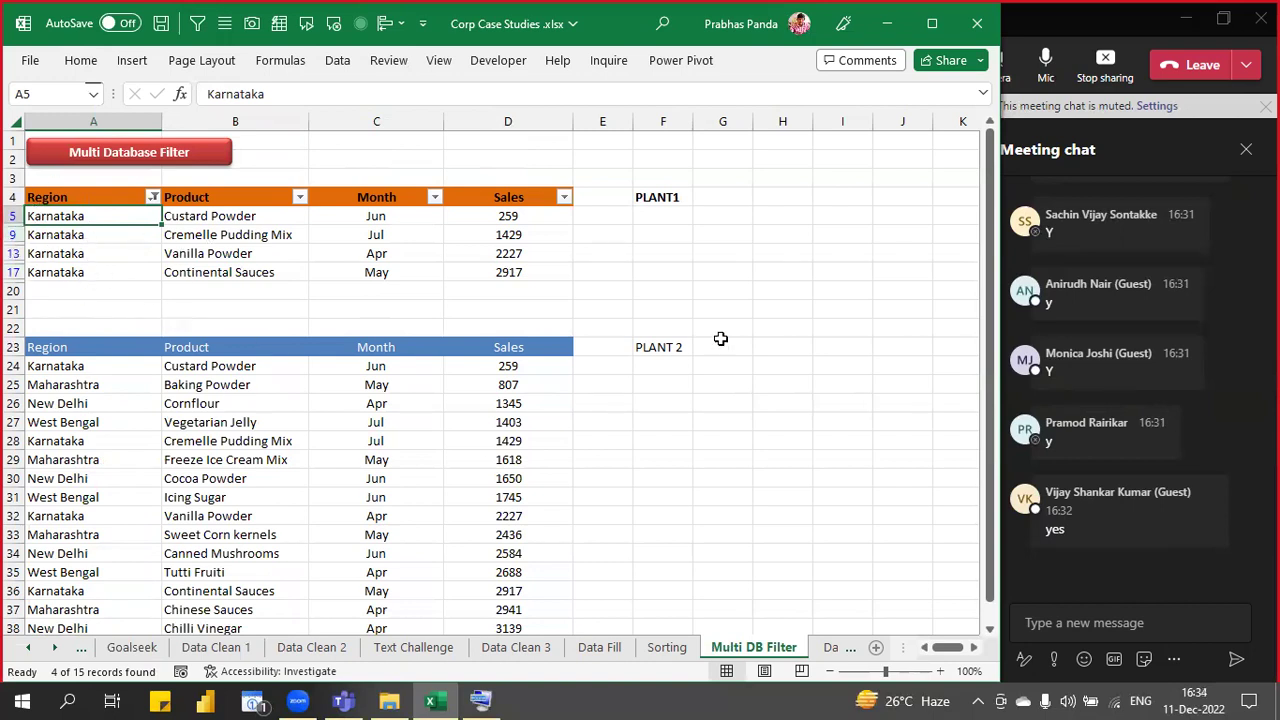
# - Filter the second sales table's Month column to Apr by the selected cell's value, and remove the filter
pyautogui.click(400, 399)
pyautogui.rightClick(402, 403)
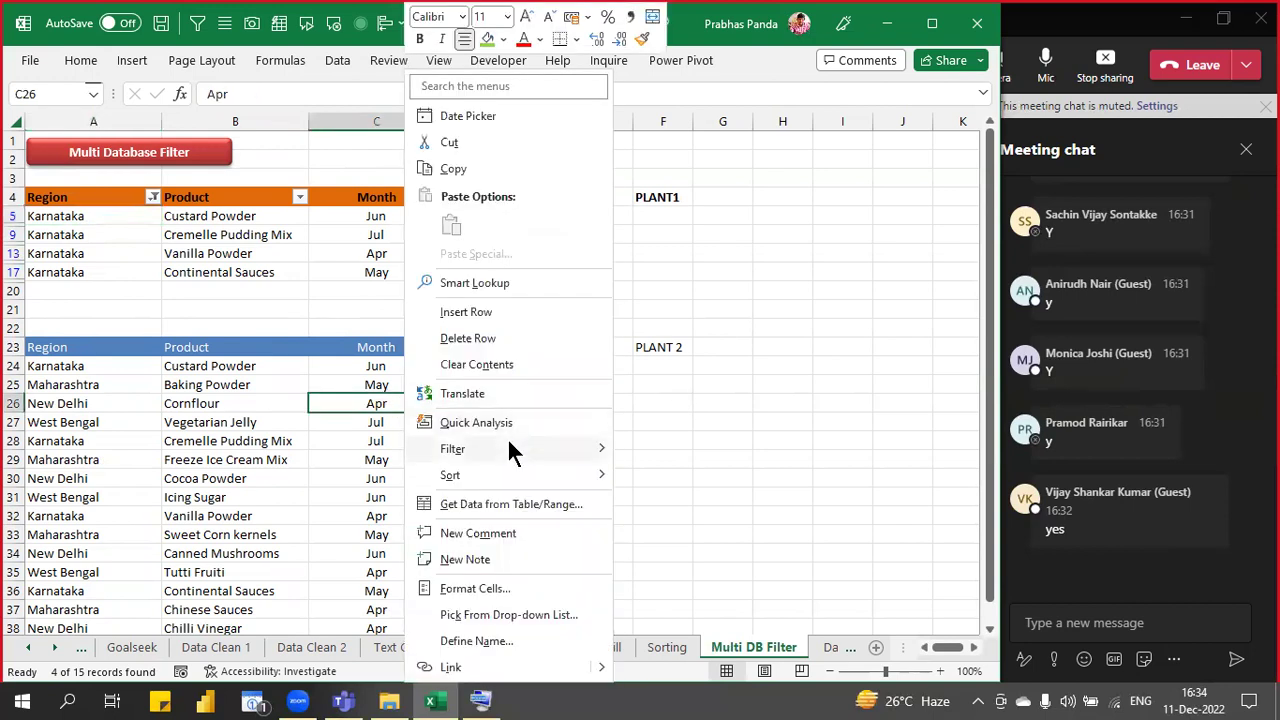
pyautogui.moveTo(509, 445)
pyautogui.click(786, 506)
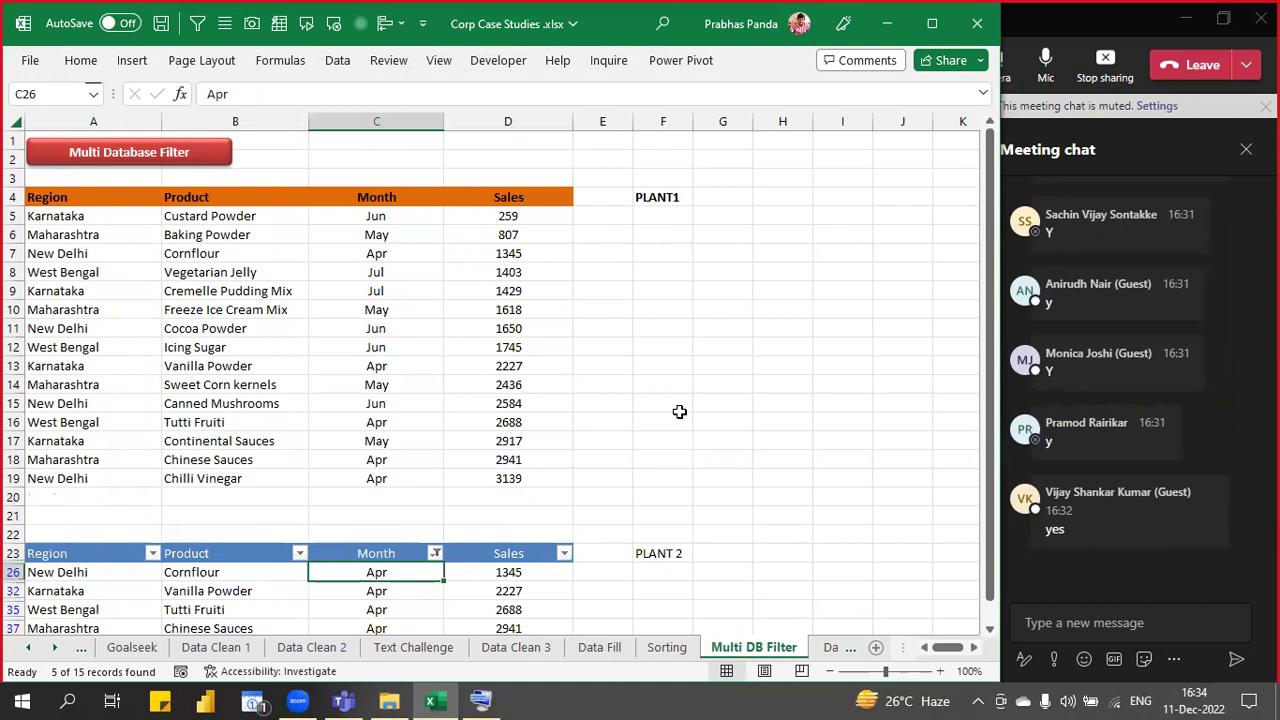
pyautogui.keyDown('ctrl'); pyautogui.scroll(-1, 680, 412); pyautogui.keyUp('ctrl')
pyautogui.press('ctrl')
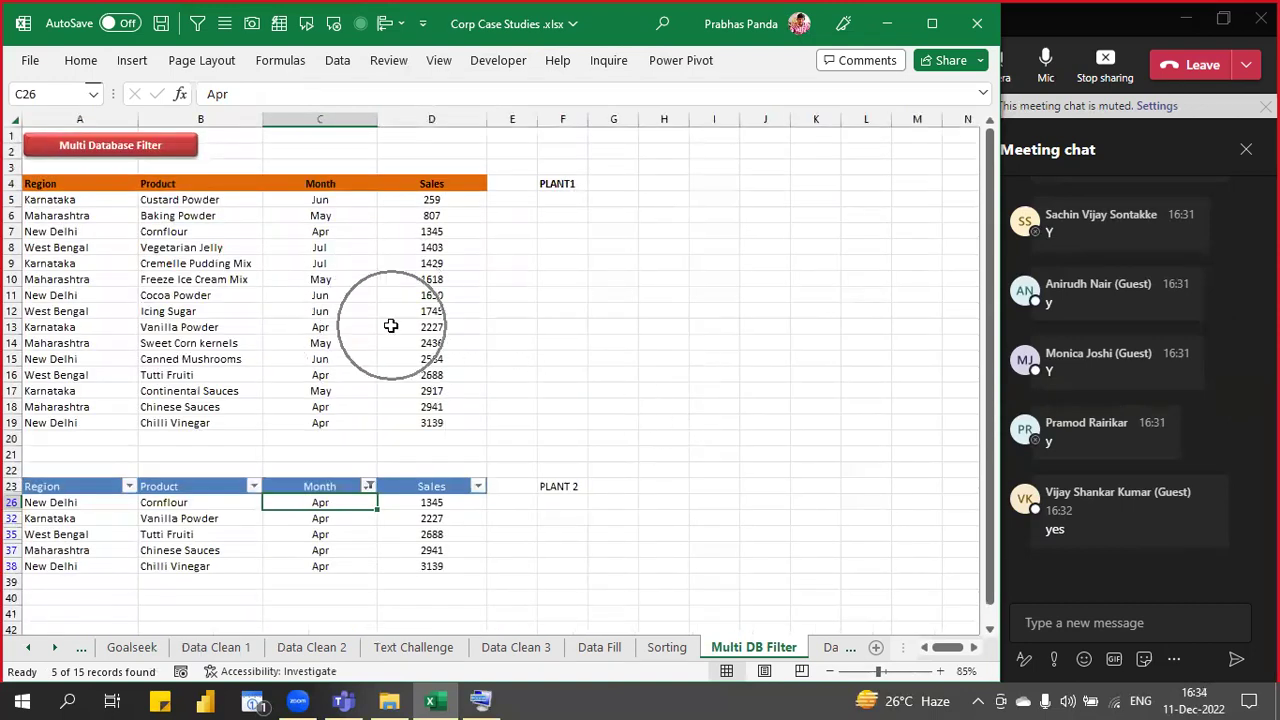
pyautogui.press('ctrl')
pyautogui.press('ctrl')
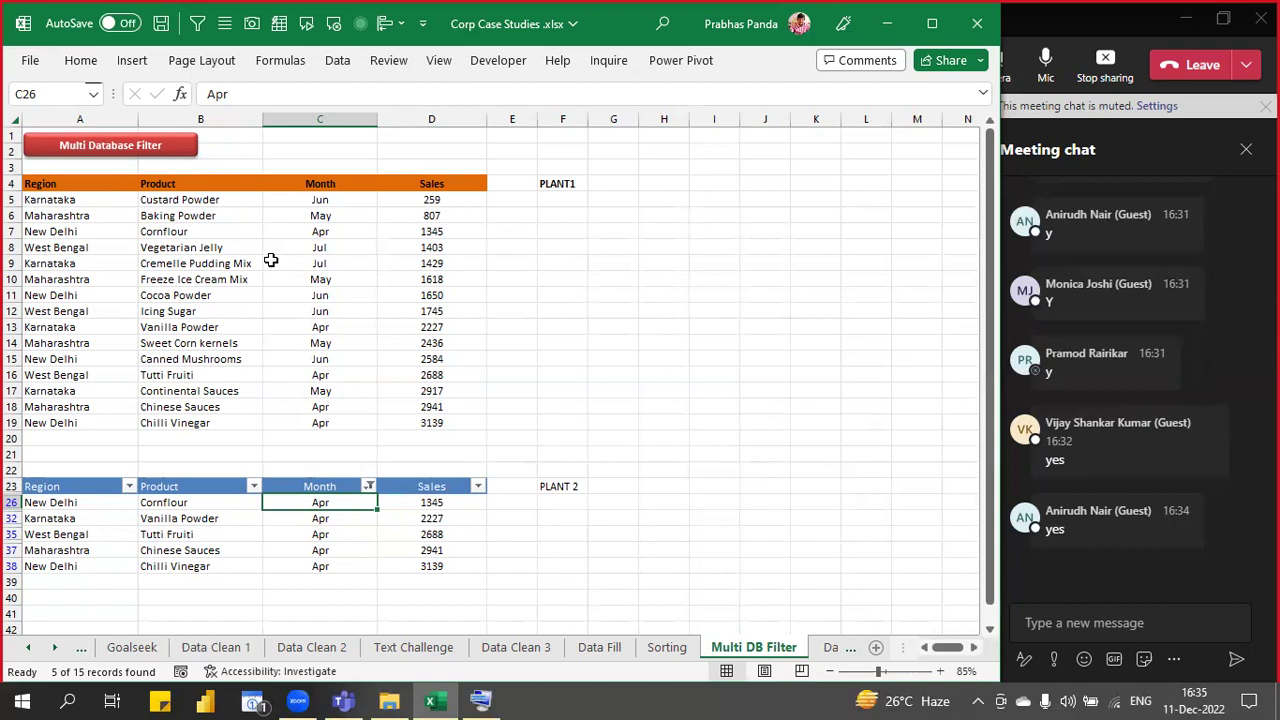
pyautogui.hotkey('ctrl', 'shift', 'l')
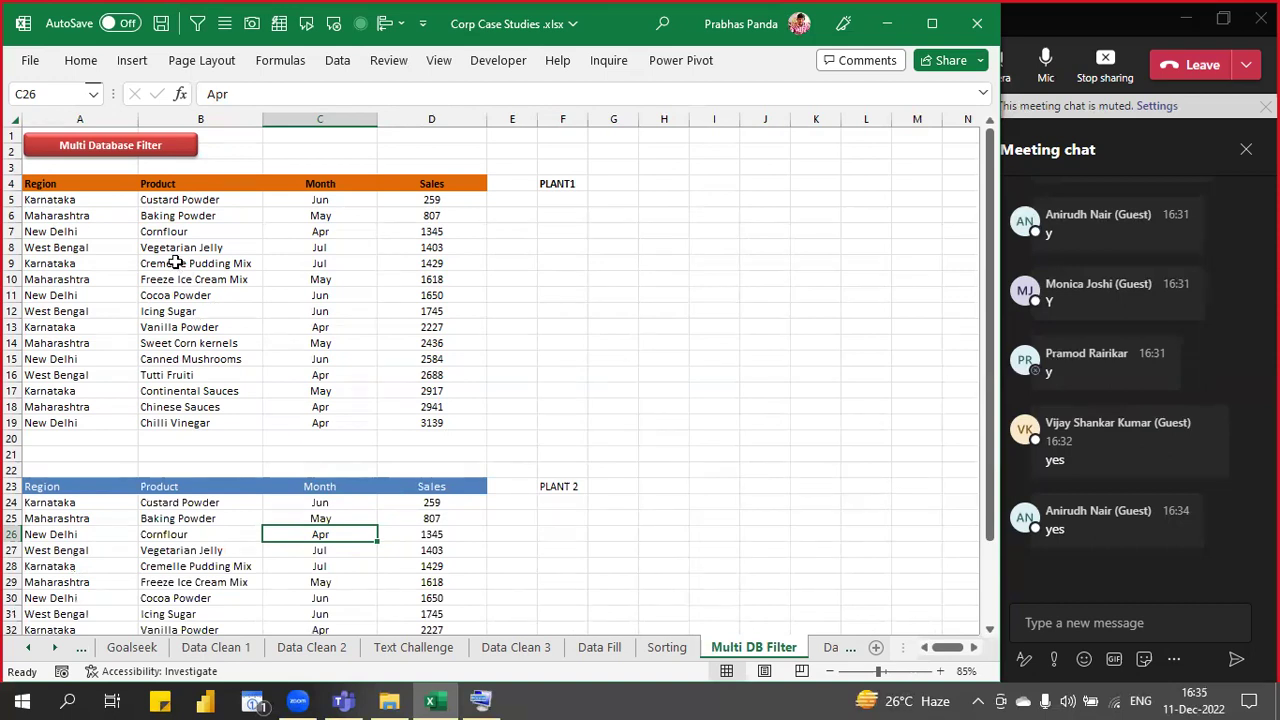
# - Convert the first sales range A4:D19 into an Excel table with headers
pyautogui.click(395, 278)
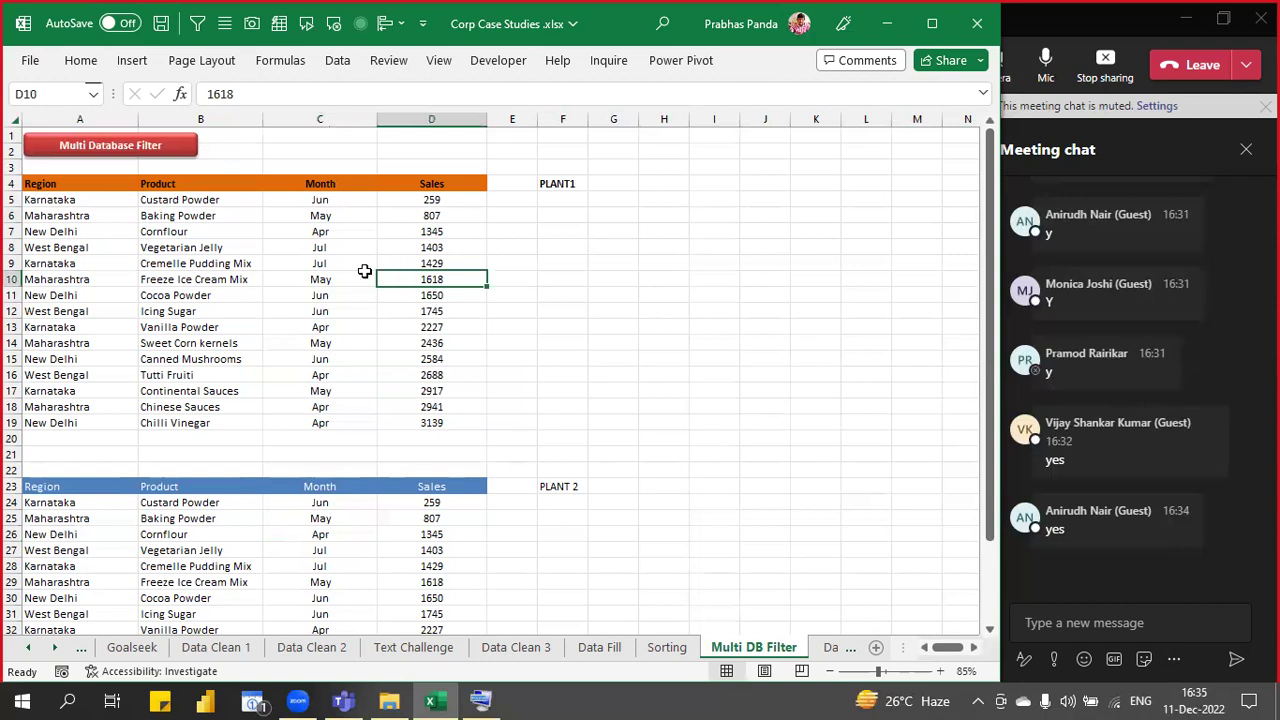
pyautogui.click(212, 247)
pyautogui.click(183, 308)
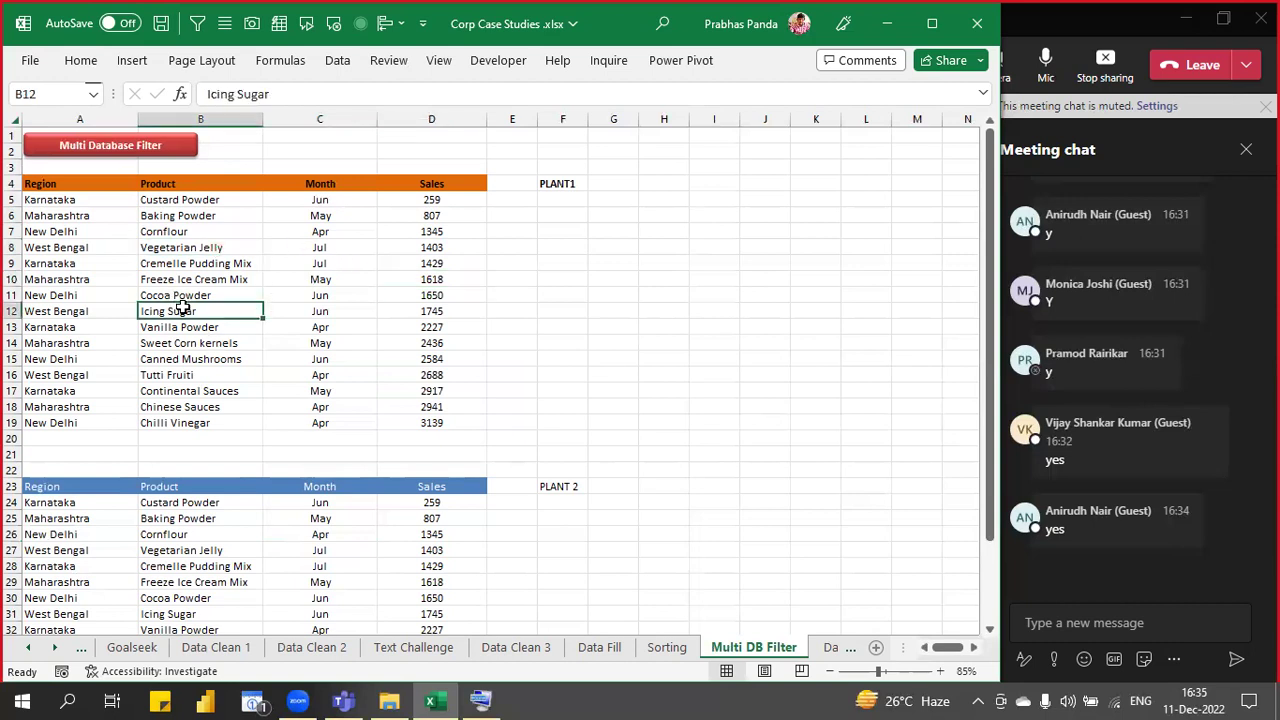
pyautogui.hotkey('ctrl', 'a')
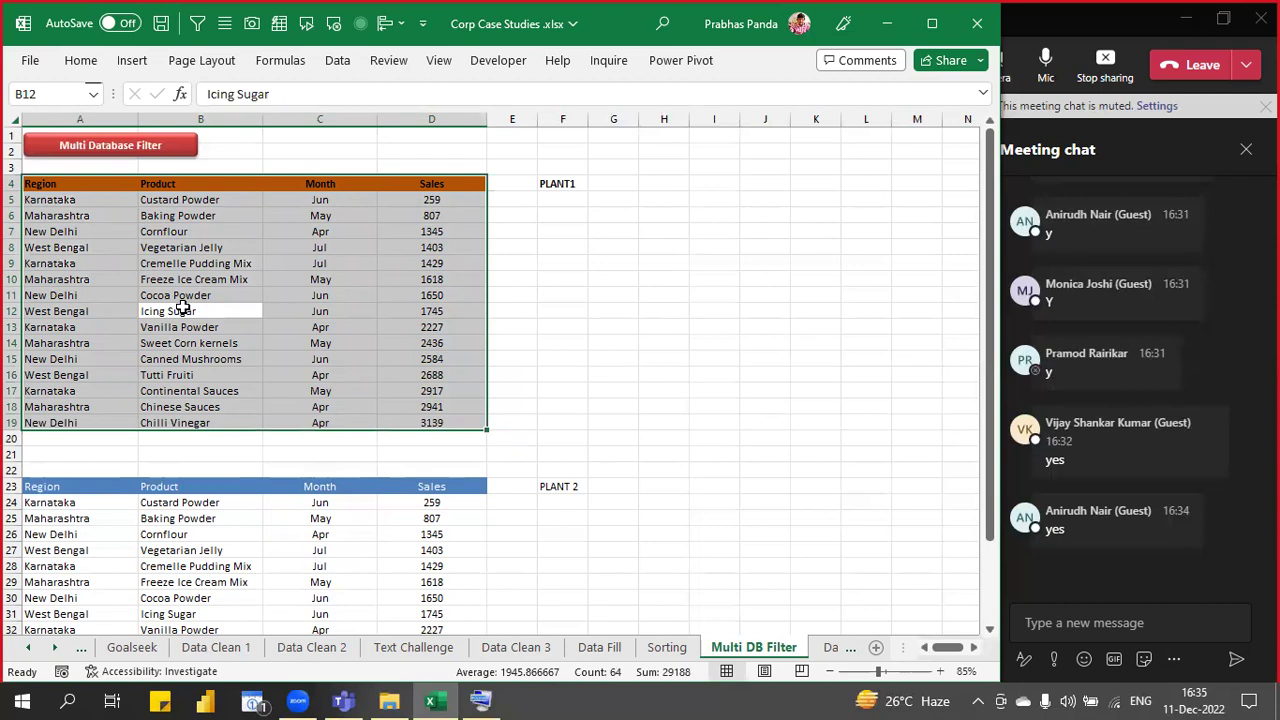
pyautogui.hotkey('ctrl', 't')
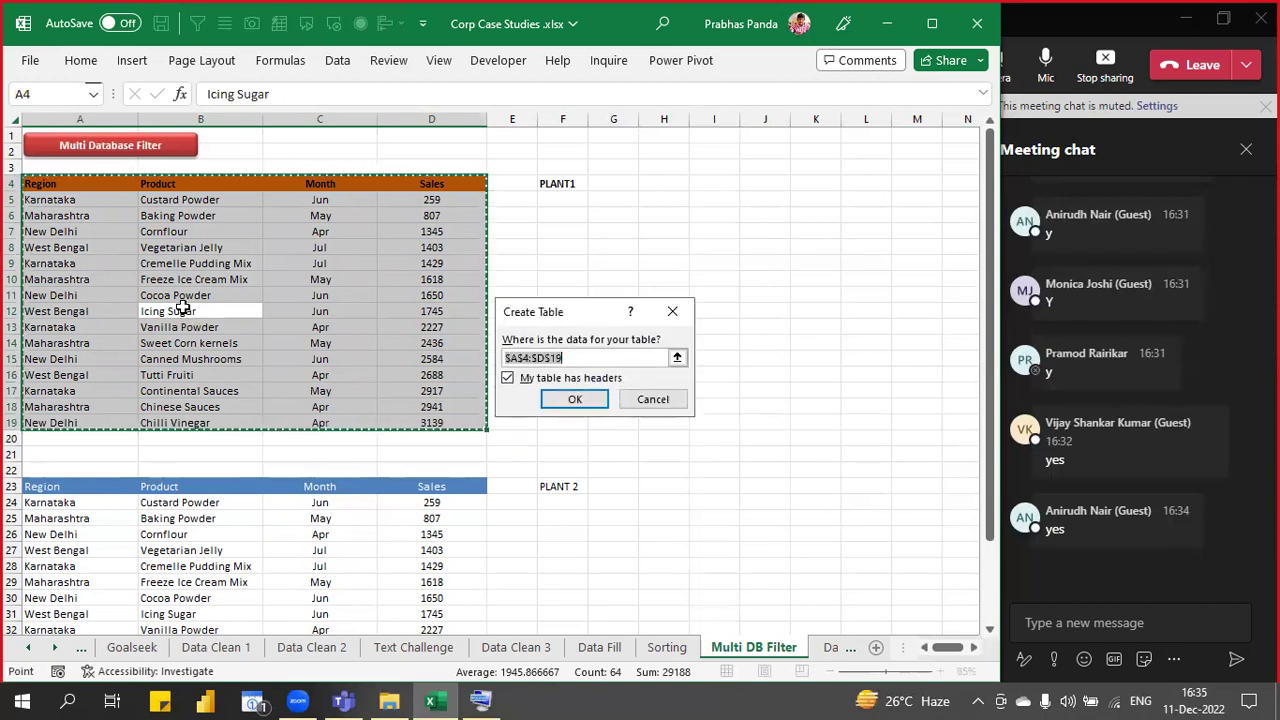
pyautogui.press('Return')
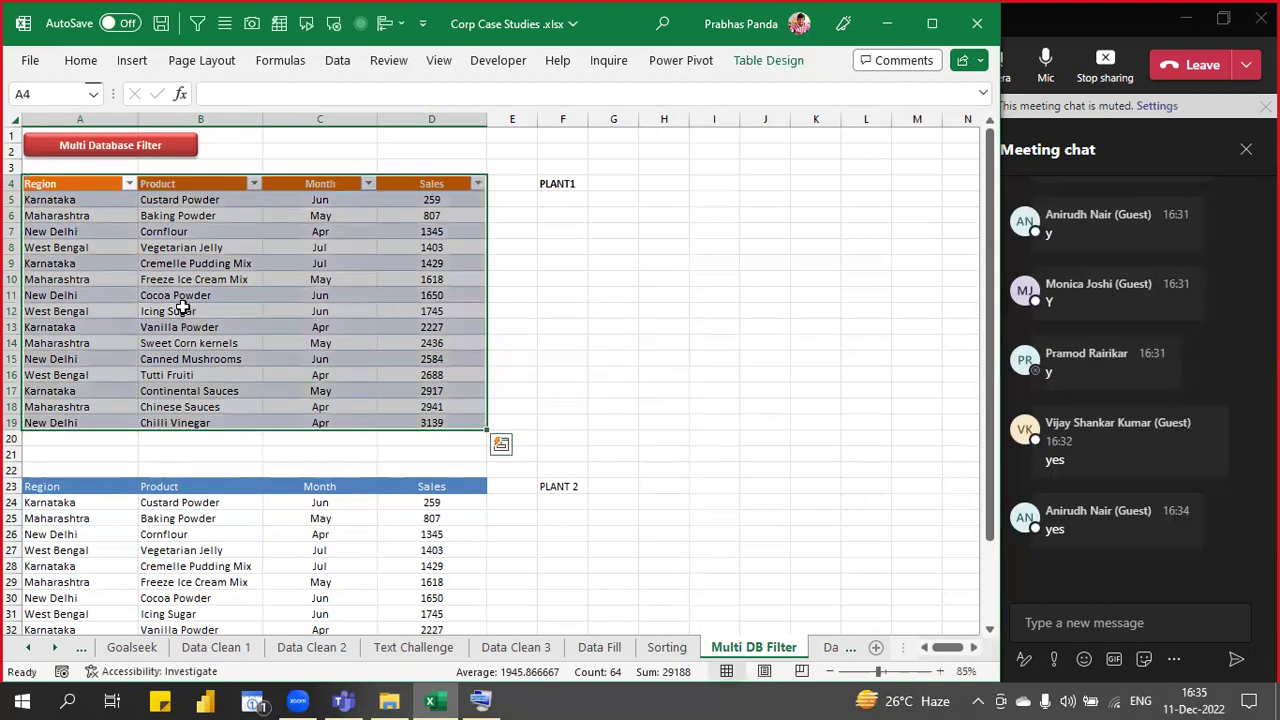
# - Filter the PLANT1 table's Region column to Karnataka by searching its values for "kar"
pyautogui.click(92, 203)
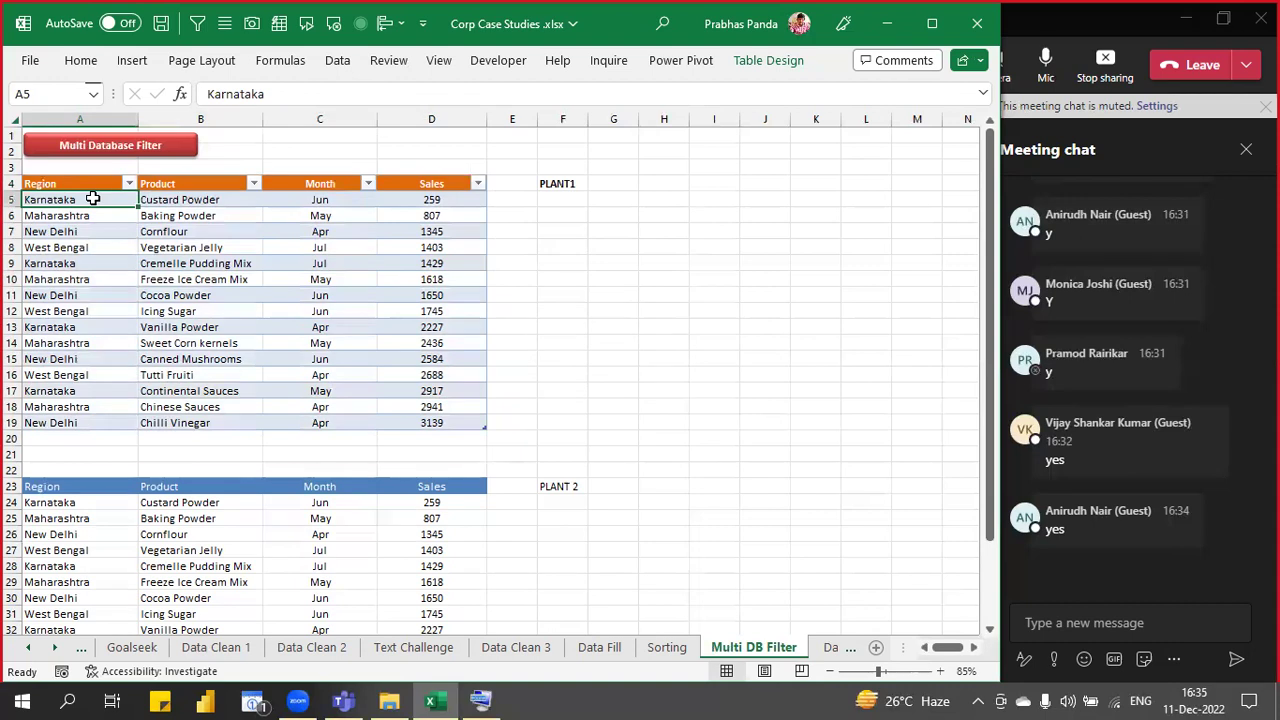
pyautogui.click(129, 183)
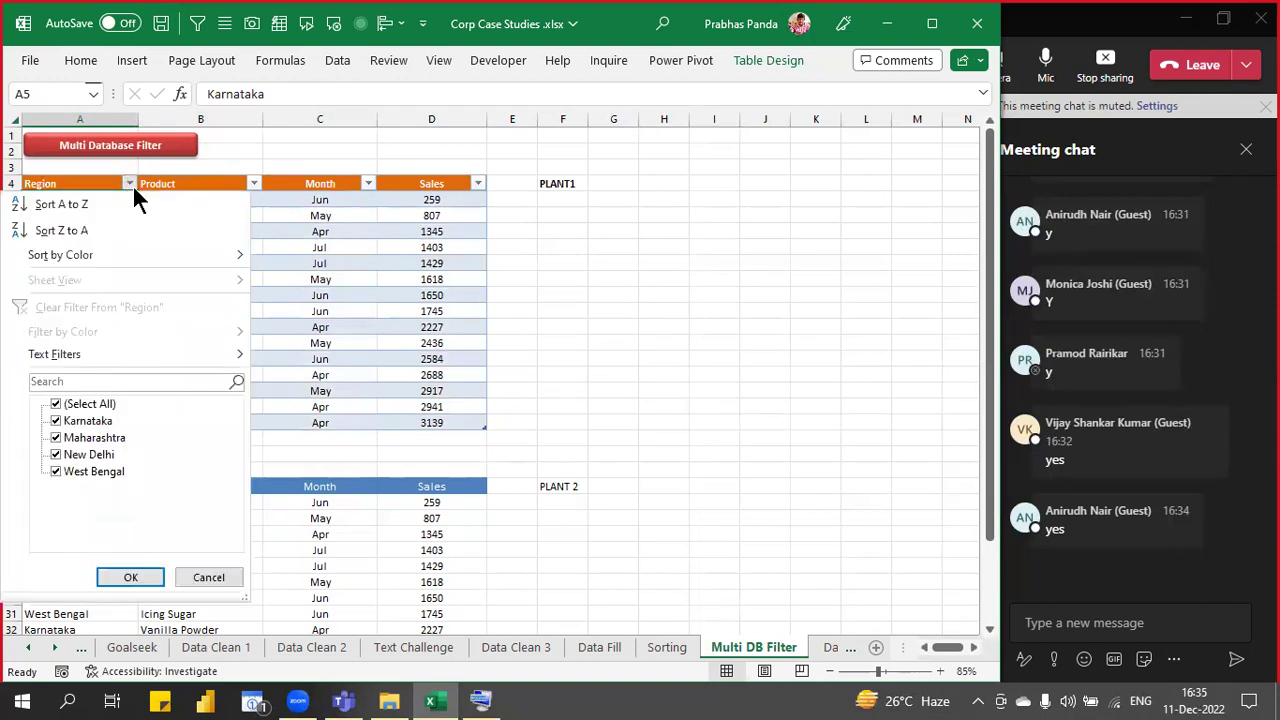
pyautogui.write('kar')
pyautogui.press('Return')
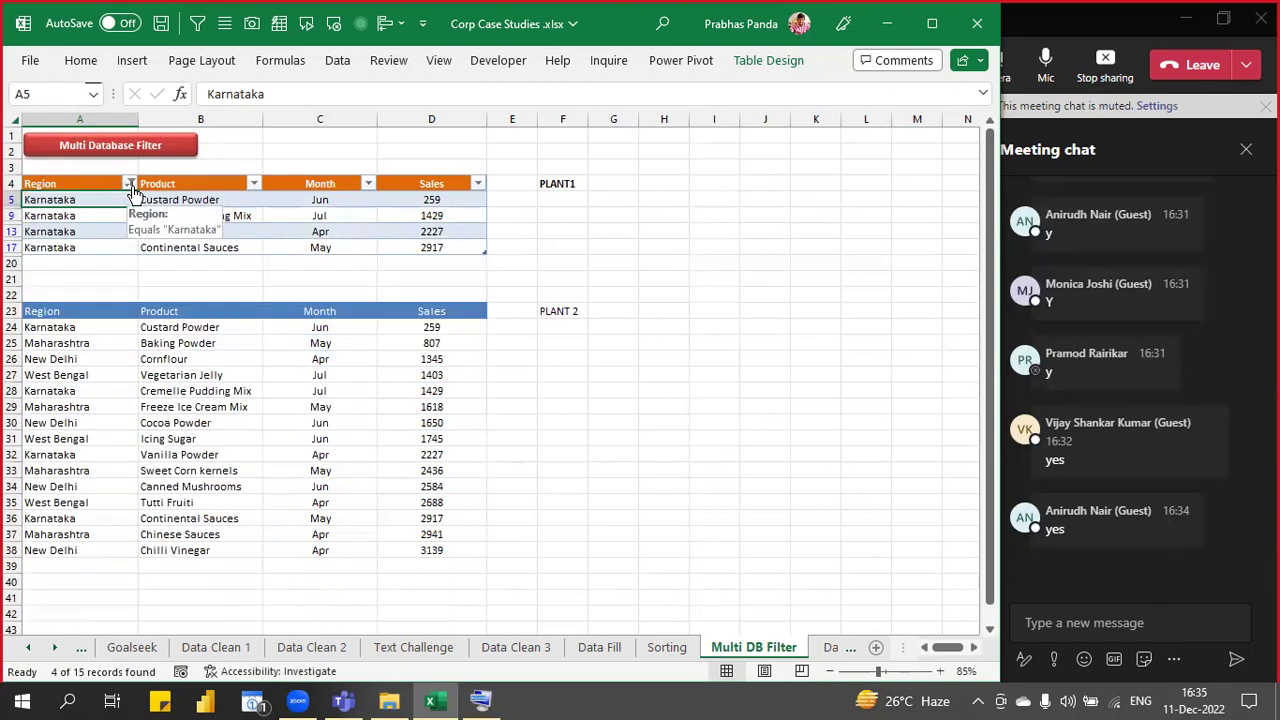
# - Filter the PLANT 2 range's Month column to Apr by the value of cell C26
pyautogui.click(368, 388)
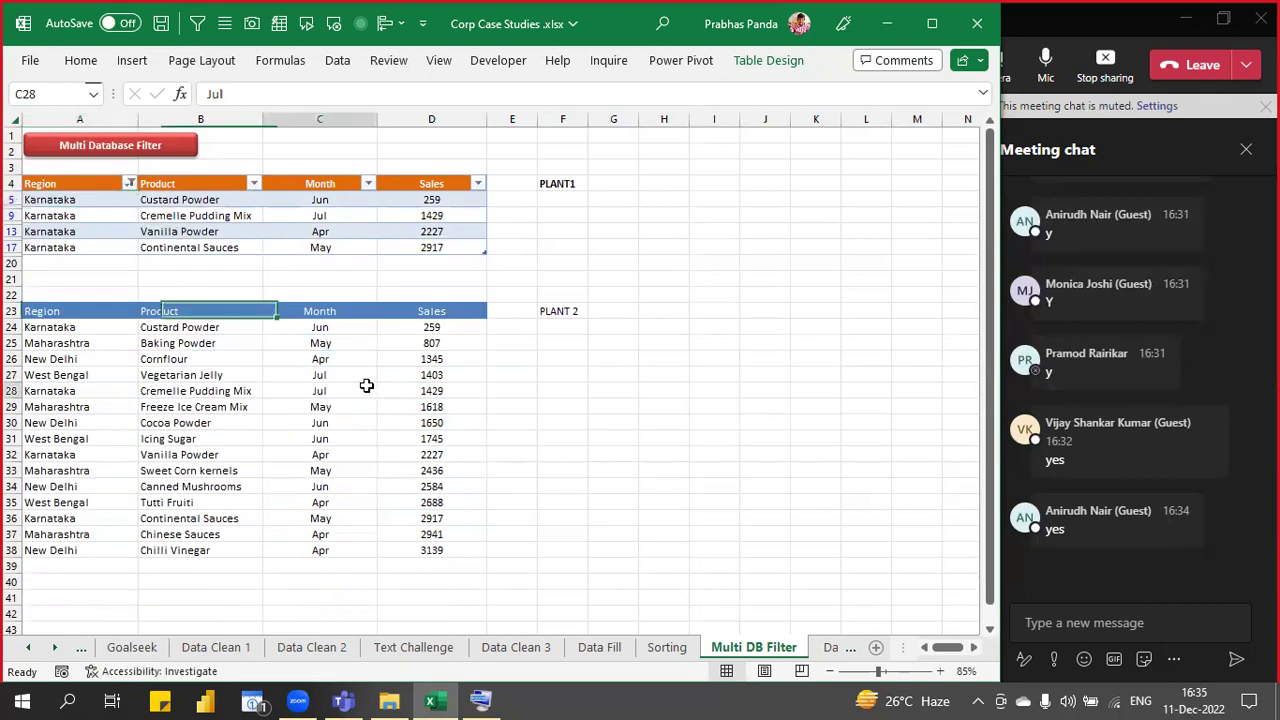
pyautogui.click(341, 359)
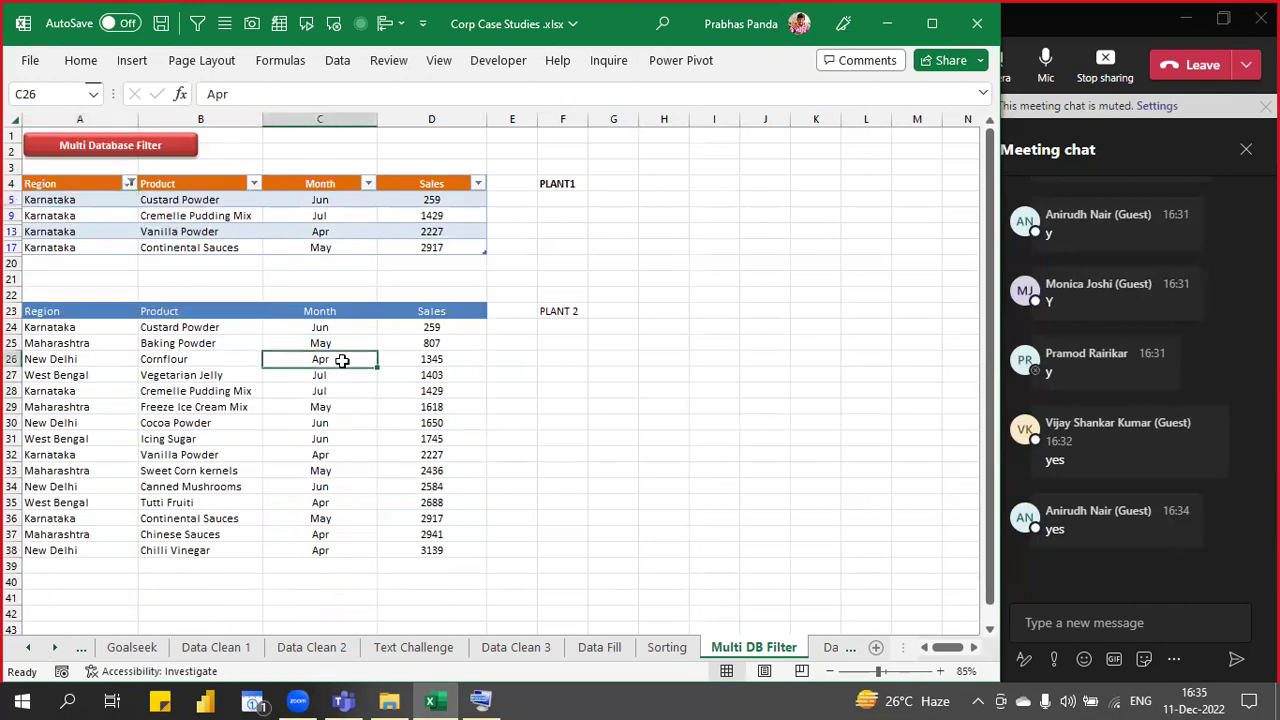
pyautogui.rightClick(340, 358)
pyautogui.moveTo(441, 448)
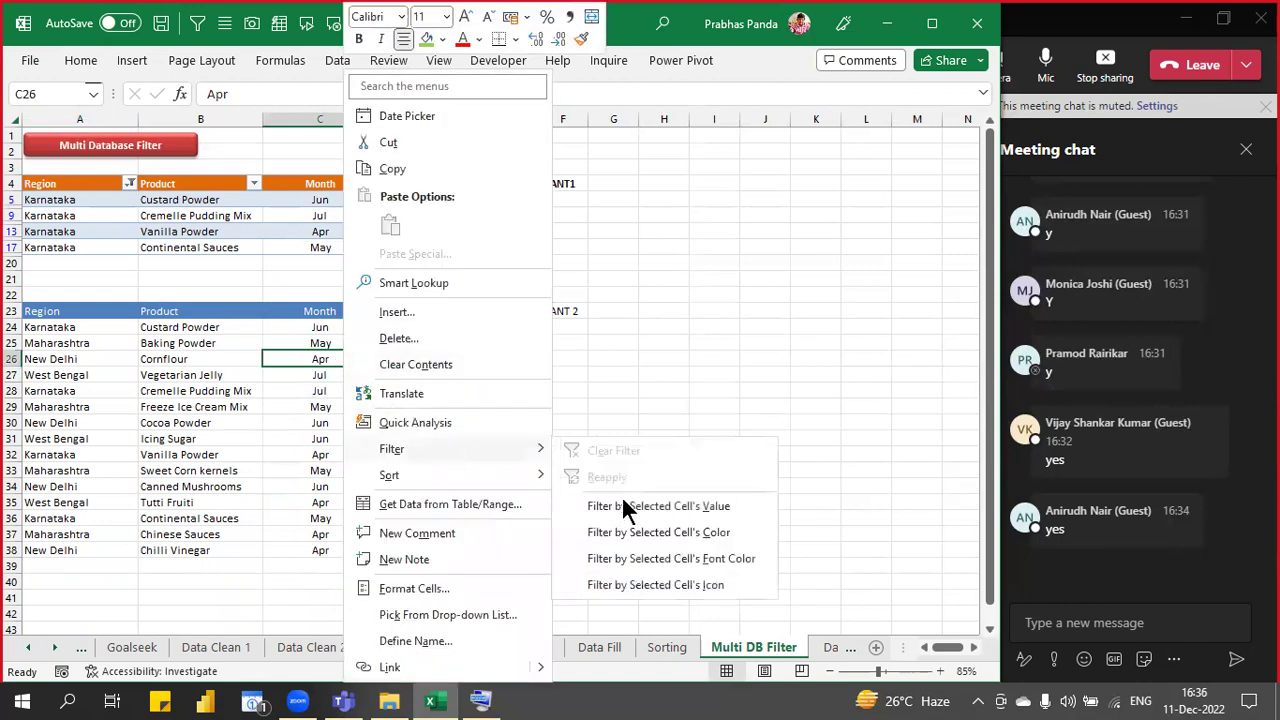
pyautogui.click(626, 501)
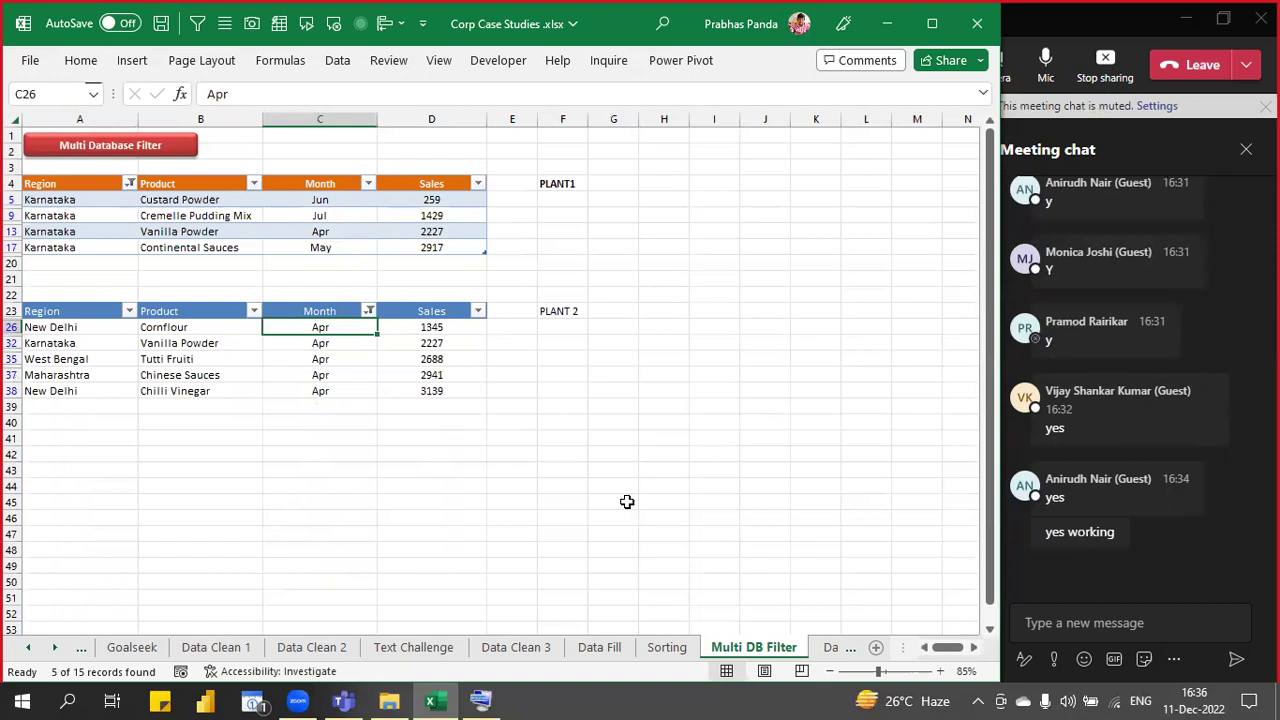
pyautogui.keyDown('ctrl'); pyautogui.scroll(3, 387, 383); pyautogui.keyUp('ctrl')
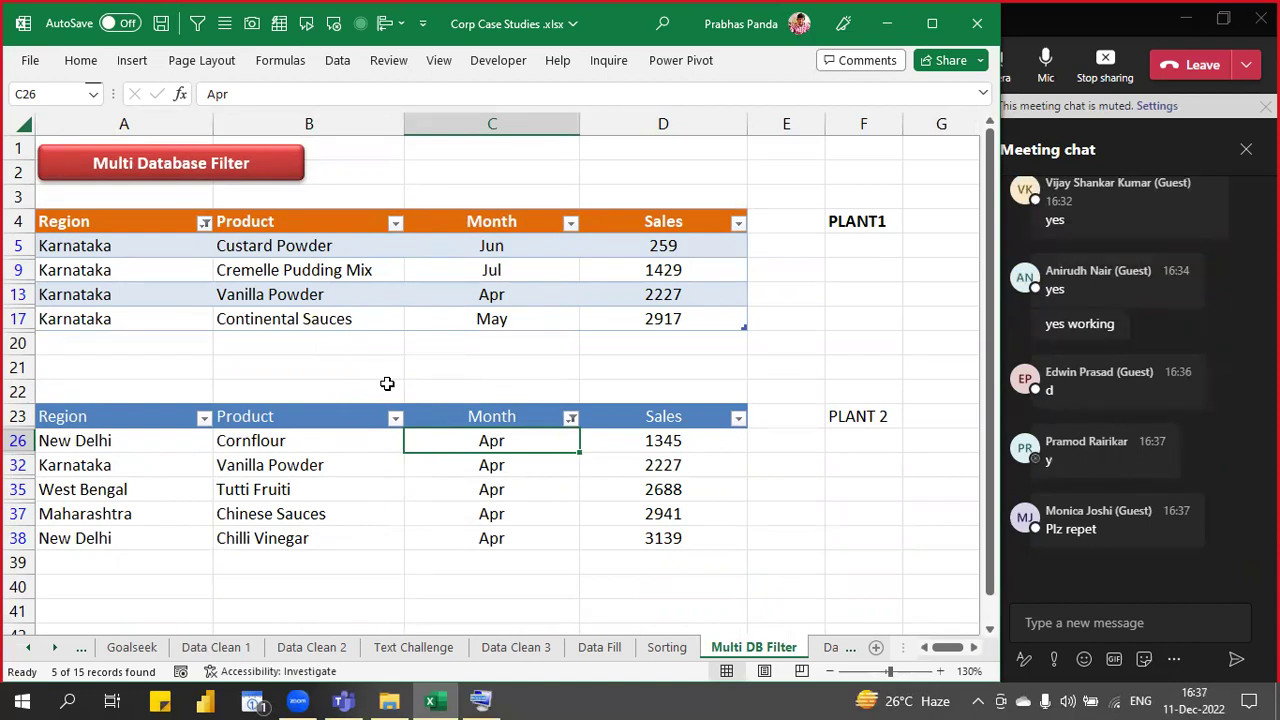
pyautogui.click(365, 287)
pyautogui.write('AA')
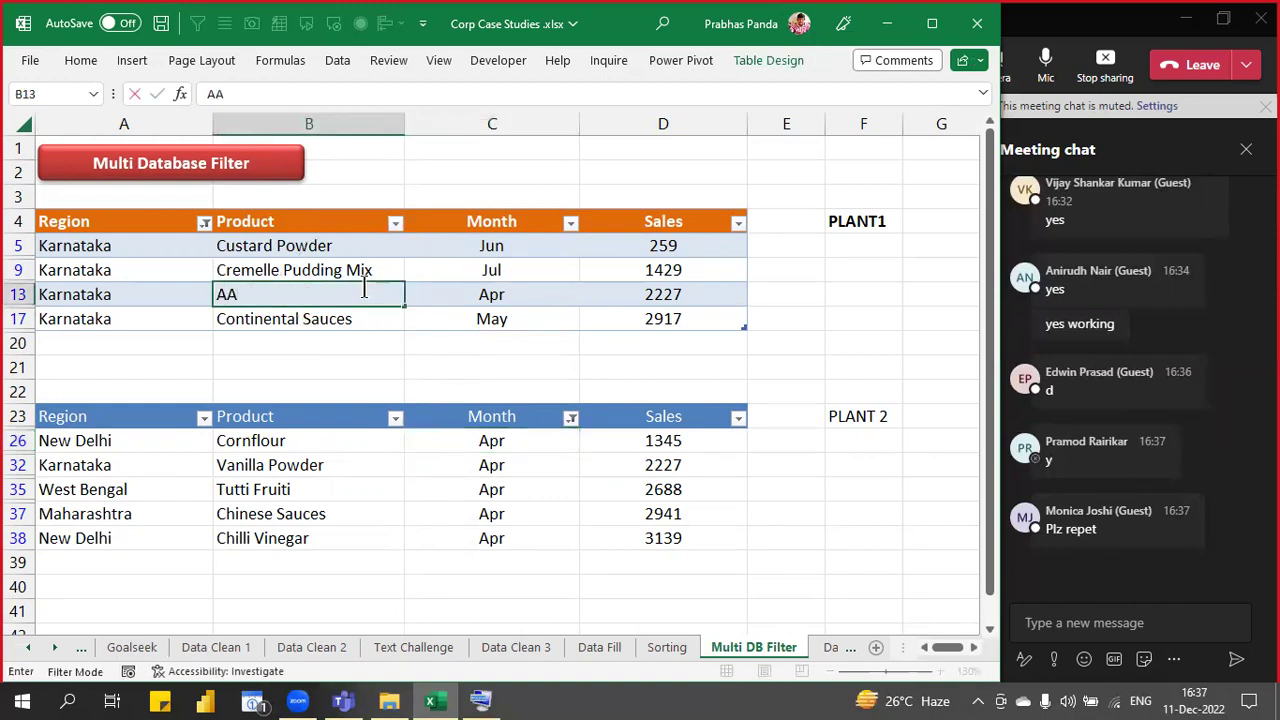
pyautogui.press('Escape')
# - Select the whole PLANT1 table including its headers, and briefly display the on-screen keyboard
pyautogui.hotkey('ctrl', 'a')
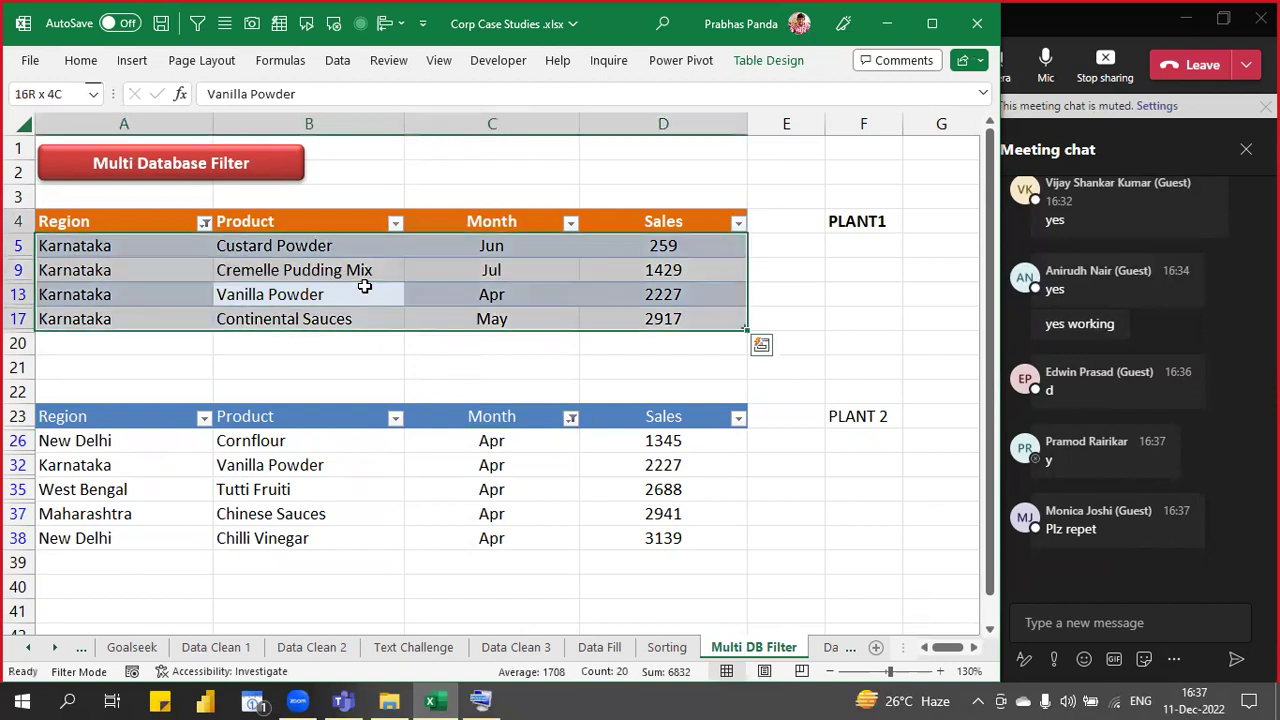
pyautogui.hotkey('ctrl', 'a')
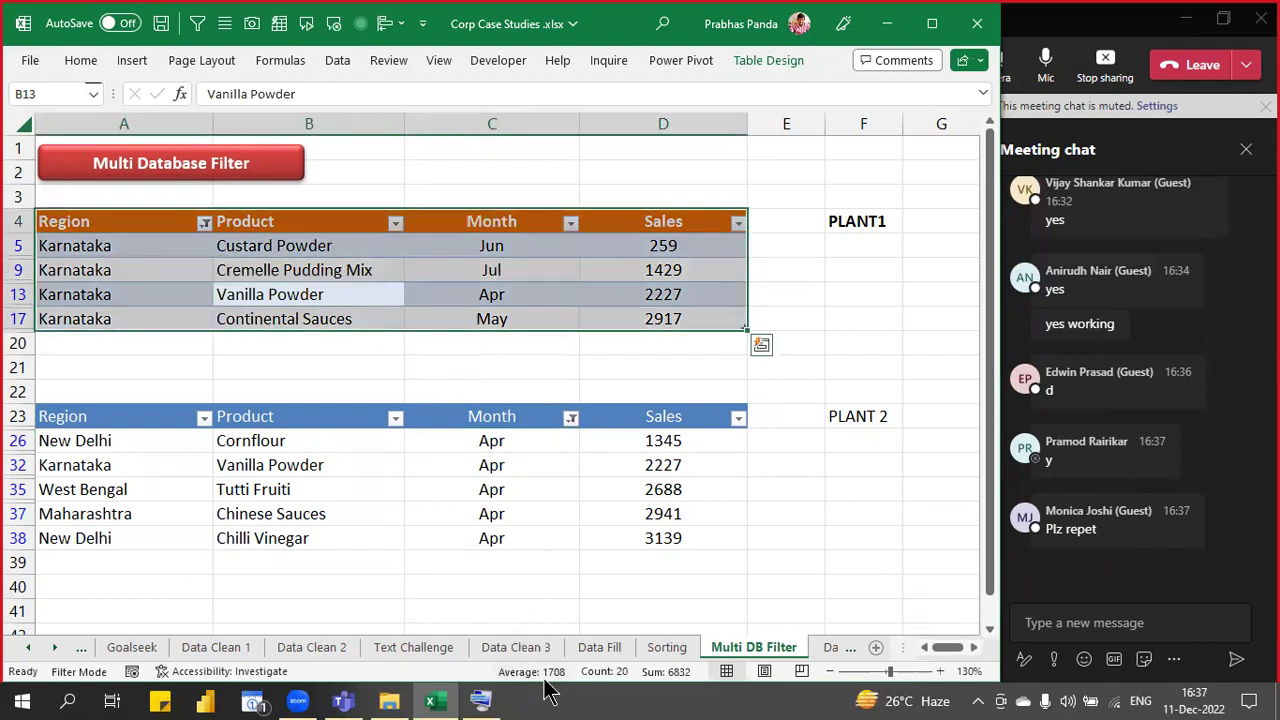
pyautogui.click(480, 700)
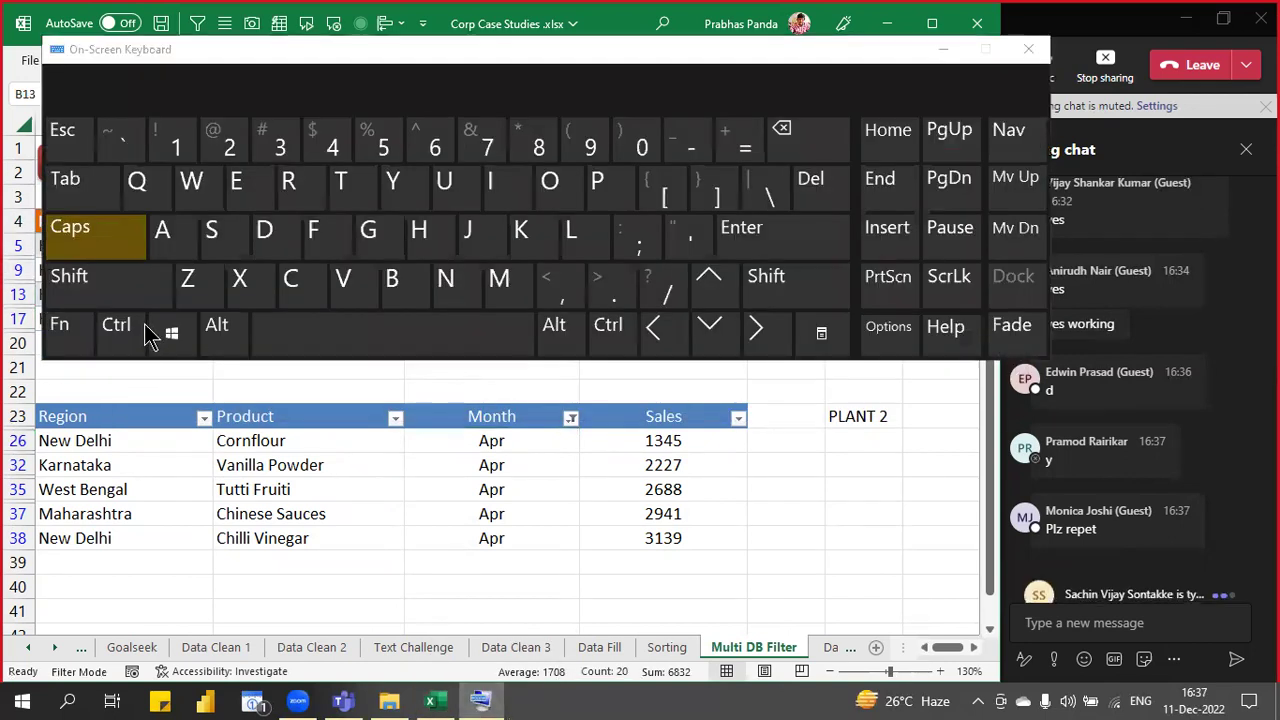
pyautogui.click(943, 52)
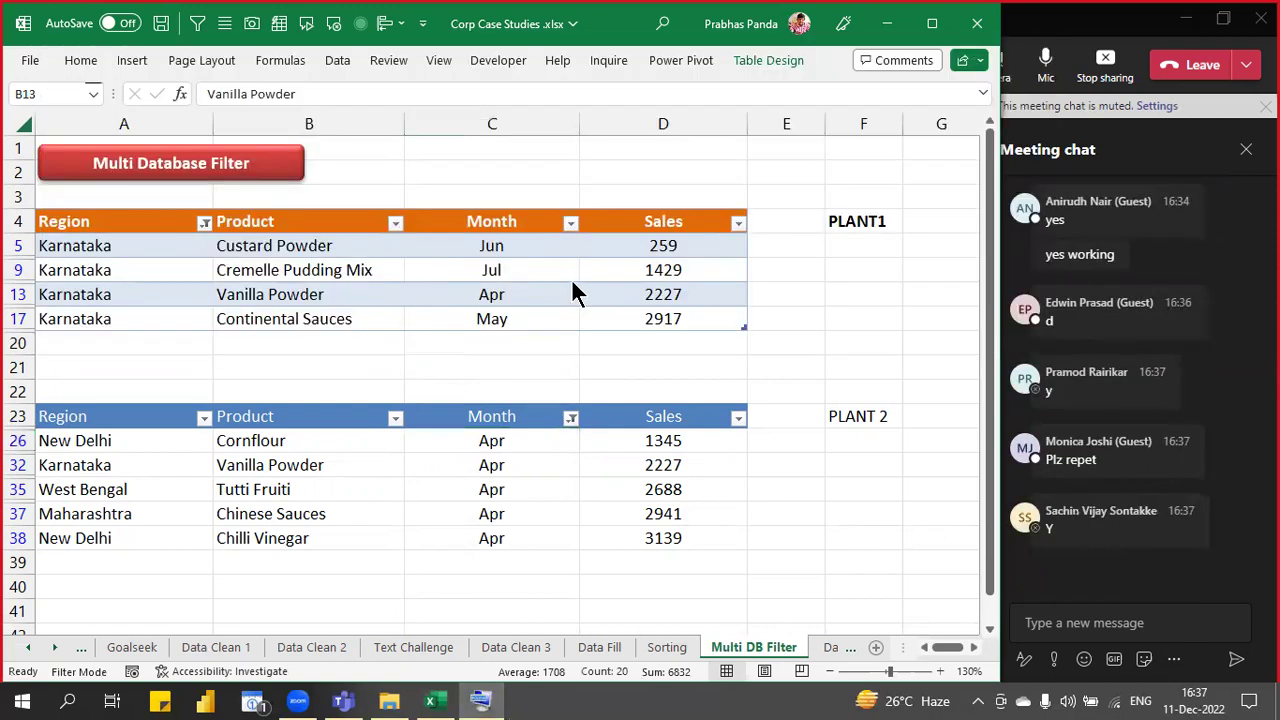
# - Clear the Region filter from the PLANT1 table
pyautogui.click(201, 224)
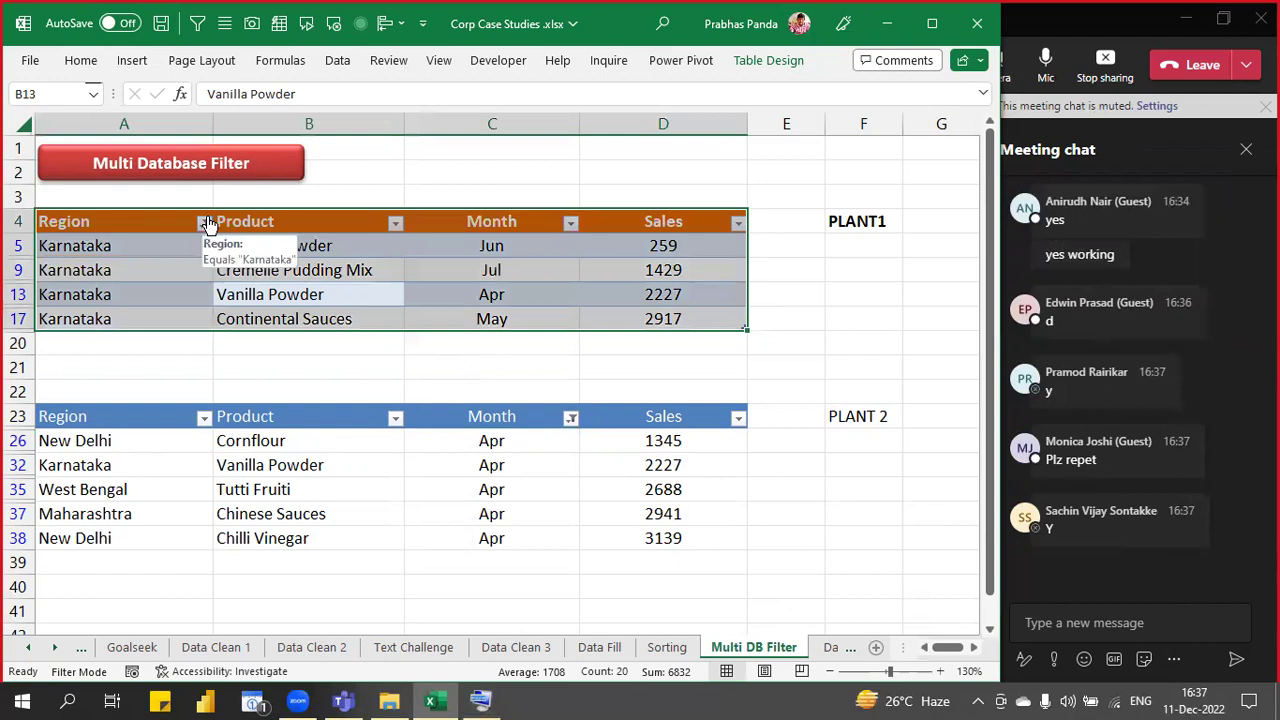
pyautogui.click(206, 222)
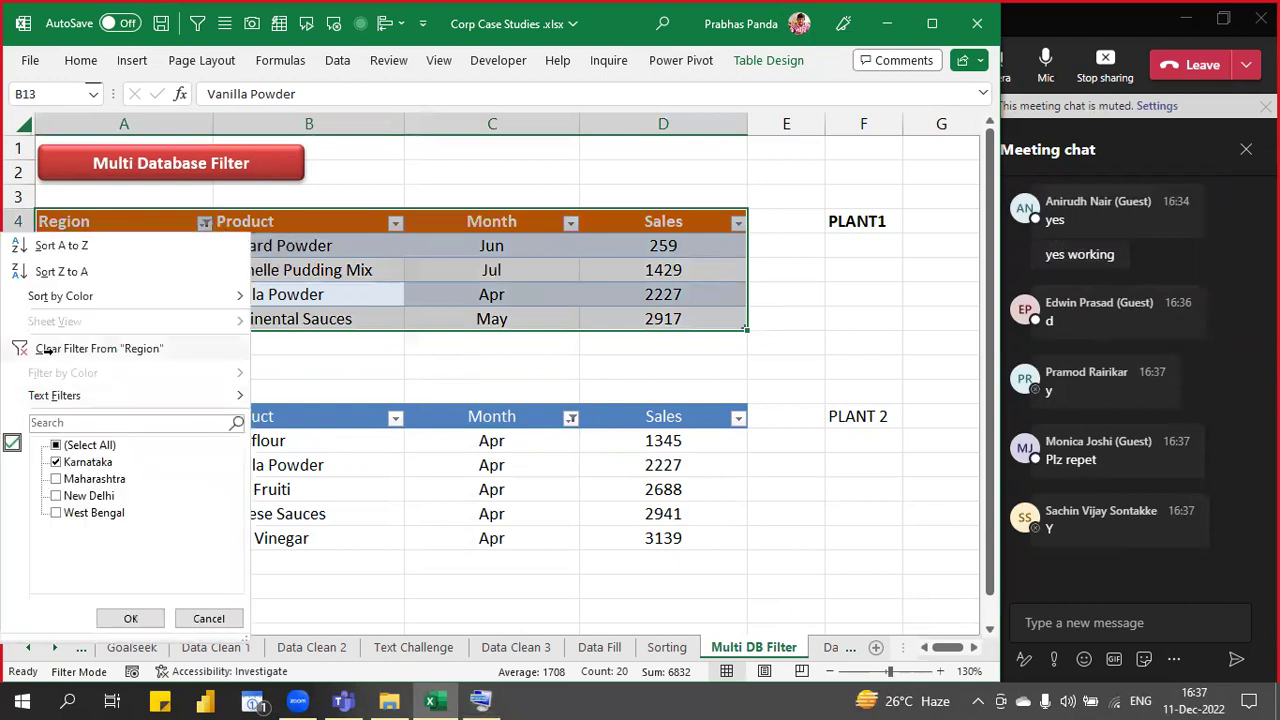
pyautogui.click(47, 349)
pyautogui.click(175, 252)
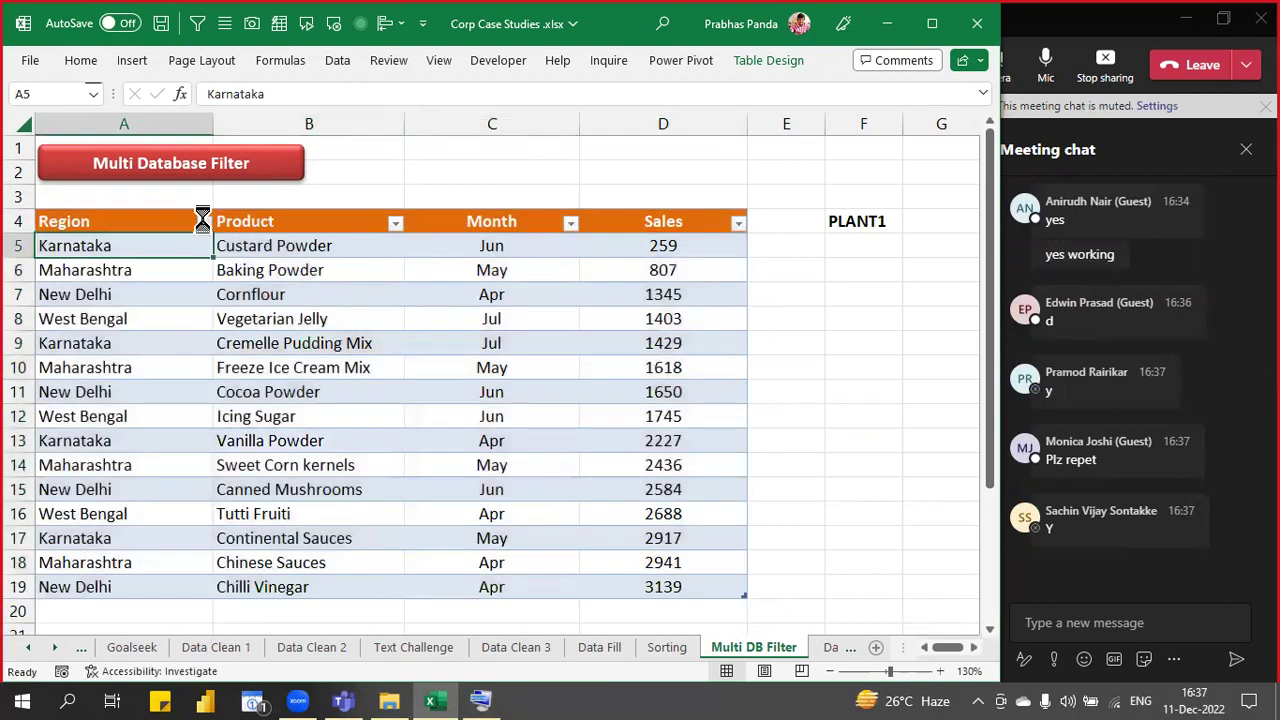
# - Filter the PLANT1 table's Region column to Karnataka by searching its values for "kar"
pyautogui.click(202, 220)
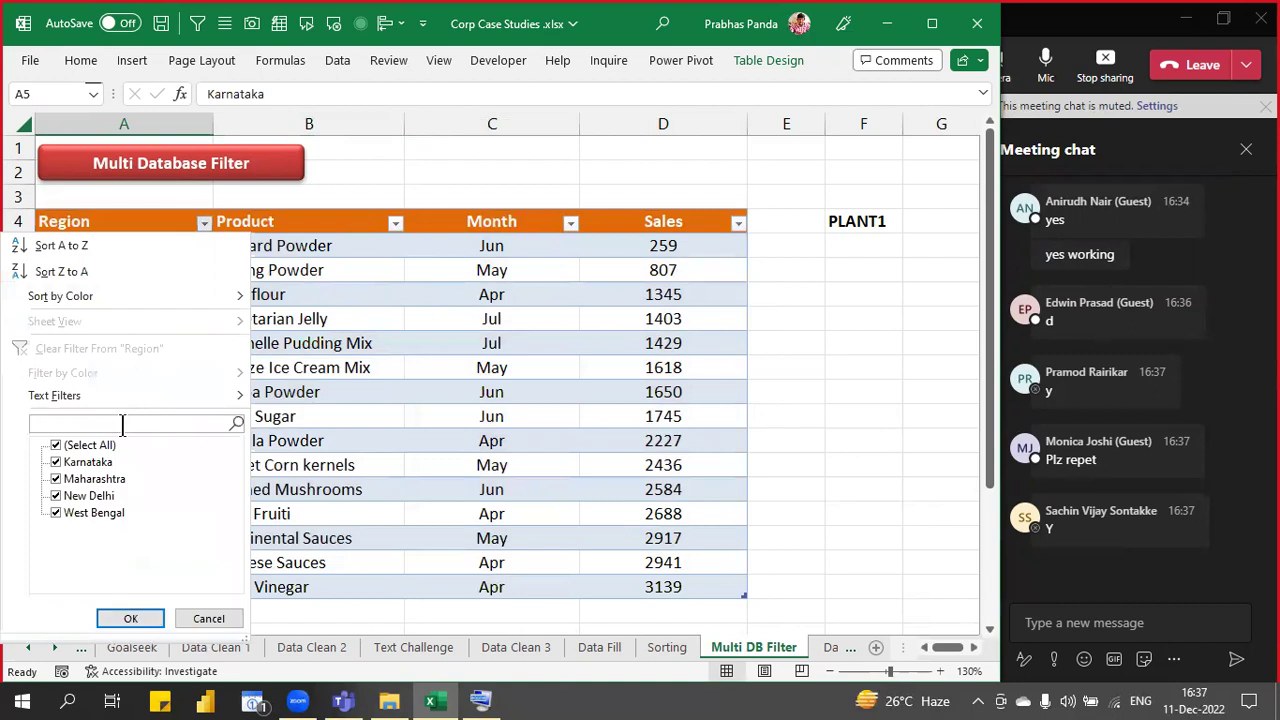
pyautogui.click(122, 425)
pyautogui.write('kar')
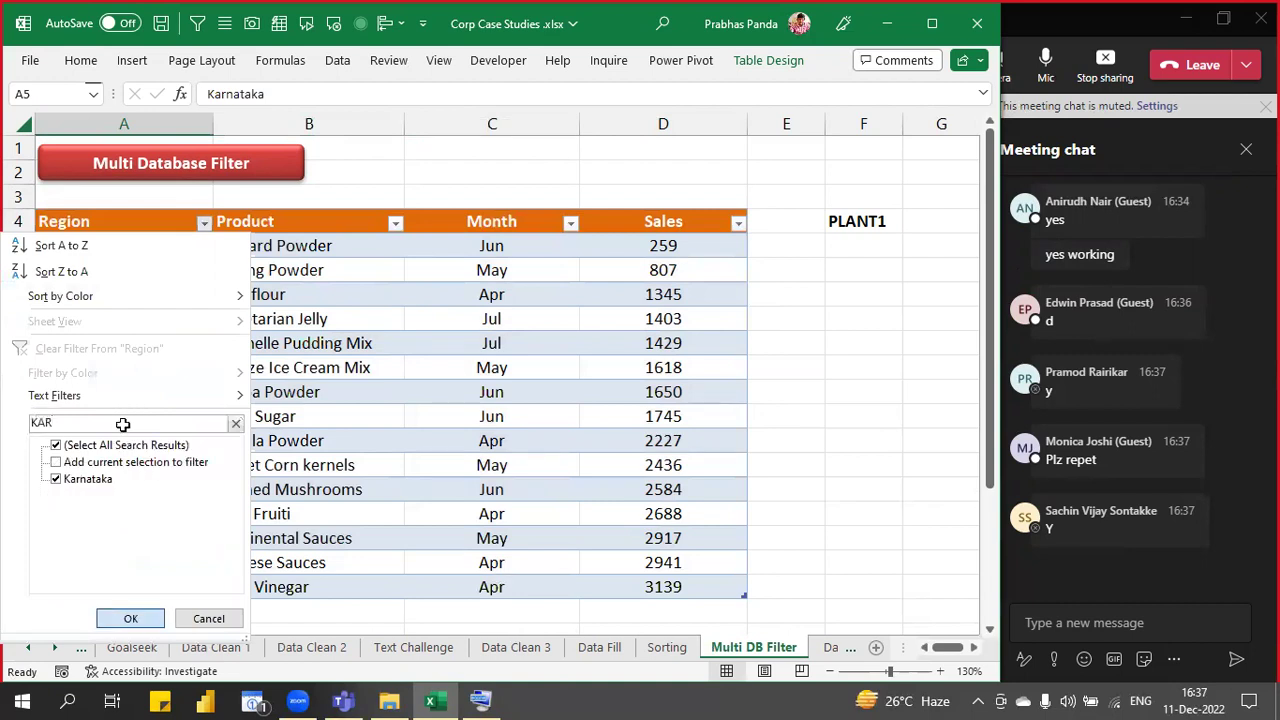
pyautogui.press('Return')
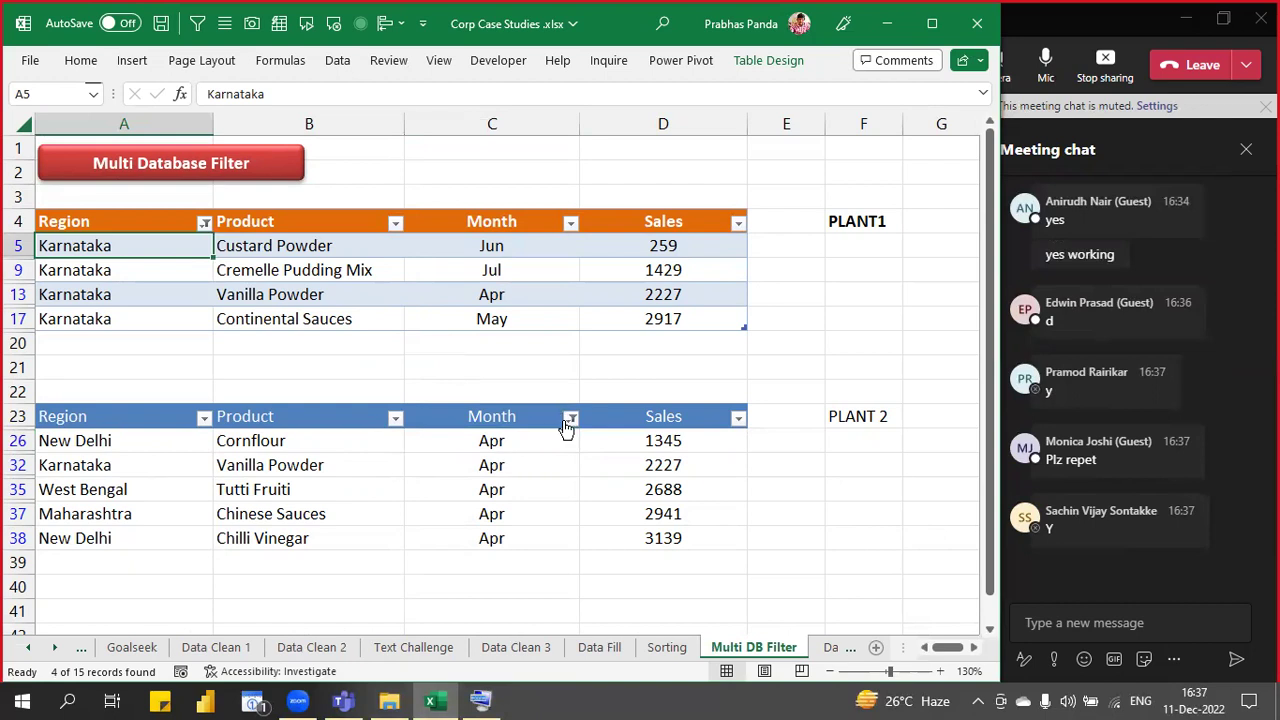
# - Clear the Region filter from the PLANT1 table
pyautogui.hotkey('alt', 'd')
pyautogui.press('f')
pyautogui.press('s')
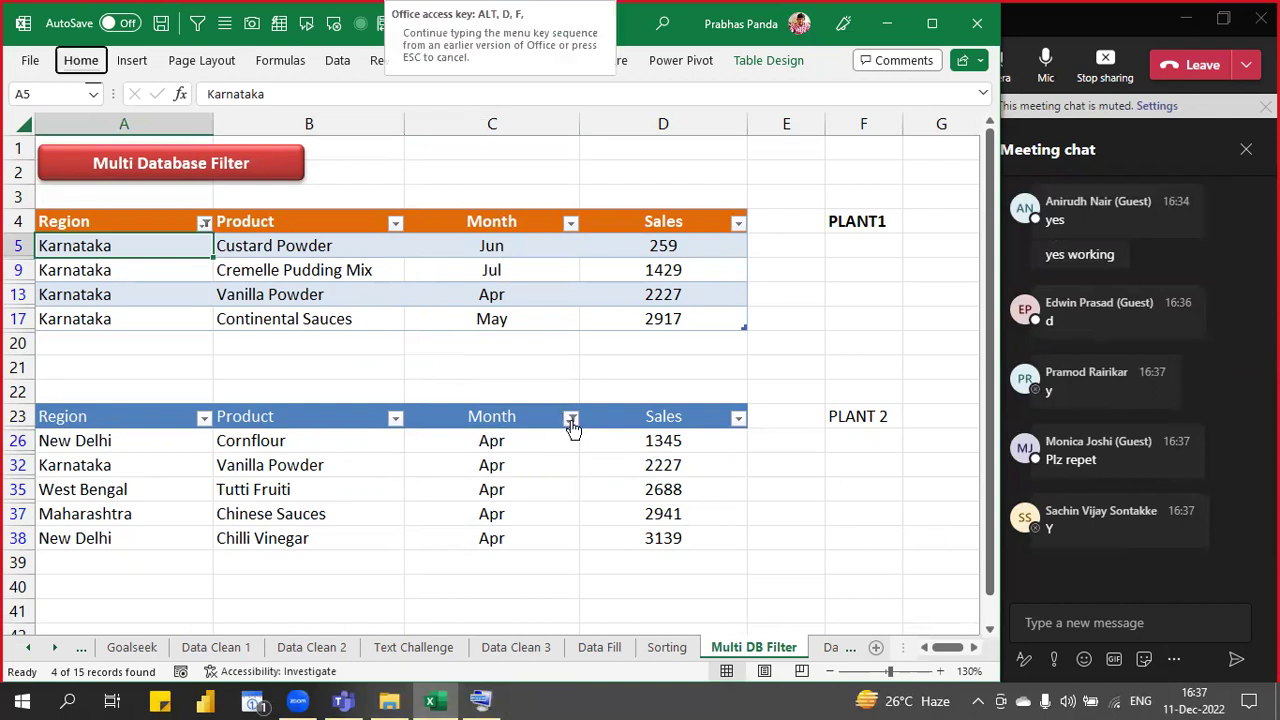
# - Clear the Month filter from the PLANT 2 range with its cell C26 selected
pyautogui.scroll(-5, 570, 420)
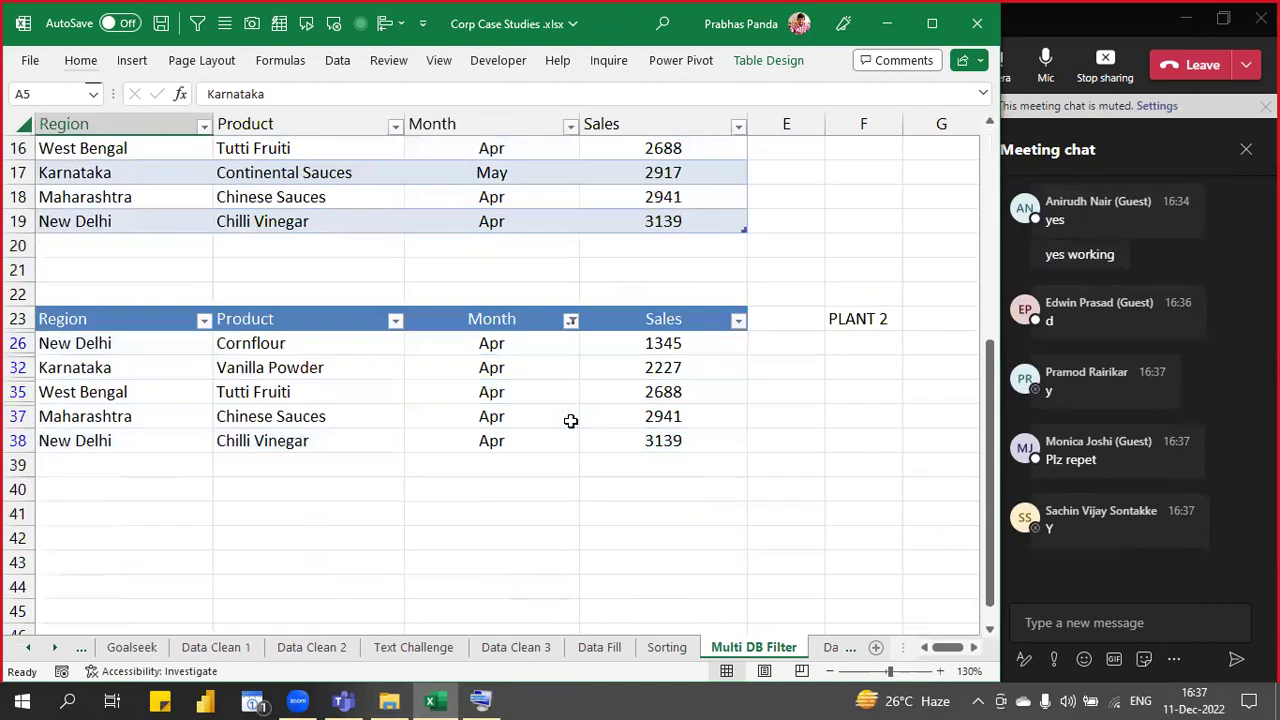
pyautogui.click(529, 347)
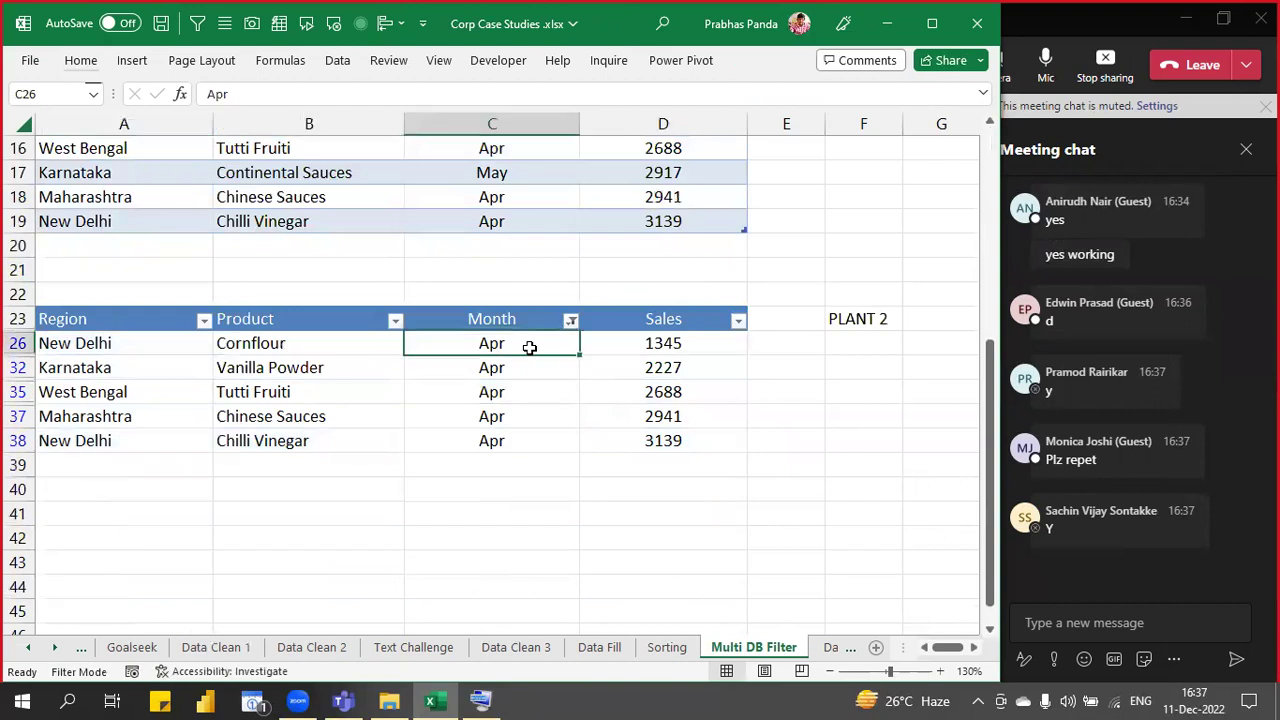
pyautogui.hotkey('alt', 'd')
pyautogui.press('f')
pyautogui.press('s')
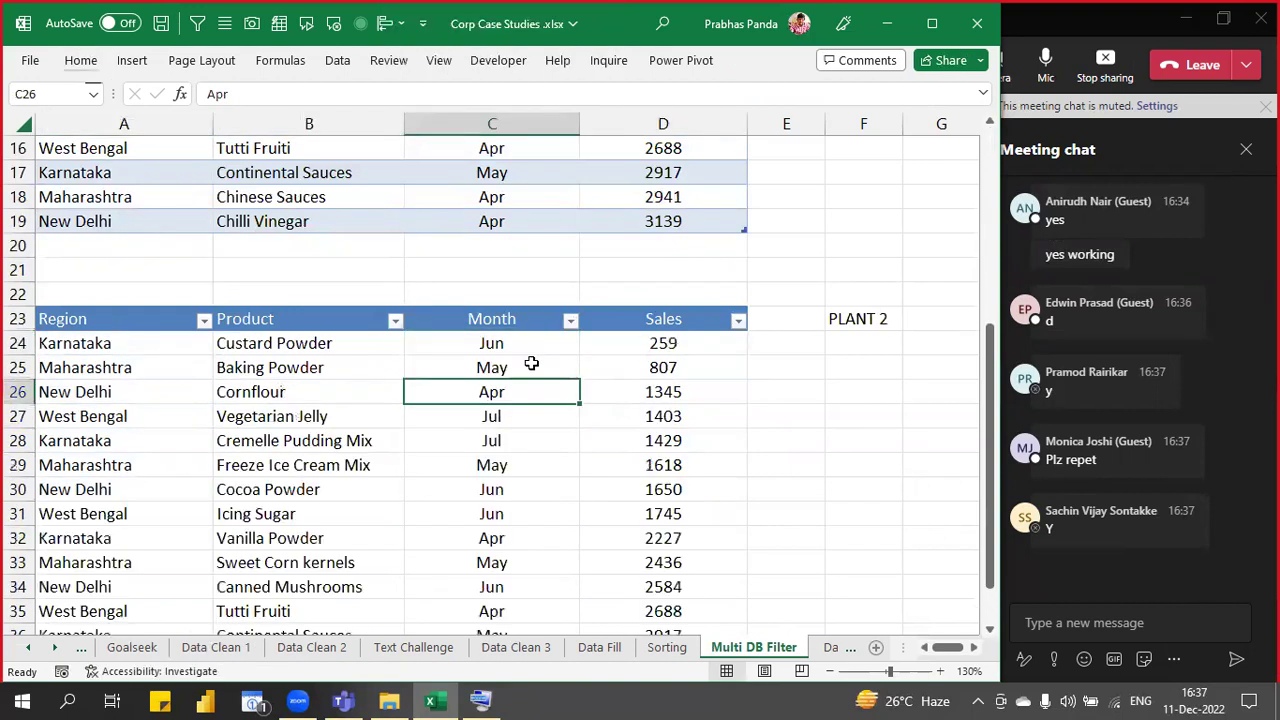
# - Filter the PLANT 2 range's Month column to Apr by the value of cell C26
pyautogui.rightClick(518, 397)
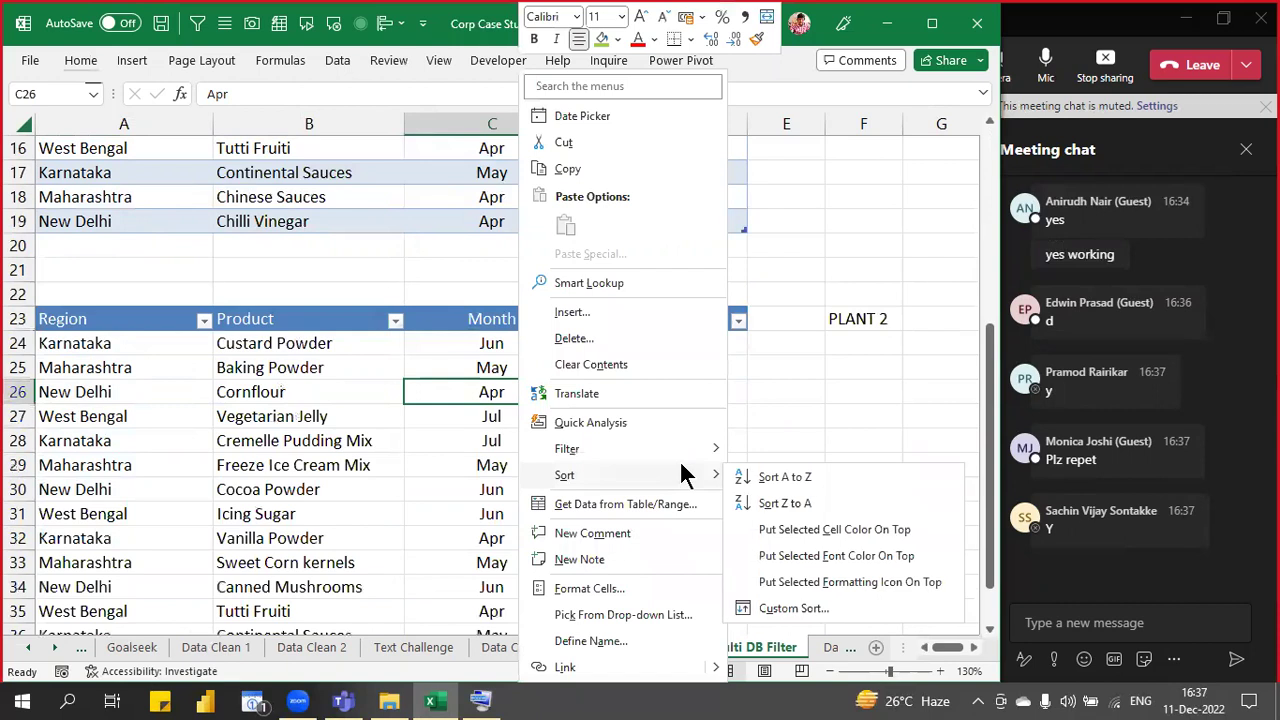
pyautogui.moveTo(682, 449)
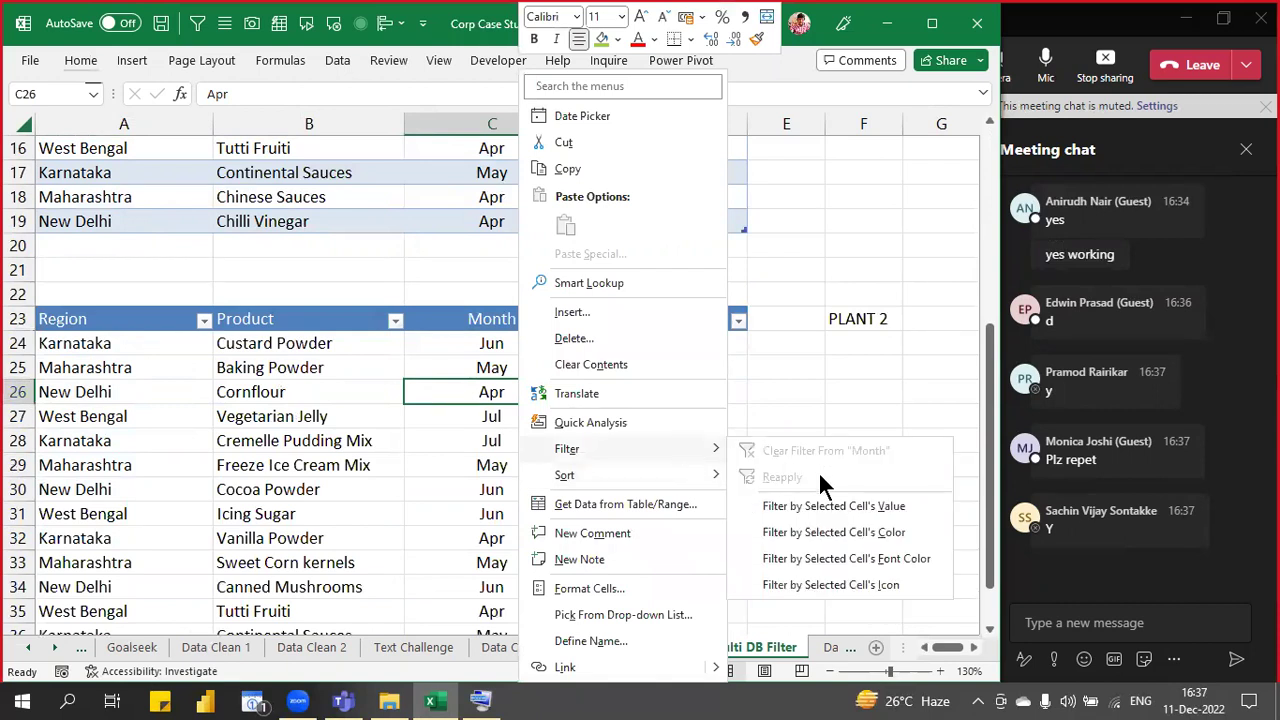
pyautogui.click(856, 507)
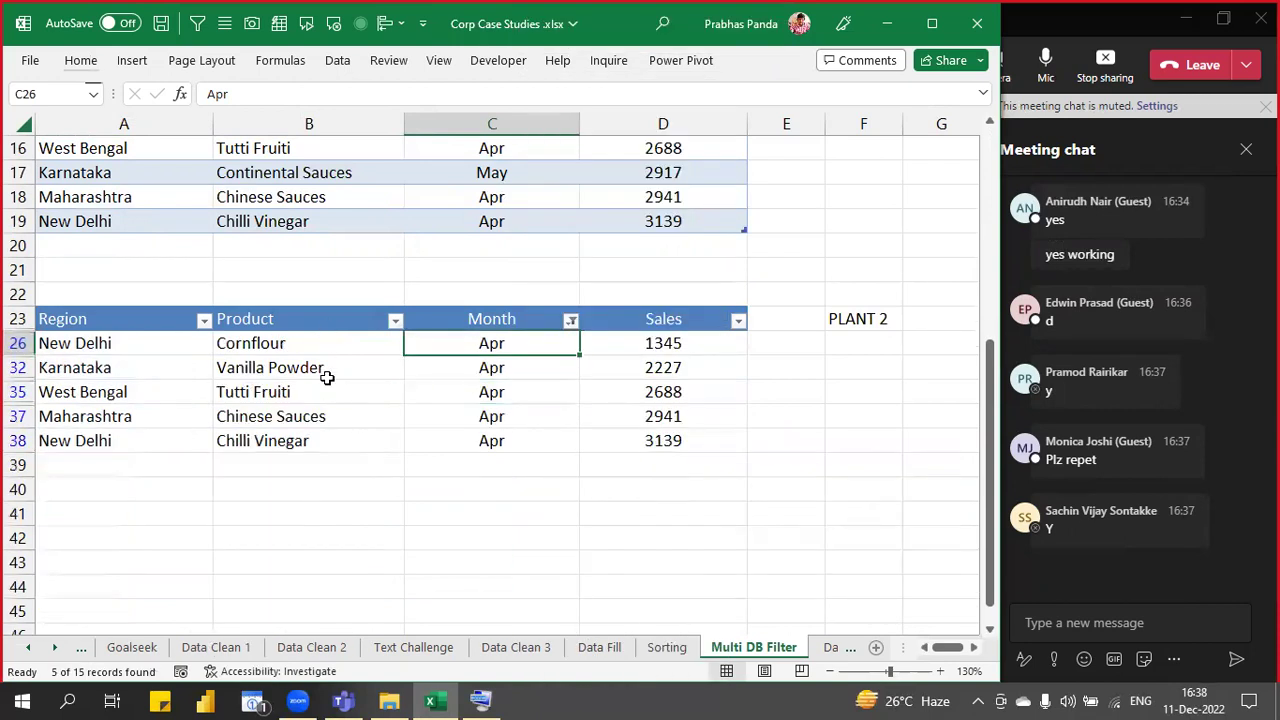
# - Filter the PLANT1 table's Region column to Karnataka by searching its values for "ka"
pyautogui.scroll(5, 329, 371)
pyautogui.click(204, 223)
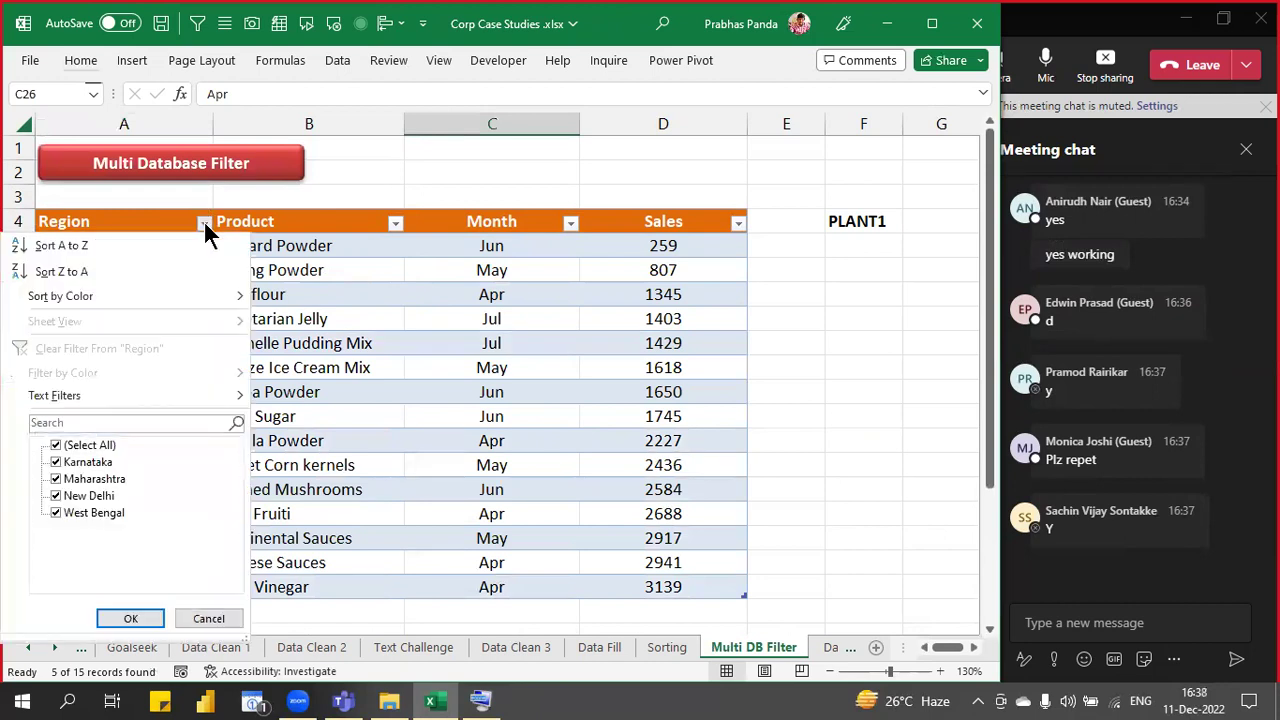
pyautogui.write('ka')
pyautogui.press('Return')
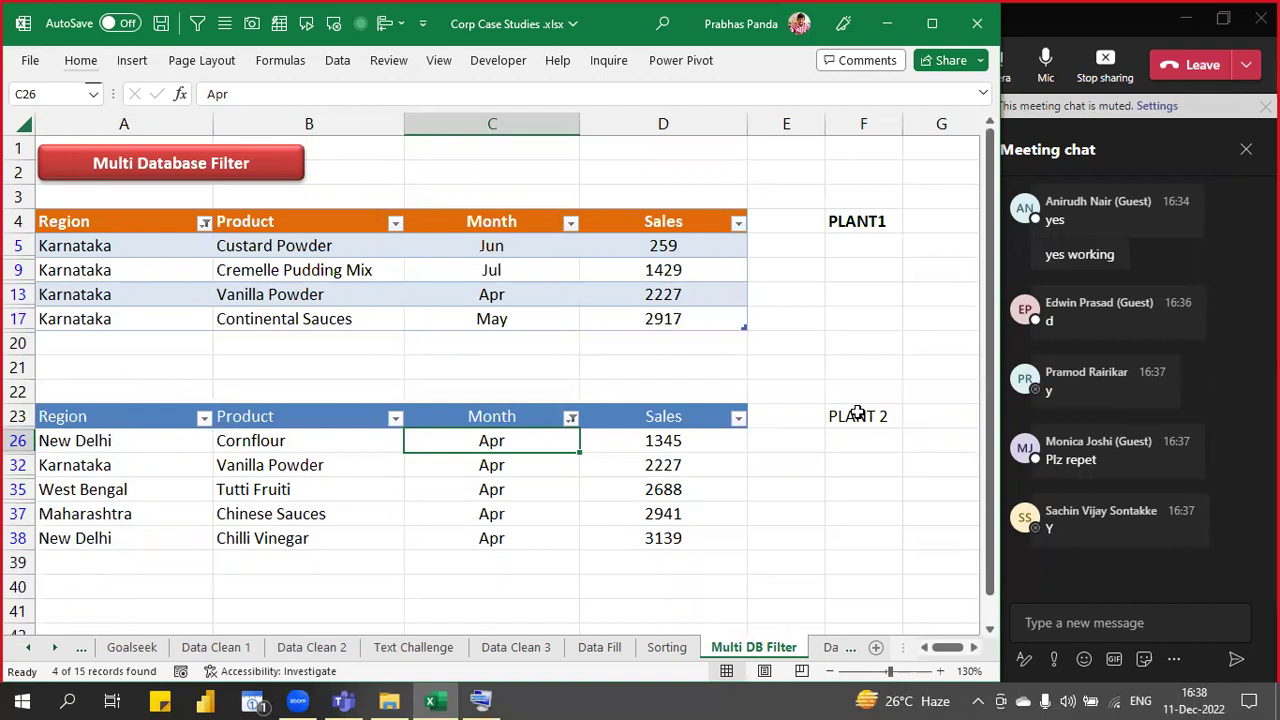
# - Glance at the Data Visualisation sheet, return to Multi DB Filter, and clear the PLANT1 table's filter from its cell C13
pyautogui.hotkey('ctrl', 'pagedown')
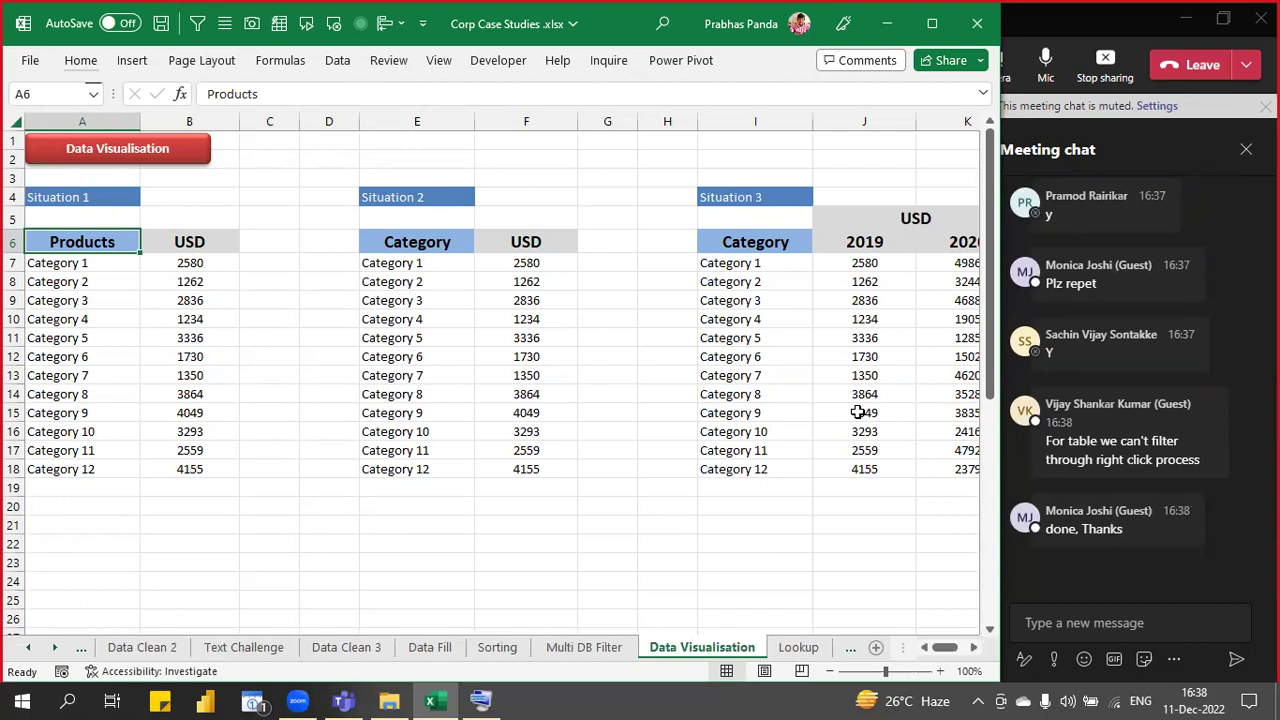
pyautogui.hotkey('ctrl', 'pageup')
pyautogui.press('Up')
pyautogui.press('Up')
pyautogui.press('Up')
pyautogui.press('Up')
pyautogui.press('Up')
pyautogui.press('Up')
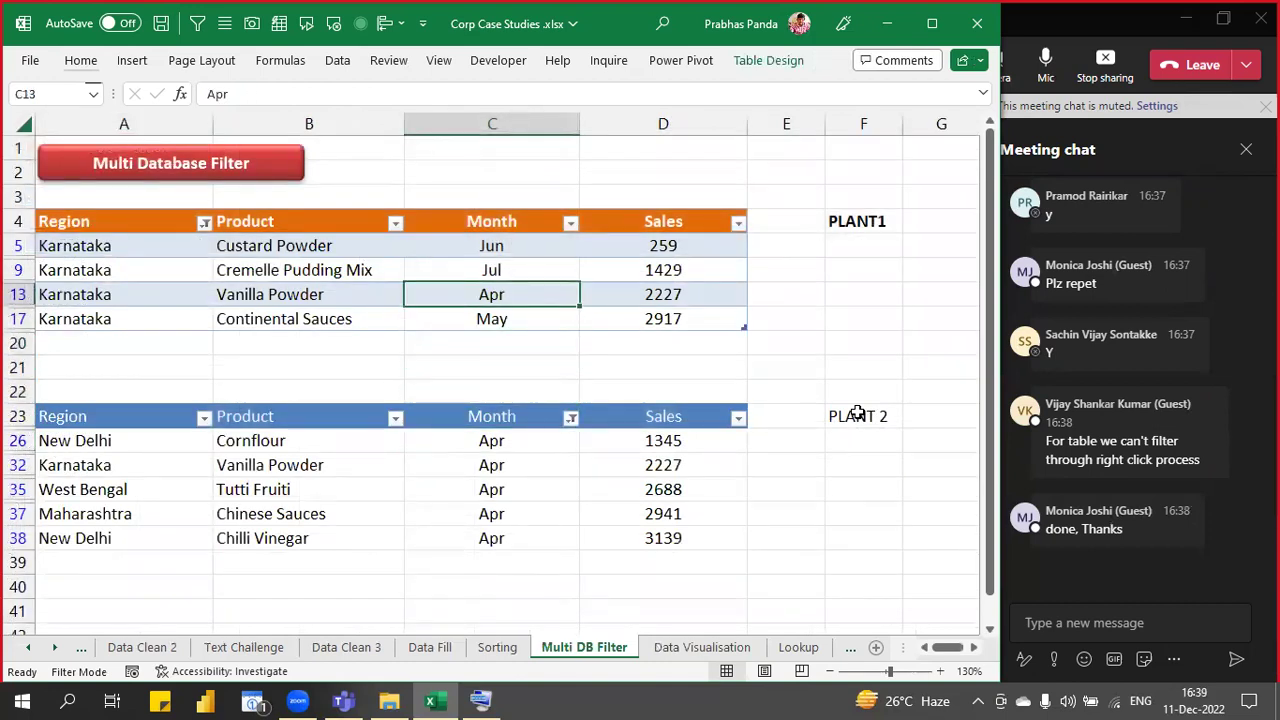
pyautogui.press('alt')
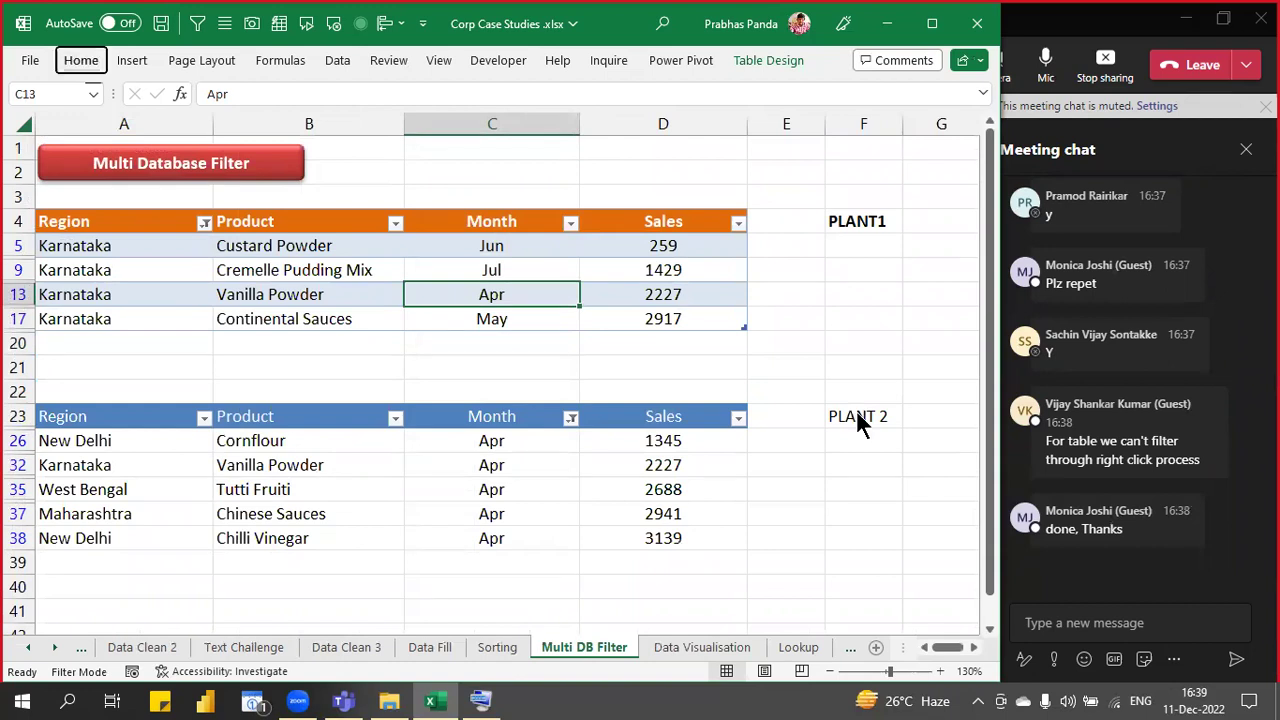
pyautogui.press('d')
pyautogui.press('f')
pyautogui.press('s')
# - From header cell A4, filter the PLANT1 table's Region column to Karnataka by searching its values for "KAR"
pyautogui.press('Left')
pyautogui.press('Left')
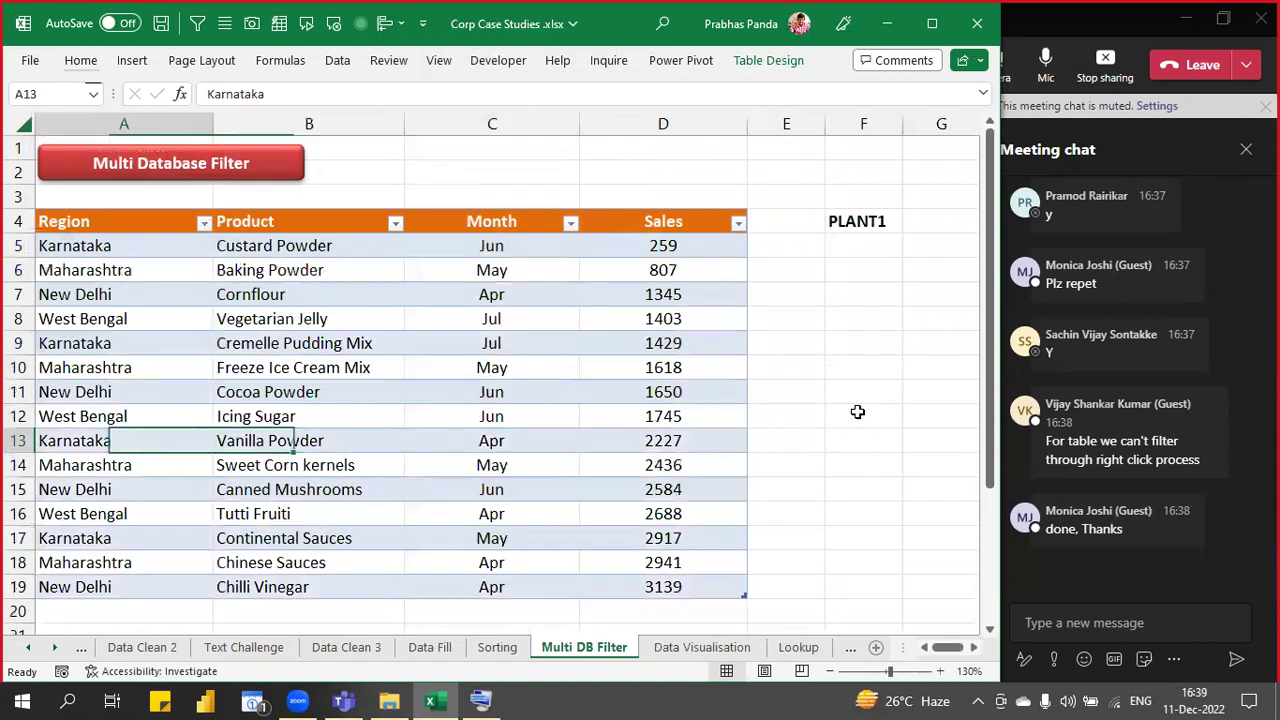
pyautogui.hotkey('ctrl', 'Up')
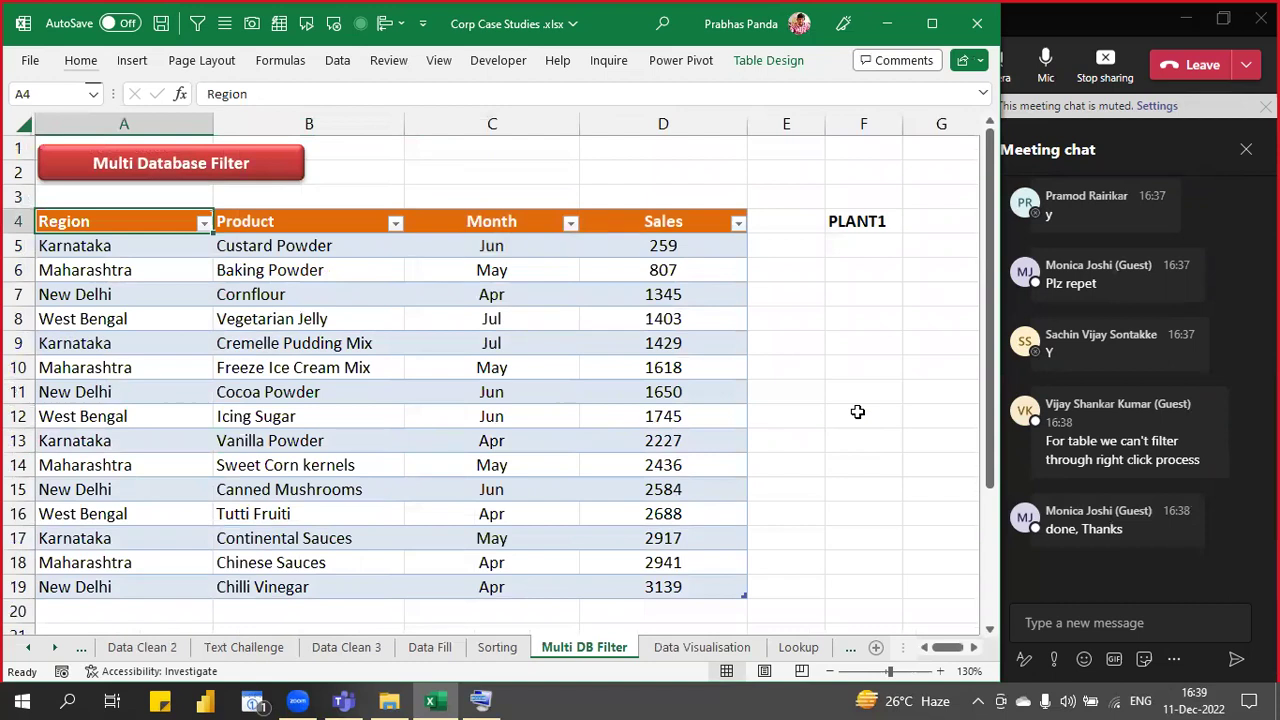
pyautogui.hotkey('alt', 'Down')
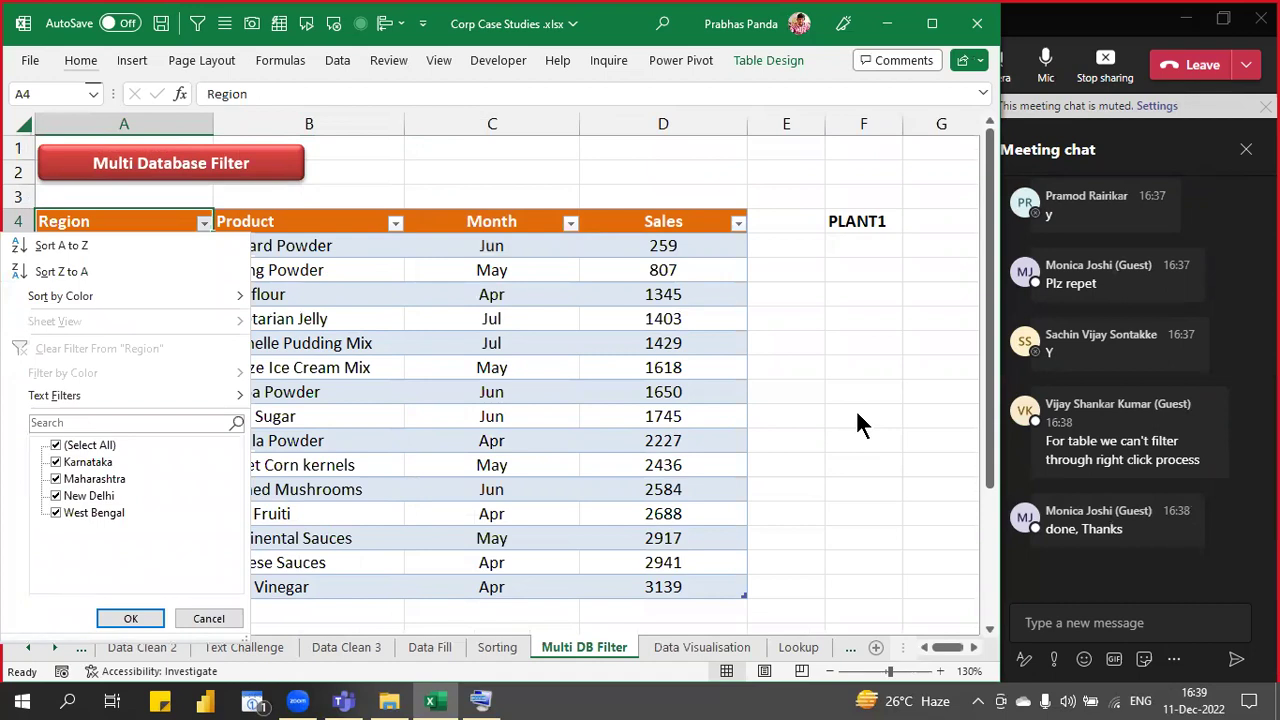
pyautogui.click(174, 421)
pyautogui.write('KAR')
pyautogui.press('Return')
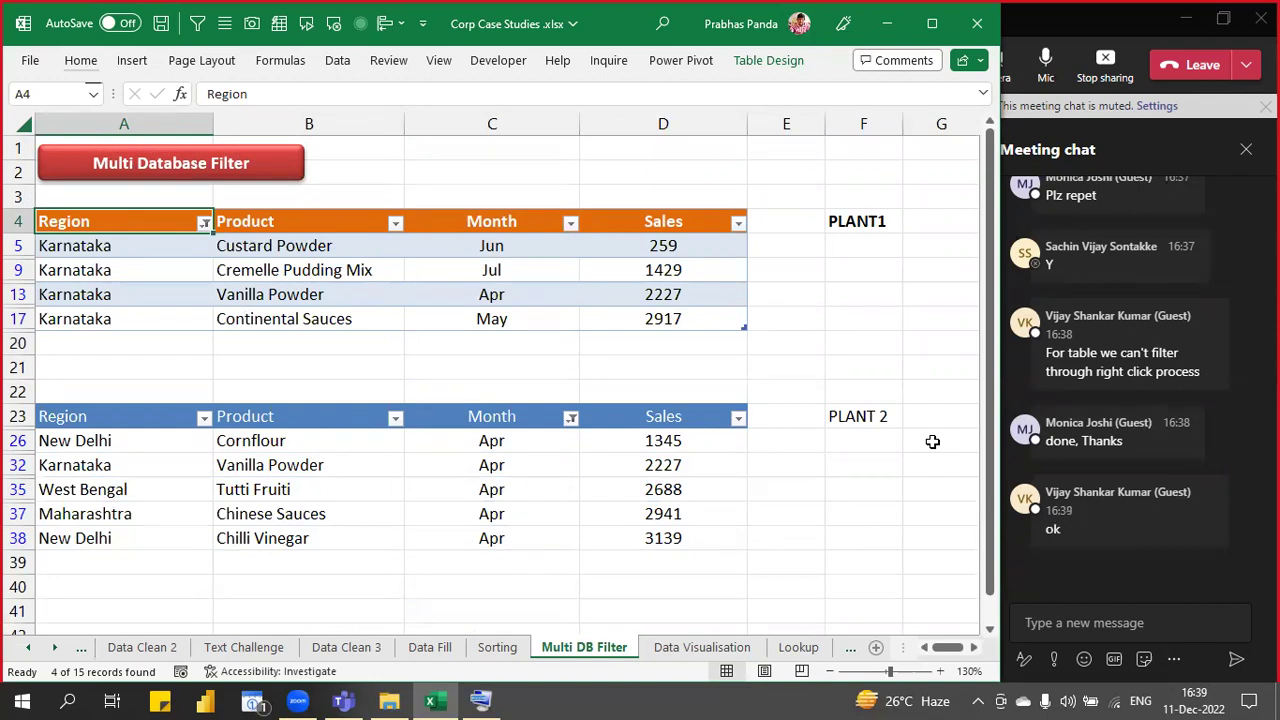
# - On the Data Visualisation sheet, autofit column A and select the Situation 1 table A6:B18
pyautogui.hotkey('ctrl', 'pagedown')
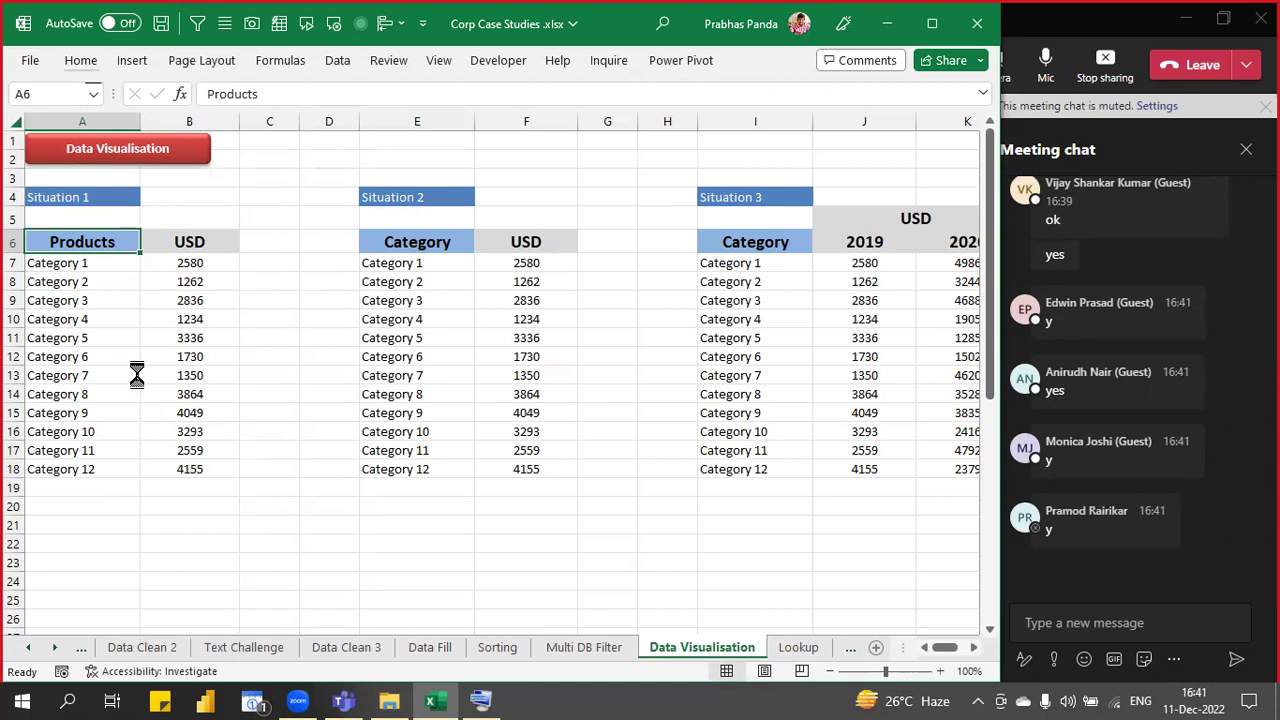
pyautogui.keyDown('ctrl'); pyautogui.scroll(3, 137, 375); pyautogui.keyUp('ctrl')
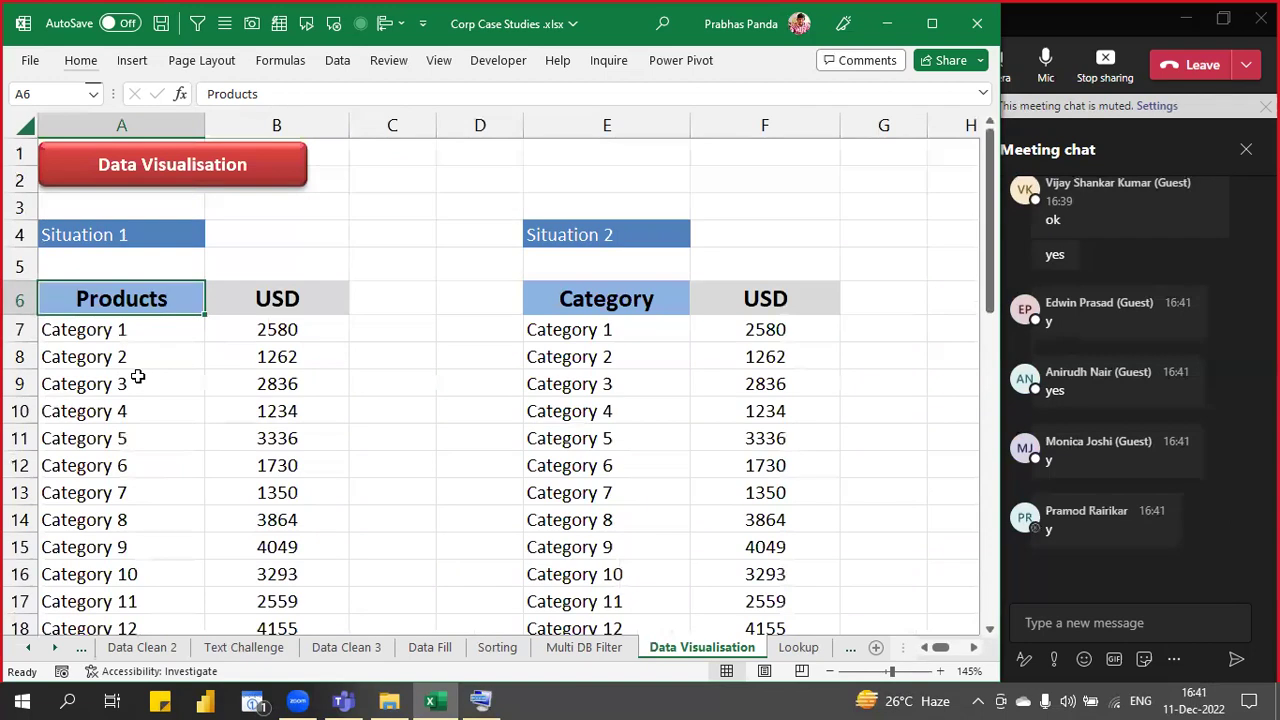
pyautogui.keyDown('ctrl'); pyautogui.scroll(-1, 137, 375); pyautogui.keyUp('ctrl')
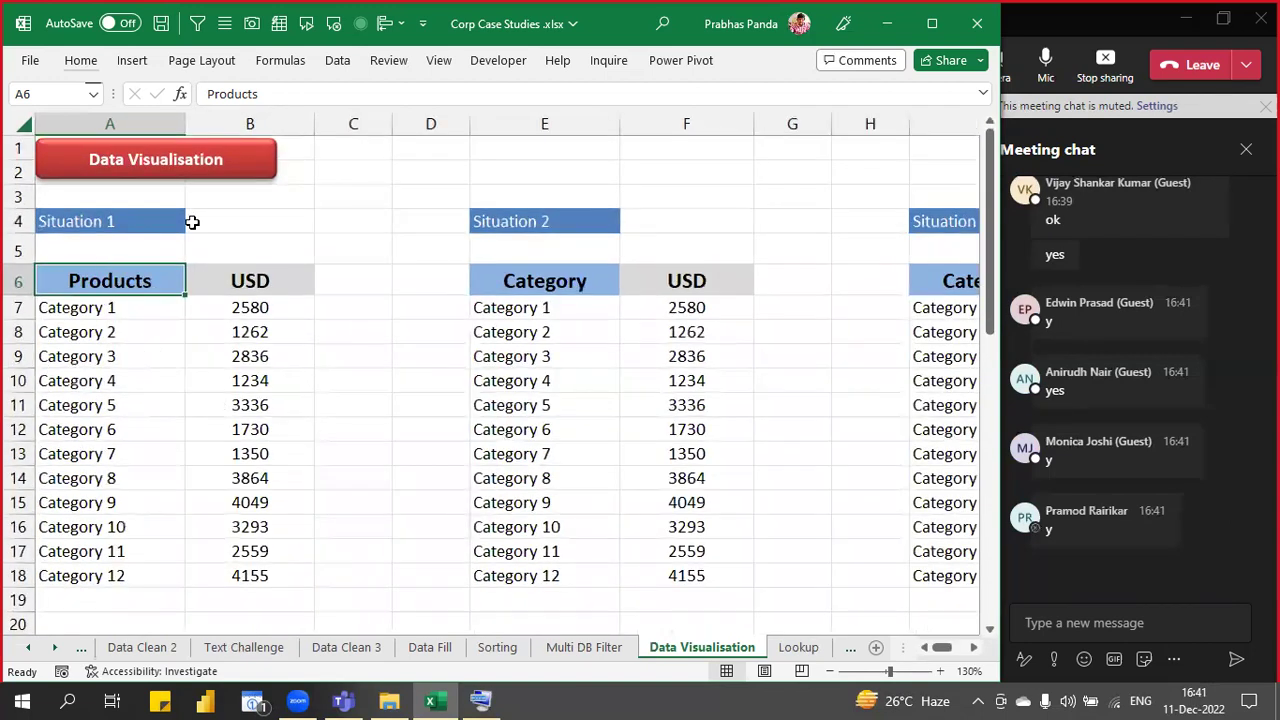
pyautogui.doubleClick(186, 123)
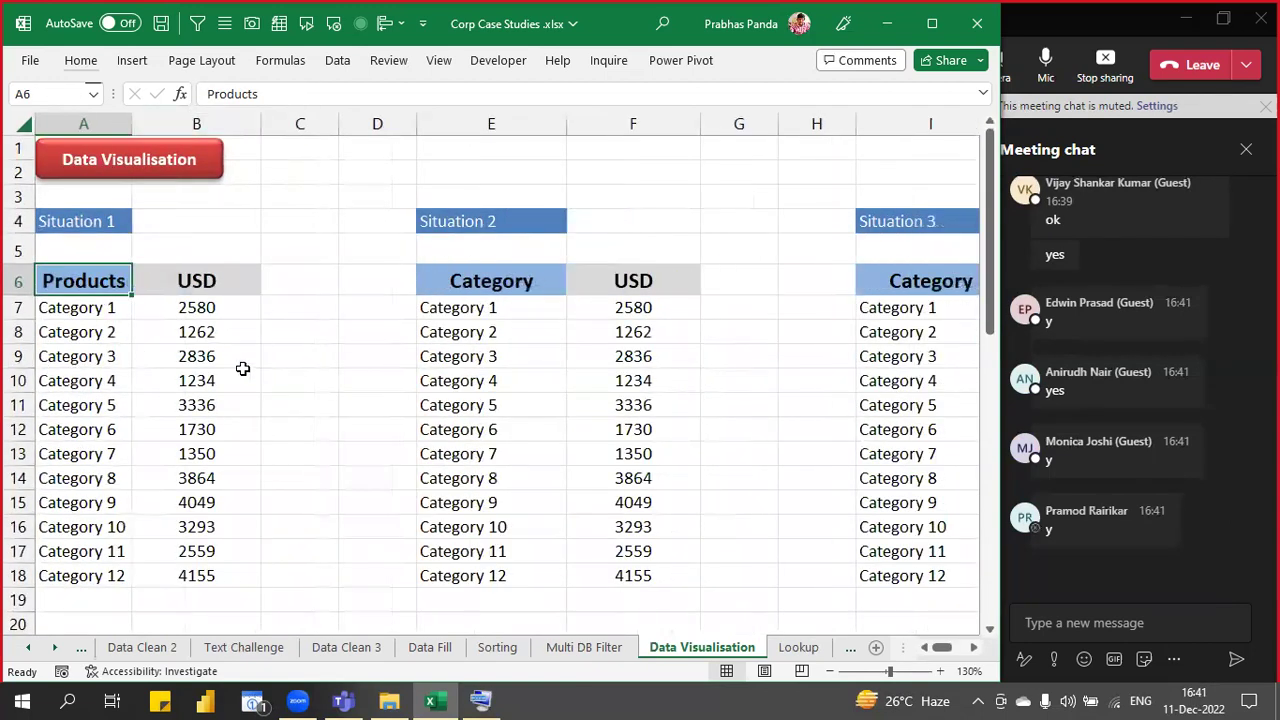
pyautogui.moveTo(80, 280); pyautogui.dragTo(183, 566)
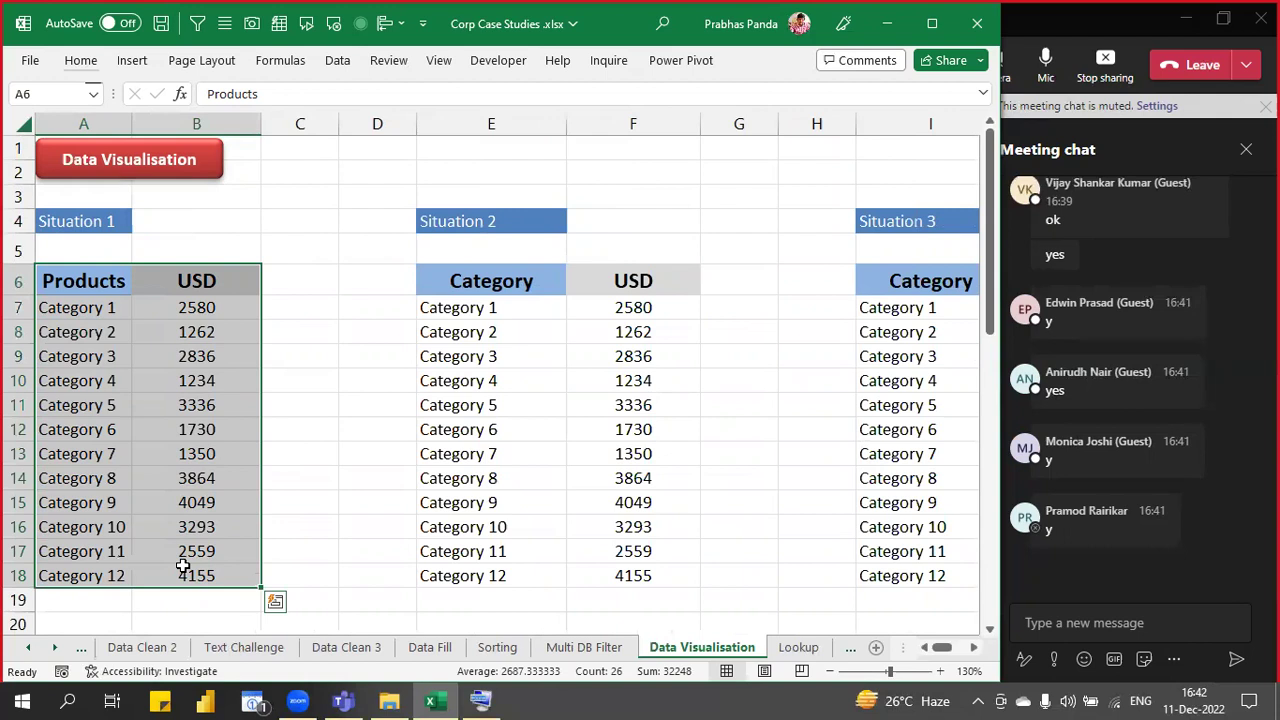
# - Fill the USD header into cell C6, replace its text with "Visual", and widen column C to over twice its width
pyautogui.press('Right')
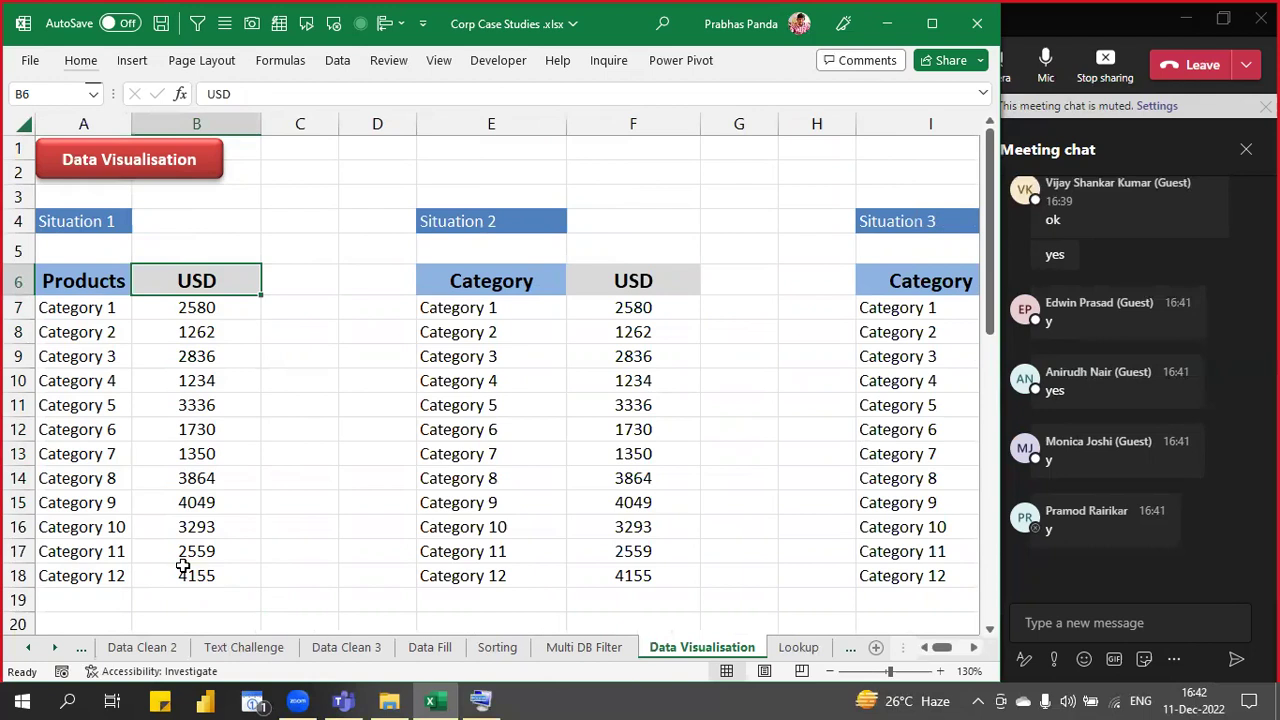
pyautogui.press('Right')
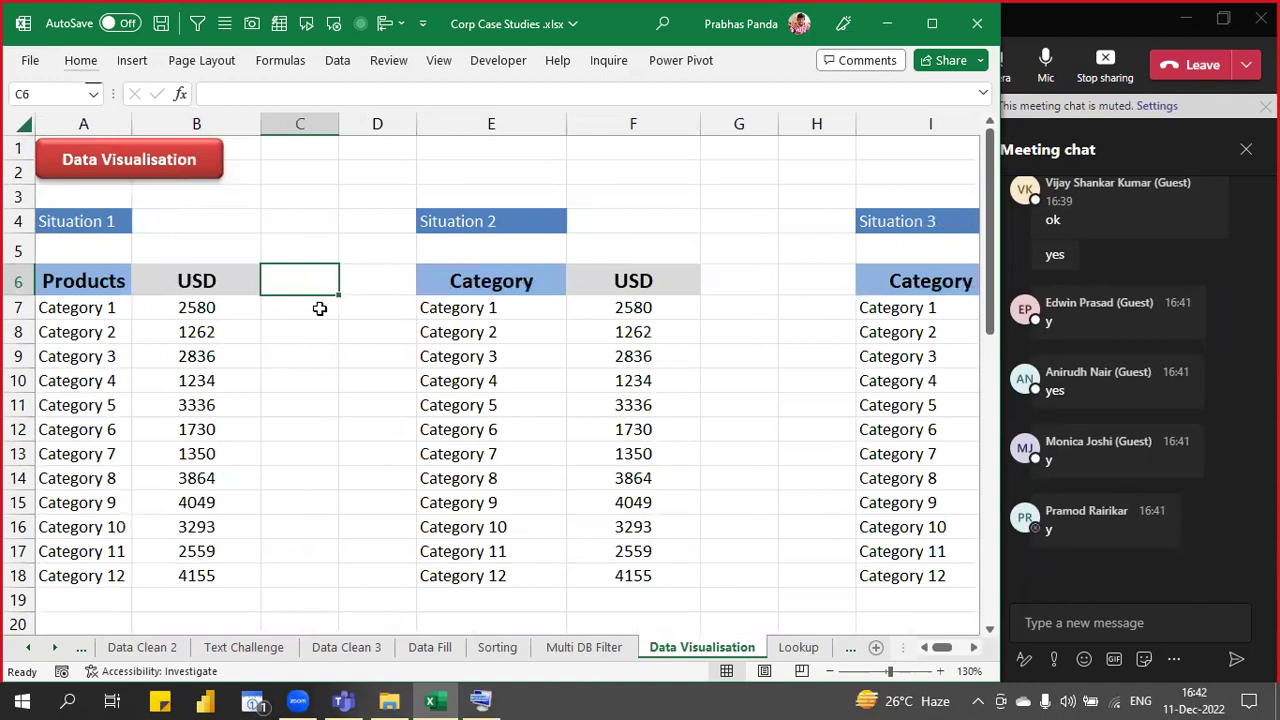
pyautogui.hotkey('ctrl', 'r')
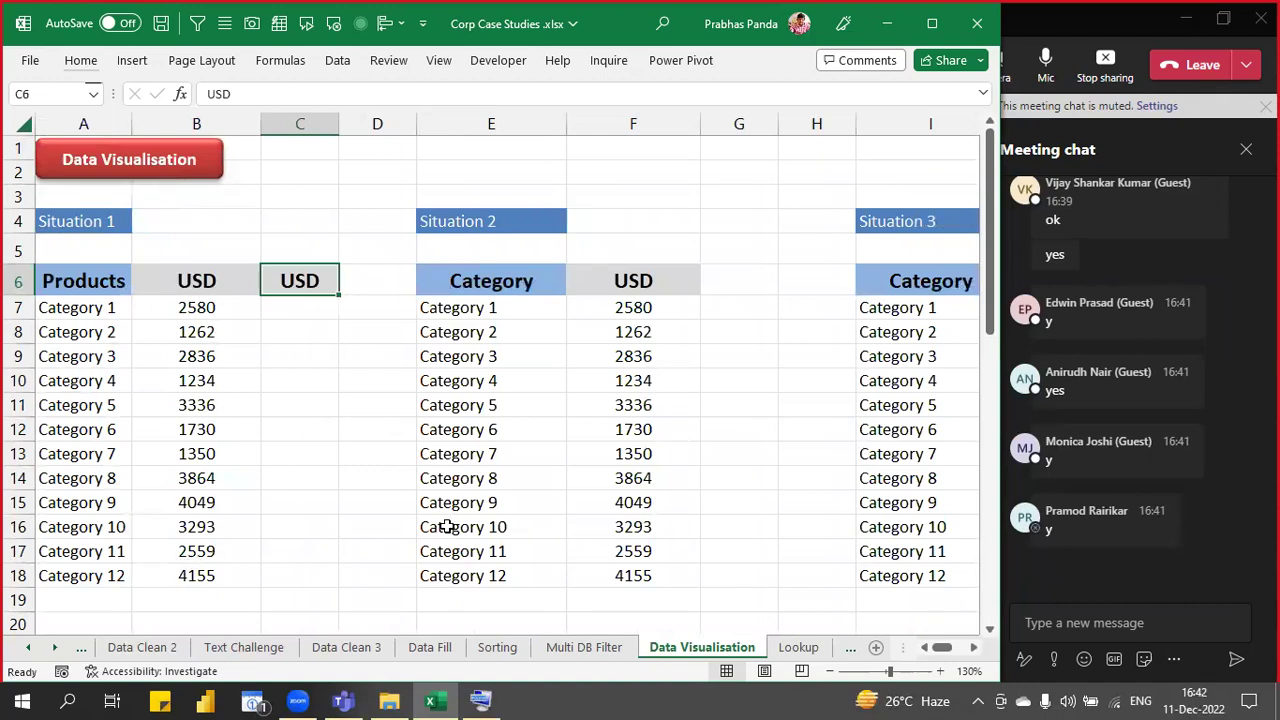
pyautogui.write('Visual')
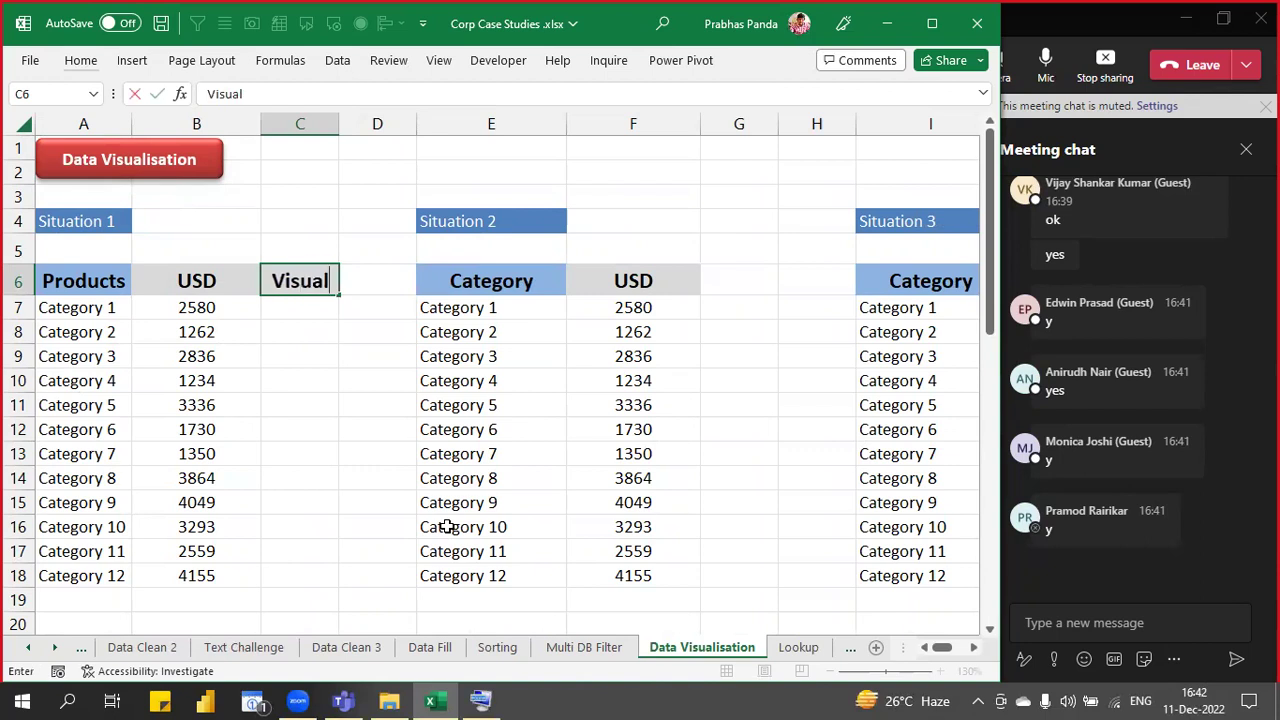
pyautogui.press('Return')
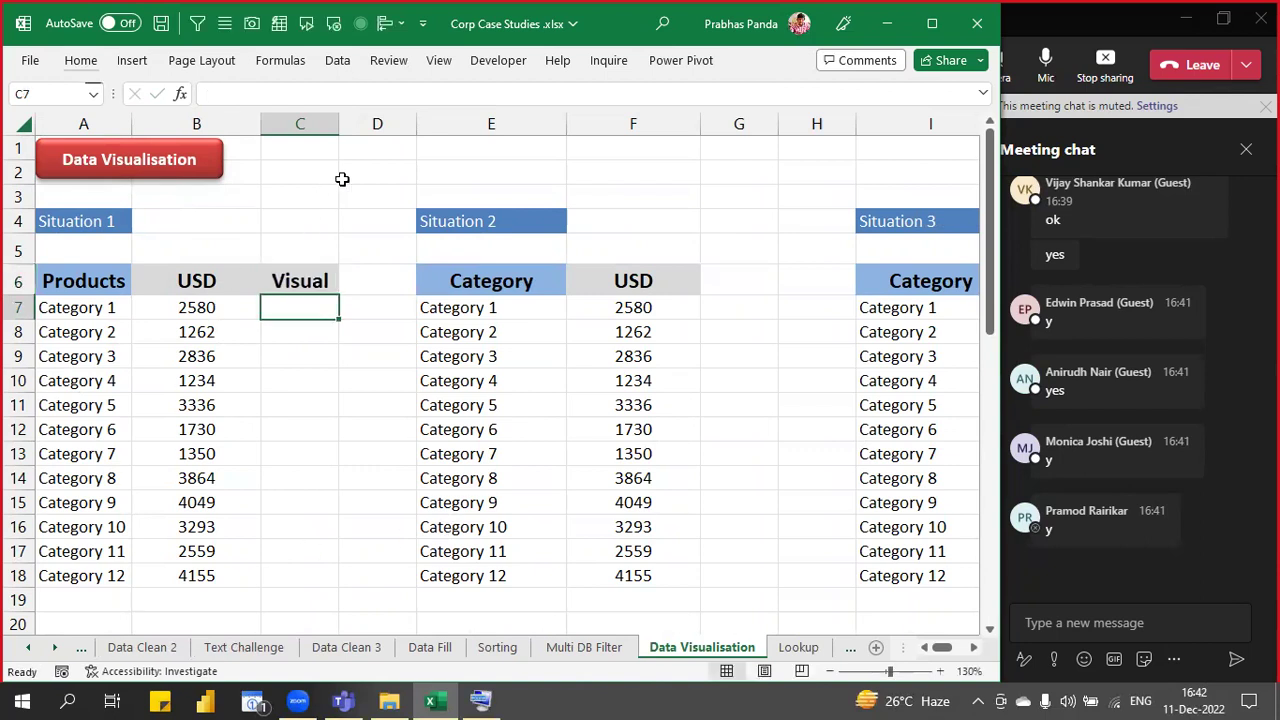
pyautogui.moveTo(345, 125); pyautogui.dragTo(480, 149)
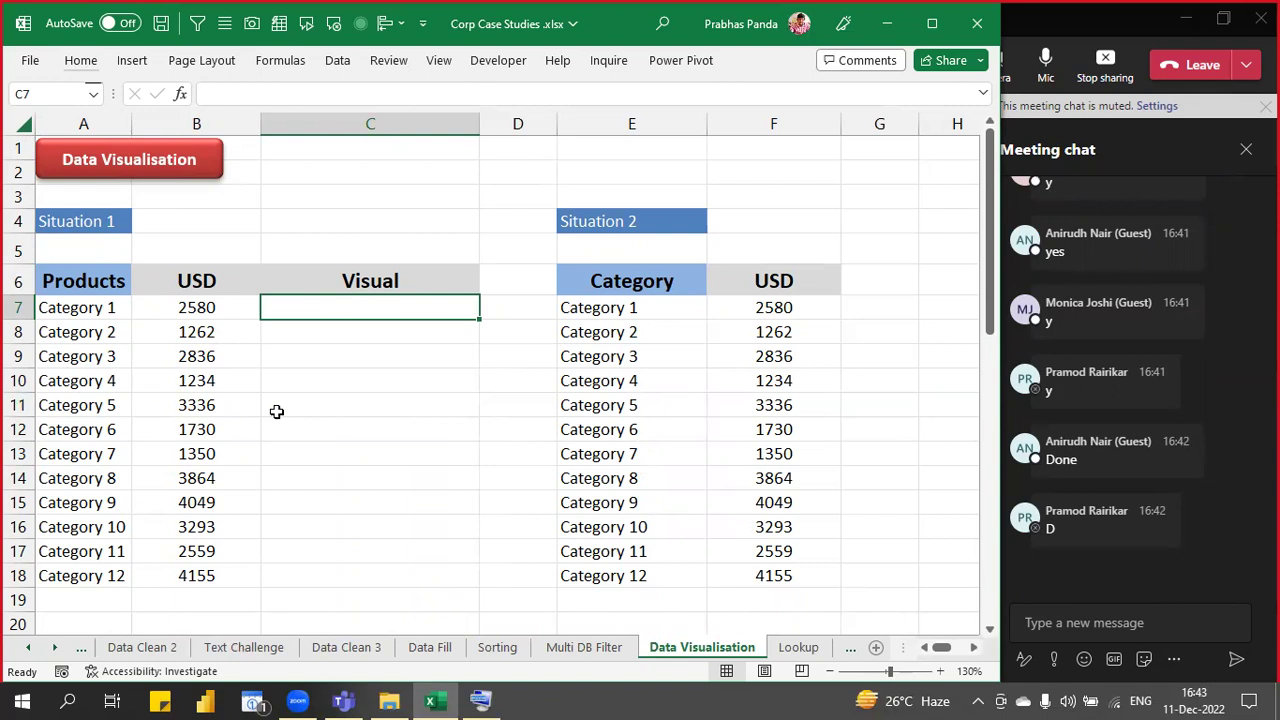
# - Enter the formula =B7 into all cells of C7:C18 at once, and select the USD values in B7:B18
pyautogui.hotkey('shift', 'Down')
pyautogui.hotkey('shift', 'Down')
pyautogui.hotkey('shift', 'Down')
pyautogui.hotkey('shift', 'Down')
pyautogui.hotkey('shift', 'Down')
pyautogui.hotkey('shift', 'Down')
pyautogui.hotkey('shift', 'Down')
pyautogui.hotkey('shift', 'Down')
pyautogui.hotkey('shift', 'Down')
pyautogui.hotkey('shift', 'Down')
pyautogui.hotkey('shift', 'Down')
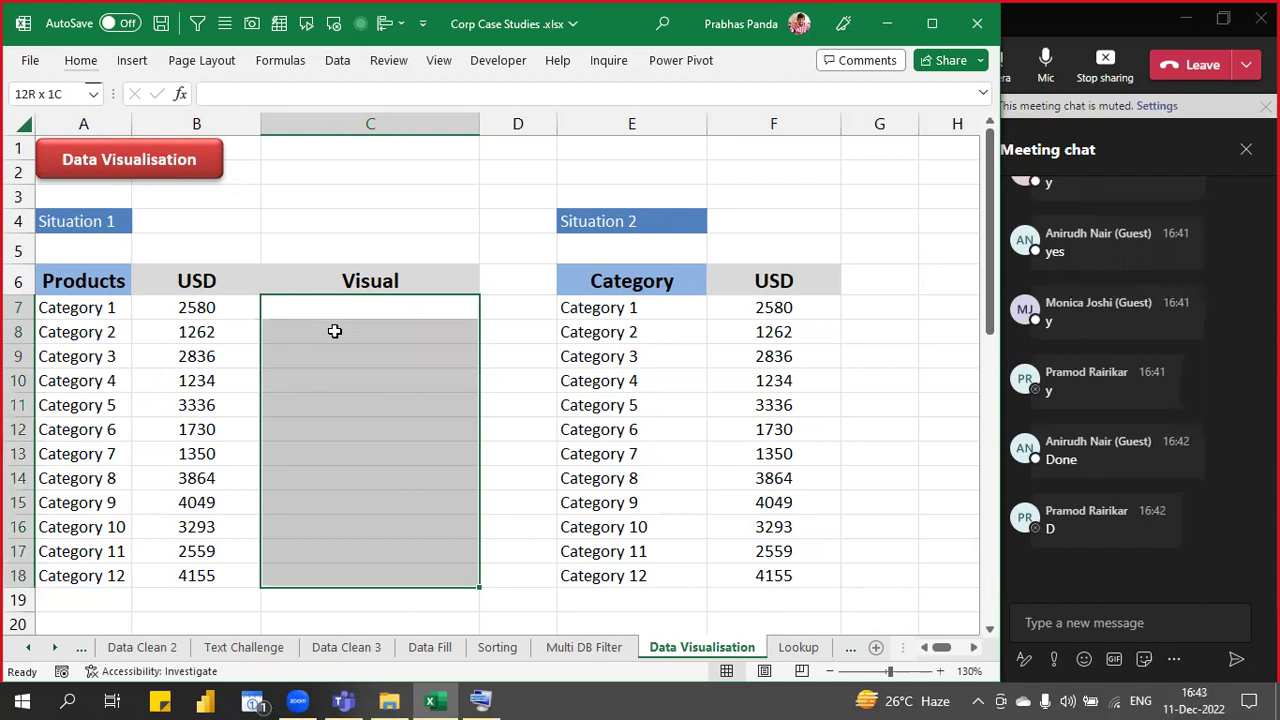
pyautogui.write('=')
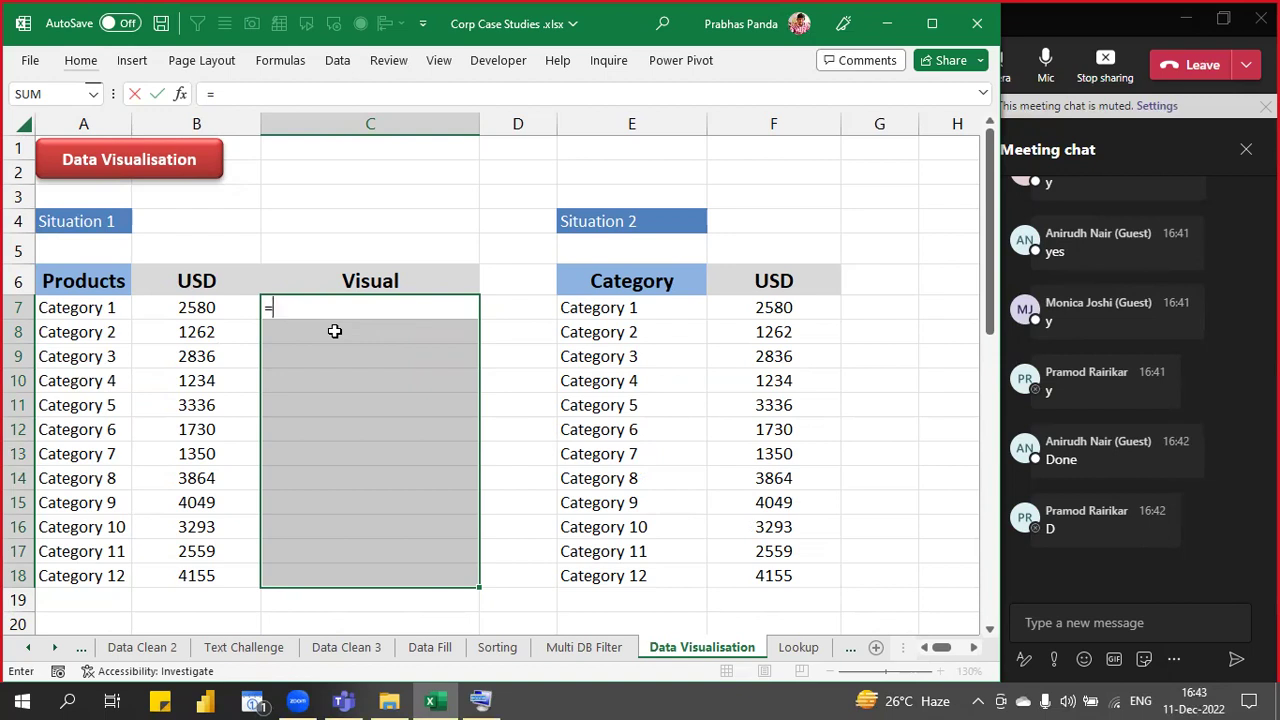
pyautogui.press('Left')
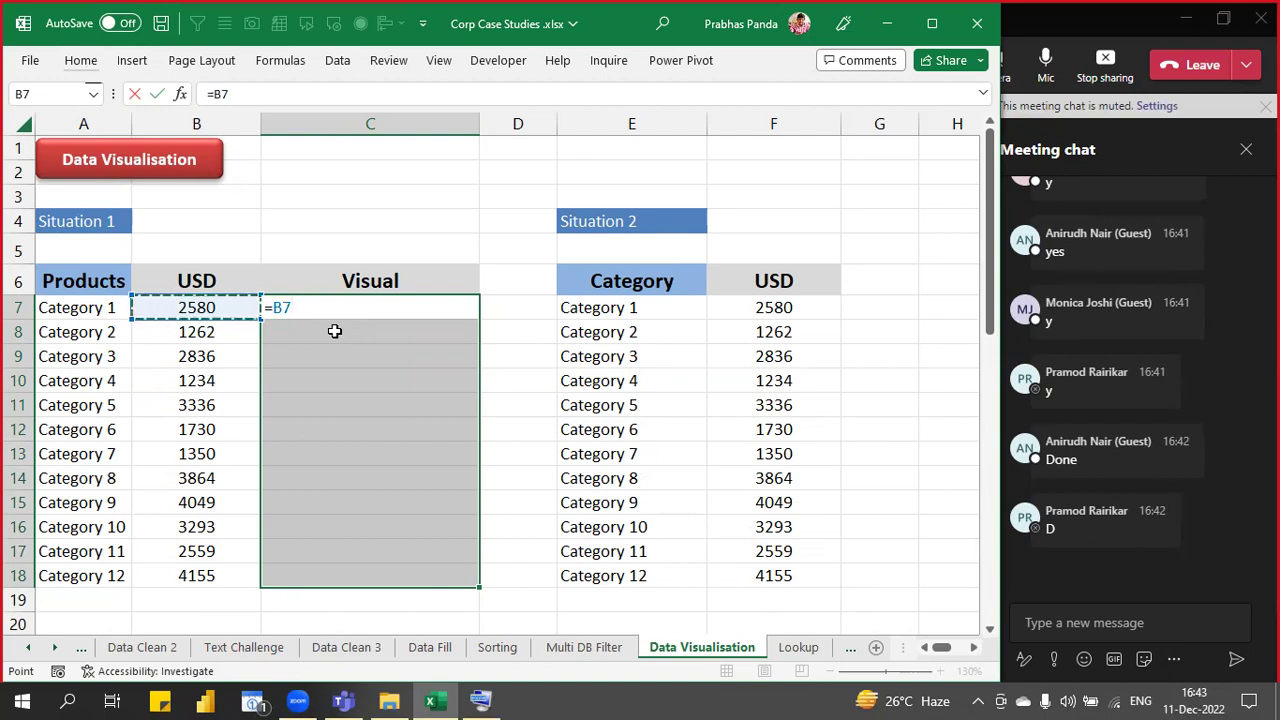
pyautogui.hotkey('ctrl', 'Return')
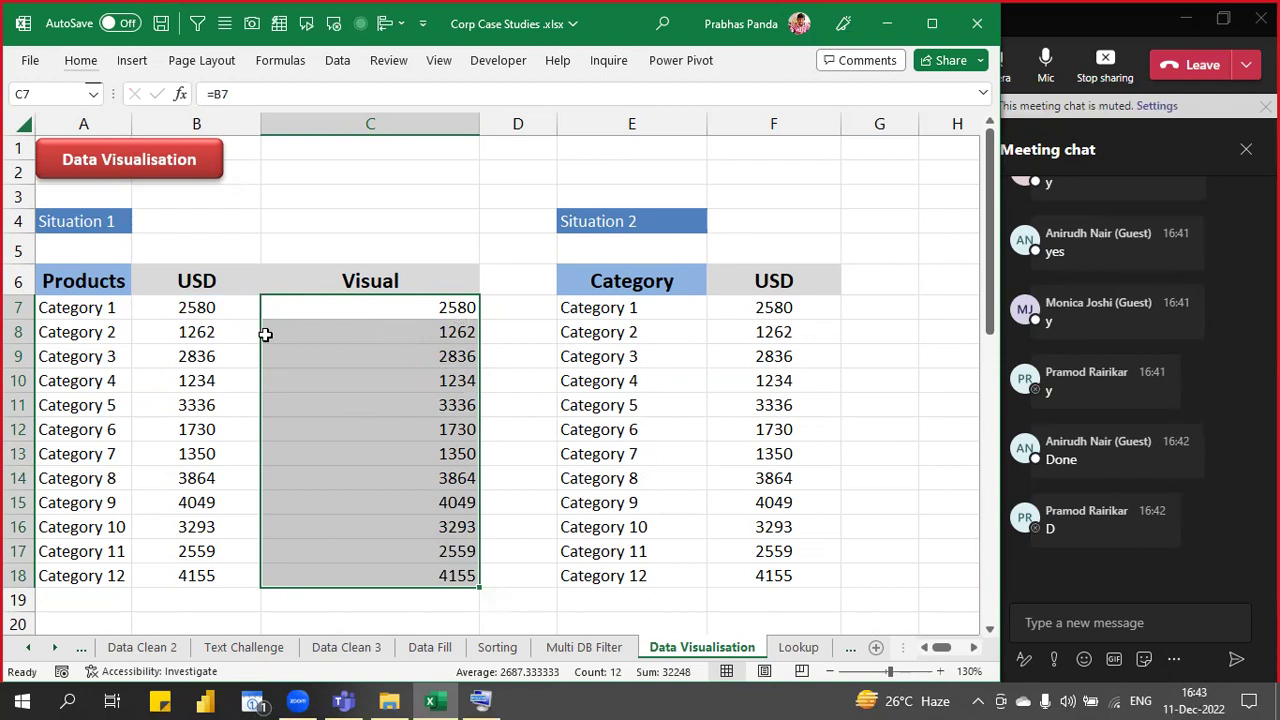
pyautogui.moveTo(209, 310); pyautogui.dragTo(209, 574)
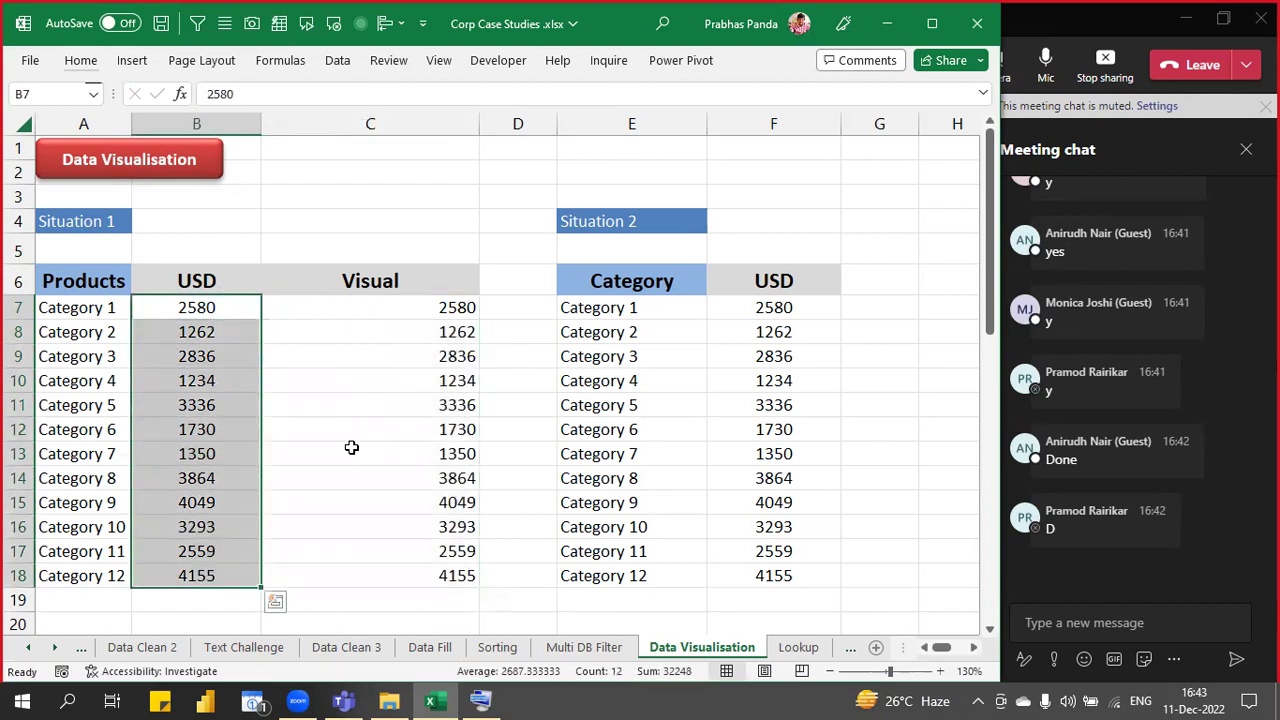
# - Apply the light blue gradient-fill data bars as conditional formatting to the Visual values in C7:C18
pyautogui.click(184, 306)
pyautogui.moveTo(179, 364); pyautogui.dragTo(183, 574)
pyautogui.moveTo(380, 312); pyautogui.dragTo(385, 573)
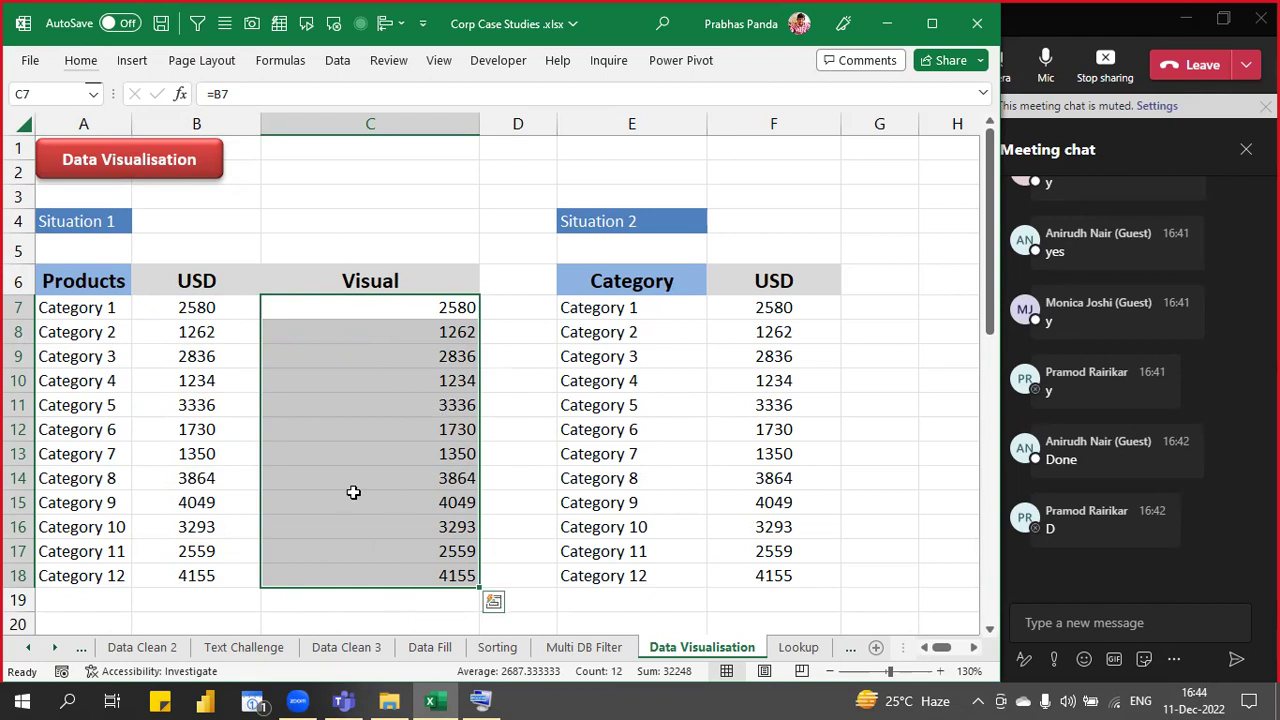
pyautogui.click(80, 59)
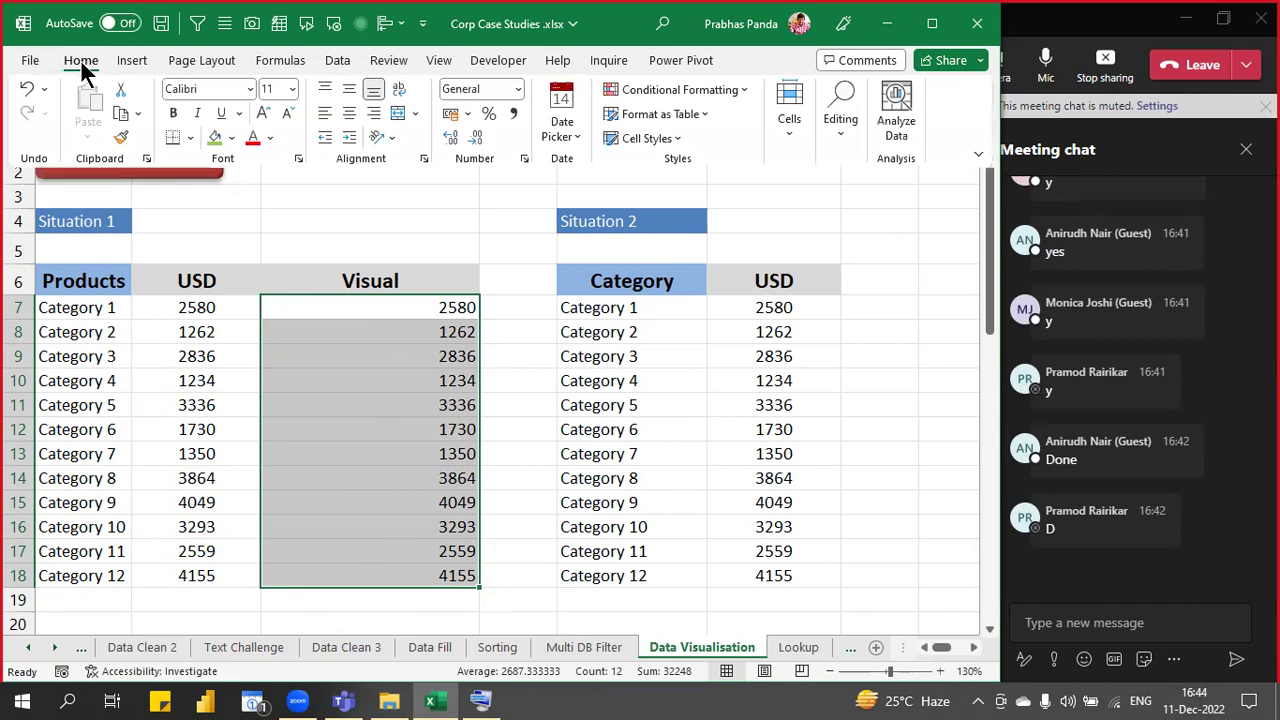
pyautogui.click(741, 89)
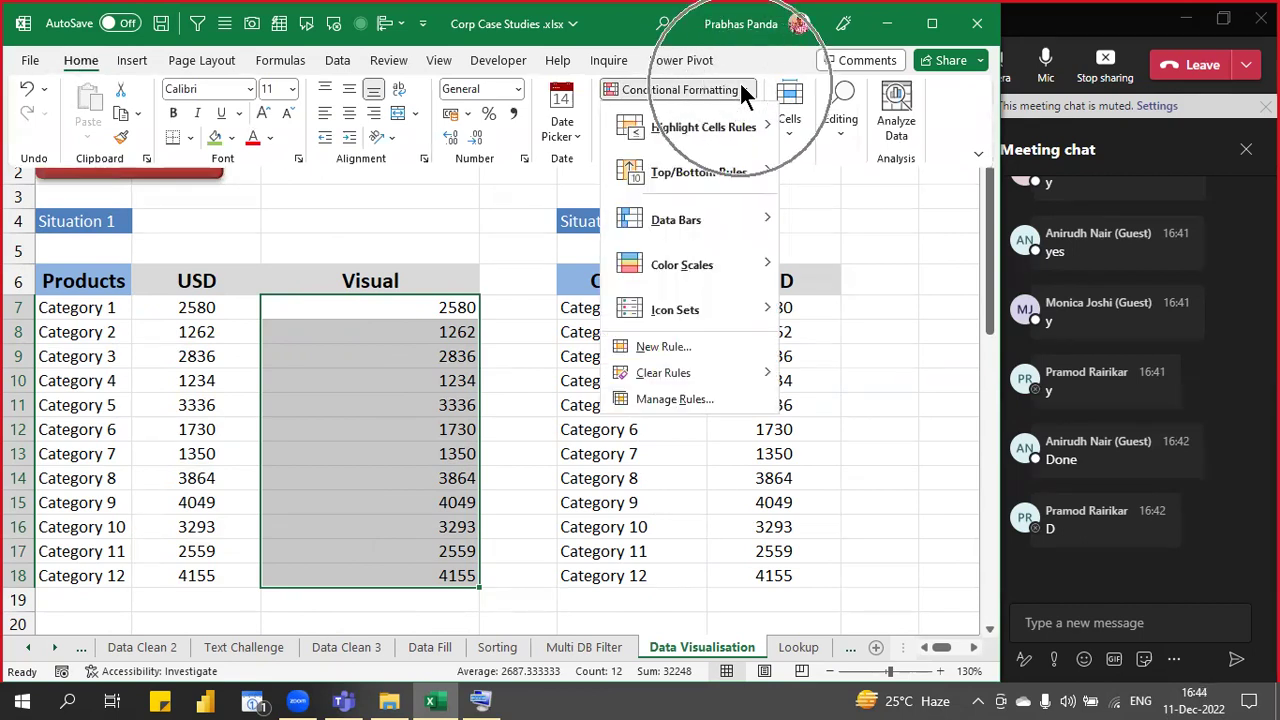
pyautogui.moveTo(753, 233)
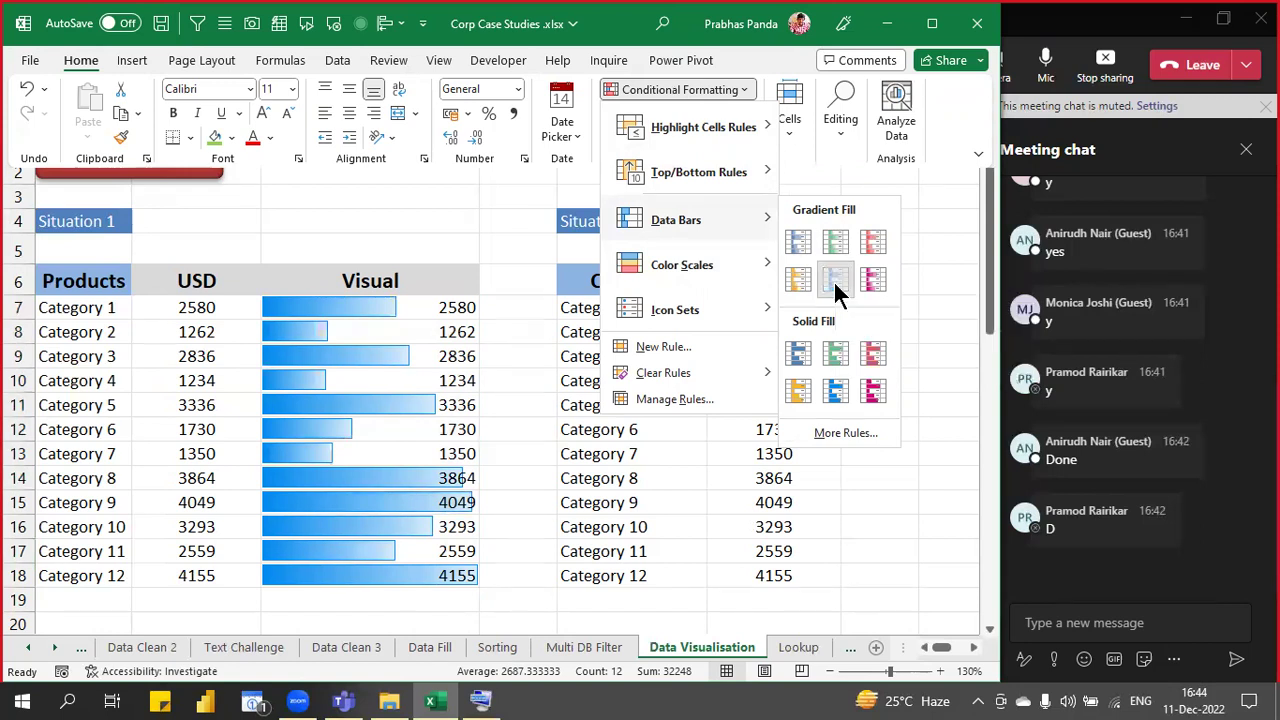
pyautogui.click(835, 283)
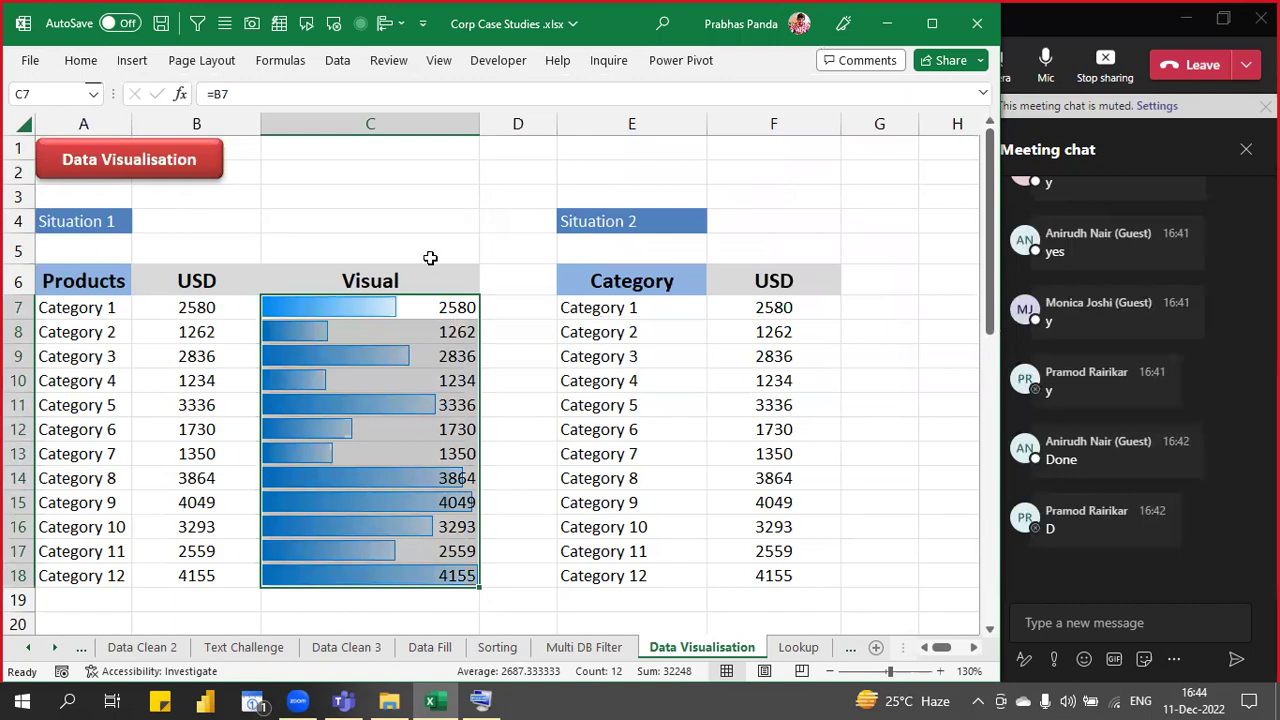
# - Enter the note "HOME---- CONDITIONAL FORMATTING--- DATA BARS" in cell A5 under the Situation 1 label
pyautogui.click(379, 243)
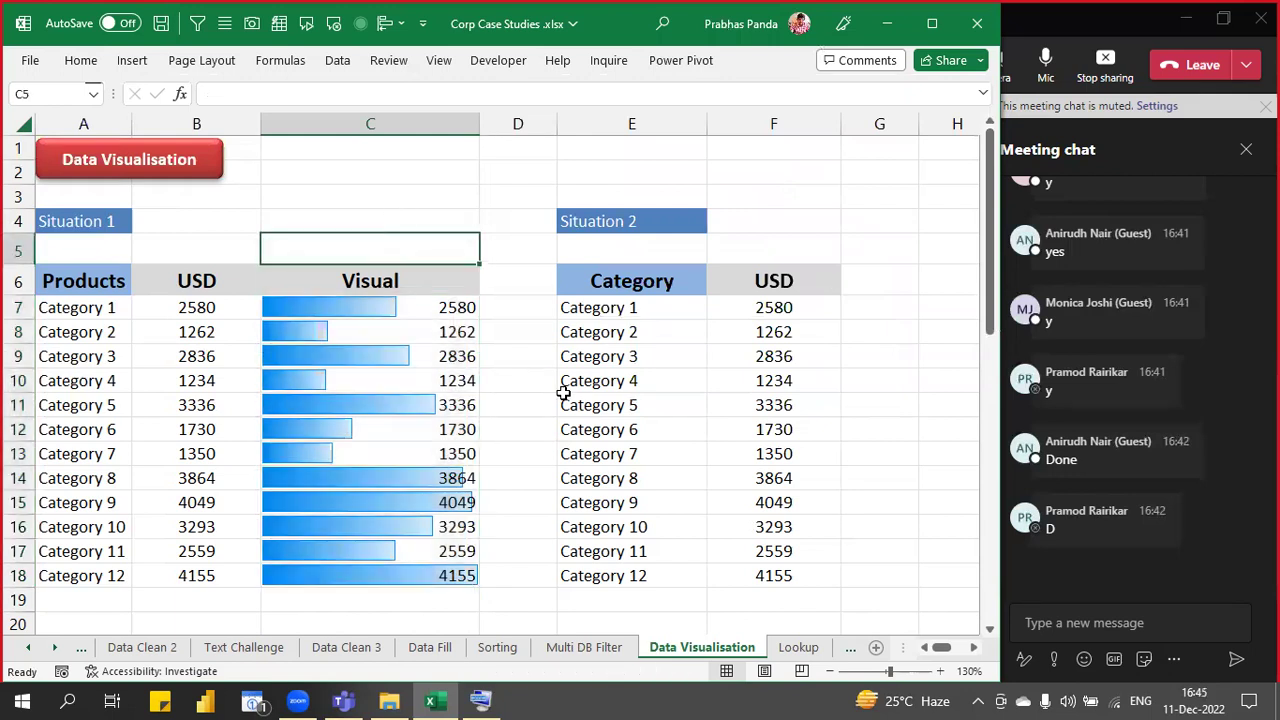
pyautogui.press('Left')
pyautogui.press('Left')
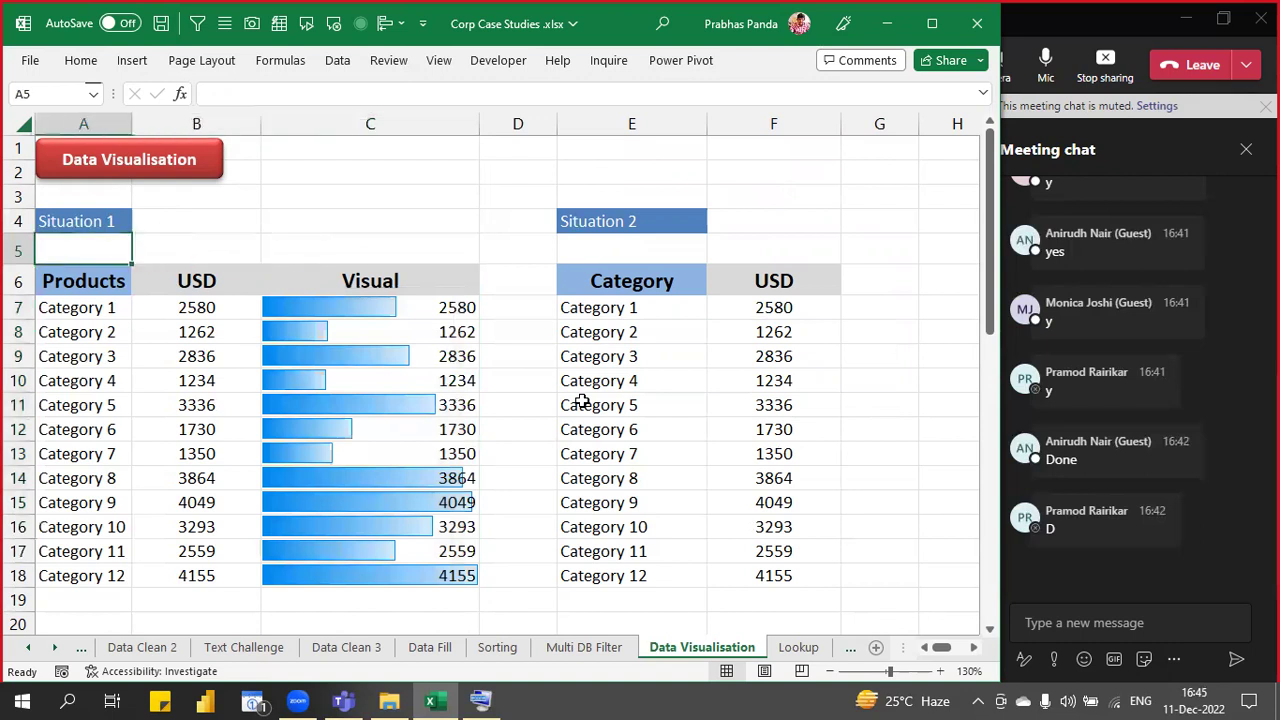
pyautogui.write('HOME---- CONDITIONAL')
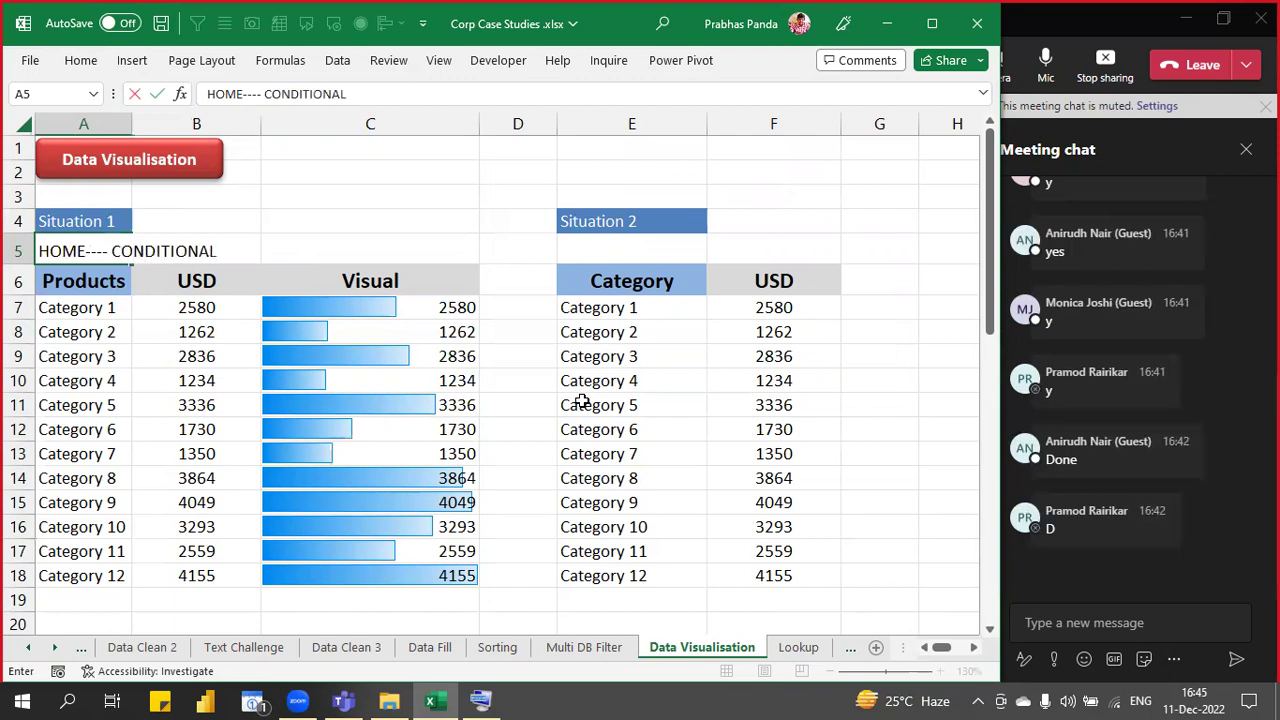
pyautogui.write(' FORMAT')
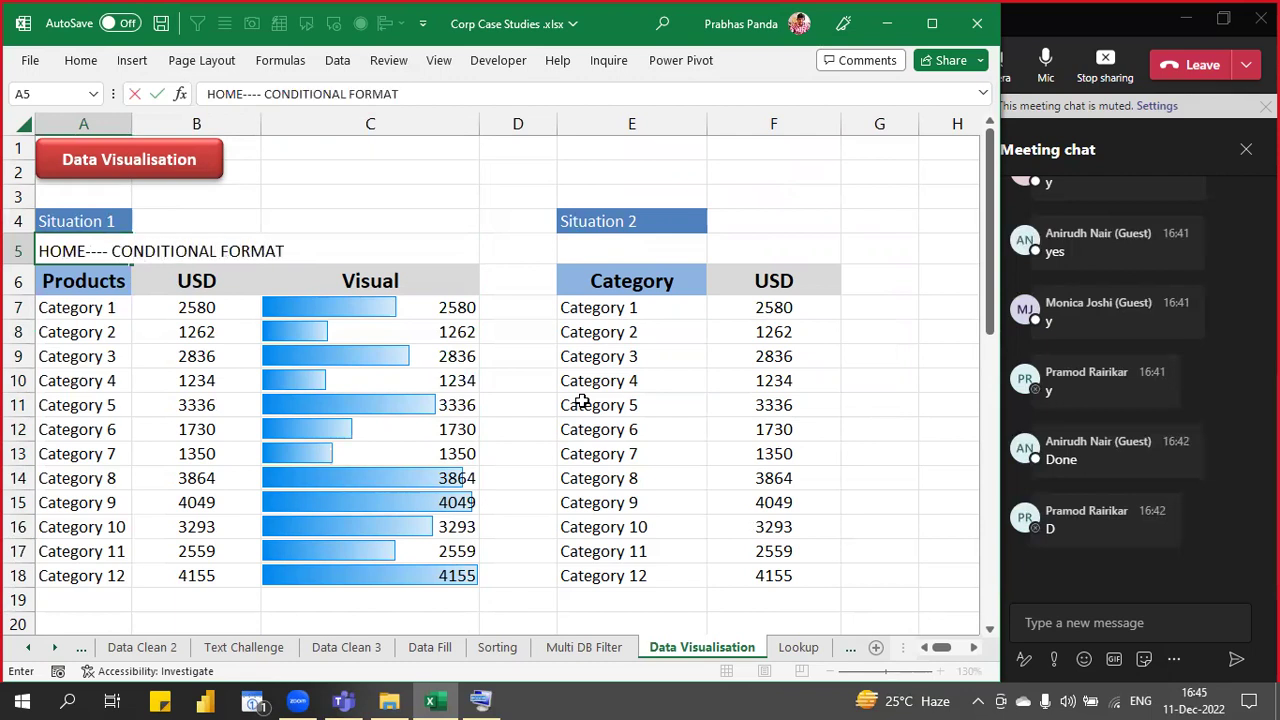
pyautogui.write('TING--- DATA BARS')
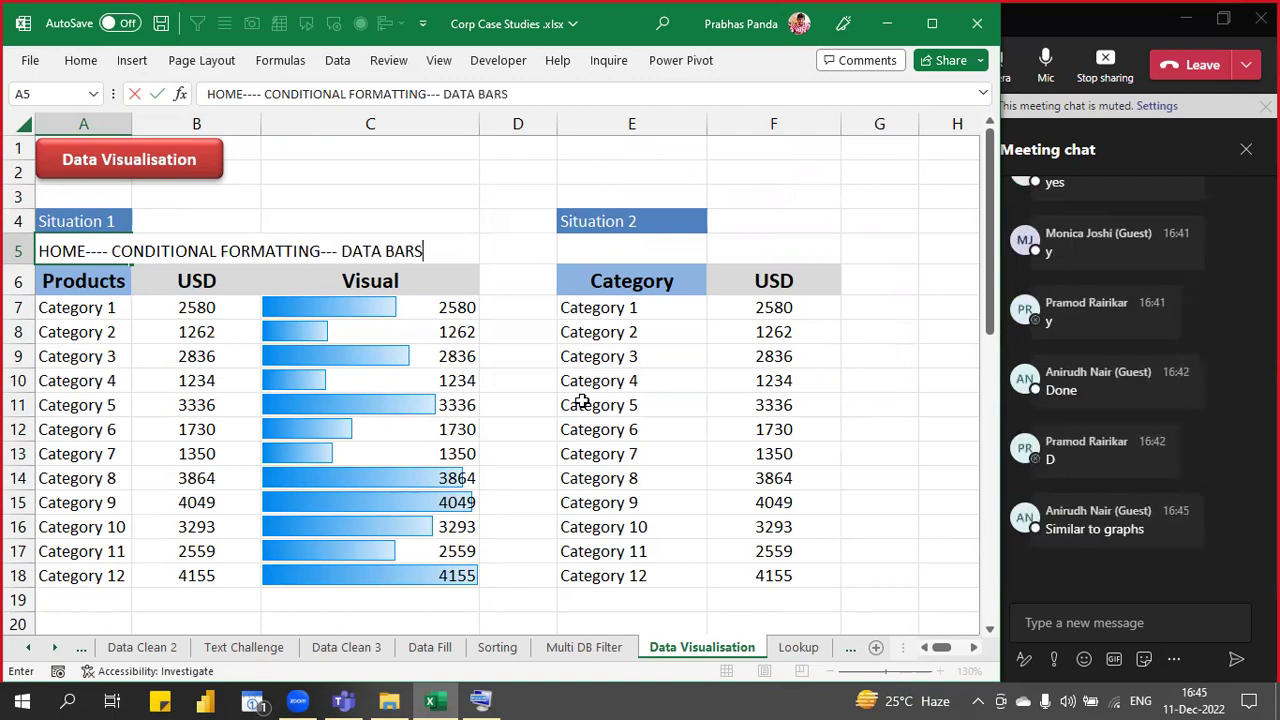
pyautogui.press('Return')
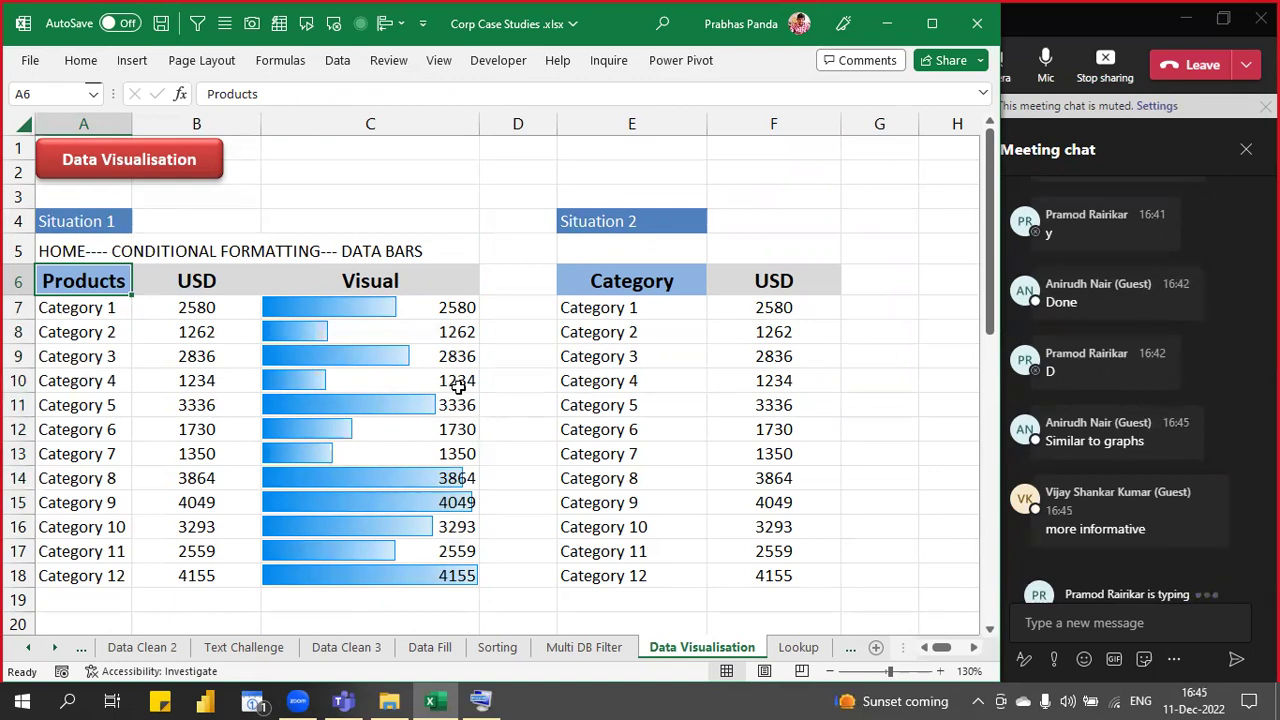
pyautogui.moveTo(350, 300); pyautogui.dragTo(371, 571)
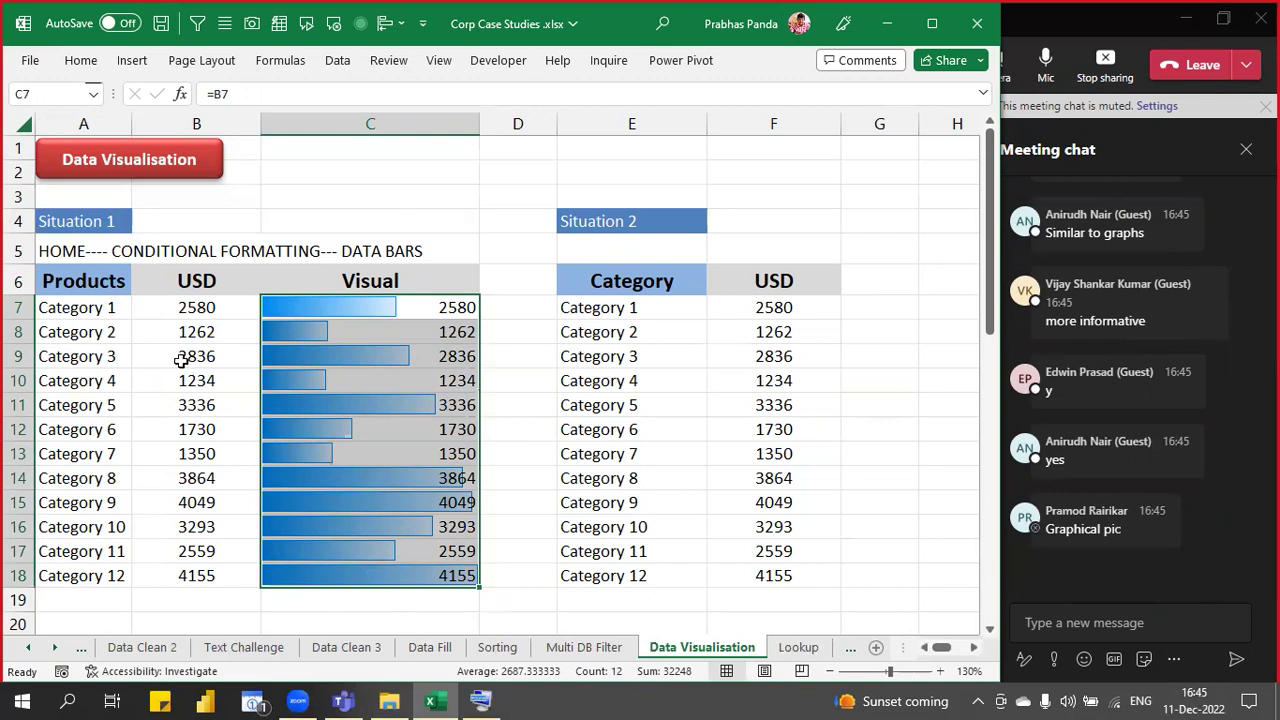
pyautogui.moveTo(94, 281); pyautogui.dragTo(160, 573)
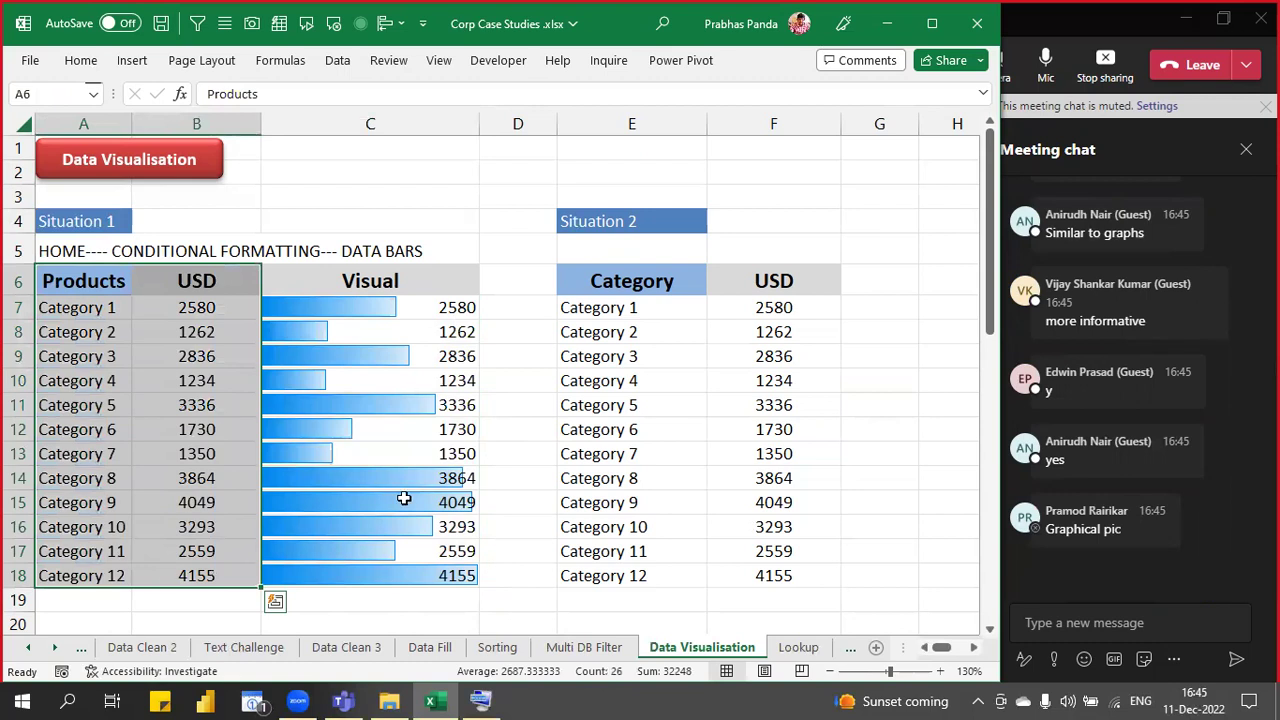
pyautogui.moveTo(405, 306); pyautogui.dragTo(389, 575)
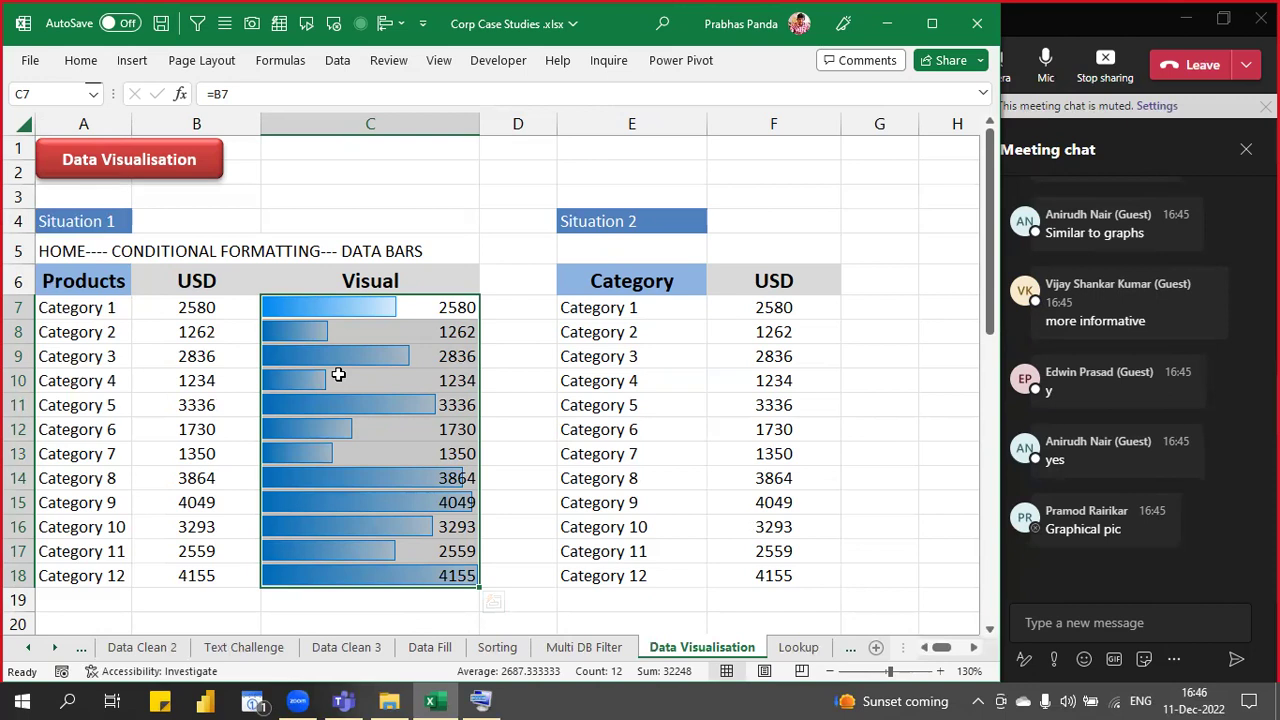
pyautogui.click(196, 357)
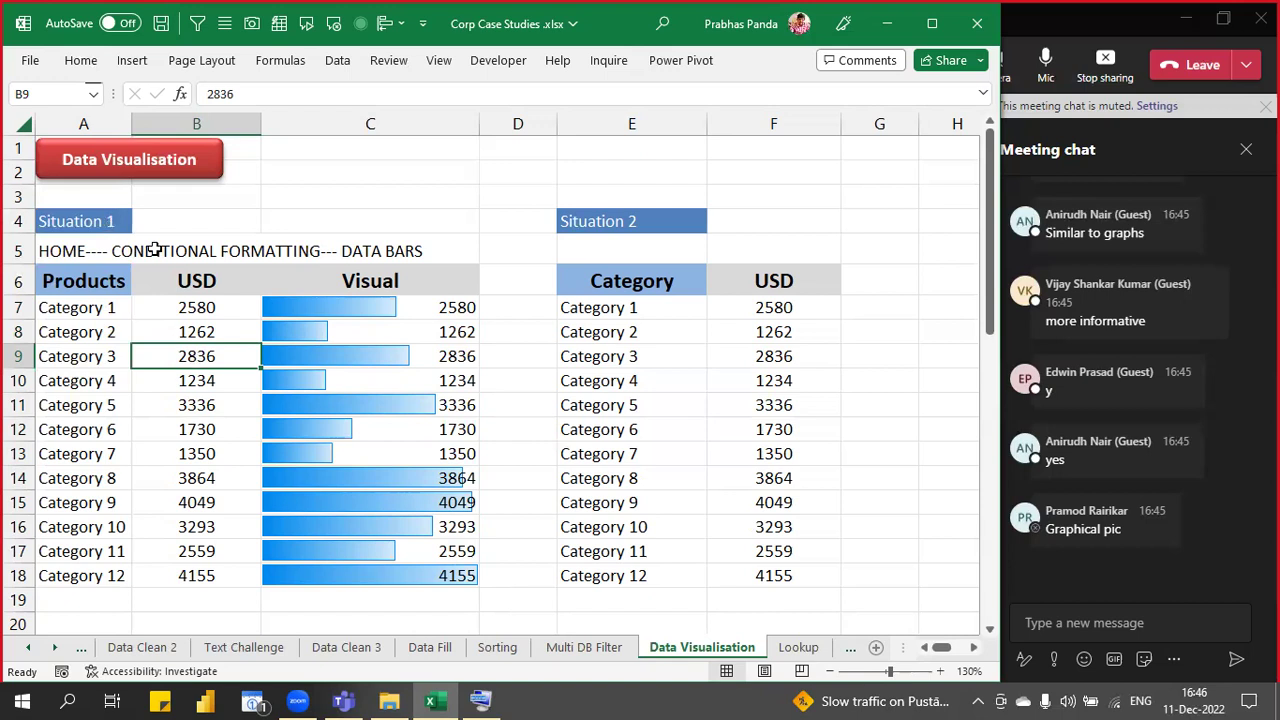
# - Open the Conditional Formatting Rules Manager for the Visual cells C7:C18
pyautogui.click(438, 317)
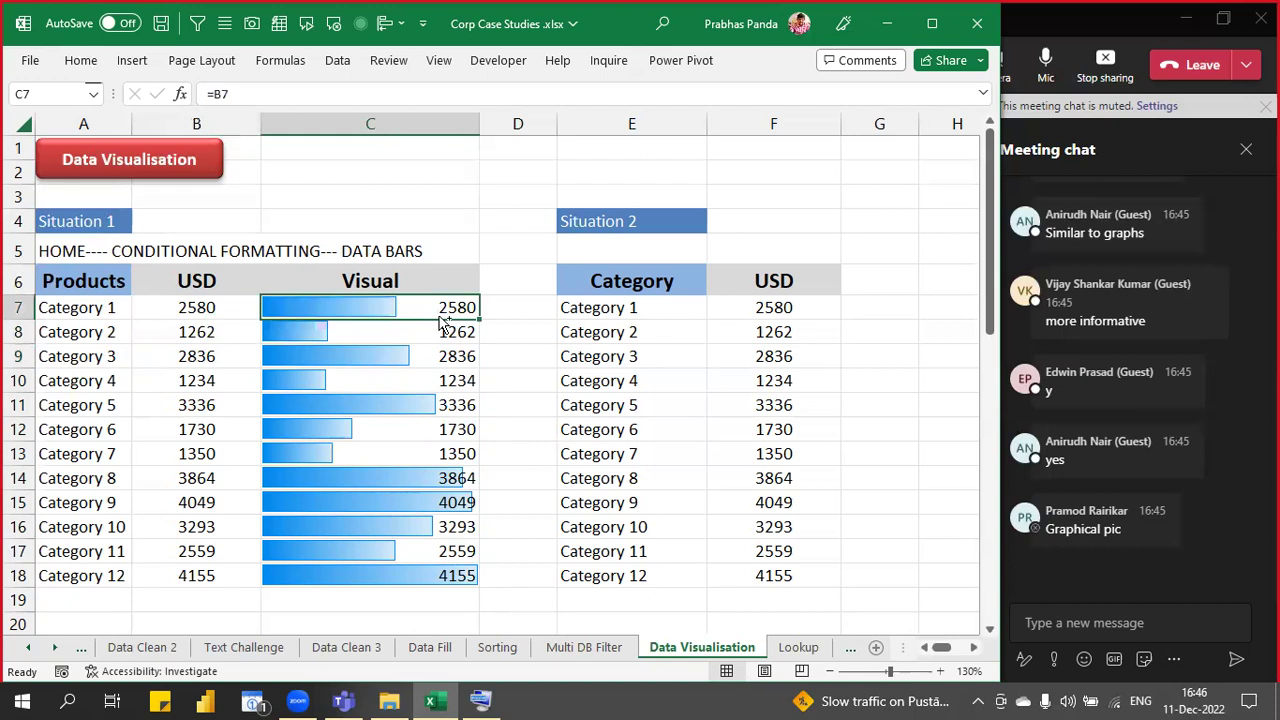
pyautogui.hotkey('ctrl', 'shift', 'Down')
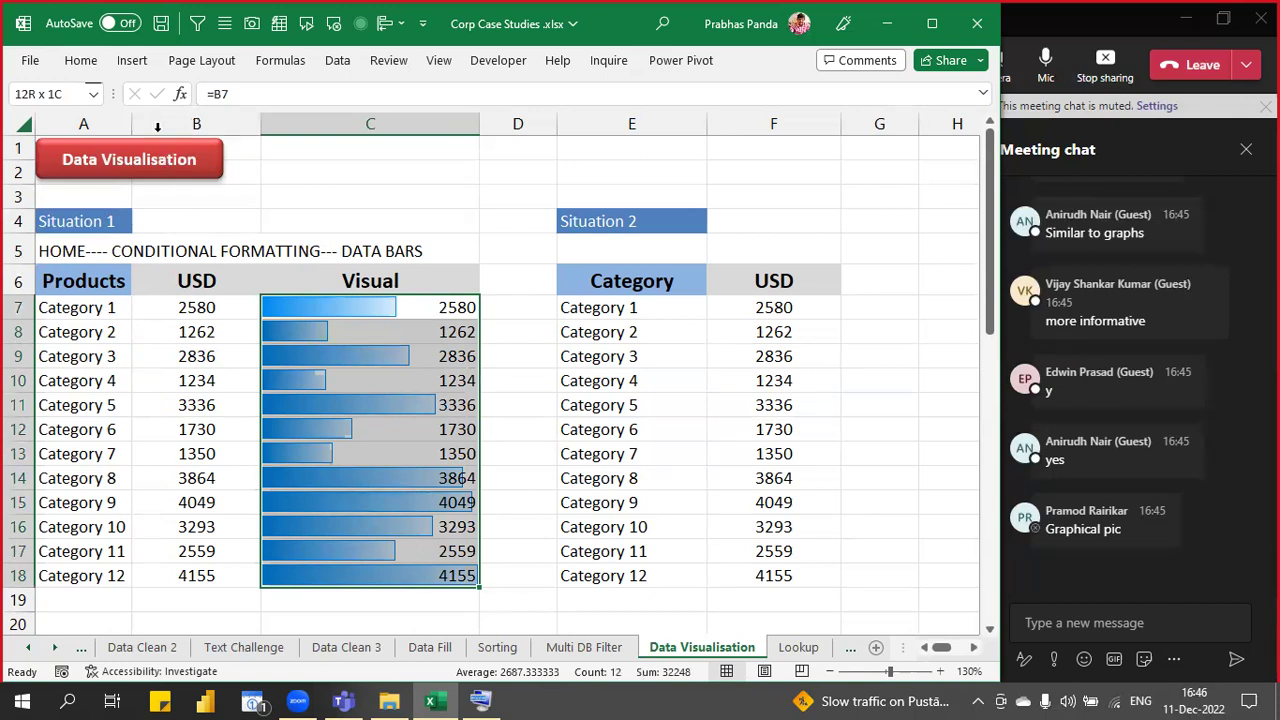
pyautogui.click(90, 58)
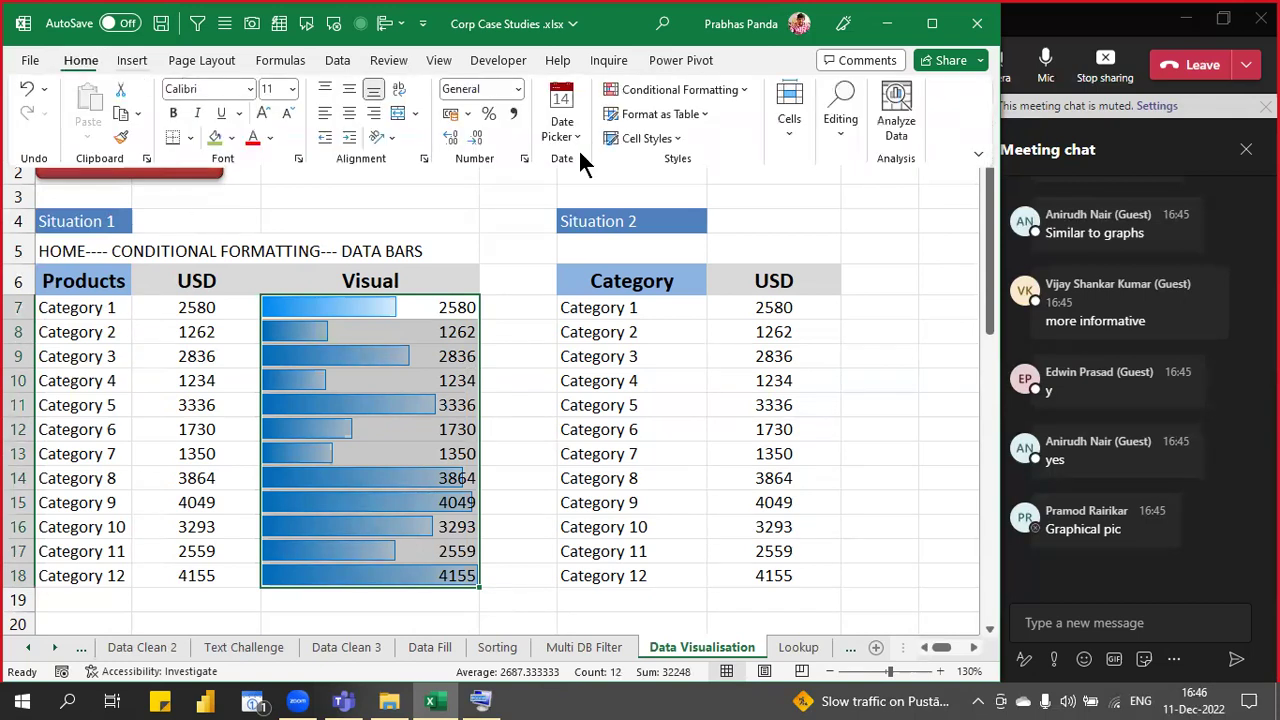
pyautogui.click(725, 88)
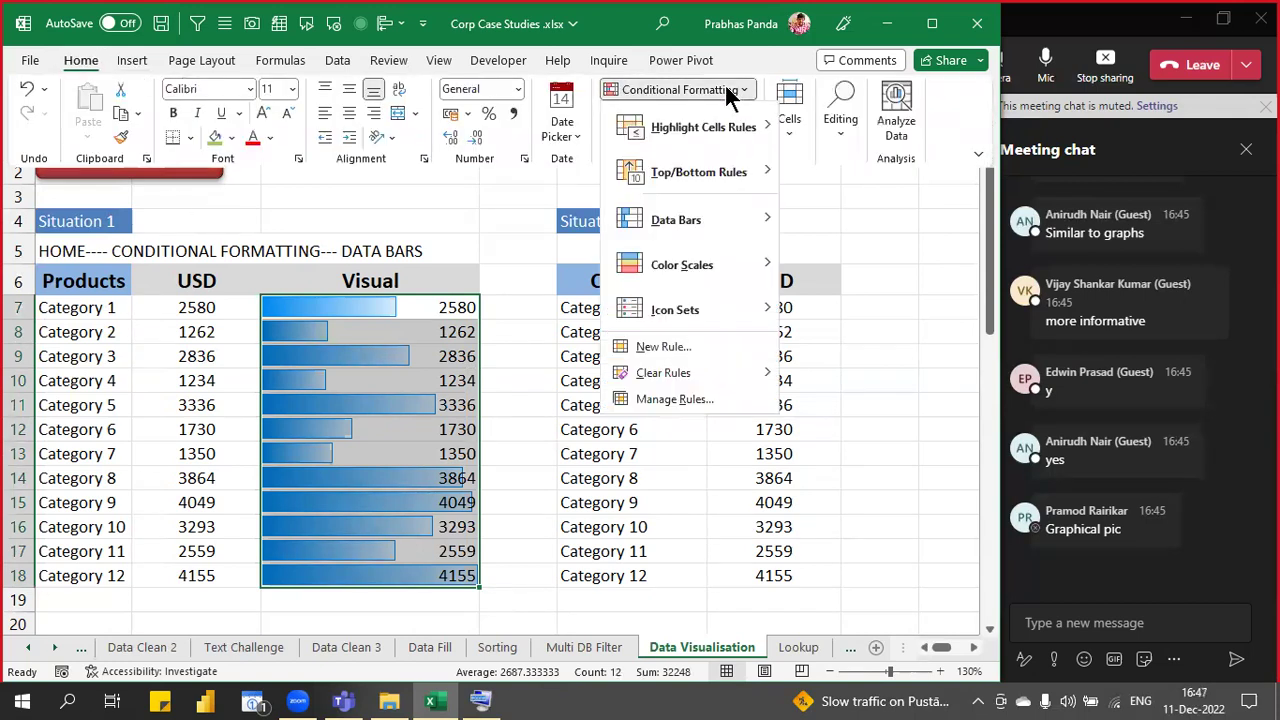
pyautogui.click(676, 400)
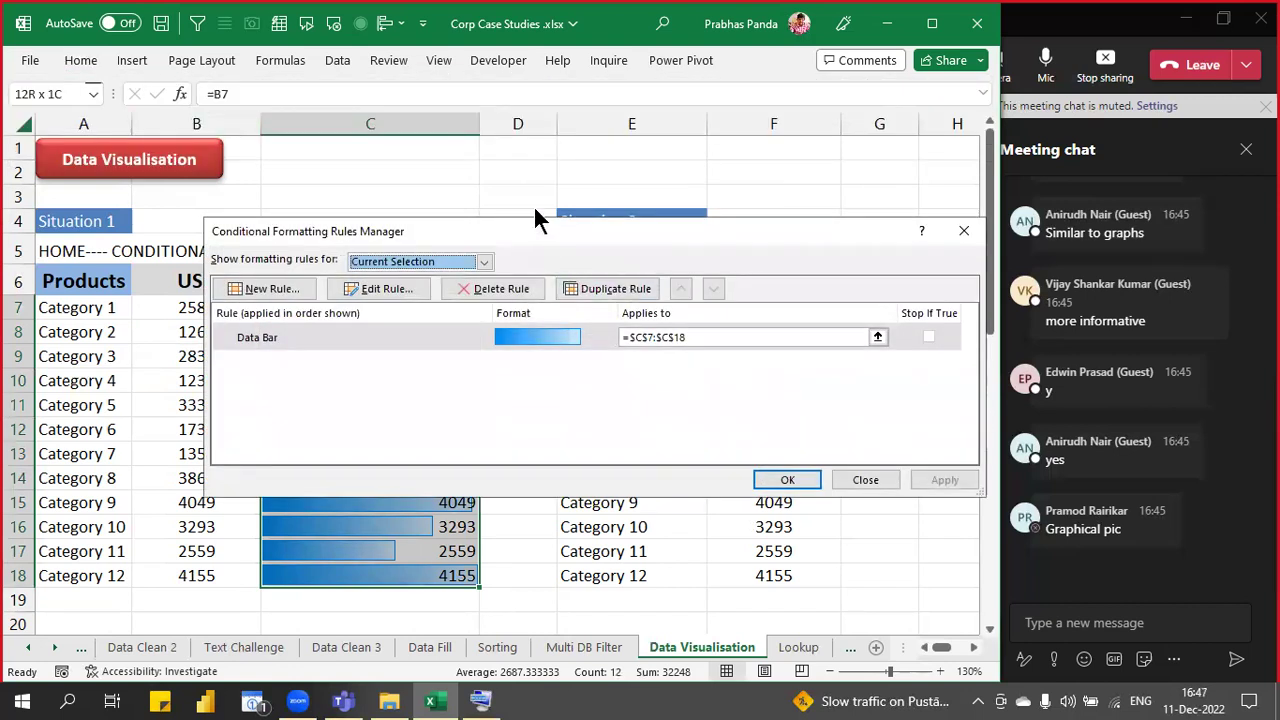
pyautogui.moveTo(542, 226); pyautogui.dragTo(526, 115)
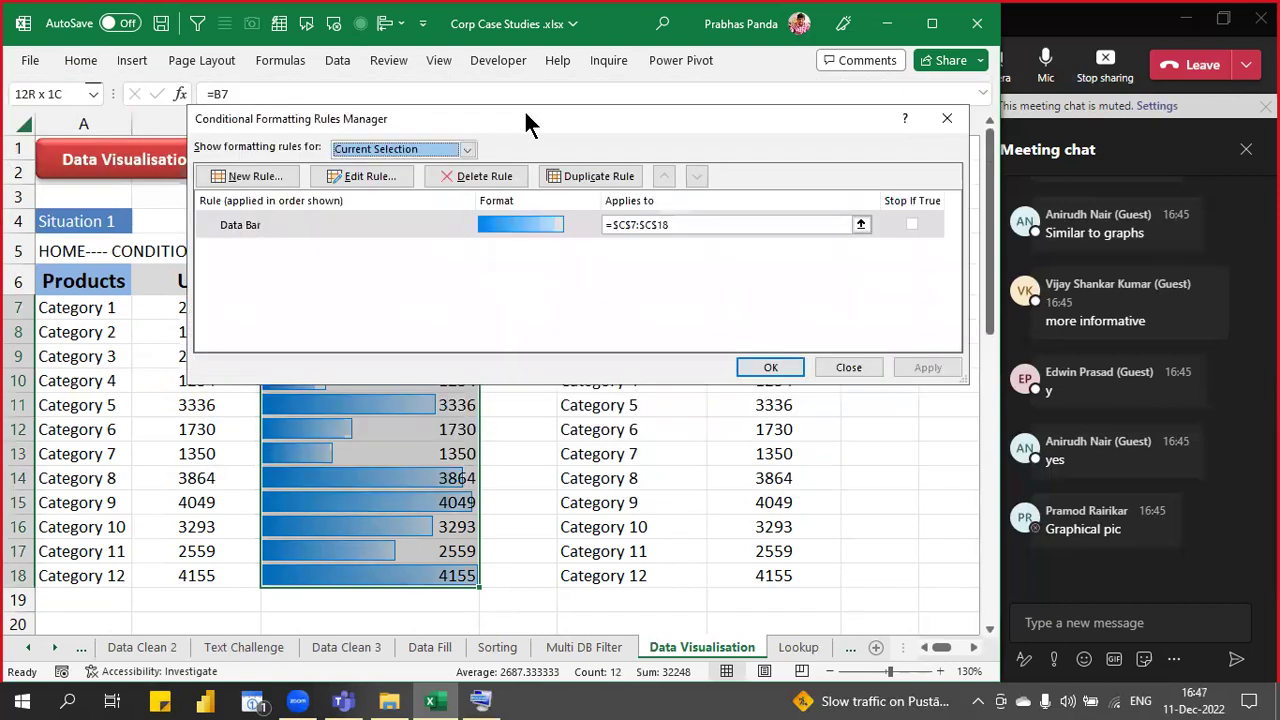
# - Edit the Data Bar rule to enable Show Bar Only, and apply it to C7:C18
pyautogui.click(366, 167)
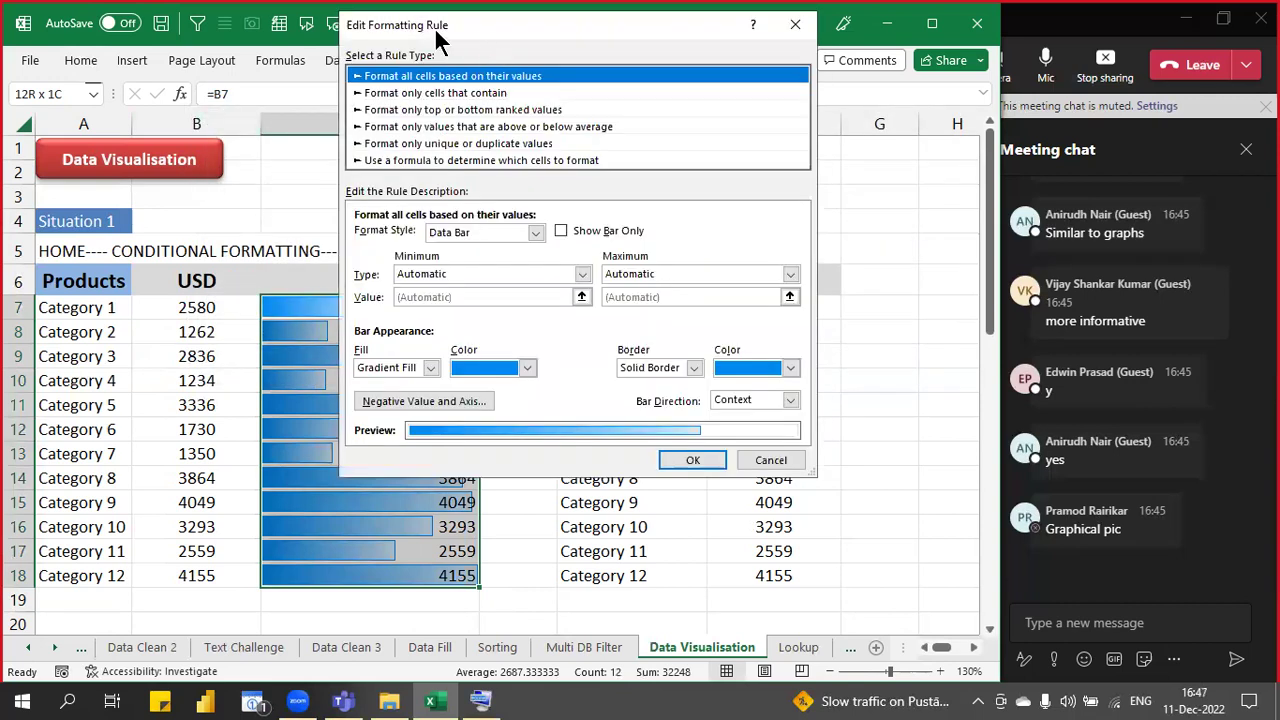
pyautogui.moveTo(437, 40); pyautogui.dragTo(588, 84)
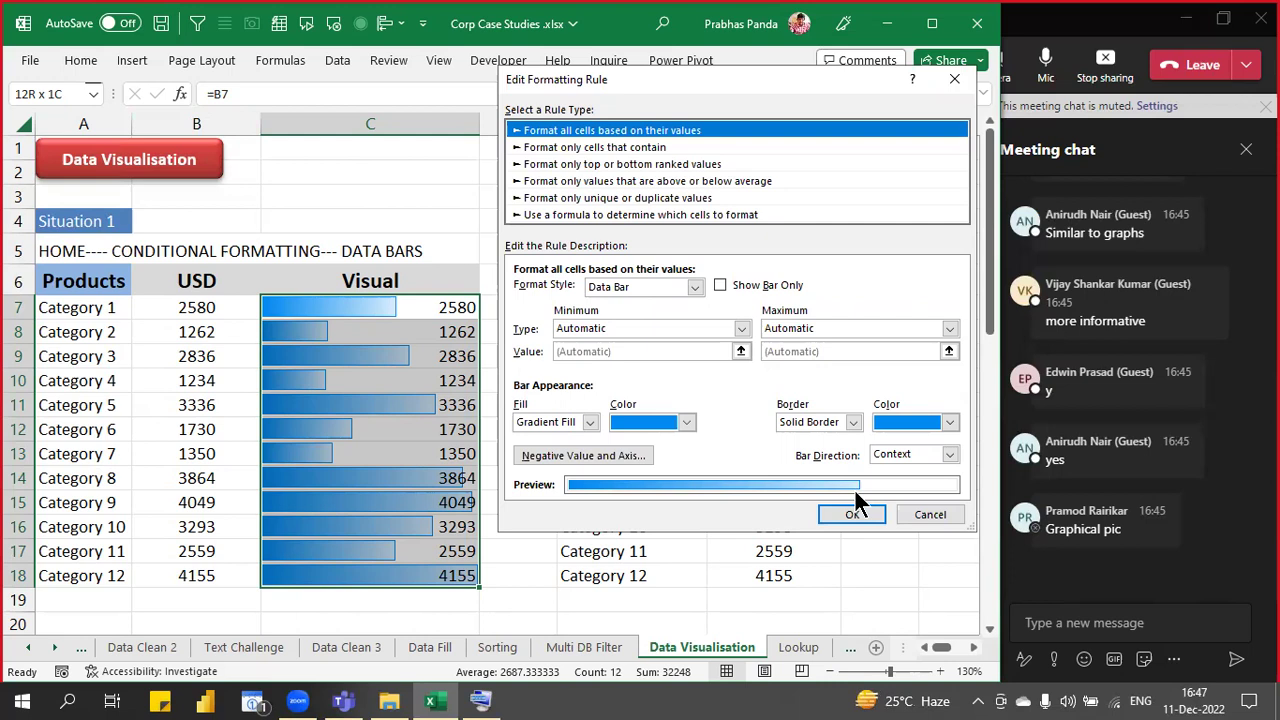
pyautogui.press('ctrl')
pyautogui.press('ctrl')
pyautogui.press('ctrl')
pyautogui.press('ctrl')
pyautogui.press('ctrl')
pyautogui.press('ctrl')
pyautogui.press('ctrl')
pyautogui.press('ctrl')
pyautogui.press('ctrl')
pyautogui.click(755, 287)
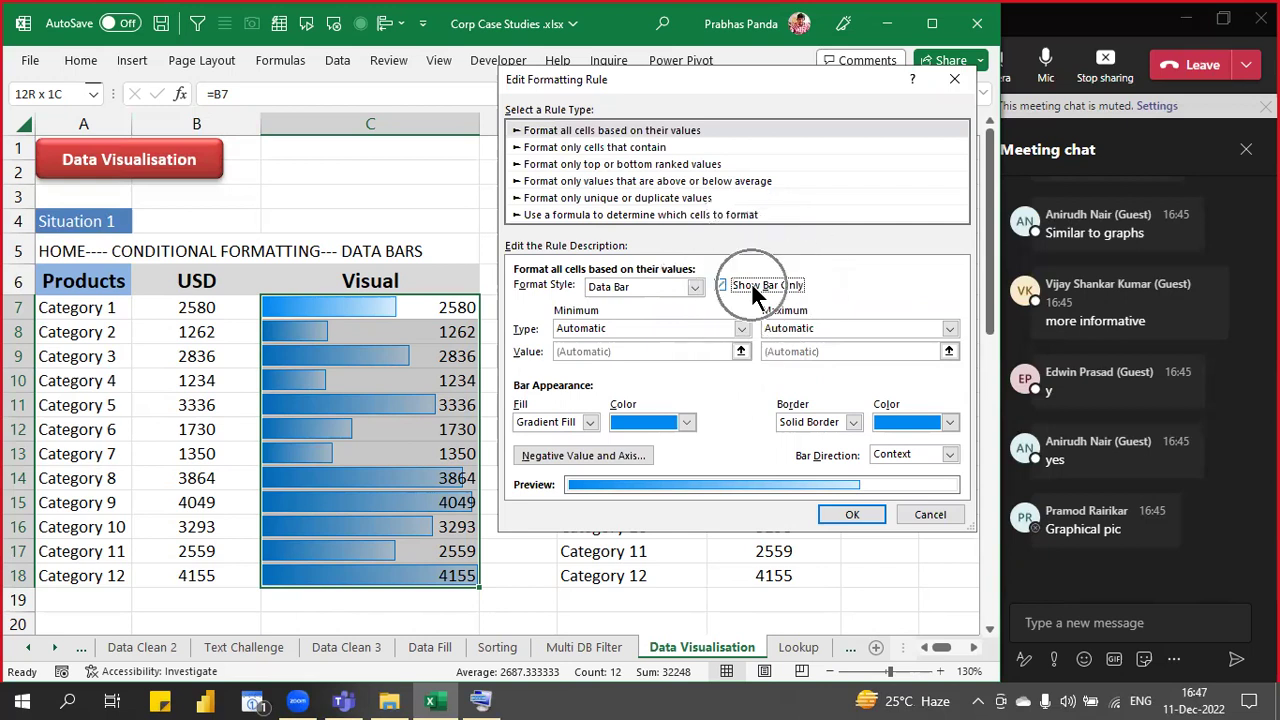
pyautogui.click(843, 514)
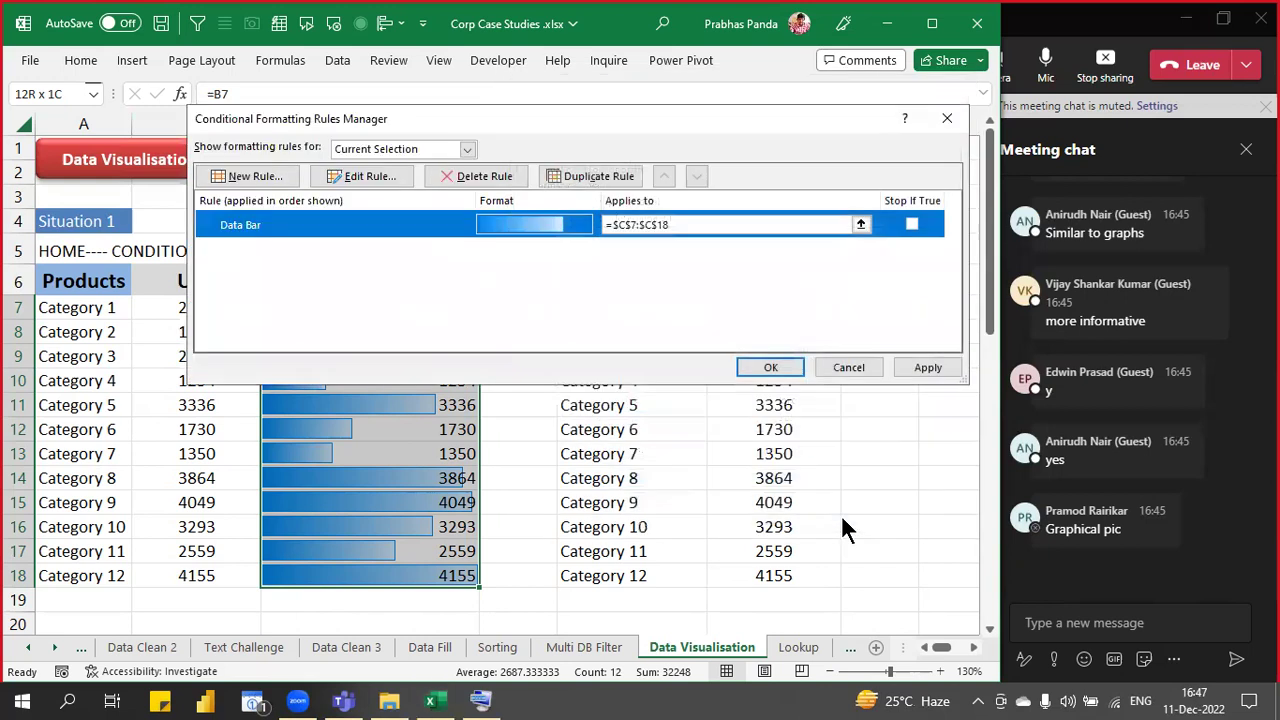
pyautogui.click(766, 367)
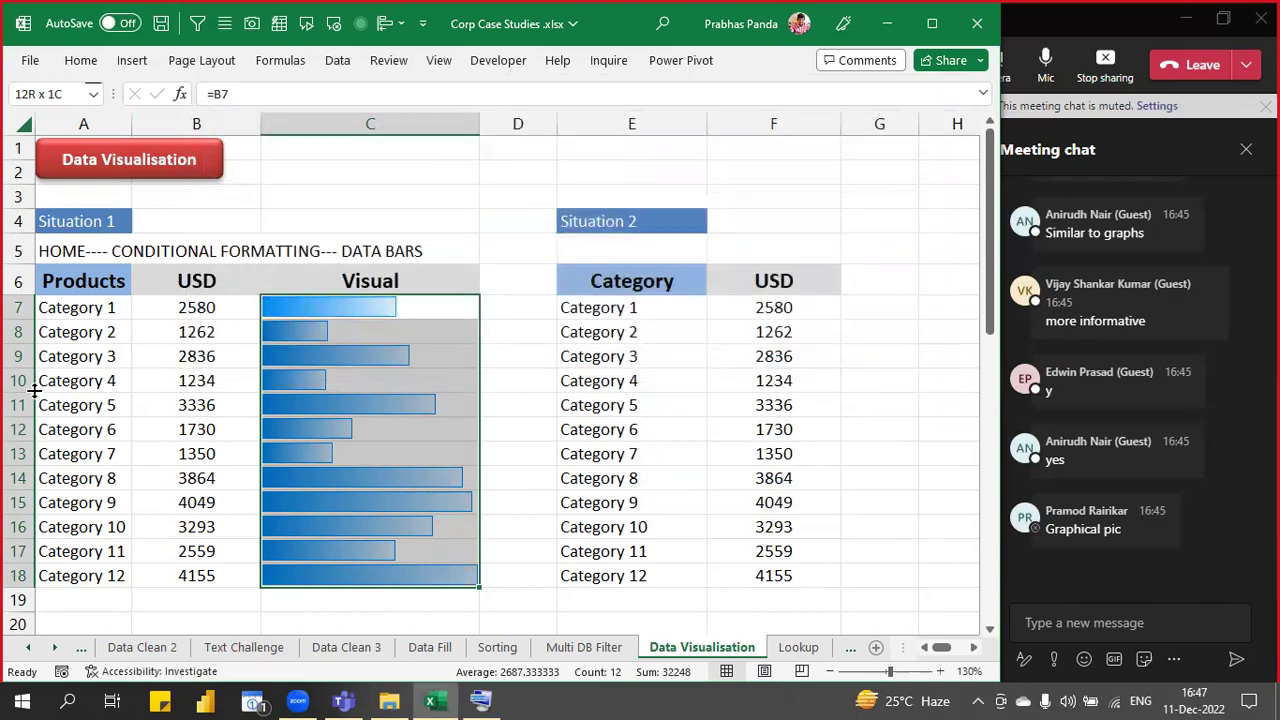
pyautogui.click(219, 384)
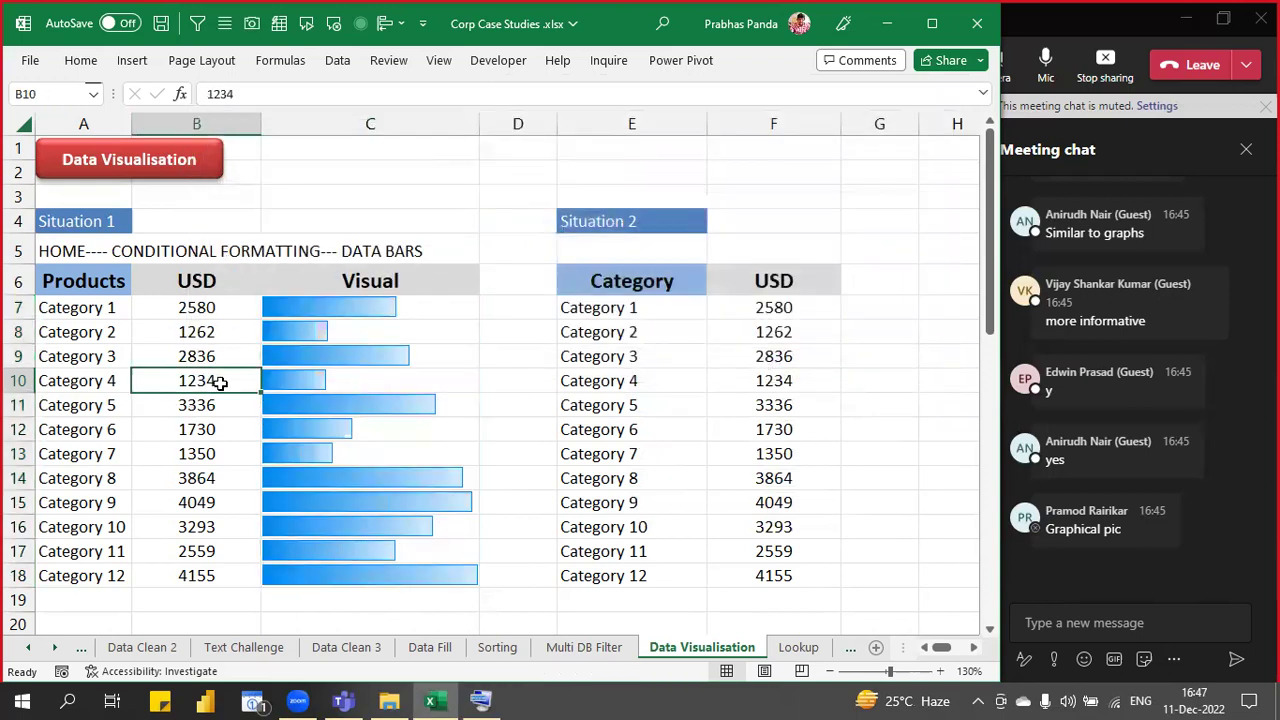
pyautogui.click(234, 118)
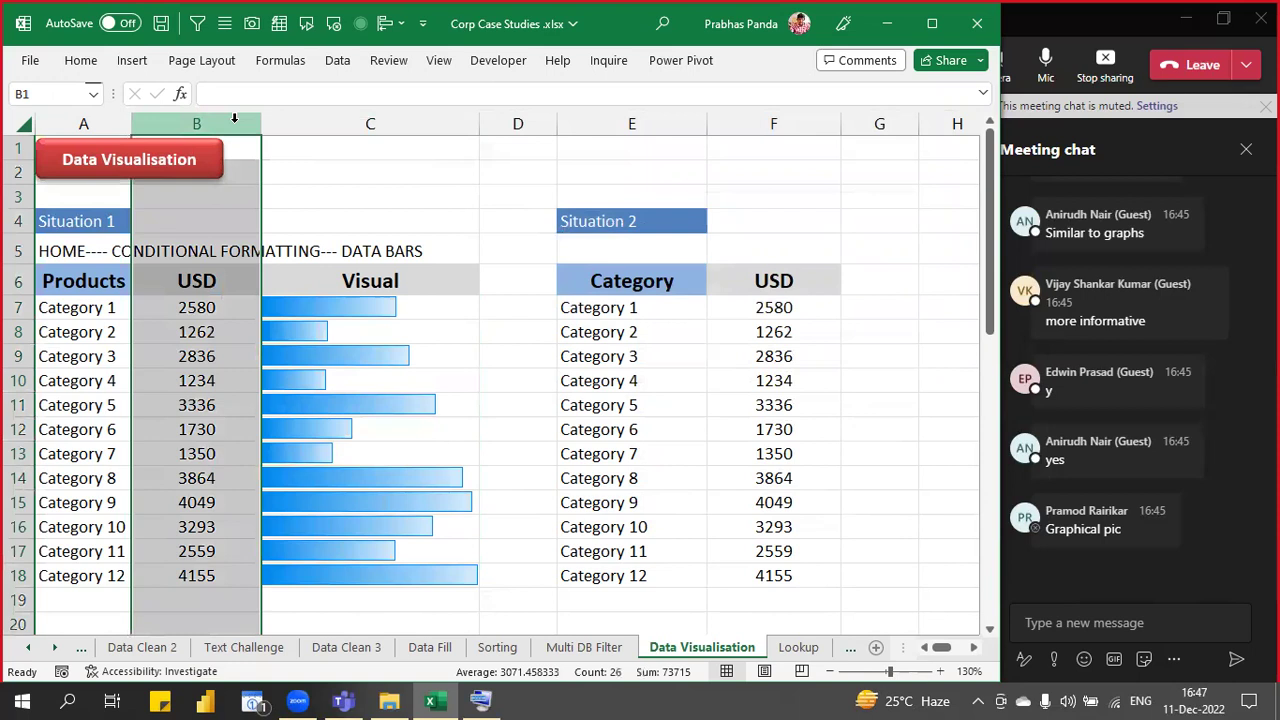
pyautogui.click(400, 121)
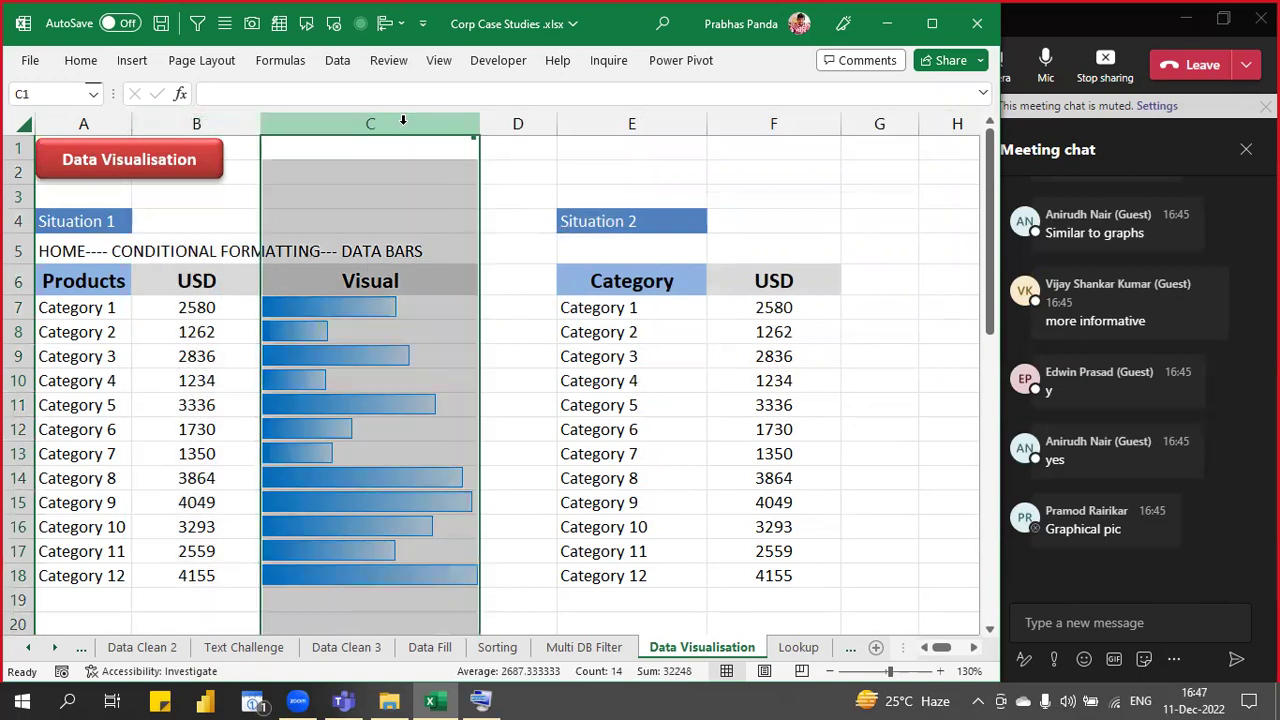
pyautogui.click(508, 434)
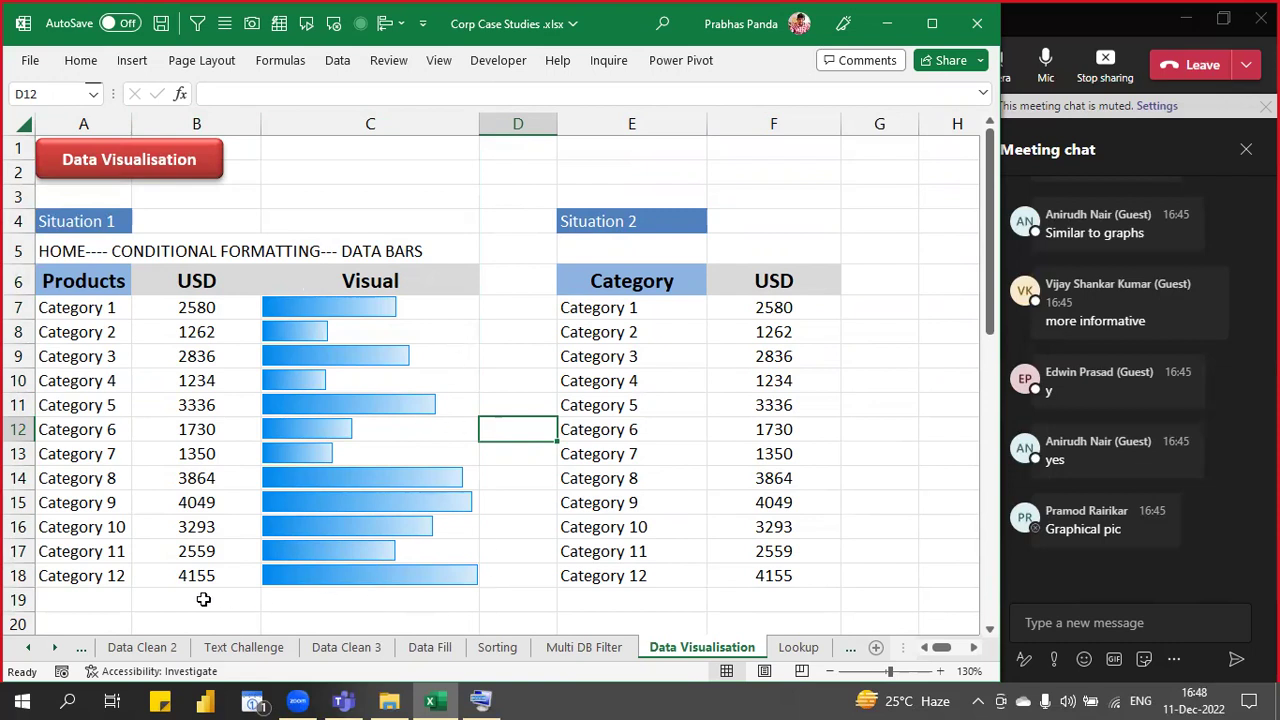
pyautogui.press('ctrl')
pyautogui.press('ctrl')
pyautogui.press('ctrl')
pyautogui.press('ctrl')
pyautogui.press('ctrl')
pyautogui.press('ctrl')
pyautogui.press('ctrl')
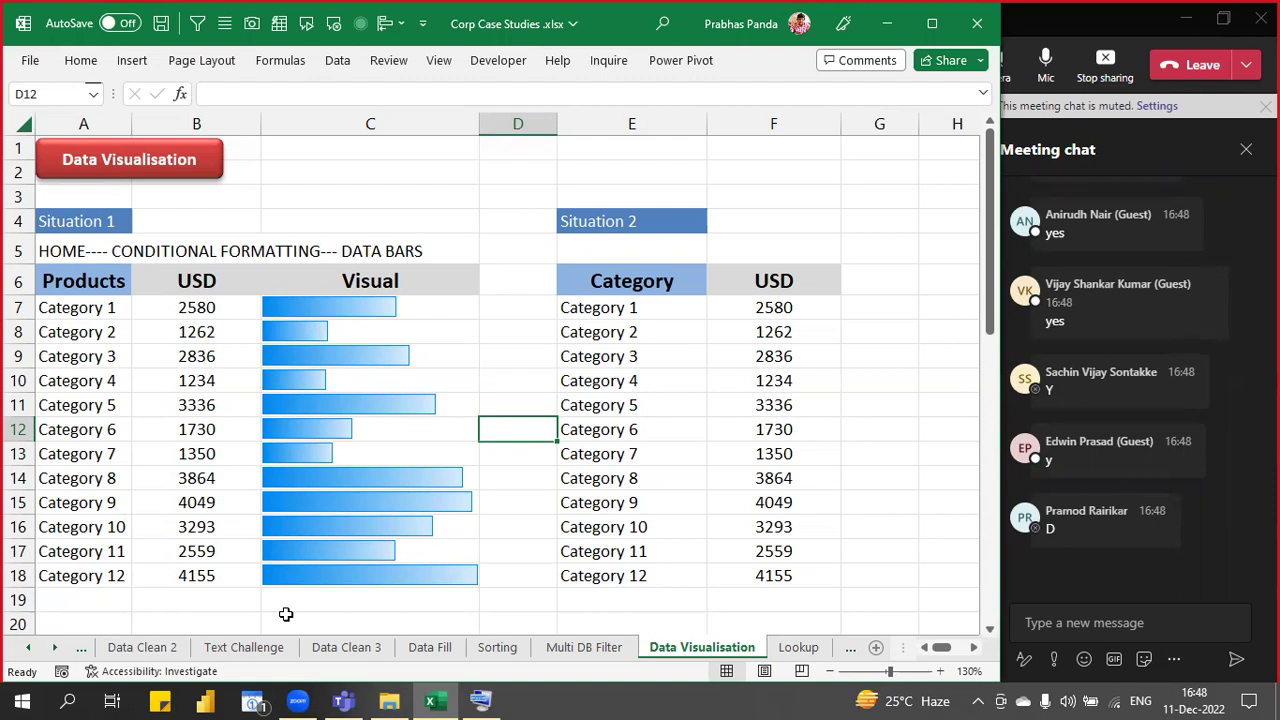
# - Copy the Situation 1 table A6:C18 with its data bars, and open PowerPoint with a blank slide
pyautogui.click(94, 285)
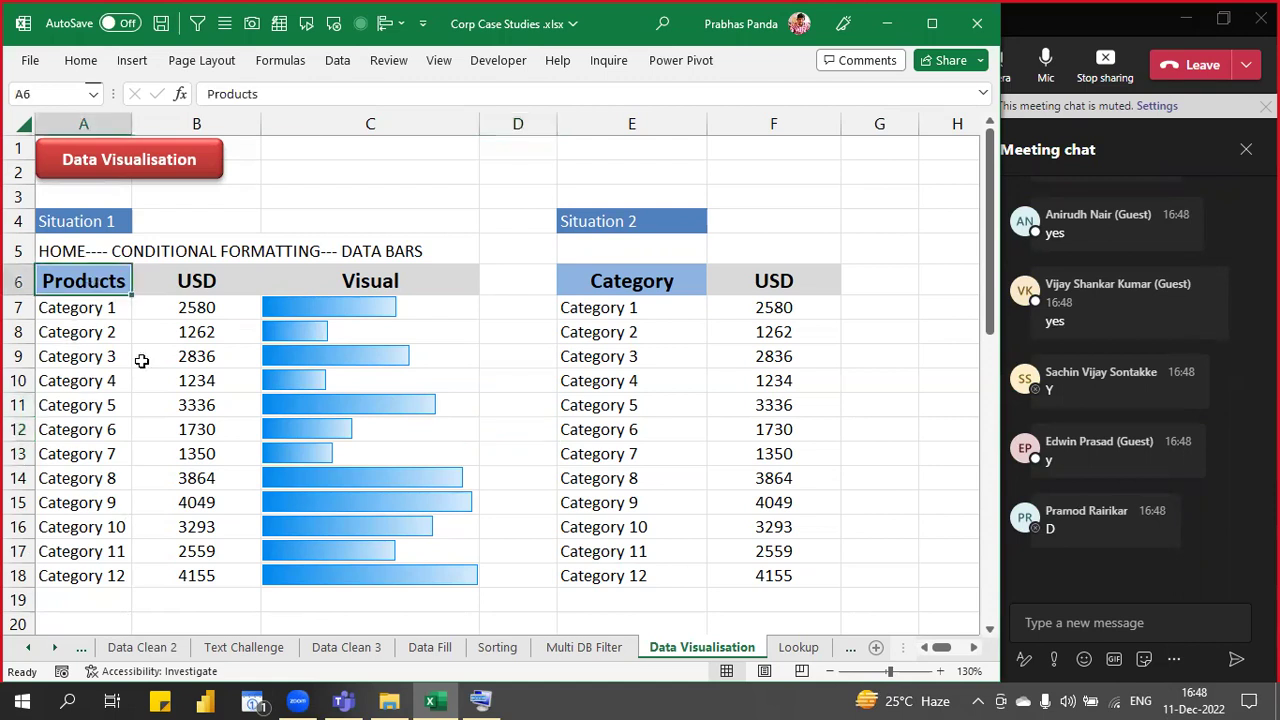
pyautogui.hotkey('ctrl', 'shift', 'Right')
pyautogui.hotkey('ctrl', 'shift', 'Down')
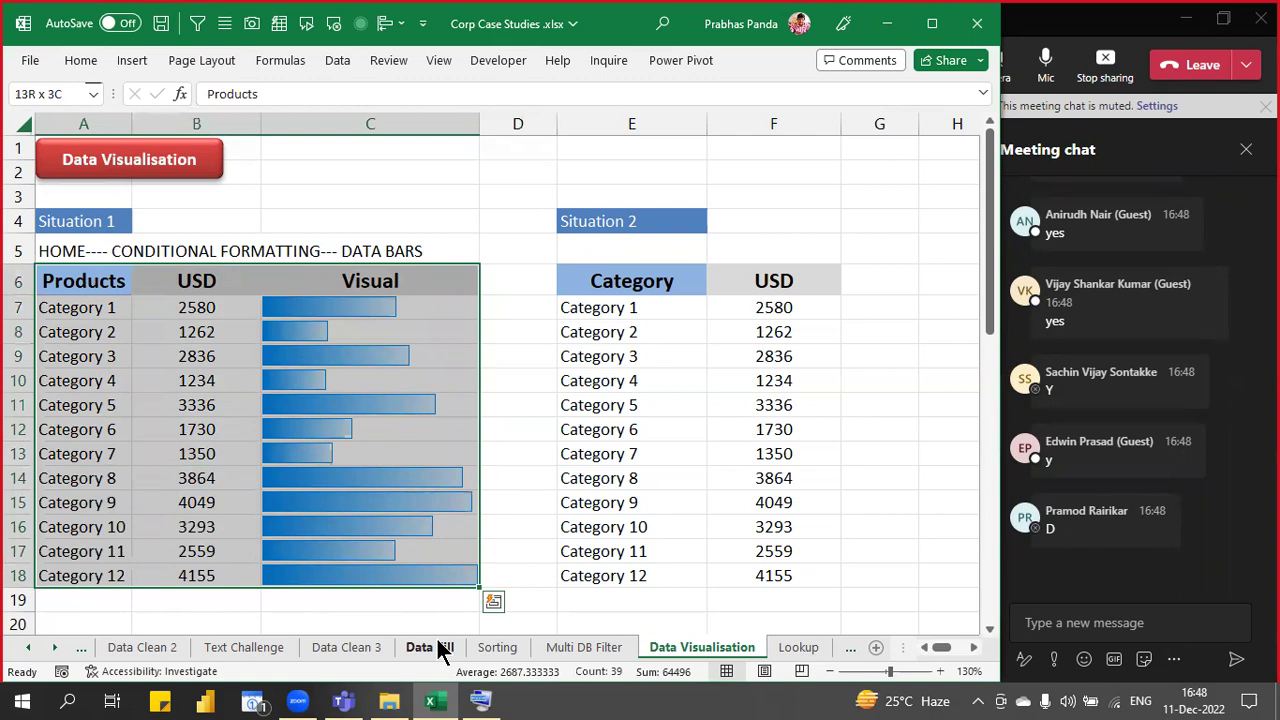
pyautogui.hotkey('ctrl', 'c')
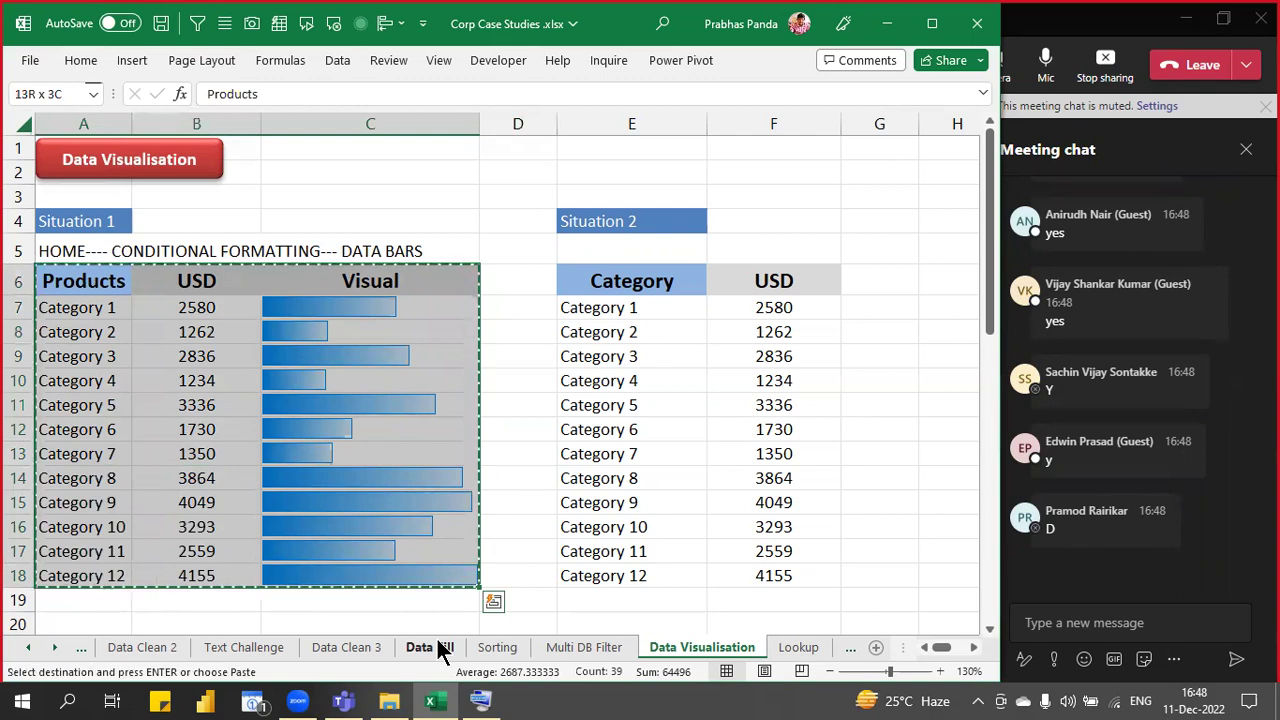
pyautogui.press('super')
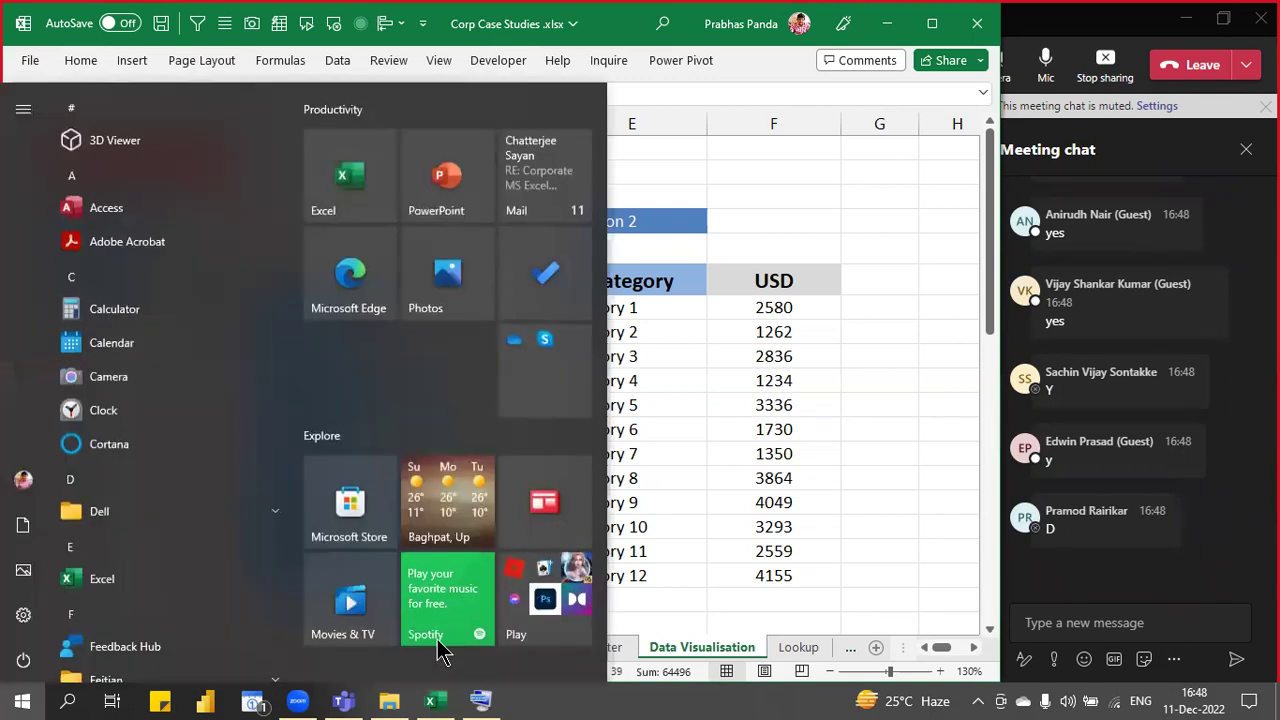
pyautogui.write('POWERPOI')
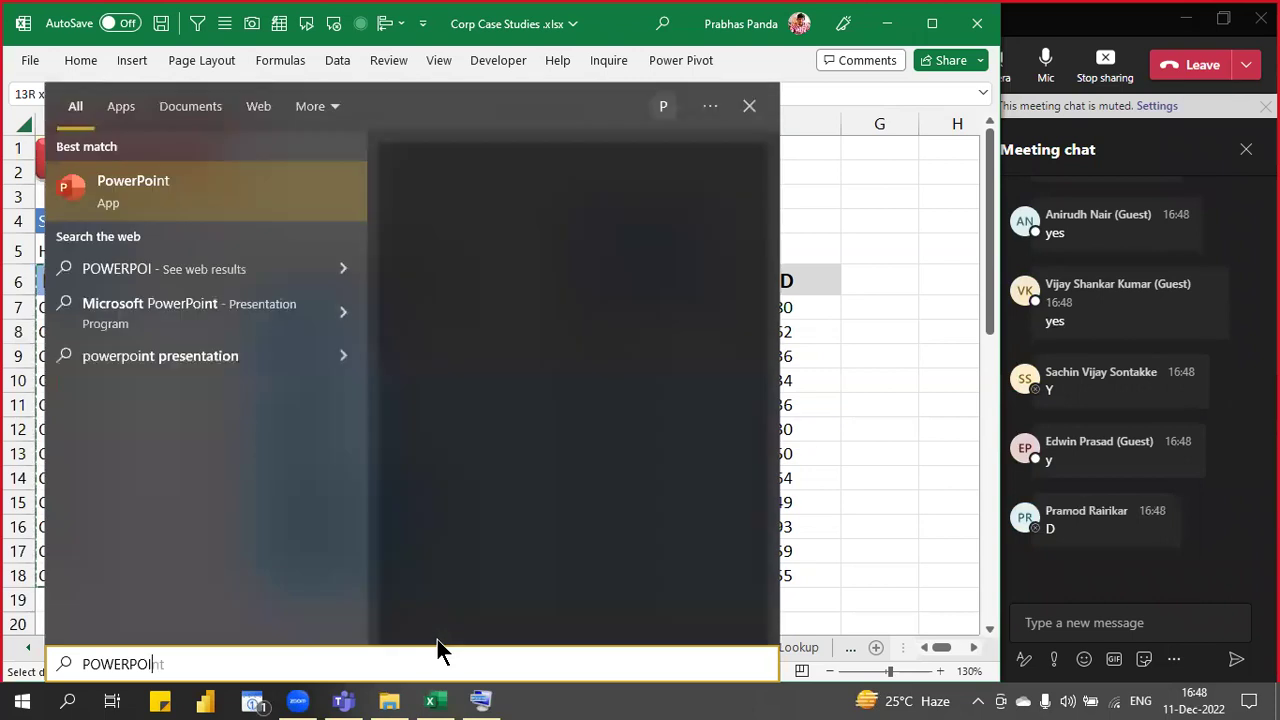
pyautogui.press('Return')
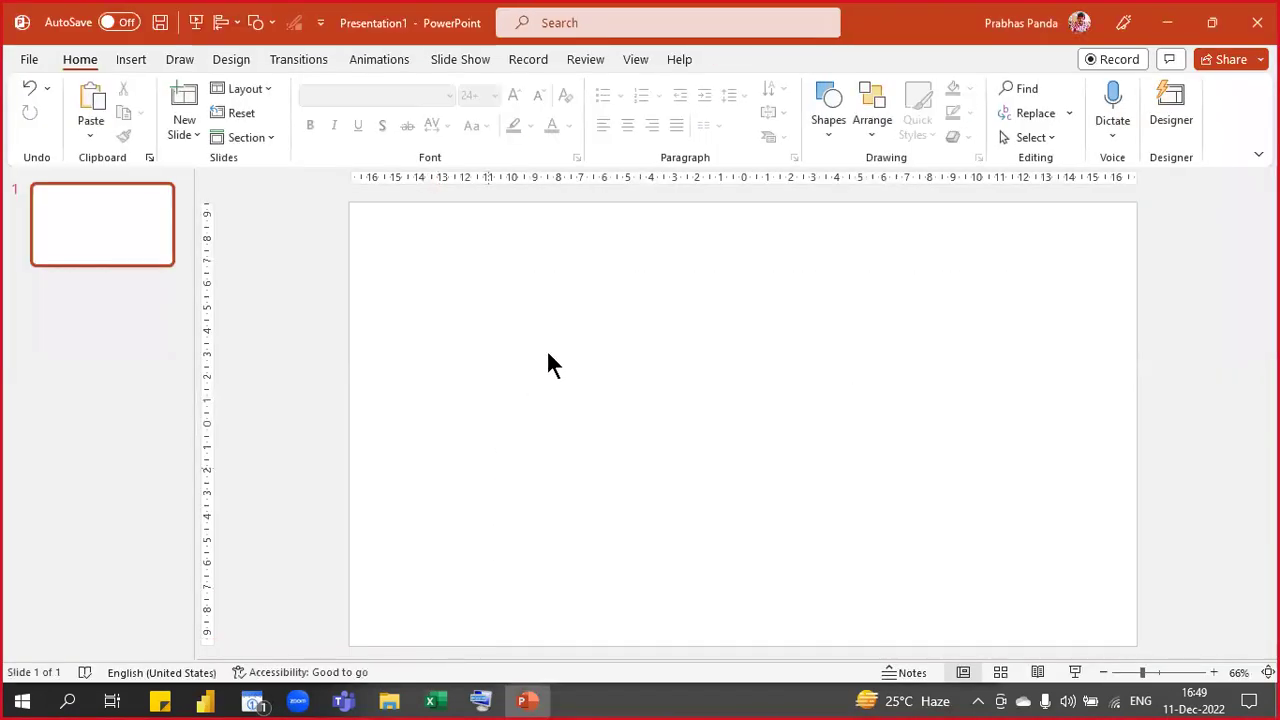
# - Paste the table onto the blank slide as a picture, enlarge it with the first Designer layout and present the slide
pyautogui.rightClick(557, 320)
pyautogui.click(690, 398)
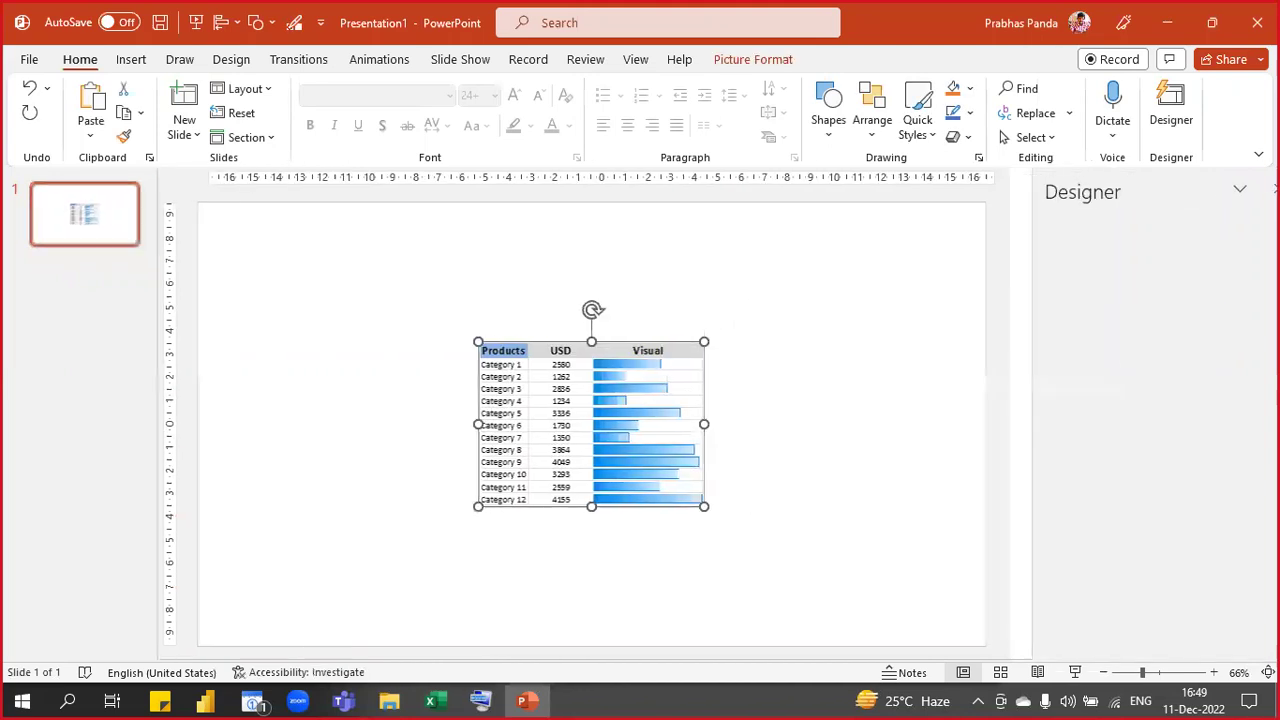
pyautogui.click(1129, 259)
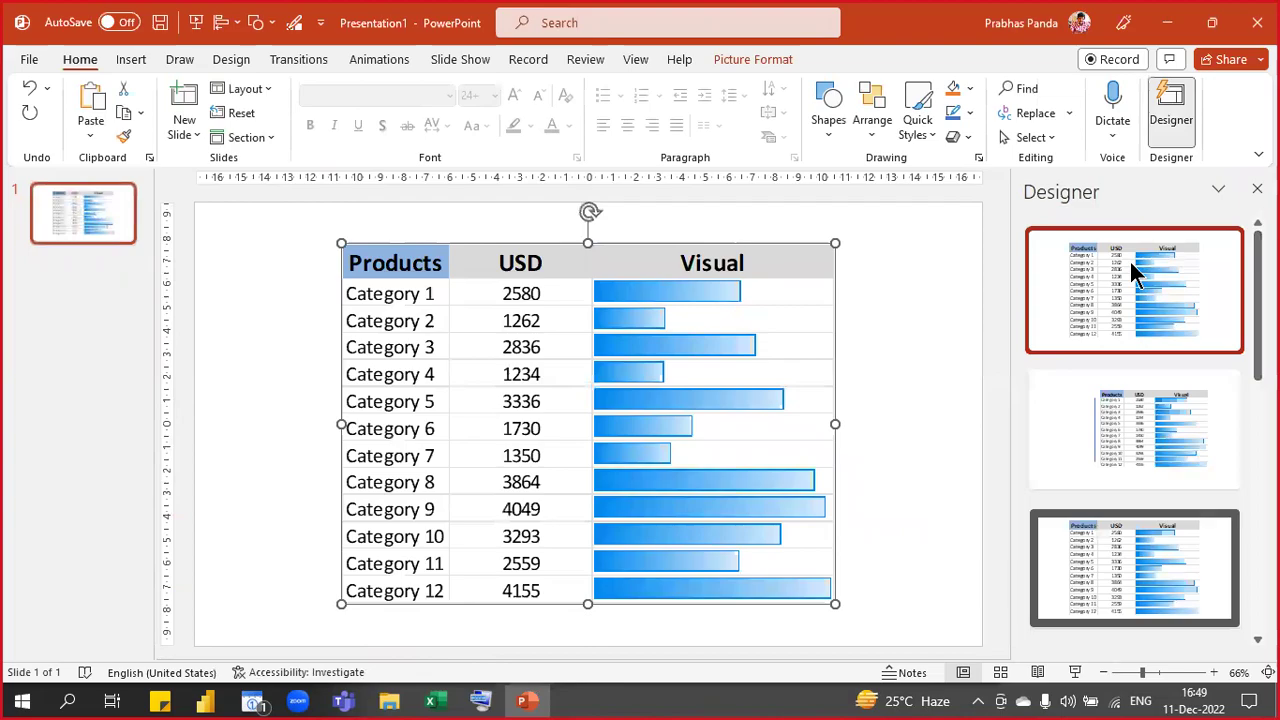
pyautogui.press('F5')
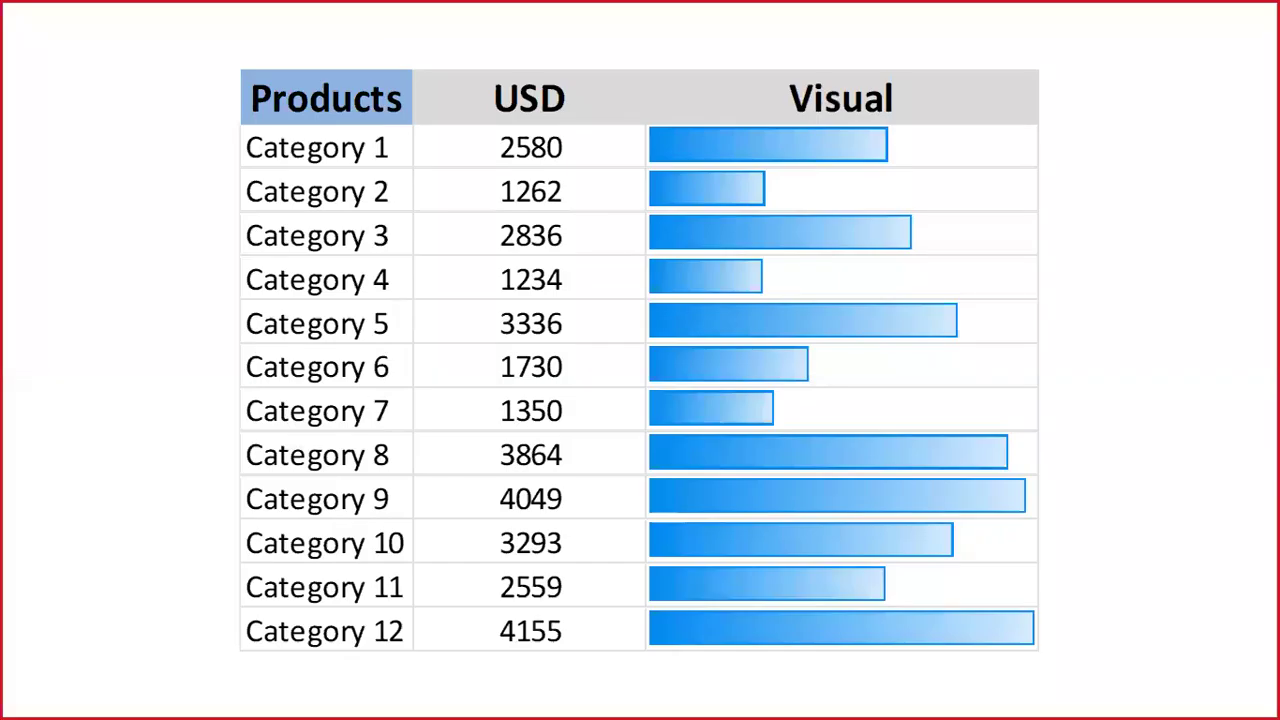
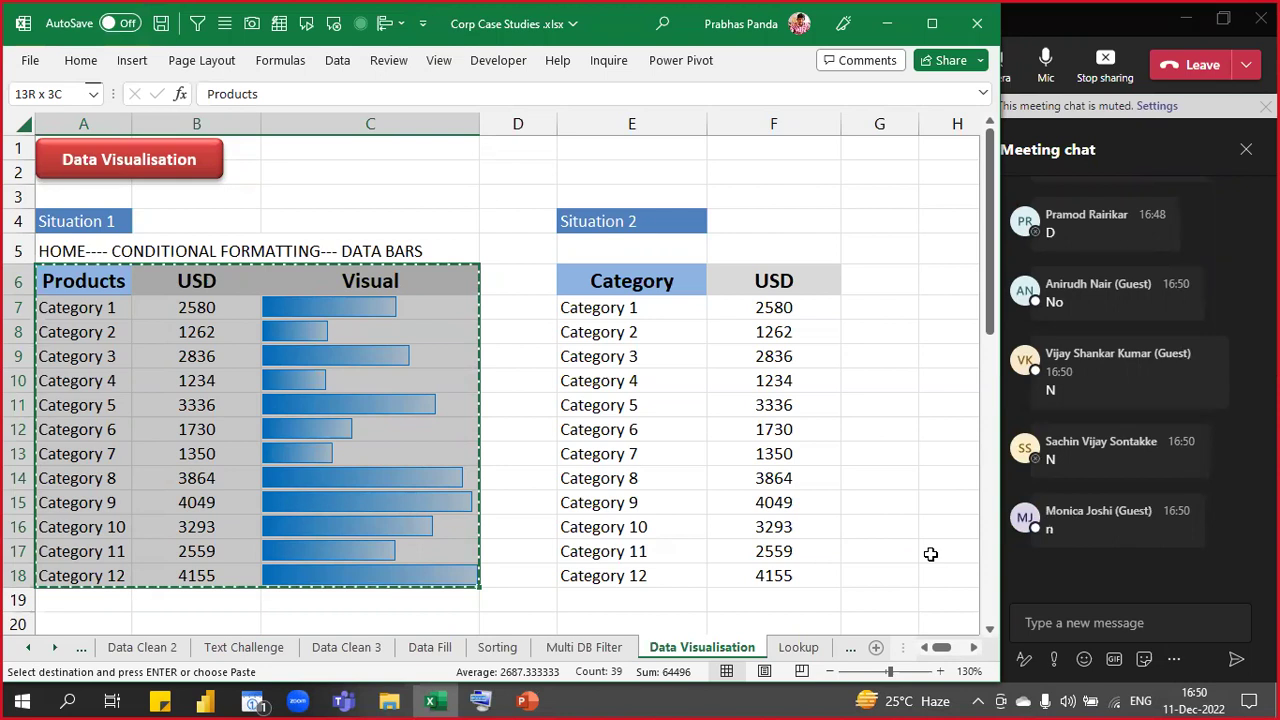
# - Sort the Situation 1 Products and USD data in A6:B18 by USD cell values from Largest to Smallest, with headers
pyautogui.press('Up')
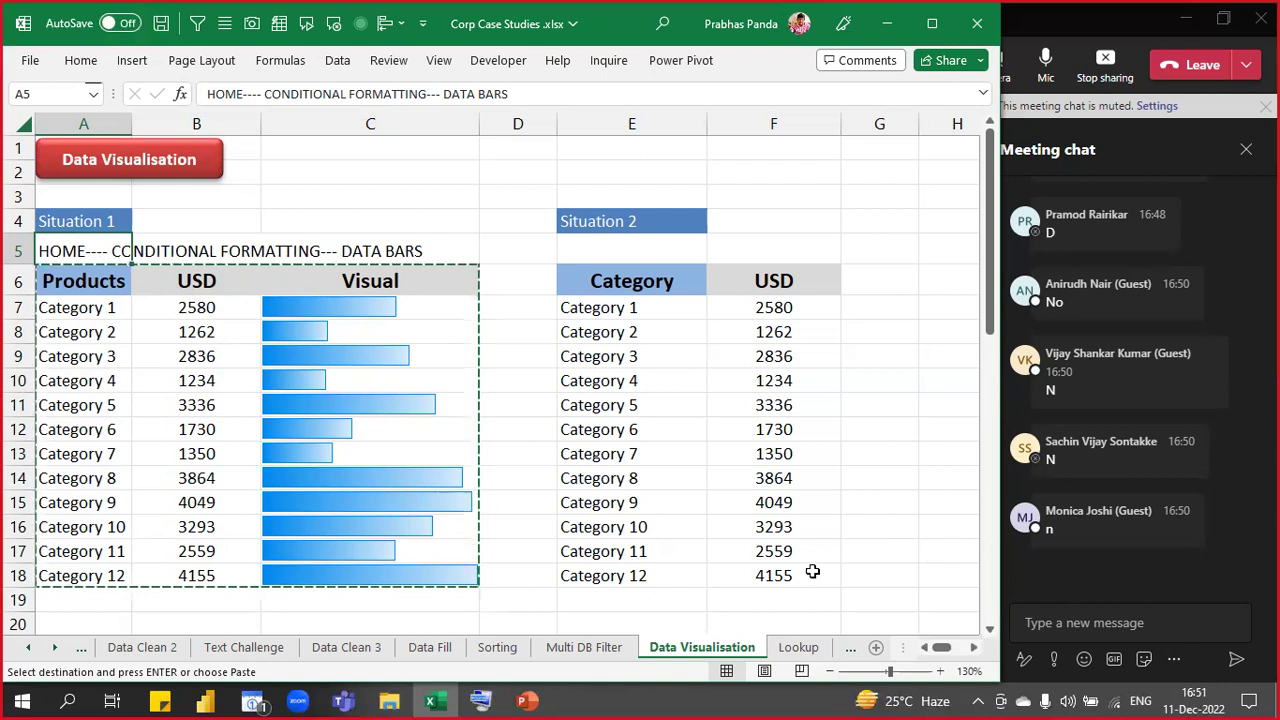
pyautogui.click(84, 283)
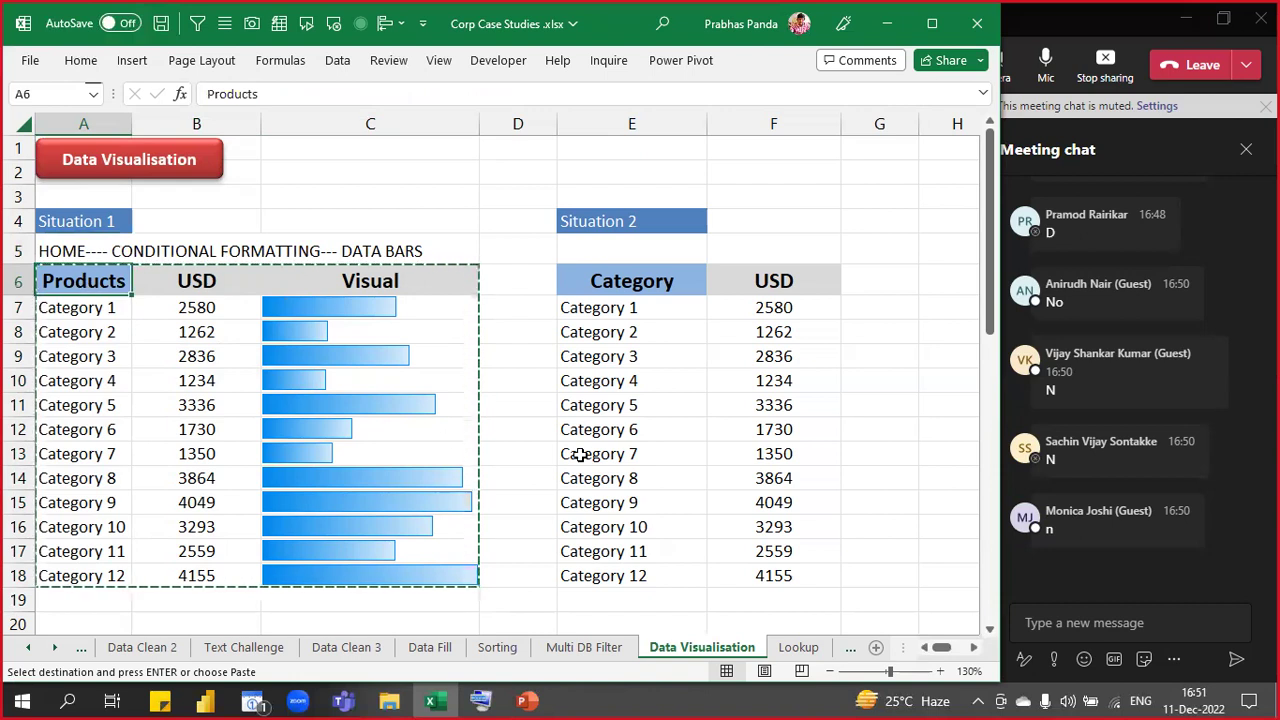
pyautogui.hotkey('shift', 'Right')
pyautogui.hotkey('ctrl', 'shift', 'Down')
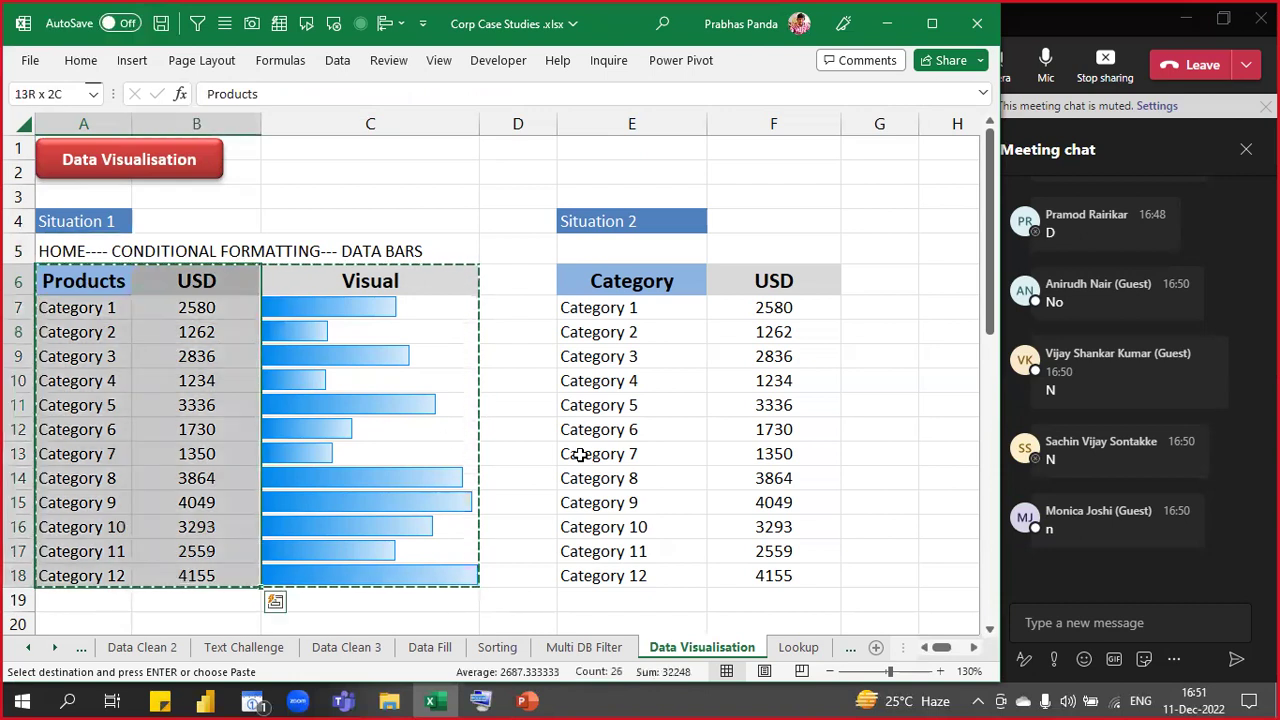
pyautogui.hotkey('alt', 'h')
pyautogui.press('s')
pyautogui.press('u')
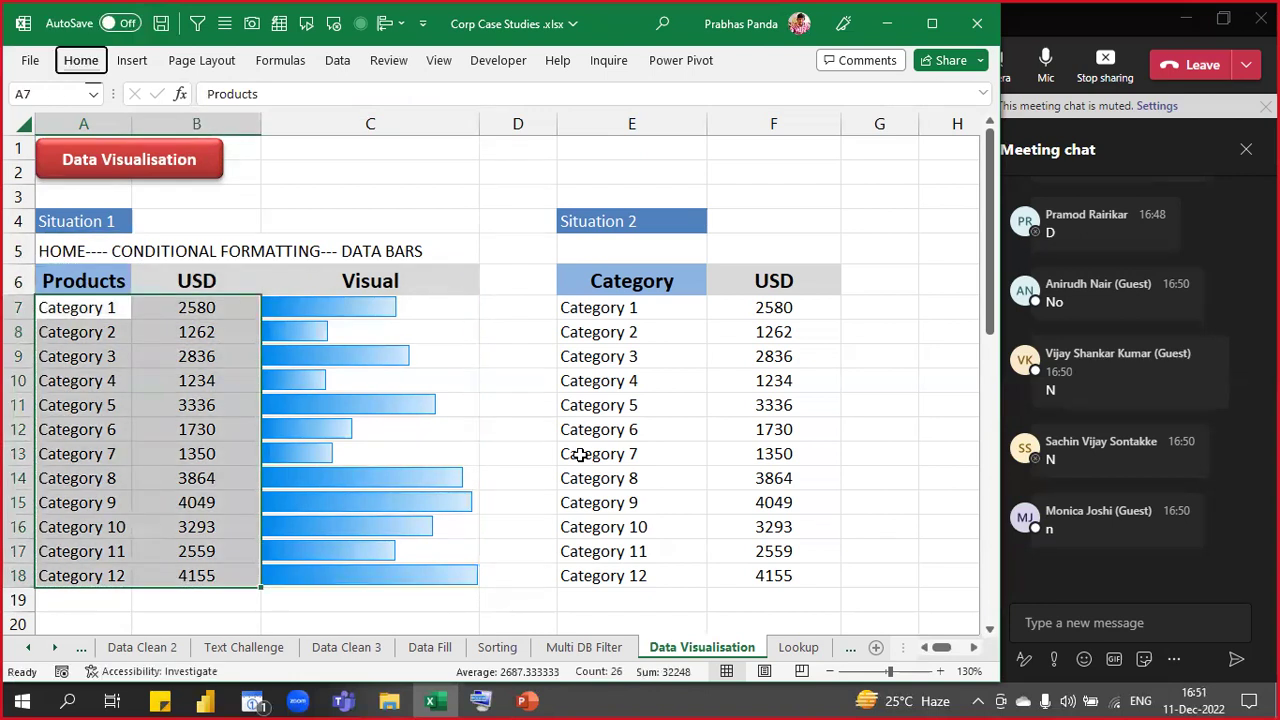
pyautogui.click(408, 181)
pyautogui.click(408, 211)
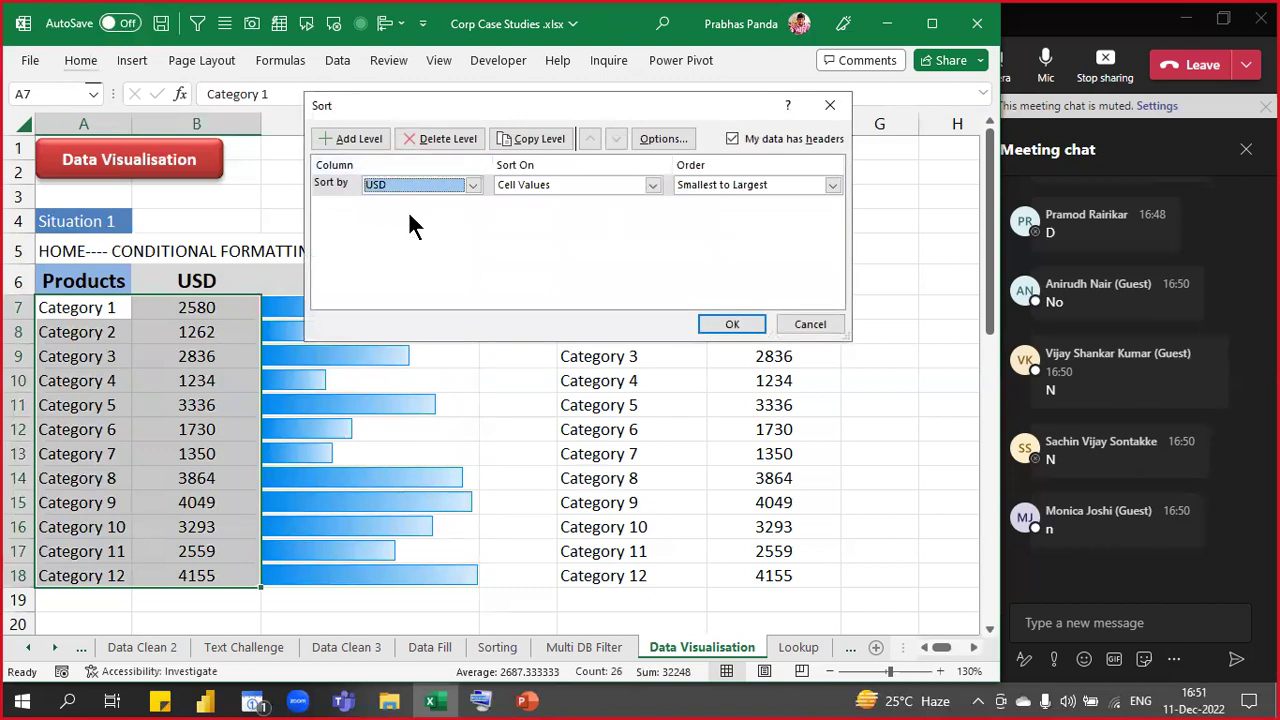
pyautogui.click(719, 185)
pyautogui.click(719, 212)
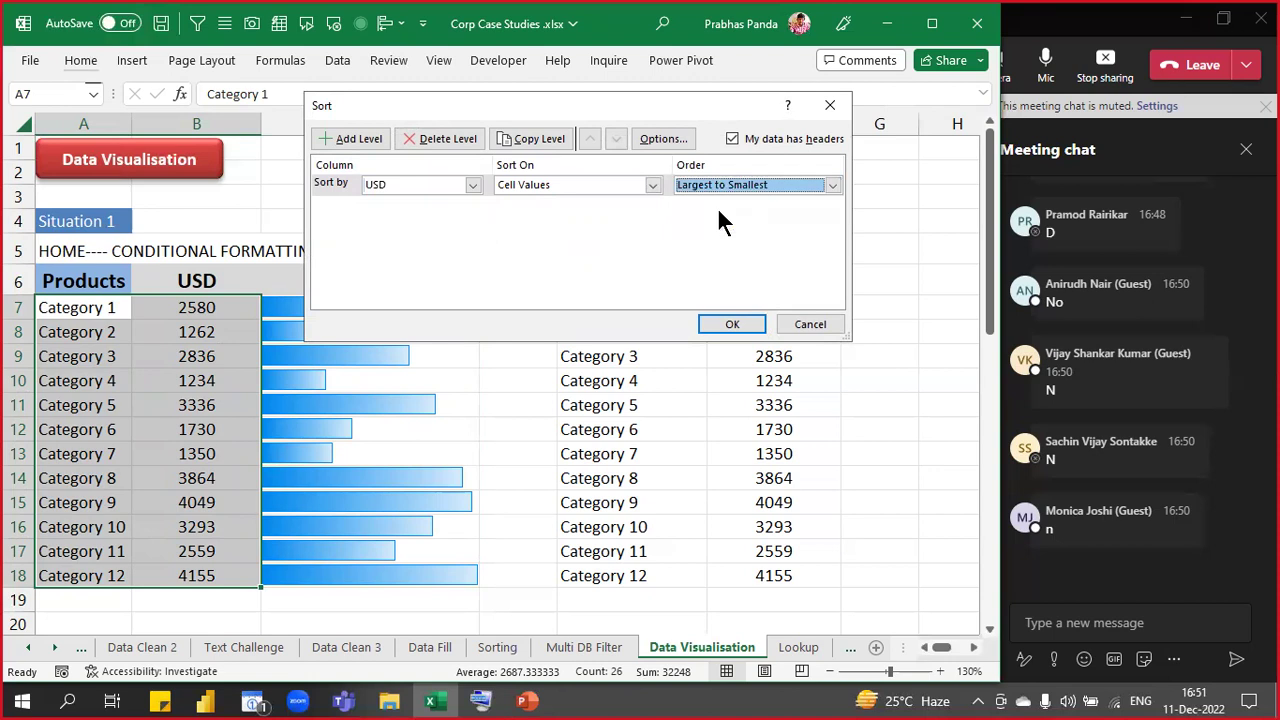
pyautogui.click(722, 324)
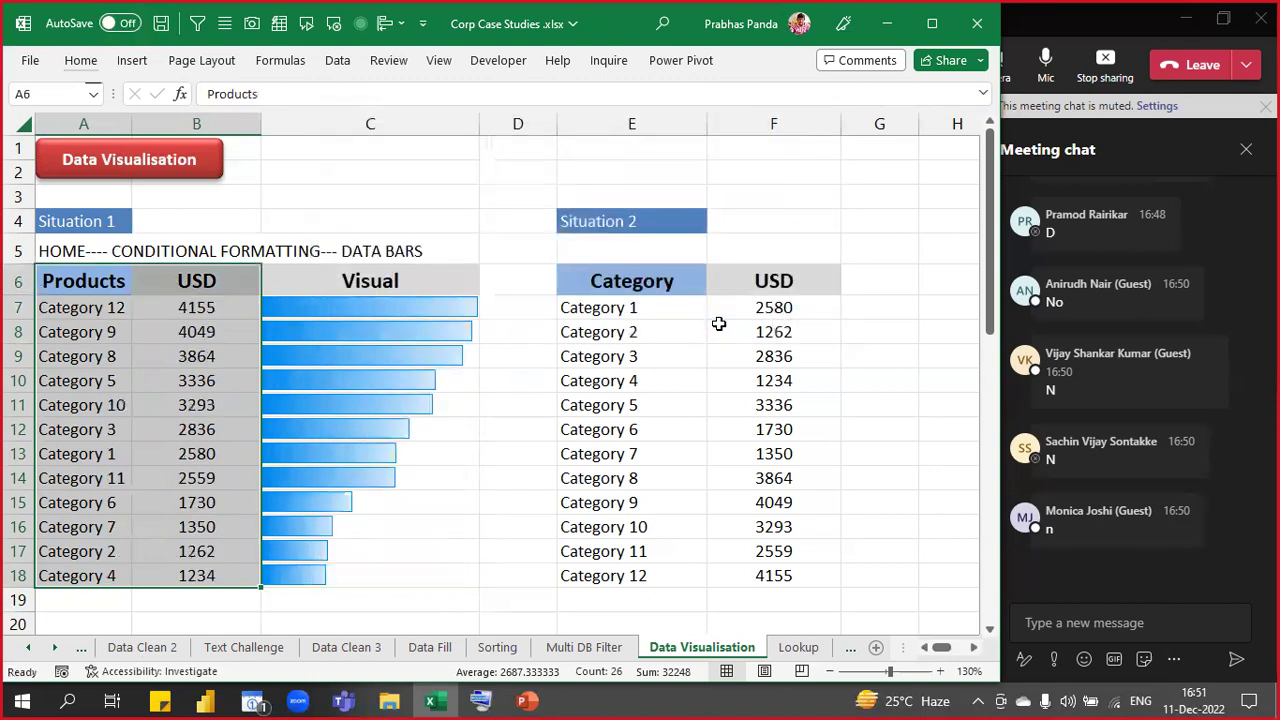
# - Select rows 7 and 18 together to compare the first and last categories of the sorted table
pyautogui.click(70, 276)
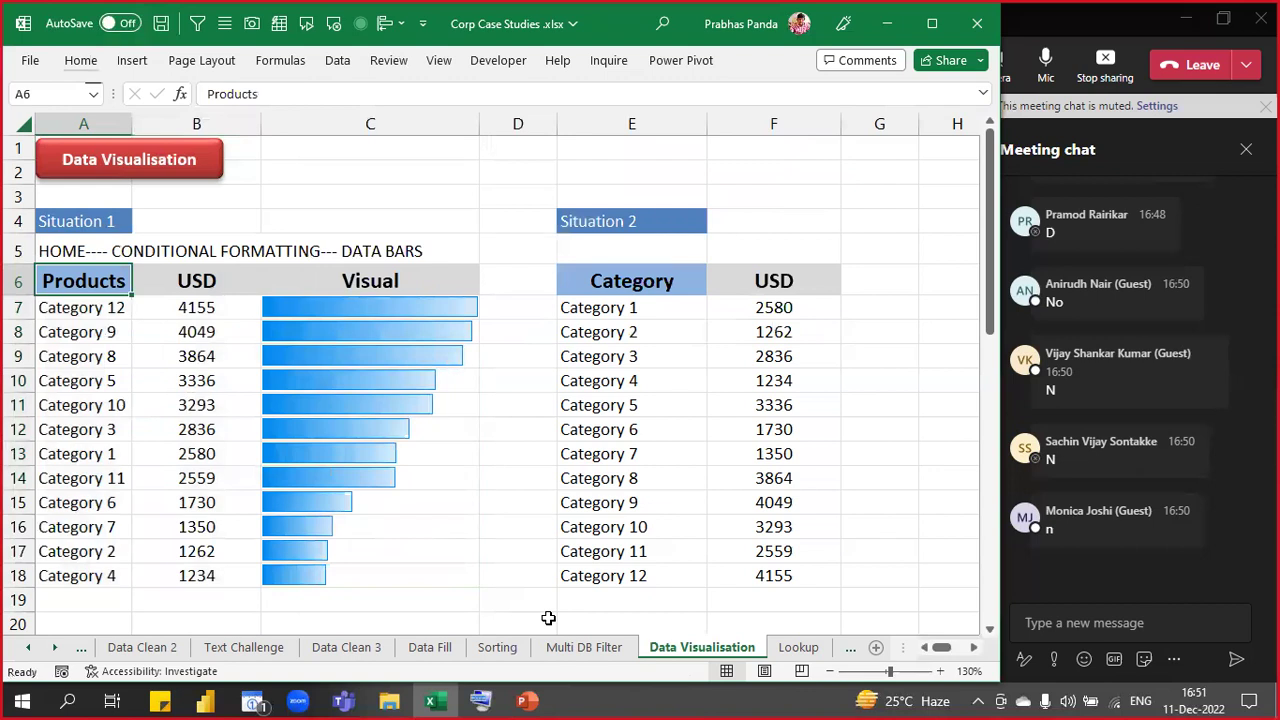
pyautogui.press('Down')
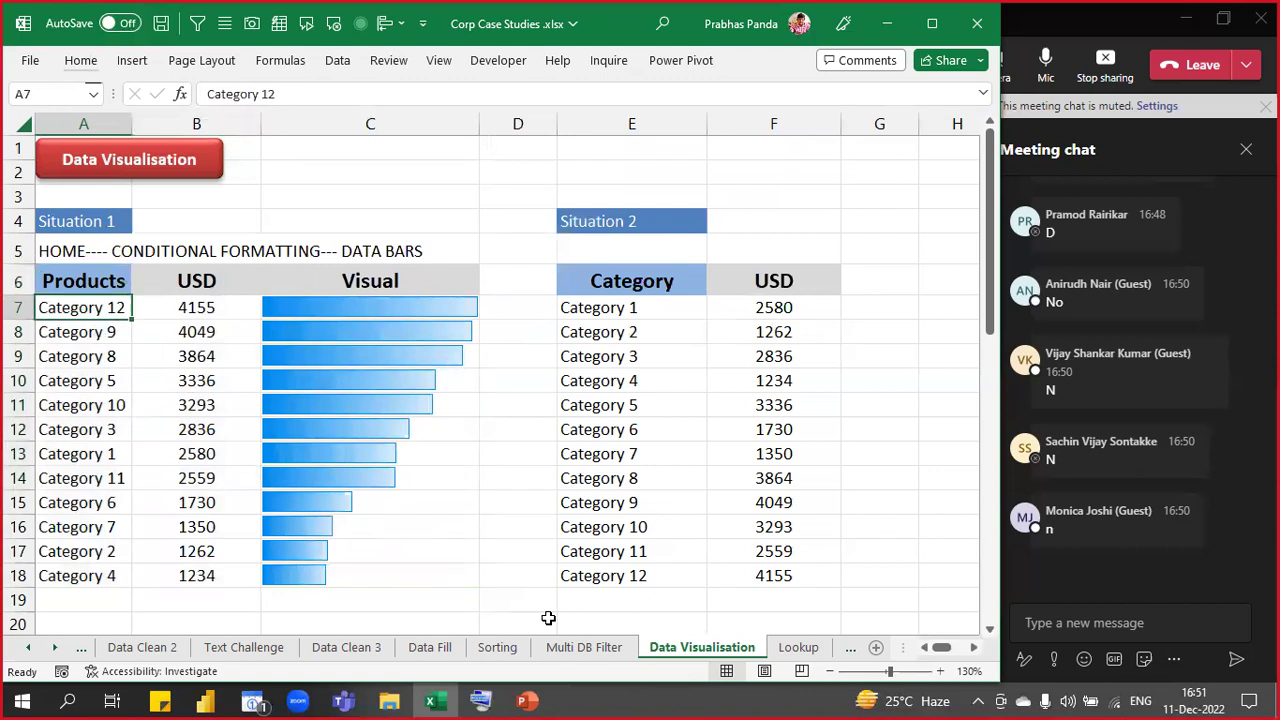
pyautogui.click(16, 309)
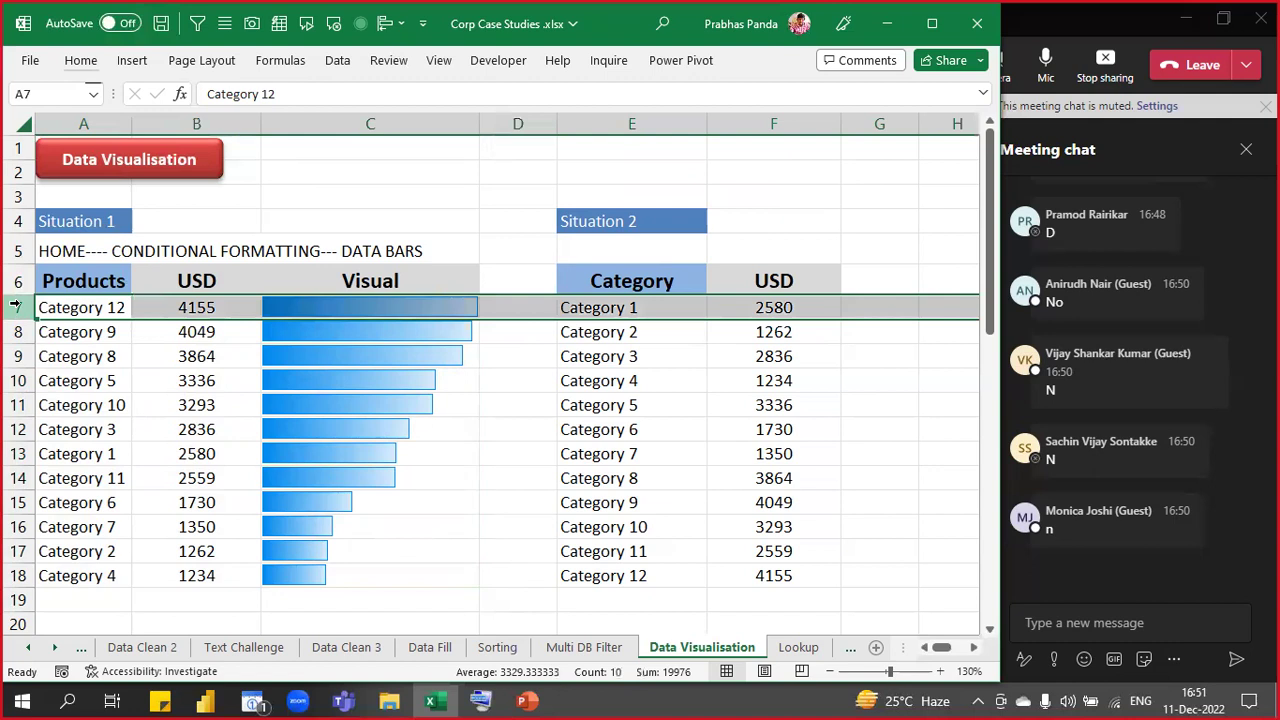
pyautogui.keyDown('ctrl'); pyautogui.click(18, 575); pyautogui.keyUp('ctrl')
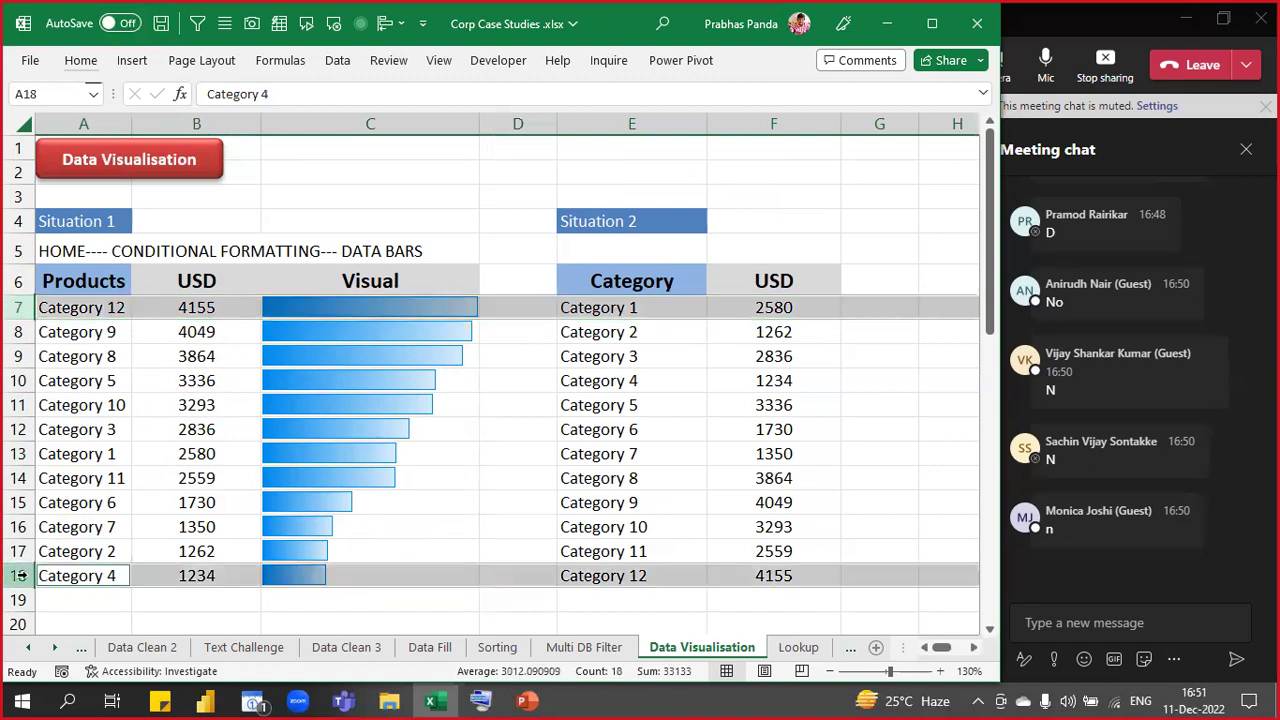
# - Copy the sorted Situation 1 table A6:C18, including its Visual data bars
pyautogui.click(95, 282)
pyautogui.hotkey('shift', 'Right')
pyautogui.hotkey('shift', 'Right')
pyautogui.hotkey('ctrl', 'shift', 'Down')
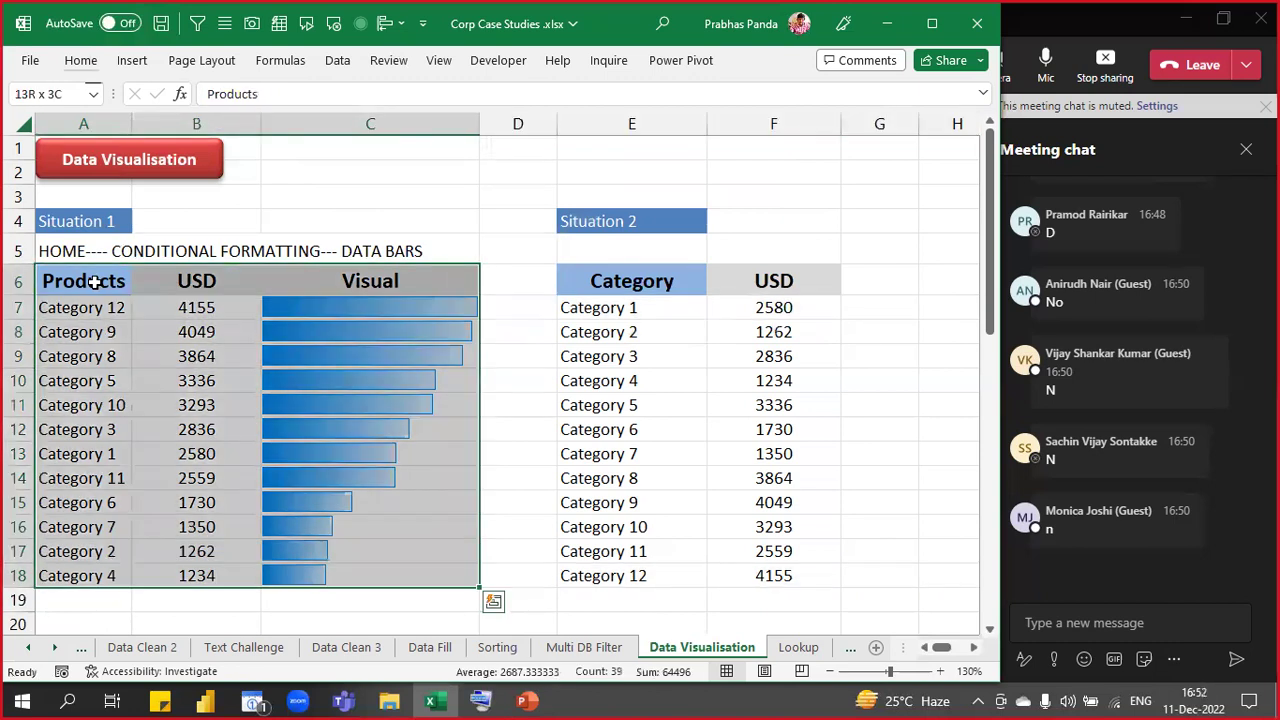
pyautogui.hotkey('ctrl', 'c')
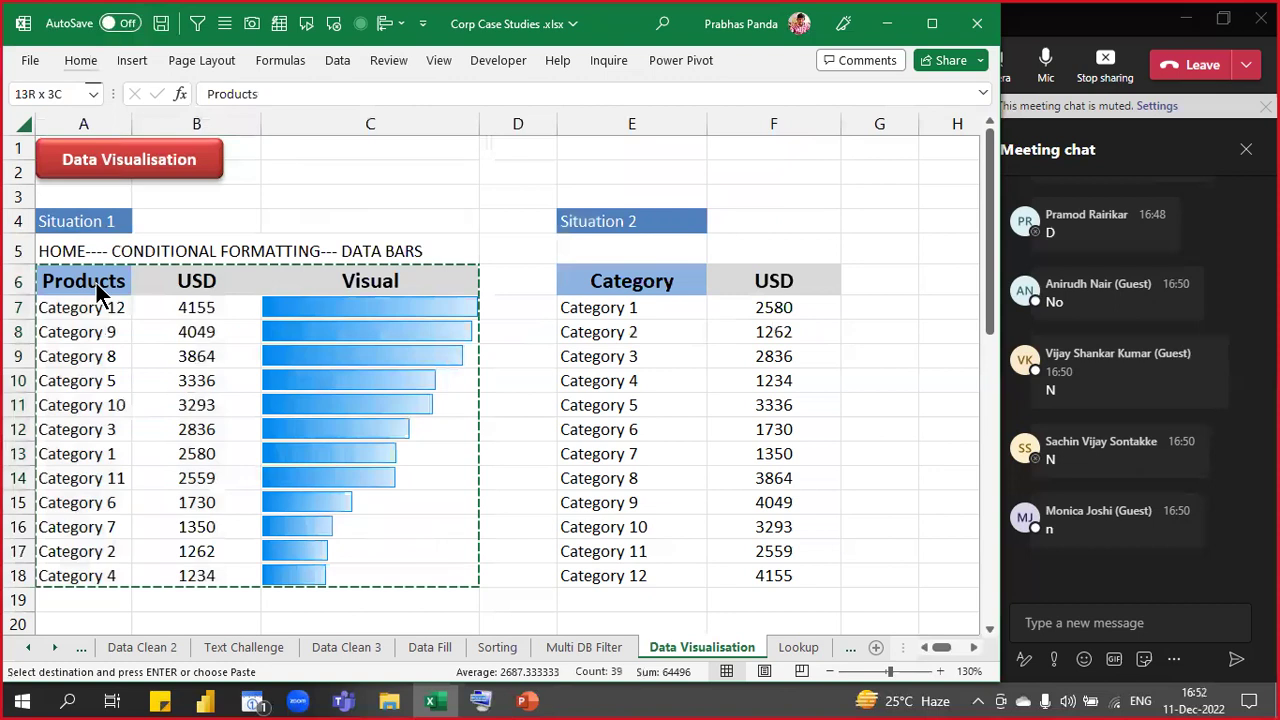
# - Paste the sorted table as a picture beside the unsorted one on the PowerPoint slide, and compare both in the slide show
pyautogui.rightClick(562, 388)
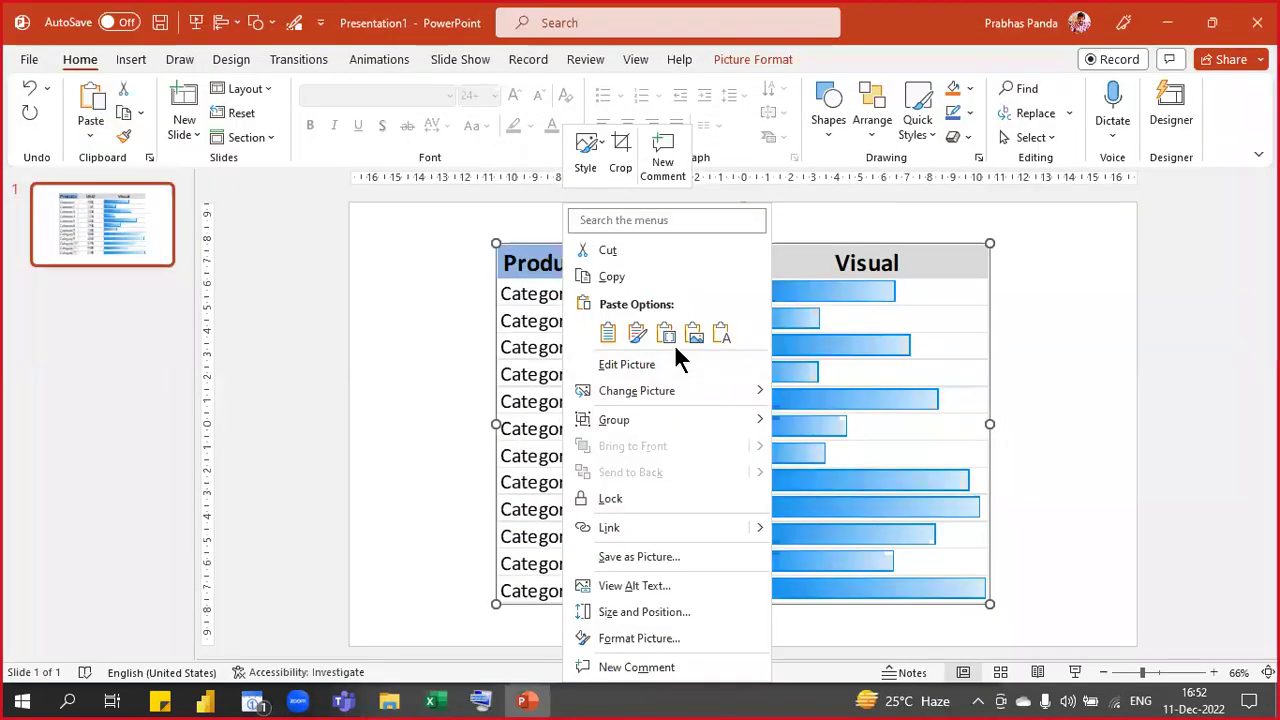
pyautogui.click(688, 332)
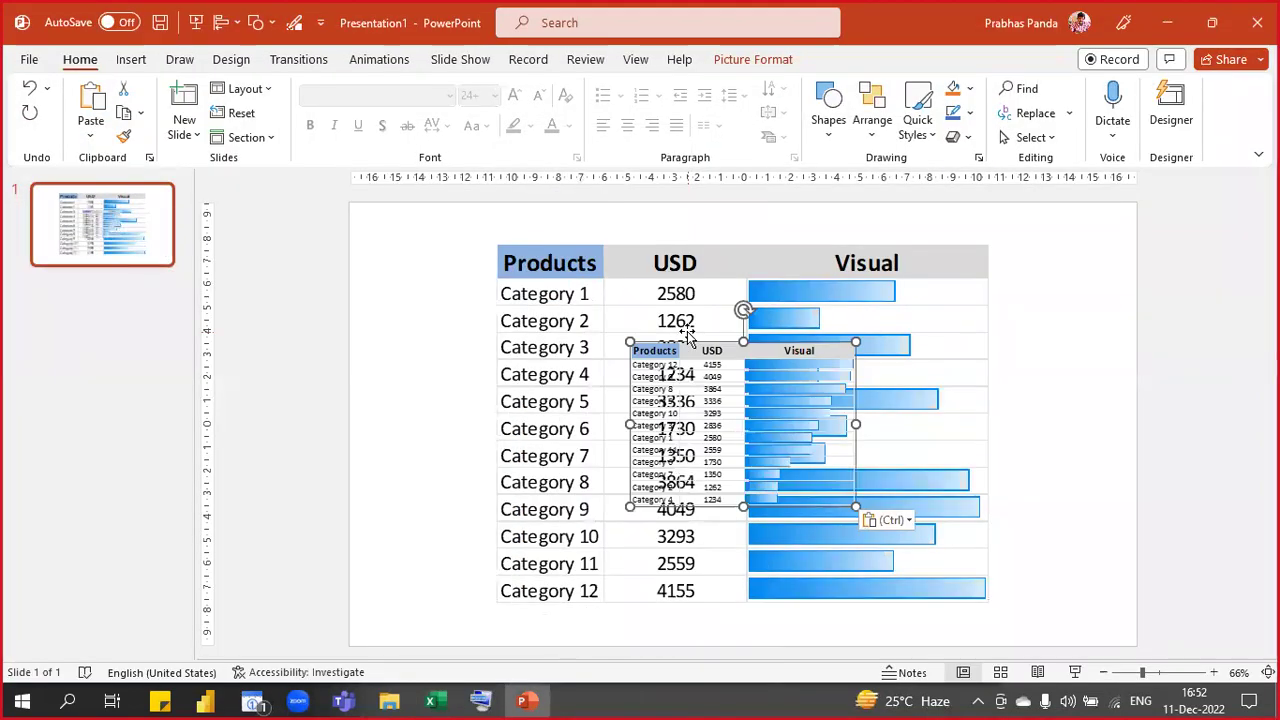
pyautogui.click(1225, 306)
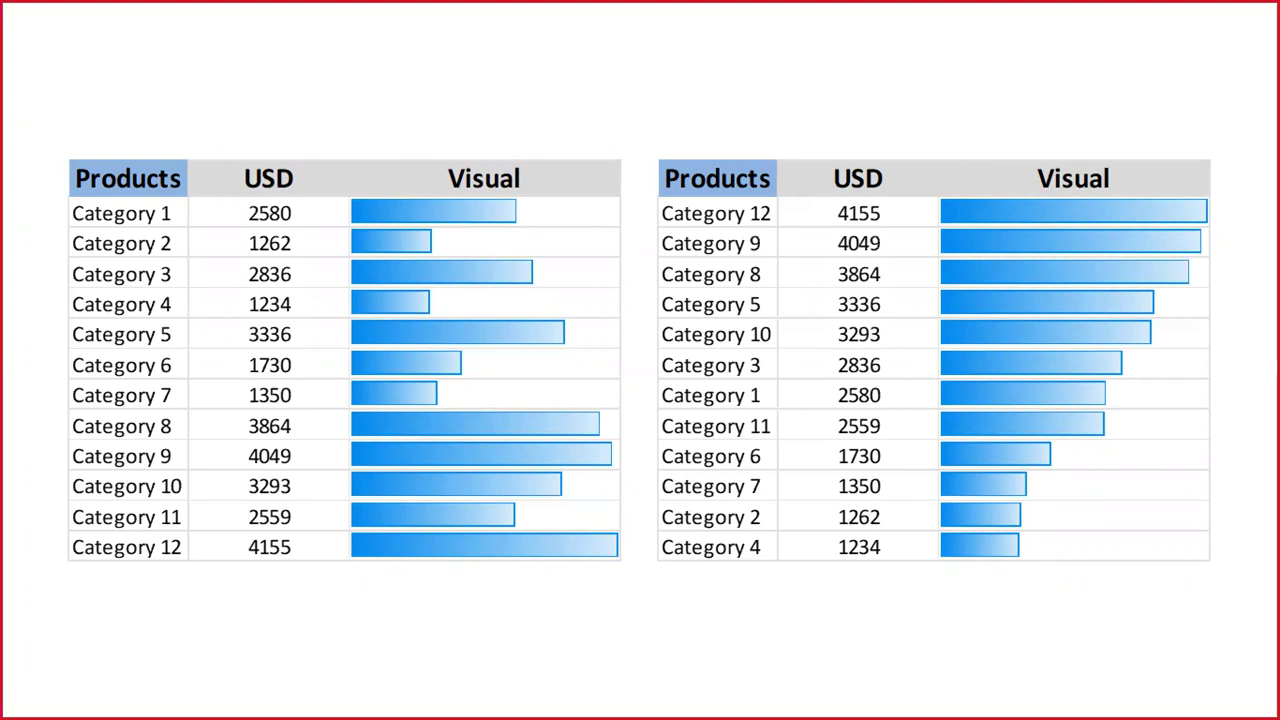
pyautogui.press('Escape')
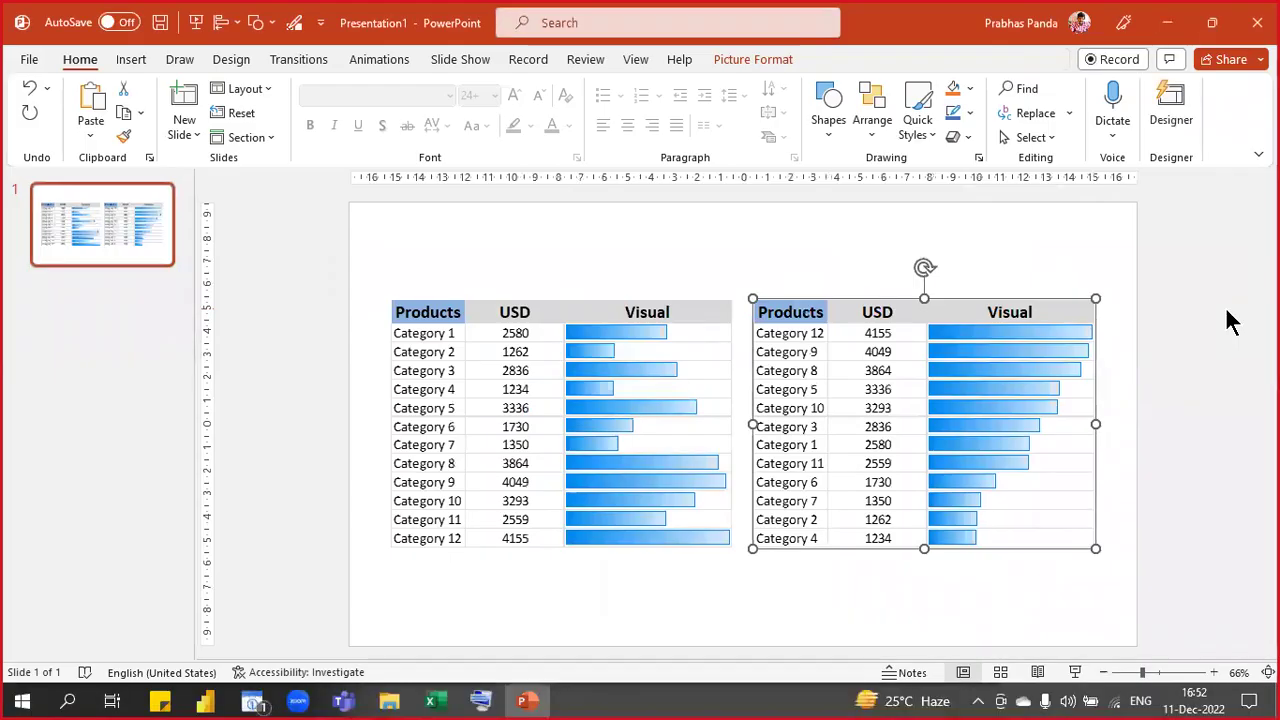
# - Minimise the presentation, return to the Data Visualisation sheet in Excel and clear the pending copy selection
pyautogui.click(1211, 22)
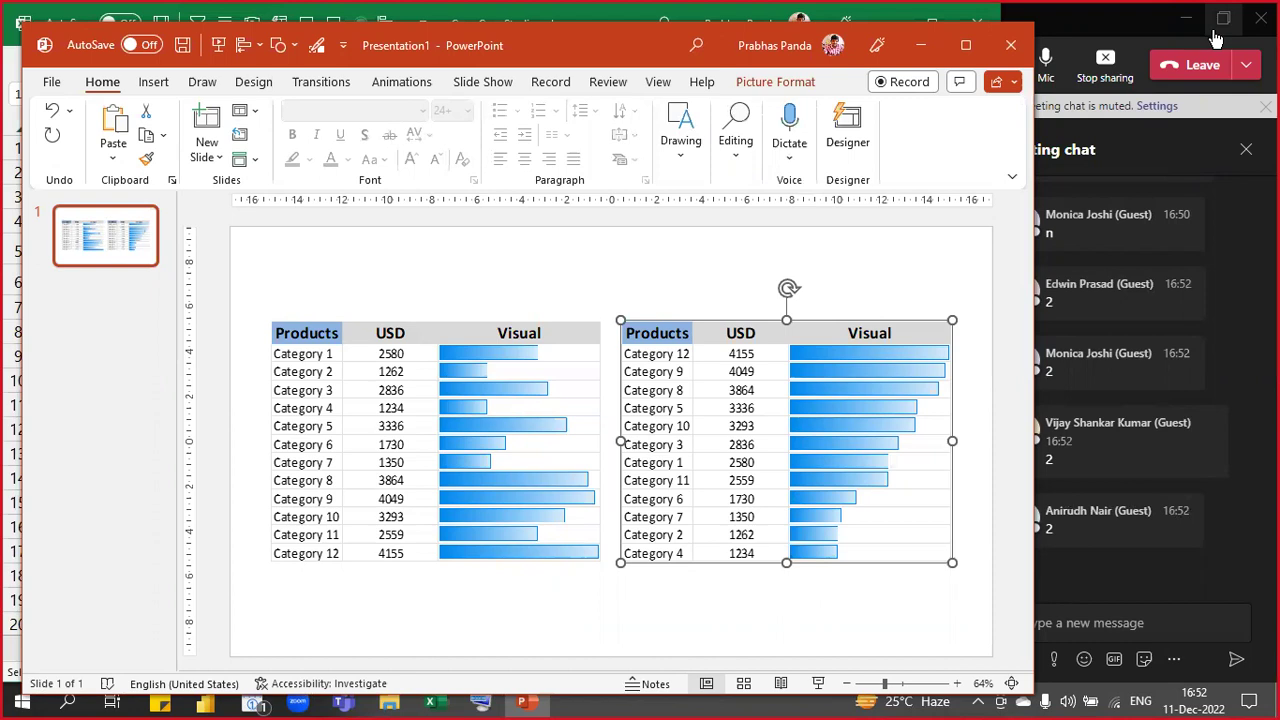
pyautogui.click(920, 45)
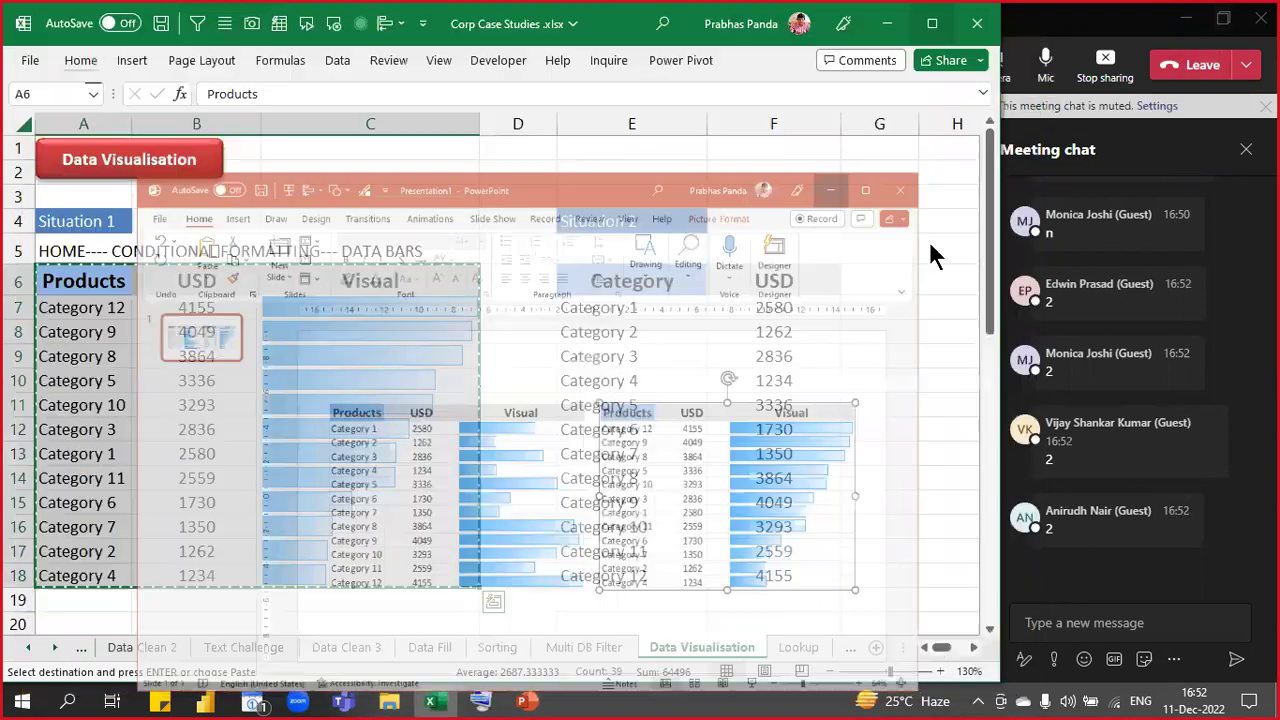
pyautogui.click(395, 405)
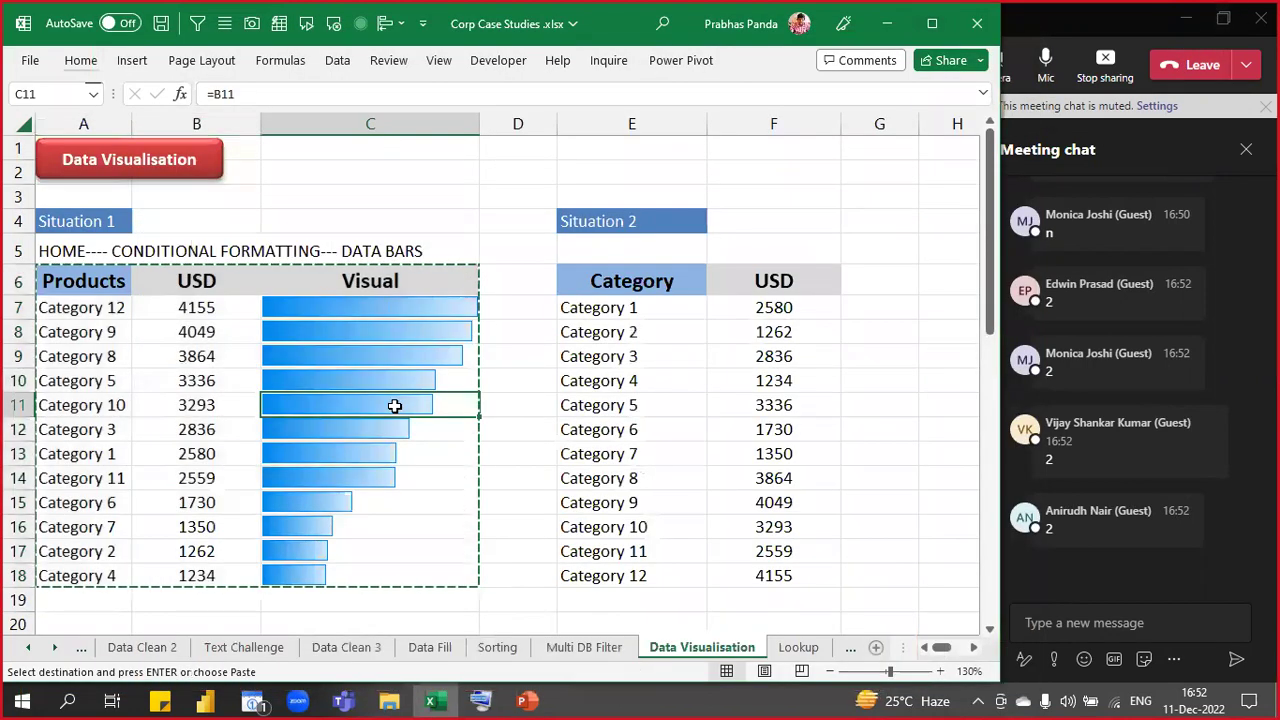
pyautogui.press('Escape')
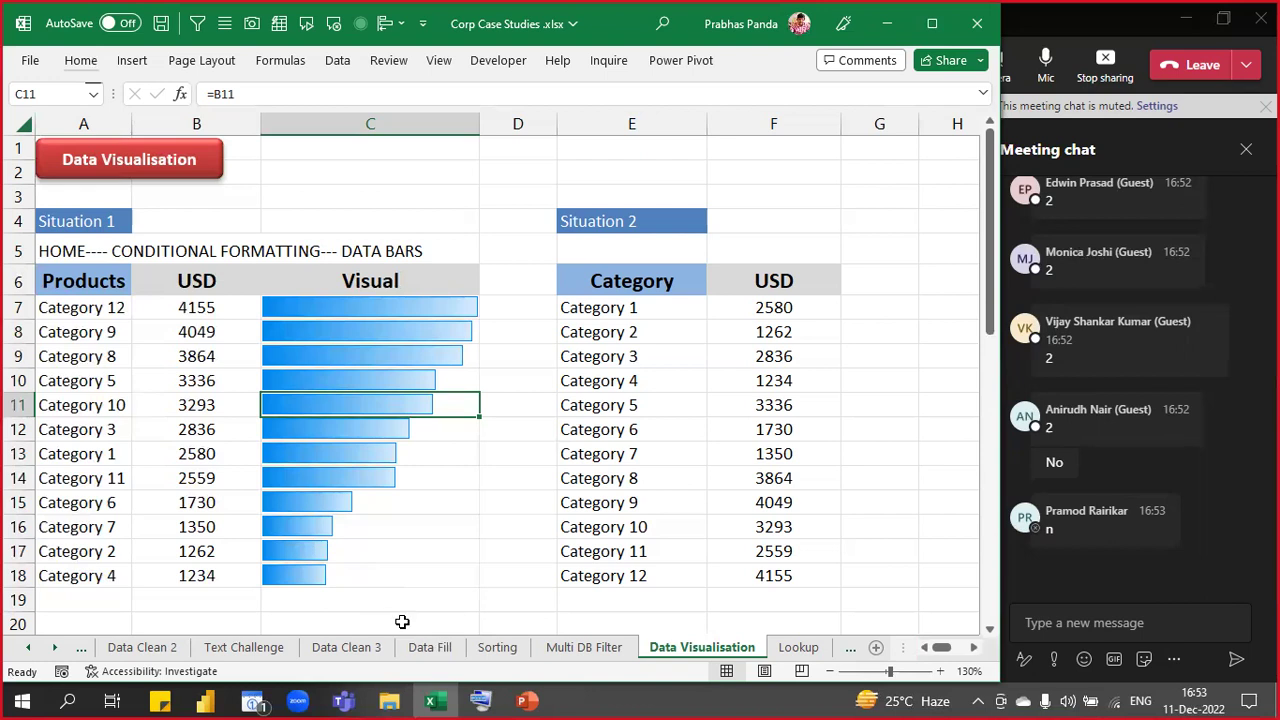
# - Open PPT demo.pptx from the Excel4all > Demo folder on Local Disk (D:)
pyautogui.press('super+e')
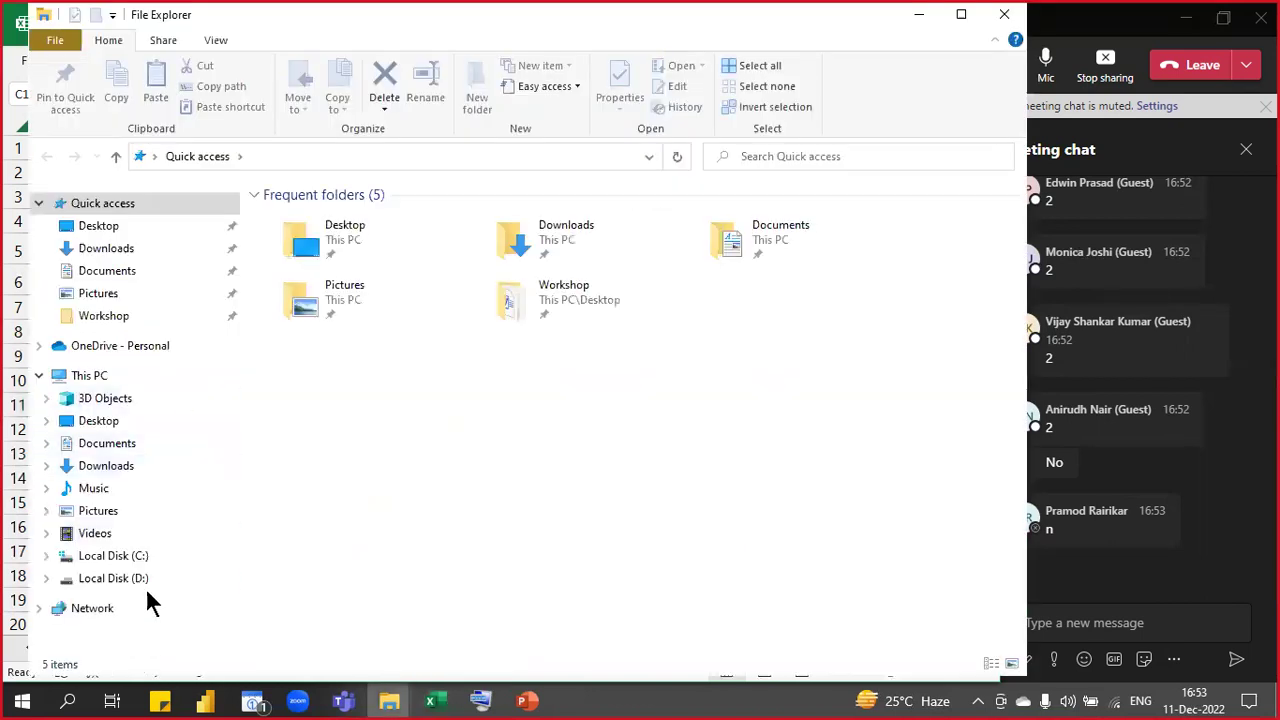
pyautogui.doubleClick(305, 216)
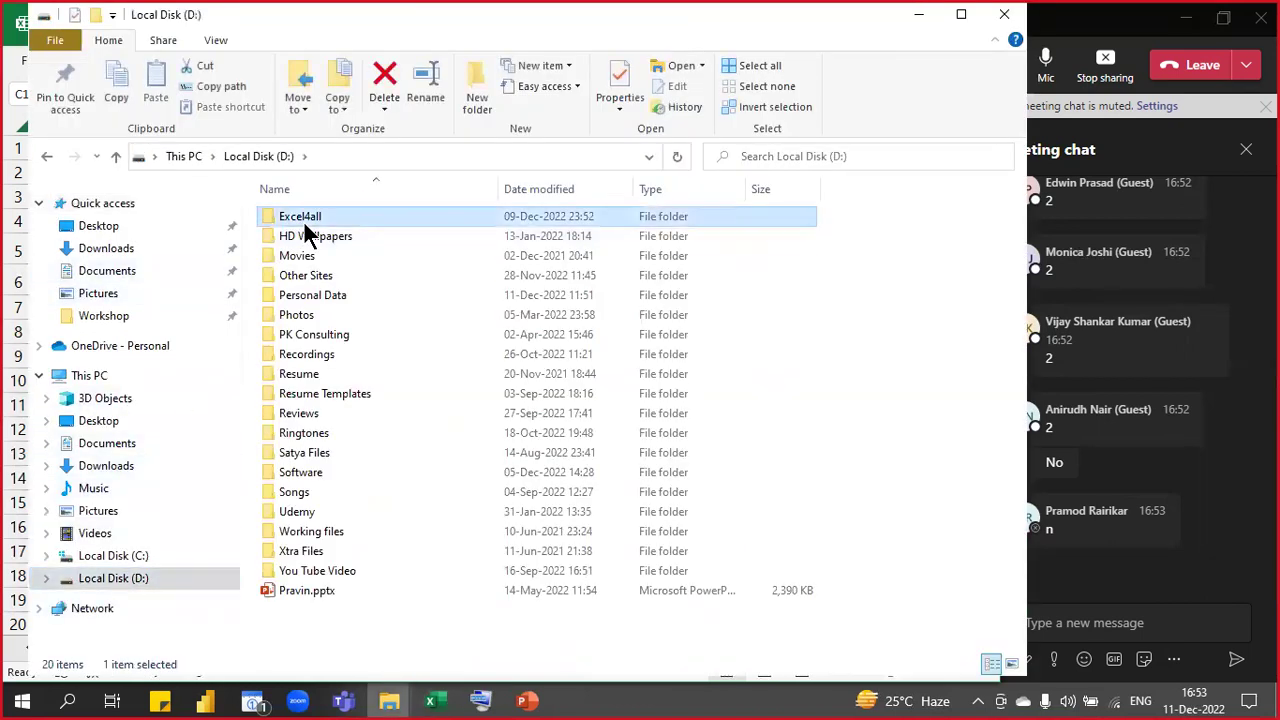
pyautogui.doubleClick(305, 395)
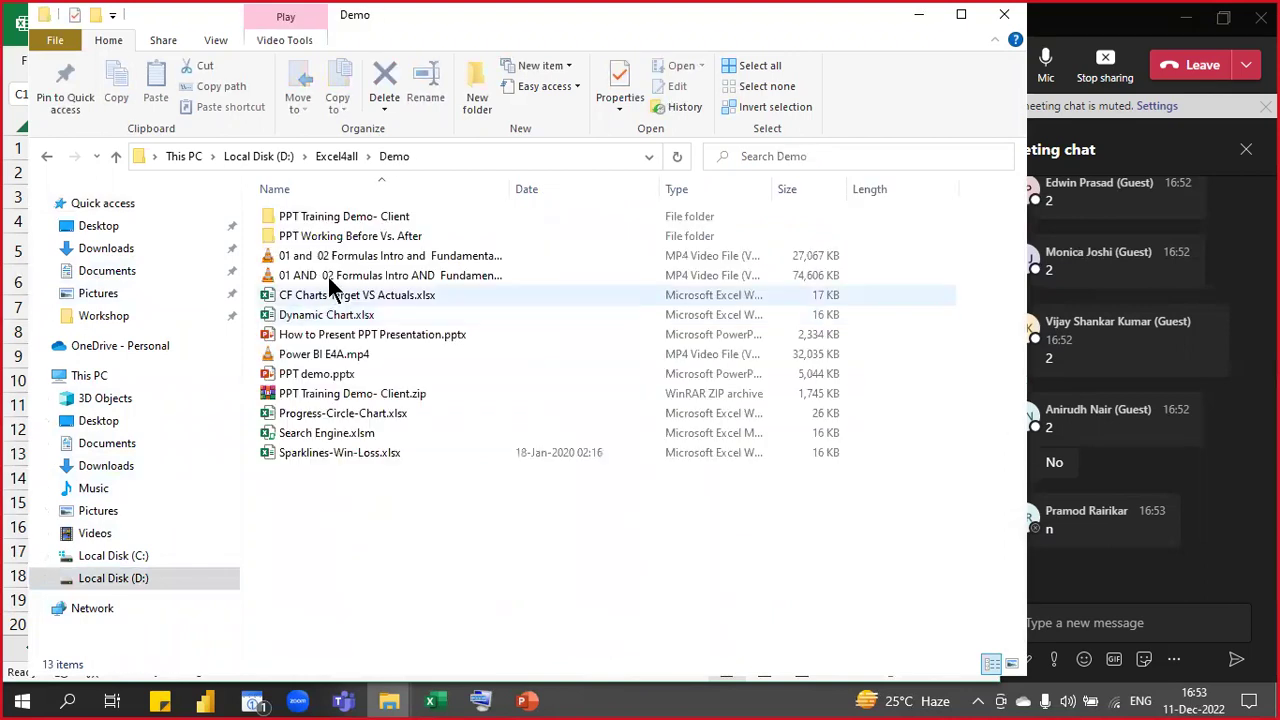
pyautogui.click(295, 373)
pyautogui.doubleClick(295, 373)
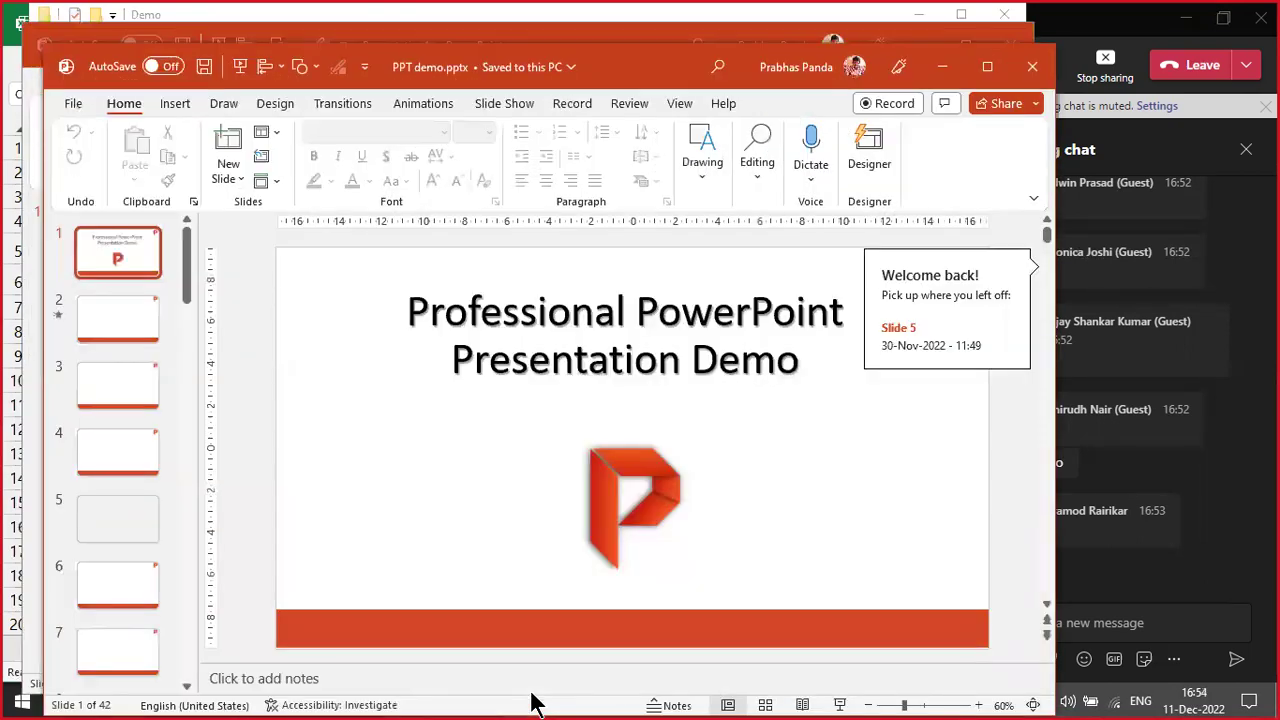
# - Run the slide show from slide 4 and view the Speed & Precision, Infographics and Sequence example slides
pyautogui.click(100, 452)
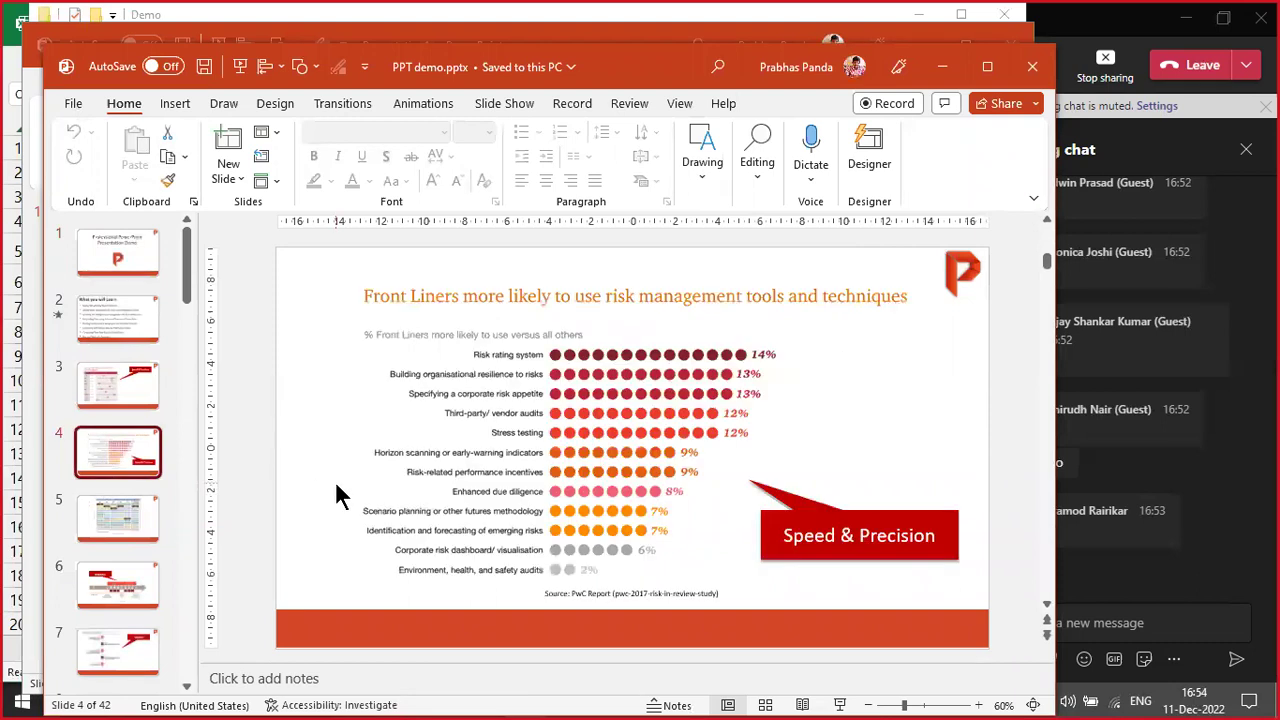
pyautogui.hotkey('shift', 'F5')
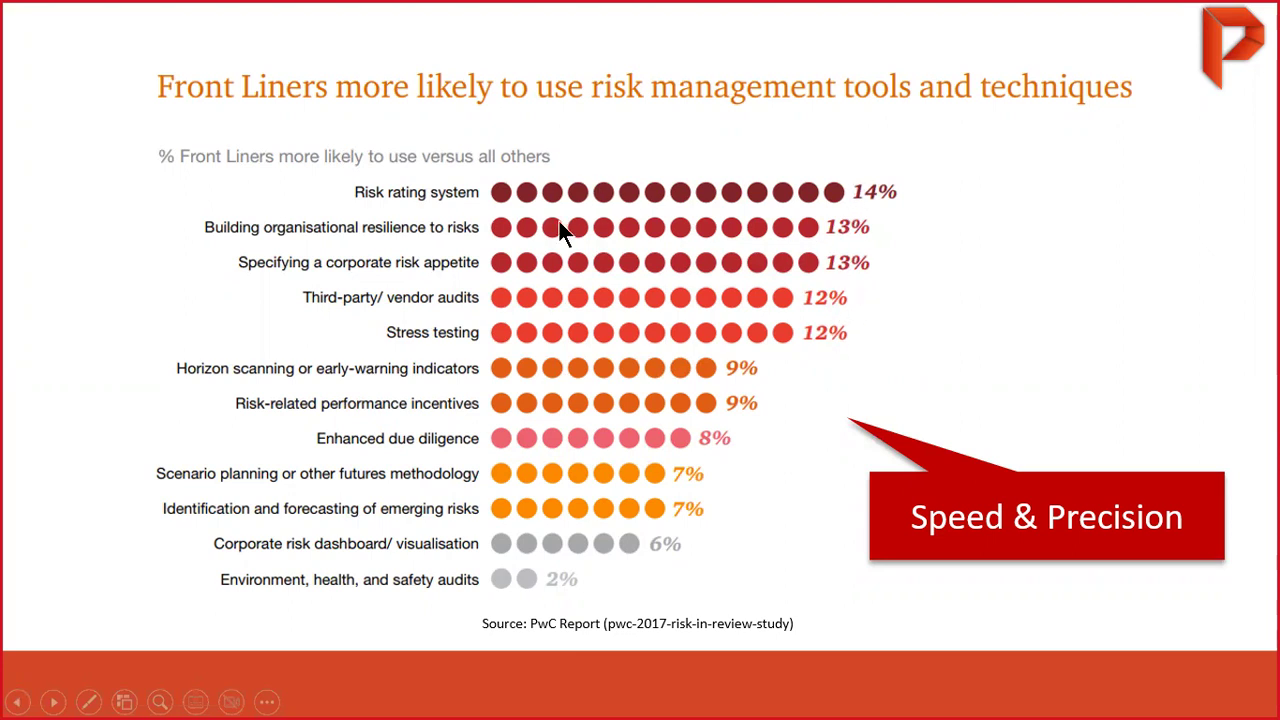
pyautogui.click(824, 222)
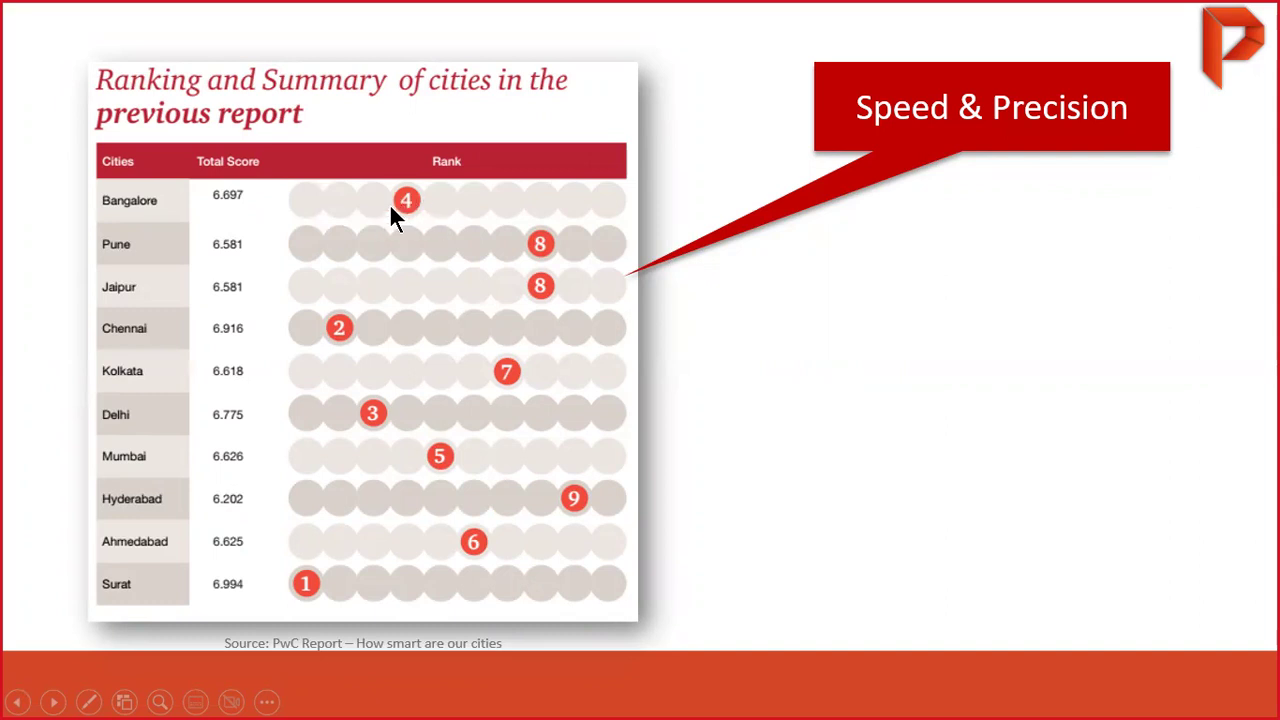
pyautogui.press('Right')
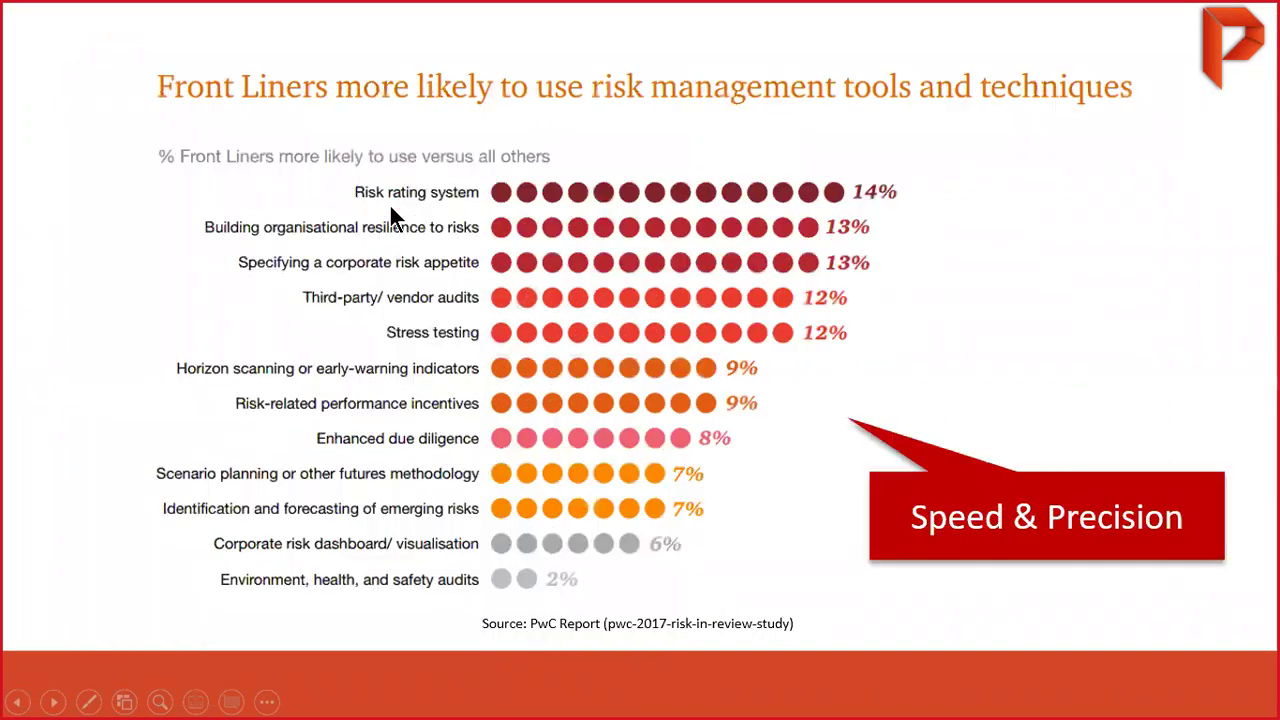
pyautogui.press('Right')
pyautogui.press('Right')
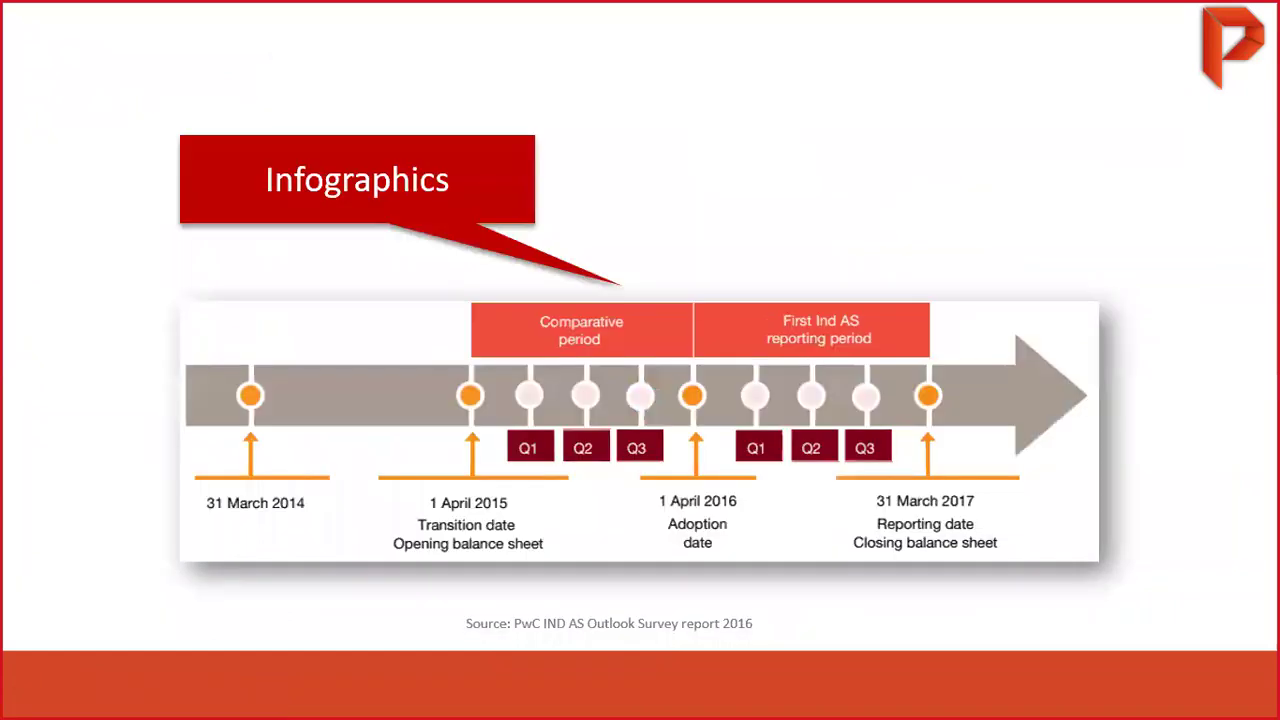
pyautogui.press('Right')
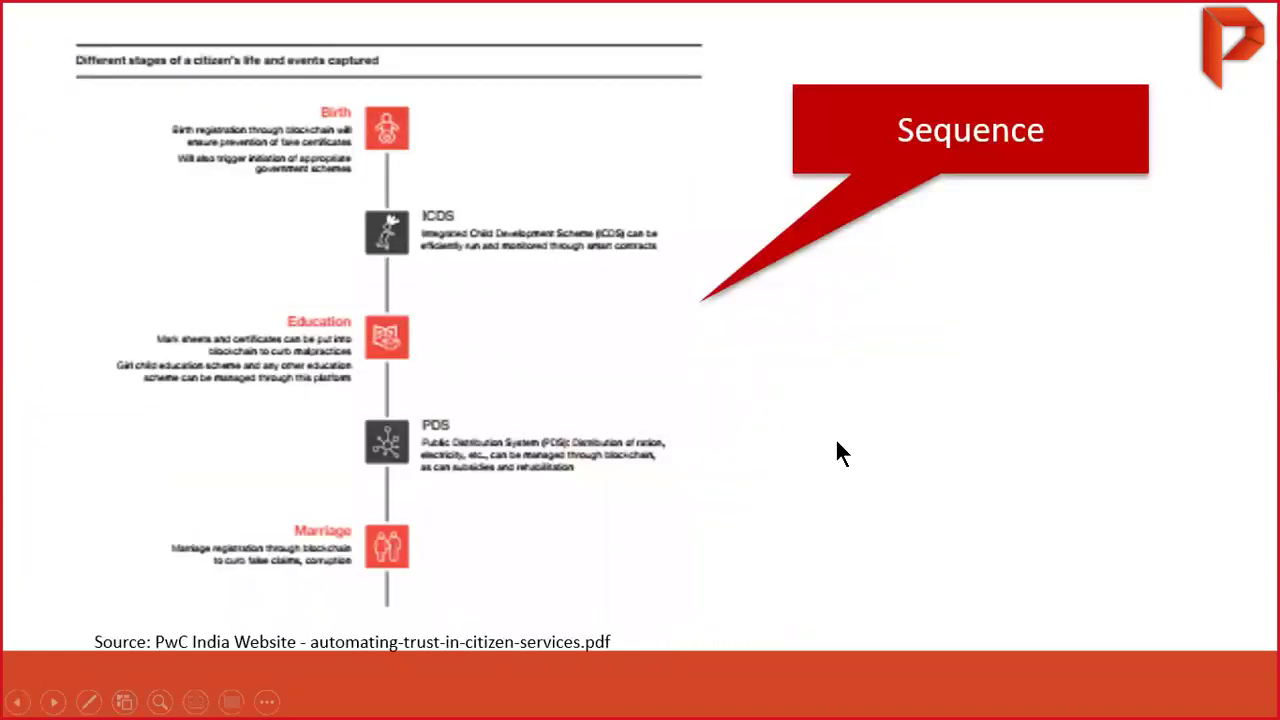
# - End the slide show, close PPT demo.pptx, minimise the table comparison presentation, close the Demo folder and return to the Data Visualisation sheet
pyautogui.press('Escape')
pyautogui.click(1032, 66)
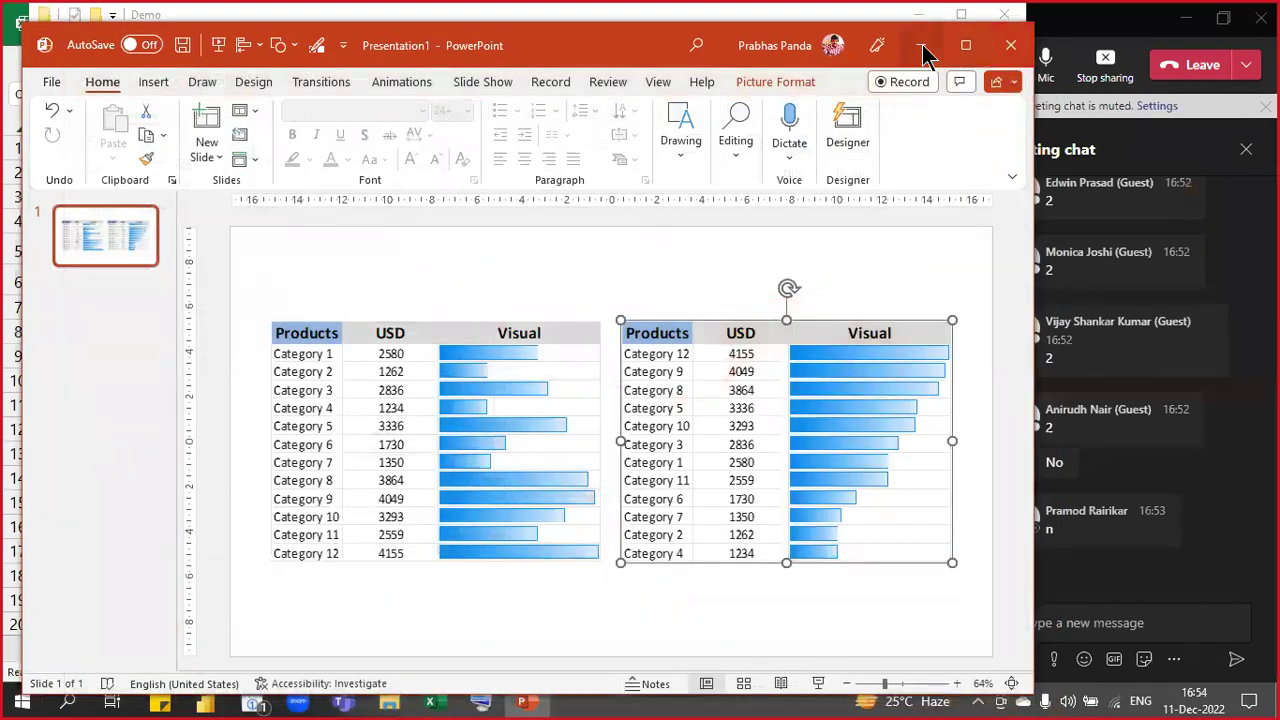
pyautogui.click(921, 45)
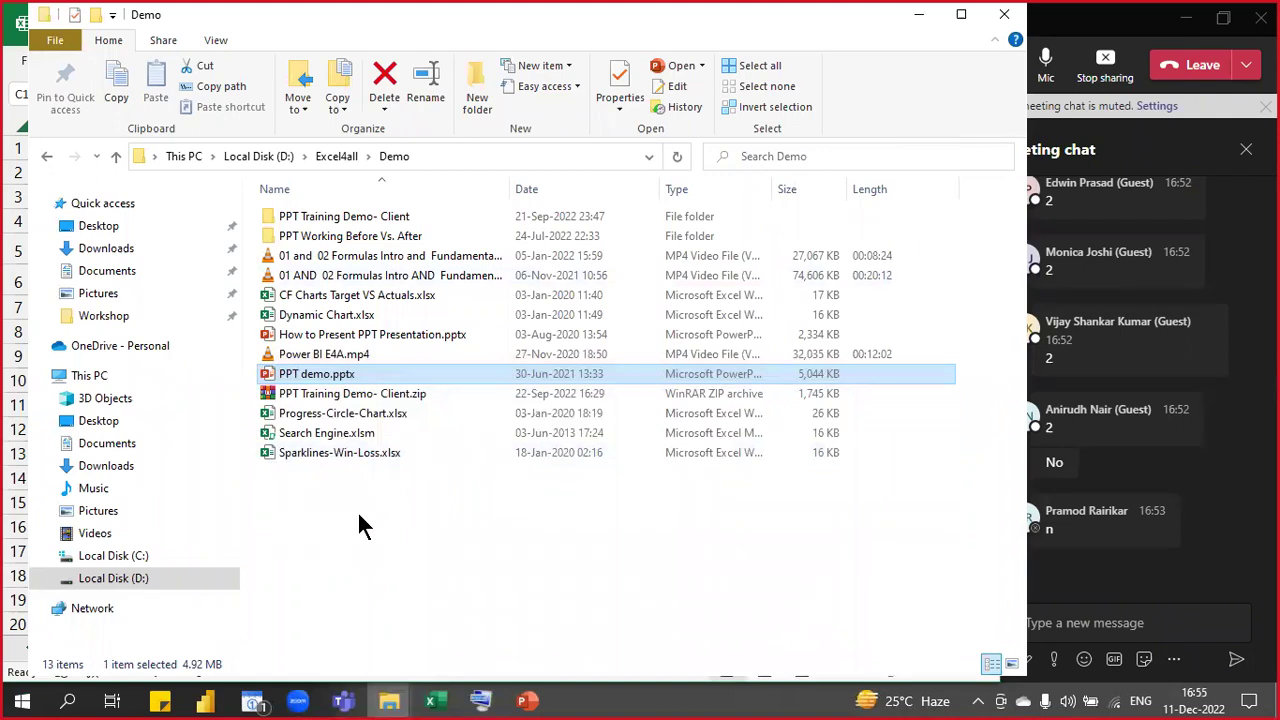
pyautogui.click(1008, 20)
pyautogui.click(610, 458)
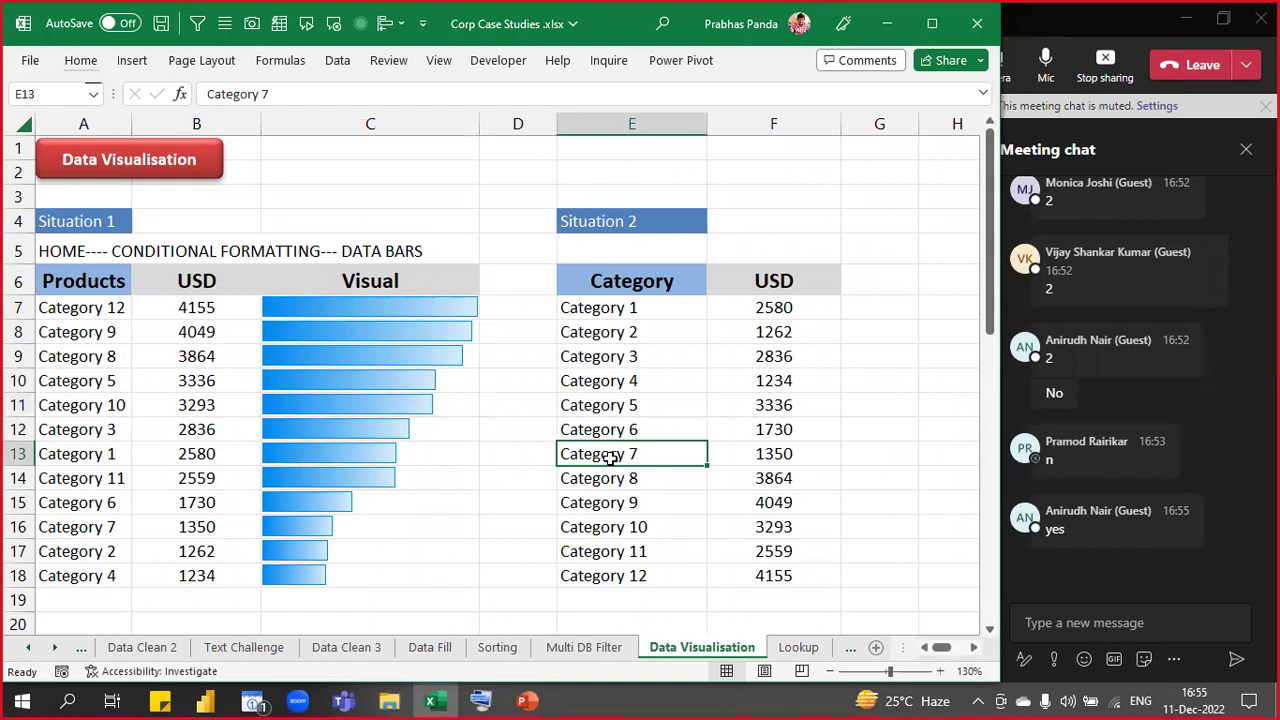
# - Review the Visual and USD ranges of Situation 1, and set Category 3's USD value in B12 to -4500
pyautogui.press('Left')
pyautogui.press('Left')
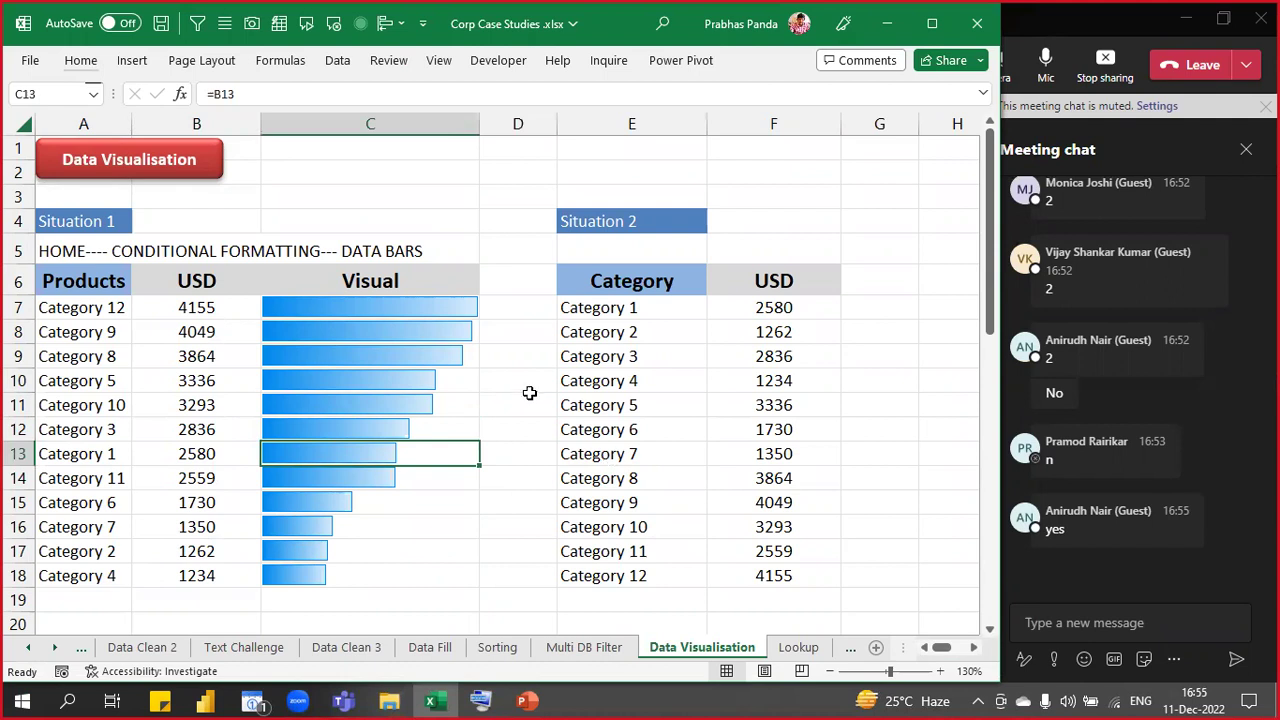
pyautogui.moveTo(391, 312); pyautogui.dragTo(393, 569)
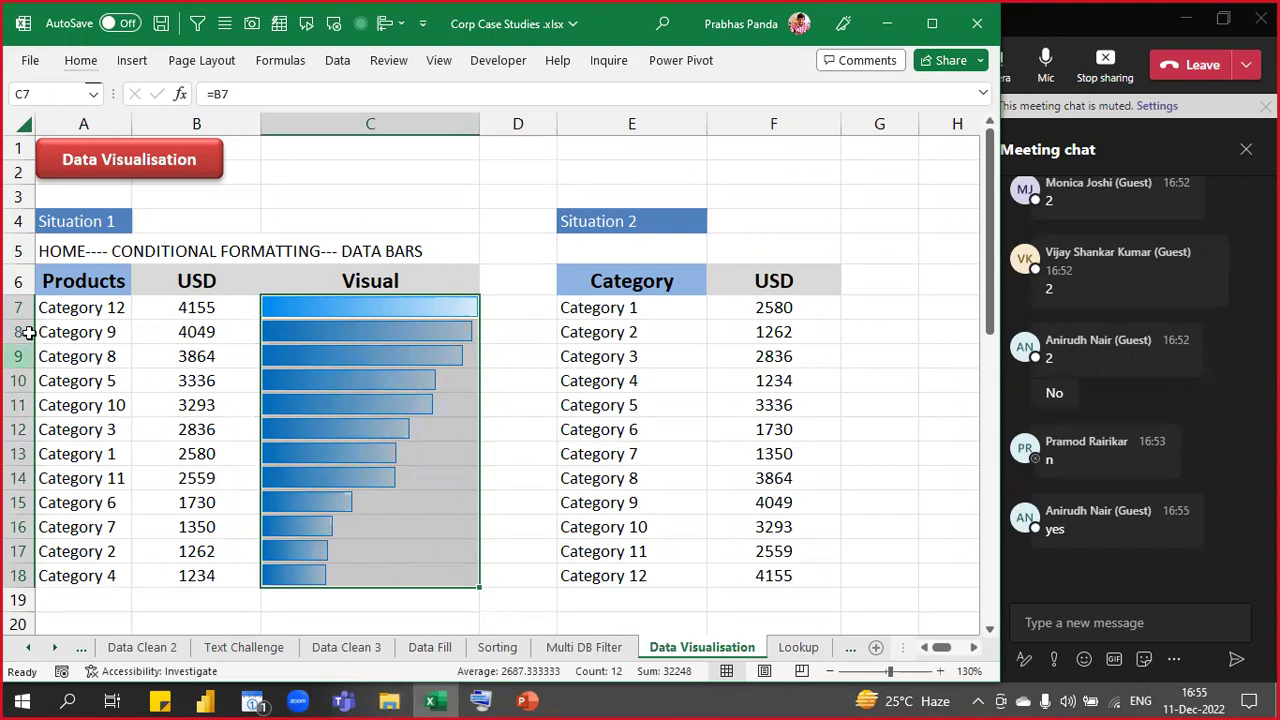
pyautogui.moveTo(215, 312); pyautogui.dragTo(216, 574)
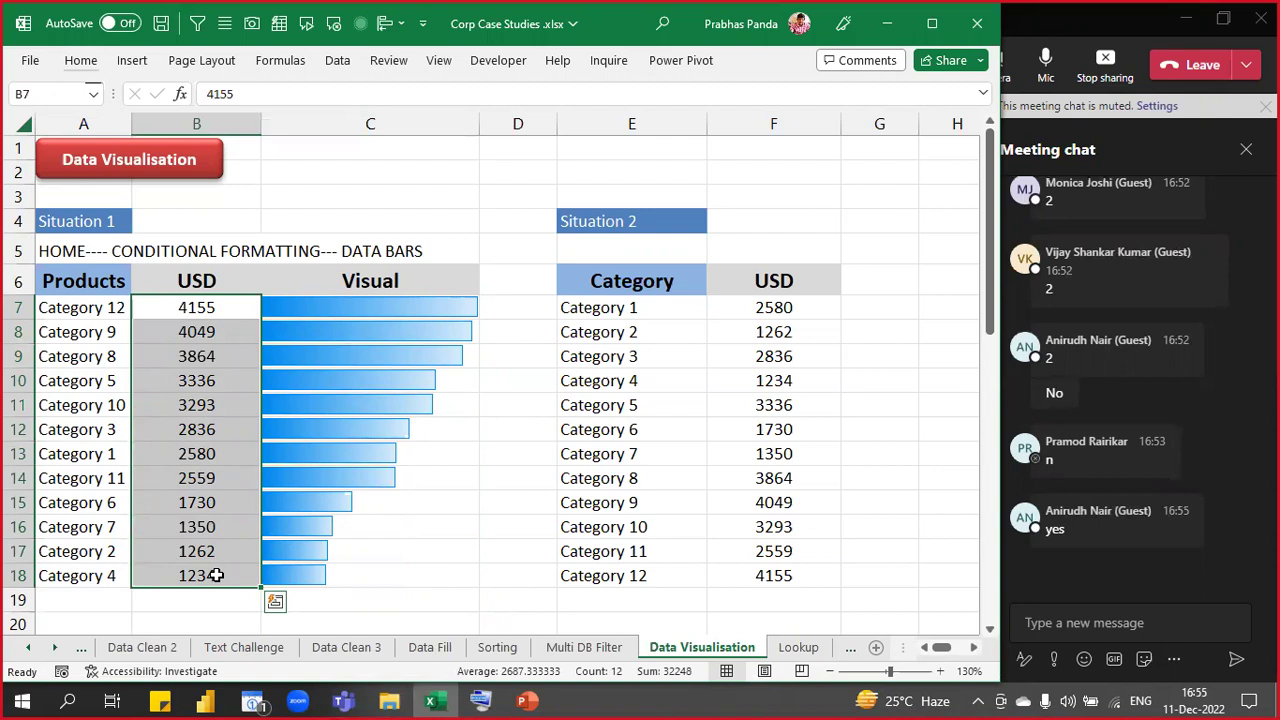
pyautogui.click(186, 429)
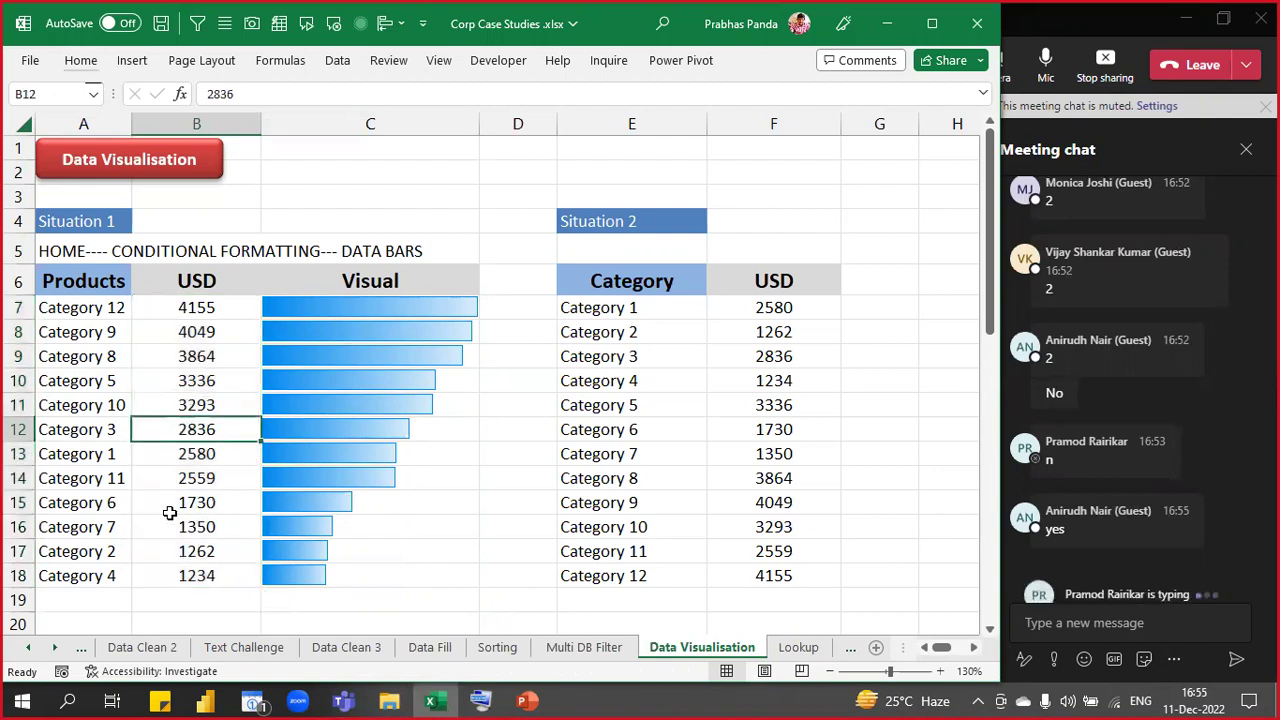
pyautogui.write('-4500')
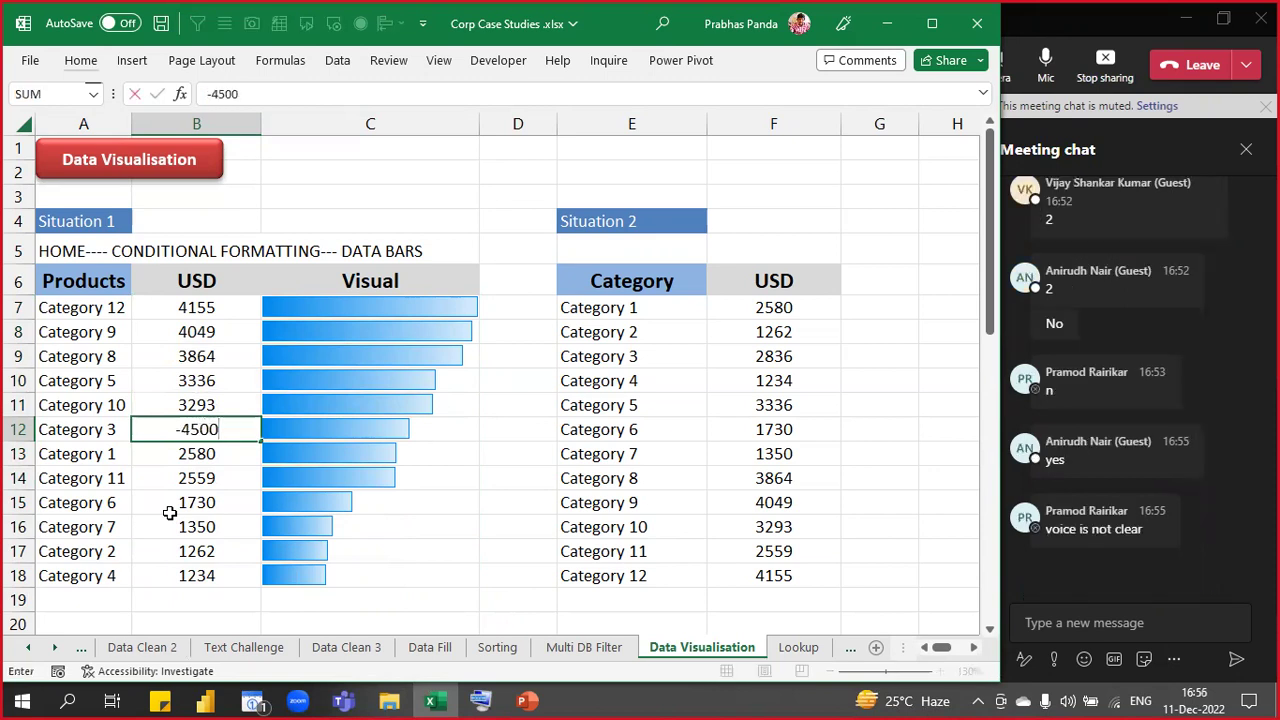
pyautogui.press('Return')
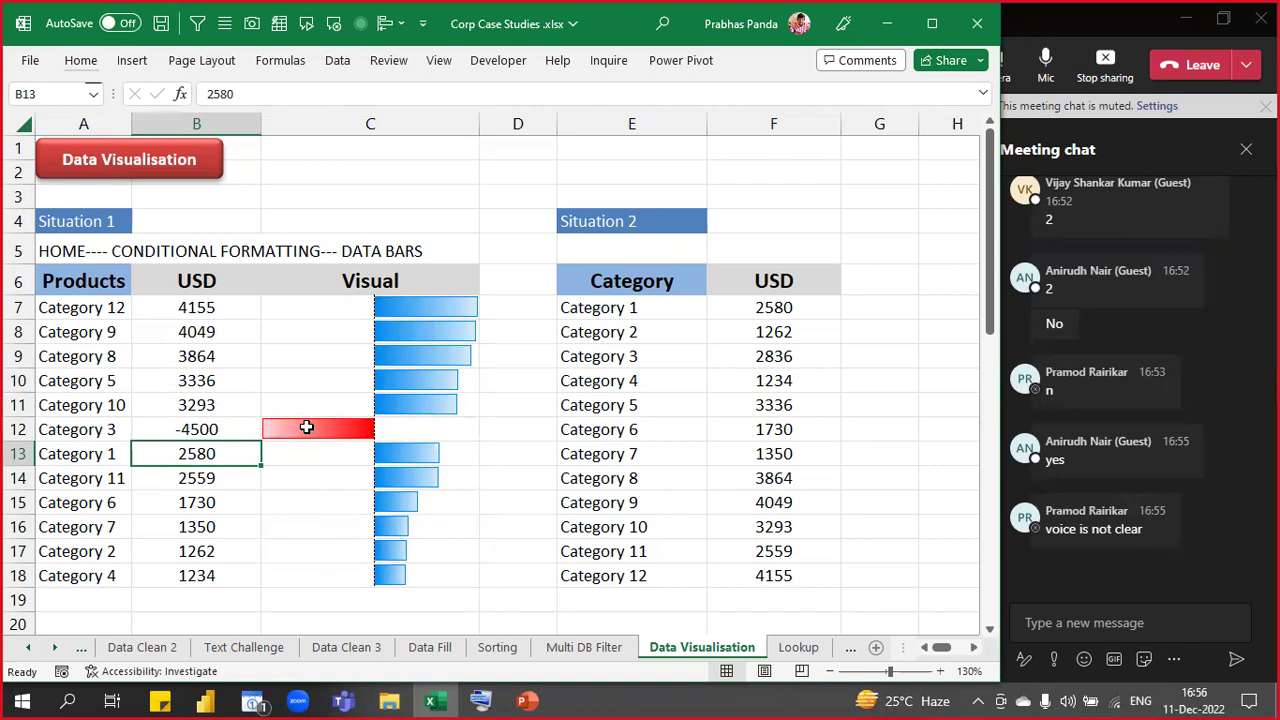
pyautogui.hotkey('alt', 'Tab')
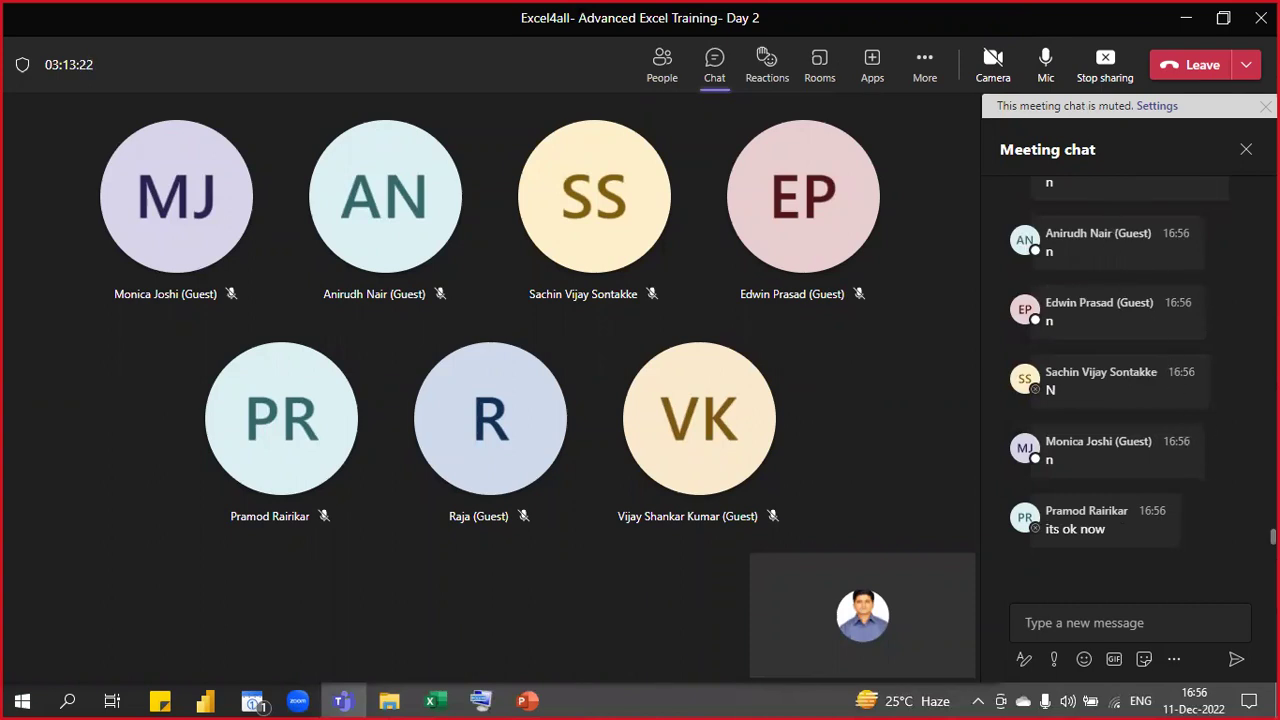
pyautogui.hotkey('alt', 'Tab')
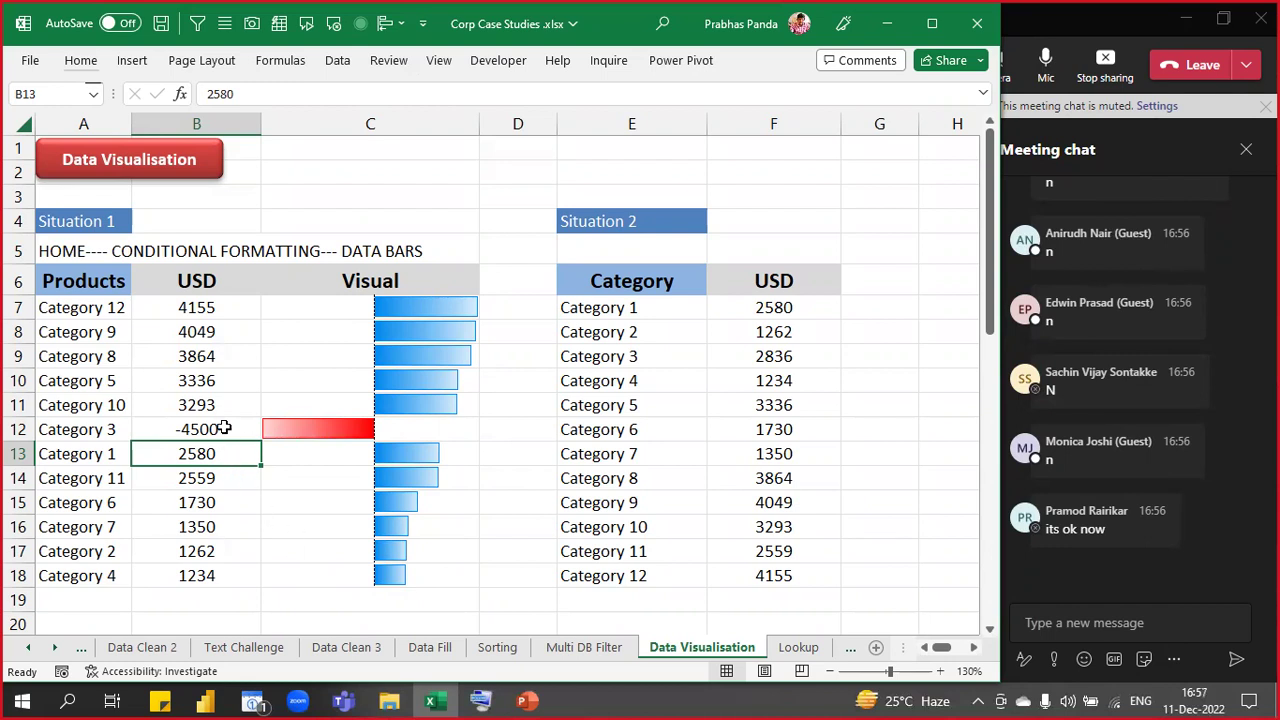
# - Narrow the Situation 1 Visual column C and the Situation 2 Category column E
pyautogui.keyDown('ctrl'); pyautogui.scroll(-1, 224, 428); pyautogui.keyUp('ctrl')
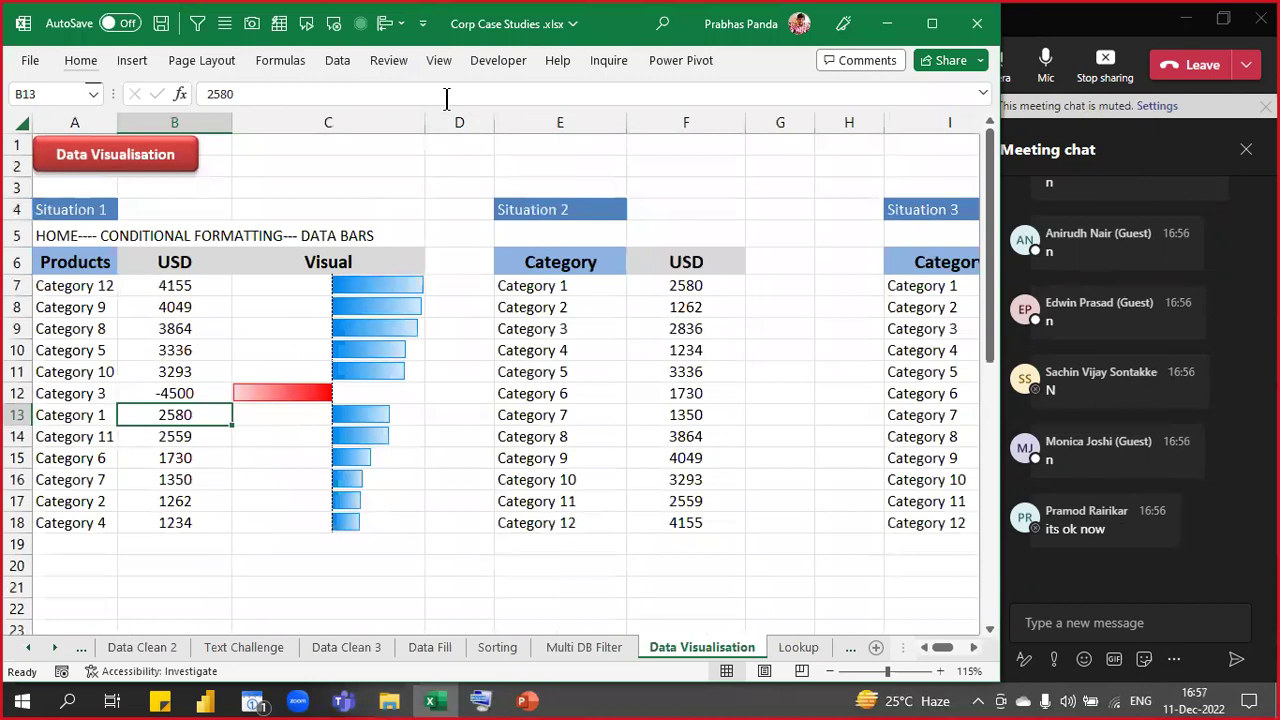
pyautogui.moveTo(425, 114); pyautogui.dragTo(394, 113)
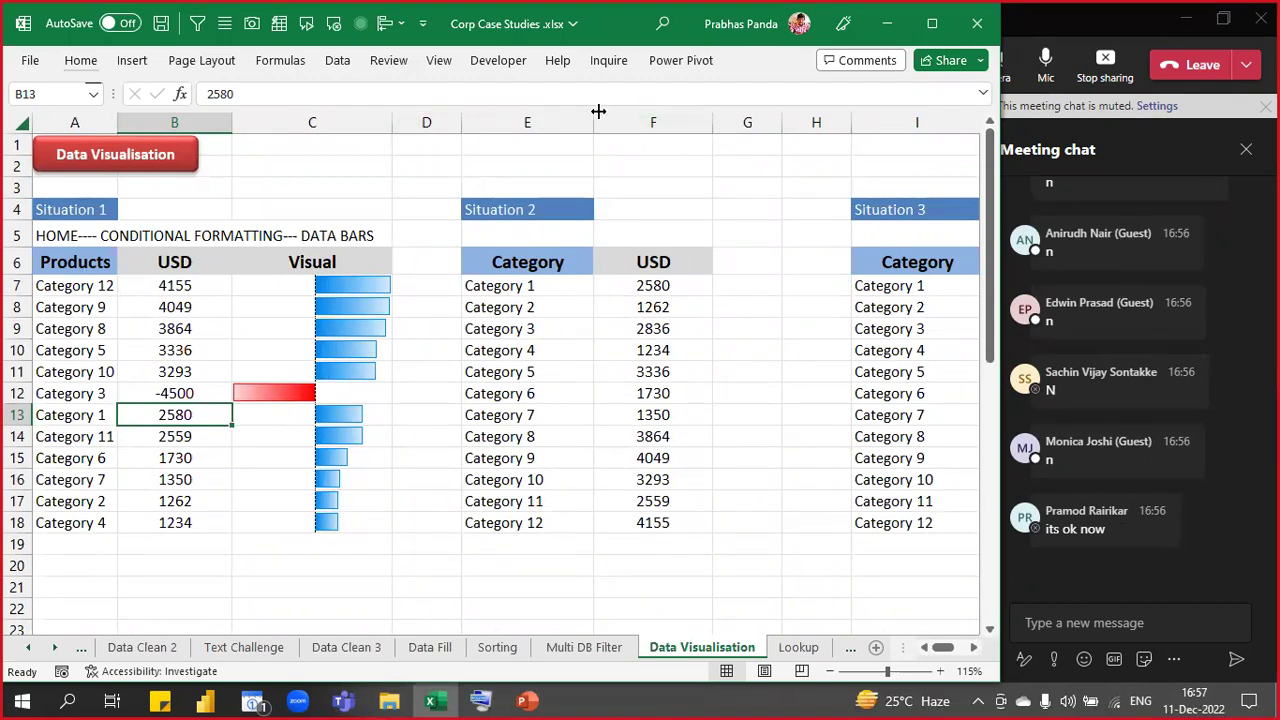
pyautogui.moveTo(589, 113); pyautogui.dragTo(555, 113)
# - Add a "Visual" header in G6 of the Situation 2 table with the USD header's formatting, and widen column G
pyautogui.moveTo(494, 264); pyautogui.dragTo(583, 523)
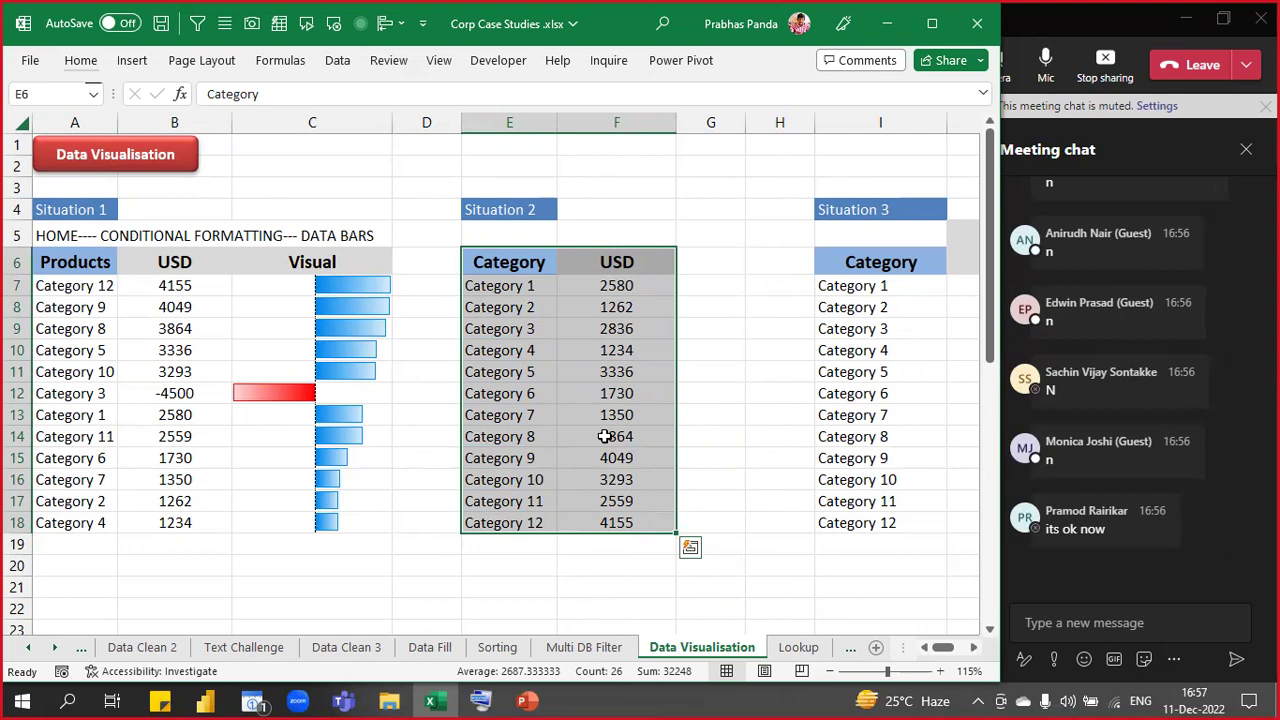
pyautogui.click(710, 266)
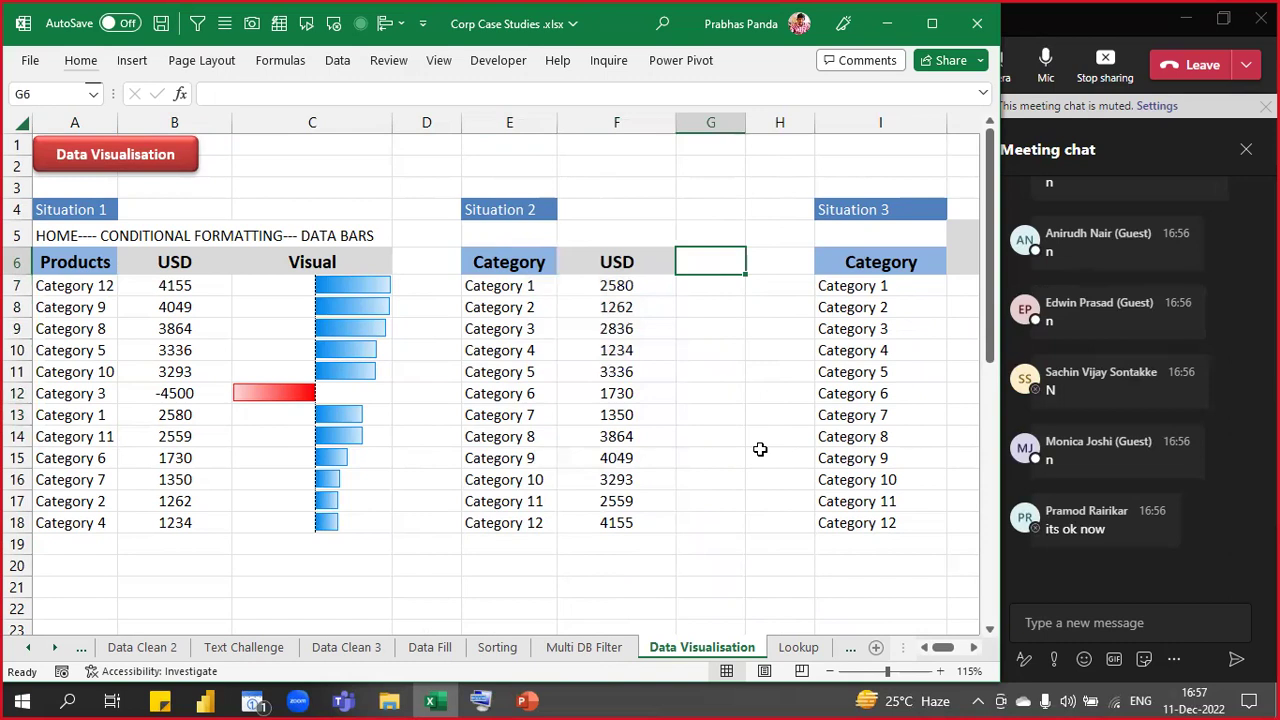
pyautogui.hotkey('ctrl', 'r')
pyautogui.write('Visual')
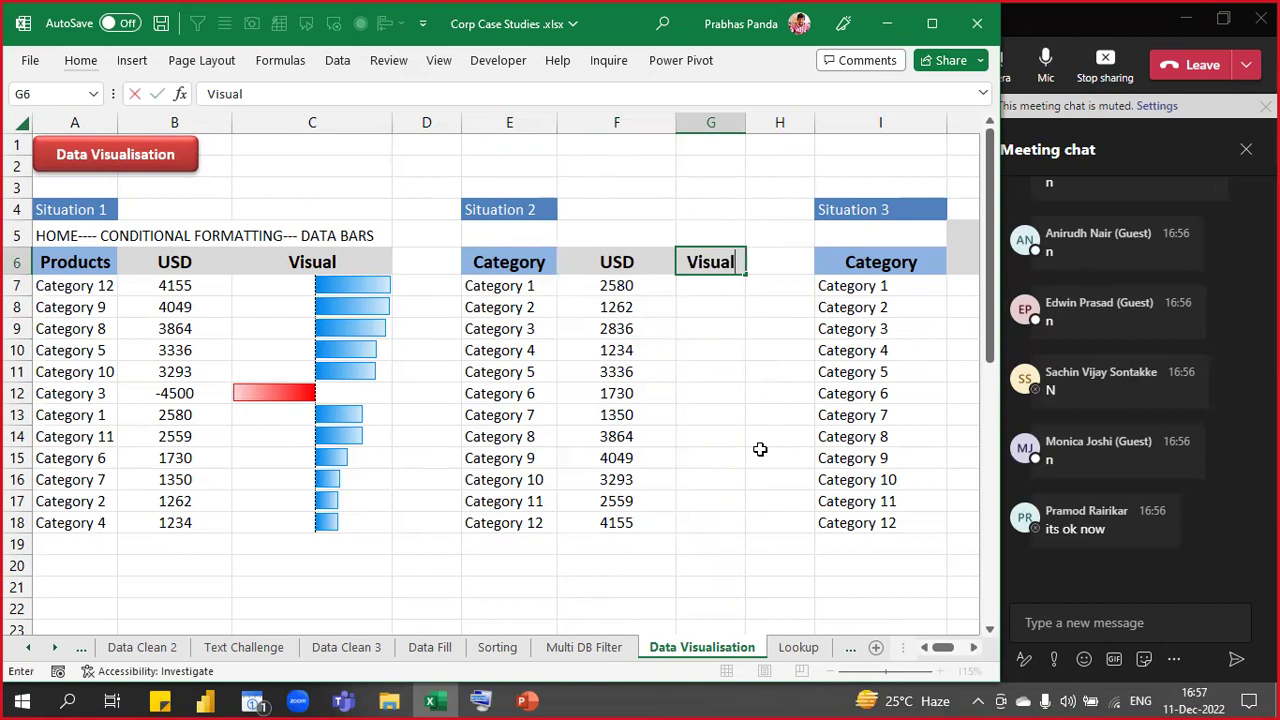
pyautogui.press('Return')
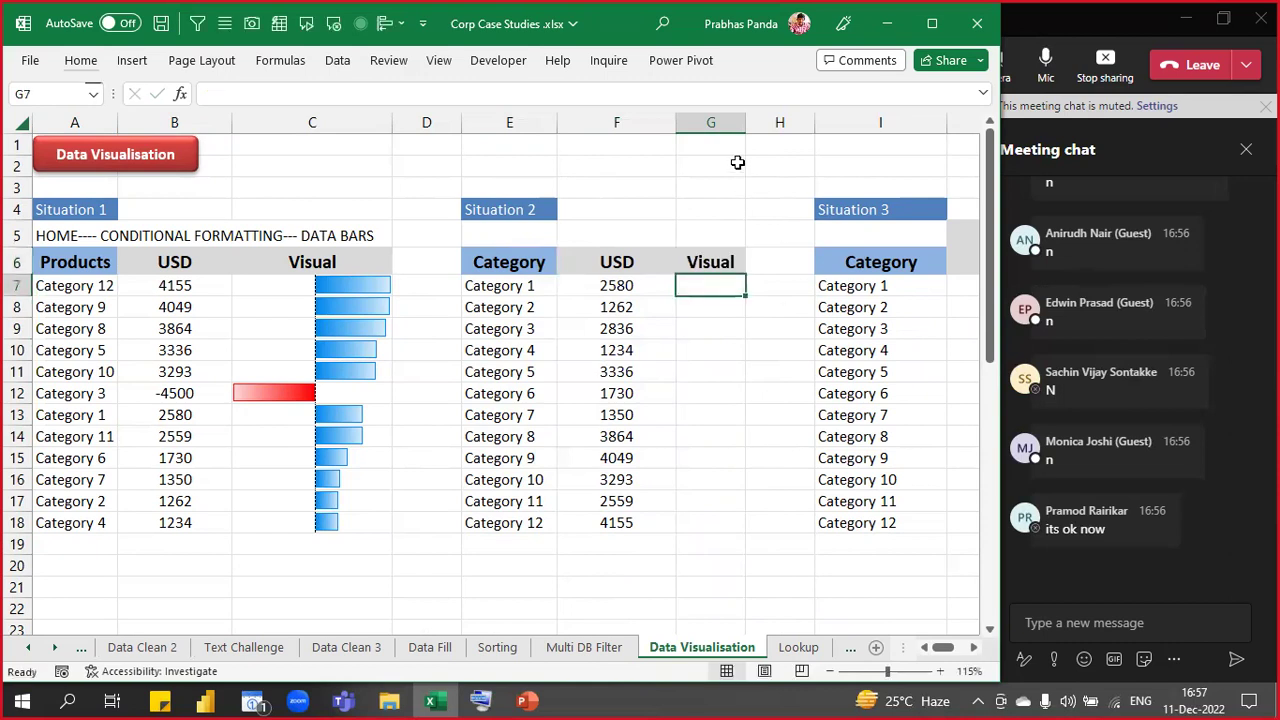
pyautogui.moveTo(745, 127); pyautogui.dragTo(850, 158)
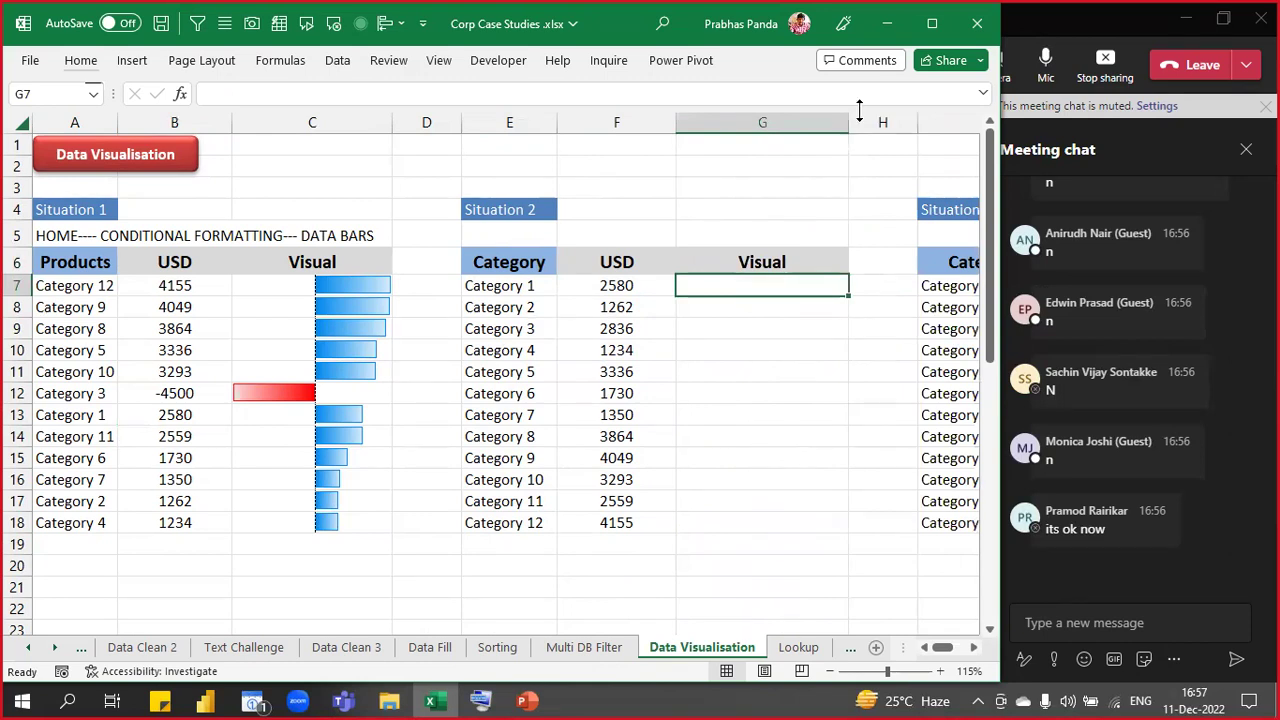
pyautogui.moveTo(849, 121); pyautogui.dragTo(898, 133)
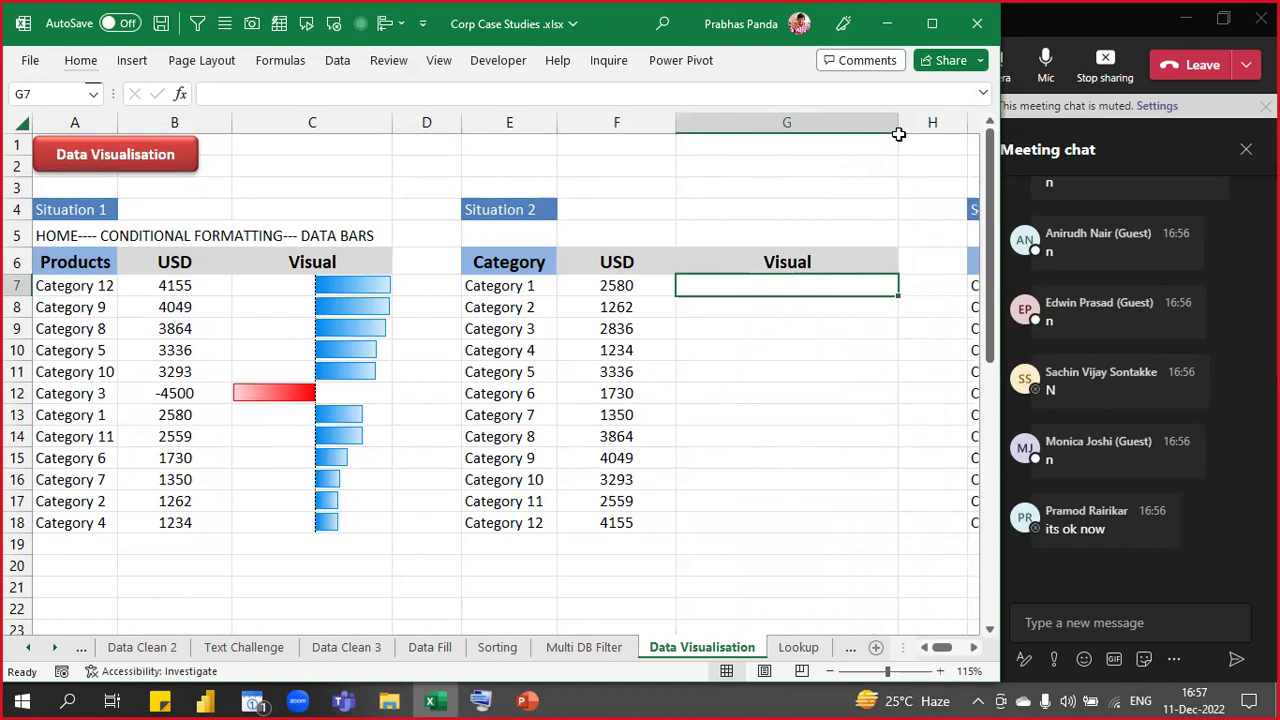
# - Insert a Column sparkline in G7 based on the Situation 2 USD values in F7:F18
pyautogui.press('Left')
pyautogui.hotkey('ctrl', 'shift', 'Down')
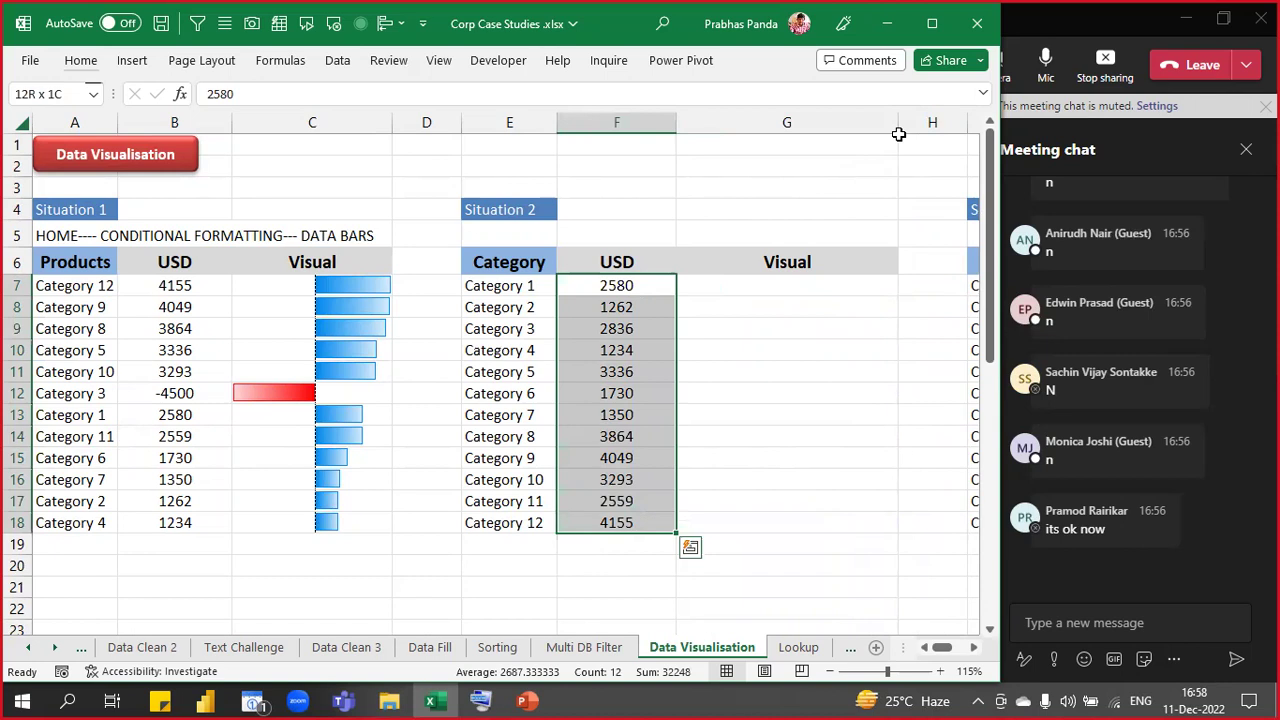
pyautogui.click(142, 62)
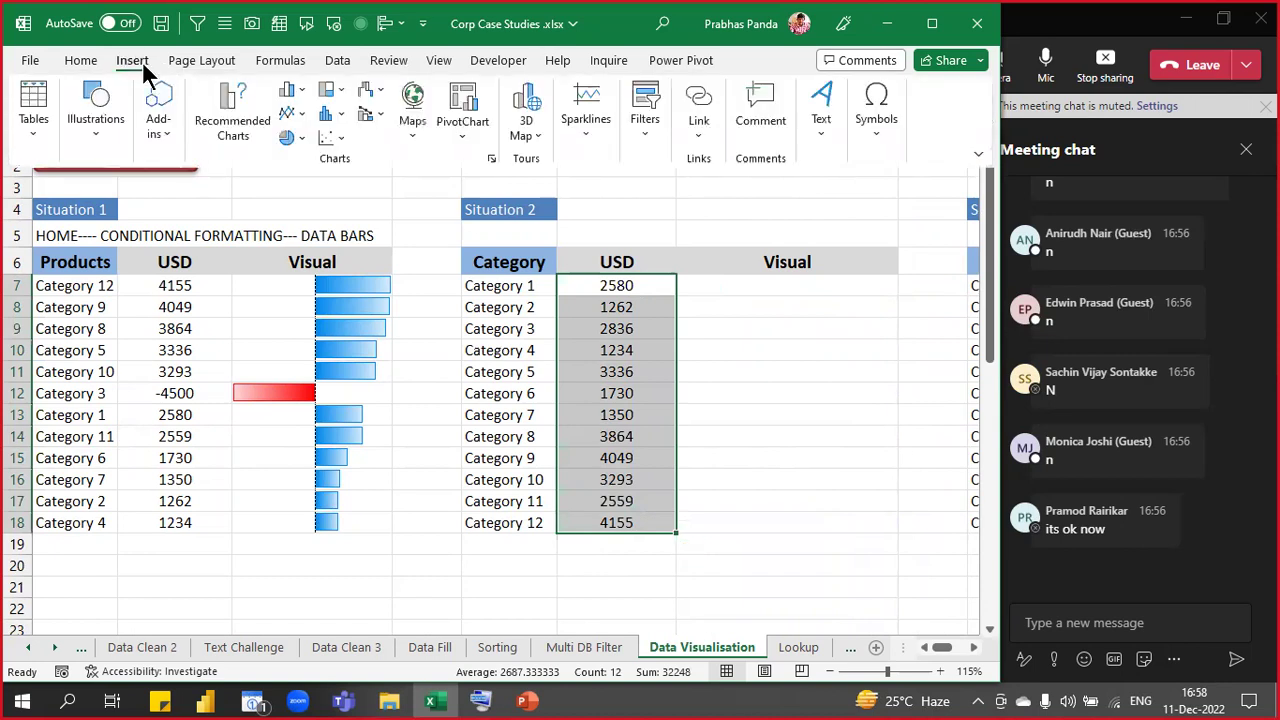
pyautogui.click(588, 138)
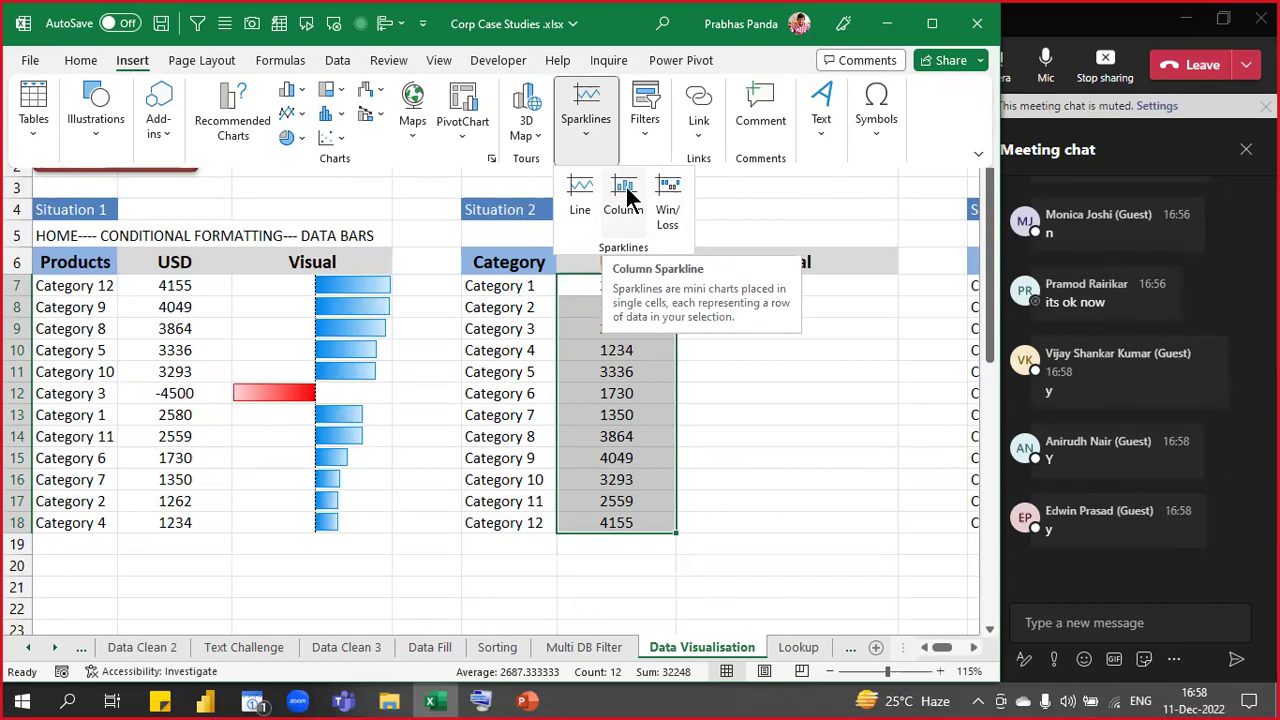
pyautogui.click(625, 192)
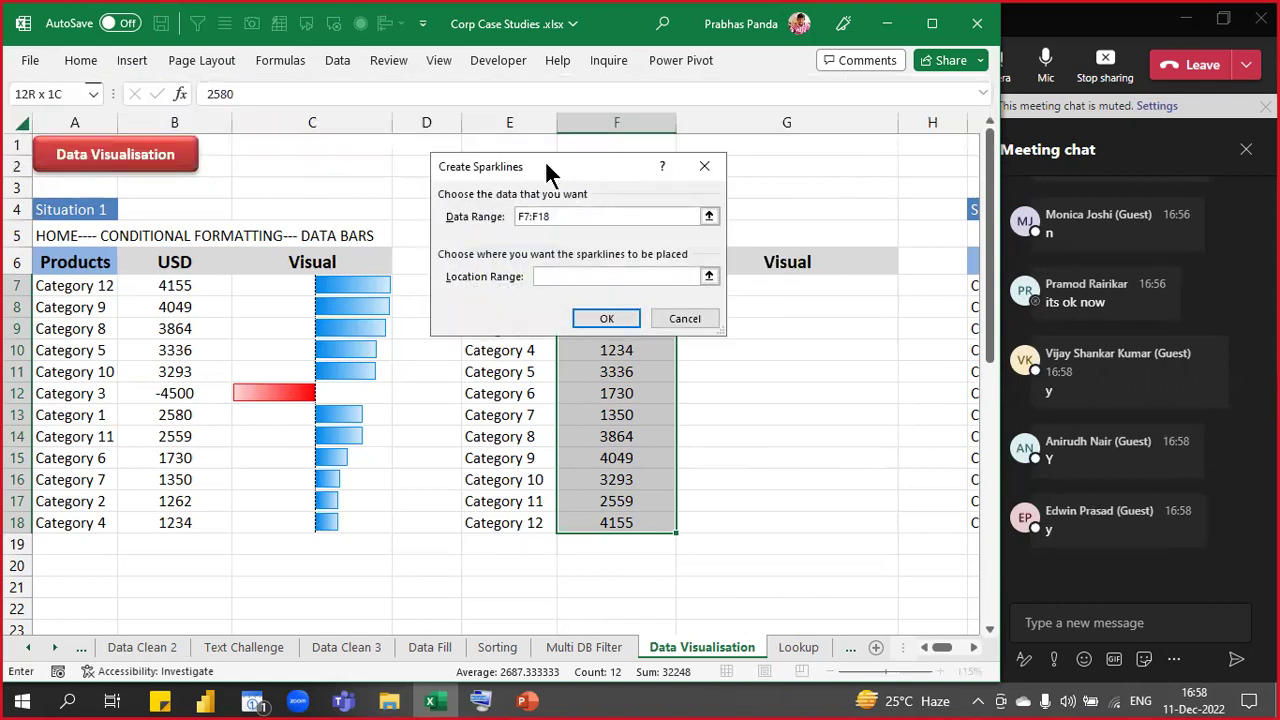
pyautogui.moveTo(517, 160); pyautogui.dragTo(335, 131)
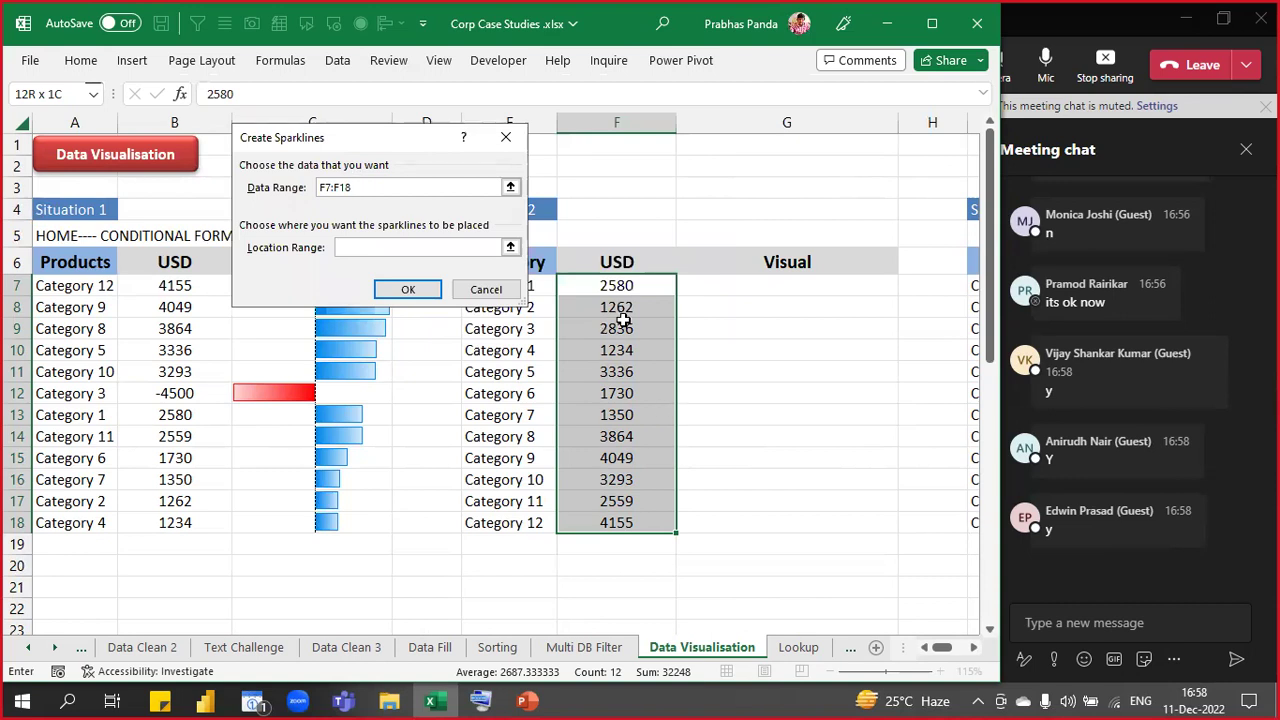
pyautogui.click(366, 192)
pyautogui.click(762, 289)
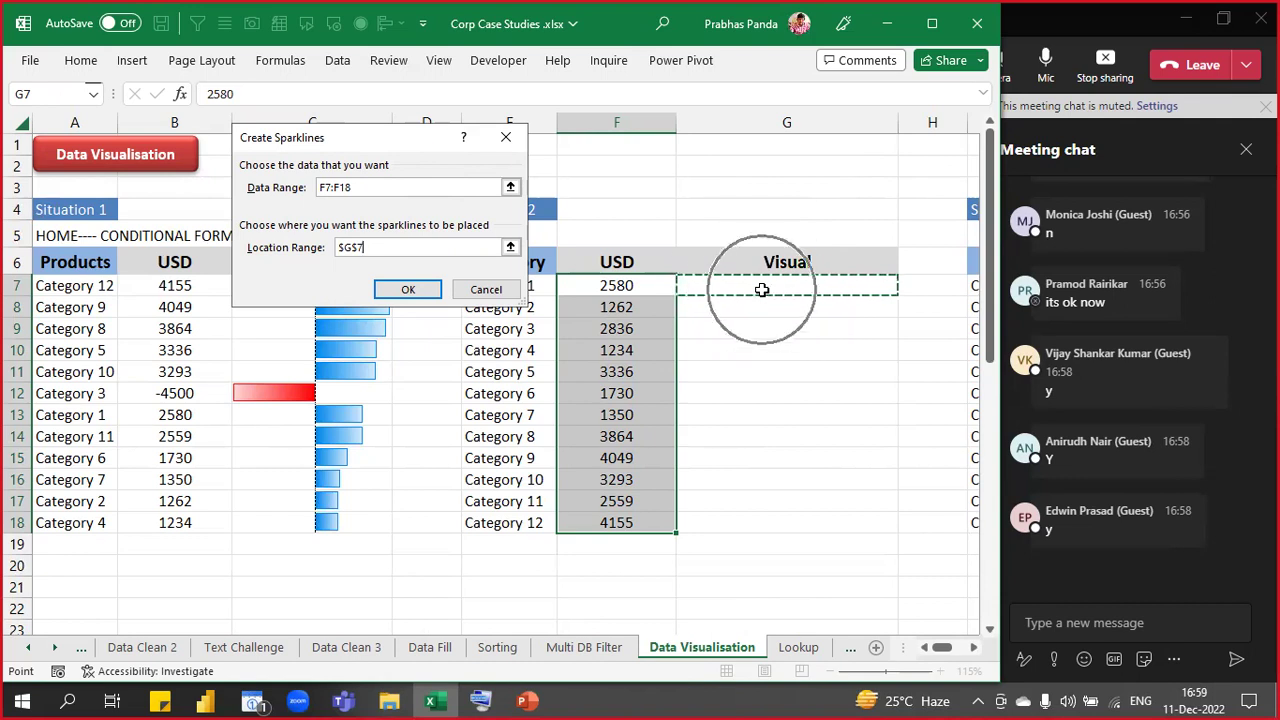
pyautogui.click(411, 296)
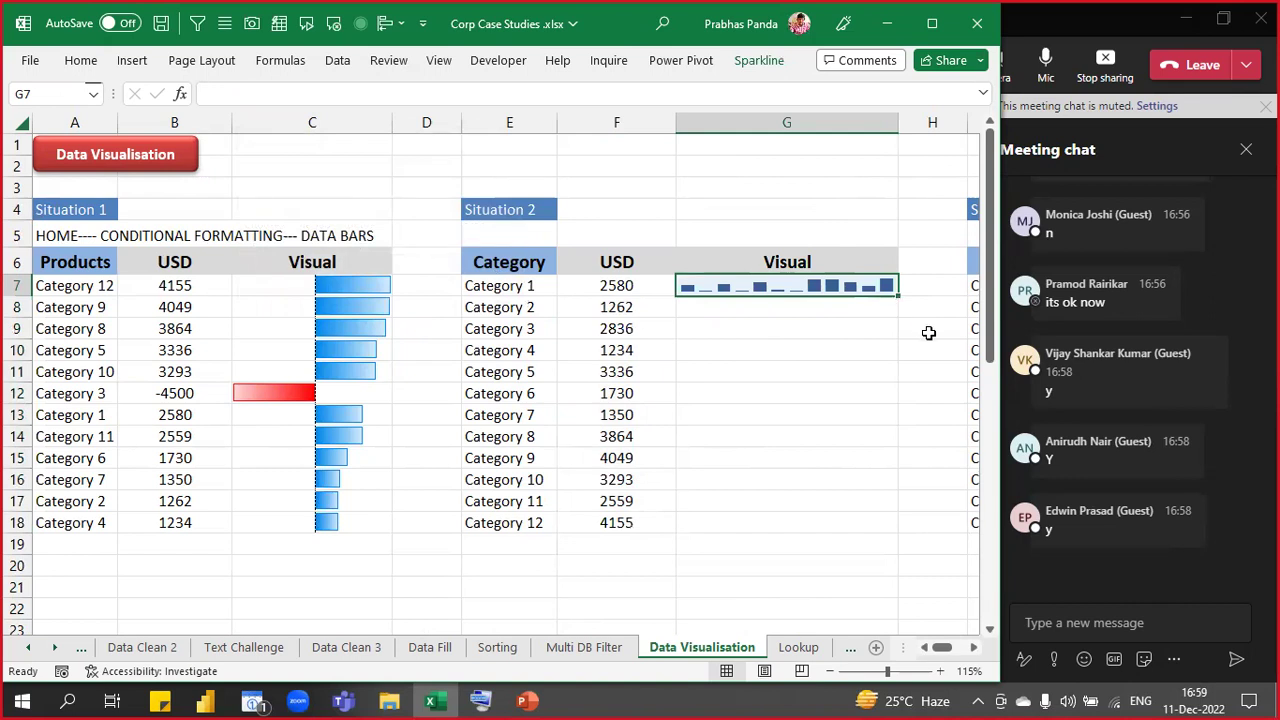
# - Merge and center G7:G18 in the Situation 2 Visual column so the column sparkline fills the whole block
pyautogui.hotkey('shift', 'Down')
pyautogui.hotkey('shift', 'Down')
pyautogui.hotkey('shift', 'Down')
pyautogui.hotkey('shift', 'Down')
pyautogui.hotkey('shift', 'Down')
pyautogui.hotkey('shift', 'Down')
pyautogui.hotkey('shift', 'Down')
pyautogui.hotkey('shift', 'Down')
pyautogui.hotkey('shift', 'Down')
pyautogui.hotkey('shift', 'Down')
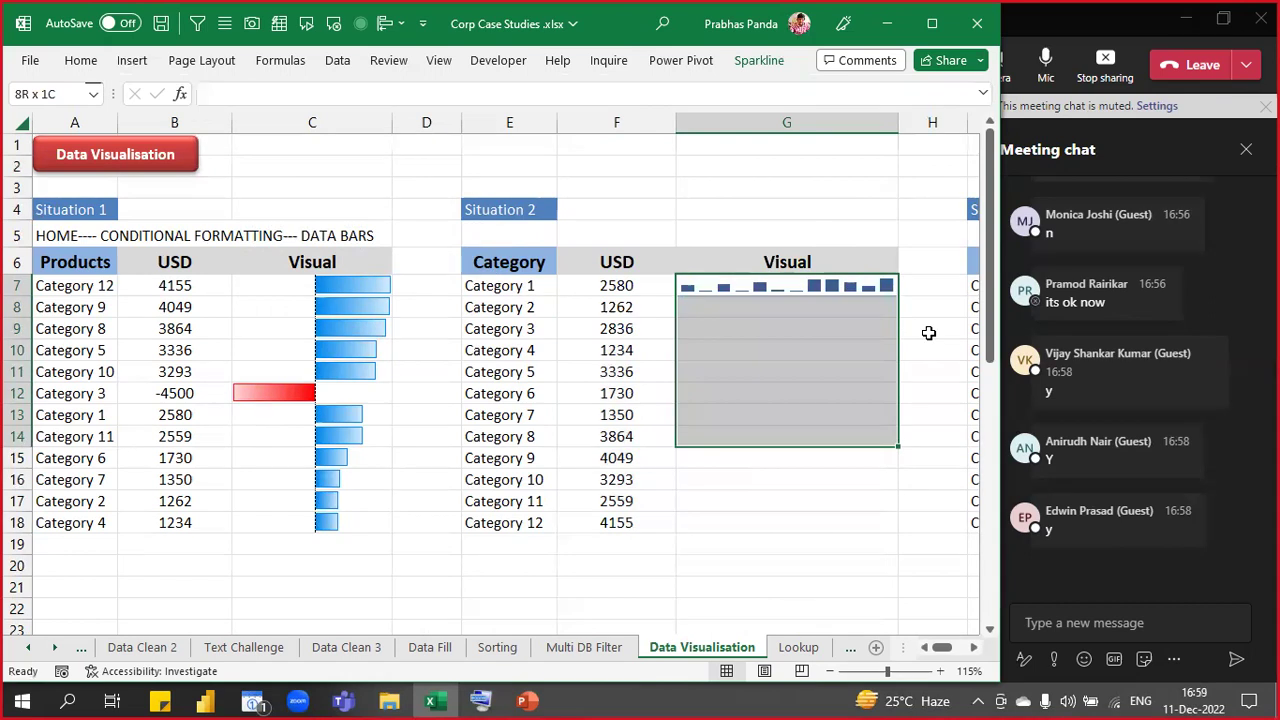
pyautogui.hotkey('shift', 'Down')
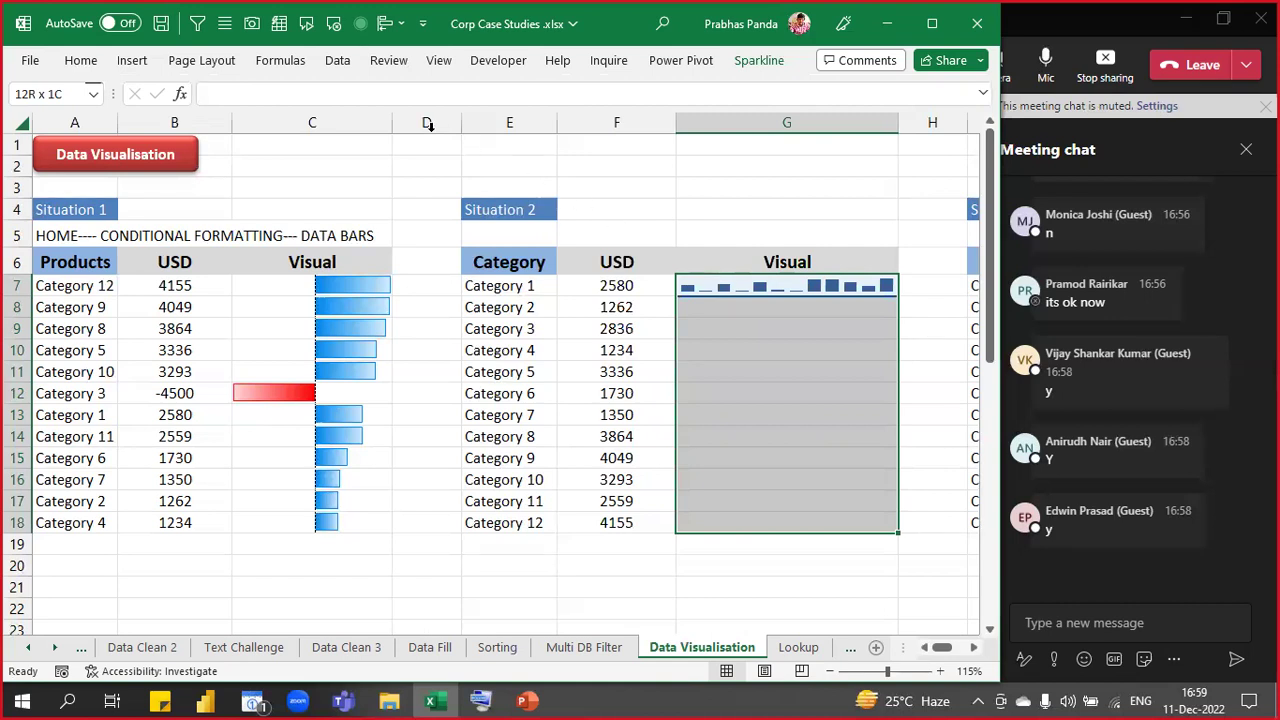
pyautogui.click(84, 66)
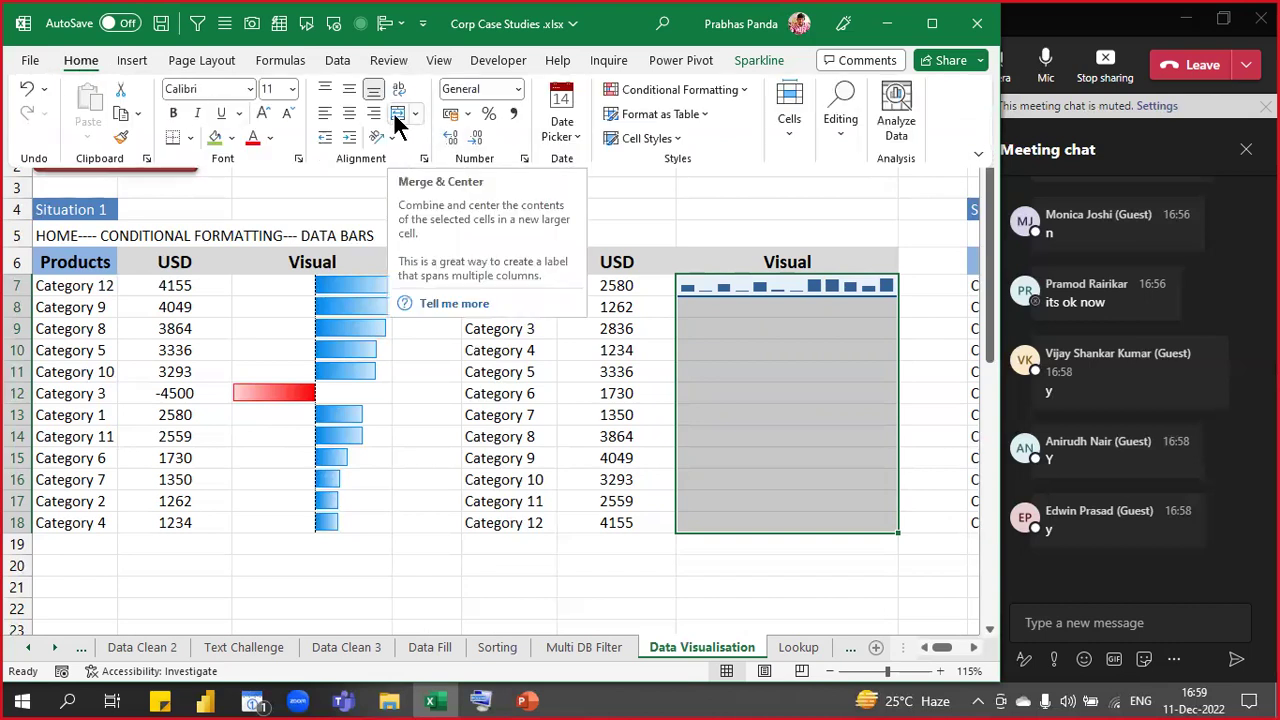
pyautogui.click(397, 118)
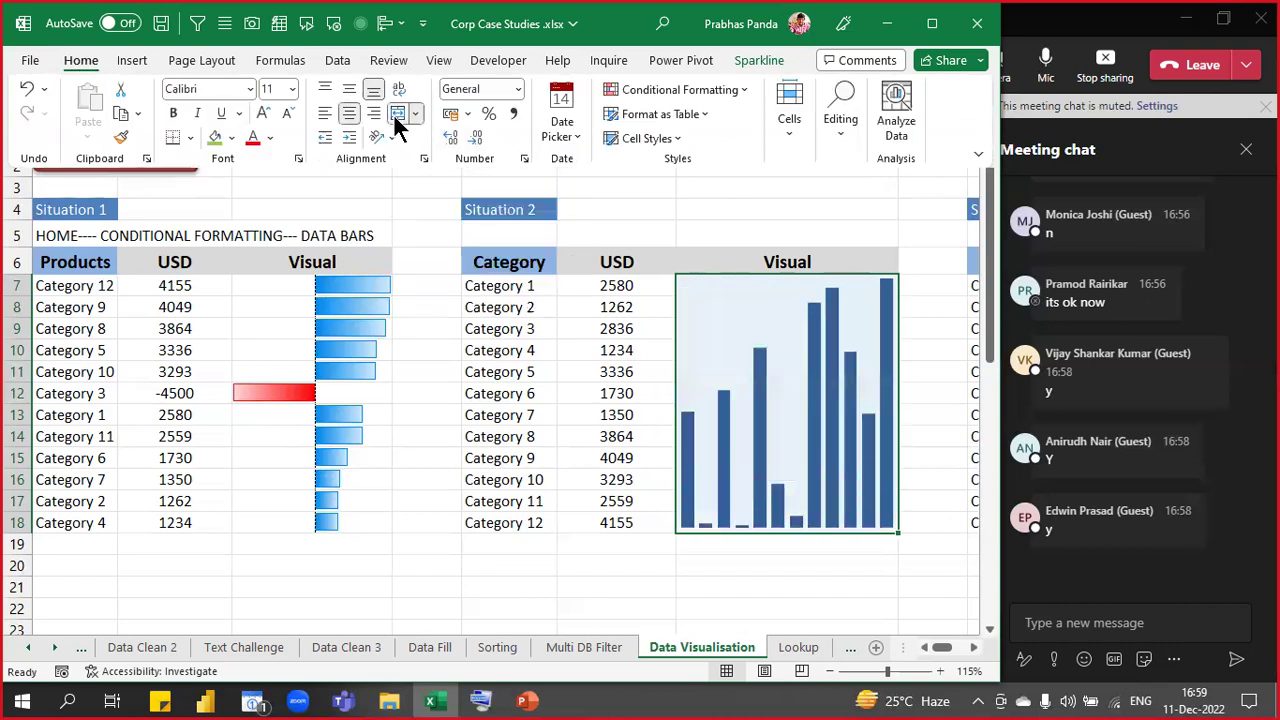
# - Set up a custom sort of the Situation 2 Category and USD data in E6:F18 by USD cell values, and open the sort order choices
pyautogui.click(603, 351)
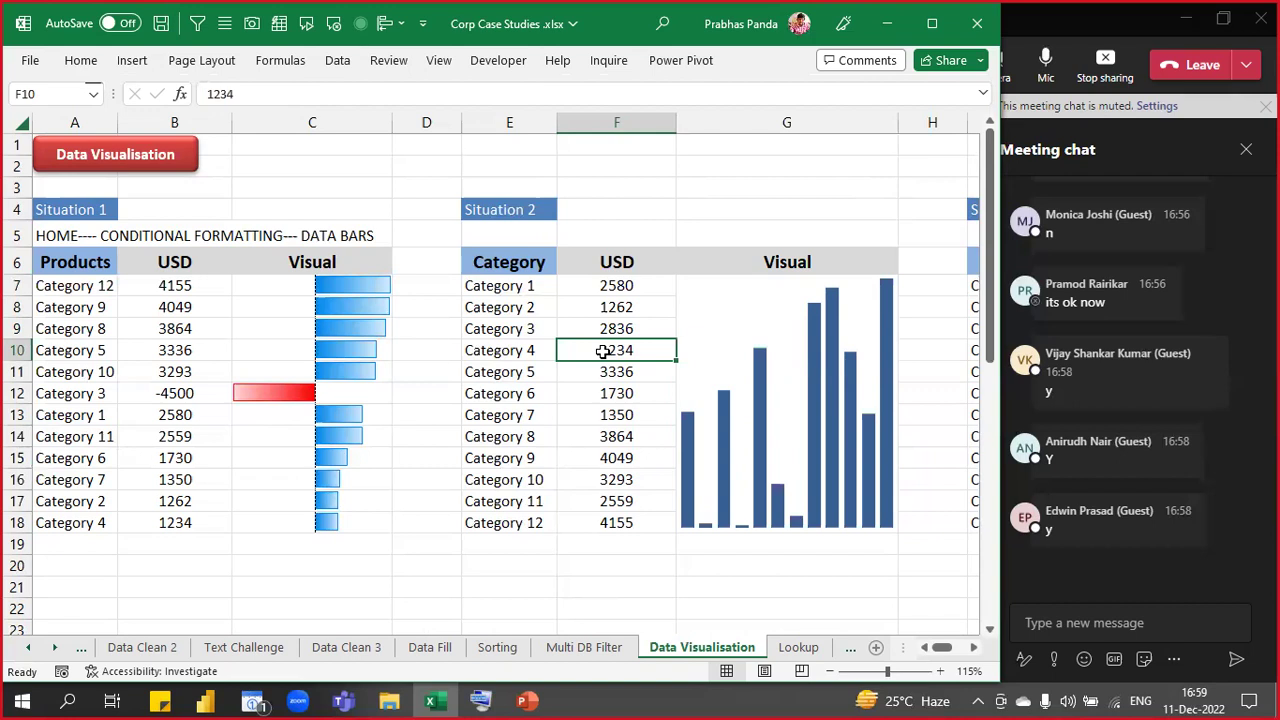
pyautogui.click(510, 270)
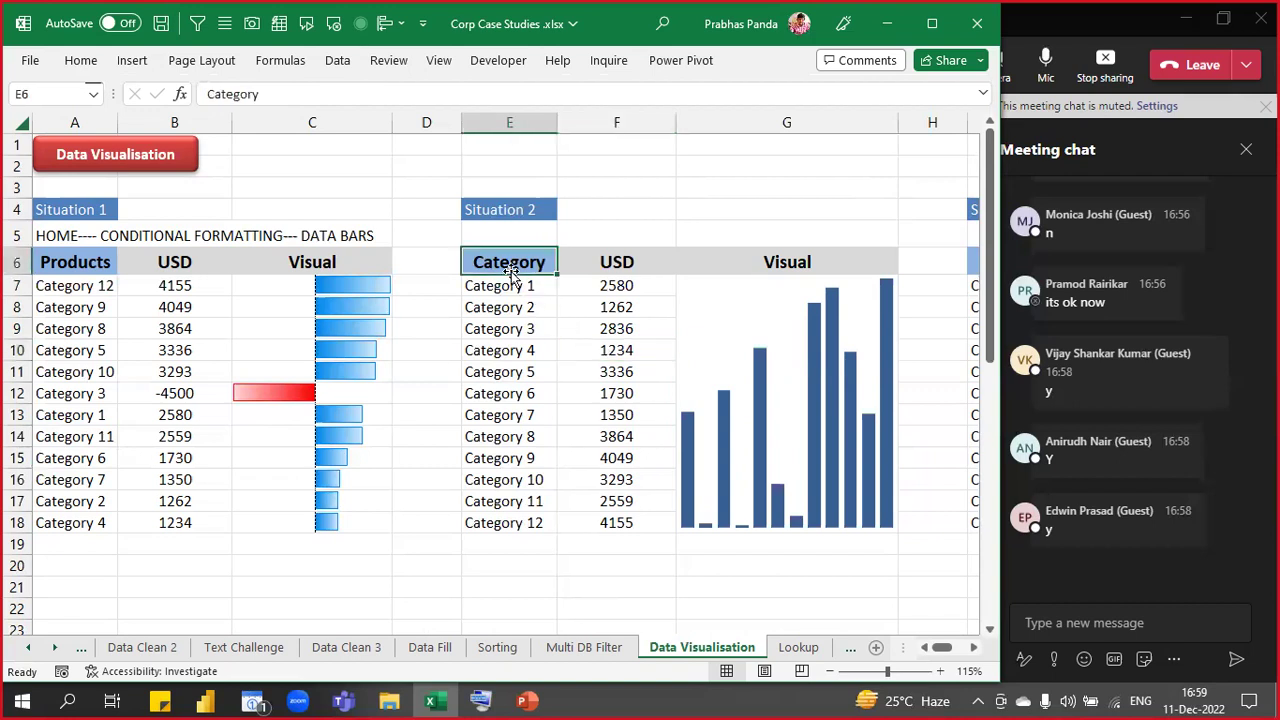
pyautogui.hotkey('ctrl', 'shift', 'Right')
pyautogui.hotkey('shift', 'Left')
pyautogui.hotkey('ctrl', 'shift', 'Down')
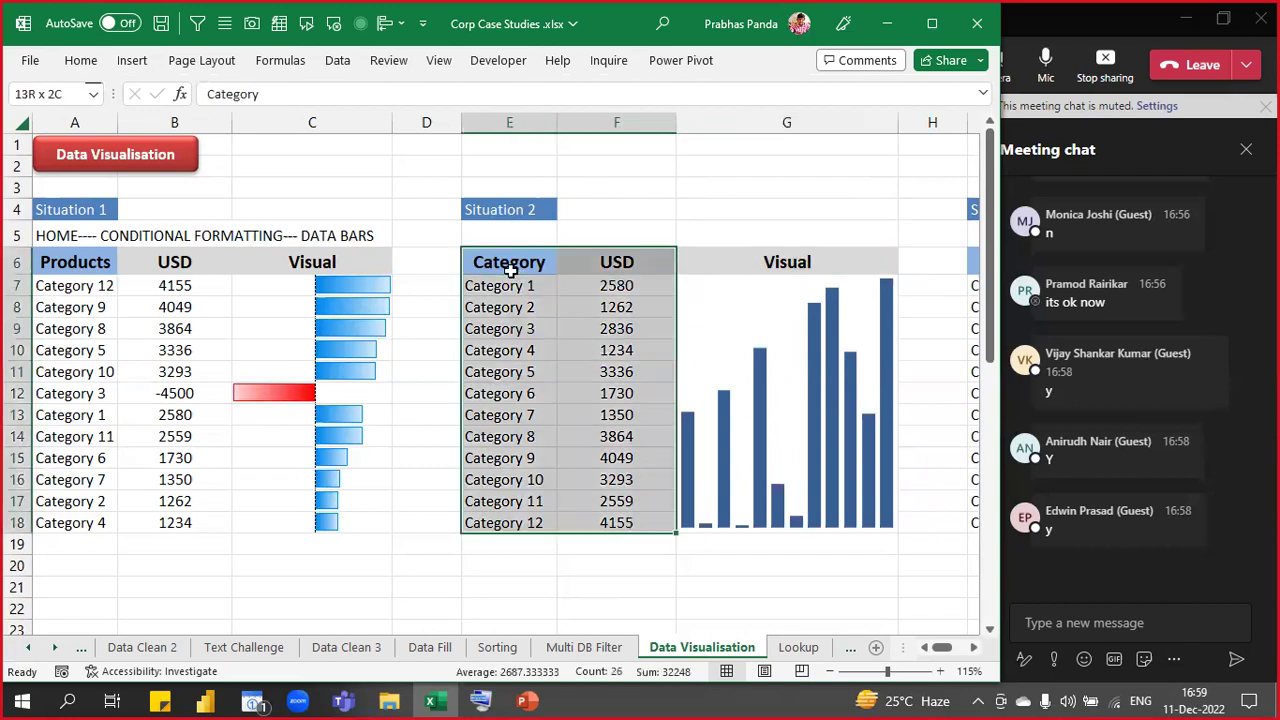
pyautogui.hotkey('alt', 'h')
pyautogui.press('s')
pyautogui.press('u')
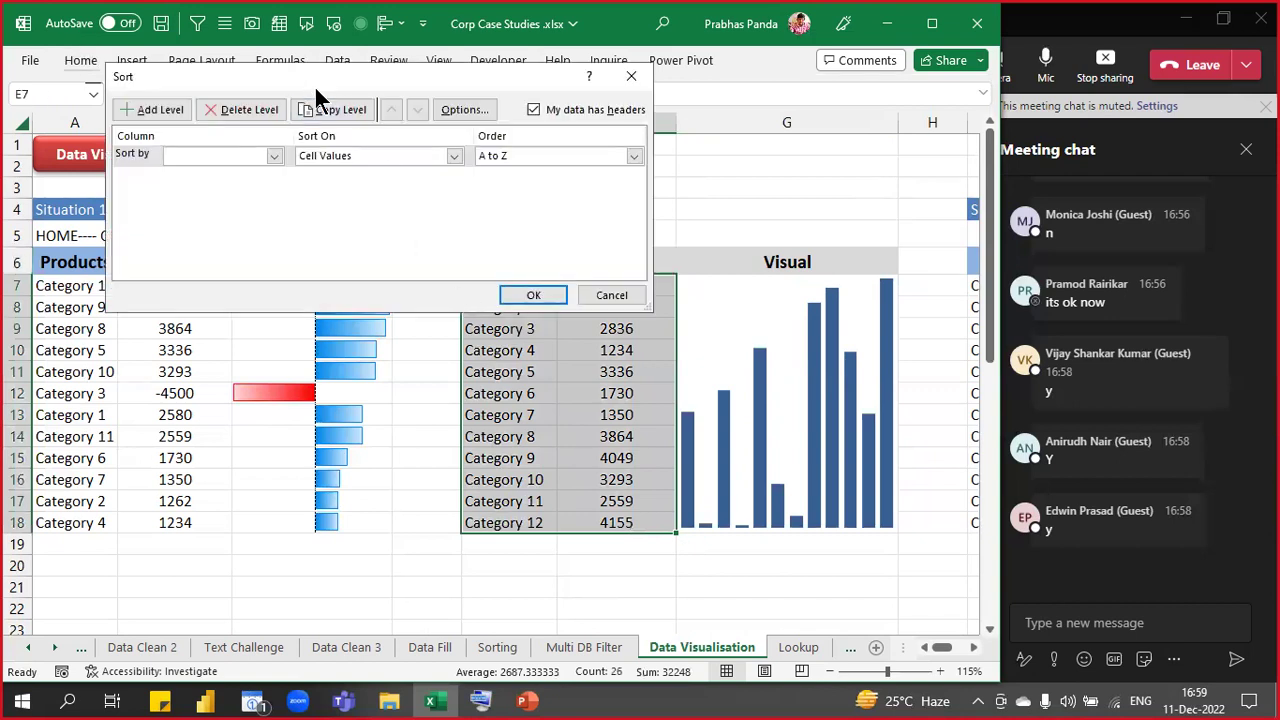
pyautogui.moveTo(314, 85); pyautogui.dragTo(360, 354)
pyautogui.click(265, 424)
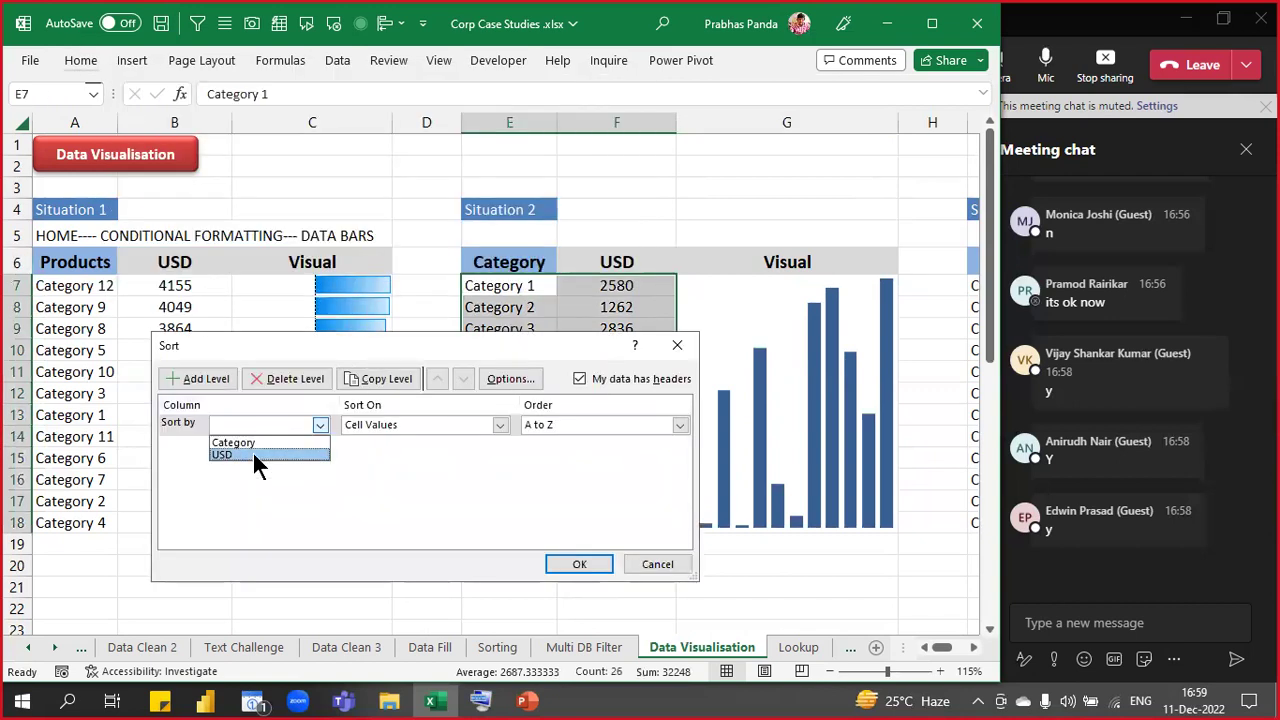
pyautogui.click(256, 457)
pyautogui.click(588, 432)
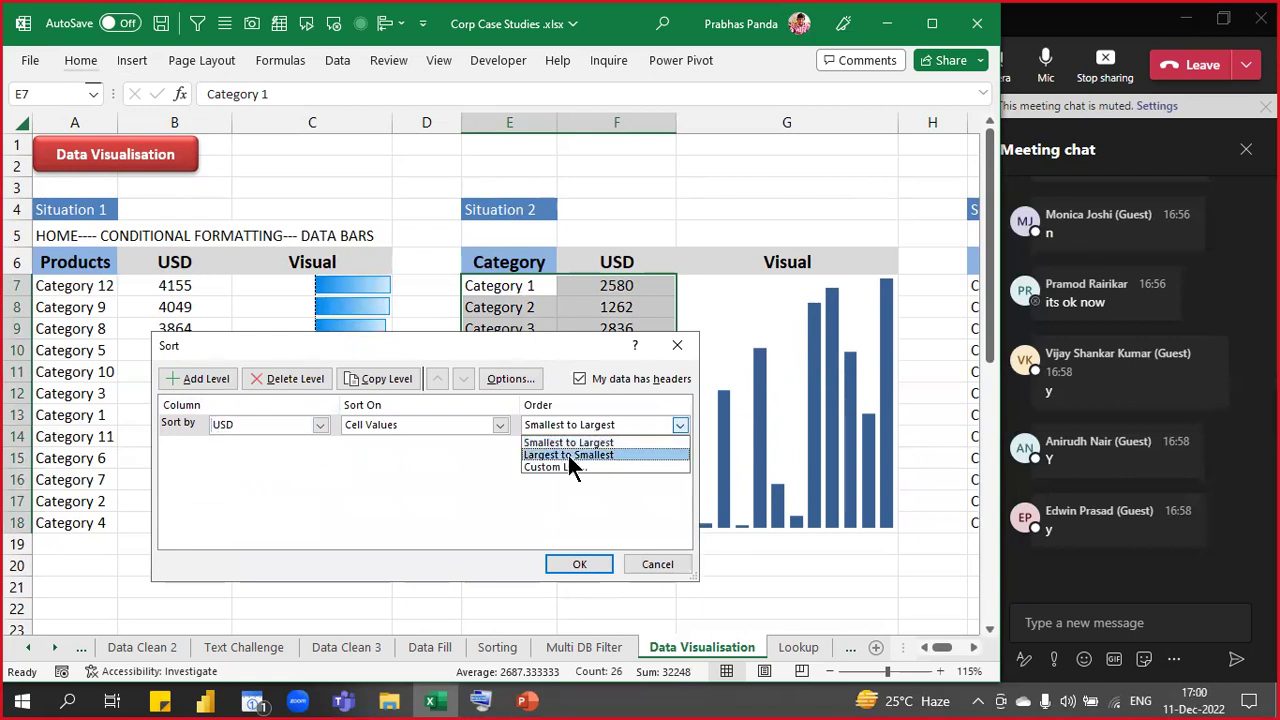
# - Apply a largest-to-smallest sort by USD to the Situation 2 table
pyautogui.click(568, 455)
pyautogui.click(576, 562)
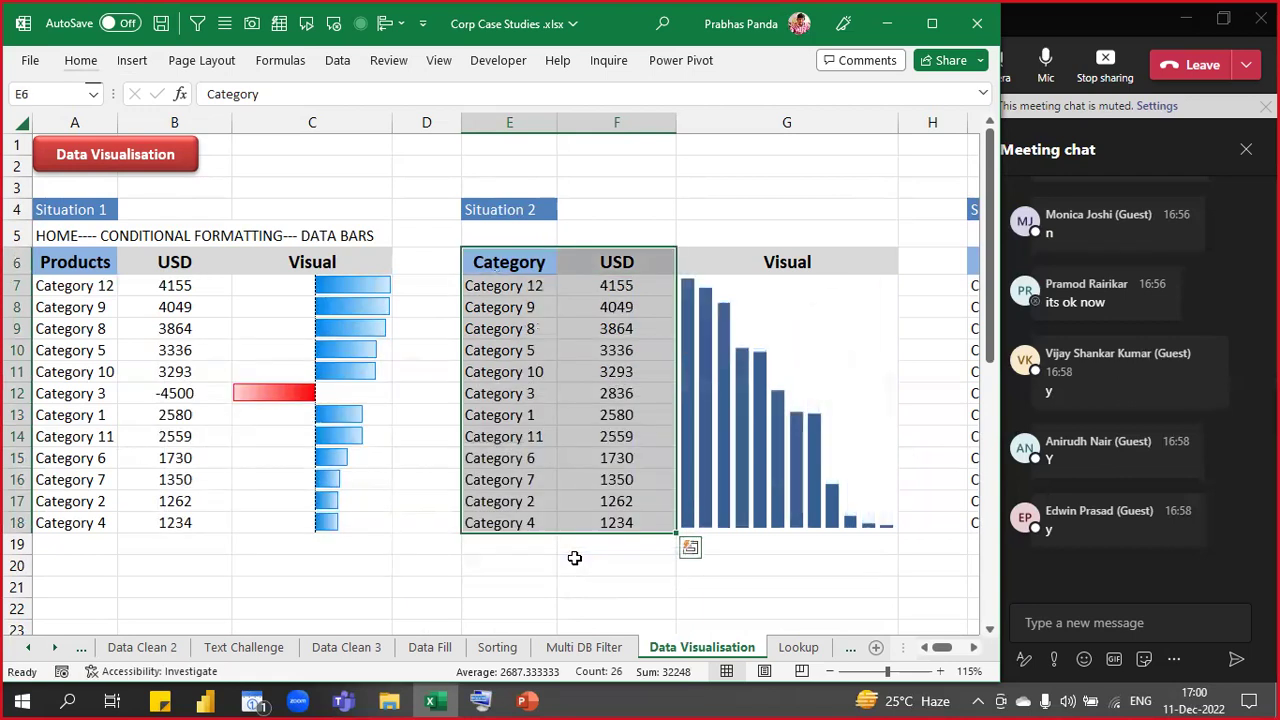
# - Enter "INSERT----- SPARKLINES----- COLUMN SPARKLINE" in cell E5 above the Situation 2 table and make it bold
pyautogui.click(490, 232)
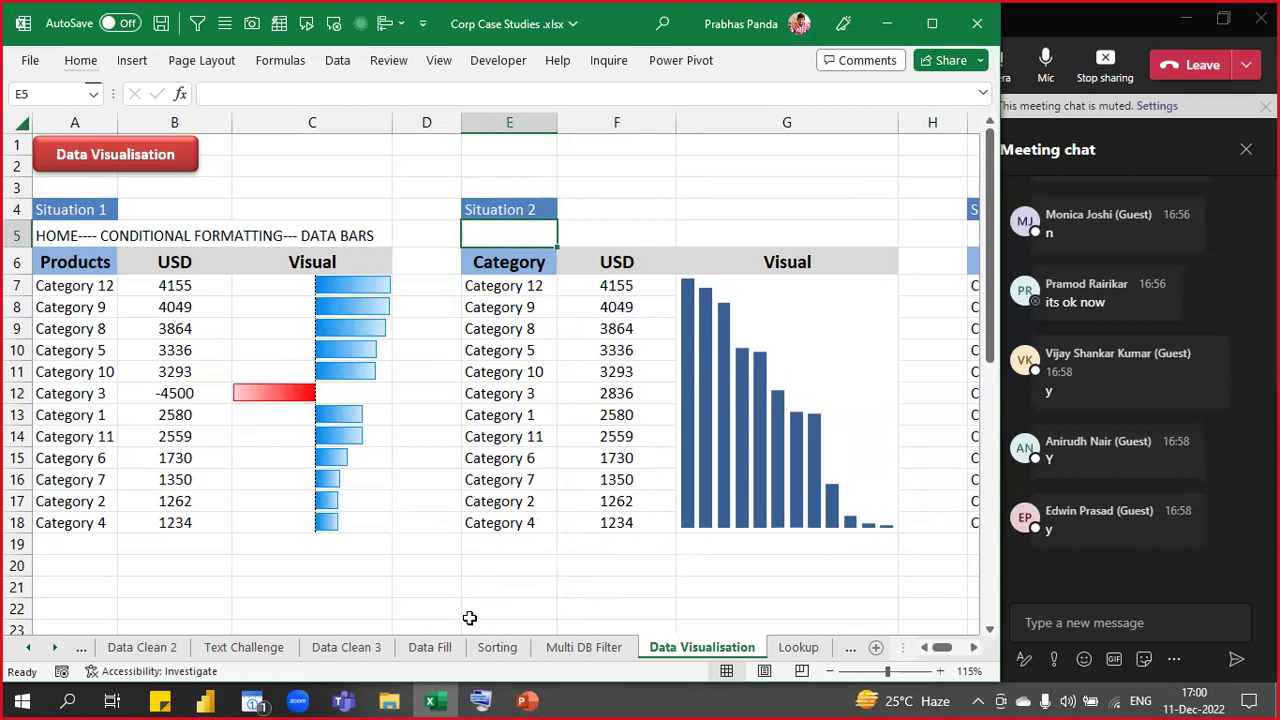
pyautogui.write('INSERT')
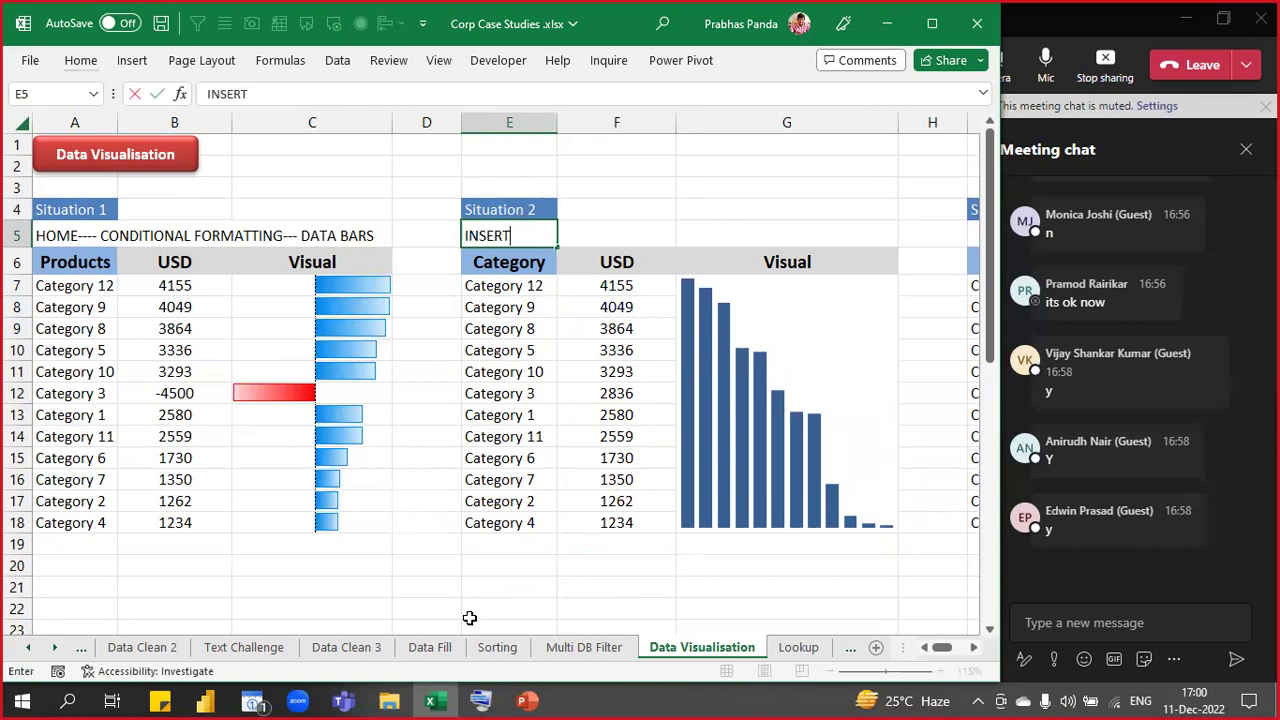
pyautogui.write('-----')
pyautogui.write('SPARKLINES--')
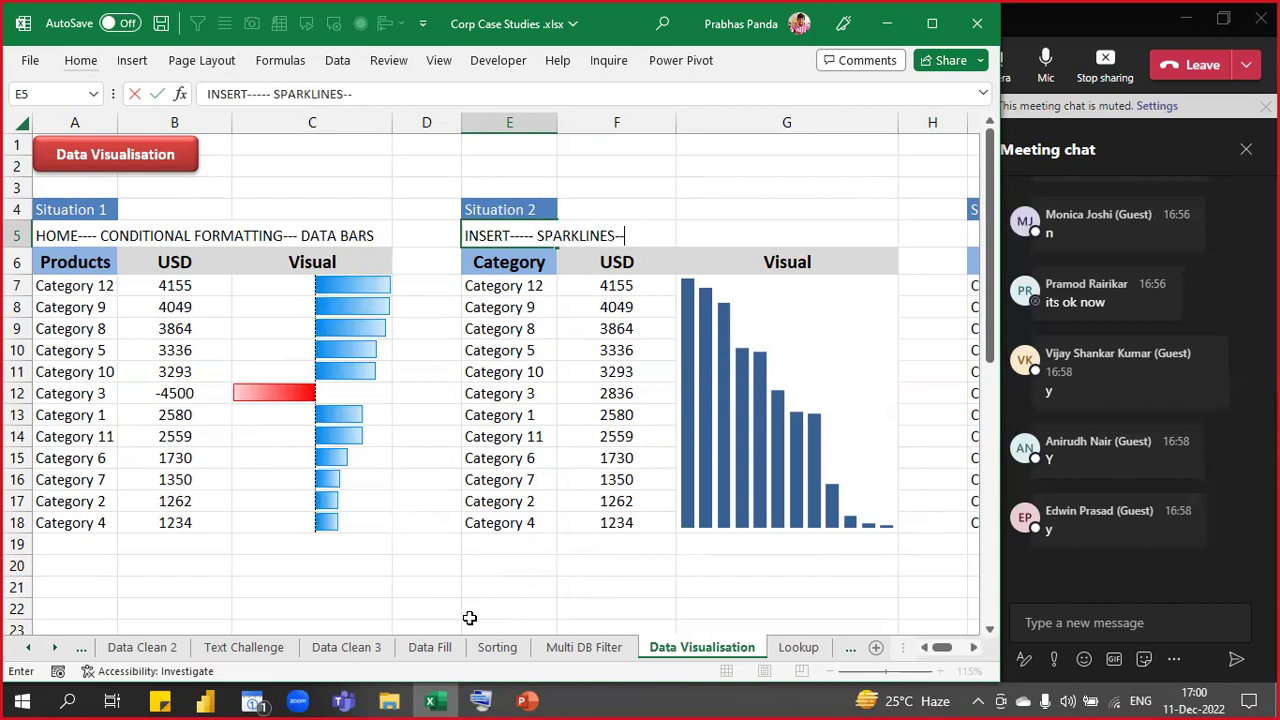
pyautogui.write('--- COLUMN')
pyautogui.write(' SPARKLIN')
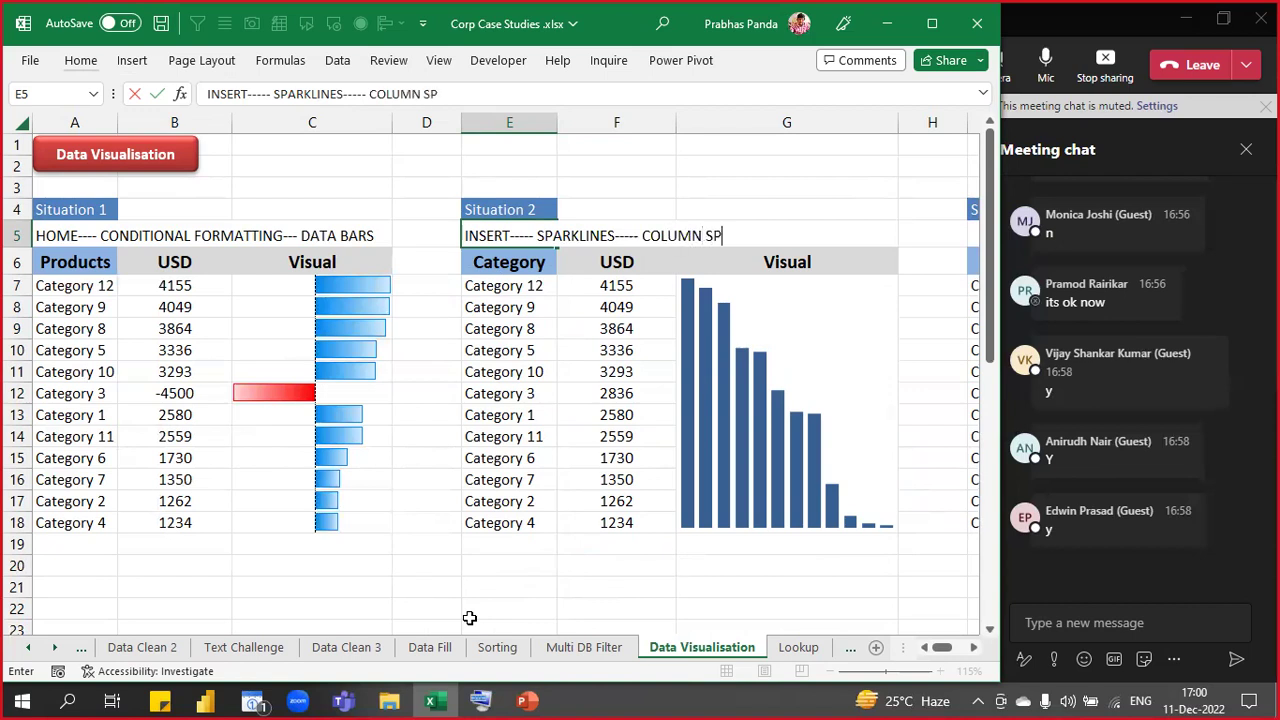
pyautogui.write('E')
pyautogui.press('Return')
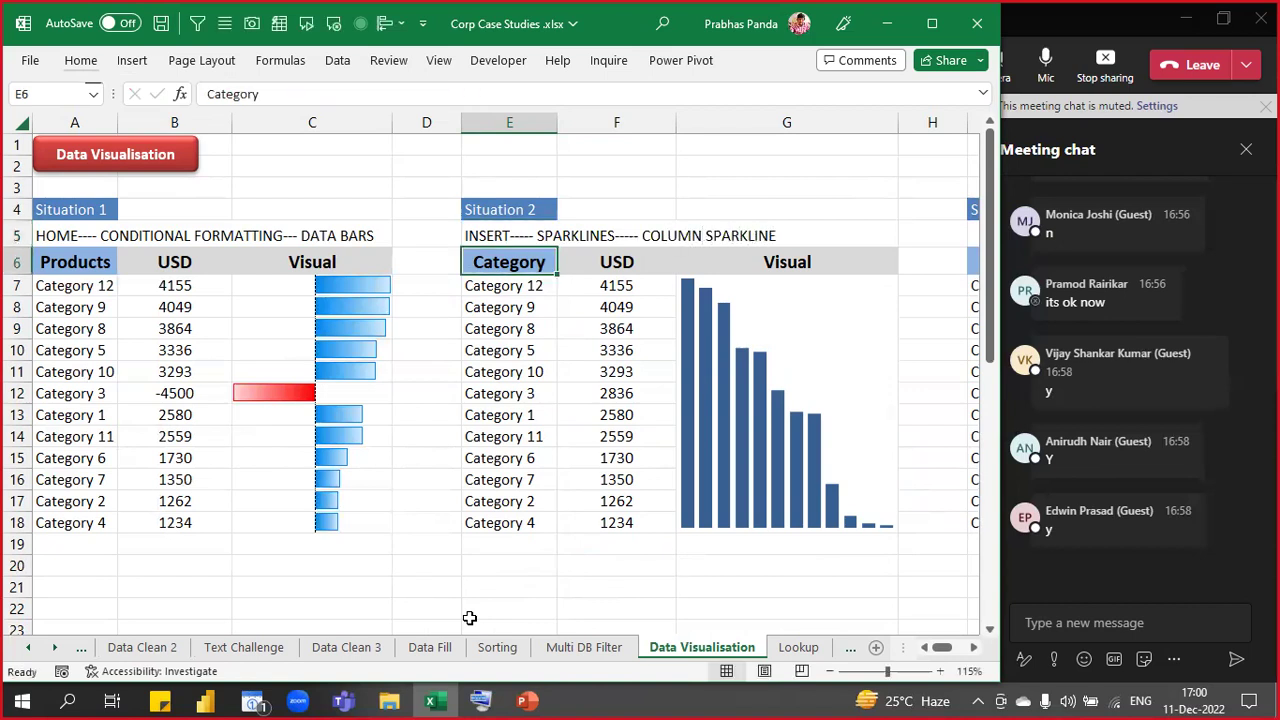
pyautogui.press('Up')
pyautogui.hotkey('ctrl', 'b')
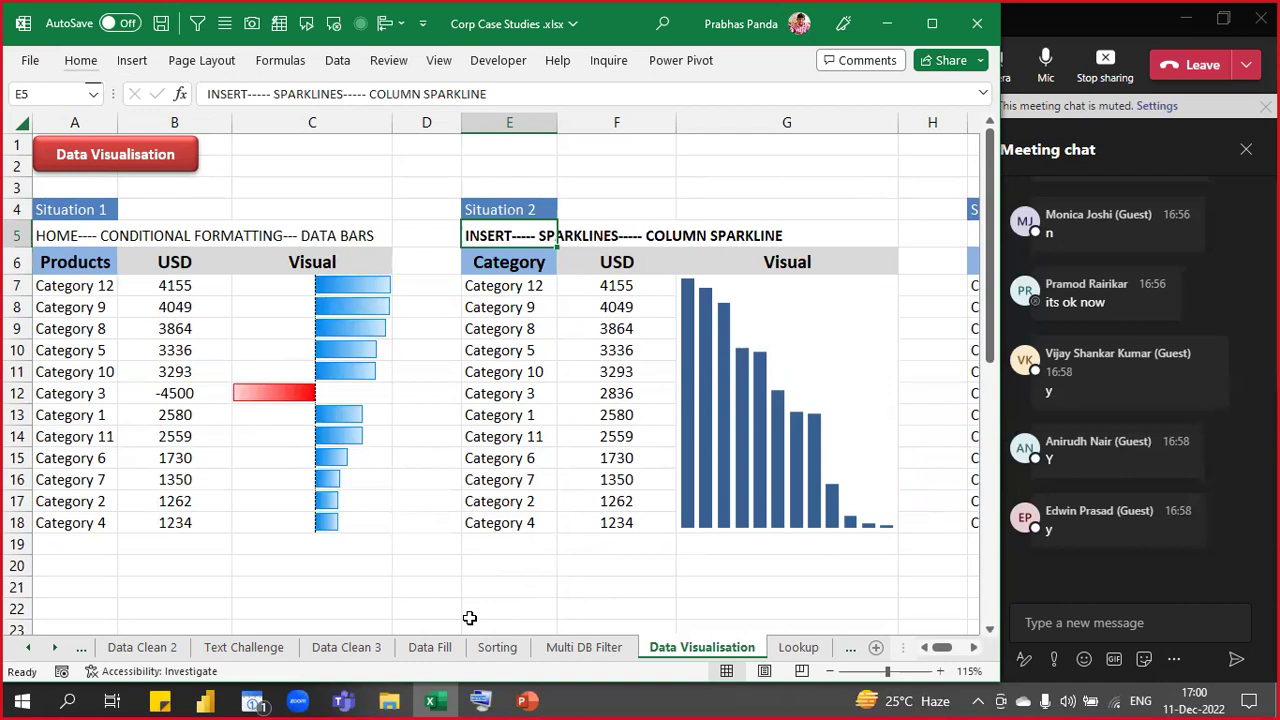
# - Review the Sort settings for the Situation 2 table in E6:F18 and leave them without applying anything
pyautogui.click(601, 450)
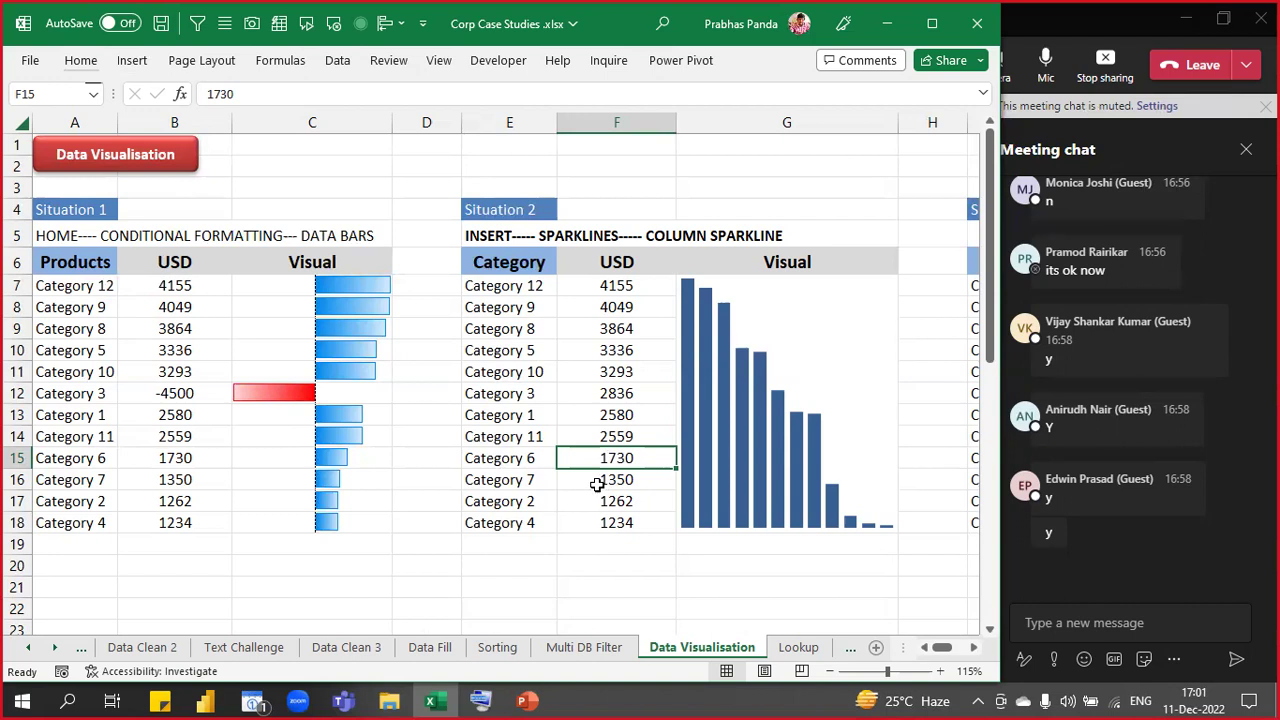
pyautogui.click(786, 316)
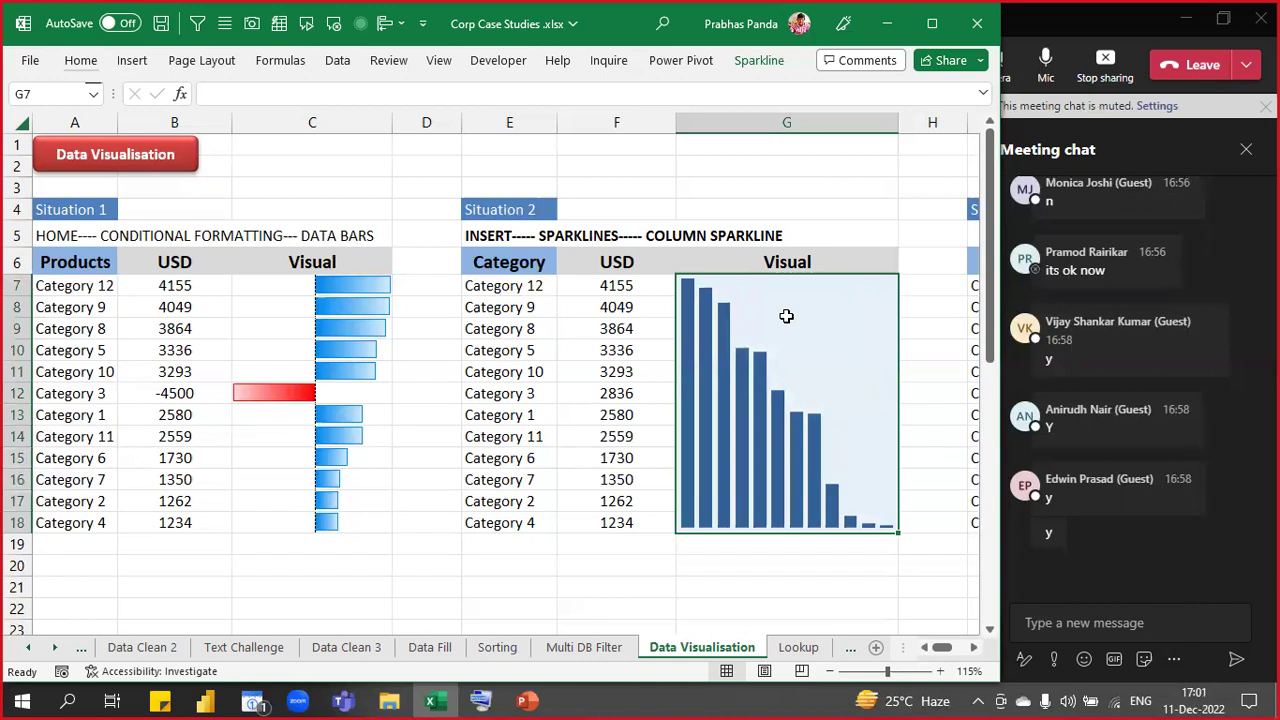
pyautogui.moveTo(472, 271); pyautogui.dragTo(593, 519)
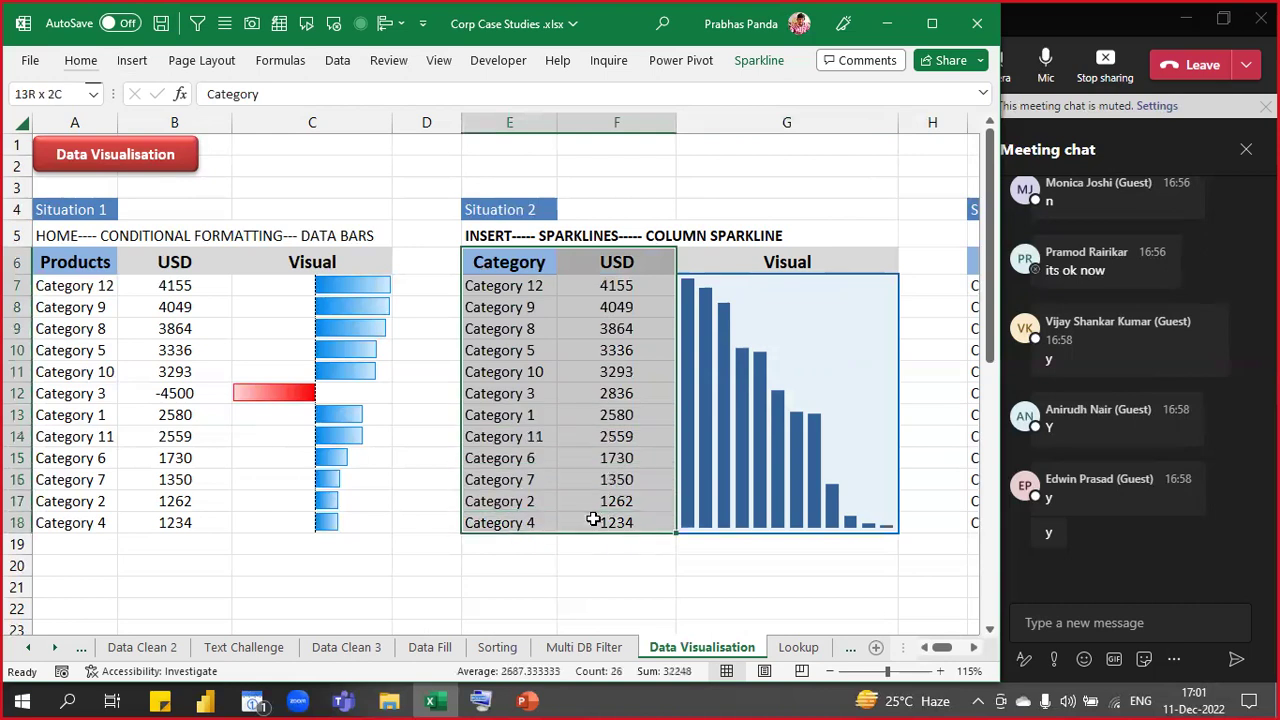
pyautogui.moveTo(593, 519); pyautogui.dragTo(593, 519)
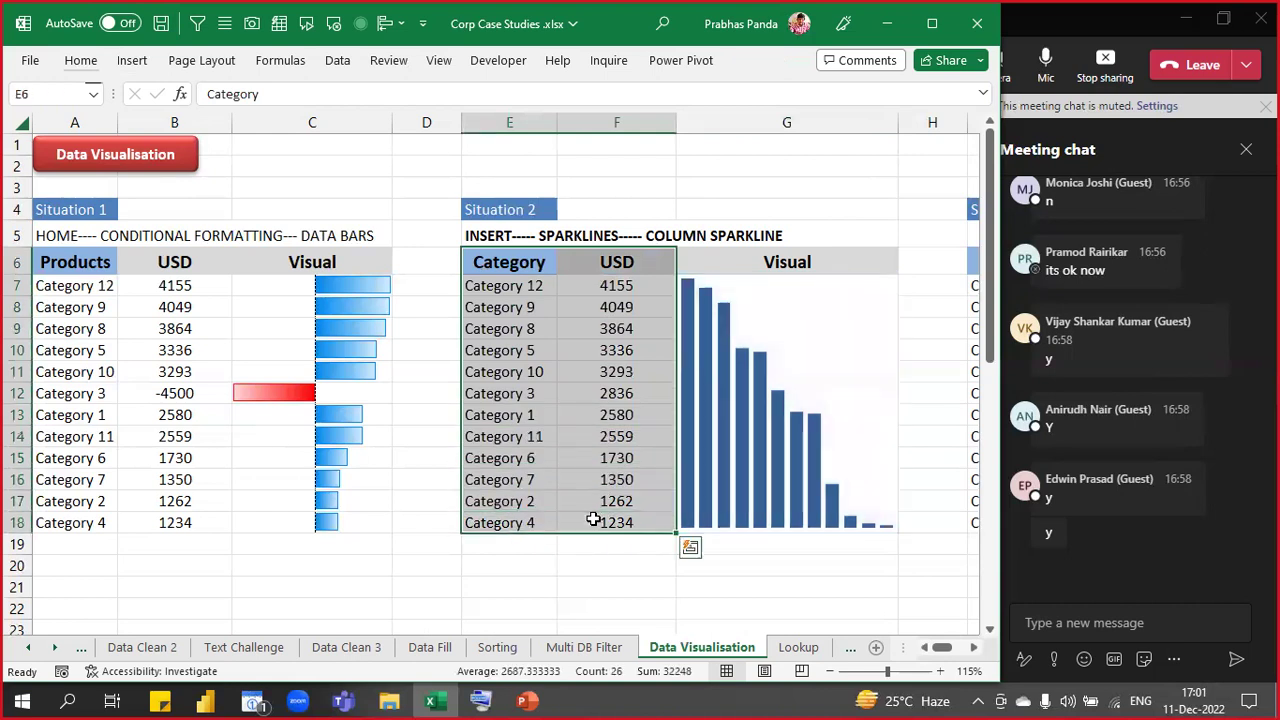
pyautogui.hotkey('alt', 'd')
pyautogui.press('s')
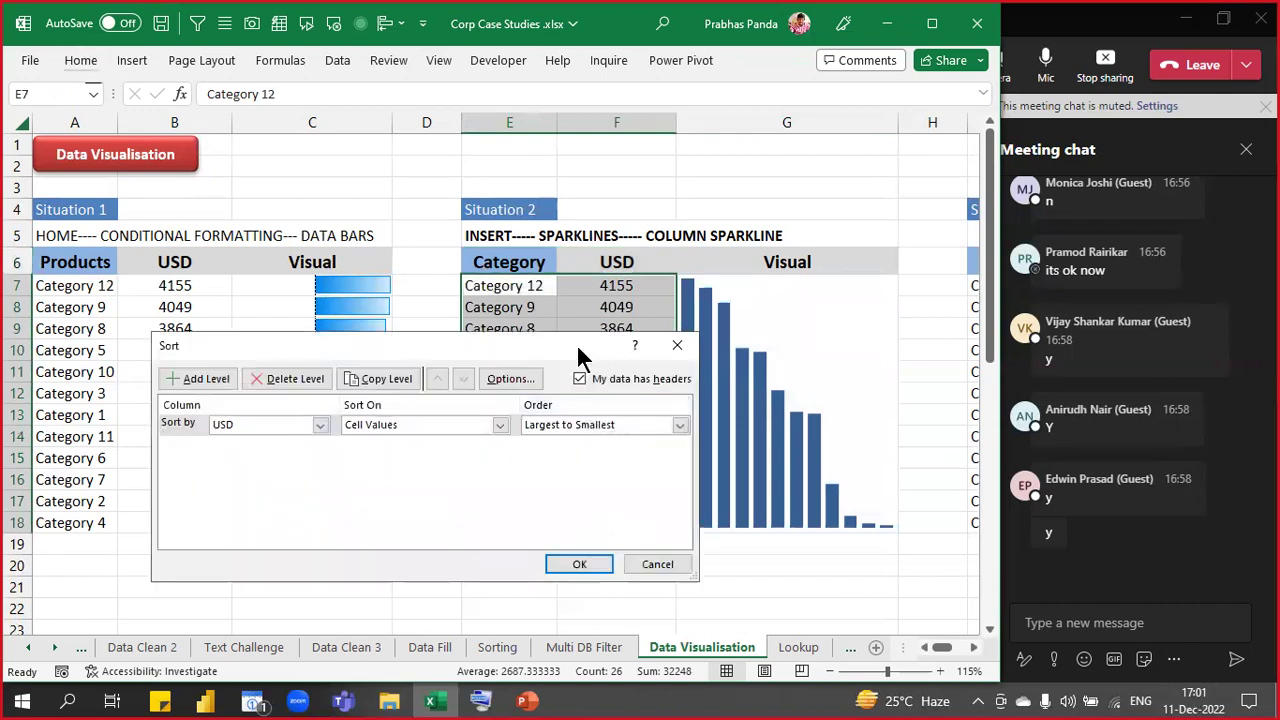
pyautogui.moveTo(546, 341); pyautogui.dragTo(505, 320)
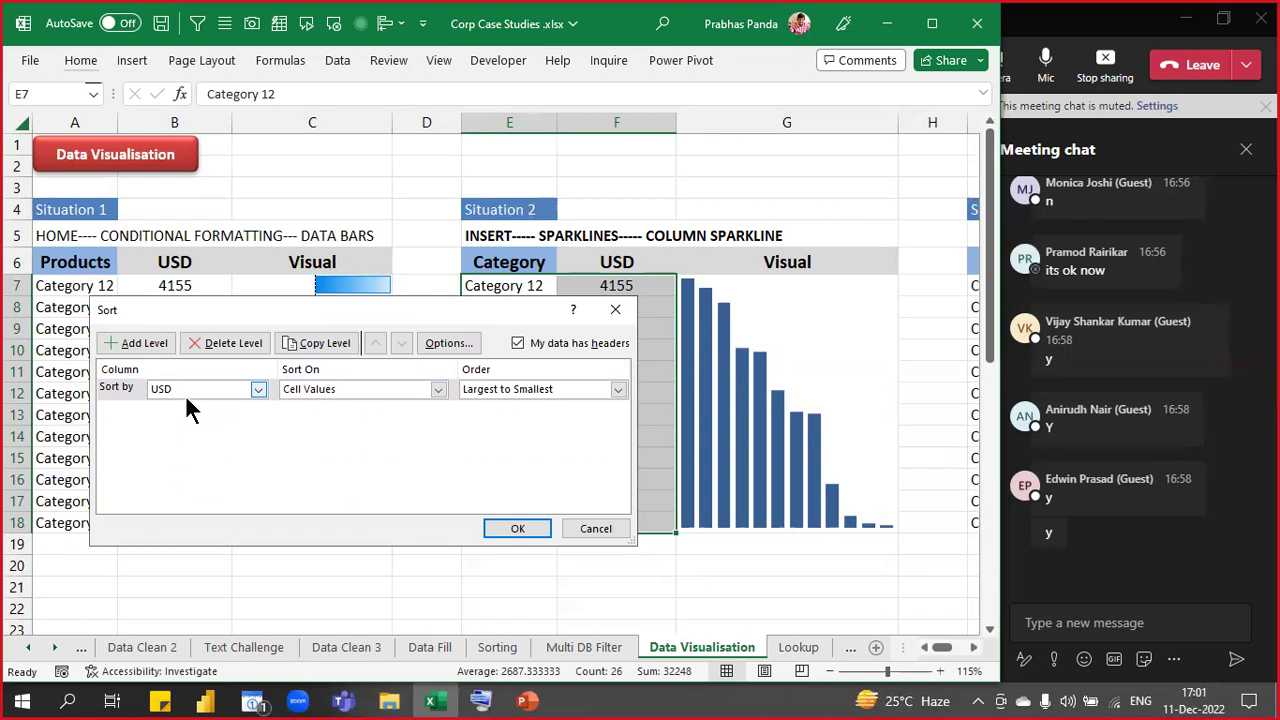
pyautogui.click(604, 528)
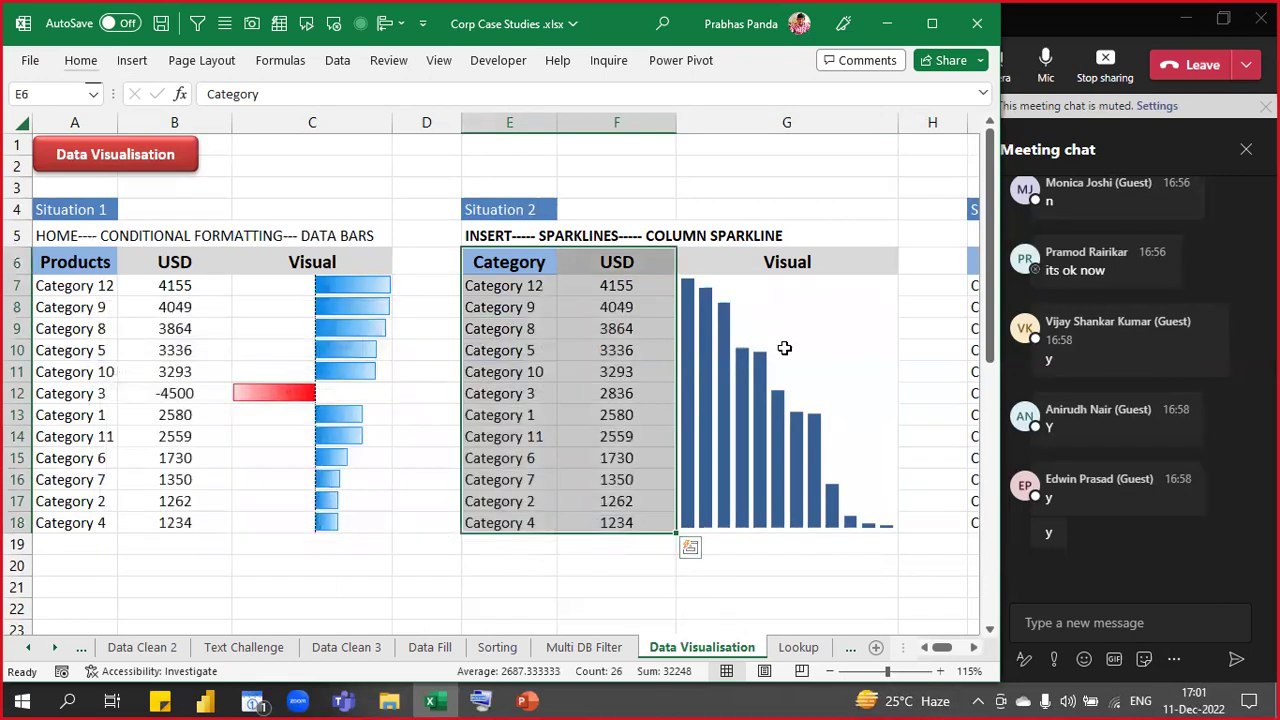
# - Switch to the Teams meeting, close its chat pane, and return to the Excel workbook
pyautogui.click(1110, 30)
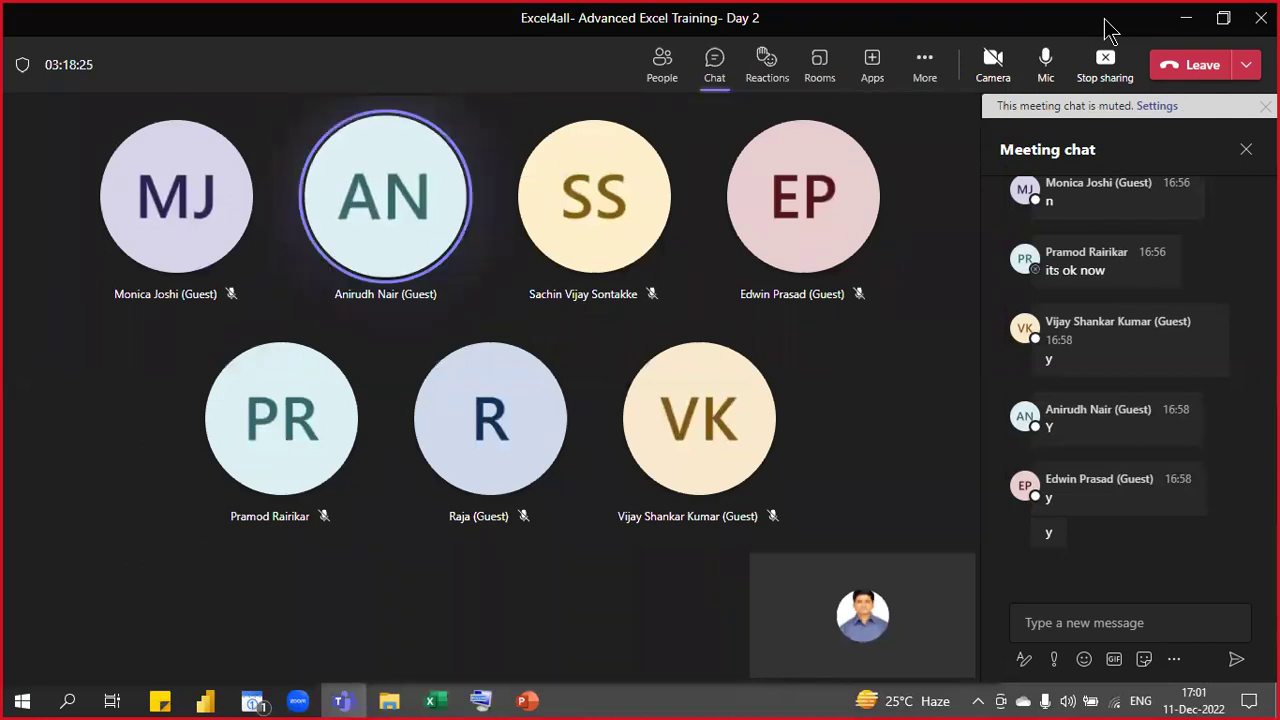
pyautogui.click(1246, 150)
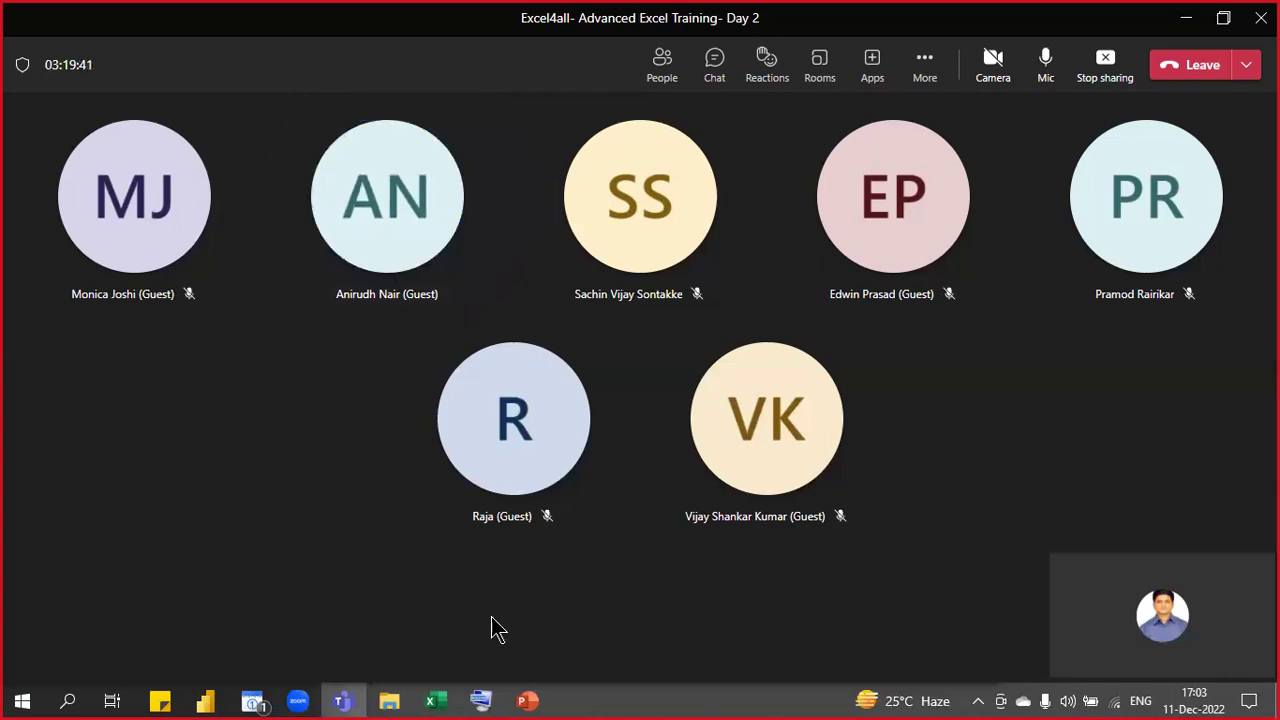
pyautogui.moveTo(524, 702)
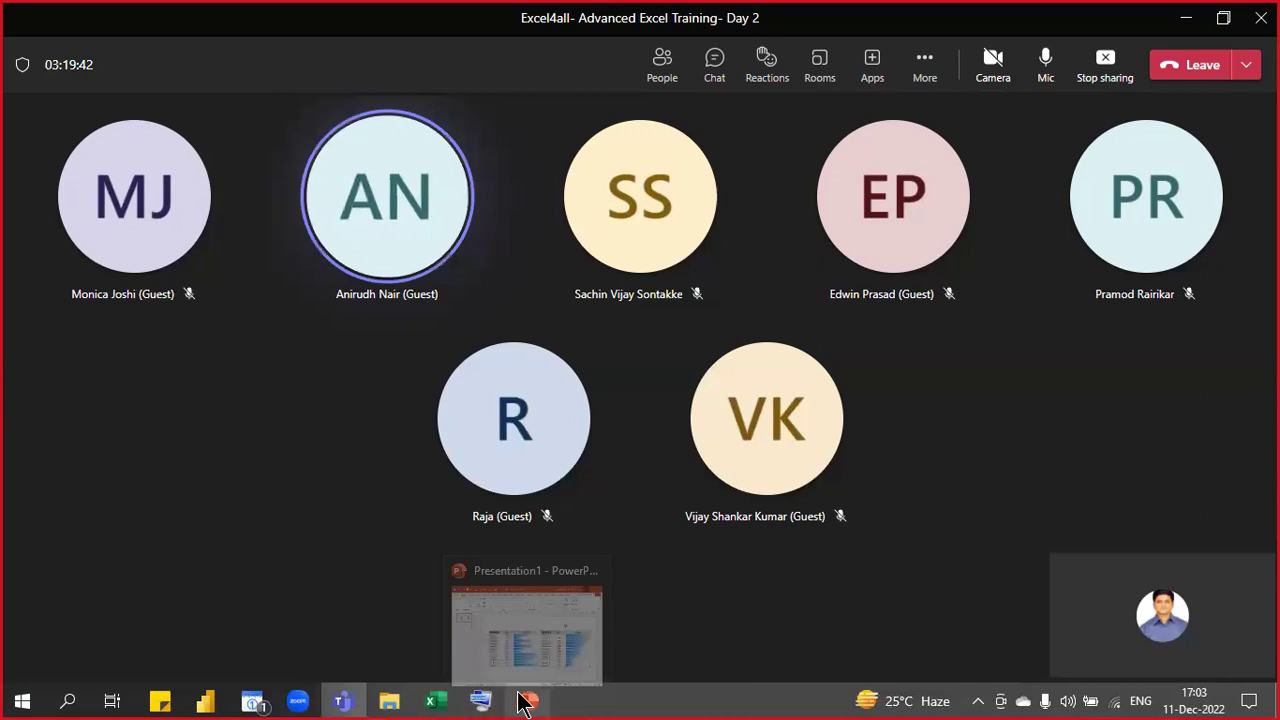
pyautogui.click(434, 700)
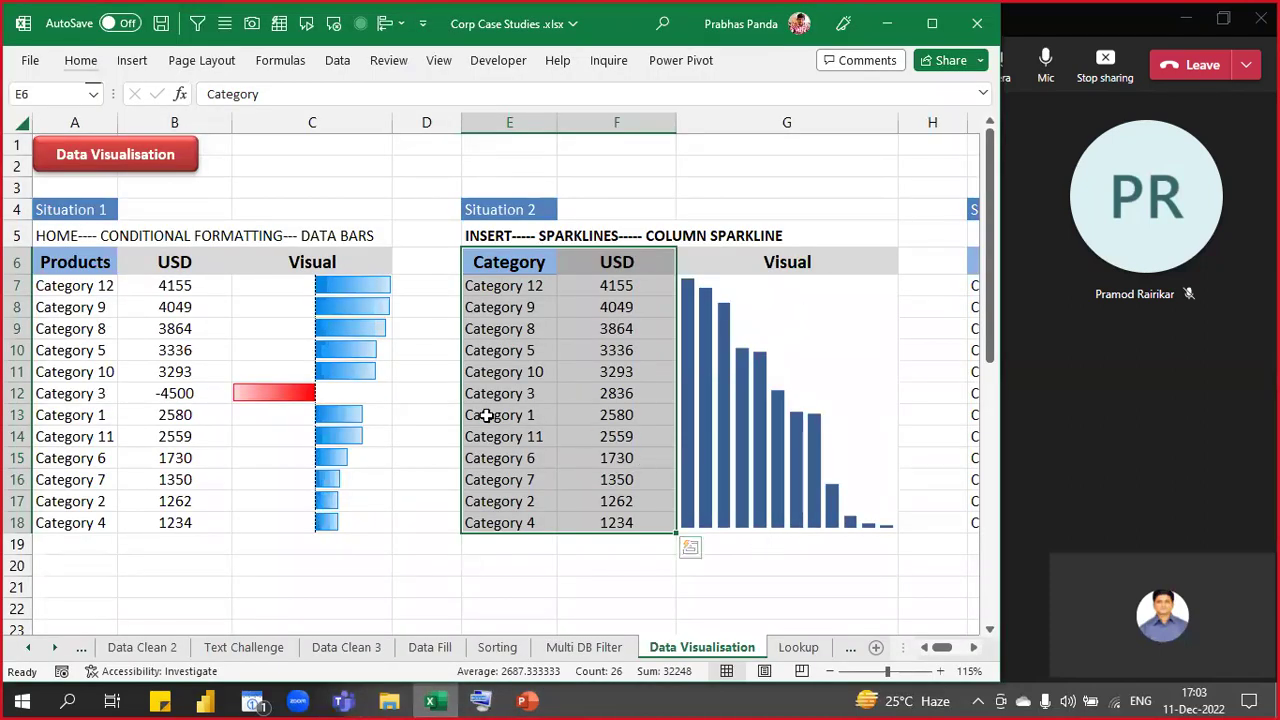
# - Undo the bold note in E5, the Situation 2 sort and the merge of the Visual cells G7:G18
pyautogui.click(417, 368)
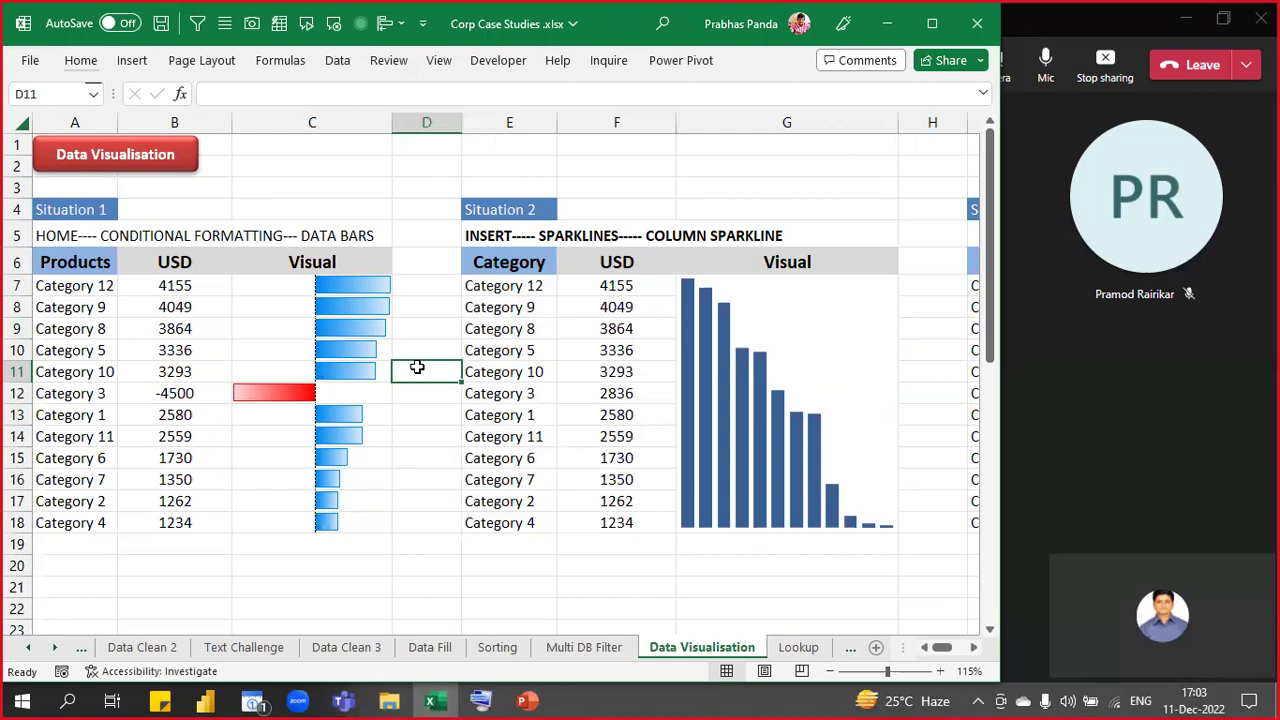
pyautogui.click(829, 305)
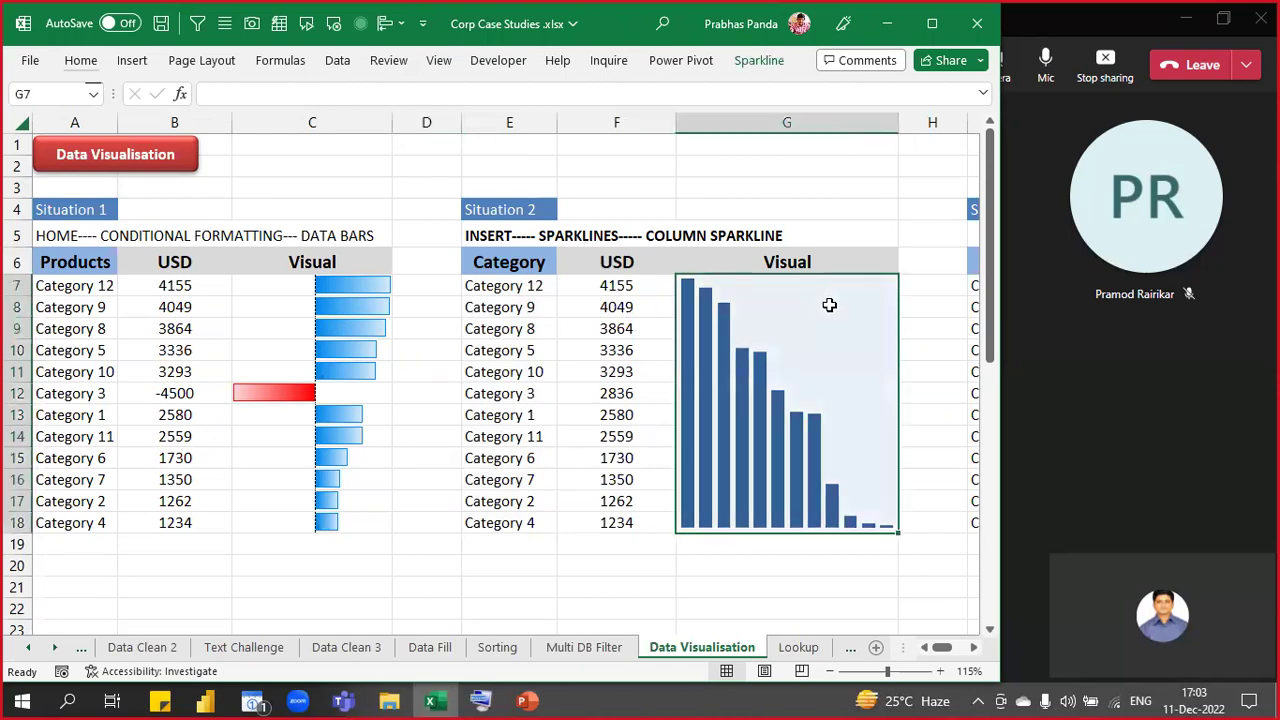
pyautogui.hotkey('ctrl', 'z')
pyautogui.hotkey('ctrl', 'z')
pyautogui.hotkey('ctrl', 'z')
pyautogui.hotkey('ctrl', 'z')
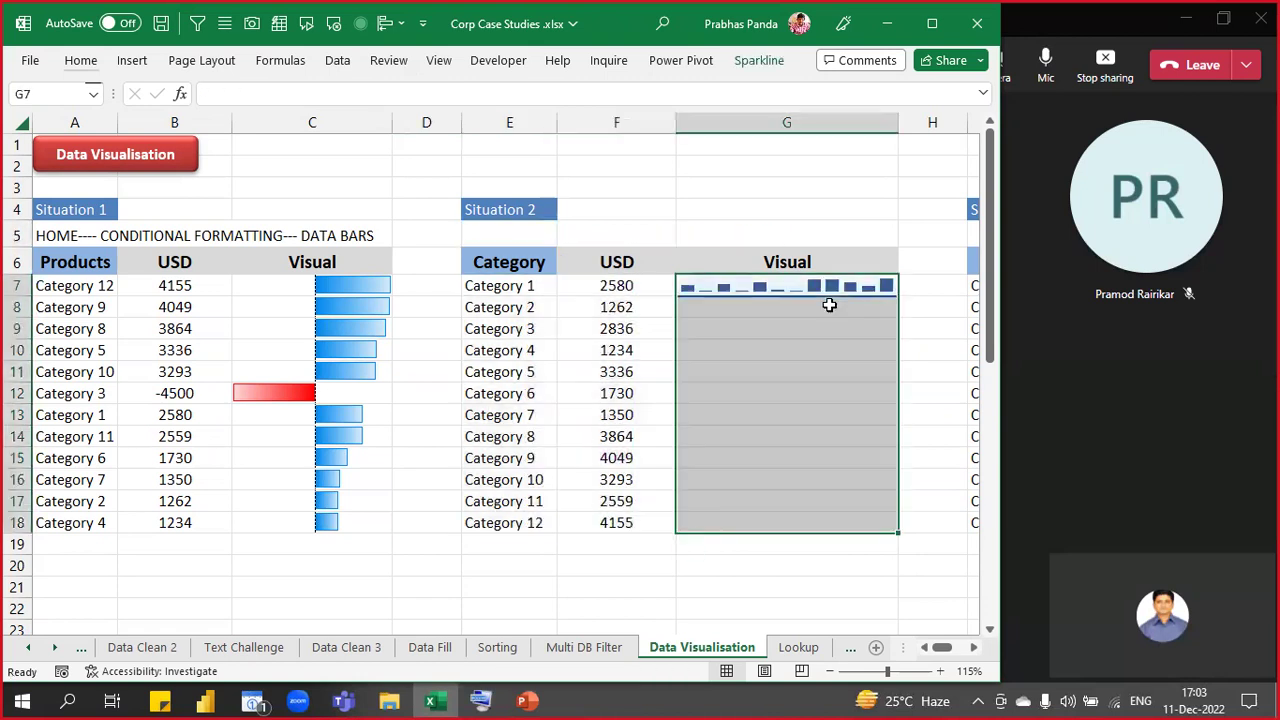
pyautogui.click(829, 305)
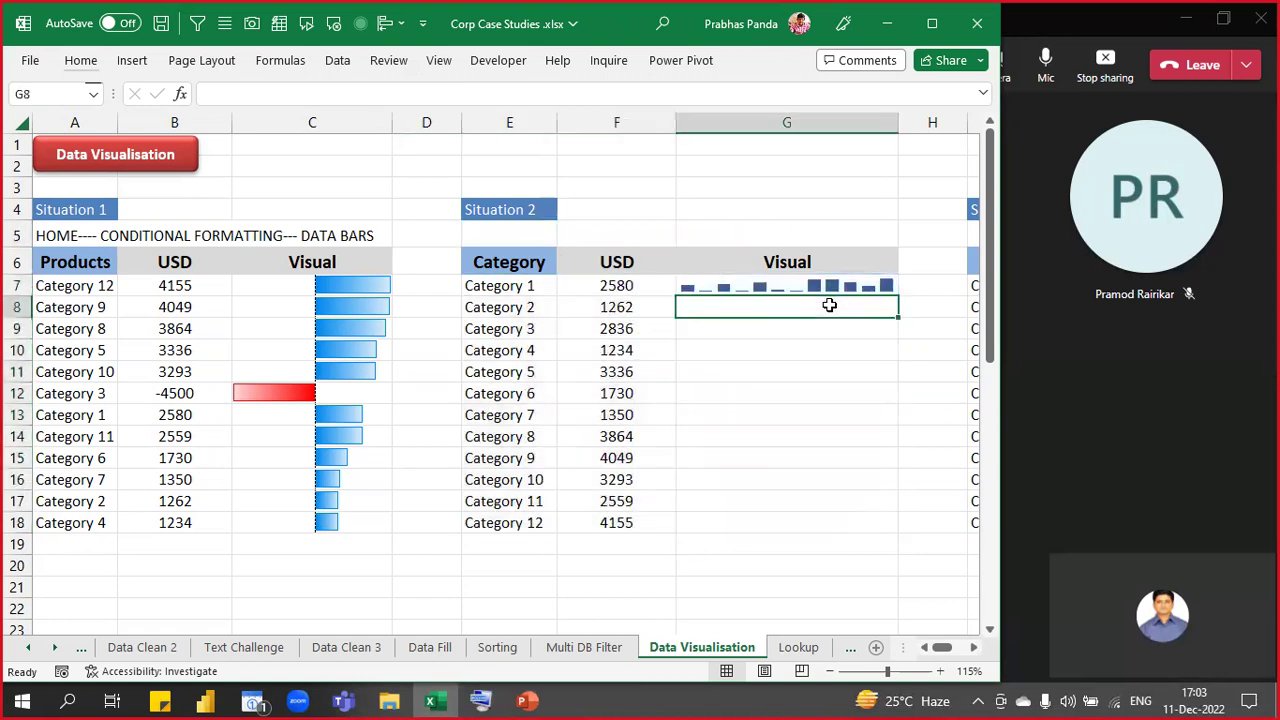
# - Merge and center the Visual cells G7:G18 of Situation 2 so the column sparkline in G7 fills them
pyautogui.click(739, 287)
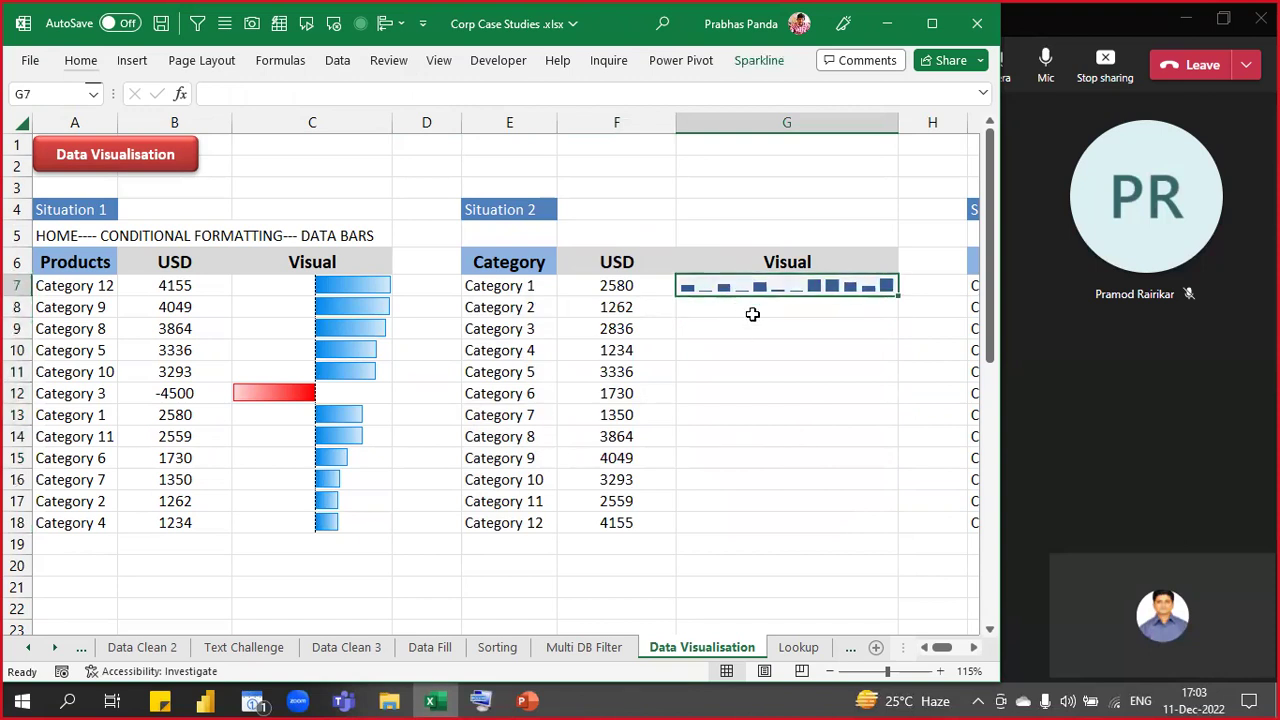
pyautogui.press('ctrl')
pyautogui.press('ctrl')
pyautogui.press('ctrl')
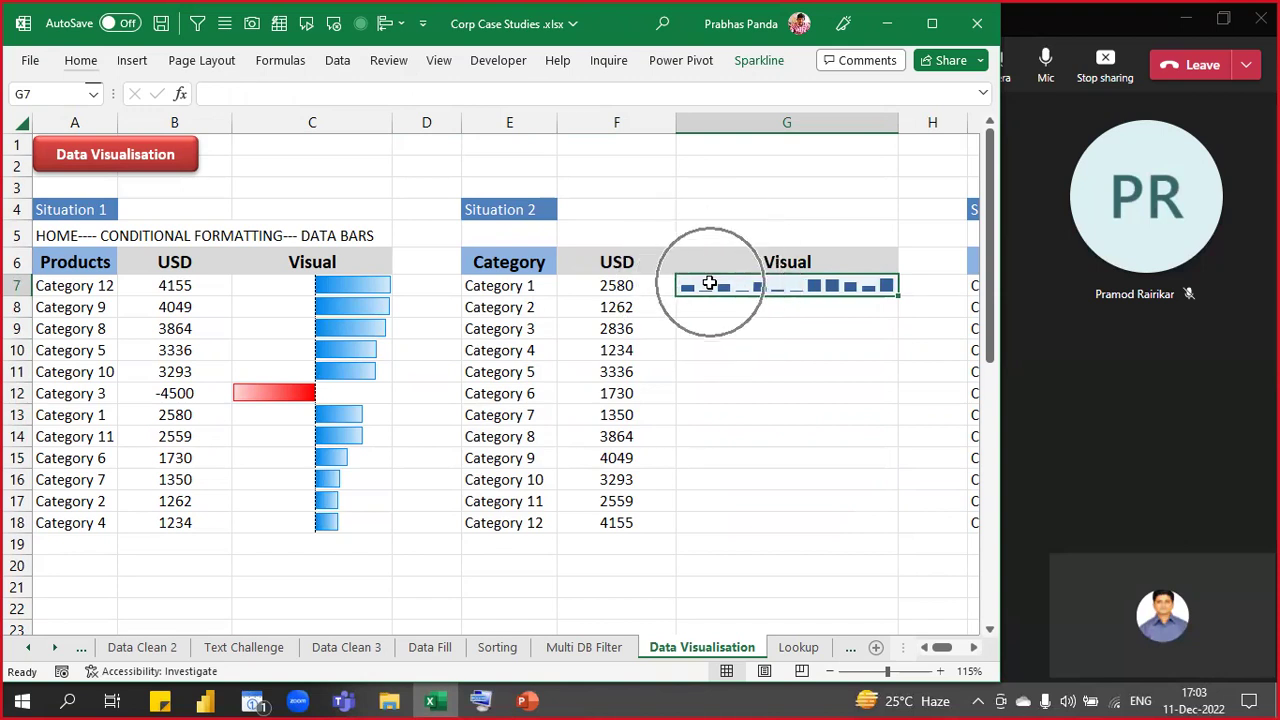
pyautogui.press('ctrl')
pyautogui.press('ctrl')
pyautogui.press('ctrl')
pyautogui.moveTo(714, 282); pyautogui.dragTo(717, 522)
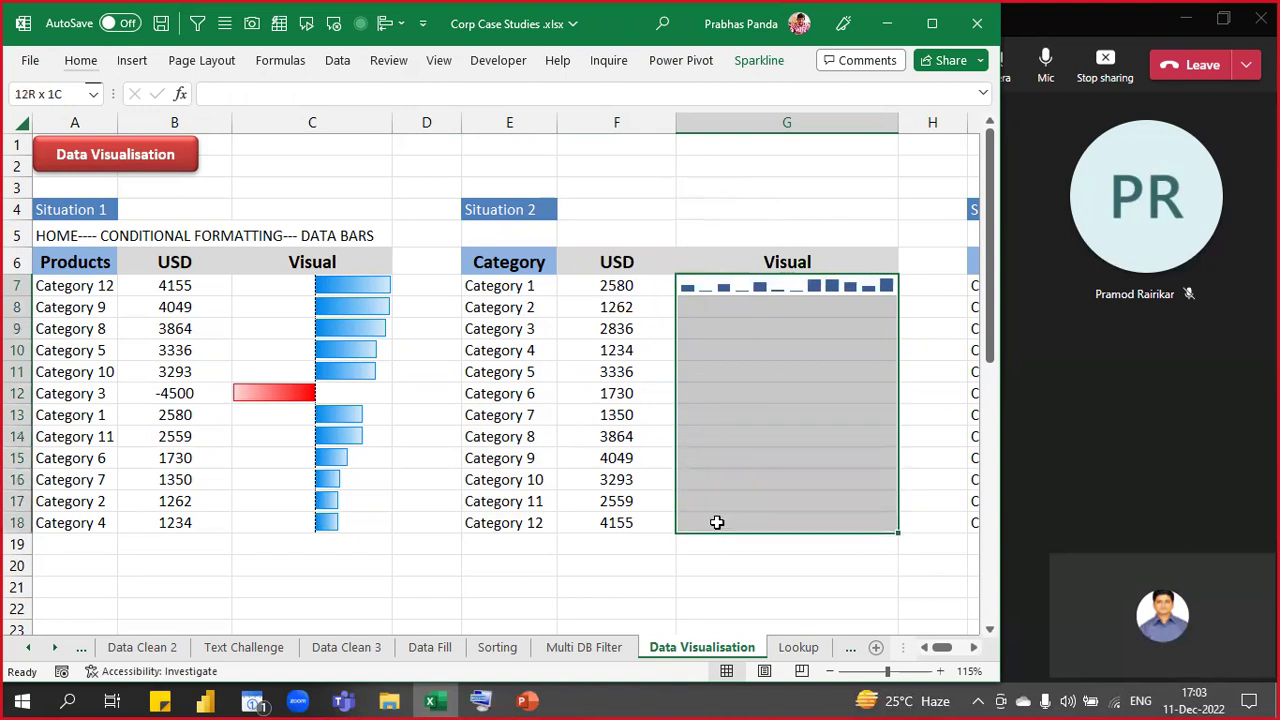
pyautogui.moveTo(717, 522); pyautogui.dragTo(717, 522)
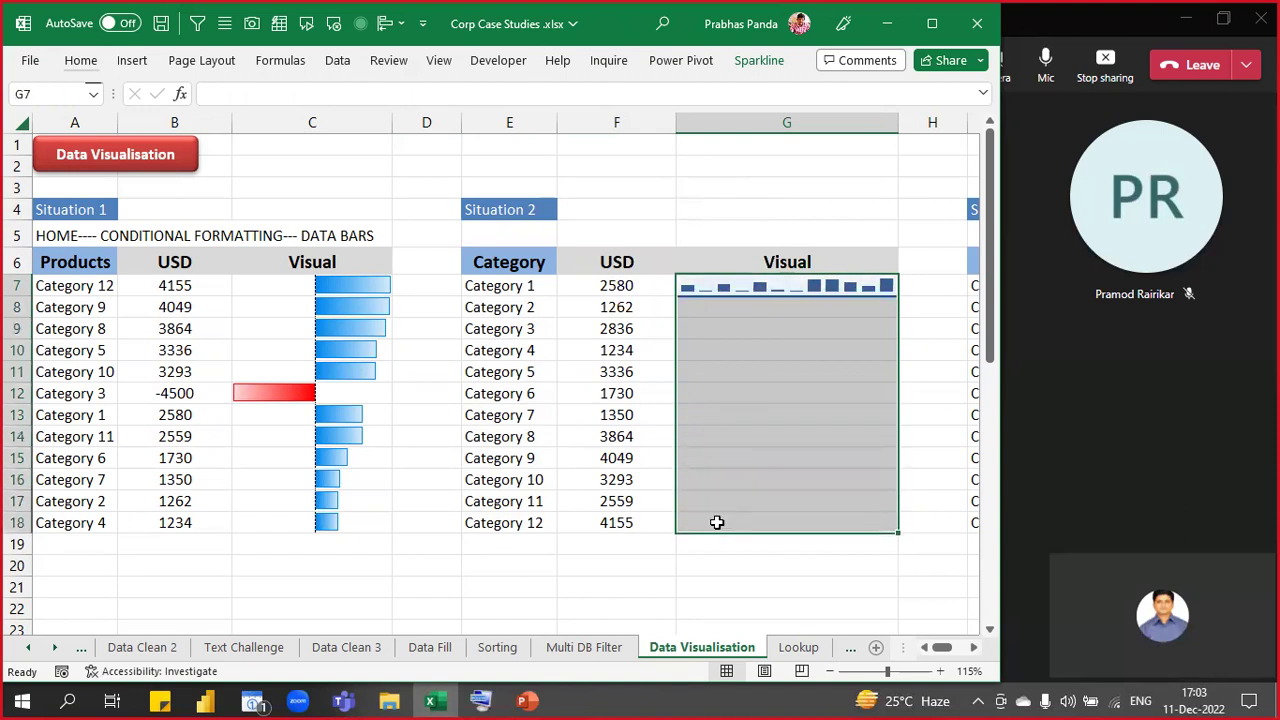
pyautogui.click(84, 61)
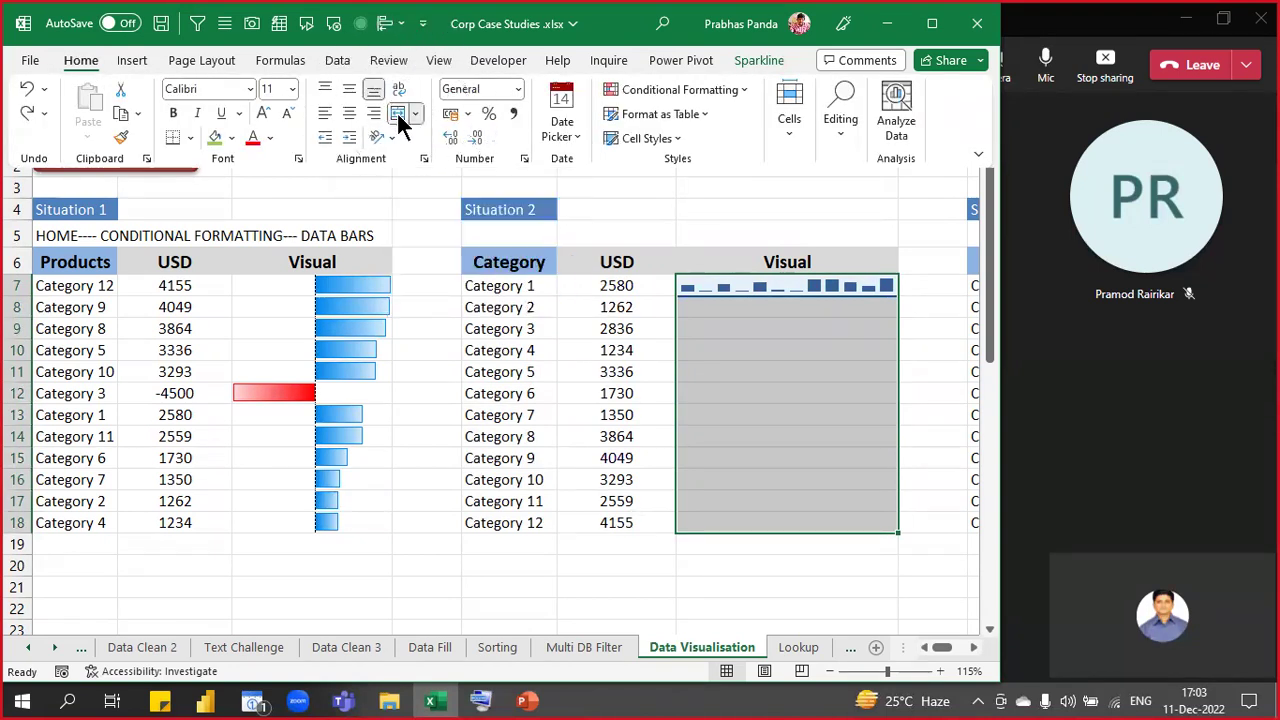
pyautogui.click(398, 115)
# - Sort the Situation 2 table E6:F18 by the USD column on cell values, ordered Largest to Smallest
pyautogui.click(494, 257)
pyautogui.moveTo(494, 257); pyautogui.dragTo(585, 521)
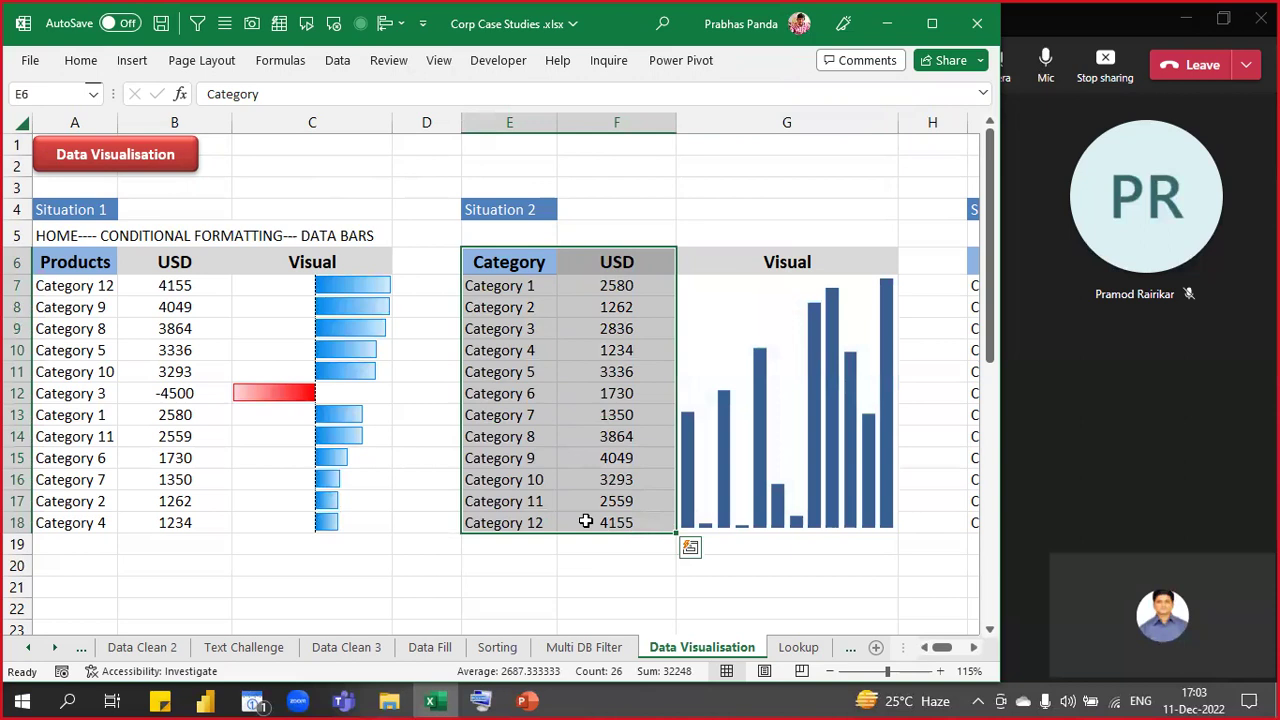
pyautogui.hotkey('alt', 'h')
pyautogui.press('s')
pyautogui.press('u')
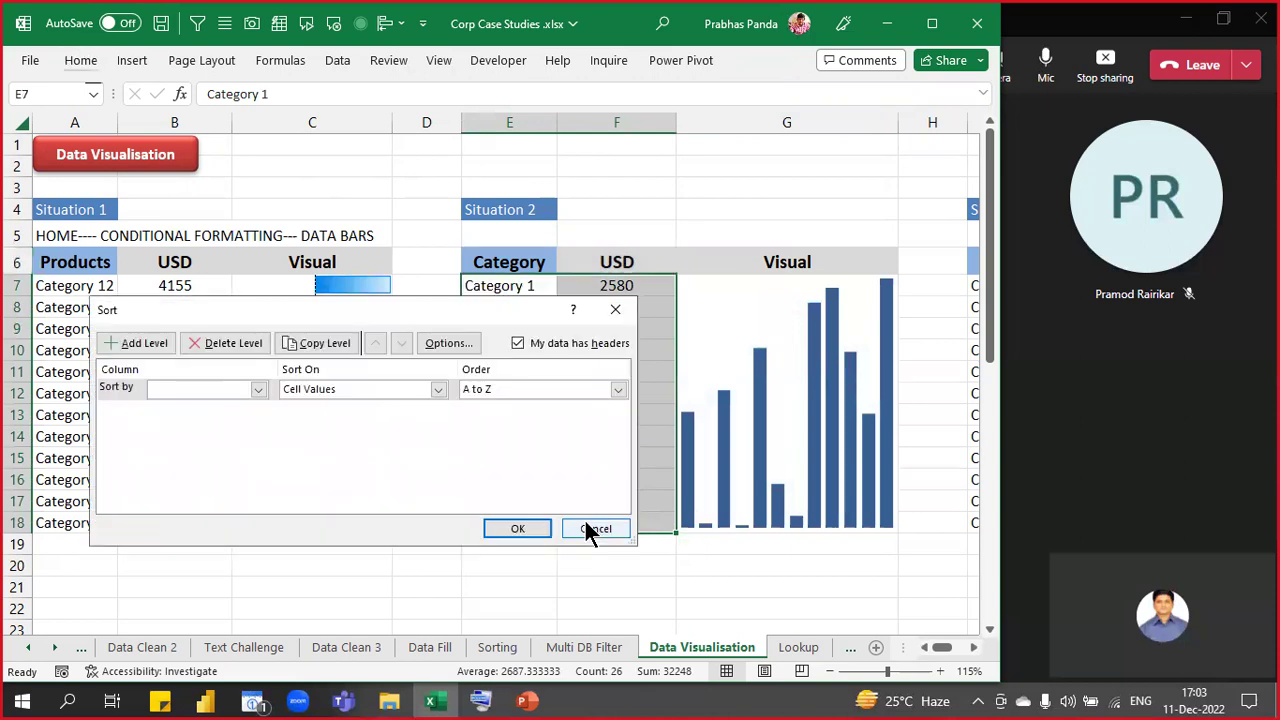
pyautogui.click(165, 391)
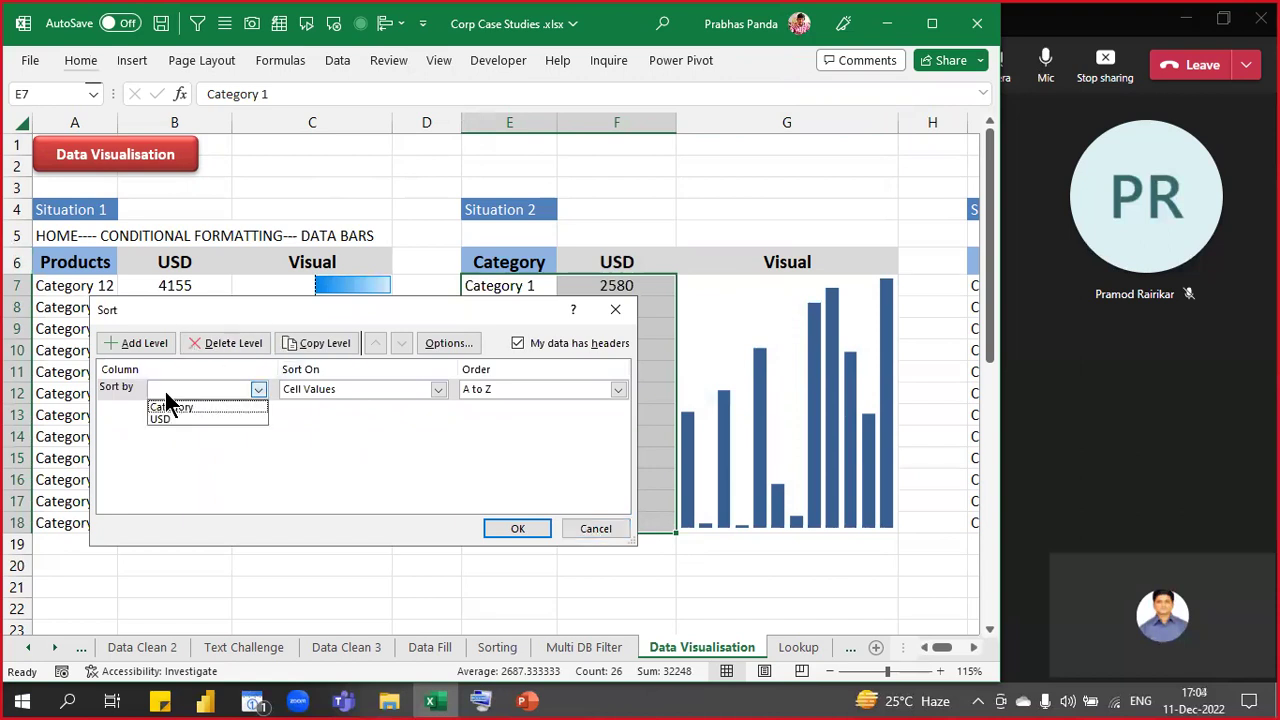
pyautogui.click(183, 419)
pyautogui.click(546, 392)
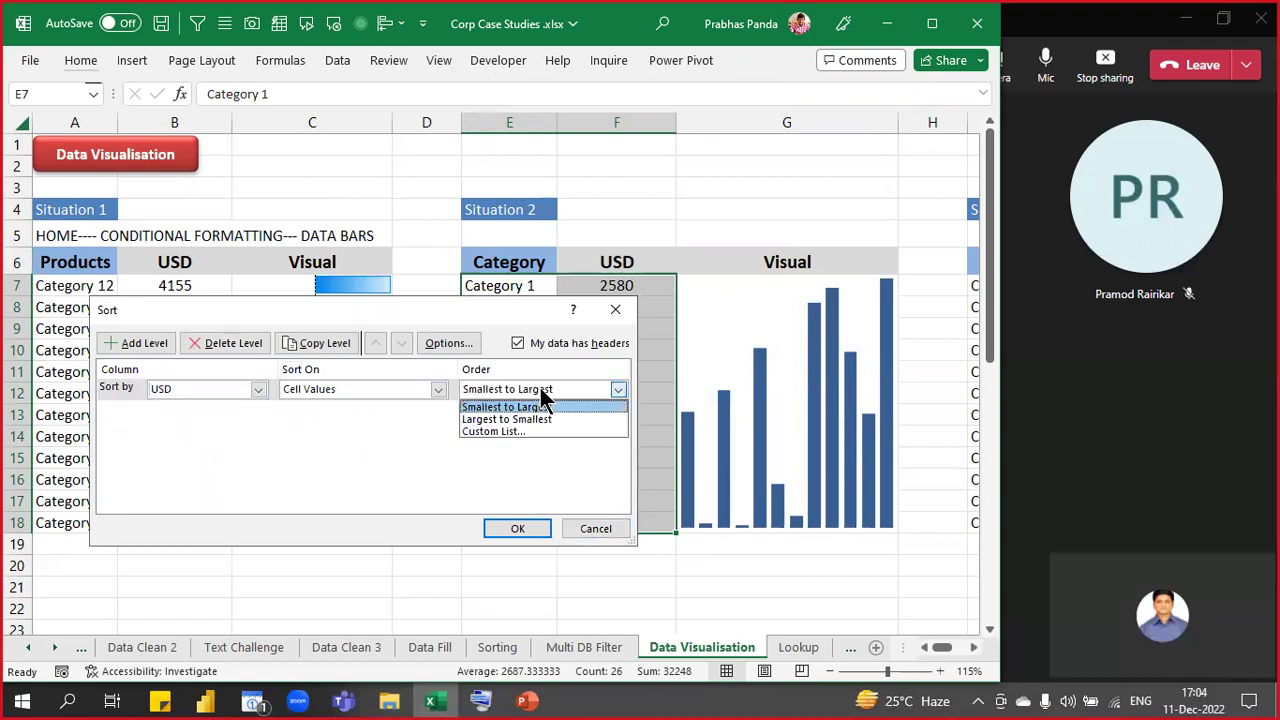
pyautogui.click(522, 419)
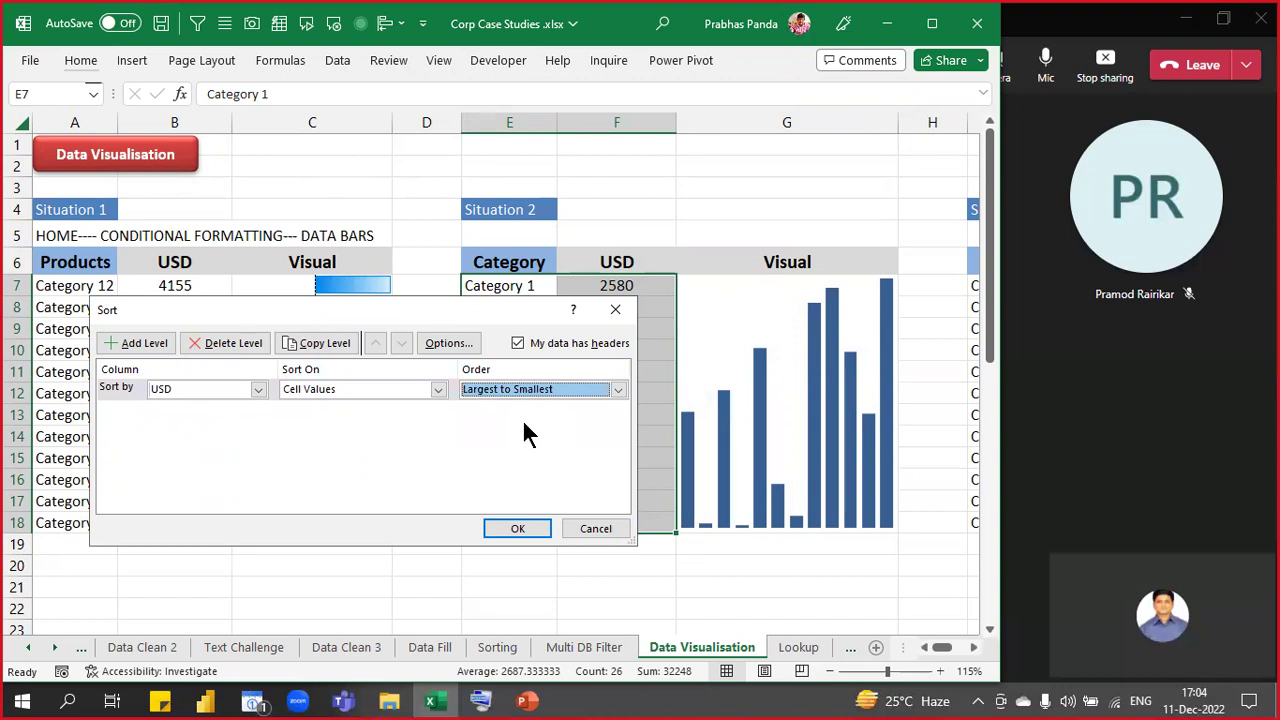
pyautogui.click(514, 528)
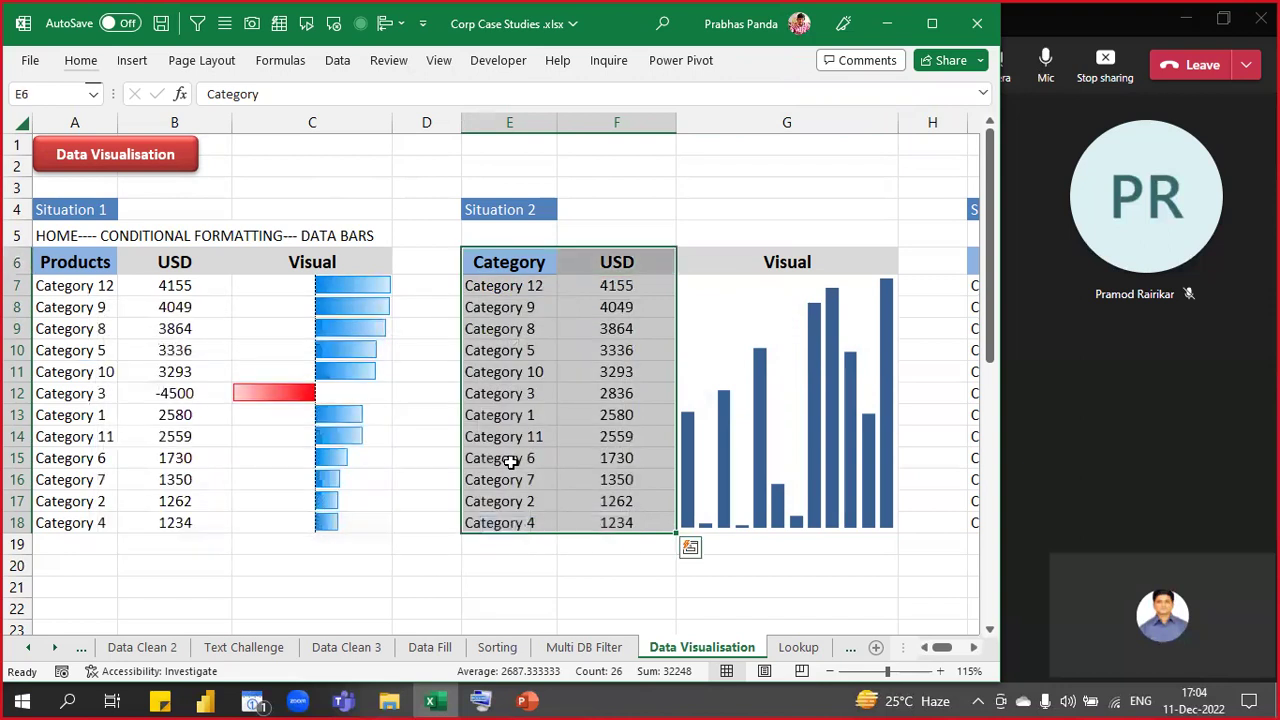
# - Select the empty cell E5 under the Situation 2 label and save the workbook
pyautogui.click(790, 330)
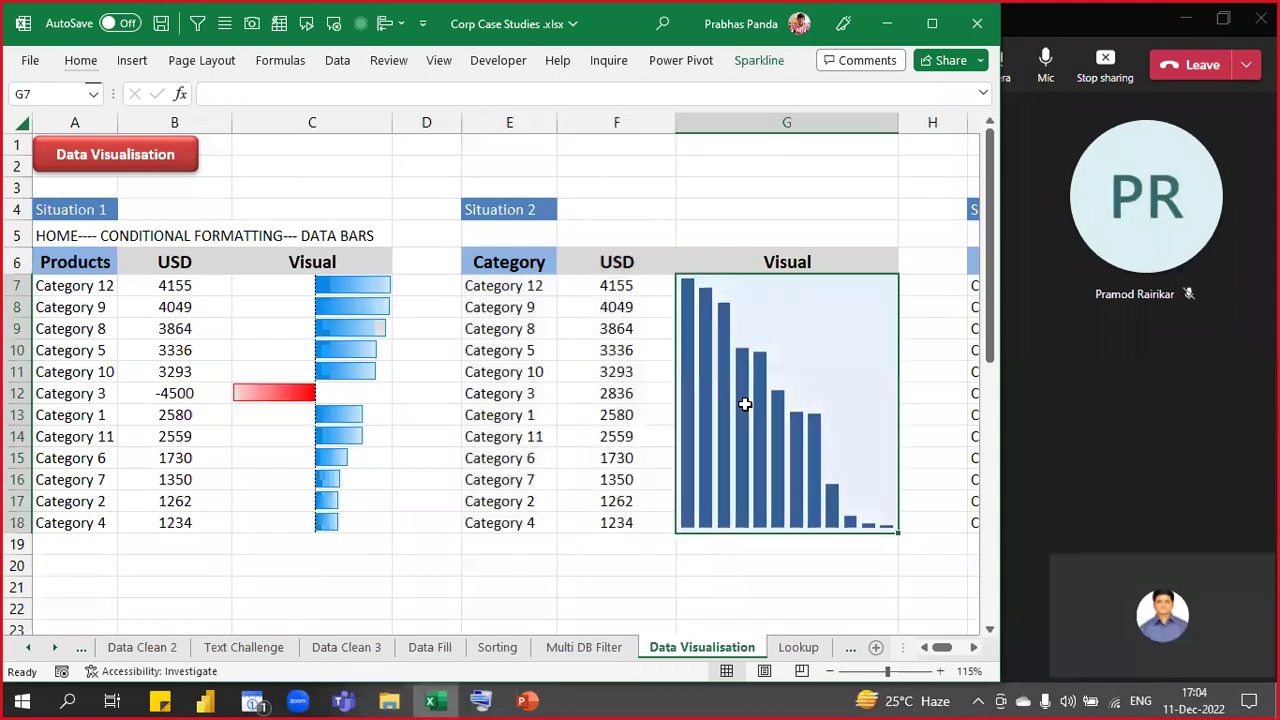
pyautogui.click(499, 237)
pyautogui.hotkey('ctrl', 's')
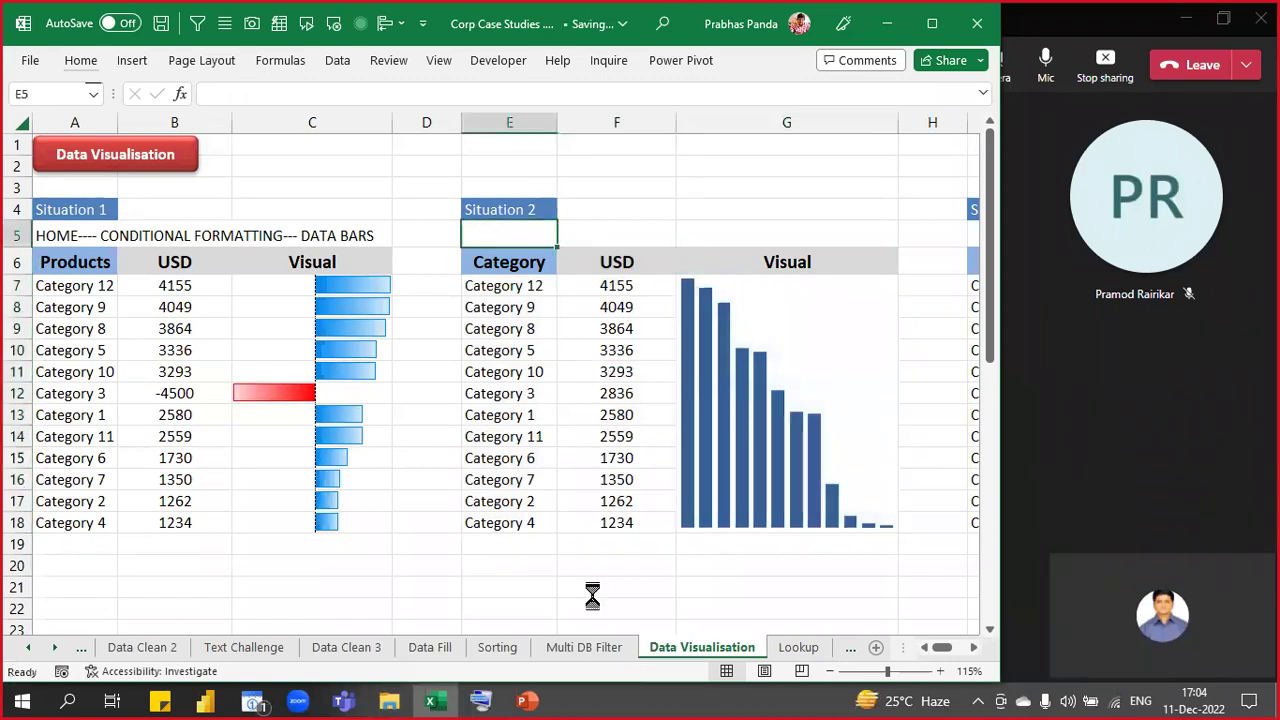
# - Switch to the Teams meeting window and open the meeting chat
pyautogui.click(1090, 30)
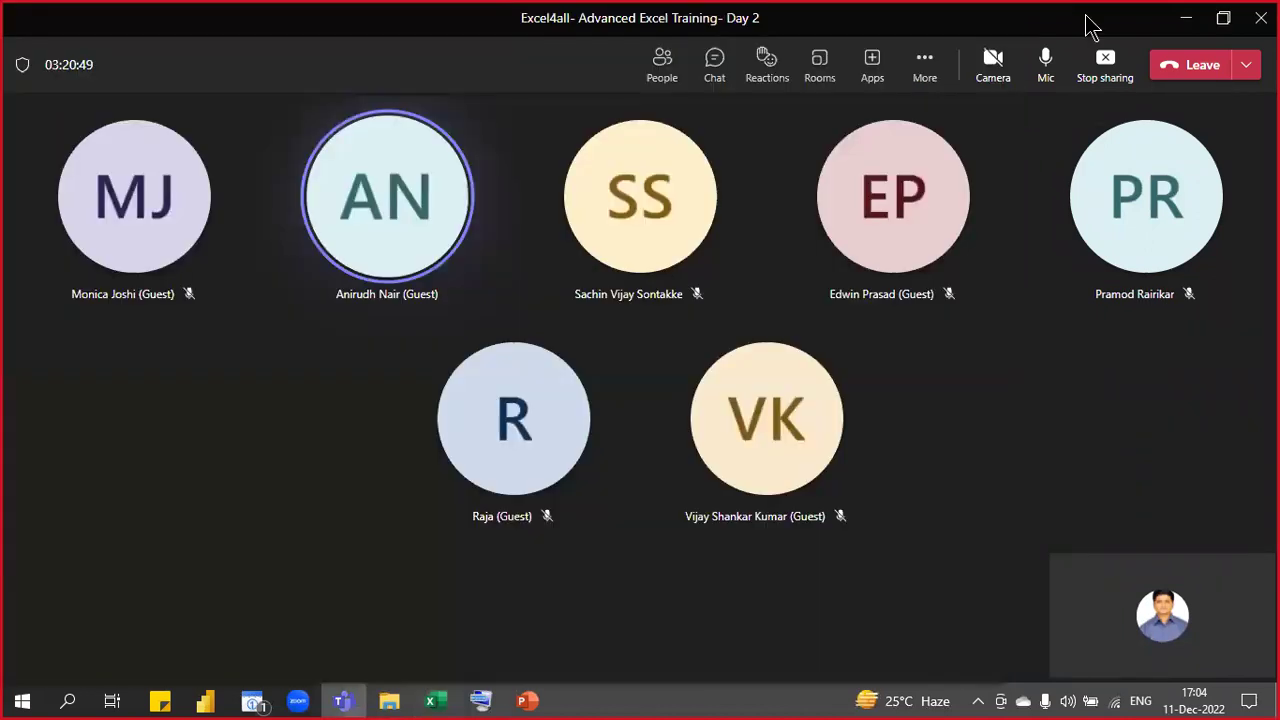
pyautogui.click(716, 68)
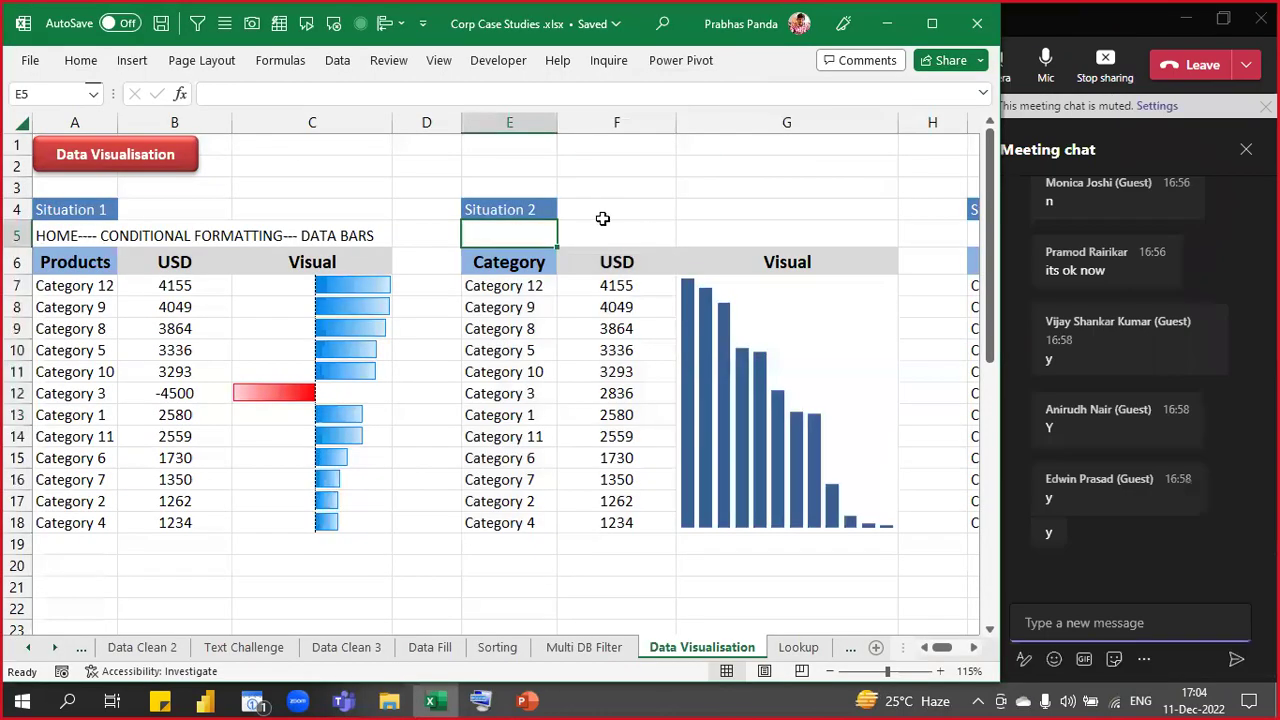
# - Enter the note "INSERT----- SPARKLINES---- COLUMN SPARKLINES" in cell E5 under the Situation 2 label
pyautogui.write('IN')
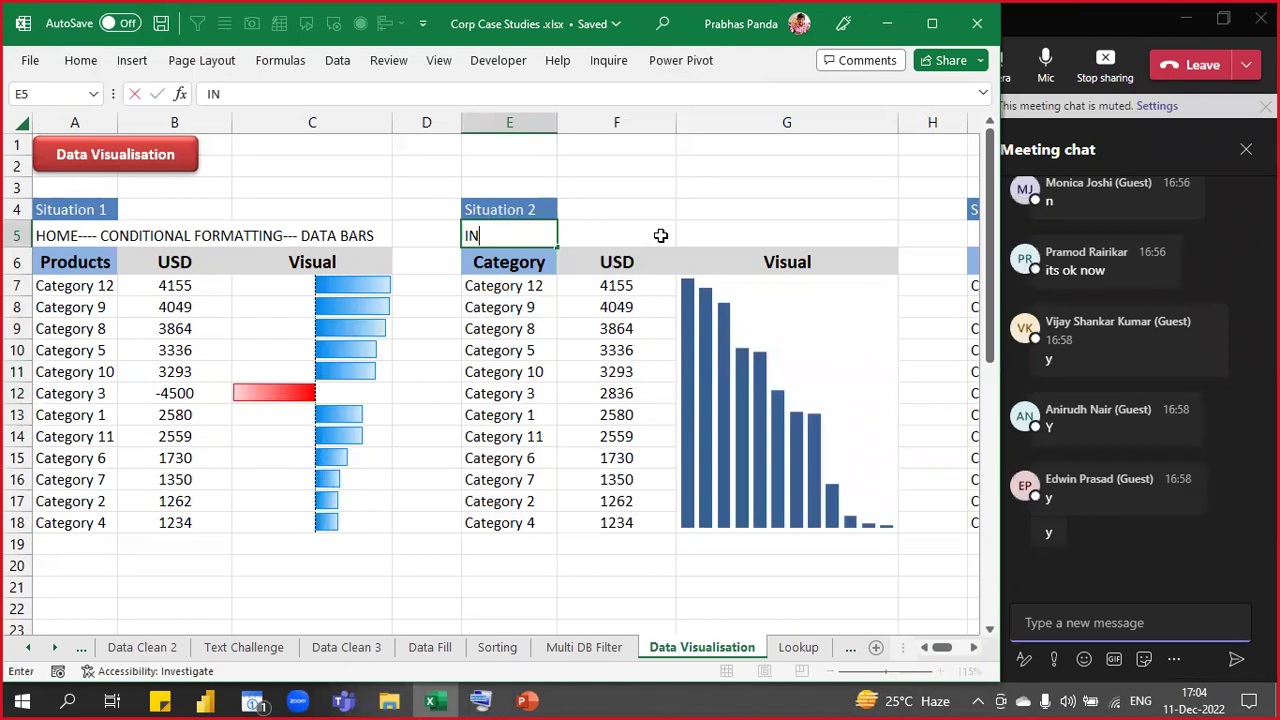
pyautogui.write('SERT----- SPARKLINE')
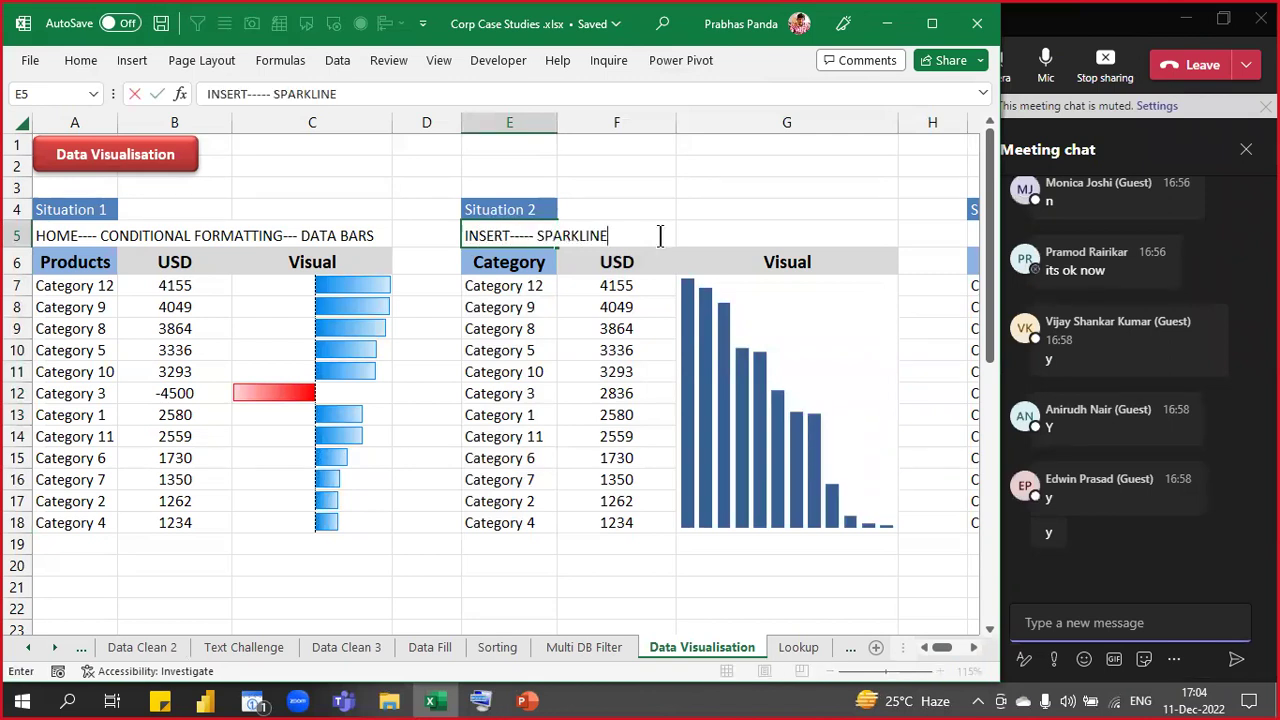
pyautogui.write('S---- COLUMN PSAR')
pyautogui.write('KLINES')
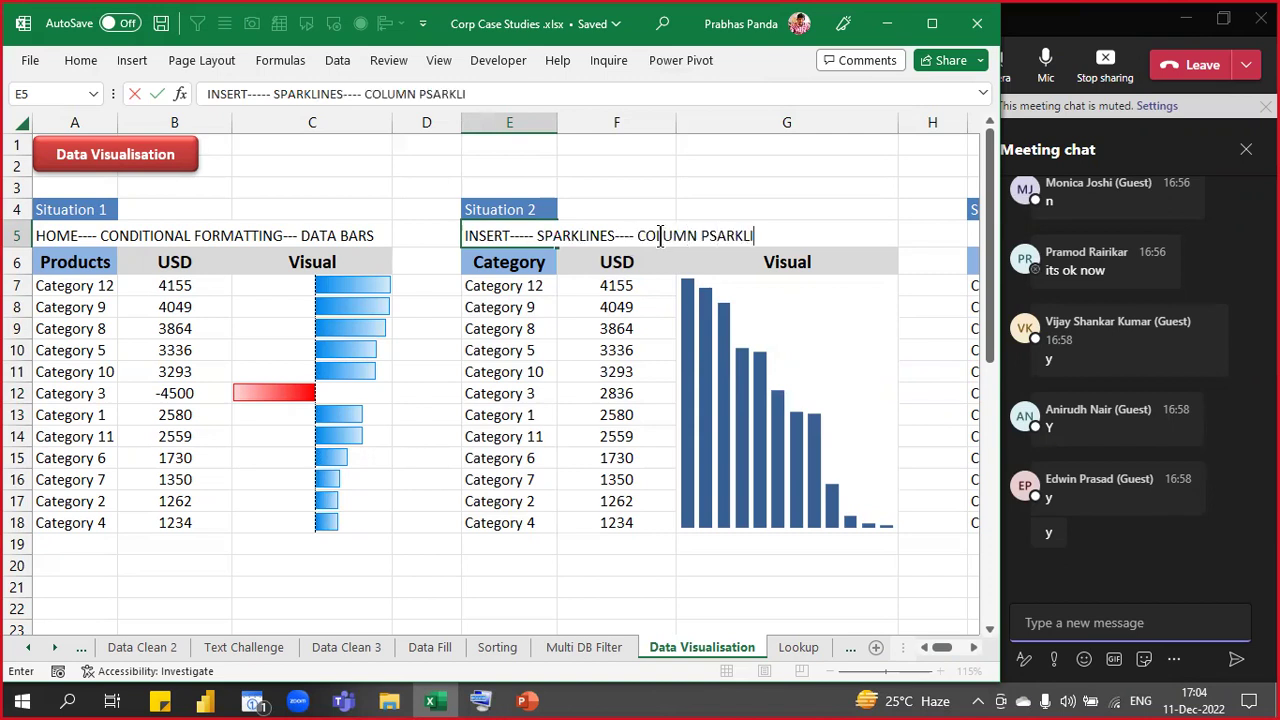
pyautogui.press('Return')
pyautogui.press('Up')
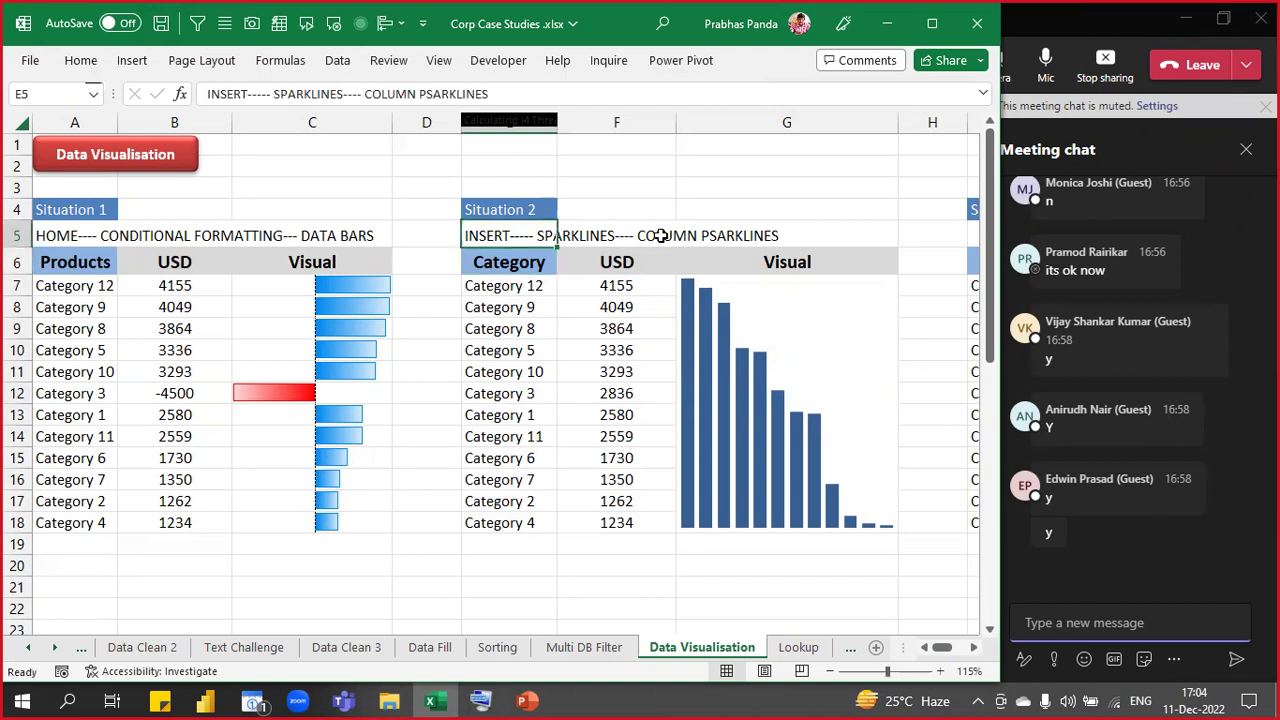
pyautogui.press('F2')
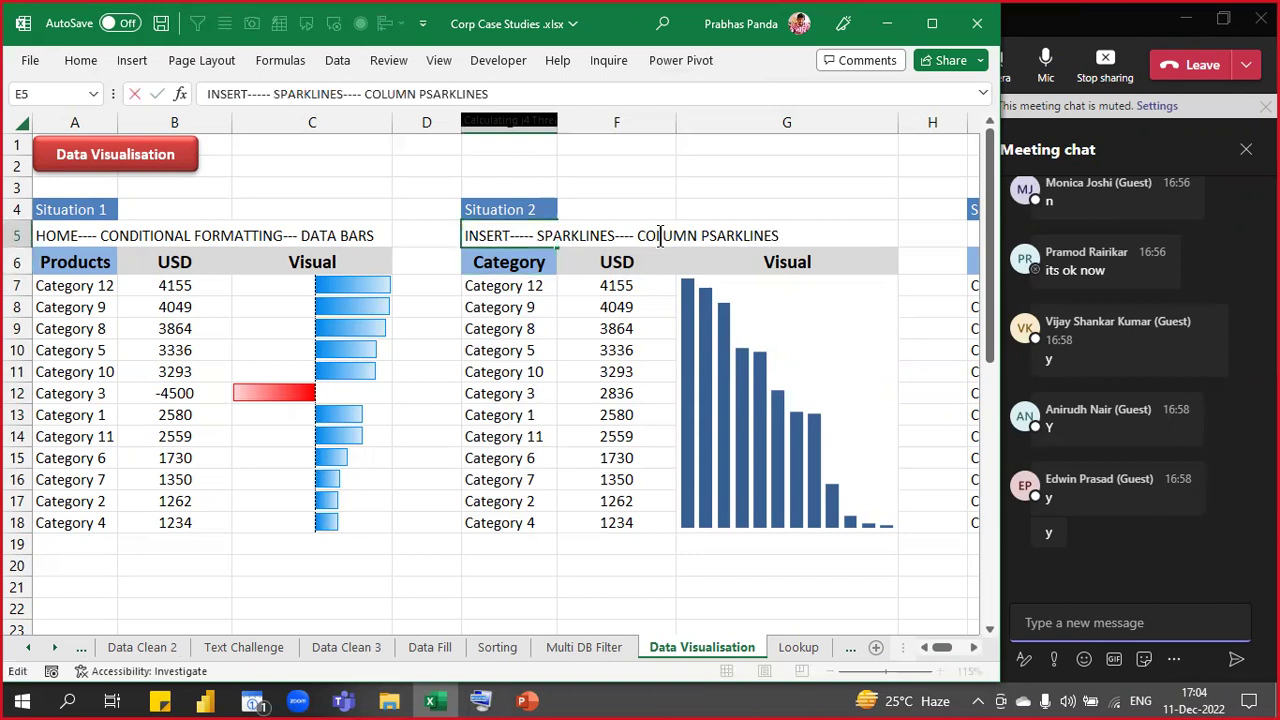
pyautogui.press('BackSpace')
pyautogui.write('P')
pyautogui.press('Return')
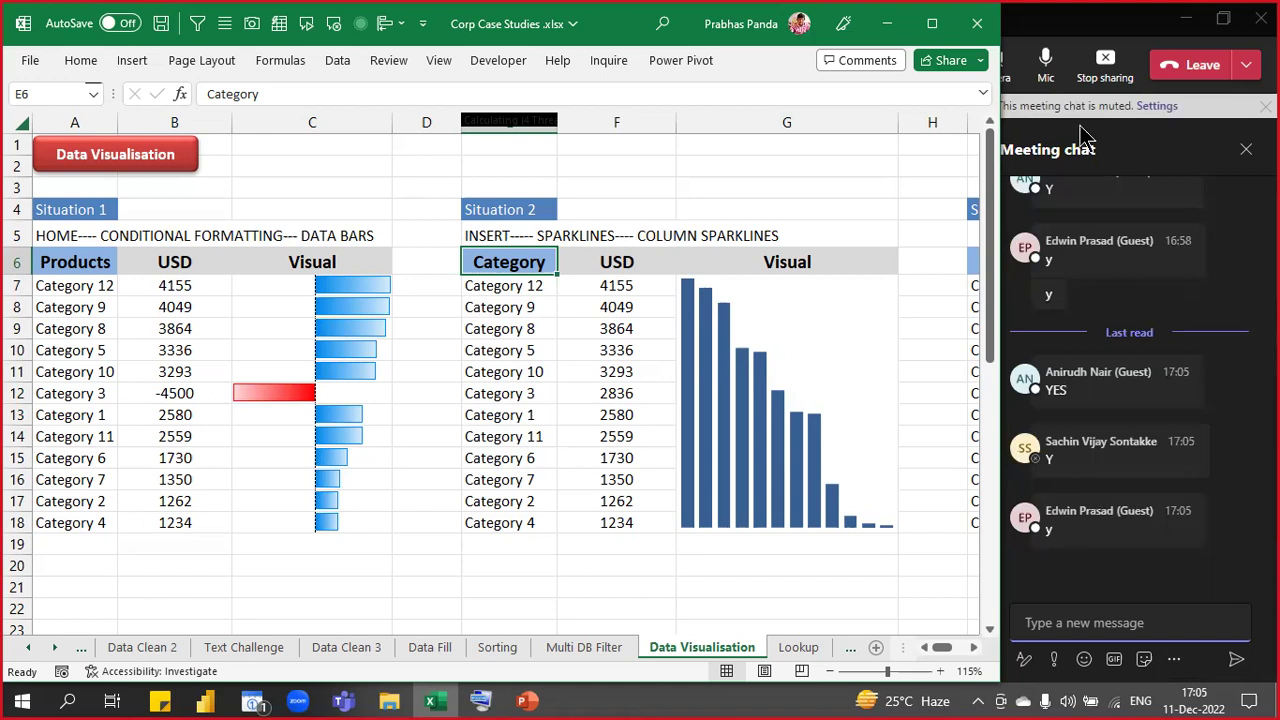
# - Widen column G slightly so the Situation 2 column sparkline gets more room
pyautogui.click(781, 341)
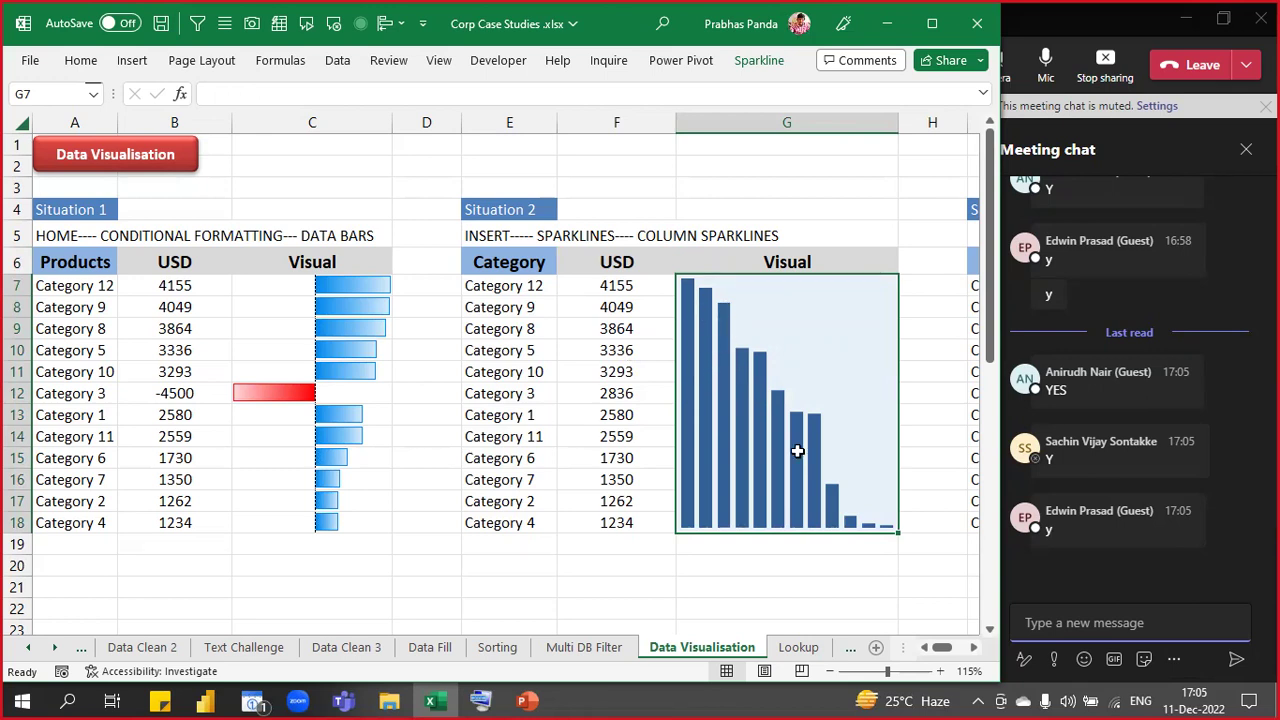
pyautogui.moveTo(898, 117); pyautogui.dragTo(922, 117)
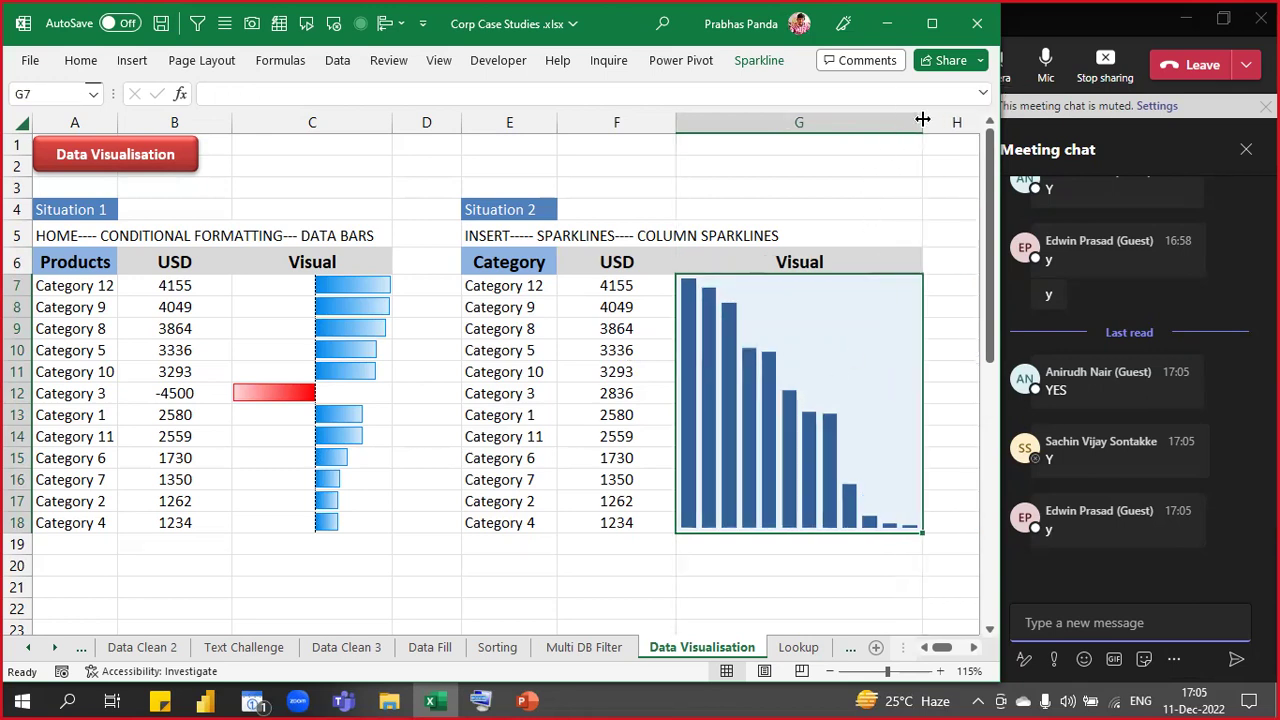
pyautogui.click(642, 413)
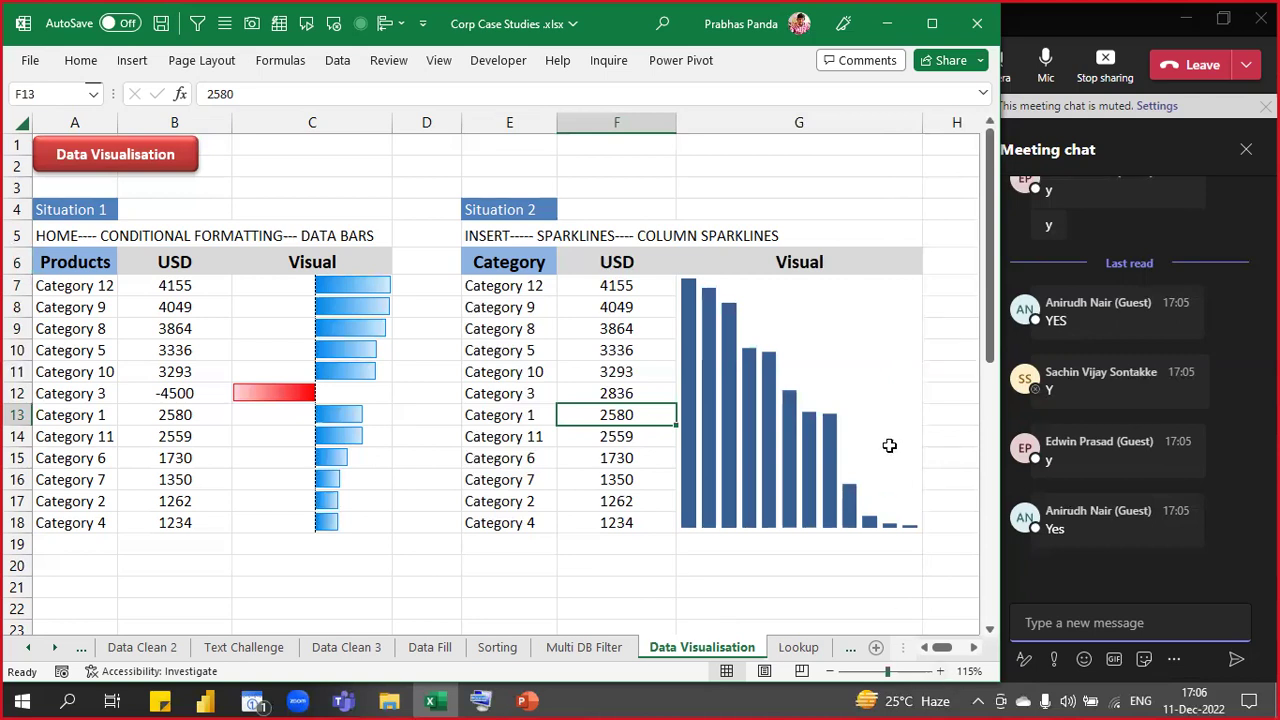
pyautogui.click(850, 355)
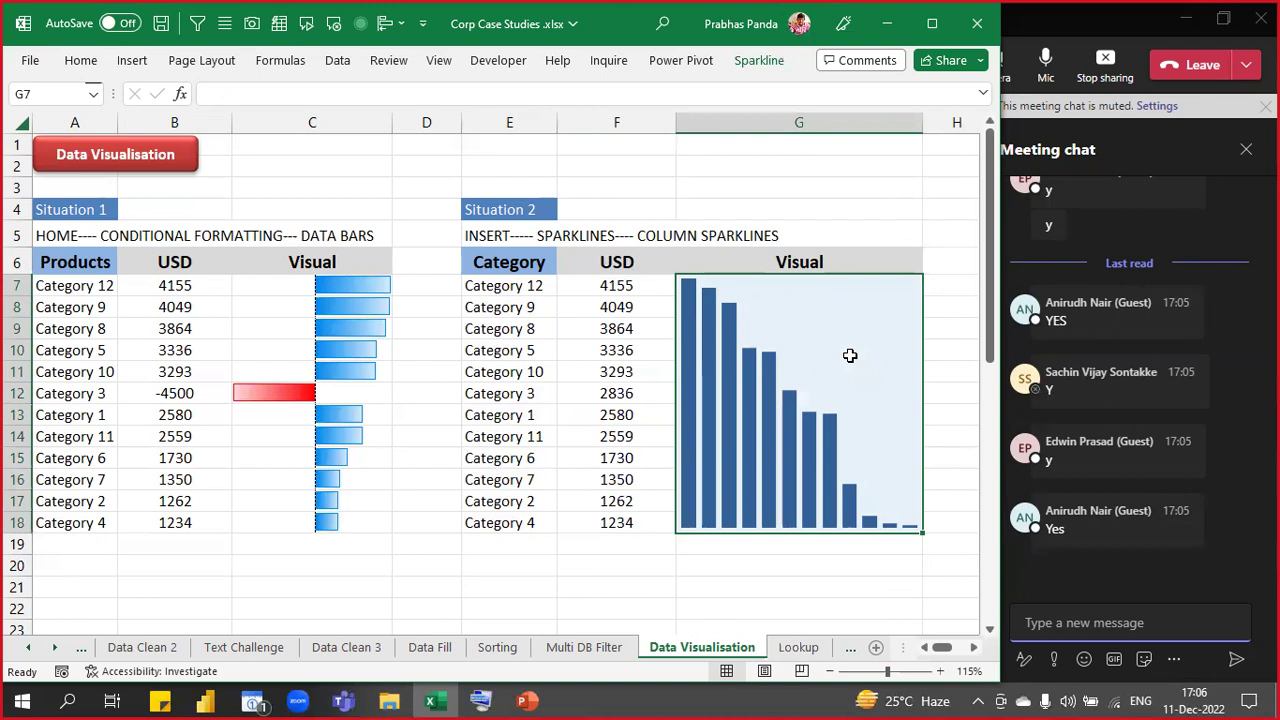
pyautogui.click(606, 351)
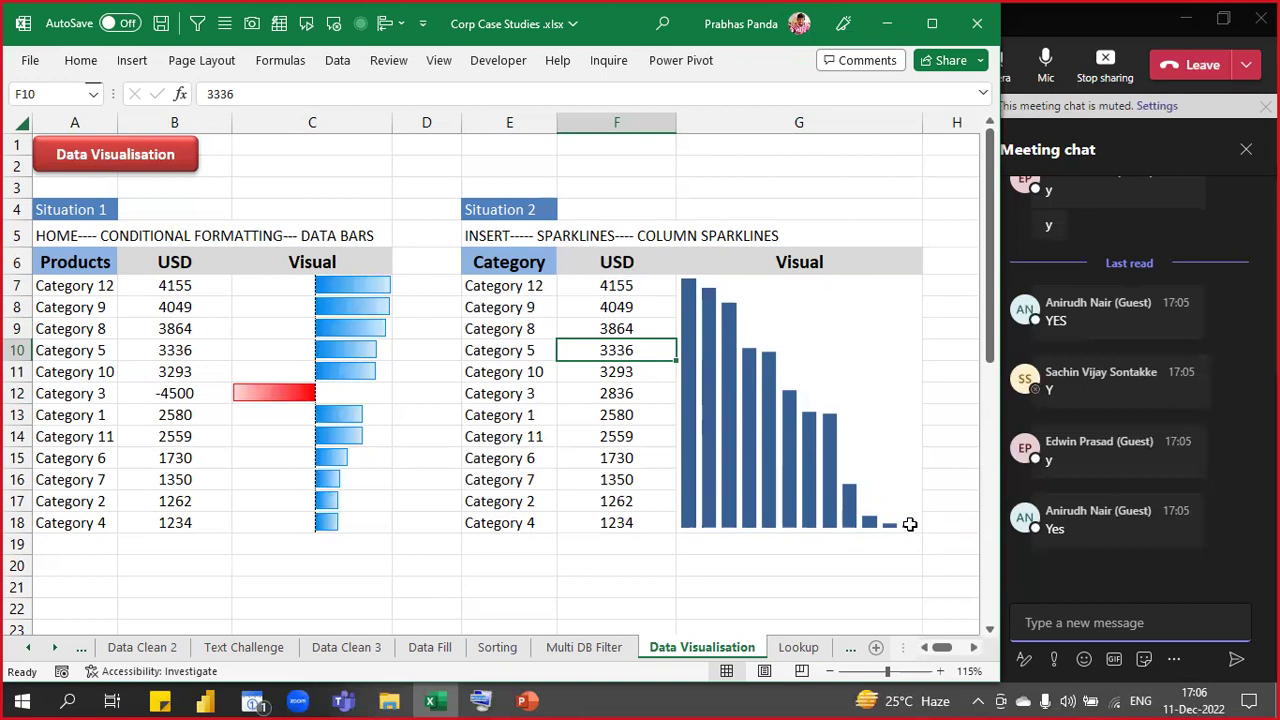
# - Set the High Point marker color of the Situation 2 sparkline in G7 to standard green
pyautogui.click(825, 332)
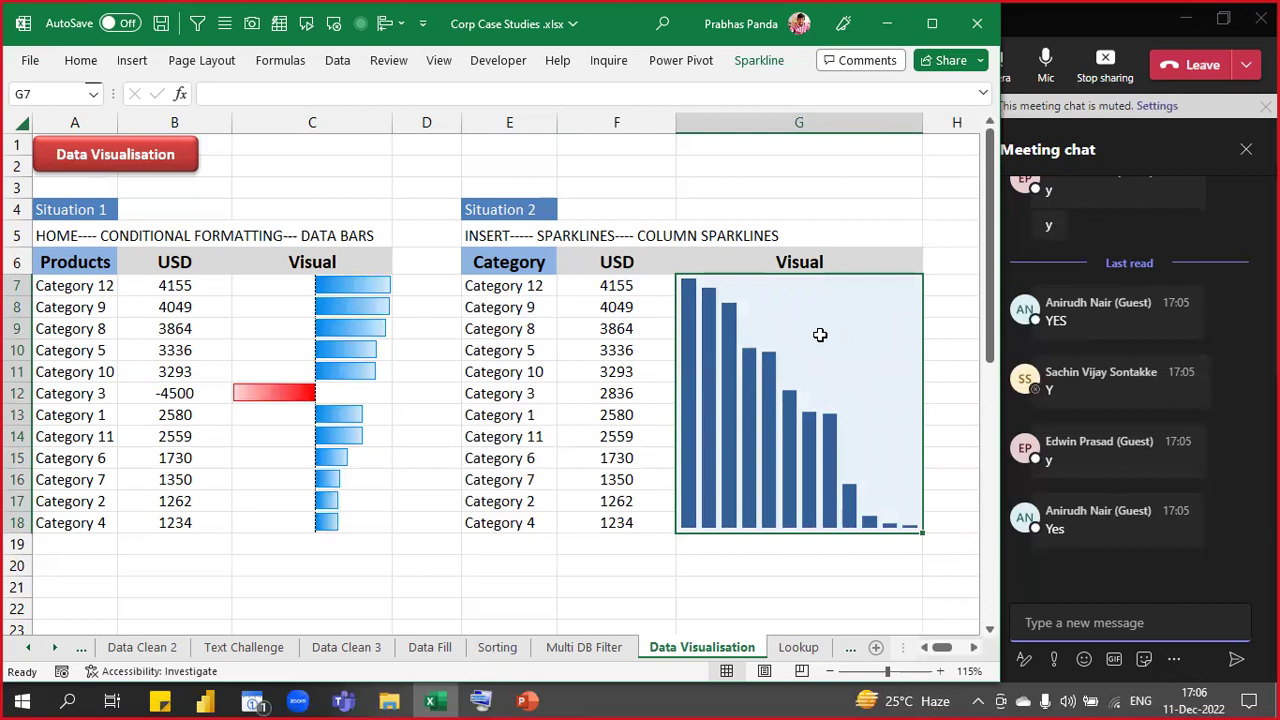
pyautogui.click(758, 57)
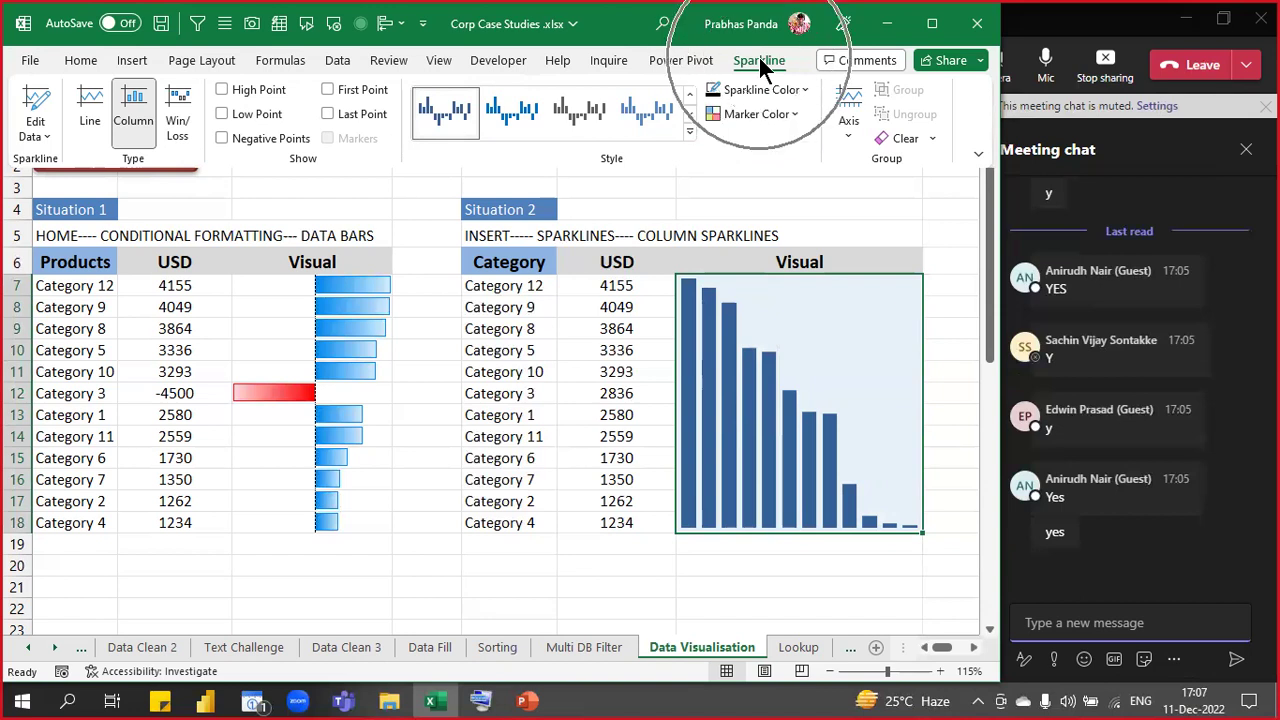
pyautogui.click(783, 115)
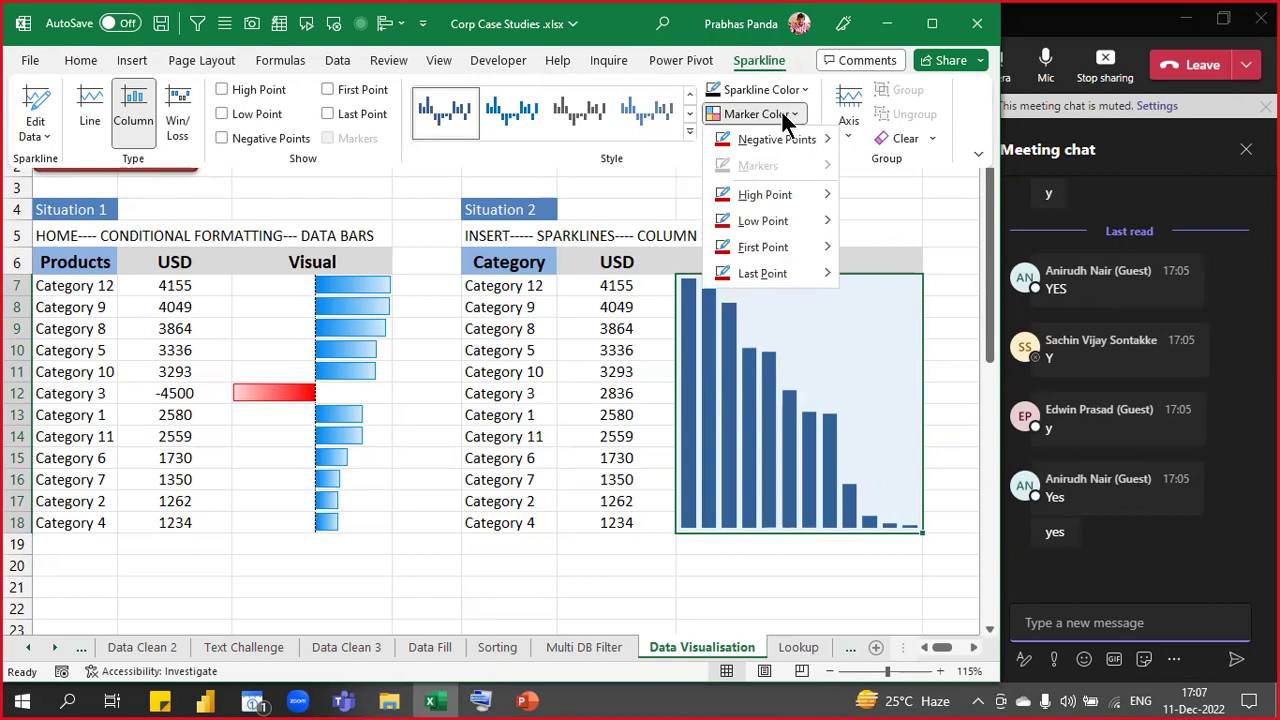
pyautogui.moveTo(807, 199)
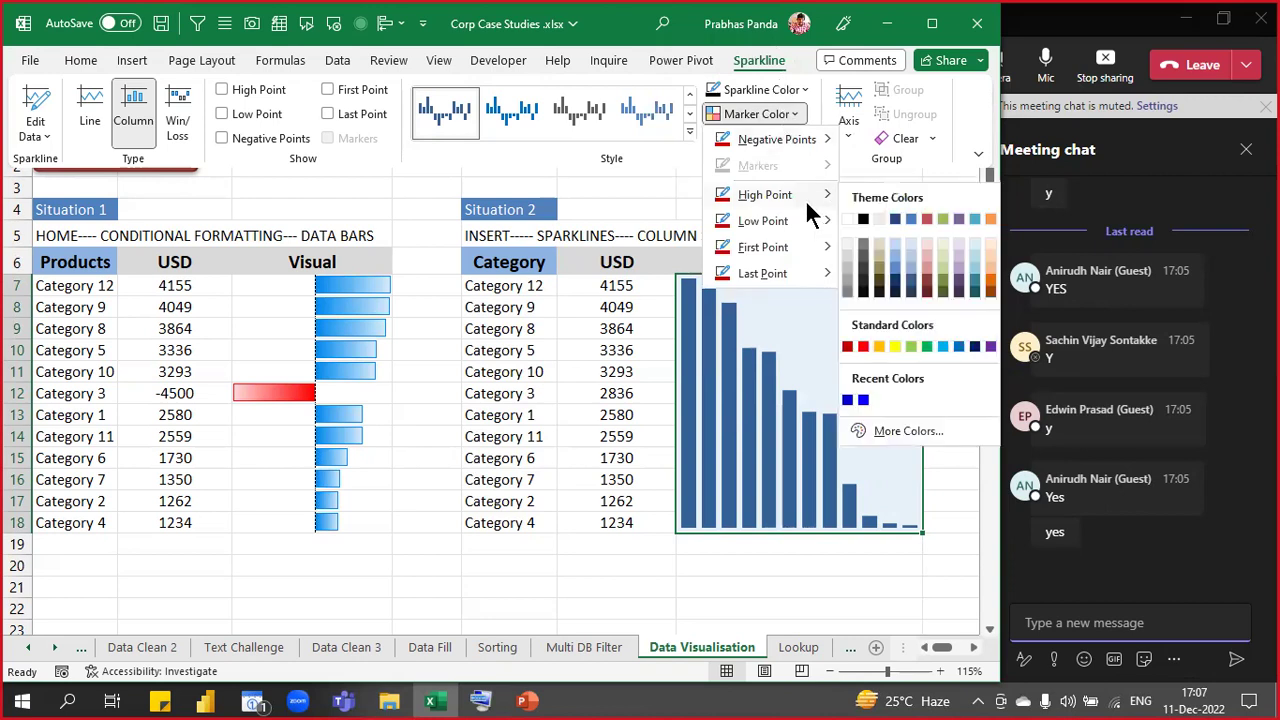
pyautogui.click(927, 345)
# - Set the Low Point marker color of the Situation 2 sparkline to standard red
pyautogui.click(769, 111)
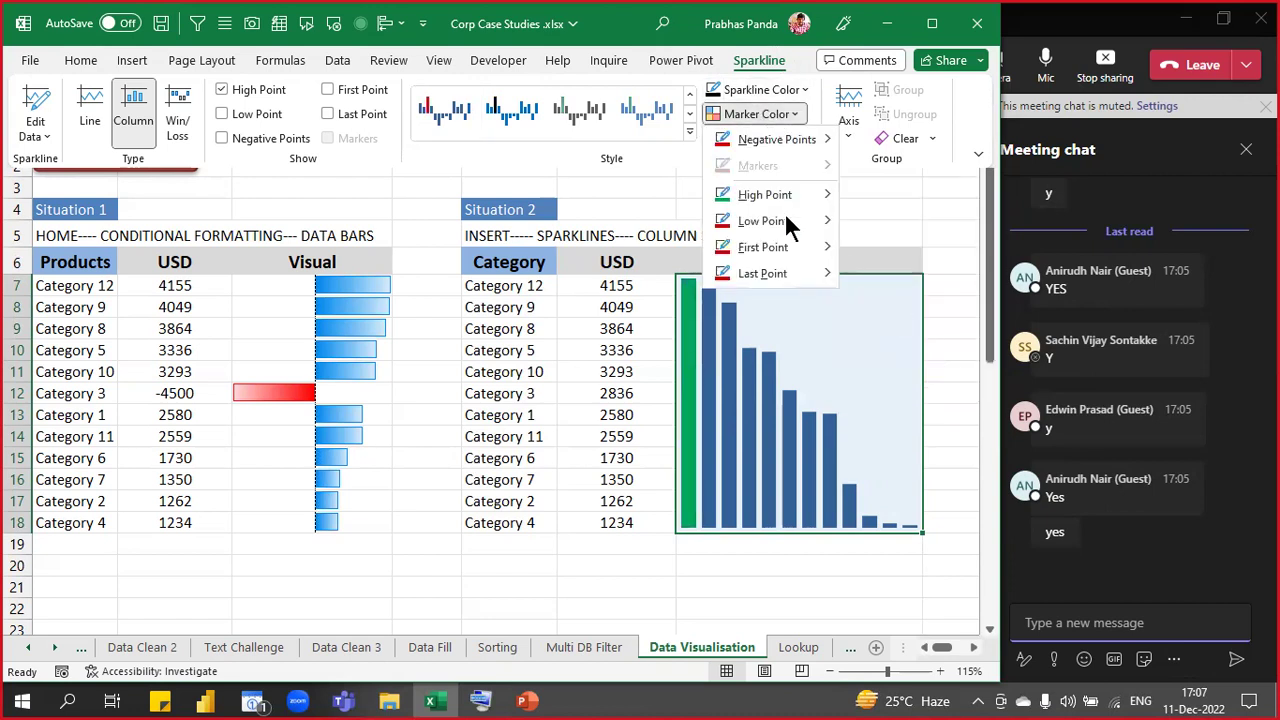
pyautogui.moveTo(803, 228)
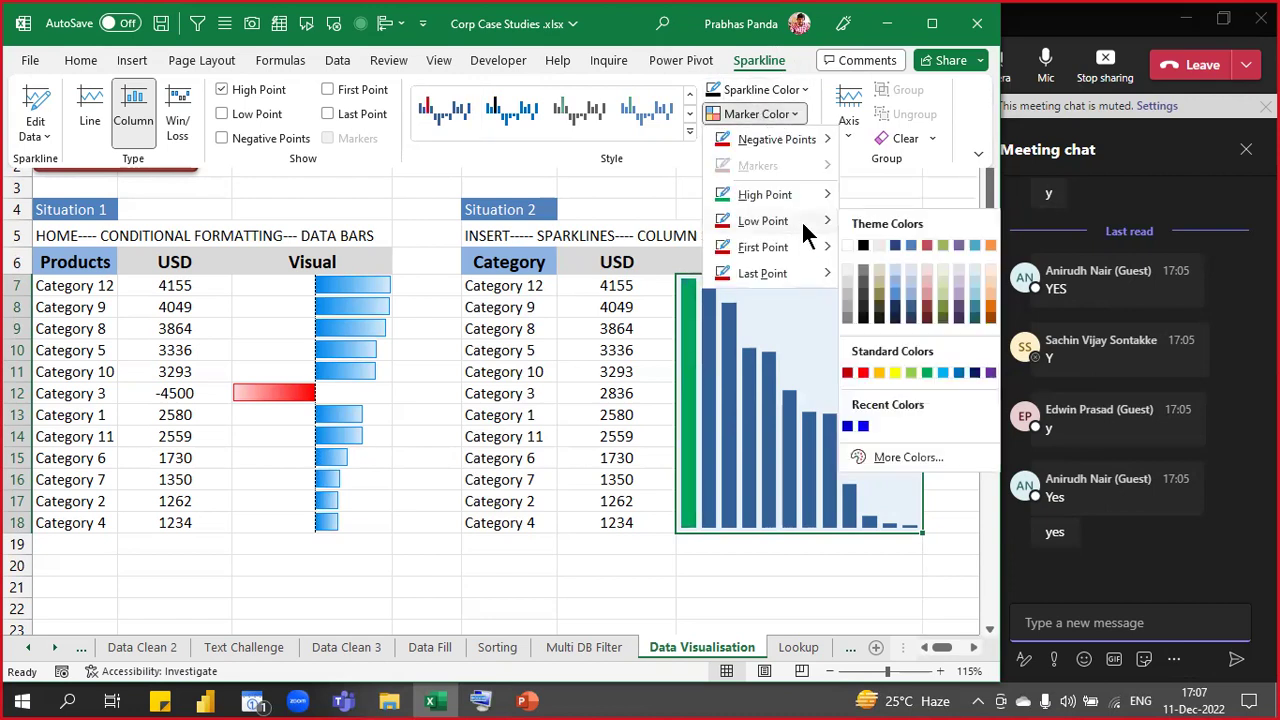
pyautogui.click(863, 372)
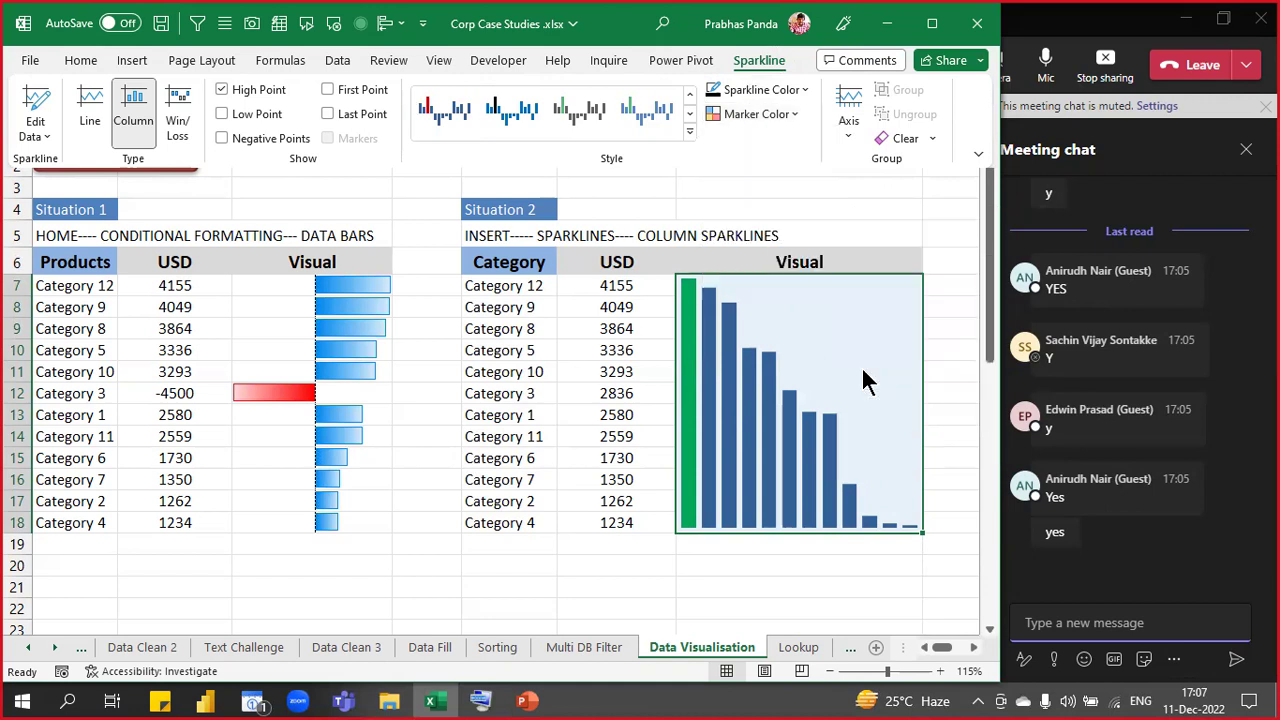
pyautogui.click(777, 115)
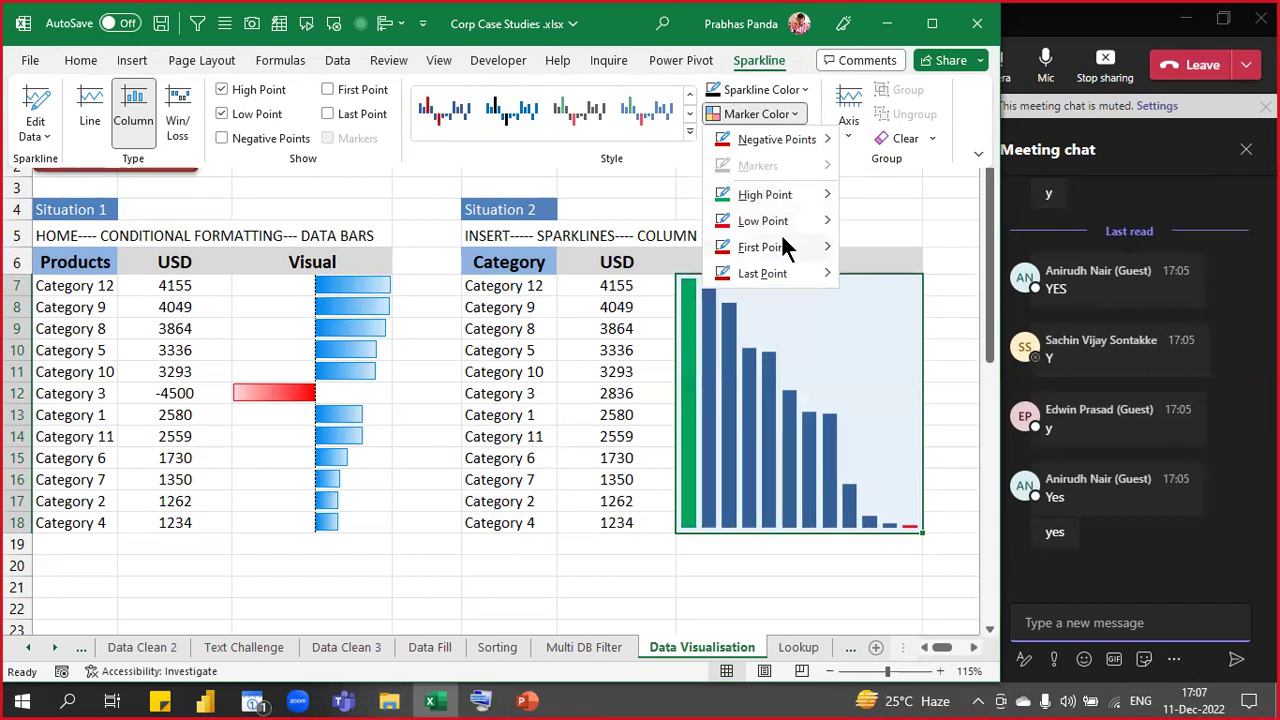
pyautogui.moveTo(783, 240)
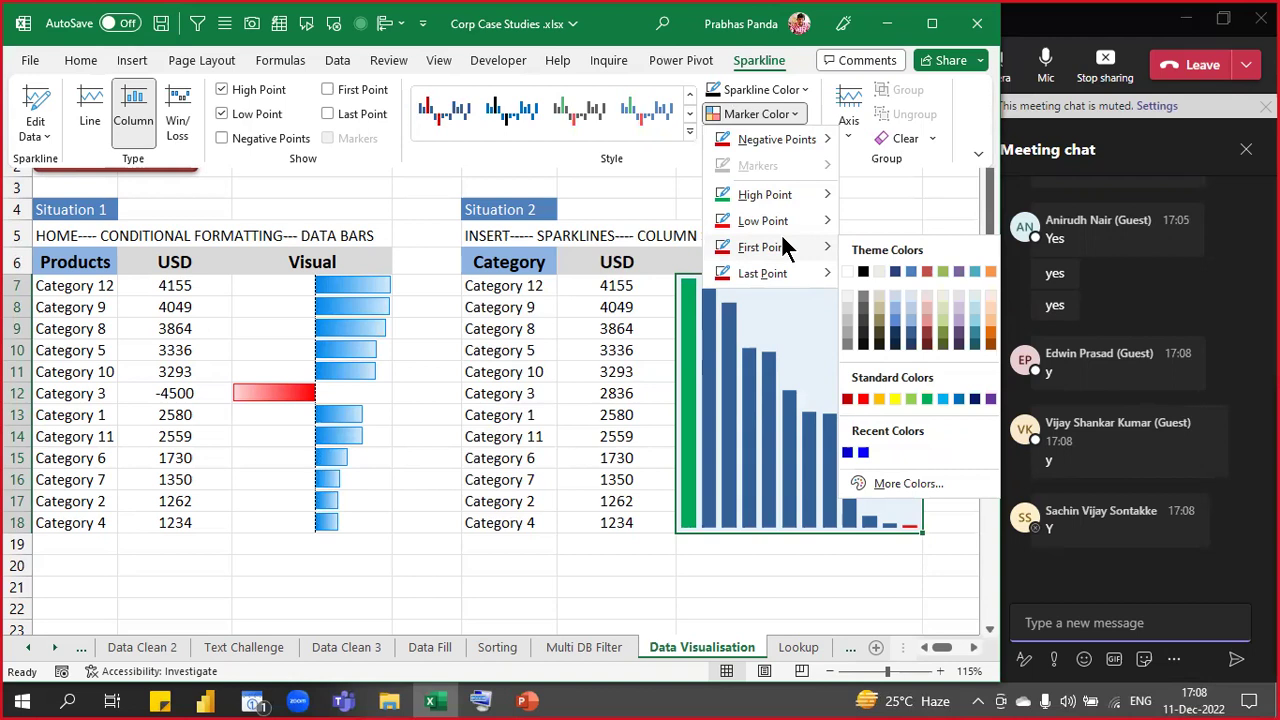
pyautogui.press('Escape')
pyautogui.press('Escape')
pyautogui.press('Escape')
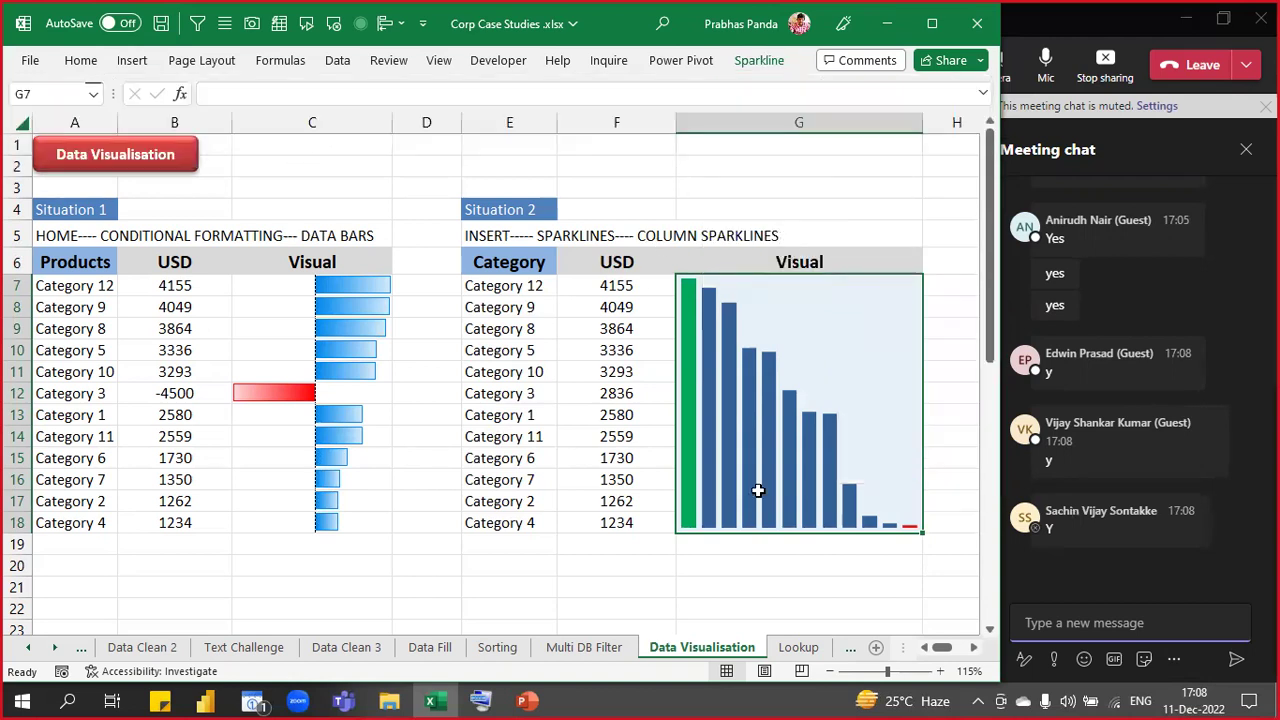
pyautogui.click(733, 570)
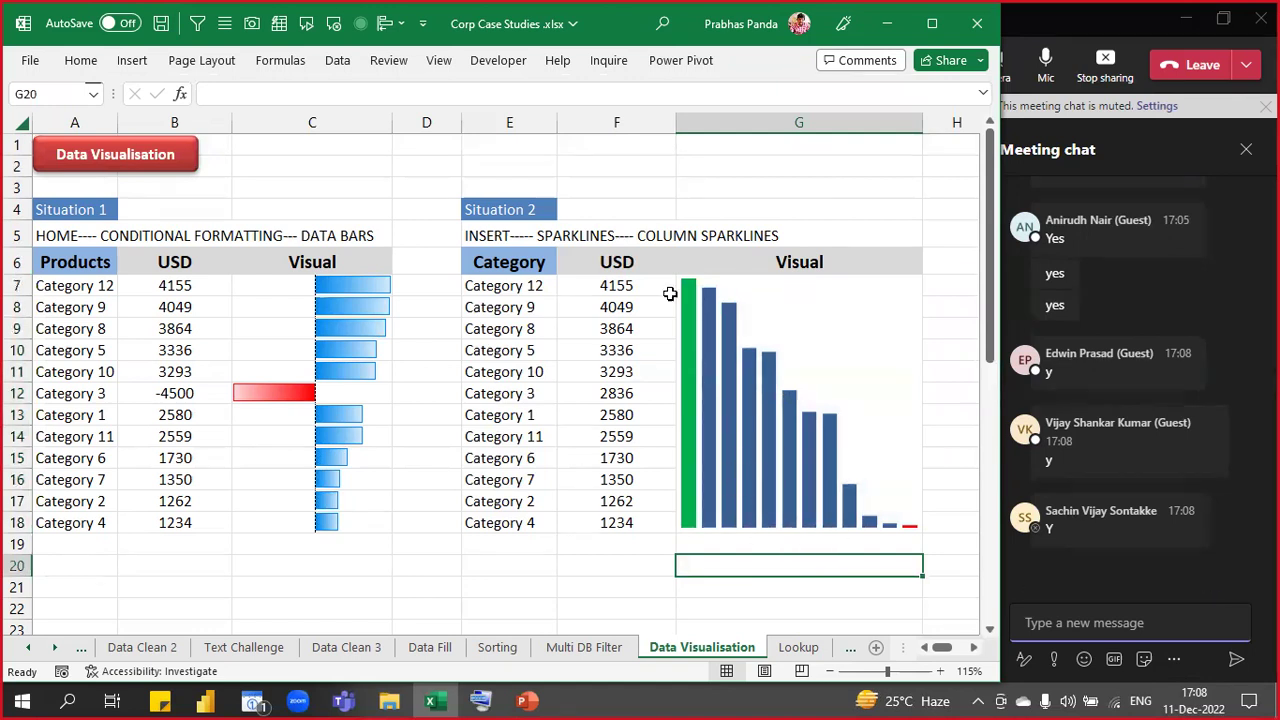
# - Set the Category 3 USD value in F12 of the Situation 2 table to -4500
pyautogui.moveTo(604, 286); pyautogui.dragTo(614, 528)
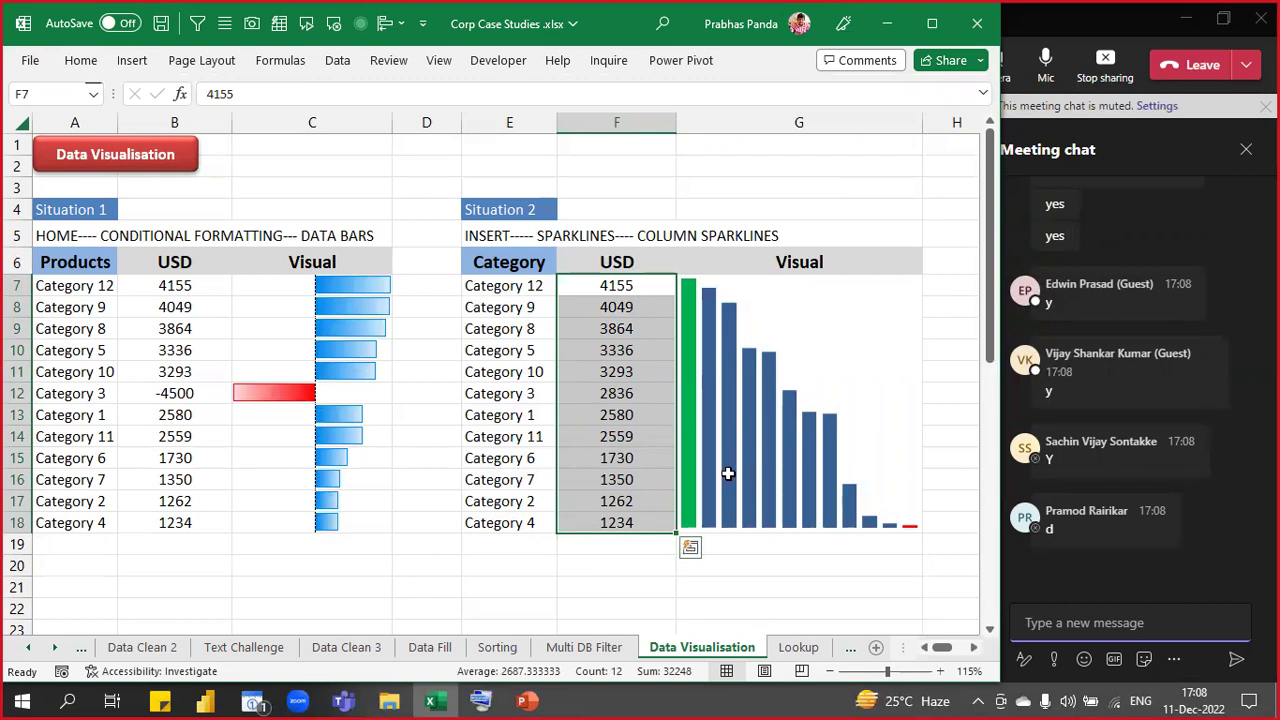
pyautogui.click(598, 396)
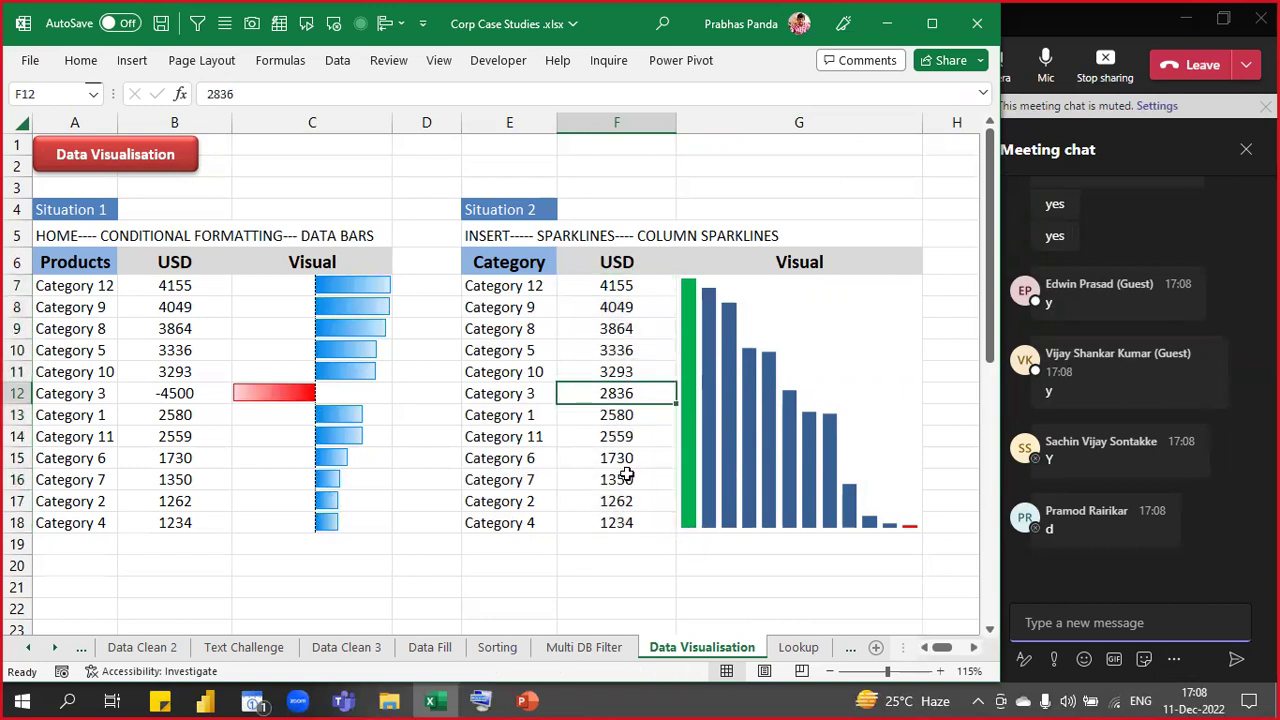
pyautogui.write('-45900')
pyautogui.press('BackSpace')
pyautogui.press('BackSpace')
pyautogui.press('BackSpace')
pyautogui.write('00')
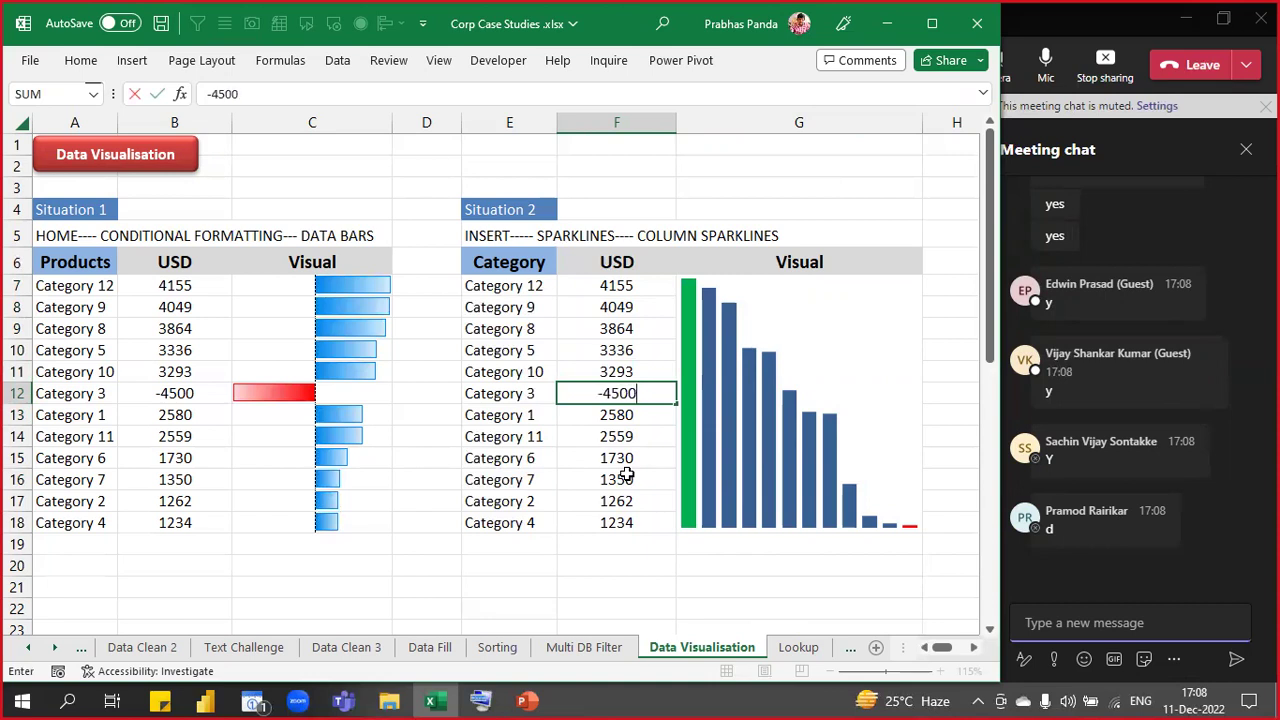
pyautogui.press('Return')
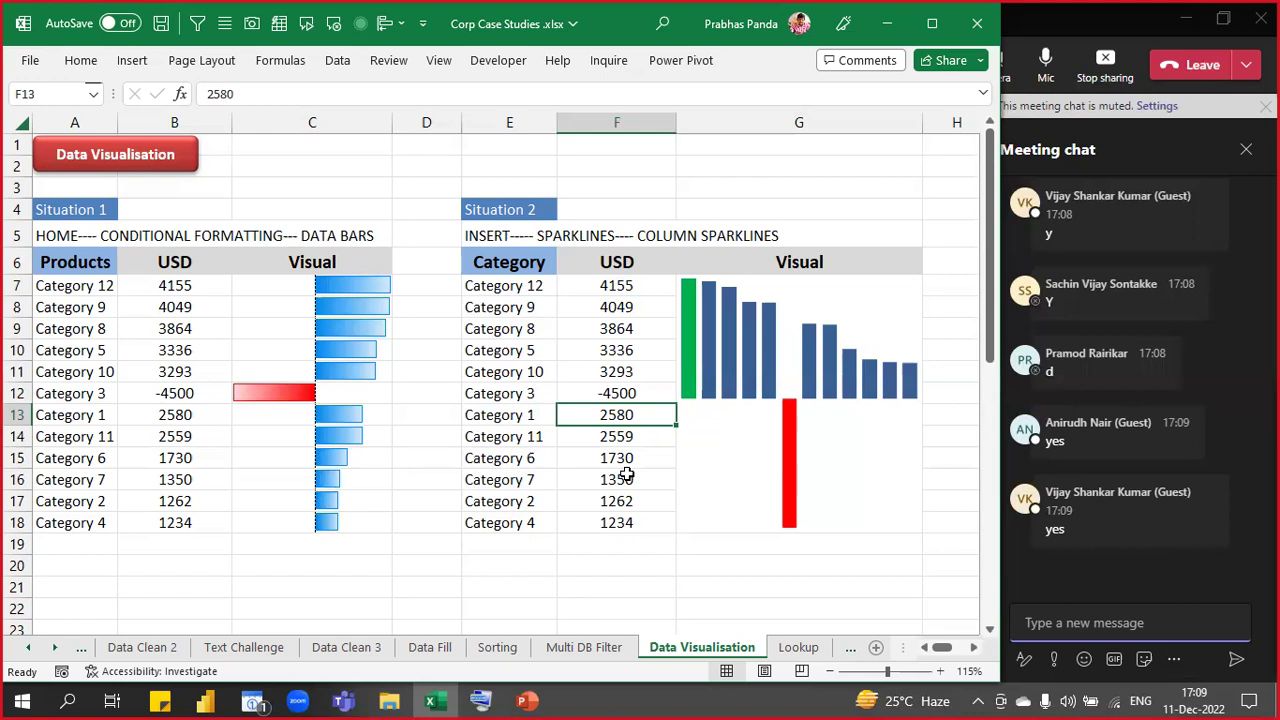
# - Go to the Situation 3 table and narrow its Category column I
pyautogui.press('Right')
pyautogui.press('Right')
pyautogui.press('Right')
pyautogui.press('Right')
pyautogui.press('Right')
pyautogui.press('Right')
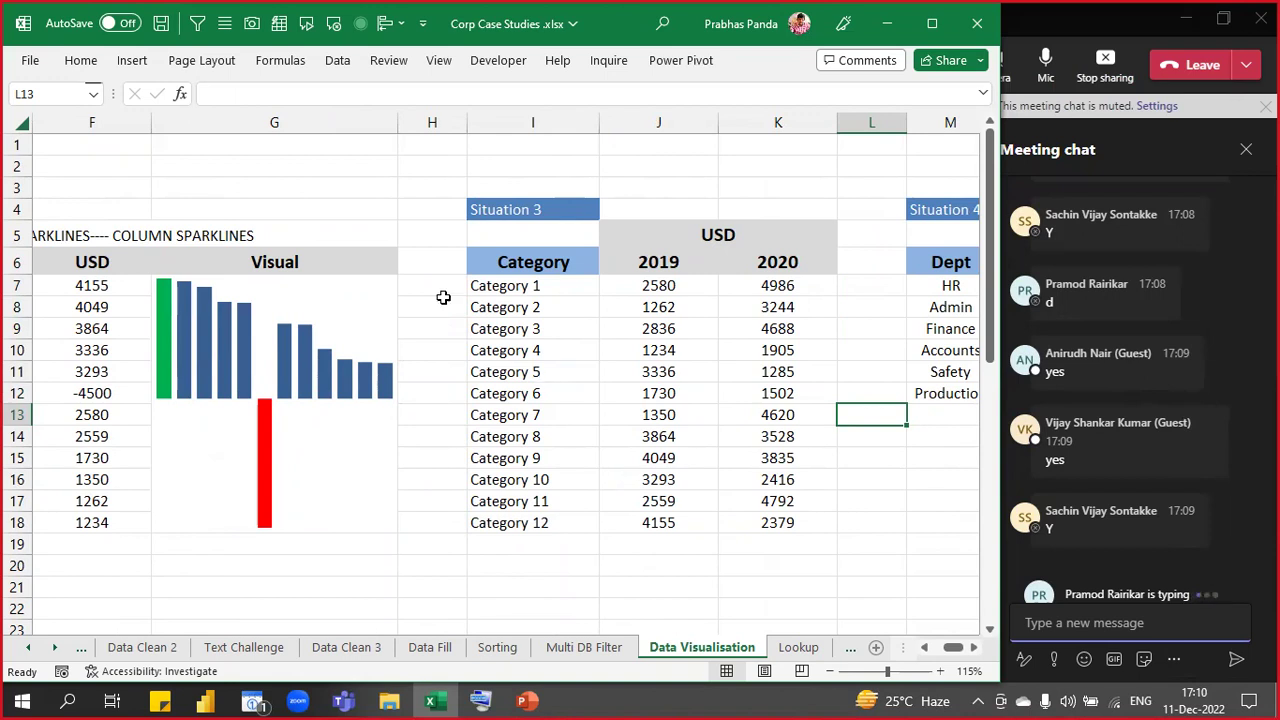
pyautogui.moveTo(600, 122); pyautogui.dragTo(569, 122)
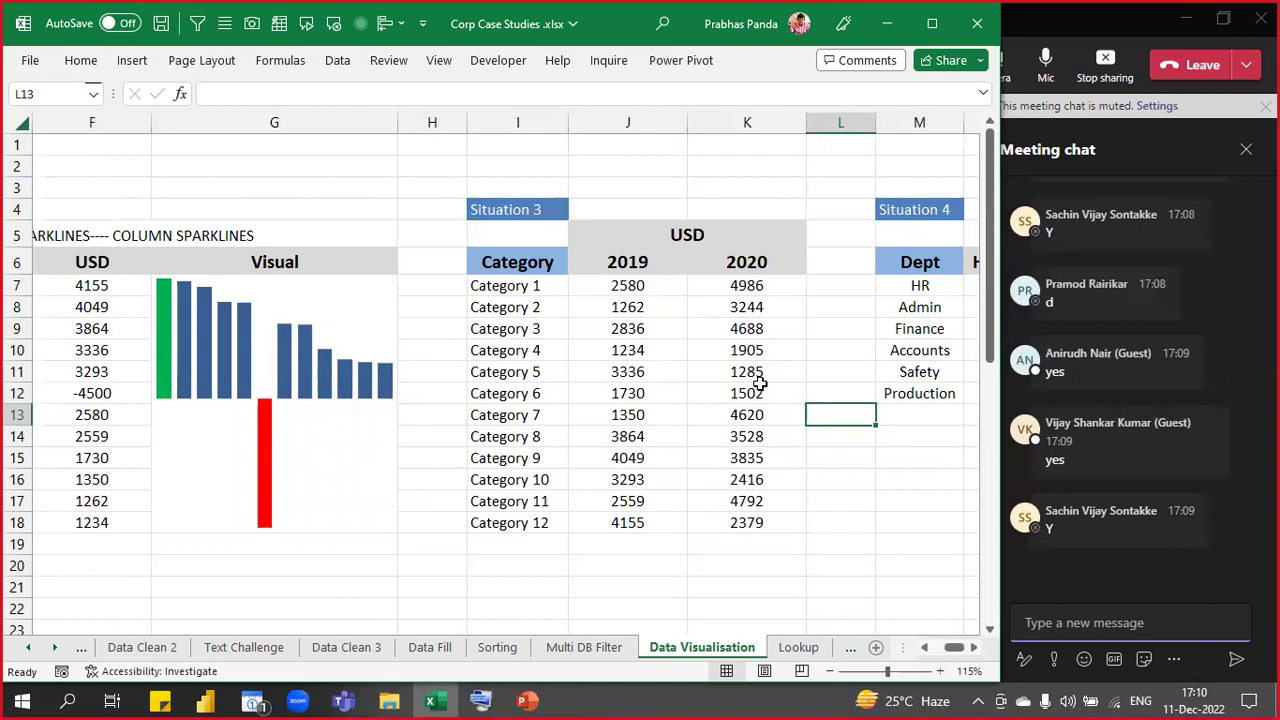
# - Insert two new columns at L, directly after the 2020 column of Situation 3, and select the empty header cell L6
pyautogui.click(819, 268)
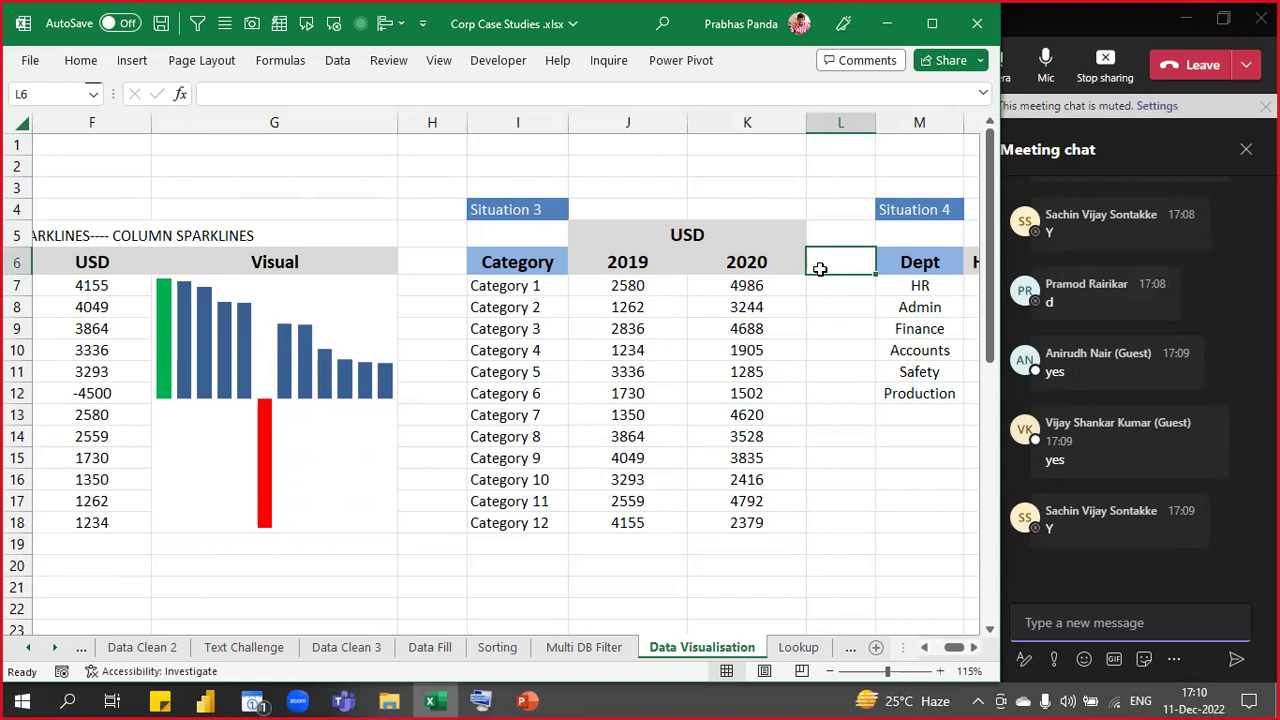
pyautogui.hotkey('alt', 'i')
pyautogui.press('c')
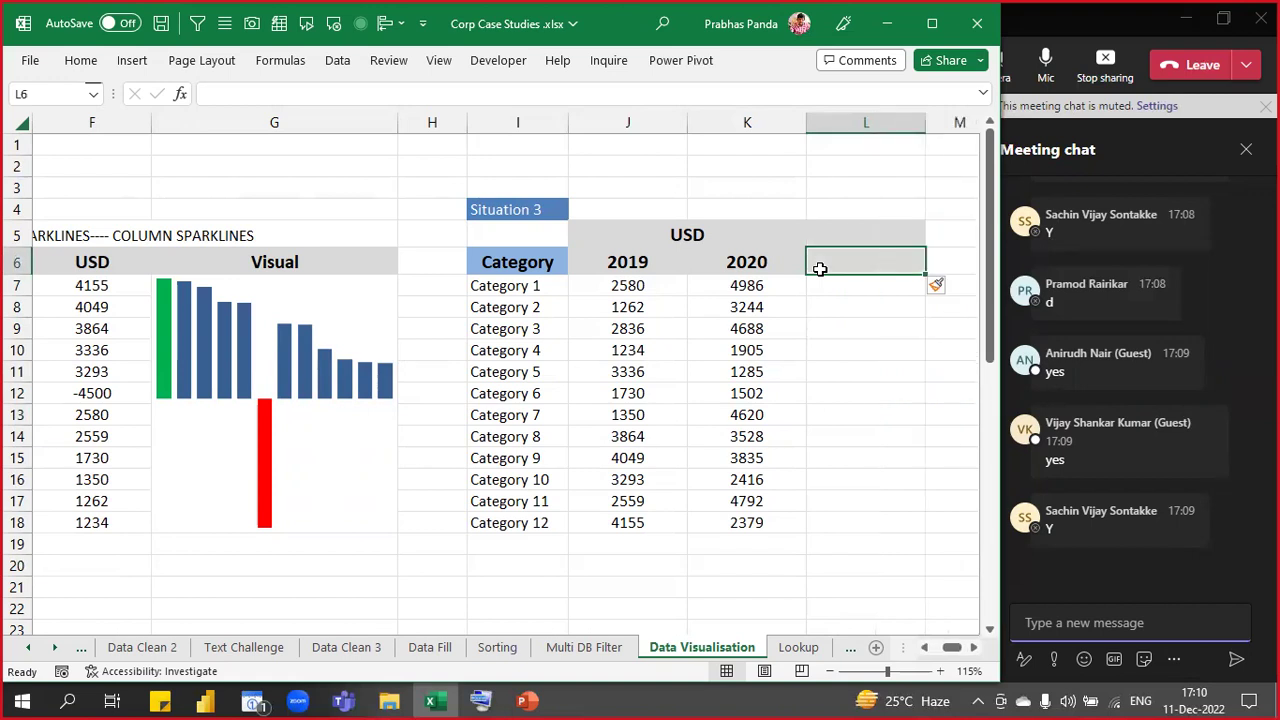
pyautogui.press('F4')
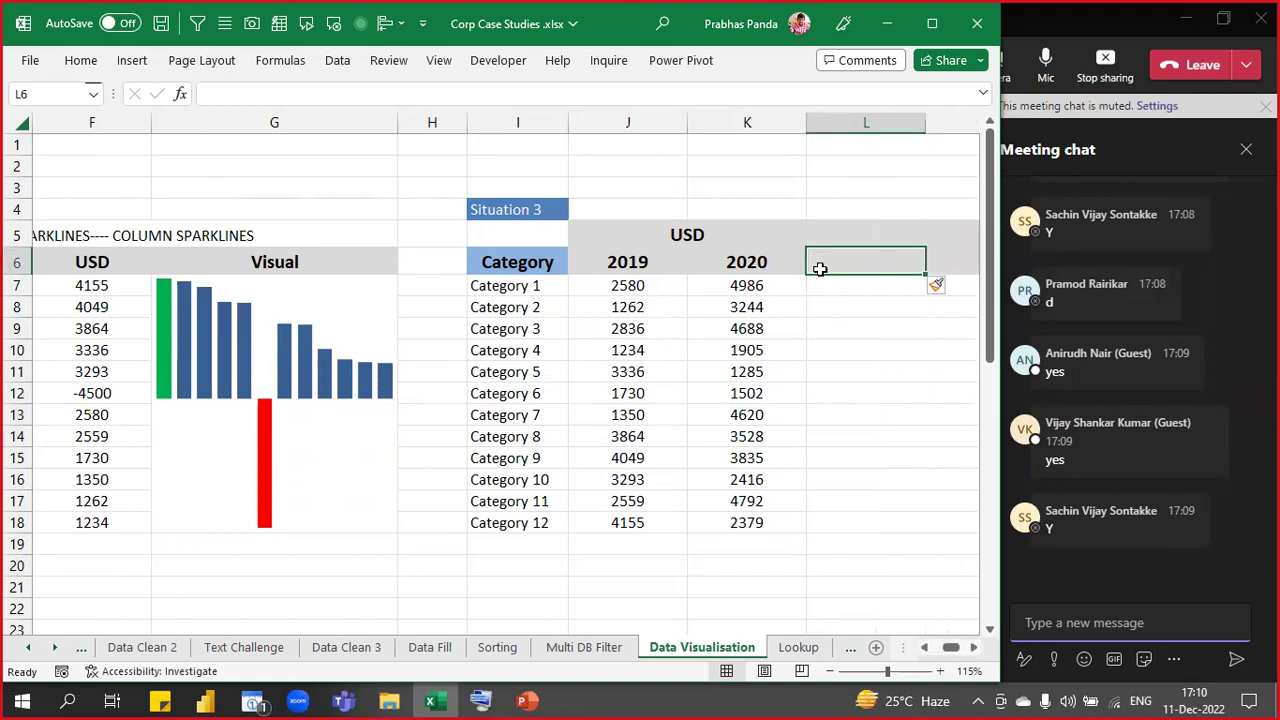
pyautogui.press('Right')
pyautogui.press('Right')
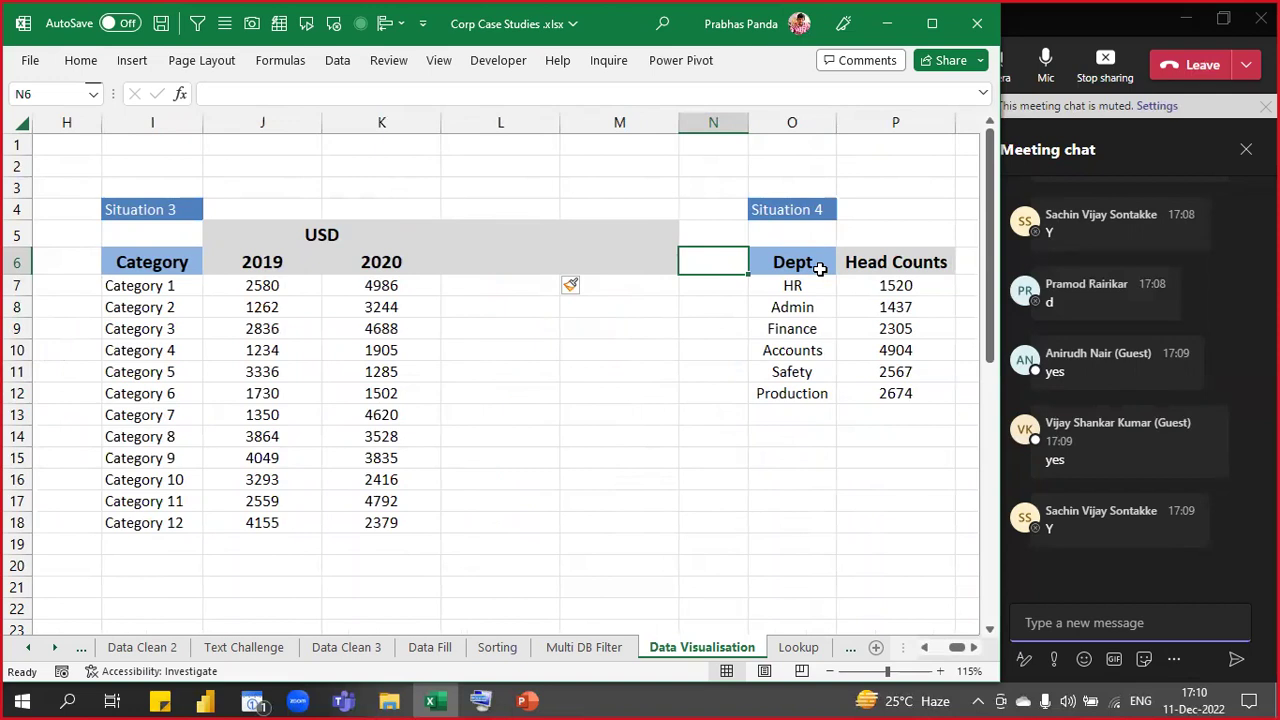
pyautogui.click(484, 261)
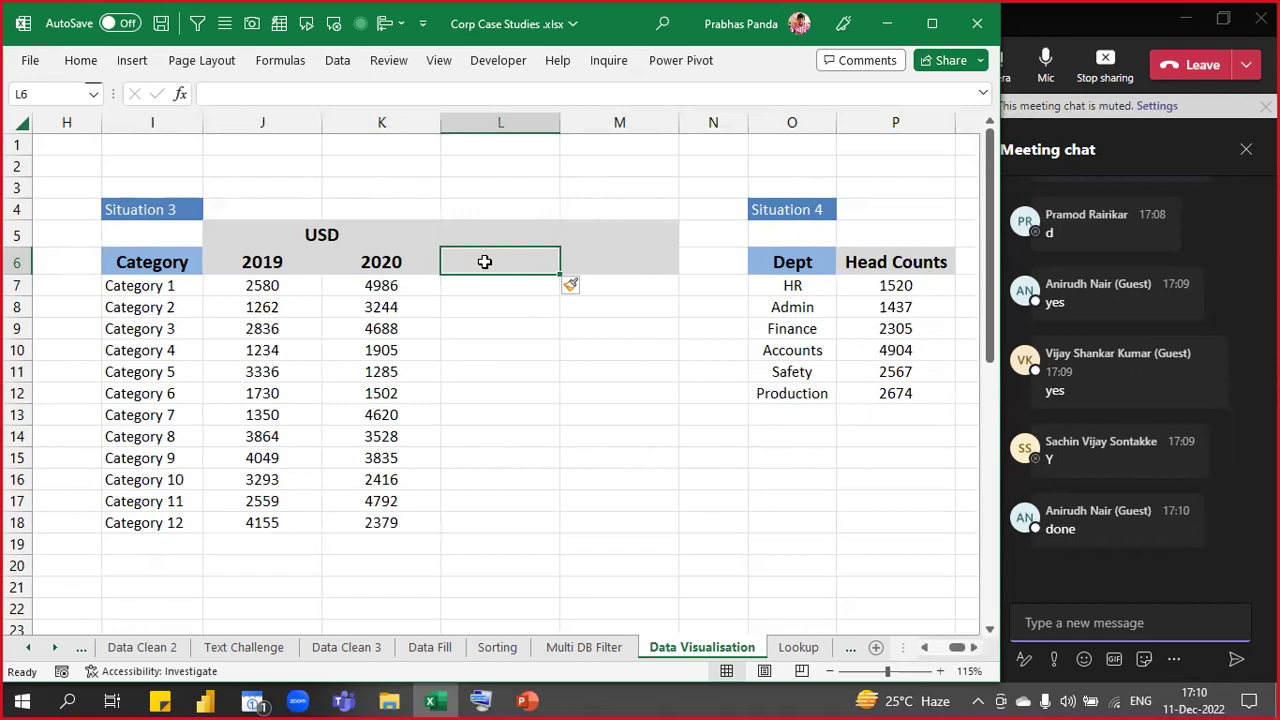
# - Enter the header Growth in L6 of the Situation 3 table
pyautogui.press('Left')
pyautogui.press('Right')
pyautogui.write('Growth')
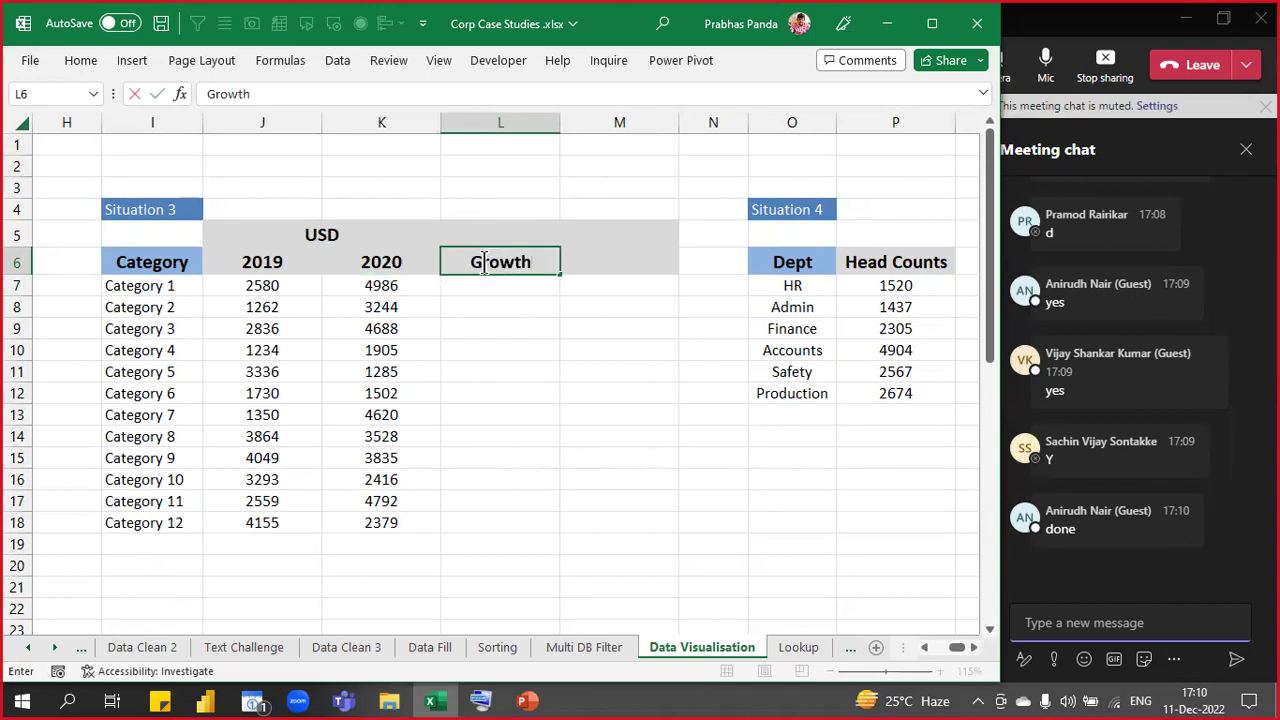
pyautogui.press('Return')
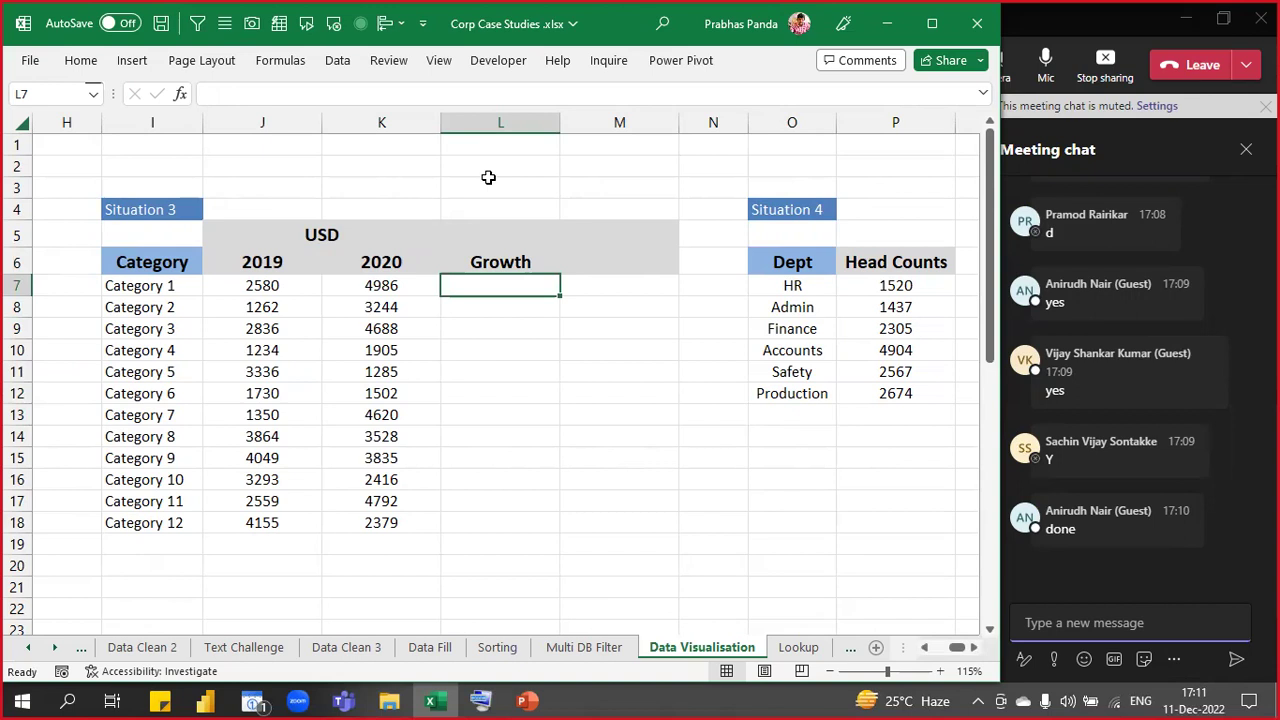
pyautogui.write('=')
pyautogui.press('Left')
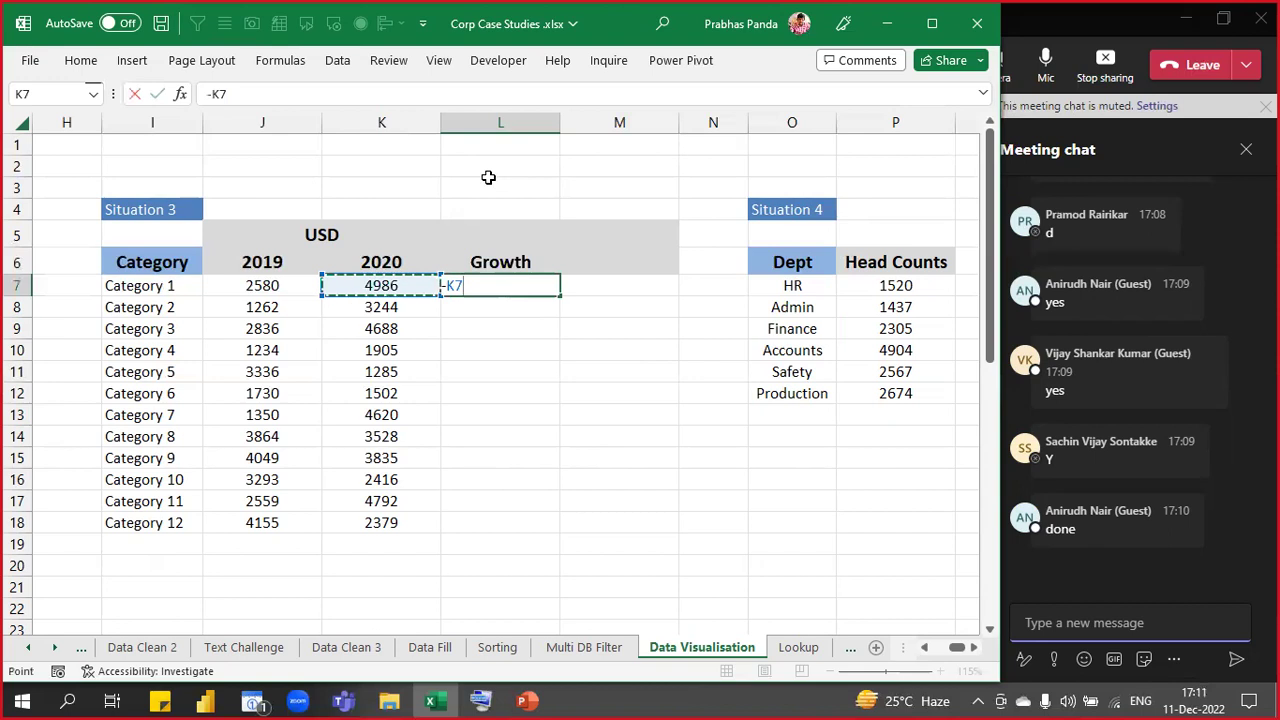
pyautogui.press('Escape')
# - Enter =K7-J7 in L7 to calculate Category 1's growth and fill the formula down through L18
pyautogui.write('=')
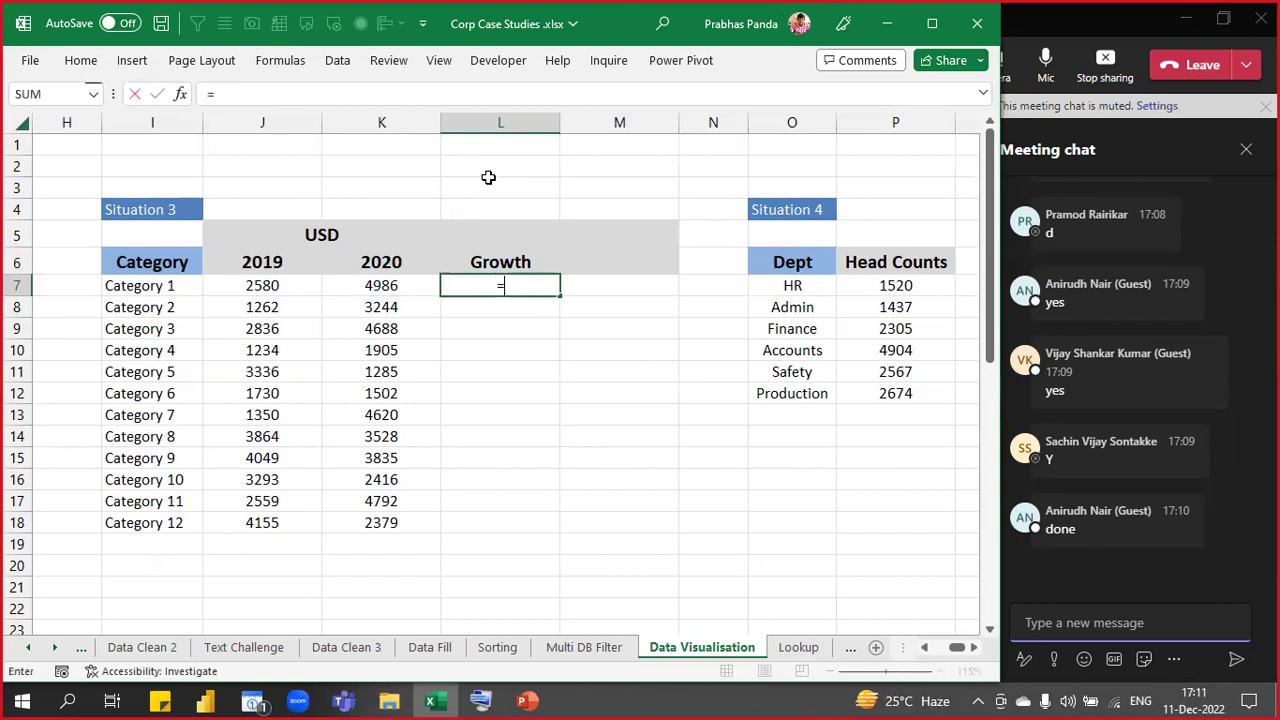
pyautogui.press('Left')
pyautogui.write('-')
pyautogui.press('Left')
pyautogui.press('Left')
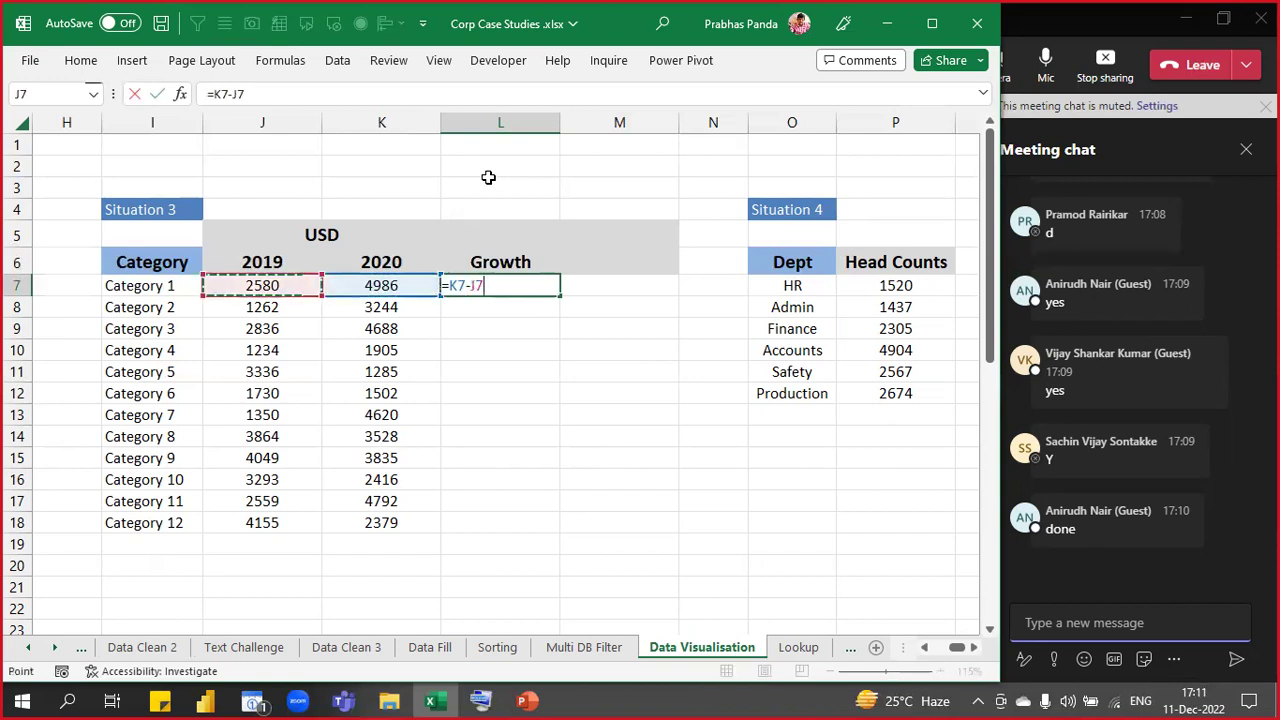
pyautogui.press('Return')
pyautogui.press('Up')
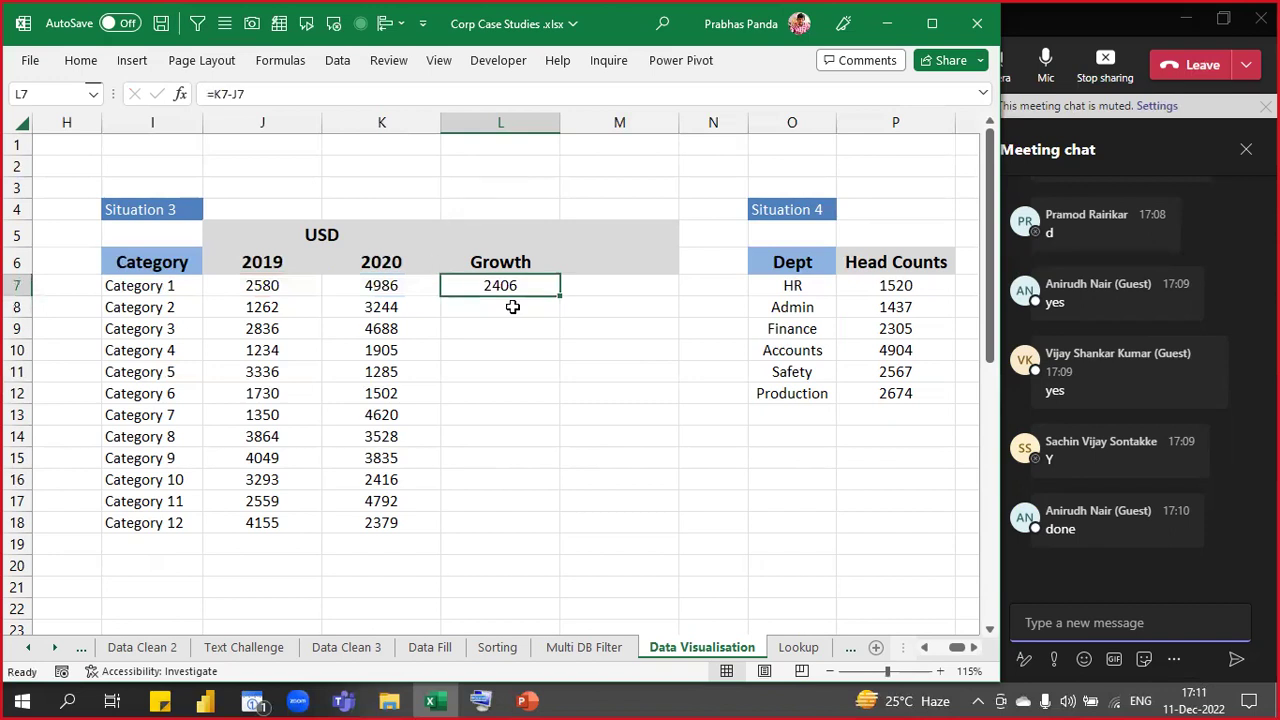
pyautogui.click(561, 299)
pyautogui.click(555, 286)
pyautogui.doubleClick(560, 295)
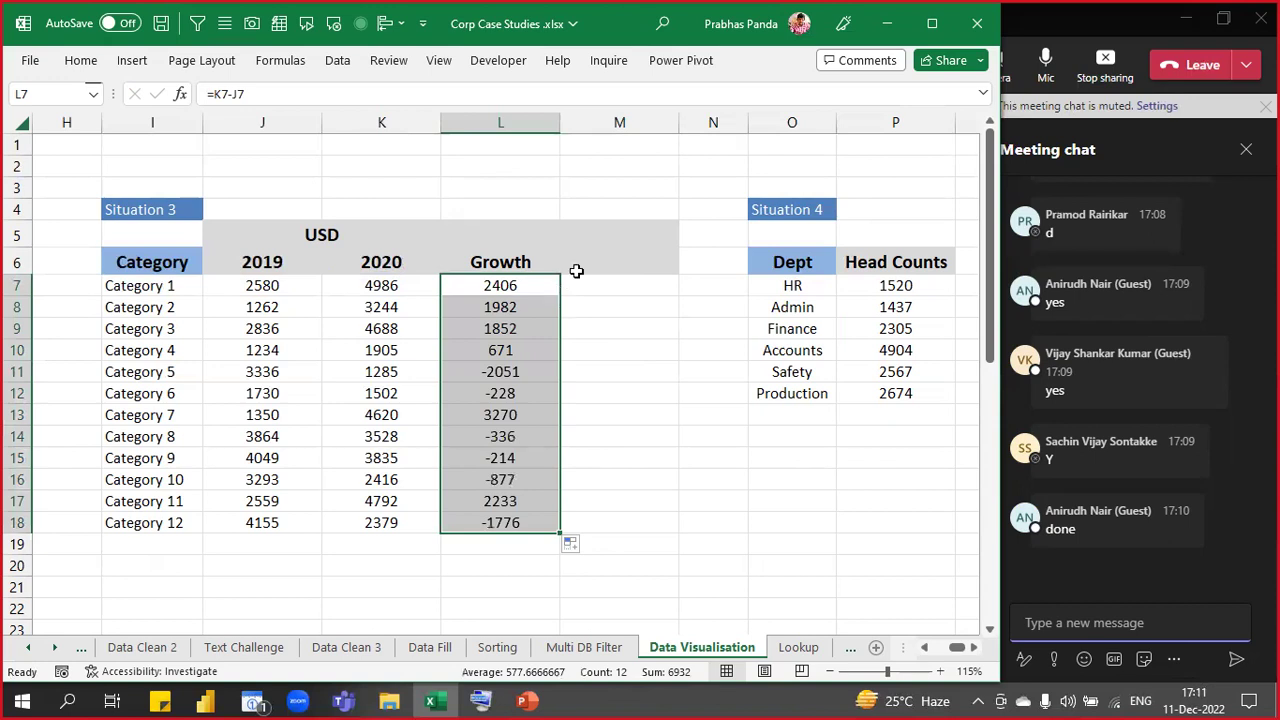
# - Enter the header Visual in M6, beside the Growth header of the Situation 3 table
pyautogui.click(578, 266)
pyautogui.hotkey('ctrl', 't')
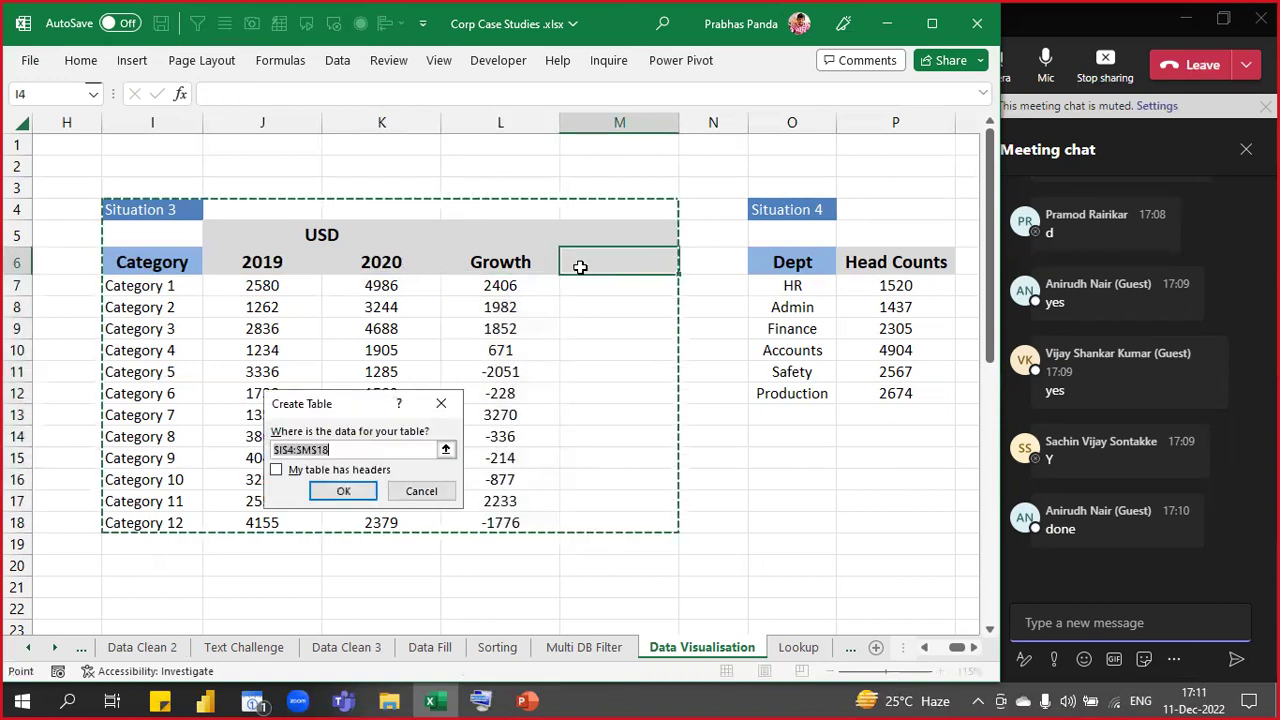
pyautogui.press('Escape')
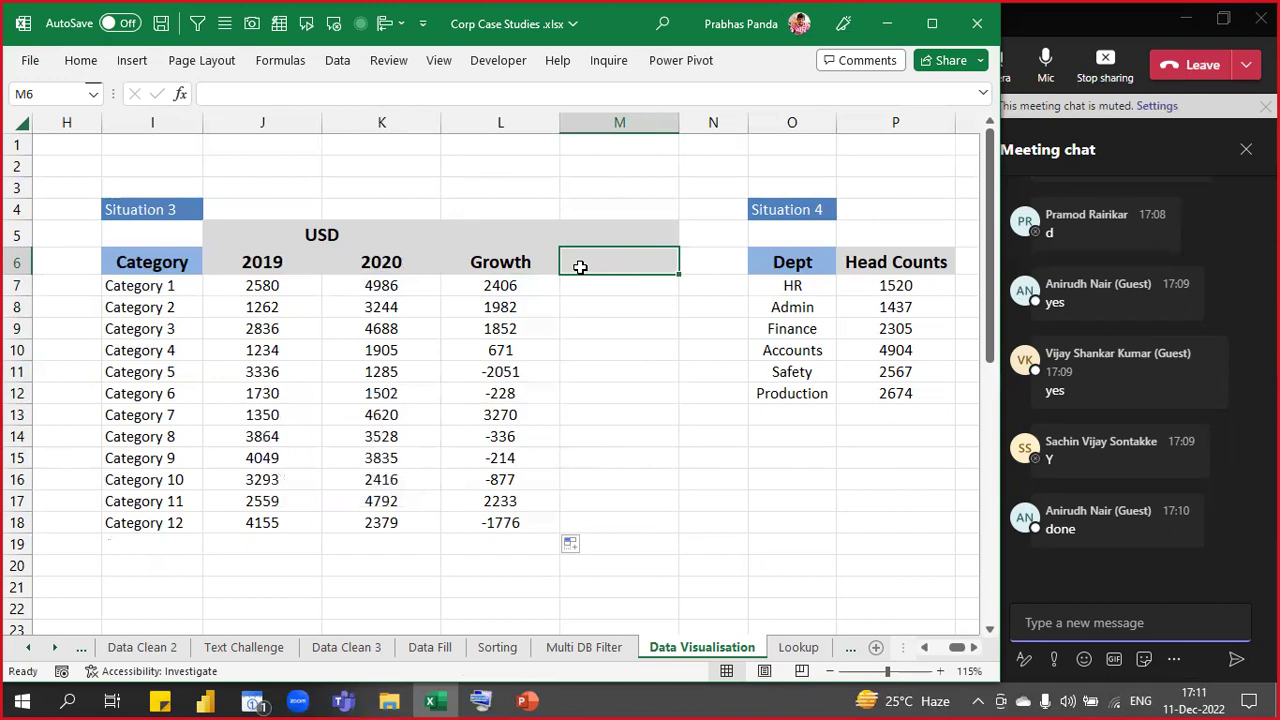
pyautogui.hotkey('ctrl', 'v')
pyautogui.write('Visual')
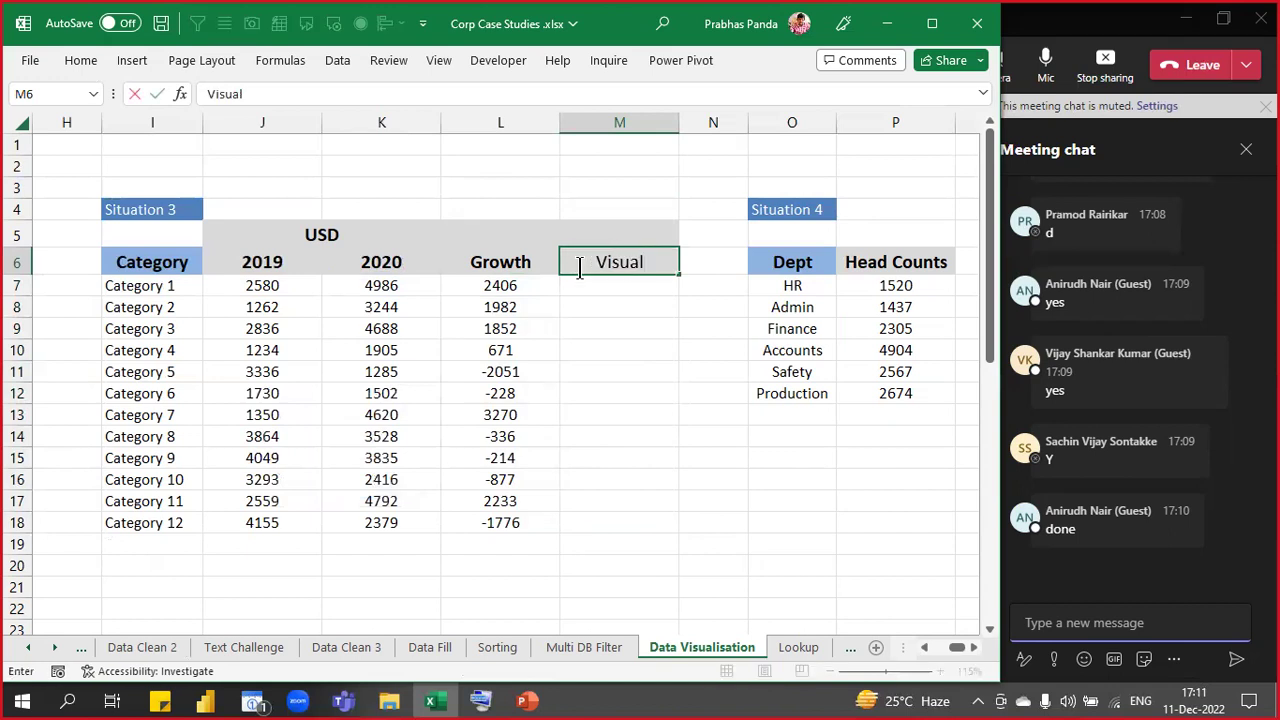
pyautogui.press('Return')
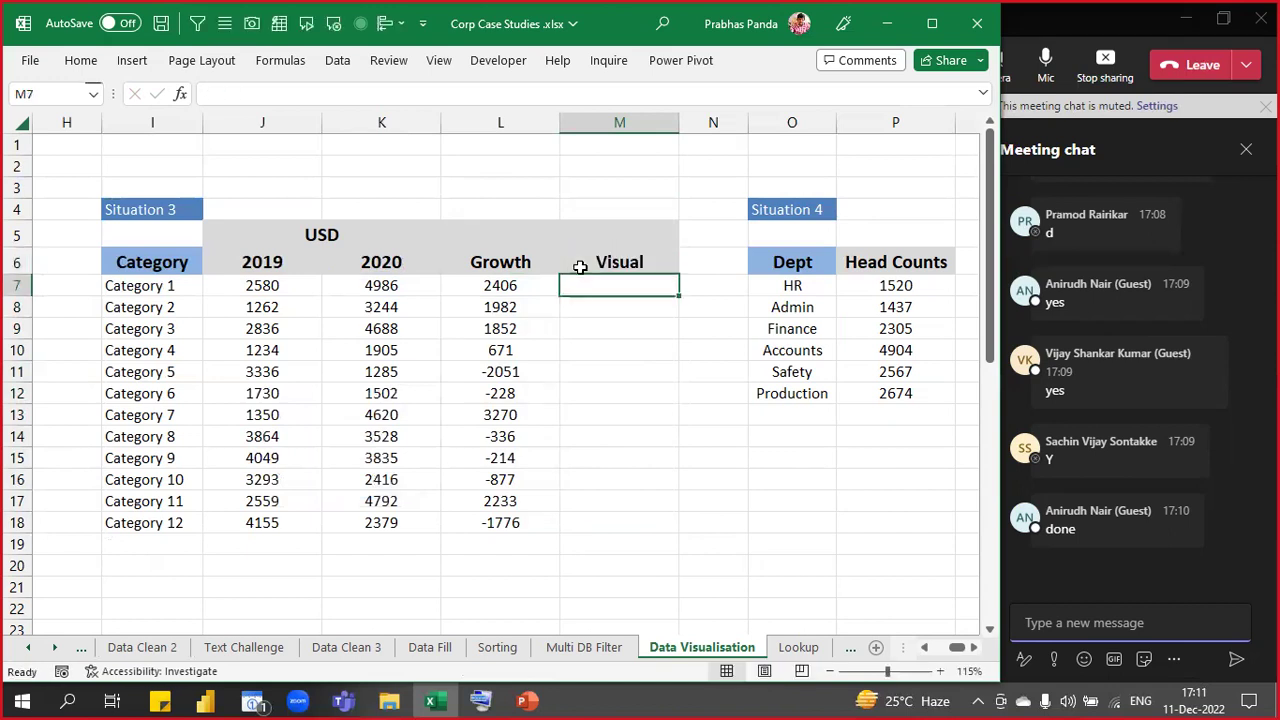
# - Fill M7:M18 of the Visual column with =L7 so each row references its Growth value
pyautogui.hotkey('shift', 'Down')
pyautogui.hotkey('shift', 'Down')
pyautogui.hotkey('shift', 'Down')
pyautogui.hotkey('shift', 'Down')
pyautogui.hotkey('shift', 'Down')
pyautogui.hotkey('shift', 'Down')
pyautogui.hotkey('shift', 'Down')
pyautogui.hotkey('shift', 'Down')
pyautogui.hotkey('shift', 'Down')
pyautogui.hotkey('shift', 'Down')
pyautogui.hotkey('shift', 'Down')
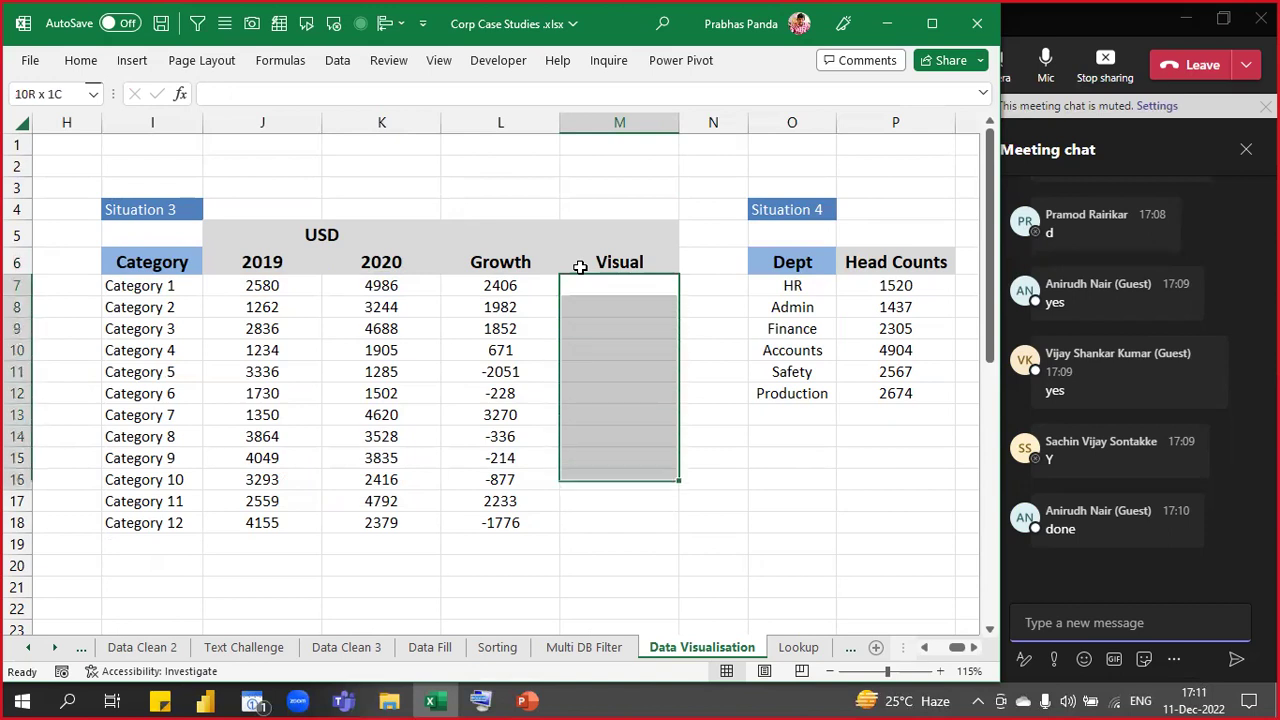
pyautogui.write('=')
pyautogui.press('Left')
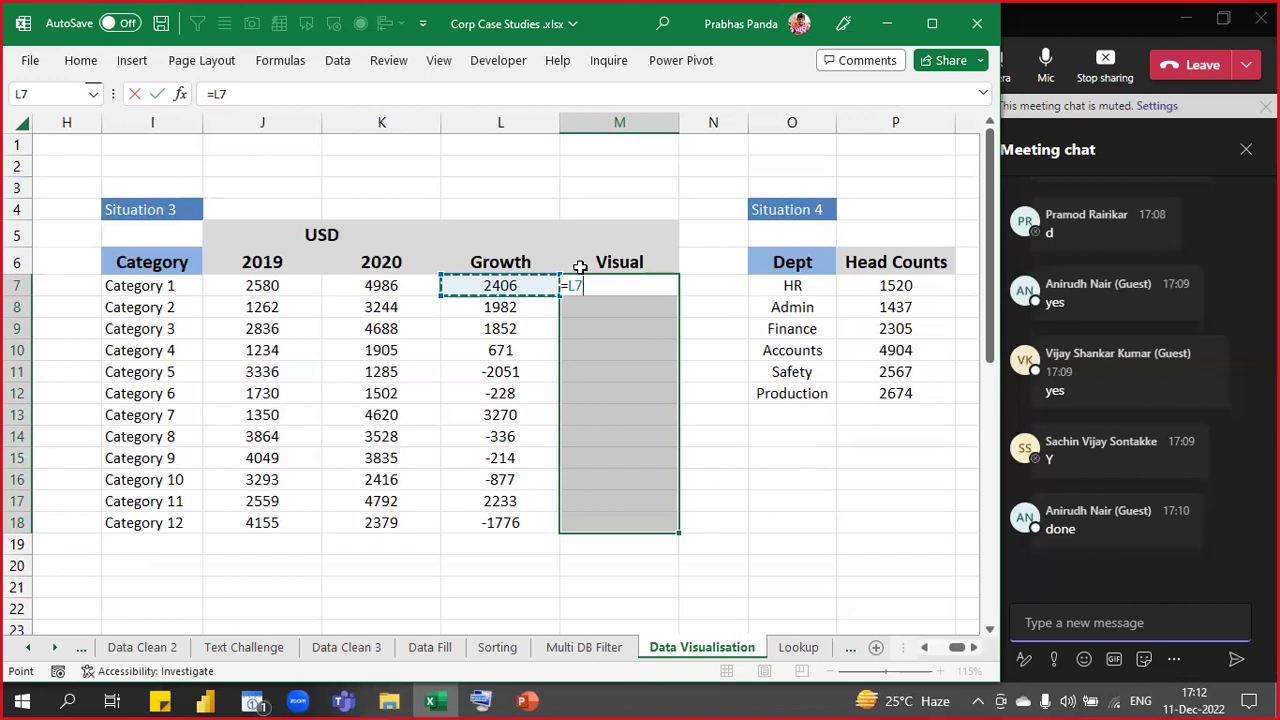
pyautogui.hotkey('ctrl', 'Return')
# - Apply the three-arrow colored directional icon set to the Visual values in M7:M18 with conditional formatting
pyautogui.click(580, 267)
pyautogui.press('Down')
pyautogui.hotkey('ctrl', 'shift', 'Down')
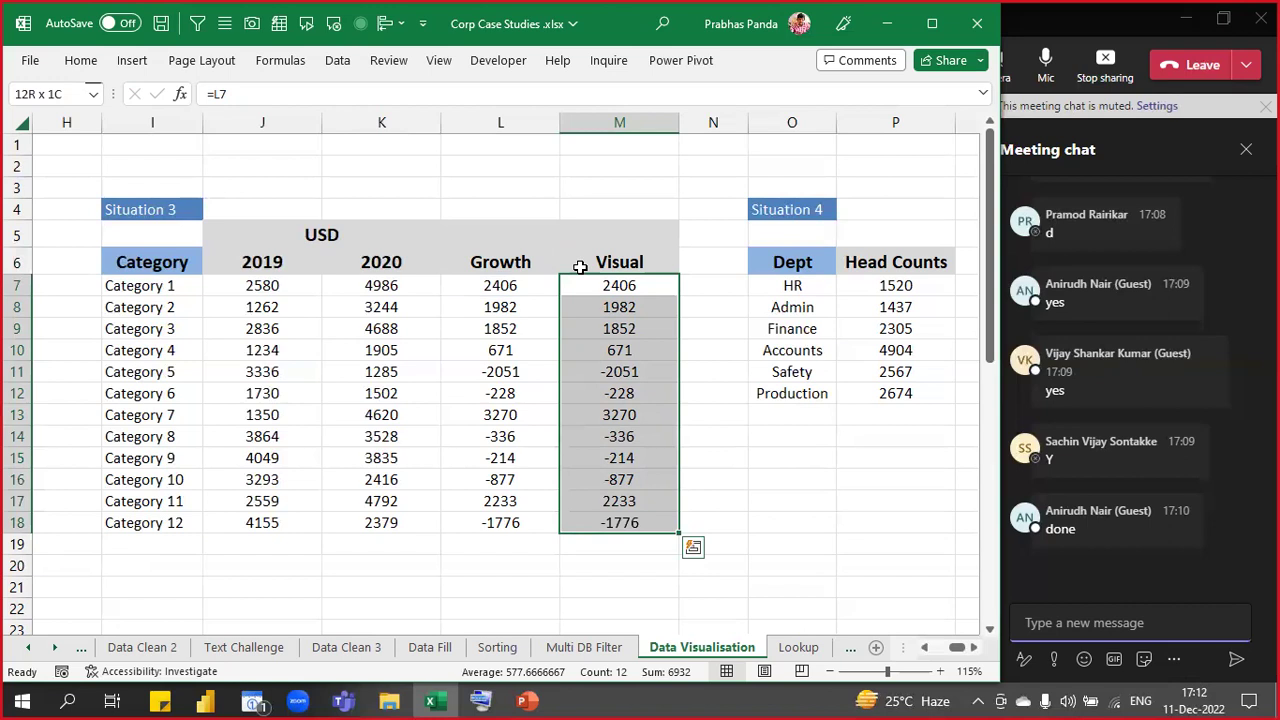
pyautogui.click(88, 62)
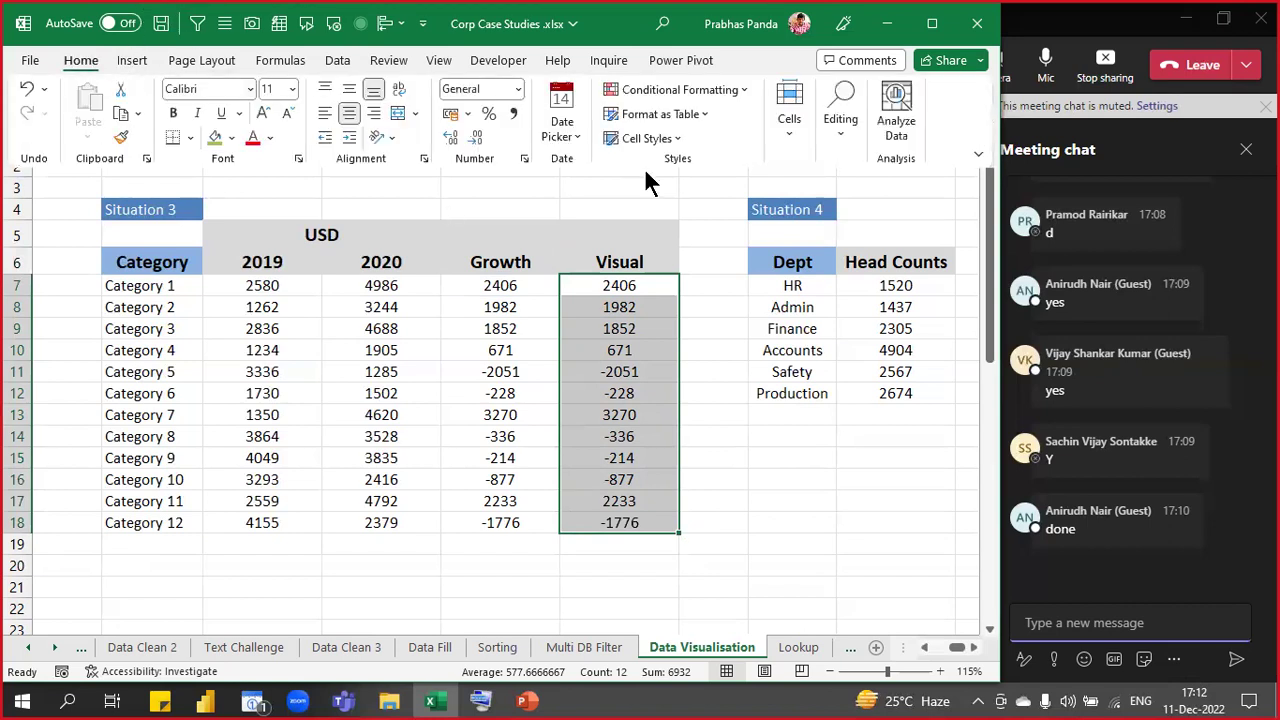
pyautogui.click(732, 92)
pyautogui.moveTo(741, 303)
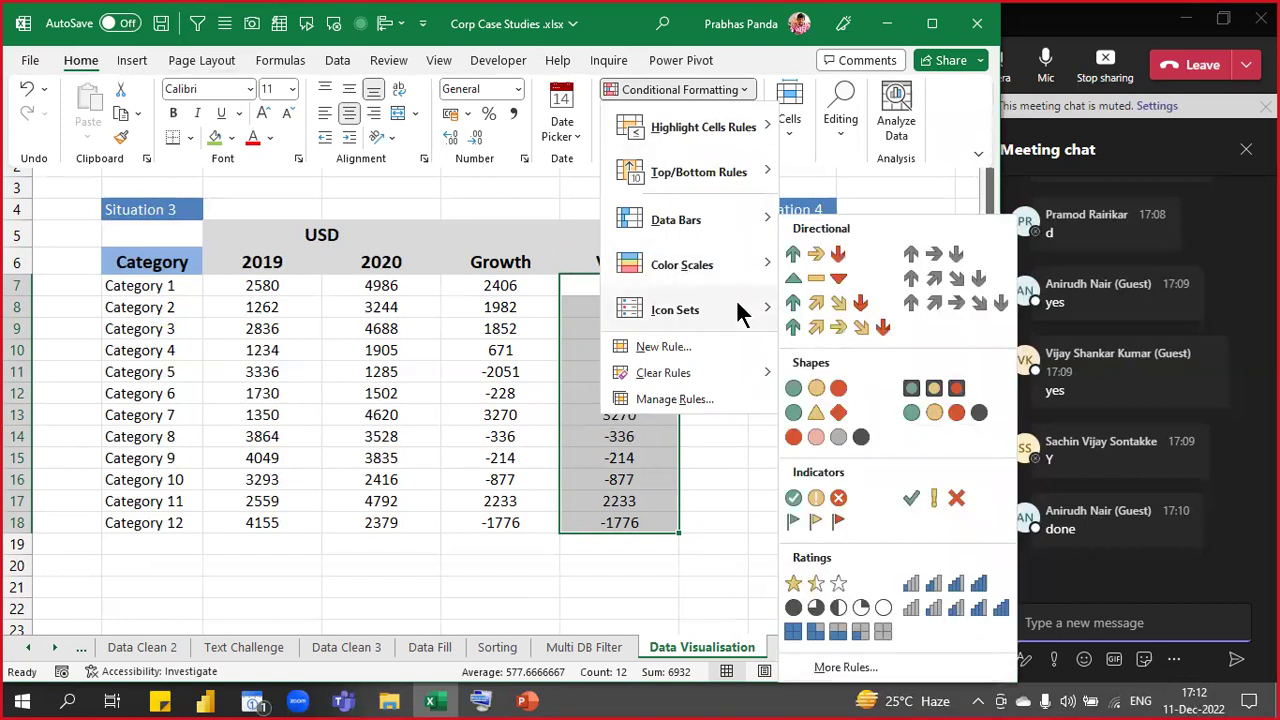
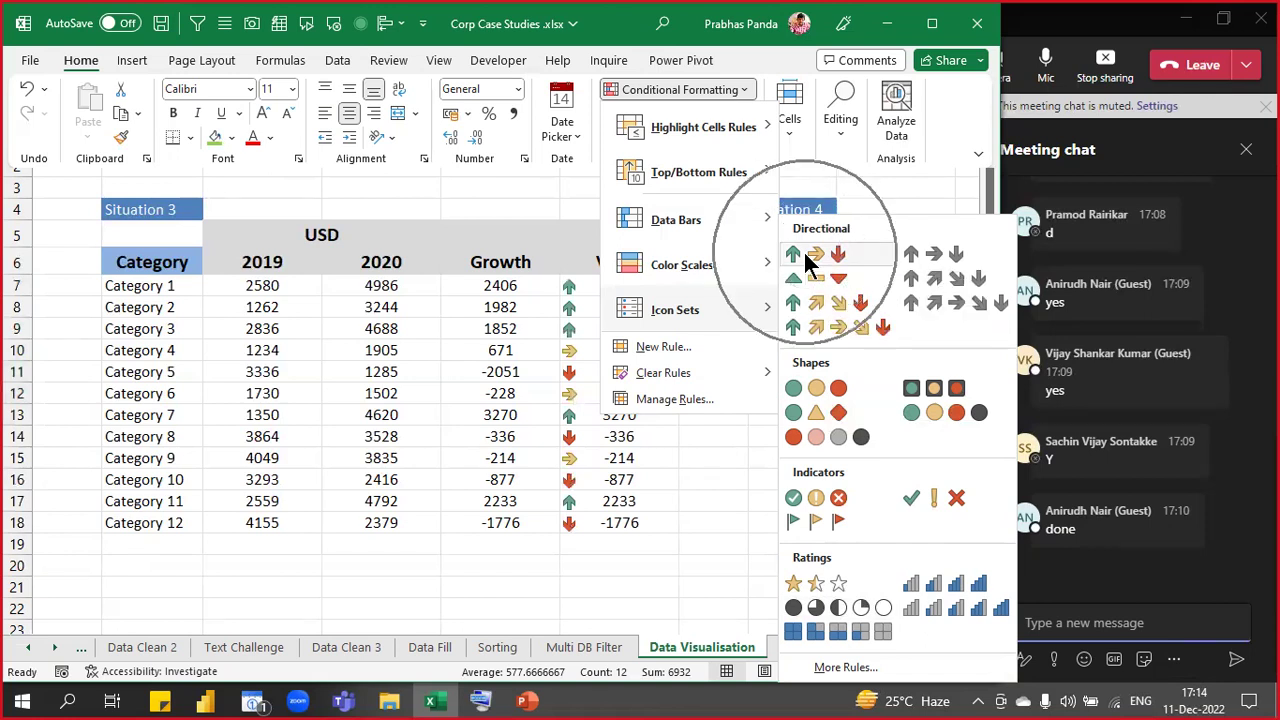
pyautogui.click(803, 250)
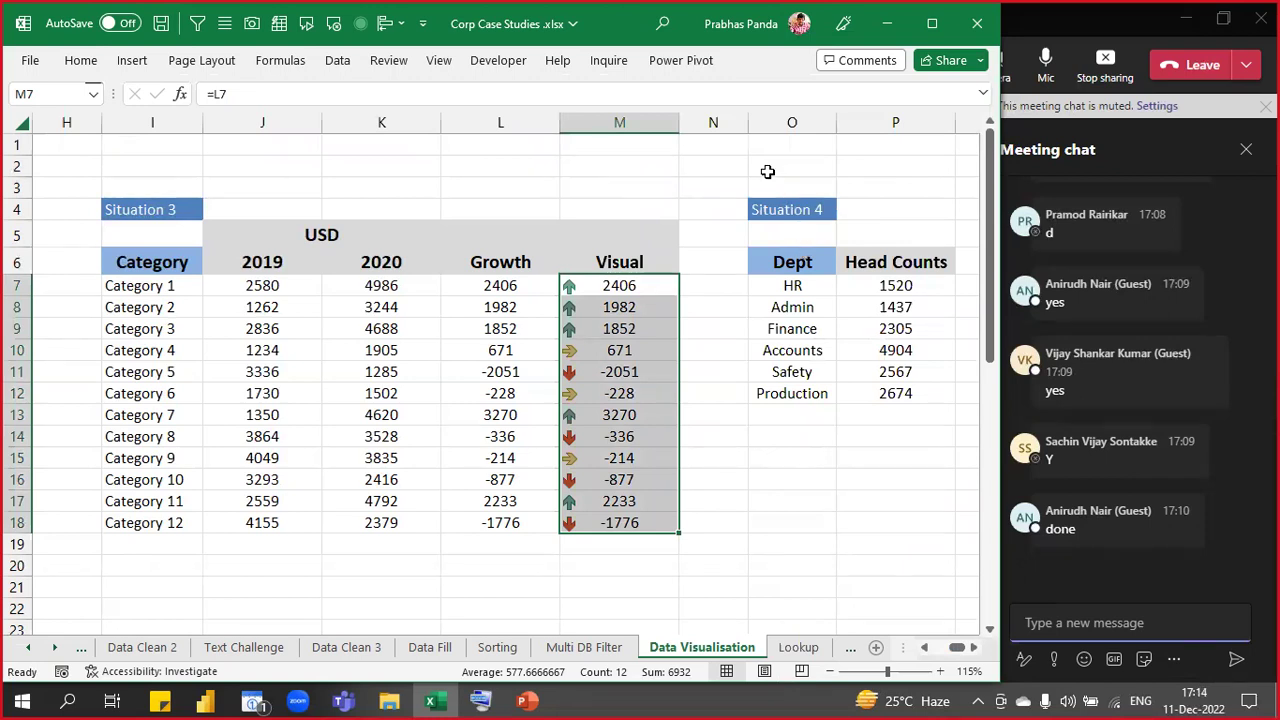
# - Examine the Visual column's arrow icons, including the sideways ones for Categories 4, 6 and 9, against the 2019 and 2020 values
pyautogui.keyDown('ctrl'); pyautogui.scroll(1, 376, 300); pyautogui.keyUp('ctrl')
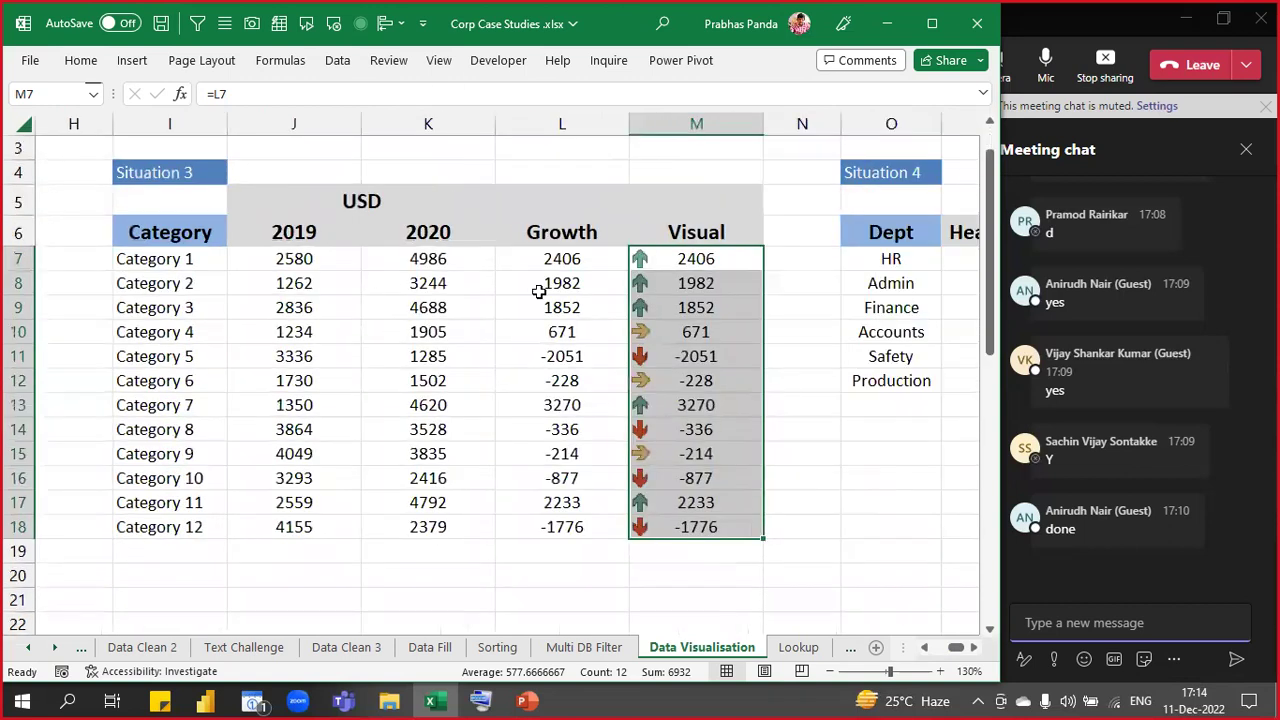
pyautogui.click(641, 263)
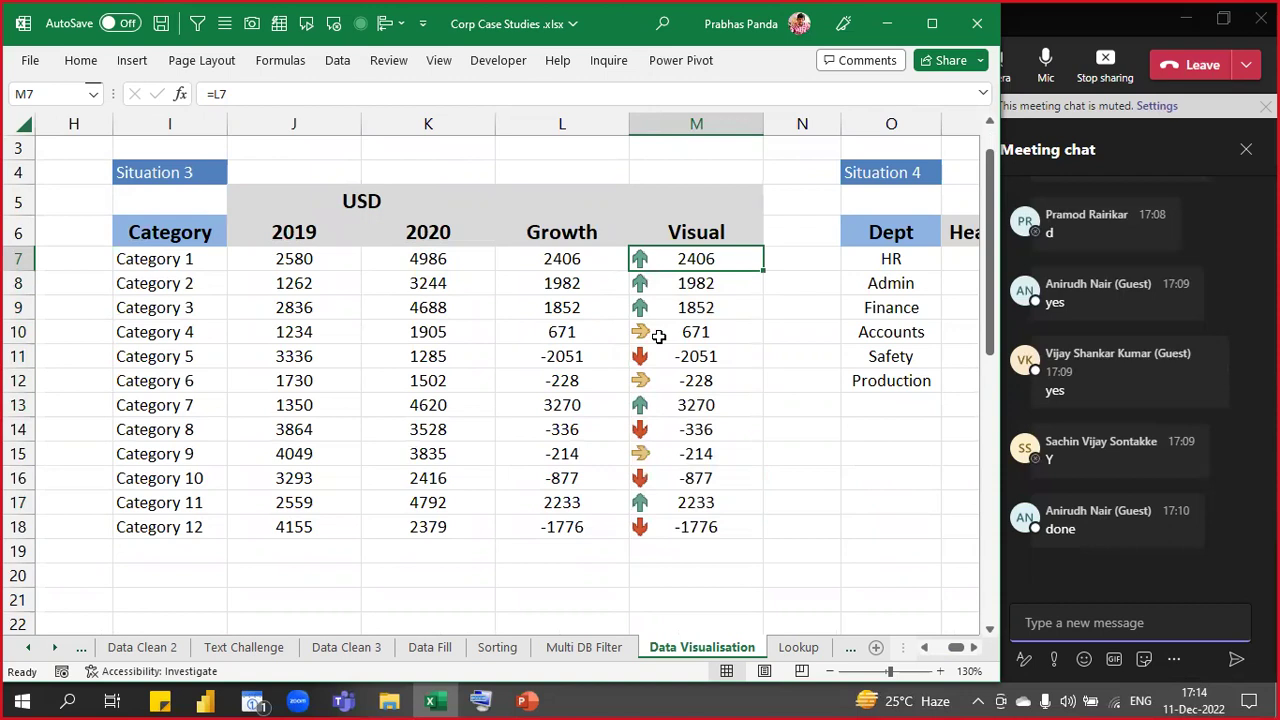
pyautogui.click(672, 357)
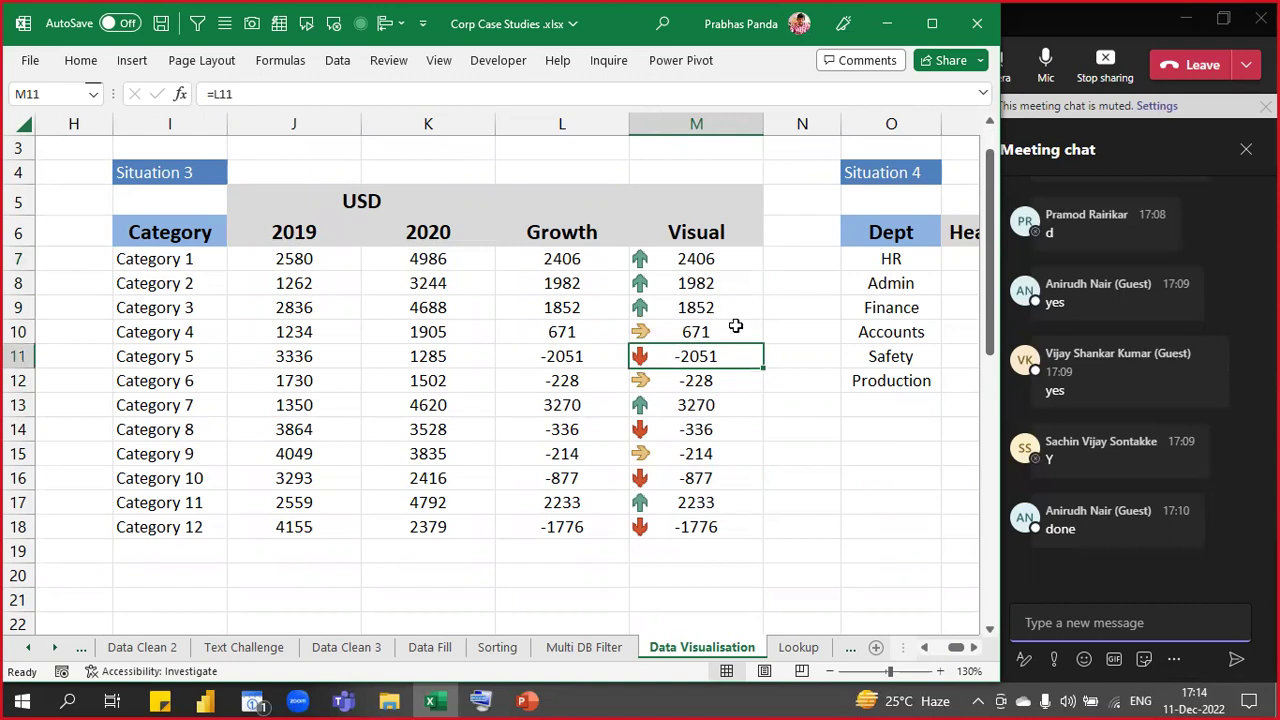
pyautogui.click(710, 333)
pyautogui.keyDown('ctrl'); pyautogui.click(695, 384); pyautogui.keyUp('ctrl')
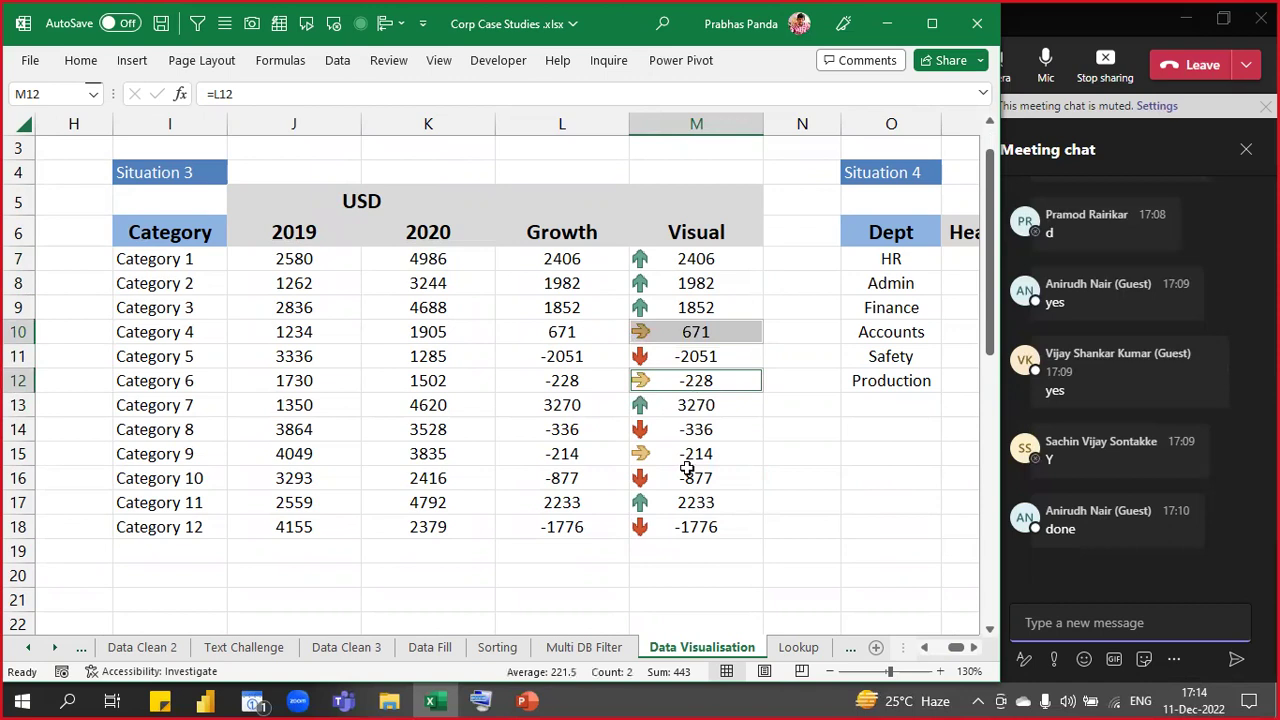
pyautogui.keyDown('ctrl'); pyautogui.click(680, 455); pyautogui.keyUp('ctrl')
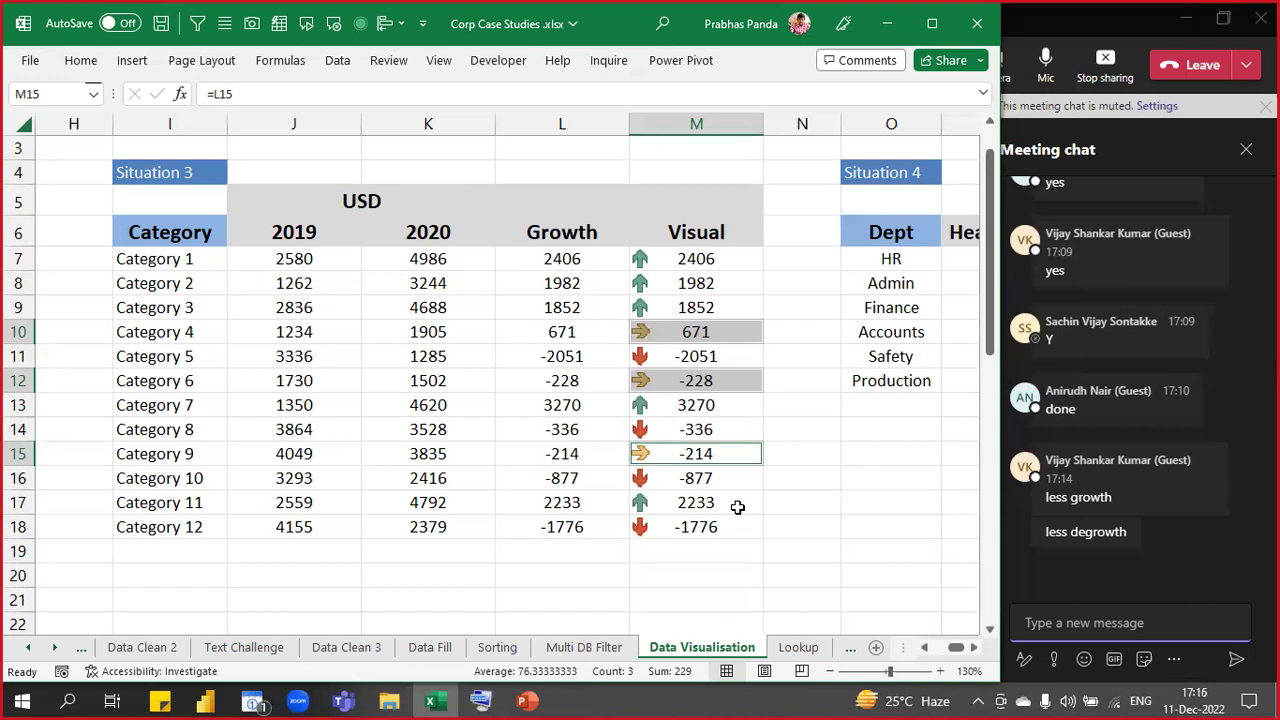
pyautogui.click(468, 328)
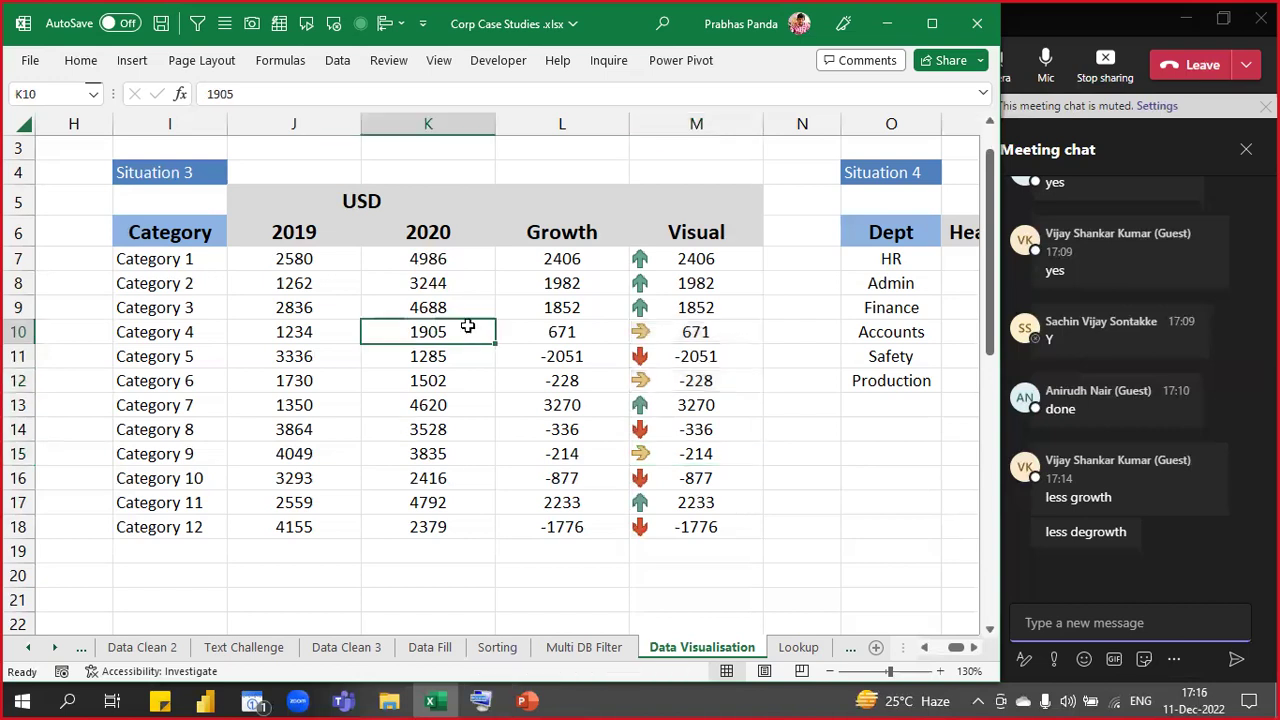
pyautogui.click(306, 256)
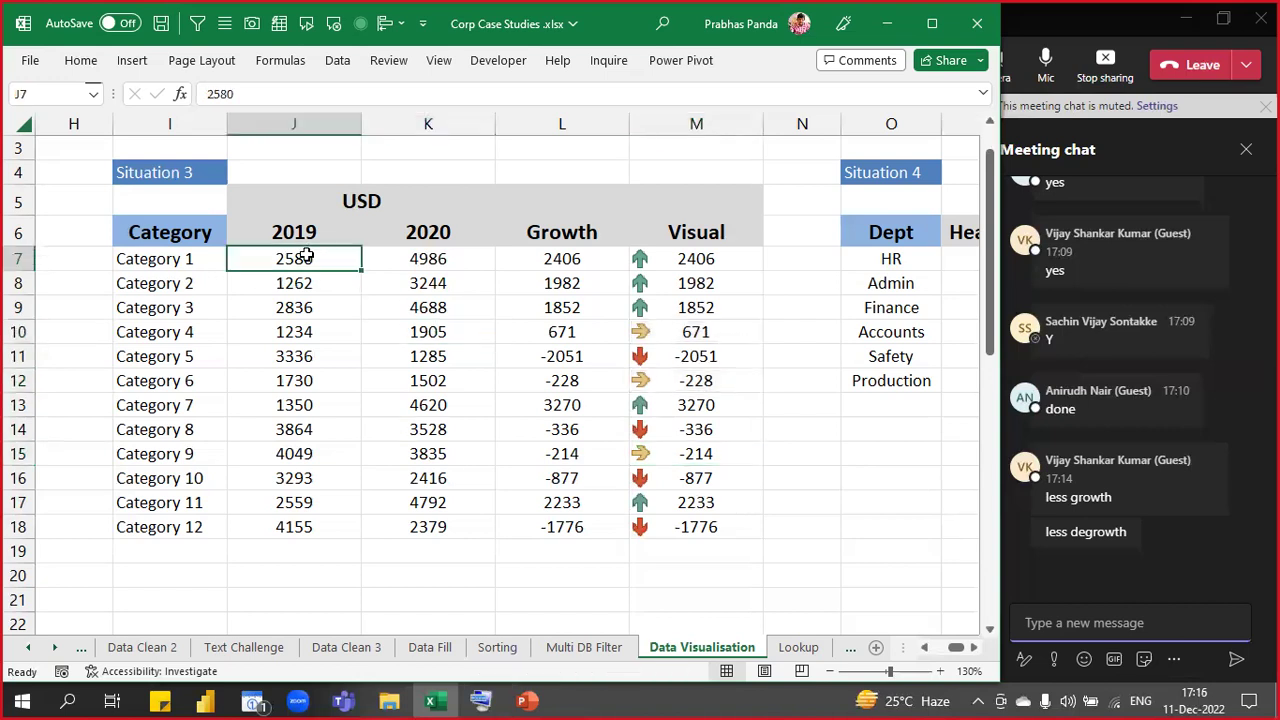
pyautogui.press('ctrl')
pyautogui.press('ctrl')
pyautogui.press('ctrl')
pyautogui.press('ctrl')
pyautogui.moveTo(316, 358); pyautogui.dragTo(418, 354)
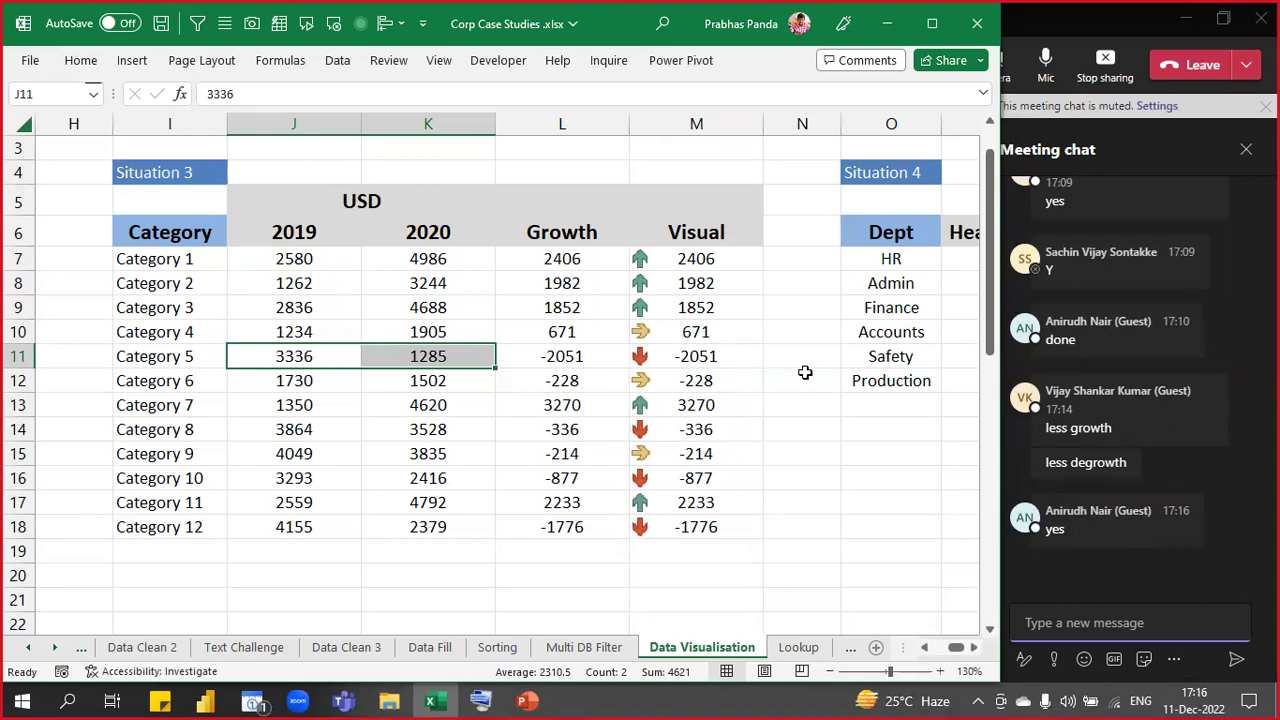
# - Edit the arrow icon set rule on M7:M18 so both thresholds use the Number type with value 0
pyautogui.moveTo(694, 263); pyautogui.dragTo(638, 528)
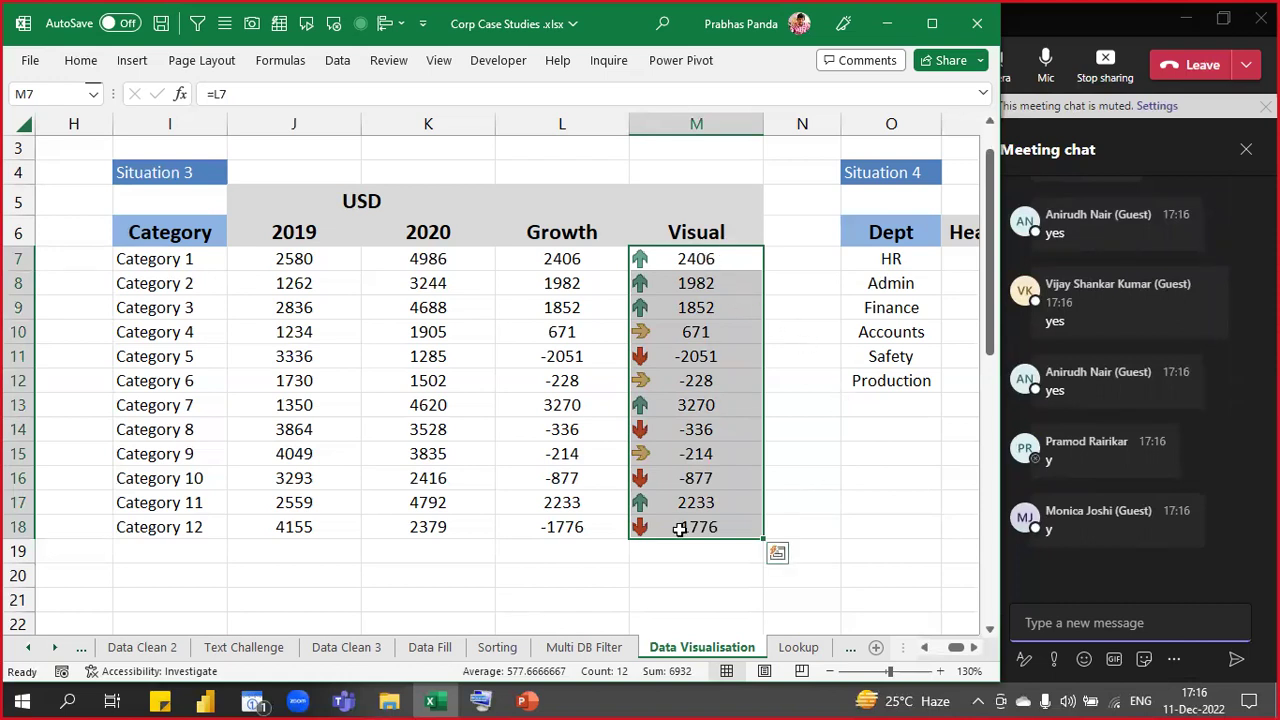
pyautogui.click(66, 61)
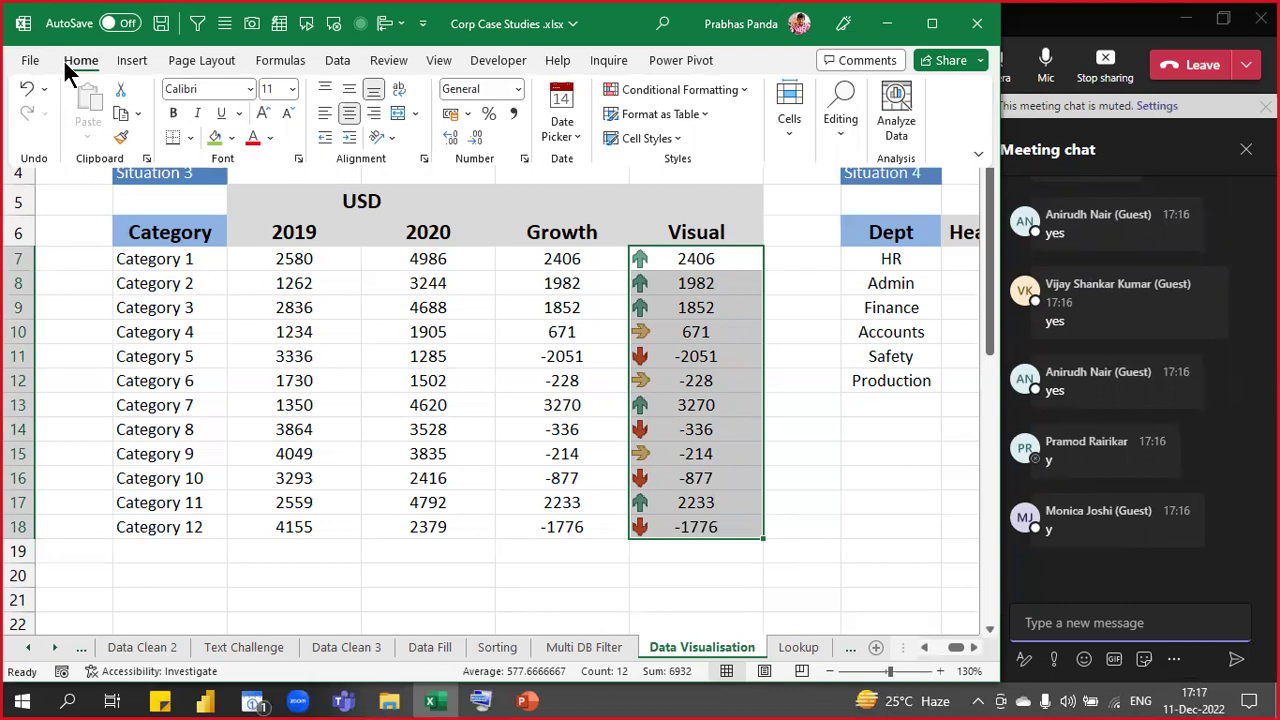
pyautogui.click(66, 60)
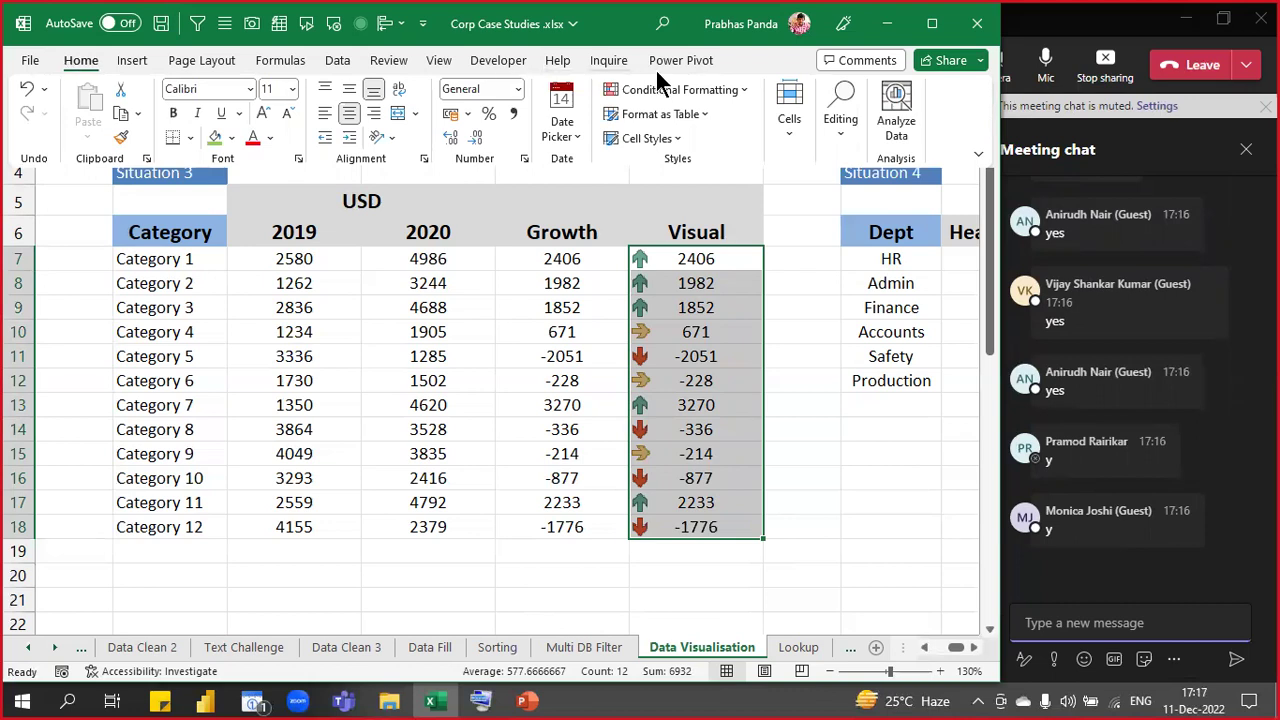
pyautogui.click(727, 91)
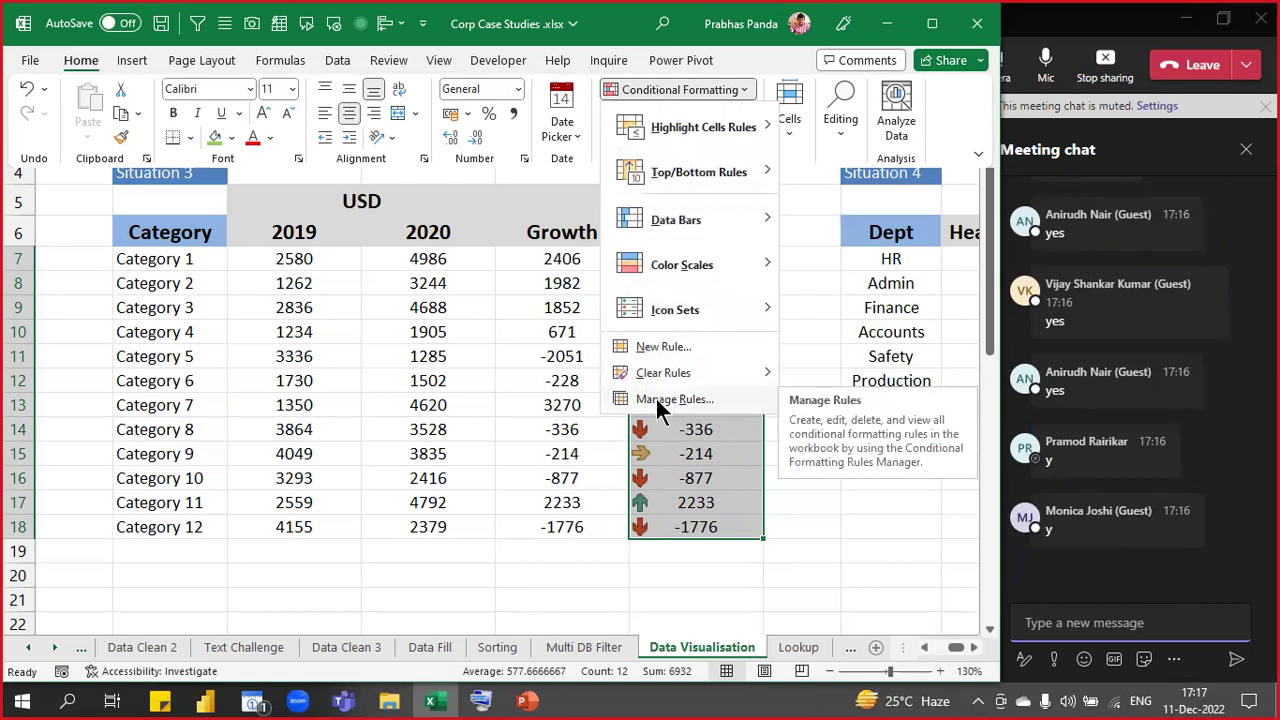
pyautogui.click(656, 399)
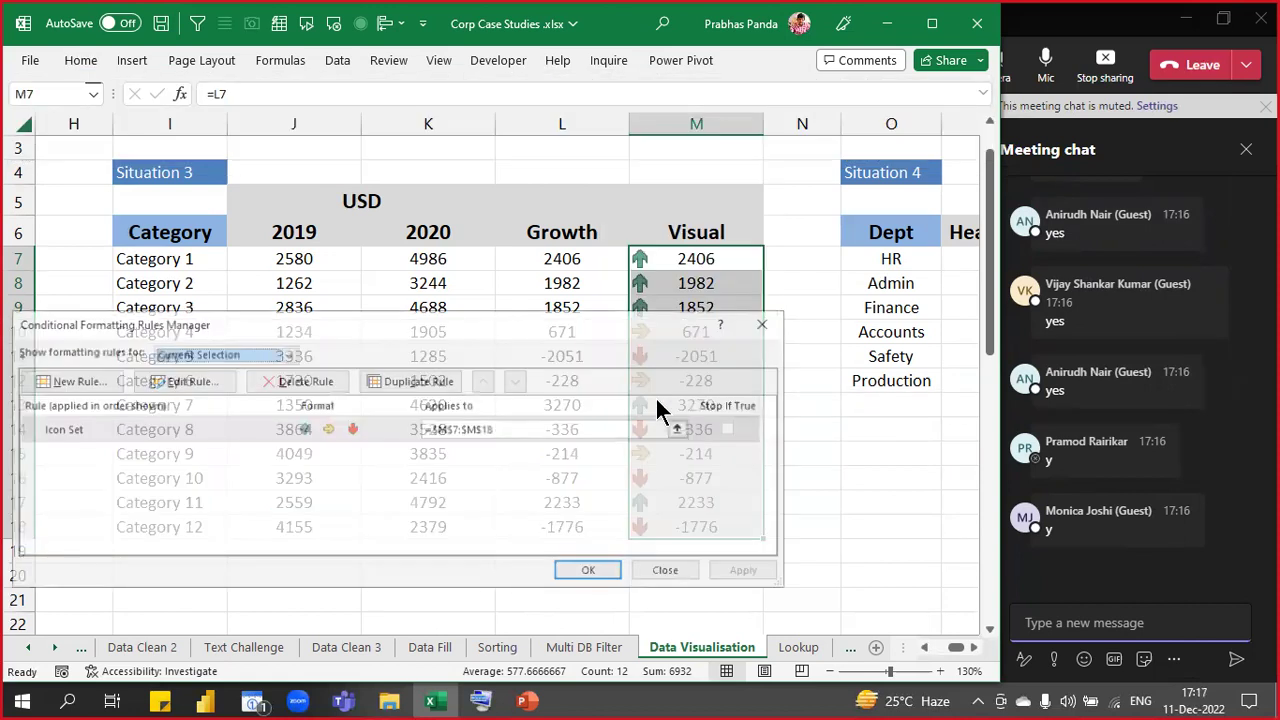
pyautogui.click(192, 381)
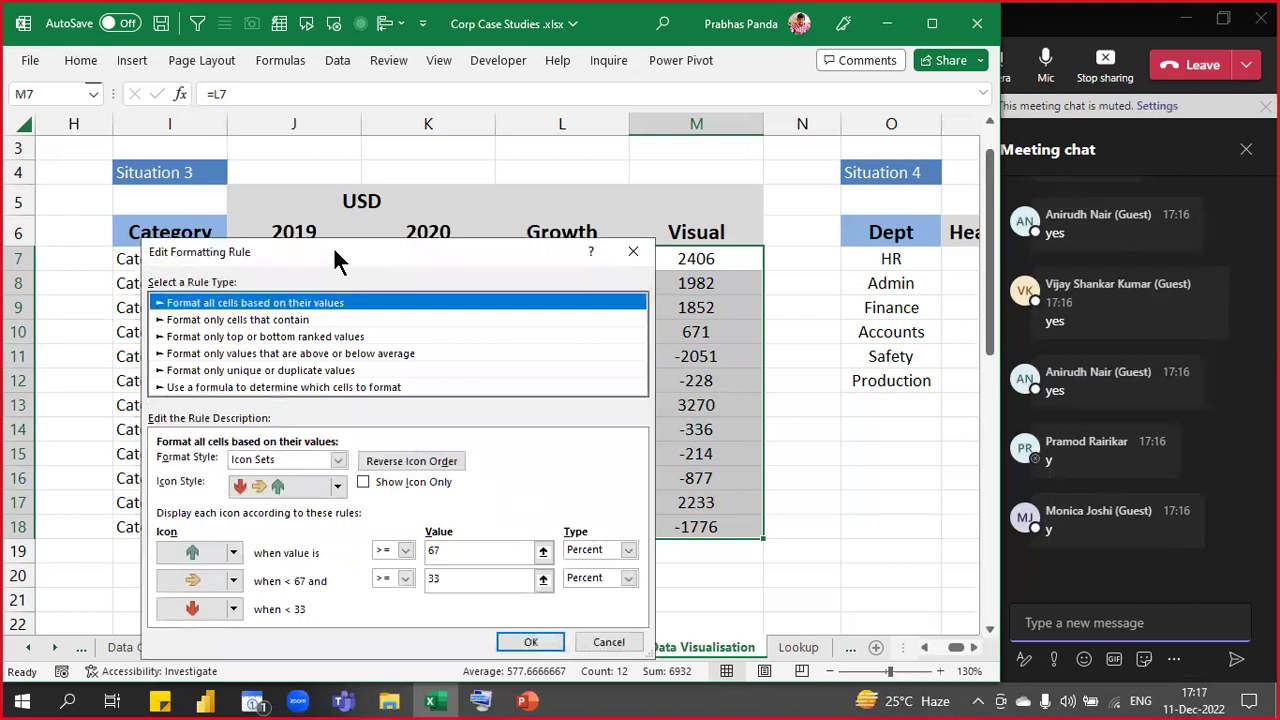
pyautogui.moveTo(335, 252); pyautogui.dragTo(287, 80)
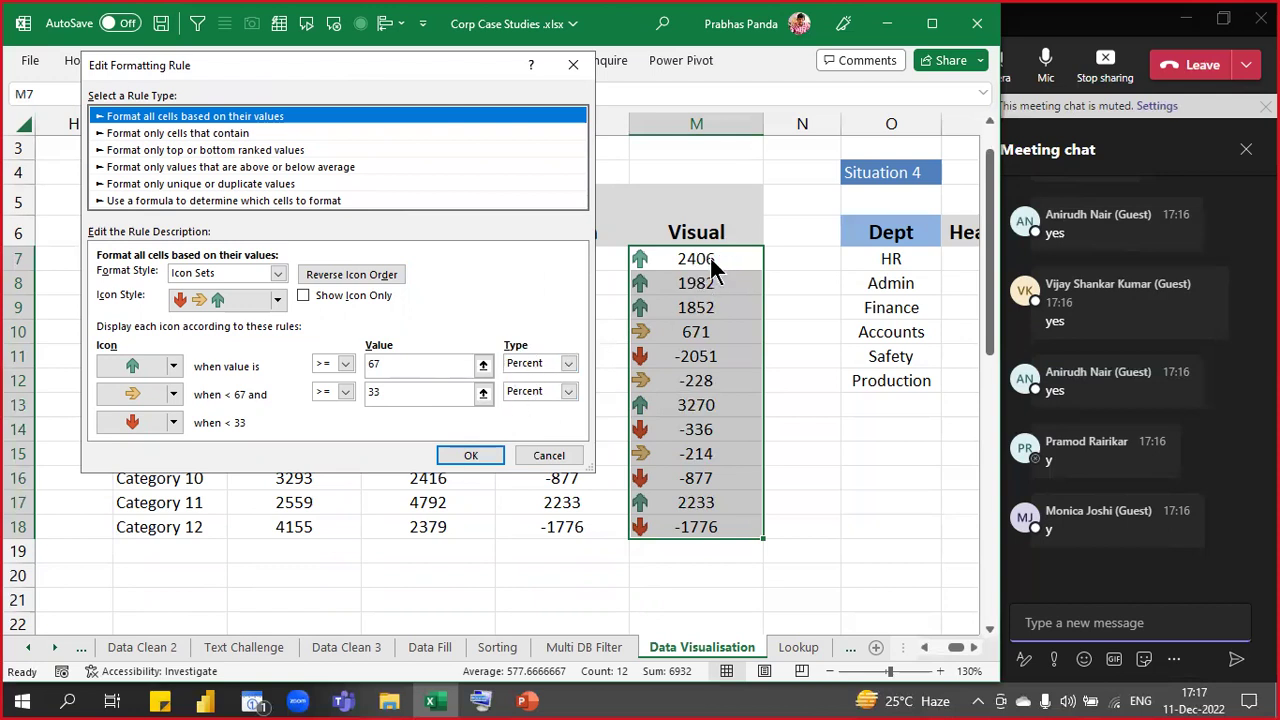
pyautogui.click(560, 364)
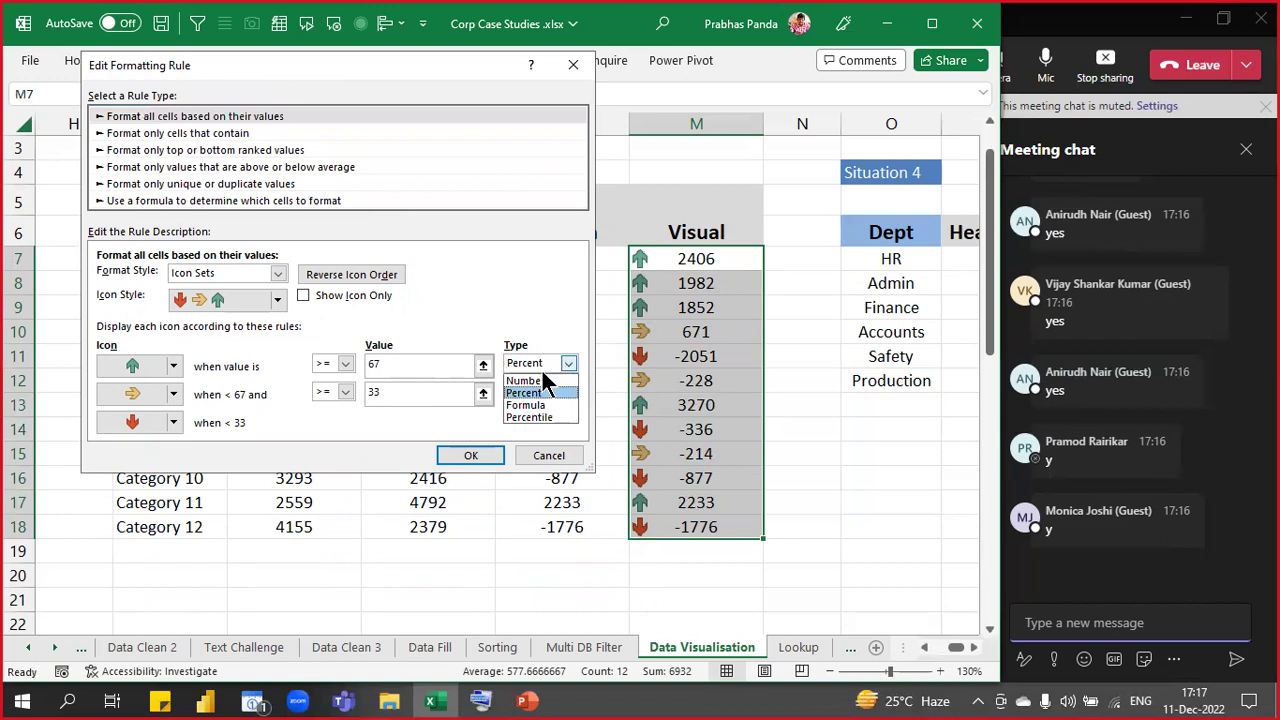
pyautogui.click(535, 381)
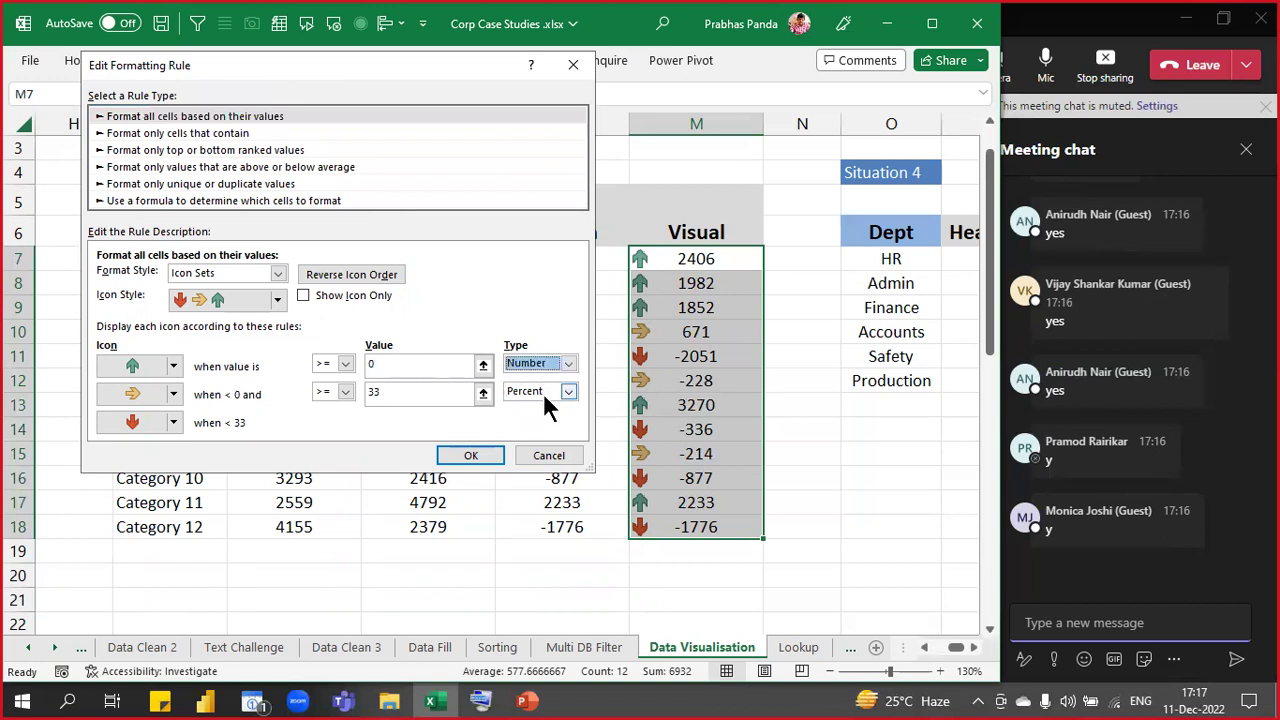
pyautogui.click(547, 395)
pyautogui.click(538, 408)
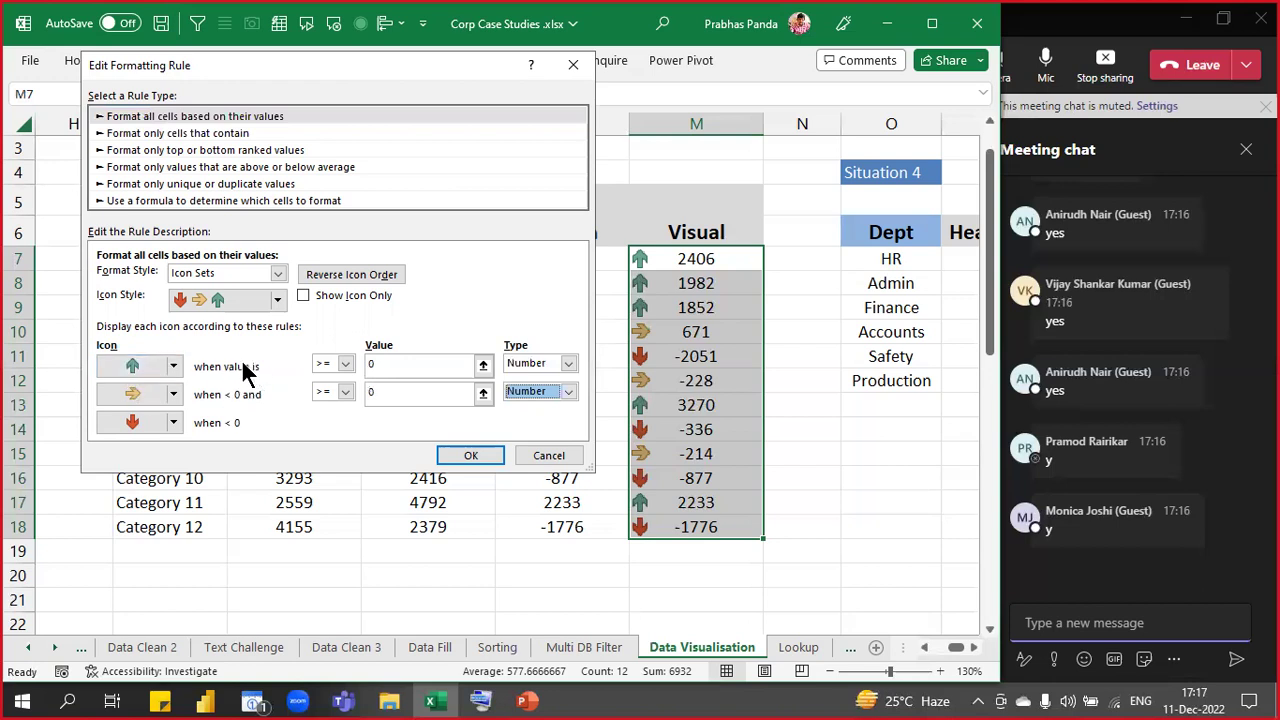
# - Restrict the green up arrow to values > 0 and apply the rule to the Visual column showing icons only
pyautogui.click(345, 364)
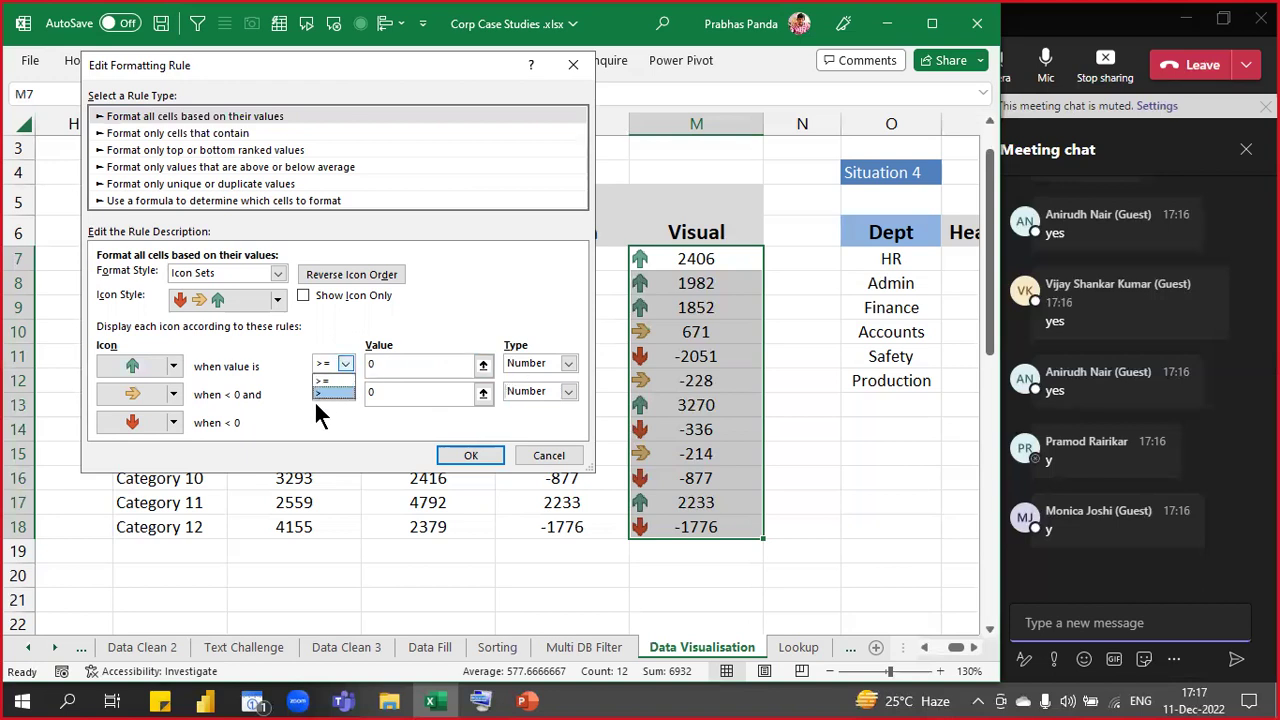
pyautogui.click(322, 392)
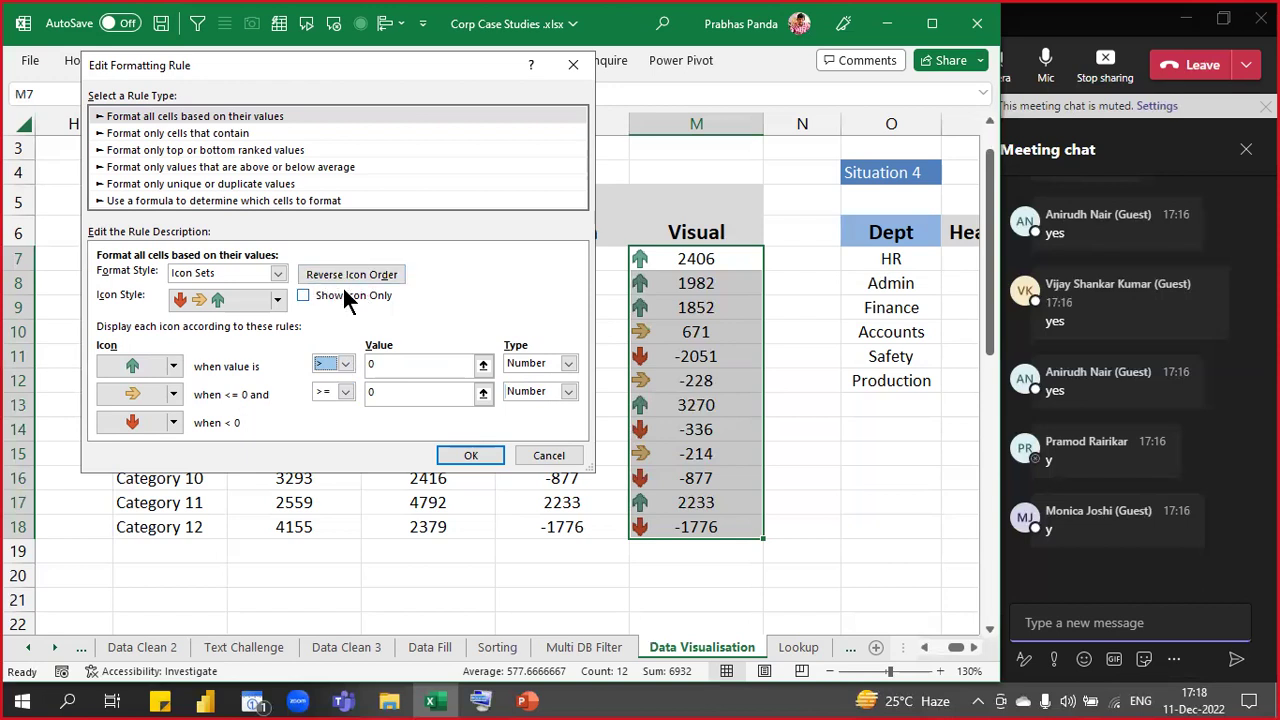
pyautogui.click(306, 297)
pyautogui.click(451, 452)
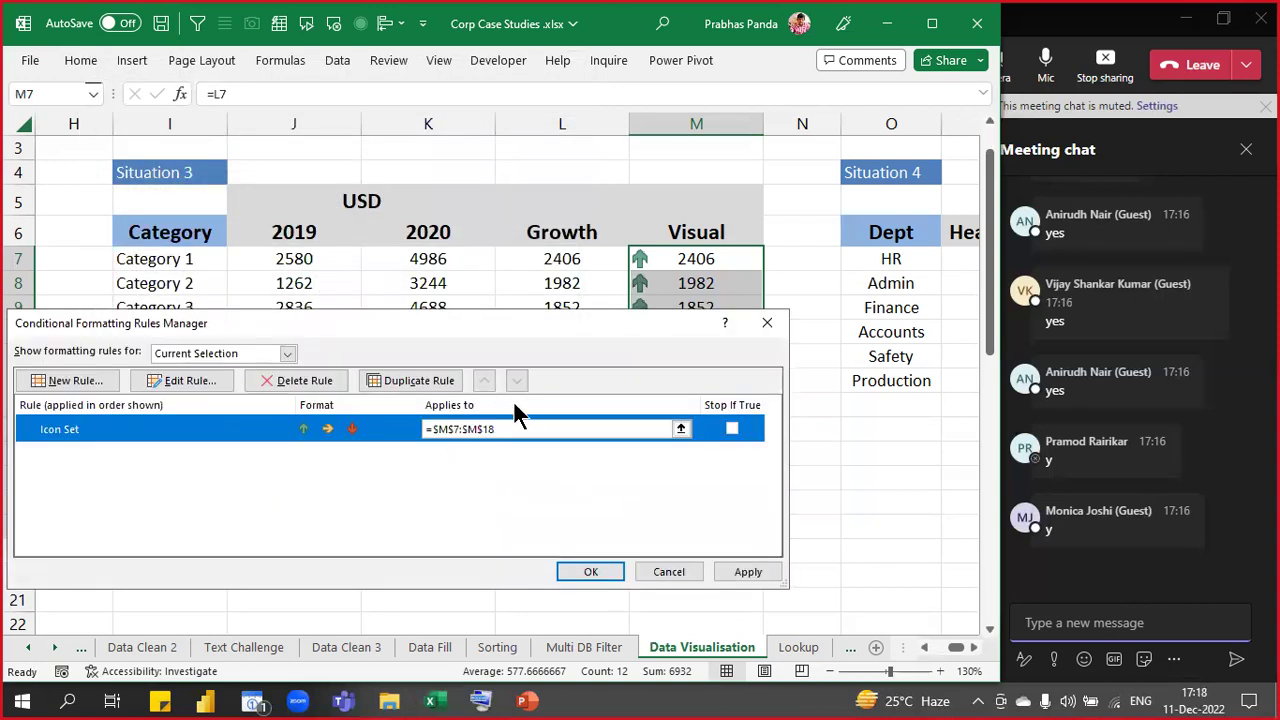
pyautogui.click(590, 572)
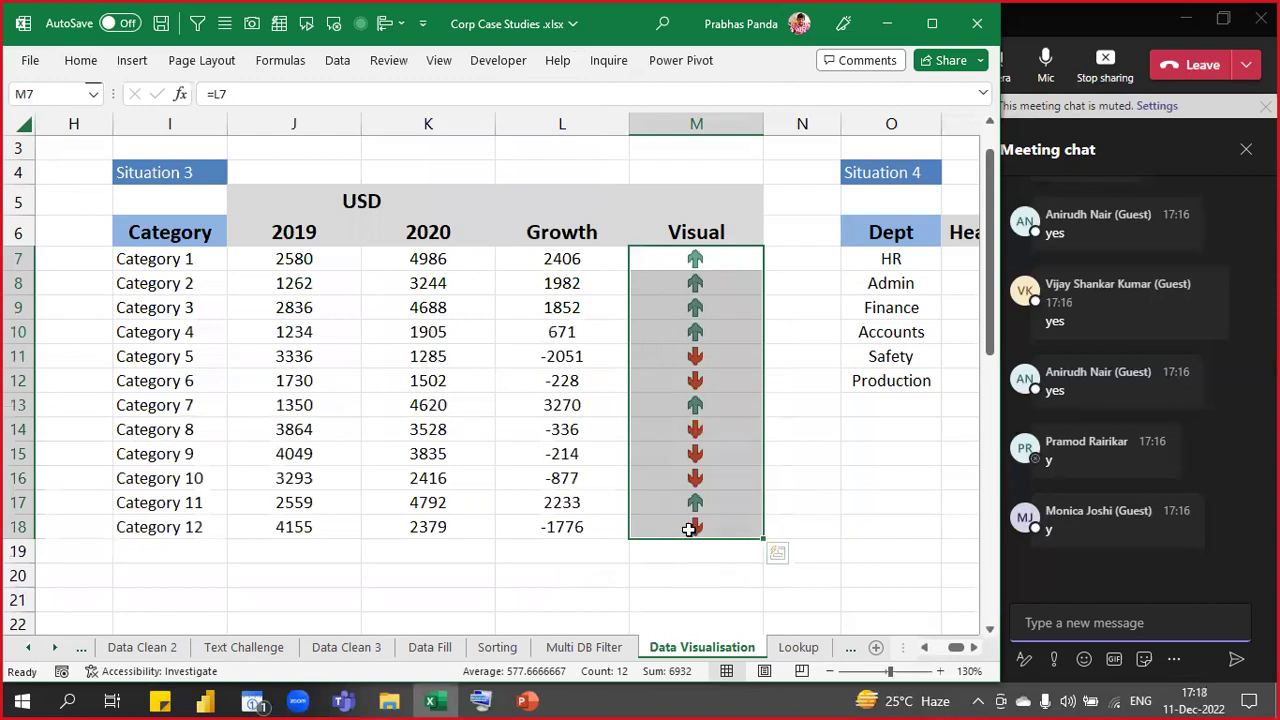
pyautogui.click(829, 452)
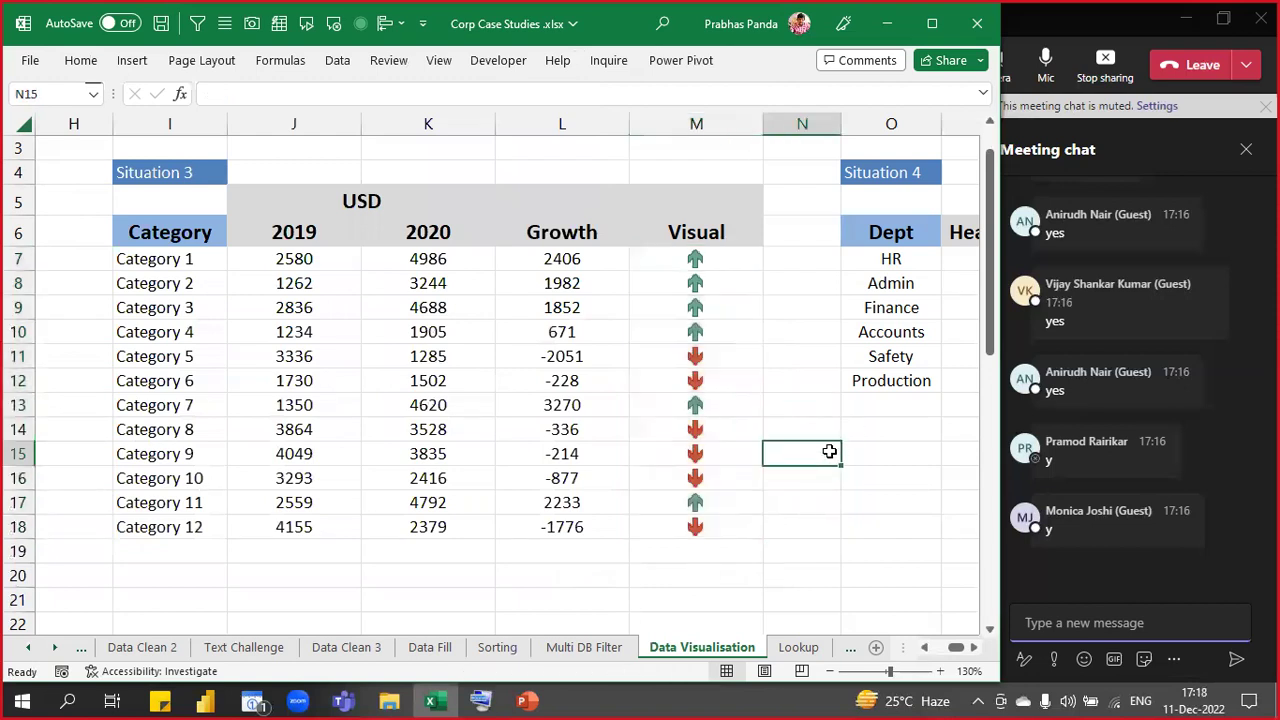
pyautogui.click(306, 256)
pyautogui.moveTo(420, 277); pyautogui.dragTo(516, 324)
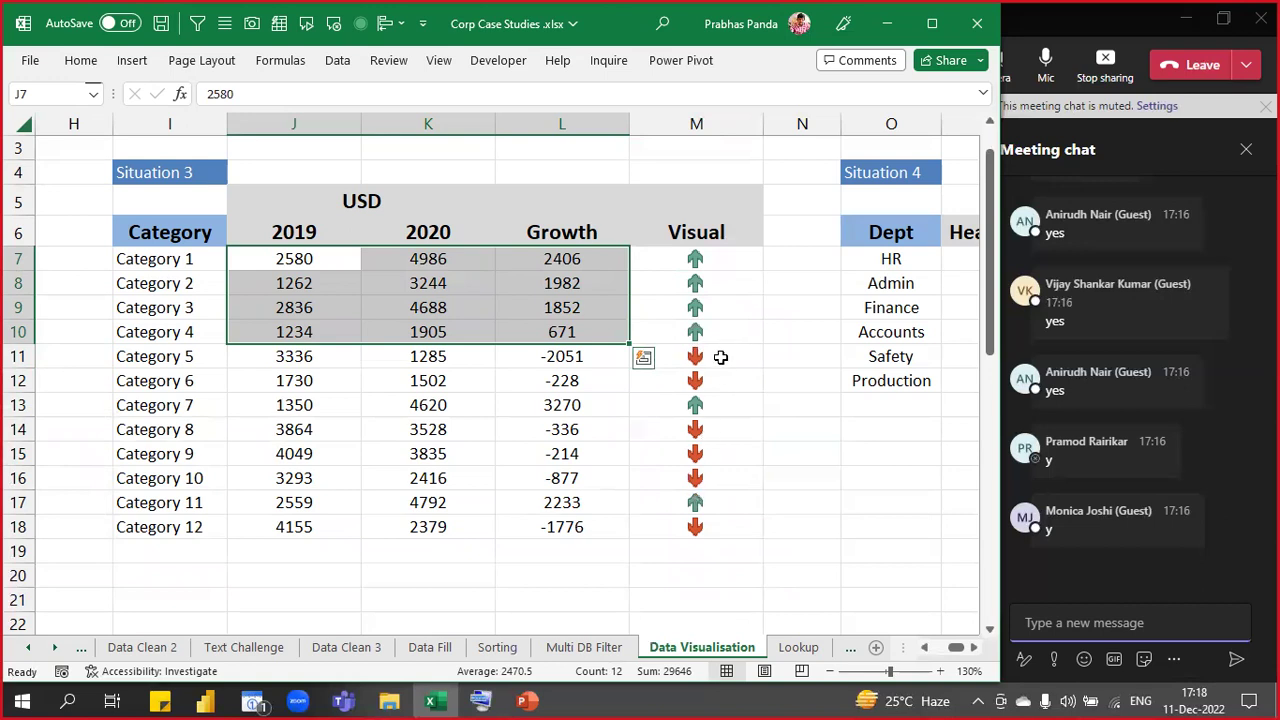
# - Delete the USD heading from the merged cell above the 2019 and 2020 columns
pyautogui.click(698, 406)
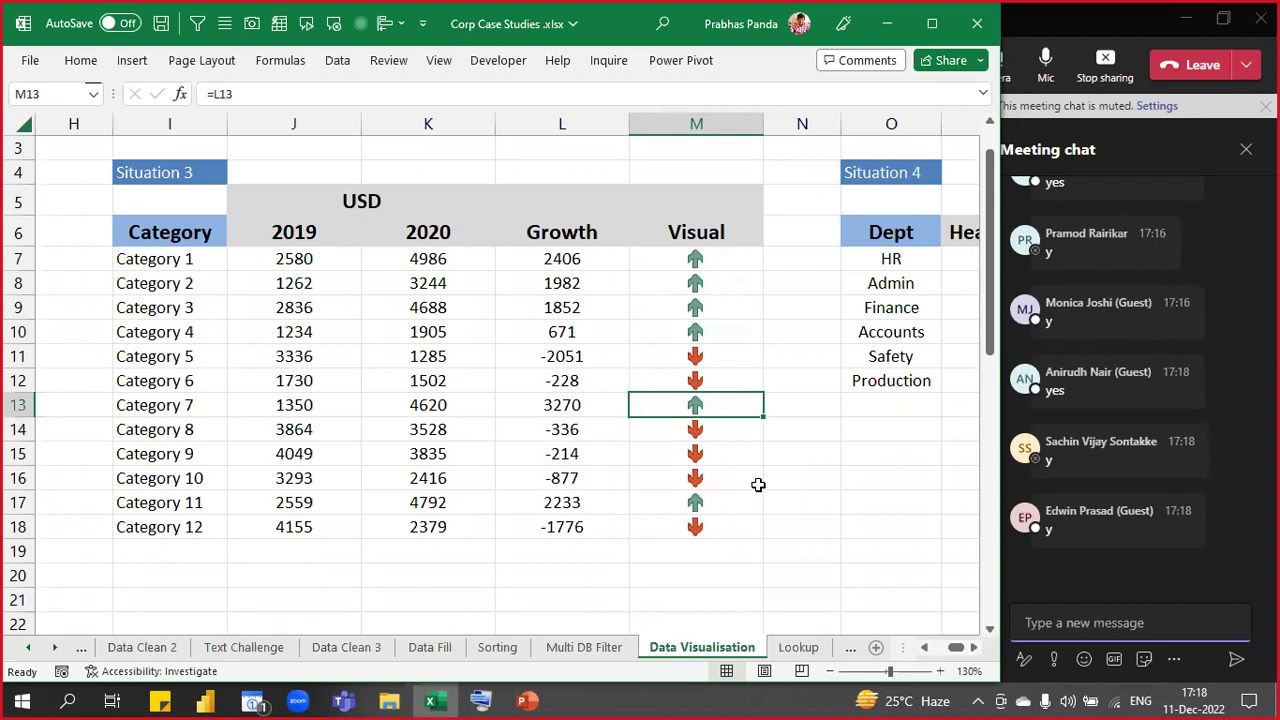
pyautogui.press('Up')
pyautogui.press('Up')
pyautogui.press('Up')
pyautogui.press('Up')
pyautogui.press('Up')
pyautogui.press('Up')
pyautogui.press('Up')
pyautogui.press('Up')
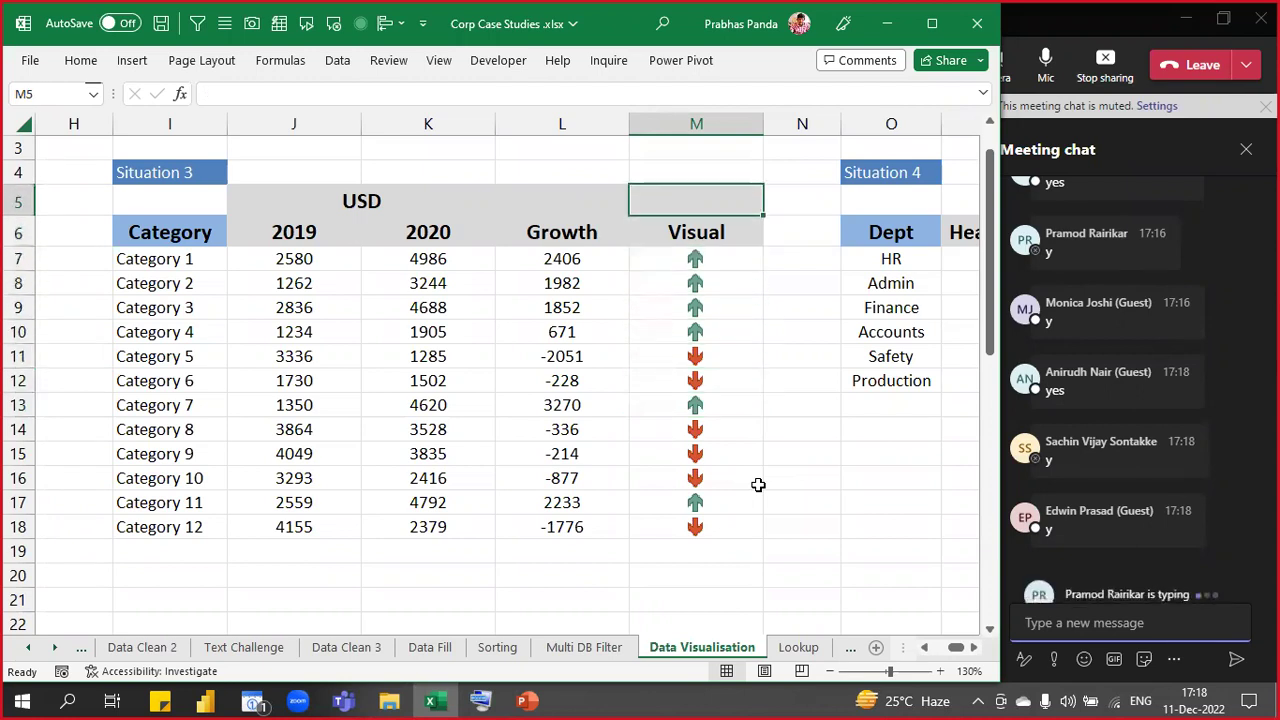
pyautogui.press('Left')
pyautogui.press('Left')
pyautogui.press('Left')
pyautogui.press('Right')
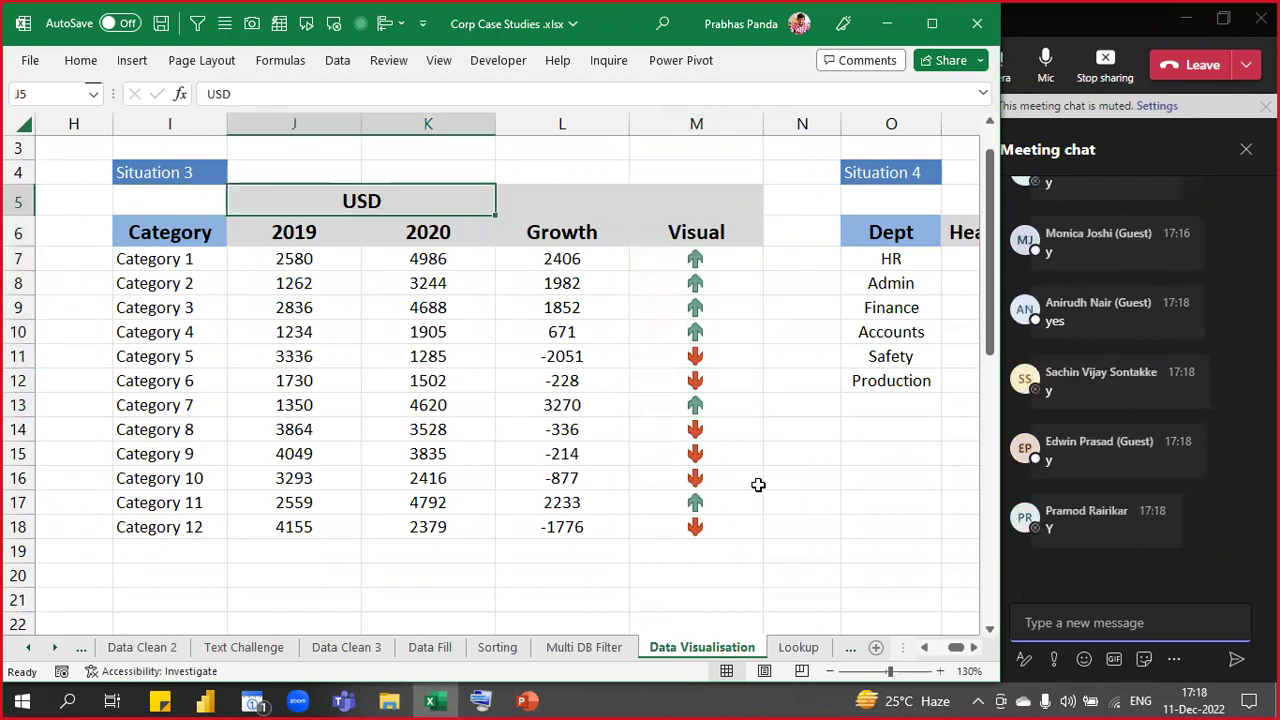
pyautogui.press('Delete')
# - Merge and center I5:M5 above the Situation 3 column headers
pyautogui.press('Left')
pyautogui.hotkey('shift', 'Right')
pyautogui.hotkey('shift', 'Right')
pyautogui.hotkey('shift', 'Right')
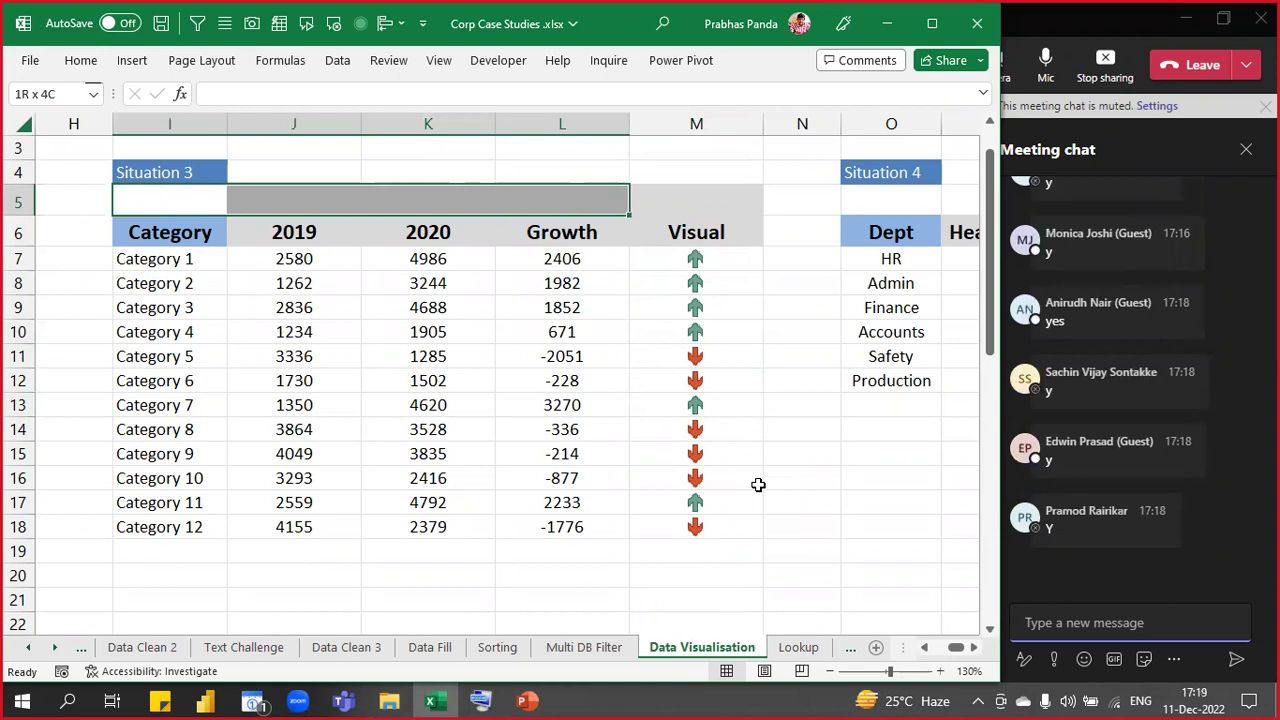
pyautogui.hotkey('alt', 'h')
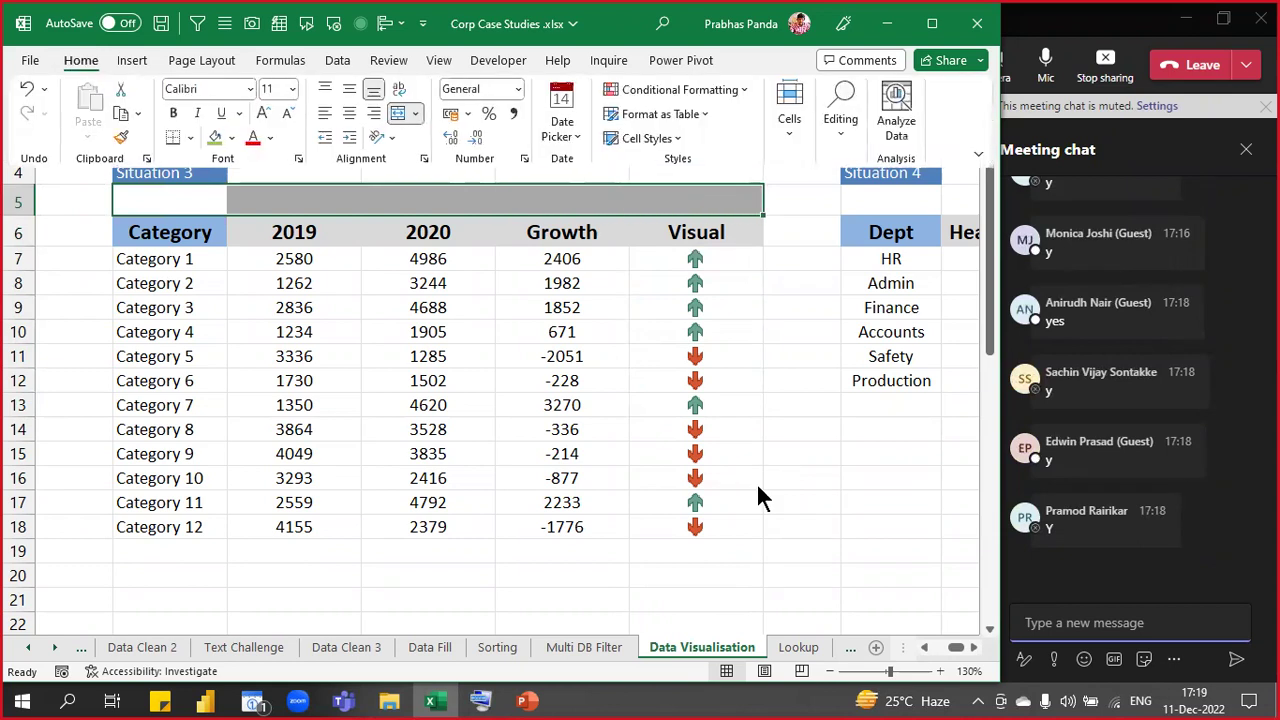
pyautogui.press('m')
pyautogui.press('c')
# - Sort the Situation 3 data in I6:L18 by Growth from Largest to Smallest, treating row 6 as headers
pyautogui.press('Down')
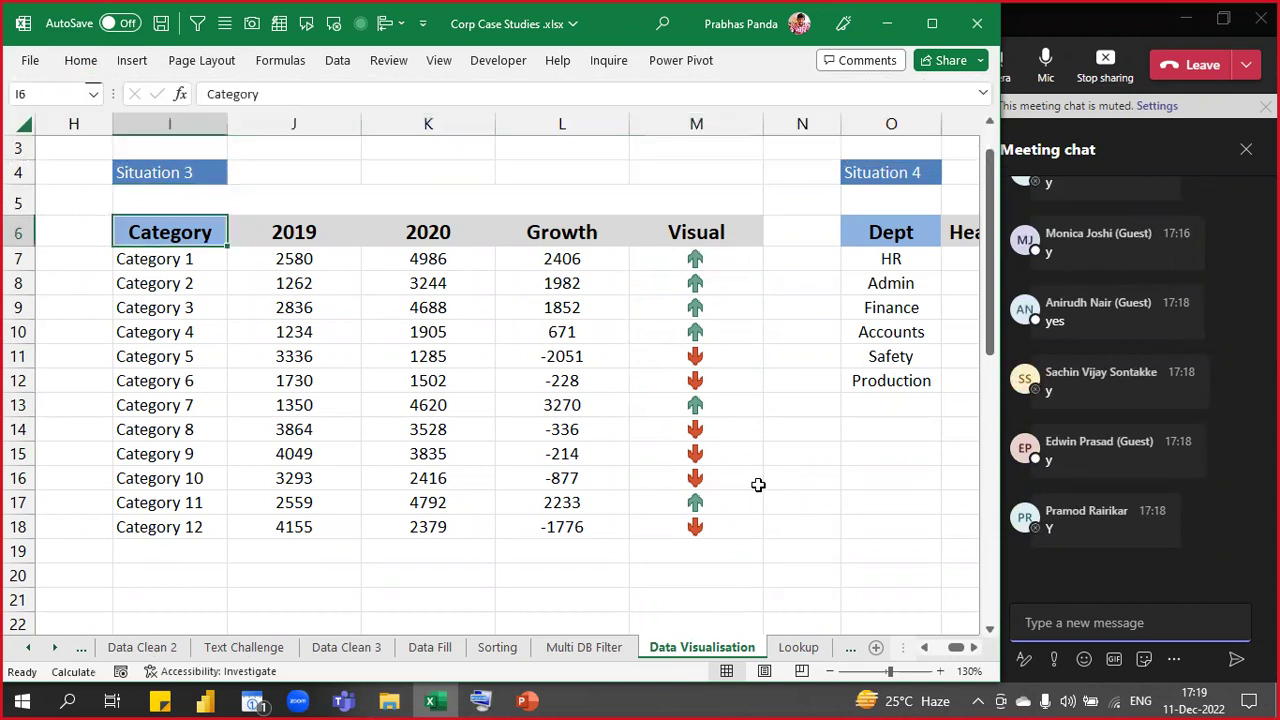
pyautogui.hotkey('shift', 'Right')
pyautogui.hotkey('shift', 'Right')
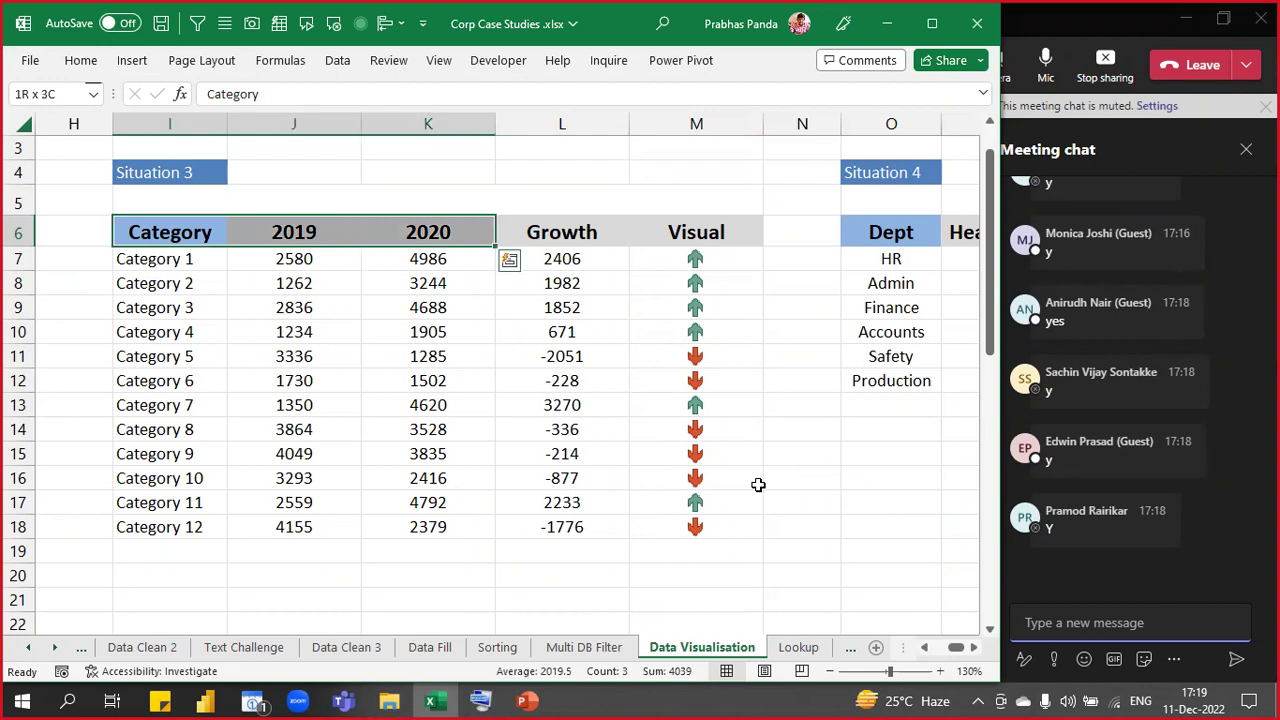
pyautogui.hotkey('shift', 'Right')
pyautogui.hotkey('ctrl', 'shift', 'Down')
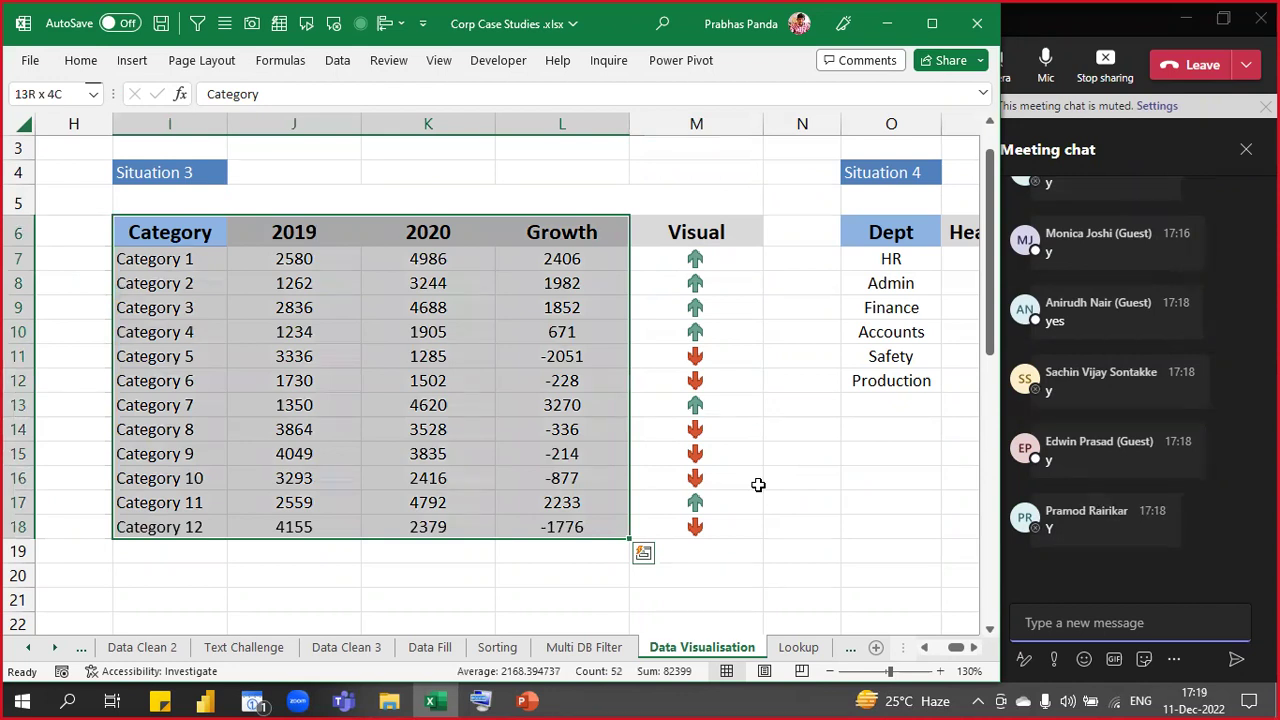
pyautogui.hotkey('alt', 'a')
pyautogui.press('s')
pyautogui.press('s')
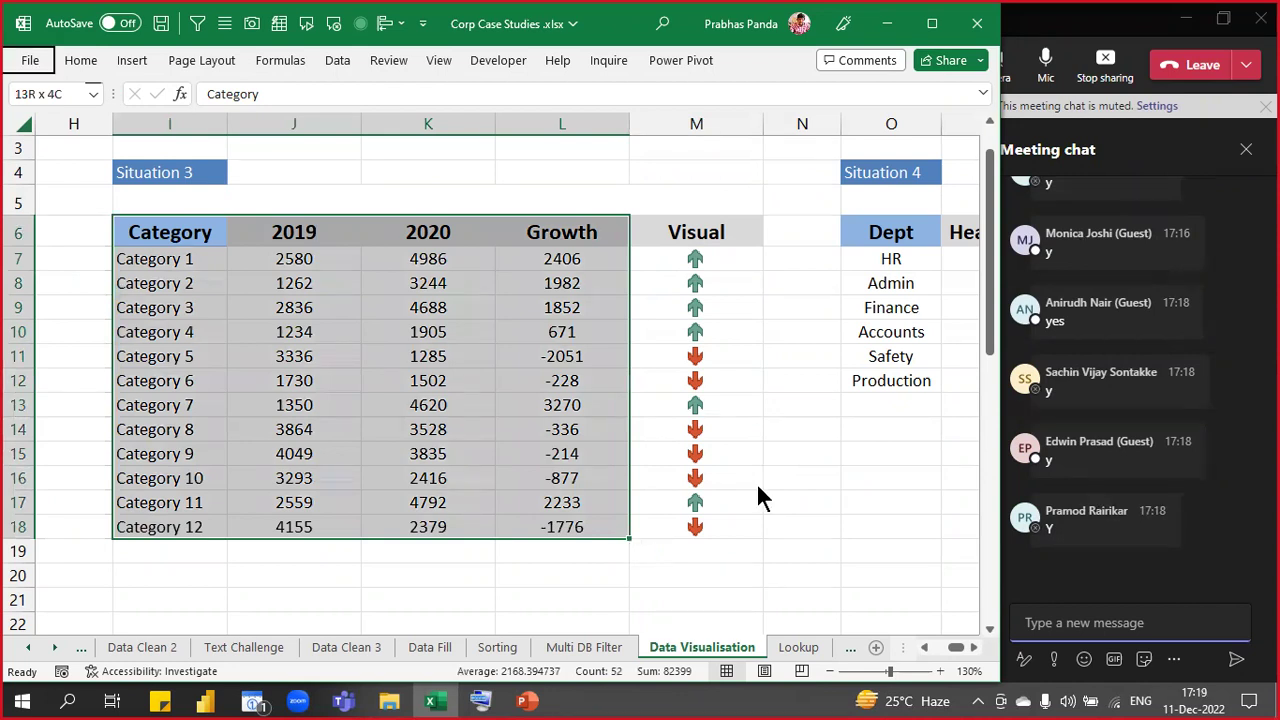
pyautogui.click(226, 392)
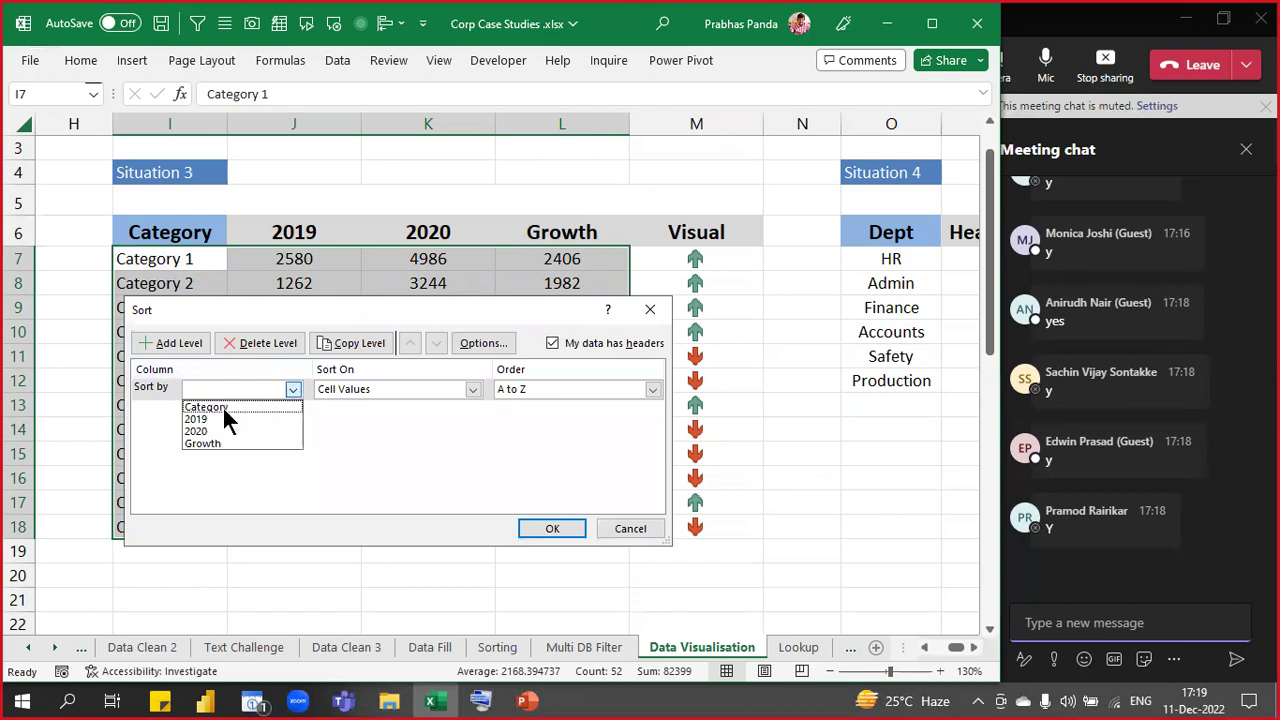
pyautogui.click(222, 445)
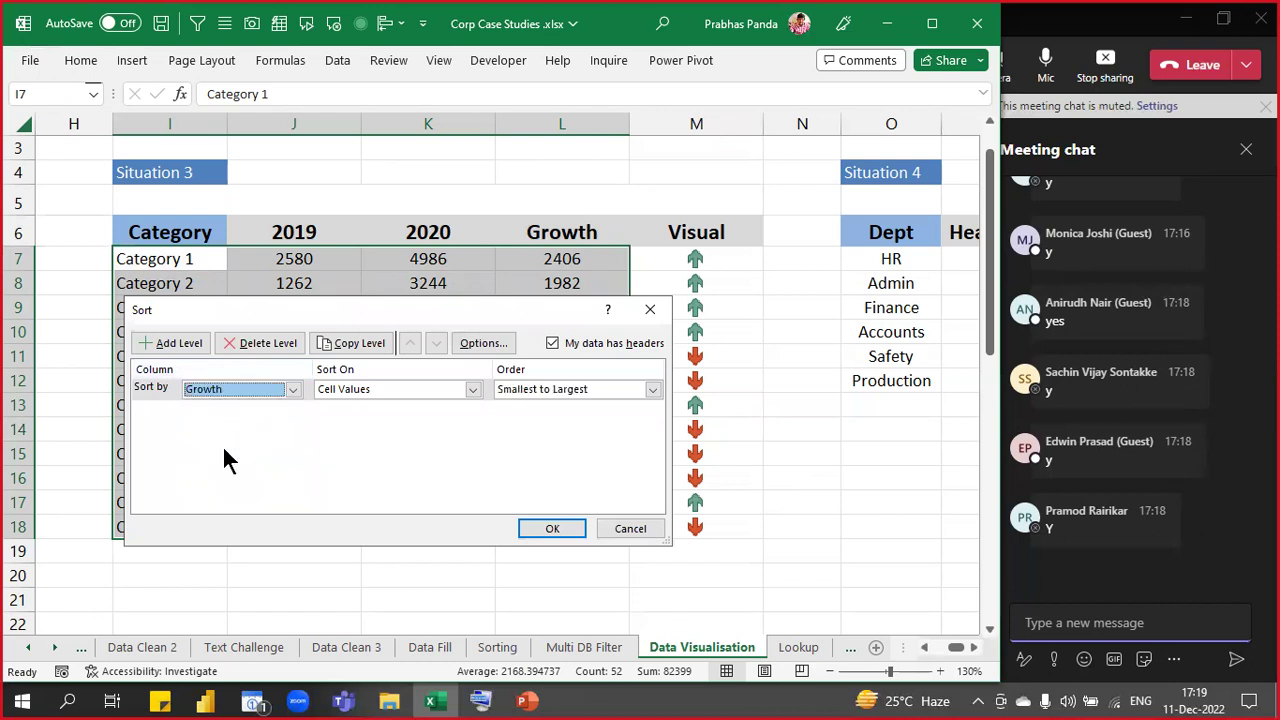
pyautogui.click(561, 392)
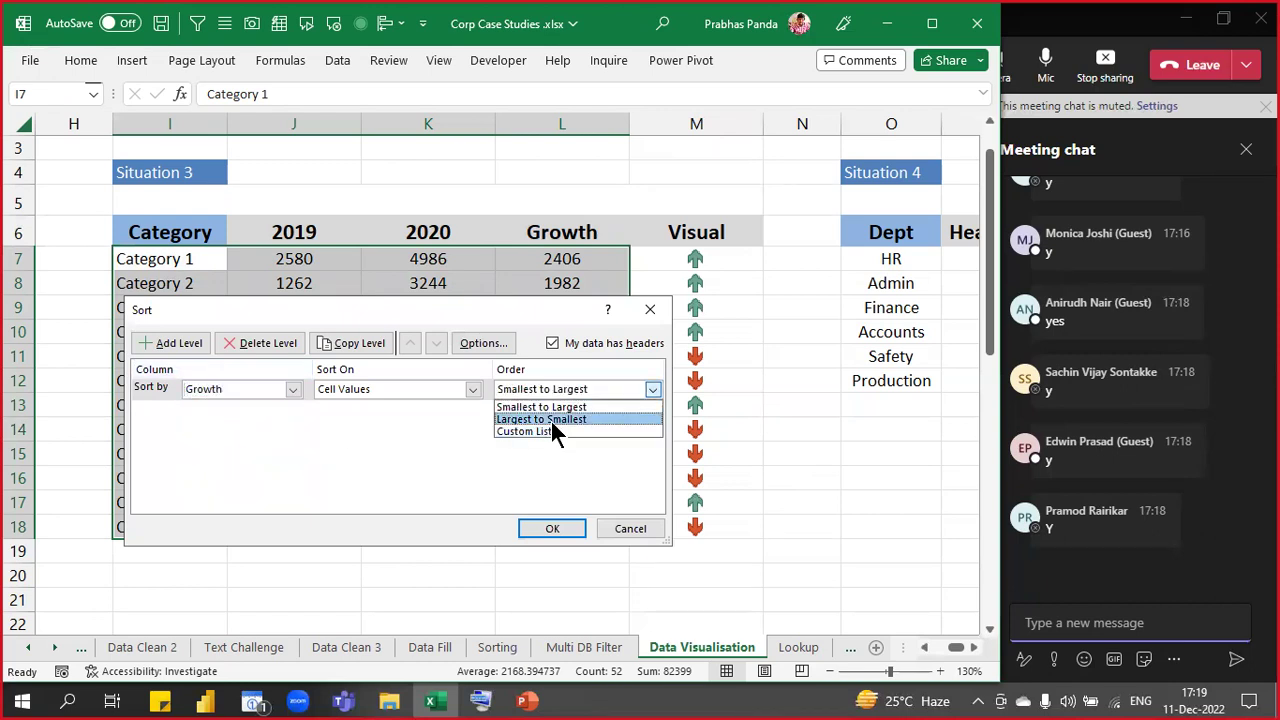
pyautogui.click(551, 419)
pyautogui.click(558, 524)
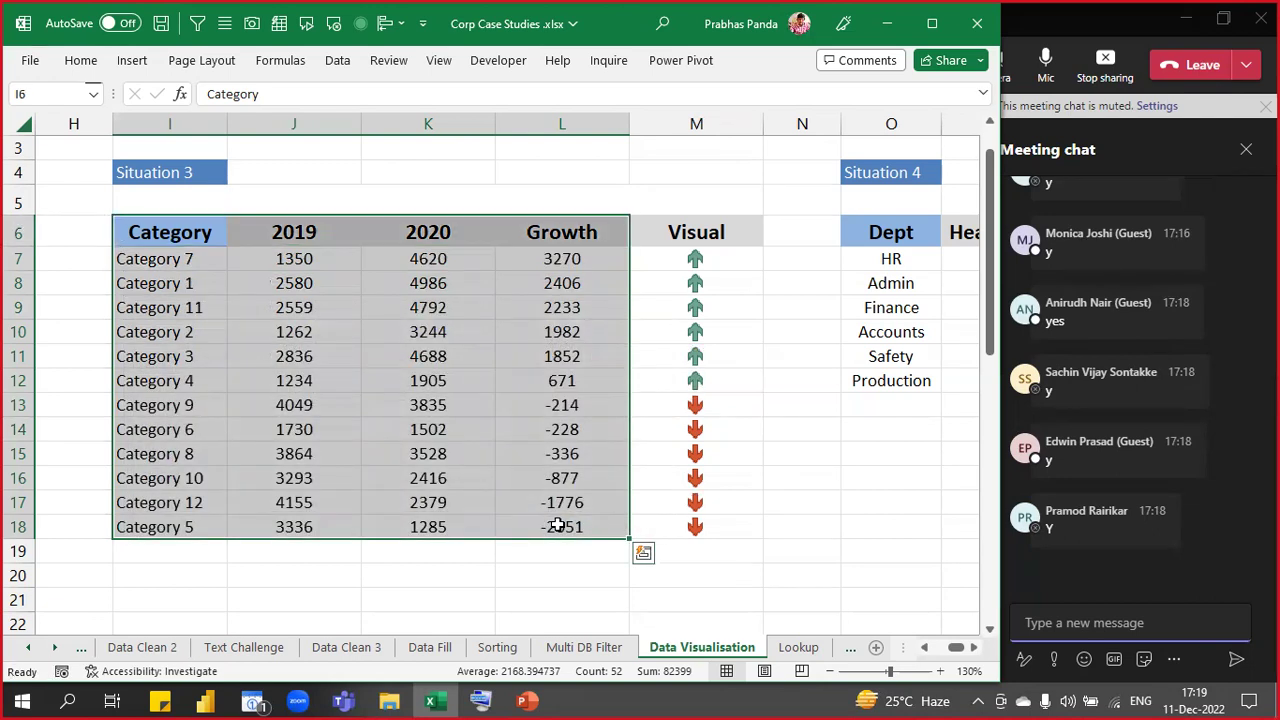
# - Examine the sorted Situation 3 table, comparing the up-arrow and down-arrow rows and the Category and Visual columns
pyautogui.click(762, 446)
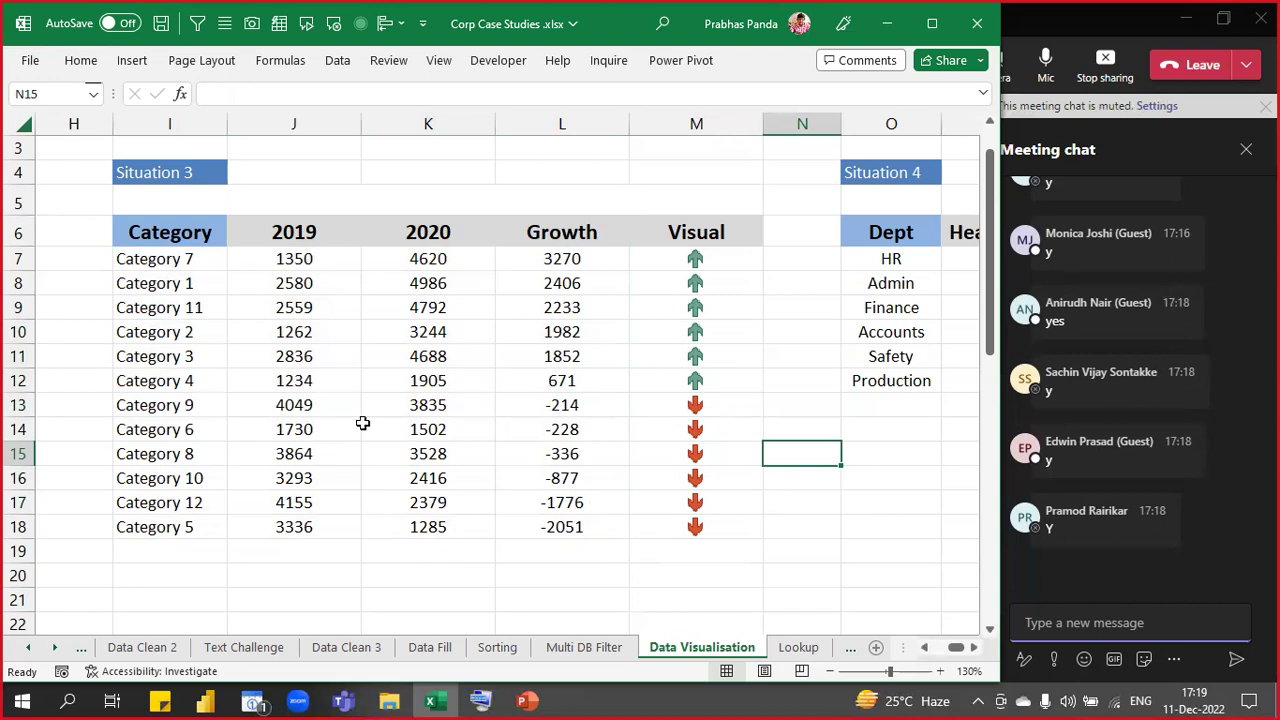
pyautogui.moveTo(190, 258); pyautogui.dragTo(666, 385)
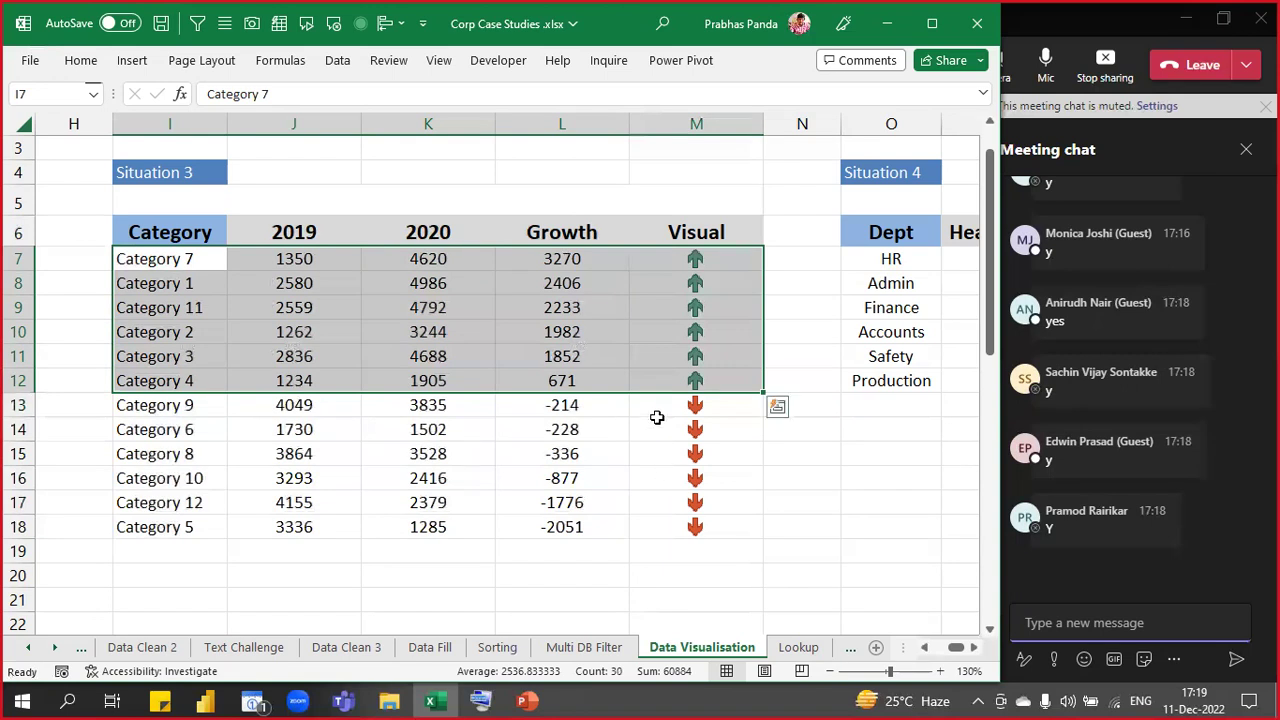
pyautogui.moveTo(670, 400); pyautogui.dragTo(685, 529)
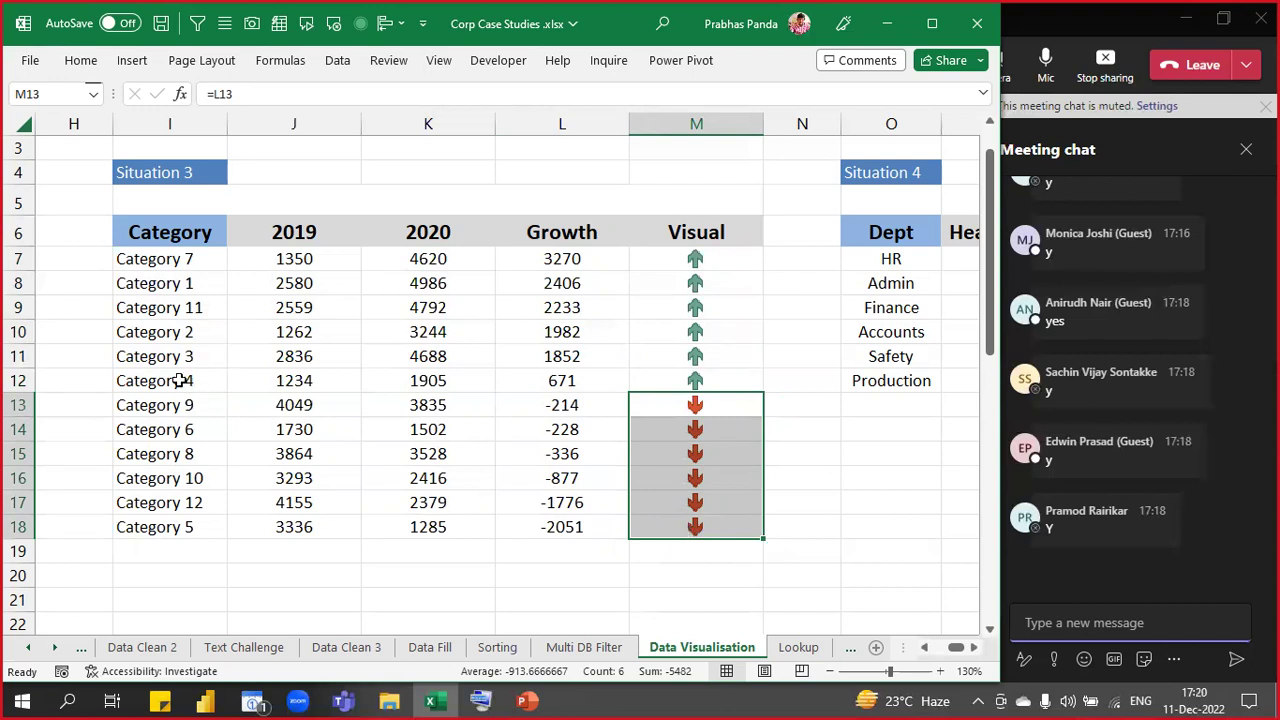
pyautogui.click(232, 307)
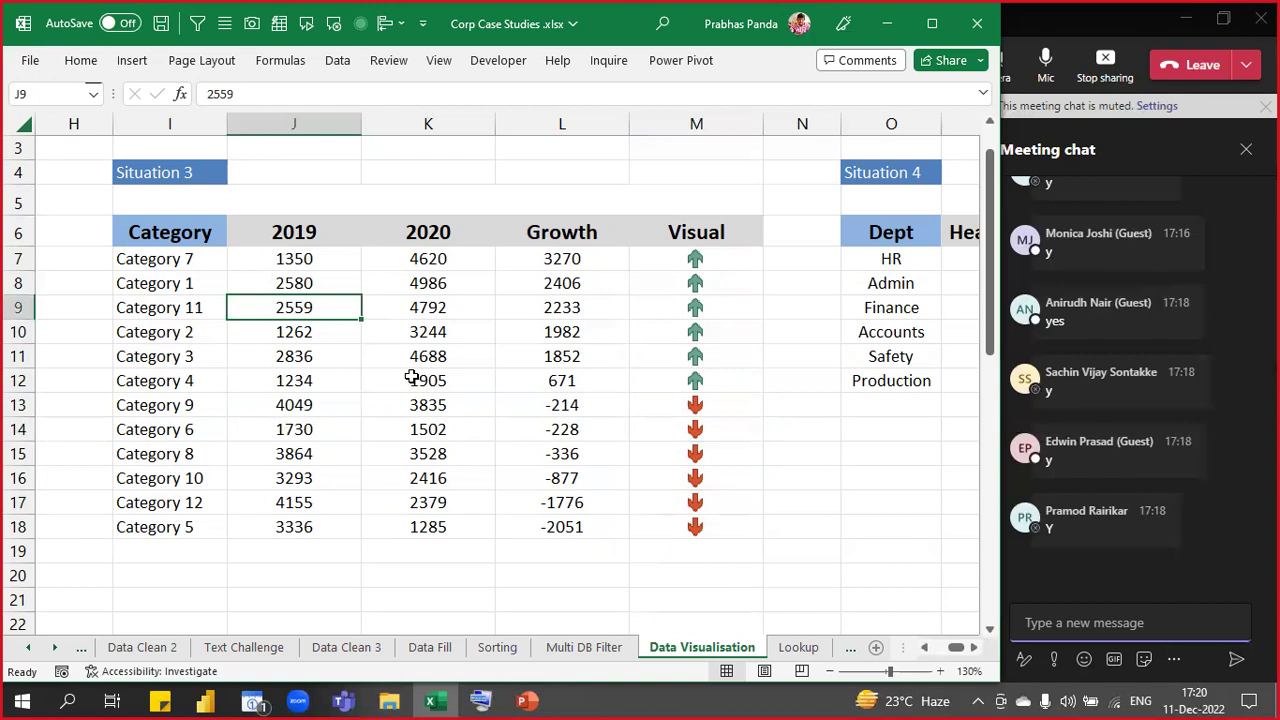
pyautogui.click(195, 124)
pyautogui.click(663, 120)
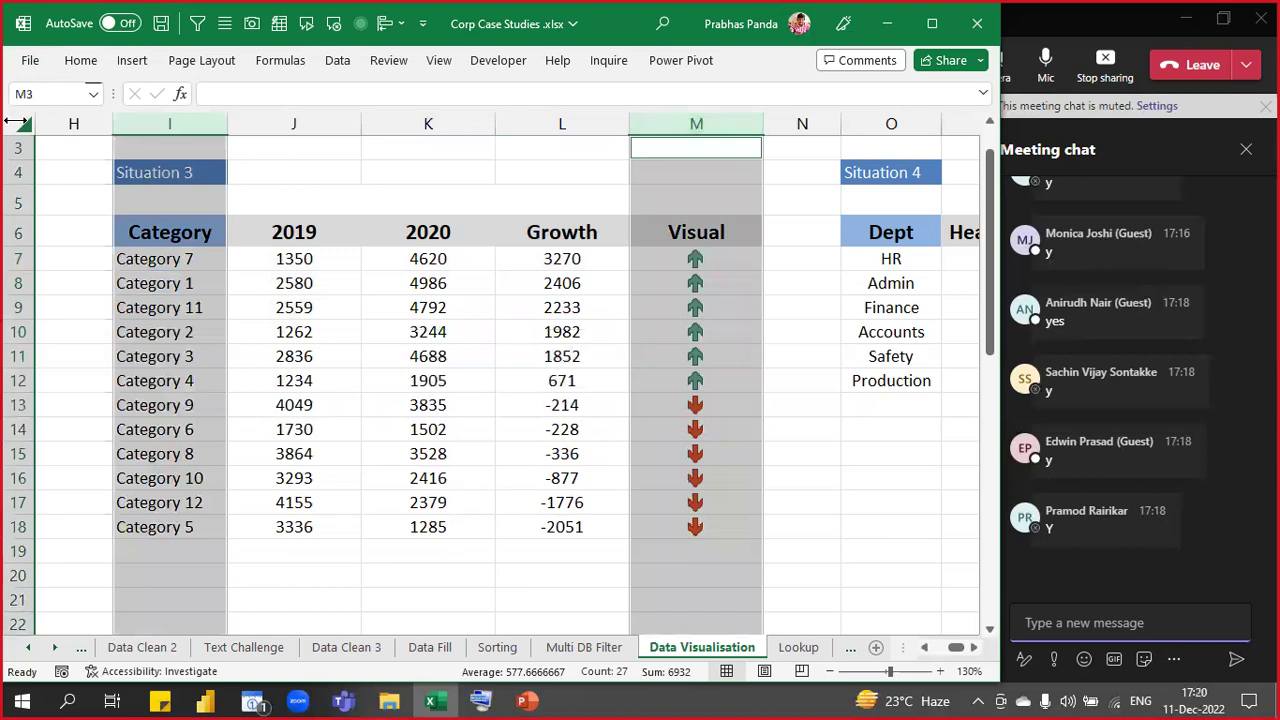
pyautogui.click(189, 205)
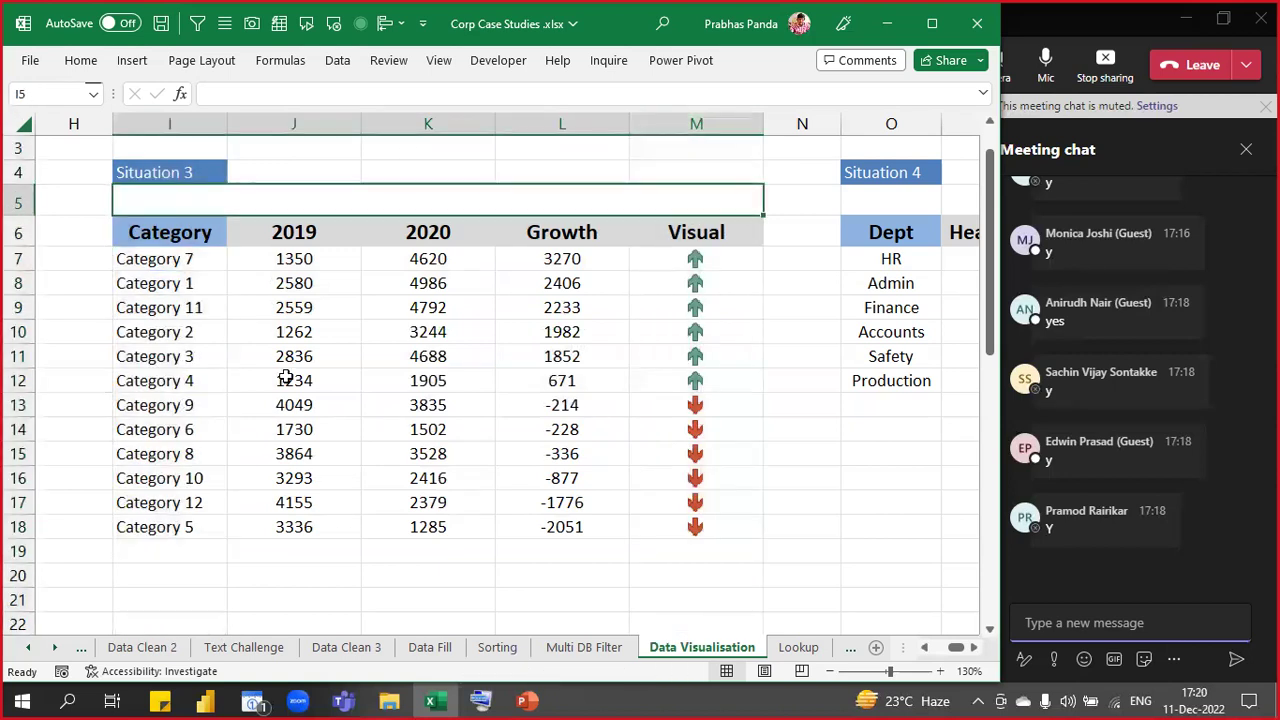
# - Enter the bold note "HOME----- CONDITIONAL FORMATTING----- ICON SETS" in merged cell I5 above the Situation 3 headers
pyautogui.write('home')
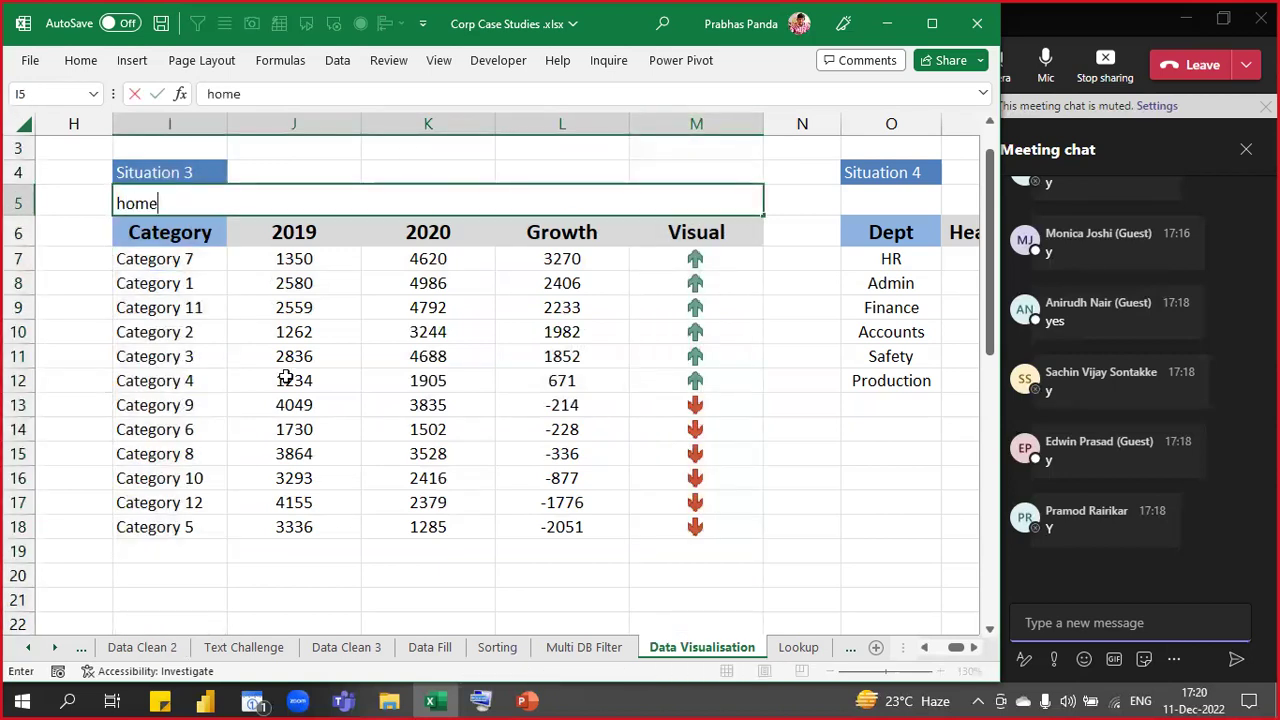
pyautogui.press('Escape')
pyautogui.write('HOME-')
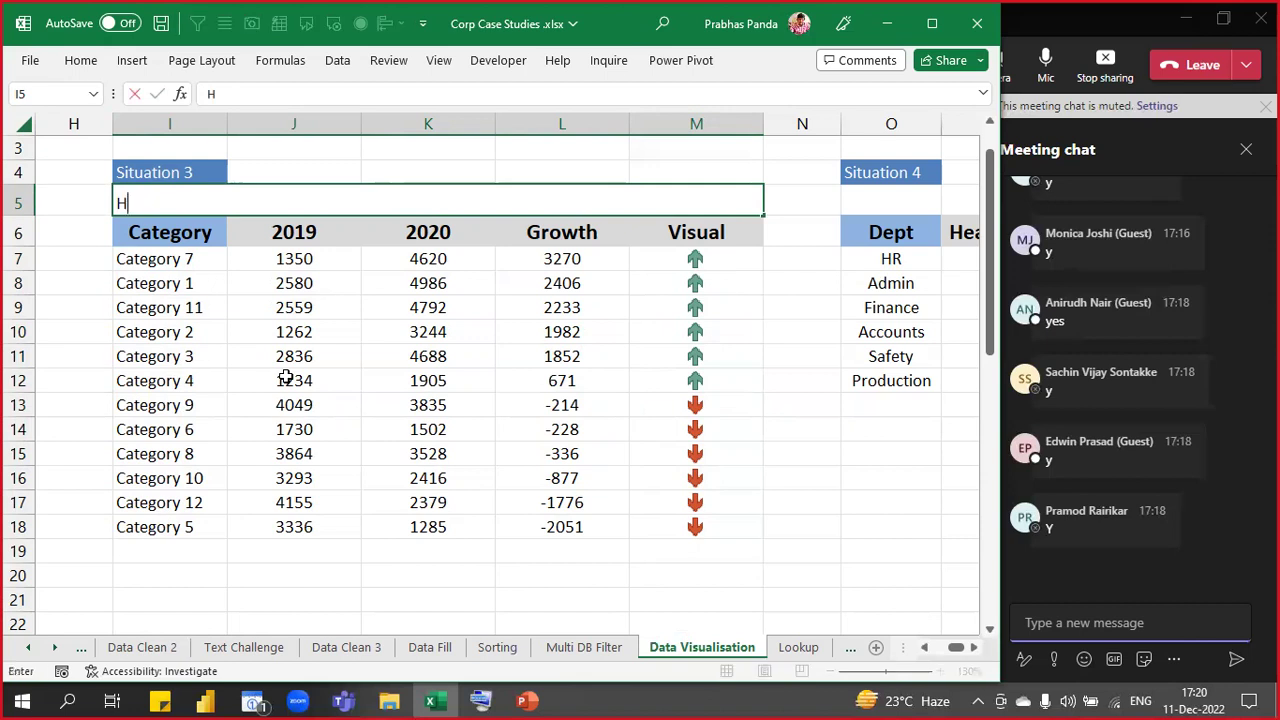
pyautogui.write('CONDITIONAL FORMATTING----- ICON SETS')
pyautogui.press('Return')
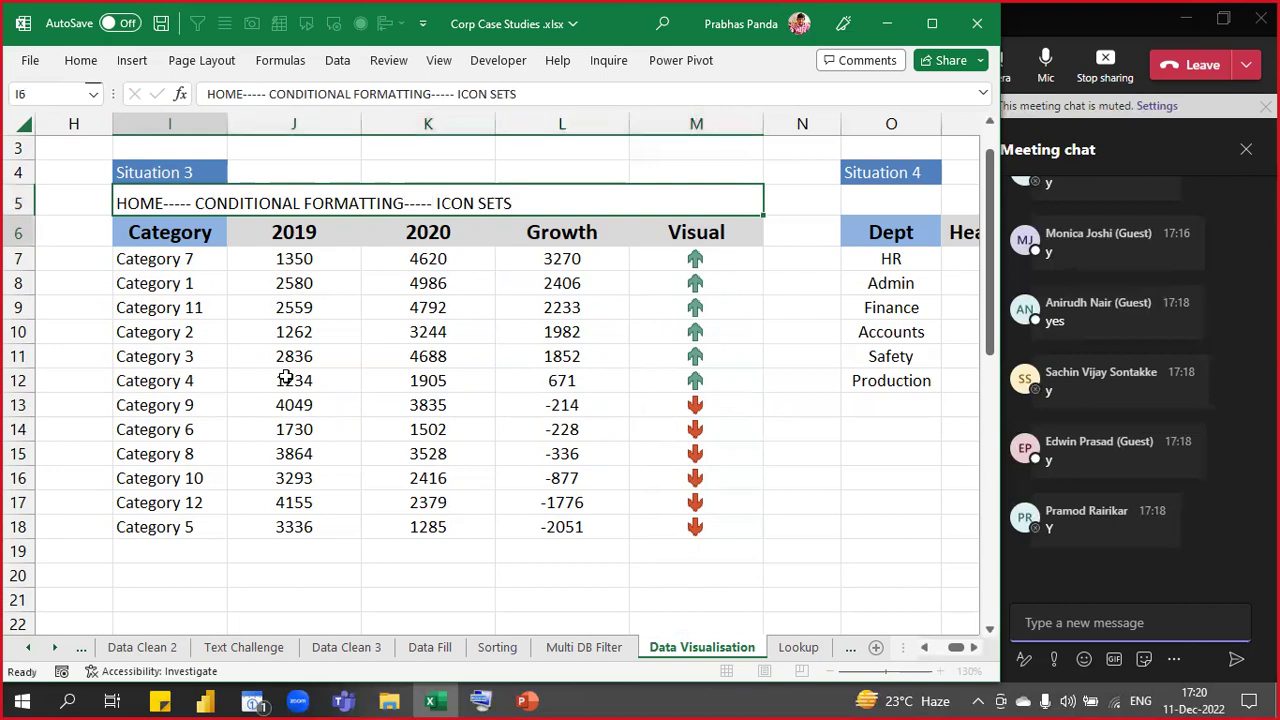
pyautogui.press('Up')
pyautogui.hotkey('ctrl', 'b')
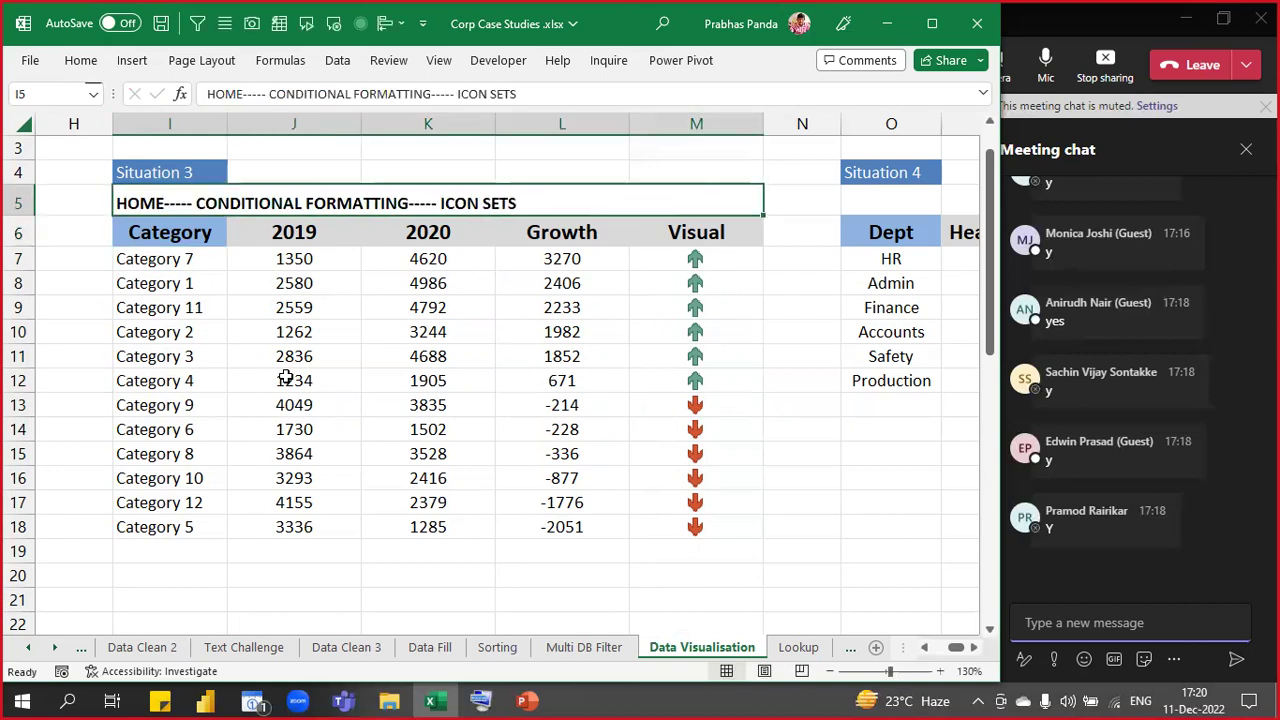
pyautogui.press('Down')
pyautogui.press('Down')
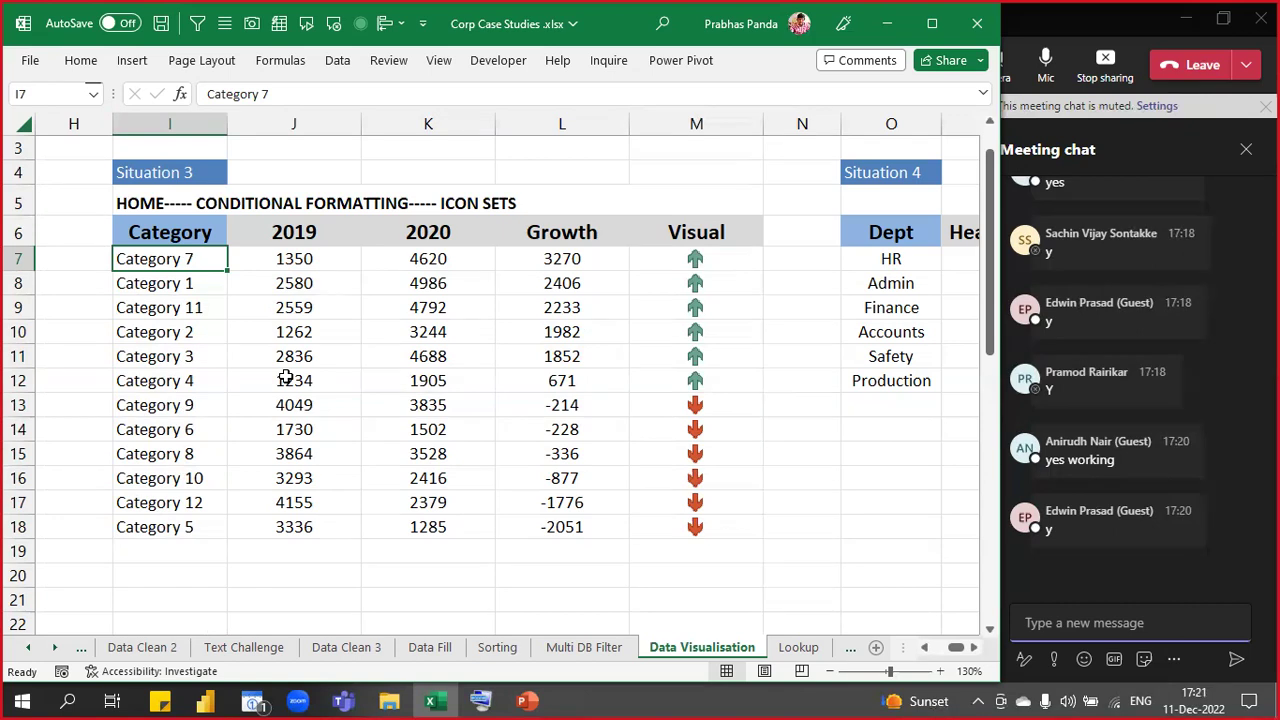
pyautogui.press('Up')
pyautogui.press('Up')
pyautogui.press('Up')
pyautogui.press('Down')
pyautogui.press('Down')
pyautogui.press('Down')
pyautogui.press('Down')
pyautogui.press('Down')
pyautogui.press('Down')
pyautogui.press('Right')
pyautogui.press('Right')
pyautogui.press('Right')
pyautogui.press('Right')
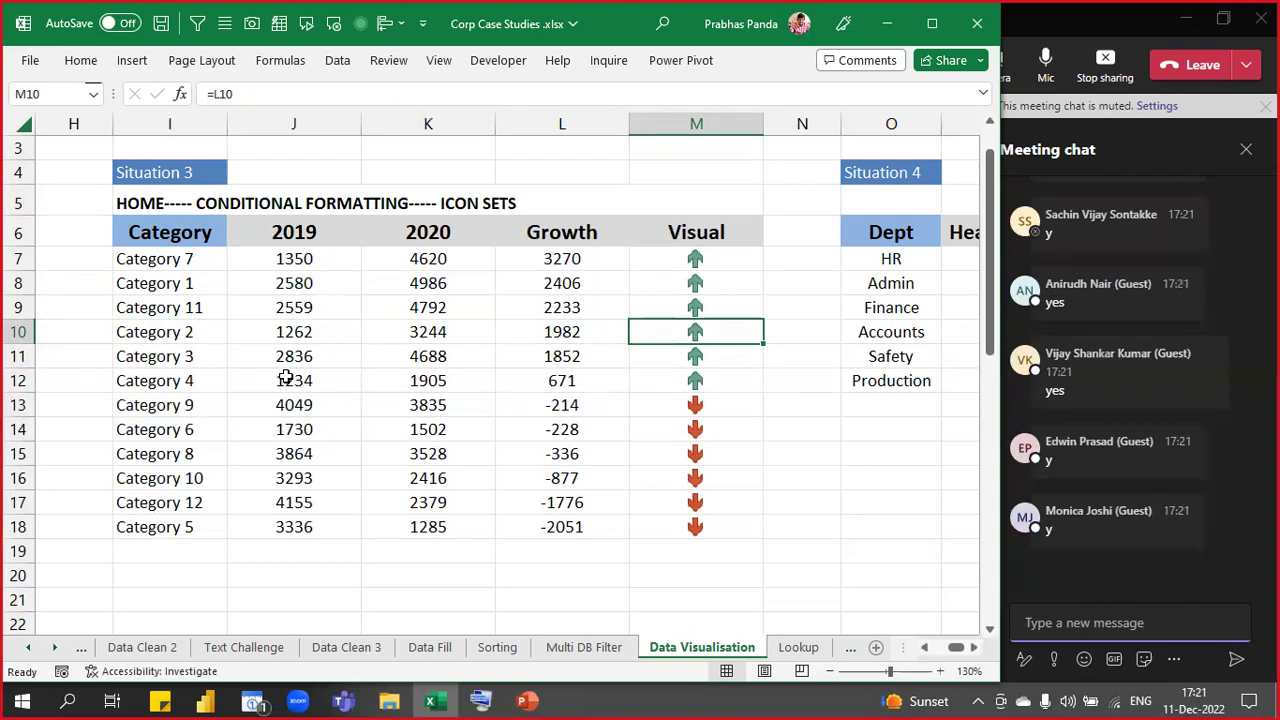
# - Examine the Situation 4 table of departments and head counts in O6:P12
pyautogui.press('Right')
pyautogui.press('Right')
pyautogui.press('Right')
pyautogui.press('Right')
pyautogui.press('Right')
pyautogui.press('Right')
pyautogui.press('Right')
pyautogui.press('Right')
pyautogui.press('Right')
pyautogui.press('Right')
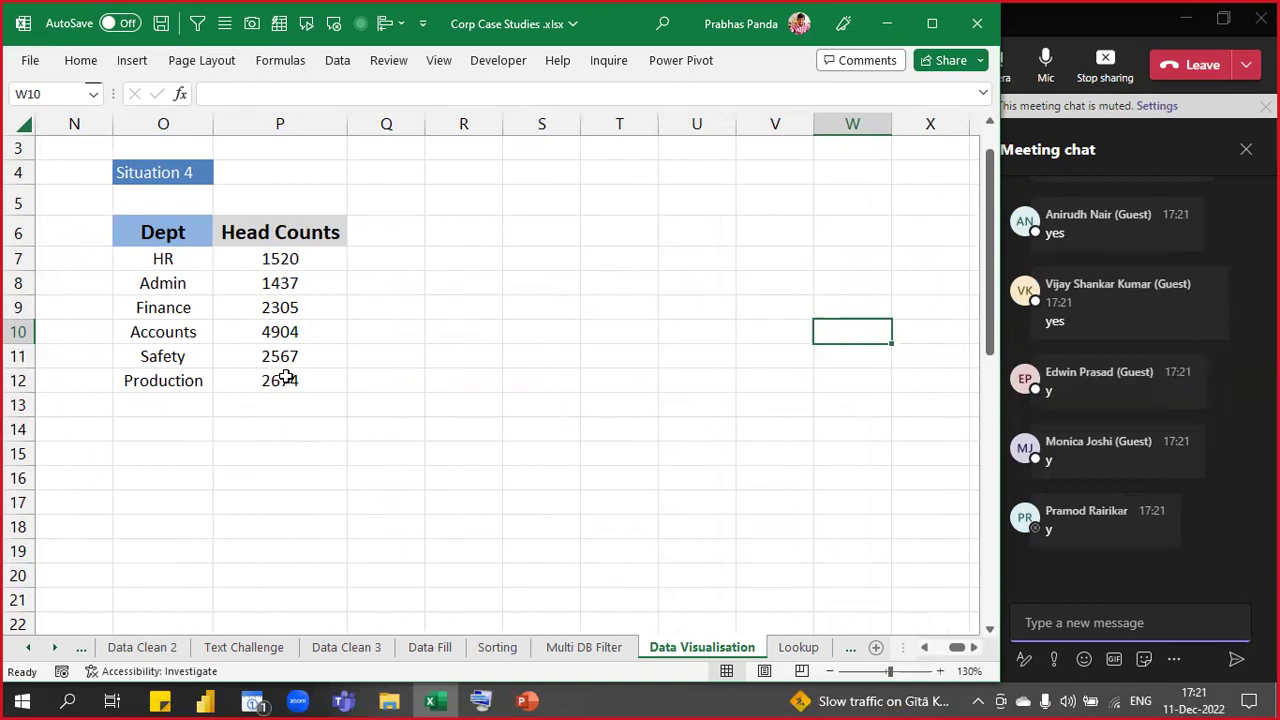
pyautogui.moveTo(126, 246); pyautogui.dragTo(258, 382)
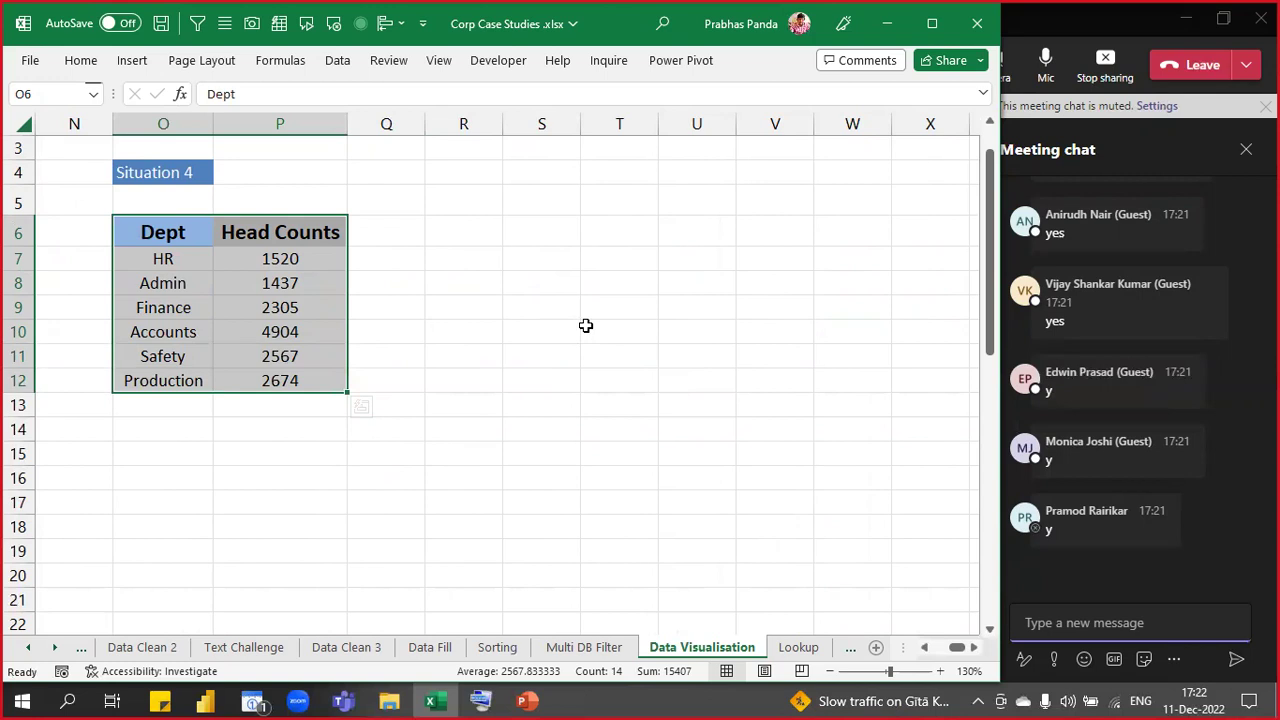
# - Switch to Microsoft Edge and search Google for images of "PEOPLE GRAPH"
pyautogui.press('super')
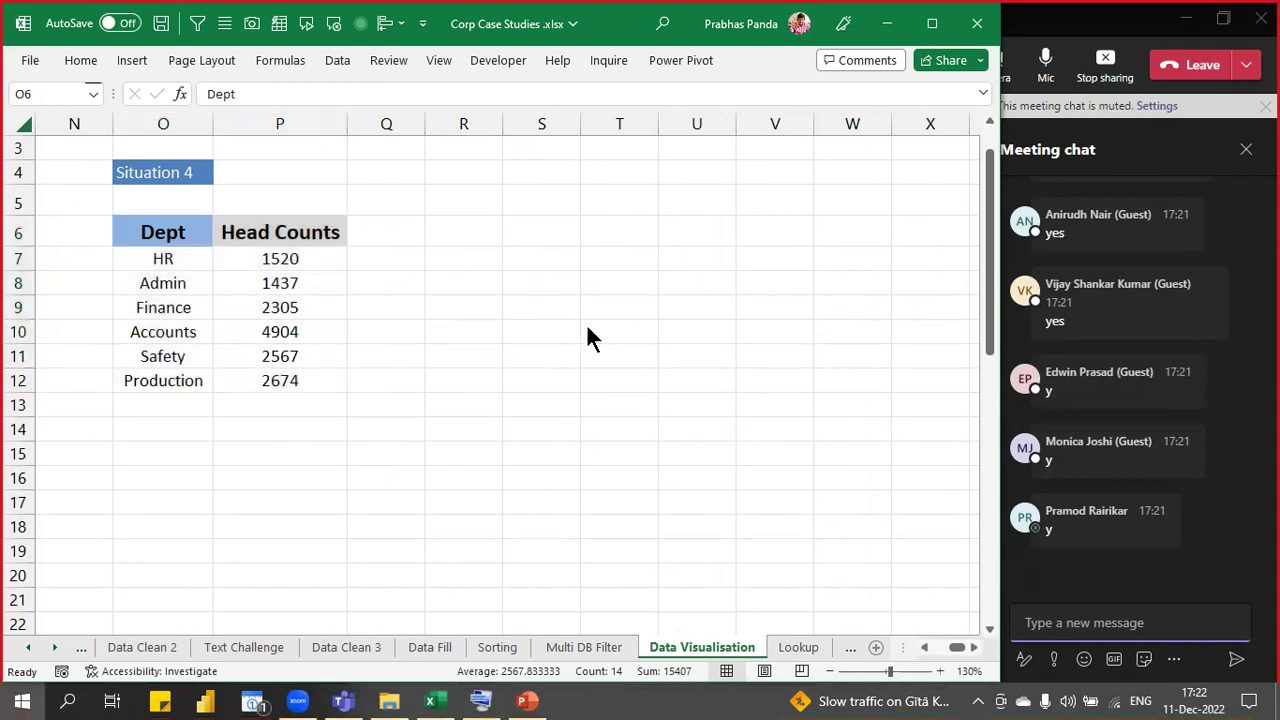
pyautogui.write('EDGE')
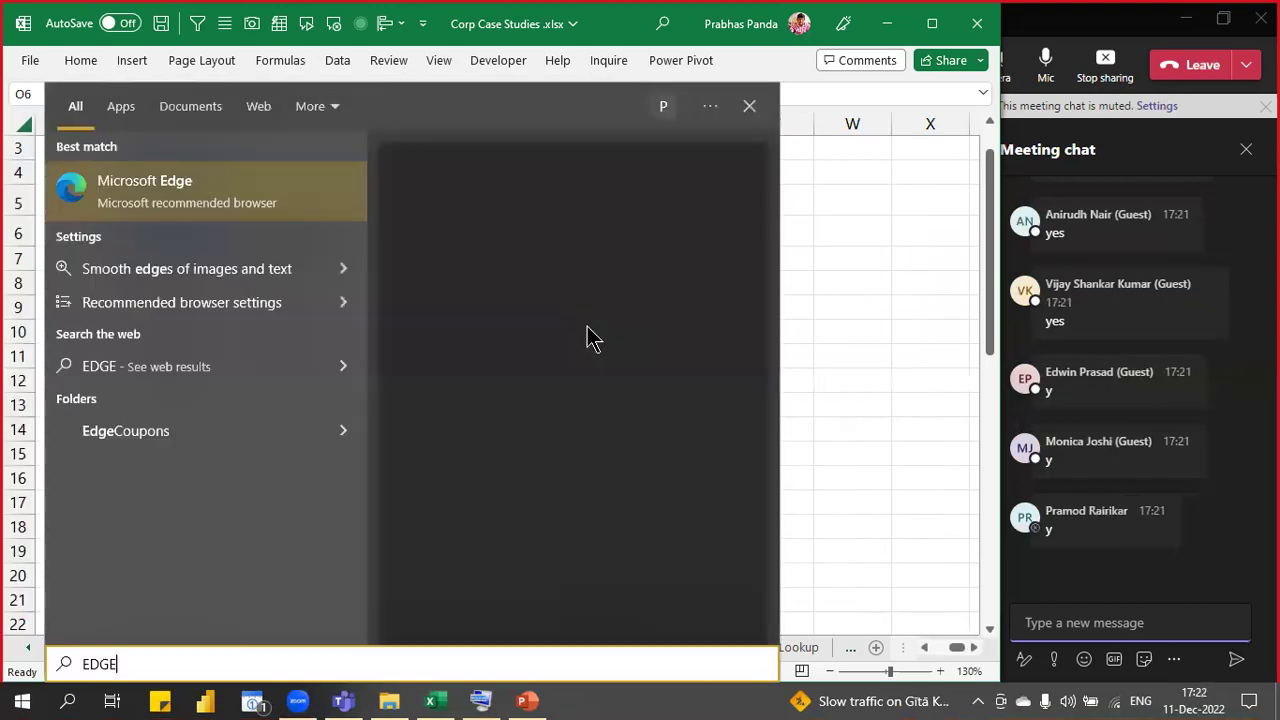
pyautogui.press('Return')
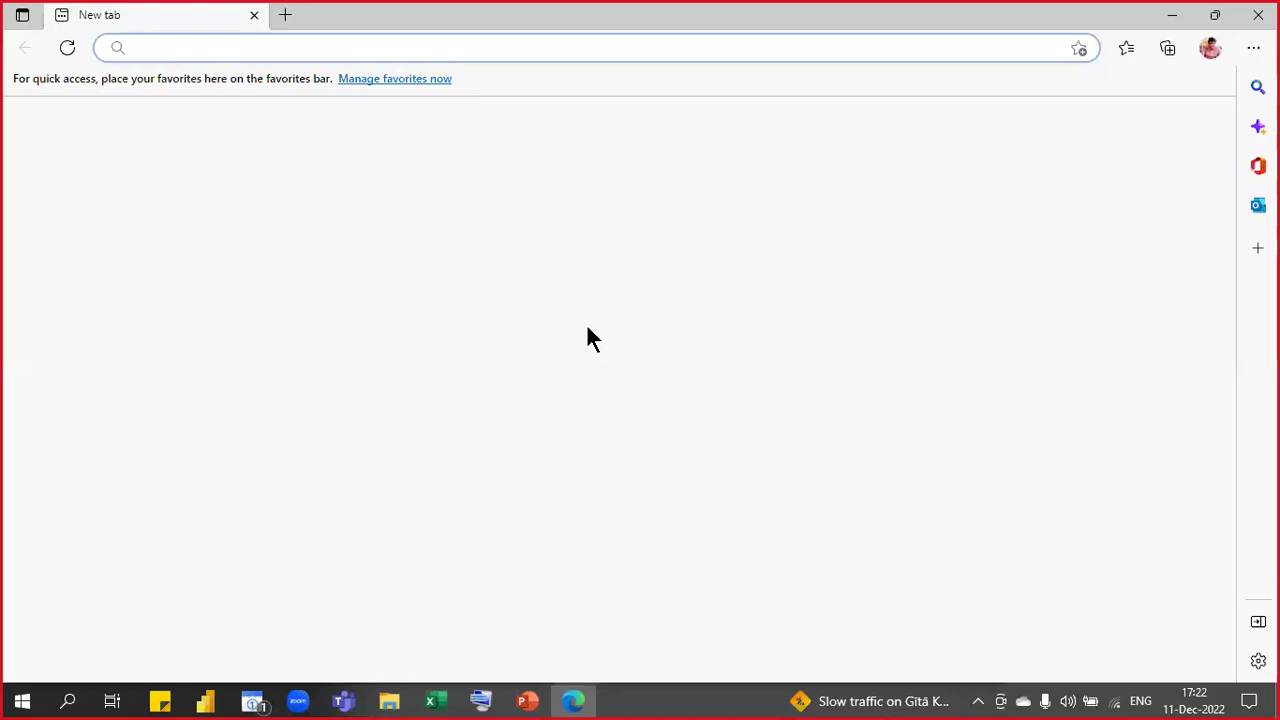
pyautogui.write('GOO')
pyautogui.press('Return')
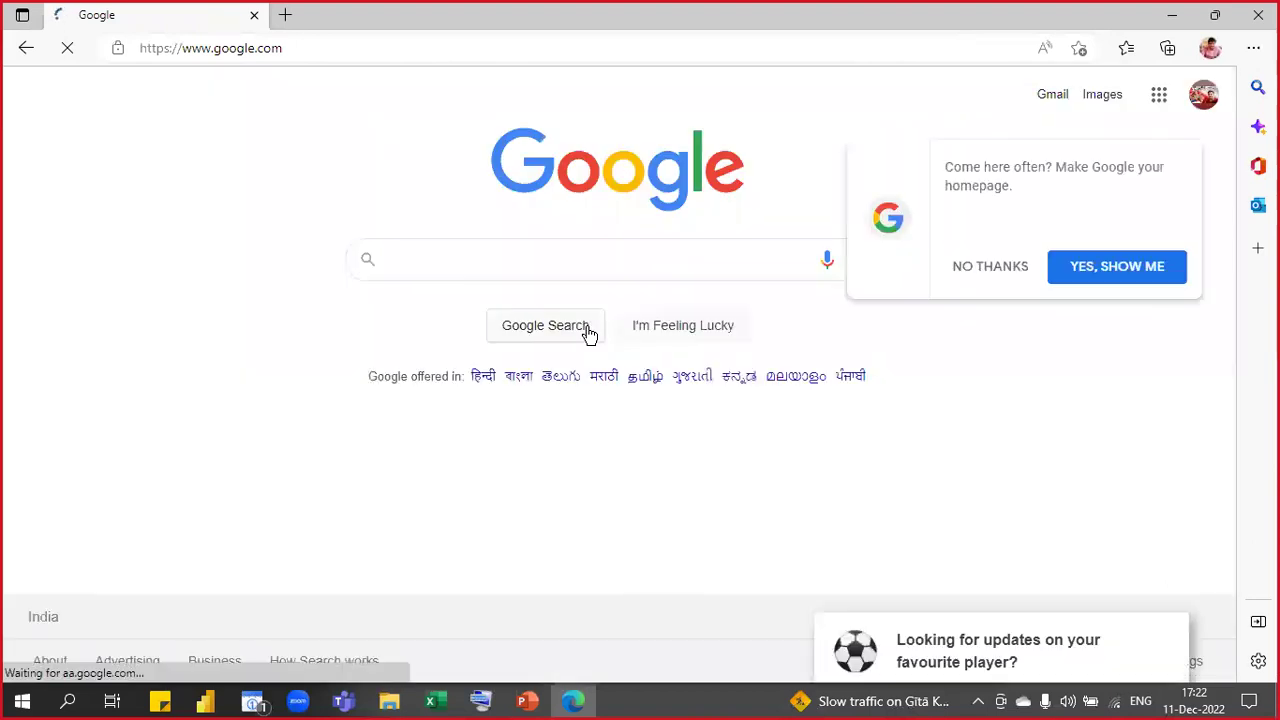
pyautogui.write('PEOPLE GRAPH')
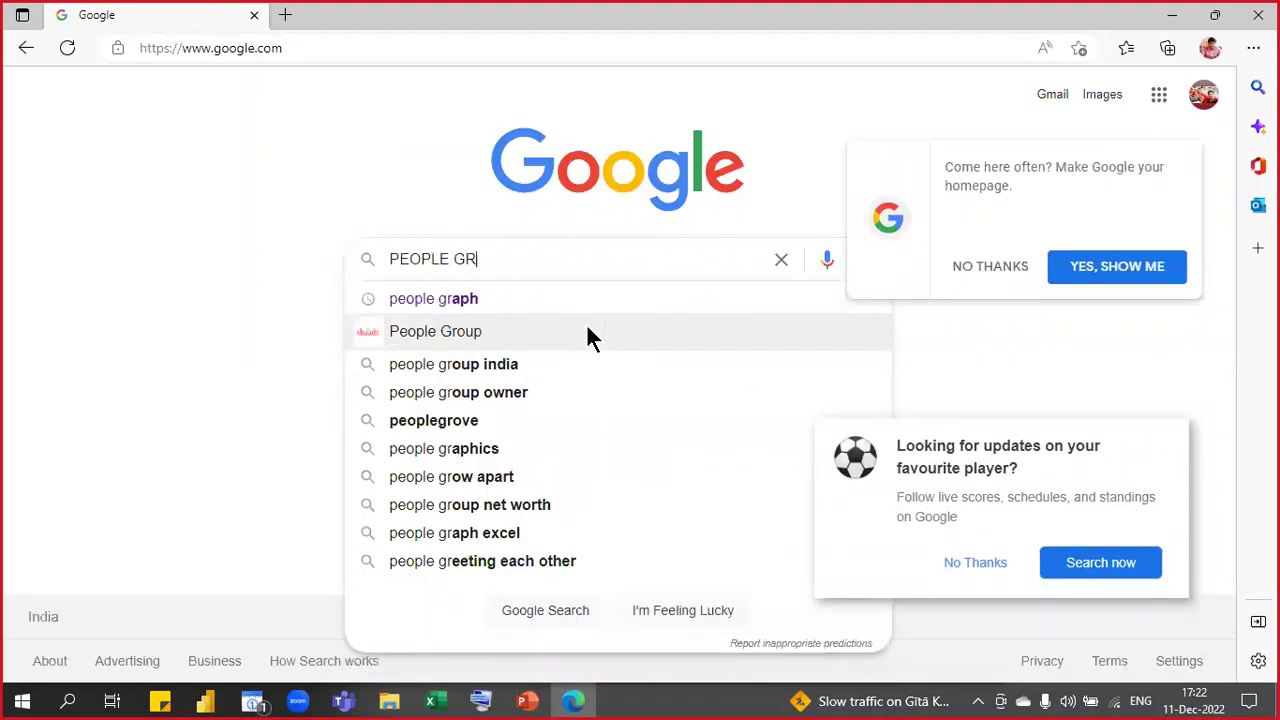
pyautogui.press('Return')
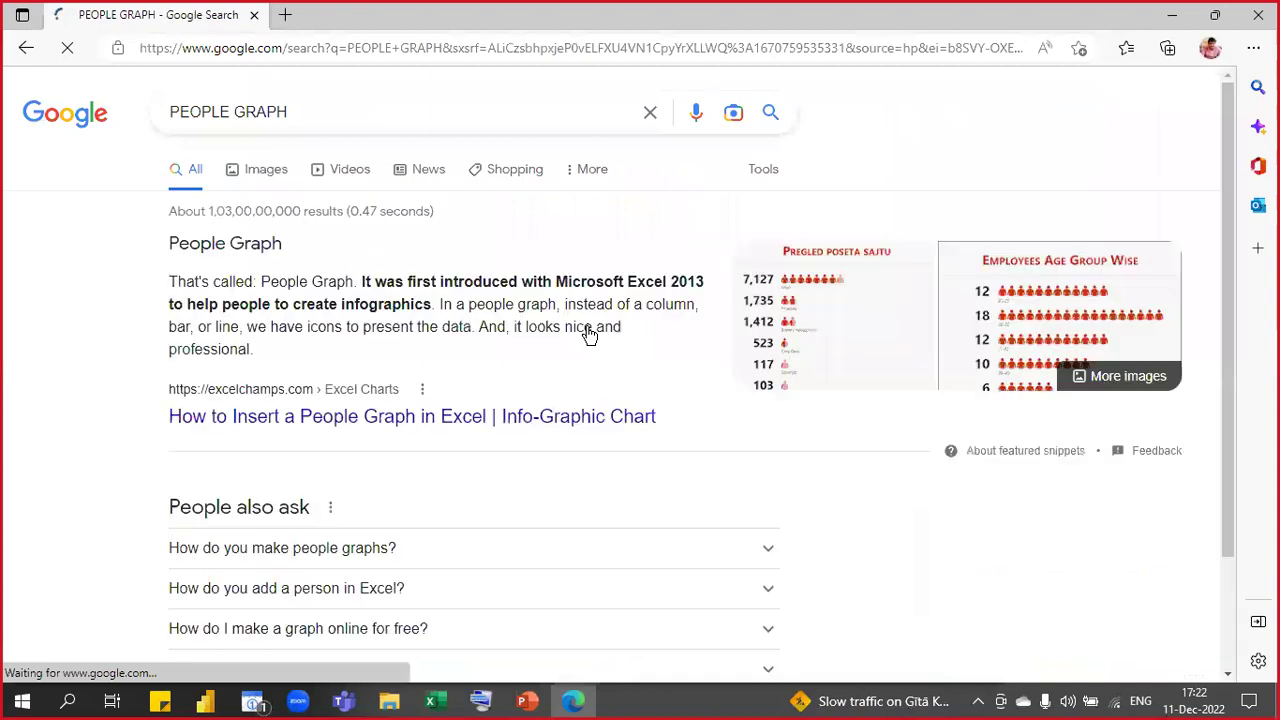
pyautogui.click(252, 175)
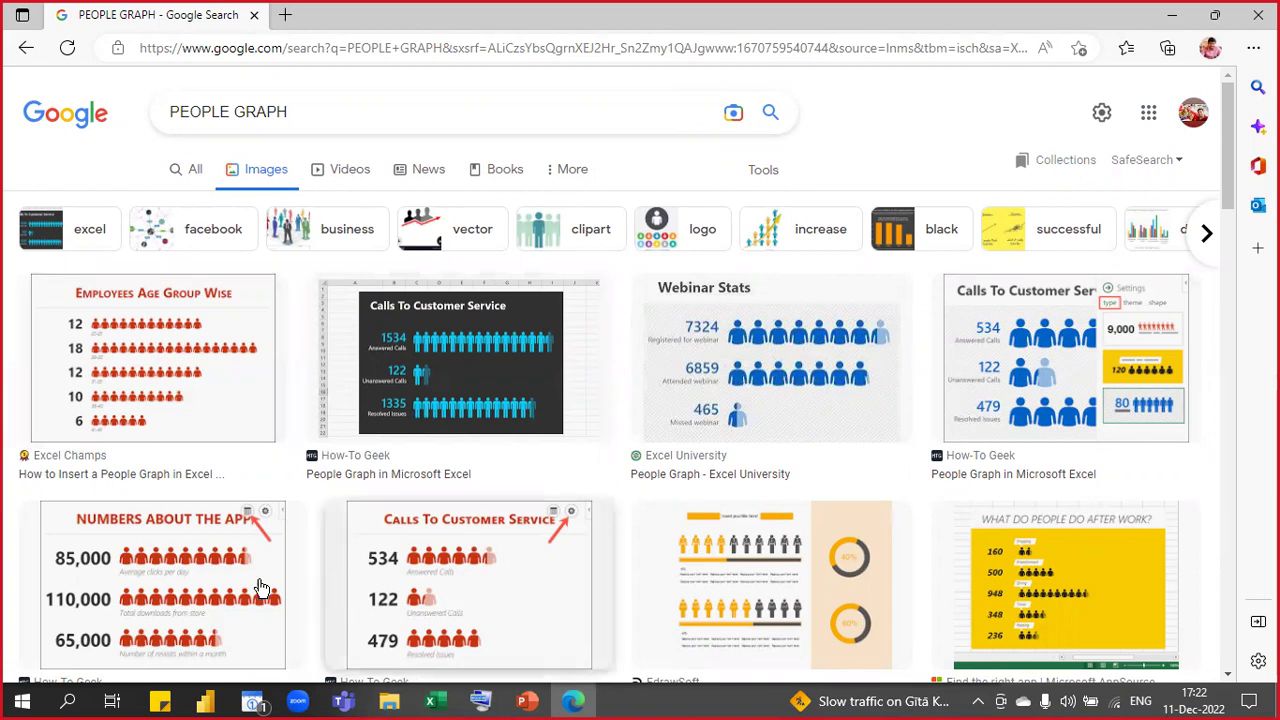
# - Examine people graph examples, including Numbers About the App and the money-bag Sales By Location chart, and return to the Excel workbook
pyautogui.click(205, 627)
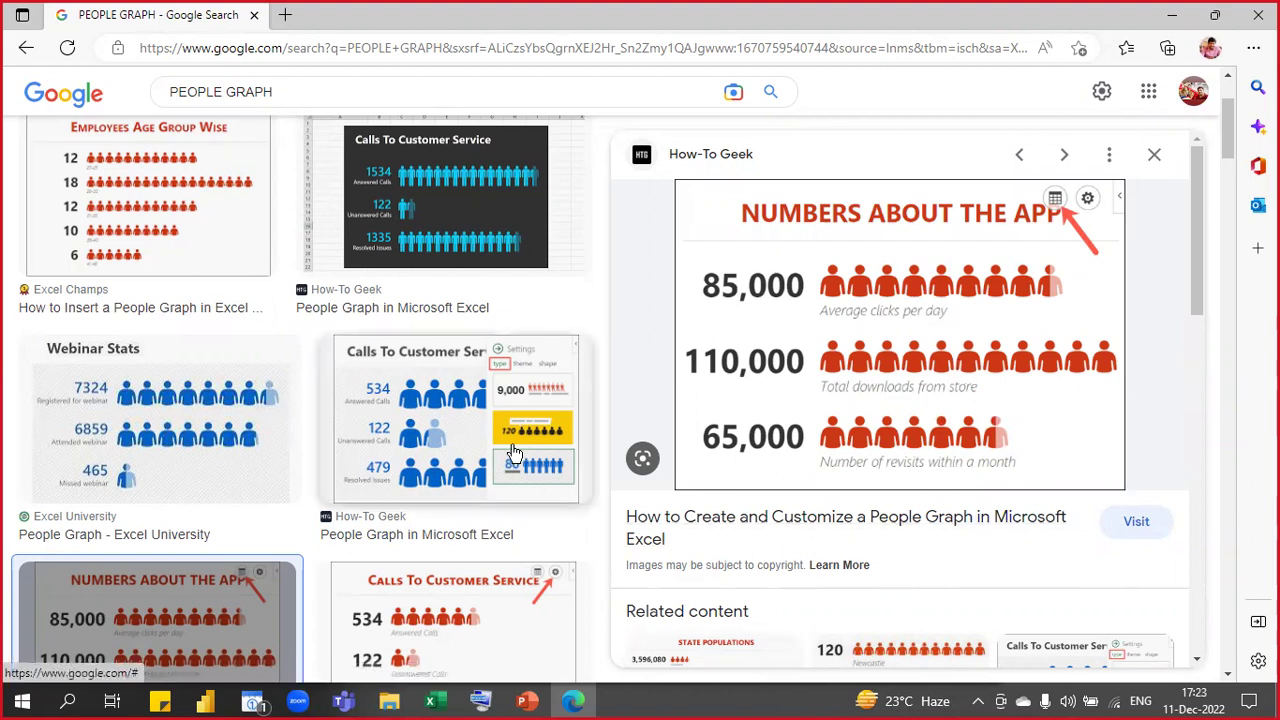
pyautogui.scroll(-10, 238, 412)
pyautogui.scroll(-6, 238, 412)
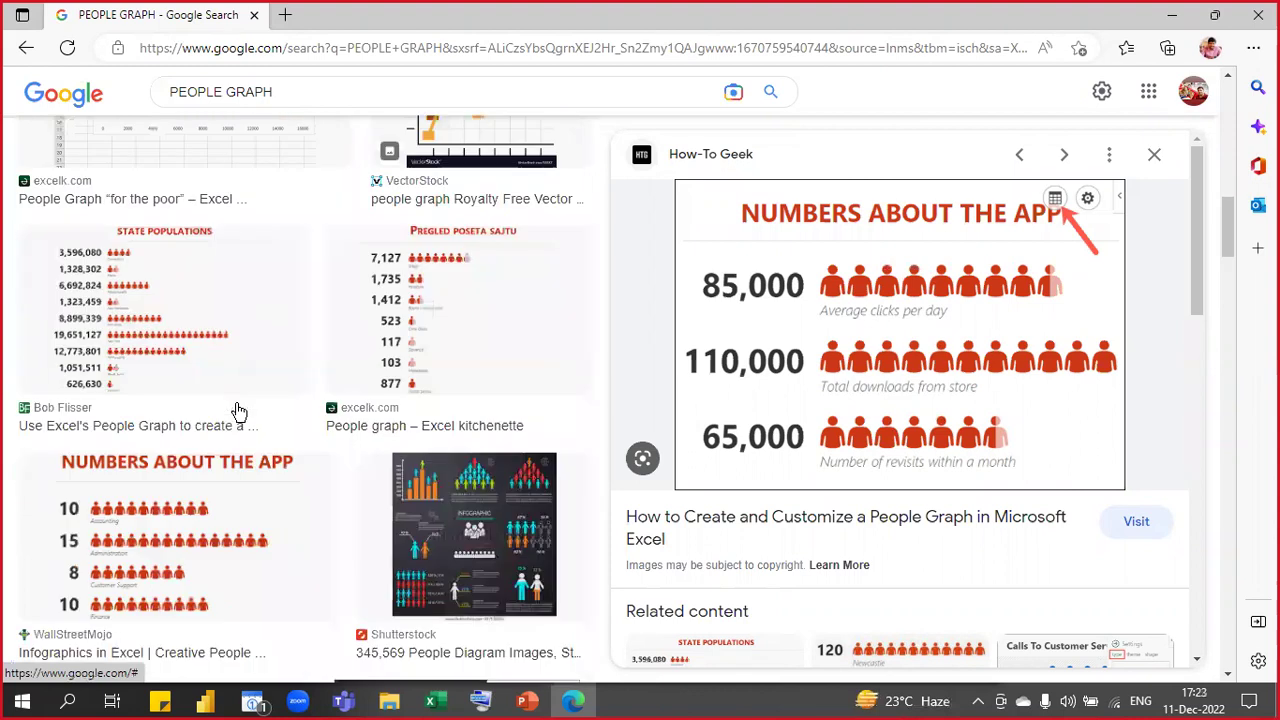
pyautogui.scroll(-12, 238, 412)
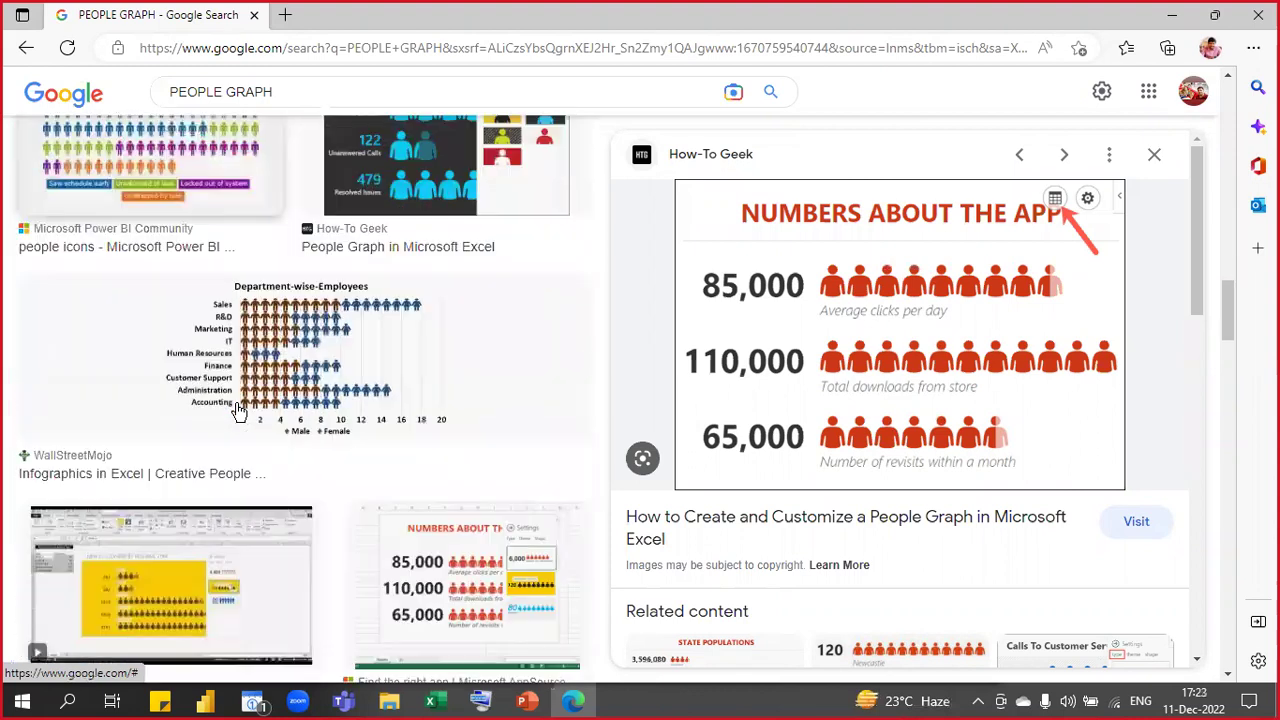
pyautogui.scroll(-10, 238, 412)
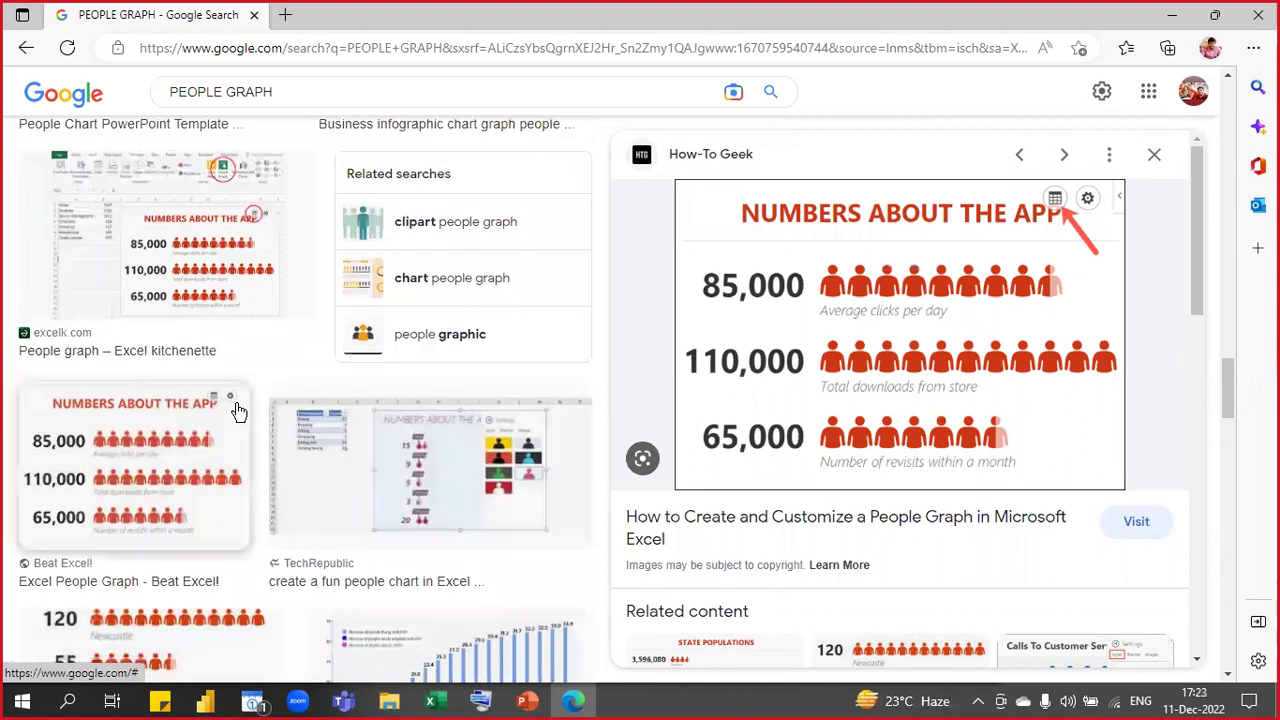
pyautogui.scroll(-6, 238, 412)
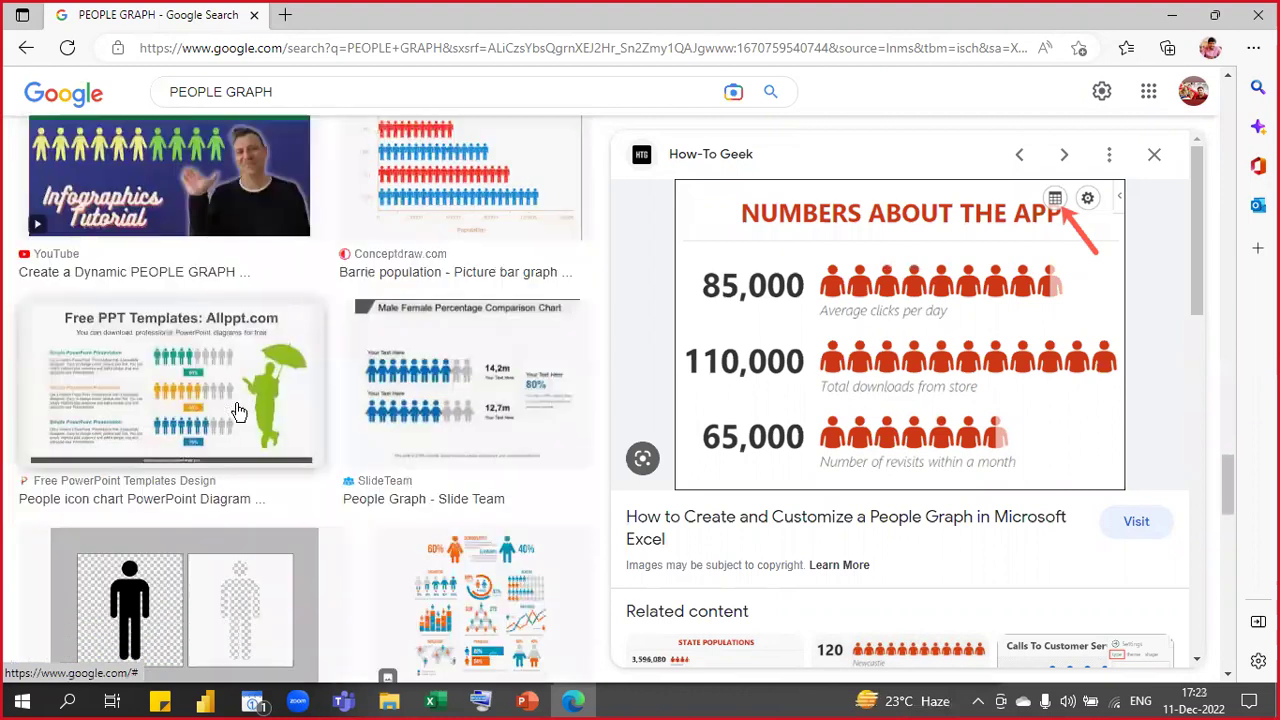
pyautogui.scroll(-10, 238, 412)
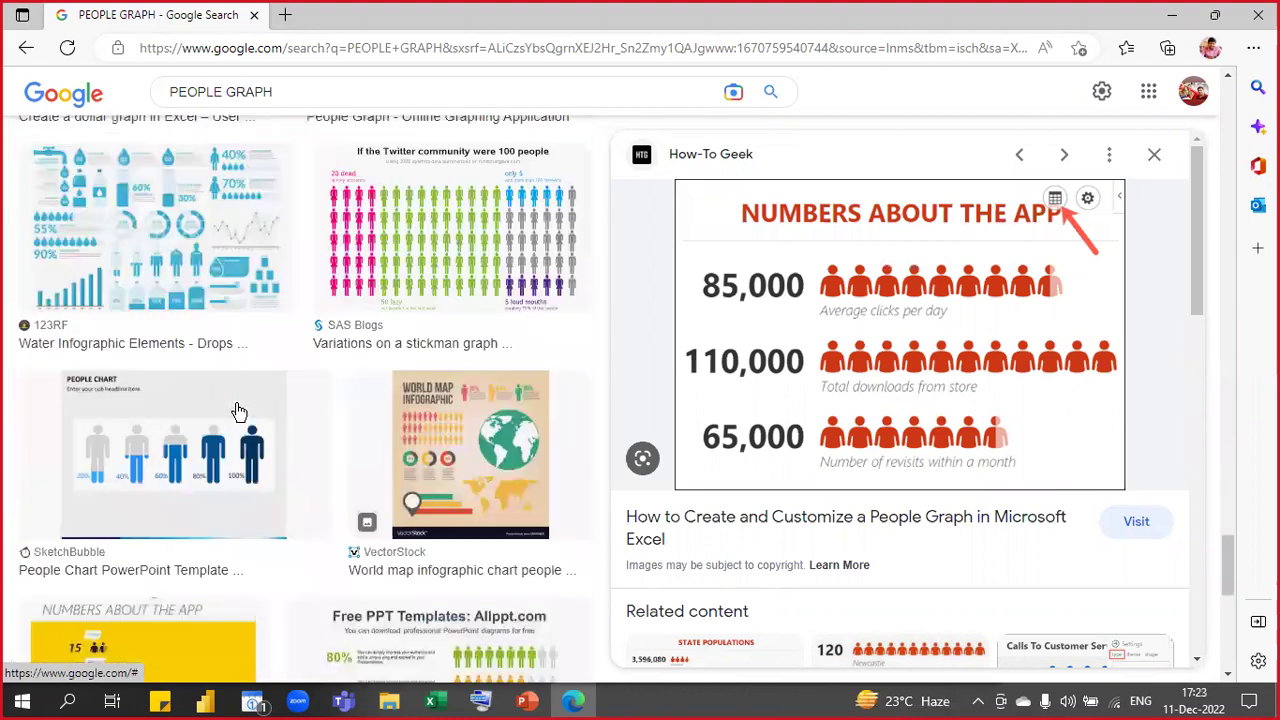
pyautogui.click(390, 344)
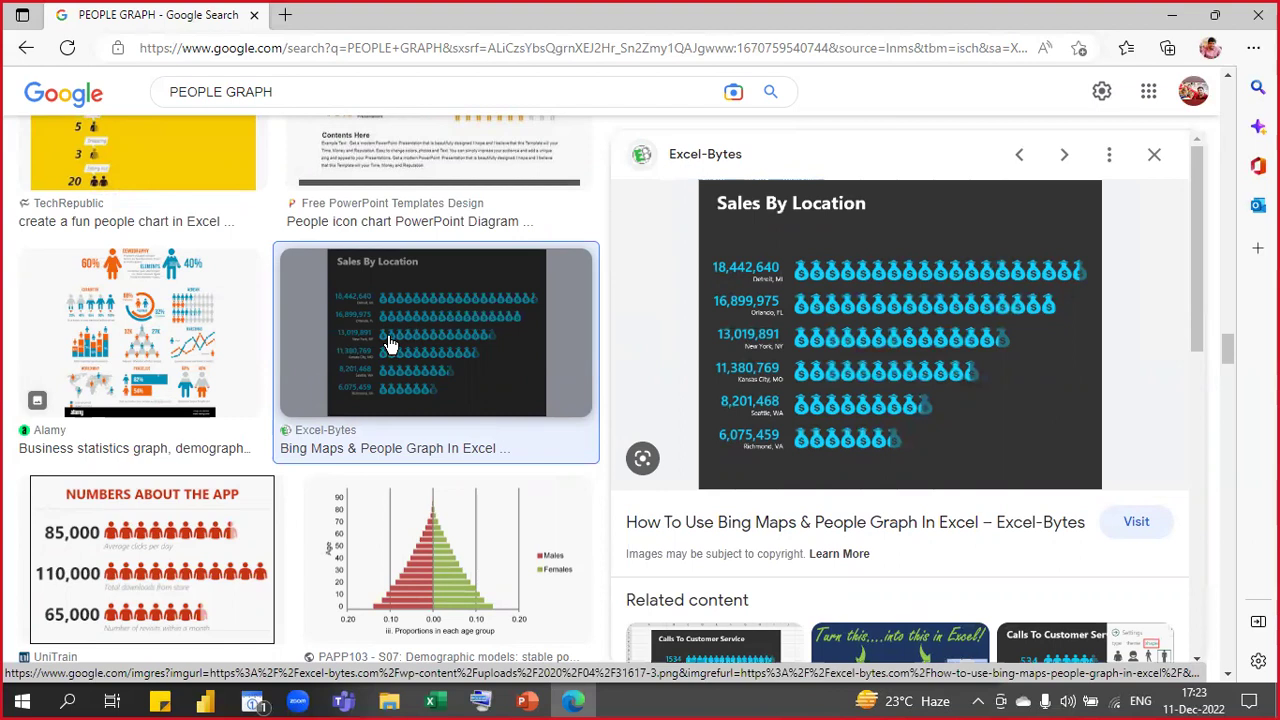
pyautogui.click(1176, 17)
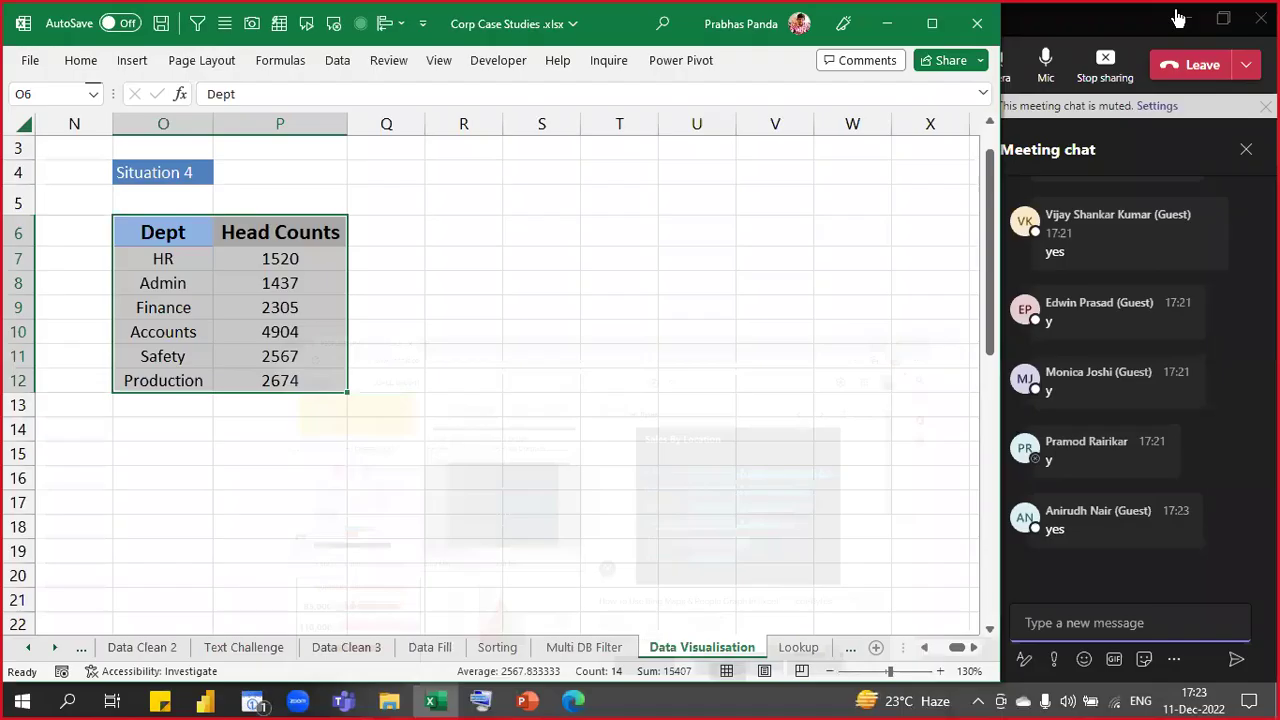
# - Insert a People Graph on the Data Visualisation sheet and move it beside the Situation 4 table so the head count values are uncovered
pyautogui.click(408, 305)
pyautogui.keyDown('ctrl'); pyautogui.scroll(-1, 408, 305); pyautogui.keyUp('ctrl')
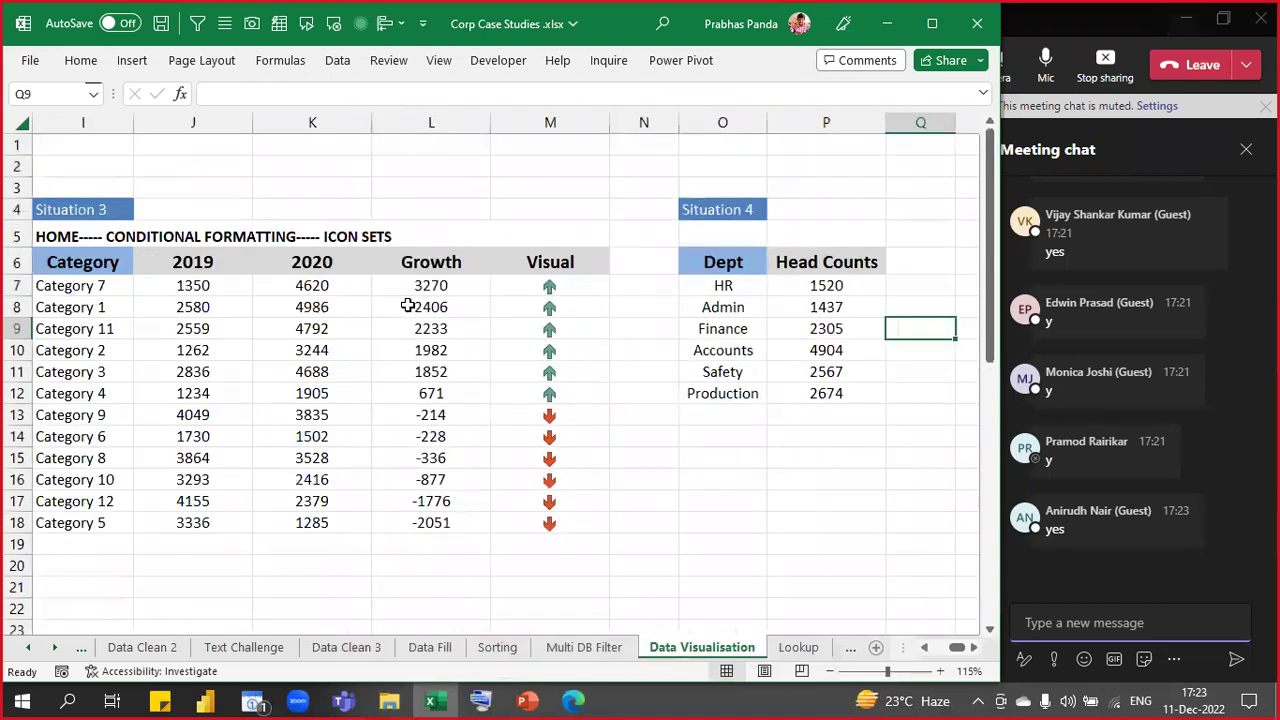
pyautogui.press('Right')
pyautogui.press('Right')
pyautogui.press('Right')
pyautogui.press('Right')
pyautogui.press('Right')
pyautogui.press('Right')
pyautogui.press('Right')
pyautogui.press('Right')
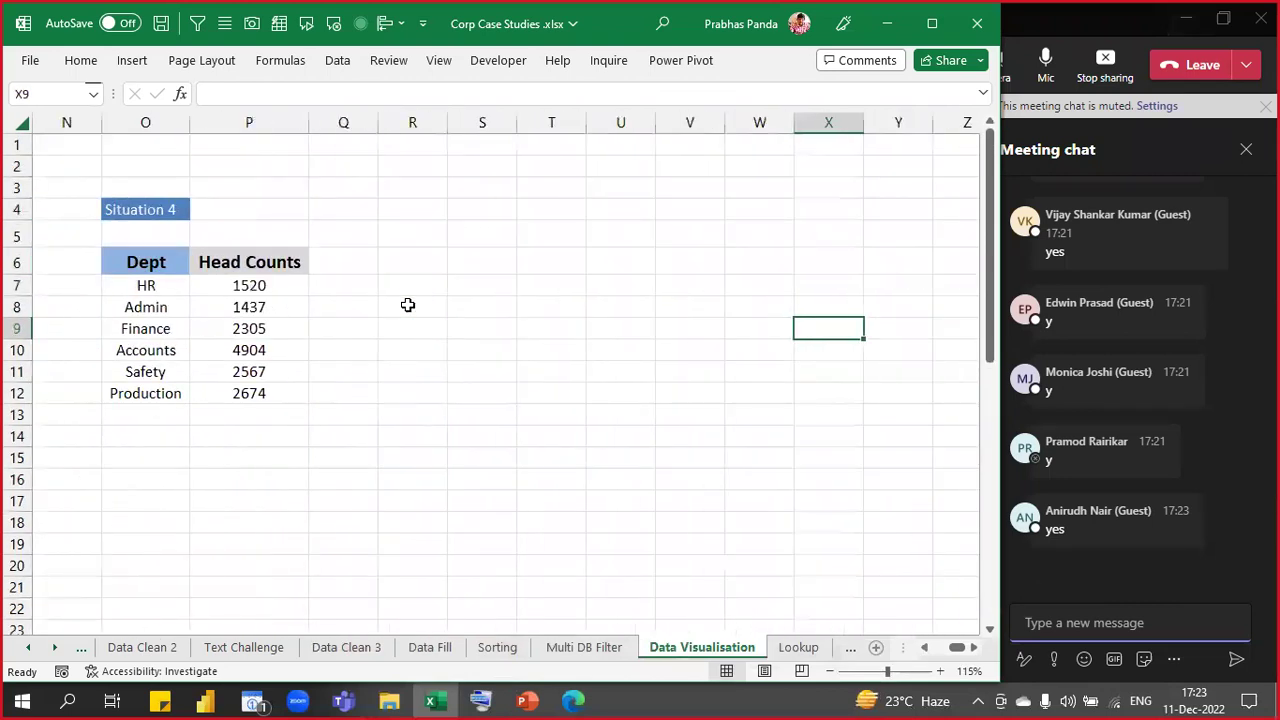
pyautogui.click(372, 258)
pyautogui.click(135, 64)
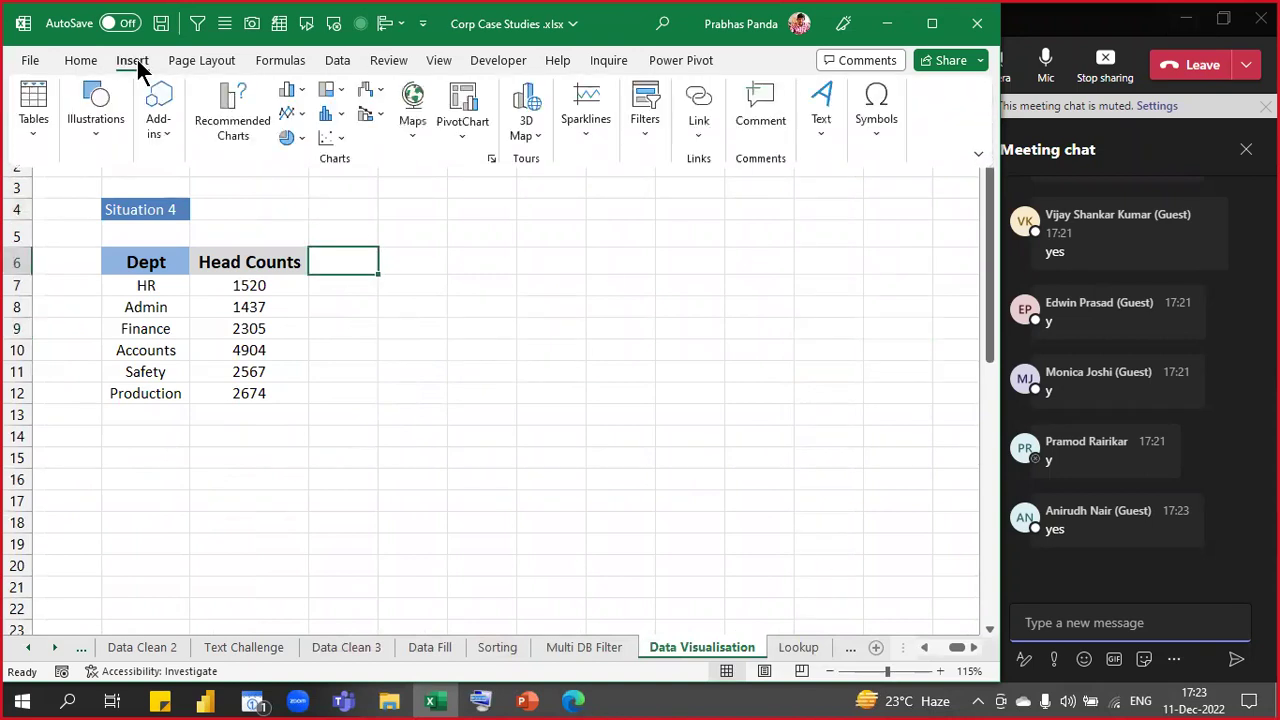
pyautogui.click(160, 112)
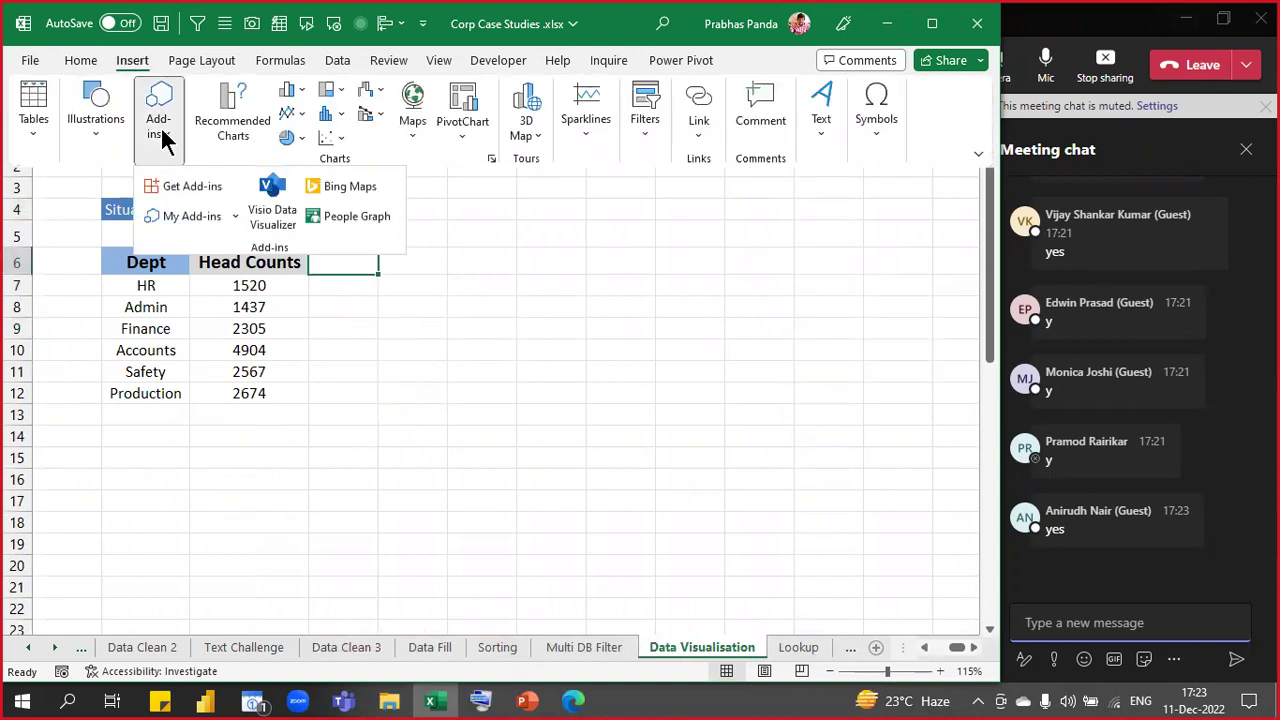
pyautogui.click(346, 218)
pyautogui.click(345, 215)
pyautogui.click(345, 215)
pyautogui.click(345, 215)
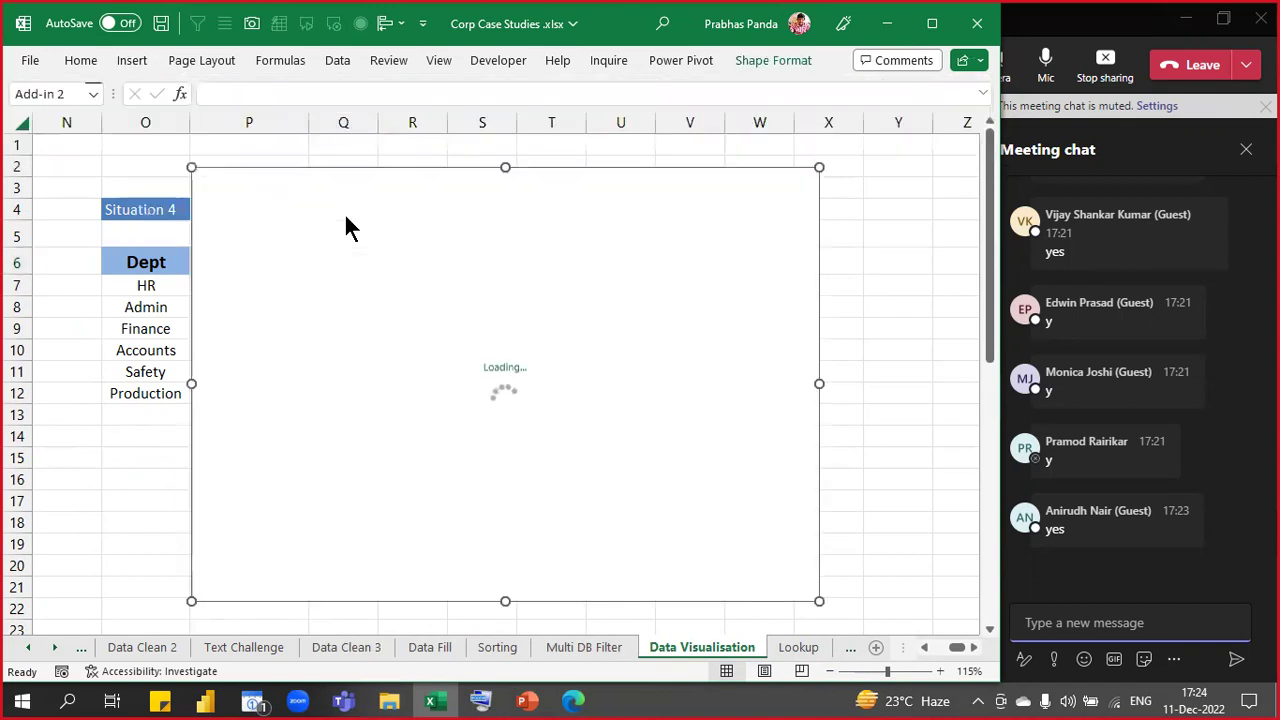
pyautogui.moveTo(320, 164); pyautogui.dragTo(417, 157)
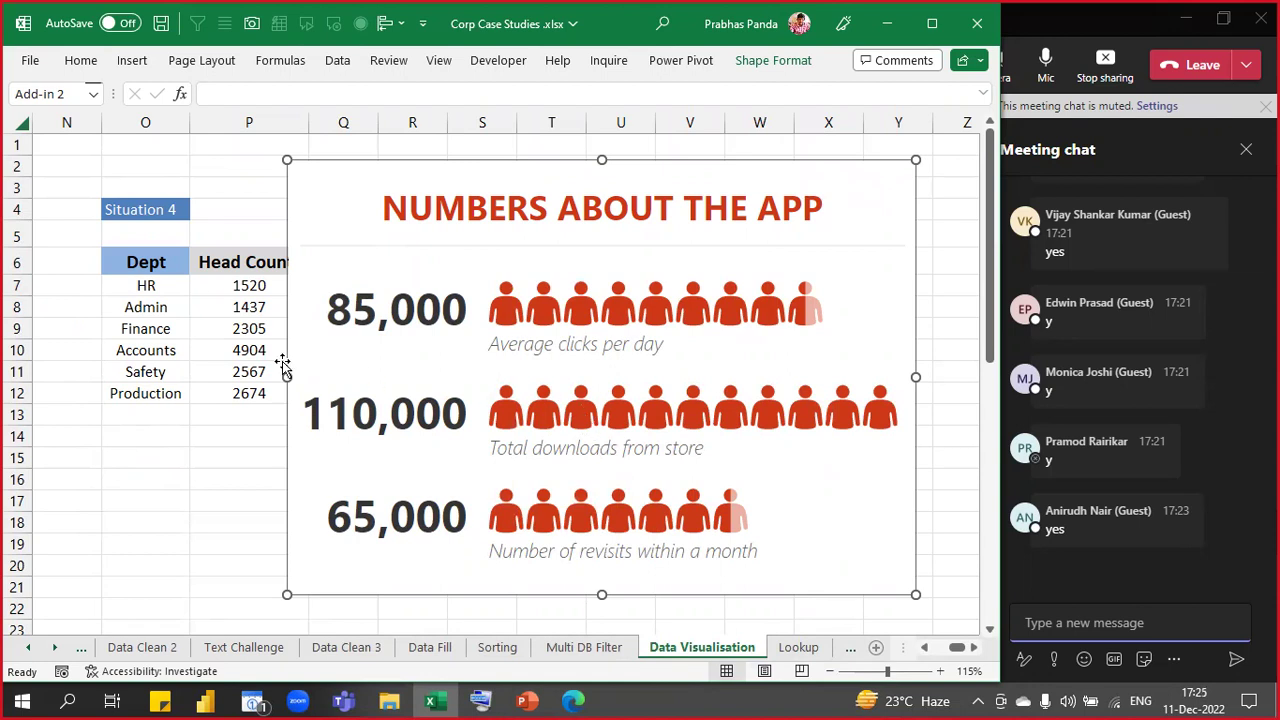
# - Change the People Graph's title to "Head Counts" in its data settings
pyautogui.click(862, 188)
pyautogui.click(703, 194)
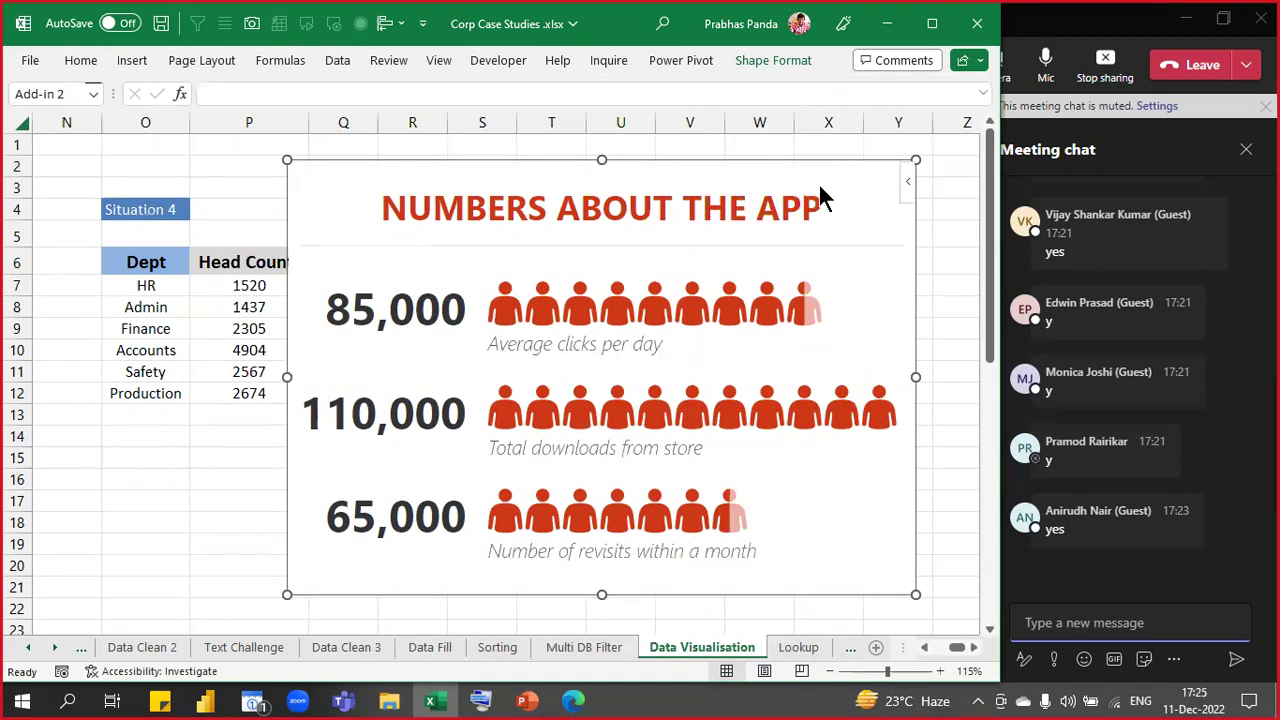
pyautogui.click(817, 188)
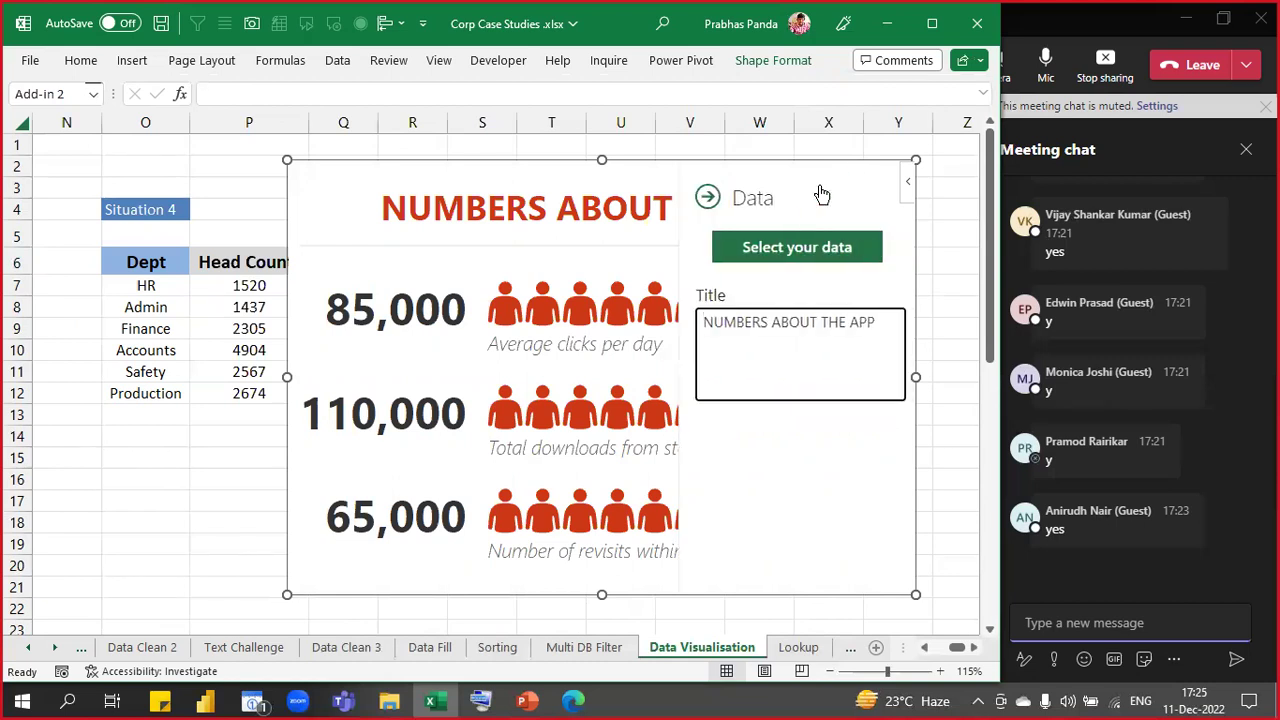
pyautogui.moveTo(893, 330); pyautogui.dragTo(798, 338)
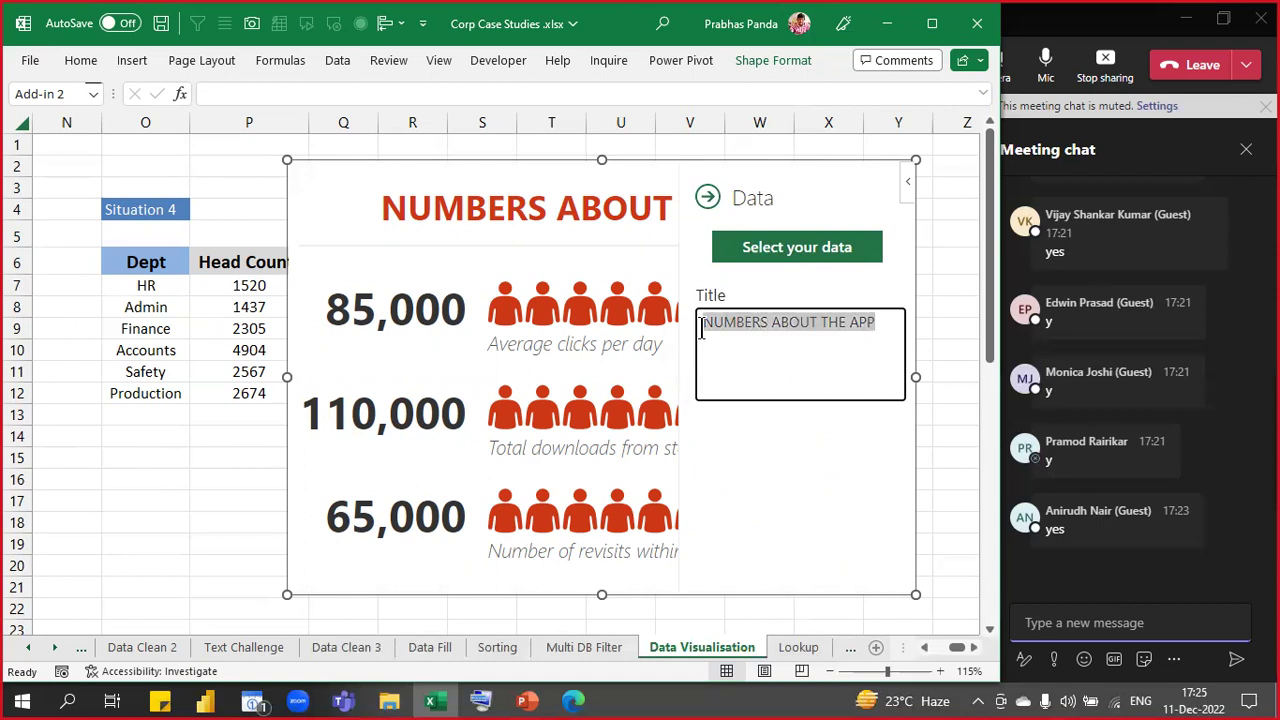
pyautogui.write('Hea')
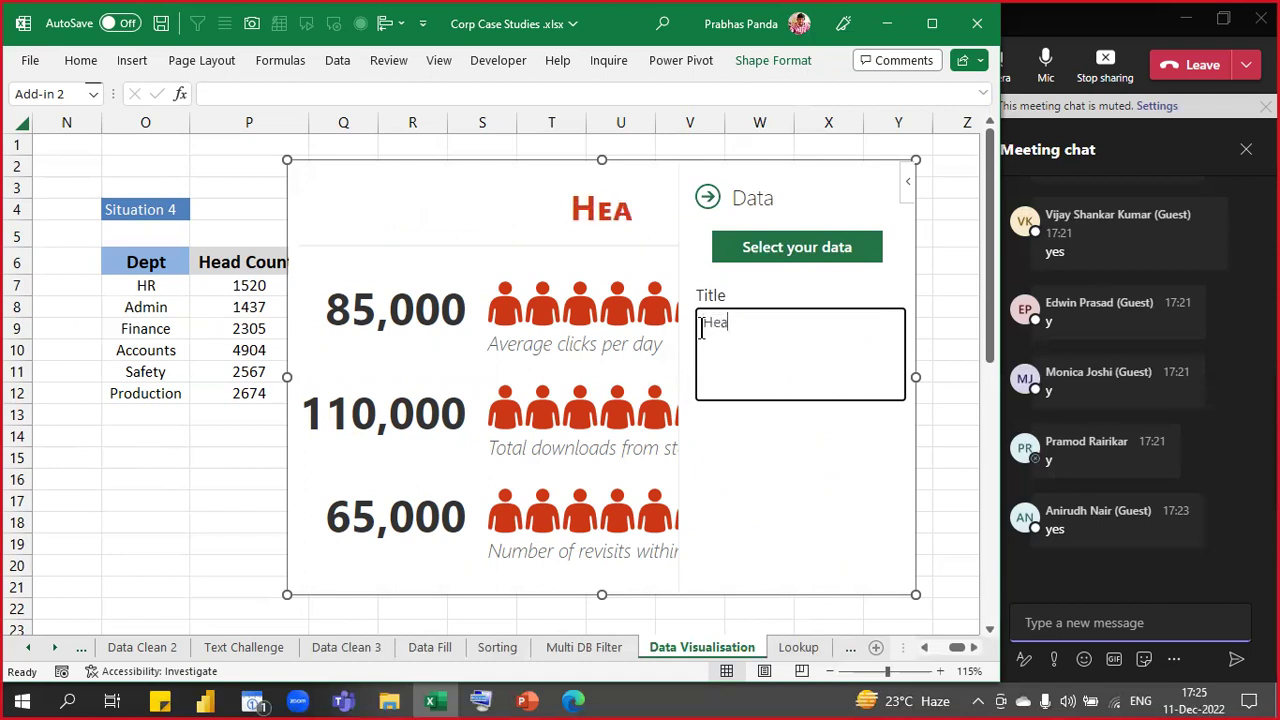
pyautogui.write('d Counts')
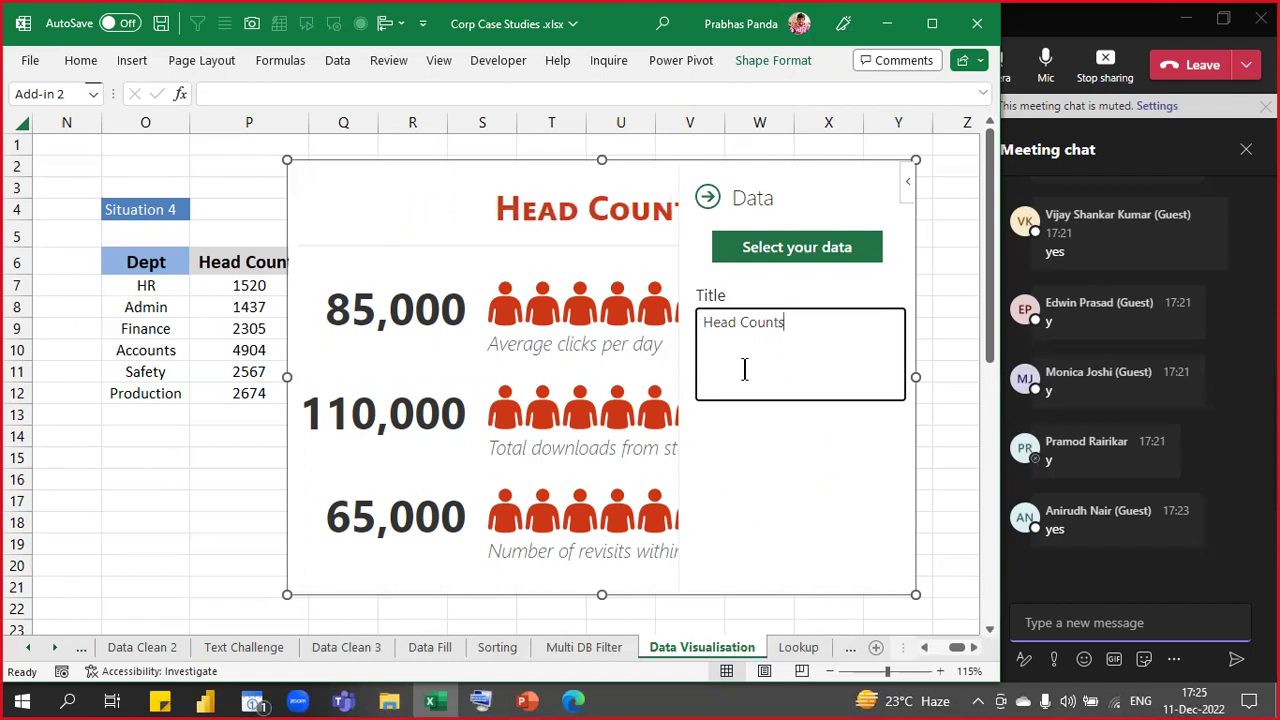
# - Create the People Graph from the Situation 4 department names and head counts in O7:P12
pyautogui.click(810, 254)
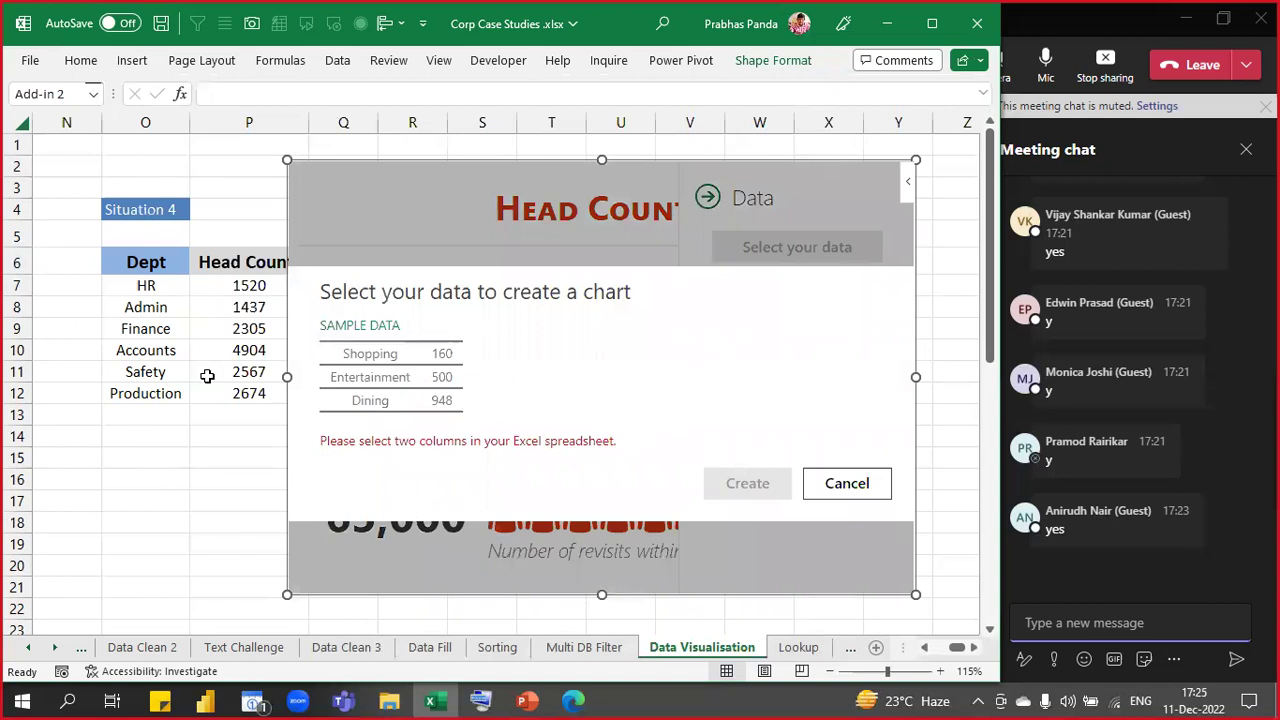
pyautogui.moveTo(137, 285); pyautogui.dragTo(218, 385)
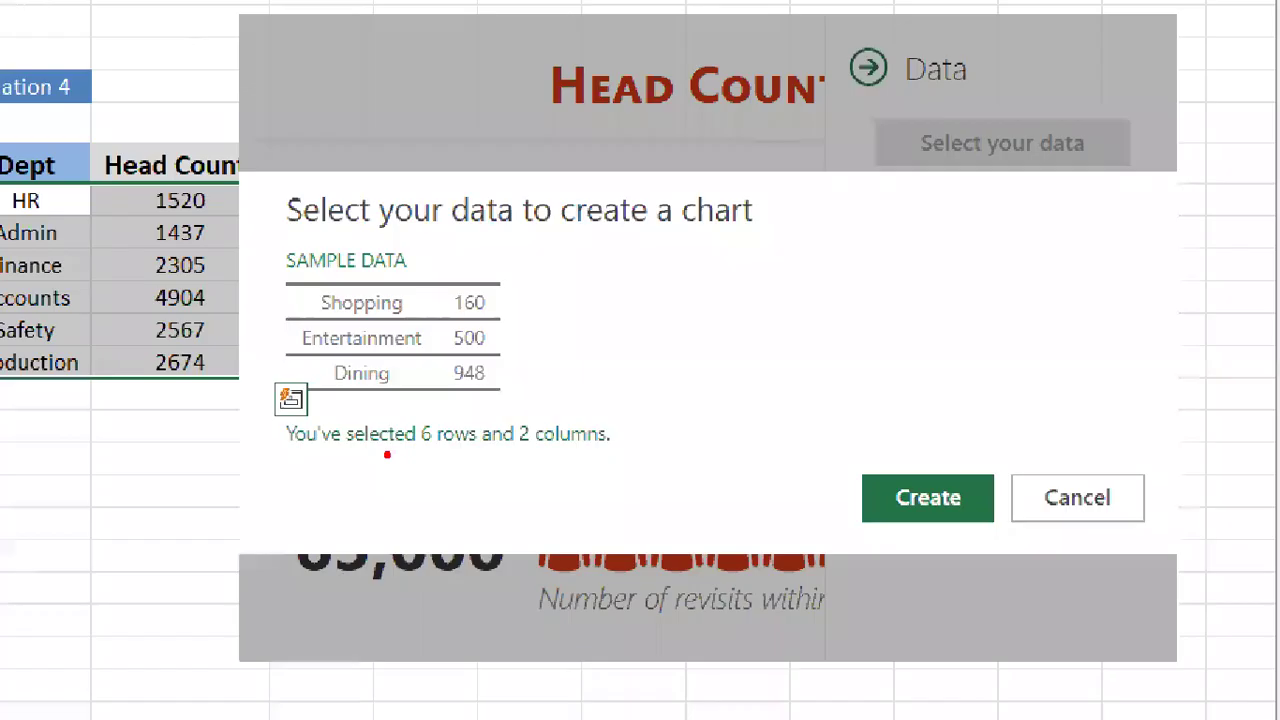
pyautogui.moveTo(297, 419)
pyautogui.mouseDown()
pyautogui.moveTo(362, 449)
pyautogui.moveTo(661, 464)
pyautogui.mouseUp()
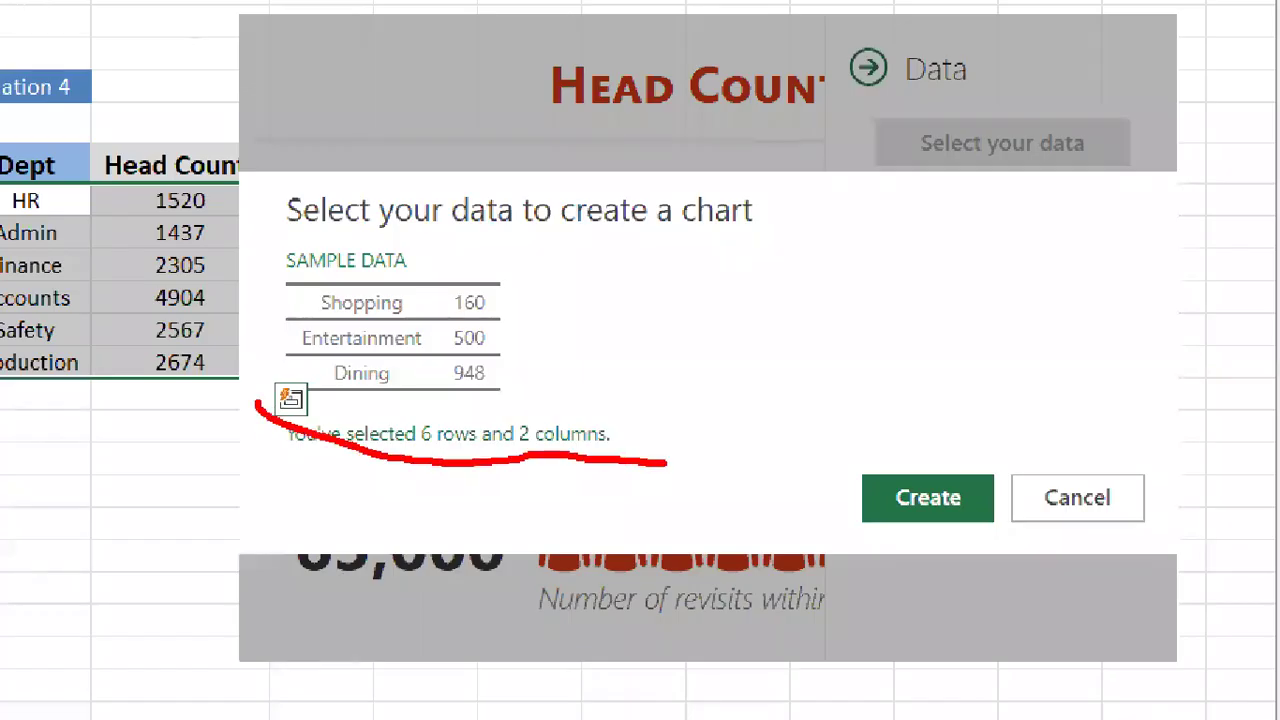
pyautogui.press('e')
pyautogui.moveTo(263, 400)
pyautogui.mouseDown()
pyautogui.moveTo(394, 457)
pyautogui.moveTo(636, 478)
pyautogui.mouseUp()
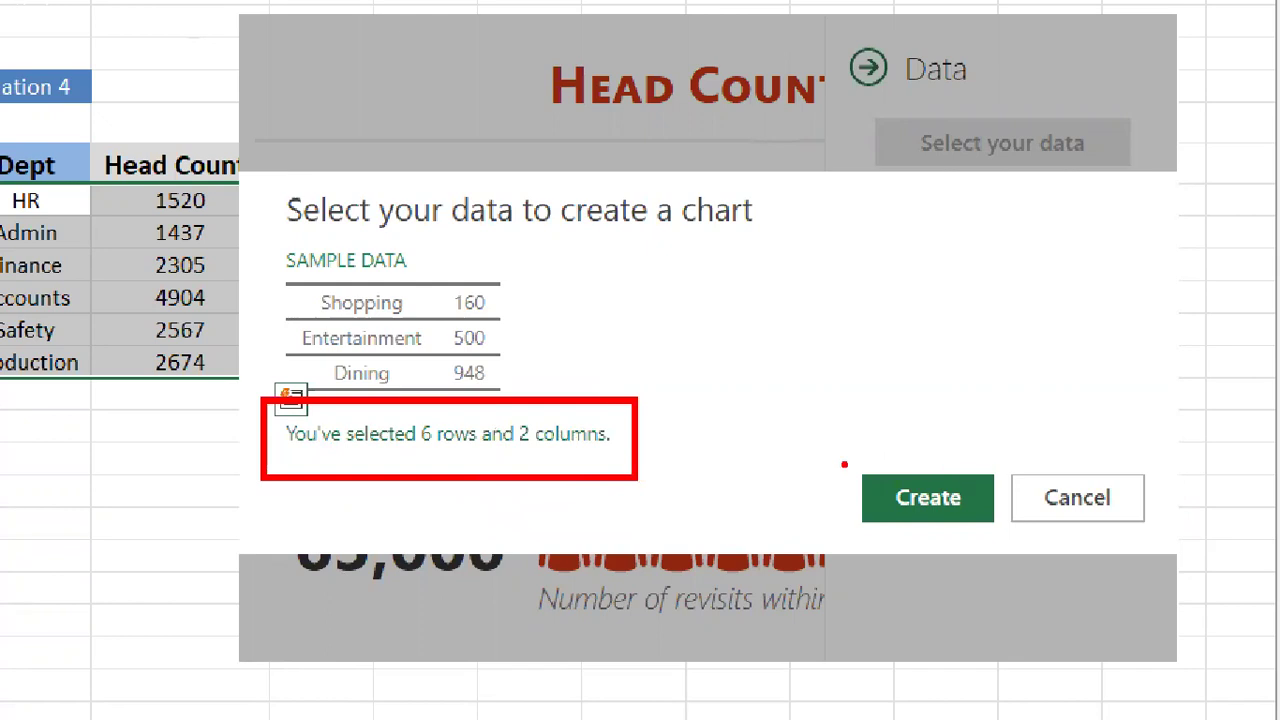
pyautogui.moveTo(840, 462)
pyautogui.mouseDown()
pyautogui.moveTo(978, 597)
pyautogui.moveTo(1014, 580)
pyautogui.moveTo(1010, 546)
pyautogui.mouseUp()
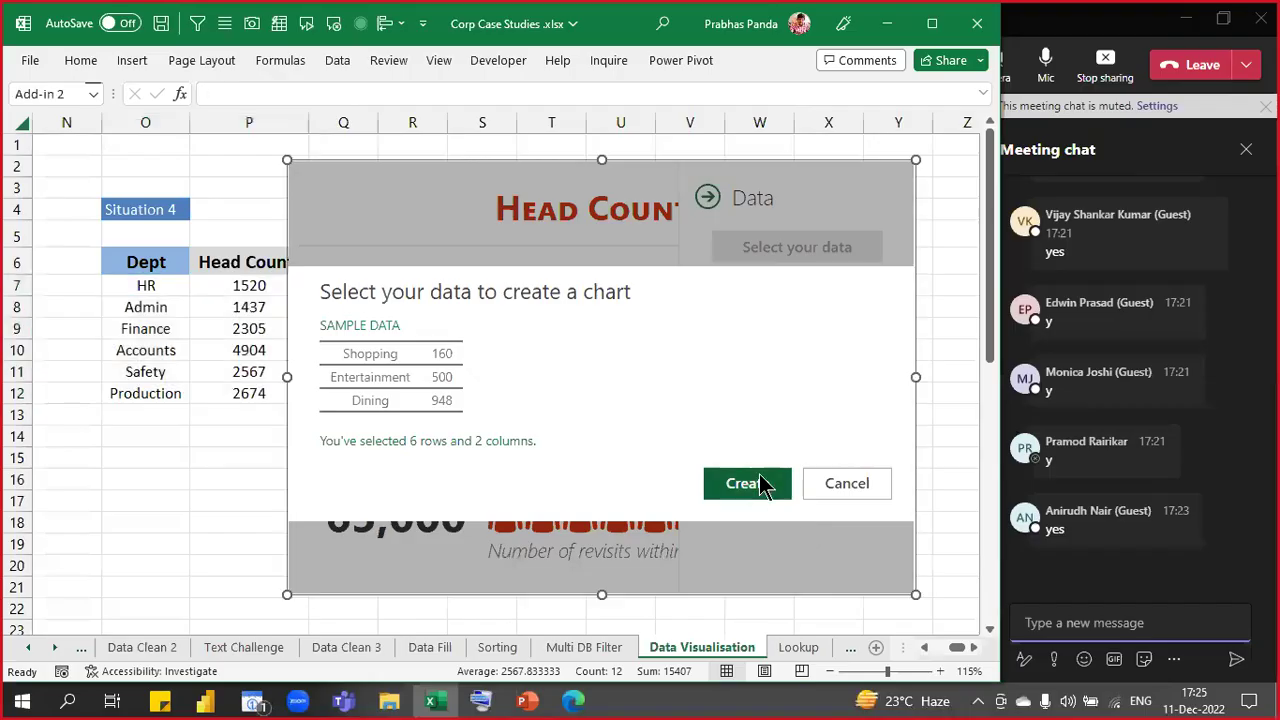
pyautogui.click(955, 501)
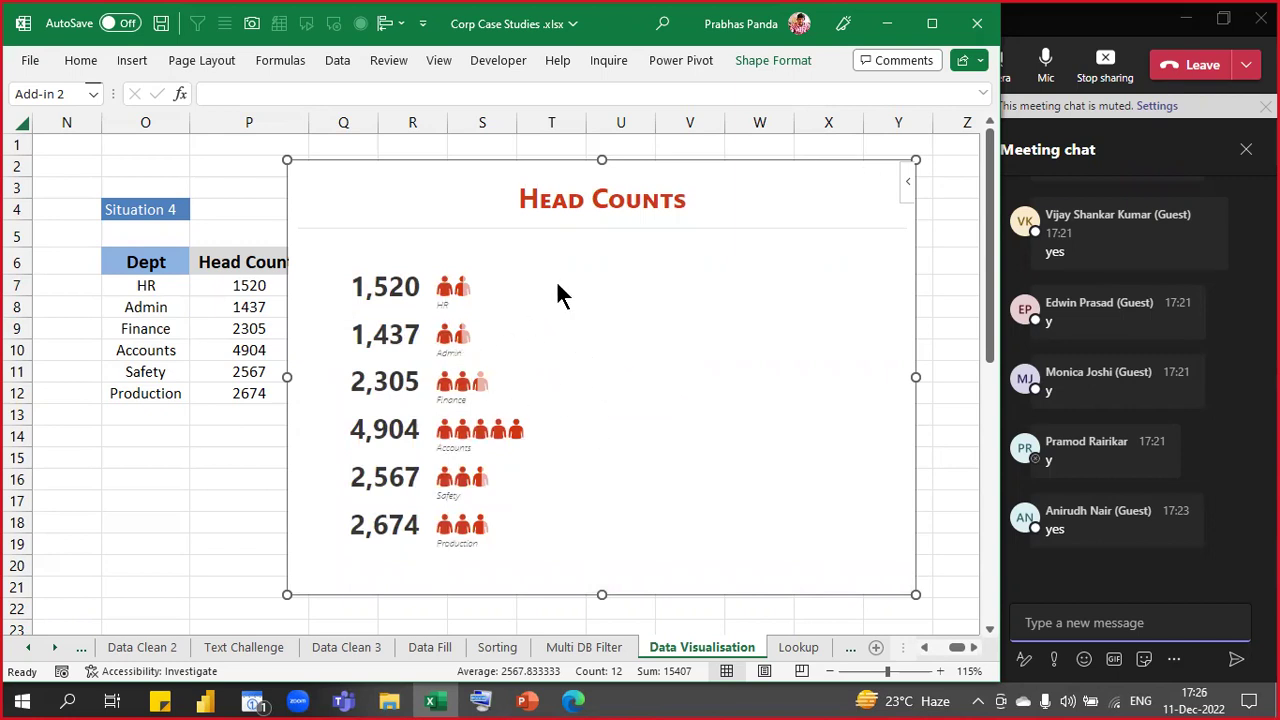
# - Move the People Graph clear of the Head Counts column and bring up the available Excel add-ins
pyautogui.moveTo(482, 158); pyautogui.dragTo(503, 139)
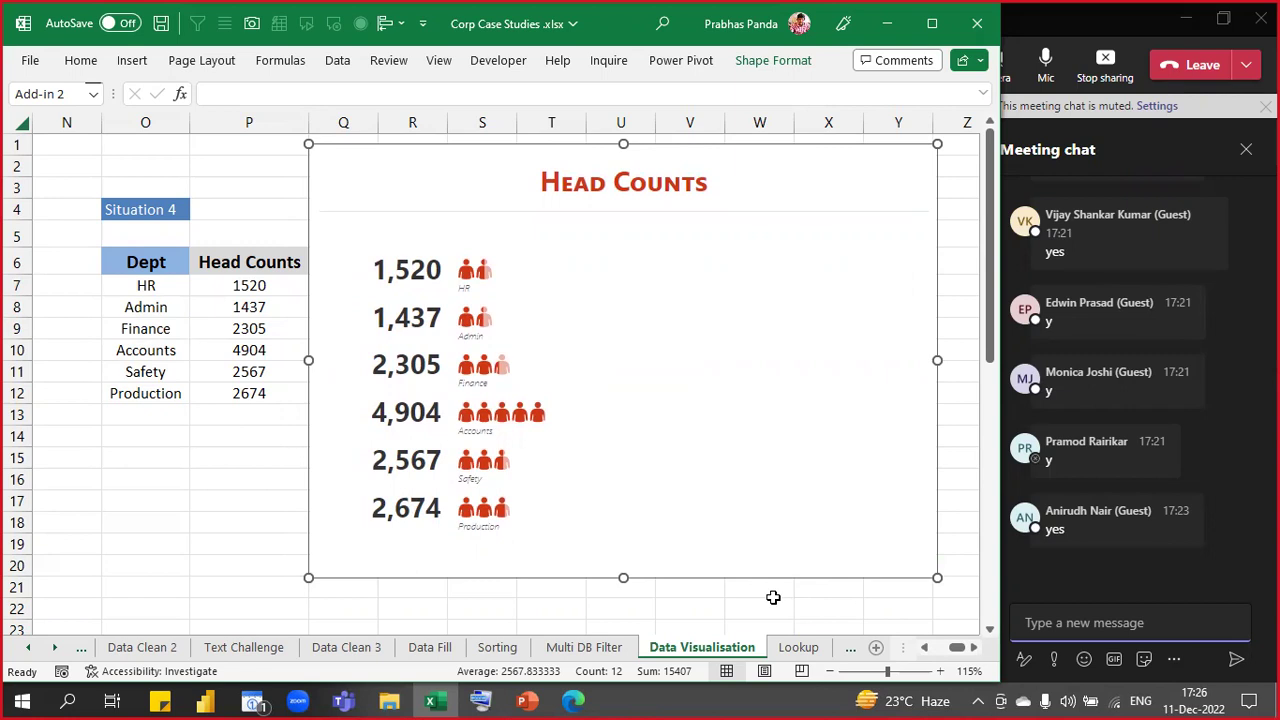
pyautogui.click(135, 75)
pyautogui.click(175, 143)
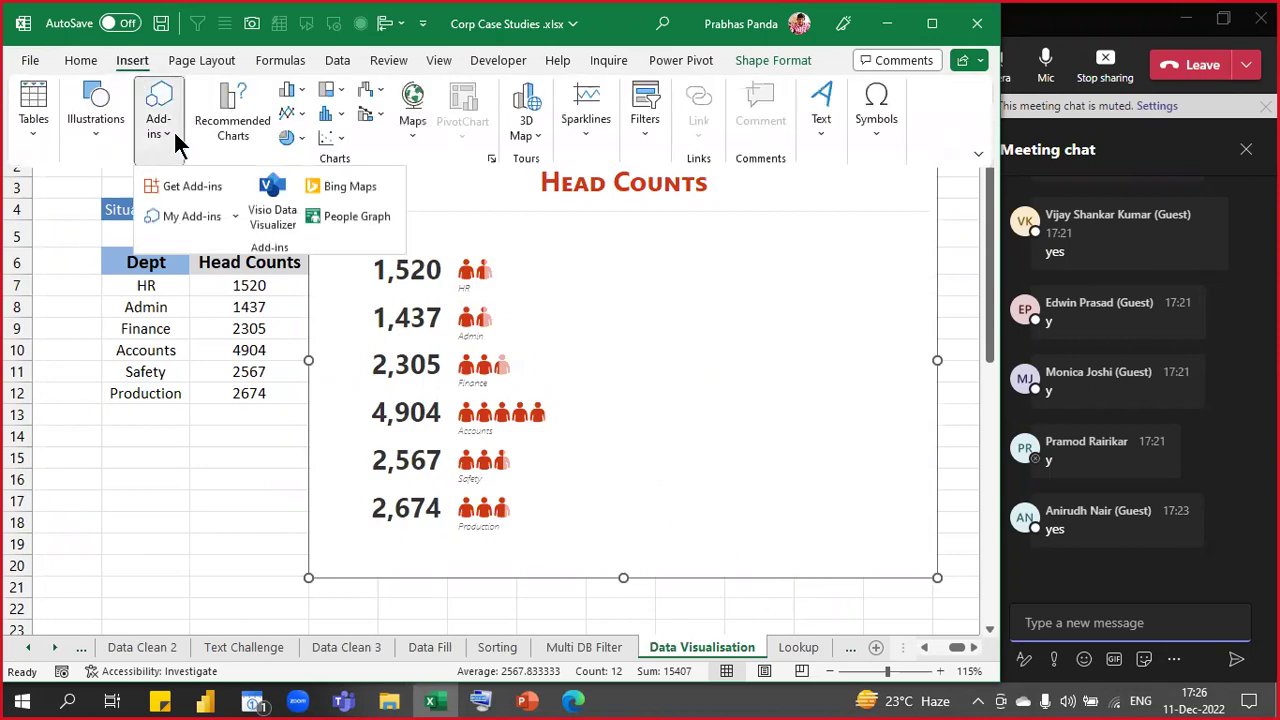
pyautogui.click(357, 216)
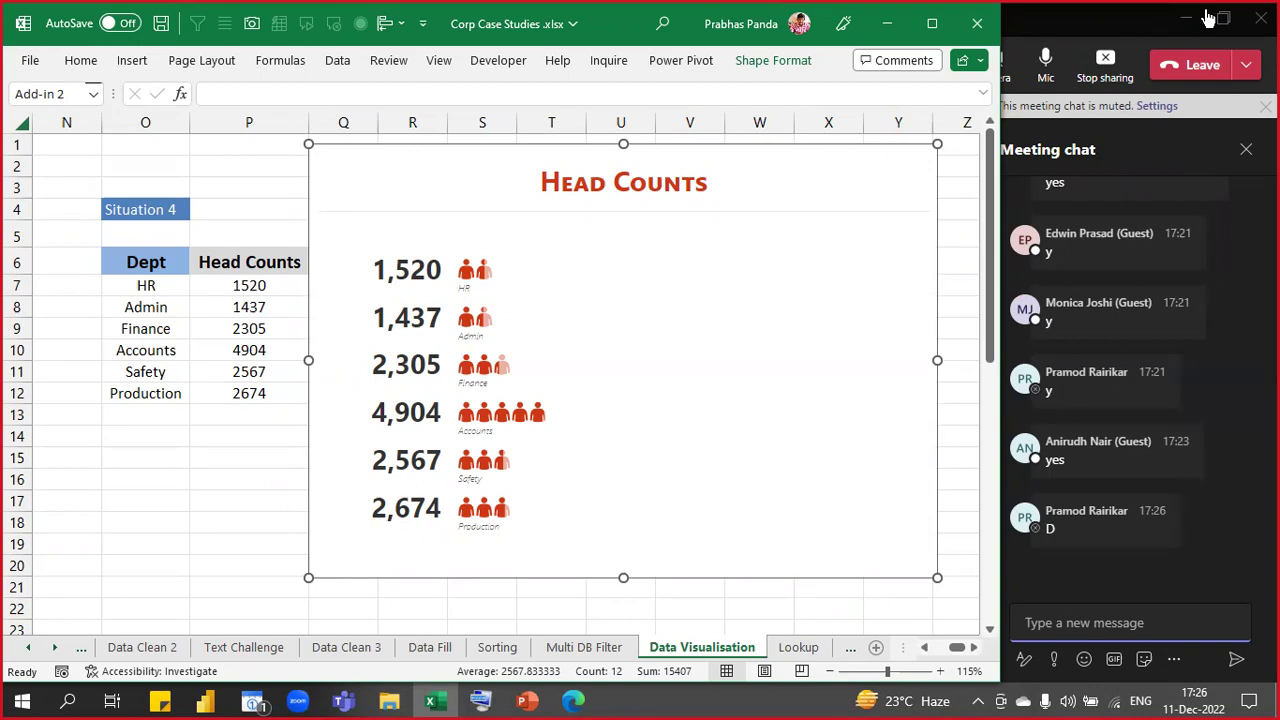
# - Switch to the Teams meeting and share the full screen again
pyautogui.click(1010, 35)
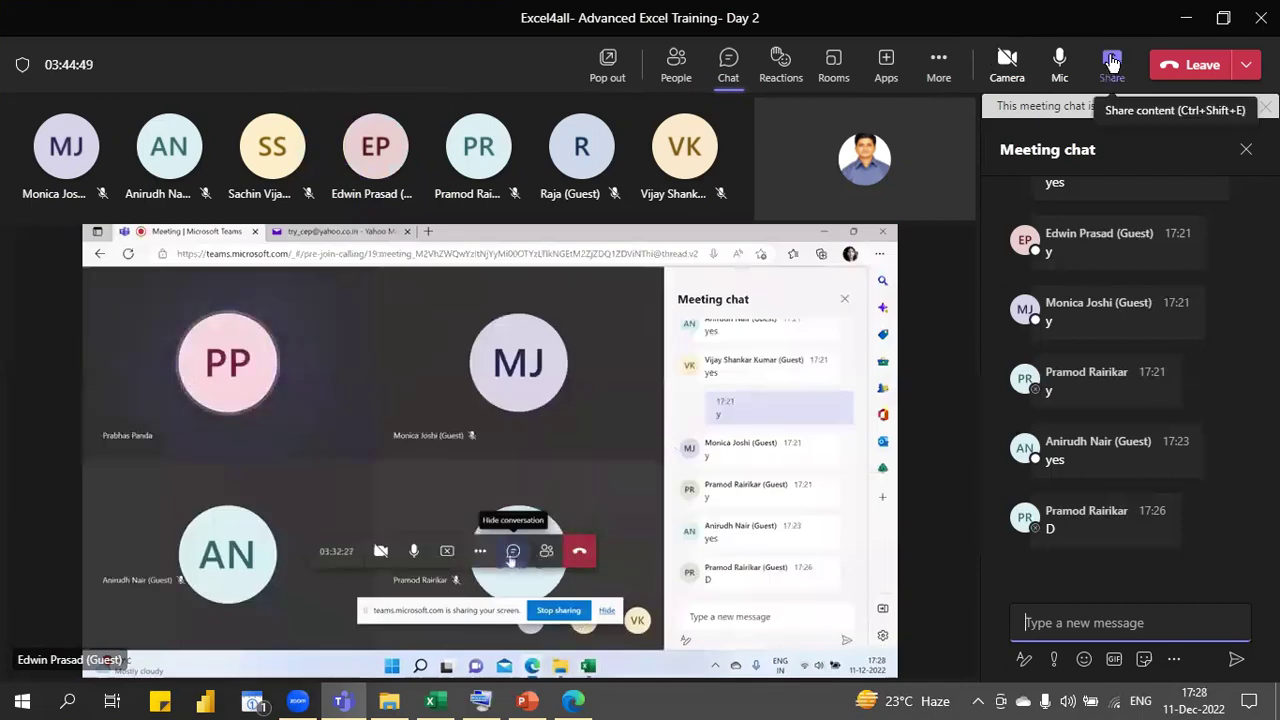
pyautogui.click(1113, 62)
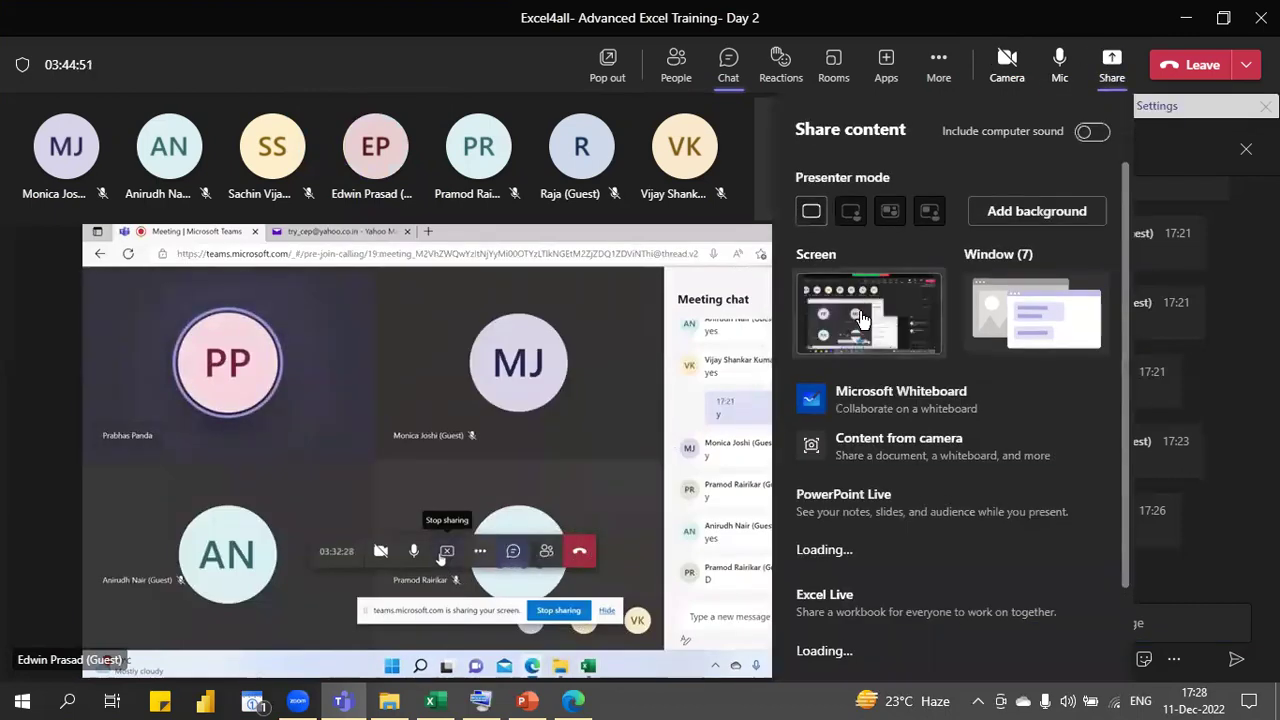
pyautogui.click(860, 314)
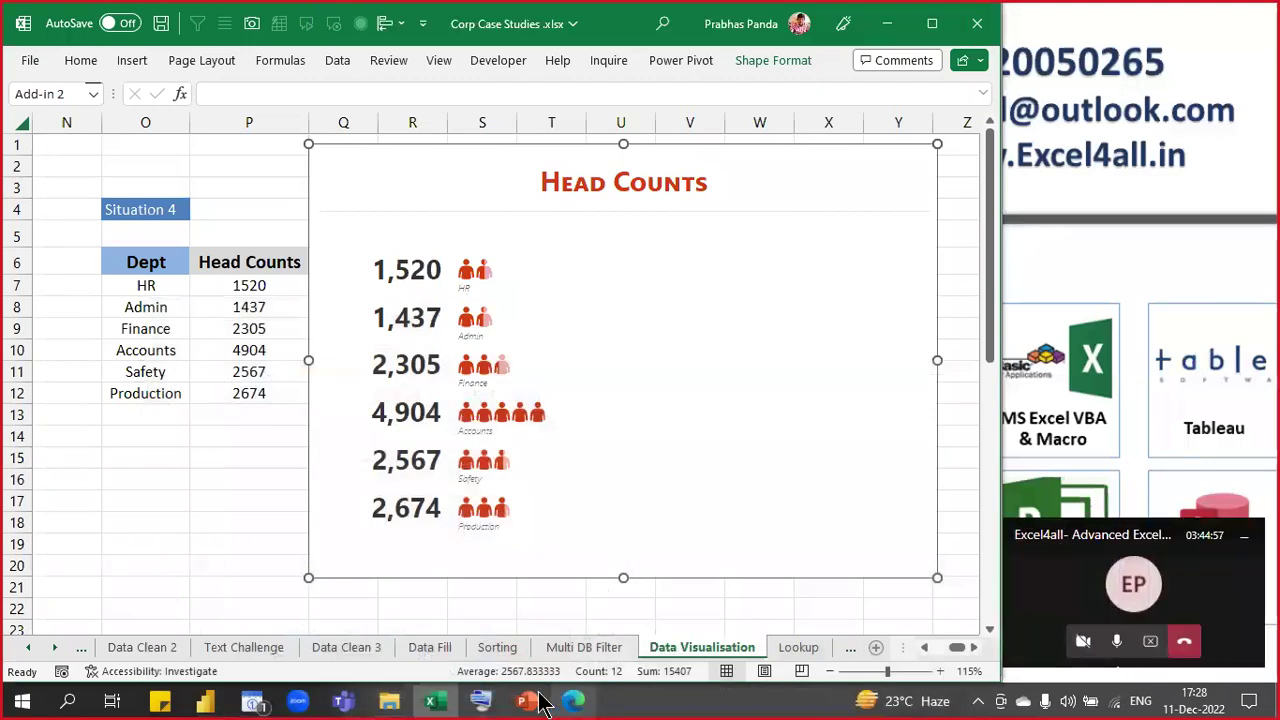
# - Close Presentation1 in PowerPoint and the people graph image search in Edge, and return to the Excel workbook
pyautogui.moveTo(343, 703)
pyautogui.click(292, 630)
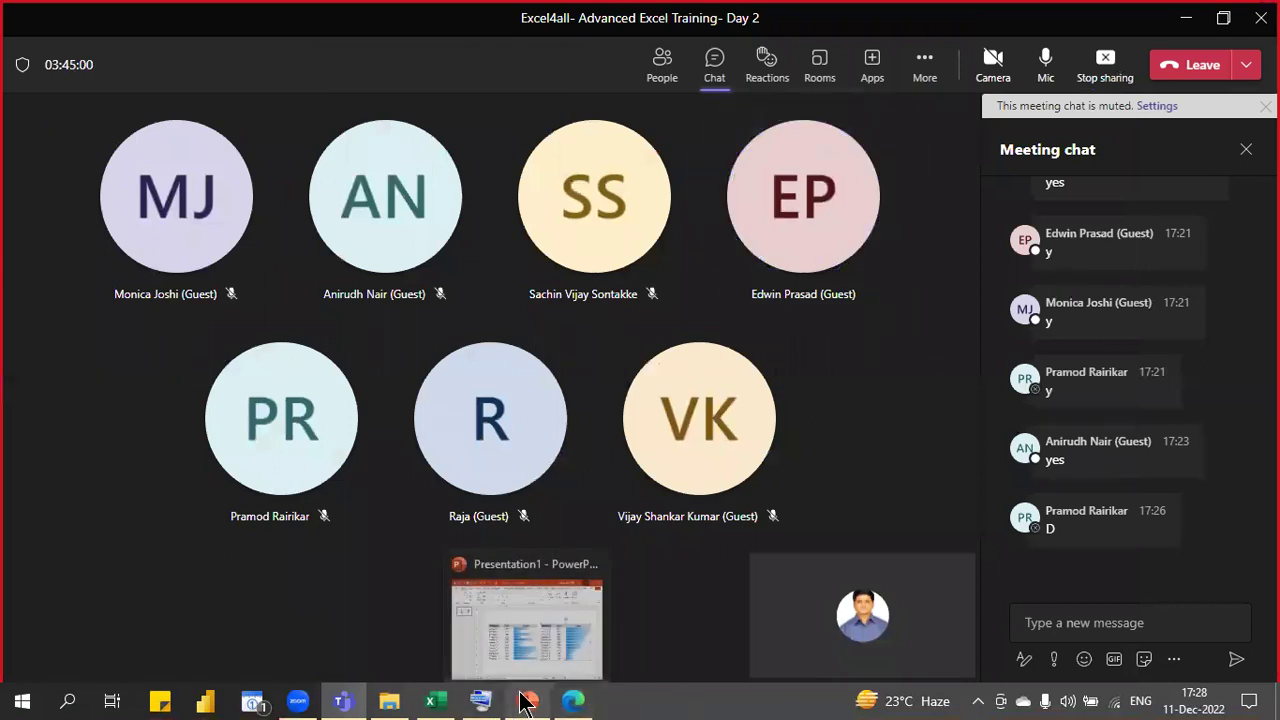
pyautogui.click(527, 703)
pyautogui.click(1010, 45)
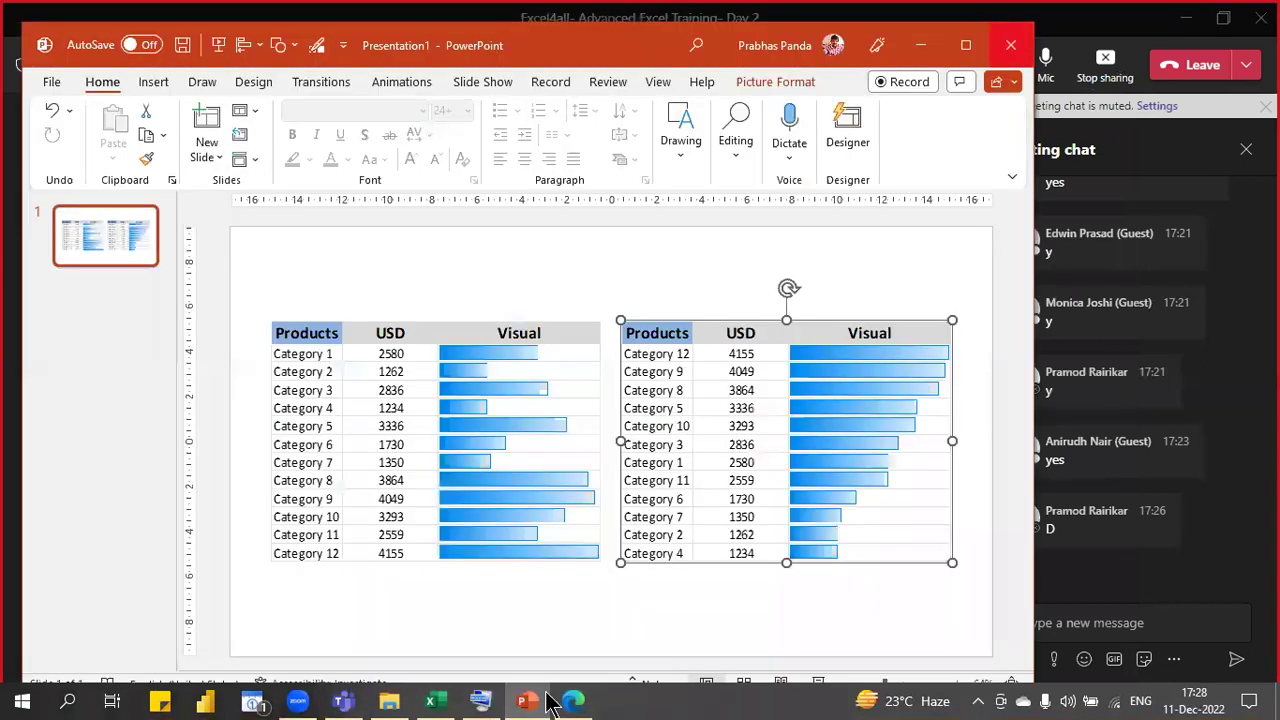
pyautogui.click(612, 472)
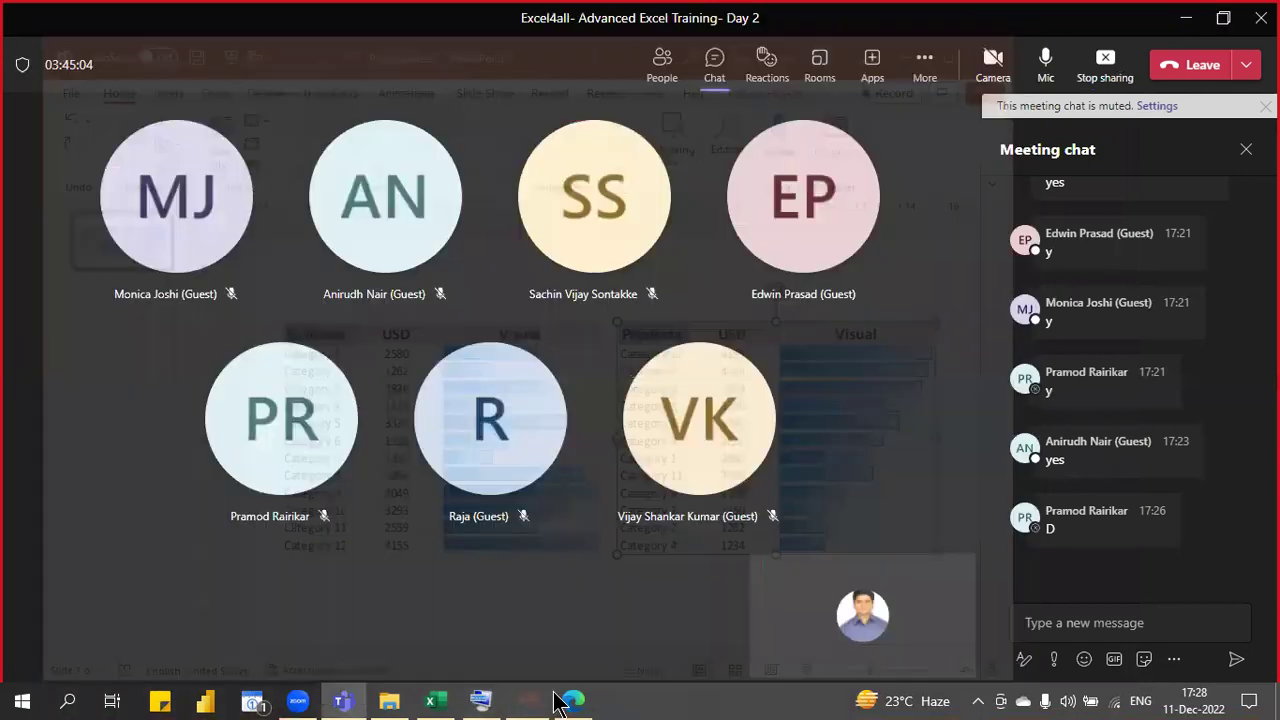
pyautogui.click(527, 701)
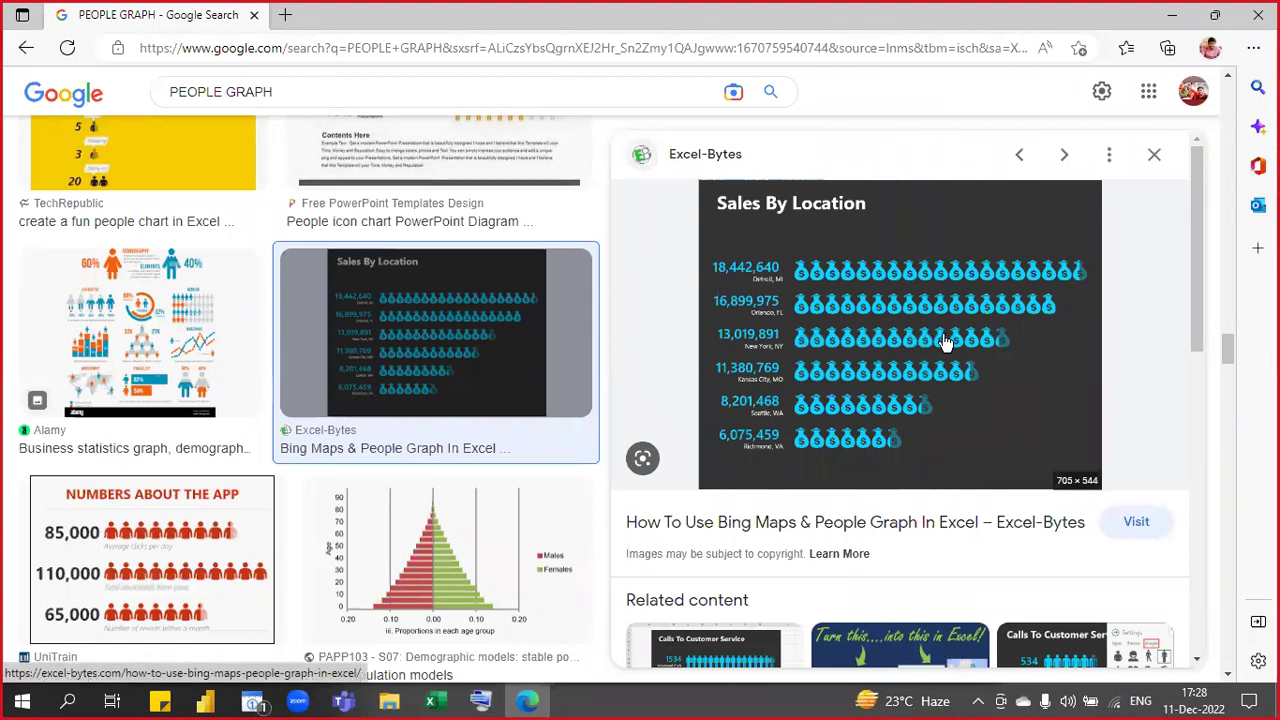
pyautogui.click(1258, 15)
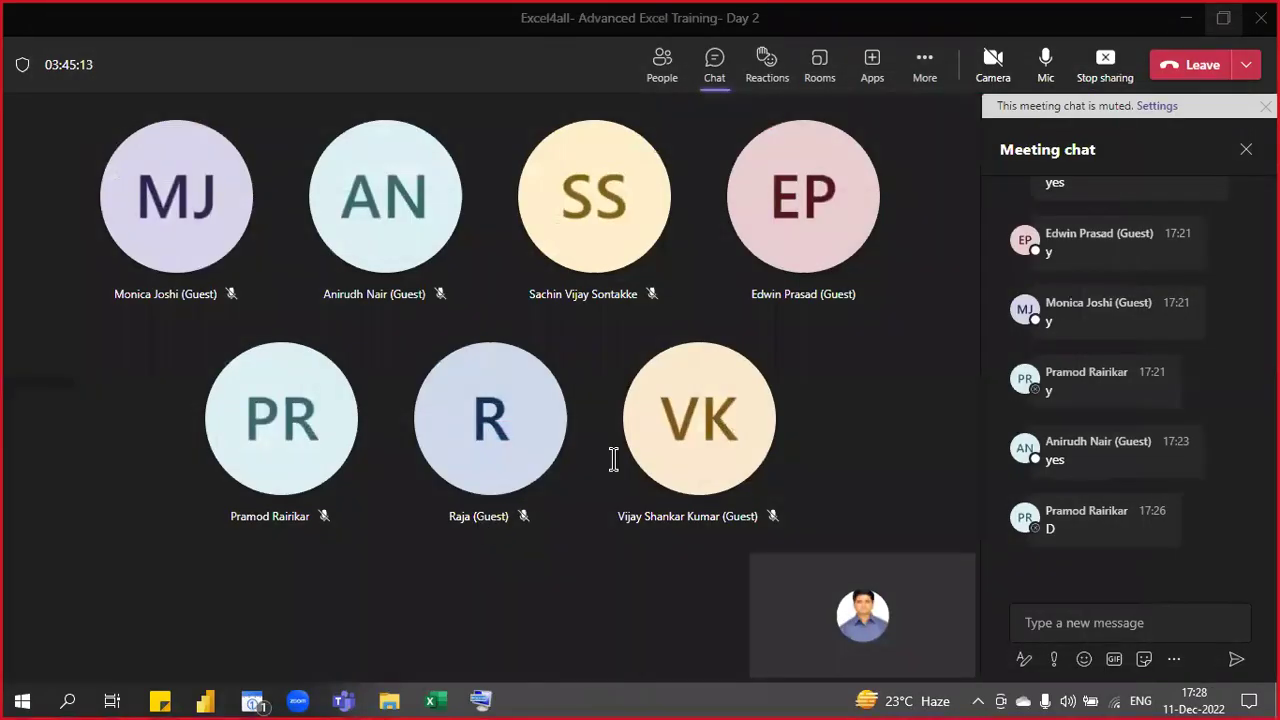
pyautogui.click(430, 700)
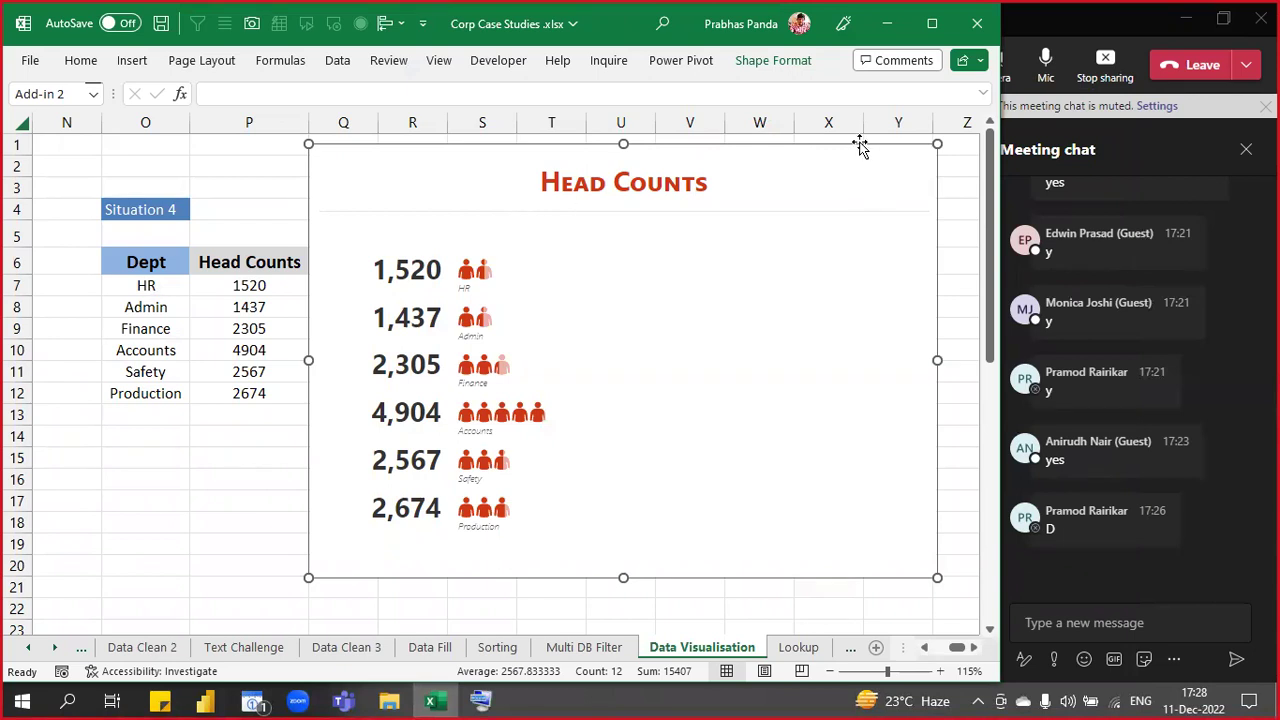
# - Change the People Graph's shape to the money bag and move the graph farther from the Situation 4 table
pyautogui.click(889, 163)
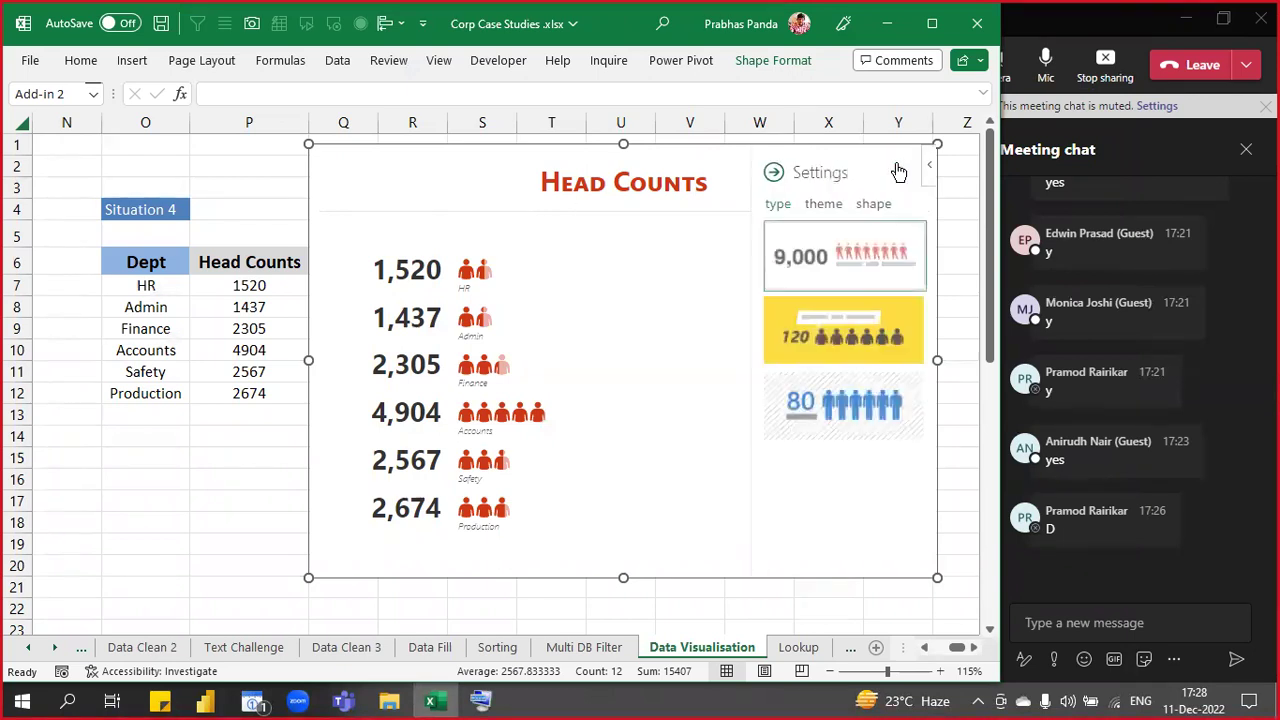
pyautogui.click(780, 180)
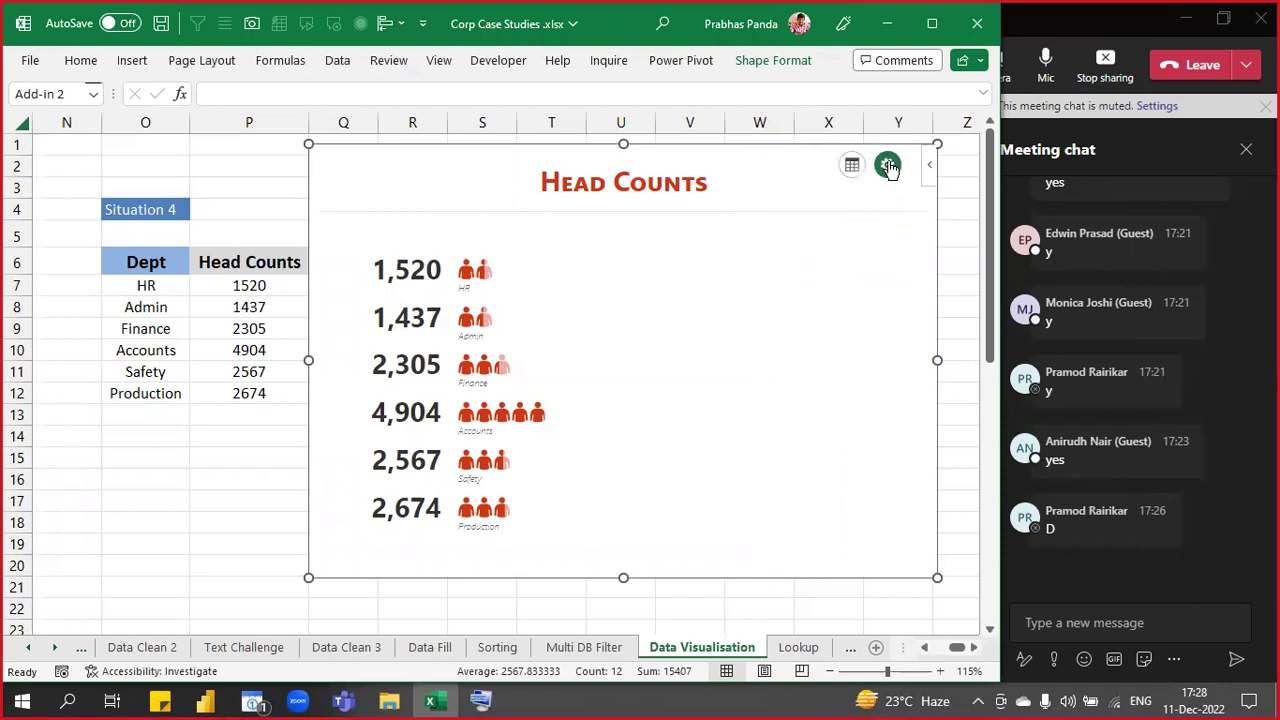
pyautogui.click(887, 164)
pyautogui.click(873, 207)
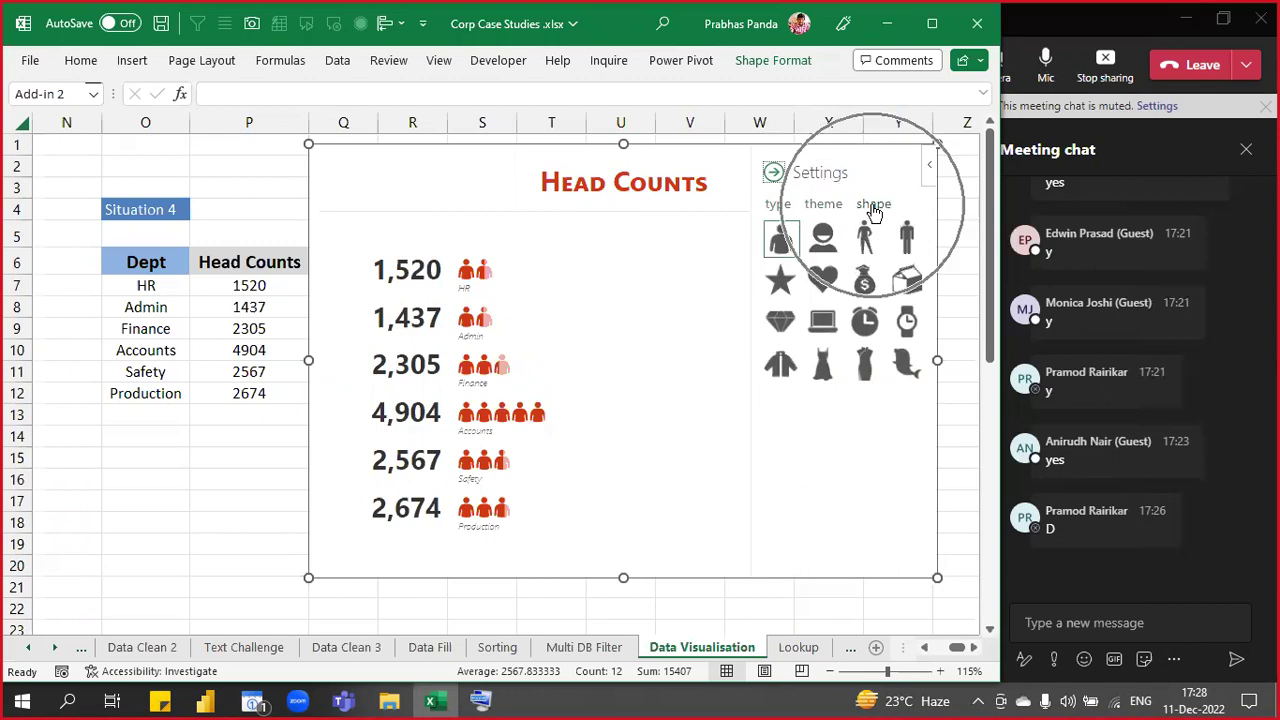
pyautogui.click(868, 292)
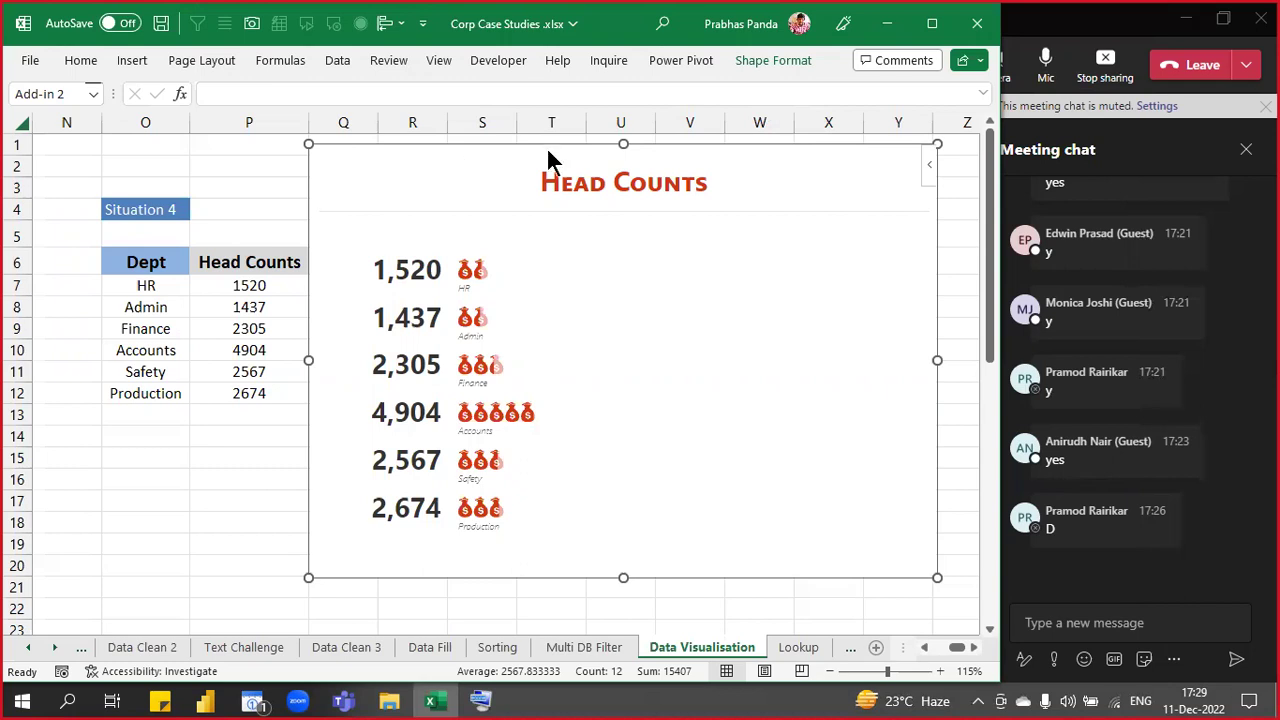
pyautogui.click(425, 152)
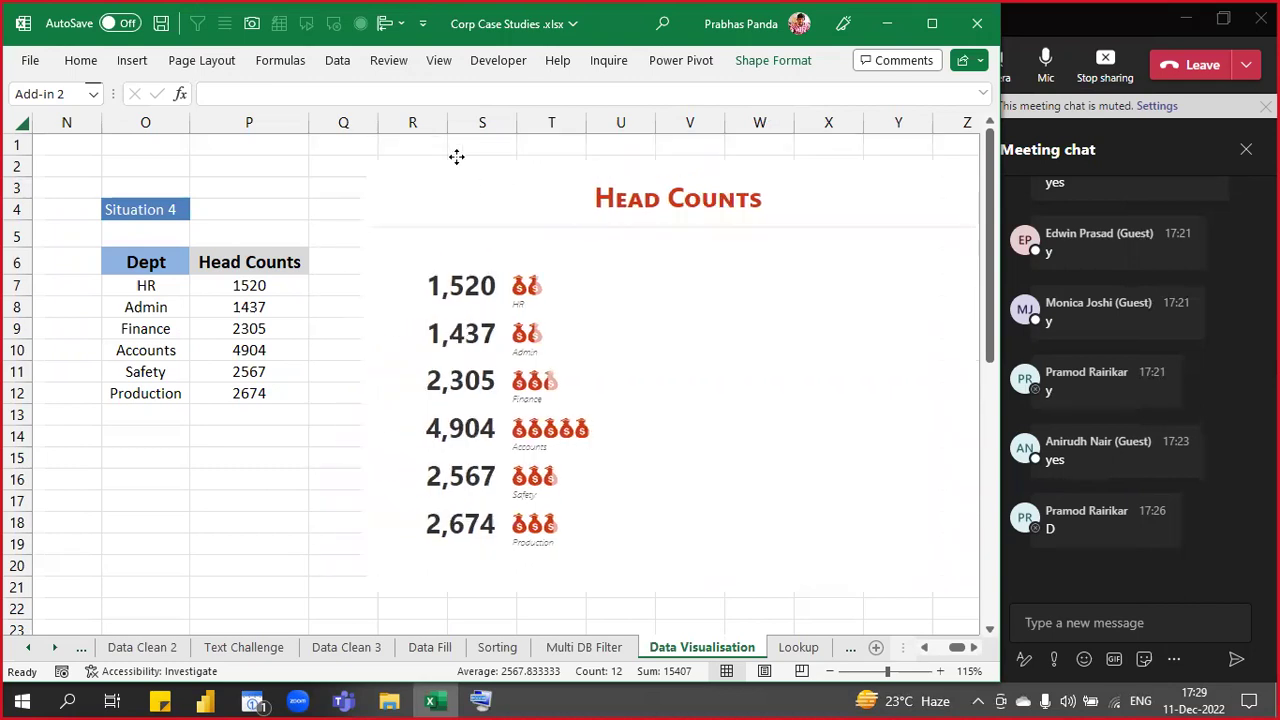
pyautogui.click(60, 537)
pyautogui.keyDown('ctrl'); pyautogui.scroll(-3, 61, 538); pyautogui.keyUp('ctrl')
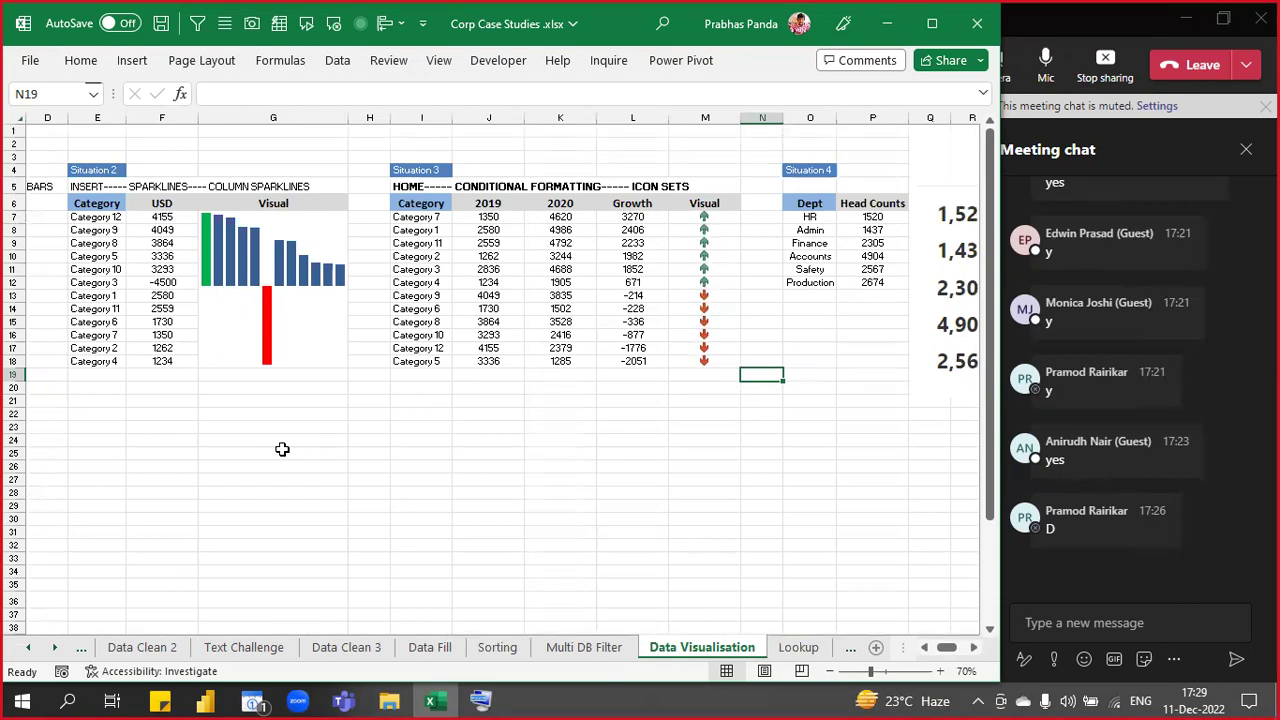
pyautogui.click(282, 452)
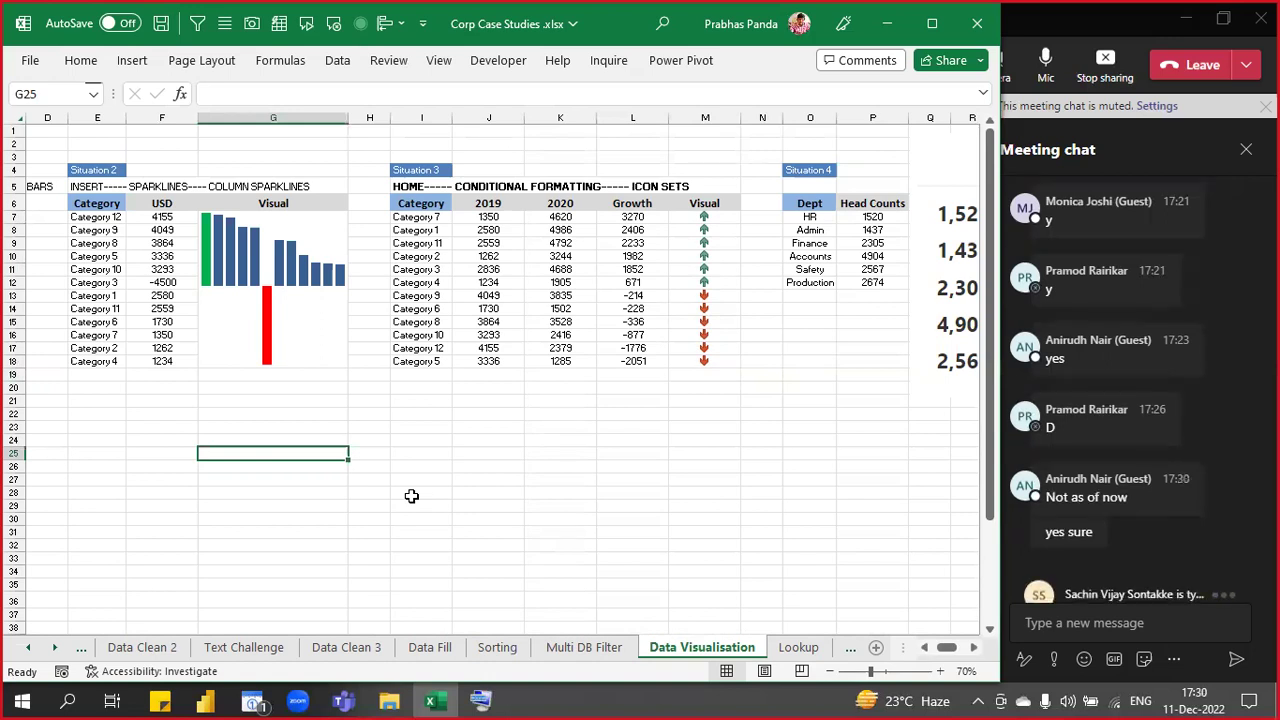
pyautogui.click(522, 481)
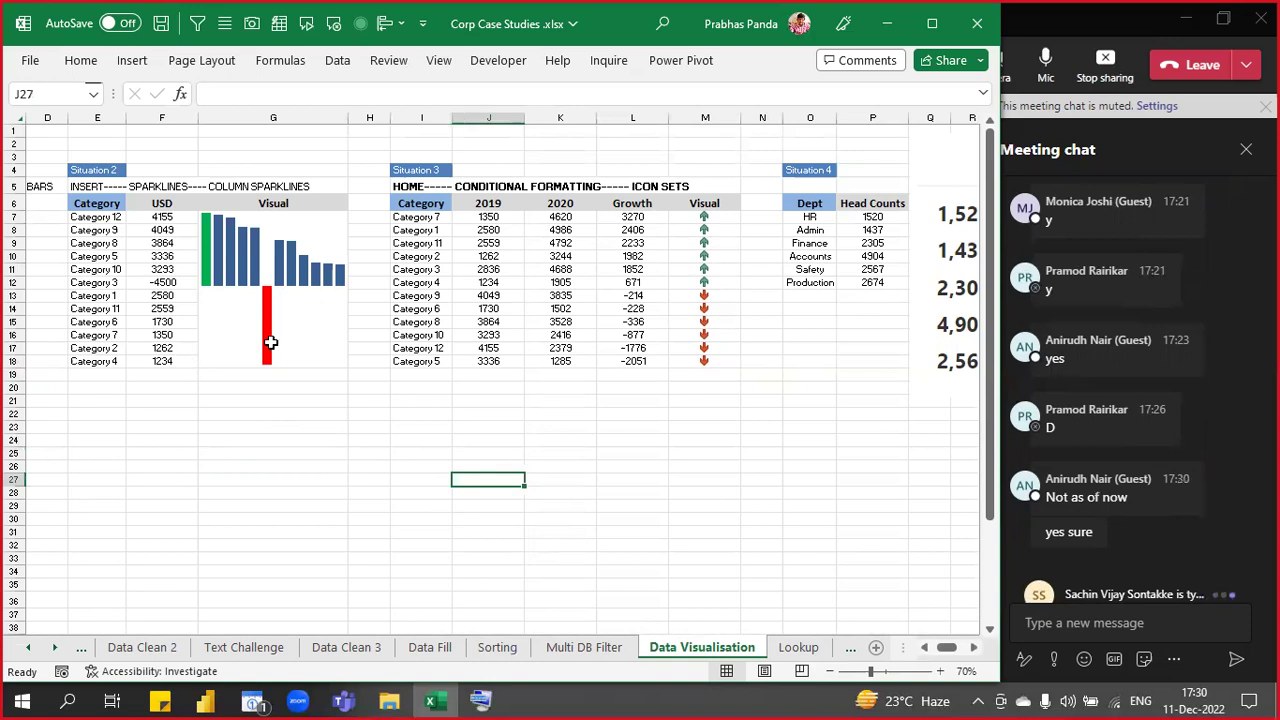
# - Copy the Category and 2019 columns of the Situation 3 table, I6:J18, to the cells starting at I24
pyautogui.scroll(3, 565, 290)
pyautogui.scroll(2, 565, 290)
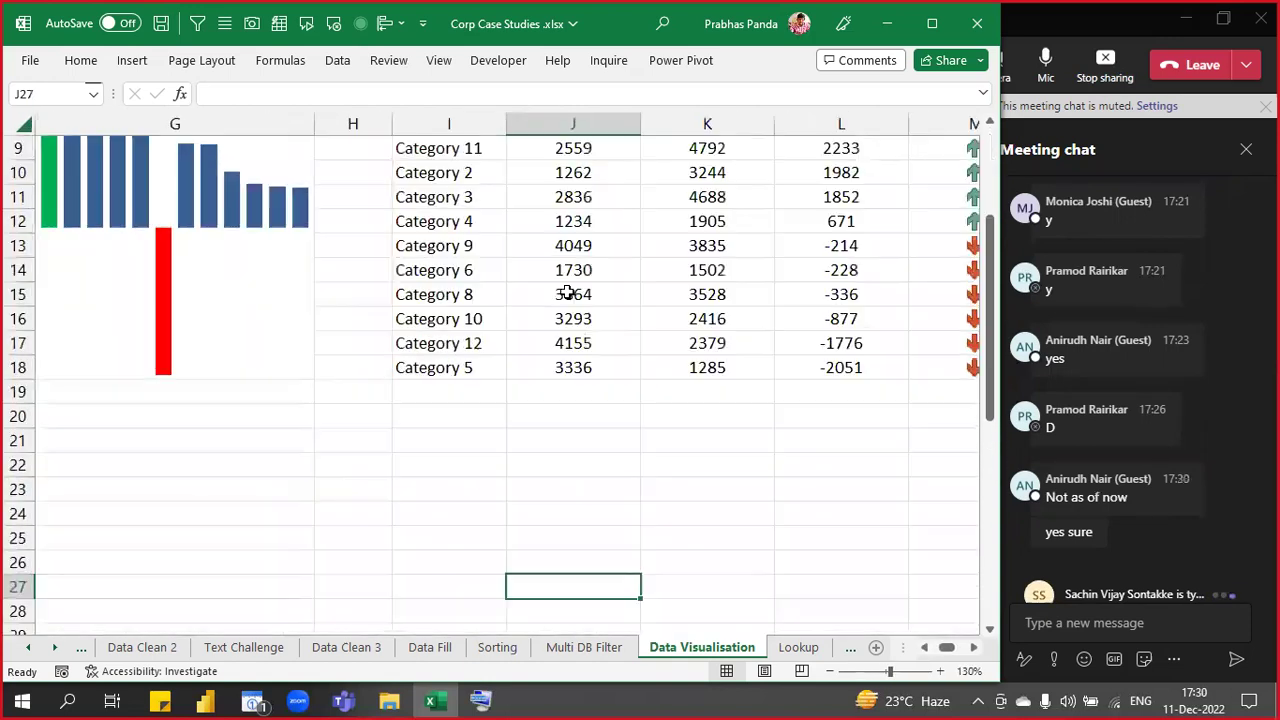
pyautogui.moveTo(429, 206); pyautogui.dragTo(544, 490)
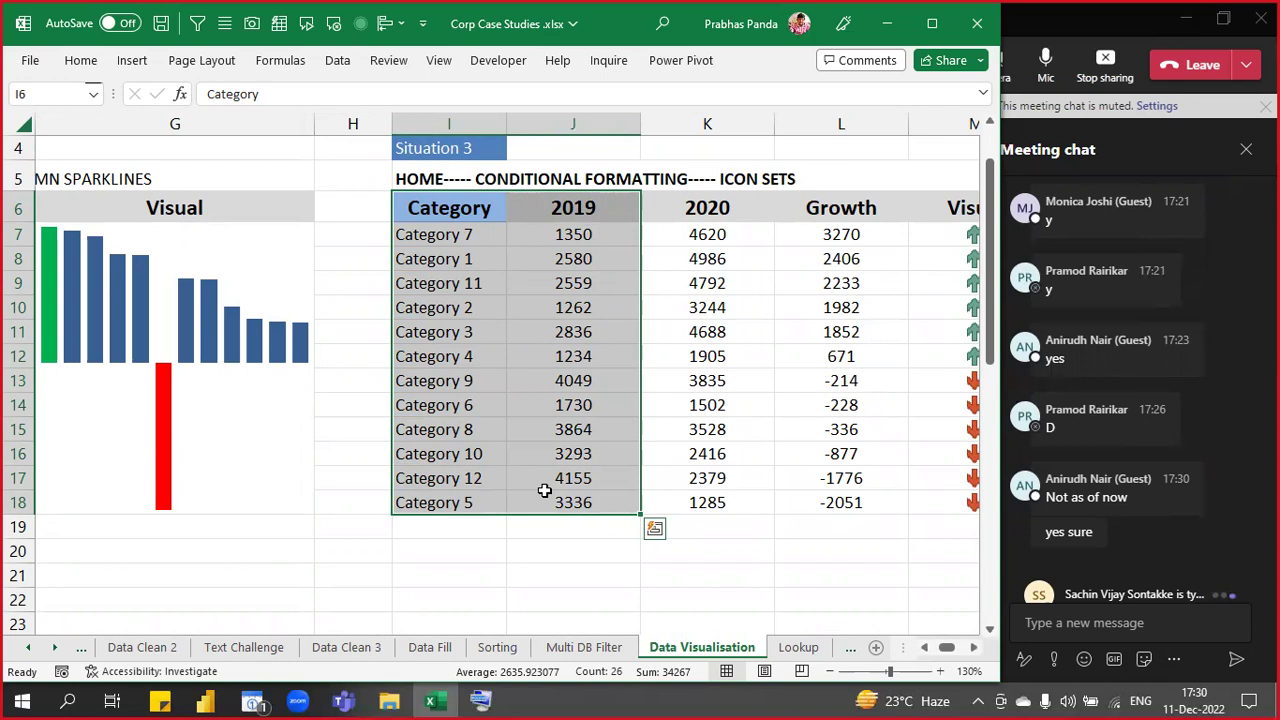
pyautogui.hotkey('ctrl', 'c')
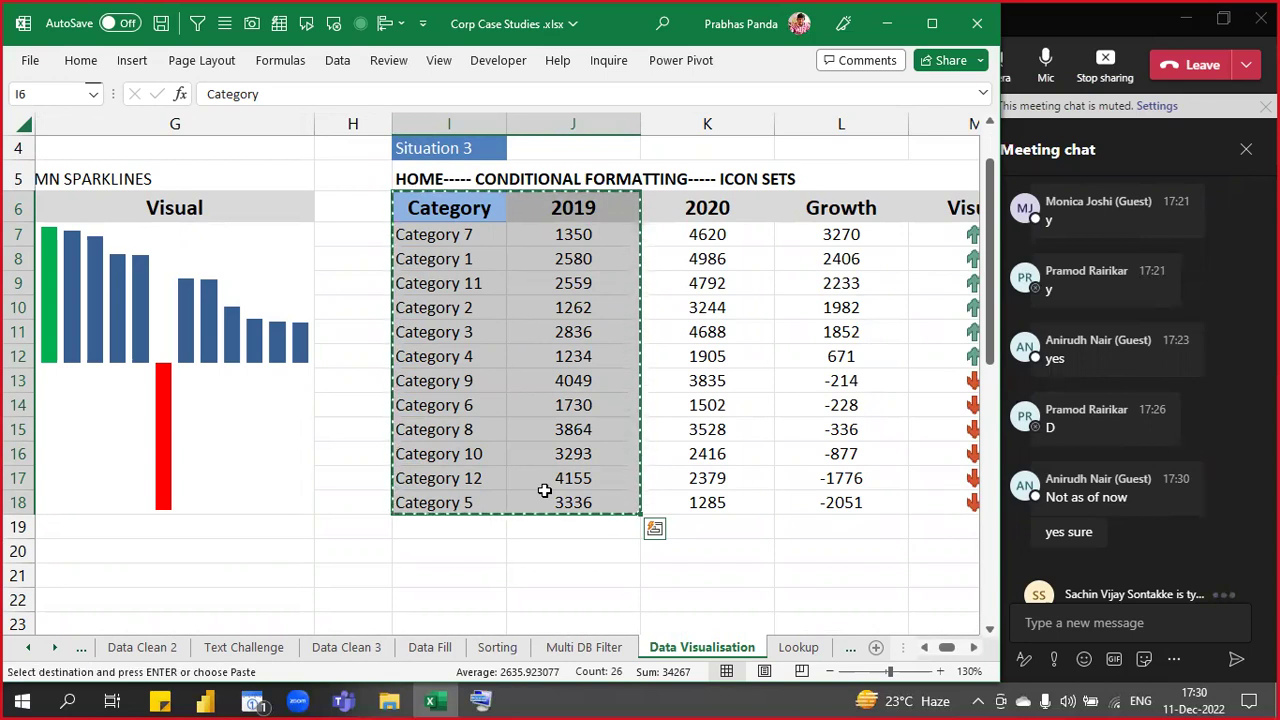
pyautogui.scroll(-7, 543, 490)
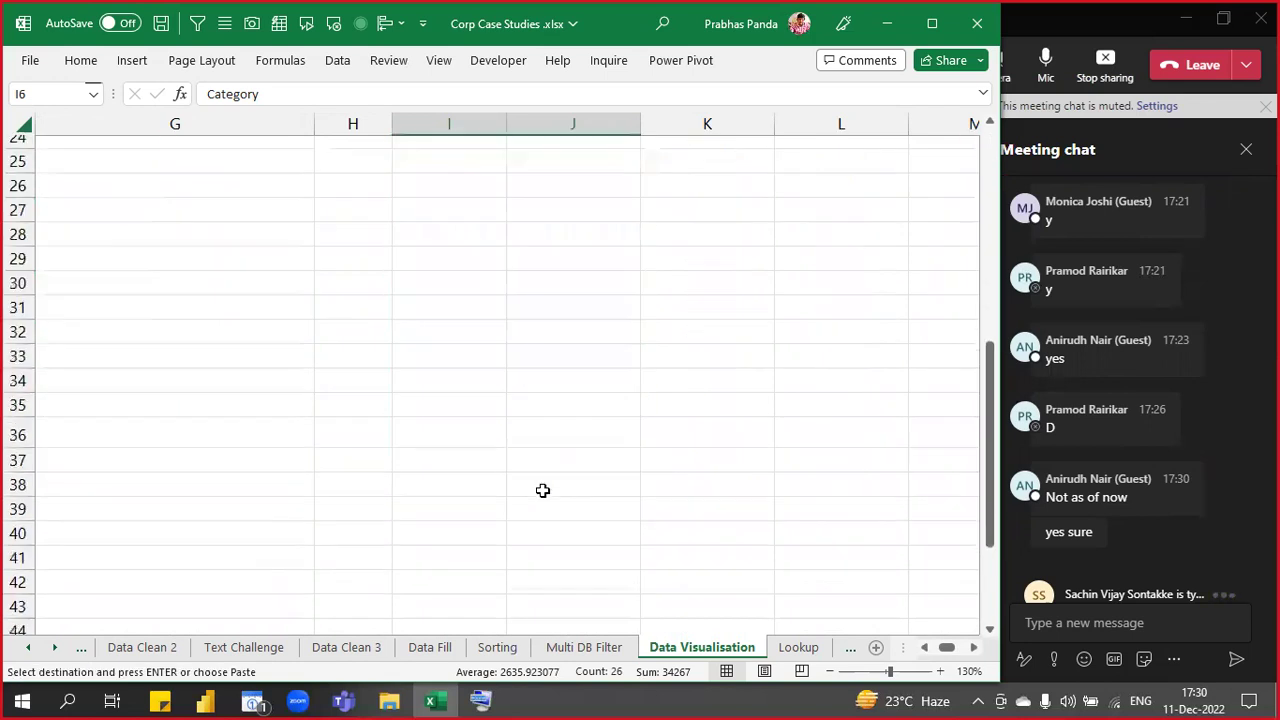
pyautogui.click(436, 232)
pyautogui.click(443, 206)
pyautogui.scroll(4, 443, 208)
pyautogui.scroll(-1, 410, 380)
pyautogui.click(436, 352)
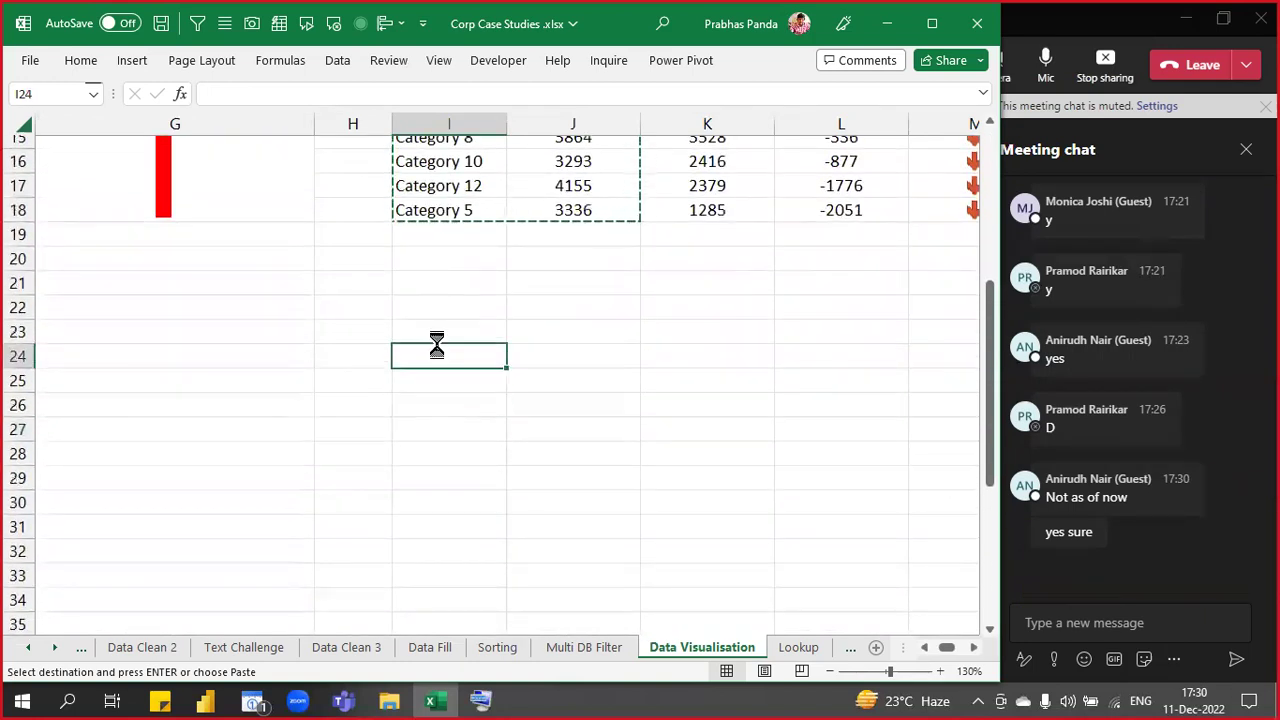
pyautogui.press('Return')
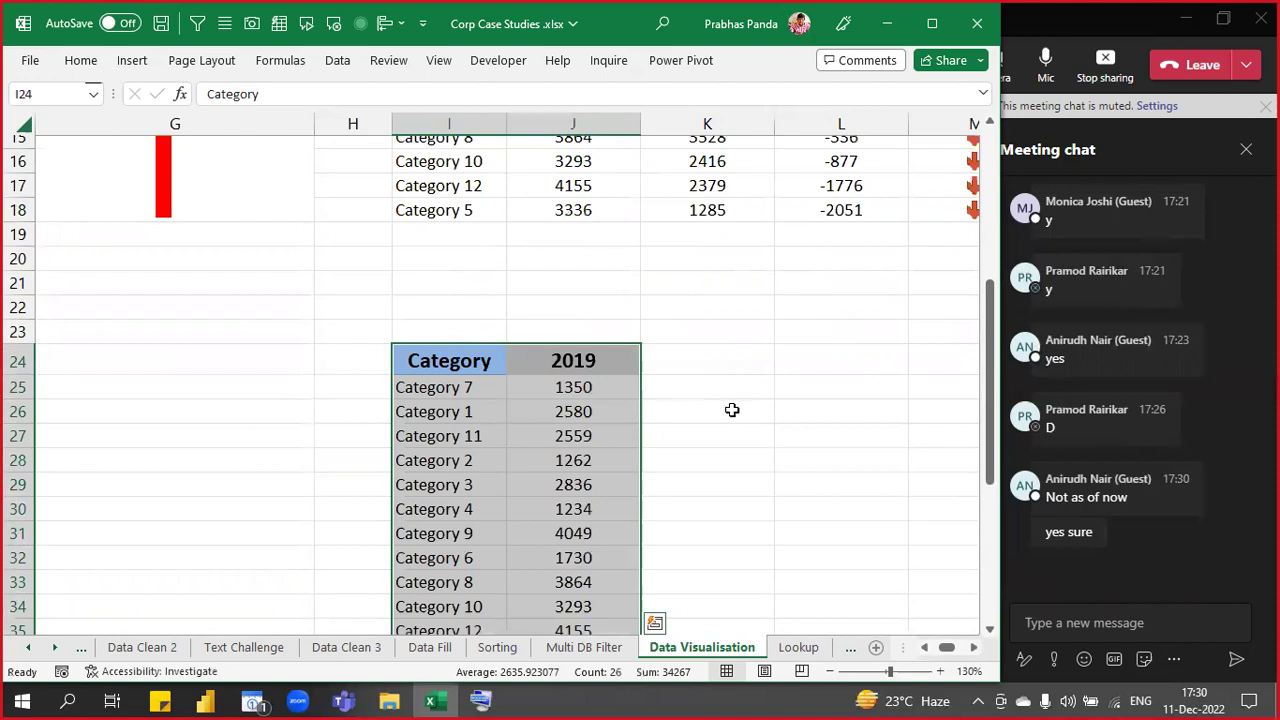
# - Change the 2019 header in J24 of the copied table to USD
pyautogui.click(704, 382)
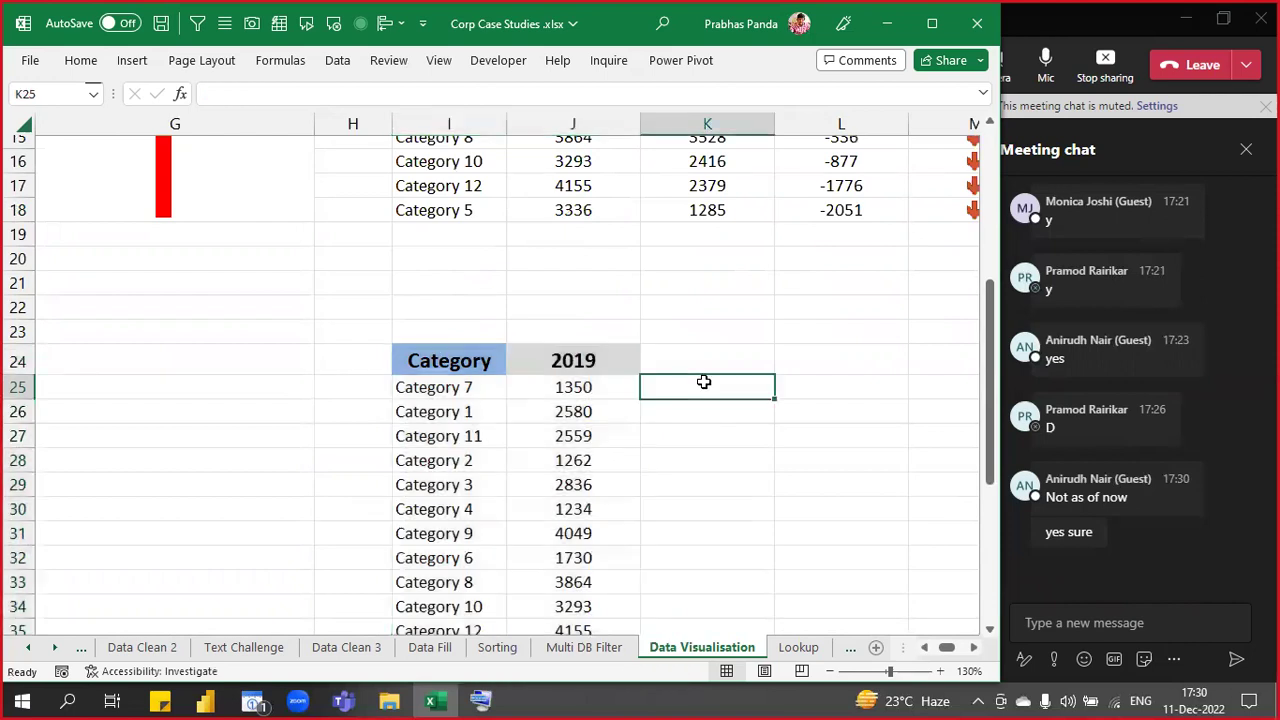
pyautogui.click(457, 362)
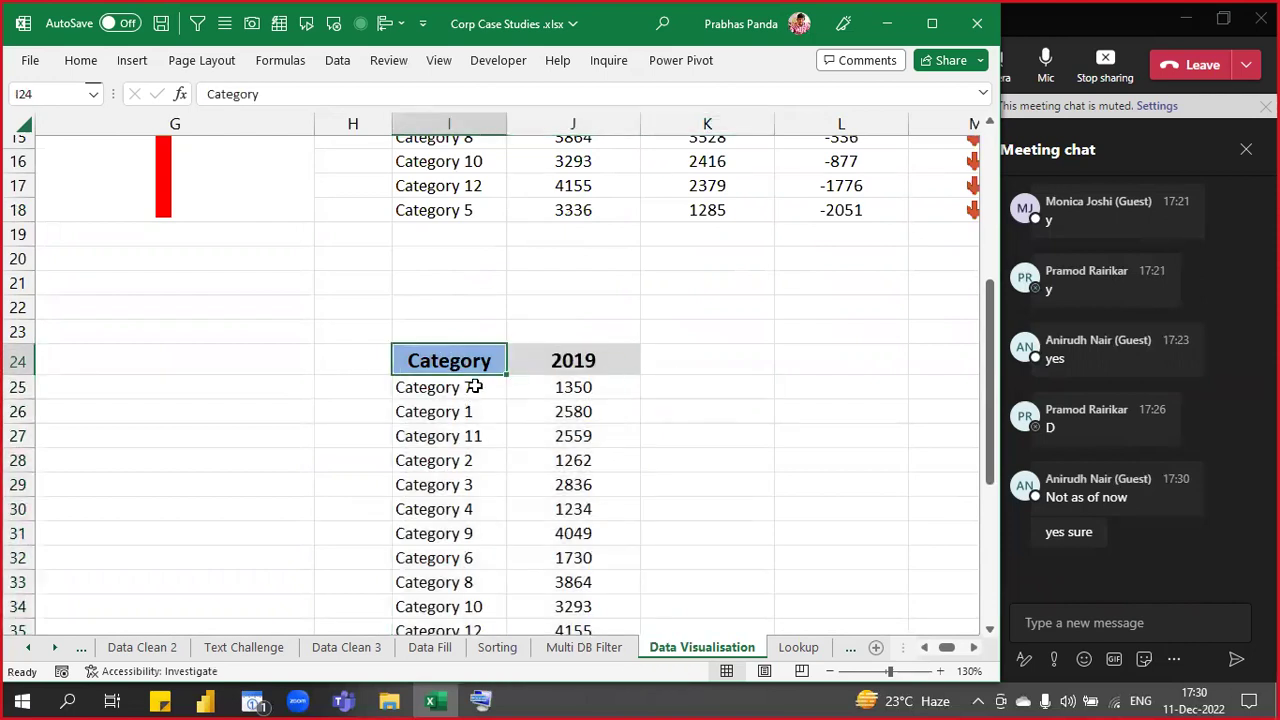
pyautogui.click(573, 361)
pyautogui.write('USD')
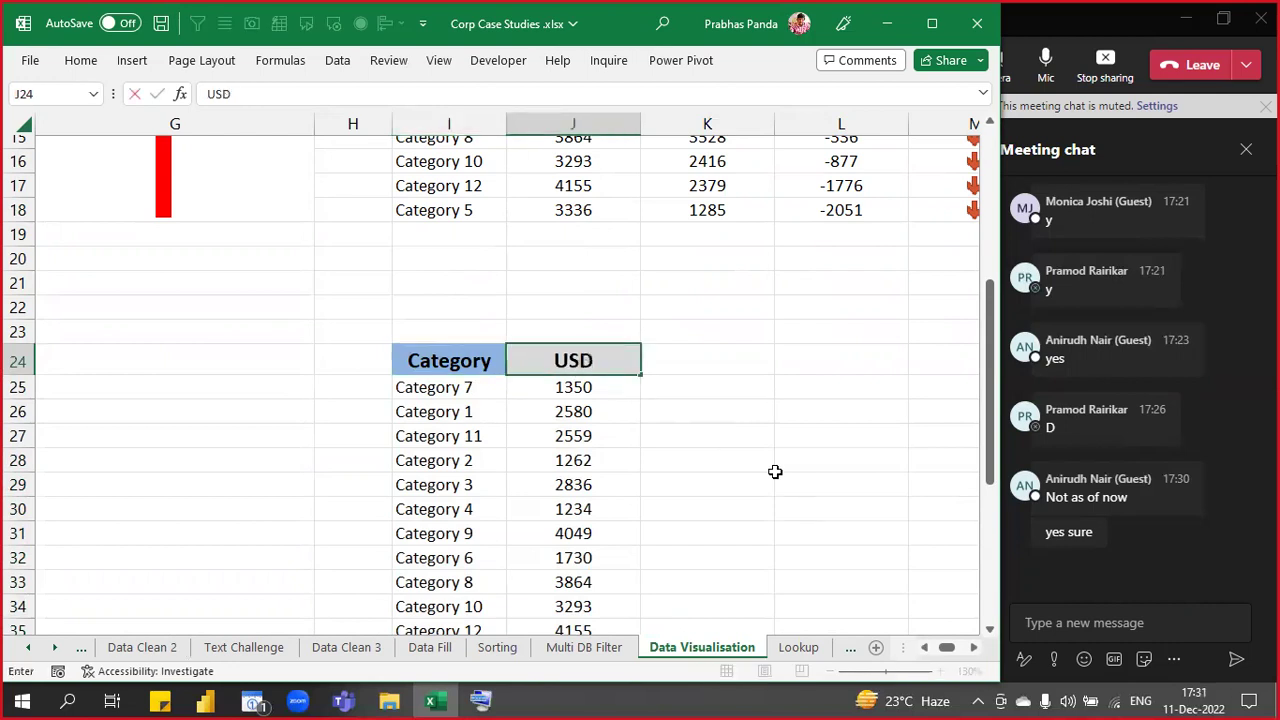
pyautogui.press('Up')
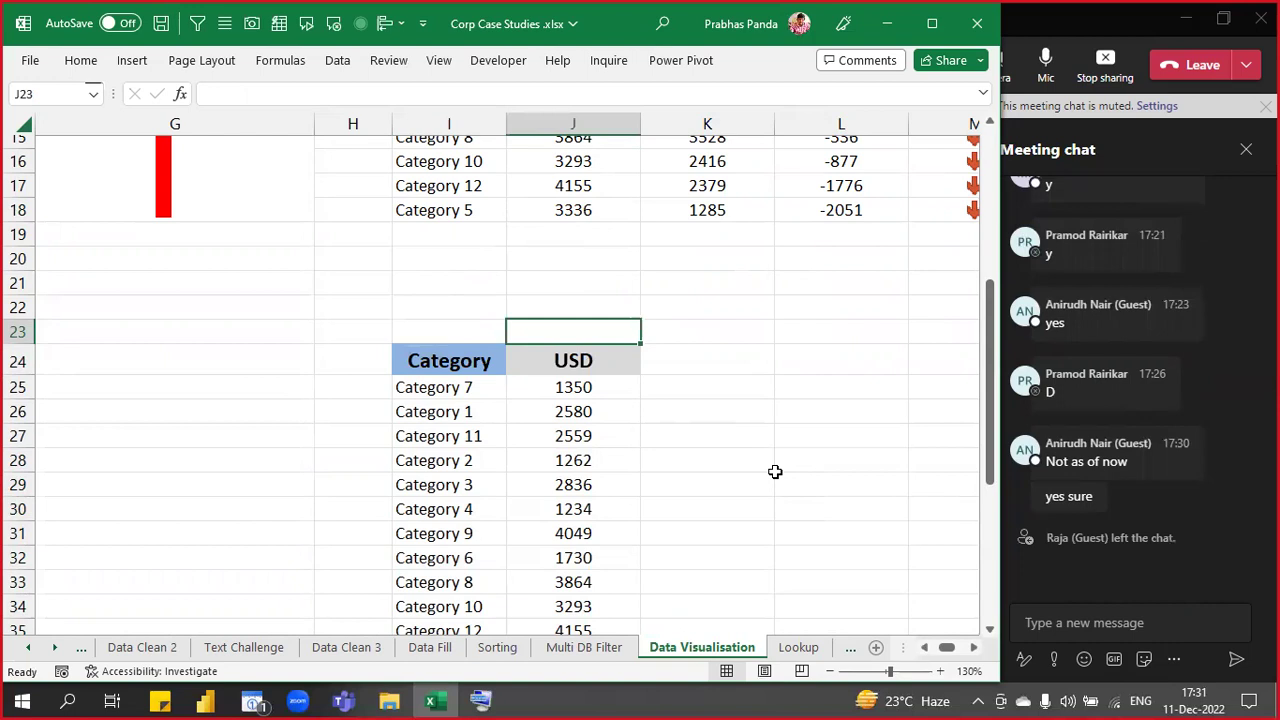
# - Enter the label TARGET in I22 and apply the Accent2 cell style to it
pyautogui.click(418, 308)
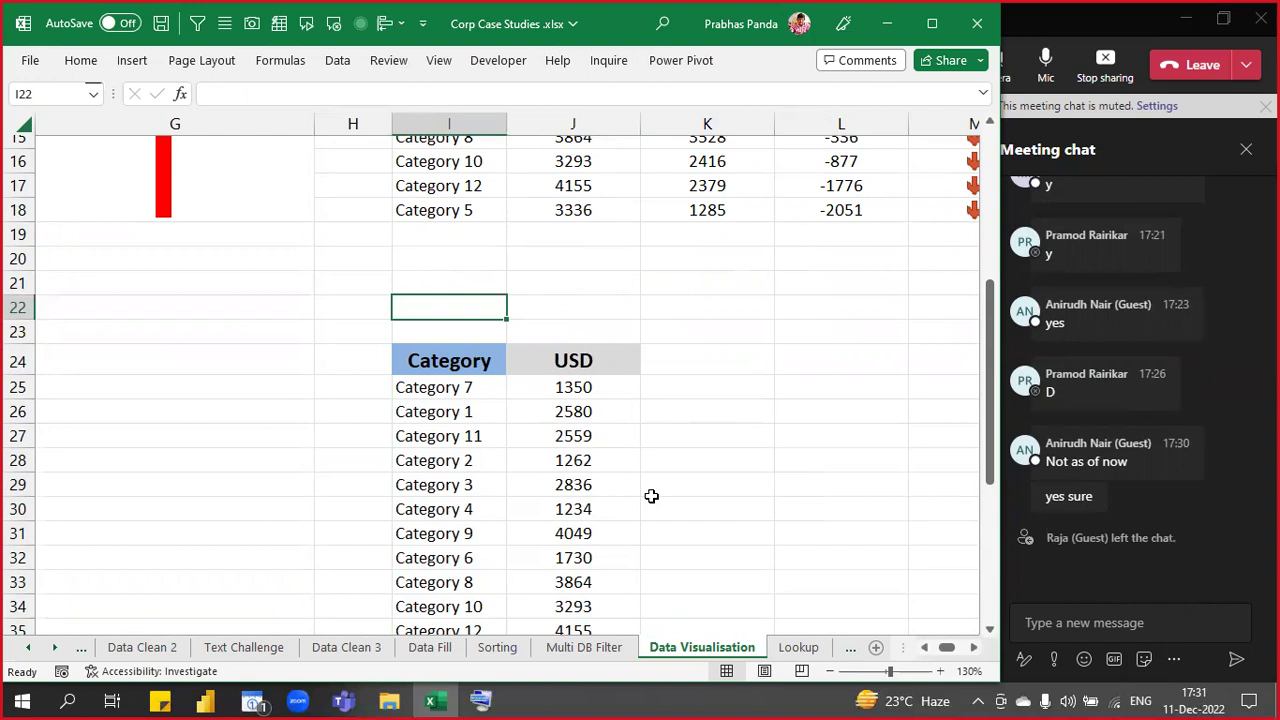
pyautogui.write('TARGET')
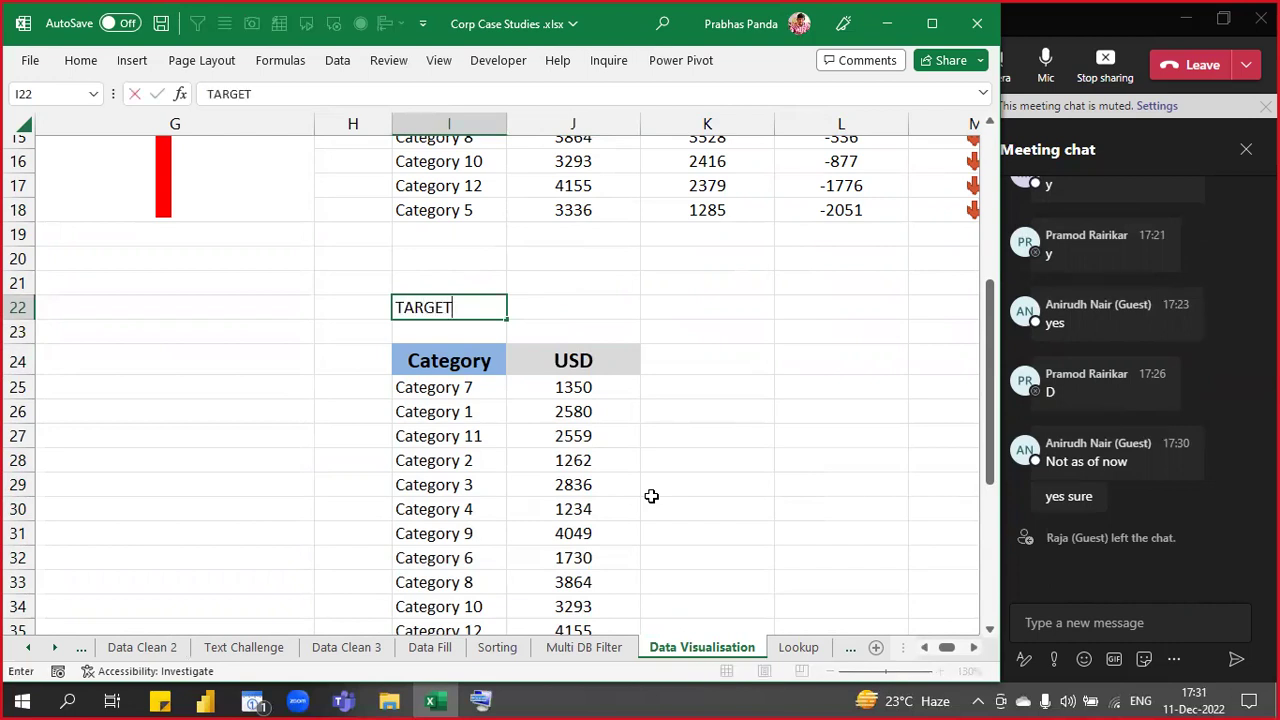
pyautogui.press('Tab')
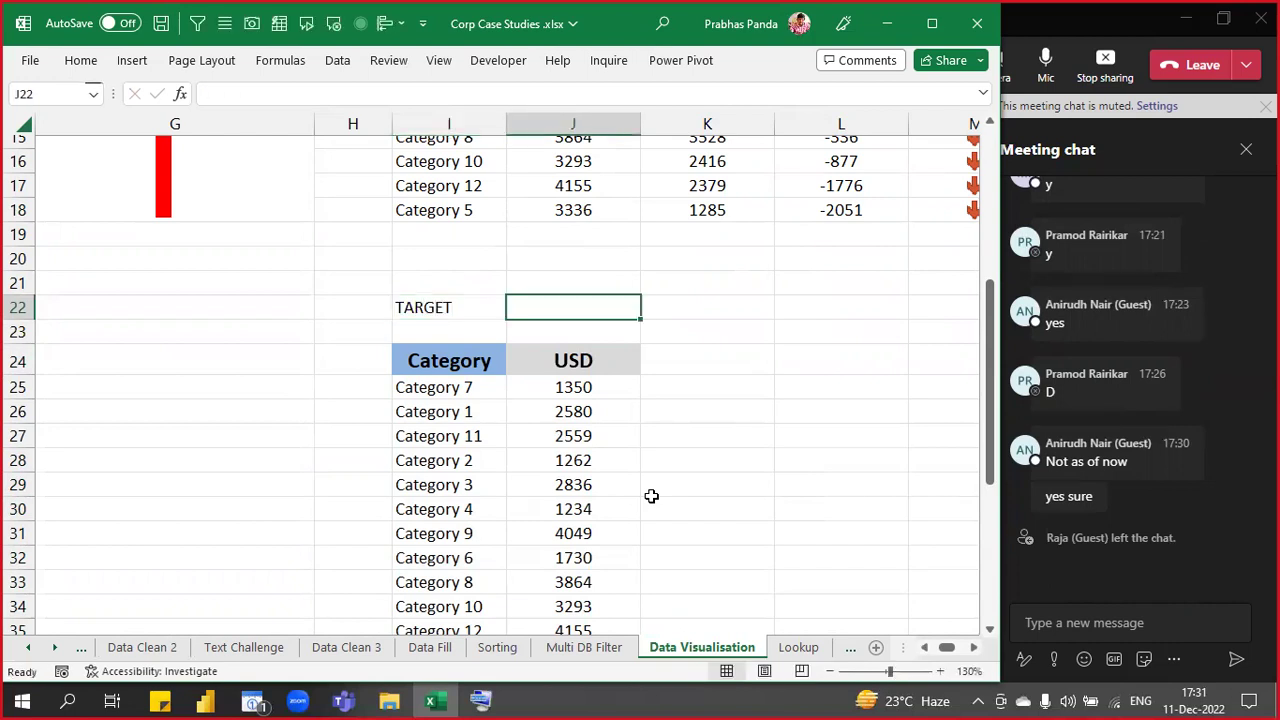
pyautogui.click(402, 316)
pyautogui.click(80, 62)
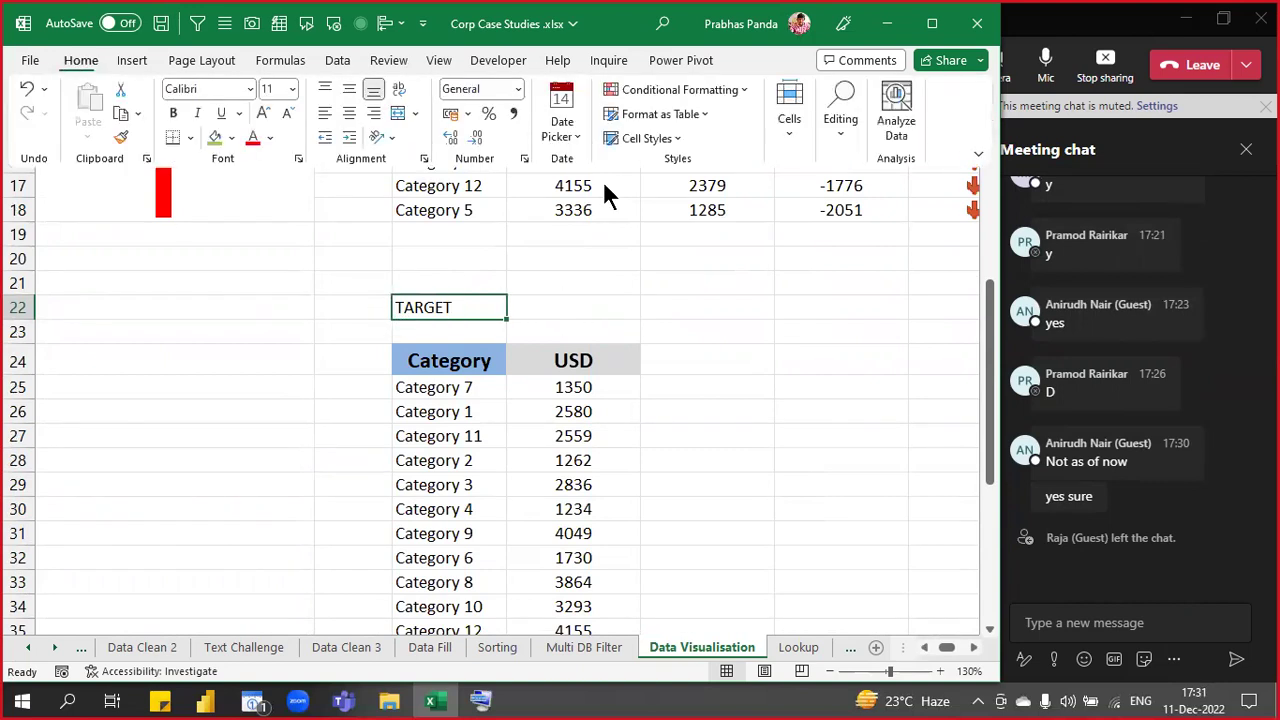
pyautogui.click(660, 140)
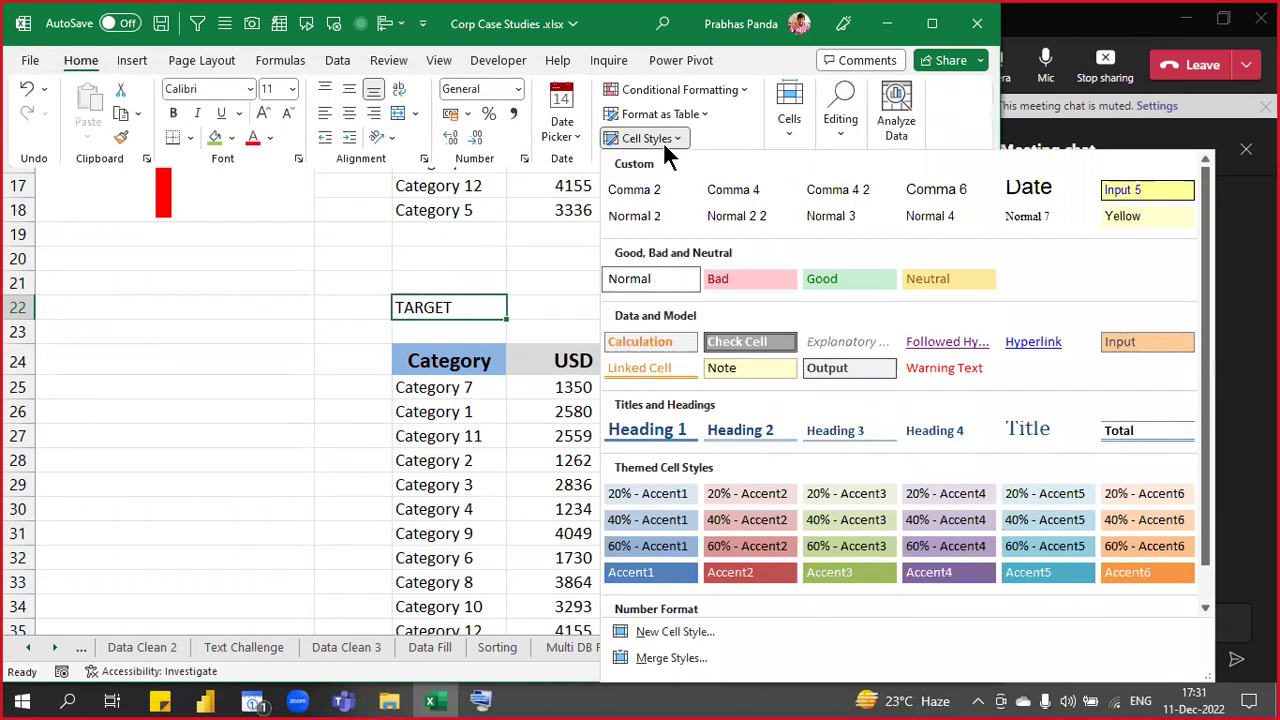
pyautogui.click(733, 573)
# - Fill the target value cell J22 with yellow
pyautogui.click(600, 310)
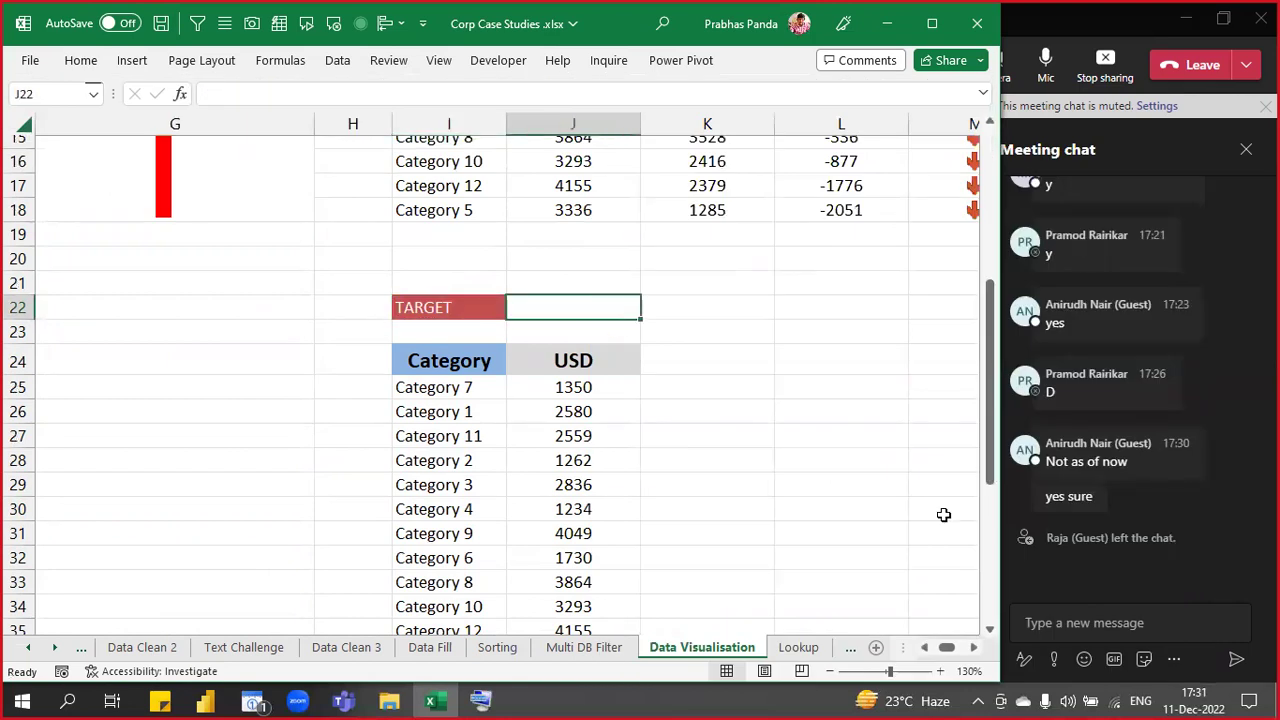
pyautogui.click(81, 61)
pyautogui.click(230, 138)
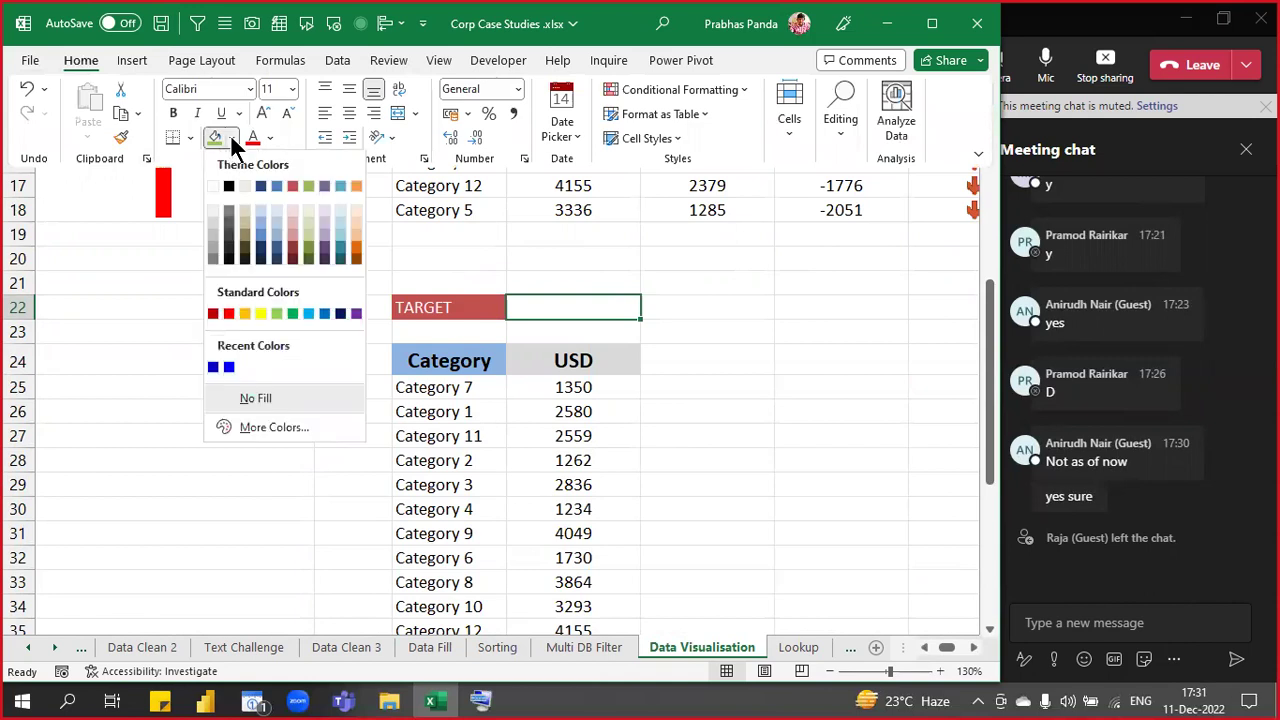
pyautogui.click(261, 311)
pyautogui.click(735, 367)
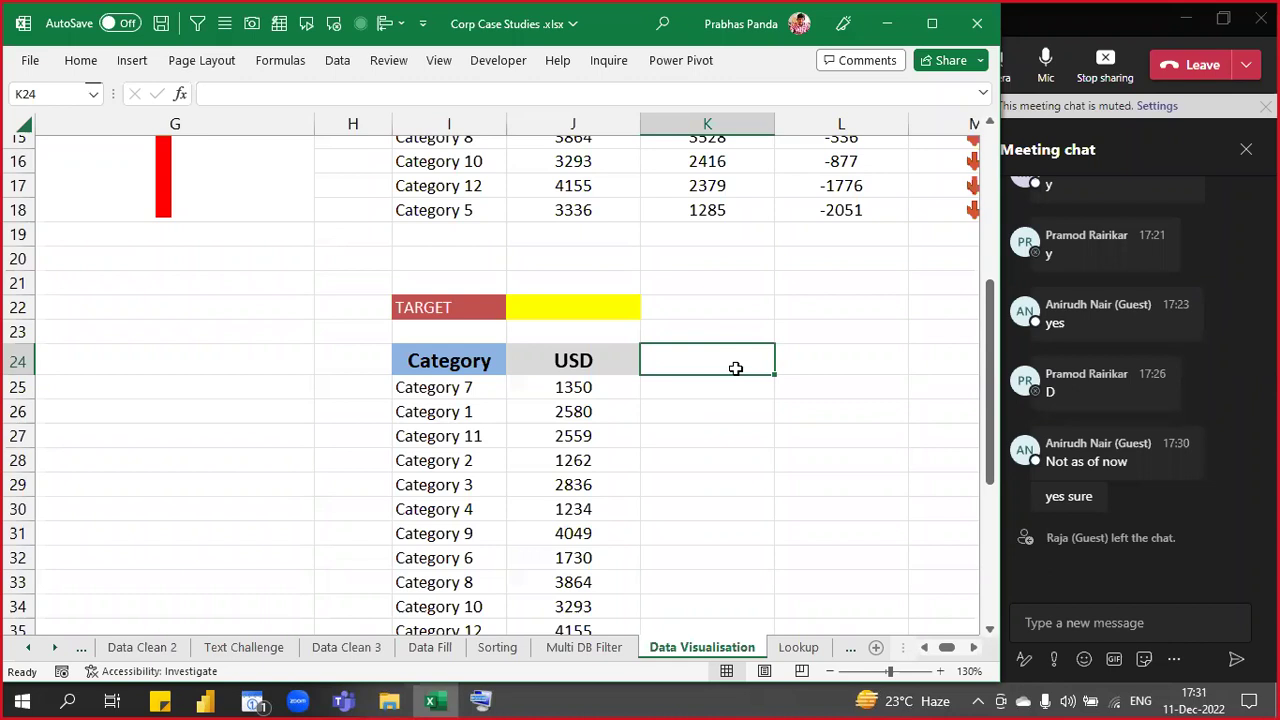
pyautogui.scroll(-1, 735, 368)
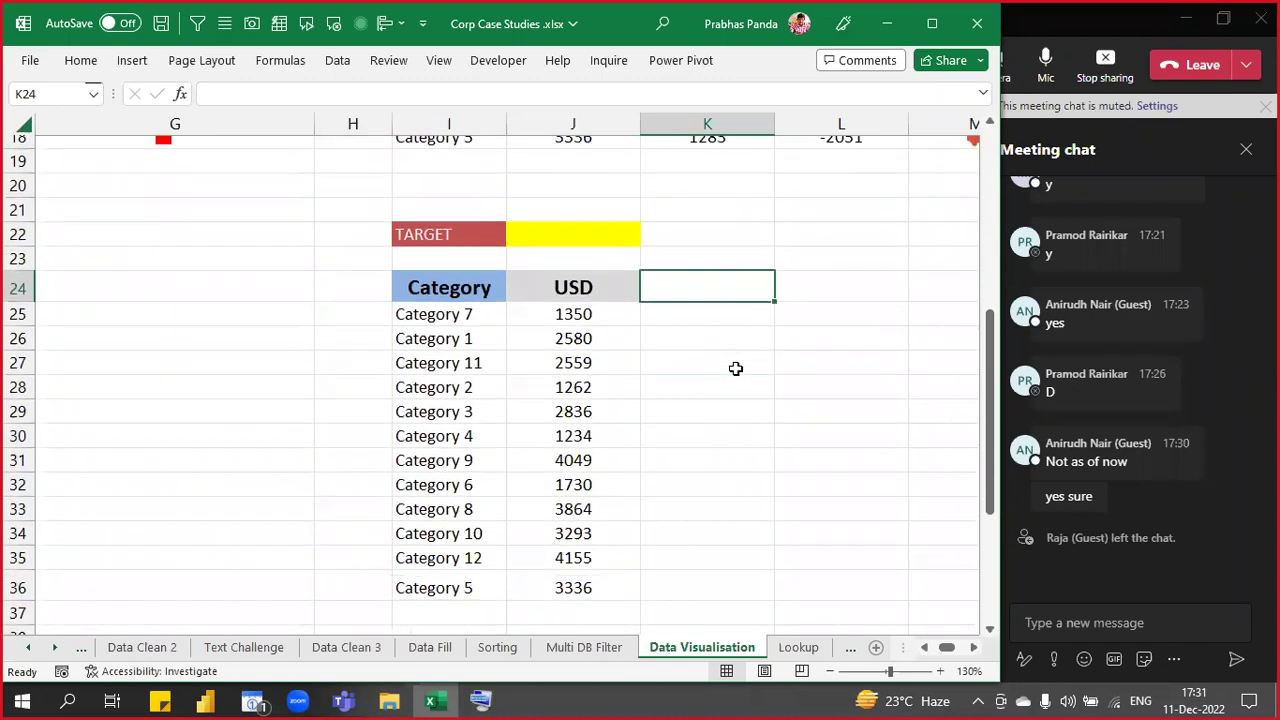
# - Make the TARGET label in I22 bold
pyautogui.press('Left')
pyautogui.press('Left')
pyautogui.press('Up')
pyautogui.press('Up')
pyautogui.hotkey('ctrl', 'b')
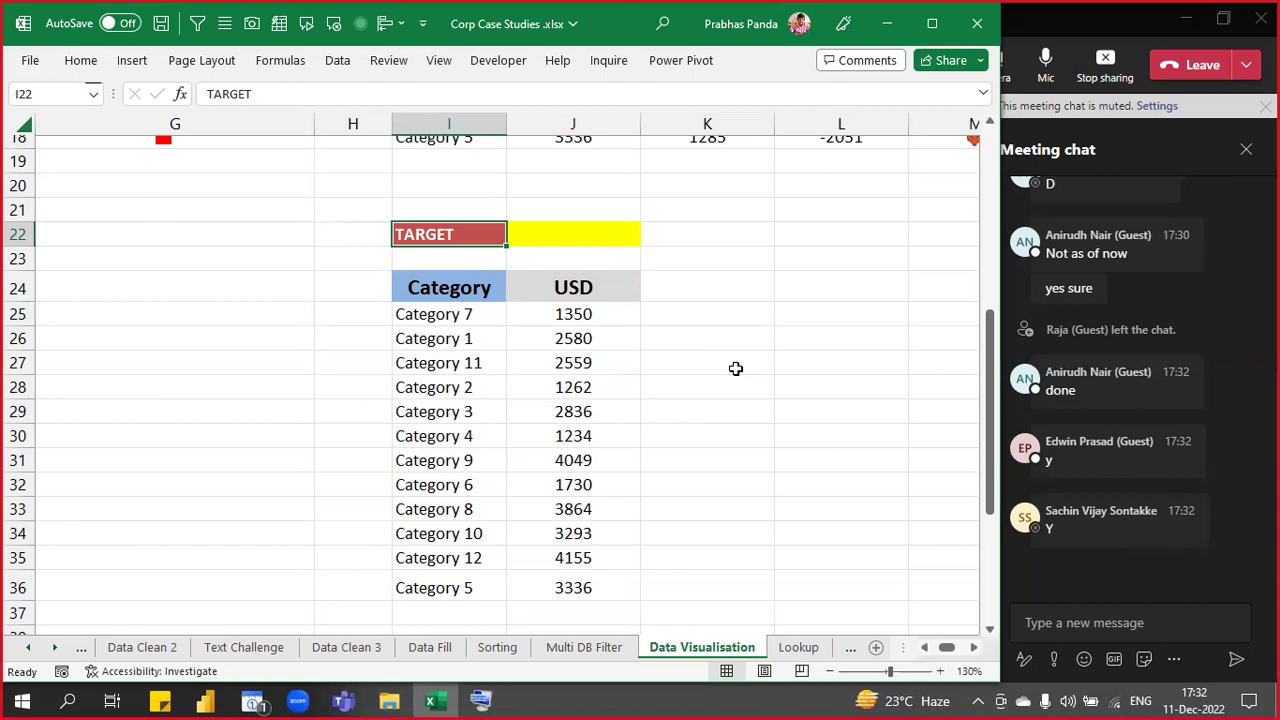
pyautogui.click(593, 235)
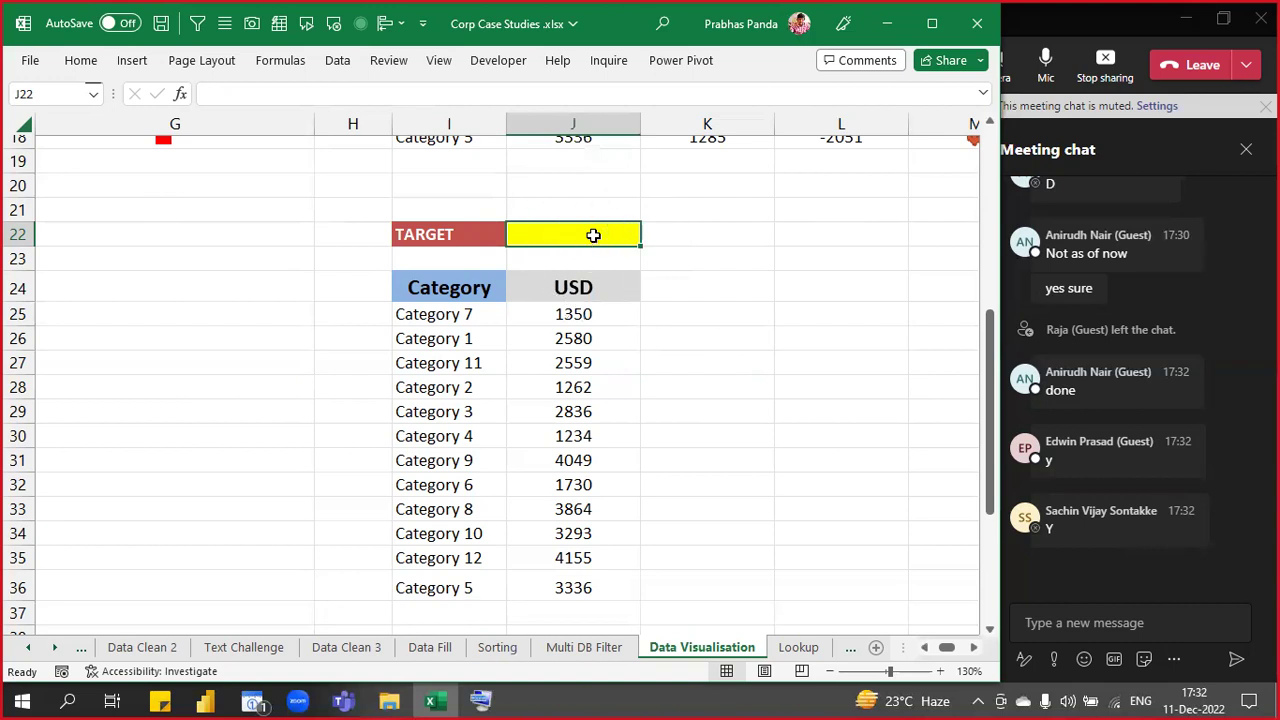
pyautogui.moveTo(575, 316); pyautogui.dragTo(571, 564)
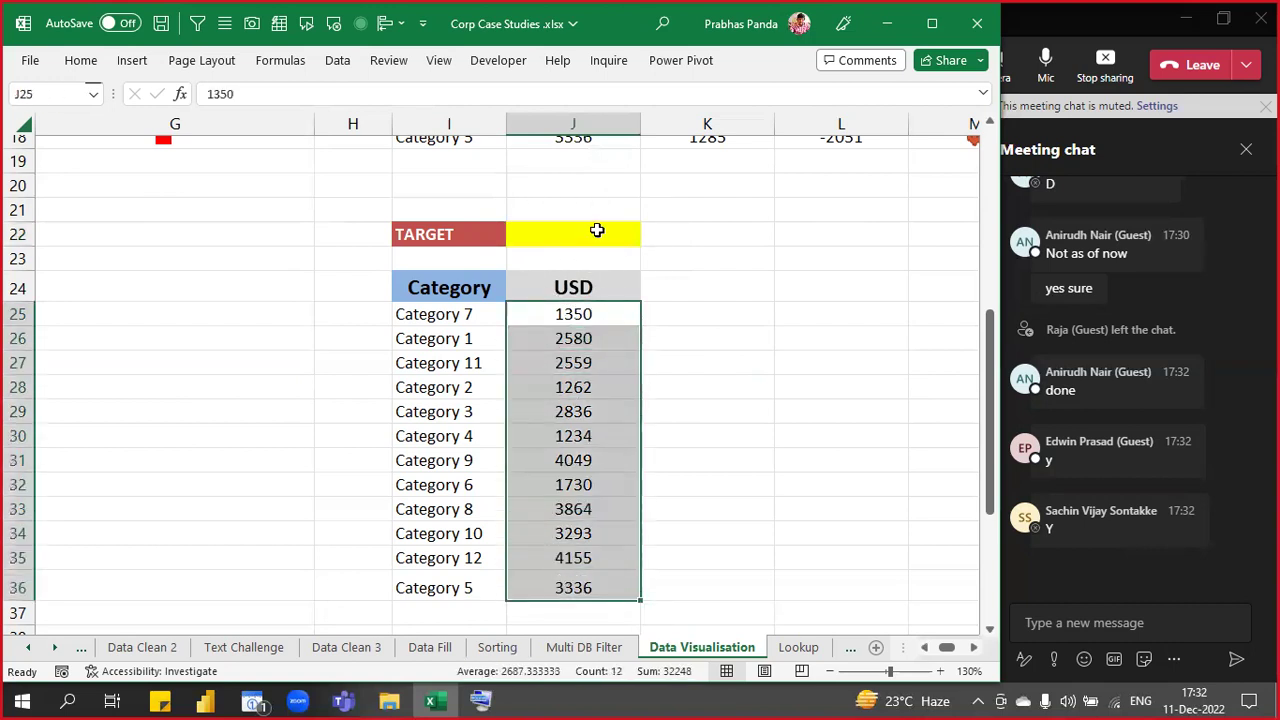
pyautogui.hotkey('ctrl', 'q')
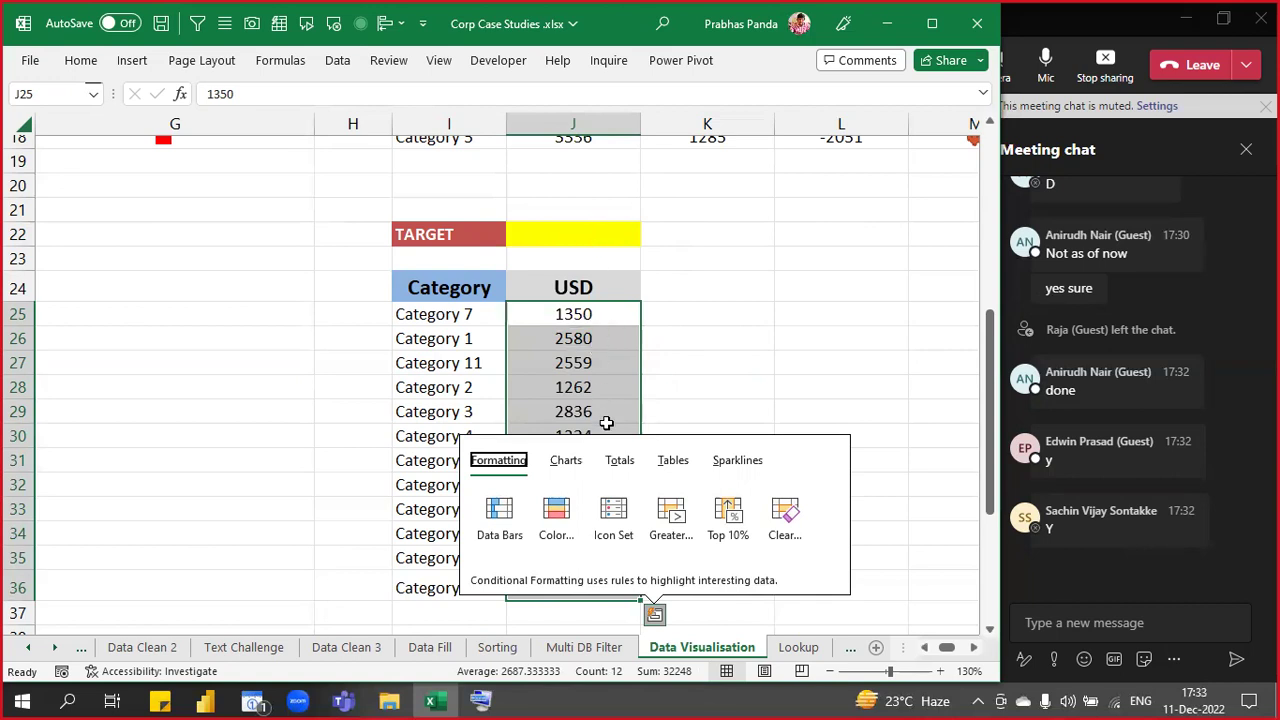
pyautogui.press('Escape')
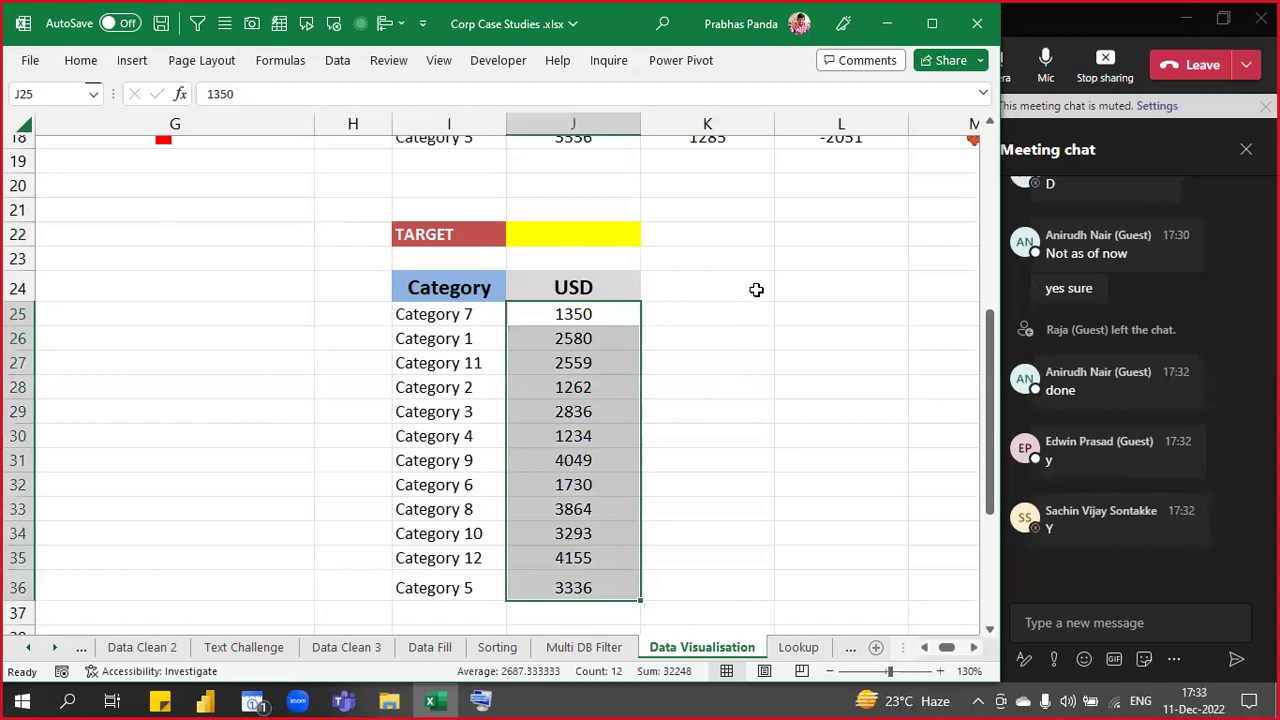
pyautogui.click(756, 289)
# - Enter 3000 as the target value in J22
pyautogui.click(574, 240)
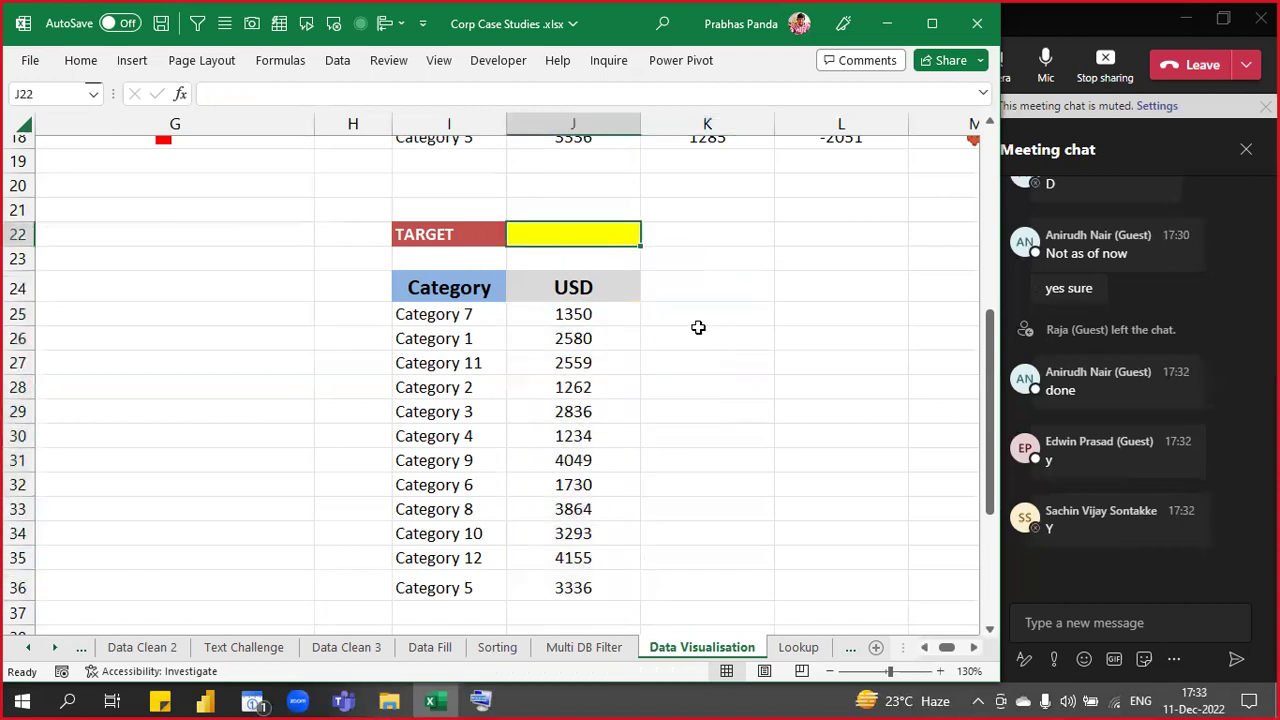
pyautogui.write('3000')
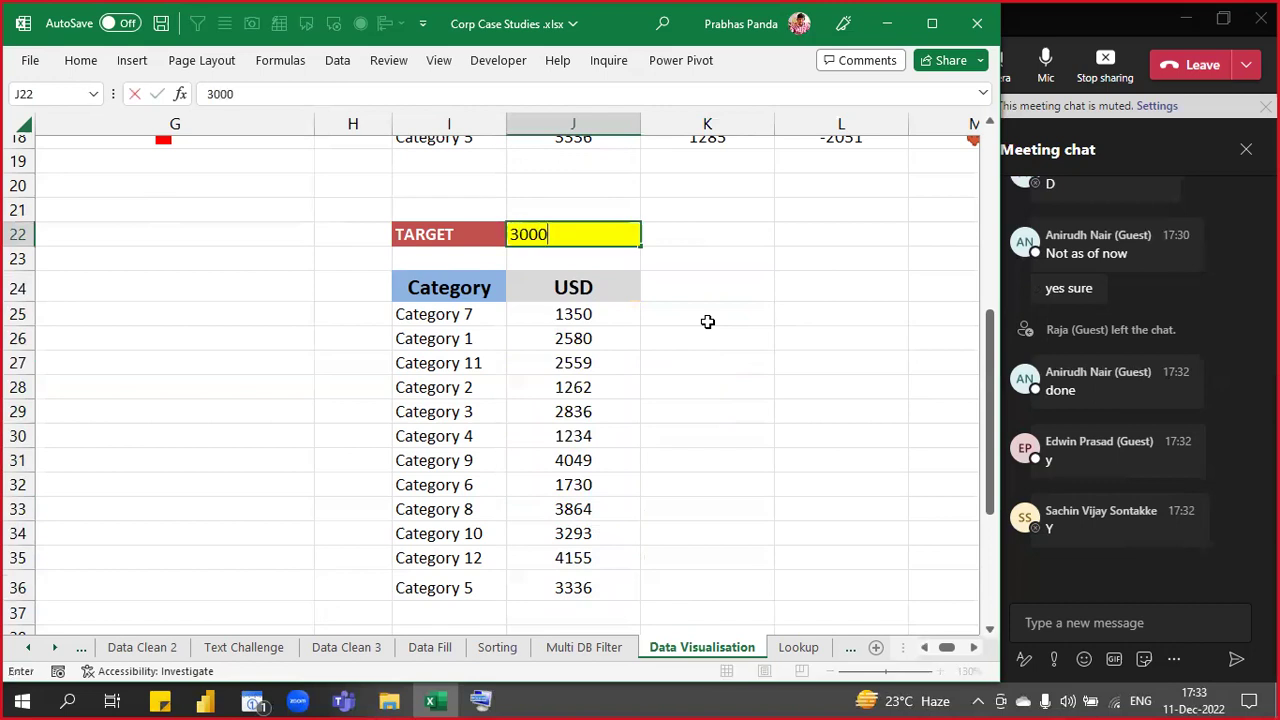
pyautogui.press('Return')
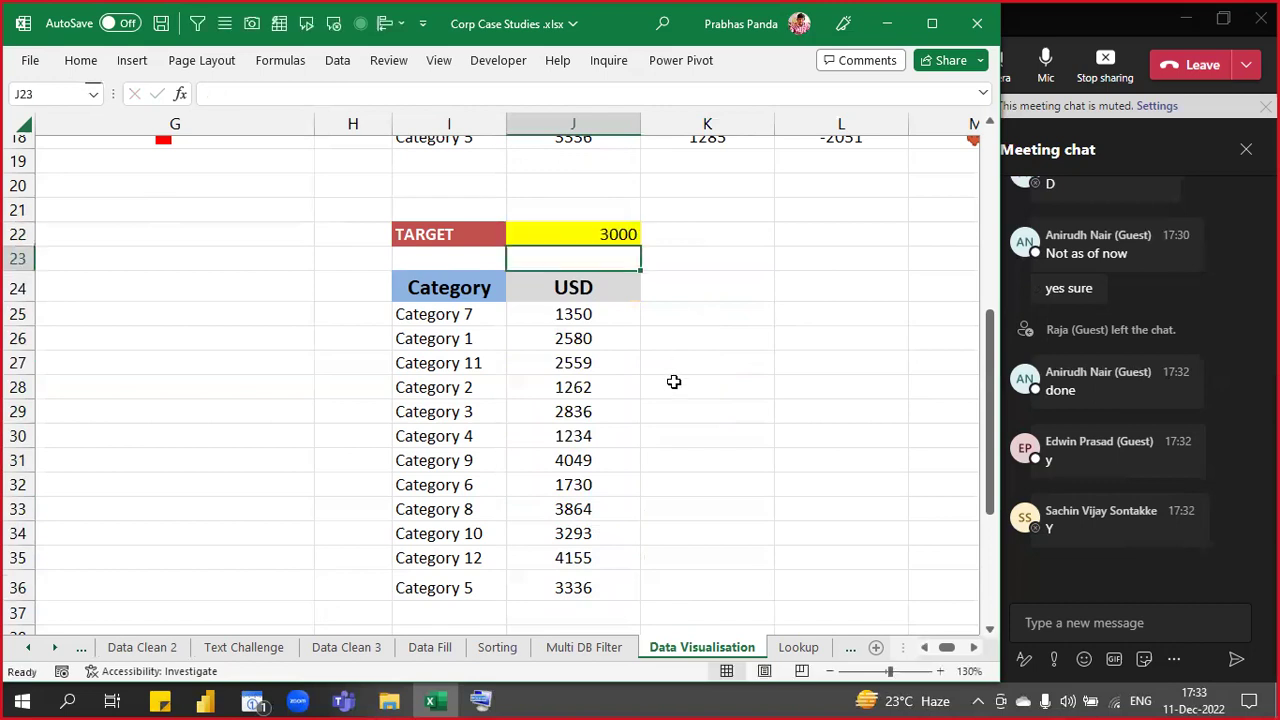
# - Select the USD values above the target together, those of Categories 12, 5, 10, 8 and 9
pyautogui.click(576, 565)
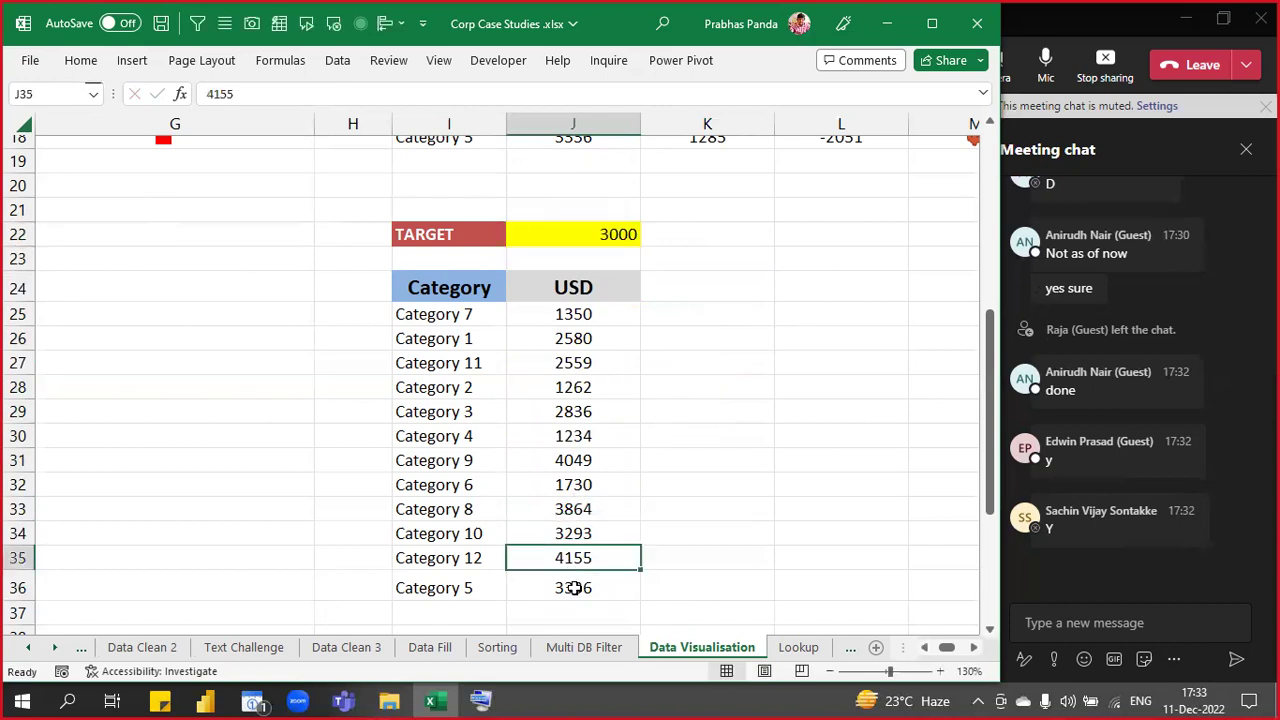
pyautogui.keyDown('ctrl'); pyautogui.click(572, 586); pyautogui.keyUp('ctrl')
pyautogui.keyDown('ctrl'); pyautogui.click(571, 531); pyautogui.keyUp('ctrl')
pyautogui.keyDown('ctrl'); pyautogui.click(569, 512); pyautogui.keyUp('ctrl')
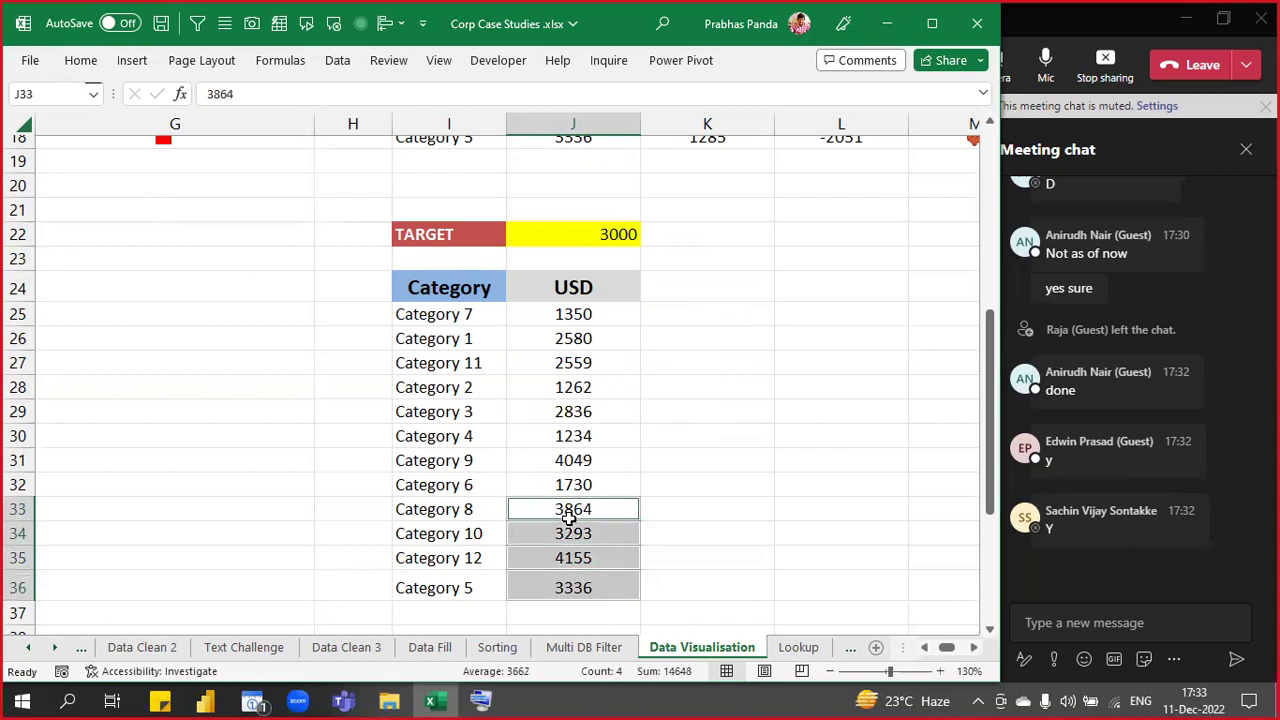
pyautogui.keyDown('ctrl'); pyautogui.click(573, 460); pyautogui.keyUp('ctrl')
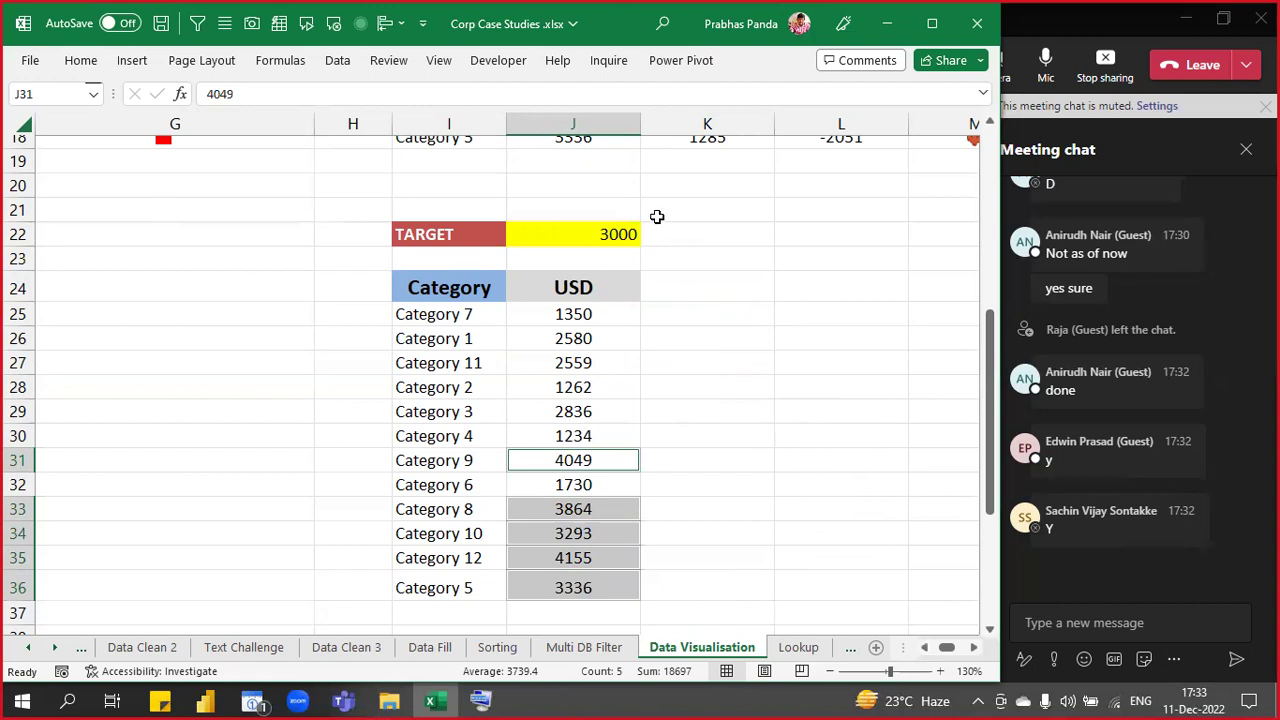
# - Clear the target value from J22
pyautogui.click(572, 236)
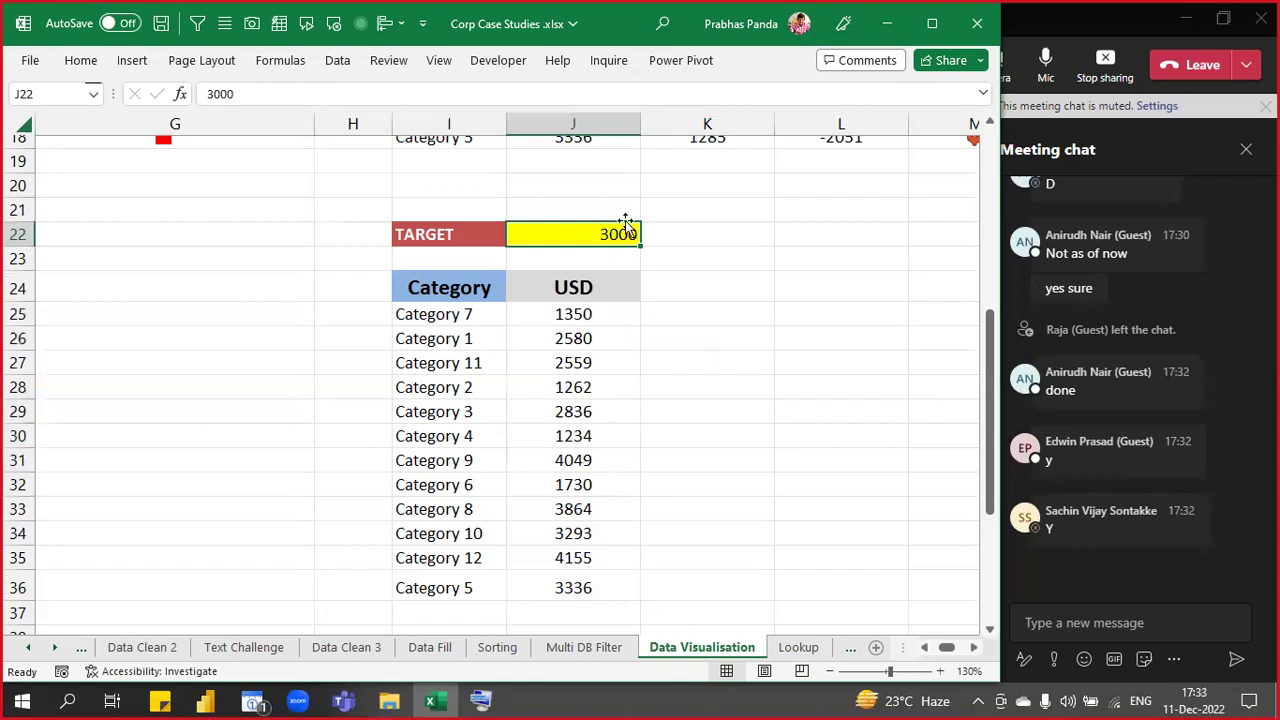
pyautogui.press('Delete')
pyautogui.click(721, 237)
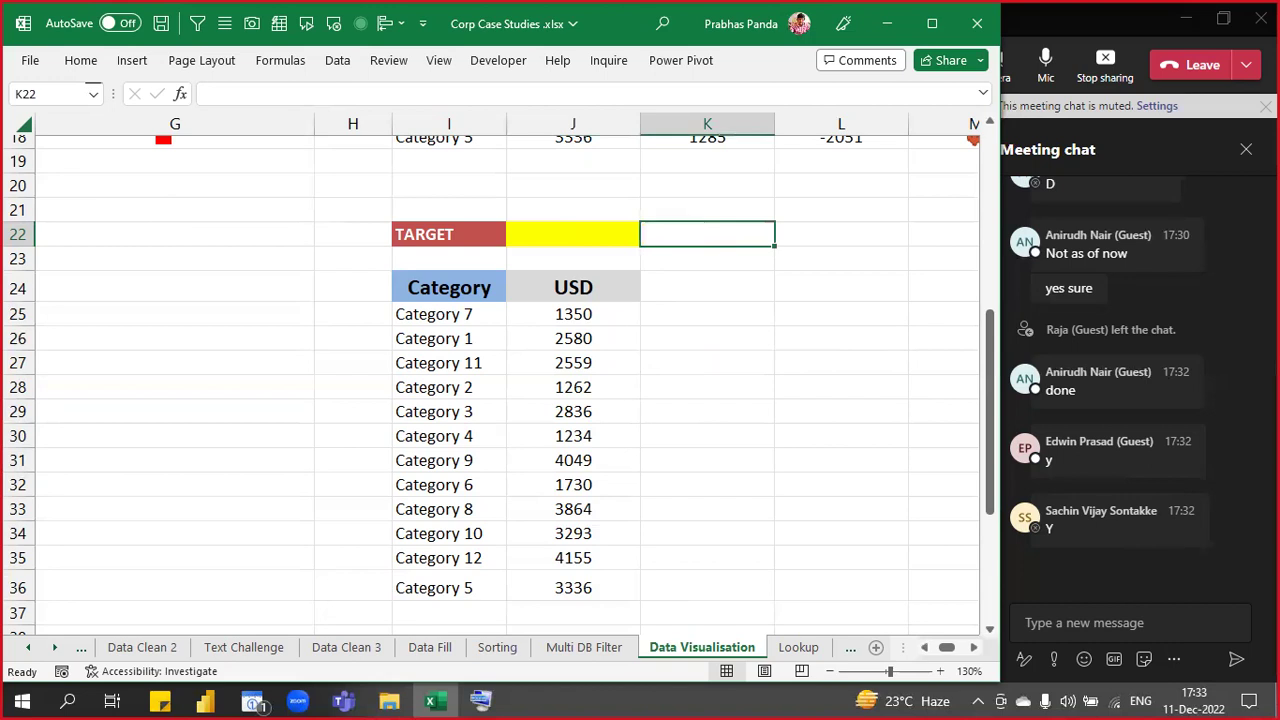
# - Enter the first colour rule beside the target cell, with >TARGET in K22 and GREEN in L22
pyautogui.click(81, 61)
pyautogui.click(707, 234)
pyautogui.write('>TRGET')
pyautogui.press('BackSpace')
pyautogui.press('BackSpace')
pyautogui.press('BackSpace')
pyautogui.press('BackSpace')
pyautogui.write('ARGET')
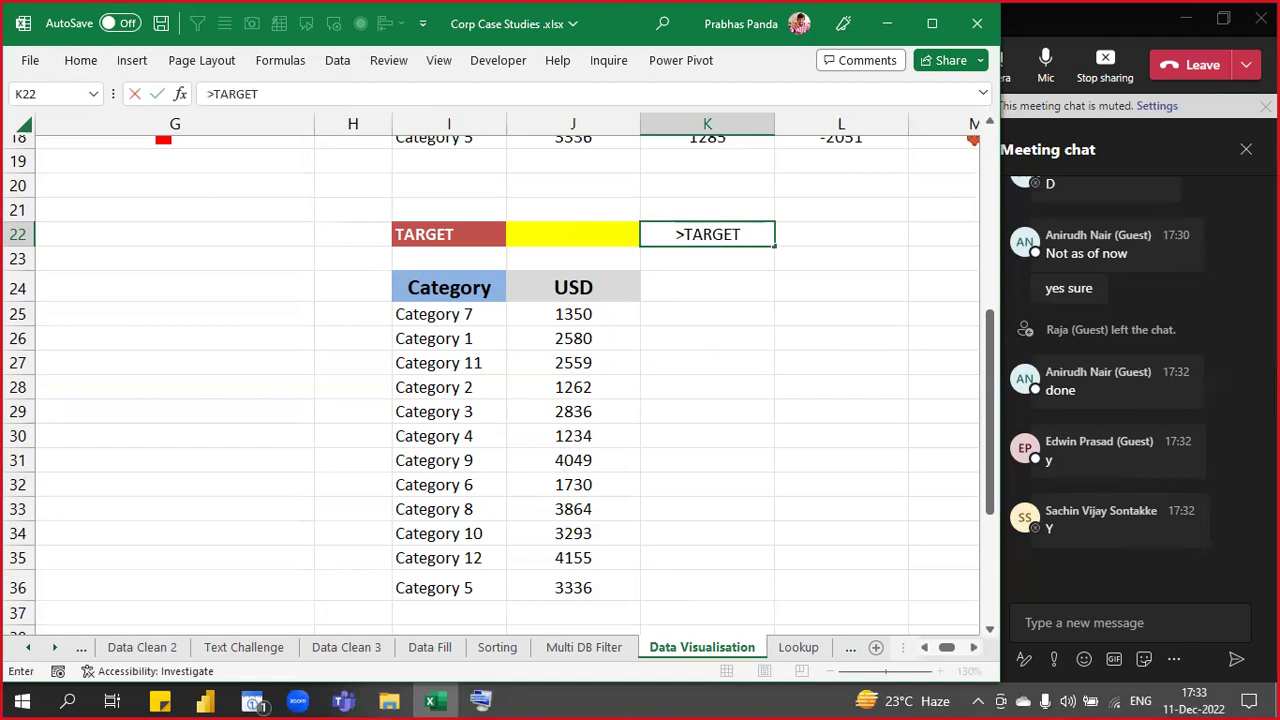
pyautogui.press('Tab')
pyautogui.write('GREEN')
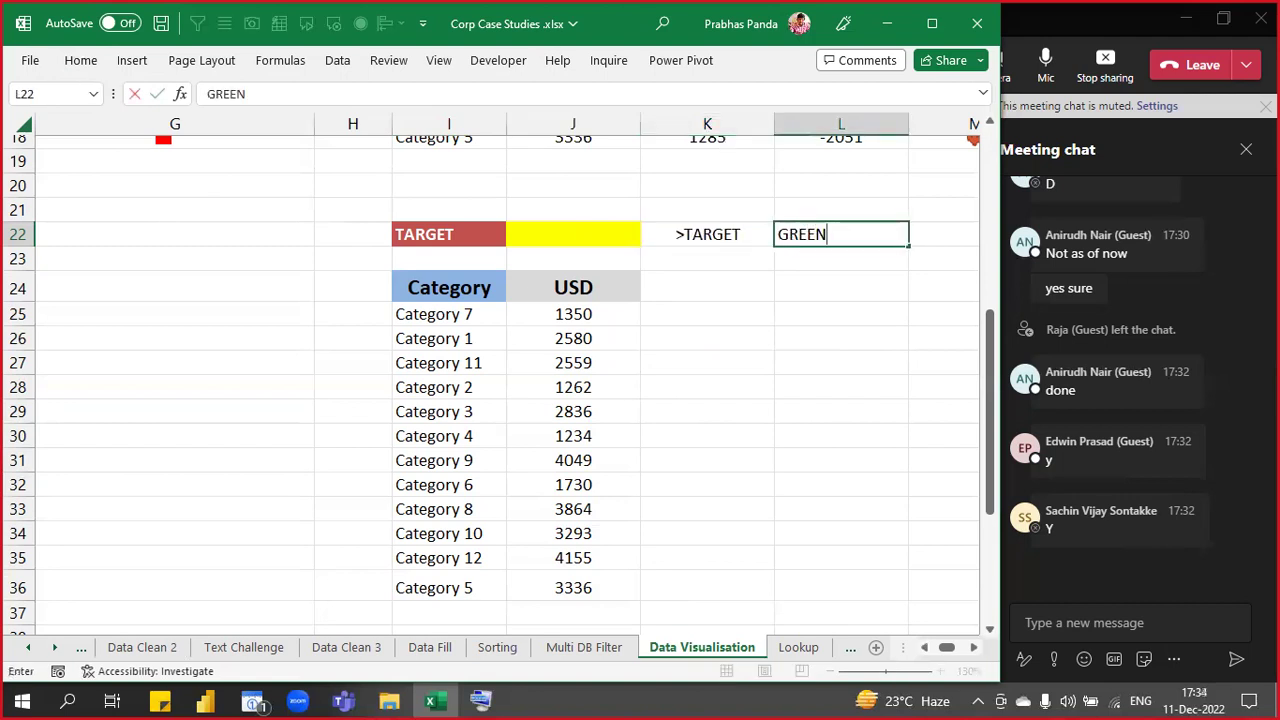
pyautogui.press('Return')
# - Enter the second colour rule below it, with <TARGET in K23 and RED in L23
pyautogui.write('<')
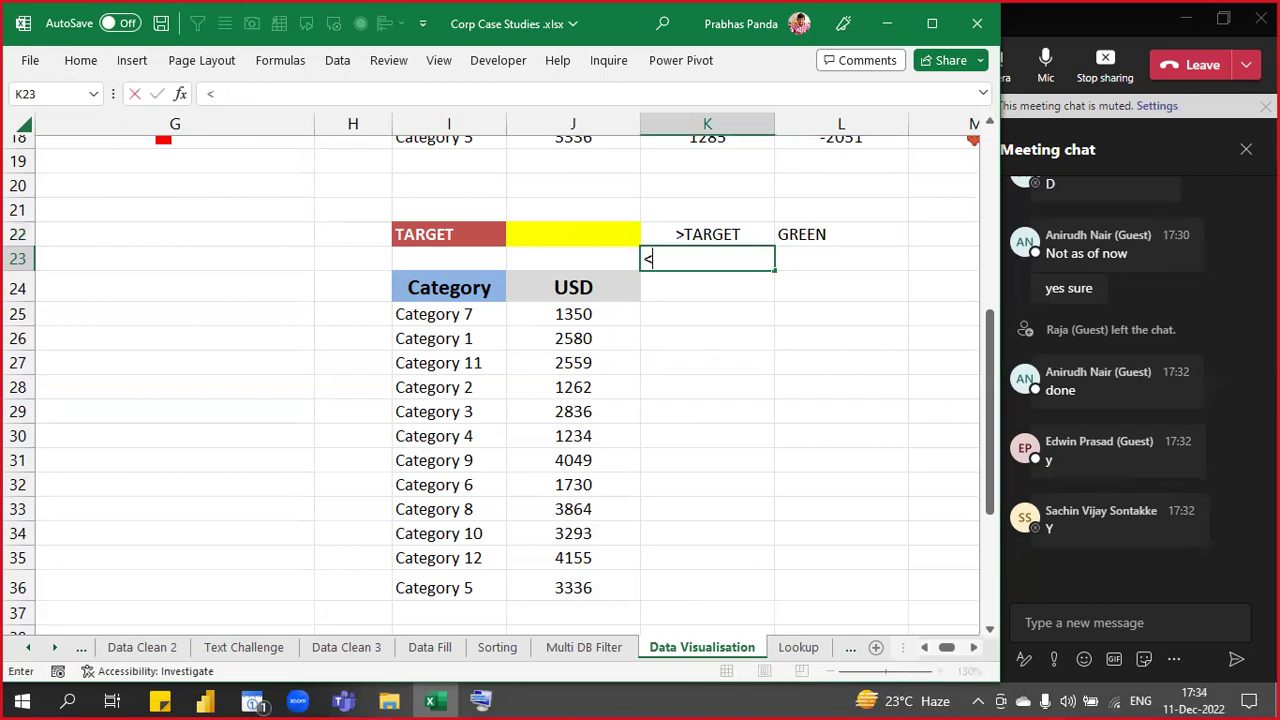
pyautogui.write('TARGET')
pyautogui.press('Tab')
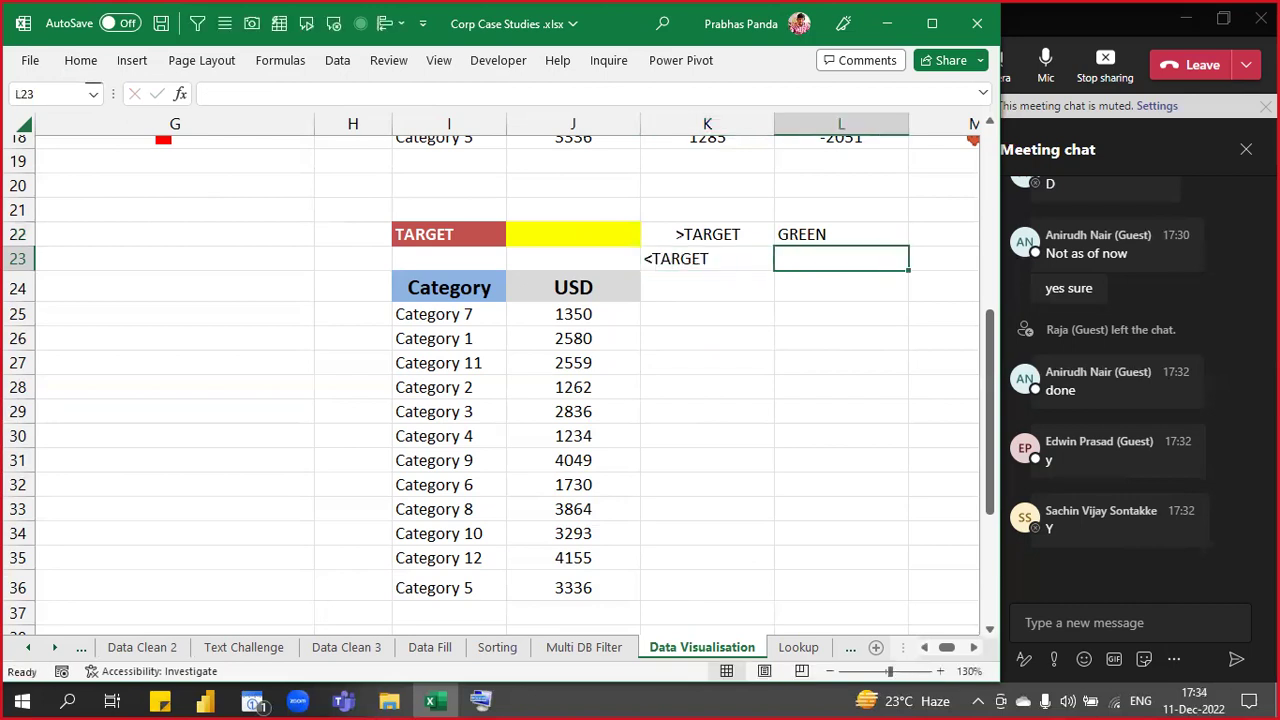
pyautogui.write('RED')
pyautogui.press('Return')
# - Centre the <TARGET text in K23 horizontally
pyautogui.press('Up')
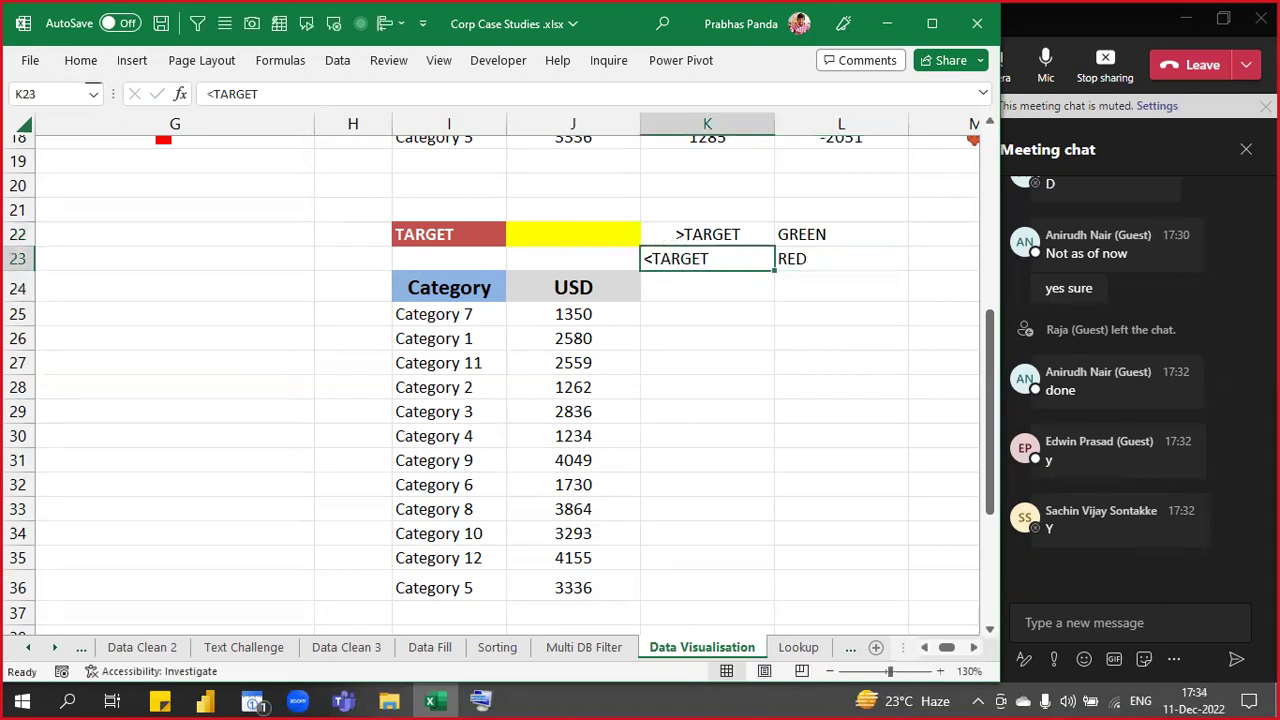
pyautogui.hotkey('alt', 'h')
pyautogui.press('a')
pyautogui.press('c')
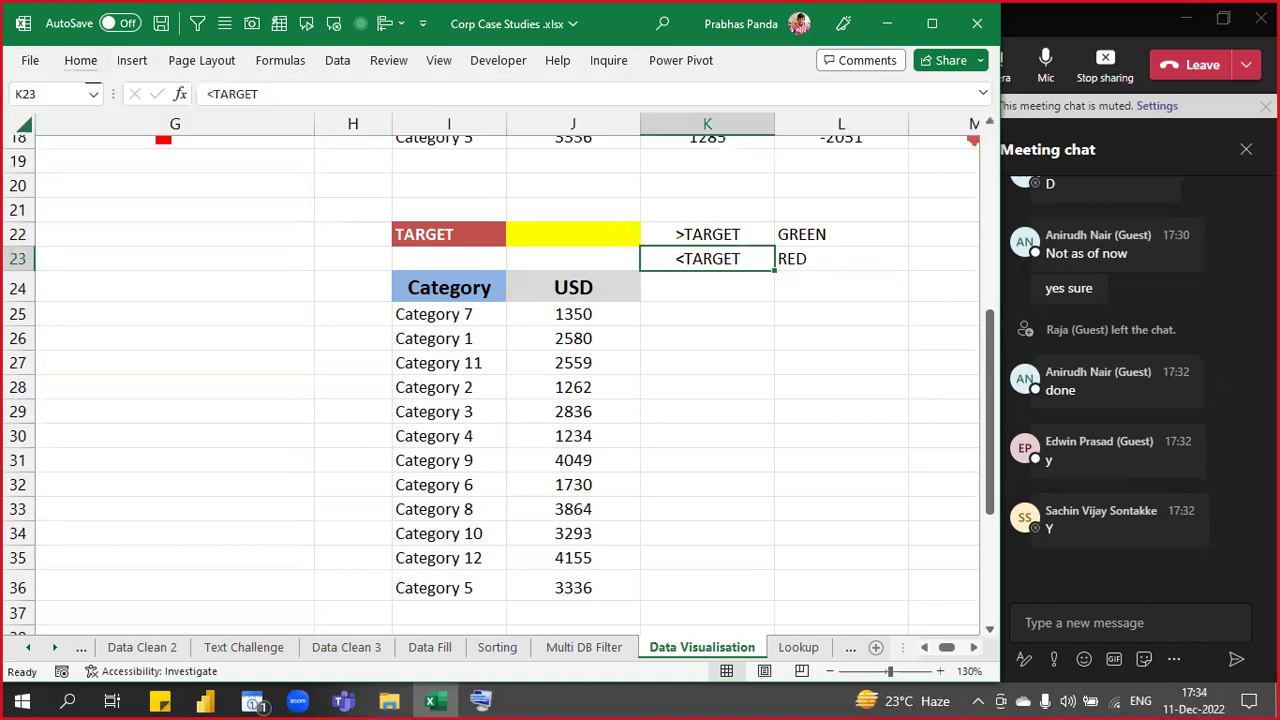
# - Centre the GREEN and RED entries in L22:L23 horizontally
pyautogui.press('Up')
pyautogui.press('Right')
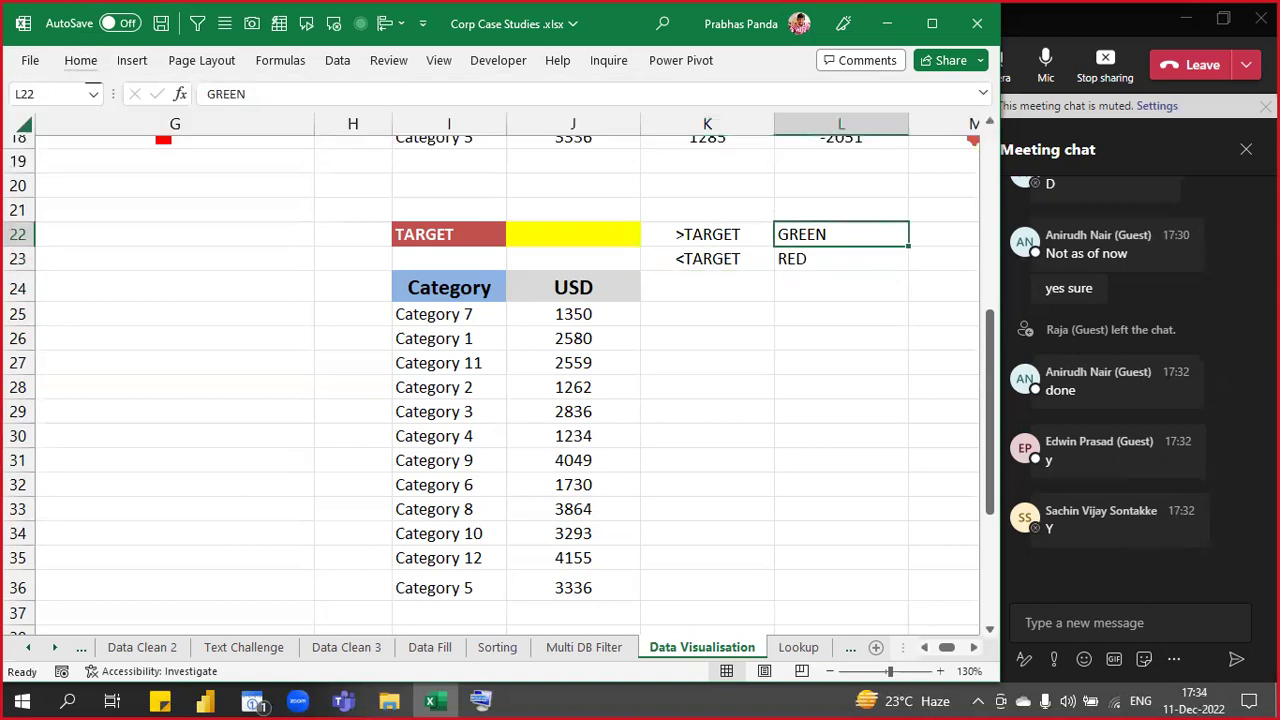
pyautogui.hotkey('shift', 'Down')
pyautogui.hotkey('alt', 'h')
pyautogui.press('a')
pyautogui.press('c')
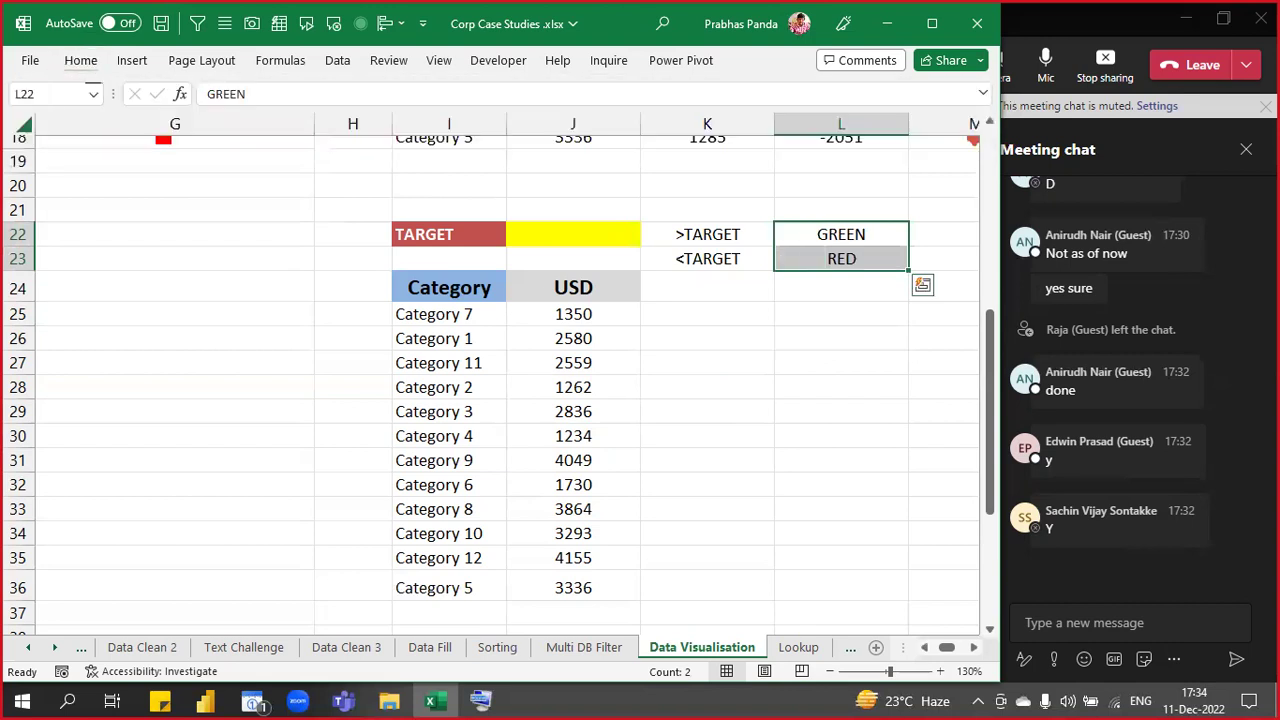
pyautogui.press('Up')
pyautogui.press('Down')
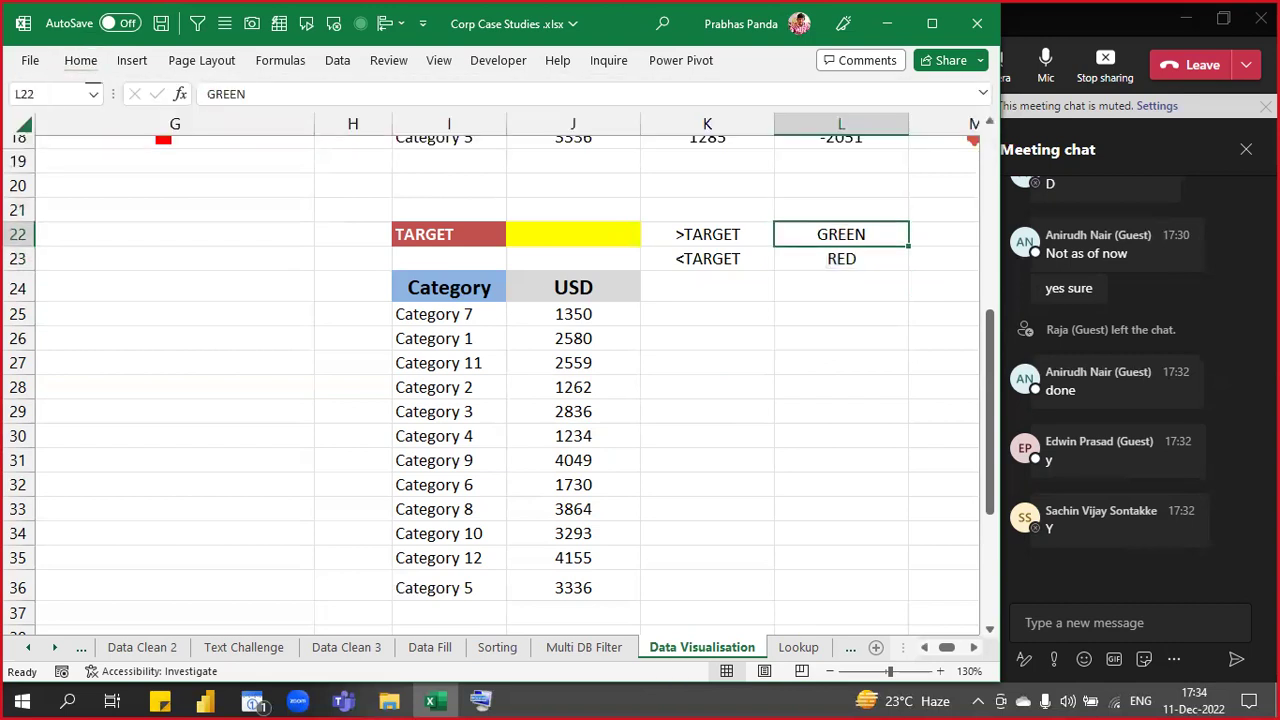
# - Format the GREEN and RED entries in L22:L23 with a white font and a red fill
pyautogui.hotkey('shift', 'Down')
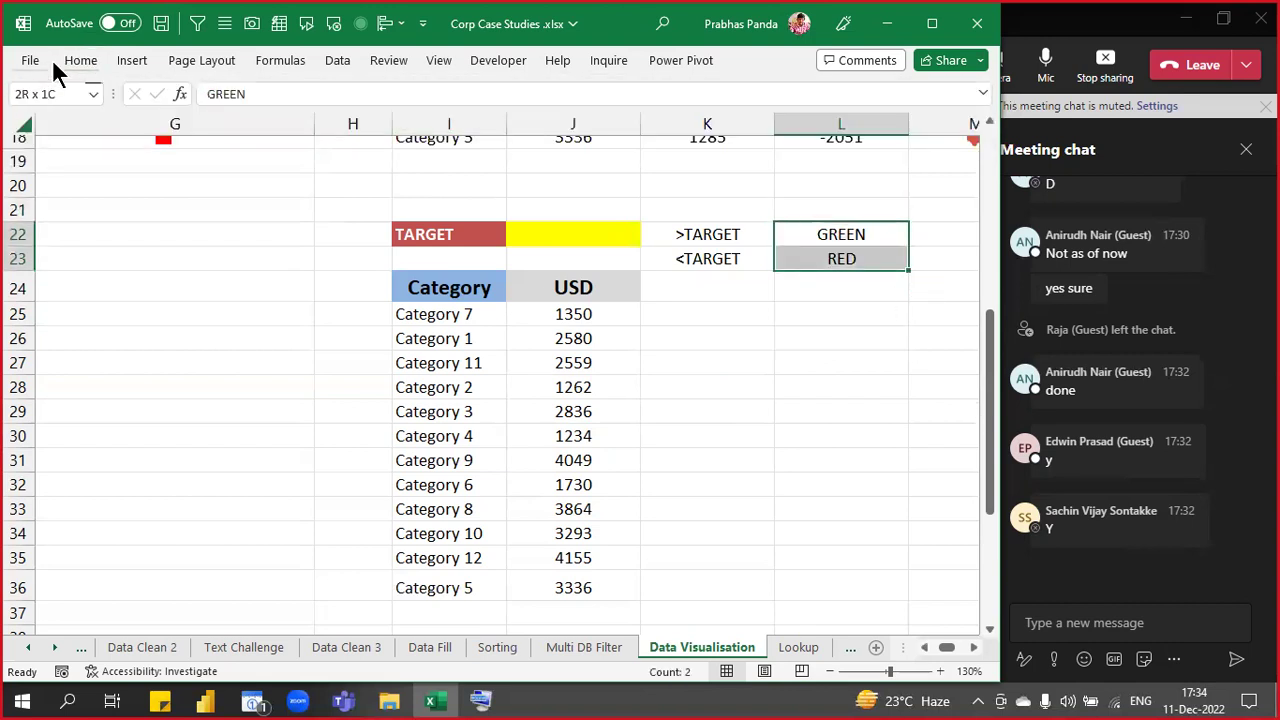
pyautogui.click(80, 62)
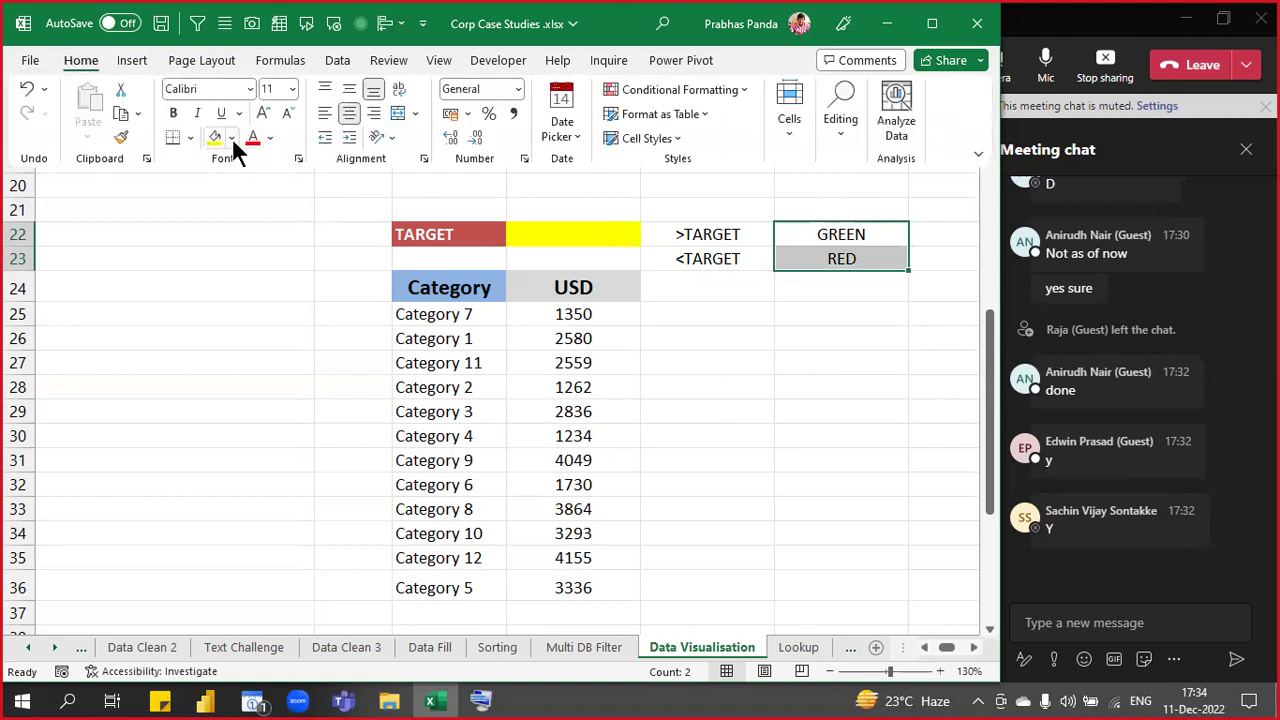
pyautogui.click(270, 138)
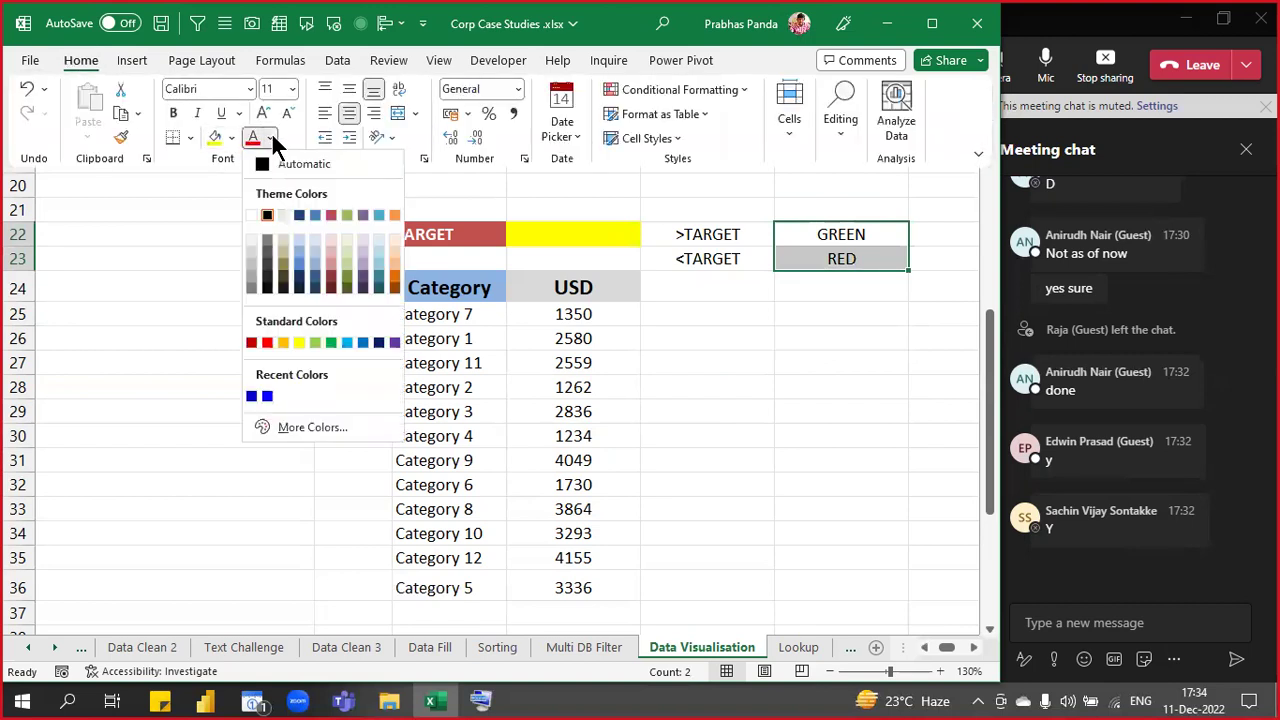
pyautogui.click(253, 215)
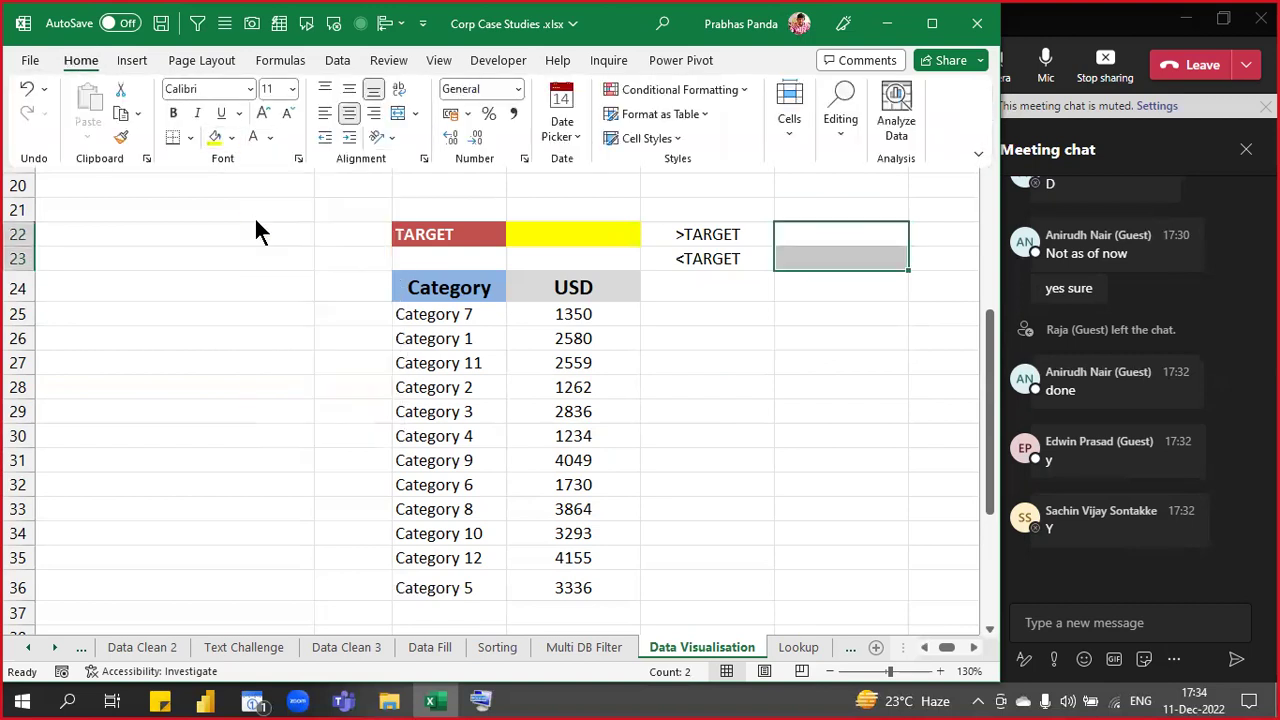
pyautogui.click(230, 137)
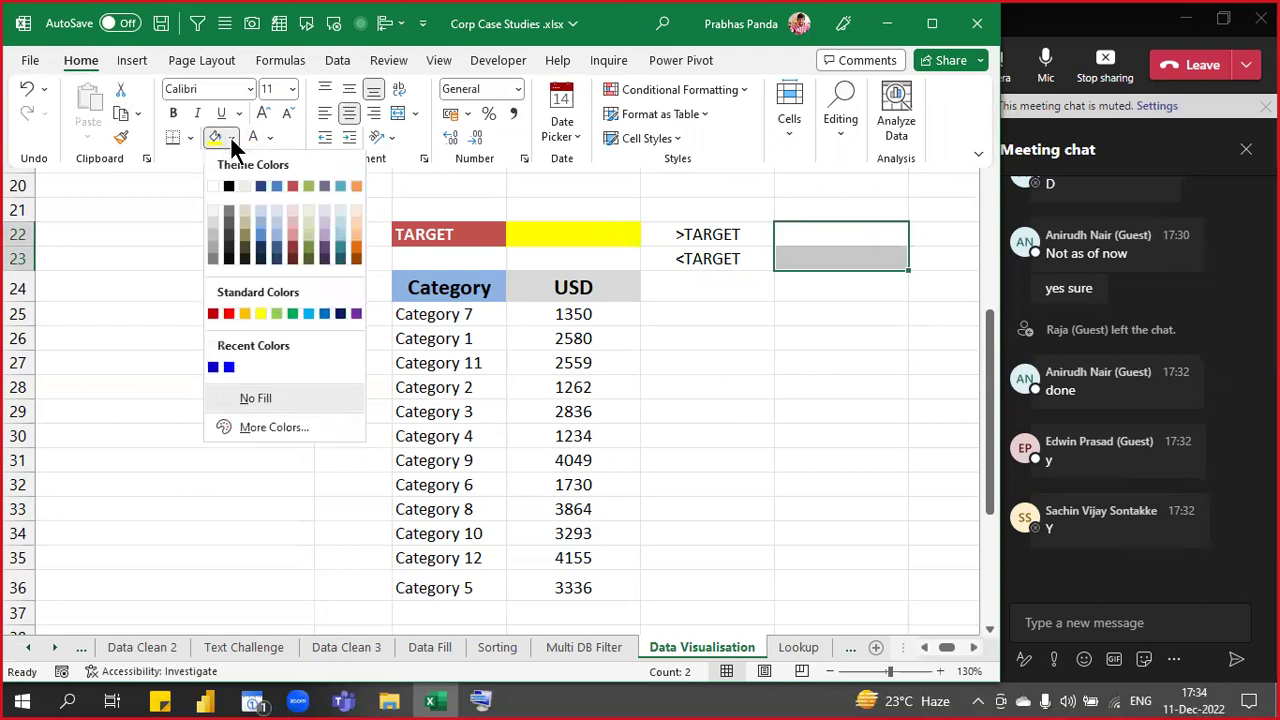
pyautogui.click(230, 312)
# - Change the fill of the GREEN cell L22 to standard green
pyautogui.click(849, 234)
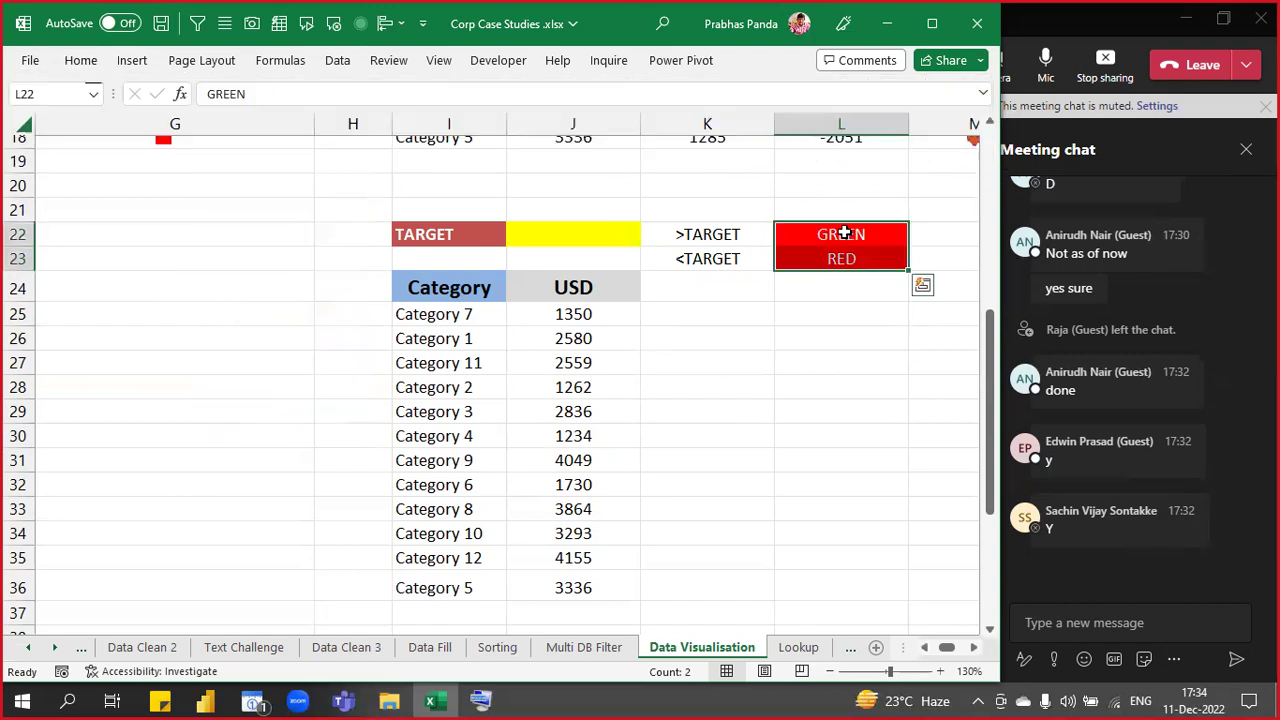
pyautogui.click(849, 234)
pyautogui.click(80, 62)
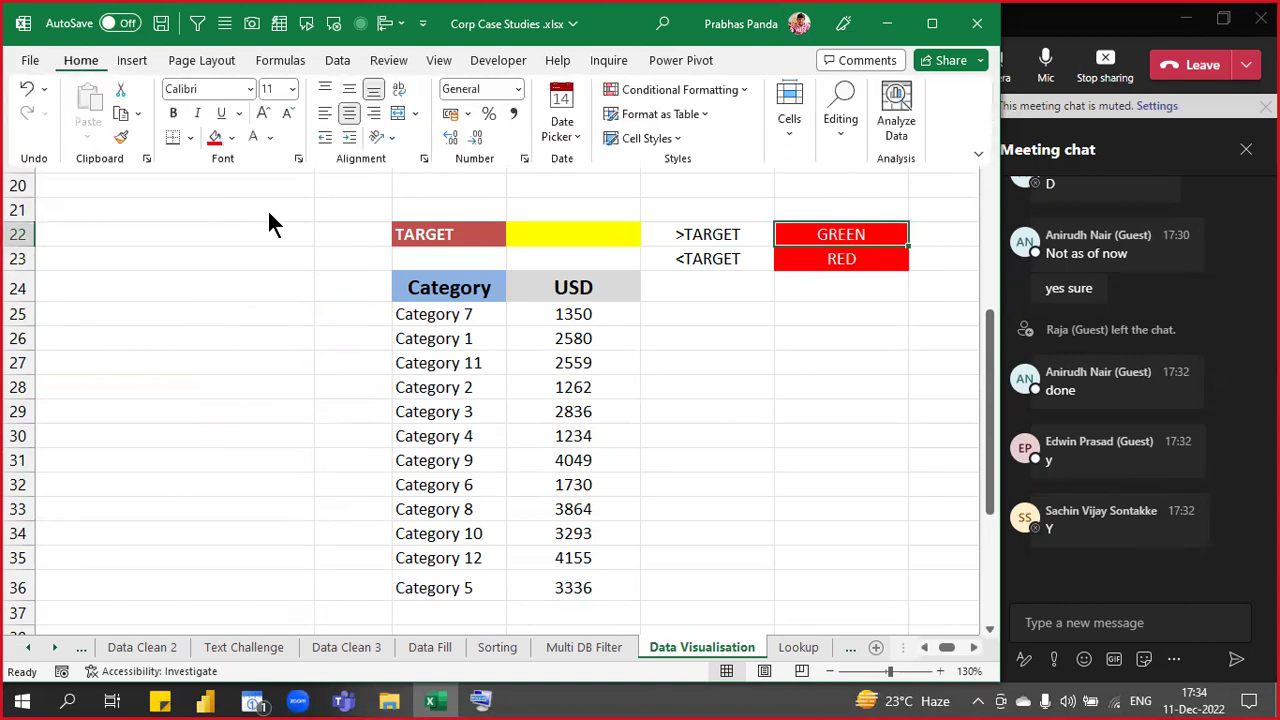
pyautogui.click(231, 138)
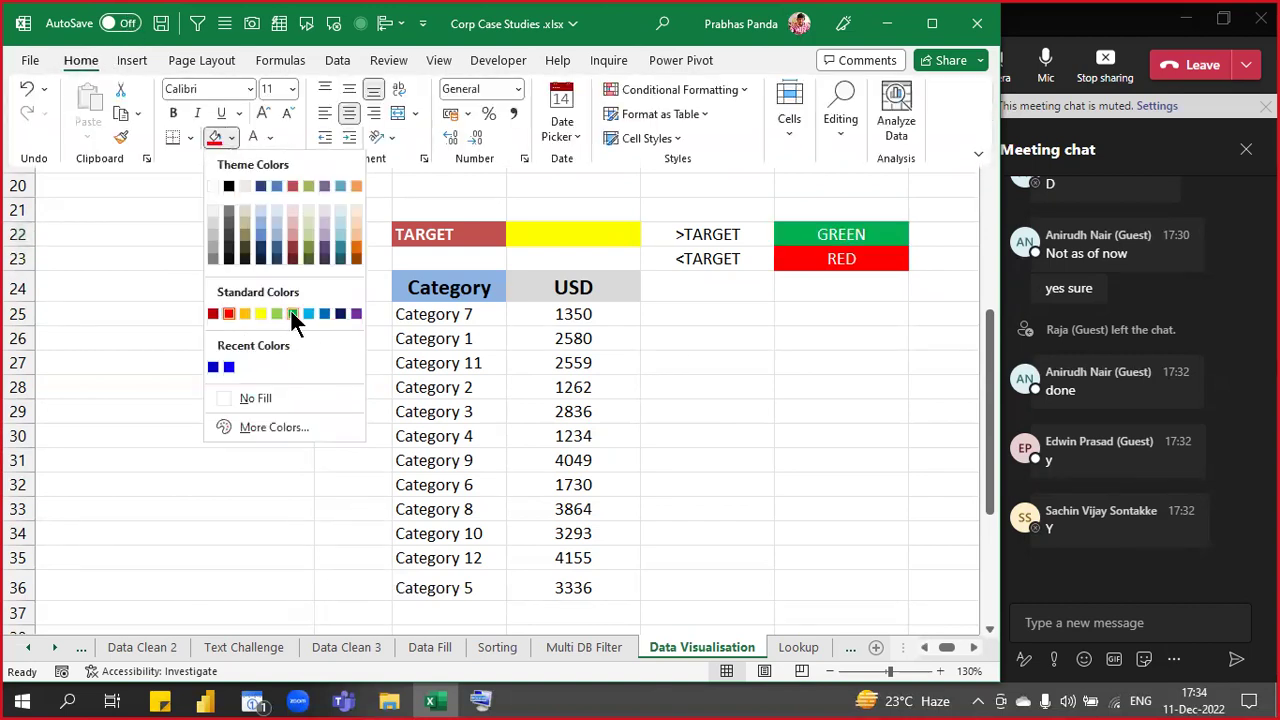
pyautogui.click(295, 314)
pyautogui.click(842, 338)
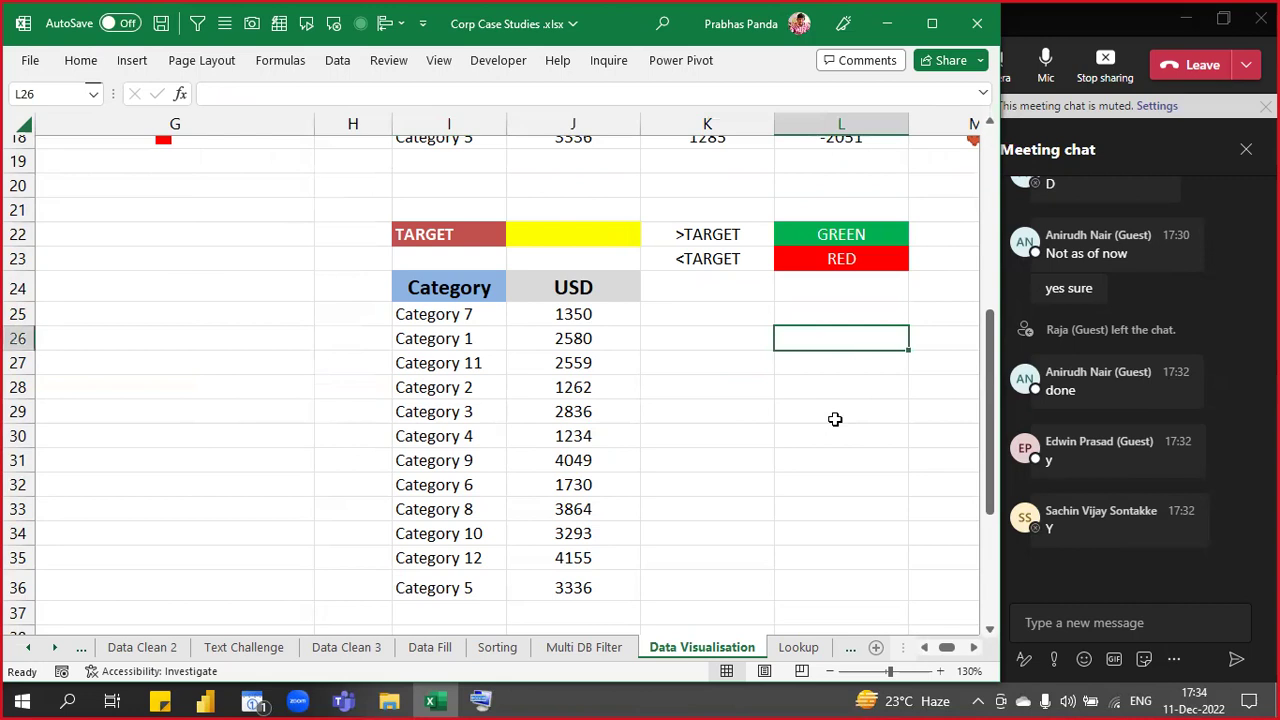
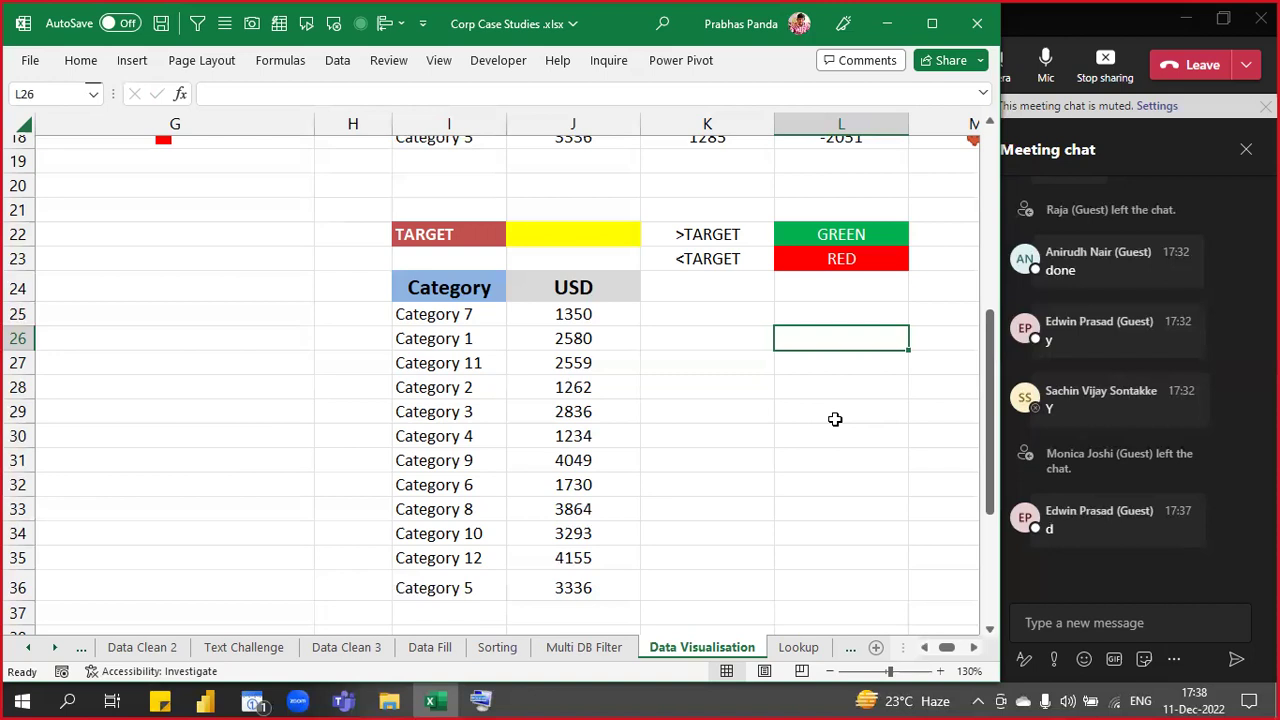
# - Switch to the Teams meeting, admit the guest waiting in the lobby, and return to the Excel workbook
pyautogui.click(1058, 18)
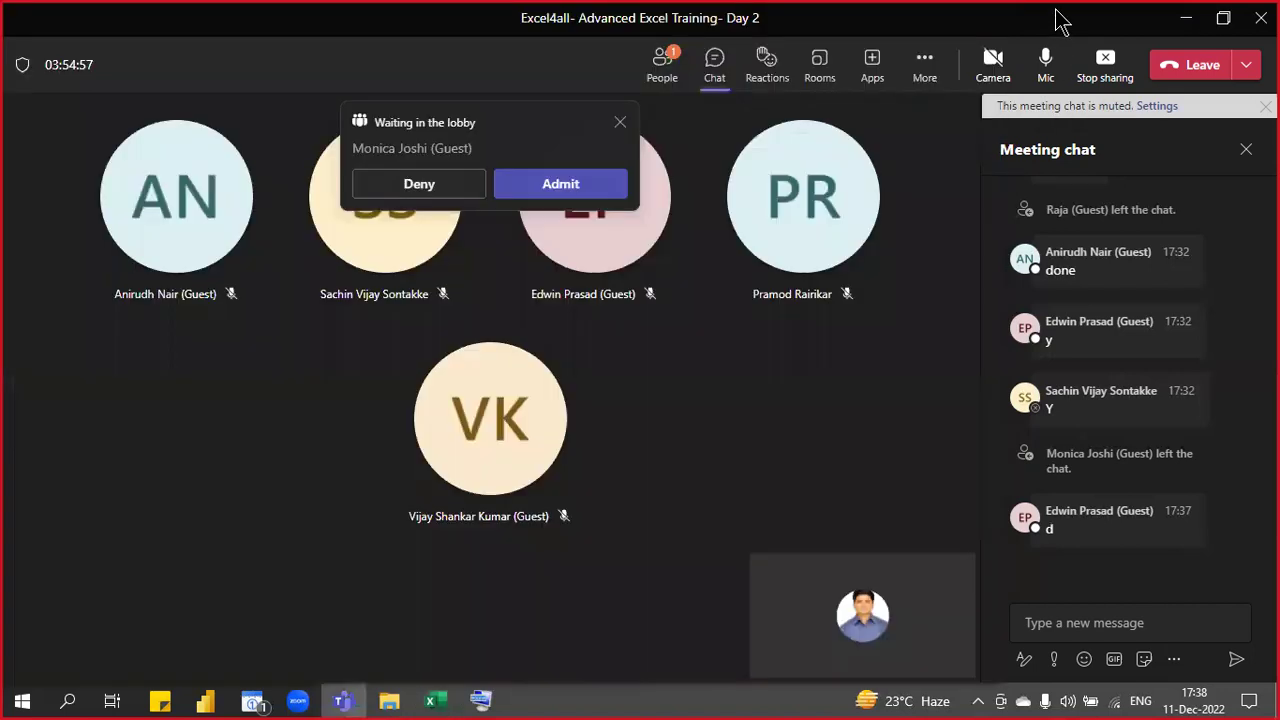
pyautogui.click(563, 189)
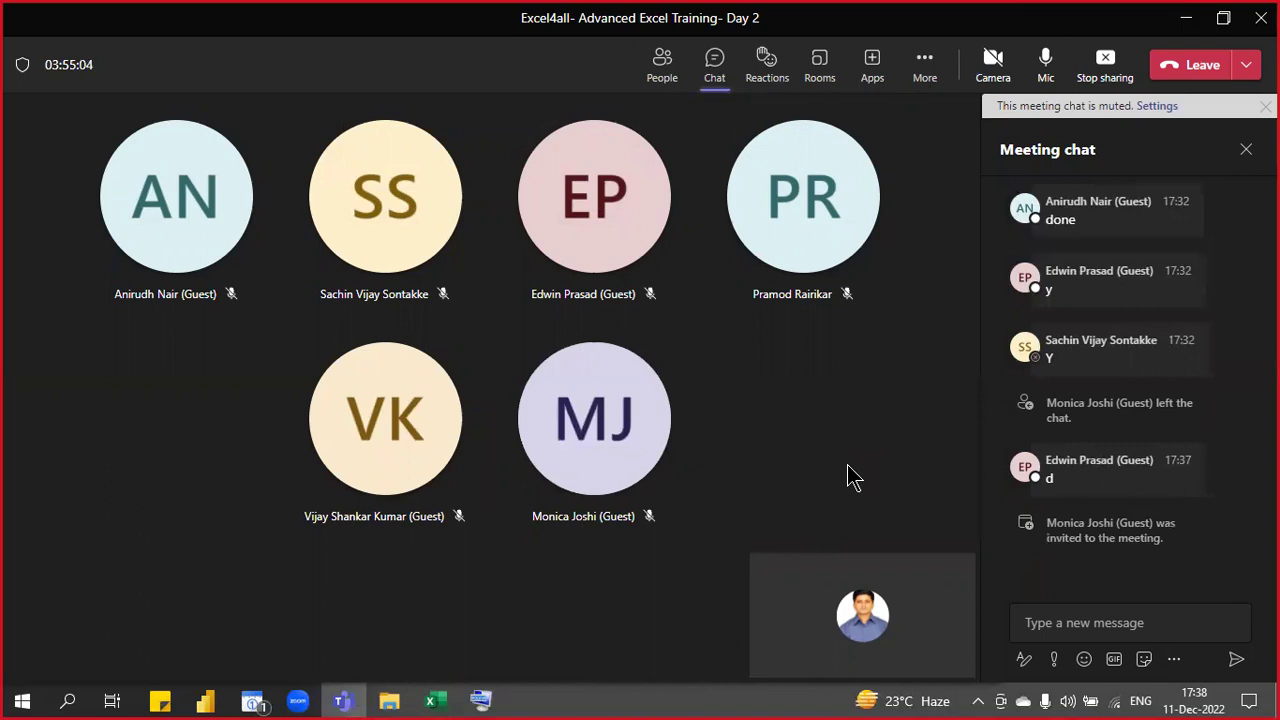
pyautogui.hotkey('alt', 'Tab')
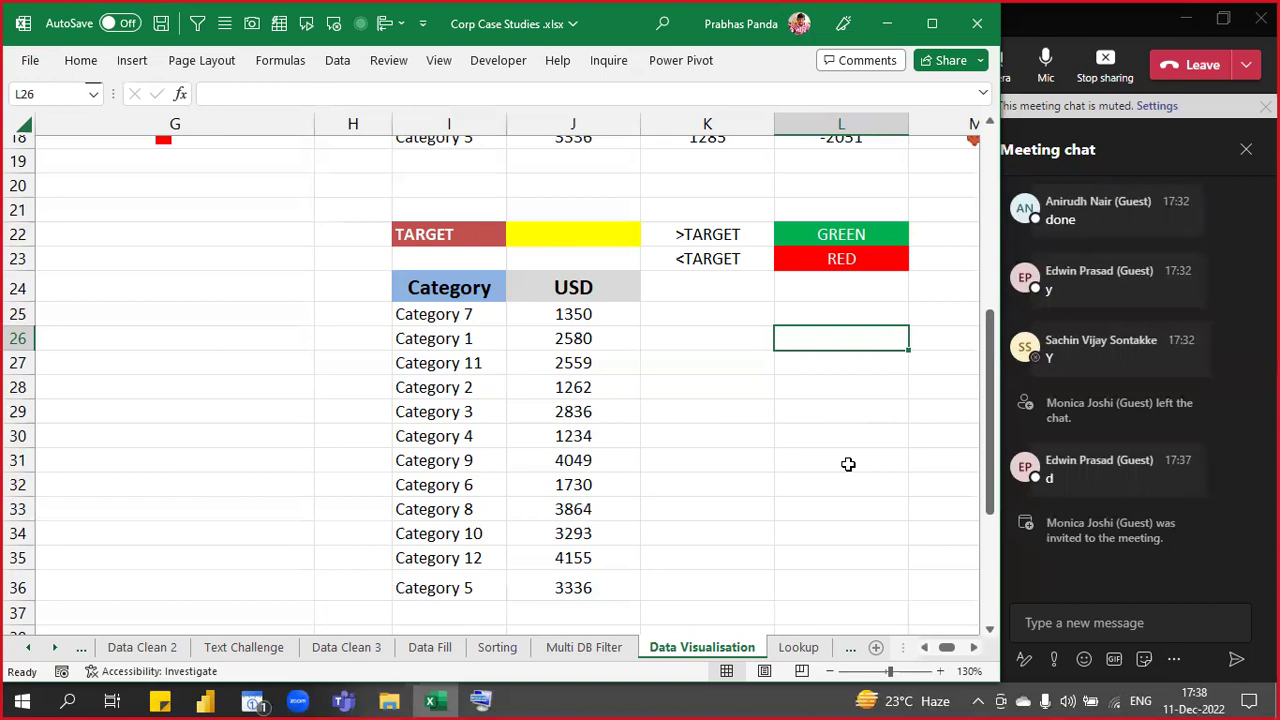
# - Switch to the Teams meeting, hide the chat, and examine the participant's shared target table with its conditional colours
pyautogui.hotkey('alt', 'Tab')
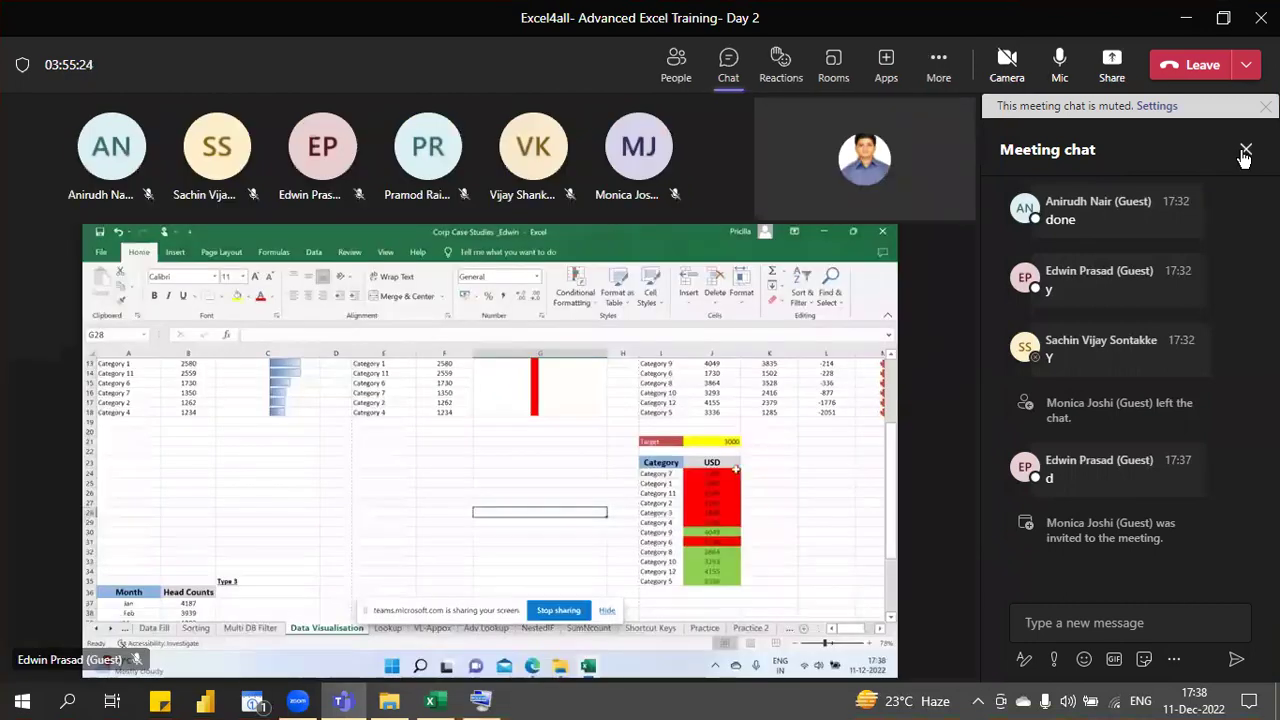
pyautogui.click(1246, 149)
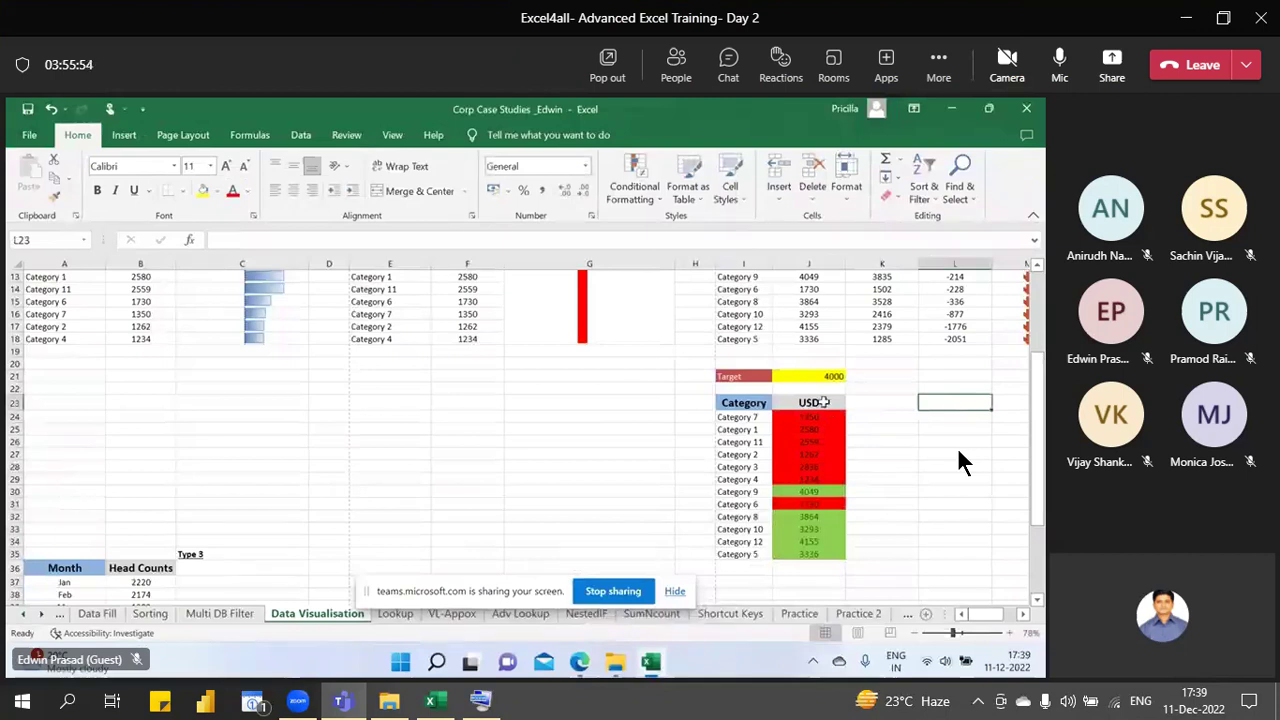
pyautogui.click(820, 517)
pyautogui.click(824, 531)
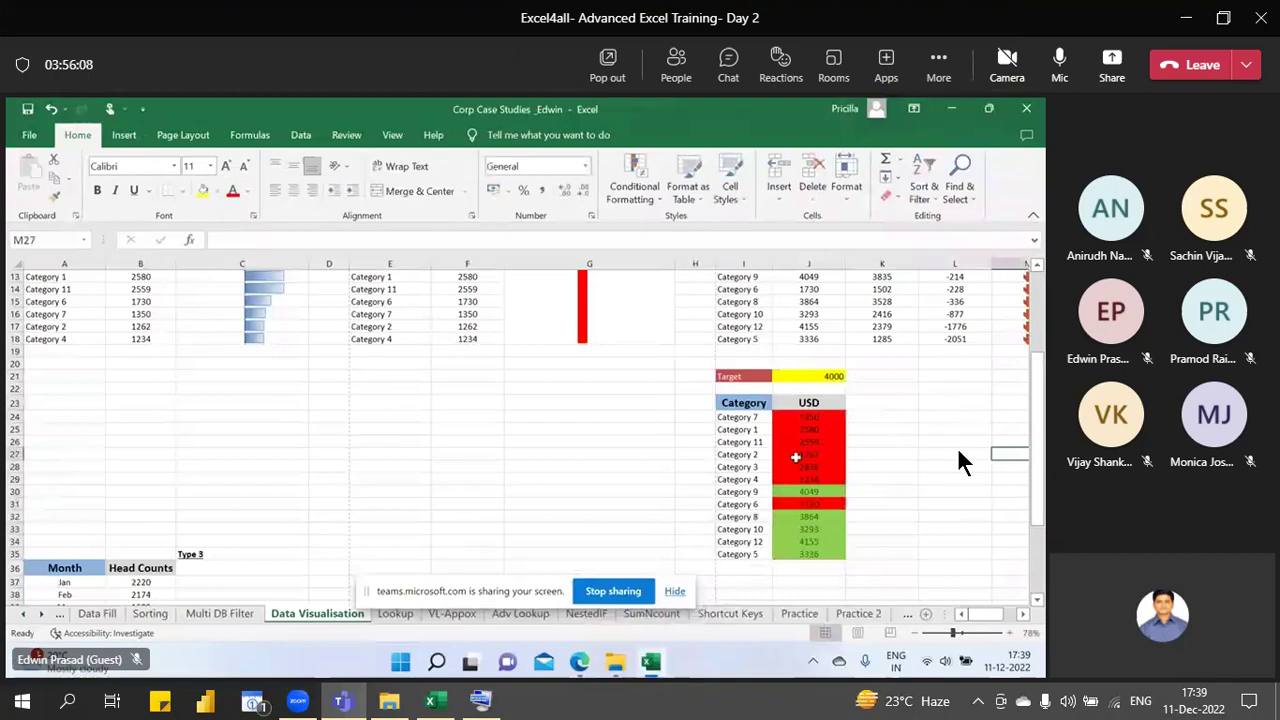
# - Show the meeting chat, share the screen with the meeting again, and switch back to the Excel workbook
pyautogui.click(728, 65)
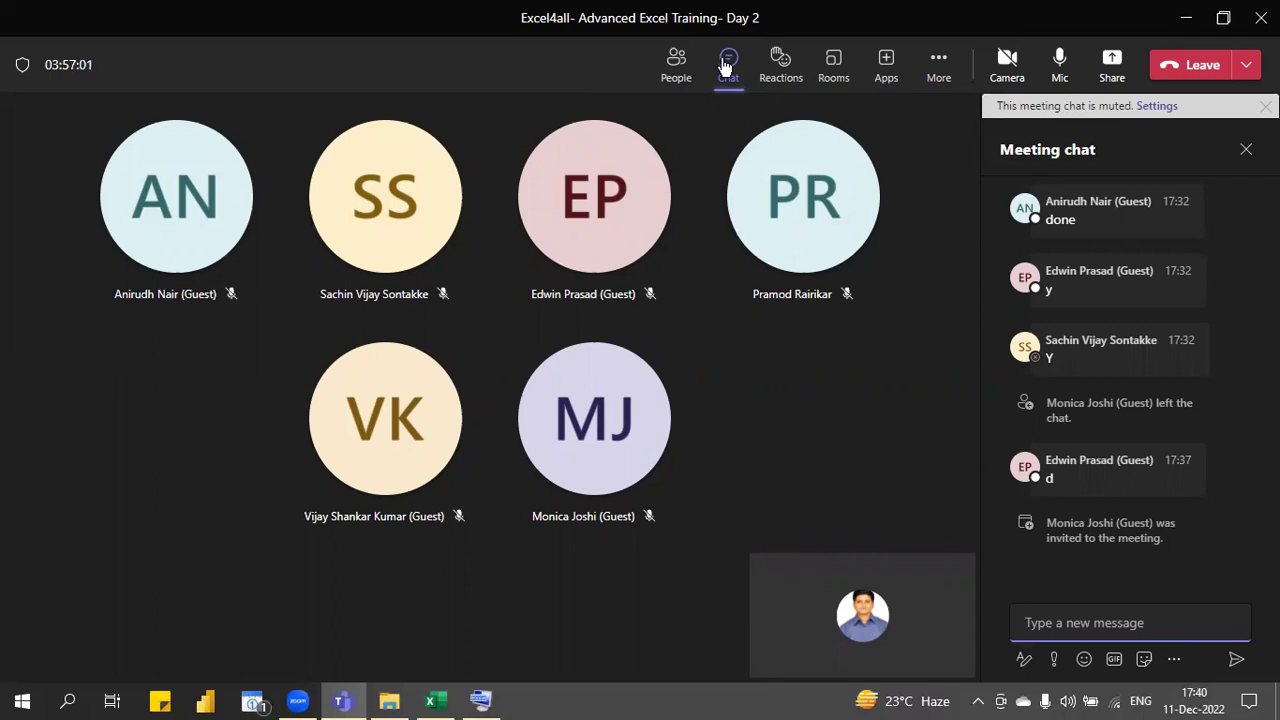
pyautogui.click(1114, 62)
pyautogui.click(848, 308)
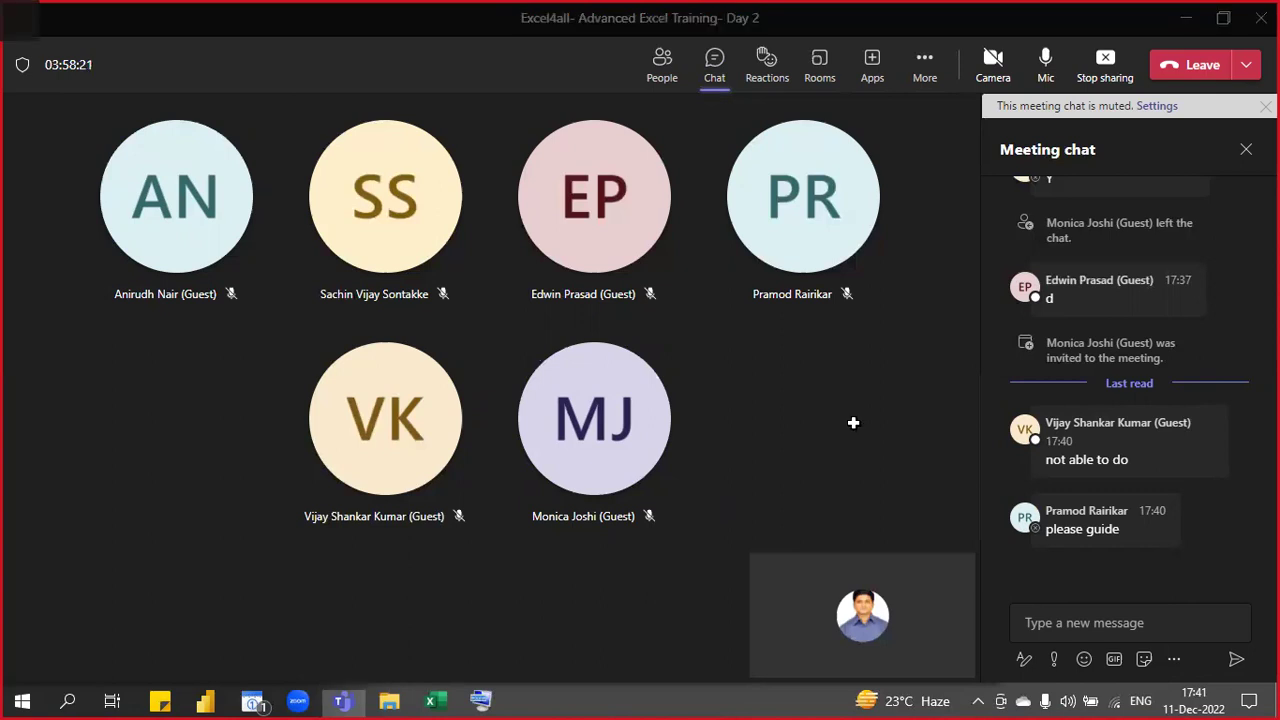
pyautogui.hotkey('alt', 'Tab')
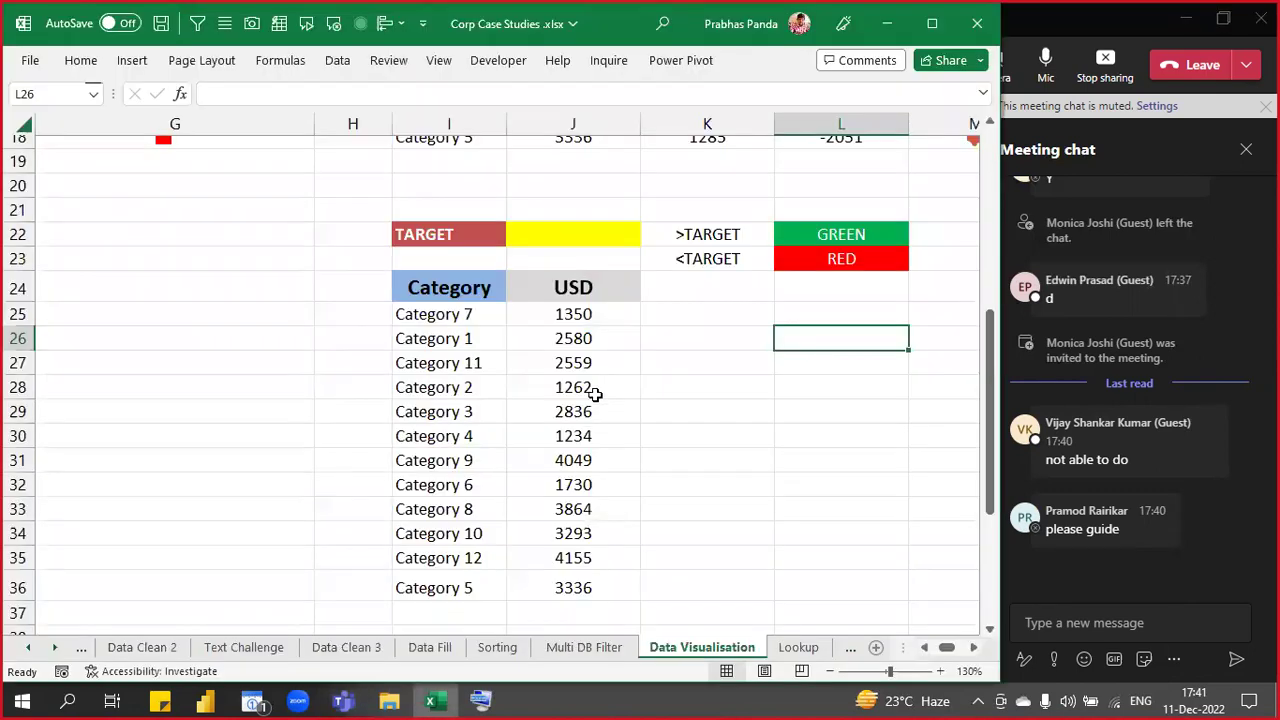
# - Select the USD values of all categories in J25:J36
pyautogui.click(540, 316)
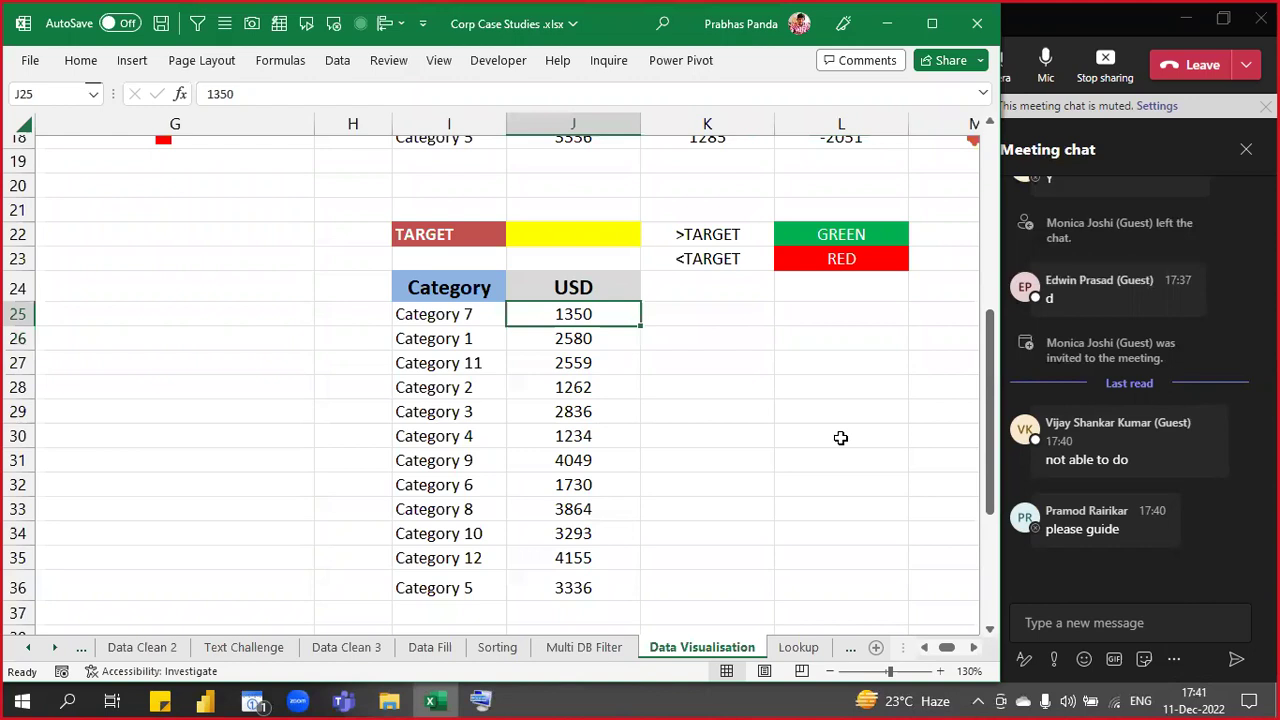
pyautogui.hotkey('ctrl', 'shift', 'Down')
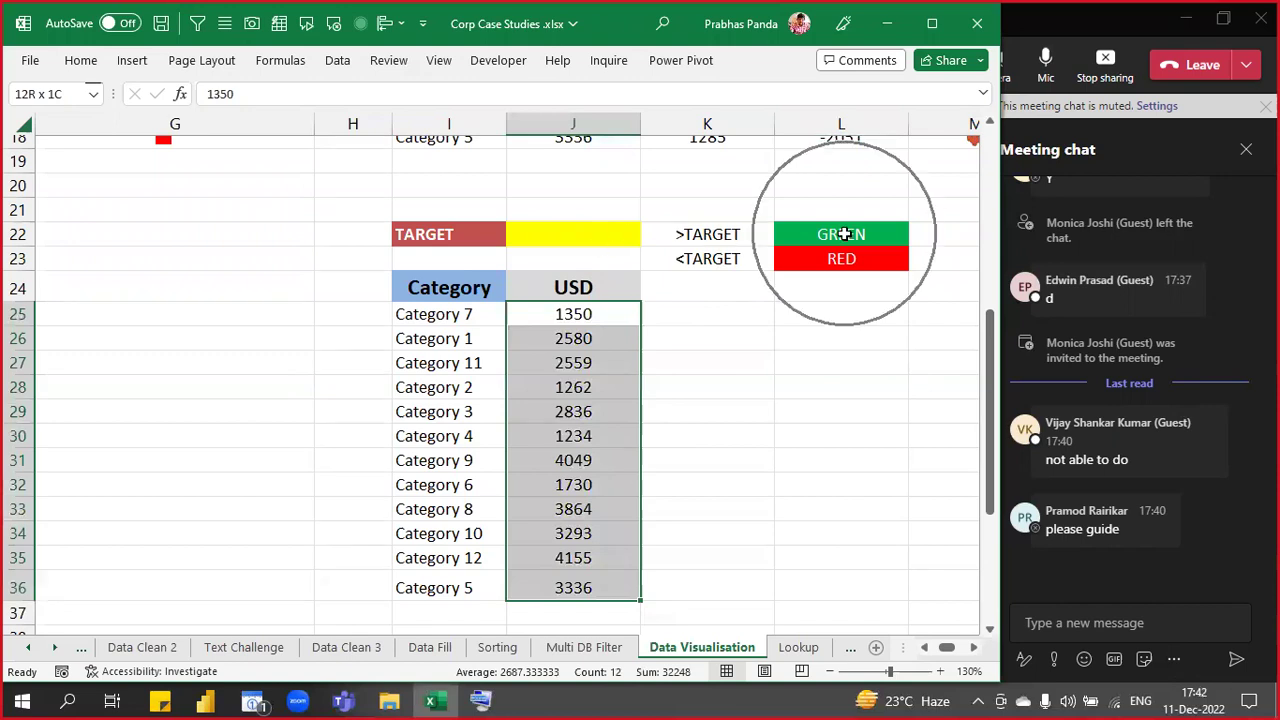
pyautogui.hotkey('ctrl', 'q')
pyautogui.press('ctrl')
pyautogui.press('ctrl')
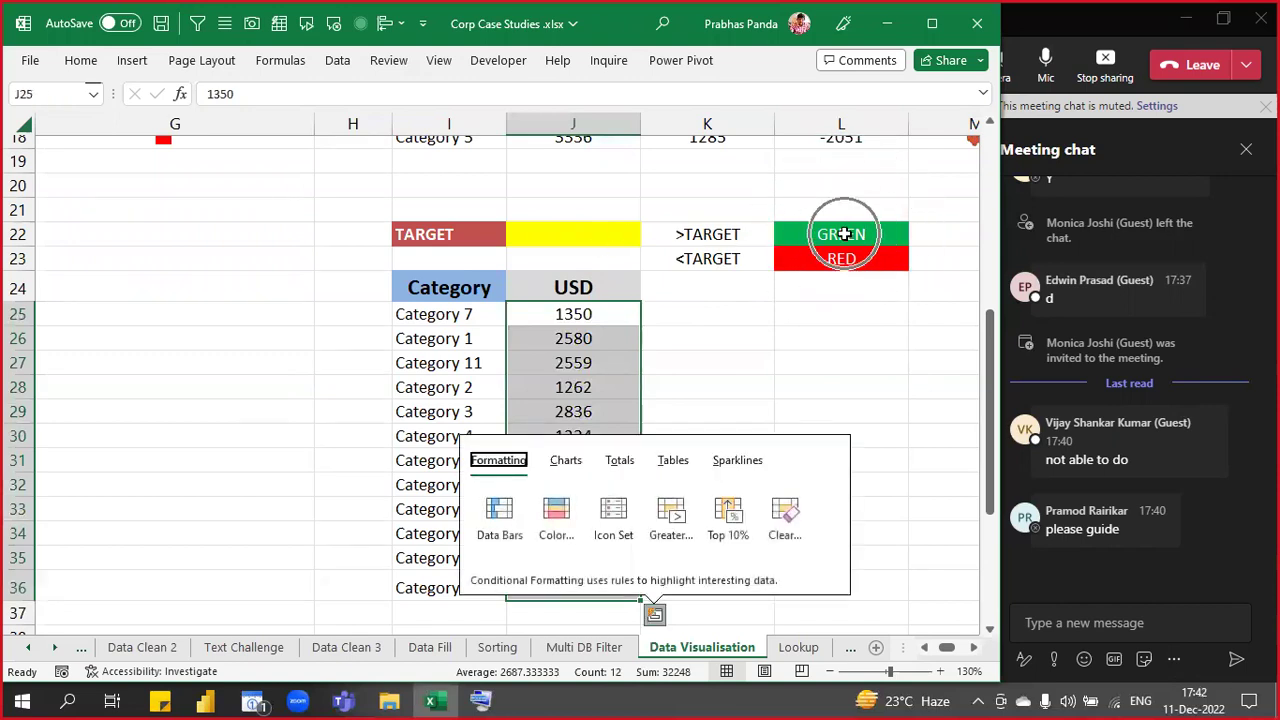
pyautogui.press('Escape')
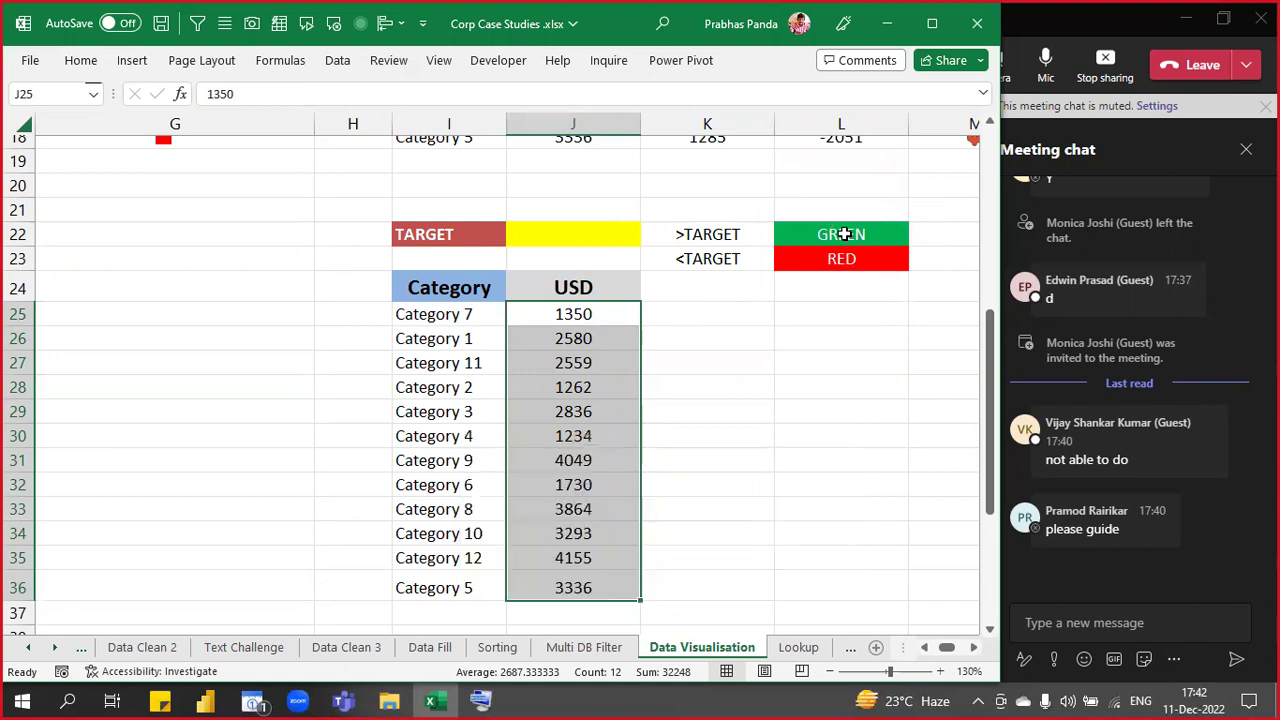
# - Start a new conditional formatting rule for the selected USD values, using a formula to determine which cells to format
pyautogui.click(57, 53)
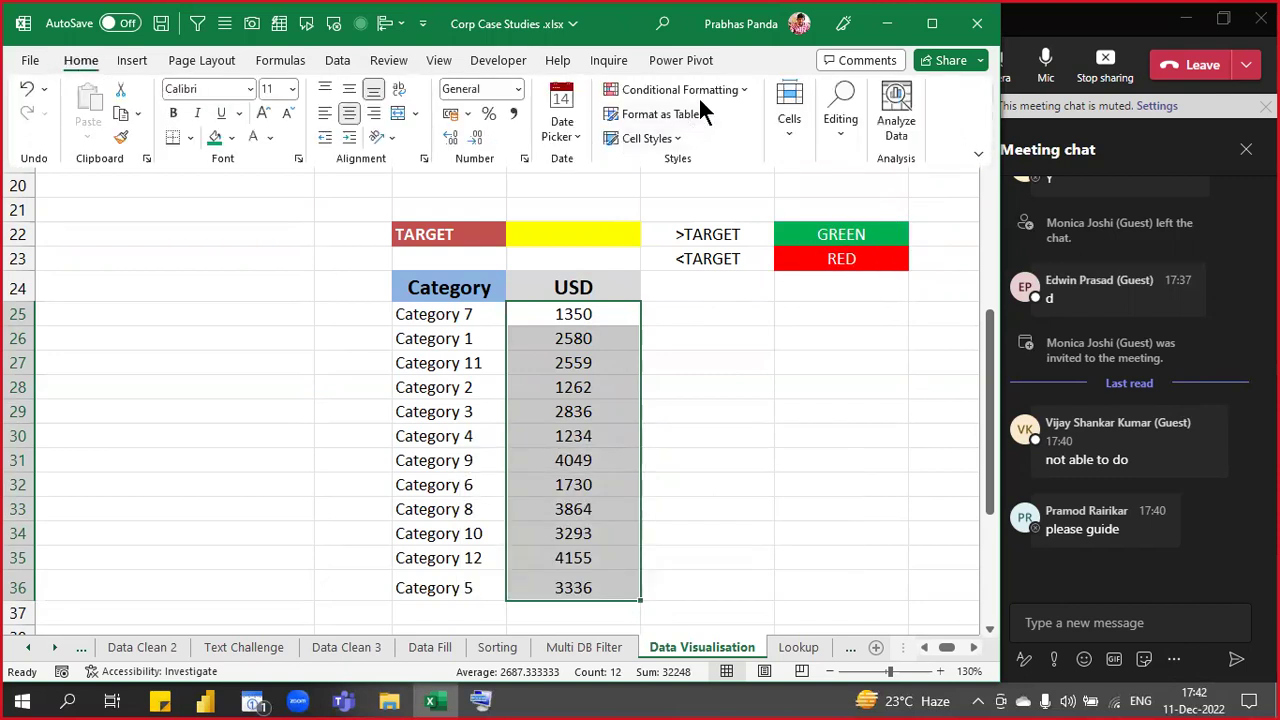
pyautogui.click(736, 92)
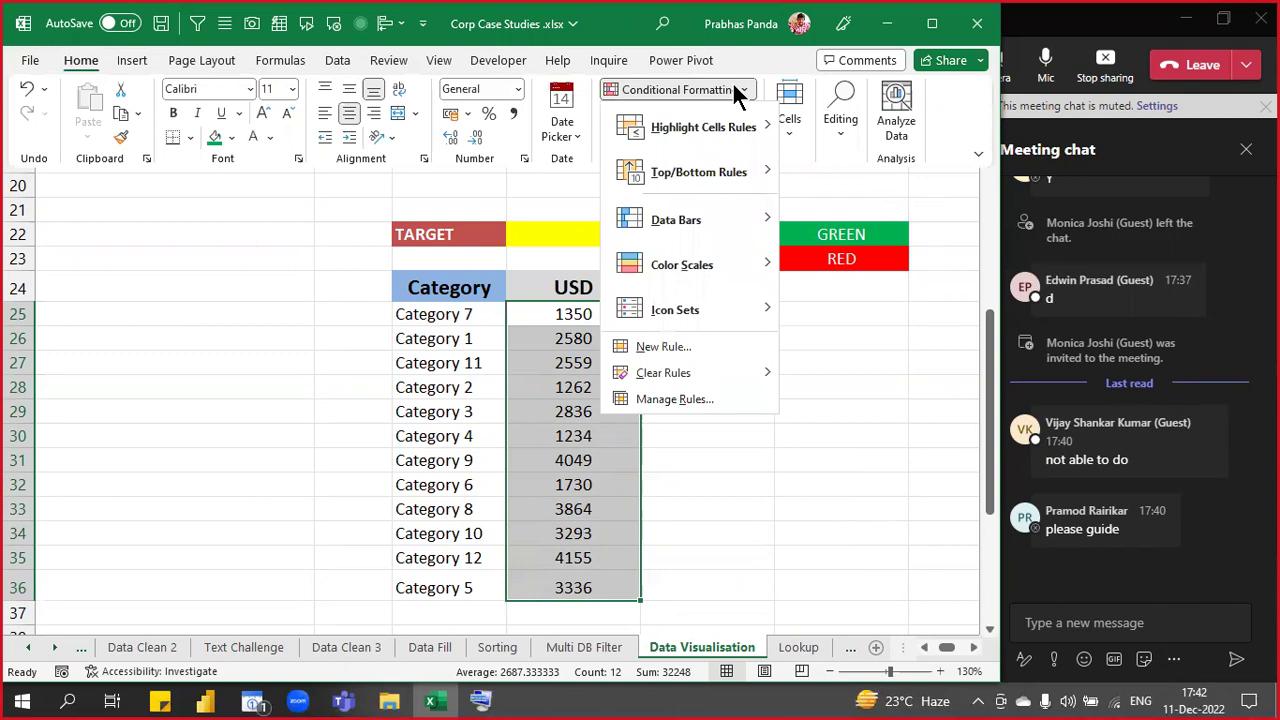
pyautogui.click(666, 348)
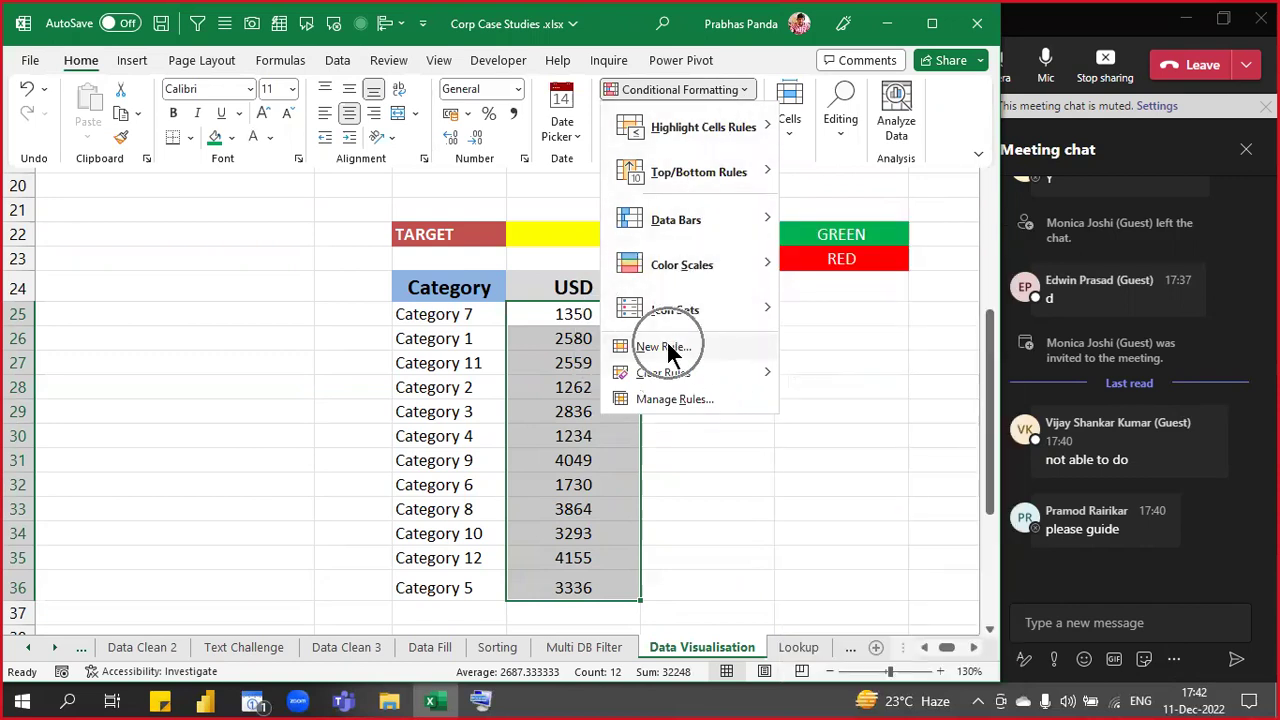
pyautogui.press('ctrl')
pyautogui.press('ctrl')
pyautogui.press('ctrl')
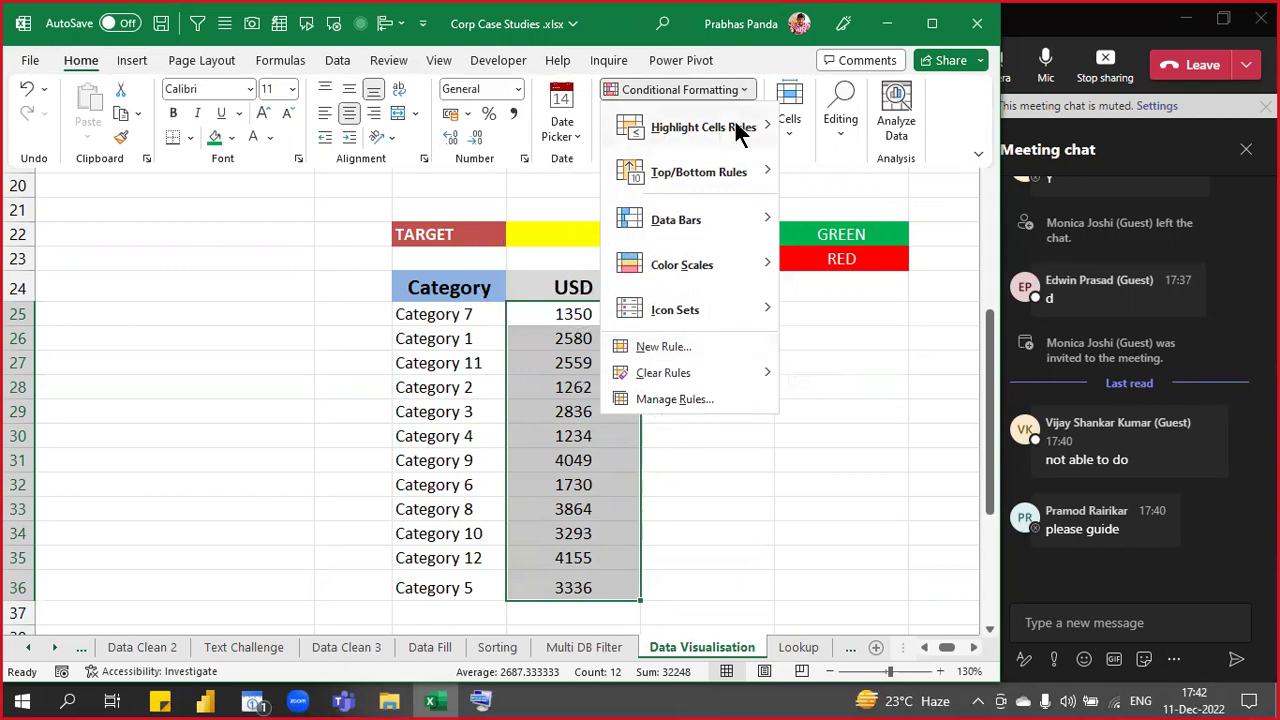
pyautogui.moveTo(735, 128)
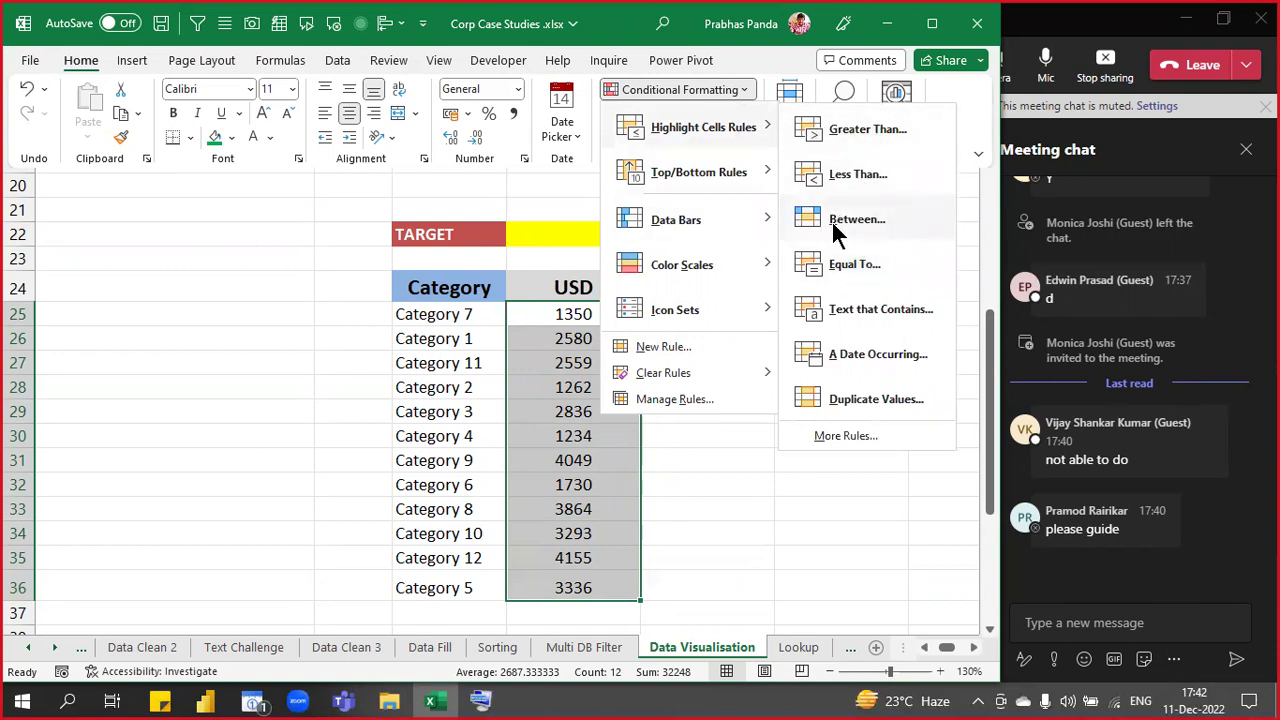
pyautogui.press('ctrl')
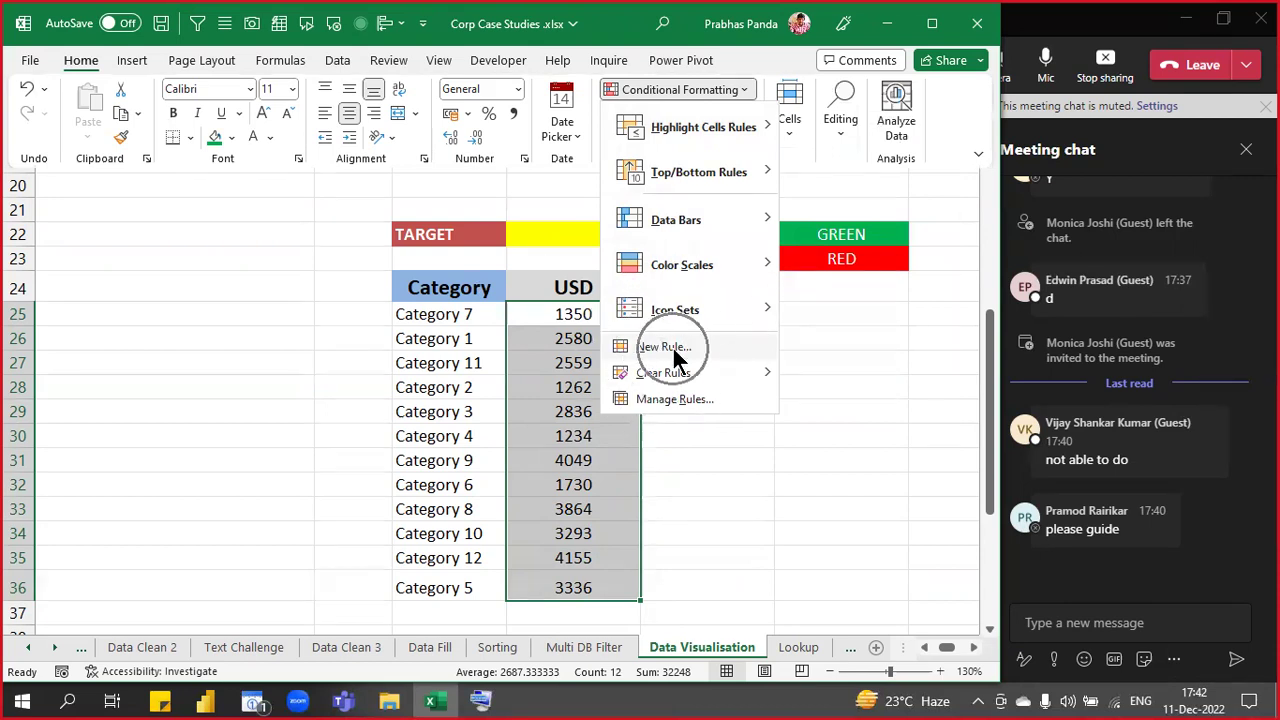
pyautogui.click(664, 347)
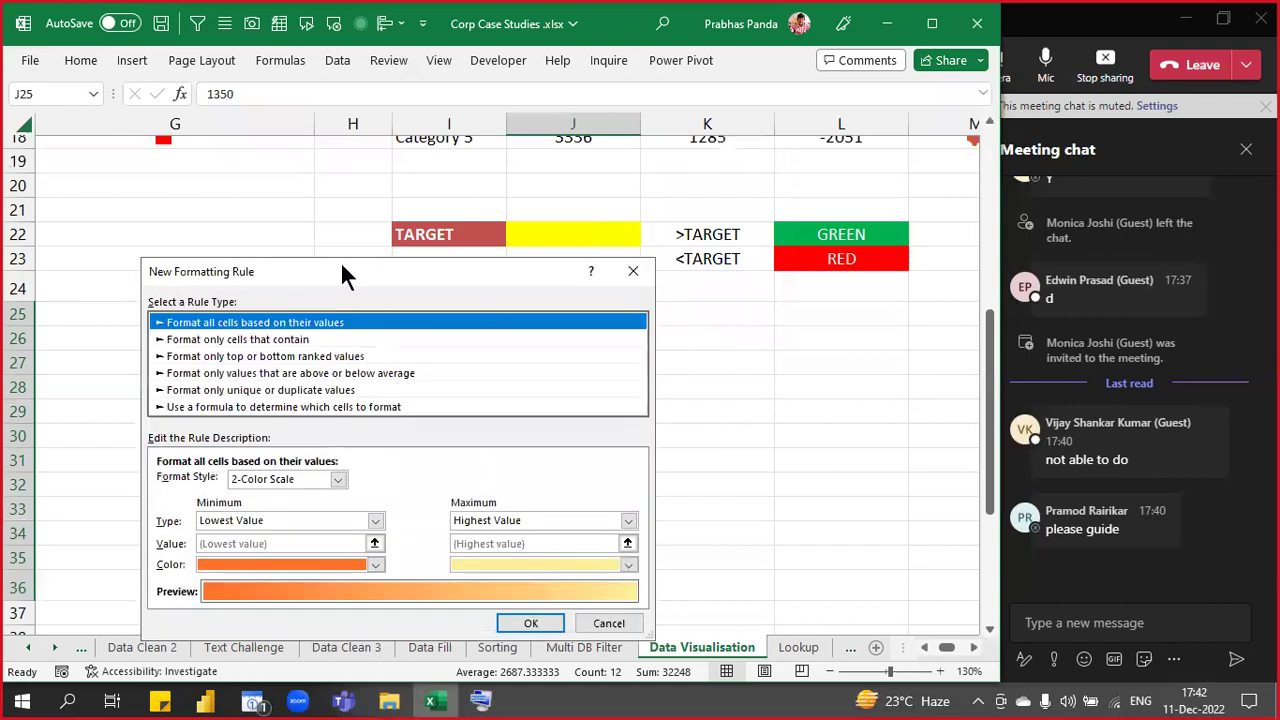
pyautogui.moveTo(341, 275); pyautogui.dragTo(218, 48)
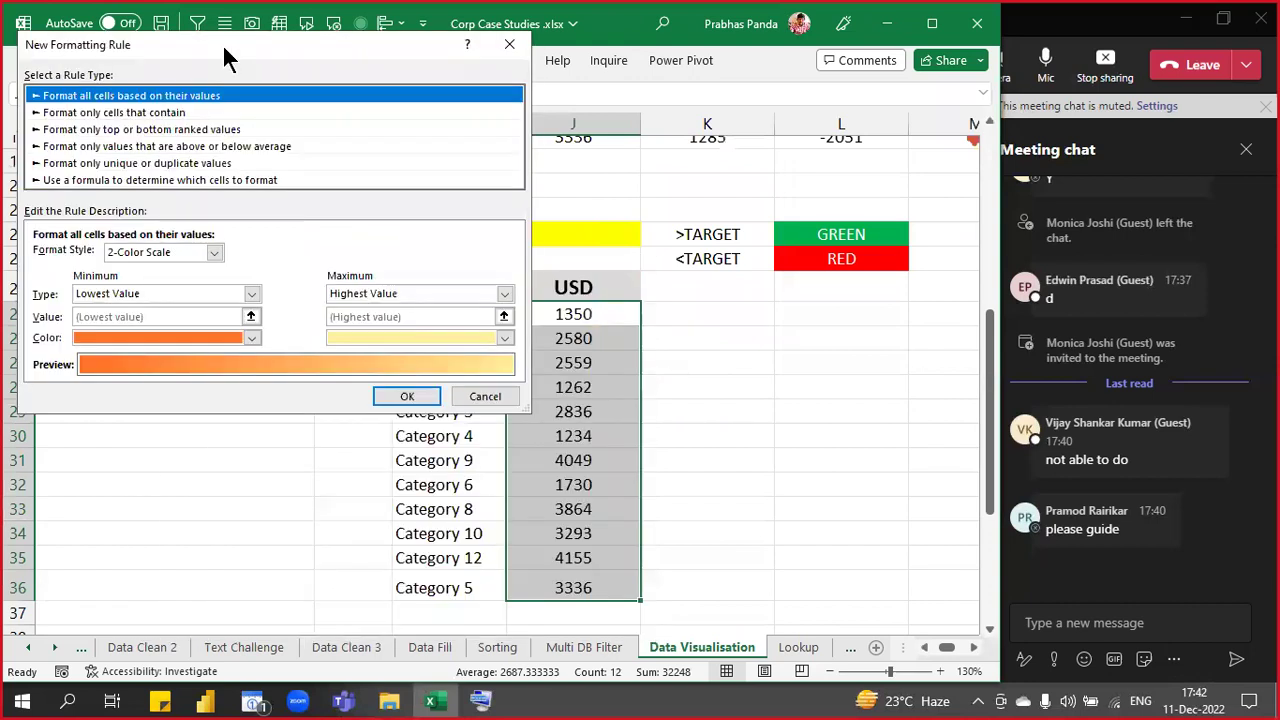
pyautogui.click(228, 181)
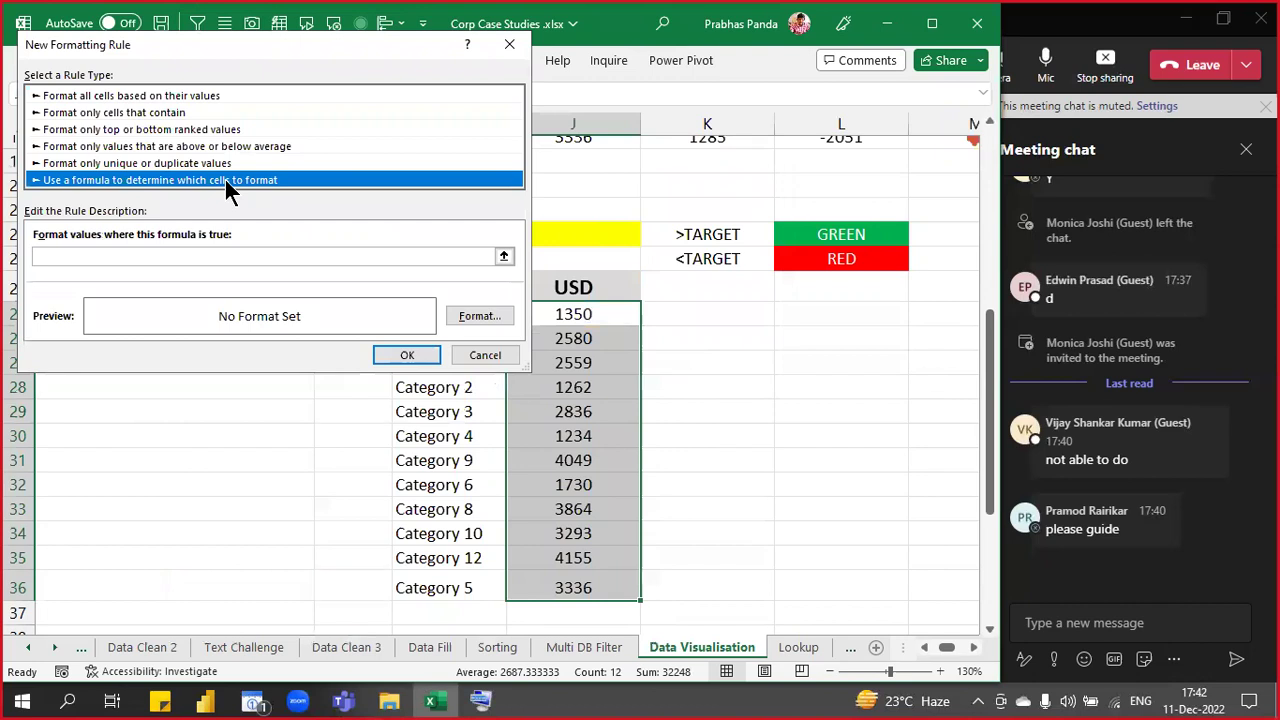
pyautogui.press('ctrl')
pyautogui.press('ctrl')
pyautogui.press('ctrl')
pyautogui.press('ctrl')
pyautogui.press('ctrl')
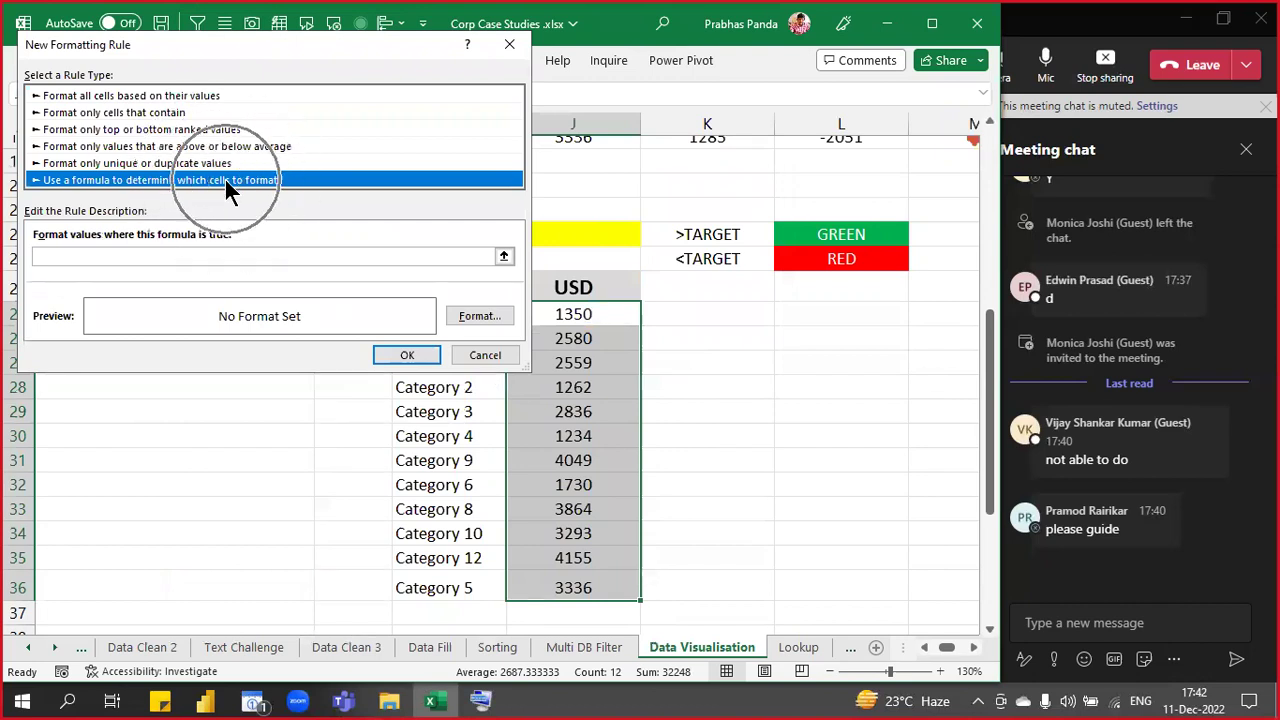
pyautogui.press('ctrl')
pyautogui.press('ctrl')
pyautogui.press('ctrl')
pyautogui.press('ctrl')
pyautogui.press('ctrl')
pyautogui.press('ctrl')
pyautogui.press('ctrl')
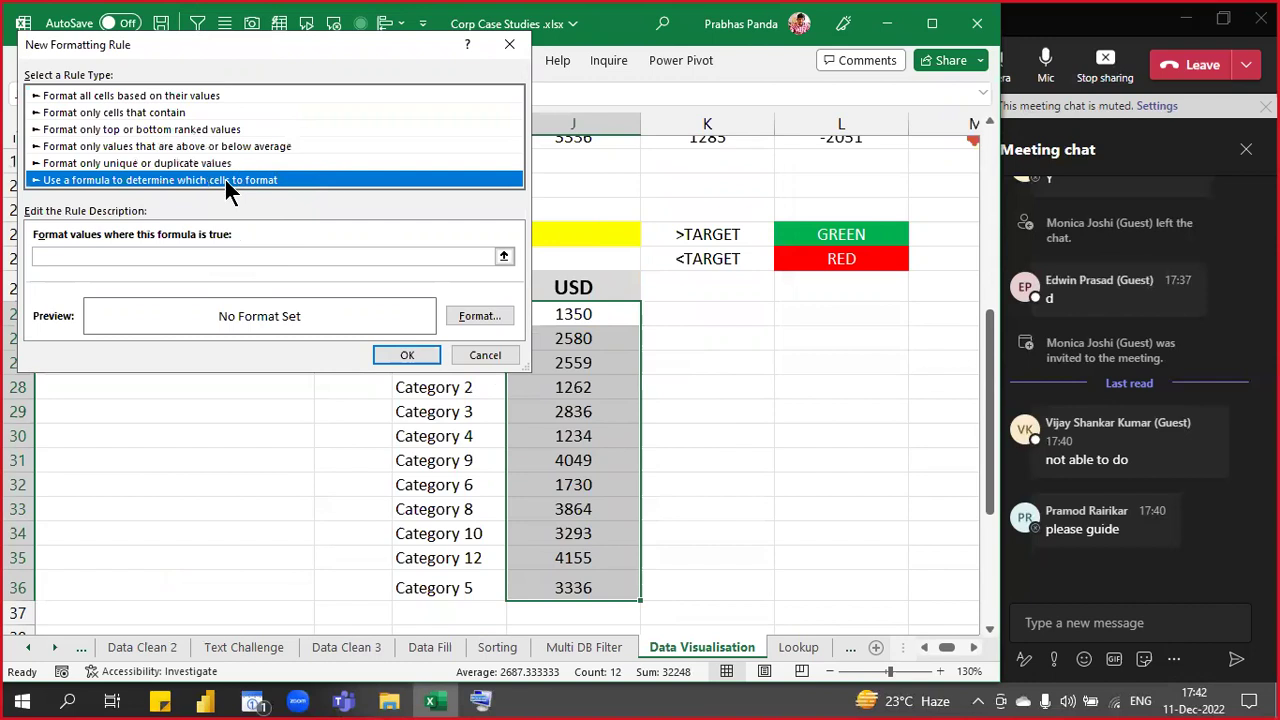
# - Enter the rule formula =if(J25>$J$22,1,0), with J25 as a relative reference and target cell J22 absolute
pyautogui.click(203, 257)
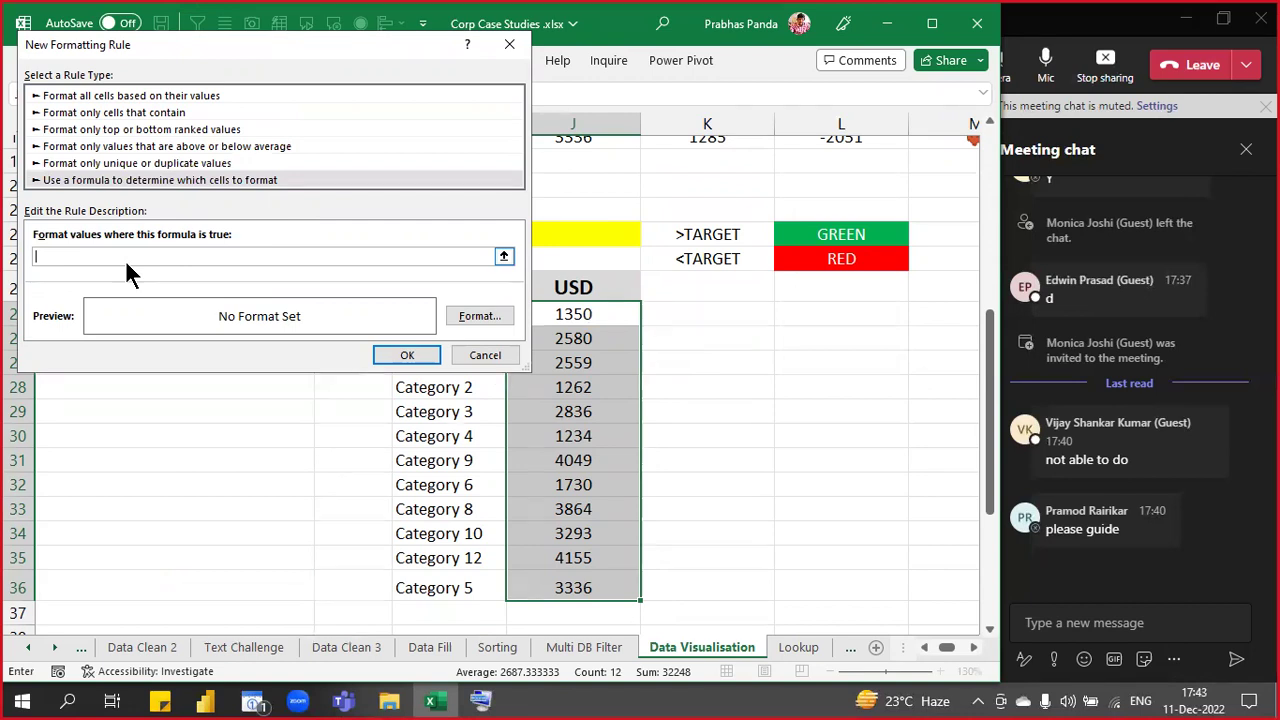
pyautogui.write('=if(')
pyautogui.click(606, 310)
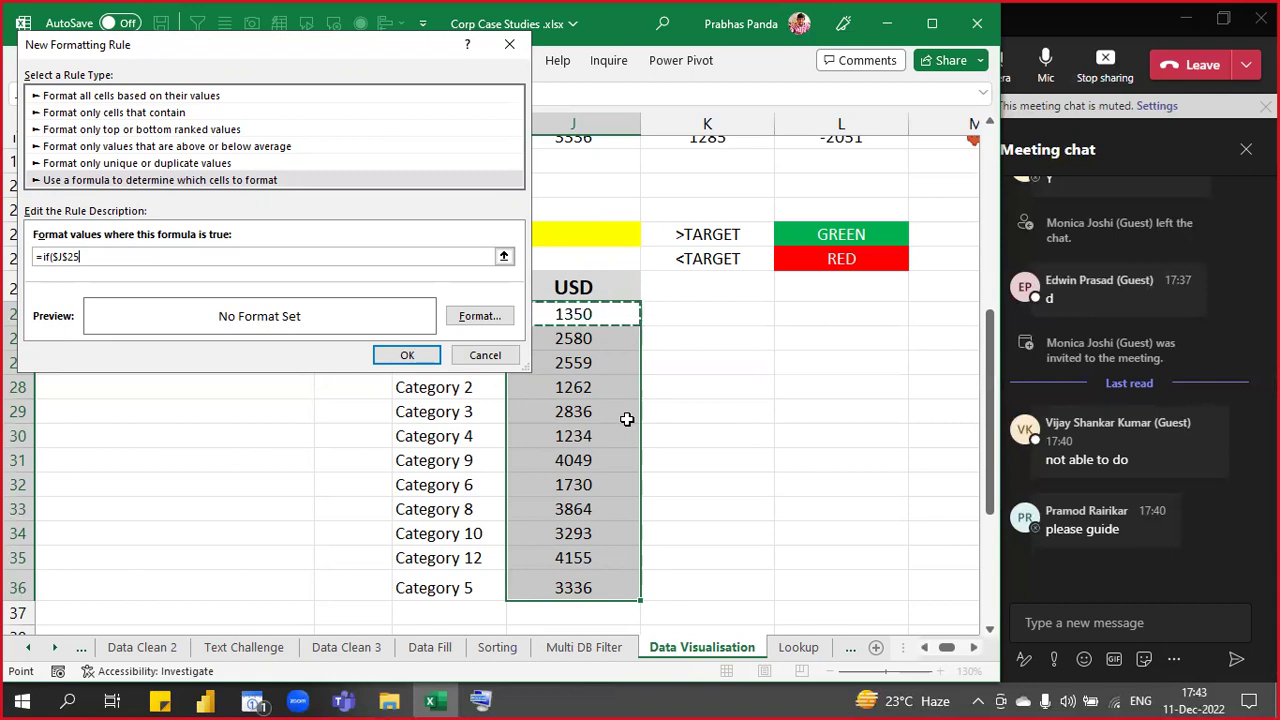
pyautogui.press('F4')
pyautogui.press('F4')
pyautogui.press('F4')
pyautogui.write('>')
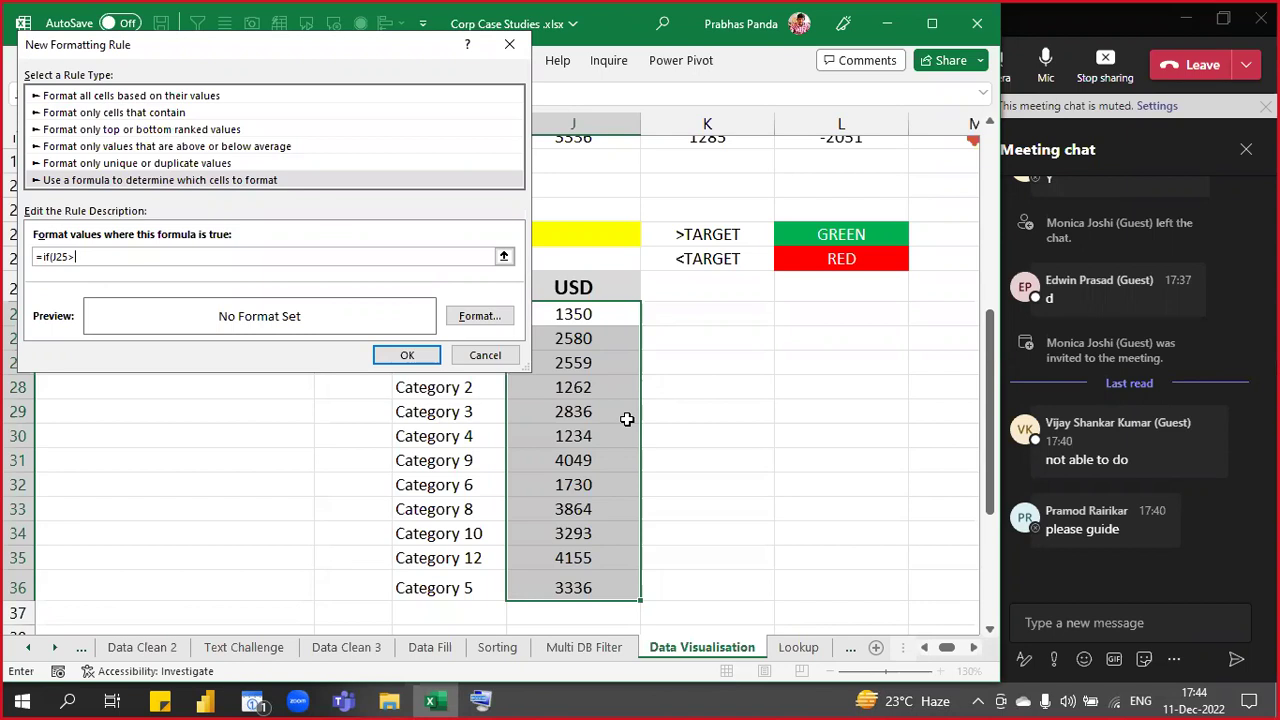
pyautogui.click(597, 231)
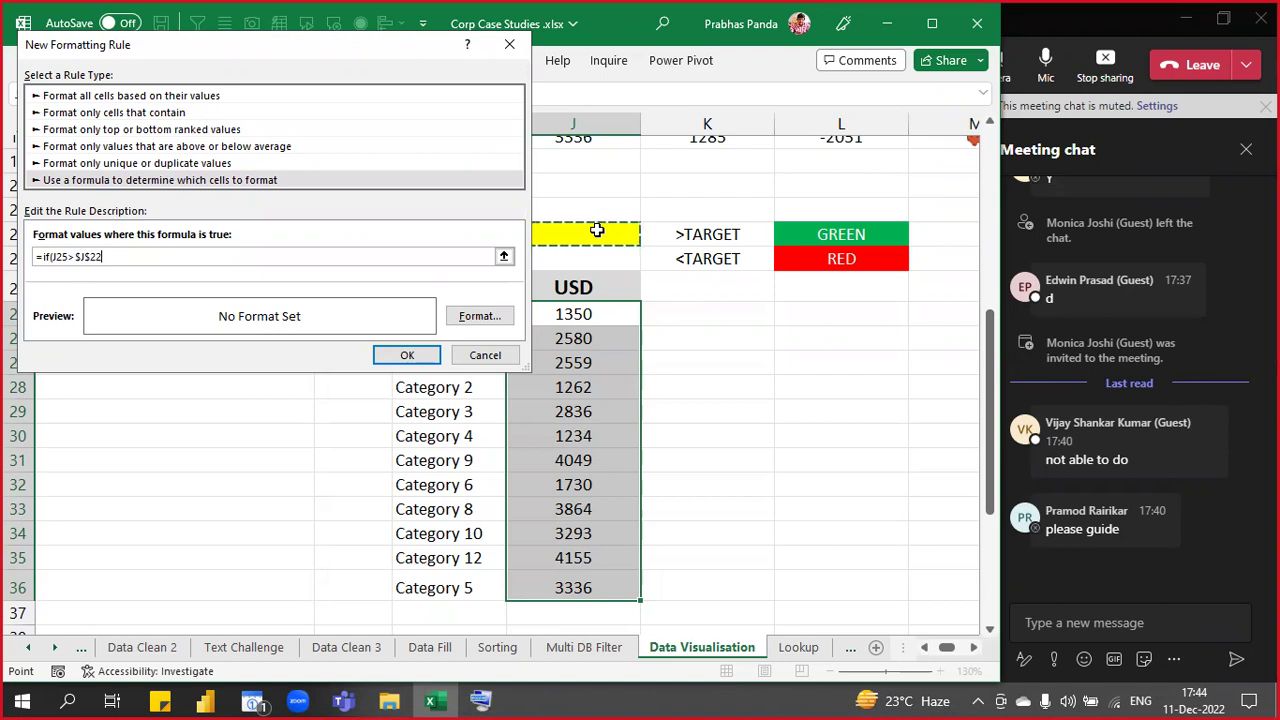
pyautogui.write(',1')
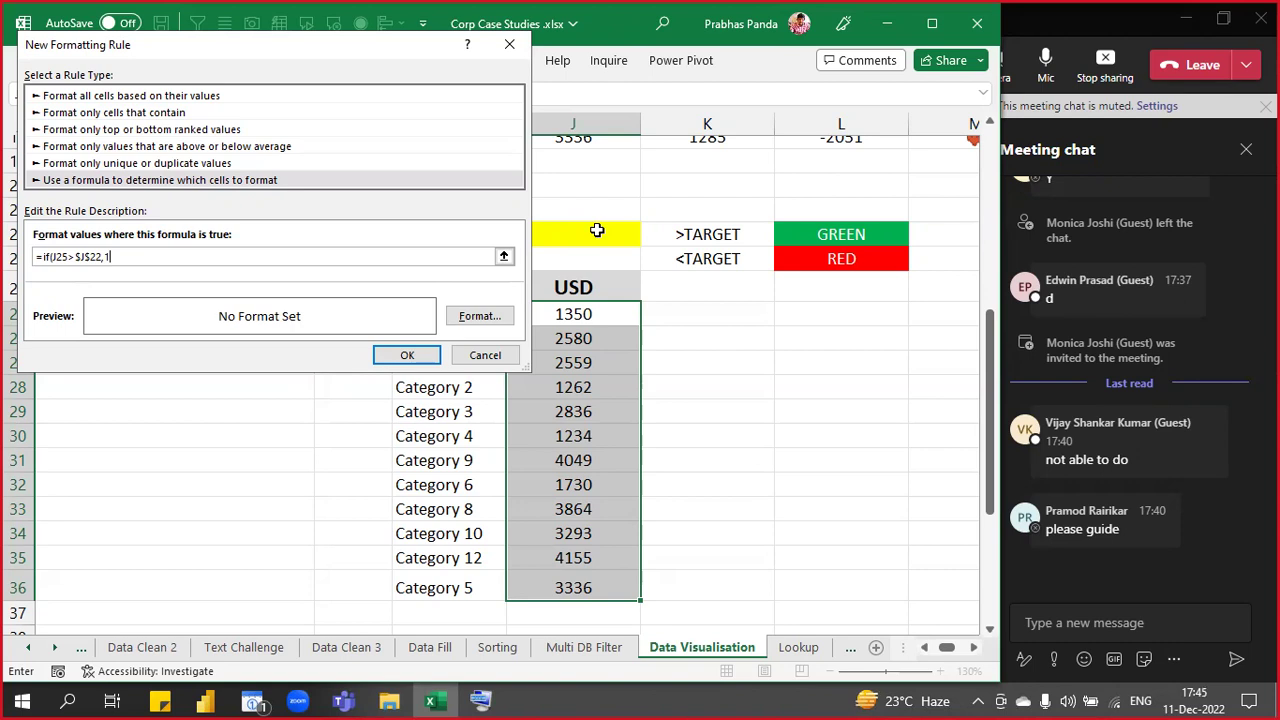
pyautogui.write(',')
pyautogui.write('0)')
# - Give the above-target rule a green fill with bold white font and apply it to the USD values
pyautogui.click(472, 318)
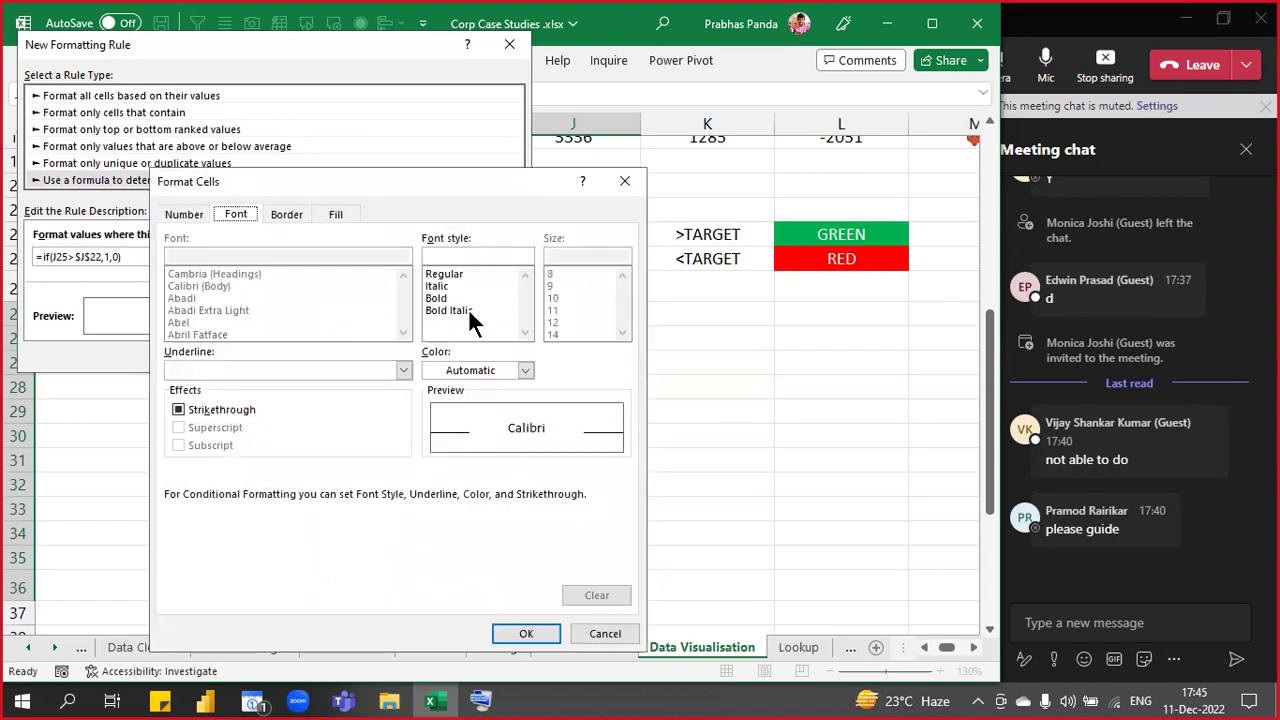
pyautogui.click(335, 215)
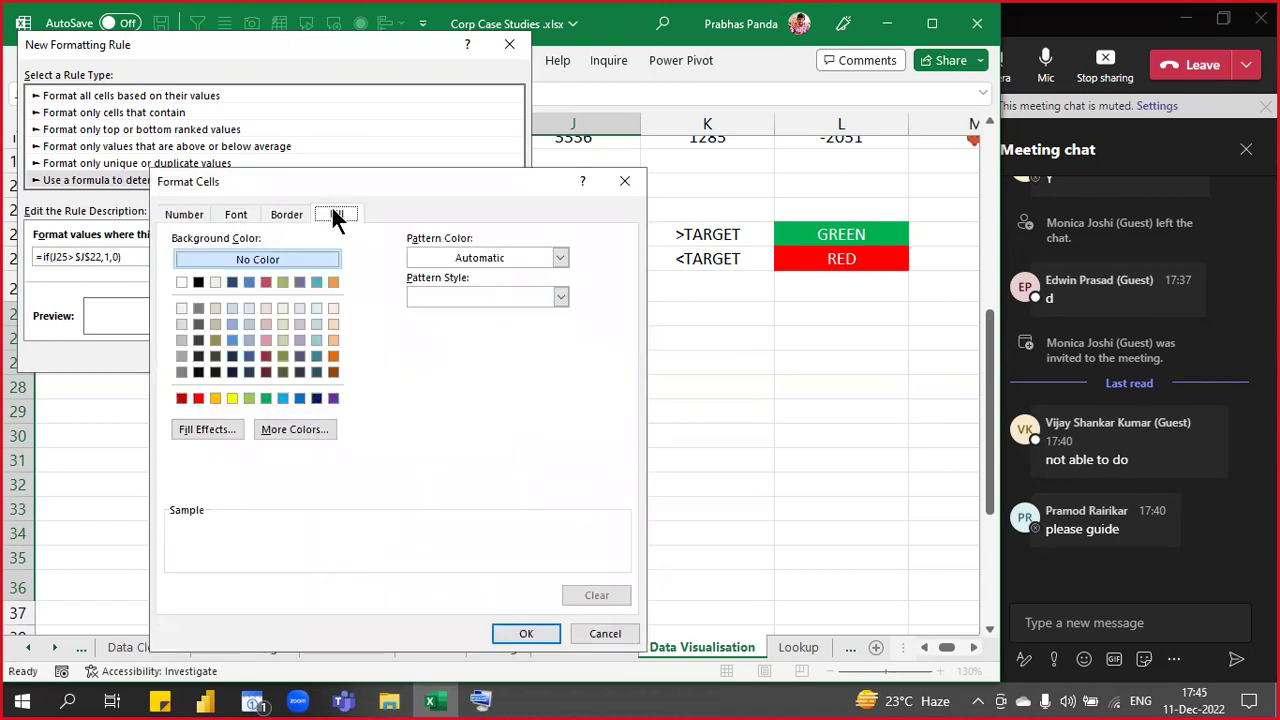
pyautogui.click(268, 398)
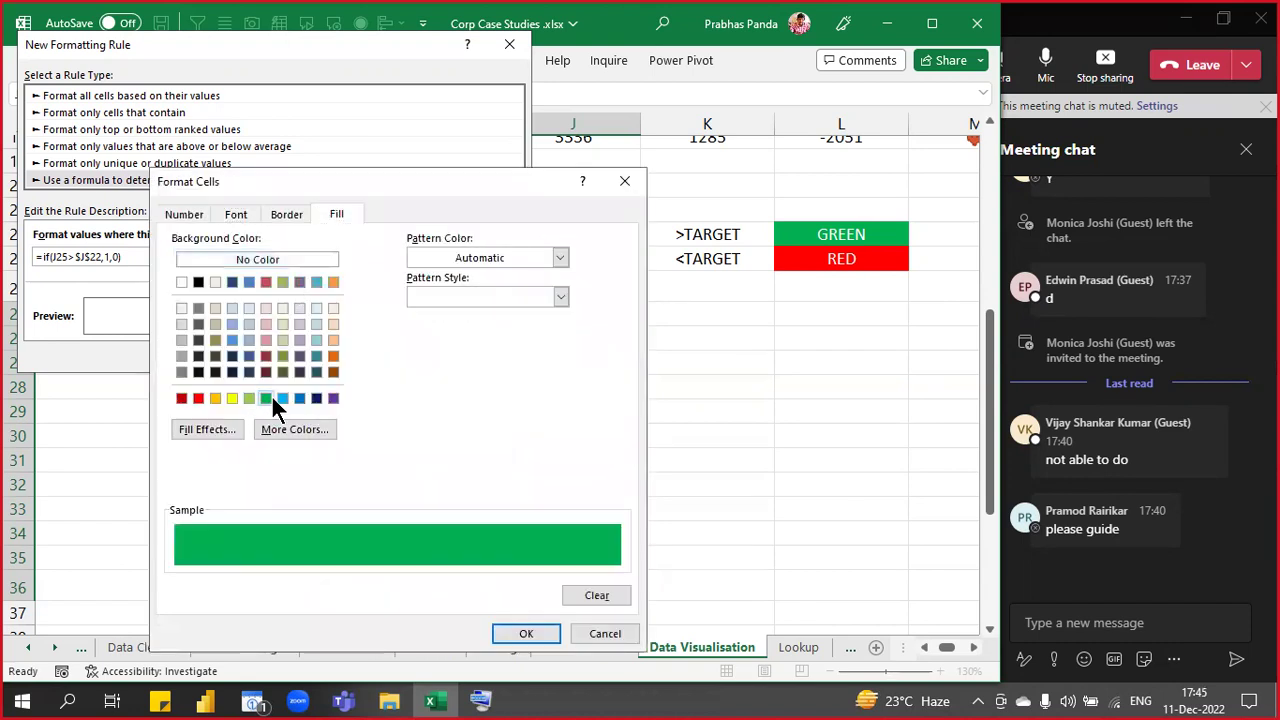
pyautogui.click(236, 215)
pyautogui.moveTo(275, 182); pyautogui.dragTo(325, 172)
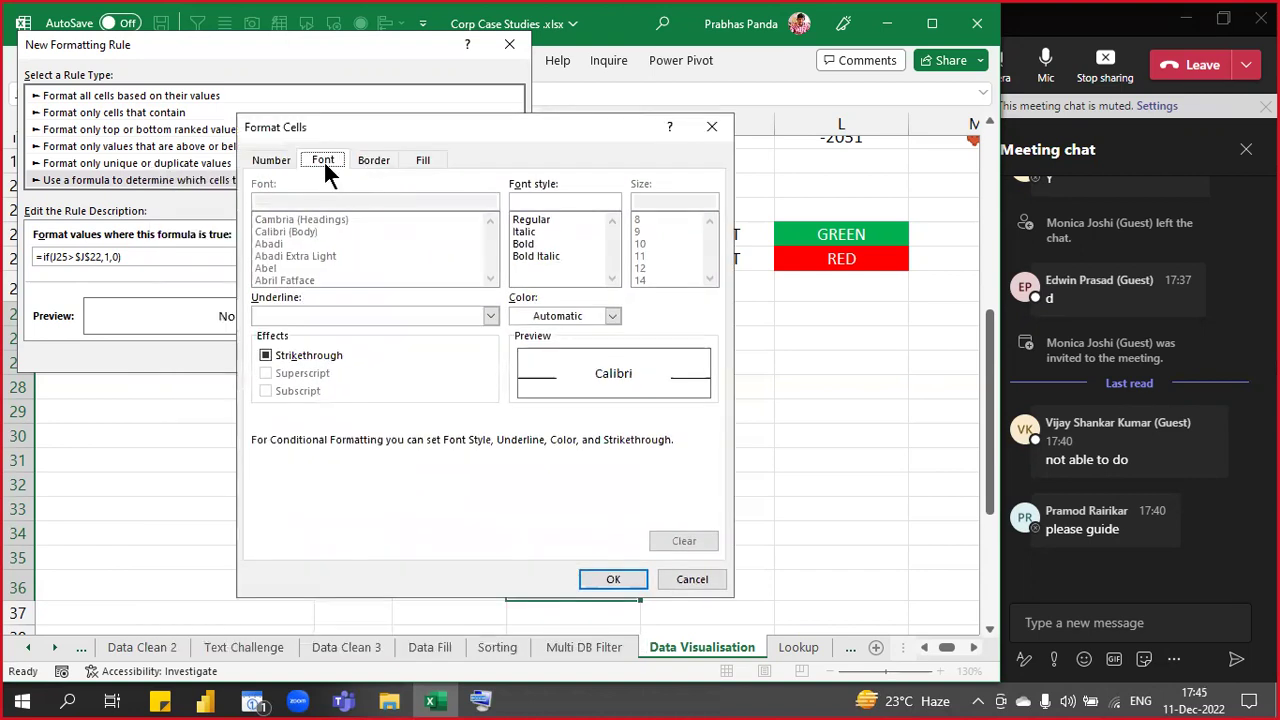
pyautogui.click(521, 243)
pyautogui.click(537, 310)
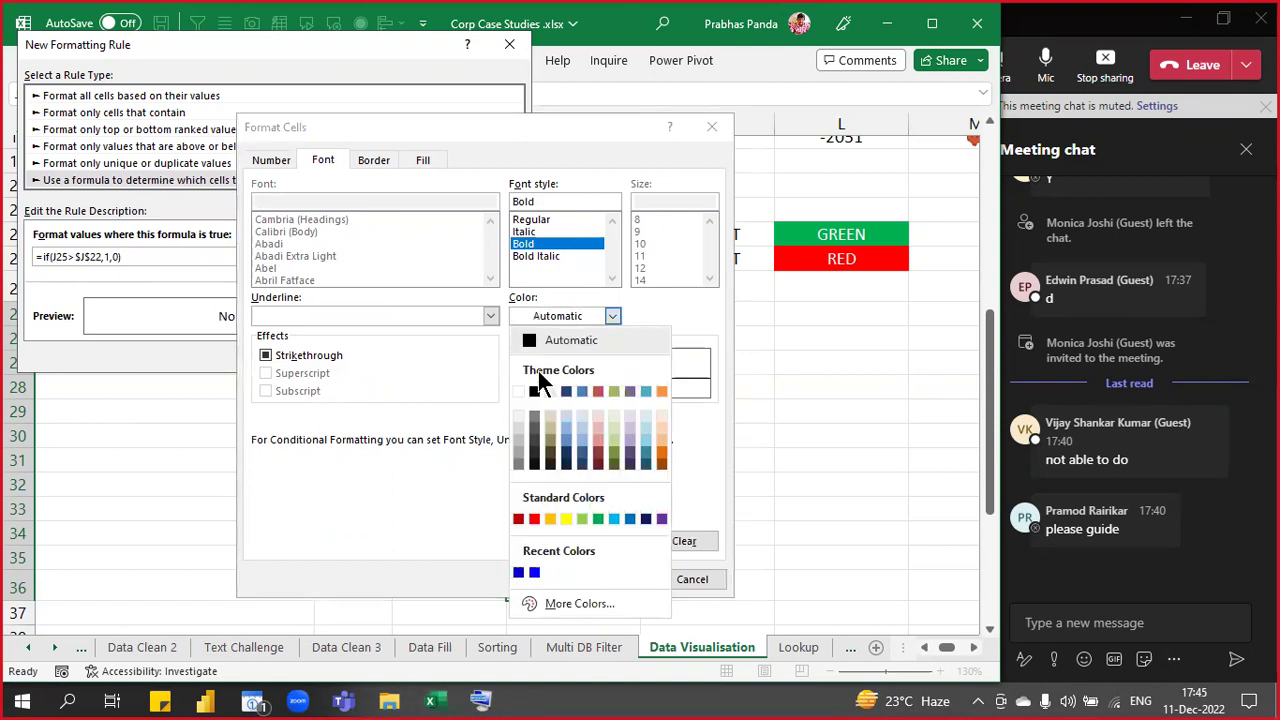
pyautogui.click(518, 391)
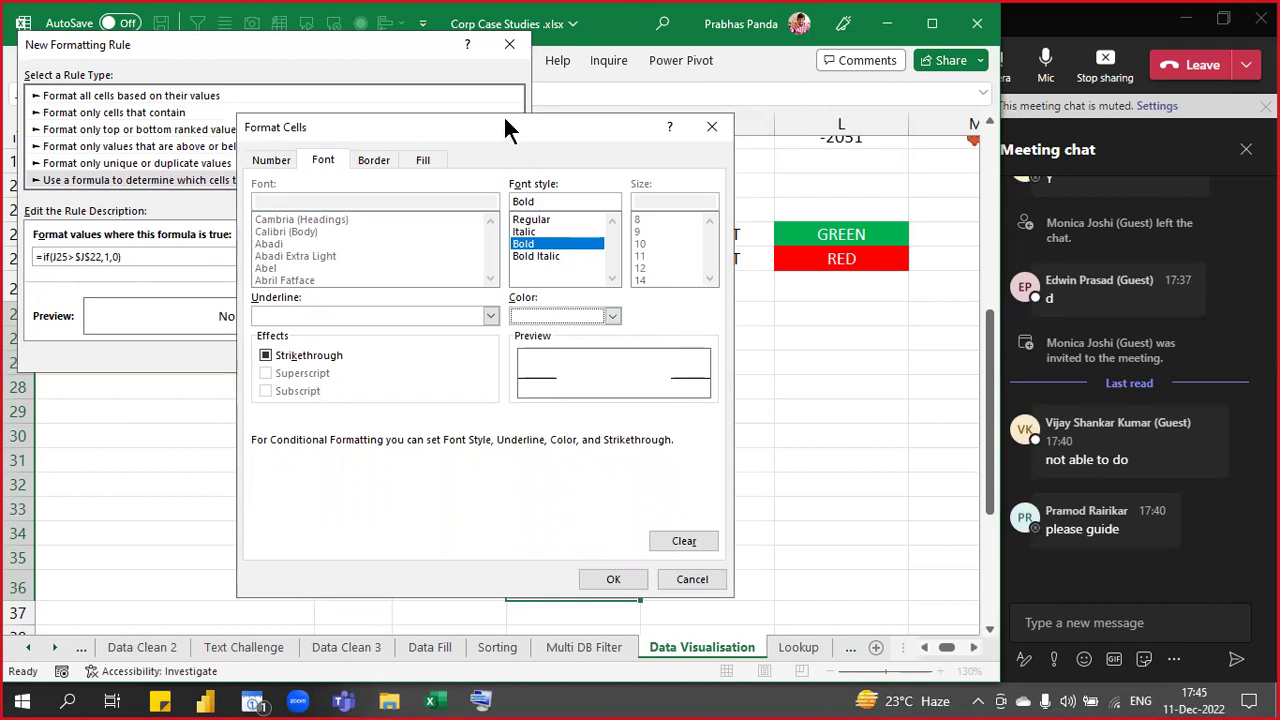
pyautogui.moveTo(505, 118); pyautogui.dragTo(460, 73)
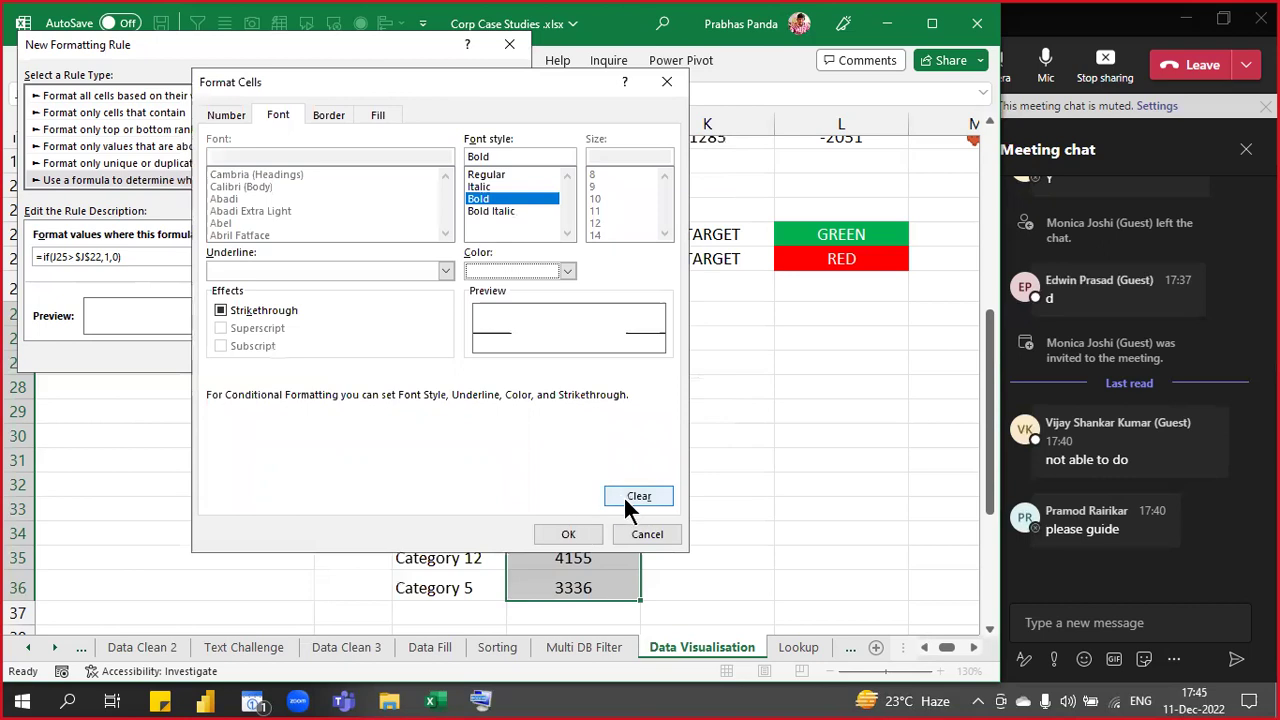
pyautogui.click(584, 528)
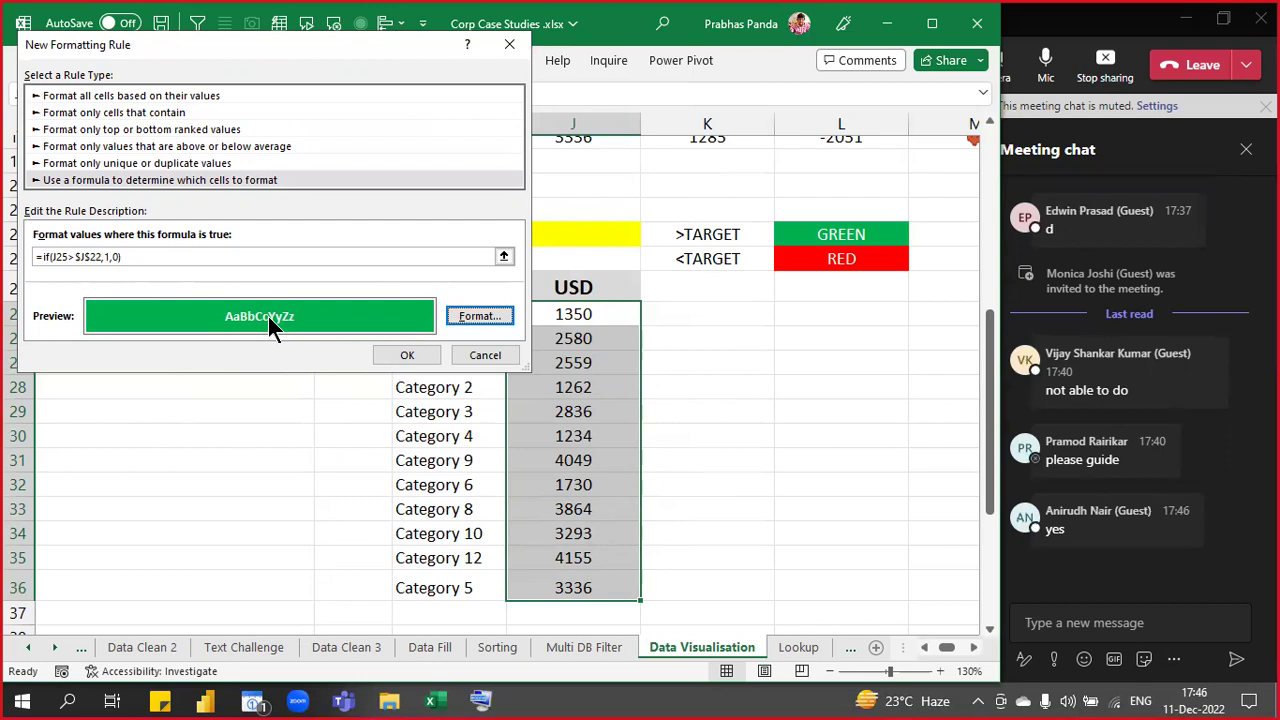
pyautogui.click(405, 355)
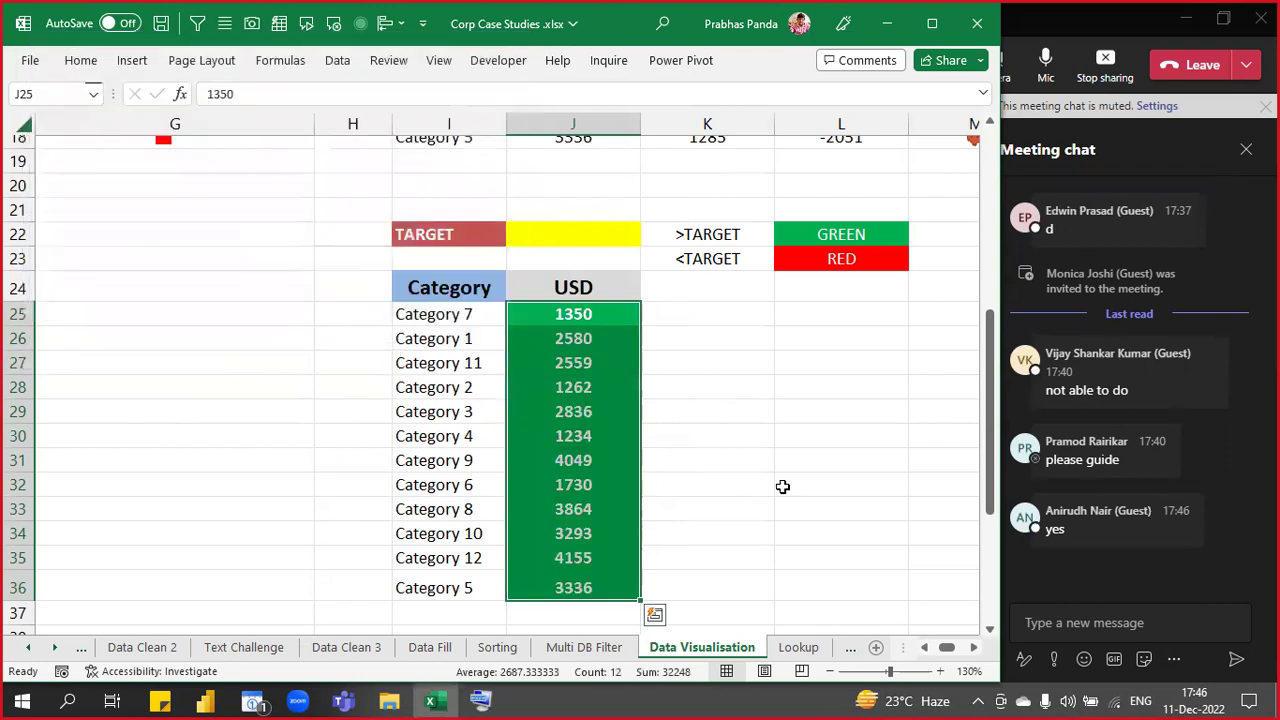
# - Test the green rule by setting the target in J22 to 3000, and finally to 4000
pyautogui.click(605, 316)
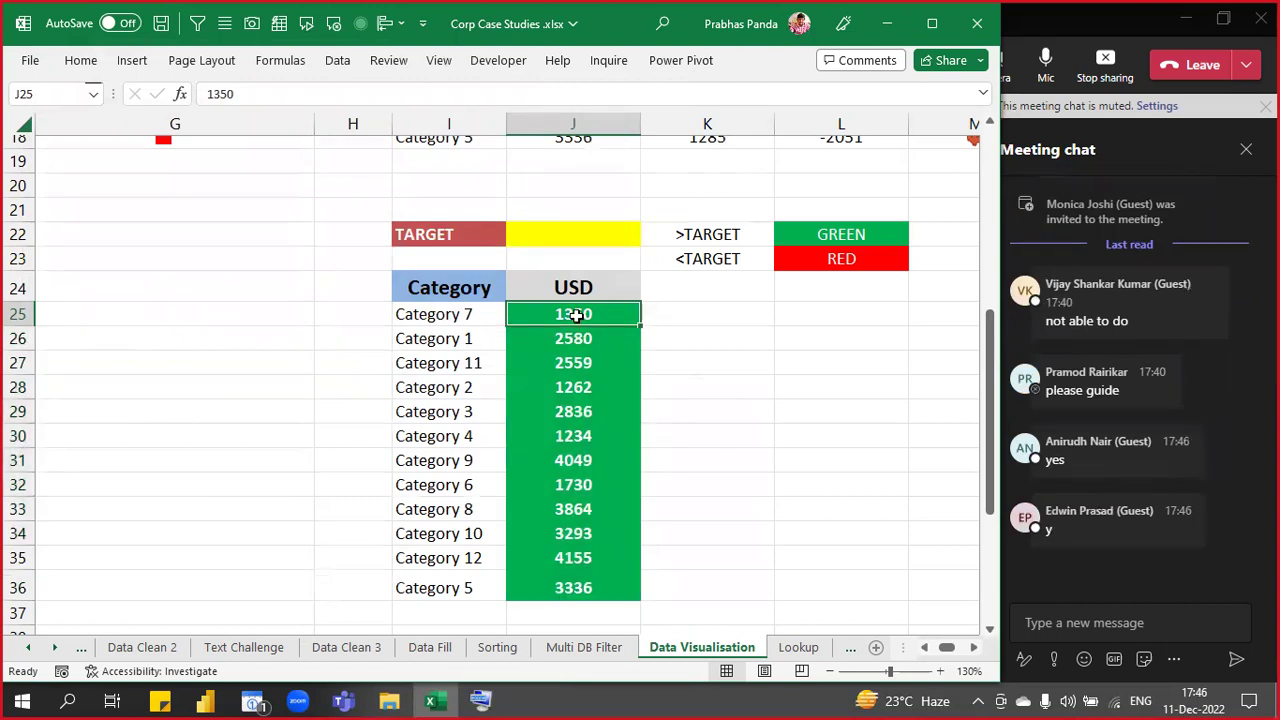
pyautogui.click(556, 232)
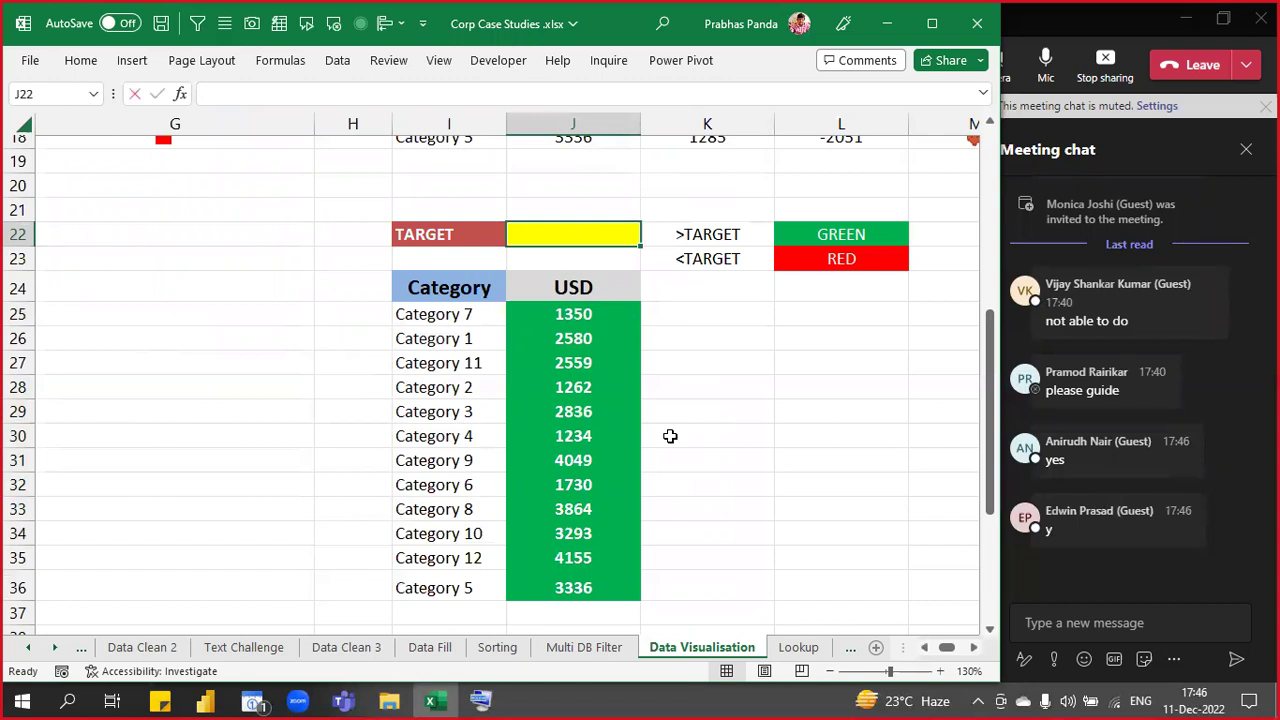
pyautogui.write('3000')
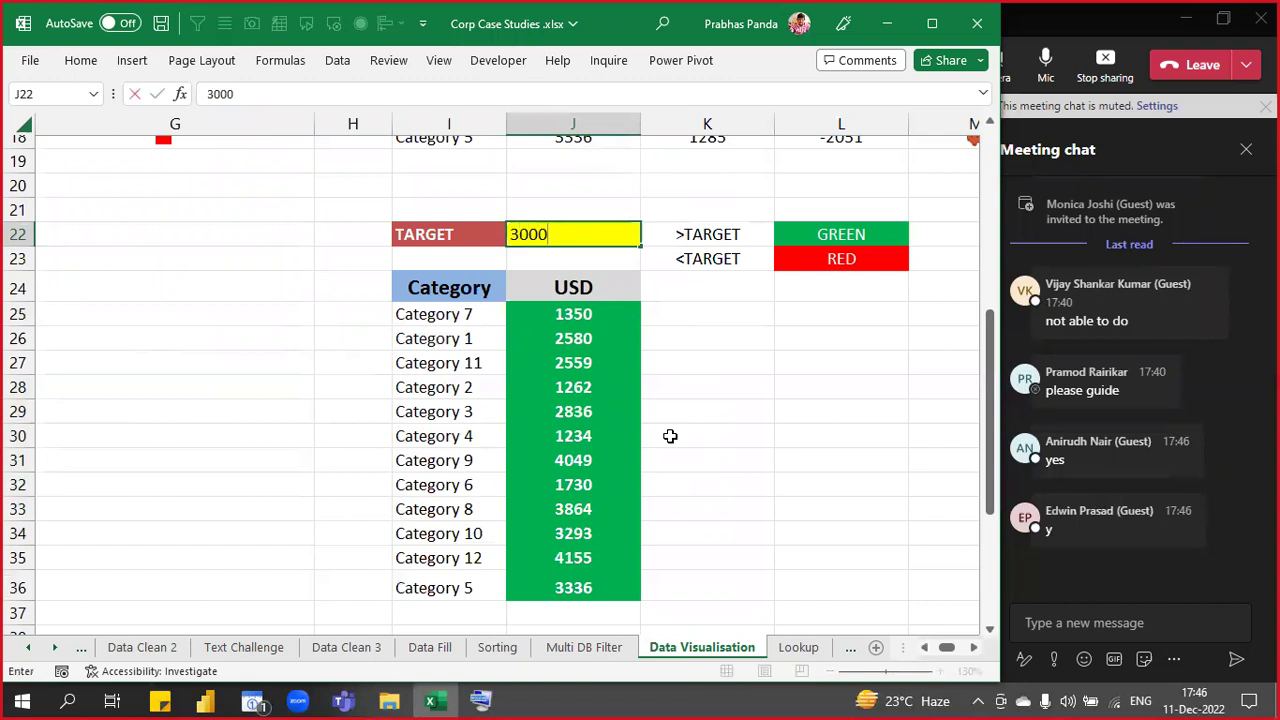
pyautogui.press('Return')
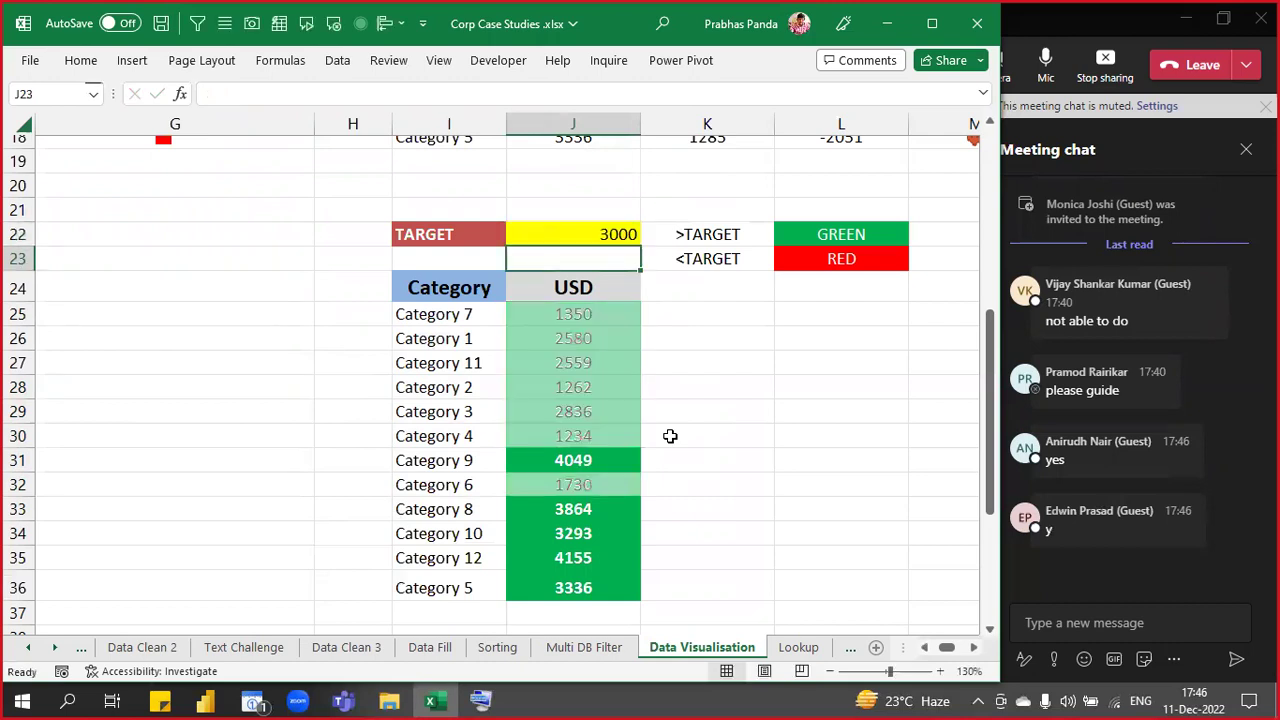
pyautogui.press('Up')
pyautogui.write('4000')
pyautogui.press('Return')
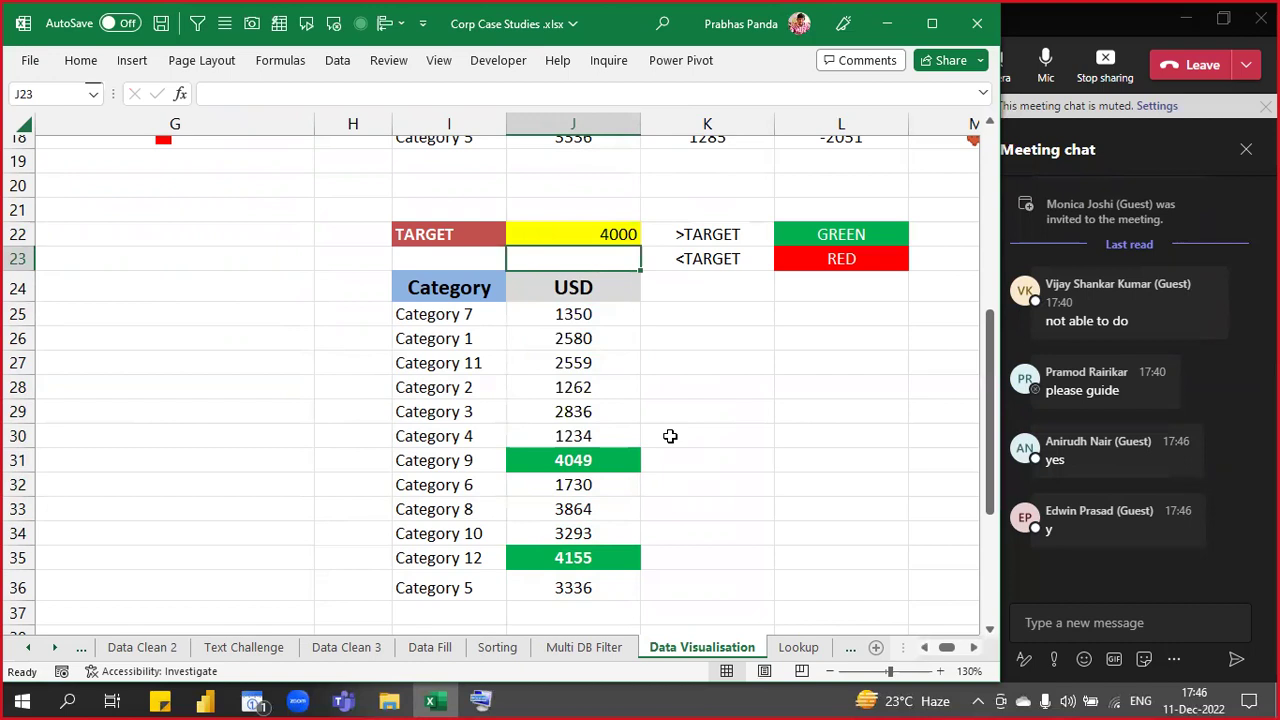
# - Start another conditional formatting rule for the USD values in J25:J36, using a formula to determine which cells to format
pyautogui.click(848, 262)
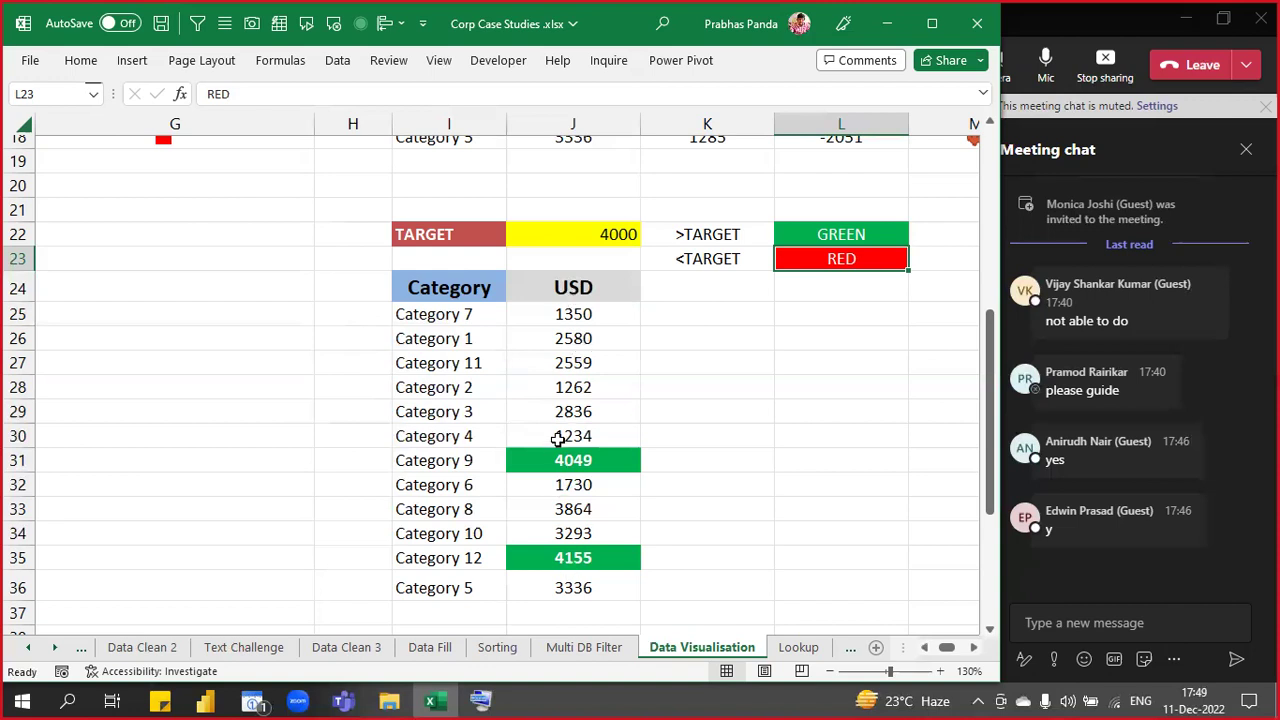
pyautogui.moveTo(588, 316); pyautogui.dragTo(574, 586)
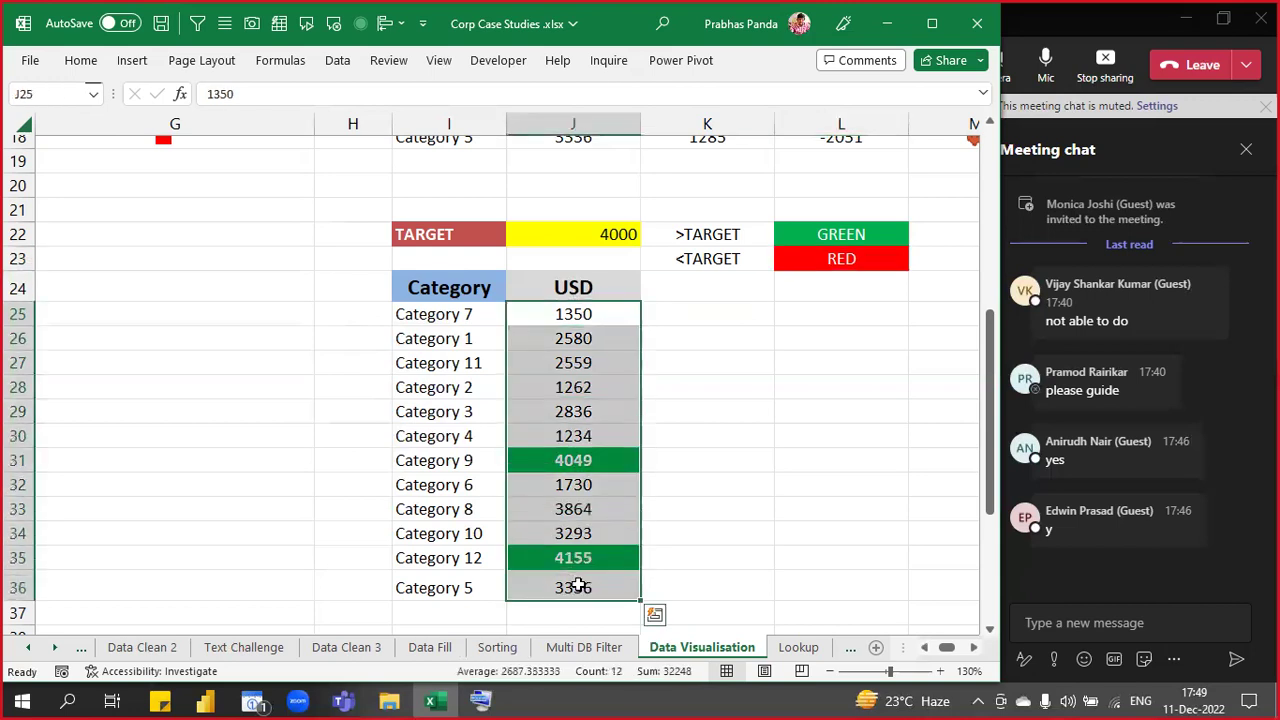
pyautogui.click(66, 57)
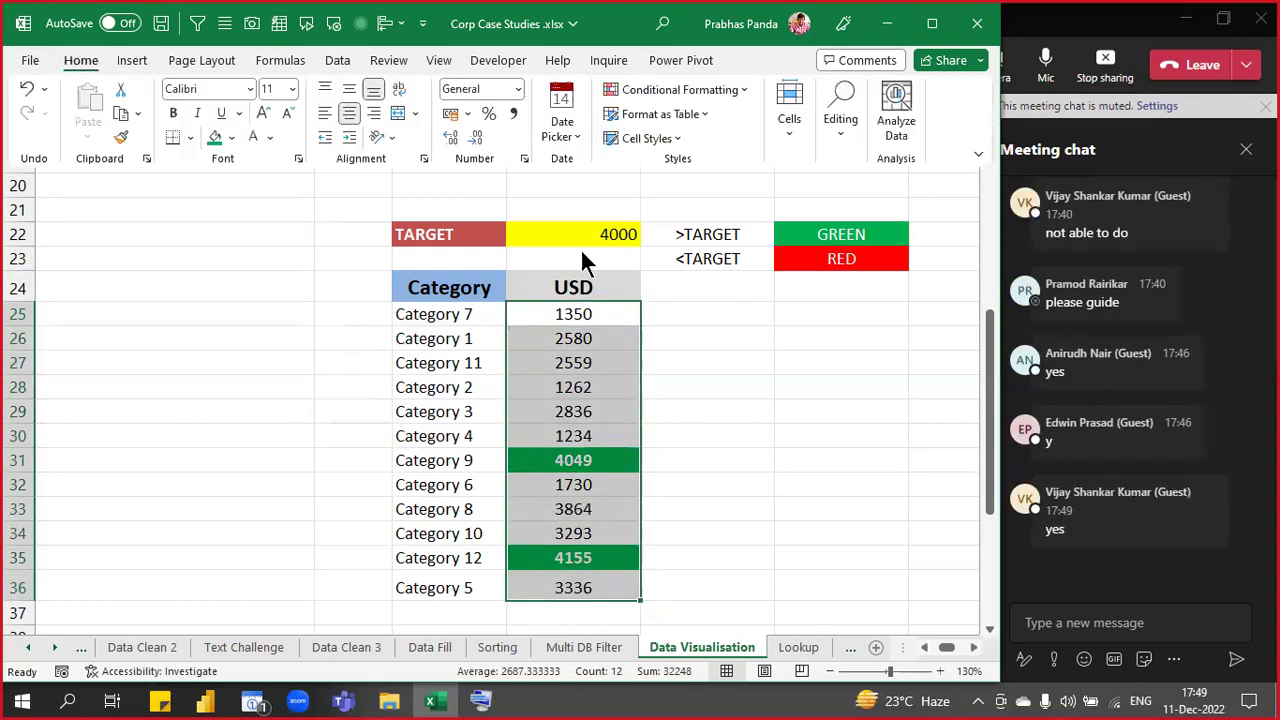
pyautogui.click(745, 90)
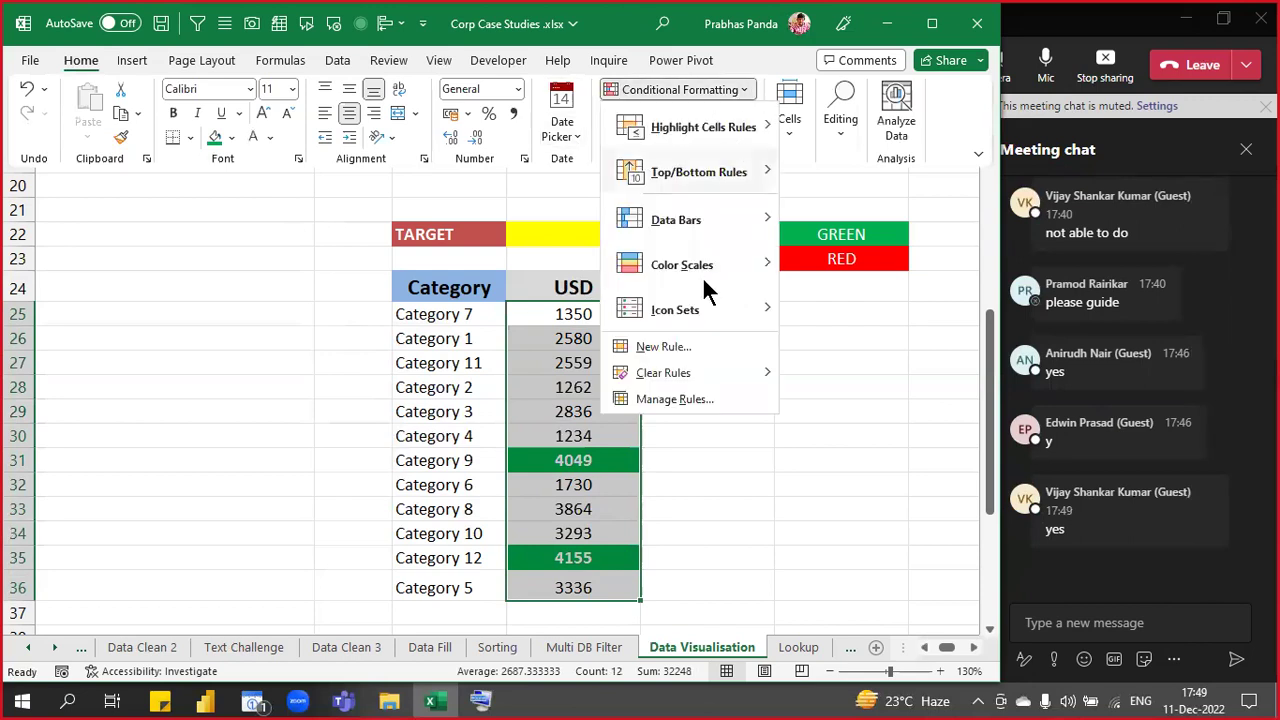
pyautogui.click(666, 340)
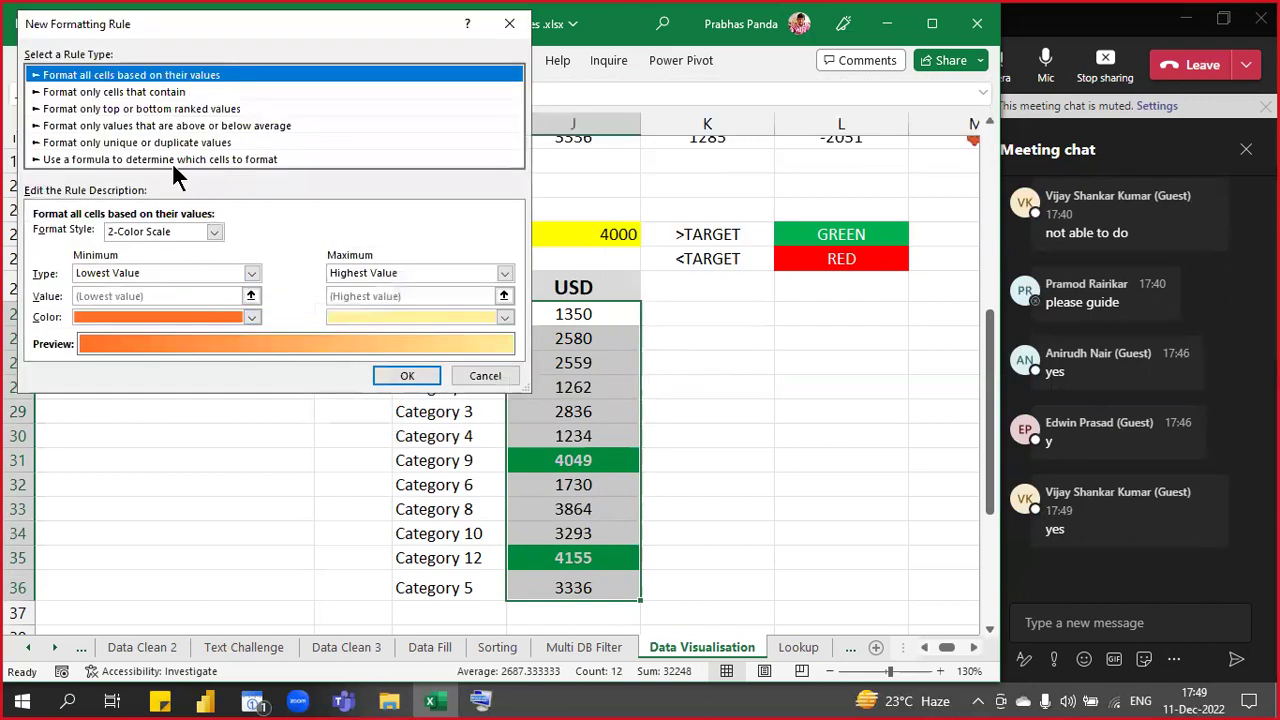
pyautogui.click(166, 158)
# - Enter the below-target rule formula =if(J25<$J$22,1,0), keeping J25 relative and J22 absolute
pyautogui.click(163, 235)
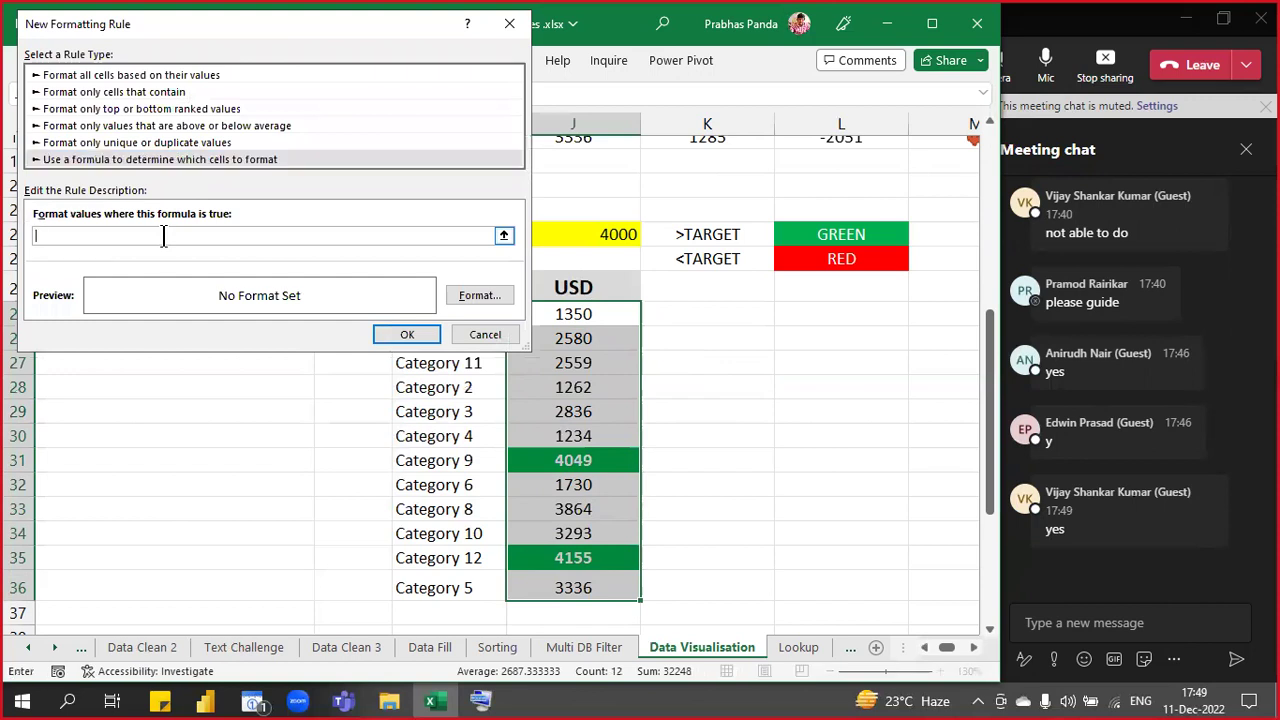
pyautogui.write('=if(')
pyautogui.click(553, 316)
pyautogui.press('F4')
pyautogui.press('F4')
pyautogui.press('F4')
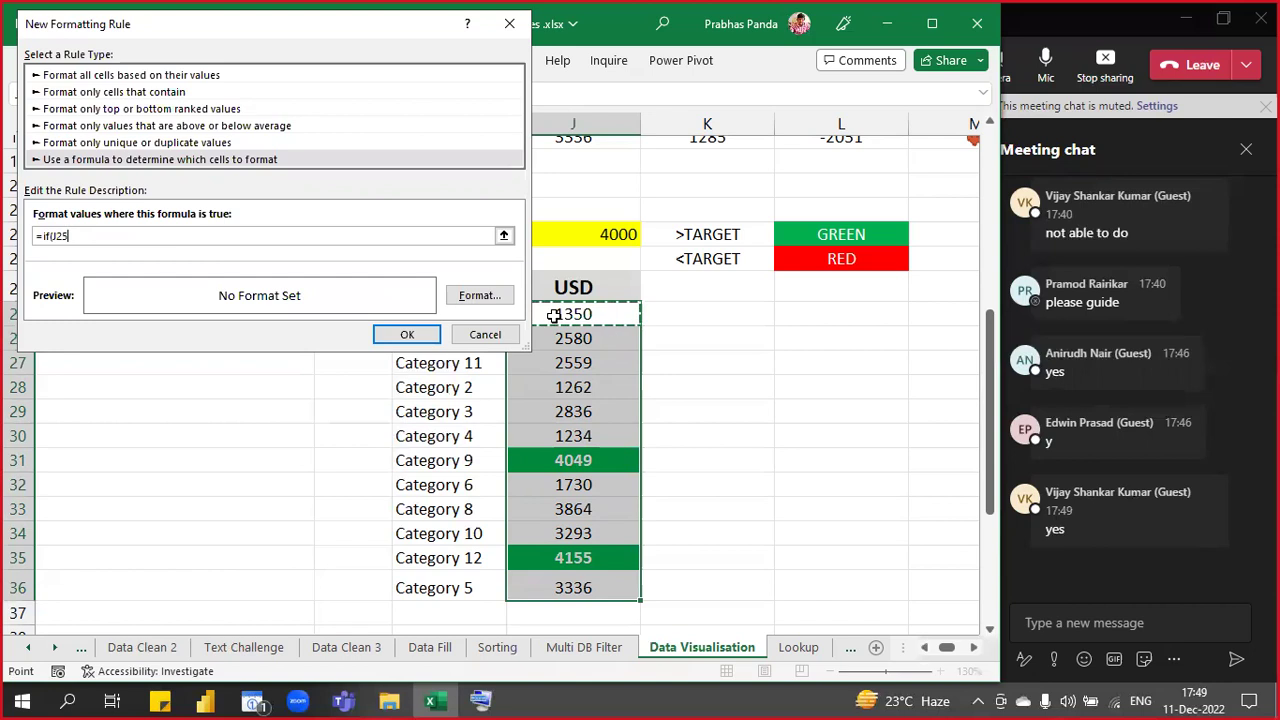
pyautogui.write('<')
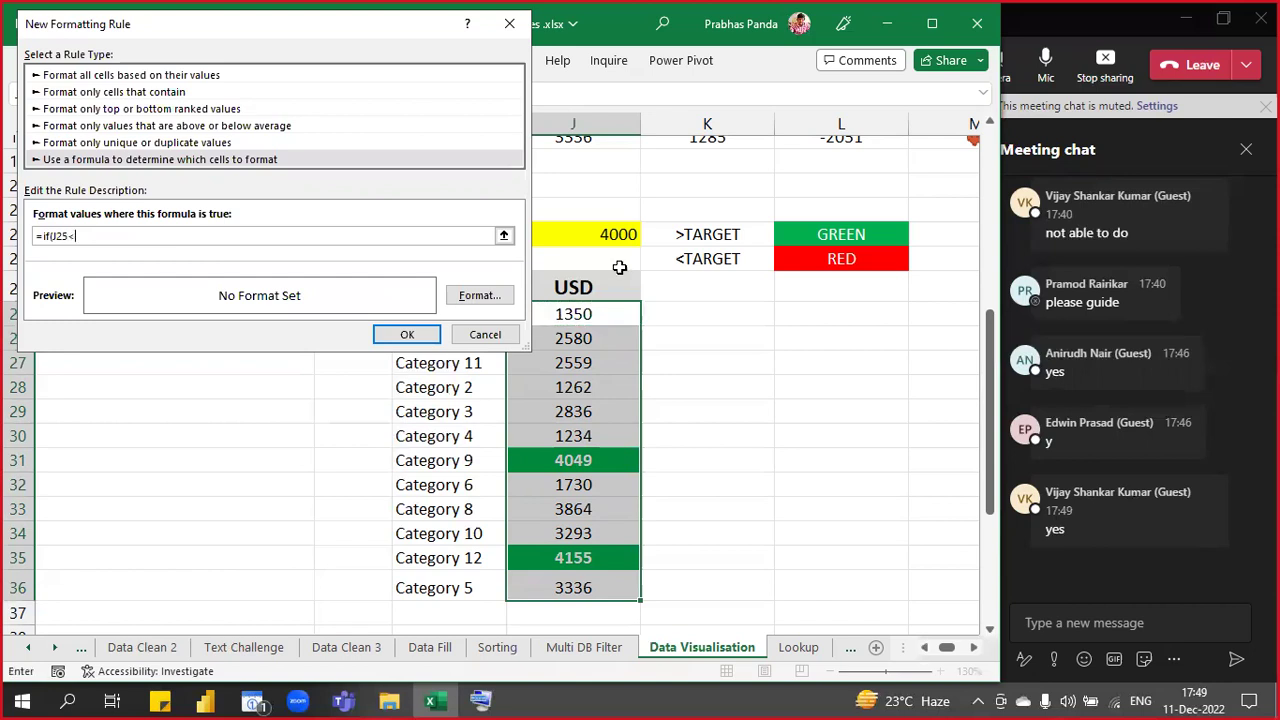
pyautogui.click(620, 234)
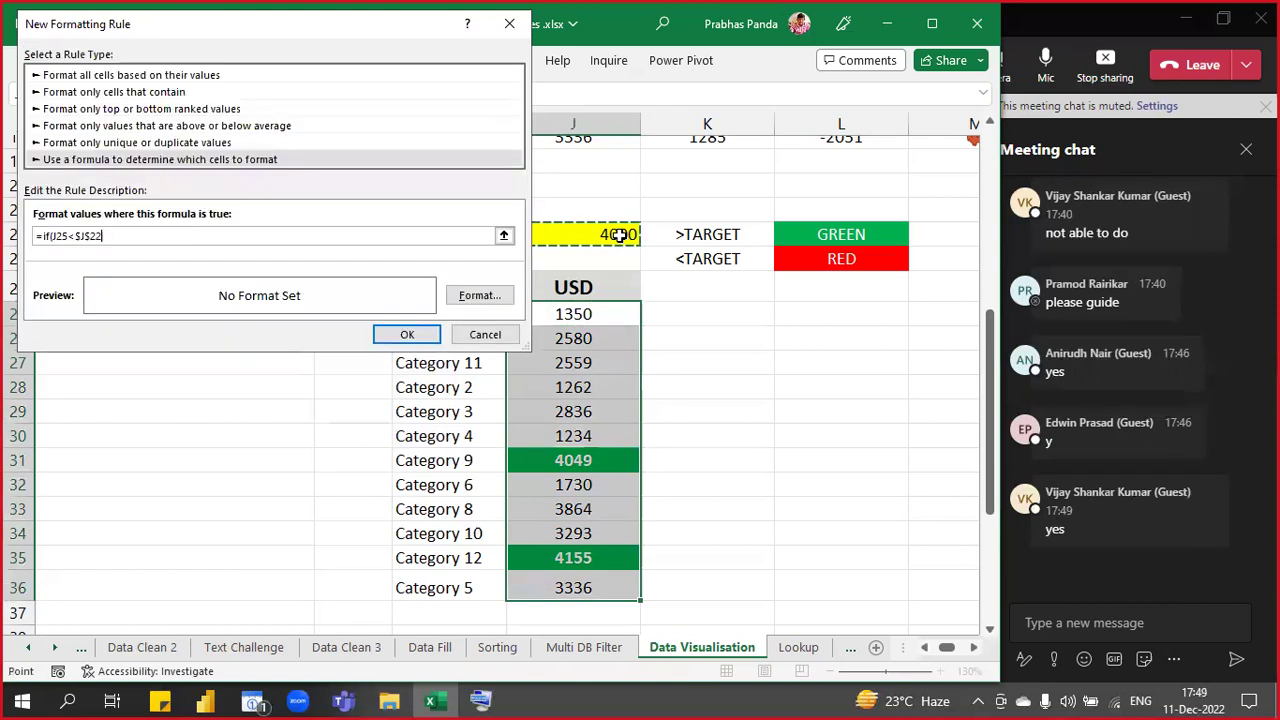
pyautogui.write(',1,0)')
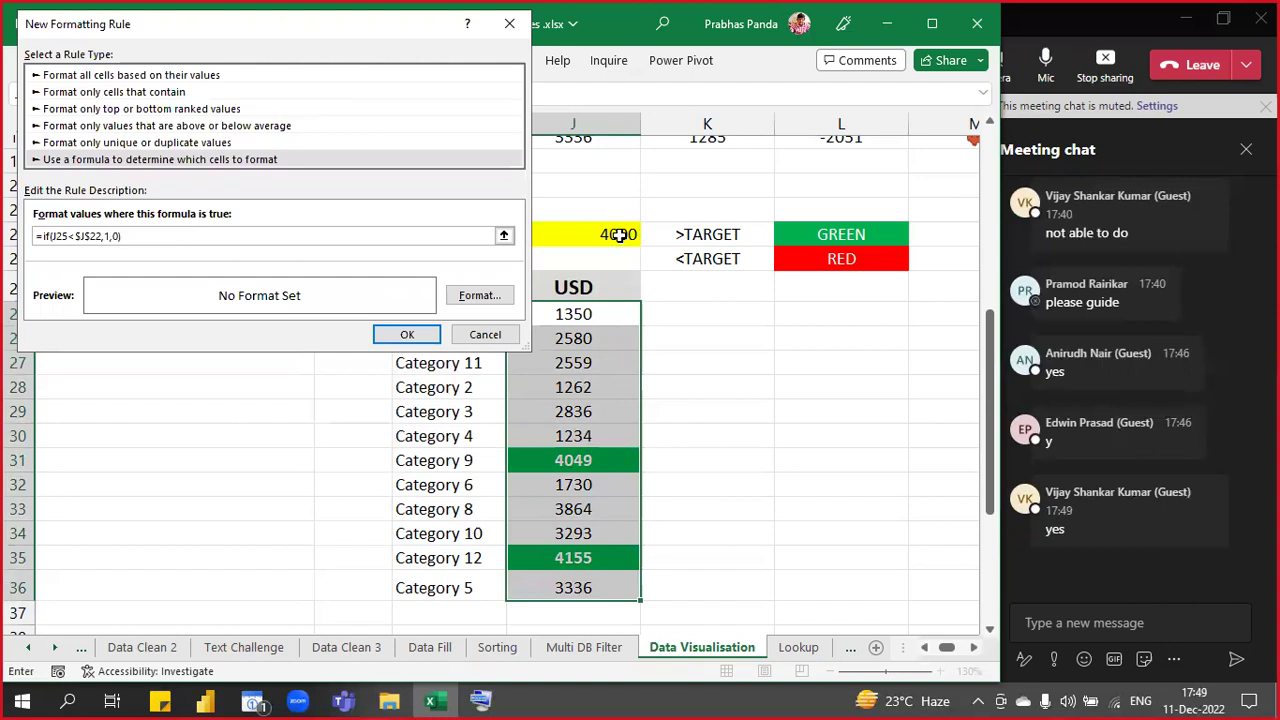
# - Set the below-target rule's format to a red fill with bold white font
pyautogui.click(490, 293)
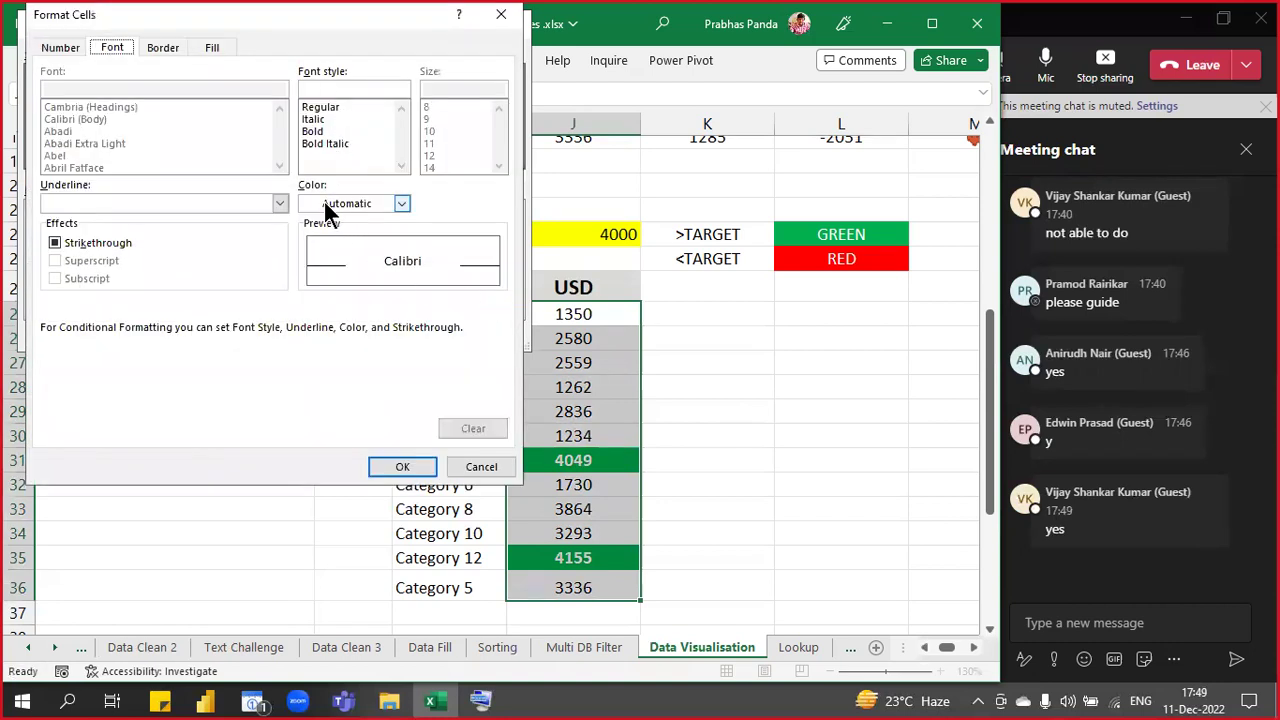
pyautogui.click(326, 203)
pyautogui.click(211, 47)
pyautogui.click(211, 47)
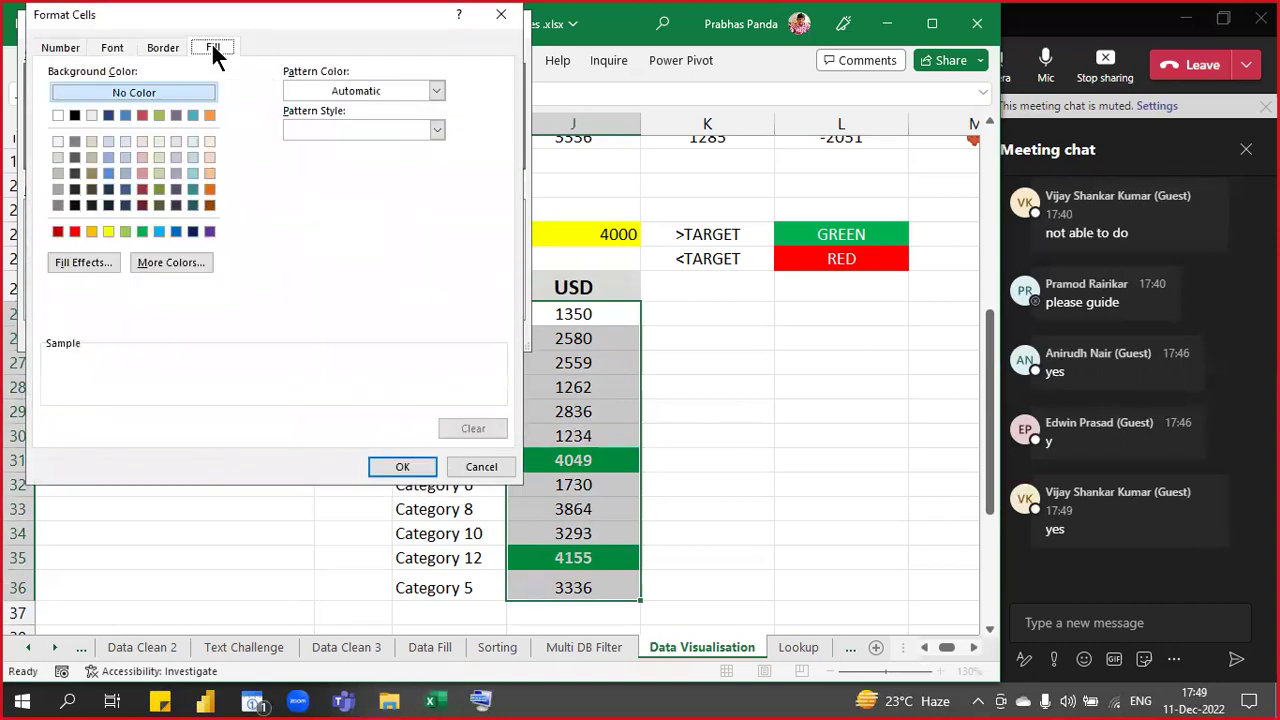
pyautogui.click(72, 231)
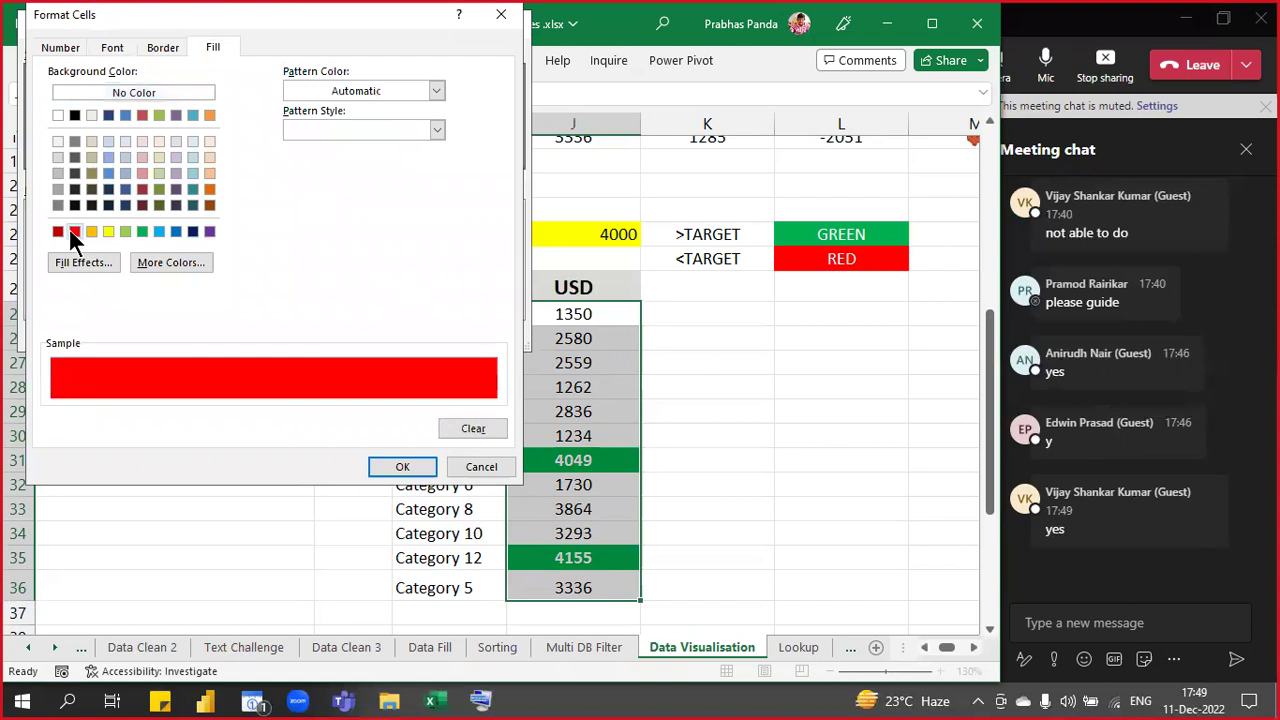
pyautogui.click(115, 45)
pyautogui.click(325, 131)
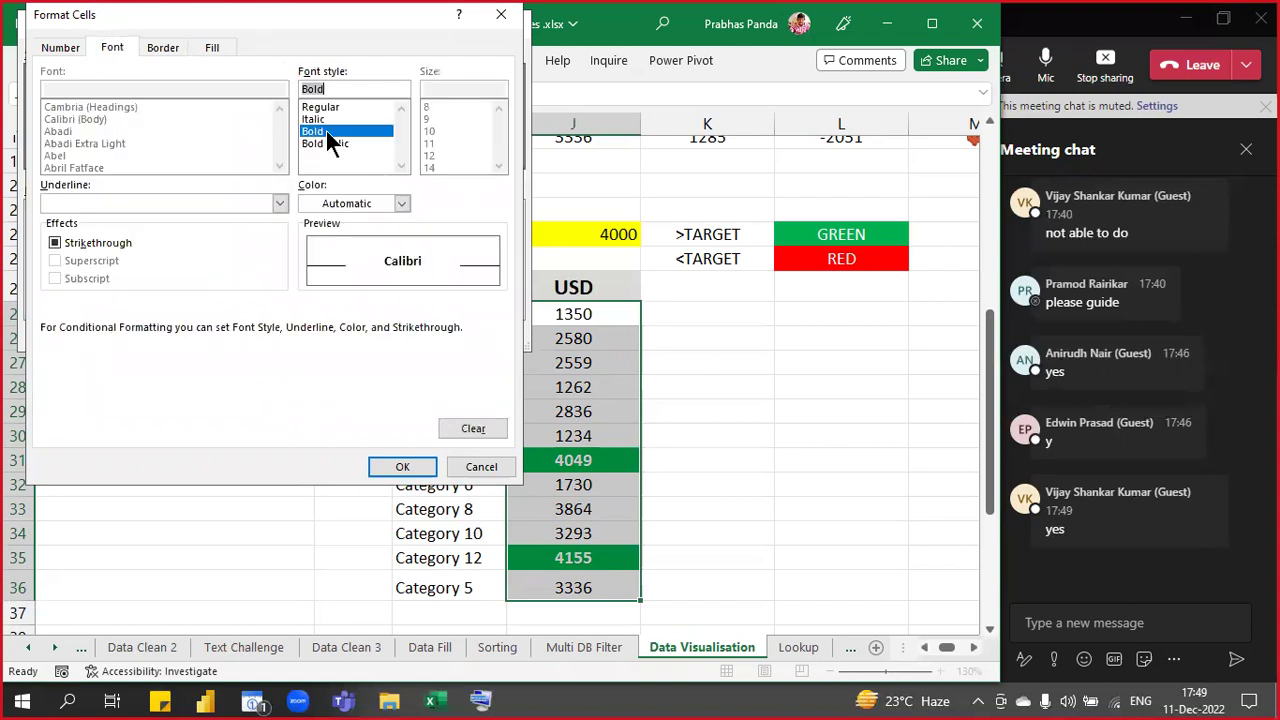
pyautogui.click(344, 203)
pyautogui.click(307, 280)
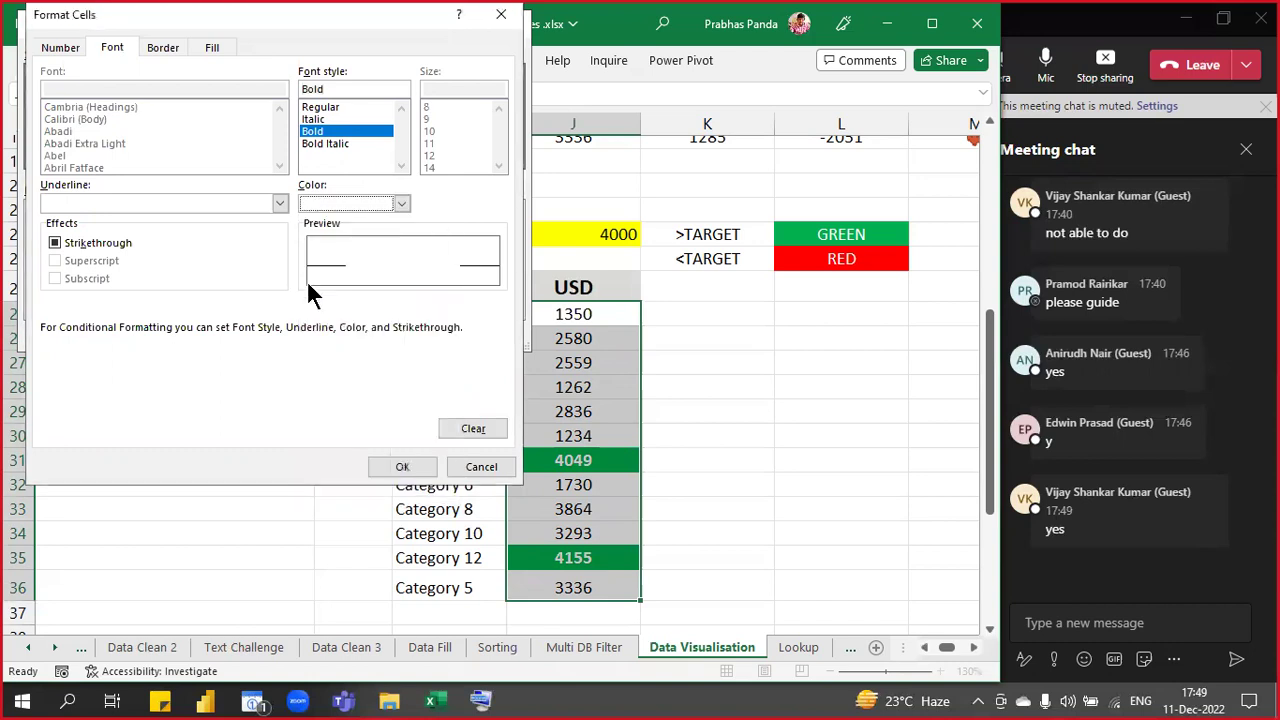
pyautogui.click(408, 467)
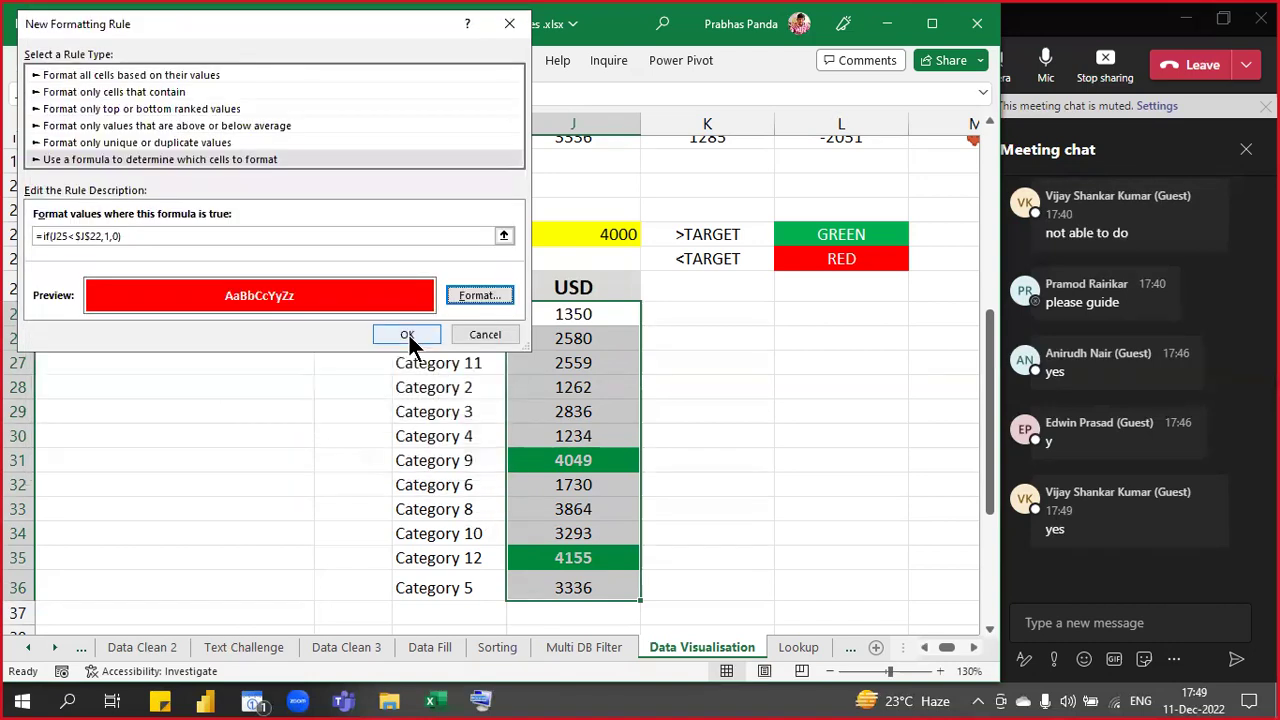
# - Apply the red below-target rule to the USD values and test both rules by setting the target in J22 to 3800
pyautogui.click(406, 335)
pyautogui.click(784, 440)
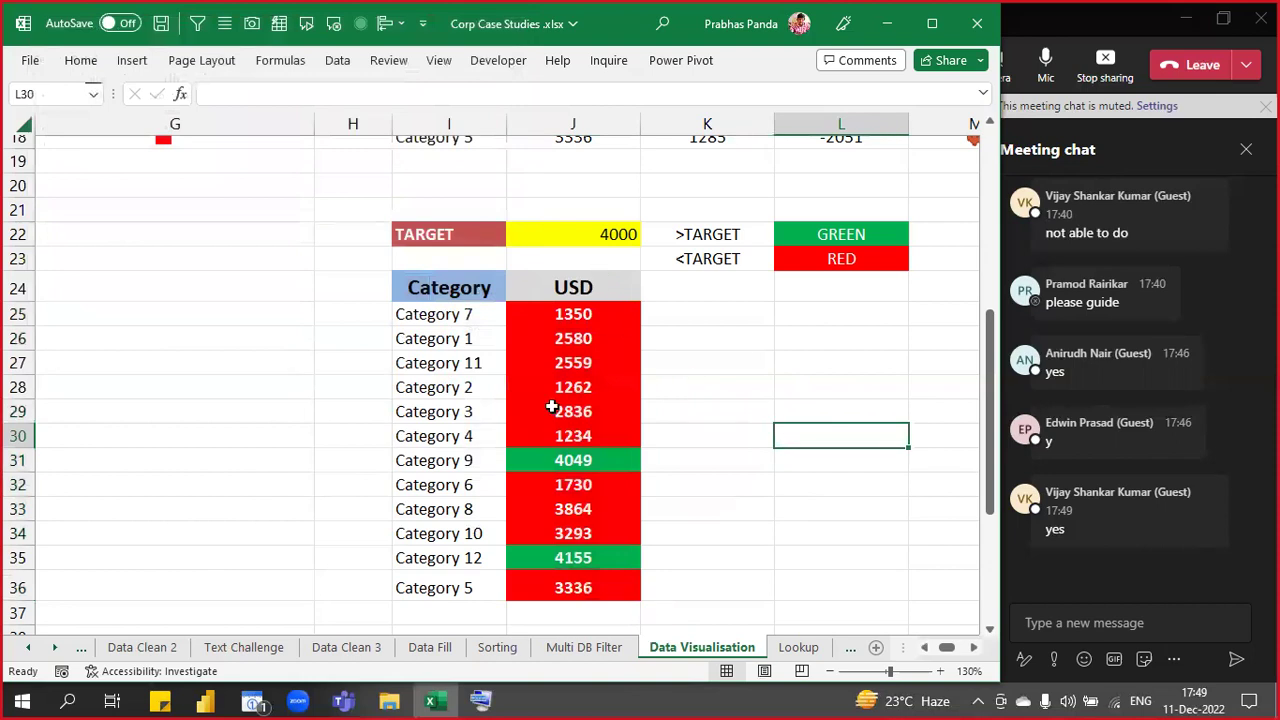
pyautogui.click(556, 234)
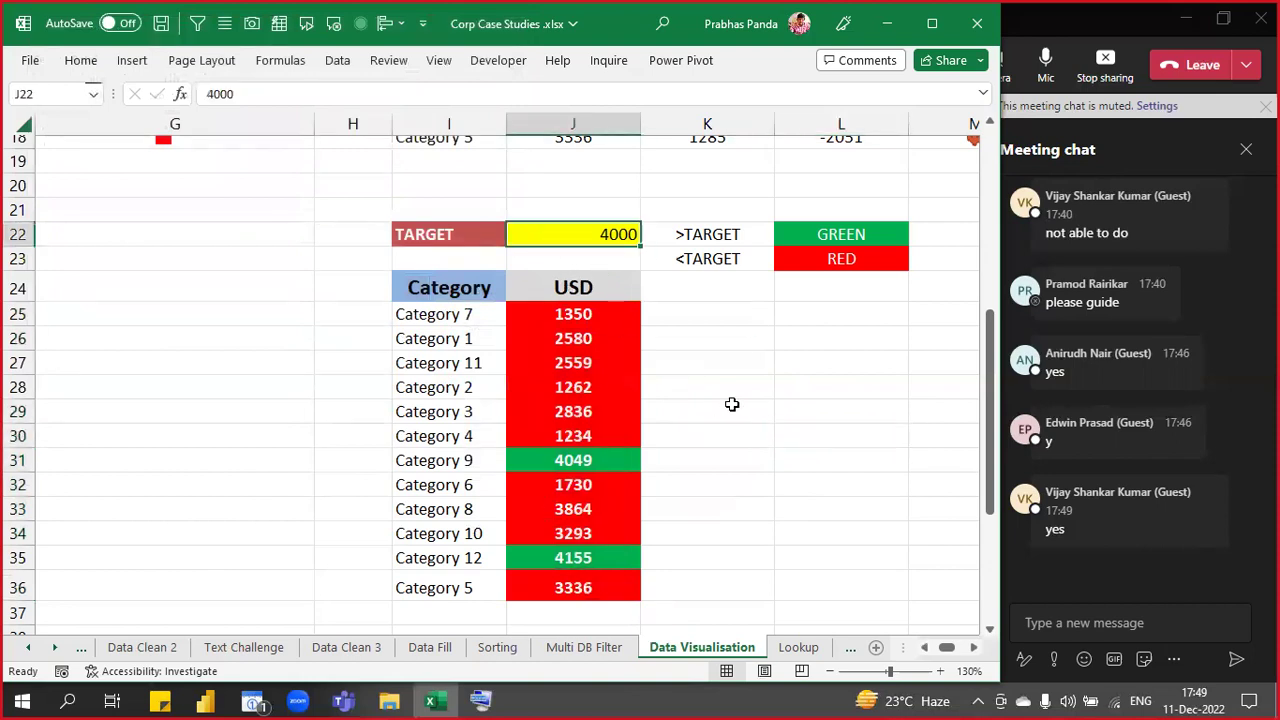
pyautogui.write('3800')
pyautogui.press('Return')
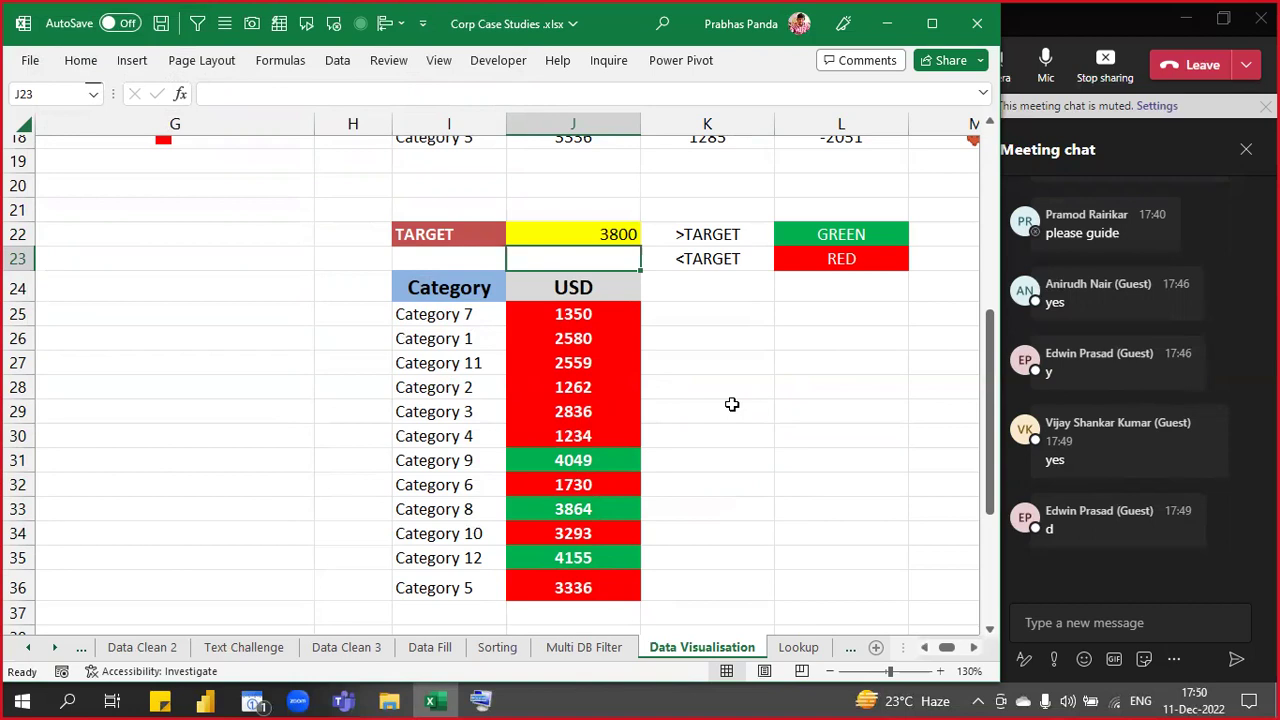
# - Centre the target value horizontally in cell J22
pyautogui.press('Up')
pyautogui.press('Up')
pyautogui.press('Up')
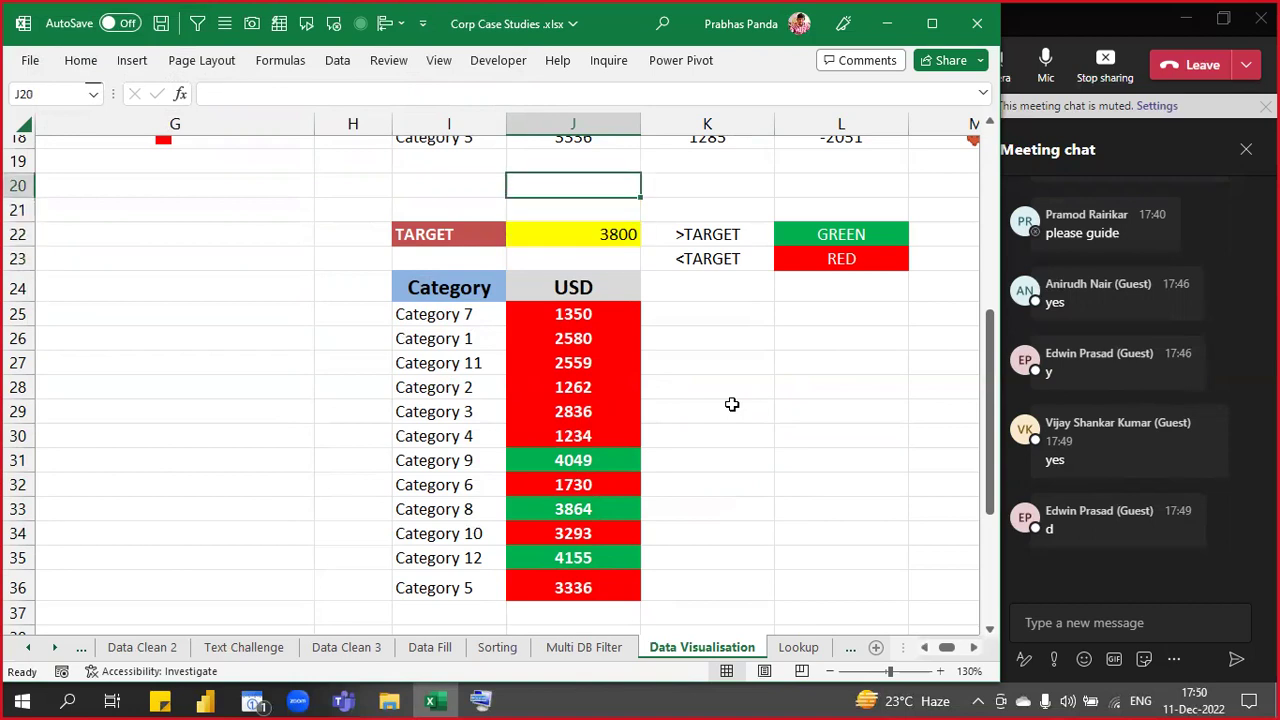
pyautogui.press('Down')
pyautogui.press('Down')
pyautogui.hotkey('alt', 'h')
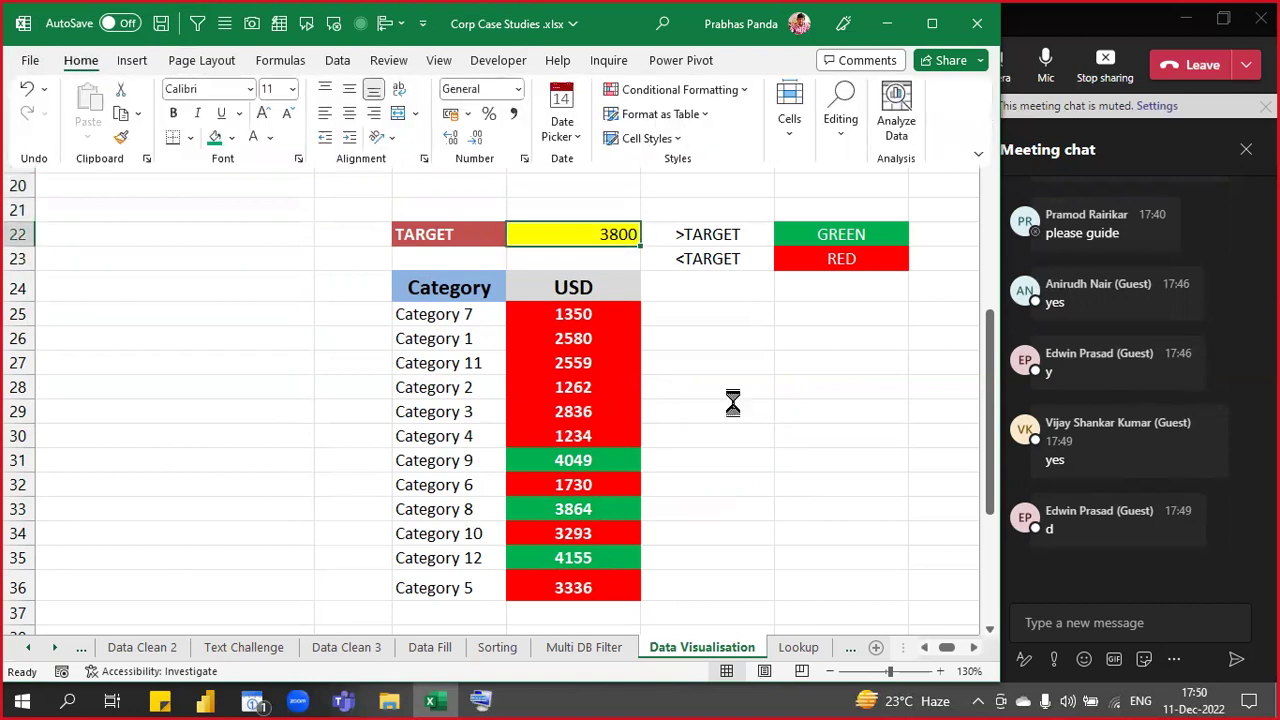
pyautogui.press('a')
pyautogui.press('c')
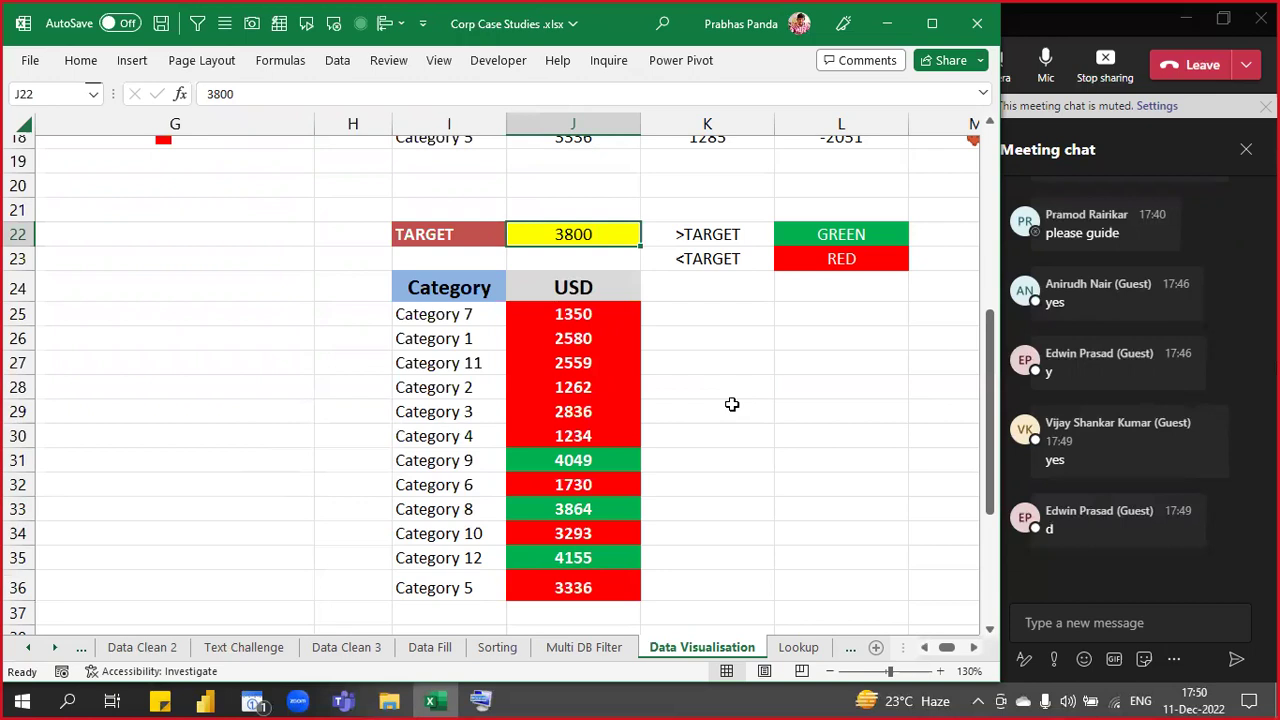
# - Return to the top of the Data Visualisation sheet and review the situation tables together with the coloured target table
pyautogui.press('Up')
pyautogui.press('Up')
pyautogui.press('Up')
pyautogui.press('Up')
pyautogui.press('Up')
pyautogui.press('Up')
pyautogui.press('Up')
pyautogui.press('Up')
pyautogui.press('Up')
pyautogui.press('Up')
pyautogui.press('Up')
pyautogui.press('Up')
pyautogui.press('Up')
pyautogui.press('Up')
pyautogui.press('Up')
pyautogui.press('Up')
pyautogui.press('Up')
pyautogui.press('Up')
pyautogui.press('Up')
pyautogui.press('Up')
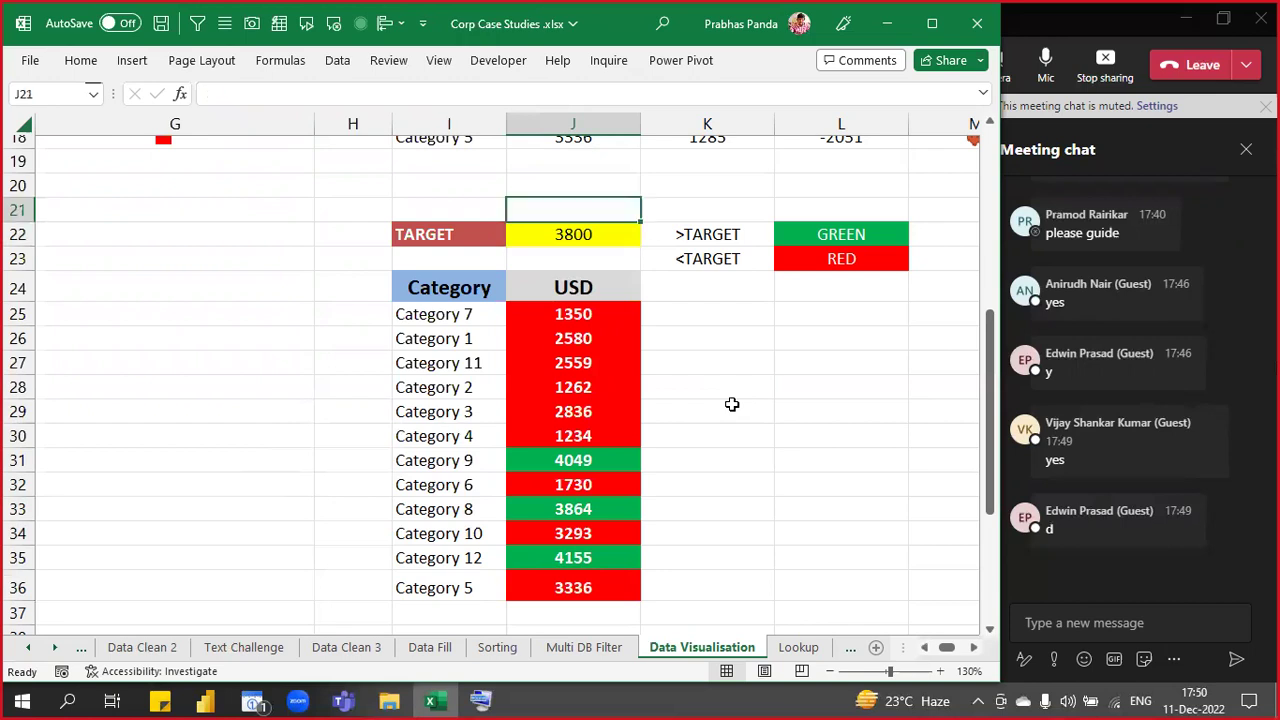
pyautogui.press('Left')
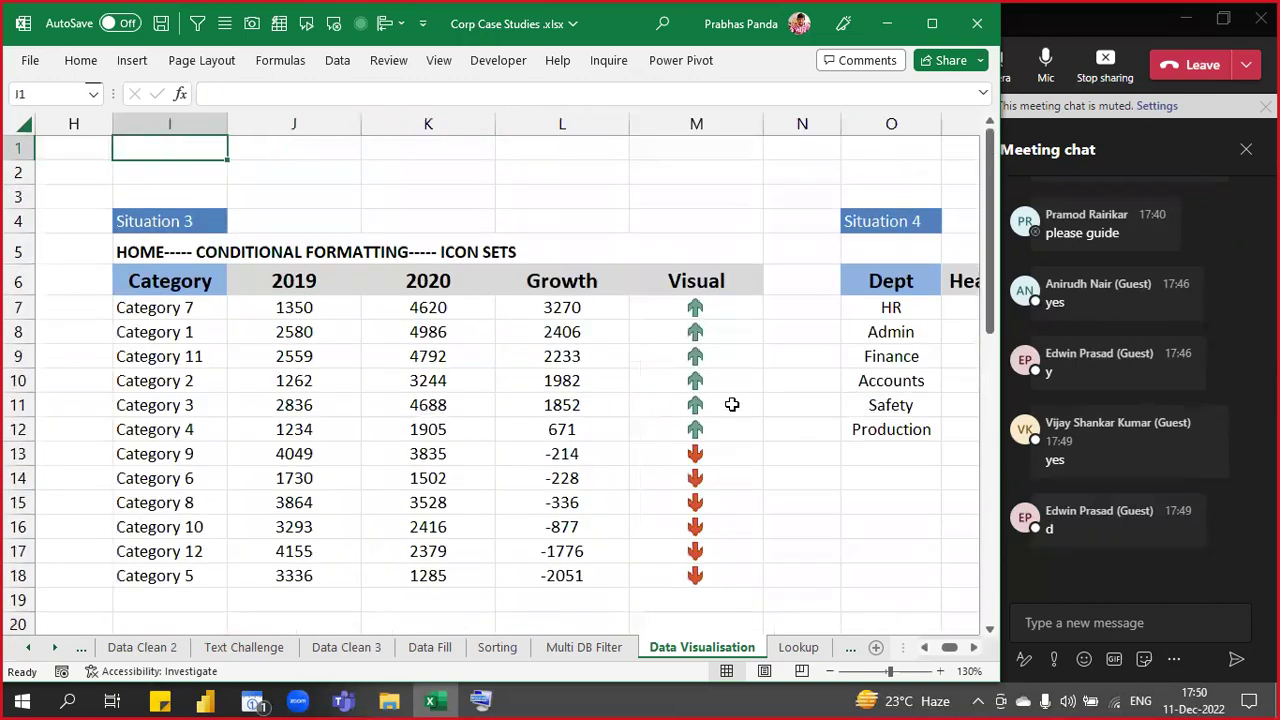
pyautogui.scroll(-3, 524, 353)
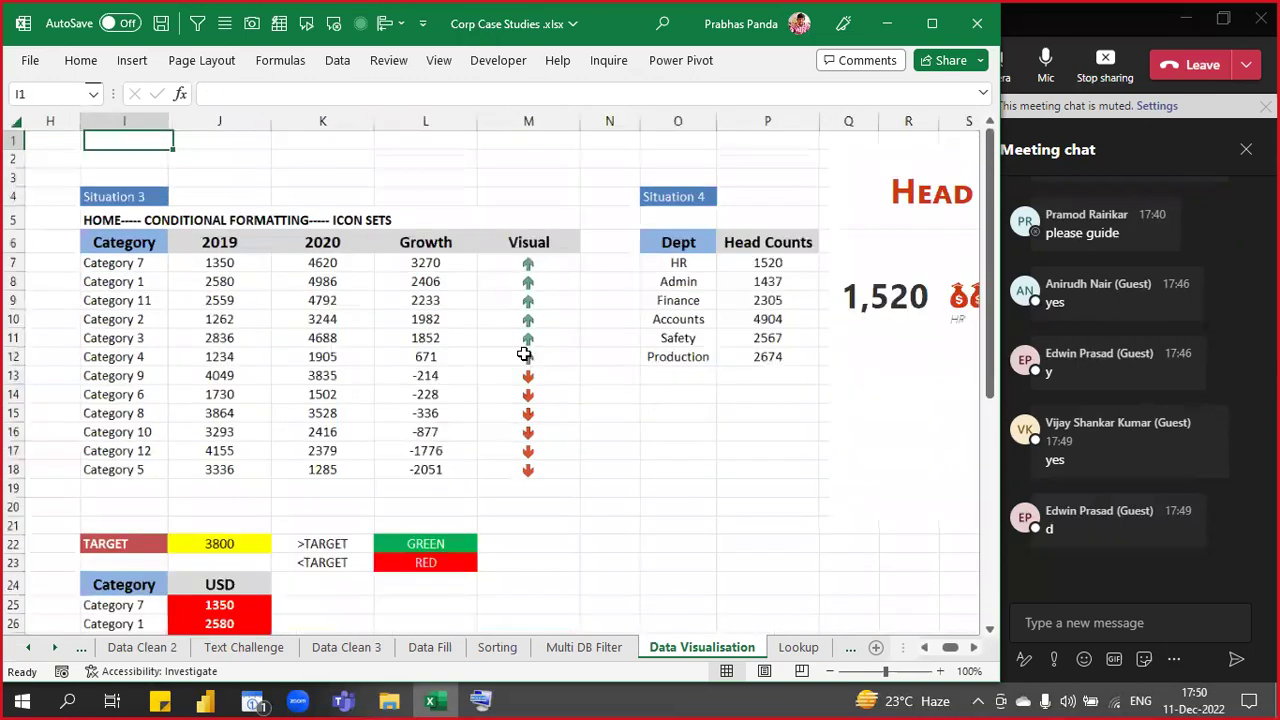
pyautogui.scroll(-1, 524, 353)
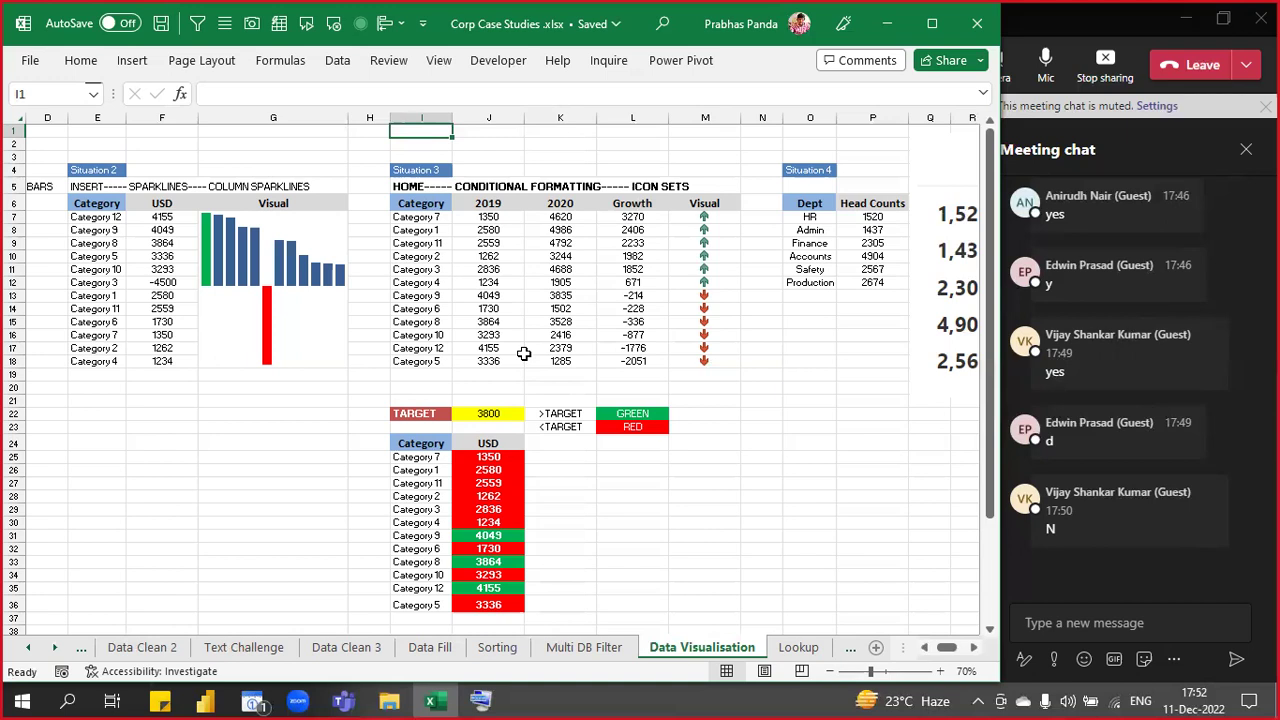
# - Close the workbook and reopen Corp Case Studies .xlsx from the Adv Excel 10-11-17-18 DEC 2022 folder
pyautogui.click(977, 23)
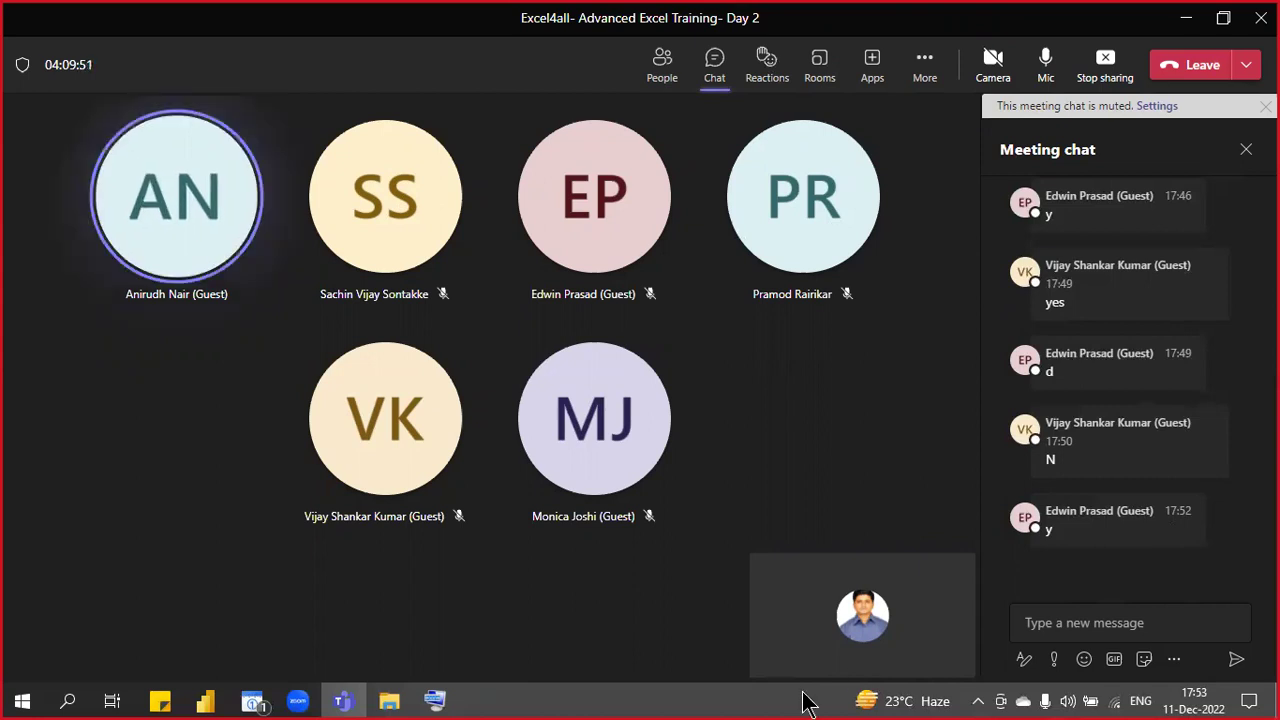
pyautogui.click(388, 700)
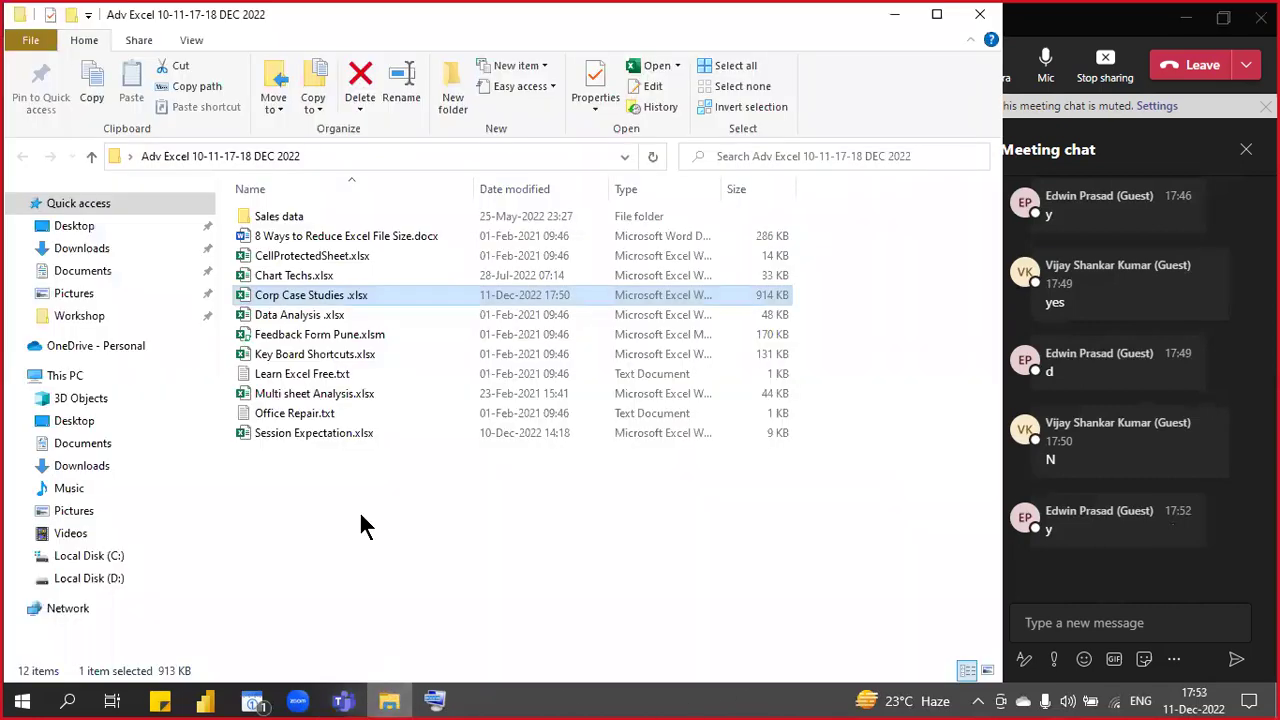
pyautogui.doubleClick(279, 296)
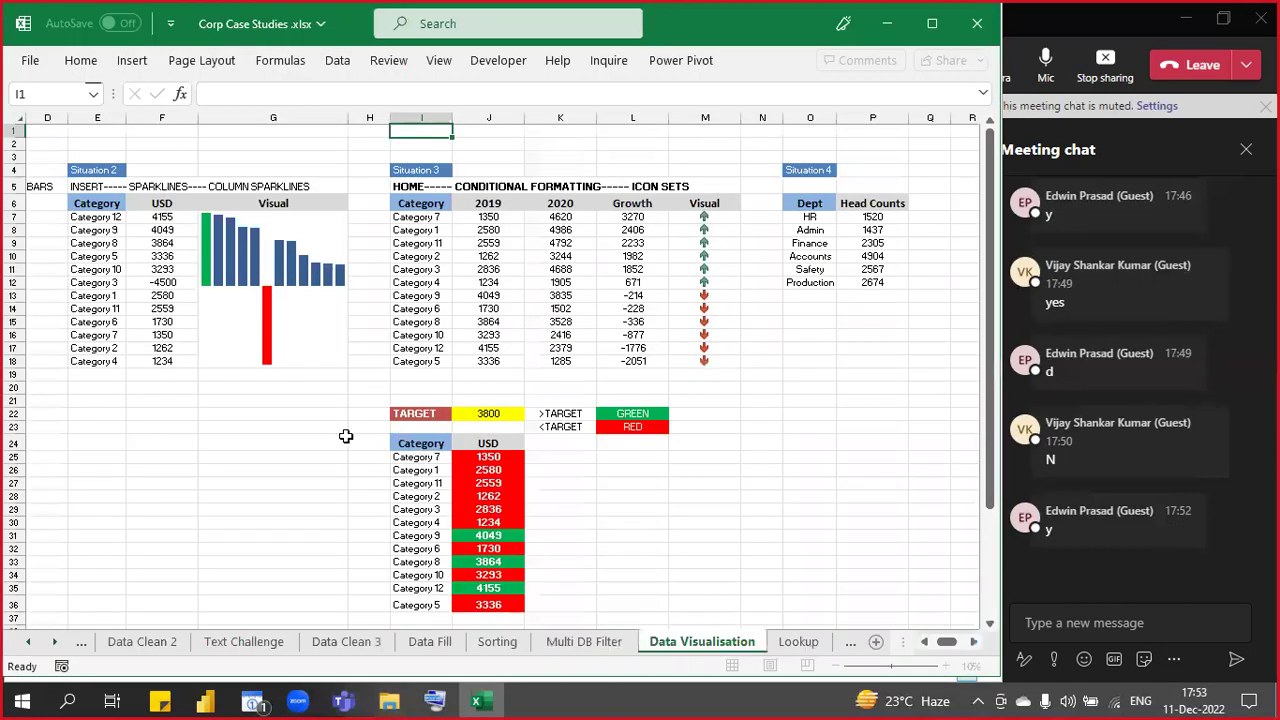
# - Copy Situation 2's Category and USD table, E6:F18, to the empty area starting at E34
pyautogui.keyDown('ctrl'); pyautogui.scroll(5, 323, 323); pyautogui.keyUp('ctrl')
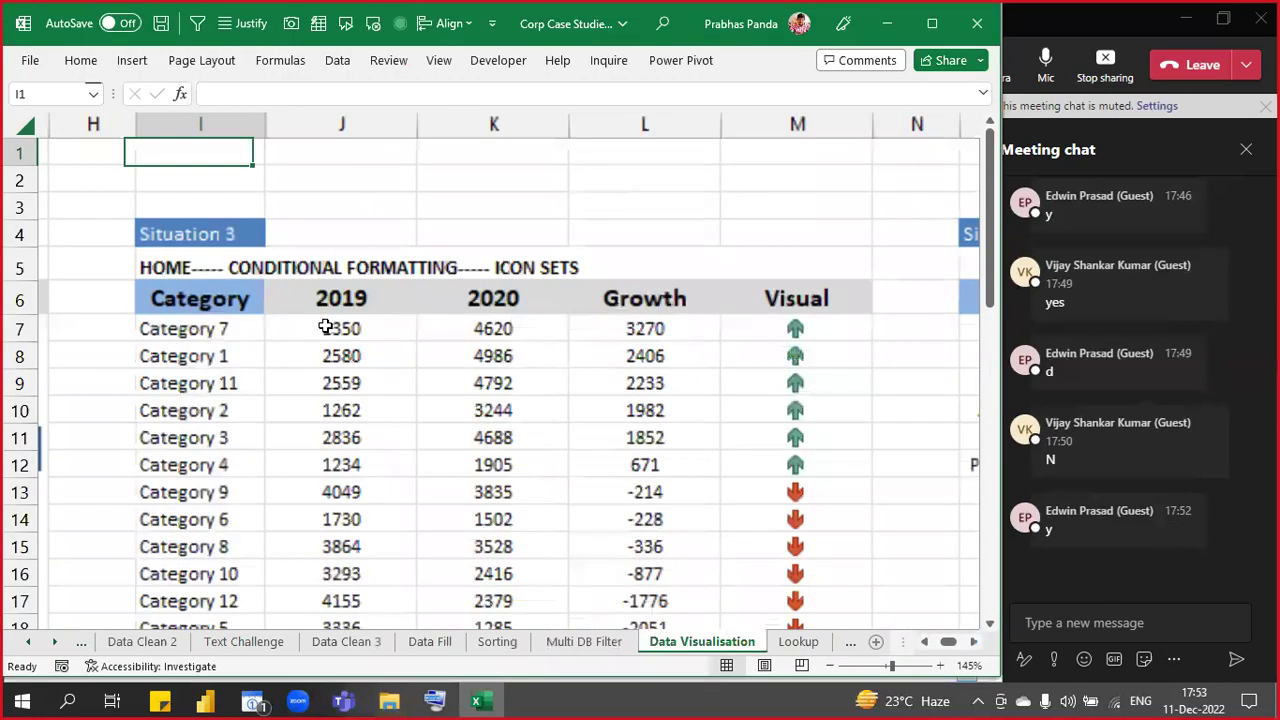
pyautogui.scroll(-5, 326, 328)
pyautogui.scroll(5, 326, 328)
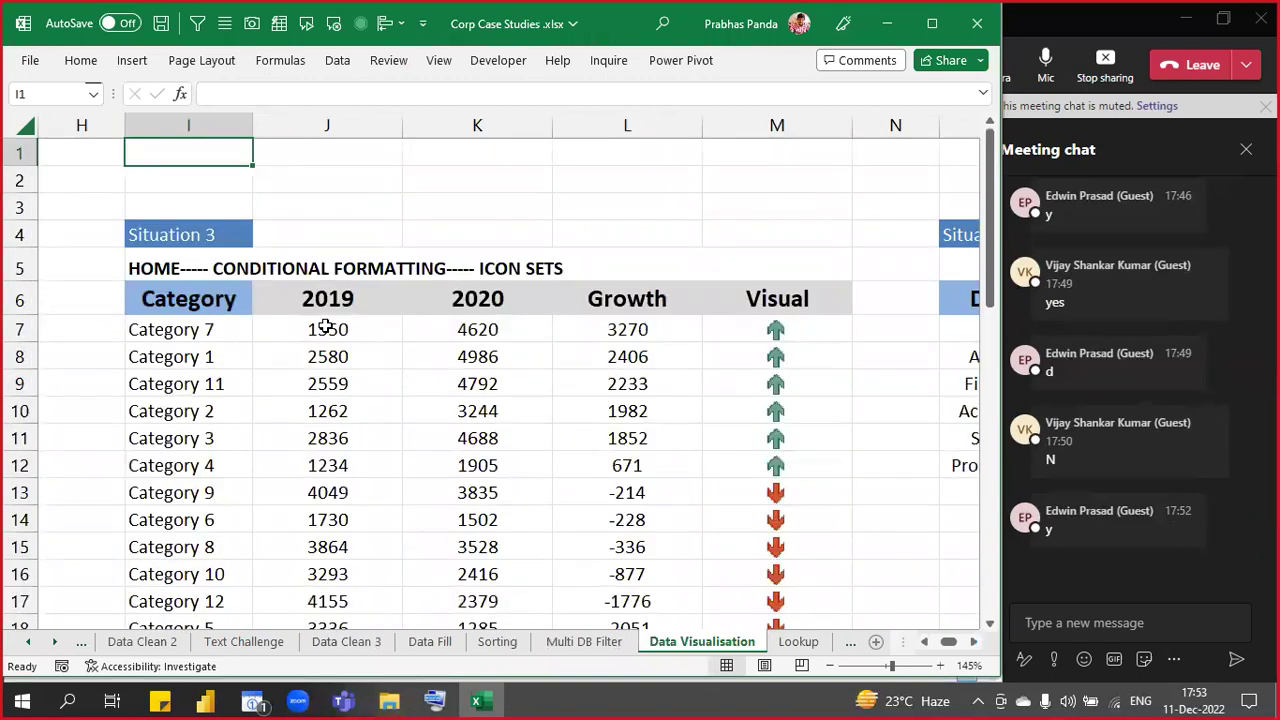
pyautogui.press('Left')
pyautogui.press('Left')
pyautogui.press('Left')
pyautogui.press('Left')
pyautogui.press('Left')
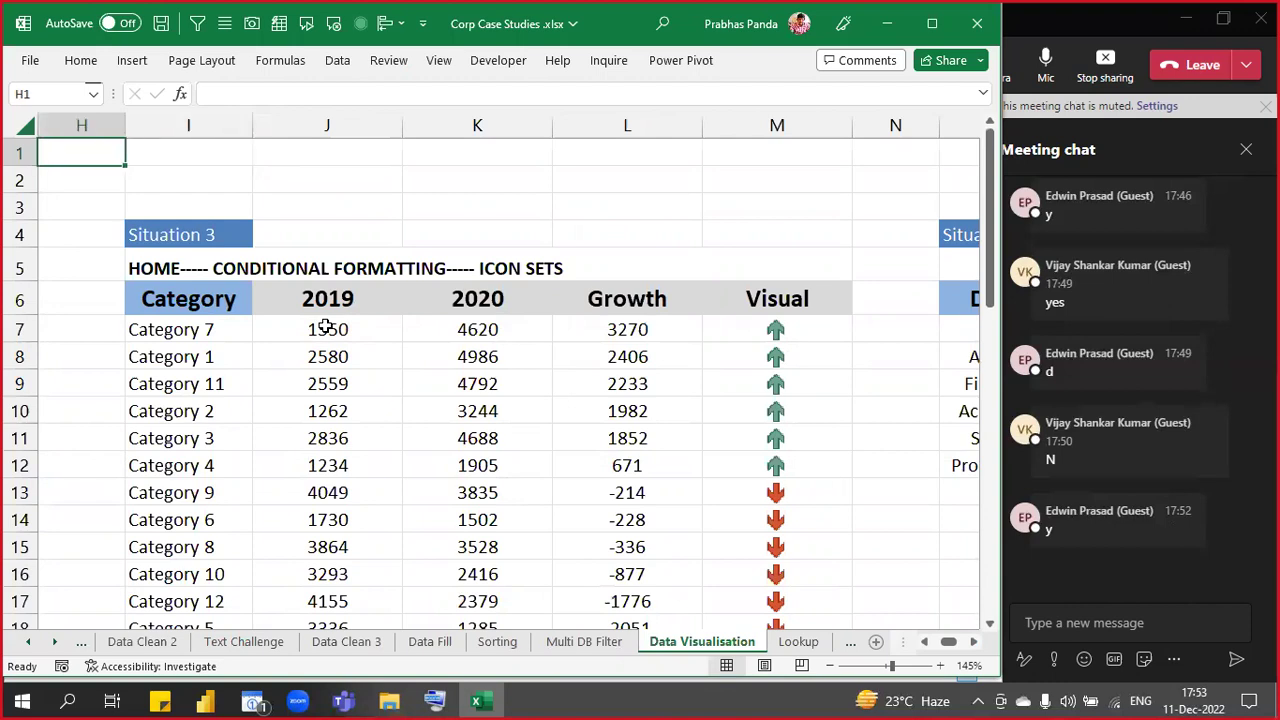
pyautogui.scroll(-1, 316, 327)
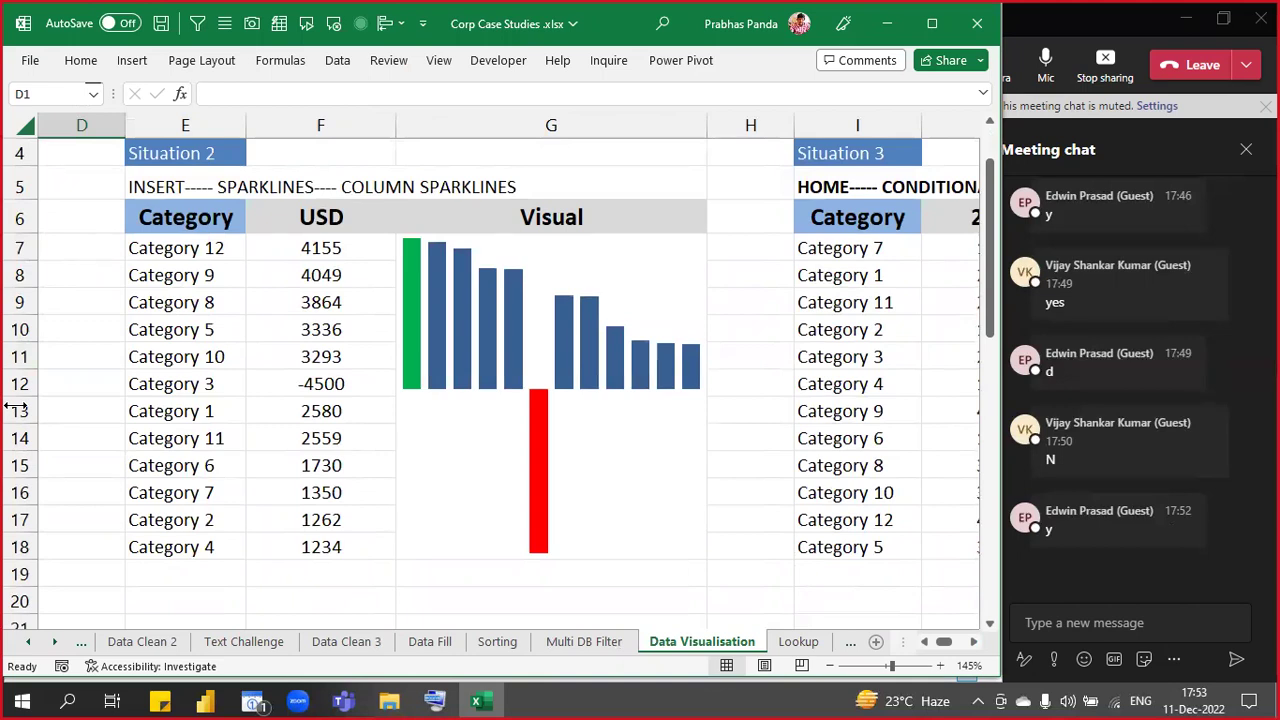
pyautogui.moveTo(145, 222); pyautogui.dragTo(272, 549)
pyautogui.hotkey('ctrl', 'c')
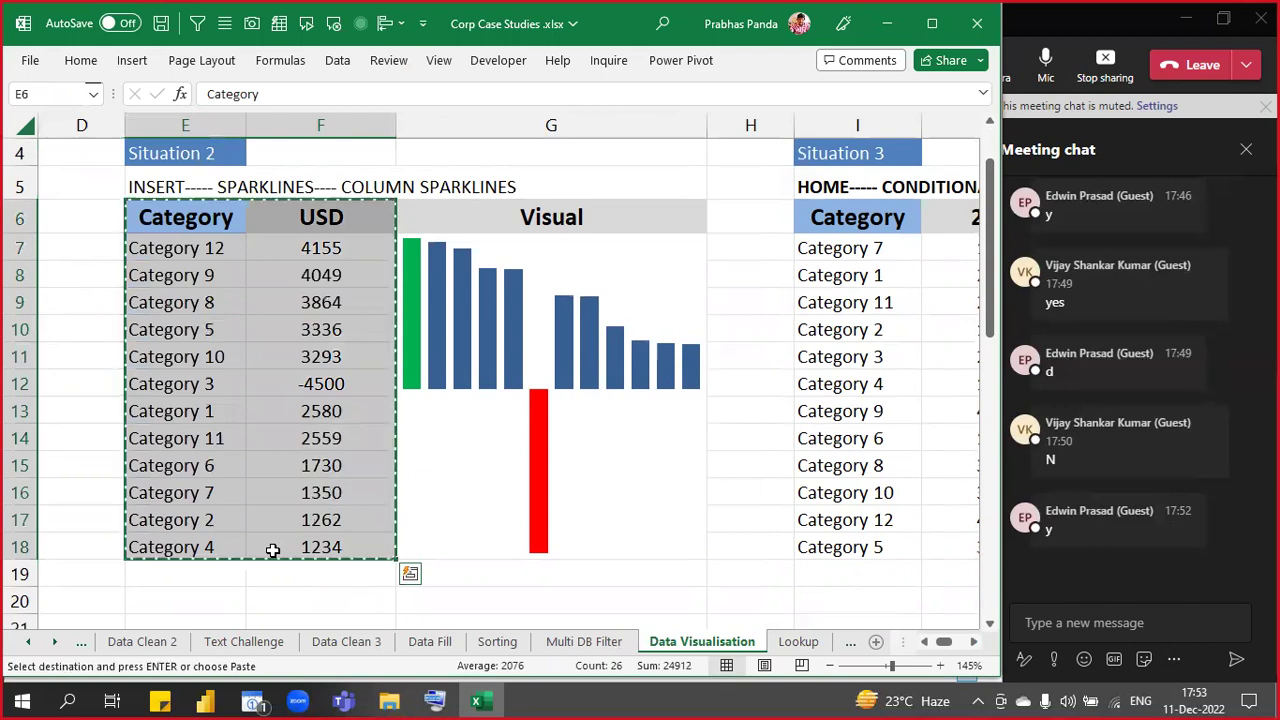
pyautogui.scroll(-10, 272, 549)
pyautogui.click(179, 181)
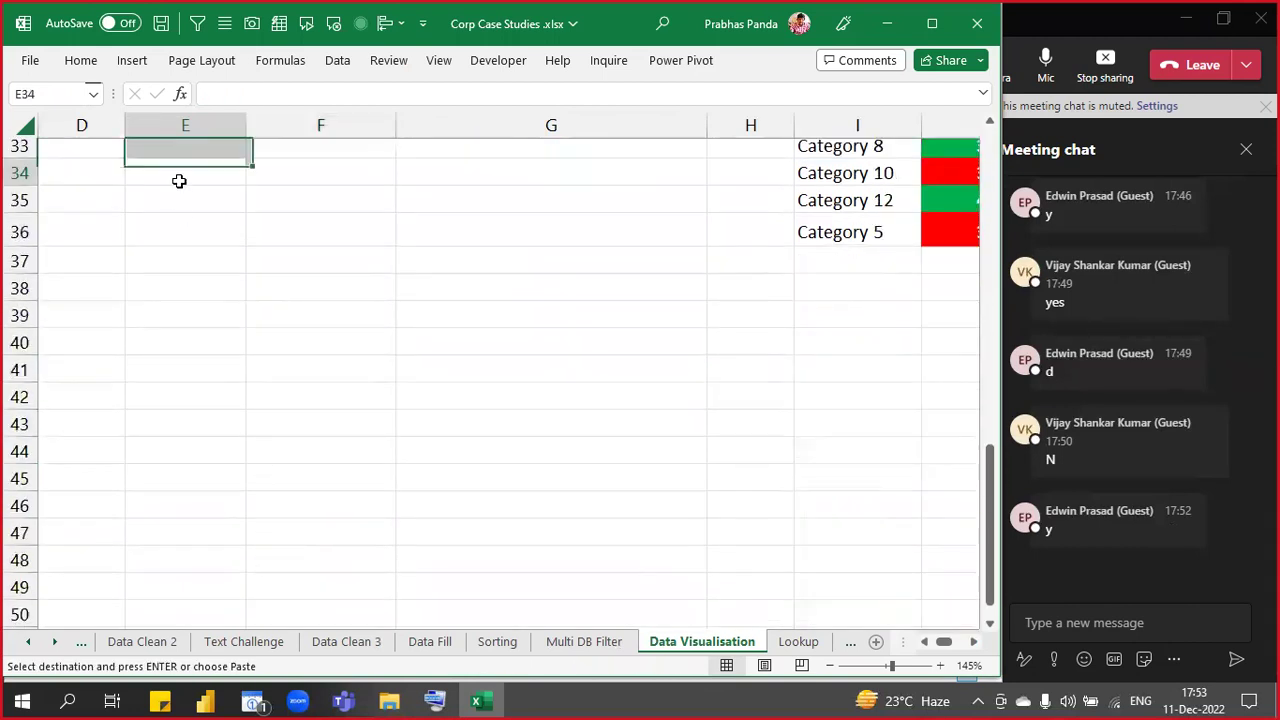
pyautogui.hotkey('ctrl', 'v')
pyautogui.scroll(1, 413, 263)
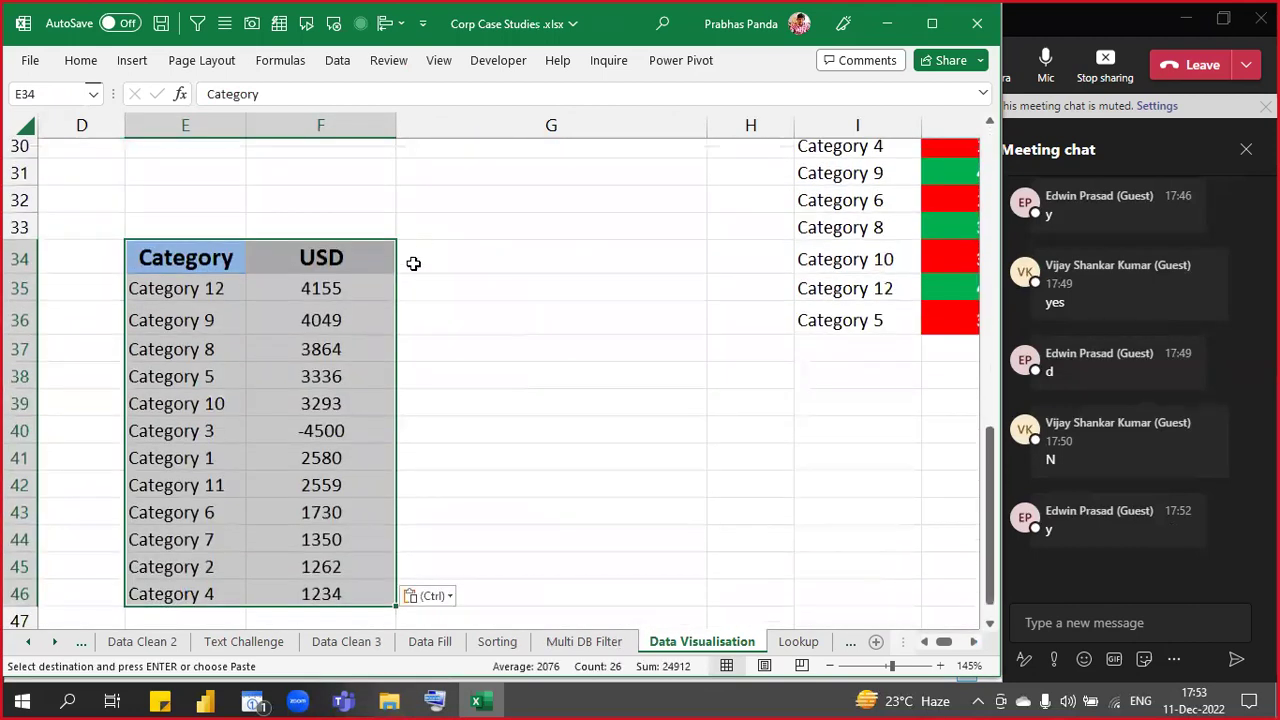
# - Add the column header Visual in G34, beside the copied table's USD header
pyautogui.click(477, 259)
pyautogui.write('V')
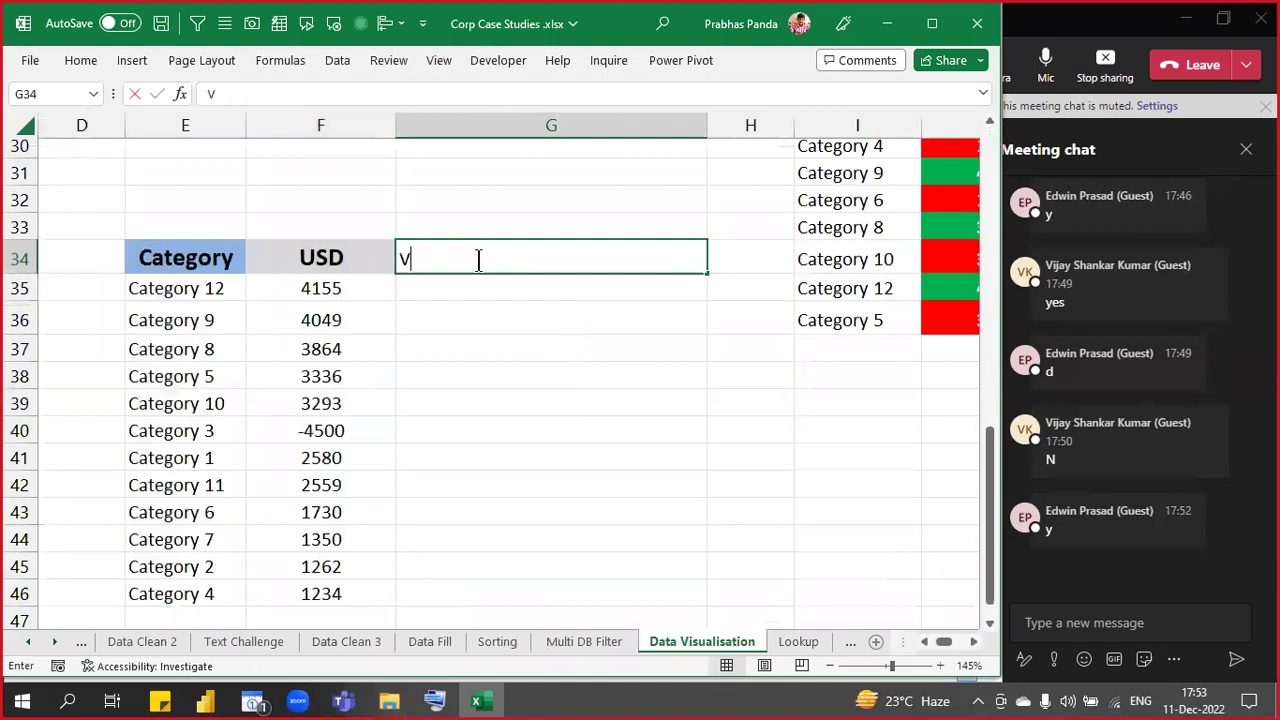
pyautogui.write('isual')
pyautogui.press('Return')
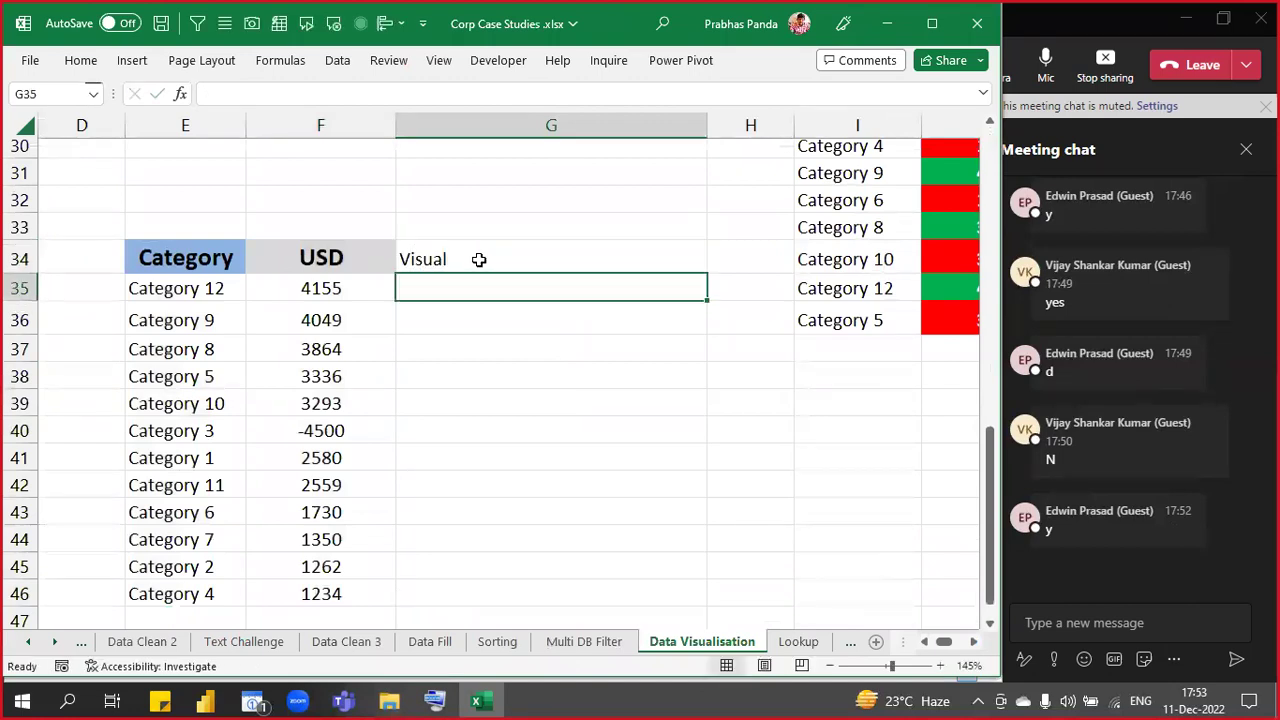
# - Copy only the formatting of the USD header in F34 onto the Visual header in G34
pyautogui.press('Up')
pyautogui.press('Left')
pyautogui.hotkey('ctrl', 'c')
pyautogui.click(479, 259)
pyautogui.hotkey('alt', 'e')
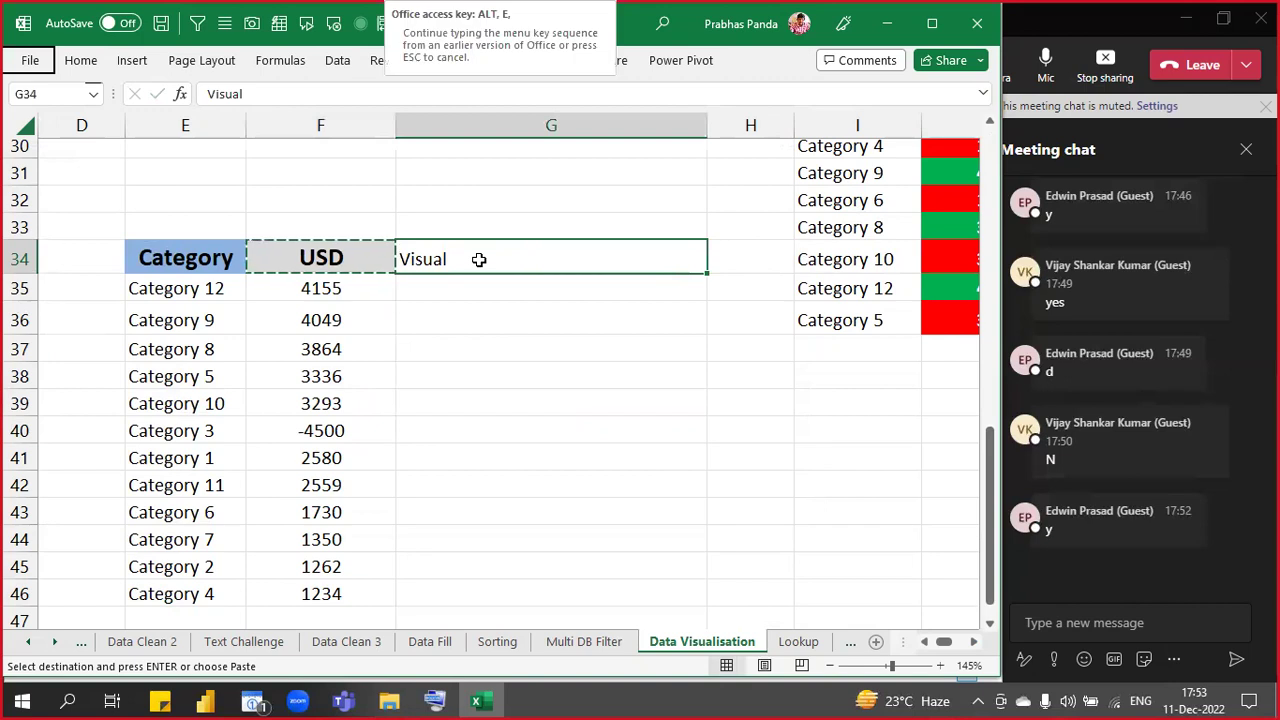
pyautogui.press('s')
pyautogui.press('t')
pyautogui.press('Return')
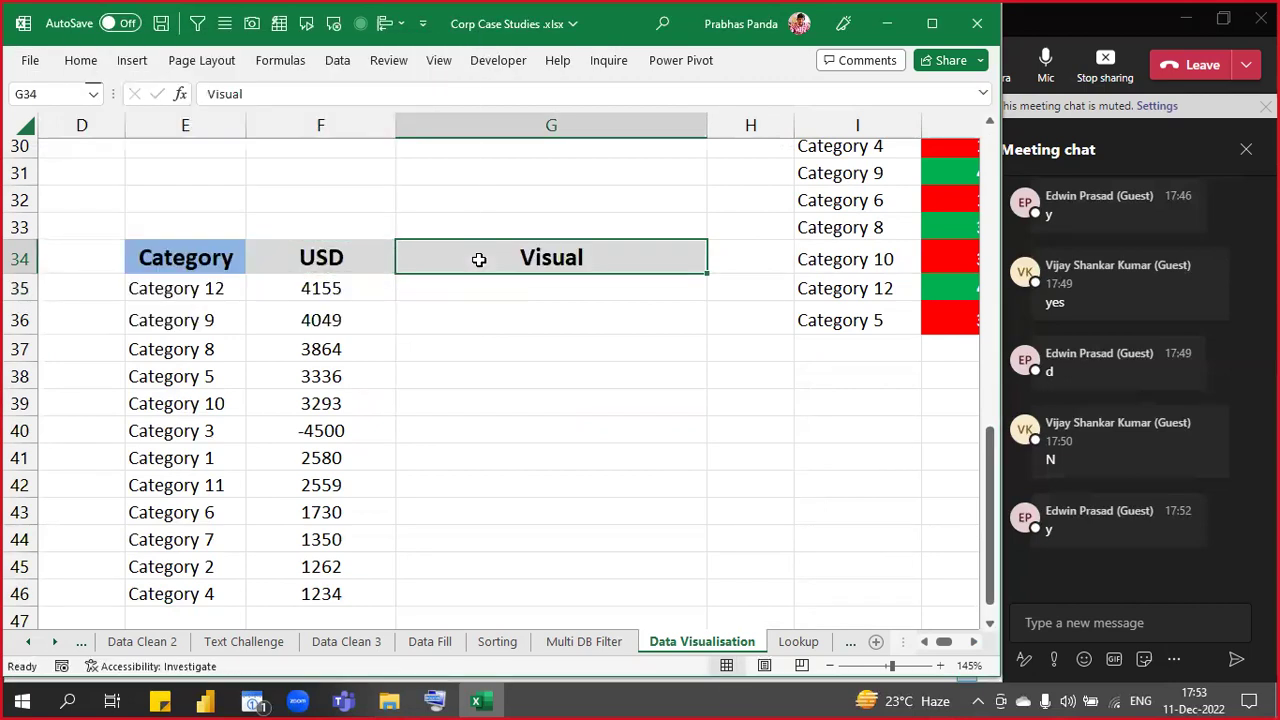
pyautogui.press('Escape')
# - Insert a column sparkline of the USD values in F35:F46, placing it in cell G35
pyautogui.press('Left')
pyautogui.press('Down')
pyautogui.hotkey('ctrl', 'shift', 'Down')
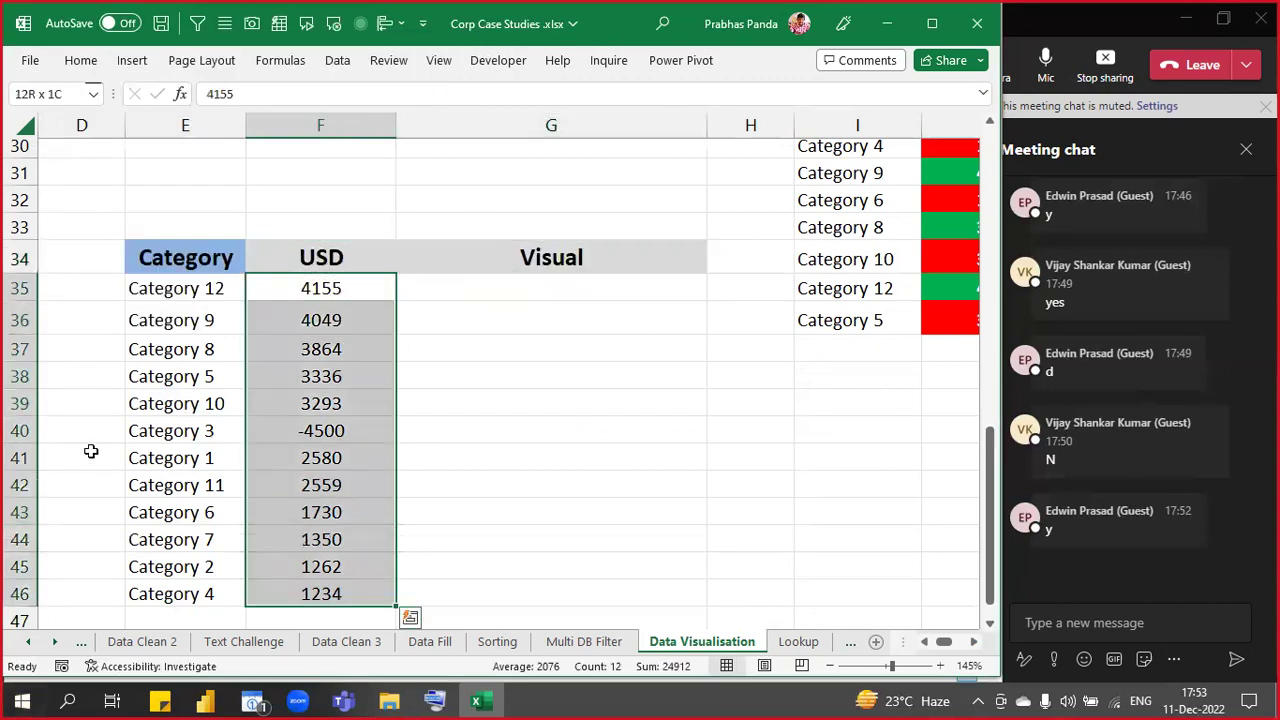
pyautogui.click(134, 60)
pyautogui.click(585, 122)
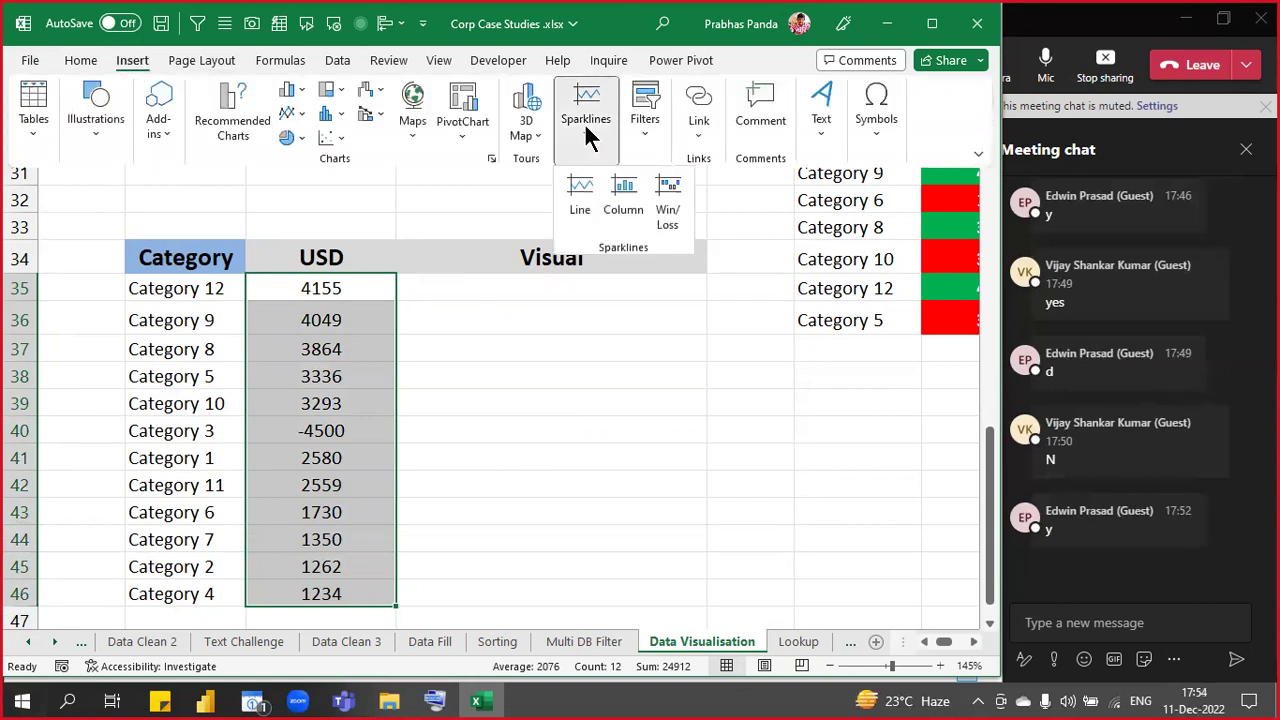
pyautogui.press('ctrl')
pyautogui.press('ctrl')
pyautogui.press('ctrl')
pyautogui.press('ctrl')
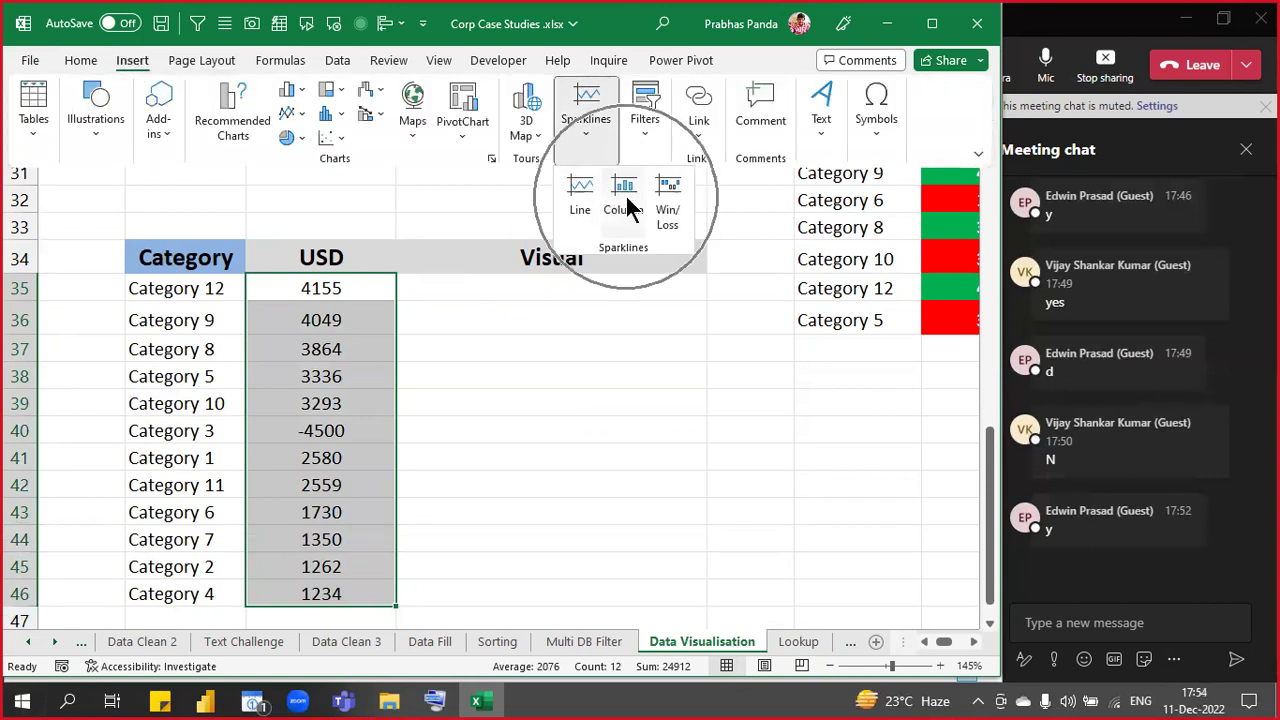
pyautogui.press('ctrl')
pyautogui.press('ctrl')
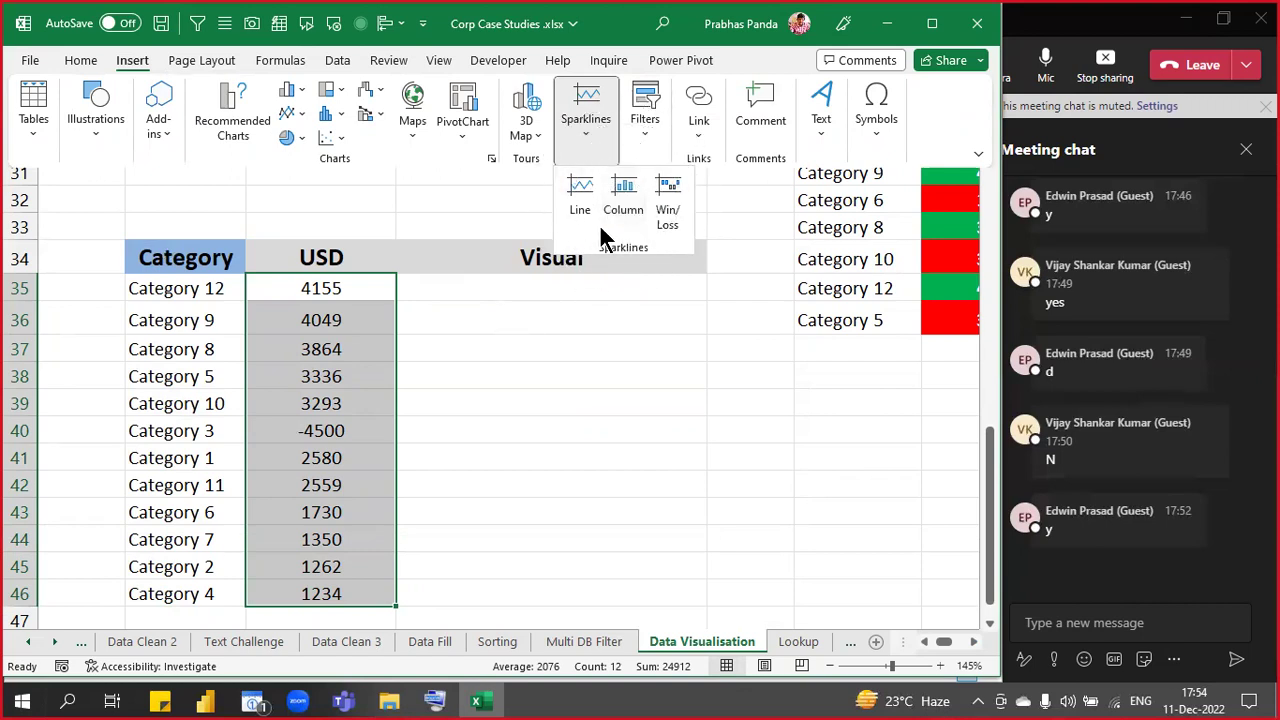
pyautogui.click(620, 205)
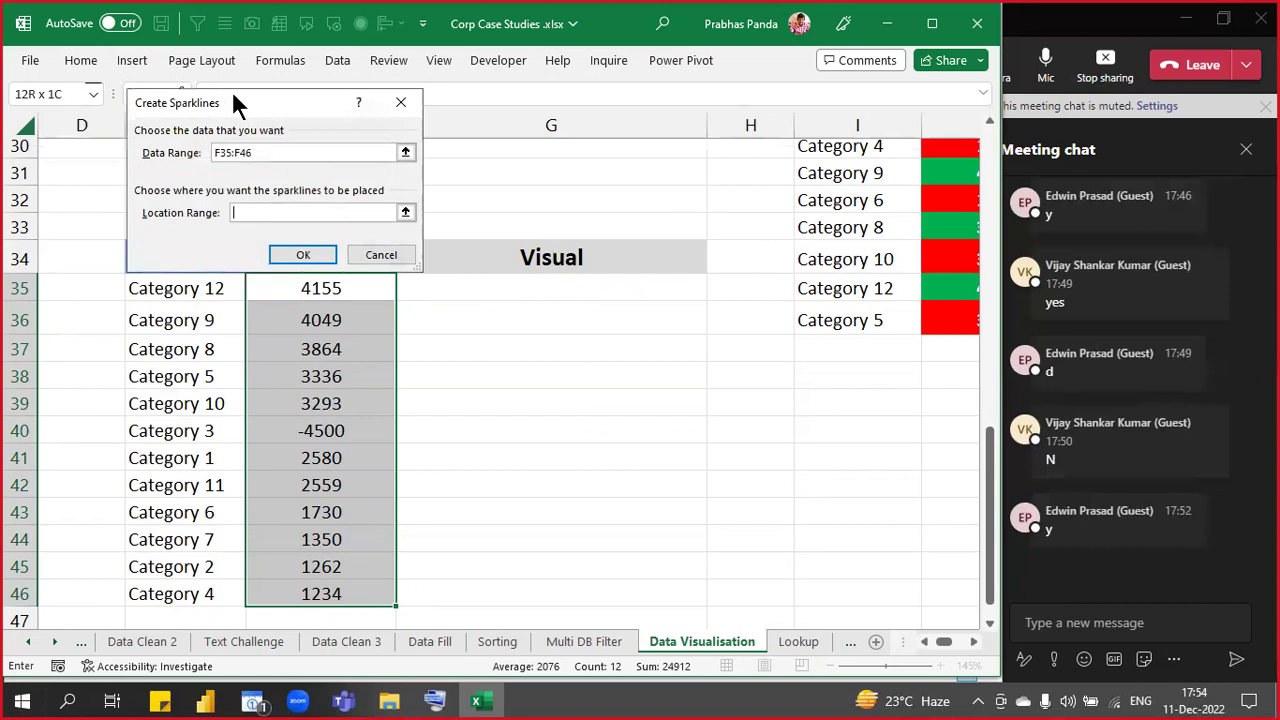
pyautogui.moveTo(231, 90); pyautogui.dragTo(265, 54)
pyautogui.press('ctrl')
pyautogui.press('ctrl')
pyautogui.press('ctrl')
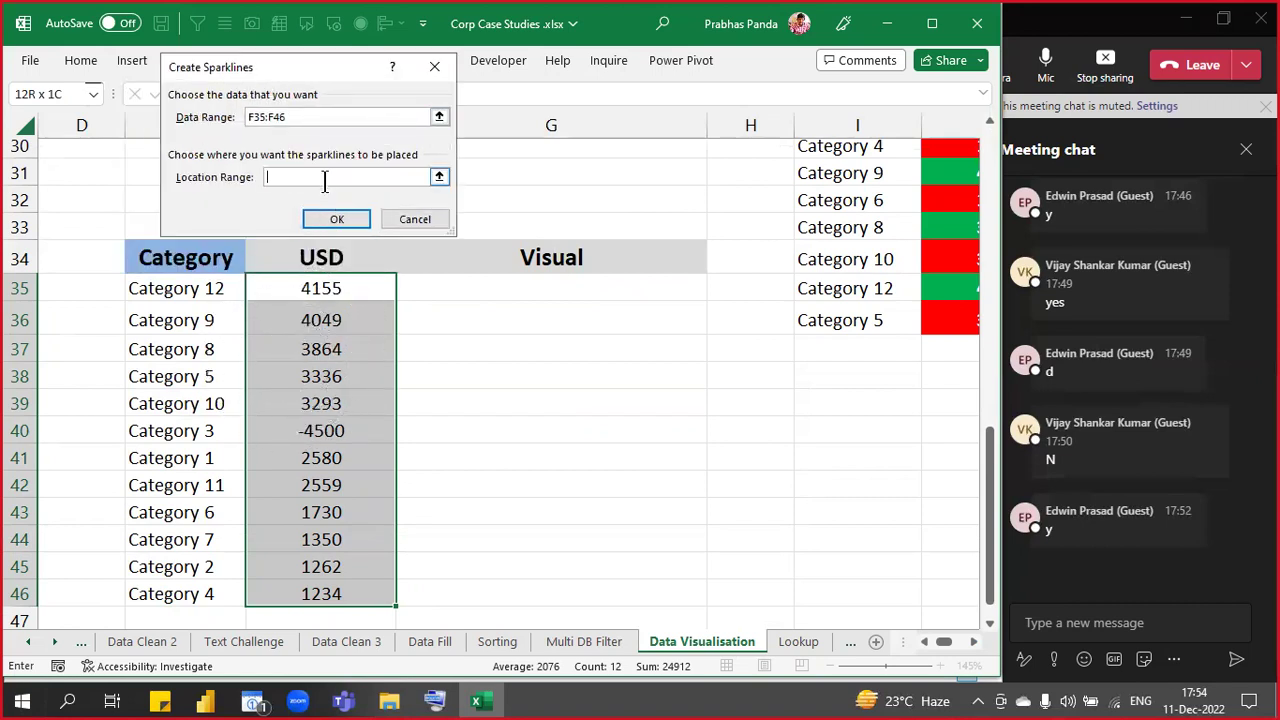
pyautogui.click(538, 295)
pyautogui.press('ctrl')
pyautogui.press('ctrl')
pyautogui.click(336, 219)
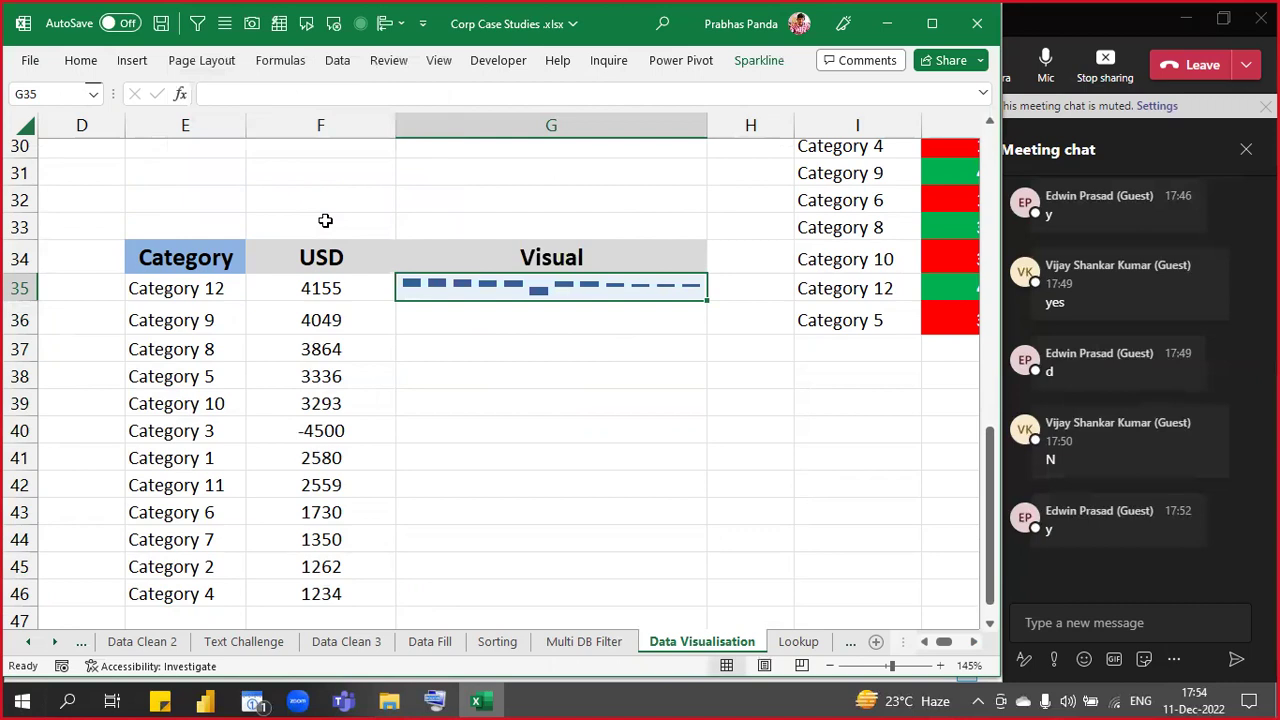
# - Merge and centre cells G35:G46 so the column sparkline fills the height of the copied table
pyautogui.hotkey('shift', 'Down')
pyautogui.hotkey('shift', 'Down')
pyautogui.hotkey('shift', 'Down')
pyautogui.hotkey('shift', 'Down')
pyautogui.hotkey('shift', 'Down')
pyautogui.hotkey('shift', 'Down')
pyautogui.hotkey('shift', 'Down')
pyautogui.hotkey('shift', 'Down')
pyautogui.hotkey('shift', 'Down')
pyautogui.hotkey('shift', 'Down')
pyautogui.hotkey('shift', 'Down')
pyautogui.hotkey('shift', 'Down')
pyautogui.hotkey('shift', 'Up')
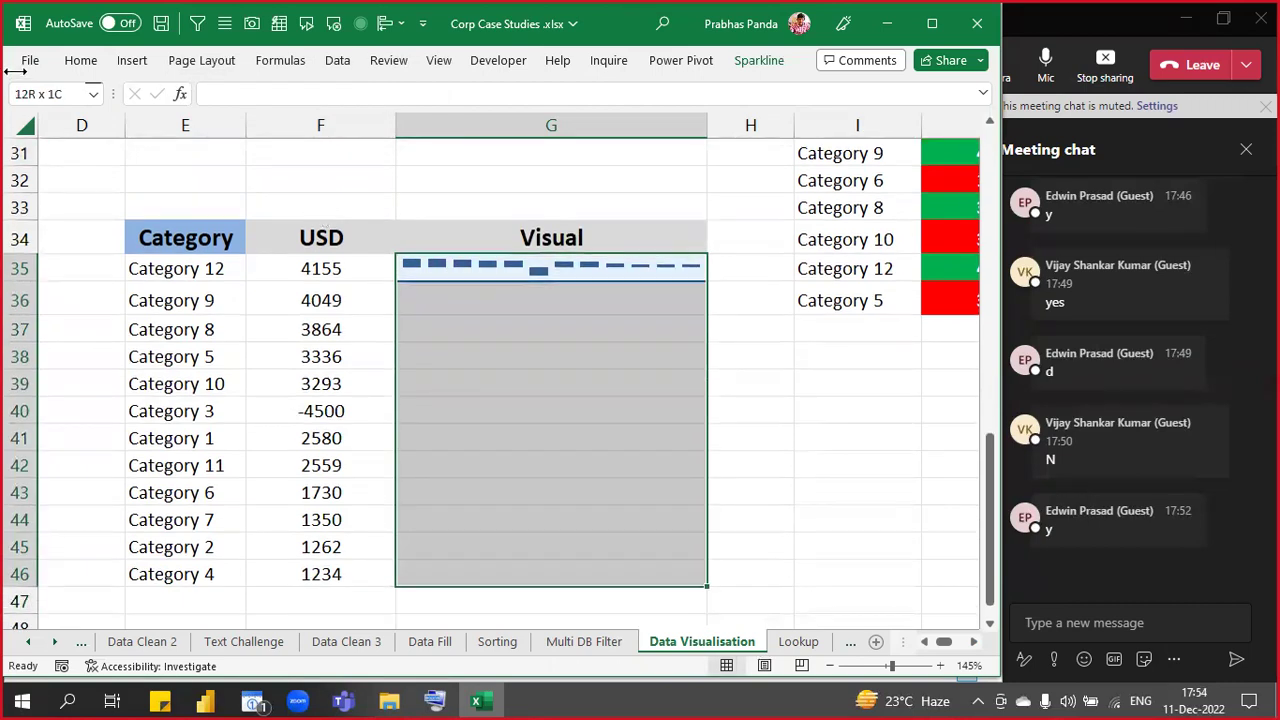
pyautogui.click(77, 60)
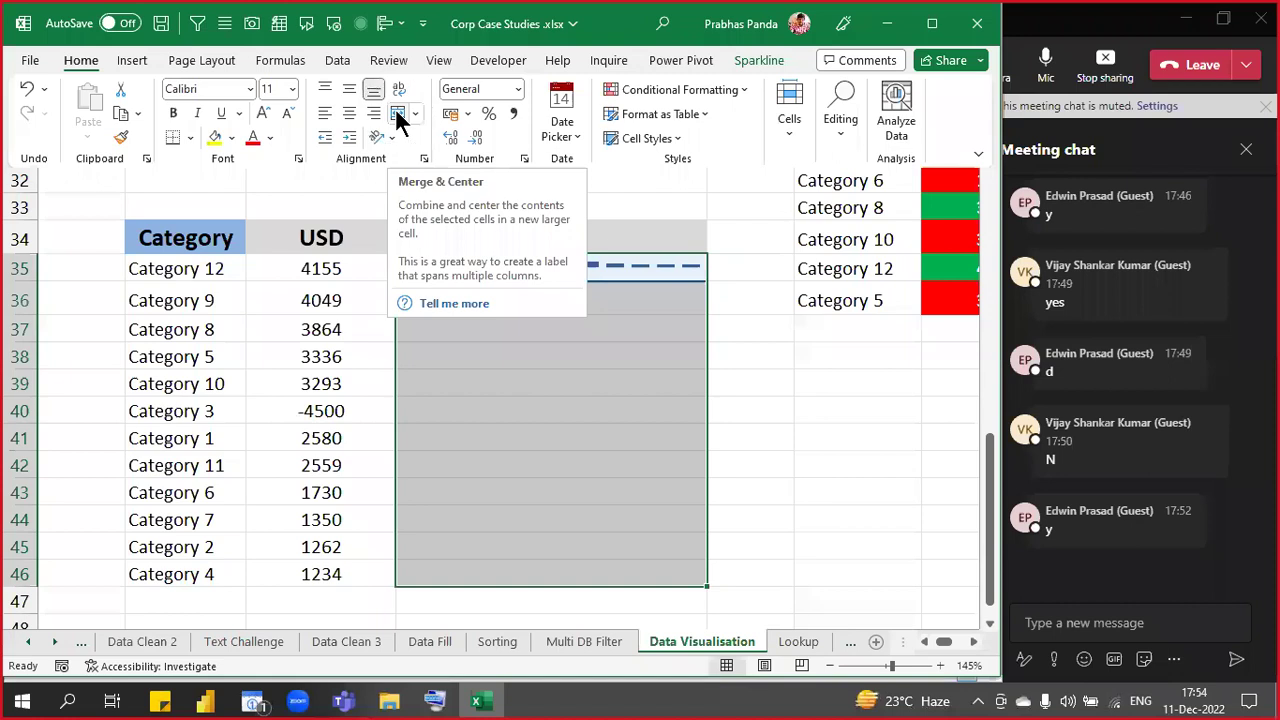
pyautogui.click(398, 116)
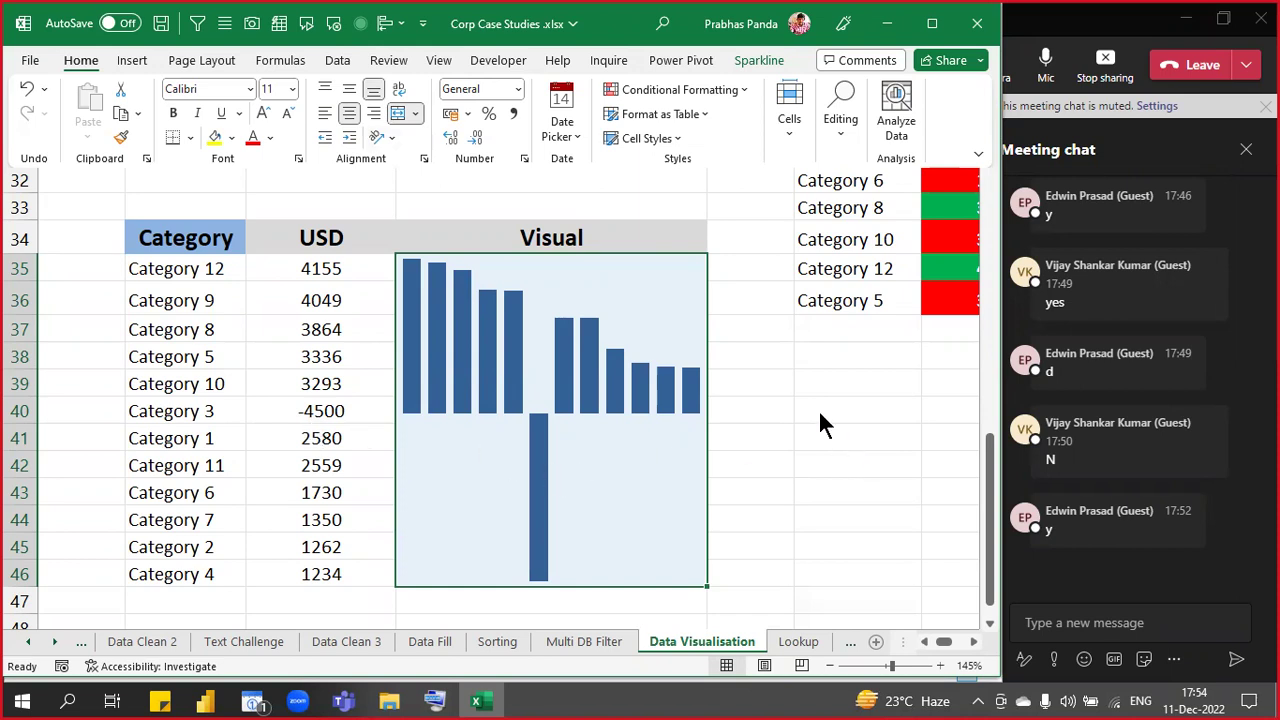
# - View the original Situation 2 sparkline for comparison, then close the workbook without saving the changes
pyautogui.scroll(5, 818, 409)
pyautogui.scroll(5, 818, 409)
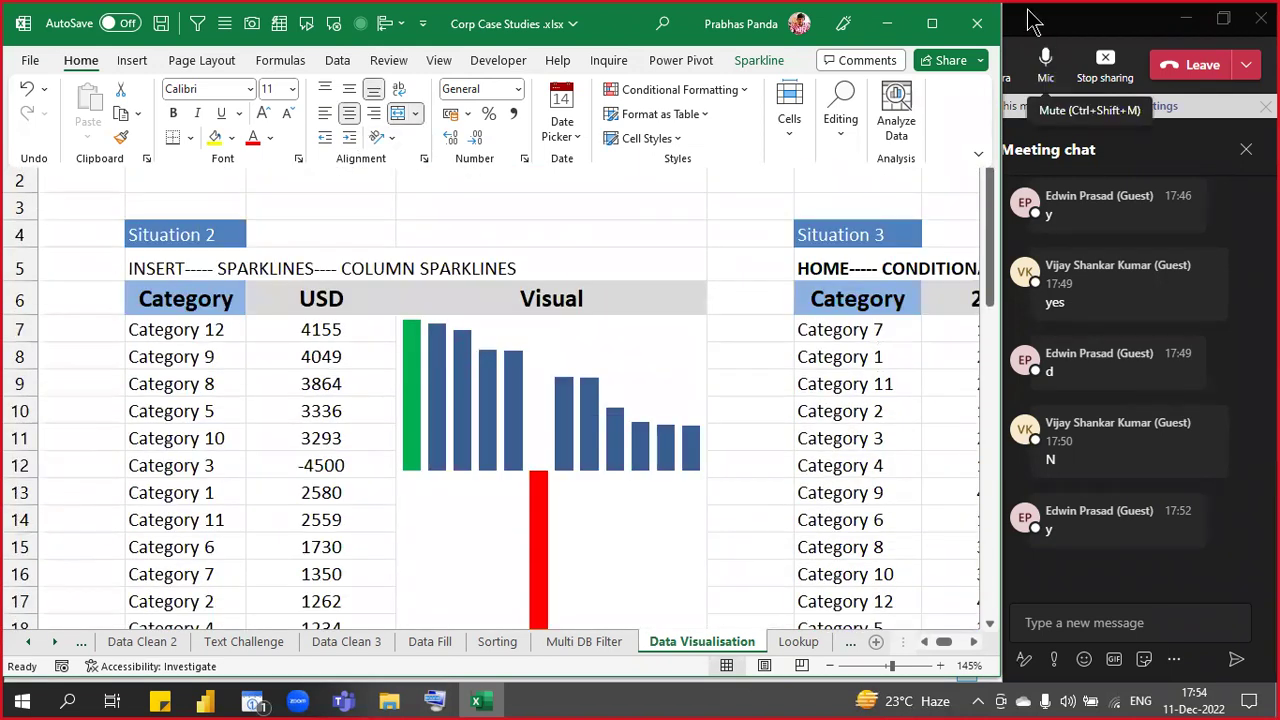
pyautogui.click(976, 24)
pyautogui.click(632, 375)
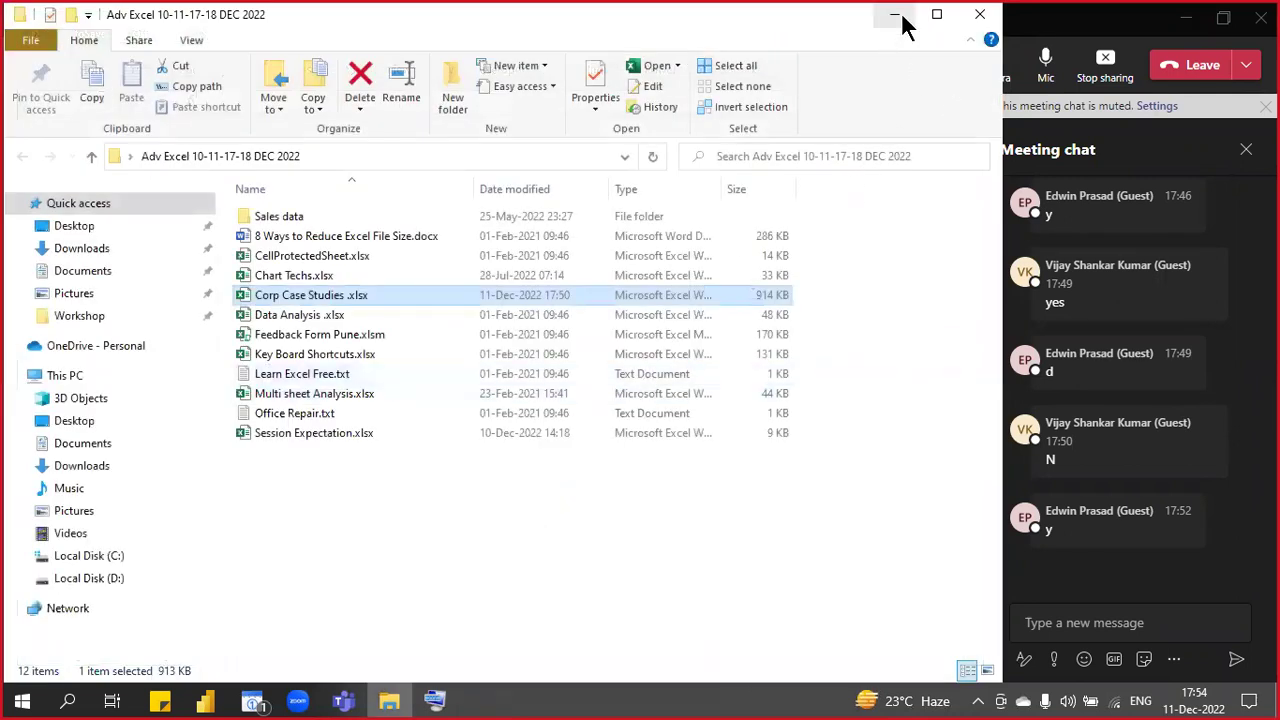
# - Minimise the course folder window and stop sharing the screen in the Teams meeting
pyautogui.click(896, 18)
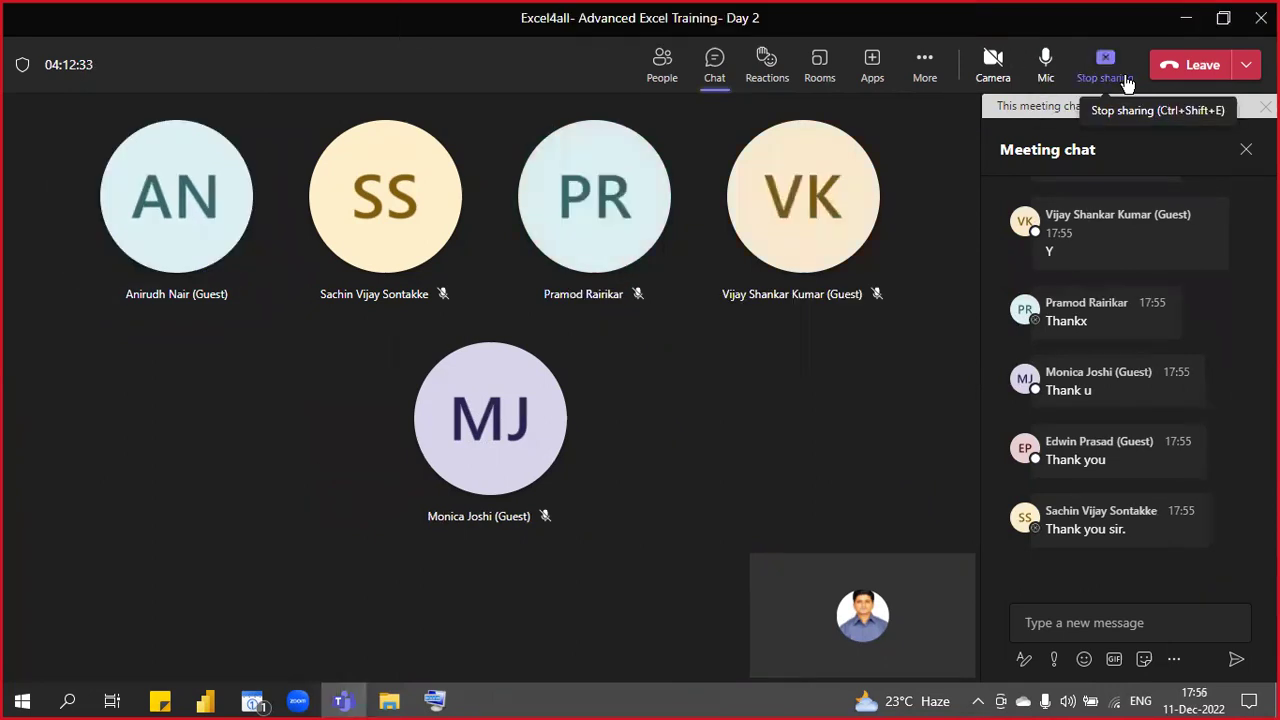
pyautogui.click(1126, 82)
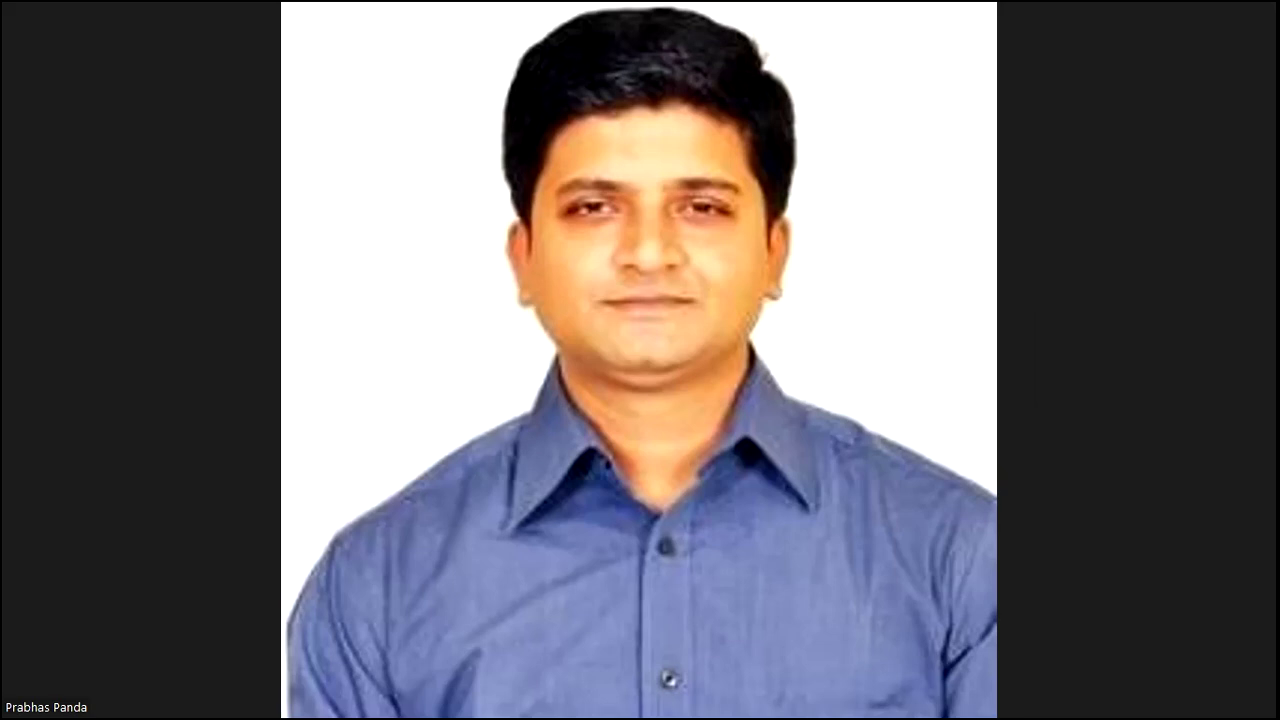